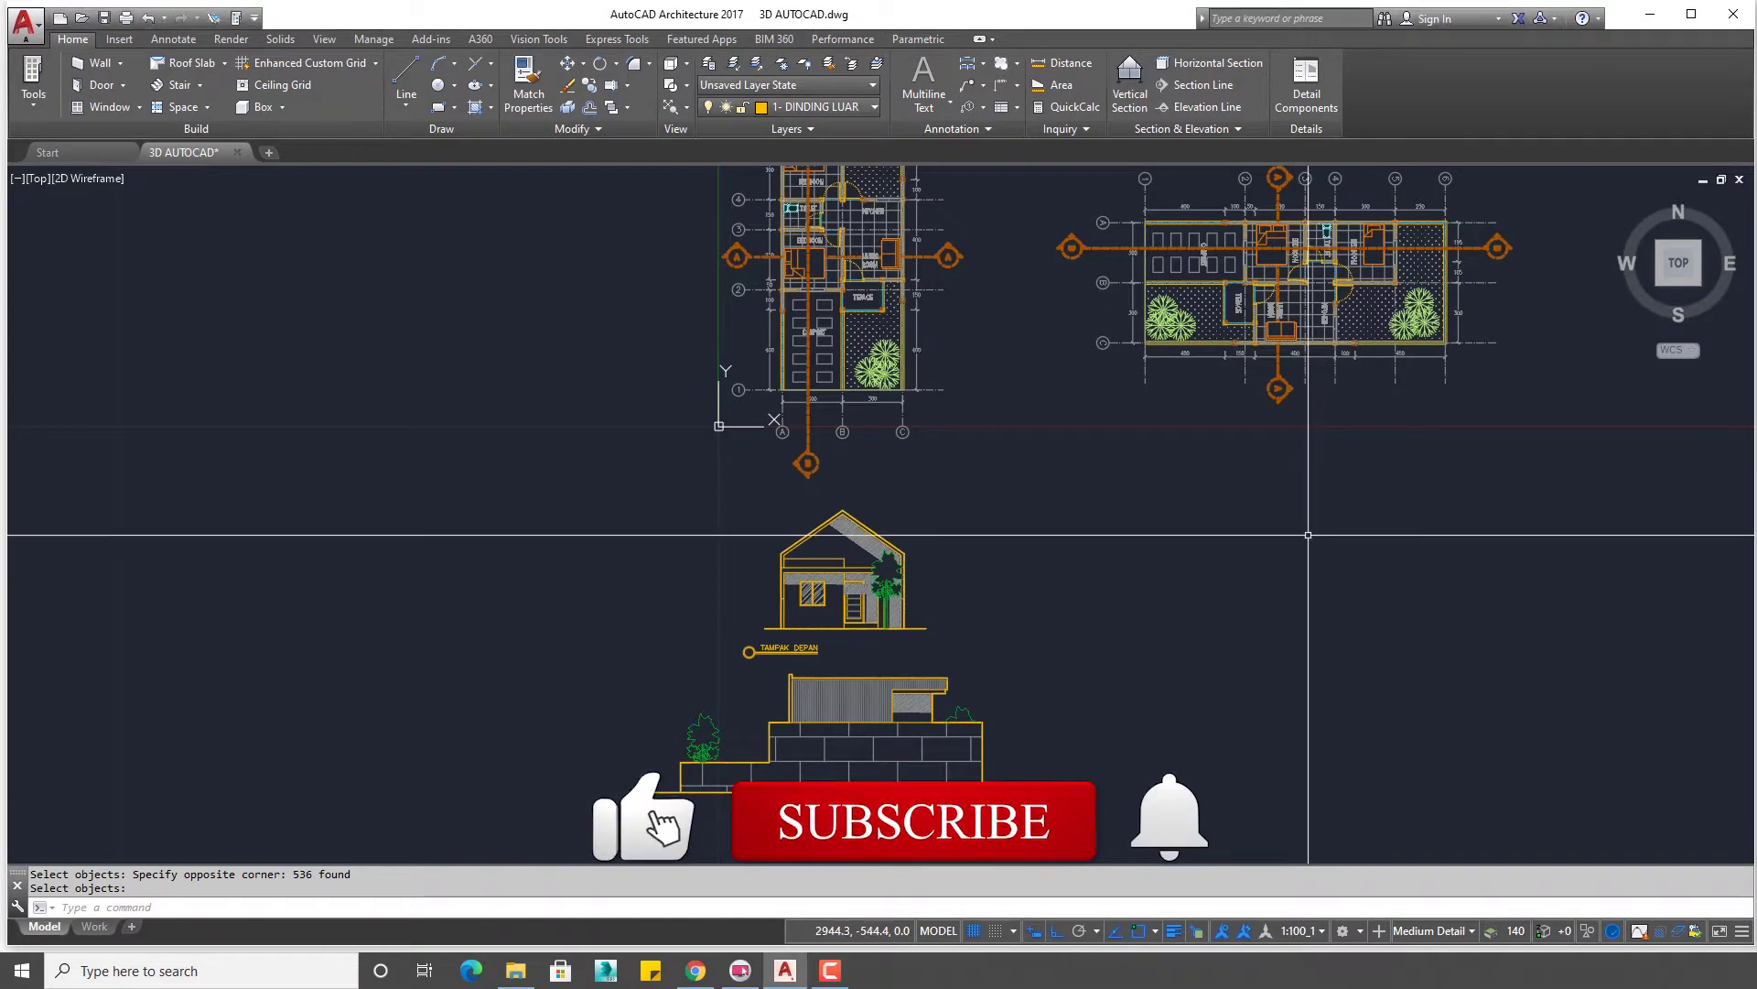
# - Start a copy and window-select the whole left floor plan
pyautogui.scroll(5, 901, 275)
pyautogui.scroll(-3, 1099, 403)
pyautogui.moveTo(1057, 373); pyautogui.dragTo(1100, 542, button='middle')
pyautogui.write('co')
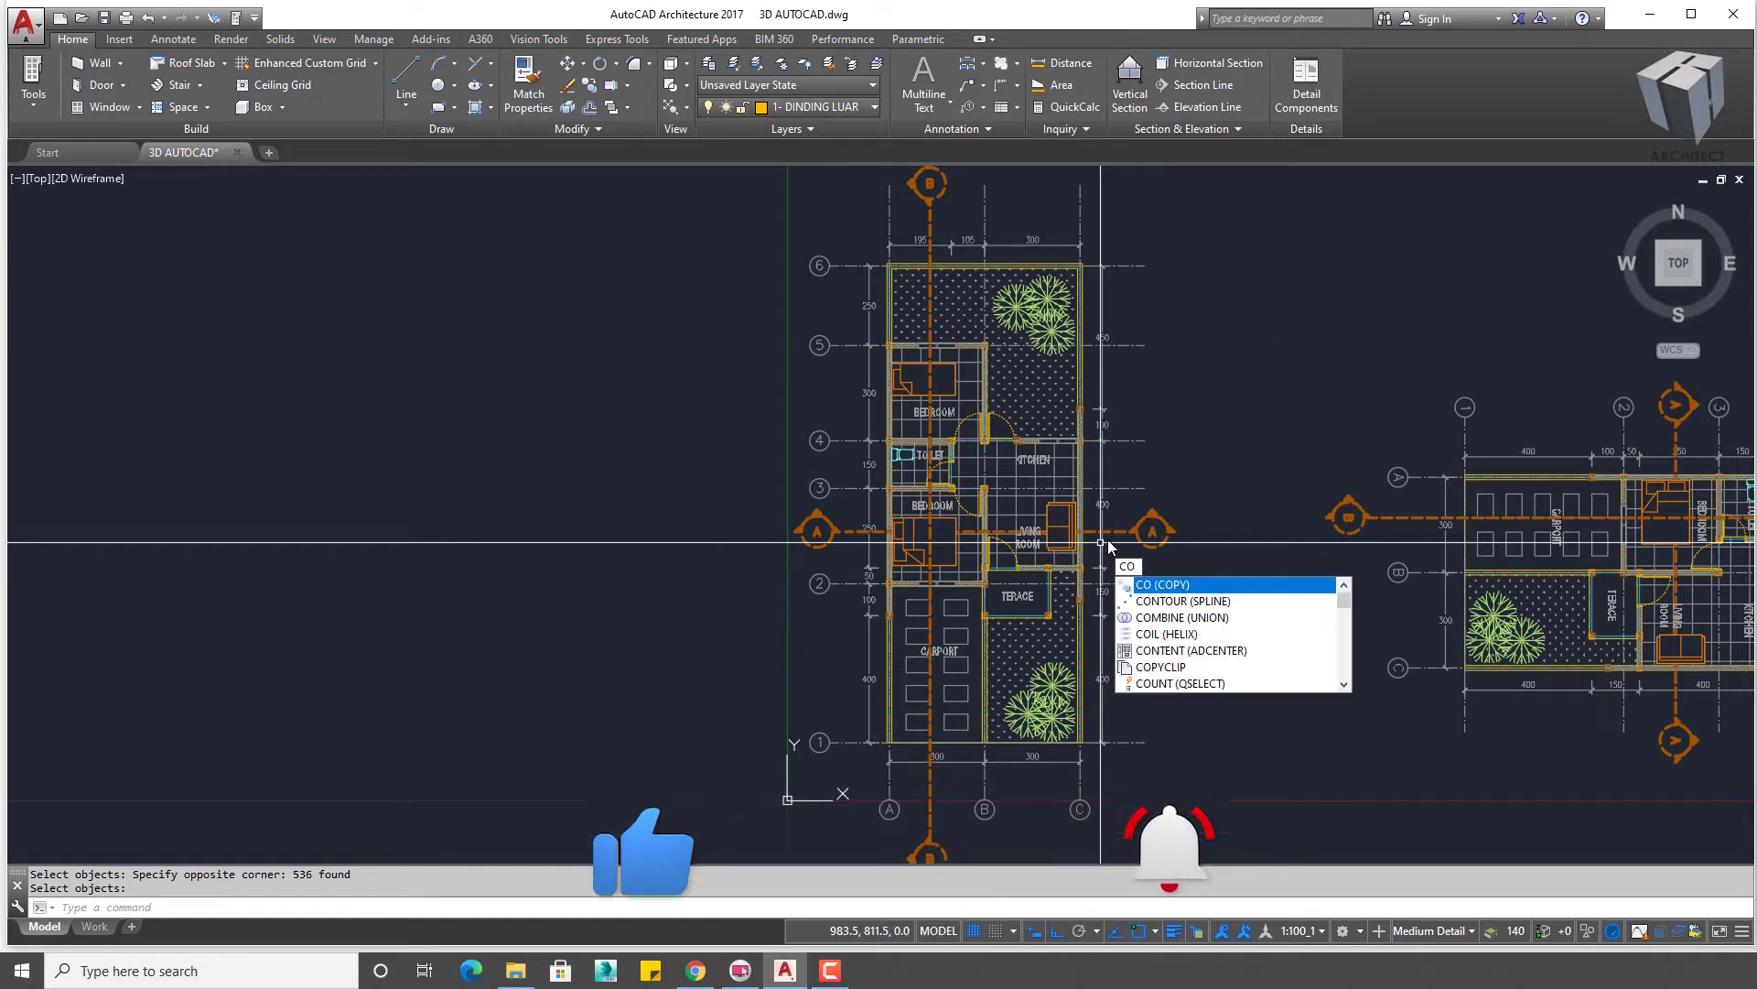
pyautogui.press('Return')
pyautogui.scroll(-2, 1094, 554)
pyautogui.click(947, 727)
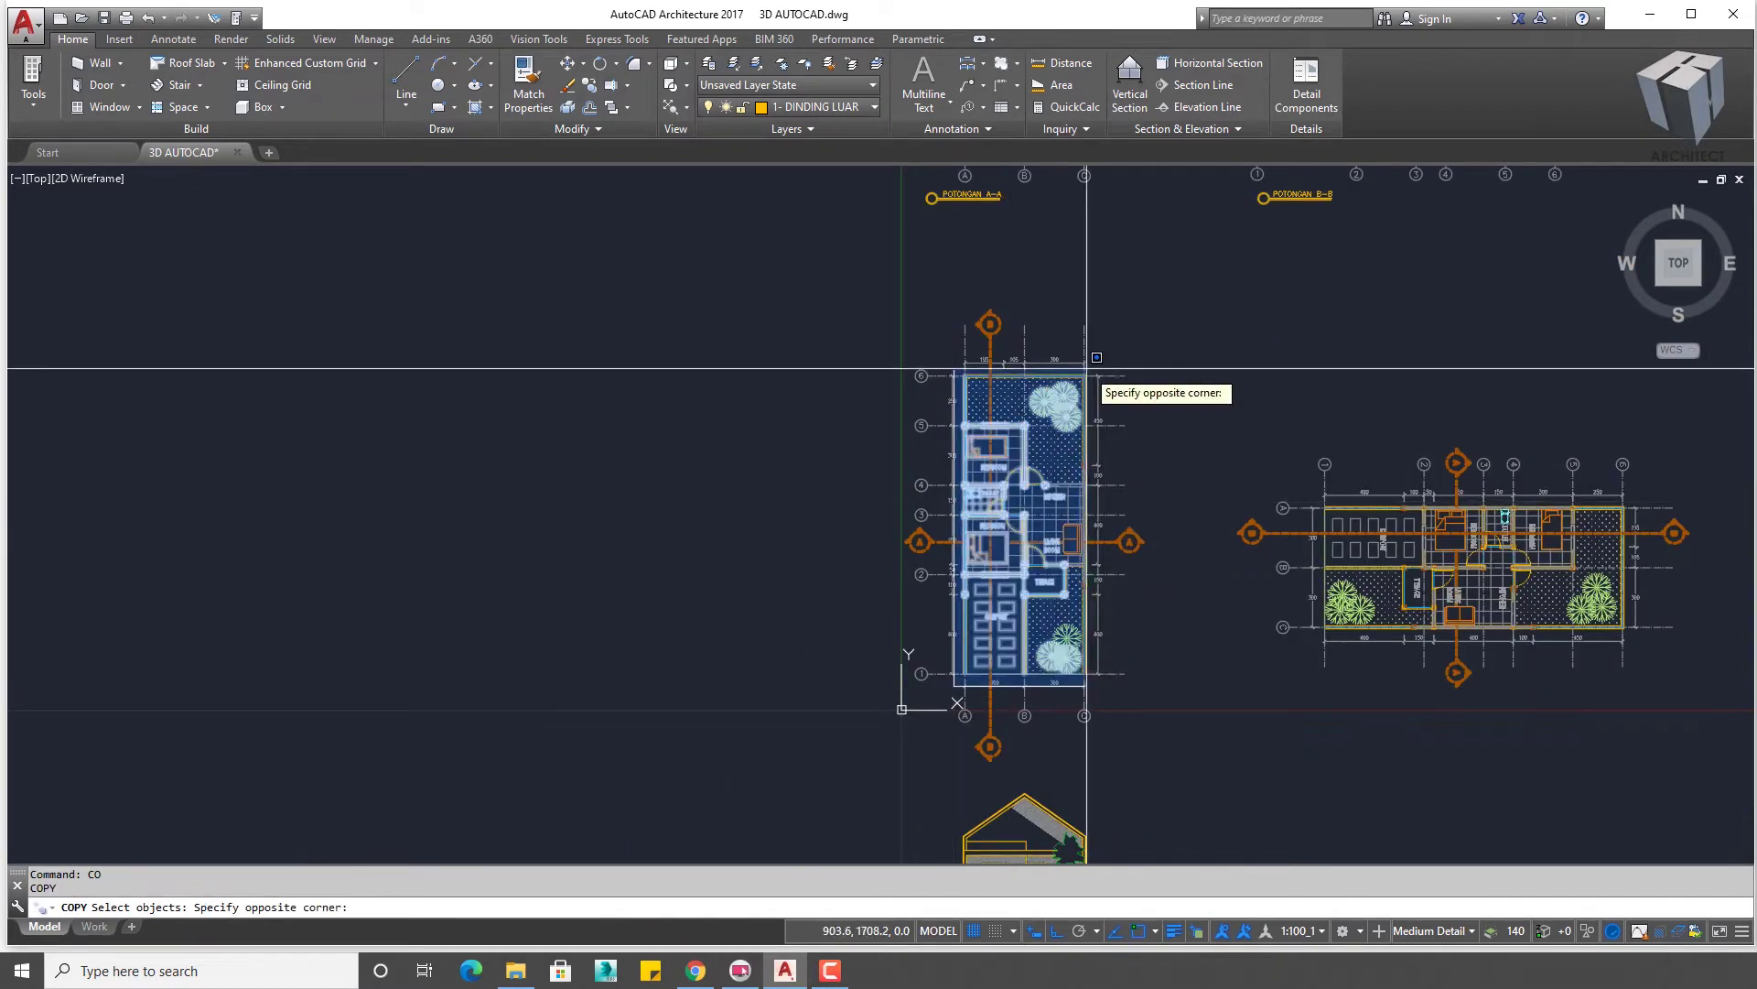
pyautogui.click(1094, 366)
pyautogui.press('Return')
# - Place the floor plan copy to the left, then zoom to its bedrooms and kitchen
pyautogui.click(1080, 484)
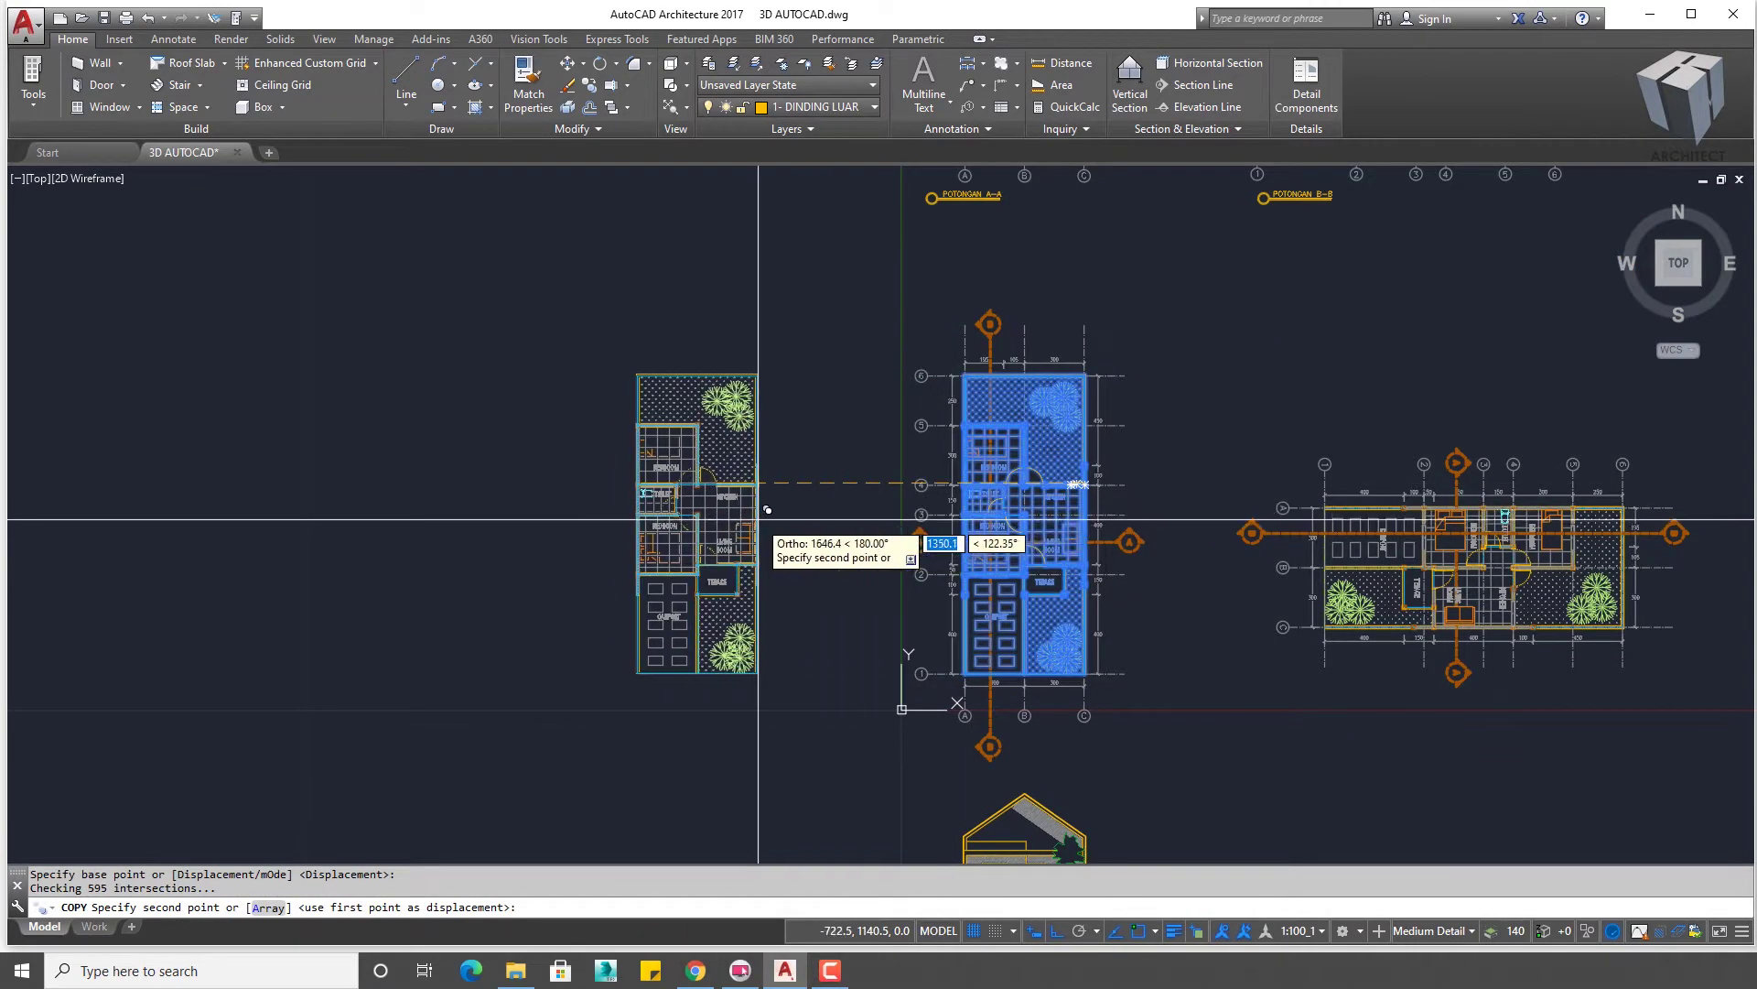
pyautogui.click(753, 521)
pyautogui.press('Escape')
pyautogui.moveTo(1032, 526); pyautogui.dragTo(1324, 508, button='middle')
pyautogui.scroll(4, 984, 474)
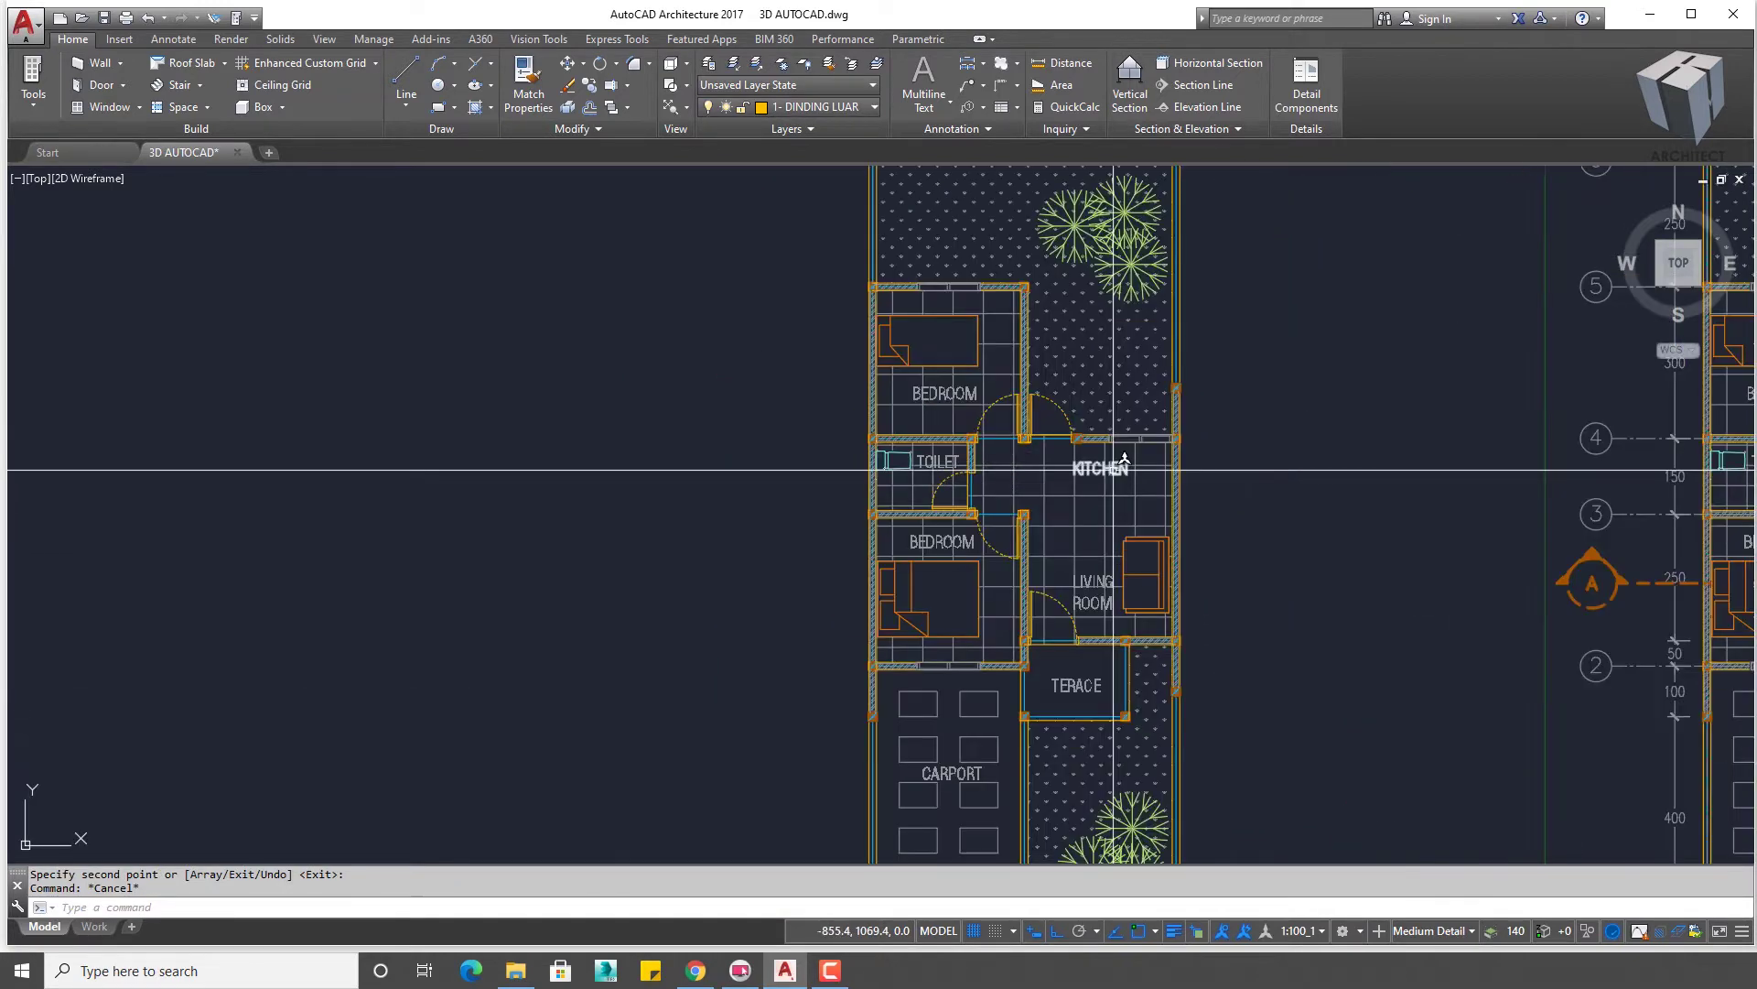
pyautogui.moveTo(1039, 530)
pyautogui.mouseDown(button='middle')
pyautogui.moveTo(1040, 395)
pyautogui.moveTo(980, 469)
pyautogui.mouseUp(button='middle')
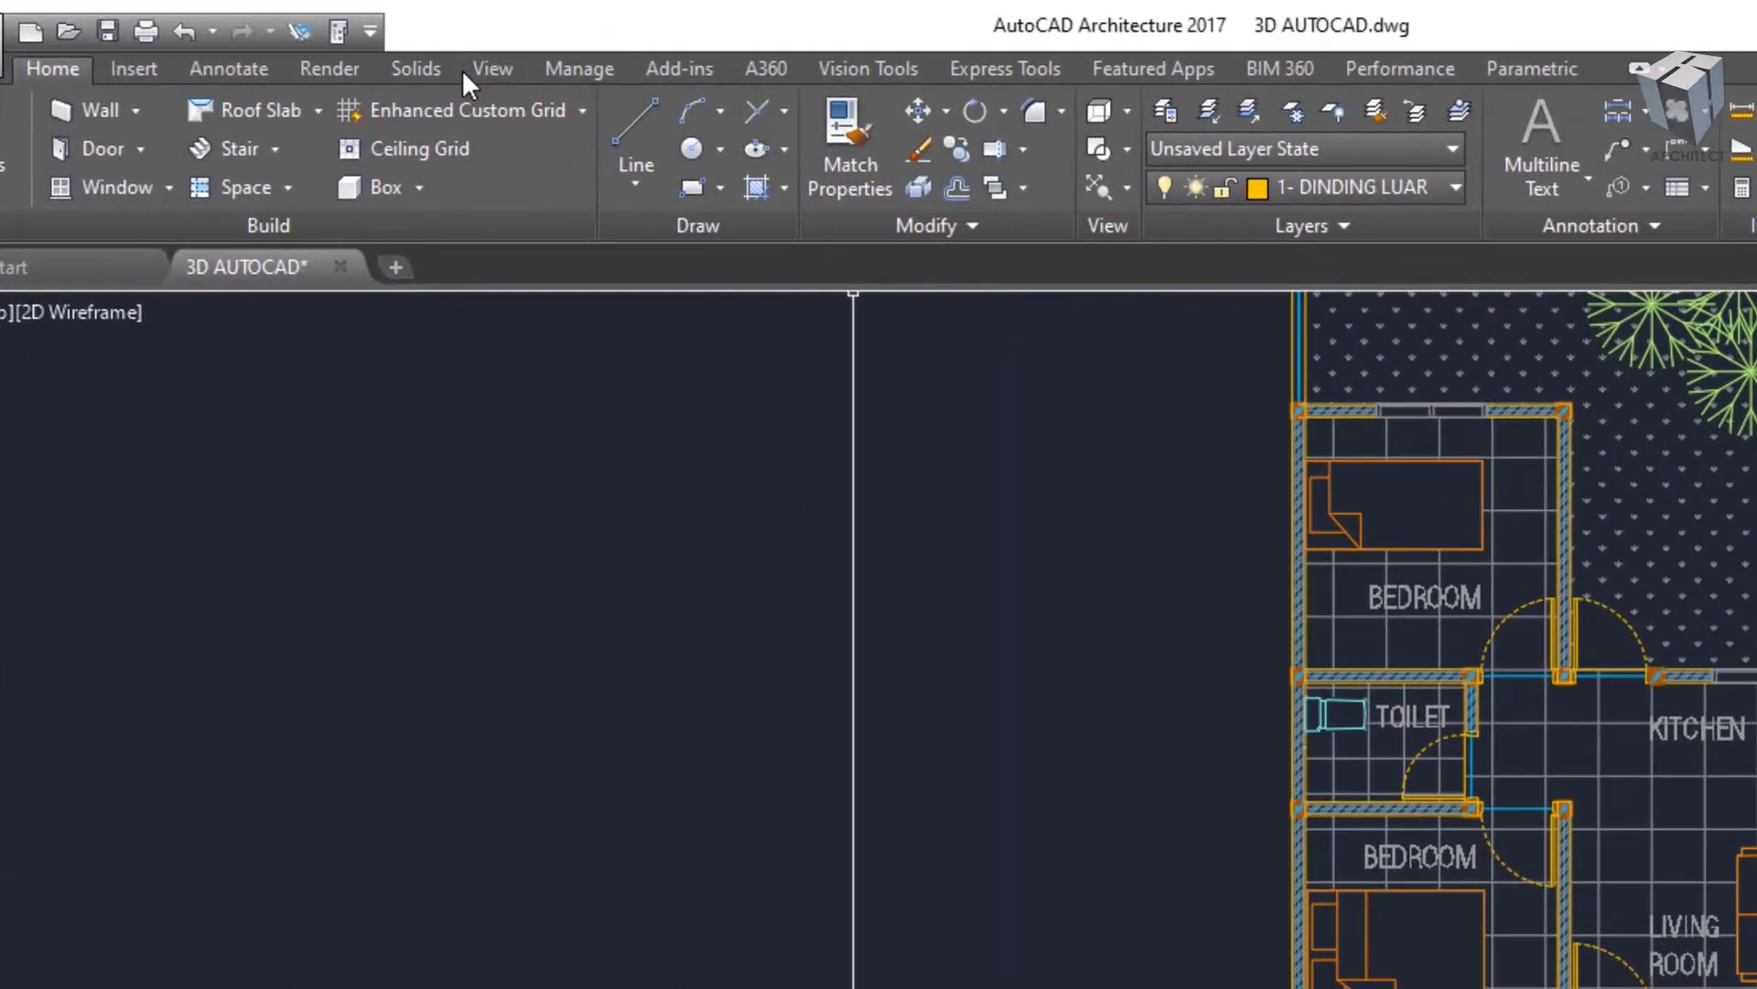
# - Switch the drawing to the SW Isometric preset view from the View tab
pyautogui.click(311, 40)
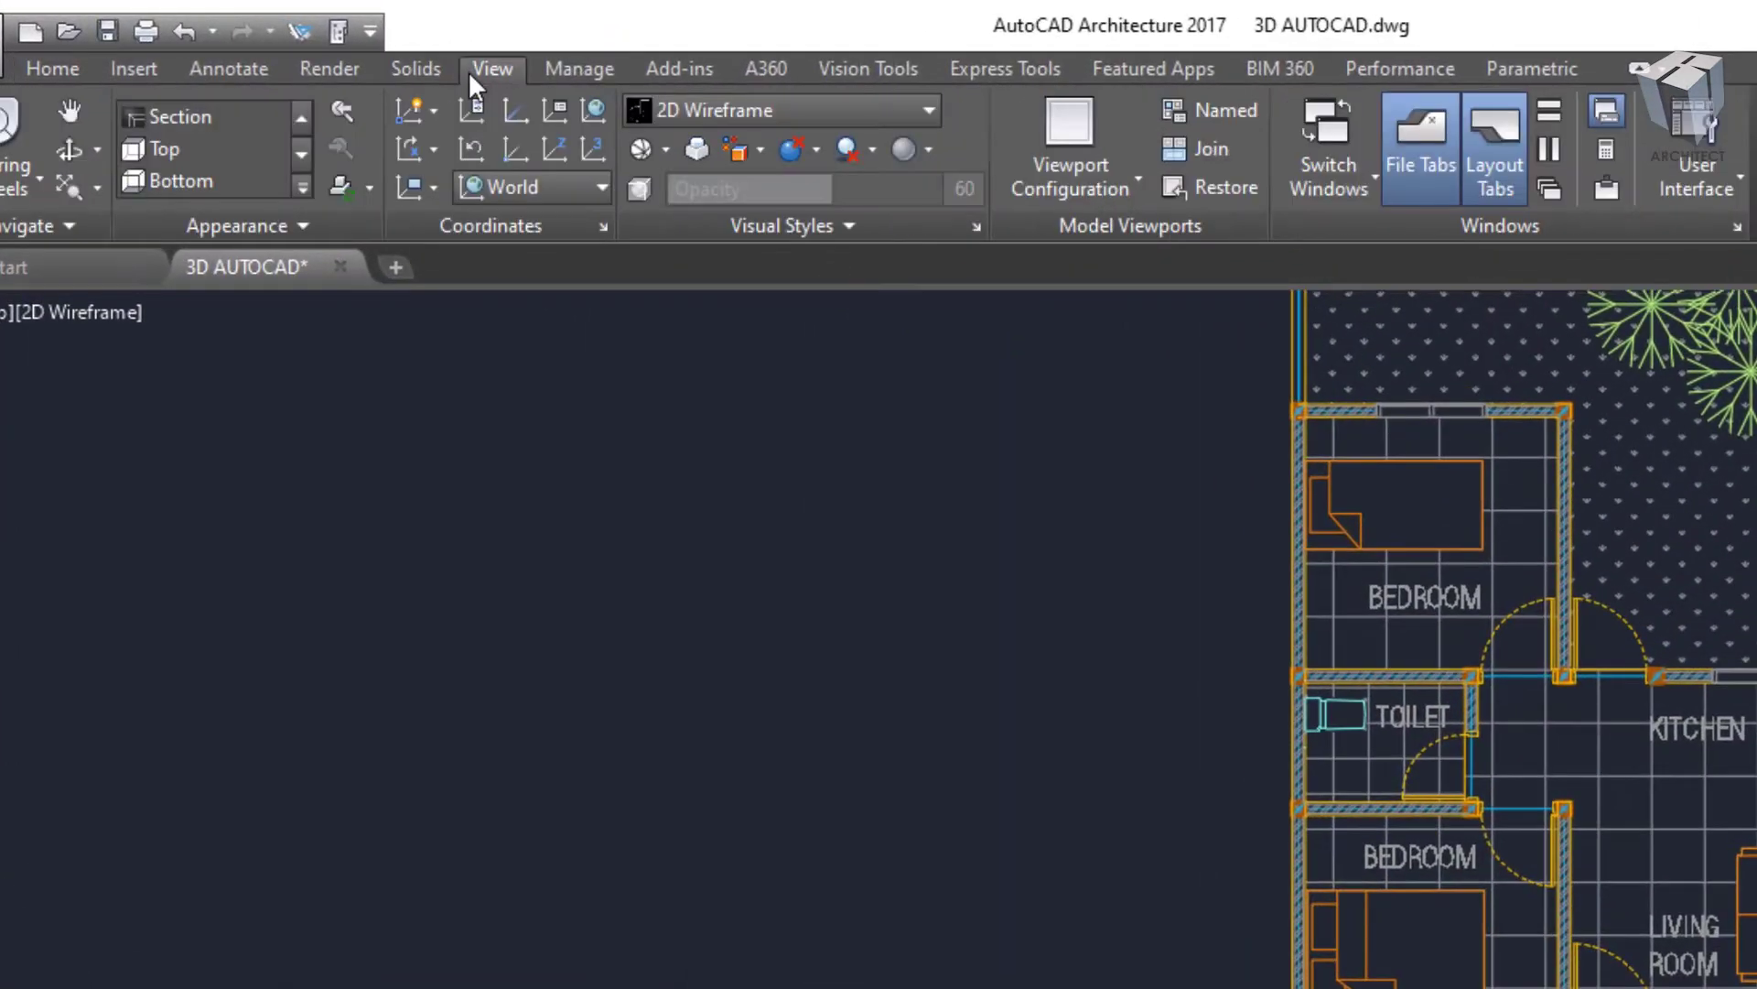
pyautogui.click(299, 185)
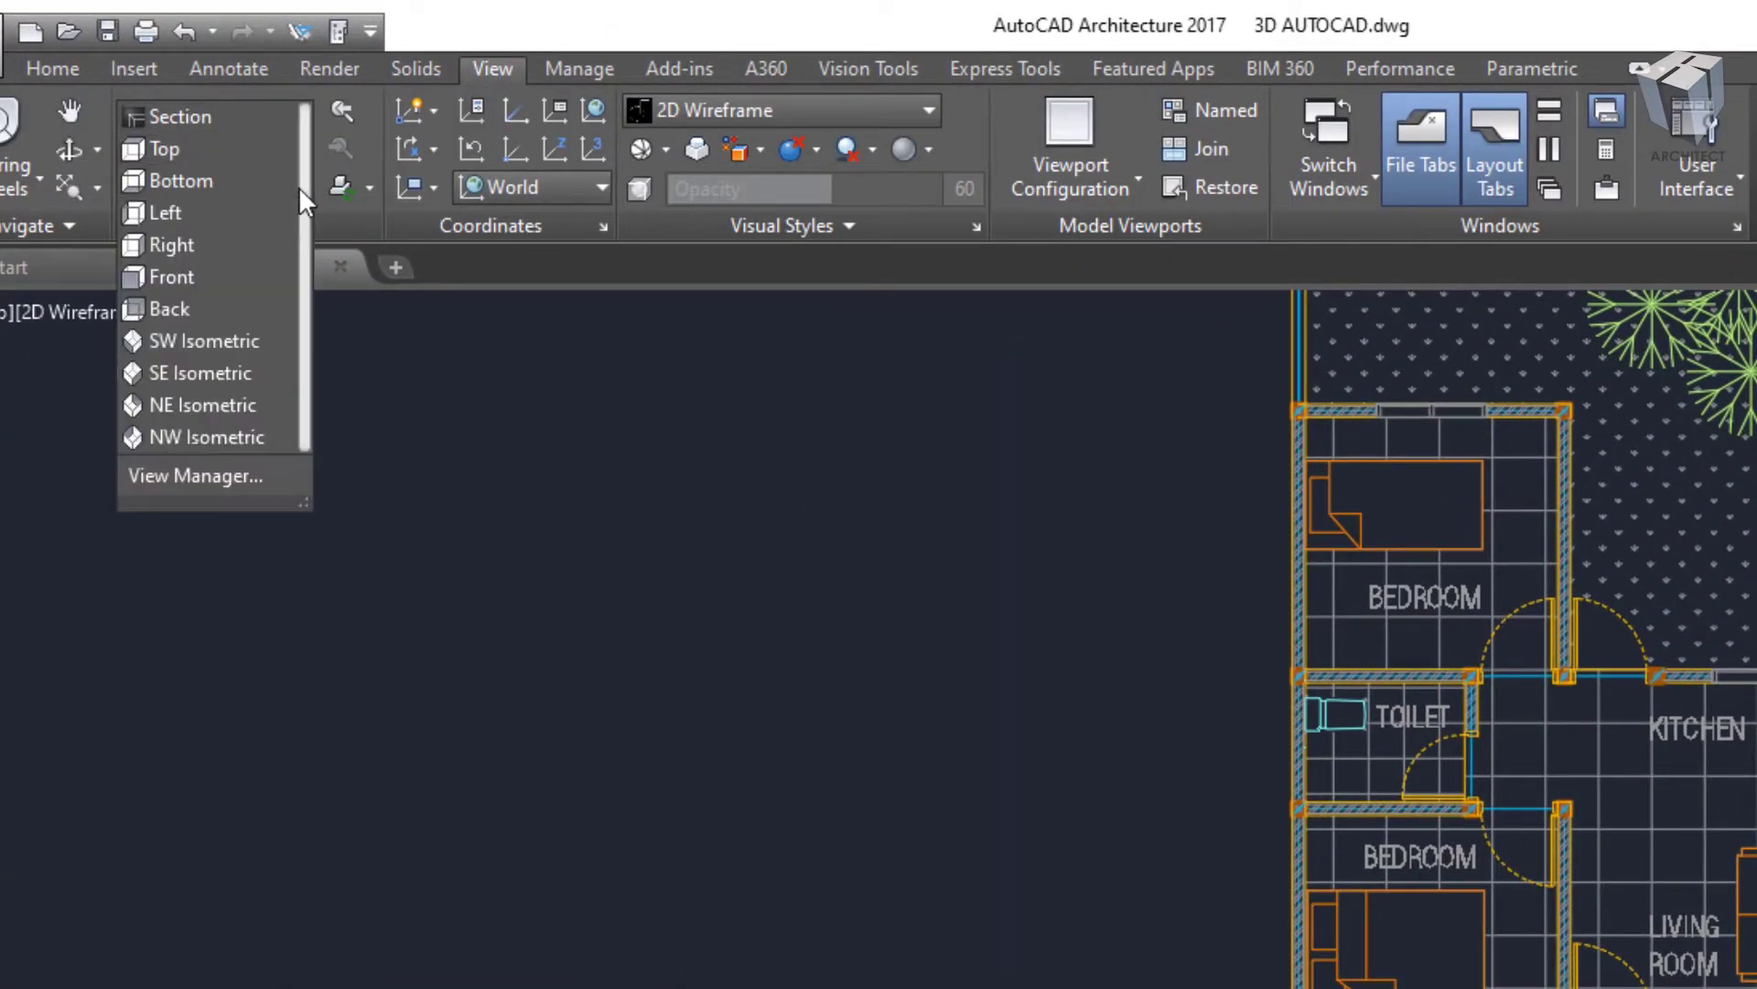
pyautogui.click(206, 340)
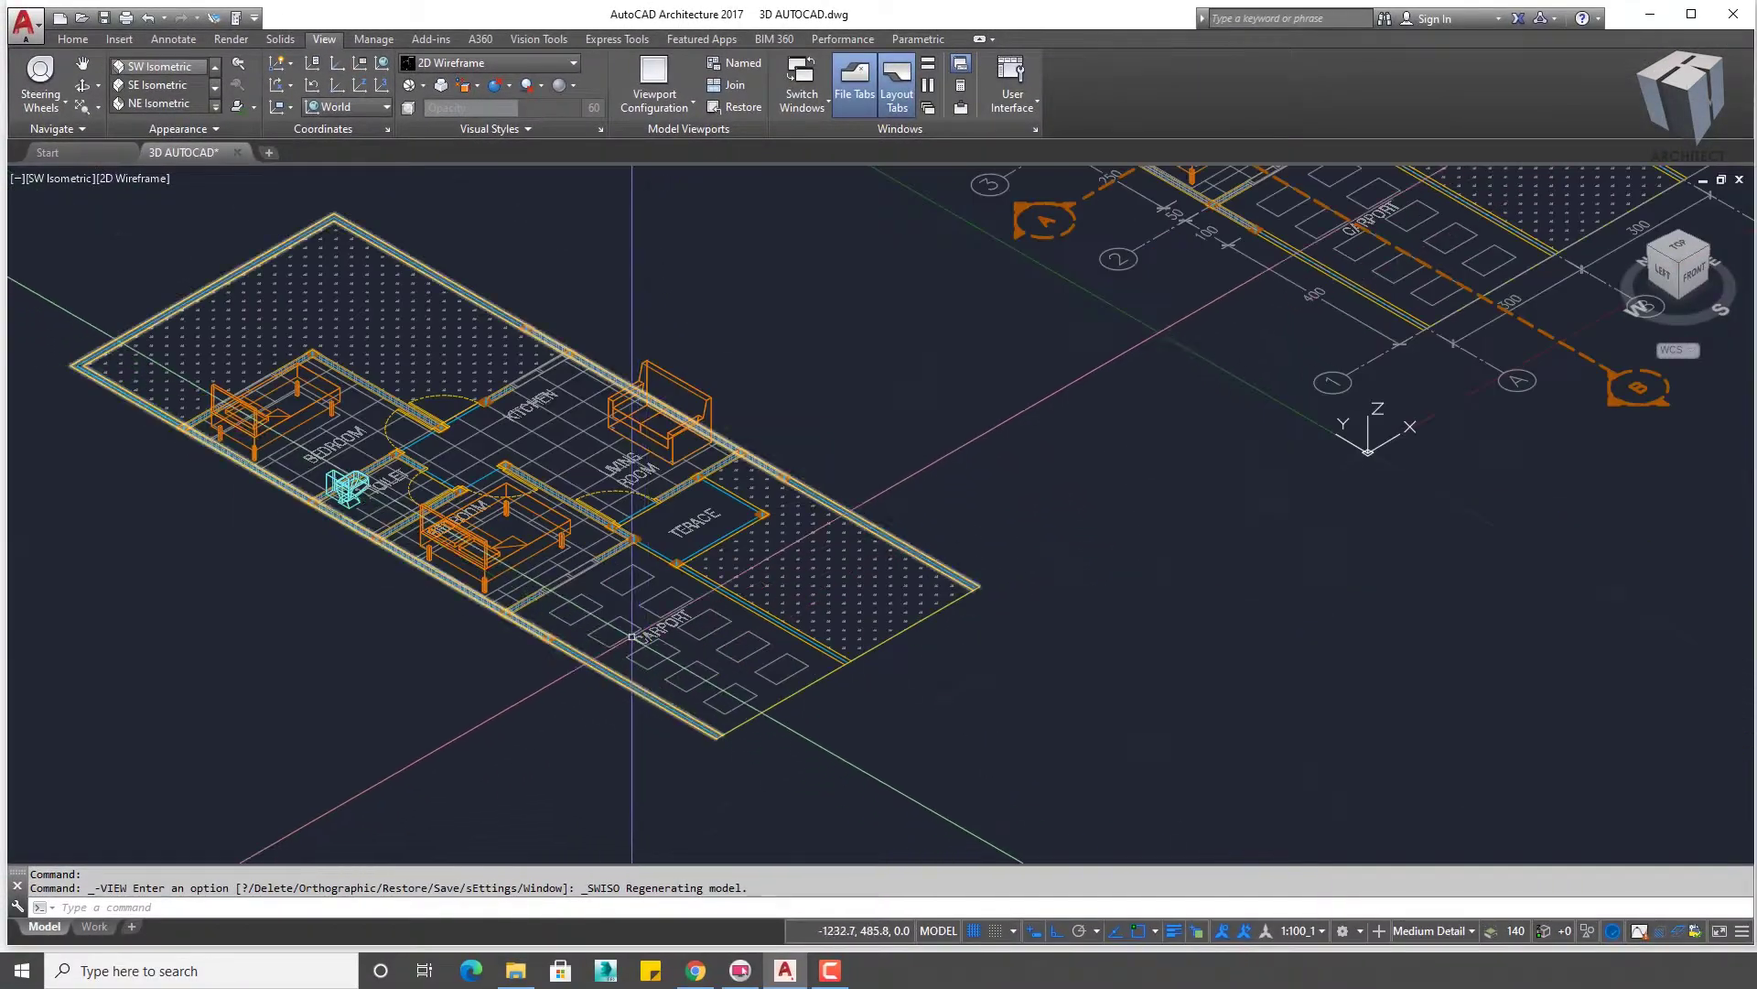
# - Add a 350 linear dimension across the front elevation
pyautogui.moveTo(1435, 491); pyautogui.dragTo(1340, 423, button='middle')
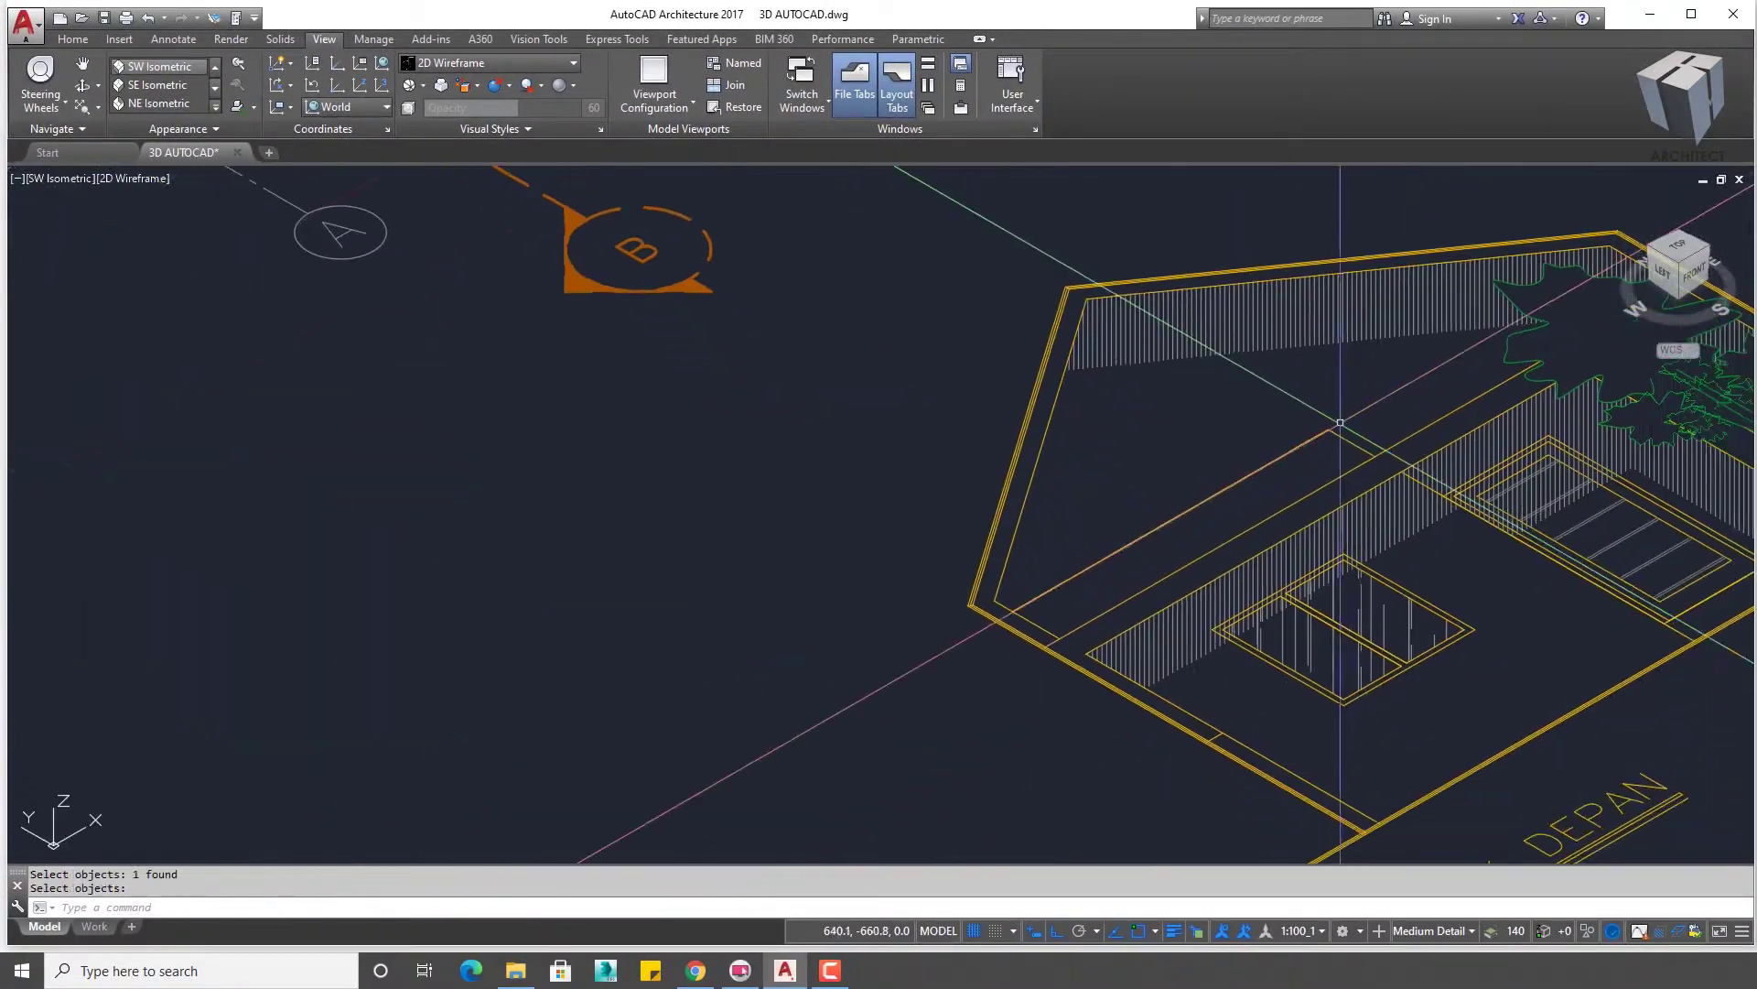
pyautogui.write('LI')
pyautogui.press('Return')
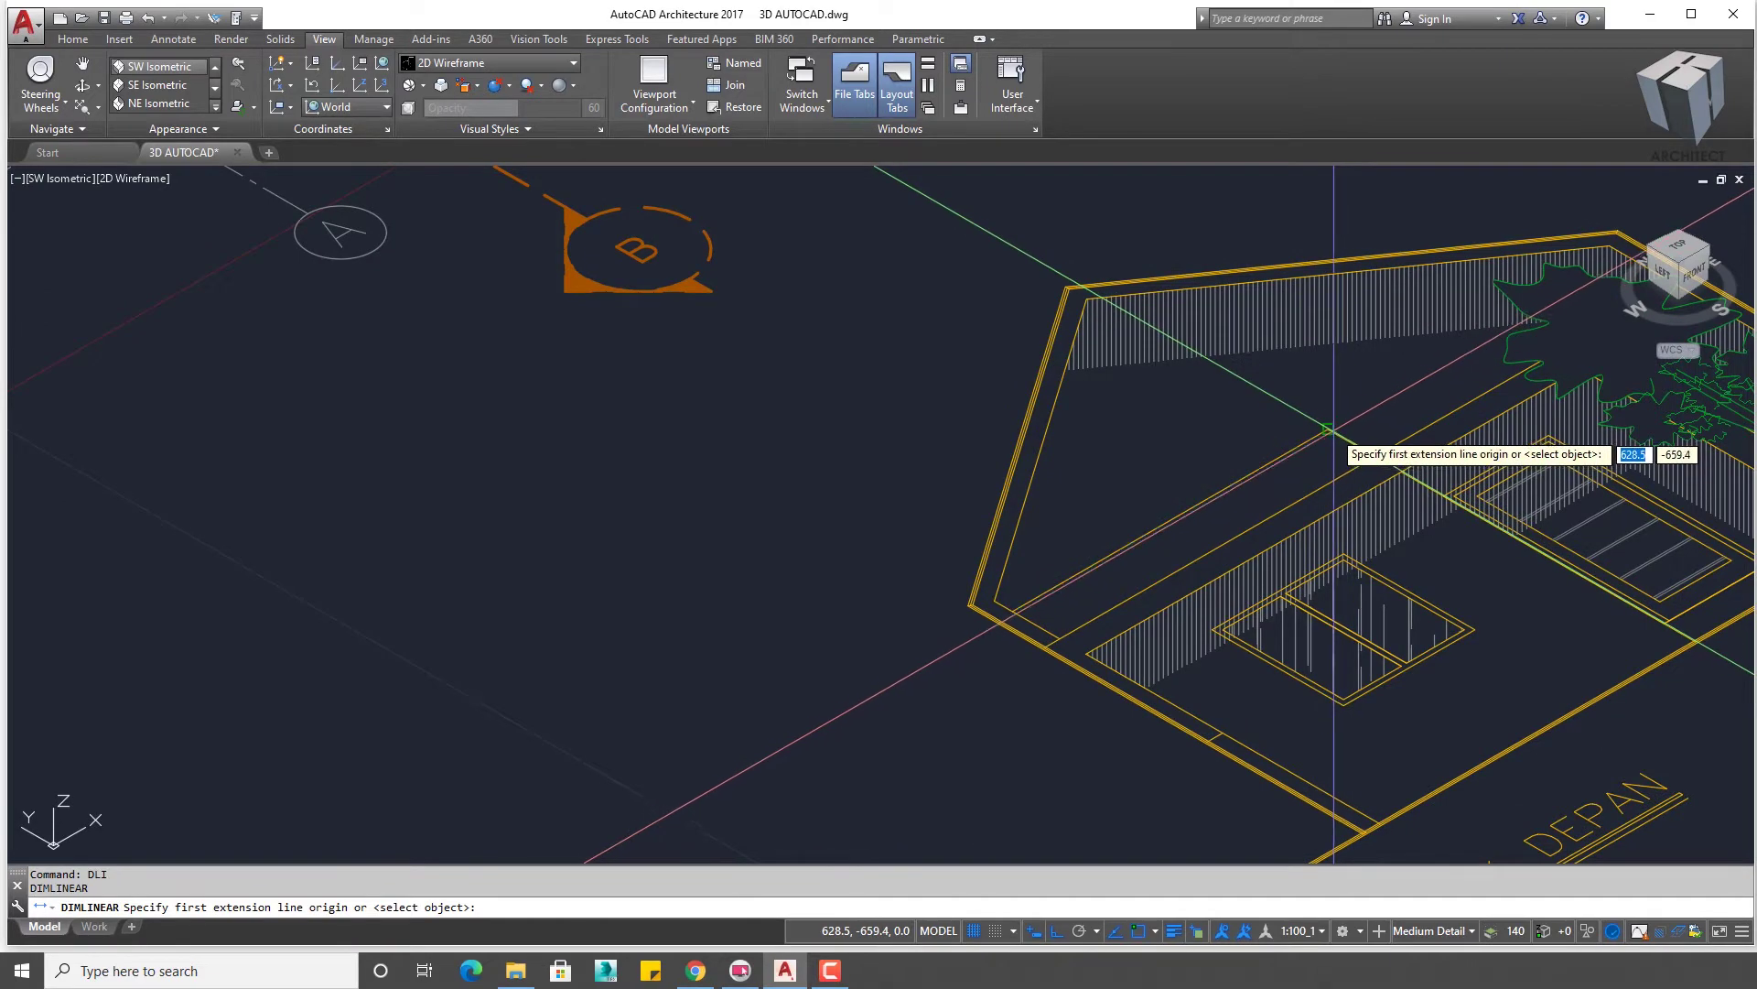
pyautogui.click(1339, 425)
pyautogui.moveTo(1630, 605); pyautogui.dragTo(1251, 553, button='middle')
pyautogui.scroll(4, 1251, 530)
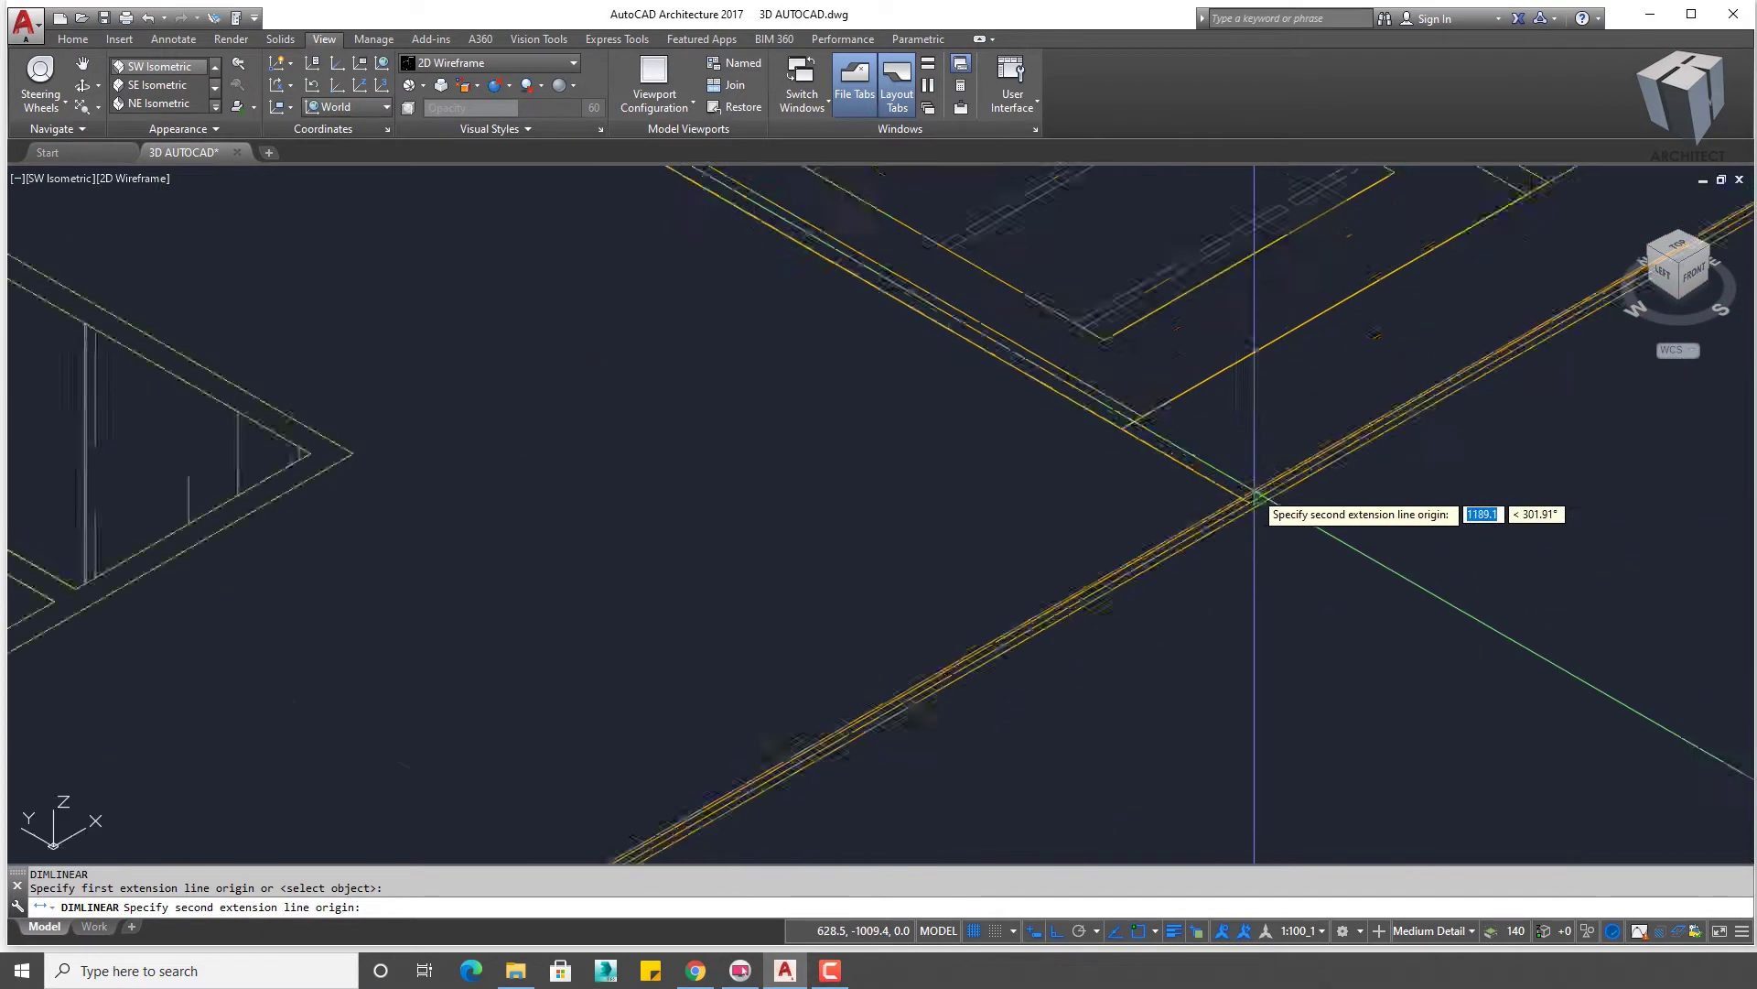
pyautogui.scroll(2, 1243, 509)
pyautogui.click(1242, 509)
pyautogui.scroll(-3, 1190, 512)
pyautogui.click(1057, 520)
pyautogui.scroll(-3, 1057, 520)
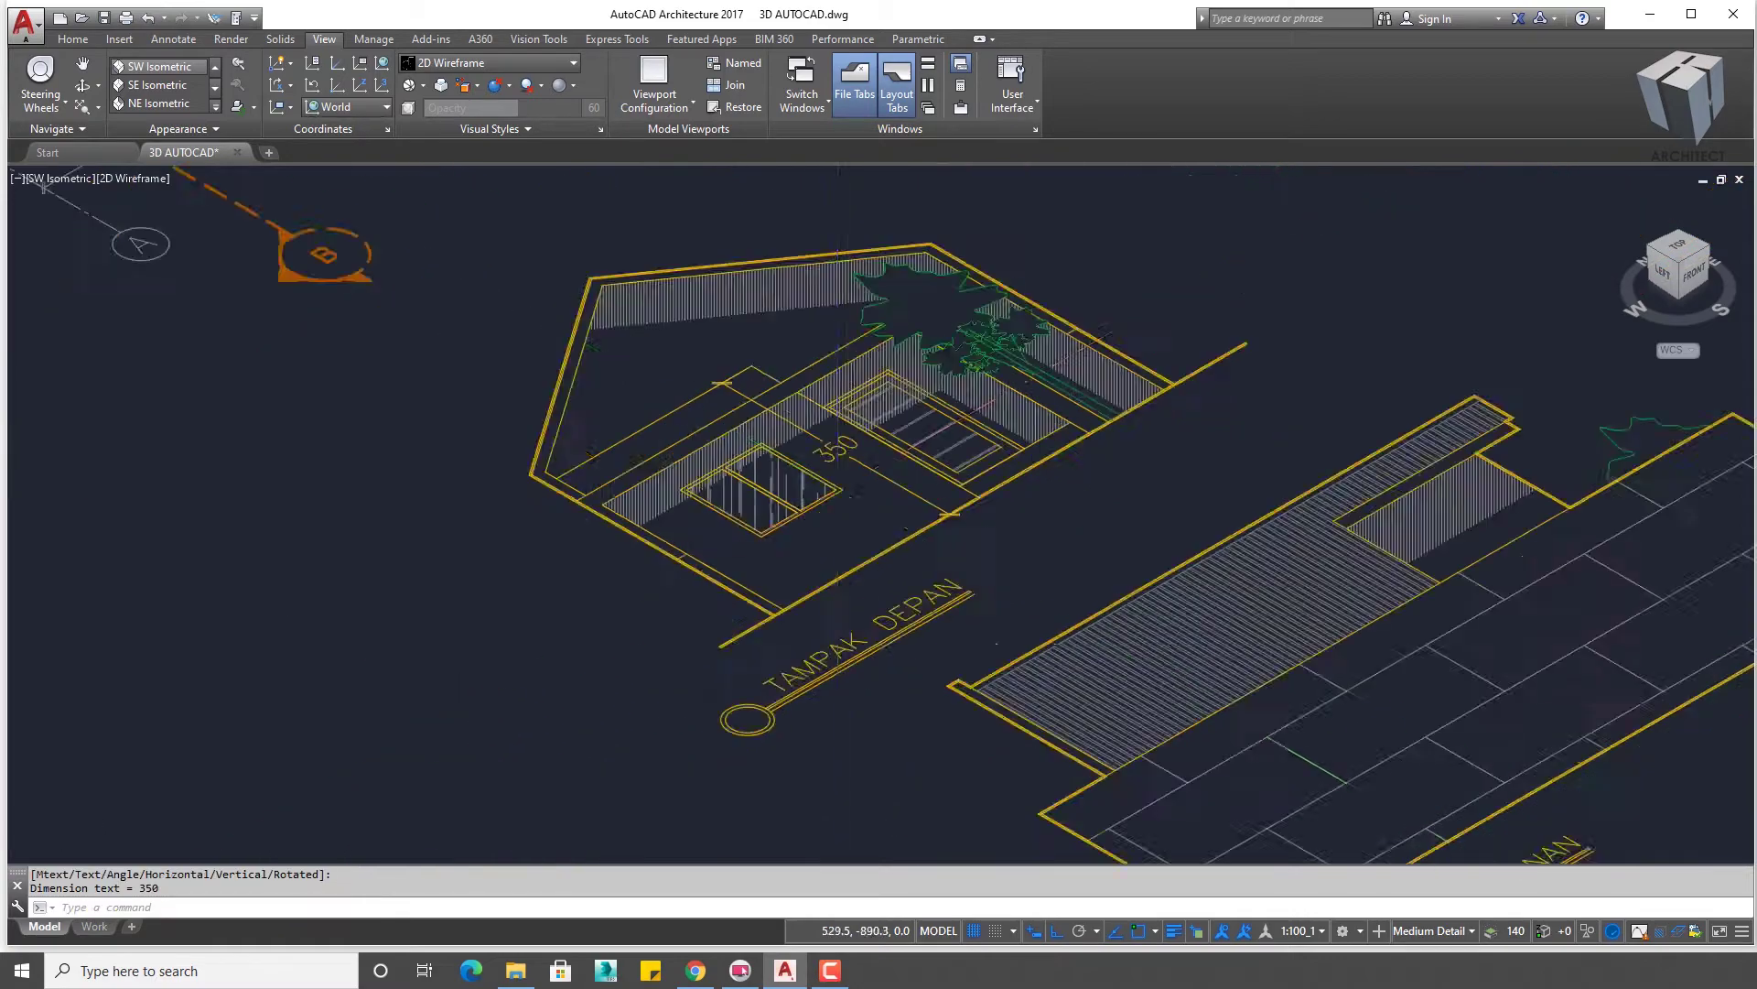
pyautogui.scroll(-2, 1000, 497)
# - Try a box between two pillars by the living room, cancel it, and bring up the layer list
pyautogui.moveTo(999, 497); pyautogui.dragTo(1245, 467, button='middle')
pyautogui.scroll(4, 869, 366)
pyautogui.scroll(2, 880, 320)
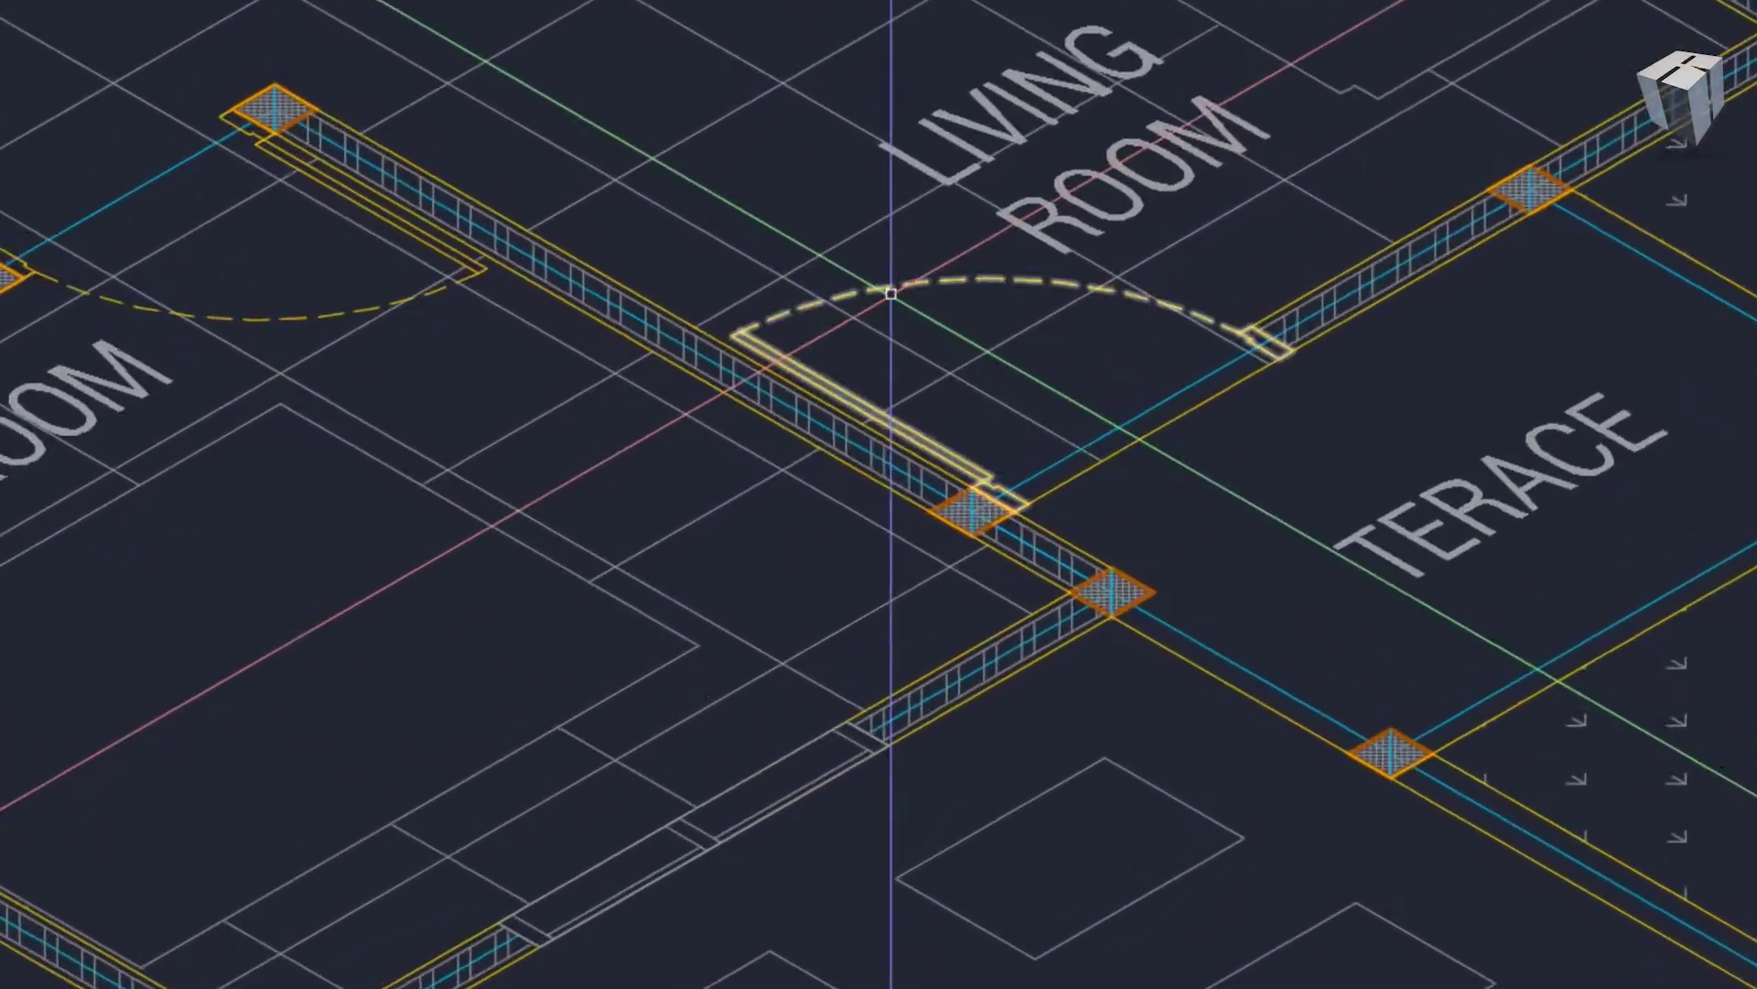
pyautogui.scroll(2, 881, 308)
pyautogui.write('X')
pyautogui.press('Return')
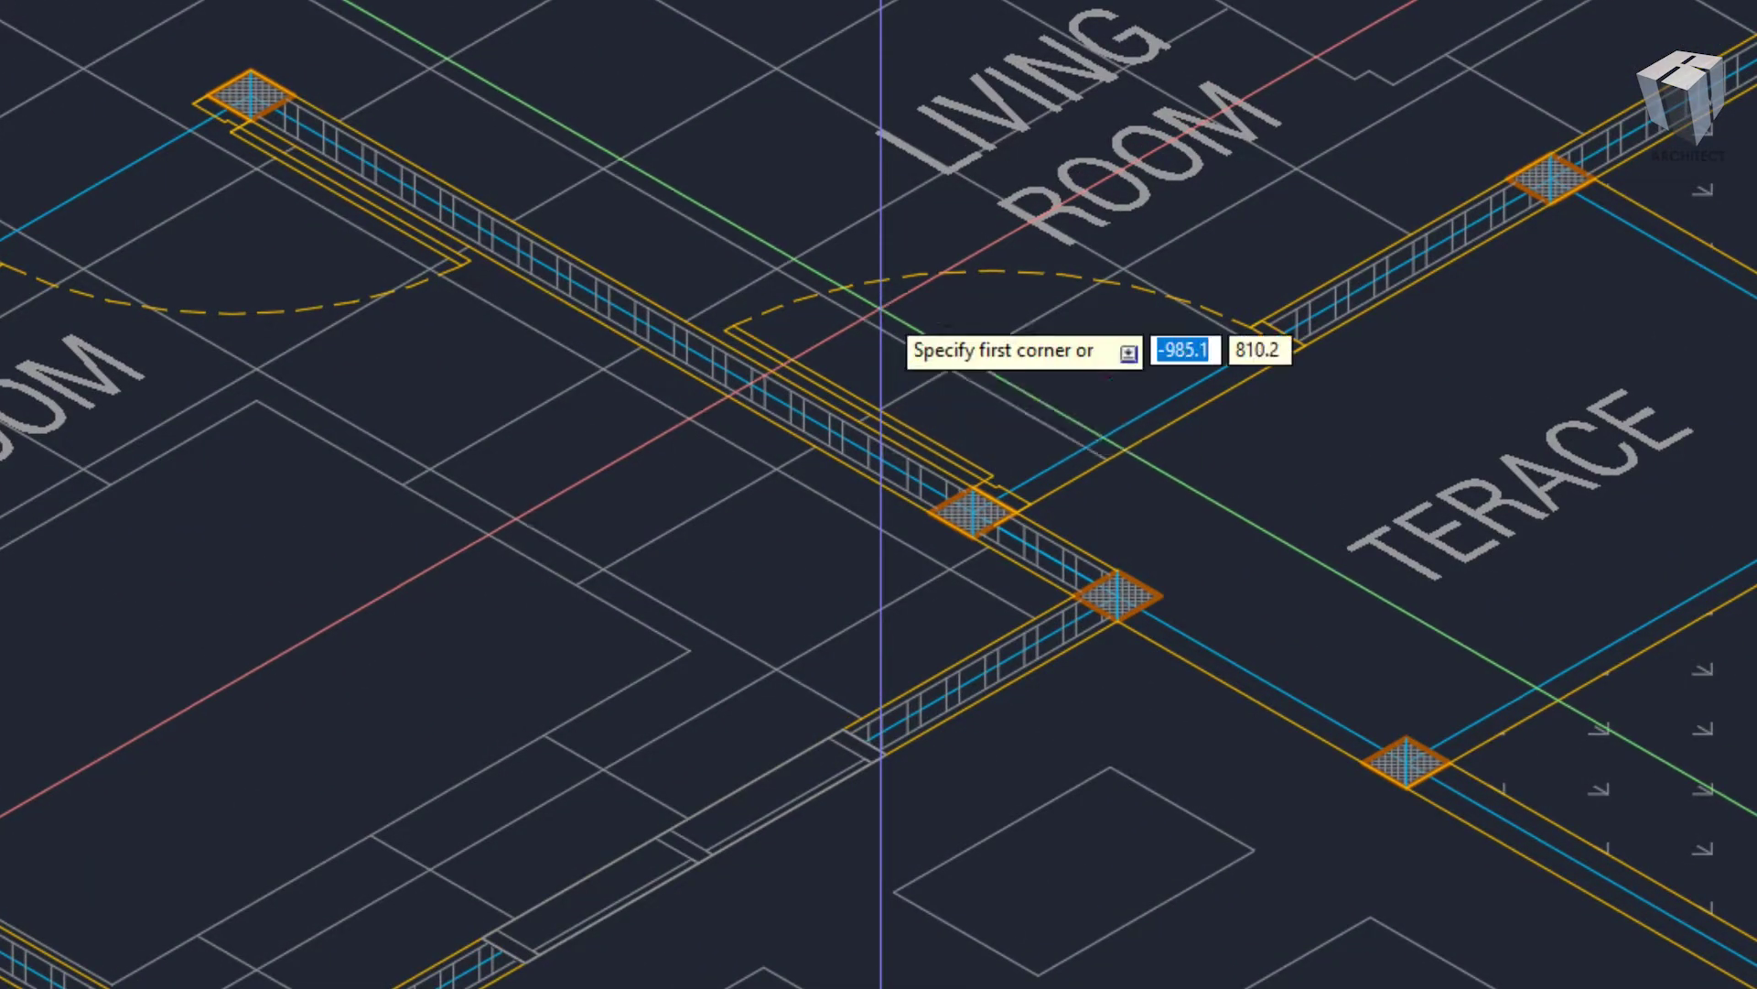
pyautogui.scroll(3, 979, 531)
pyautogui.scroll(2, 1018, 490)
pyautogui.click(1023, 513)
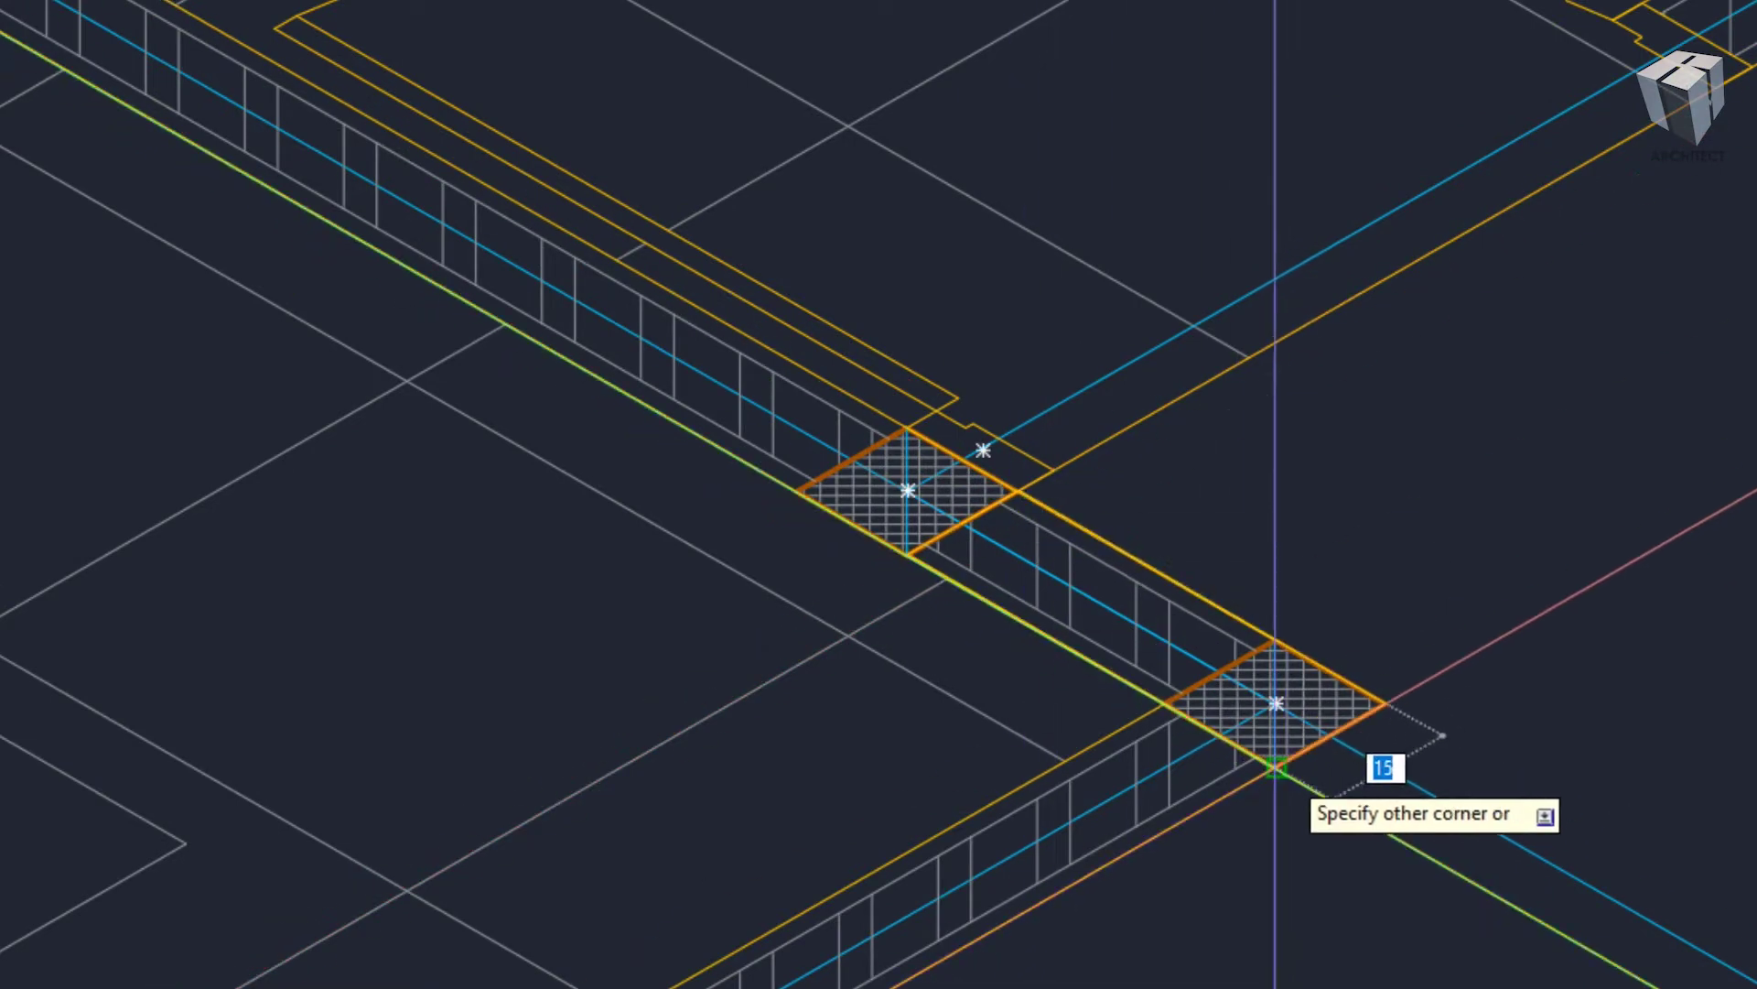
pyautogui.click(1275, 703)
pyautogui.press('Escape')
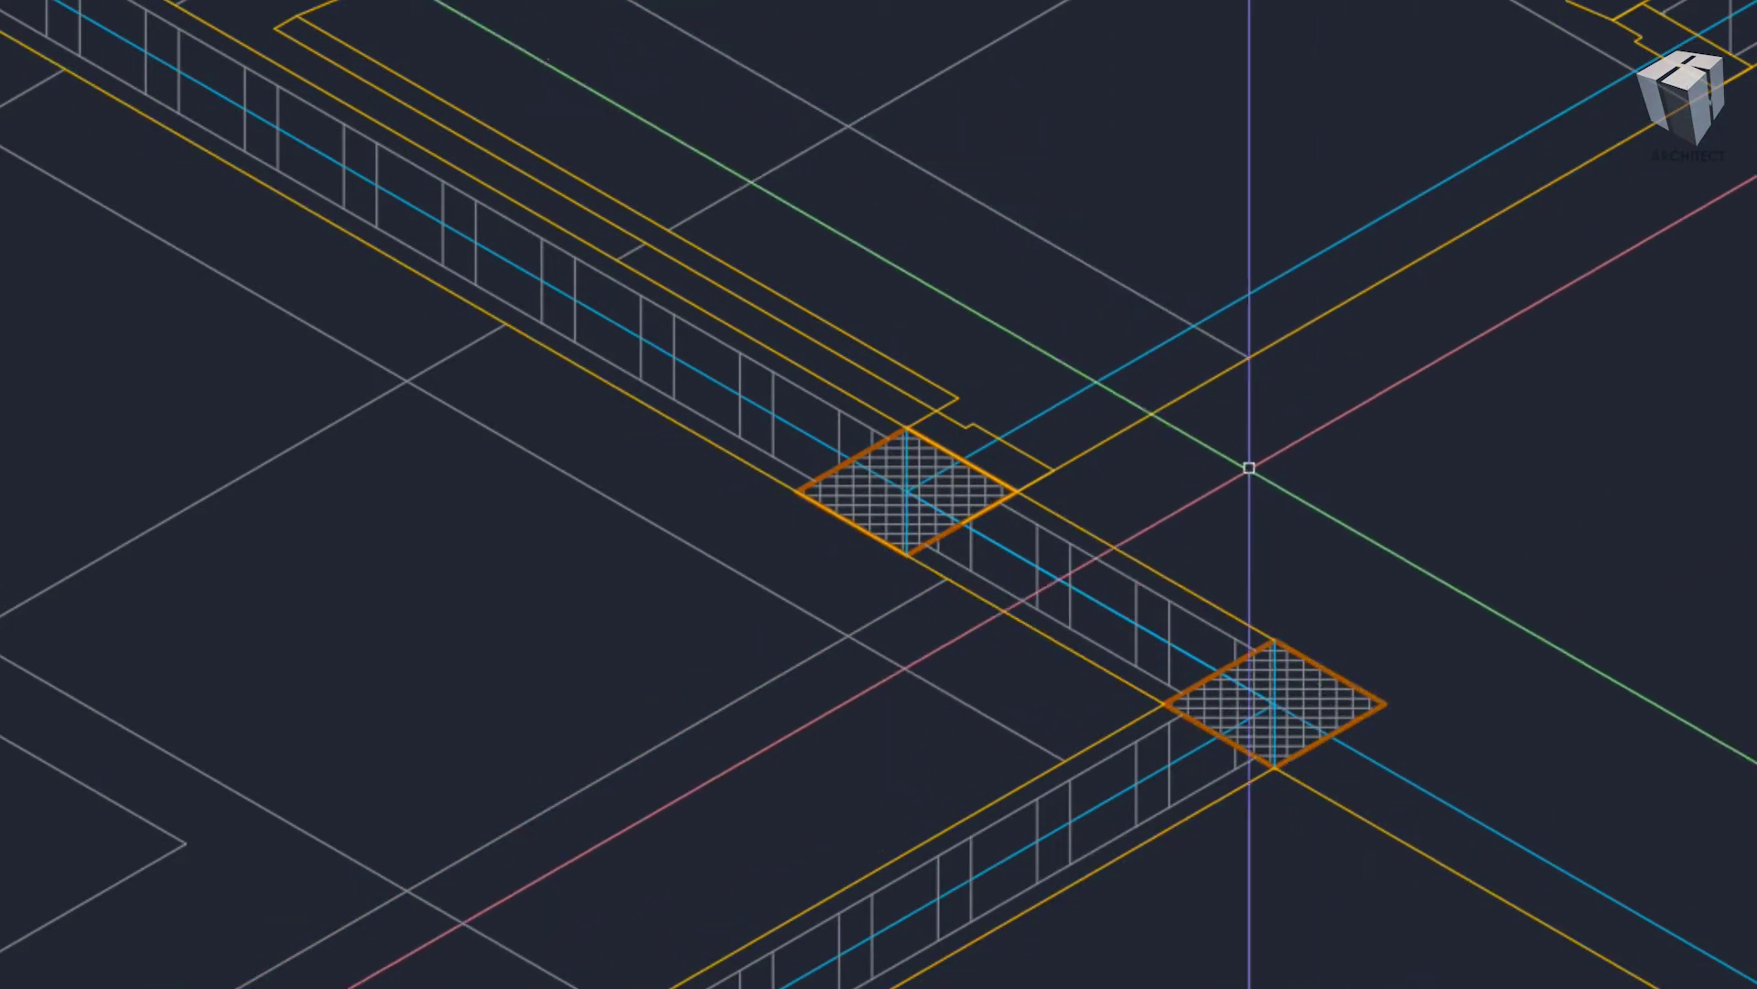
pyautogui.moveTo(1171, 512); pyautogui.dragTo(1217, 540, button='middle')
pyautogui.press('Return')
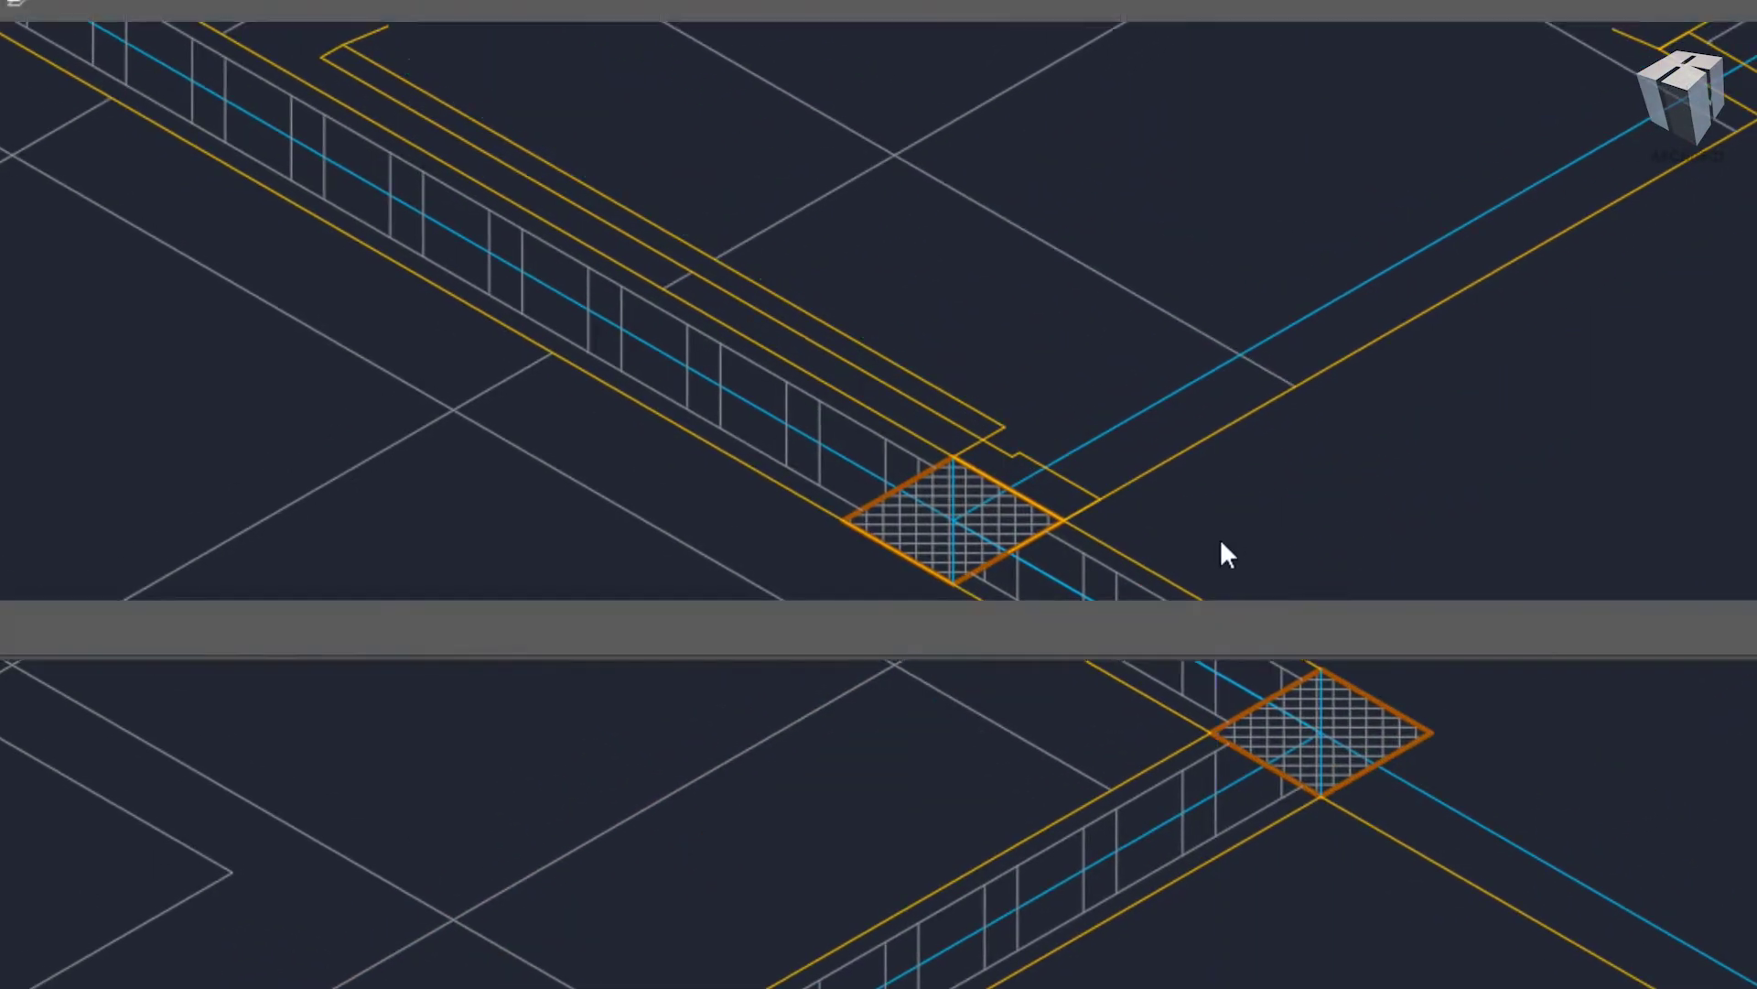
# - Create layers 3D- WALL in colour 52 and 3D FLOOR in green colour 80
pyautogui.hotkey('alt', 'n')
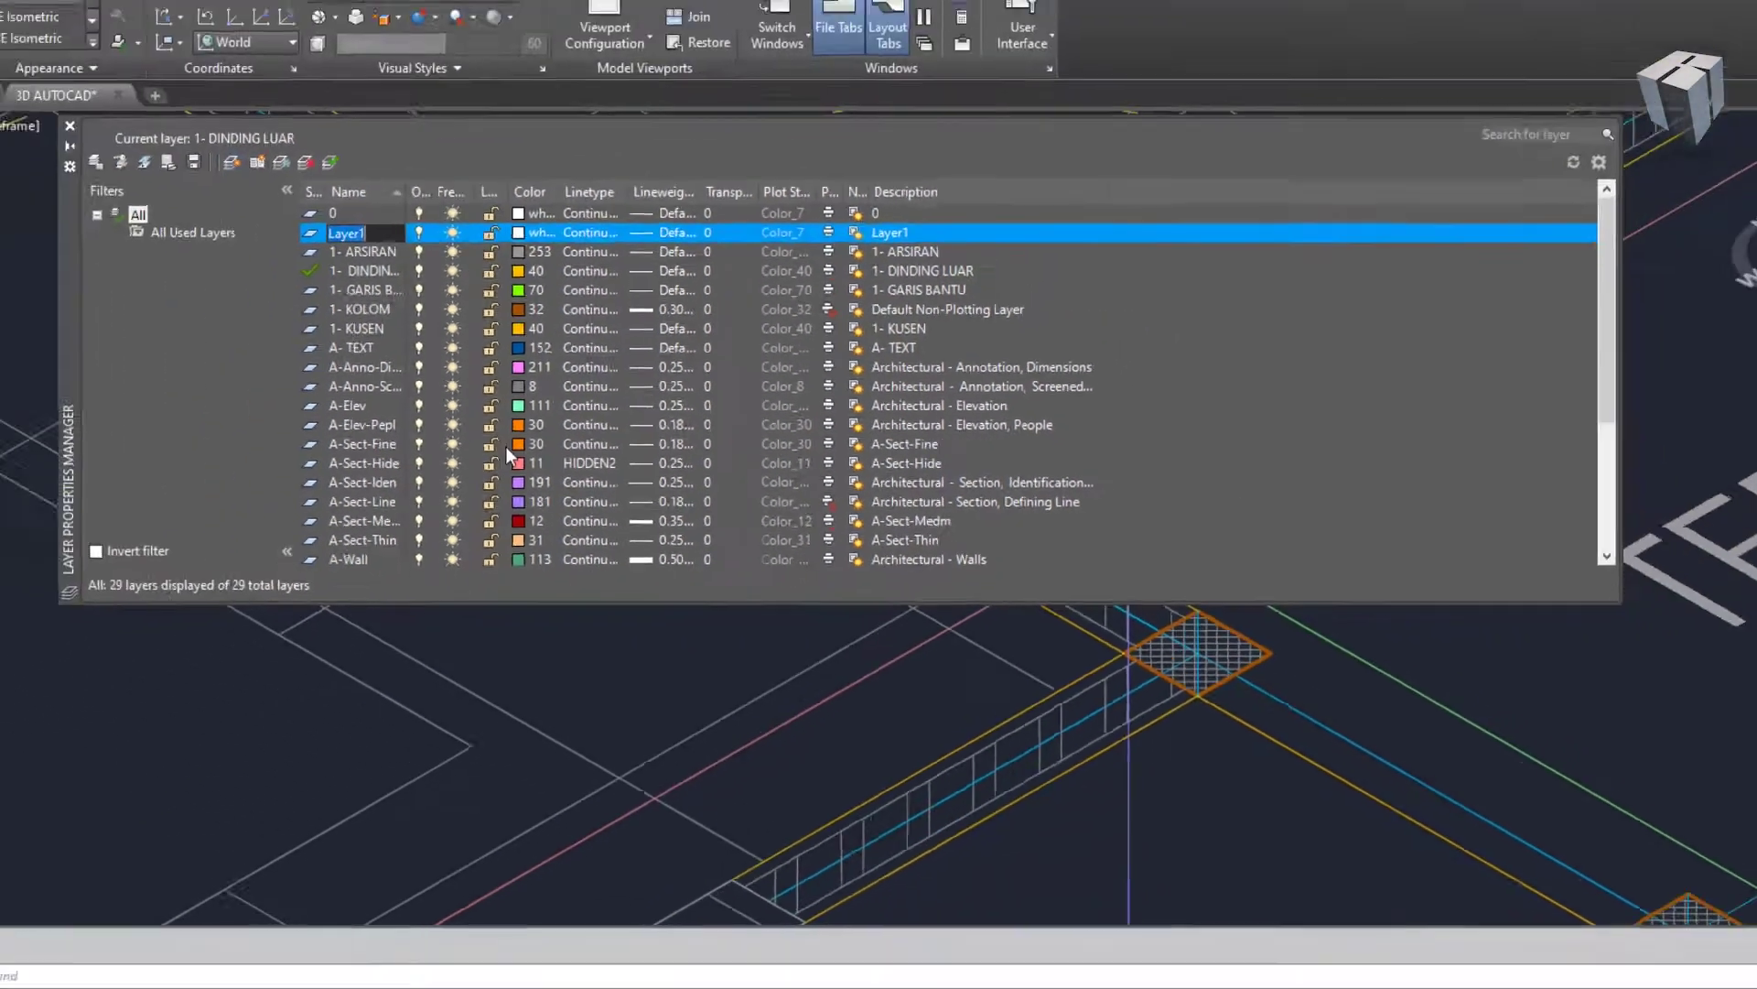
pyautogui.write('3D-')
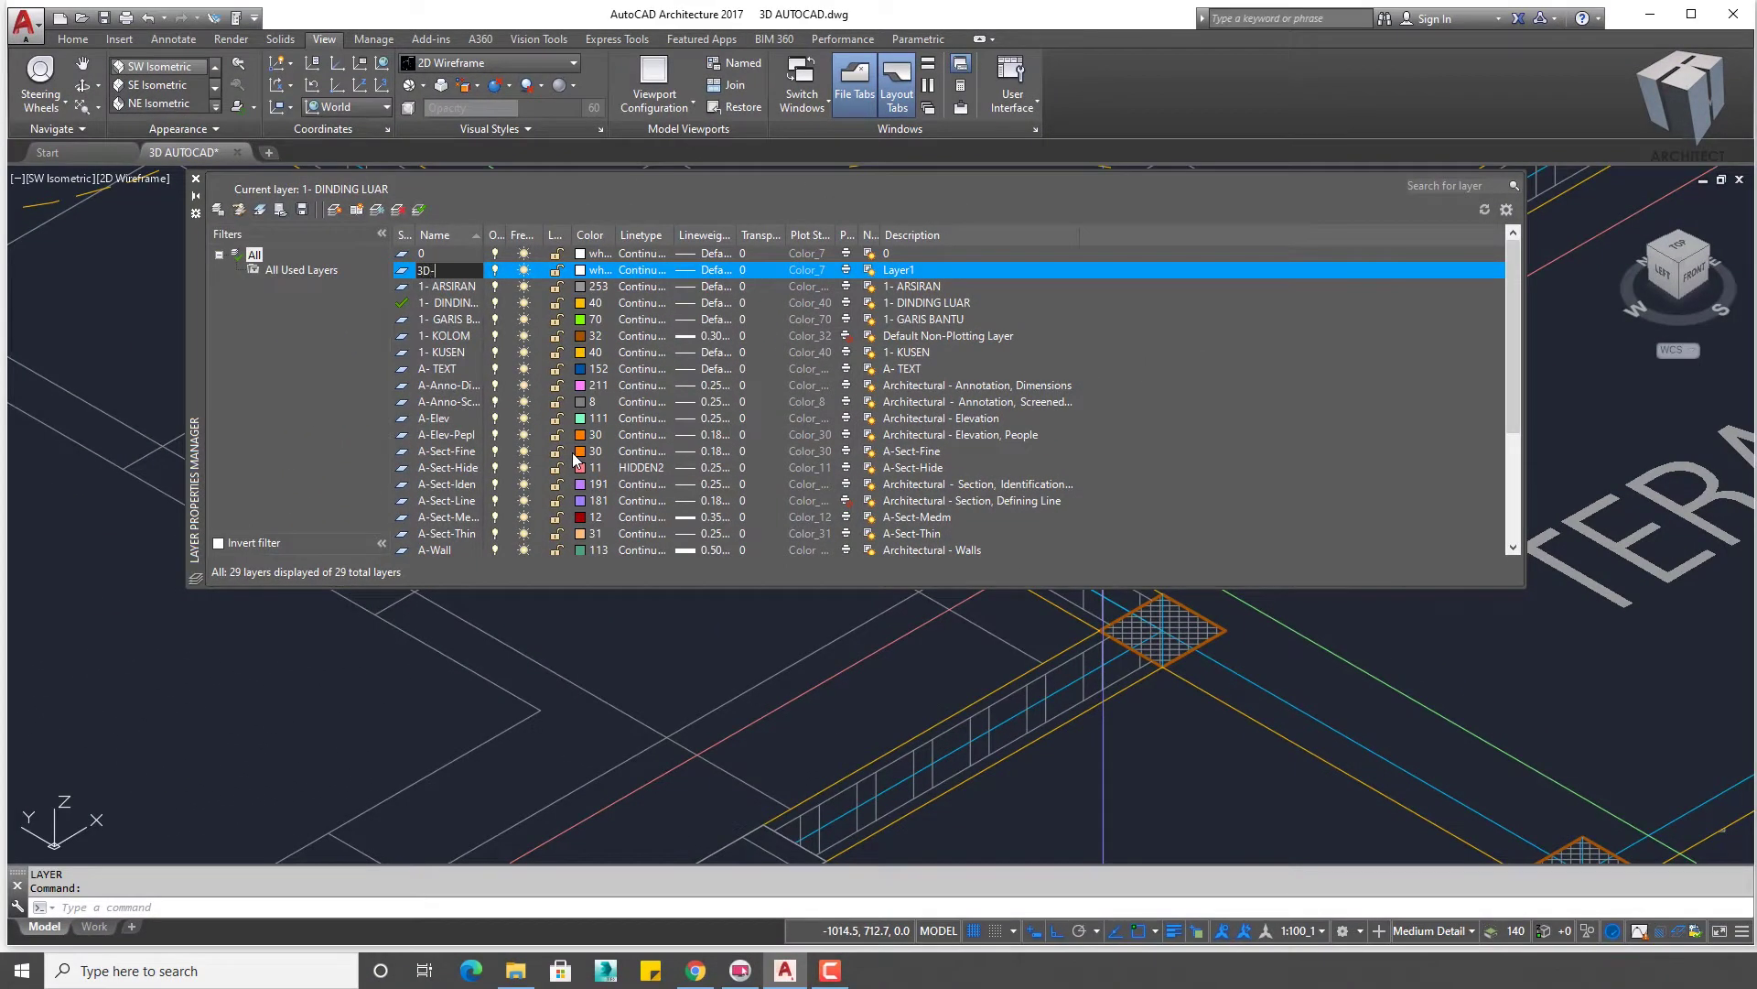
pyautogui.write(' WALL')
pyautogui.click(583, 271)
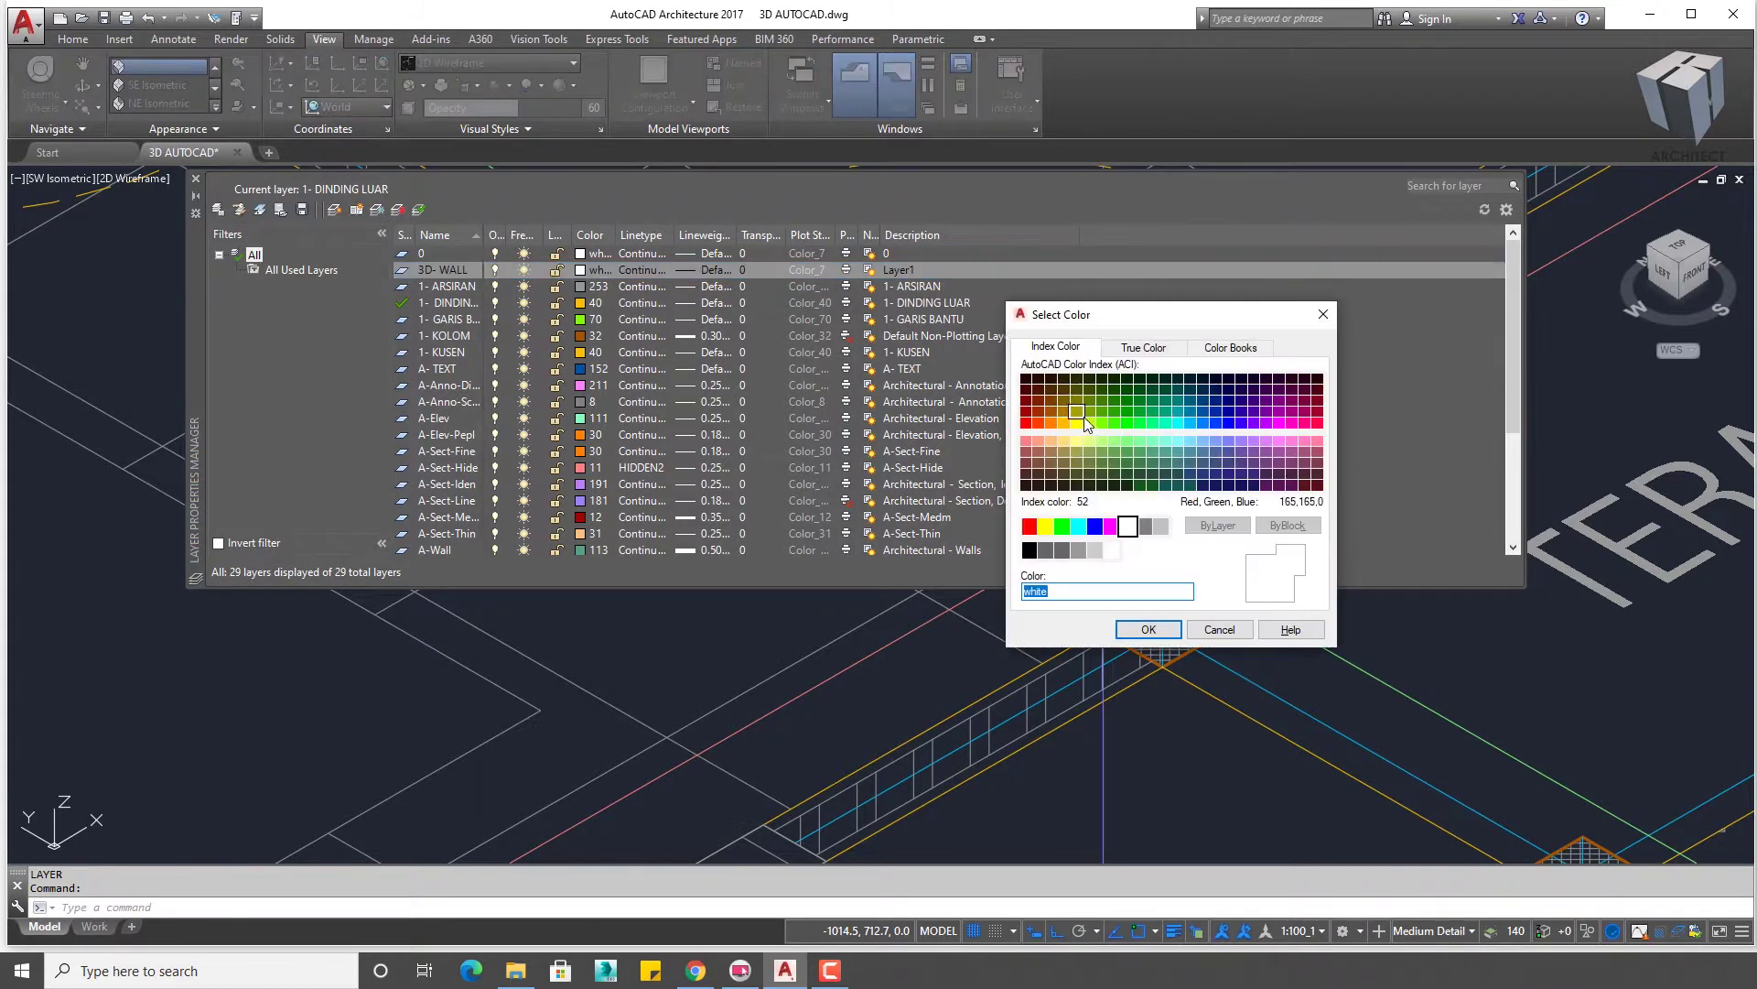
pyautogui.click(1147, 629)
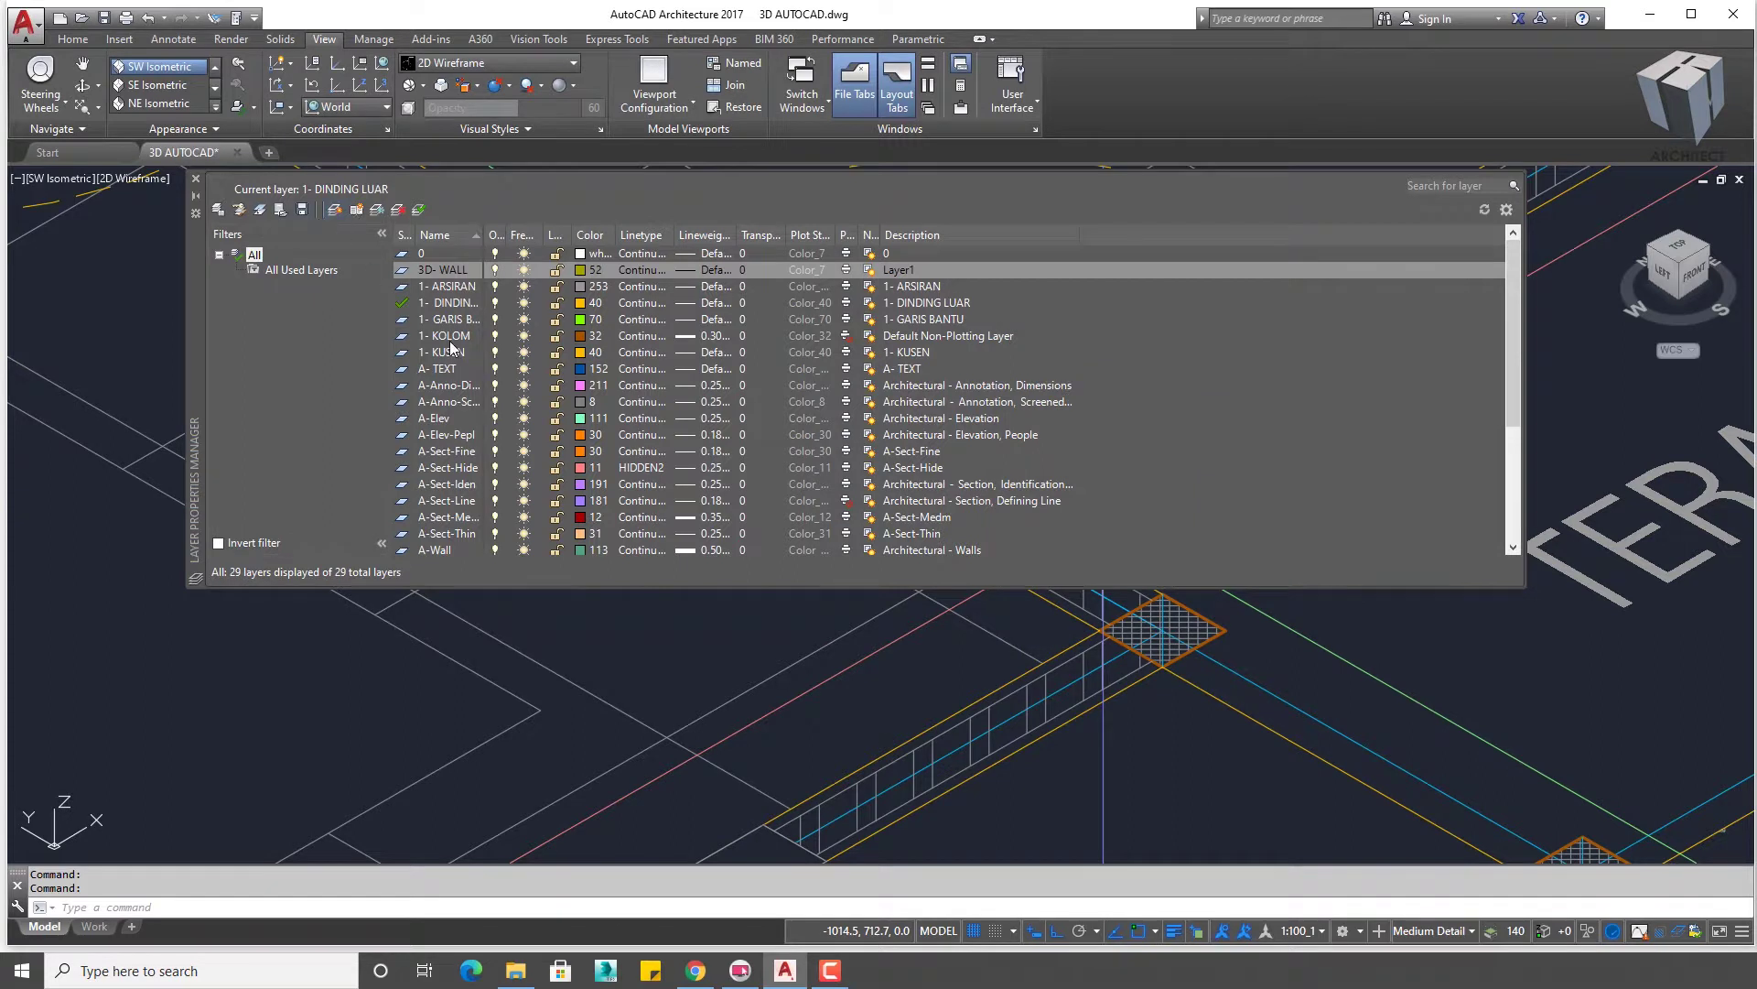
pyautogui.hotkey('alt', 'n')
pyautogui.write('3D_FLOOR')
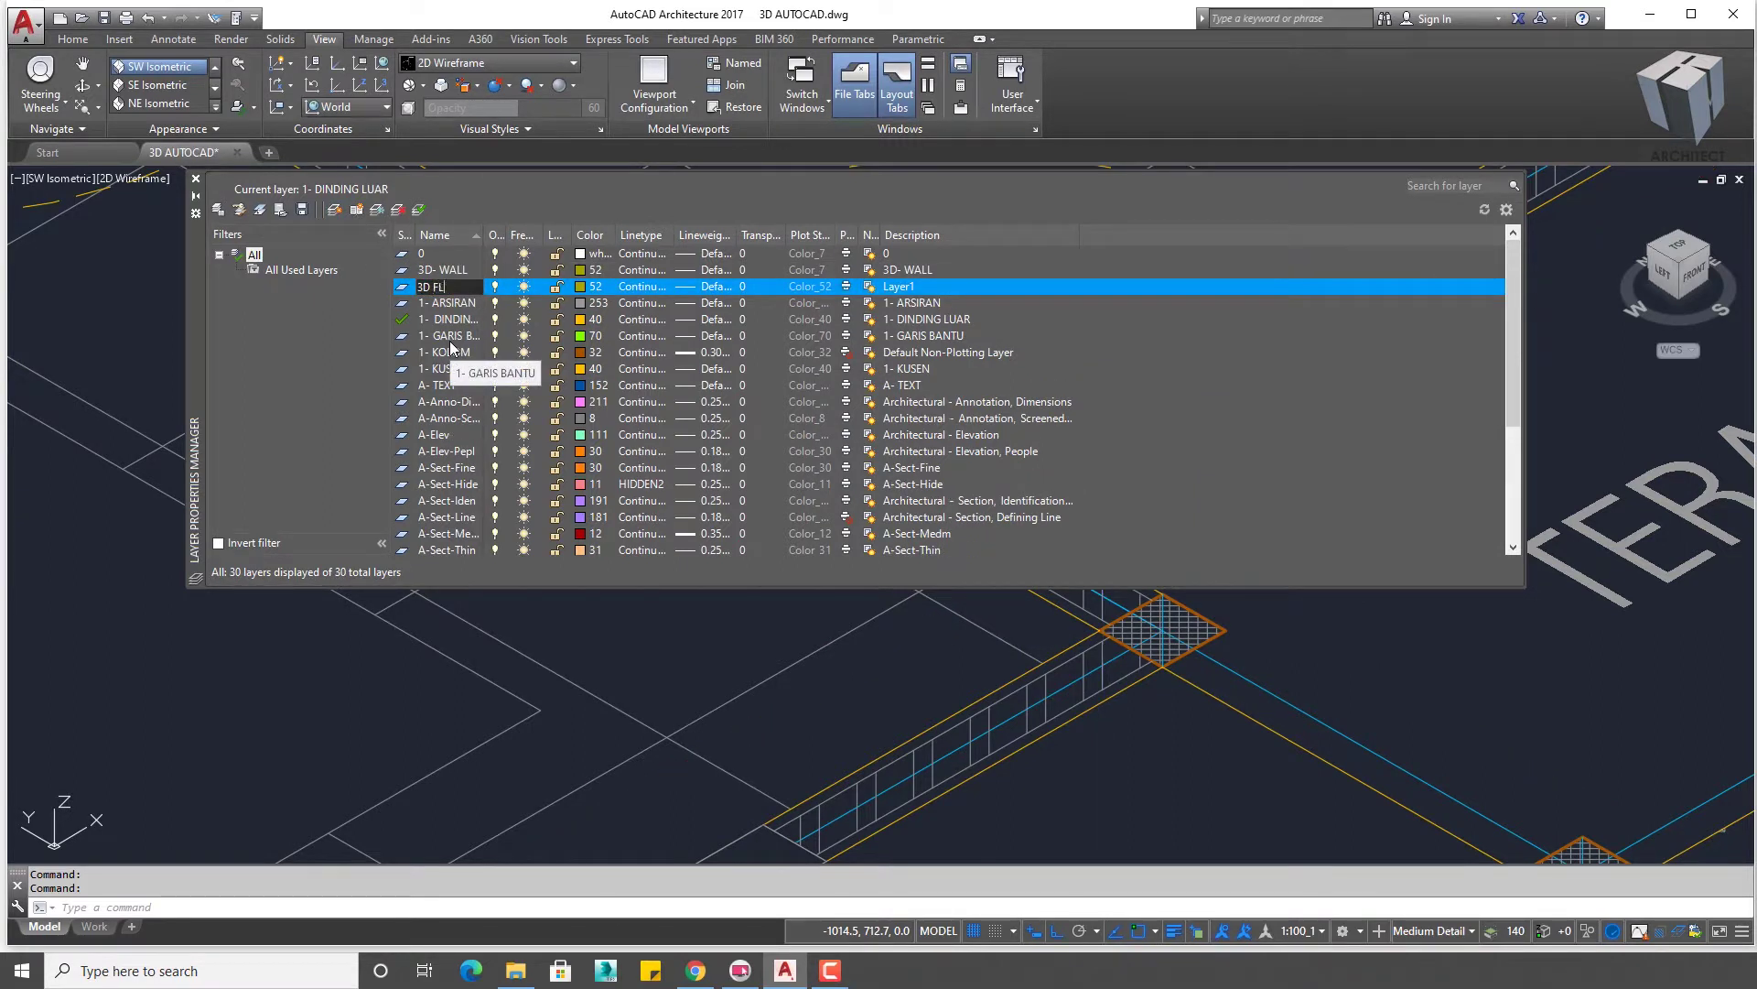
pyautogui.click(578, 285)
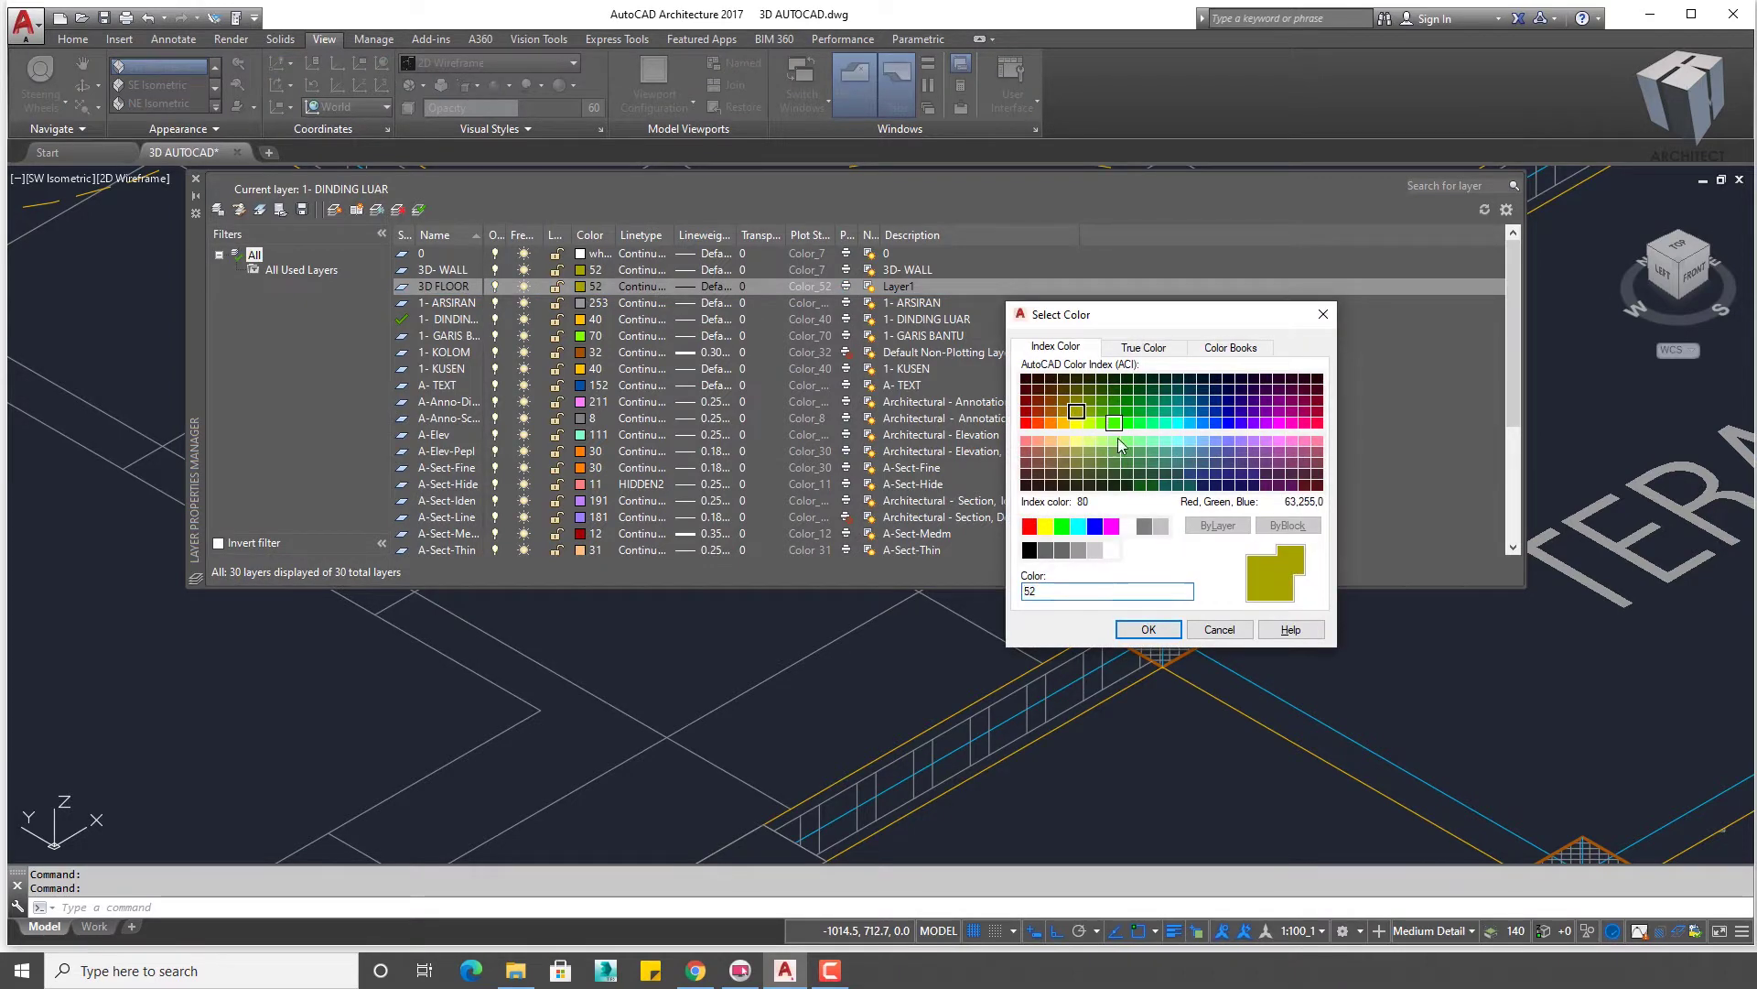
pyautogui.click(1148, 630)
# - Add a third layer and finish naming it 3D- GLASS
pyautogui.click(338, 208)
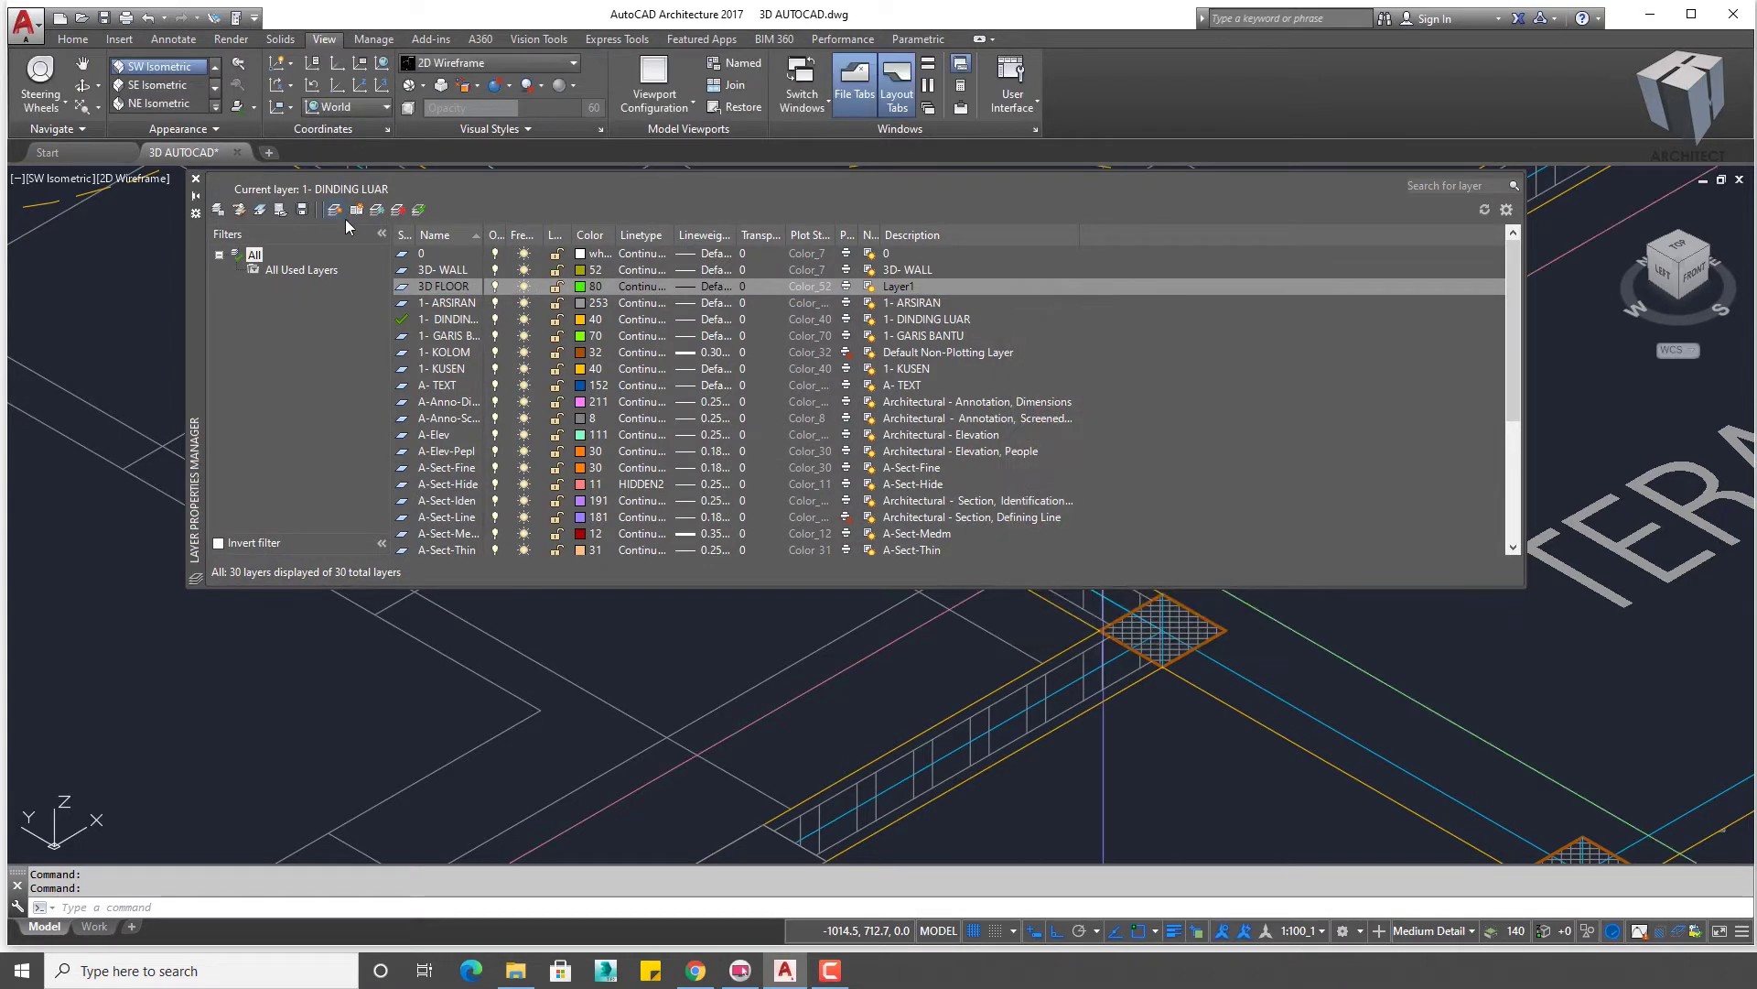
pyautogui.write('3')
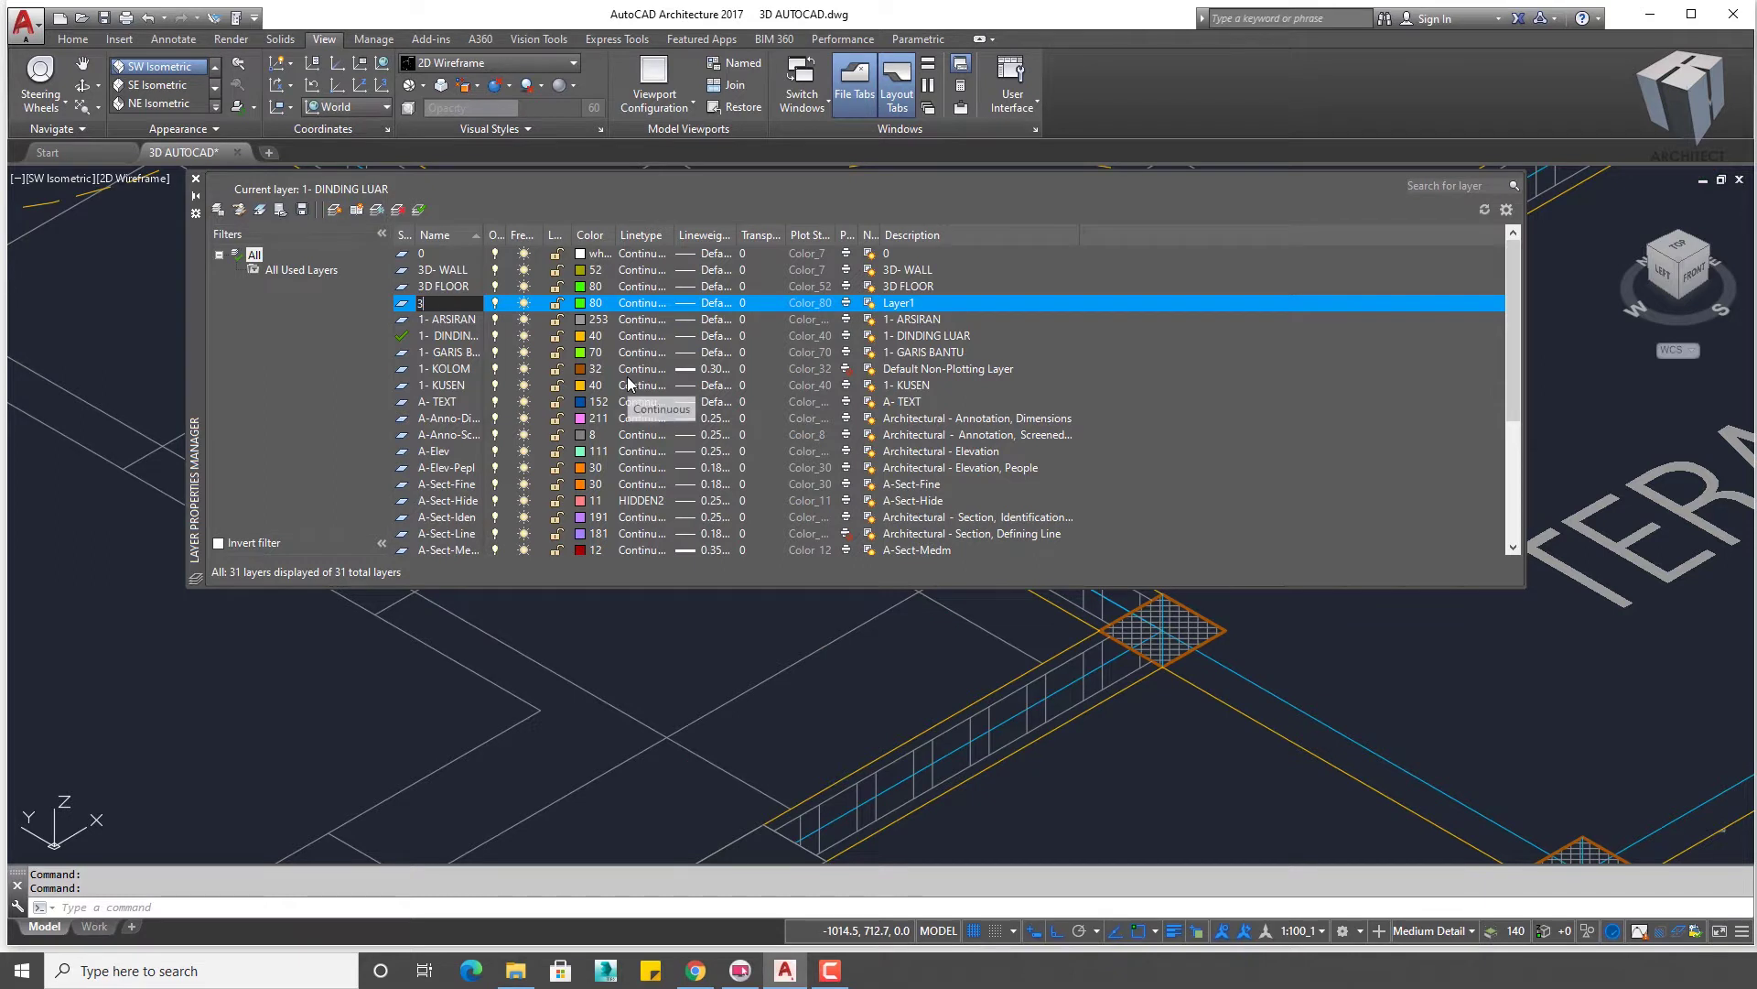
pyautogui.write('D- ROOF')
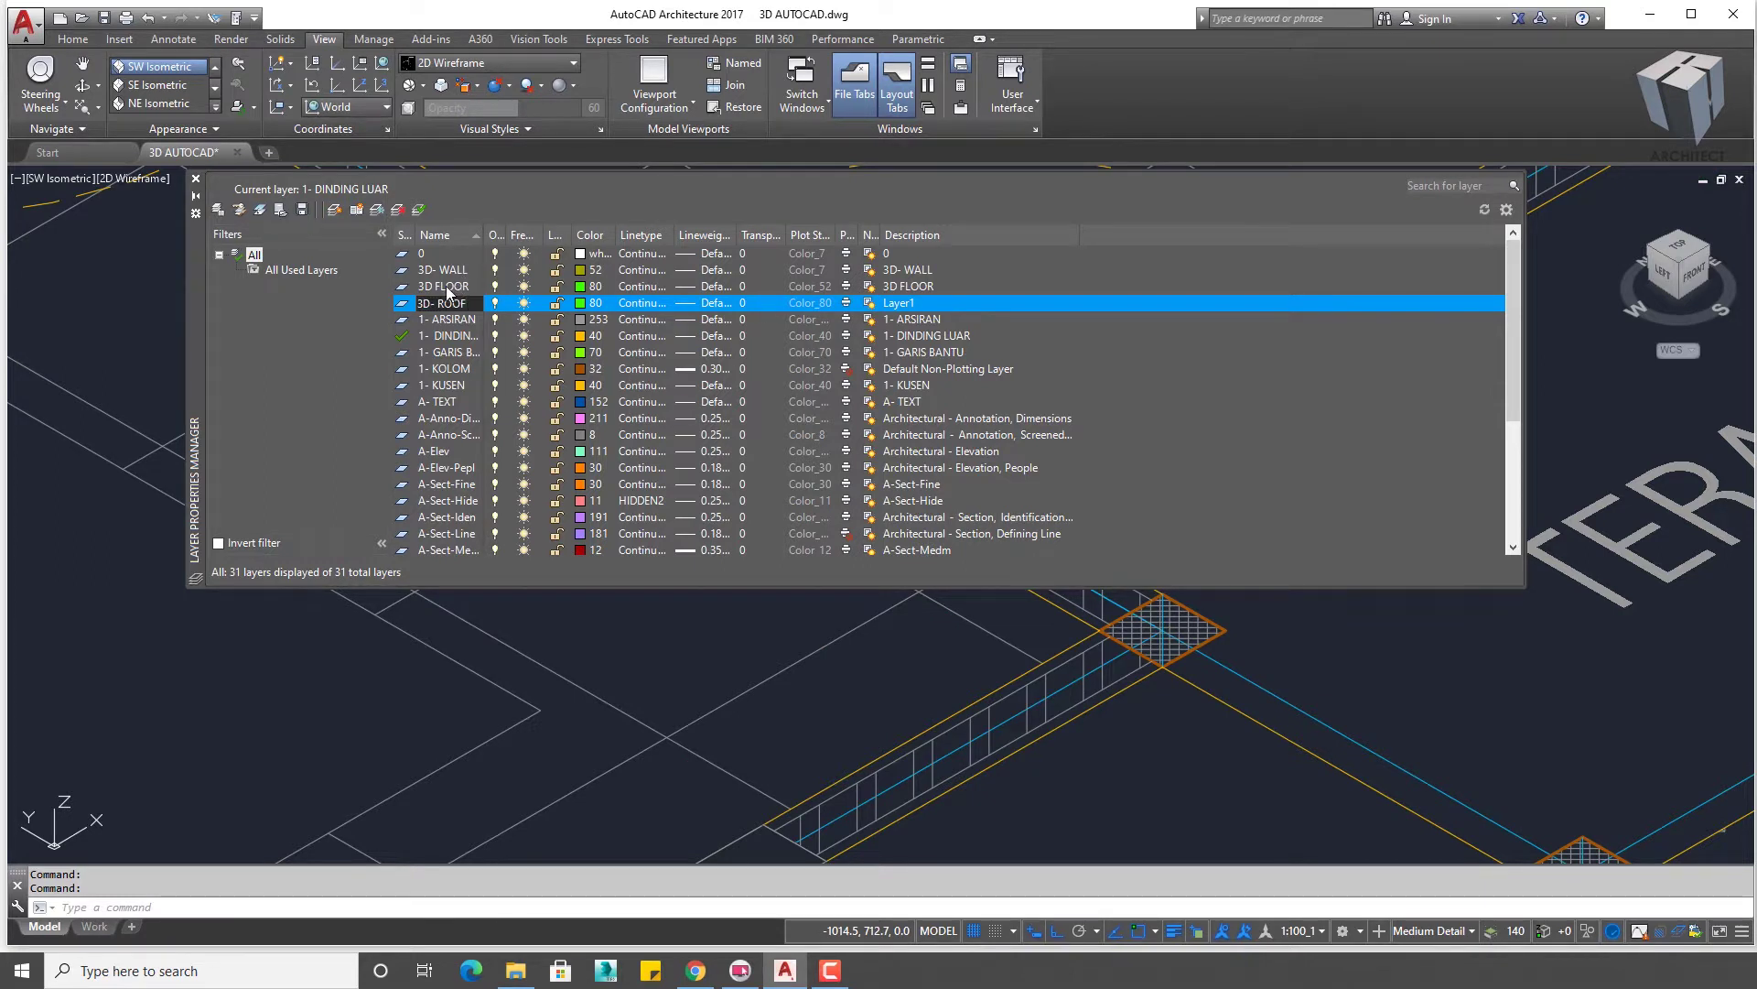
pyautogui.click(445, 287)
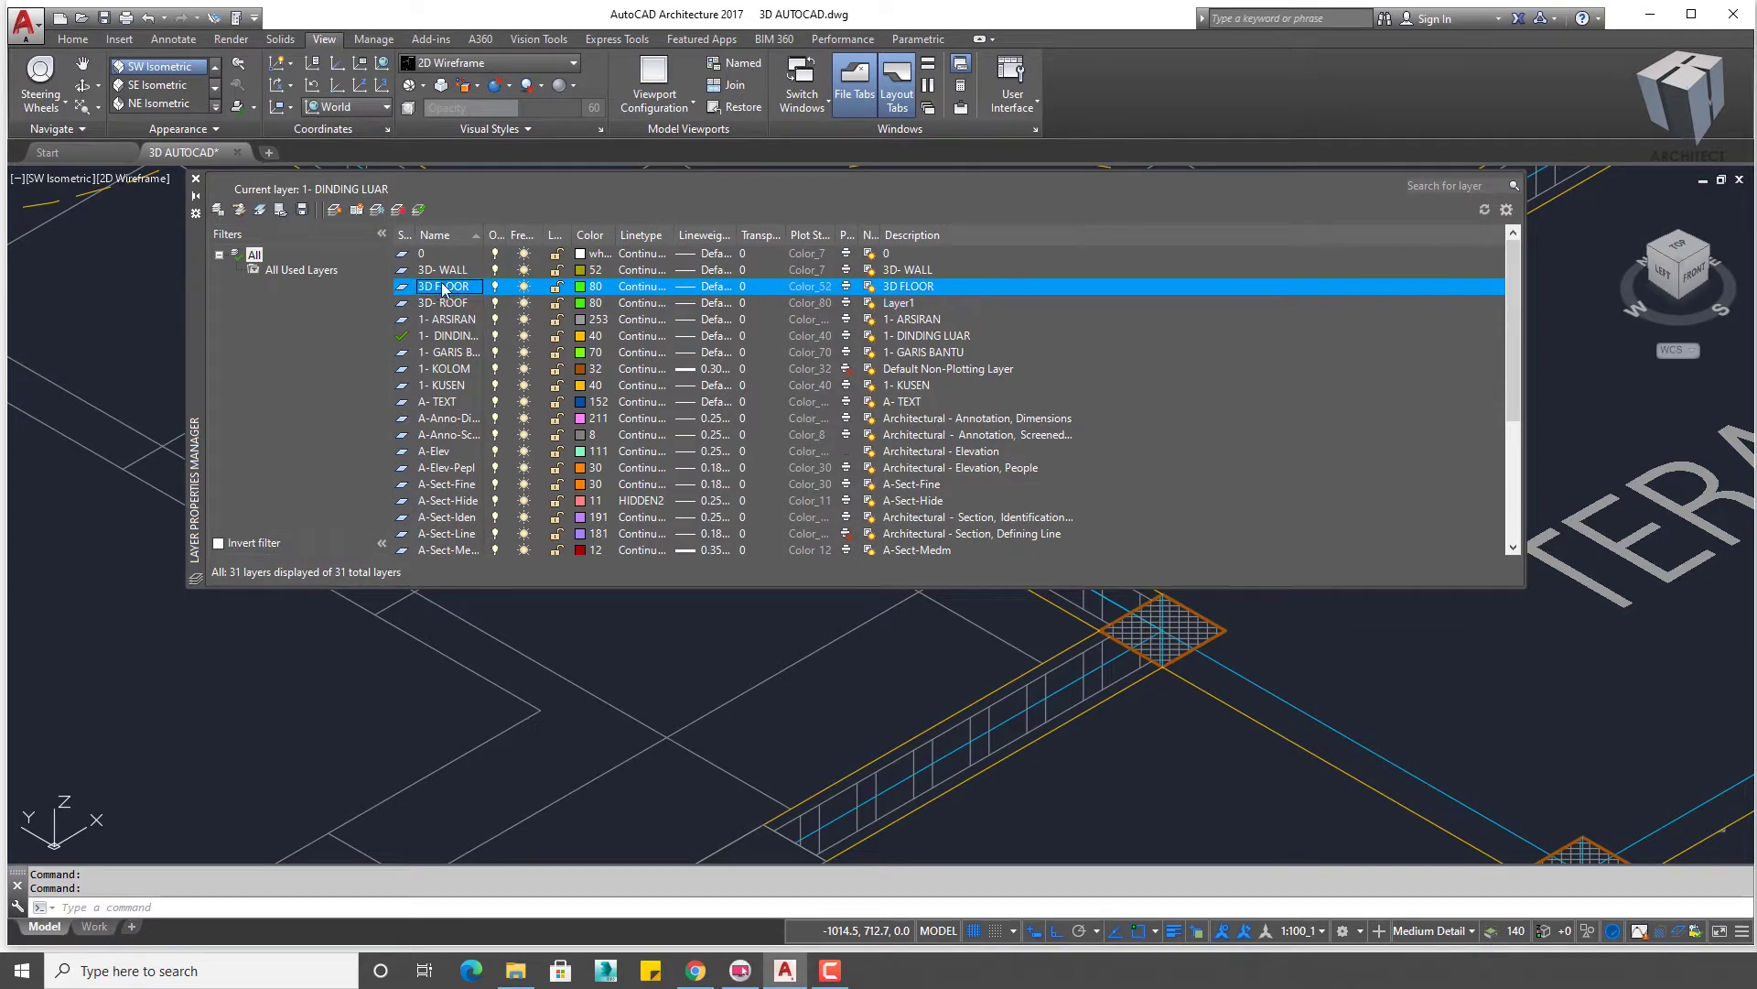
pyautogui.write('-')
pyautogui.press('Tab')
pyautogui.write('GLASS')
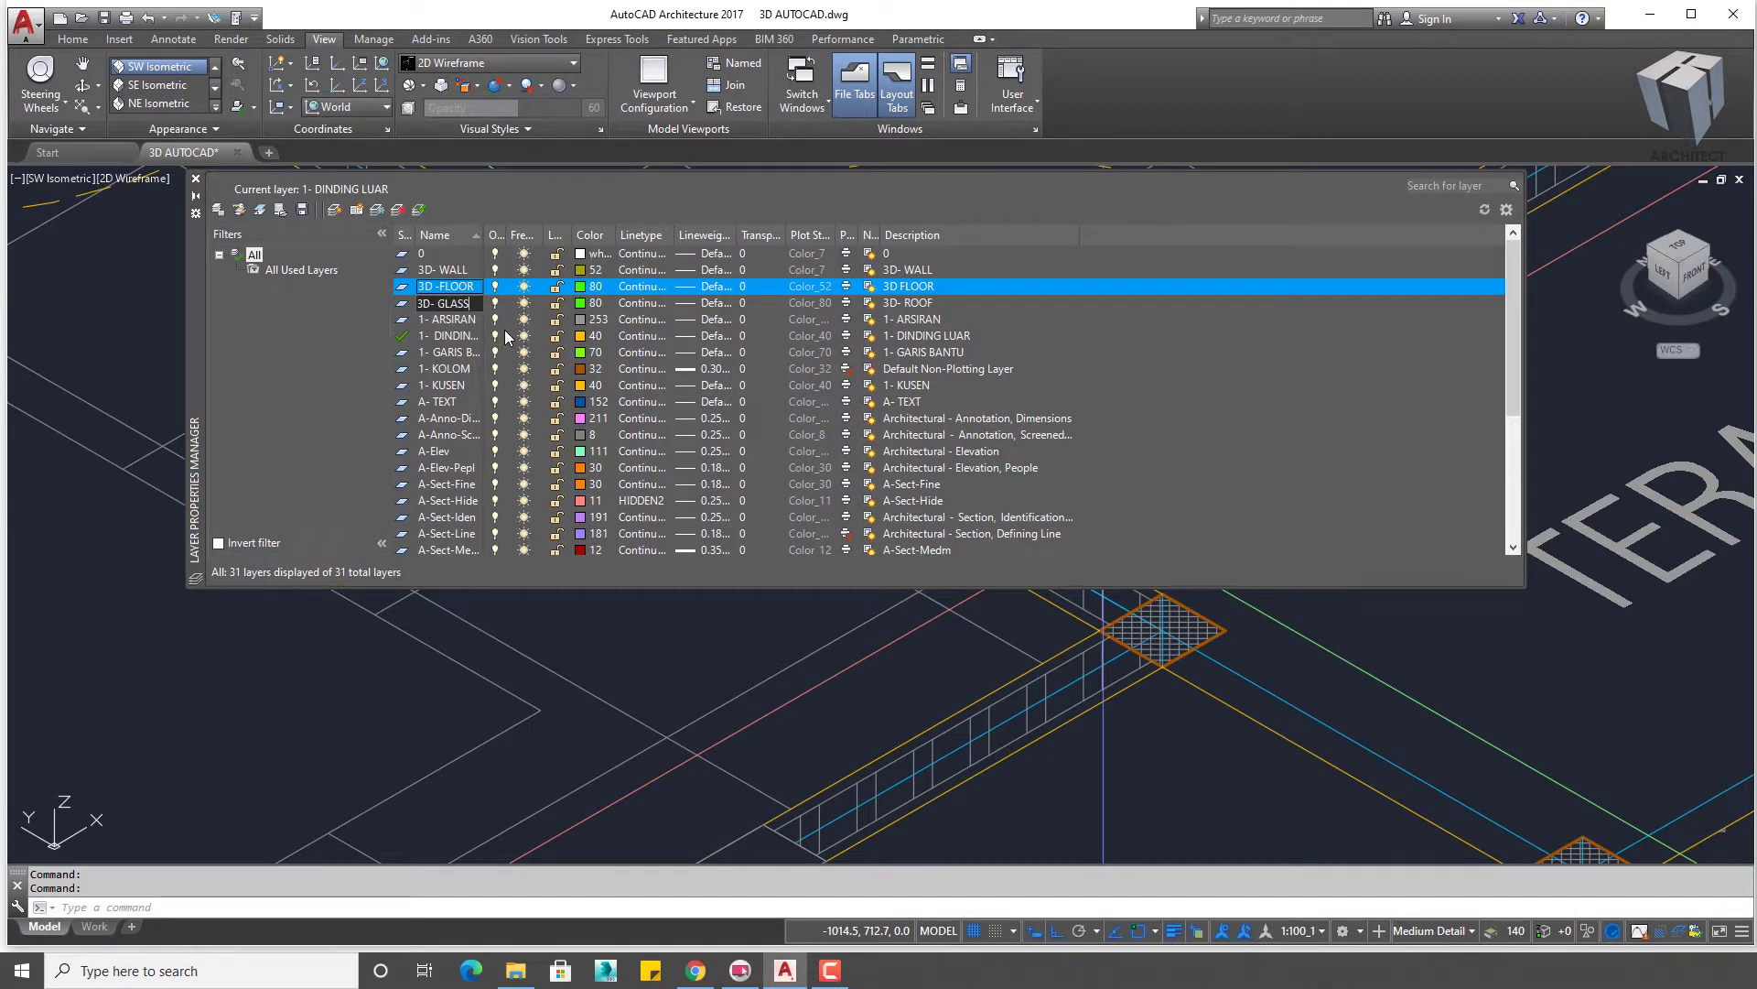
pyautogui.press('Return')
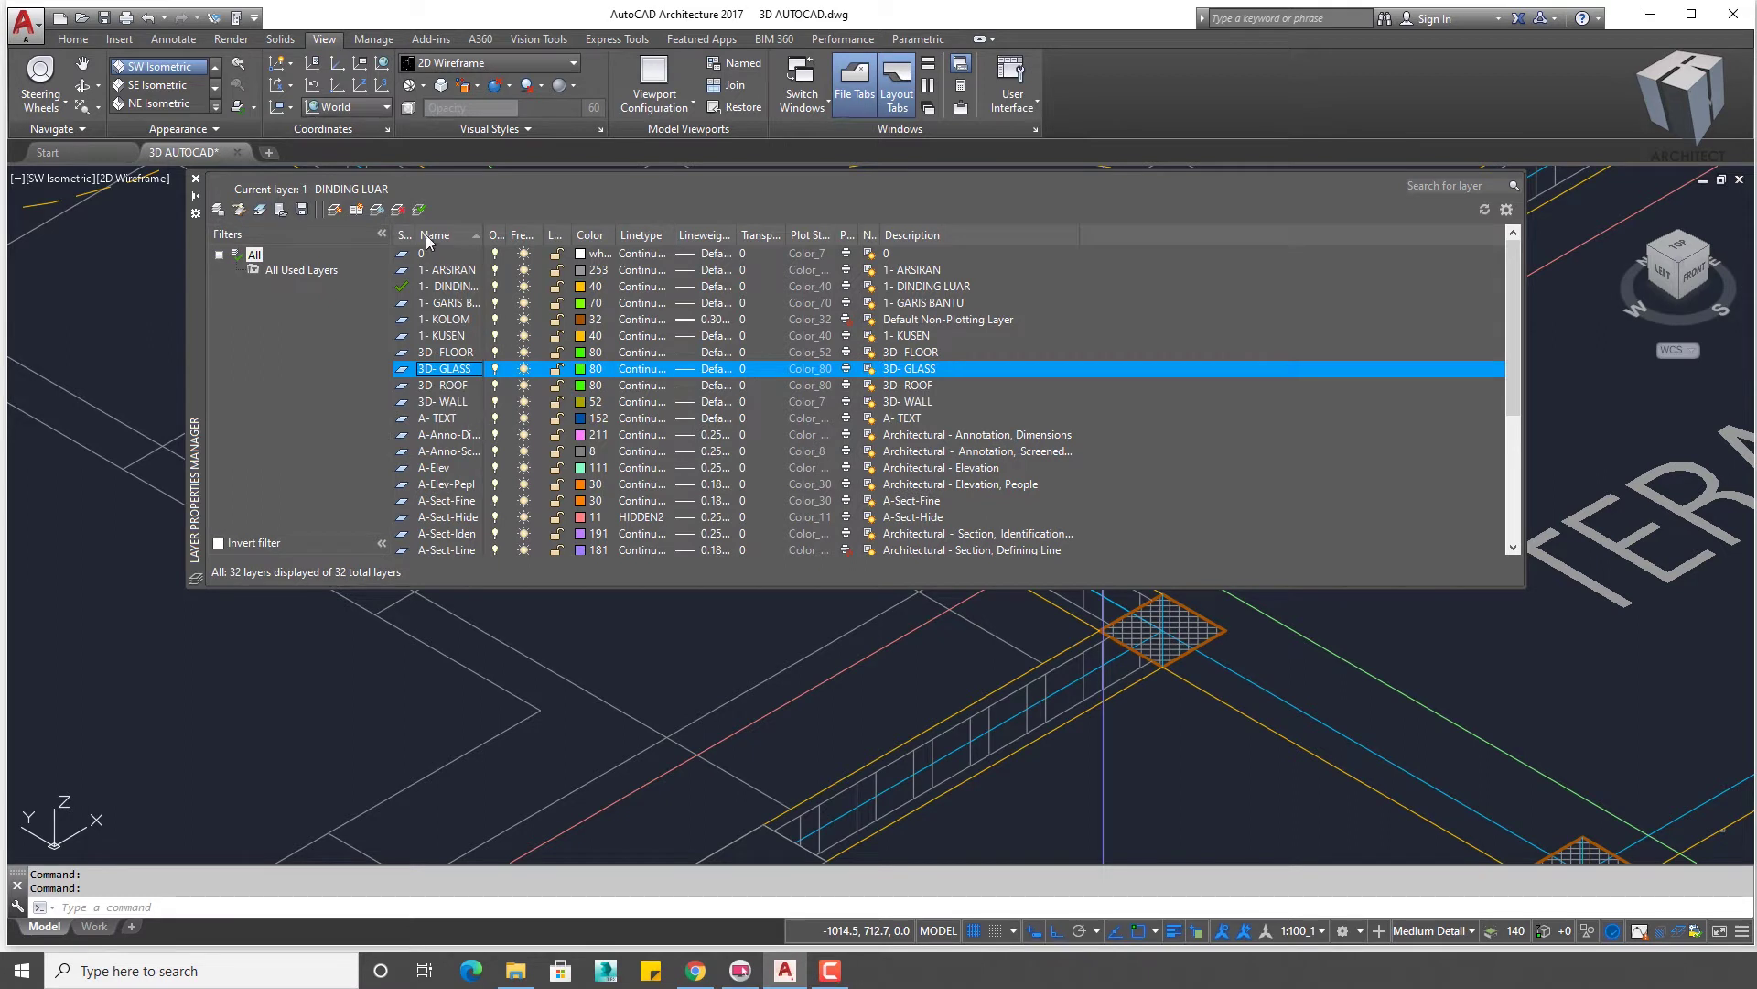
# - Add a 3D- FRAME layer in colour 190 and recolour 3D- GLASS to 150
pyautogui.click(336, 211)
pyautogui.write('3D-FRAME')
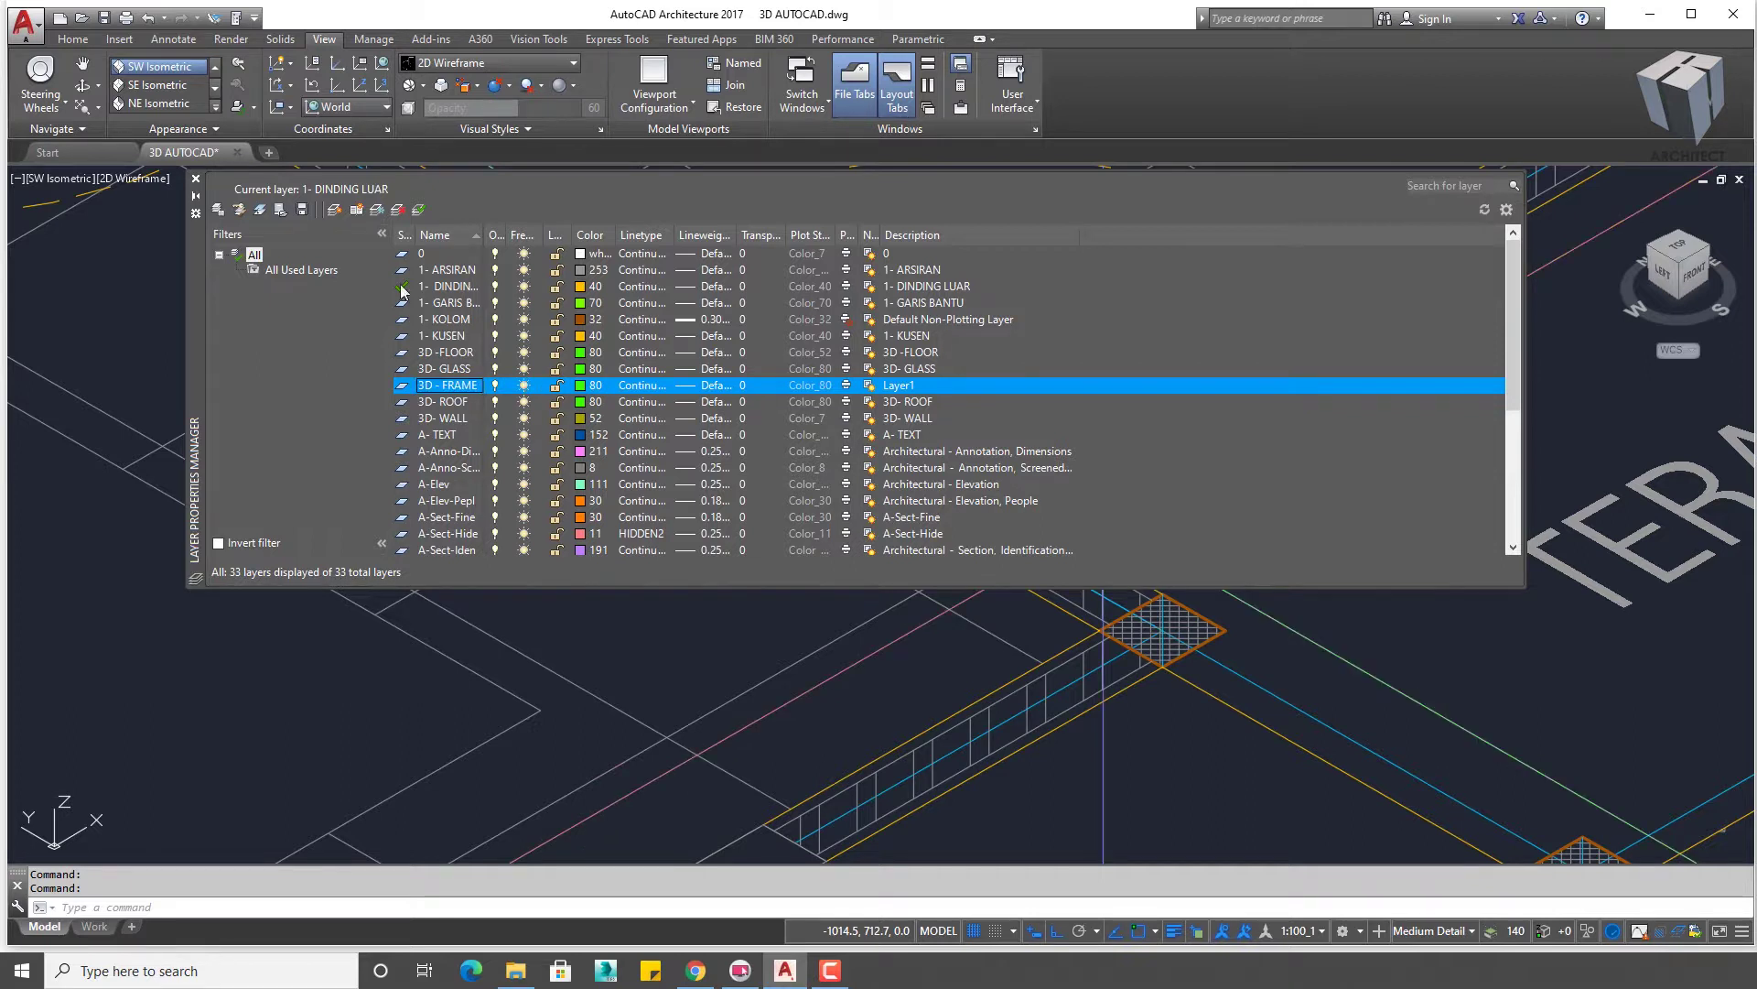
pyautogui.click(587, 391)
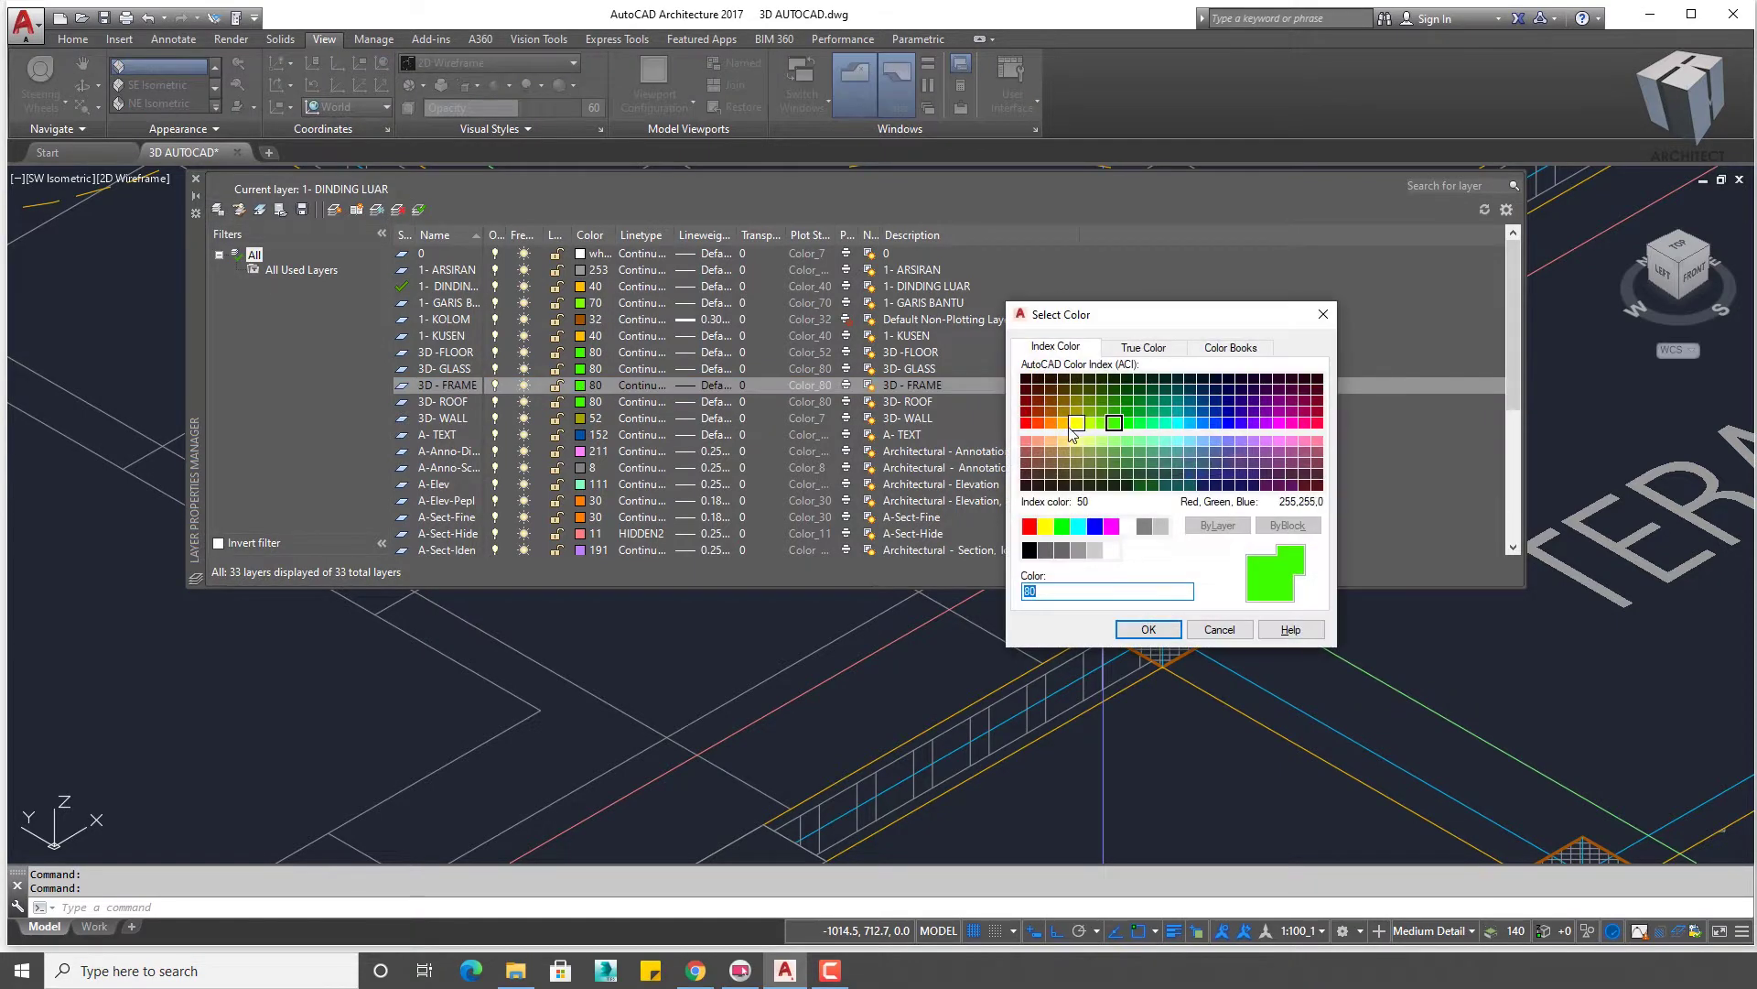
pyautogui.click(1150, 632)
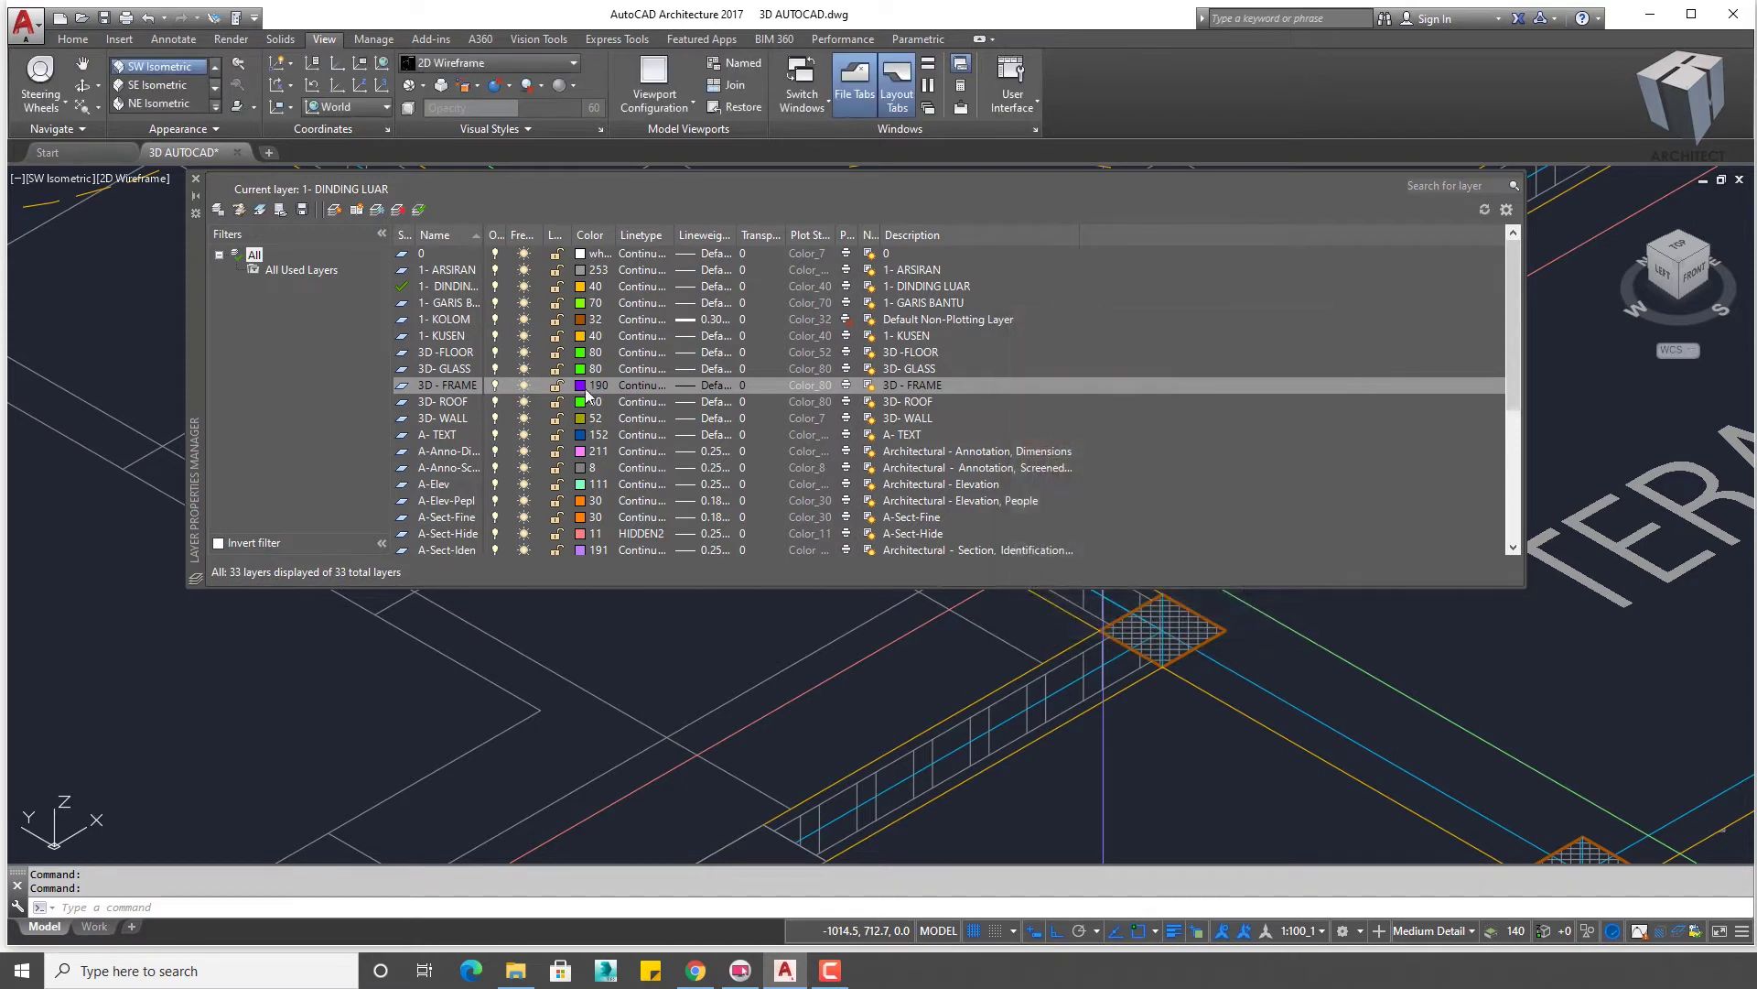
pyautogui.click(580, 369)
pyautogui.write('150')
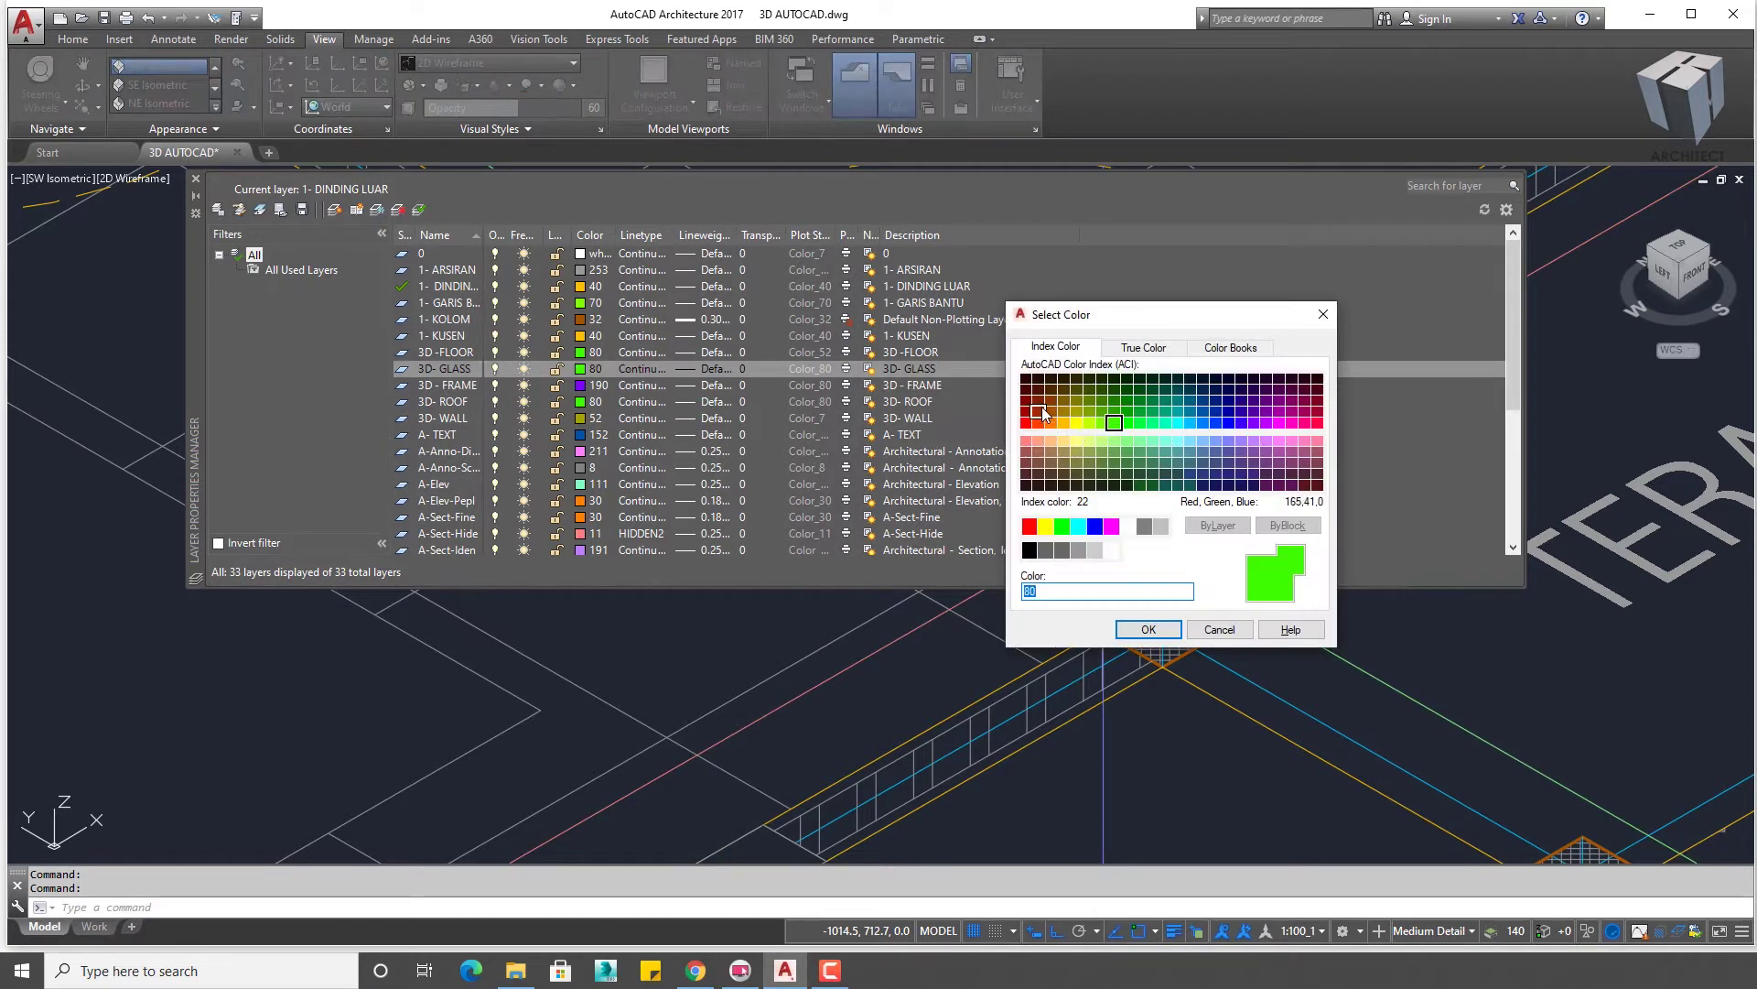
pyautogui.click(1168, 623)
# - Close the layer manager and set 3D- WALL as current from the Home tab's layer list
pyautogui.click(197, 183)
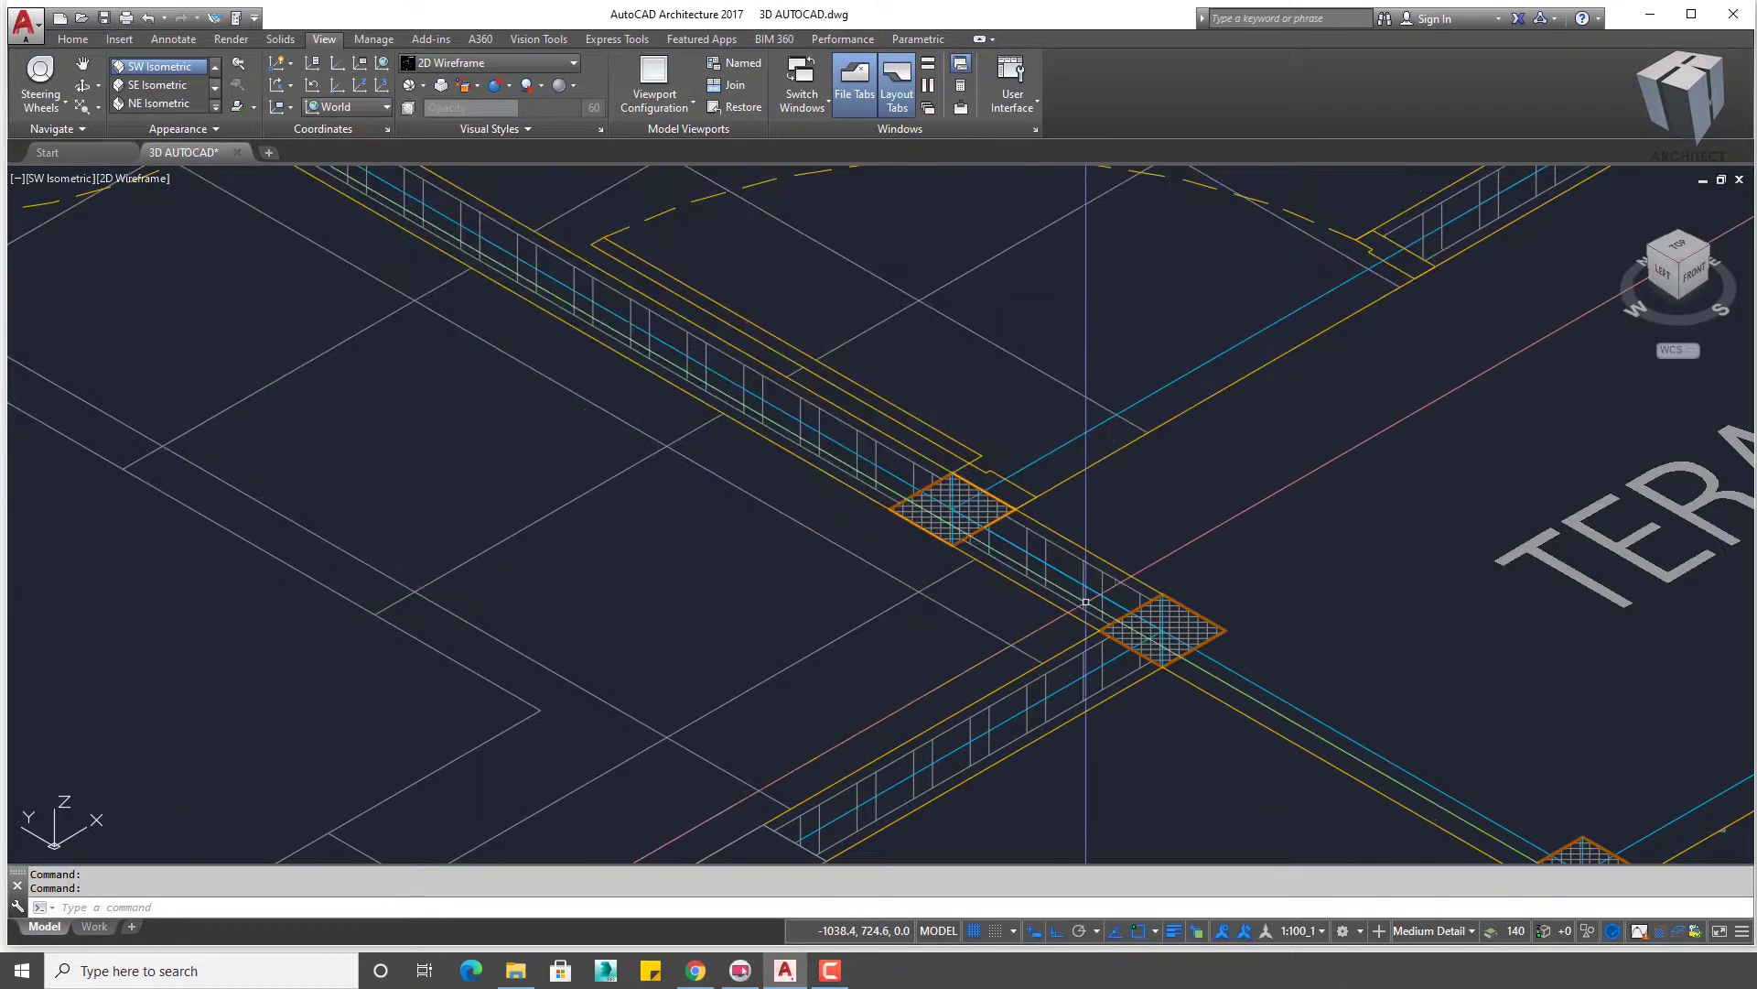
pyautogui.scroll(-5, 1057, 572)
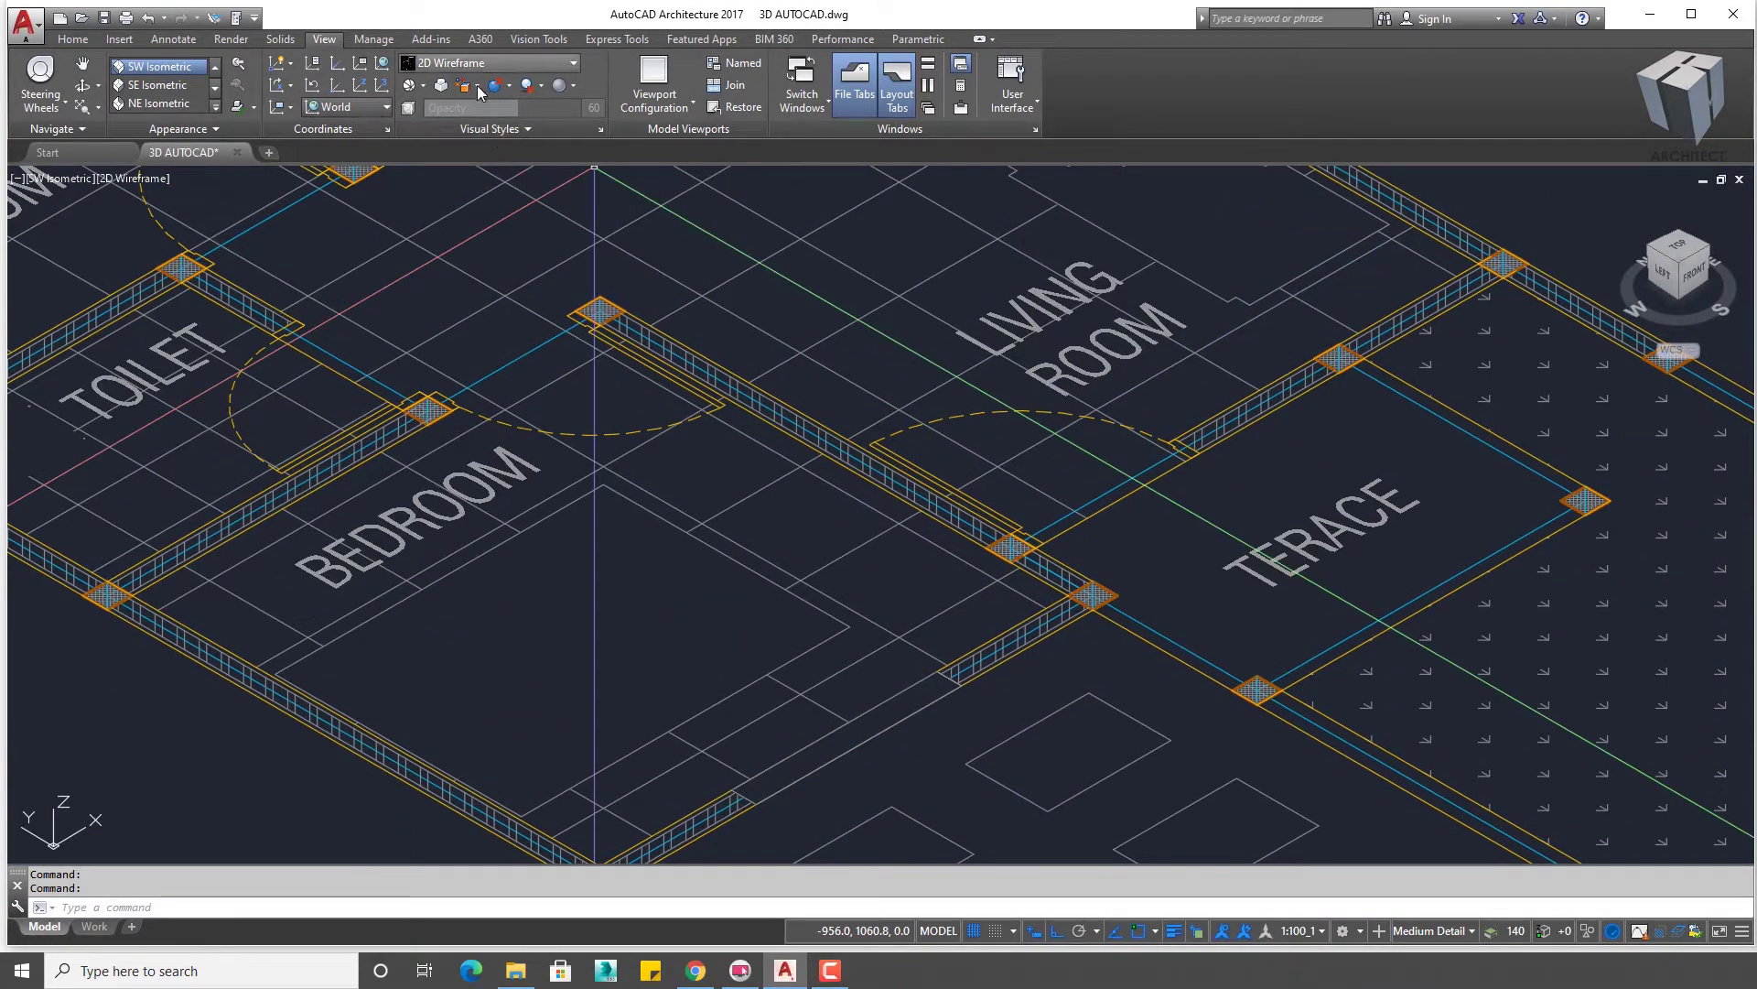
pyautogui.click(119, 39)
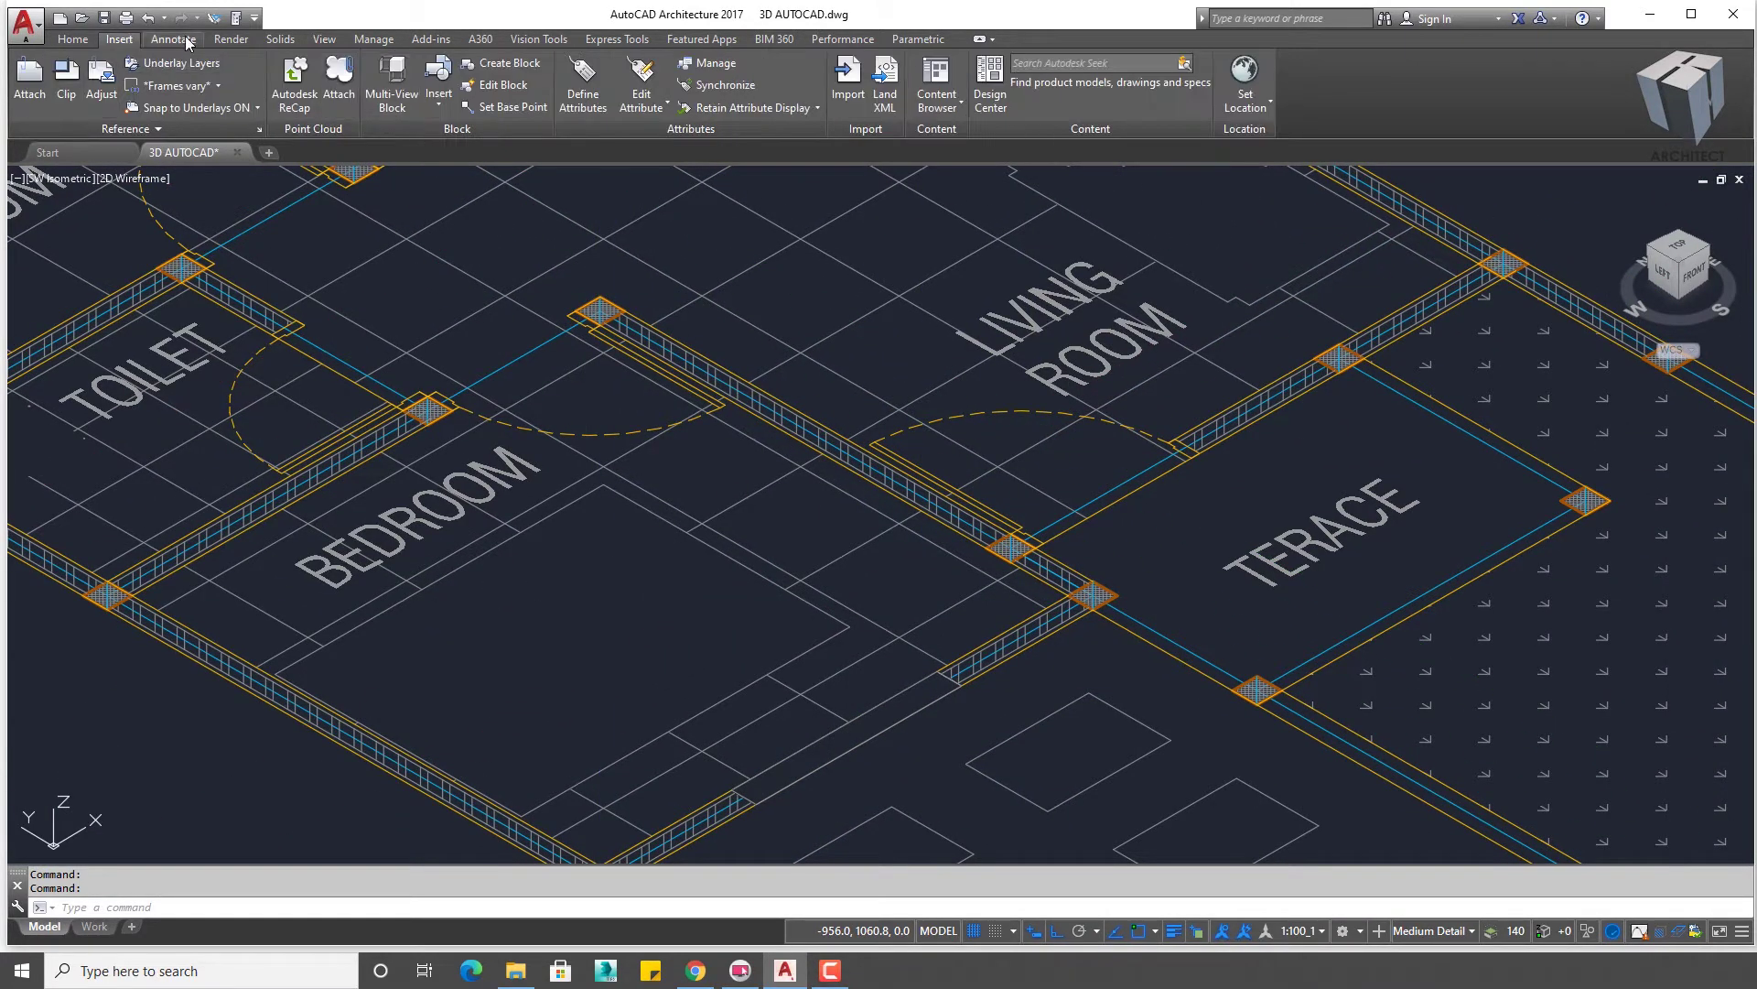
pyautogui.click(66, 42)
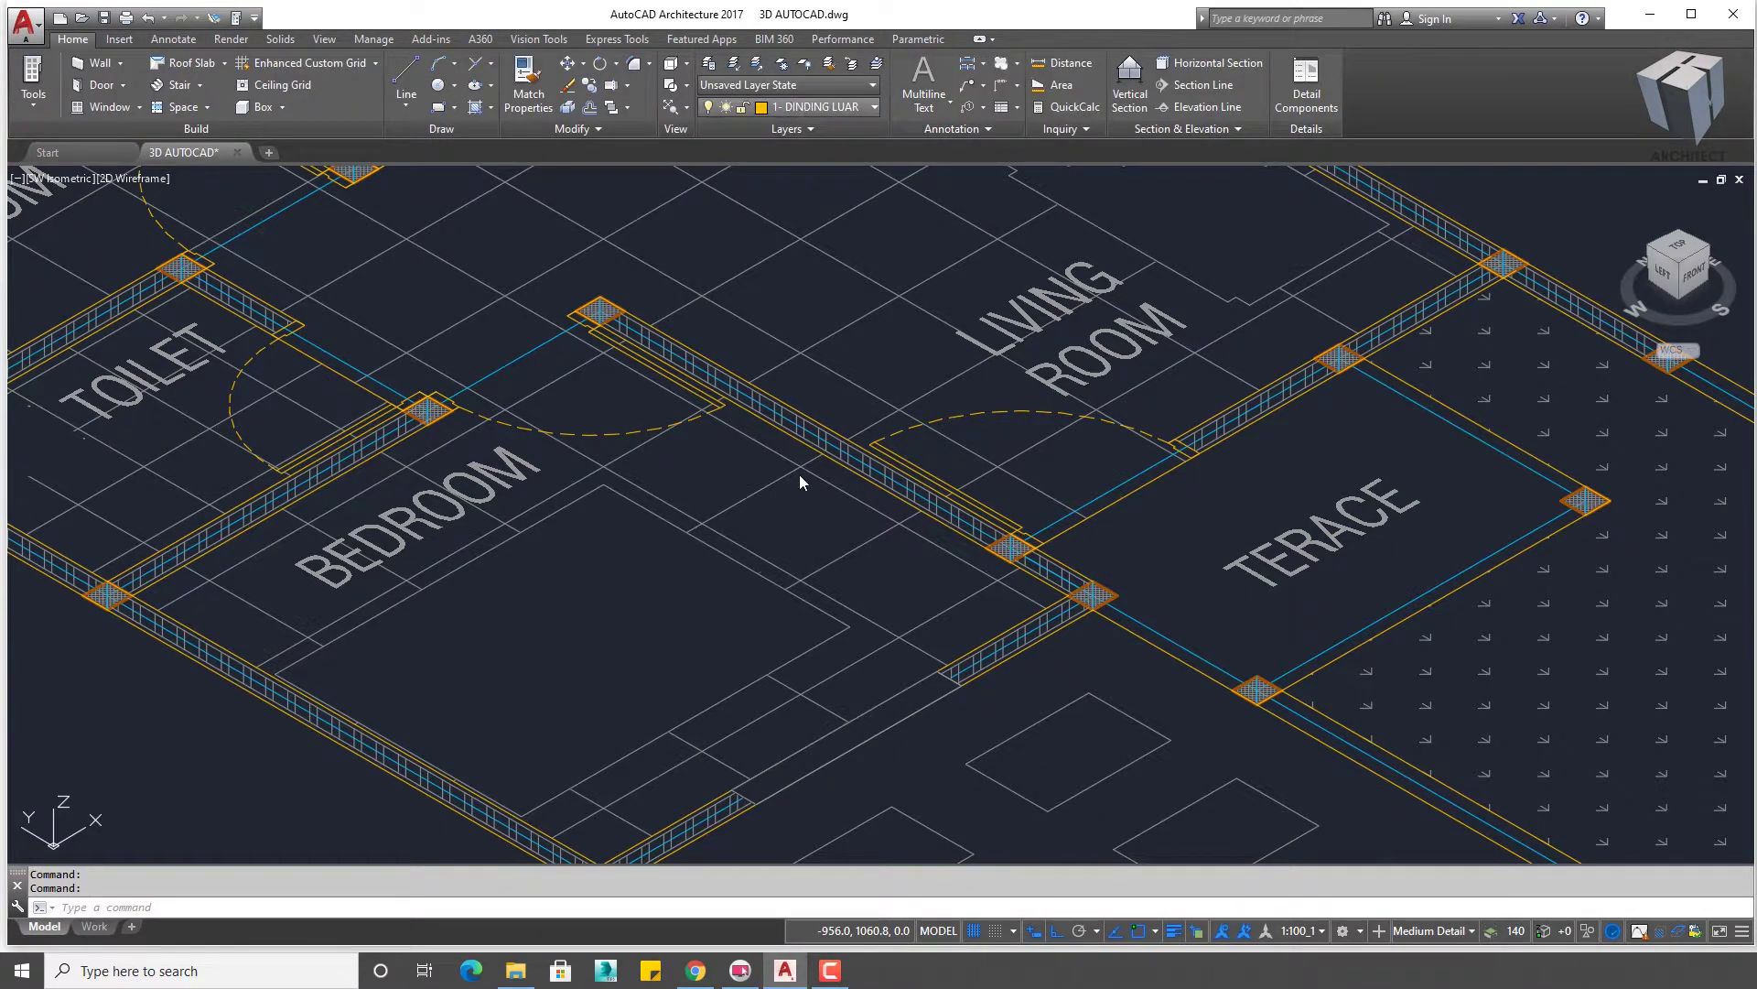
pyautogui.click(824, 107)
pyautogui.click(819, 307)
pyautogui.write('POLYSOLID')
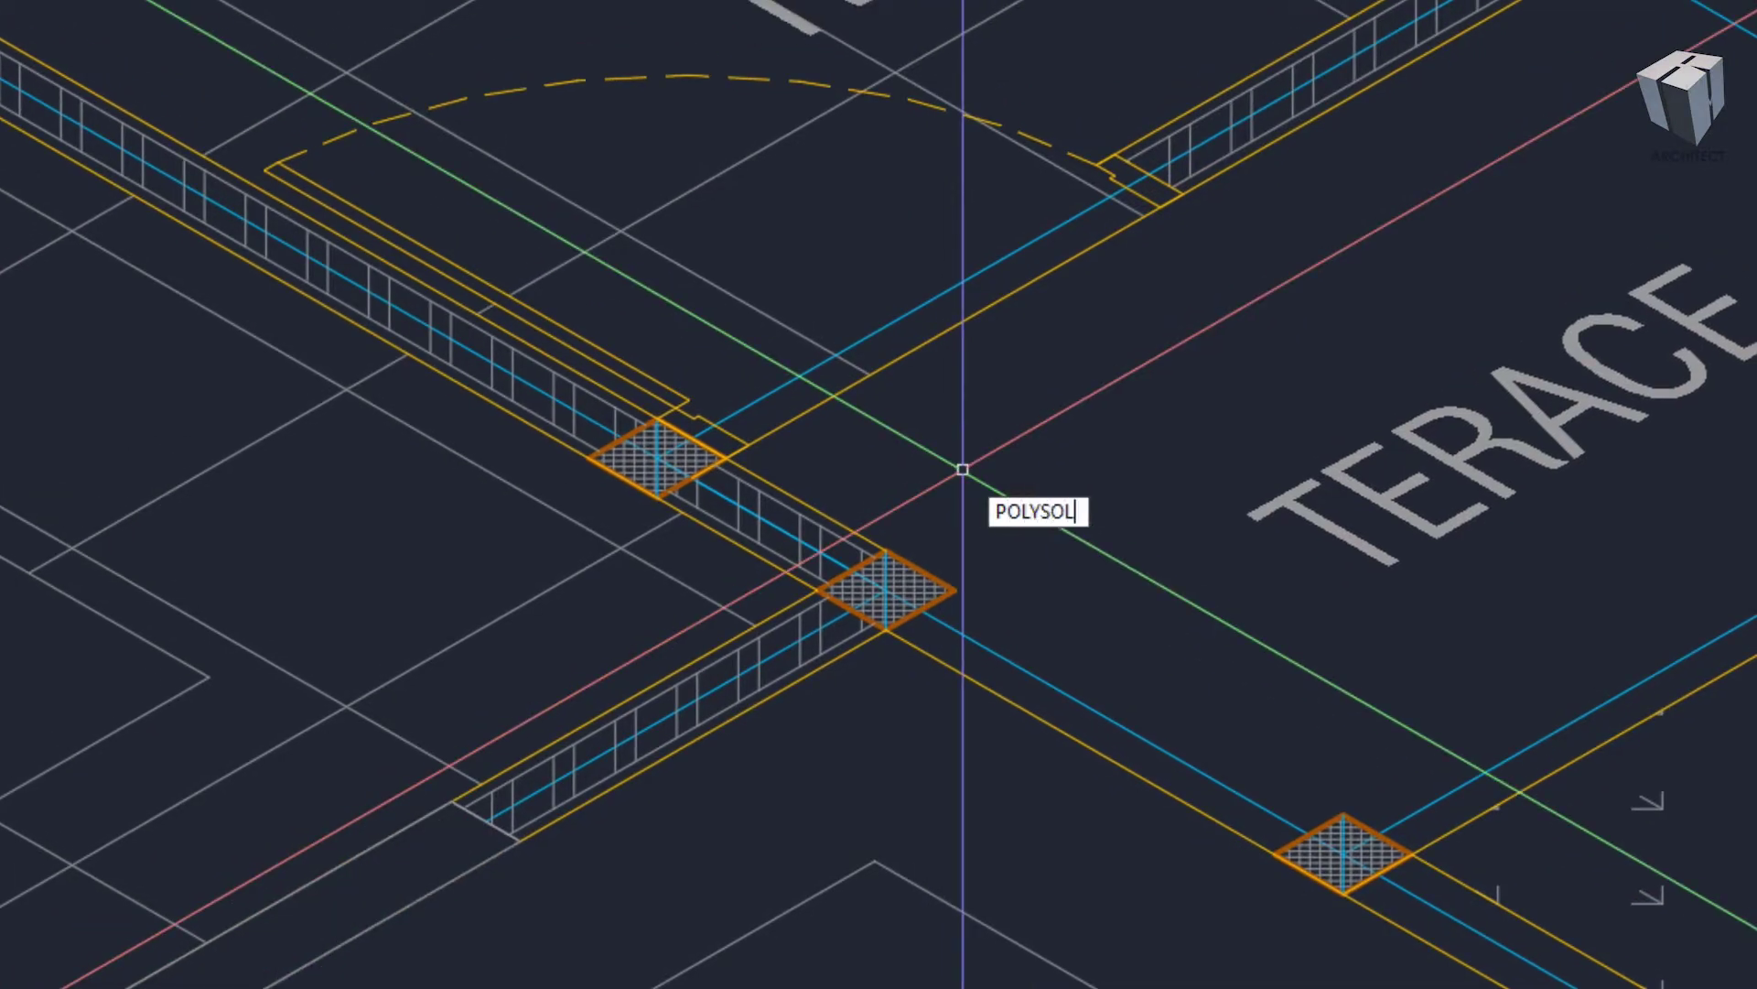
# - Draw a 350-high, 15-wide polysolid wall through three column hatch centres
pyautogui.press('Return')
pyautogui.write('350')
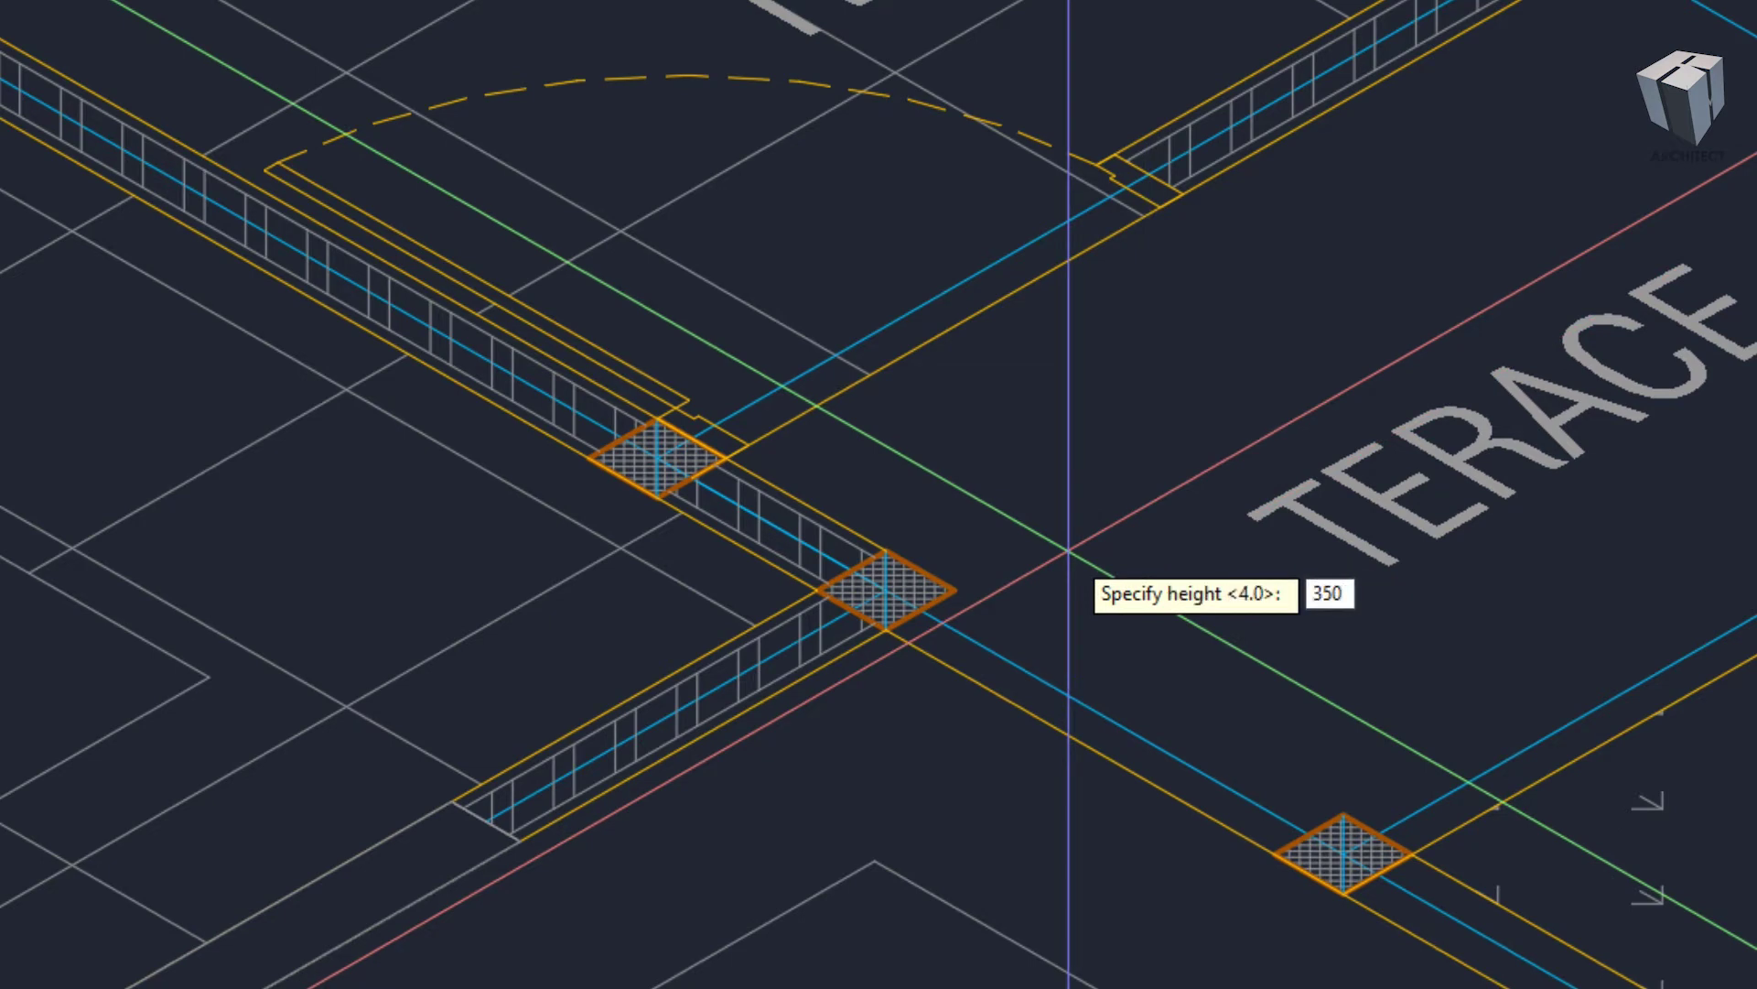
pyautogui.press('Return')
pyautogui.write('15')
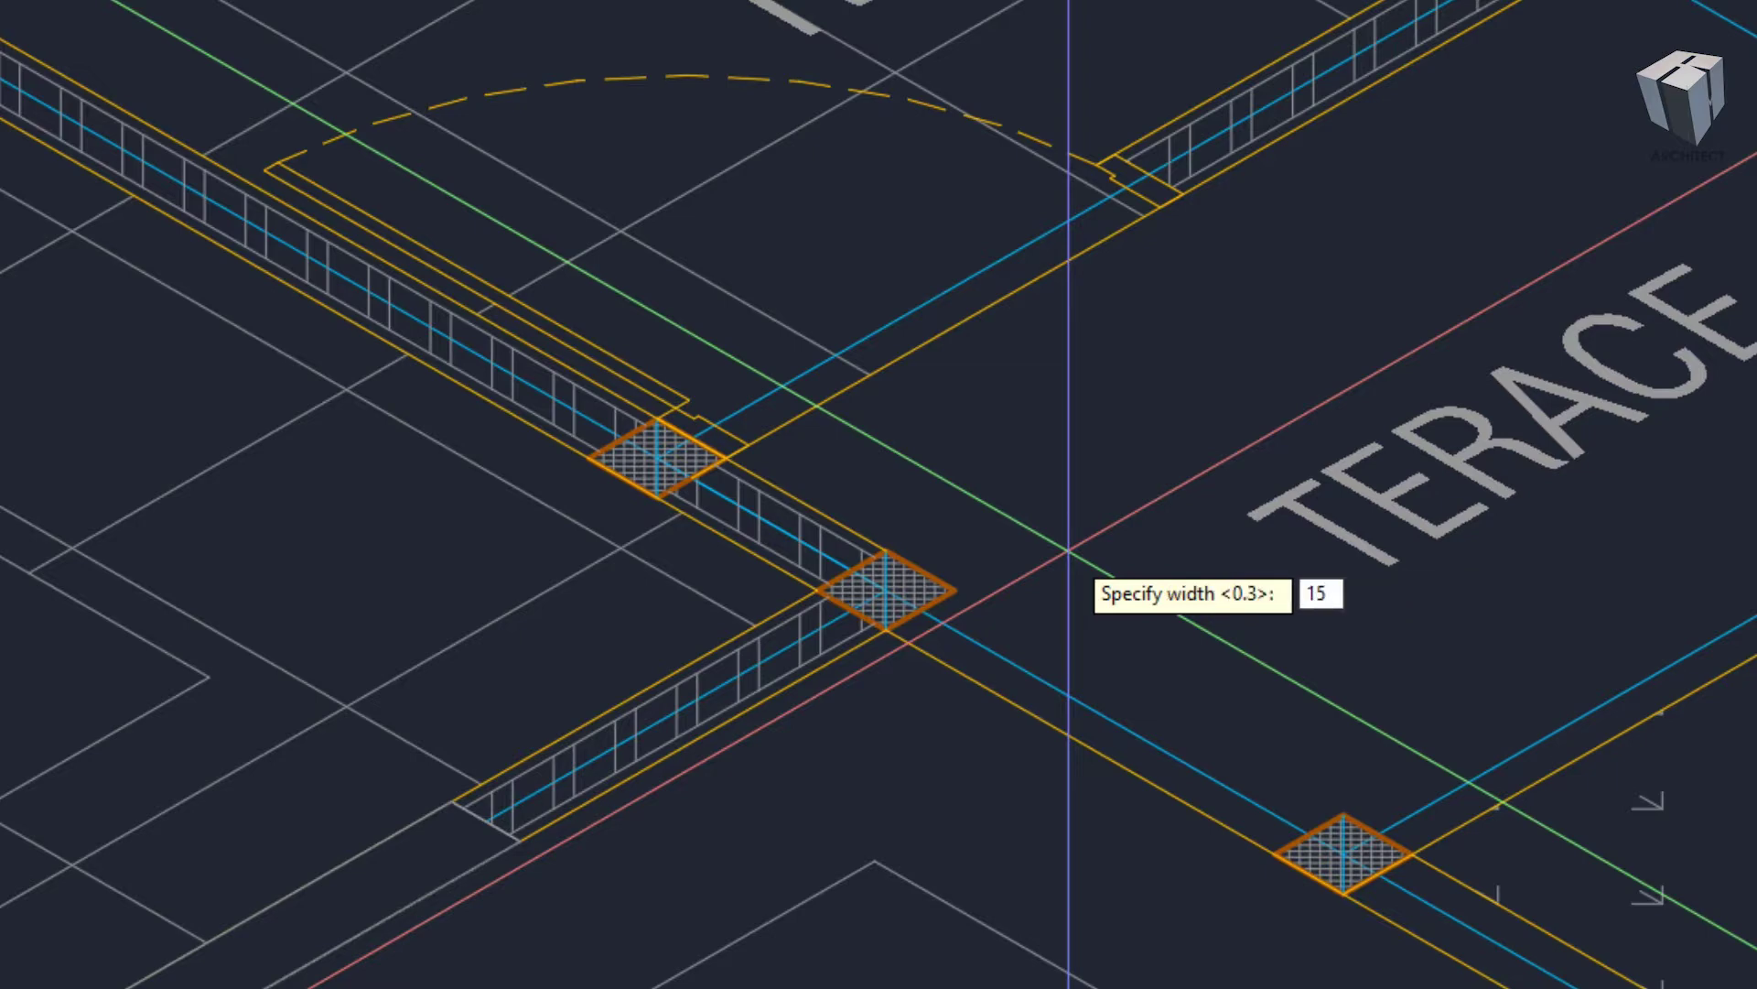
pyautogui.press('Return')
pyautogui.scroll(5, 1067, 552)
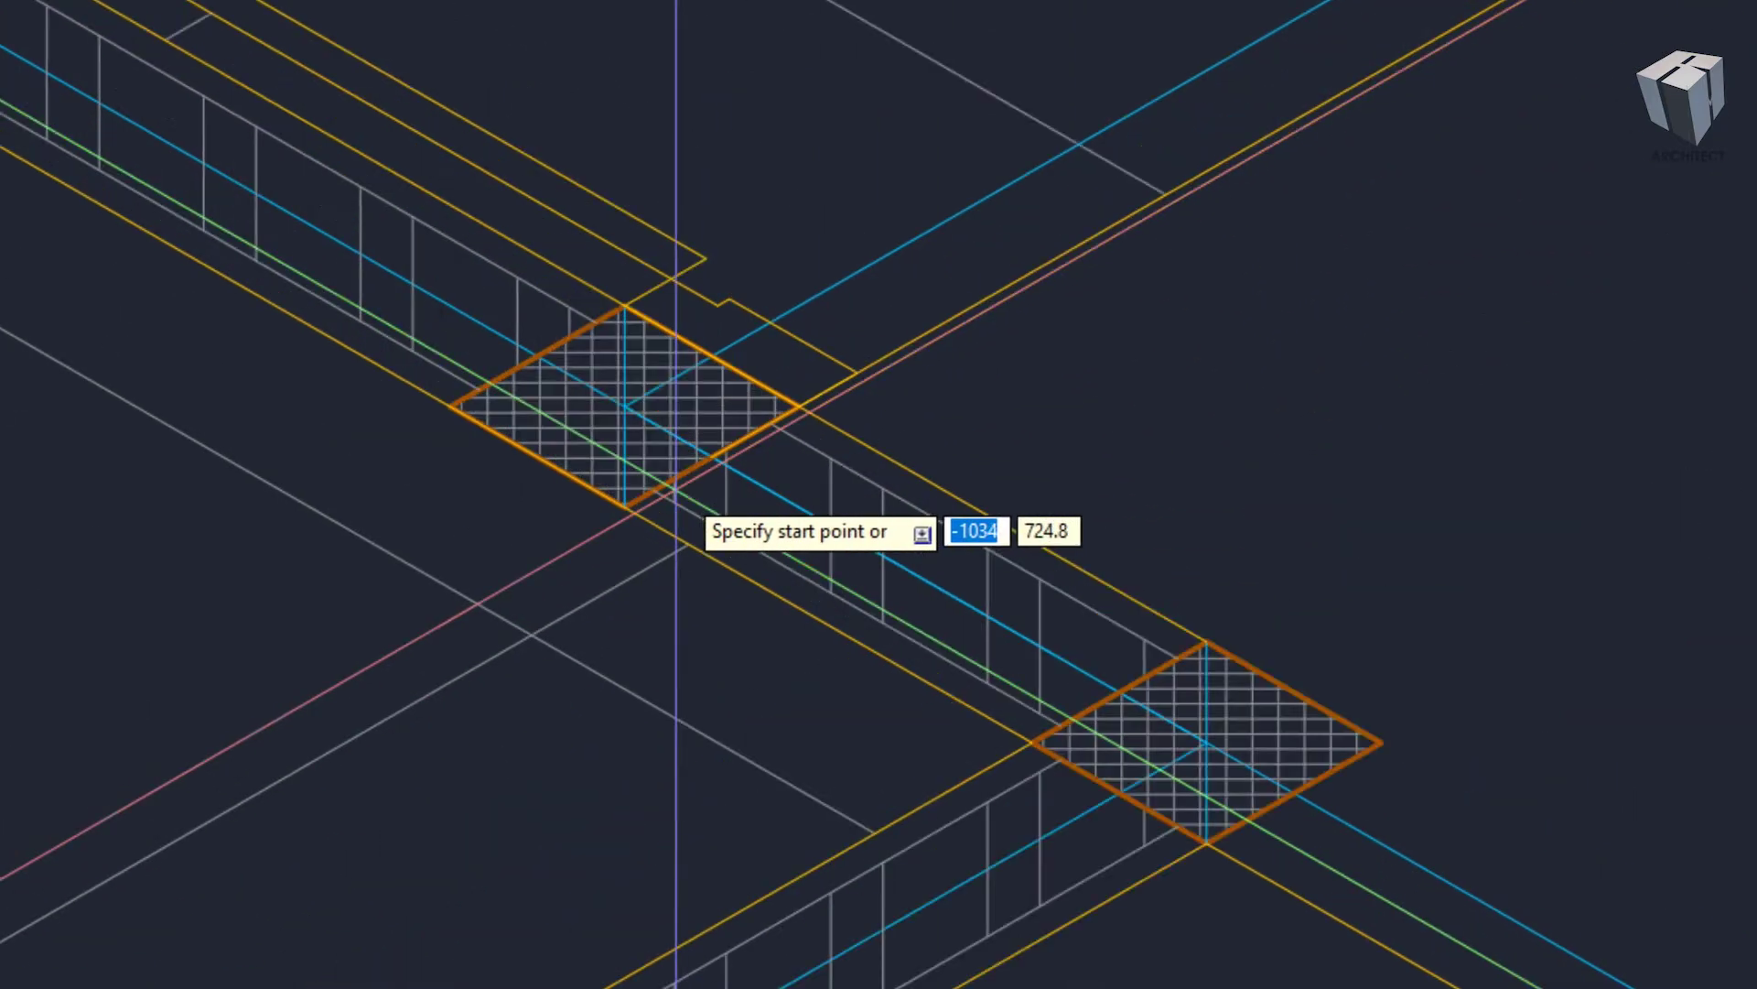
pyautogui.click(714, 469)
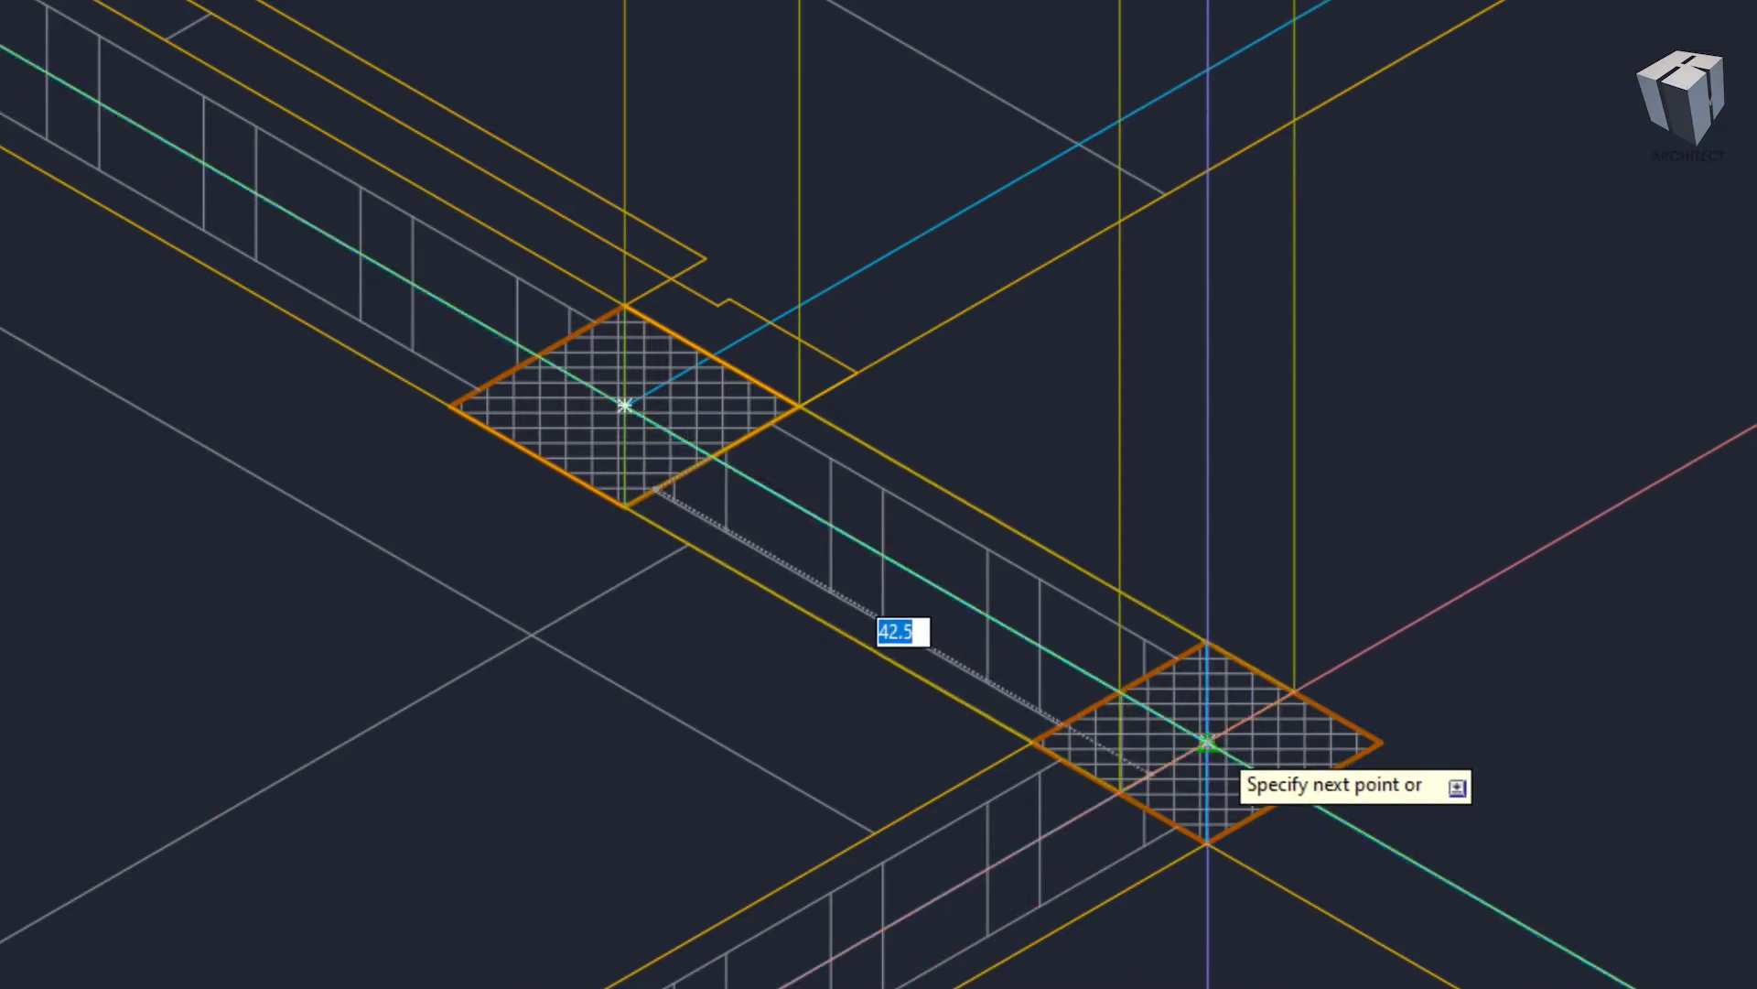
pyautogui.click(1204, 738)
pyautogui.scroll(-5, 1246, 769)
pyautogui.scroll(3, 1190, 762)
pyautogui.scroll(2, 1112, 879)
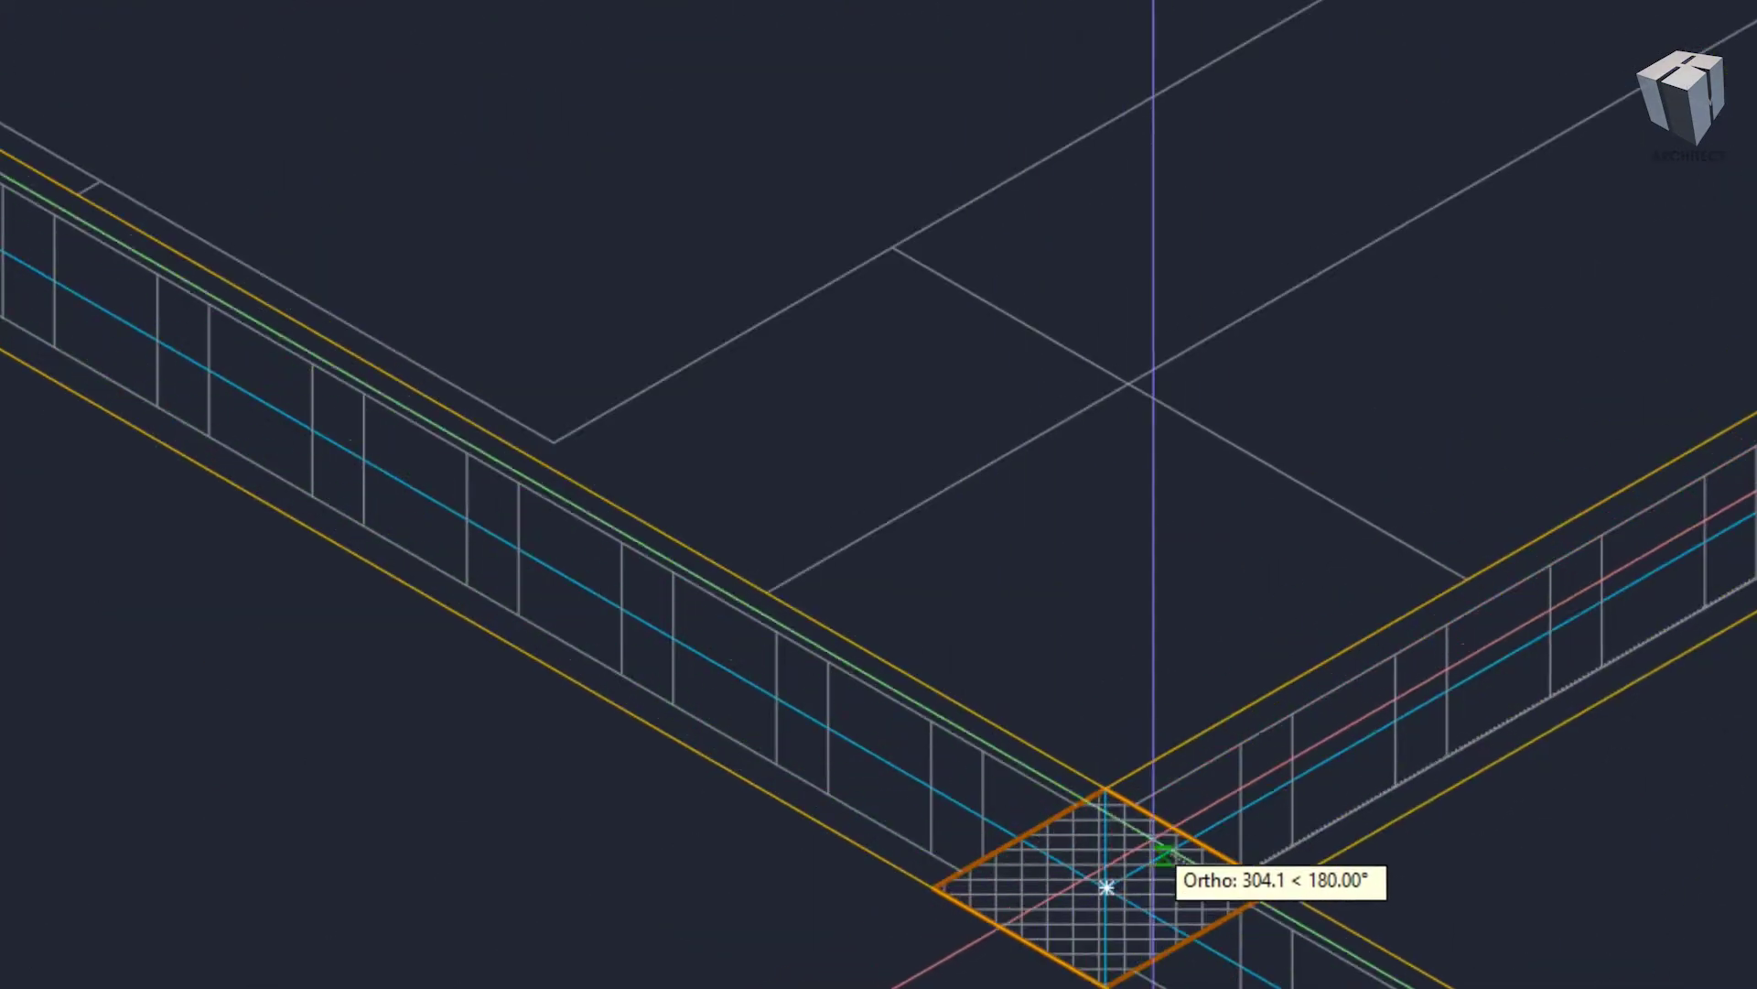
pyautogui.click(1108, 884)
pyautogui.scroll(-2, 1190, 837)
pyautogui.scroll(-3, 829, 644)
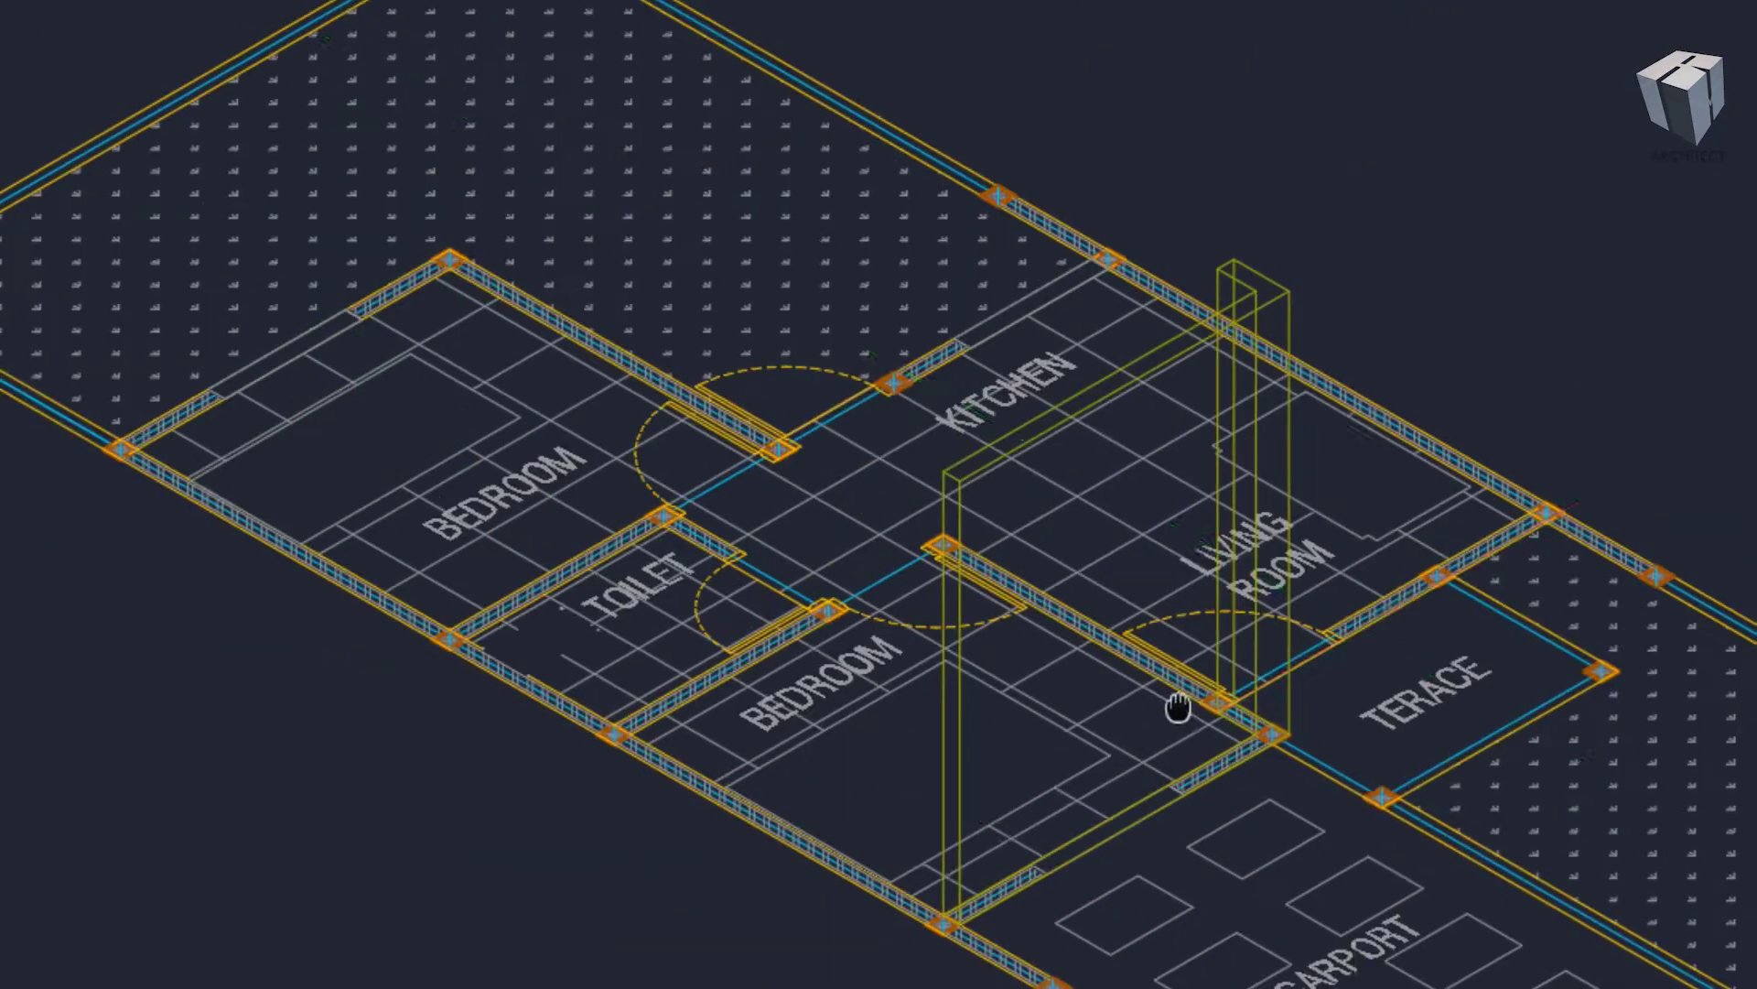
# - Orbit the model to check the new wall in 3D
pyautogui.moveTo(828, 644)
pyautogui.keyDown('shift'); pyautogui.mouseDown(button='middle')
pyautogui.moveTo(415, 639)
pyautogui.moveTo(371, 620)
pyautogui.mouseUp(button='middle'); pyautogui.keyUp('shift')
pyautogui.scroll(-3, 993, 648)
pyautogui.scroll(5, 910, 659)
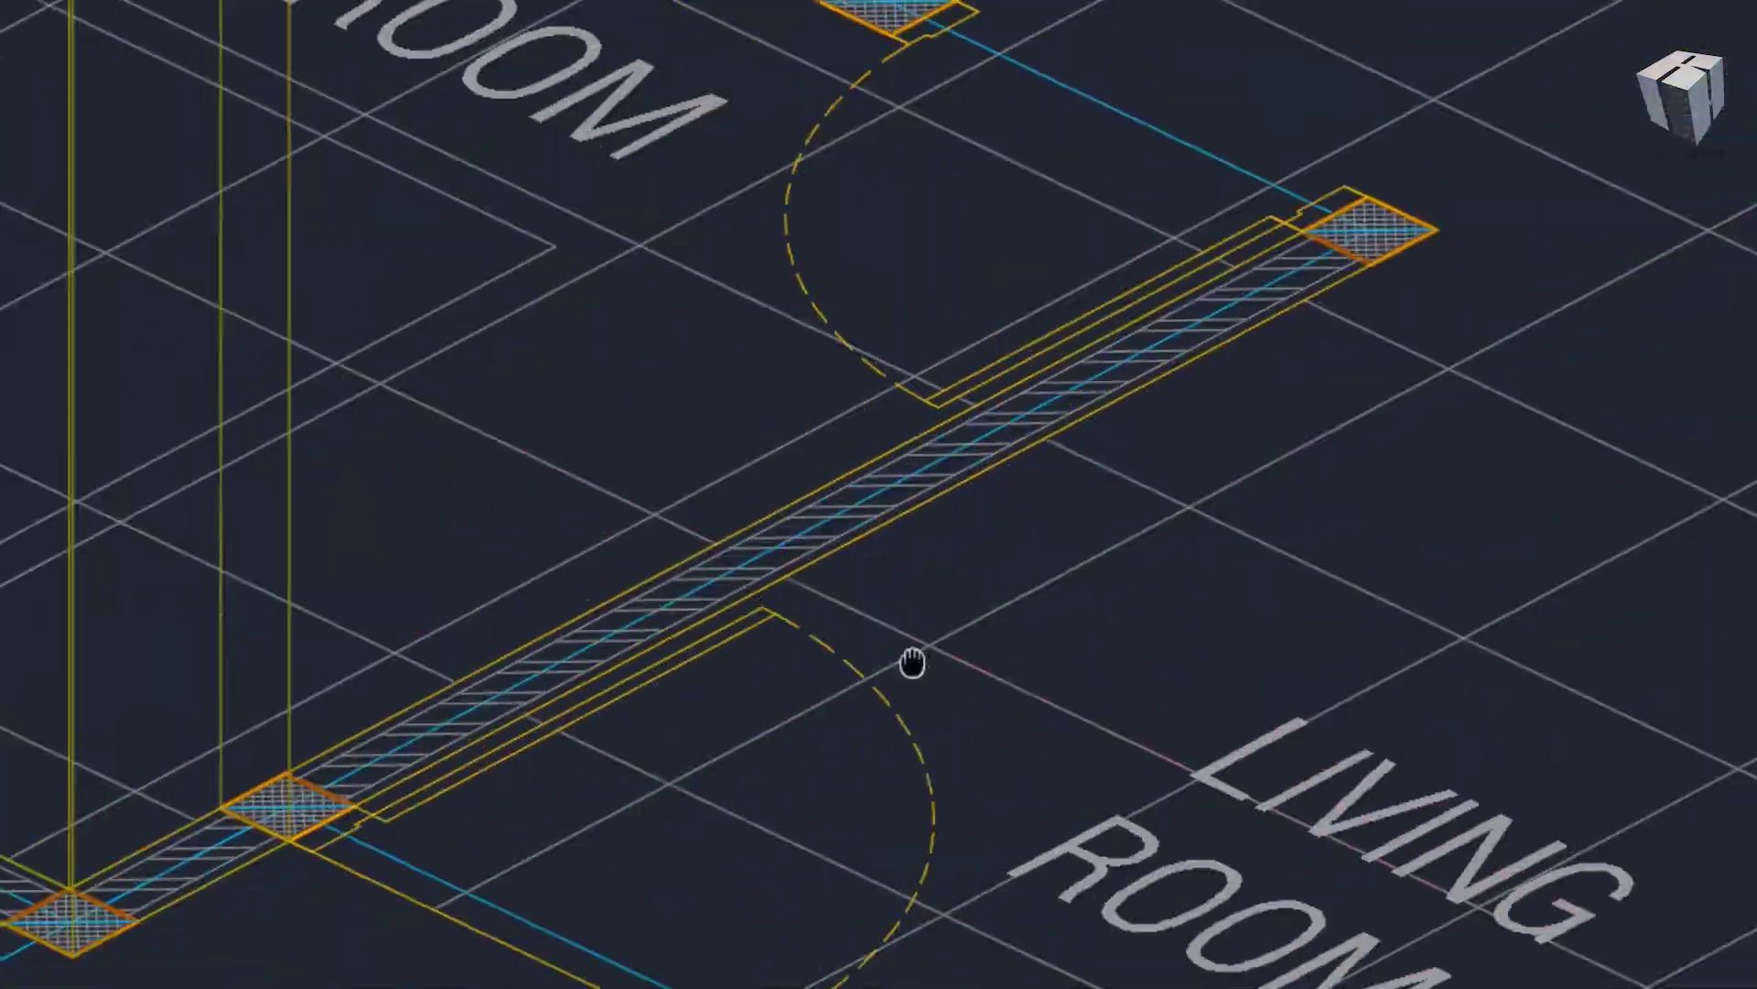
pyautogui.scroll(-6, 910, 659)
pyautogui.moveTo(987, 670); pyautogui.dragTo(740, 423, button='middle')
pyautogui.scroll(-4, 843, 491)
# - Start a polyline at the front elevation's left corner and left roof corner
pyautogui.scroll(3, 675, 549)
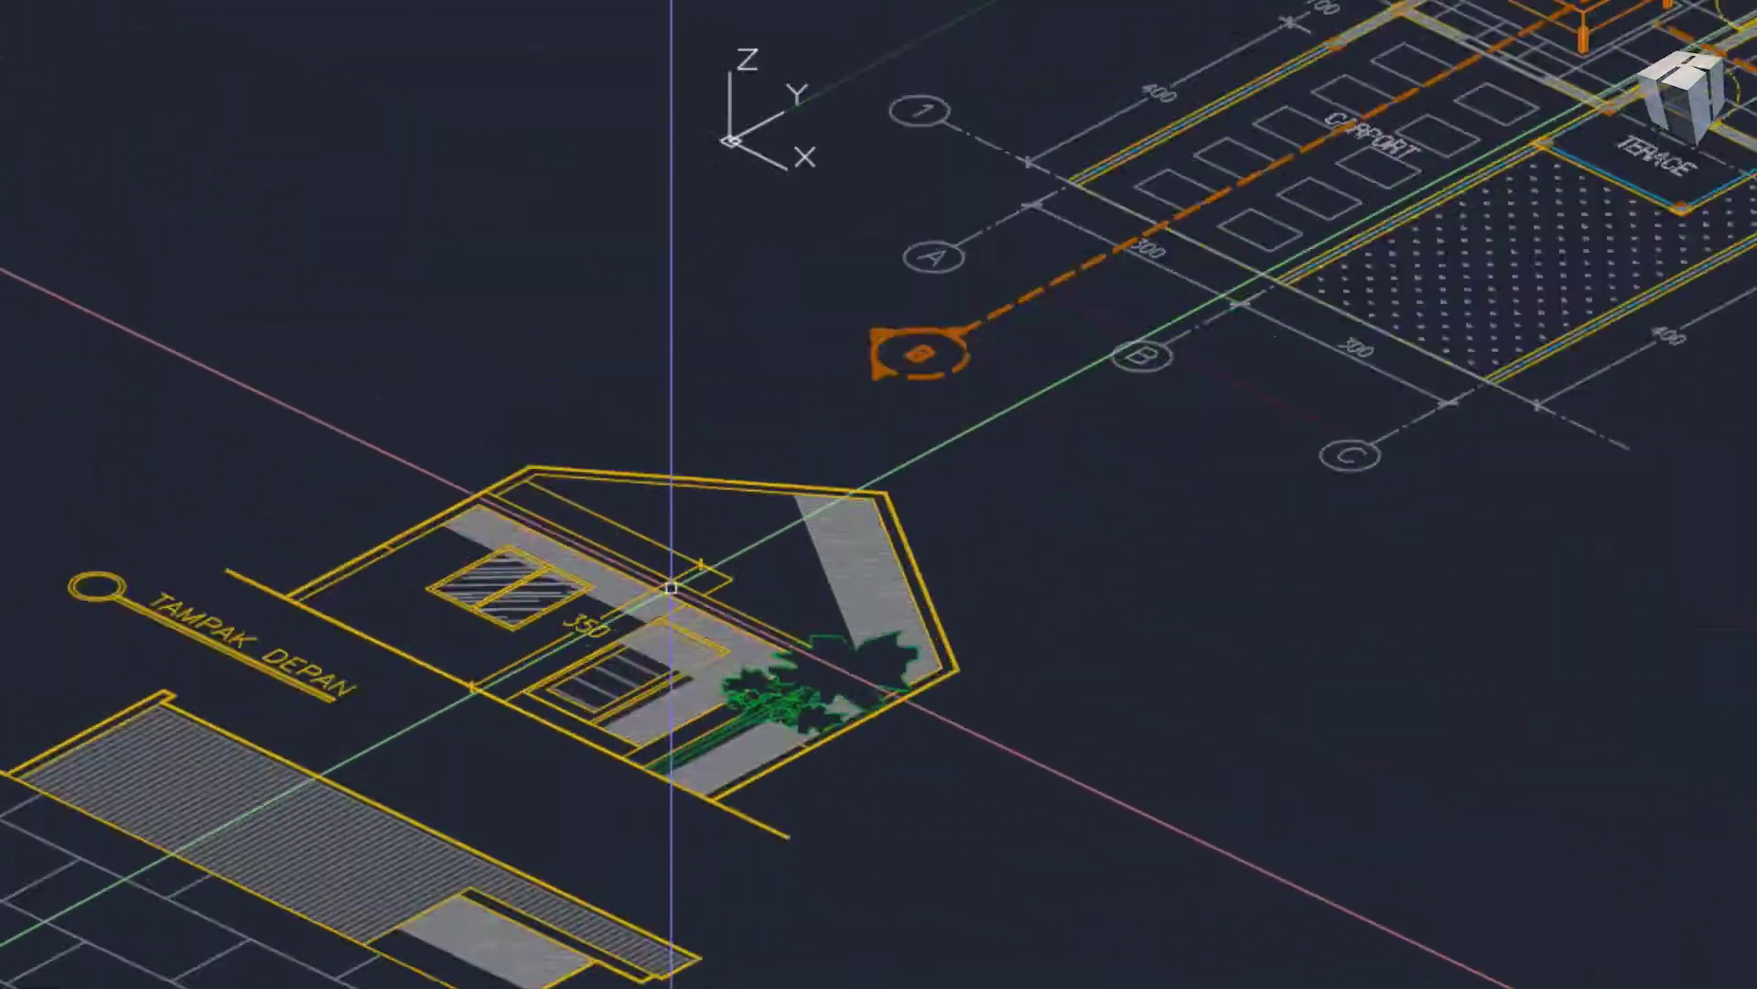
pyautogui.scroll(2, 933, 431)
pyautogui.scroll(2, 1124, 480)
pyautogui.moveTo(1124, 480); pyautogui.dragTo(1123, 727, button='middle')
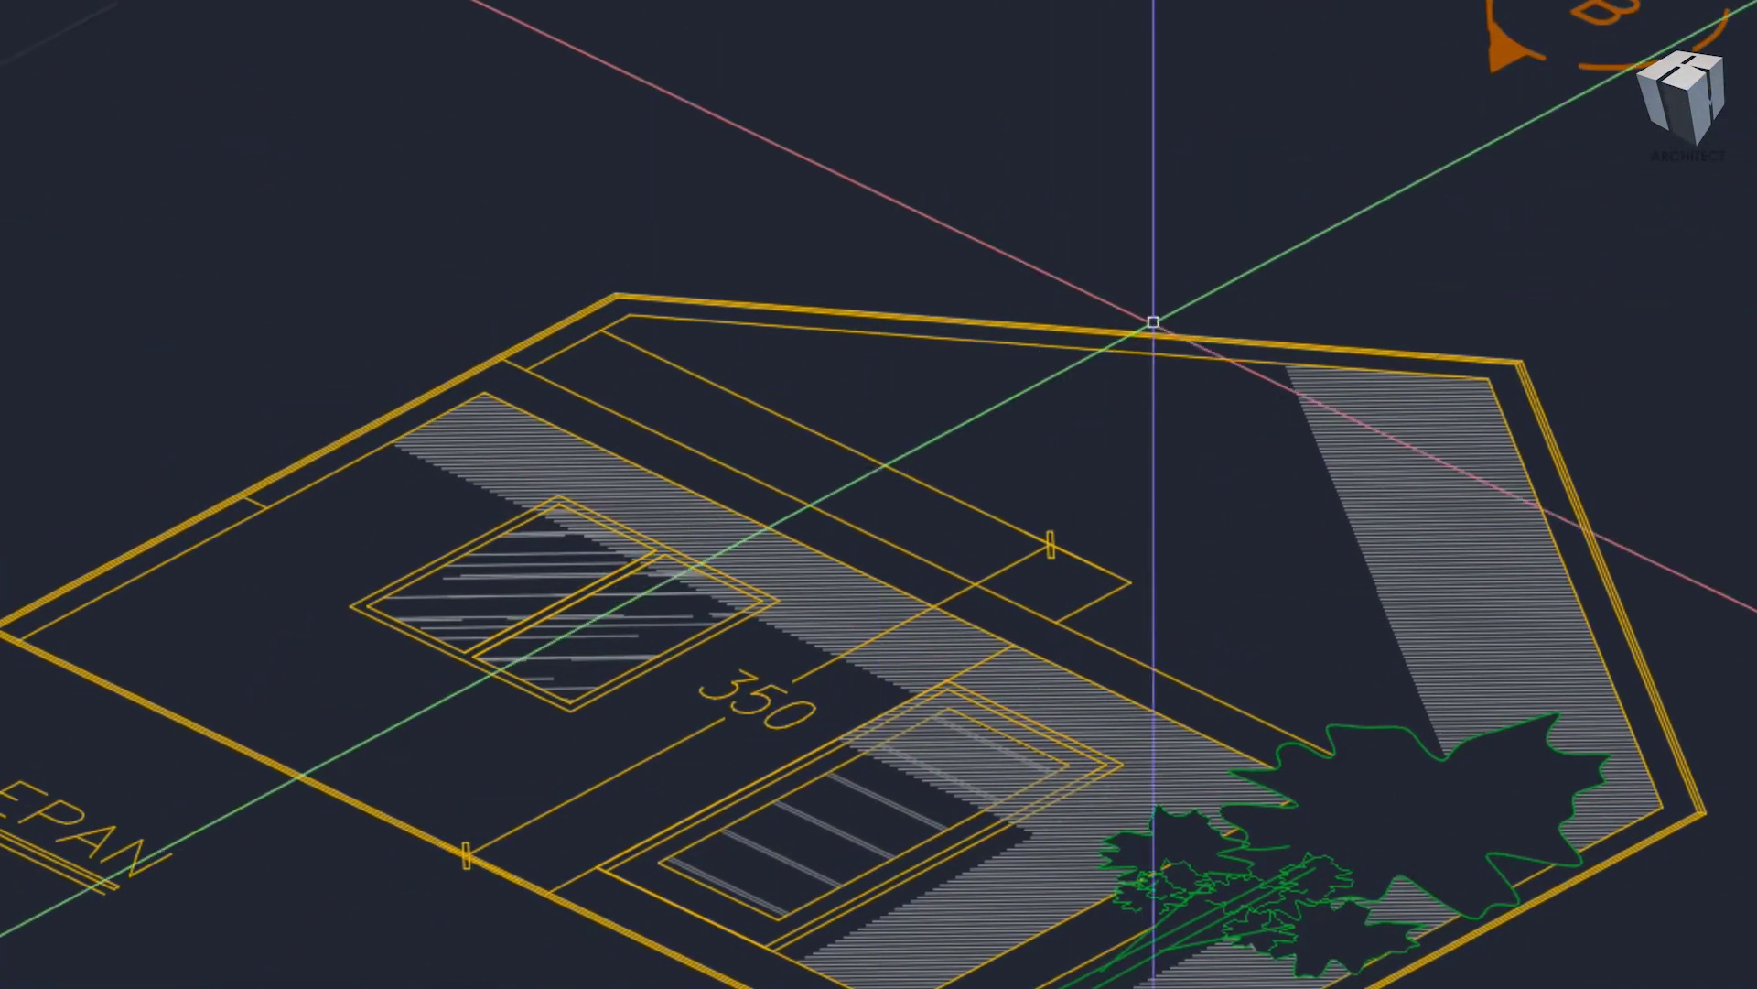
pyautogui.moveTo(1178, 911); pyautogui.dragTo(1180, 784, button='middle')
pyautogui.scroll(3, 137, 384)
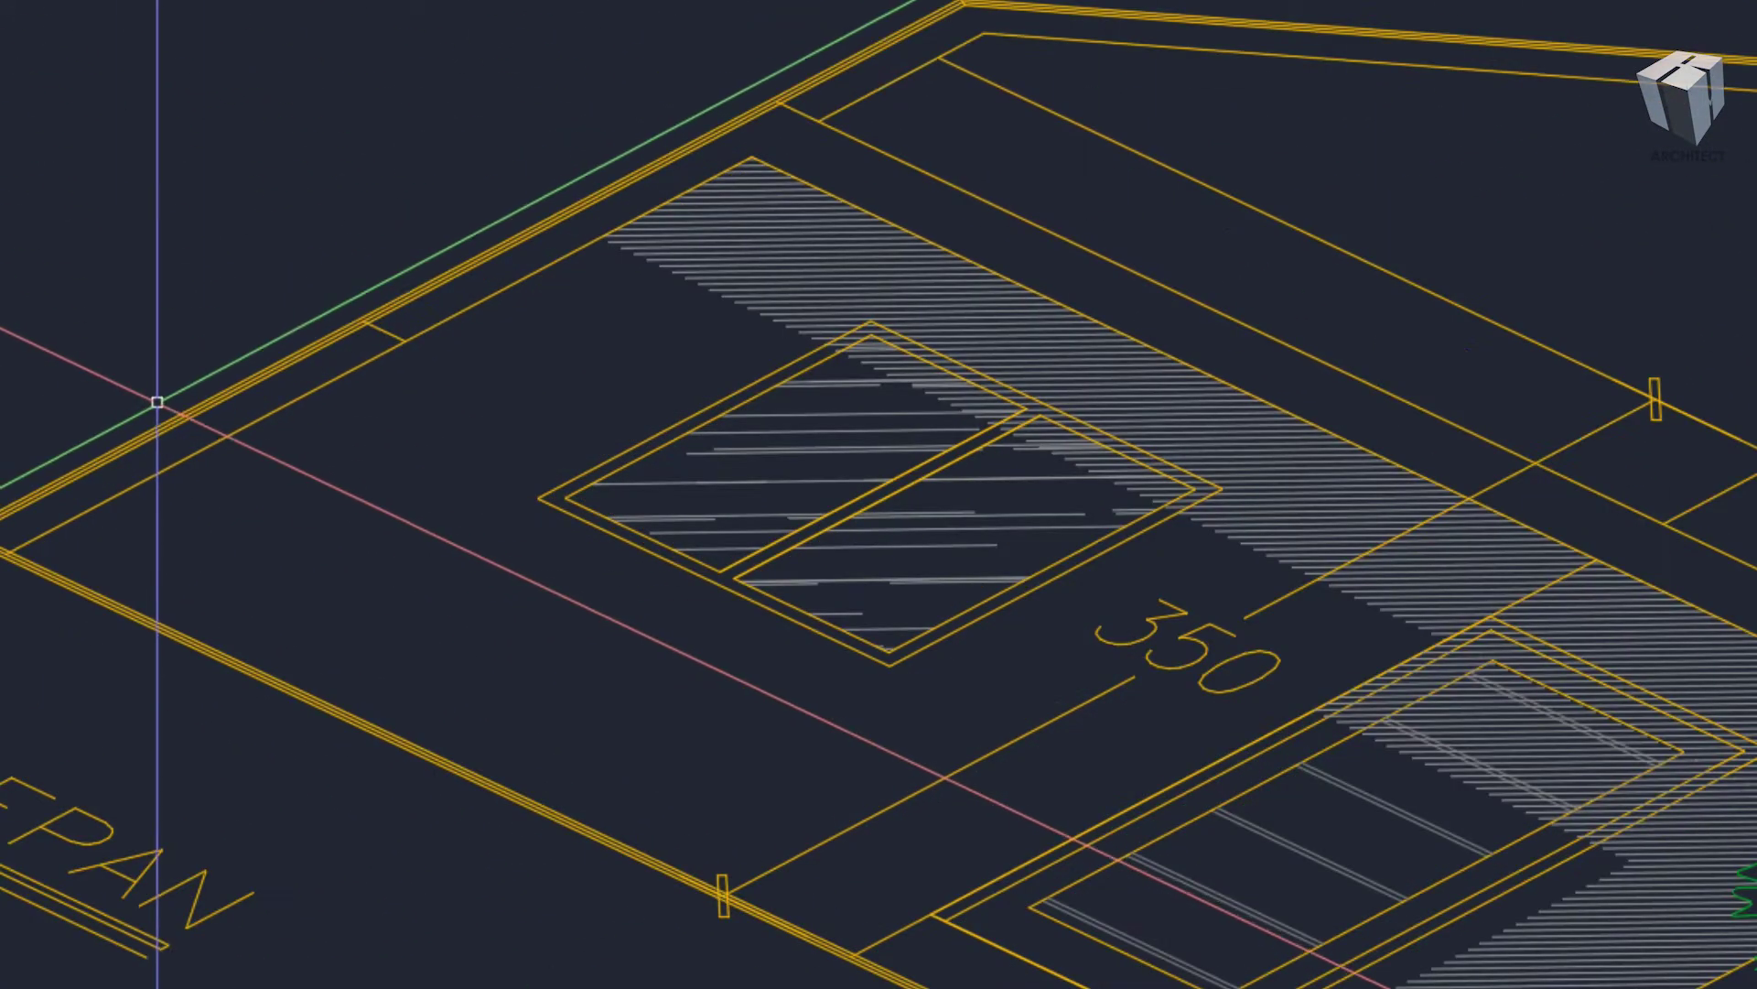
pyautogui.write('pl')
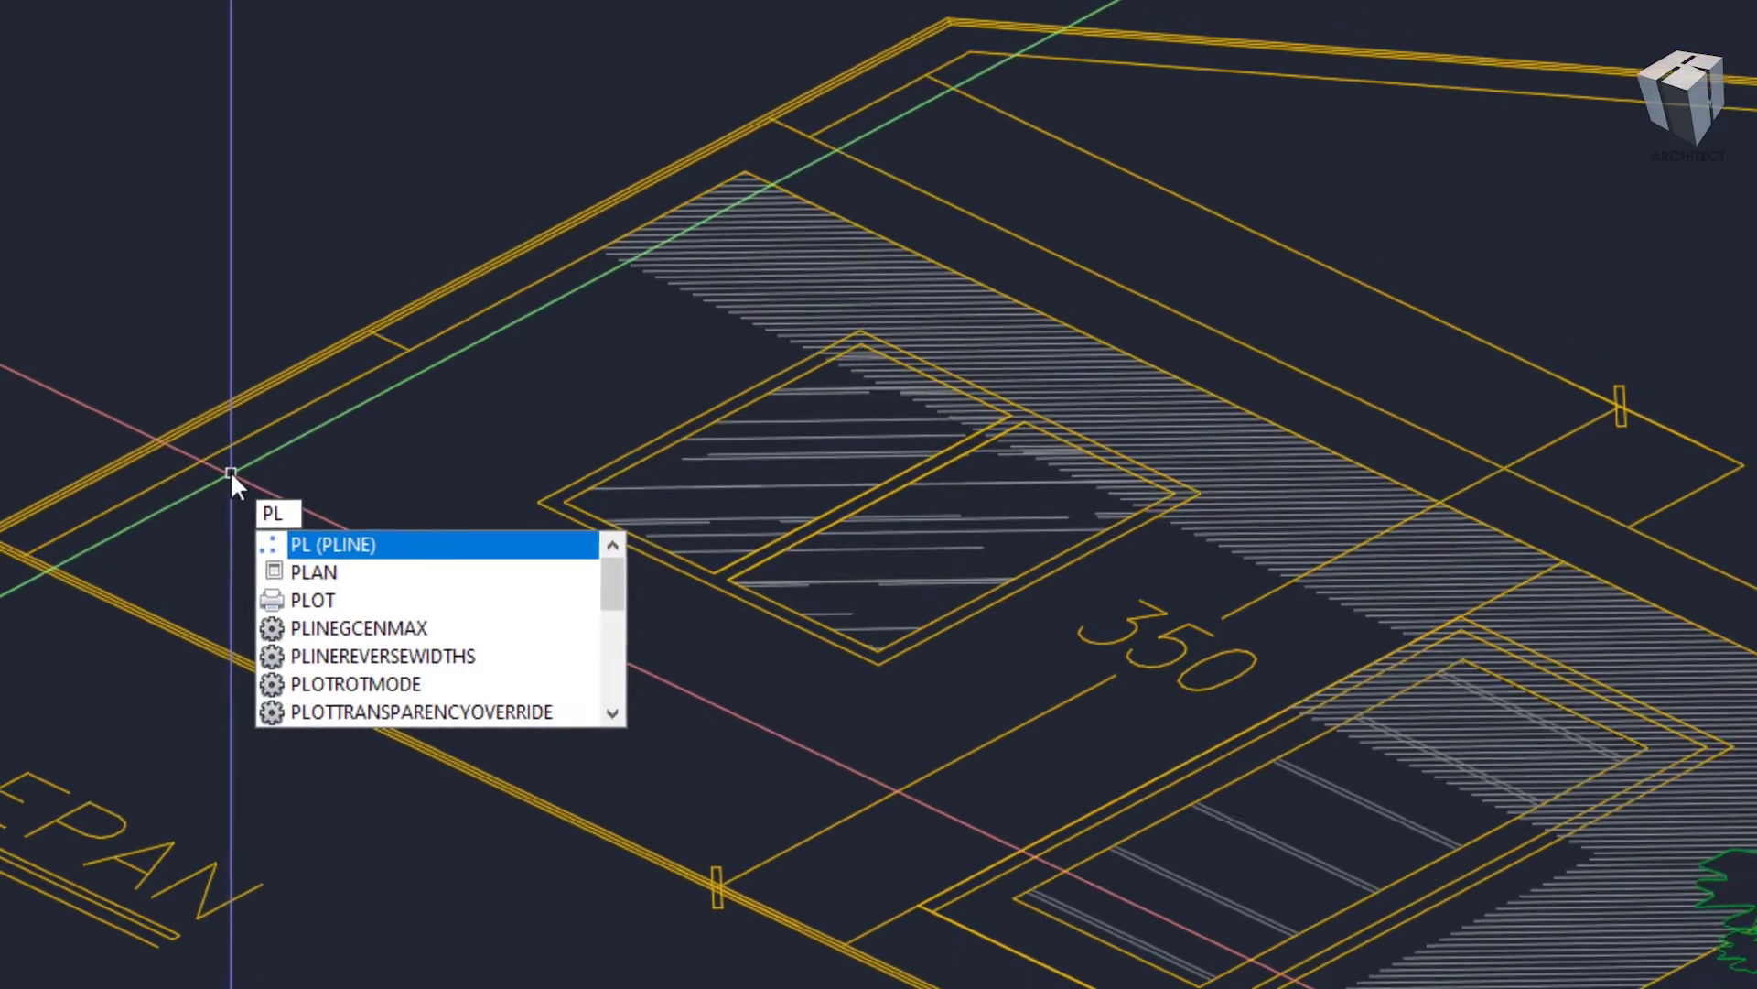
pyautogui.press('Return')
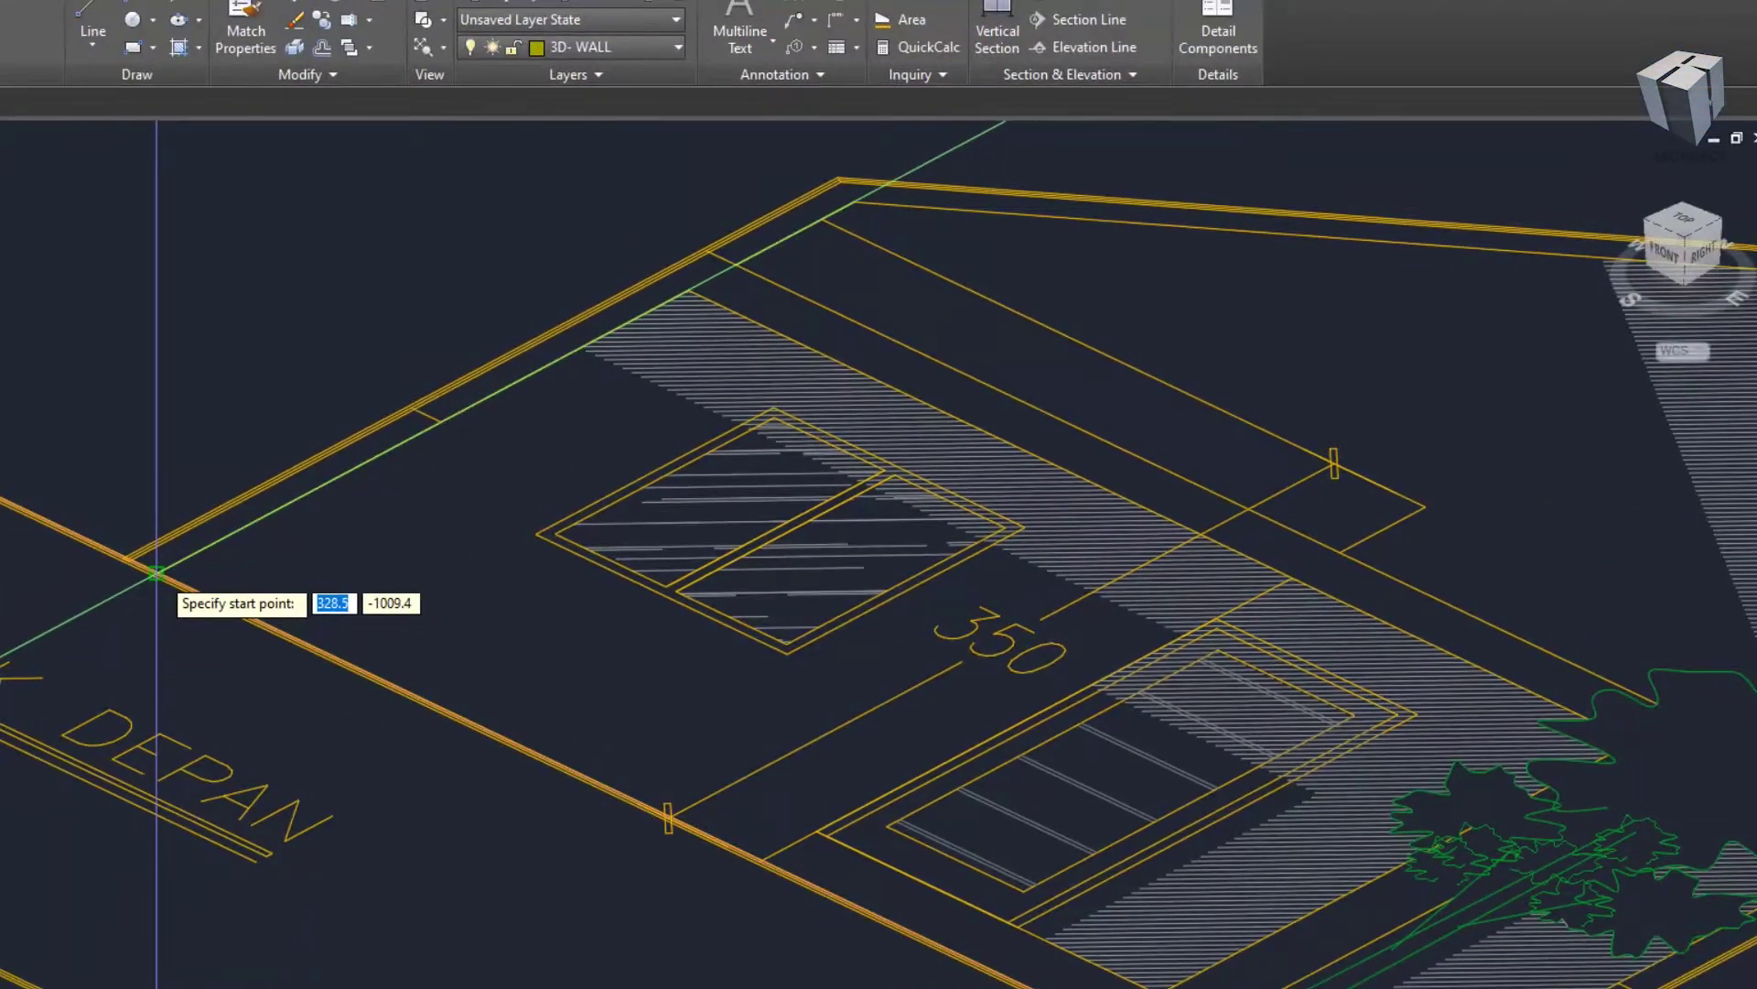
pyautogui.click(156, 572)
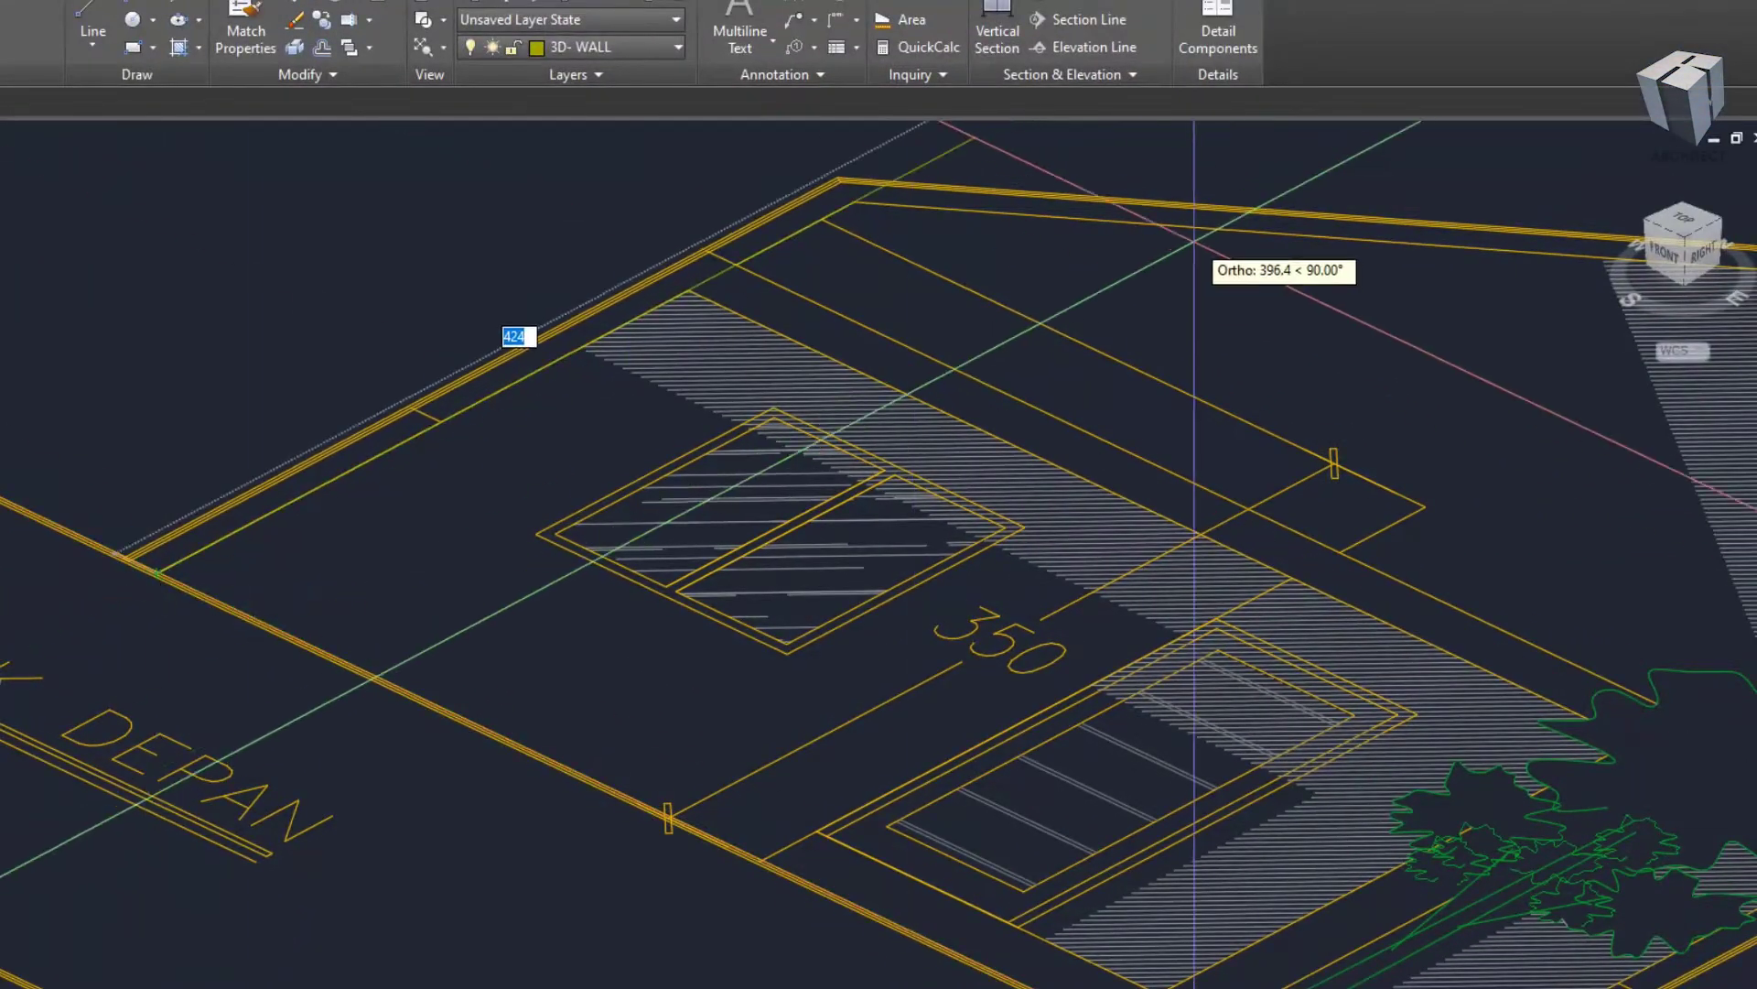
pyautogui.click(854, 200)
# - Continue the gable outline through the right roof, lower-right and bottom corners and close it
pyautogui.moveTo(1334, 398); pyautogui.dragTo(659, 392, button='middle')
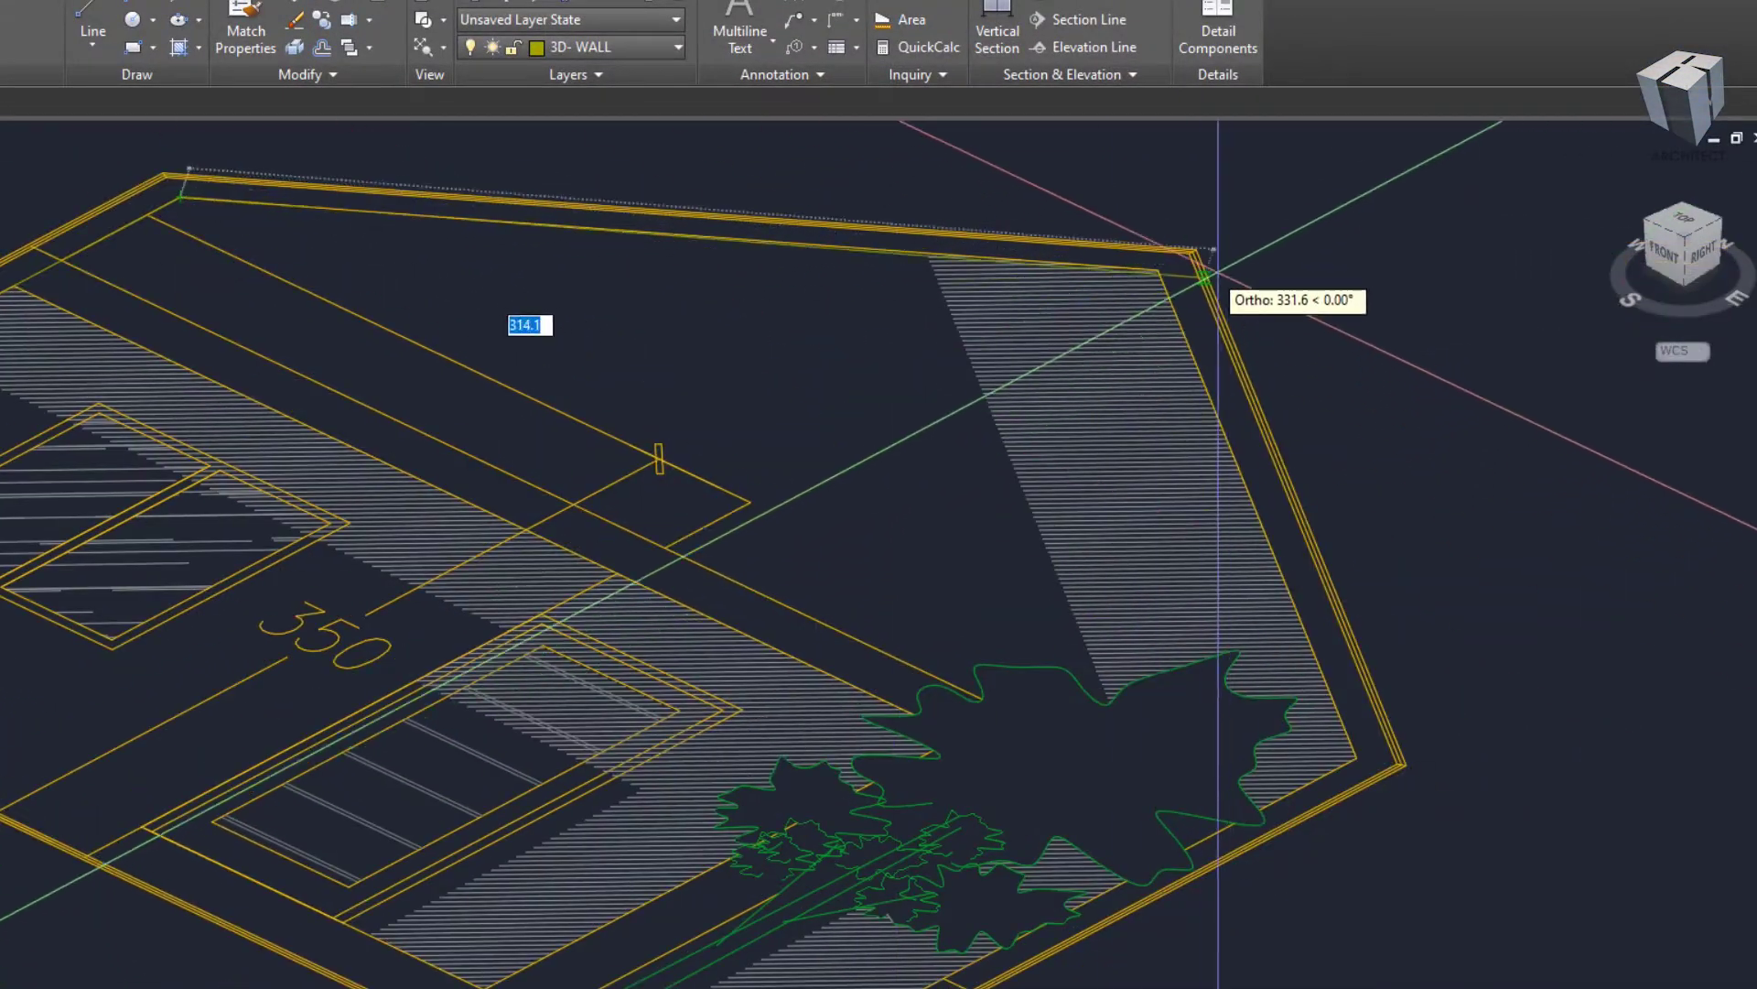
pyautogui.click(1195, 249)
pyautogui.click(1351, 741)
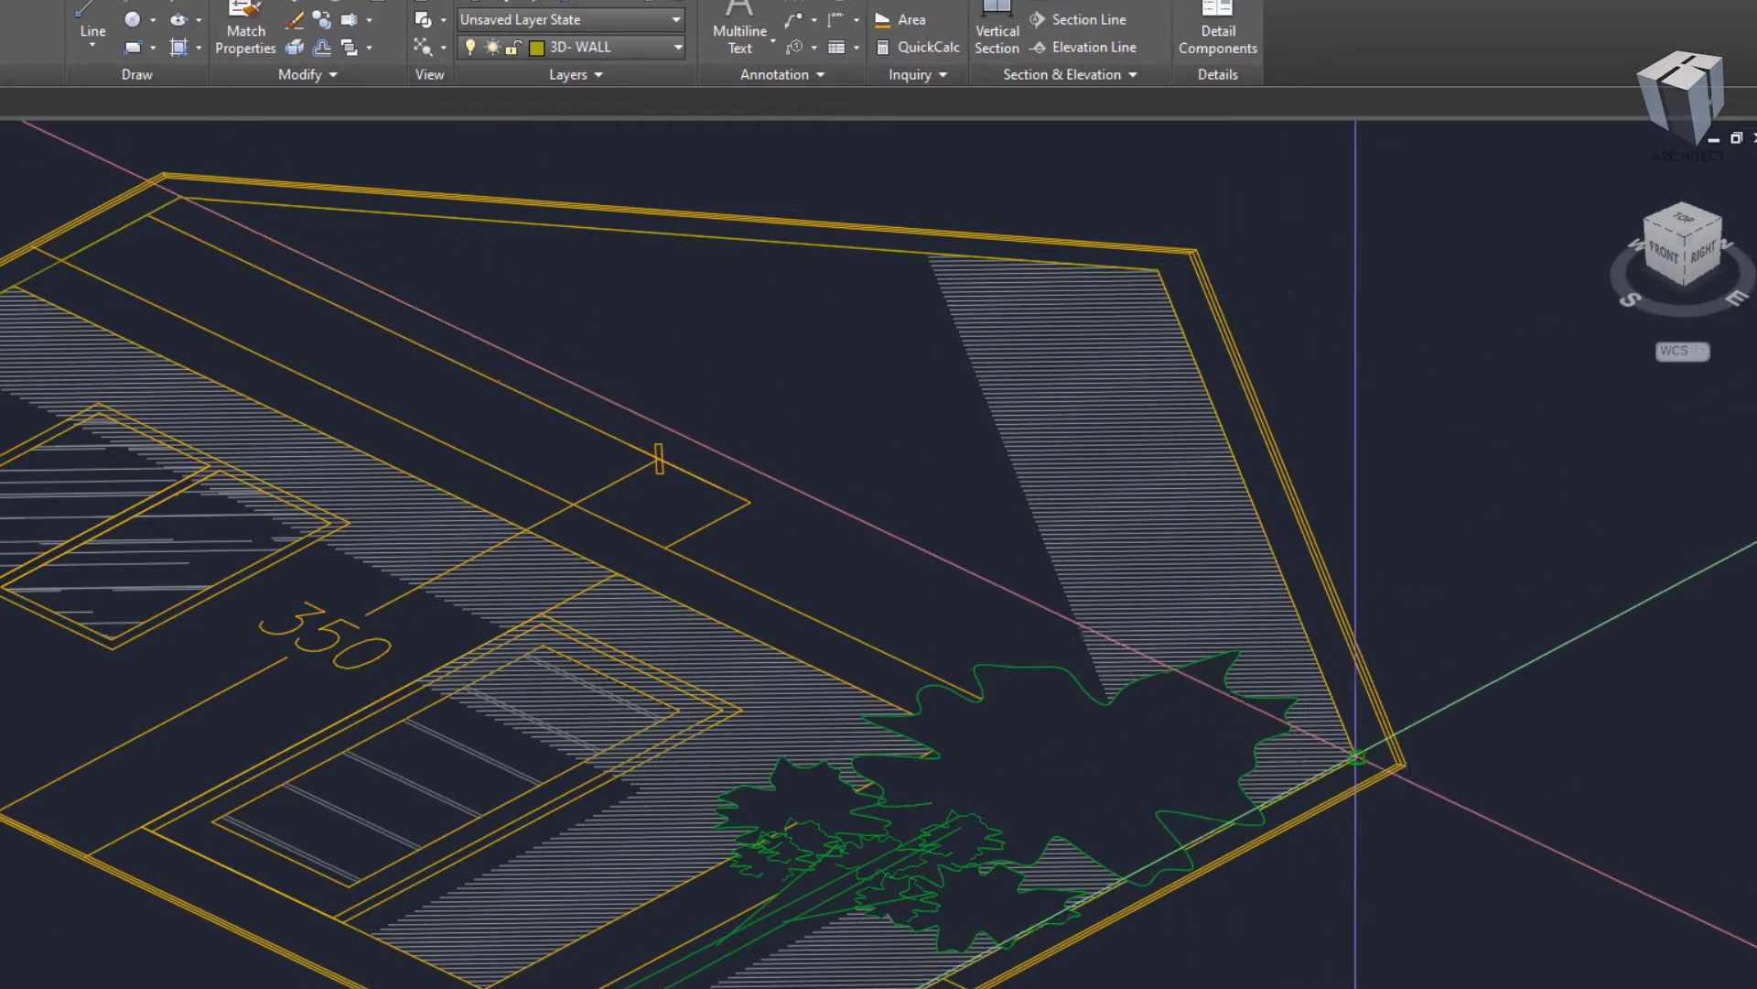
pyautogui.moveTo(1351, 743); pyautogui.dragTo(1607, 395, button='middle')
pyautogui.scroll(3, 942, 743)
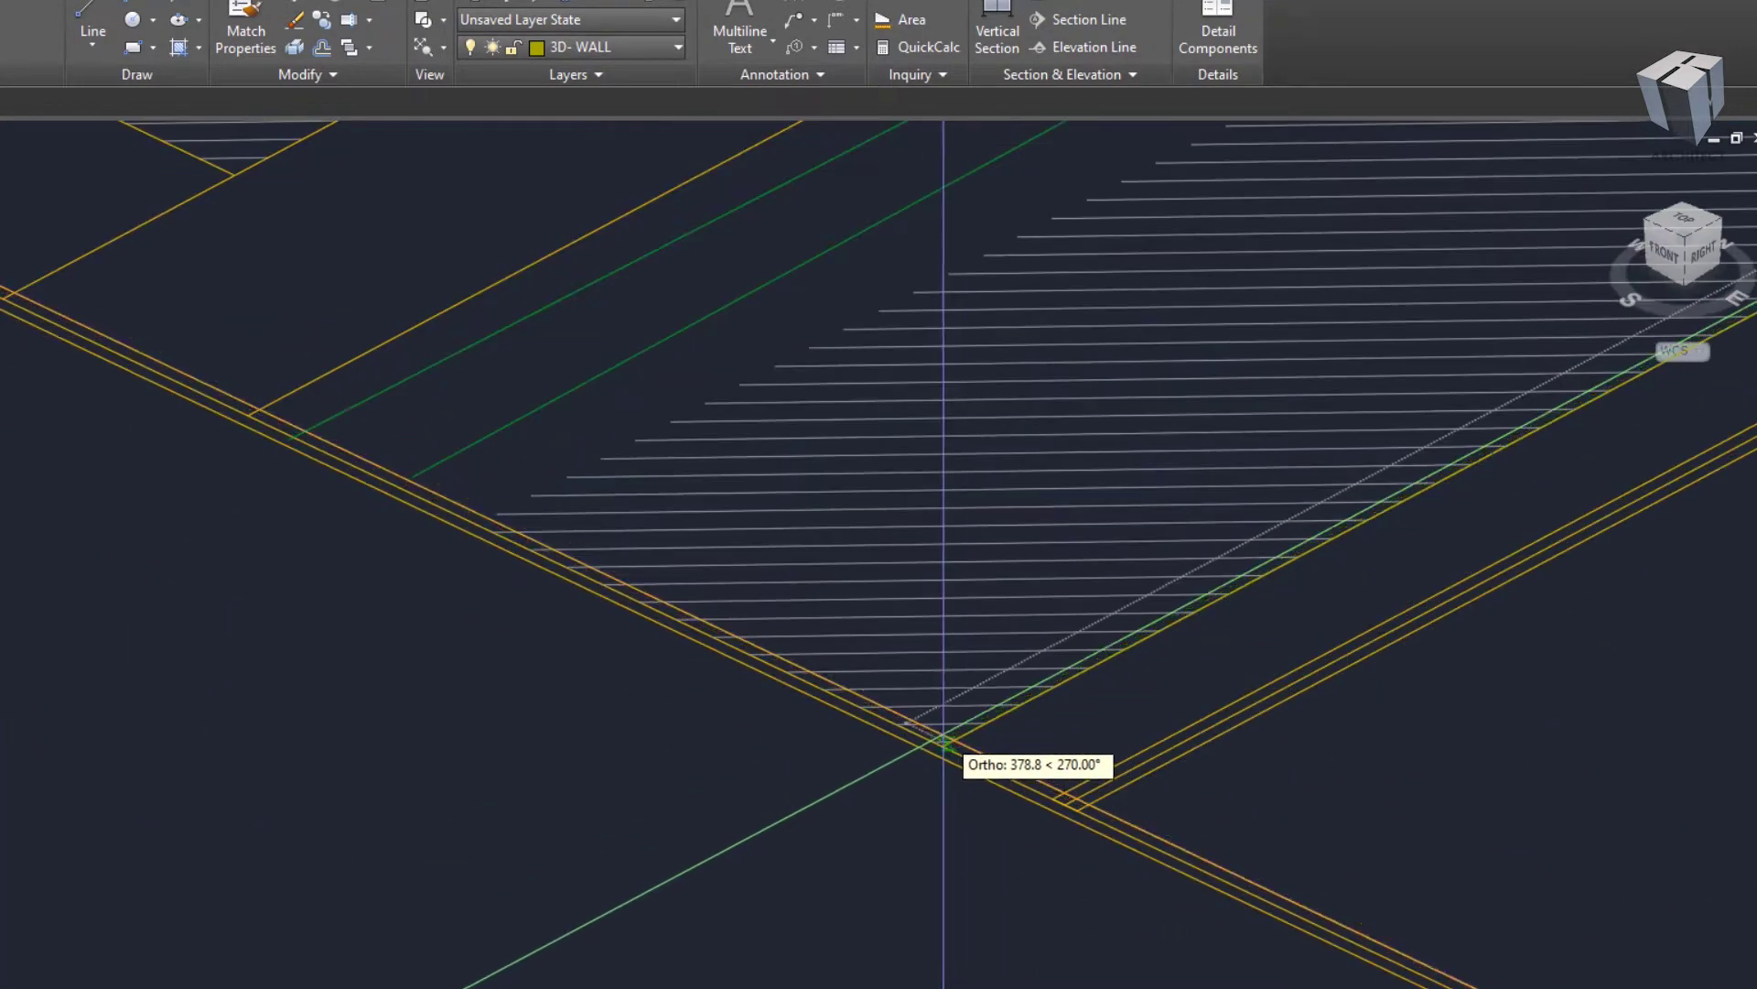
pyautogui.click(943, 745)
pyautogui.write('C')
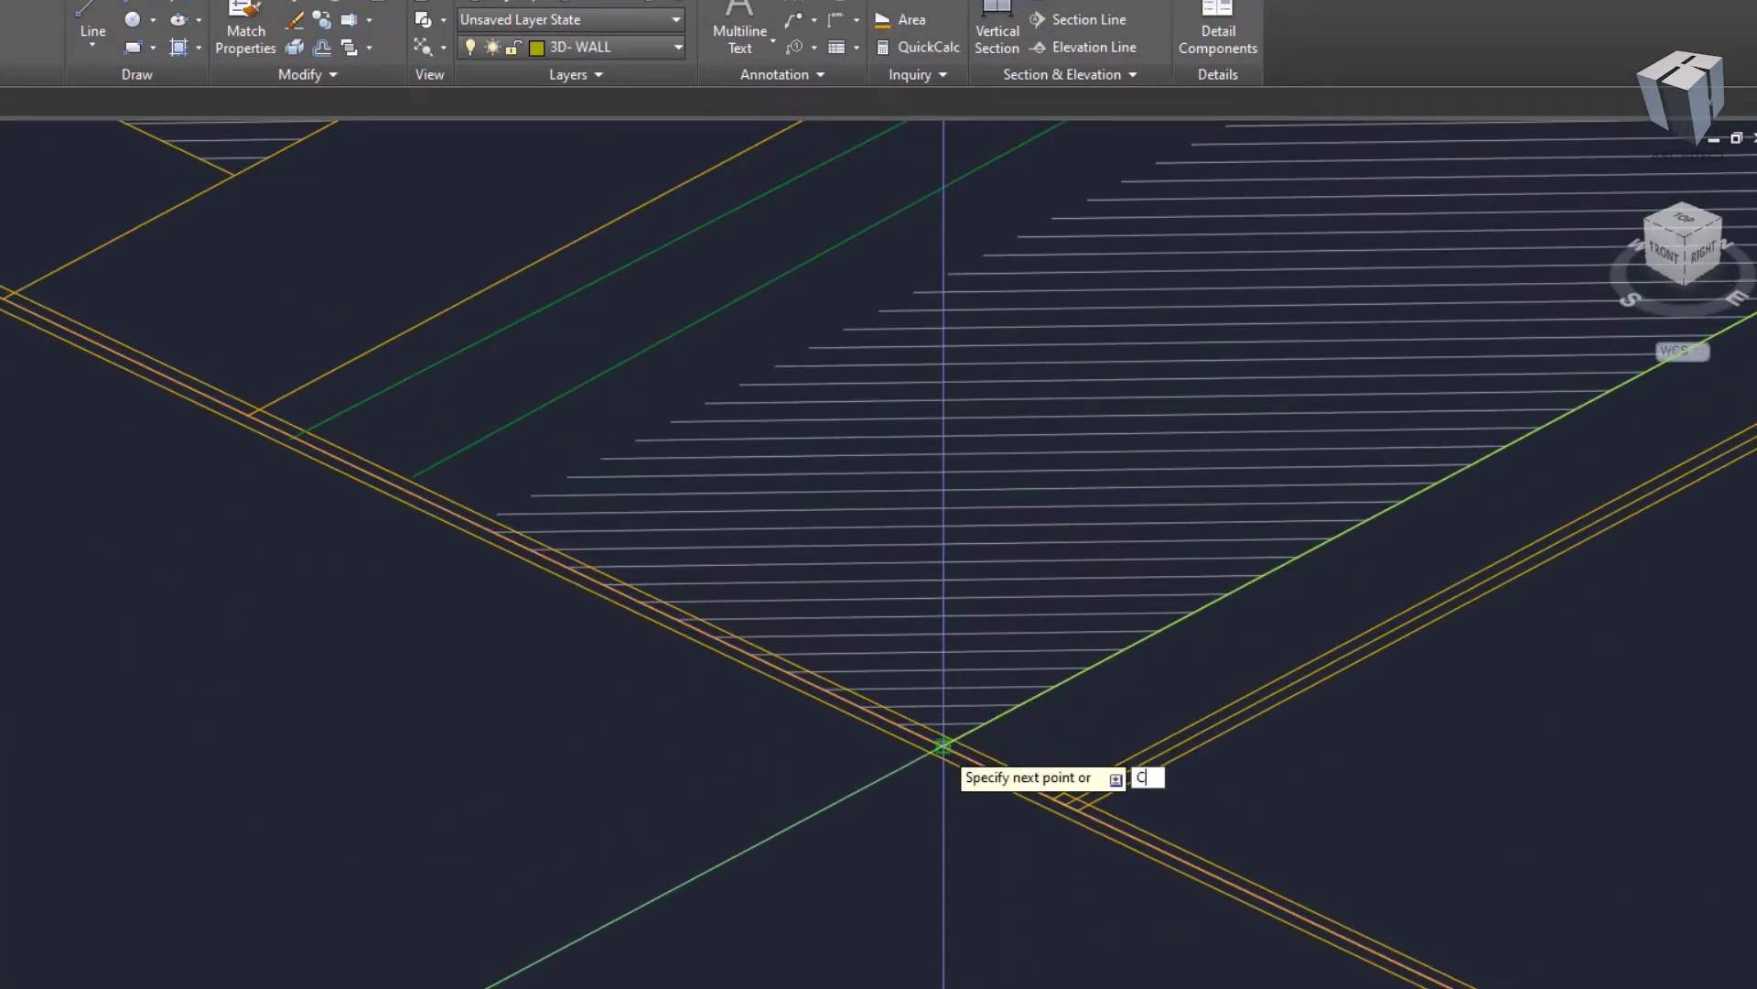
pyautogui.press('Return')
# - Select the finished gable outline and start moving it
pyautogui.scroll(-3, 946, 730)
pyautogui.click(1027, 714)
pyautogui.scroll(-3, 837, 711)
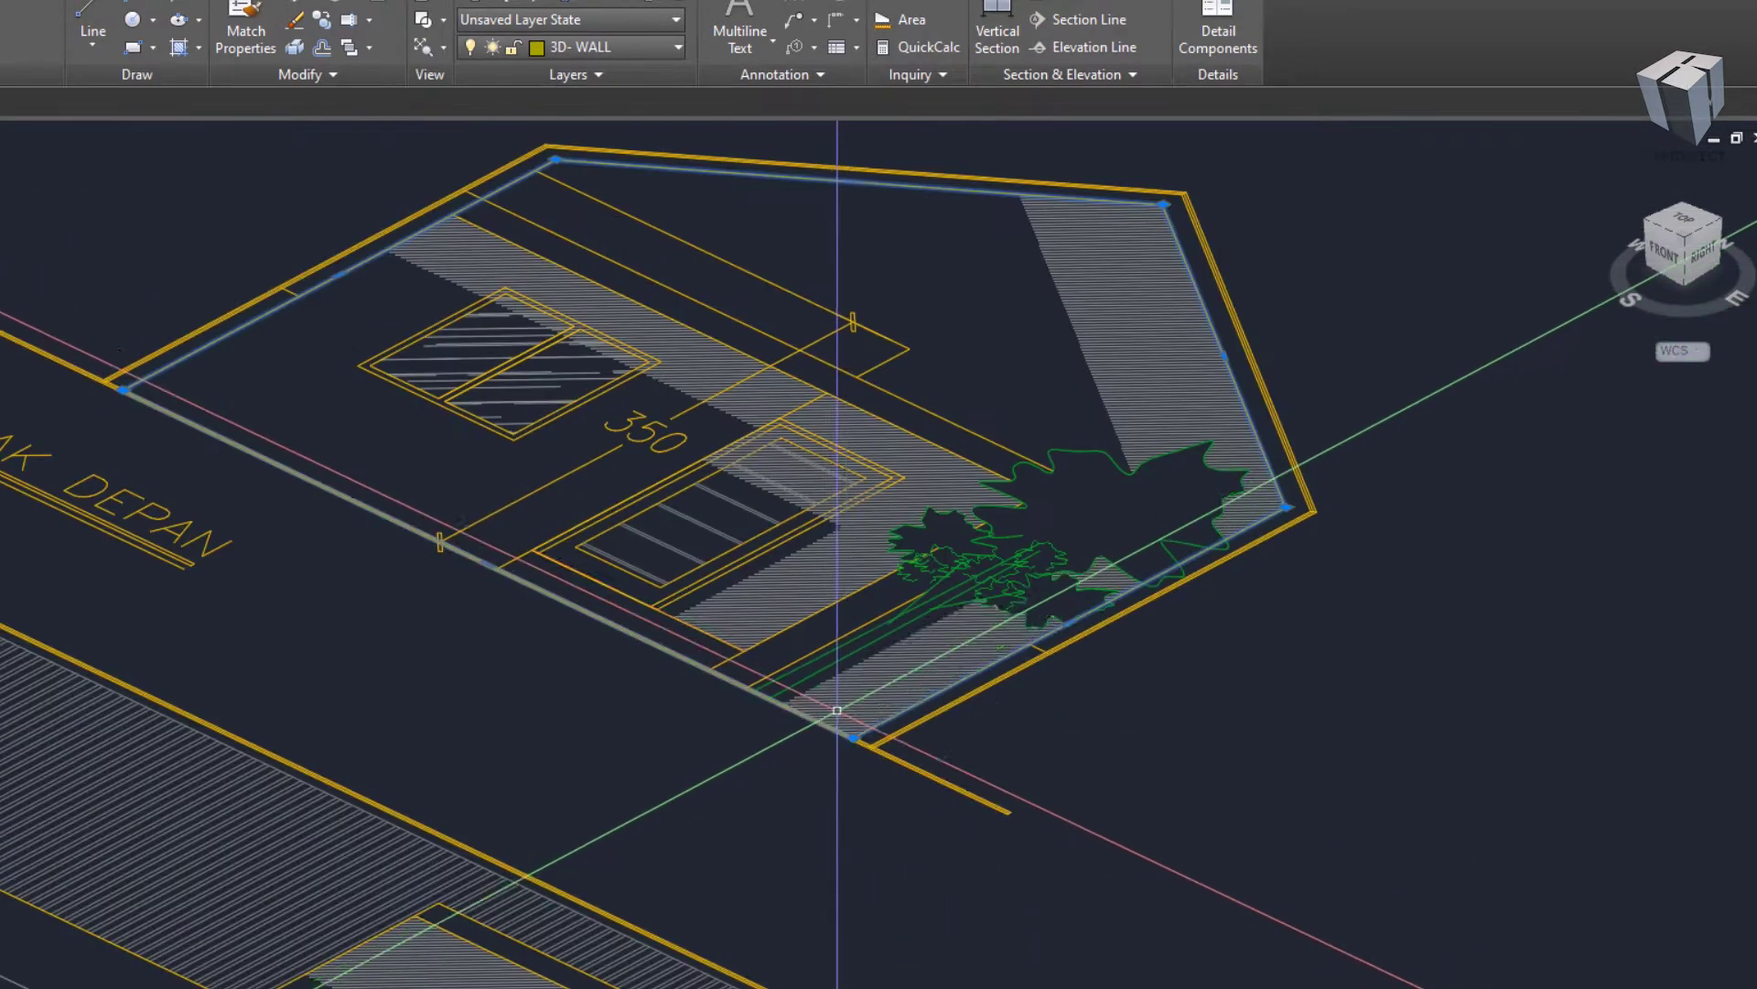
pyautogui.scroll(-1, 836, 710)
pyautogui.write('m')
pyautogui.press('Return')
# - Pick the base point to complete the gable outline move
pyautogui.click(749, 732)
pyautogui.scroll(-8, 760, 695)
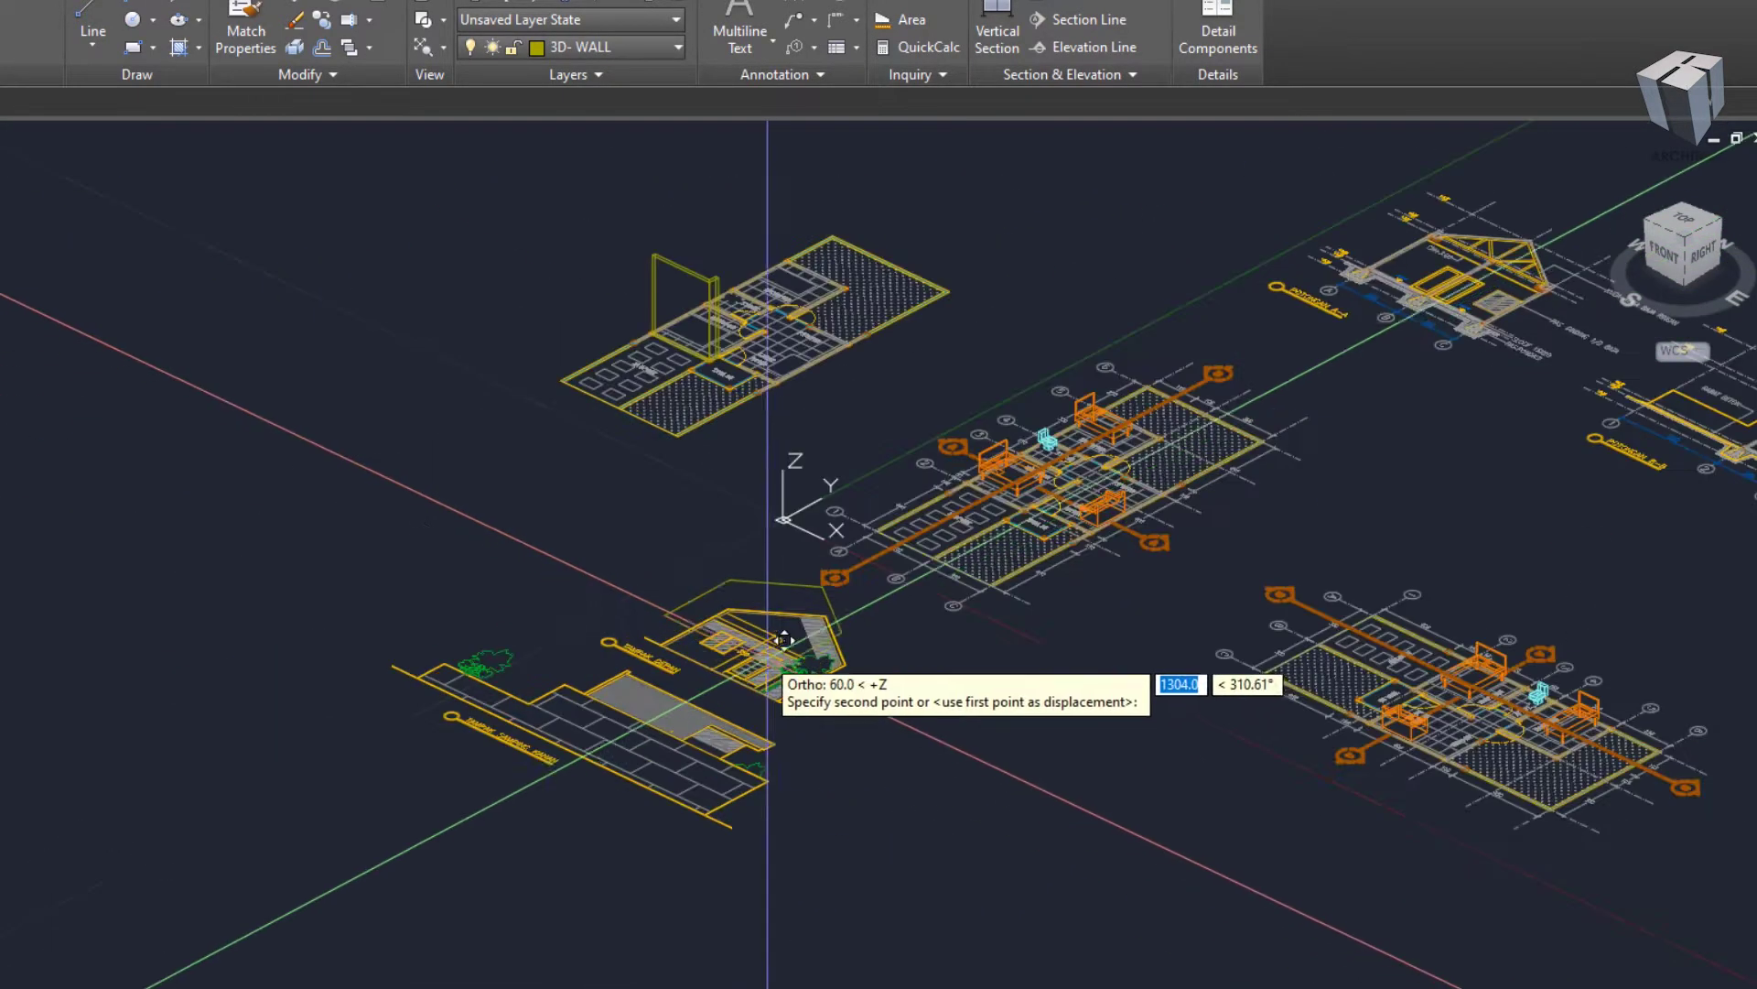
pyautogui.scroll(-3, 785, 638)
pyautogui.scroll(8, 843, 561)
pyautogui.scroll(1, 871, 537)
pyautogui.scroll(2, 893, 536)
# - Rotate the gable outline 90° about the X axis with ROTATE3D to stand it upright
pyautogui.write('r')
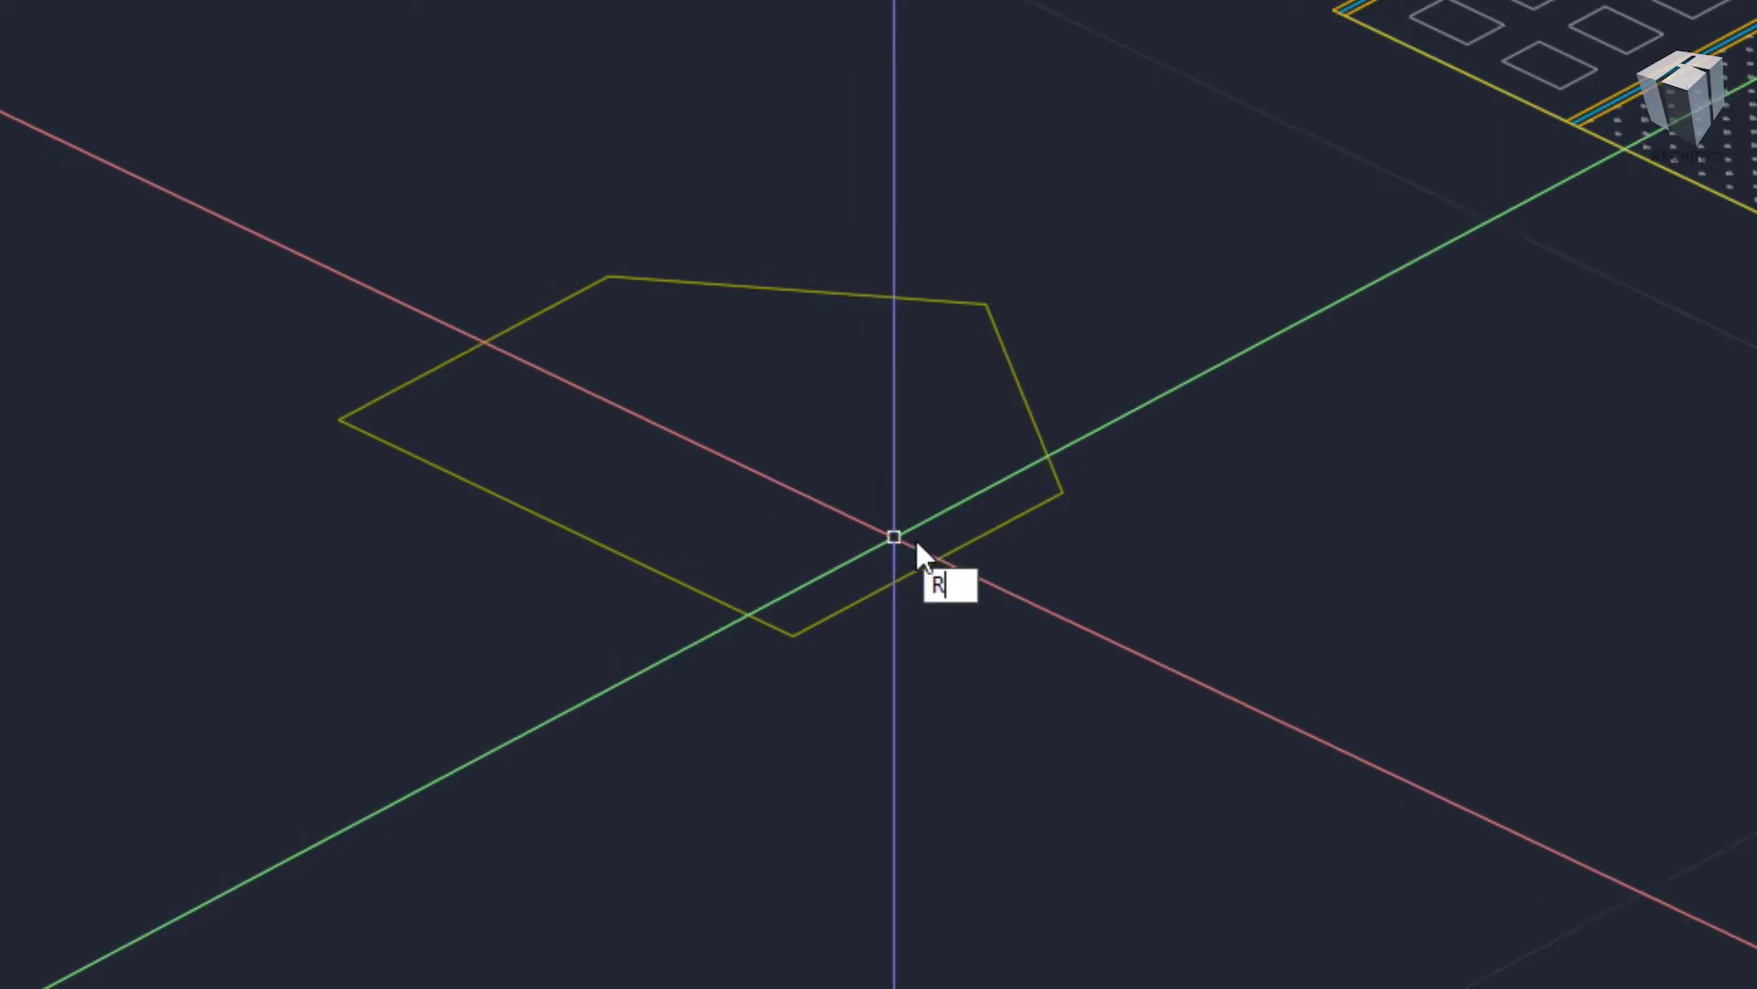
pyautogui.write('otate3d')
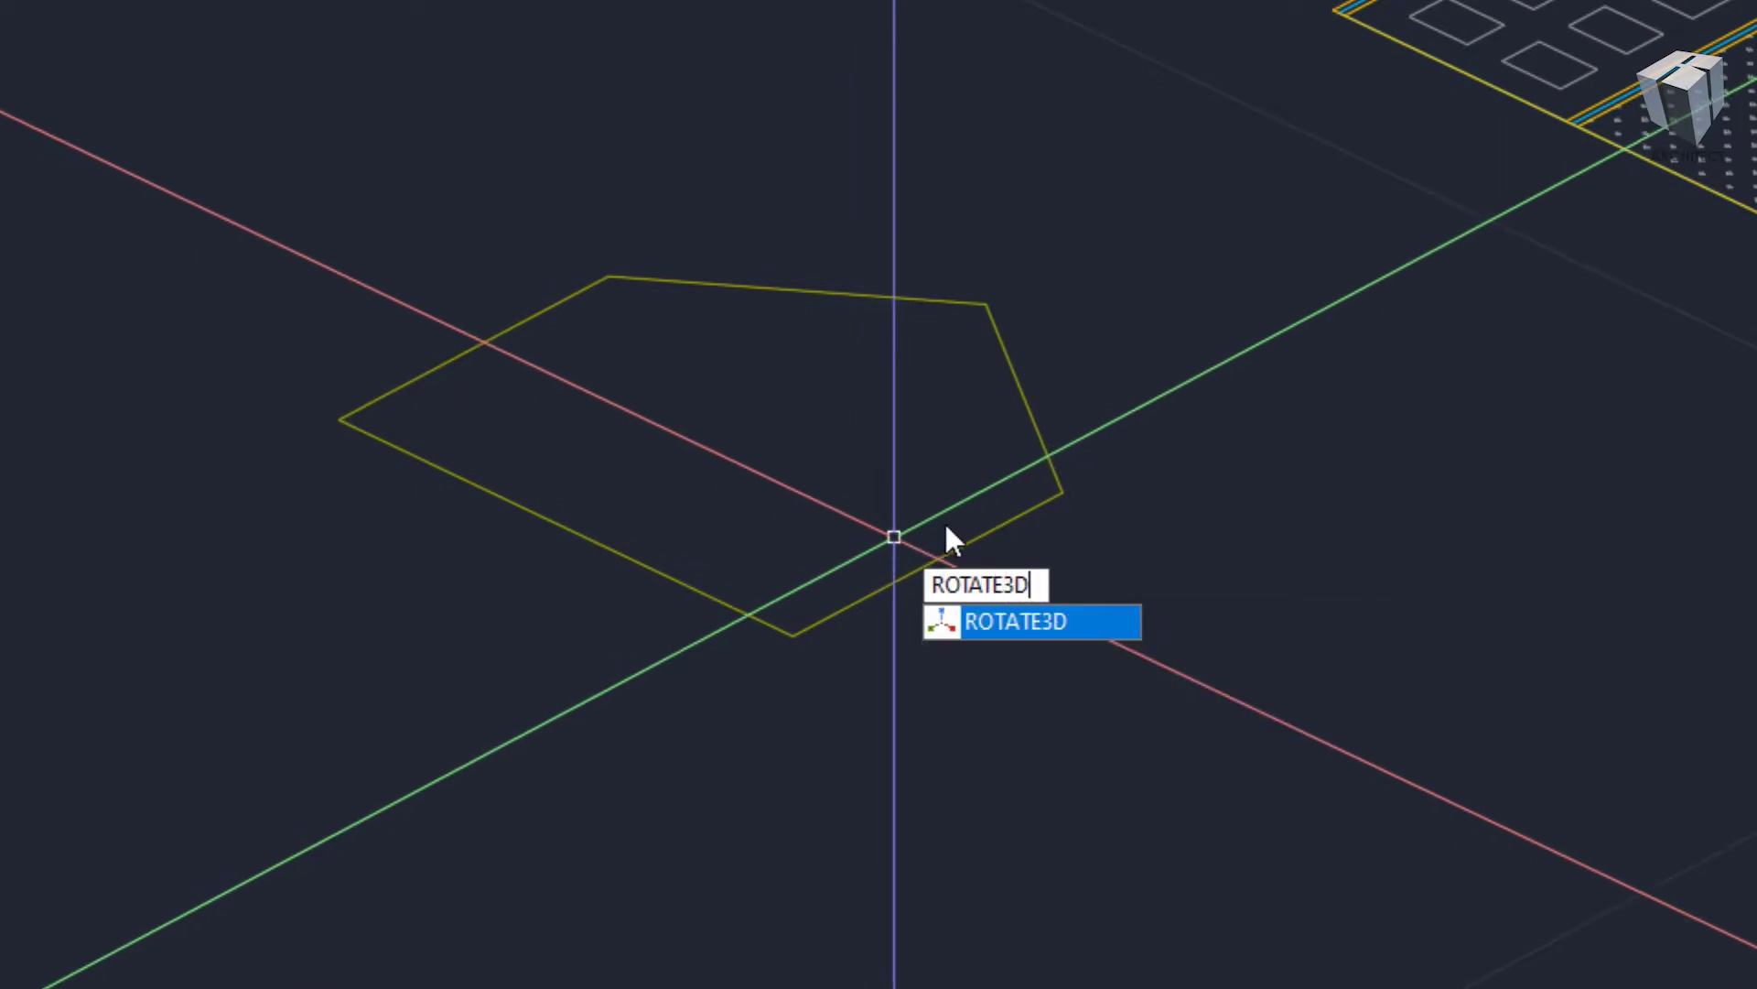
pyautogui.press('Return')
pyautogui.click(943, 556)
pyautogui.press('Return')
pyautogui.click(793, 635)
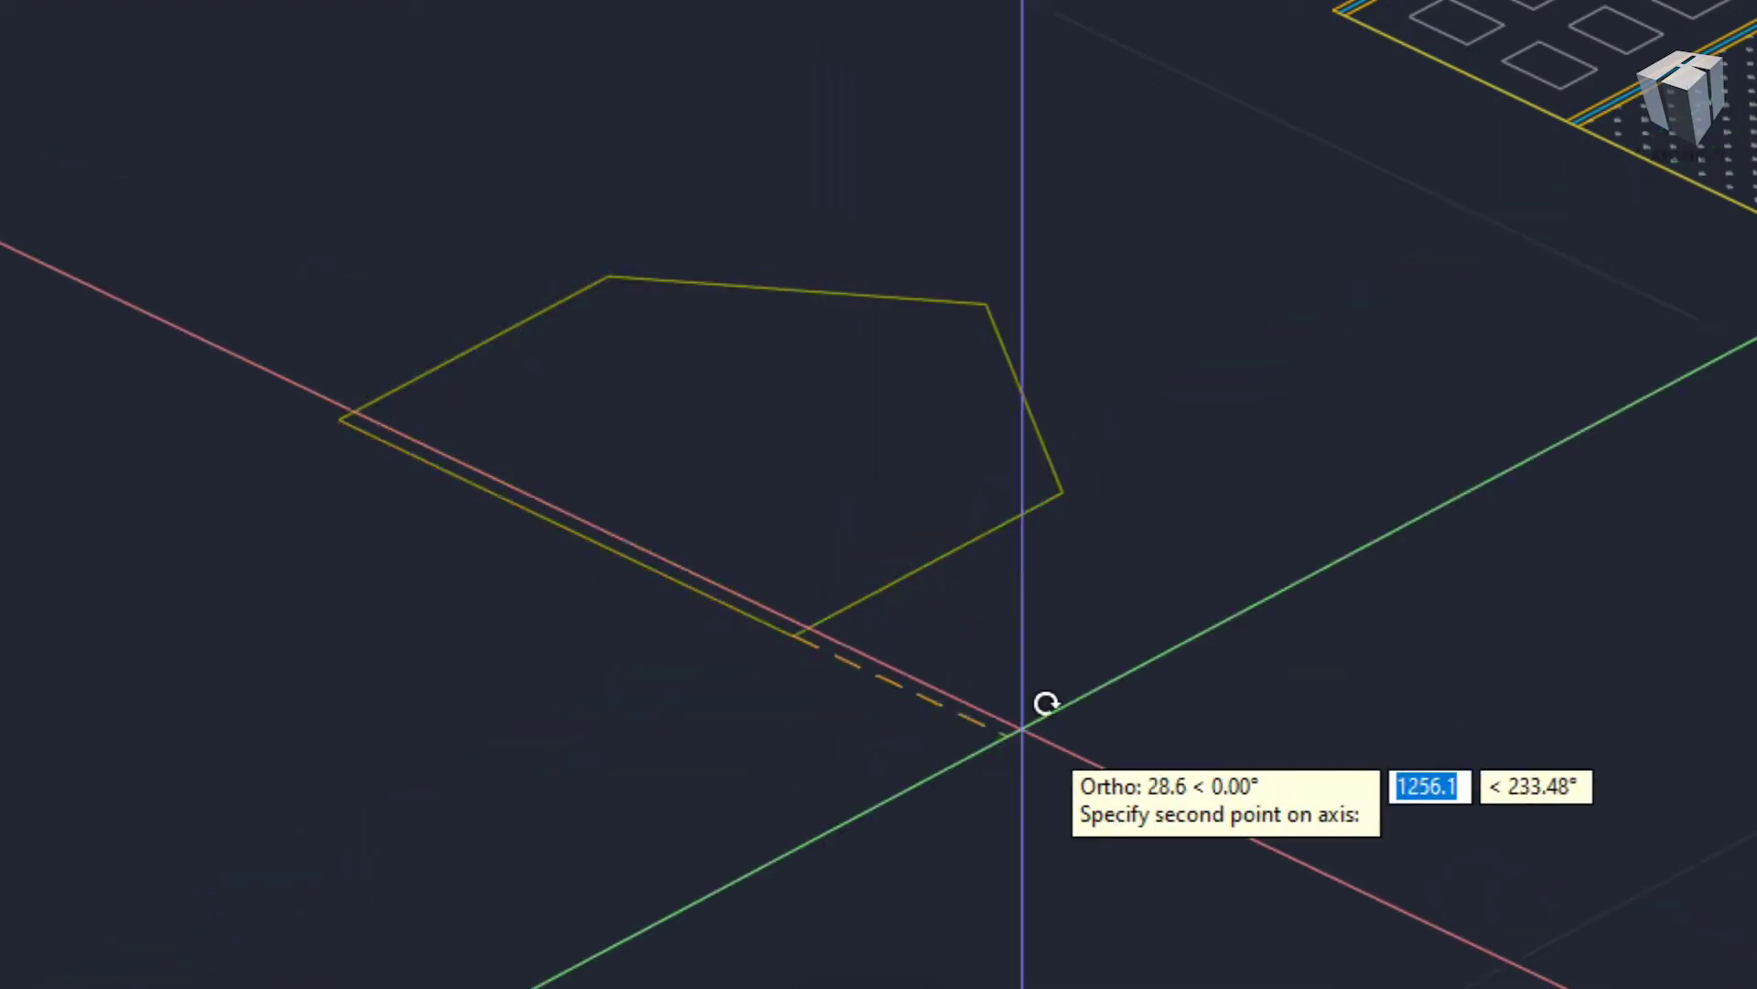
pyautogui.click(1023, 730)
pyautogui.write('90')
pyautogui.press('Return')
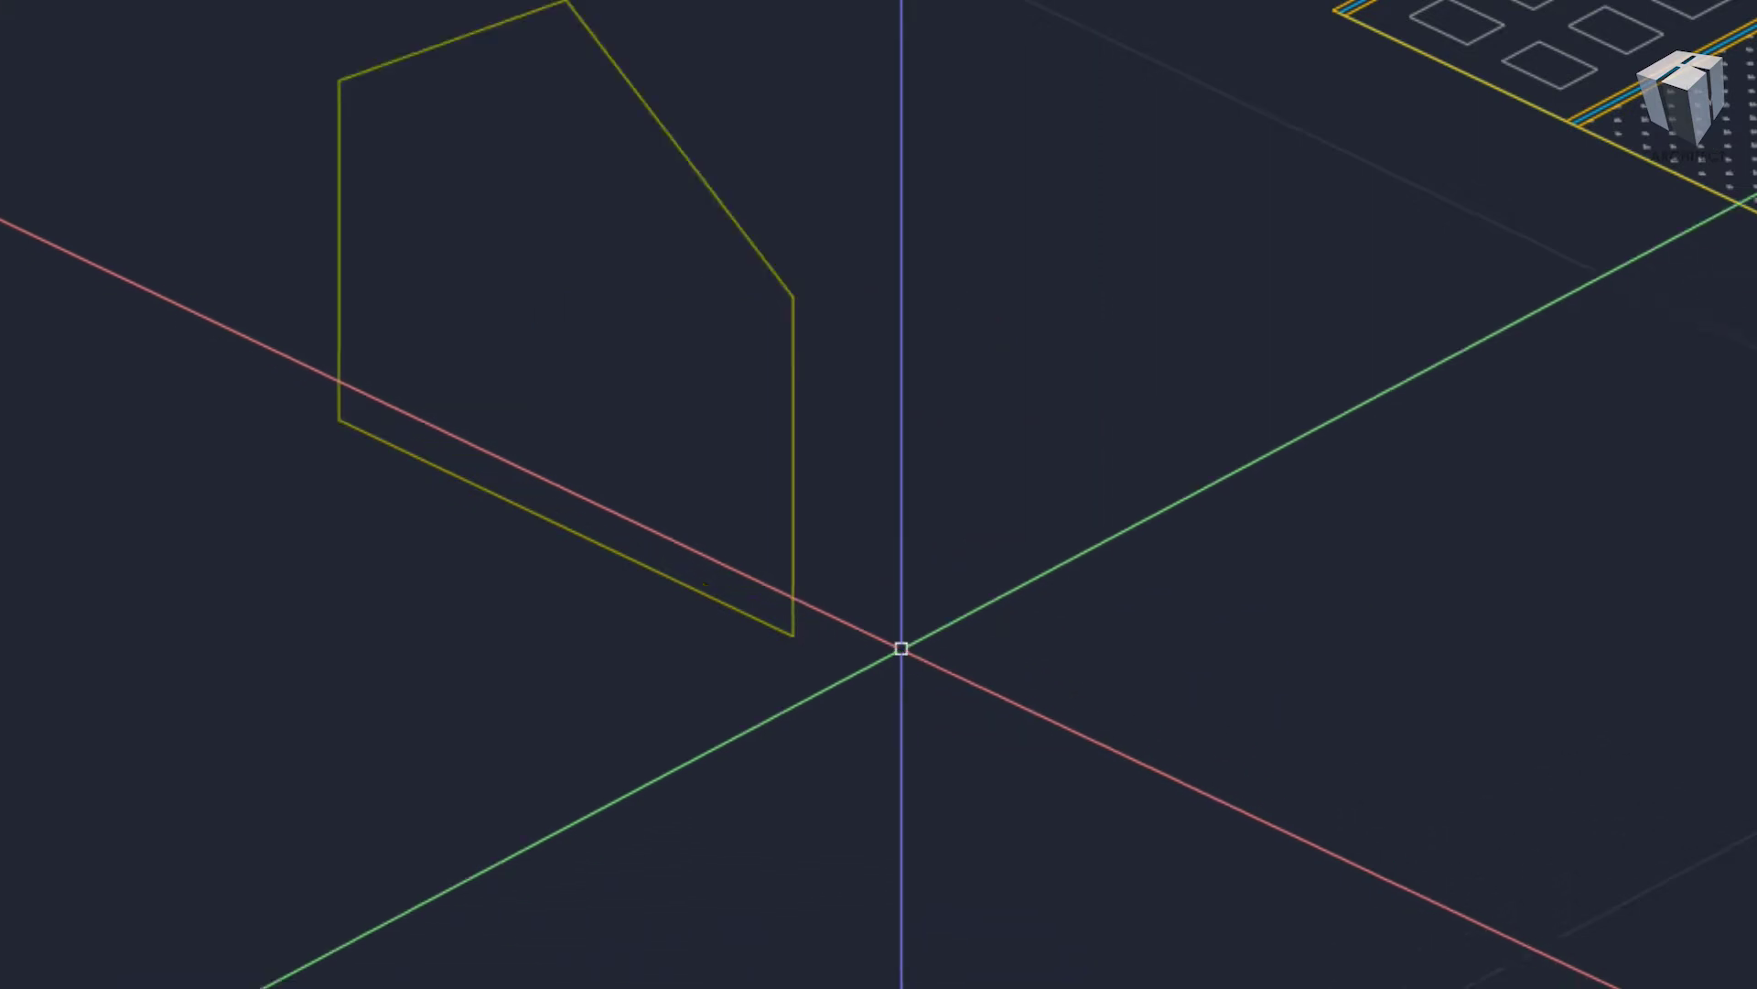
pyautogui.moveTo(901, 648)
pyautogui.mouseDown(button='middle')
pyautogui.moveTo(1573, 675)
pyautogui.moveTo(1397, 664)
pyautogui.mouseUp(button='middle')
pyautogui.press('Return')
pyautogui.click(1487, 685)
pyautogui.press('Escape')
# - Move the upright gable from its bottom corner to the wall junction beside the living room
pyautogui.scroll(4, 1538, 660)
pyautogui.press('Return')
pyautogui.click(1255, 760)
pyautogui.press('Return')
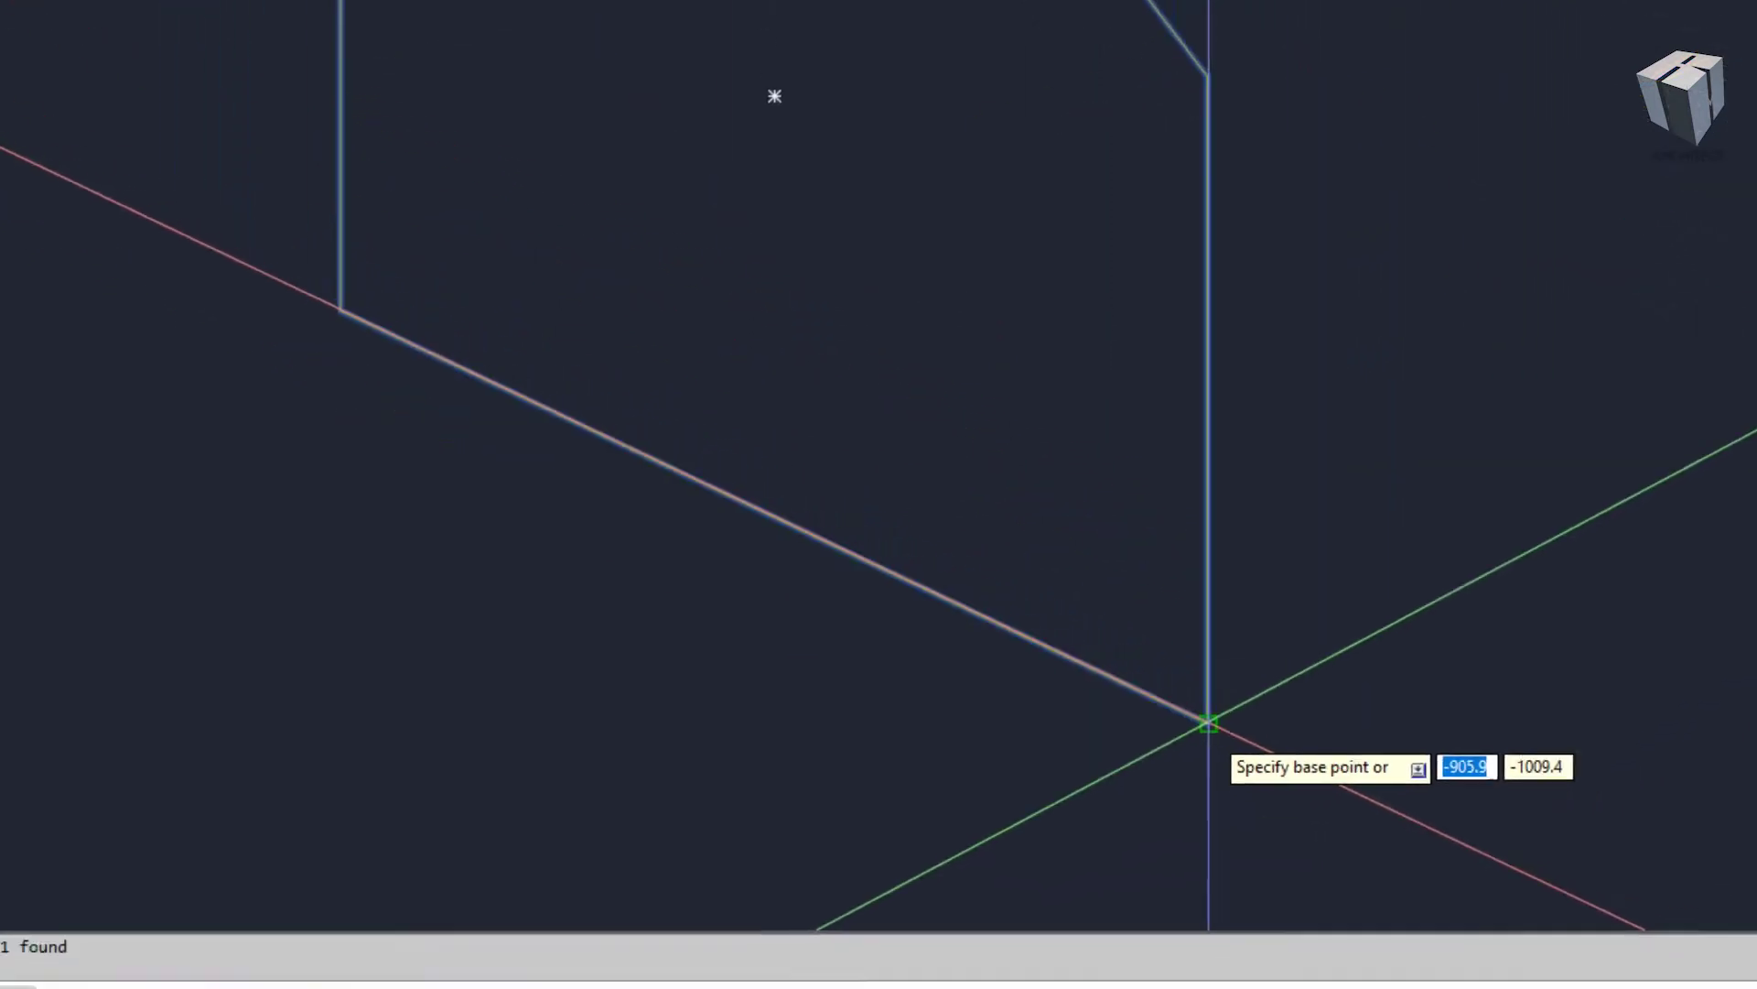
pyautogui.click(1205, 722)
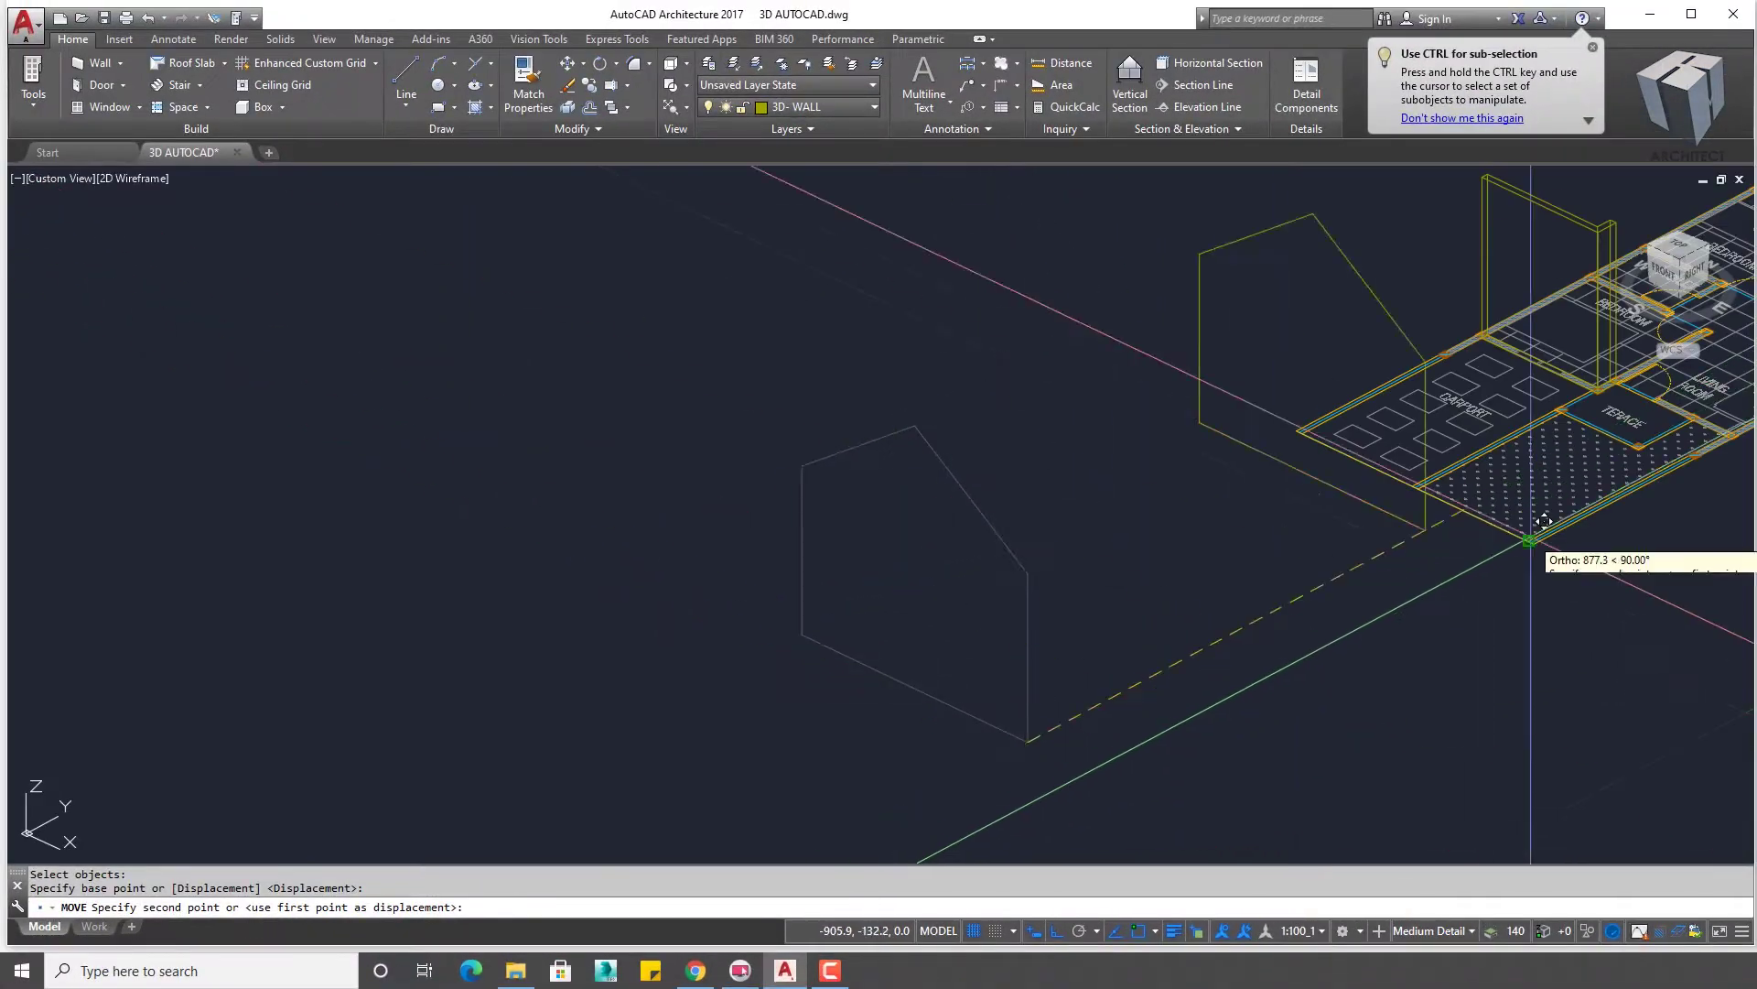
pyautogui.scroll(2, 1544, 520)
pyautogui.scroll(3, 1300, 545)
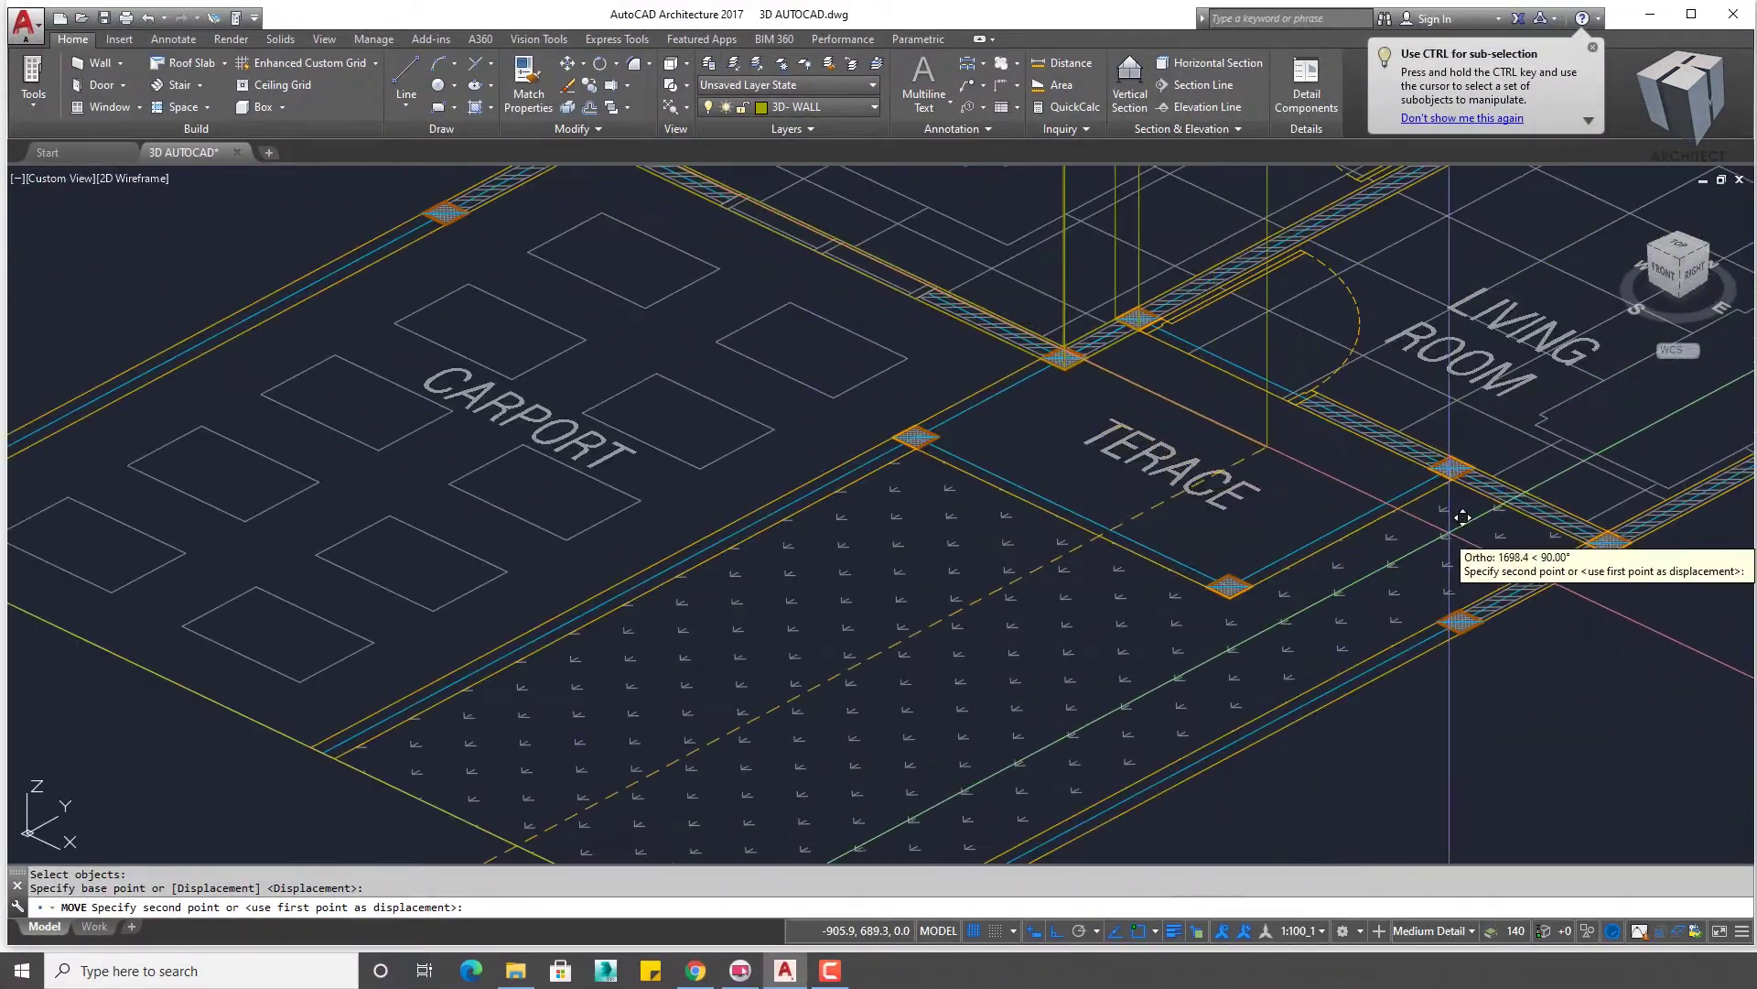
pyautogui.scroll(2, 1355, 567)
pyautogui.scroll(4, 1400, 575)
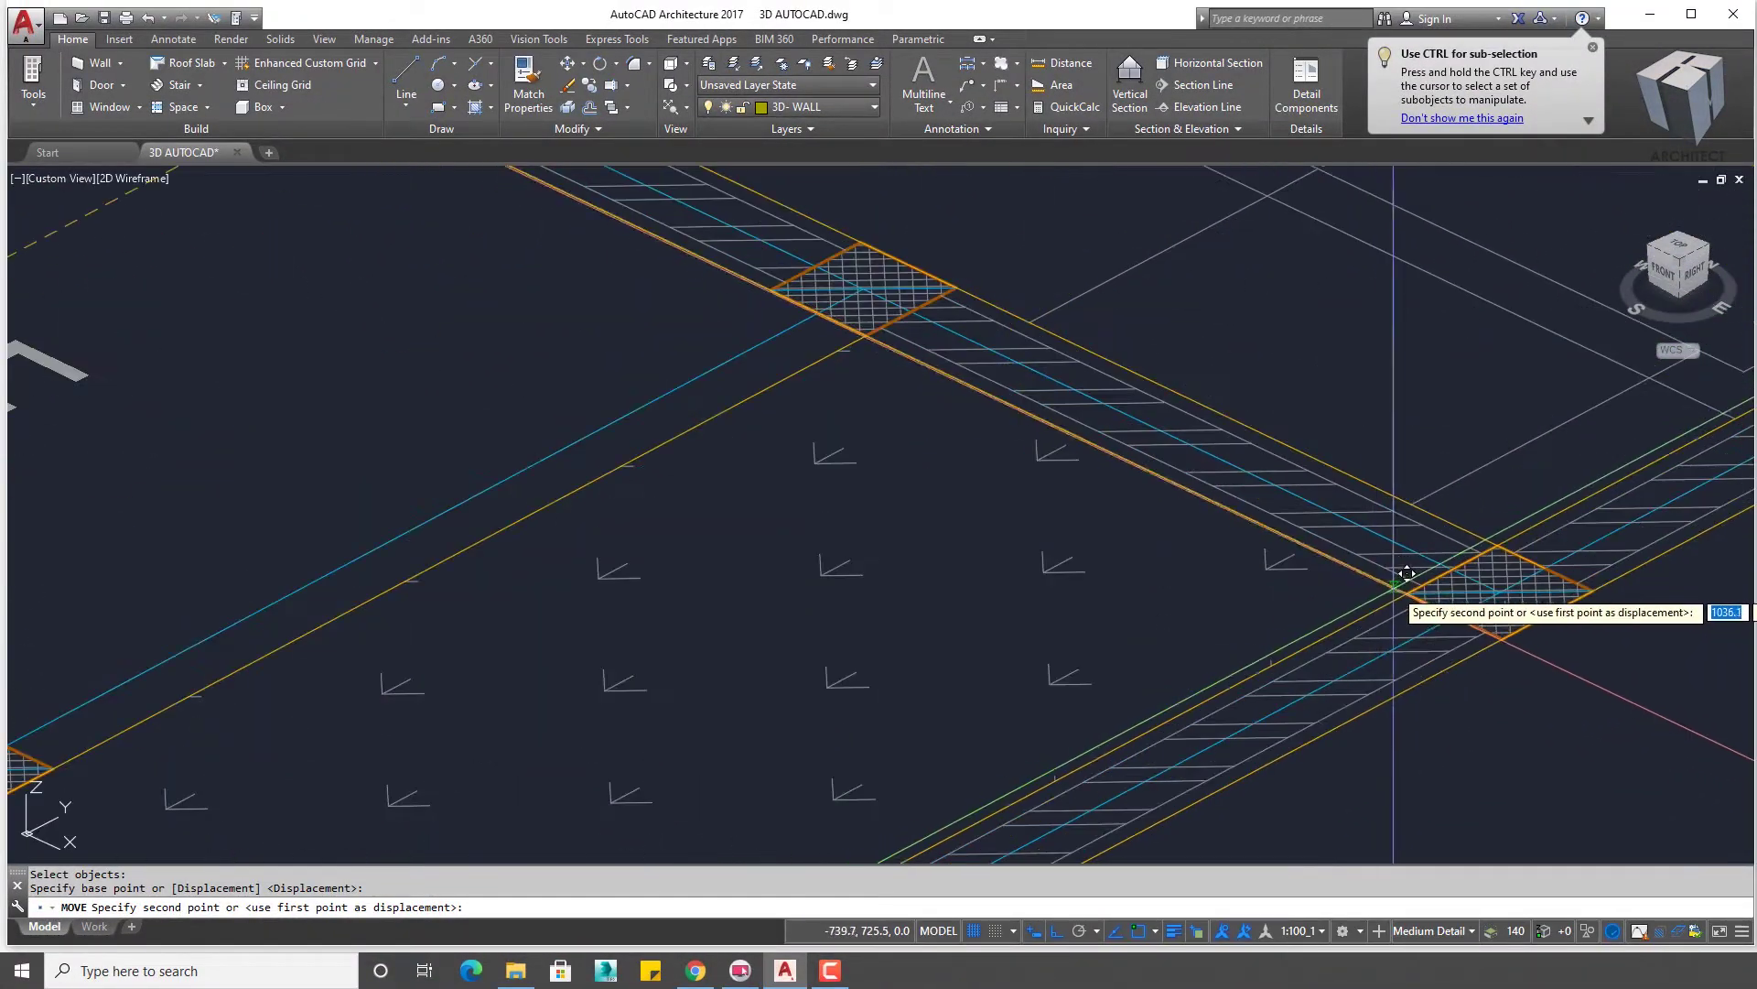
pyautogui.click(1393, 591)
# - Start extruding the chosen outline into a solid
pyautogui.scroll(-5, 1392, 592)
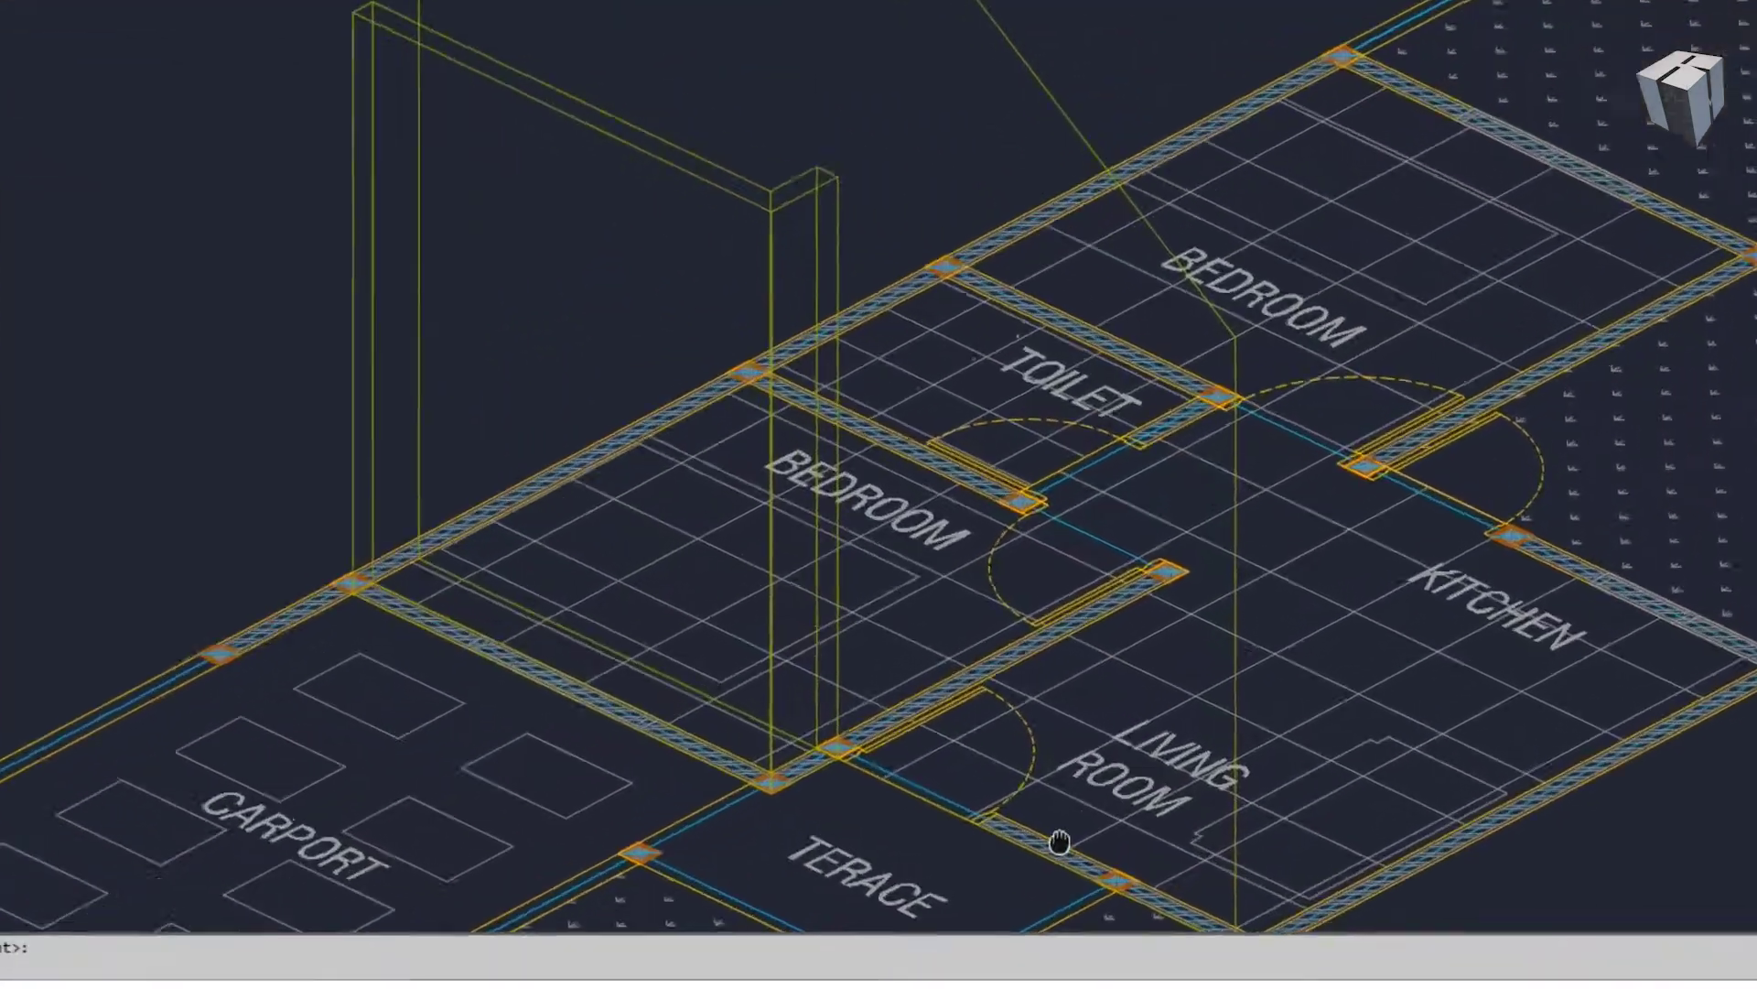
pyautogui.write('EXT')
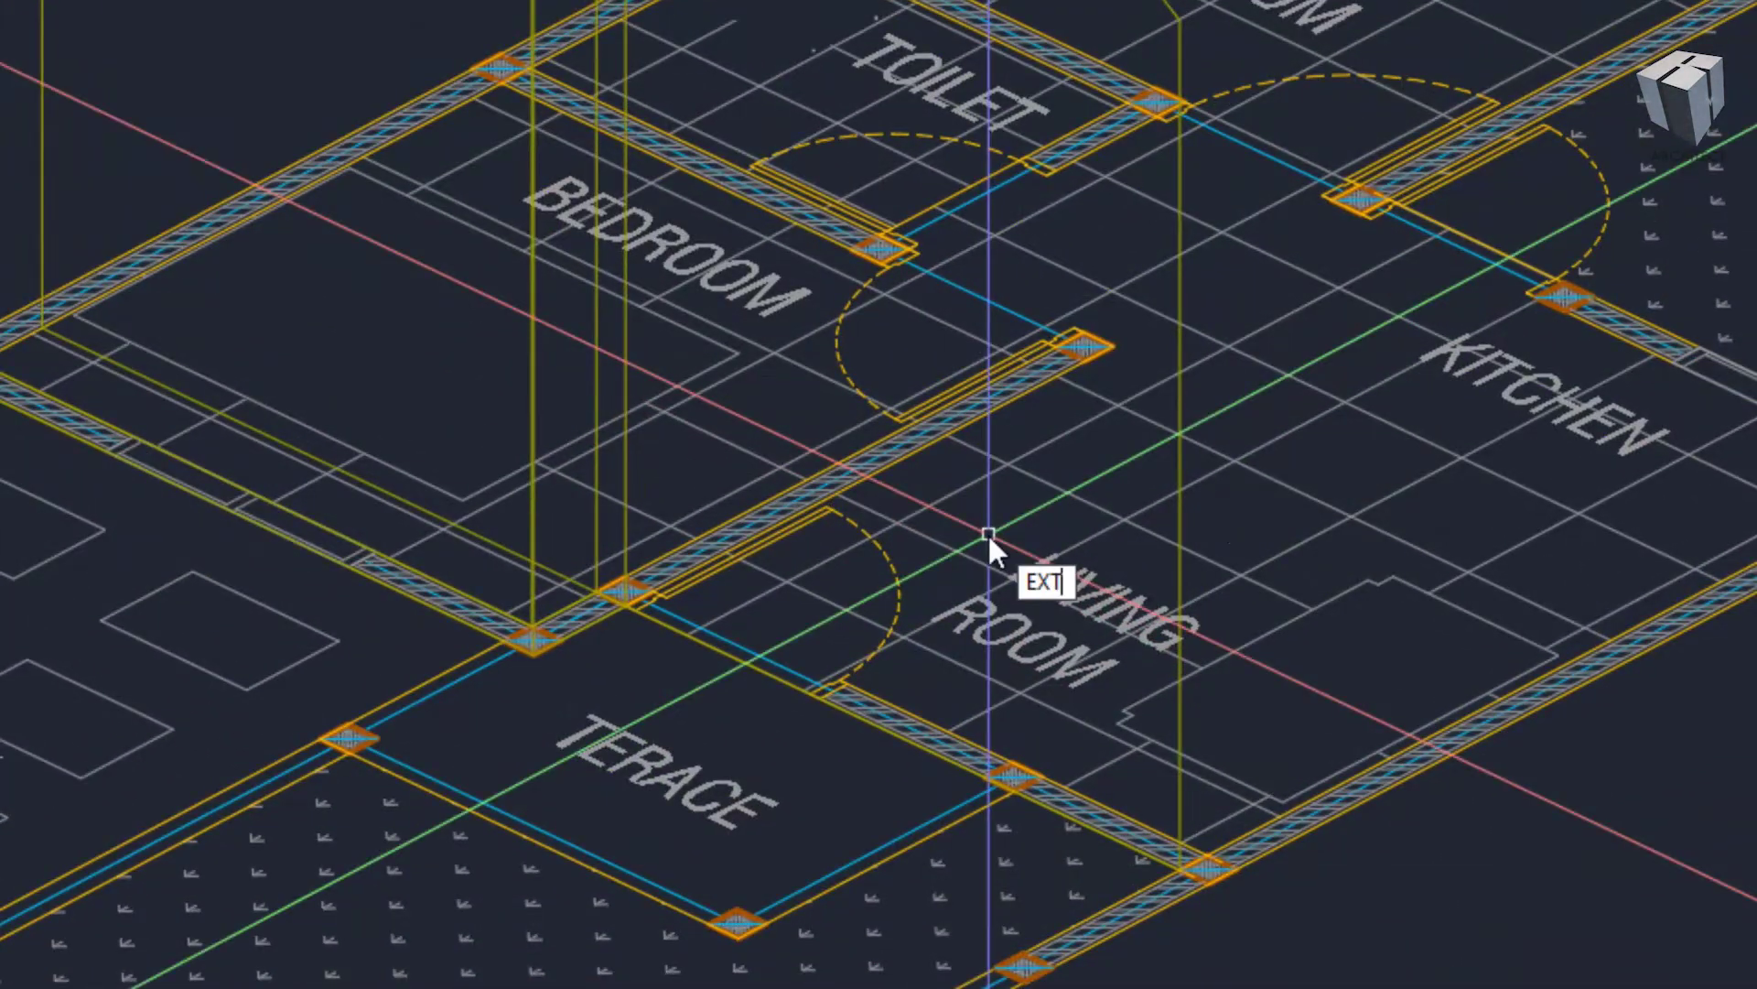
pyautogui.press('Return')
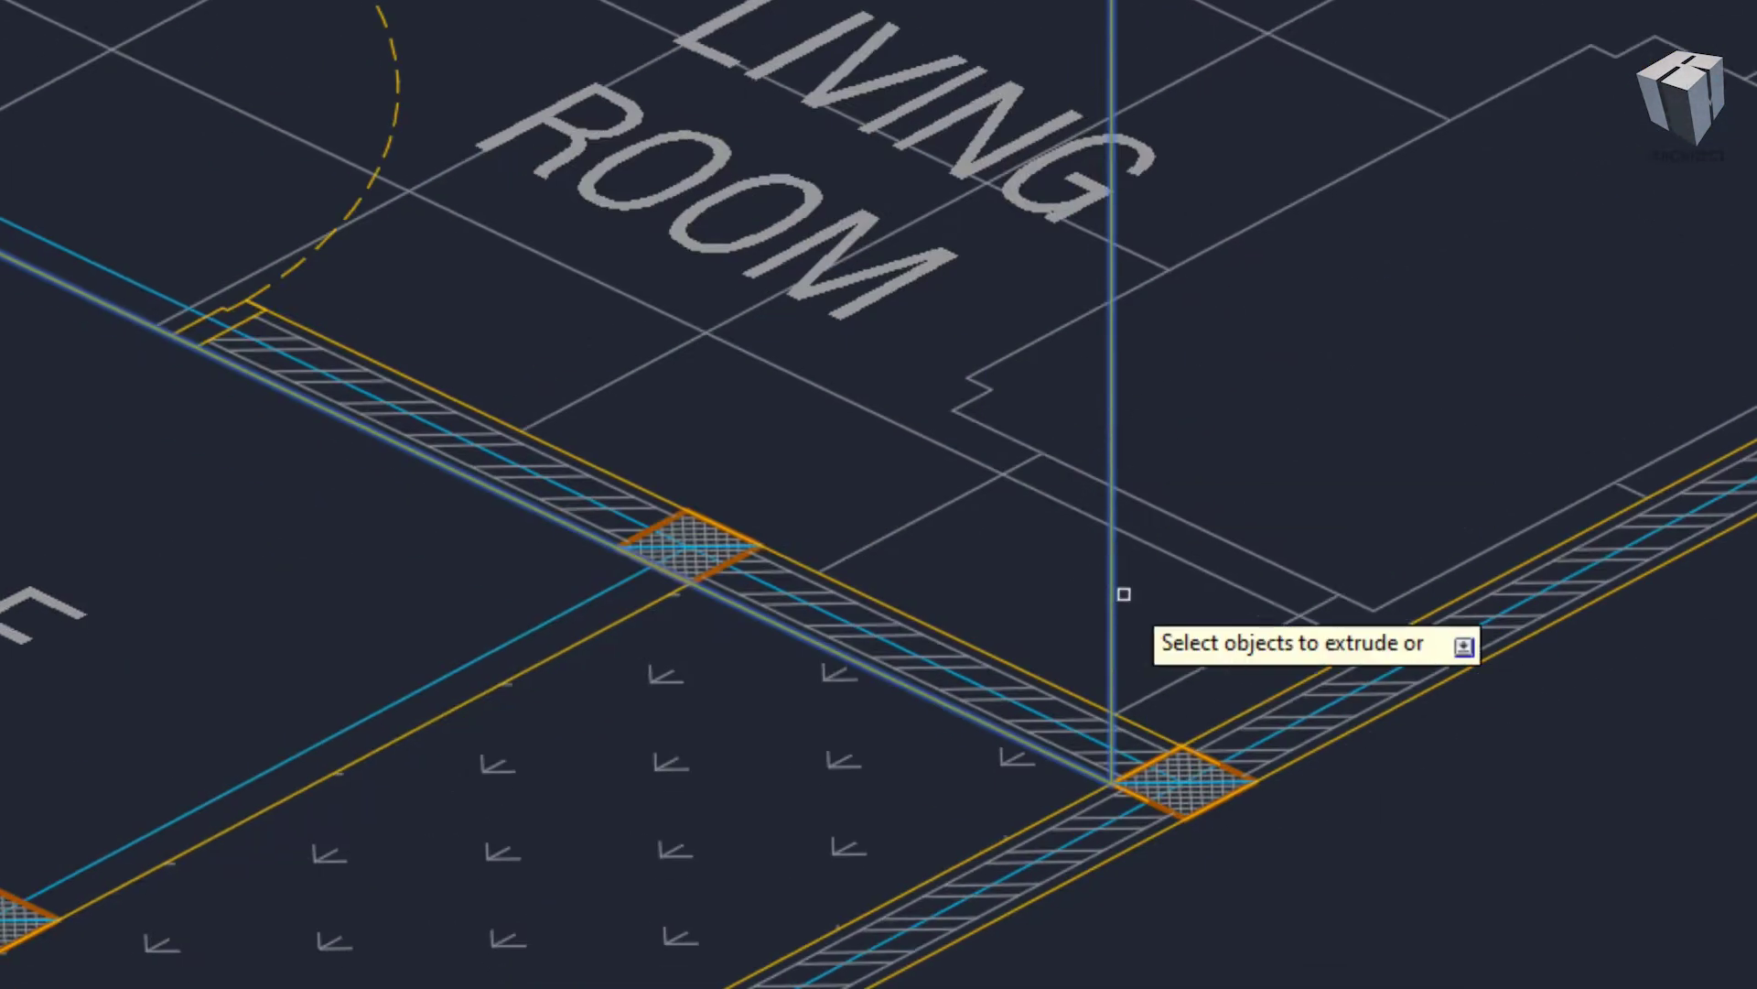
pyautogui.press('Return')
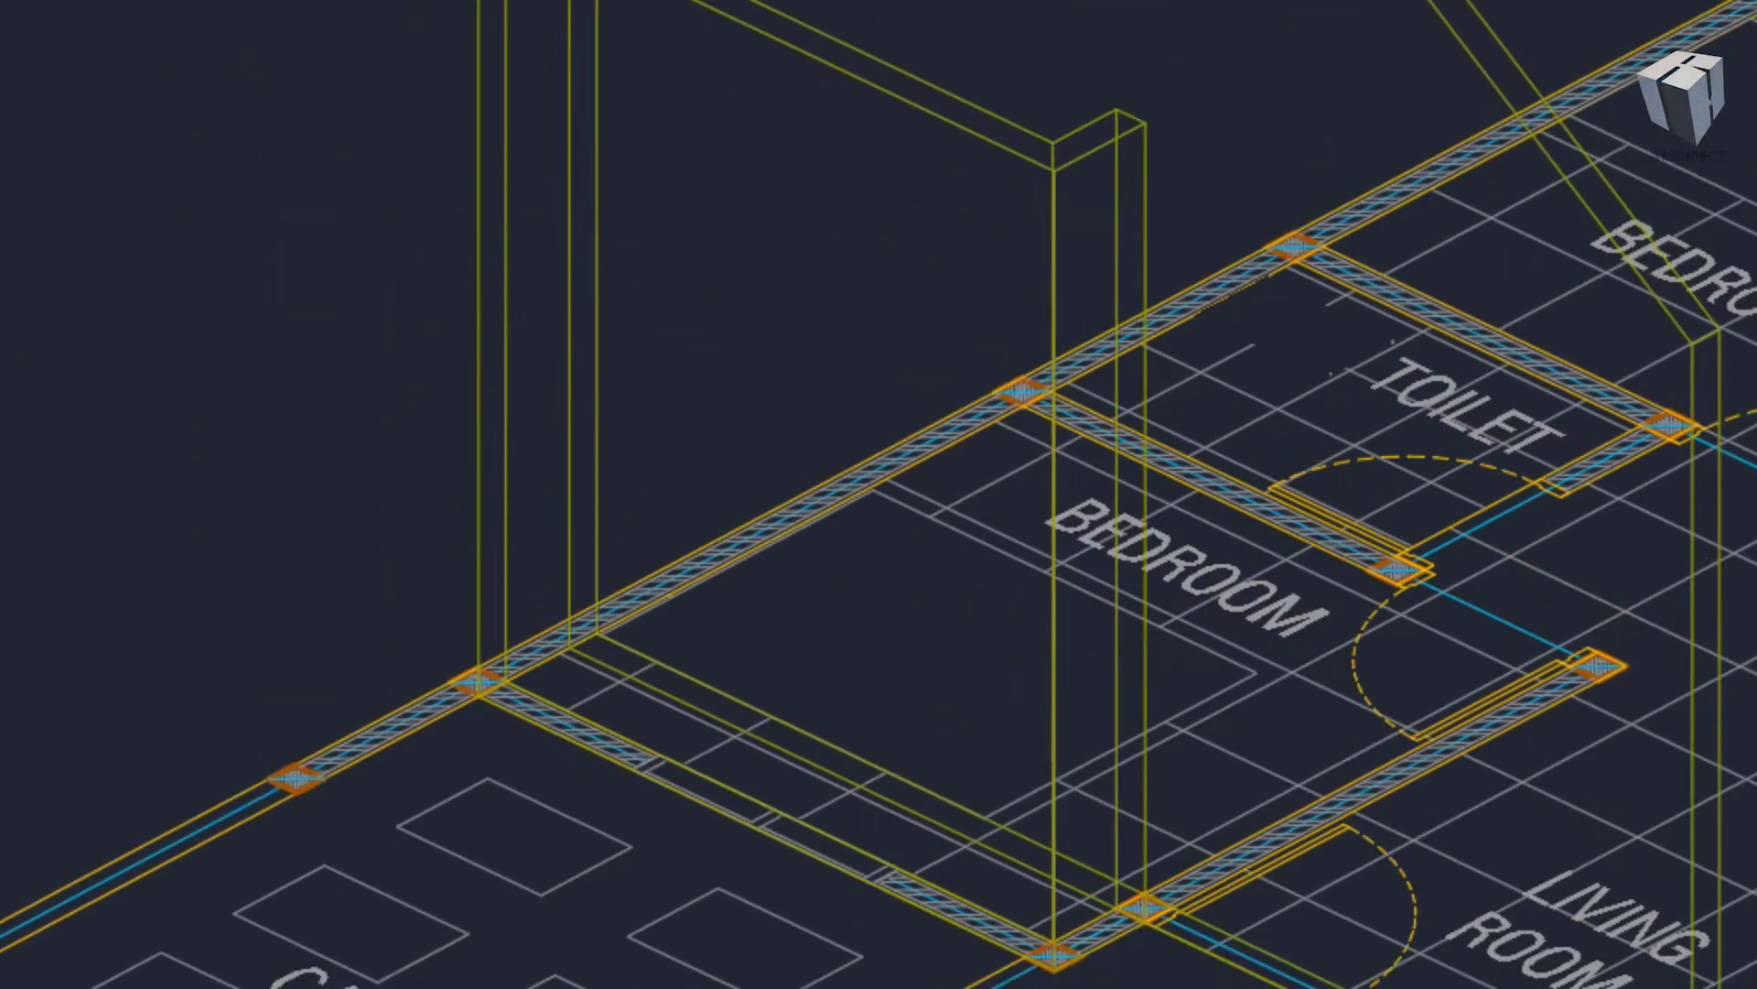
# - Draw a 10-unit-high box along the top of the tall wall as a beam
pyautogui.write('BO')
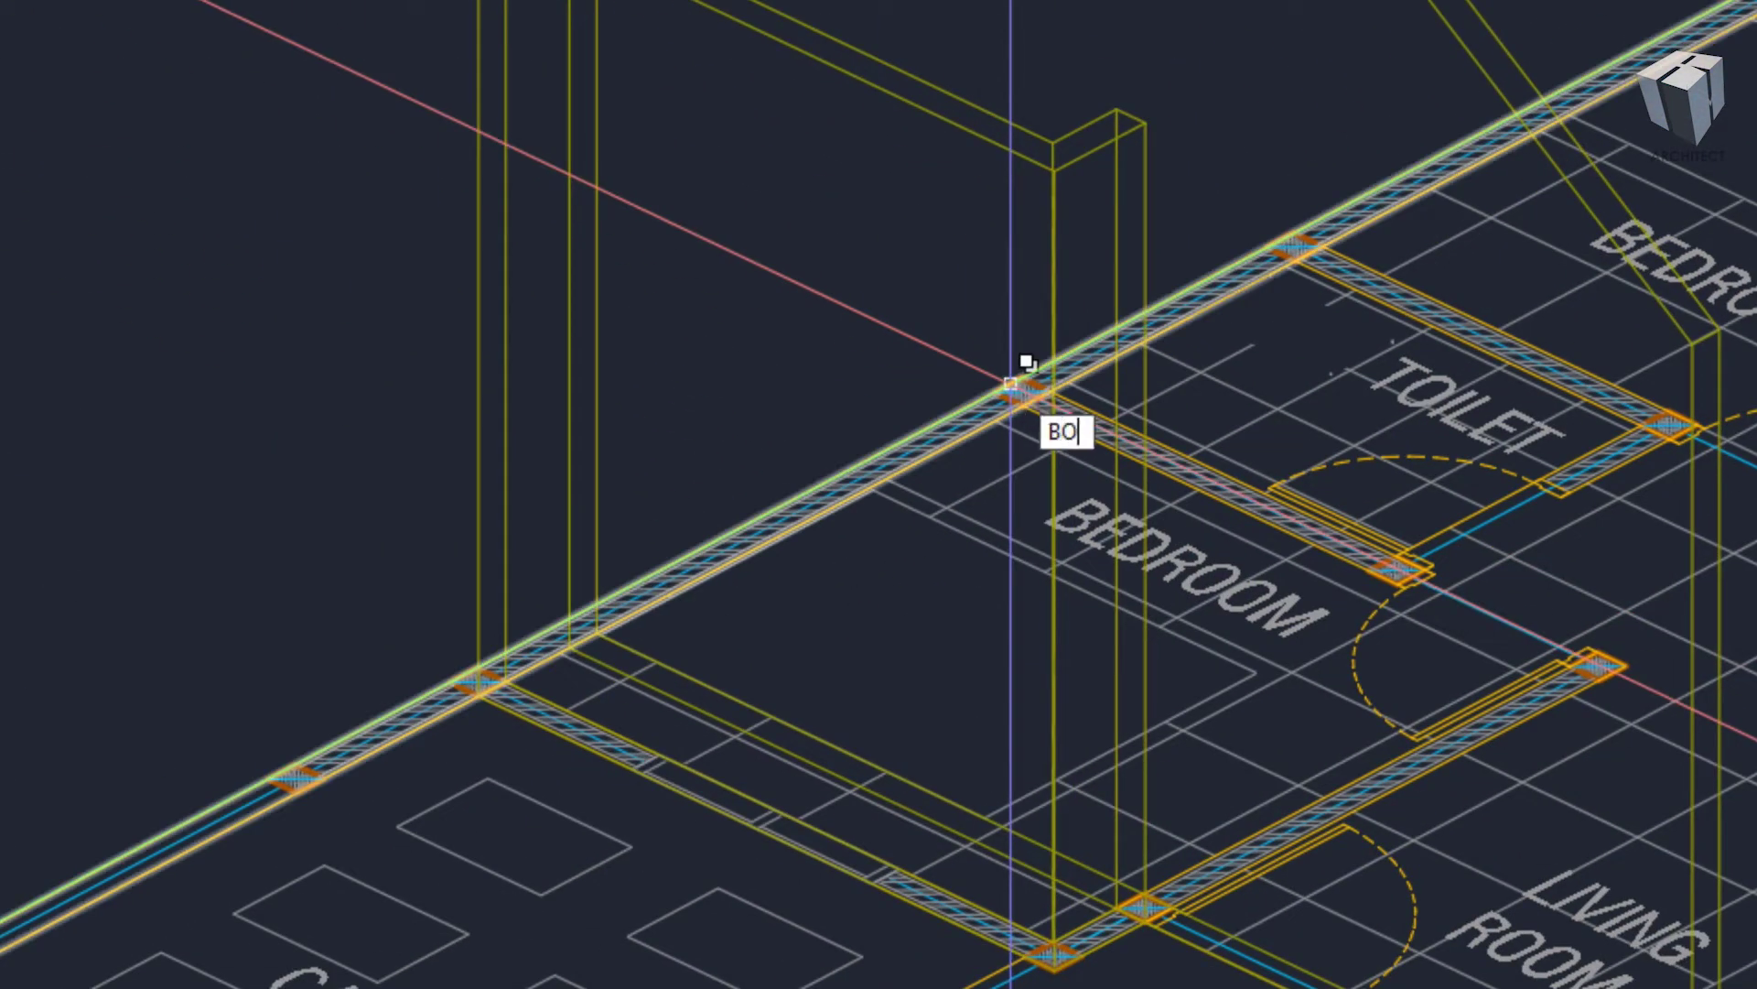
pyautogui.write('X')
pyautogui.press('Return')
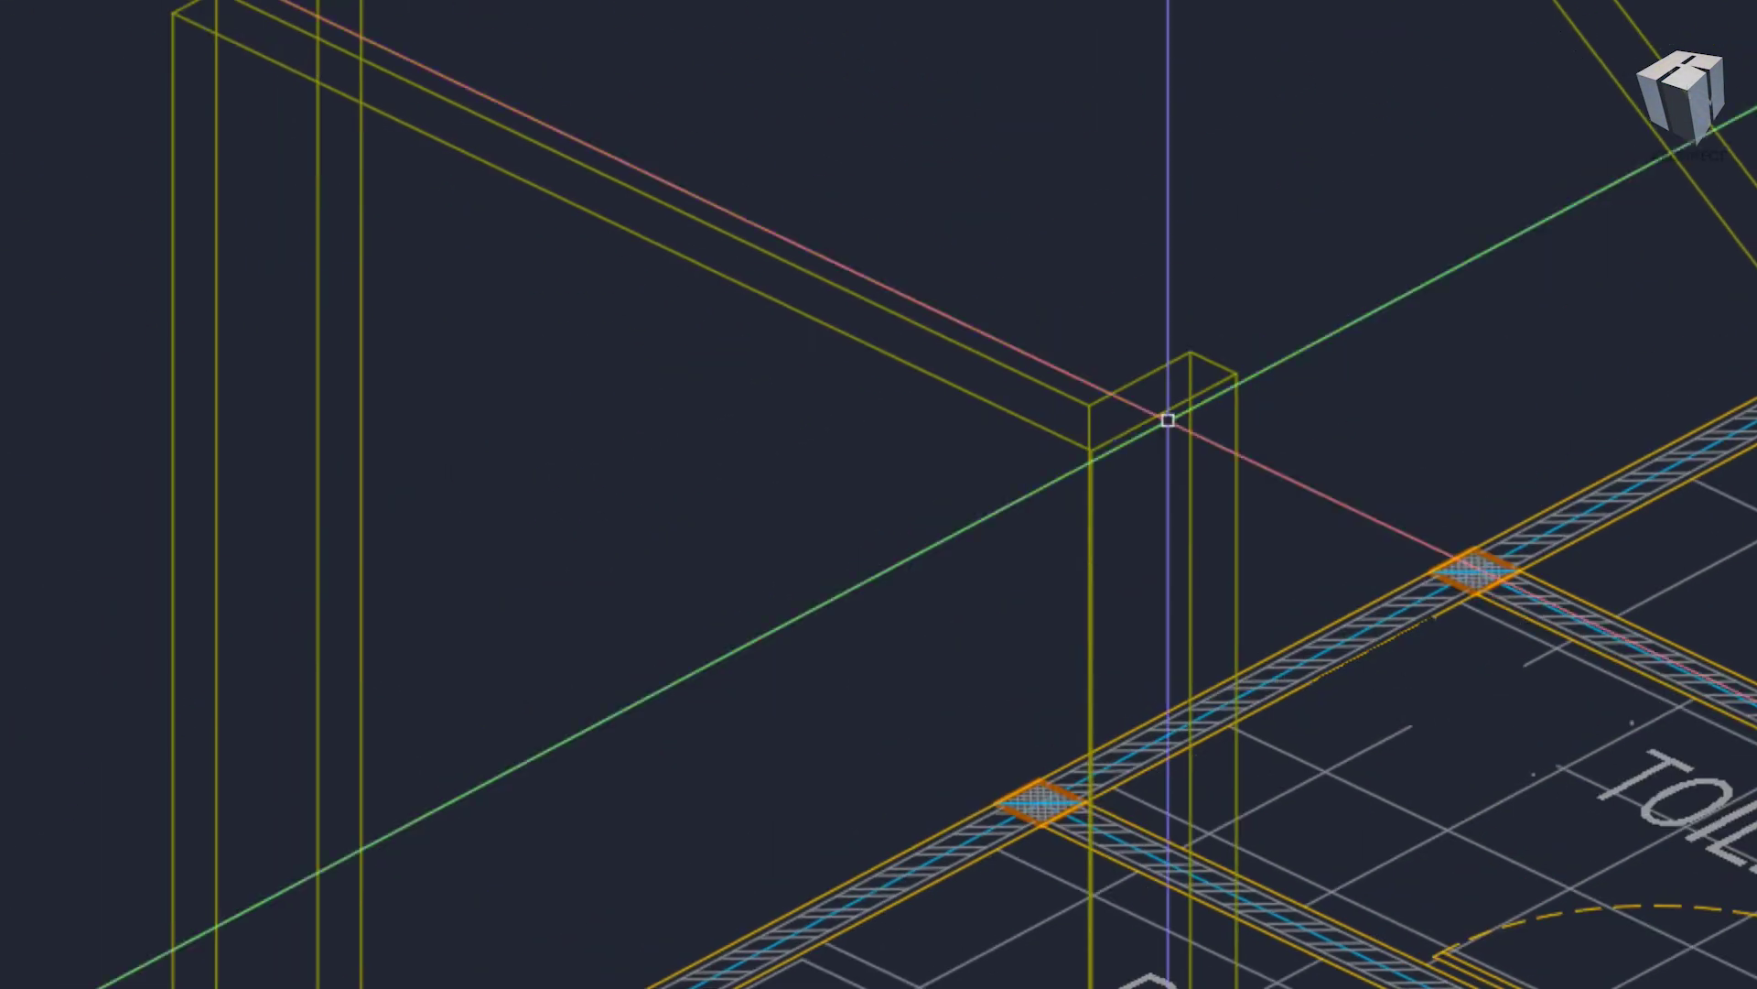
pyautogui.write('BOX')
pyautogui.press('Return')
pyautogui.click(1188, 348)
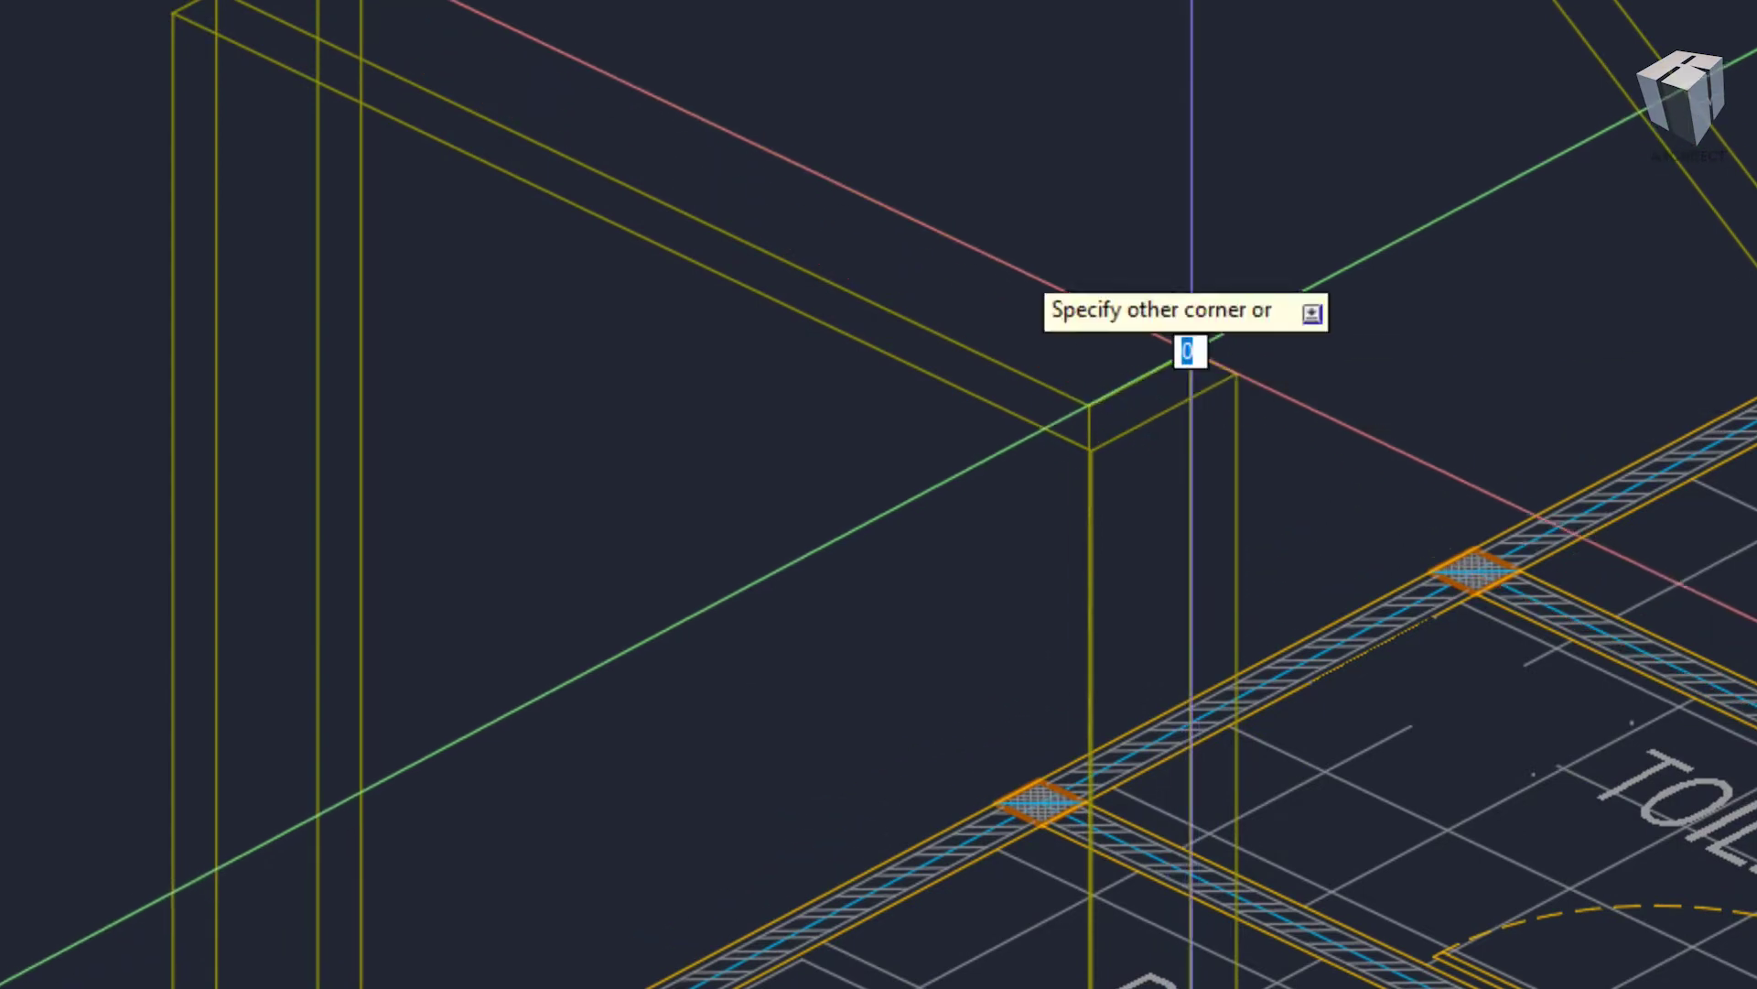
pyautogui.click(187, 5)
pyautogui.write('1')
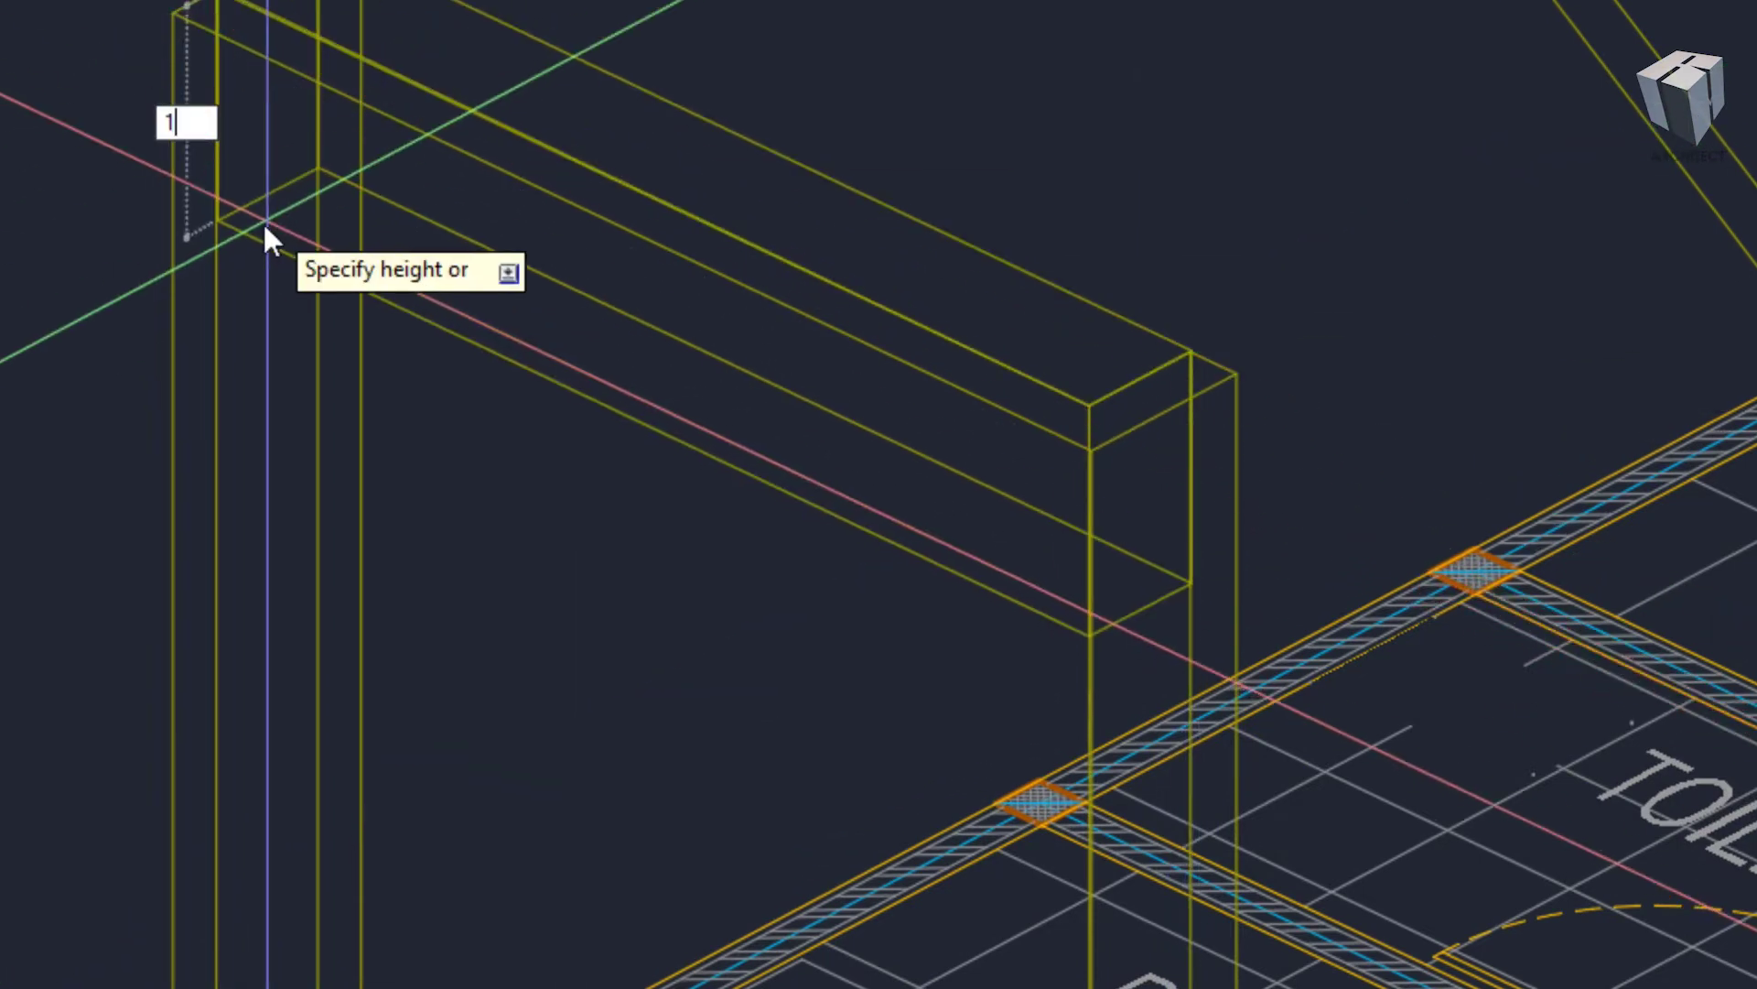
pyautogui.write('0')
pyautogui.press('Return')
pyautogui.scroll(-3, 843, 257)
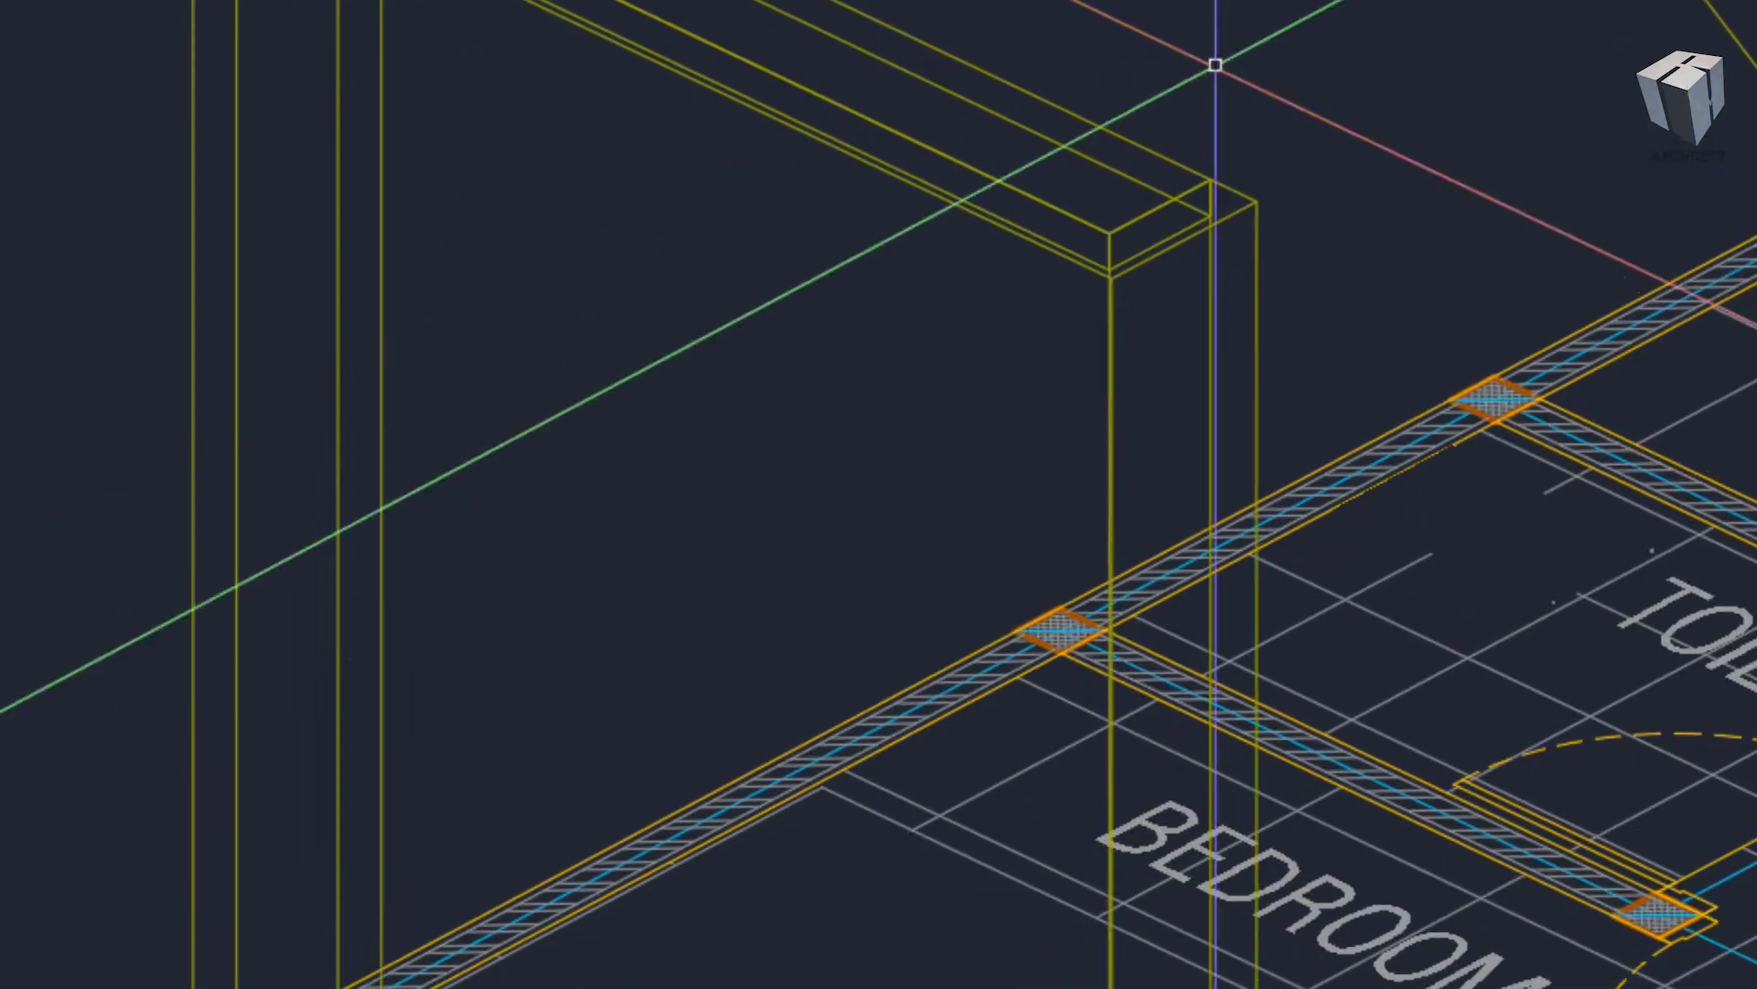
pyautogui.scroll(-3, 678, 393)
pyautogui.scroll(1, 690, 326)
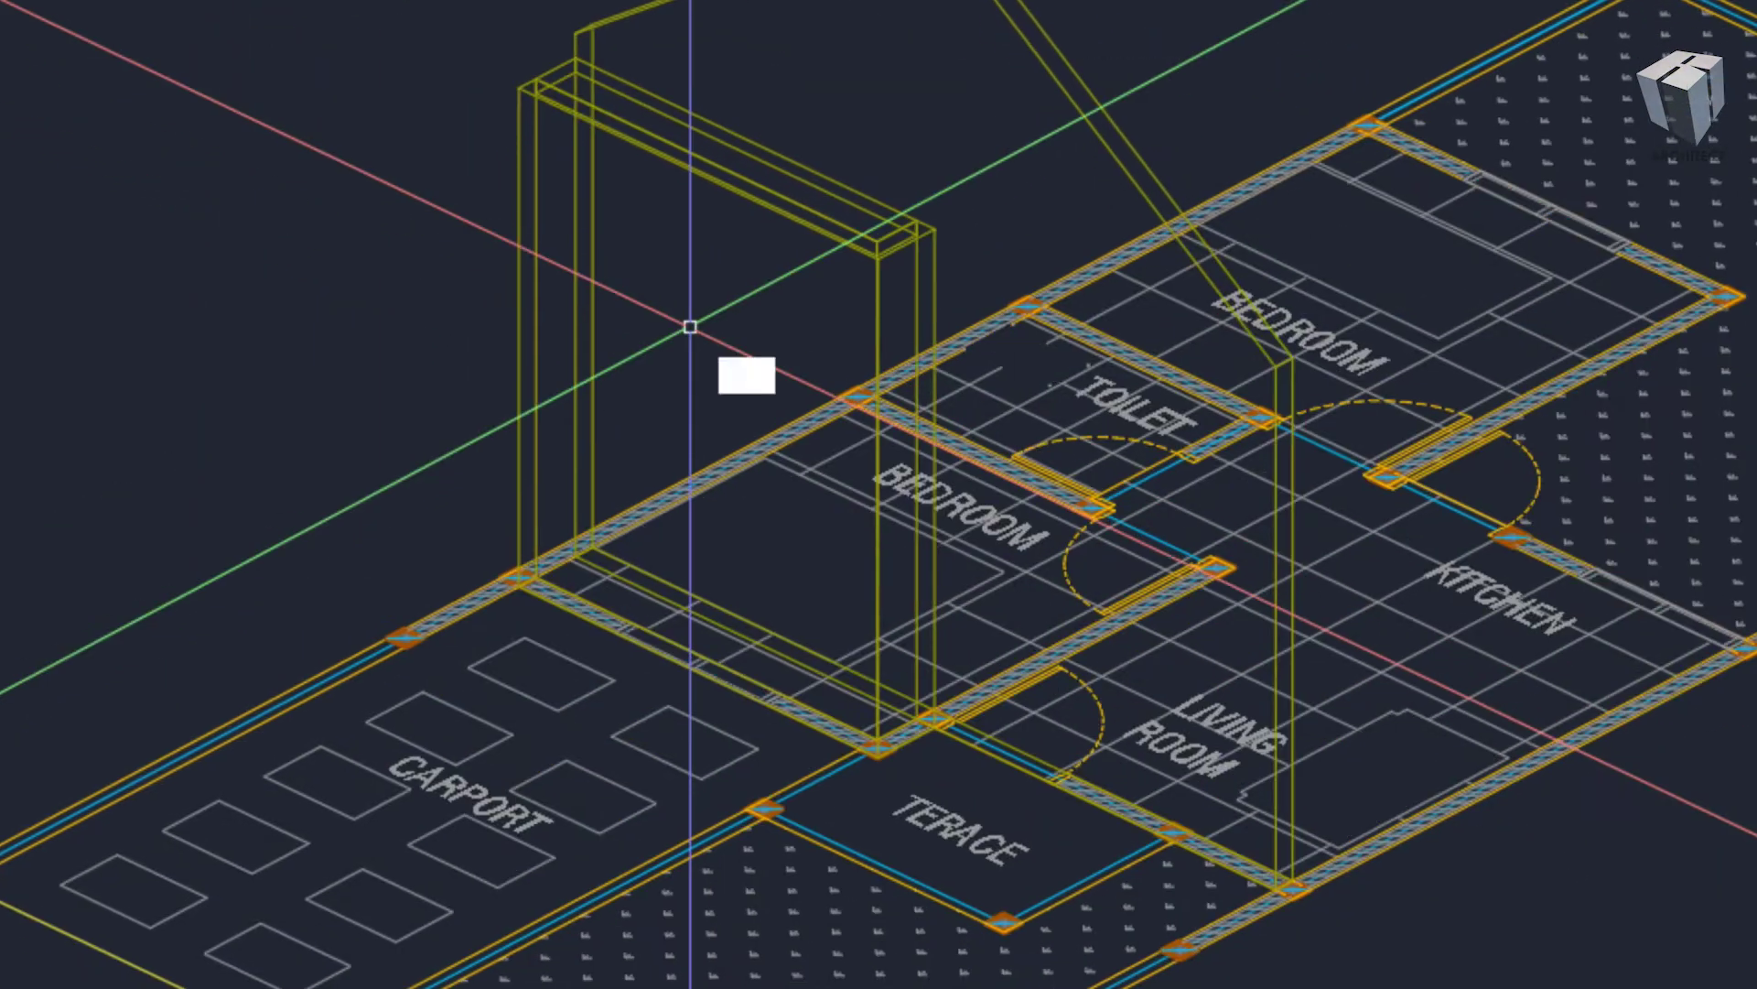
# - Begin a second box, then subtract the inner wall solid
pyautogui.write('BOX')
pyautogui.press('Return')
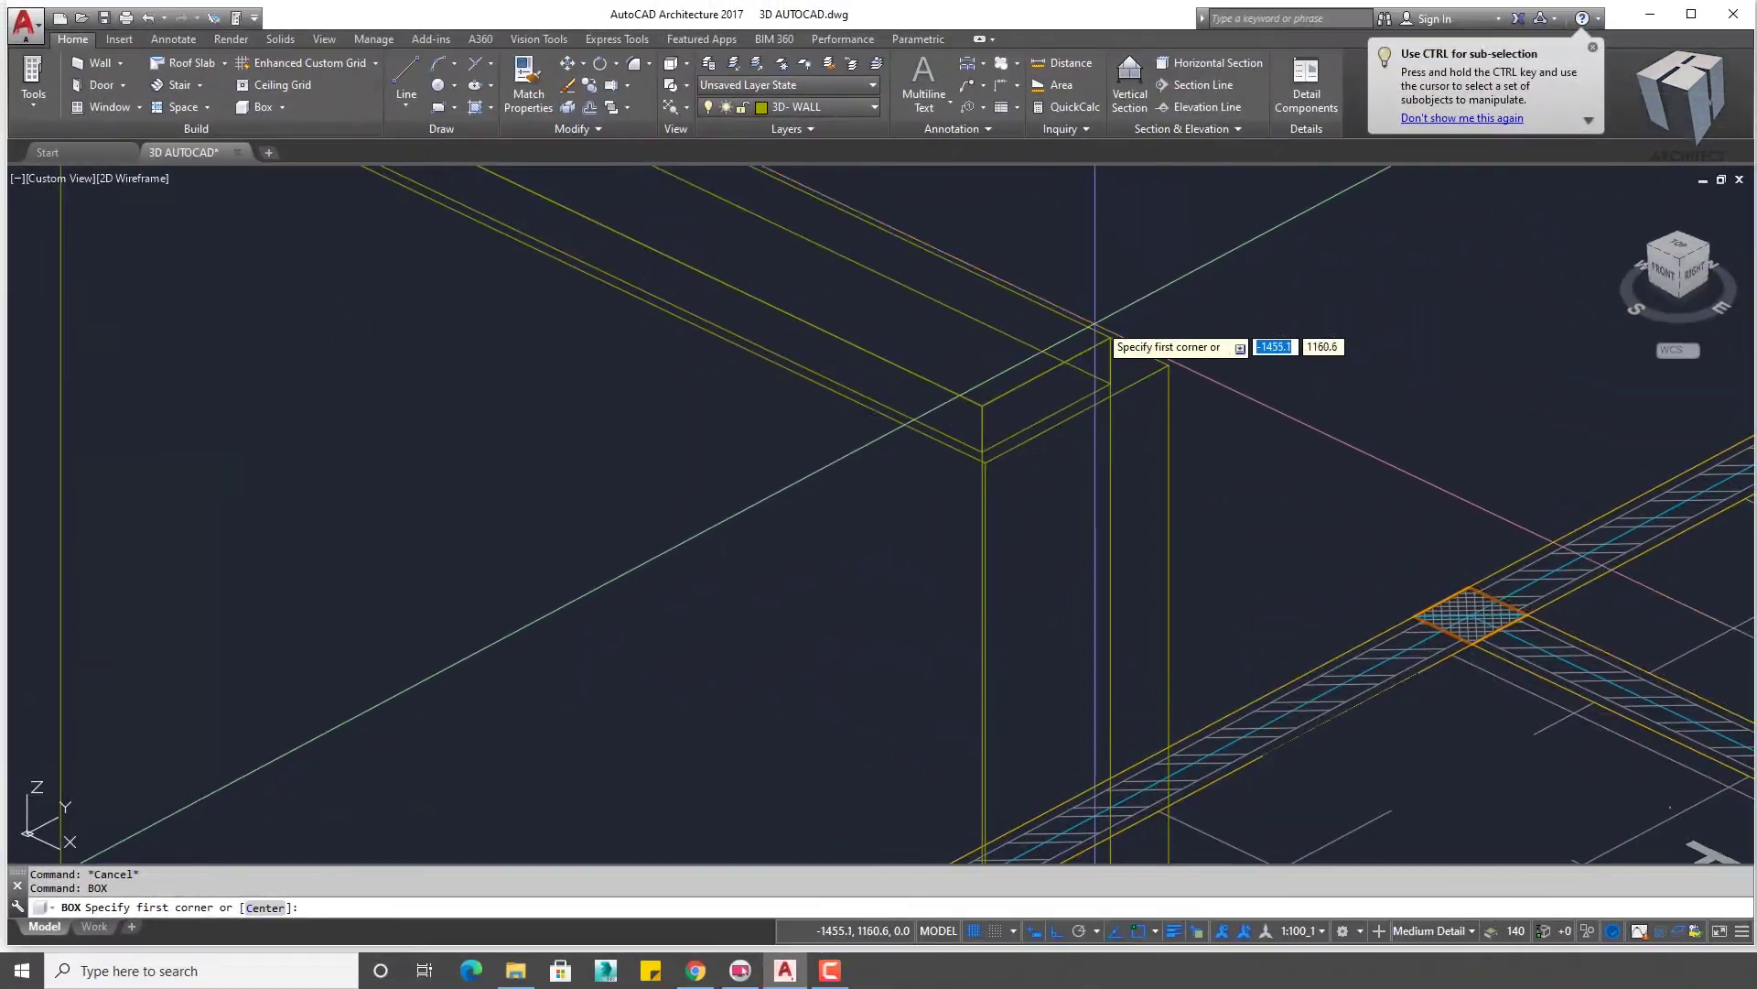
pyautogui.click(1108, 348)
pyautogui.scroll(2, 801, 577)
pyautogui.scroll(2, 820, 641)
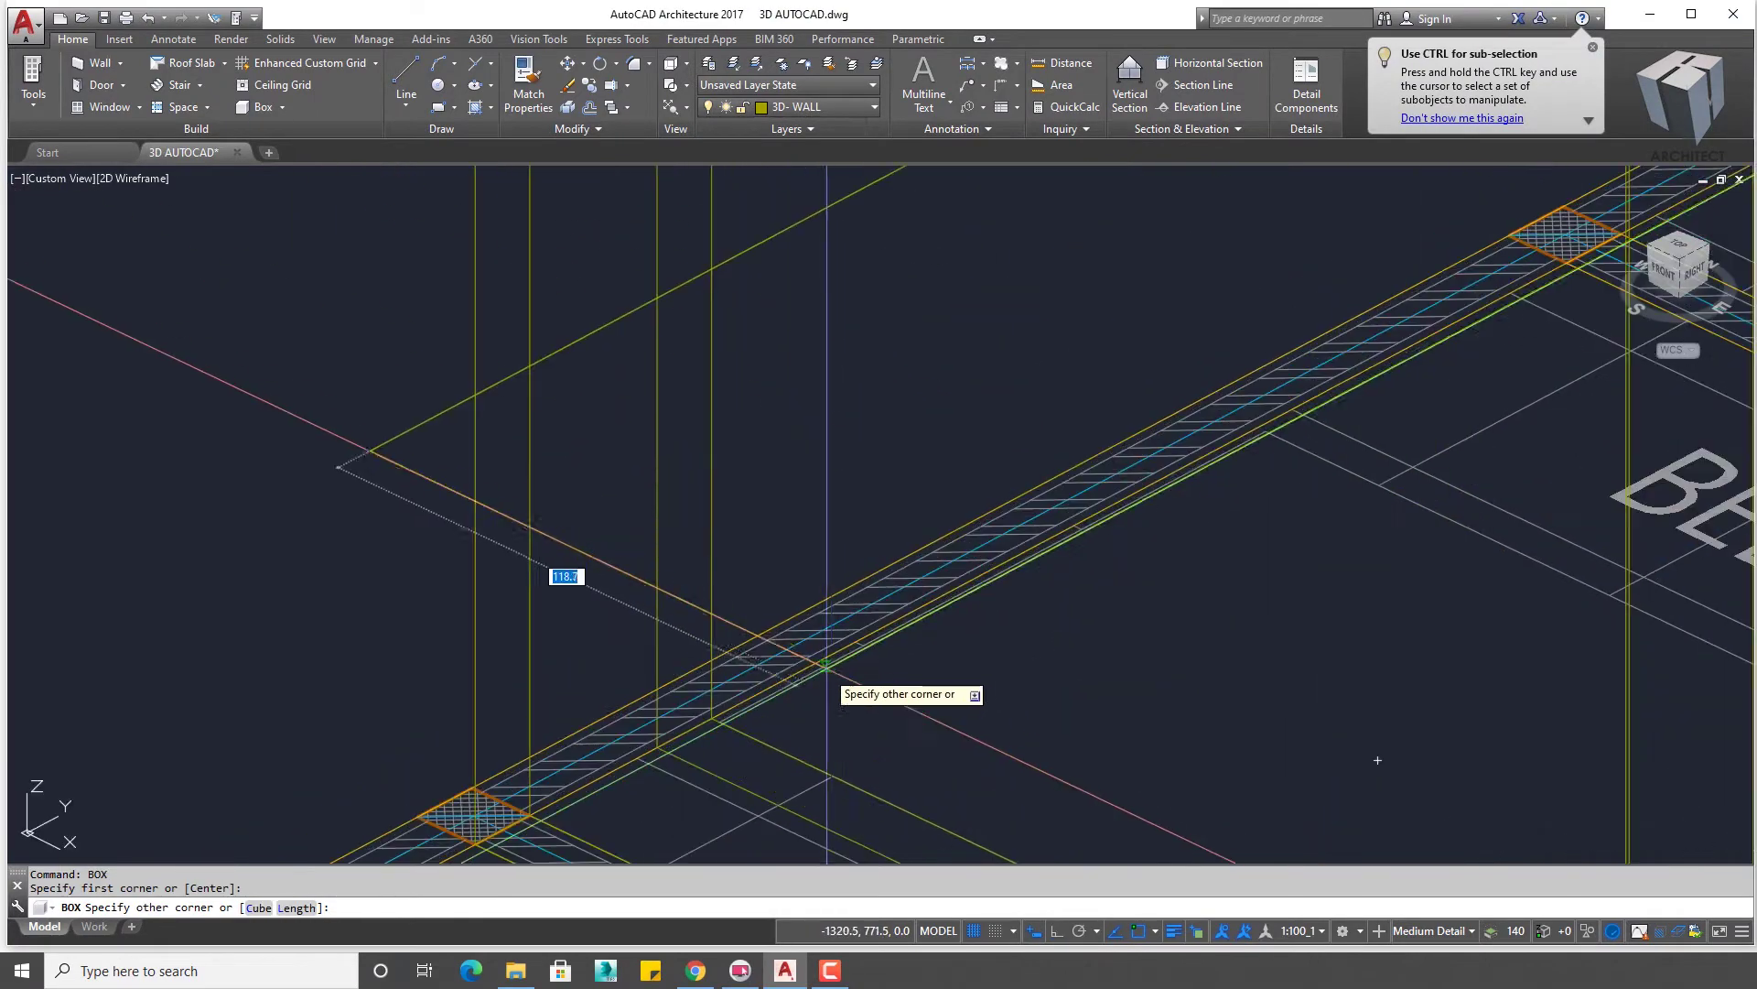
pyautogui.scroll(1, 710, 727)
pyautogui.scroll(1, 649, 735)
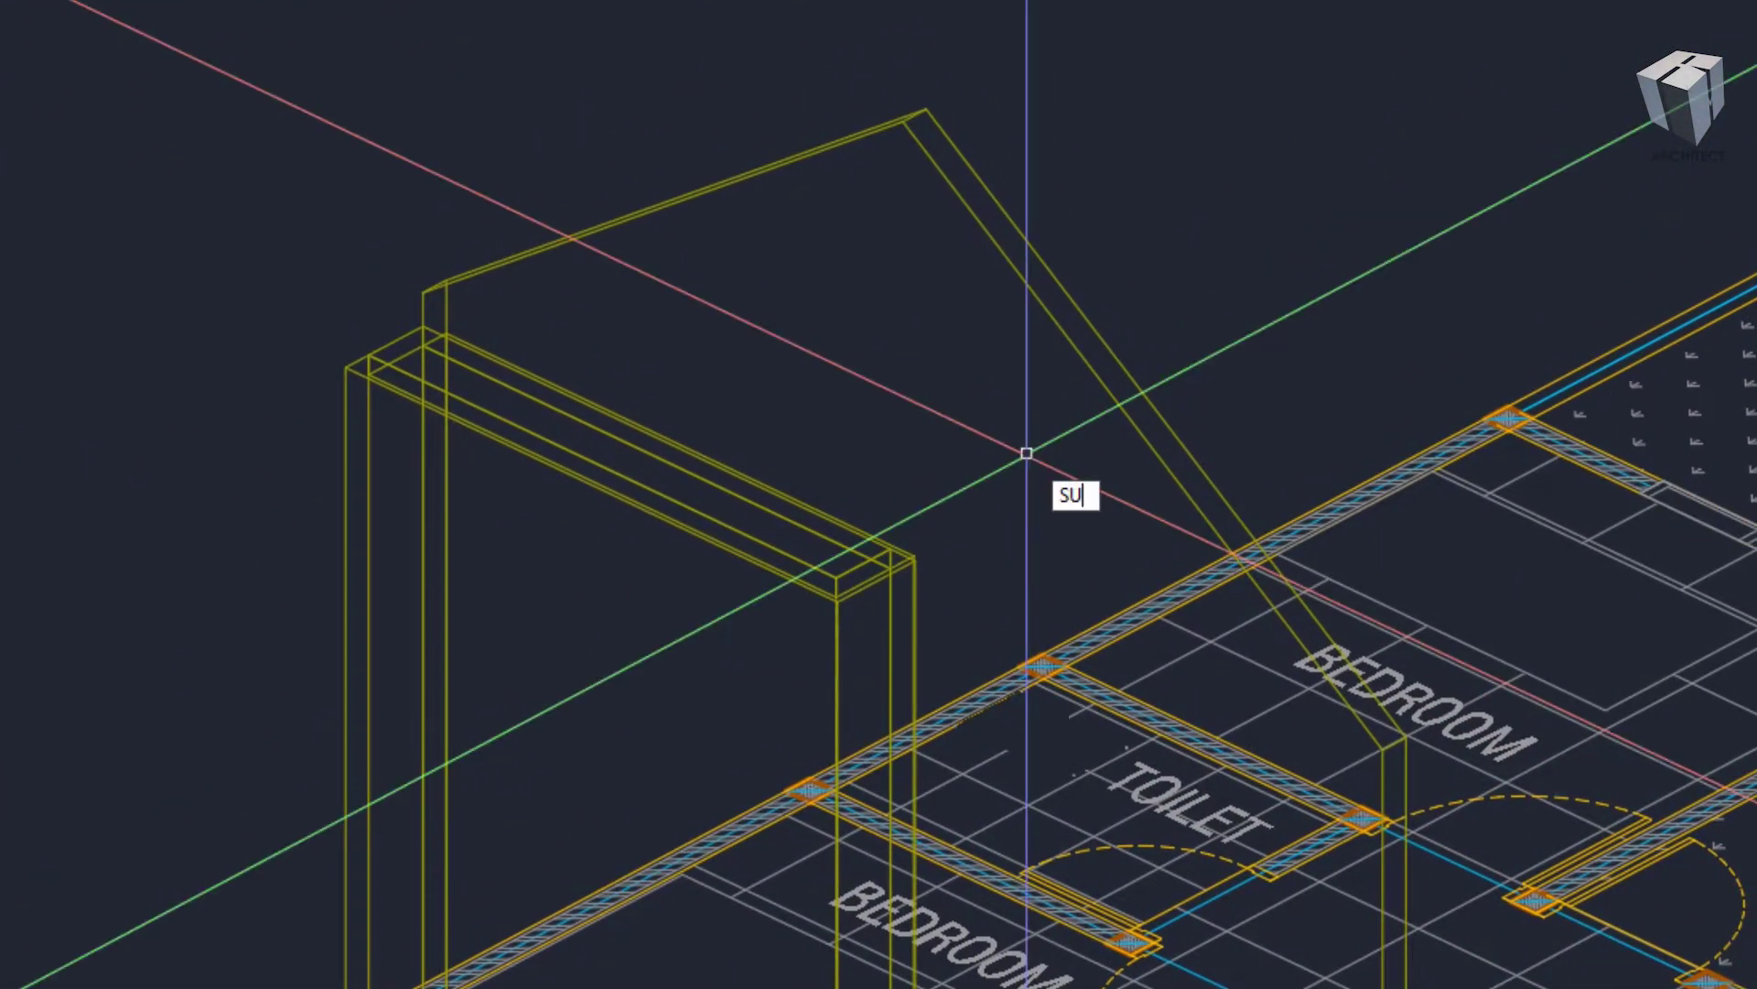
pyautogui.press('Return')
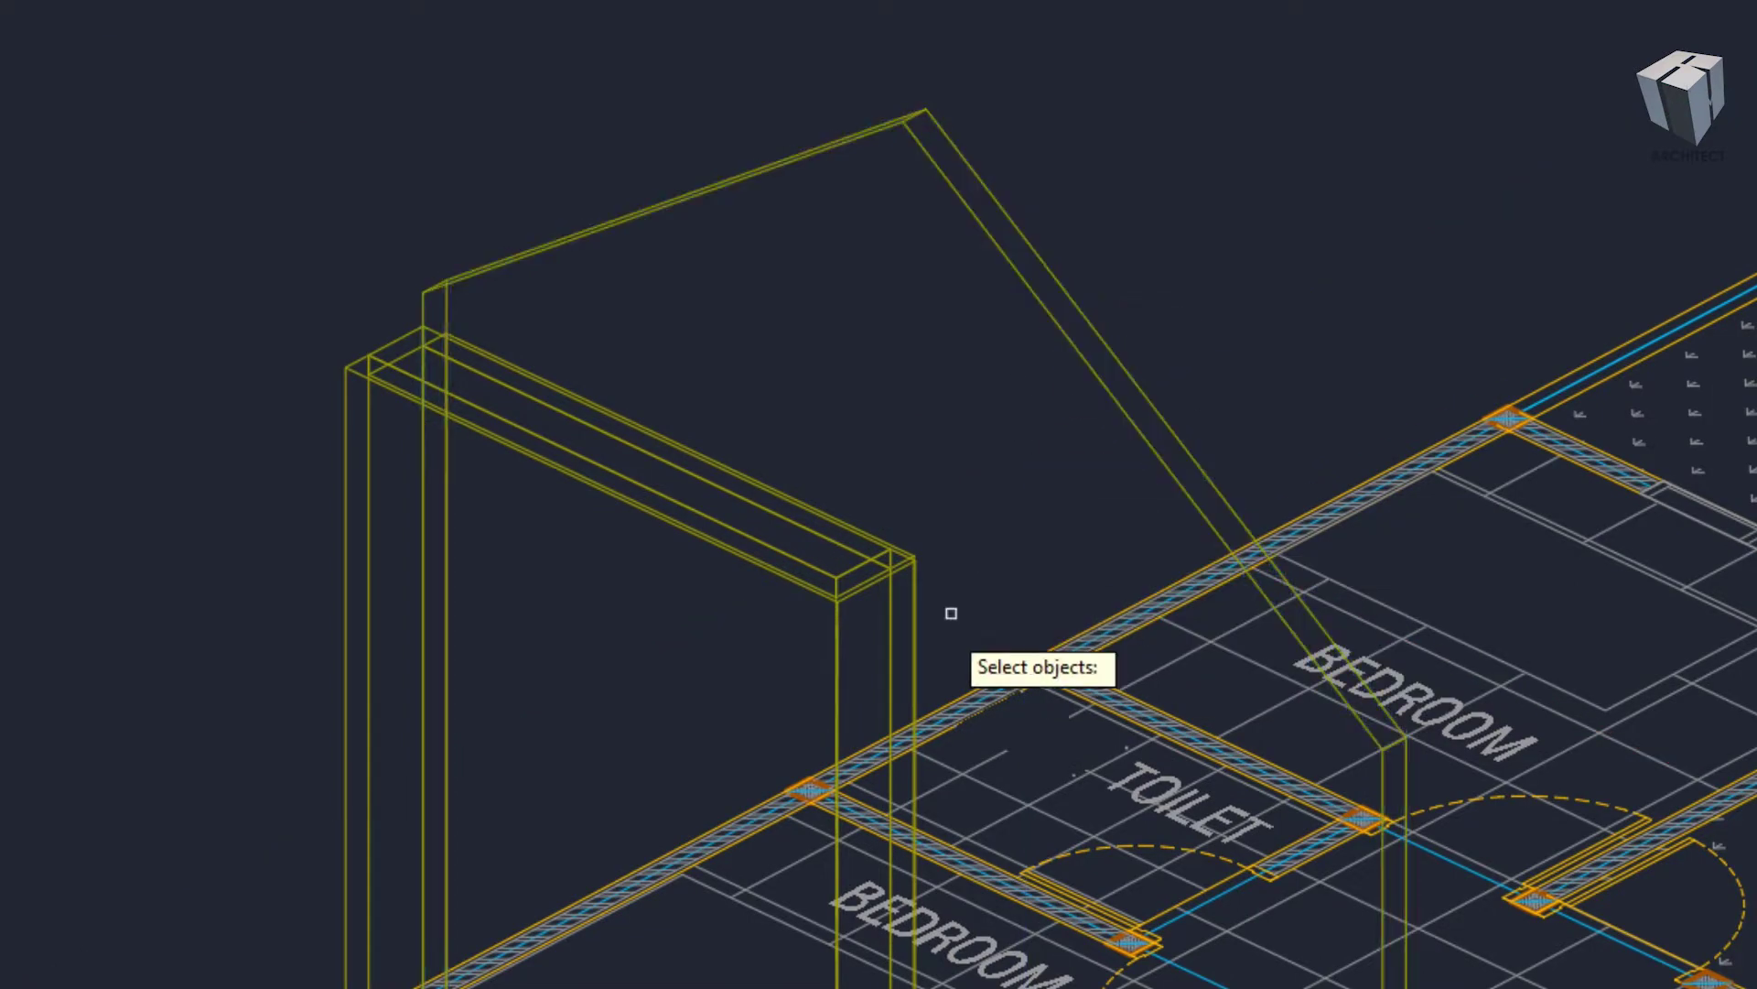
pyautogui.click(891, 633)
pyautogui.press('Return')
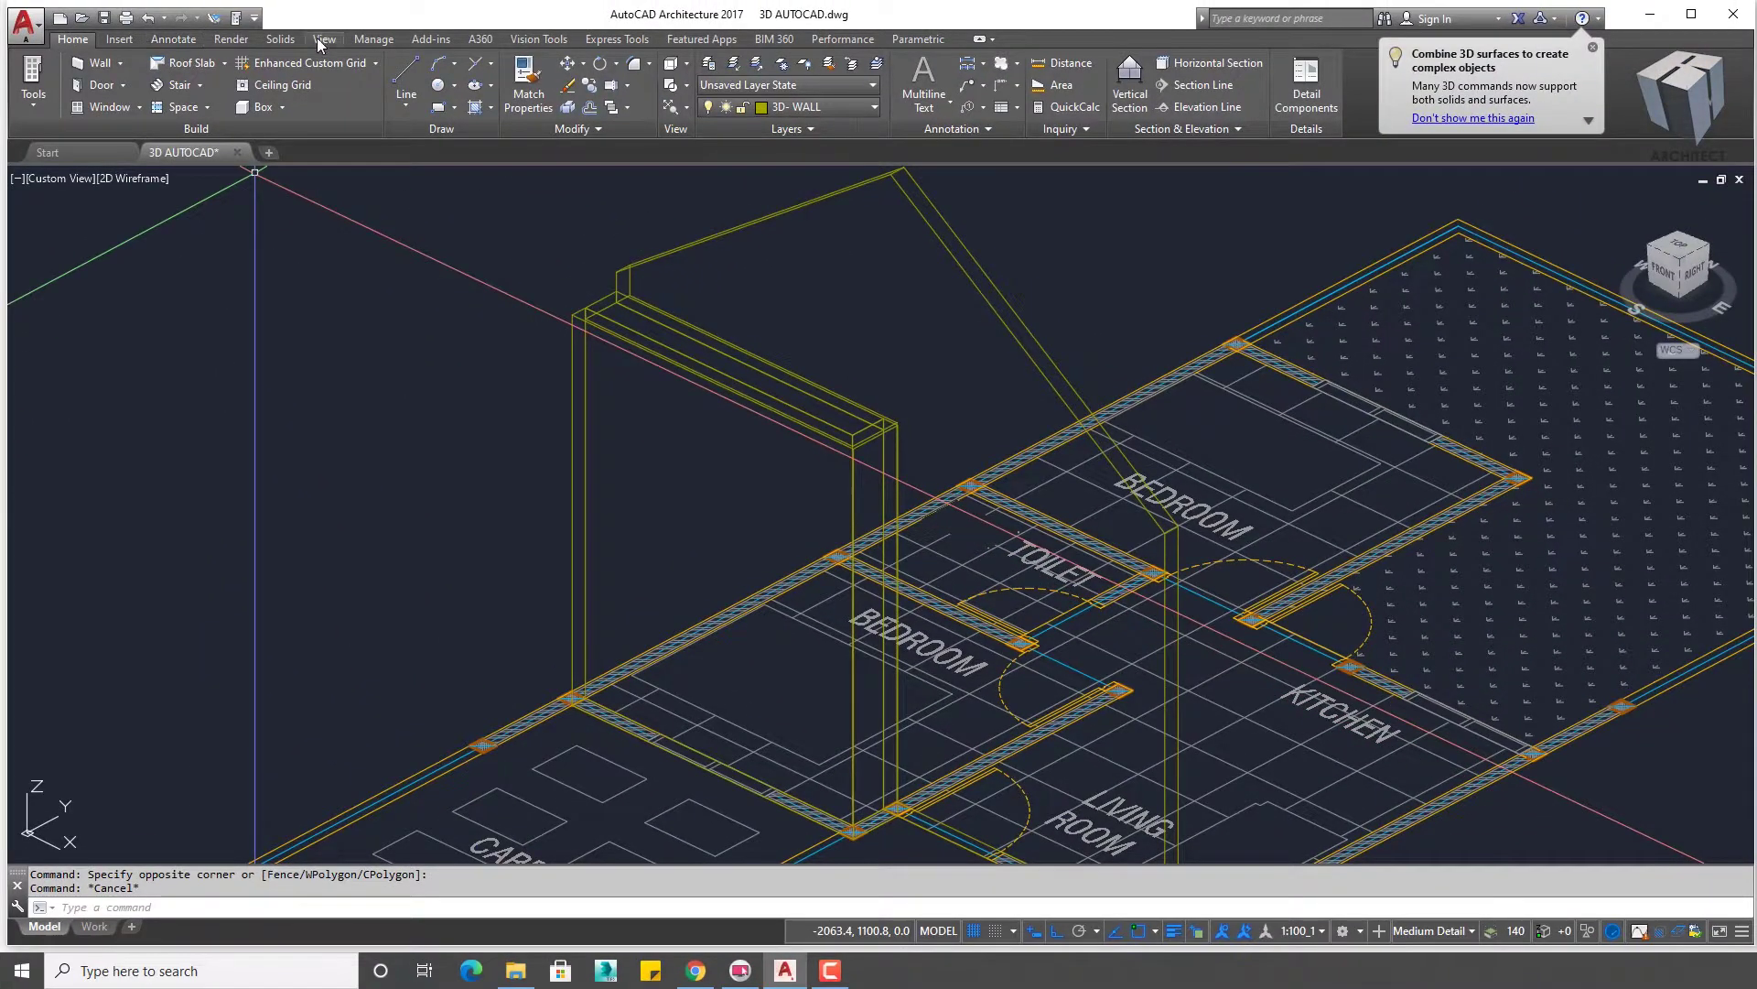
# - Switch to the Conceptual visual style and orbit to view the shaded model
pyautogui.click(320, 40)
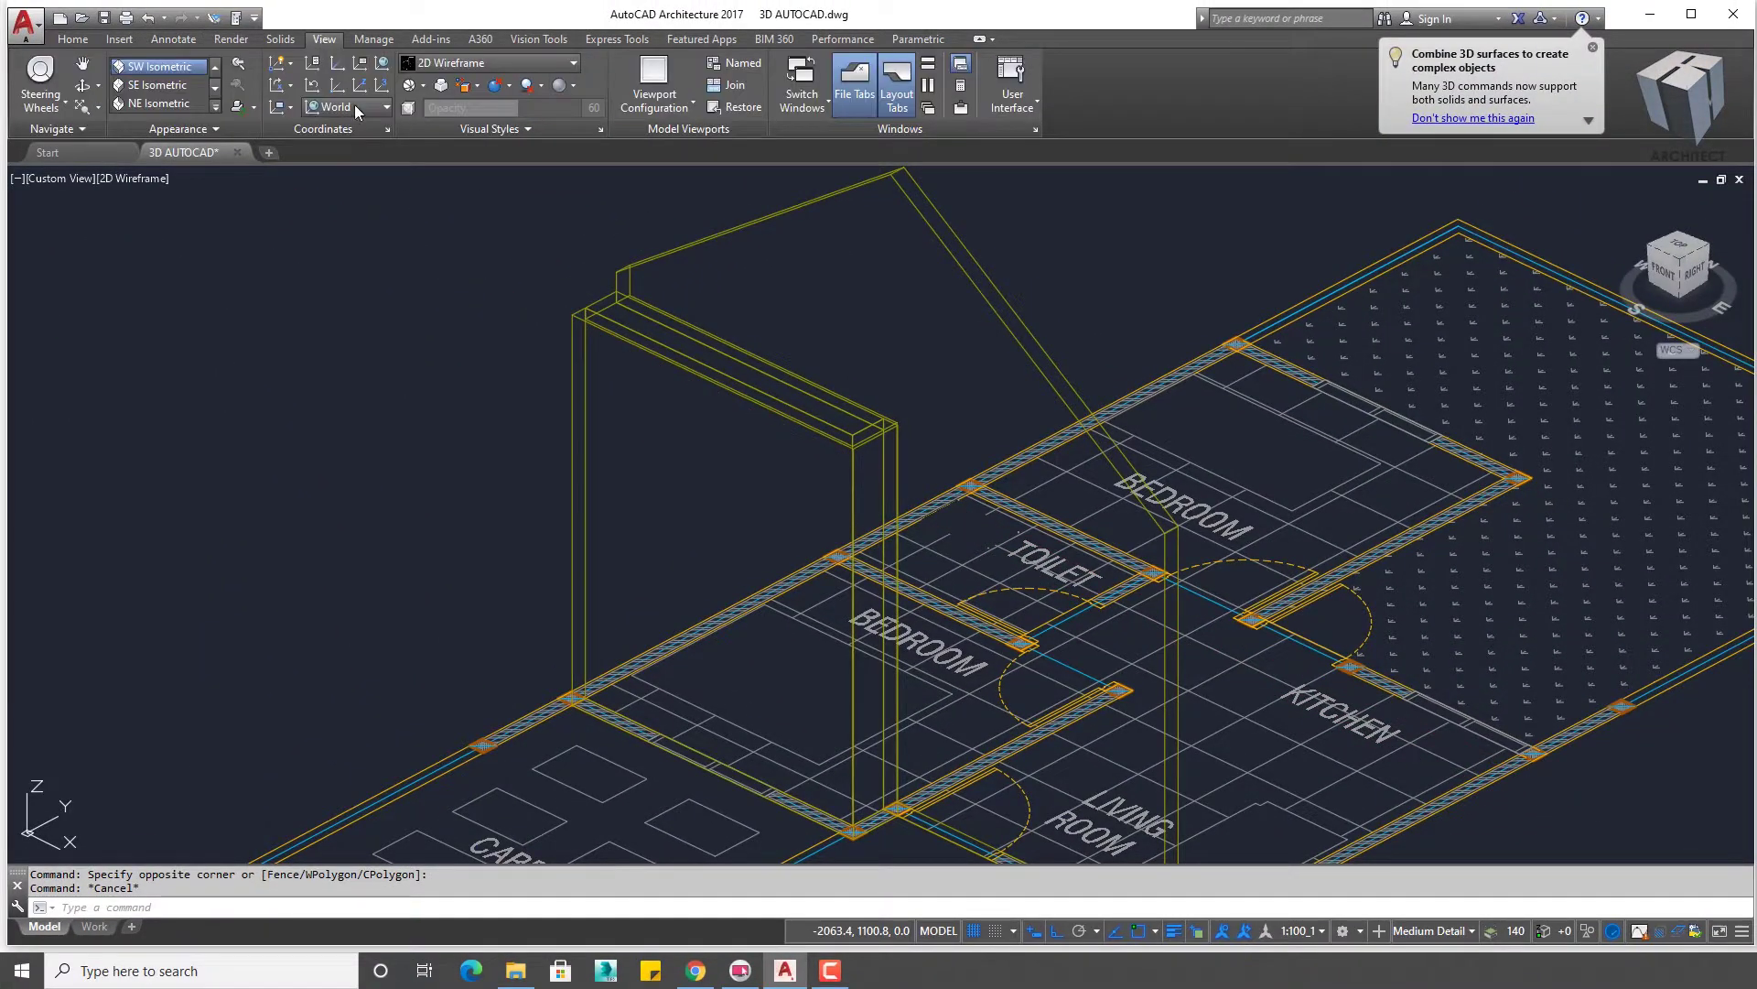
pyautogui.click(486, 62)
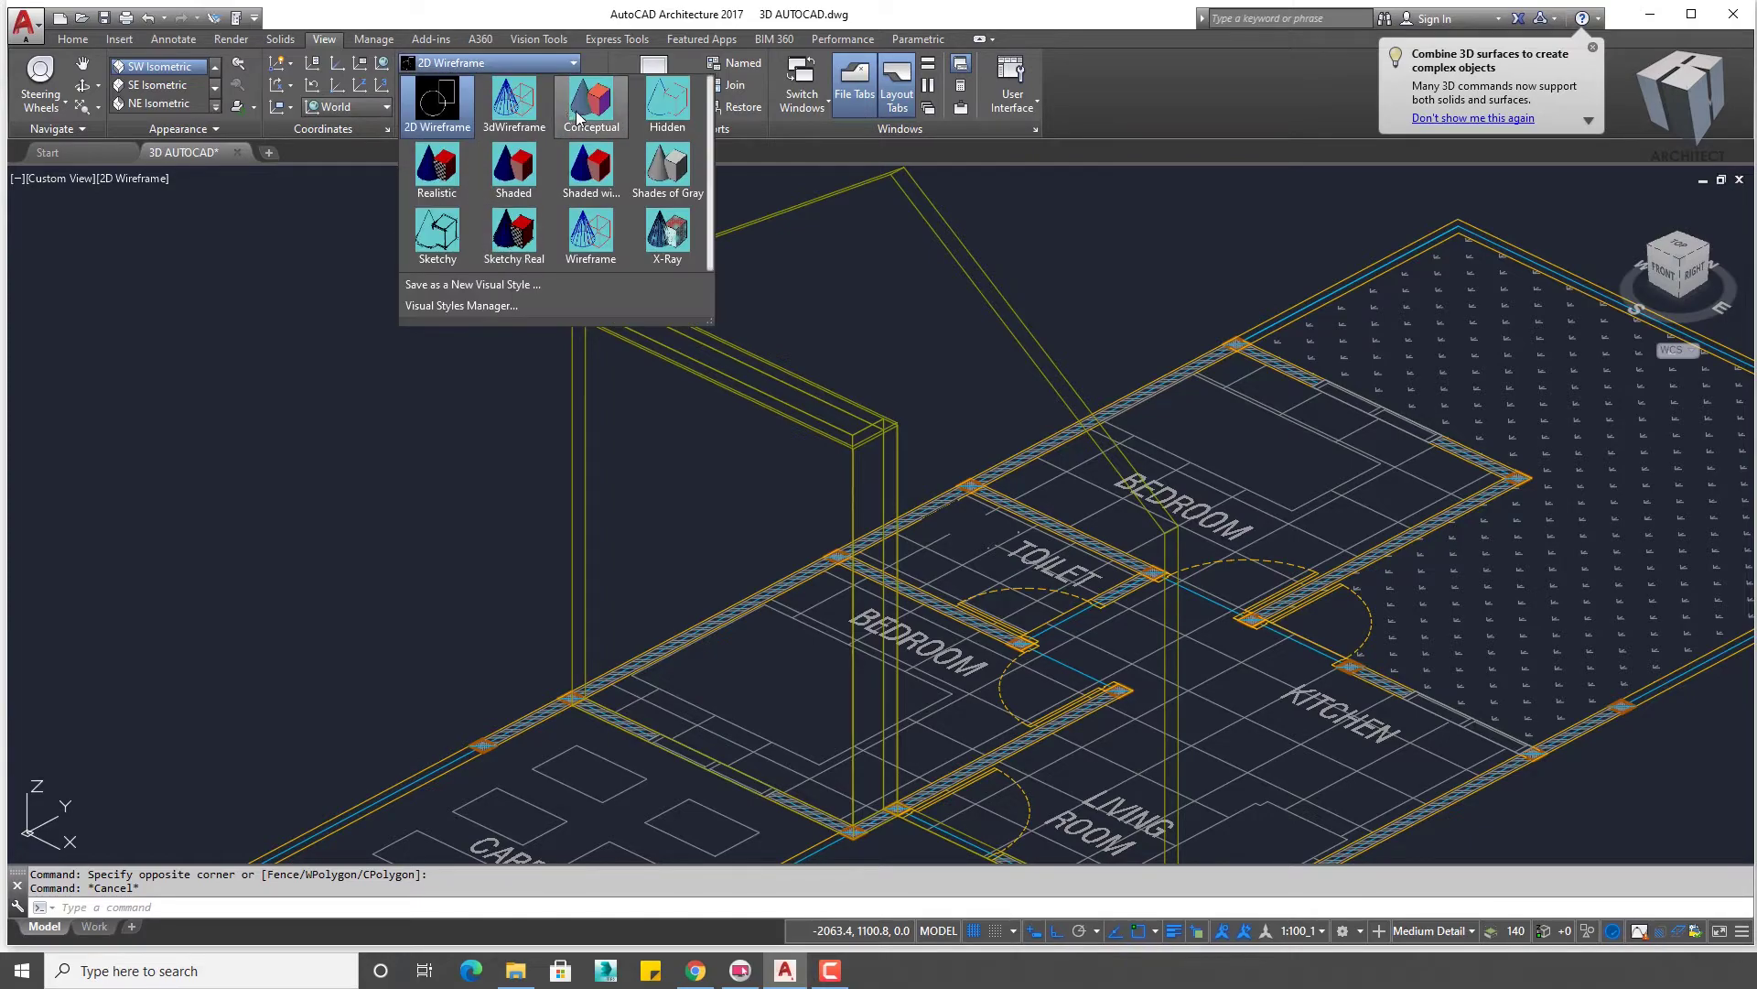
pyautogui.click(527, 102)
pyautogui.moveTo(963, 414)
pyautogui.keyDown('shift'); pyautogui.mouseDown(button='middle')
pyautogui.moveTo(1056, 445)
pyautogui.moveTo(1007, 458)
pyautogui.mouseUp(button='middle'); pyautogui.keyUp('shift')
pyautogui.scroll(-5, 1007, 457)
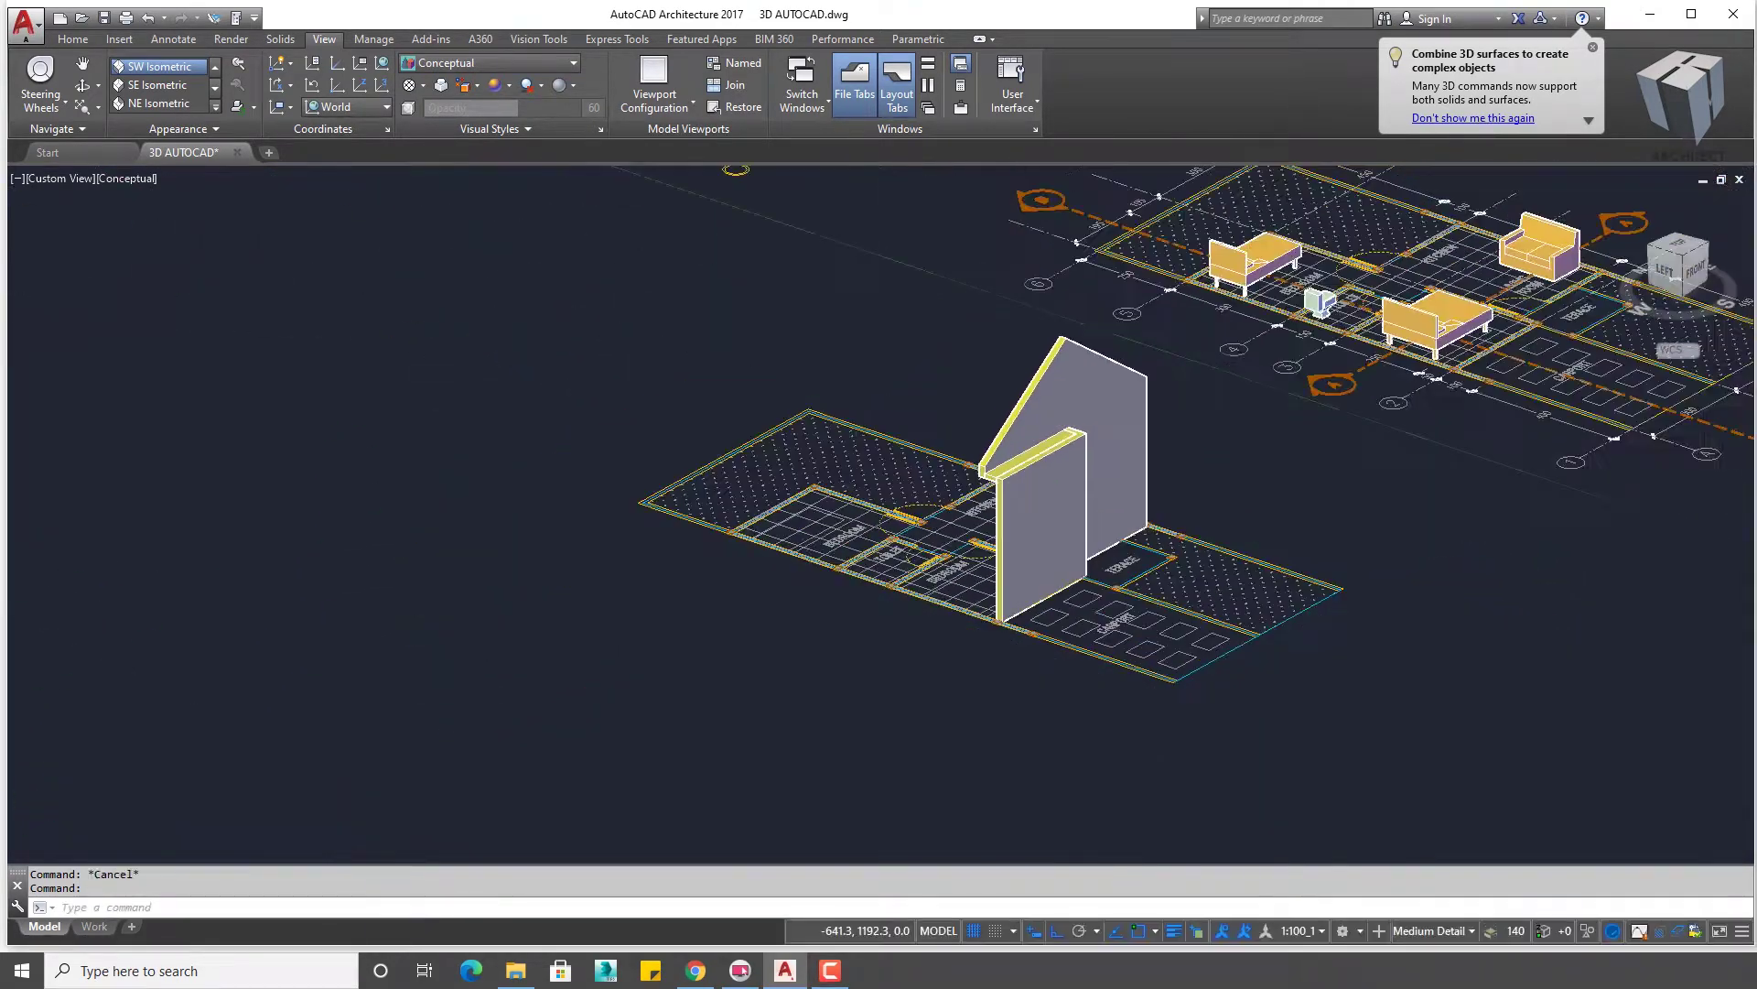
pyautogui.scroll(3, 933, 490)
pyautogui.scroll(3, 1007, 512)
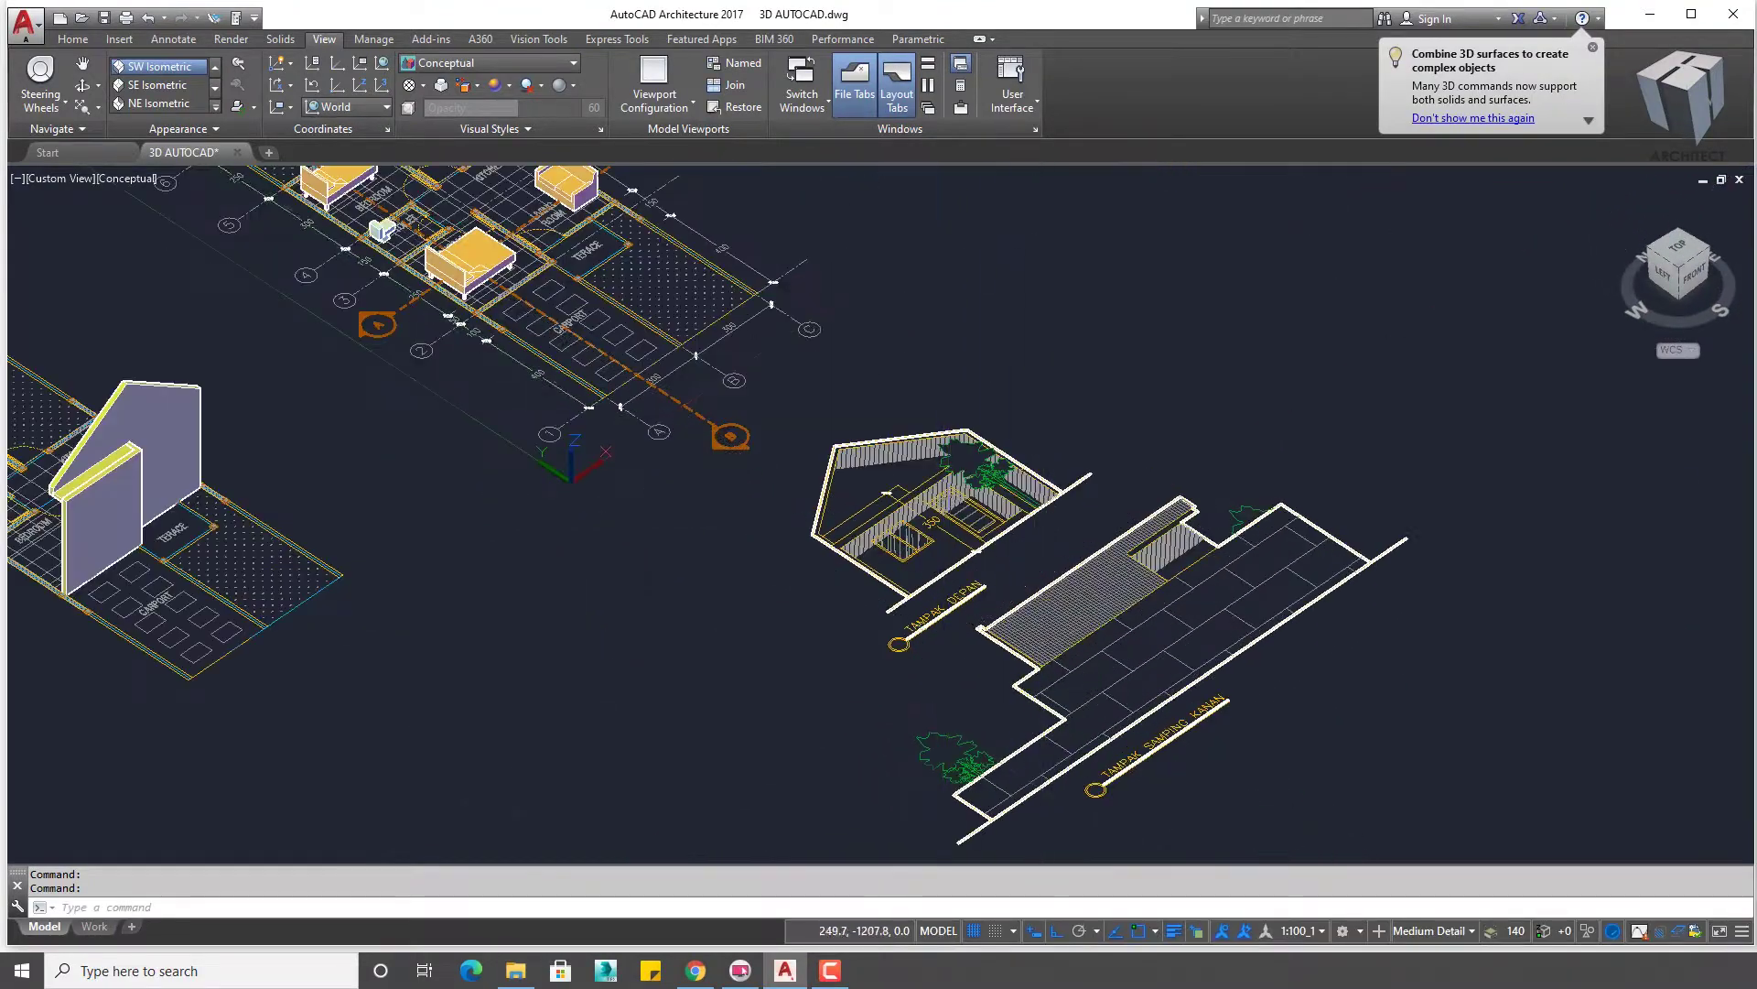
# - Pan toward the elevation drawings and return the display to 2D Wireframe
pyautogui.moveTo(1099, 549); pyautogui.dragTo(1217, 592, button='middle')
pyautogui.scroll(2, 1223, 589)
pyautogui.scroll(-3, 1284, 668)
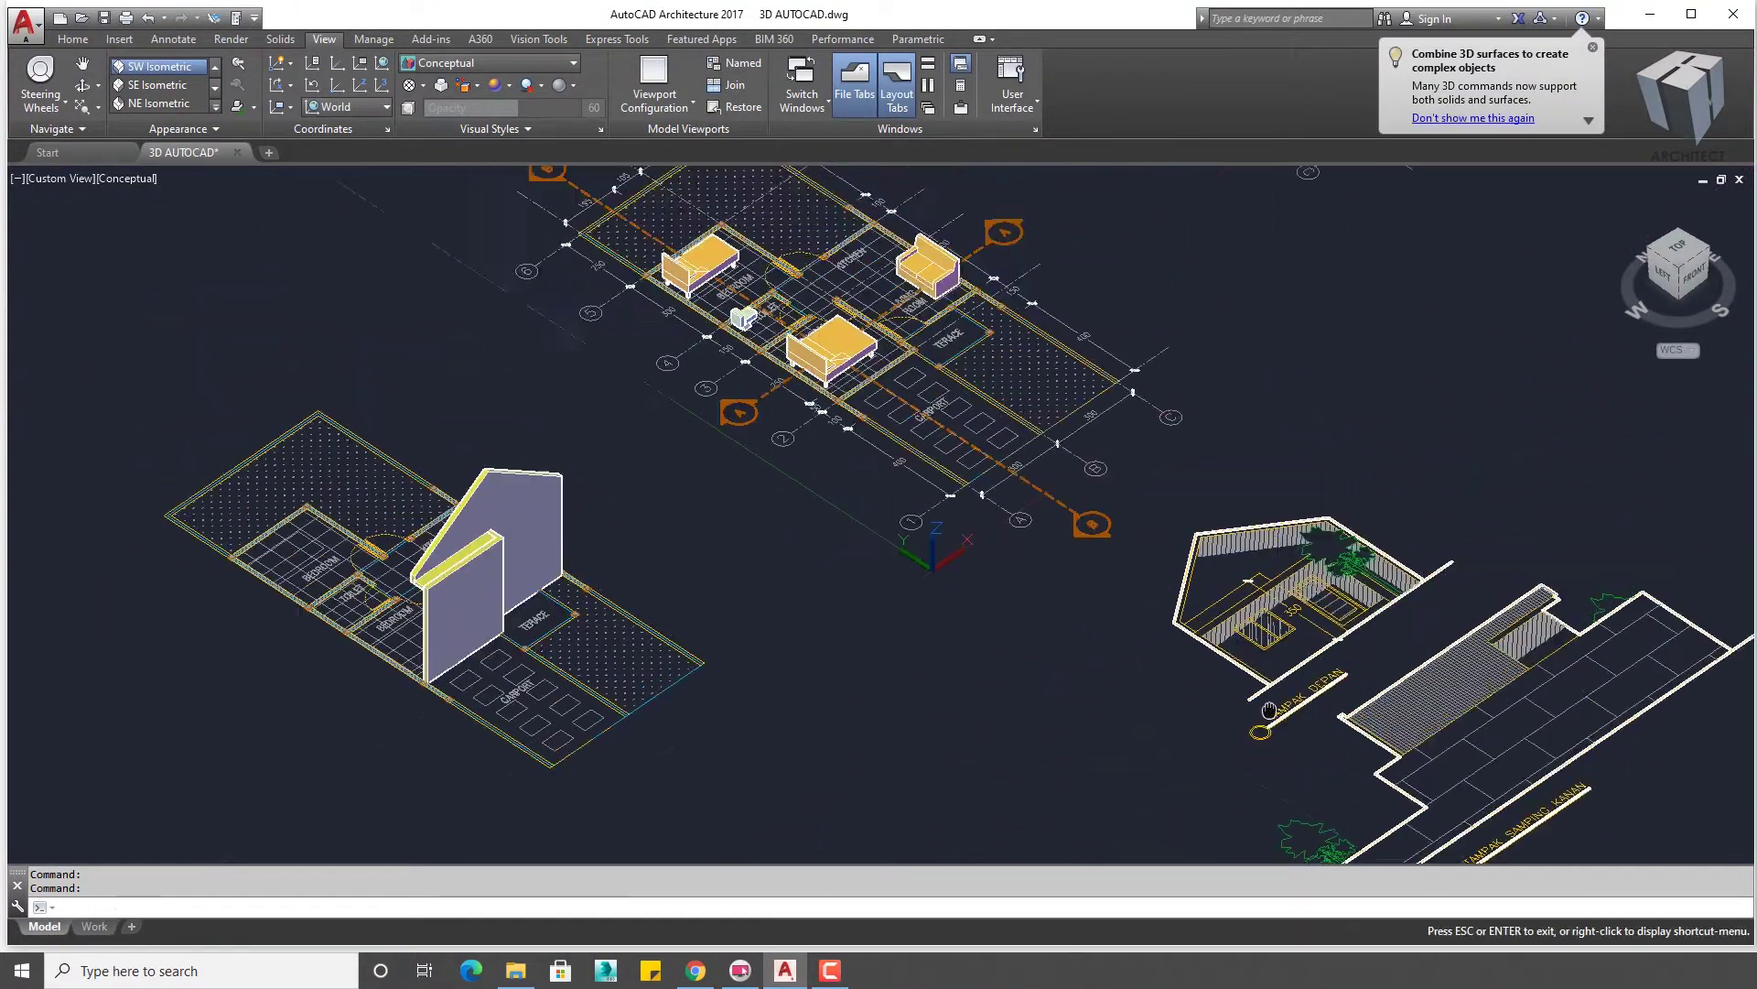
pyautogui.scroll(2, 1309, 704)
pyautogui.scroll(1, 1336, 732)
pyautogui.scroll(2, 1364, 770)
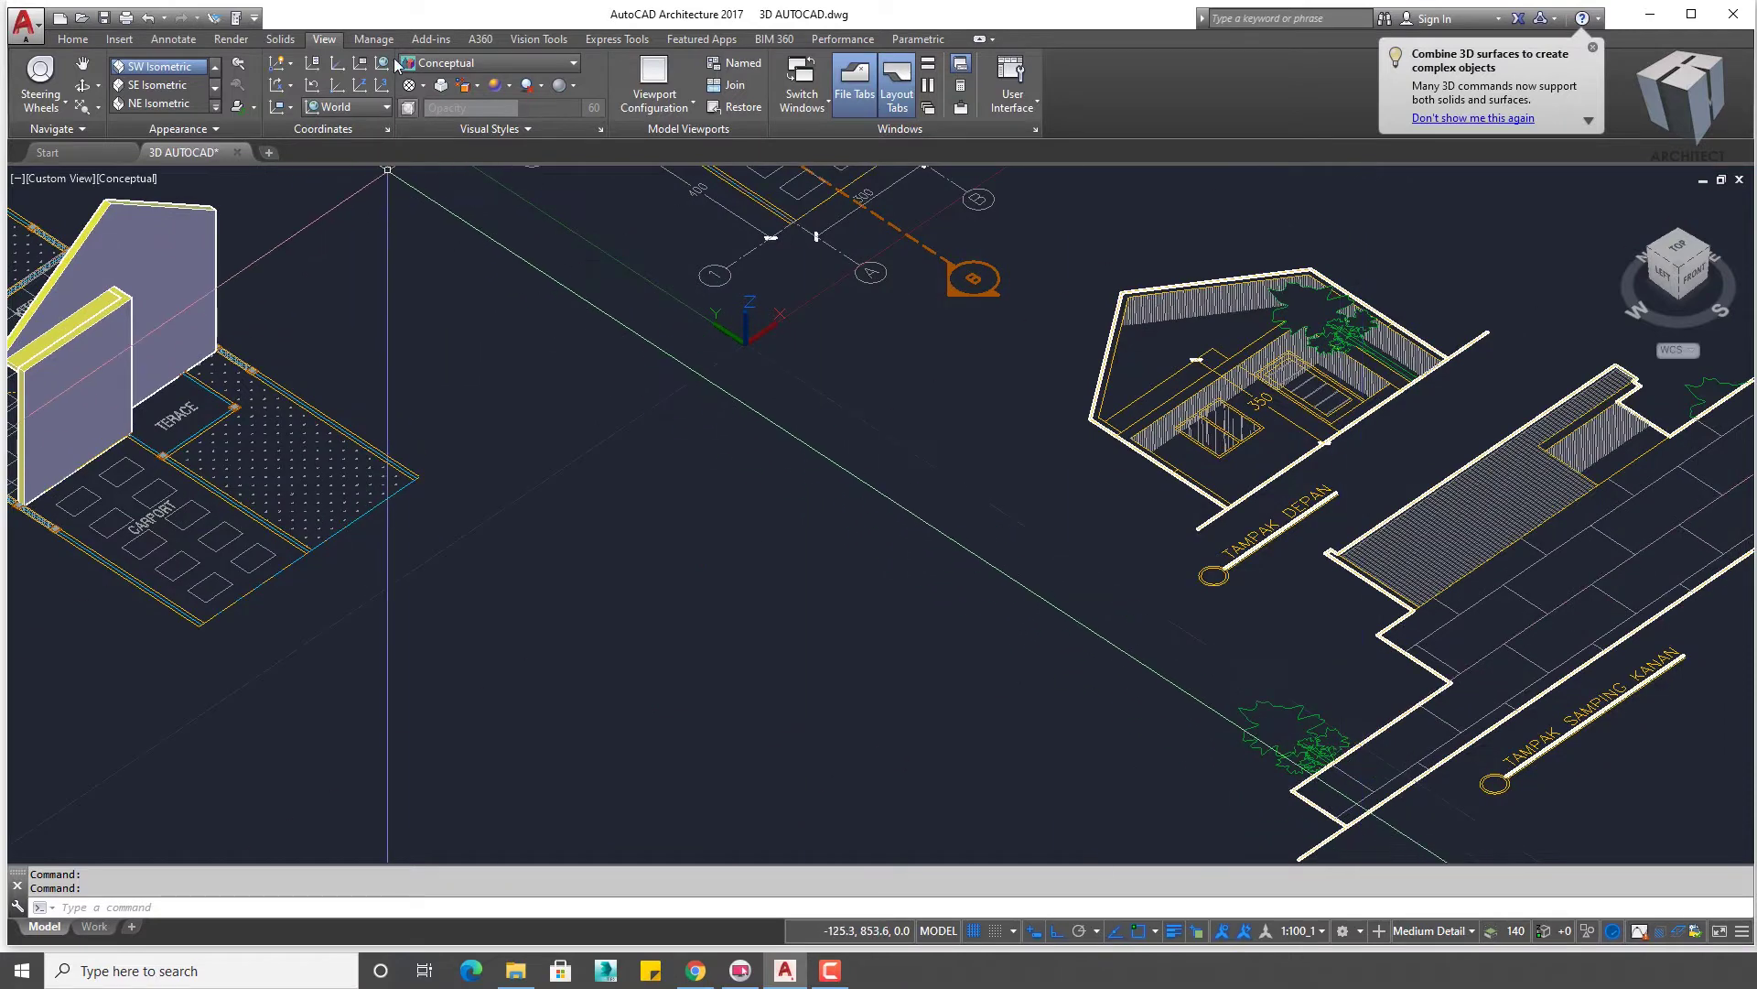
pyautogui.click(502, 65)
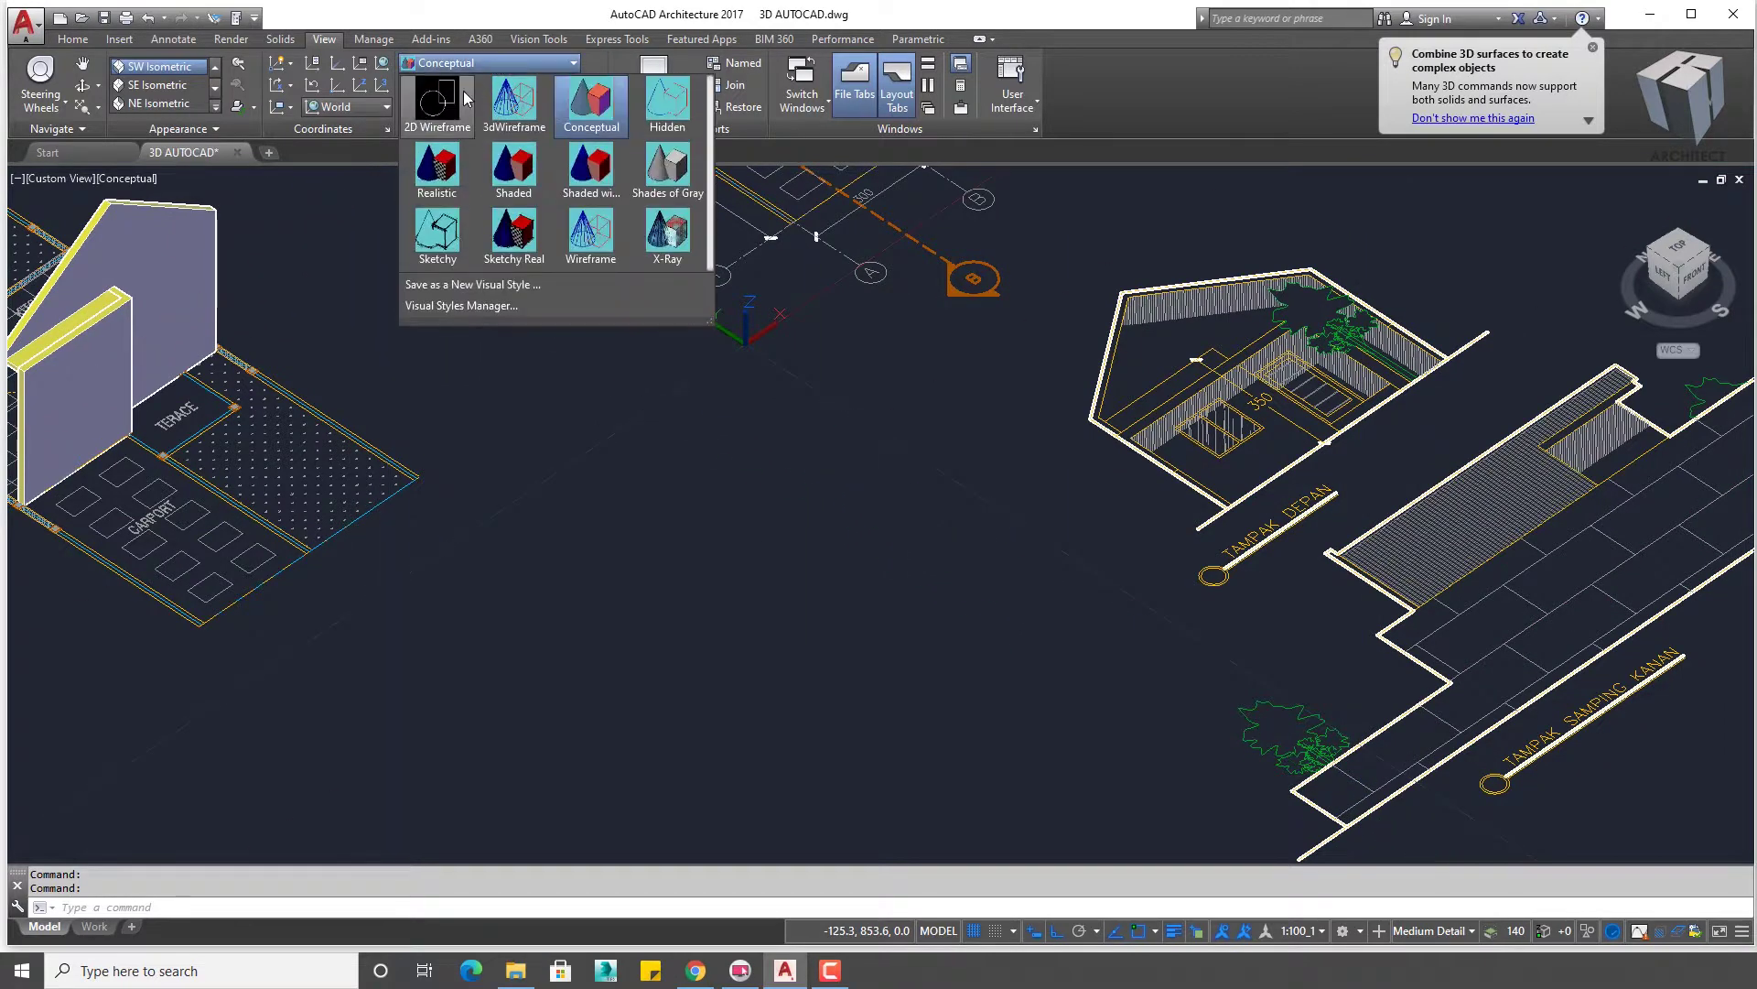
pyautogui.click(460, 179)
pyautogui.click(815, 603)
# - Measure the yellow line with a 150 linear dimension, then pan back to the plan
pyautogui.moveTo(1361, 758); pyautogui.dragTo(1281, 655, button='middle')
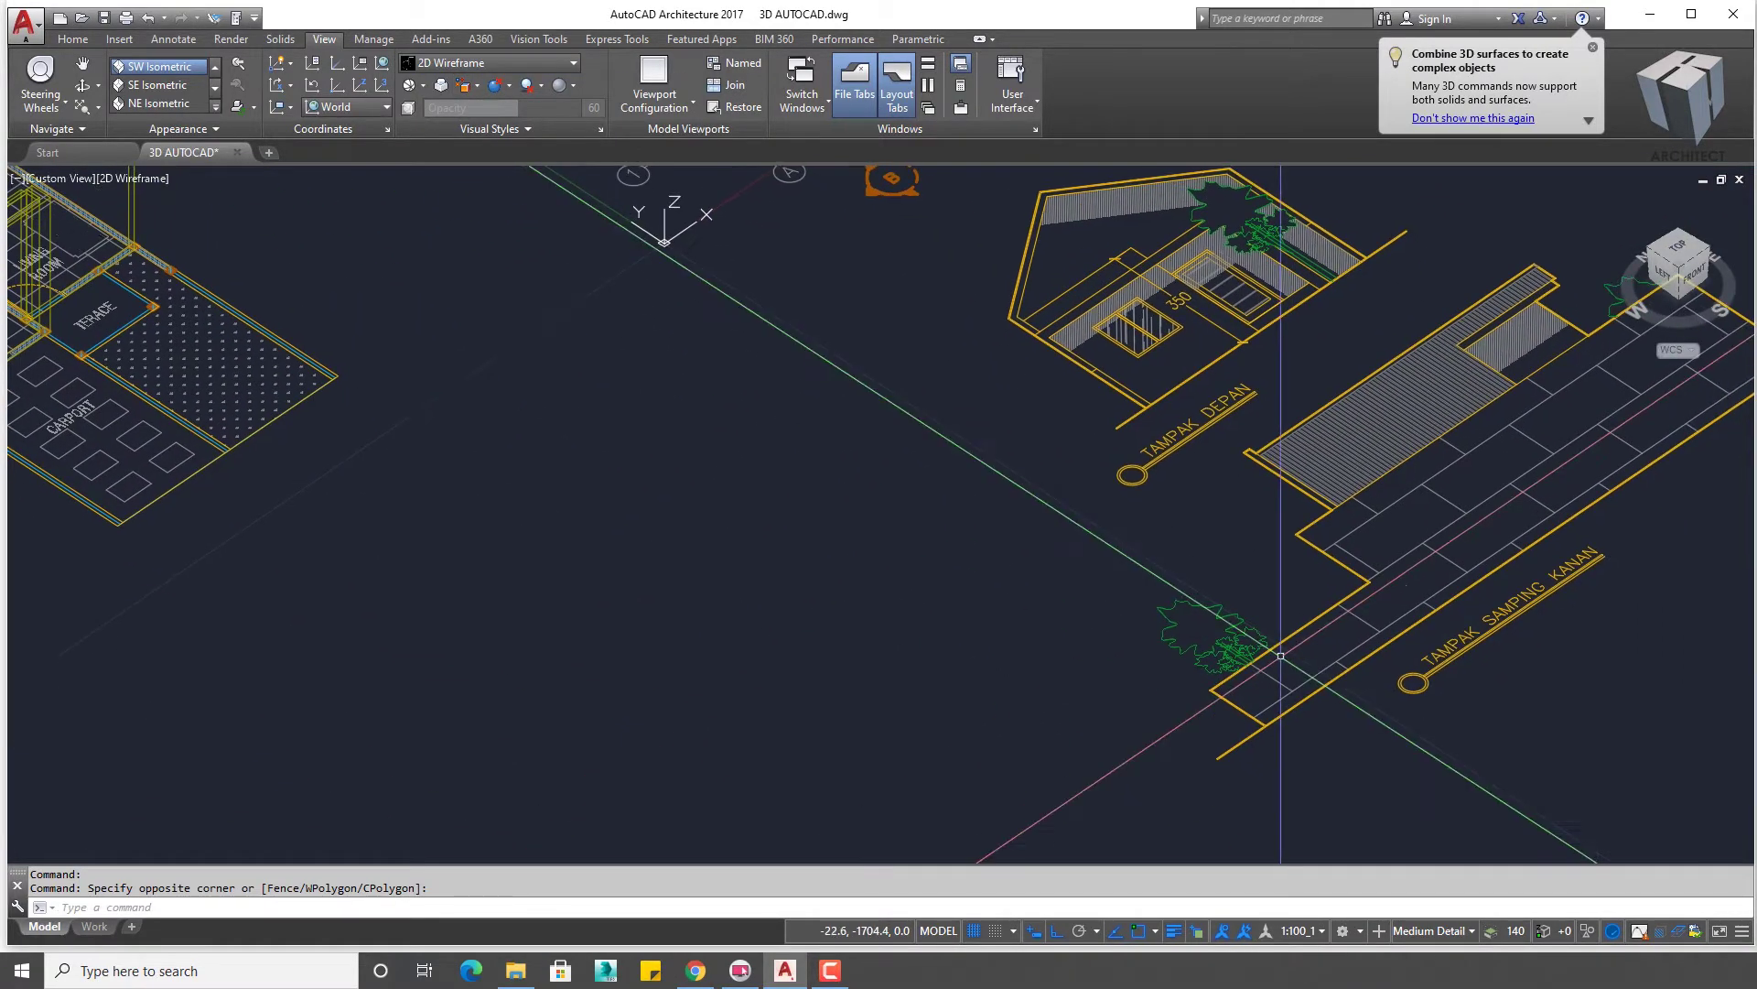
pyautogui.scroll(2, 1302, 635)
pyautogui.write('dli')
pyautogui.press('Return')
pyautogui.click(1294, 629)
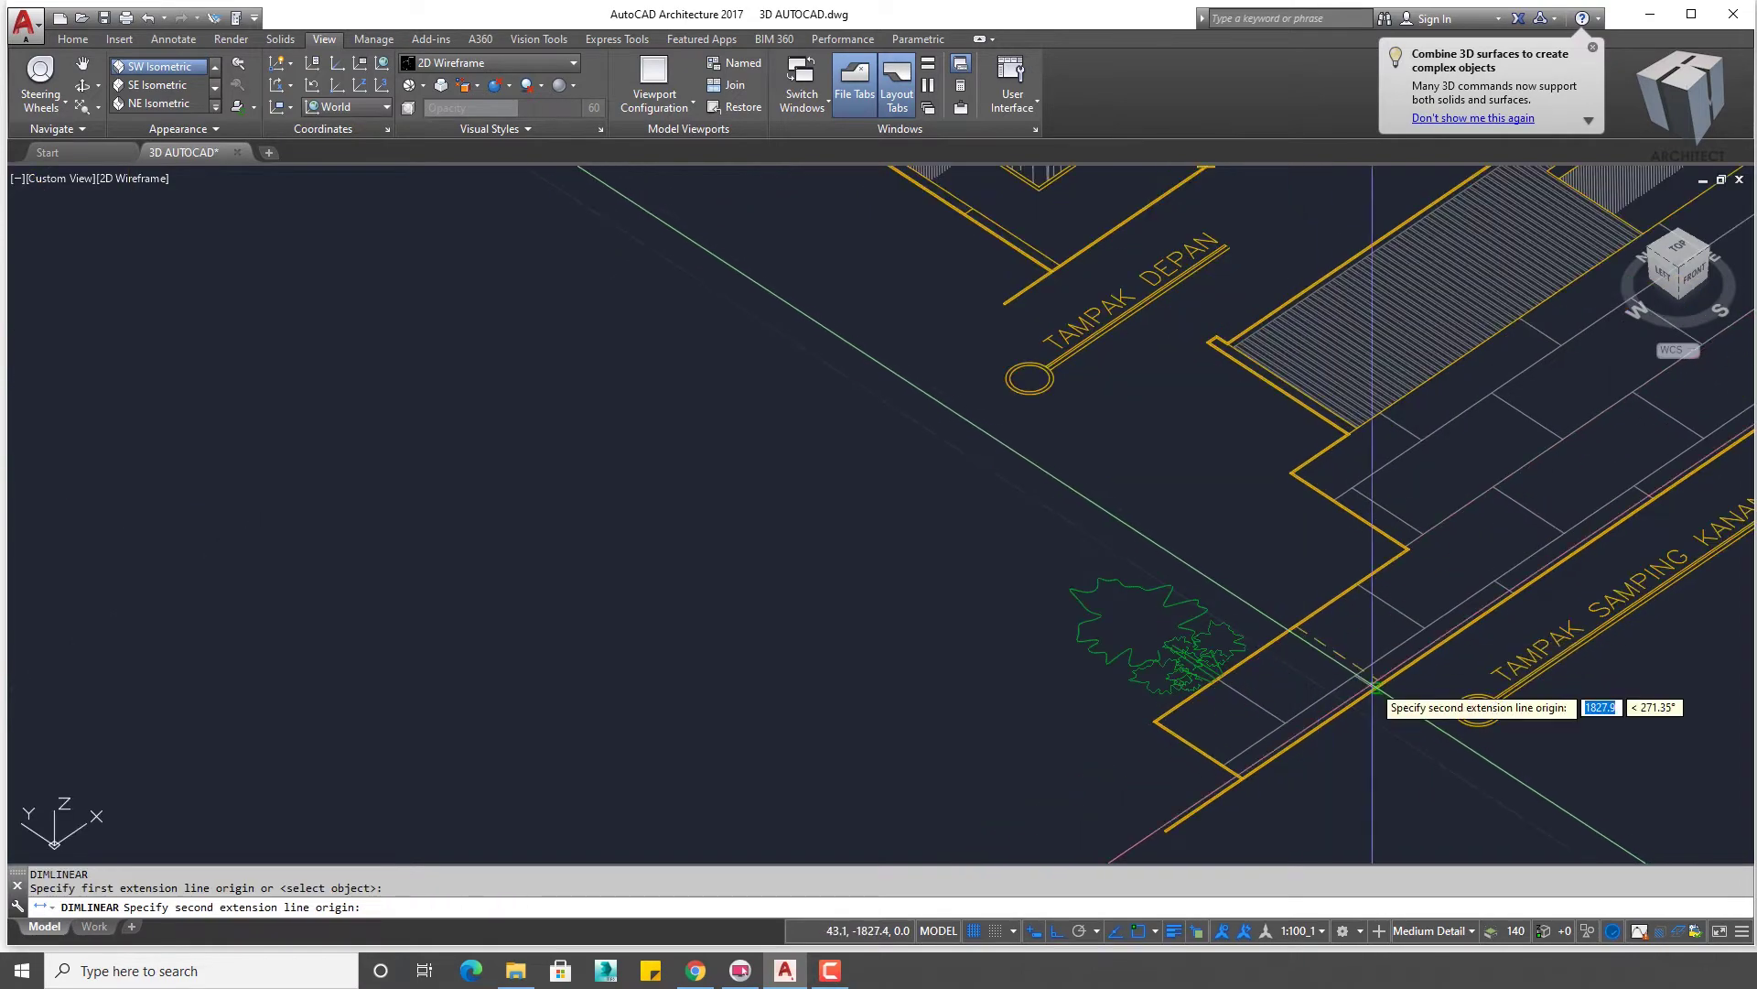
pyautogui.click(1378, 682)
pyautogui.scroll(-1, 1355, 668)
pyautogui.scroll(-3, 1053, 549)
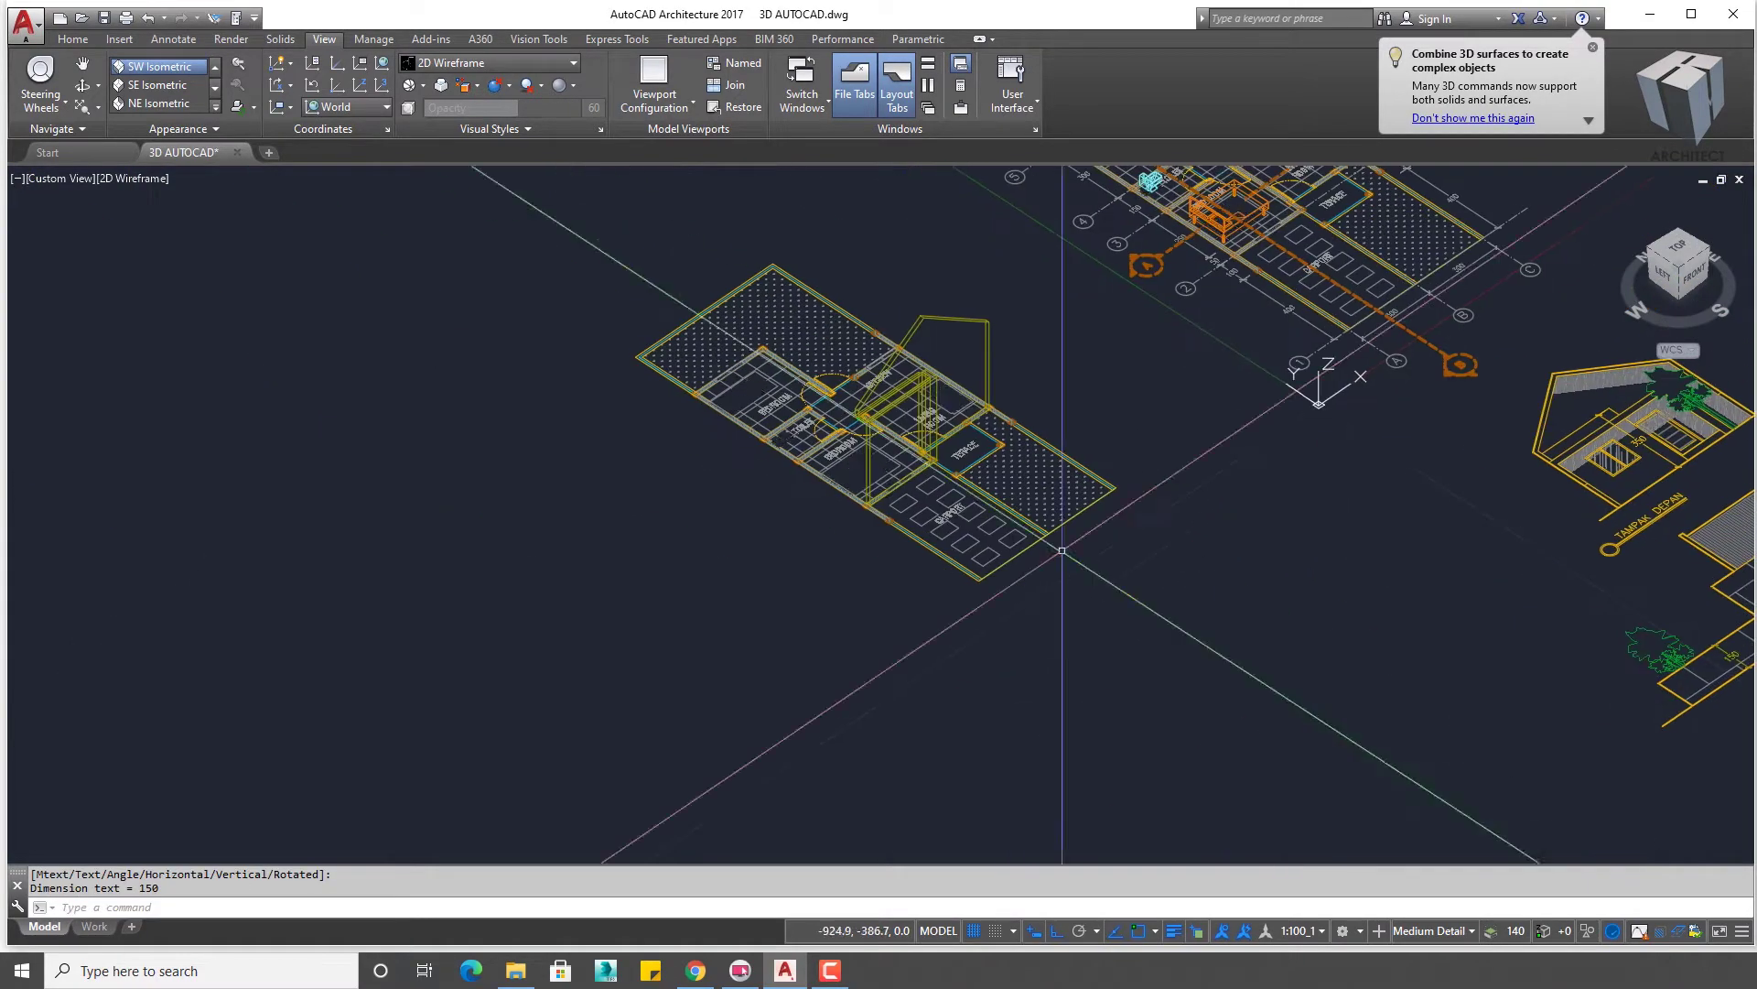
pyautogui.scroll(5, 1000, 464)
pyautogui.moveTo(1000, 464); pyautogui.dragTo(866, 538, button='middle')
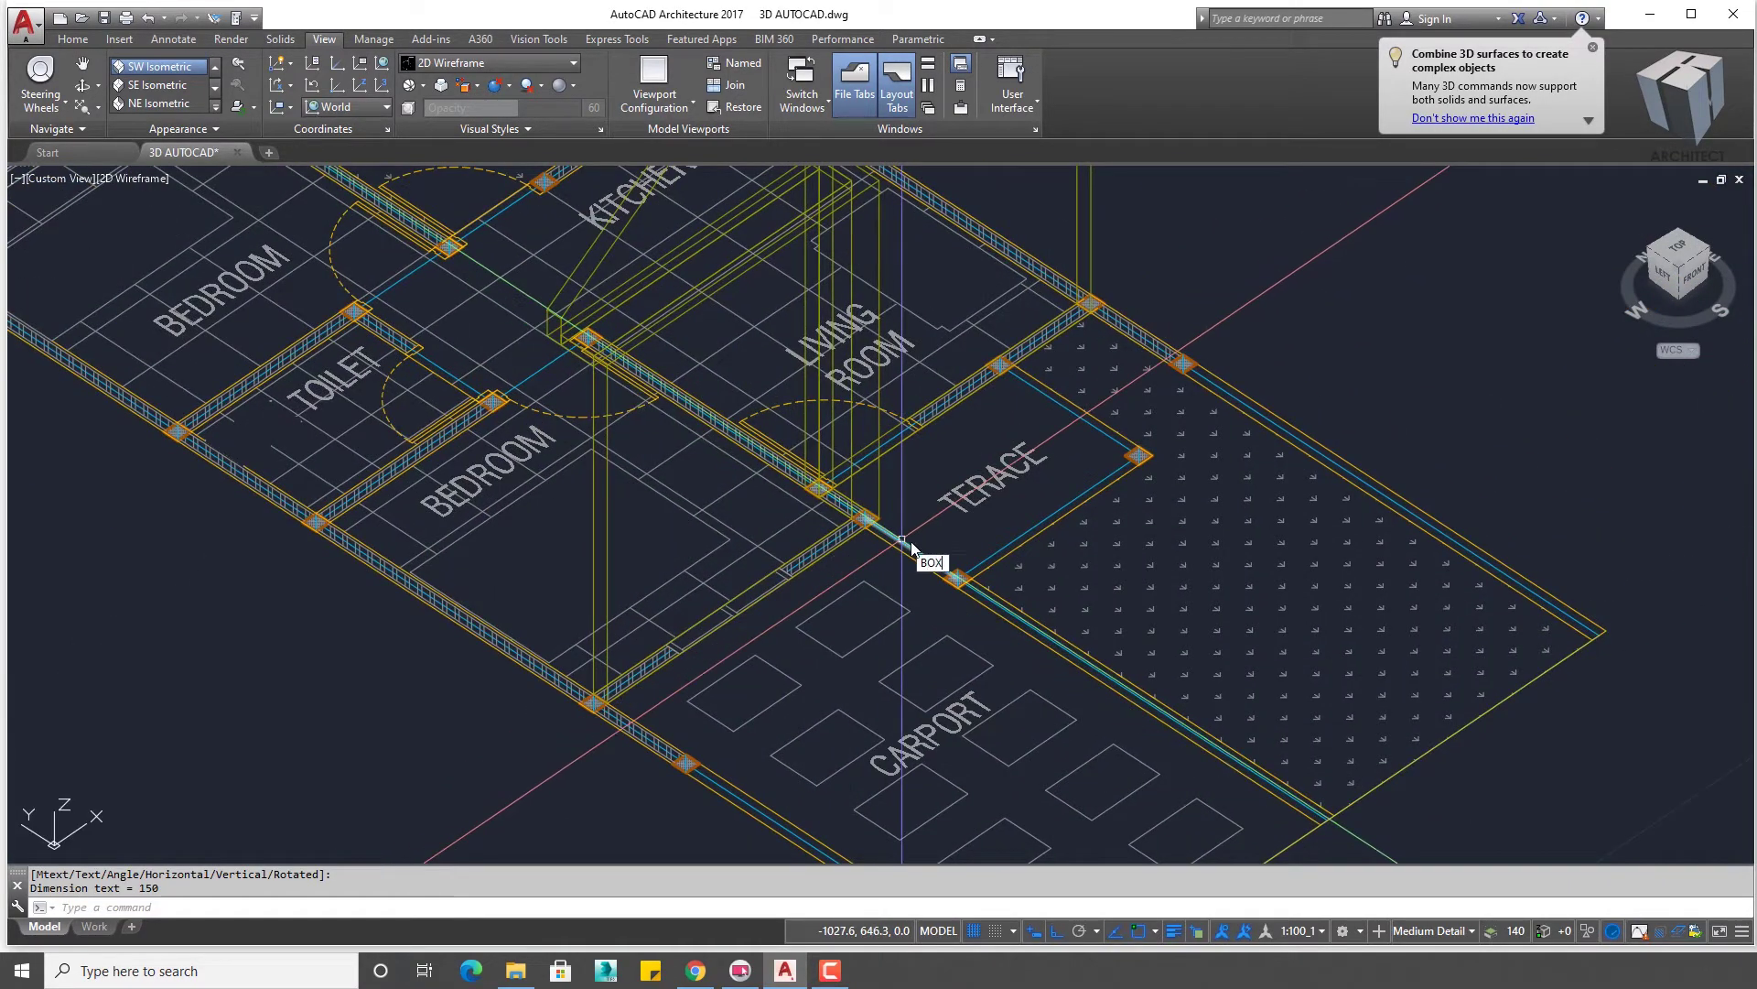
pyautogui.scroll(2, 1249, 364)
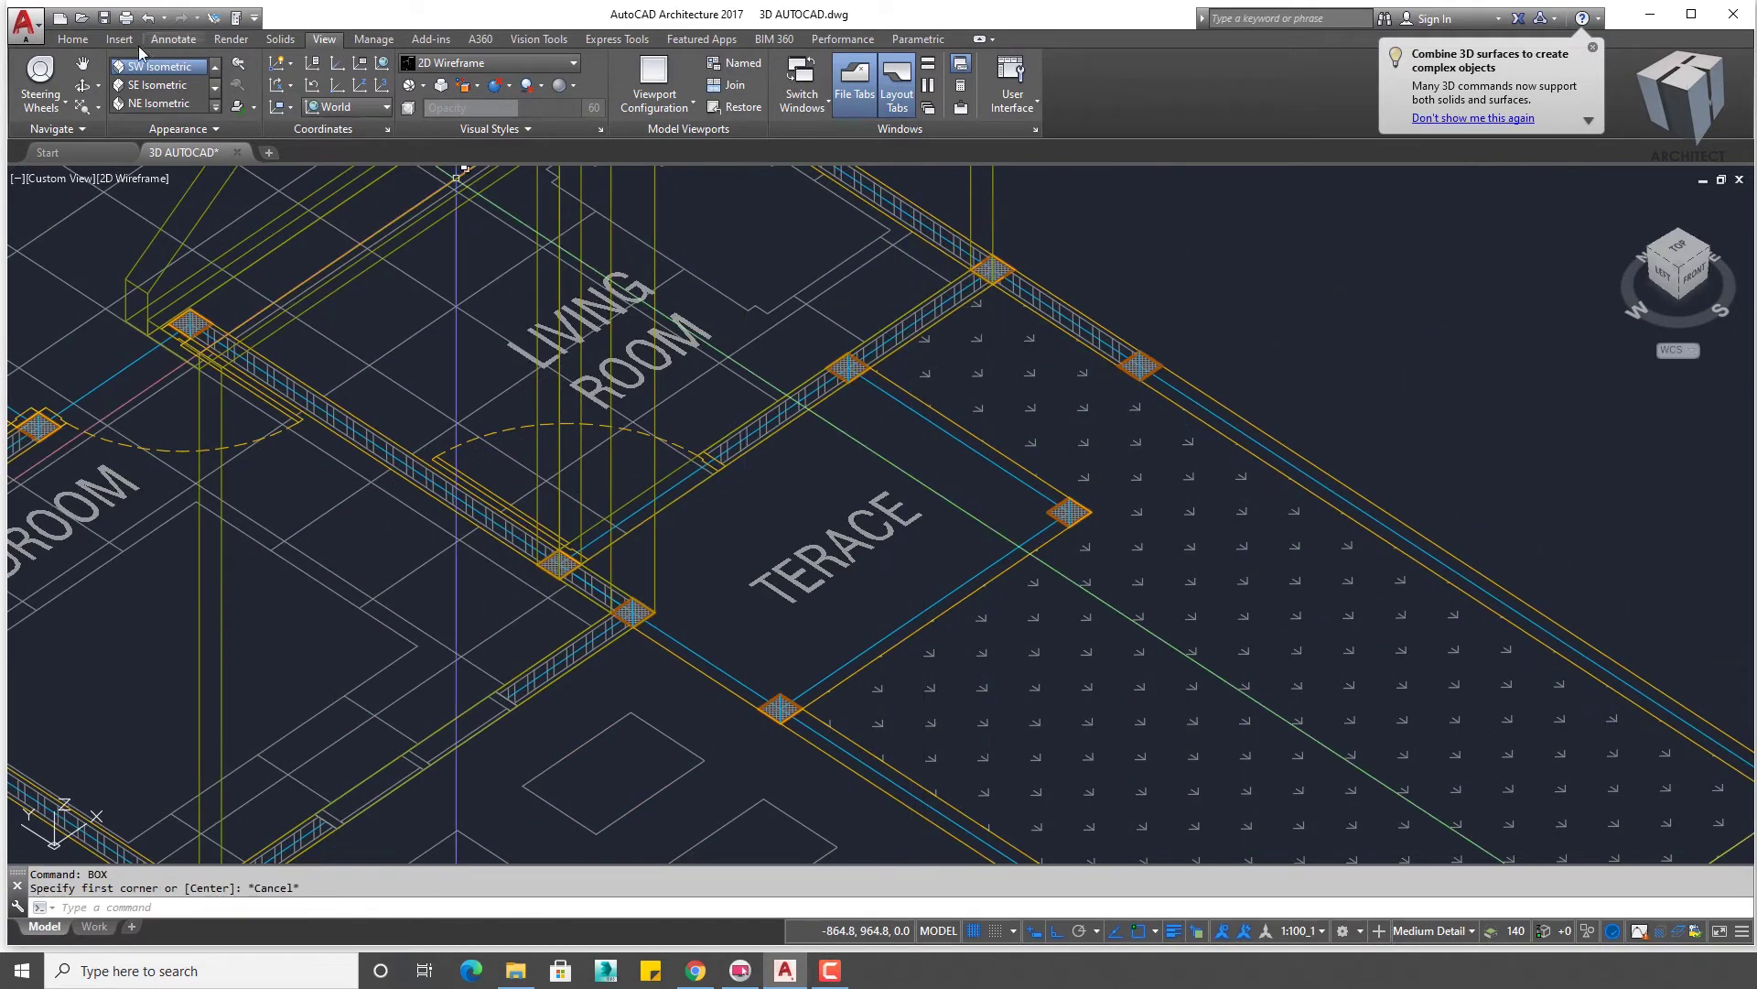
# - Draw a box at the terrace corner and copy it to the carport's outer edge
pyautogui.click(66, 41)
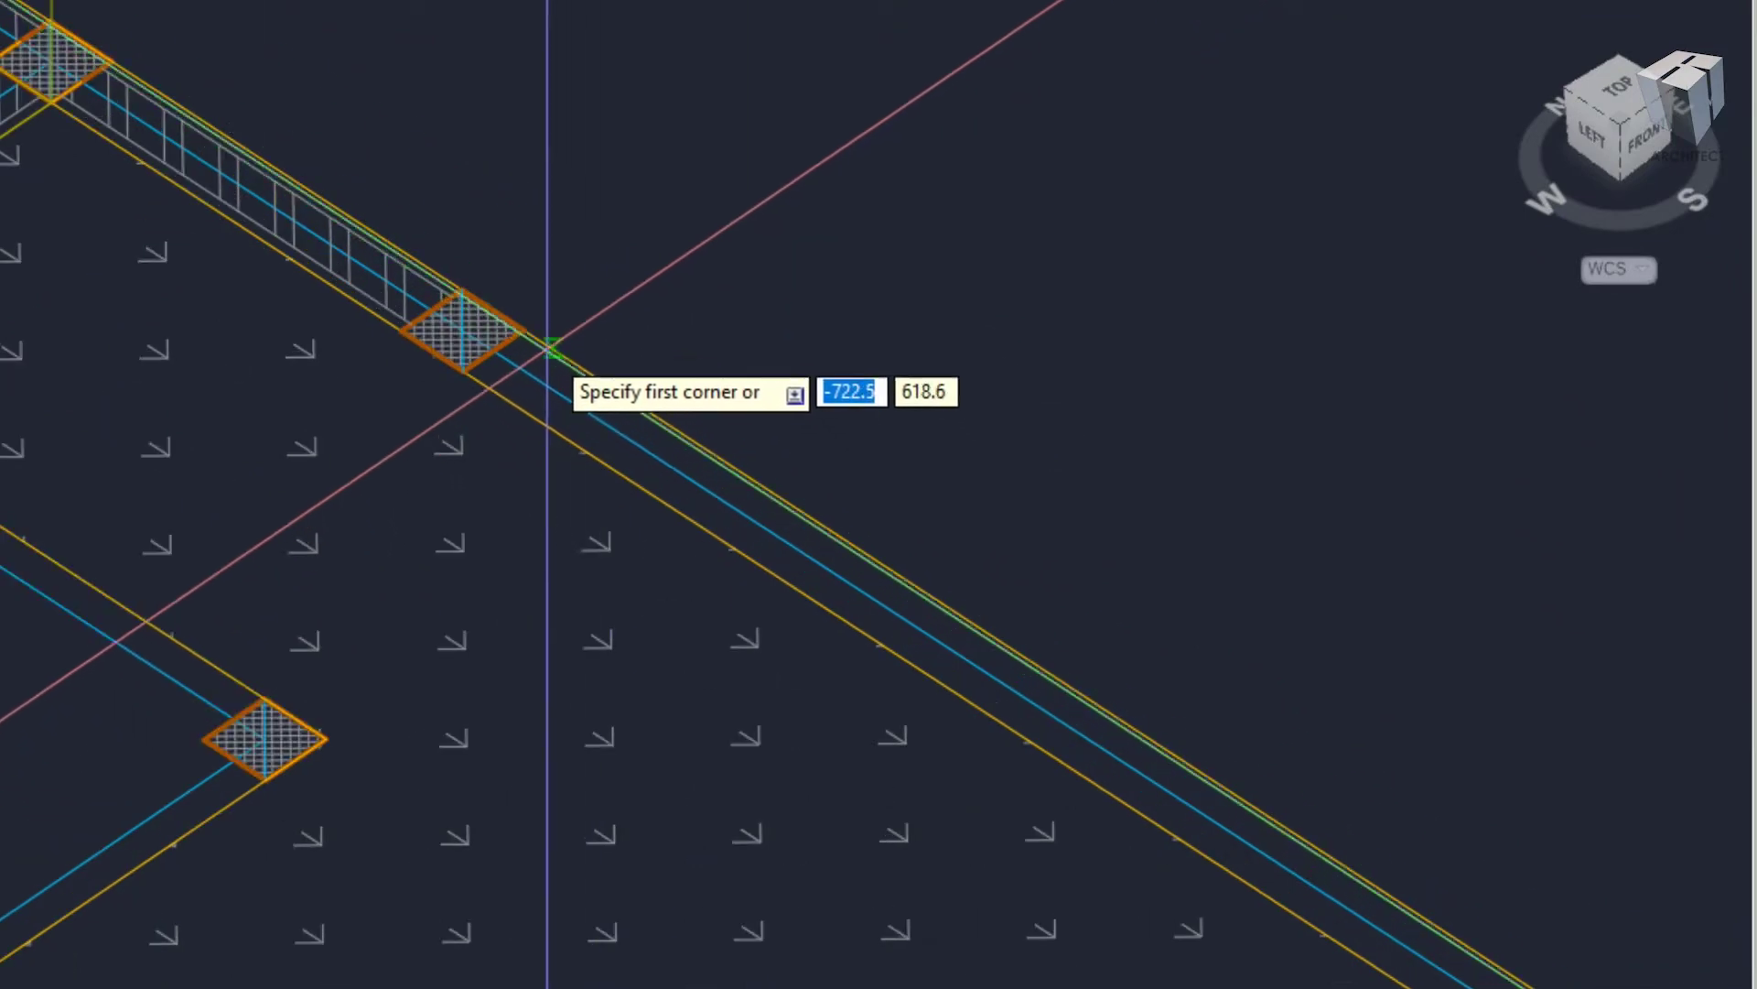
pyautogui.click(549, 349)
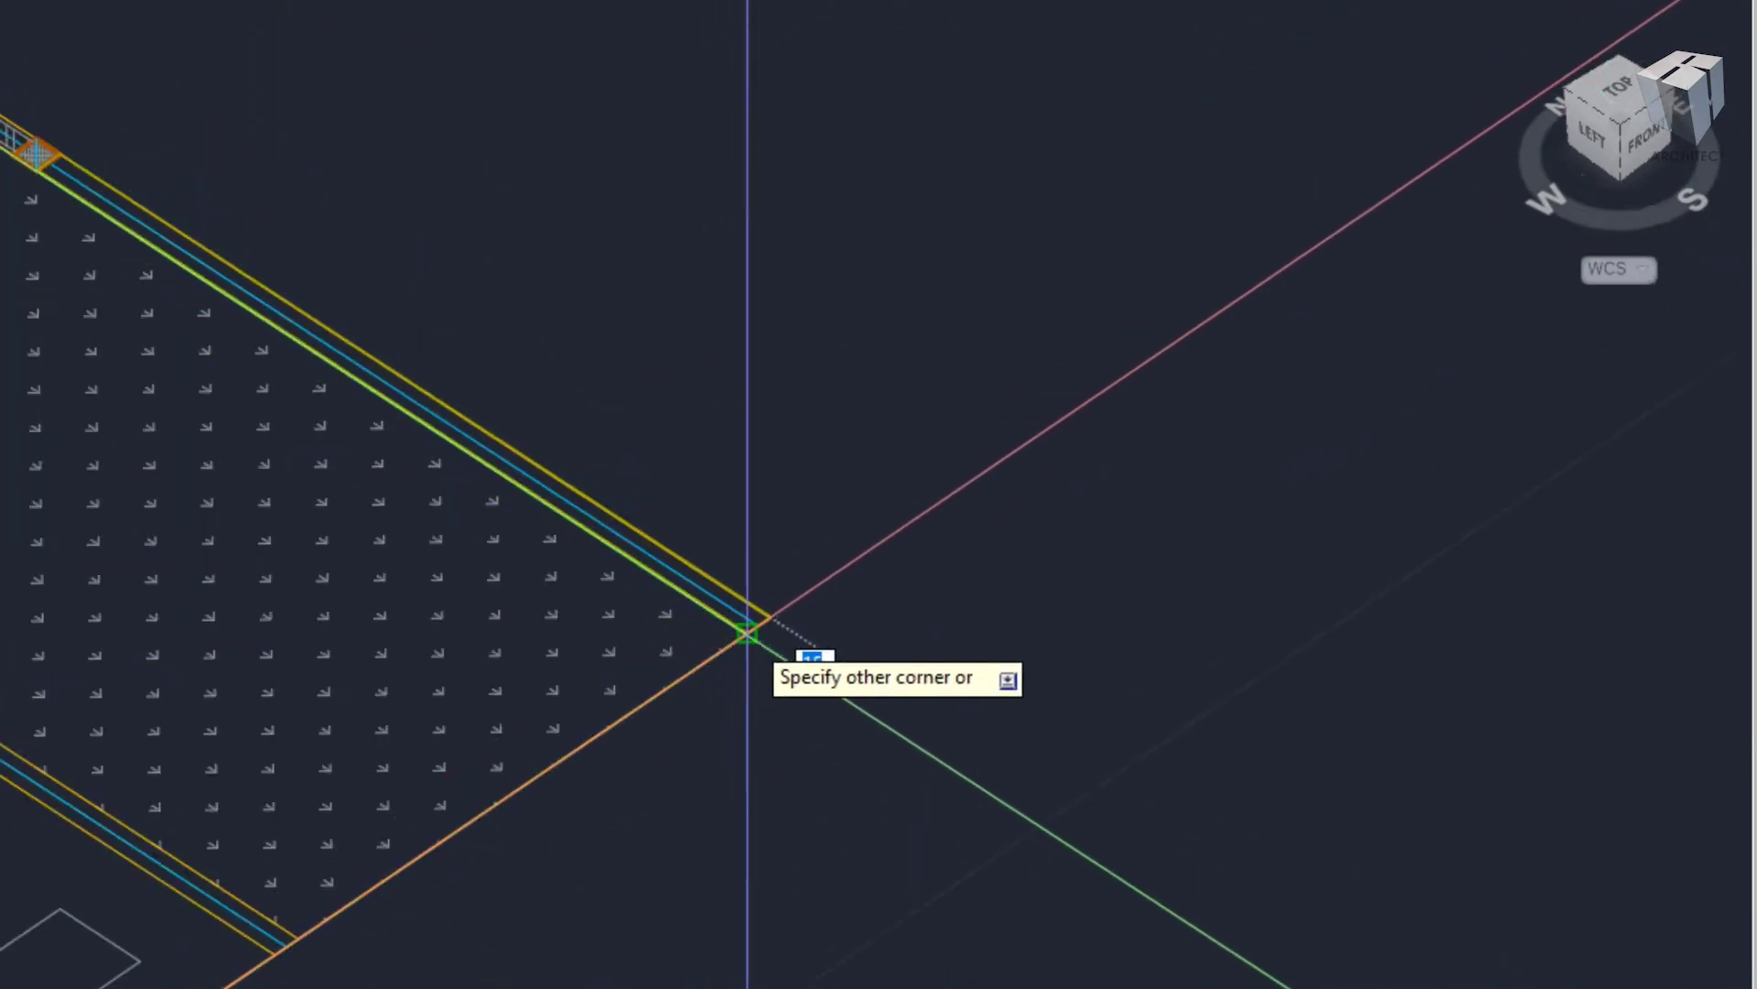
pyautogui.click(748, 633)
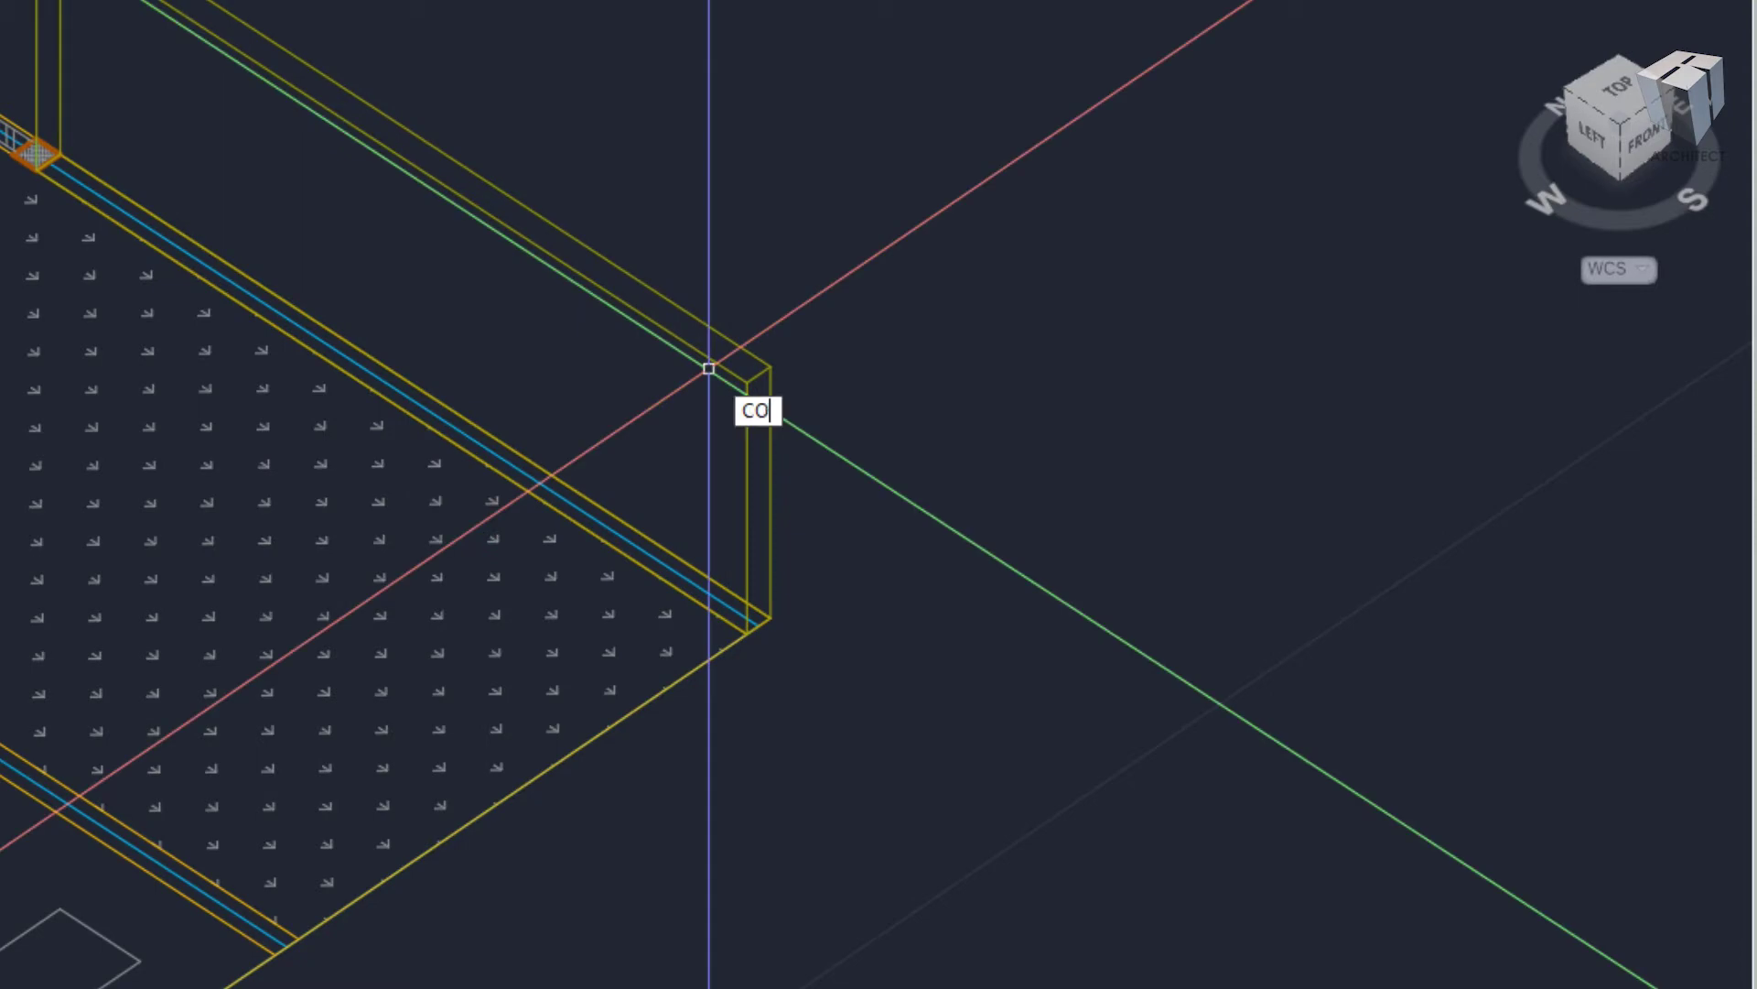
pyautogui.click(771, 618)
pyautogui.scroll(-3, 600, 483)
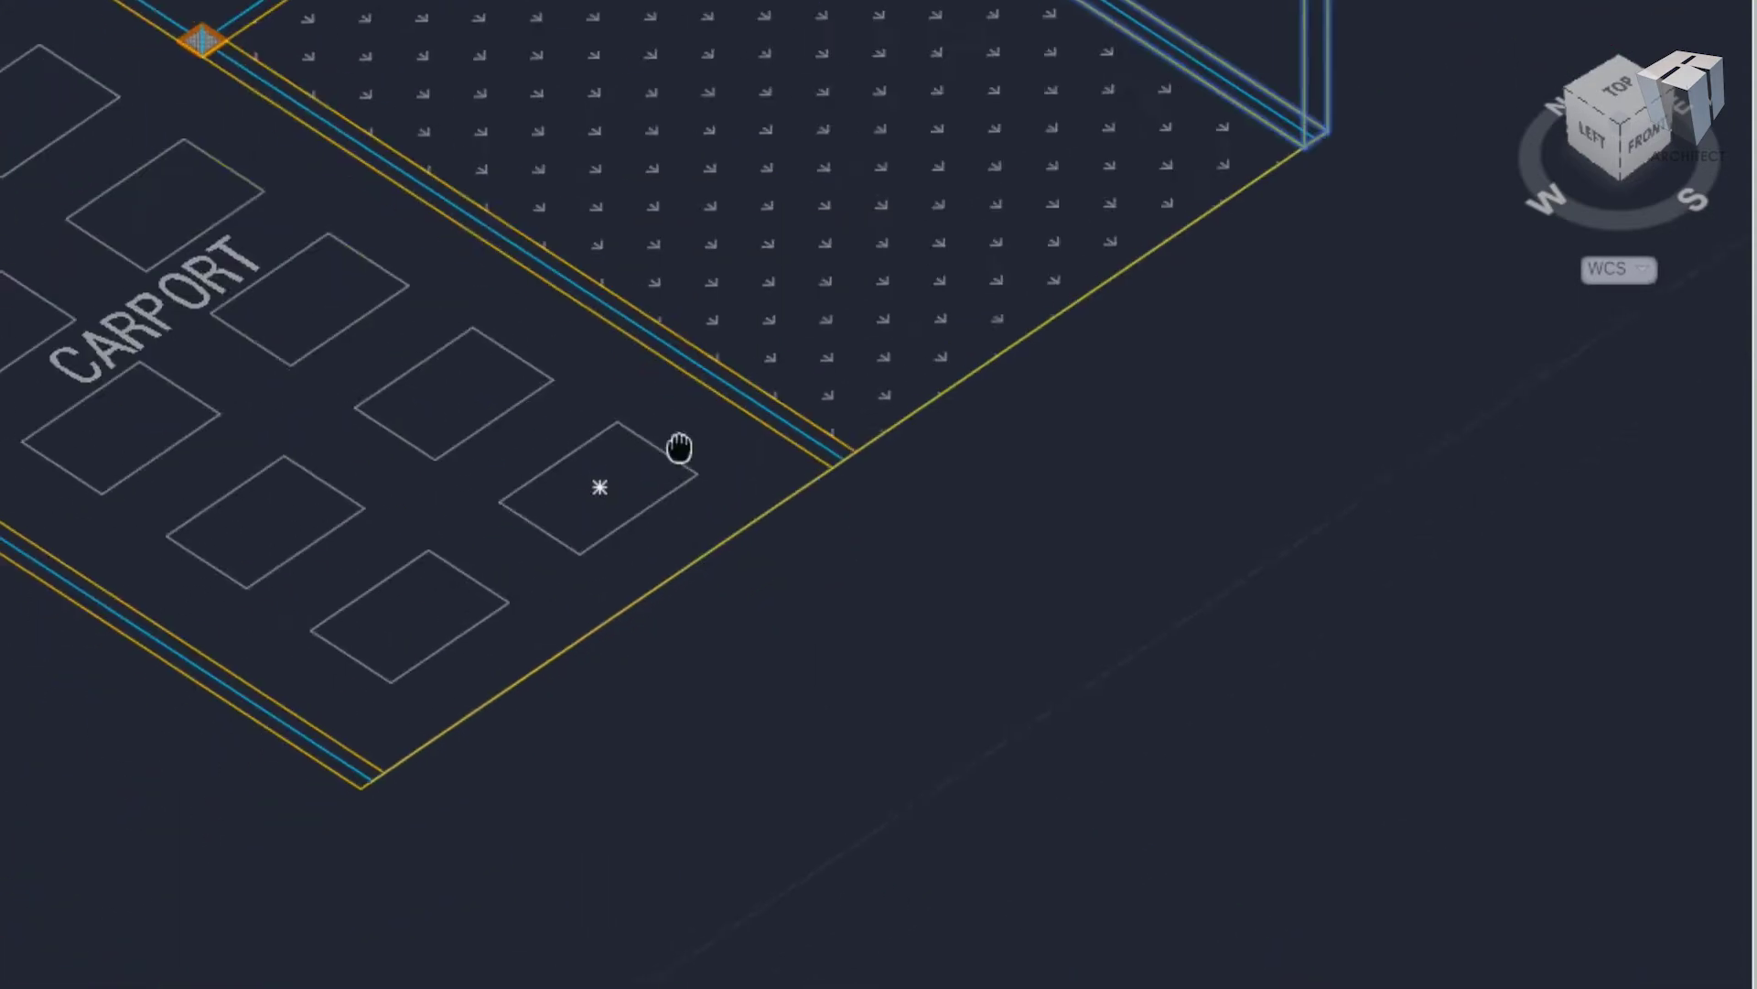
pyautogui.scroll(3, 403, 772)
pyautogui.scroll(-2, 129, 580)
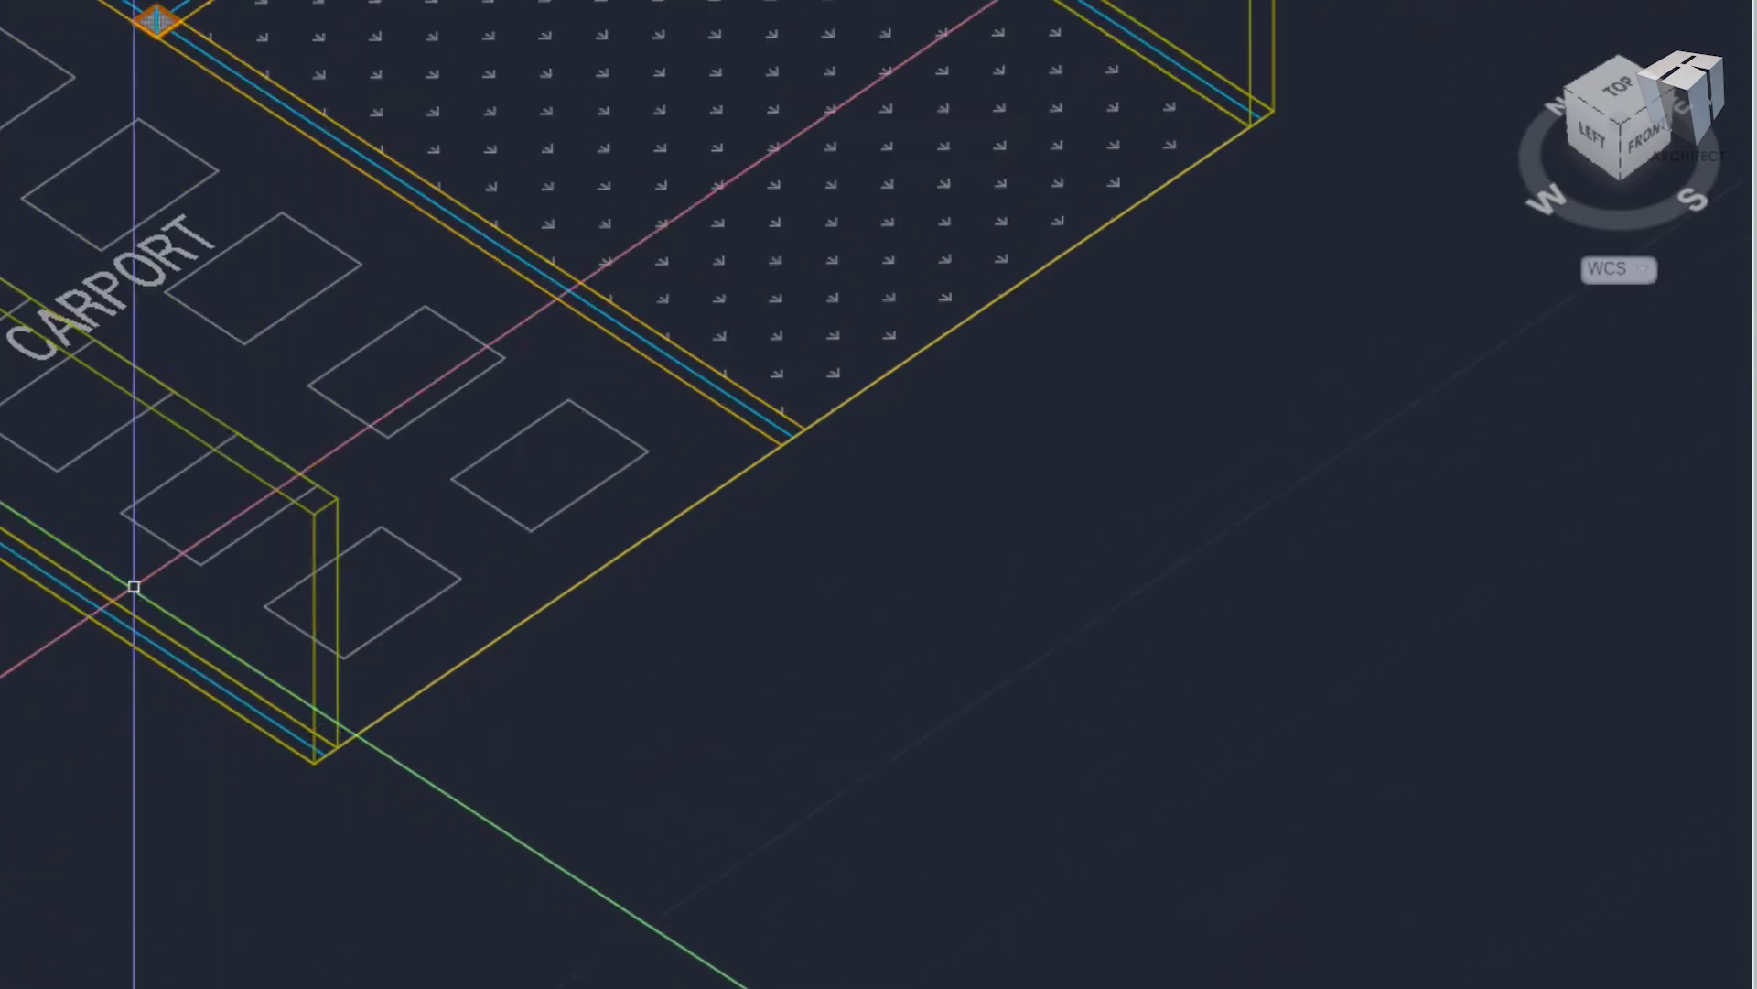
pyautogui.scroll(-3, 659, 549)
pyautogui.scroll(3, 921, 675)
# - Add a 30 linear dimension beside the front elevation's right wall edge
pyautogui.scroll(2, 922, 675)
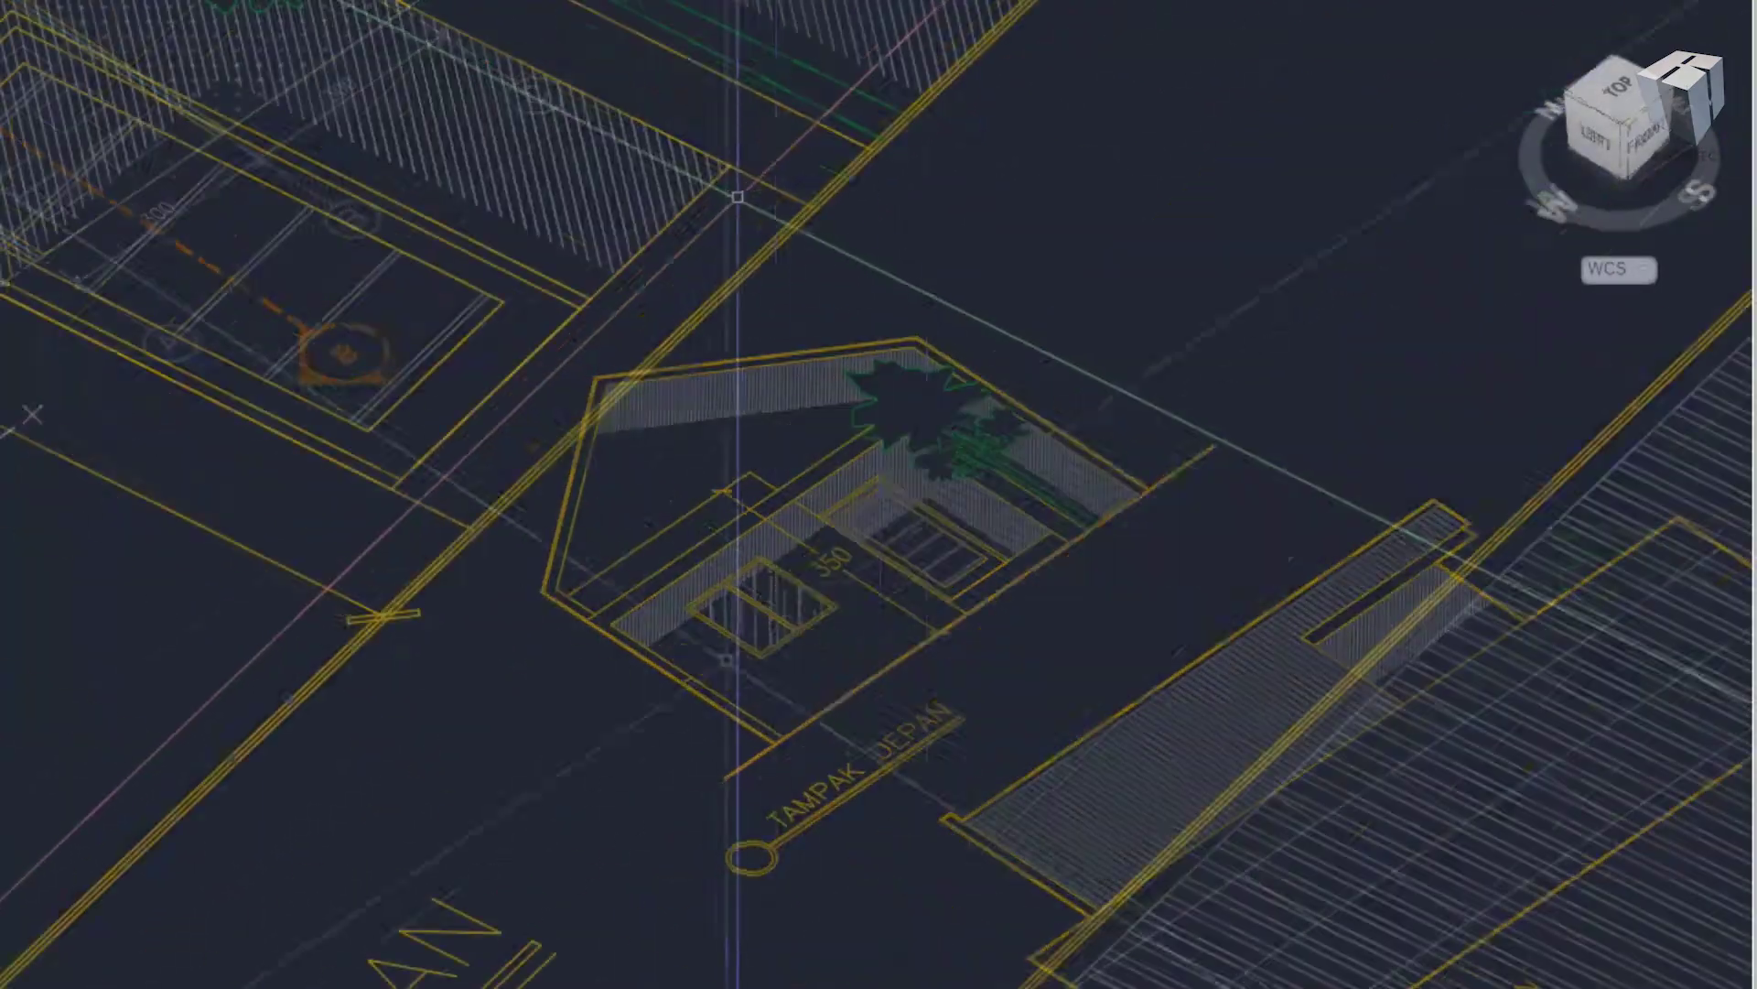
pyautogui.scroll(3, 695, 385)
pyautogui.write('dli')
pyautogui.press('Return')
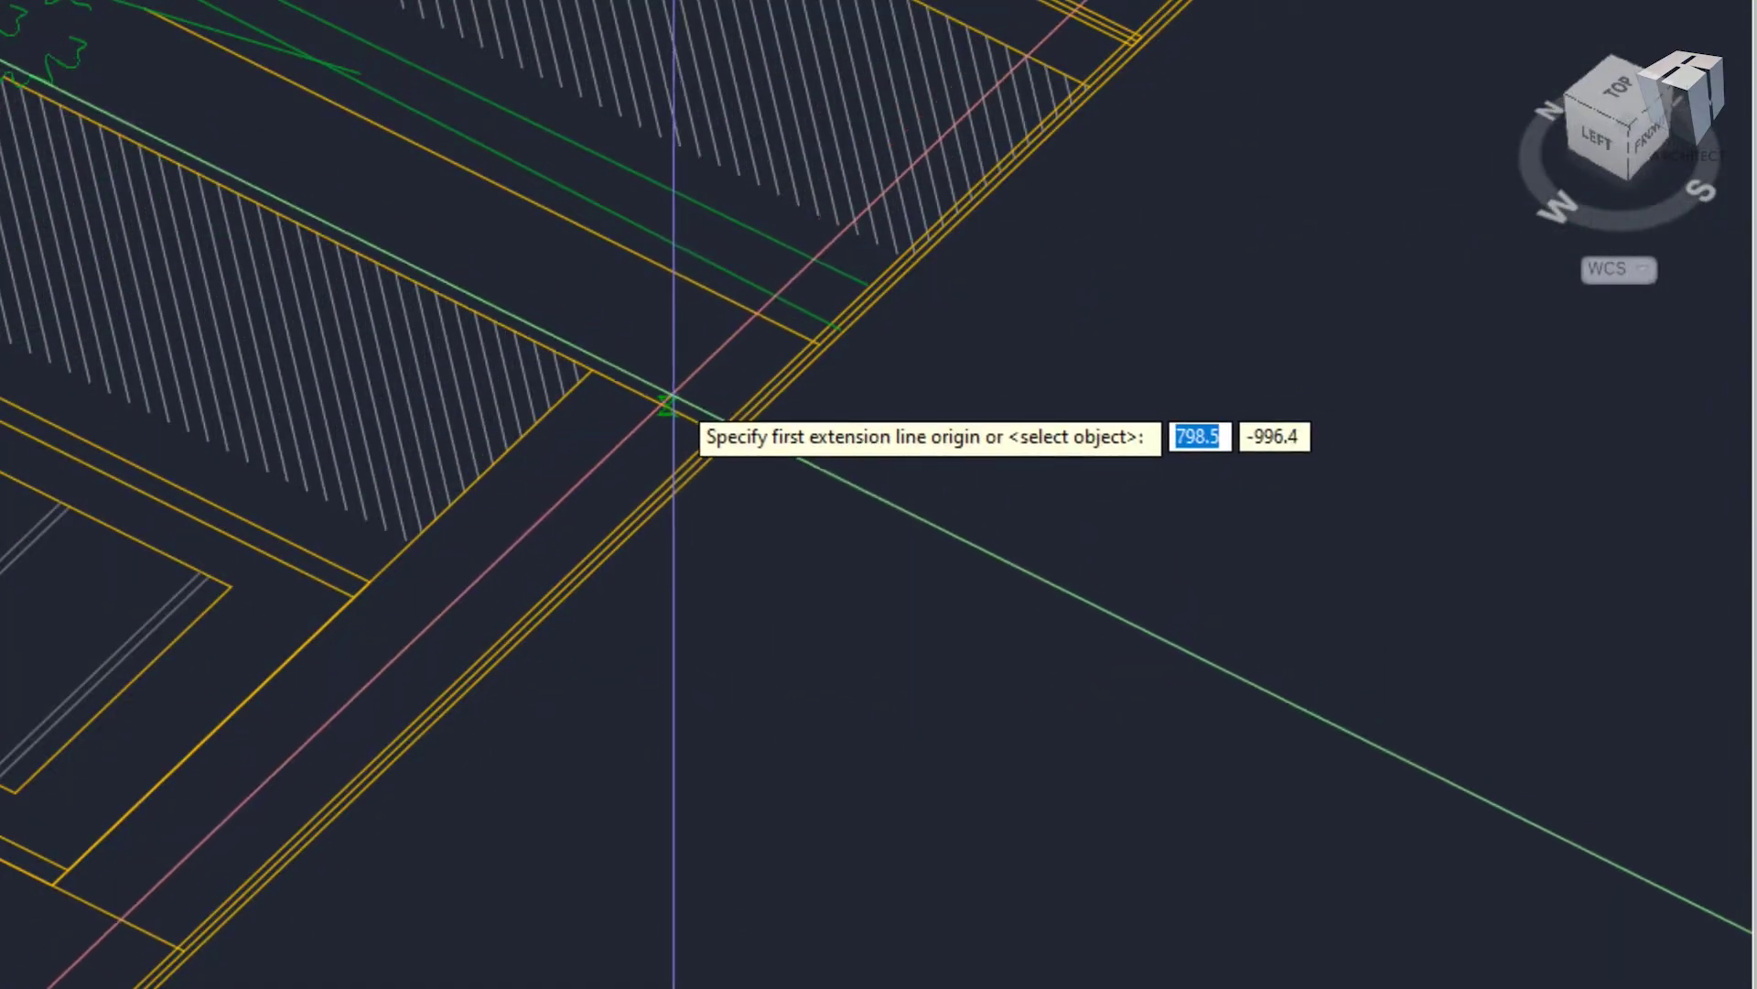
pyautogui.click(753, 302)
pyautogui.click(879, 403)
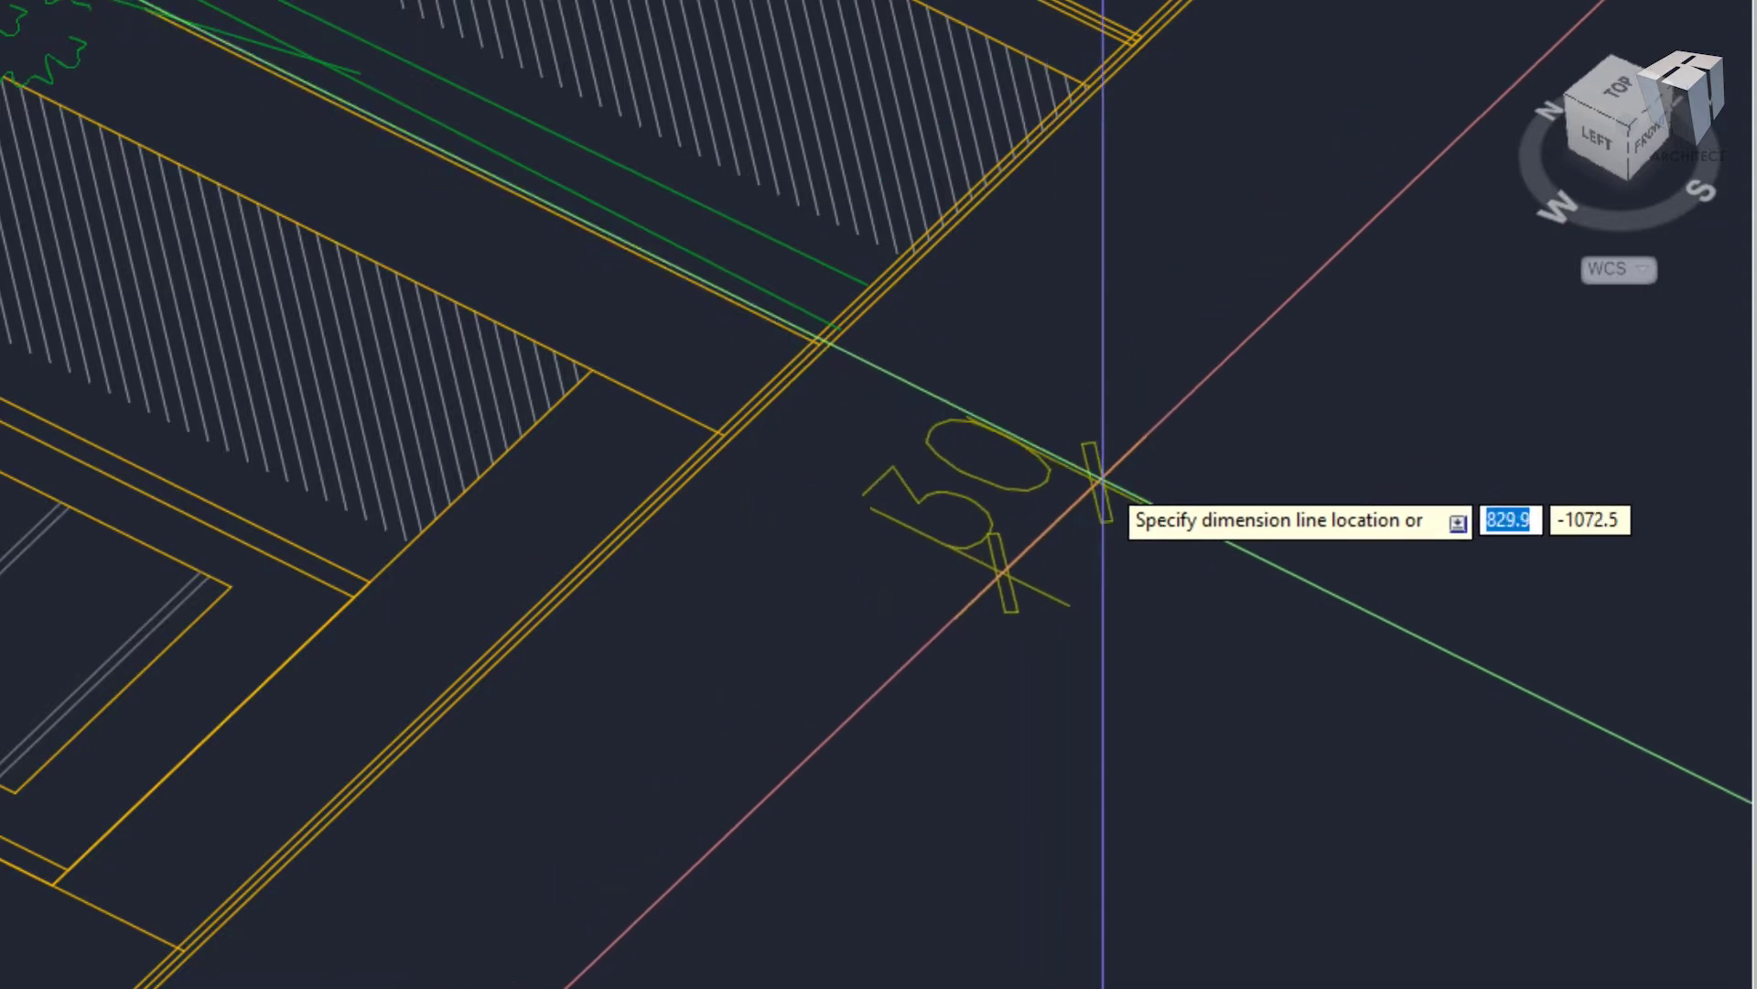
pyautogui.click(1105, 471)
pyautogui.scroll(-4, 522, 577)
pyautogui.scroll(2, 580, 558)
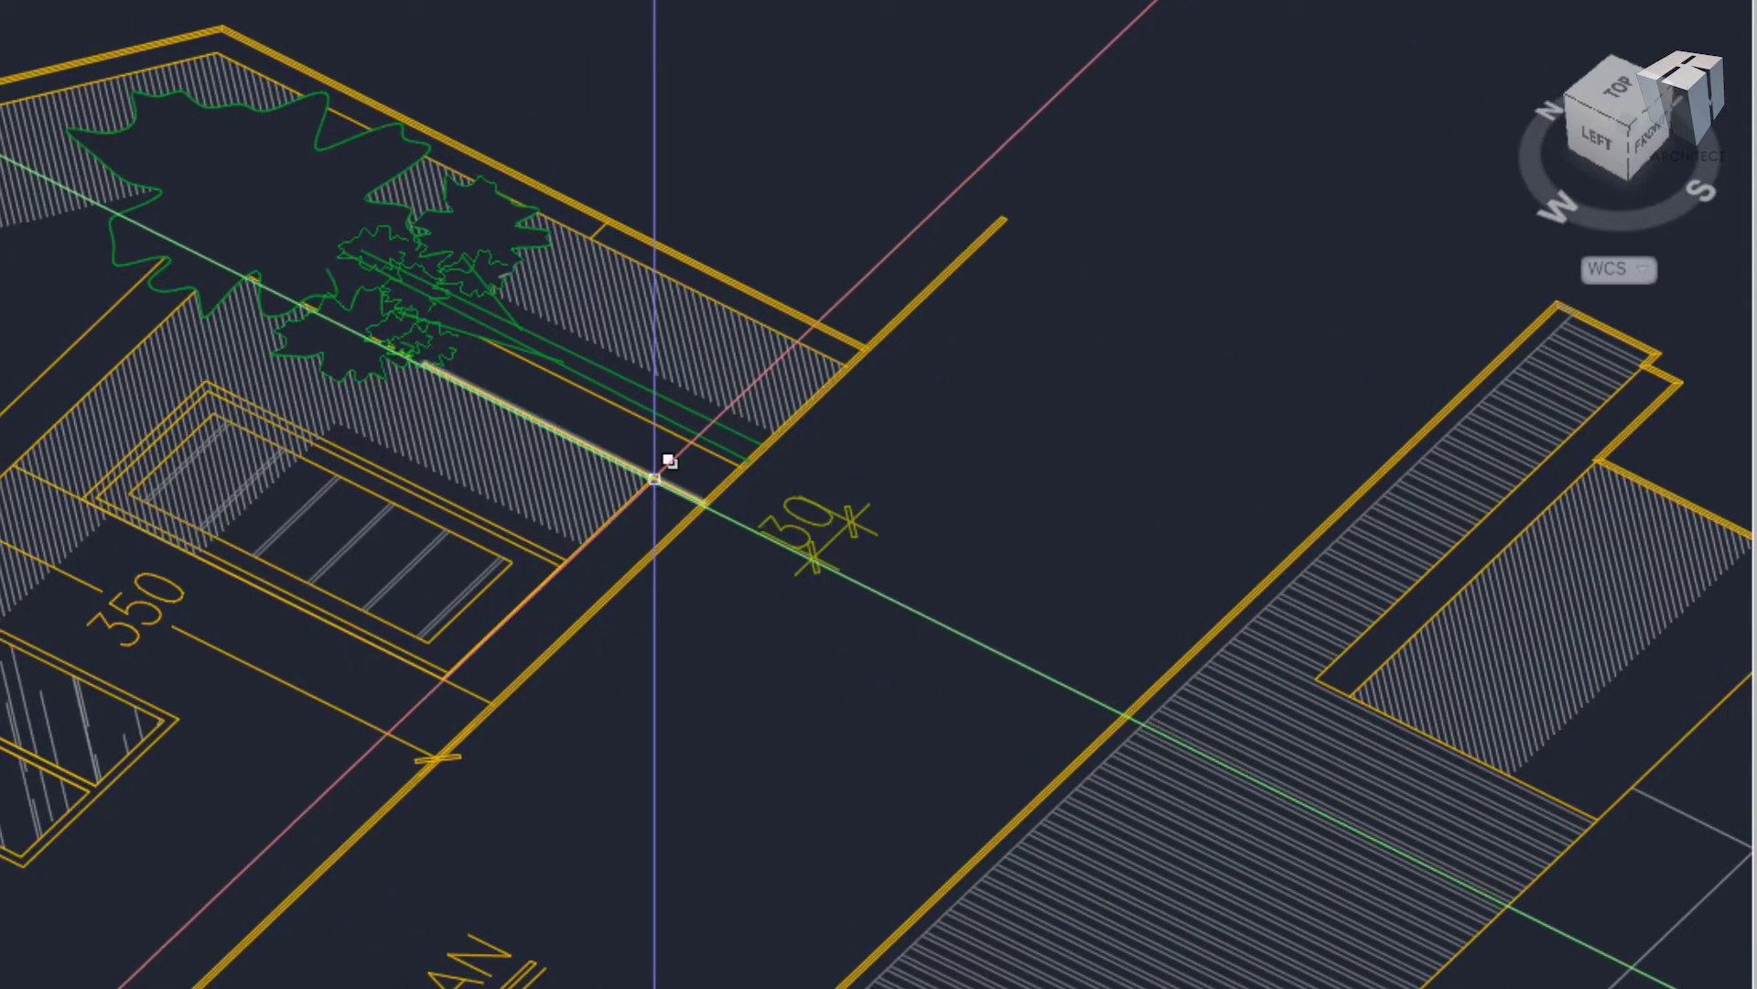
pyautogui.scroll(2, 992, 463)
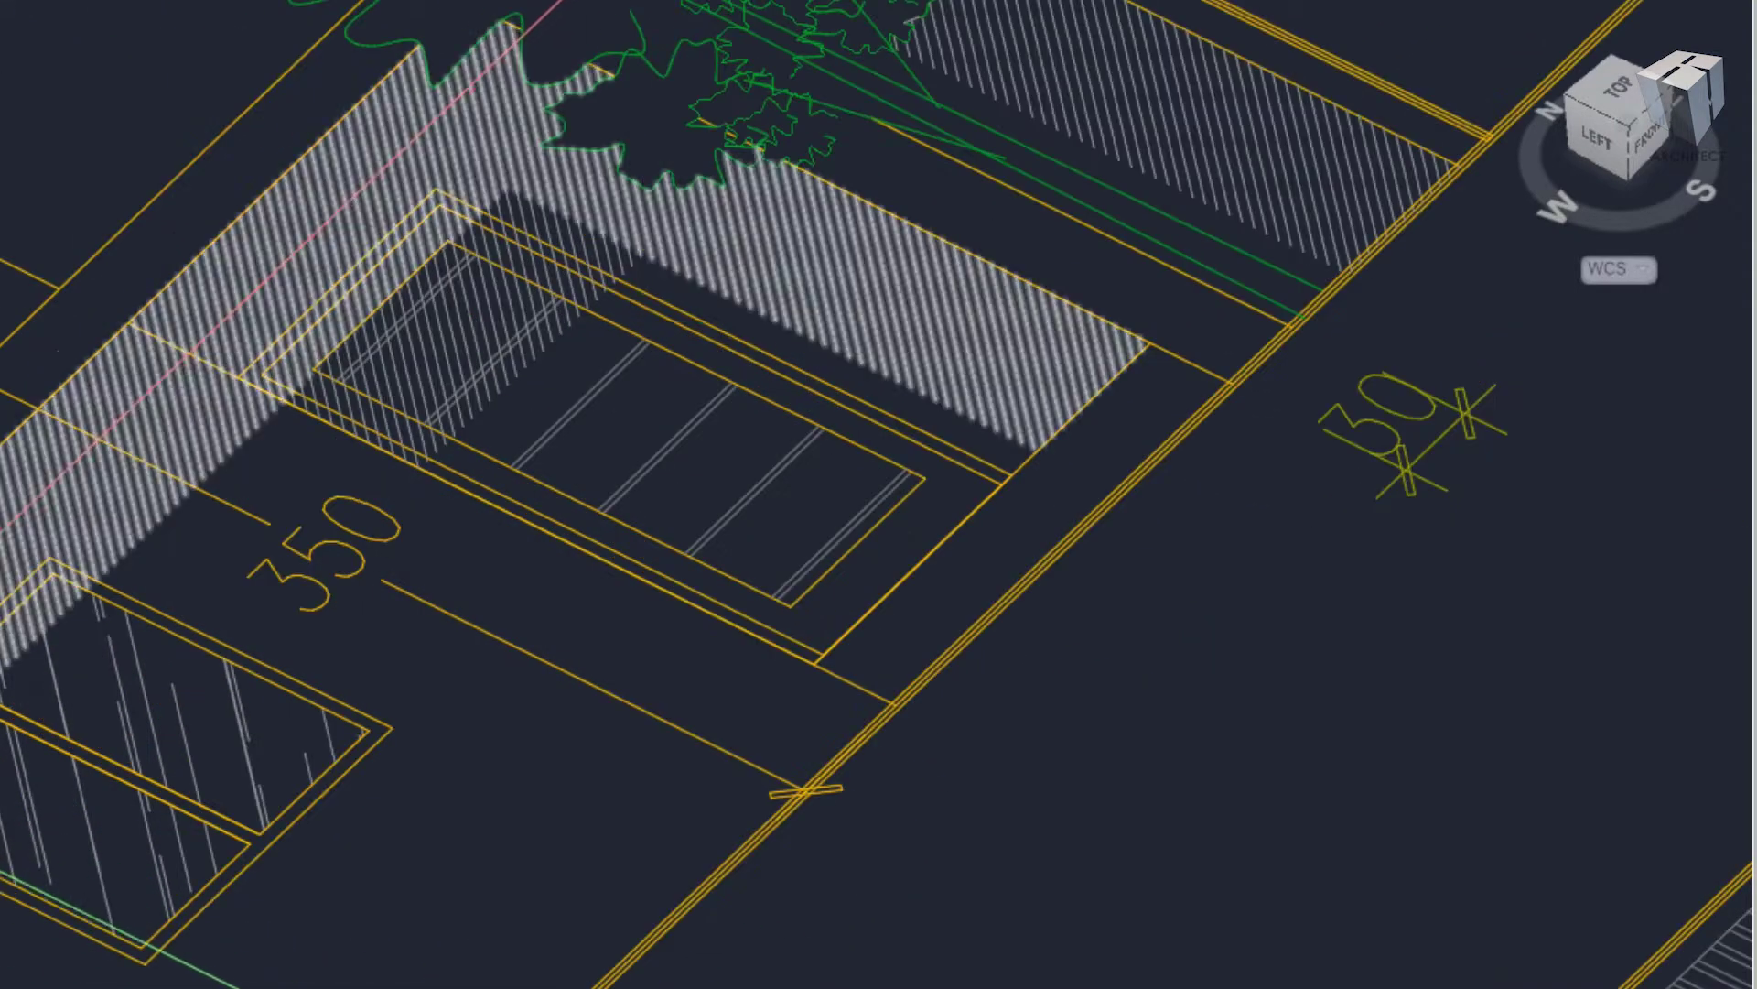
# - Bring the elevation's wall edge into view and begin a polyline there
pyautogui.moveTo(787, 580); pyautogui.dragTo(992, 463, button='middle')
pyautogui.scroll(-2, 993, 464)
pyautogui.scroll(5, 921, 371)
pyautogui.moveTo(922, 371); pyautogui.dragTo(880, 522, button='middle')
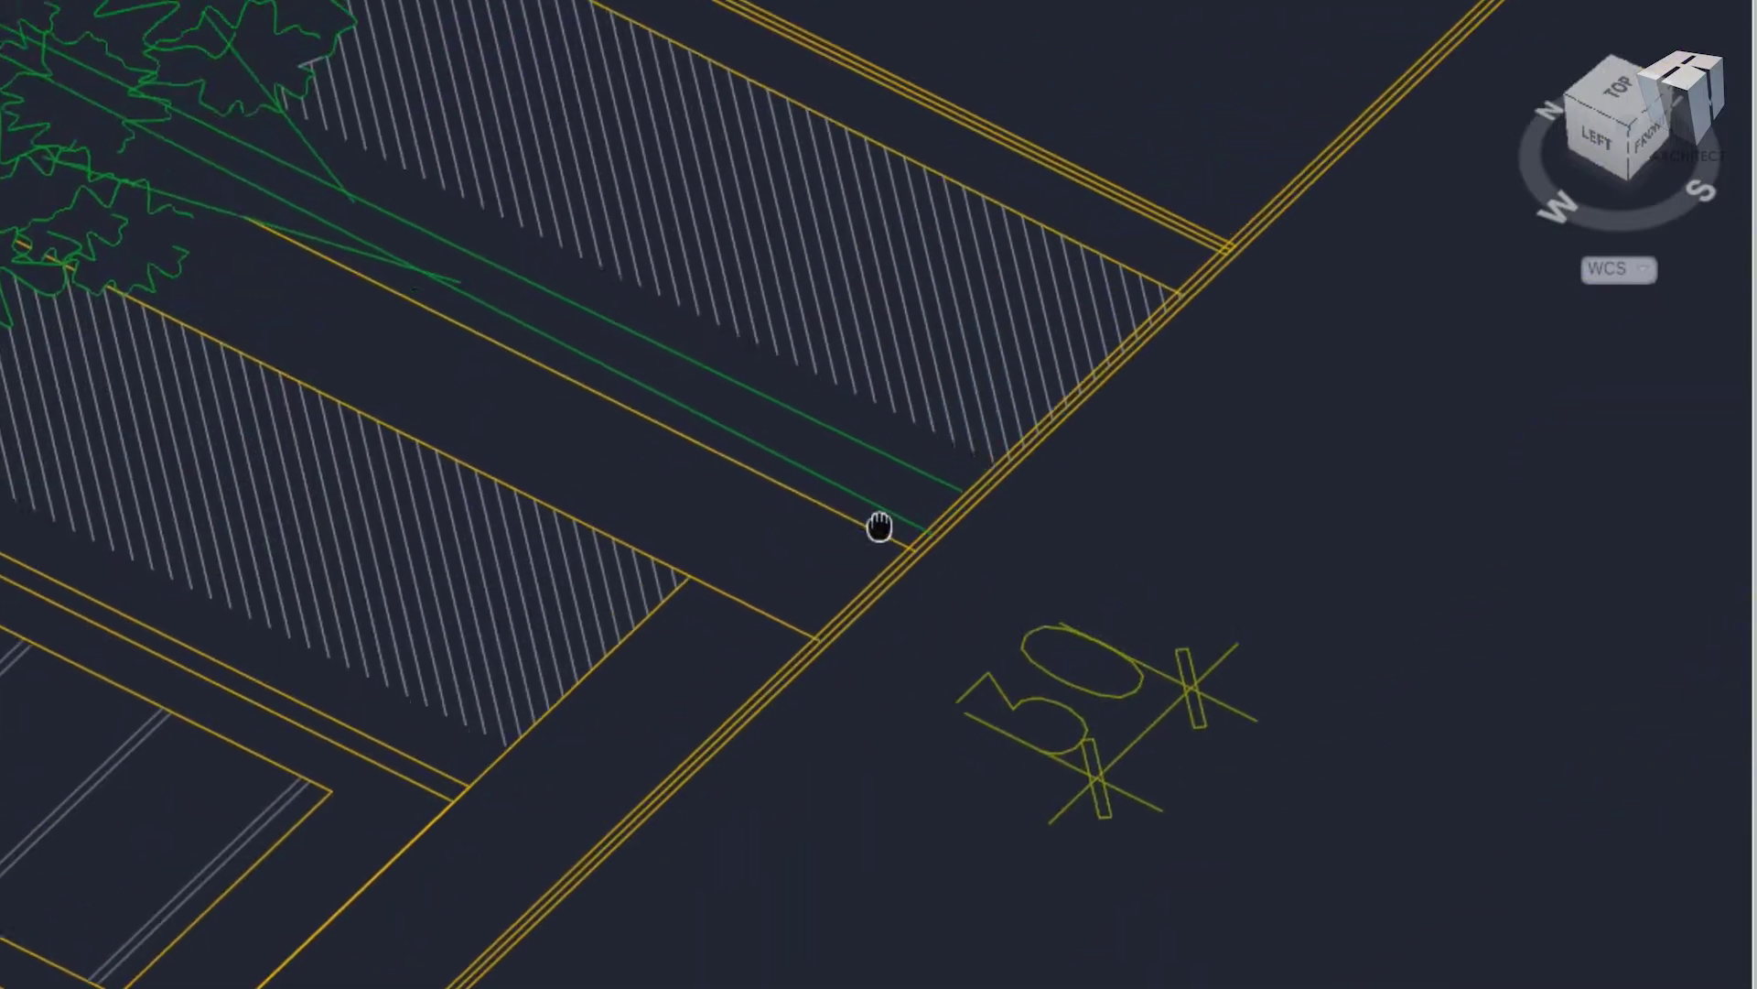
pyautogui.write('pl')
pyautogui.press('Return')
pyautogui.scroll(3, 898, 549)
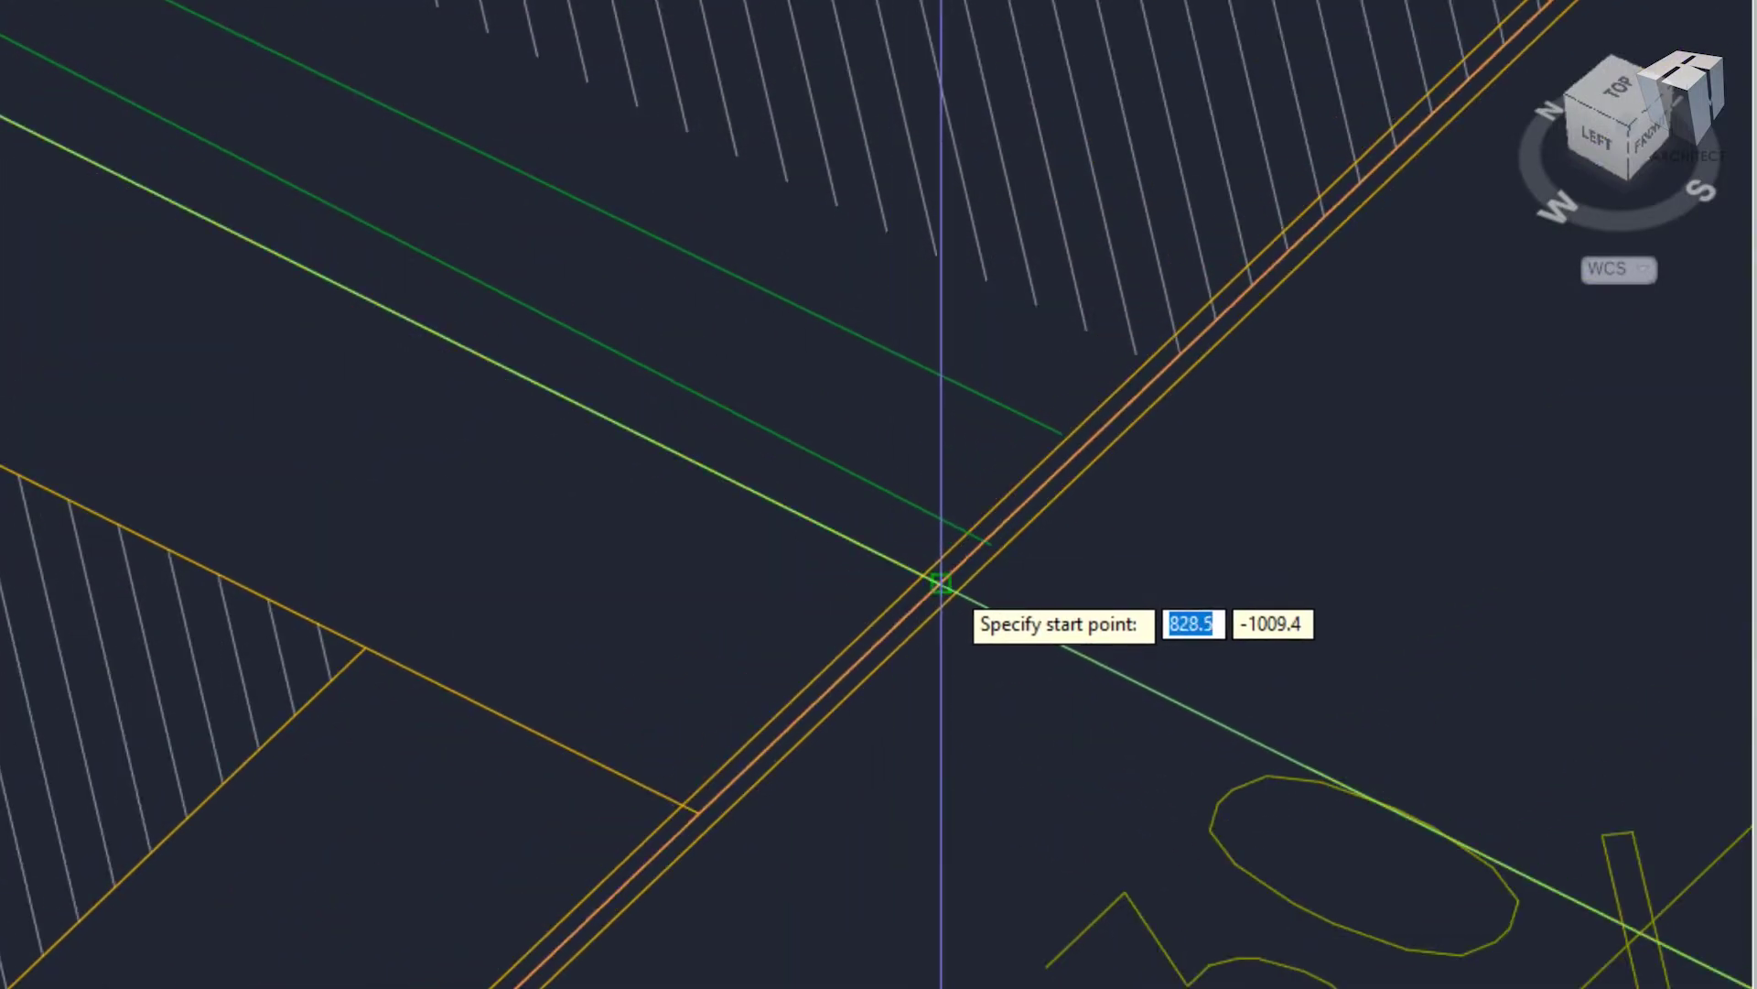
# - Trace the gable outline's corners beside the 30 dimension on the front elevation
pyautogui.click(942, 589)
pyautogui.scroll(-3, 1001, 503)
pyautogui.scroll(3, 987, 383)
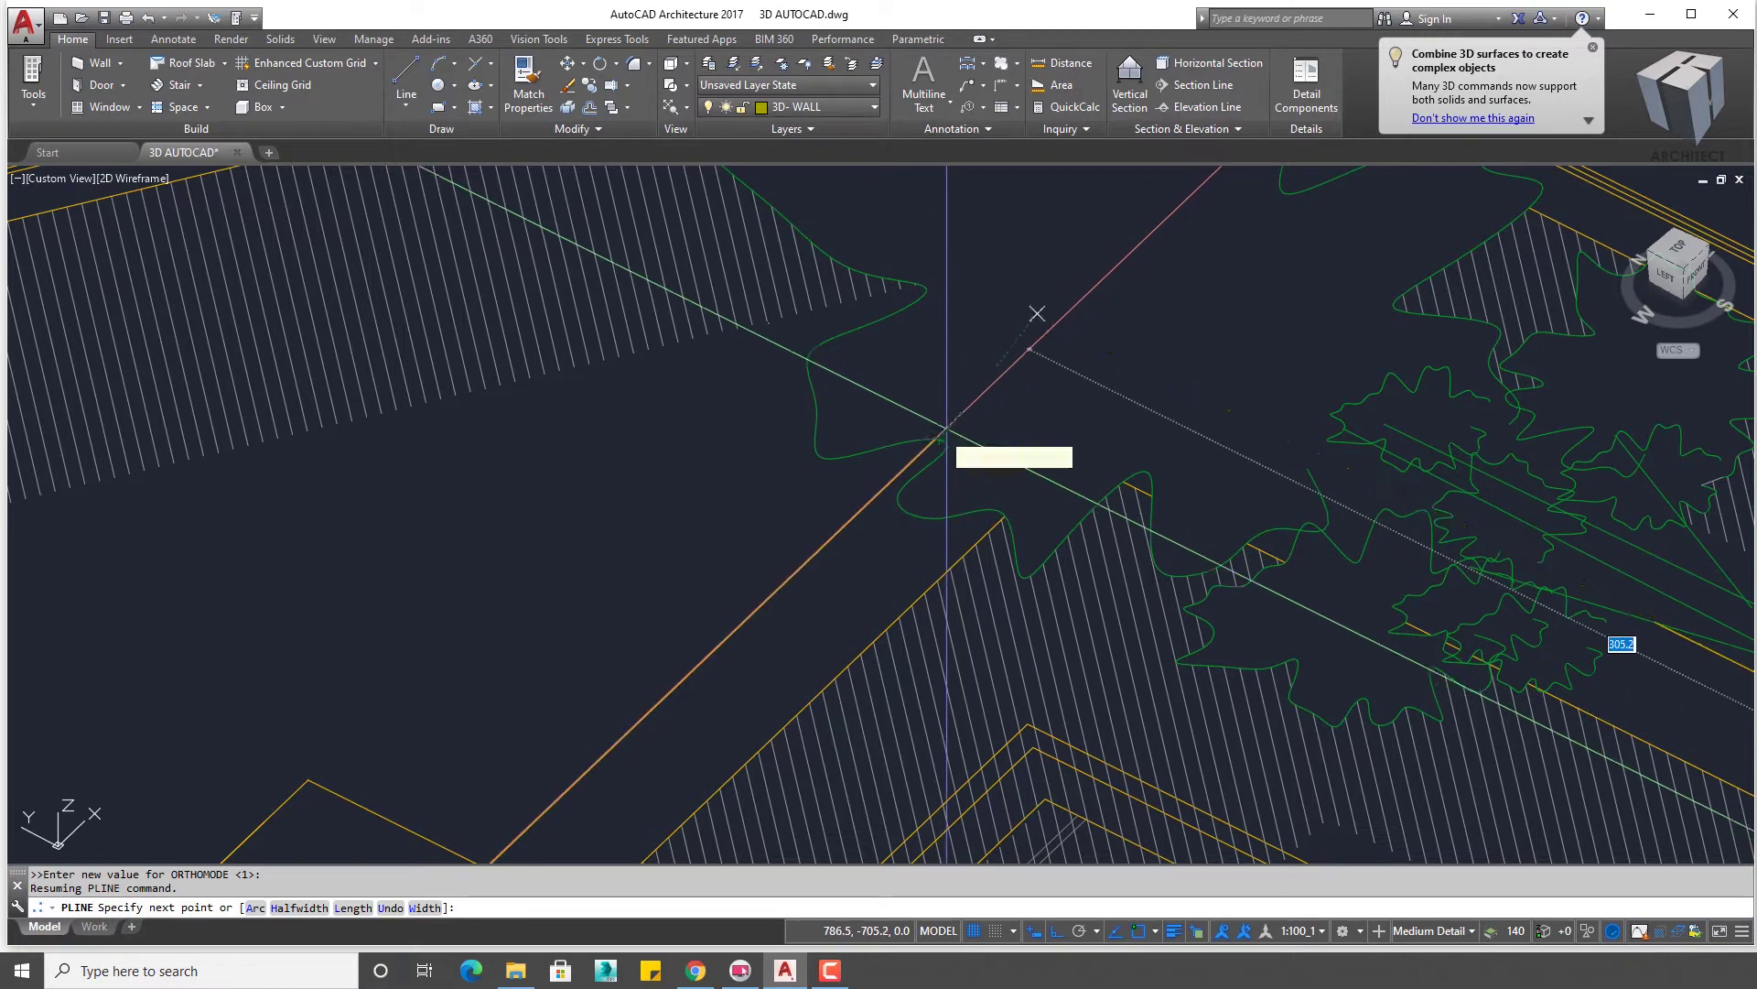
pyautogui.scroll(-5, 919, 455)
pyautogui.scroll(2, 788, 623)
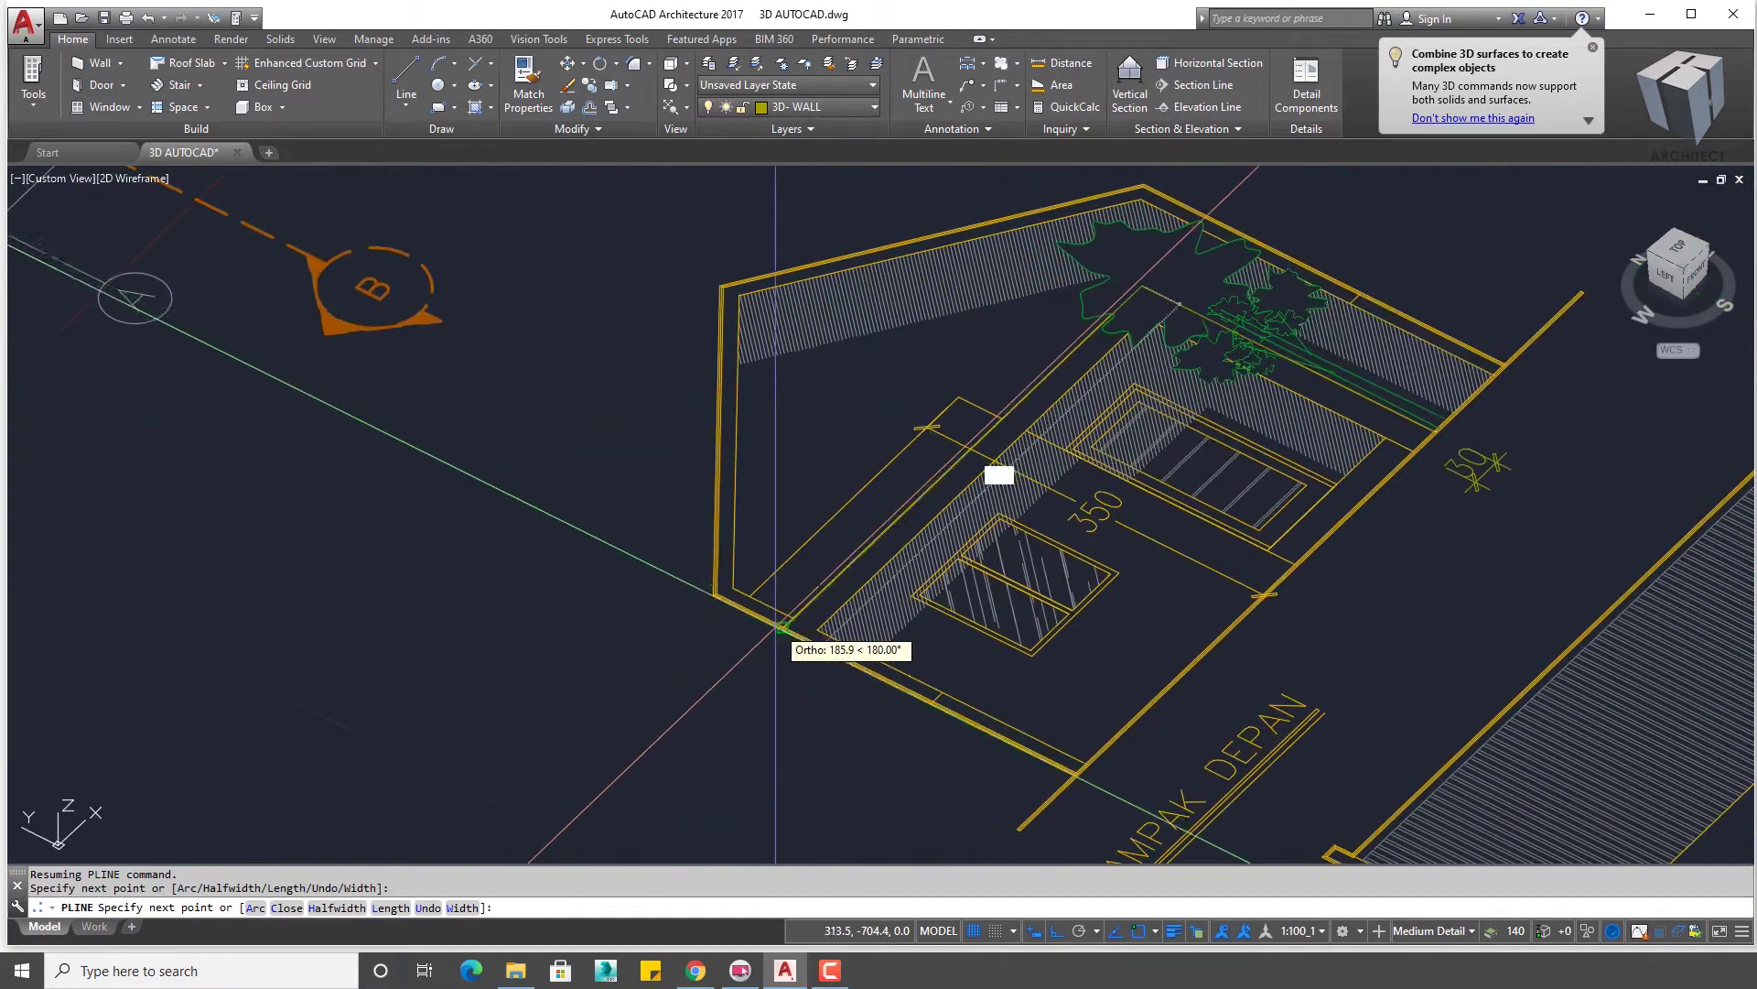
pyautogui.scroll(3, 815, 629)
pyautogui.click(816, 616)
pyautogui.scroll(-3, 806, 616)
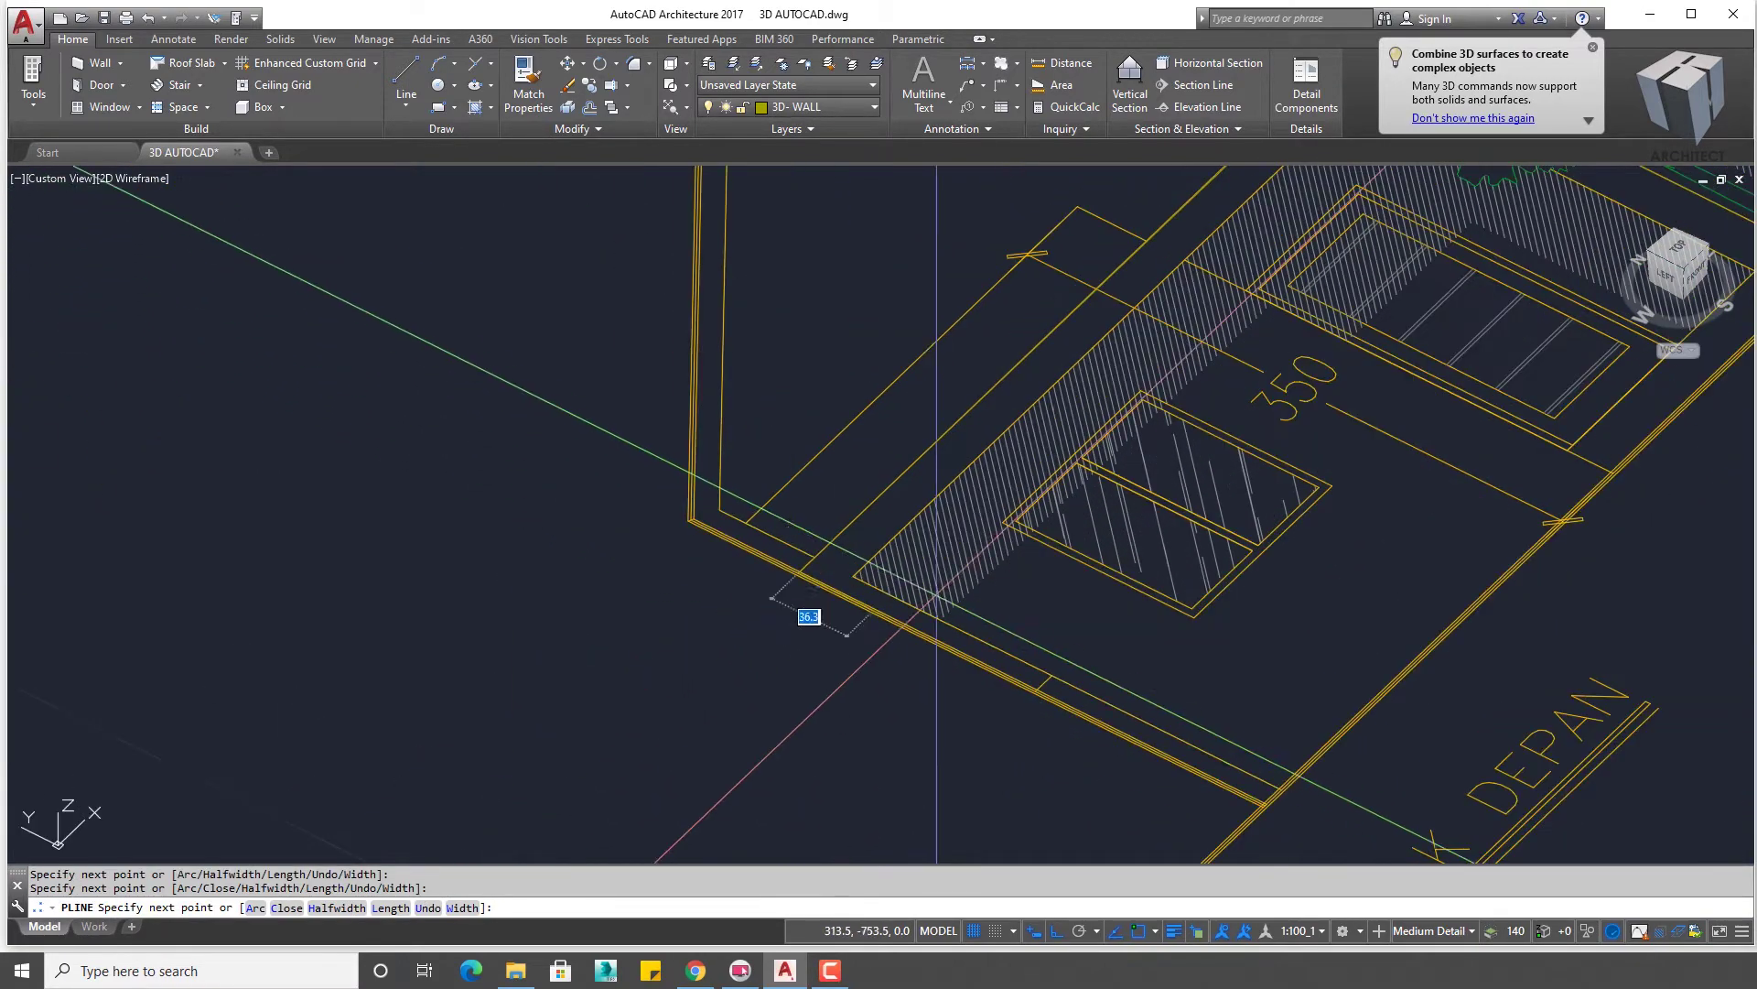
pyautogui.scroll(4, 1037, 691)
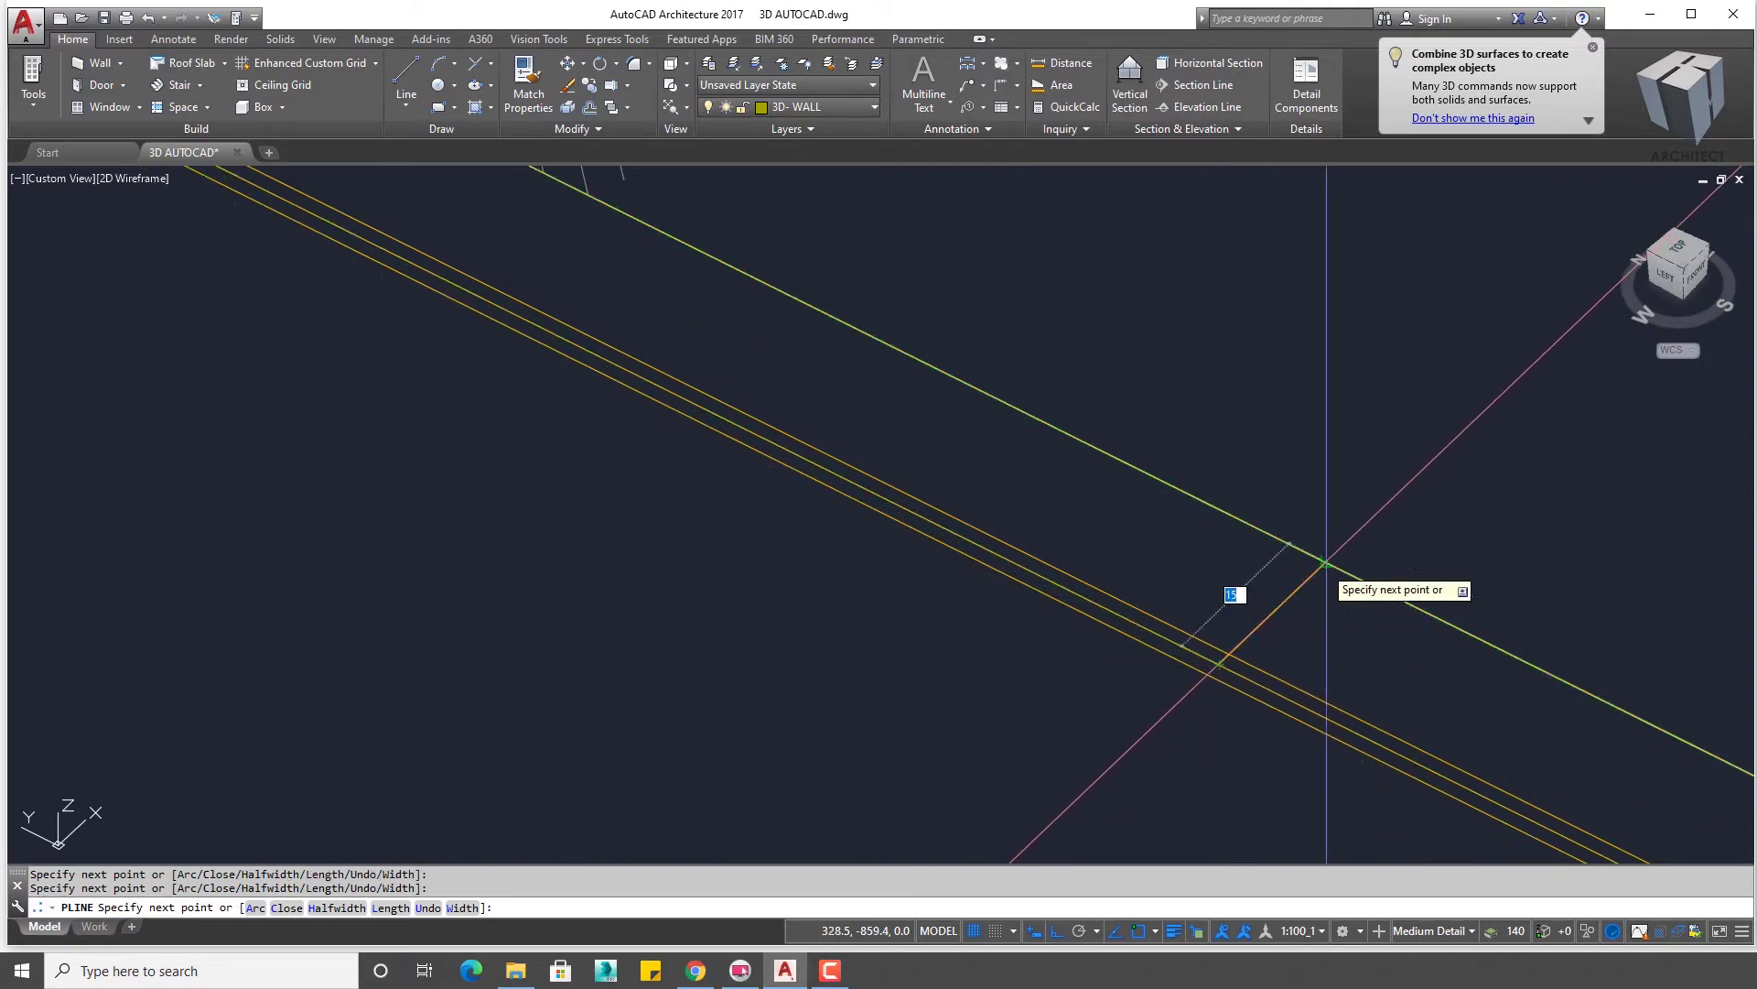
pyautogui.scroll(-3, 1149, 521)
pyautogui.scroll(-4, 973, 391)
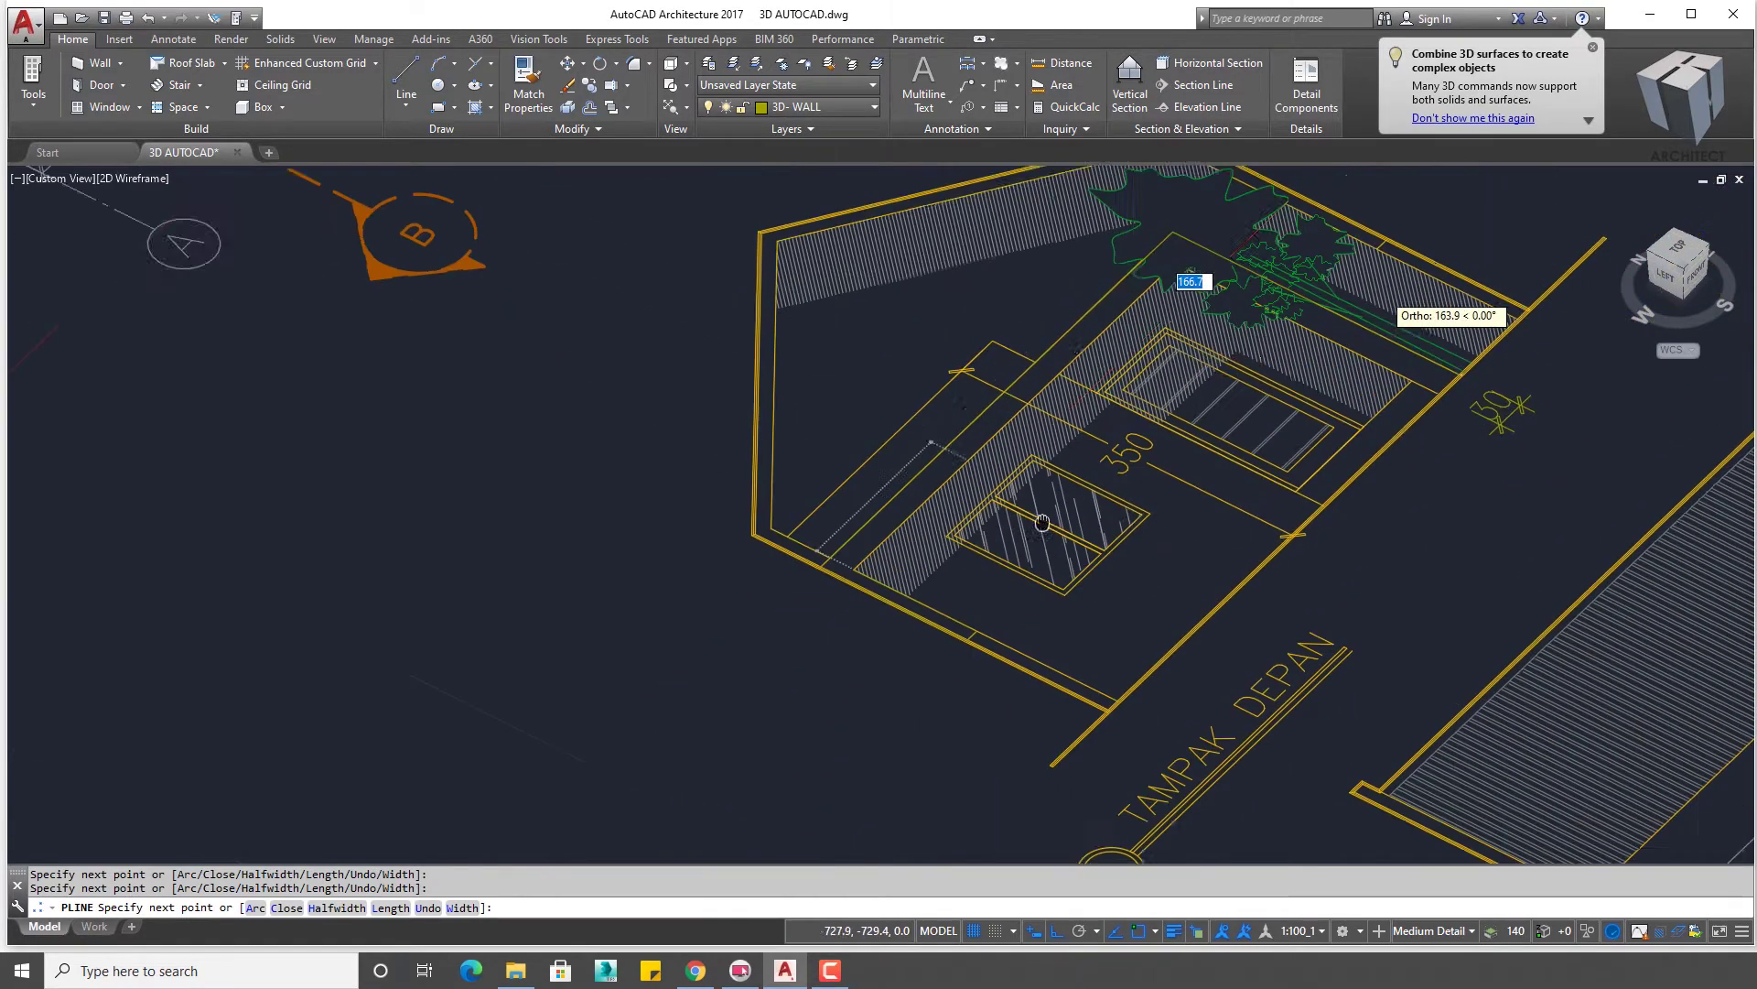
pyautogui.scroll(2, 1177, 275)
pyautogui.scroll(2, 843, 530)
pyautogui.scroll(2, 1218, 366)
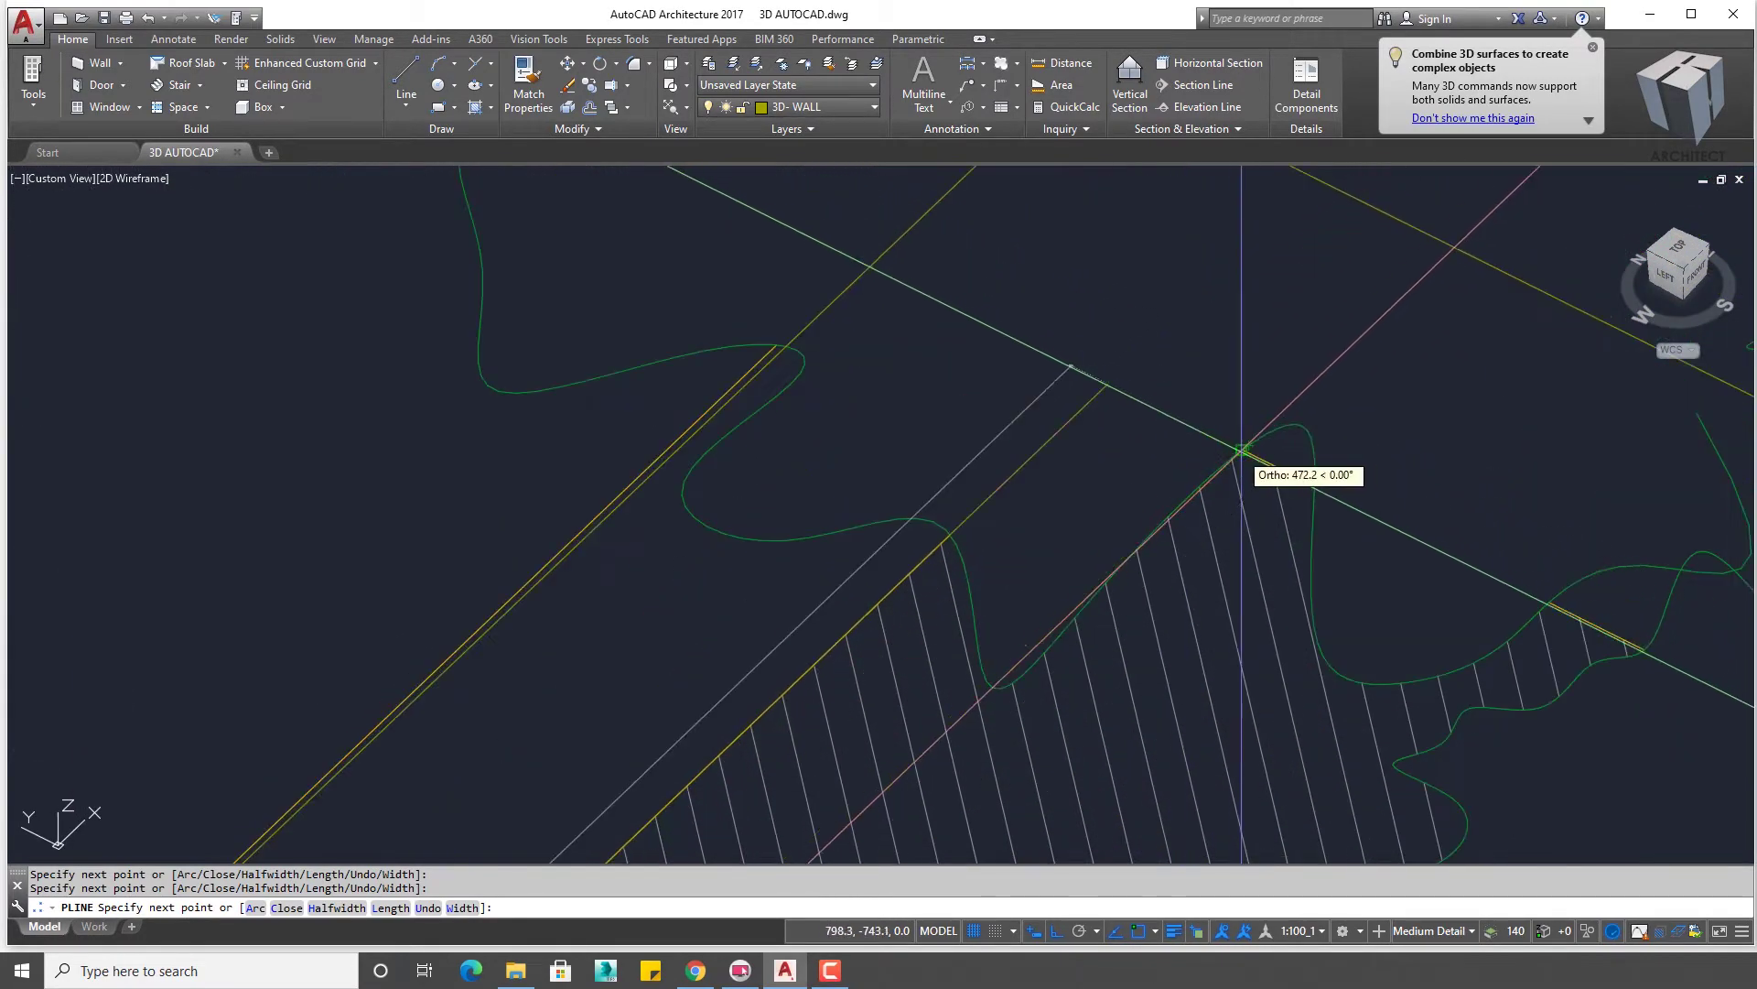
pyautogui.scroll(-3, 1052, 385)
pyautogui.scroll(2, 1263, 530)
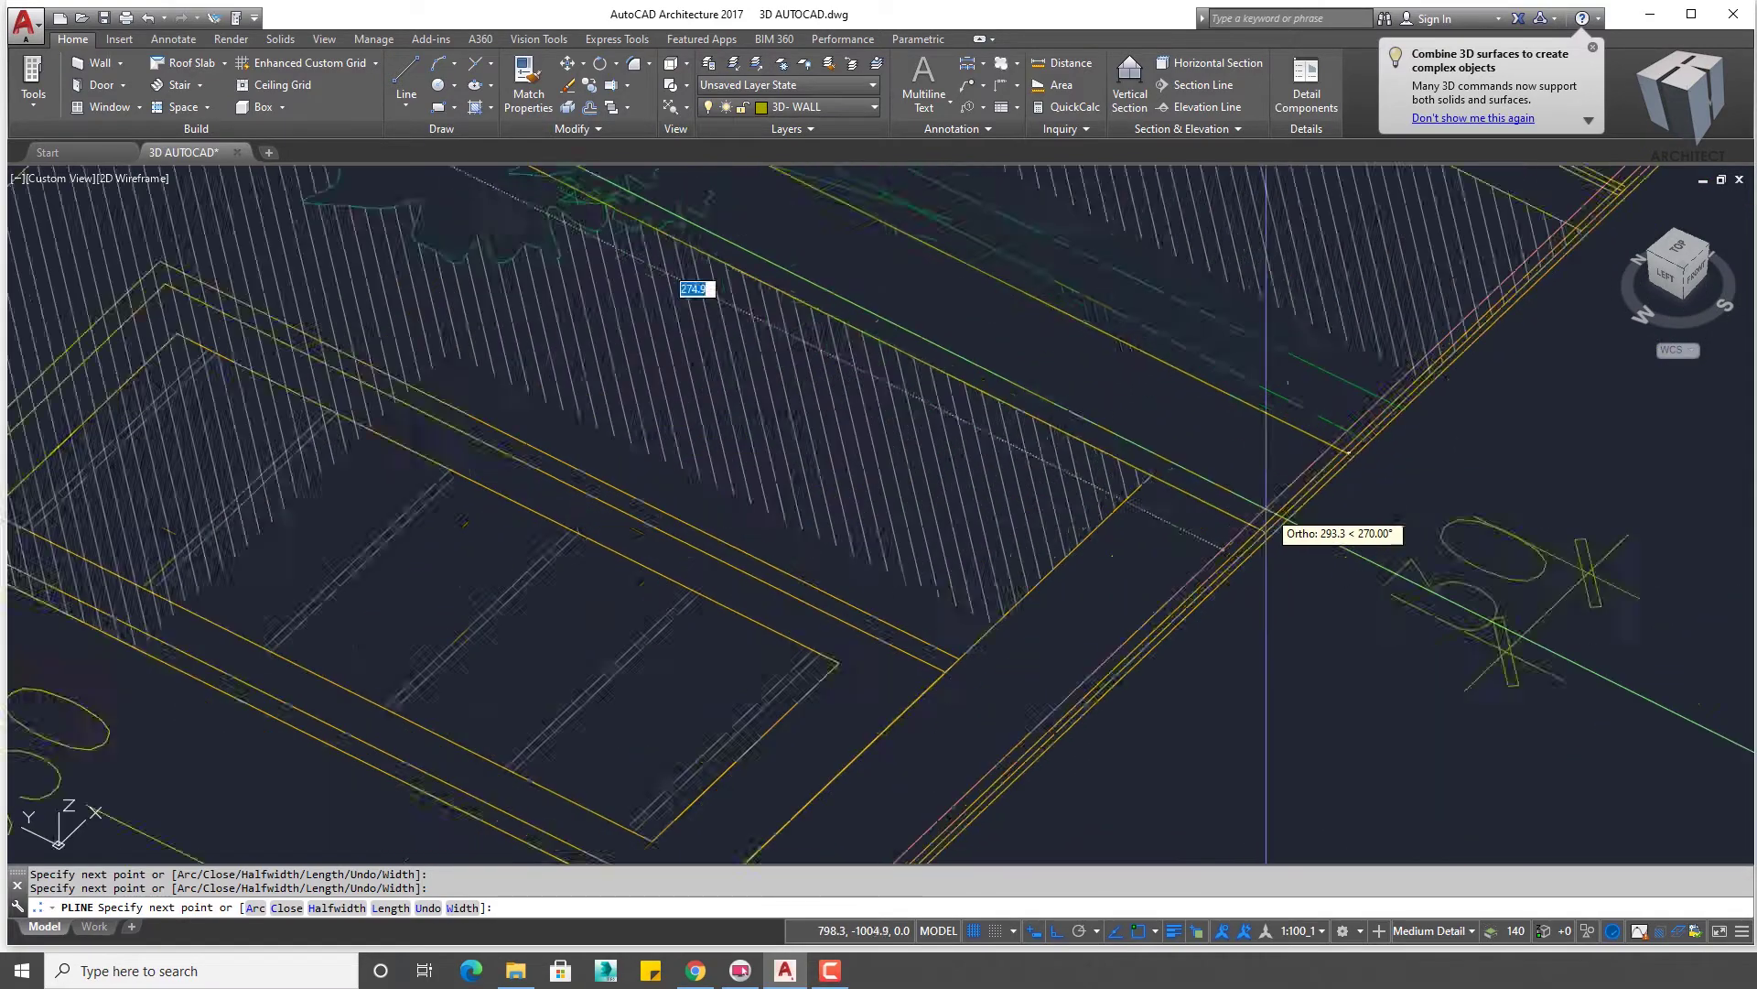
pyautogui.scroll(2, 1260, 547)
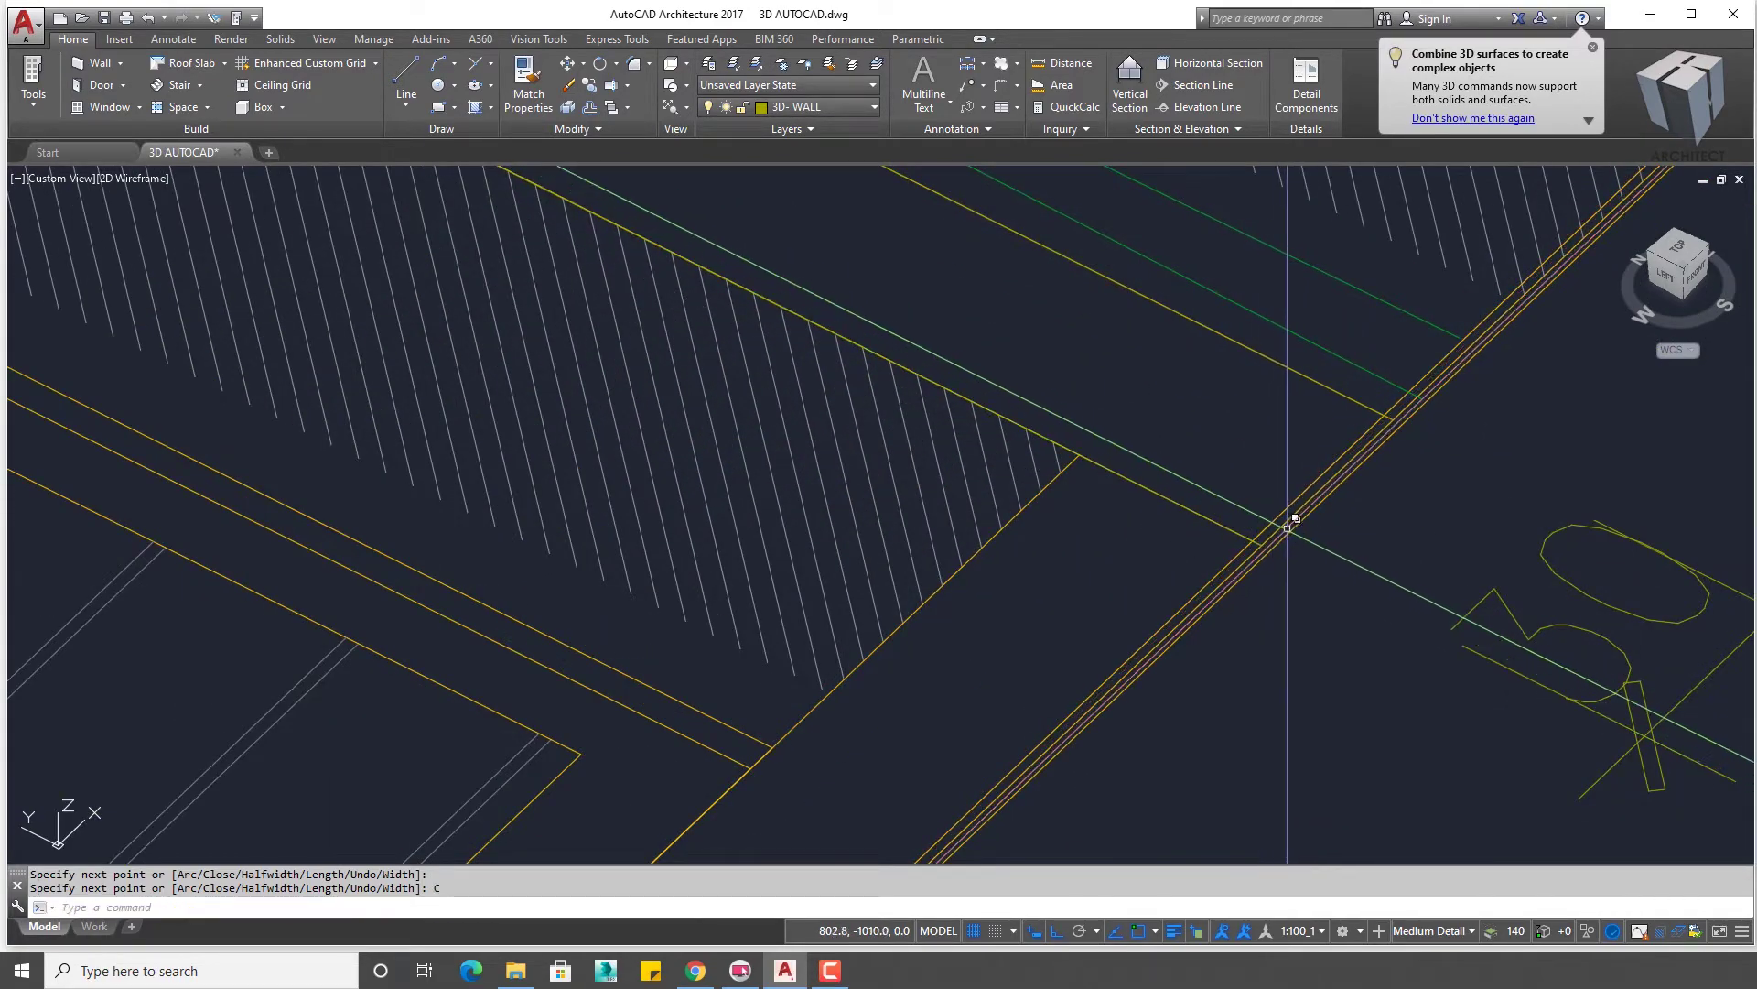
pyautogui.scroll(-3, 1291, 515)
pyautogui.scroll(-1, 1235, 632)
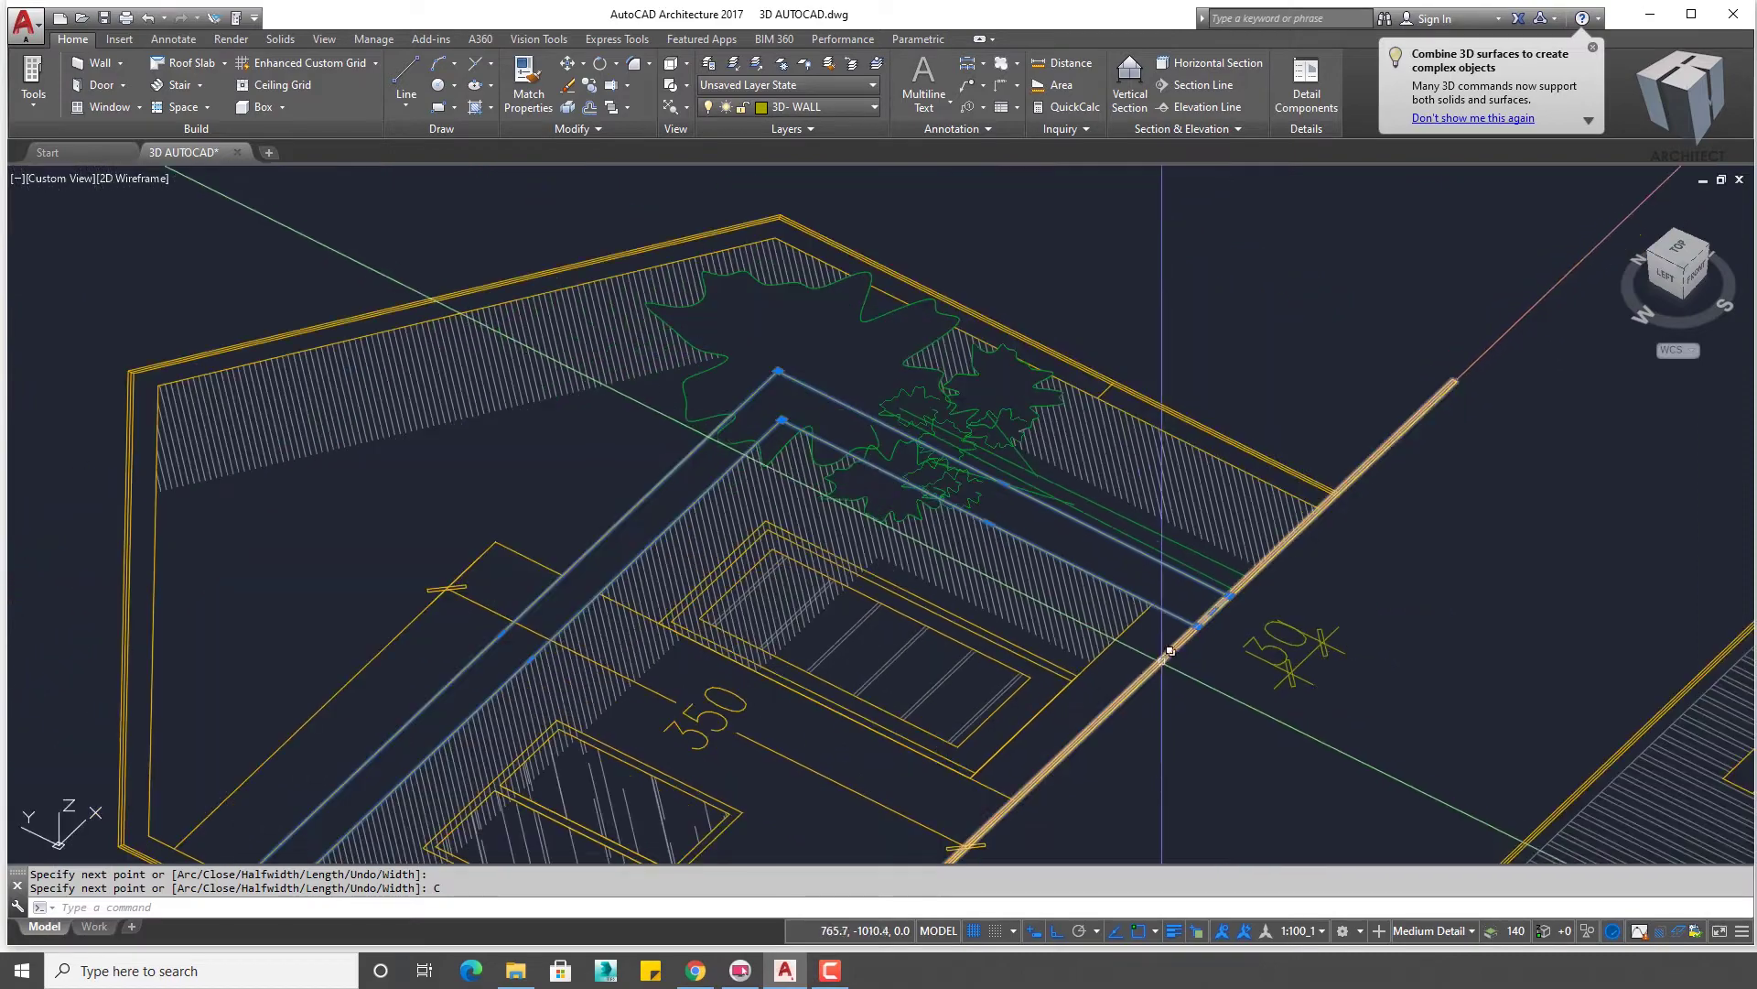
# - Place the outline beside the model and rotate it 90° upright with ROTATE3D
pyautogui.click(1318, 605)
pyautogui.scroll(-3, 1190, 586)
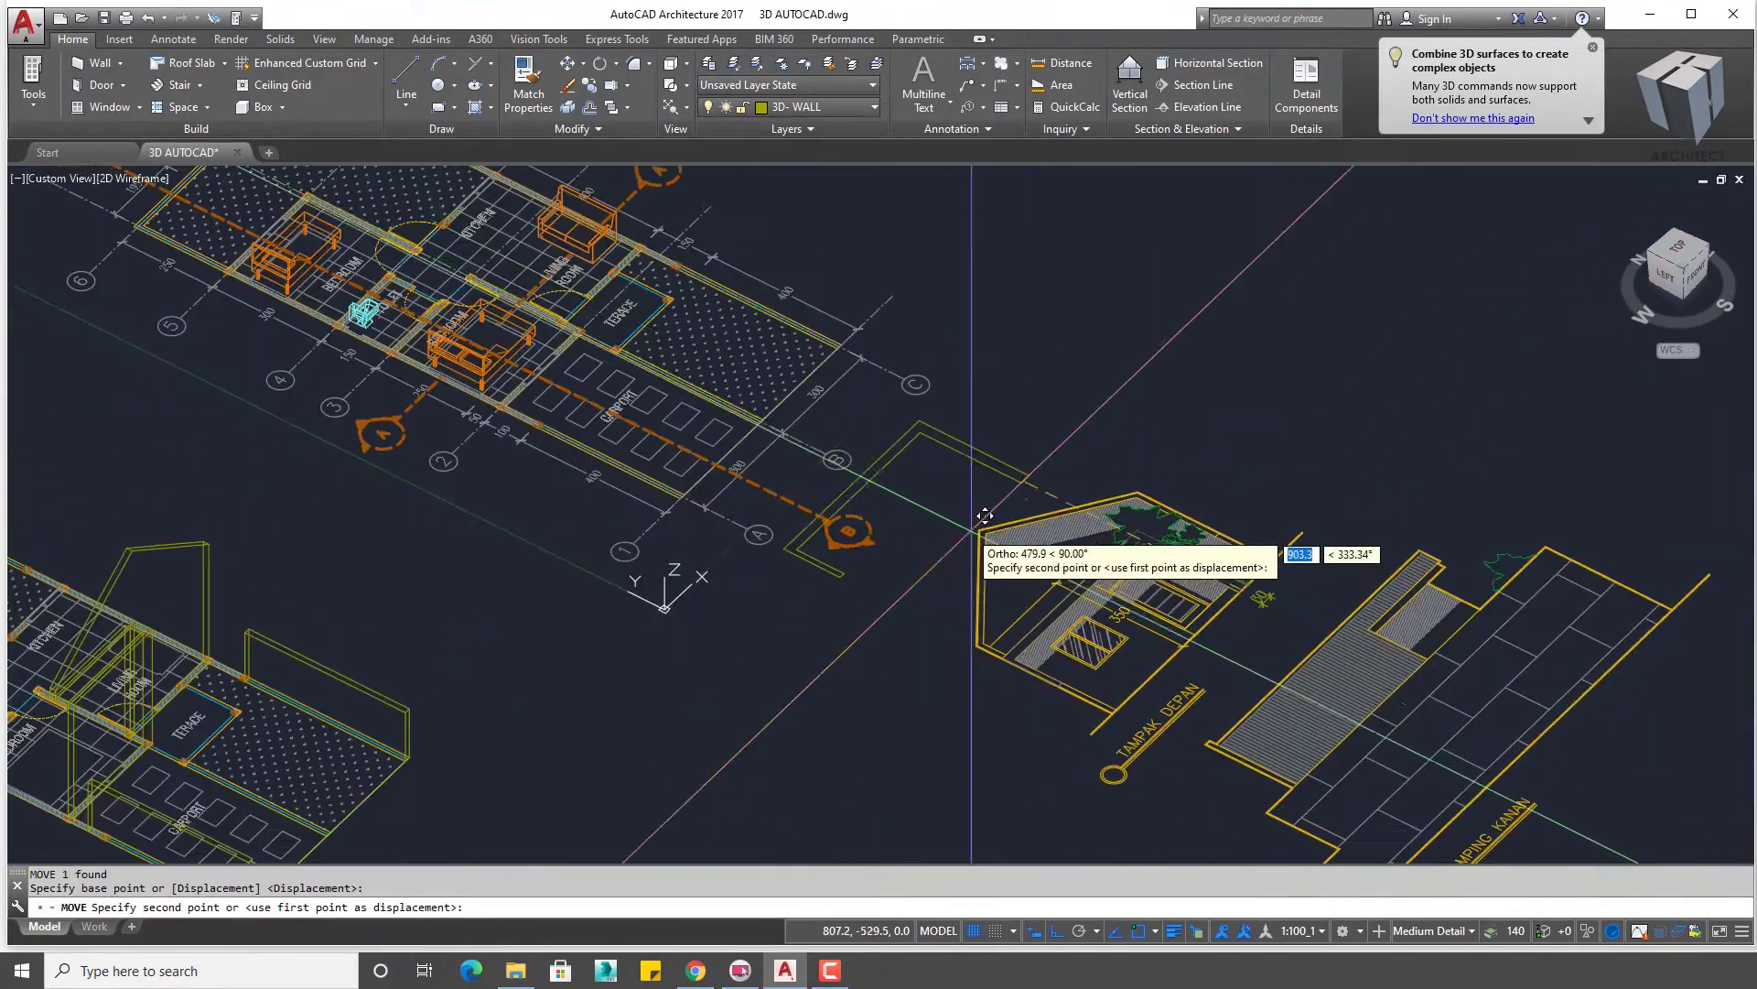
pyautogui.scroll(1, 1059, 549)
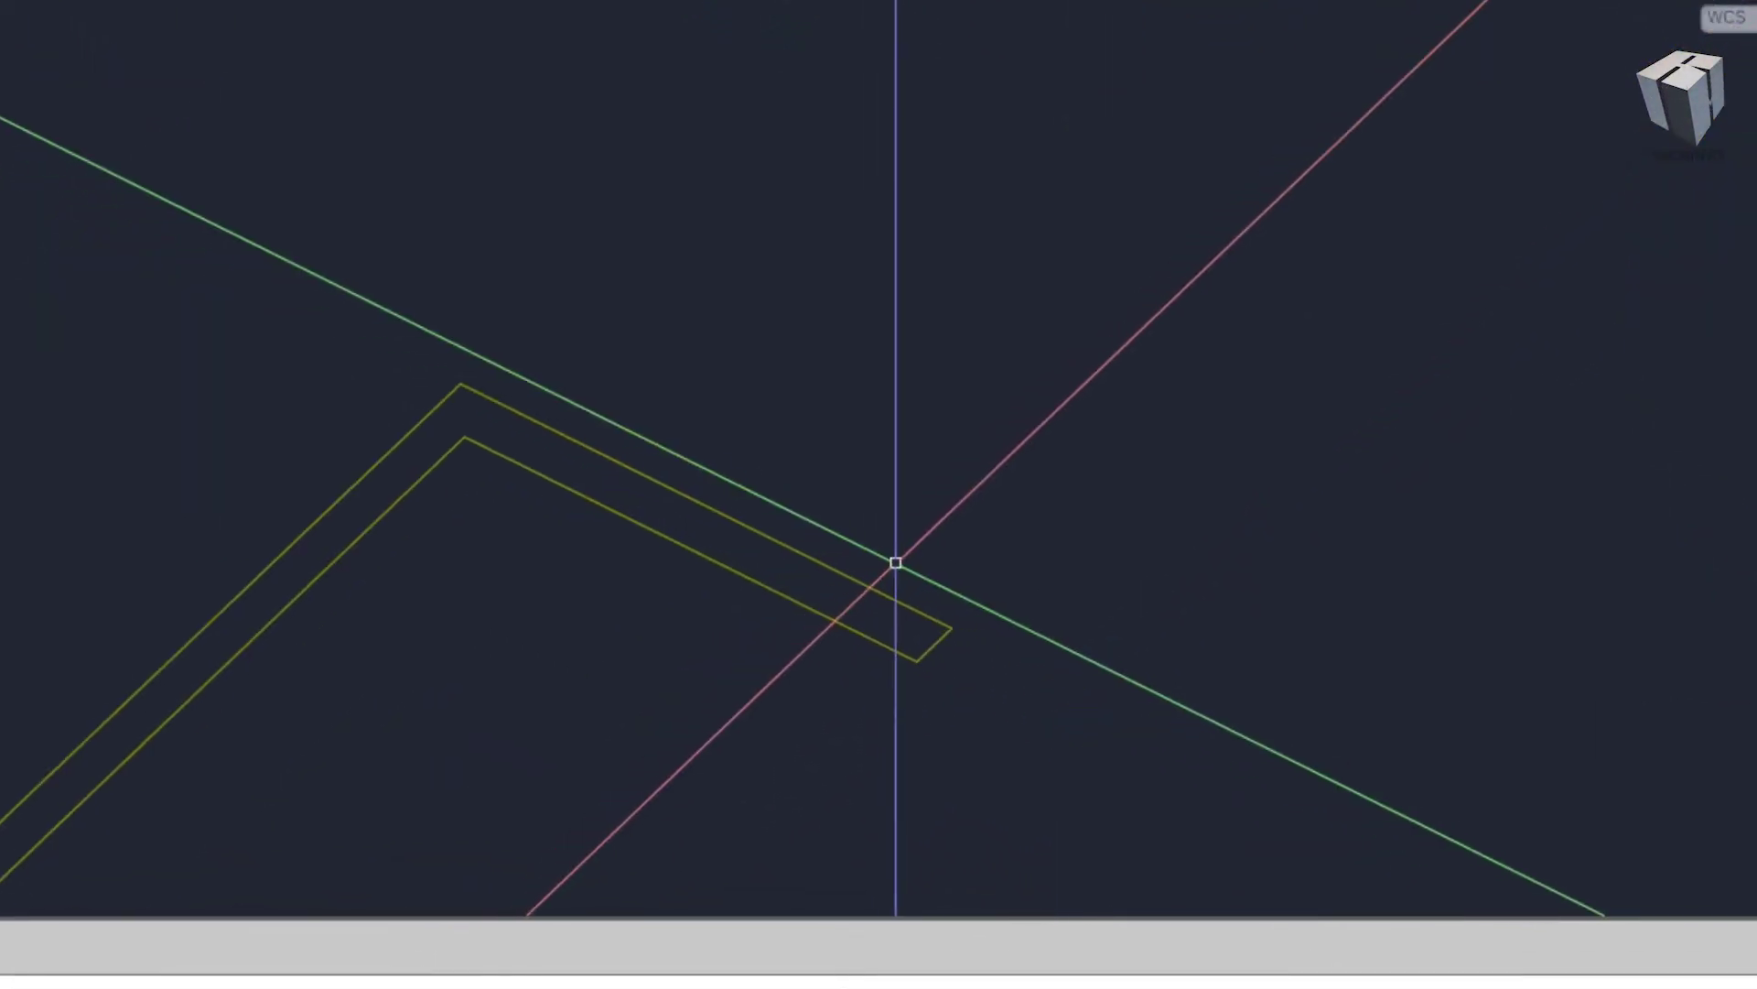
pyautogui.write('ROTATE3D')
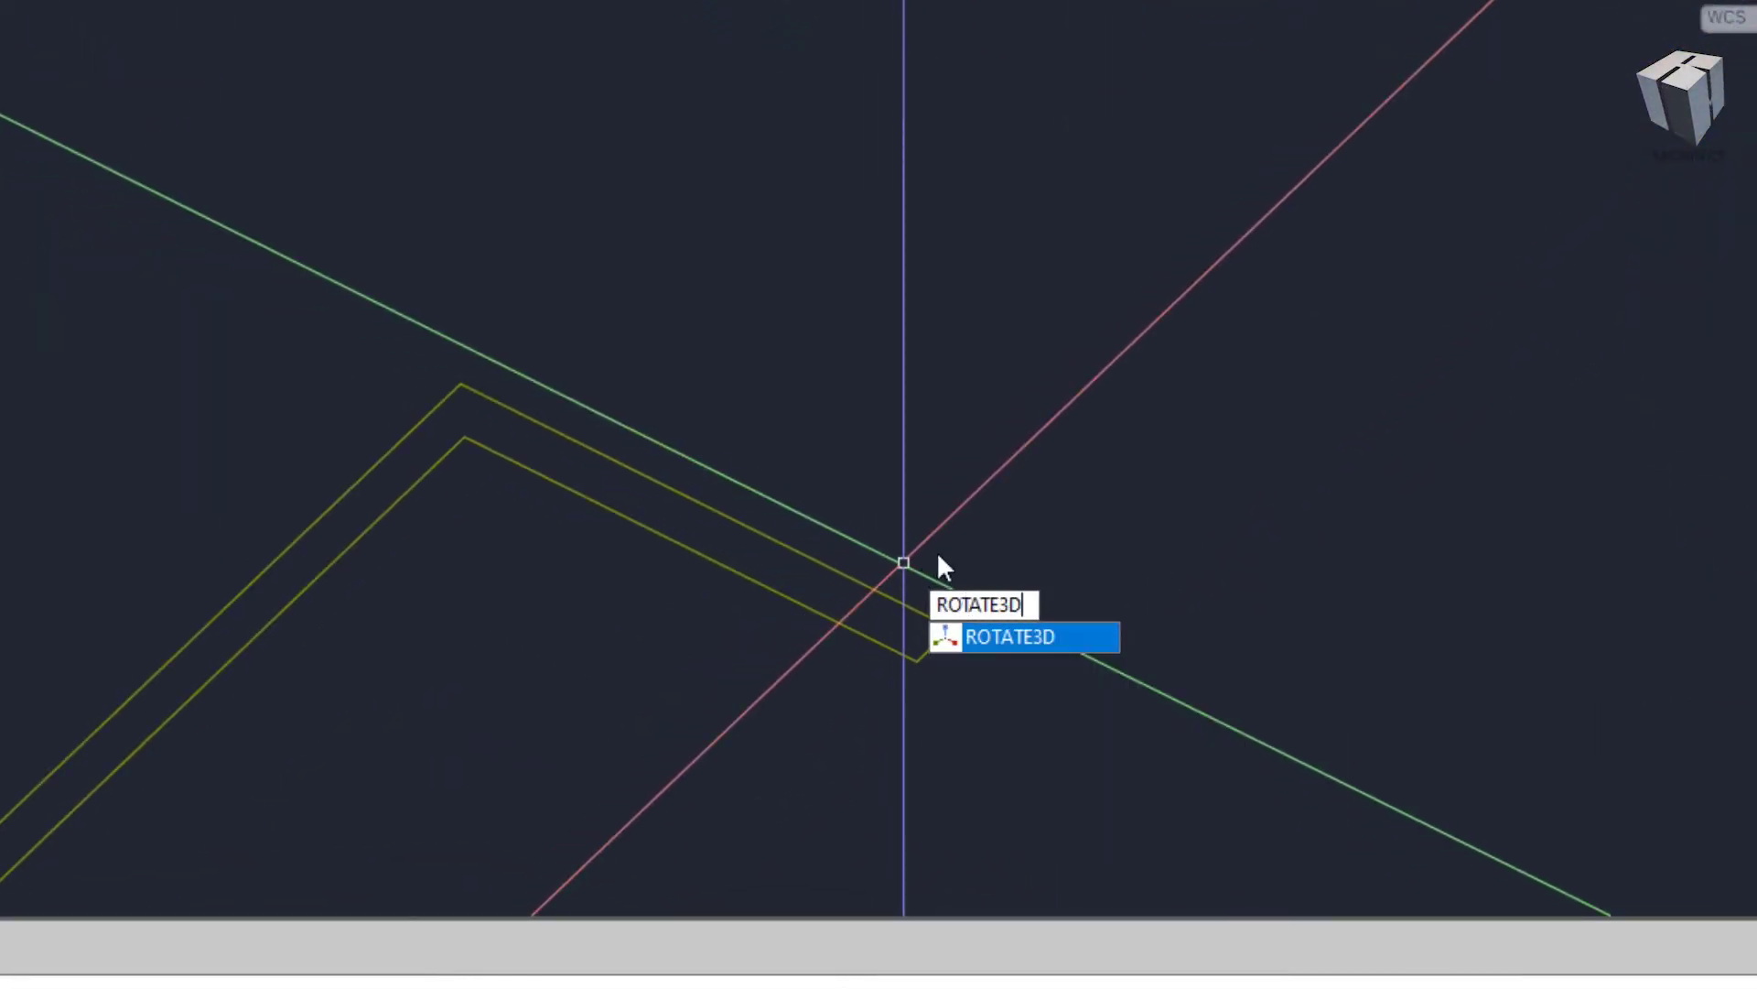
pyautogui.press('Return')
pyautogui.click(860, 632)
pyautogui.press('Return')
pyautogui.click(936, 647)
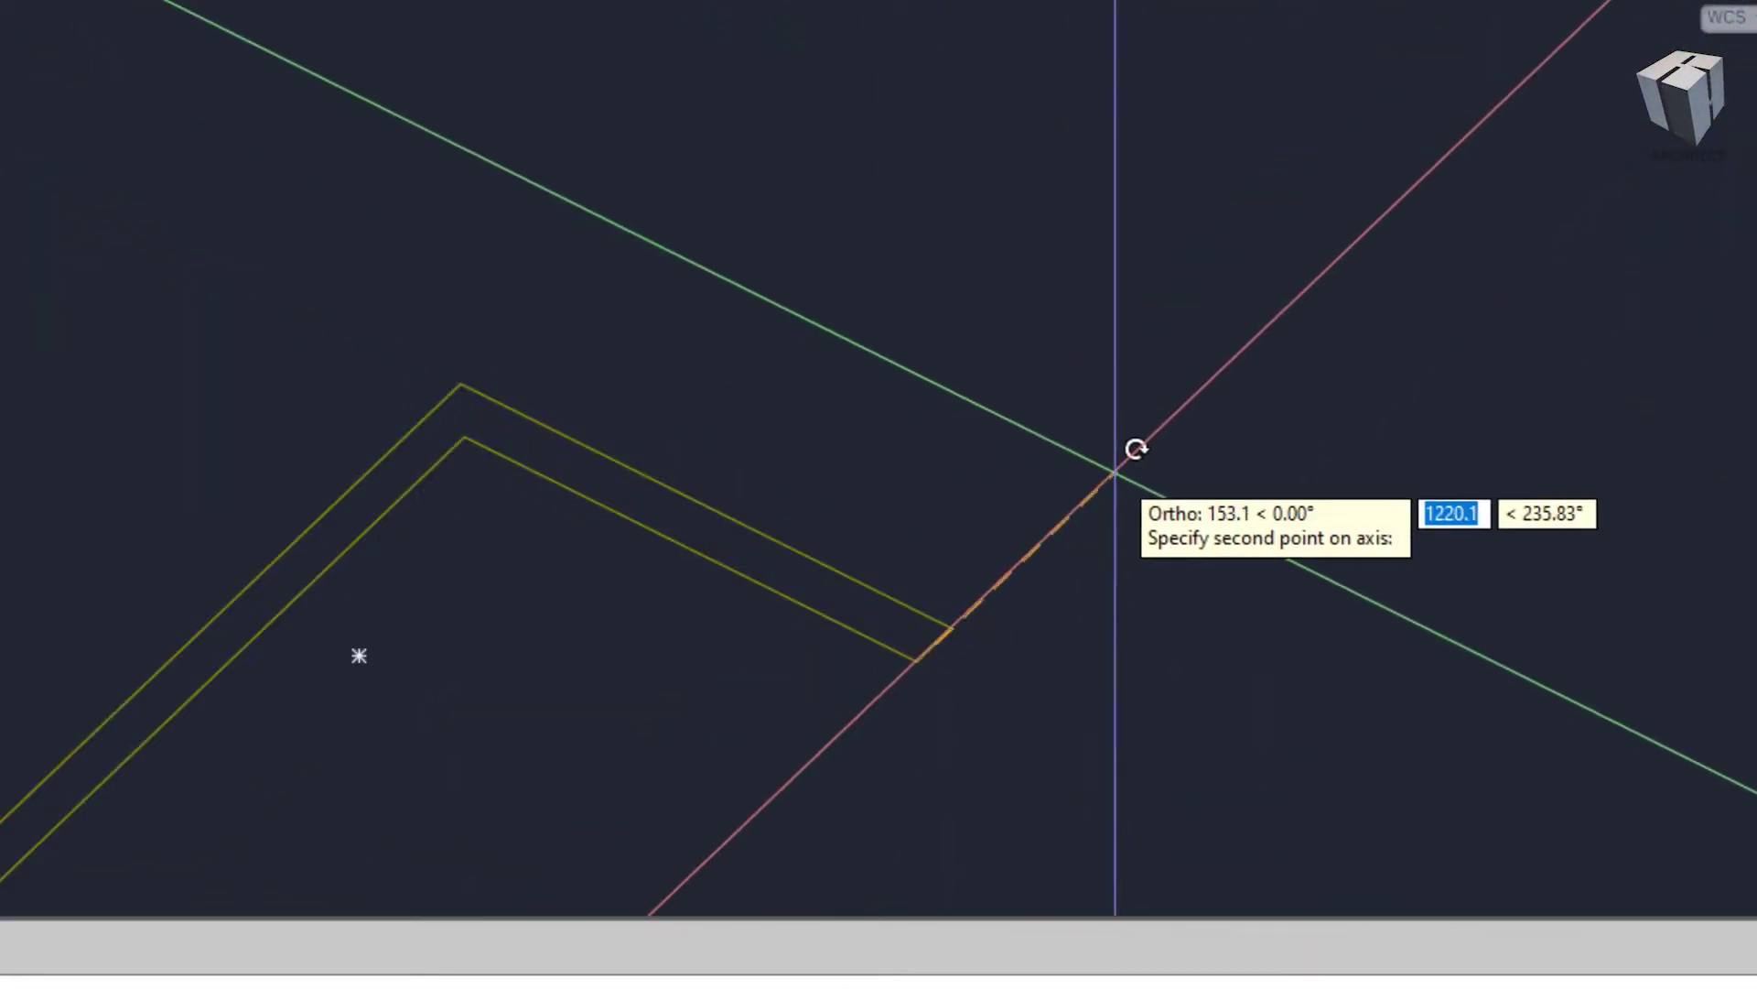
pyautogui.write('90')
pyautogui.press('Return')
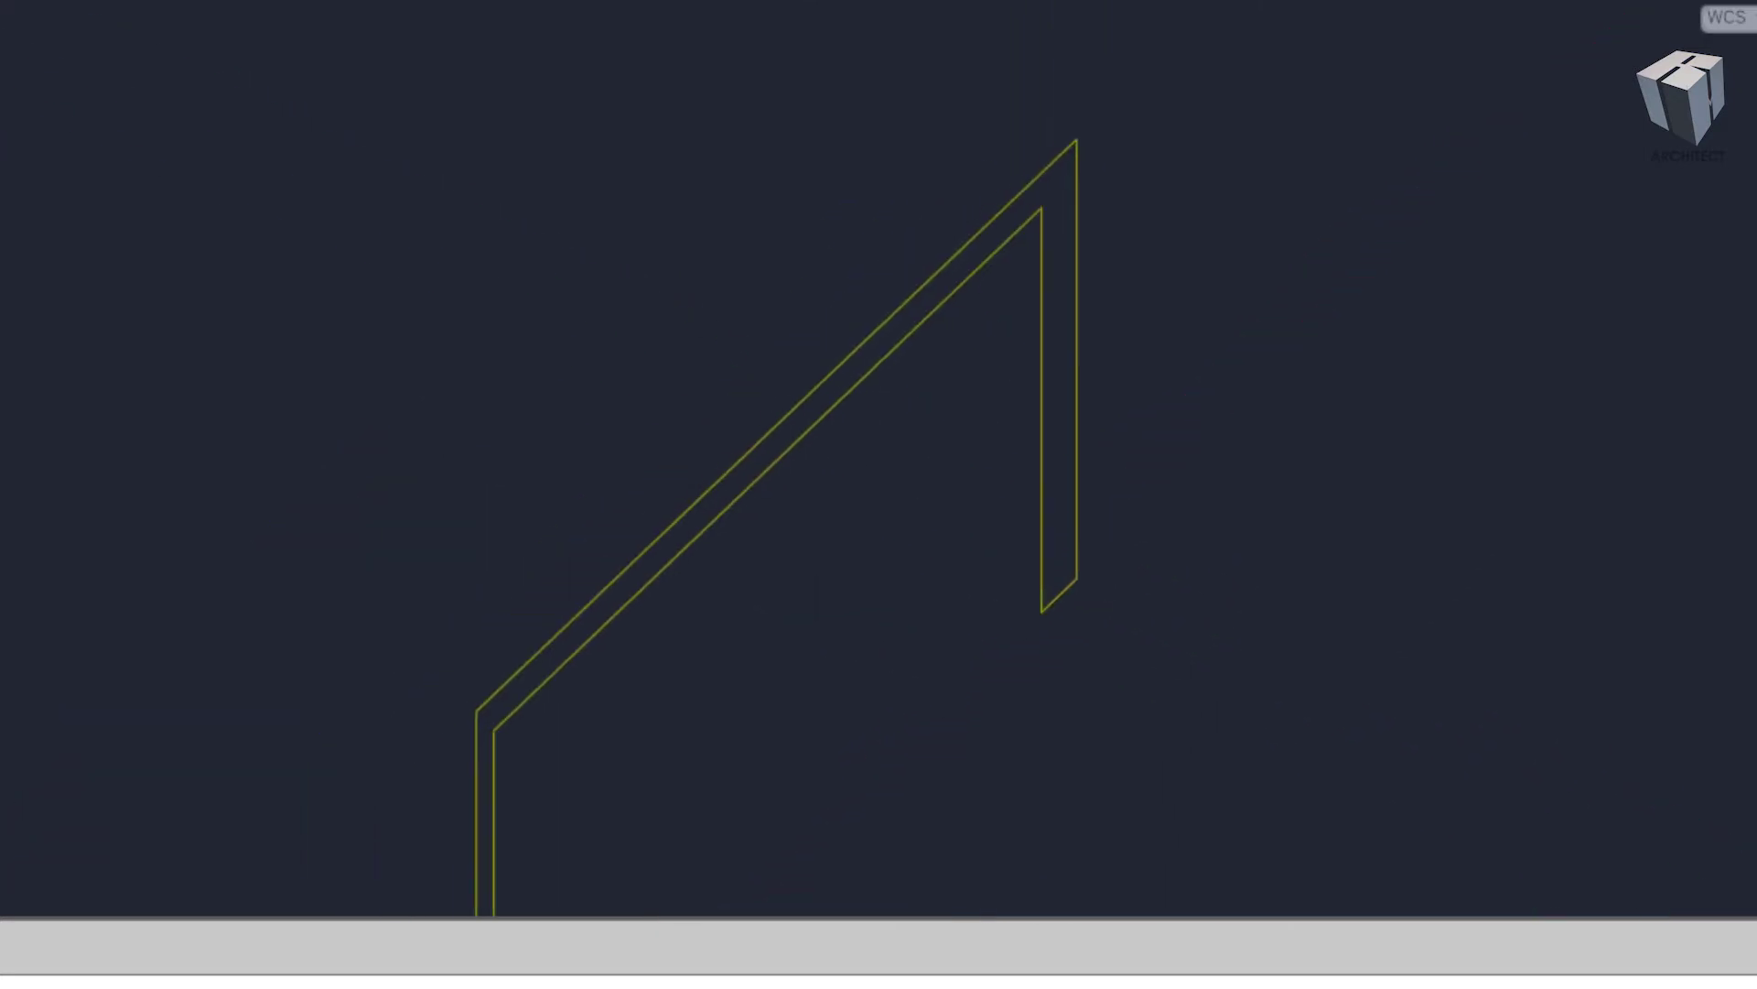
pyautogui.write('M')
# - Window-select the upright outline and start moving it toward the house
pyautogui.press('Return')
pyautogui.click(1153, 494)
pyautogui.click(981, 643)
pyautogui.press('Return')
pyautogui.click(1261, 622)
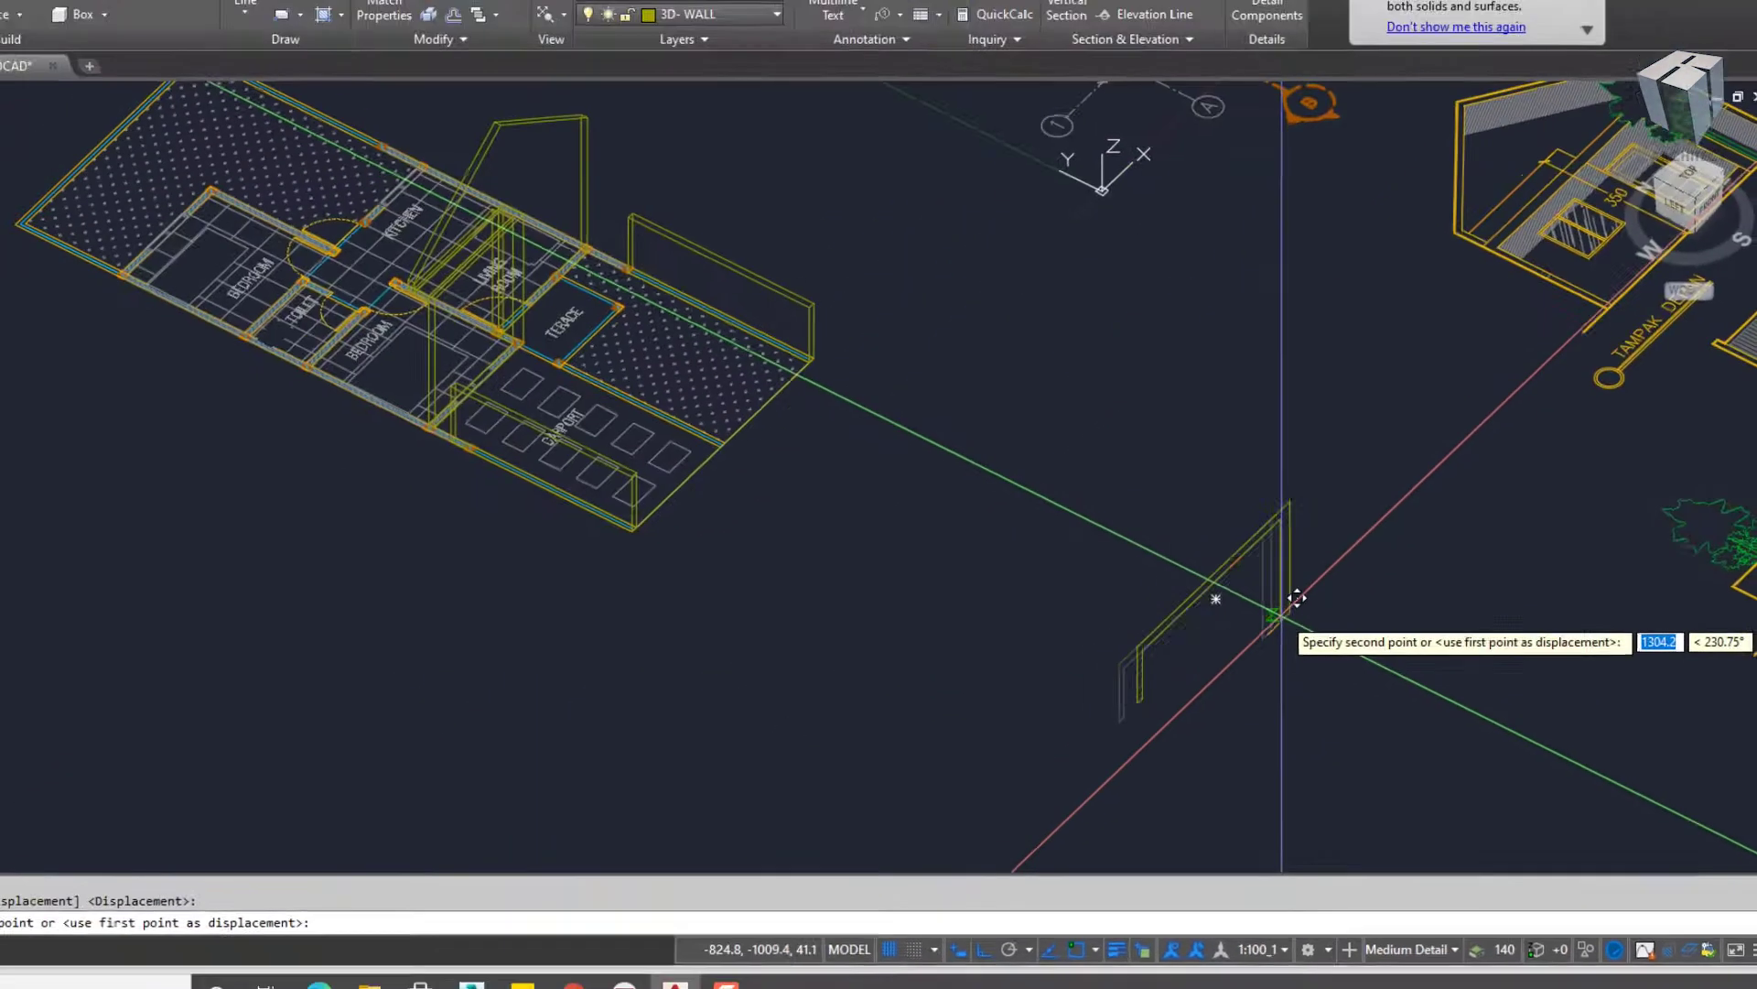
# - Move the hatched column square into place at the terrace corner
pyautogui.scroll(5, 787, 360)
pyautogui.scroll(5, 780, 371)
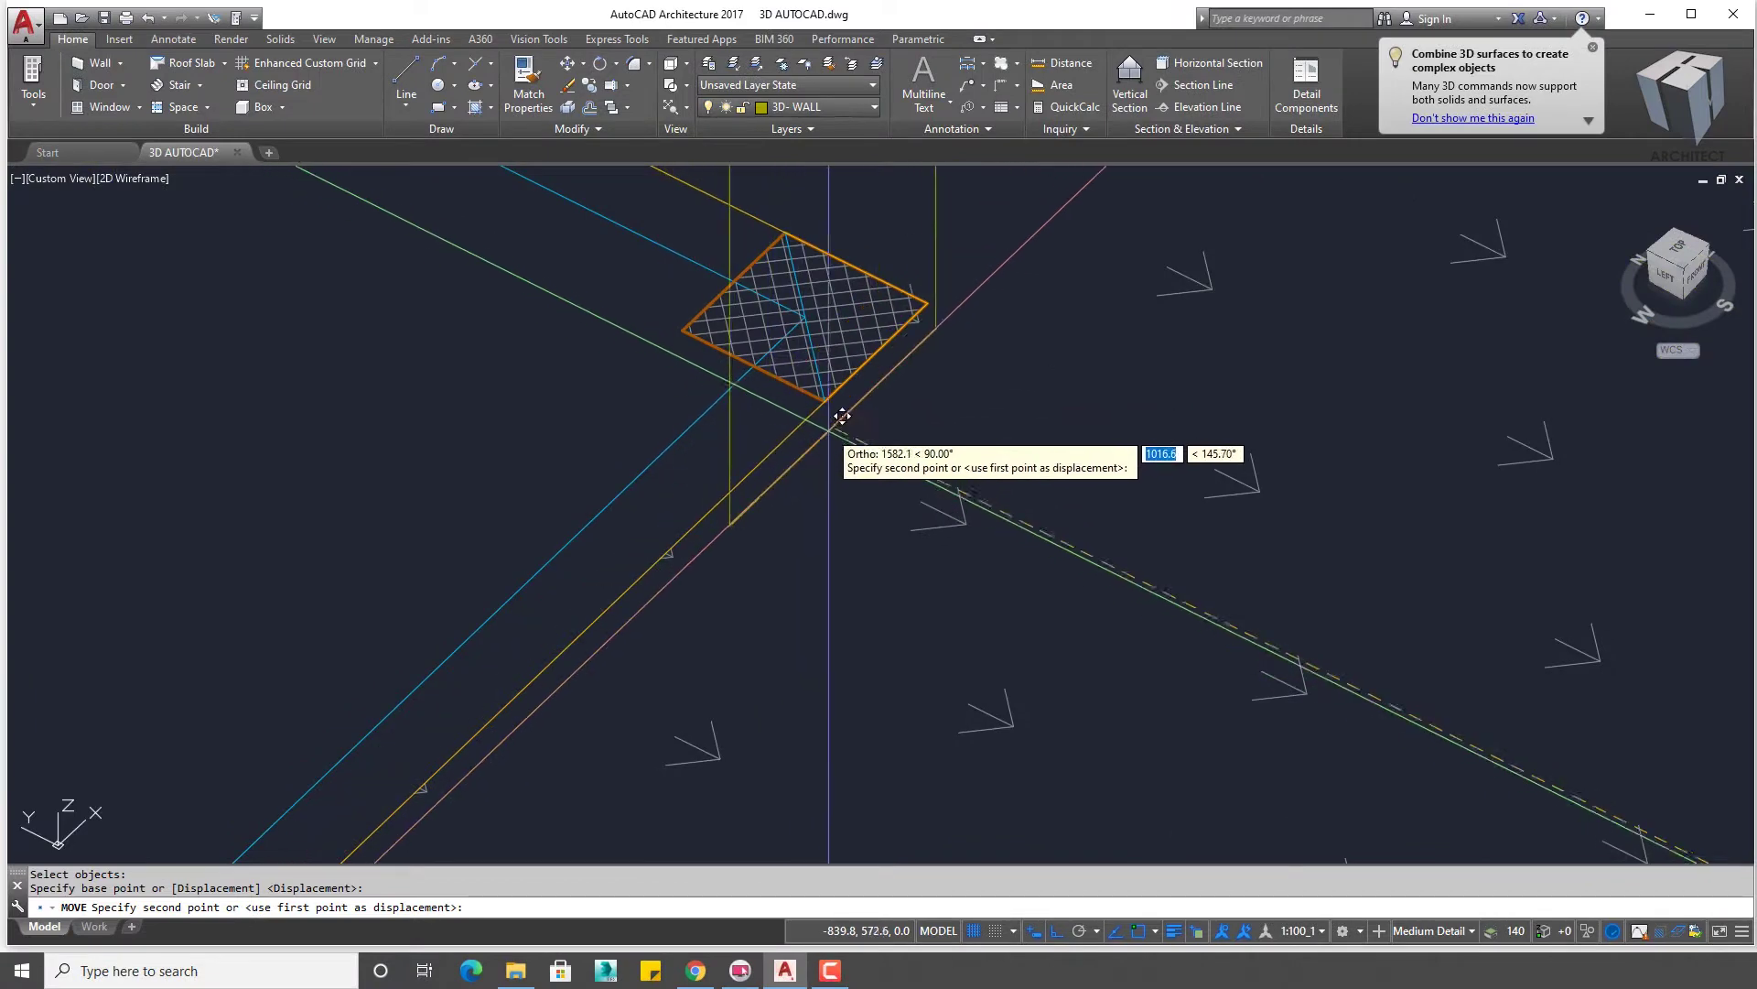
pyautogui.moveTo(930, 300); pyautogui.dragTo(910, 452, button='middle')
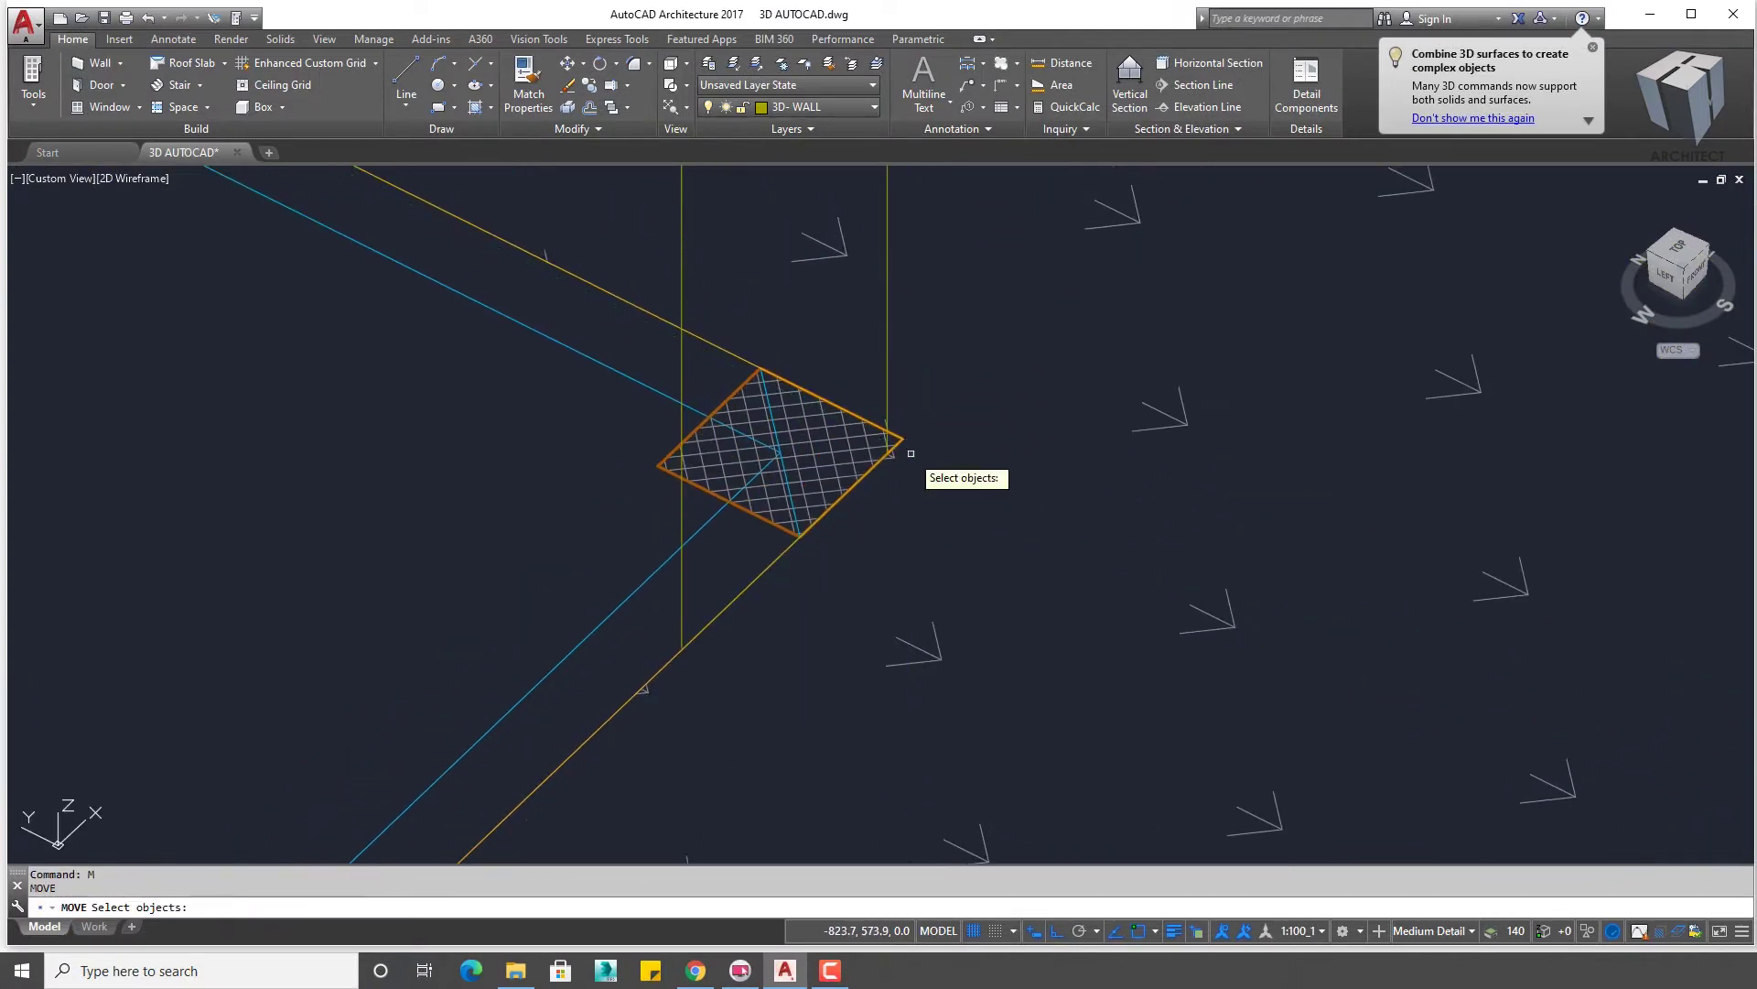
pyautogui.click(857, 363)
pyautogui.scroll(4, 905, 454)
pyautogui.click(841, 480)
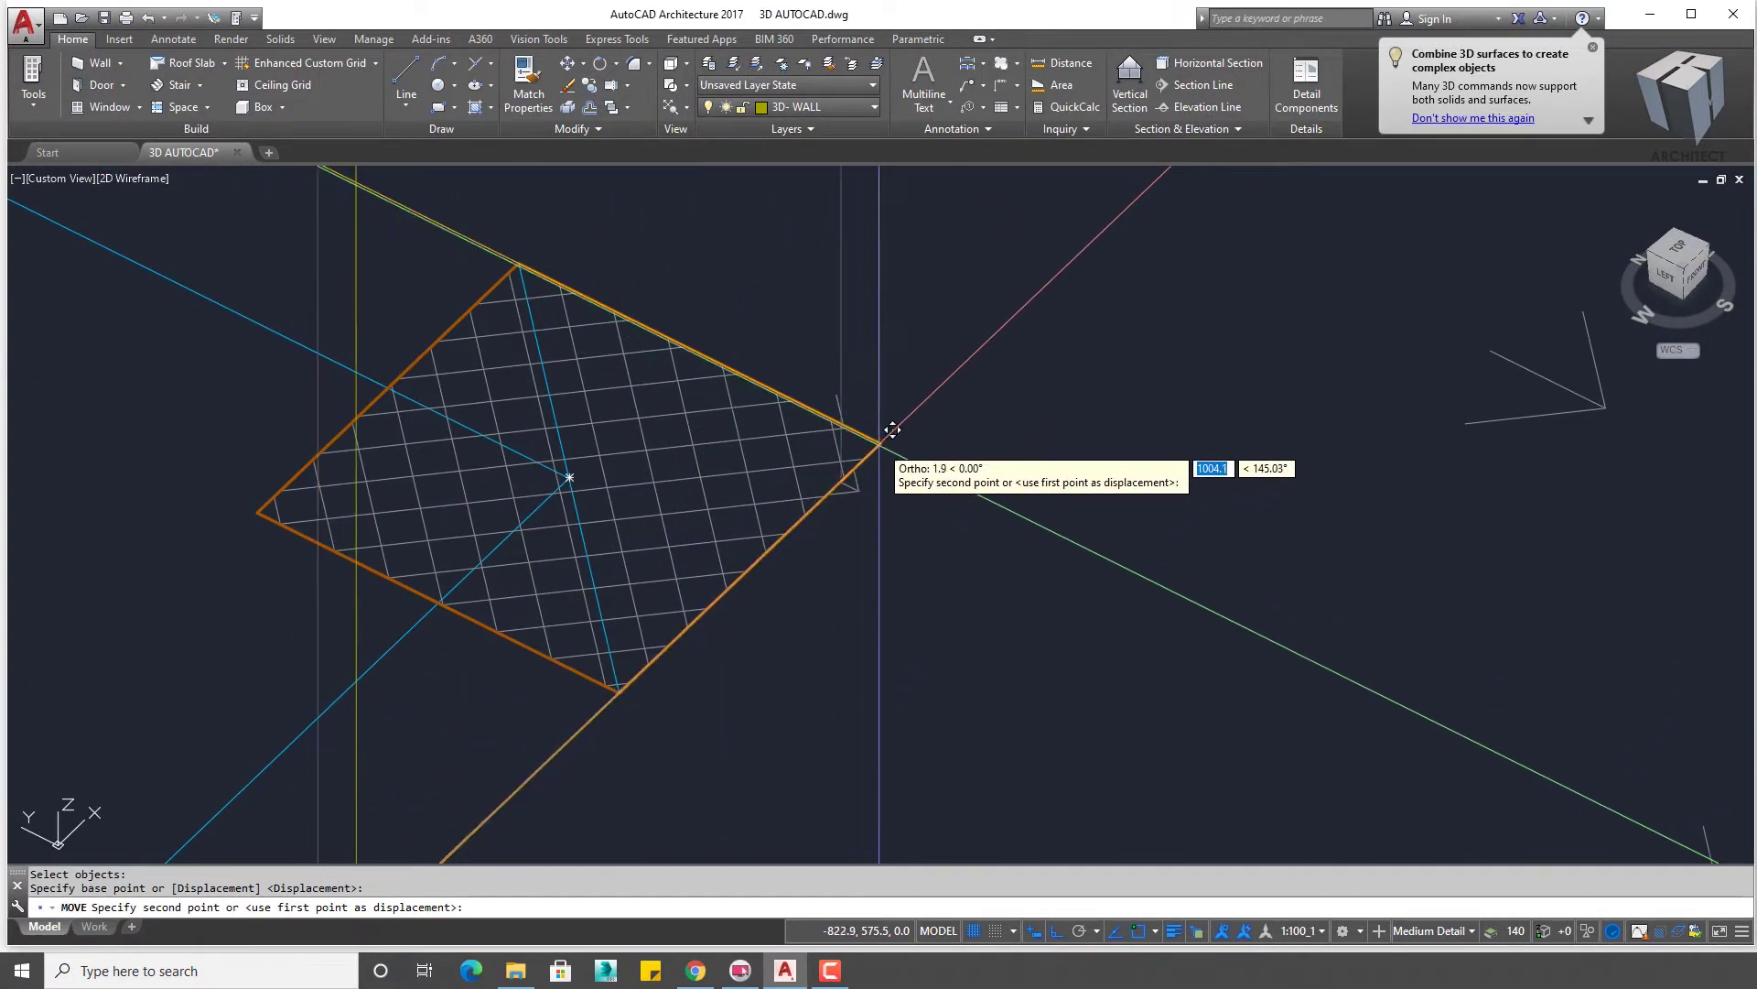
pyautogui.scroll(-5, 842, 479)
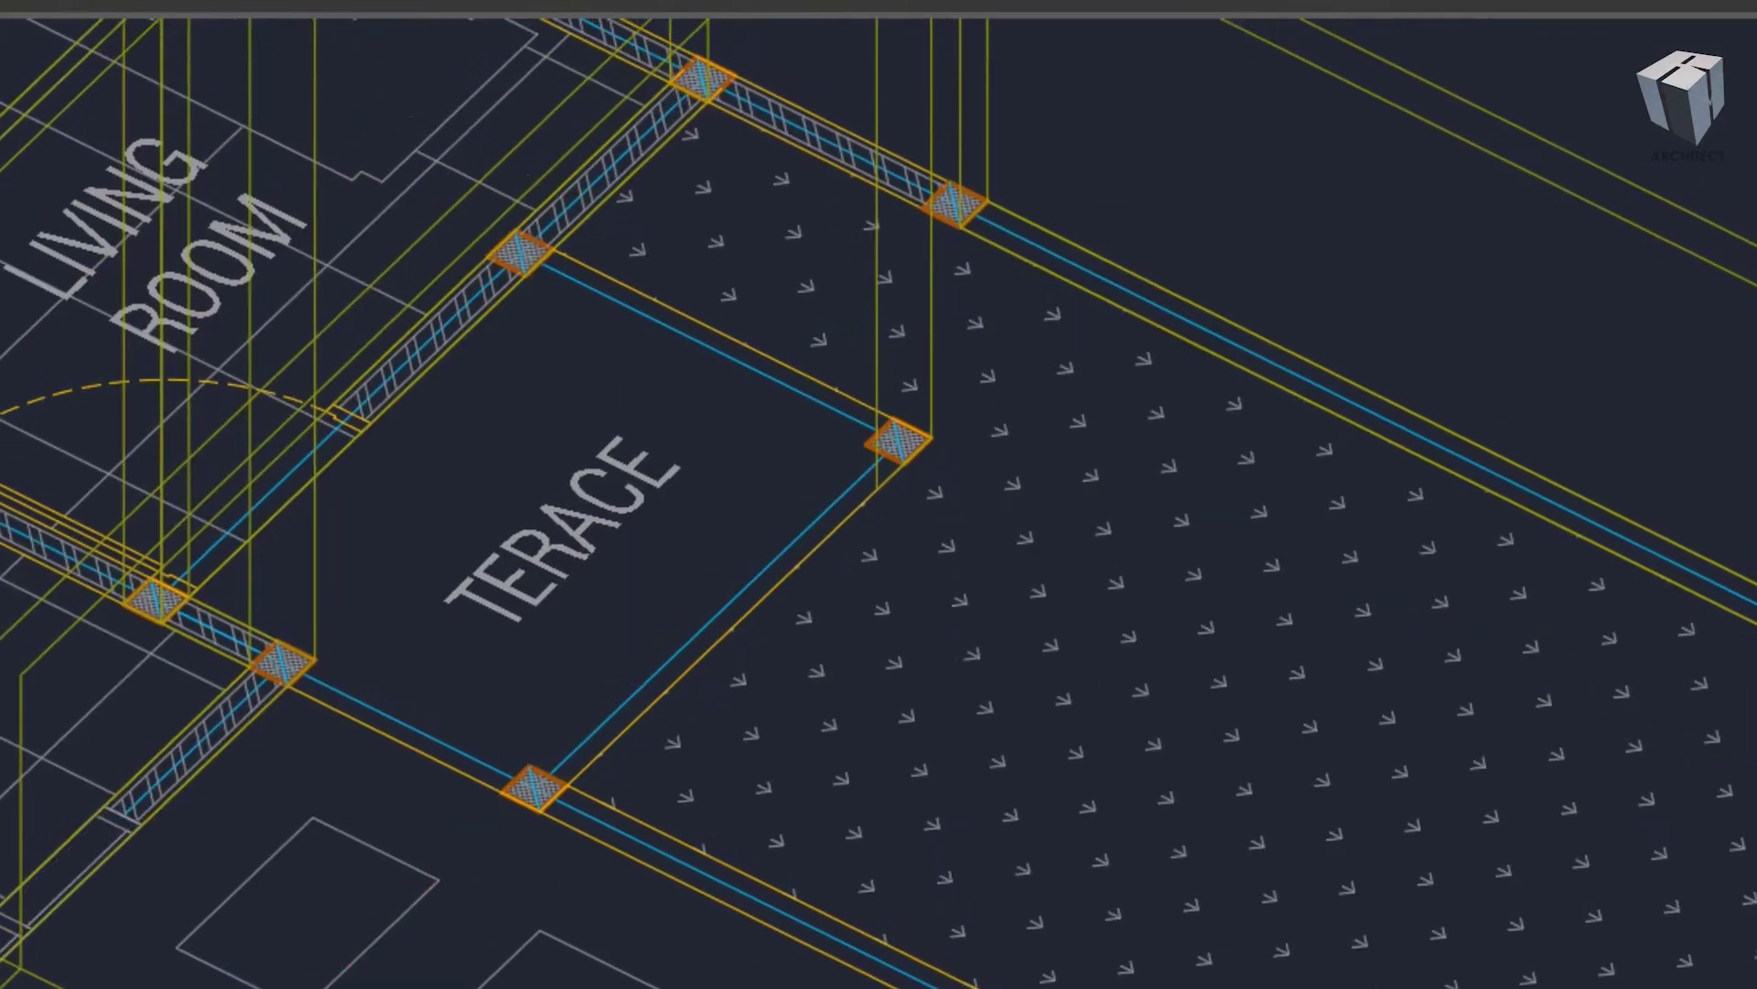
pyautogui.scroll(2, 939, 388)
# - Extrude the column outline upward into a 3D column and orbit to check it
pyautogui.write('E')
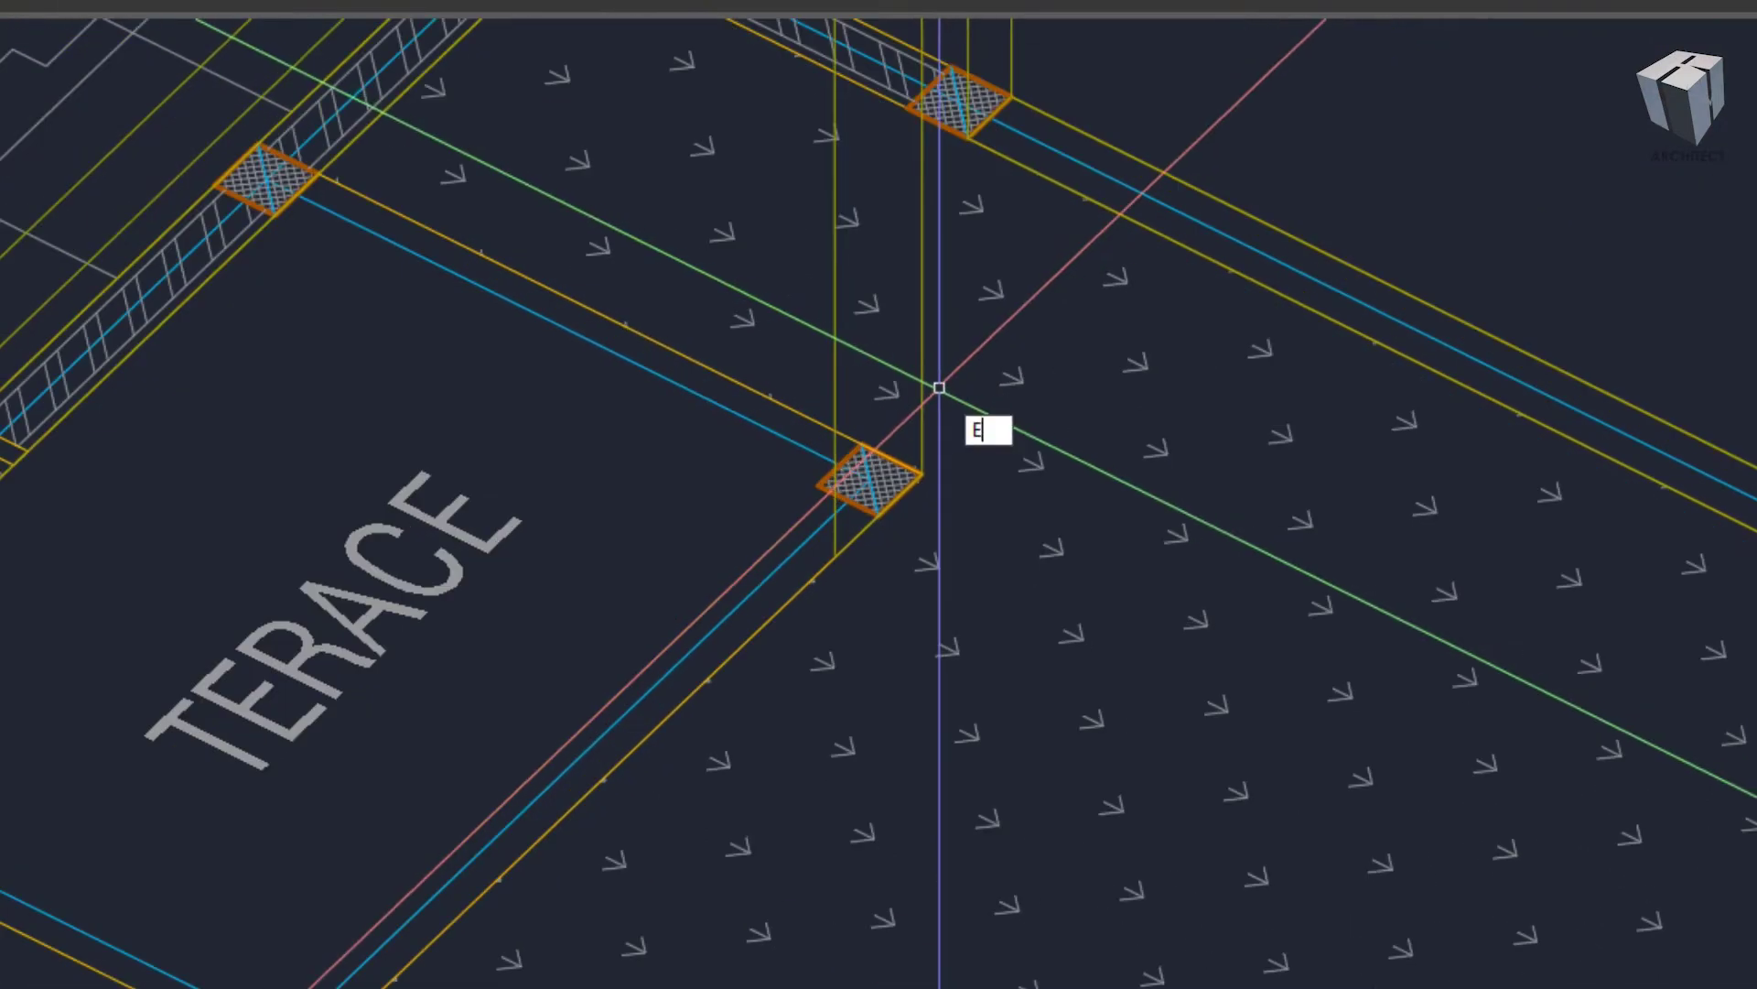
pyautogui.write('XT')
pyautogui.press('Return')
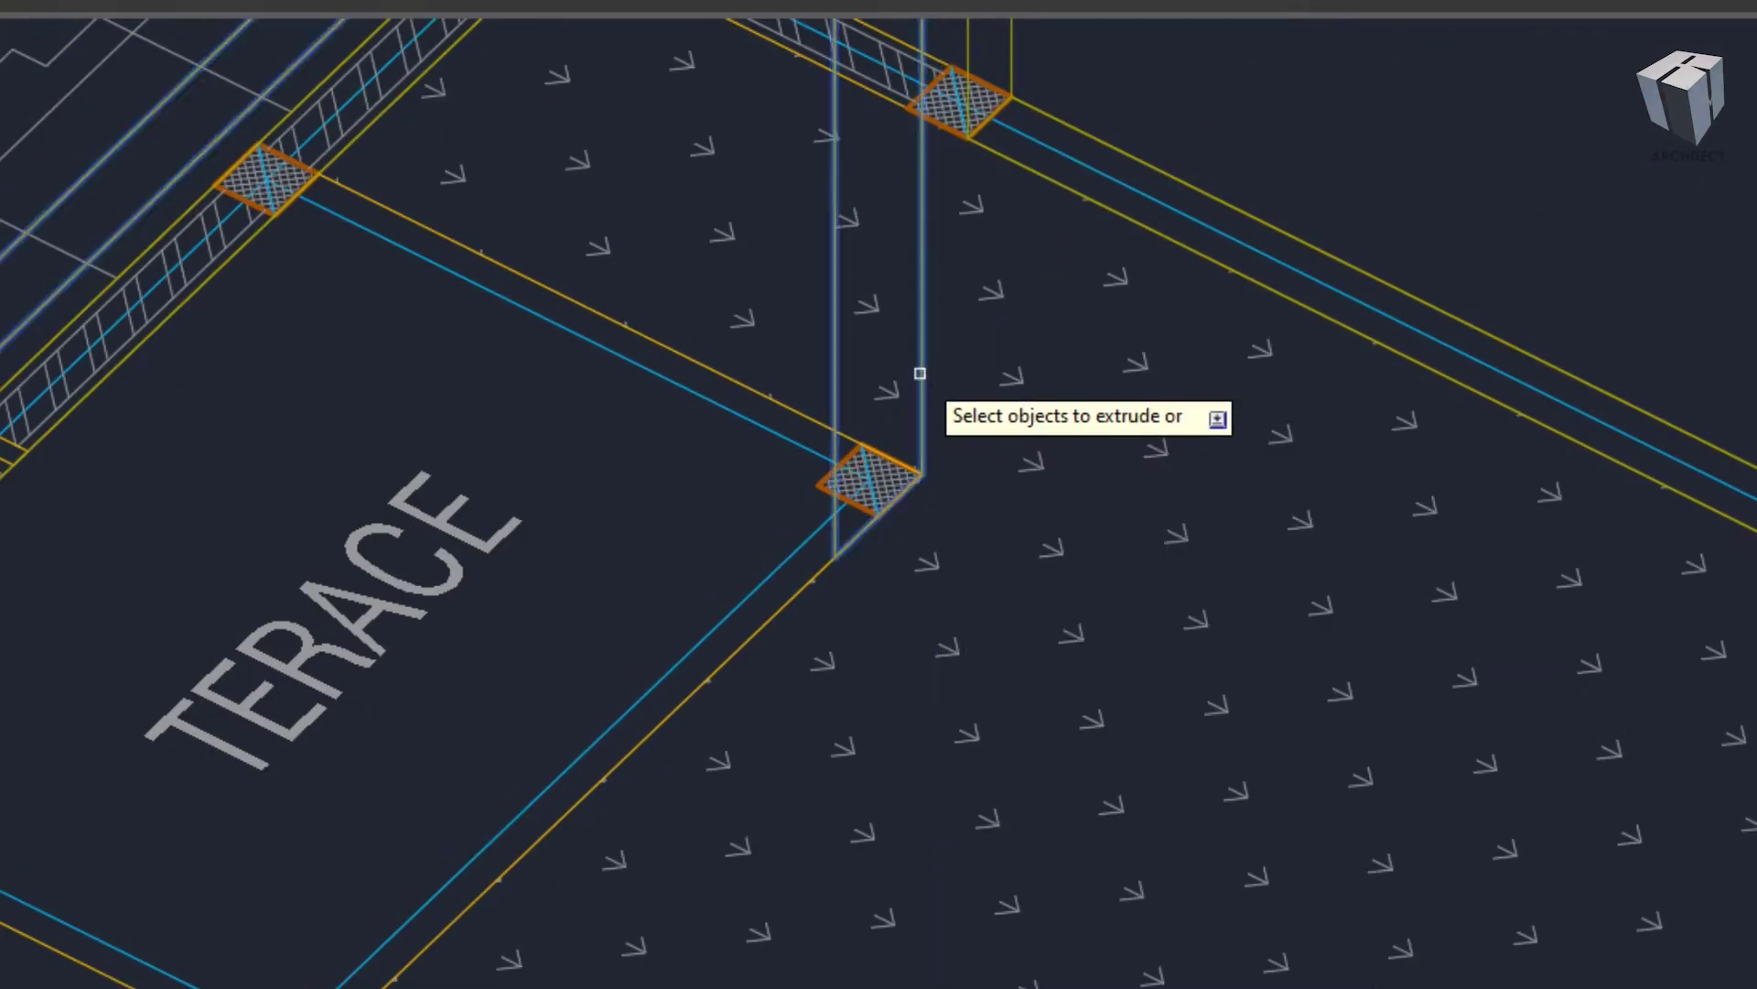
pyautogui.click(920, 374)
pyautogui.press('Return')
pyautogui.click(868, 479)
pyautogui.scroll(-3, 823, 458)
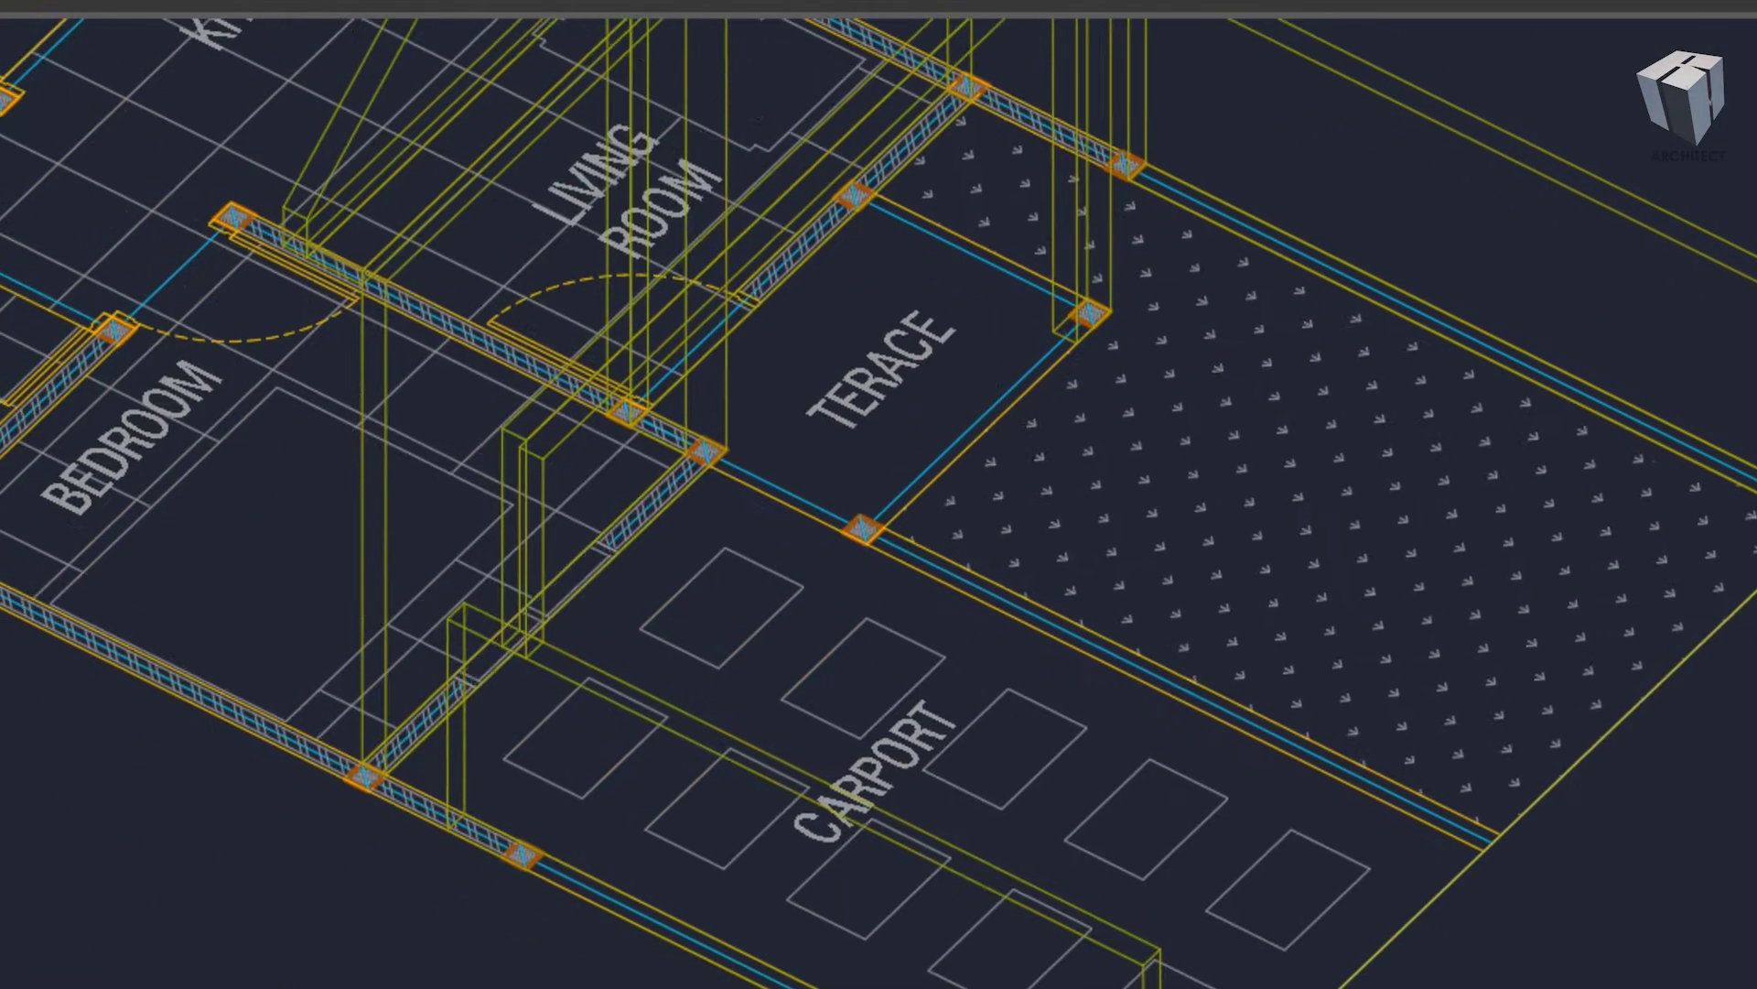
pyautogui.scroll(1, 772, 558)
pyautogui.moveTo(772, 558)
pyautogui.keyDown('shift'); pyautogui.mouseDown(button='middle')
pyautogui.moveTo(443, 573)
pyautogui.moveTo(762, 576)
pyautogui.mouseUp(button='middle'); pyautogui.keyUp('shift')
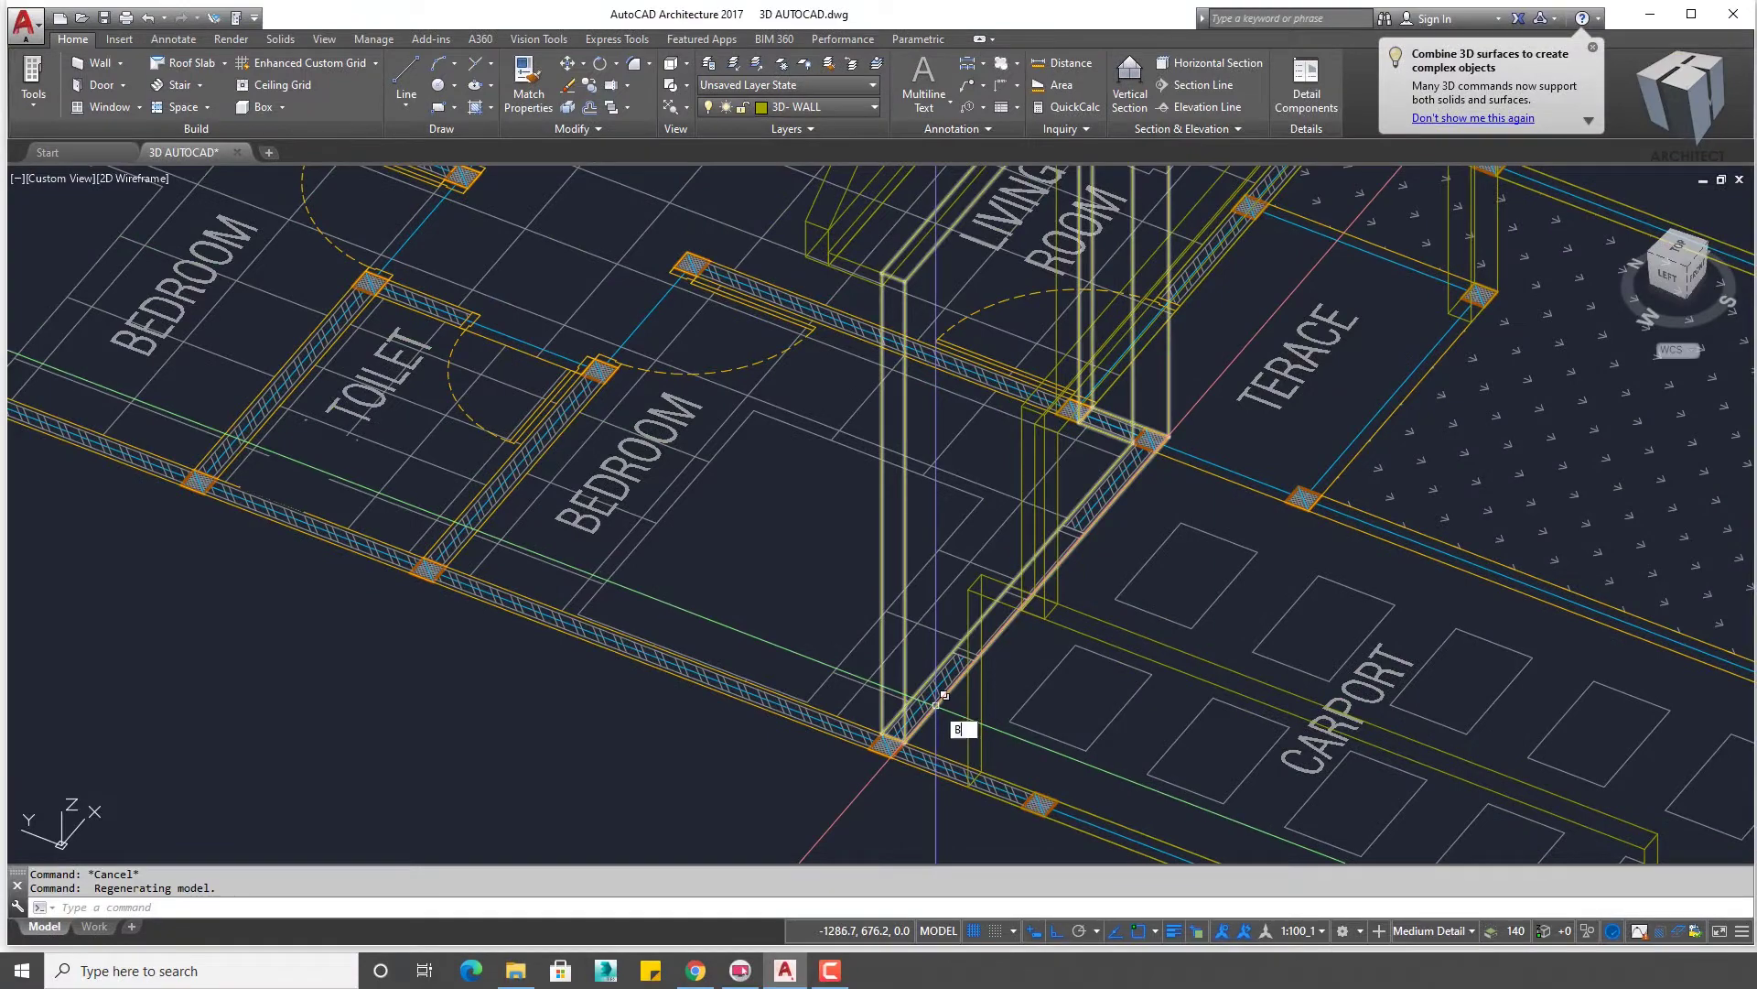
# - Cancel the unfinished box and bring up the View tab's display tools
pyautogui.scroll(3, 935, 710)
pyautogui.write('BOX')
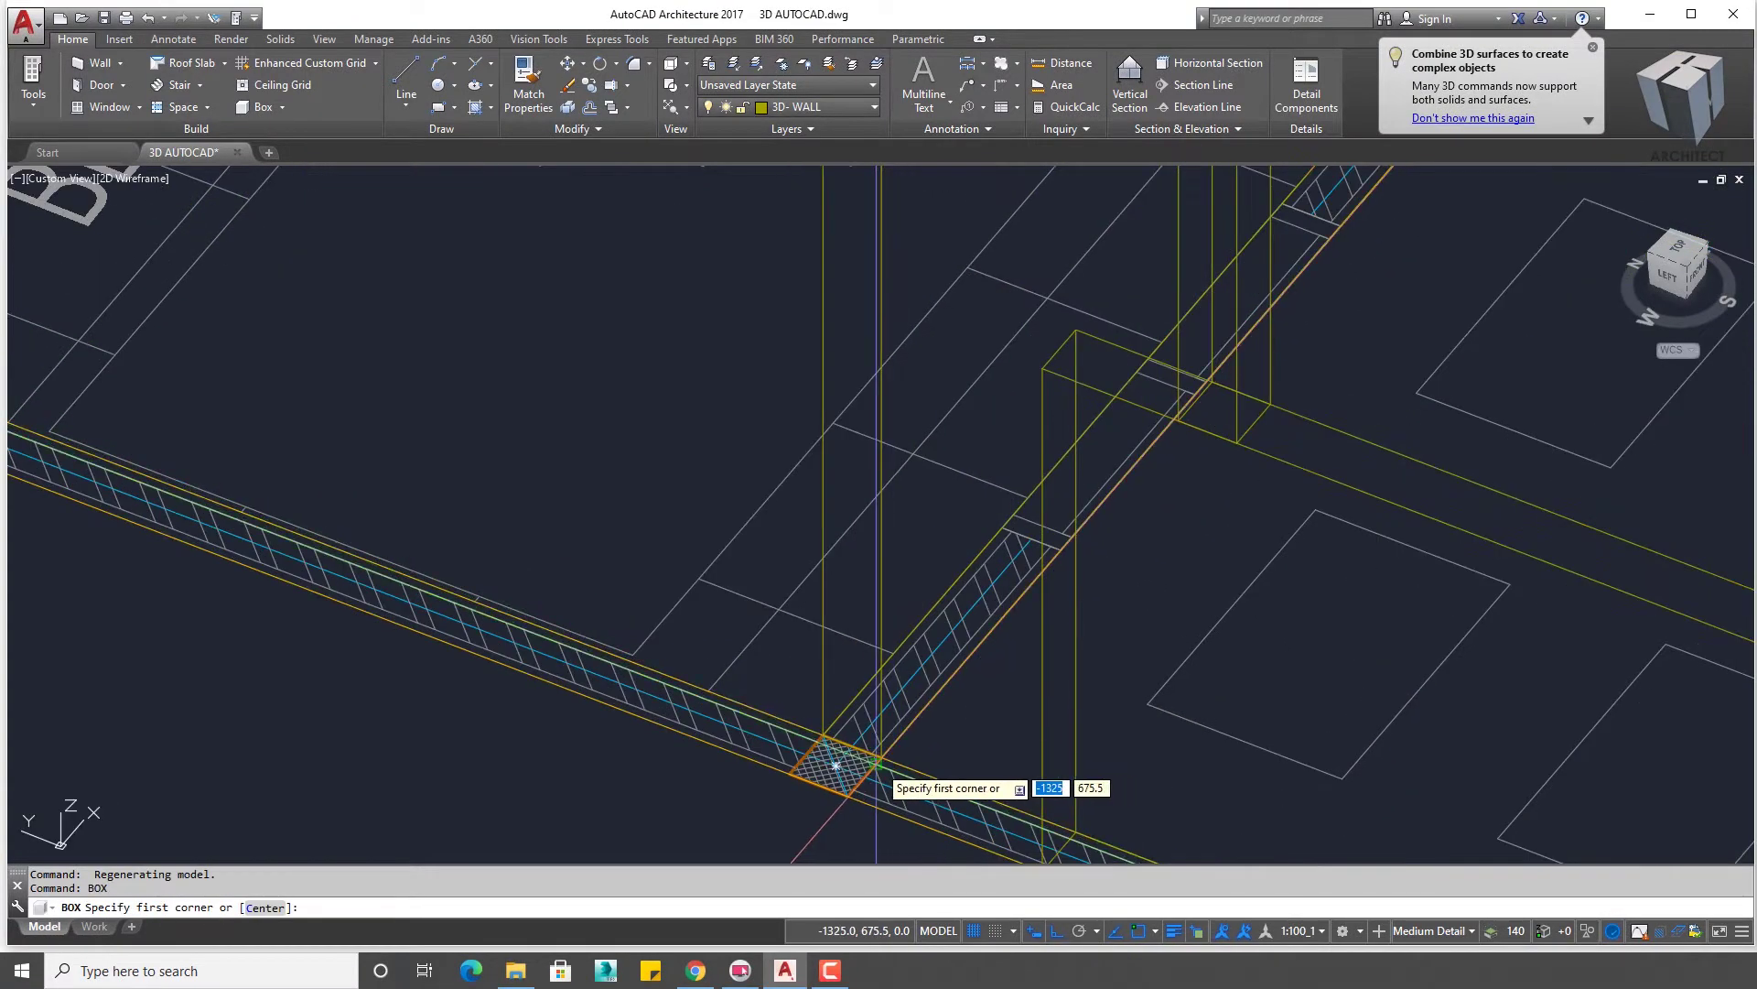
pyautogui.scroll(-5, 938, 763)
pyautogui.scroll(5, 1021, 494)
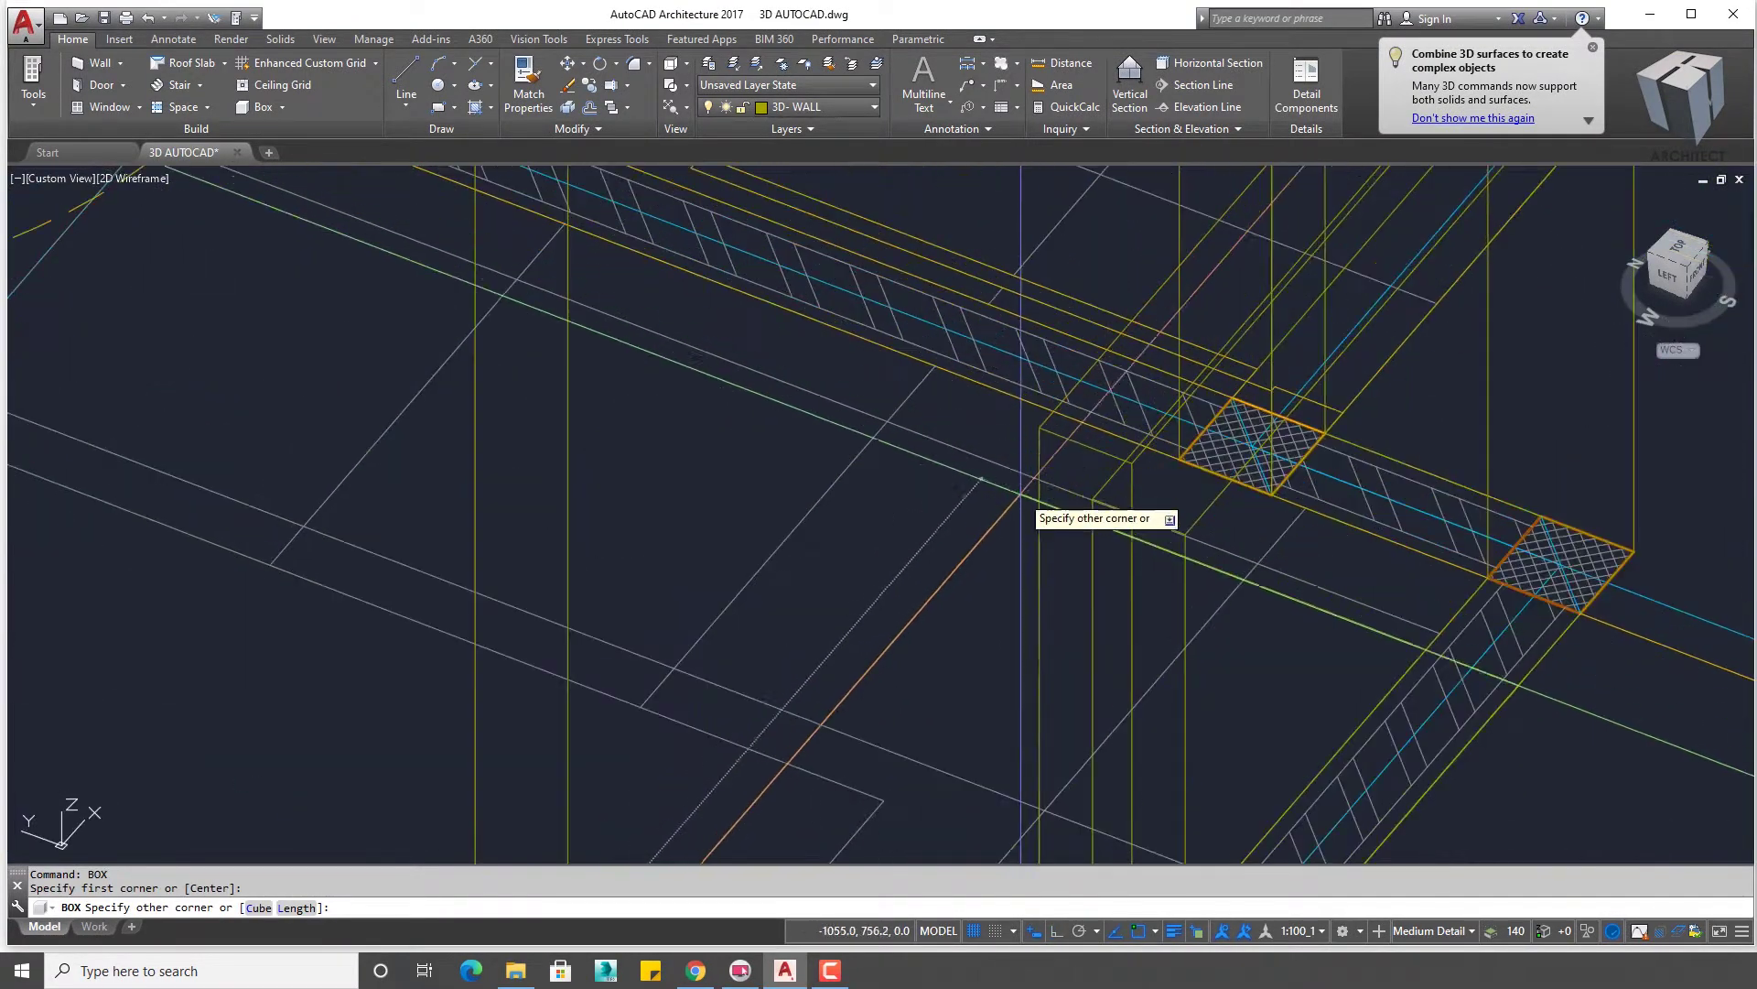
pyautogui.scroll(-5, 1038, 432)
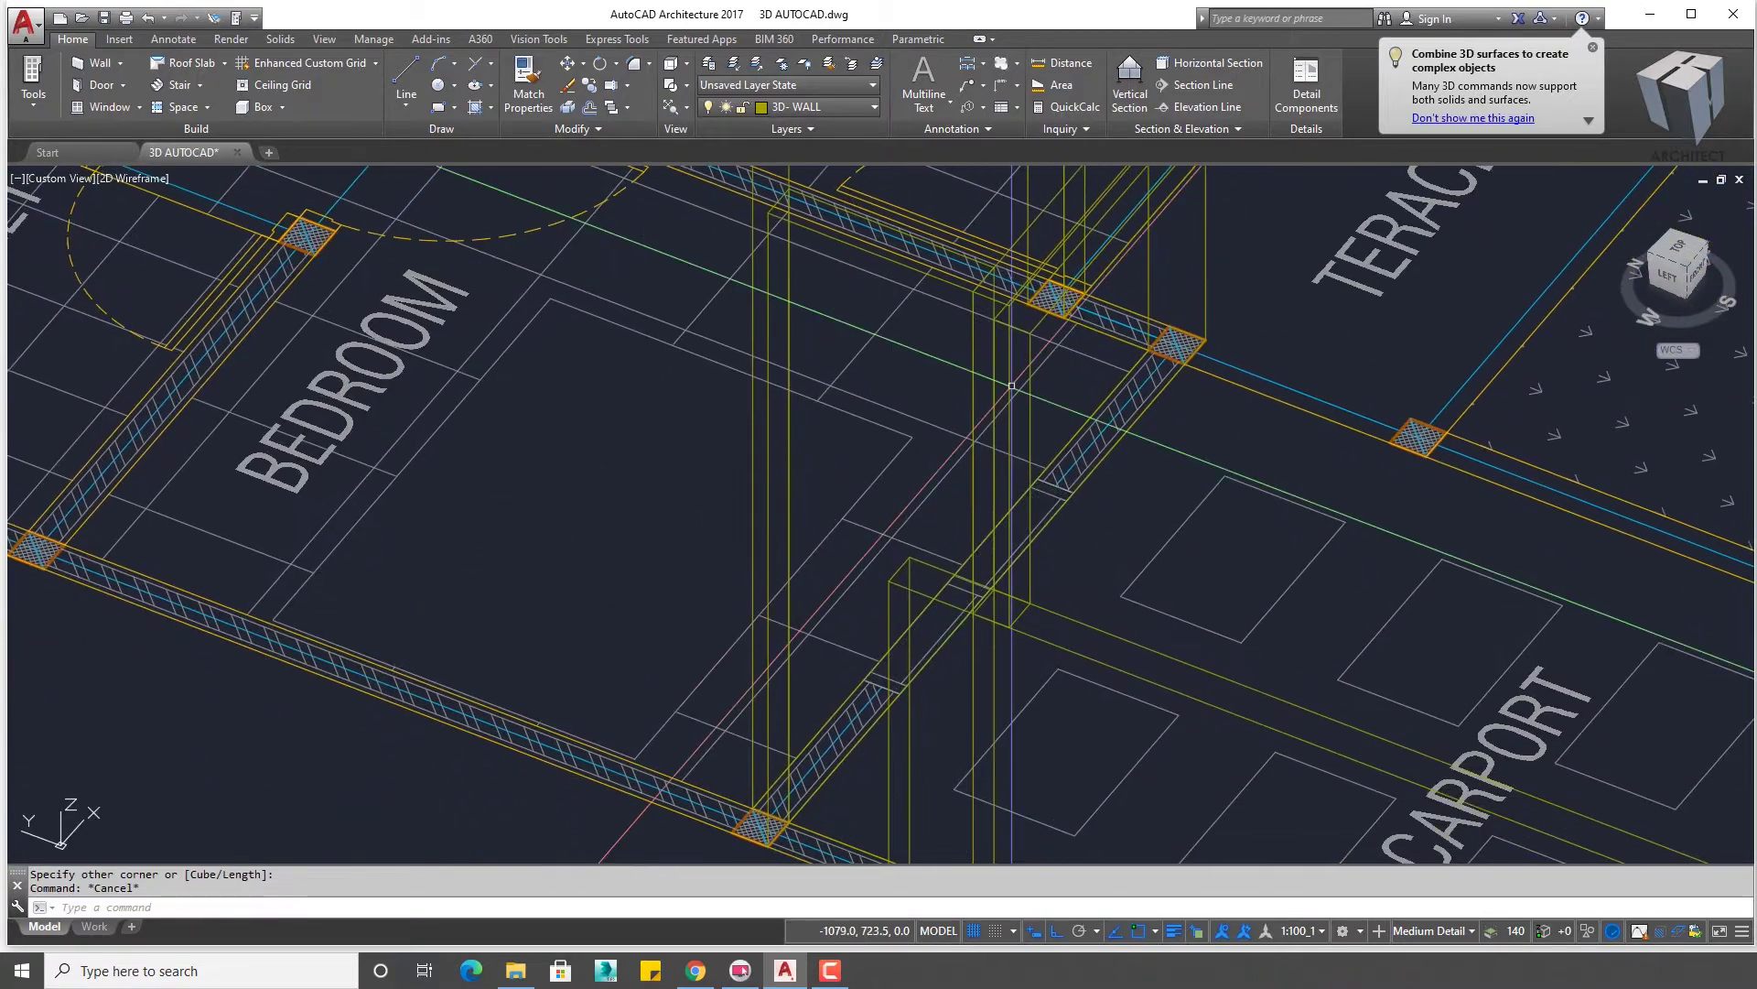
pyautogui.press('Escape')
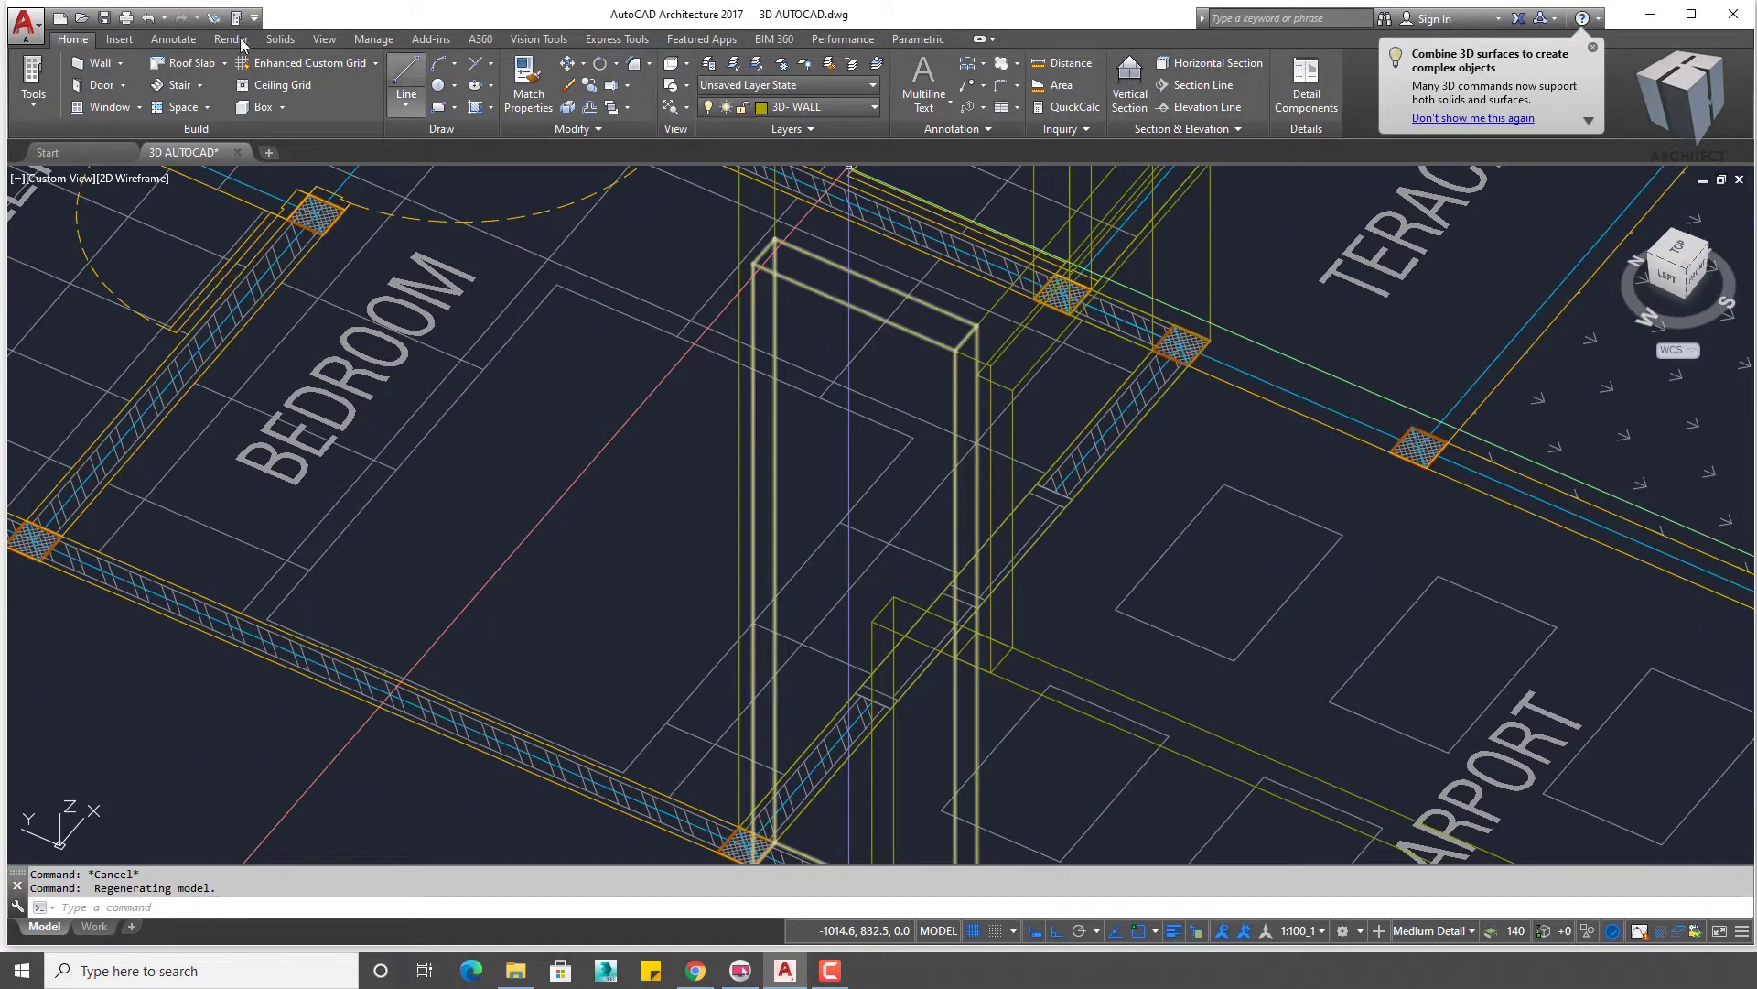
pyautogui.click(331, 39)
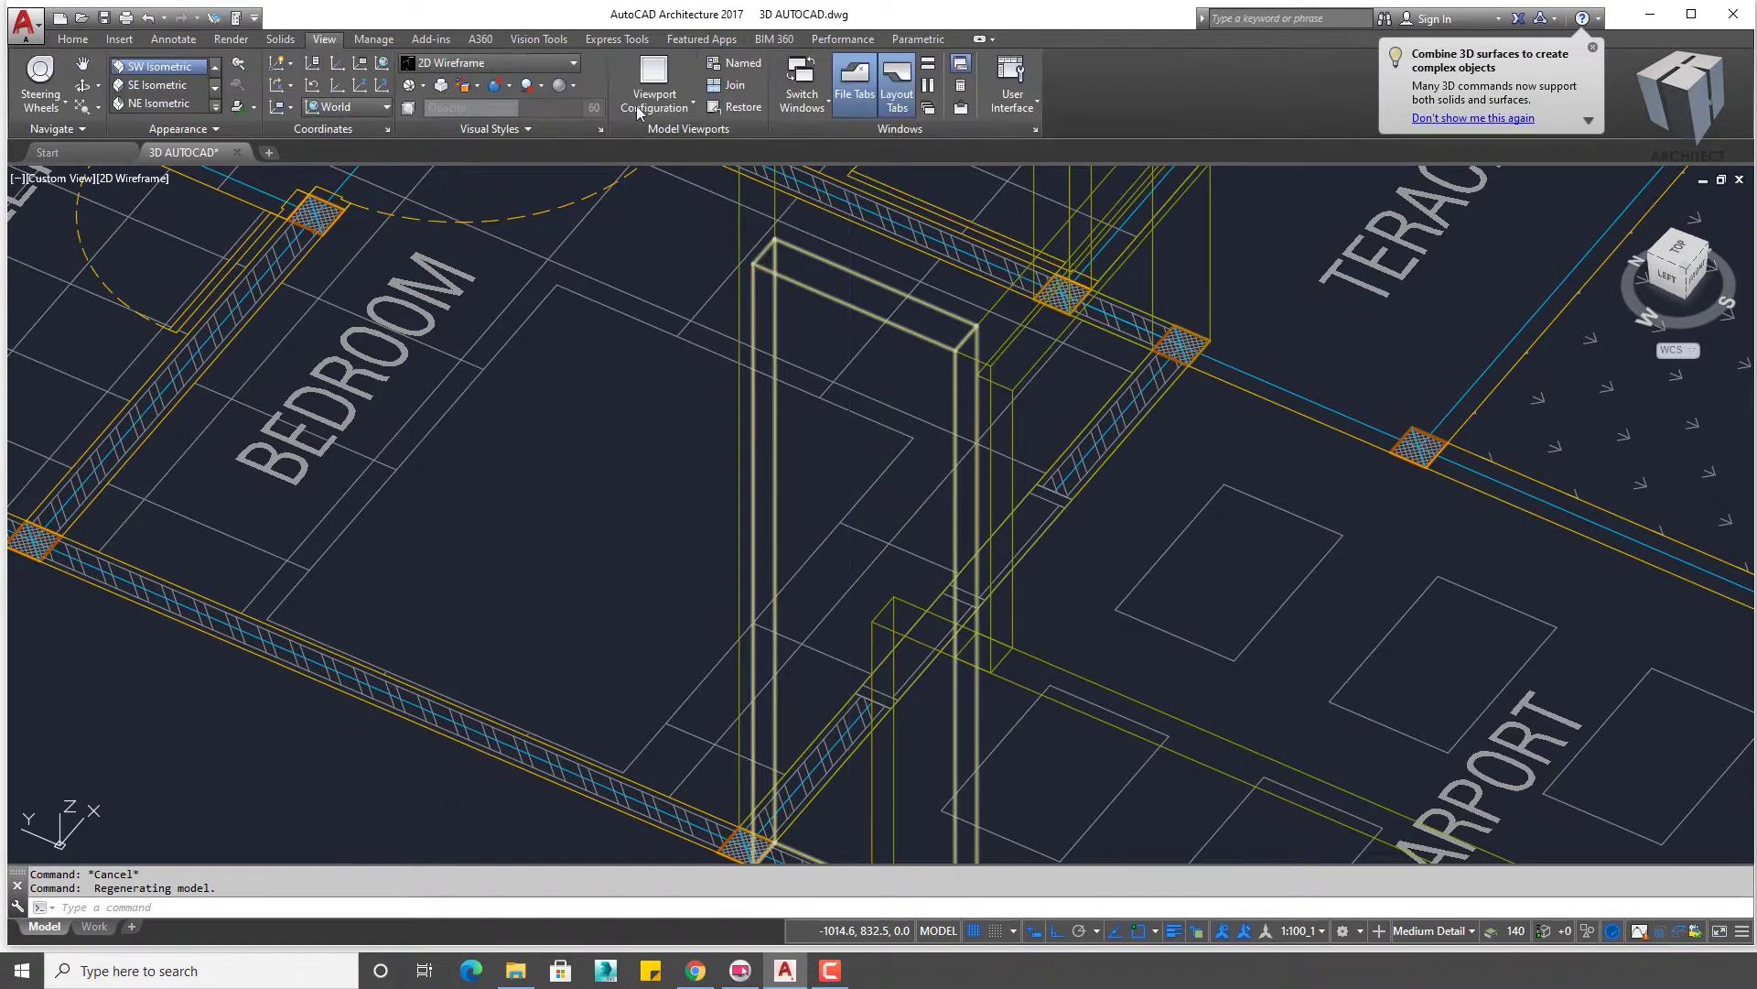
# - Switch to the Conceptual visual style and orbit to face the terrace frame
pyautogui.click(499, 64)
pyautogui.click(587, 108)
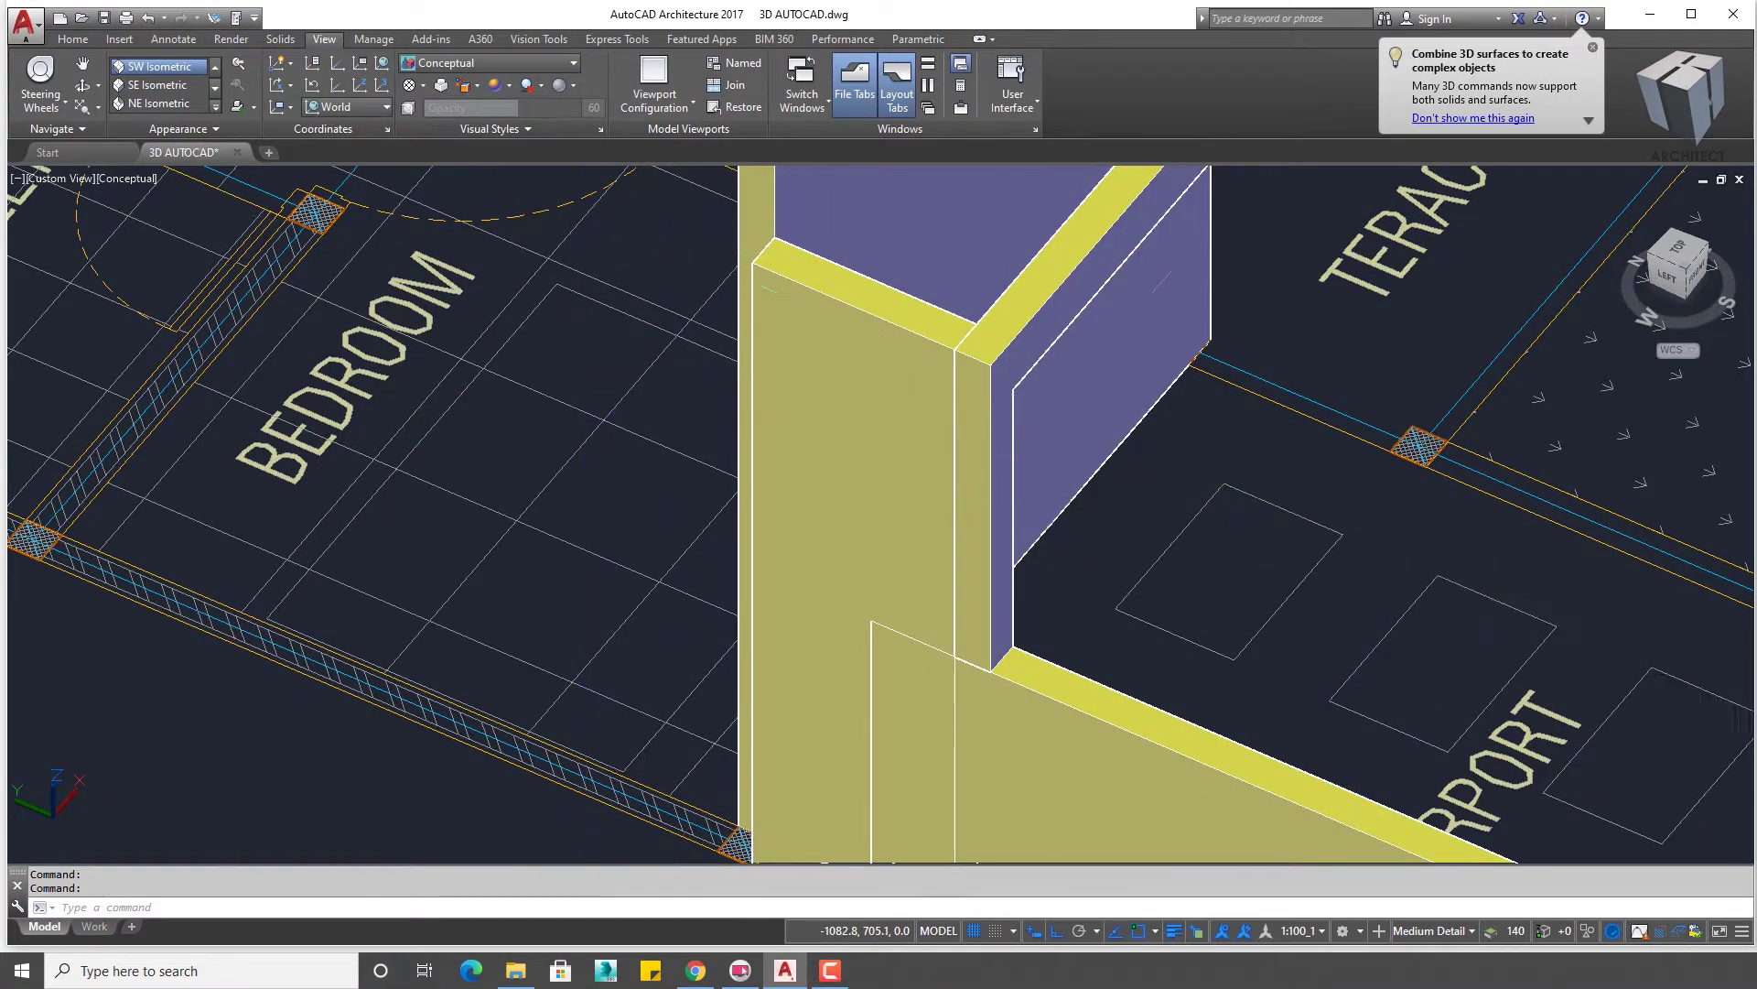
pyautogui.scroll(-5, 742, 366)
pyautogui.keyDown('shift'); pyautogui.moveTo(1006, 421); pyautogui.dragTo(549, 403, button='middle'); pyautogui.keyUp('shift')
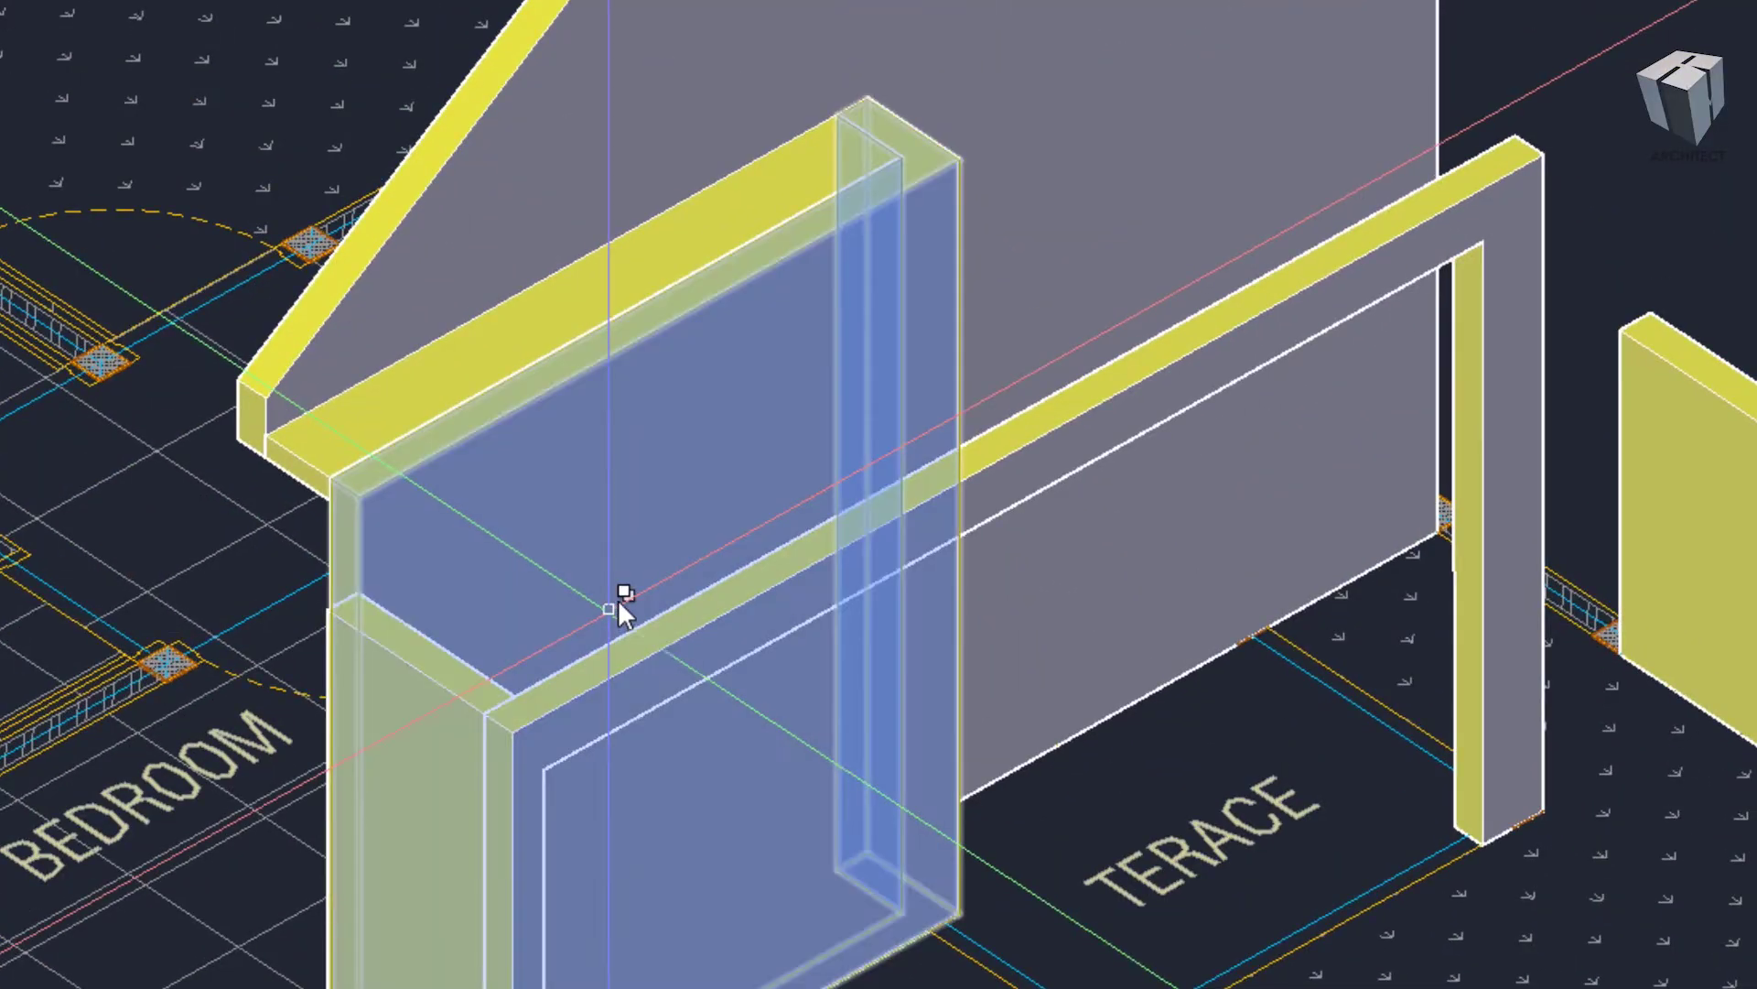
# - Draw a box beam across the frame top, from the panel corner to the wall-top corner
pyautogui.click(357, 592)
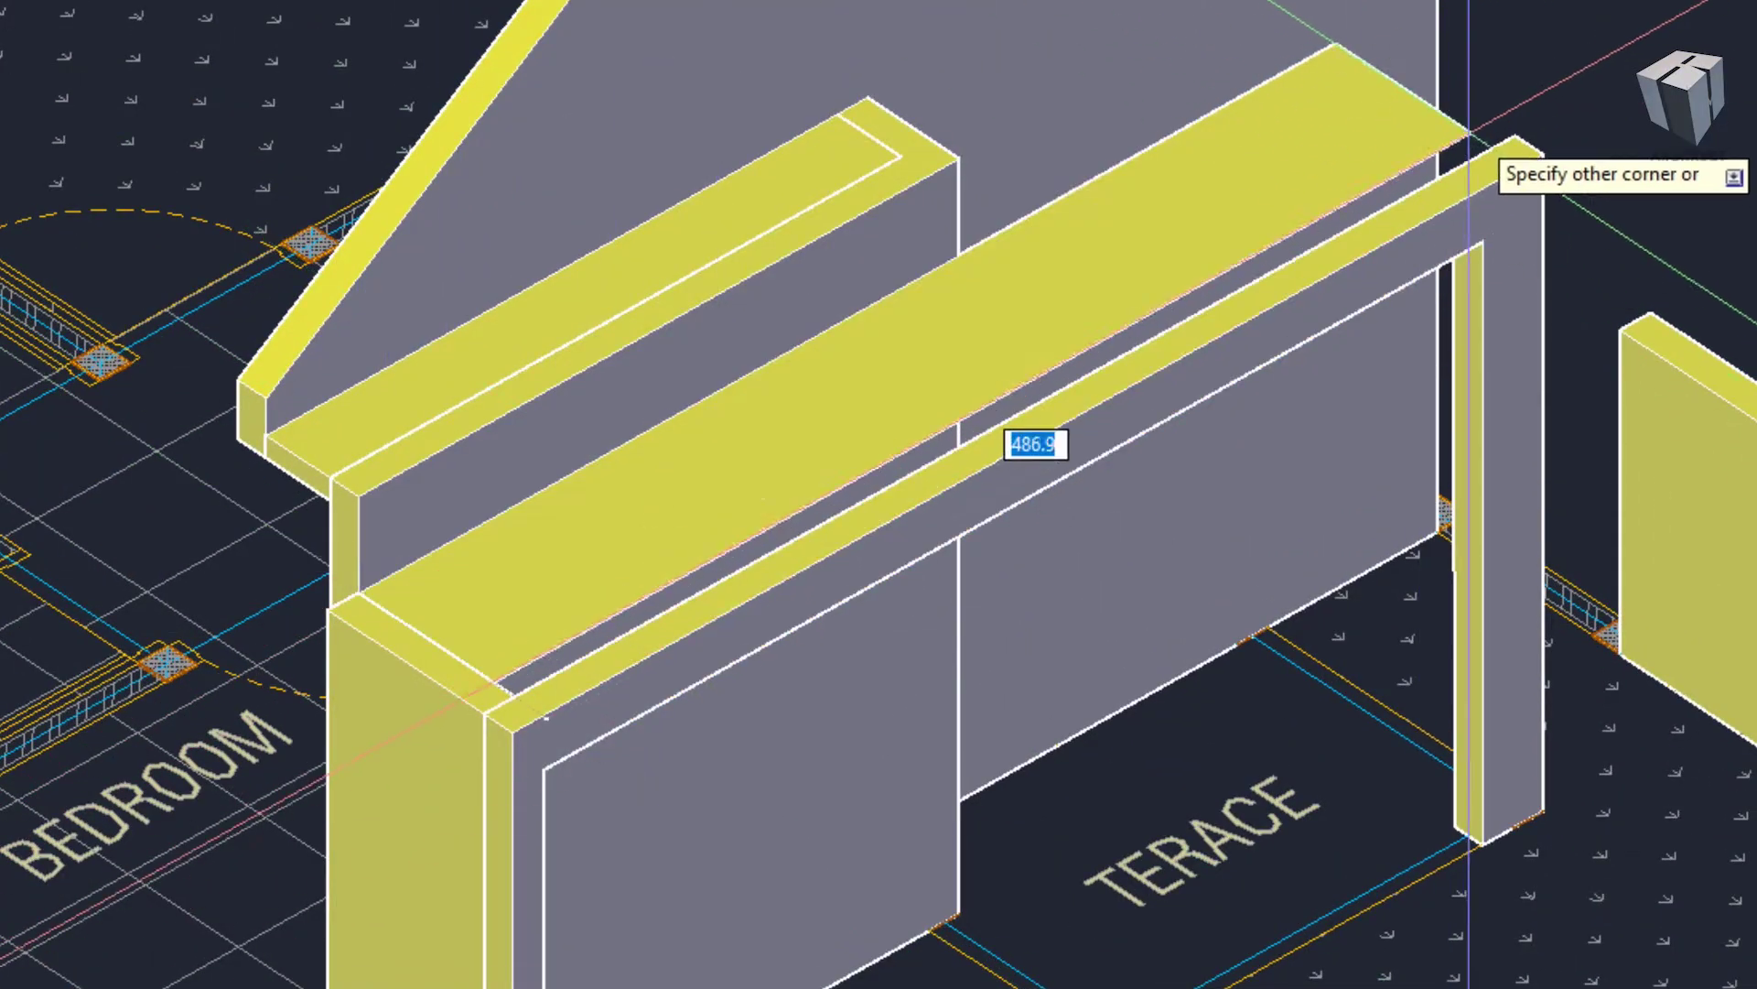
pyautogui.scroll(2, 1589, 218)
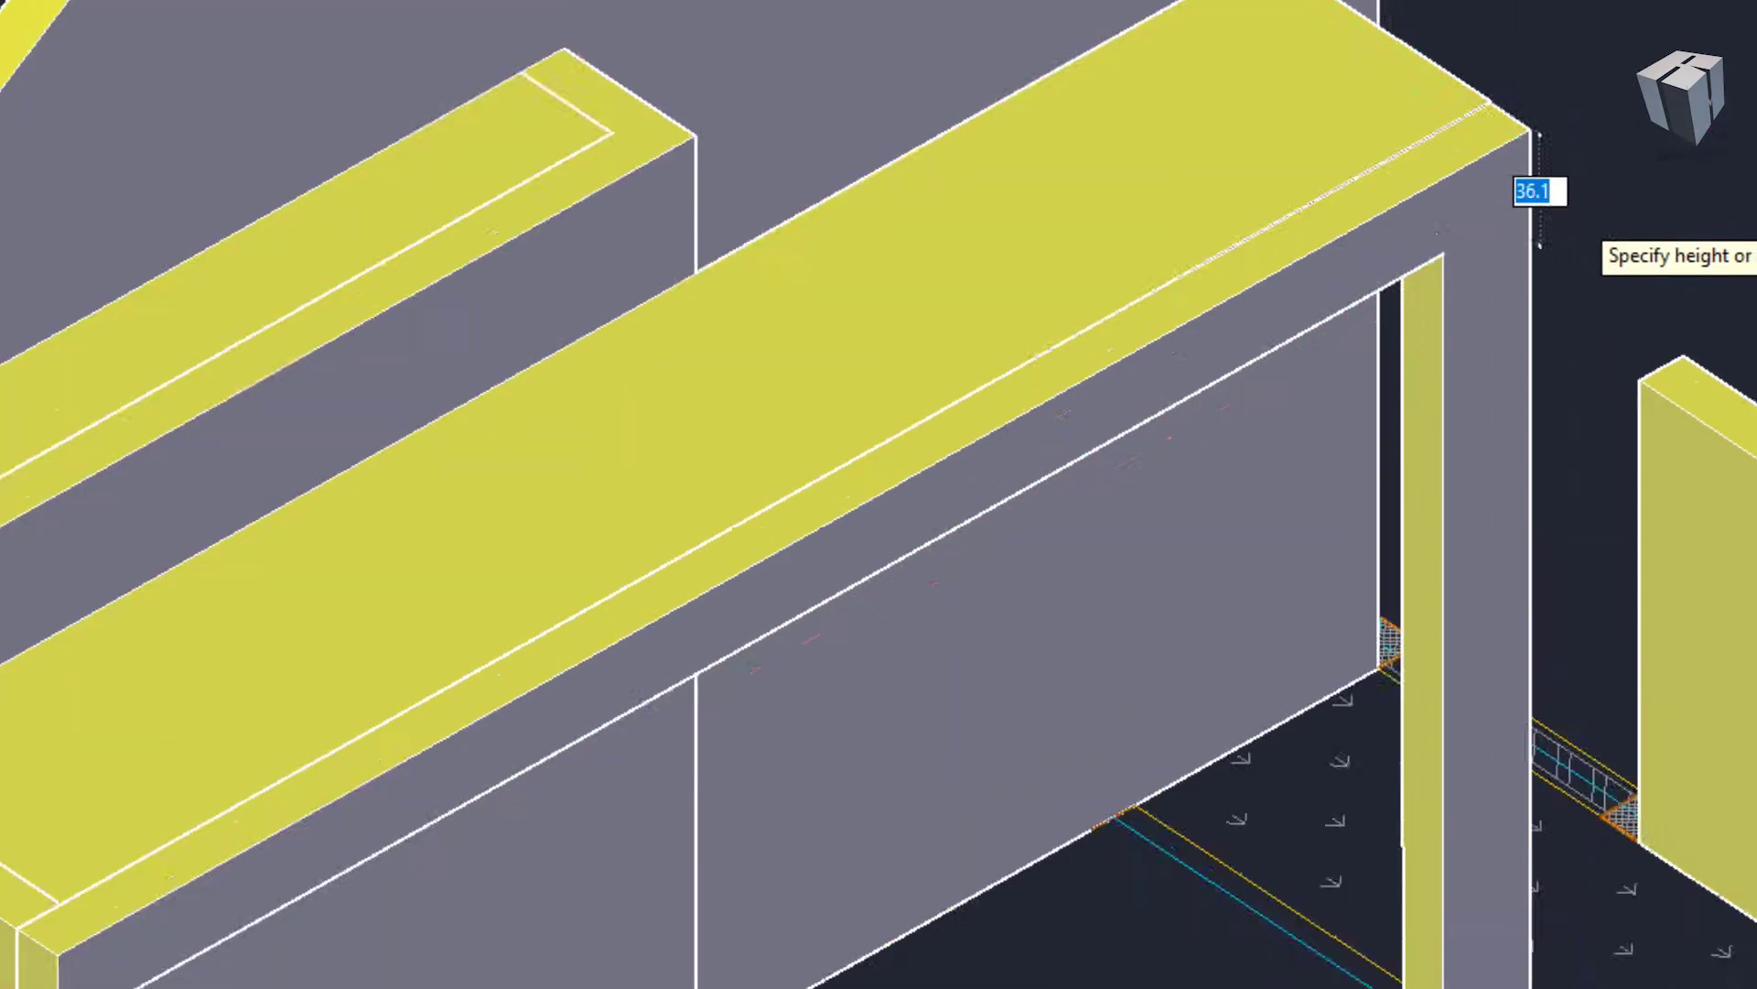
pyautogui.scroll(2, 1571, 208)
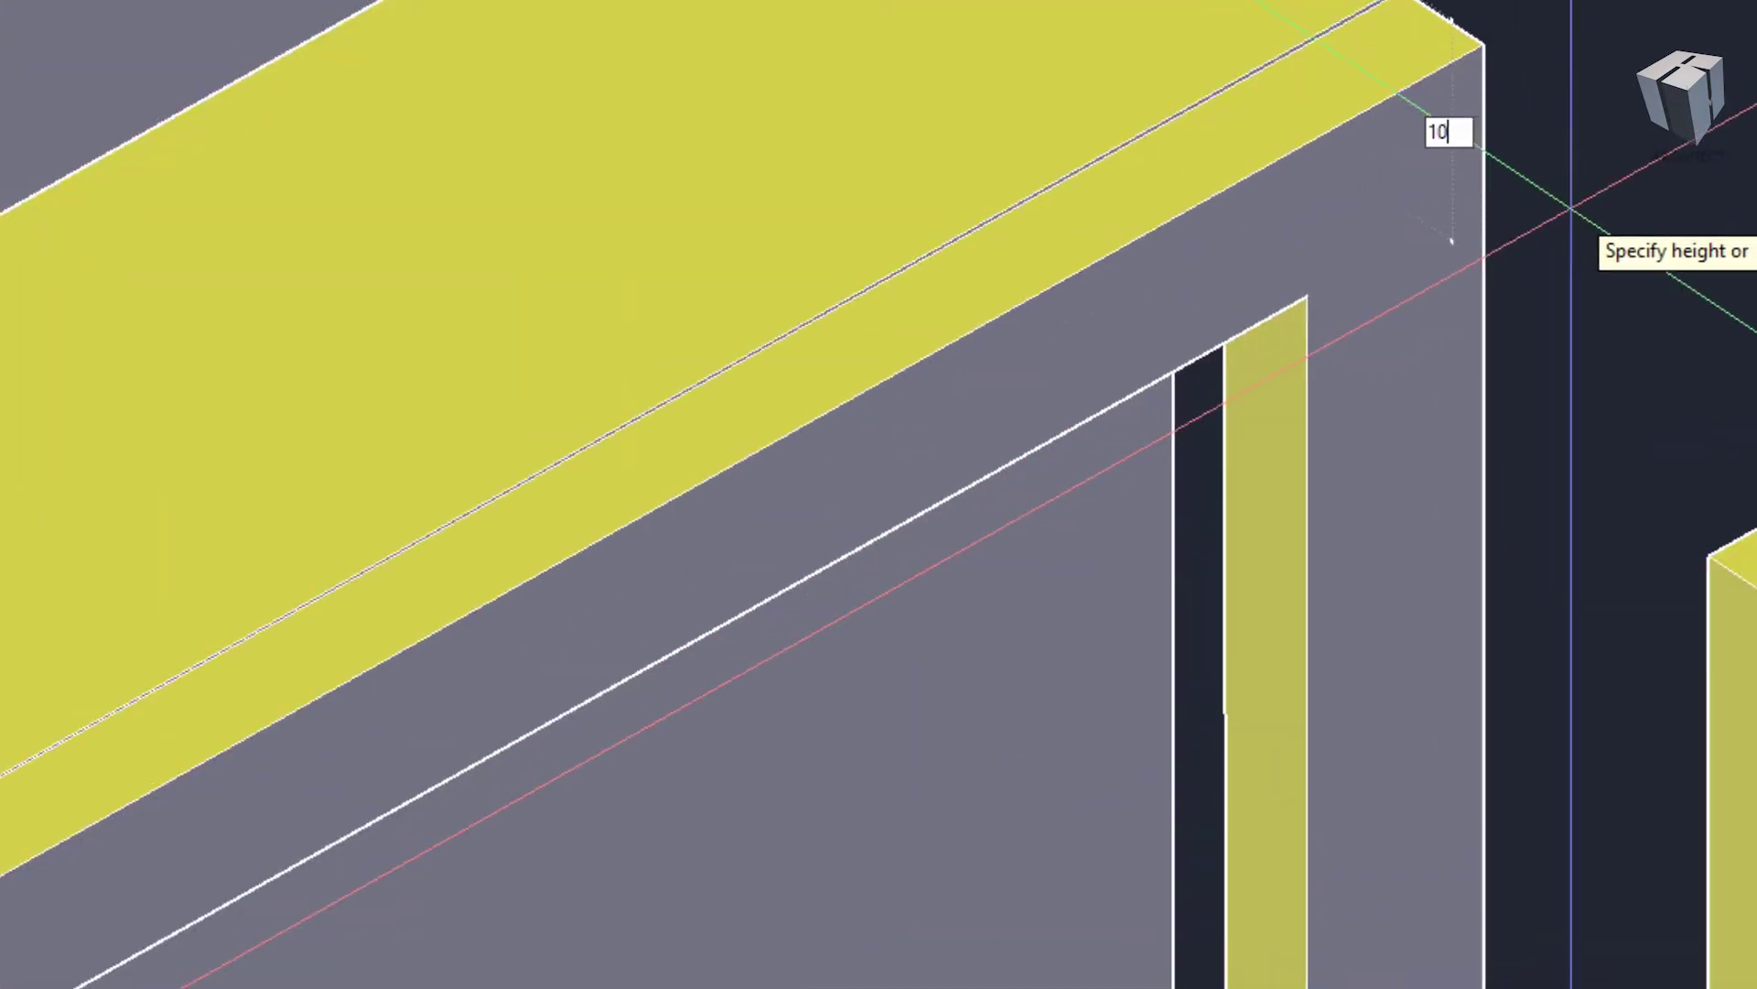
pyautogui.scroll(-1, 1571, 207)
pyautogui.scroll(-2, 1396, 210)
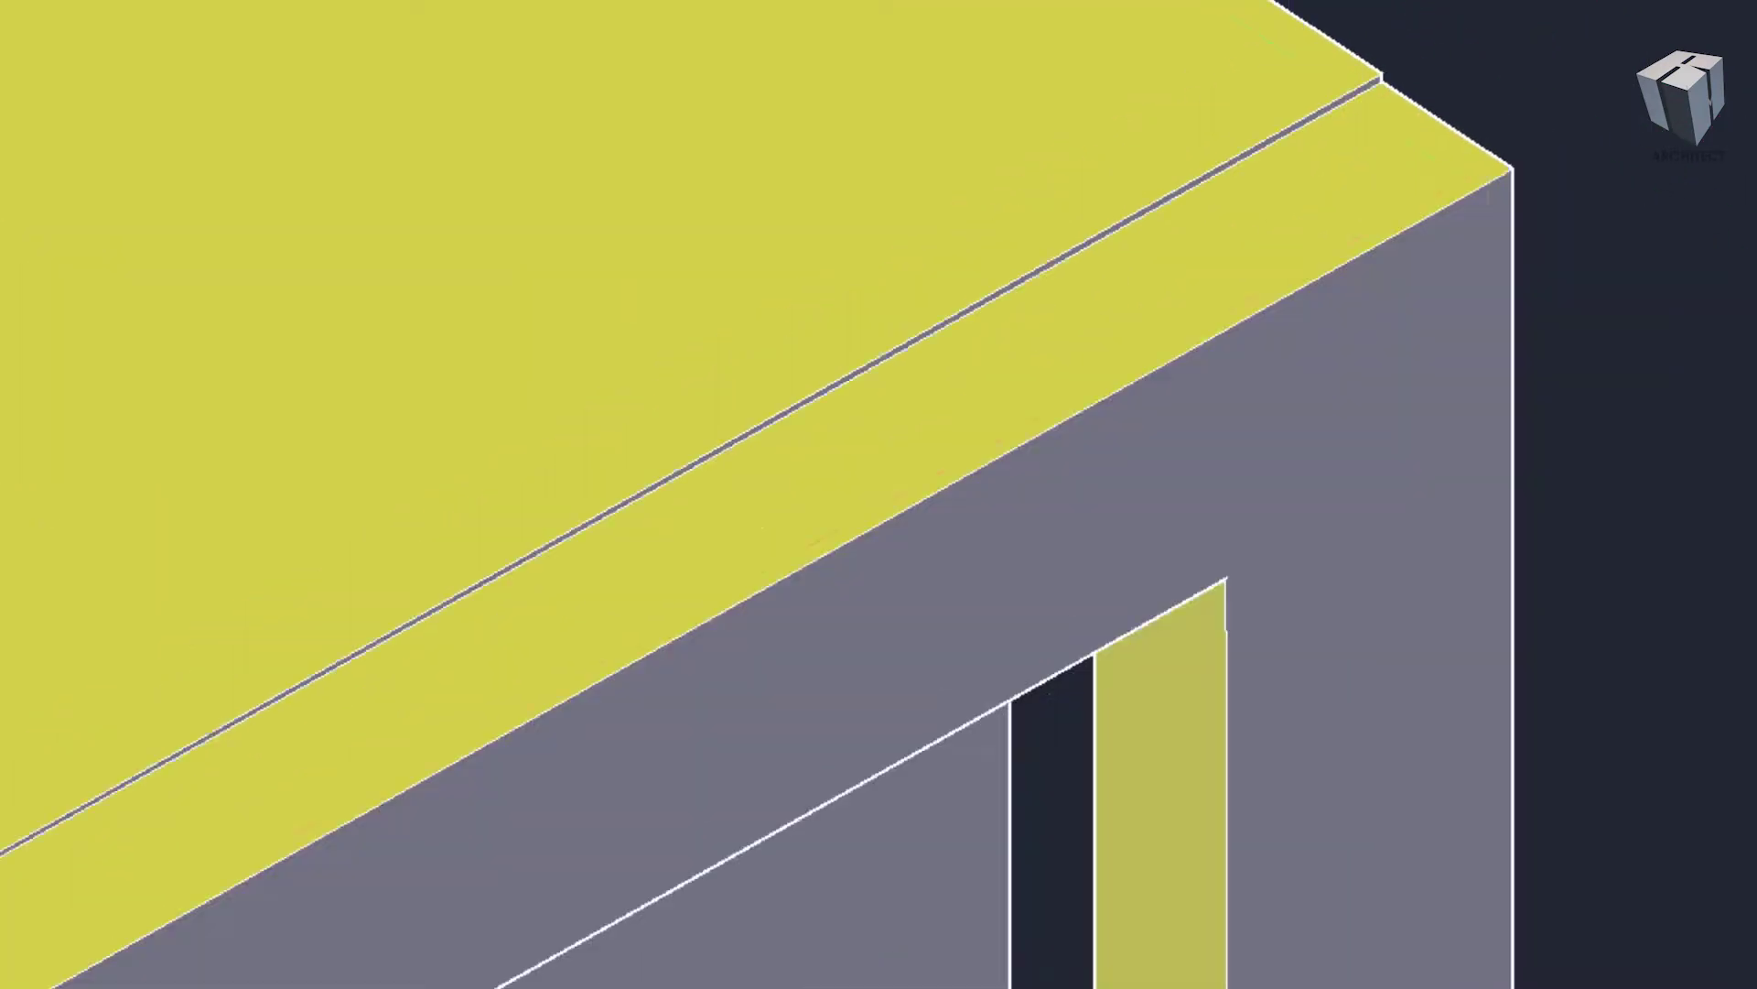
pyautogui.scroll(-3, 903, 443)
pyautogui.scroll(5, 1243, 231)
pyautogui.scroll(5, 1243, 232)
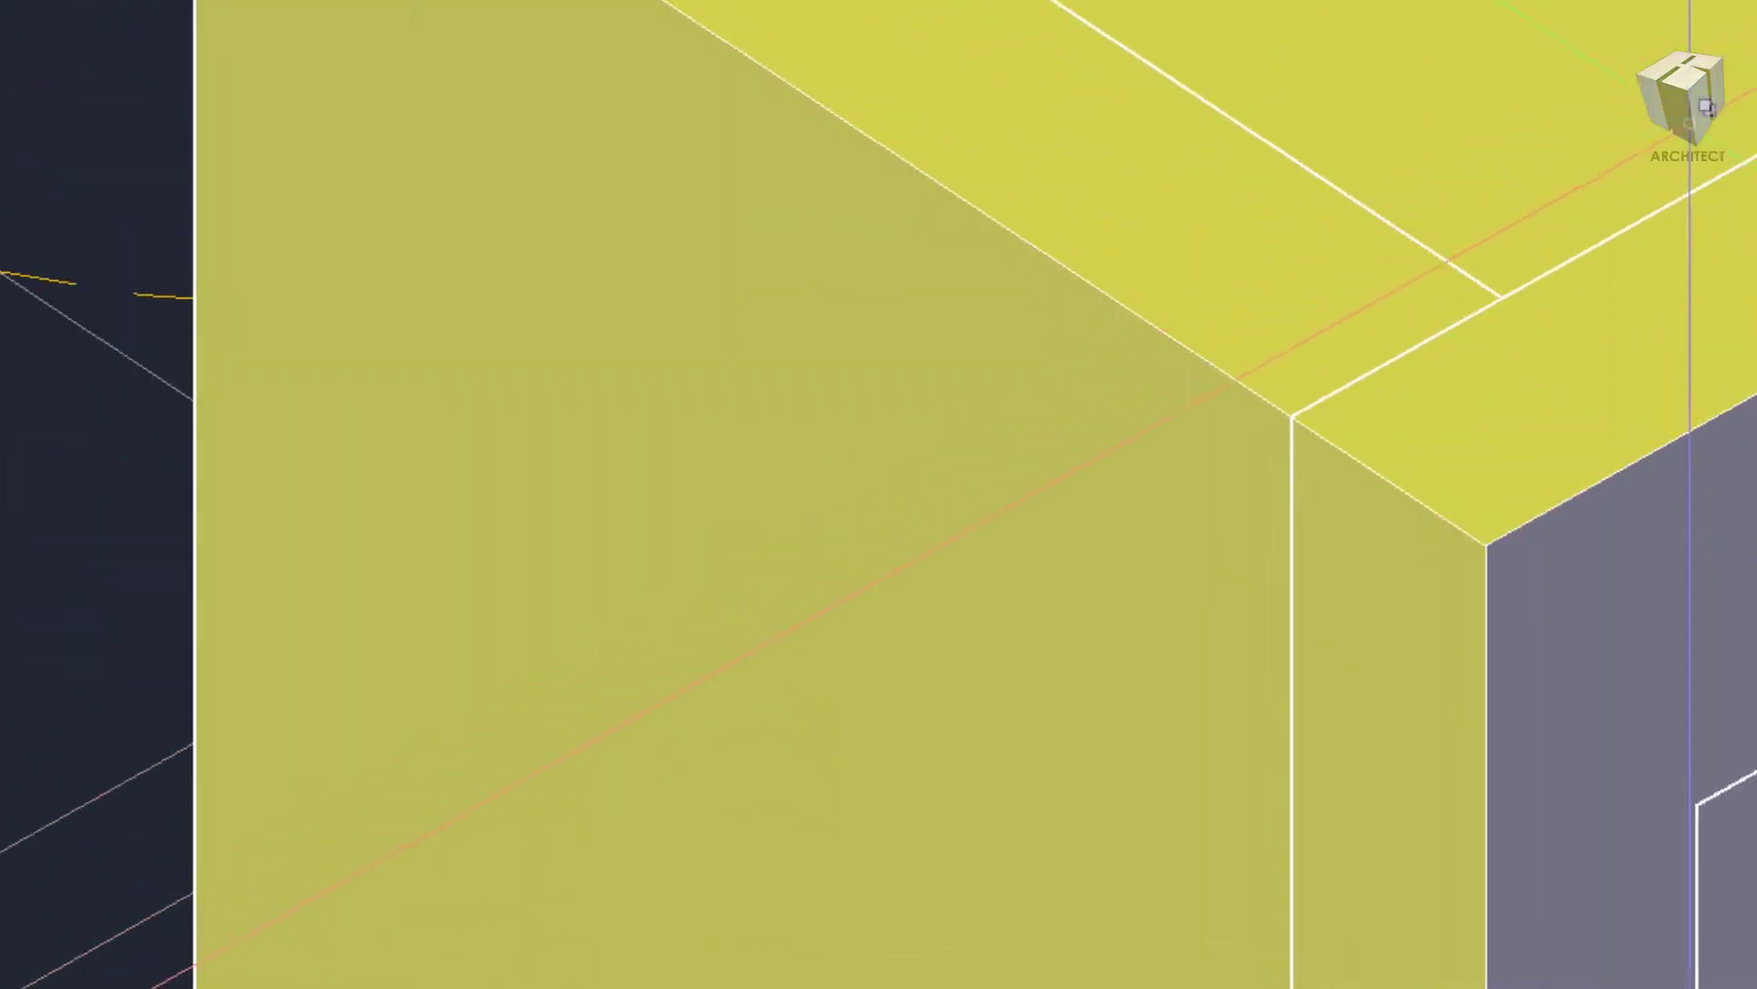
pyautogui.scroll(3, 1691, 125)
pyautogui.scroll(3, 619, 698)
pyautogui.scroll(-2, 605, 703)
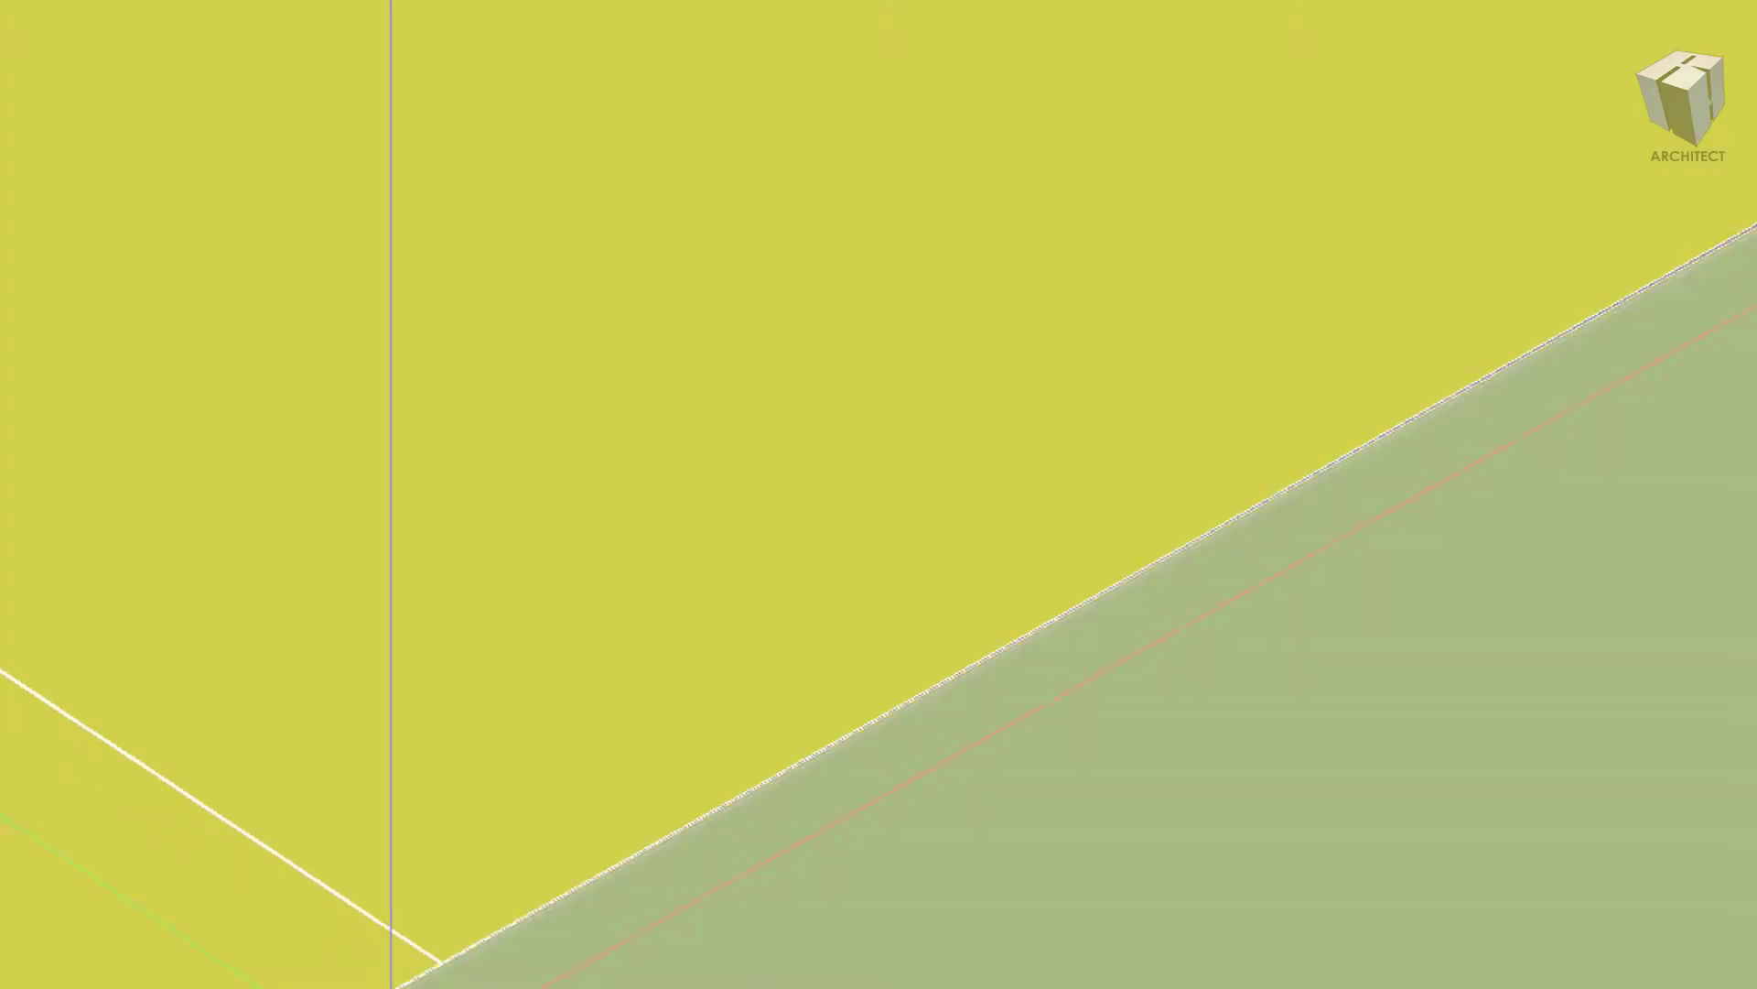
pyautogui.scroll(-2, 1181, 487)
pyautogui.scroll(-2, 1180, 487)
pyautogui.scroll(-2, 1181, 487)
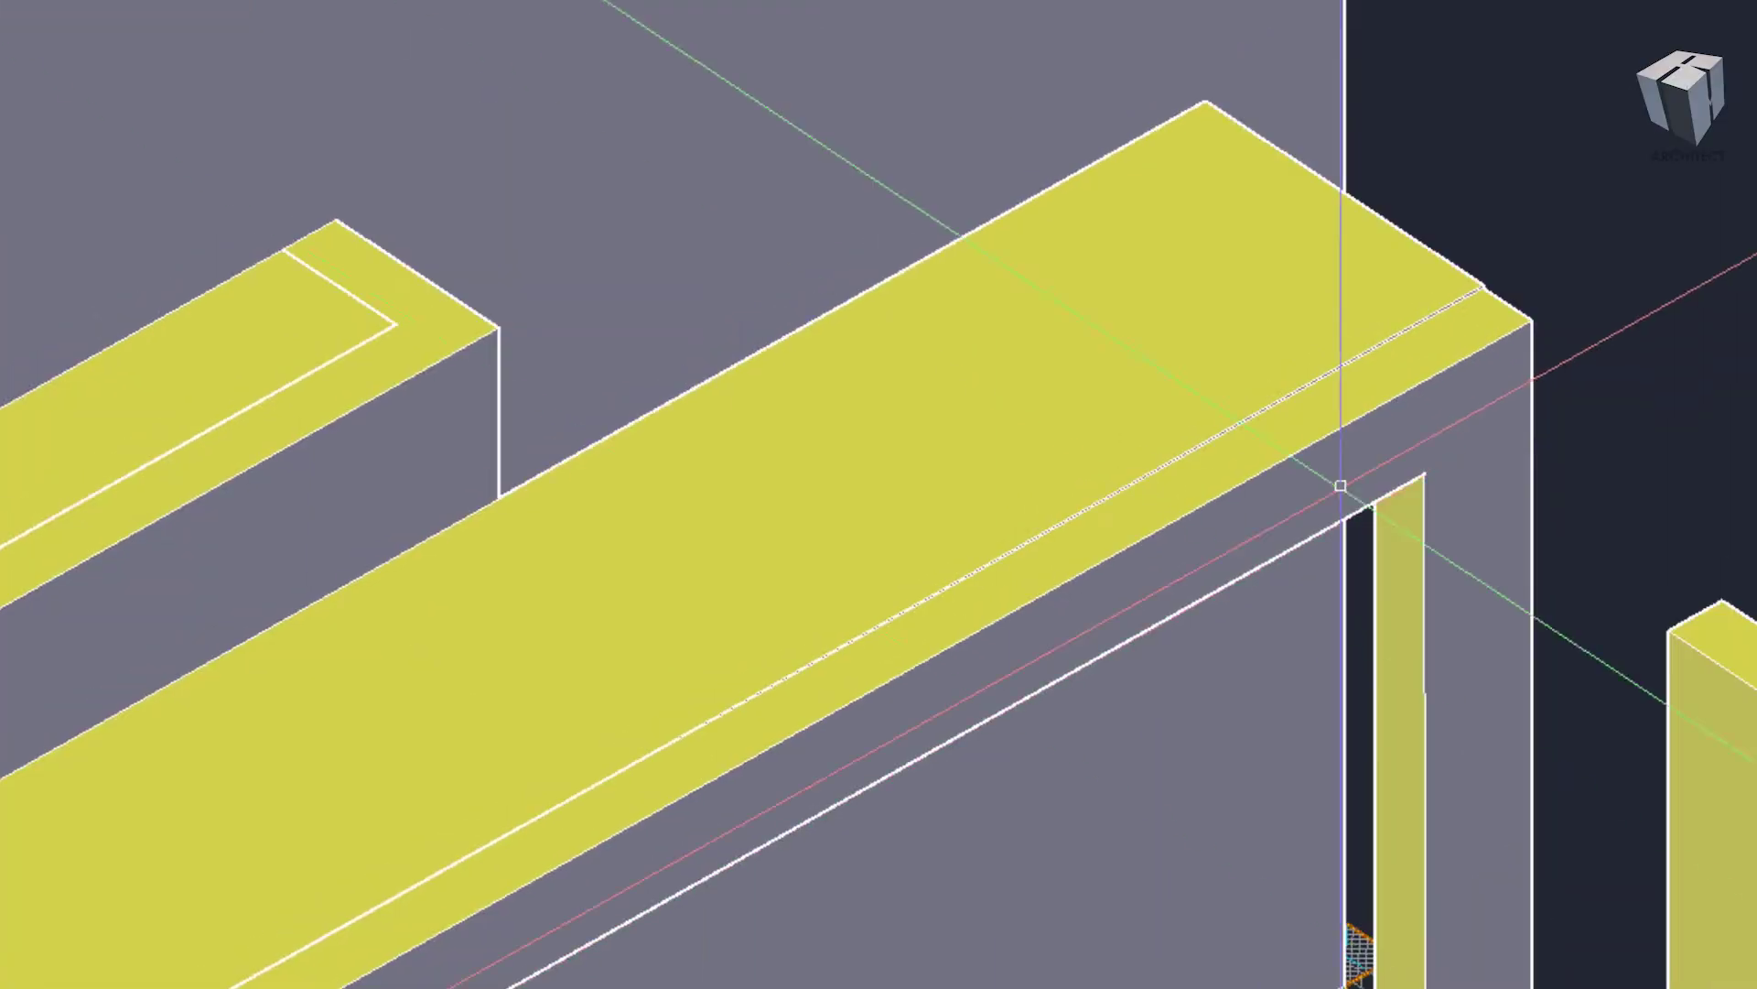
pyautogui.scroll(3, 1342, 486)
pyautogui.scroll(-3, 1419, 156)
pyautogui.scroll(-3, 1392, 247)
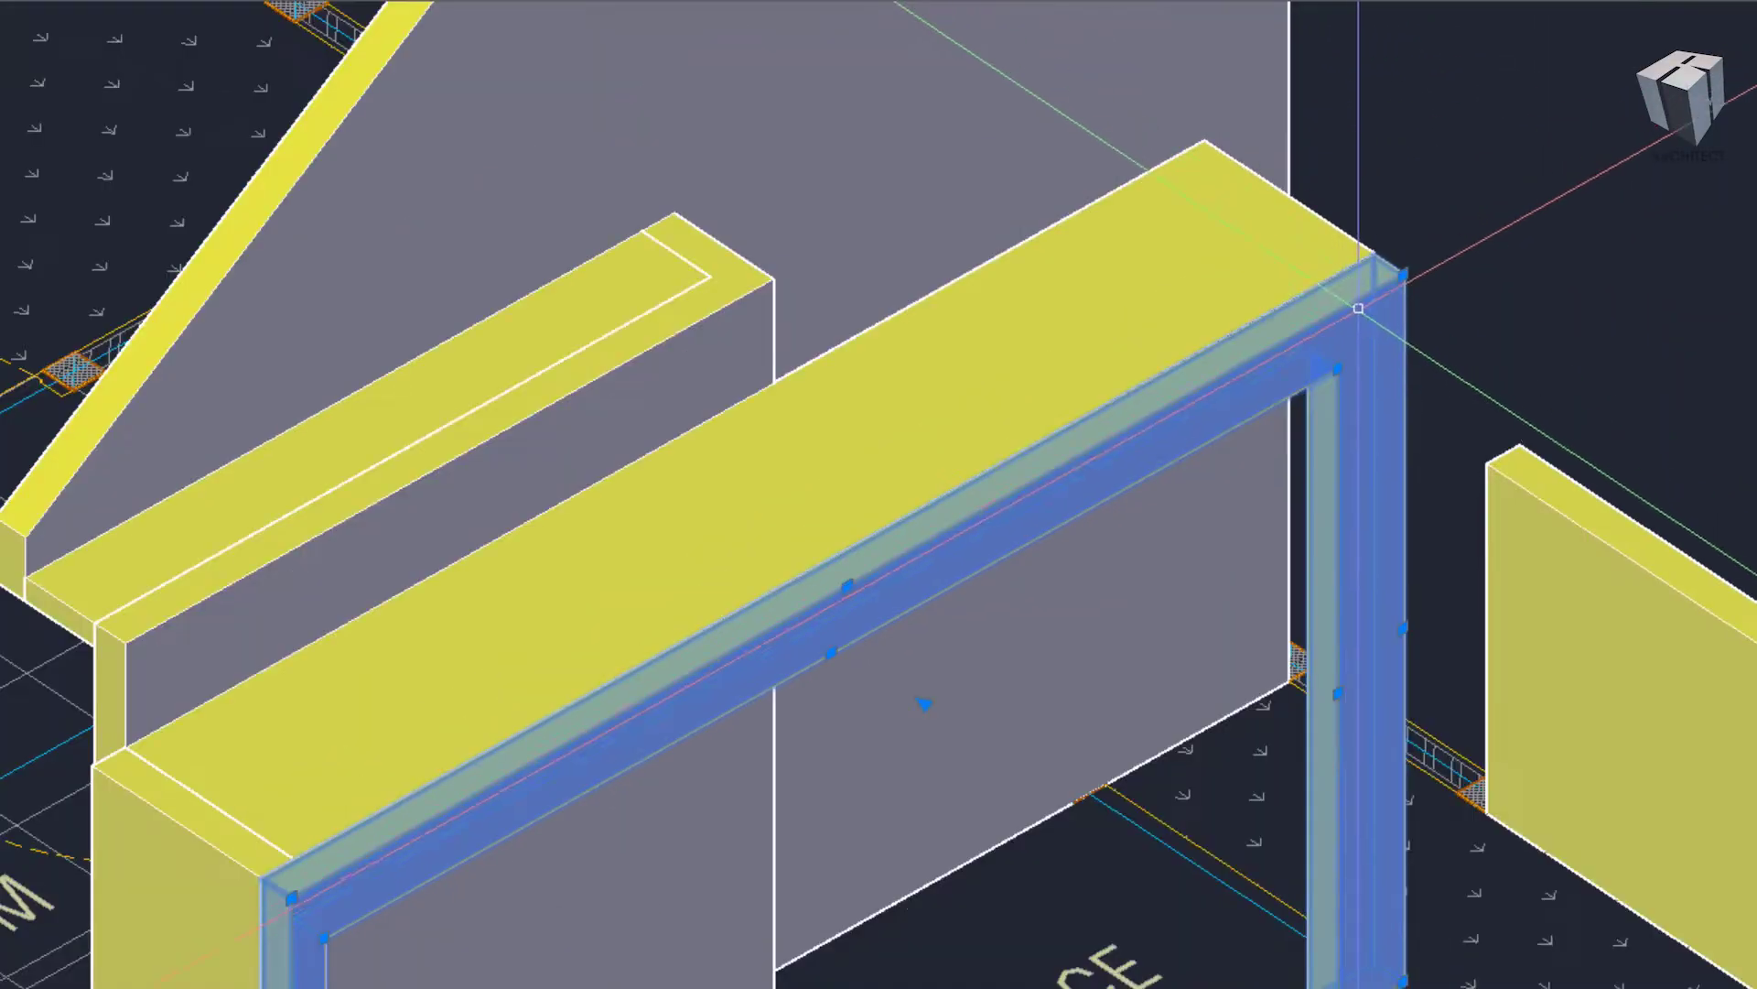
pyautogui.scroll(2, 1350, 273)
pyautogui.scroll(2, 1373, 275)
pyautogui.scroll(1, 1645, 510)
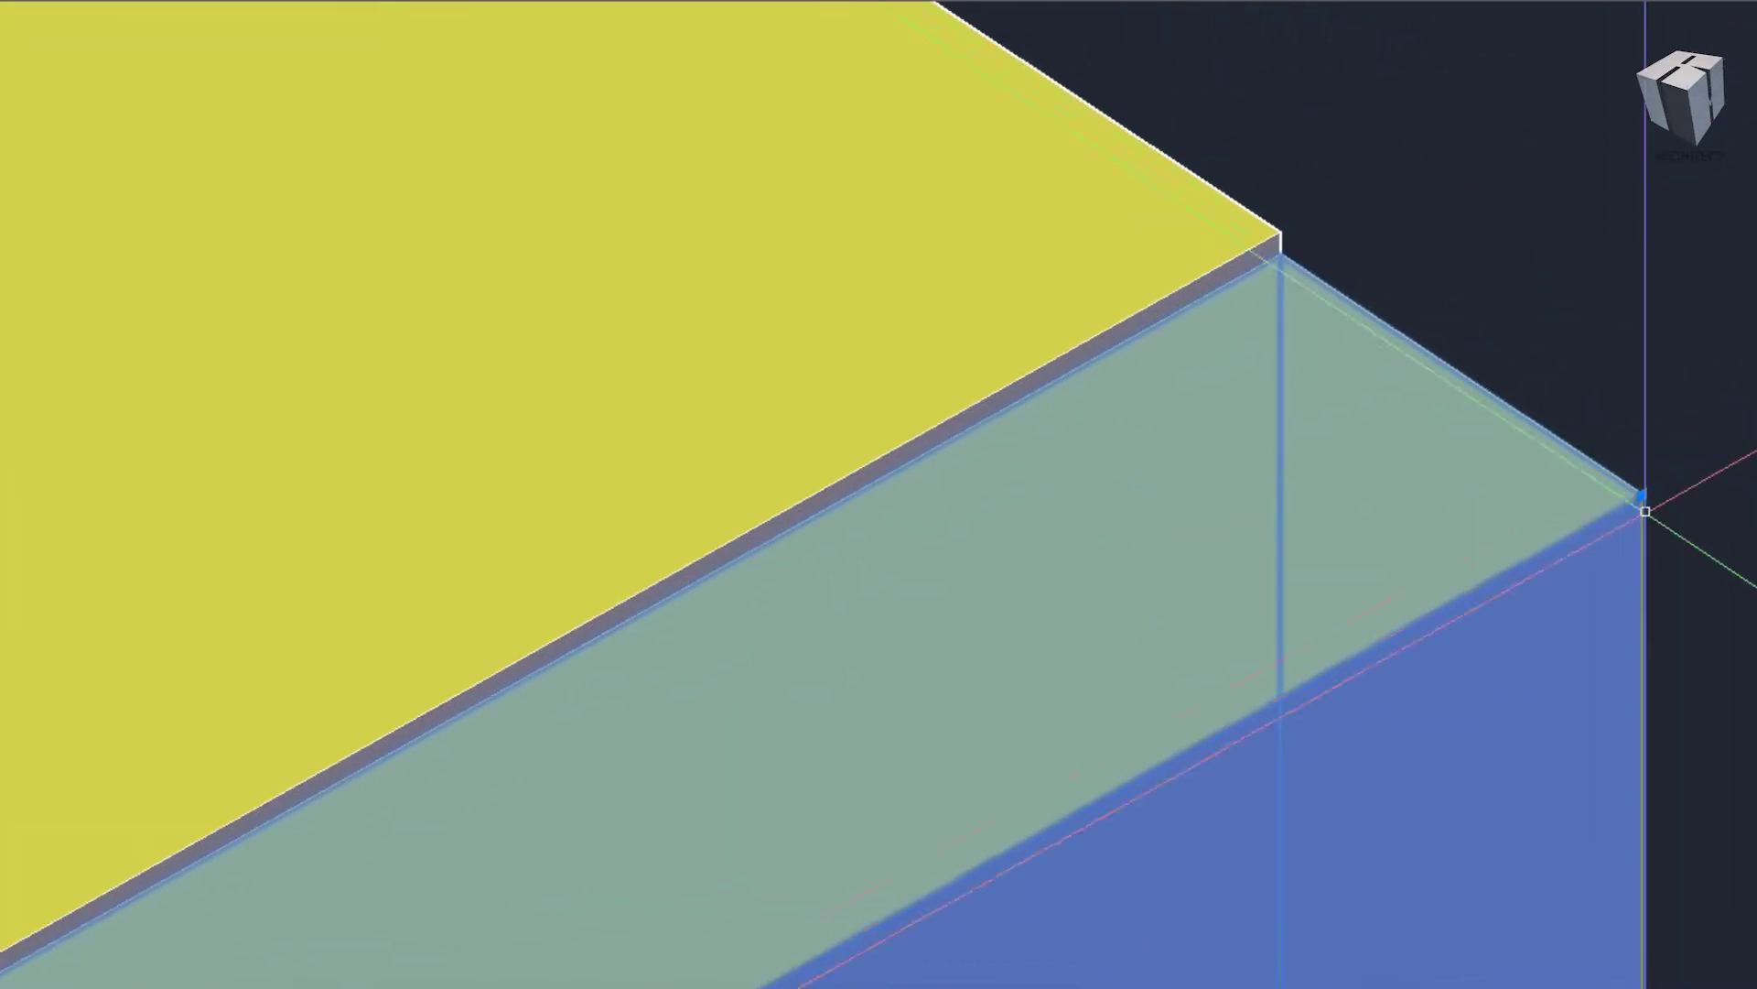
pyautogui.click(1279, 244)
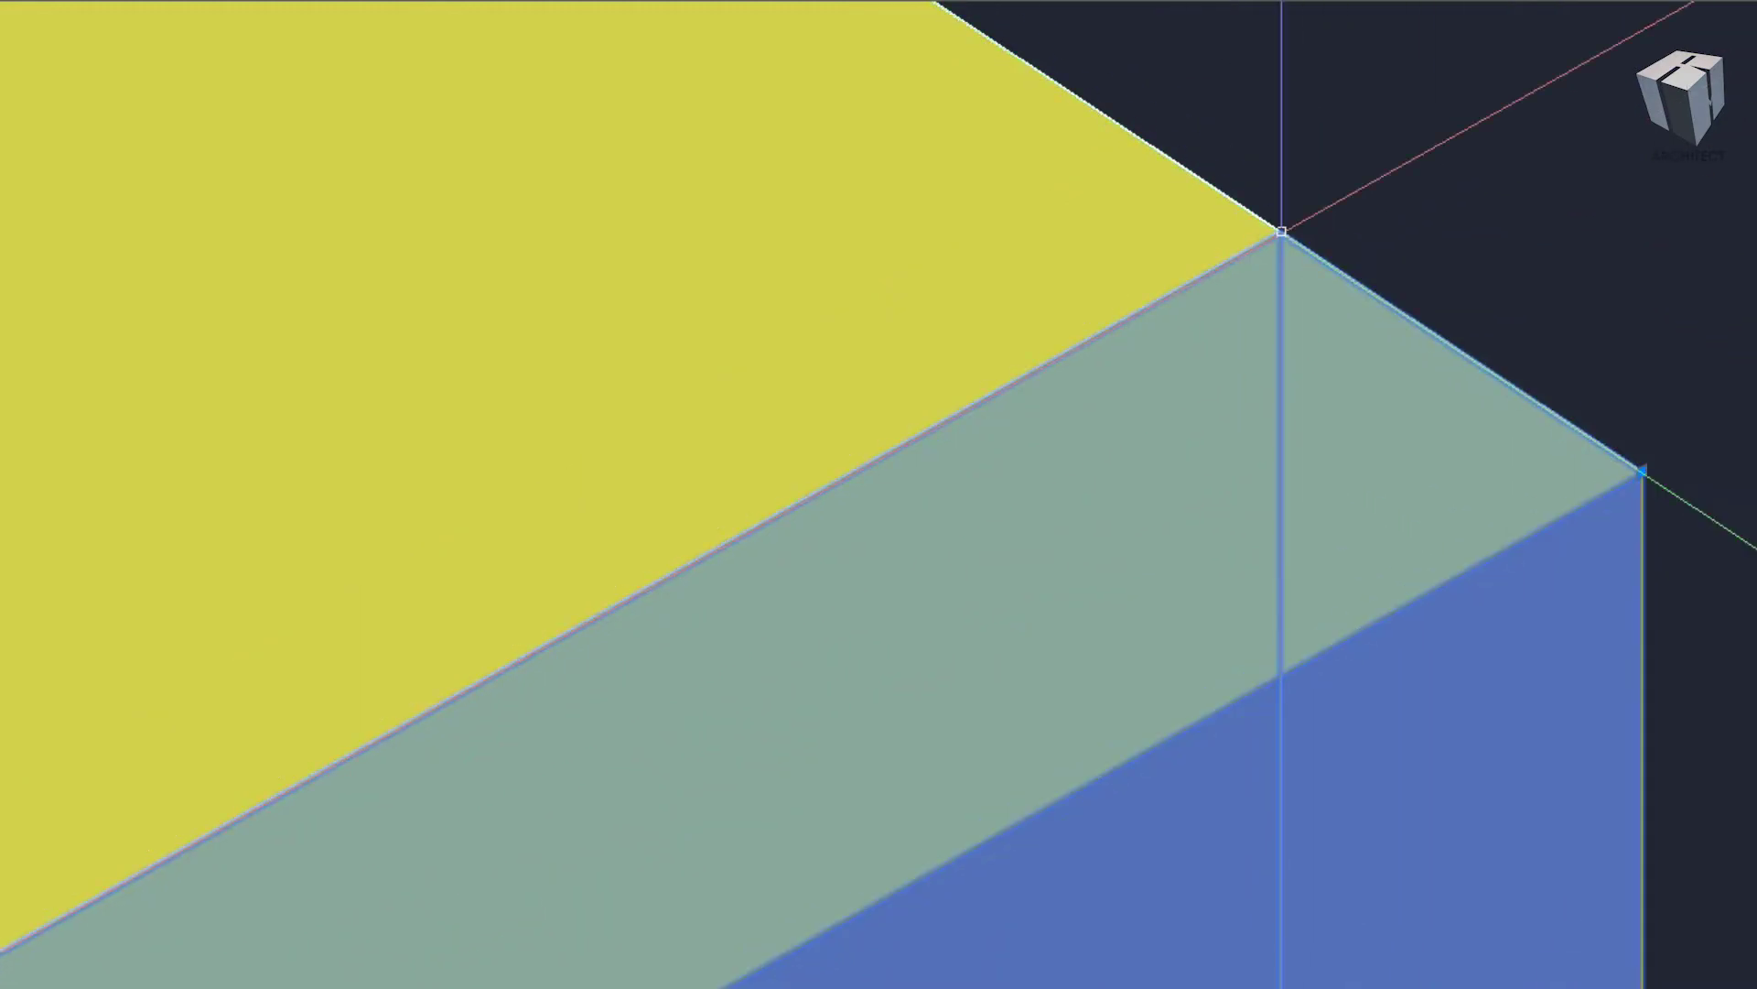
pyautogui.scroll(-2, 1373, 330)
pyautogui.scroll(-1, 1198, 477)
pyautogui.scroll(-2, 1197, 478)
pyautogui.scroll(3, 463, 675)
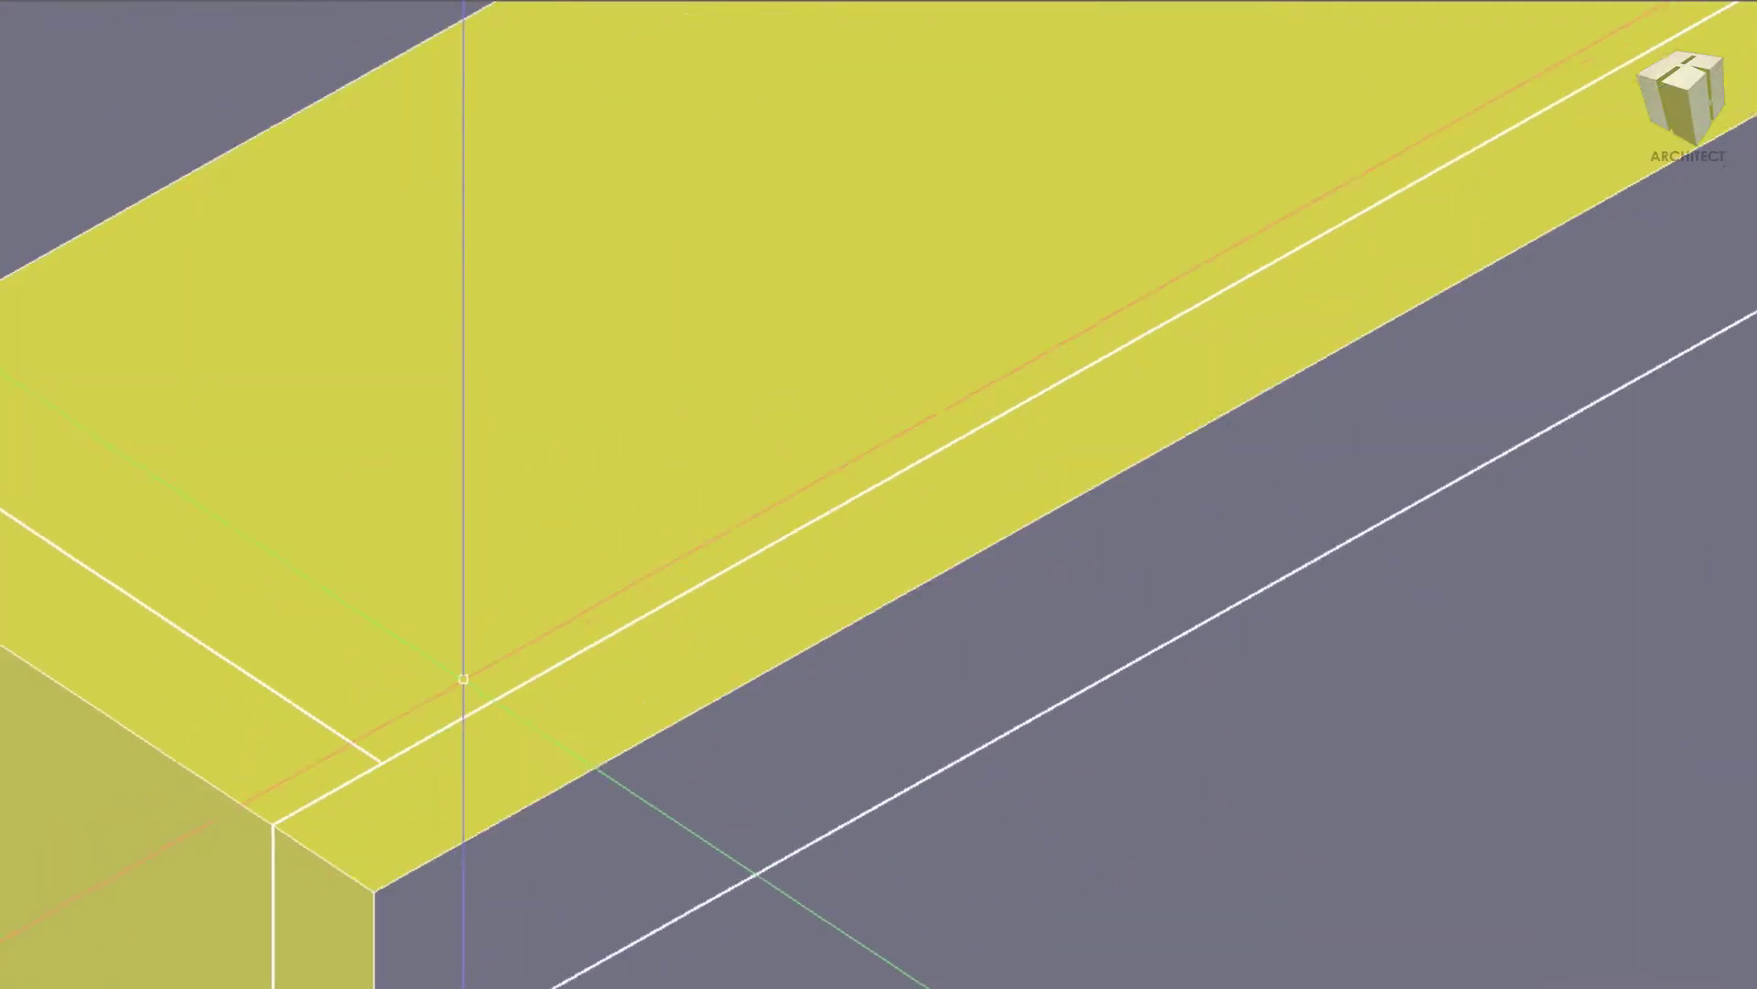
pyautogui.scroll(2, 423, 706)
pyautogui.scroll(-3, 565, 604)
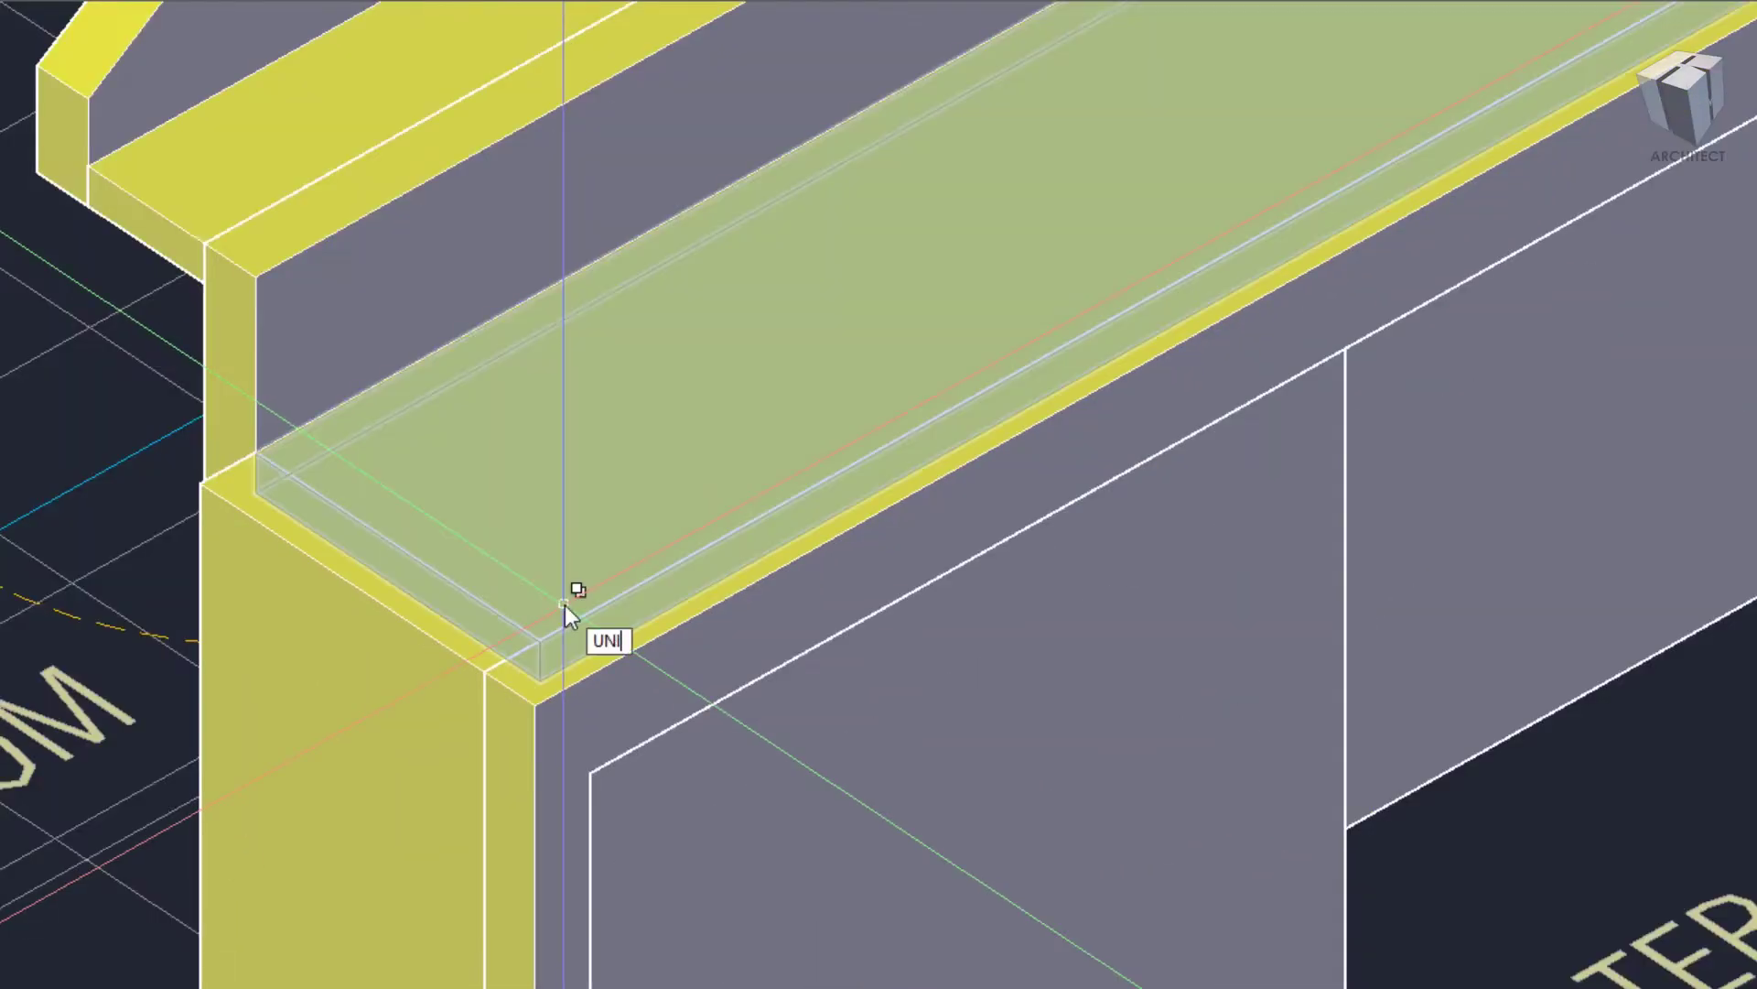
# - Union the top beam and frame post into one solid, then view it from another angle
pyautogui.click(593, 578)
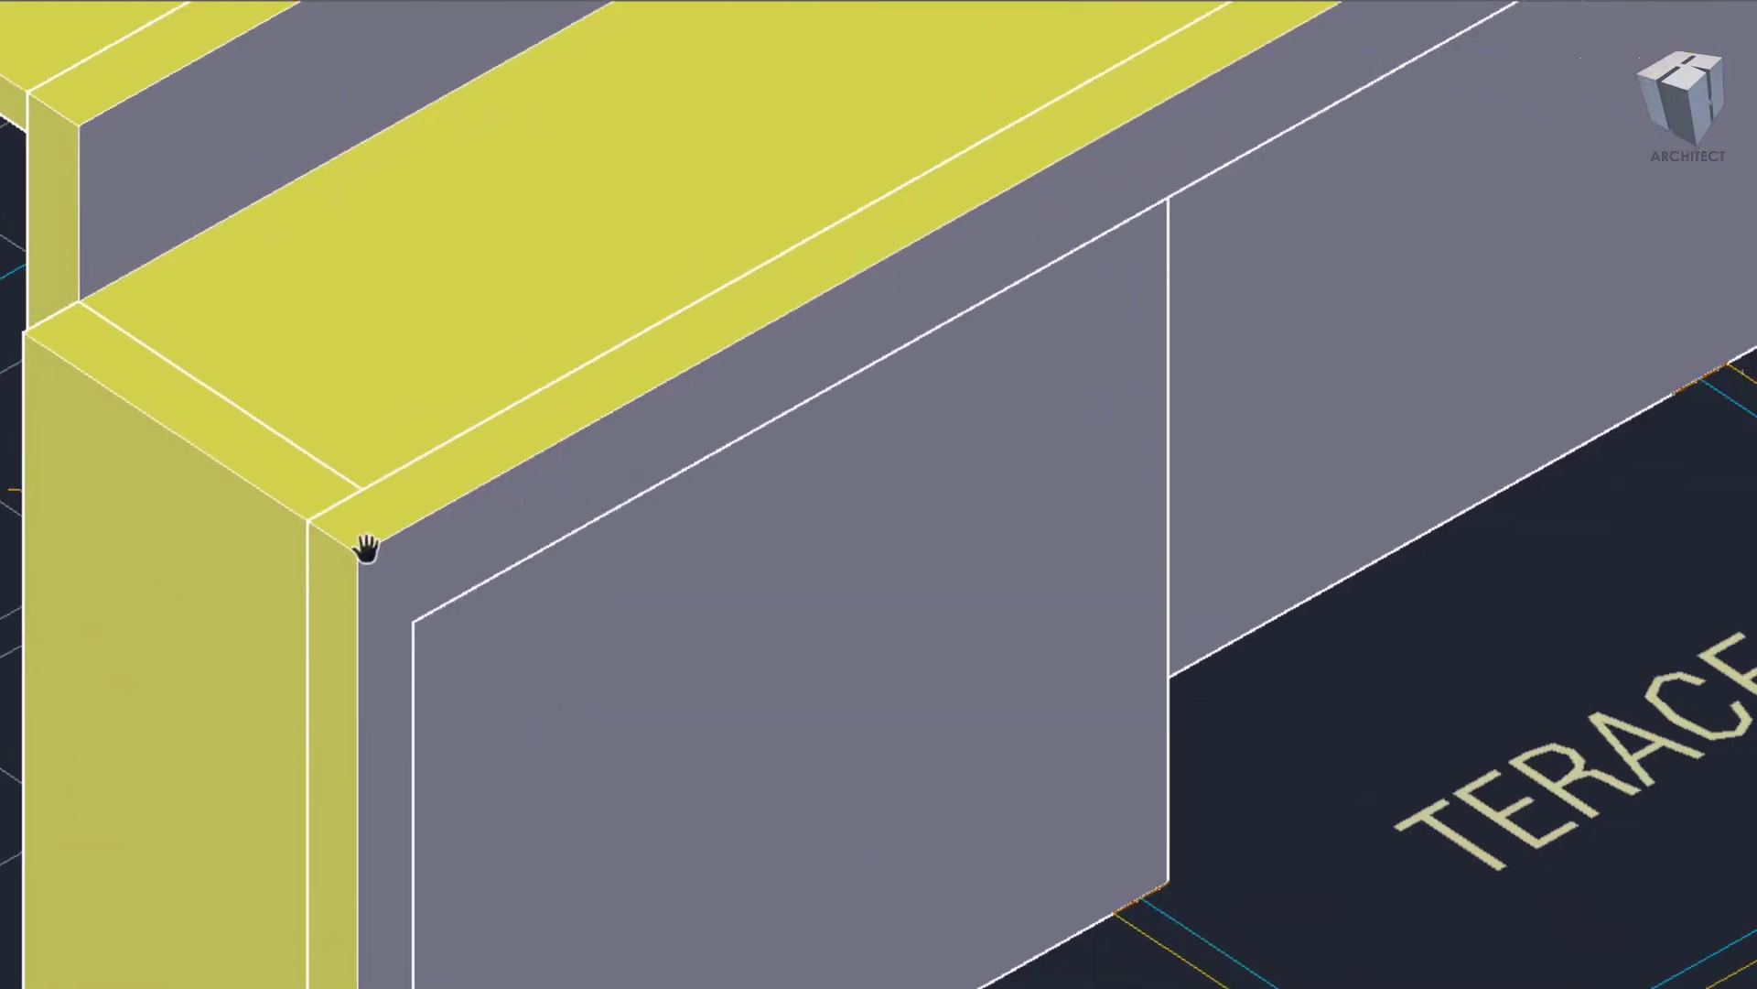
pyautogui.click(264, 514)
pyautogui.scroll(-5, 265, 513)
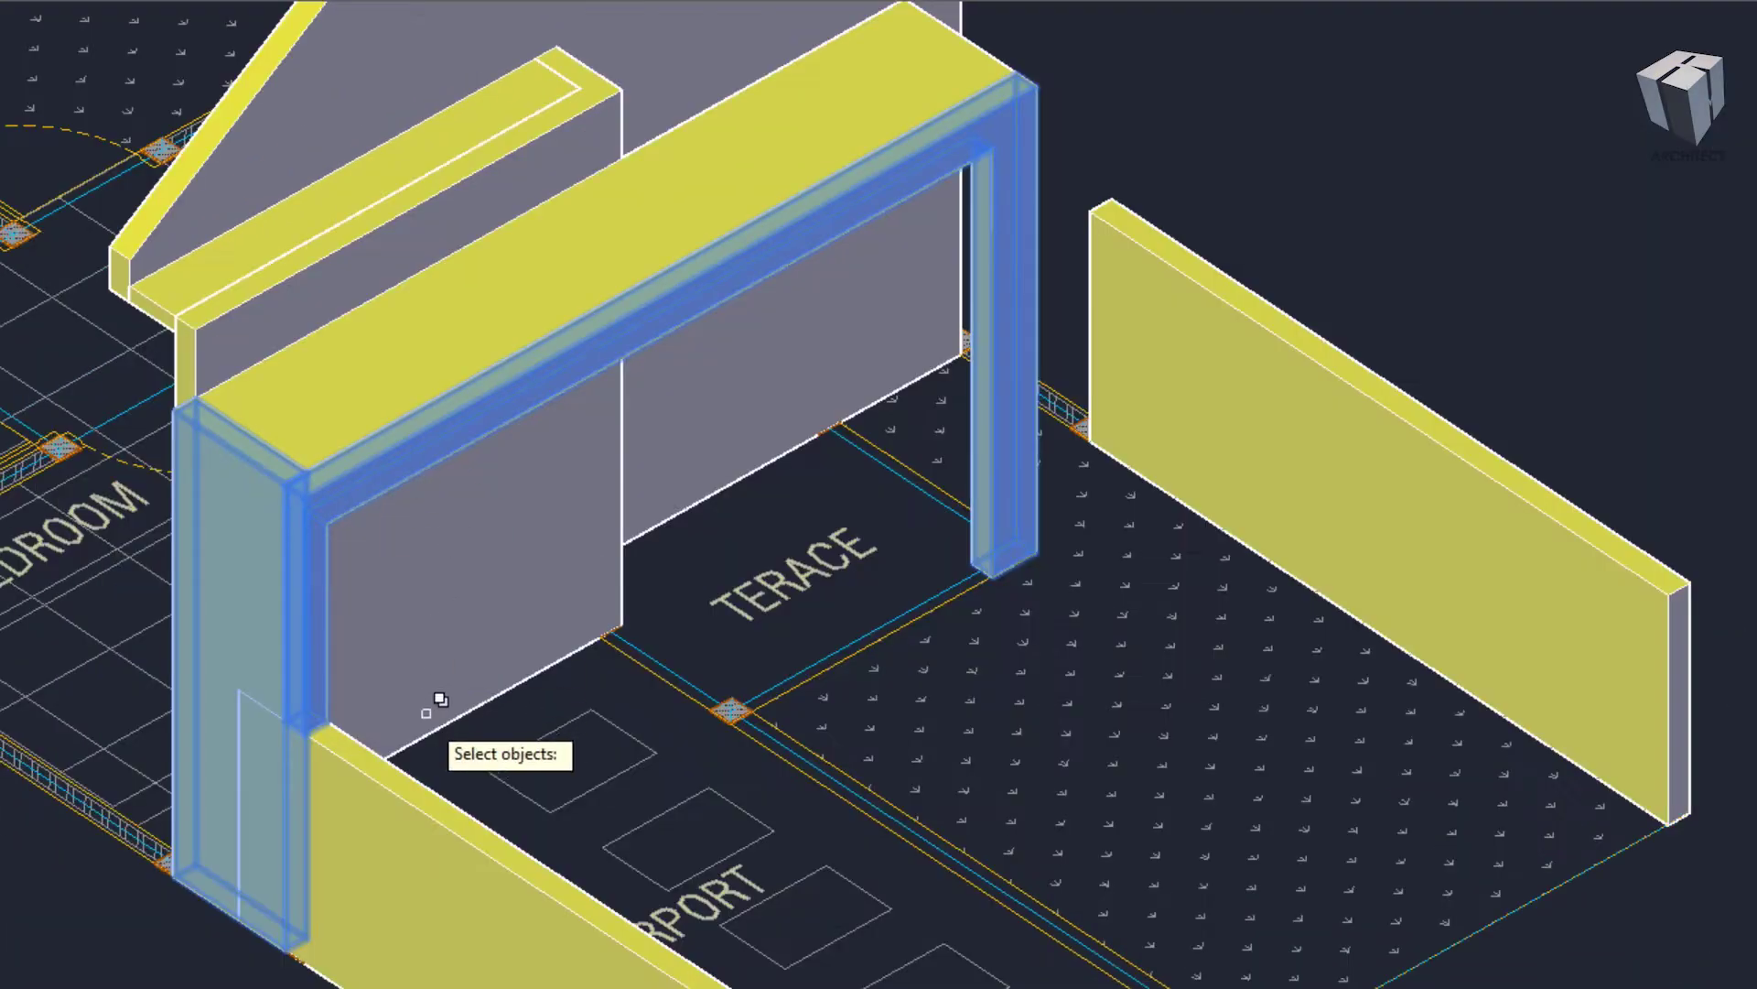
pyautogui.press('Return')
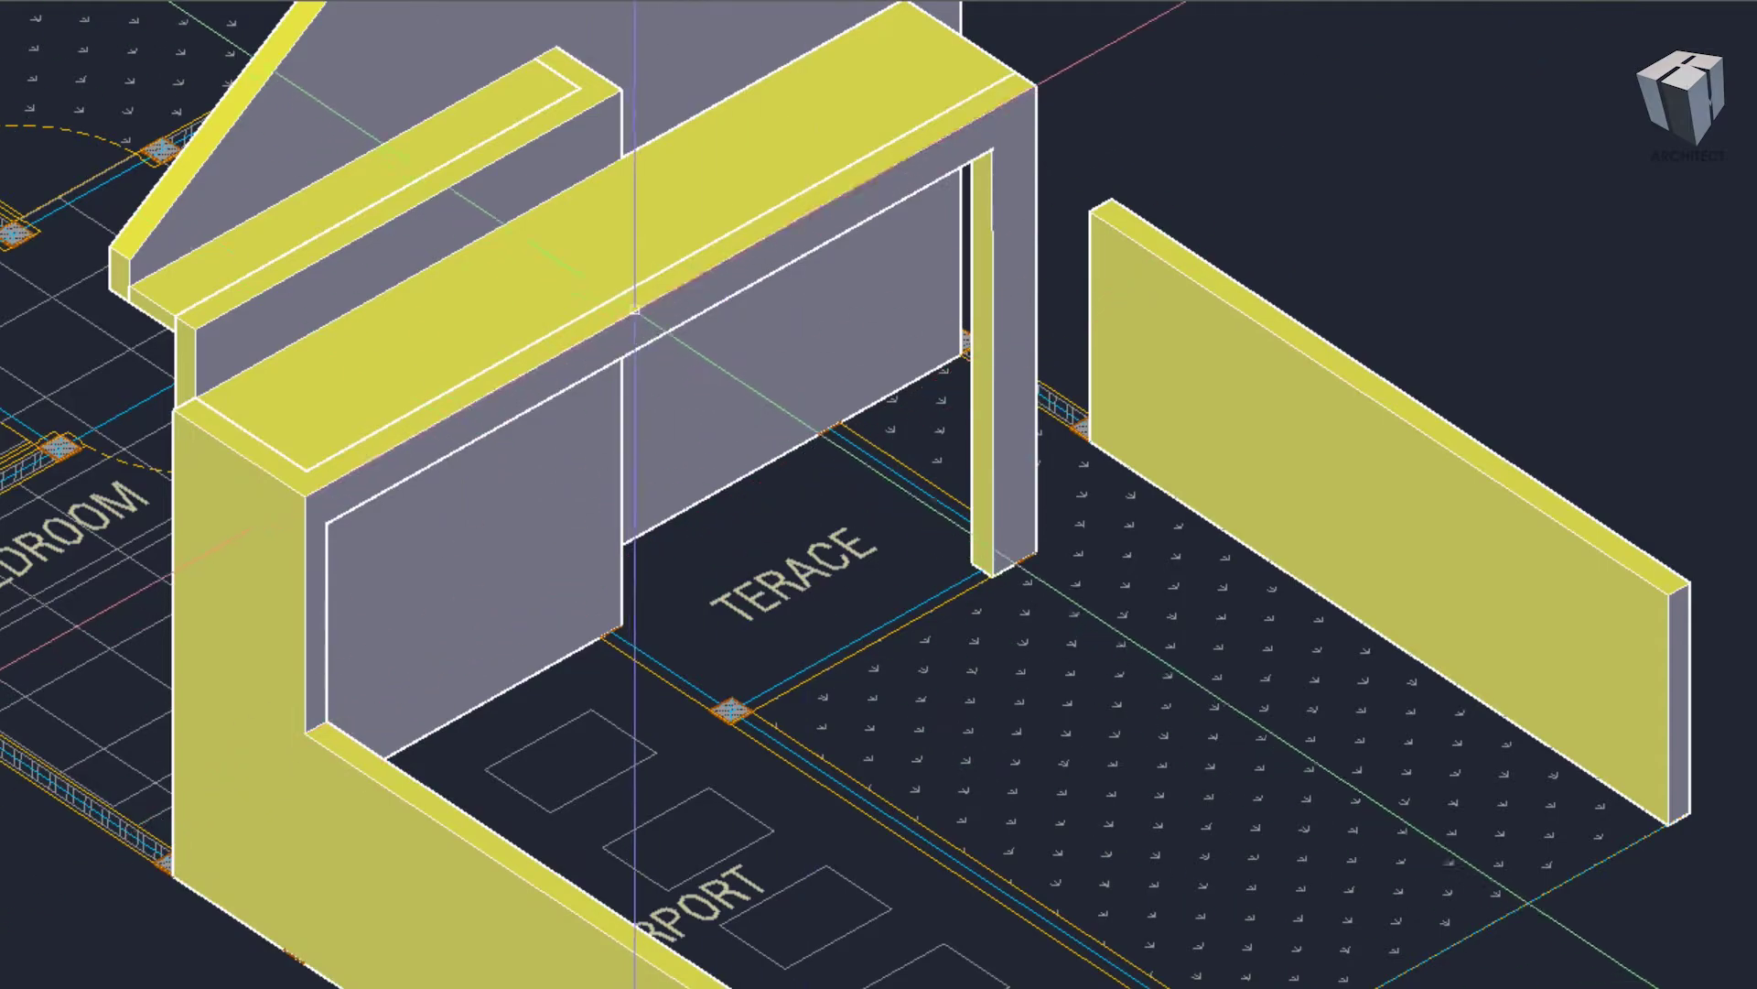
pyautogui.moveTo(669, 223)
pyautogui.keyDown('shift'); pyautogui.mouseDown(button='middle')
pyautogui.moveTo(752, 535)
pyautogui.moveTo(844, 490)
pyautogui.mouseUp(button='middle'); pyautogui.keyUp('shift')
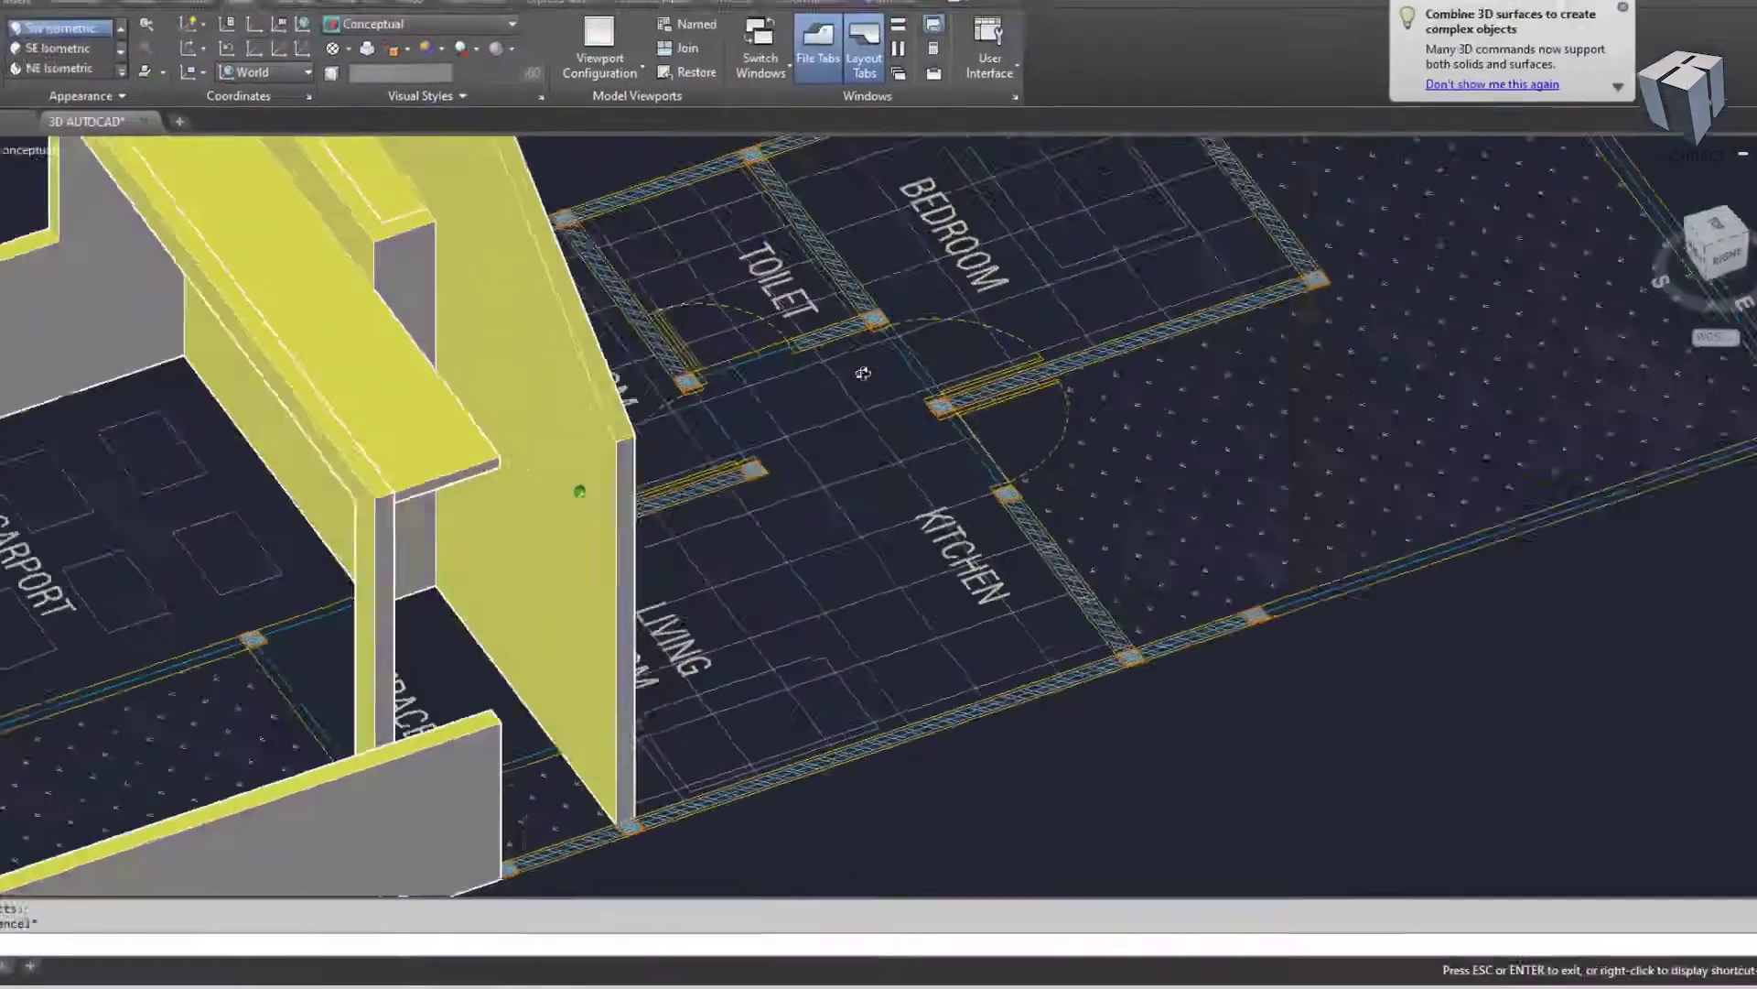
# - Draw a box solid at the beam end beside the gable wall
pyautogui.scroll(2, 844, 490)
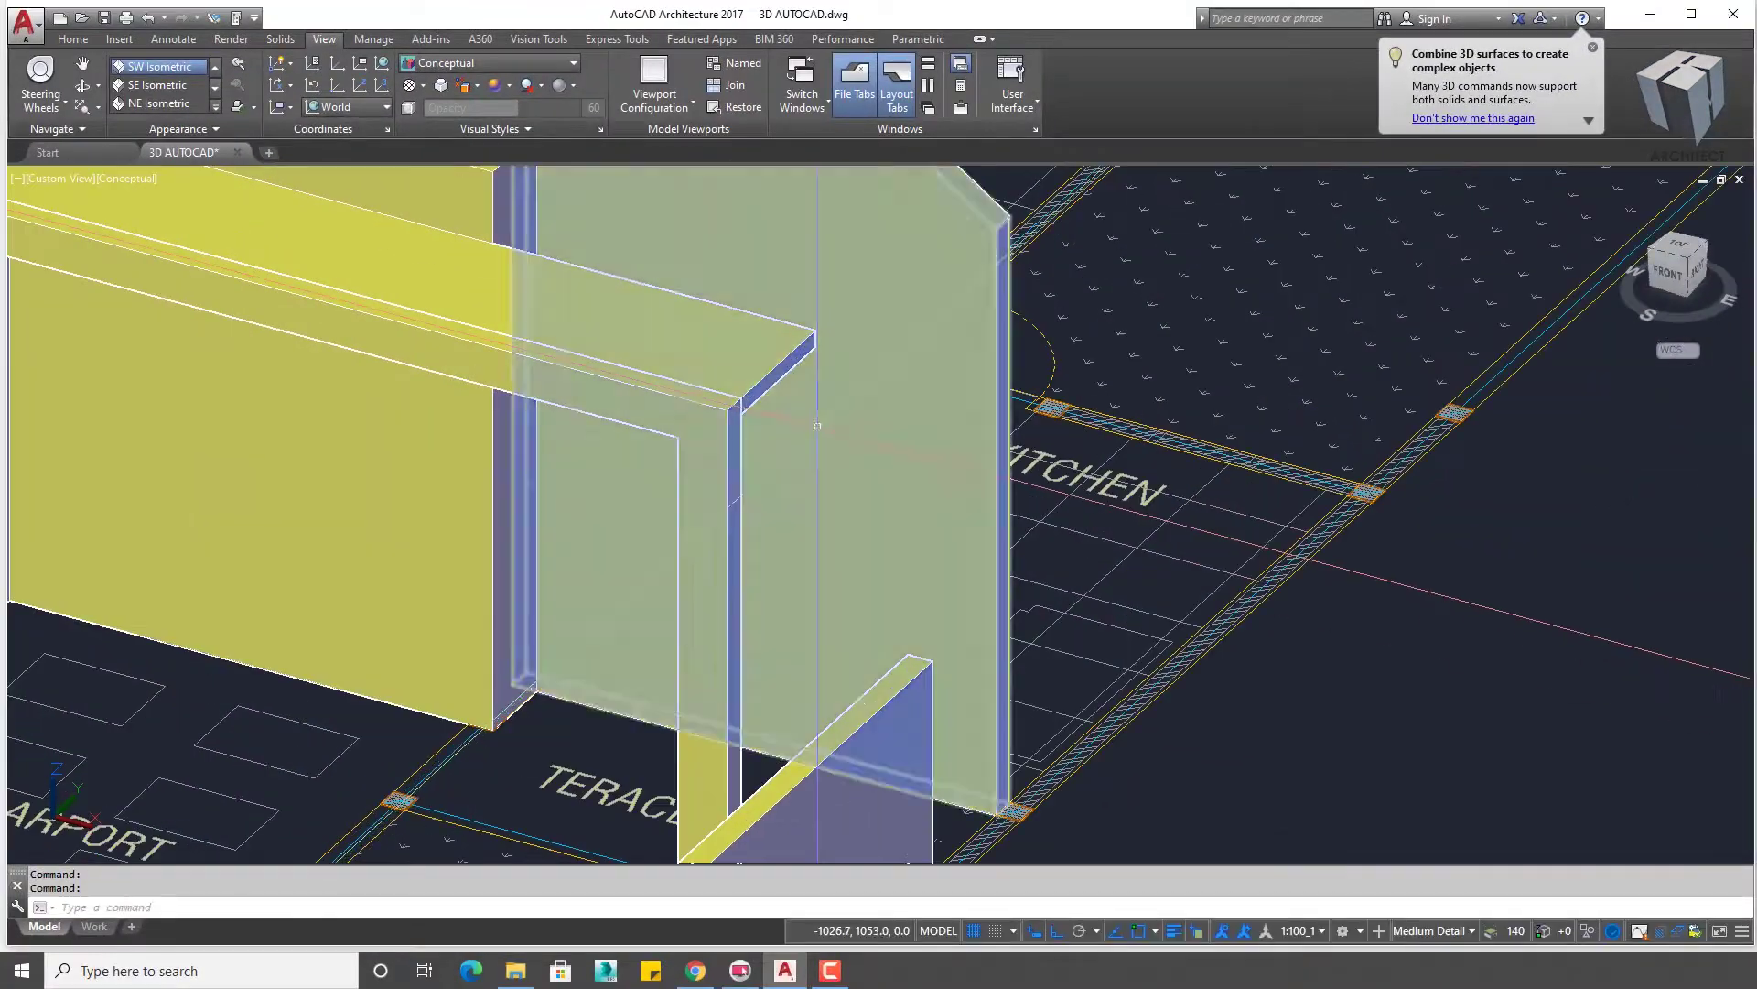
pyautogui.scroll(2, 844, 489)
pyautogui.scroll(2, 844, 490)
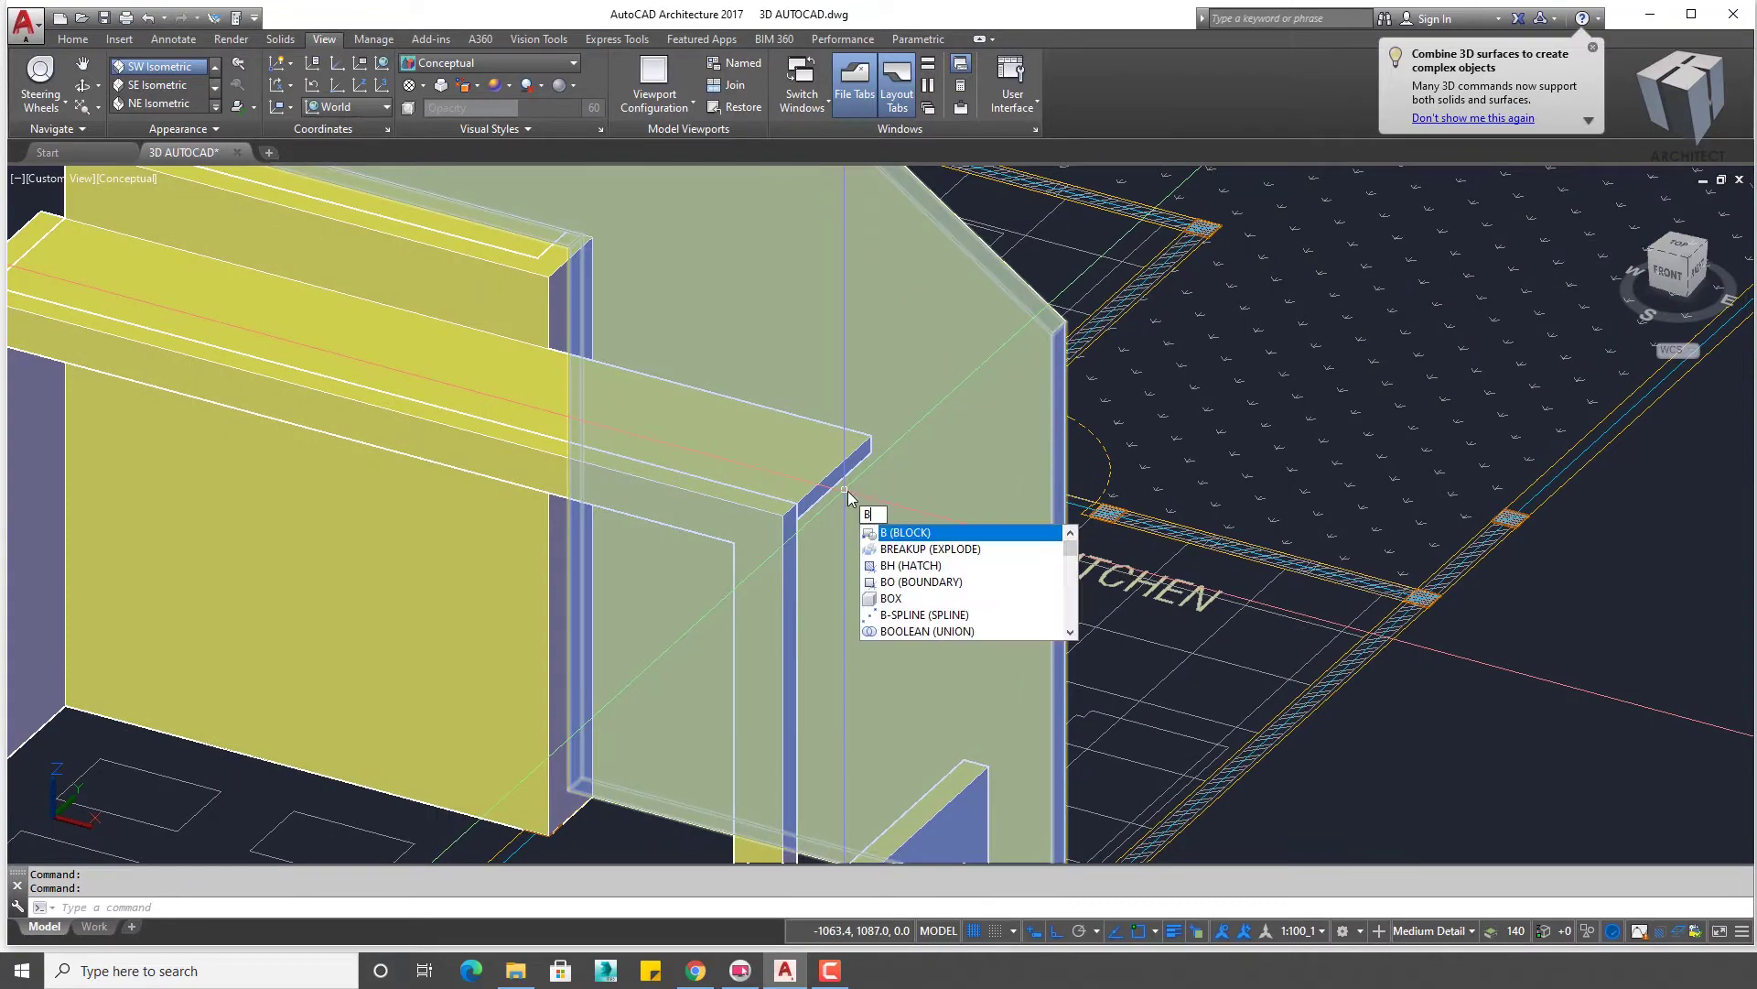
pyautogui.moveTo(849, 491)
pyautogui.keyDown('shift'); pyautogui.mouseDown(button='middle')
pyautogui.moveTo(586, 389)
pyautogui.moveTo(521, 431)
pyautogui.mouseUp(button='middle'); pyautogui.keyUp('shift')
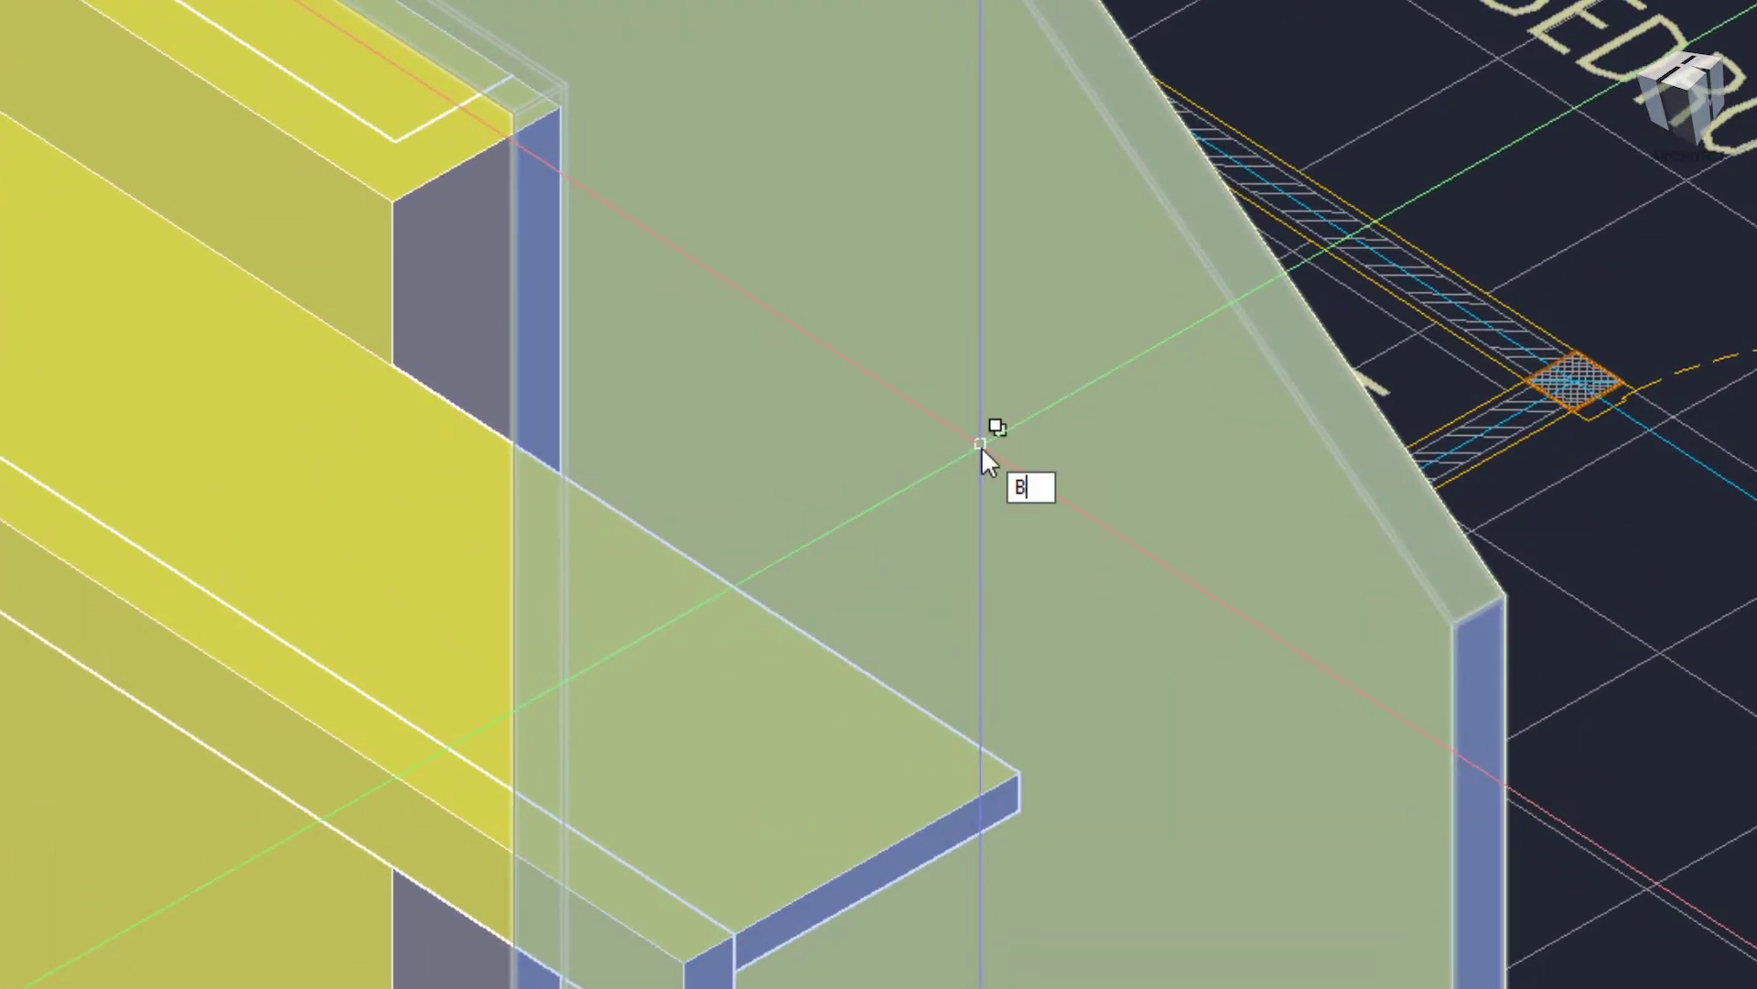
pyautogui.write('o')
pyautogui.press('Return')
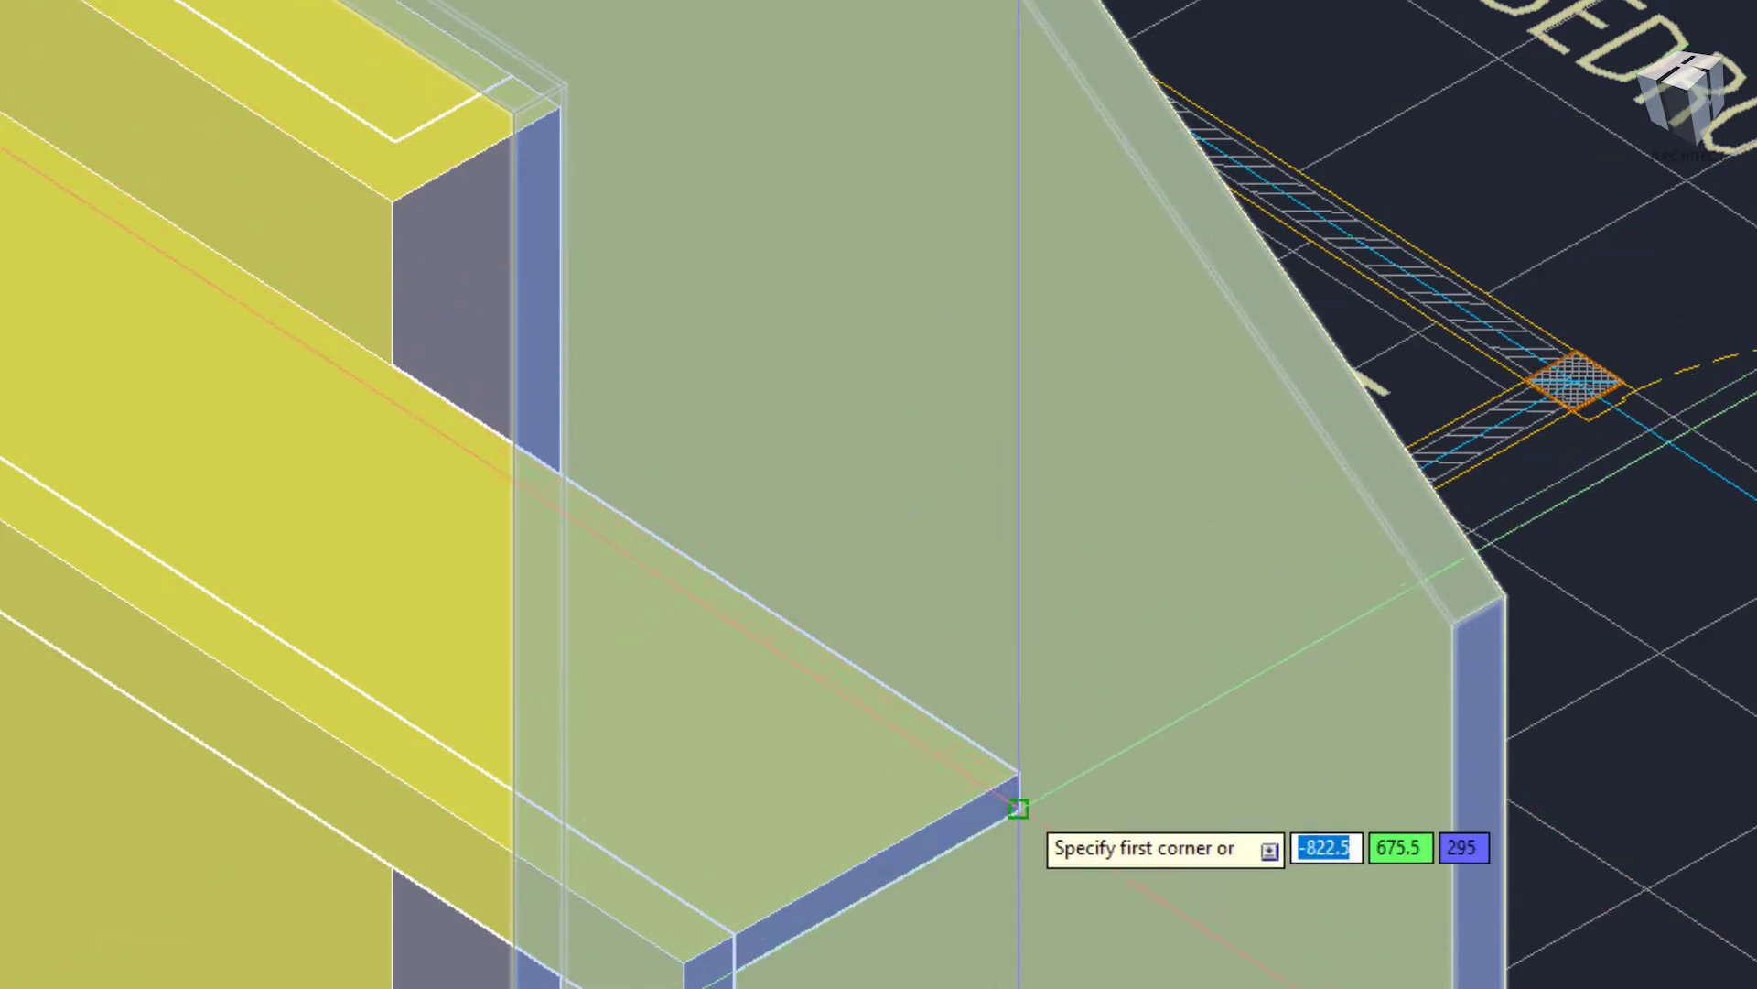
pyautogui.click(1019, 808)
pyautogui.click(558, 106)
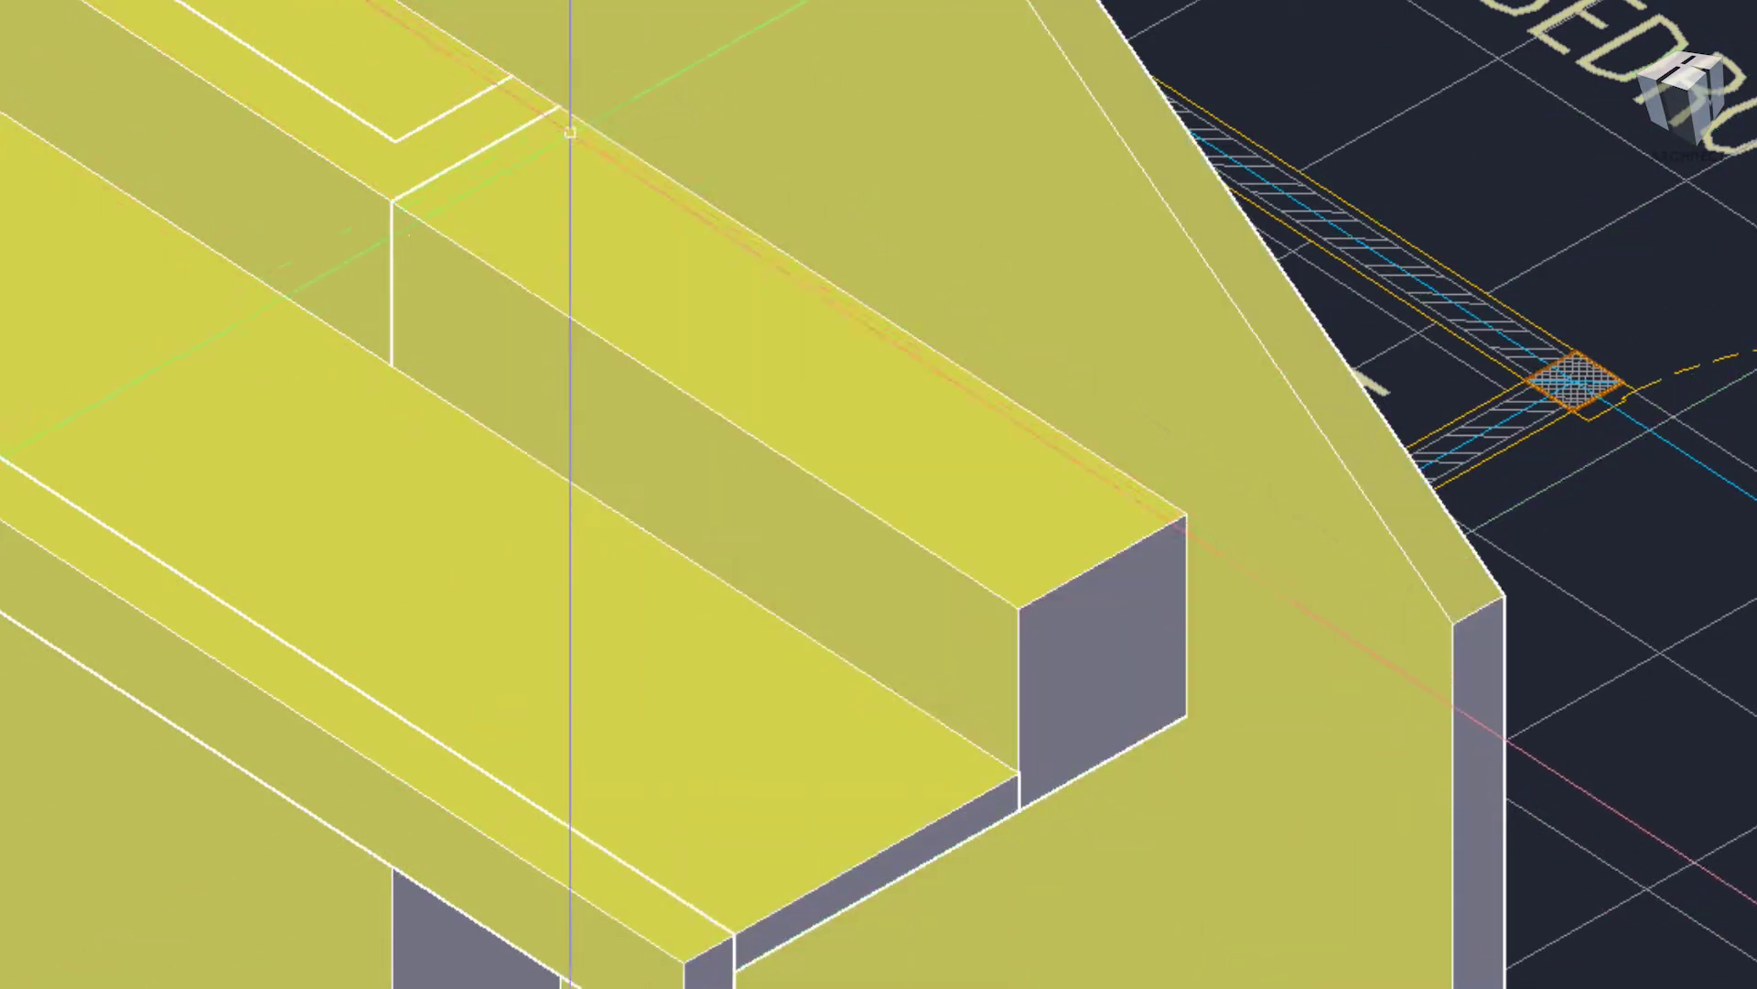
# - Drag the new box's top face down onto the slab and orbit to check it
pyautogui.keyDown('ctrl'); pyautogui.click(789, 356); pyautogui.keyUp('ctrl')
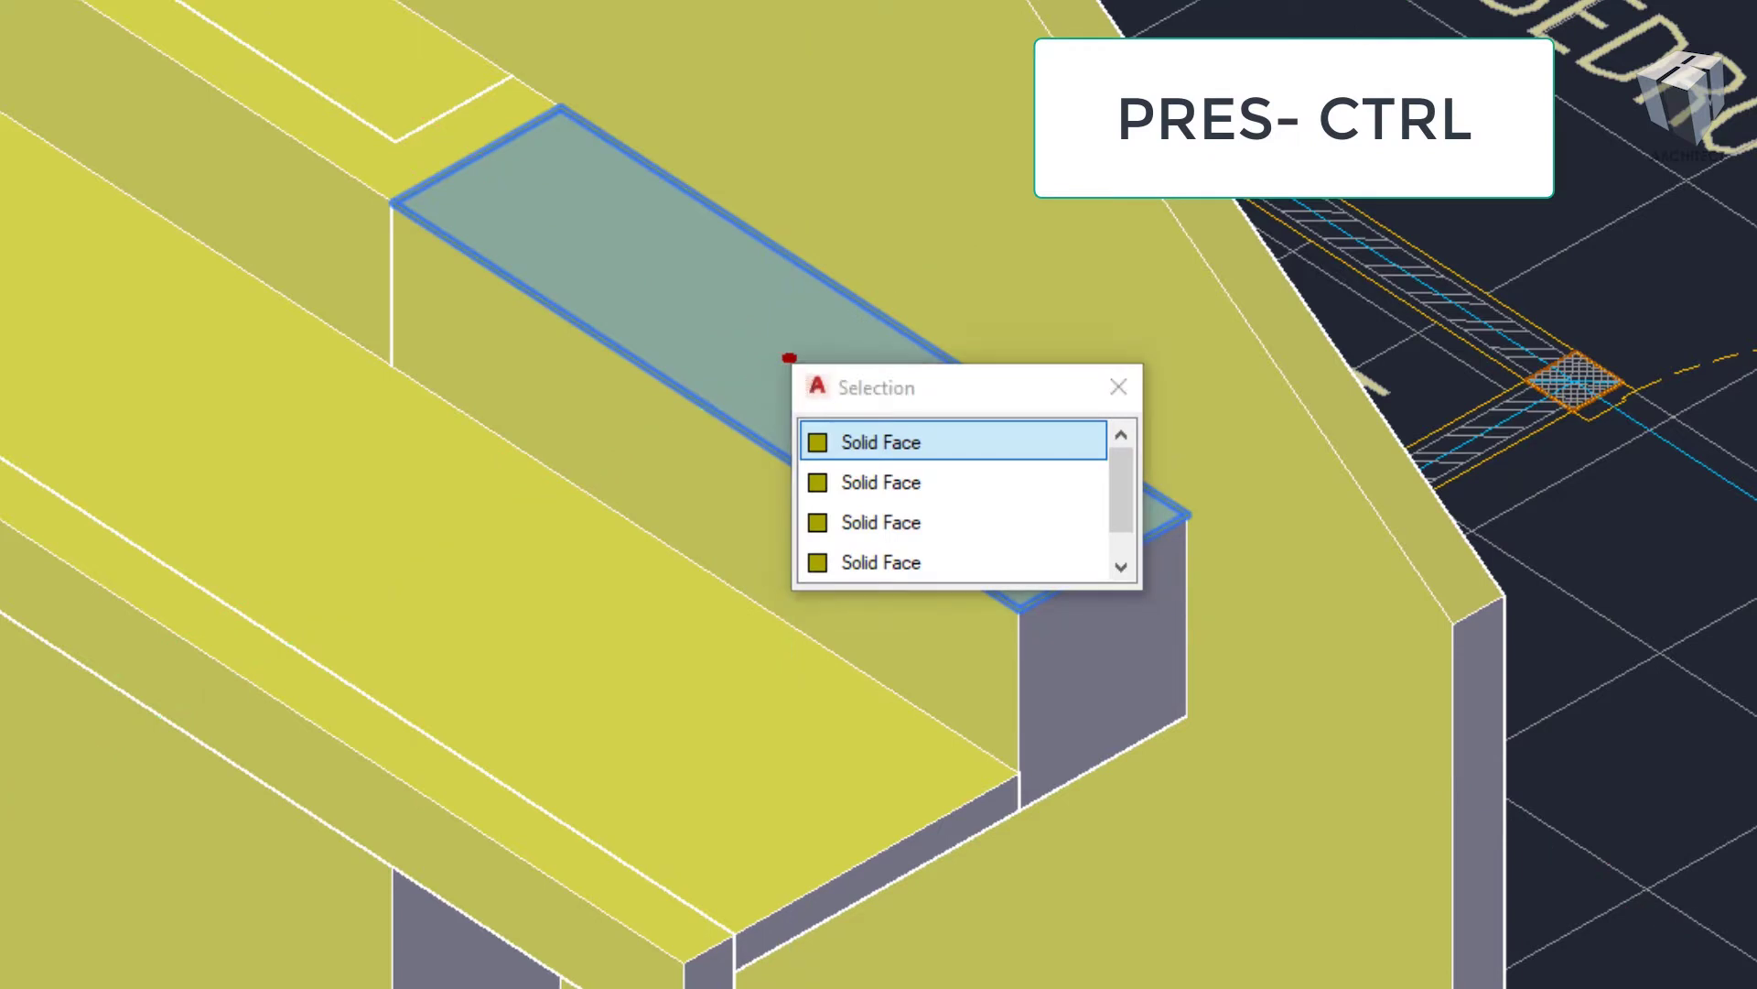
pyautogui.press('Escape')
pyautogui.keyDown('ctrl'); pyautogui.click(661, 289); pyautogui.keyUp('ctrl')
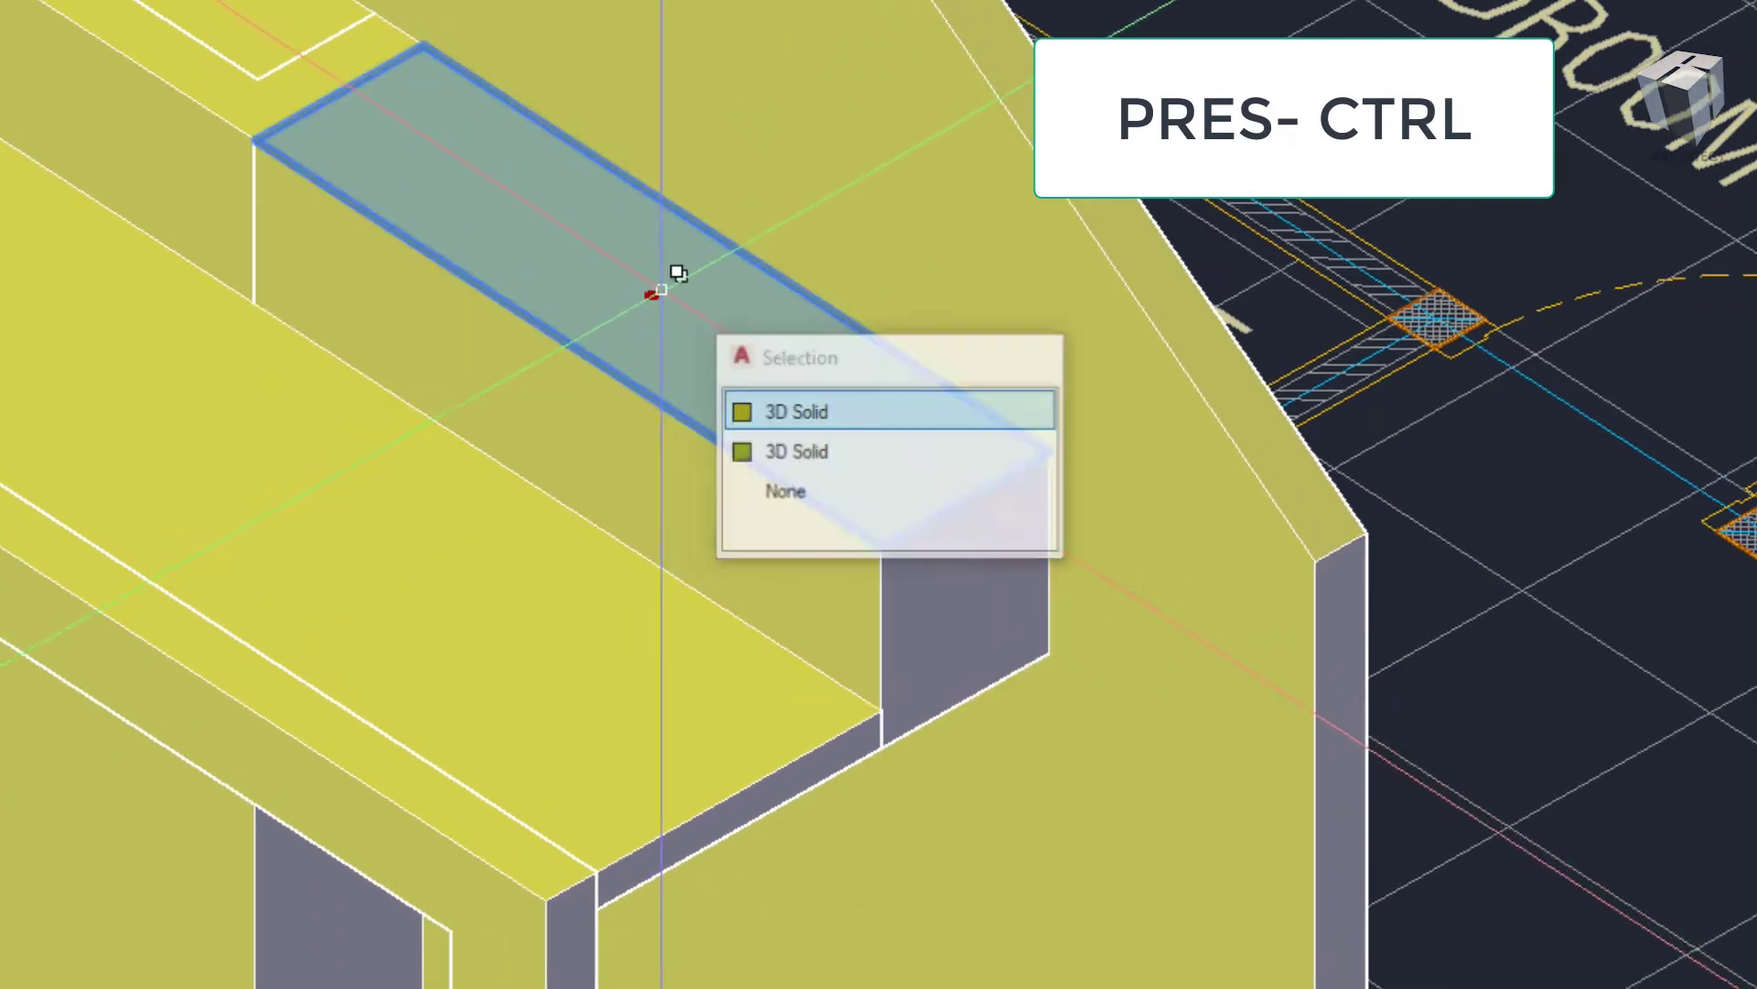
pyautogui.click(651, 294)
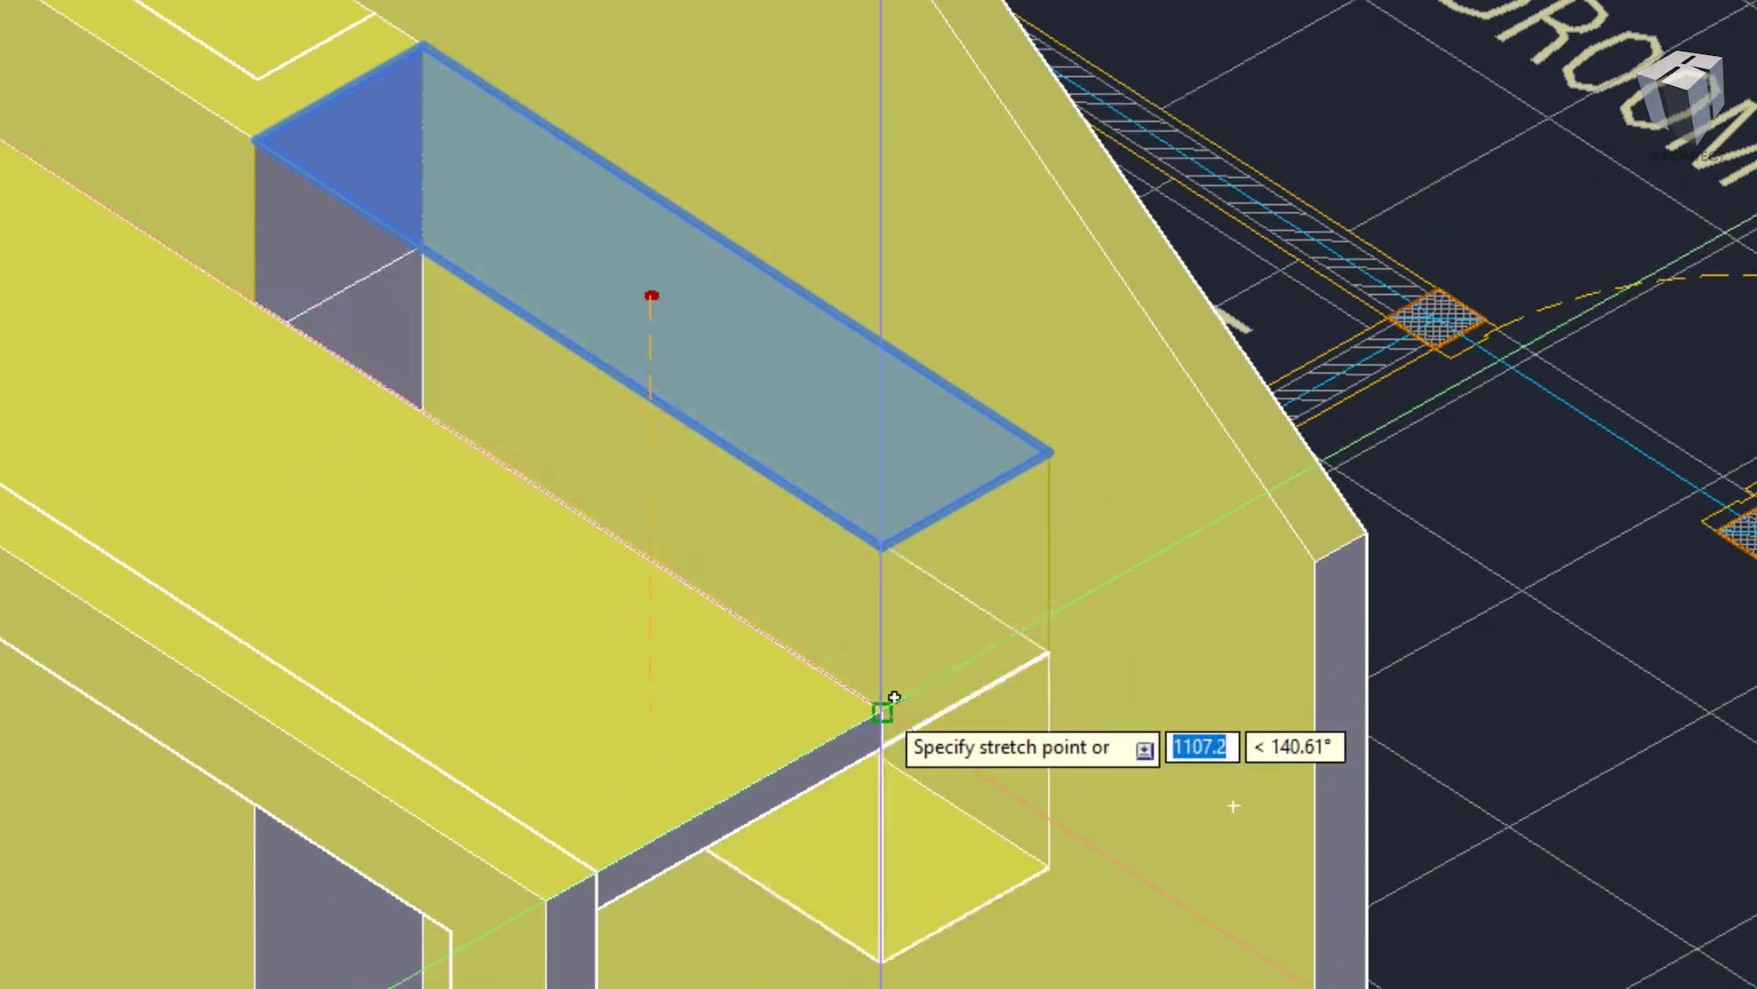
pyautogui.click(881, 711)
pyautogui.moveTo(1001, 608)
pyautogui.keyDown('shift'); pyautogui.mouseDown(button='middle')
pyautogui.moveTo(961, 580)
pyautogui.moveTo(1218, 605)
pyautogui.moveTo(1244, 451)
pyautogui.mouseUp(button='middle'); pyautogui.keyUp('shift')
# - Switch to the 2D Wireframe style and centre the view on the beam corner
pyautogui.scroll(3, 694, 458)
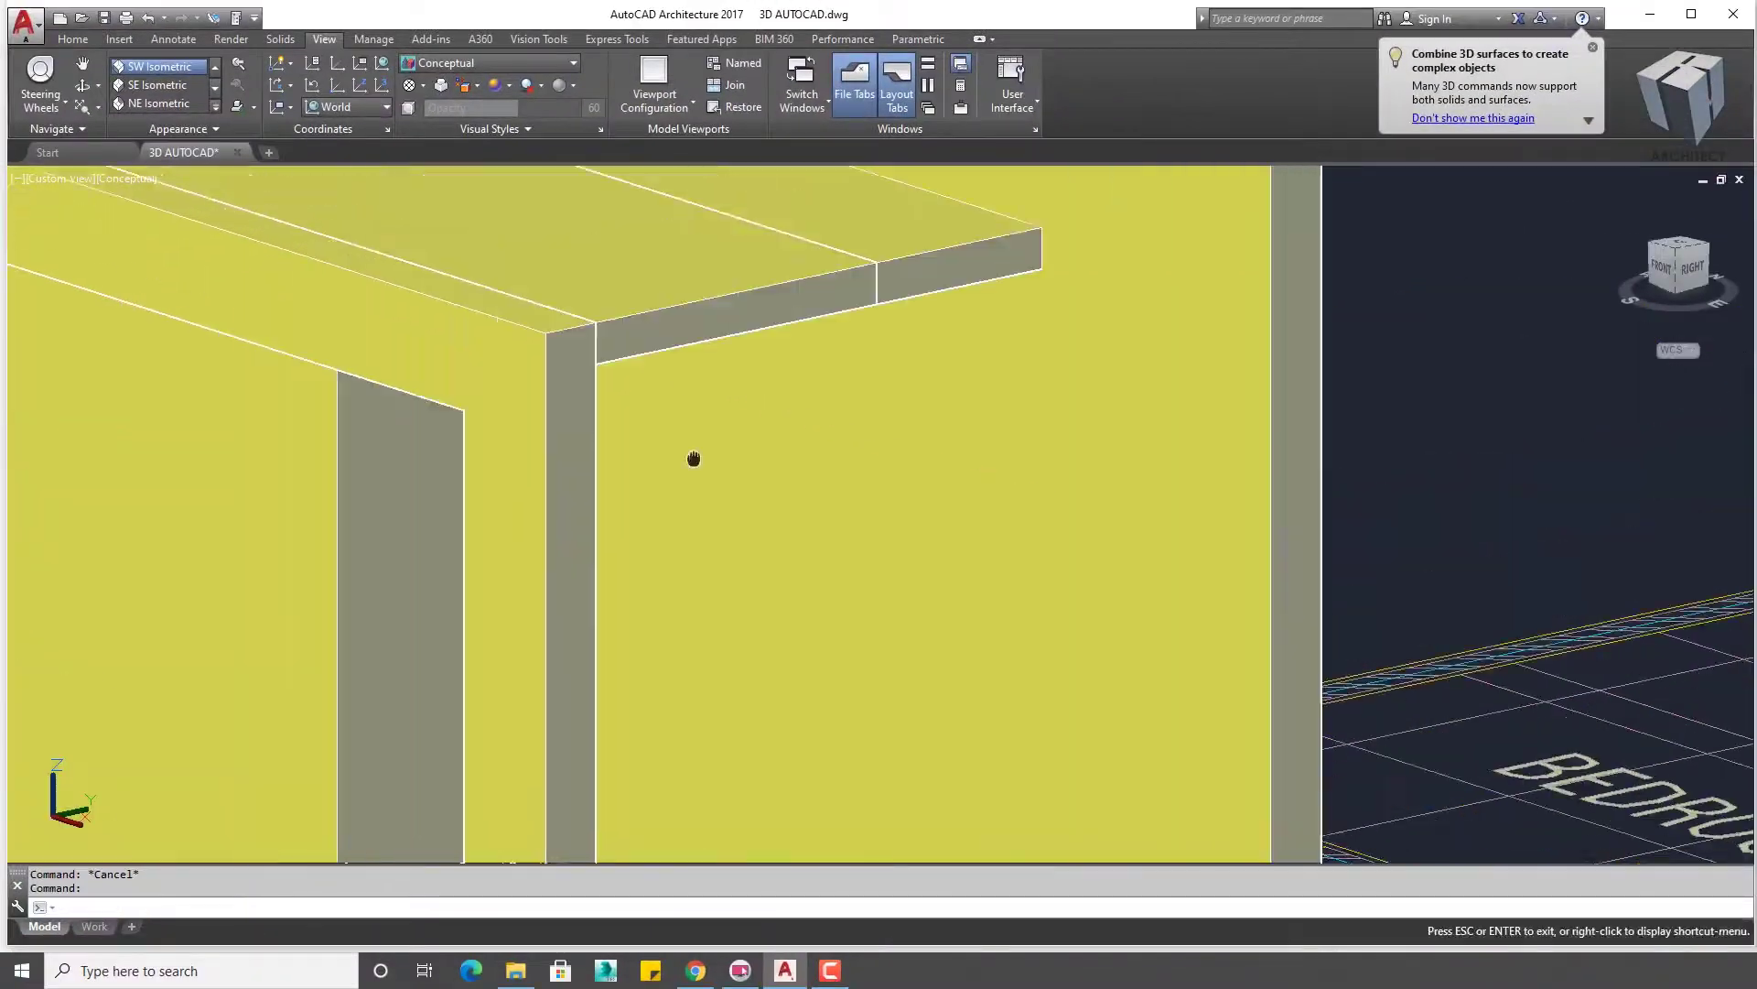
pyautogui.scroll(2, 694, 458)
pyautogui.moveTo(824, 467)
pyautogui.mouseDown()
pyautogui.moveTo(1103, 485)
pyautogui.moveTo(1091, 497)
pyautogui.mouseUp()
pyautogui.press('Escape')
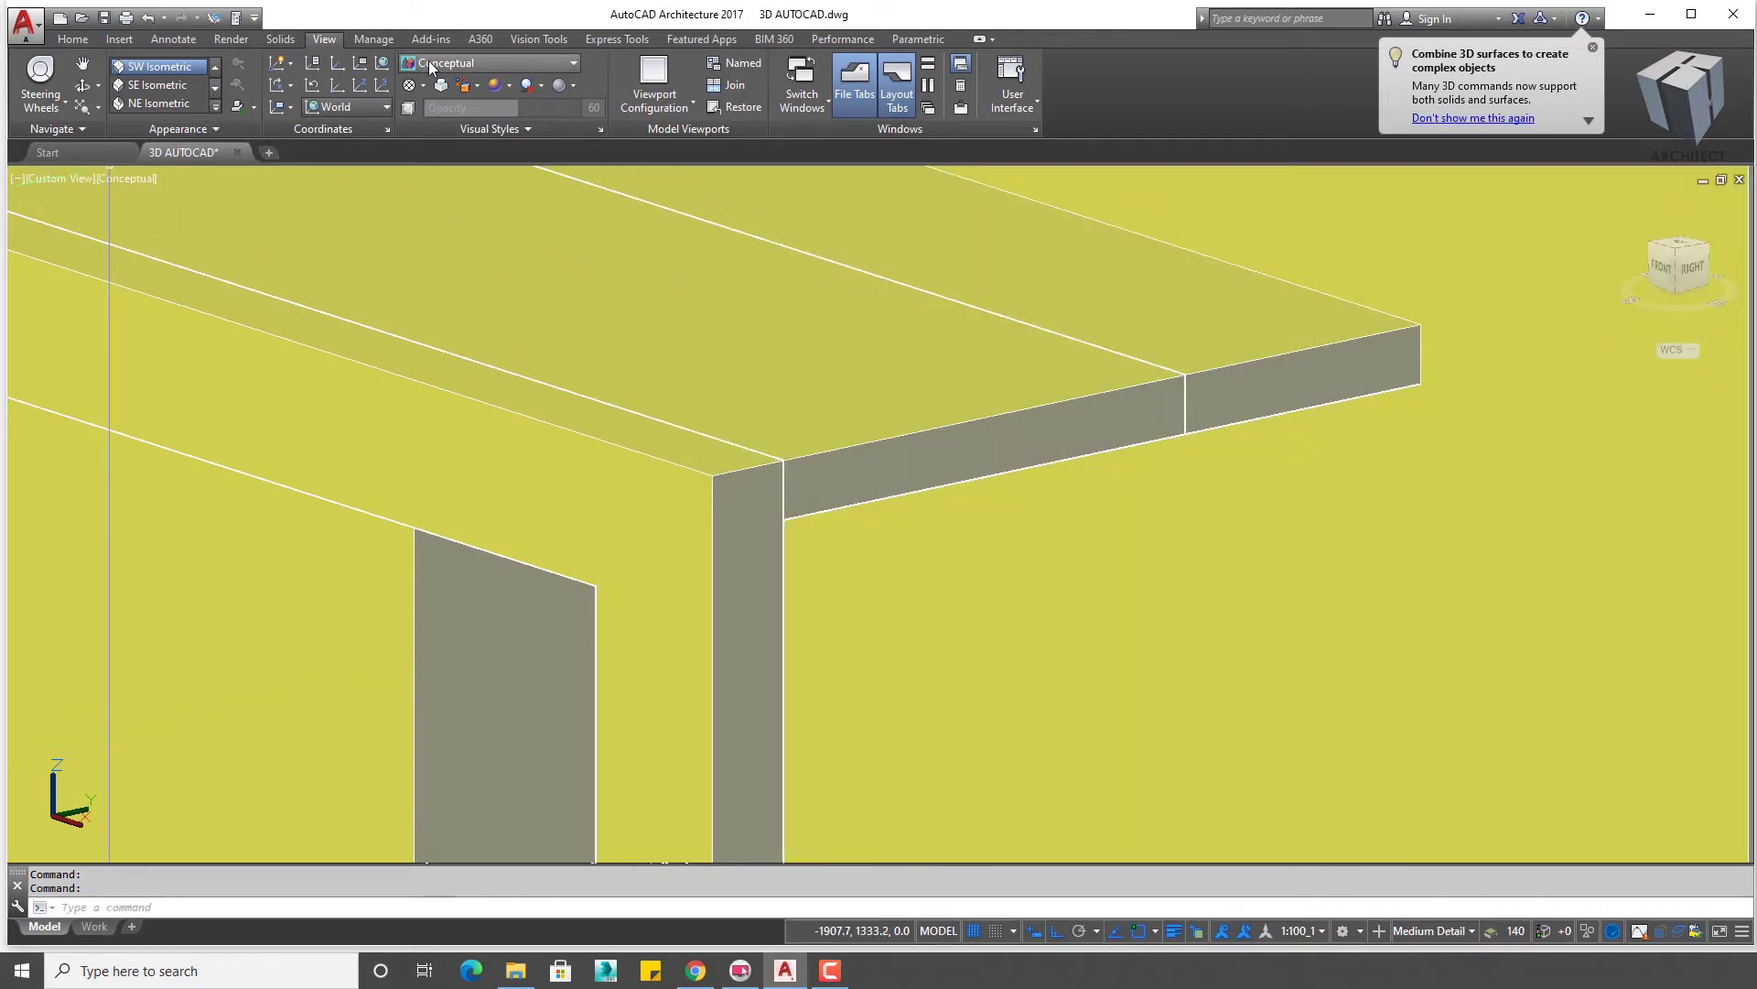
pyautogui.click(429, 60)
pyautogui.click(443, 102)
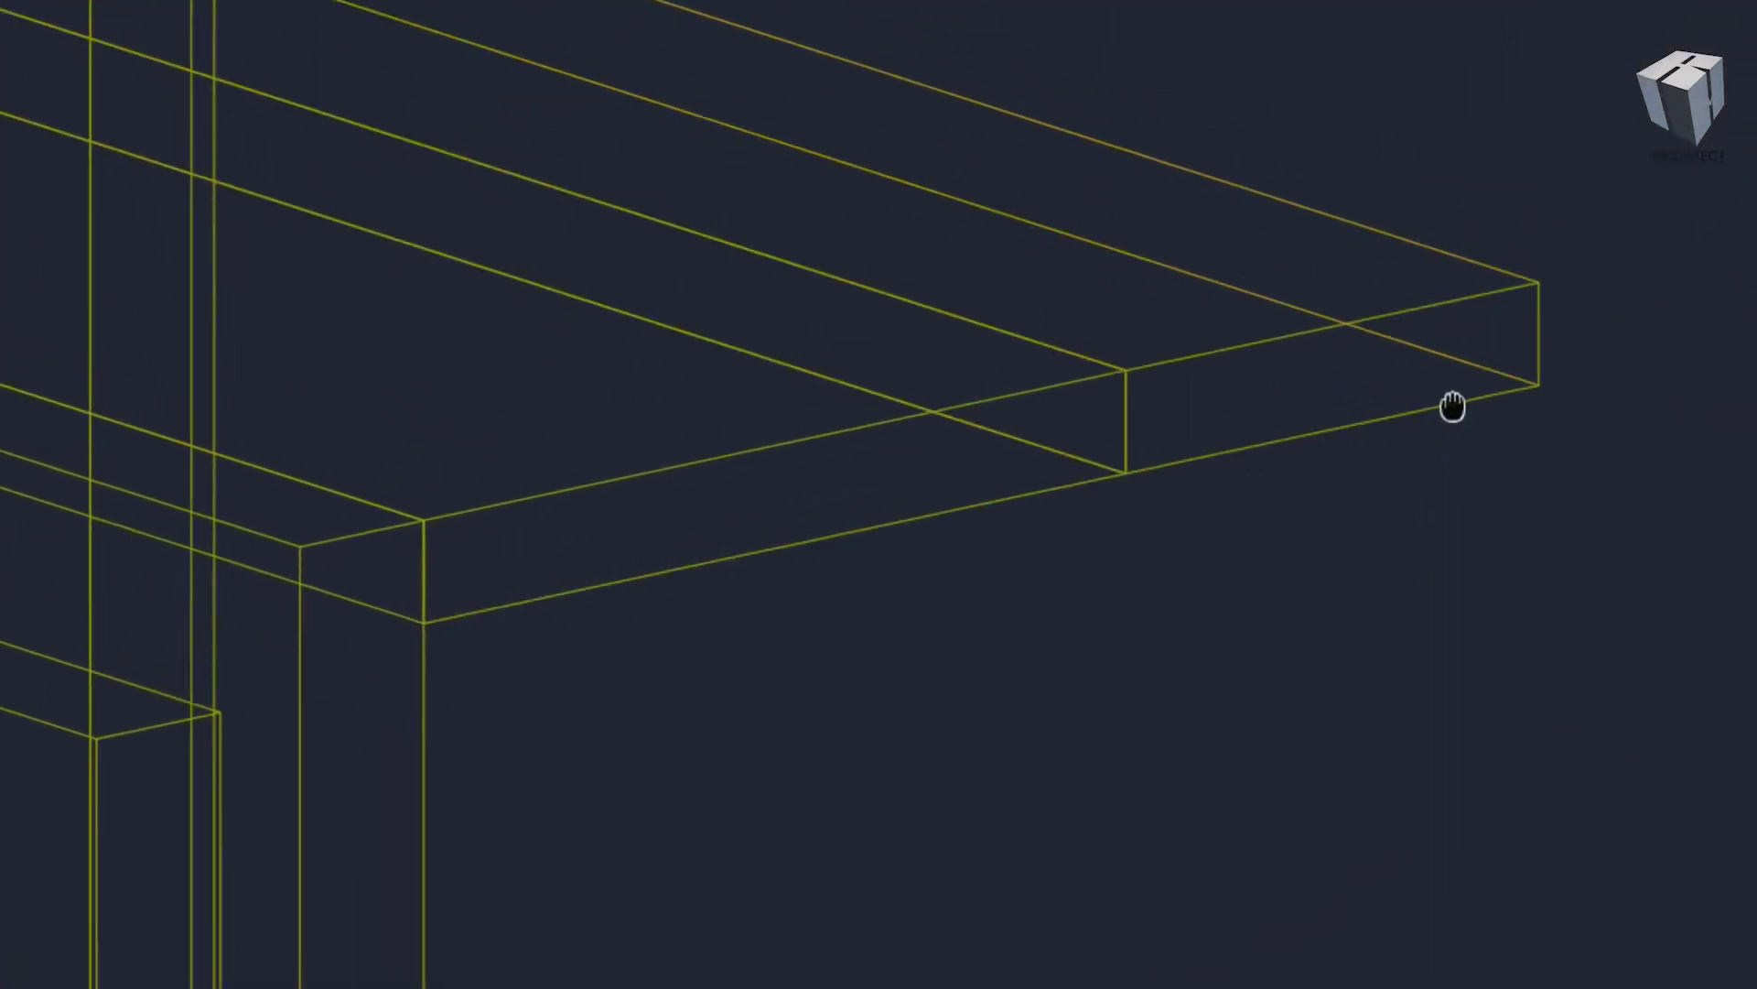
pyautogui.moveTo(1453, 407); pyautogui.dragTo(1404, 467, button='middle')
pyautogui.write('U')
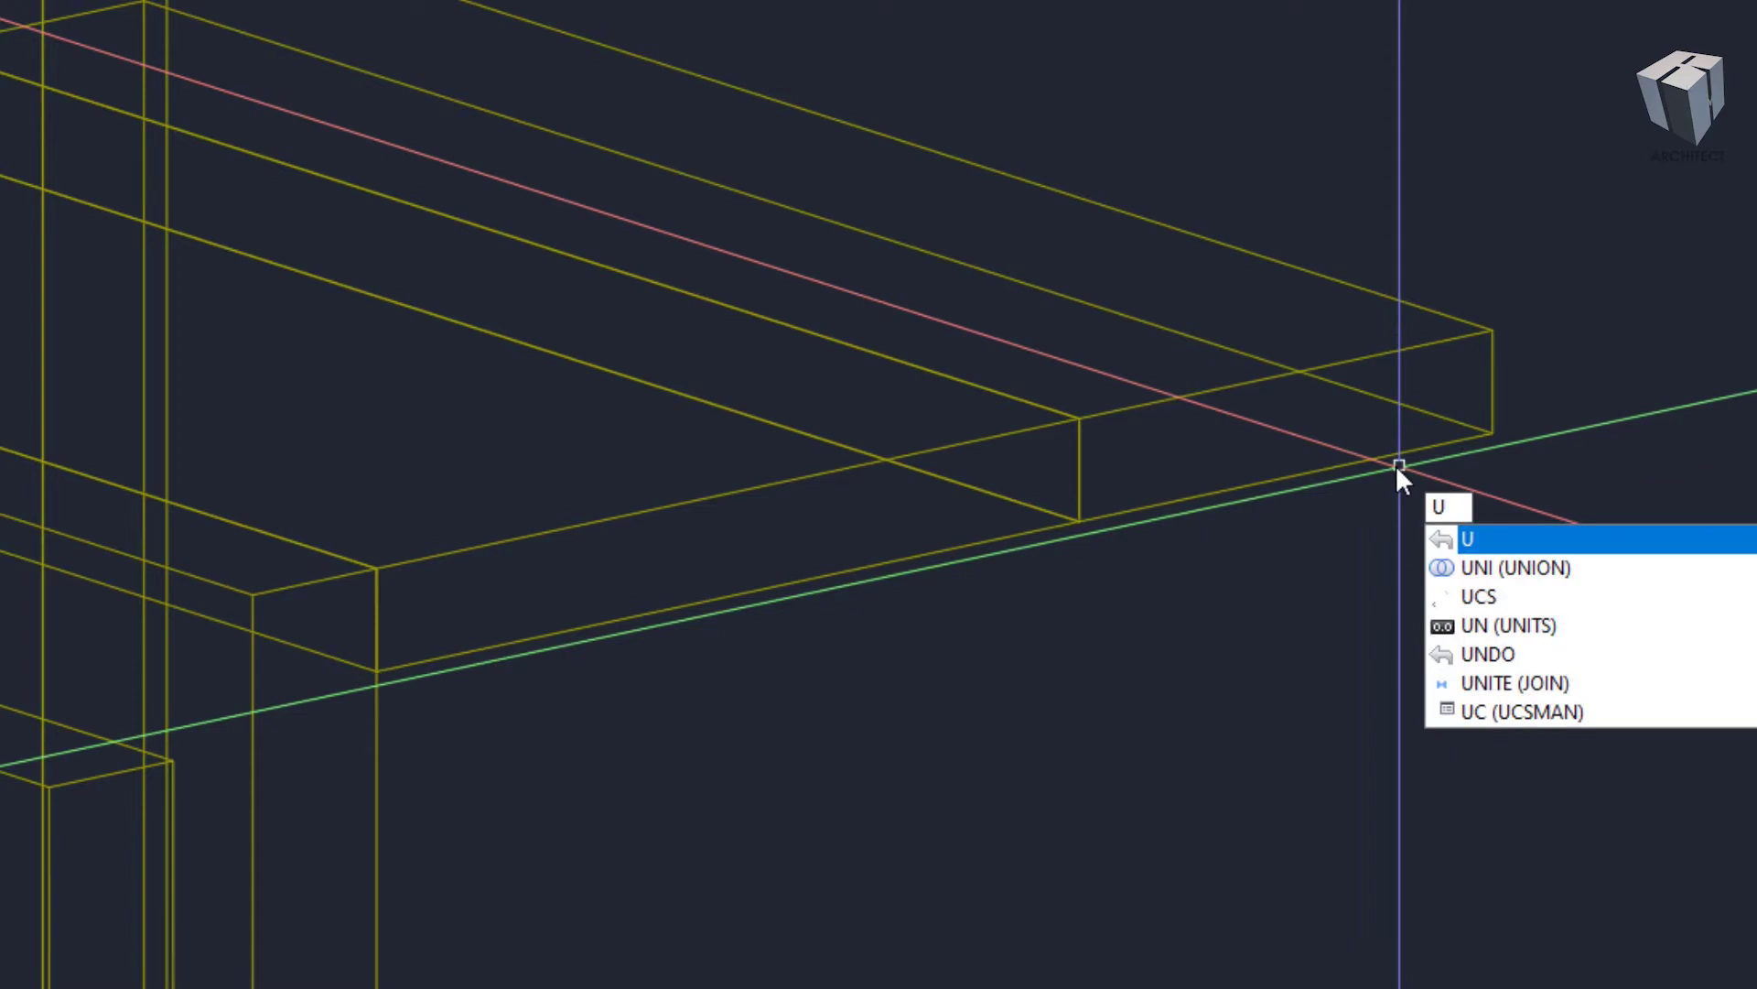
# - Union the two corner roof beams into one solid
pyautogui.write('NI')
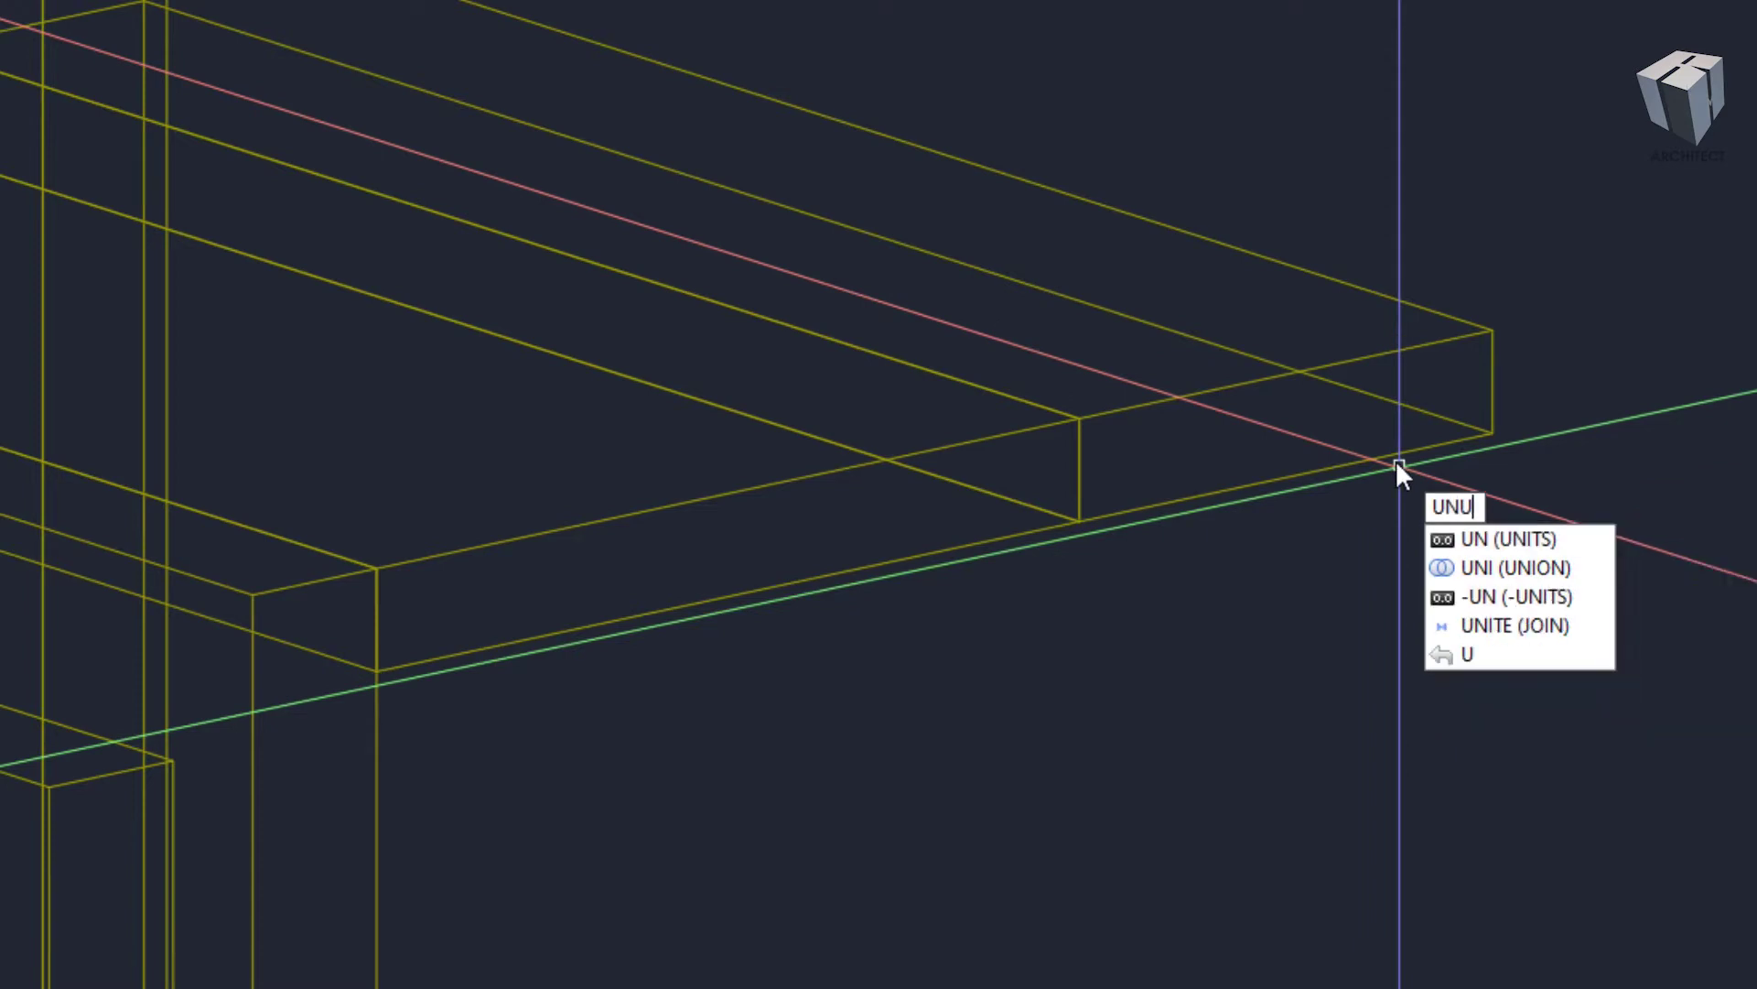
pyautogui.press('Return')
pyautogui.write('UNI')
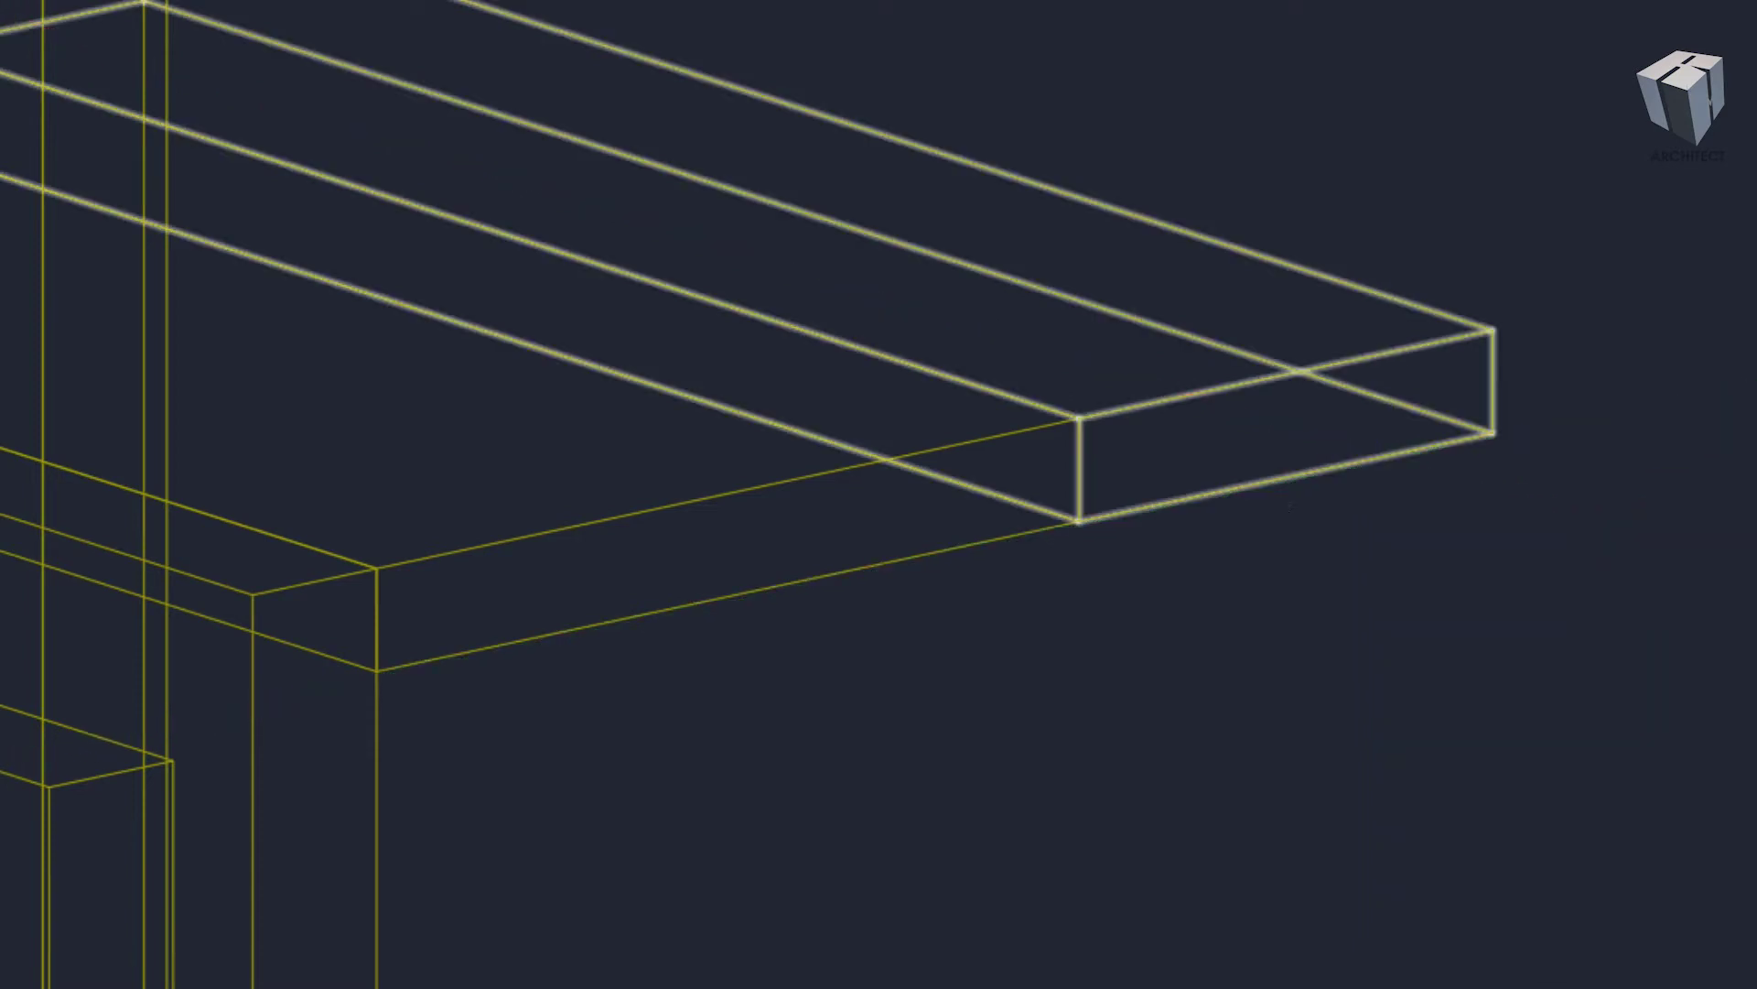
pyautogui.click(918, 443)
pyautogui.press('Return')
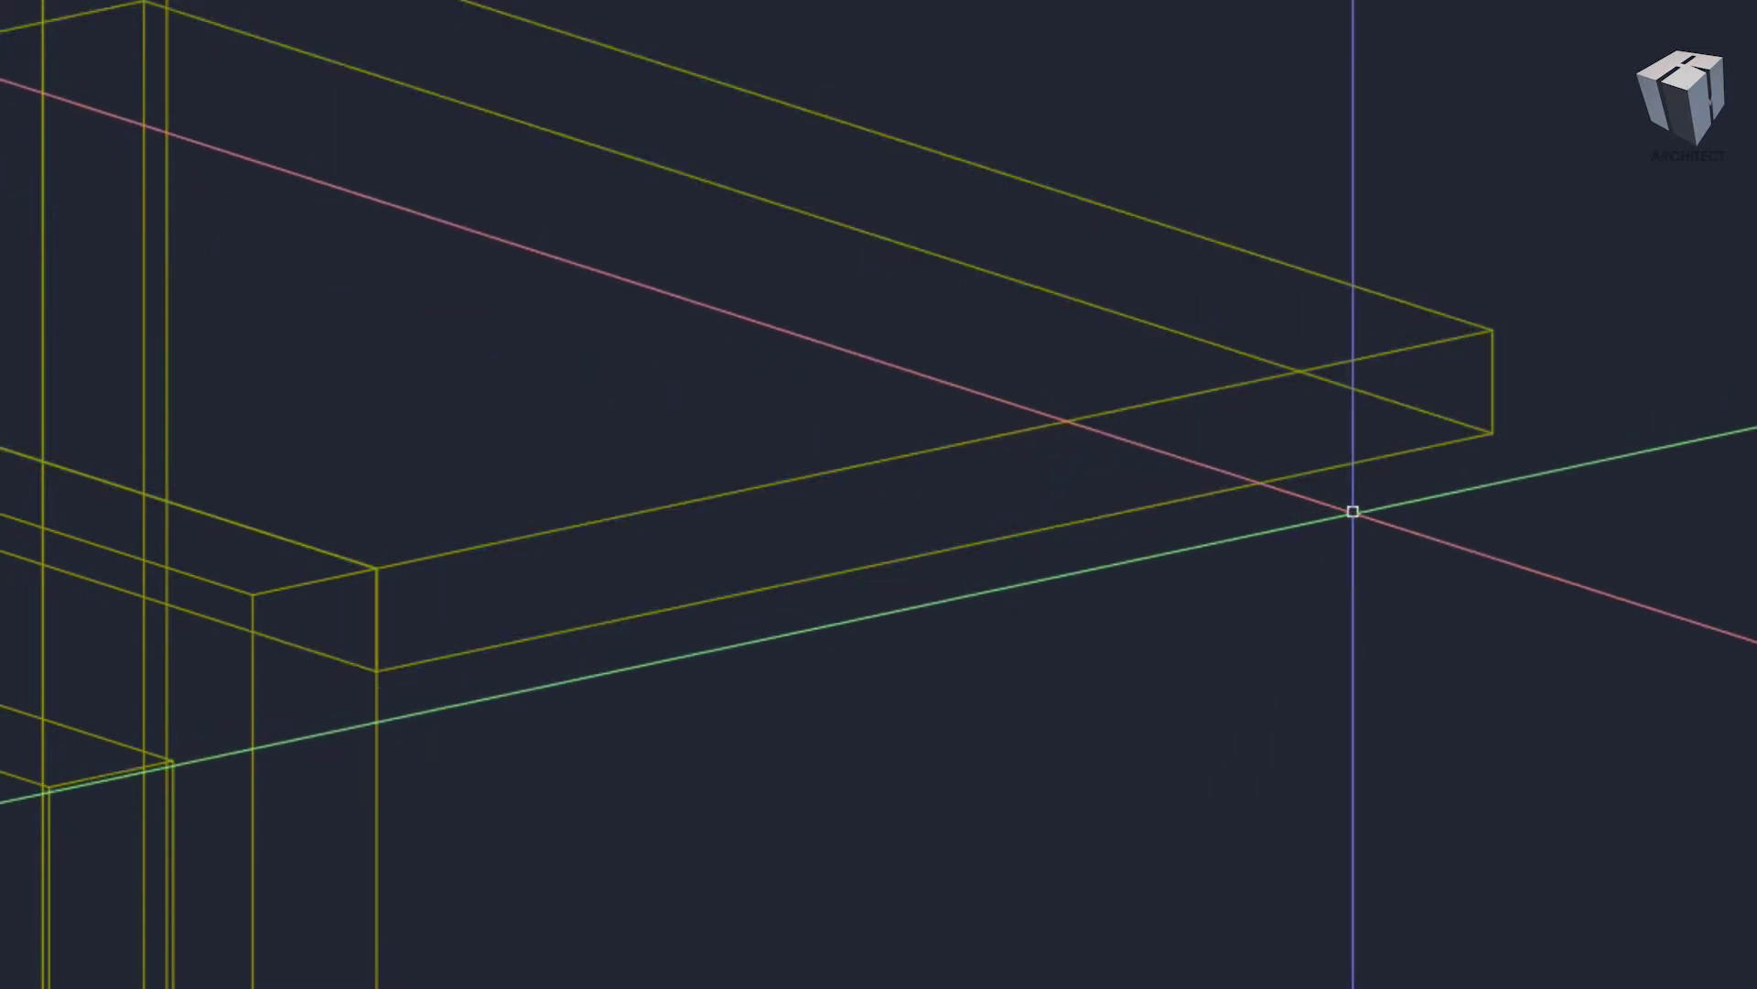
# - Draw a 15-unit line from the beam corner
pyautogui.write('l')
pyautogui.press('Return')
pyautogui.click(1491, 432)
pyautogui.scroll(4, 1366, 431)
pyautogui.write('15')
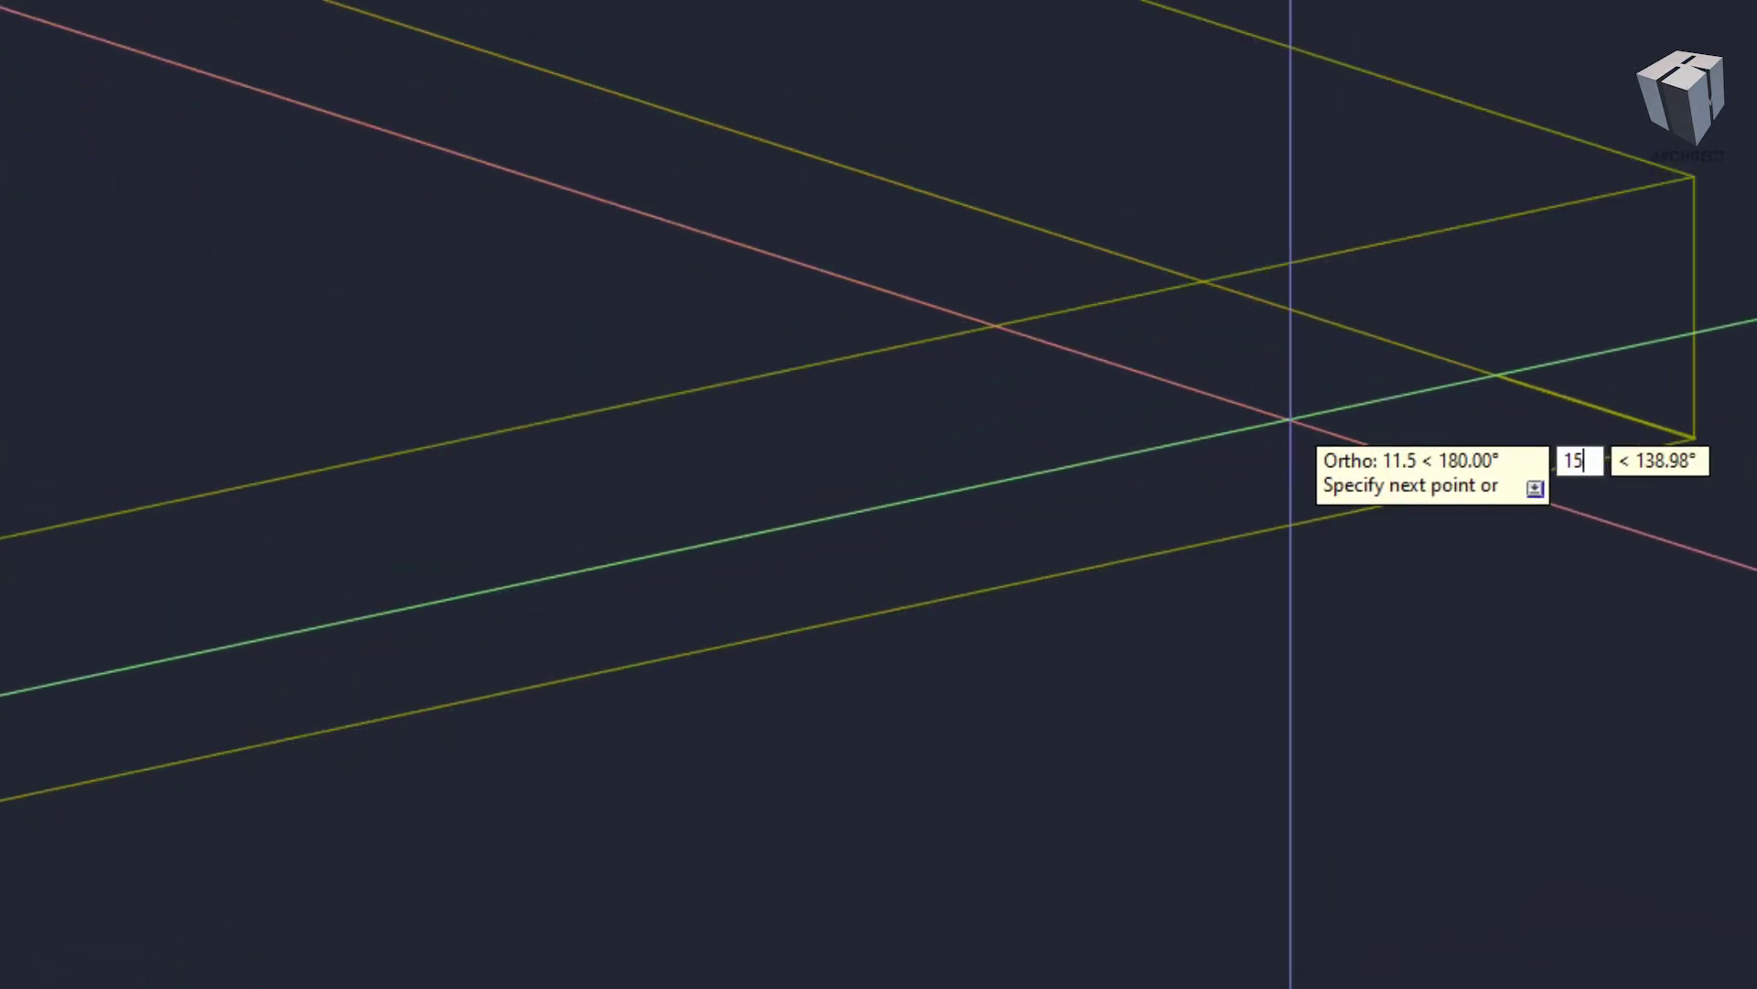
pyautogui.press('Return')
pyautogui.press('Return')
pyautogui.write('BO')
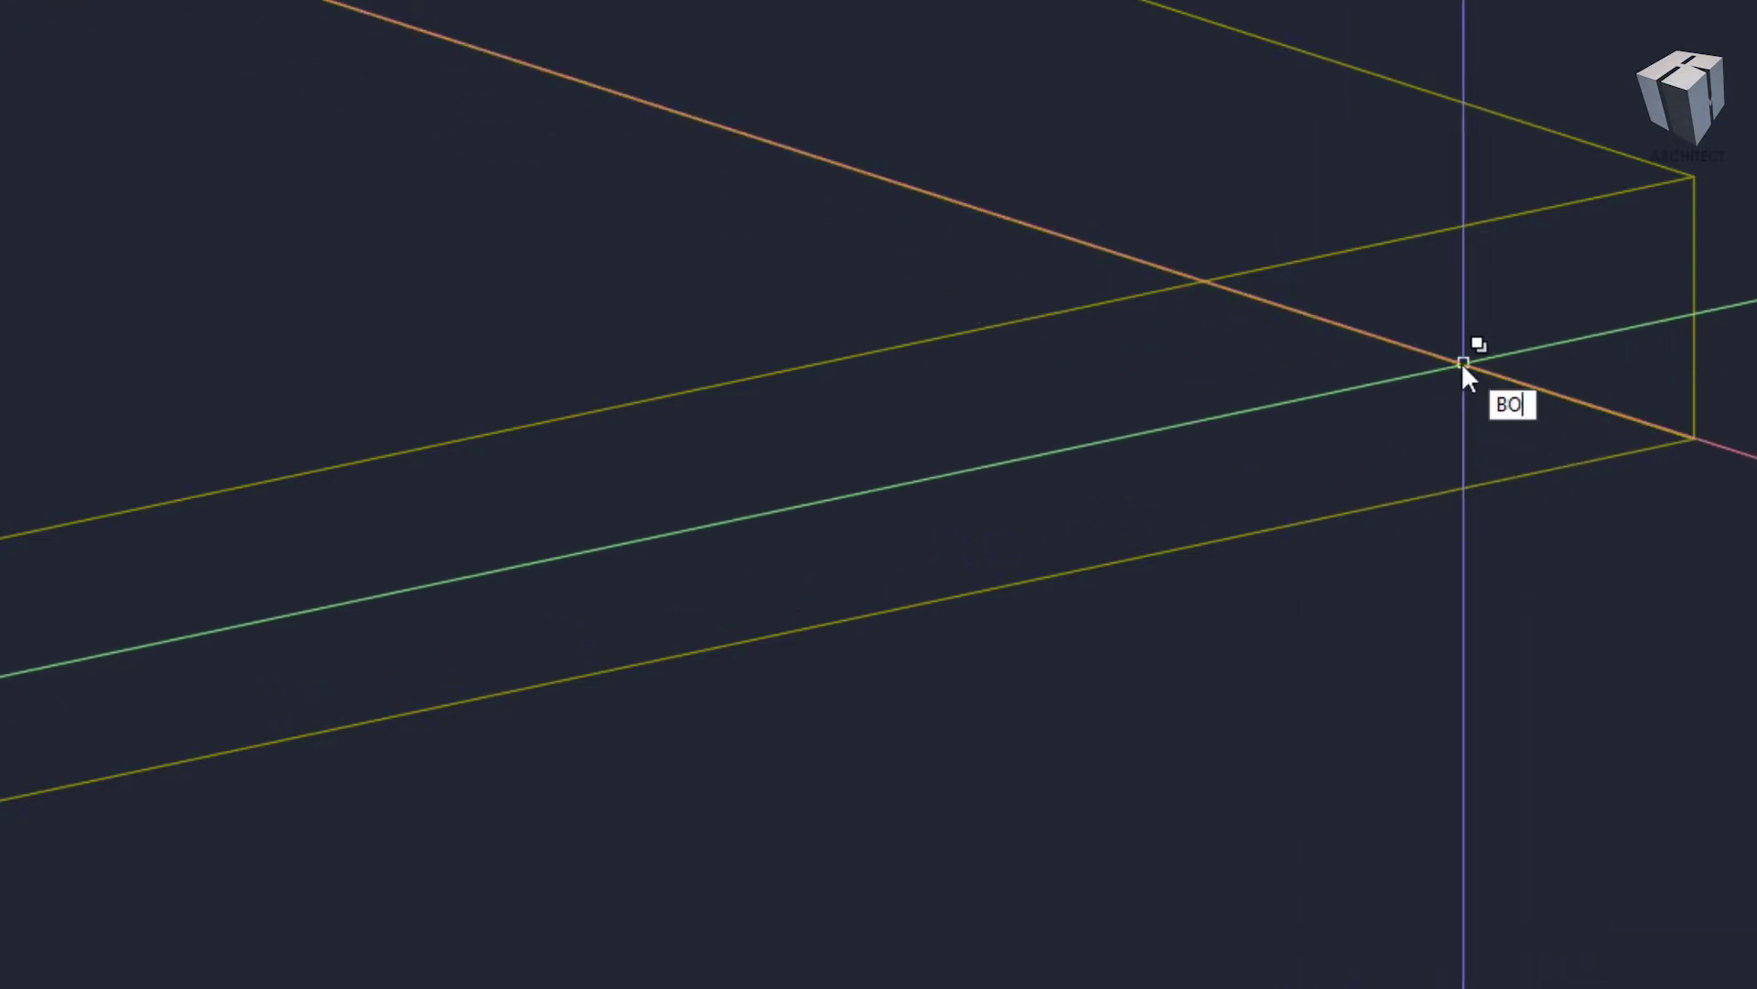
pyautogui.write('x')
pyautogui.press('Return')
# - Draw a thin box beam under the roof beam, starting at the line end
pyautogui.click(1461, 361)
pyautogui.scroll(-3, 1326, 381)
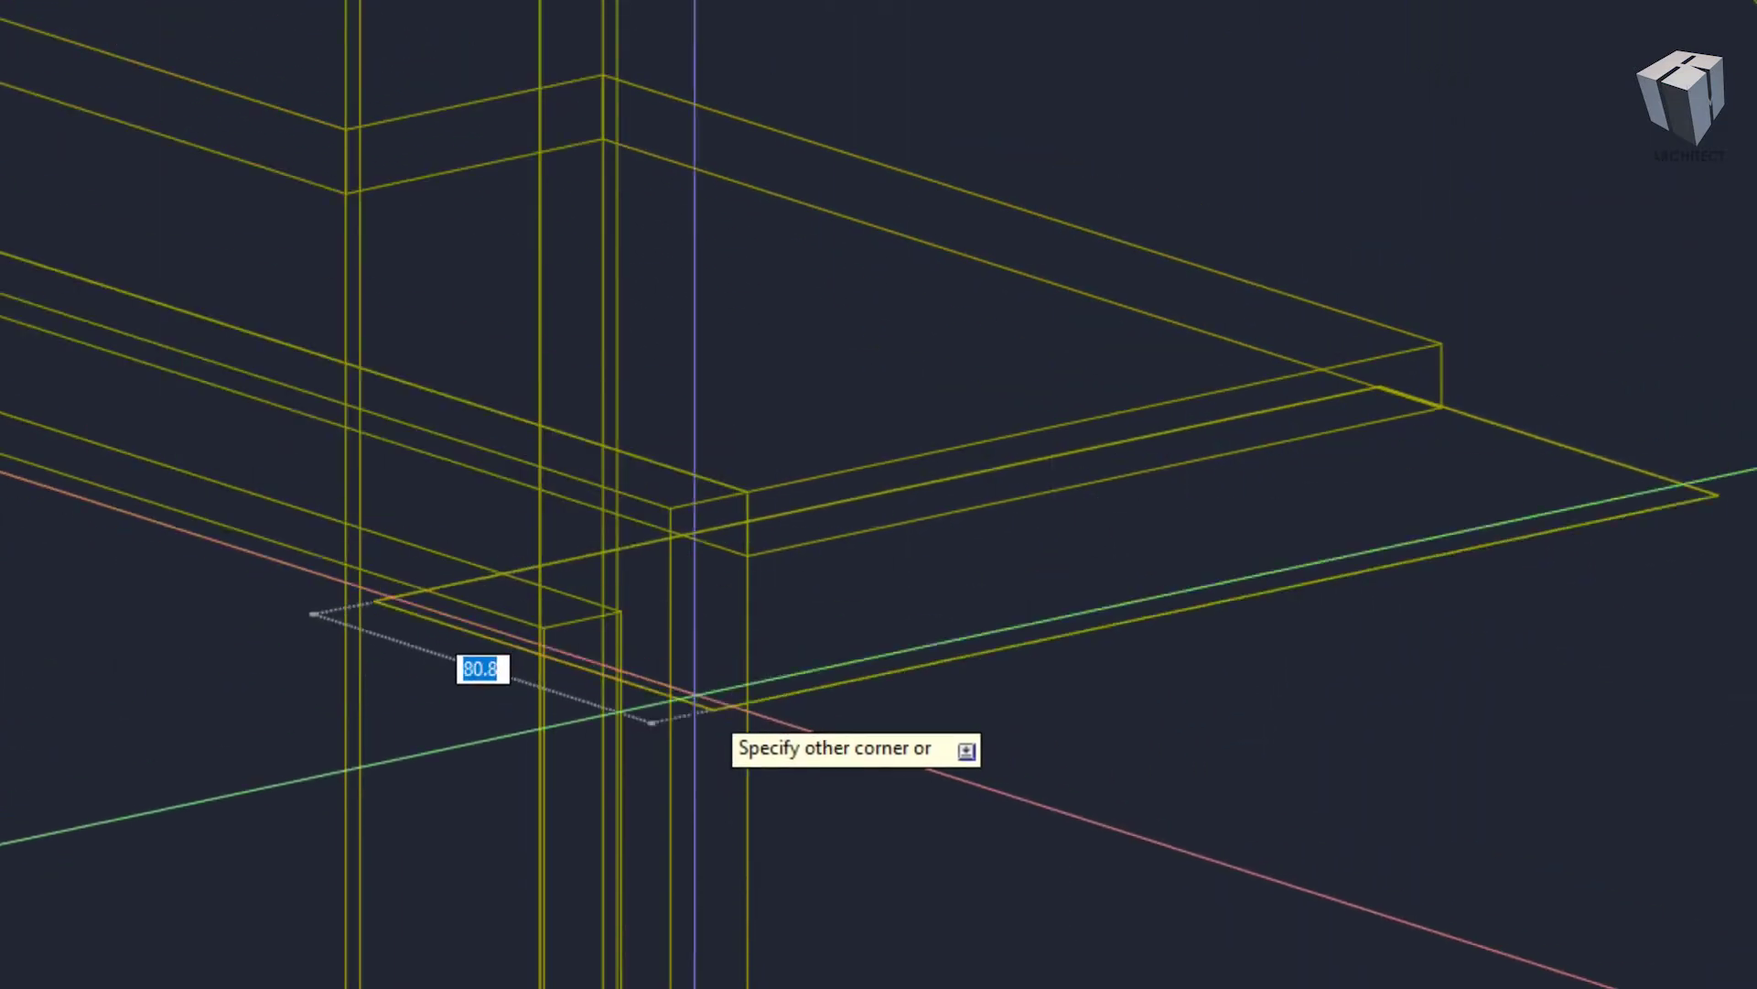
pyautogui.click(748, 554)
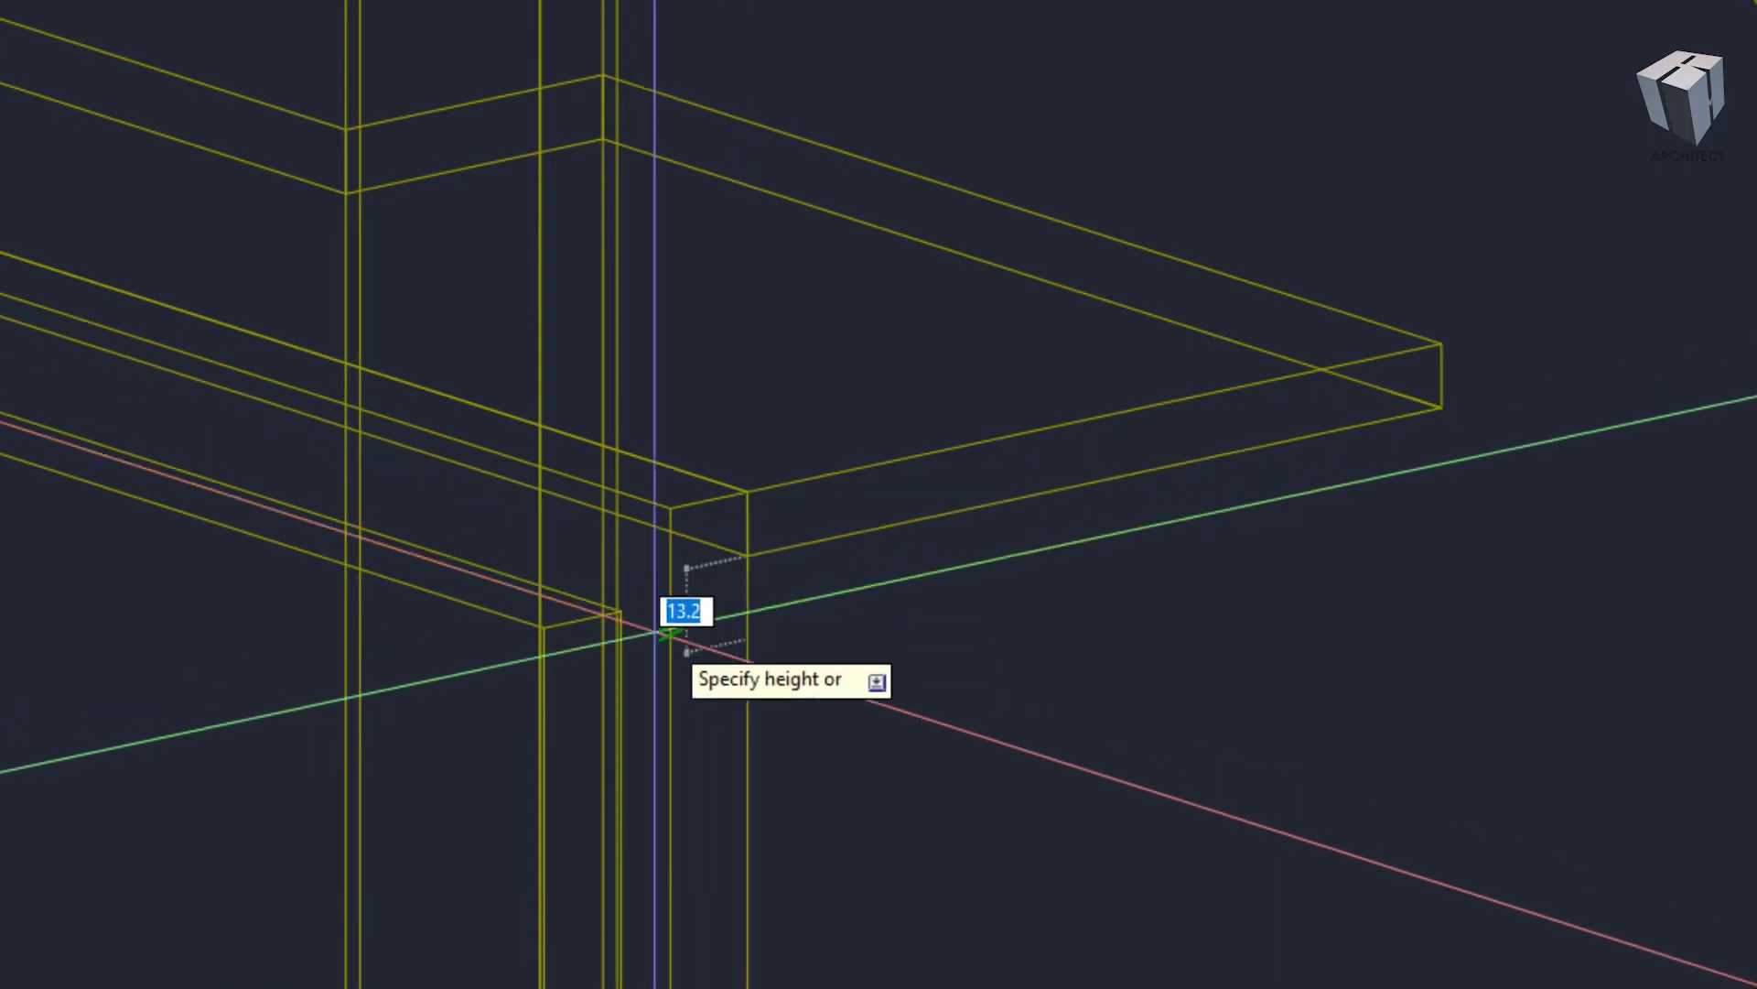
pyautogui.click(670, 610)
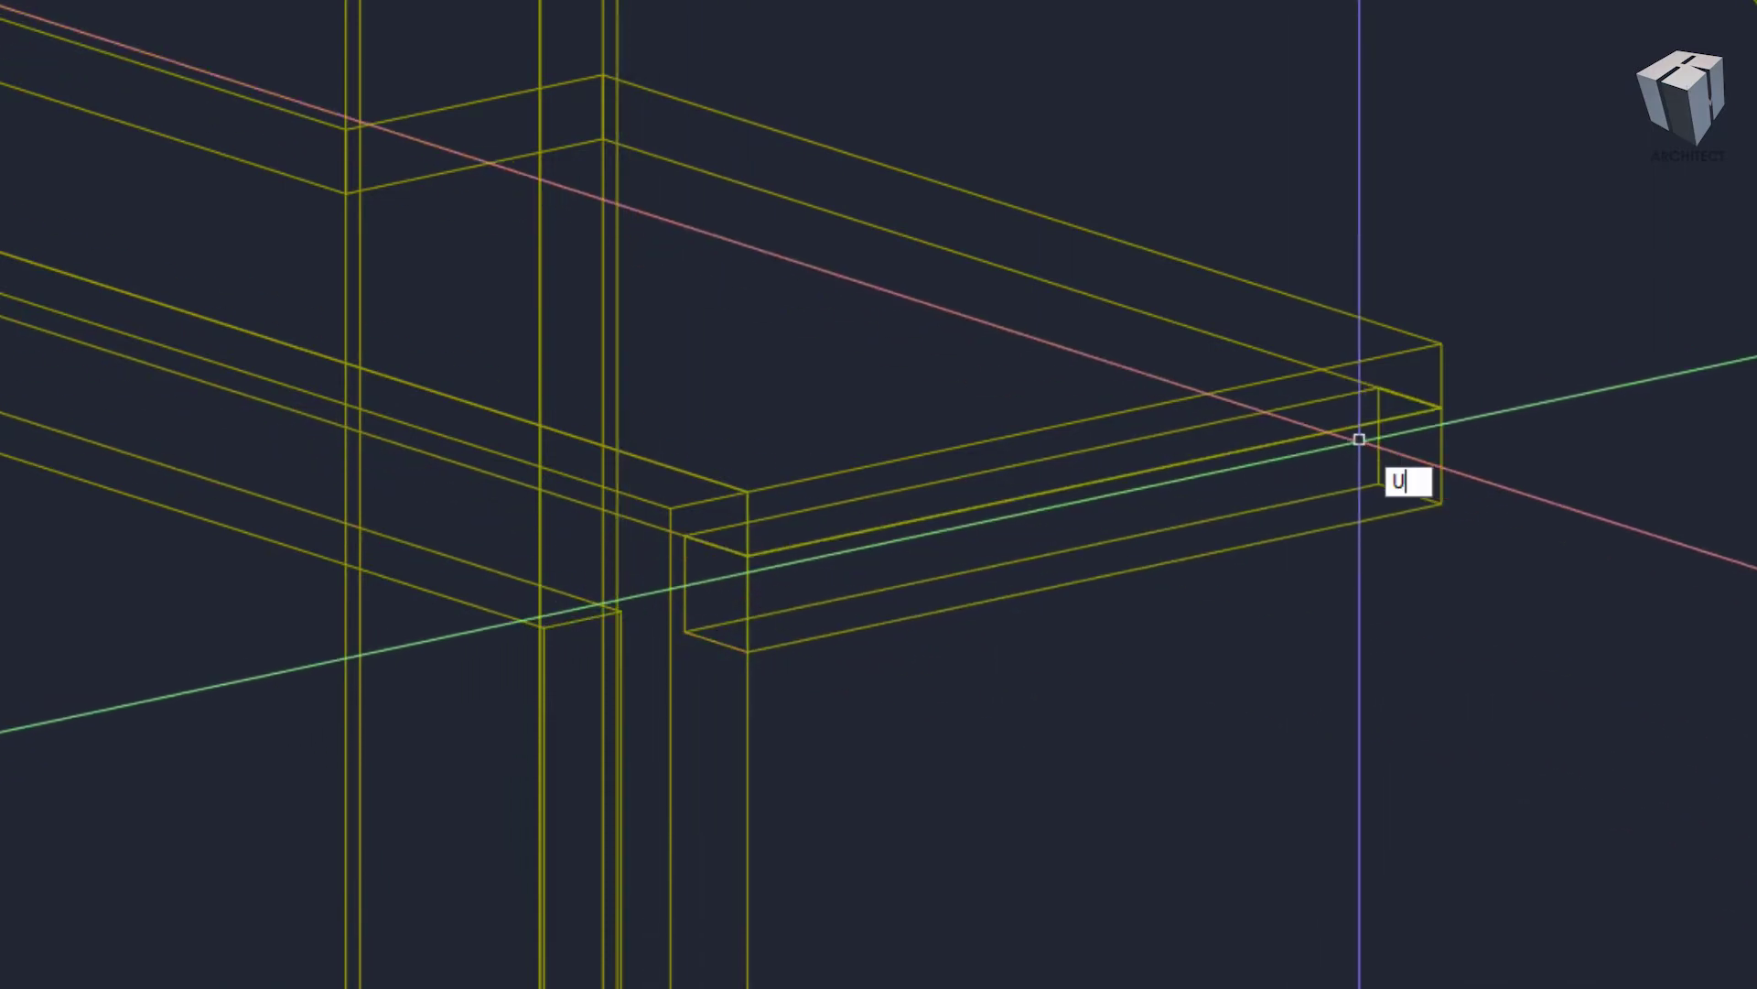
# - Union the new beam with the left and right beams and orbit to inspect it
pyautogui.click(656, 659)
pyautogui.click(810, 604)
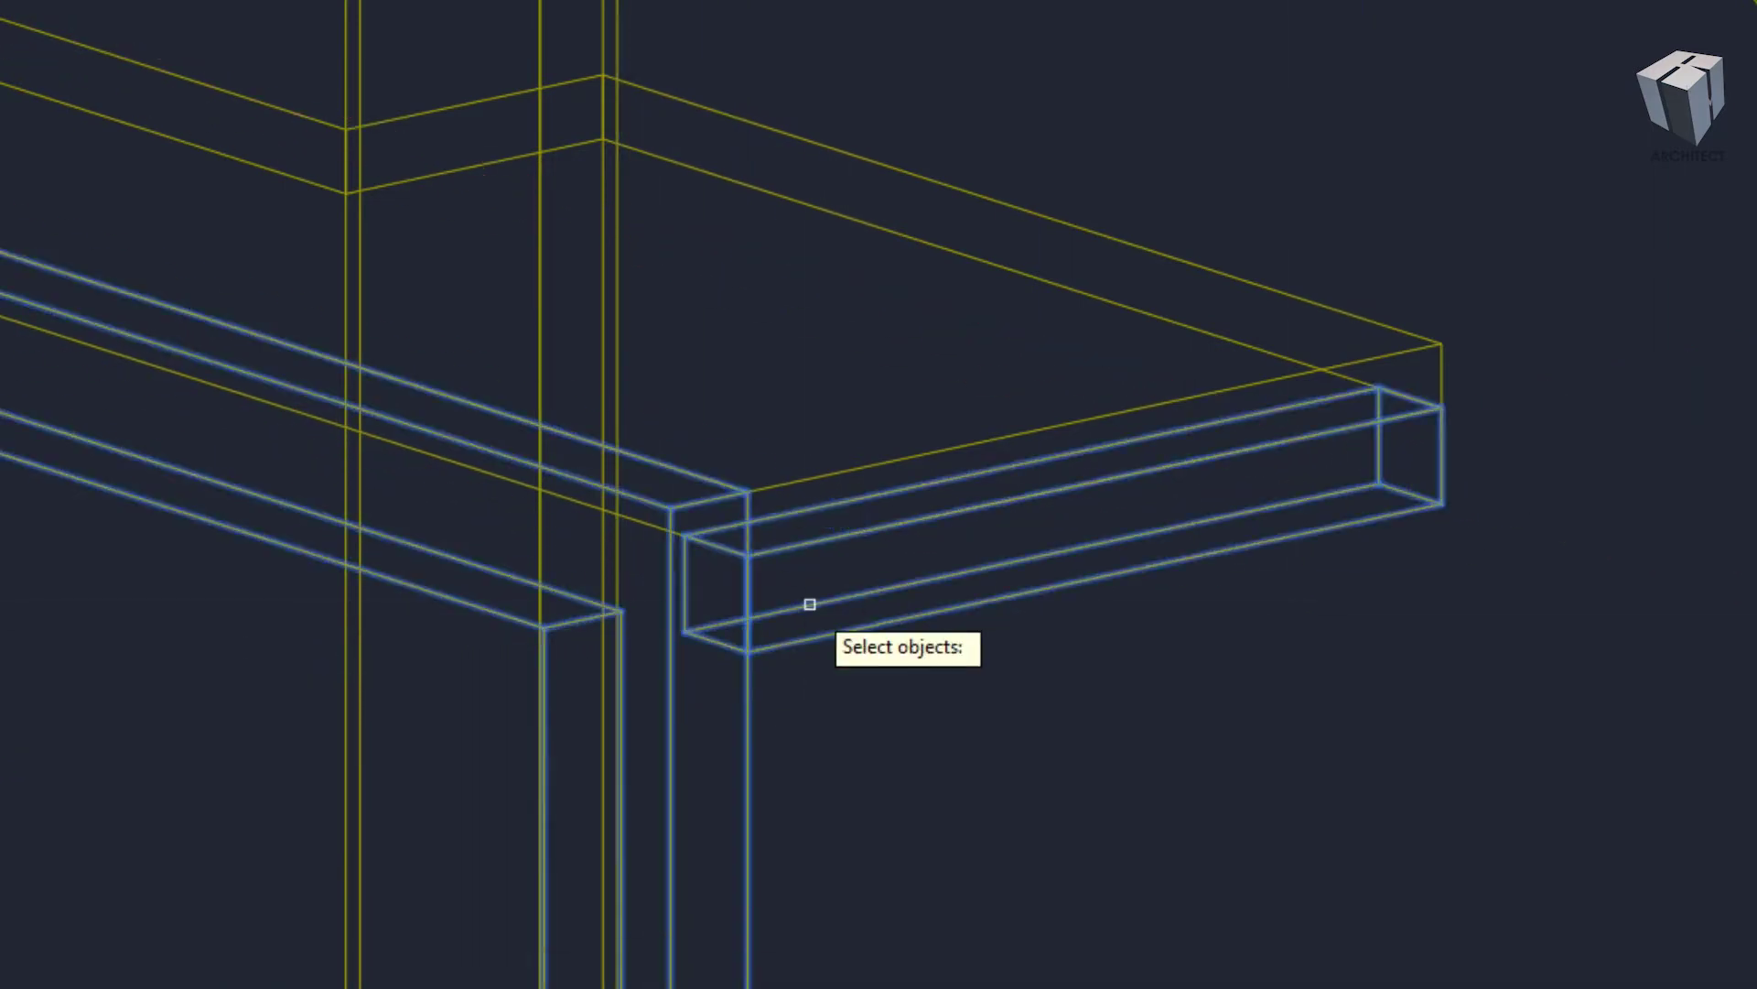
pyautogui.press('Return')
pyautogui.moveTo(809, 498)
pyautogui.keyDown('shift'); pyautogui.mouseDown(button='middle')
pyautogui.moveTo(806, 604)
pyautogui.moveTo(780, 541)
pyautogui.mouseUp(button='middle'); pyautogui.keyUp('shift')
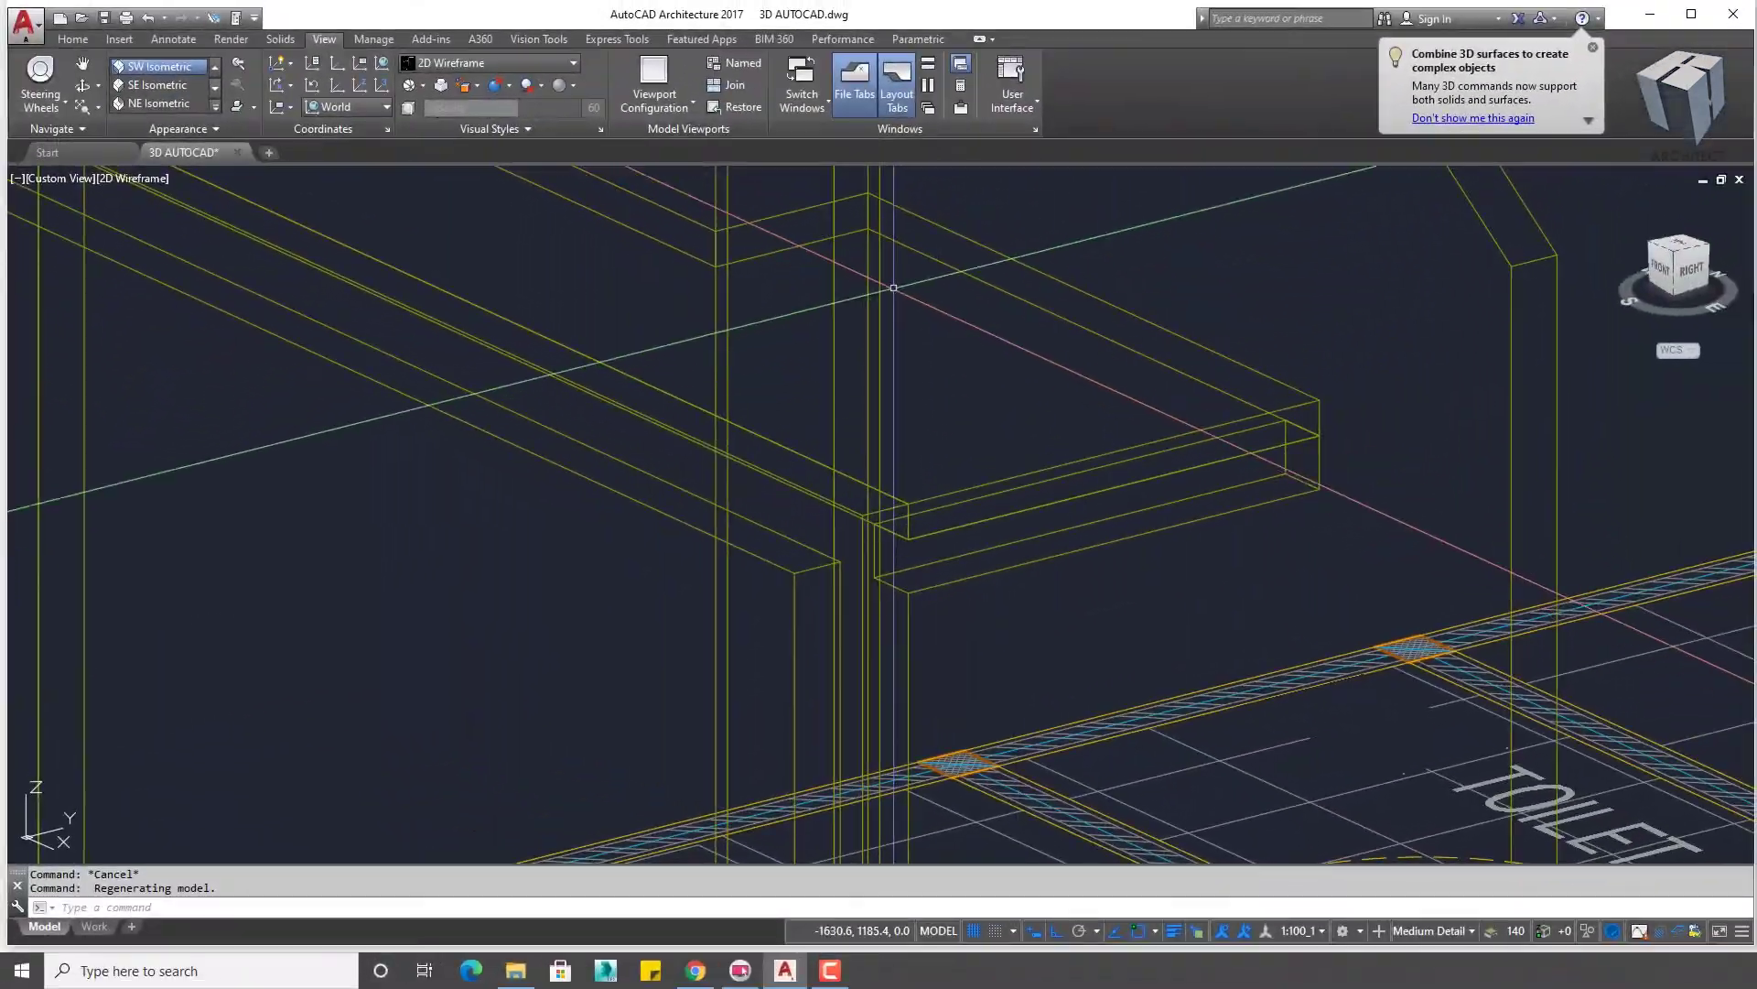
# - In 2D Wireframe, slice the lower beam flush at the corner with a two-point cut
pyautogui.click(502, 65)
pyautogui.click(555, 107)
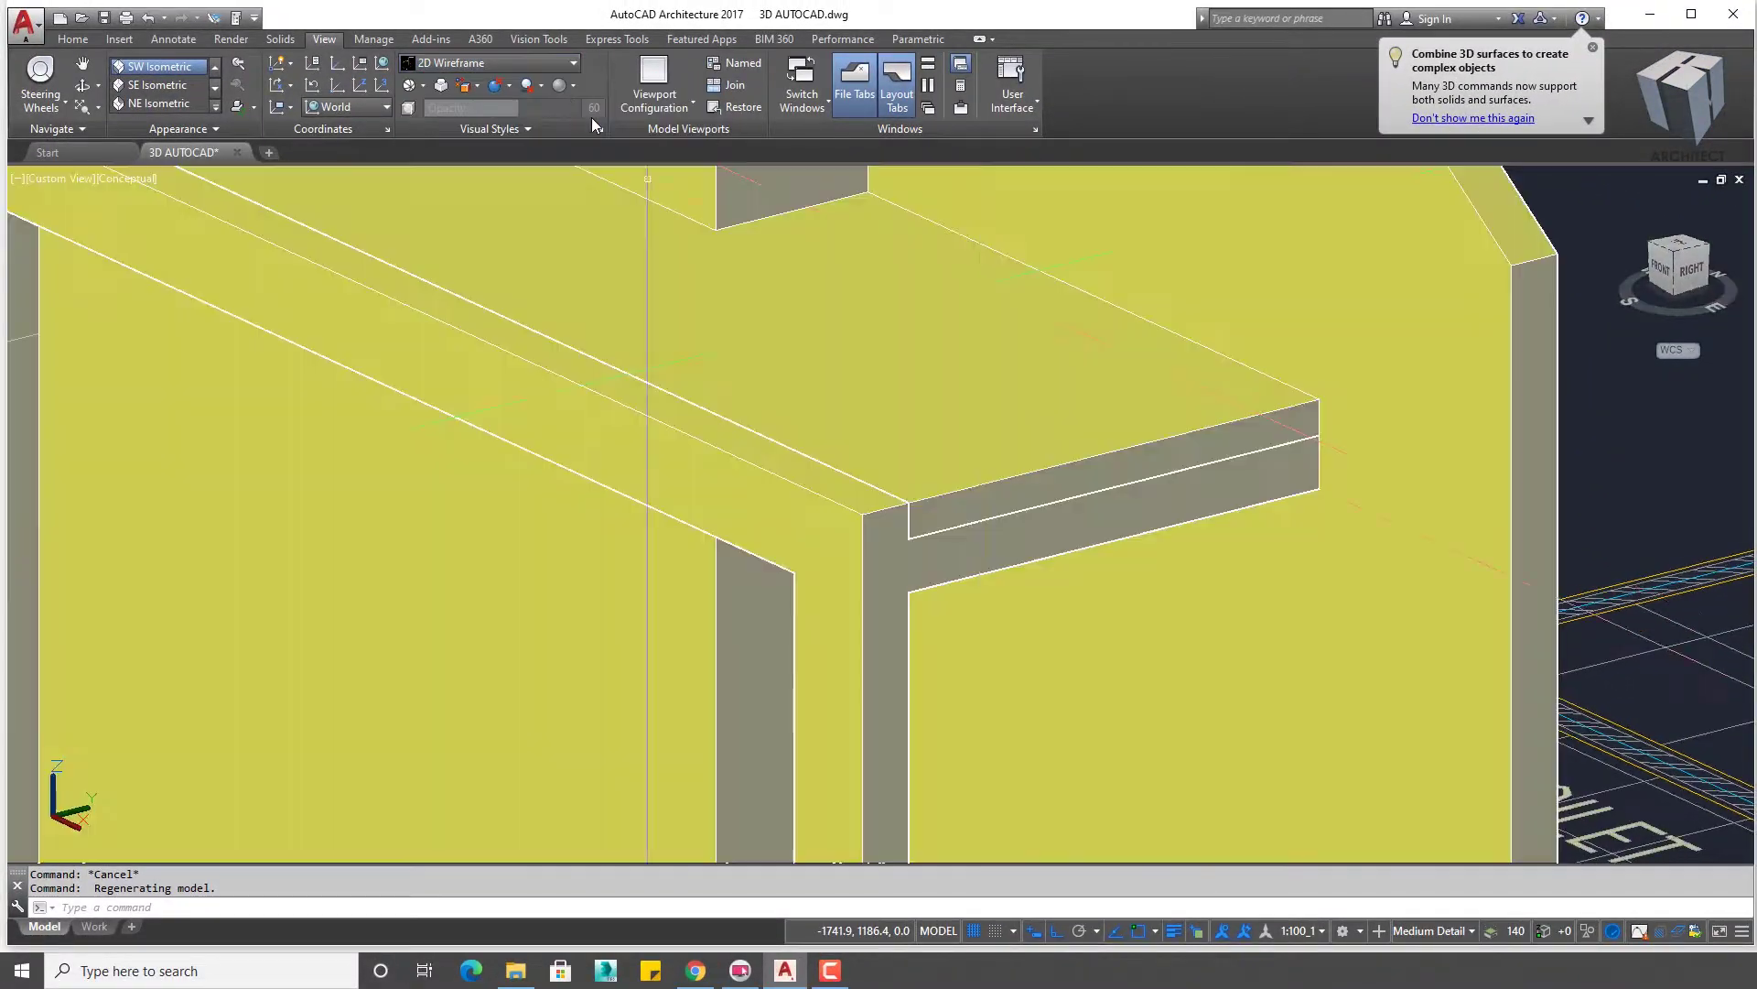
pyautogui.click(469, 62)
pyautogui.click(400, 79)
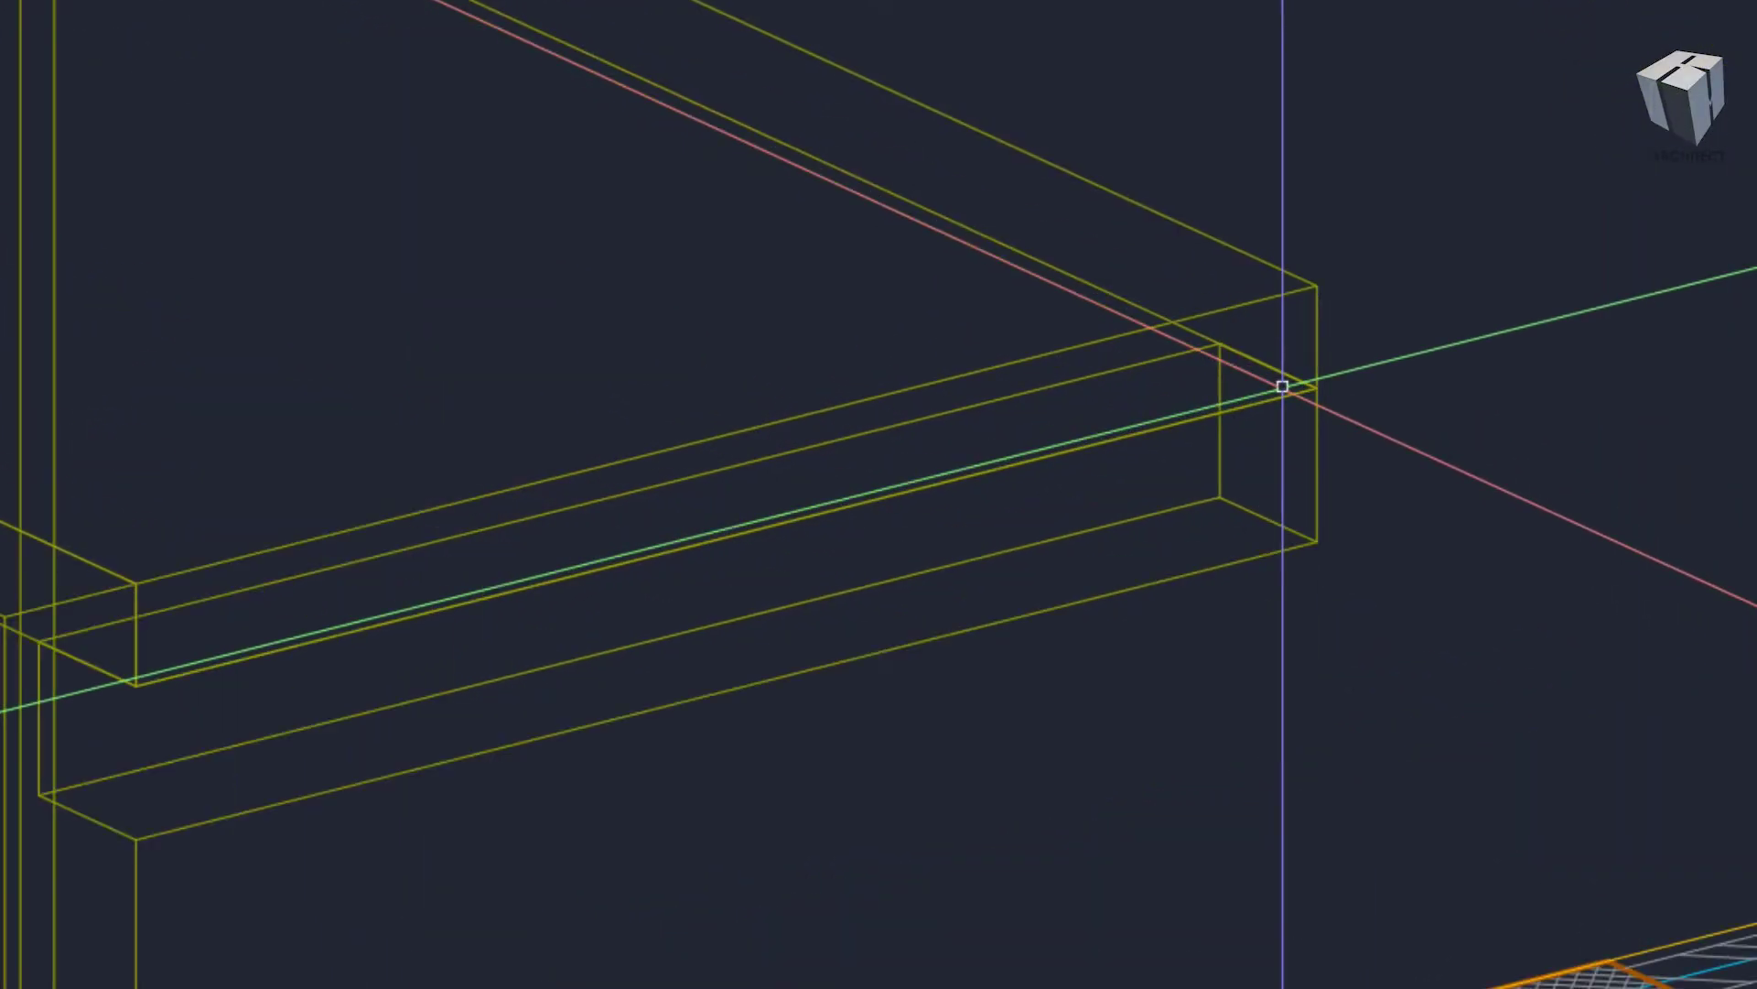
pyautogui.write('sl')
pyautogui.press('Return')
pyautogui.click(1290, 388)
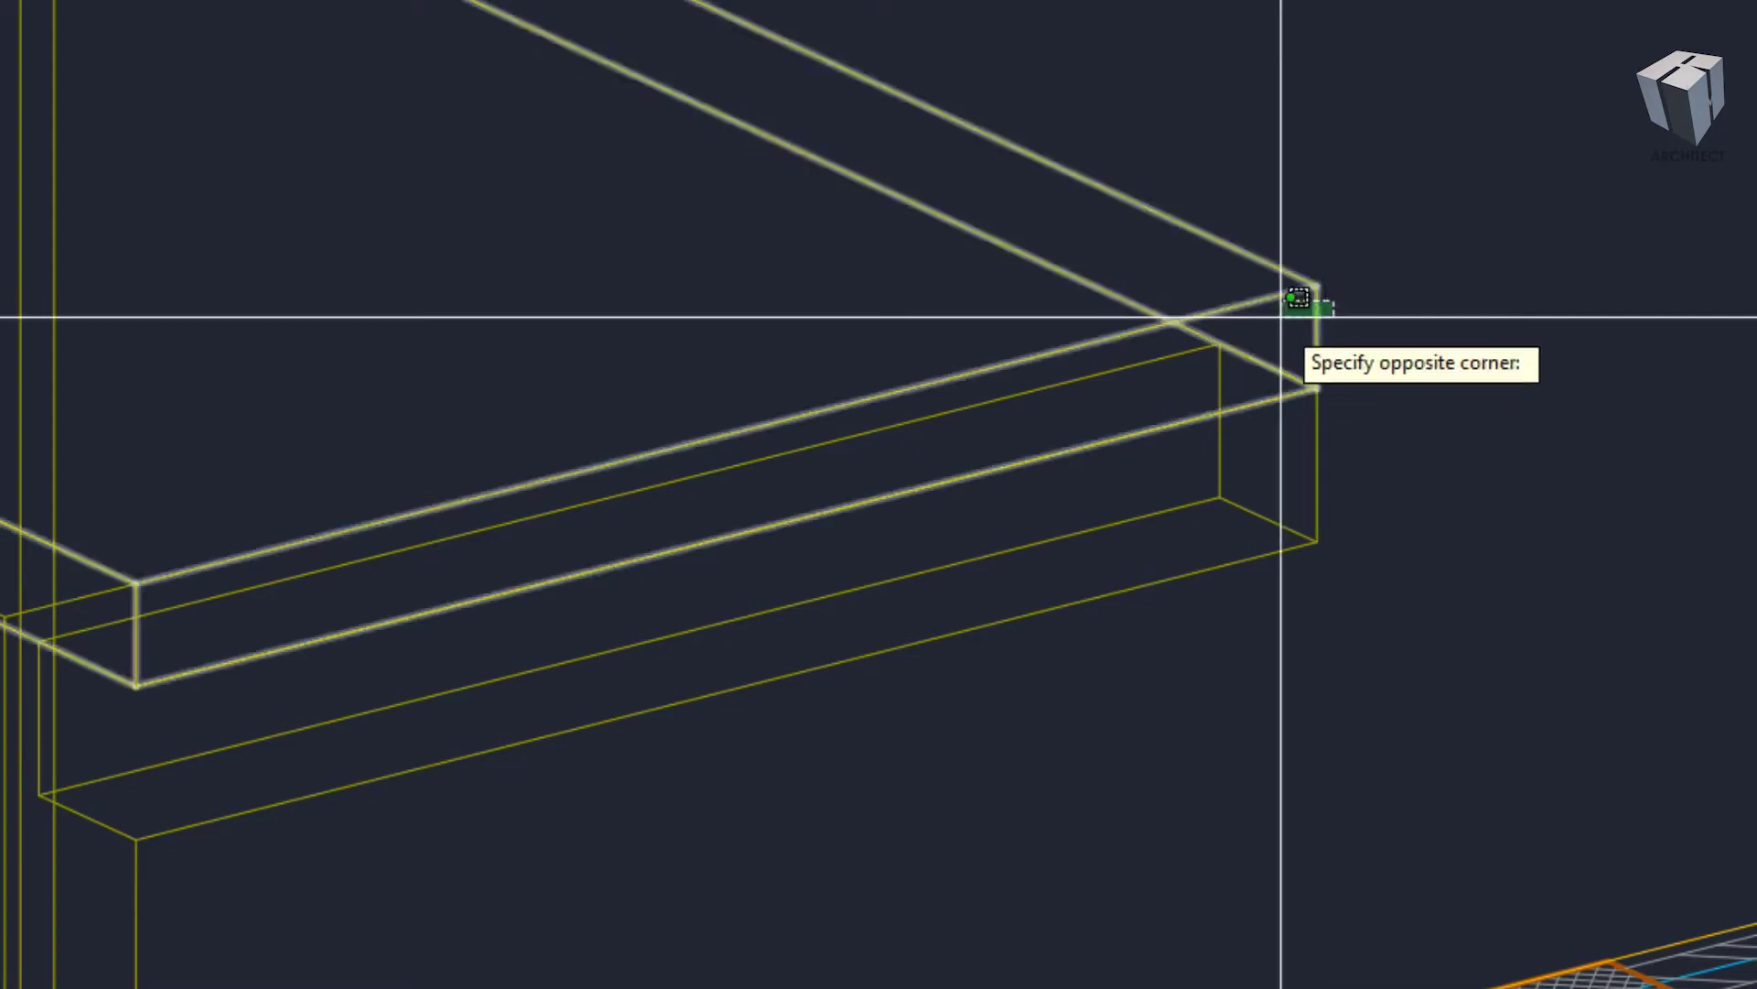
pyautogui.click(1222, 342)
pyautogui.click(1617, 266)
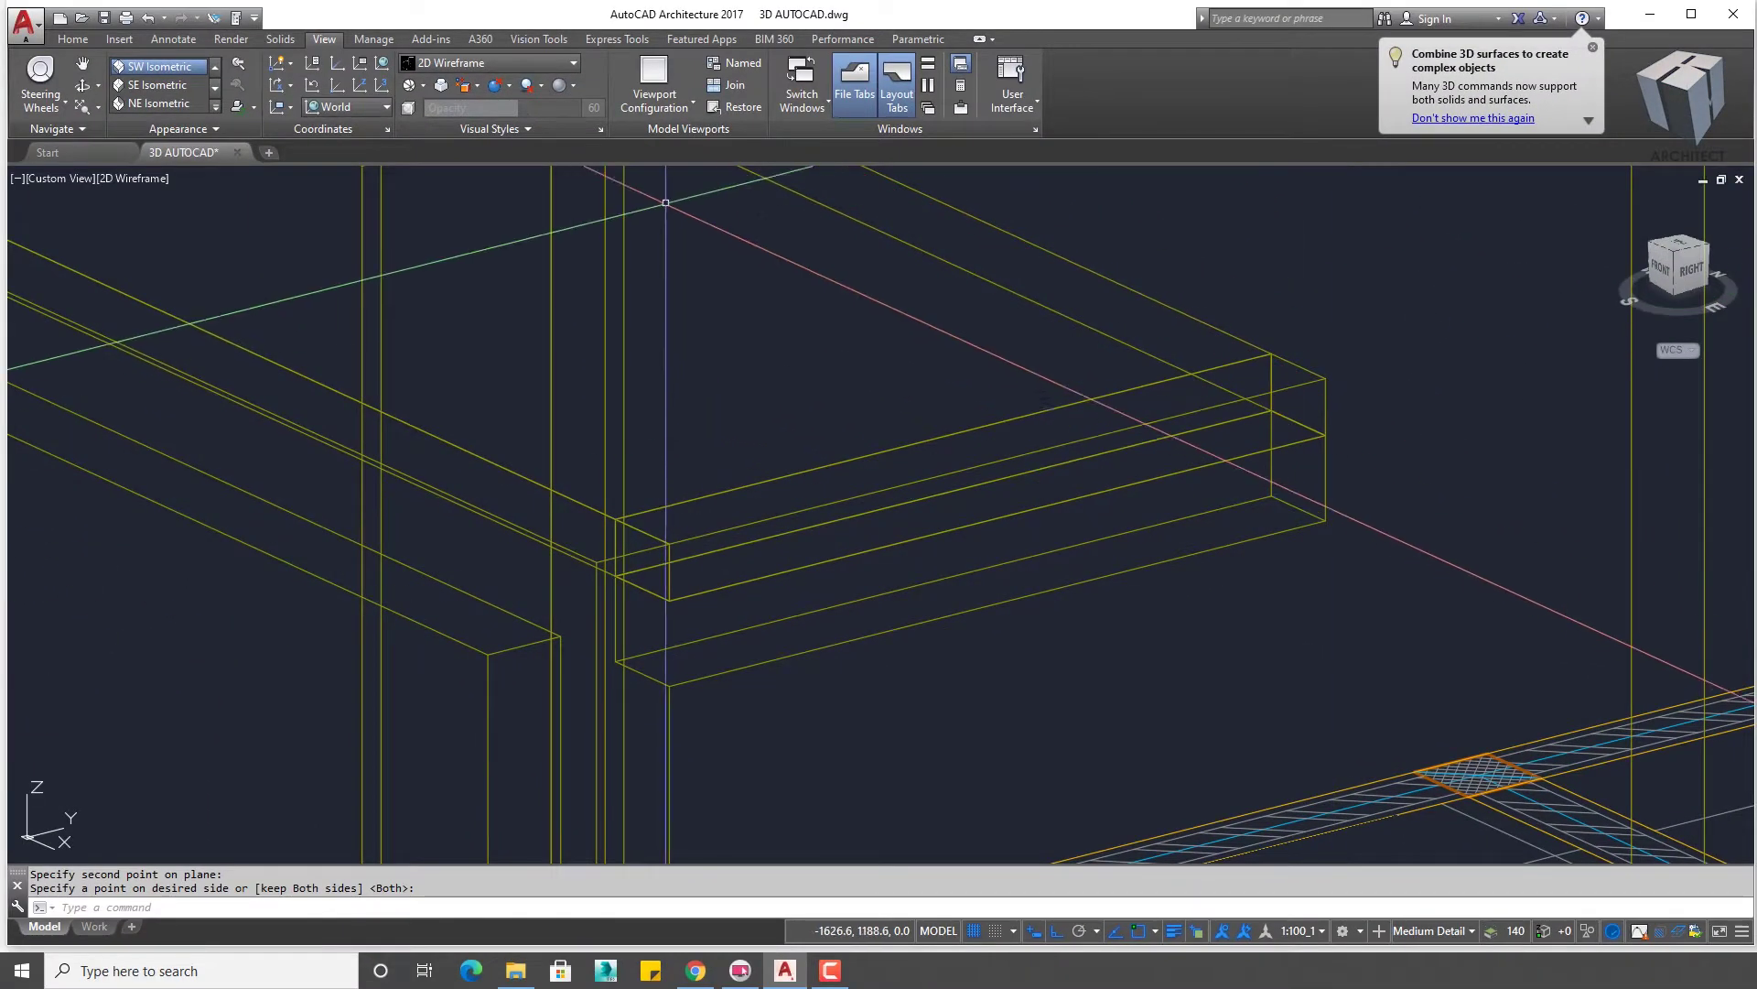
# - Switch back to shaded view, union the sliced beam with adjoining solids, and orbit to the front
pyautogui.click(472, 63)
pyautogui.click(511, 87)
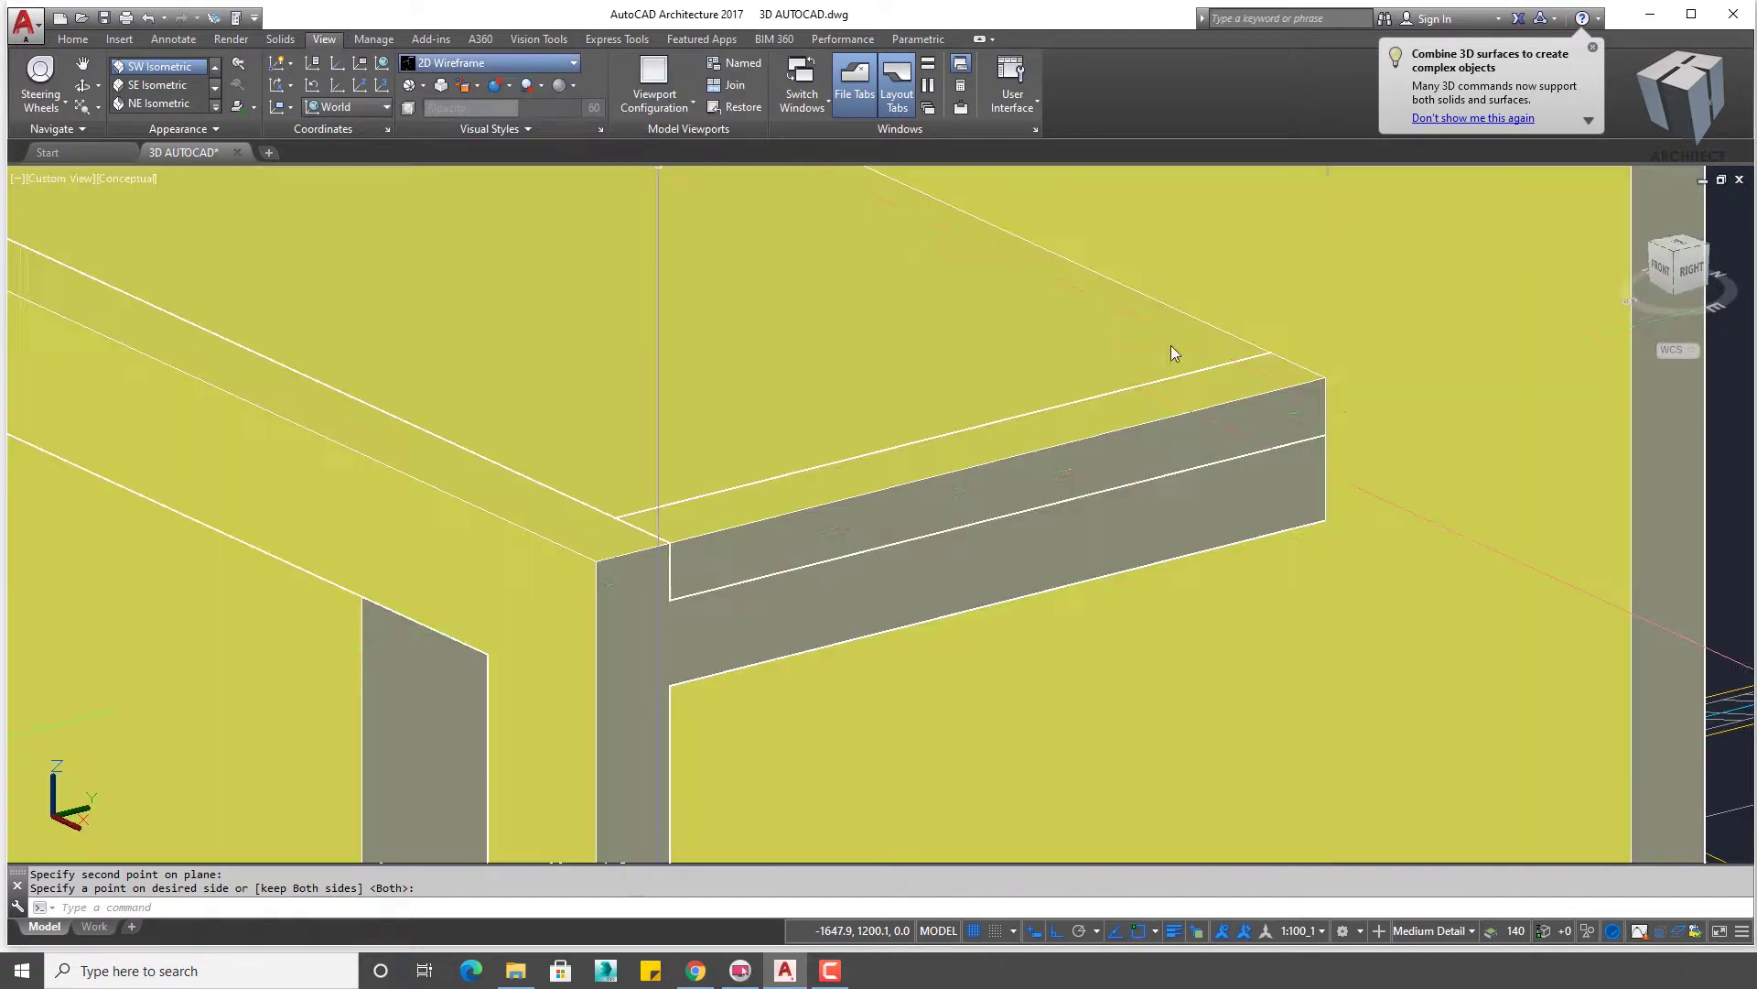
pyautogui.write('UNI')
pyautogui.press('Return')
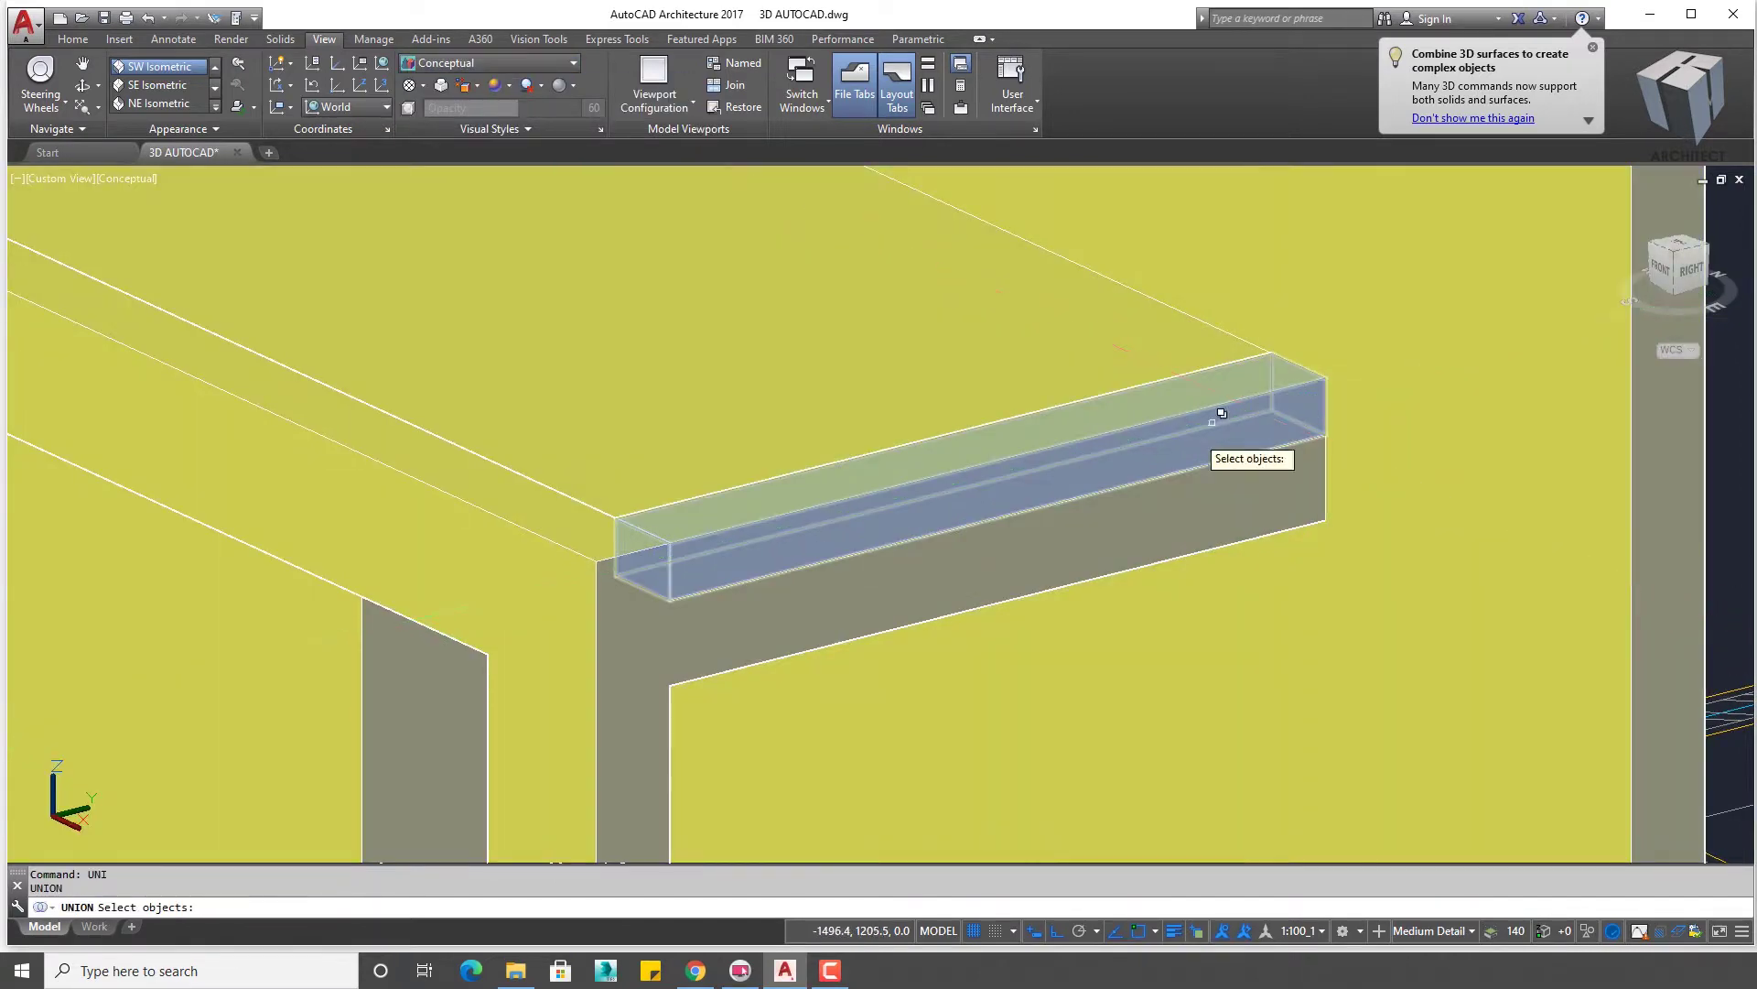
pyautogui.click(1144, 513)
pyautogui.click(1190, 623)
pyautogui.click(1103, 451)
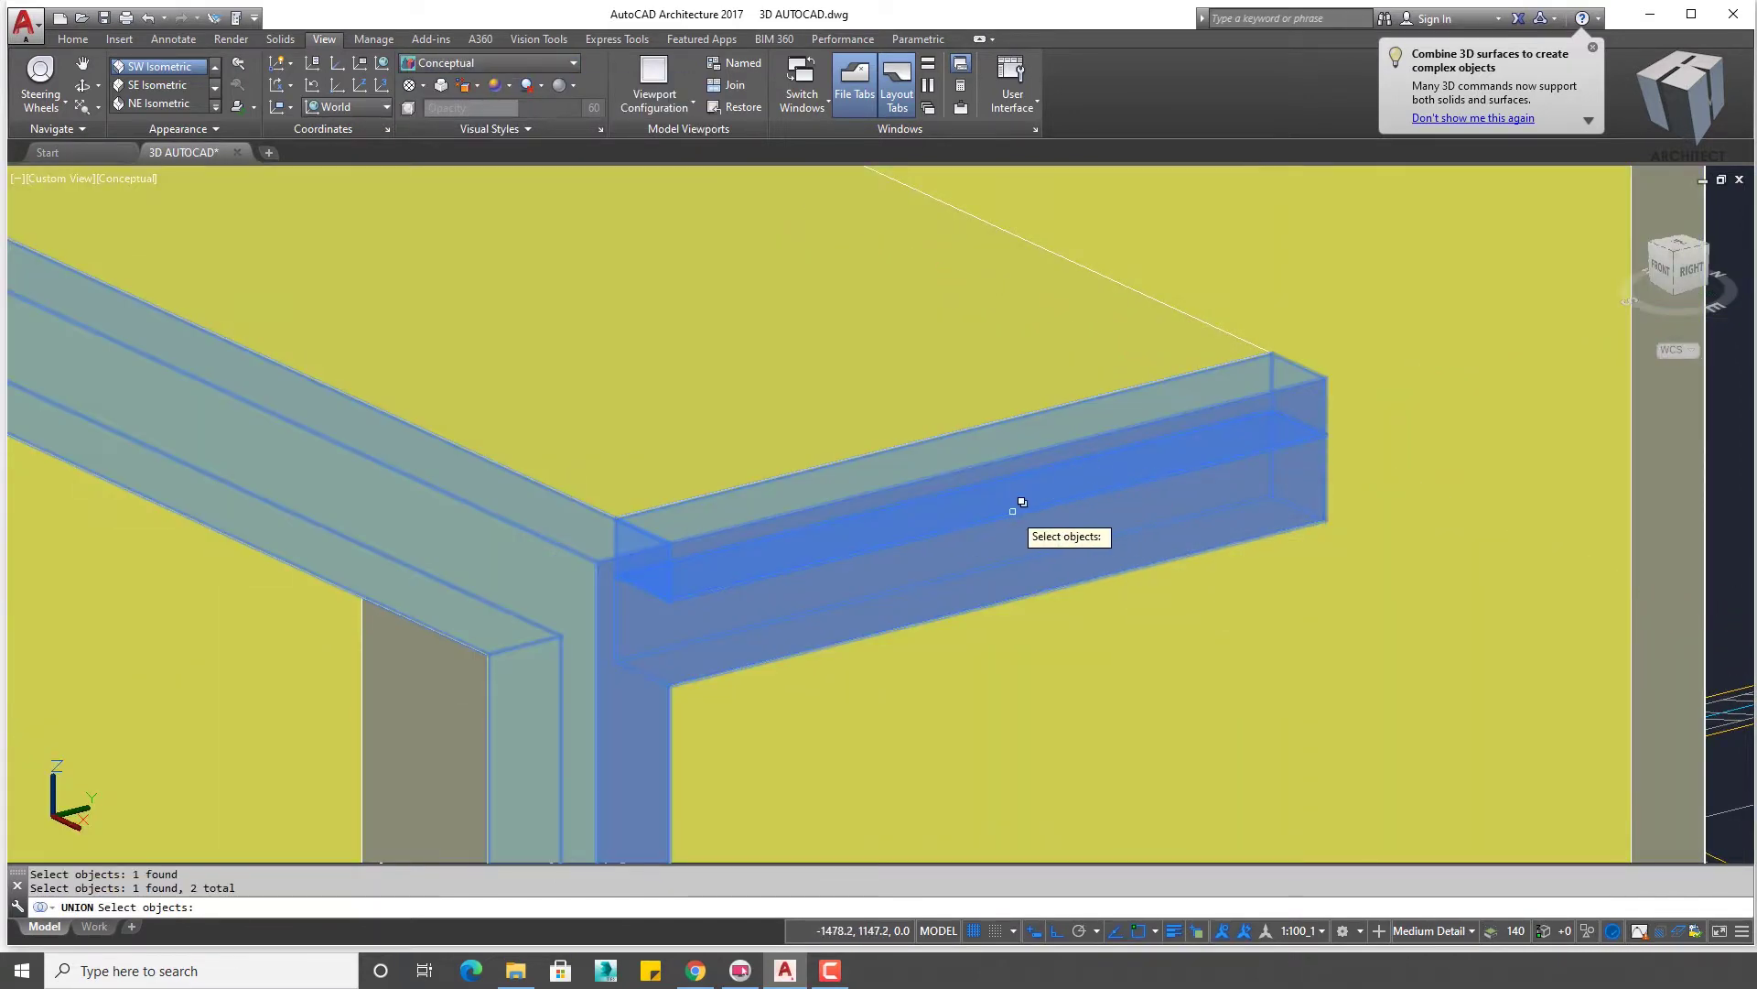
pyautogui.press('Return')
pyautogui.moveTo(1022, 503)
pyautogui.keyDown('shift'); pyautogui.mouseDown(button='middle')
pyautogui.moveTo(1076, 475)
pyautogui.moveTo(1122, 618)
pyautogui.moveTo(1090, 491)
pyautogui.mouseUp(button='middle'); pyautogui.keyUp('shift')
# - Start a box, shift the view across the drawings, then cancel it
pyautogui.write('X')
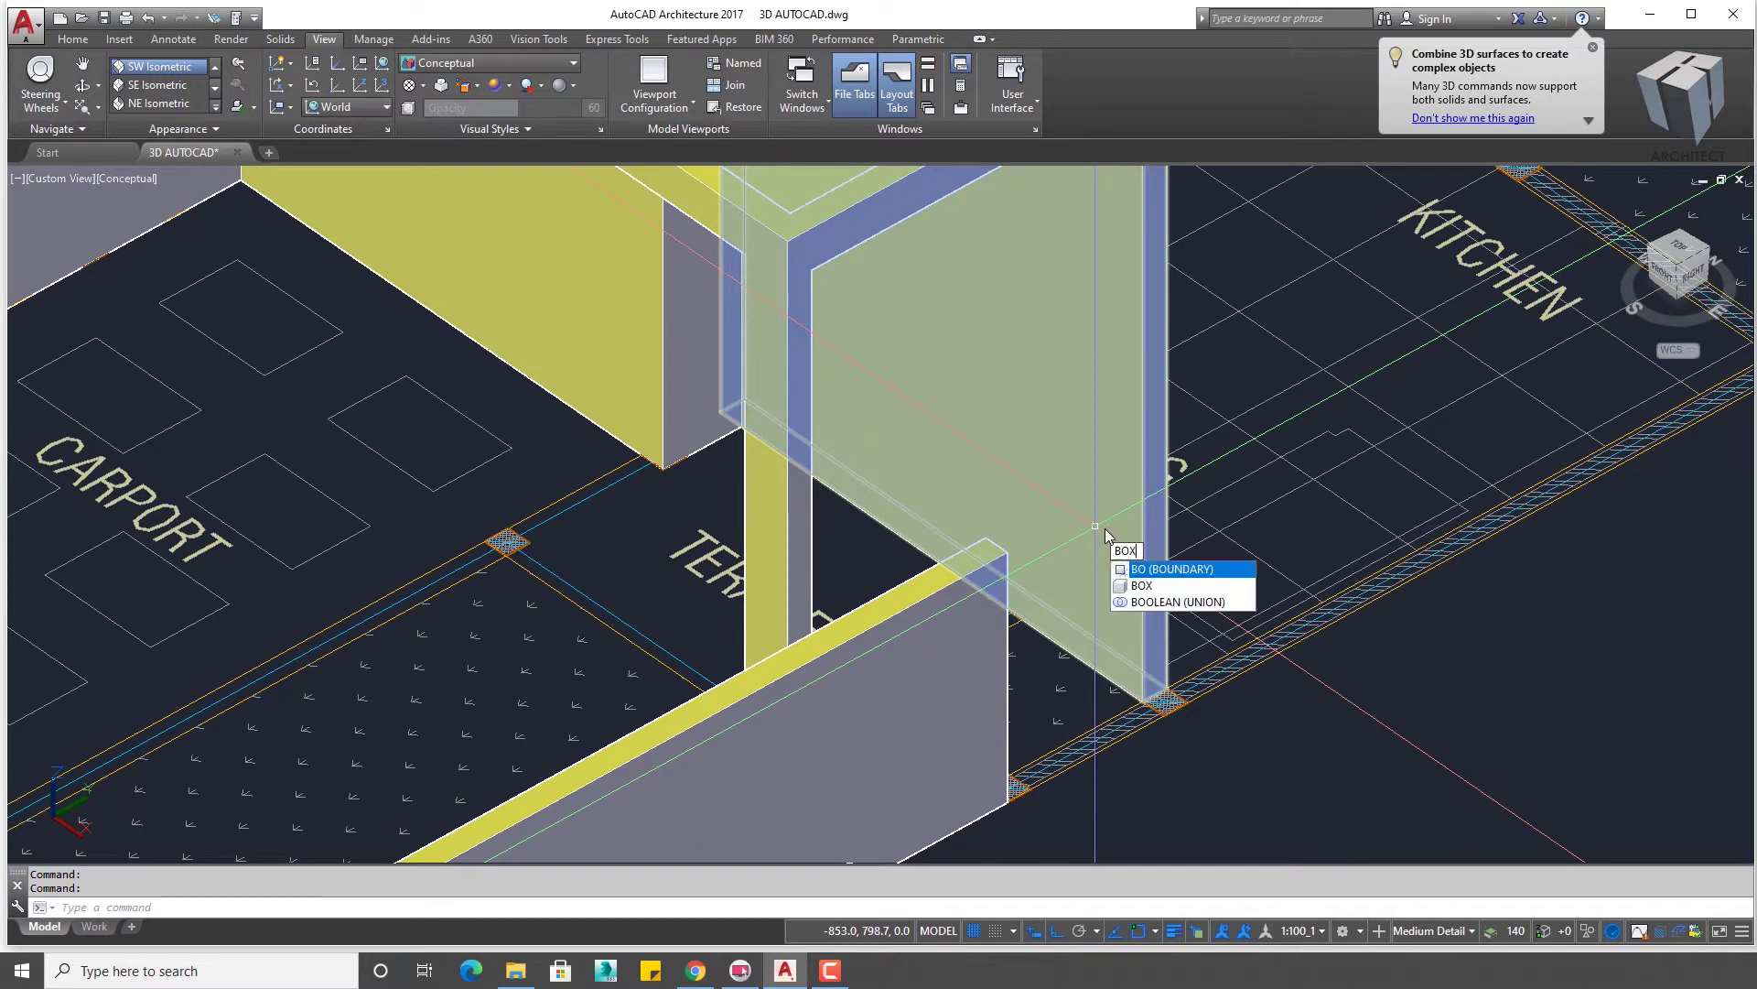
pyautogui.press('Return')
pyautogui.scroll(-4, 1104, 530)
pyautogui.scroll(-2, 1103, 531)
pyautogui.moveTo(1408, 662); pyautogui.dragTo(995, 351, button='middle')
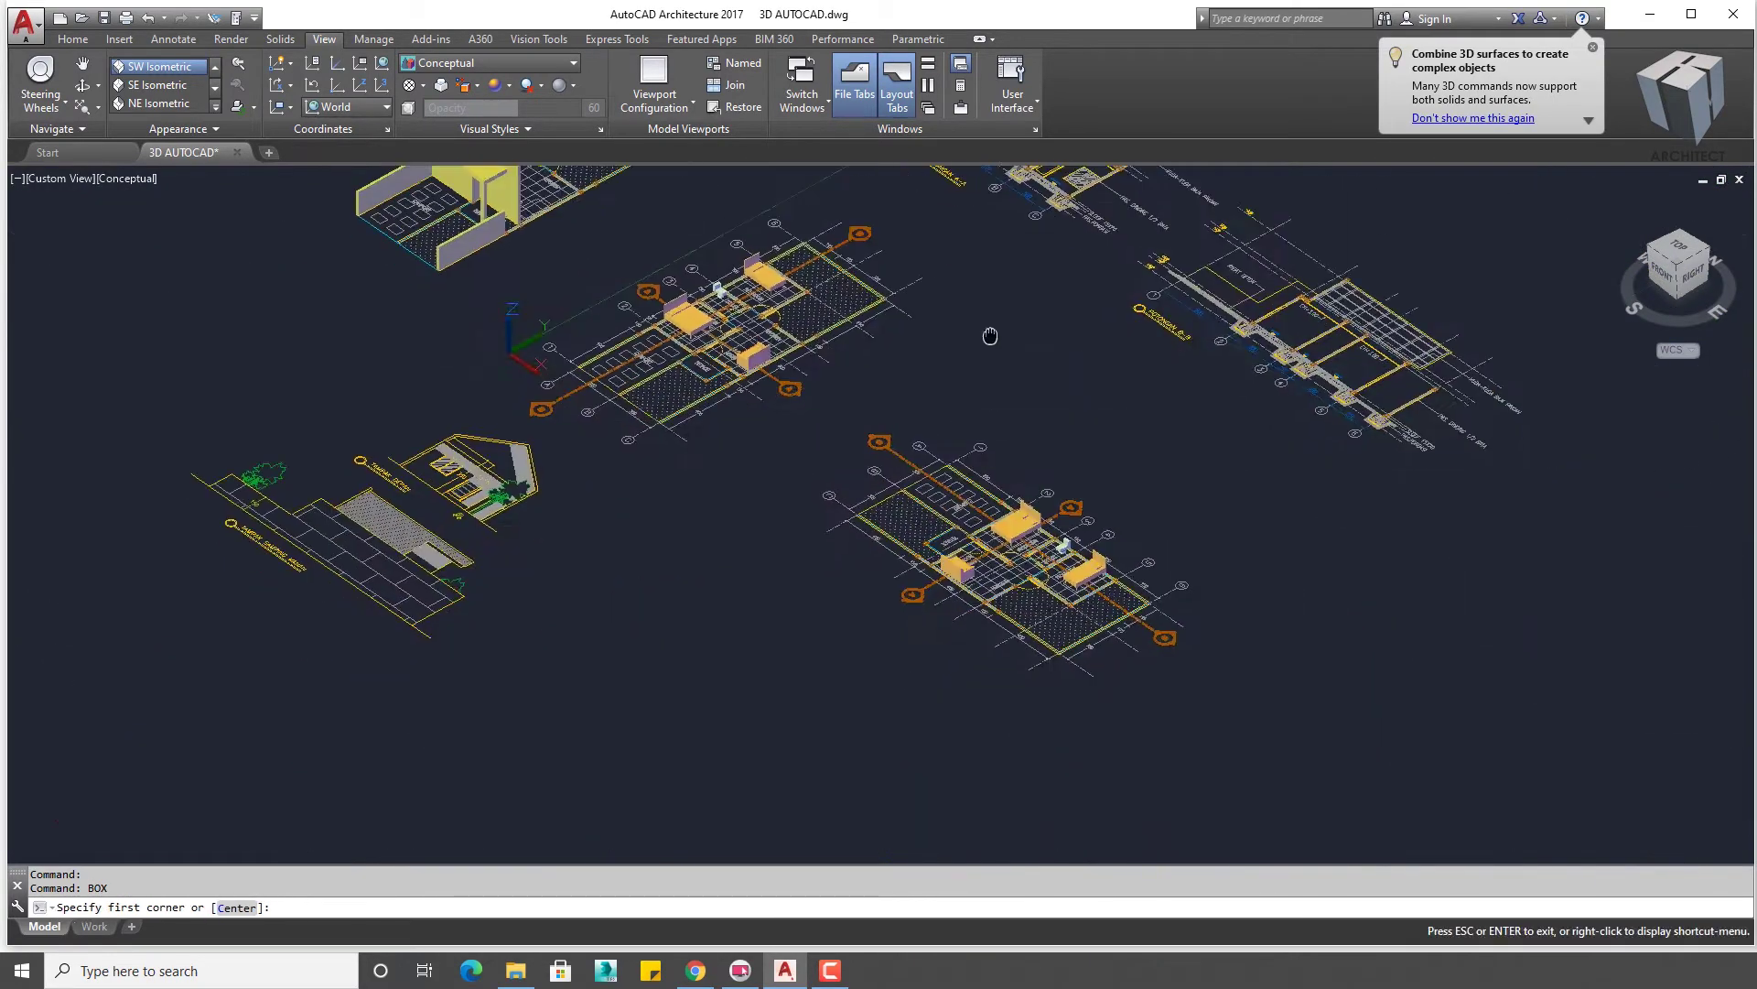
pyautogui.scroll(3, 542, 523)
pyautogui.scroll(3, 567, 517)
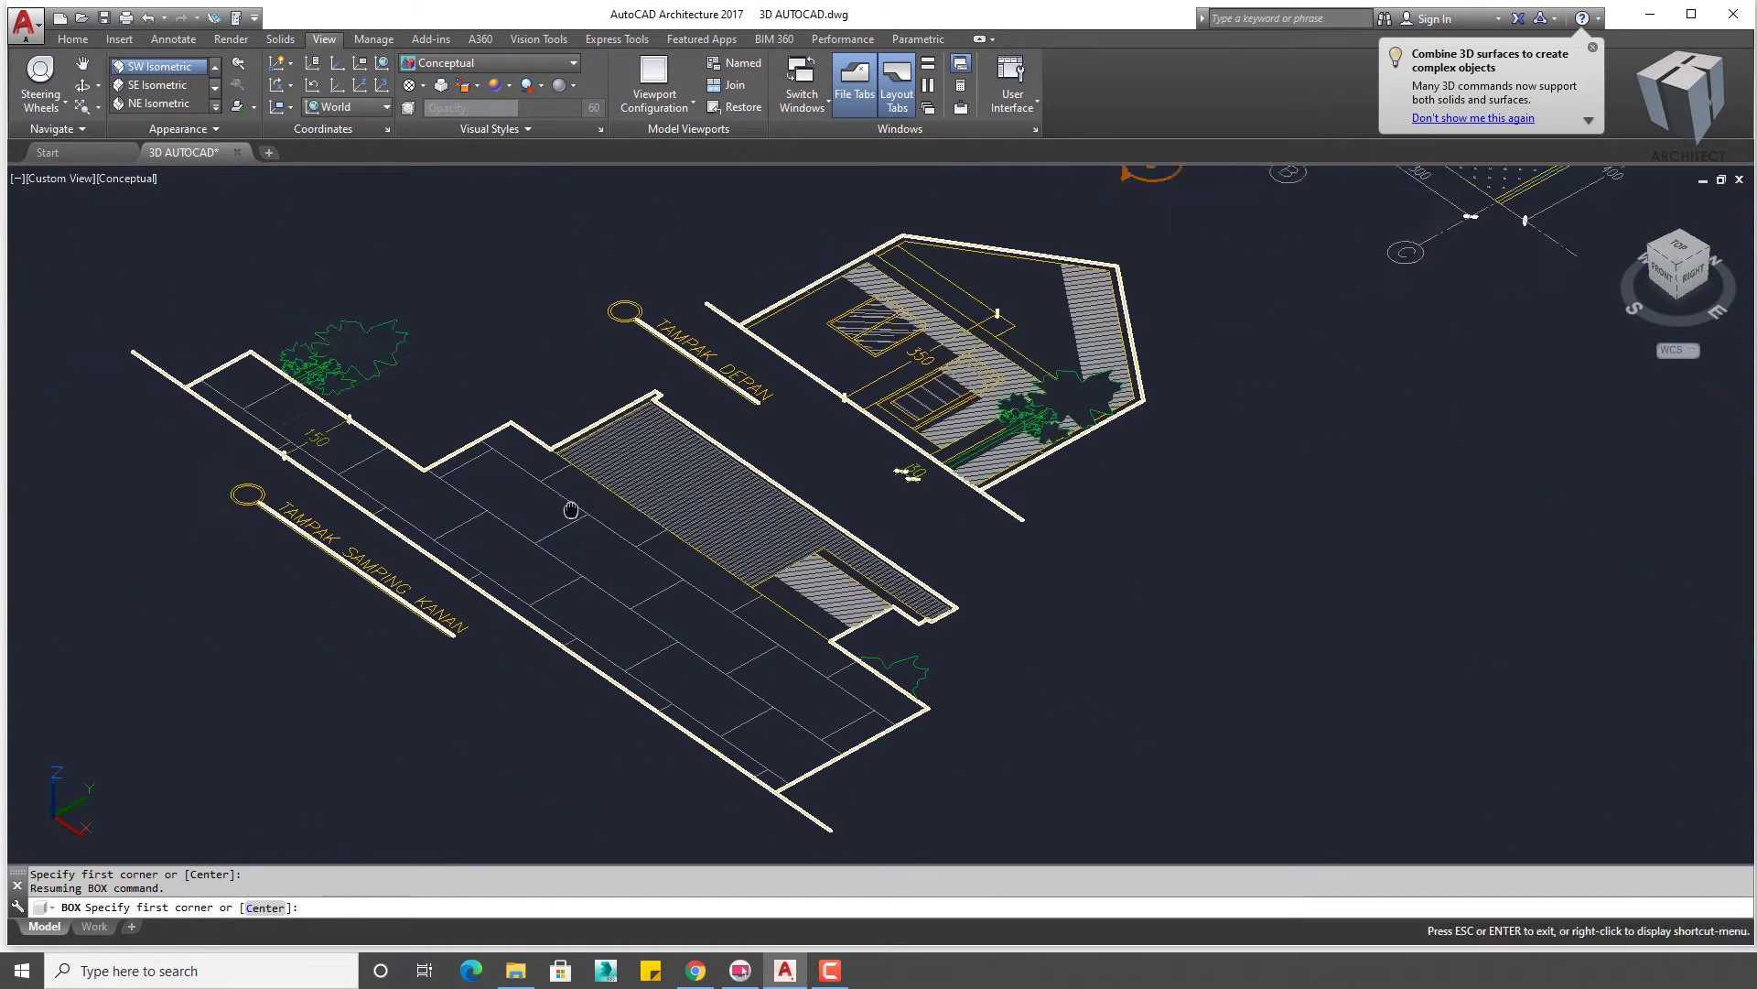
pyautogui.press('Escape')
# - Pick the point for the 350 wall height and pan toward the house model
pyautogui.scroll(3, 669, 498)
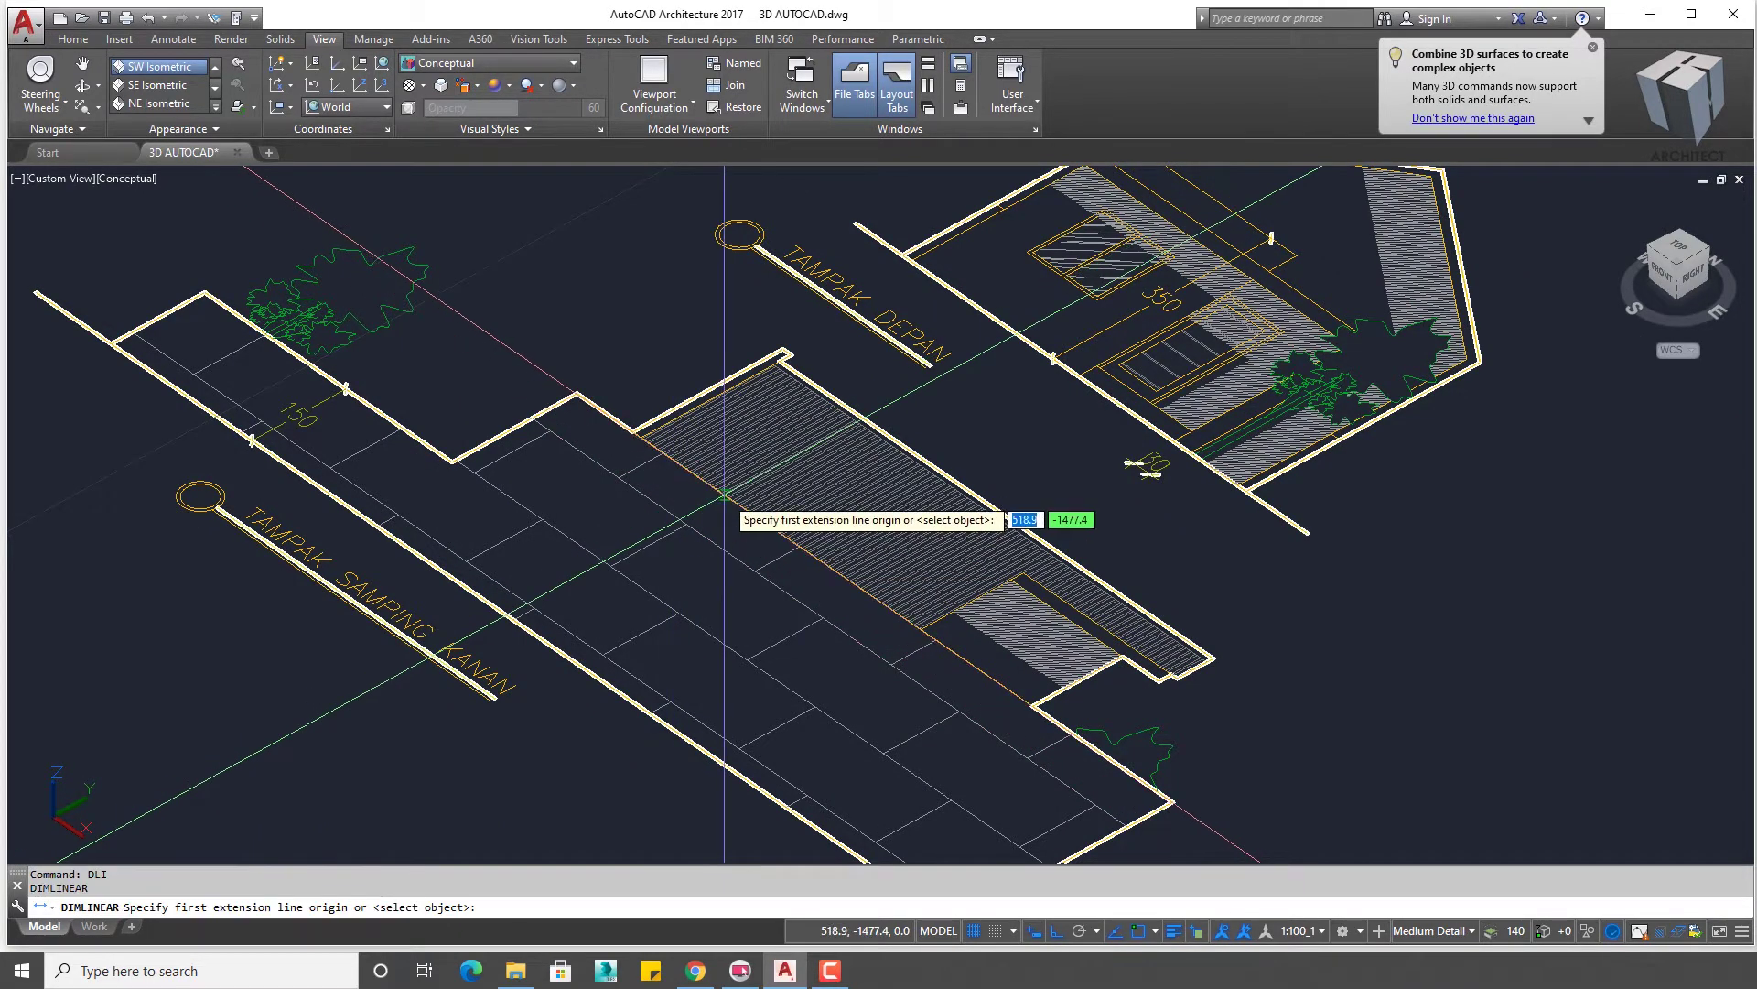
pyautogui.click(615, 585)
pyautogui.scroll(2, 614, 586)
pyautogui.scroll(-5, 640, 503)
pyautogui.scroll(-3, 732, 439)
pyautogui.scroll(4, 795, 405)
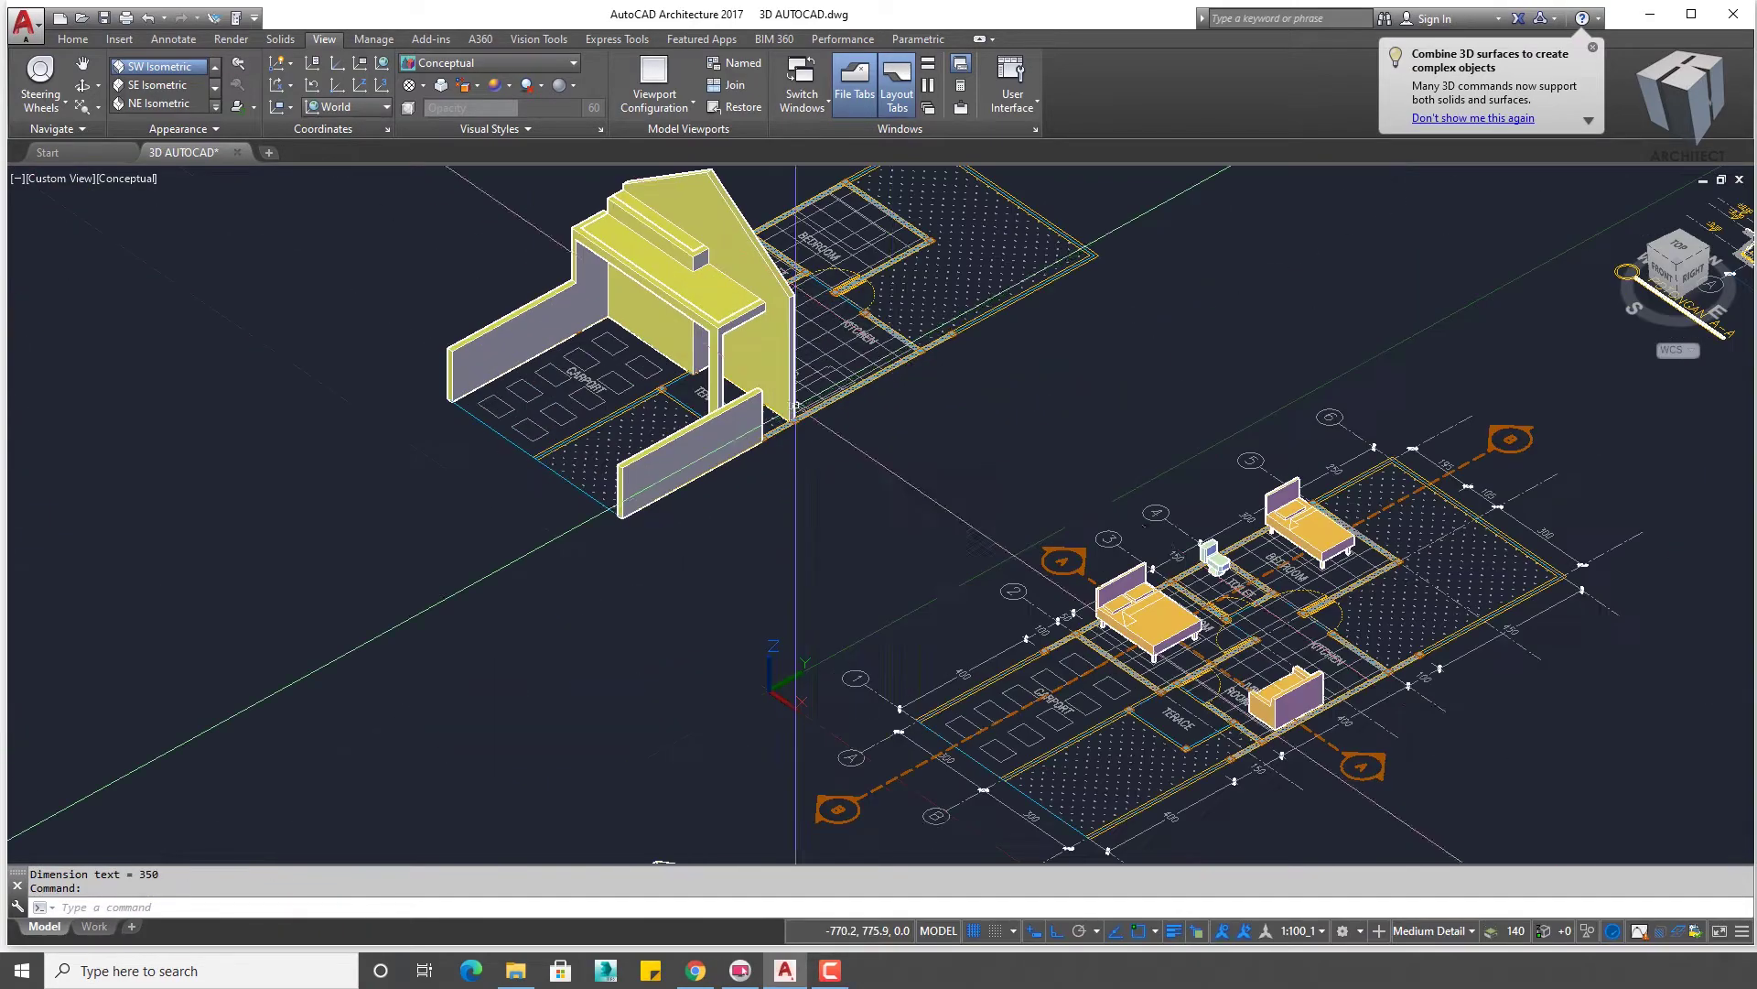
pyautogui.scroll(-5, 949, 354)
pyautogui.scroll(-2, 942, 357)
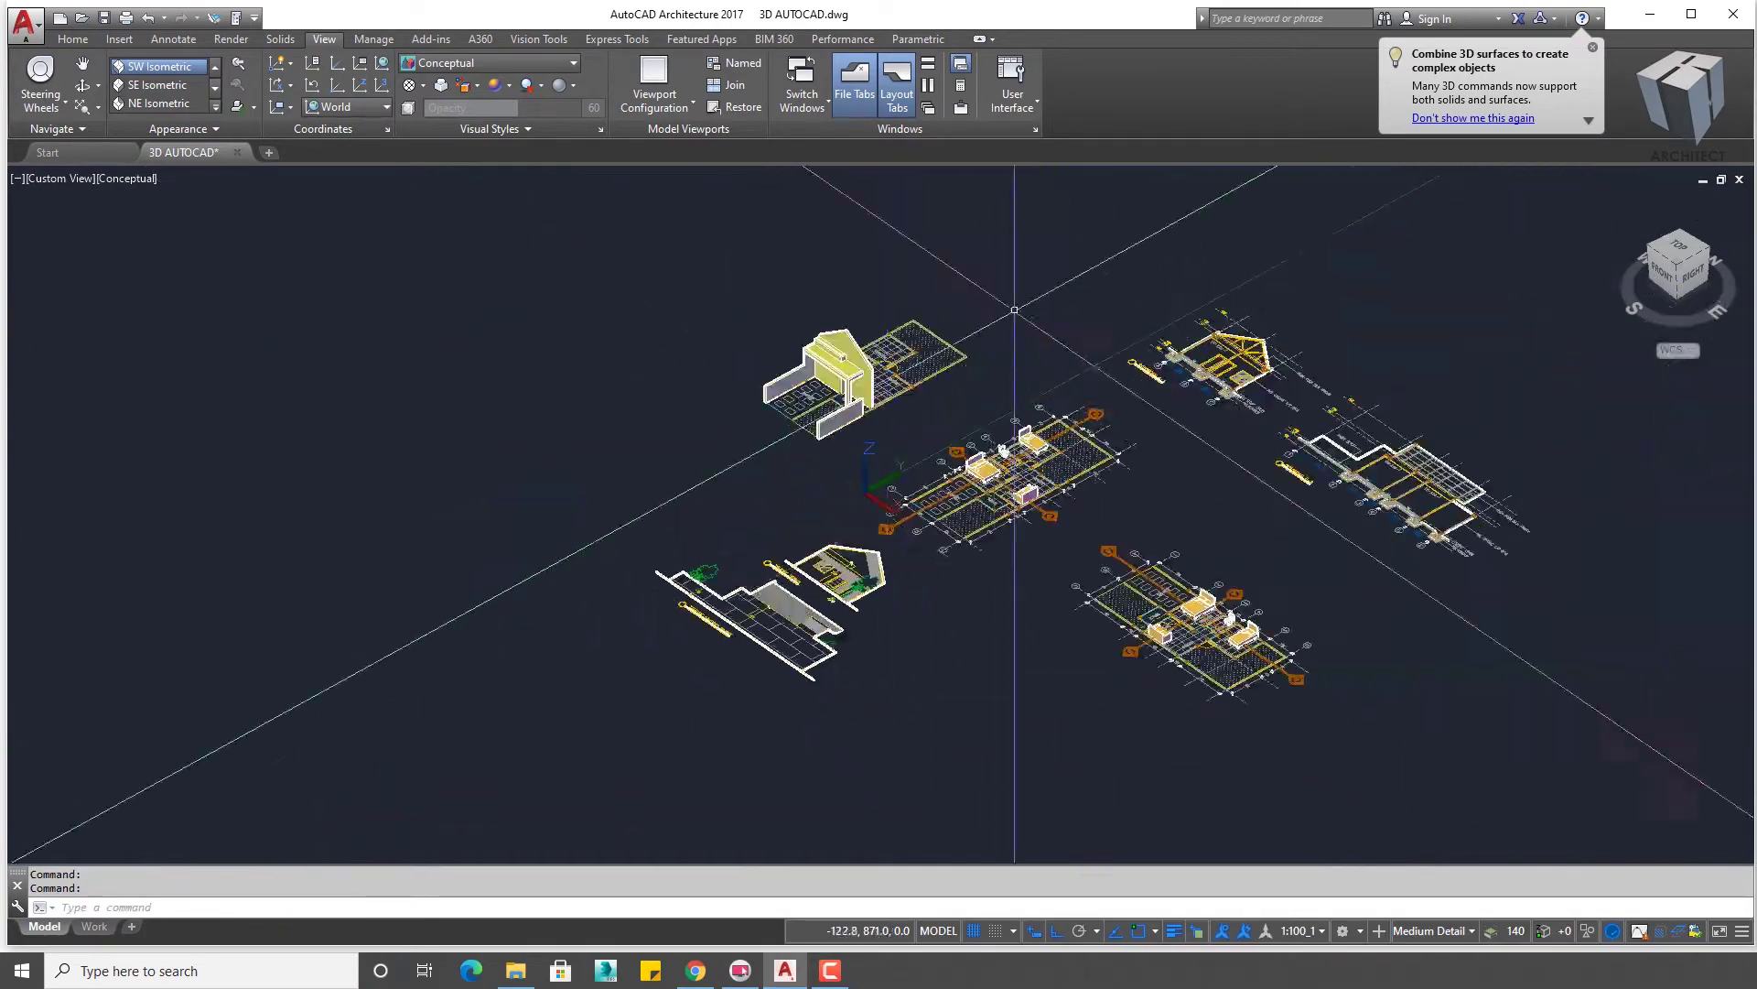
pyautogui.scroll(2, 934, 362)
pyautogui.moveTo(961, 275); pyautogui.dragTo(924, 371, button='middle')
pyautogui.scroll(4, 925, 371)
pyautogui.scroll(3, 916, 503)
pyautogui.scroll(-2, 907, 610)
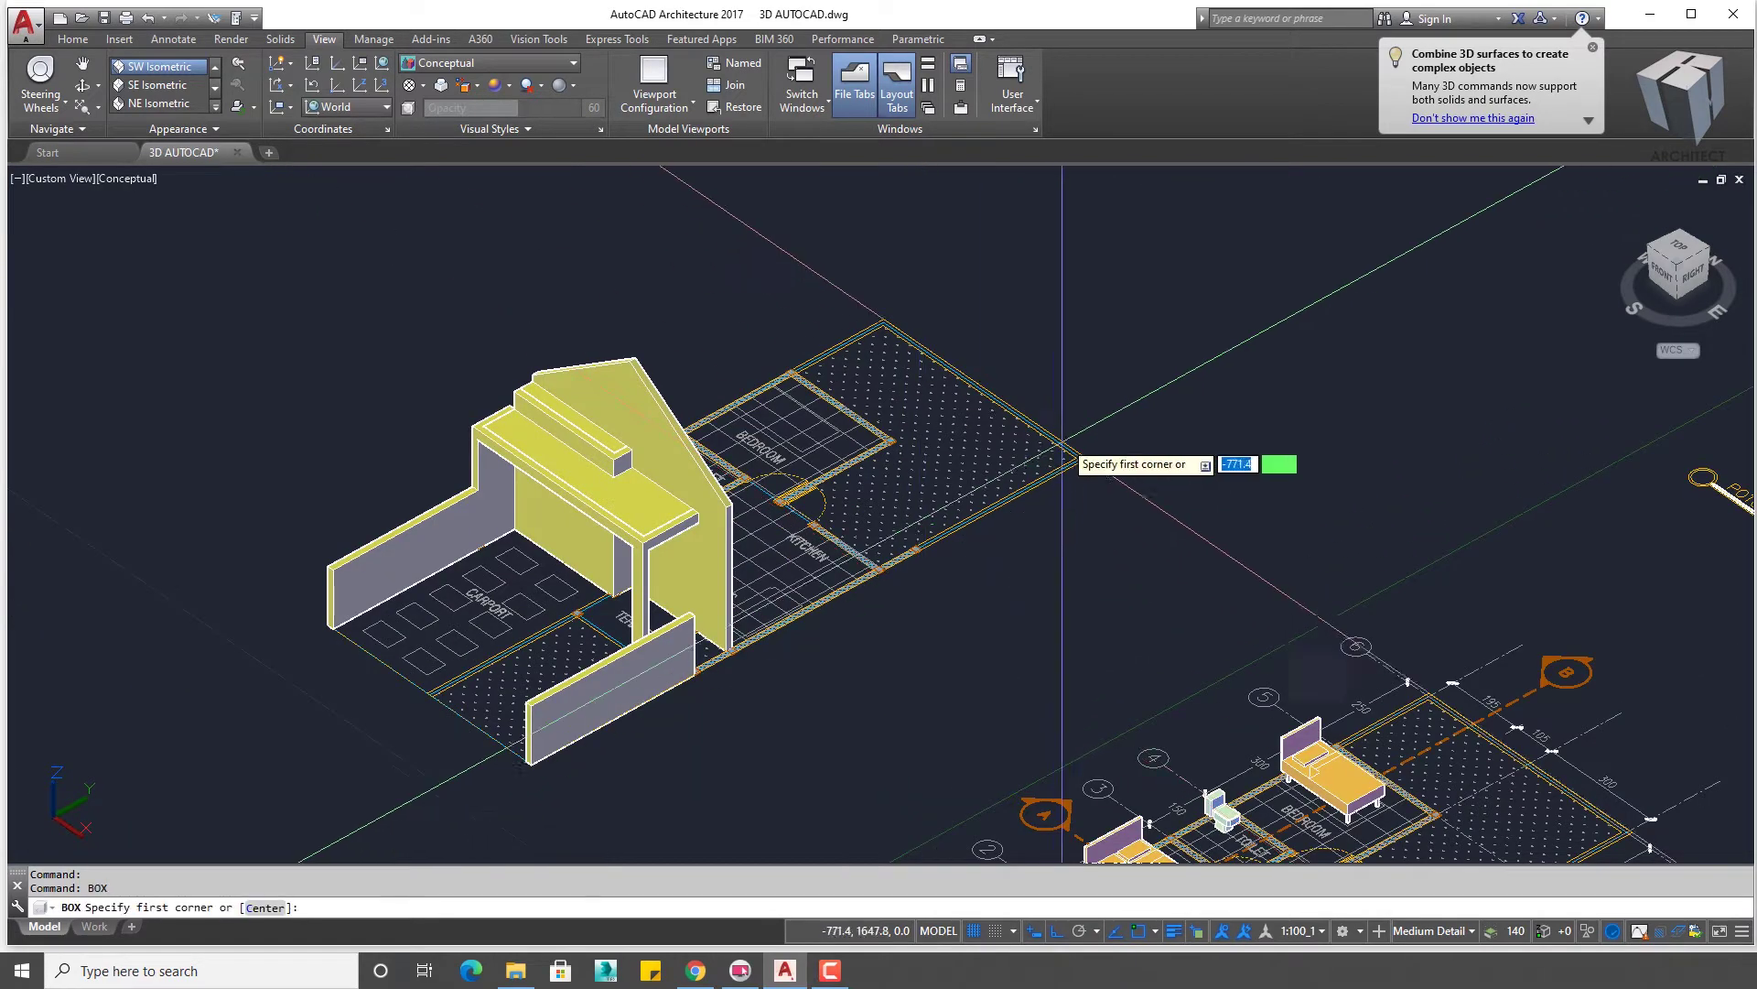
pyautogui.scroll(5, 1061, 455)
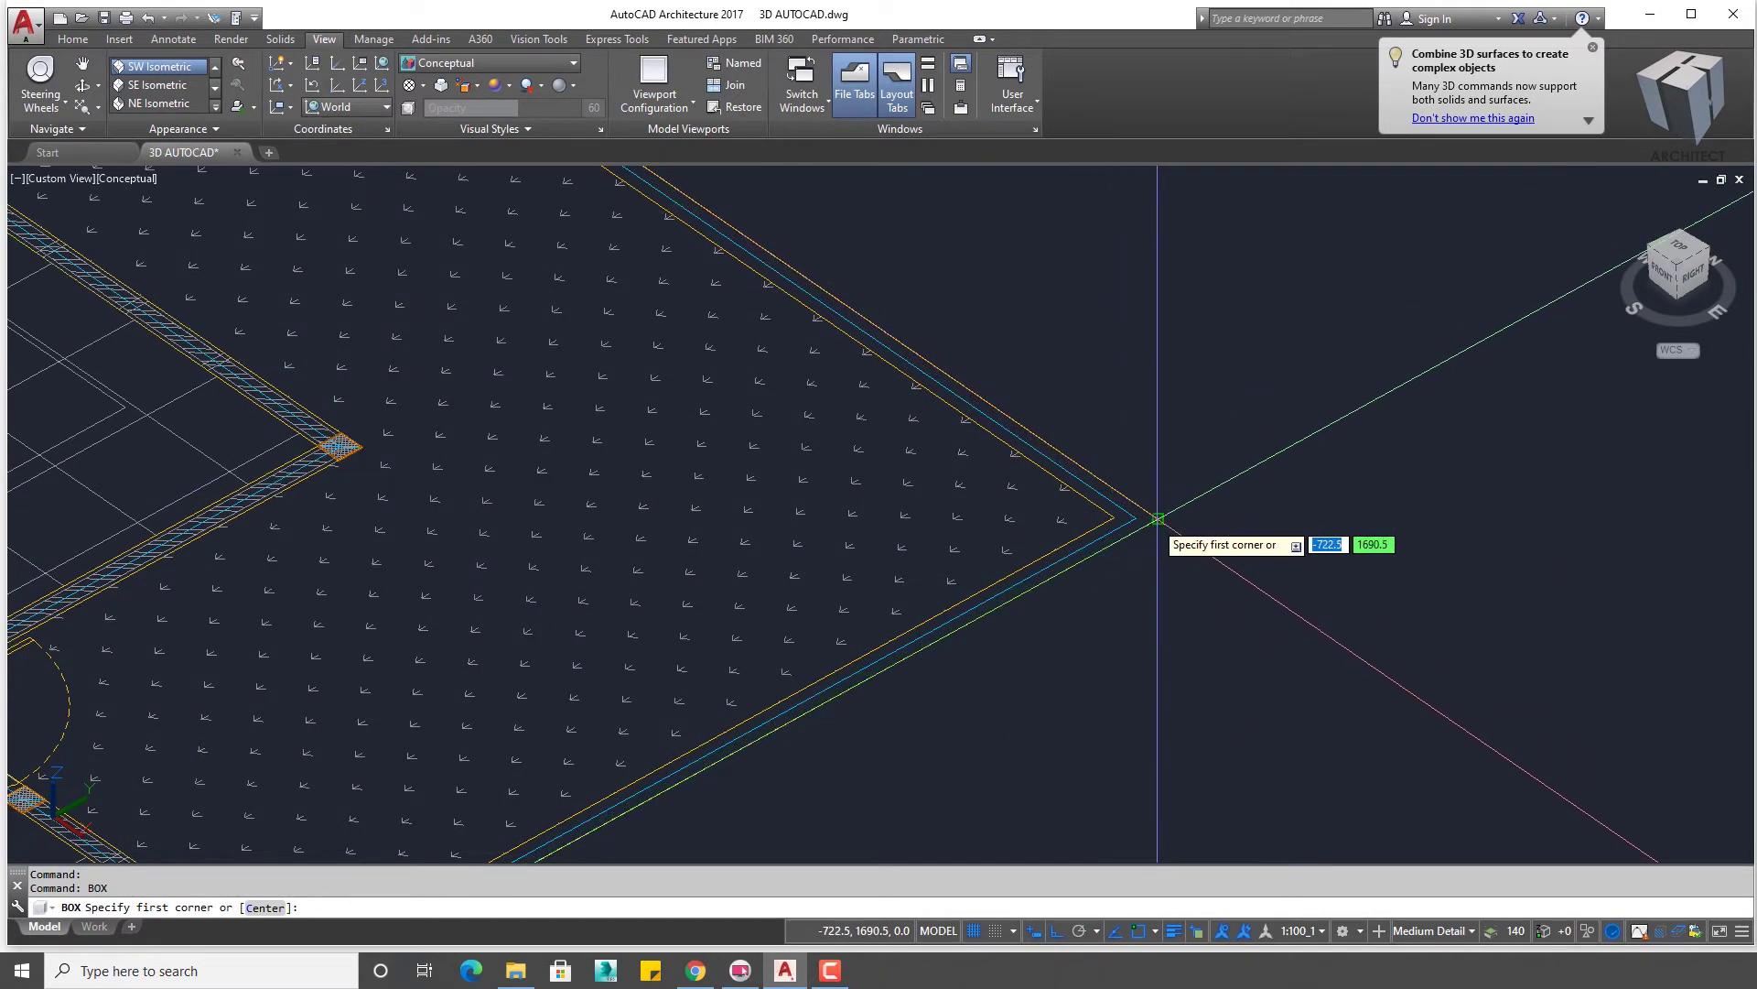
# - Fix a box's first corner at the bedroom plan corner, then cancel the command
pyautogui.click(1115, 518)
pyautogui.scroll(-5, 738, 722)
pyautogui.scroll(2, 723, 733)
pyautogui.scroll(3, 698, 608)
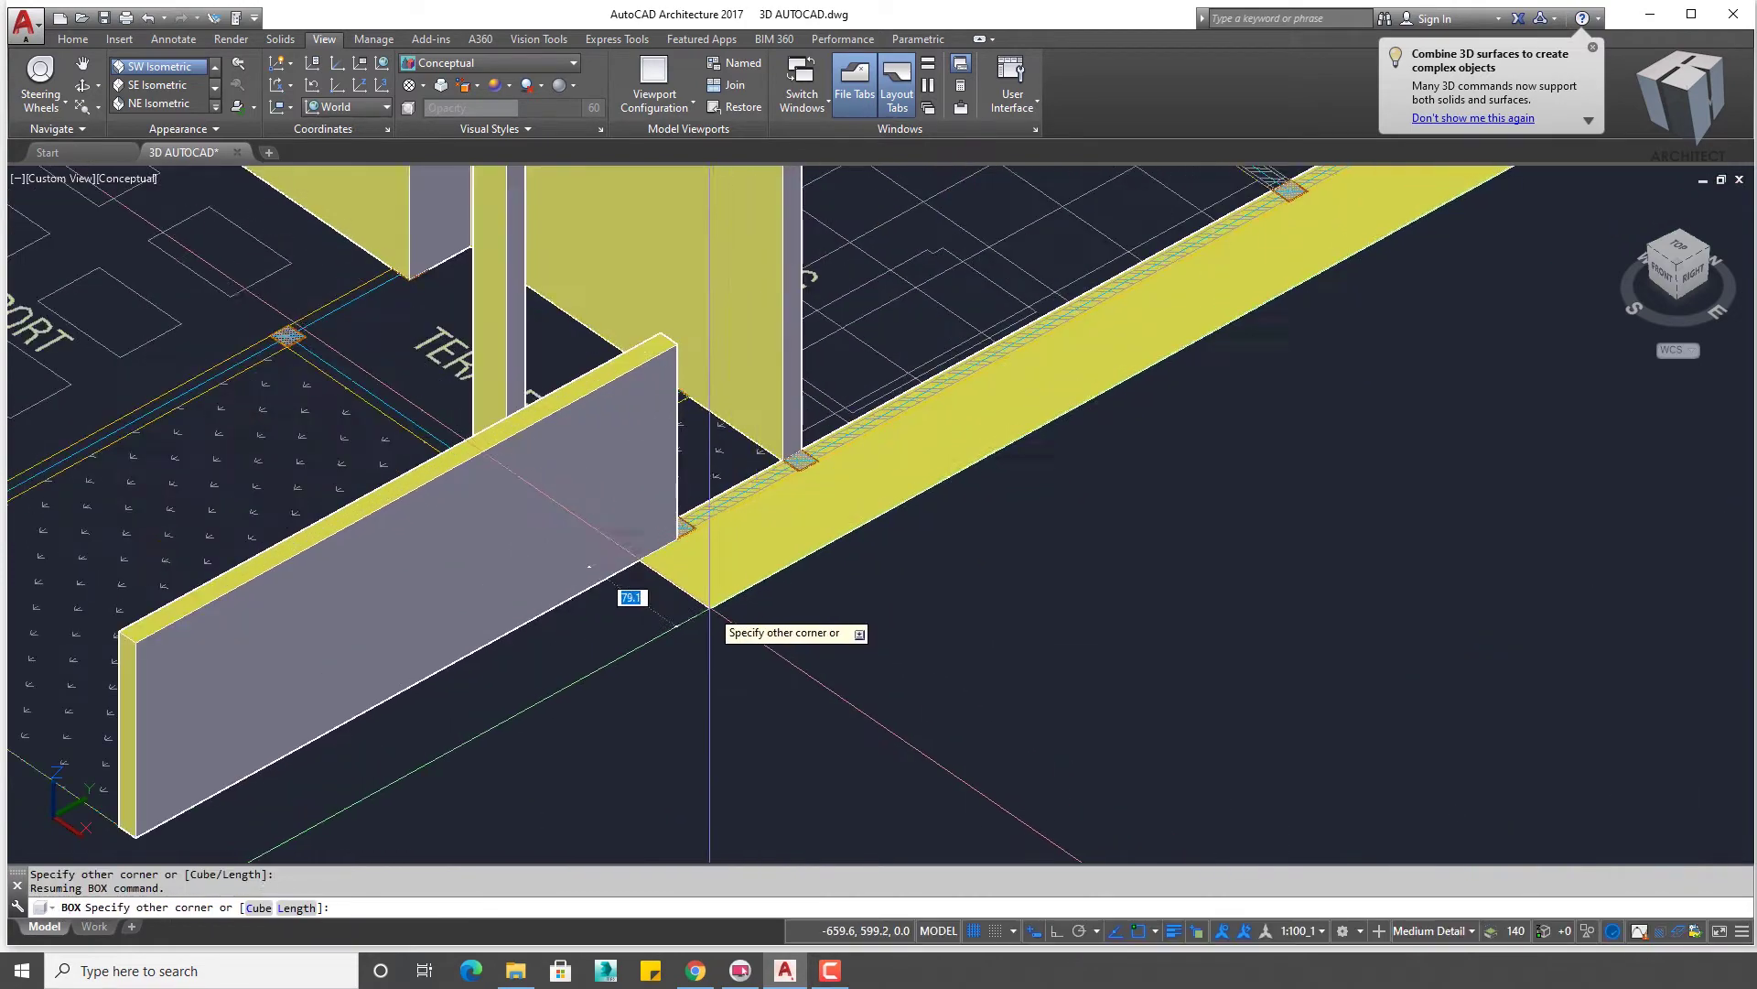
pyautogui.scroll(2, 682, 529)
pyautogui.scroll(-3, 751, 458)
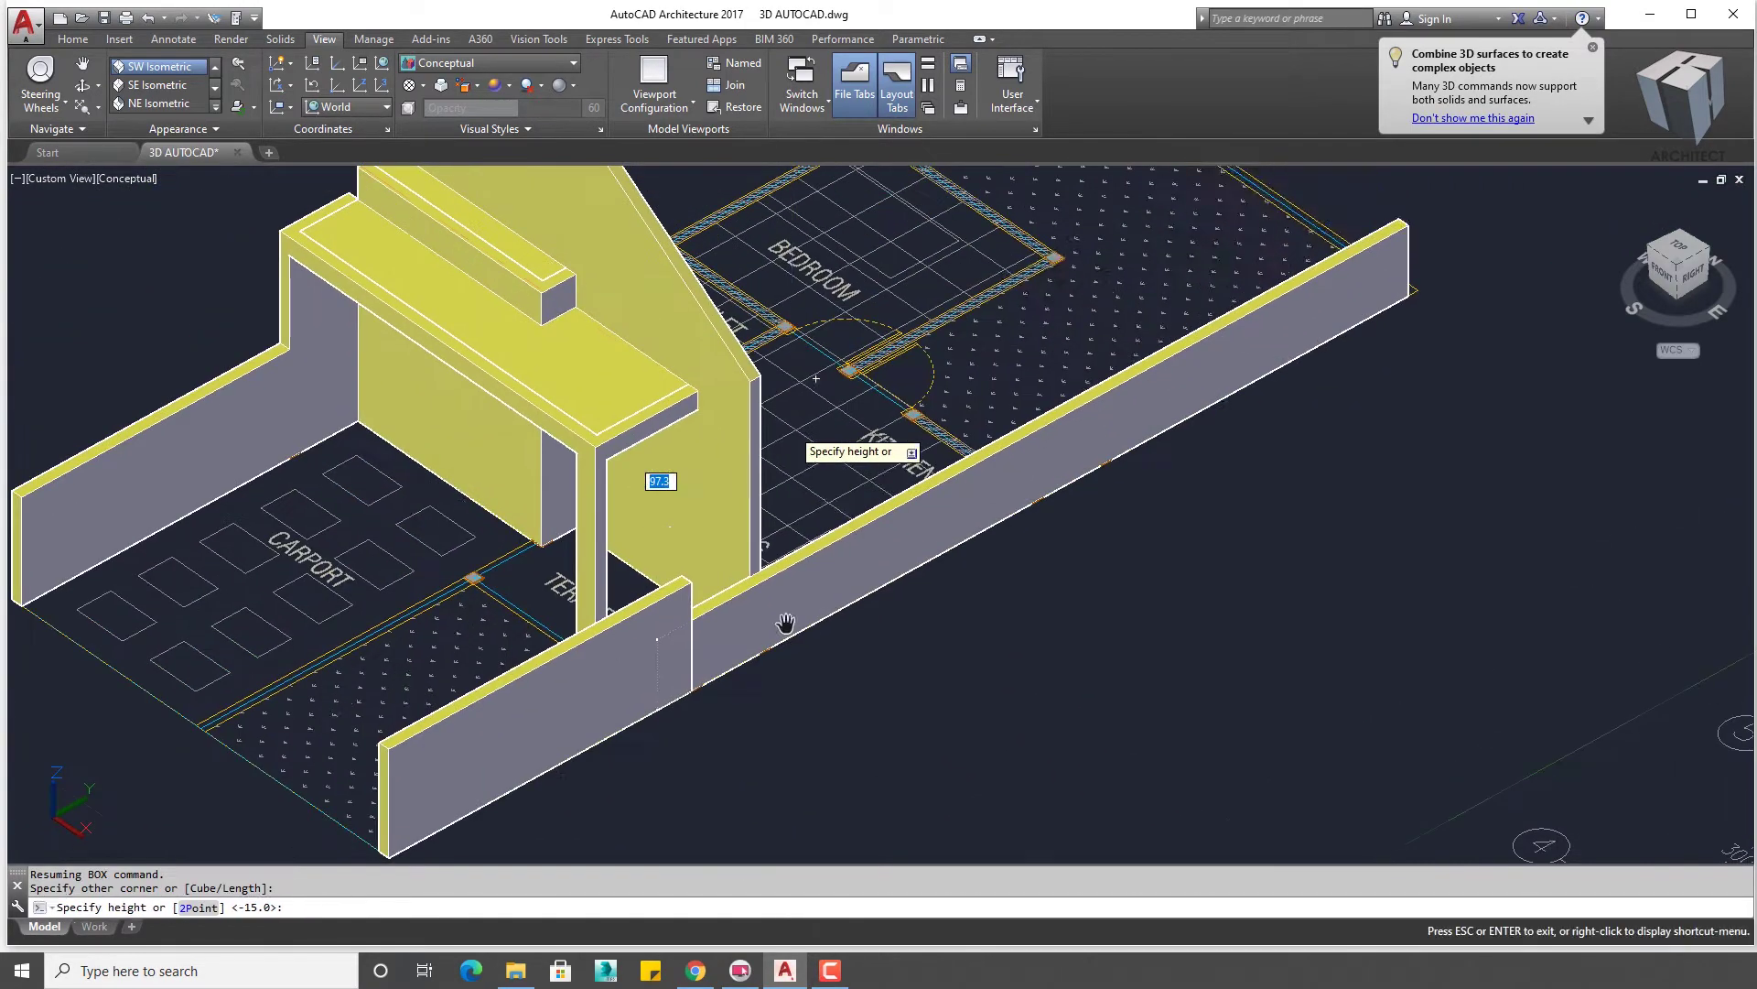
pyautogui.scroll(2, 786, 427)
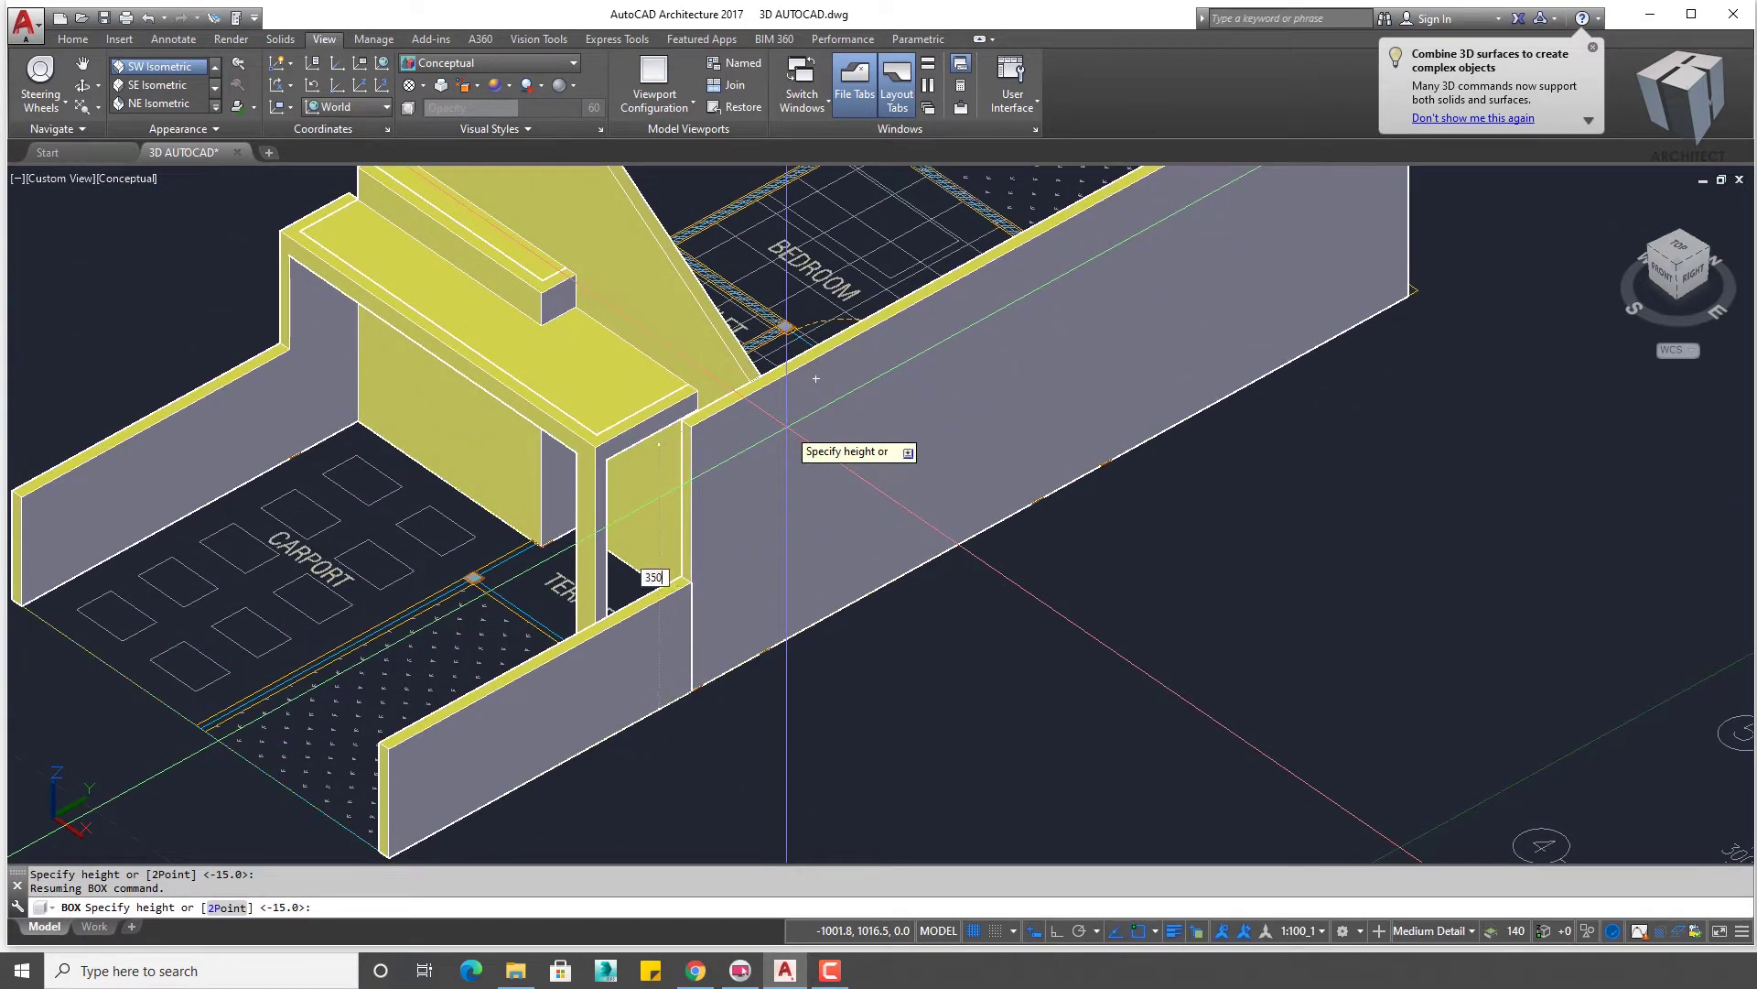
pyautogui.scroll(-3, 796, 416)
pyautogui.scroll(3, 796, 417)
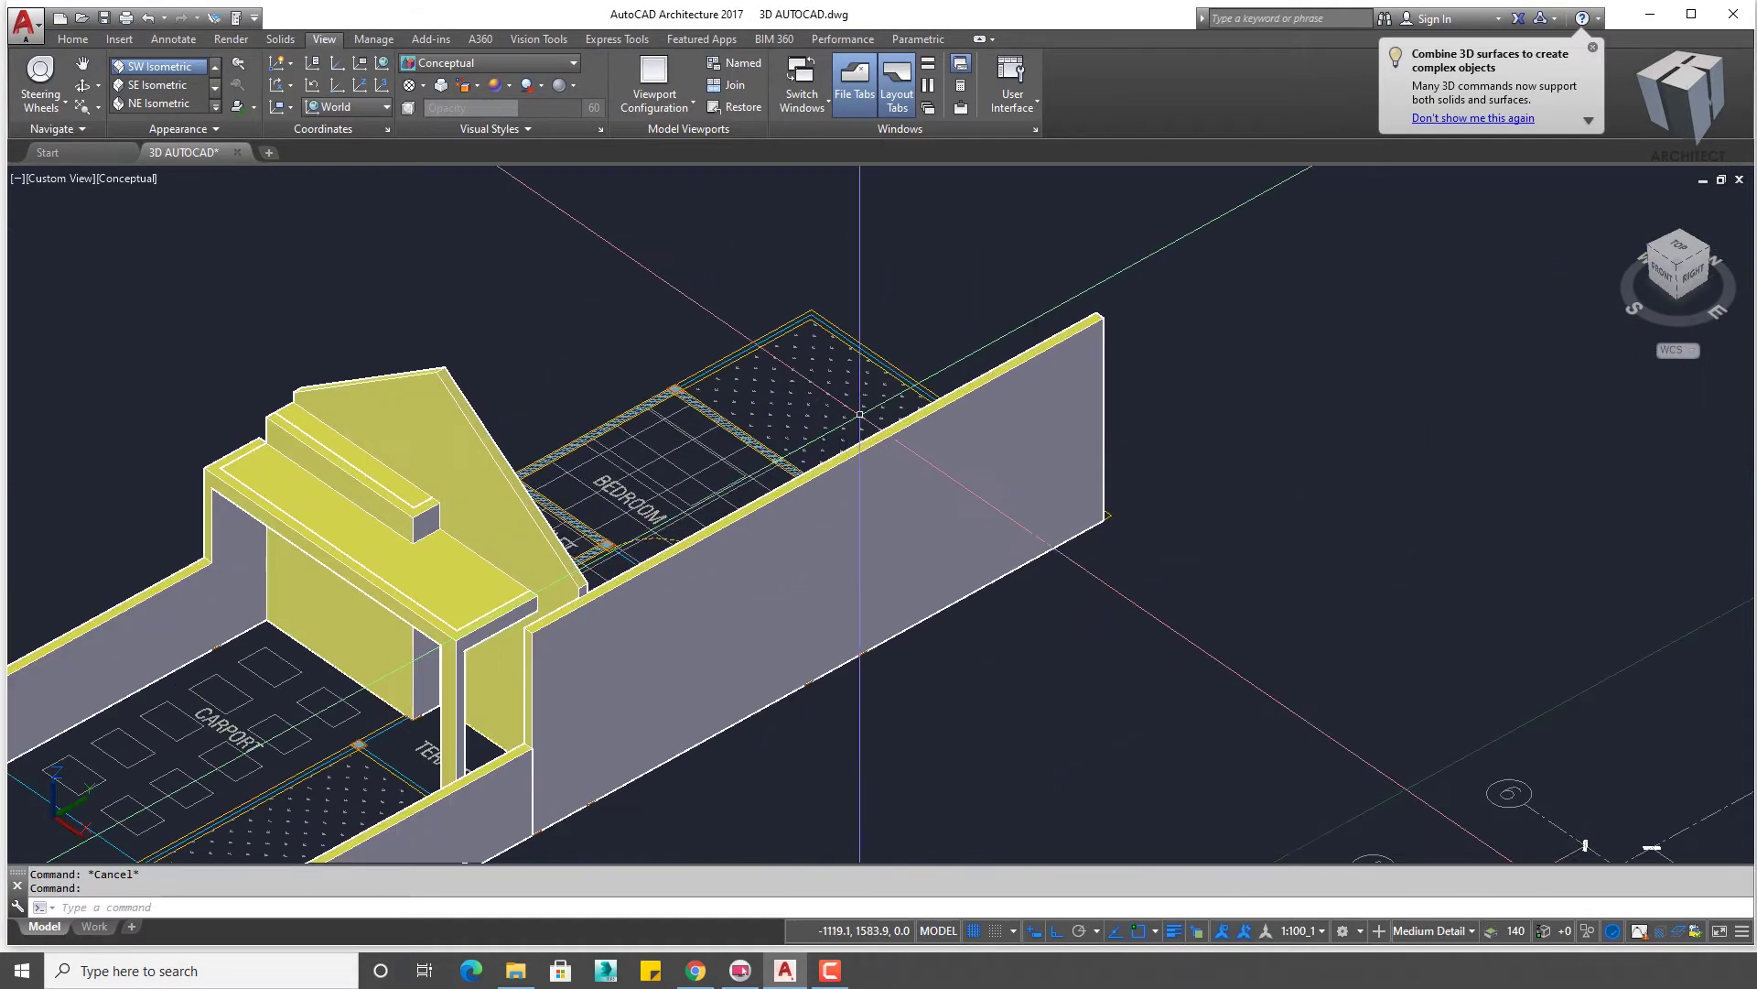
pyautogui.press('Escape')
# - Inspect the new bedroom end wall from a fresh angle and finish the box command
pyautogui.moveTo(795, 417)
pyautogui.keyDown('shift'); pyautogui.mouseDown(button='middle')
pyautogui.moveTo(1092, 347)
pyautogui.moveTo(986, 360)
pyautogui.moveTo(1099, 321)
pyautogui.moveTo(1114, 396)
pyautogui.moveTo(866, 426)
pyautogui.mouseUp(button='middle'); pyautogui.keyUp('shift')
pyautogui.scroll(1, 866, 425)
pyautogui.scroll(1, 731, 476)
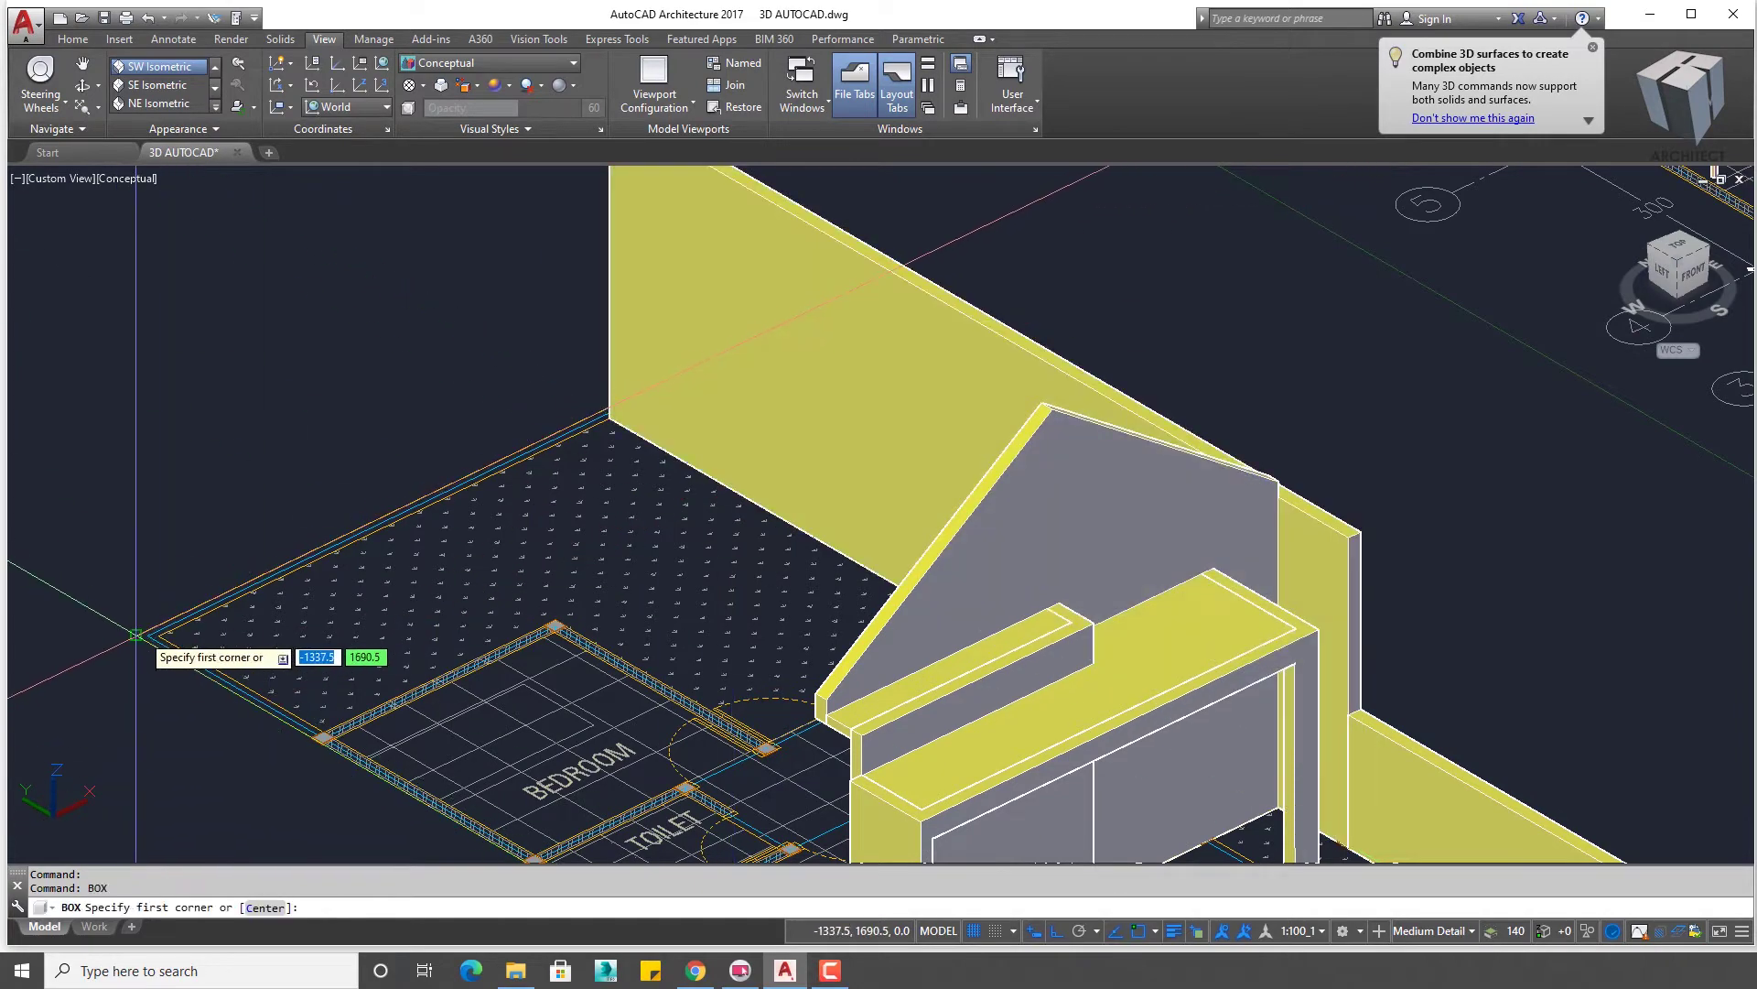
pyautogui.moveTo(559, 373); pyautogui.dragTo(522, 538, button='middle')
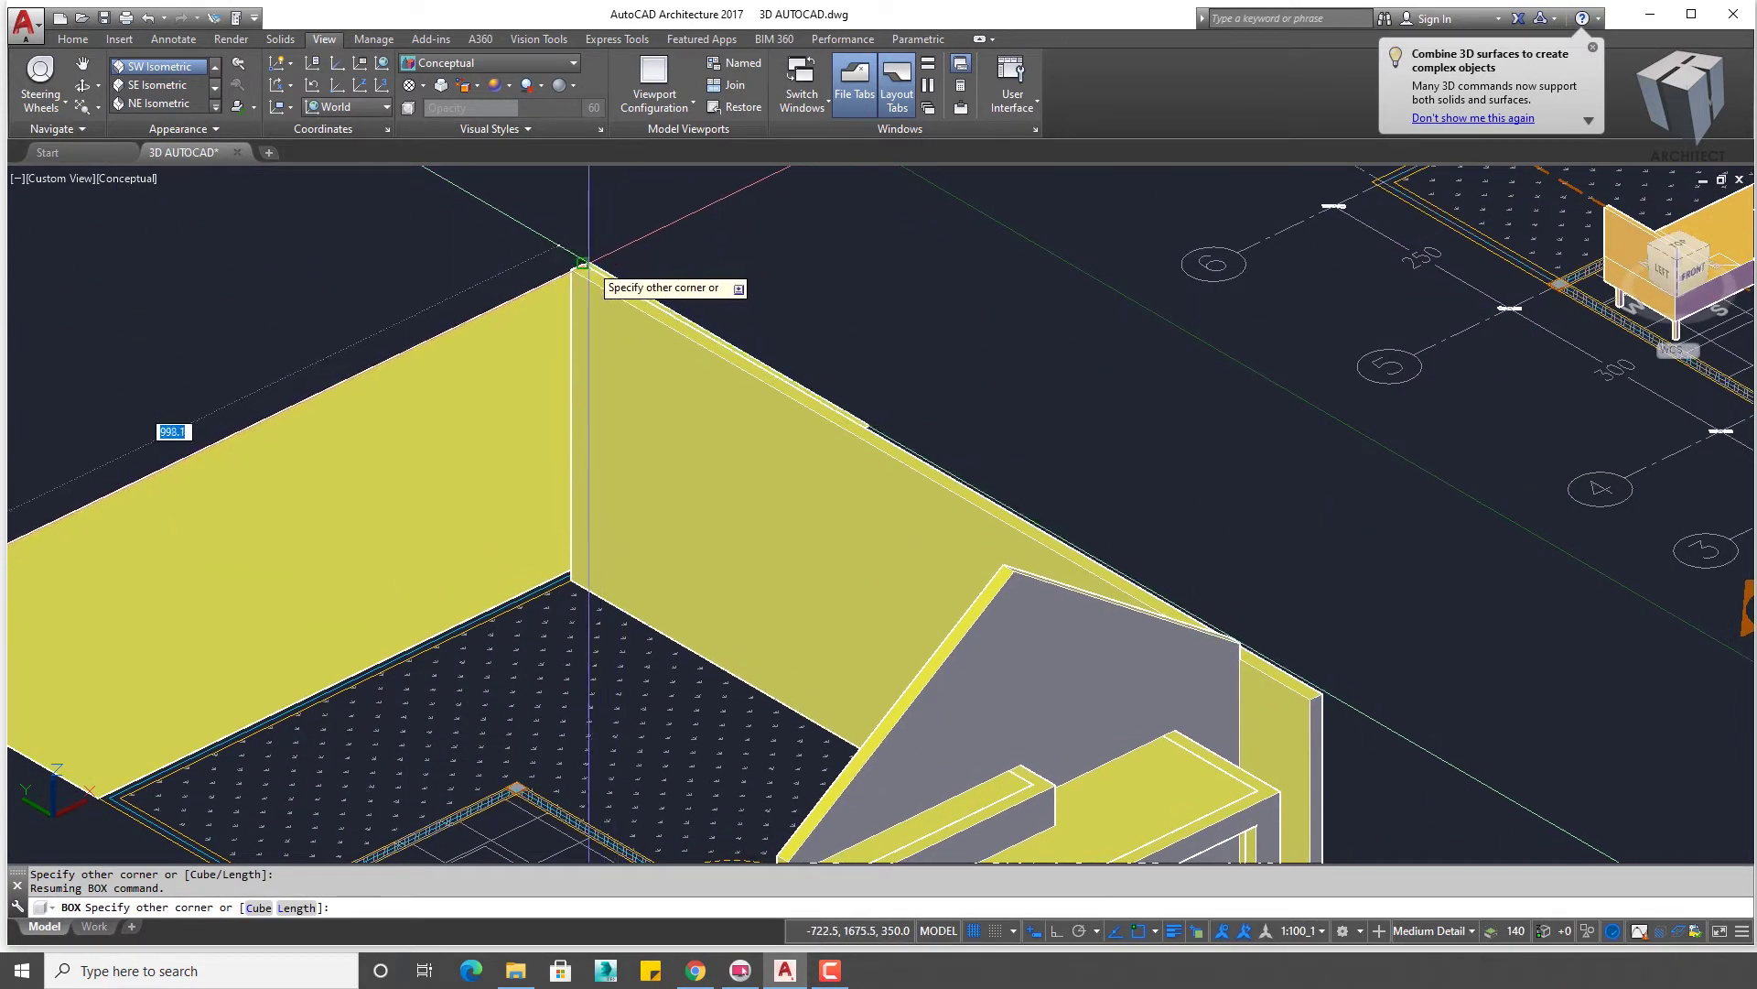
pyautogui.scroll(-2, 582, 262)
pyautogui.scroll(-3, 586, 412)
pyautogui.press('Escape')
# - Start another box at the bedroom corner, then cancel it as unneeded
pyautogui.scroll(2, 400, 555)
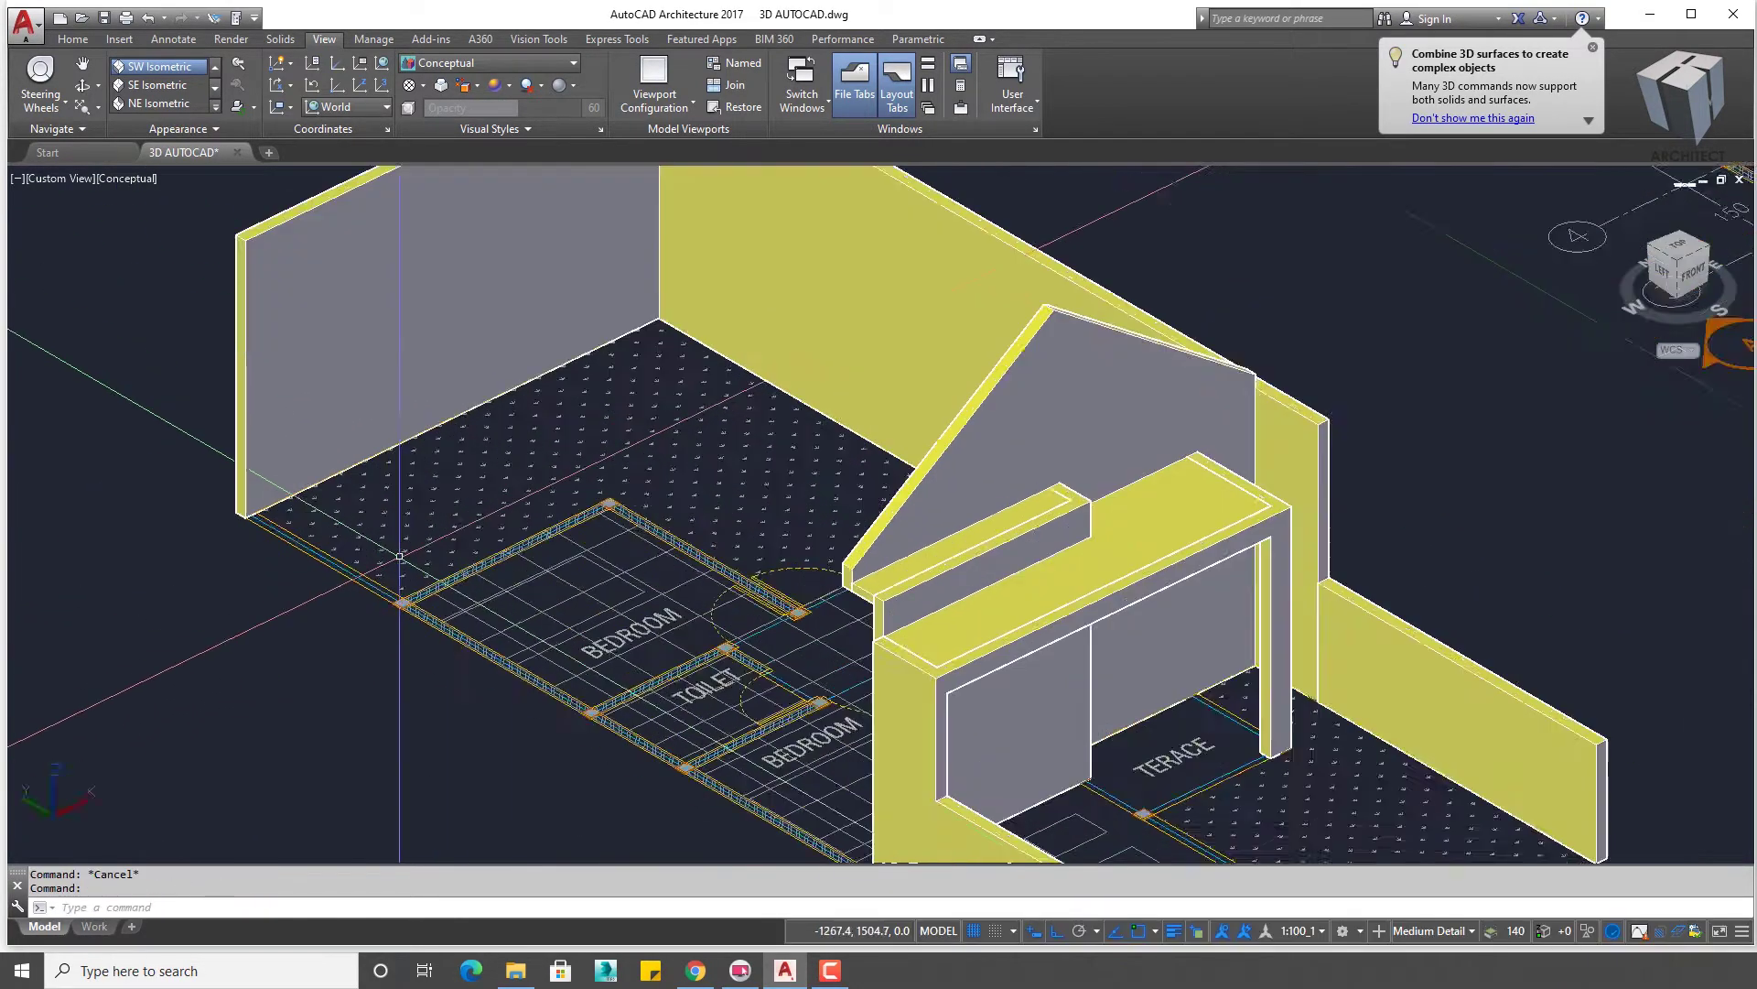
pyautogui.scroll(3, 400, 556)
pyautogui.moveTo(404, 601); pyautogui.dragTo(664, 732, button='middle')
pyautogui.press('space')
pyautogui.click(663, 732)
pyautogui.scroll(3, 666, 608)
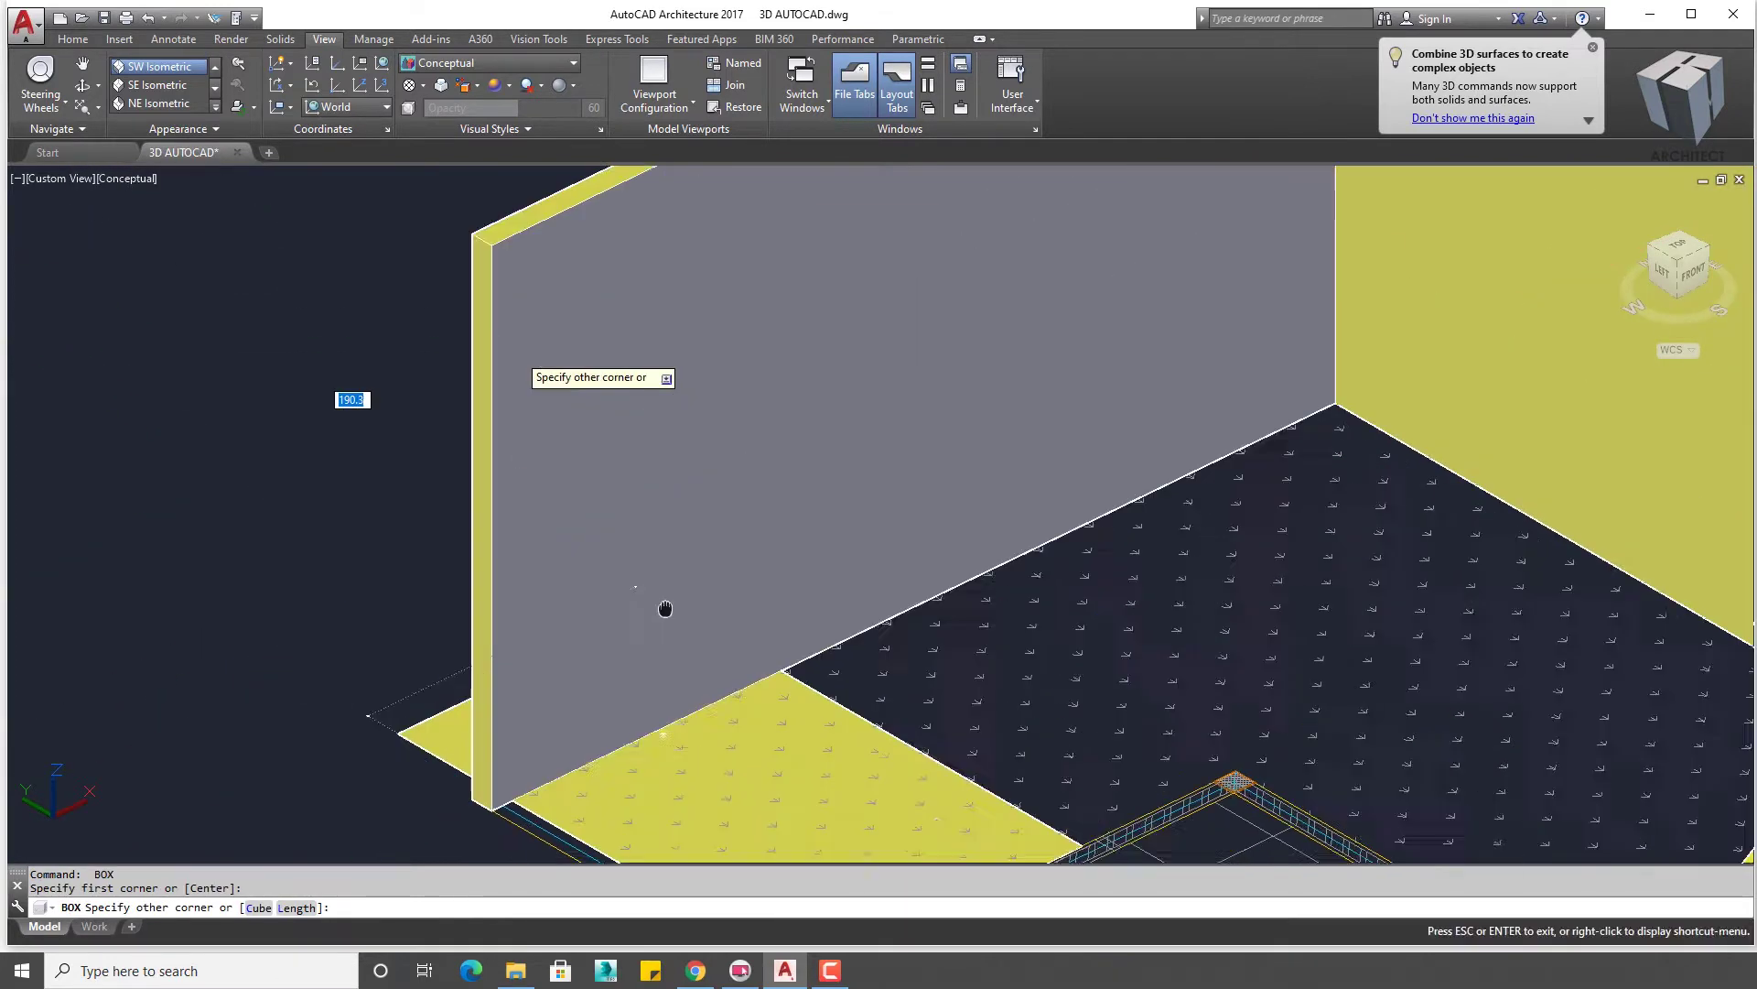
pyautogui.moveTo(666, 607); pyautogui.dragTo(664, 734, button='middle')
pyautogui.scroll(-1, 612, 397)
pyautogui.press('Escape')
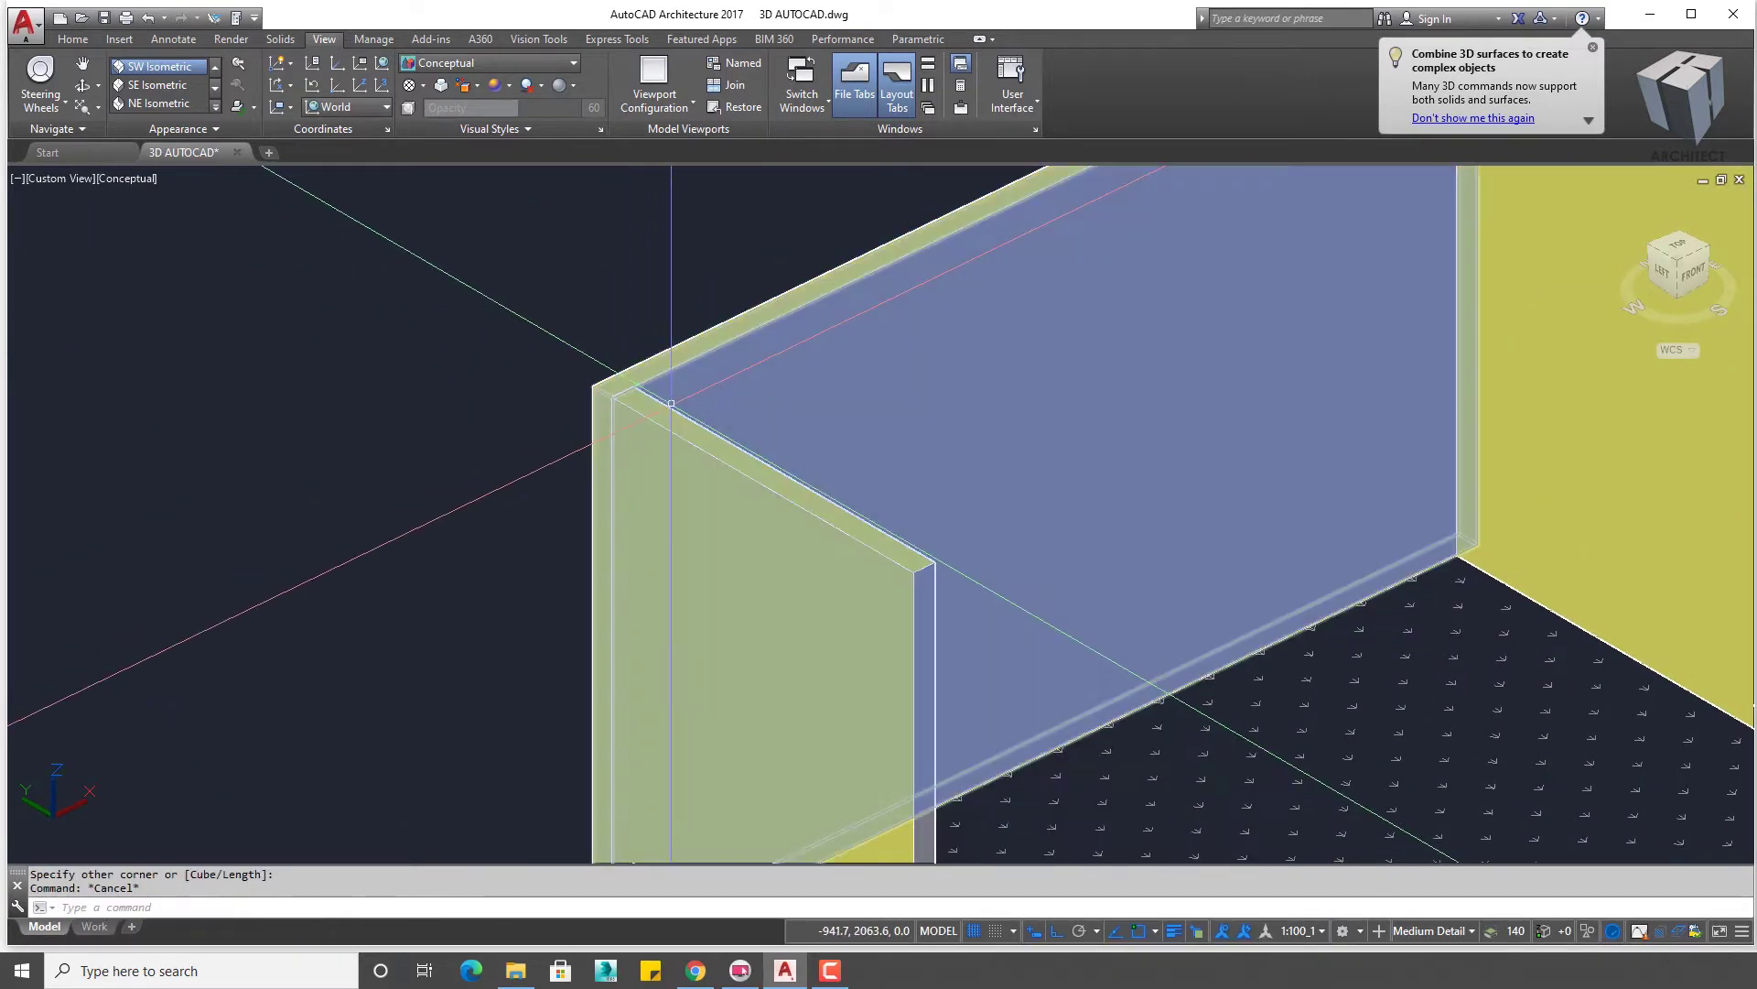
pyautogui.write('UNI')
# - Union the bedroom end wall with the adjoining side wall
pyautogui.press('Return')
pyautogui.click(706, 491)
pyautogui.scroll(-3, 648, 393)
pyautogui.click(647, 393)
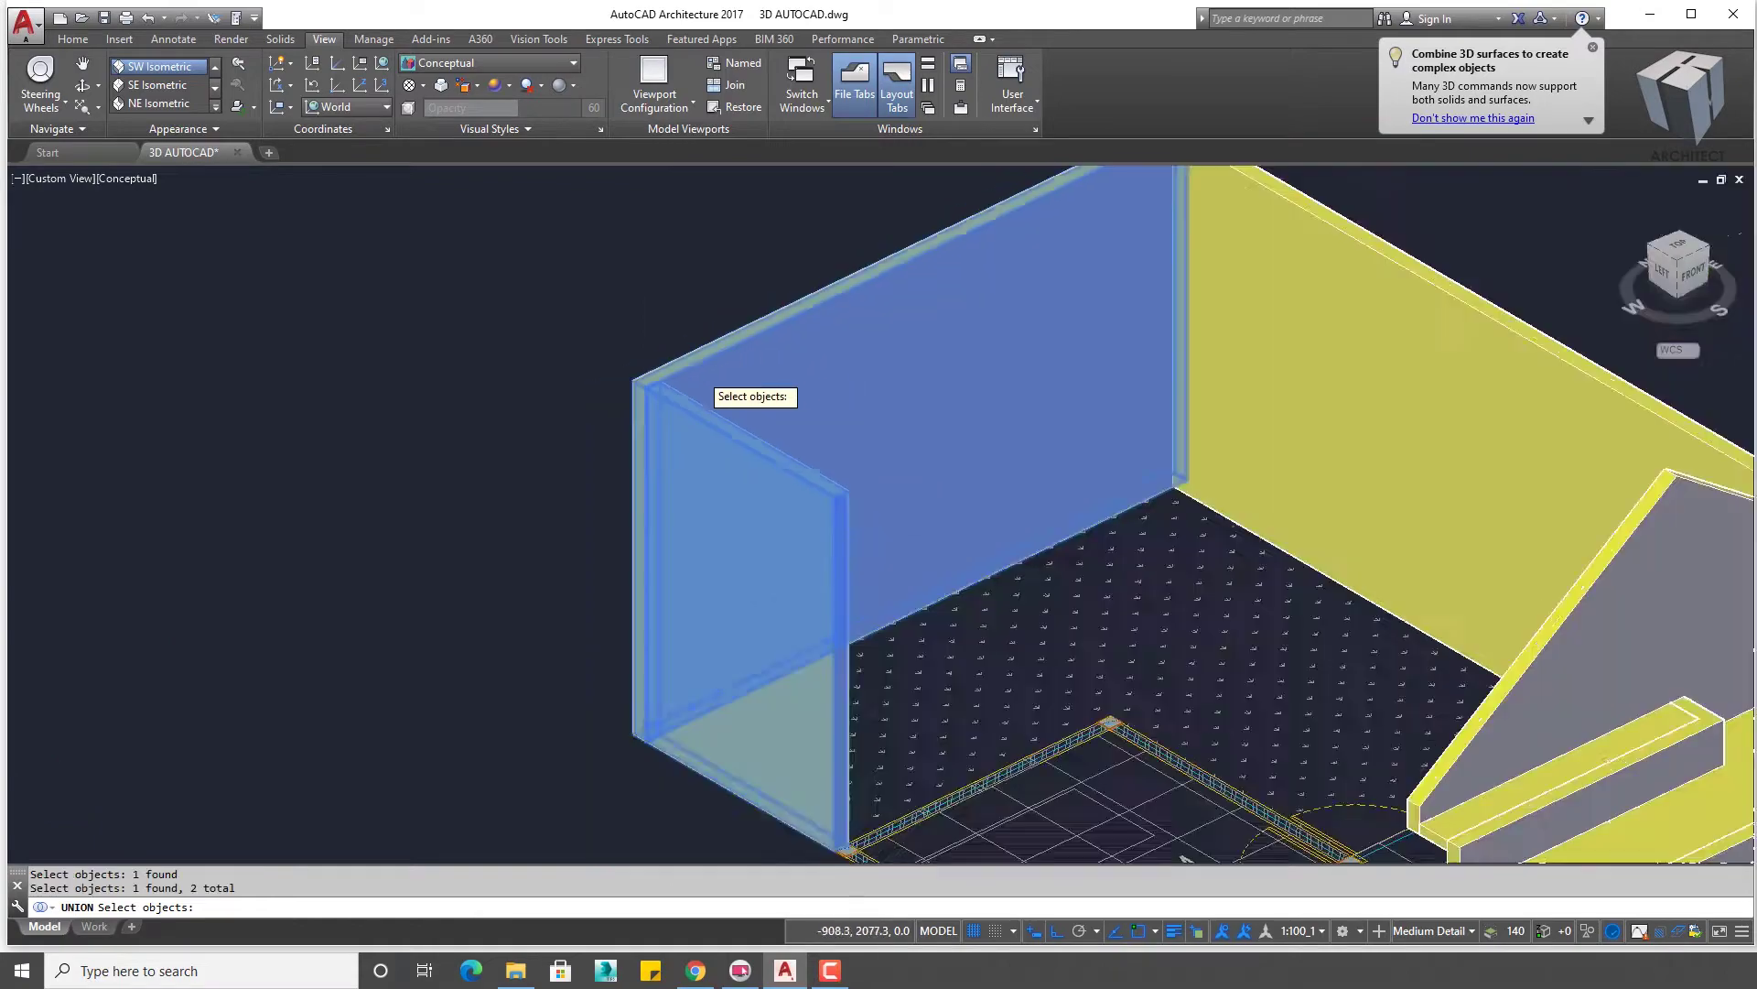
pyautogui.scroll(-3, 647, 393)
pyautogui.scroll(2, 1227, 460)
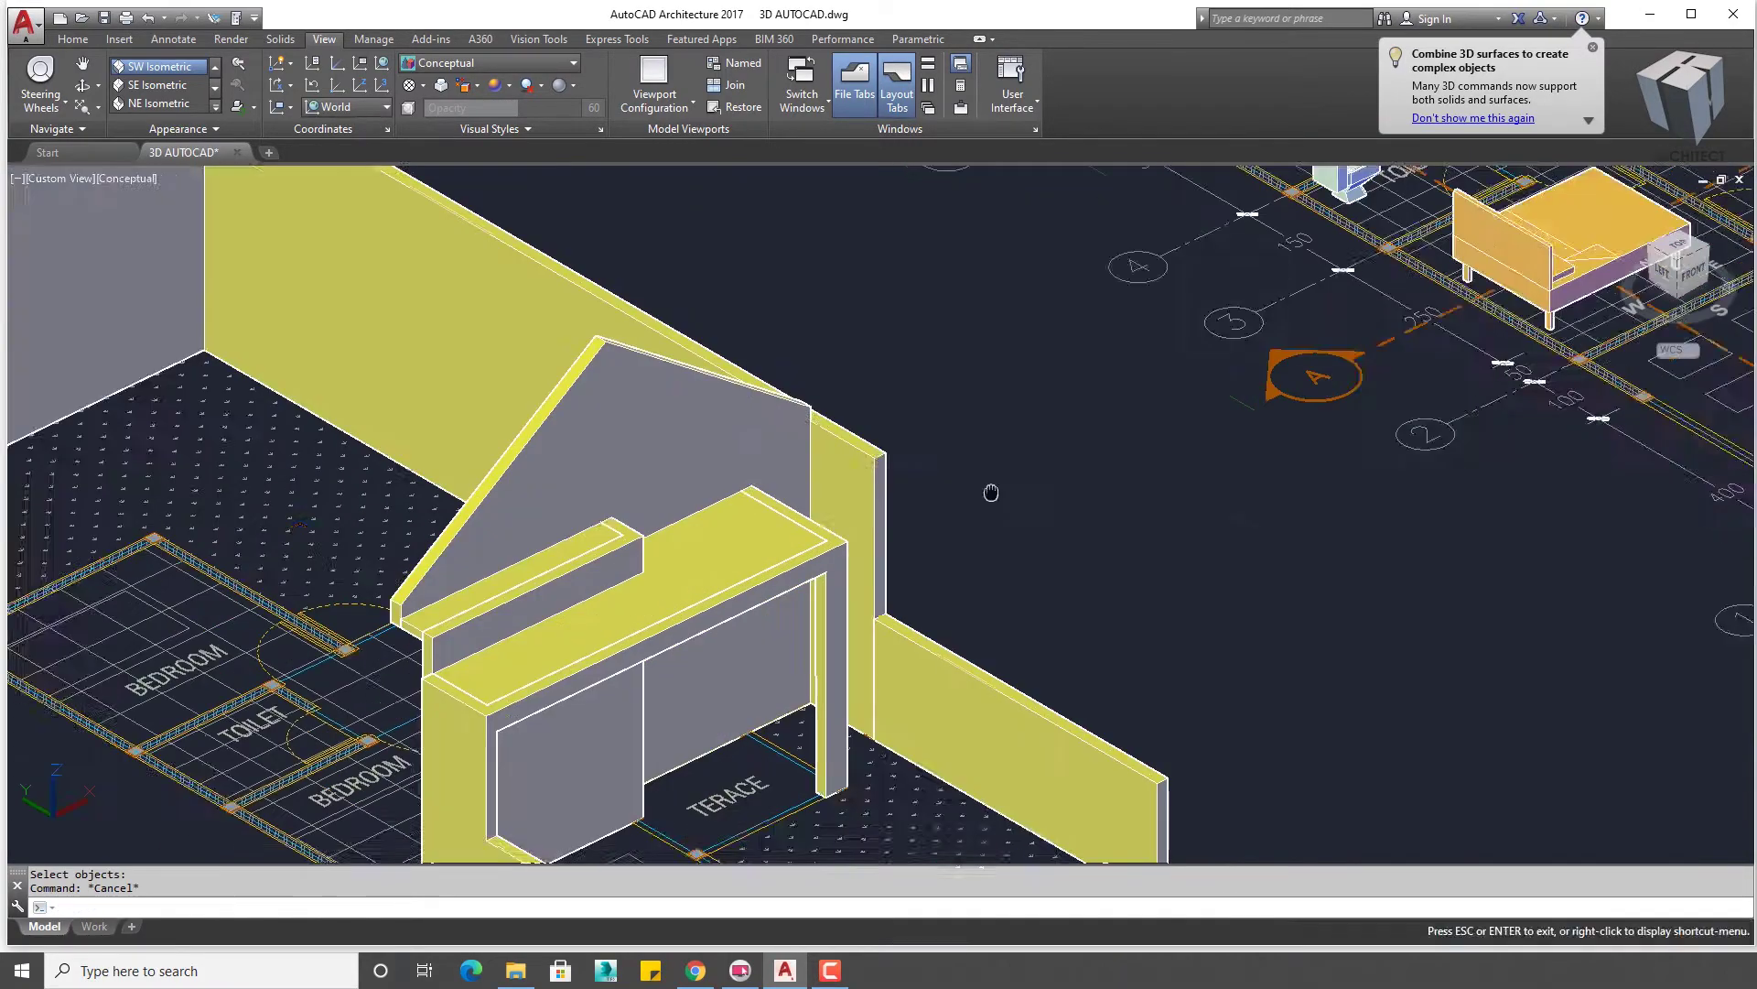
pyautogui.scroll(-3, 993, 490)
# - View the carport beam and terrace column base, starting and cancelling a line
pyautogui.moveTo(994, 491)
pyautogui.keyDown('shift'); pyautogui.mouseDown(button='middle')
pyautogui.moveTo(727, 467)
pyautogui.moveTo(797, 505)
pyautogui.moveTo(797, 274)
pyautogui.moveTo(829, 430)
pyautogui.mouseUp(button='middle'); pyautogui.keyUp('shift')
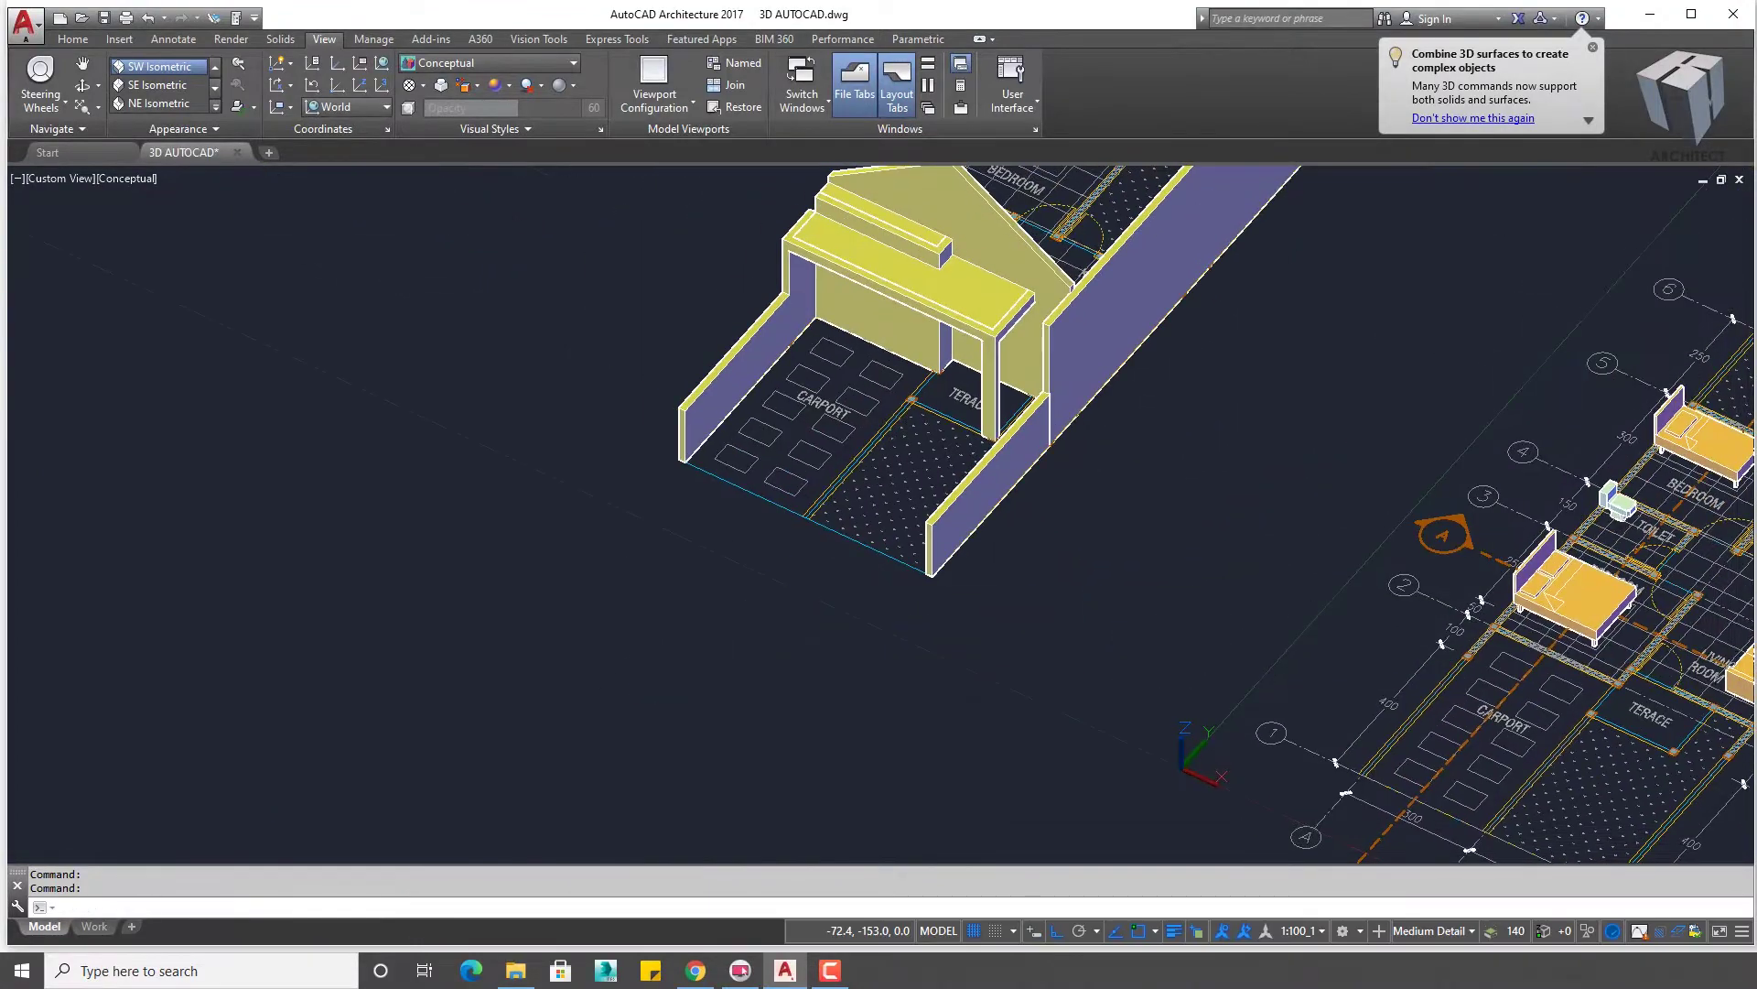
pyautogui.scroll(2, 829, 430)
pyautogui.scroll(5, 1099, 274)
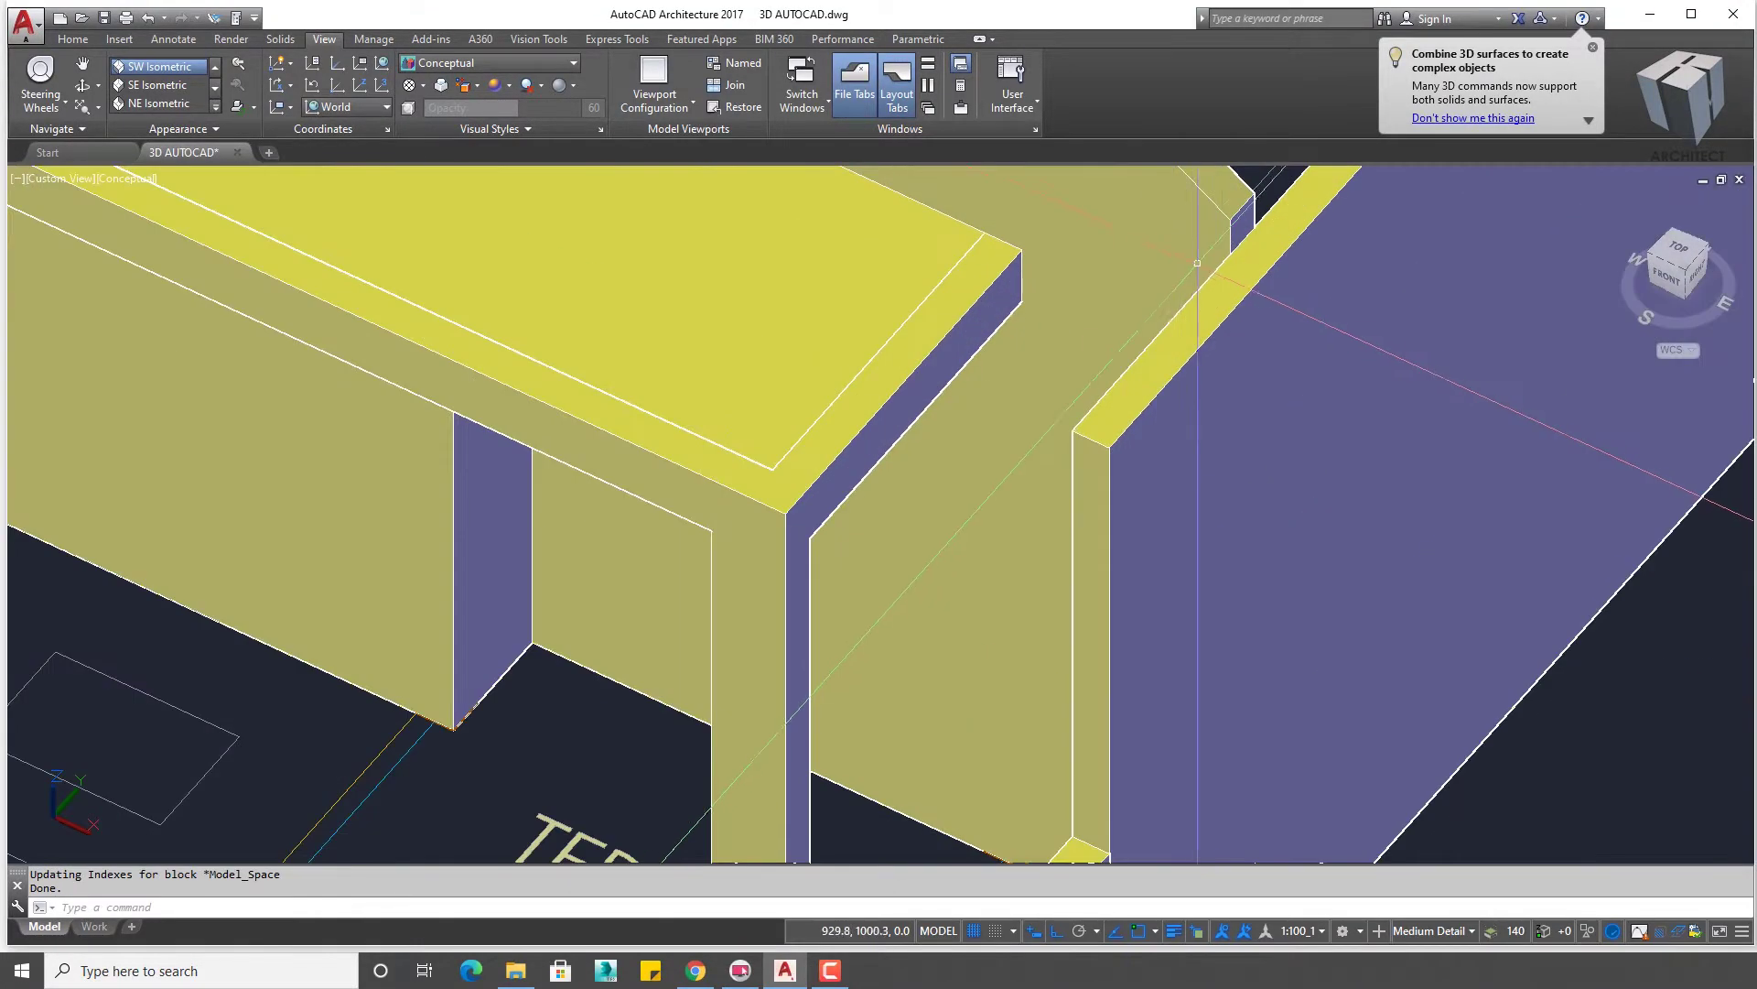
pyautogui.moveTo(1229, 245); pyautogui.dragTo(1126, 354, button='middle')
pyautogui.write('L')
pyautogui.press('Return')
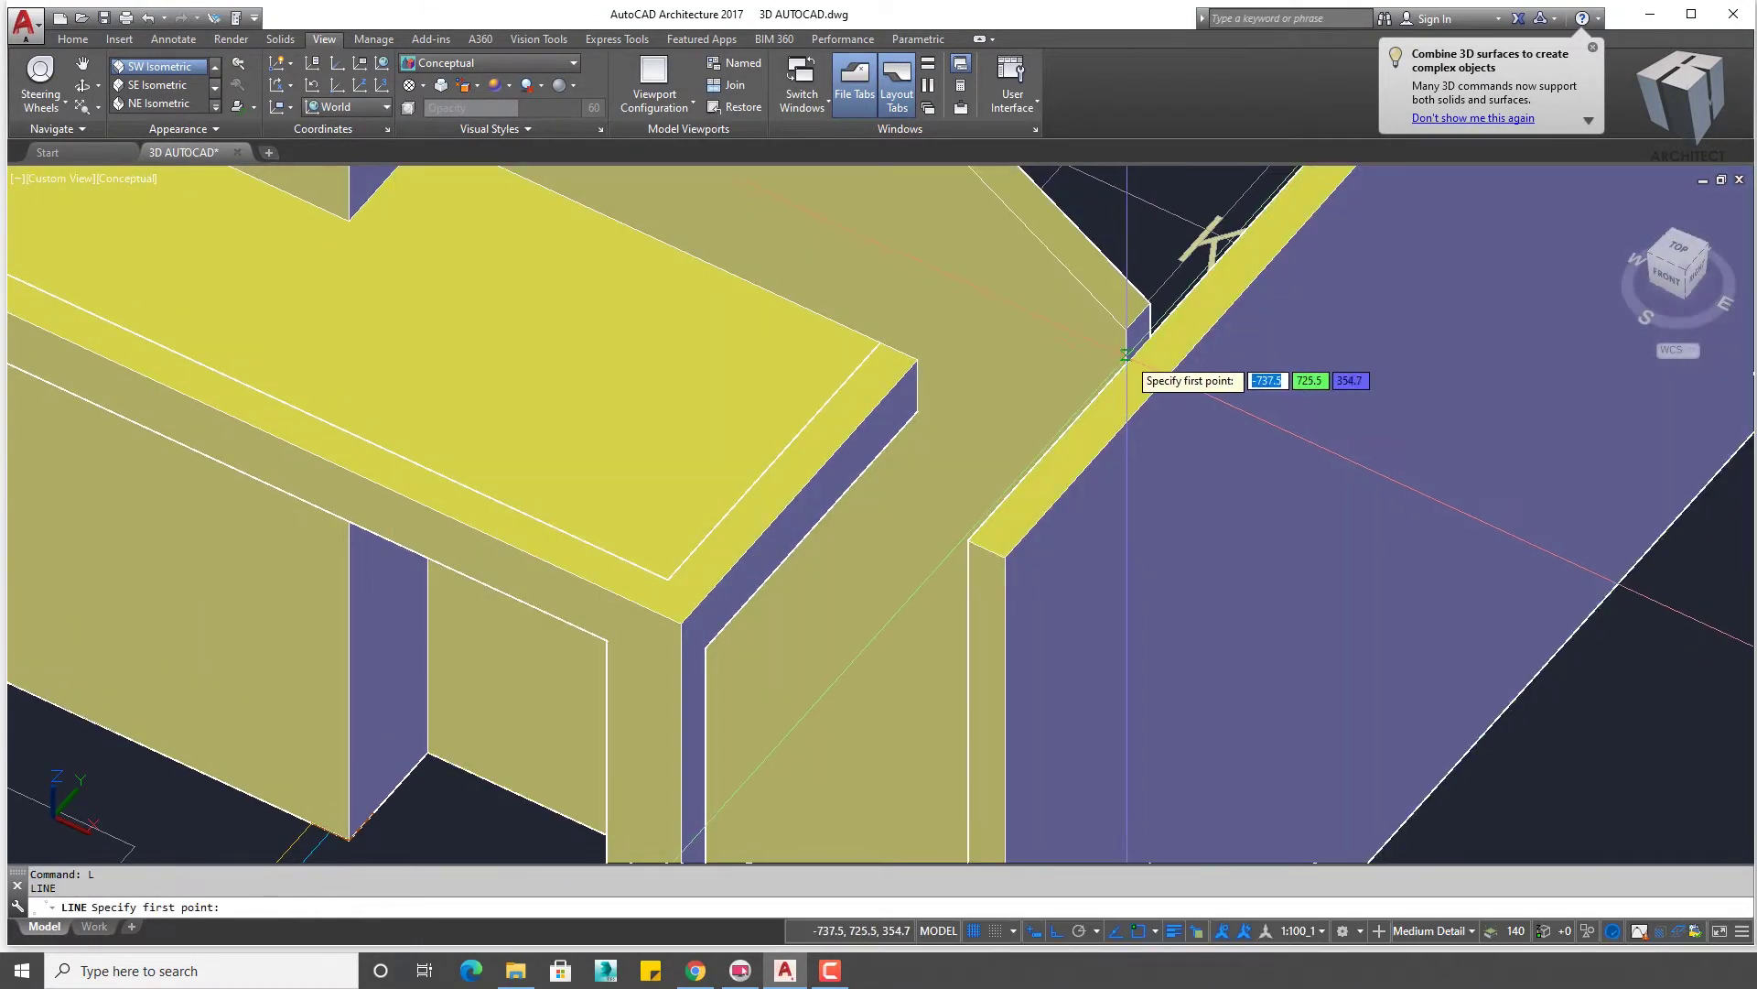
pyautogui.moveTo(1149, 417); pyautogui.dragTo(1066, 281, button='middle')
pyautogui.press('Escape')
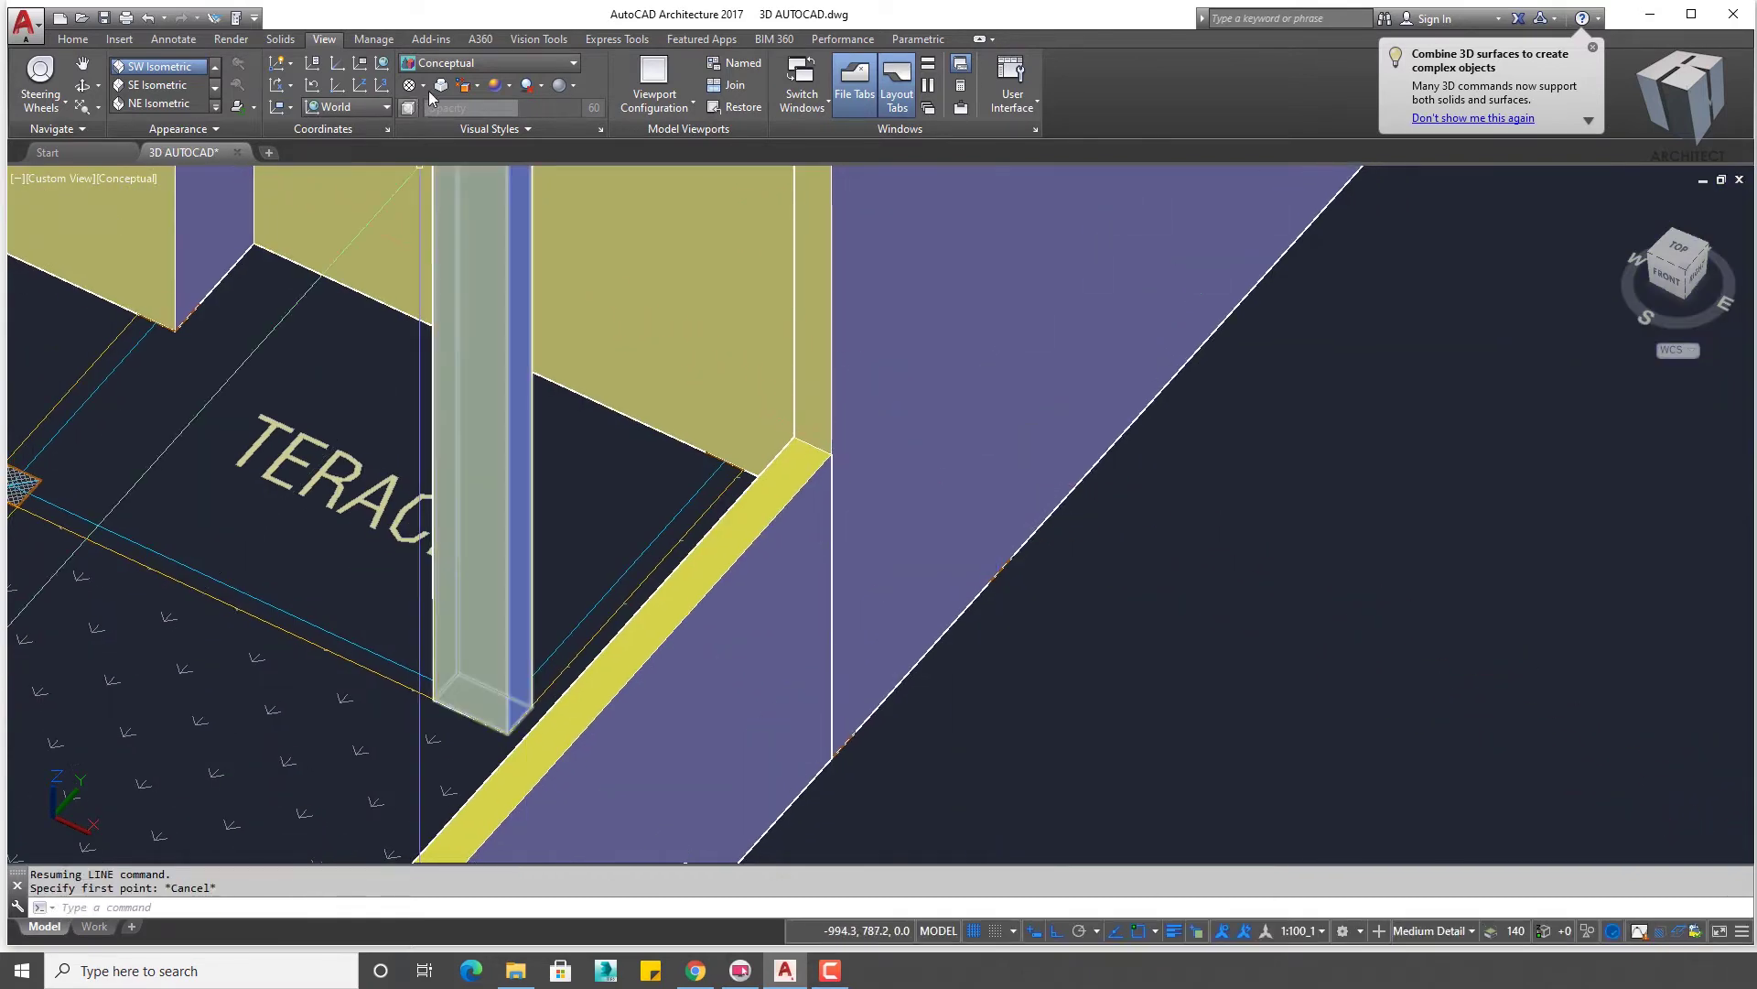
# - Switch the model display to the 2D Wireframe visual style
pyautogui.click(457, 63)
pyautogui.click(438, 100)
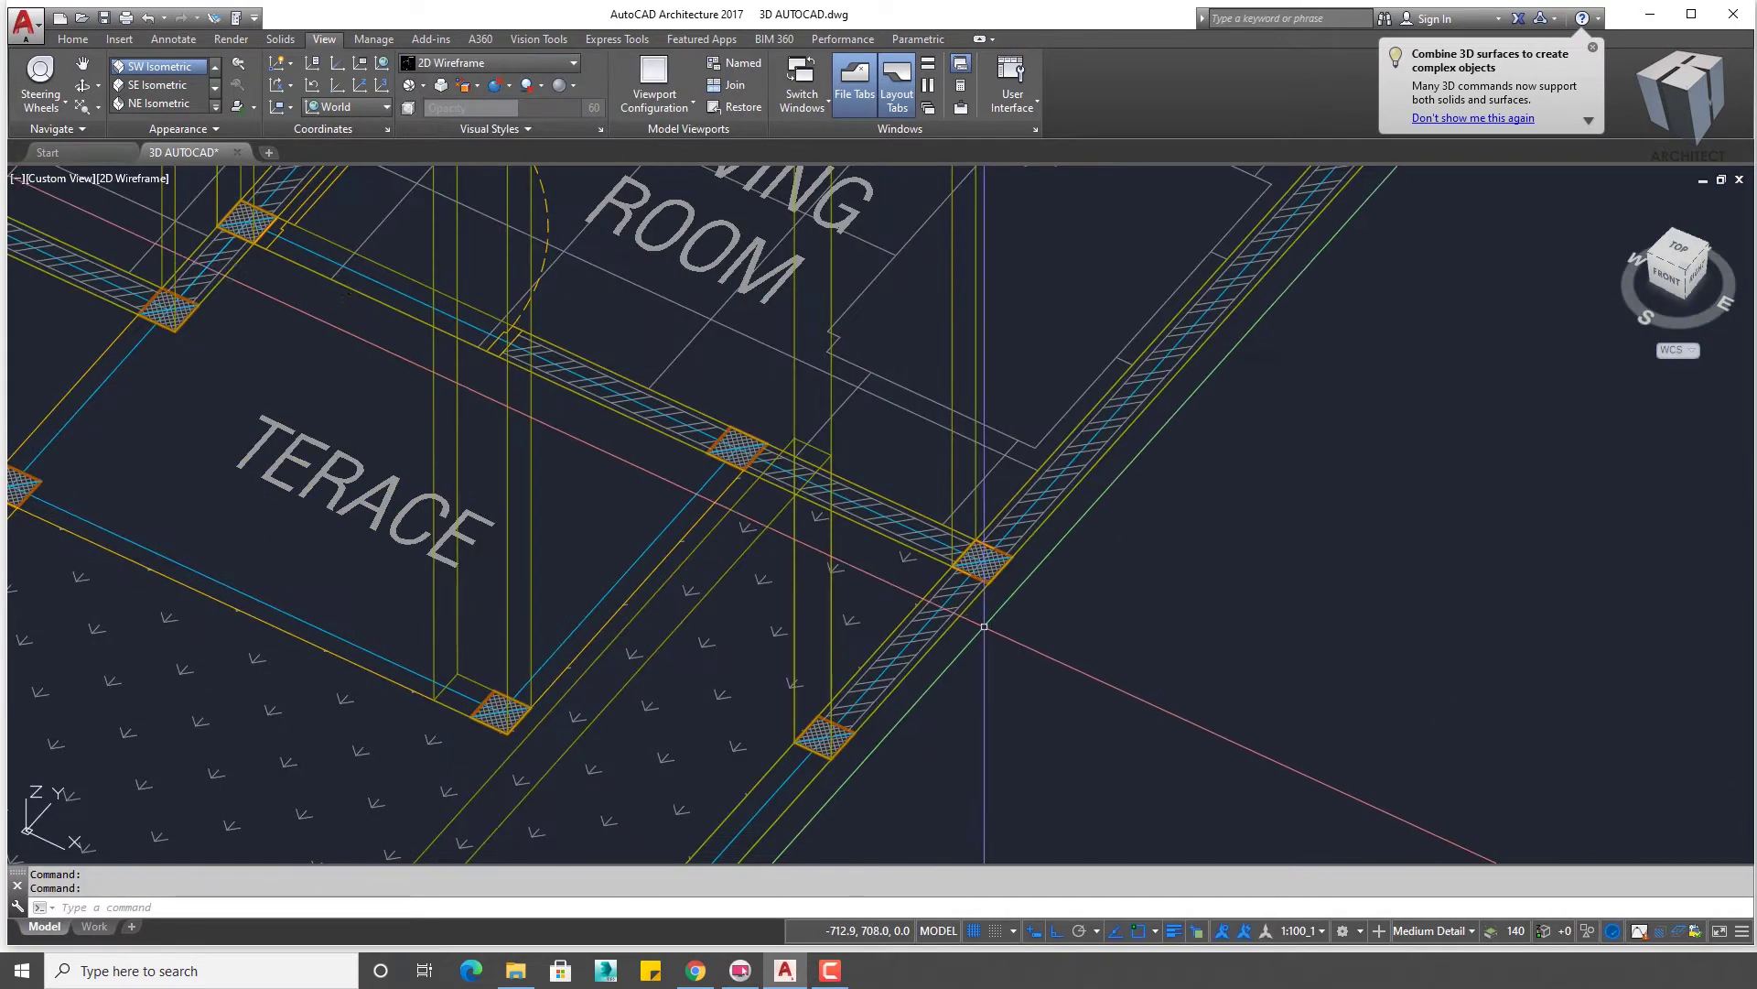
pyautogui.scroll(3, 961, 581)
pyautogui.scroll(2, 1006, 502)
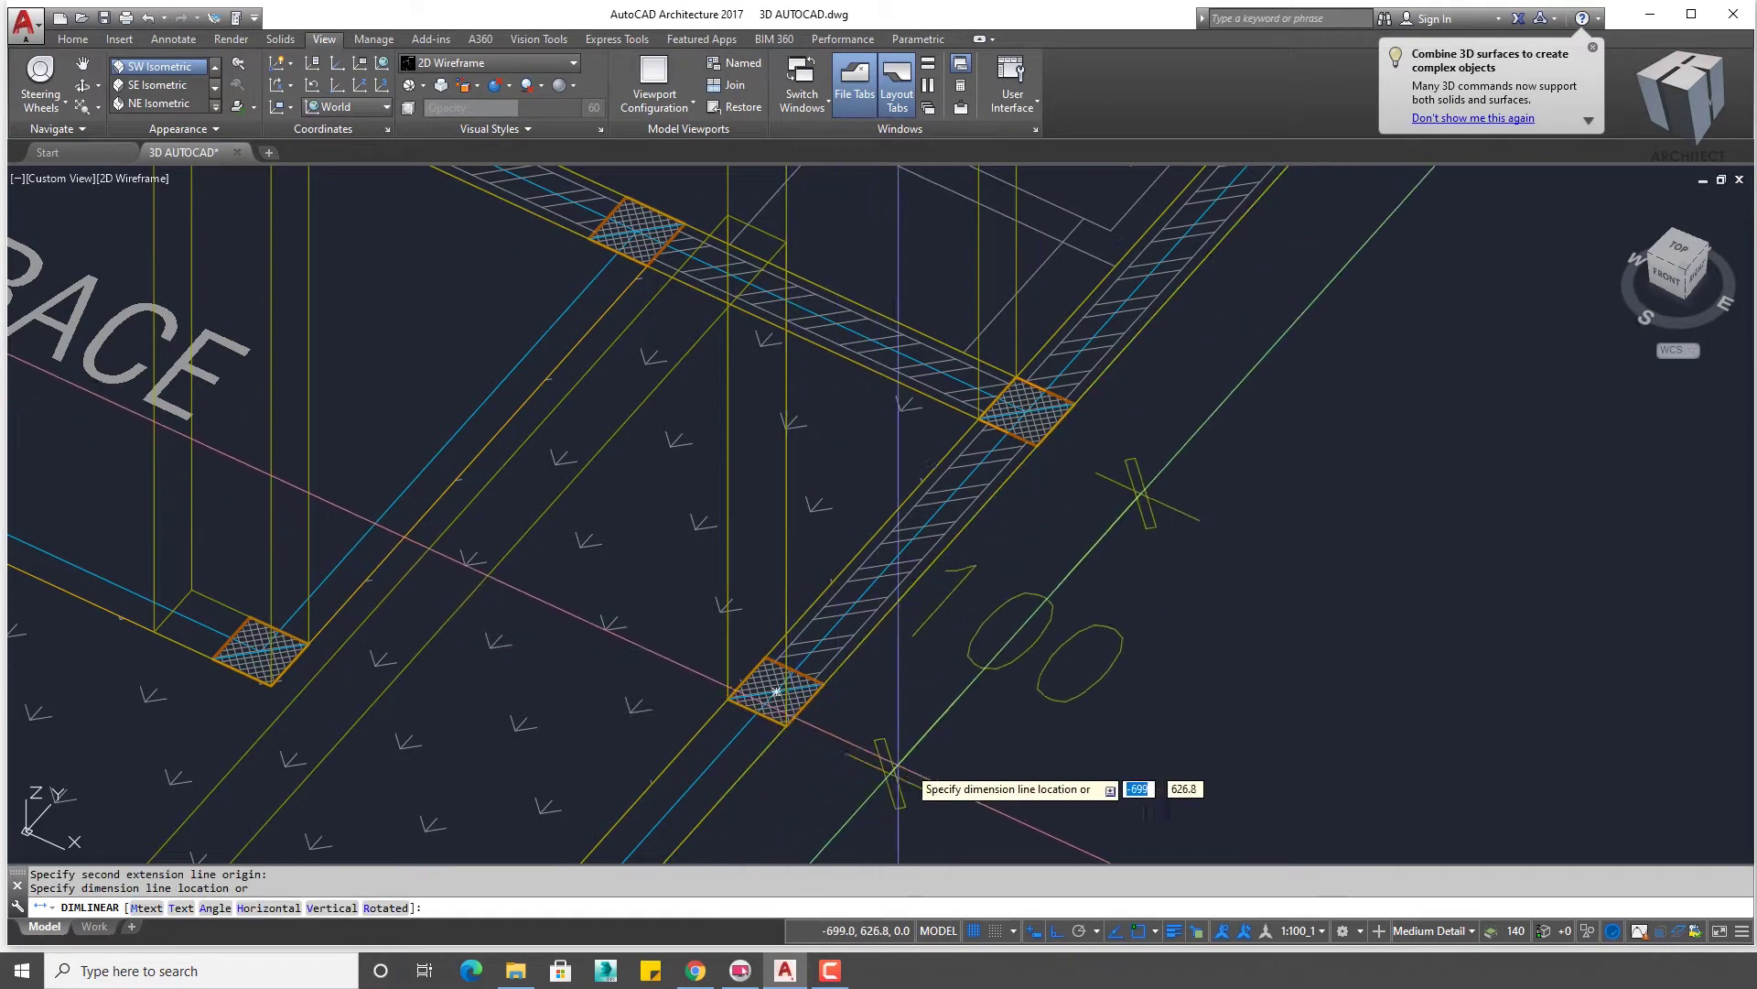
# - Place a 100 linear dimension between the terrace columns
pyautogui.click(898, 774)
pyautogui.scroll(-3, 898, 774)
pyautogui.scroll(-3, 898, 773)
pyautogui.scroll(-3, 898, 773)
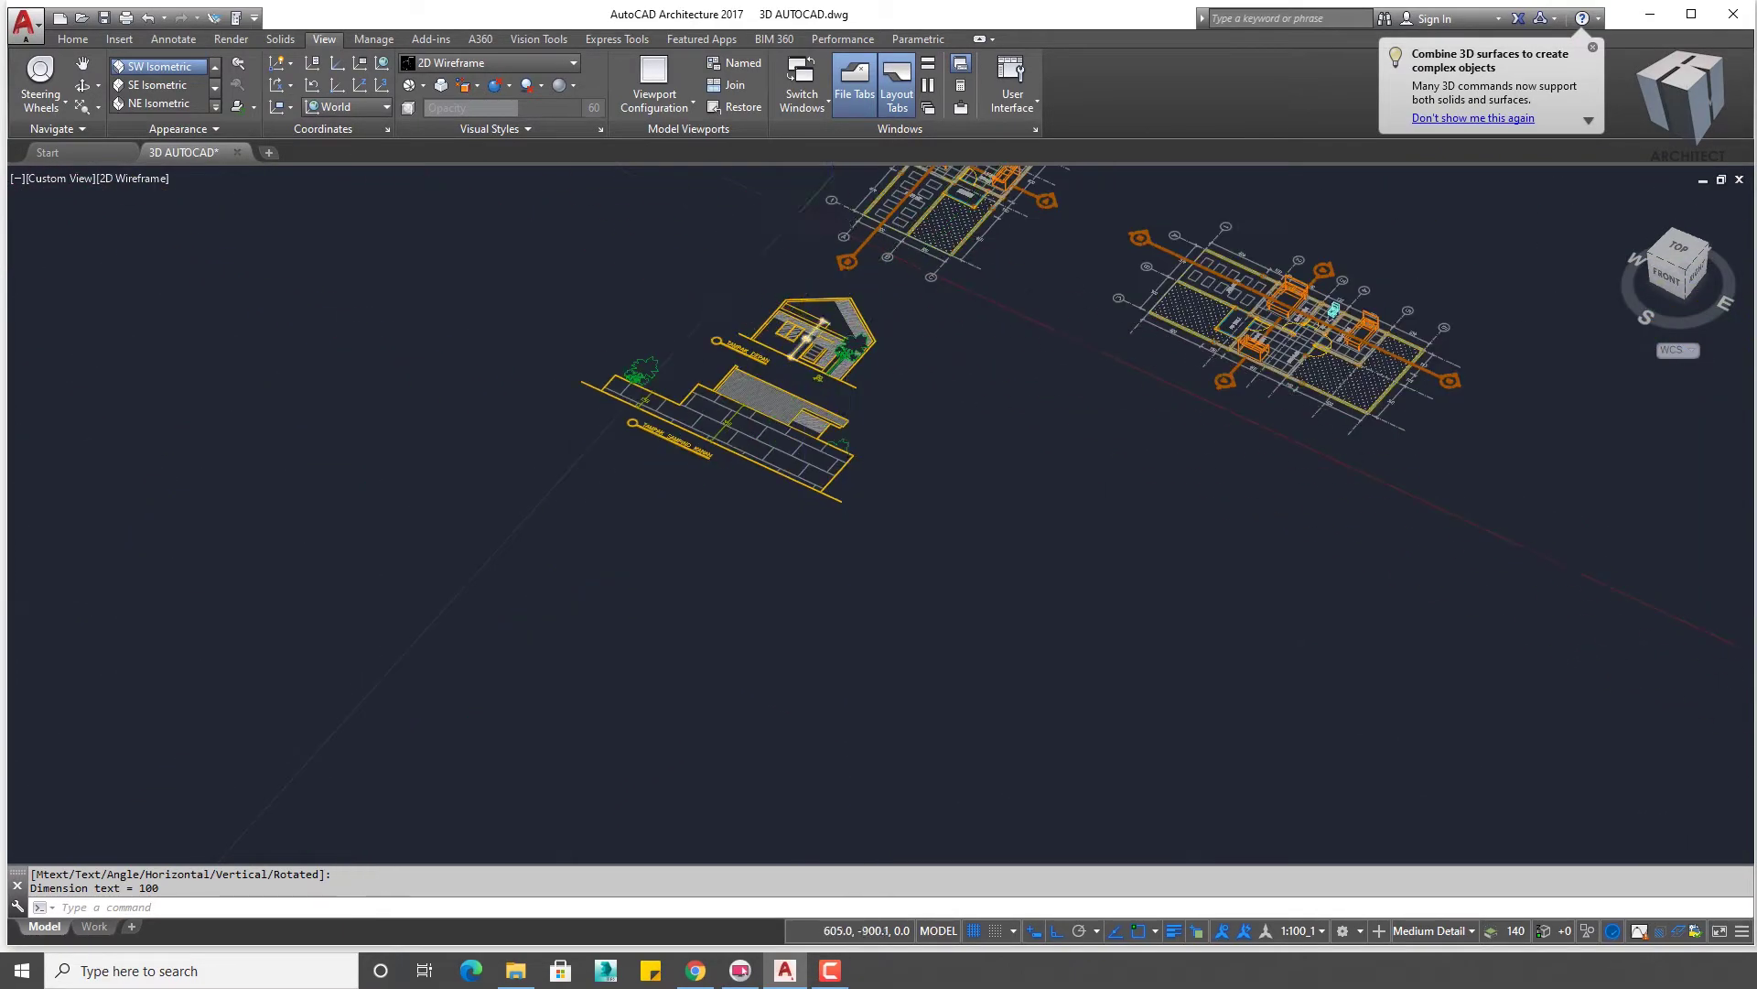
pyautogui.scroll(8, 822, 320)
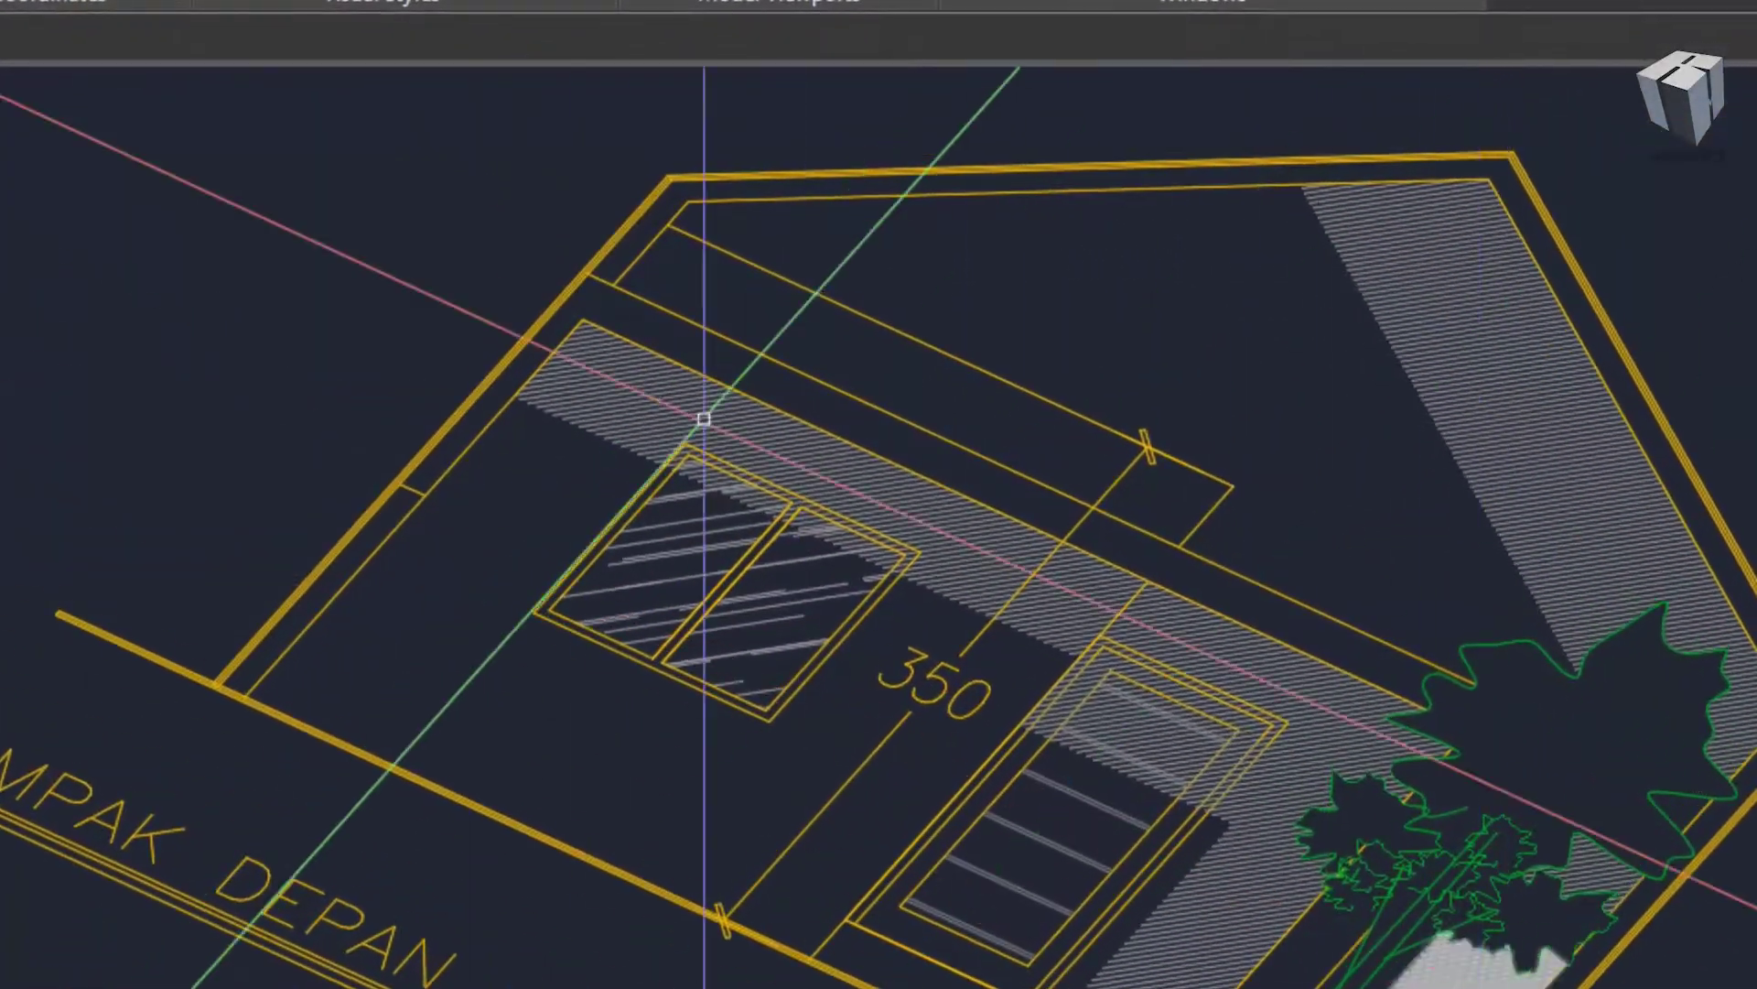
pyautogui.write('PL')
# - Start a polyline at the elevation's lower corner and add the gable's upper-left vertex
pyautogui.press('Return')
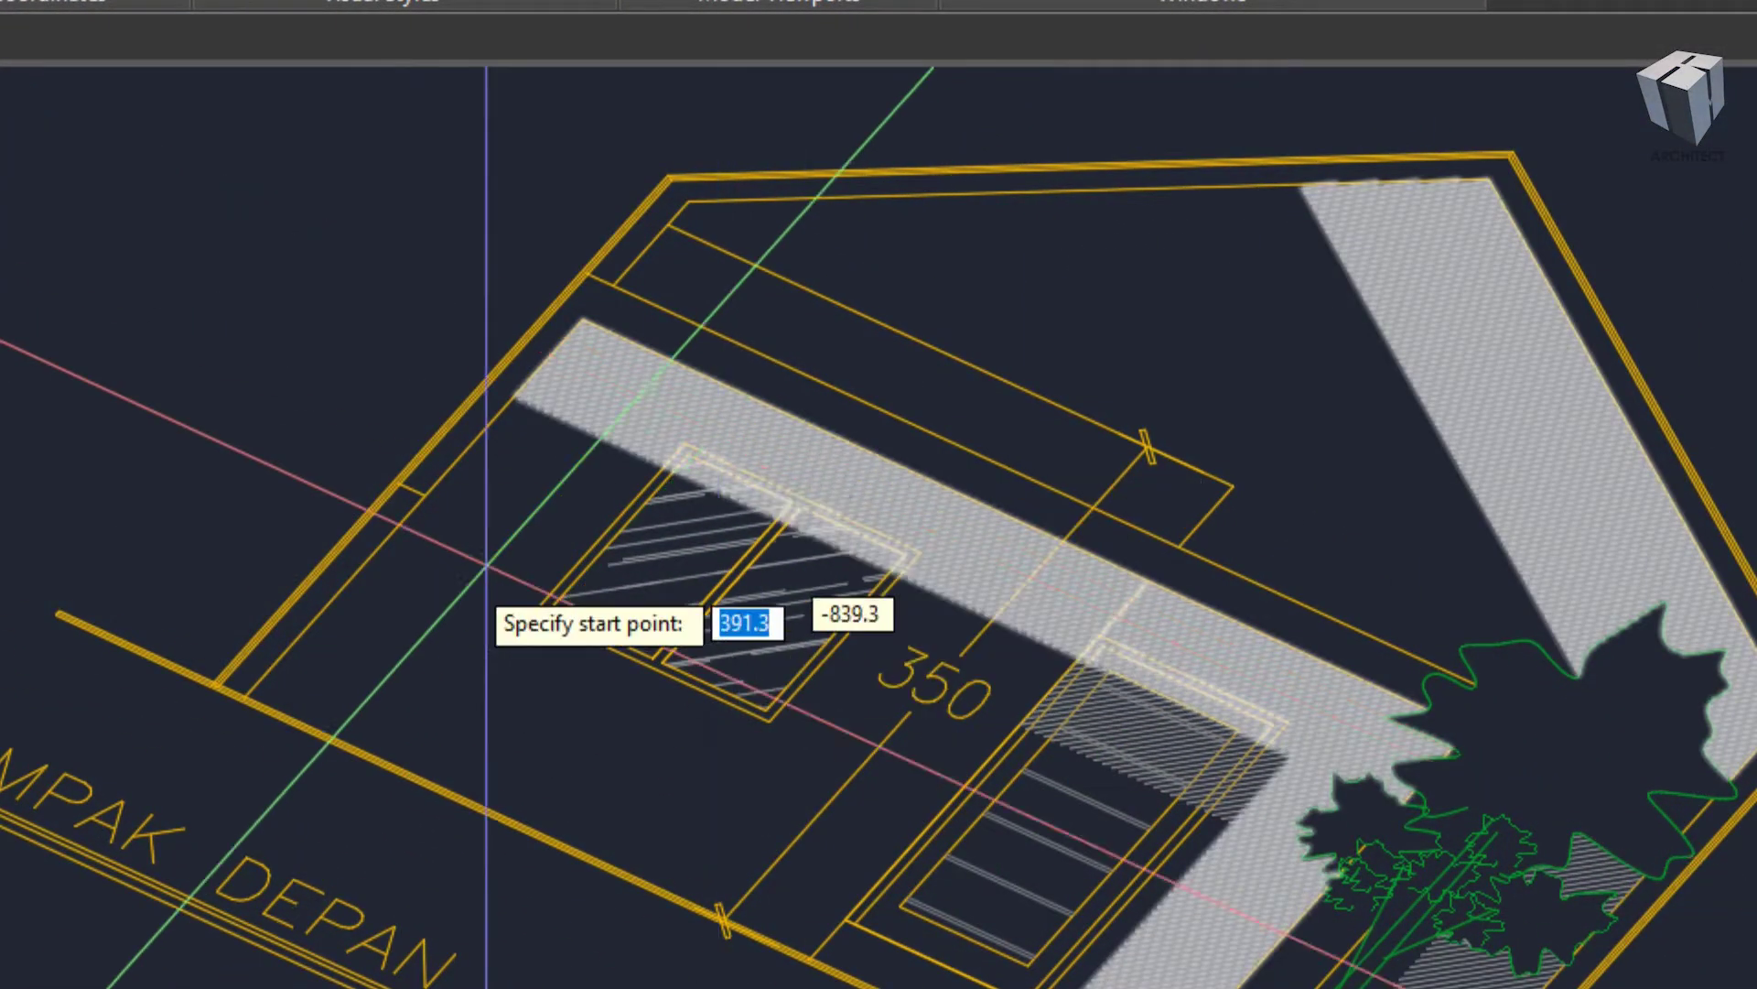
pyautogui.click(216, 681)
pyautogui.scroll(4, 641, 229)
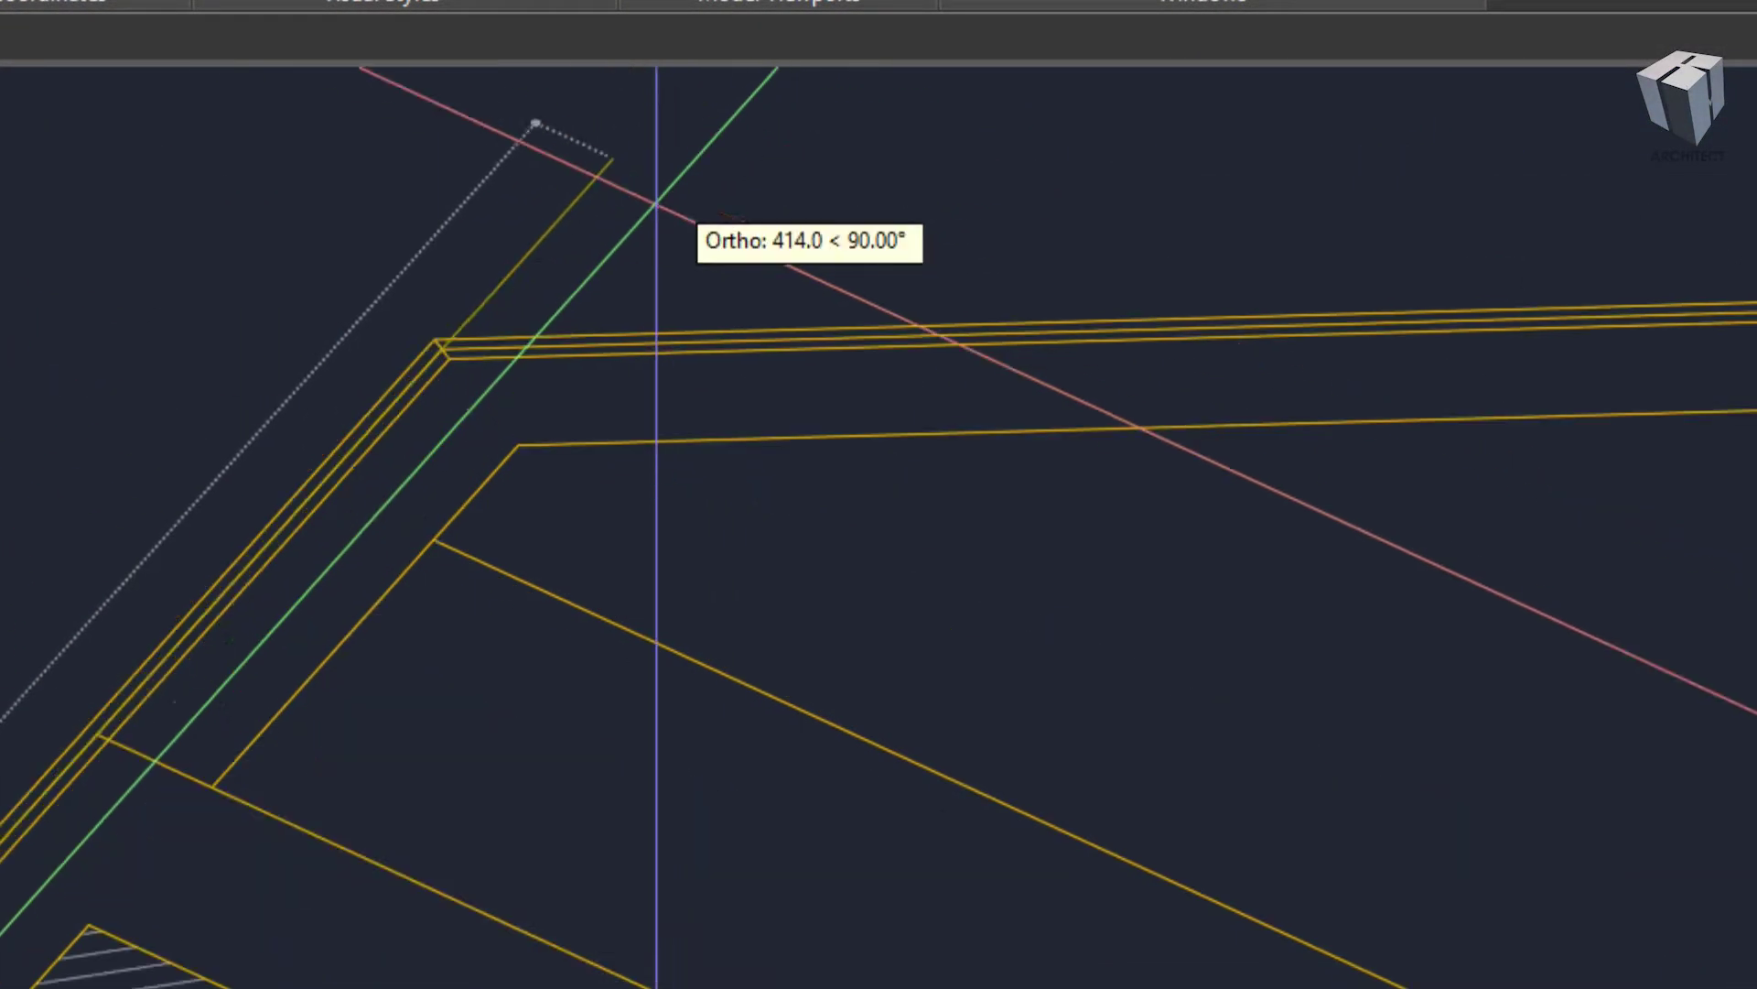
pyautogui.click(440, 348)
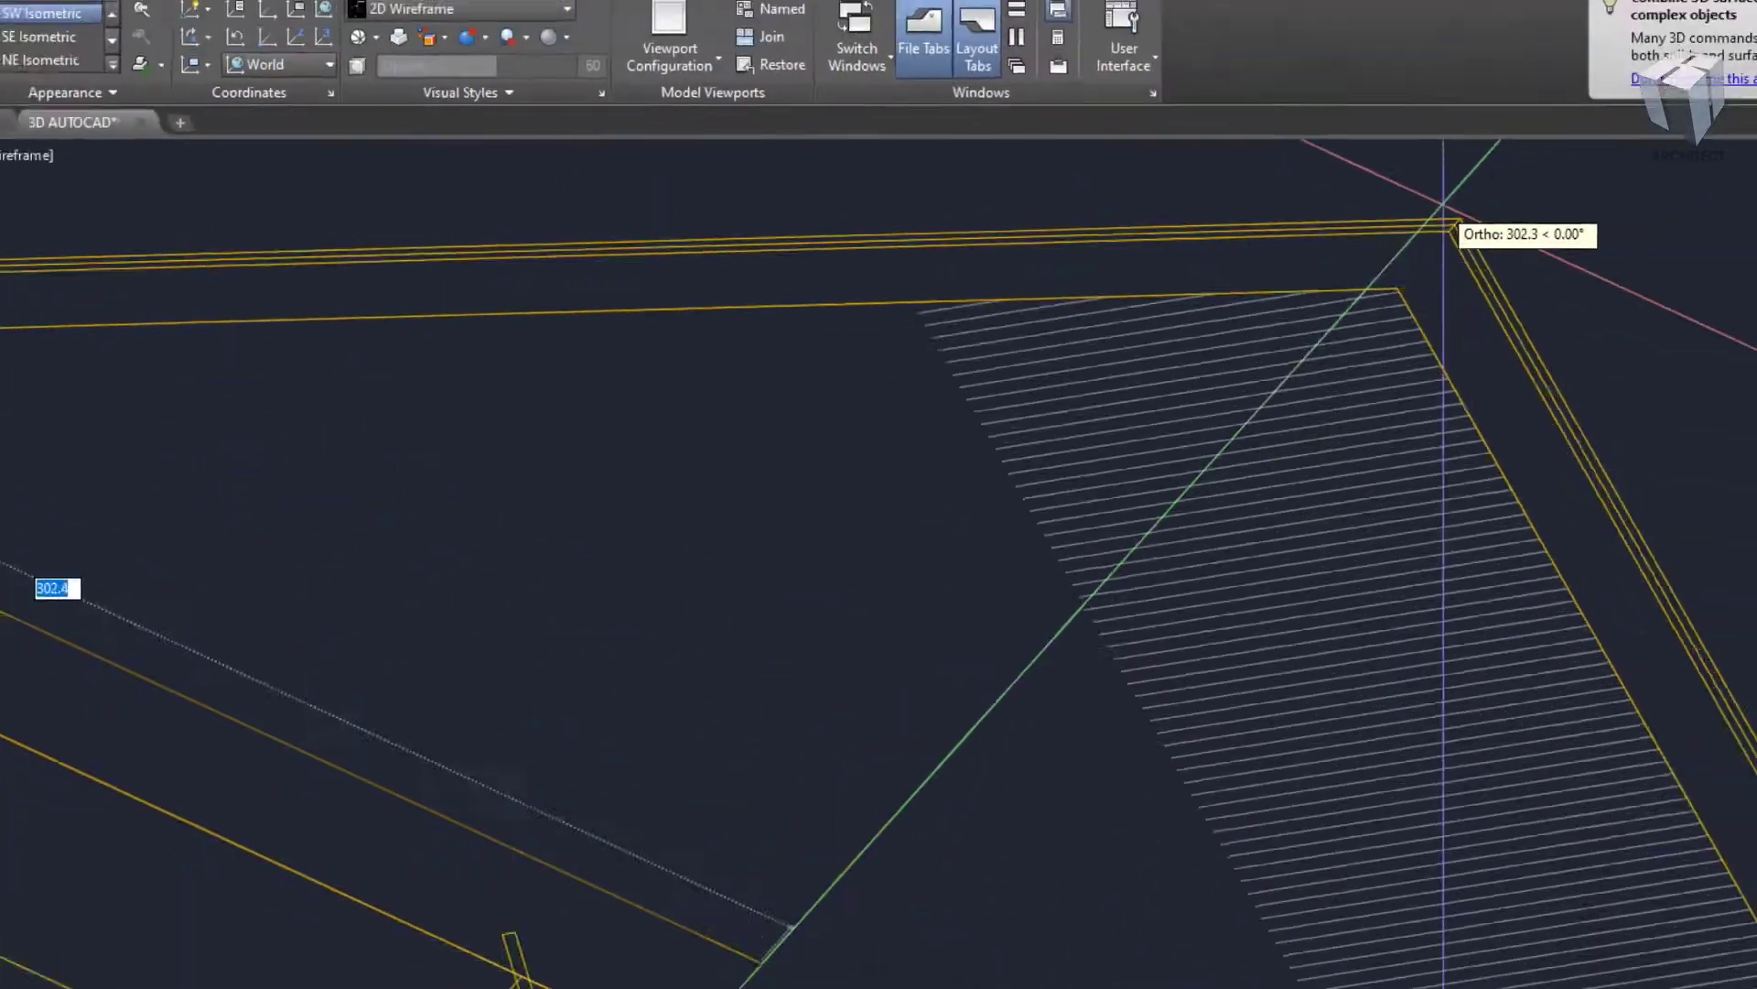
# - Add the right-corner vertex and finish the gable outline polyline
pyautogui.scroll(-4, 1271, 377)
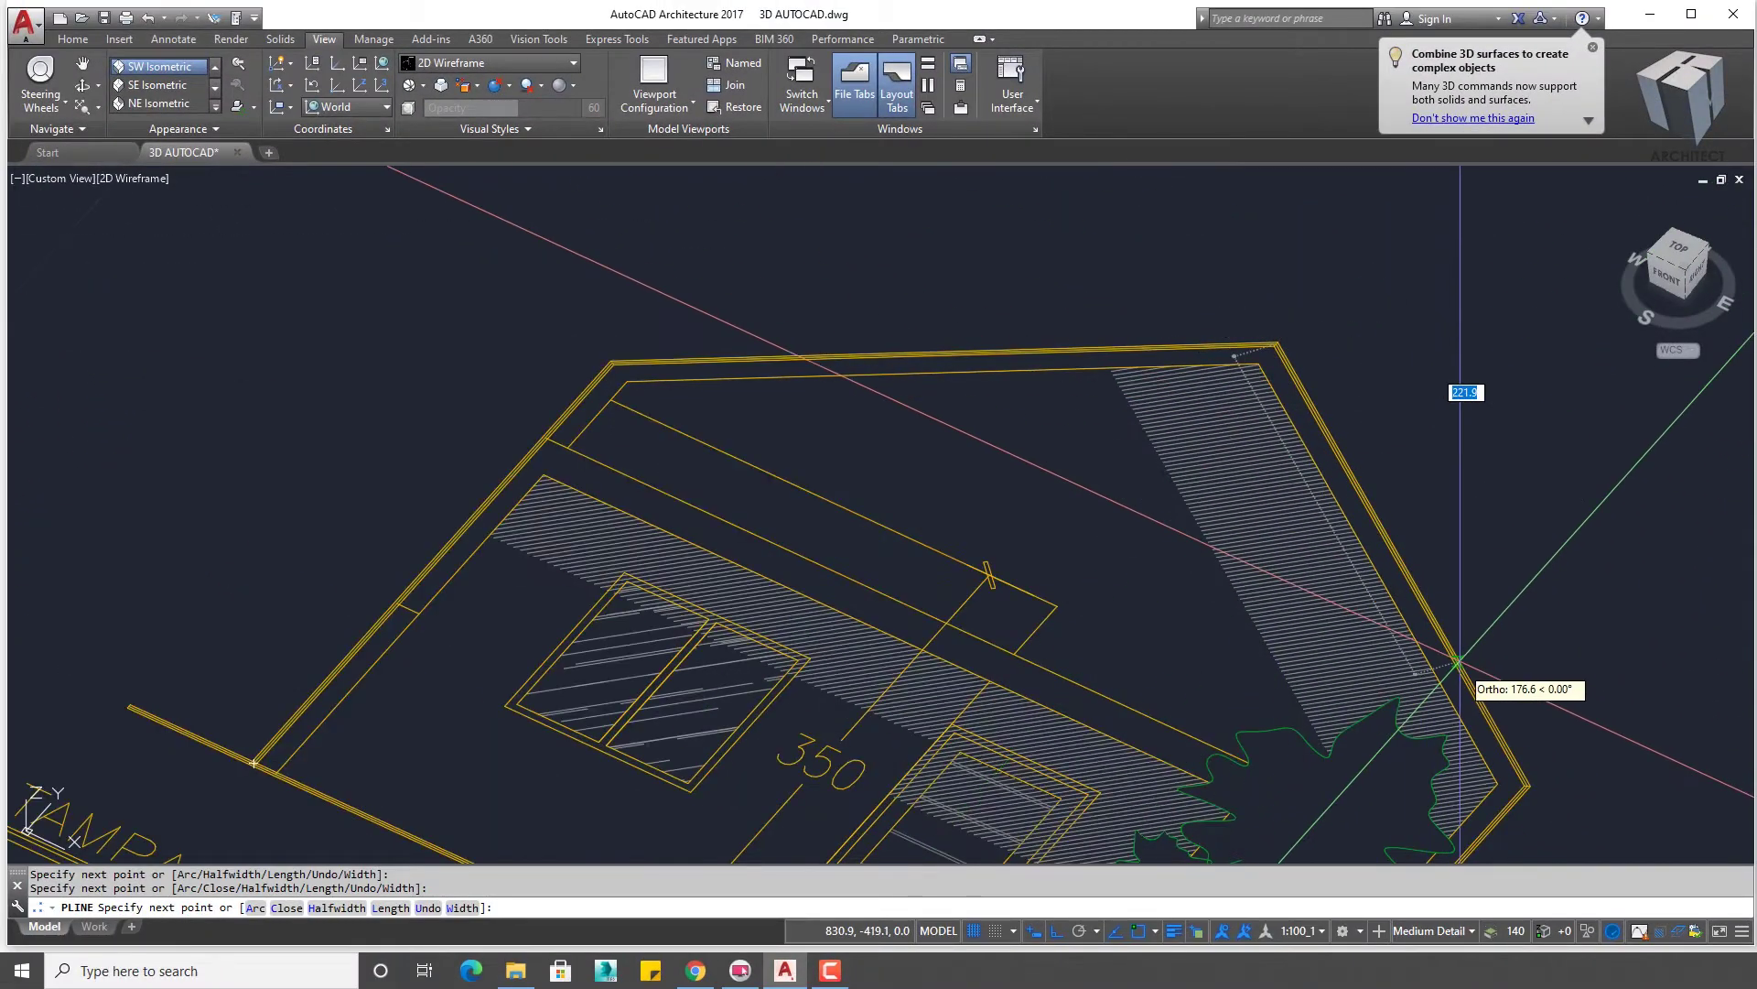
pyautogui.scroll(3, 1459, 659)
pyautogui.click(1529, 814)
pyautogui.scroll(-3, 1287, 486)
pyautogui.scroll(-3, 1247, 367)
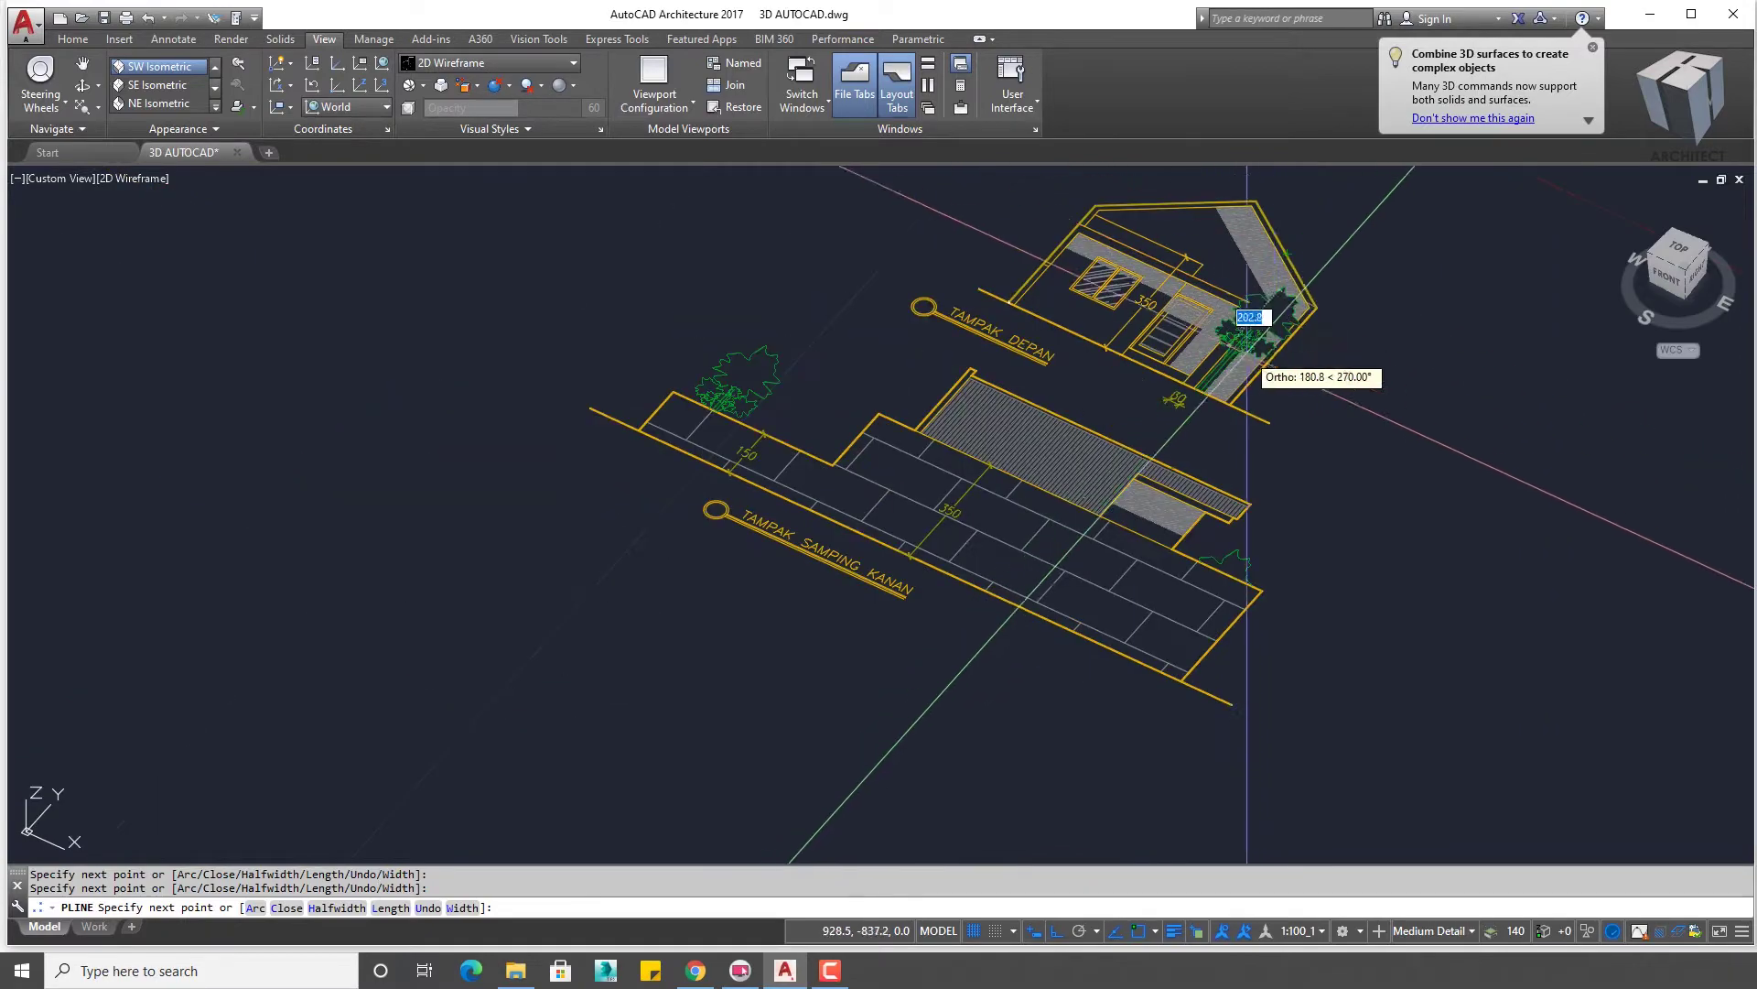
pyautogui.scroll(5, 1247, 361)
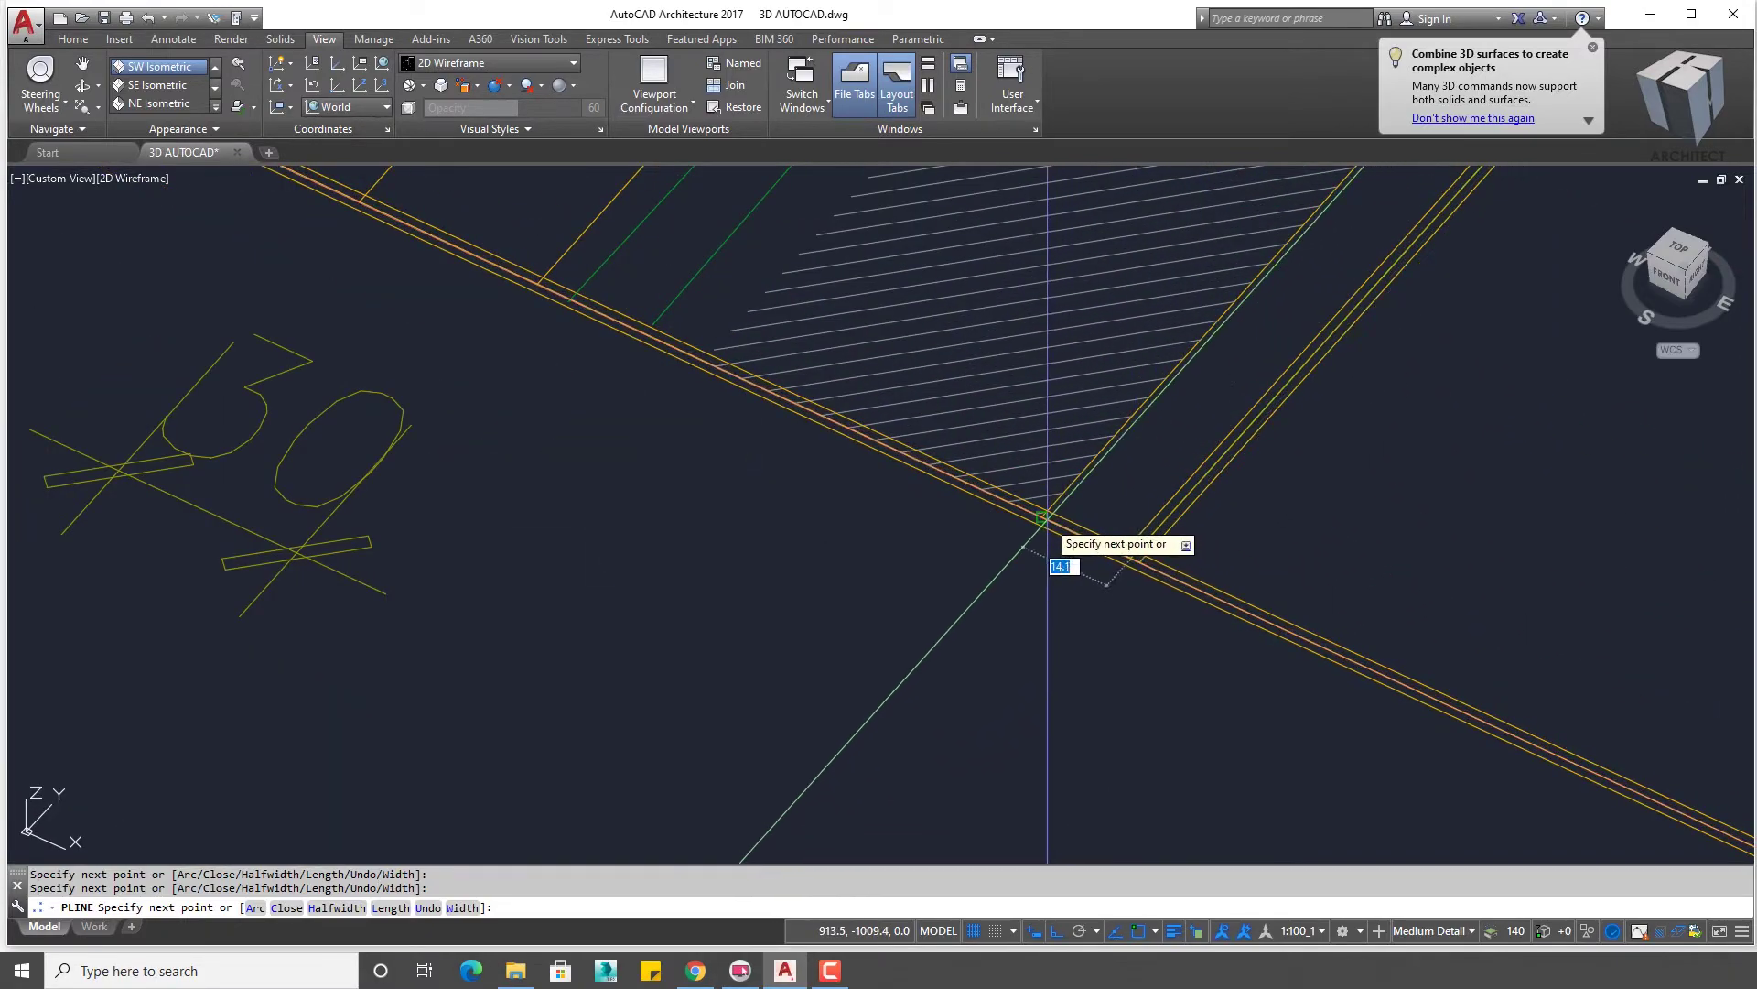
pyautogui.scroll(-5, 1020, 512)
pyautogui.scroll(5, 1118, 376)
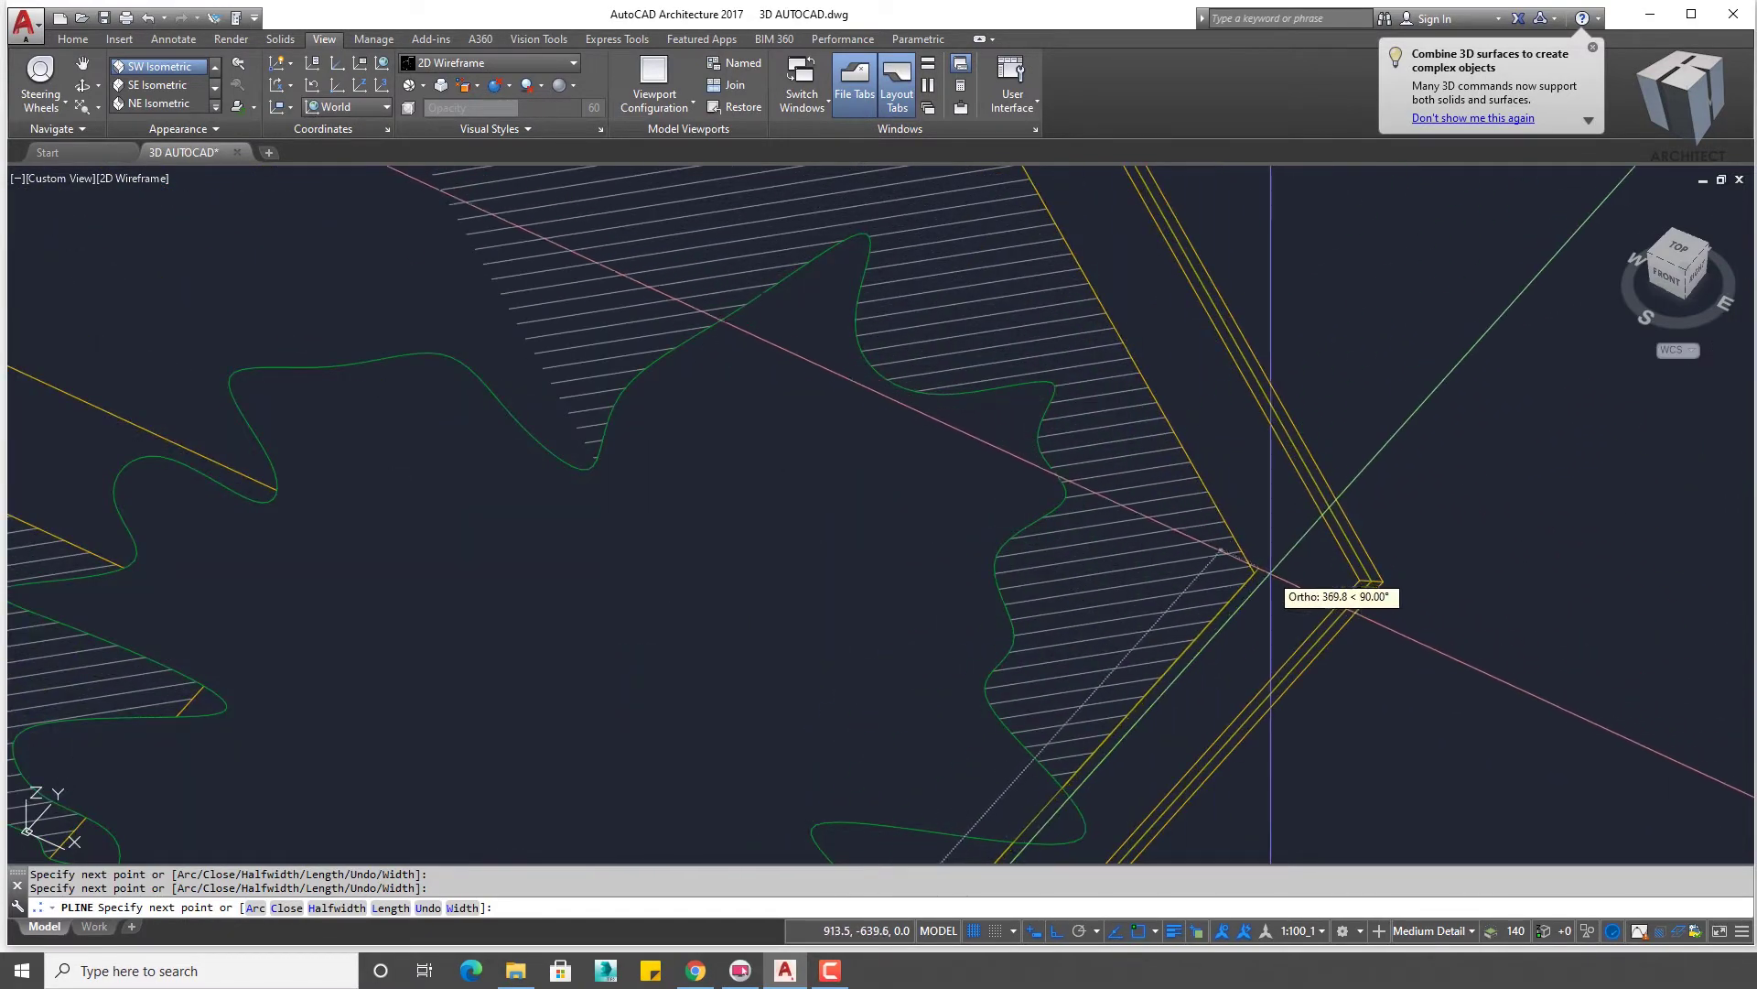
pyautogui.scroll(-5, 1262, 554)
pyautogui.scroll(4, 1170, 344)
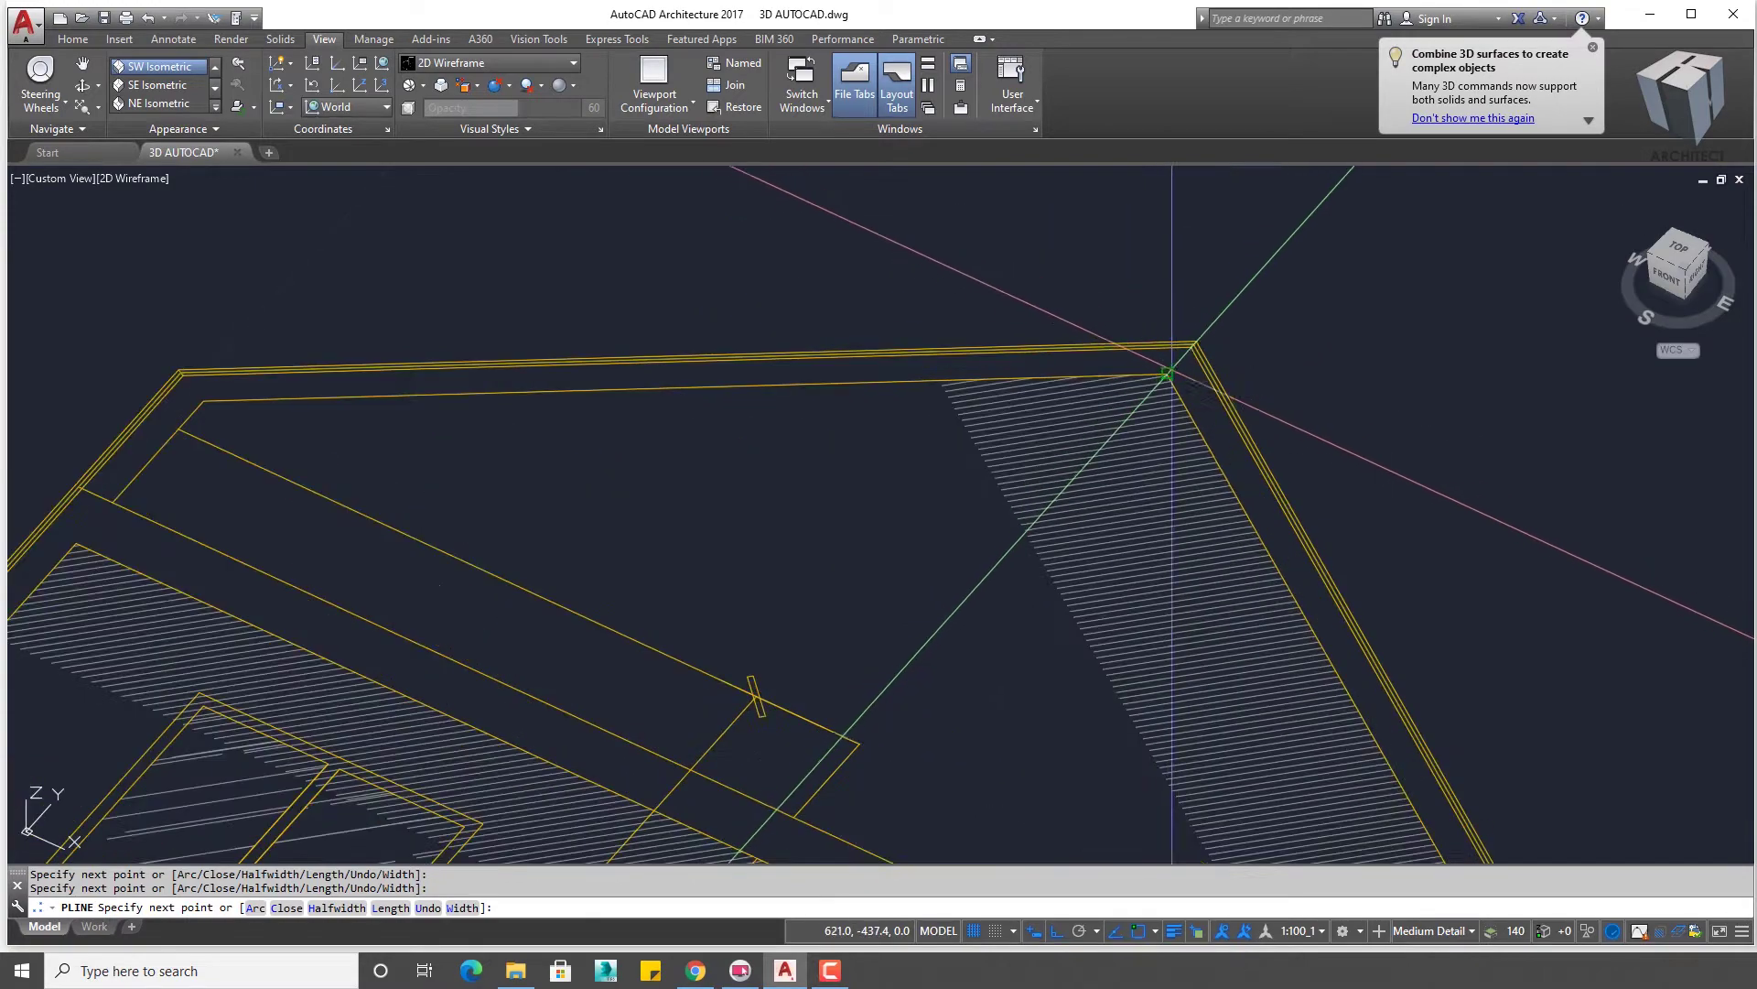
pyautogui.scroll(-5, 1142, 400)
pyautogui.scroll(2, 244, 686)
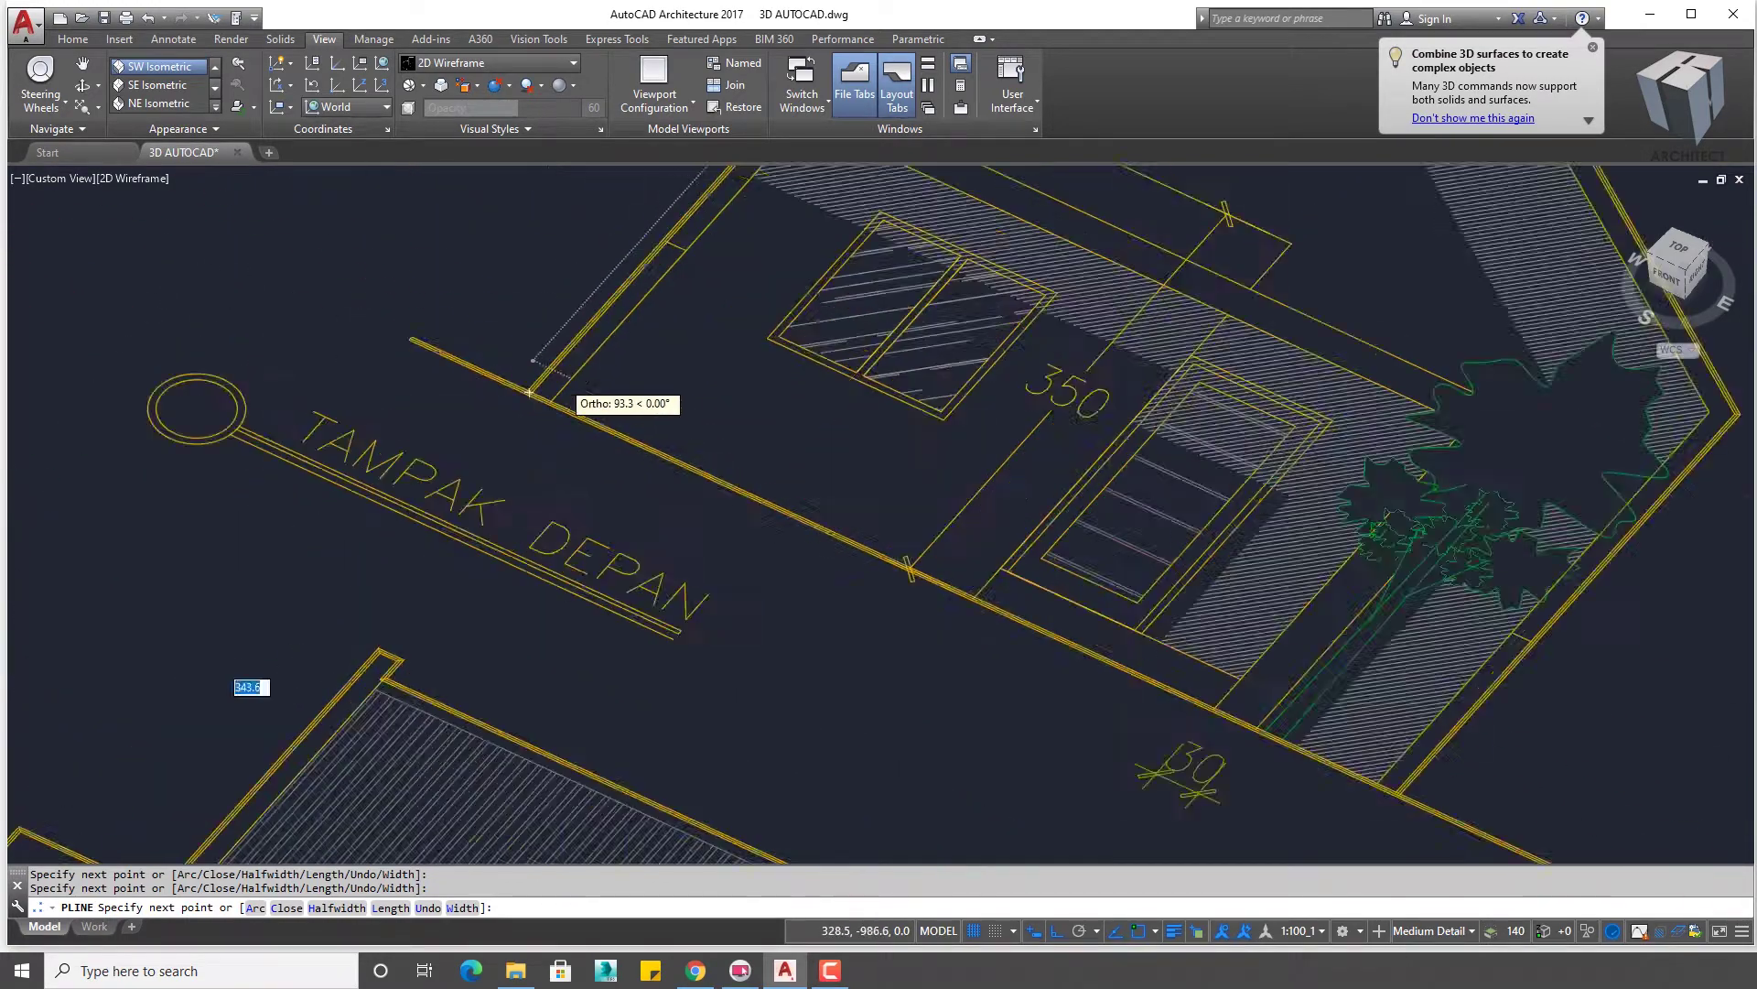
pyautogui.scroll(3, 393, 397)
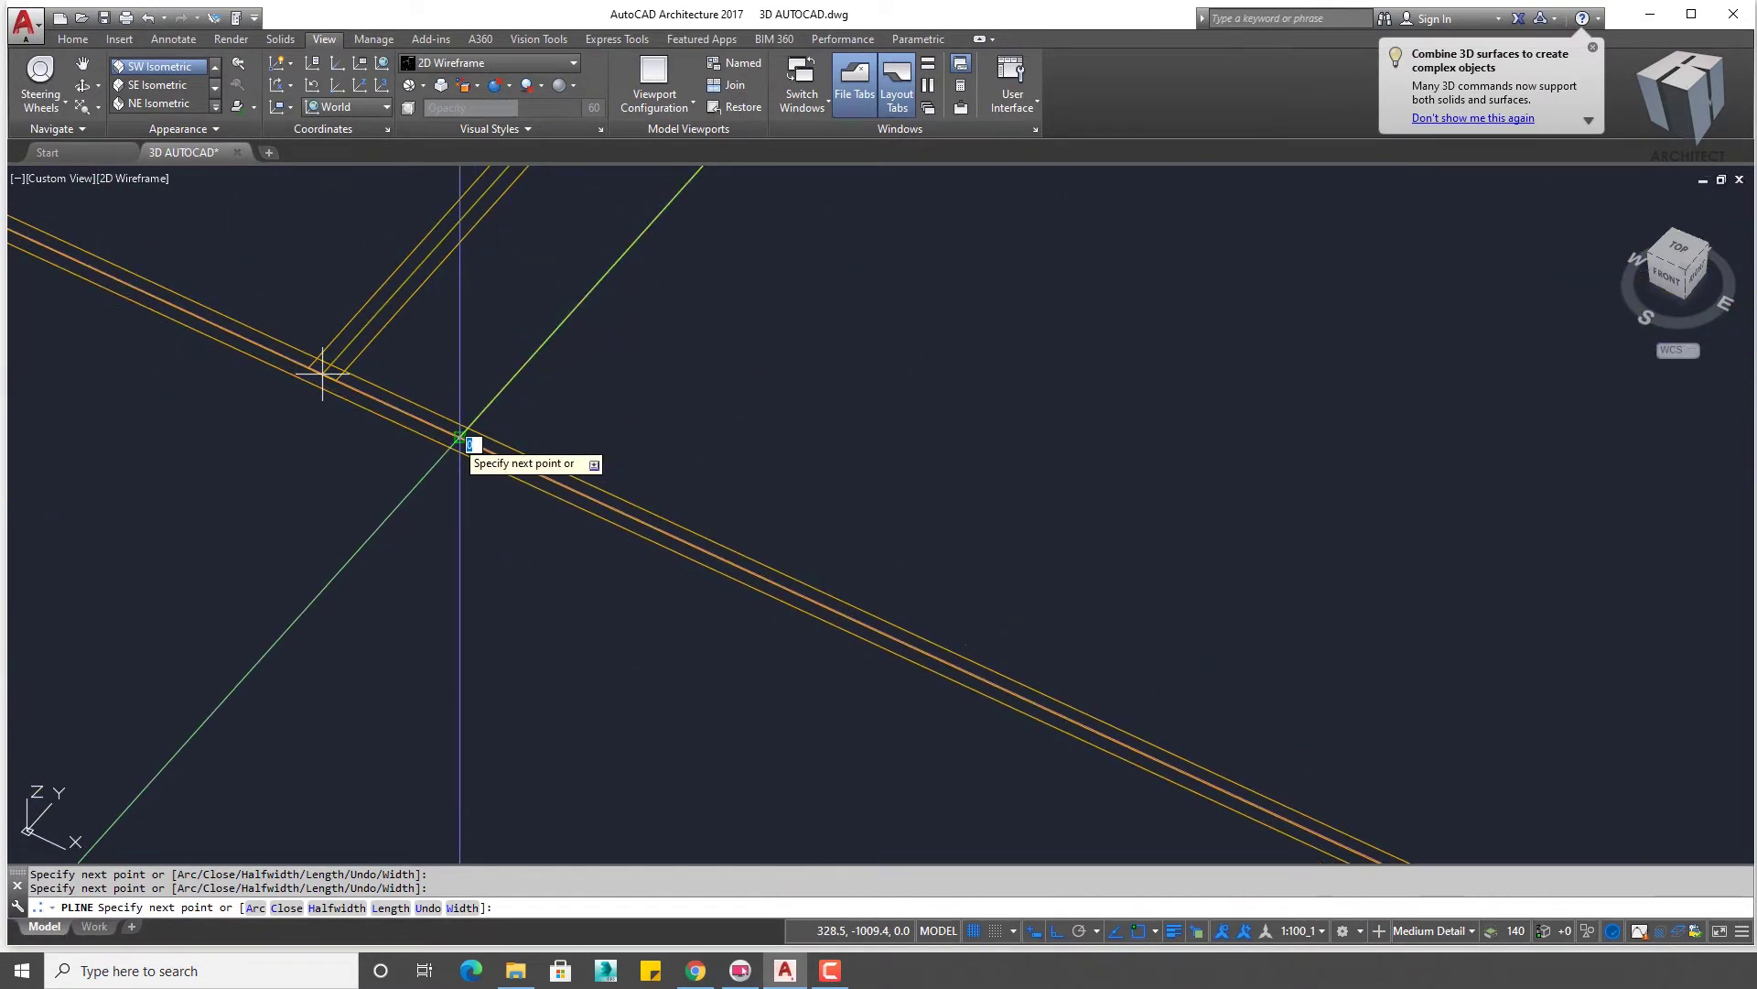
pyautogui.scroll(-3, 490, 401)
pyautogui.scroll(-3, 491, 401)
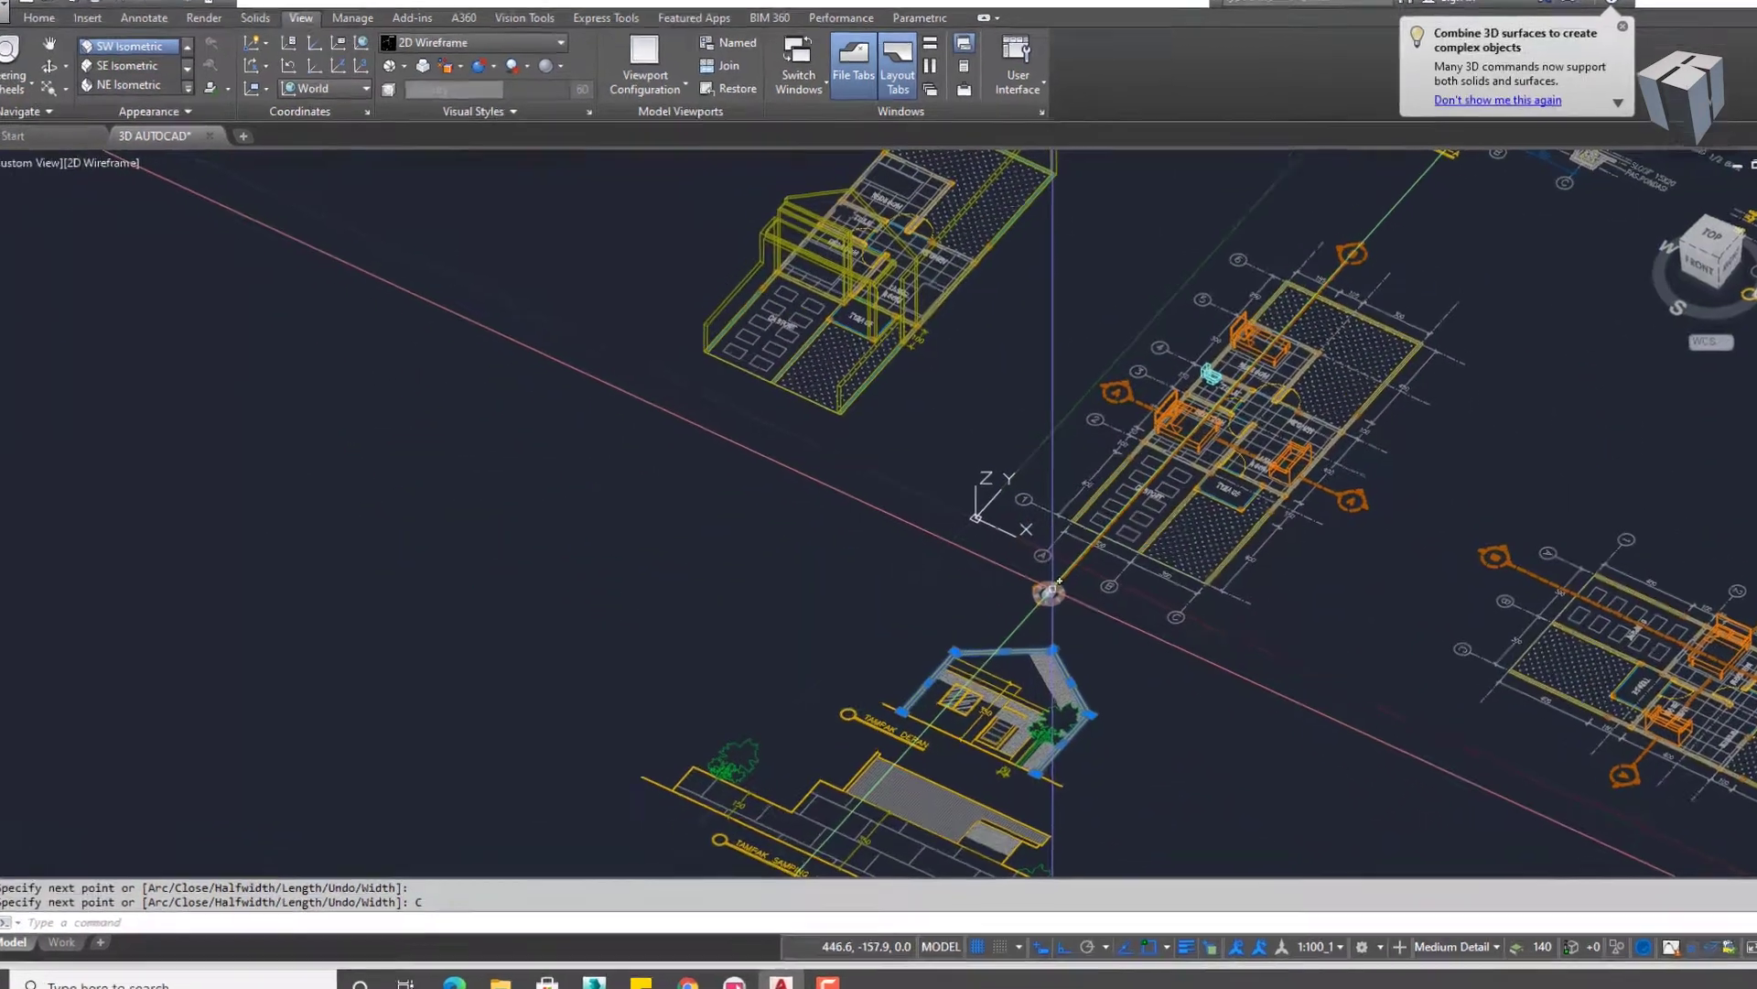
# - Start moving the traced gable outline and pick its base point
pyautogui.write('m')
pyautogui.press('Return')
pyautogui.click(1135, 622)
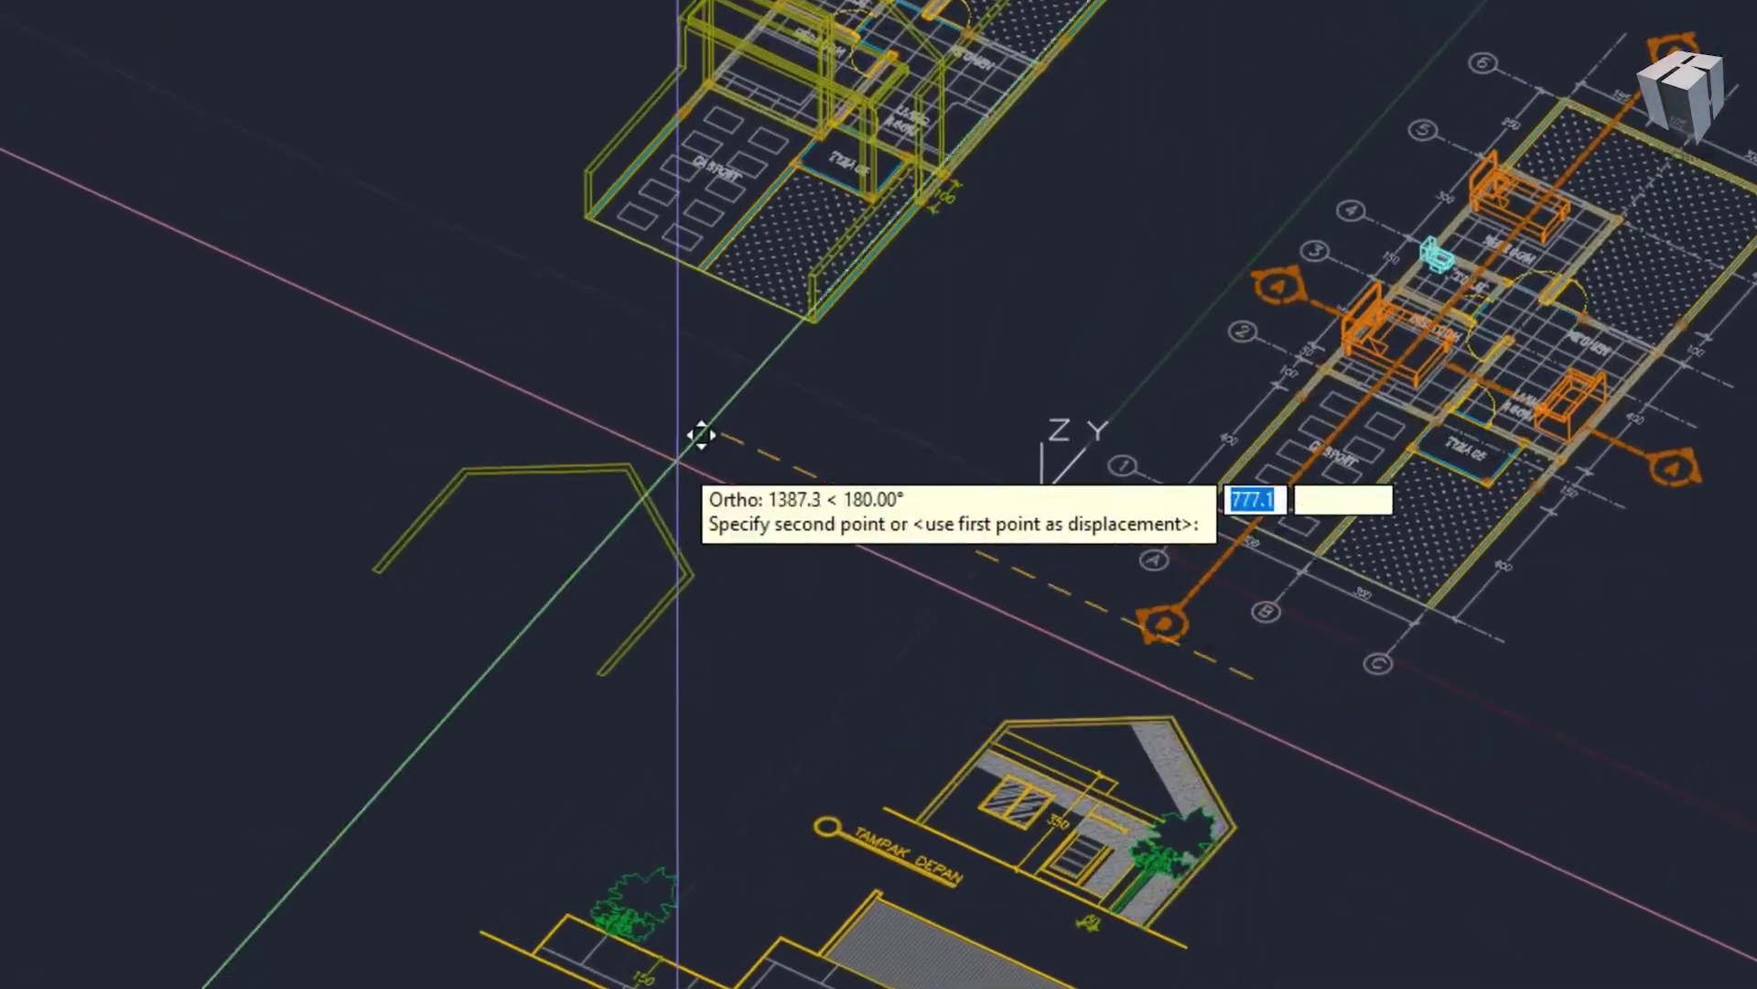
pyautogui.scroll(3, 513, 512)
pyautogui.moveTo(472, 571); pyautogui.dragTo(626, 571, button='middle')
pyautogui.write('RO')
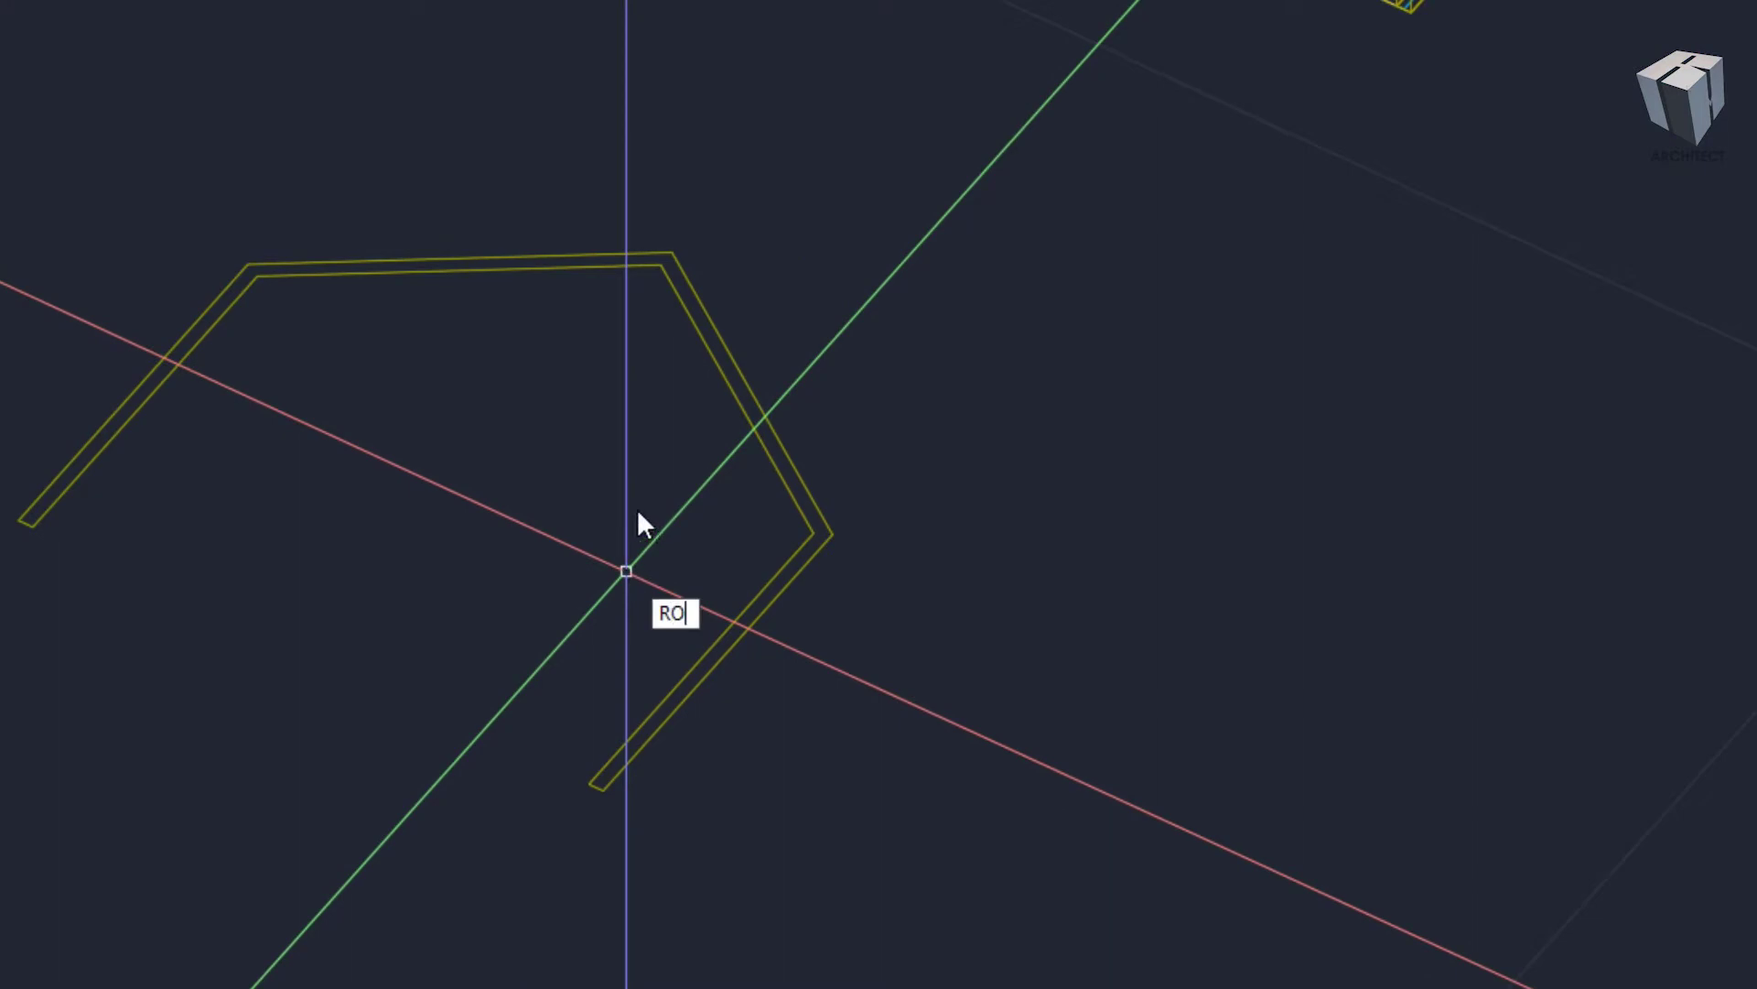
# - Rotate the gable outline 90° with ROTATE3D so it stands upright
pyautogui.write('TATE')
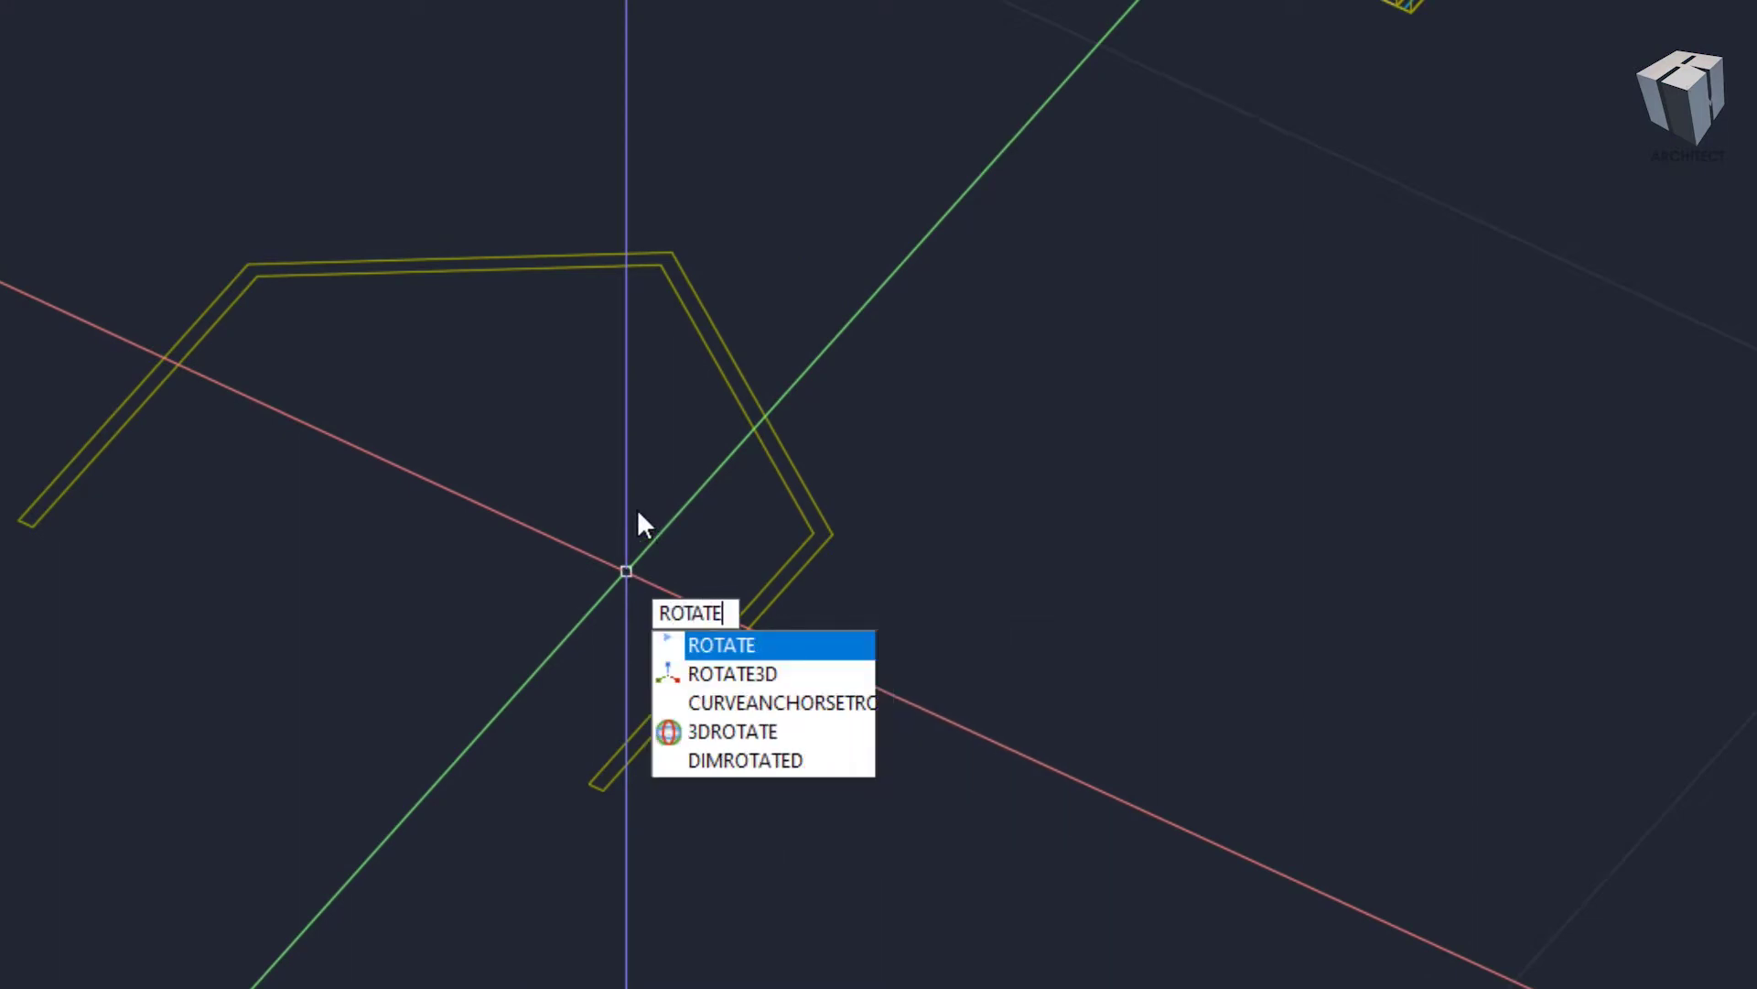
pyautogui.write('3D')
pyautogui.press('Return')
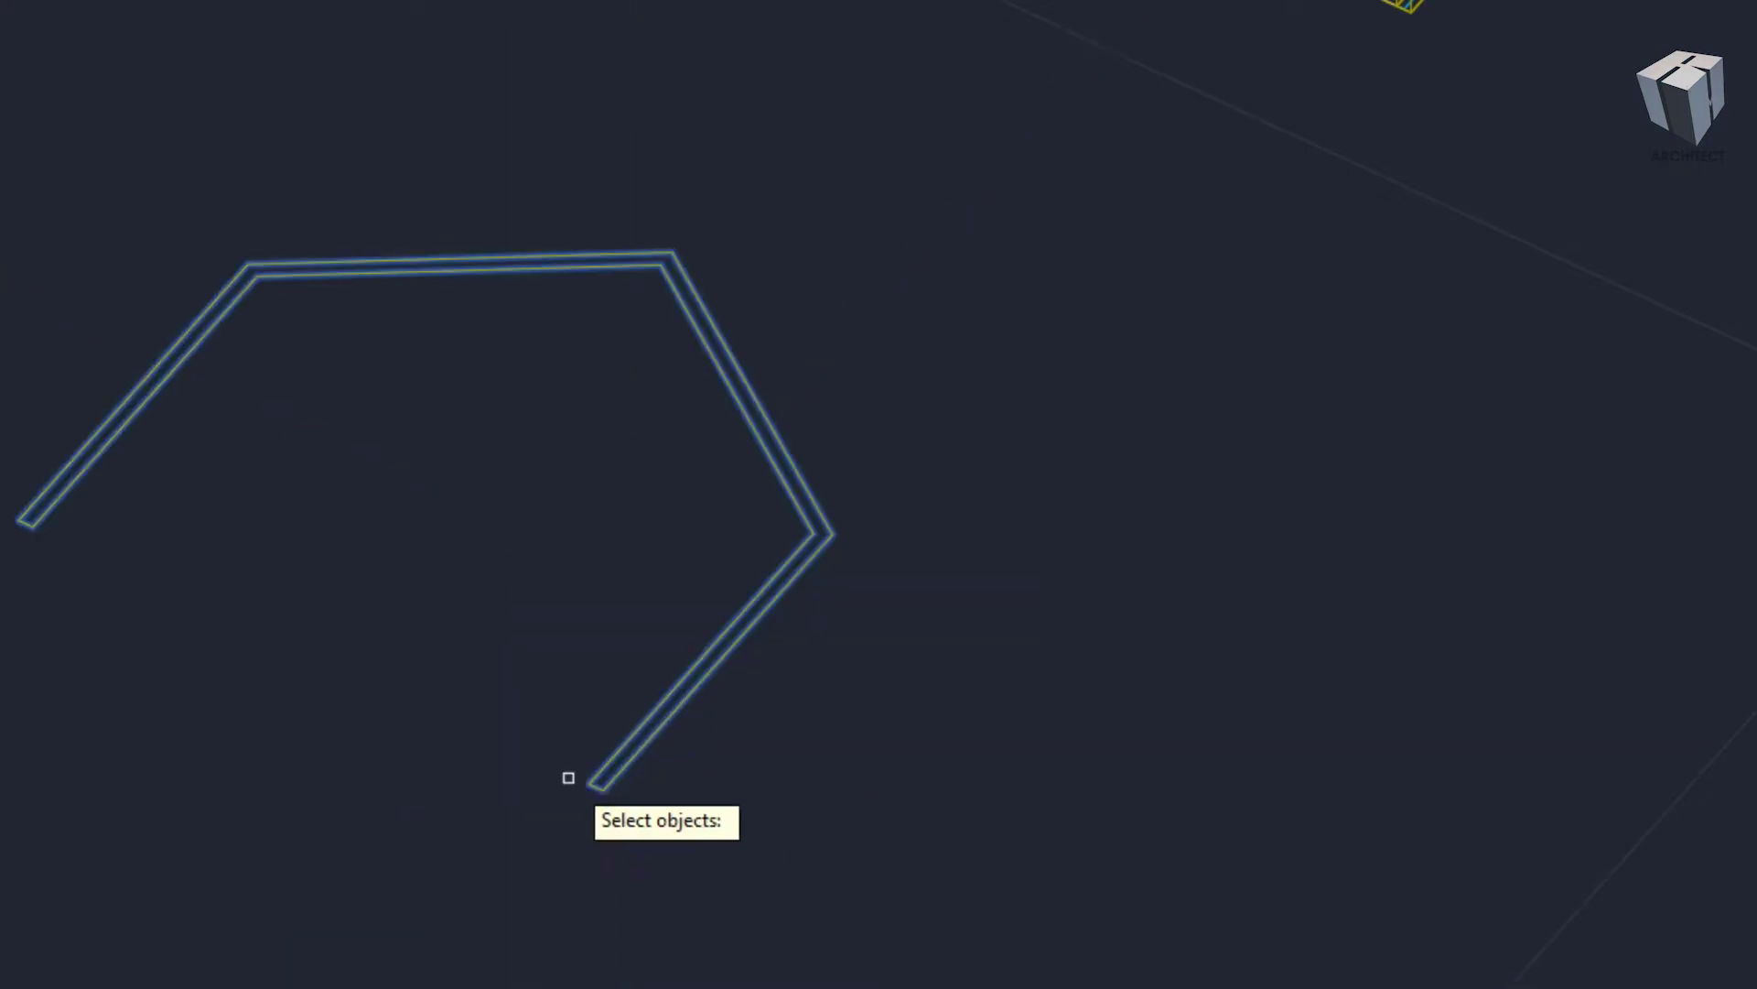
pyautogui.click(593, 780)
pyautogui.press('Return')
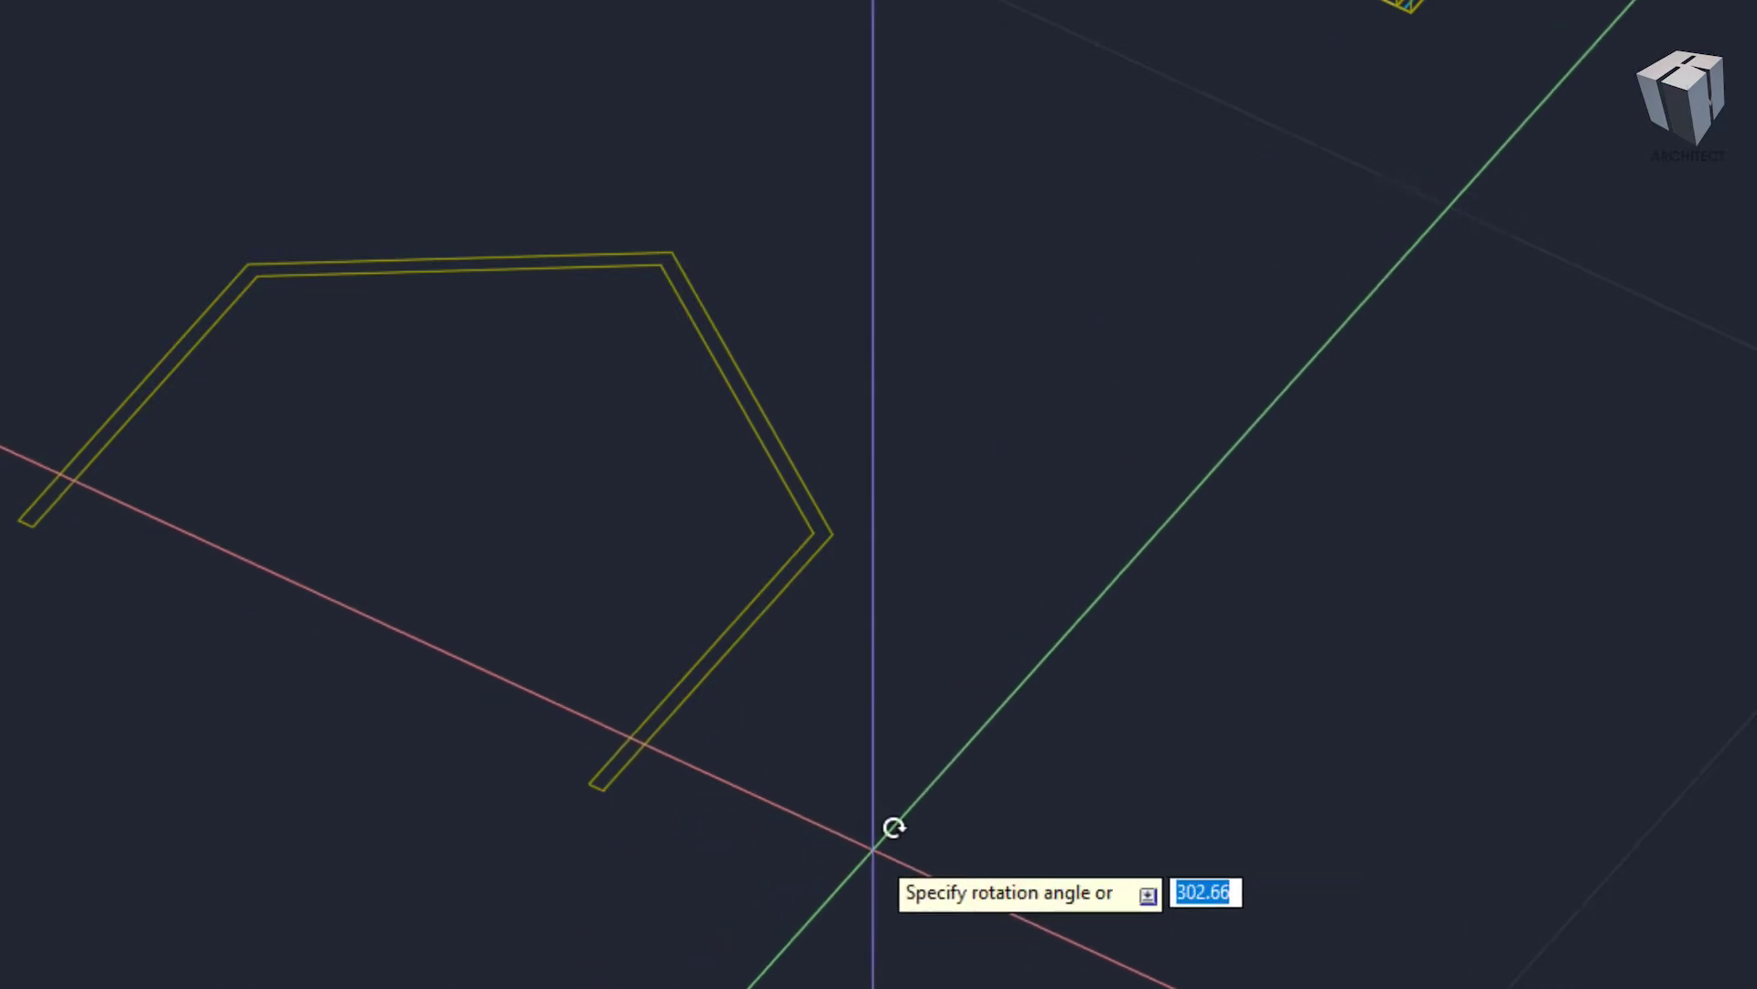
pyautogui.press('Return')
pyautogui.scroll(-5, 738, 541)
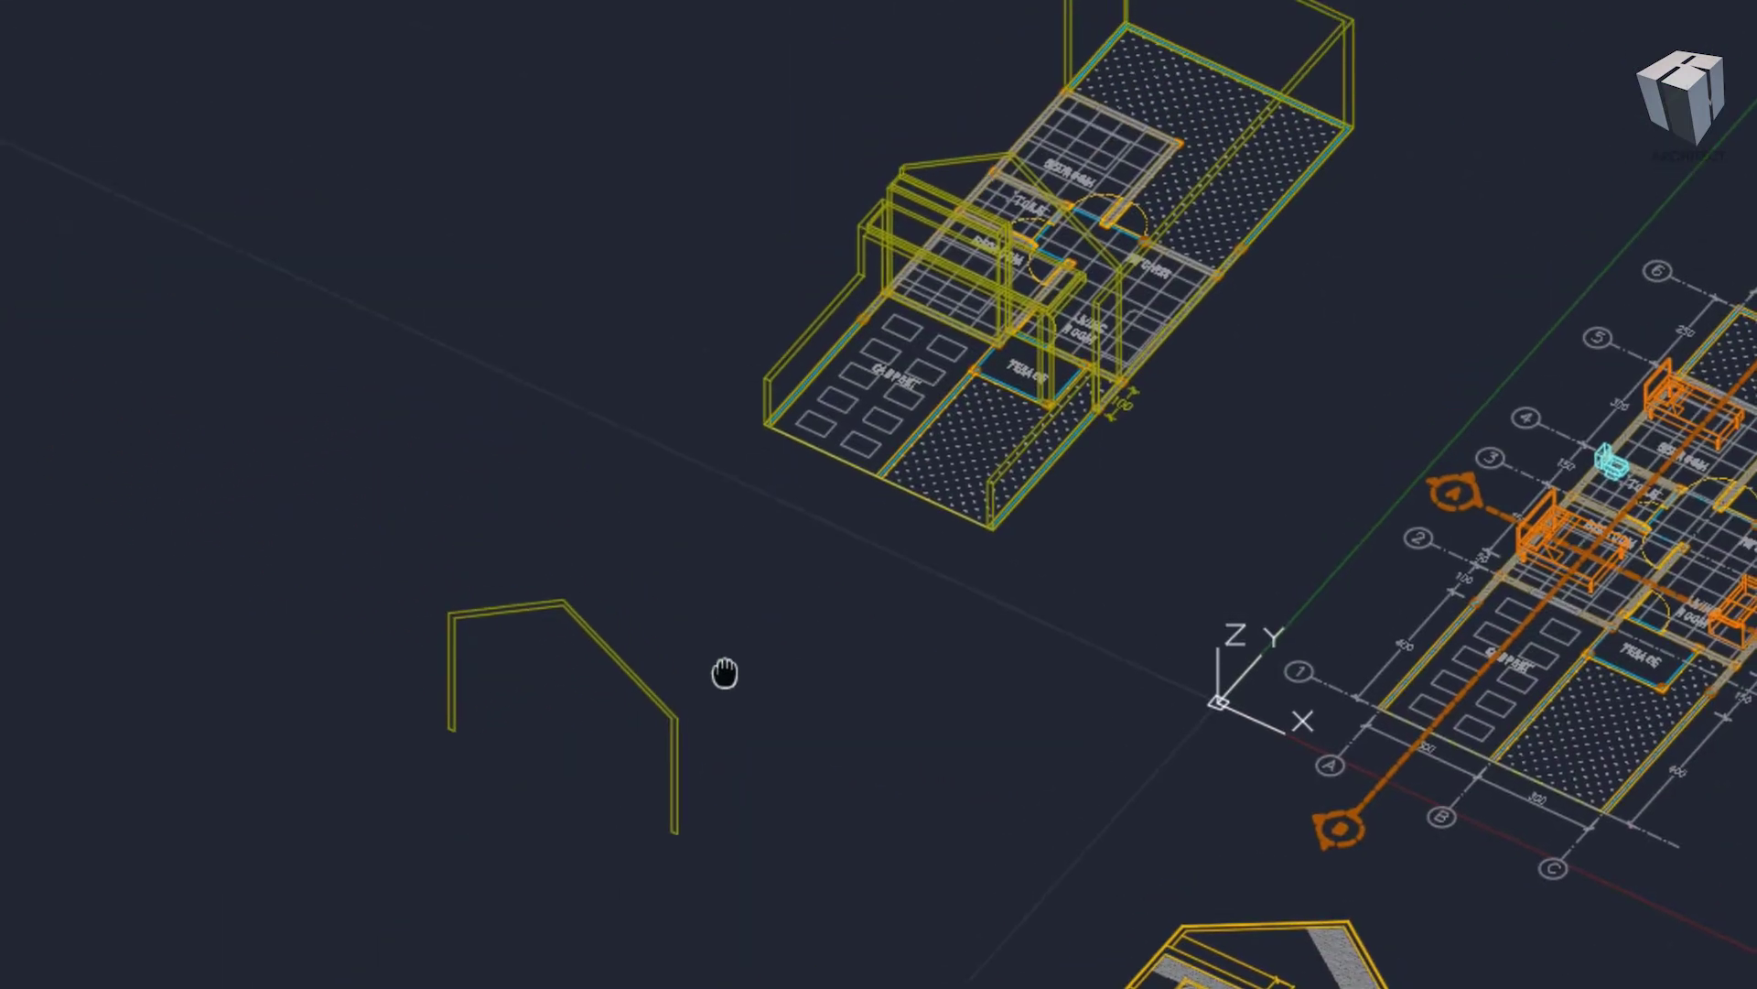
pyautogui.scroll(4, 718, 714)
pyautogui.moveTo(714, 760); pyautogui.dragTo(743, 660, button='middle')
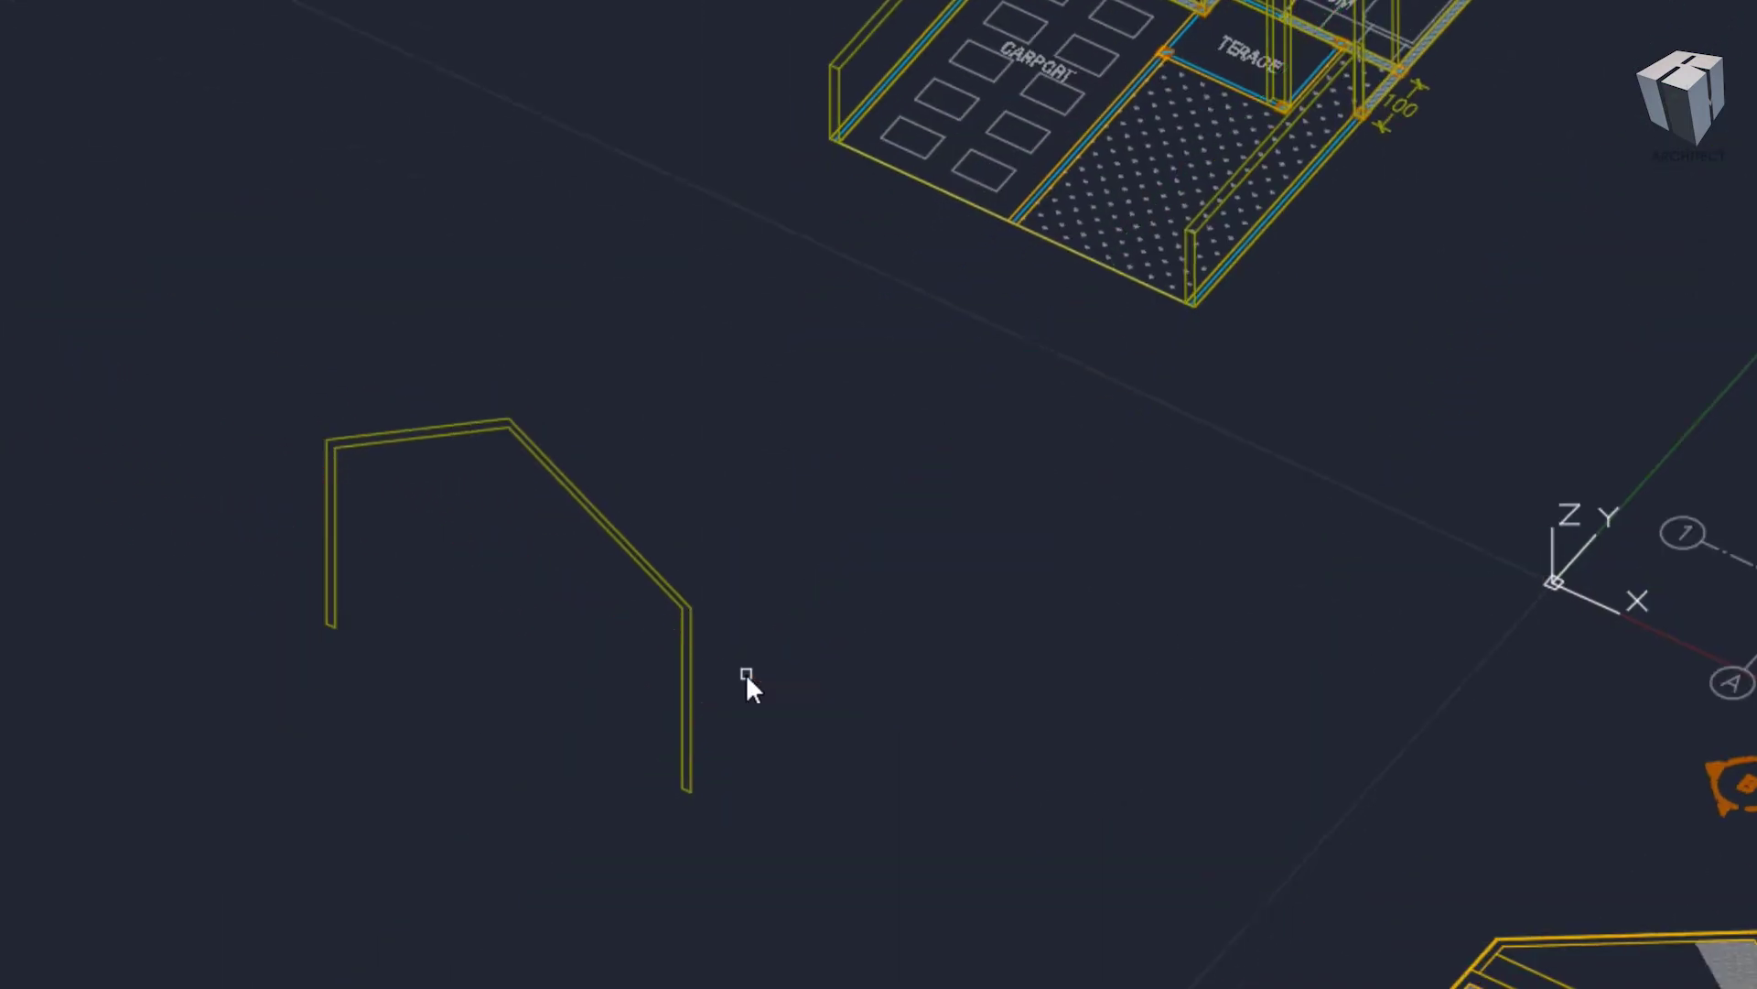
# - Select the upright gable outline and set its move base point
pyautogui.click(745, 683)
pyautogui.click(647, 815)
pyautogui.scroll(5, 687, 796)
pyautogui.click(725, 711)
pyautogui.scroll(-3, 964, 525)
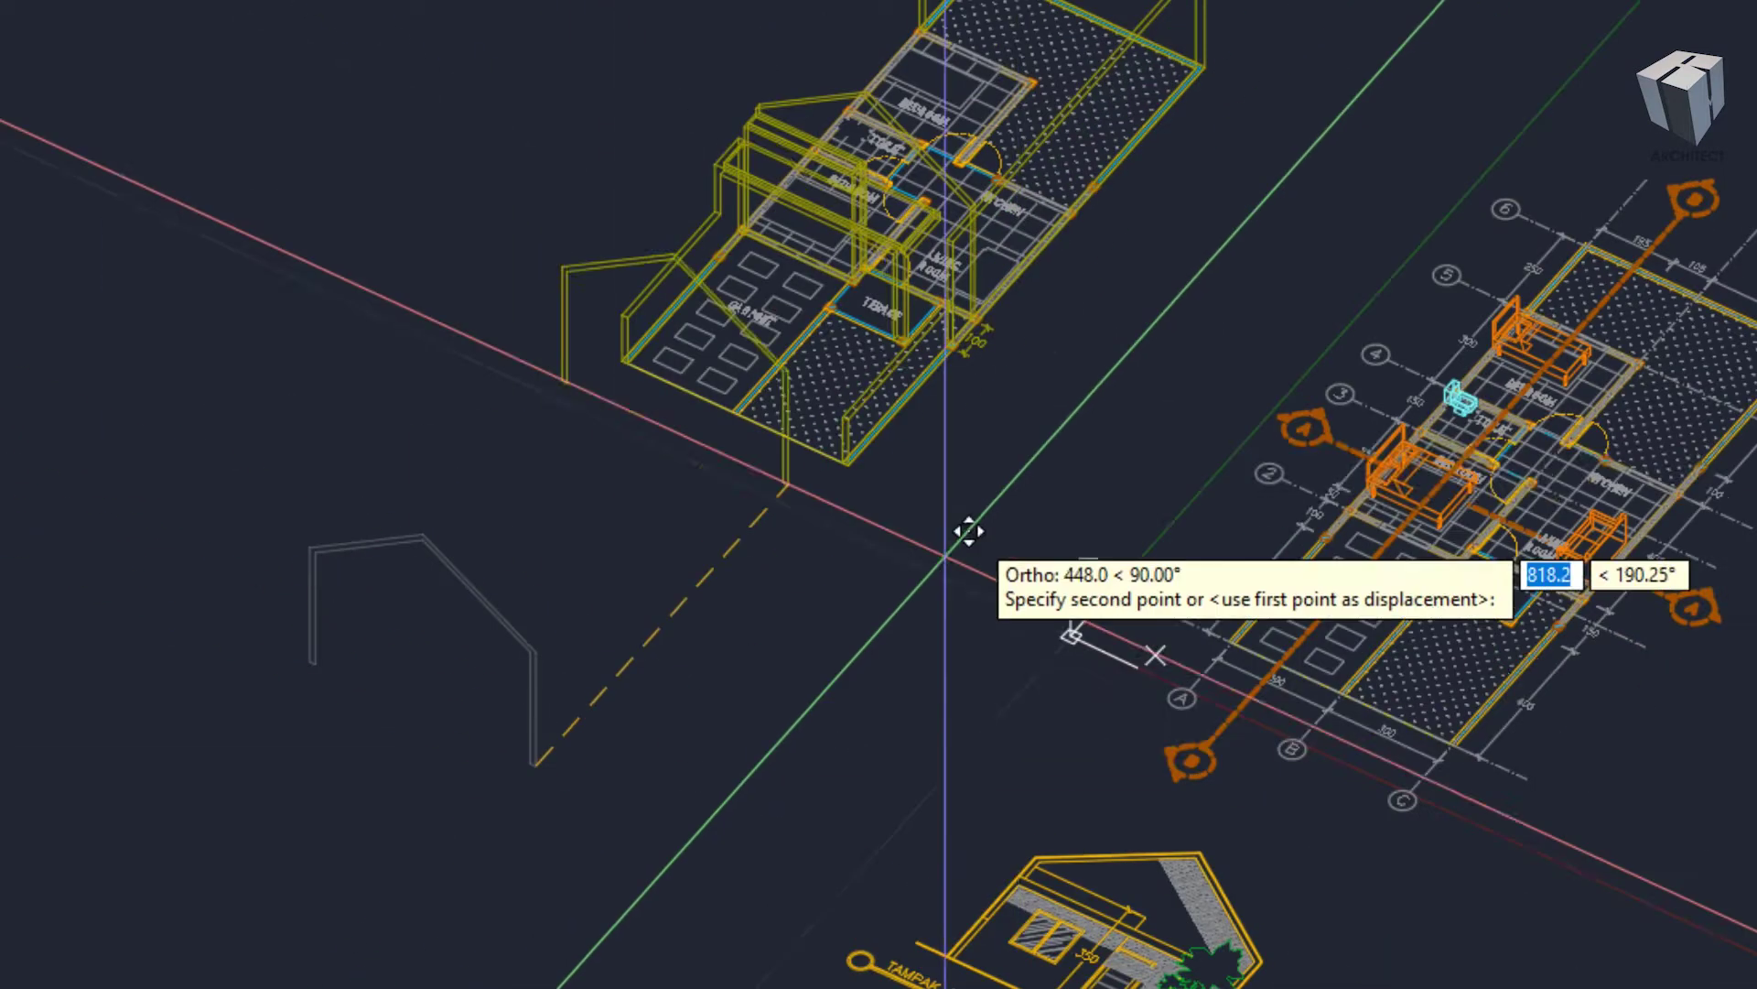
pyautogui.scroll(4, 1004, 275)
pyautogui.scroll(3, 1224, 71)
pyautogui.scroll(2, 1265, 102)
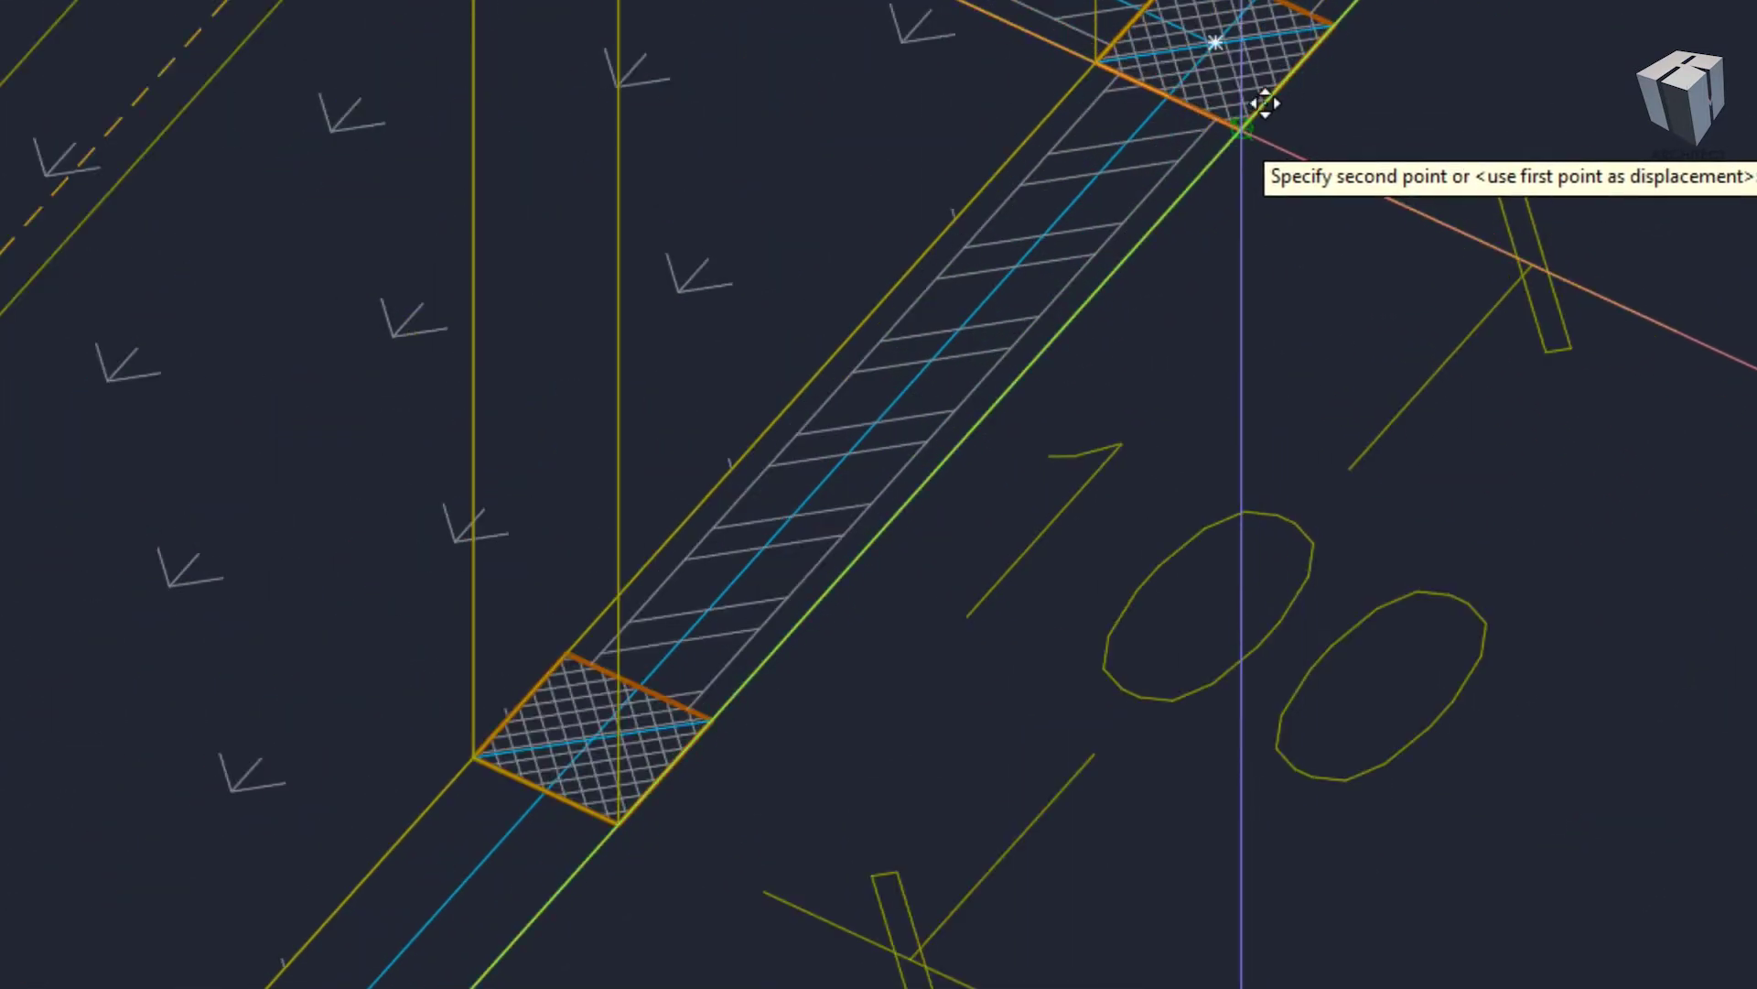
# - Drop the gable outline onto the terrace wall corner, then start and cancel its extrusion
pyautogui.click(1267, 106)
pyautogui.scroll(-5, 1189, 149)
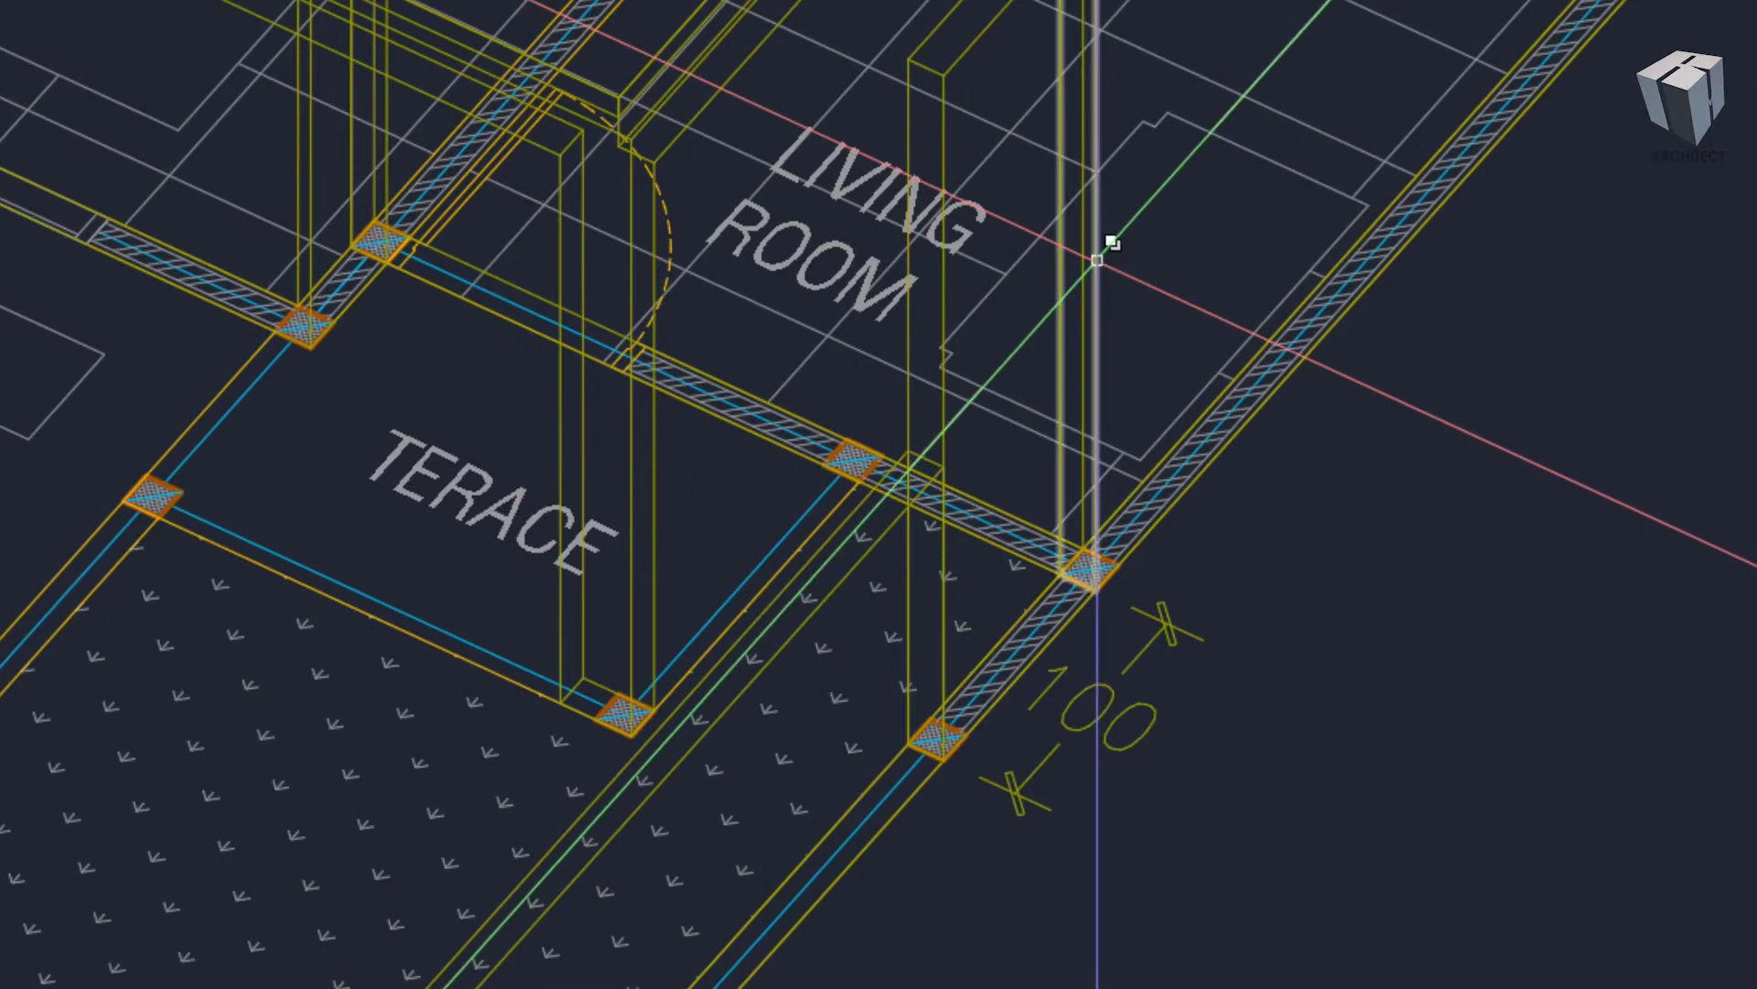
pyautogui.click(1100, 264)
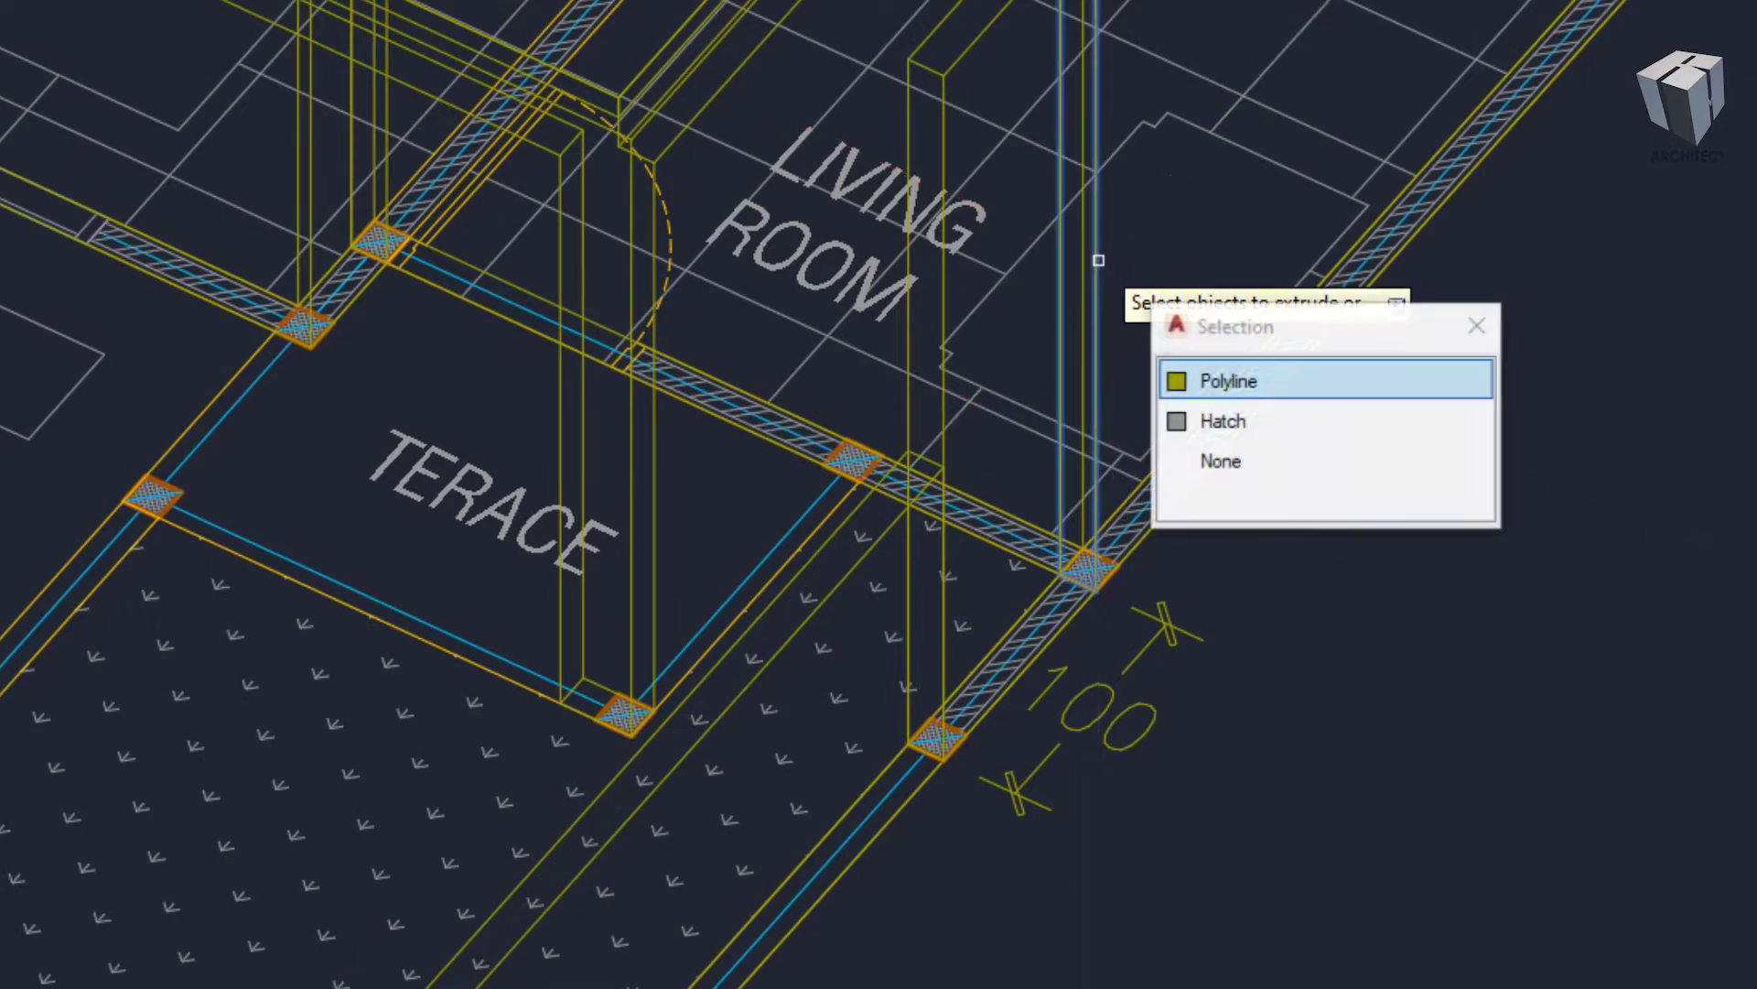
pyautogui.click(1190, 376)
pyautogui.press('Return')
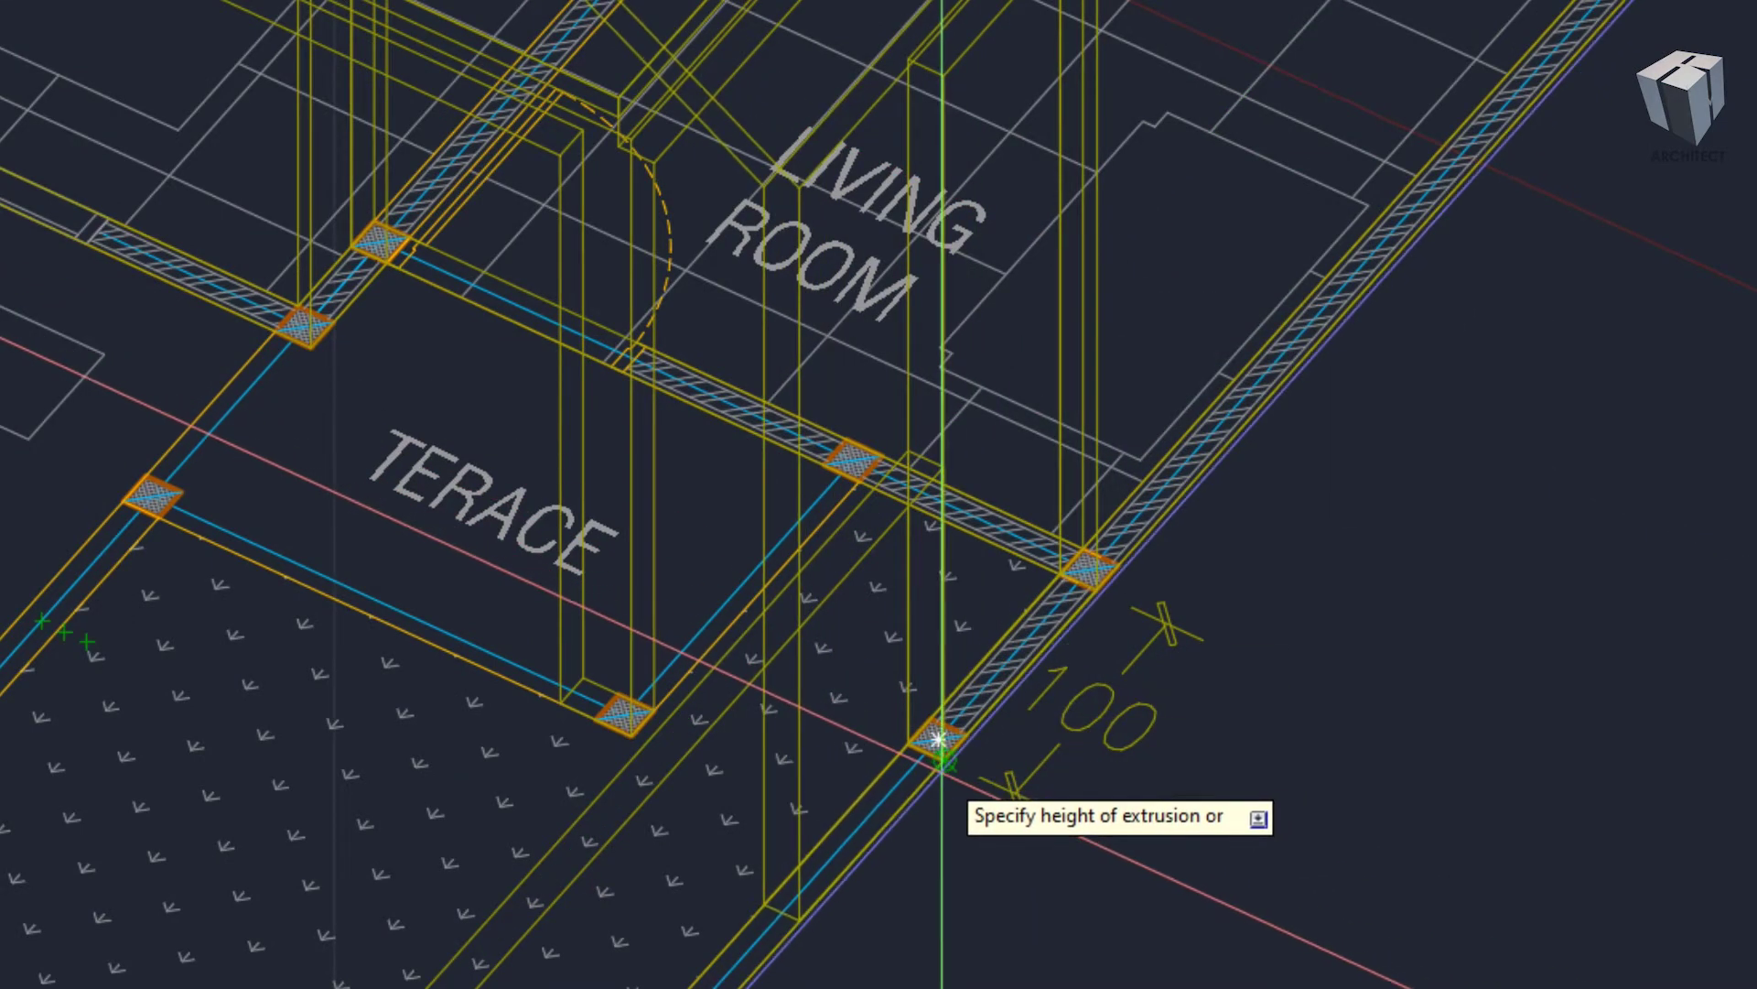
pyautogui.press('Escape')
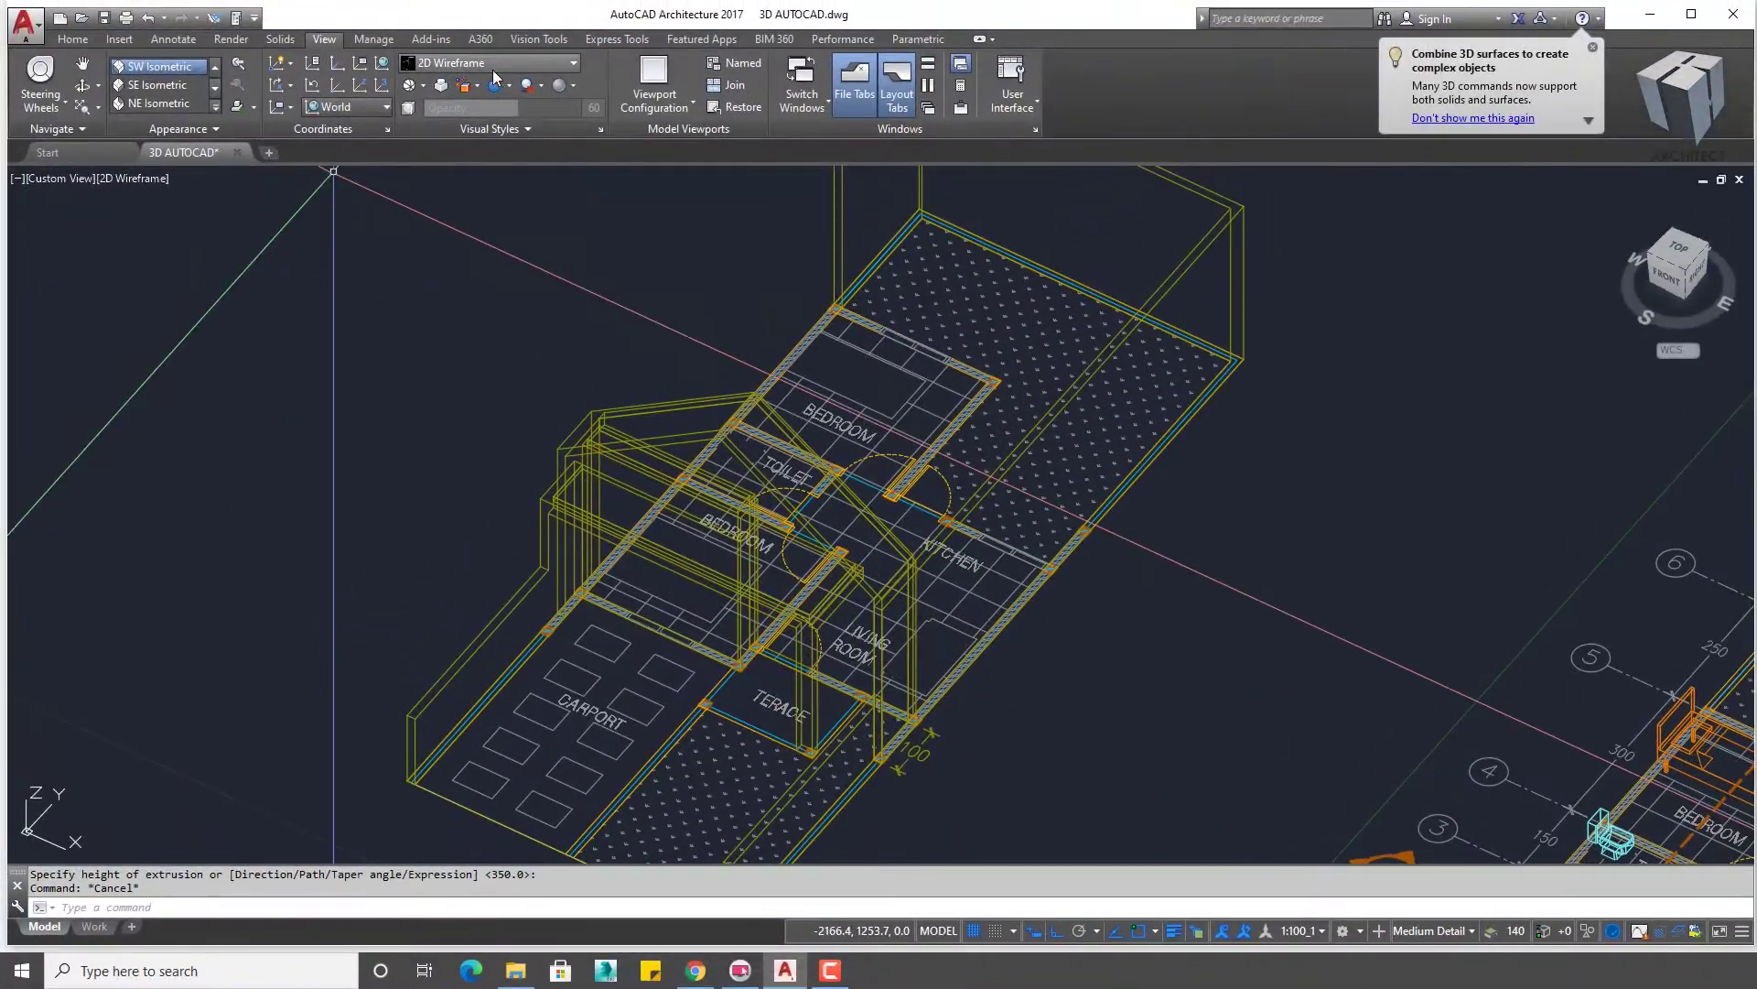
# - Switch to the Conceptual visual style and orbit out to view the carport walls
pyautogui.click(495, 74)
pyautogui.click(582, 108)
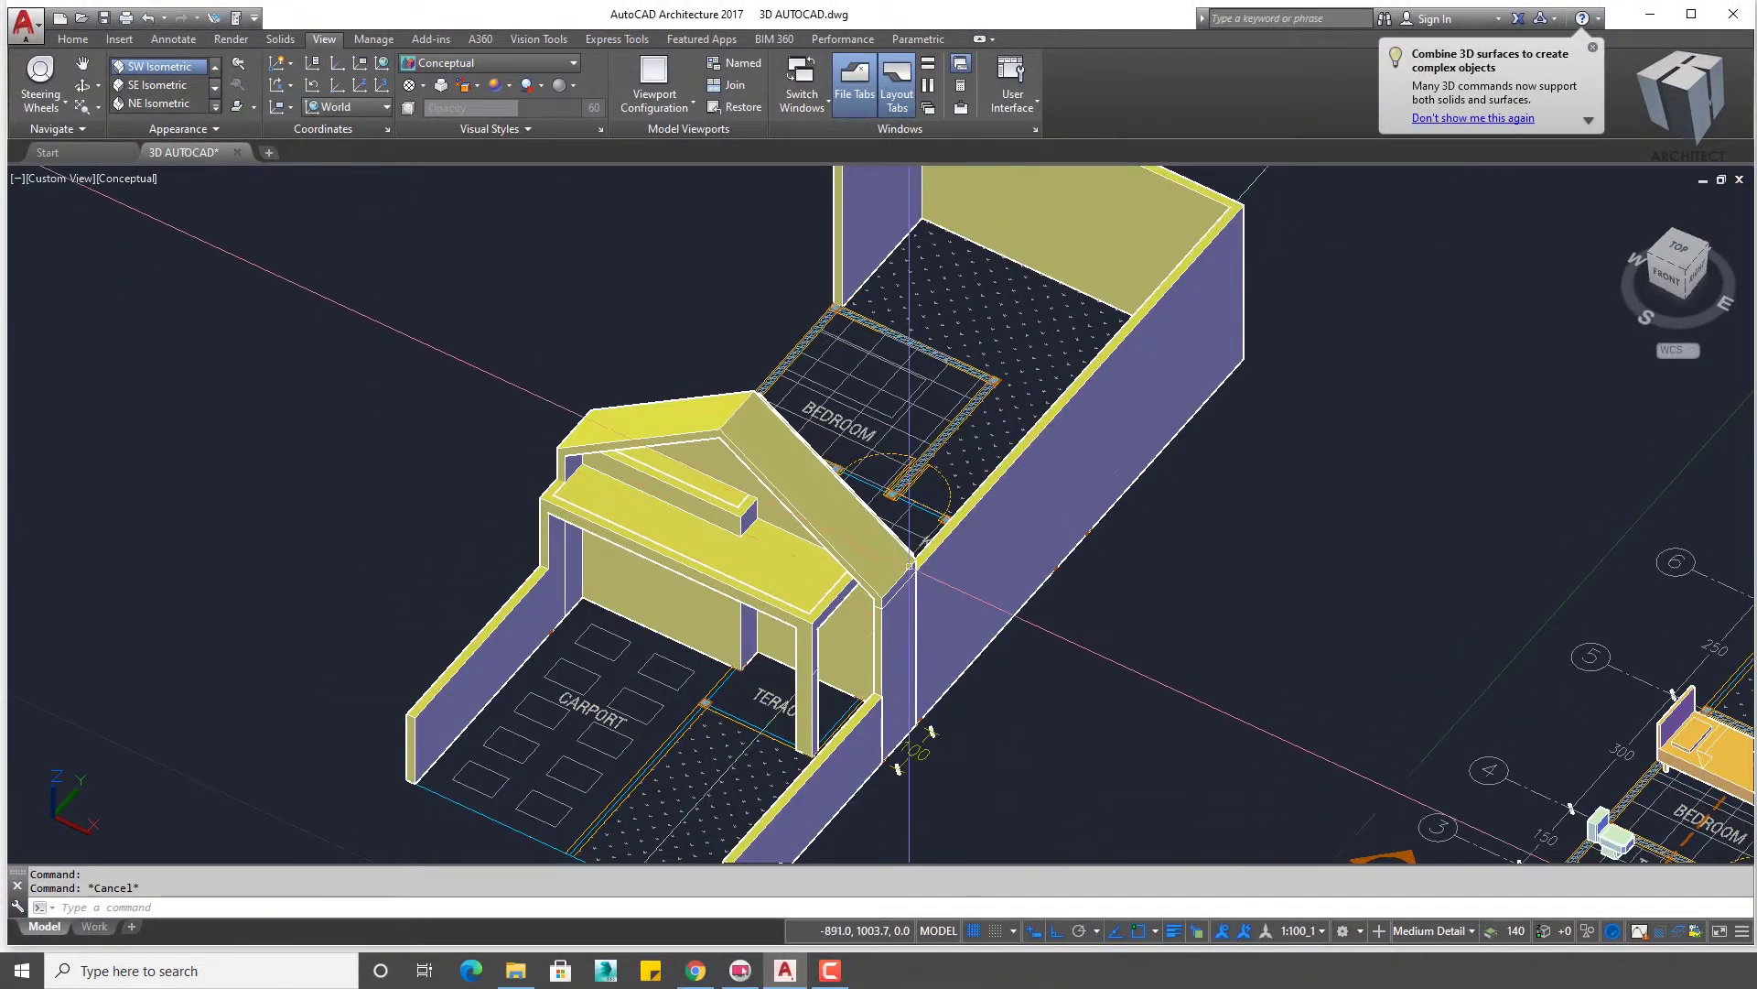
pyautogui.moveTo(910, 565)
pyautogui.keyDown('shift'); pyautogui.mouseDown(button='middle')
pyautogui.moveTo(835, 443)
pyautogui.moveTo(862, 560)
pyautogui.mouseUp(button='middle'); pyautogui.keyUp('shift')
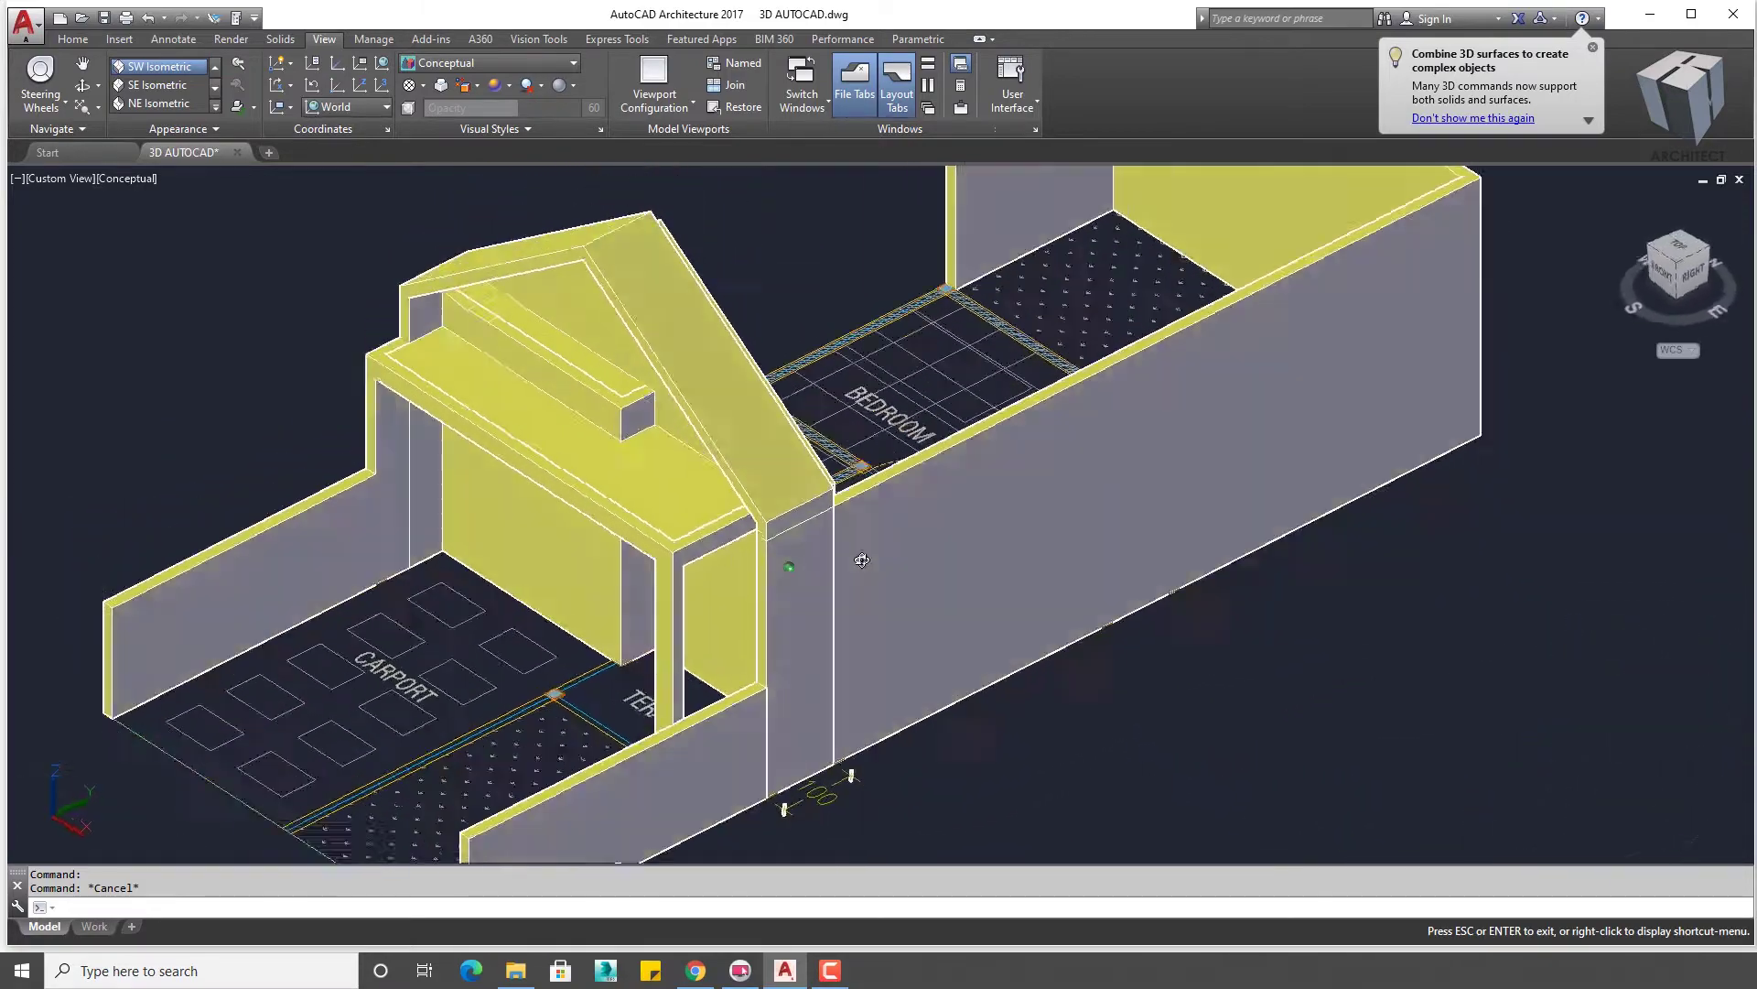
pyautogui.scroll(2, 862, 560)
pyautogui.scroll(2, 862, 560)
pyautogui.scroll(1, 910, 449)
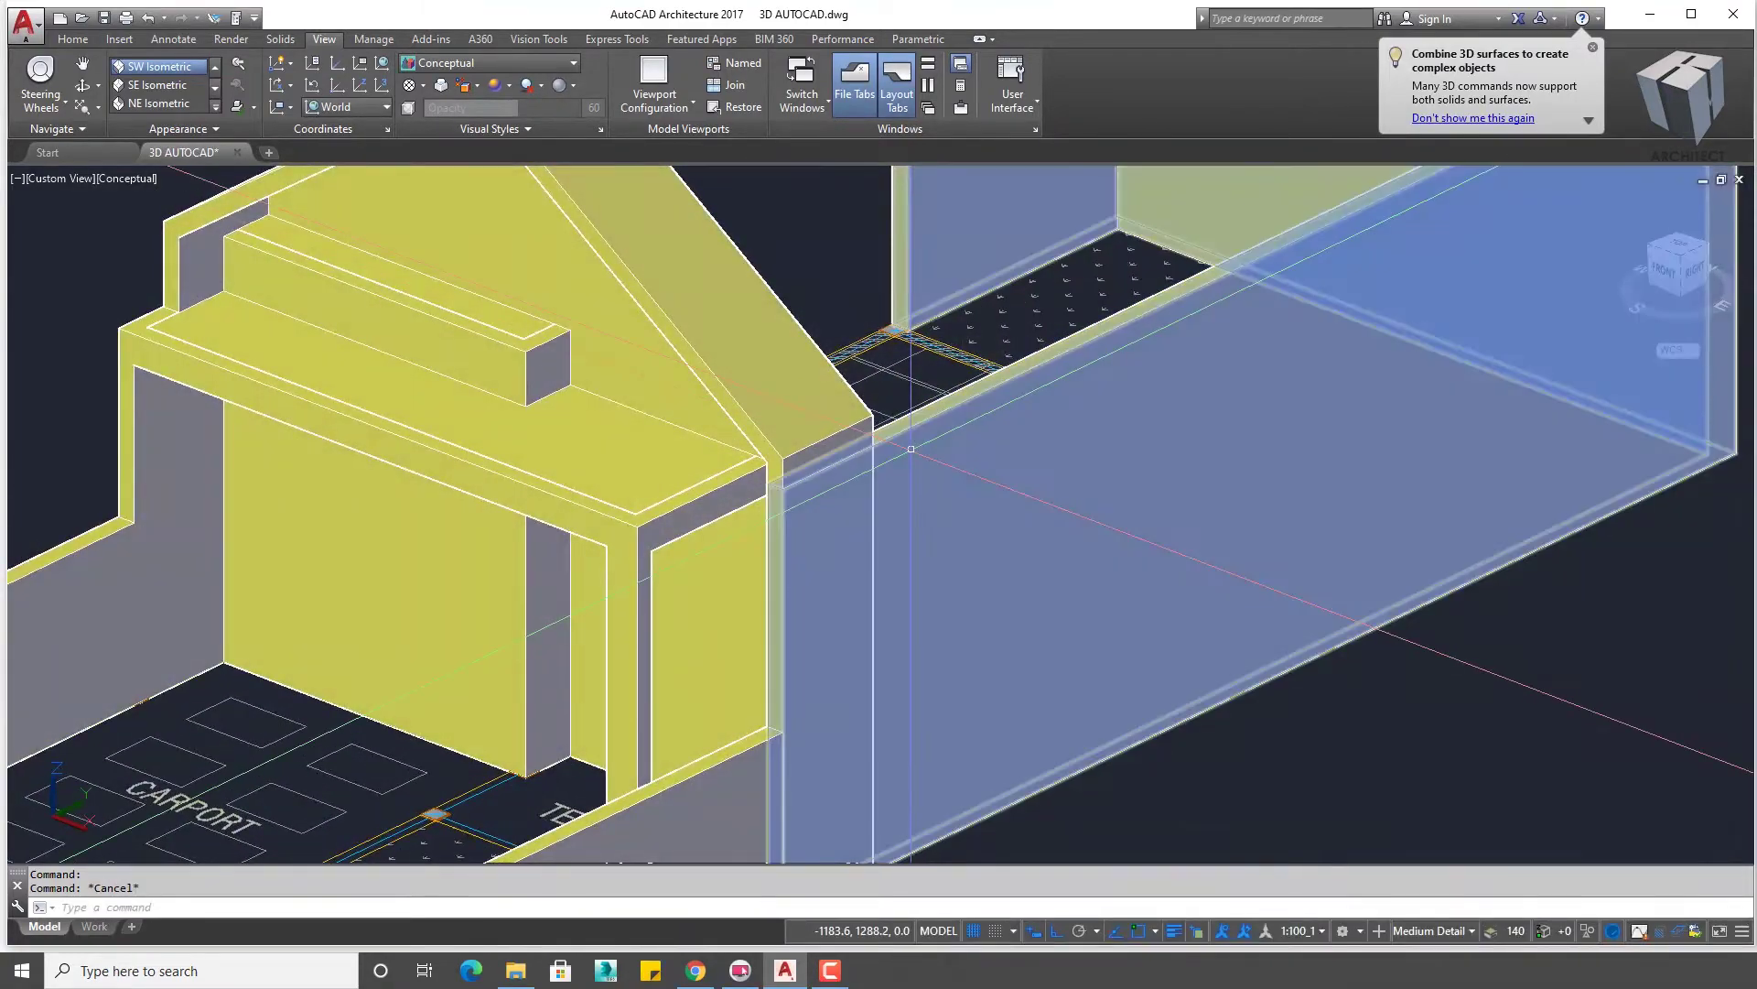
pyautogui.moveTo(911, 448)
pyautogui.keyDown('shift'); pyautogui.mouseDown(button='middle')
pyautogui.moveTo(895, 479)
pyautogui.moveTo(1233, 444)
pyautogui.moveTo(1170, 483)
pyautogui.moveTo(1275, 431)
pyautogui.moveTo(1189, 463)
pyautogui.mouseUp(button='middle'); pyautogui.keyUp('shift')
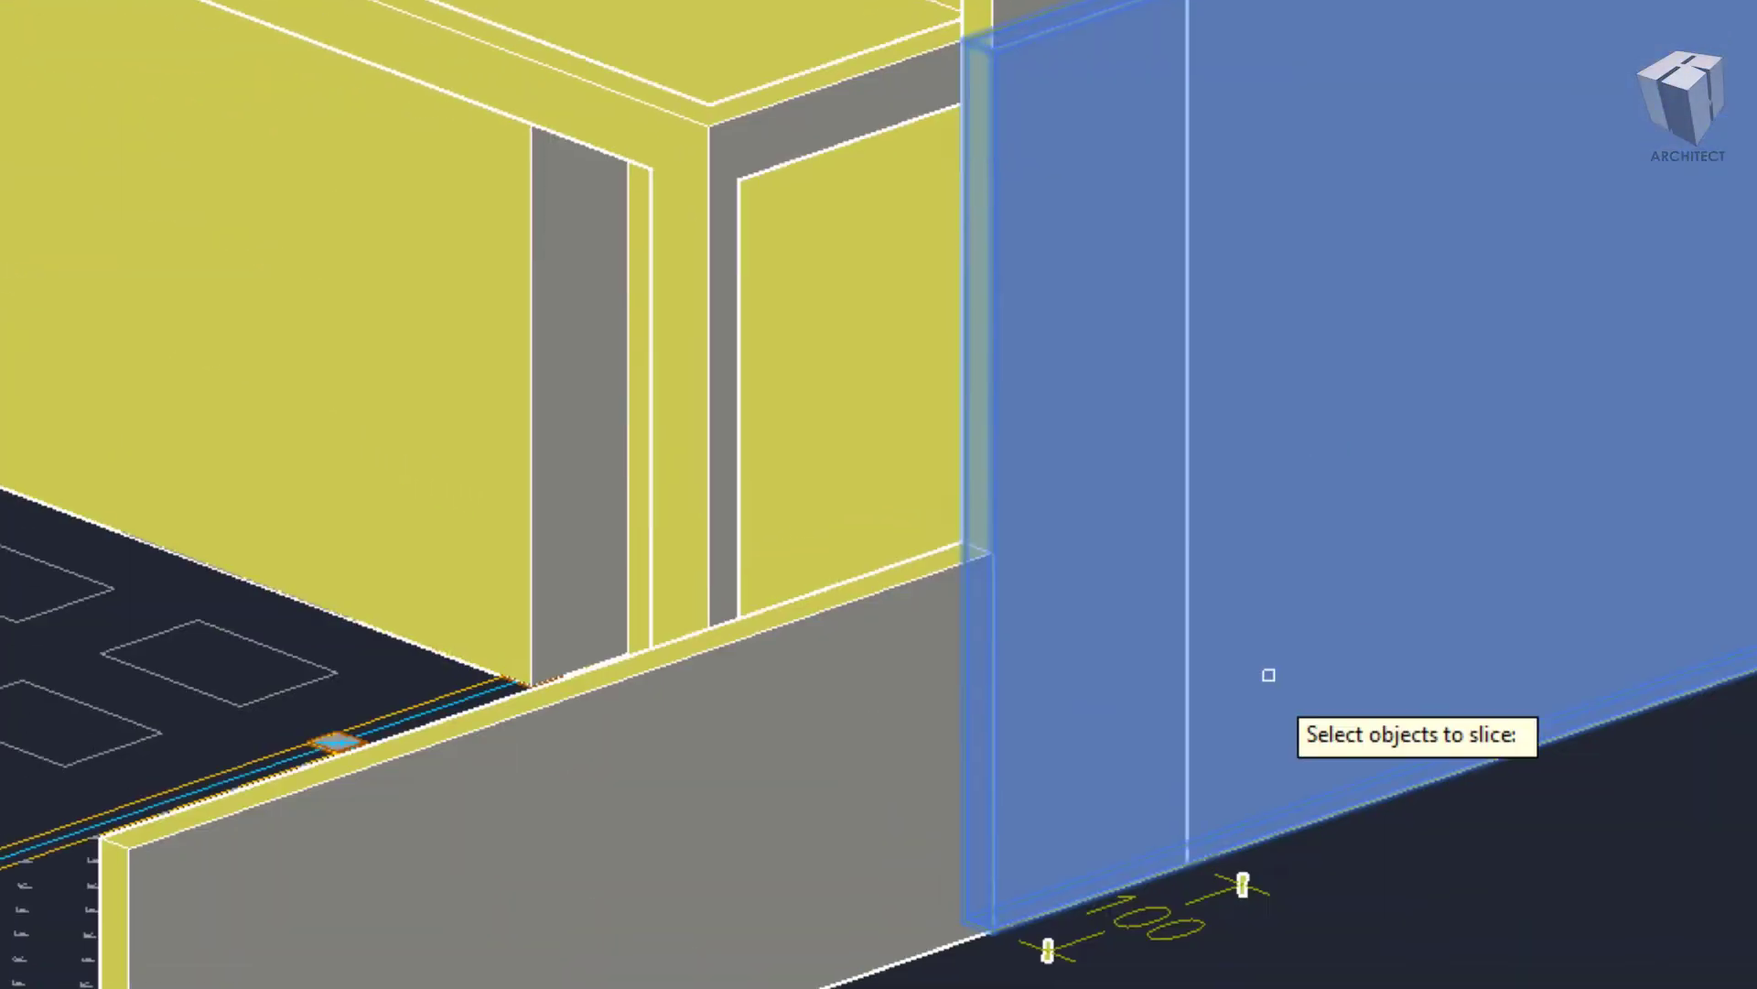
# - Slice the right side wall against the column and bring the whole house into view
pyautogui.click(1267, 674)
pyautogui.press('Return')
pyautogui.scroll(3, 1186, 853)
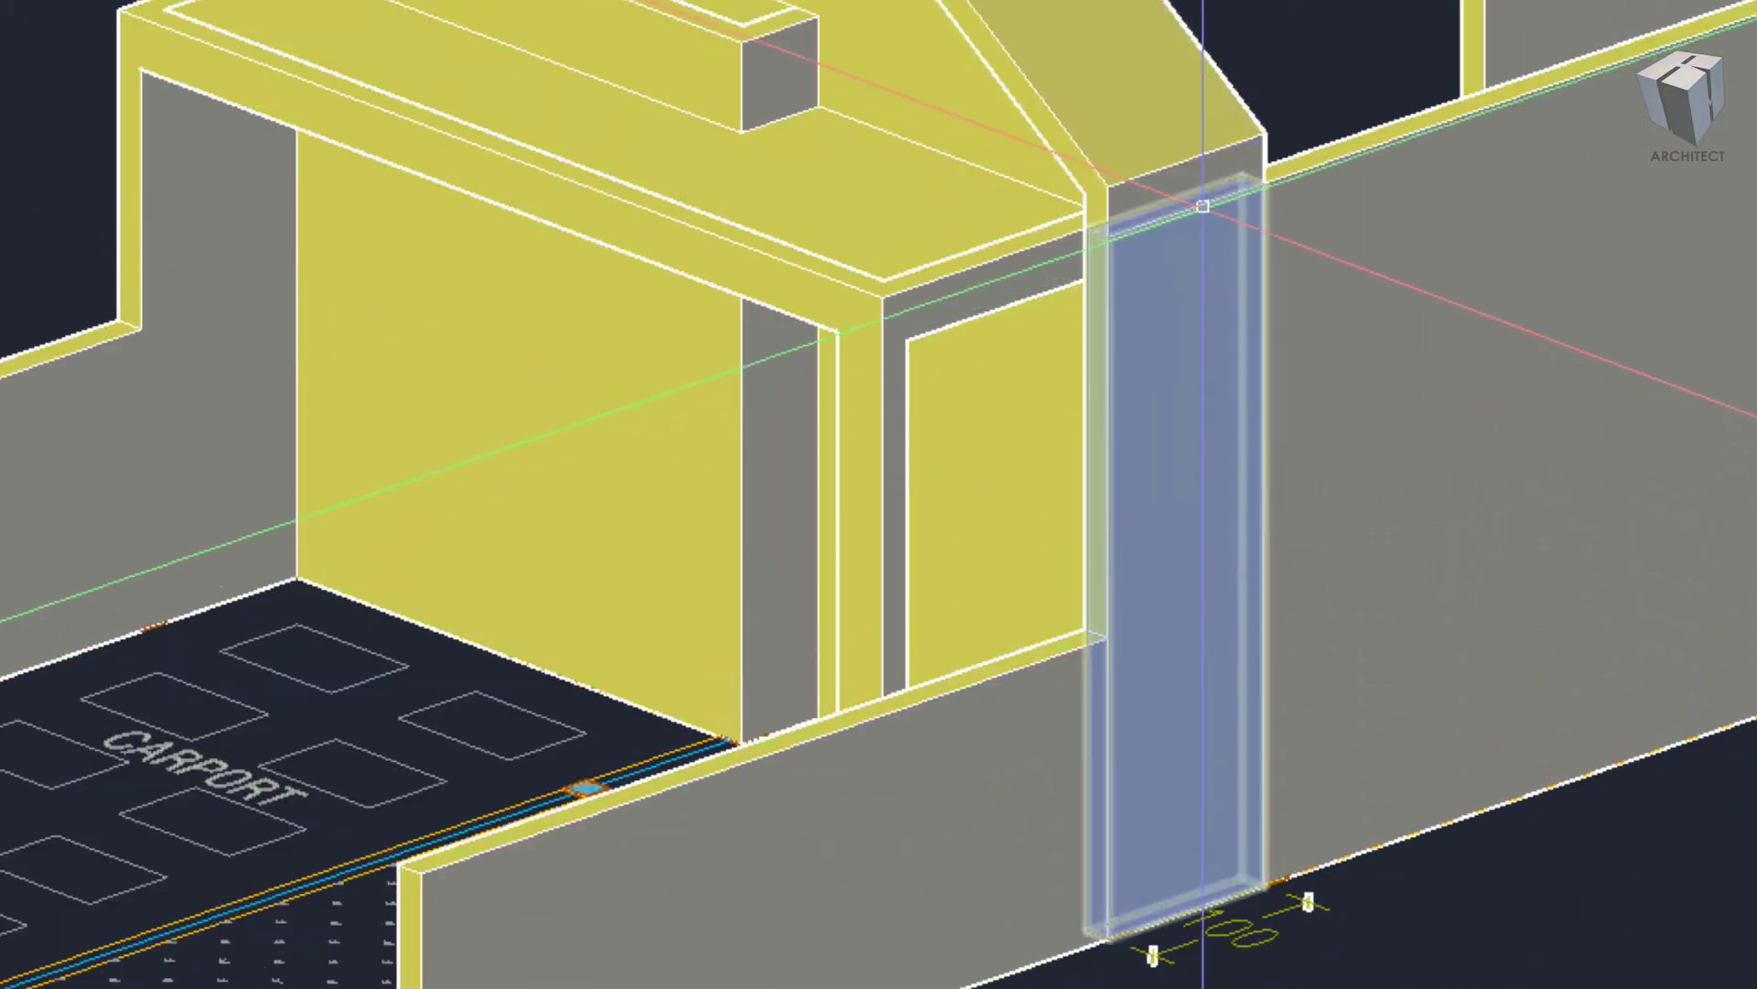
pyautogui.click(1201, 204)
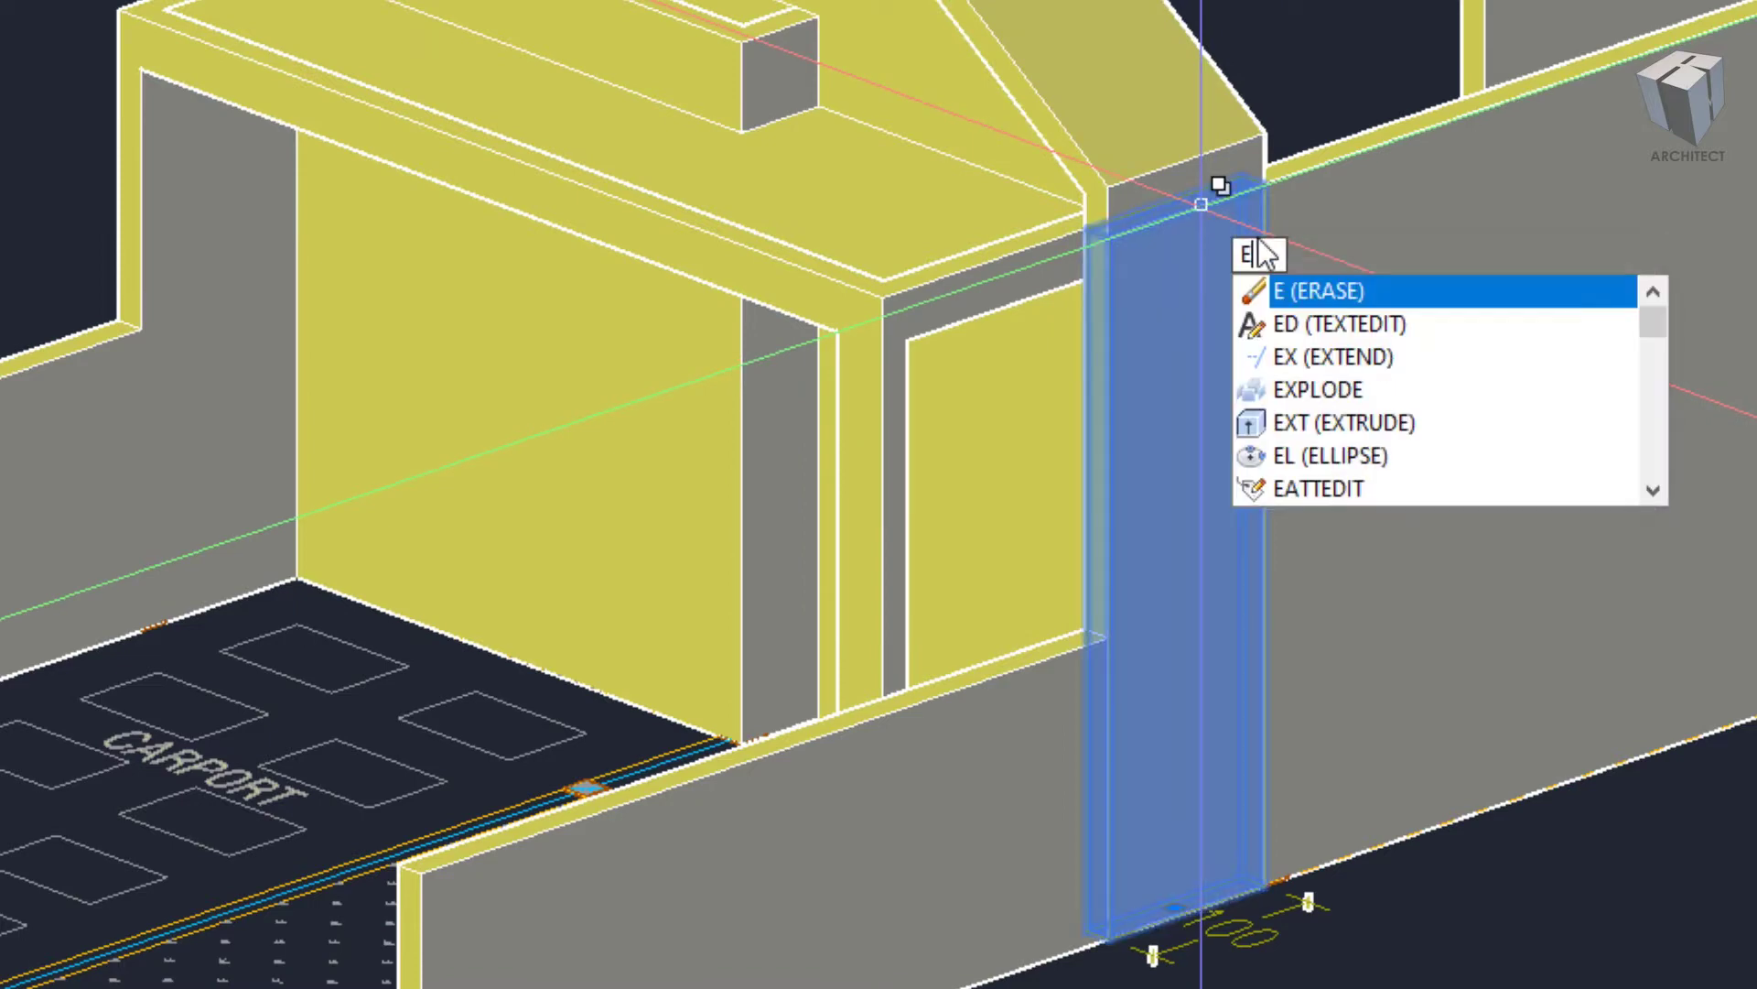
pyautogui.scroll(-5, 1197, 341)
pyautogui.moveTo(1196, 341)
pyautogui.mouseDown(button='middle')
pyautogui.moveTo(1318, 446)
pyautogui.moveTo(1574, 440)
pyautogui.mouseUp(button='middle')
pyautogui.scroll(5, 639, 556)
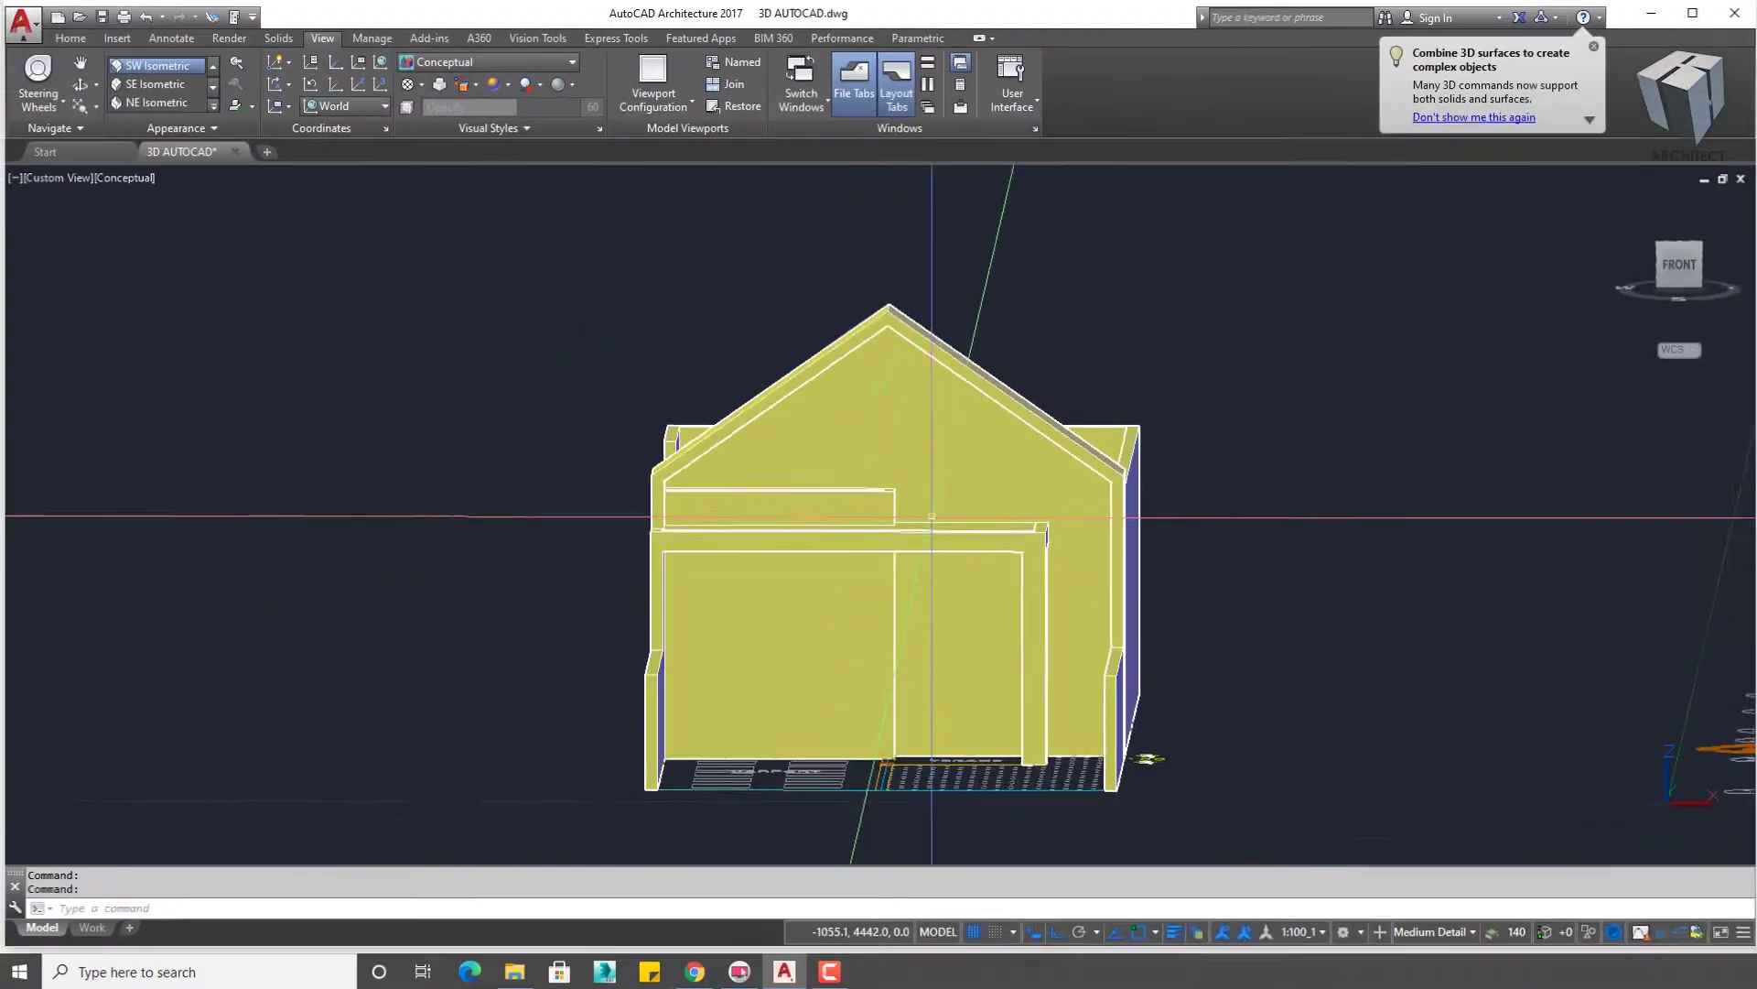
# - Orbit back to an isometric view and bring the 2D floor plan into view
pyautogui.moveTo(1142, 757)
pyautogui.keyDown('shift'); pyautogui.mouseDown(button='middle')
pyautogui.moveTo(1028, 772)
pyautogui.moveTo(1040, 843)
pyautogui.moveTo(902, 688)
pyautogui.mouseUp(button='middle'); pyautogui.keyUp('shift')
pyautogui.scroll(2, 904, 690)
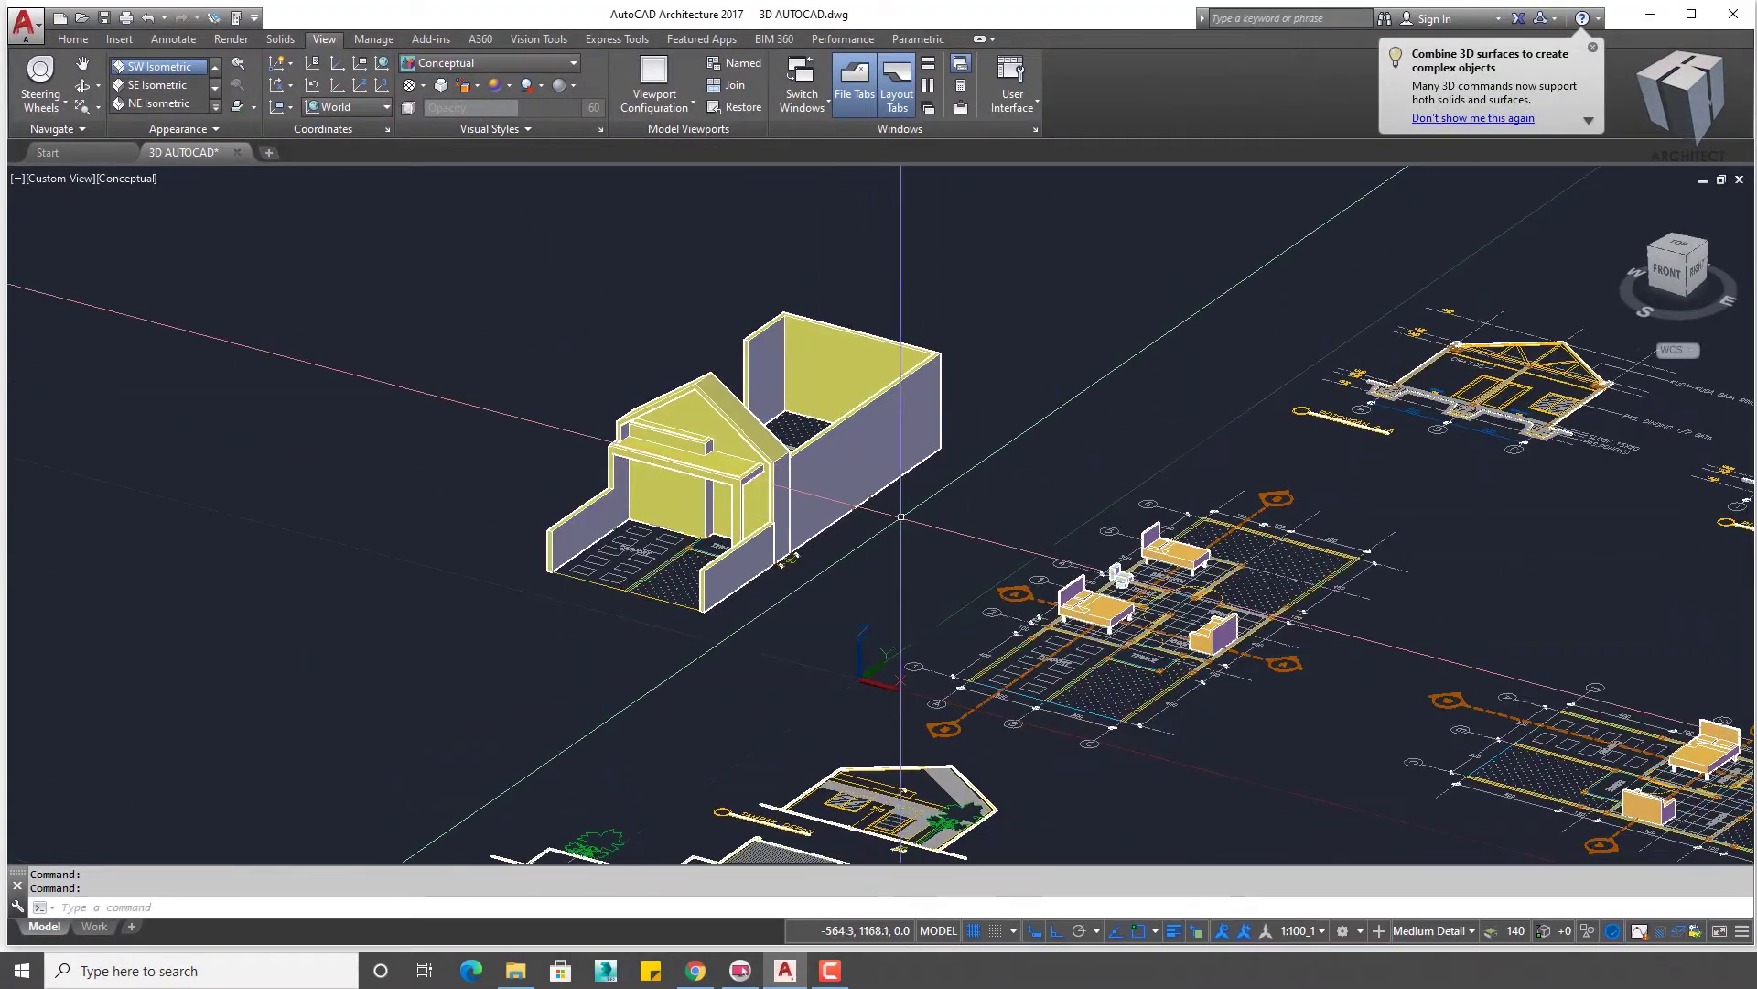
pyautogui.scroll(2, 882, 502)
pyautogui.scroll(2, 870, 549)
pyautogui.scroll(3, 627, 555)
pyautogui.scroll(3, 627, 555)
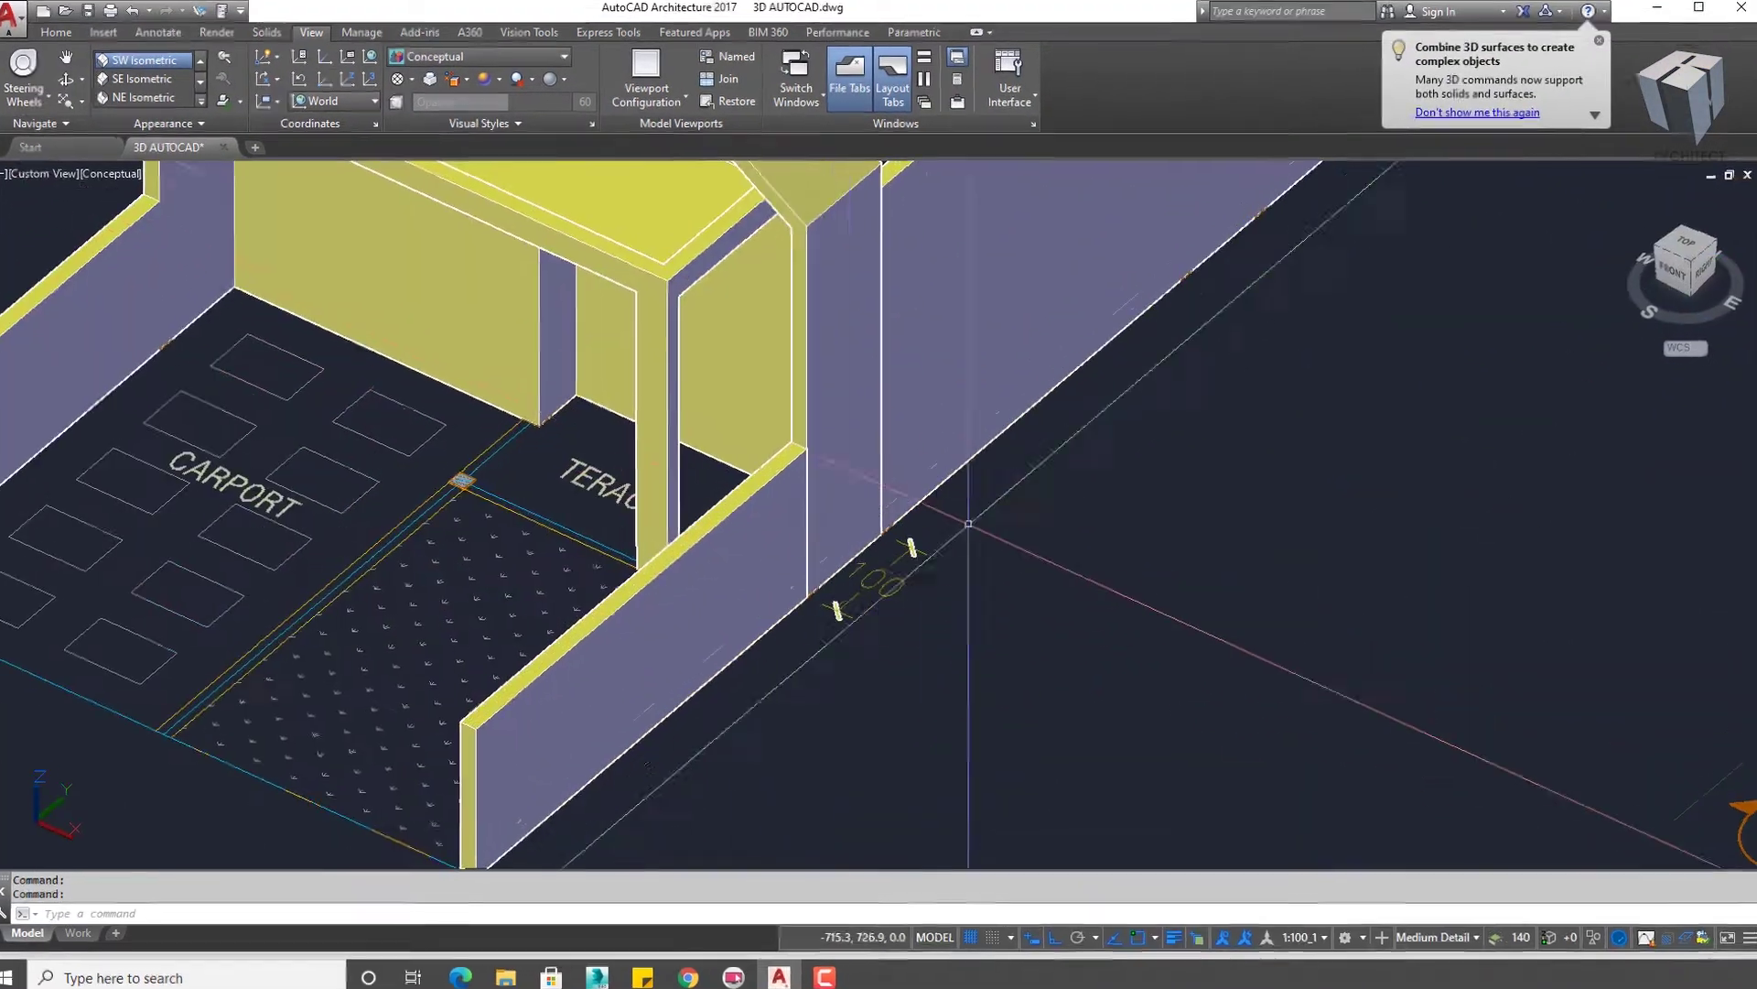
pyautogui.moveTo(627, 555); pyautogui.dragTo(738, 300, button='middle')
# - Add a 30 linear dimension on a wall edge, then return toward the 3D model
pyautogui.write('DLI')
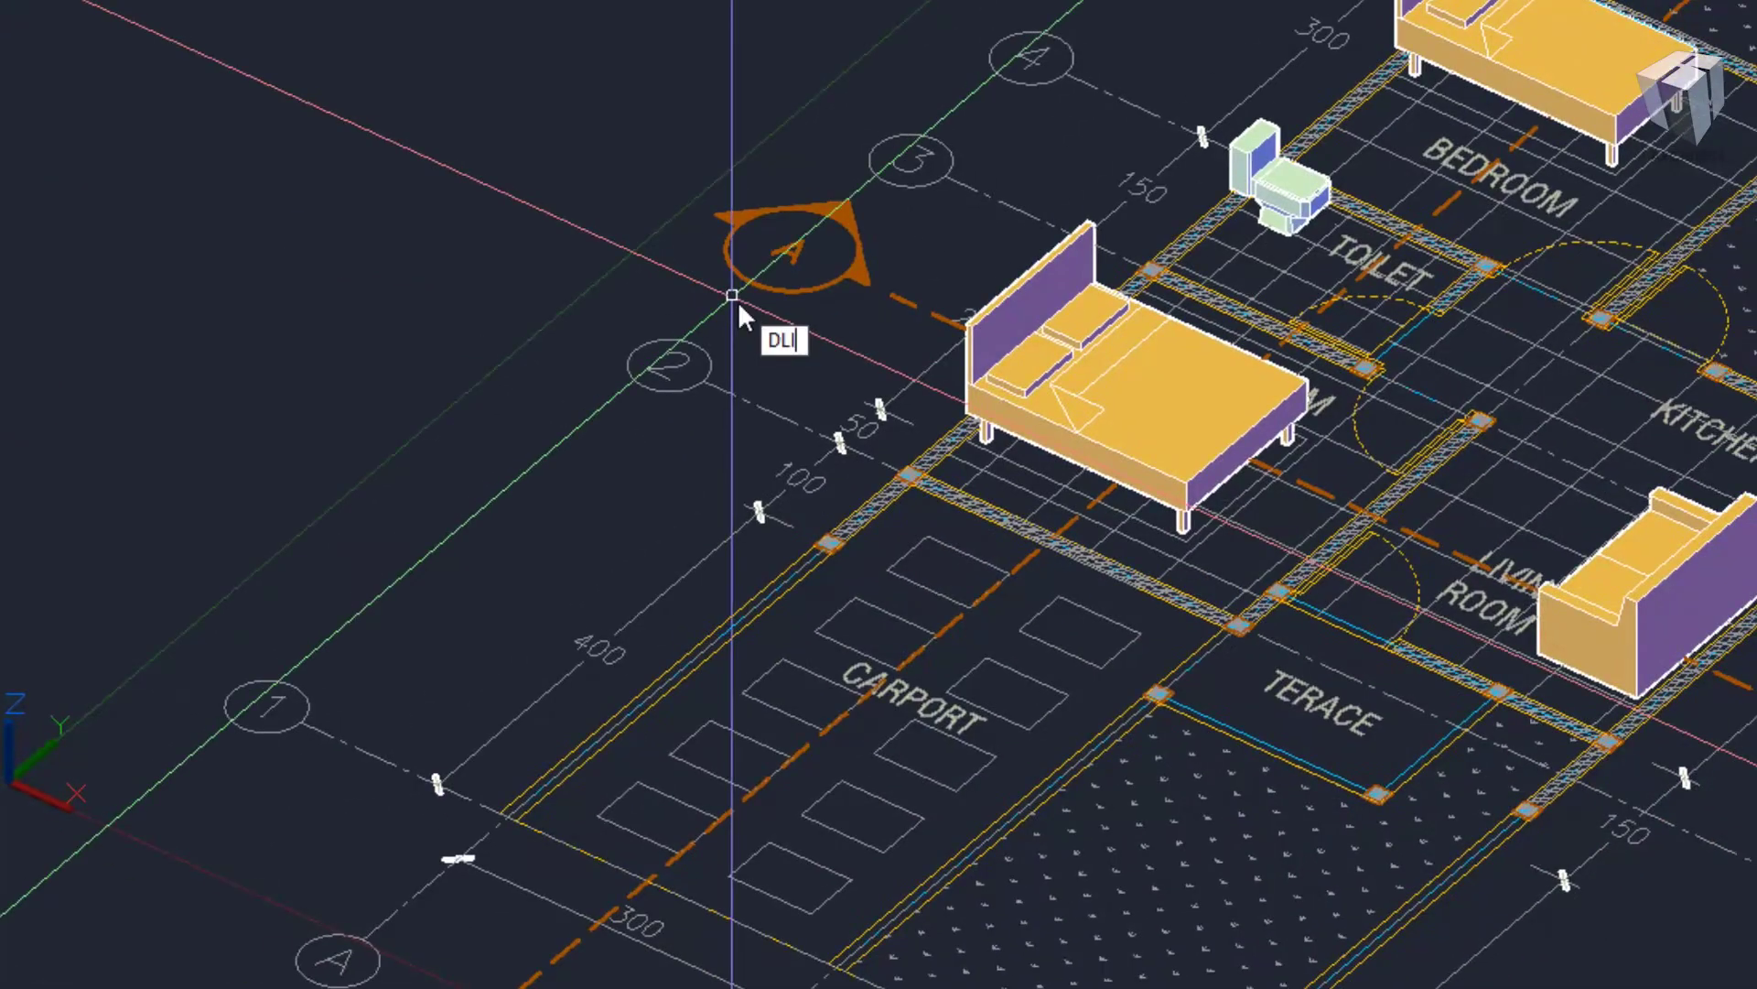
pyautogui.press('Return')
pyautogui.scroll(3, 502, 522)
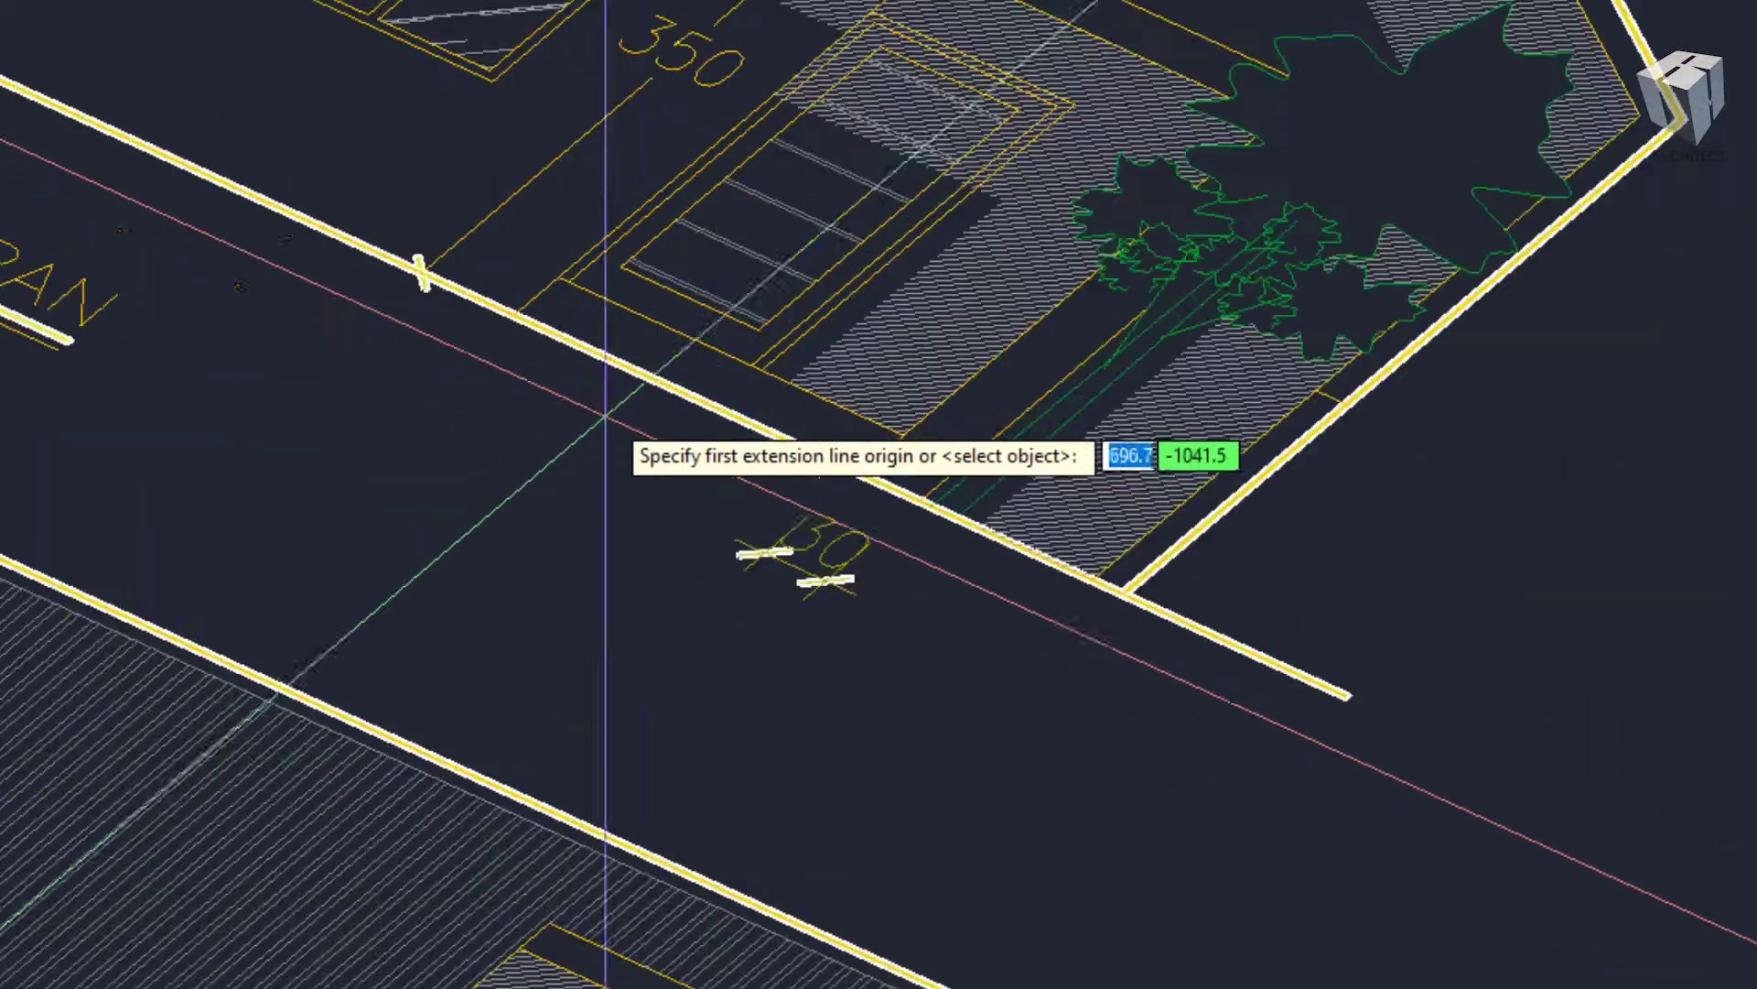
pyautogui.scroll(2, 604, 457)
pyautogui.click(670, 362)
pyautogui.scroll(-1, 670, 361)
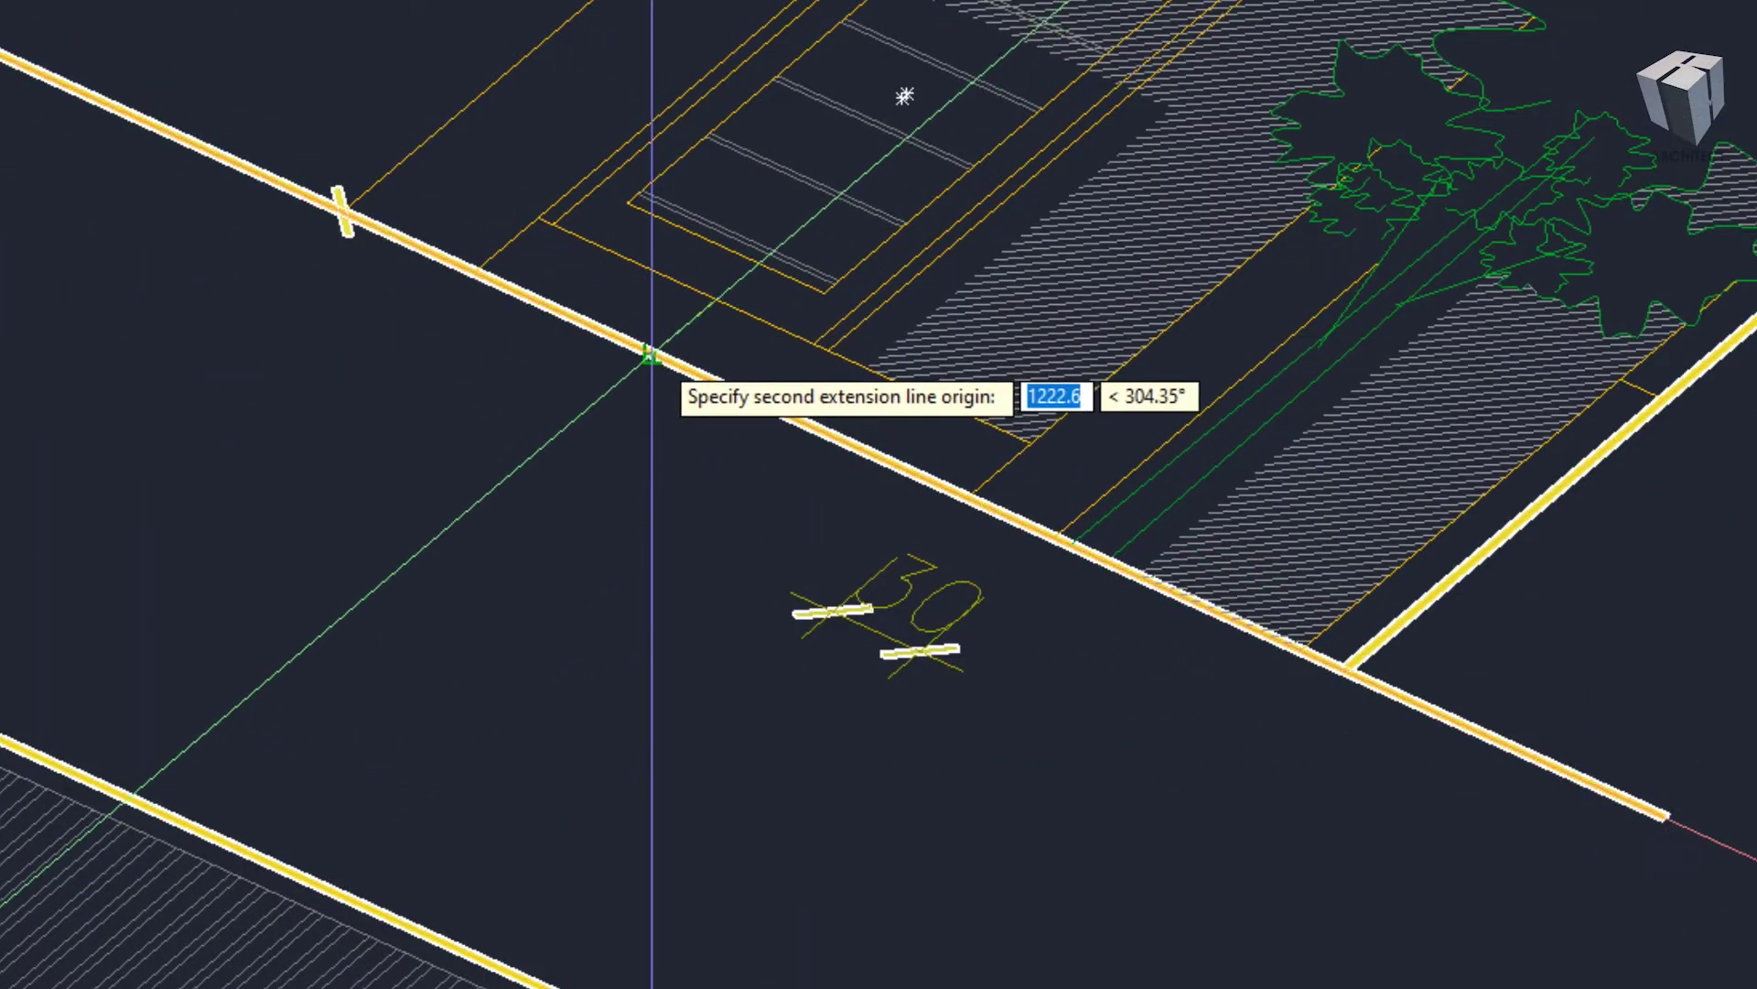
pyautogui.click(651, 349)
pyautogui.scroll(-3, 619, 360)
pyautogui.moveTo(823, 641); pyautogui.dragTo(1081, 810, button='middle')
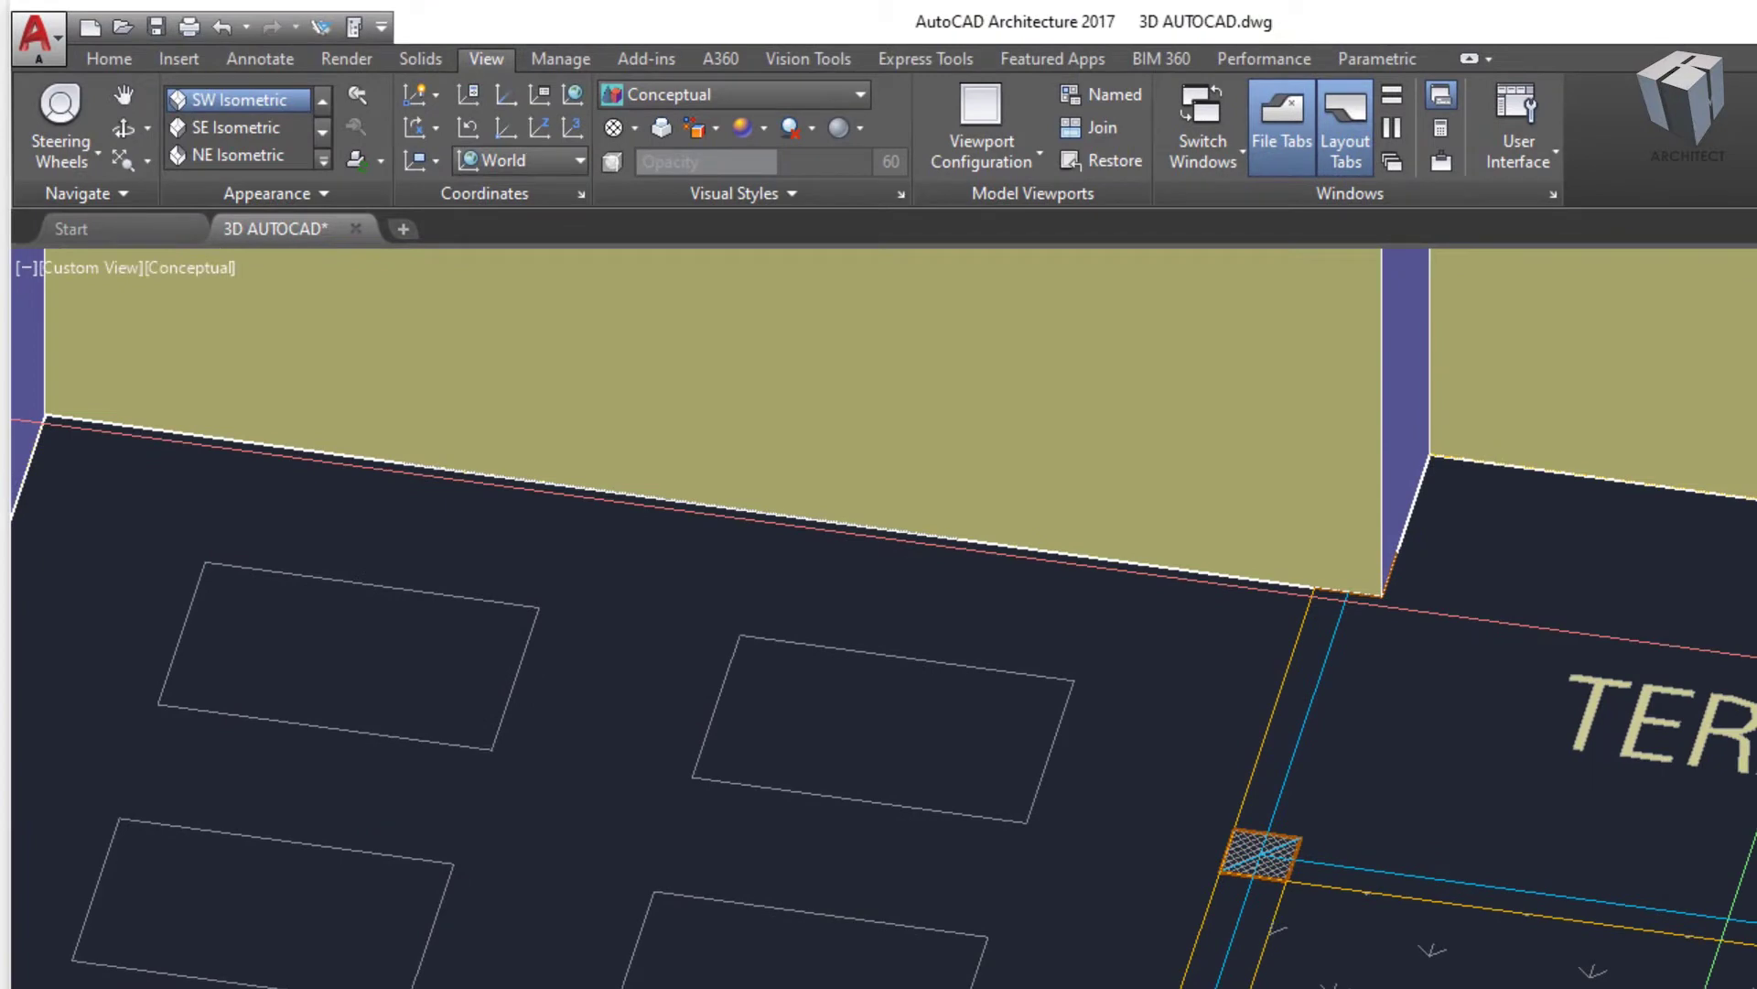
# - Make 3D -FLOOR the current layer
pyautogui.click(106, 60)
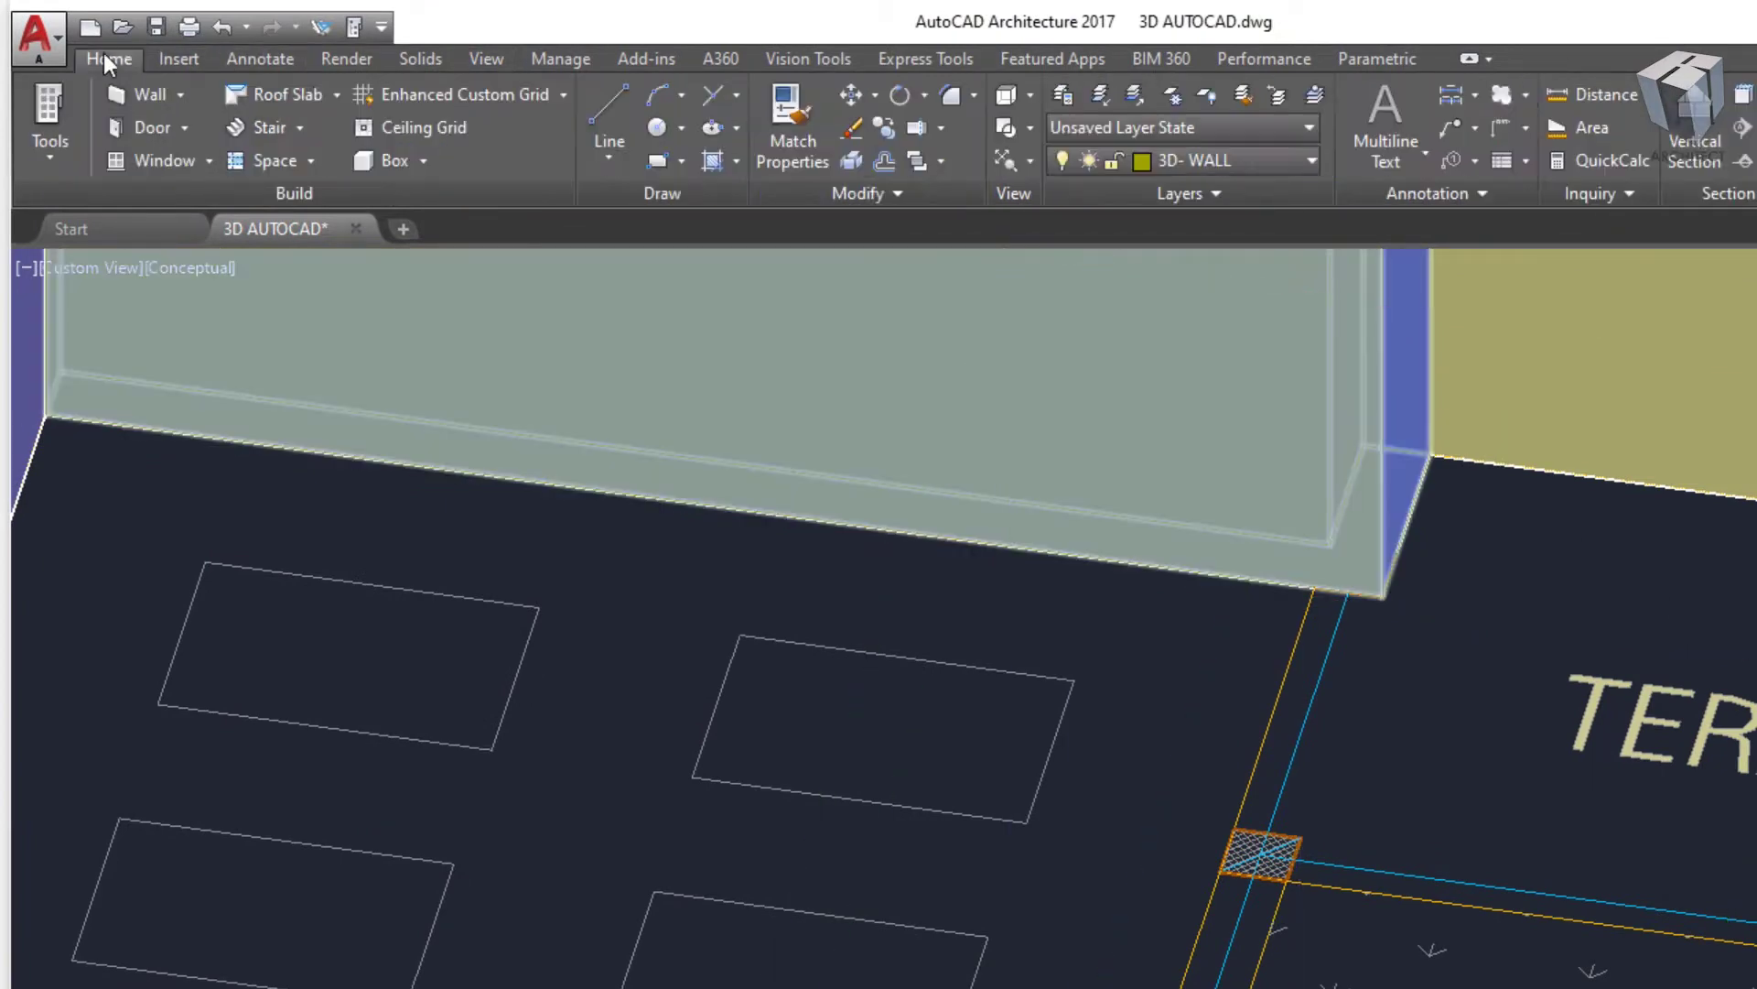
pyautogui.click(1205, 165)
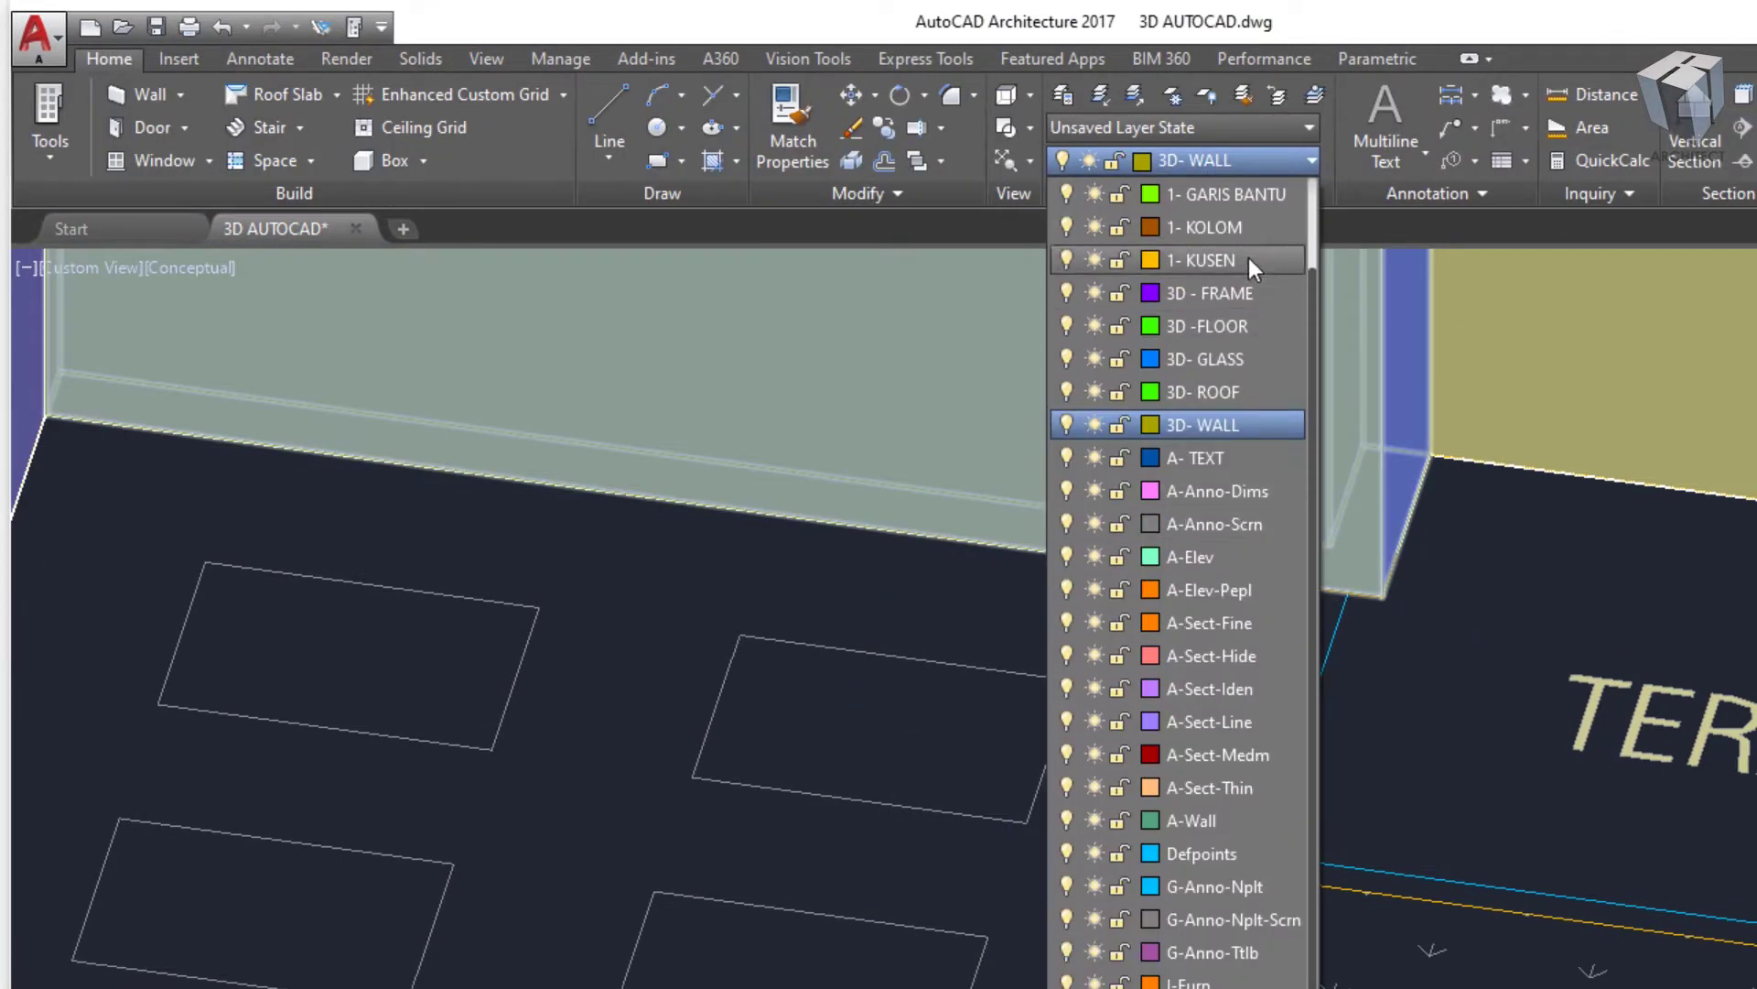
pyautogui.scroll(1, 1244, 271)
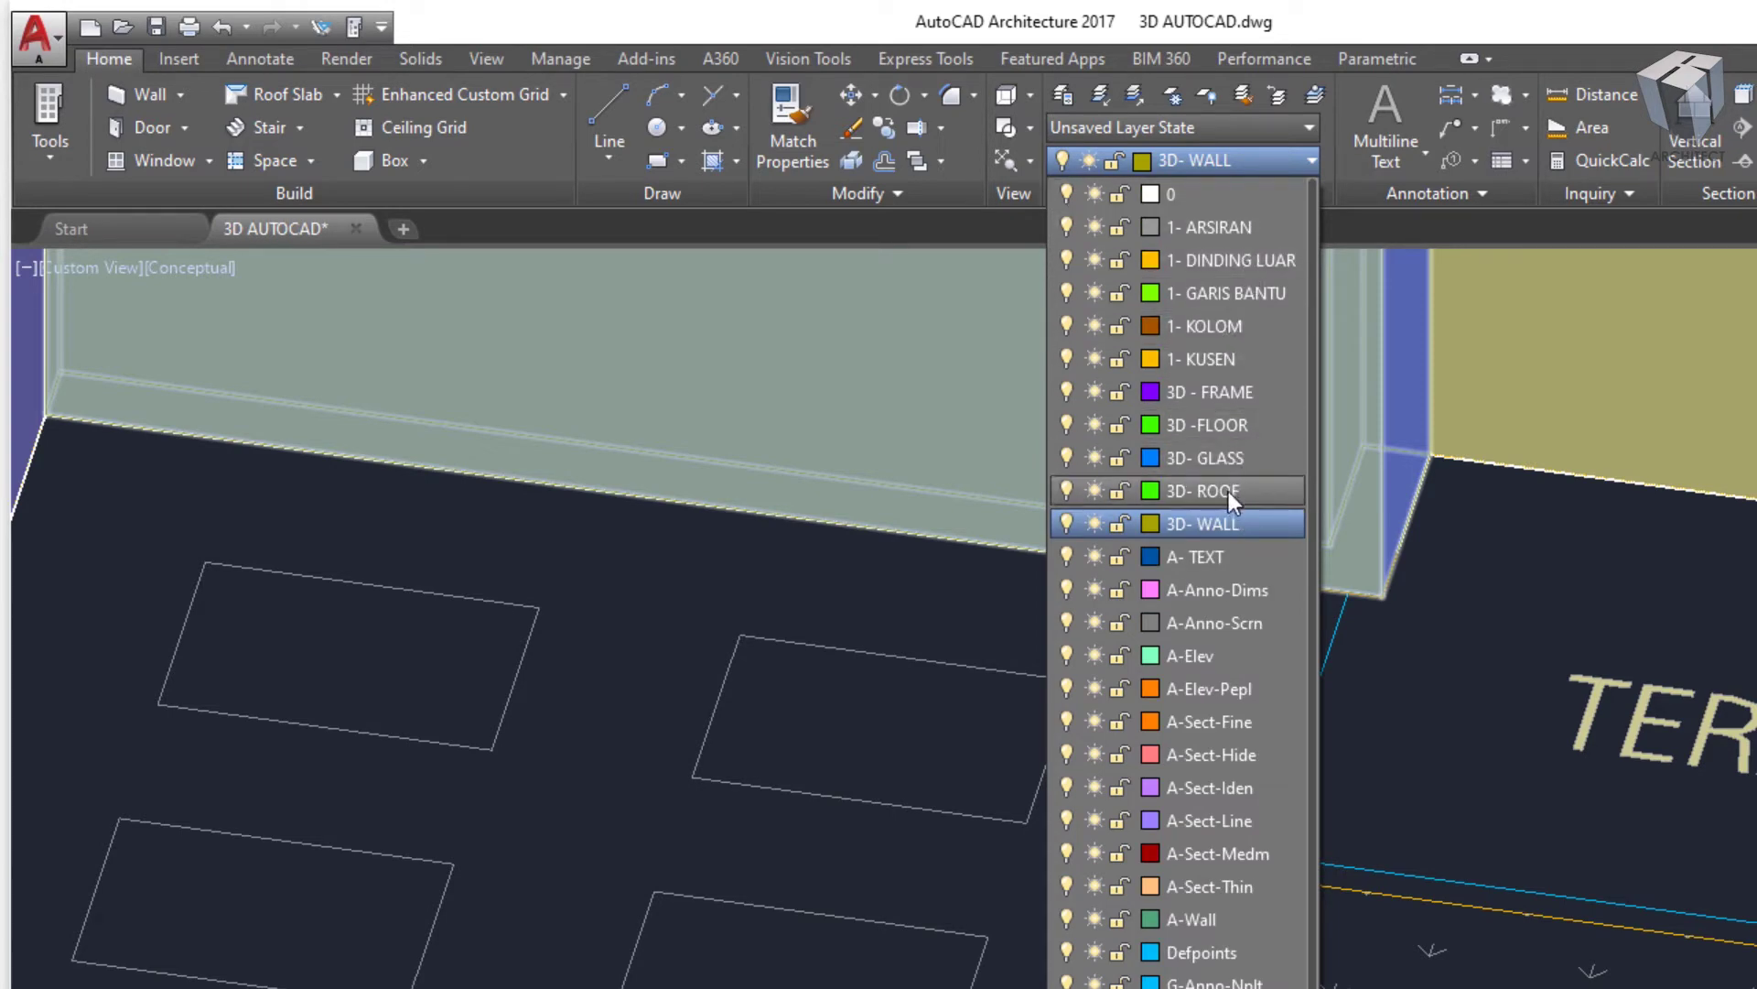
pyautogui.click(1217, 427)
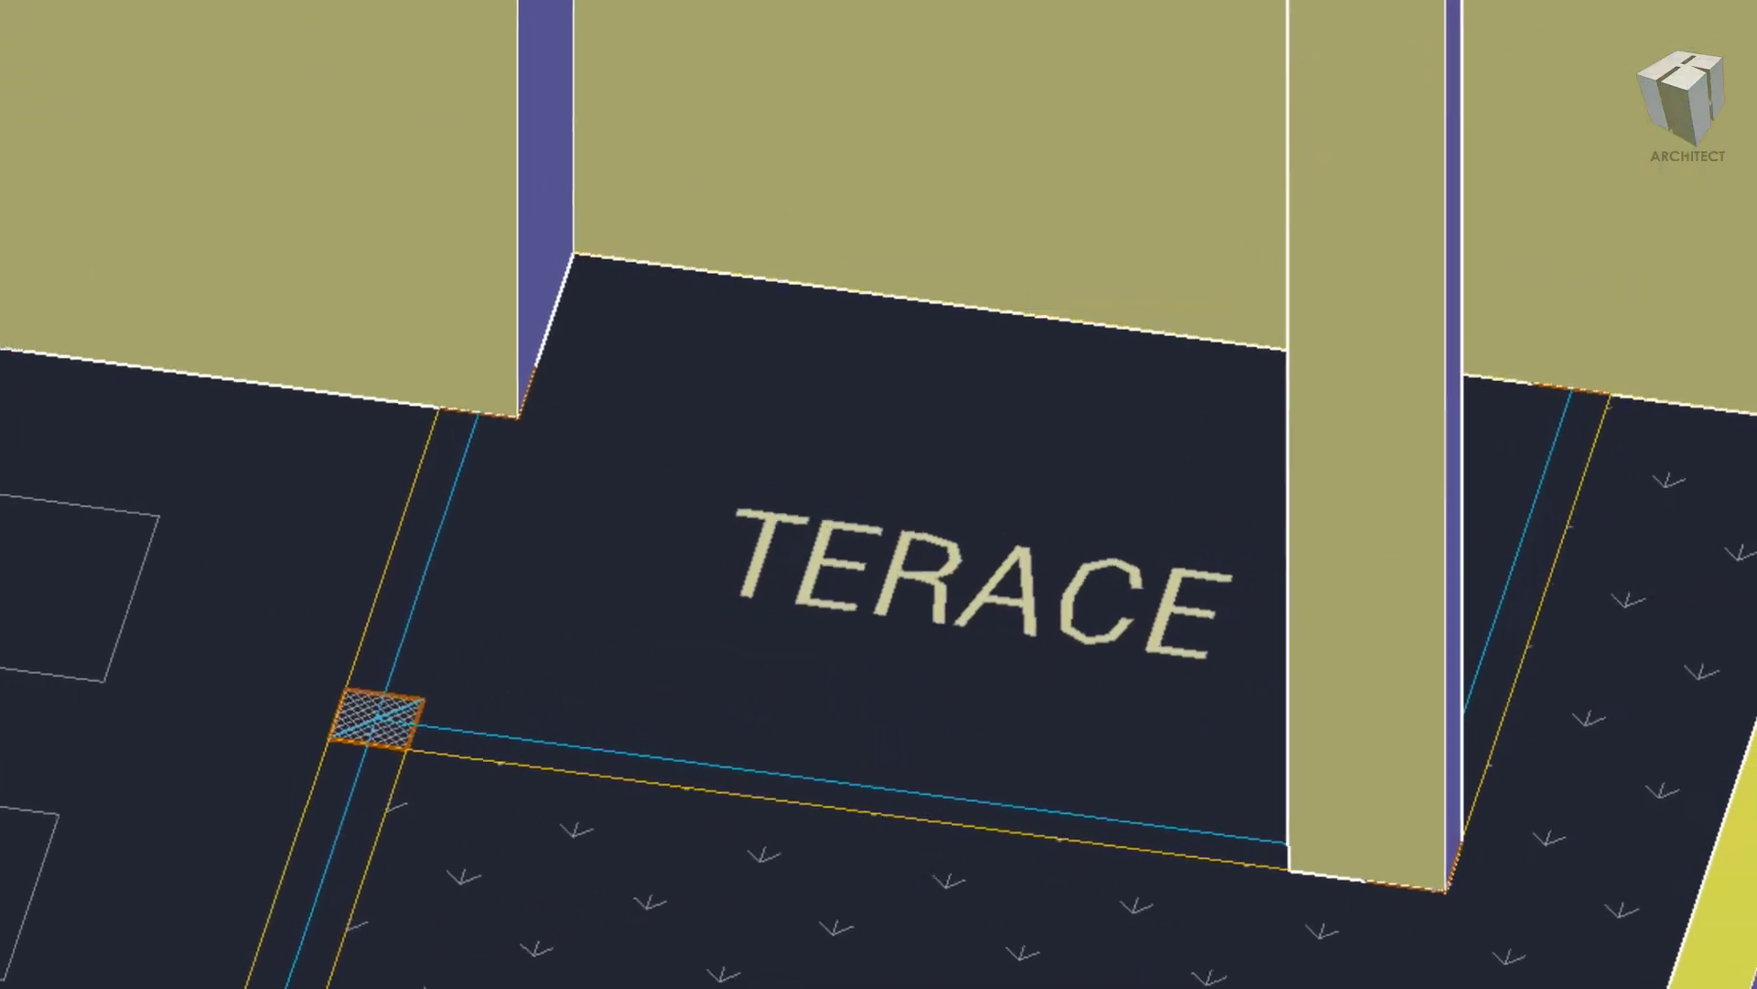
# - Draw the terrace slab as a solid box 30 high across the terrace
pyautogui.write('BOrec')
pyautogui.press('Return')
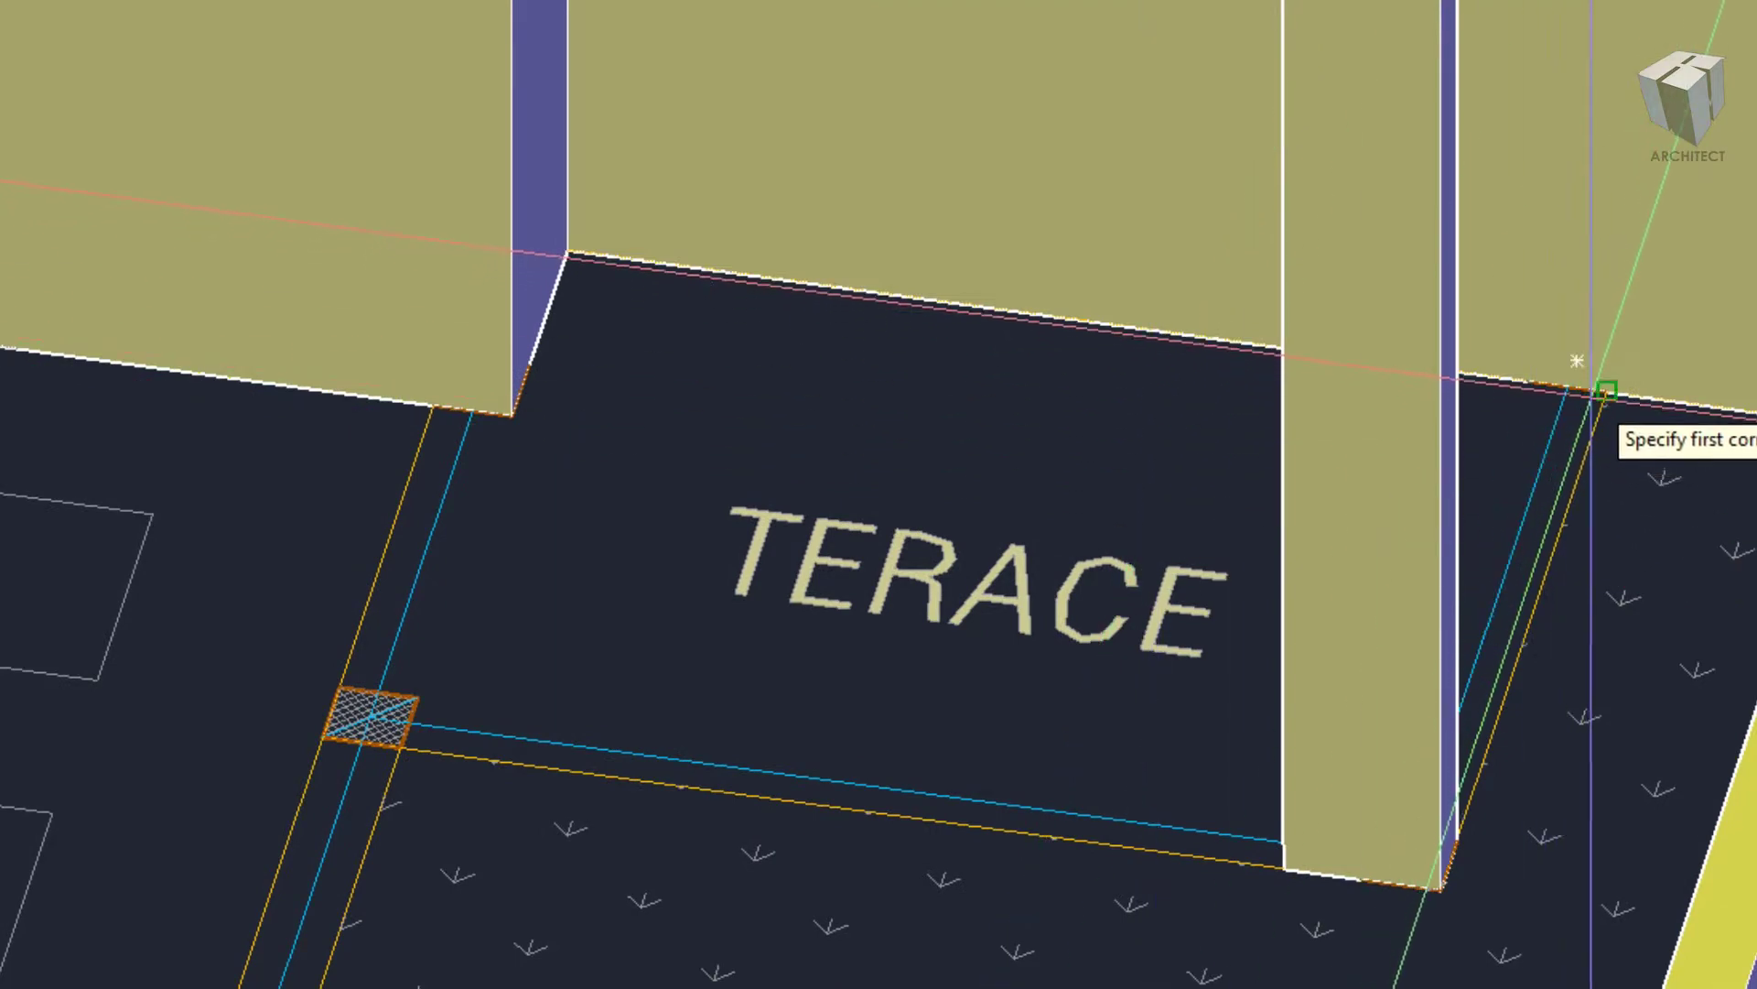
pyautogui.click(1577, 360)
pyautogui.click(369, 718)
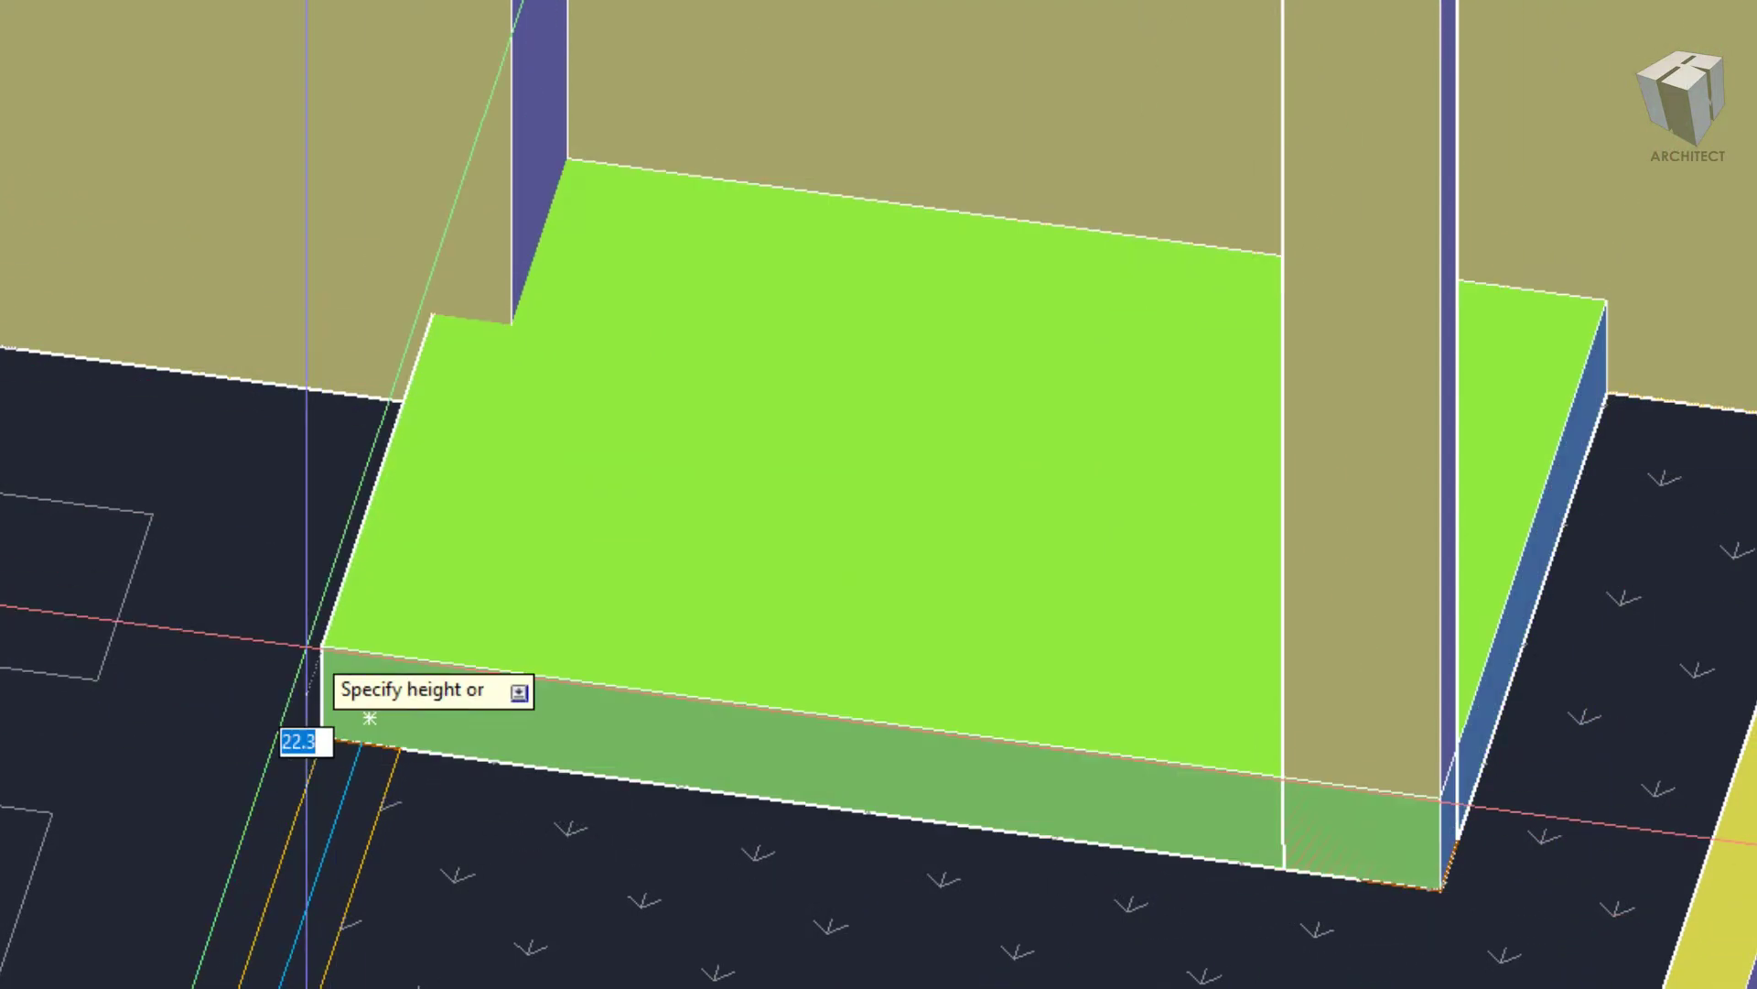
pyautogui.write('30')
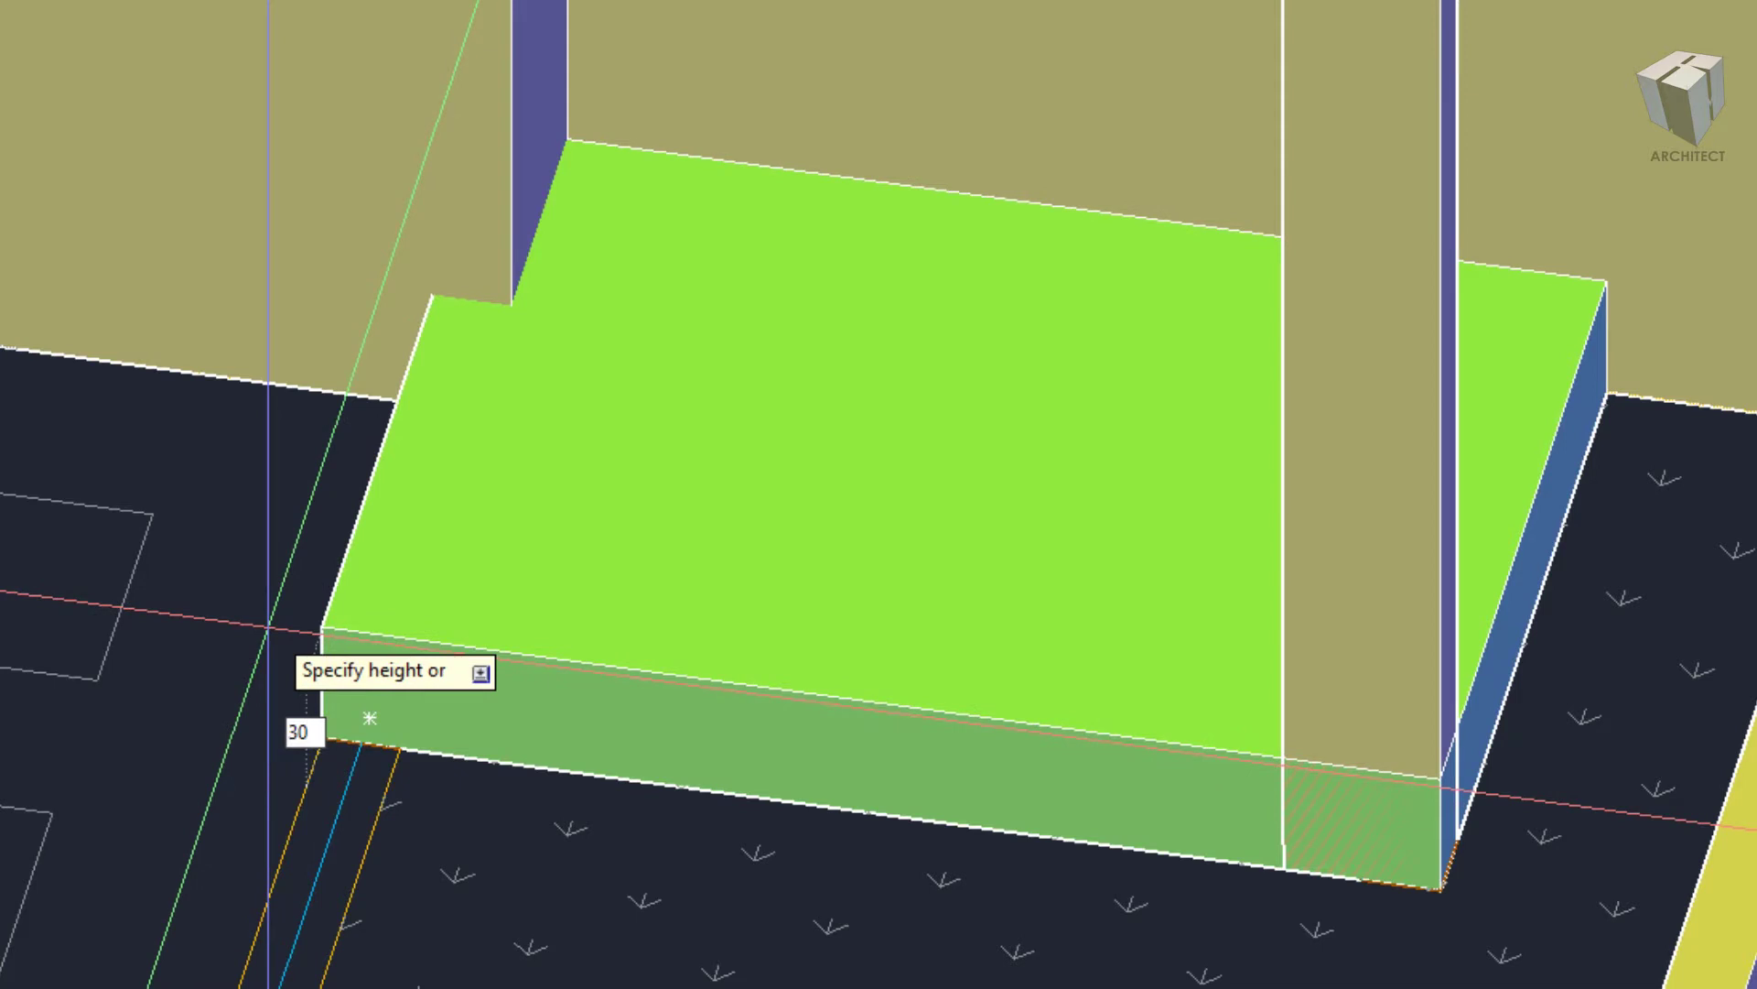
pyautogui.press('Return')
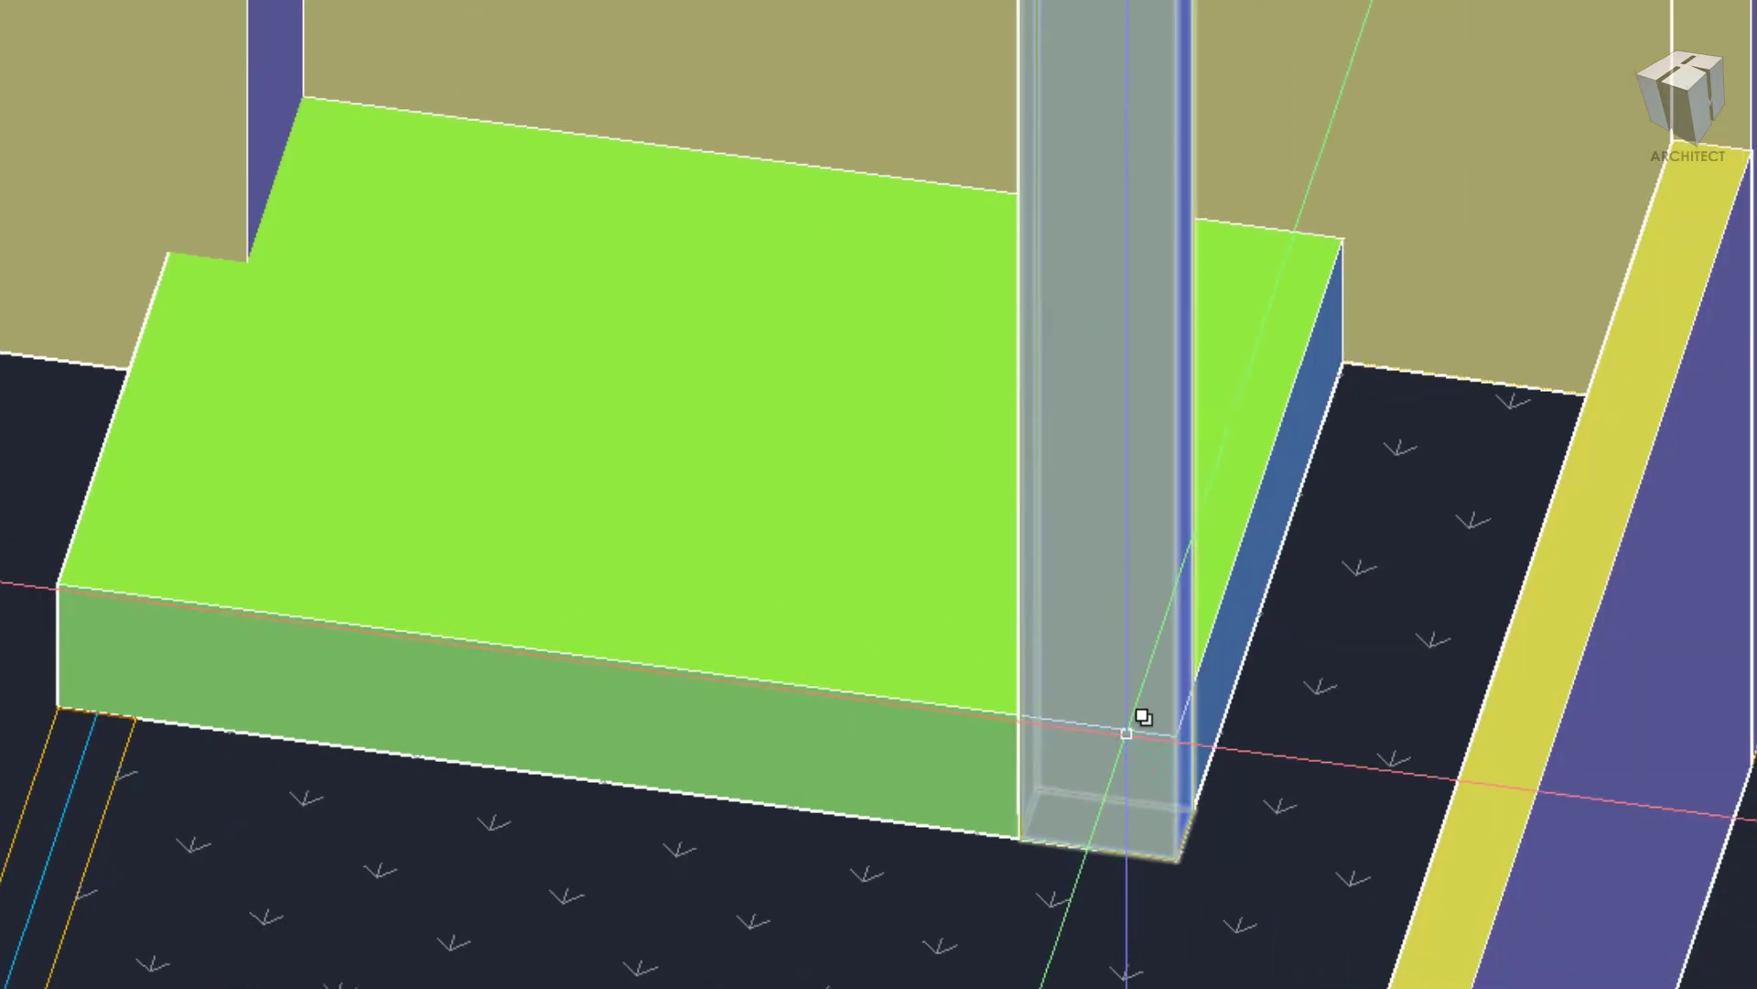
# - Draw a small low footing box at the column base and move it into place
pyautogui.write('BOX')
pyautogui.press('Return')
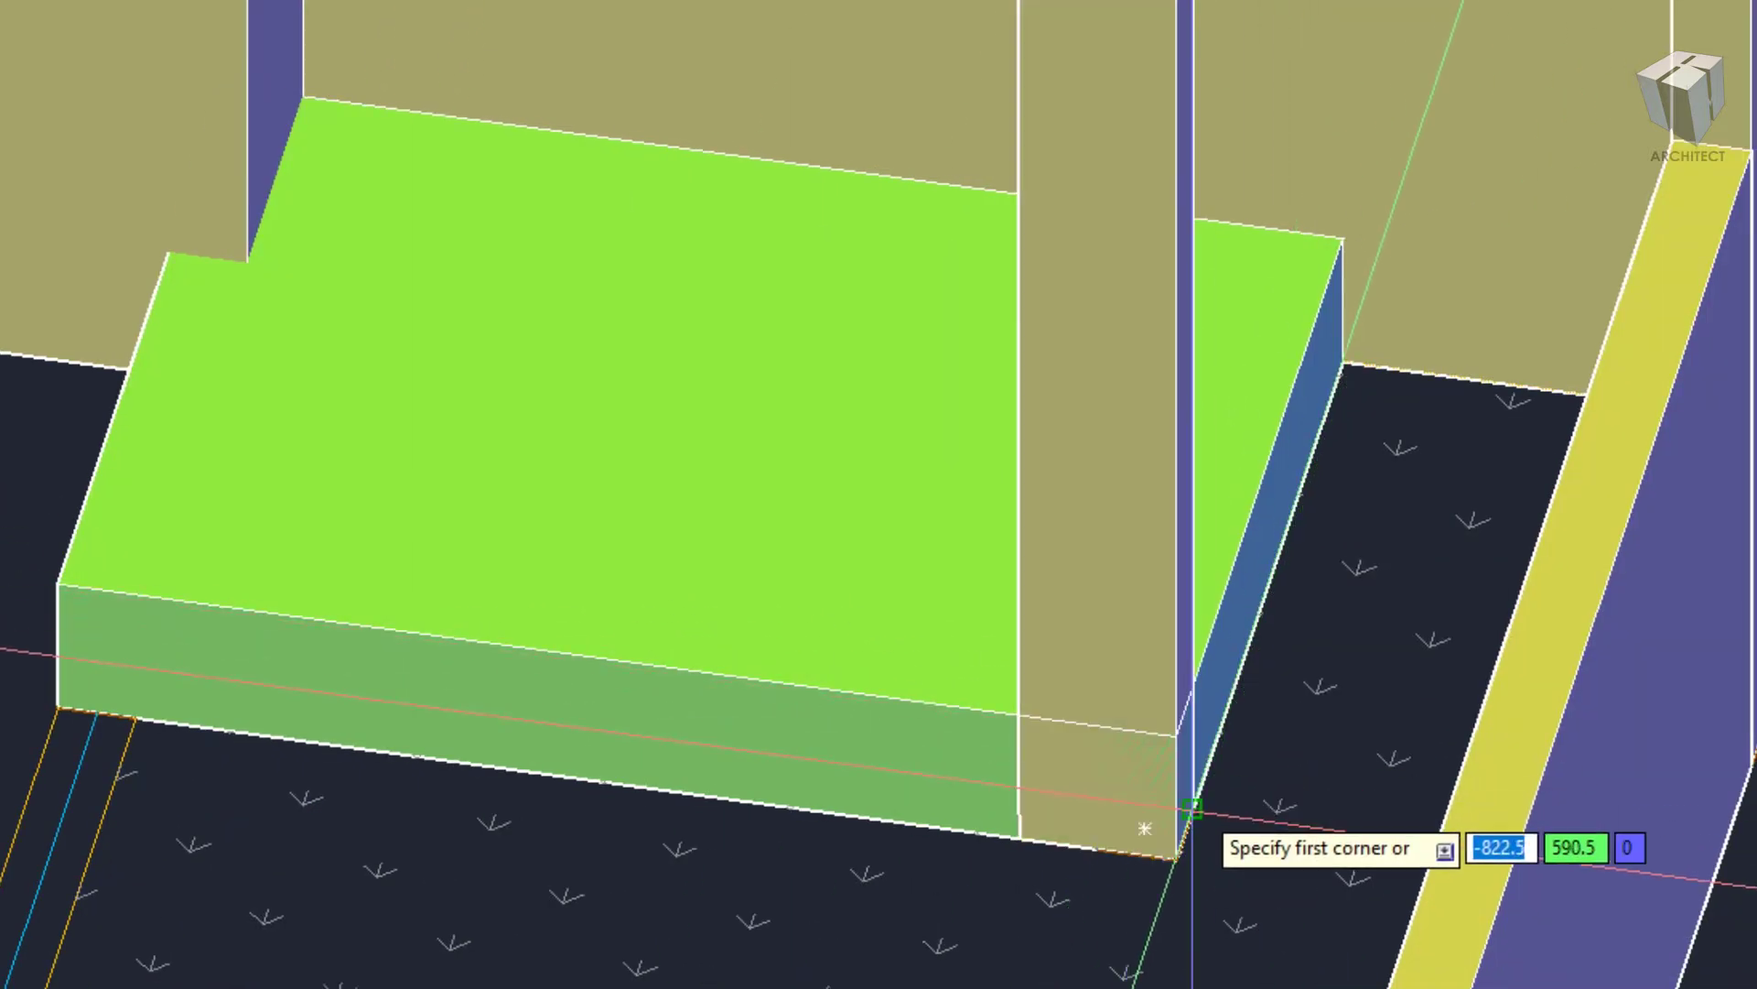
pyautogui.click(1141, 827)
pyautogui.click(824, 956)
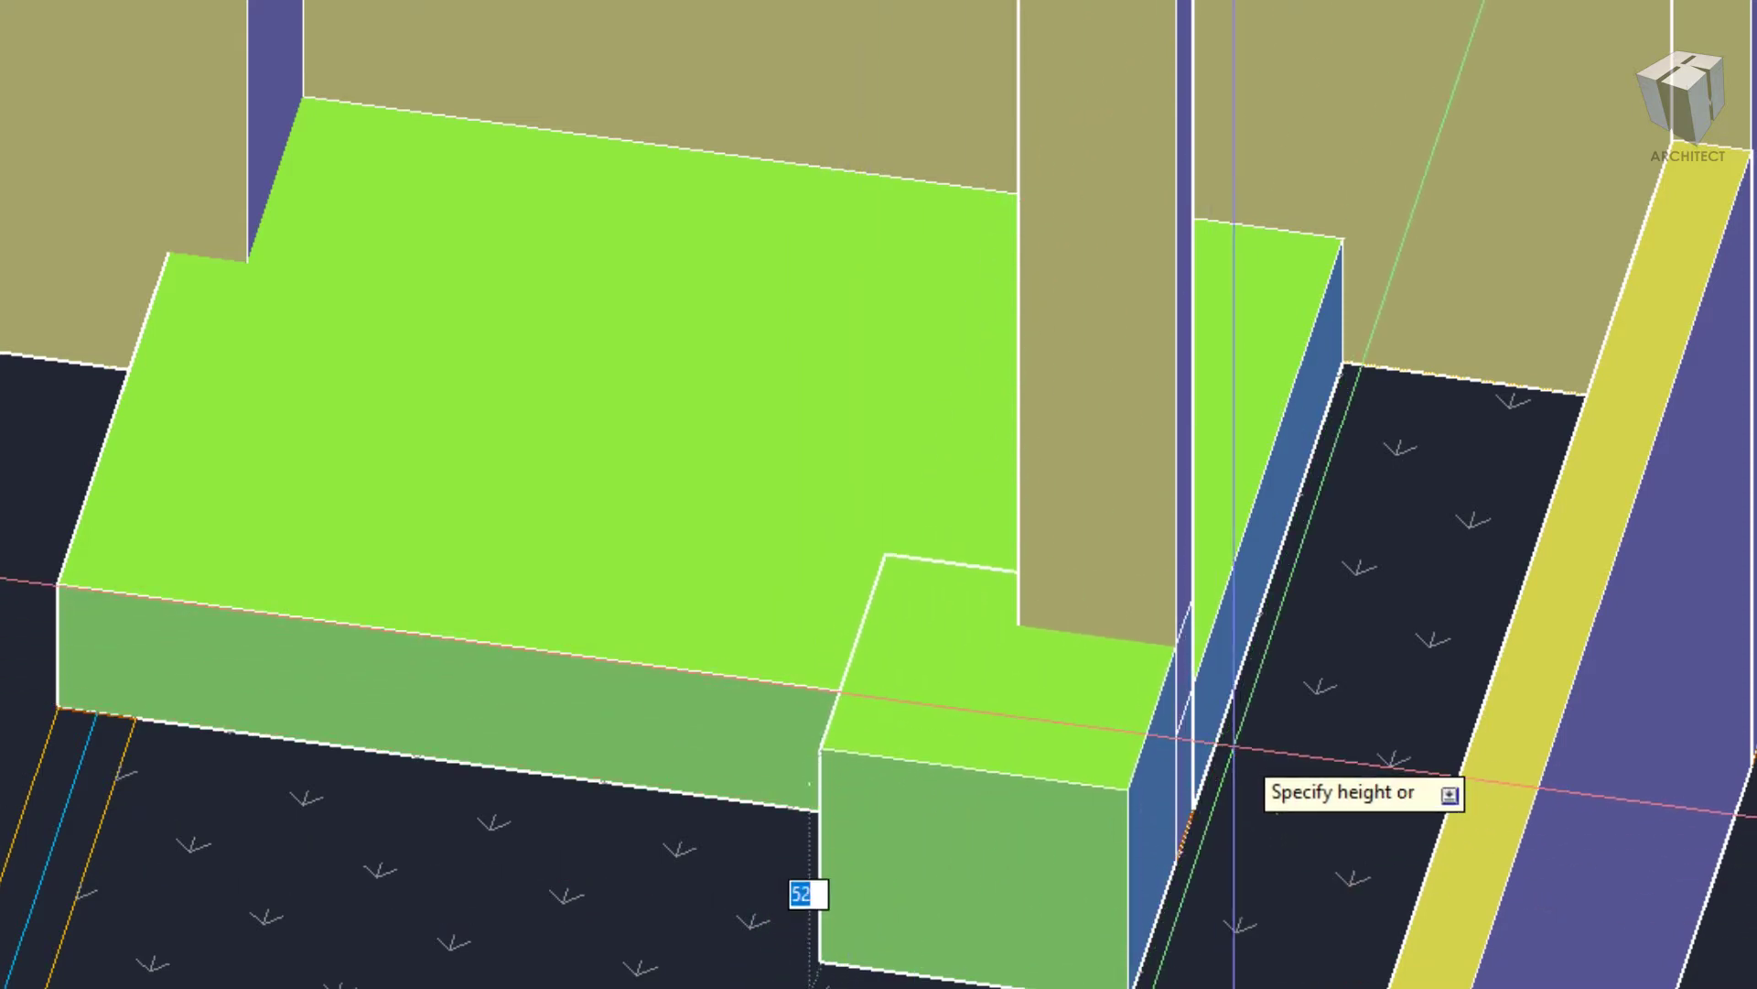
pyautogui.click(1133, 811)
pyautogui.write('M')
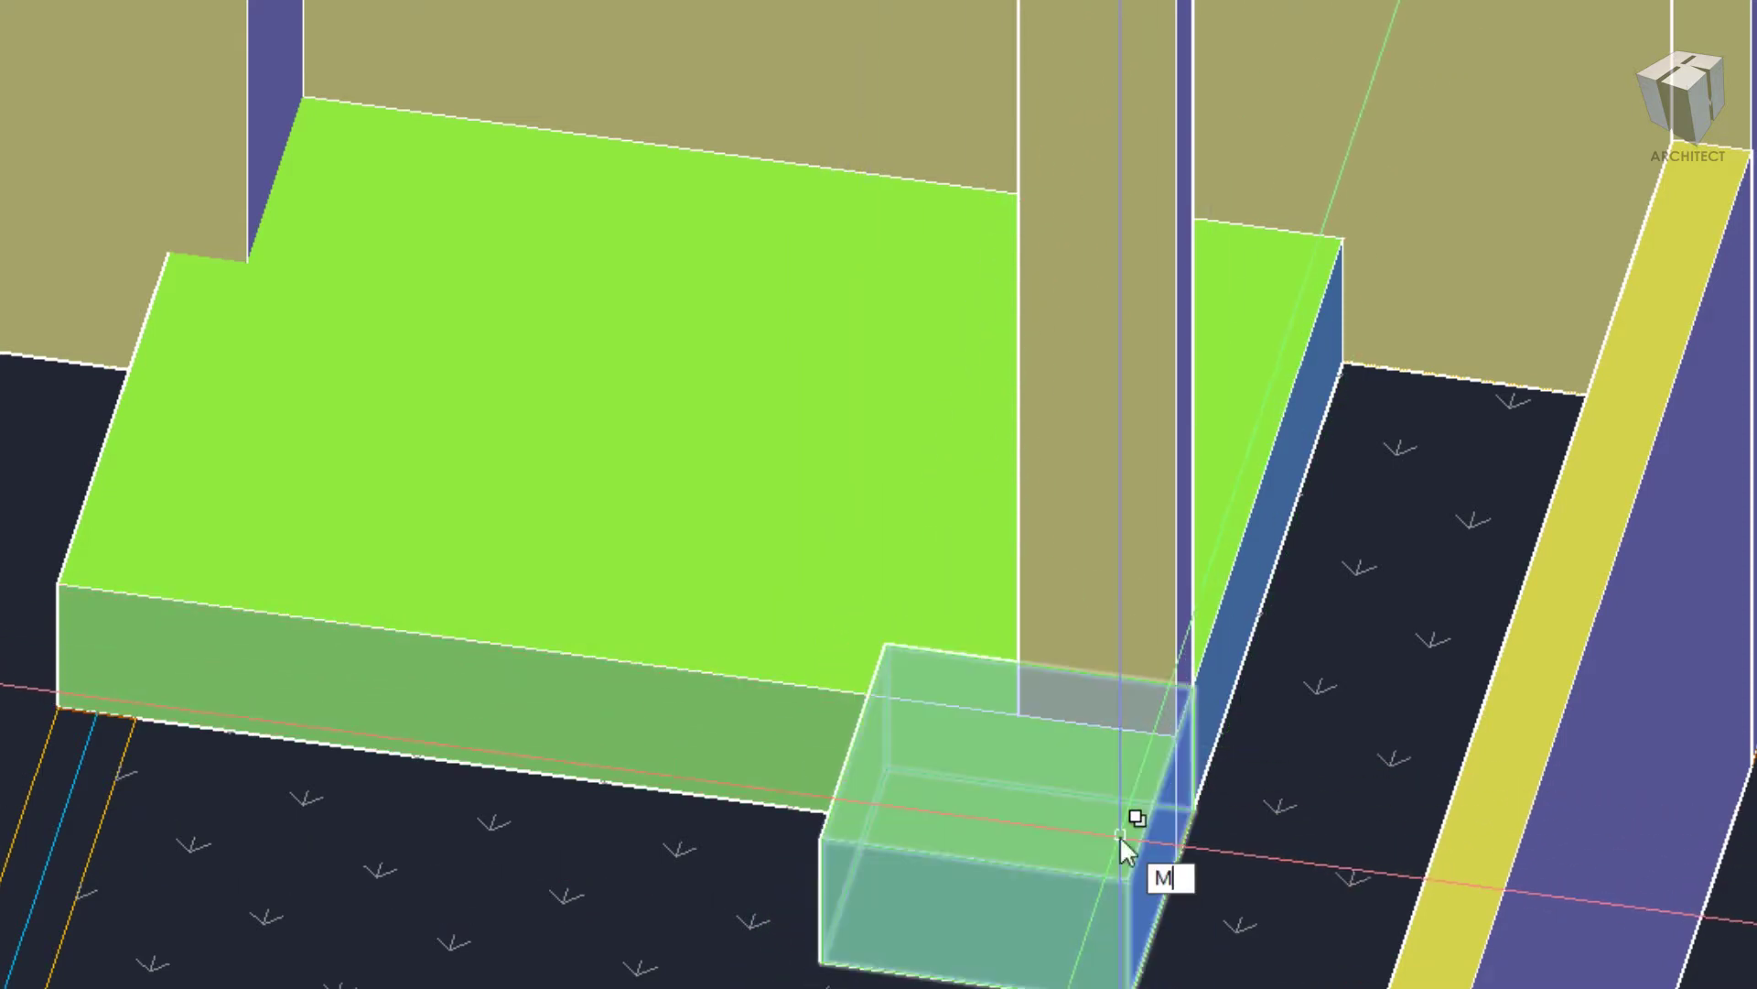
pyautogui.press('Return')
pyautogui.click(1118, 835)
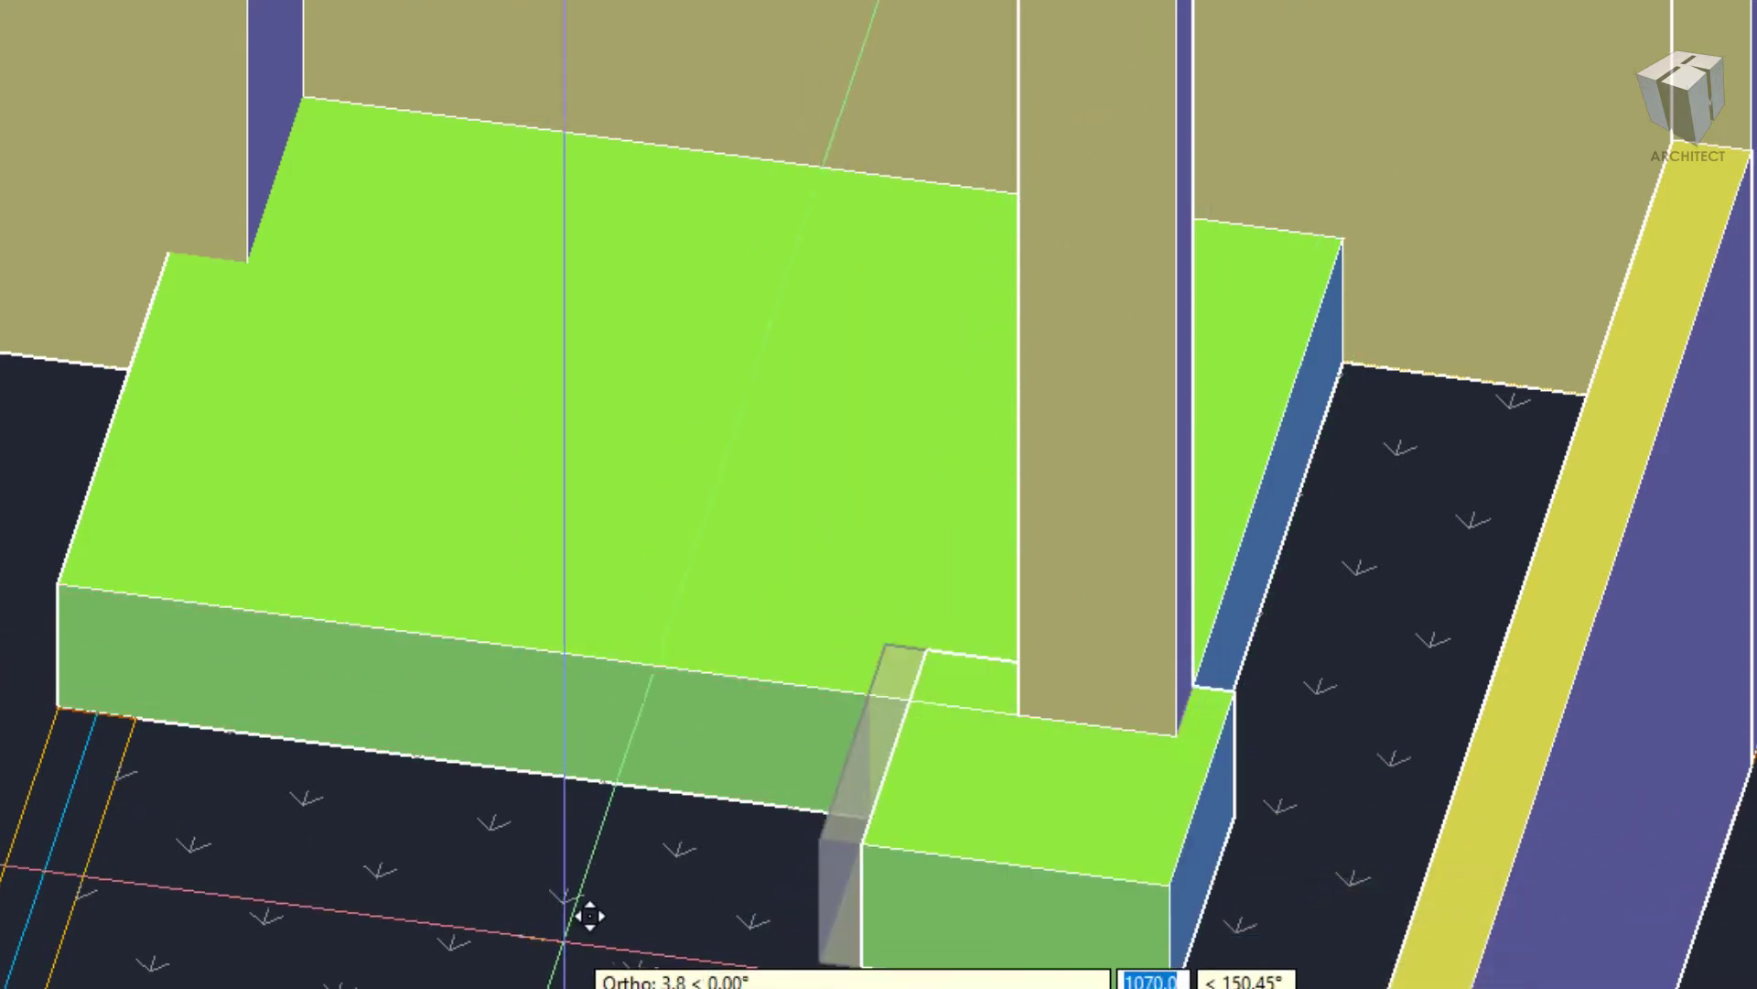
pyautogui.click(886, 874)
pyautogui.press('Return')
pyautogui.click(642, 931)
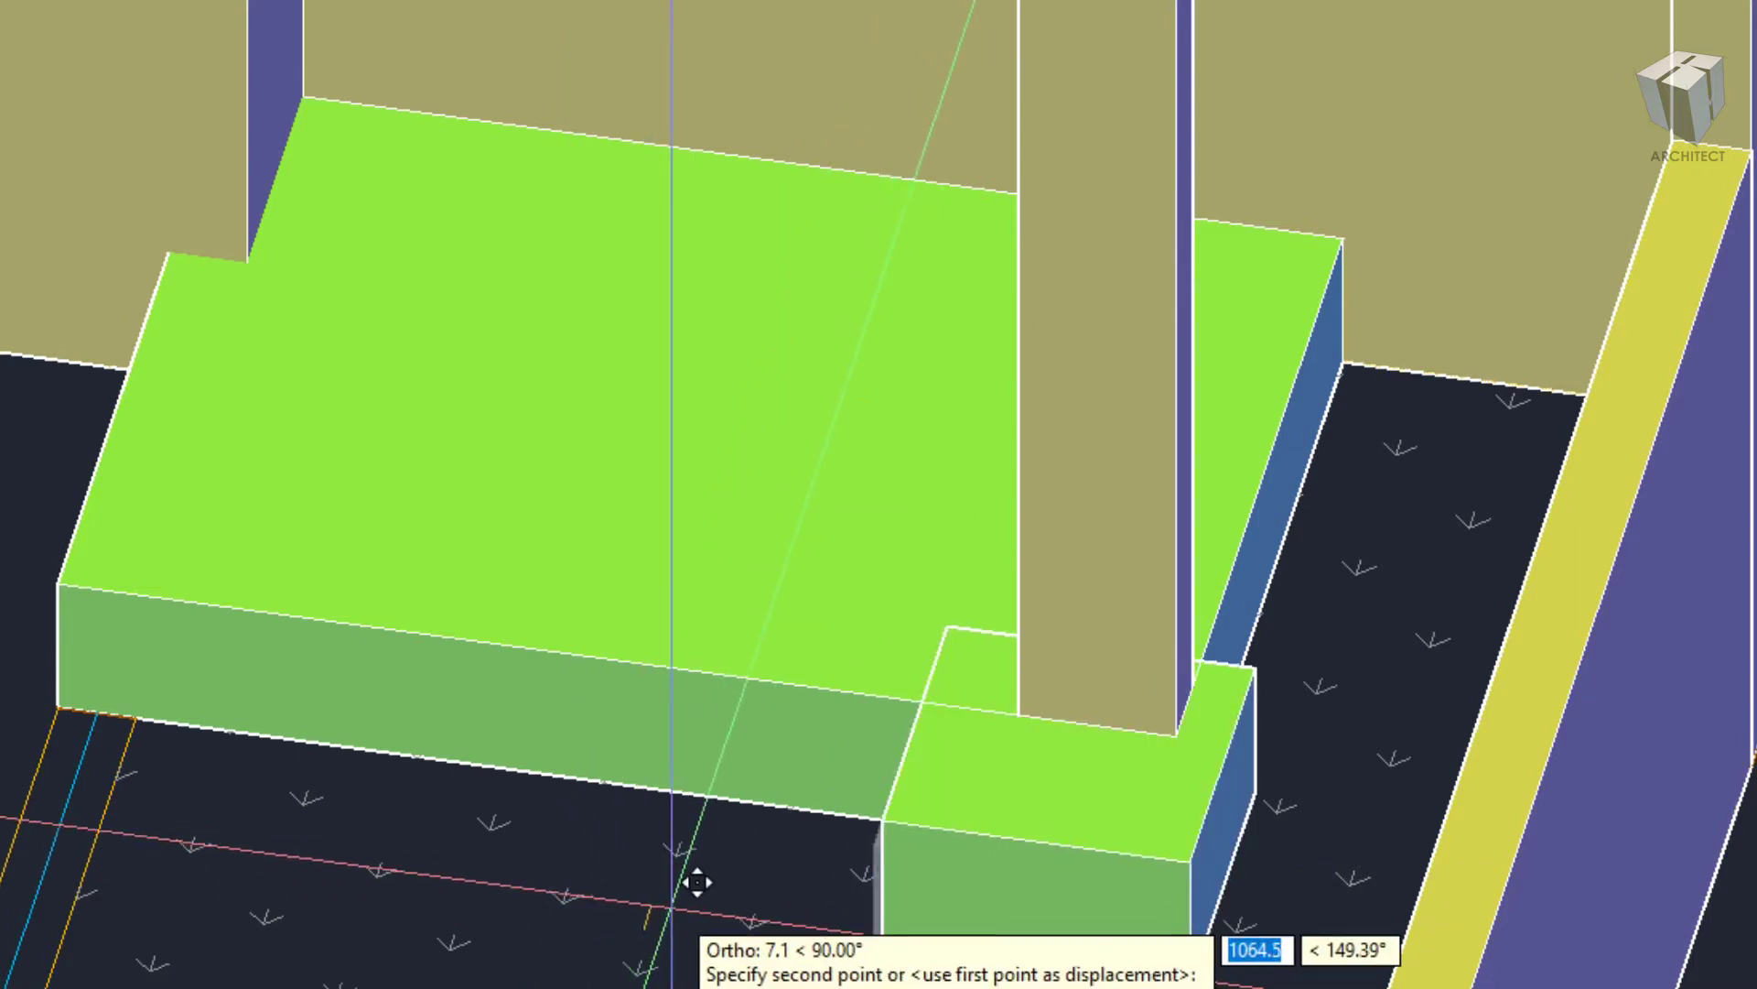
pyautogui.click(841, 824)
# - Try to stretch the footing box and slab at the column, then cancel the stretch
pyautogui.write('s')
pyautogui.press('Return')
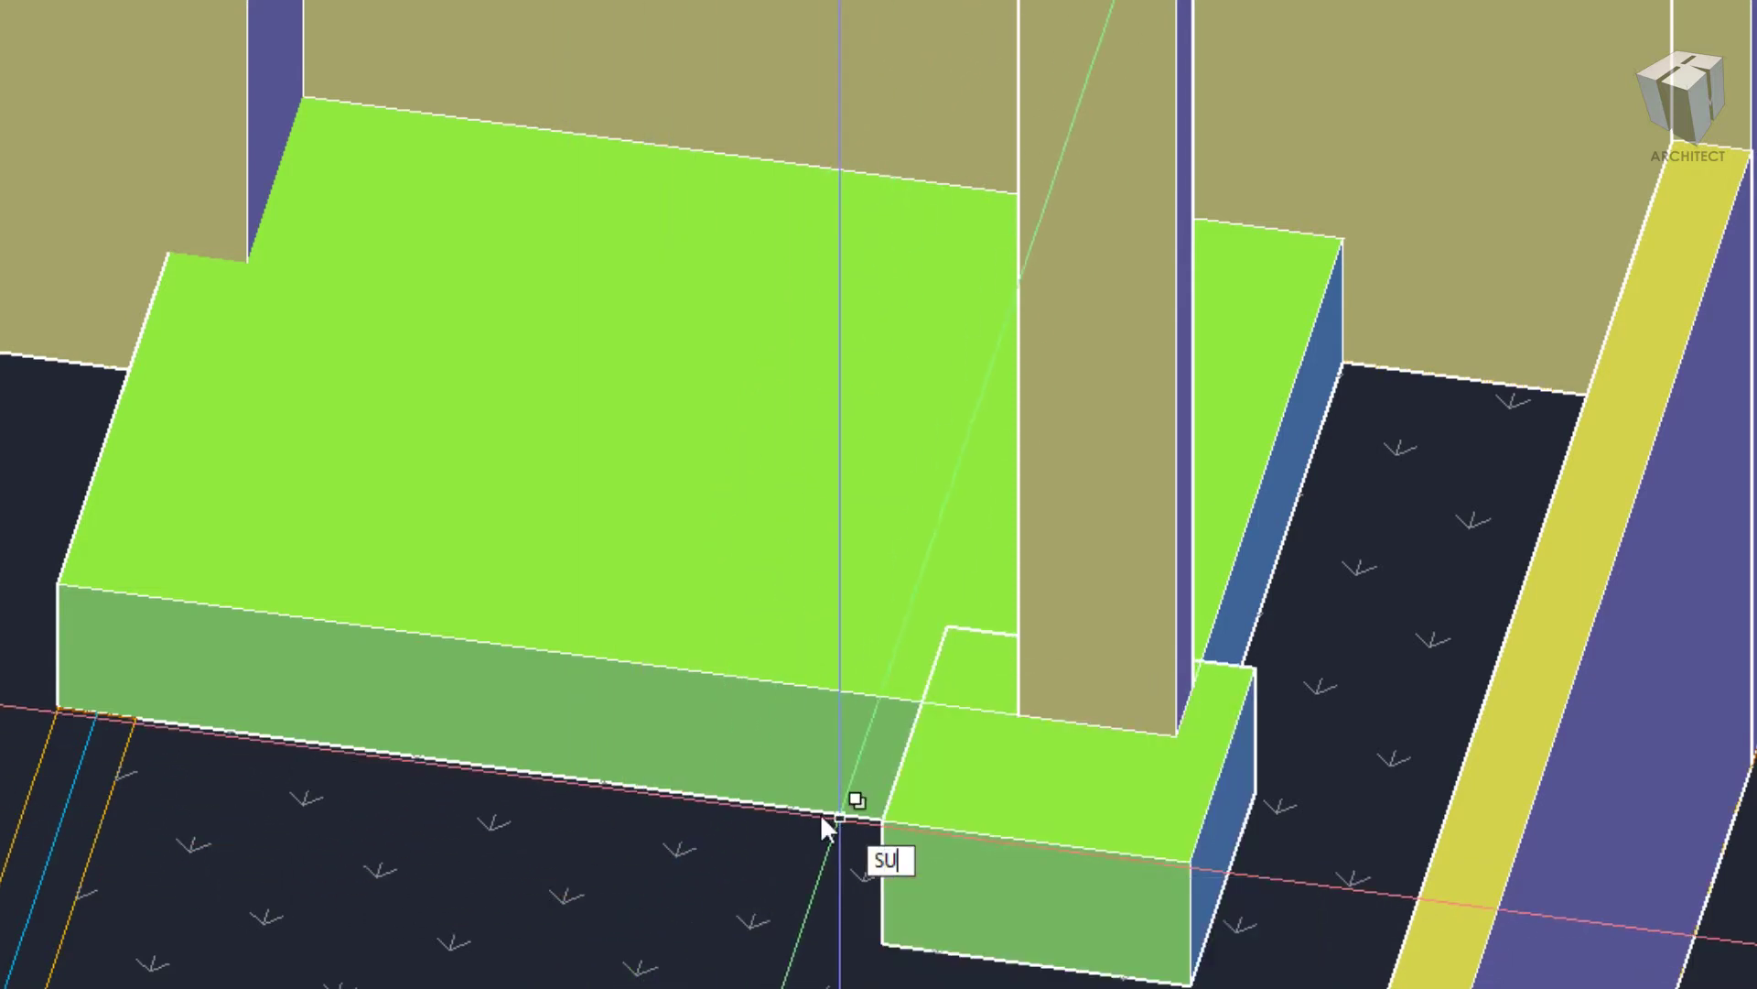
pyautogui.click(1069, 618)
pyautogui.click(898, 828)
pyautogui.press('Return')
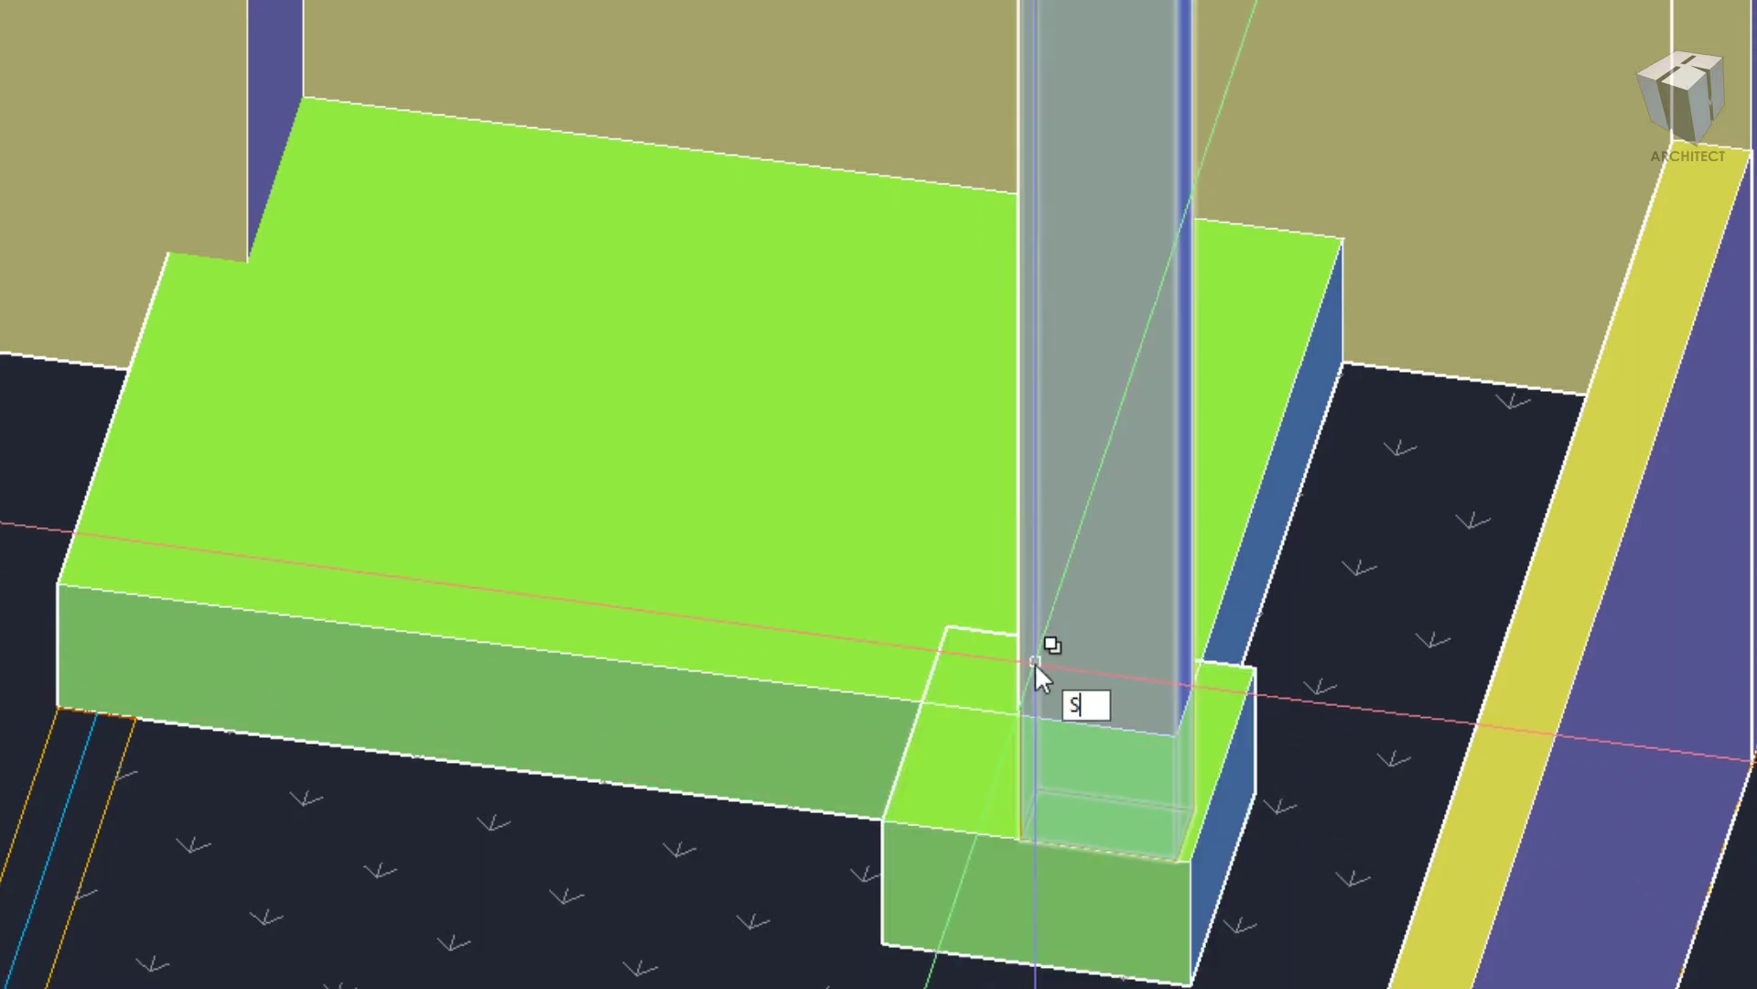
pyautogui.press('Return')
pyautogui.click(1051, 576)
pyautogui.click(1205, 700)
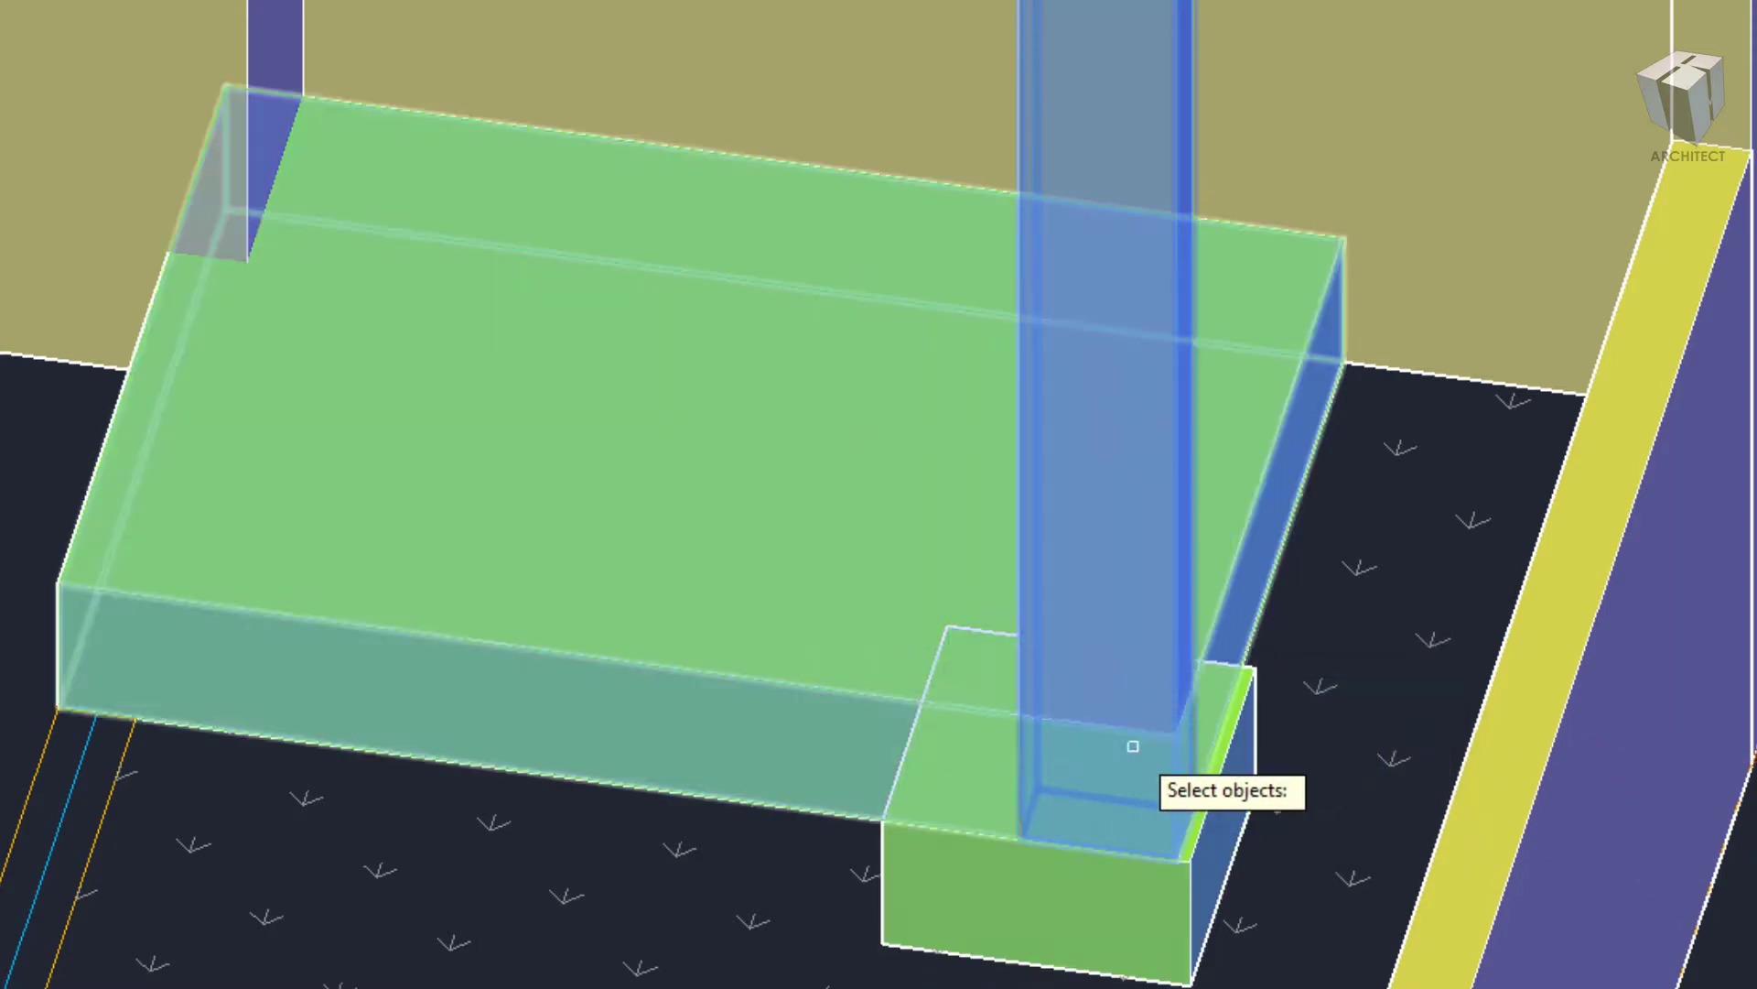
pyautogui.press('Return')
pyautogui.click(1076, 609)
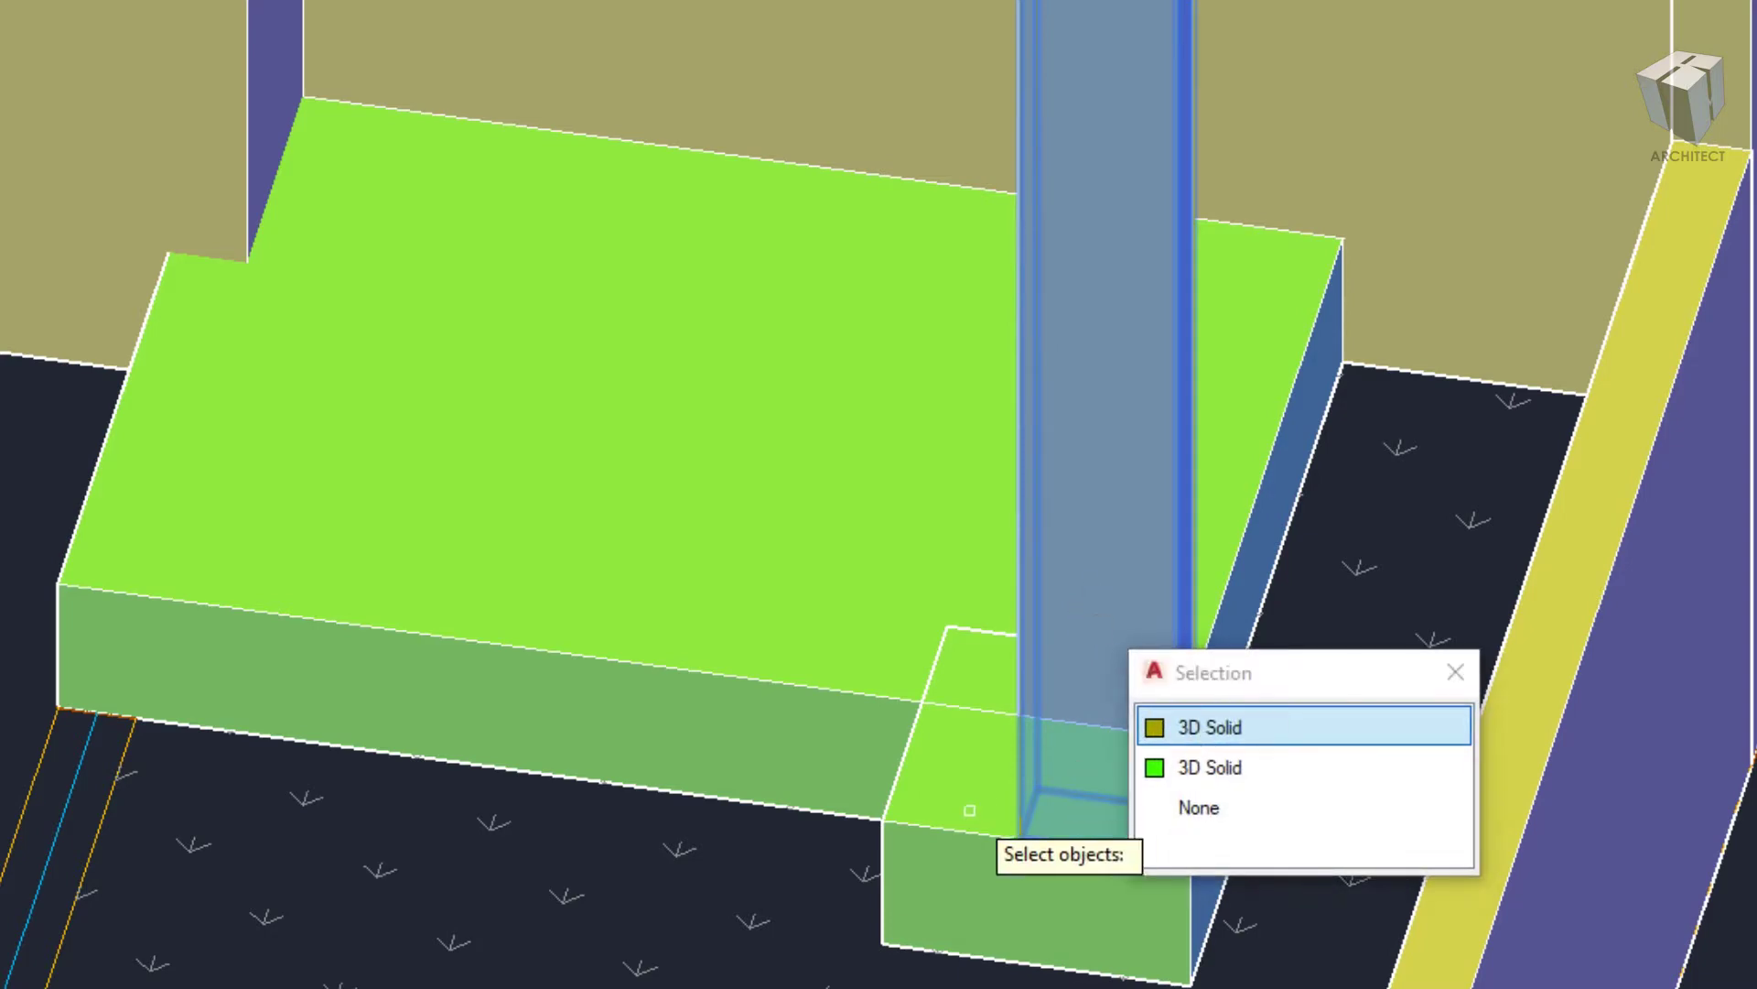
pyautogui.press('Escape')
pyautogui.click(942, 823)
pyautogui.press('Escape')
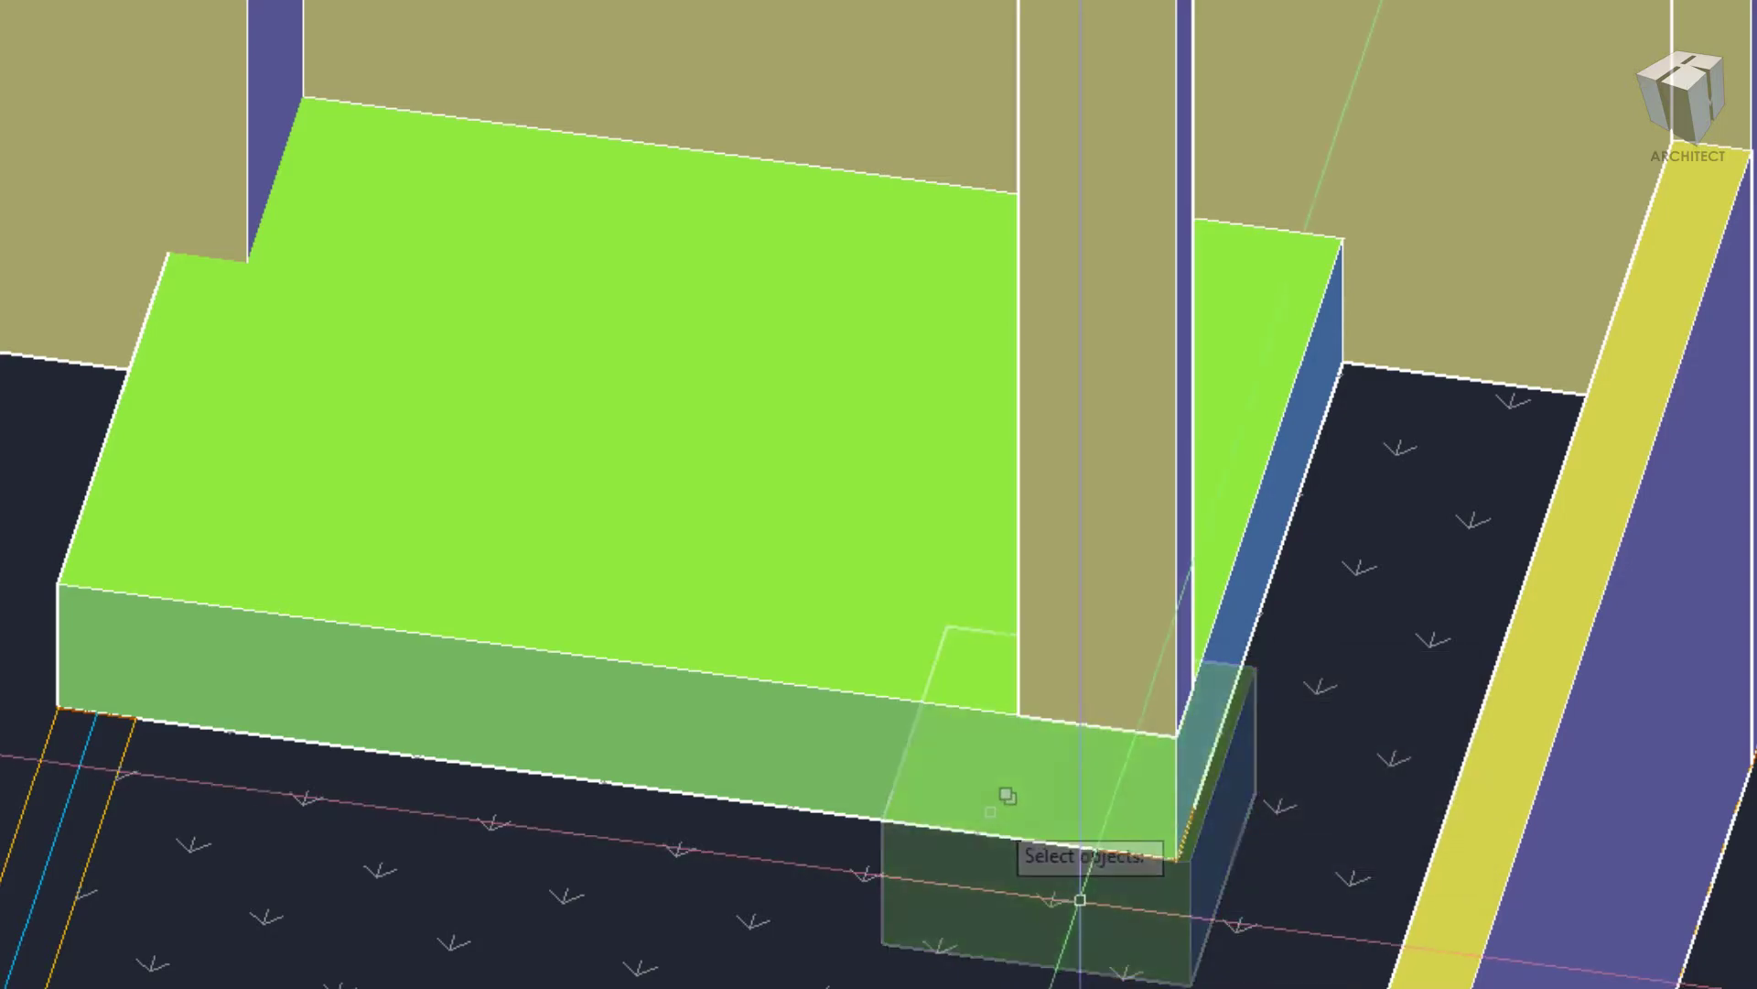
pyautogui.scroll(2, 1080, 900)
pyautogui.scroll(-8, 1165, 698)
pyautogui.scroll(2, 1220, 522)
# - Start a box at the slab corner, pan toward the carport edge, then cancel it
pyautogui.scroll(2, 1242, 529)
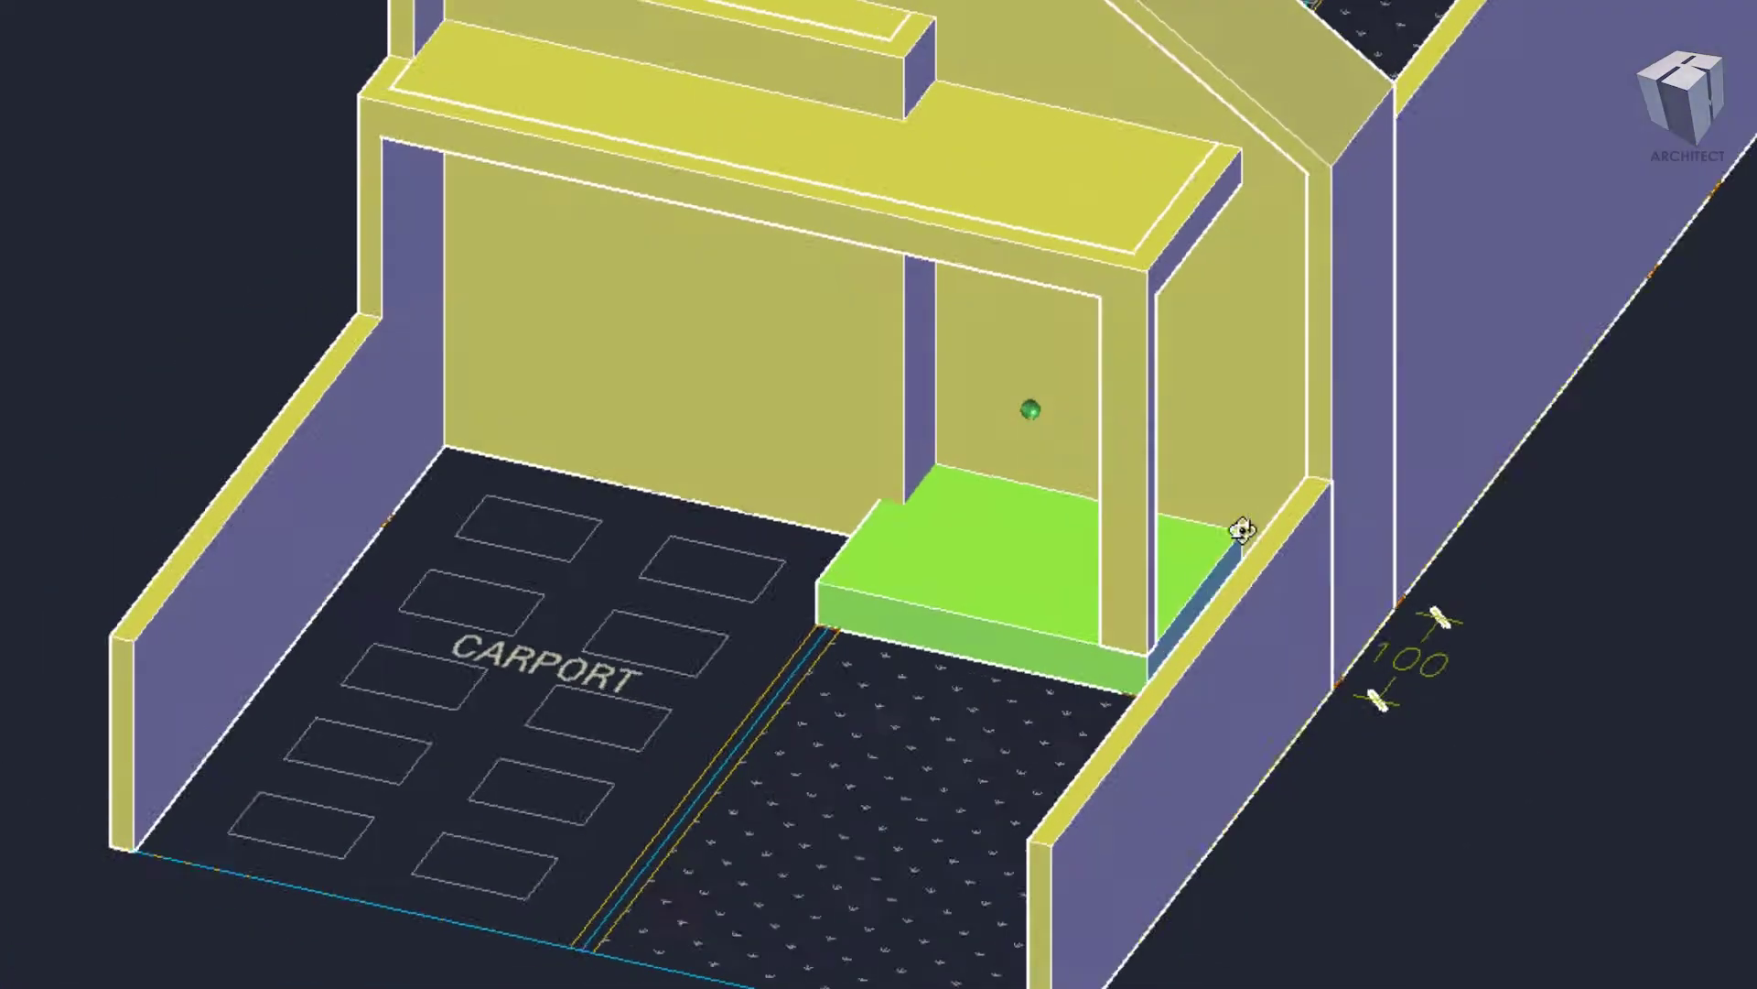
pyautogui.scroll(1, 1190, 531)
pyautogui.scroll(3, 1014, 531)
pyautogui.write('BO')
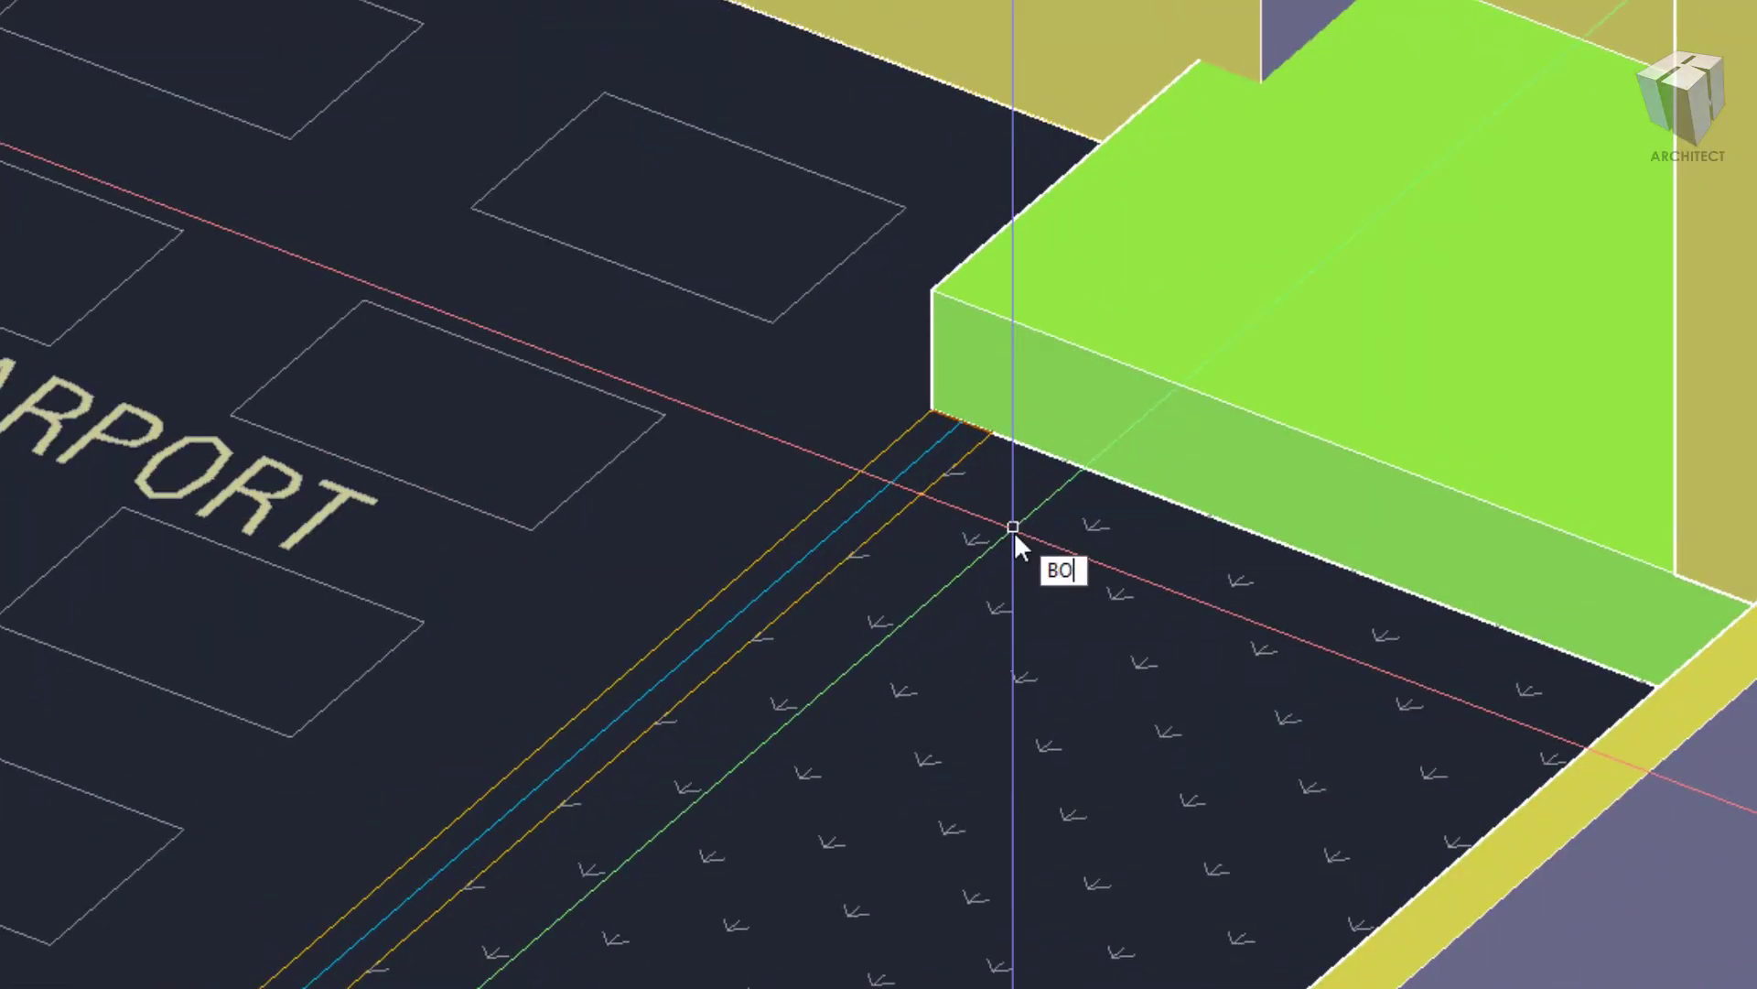
pyautogui.write('X')
pyautogui.press('Return')
pyautogui.click(934, 413)
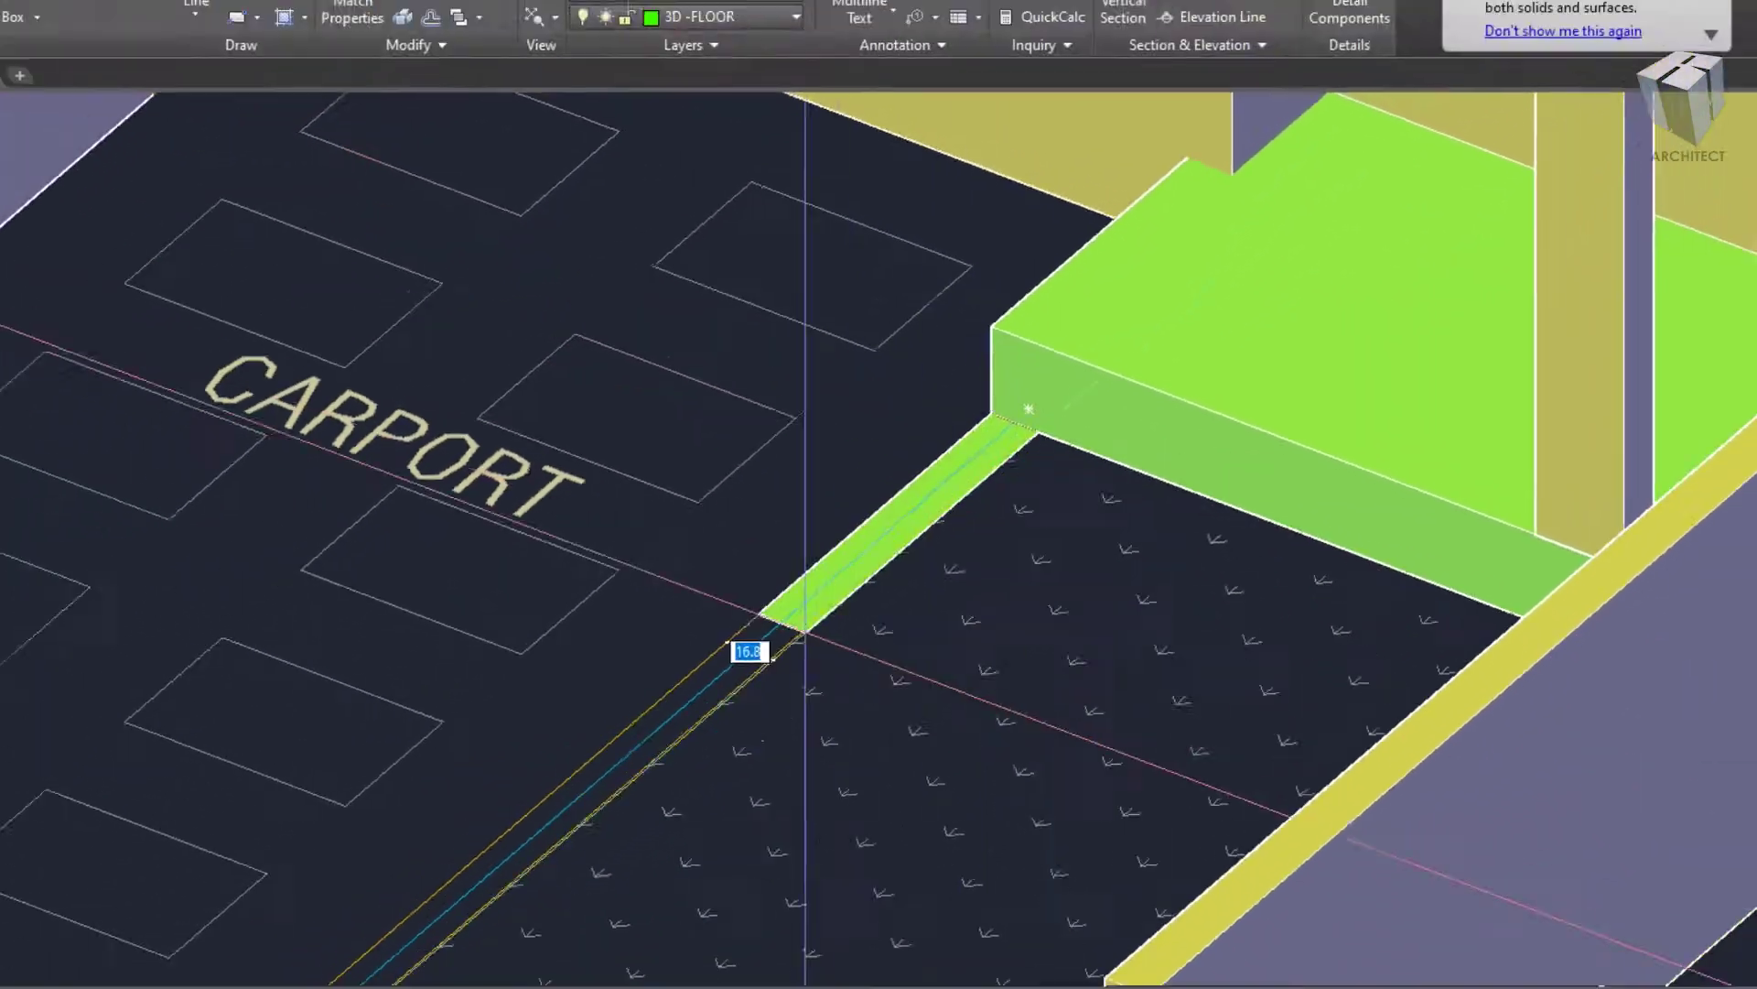
pyautogui.moveTo(805, 632); pyautogui.dragTo(1236, 293, button='middle')
pyautogui.press('Escape')
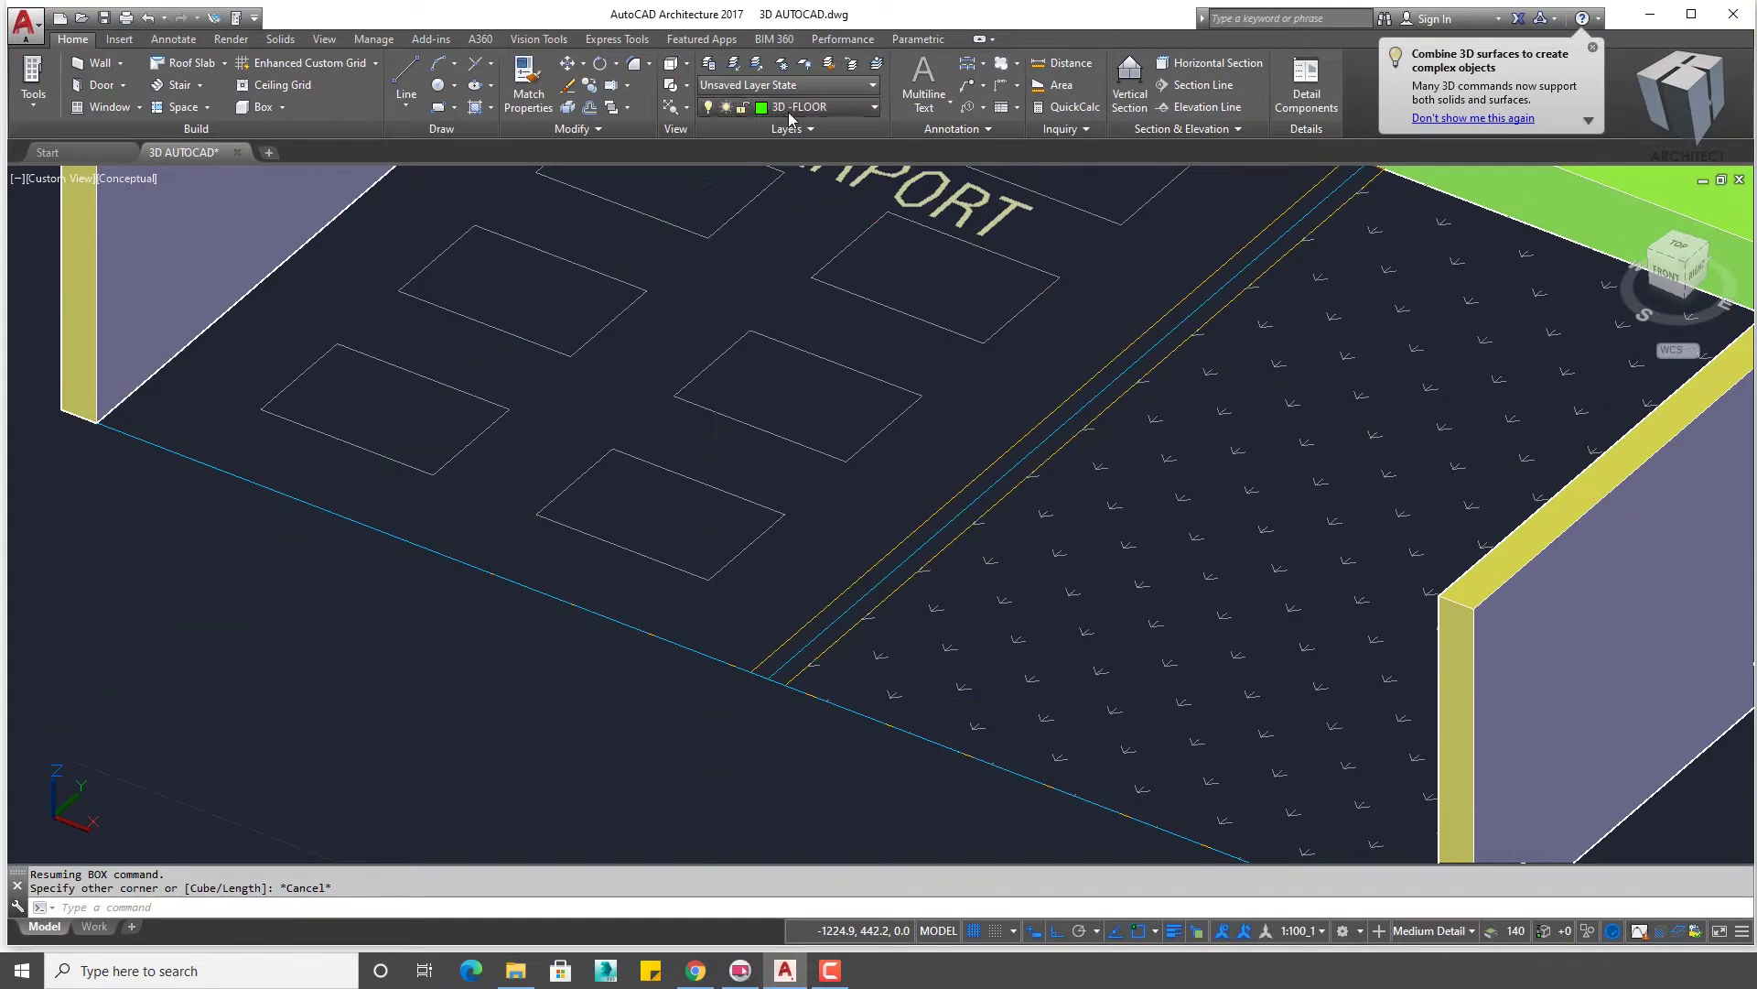
# - Draw a 12-high curb box along the carport and grass boundary
pyautogui.click(790, 108)
pyautogui.moveTo(1175, 280); pyautogui.dragTo(1145, 402, button='middle')
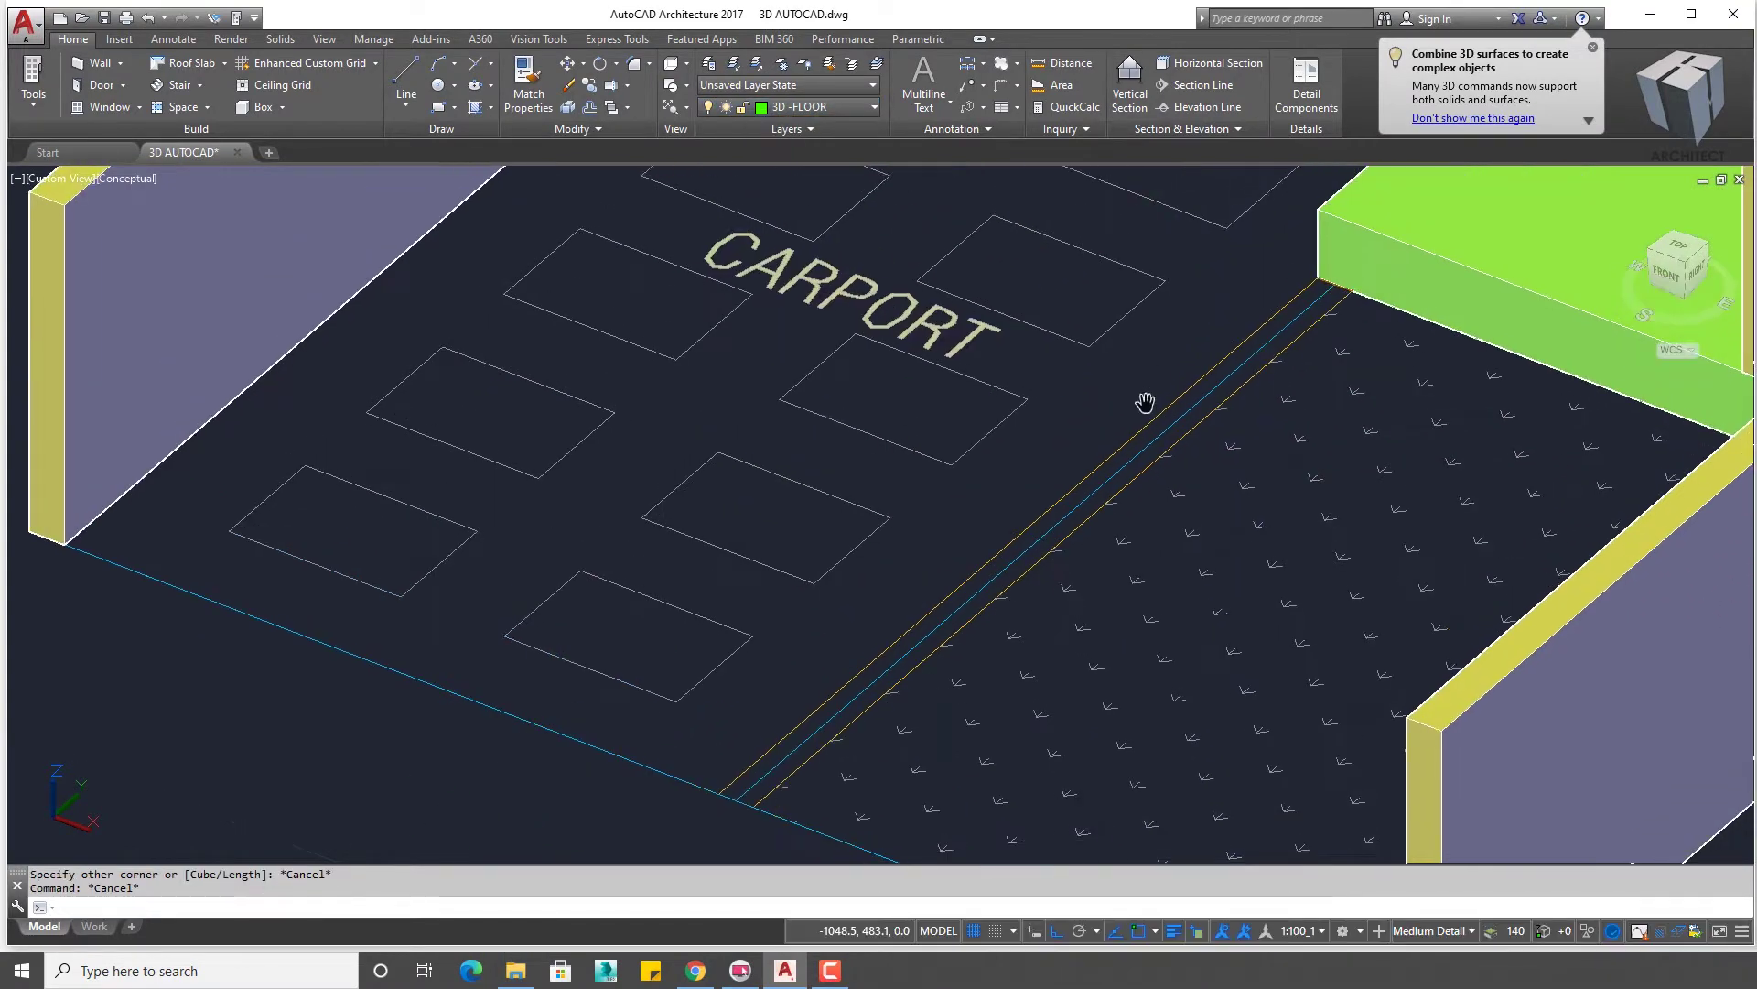
pyautogui.click(1319, 276)
pyautogui.click(729, 804)
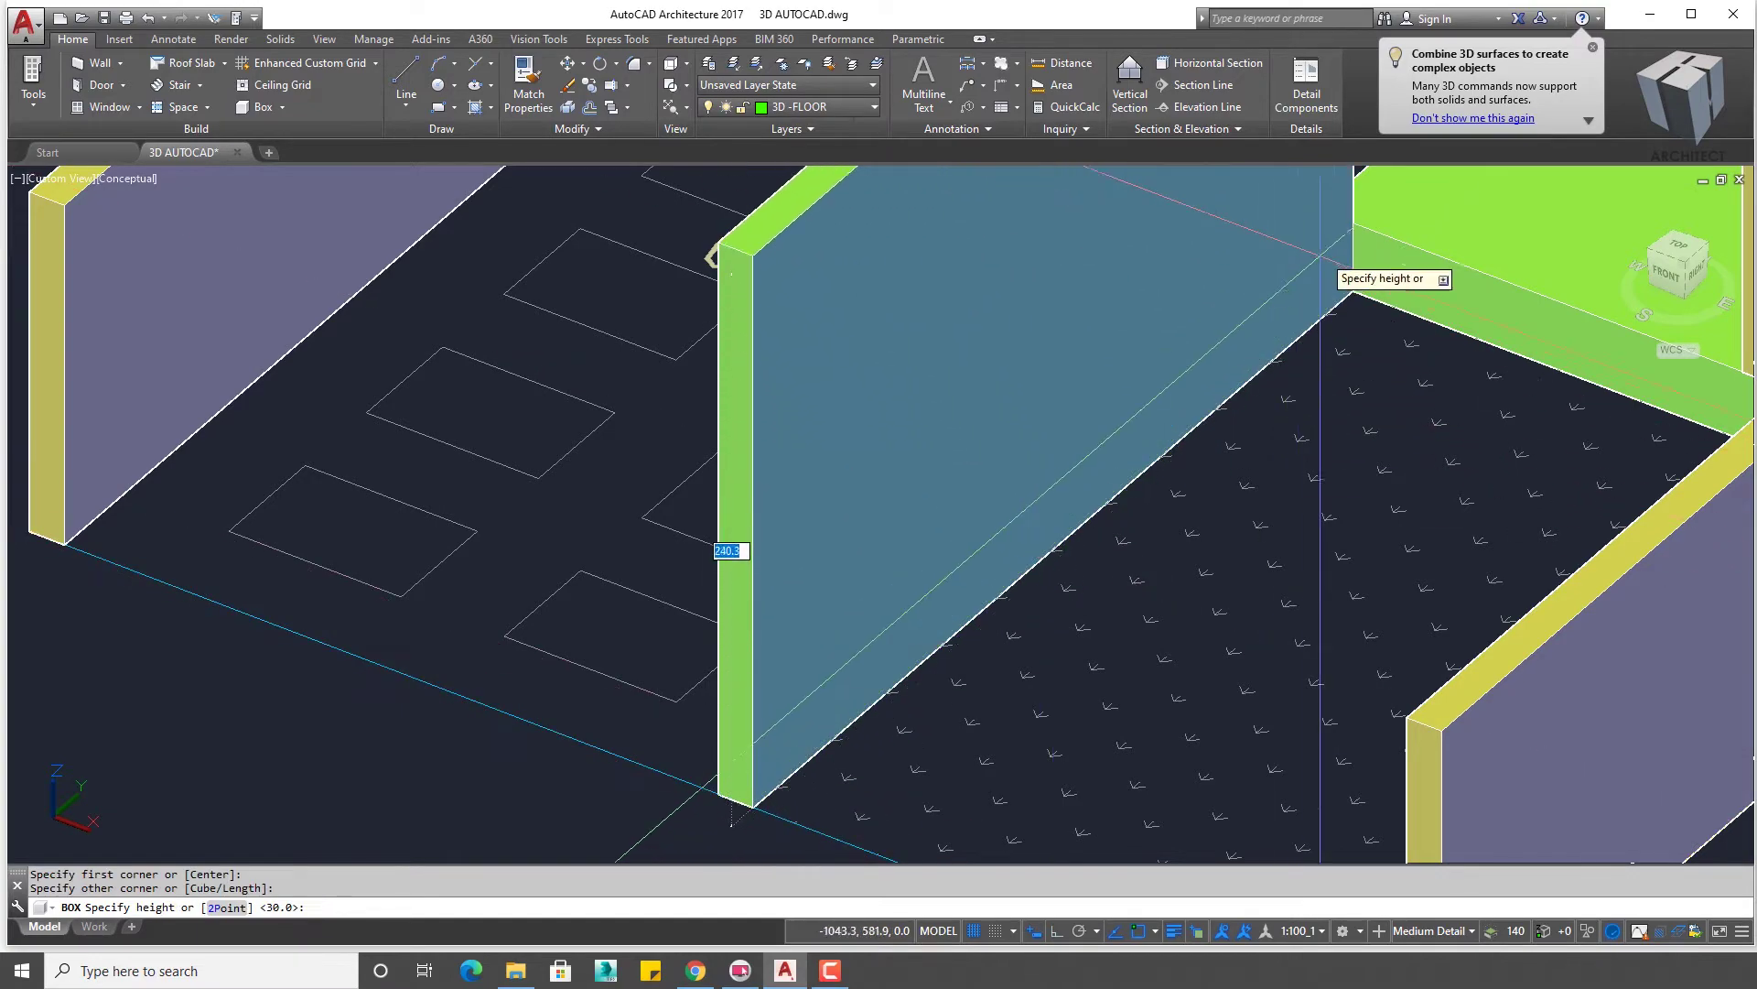
pyautogui.write('12')
pyautogui.keyDown('shift'); pyautogui.moveTo(1319, 244); pyautogui.dragTo(1042, 368, button='middle'); pyautogui.keyUp('shift')
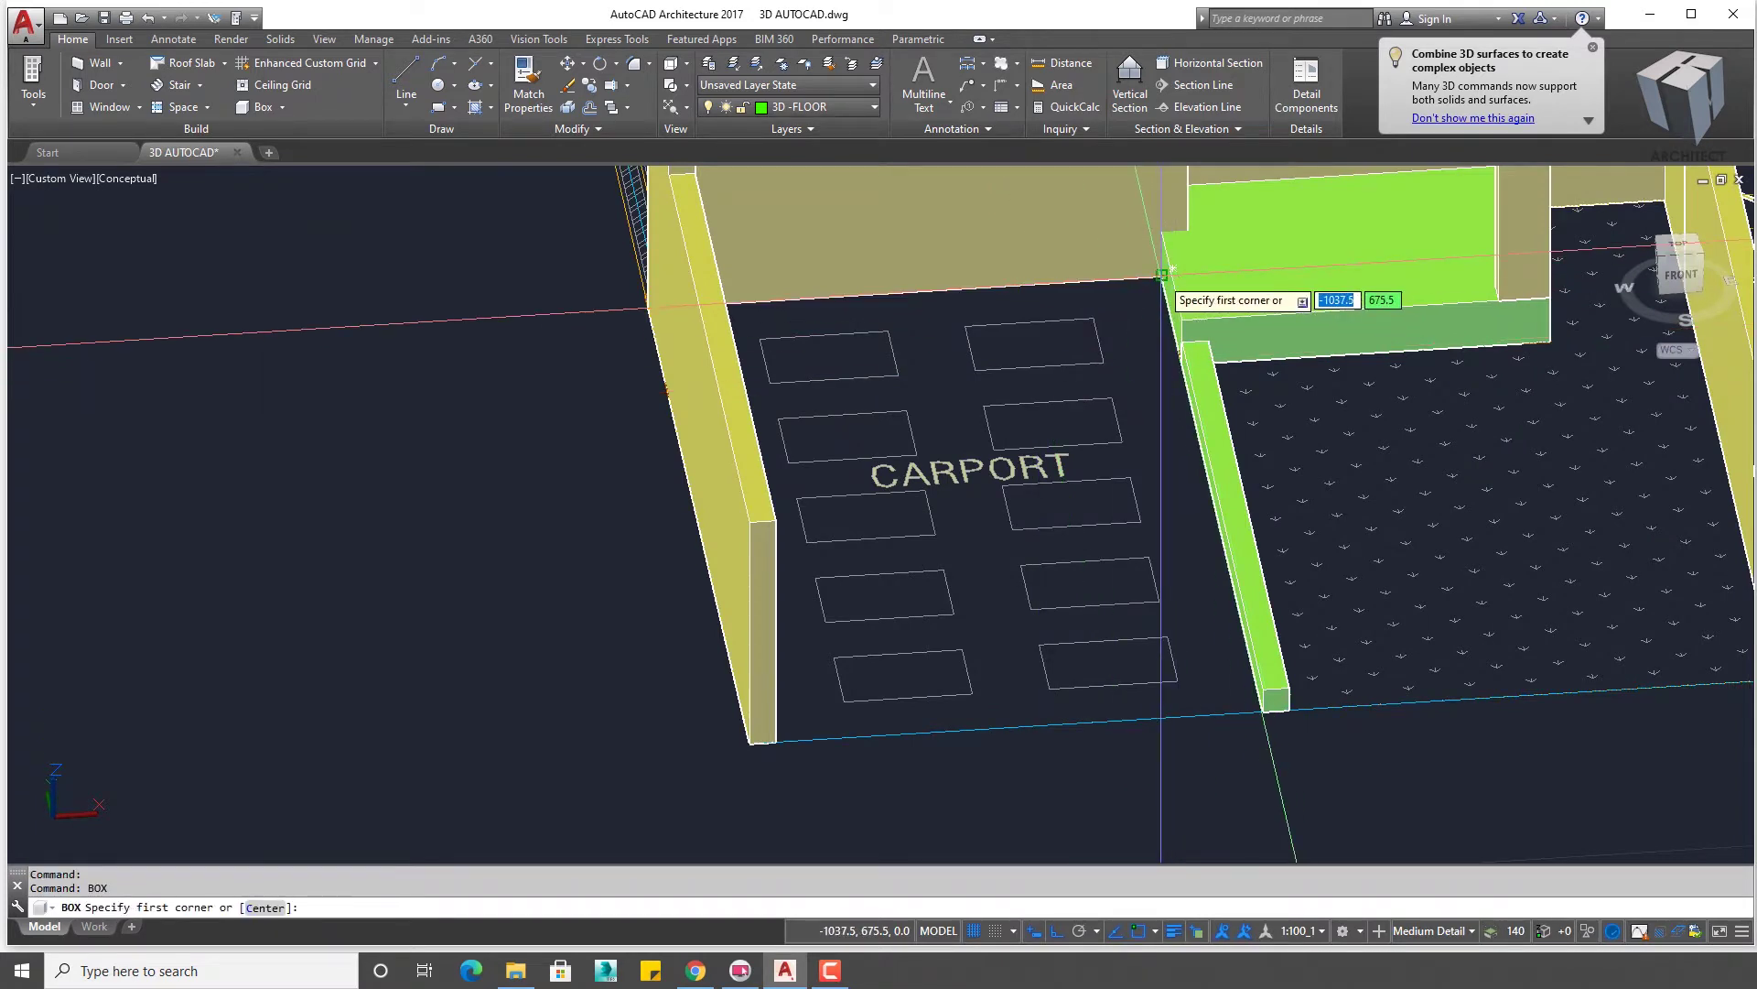
# - Fill the carport floor with a slab and match the curb and side wall to the wall's properties
pyautogui.click(1162, 273)
pyautogui.click(749, 741)
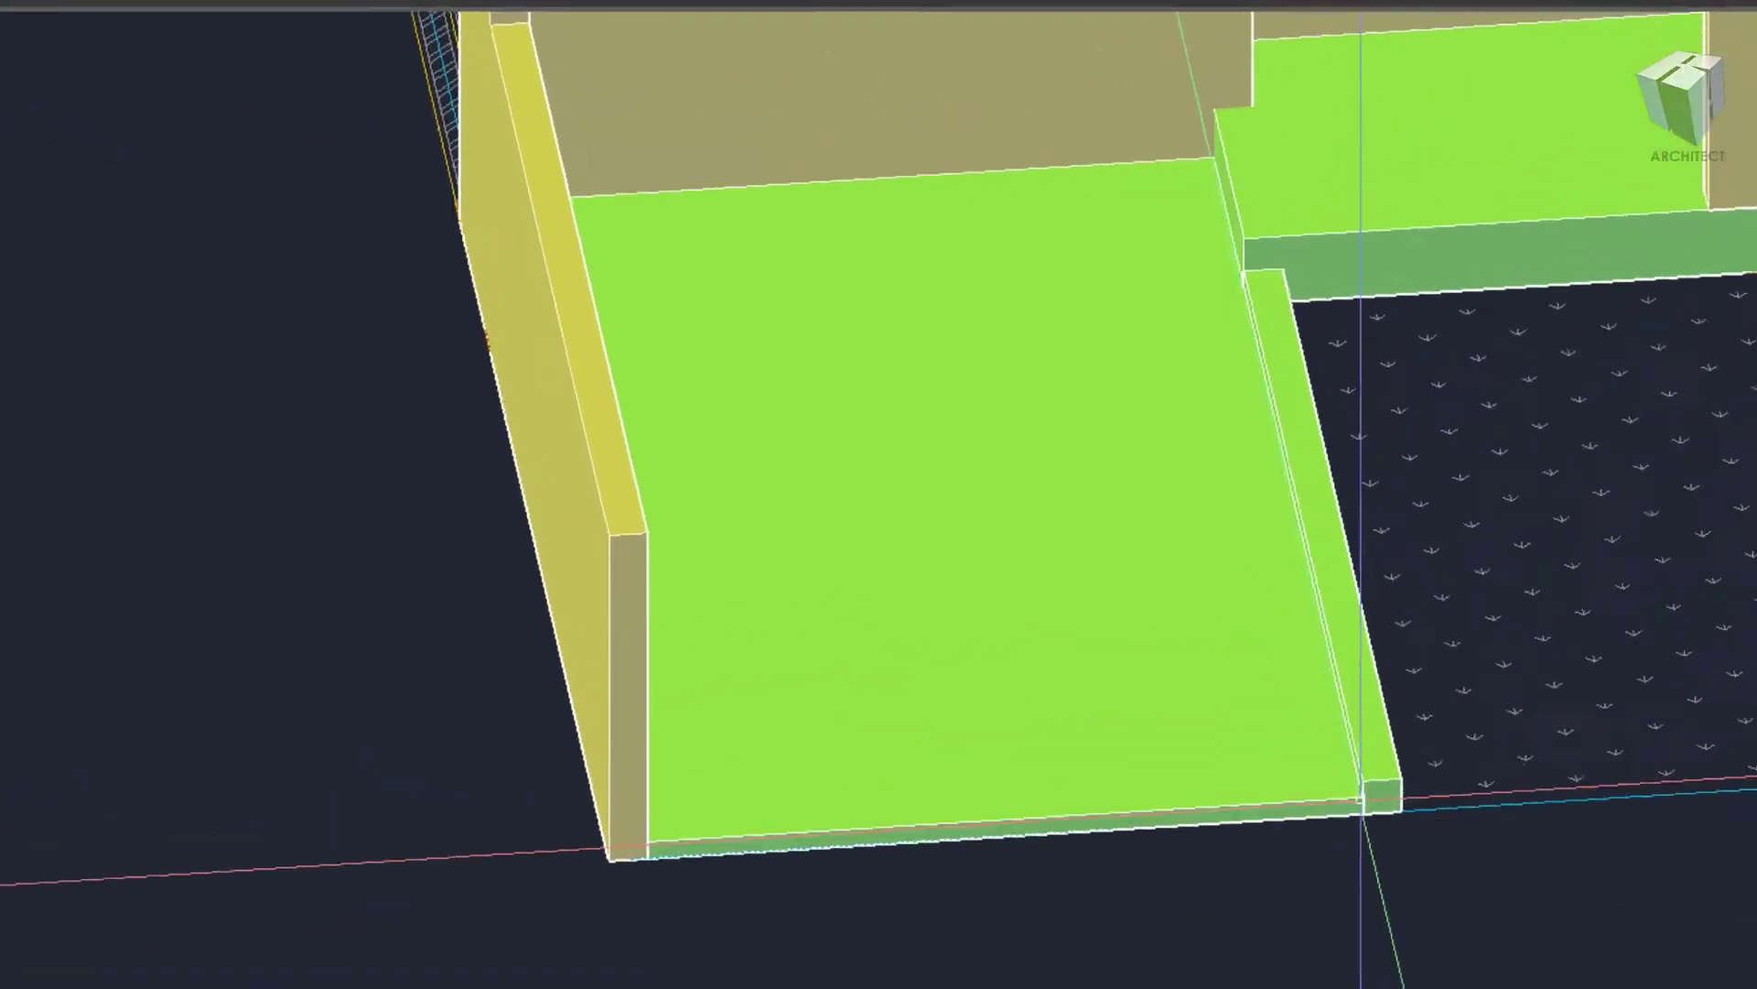
pyautogui.write('ma')
pyautogui.press('Return')
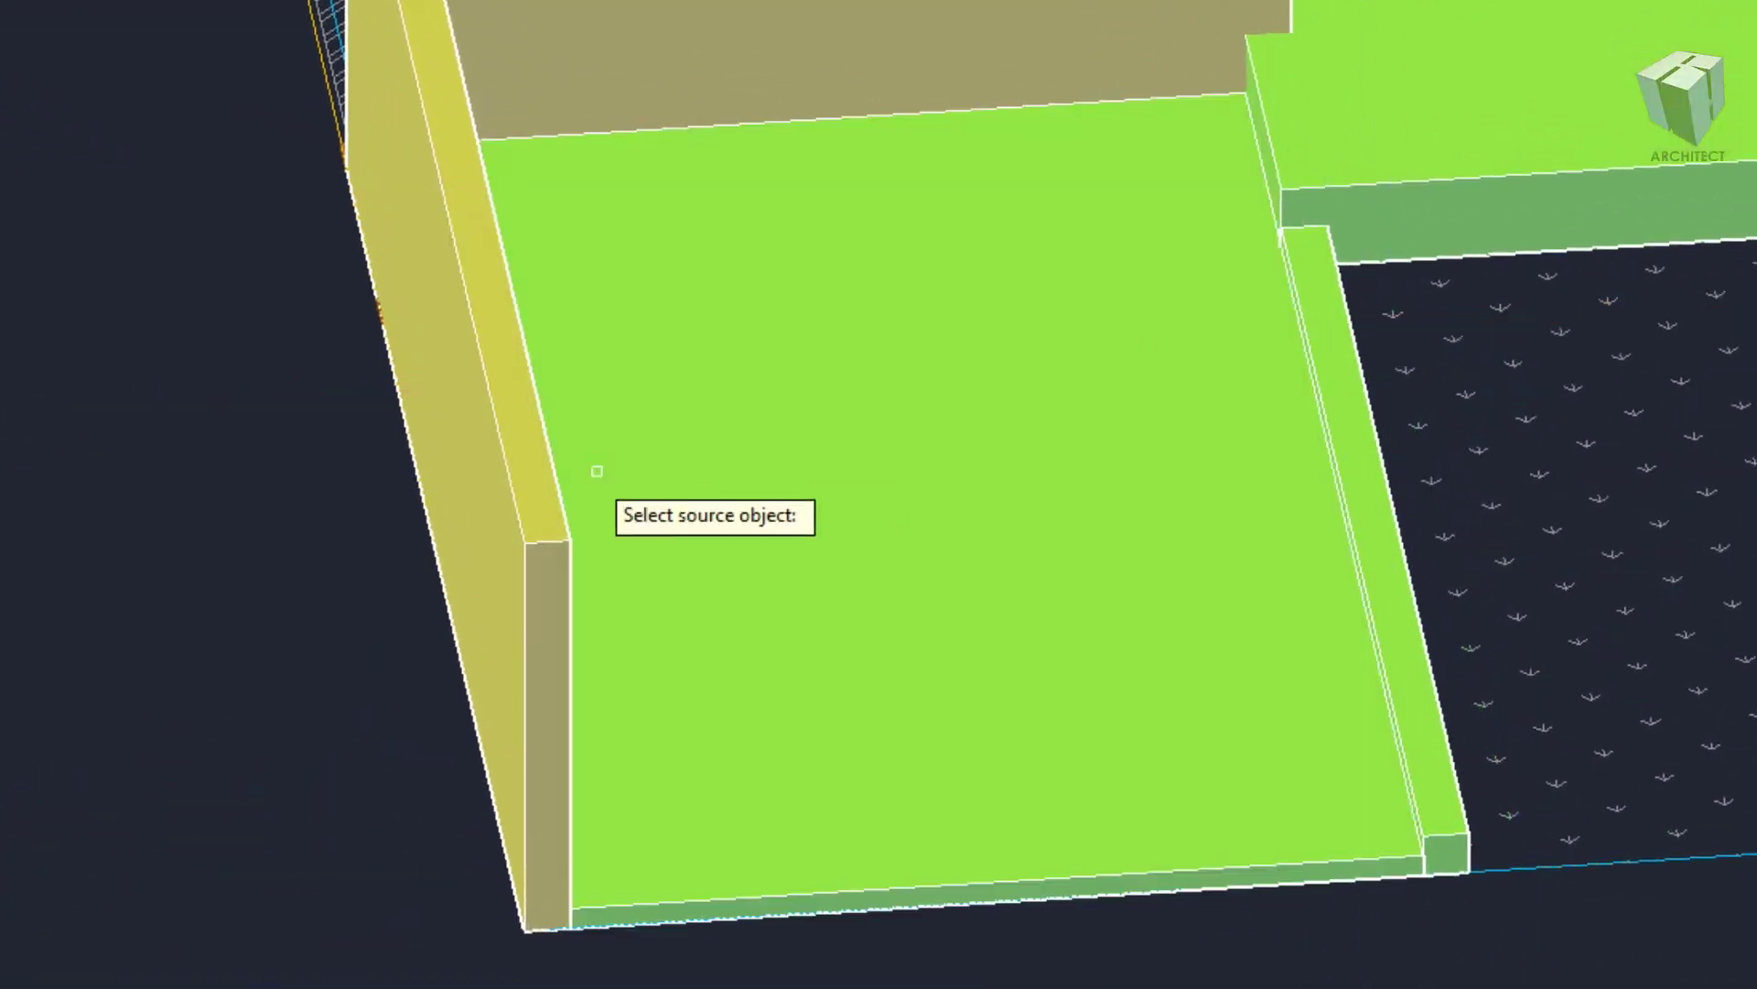
pyautogui.click(542, 453)
pyautogui.click(1393, 487)
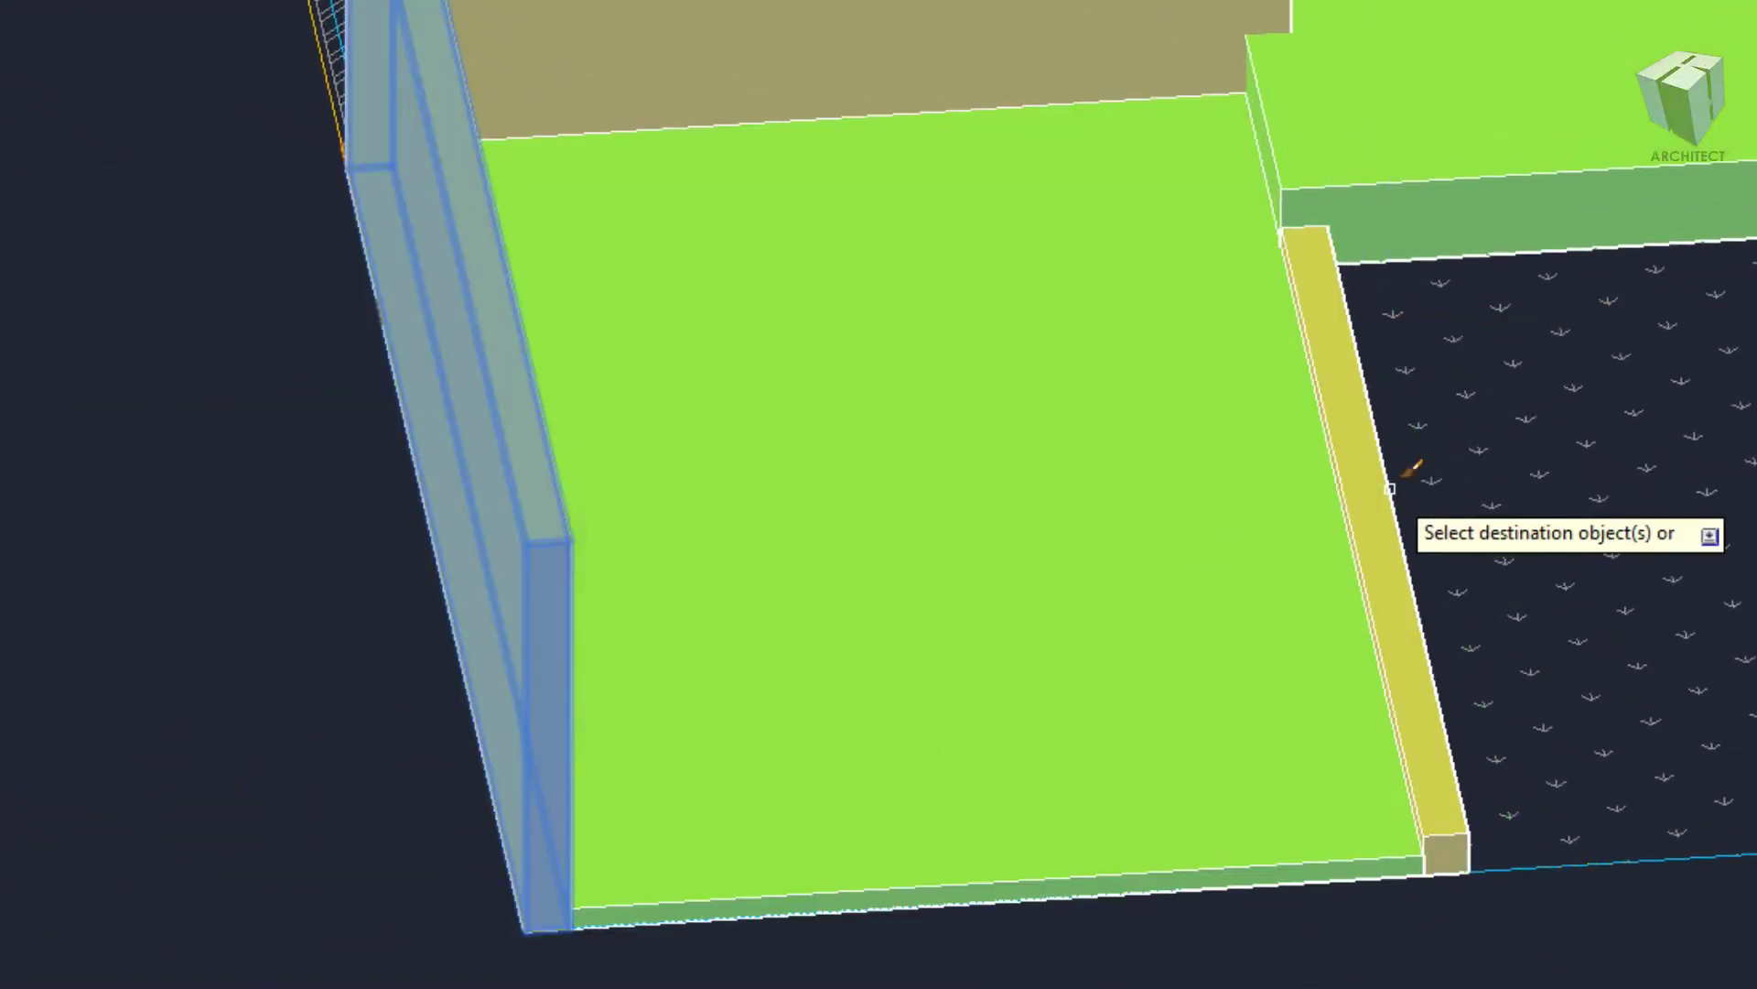
pyautogui.click(458, 501)
# - Orbit toward the grass area and open Layer Properties Manager with LA
pyautogui.keyDown('shift'); pyautogui.moveTo(458, 501); pyautogui.dragTo(737, 180, button='middle'); pyautogui.keyUp('shift')
pyautogui.moveTo(1202, 353); pyautogui.dragTo(1032, 433, button='middle')
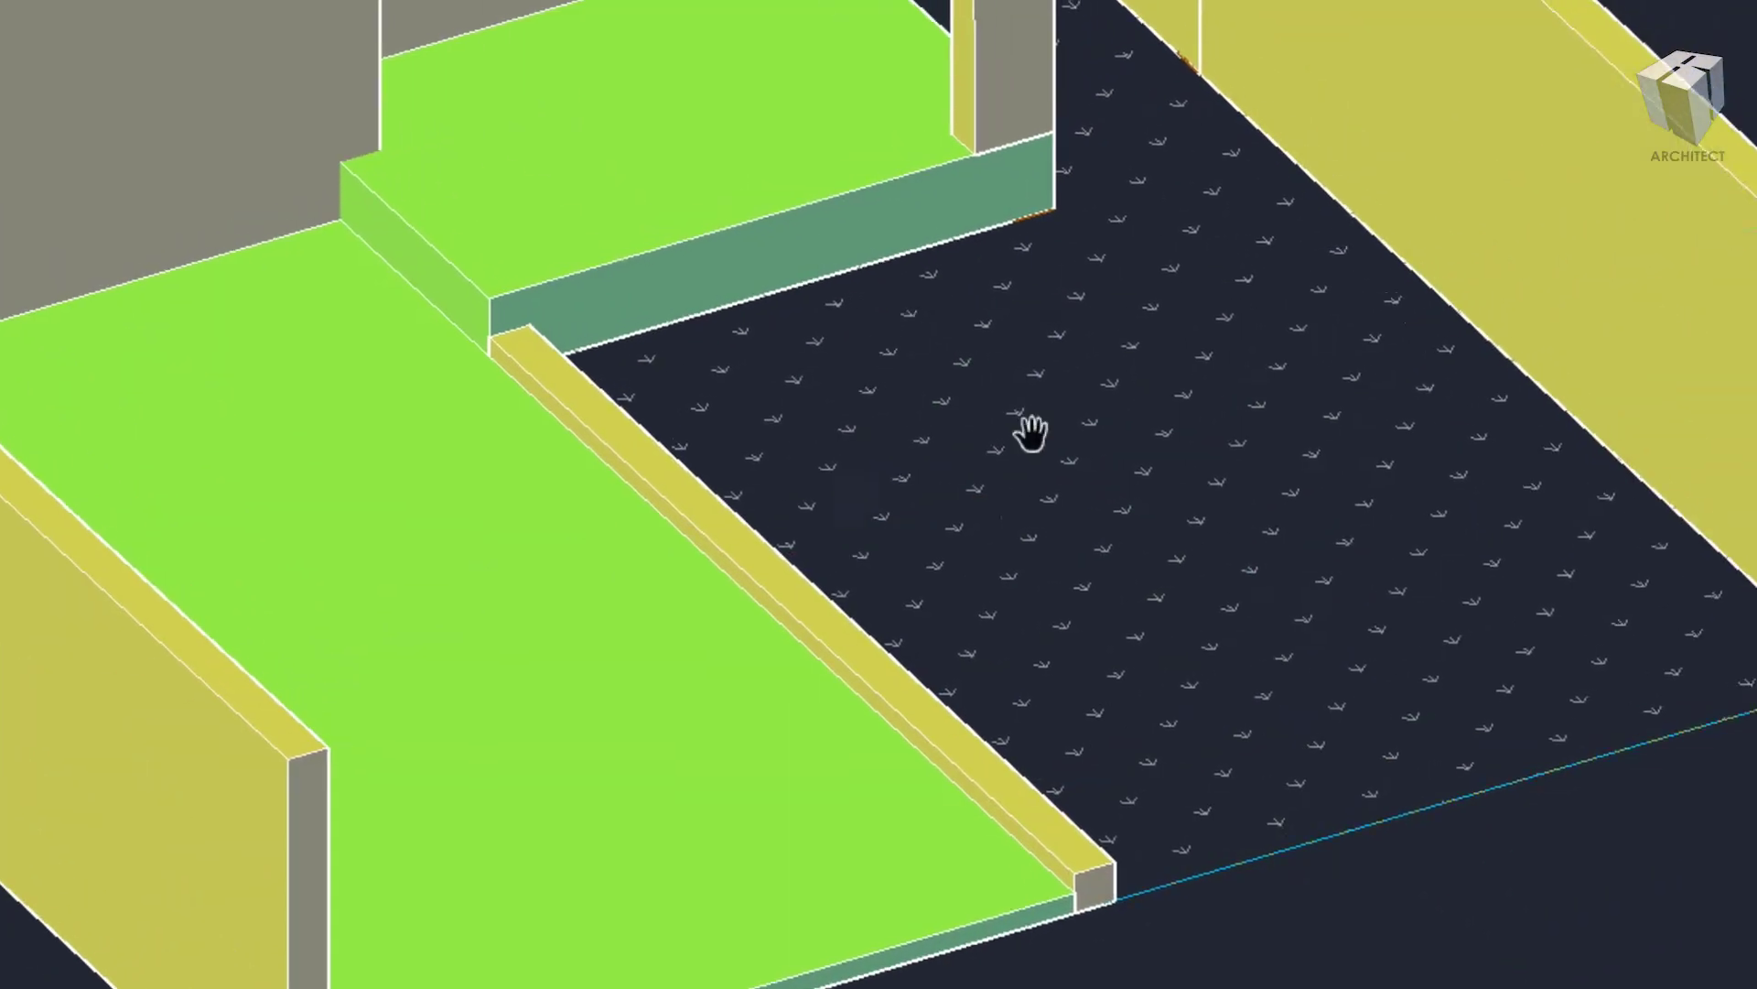
pyautogui.write('La')
pyautogui.press('Return')
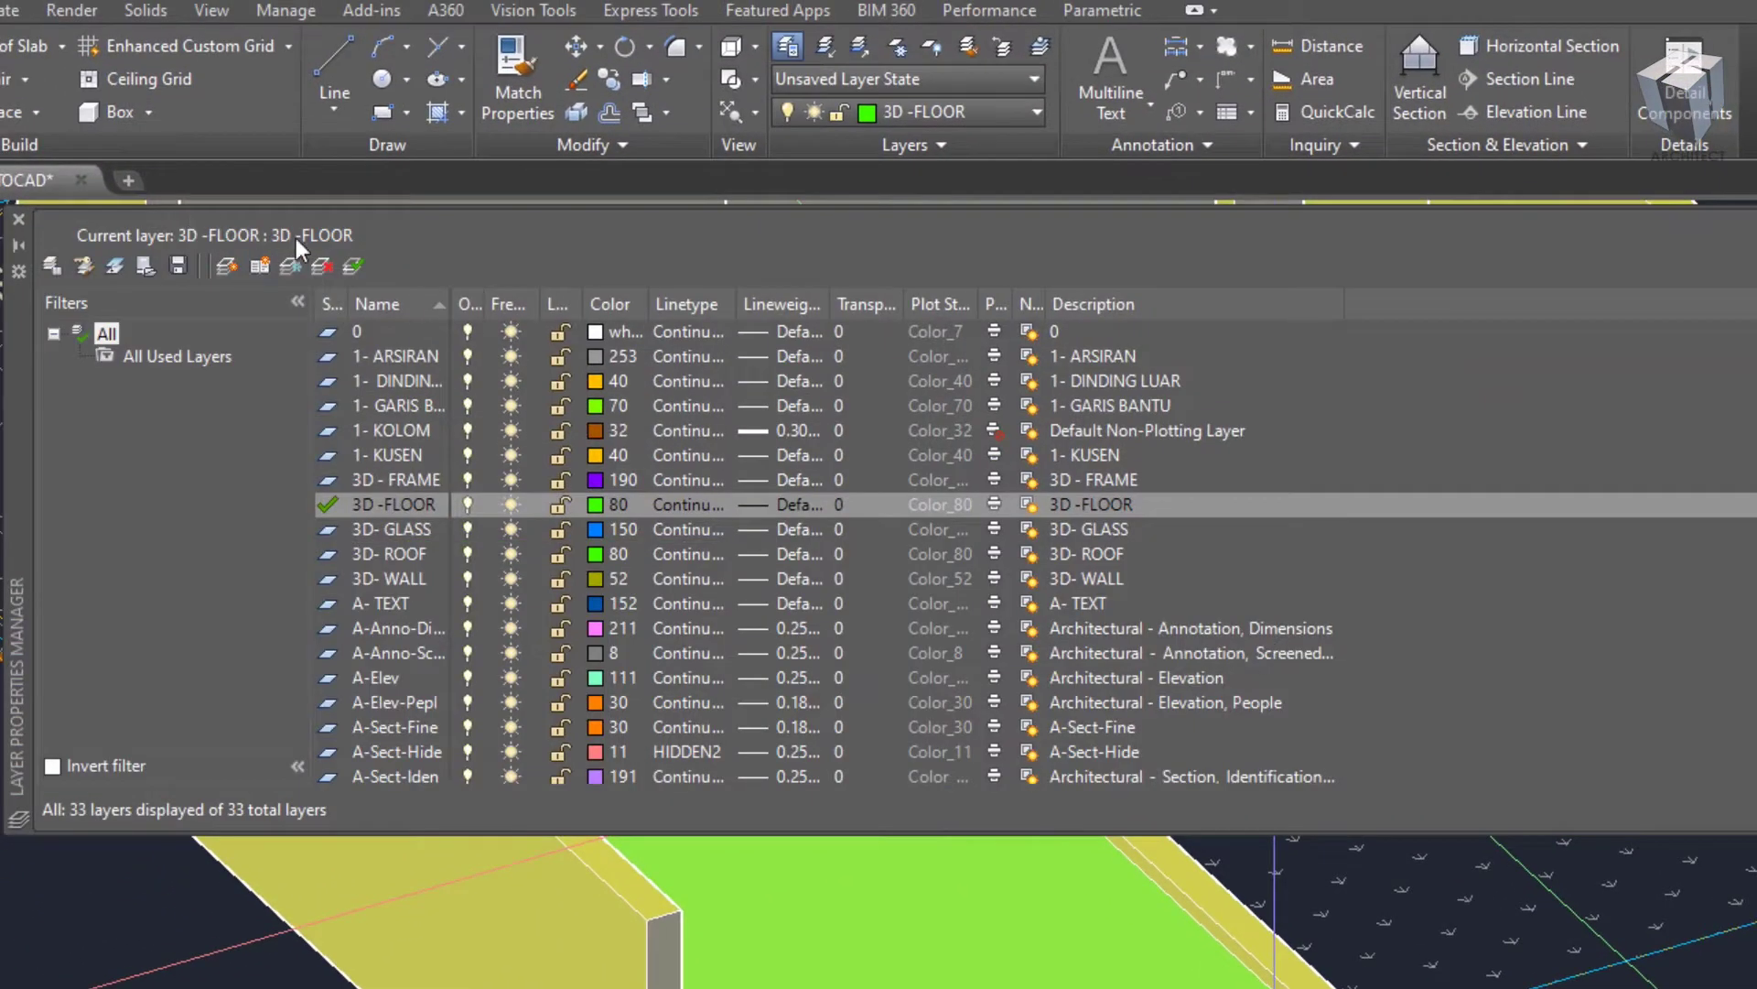
# - Create a new layer named '3D - GRASS' with red-orange colour 20
pyautogui.click(227, 260)
pyautogui.write('3')
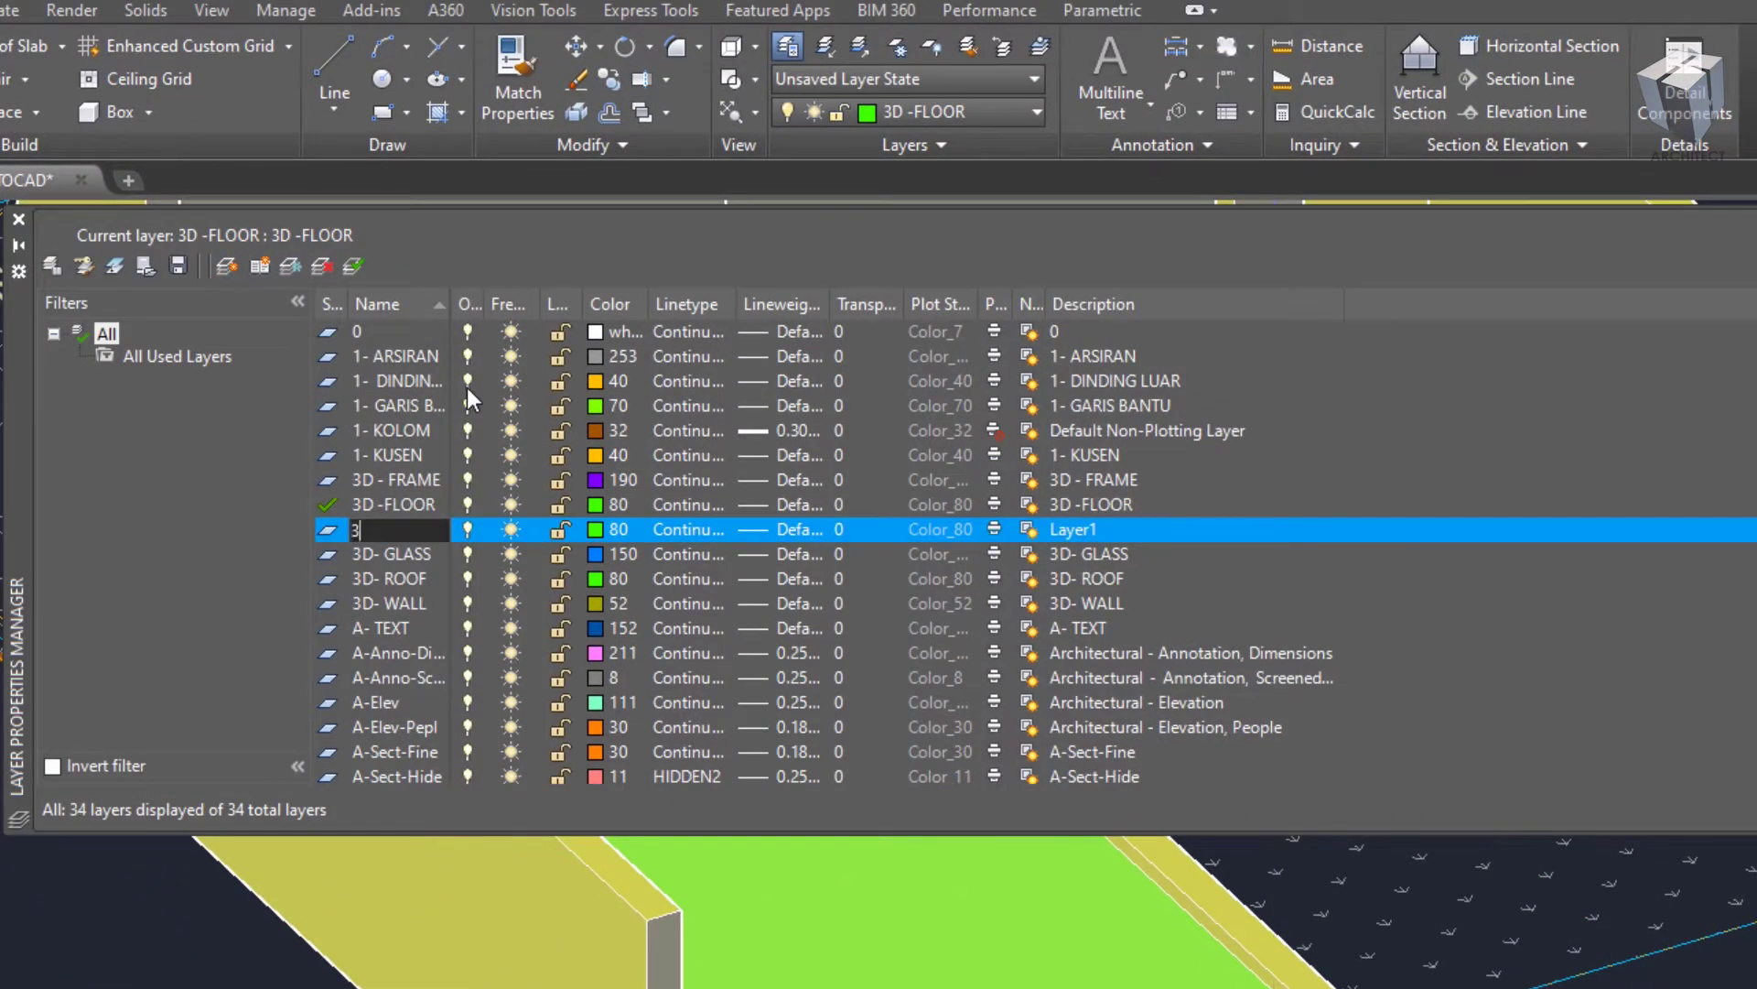
pyautogui.write('D')
pyautogui.write(' - GRAS')
pyautogui.write('S')
pyautogui.click(590, 531)
pyautogui.write('20')
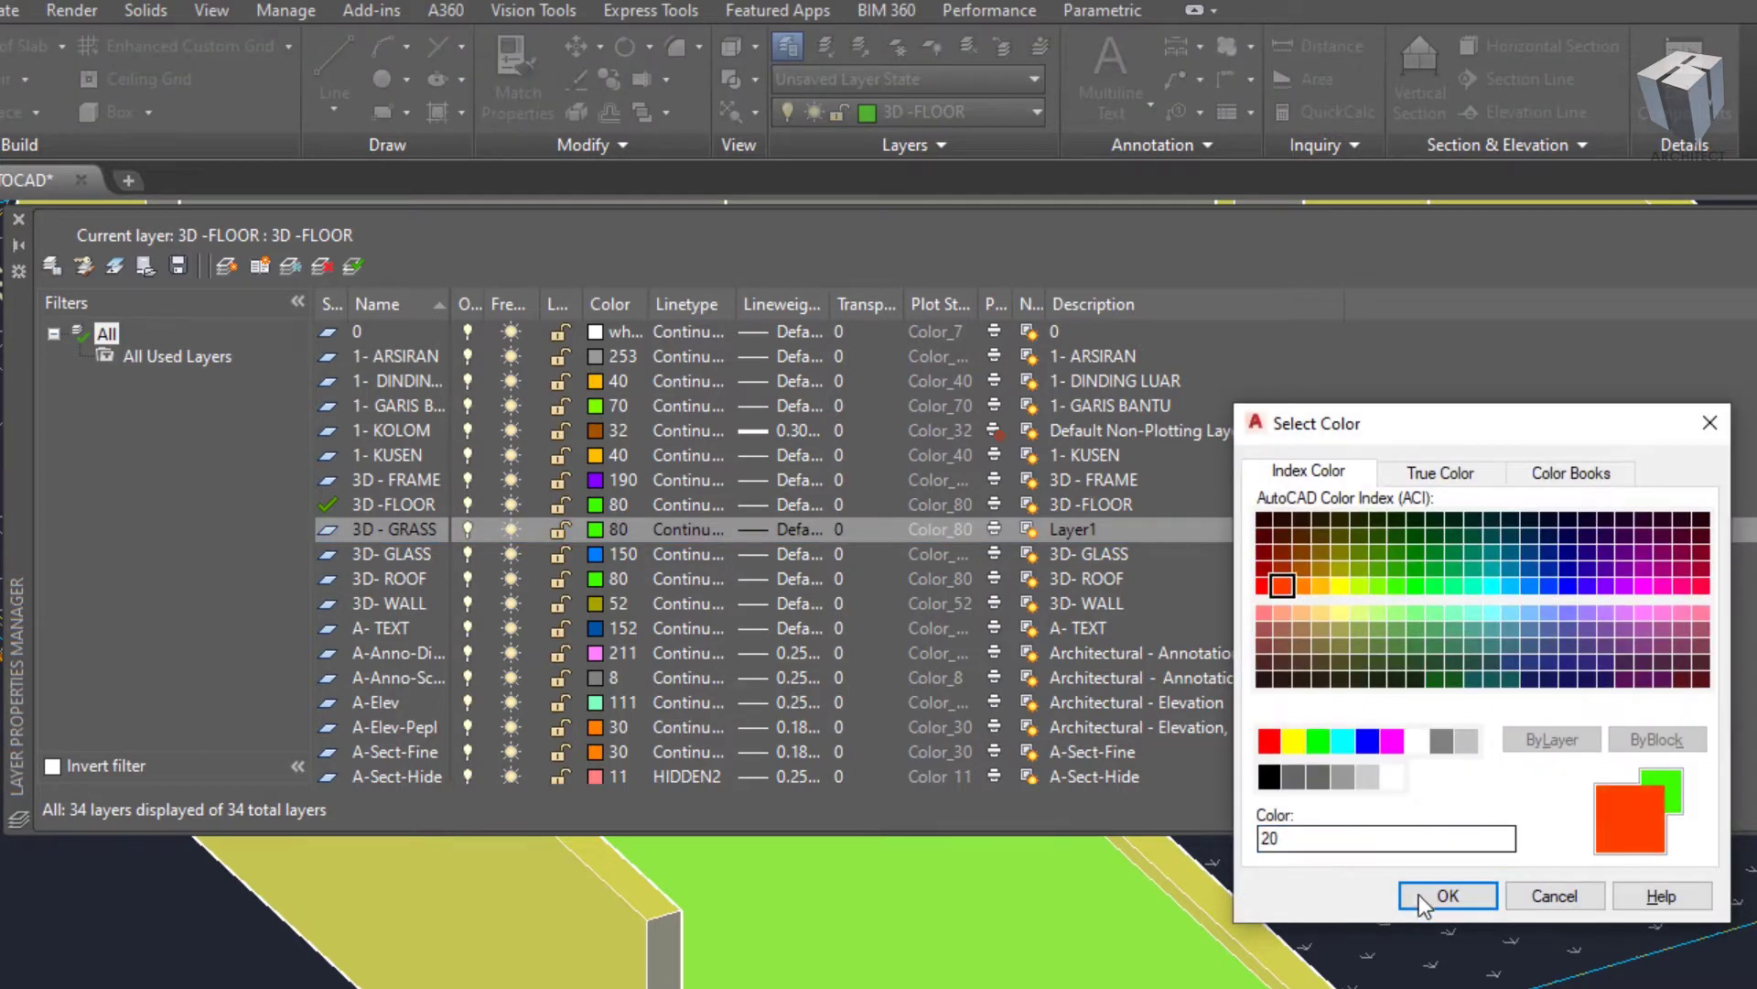
pyautogui.click(1421, 895)
pyautogui.click(20, 220)
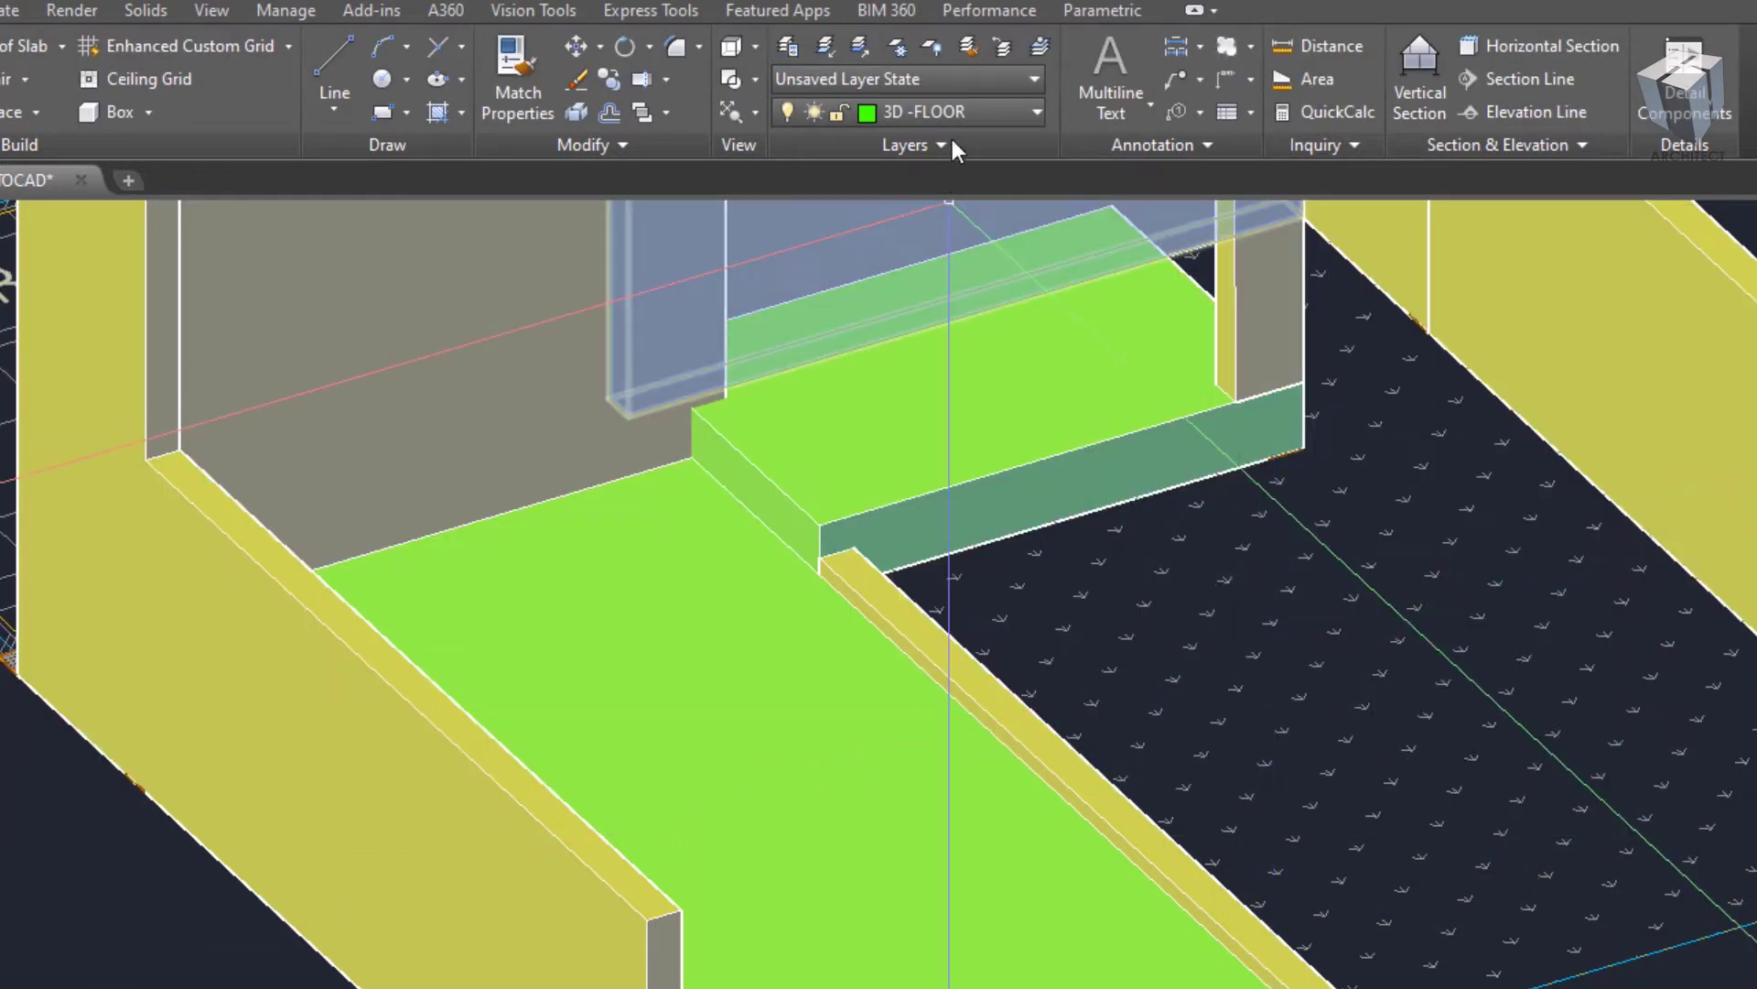
# - Set 3D - GRASS as the current layer and orbit toward the grass area
pyautogui.click(947, 111)
pyautogui.click(928, 246)
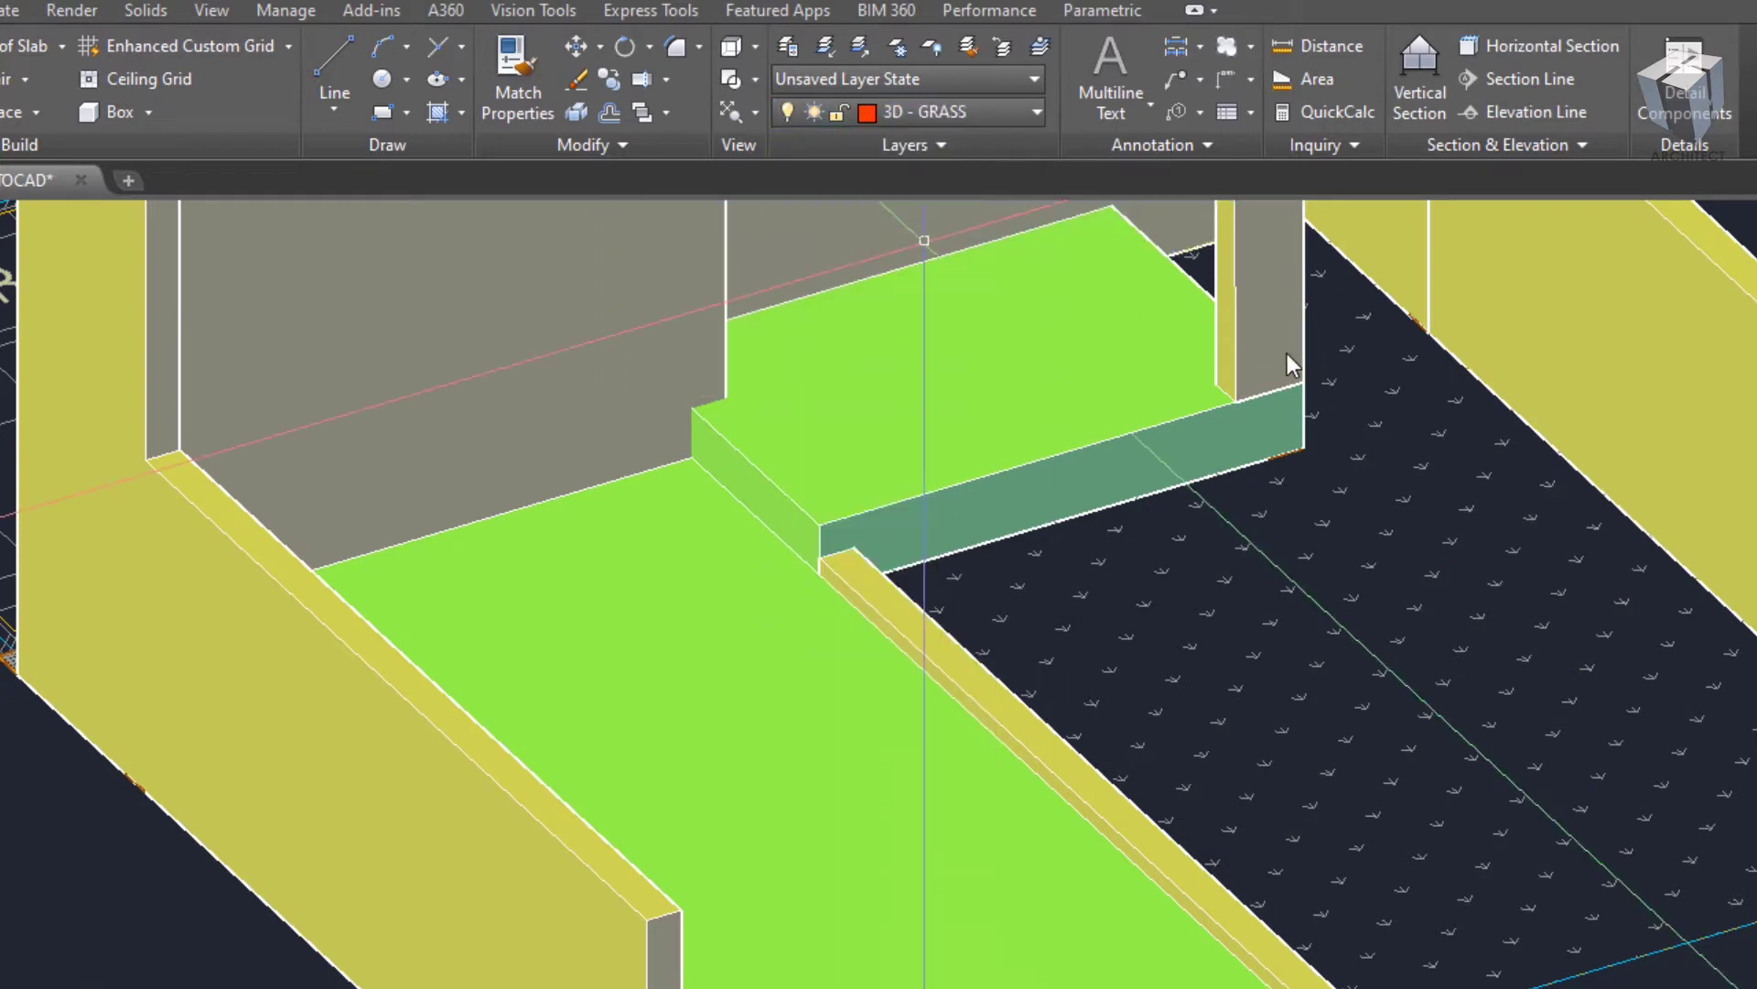
pyautogui.scroll(3, 1160, 393)
pyautogui.keyDown('shift'); pyautogui.moveTo(1161, 394); pyautogui.dragTo(1115, 390, button='middle'); pyautogui.keyUp('shift')
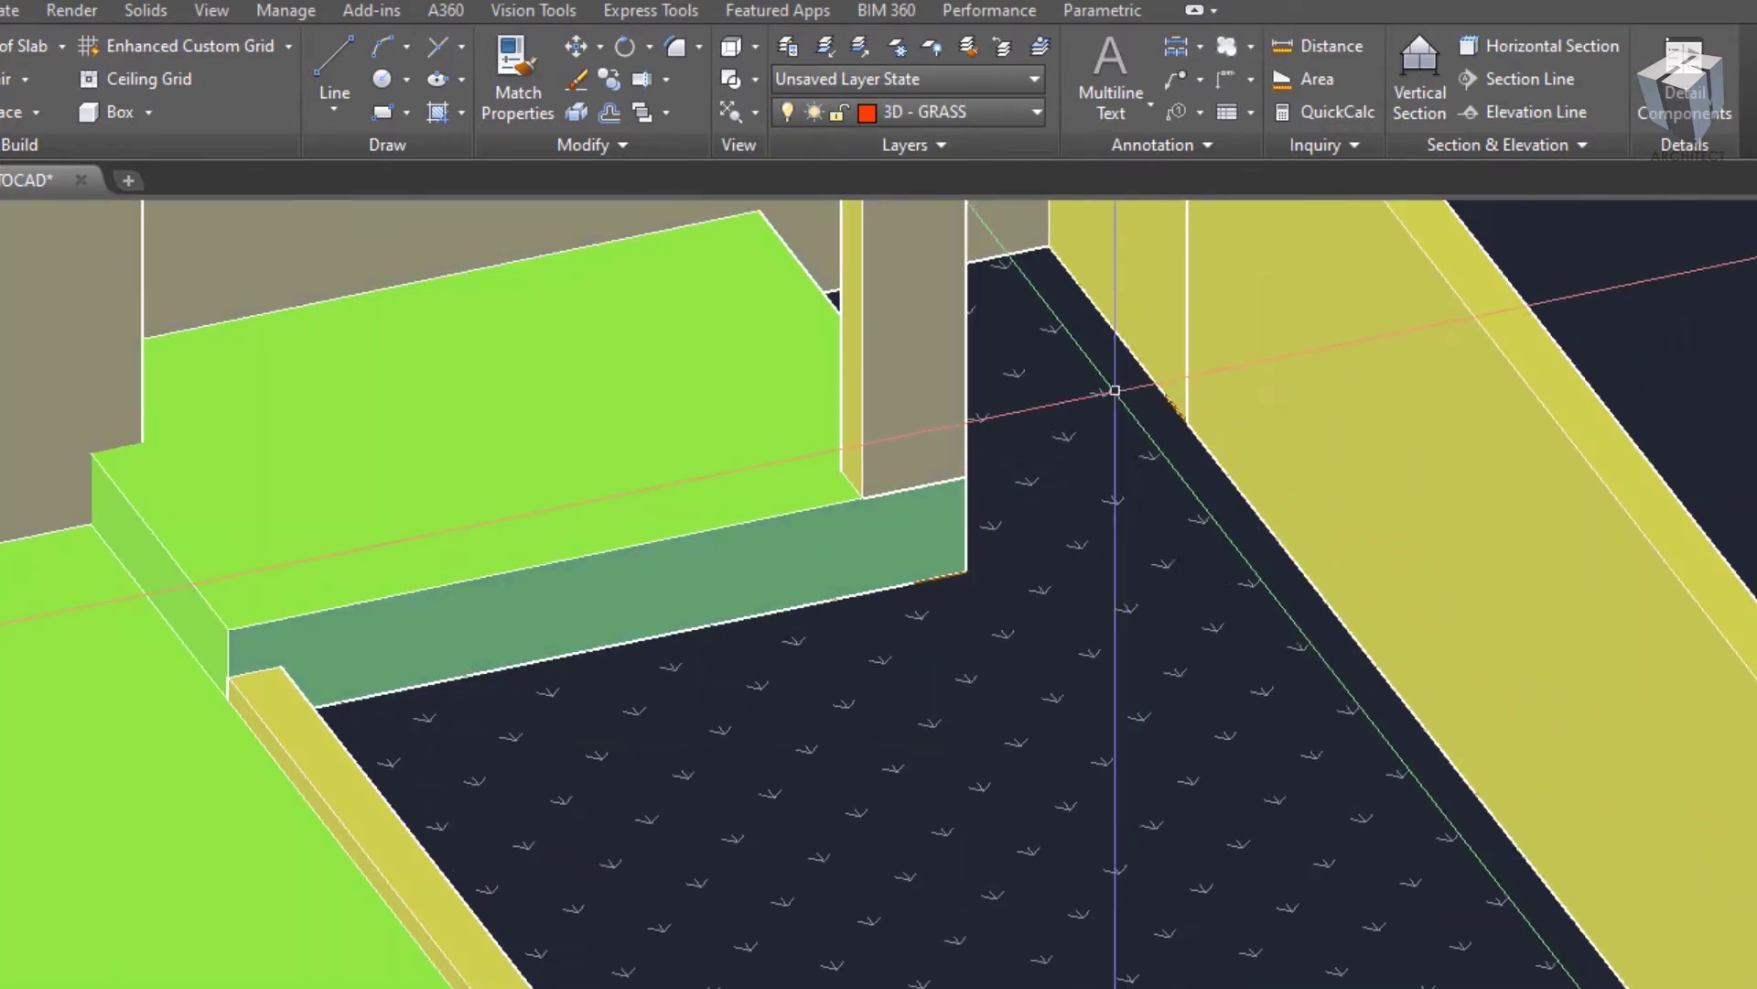
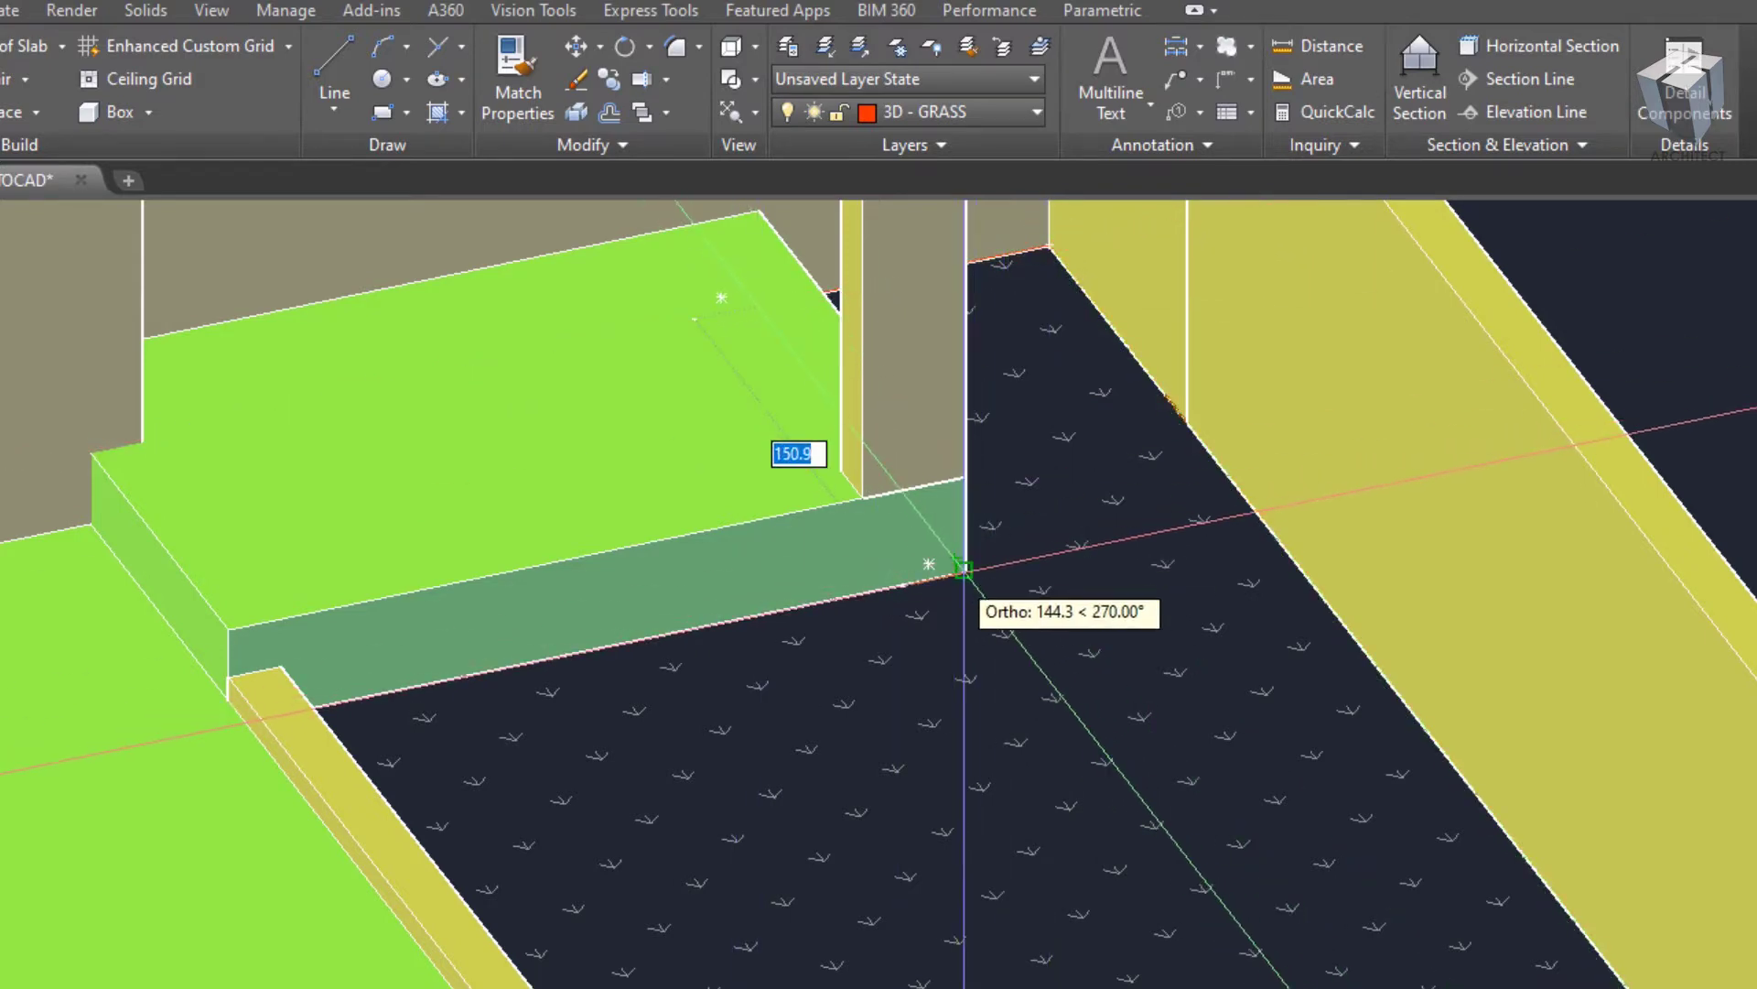
# - Extrude the closed outline beside the green slab into a raised orange floor slab
pyautogui.moveTo(322, 765)
pyautogui.keyDown('shift'); pyautogui.mouseDown(button='middle')
pyautogui.moveTo(195, 387)
pyautogui.moveTo(438, 632)
pyautogui.mouseUp(button='middle'); pyautogui.keyUp('shift')
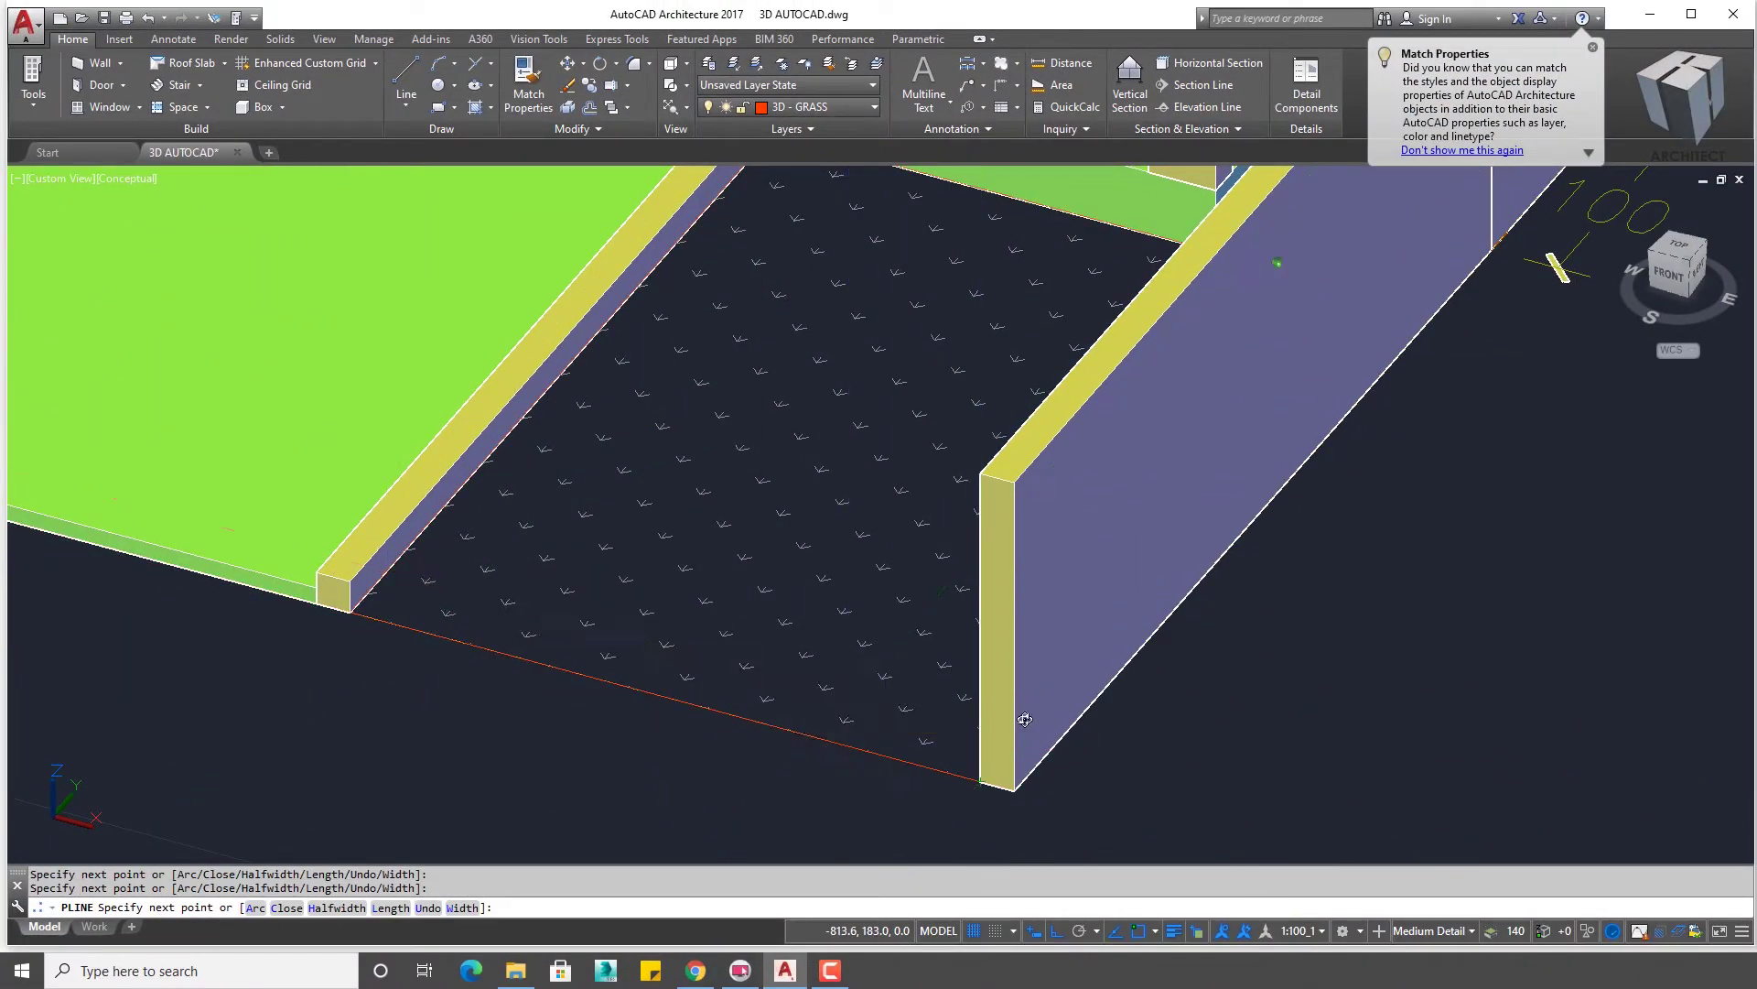
pyautogui.moveTo(1025, 720)
pyautogui.keyDown('shift'); pyautogui.mouseDown(button='middle')
pyautogui.moveTo(1263, 503)
pyautogui.moveTo(1228, 491)
pyautogui.mouseUp(button='middle'); pyautogui.keyUp('shift')
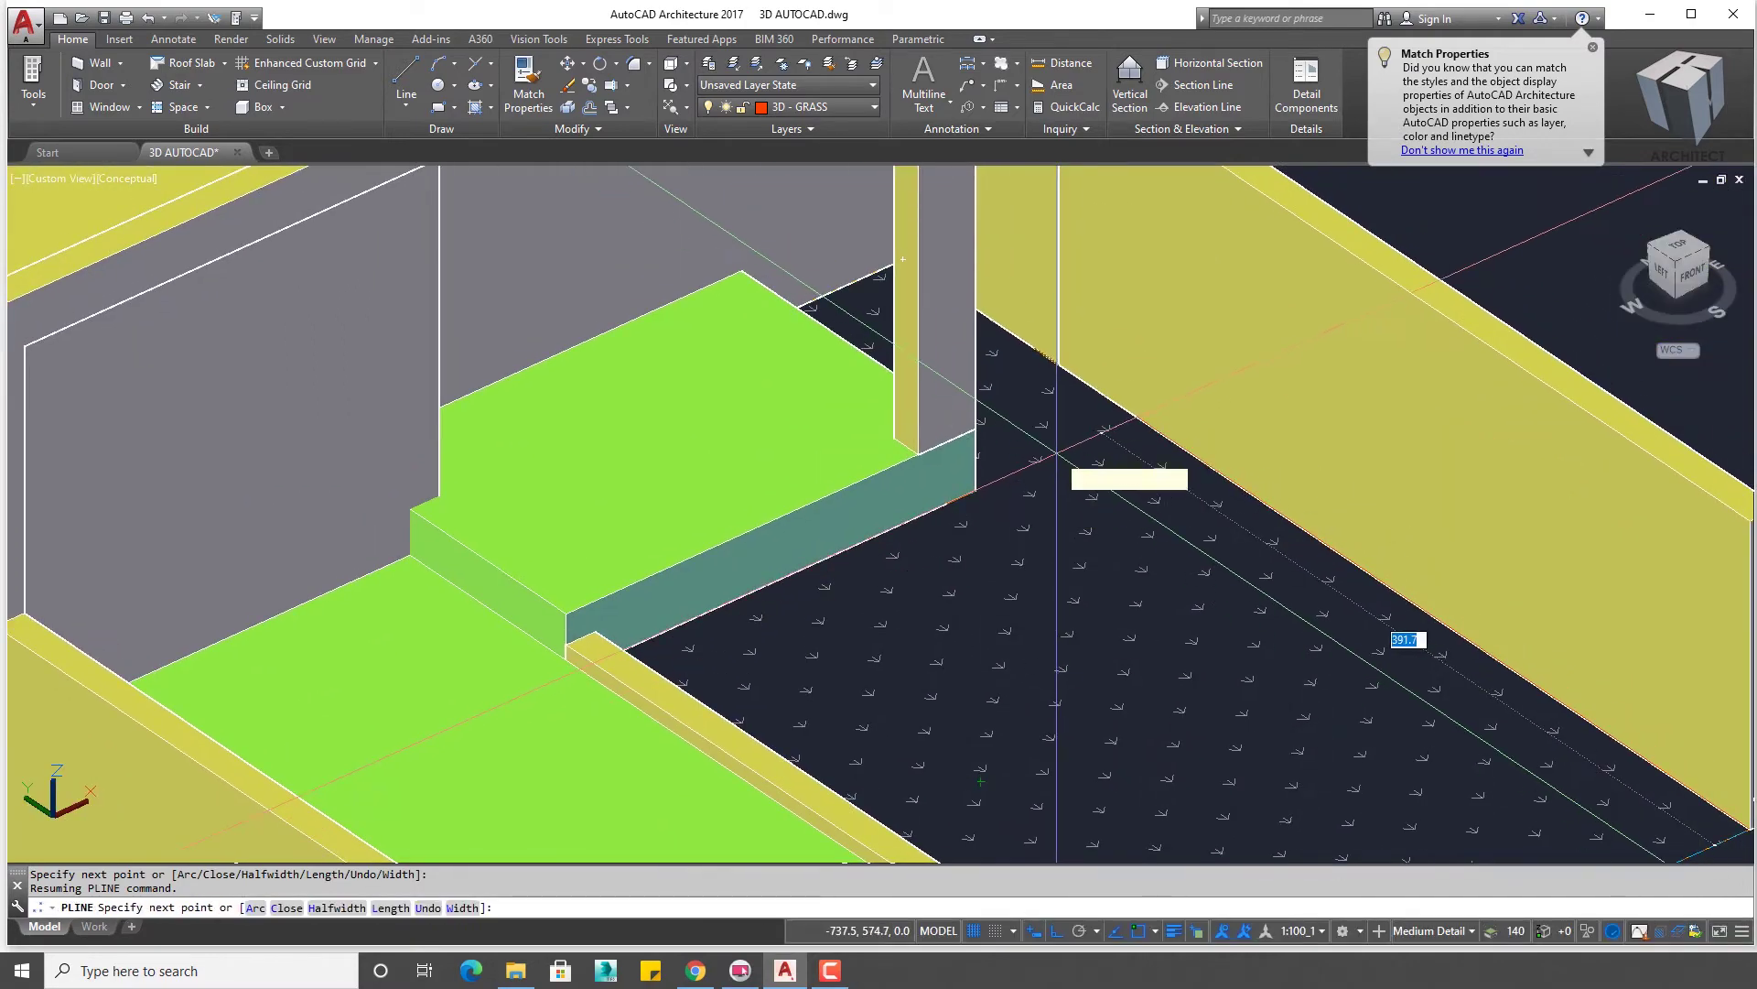
pyautogui.write('C')
pyautogui.scroll(-3, 1054, 451)
pyautogui.scroll(5, 1216, 639)
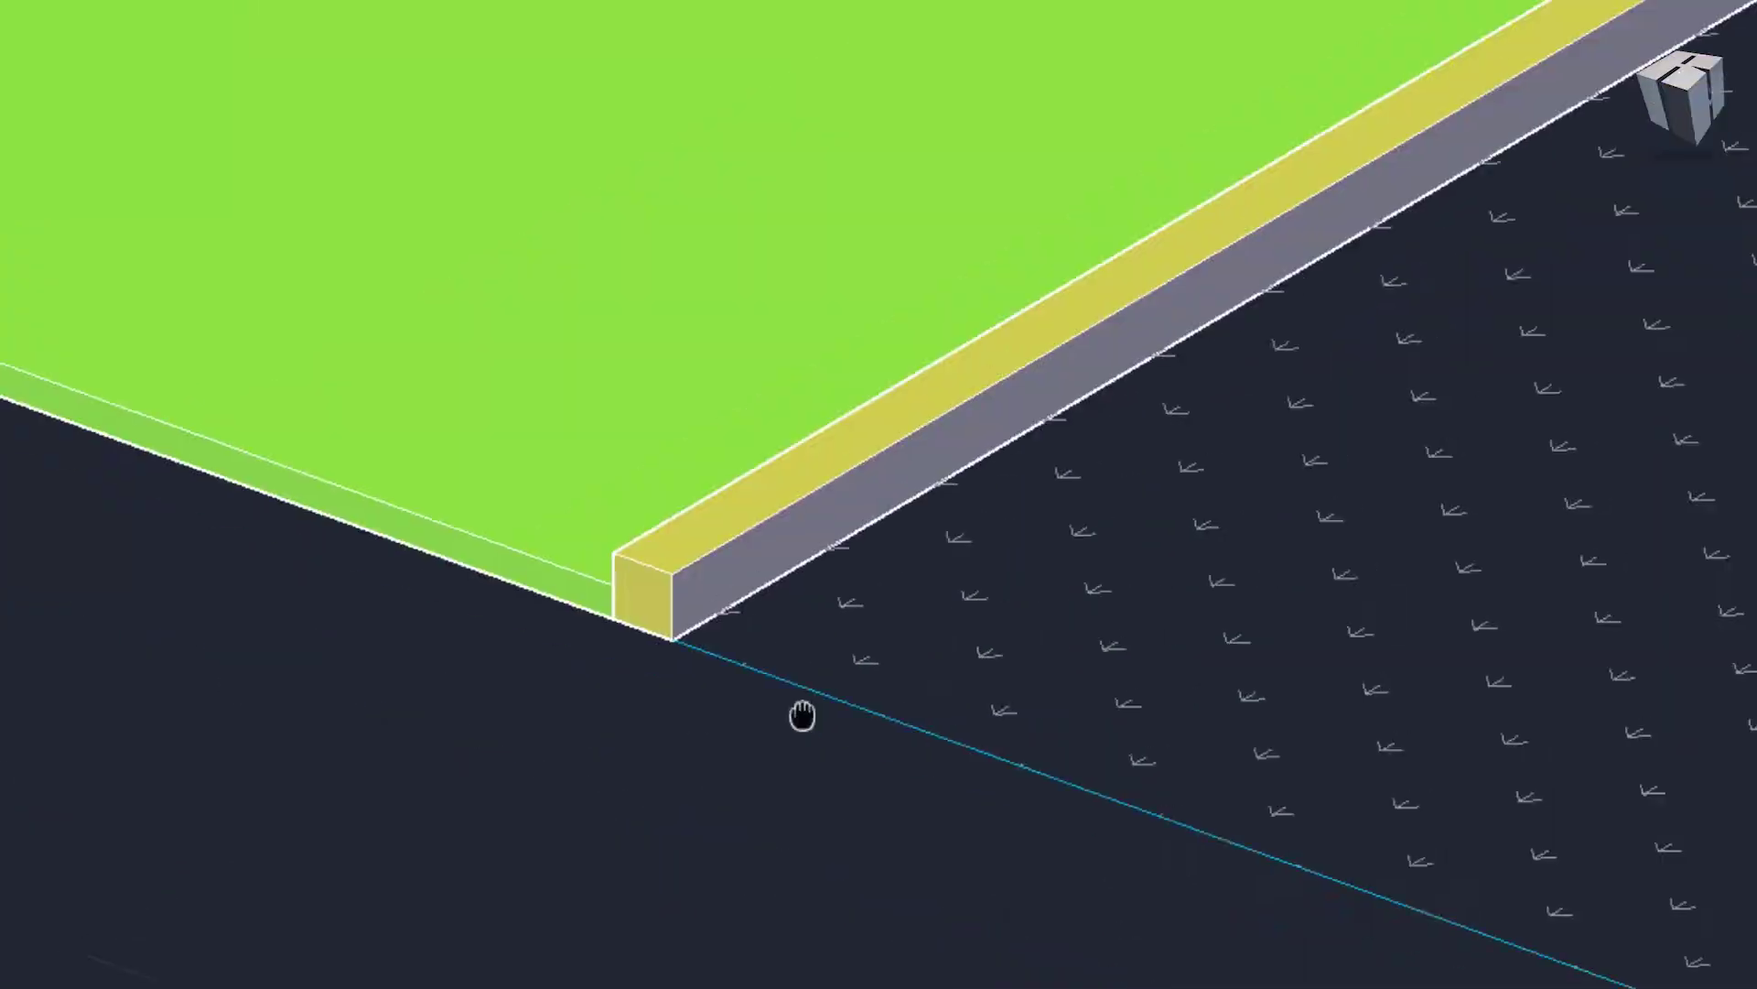
pyautogui.moveTo(802, 715); pyautogui.dragTo(870, 703, button='middle')
pyautogui.write('EXT')
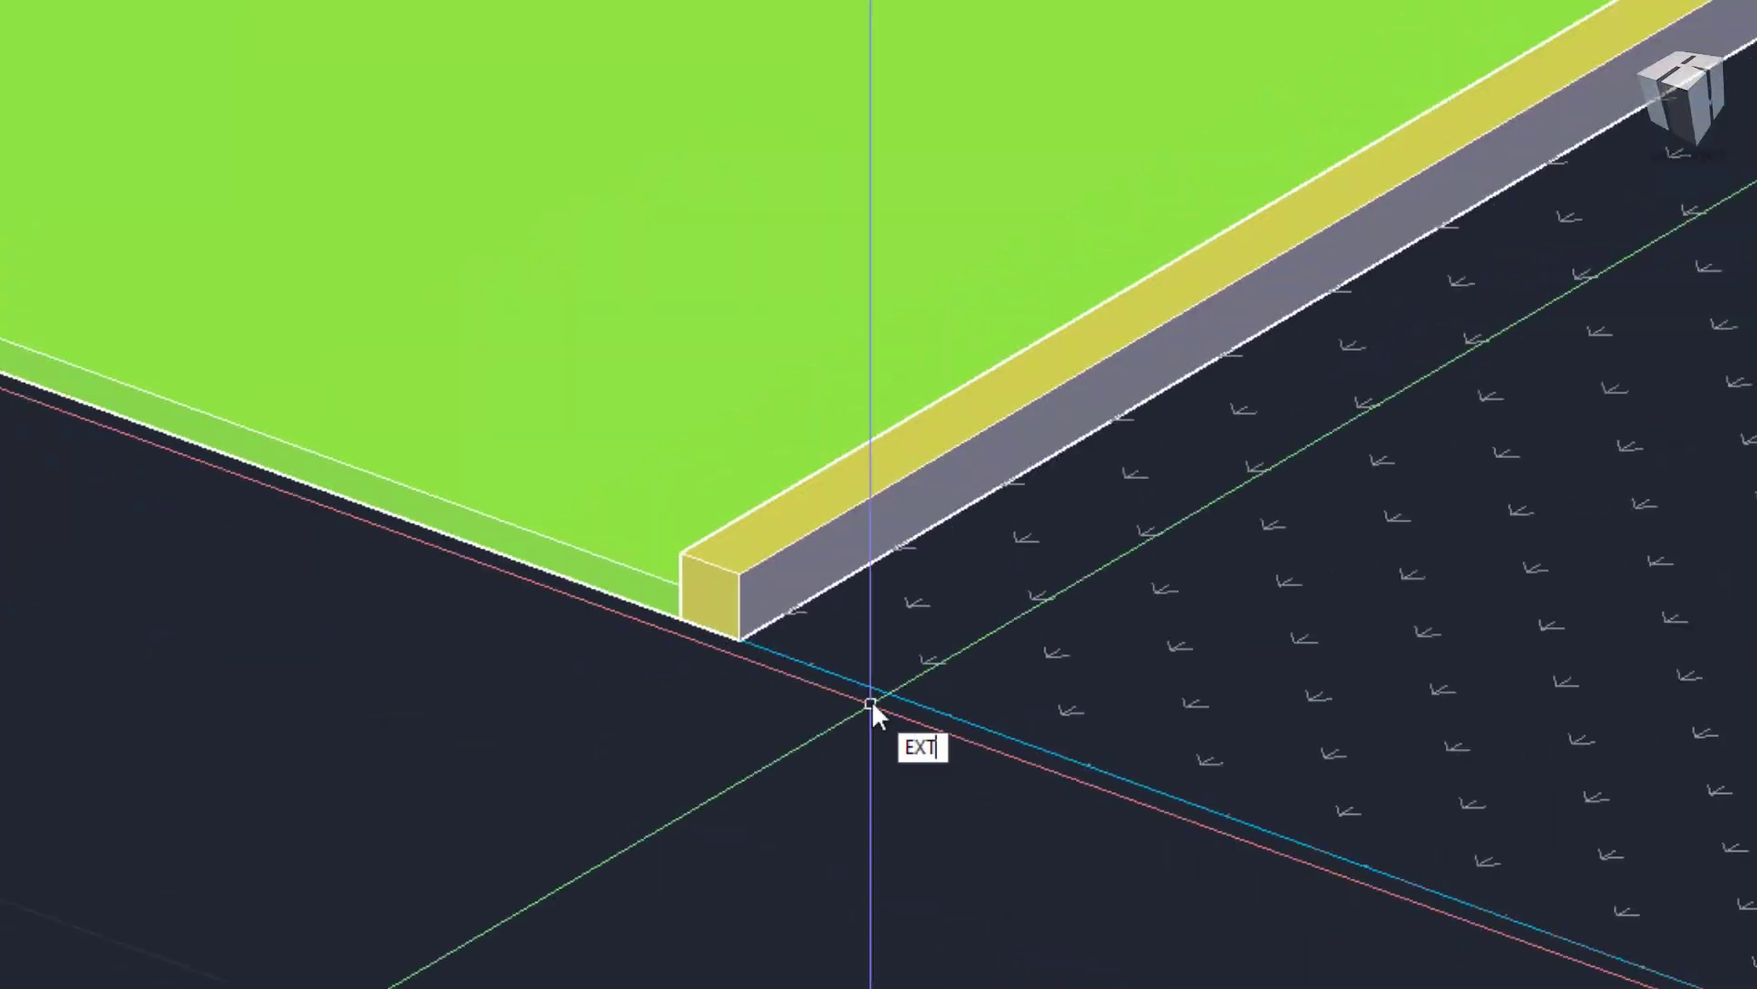
pyautogui.press('Return')
pyautogui.click(836, 655)
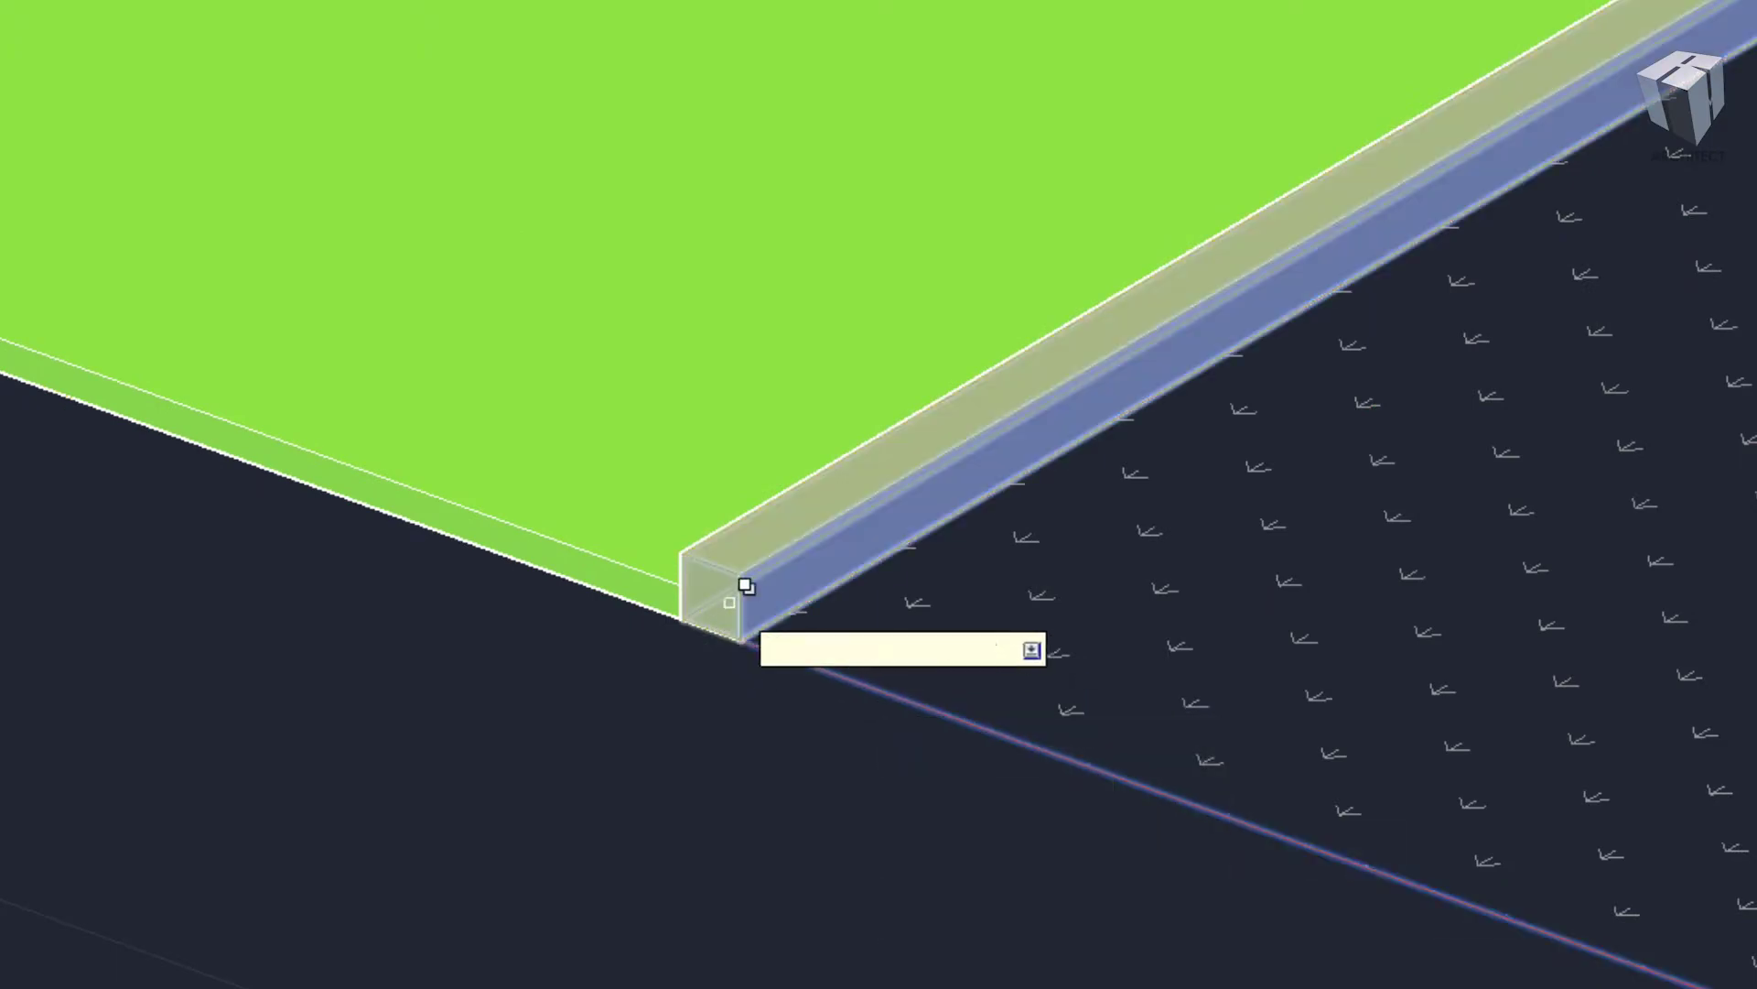
pyautogui.press('Return')
pyautogui.click(680, 588)
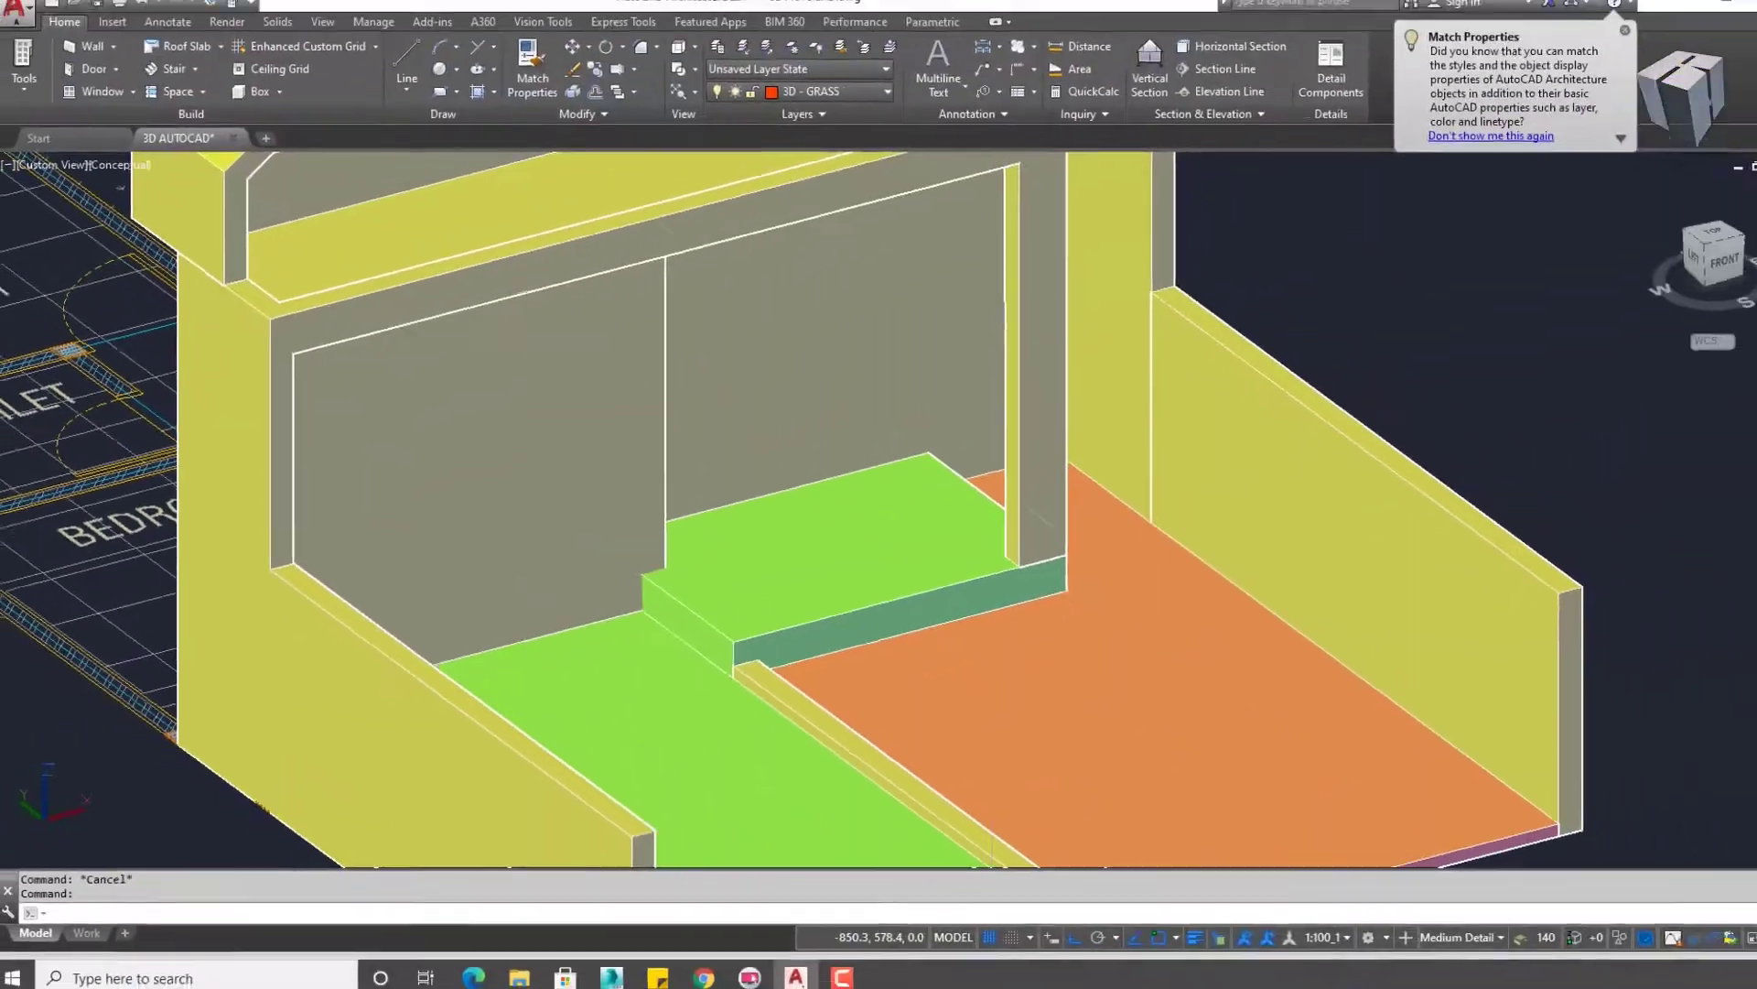
pyautogui.scroll(-1, 915, 513)
pyautogui.scroll(-3, 915, 513)
pyautogui.scroll(-3, 915, 512)
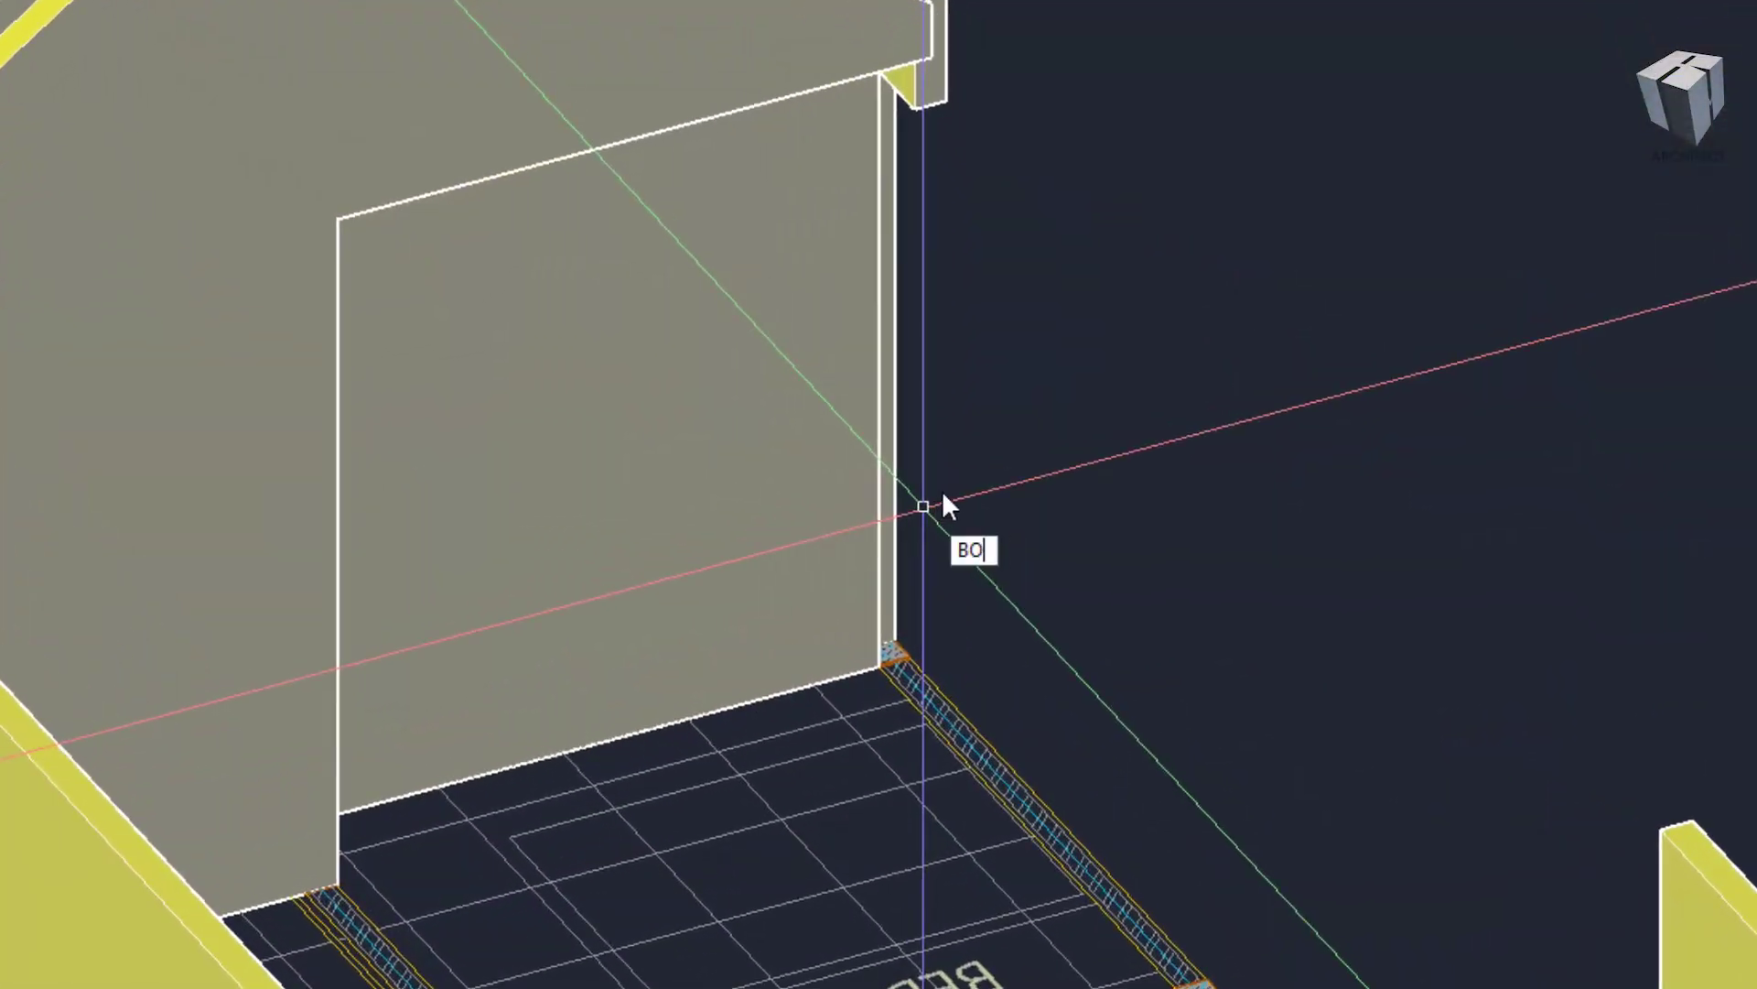
# - Draw a tall box solid from the wall corner along the right bedroom/toilet wall
pyautogui.write('X')
pyautogui.press('Return')
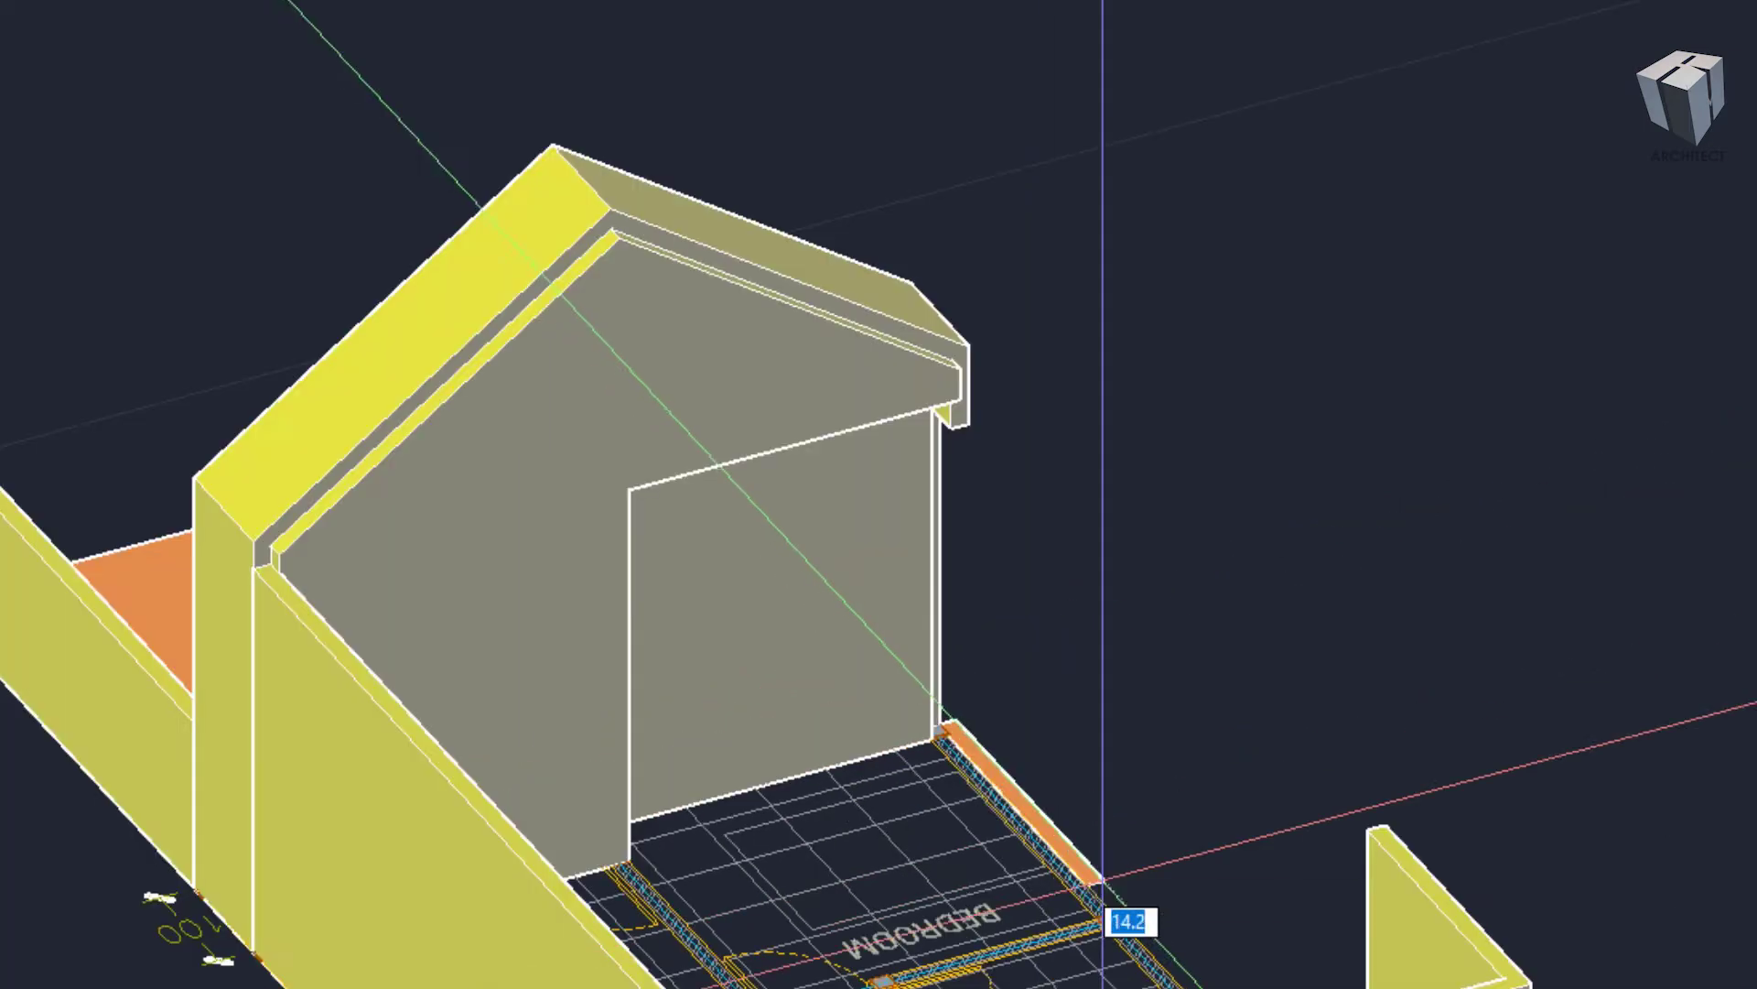
pyautogui.click(1102, 879)
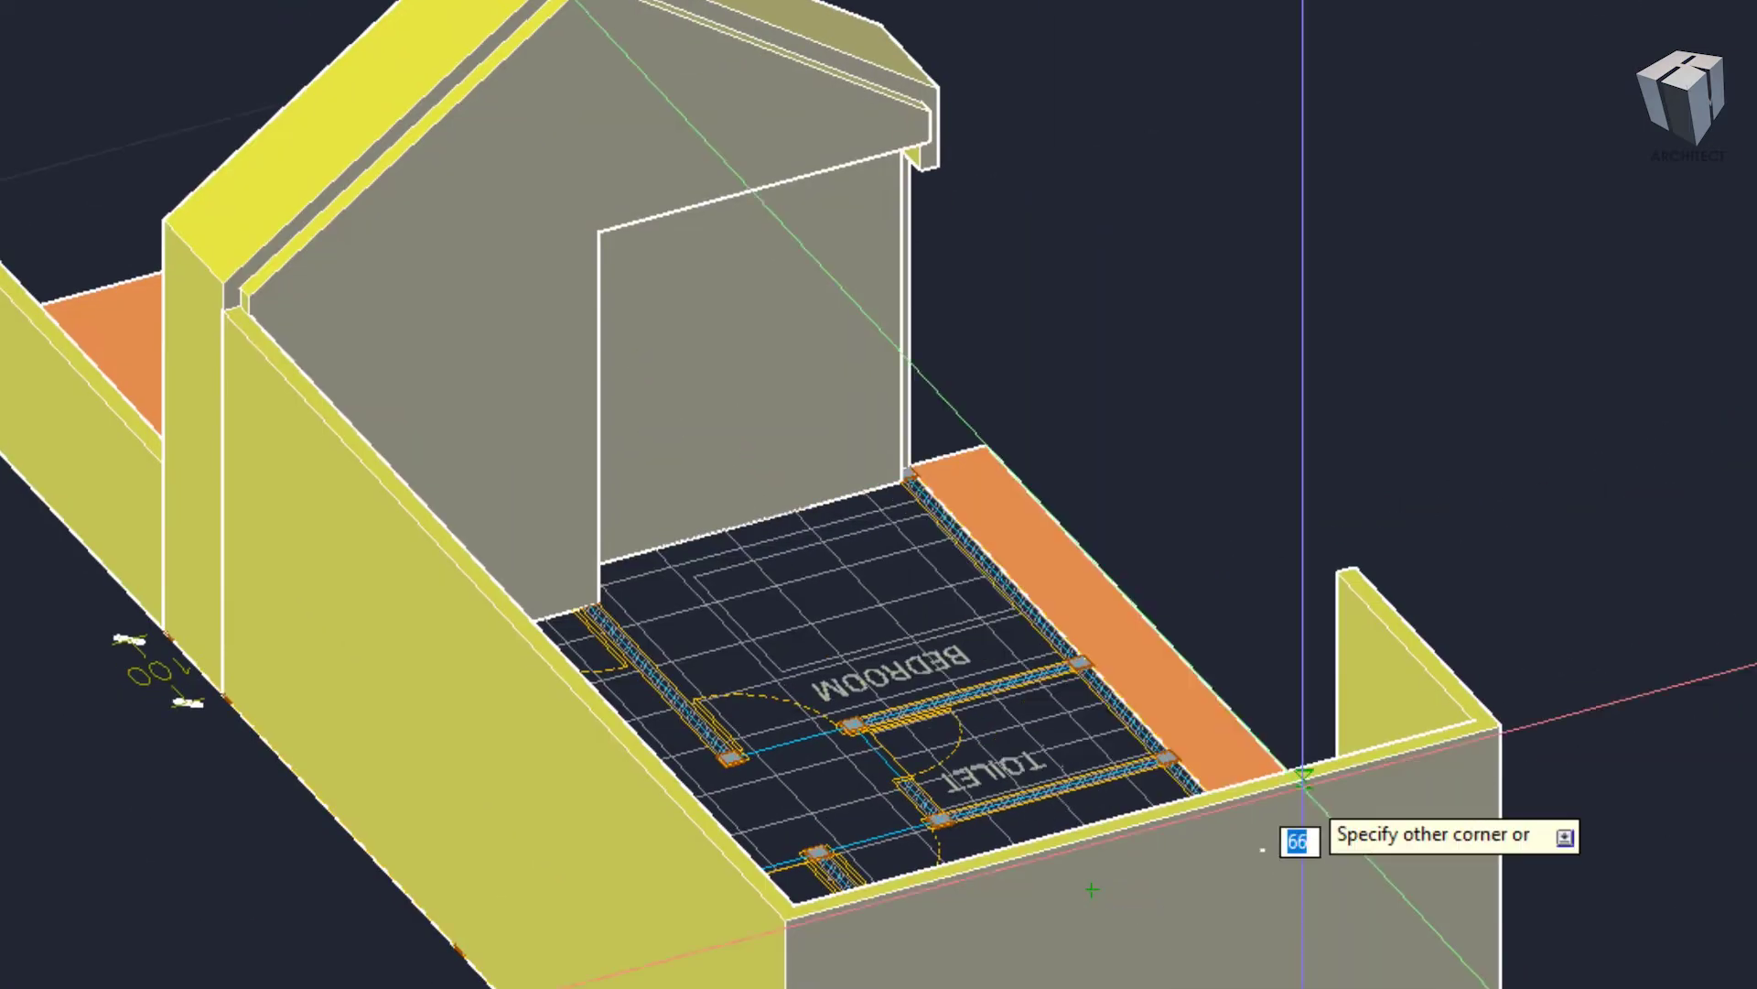
pyautogui.click(1405, 982)
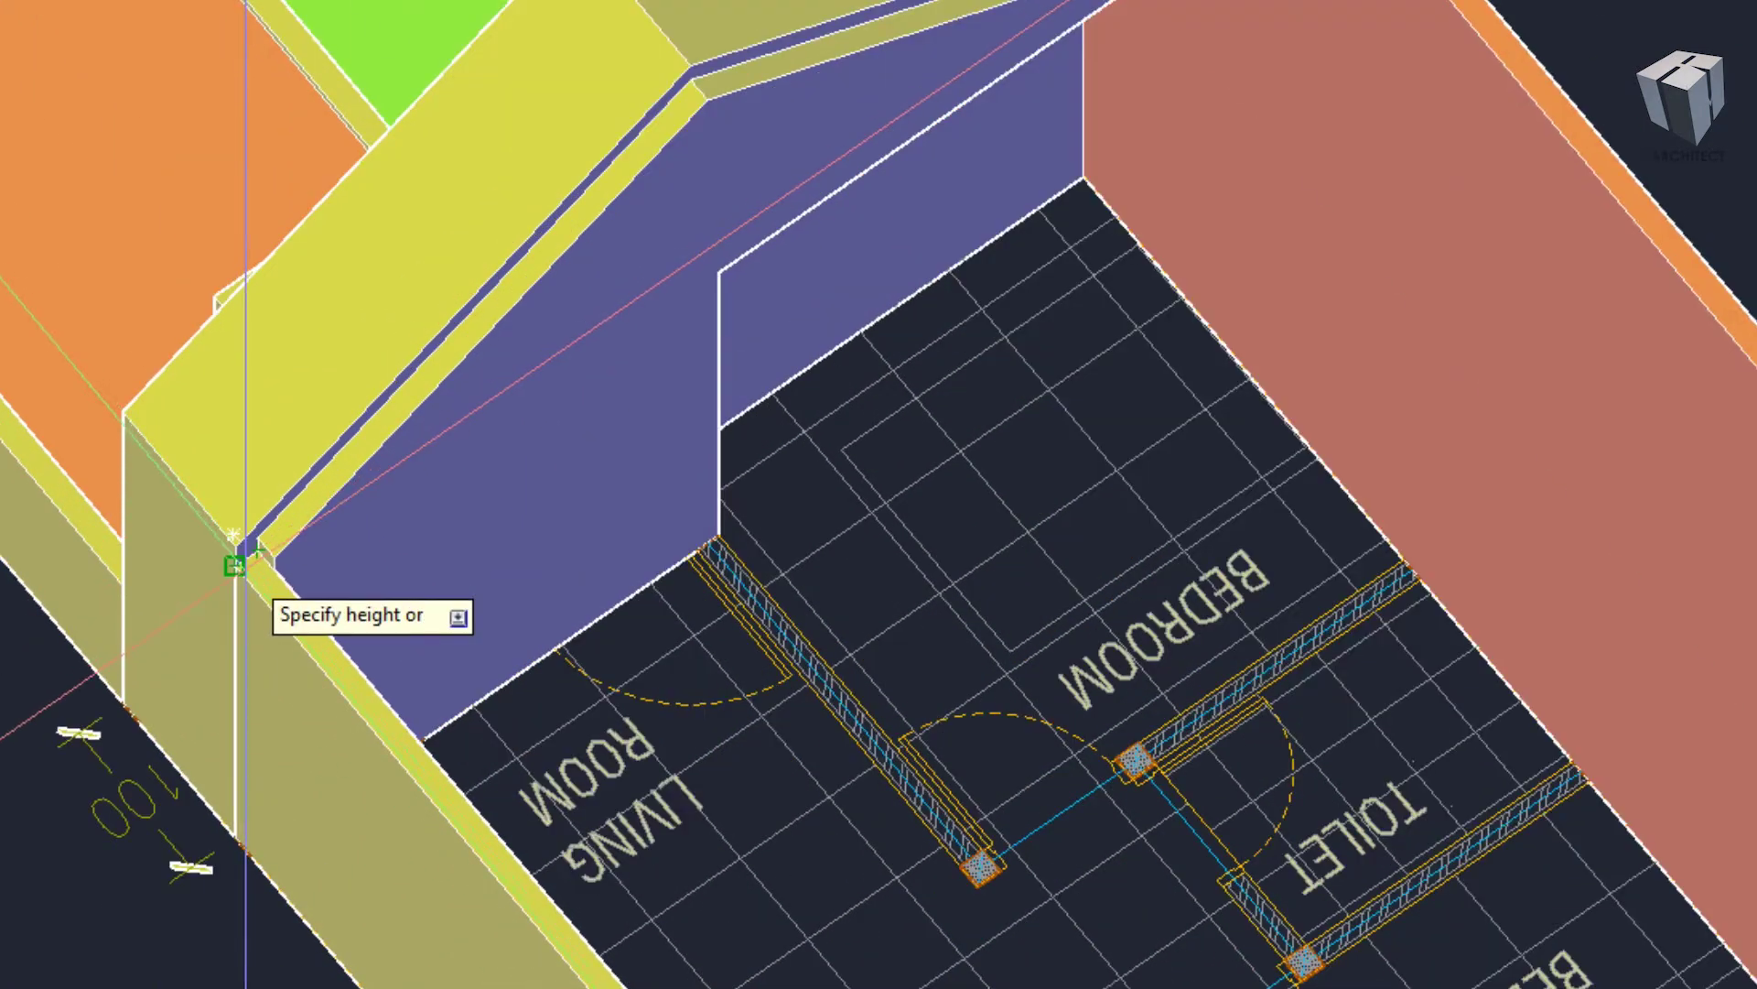
pyautogui.scroll(-5, 656, 463)
pyautogui.keyDown('shift'); pyautogui.moveTo(655, 463); pyautogui.dragTo(745, 404, button='middle'); pyautogui.keyUp('shift')
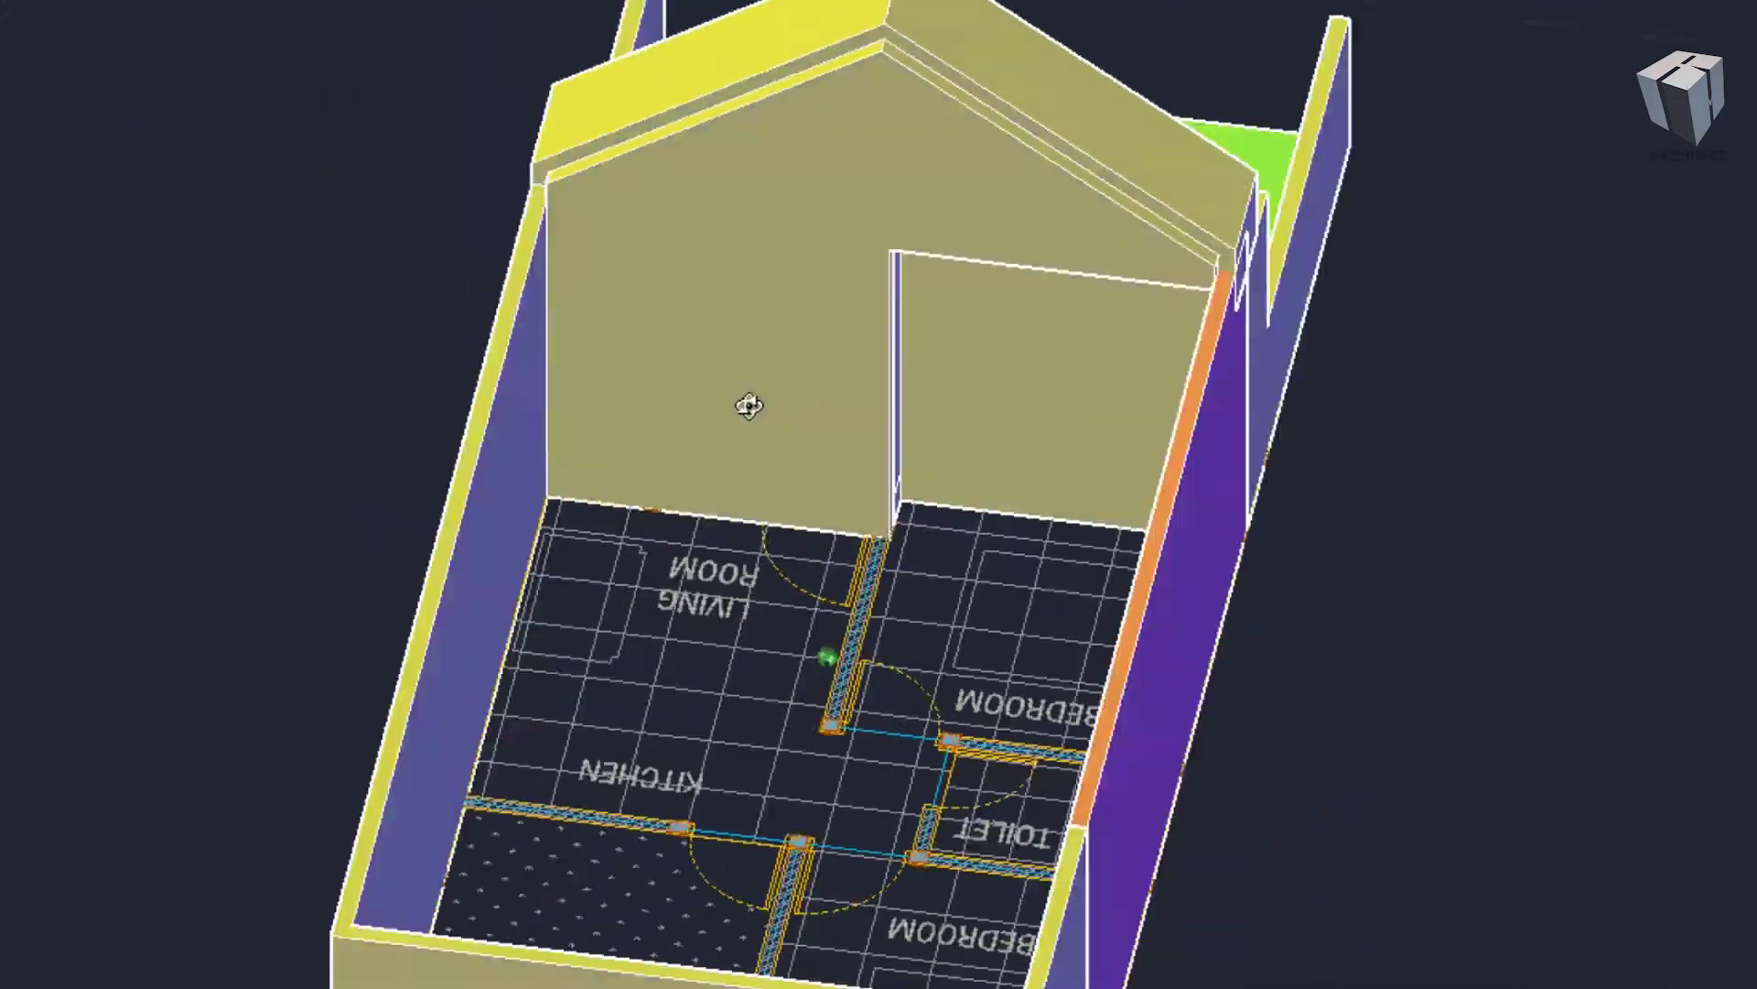
pyautogui.scroll(10, 745, 404)
pyautogui.scroll(-5, 844, 497)
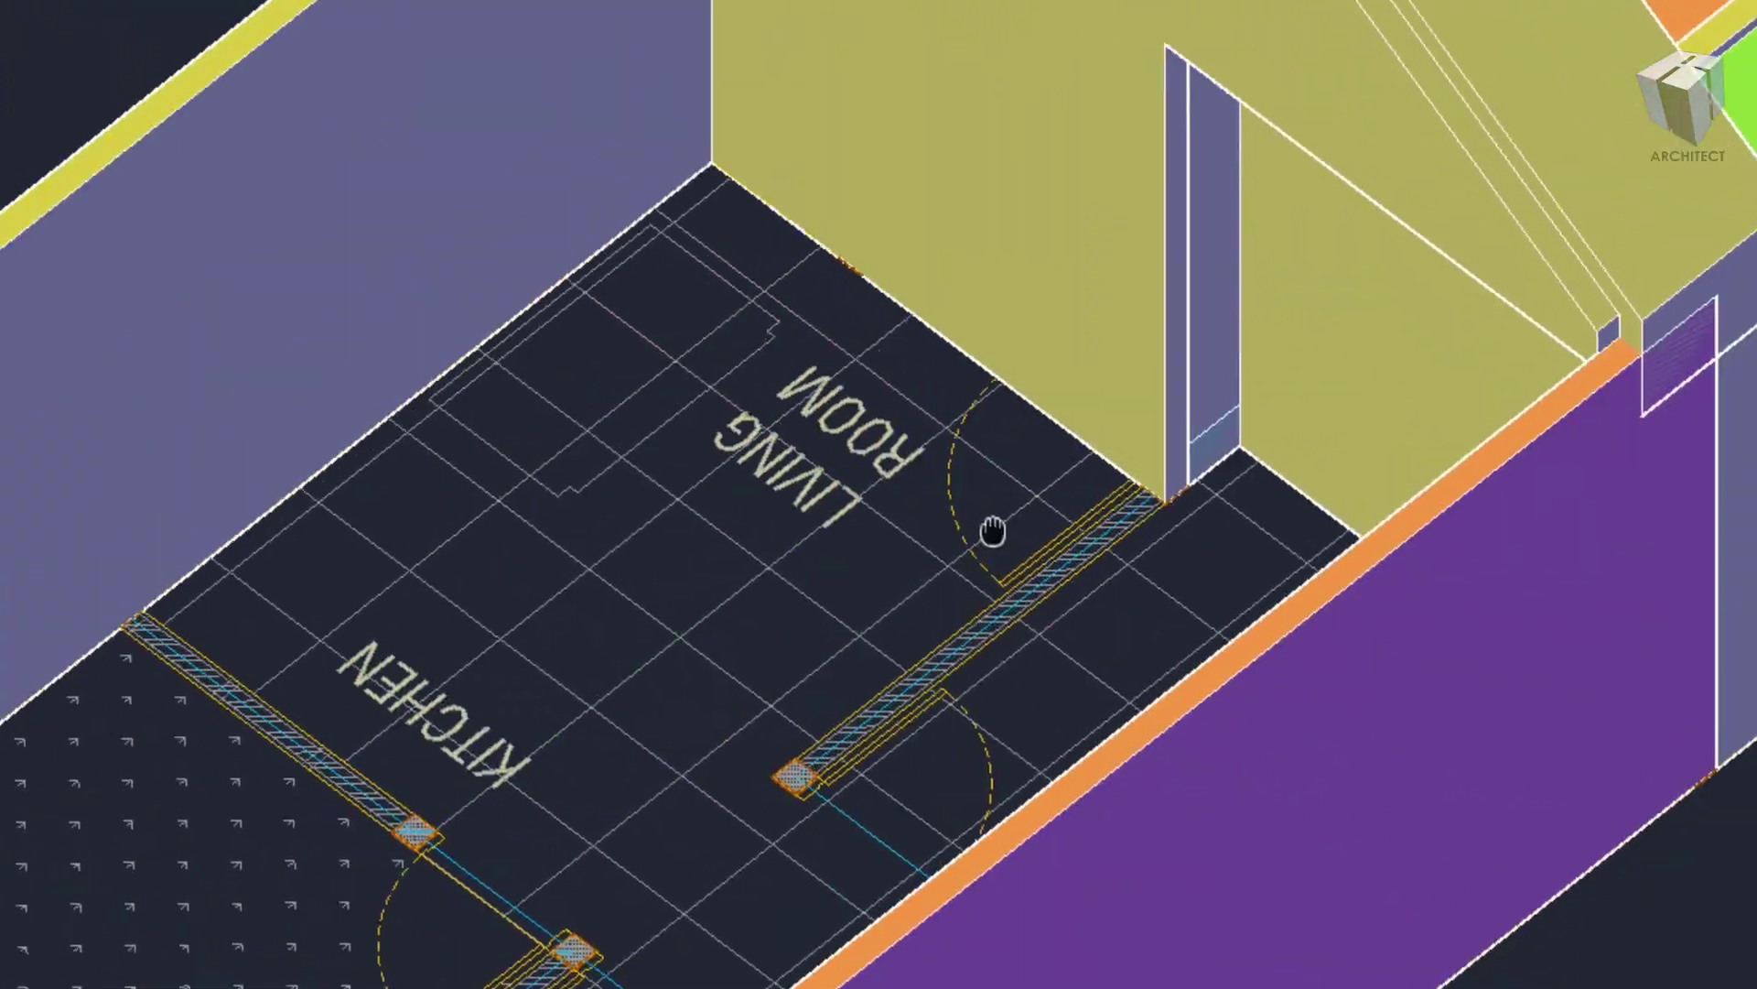
pyautogui.scroll(4, 765, 470)
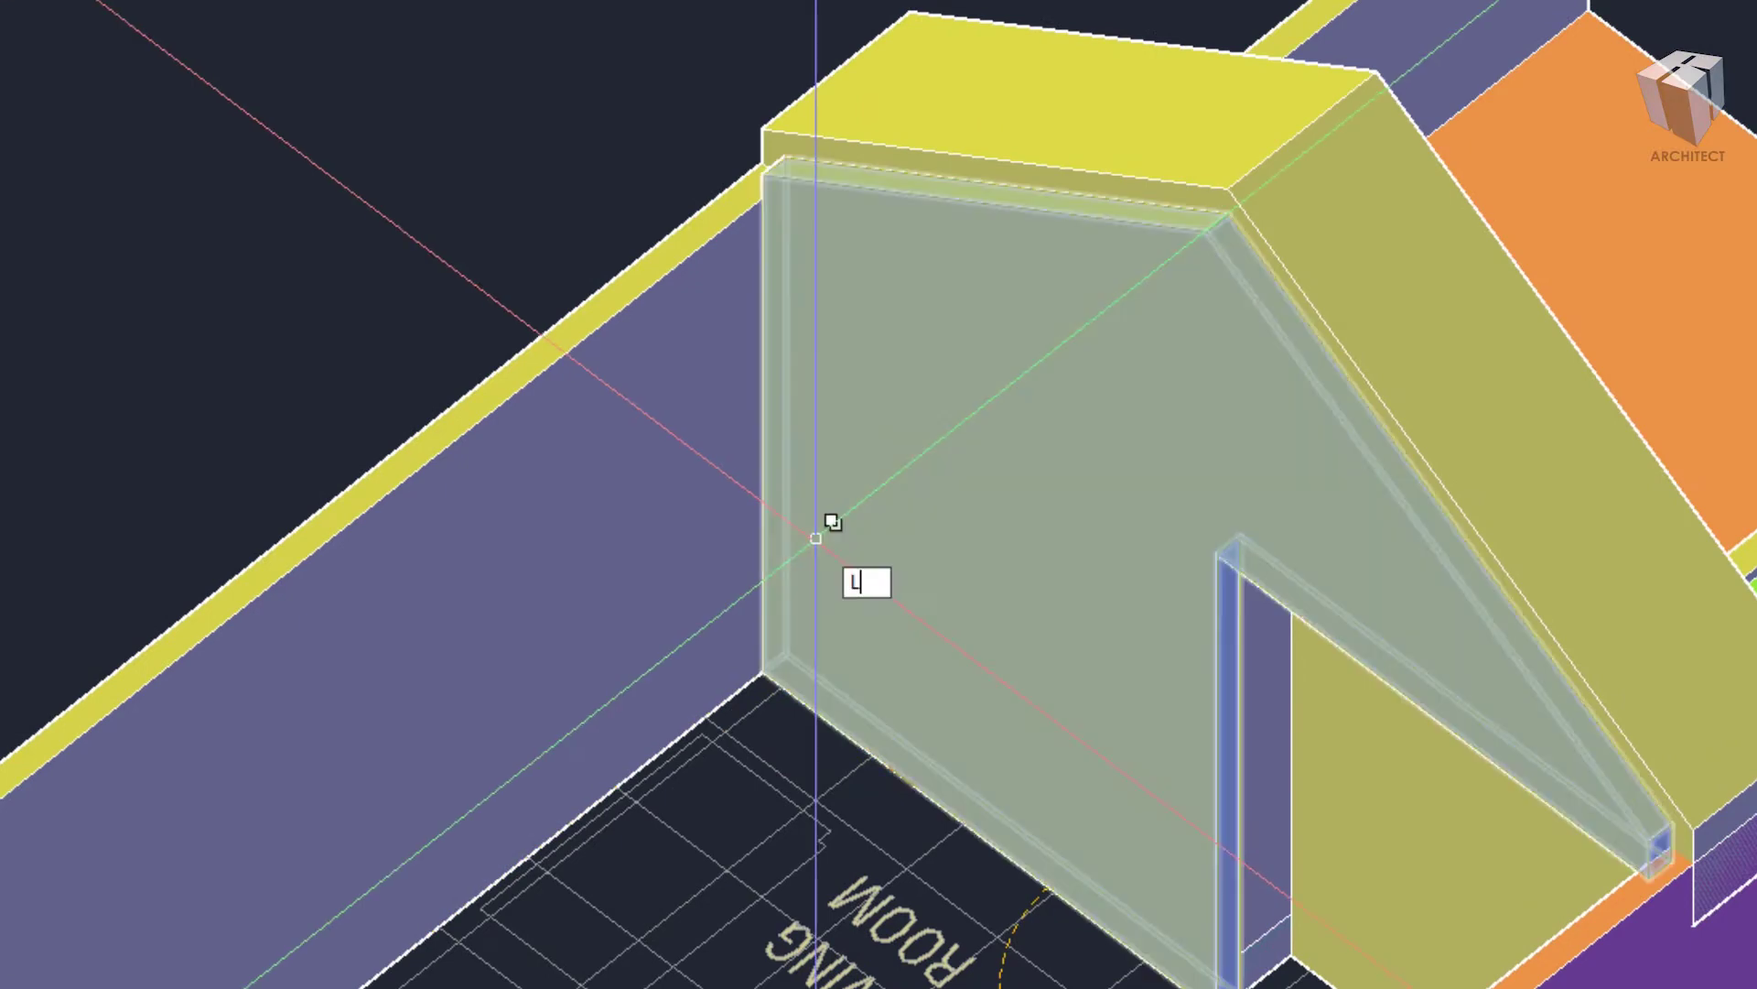
# - Start a line upward from the wall's base corner
pyautogui.write('l')
pyautogui.press('Return')
pyautogui.click(766, 657)
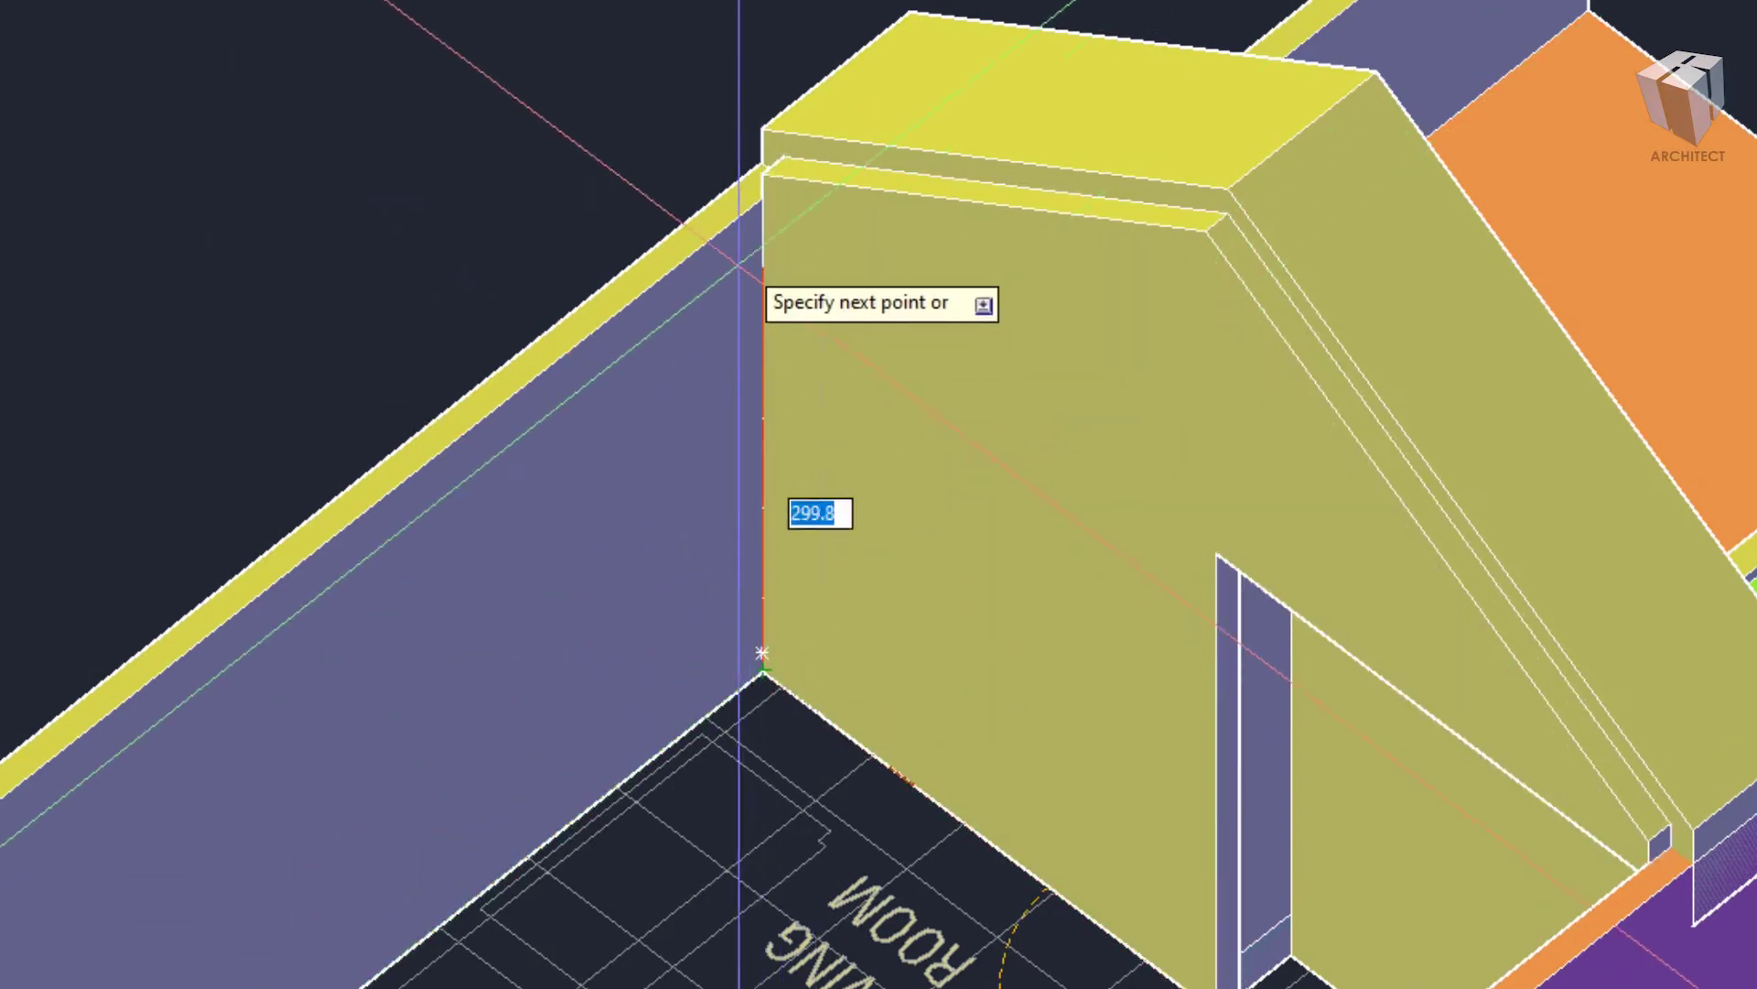
pyautogui.scroll(2, 964, 457)
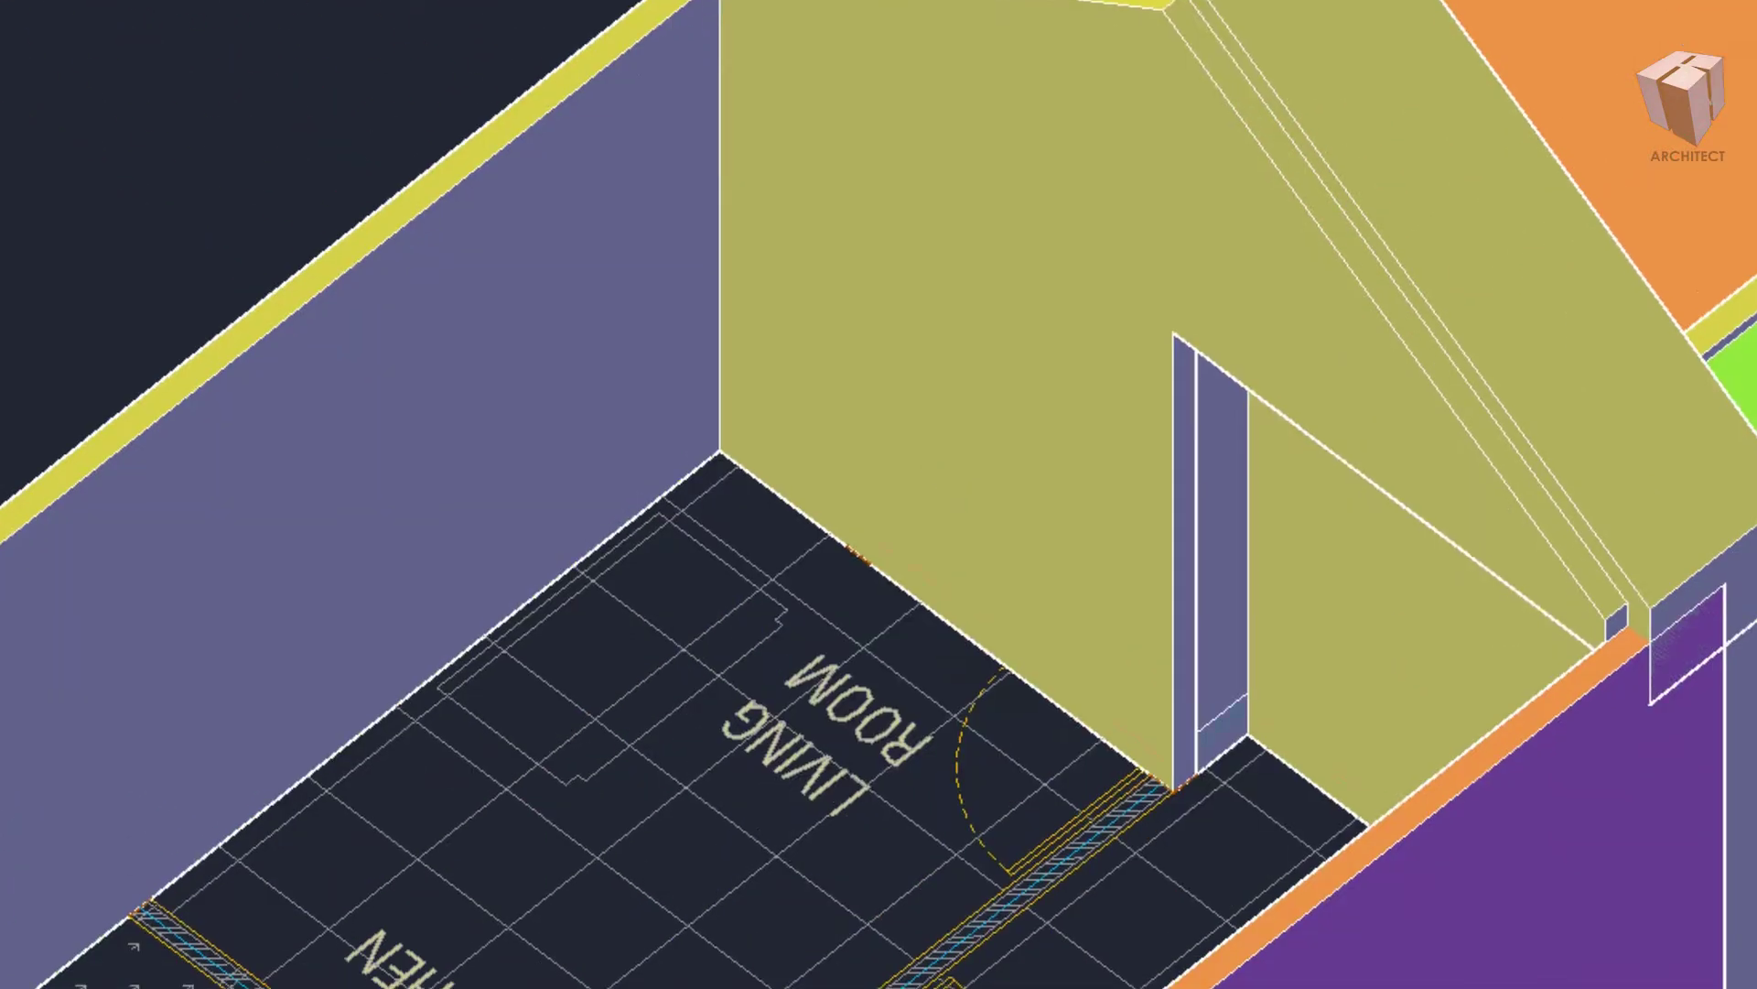
# - Draw a polysolid wall from the door jamb along the kitchen/bedroom line to the corner
pyautogui.write('POL')
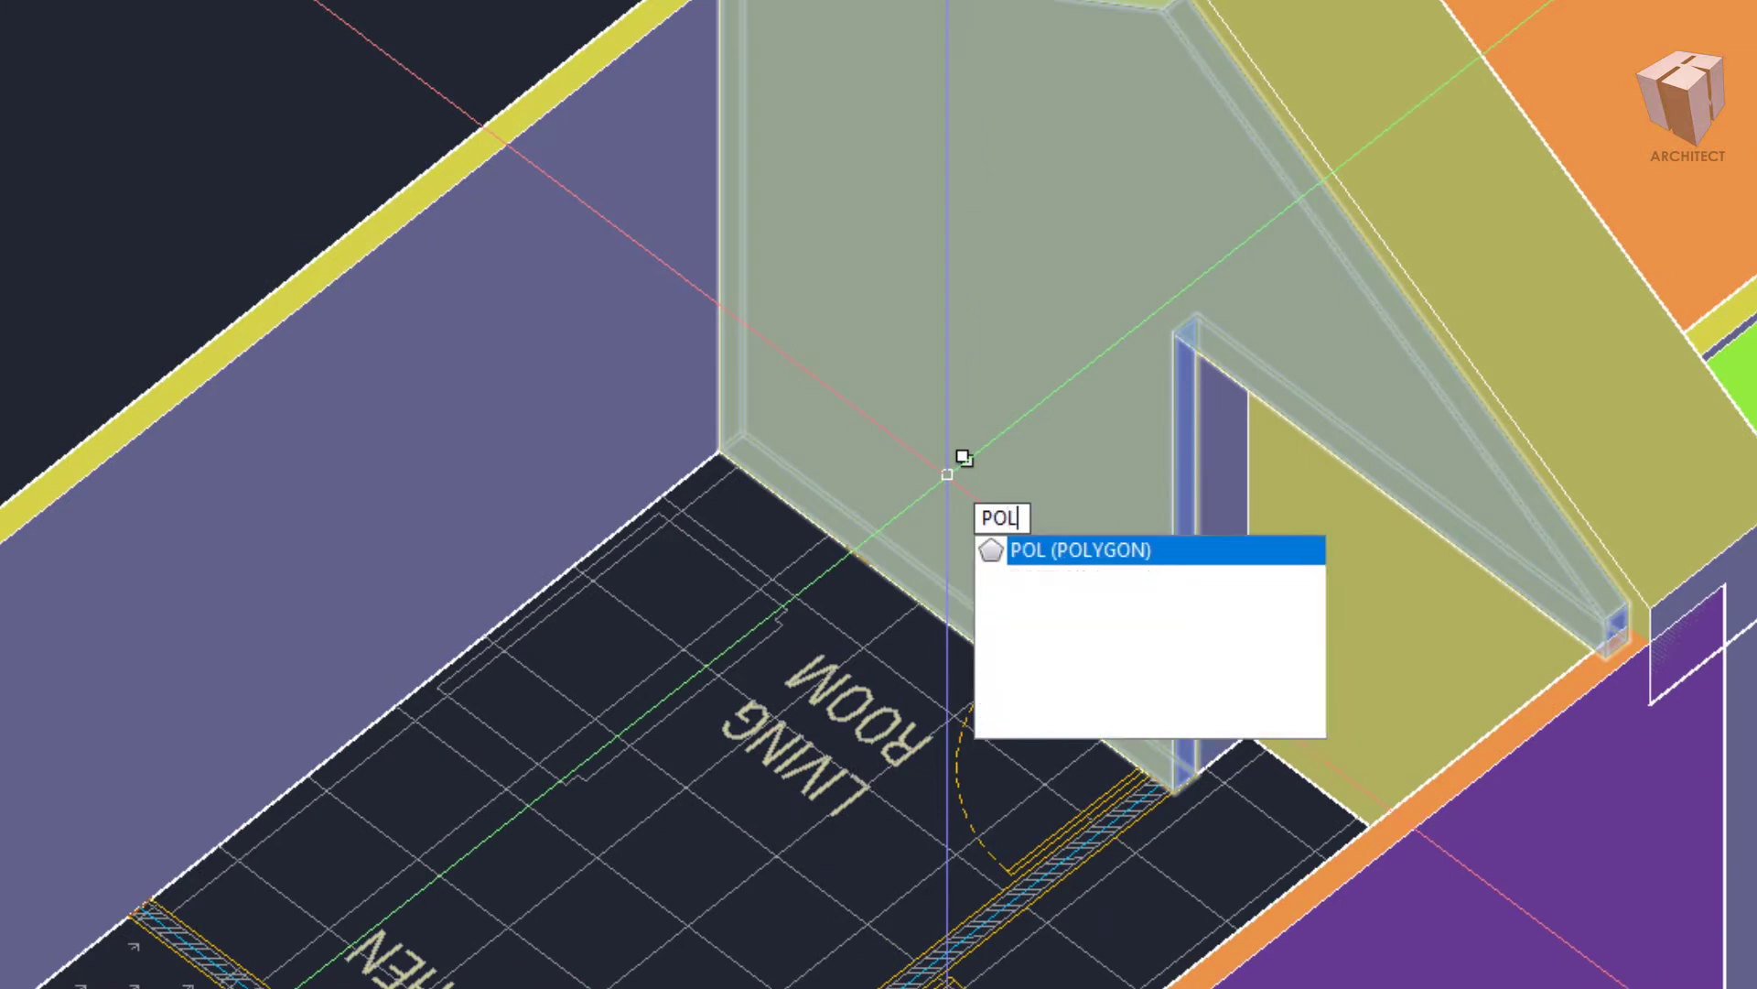
pyautogui.write('YS')
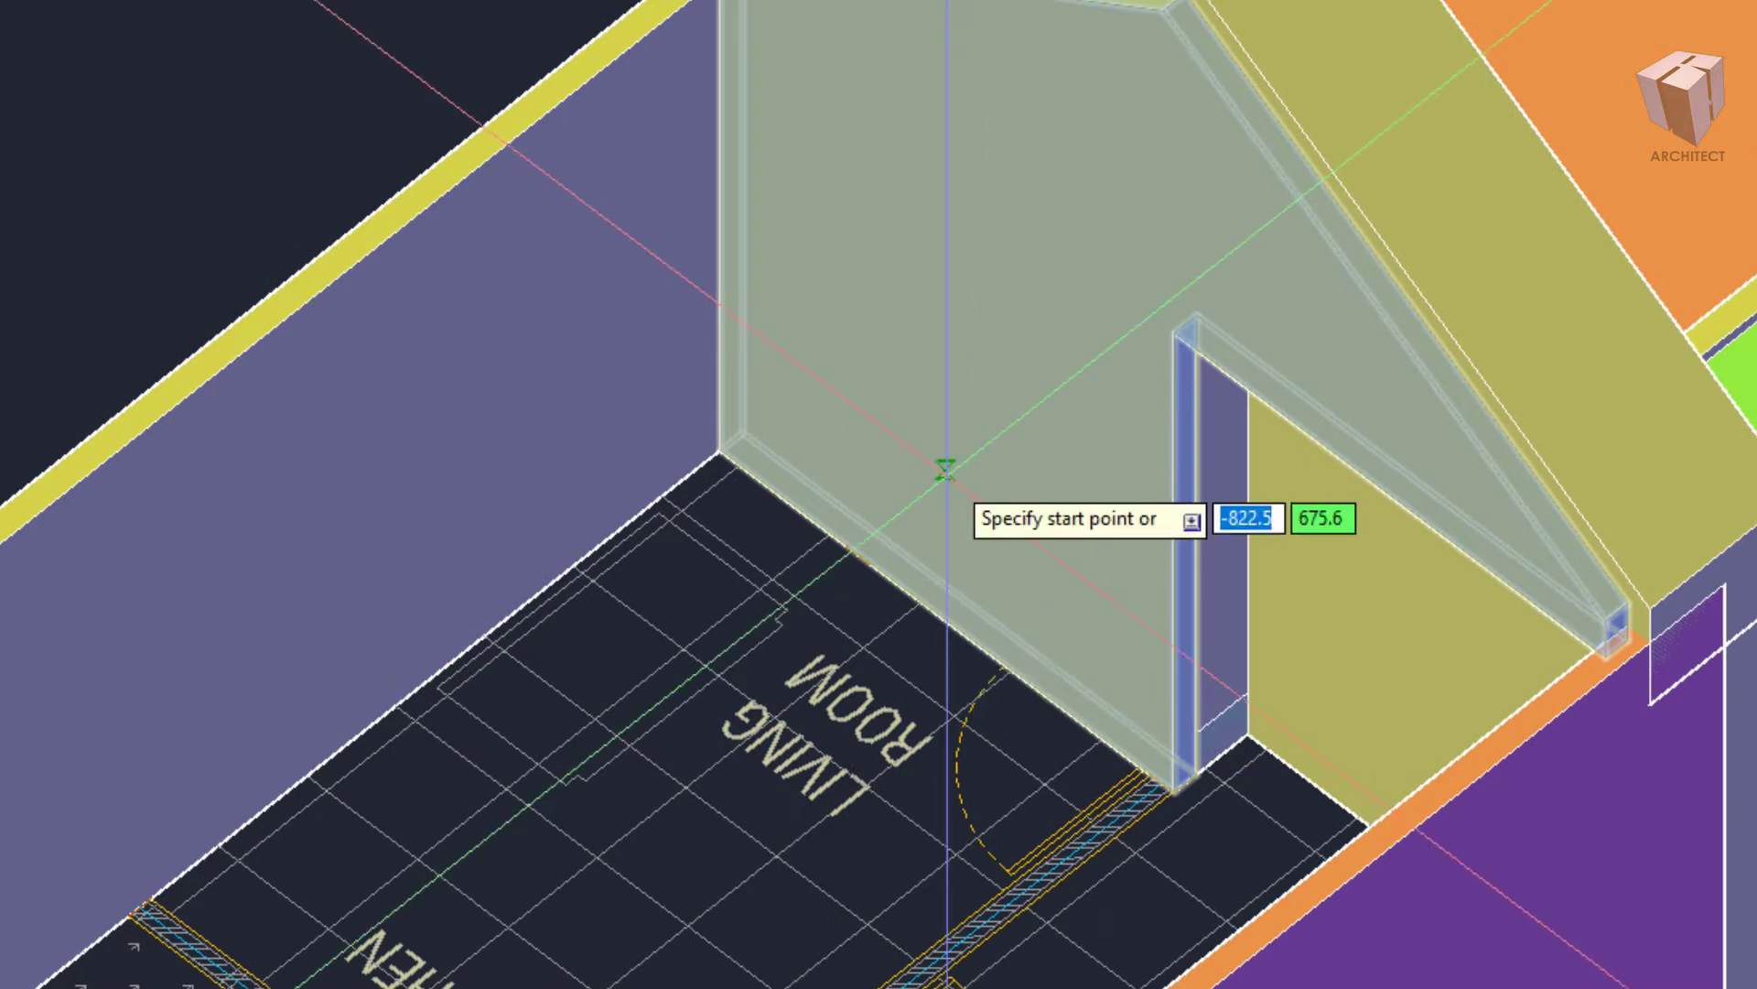
pyautogui.press('Return')
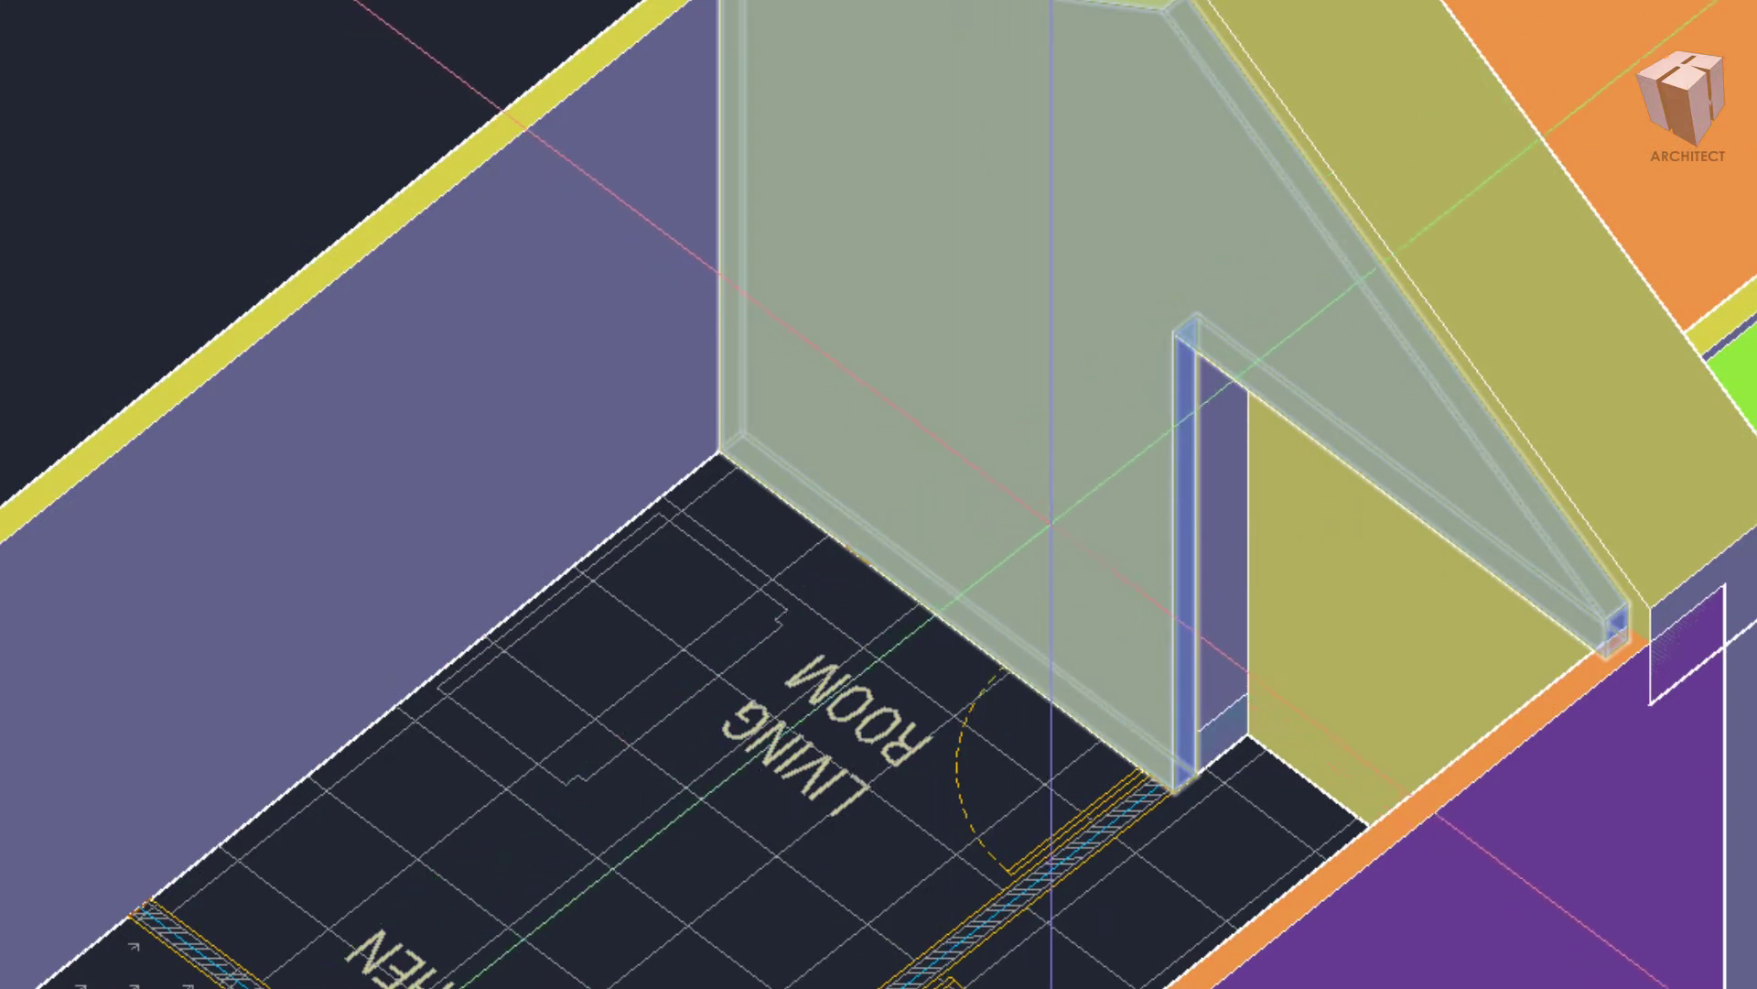
pyautogui.scroll(3, 1171, 824)
pyautogui.scroll(1, 1190, 823)
pyautogui.click(1192, 723)
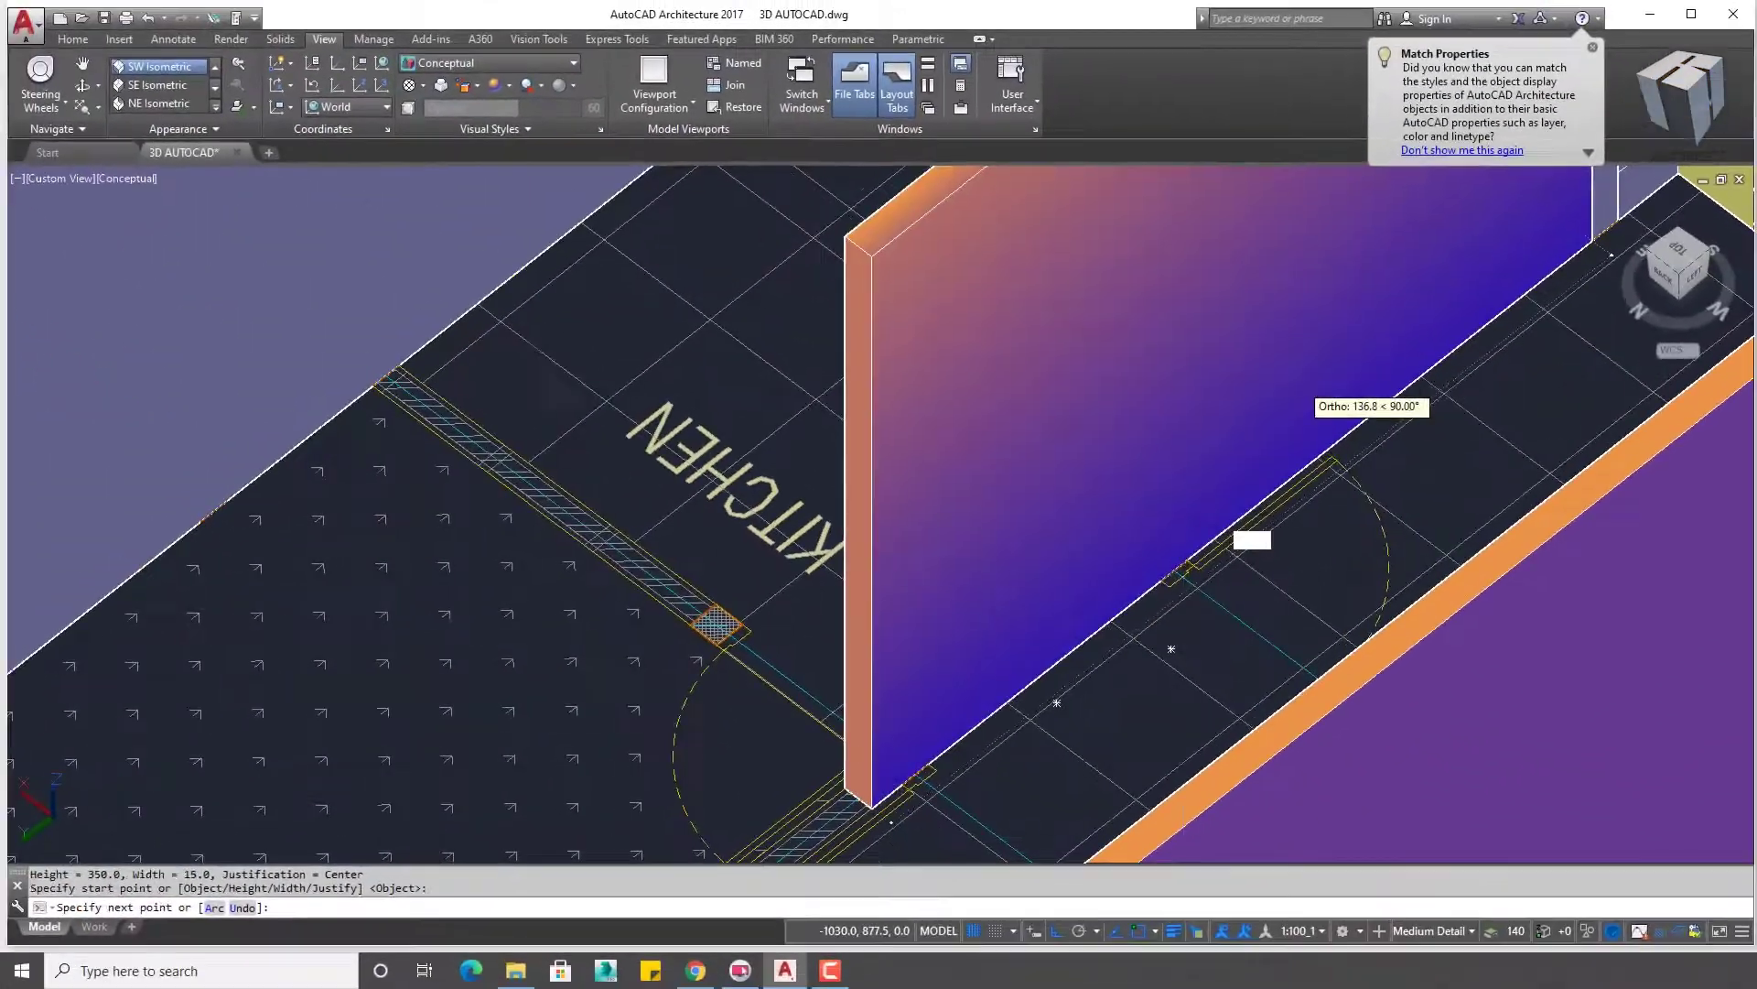
pyautogui.keyDown('shift'); pyautogui.moveTo(1248, 533); pyautogui.dragTo(1165, 500, button='middle'); pyautogui.keyUp('shift')
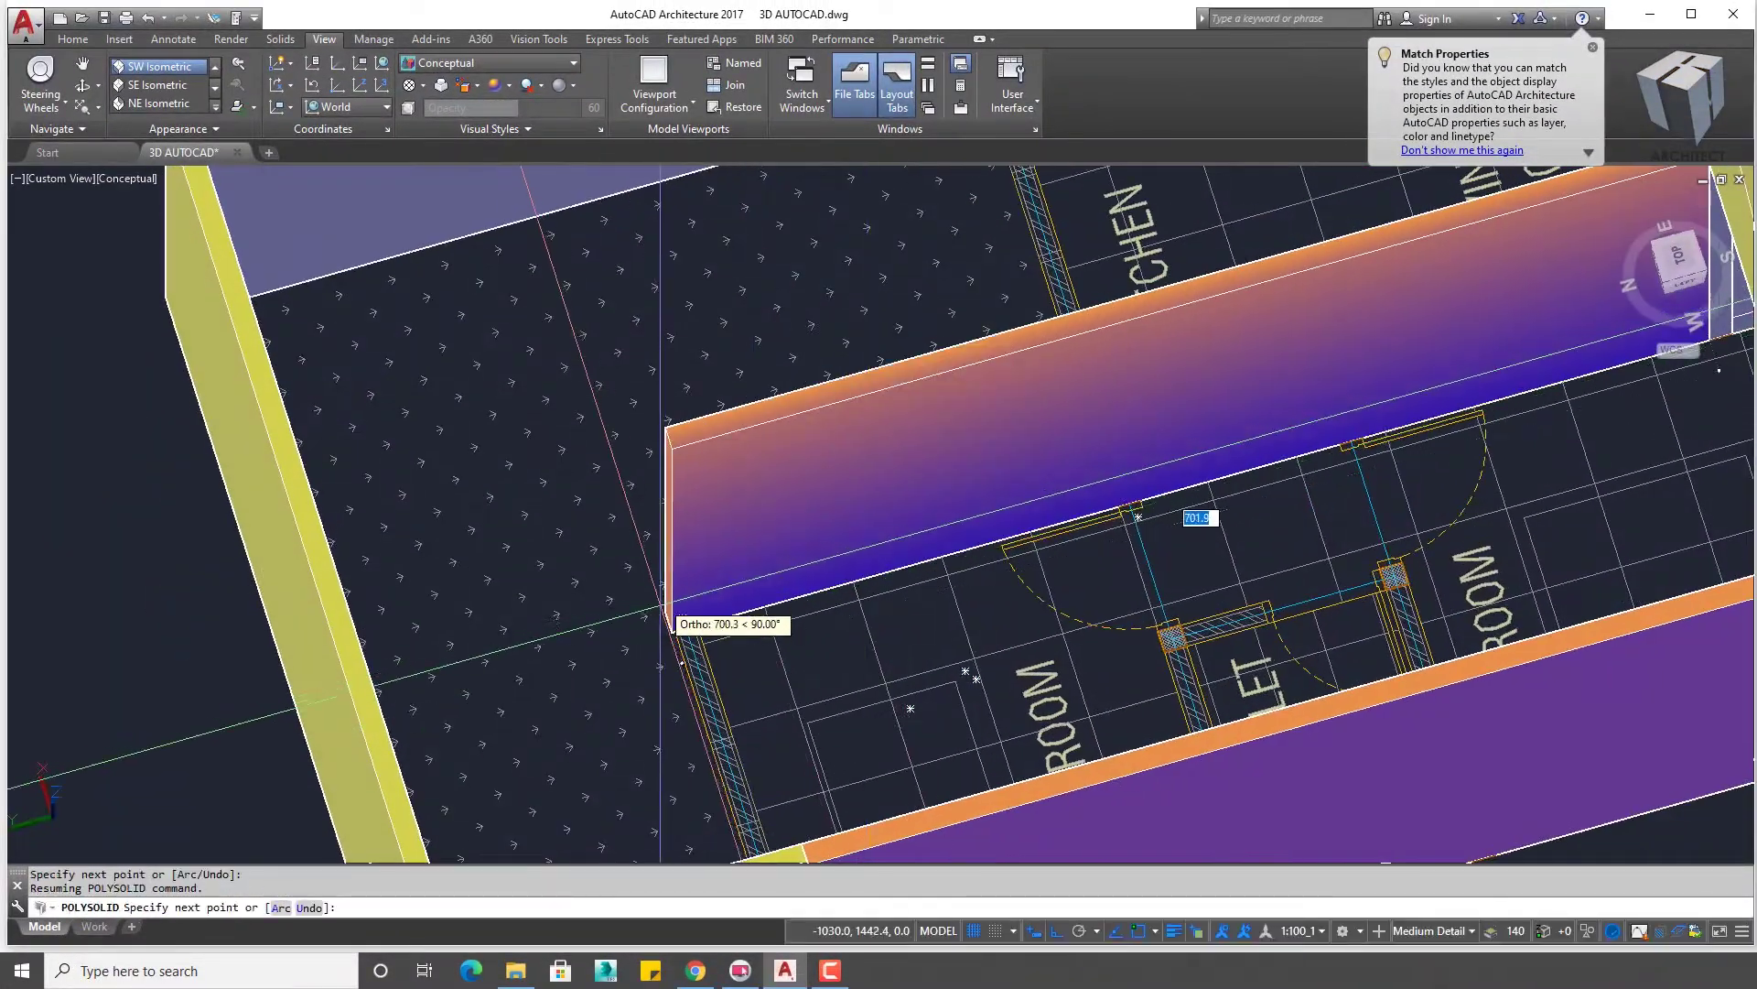
pyautogui.scroll(-5, 679, 621)
pyautogui.keyDown('shift'); pyautogui.moveTo(916, 549); pyautogui.dragTo(1236, 550, button='middle'); pyautogui.keyUp('shift')
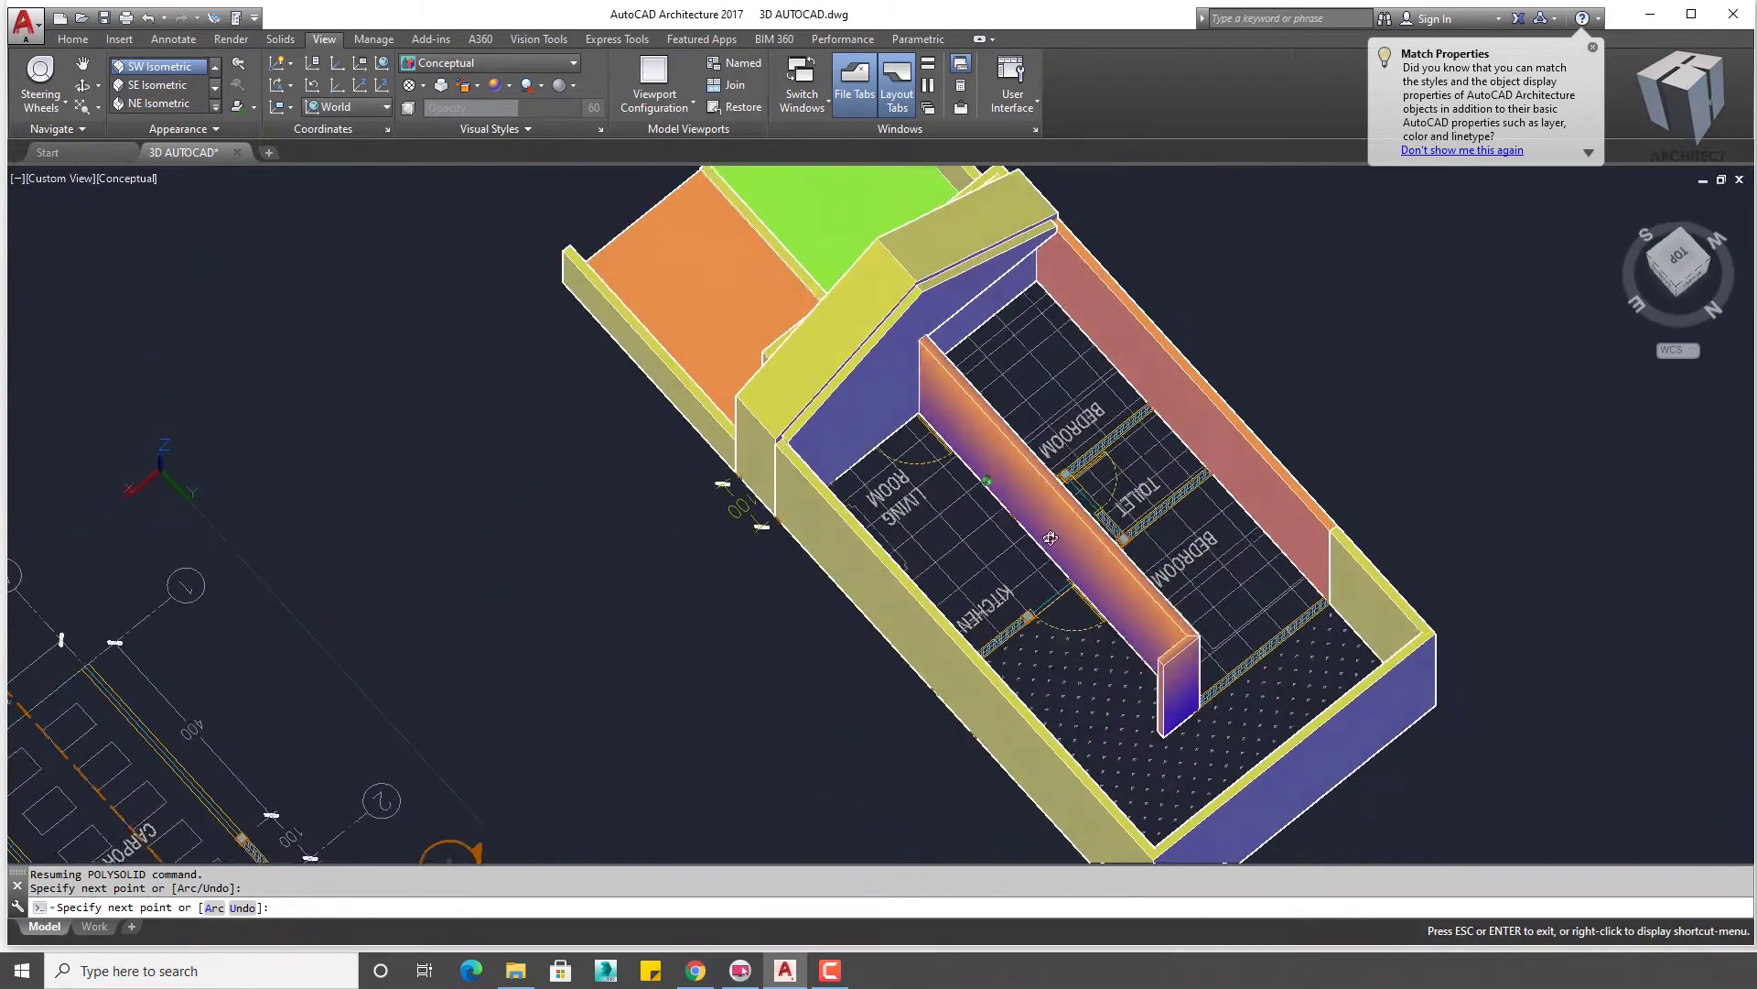
pyautogui.scroll(3, 1236, 549)
pyautogui.scroll(2, 1462, 713)
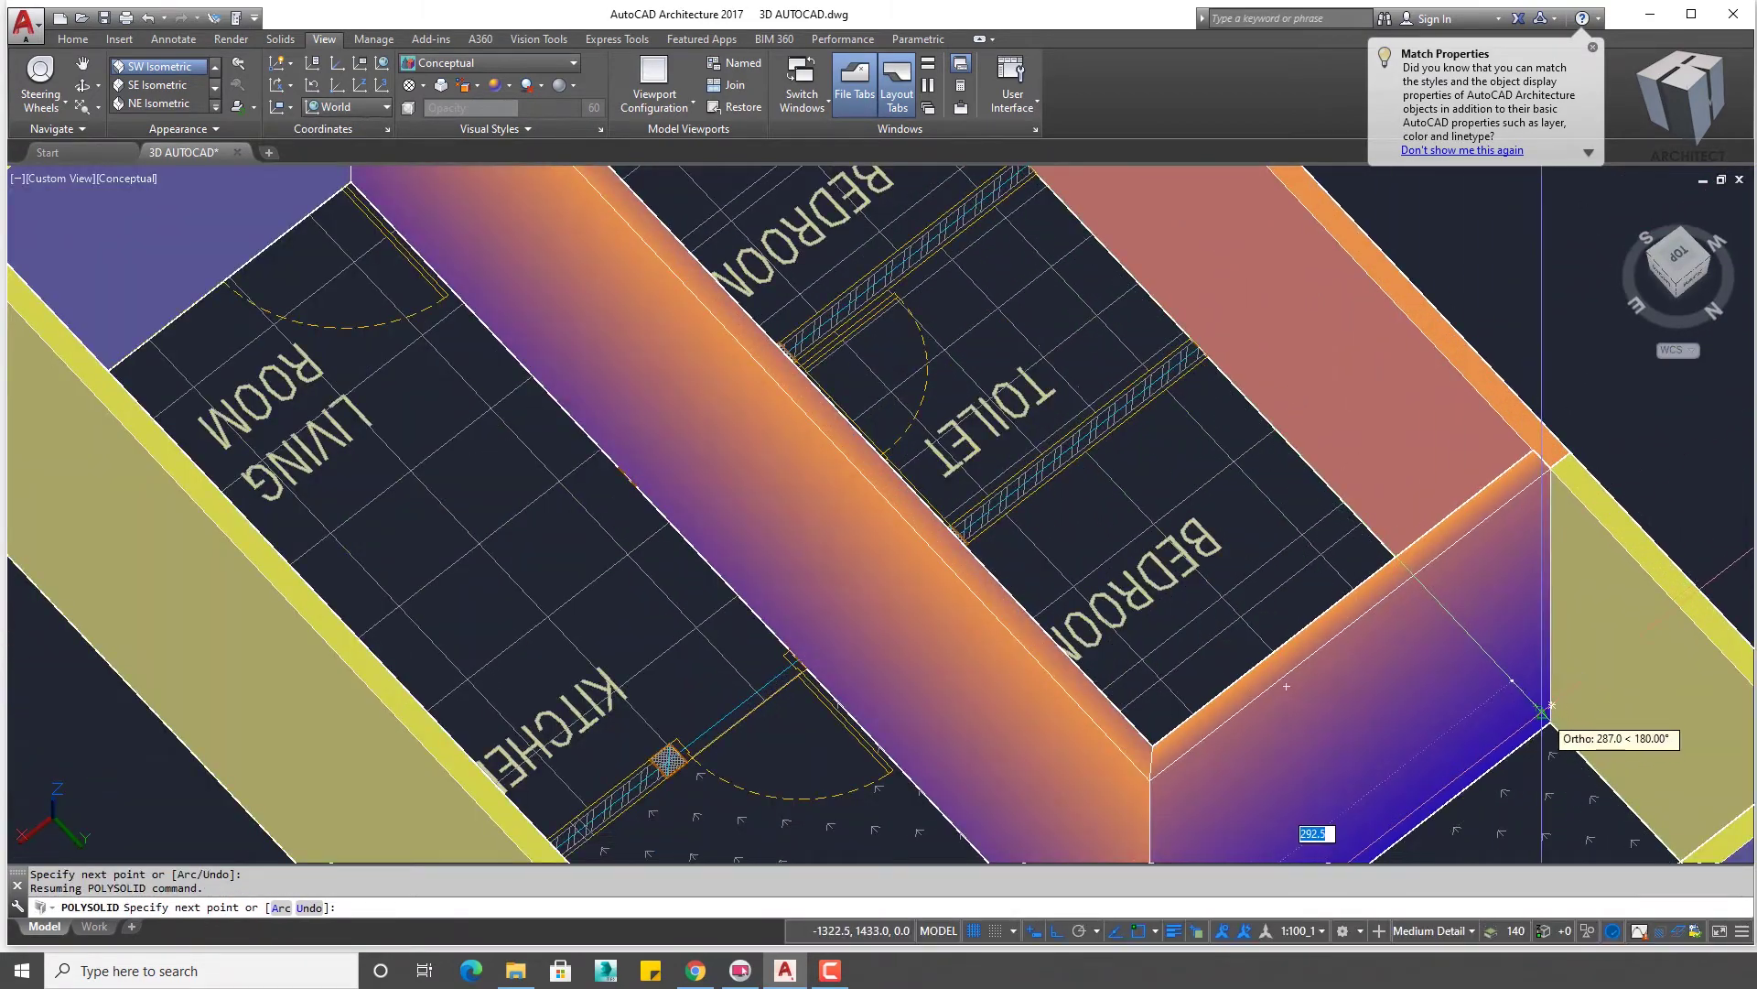
pyautogui.click(1542, 712)
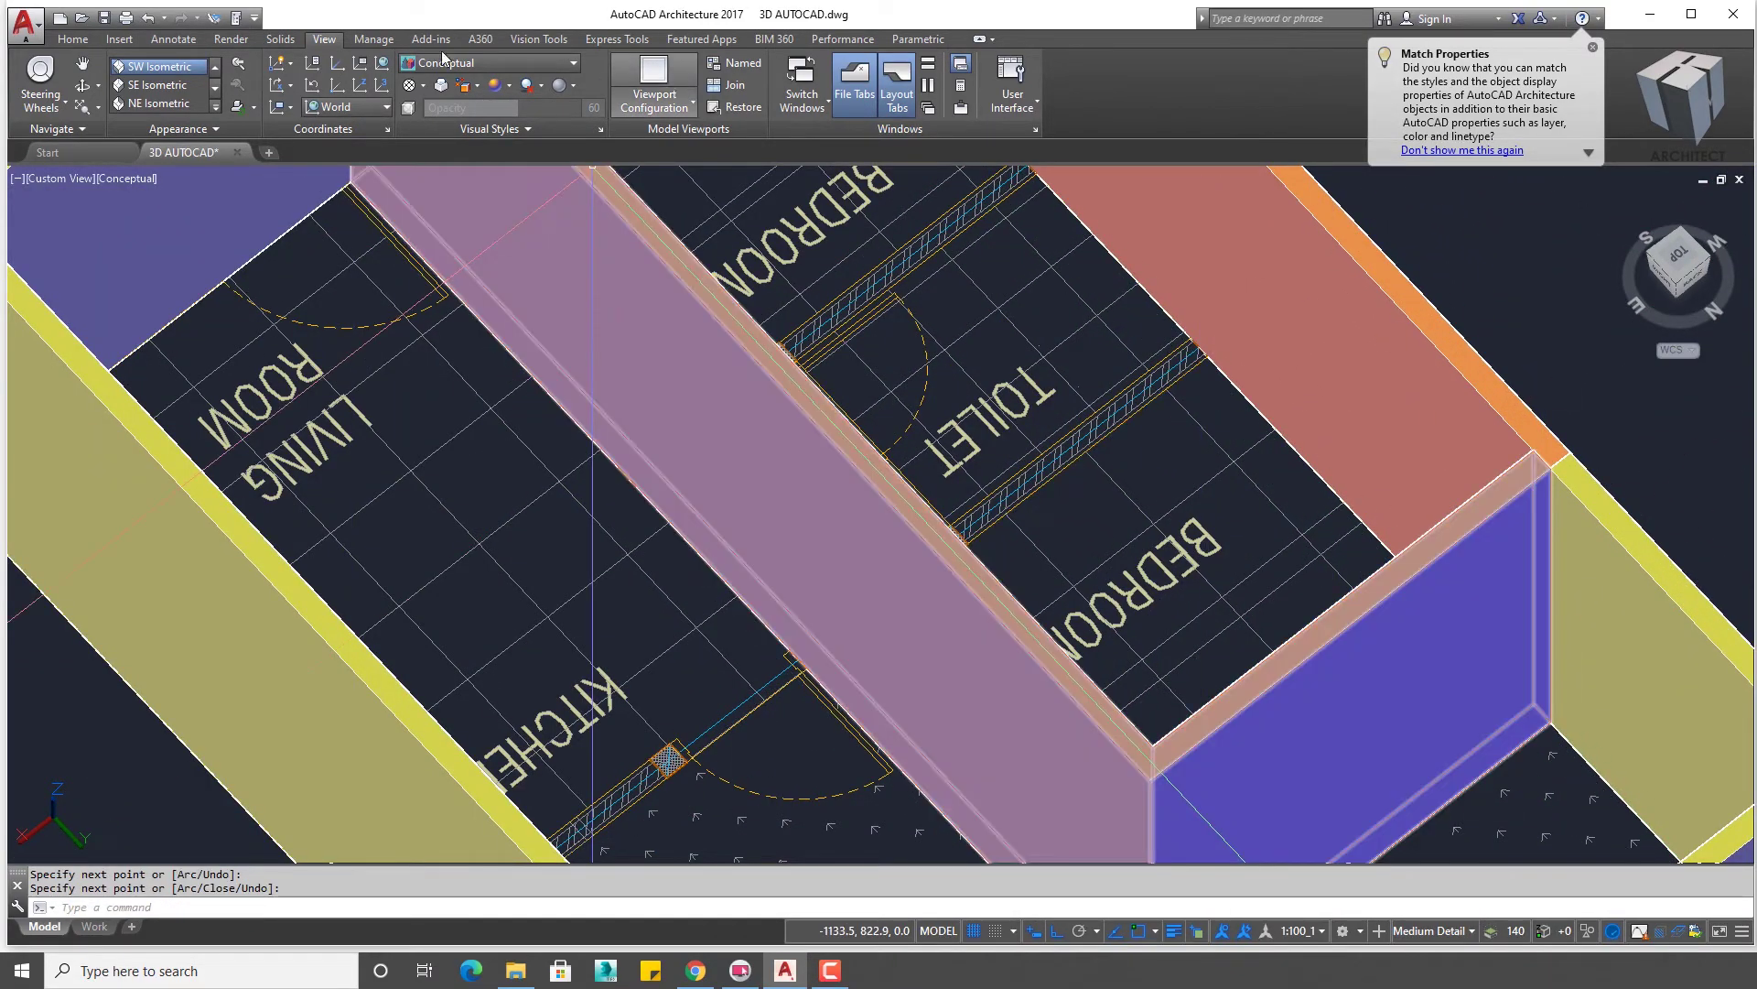
# - Switch the visual style to 2D Wireframe and tilt the plan view
pyautogui.click(517, 70)
pyautogui.click(455, 87)
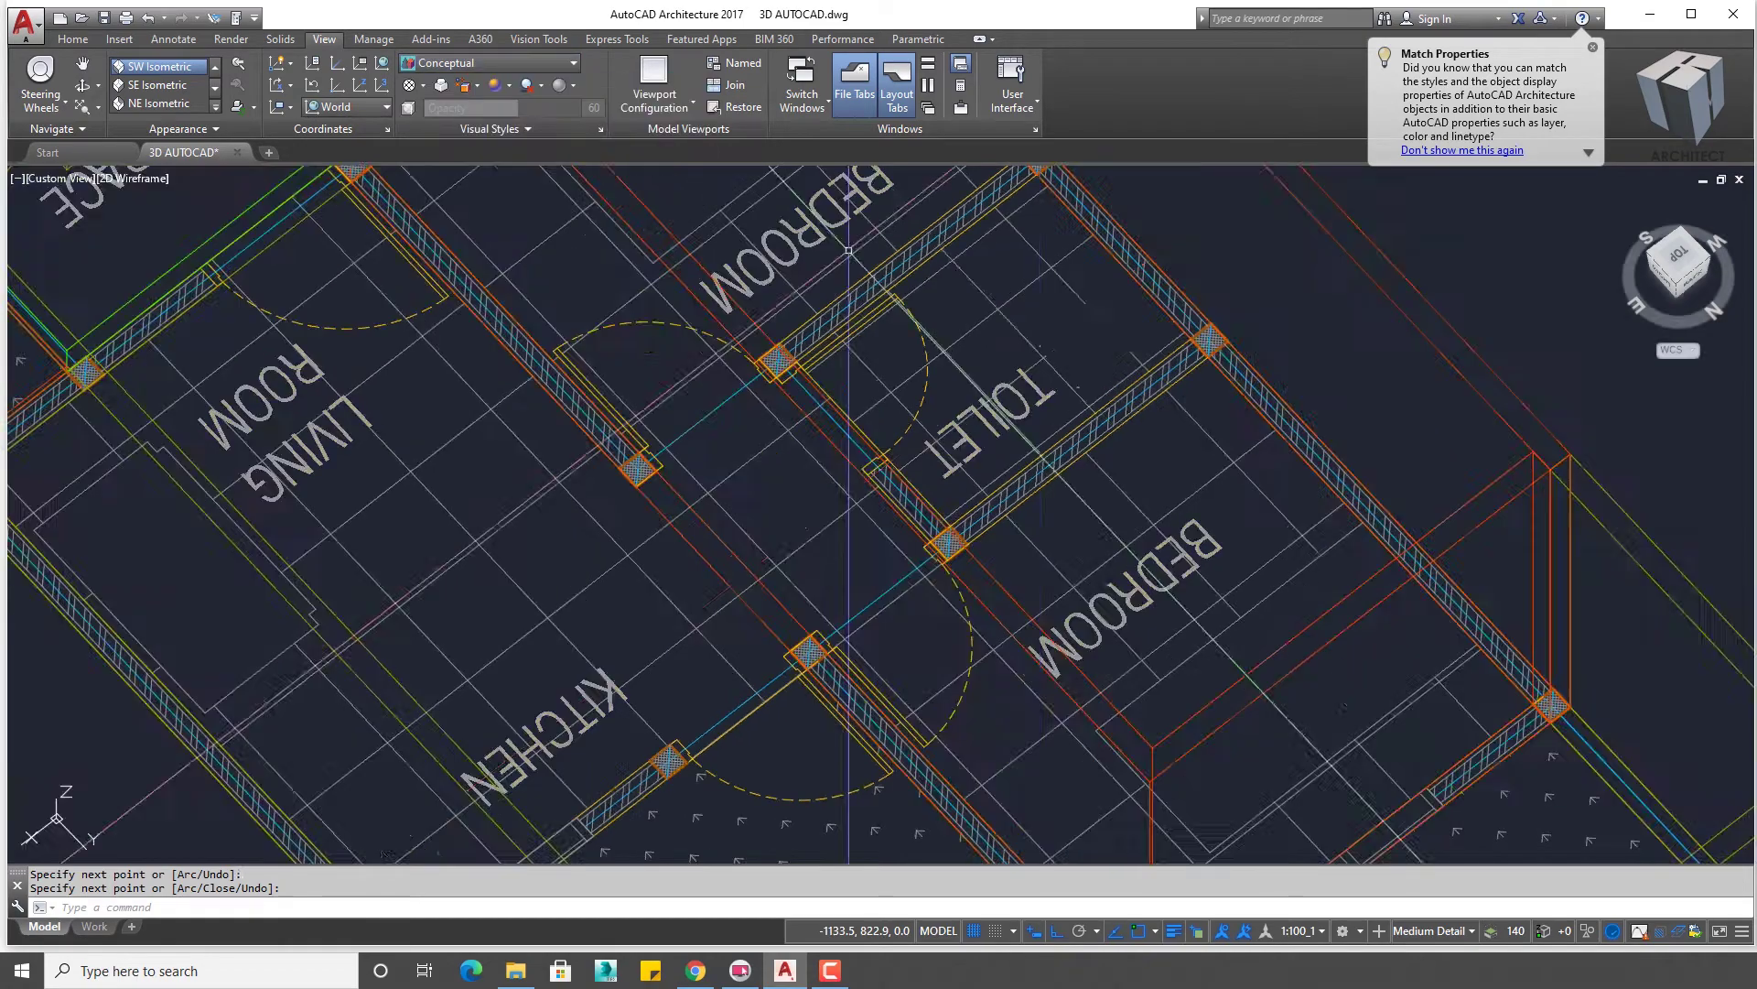
pyautogui.keyDown('shift'); pyautogui.moveTo(1156, 359); pyautogui.dragTo(984, 317, button='middle'); pyautogui.keyUp('shift')
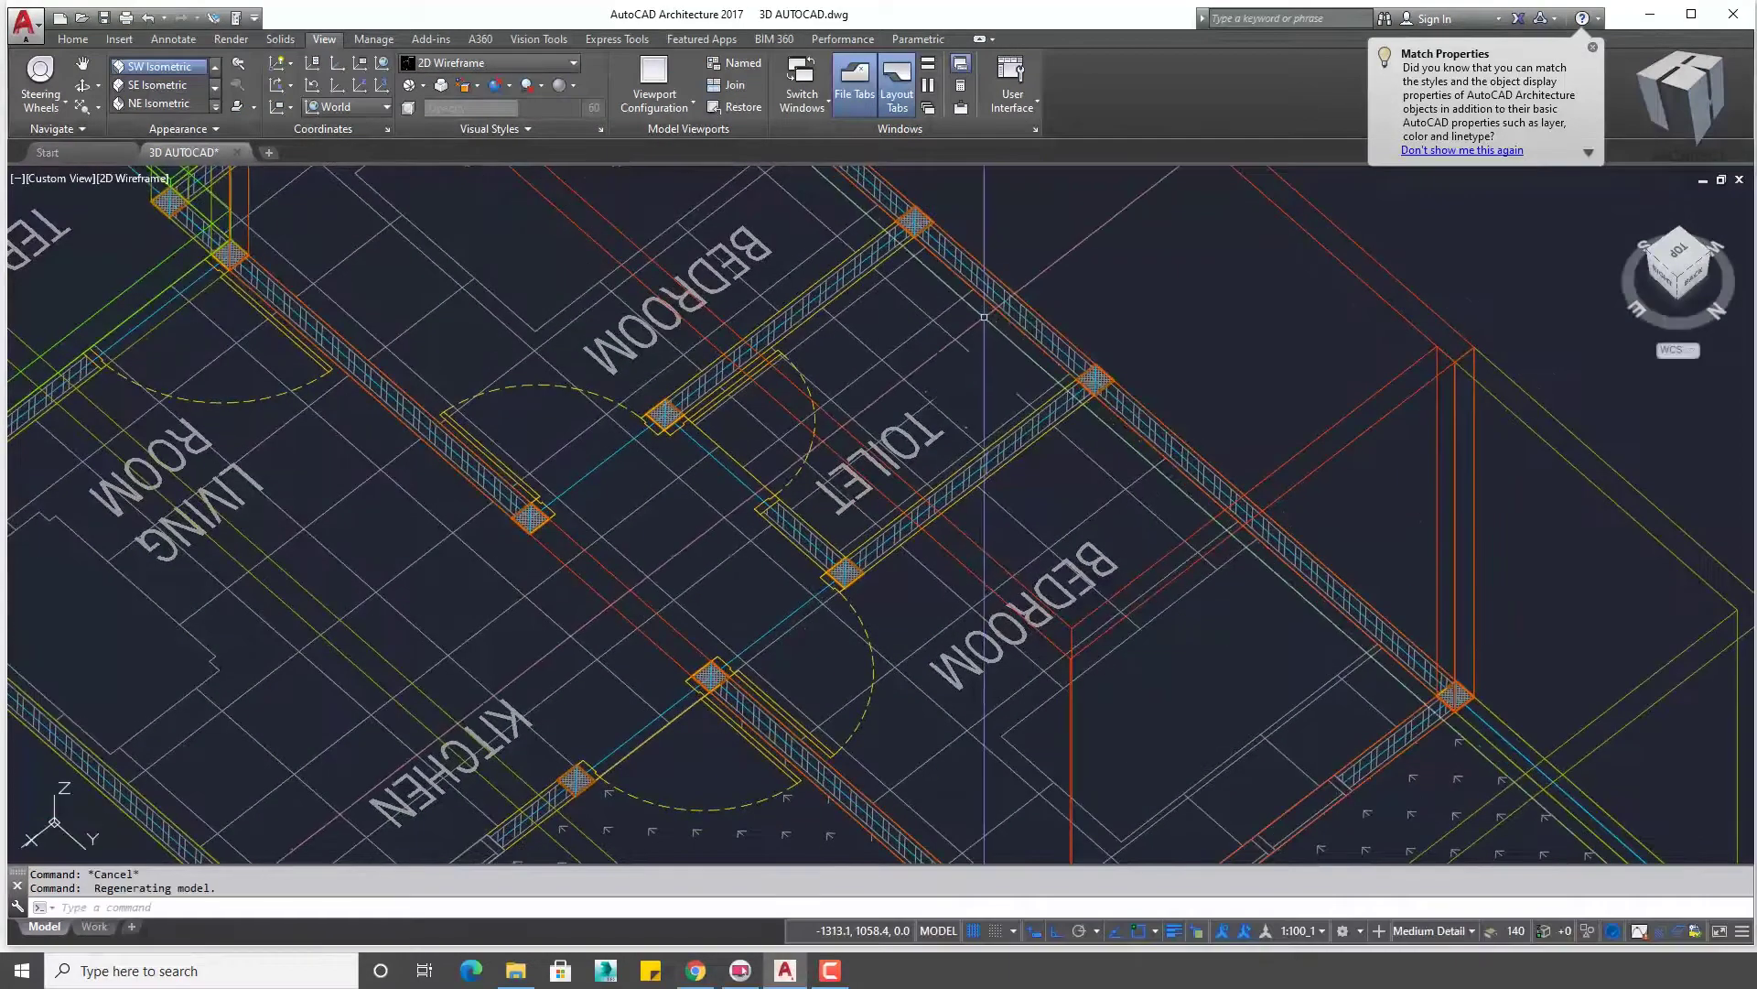
pyautogui.moveTo(1078, 350)
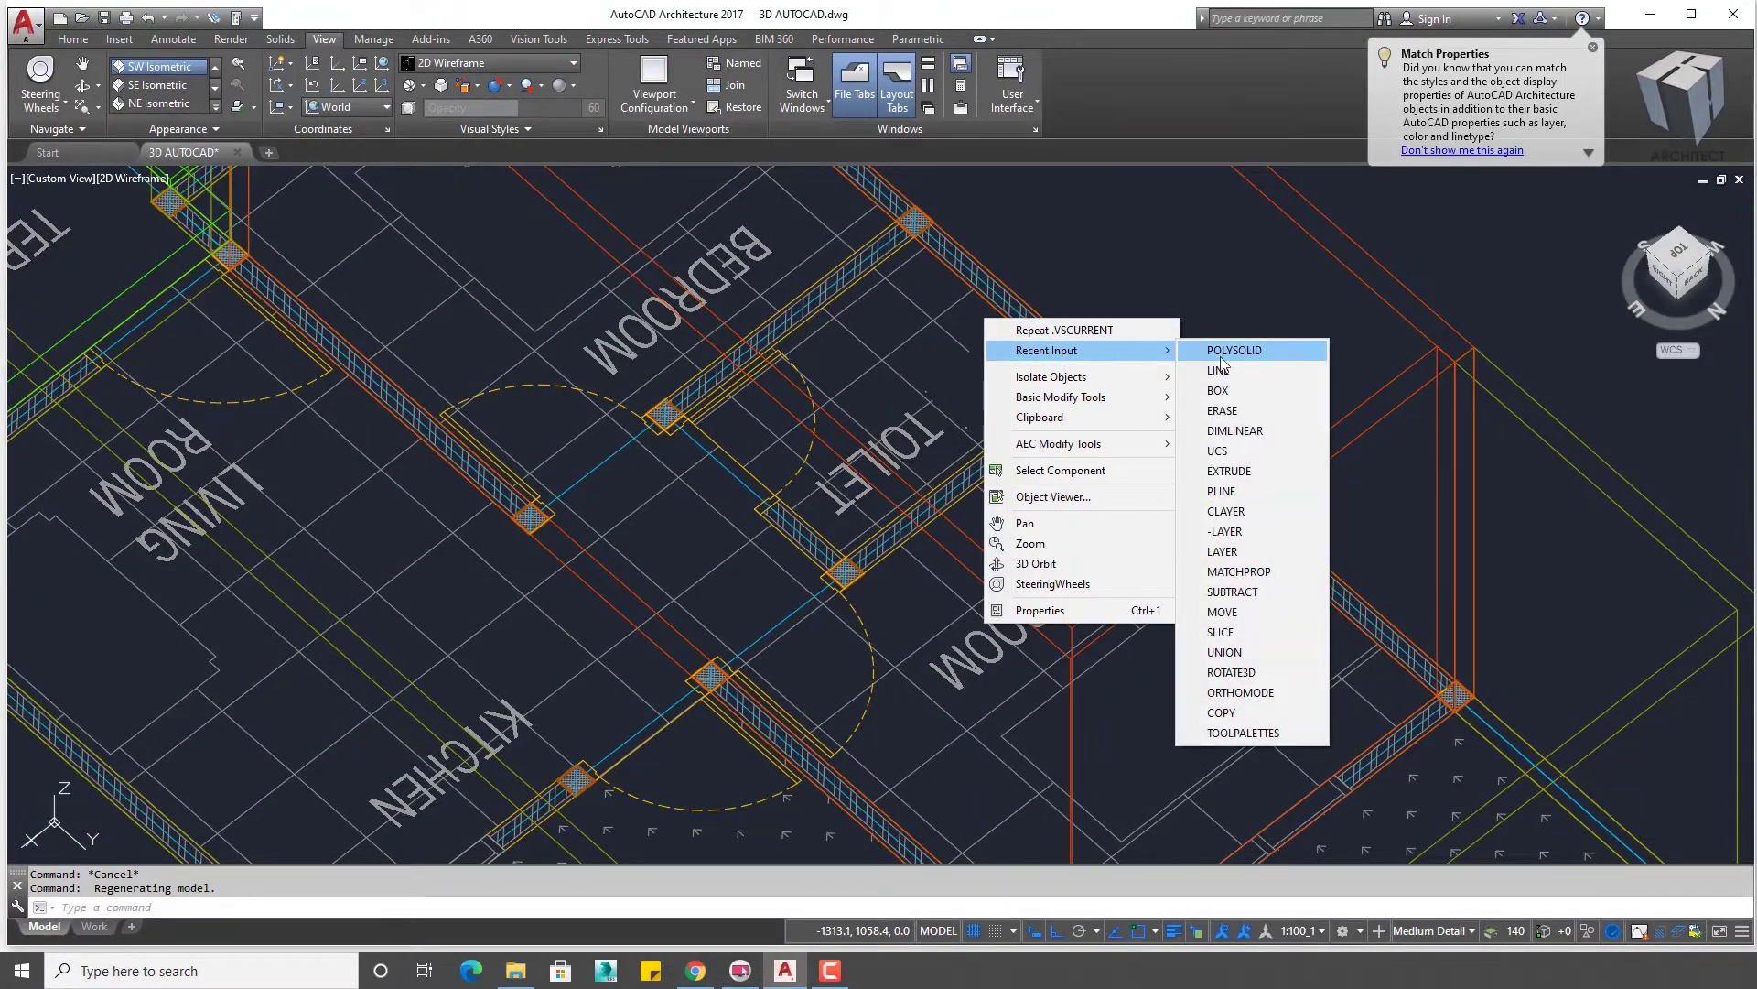
# - Begin another polysolid wall, then cancel it unfinished
pyautogui.click(1221, 362)
pyautogui.scroll(2, 1098, 394)
pyautogui.scroll(-4, 1089, 410)
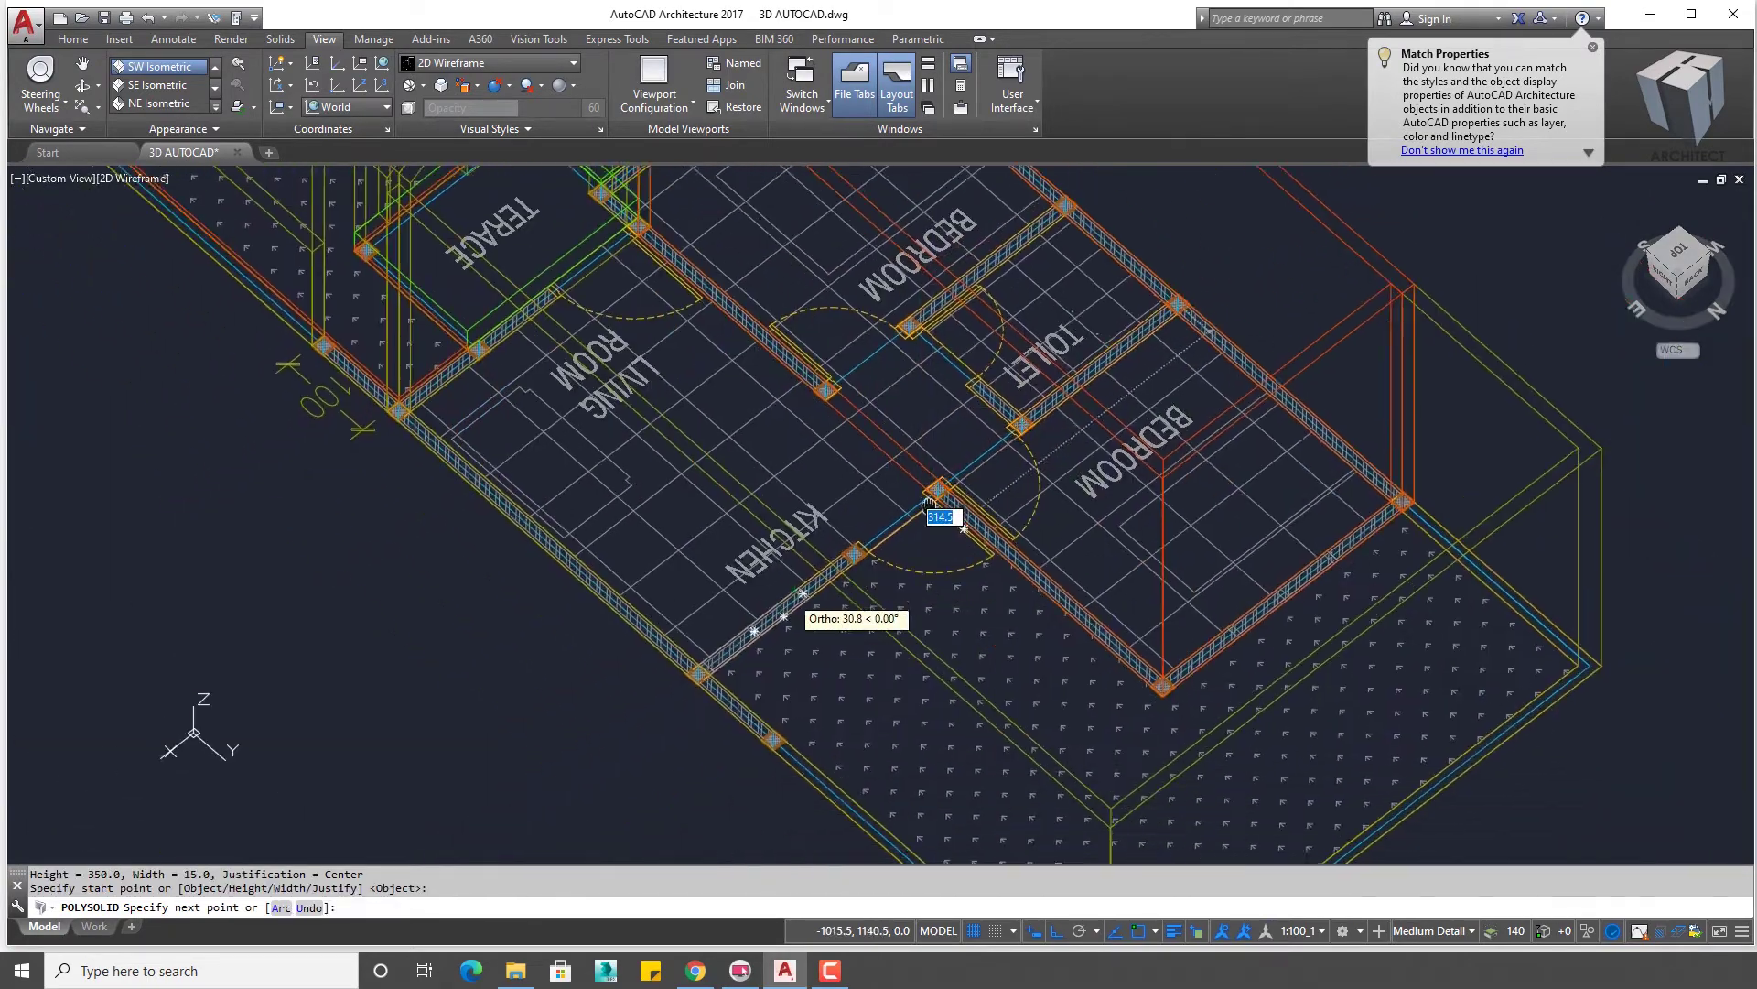
pyautogui.scroll(3, 746, 707)
pyautogui.scroll(2, 741, 638)
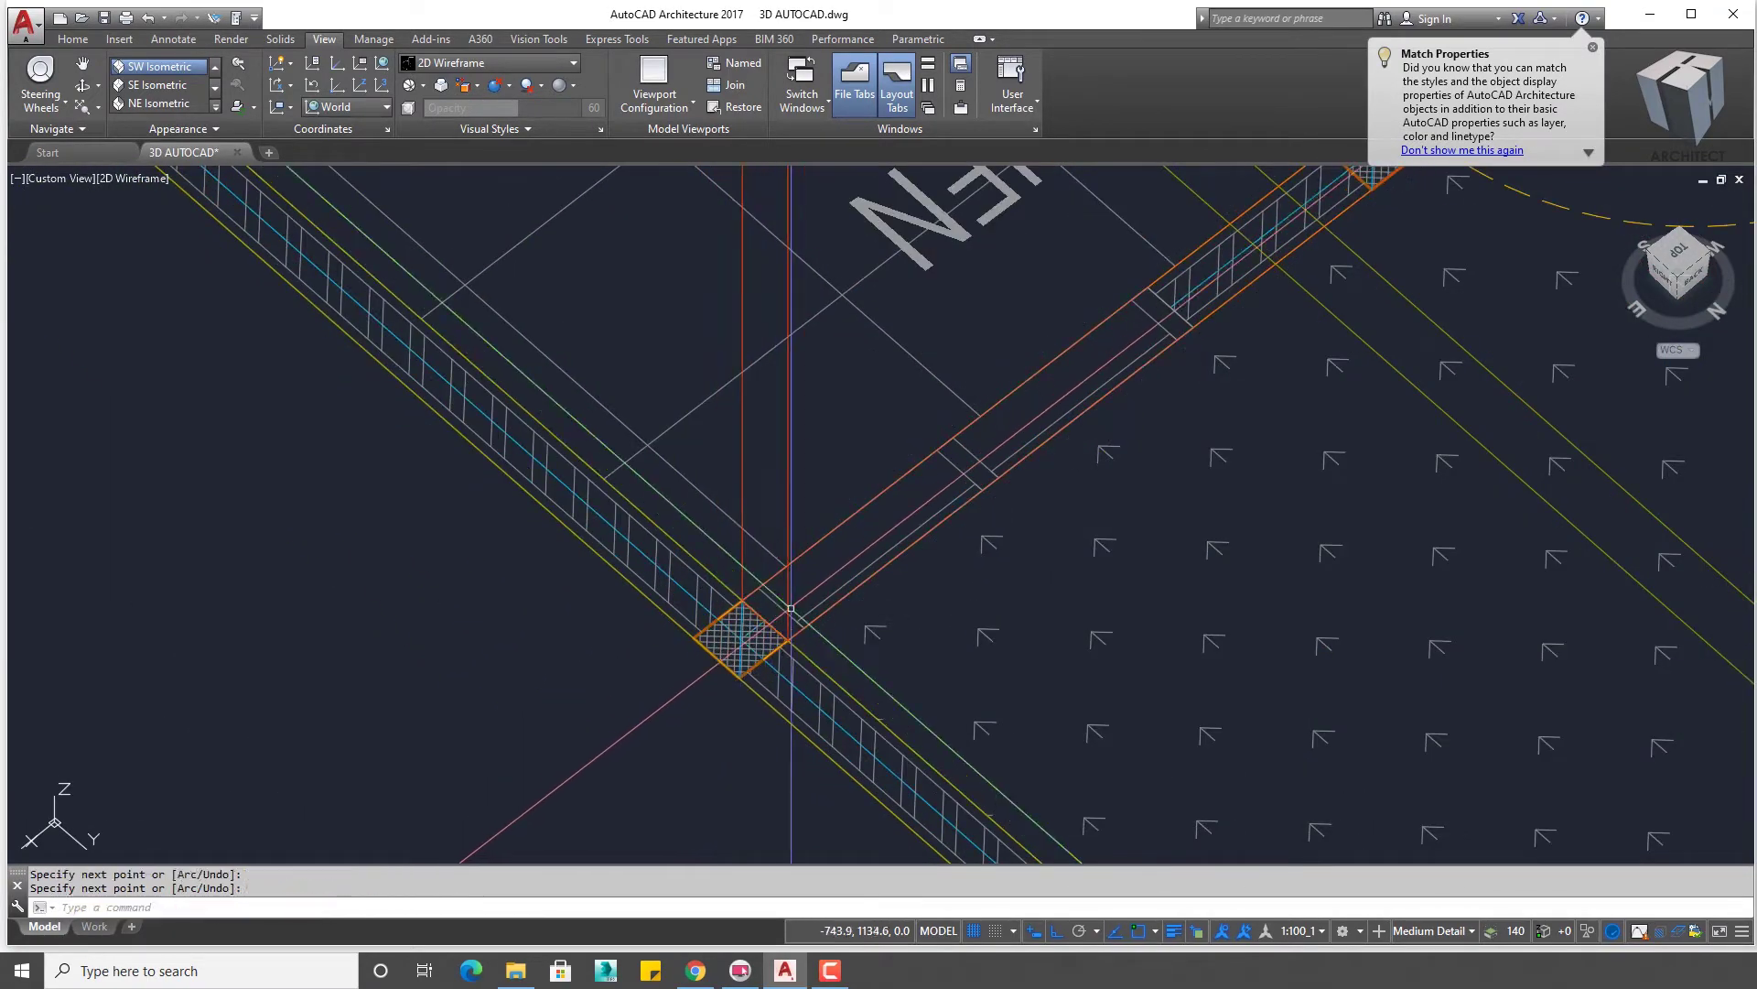
pyautogui.press('Escape')
pyautogui.scroll(-4, 791, 607)
pyautogui.scroll(3, 791, 549)
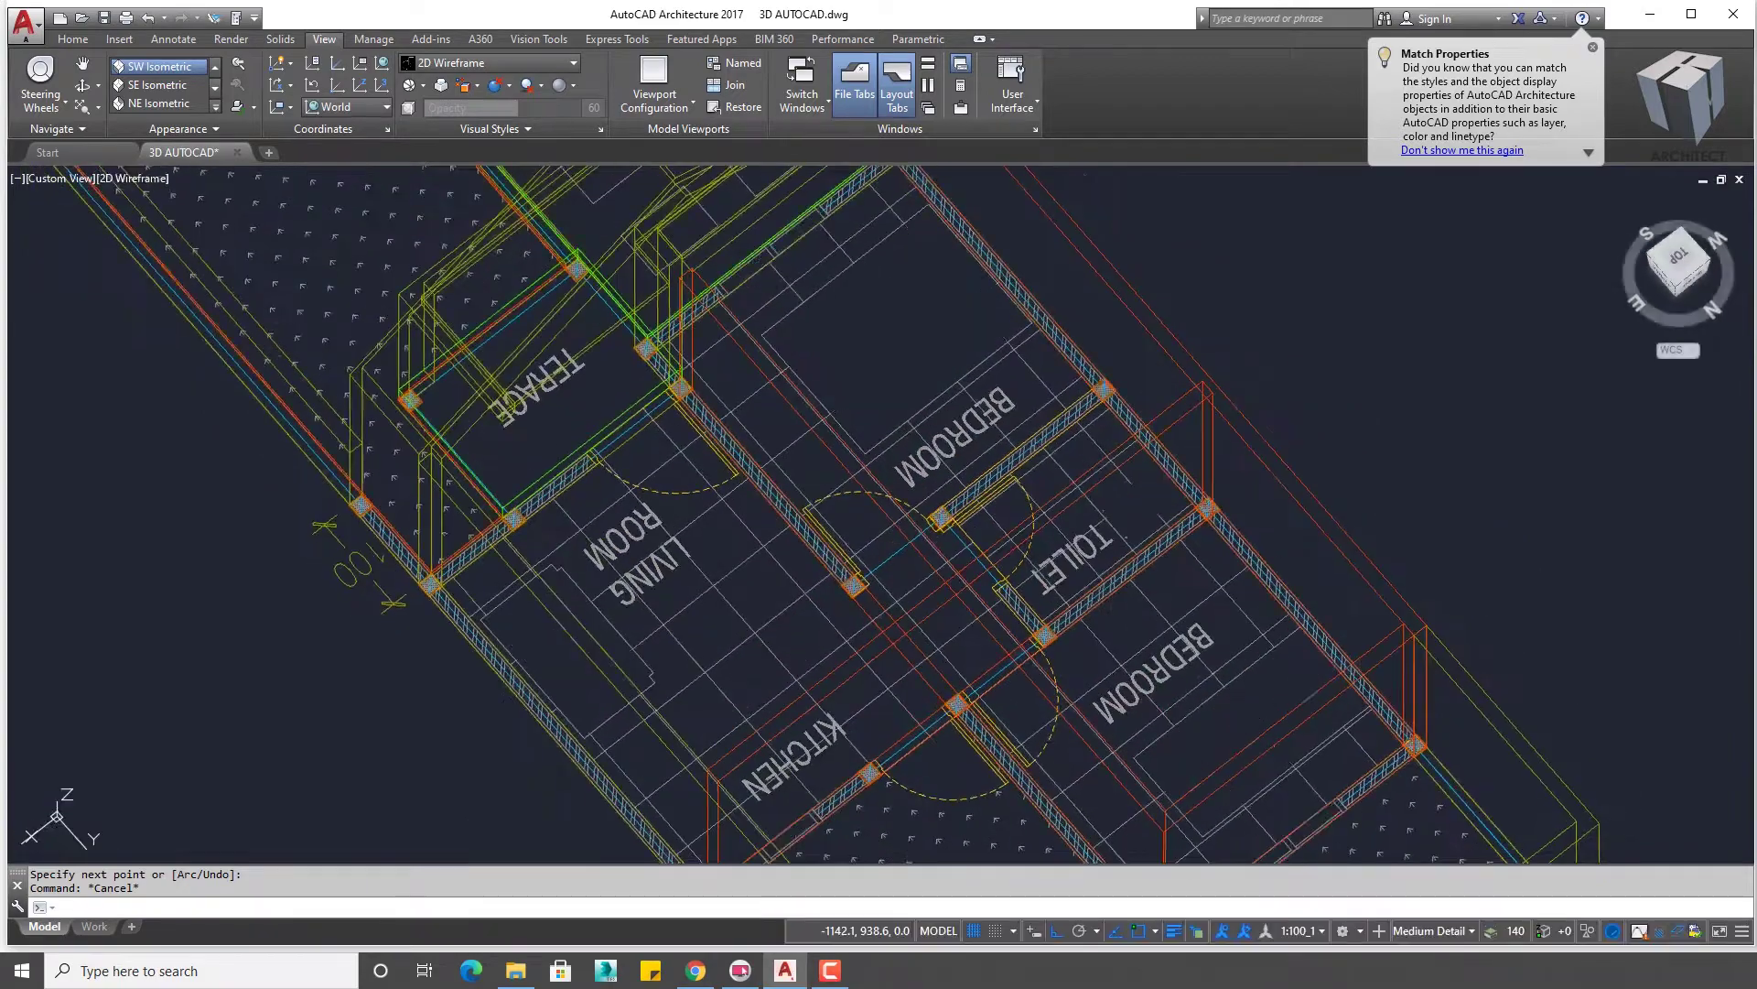
pyautogui.scroll(2, 856, 587)
# - Restart the polysolid command from the recent-commands menu and orbit to a tilted 3D view
pyautogui.rightClick(855, 584)
pyautogui.click(897, 582)
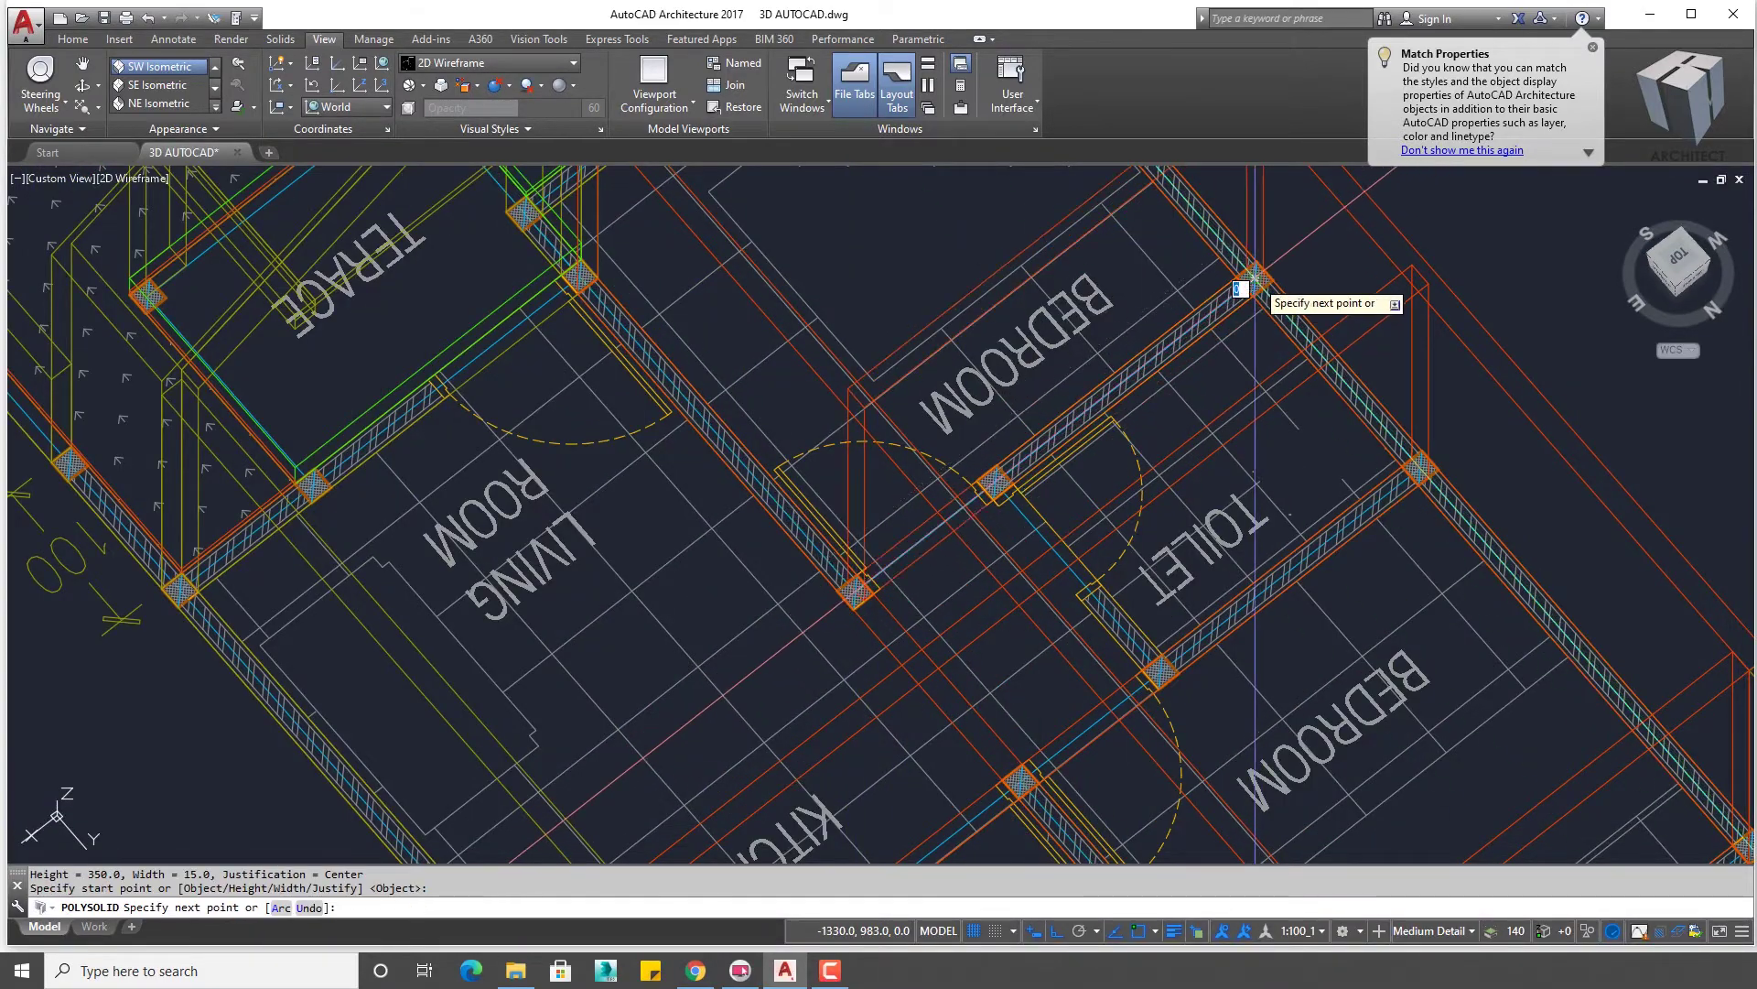
pyautogui.scroll(-3, 1007, 412)
pyautogui.moveTo(916, 458)
pyautogui.keyDown('shift'); pyautogui.mouseDown(button='middle')
pyautogui.moveTo(1018, 400)
pyautogui.moveTo(1001, 393)
pyautogui.mouseUp(button='middle'); pyautogui.keyUp('shift')
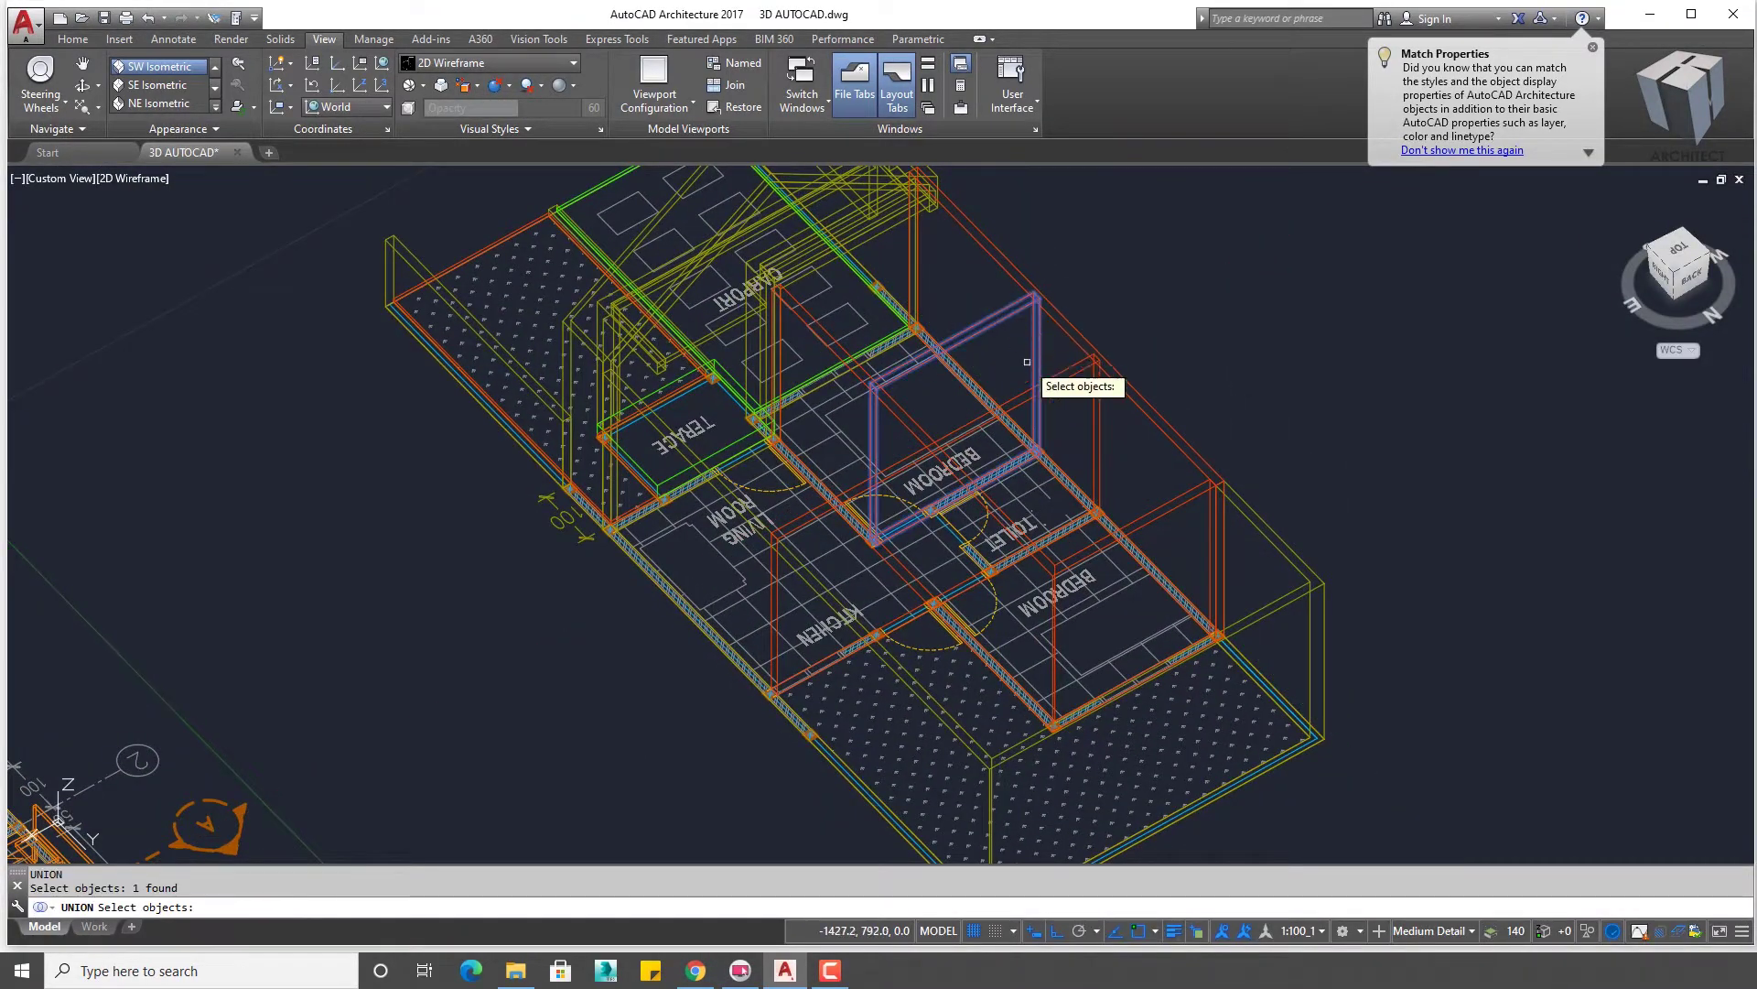
# - Union the selected wall pieces into one solid
pyautogui.scroll(3, 926, 426)
pyautogui.scroll(-4, 926, 425)
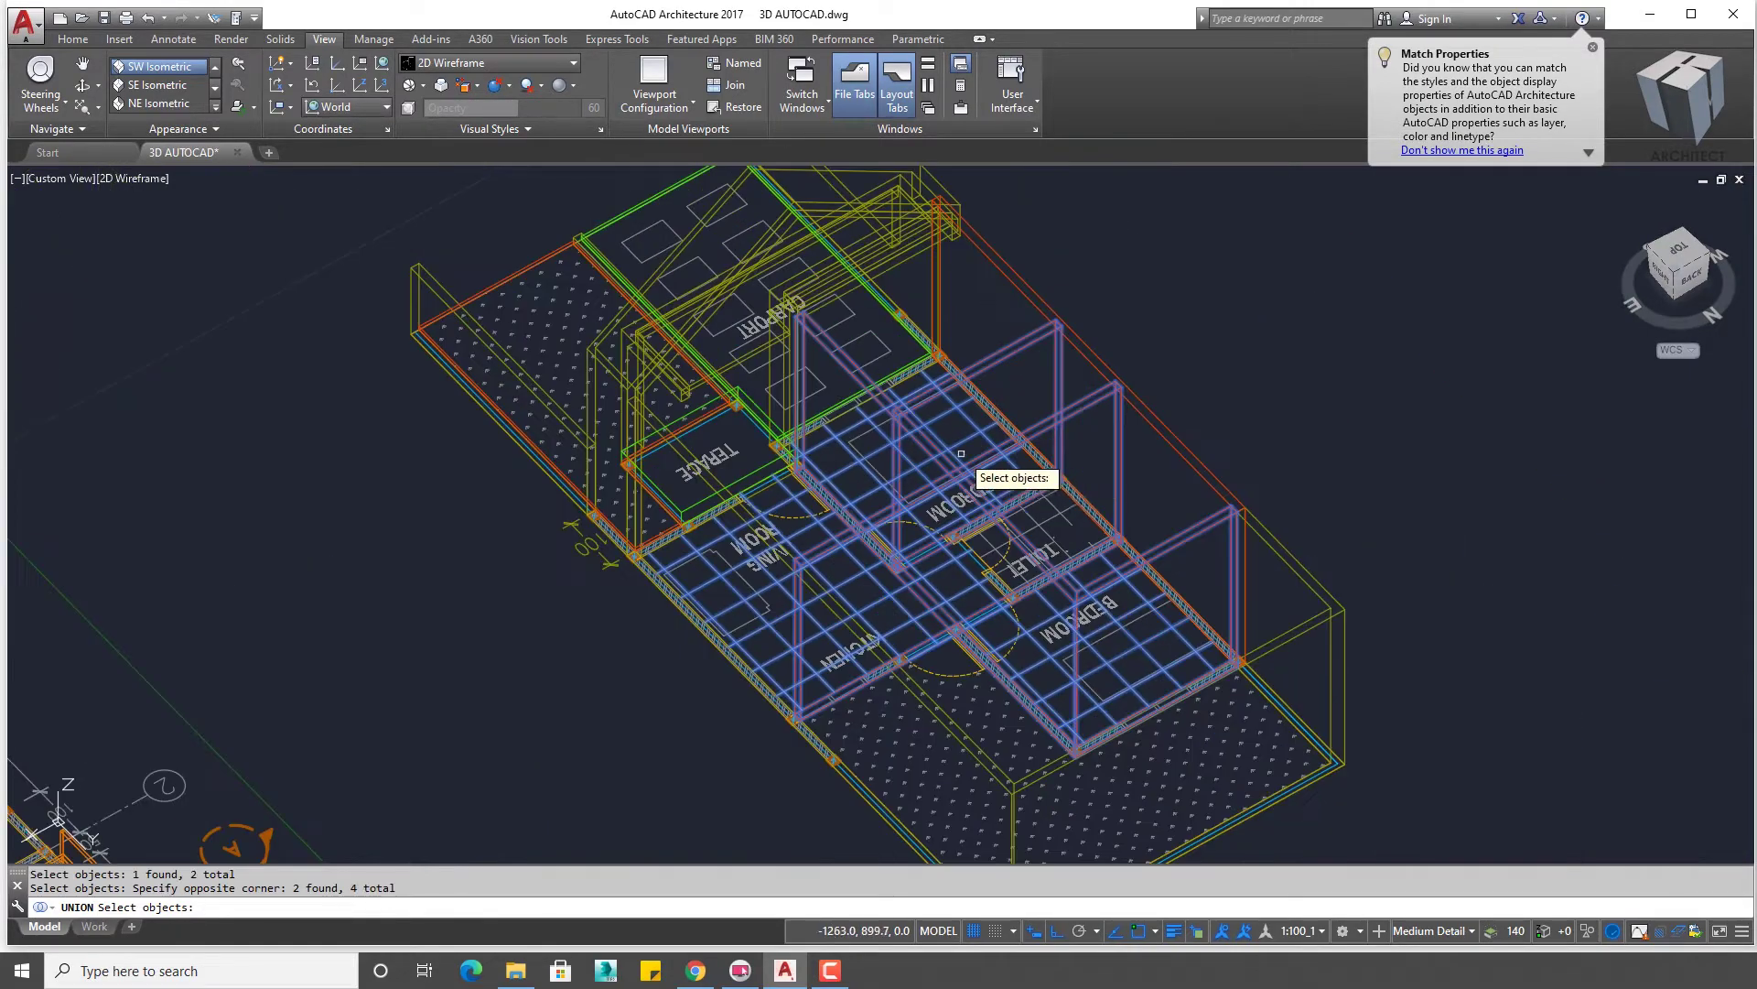
pyautogui.scroll(2, 934, 416)
pyautogui.click(949, 393)
pyautogui.press('Return')
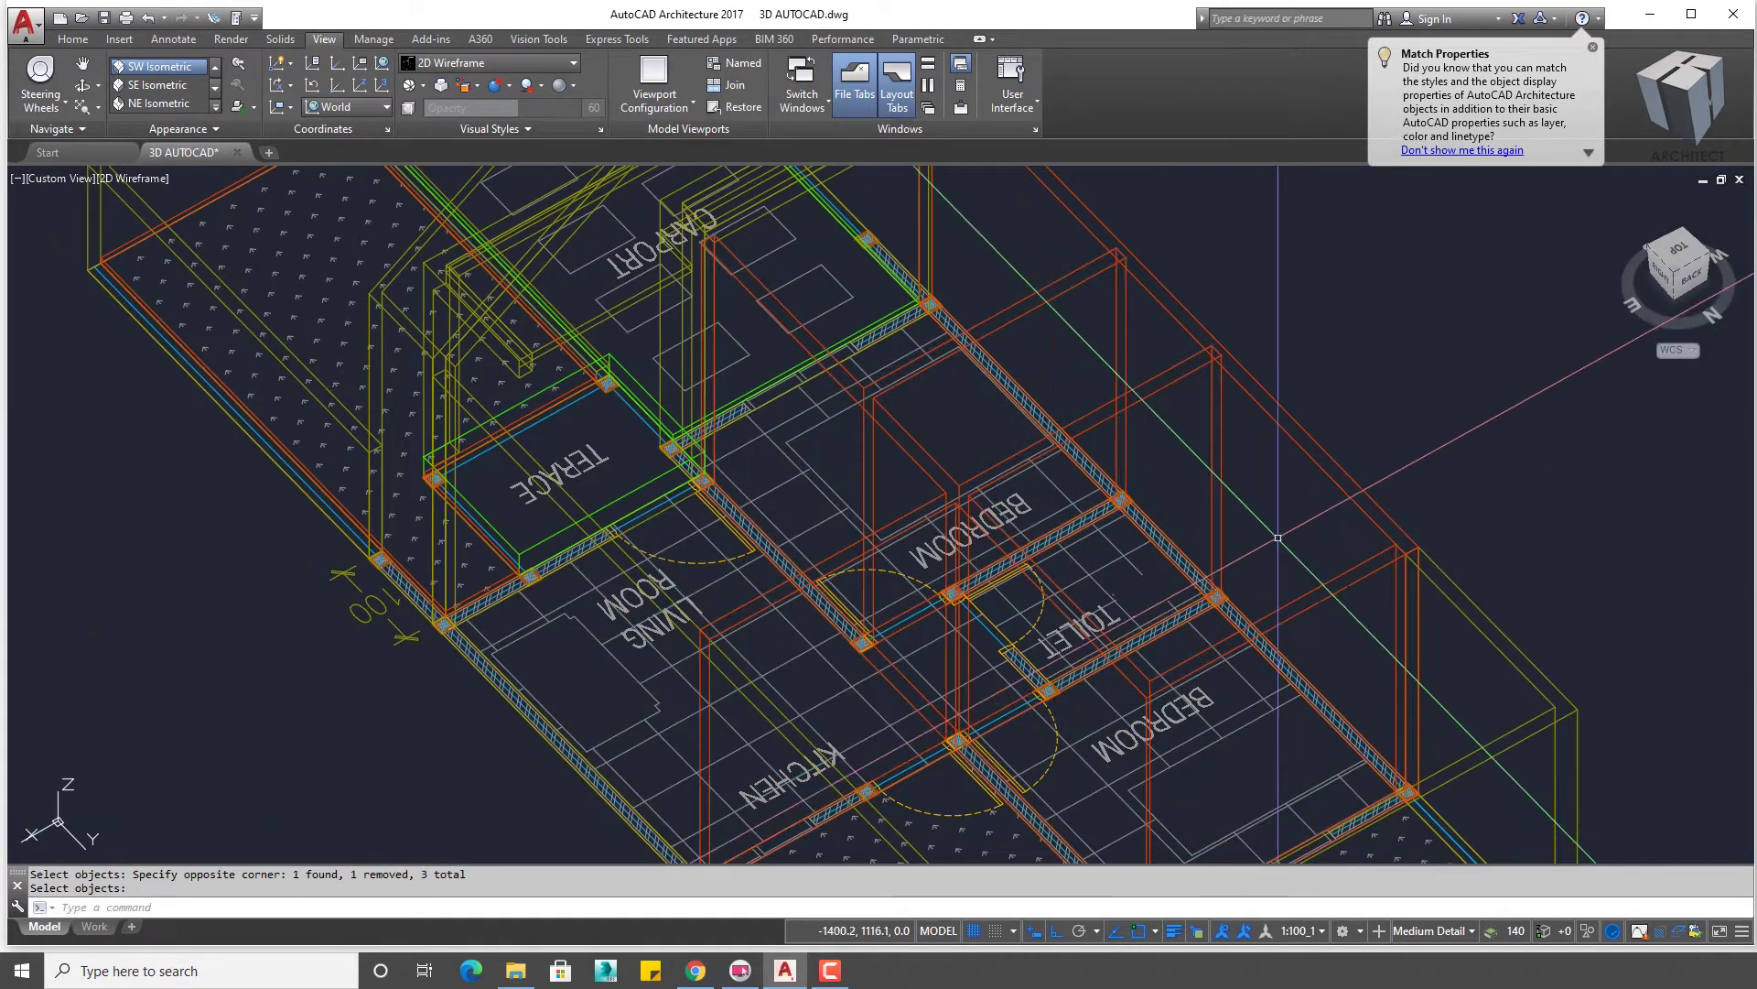
# - Pick the outer slab for Match Properties, then cancel it
pyautogui.scroll(1, 1215, 403)
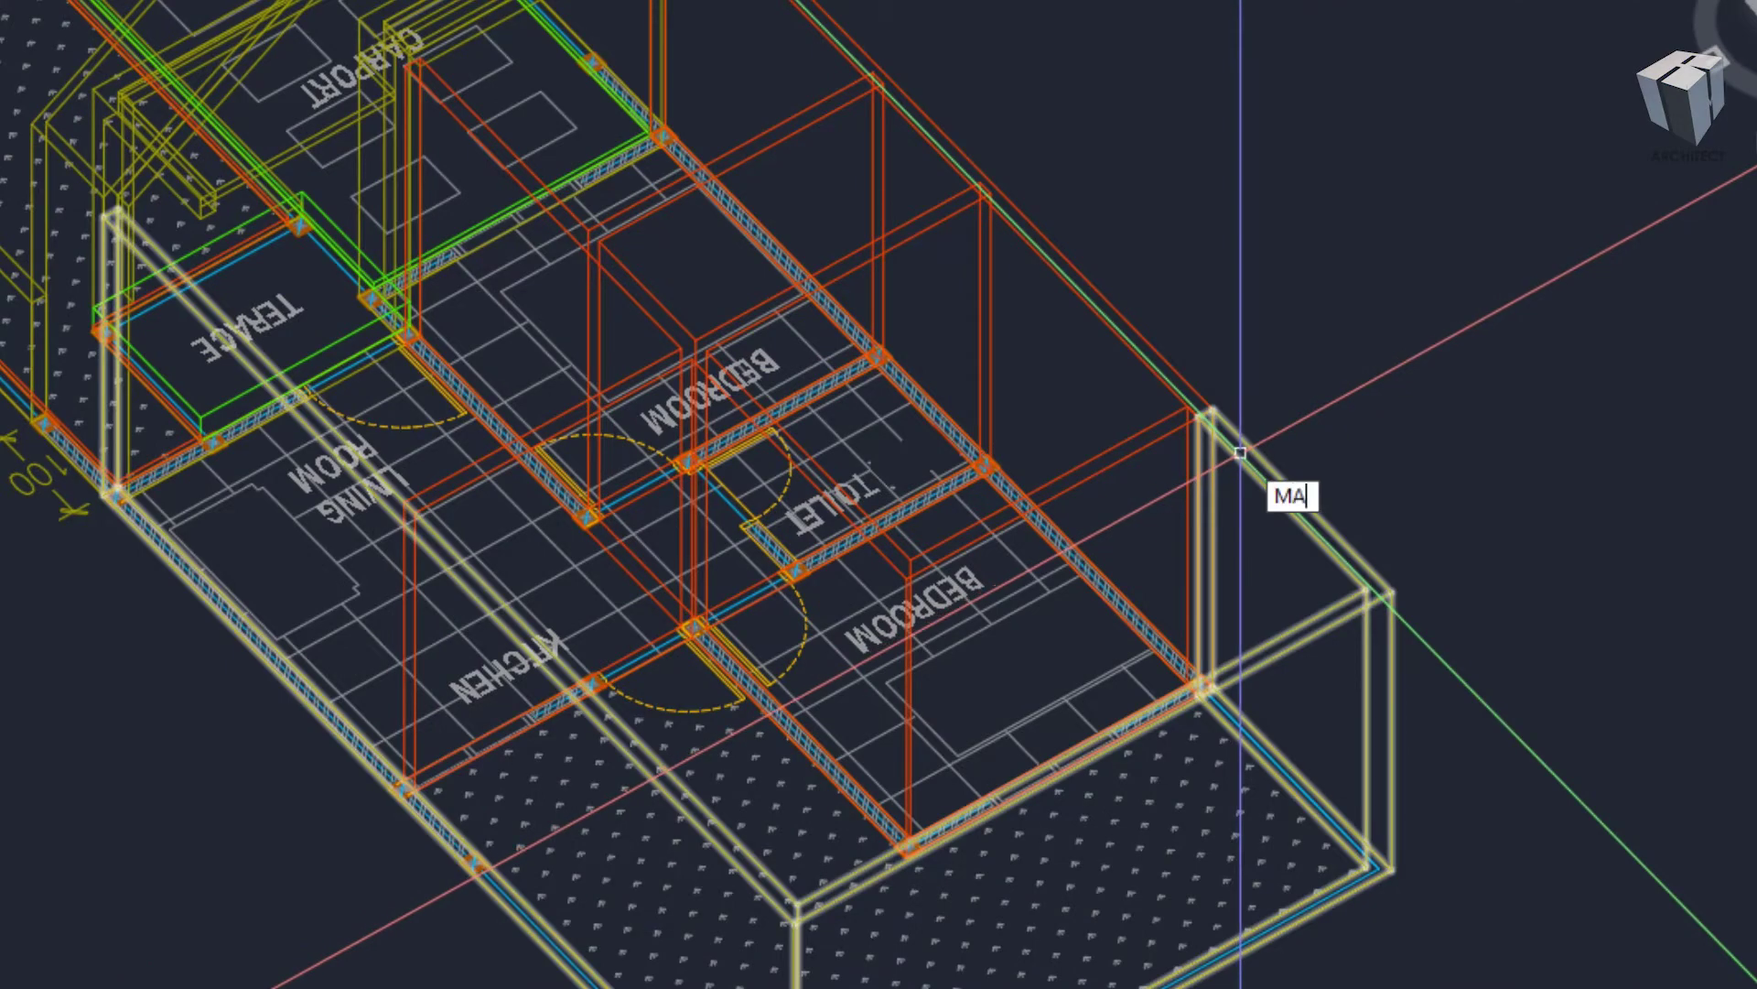
pyautogui.click(1240, 452)
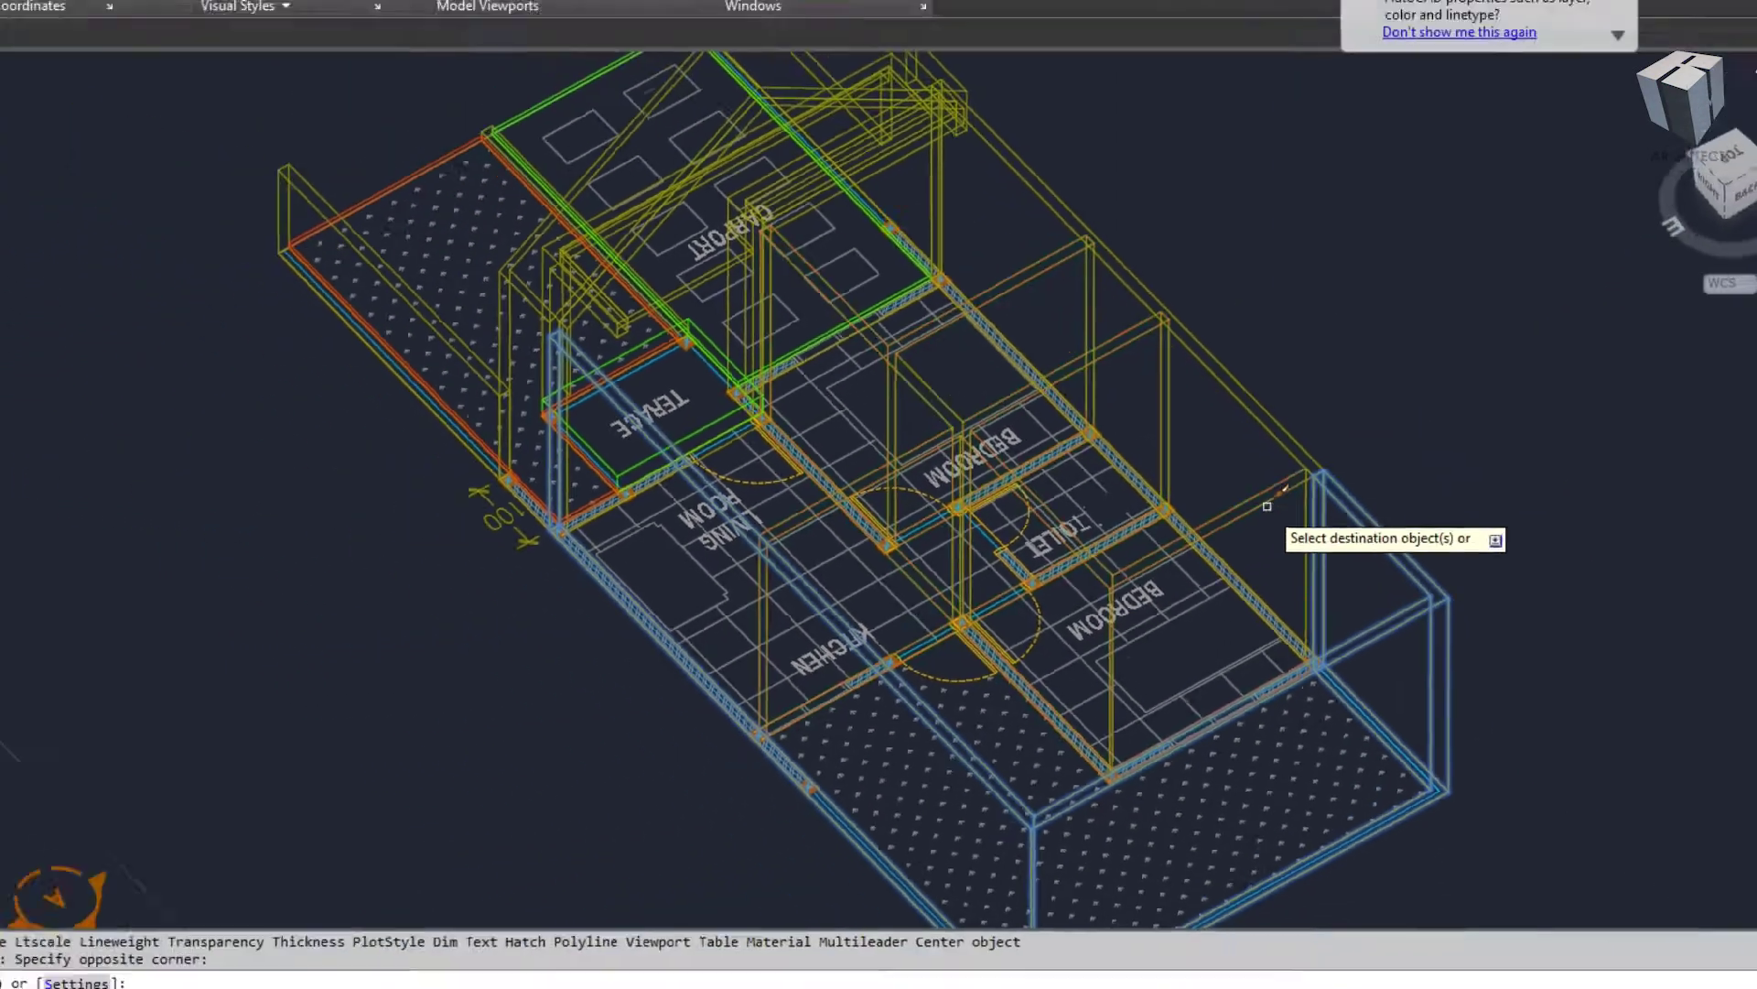
pyautogui.press('Escape')
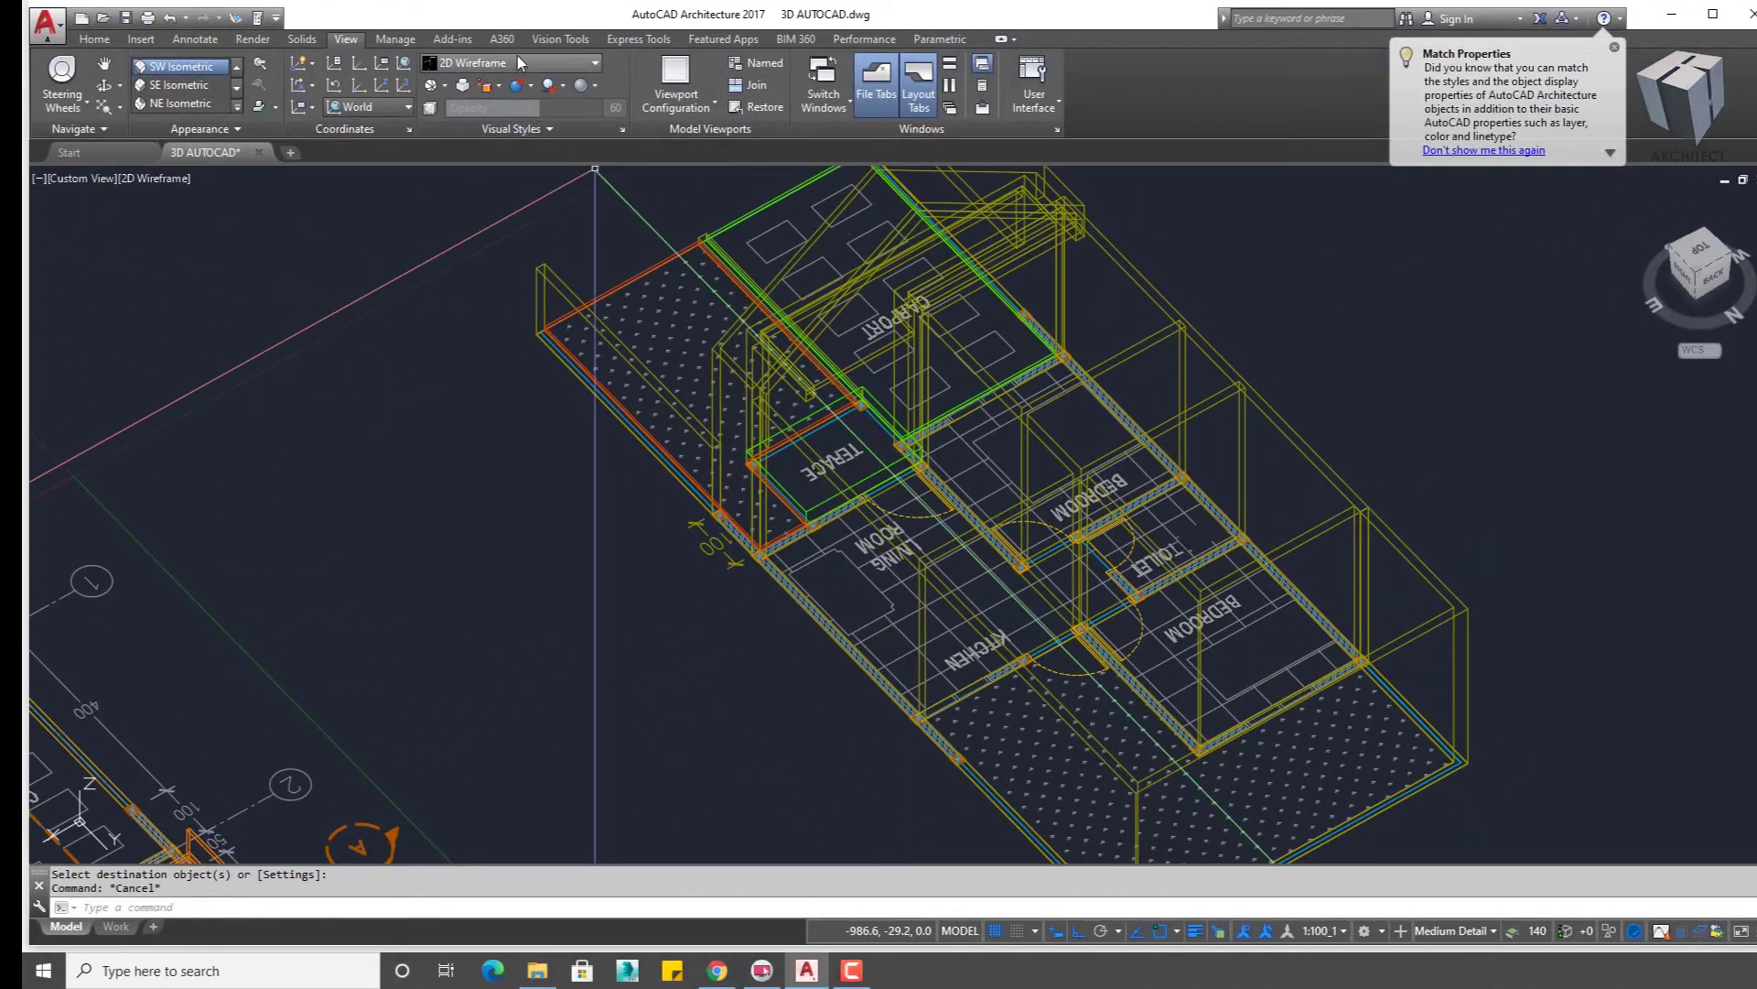
# - Switch 3DORBIT to perspective projection and orbit into a side view
pyautogui.click(520, 66)
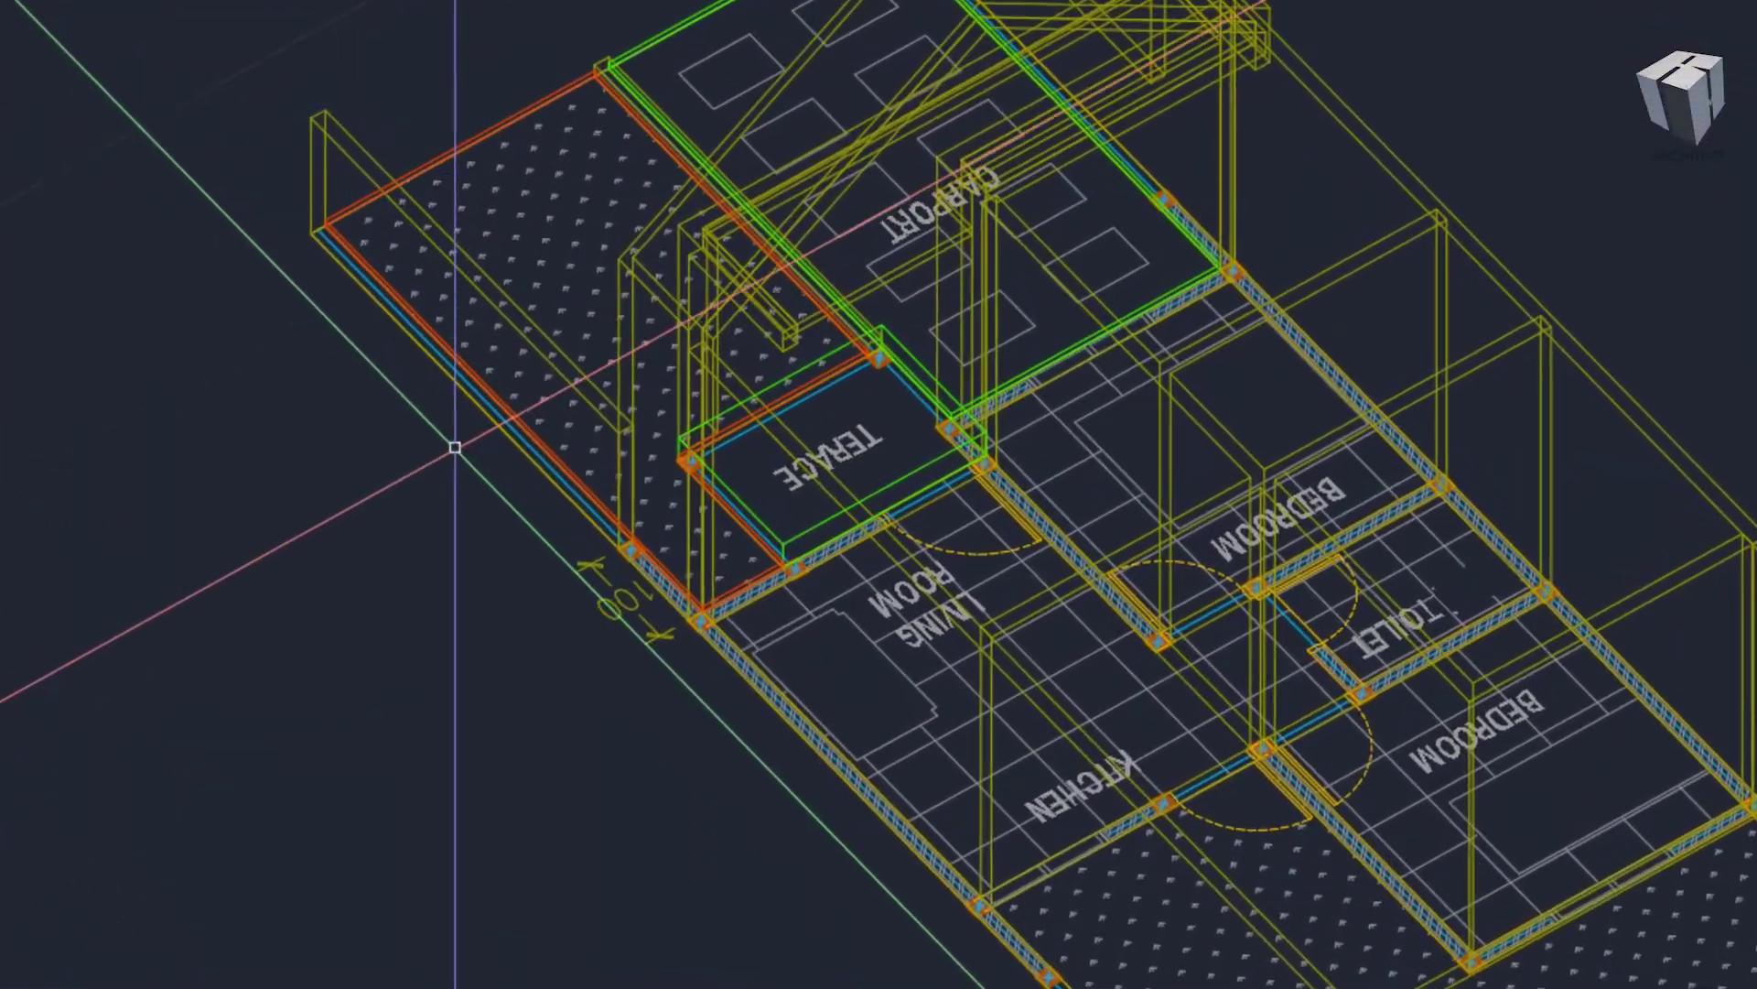
pyautogui.write('3DO')
pyautogui.press('Return')
pyautogui.rightClick(471, 427)
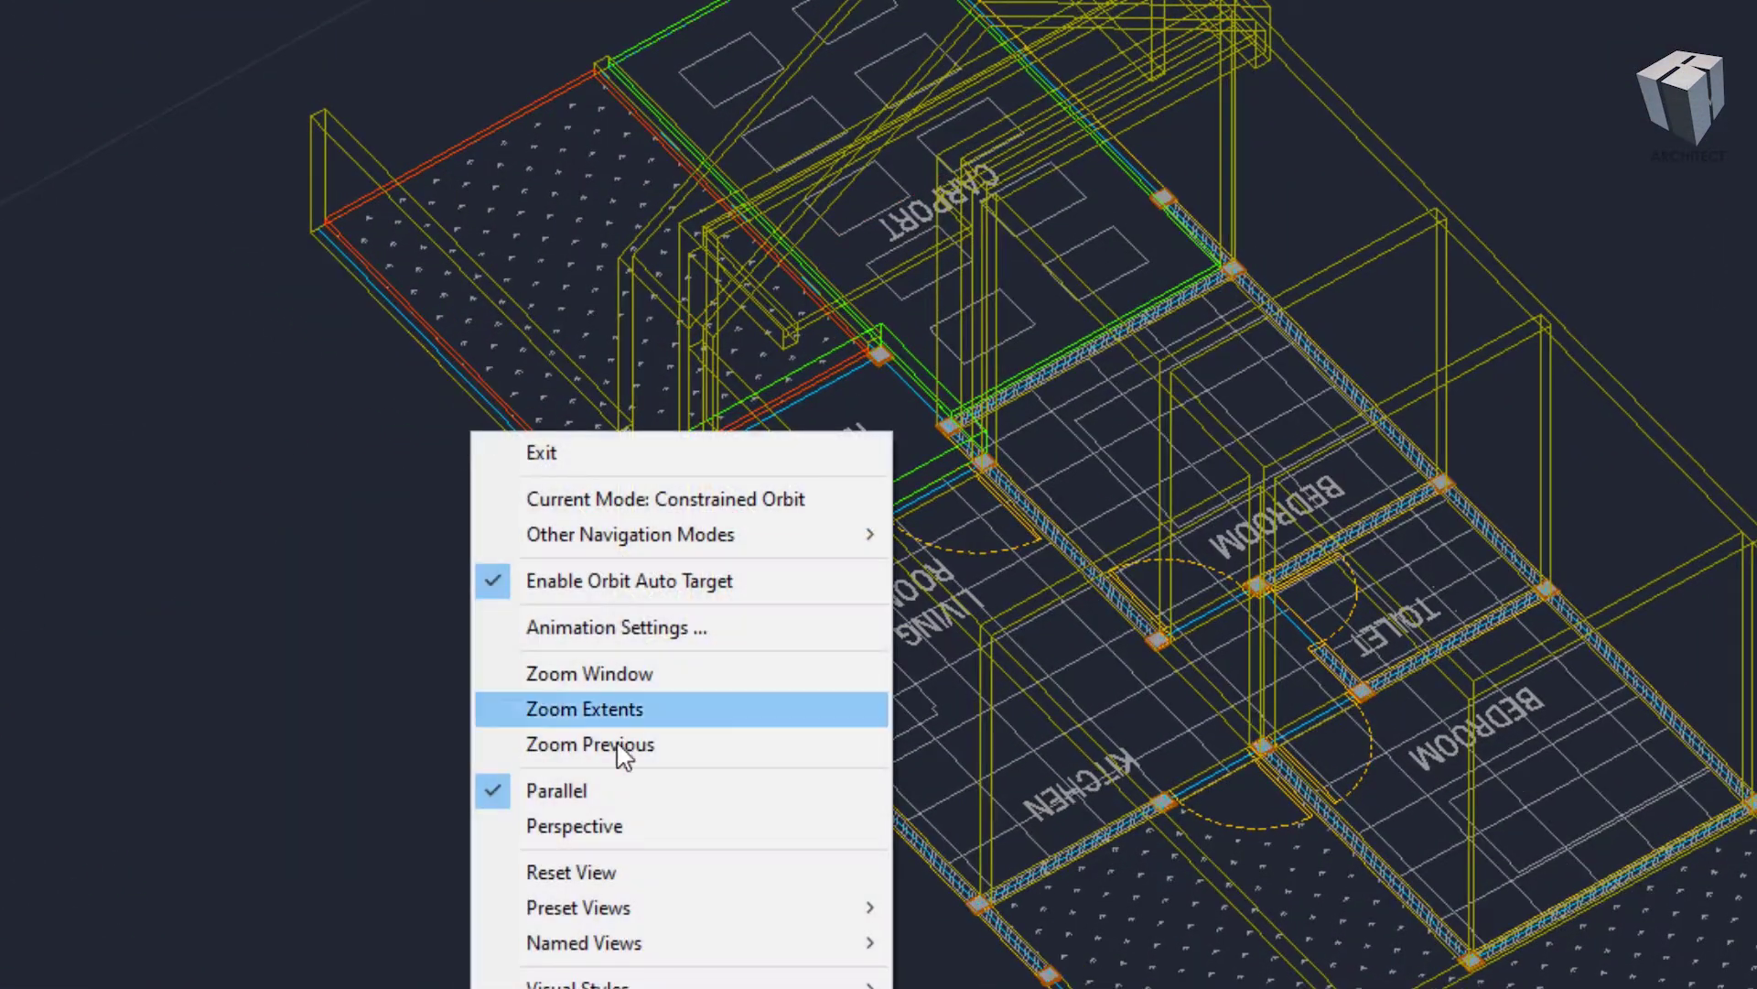
pyautogui.click(591, 819)
pyautogui.moveTo(659, 788)
pyautogui.mouseDown()
pyautogui.moveTo(954, 464)
pyautogui.moveTo(650, 421)
pyautogui.mouseUp()
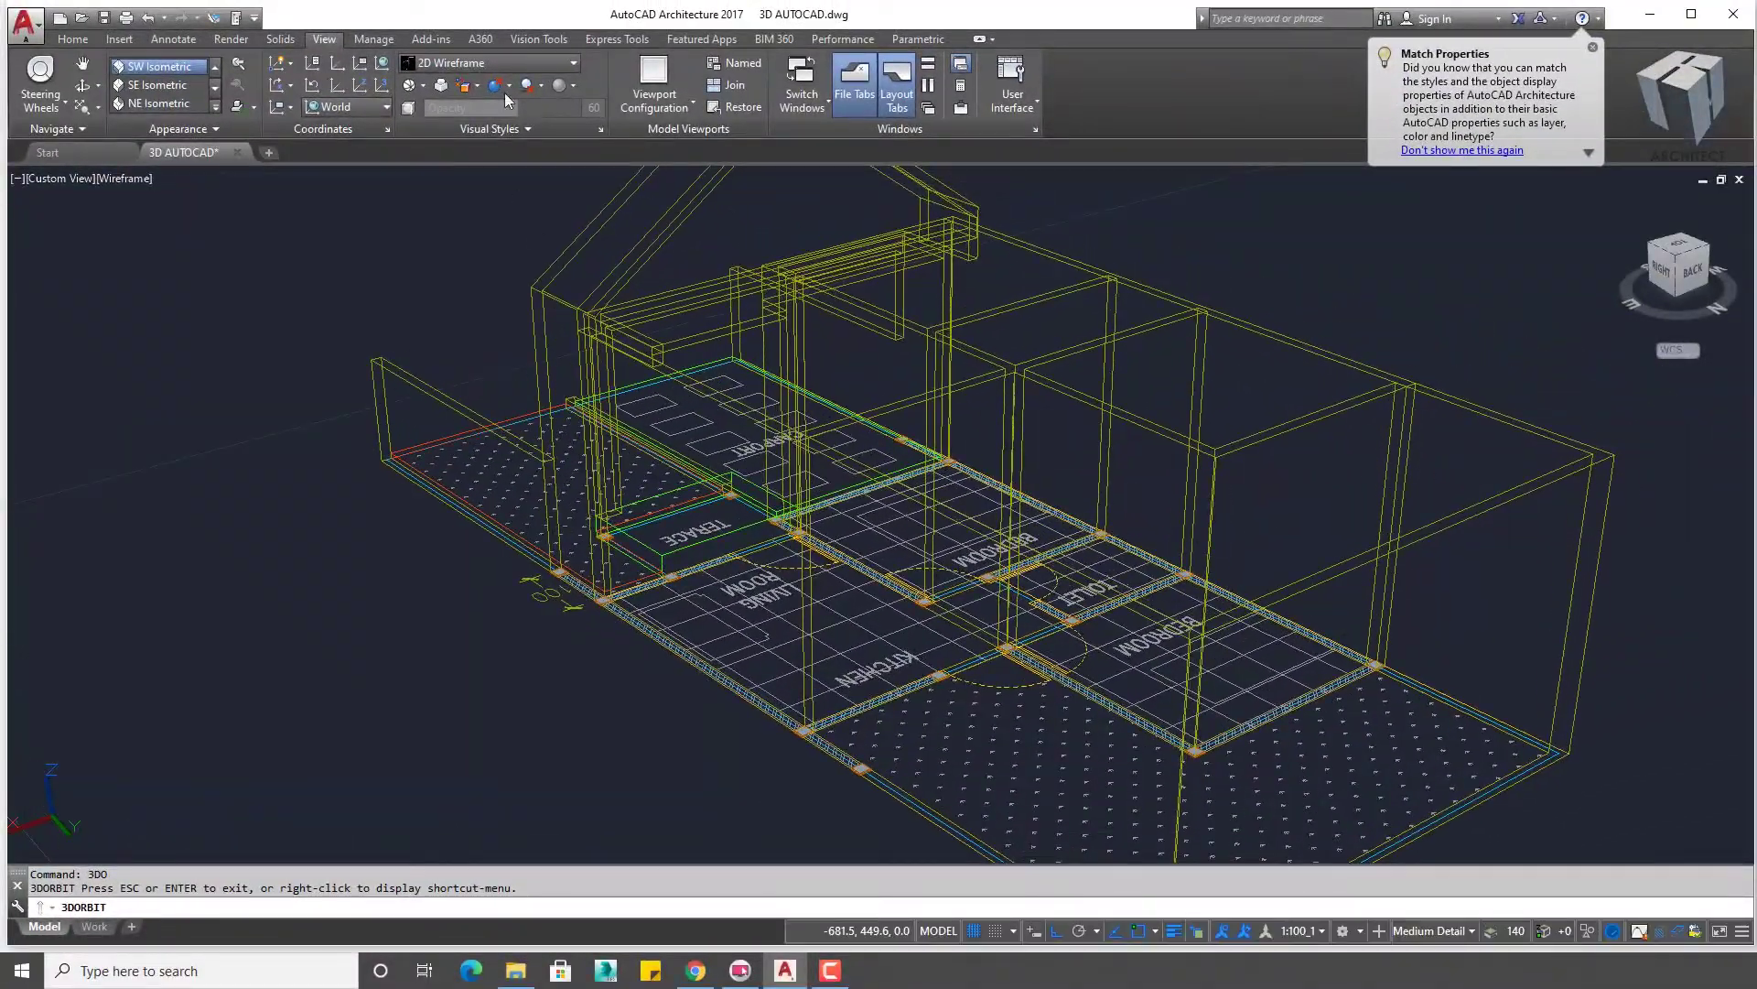
# - Shade the model with the Conceptual visual style and orbit round to the back
pyautogui.click(492, 71)
pyautogui.click(602, 111)
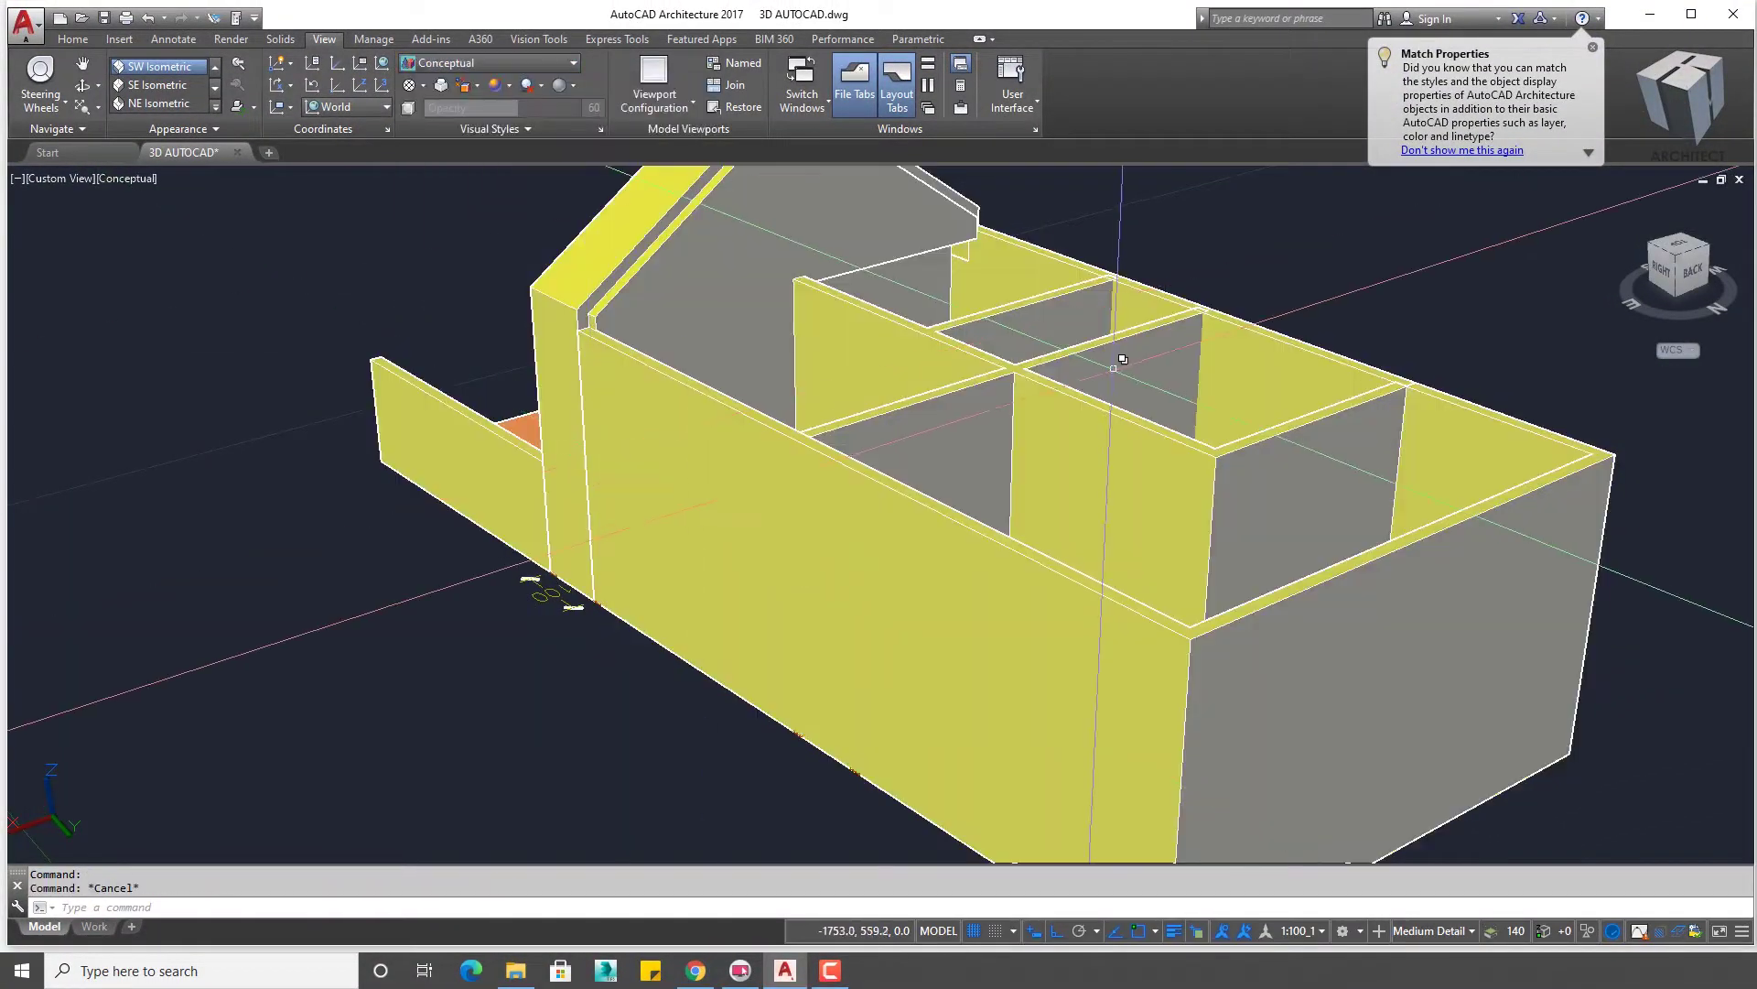
pyautogui.moveTo(1122, 359)
pyautogui.keyDown('shift'); pyautogui.mouseDown(button='middle')
pyautogui.moveTo(882, 486)
pyautogui.moveTo(945, 496)
pyautogui.mouseUp(button='middle'); pyautogui.keyUp('shift')
pyautogui.moveTo(1114, 444); pyautogui.dragTo(881, 487)
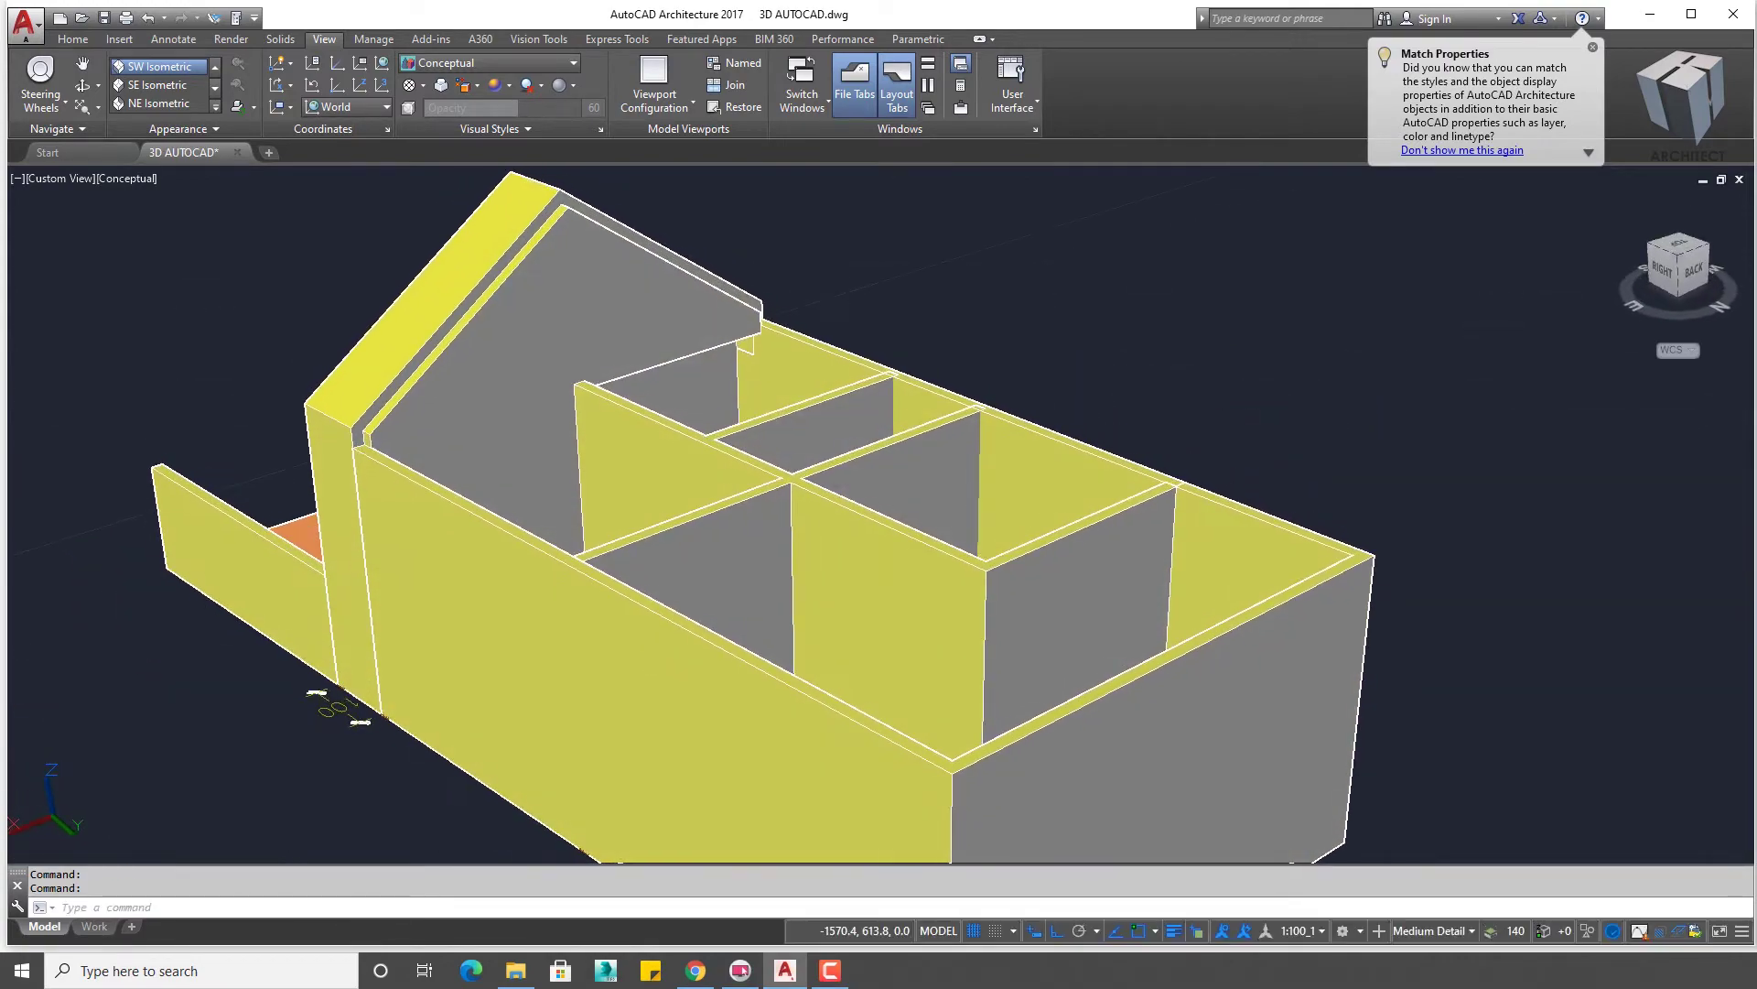
# - Zoom in close on the back of the house, then exit the orbit
pyautogui.scroll(3, 881, 488)
pyautogui.scroll(2, 880, 488)
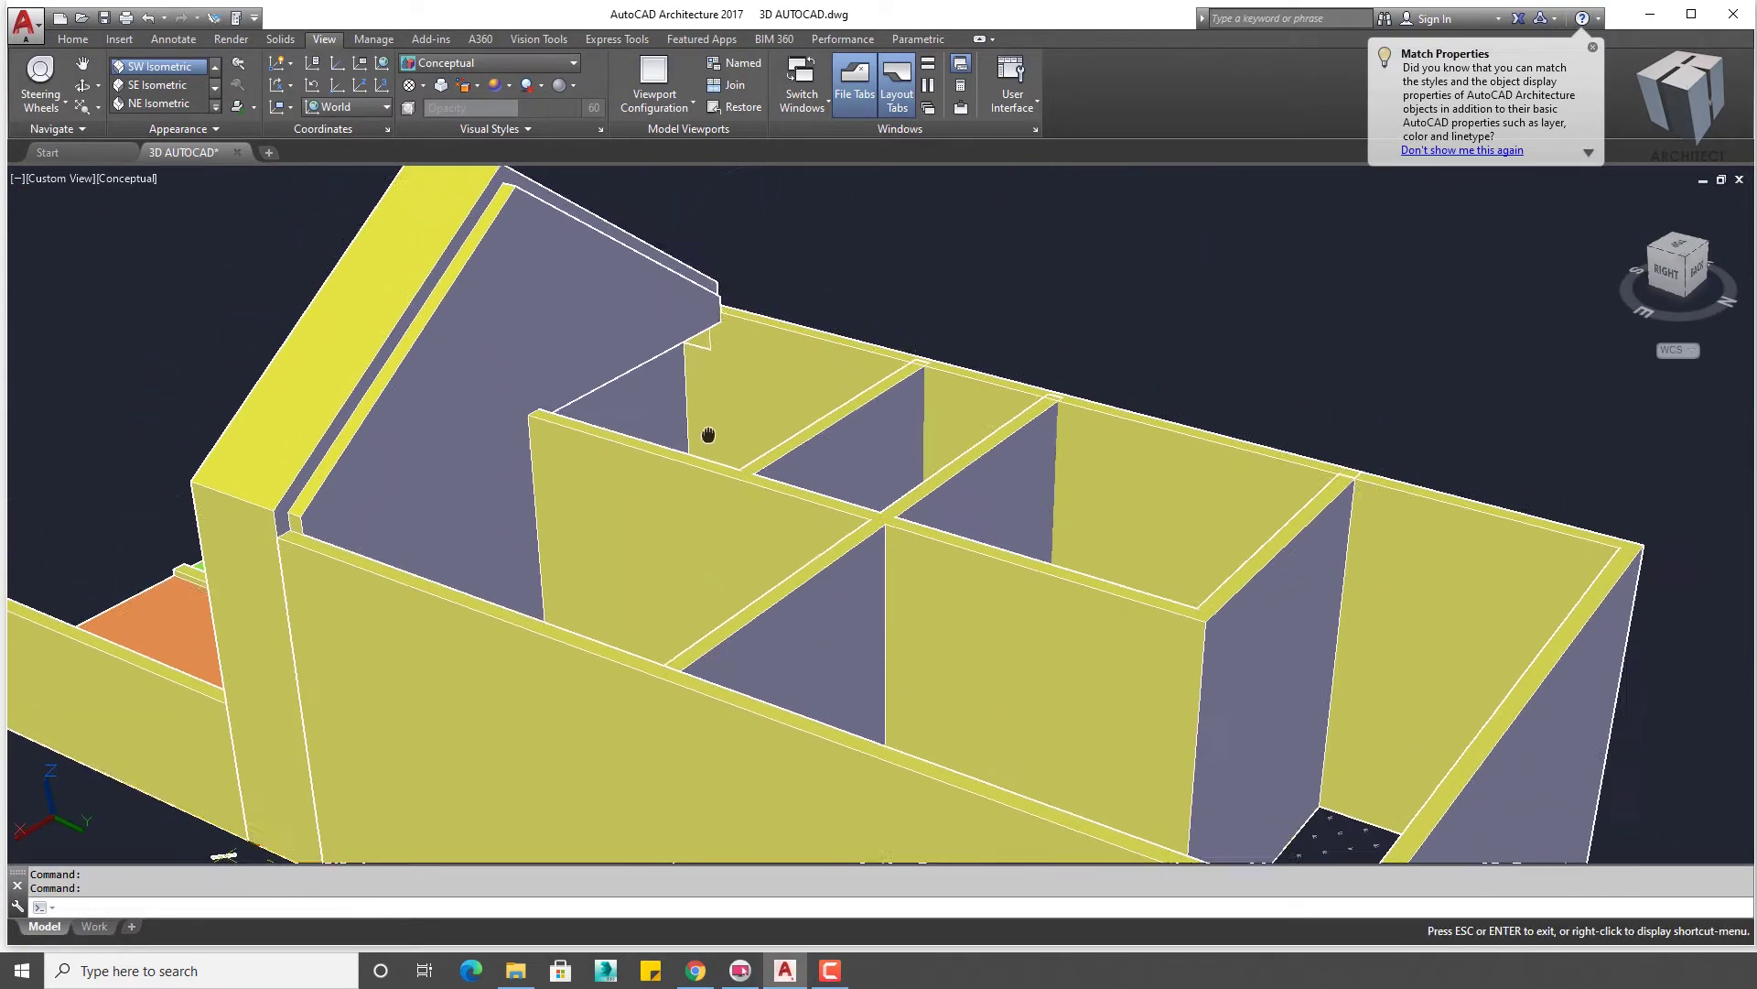
pyautogui.moveTo(578, 677); pyautogui.dragTo(599, 455)
pyautogui.scroll(3, 572, 719)
pyautogui.scroll(-3, 572, 720)
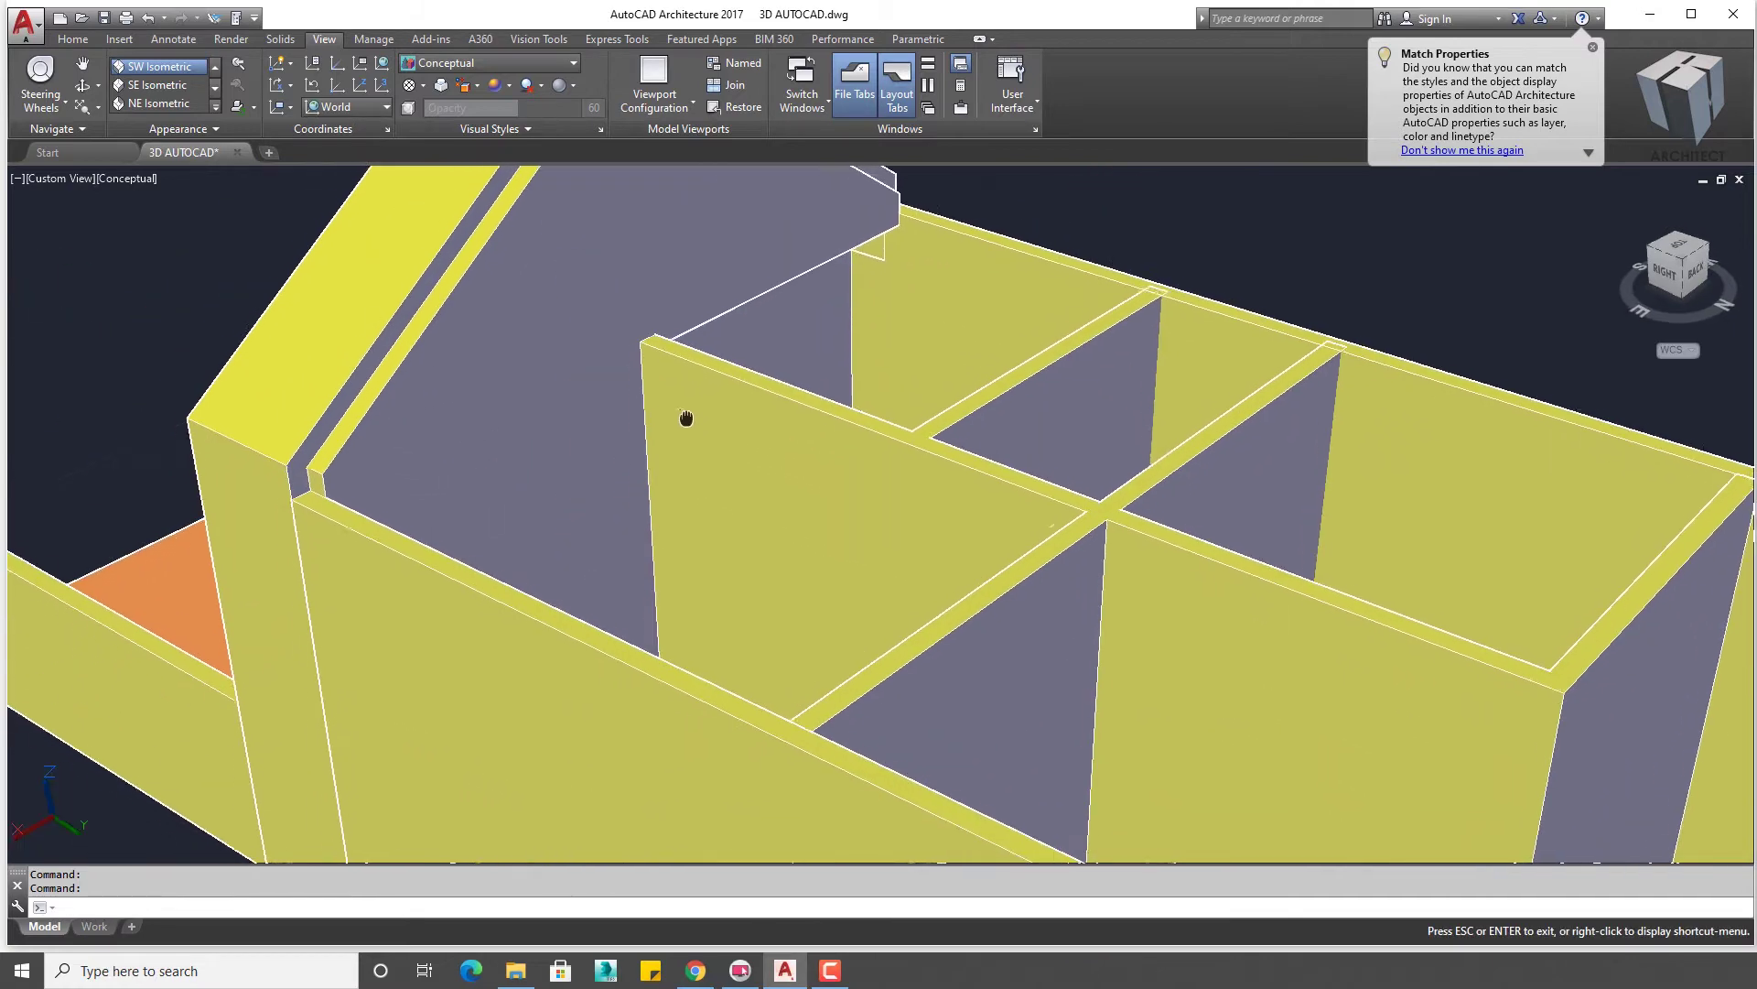
pyautogui.press('Escape')
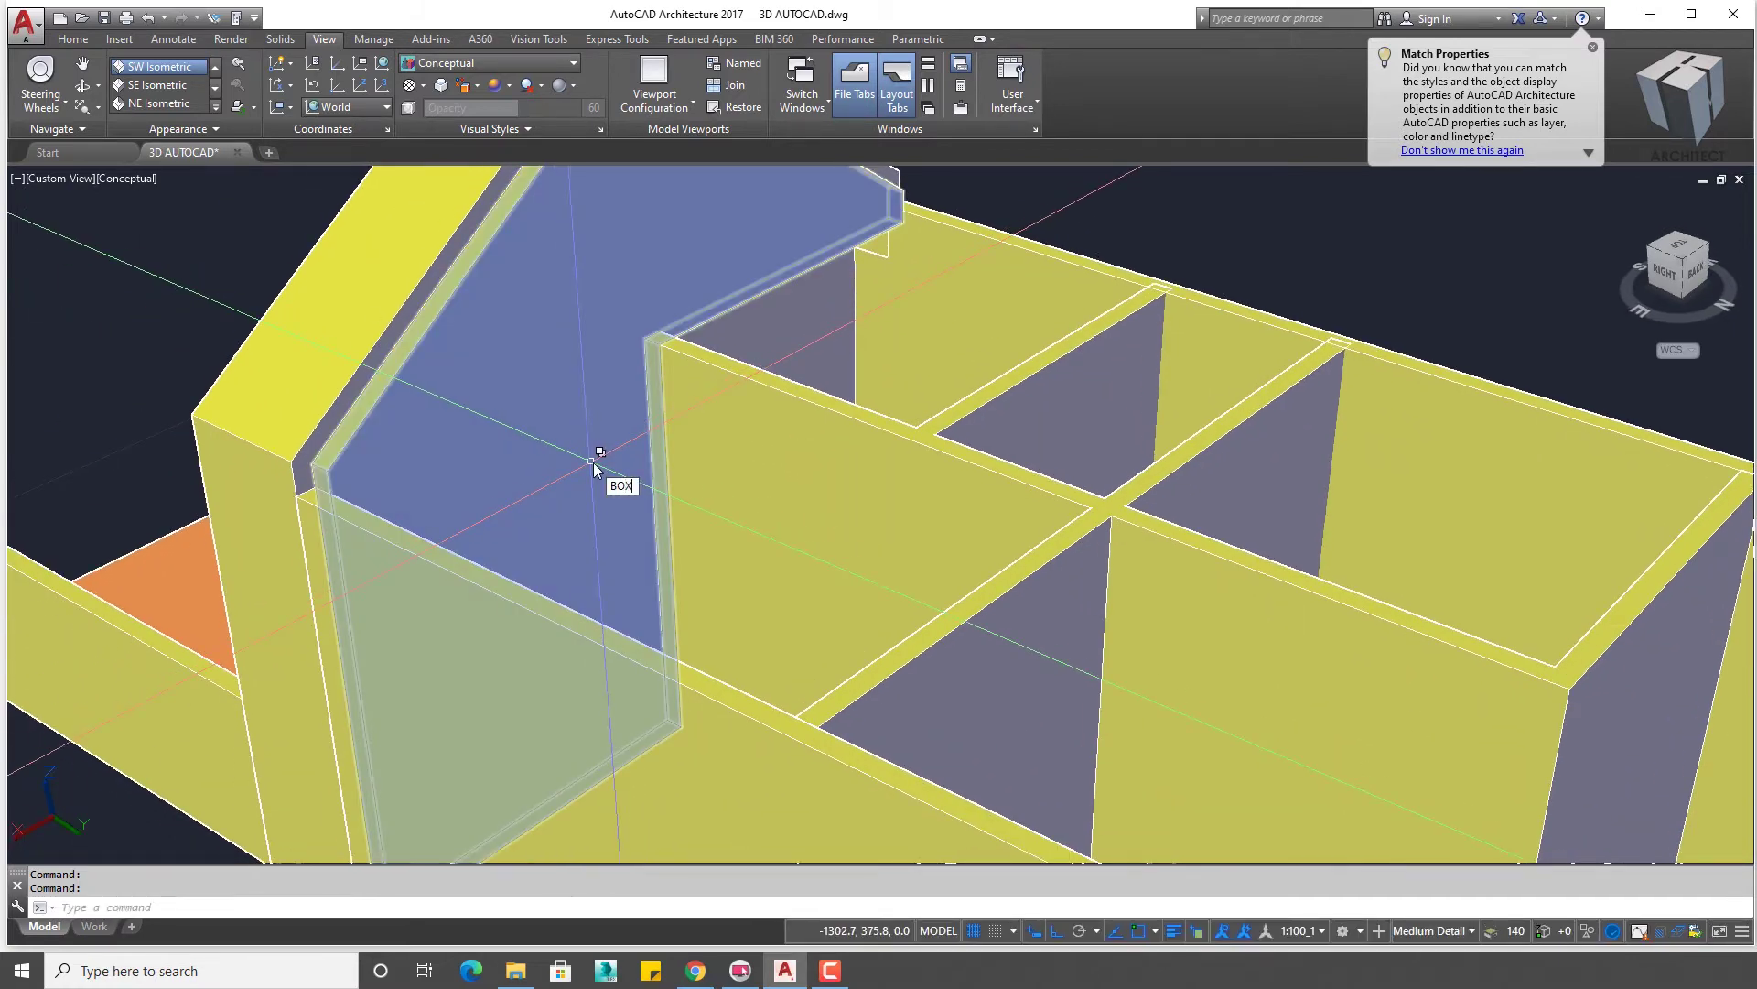
pyautogui.scroll(-2, 1318, 681)
# - Draw a thin beam box along the top of one long wall
pyautogui.moveTo(1318, 682)
pyautogui.keyDown('shift'); pyautogui.mouseDown(button='middle')
pyautogui.moveTo(975, 613)
pyautogui.moveTo(1044, 465)
pyautogui.mouseUp(button='middle'); pyautogui.keyUp('shift')
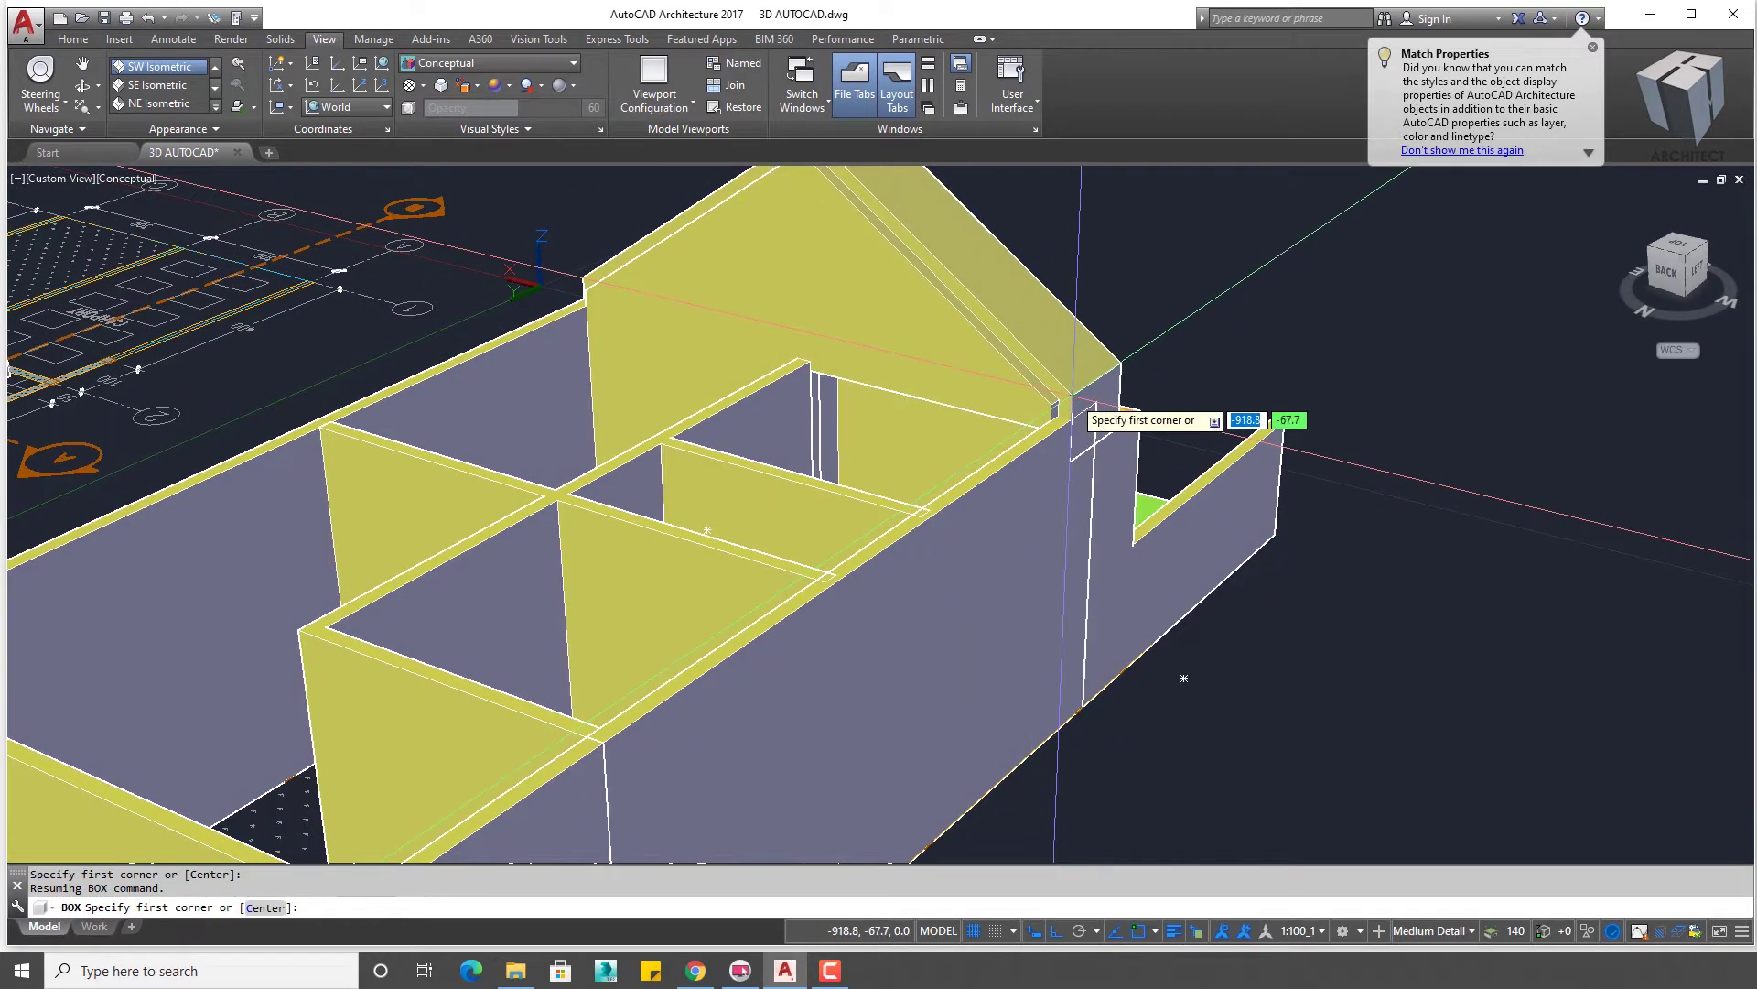
pyautogui.click(587, 737)
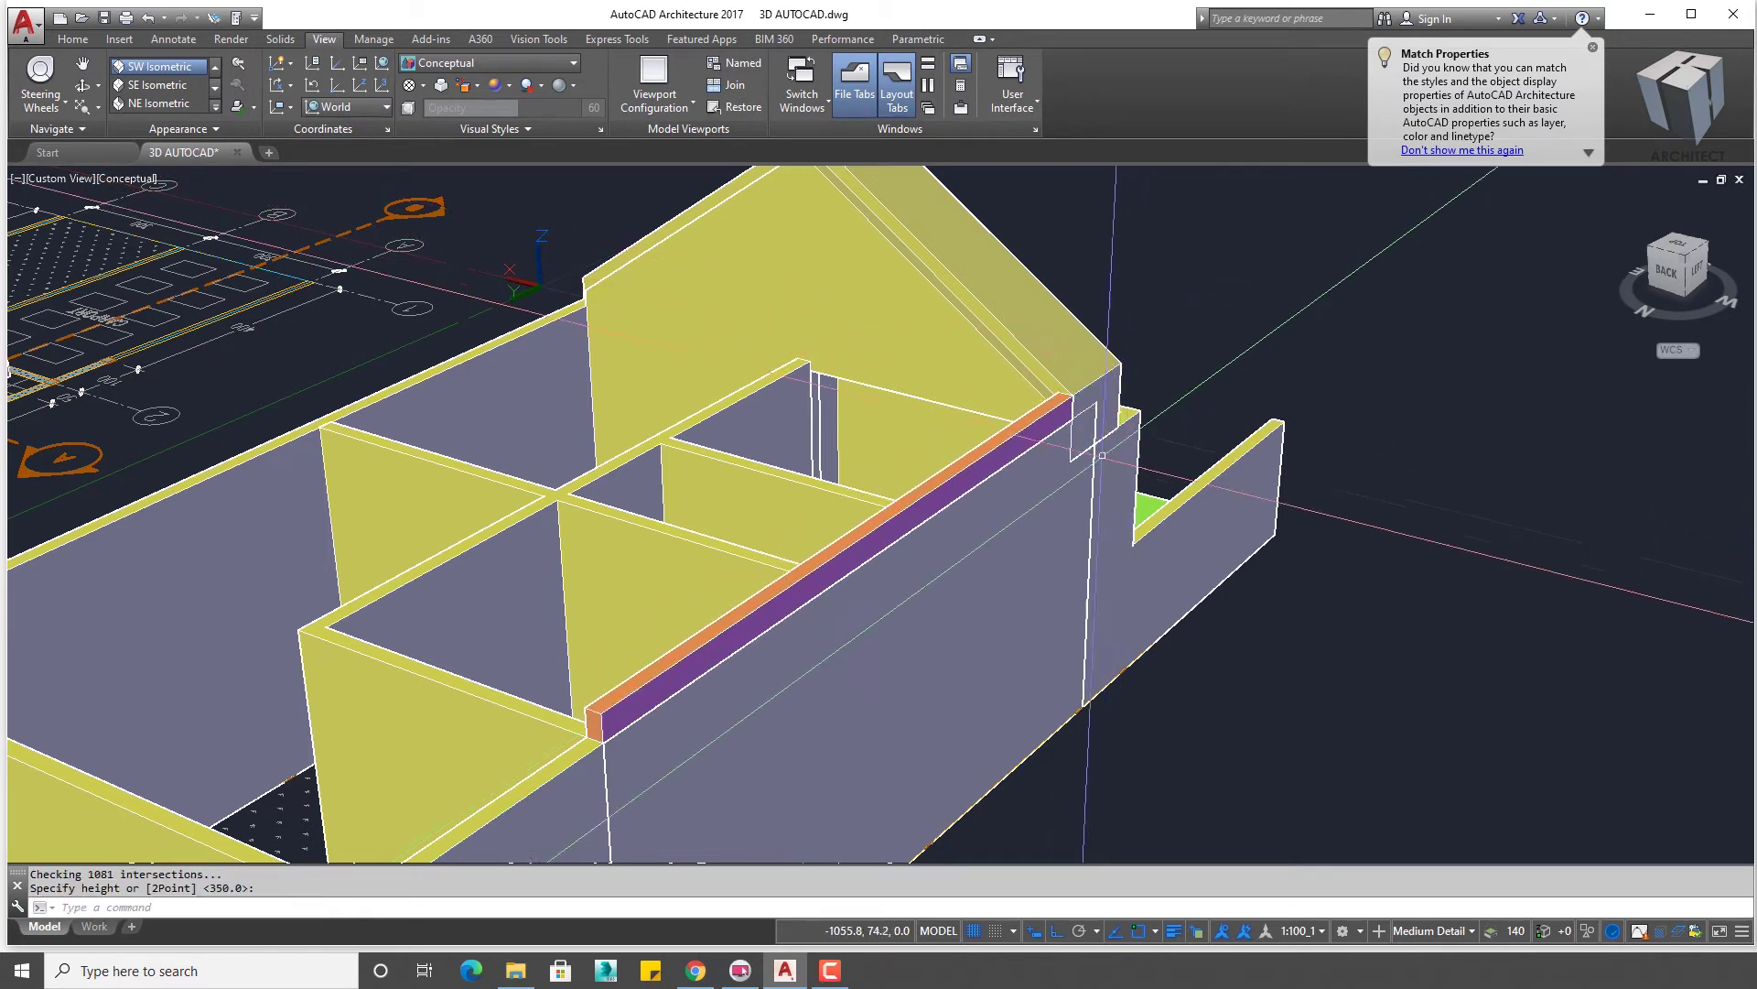
pyautogui.scroll(-3, 945, 492)
pyautogui.keyDown('shift'); pyautogui.moveTo(945, 491); pyautogui.dragTo(1007, 513, button='middle'); pyautogui.keyUp('shift')
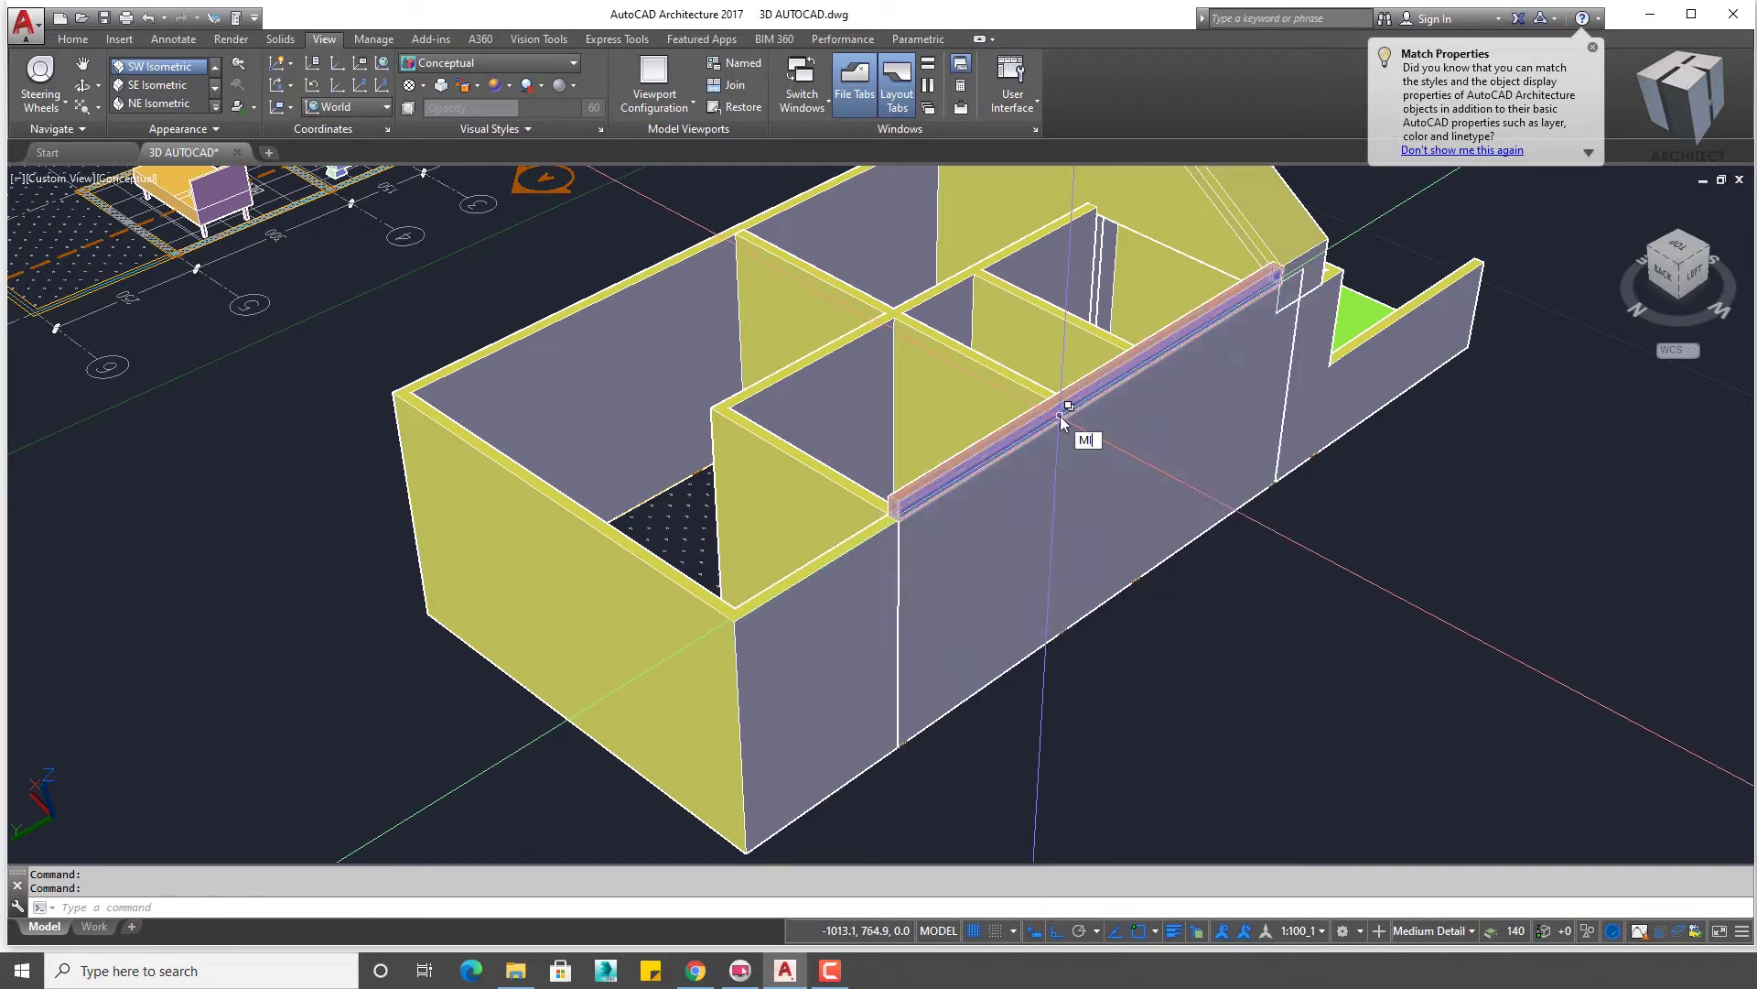
# - Mirror the beam onto the opposite wall, keeping the original
pyautogui.click(1015, 433)
pyautogui.scroll(-2, 893, 517)
pyautogui.press('Return')
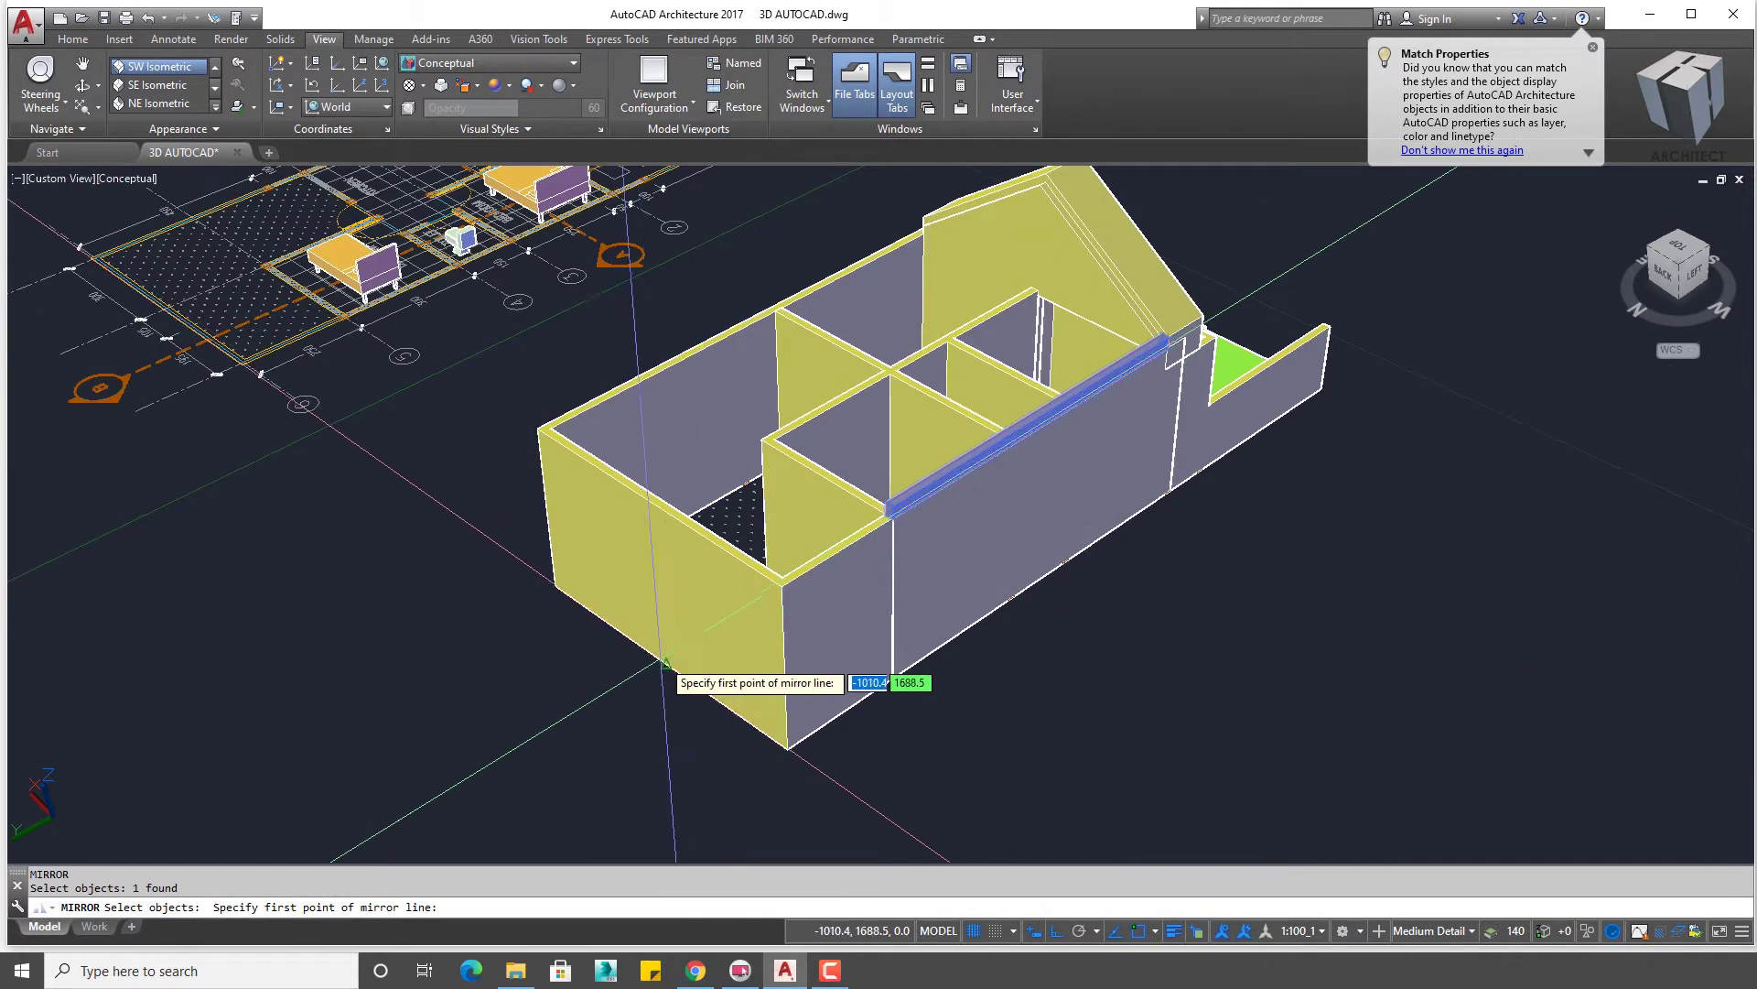
pyautogui.press('Escape')
pyautogui.scroll(1, 863, 495)
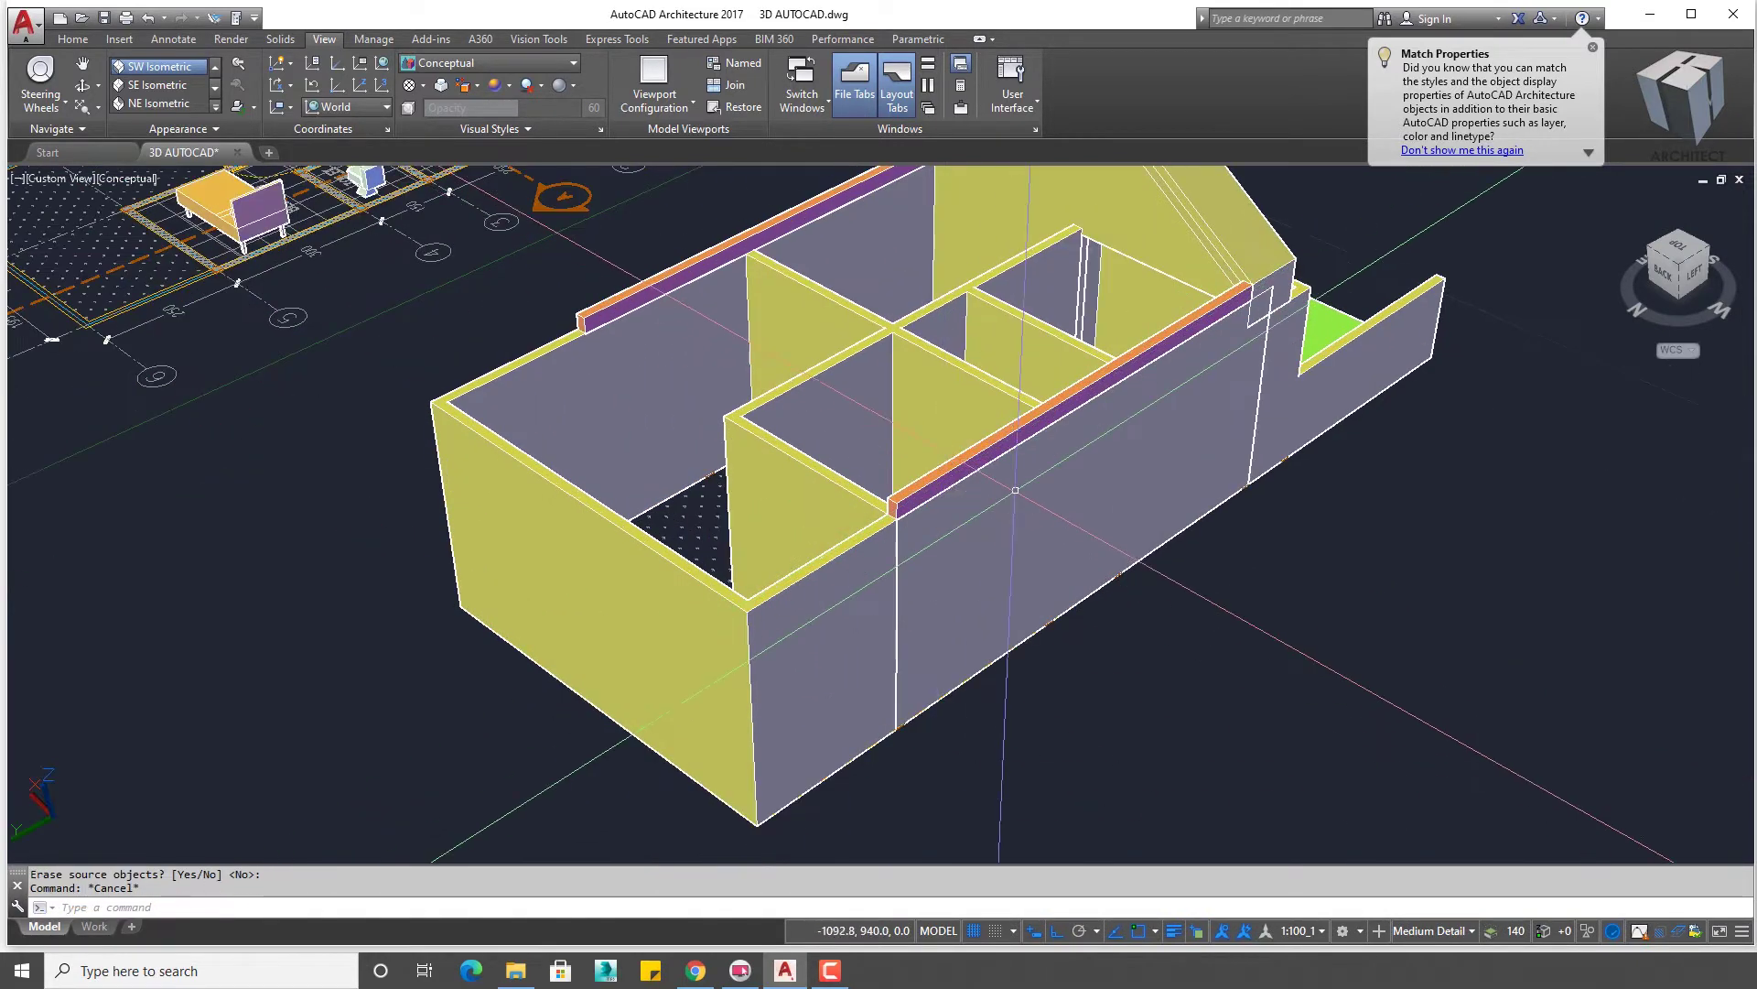
pyautogui.write('MA')
# - Start Match Properties from the wall, then cancel it
pyautogui.press('Return')
pyautogui.click(1016, 489)
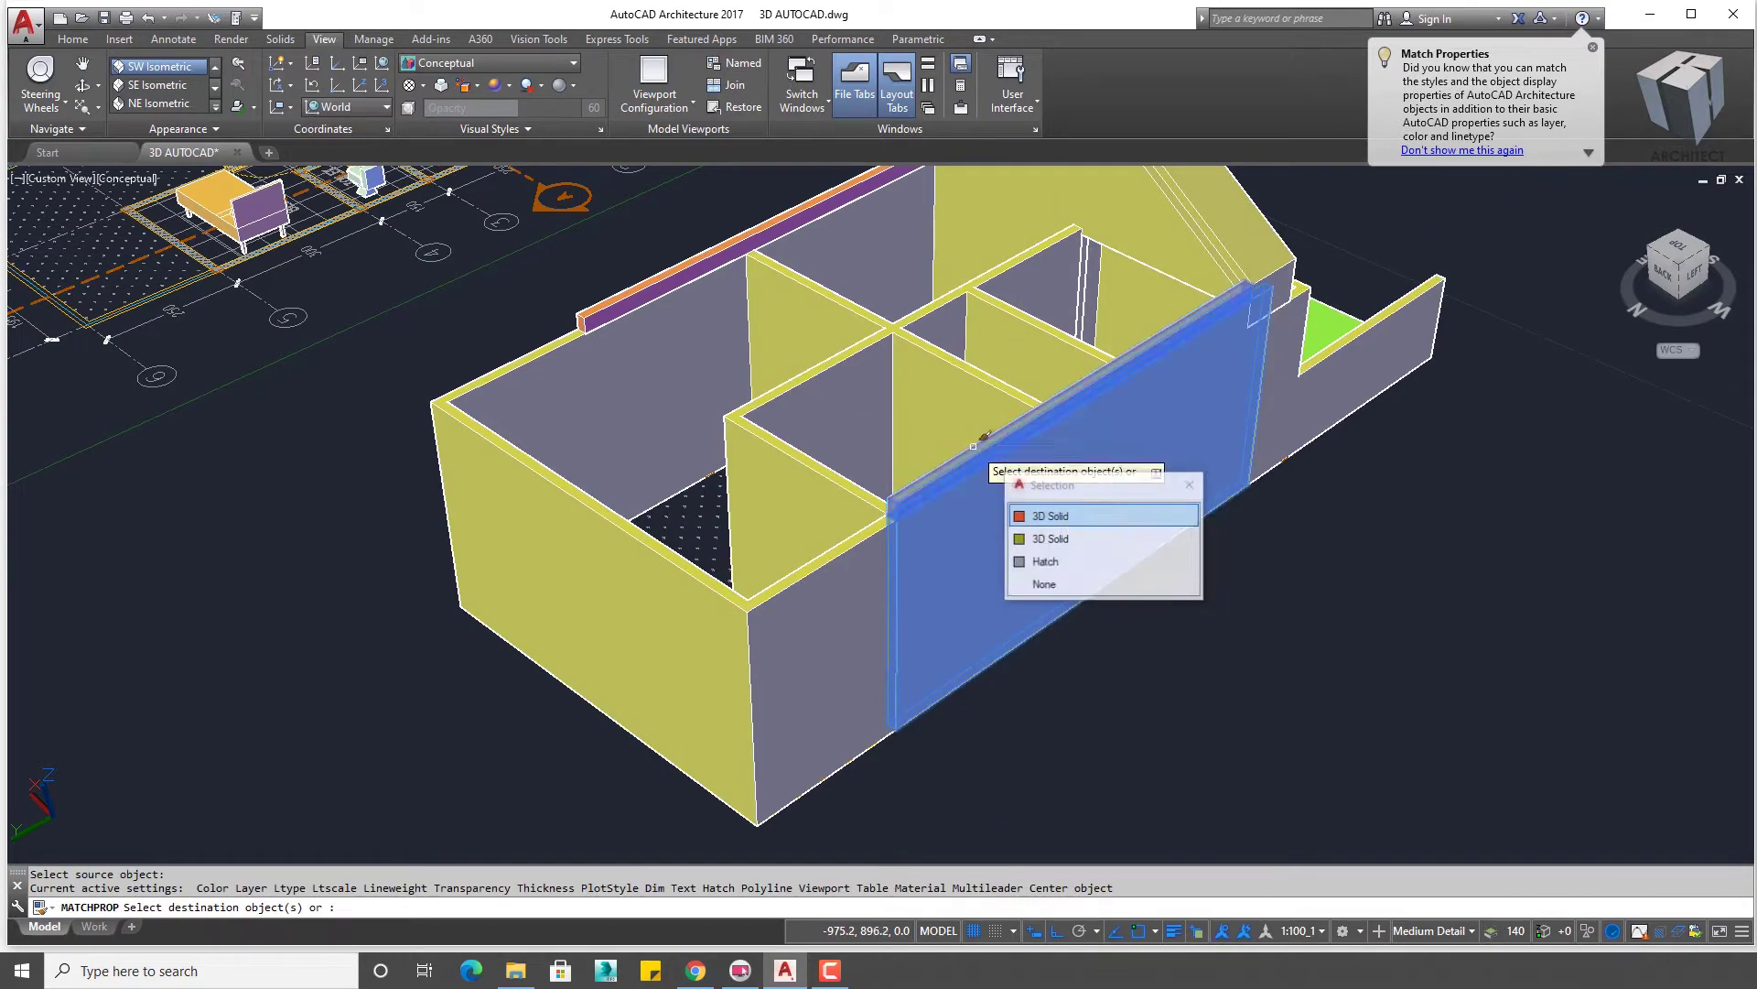
pyautogui.press('Escape')
pyautogui.moveTo(717, 296)
pyautogui.keyDown('shift'); pyautogui.mouseDown(button='middle')
pyautogui.moveTo(985, 446)
pyautogui.moveTo(925, 384)
pyautogui.mouseUp(button='middle'); pyautogui.keyUp('shift')
# - Orbit into the interior and start a line at the wall corner, then cancel it
pyautogui.scroll(3, 916, 412)
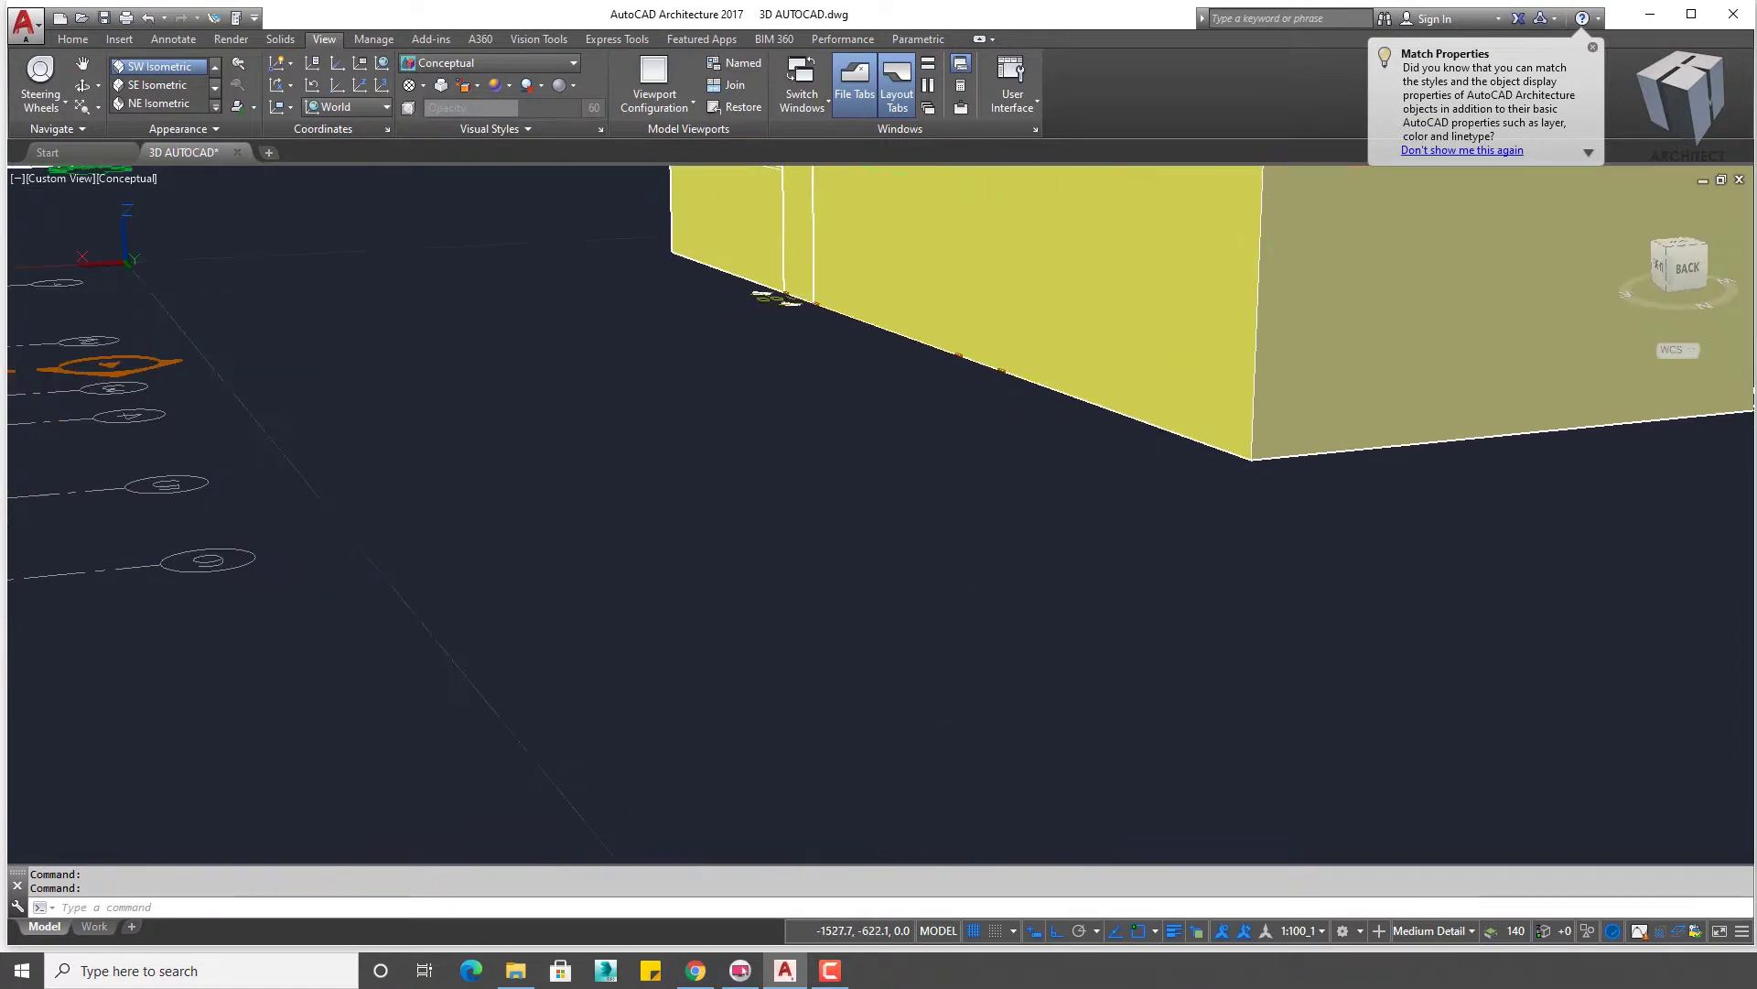
pyautogui.moveTo(668, 521)
pyautogui.keyDown('shift'); pyautogui.mouseDown(button='middle')
pyautogui.moveTo(758, 514)
pyautogui.moveTo(732, 476)
pyautogui.mouseUp(button='middle'); pyautogui.keyUp('shift')
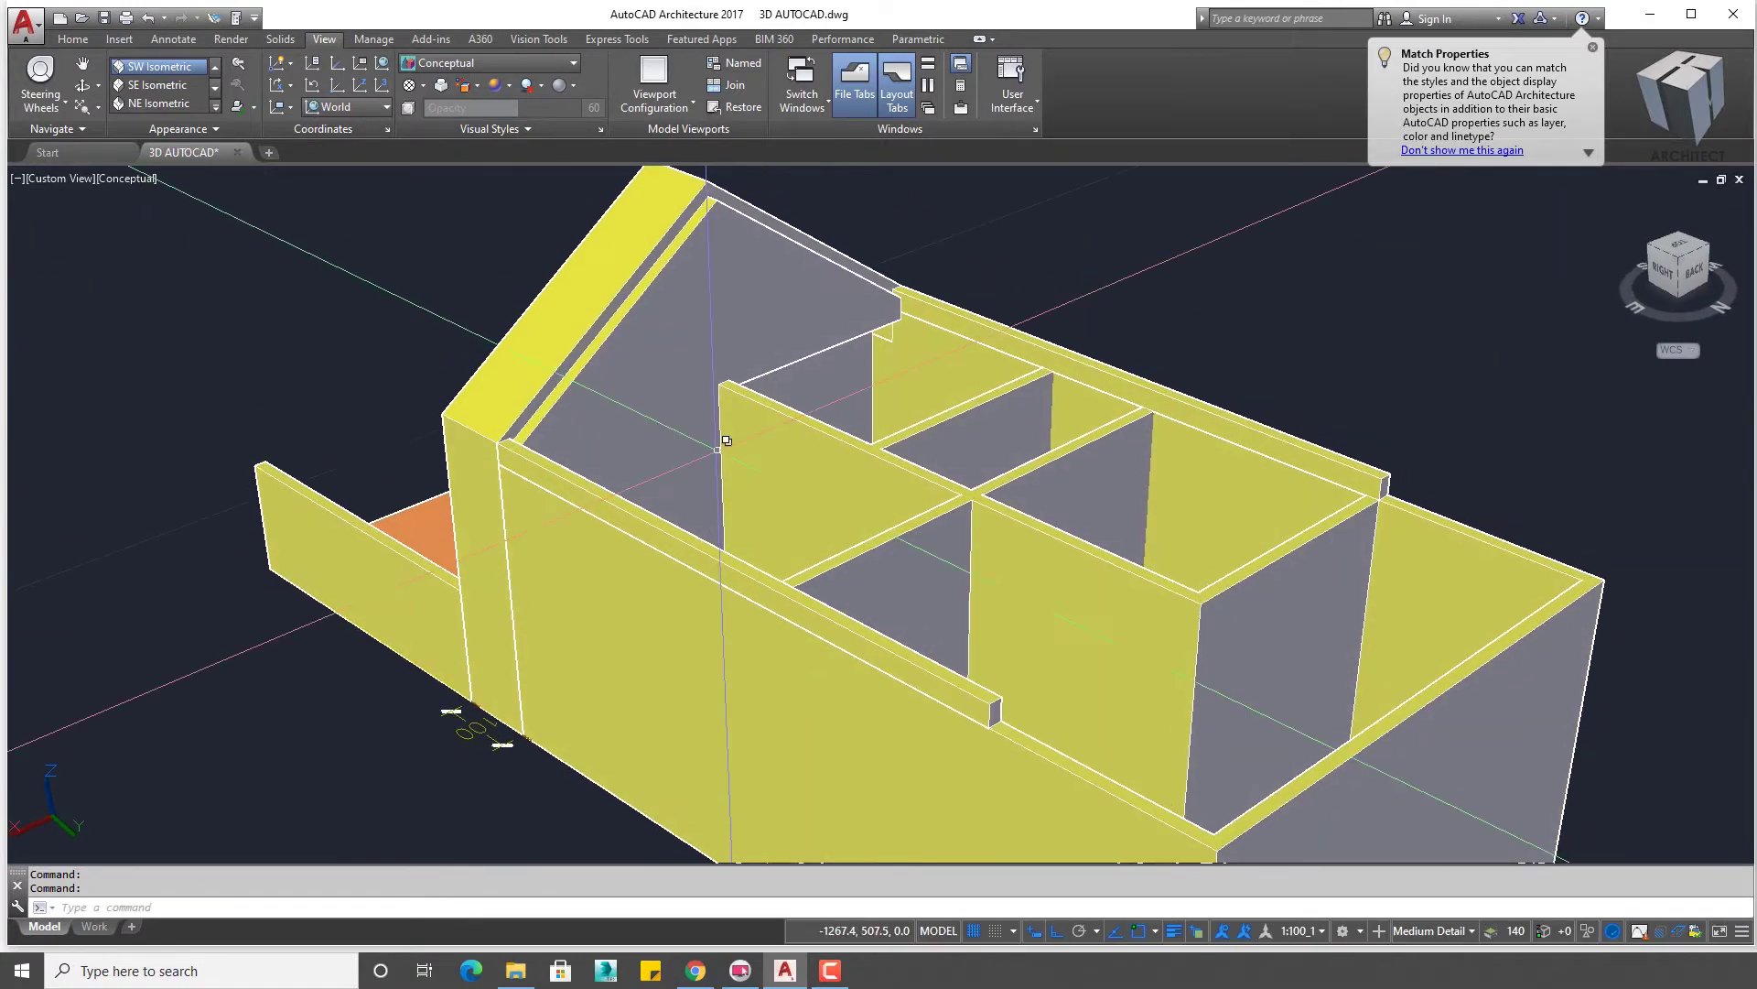
pyautogui.scroll(3, 706, 381)
pyautogui.keyDown('shift'); pyautogui.moveTo(705, 381); pyautogui.dragTo(723, 394, button='middle'); pyautogui.keyUp('shift')
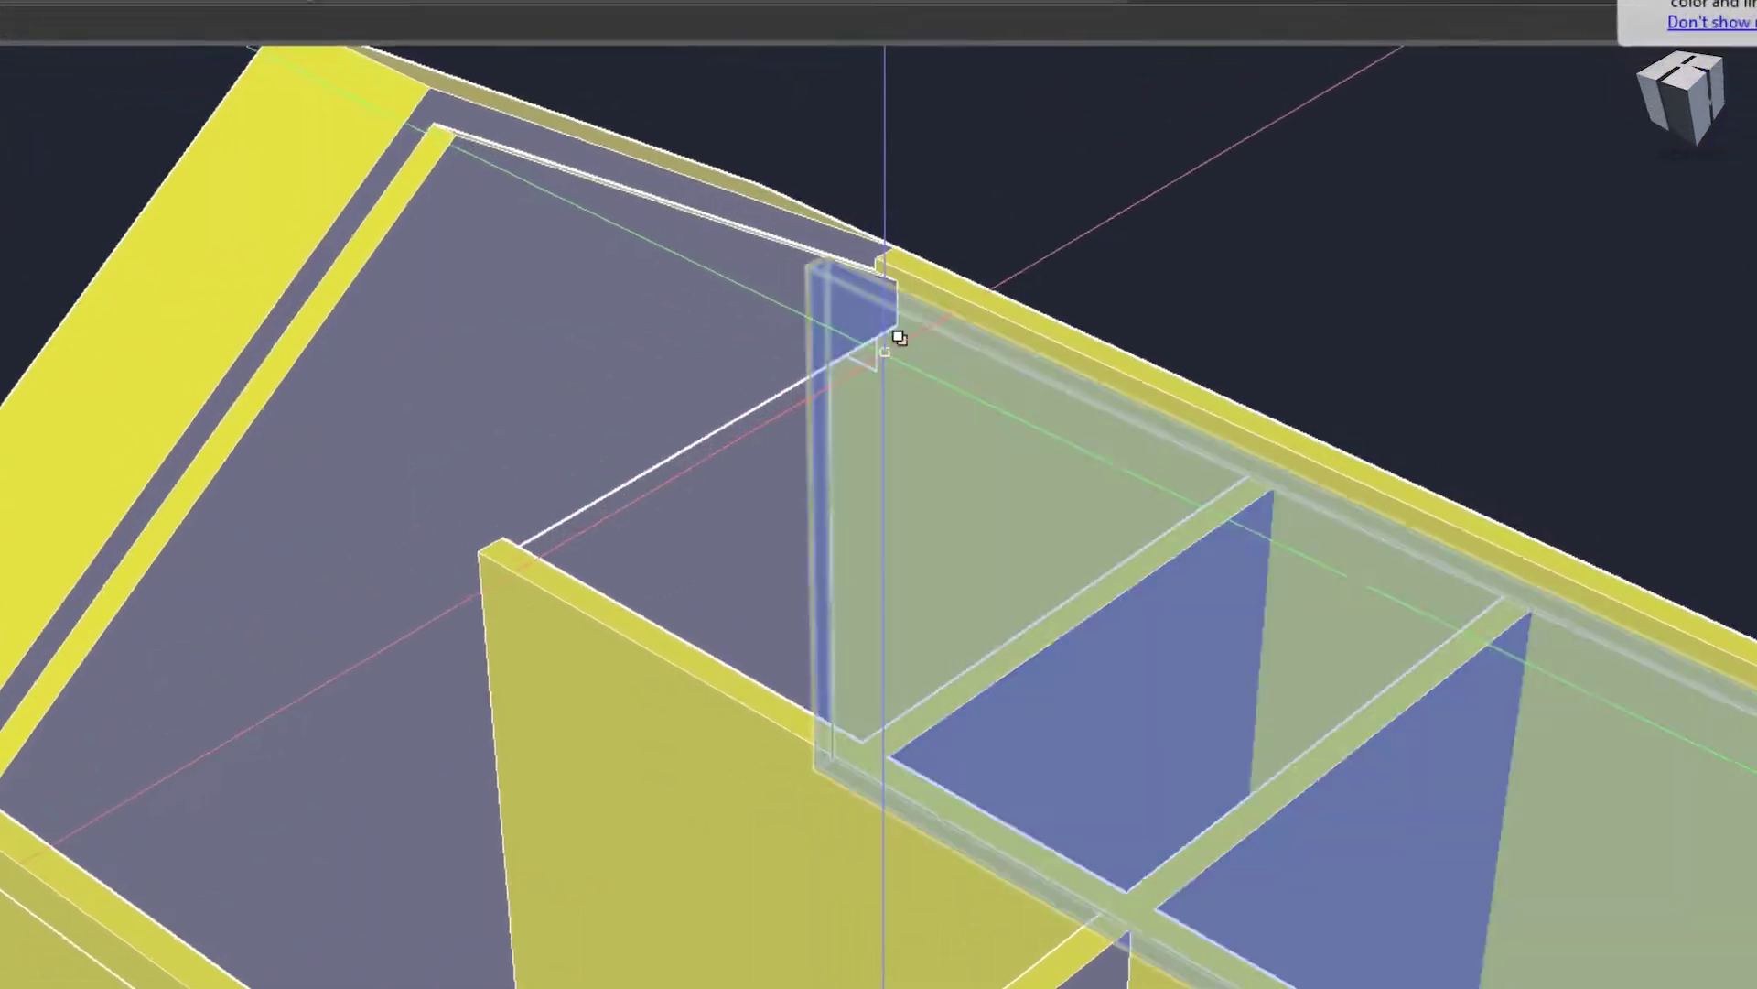
pyautogui.write('l')
pyautogui.press('Return')
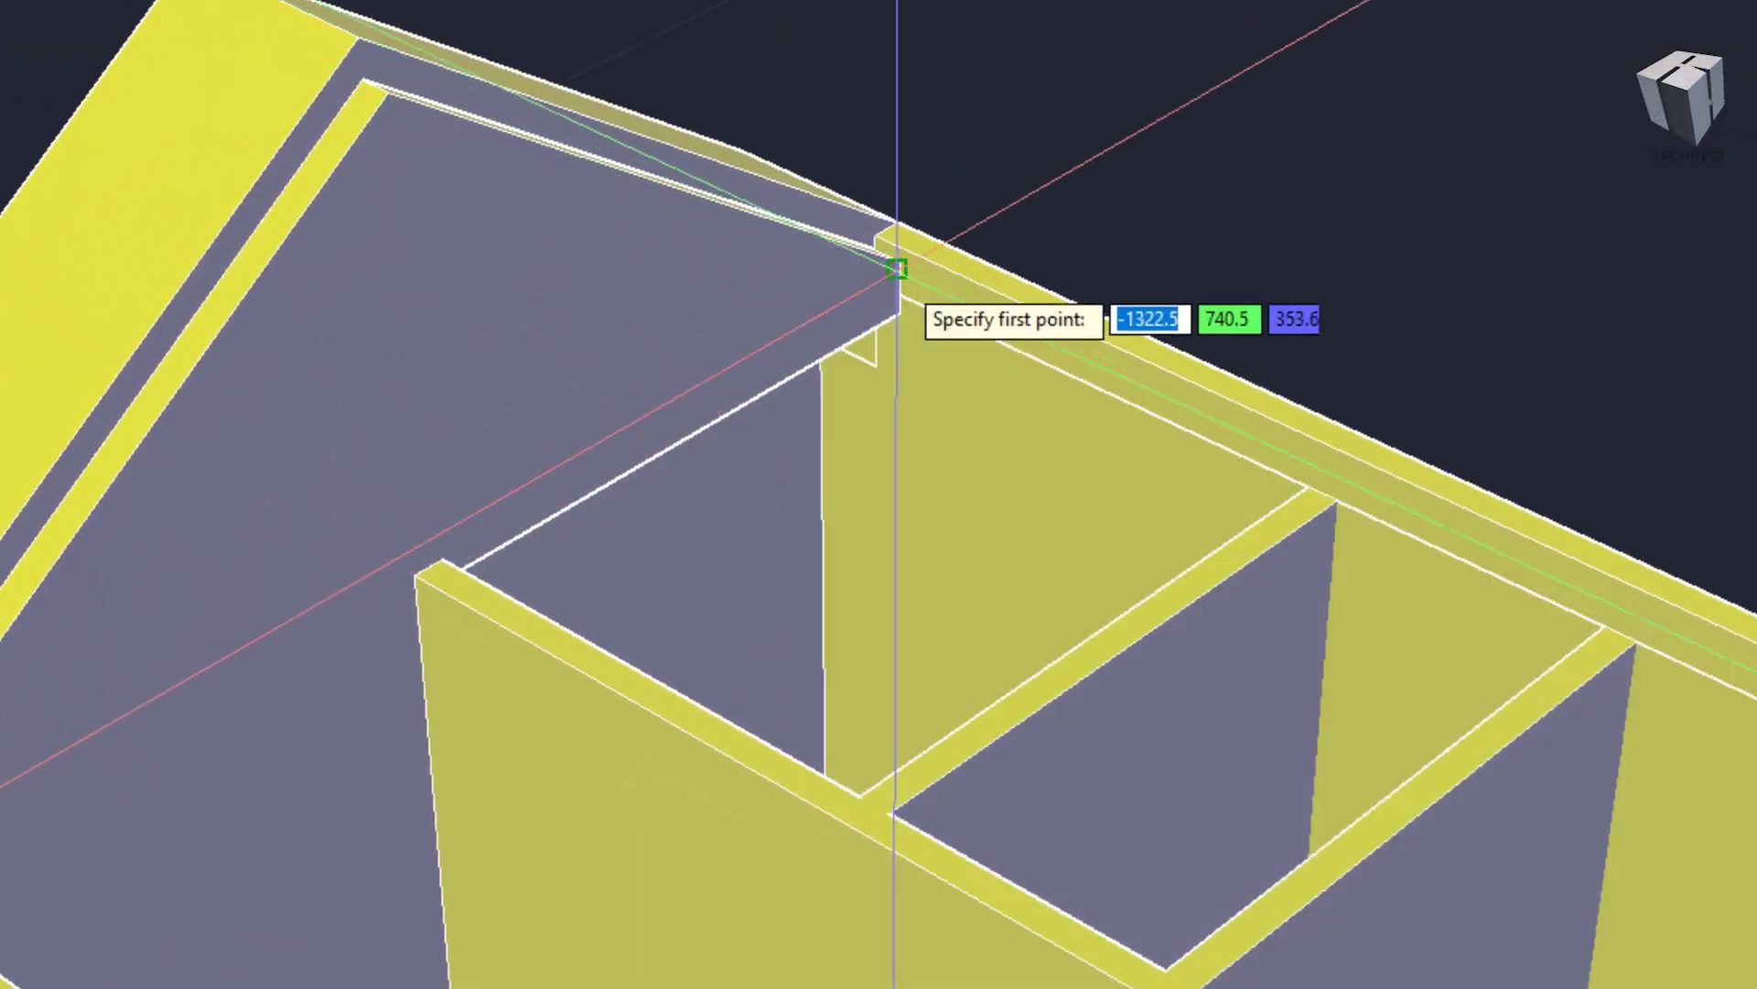
pyautogui.click(897, 262)
pyautogui.keyDown('shift'); pyautogui.moveTo(572, 469); pyautogui.dragTo(290, 479, button='middle'); pyautogui.keyUp('shift')
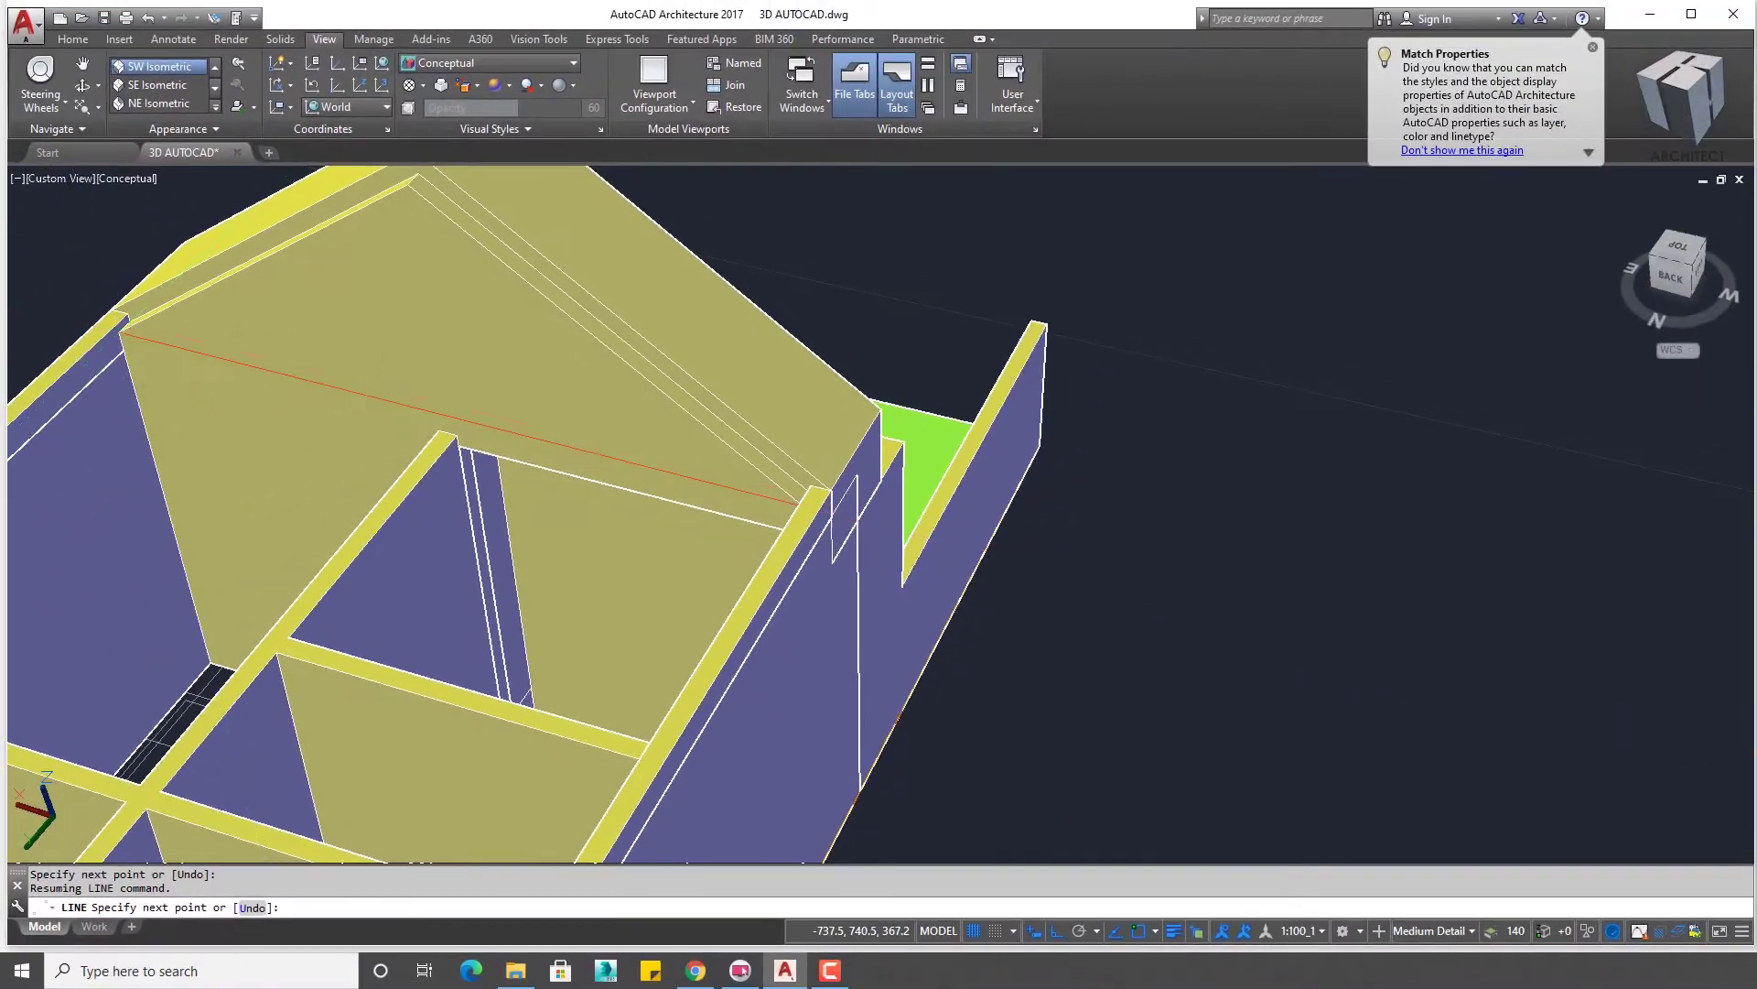
pyautogui.press('Escape')
# - Pan closer to the wall and cancel the copy command
pyautogui.moveTo(798, 502)
pyautogui.mouseDown(button='middle')
pyautogui.moveTo(878, 251)
pyautogui.moveTo(855, 420)
pyautogui.moveTo(879, 375)
pyautogui.mouseUp(button='middle')
pyautogui.scroll(-3, 808, 254)
pyautogui.write('CO')
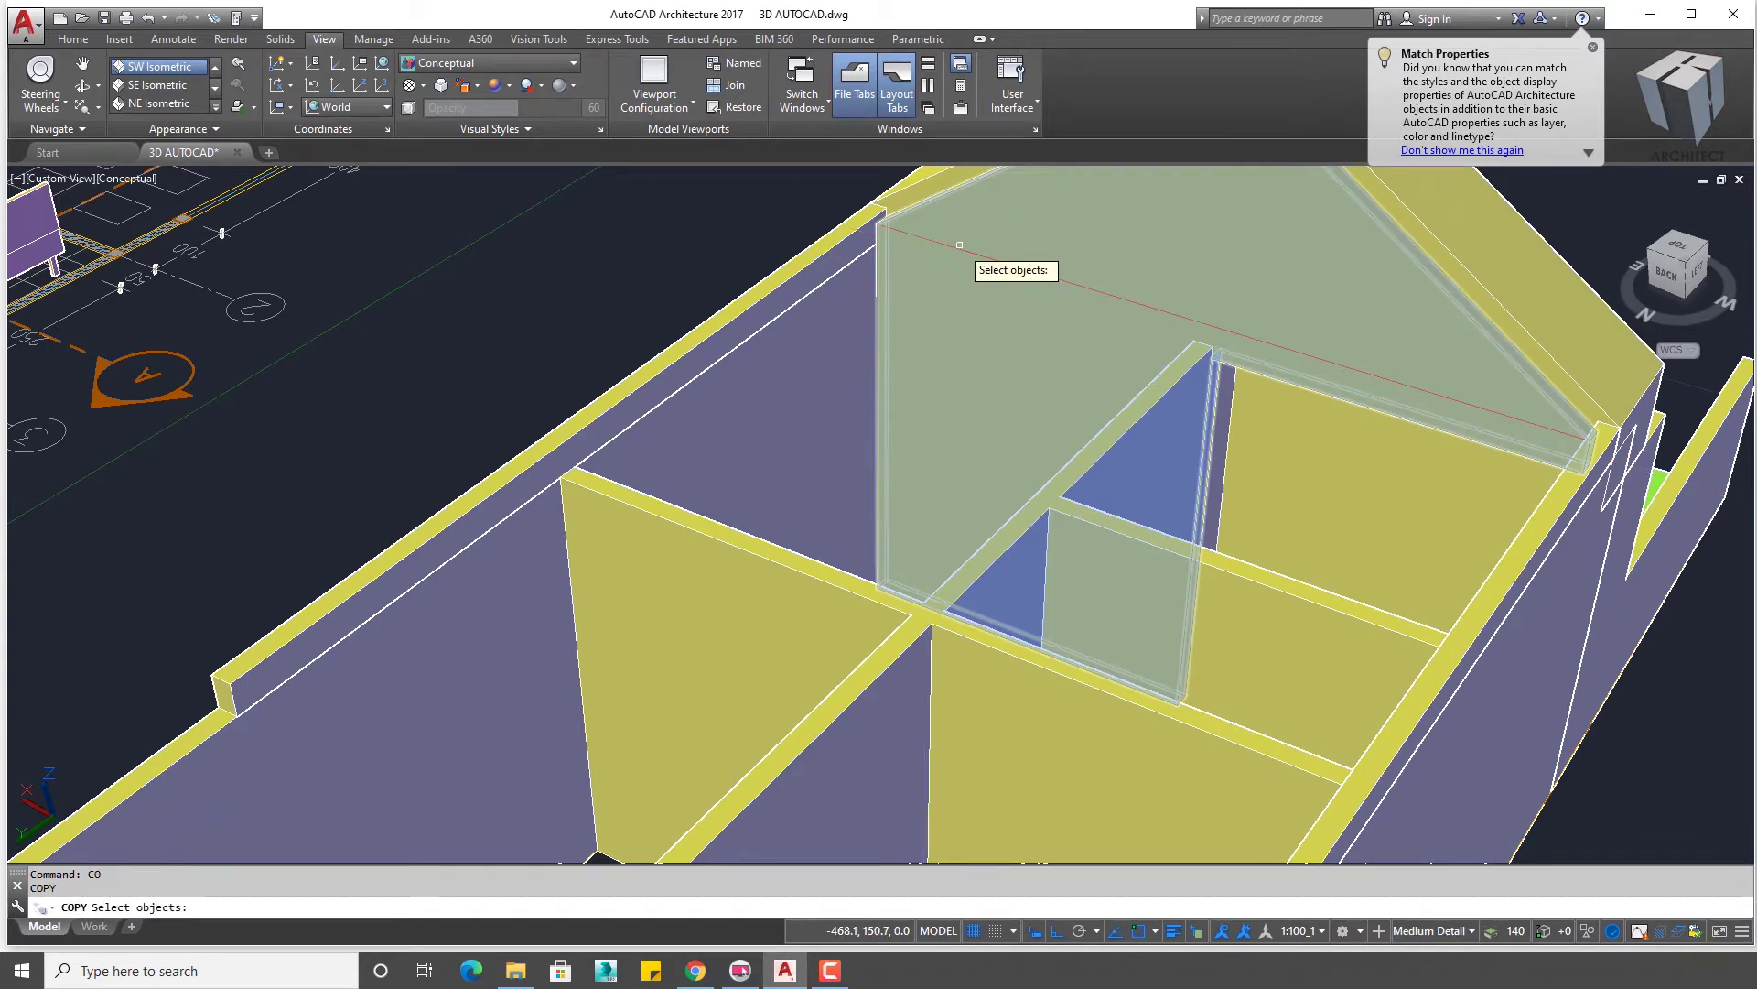
pyautogui.press('Escape')
pyautogui.scroll(-4, 506, 53)
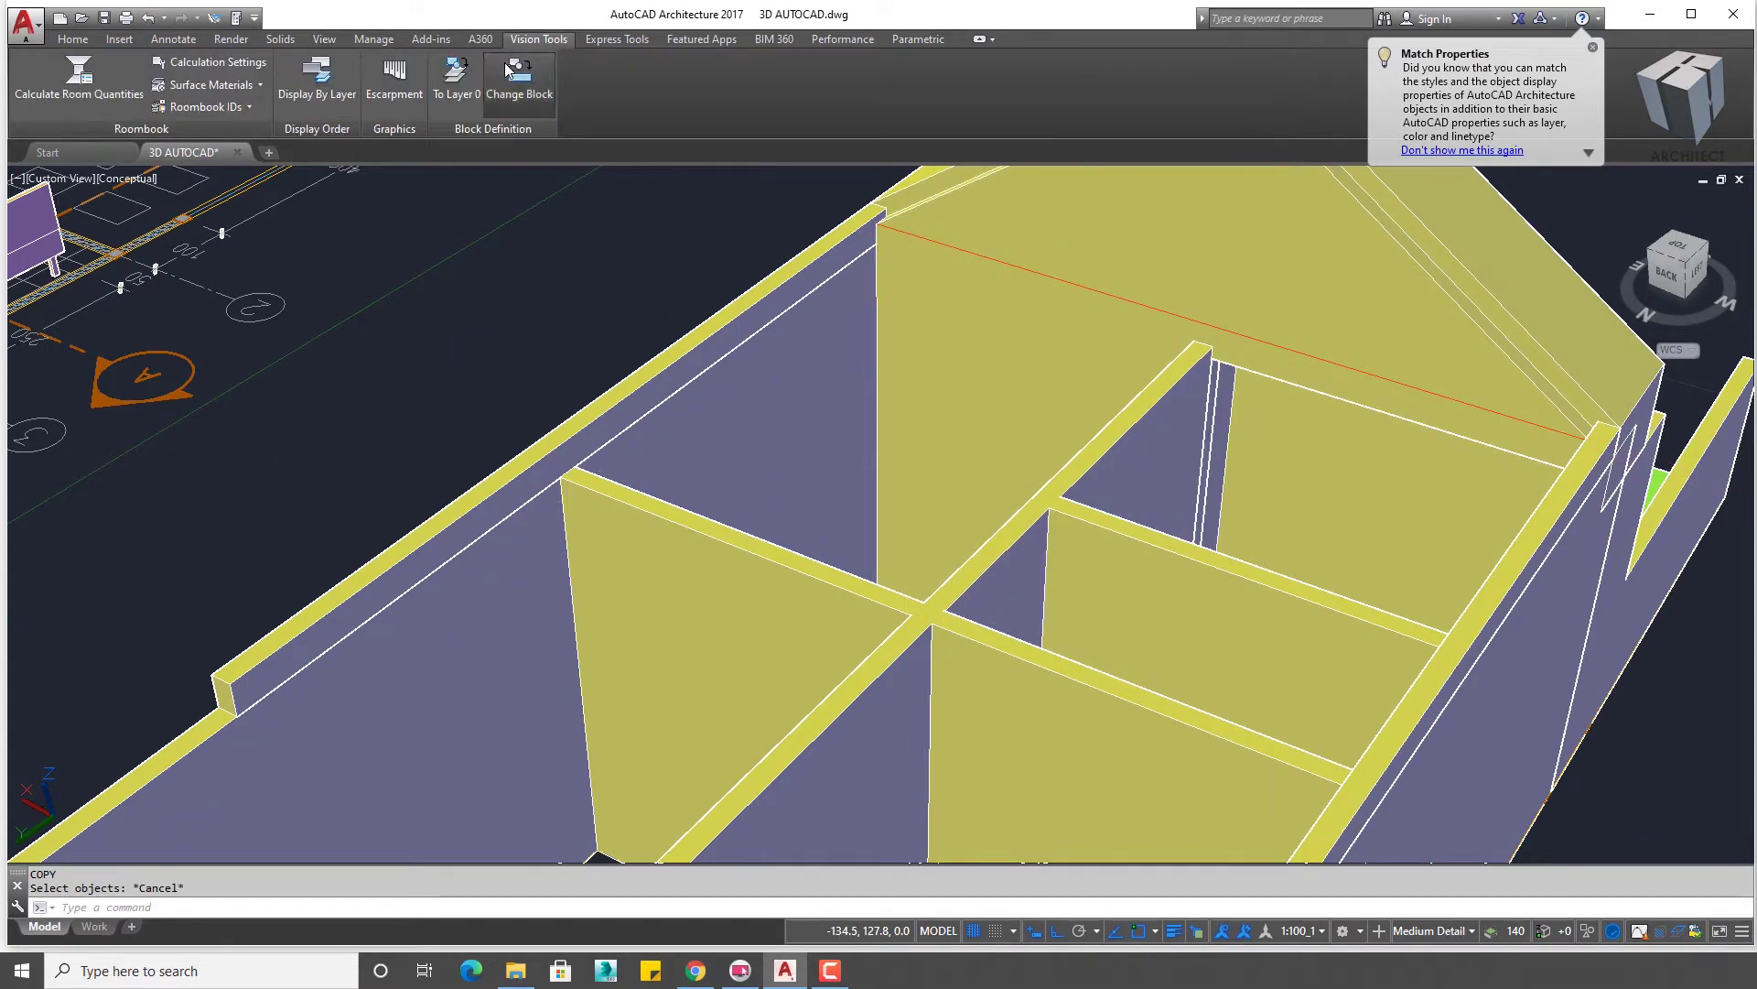
# - Switch the display back to 2D Wireframe and zoom out to the whole house
pyautogui.click(333, 42)
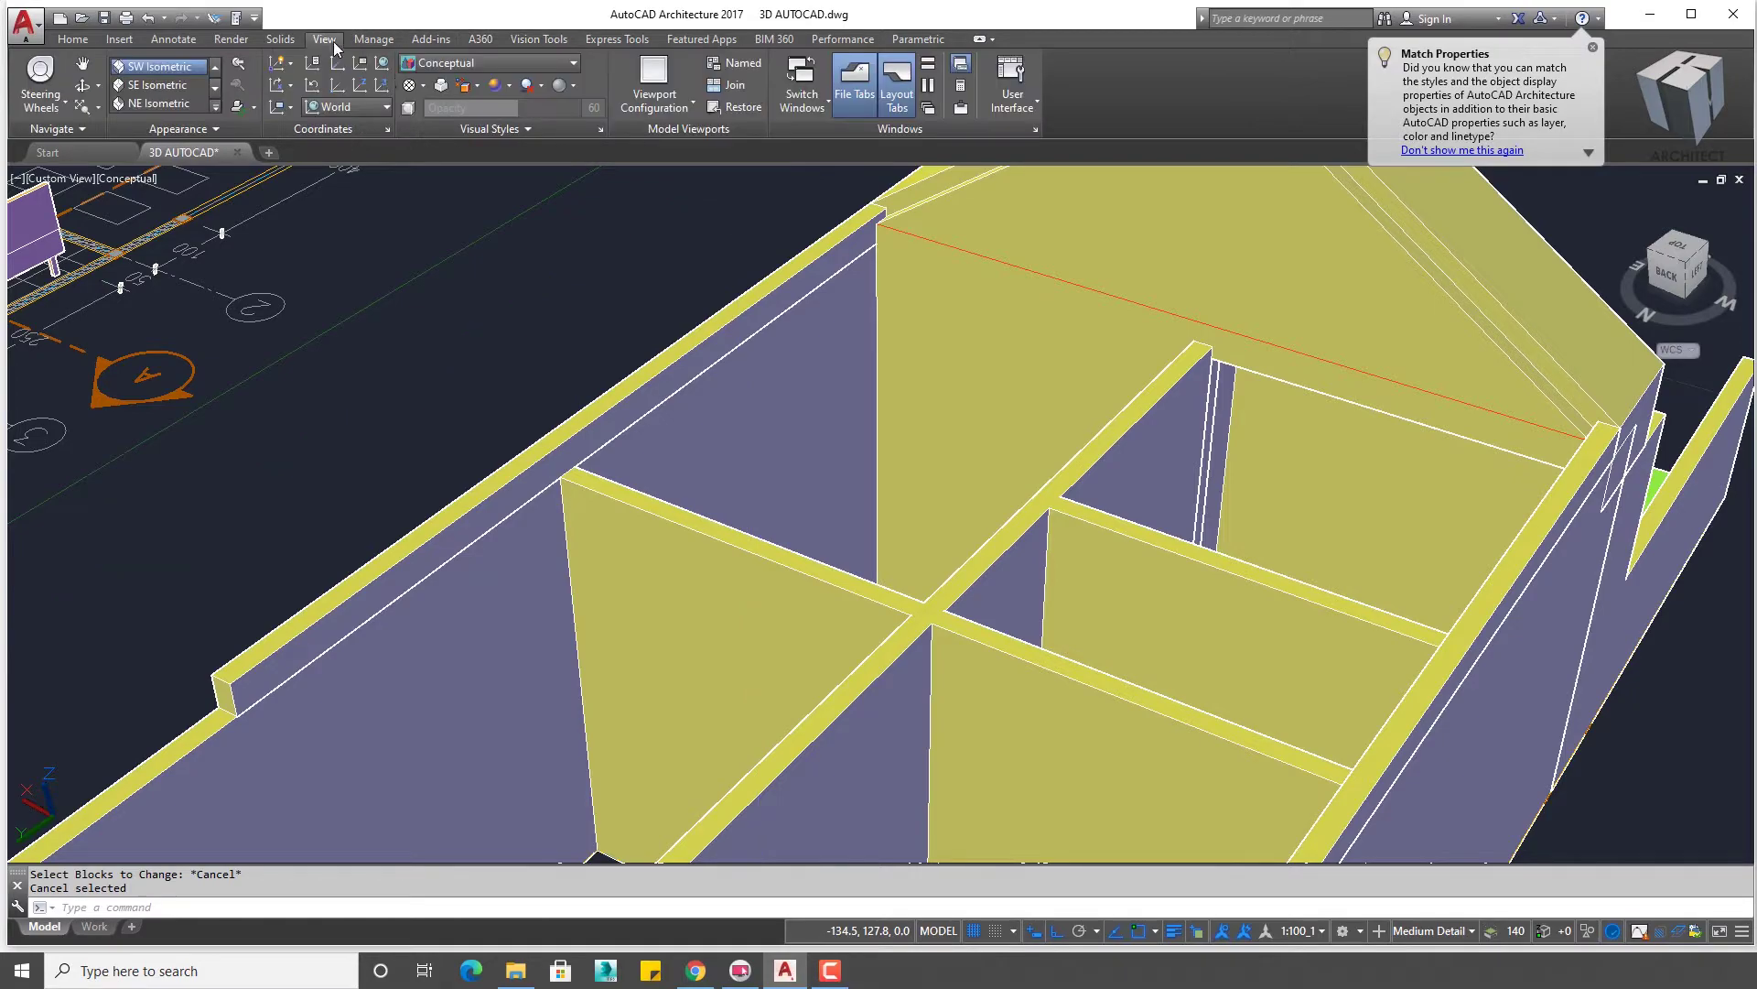
pyautogui.click(497, 74)
pyautogui.click(431, 86)
pyautogui.scroll(-3, 920, 293)
# - Pan the wireframe view, start and cancel Copy, and reorient the model
pyautogui.scroll(-3, 920, 293)
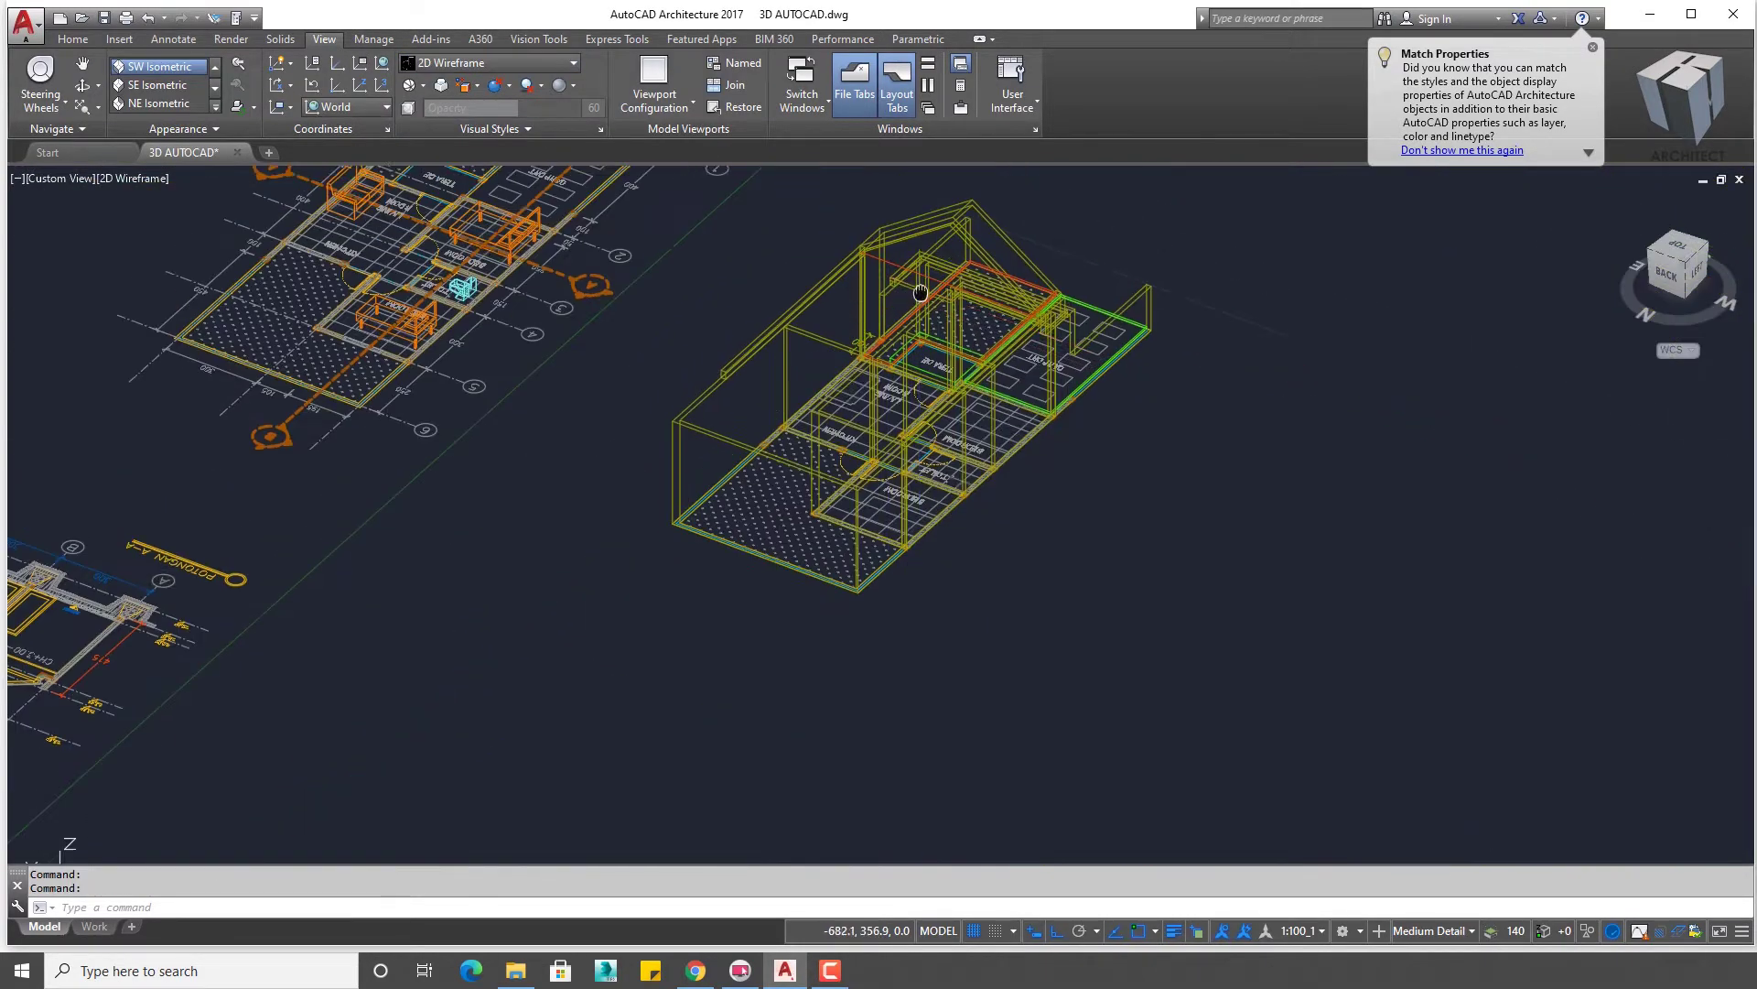
pyautogui.scroll(2, 920, 293)
pyautogui.scroll(2, 842, 319)
pyautogui.scroll(3, 842, 319)
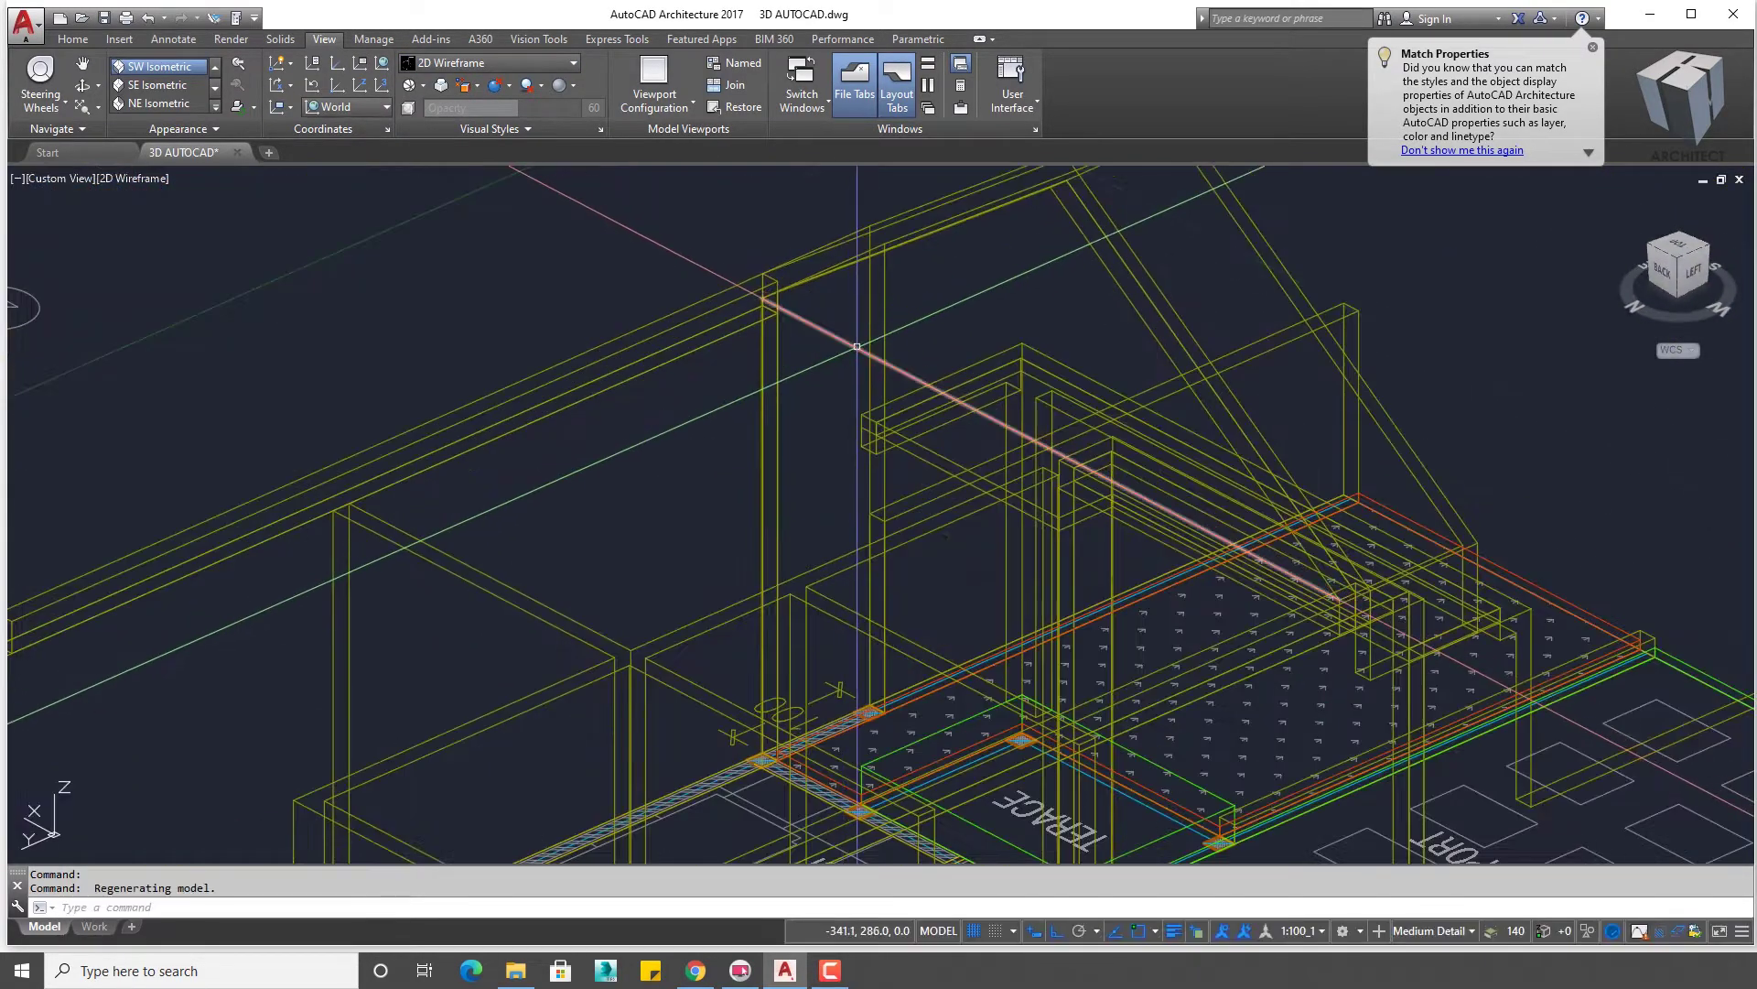
pyautogui.moveTo(857, 346); pyautogui.dragTo(974, 319, button='middle')
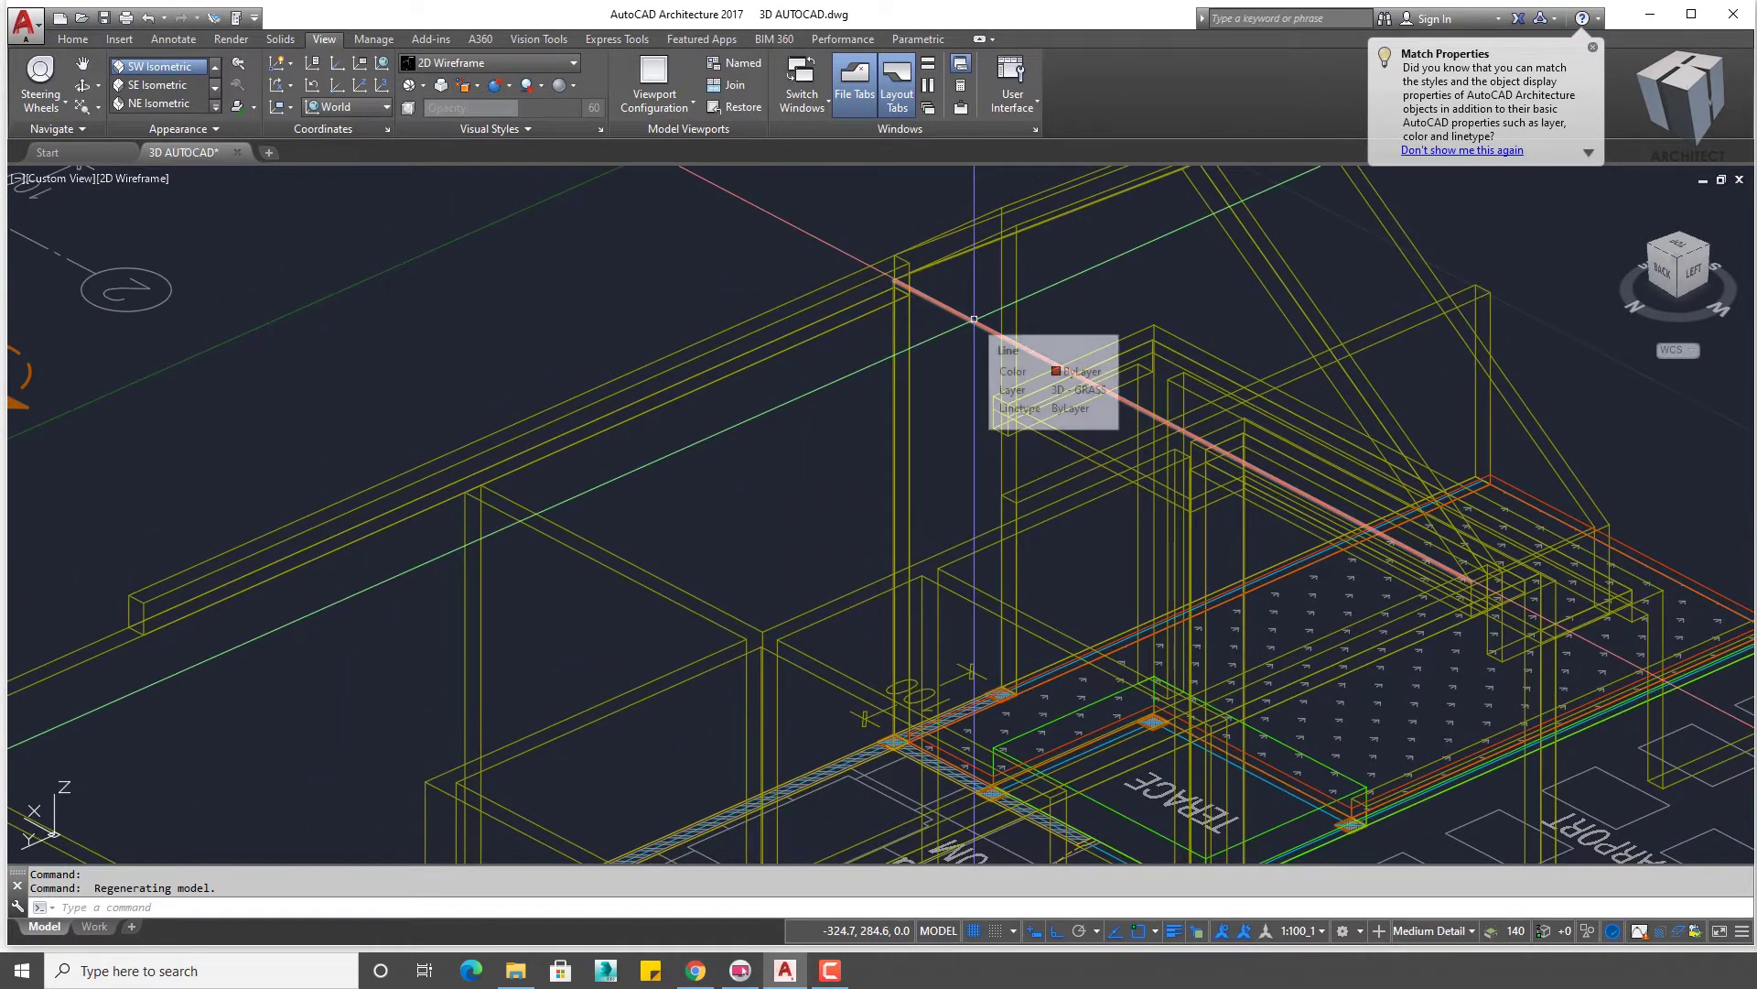
pyautogui.write('co')
pyautogui.press('Return')
pyautogui.press('Escape')
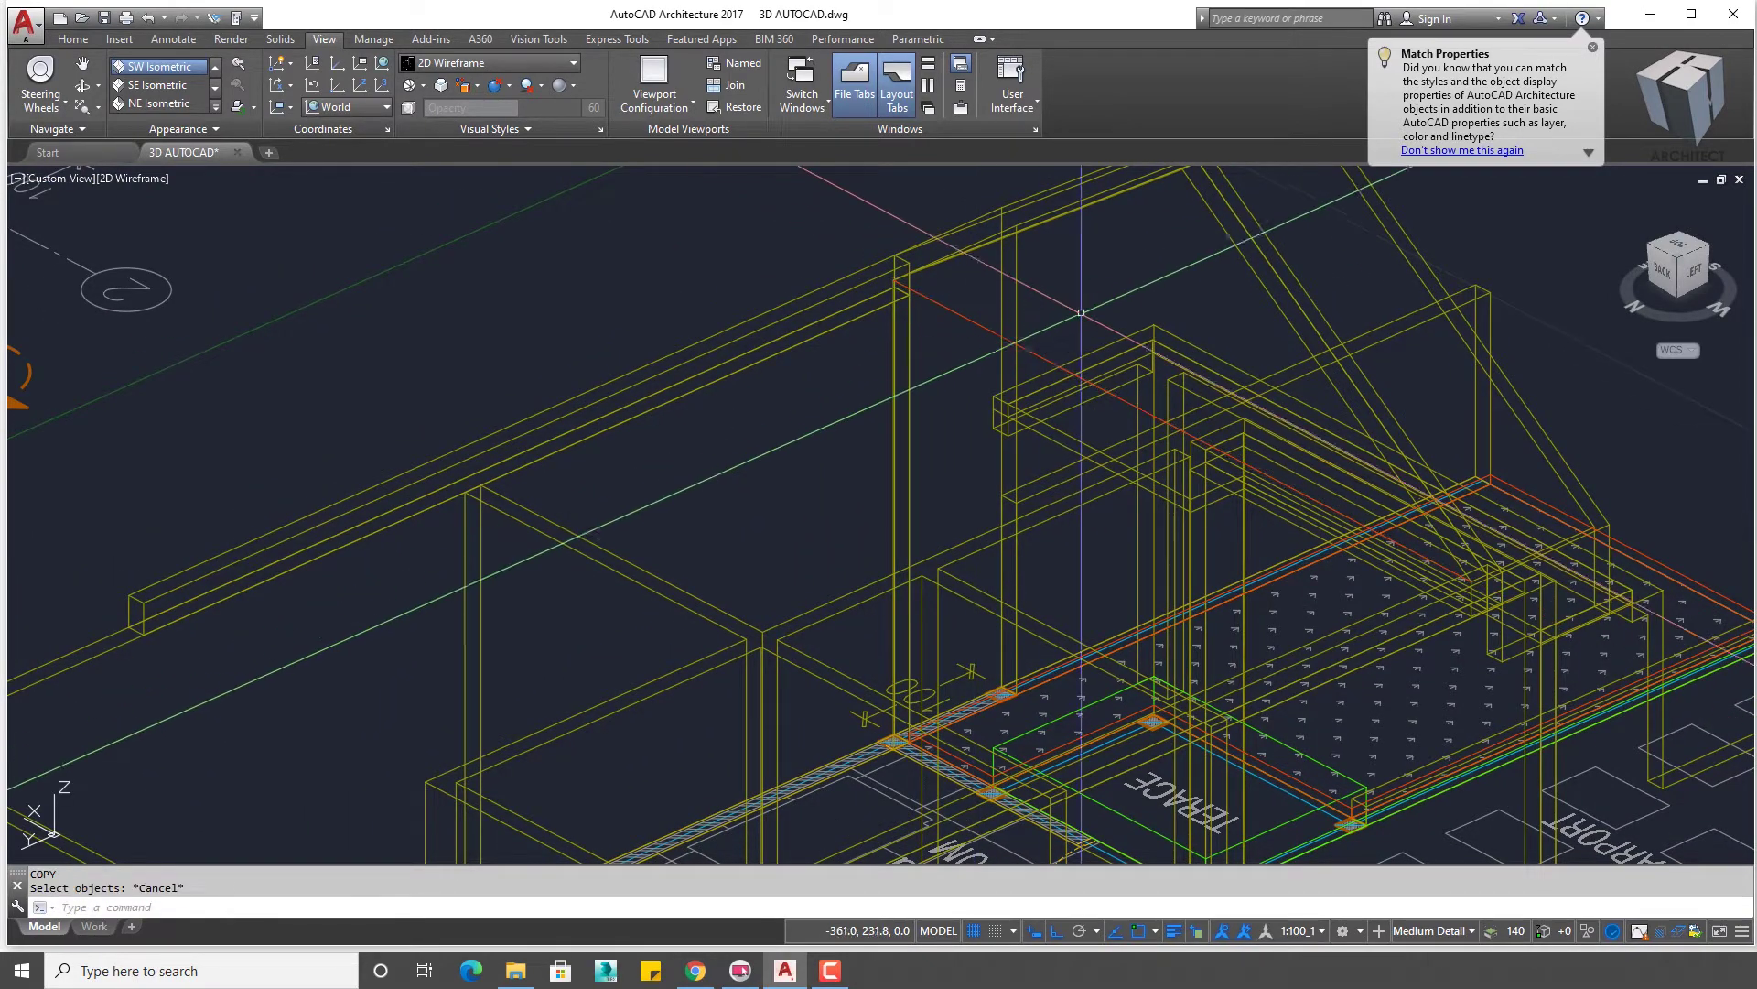
pyautogui.moveTo(974, 317)
pyautogui.keyDown('shift'); pyautogui.mouseDown(button='middle')
pyautogui.moveTo(1052, 366)
pyautogui.moveTo(1050, 396)
pyautogui.mouseUp(button='middle'); pyautogui.keyUp('shift')
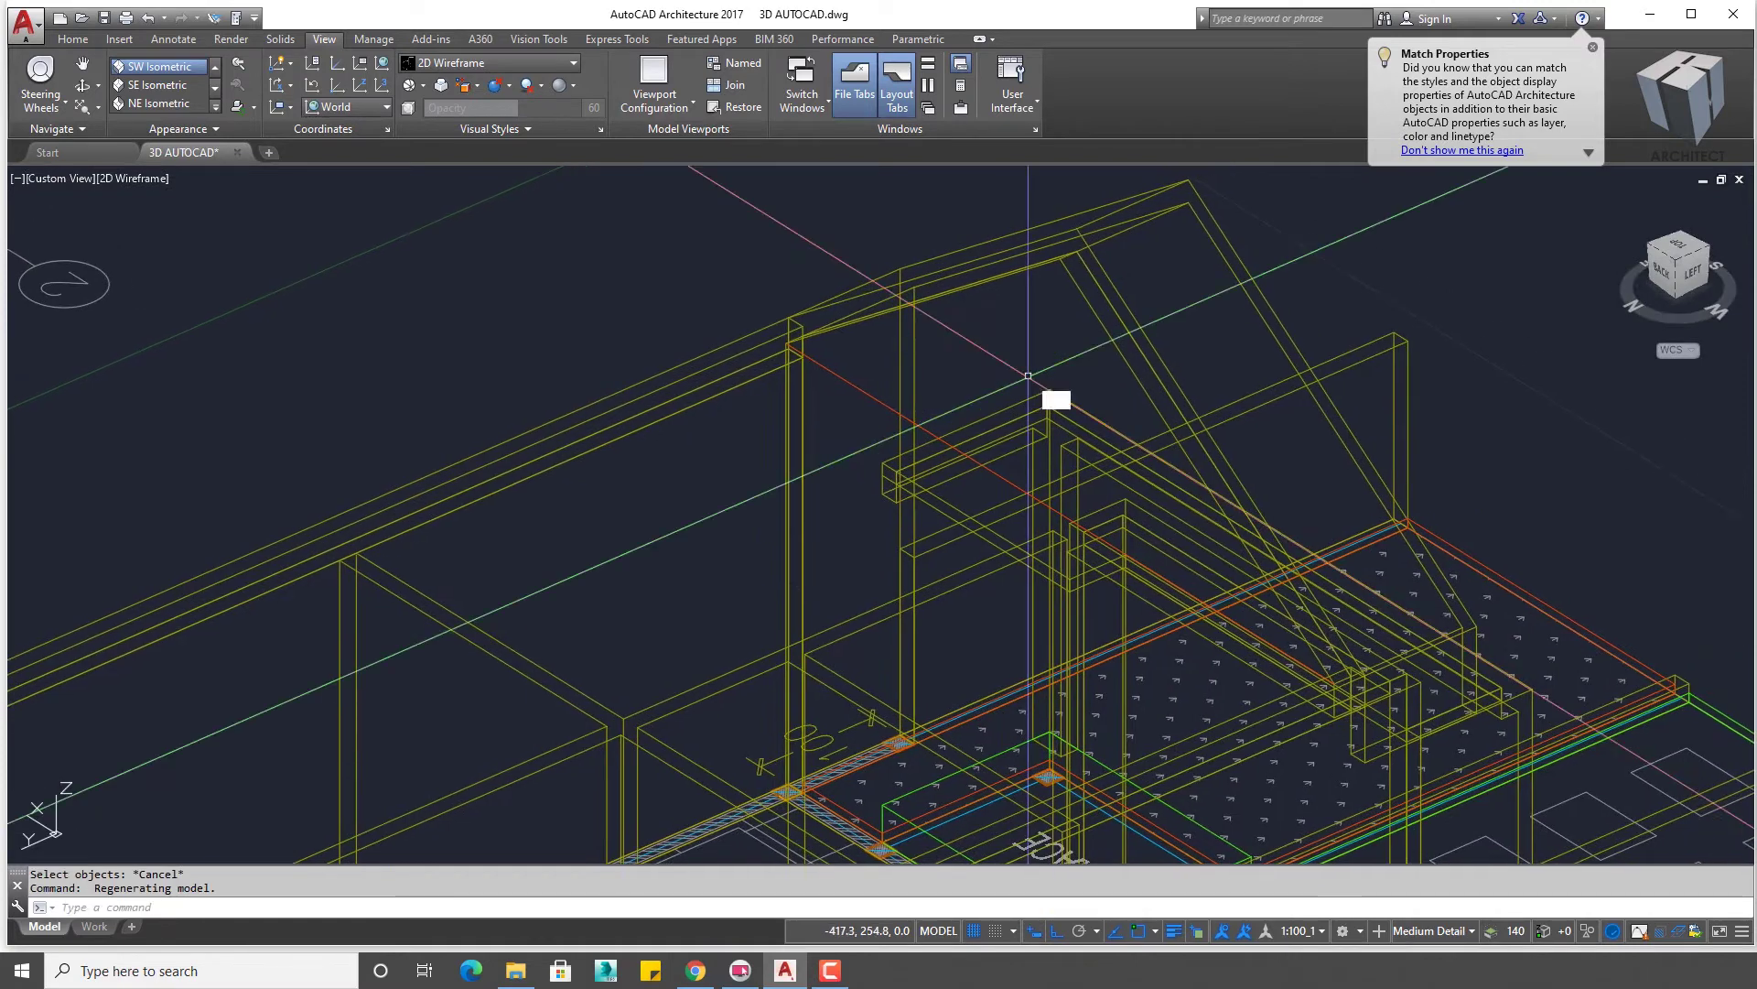
pyautogui.write('l')
pyautogui.press('Return')
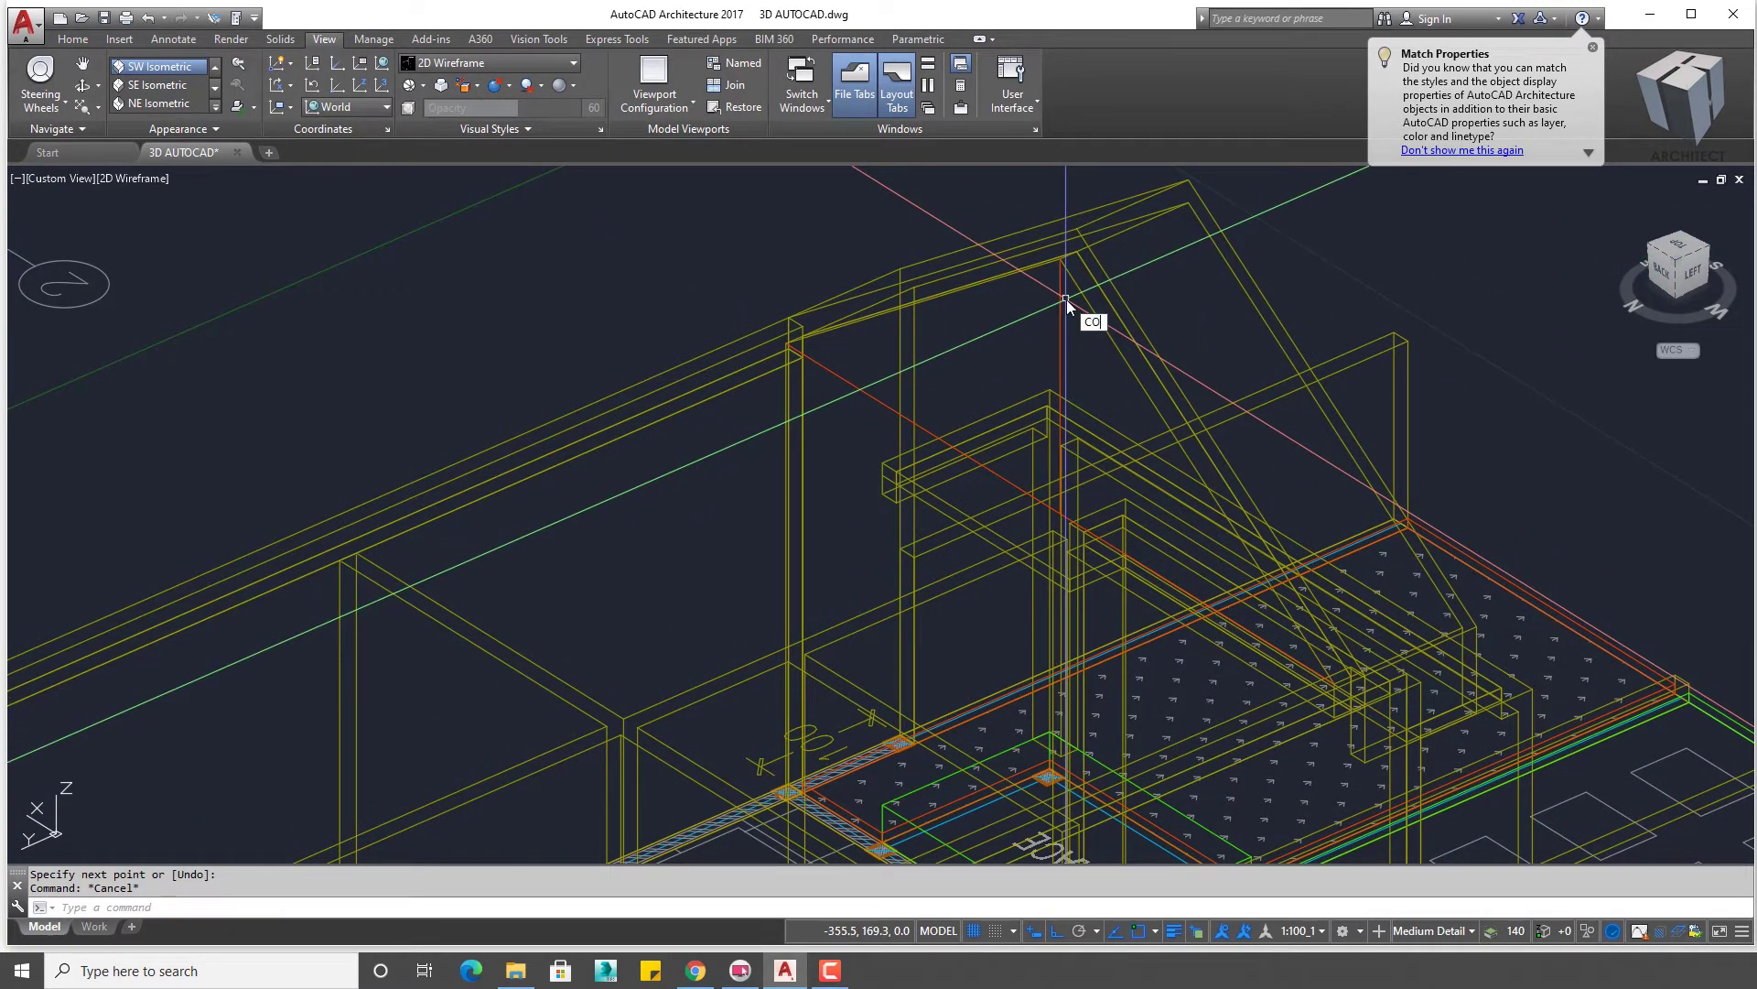
# - Copy the sloping gable line from its base point to the far end wall
pyautogui.press('Return')
pyautogui.click(1067, 299)
pyautogui.click(867, 385)
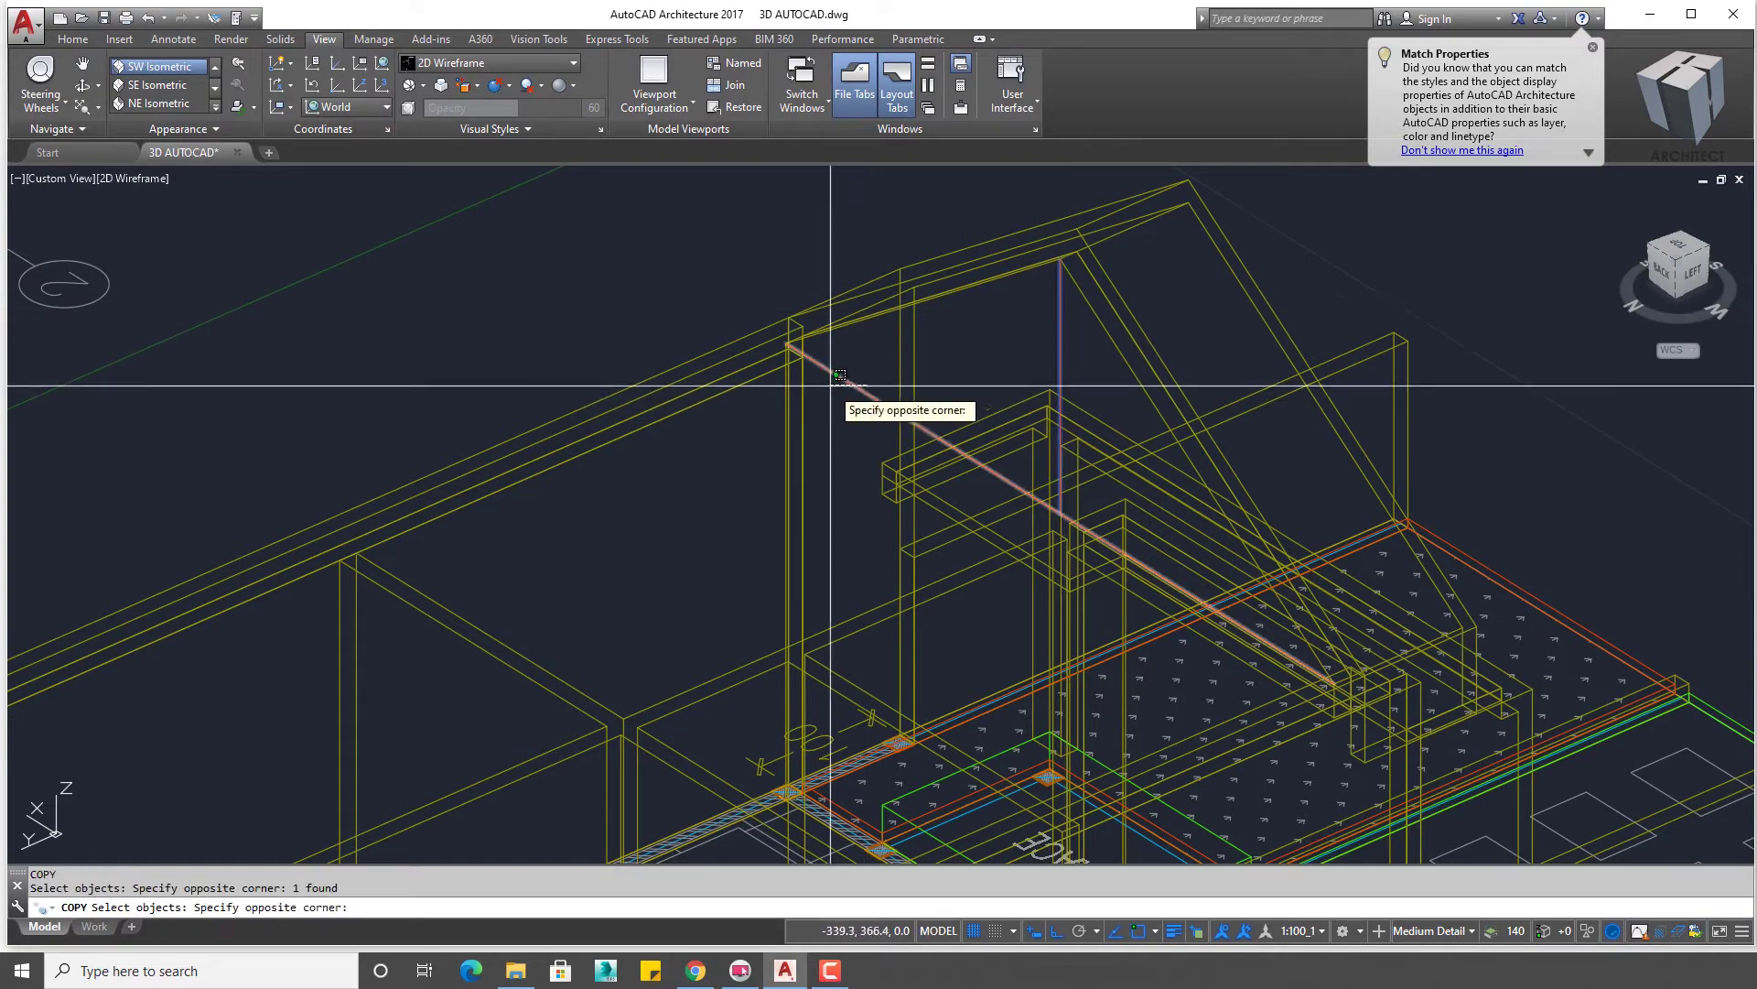
pyautogui.scroll(3, 831, 385)
pyautogui.scroll(-2, 973, 294)
pyautogui.press('Return')
pyautogui.scroll(3, 977, 347)
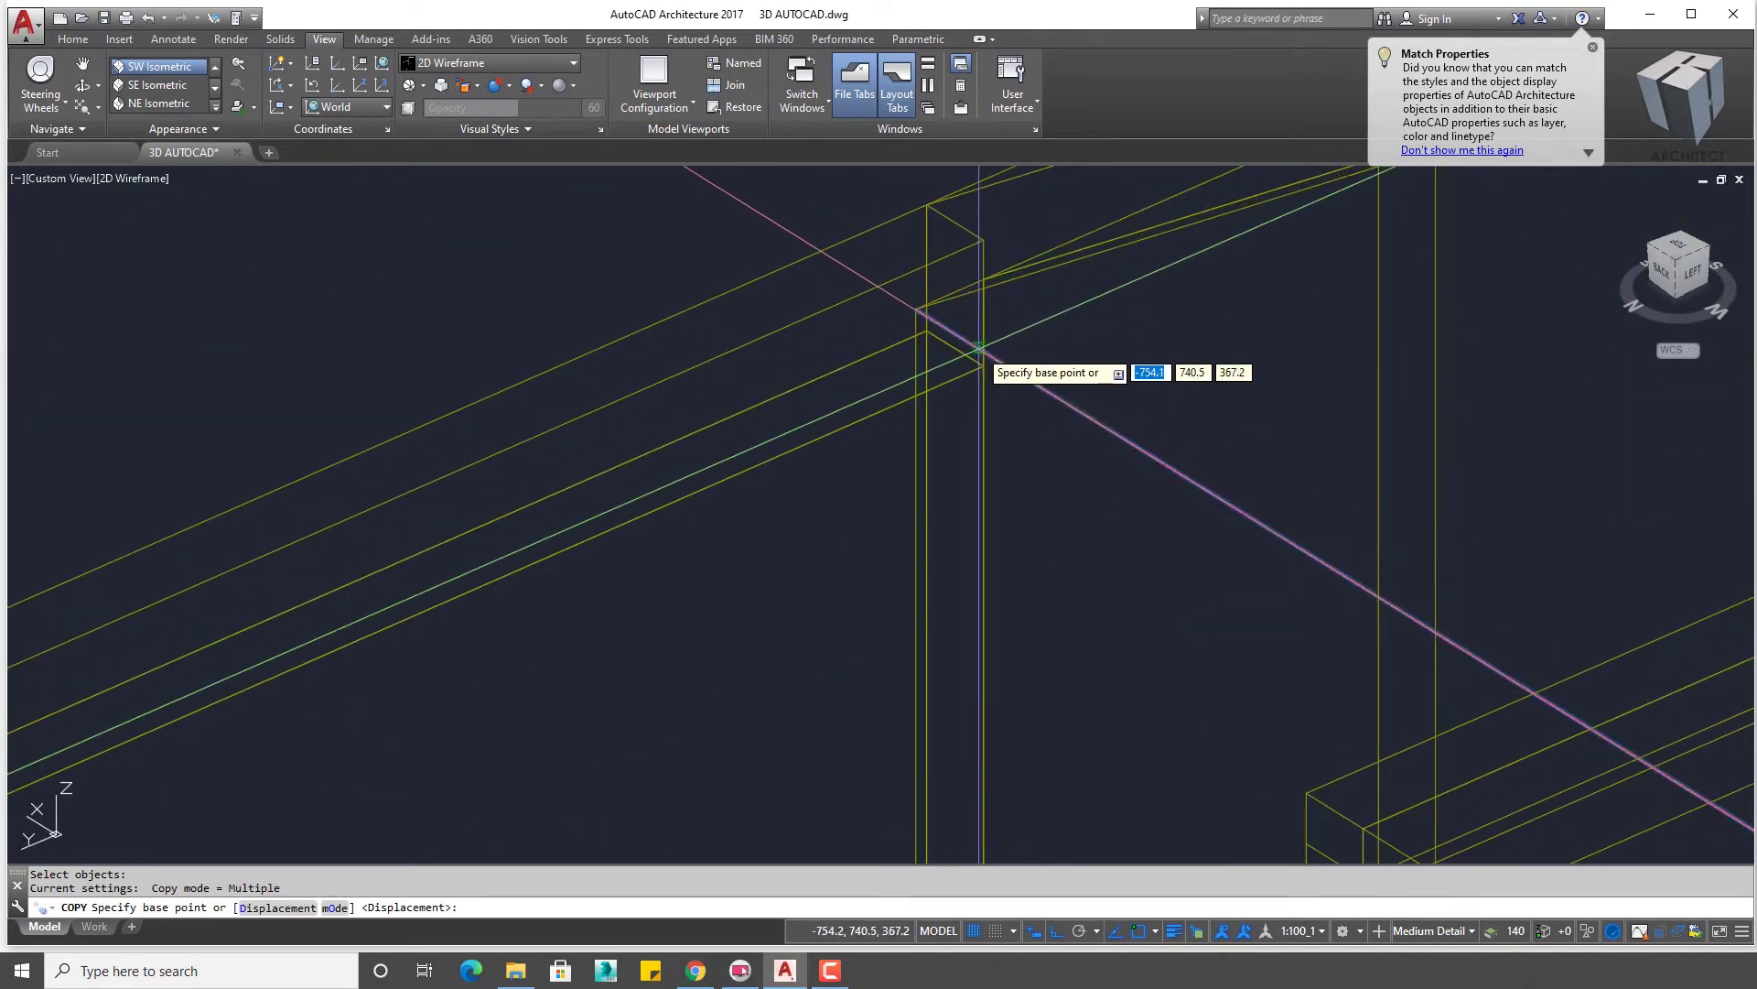
pyautogui.scroll(-3, 977, 347)
pyautogui.click(990, 418)
pyautogui.scroll(2, 732, 575)
pyautogui.scroll(2, 631, 641)
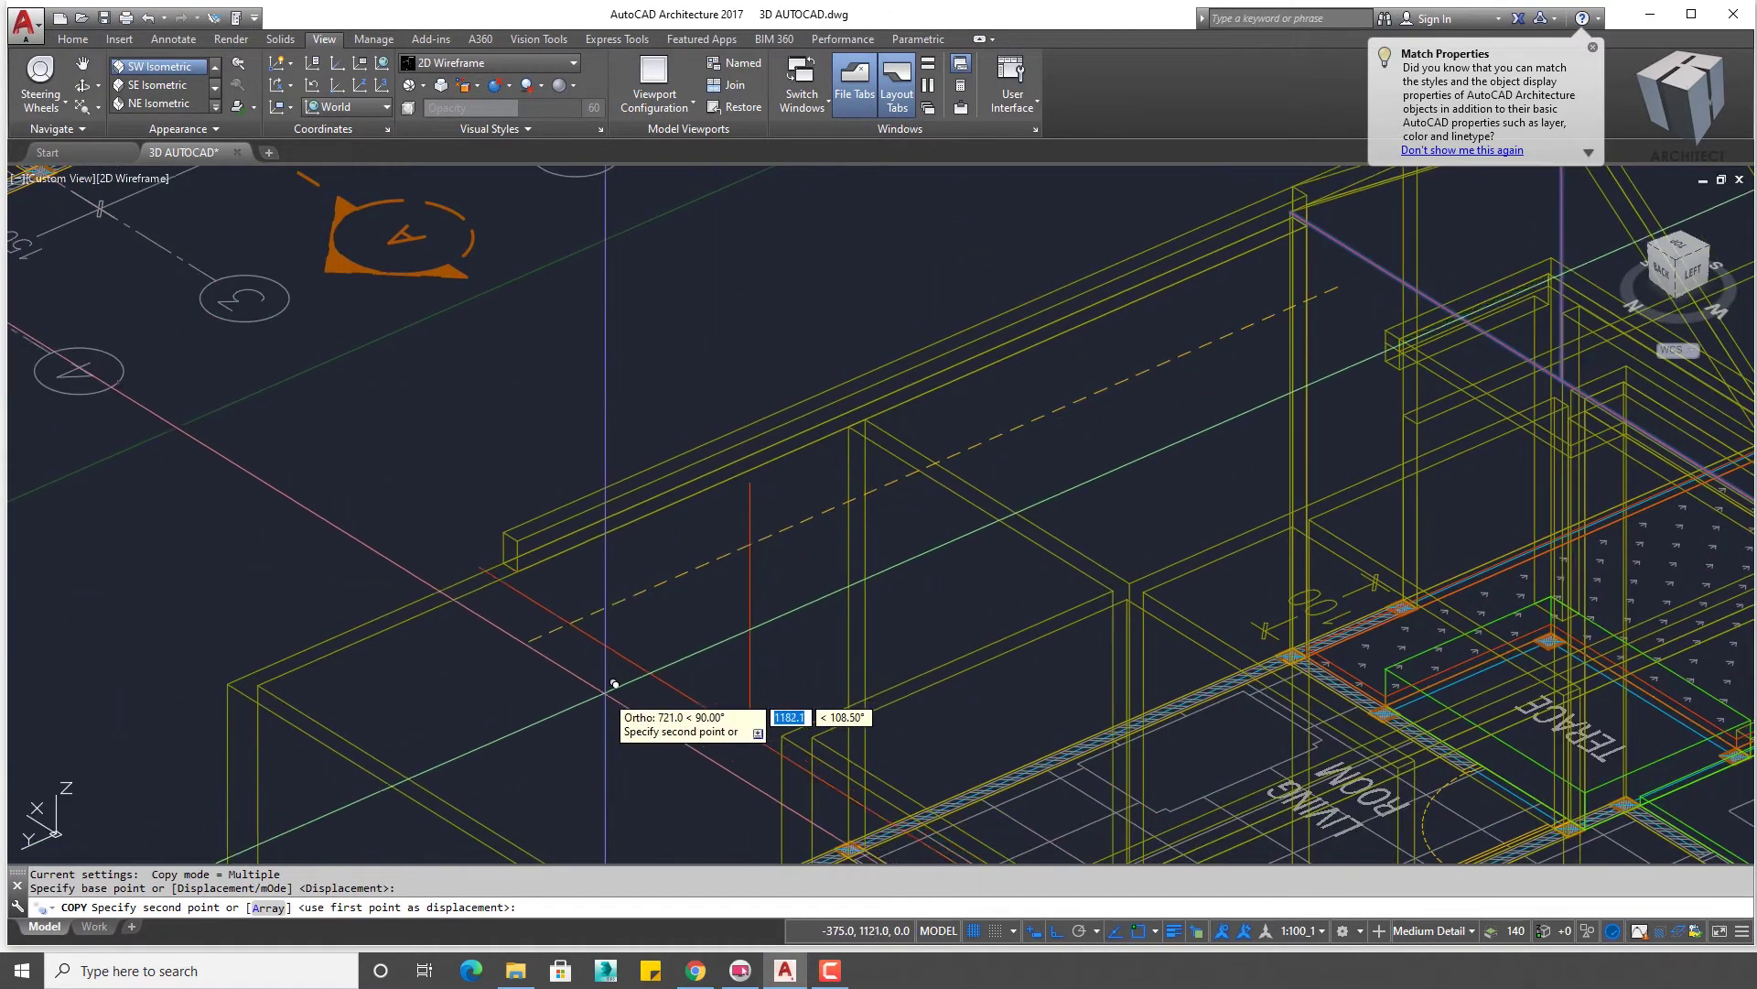
pyautogui.click(652, 659)
pyautogui.press('Escape')
# - Orbit to view the whole house with the copied gable line
pyautogui.moveTo(648, 675)
pyautogui.keyDown('shift'); pyautogui.mouseDown(button='middle')
pyautogui.moveTo(766, 576)
pyautogui.moveTo(636, 555)
pyautogui.moveTo(659, 526)
pyautogui.mouseUp(button='middle'); pyautogui.keyUp('shift')
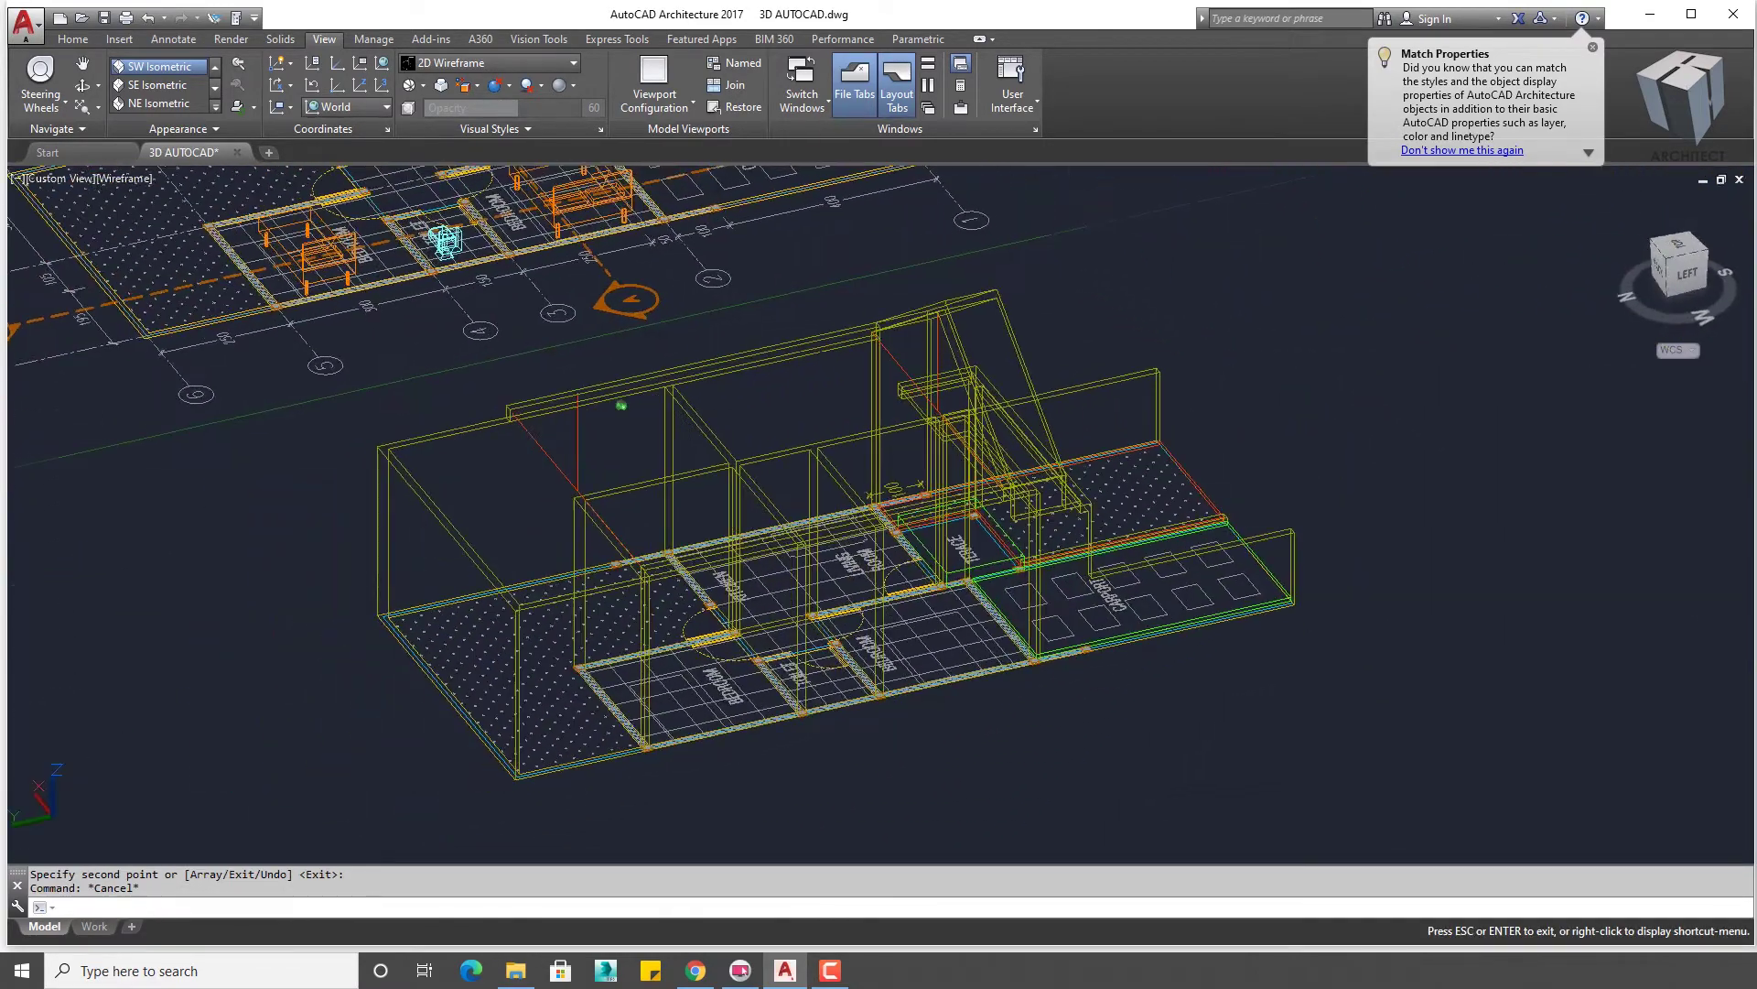
pyautogui.scroll(5, 659, 526)
pyautogui.moveTo(654, 604)
pyautogui.mouseDown(button='middle')
pyautogui.moveTo(666, 510)
pyautogui.moveTo(714, 471)
pyautogui.moveTo(1161, 596)
pyautogui.mouseUp(button='middle')
# - Switch the viewport to the Conceptual visual style
pyautogui.click(457, 64)
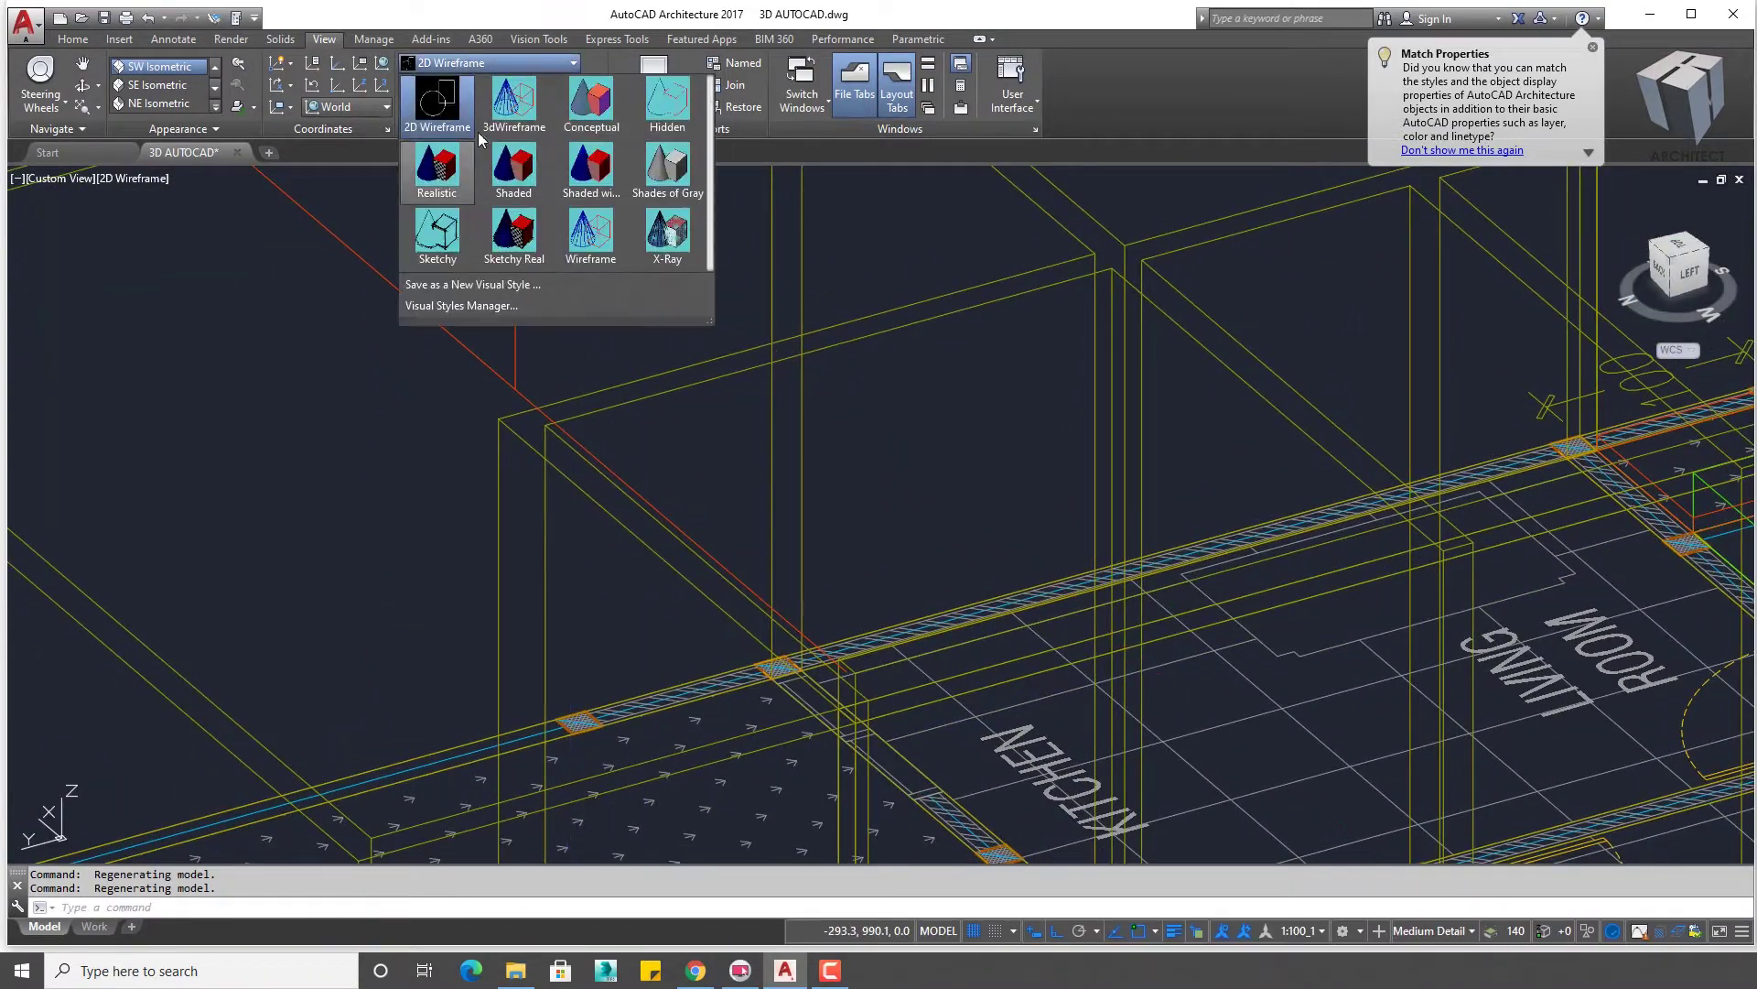
pyautogui.click(577, 117)
pyautogui.moveTo(835, 628)
pyautogui.keyDown('shift'); pyautogui.mouseDown(button='middle')
pyautogui.moveTo(902, 666)
pyautogui.moveTo(678, 659)
pyautogui.moveTo(489, 498)
pyautogui.mouseUp(button='middle'); pyautogui.keyUp('shift')
# - Move the vertical and sloping gable guide lines 75 units along the wall
pyautogui.write('M')
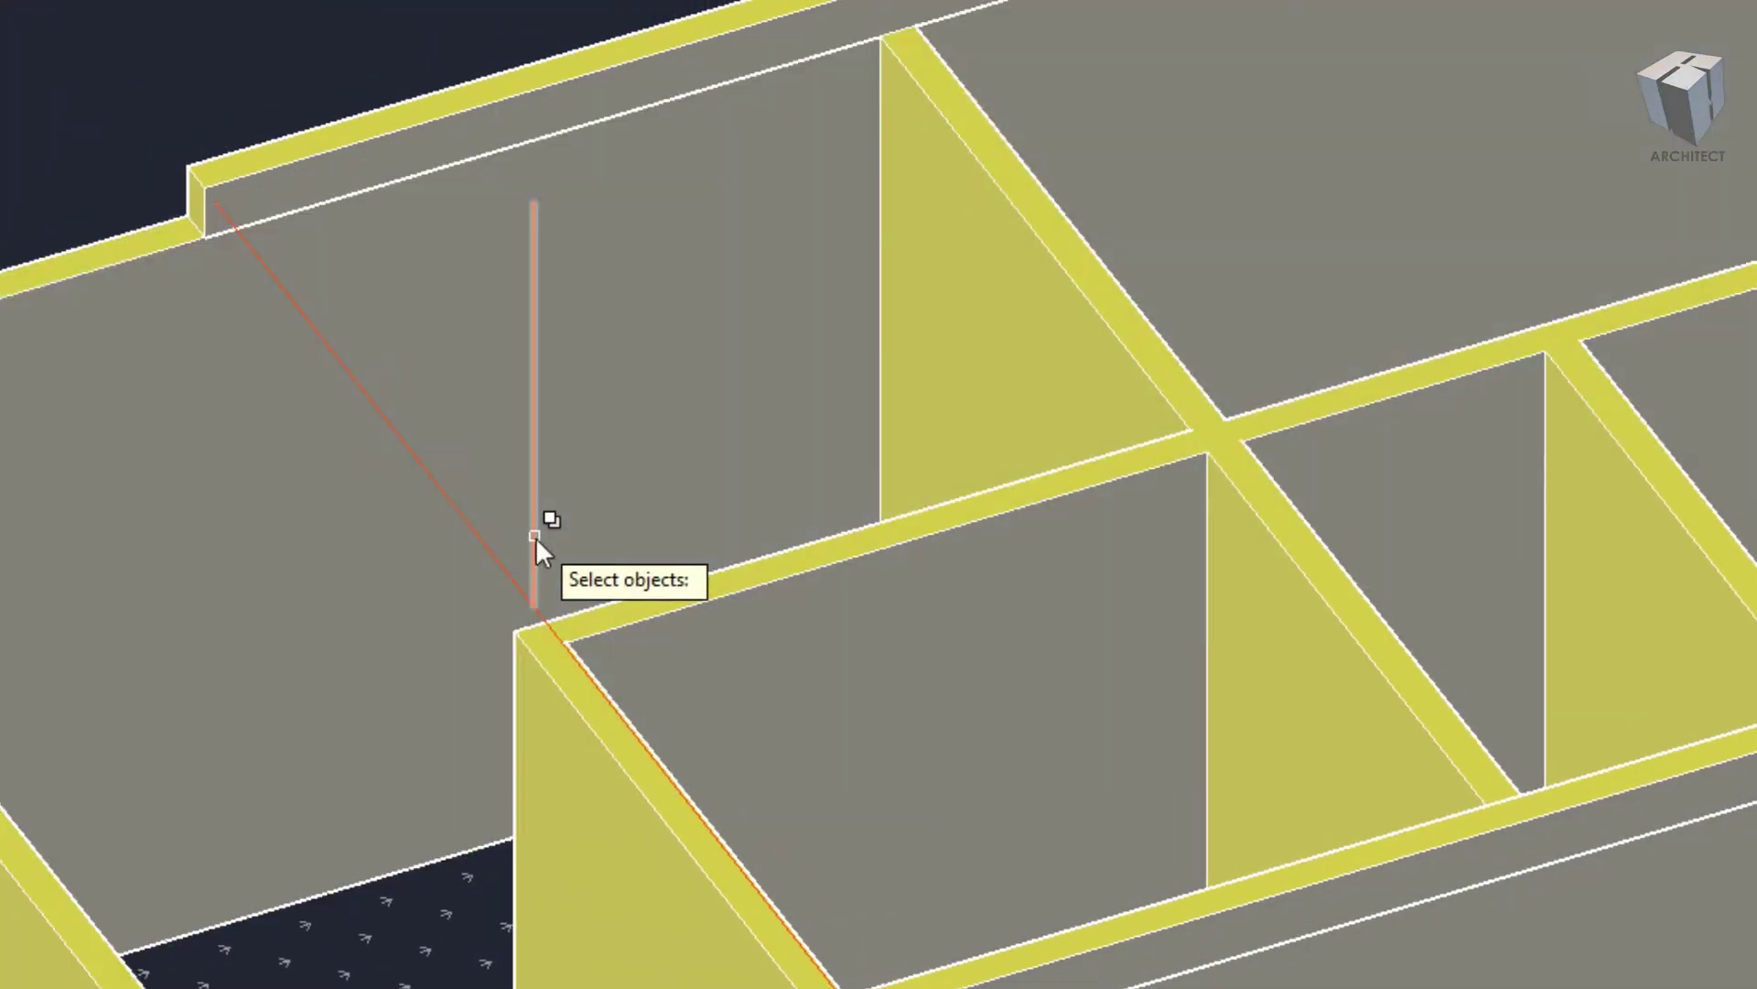
pyautogui.click(535, 536)
pyautogui.click(476, 529)
pyautogui.click(116, 62)
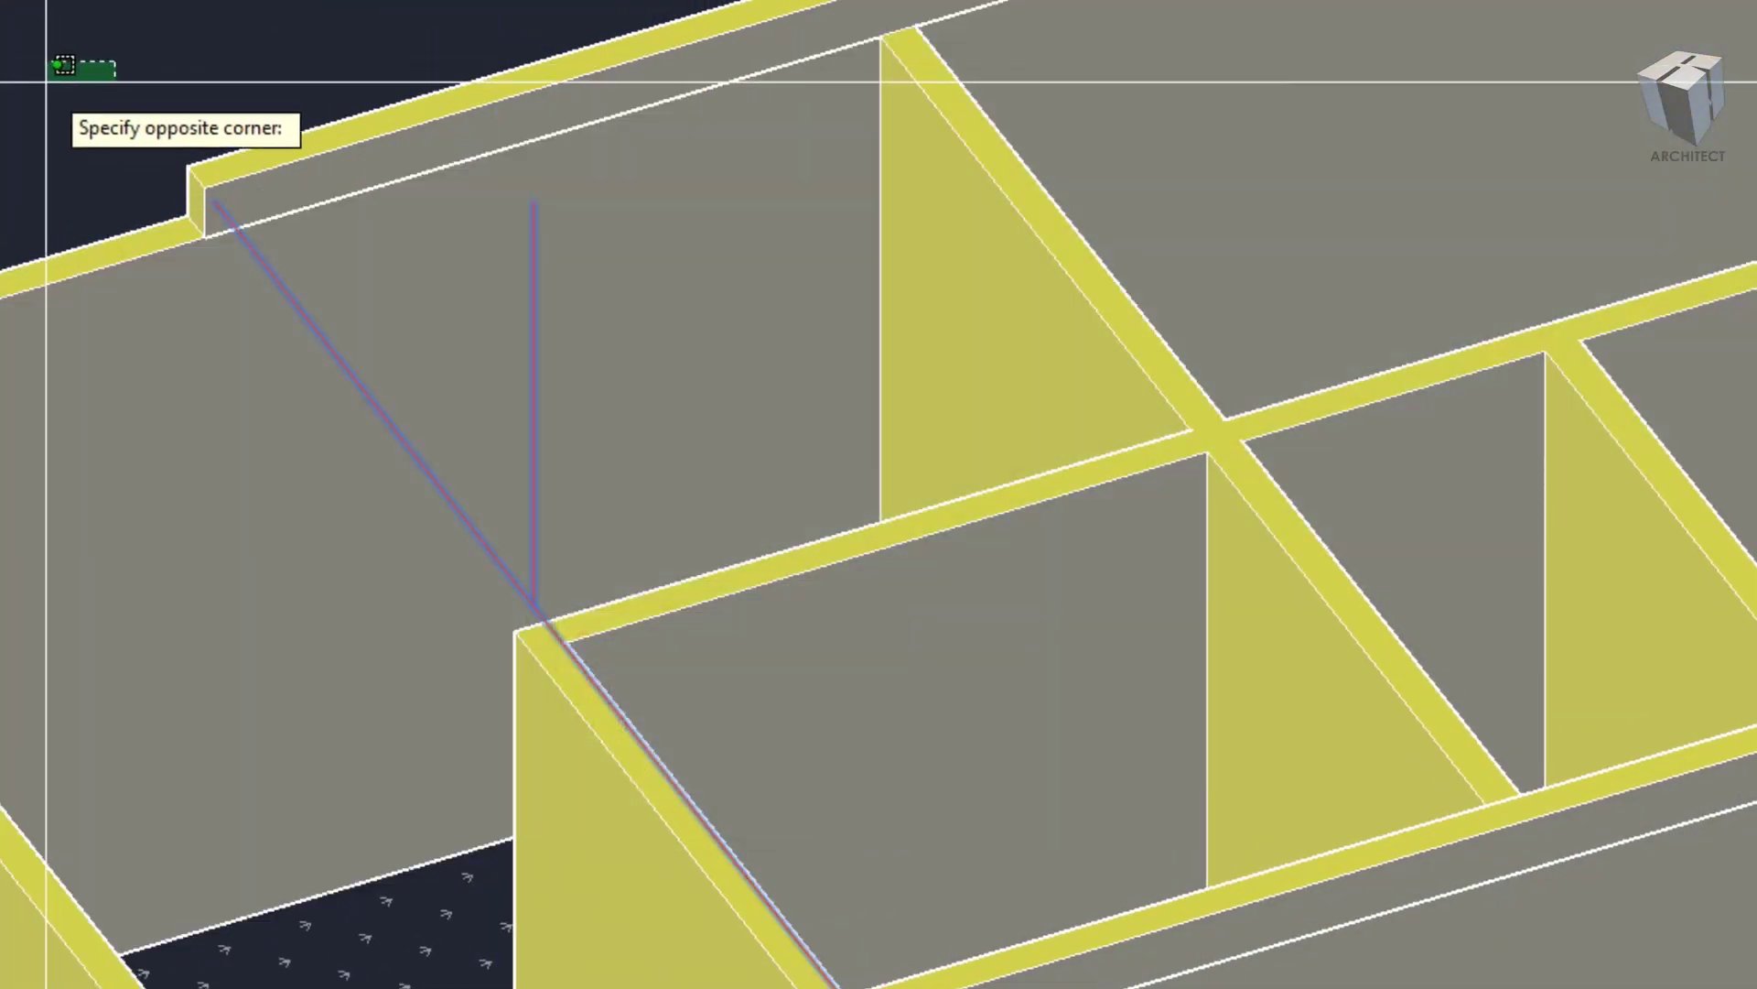
pyautogui.click(40, 94)
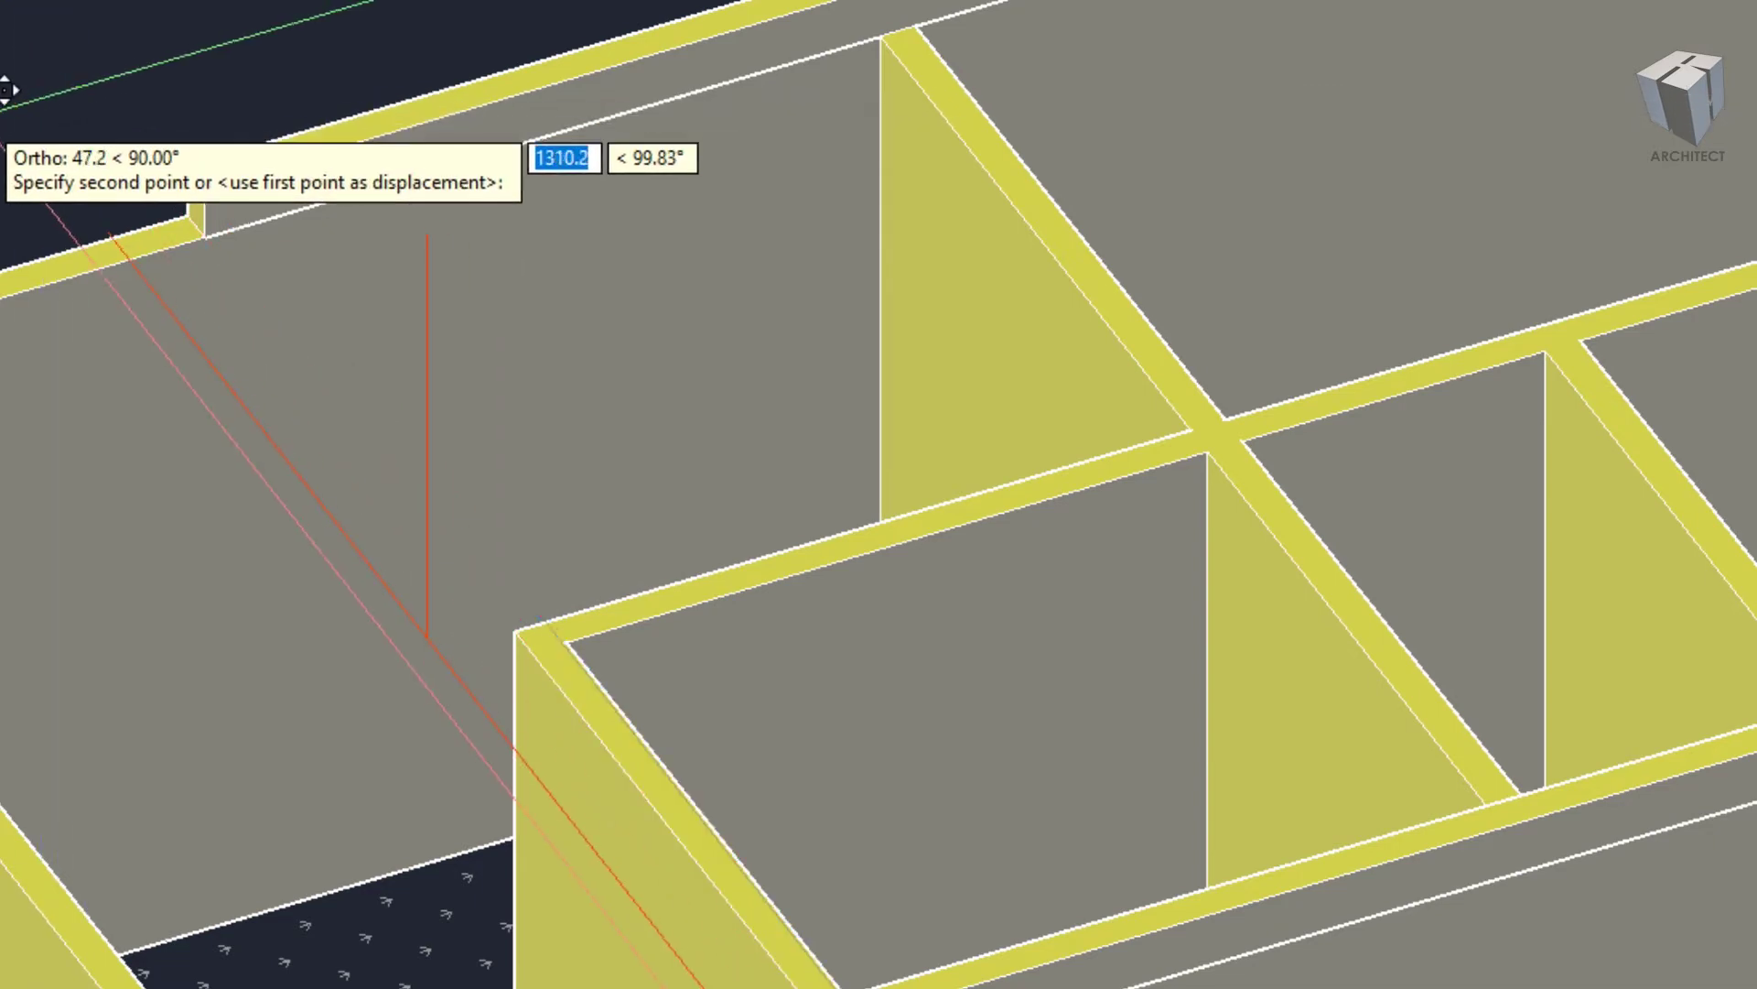
pyautogui.press('Return')
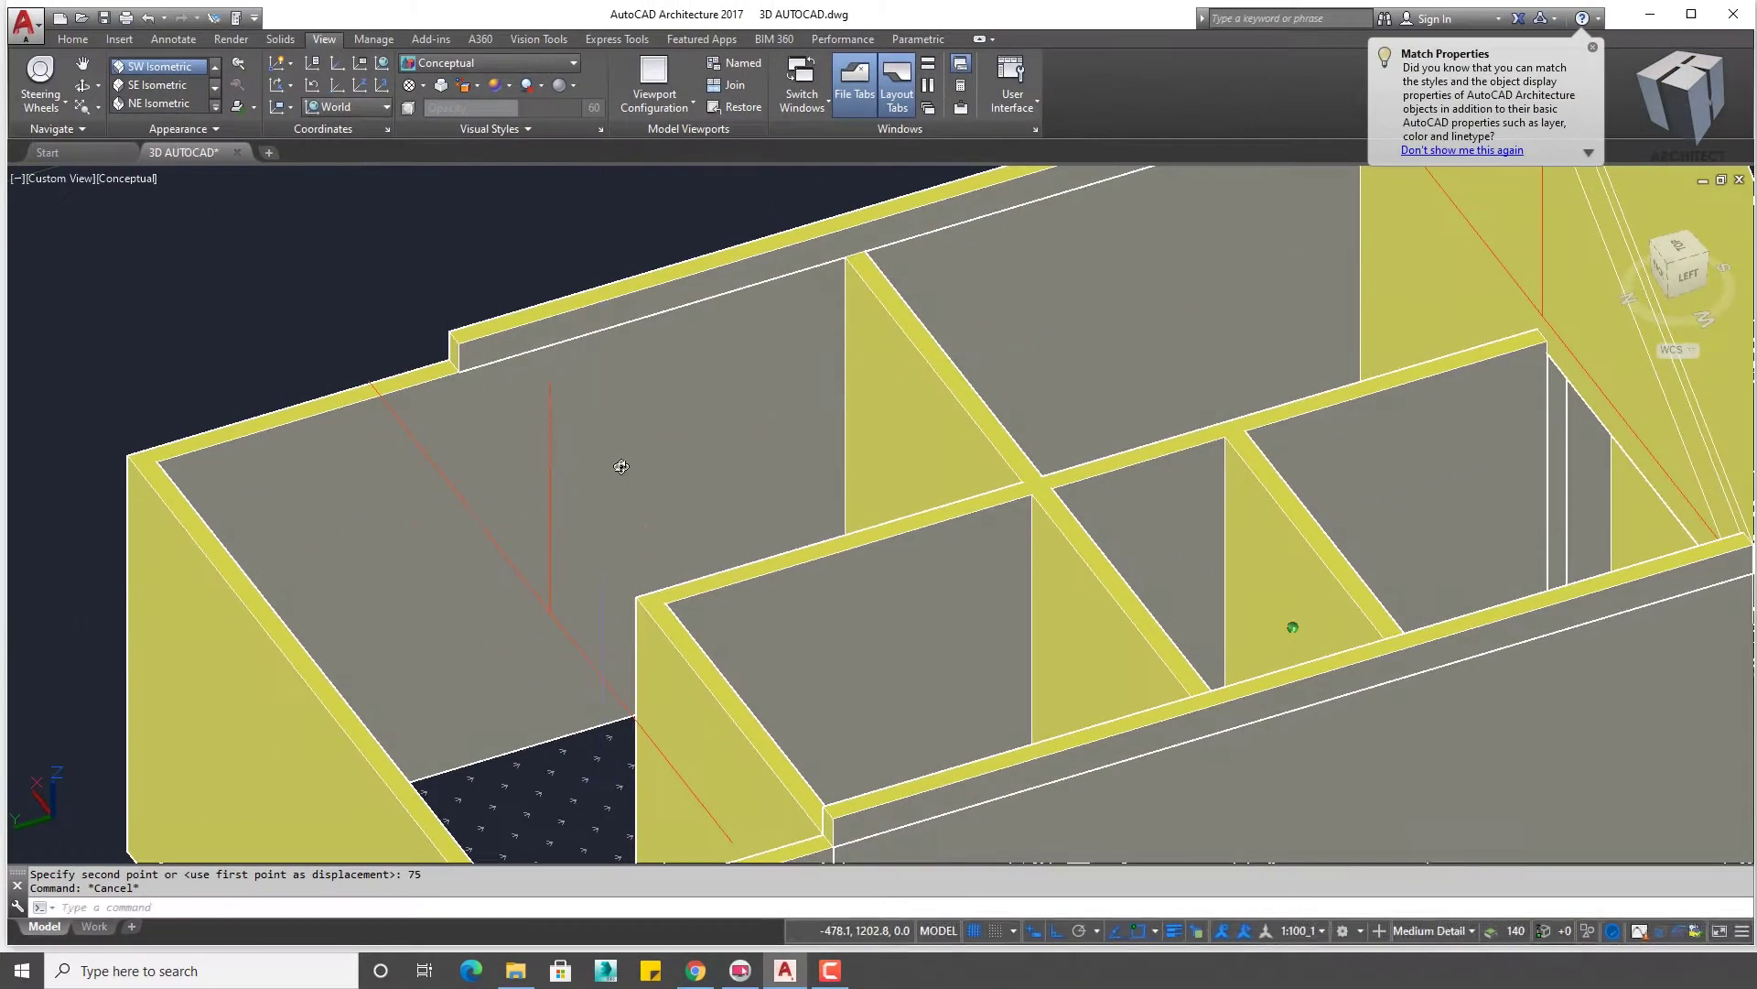
pyautogui.moveTo(612, 467)
pyautogui.keyDown('shift'); pyautogui.mouseDown(button='middle')
pyautogui.moveTo(646, 433)
pyautogui.moveTo(580, 561)
pyautogui.moveTo(591, 509)
pyautogui.mouseUp(button='middle'); pyautogui.keyUp('shift')
pyautogui.scroll(-3, 646, 433)
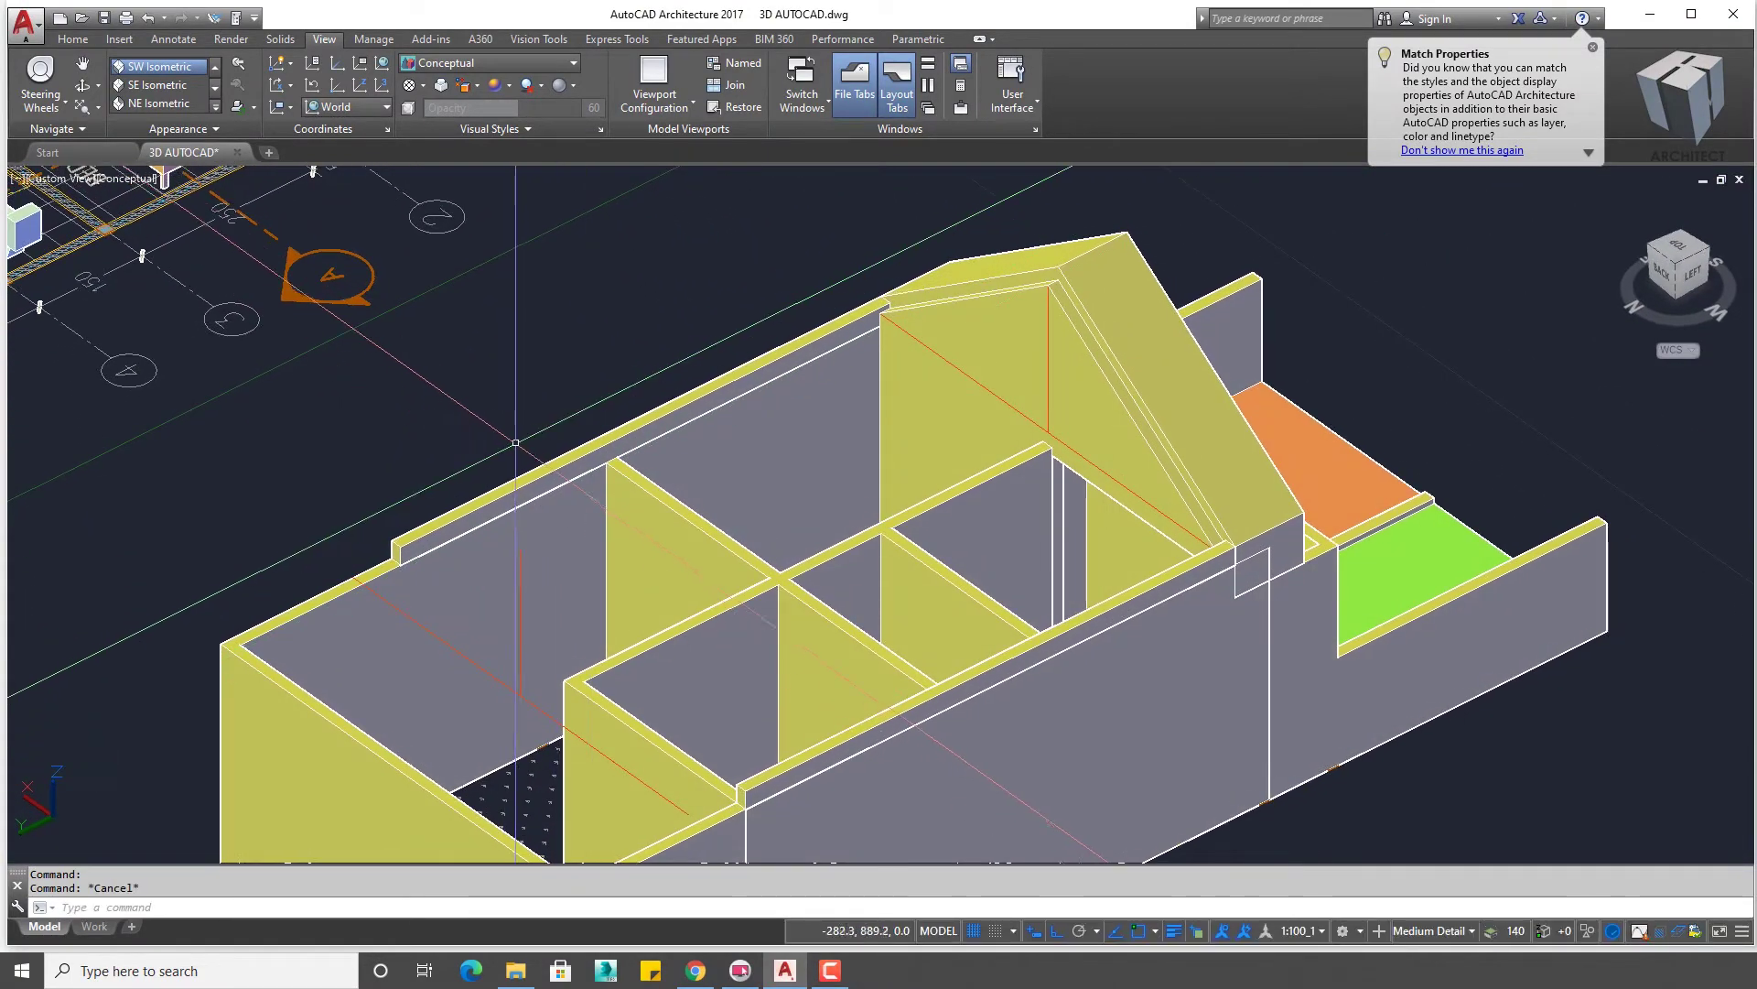
pyautogui.moveTo(515, 442); pyautogui.dragTo(542, 406, button='middle')
# - Draw a sloping polyface roof face over the gable from its corner points
pyautogui.click(510, 75)
pyautogui.write('P')
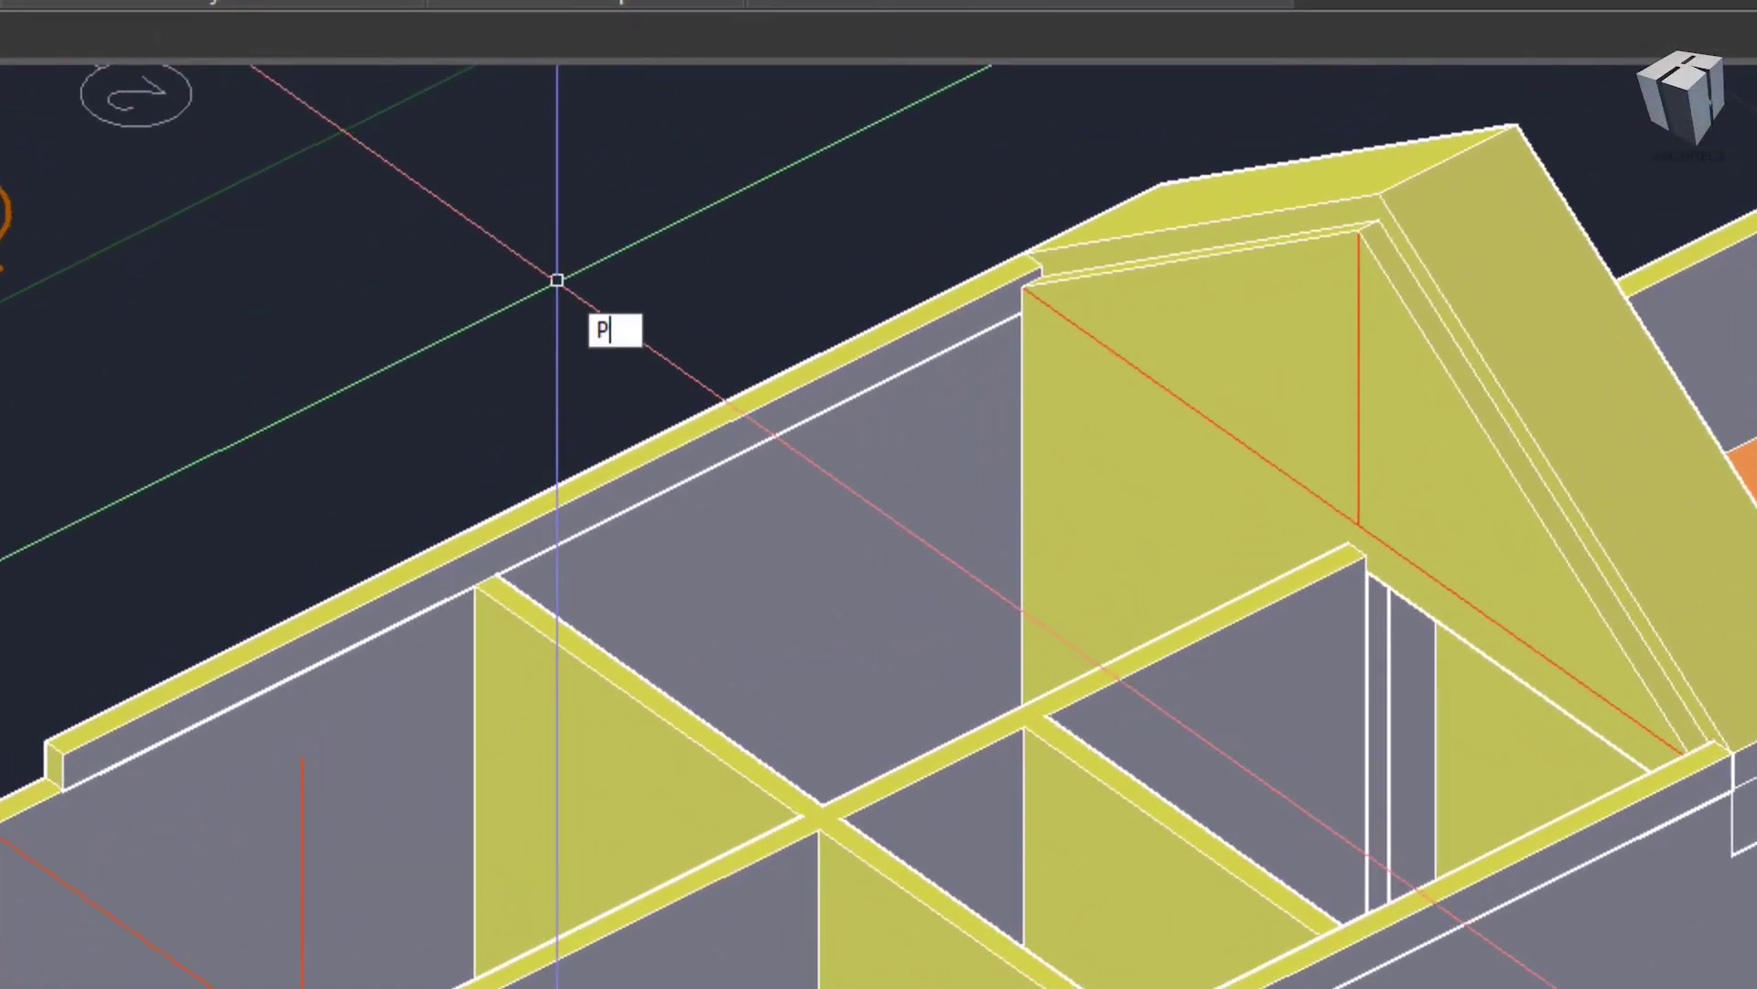
pyautogui.write('FACE')
pyautogui.press('space')
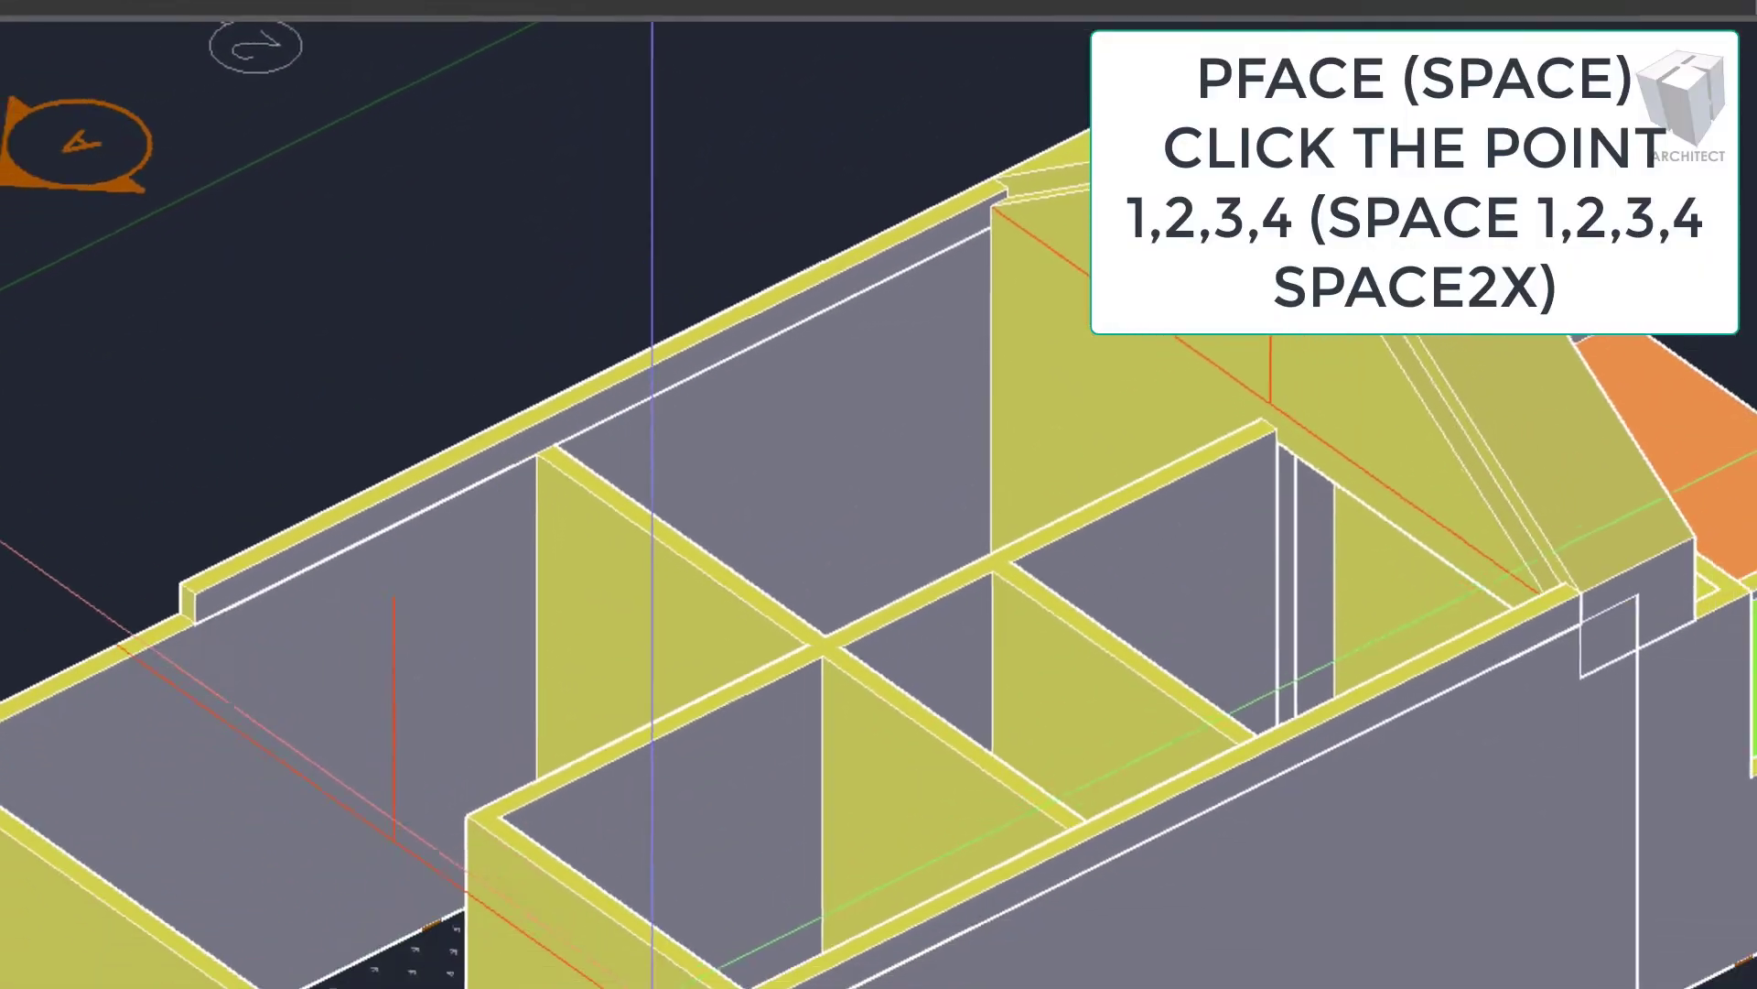
pyautogui.click(652, 984)
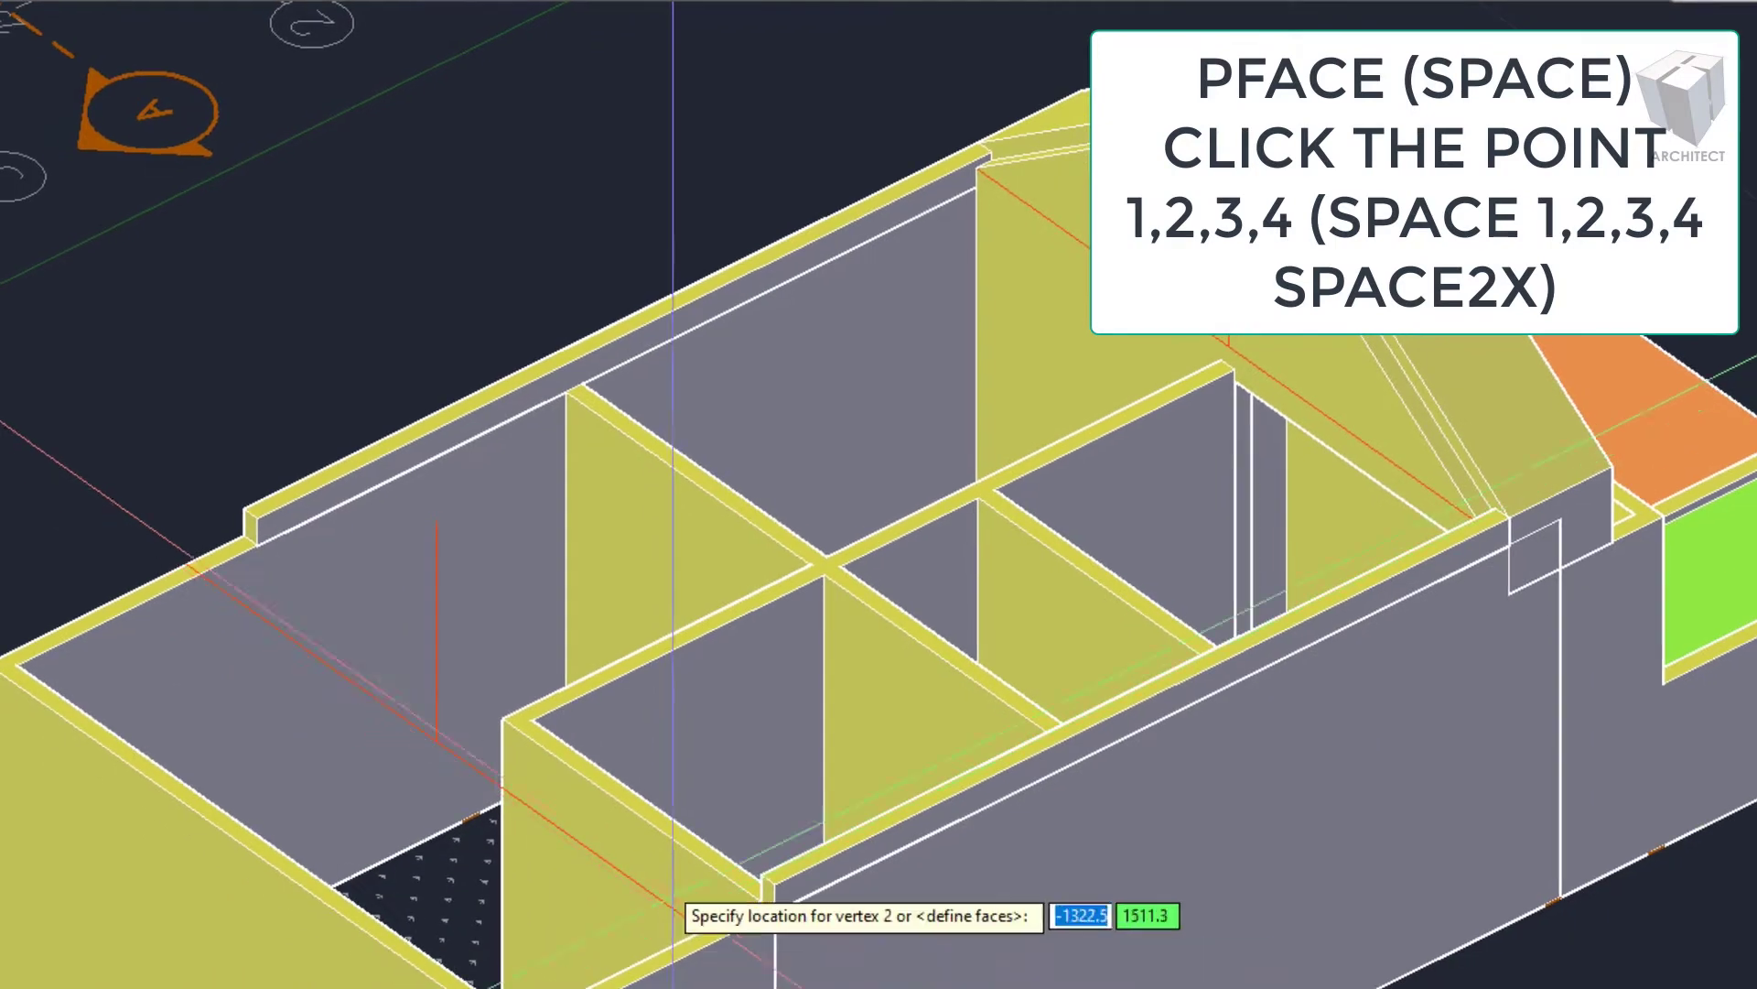
pyautogui.click(436, 520)
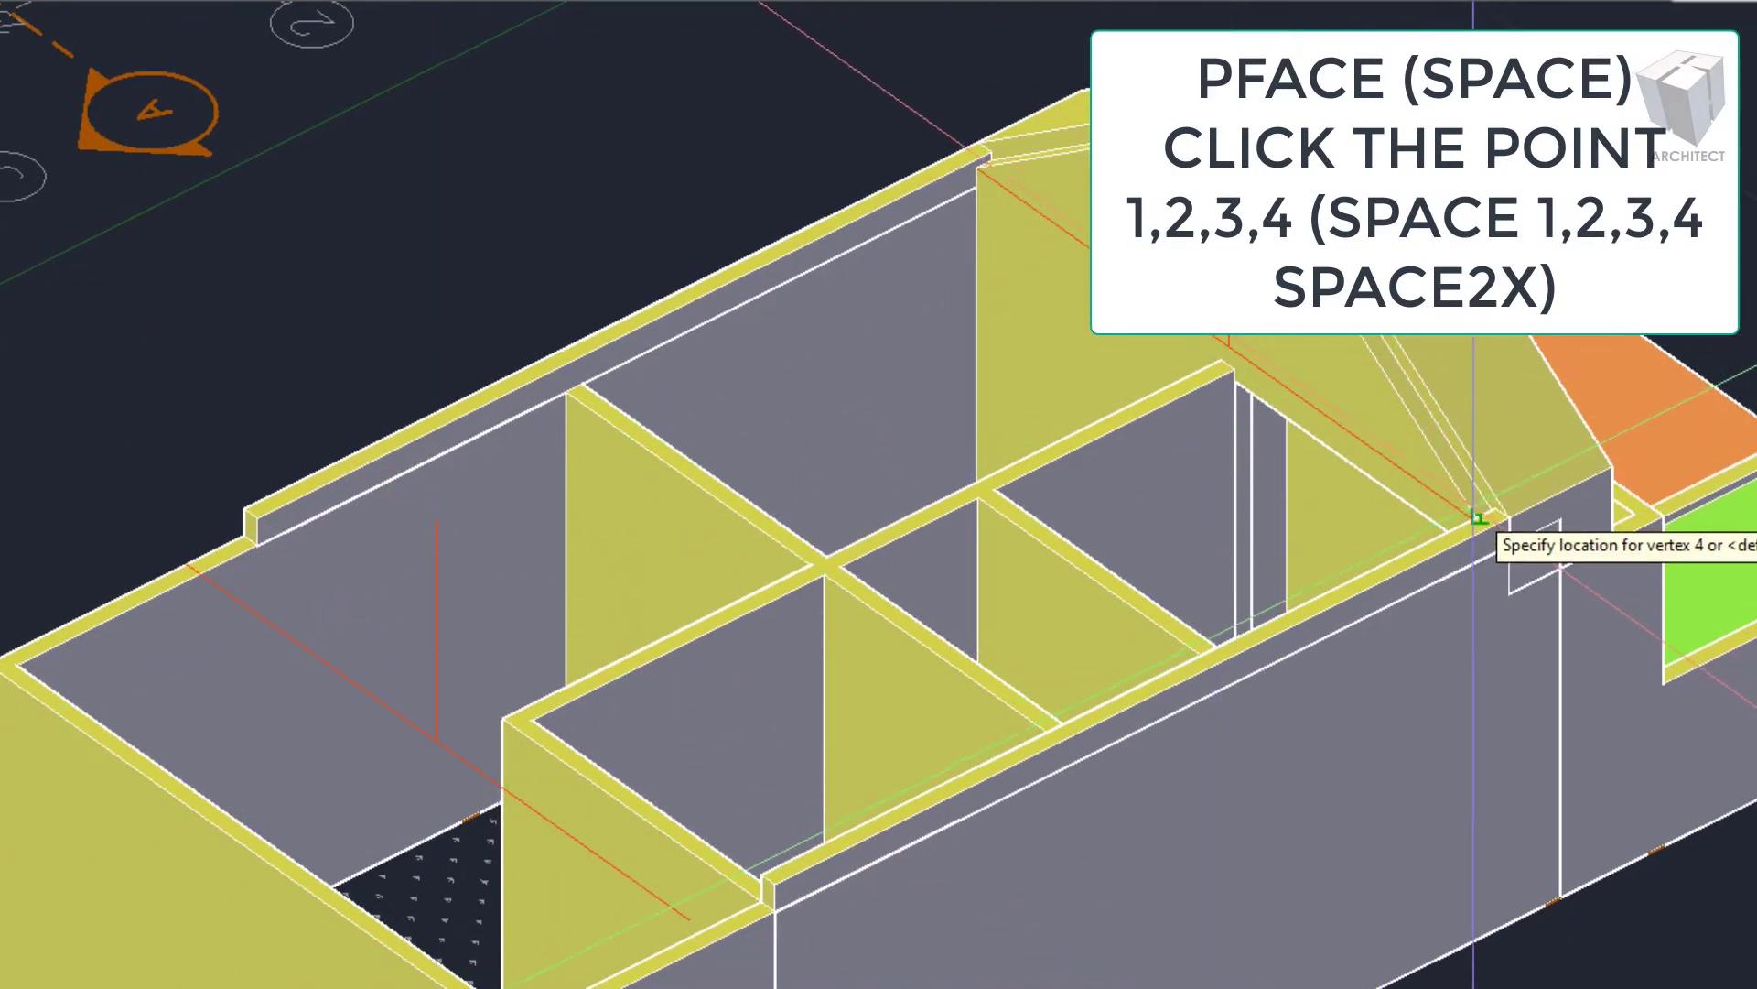
pyautogui.scroll(5, 1475, 518)
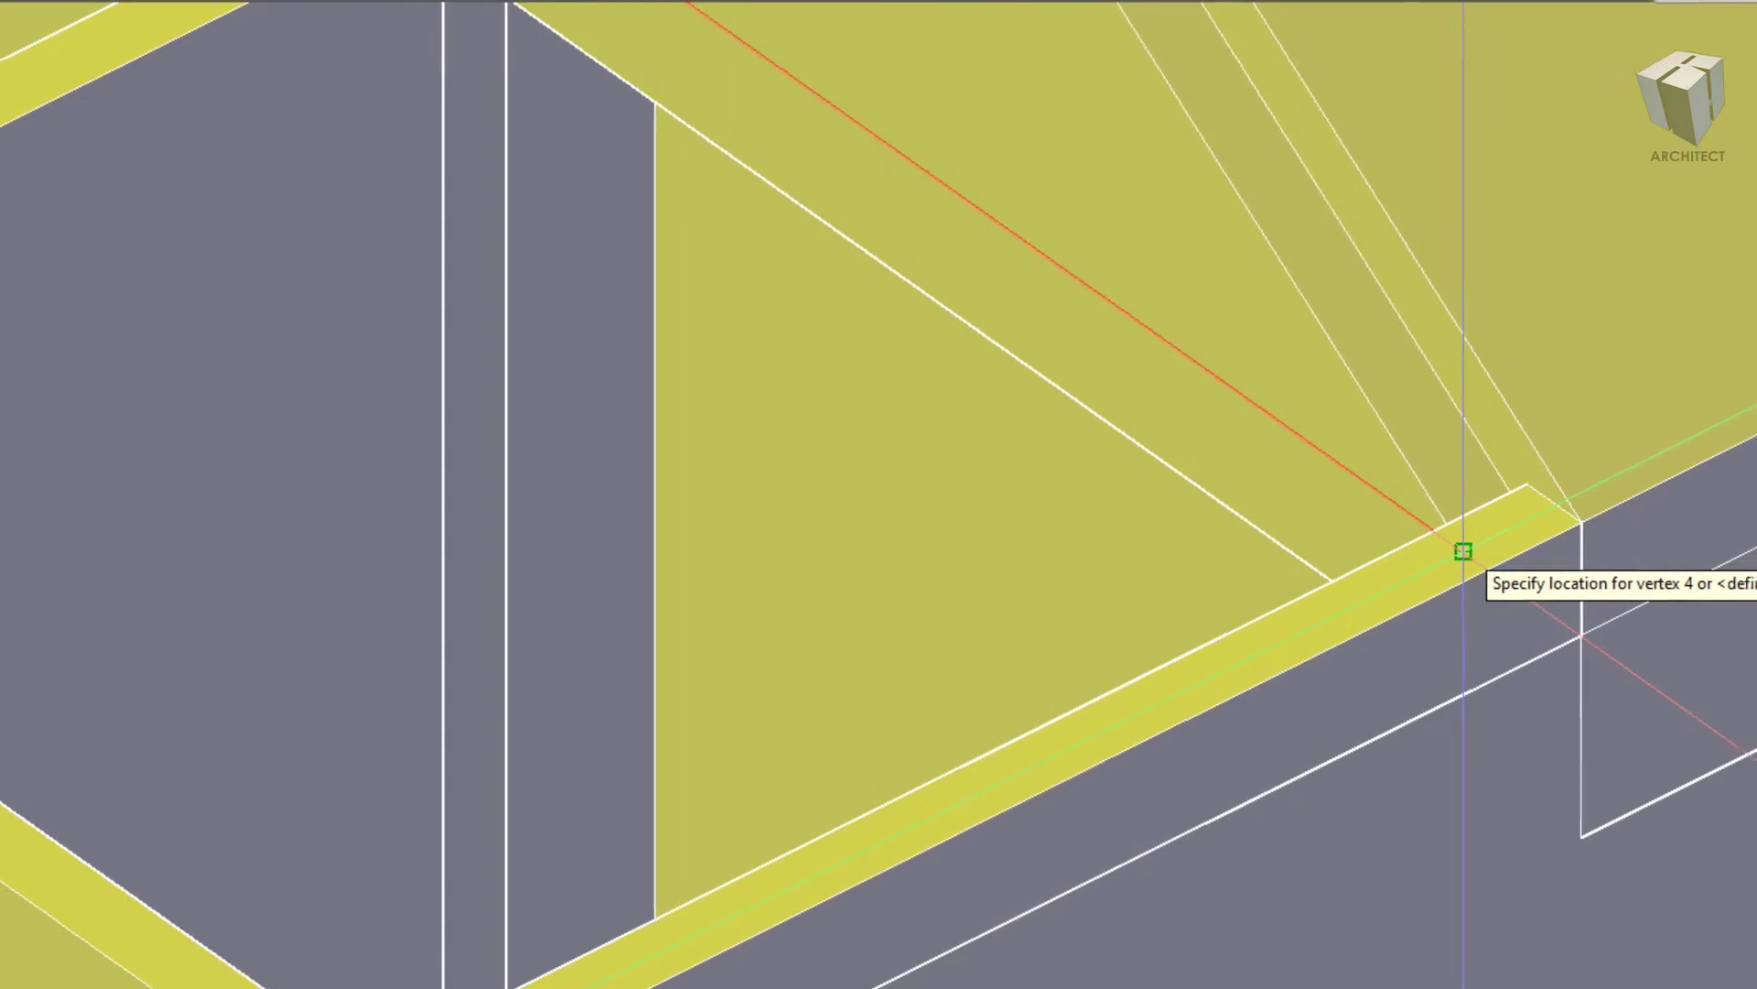
pyautogui.click(1480, 551)
pyautogui.press('Return')
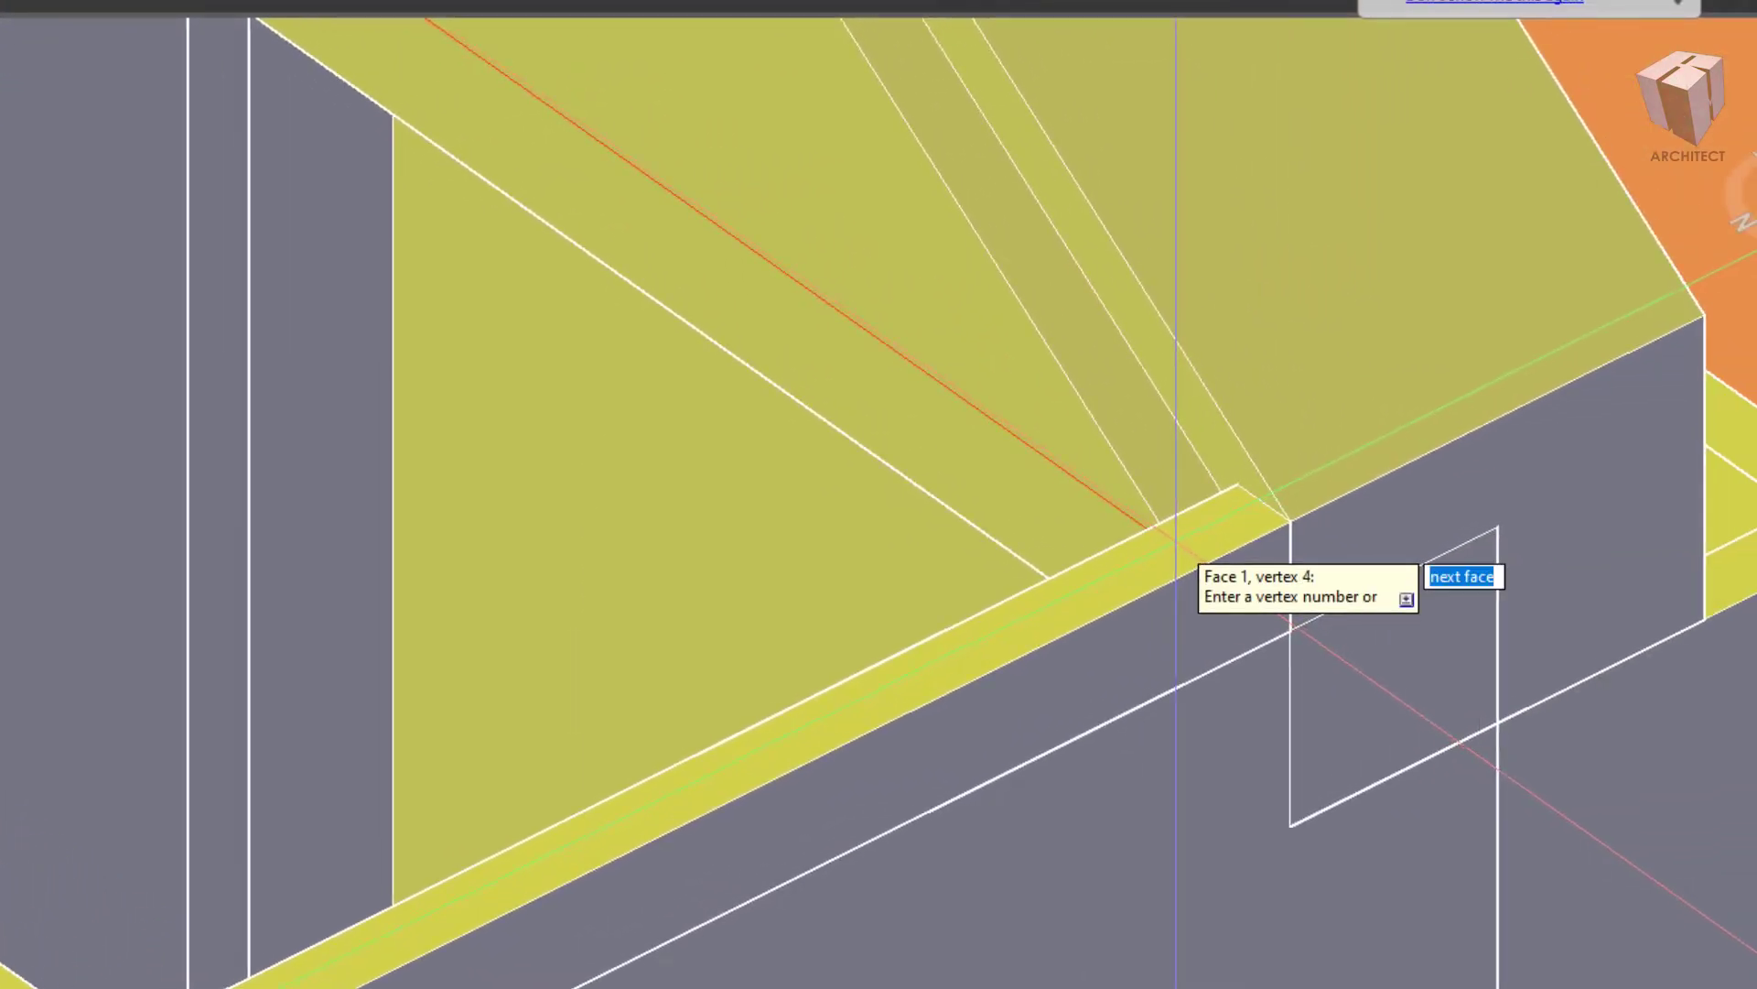
pyautogui.press('Return')
pyautogui.scroll(-5, 1176, 567)
pyautogui.moveTo(696, 603)
pyautogui.keyDown('shift'); pyautogui.mouseDown(button='middle')
pyautogui.moveTo(1106, 561)
pyautogui.moveTo(737, 552)
pyautogui.moveTo(742, 596)
pyautogui.mouseUp(button='middle'); pyautogui.keyUp('shift')
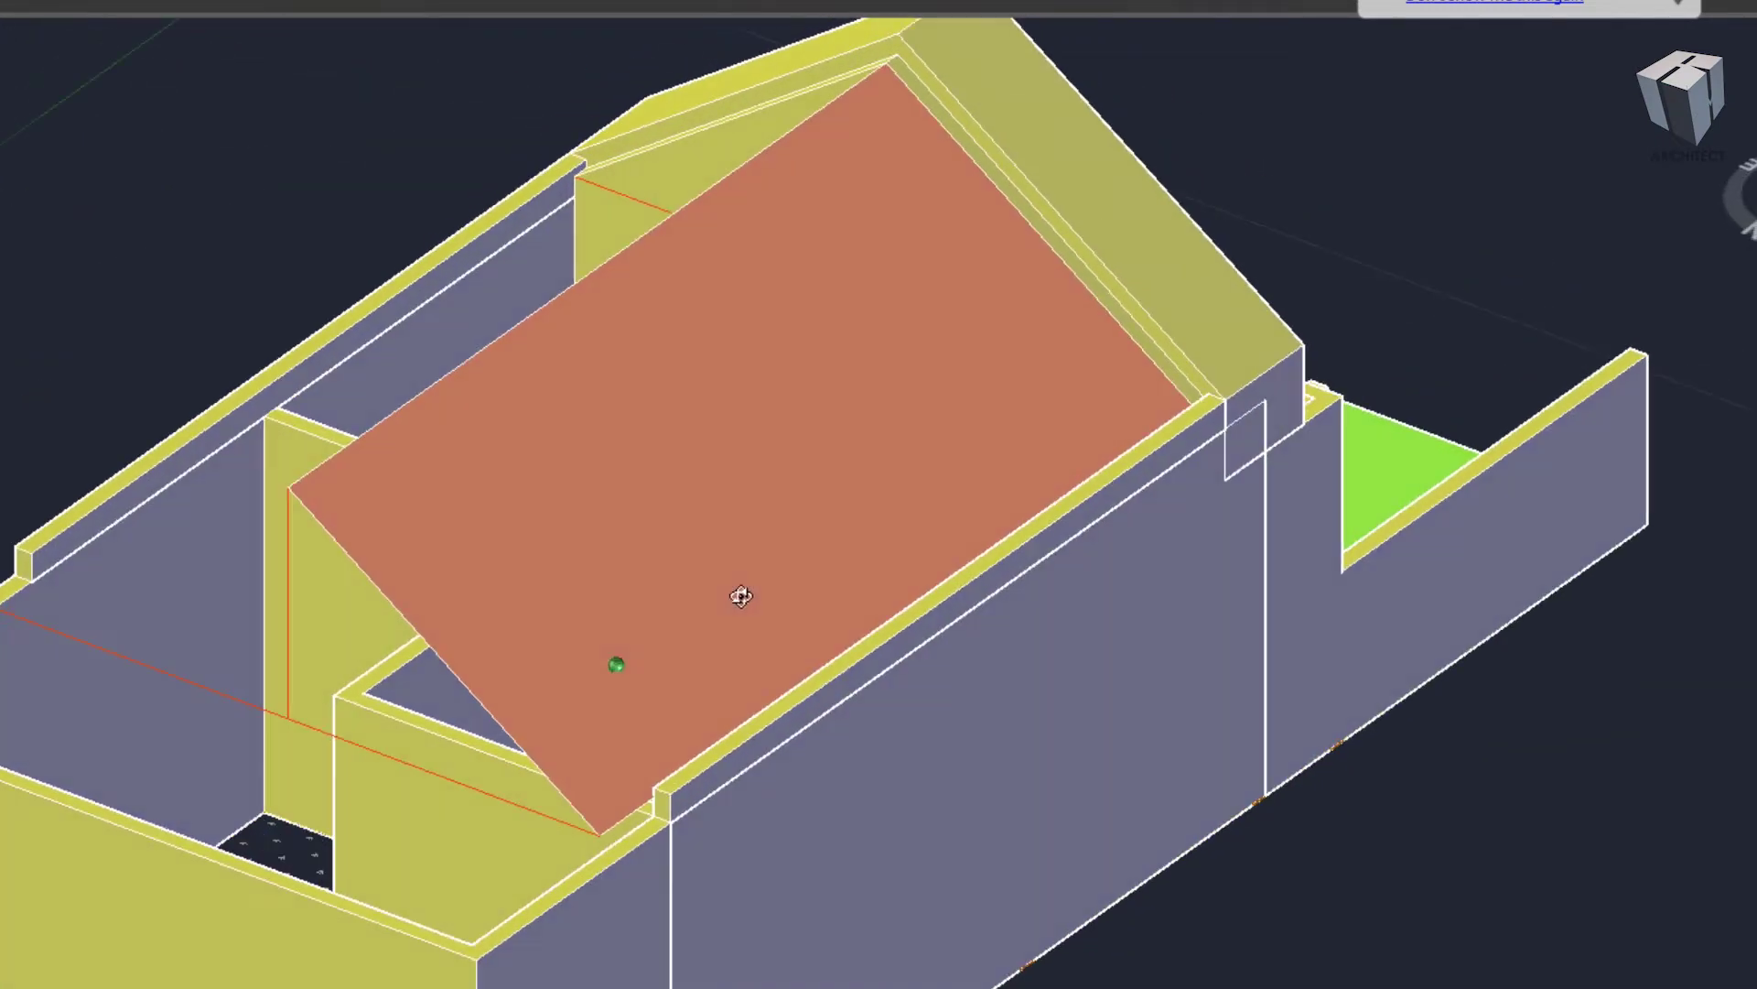
pyautogui.write('MI')
# - Mirror the roof face about the ridge line, keeping the original
pyautogui.press('Return')
pyautogui.click(673, 593)
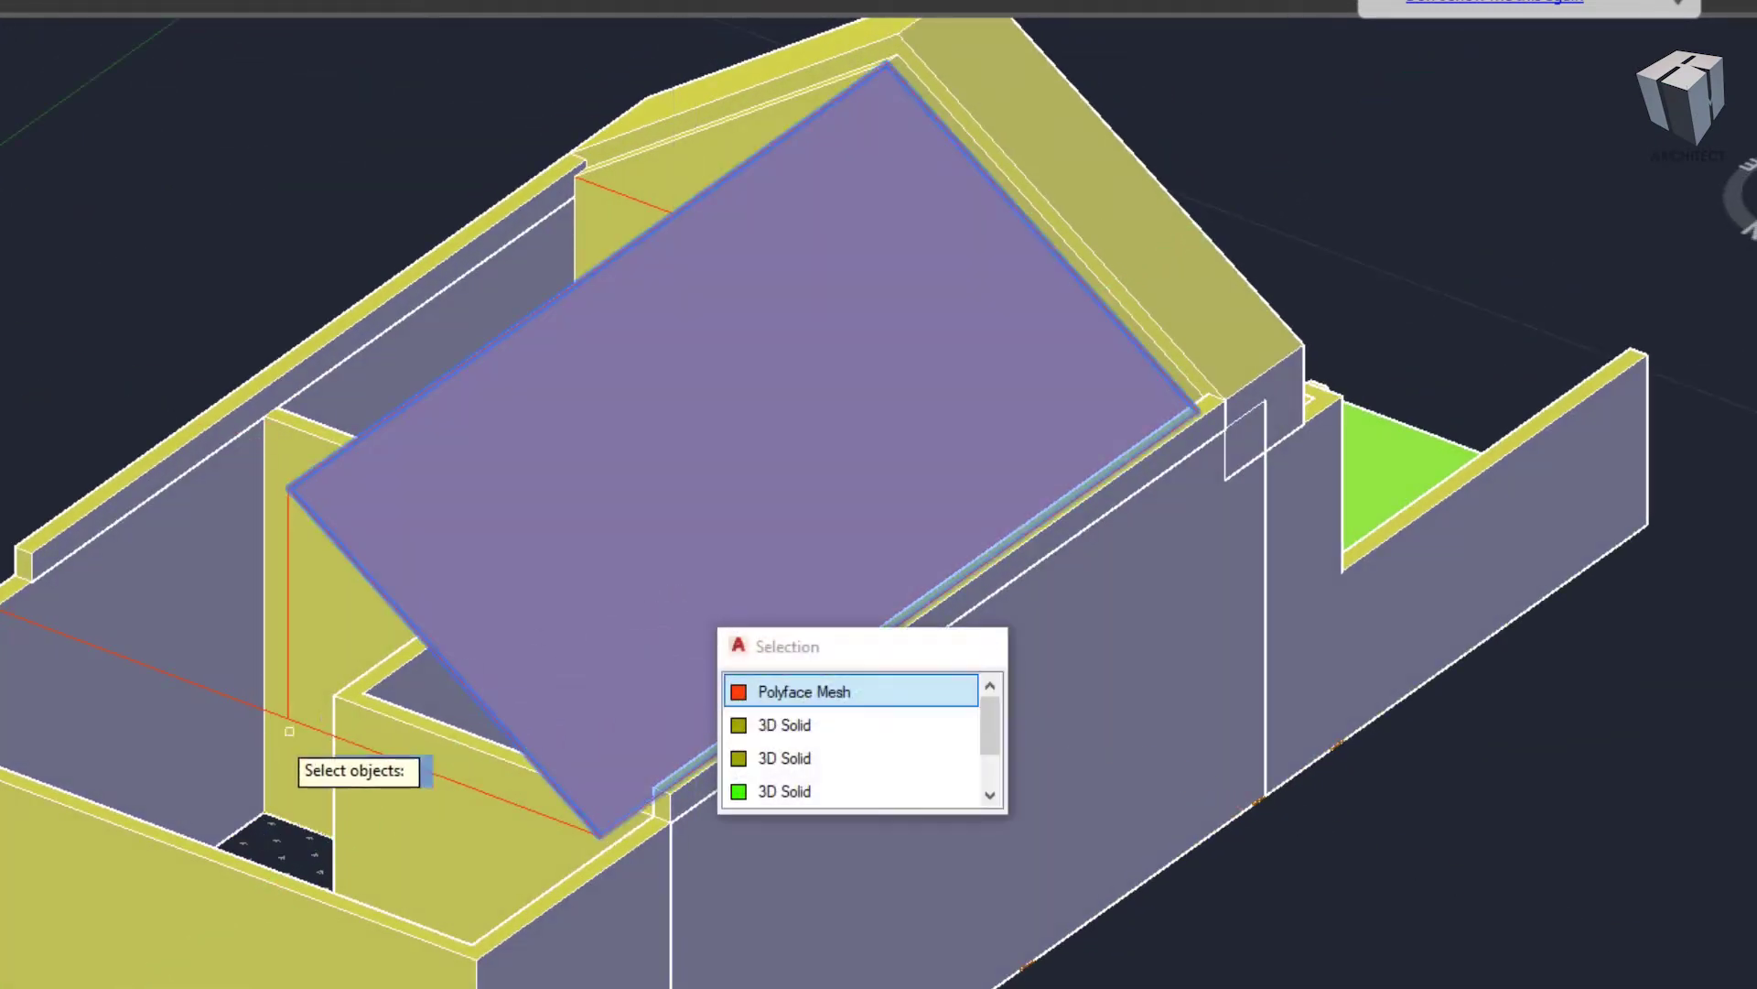
pyautogui.press('Return')
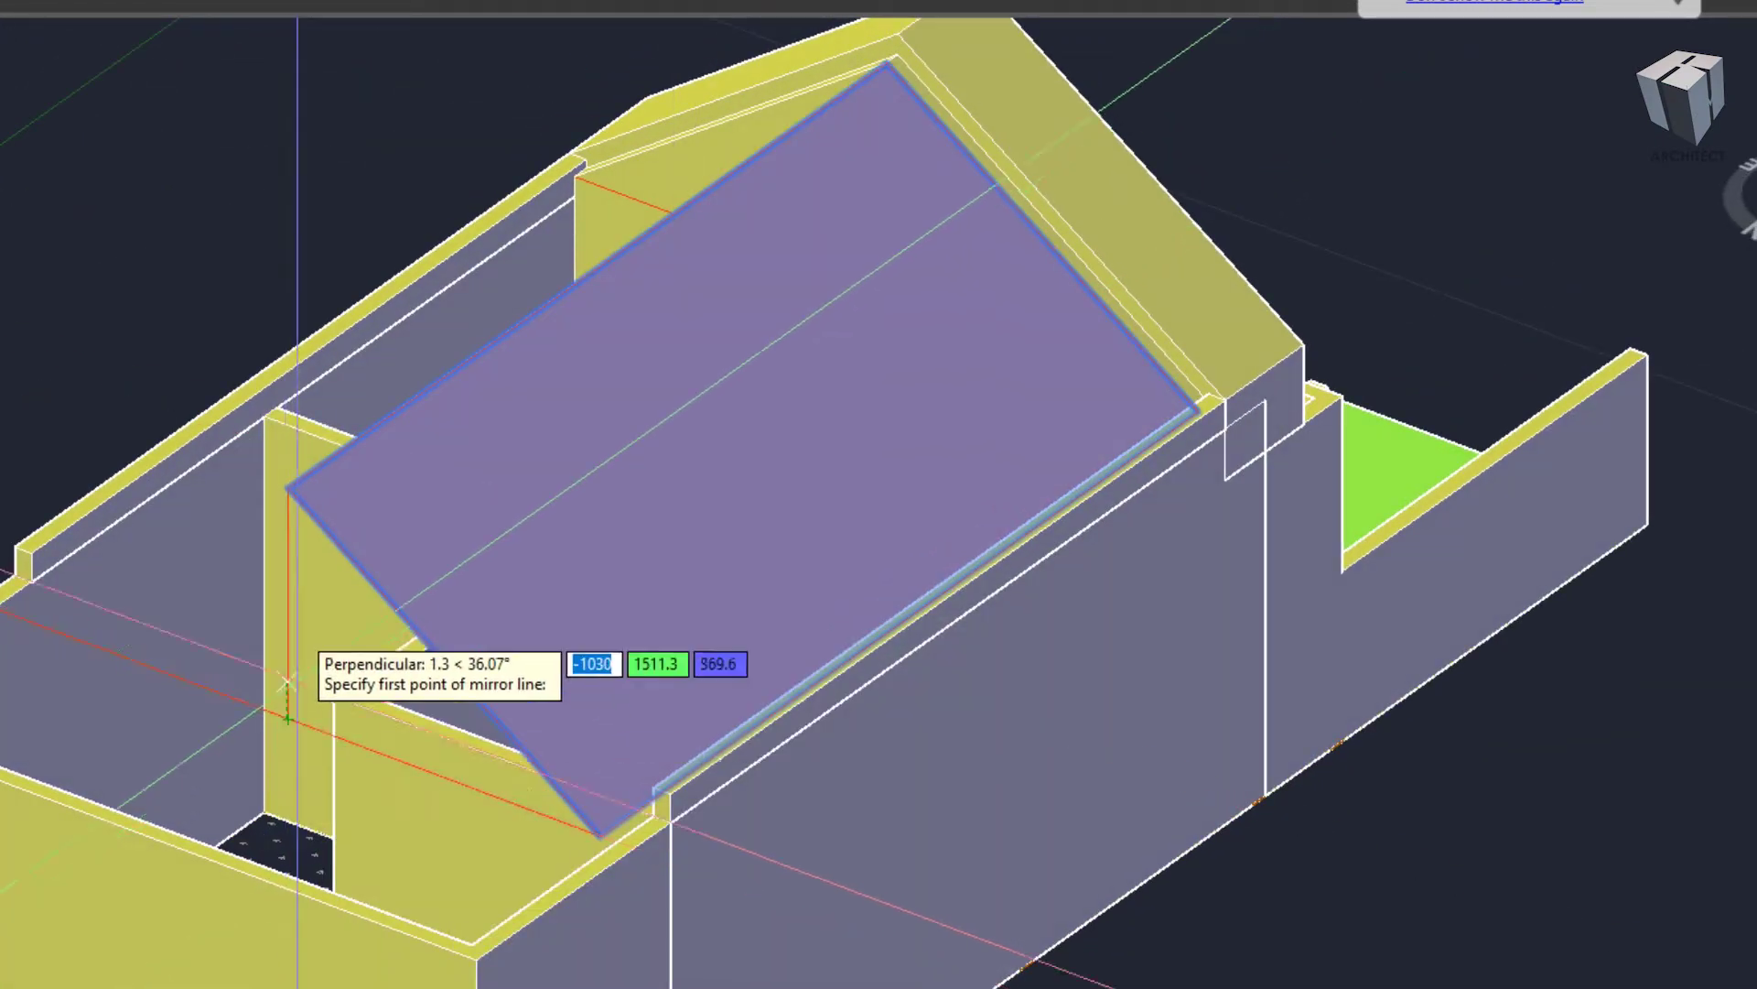
pyautogui.click(287, 488)
pyautogui.scroll(-5, 229, 595)
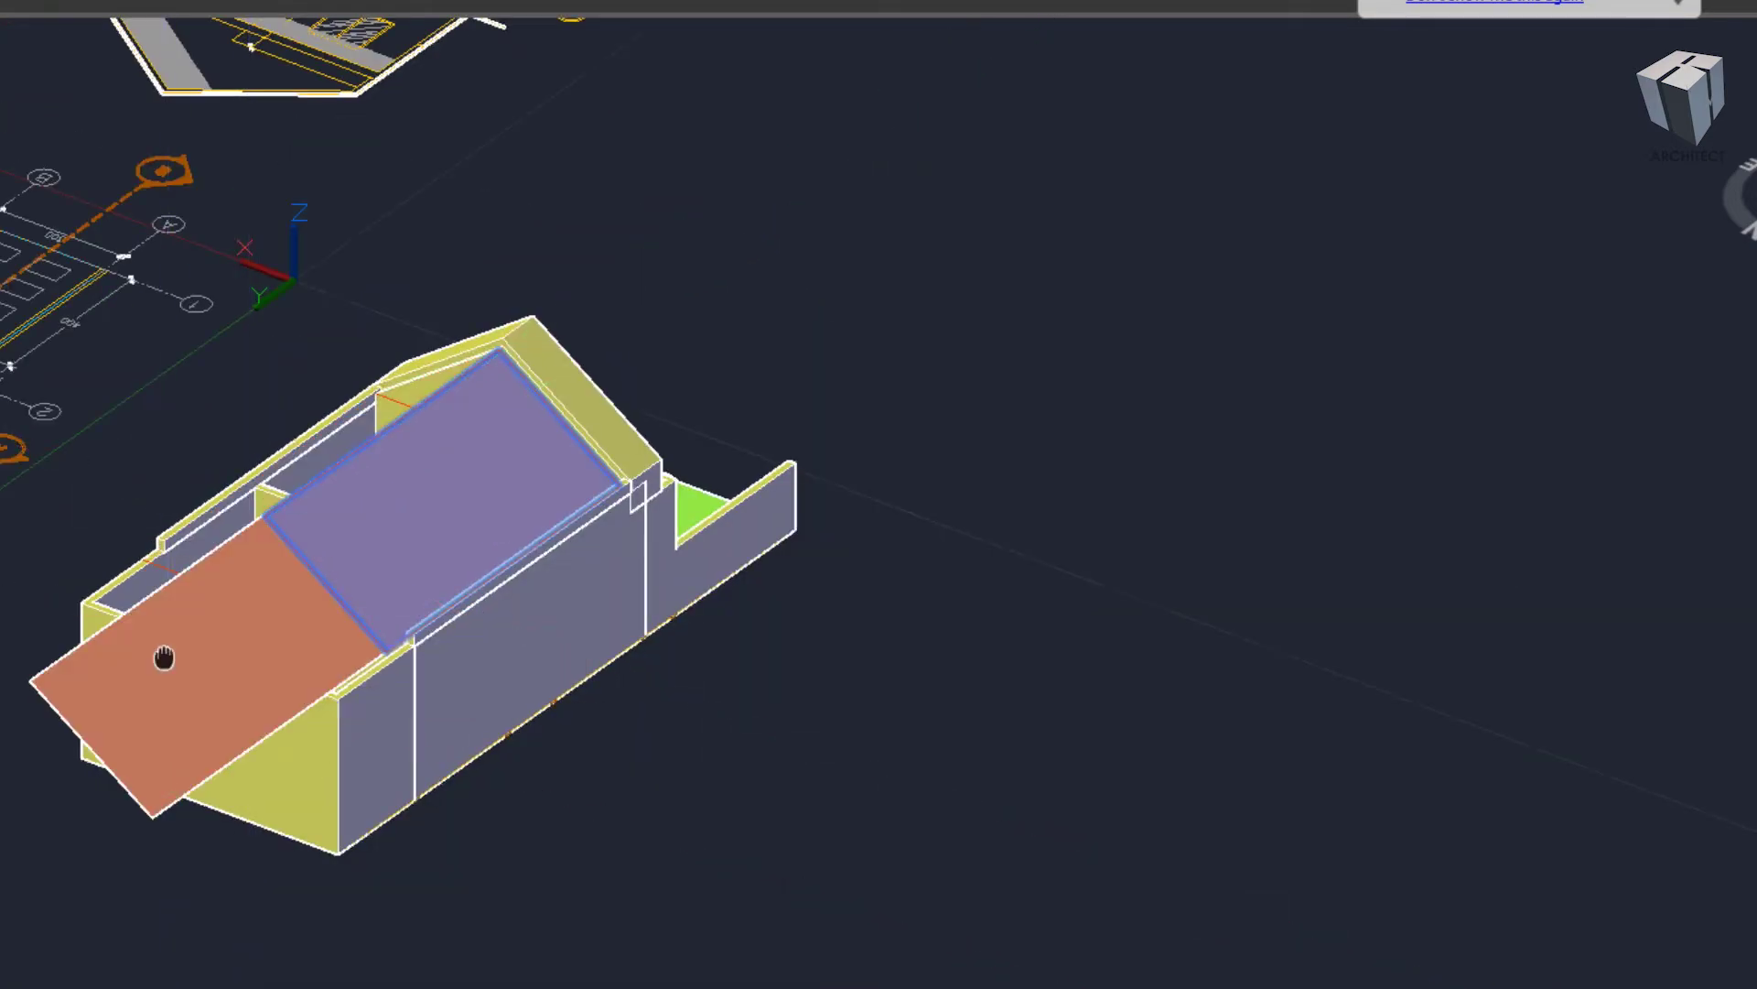
pyautogui.scroll(3, 181, 748)
pyautogui.press('Escape')
pyautogui.scroll(5, 824, 458)
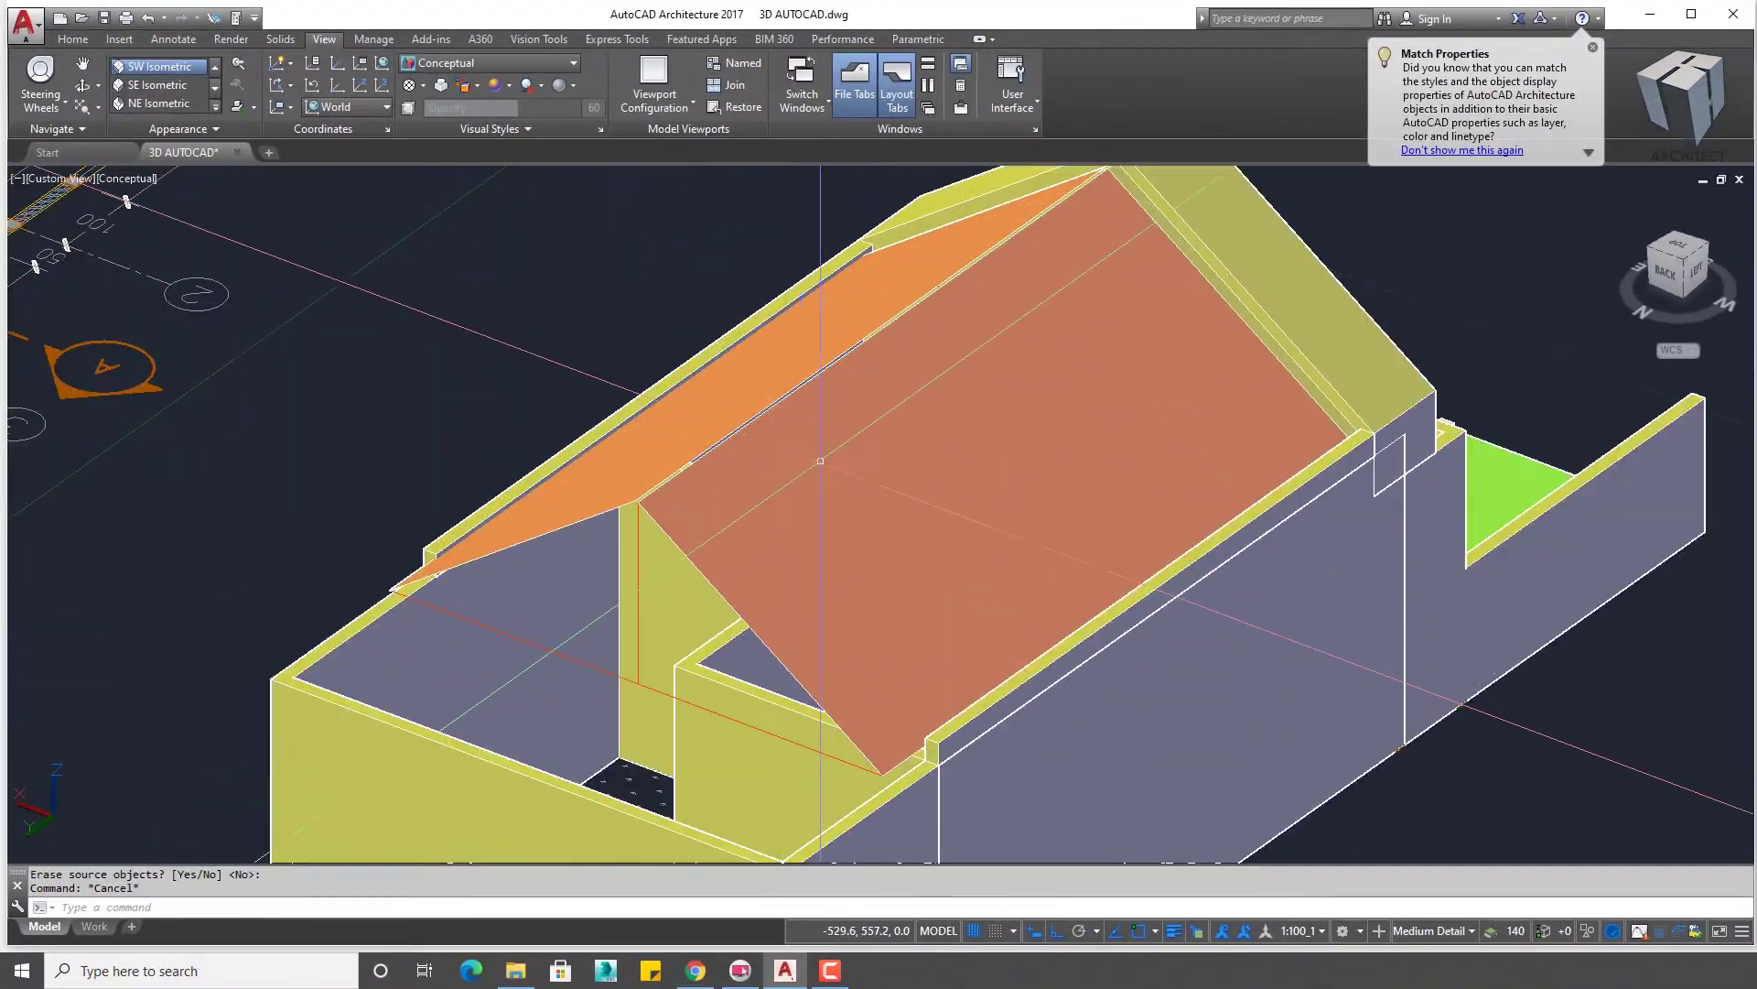
# - Draw a vertical construction line through the carport corner
pyautogui.keyDown('shift'); pyautogui.moveTo(824, 457); pyautogui.dragTo(959, 403, button='middle'); pyautogui.keyUp('shift')
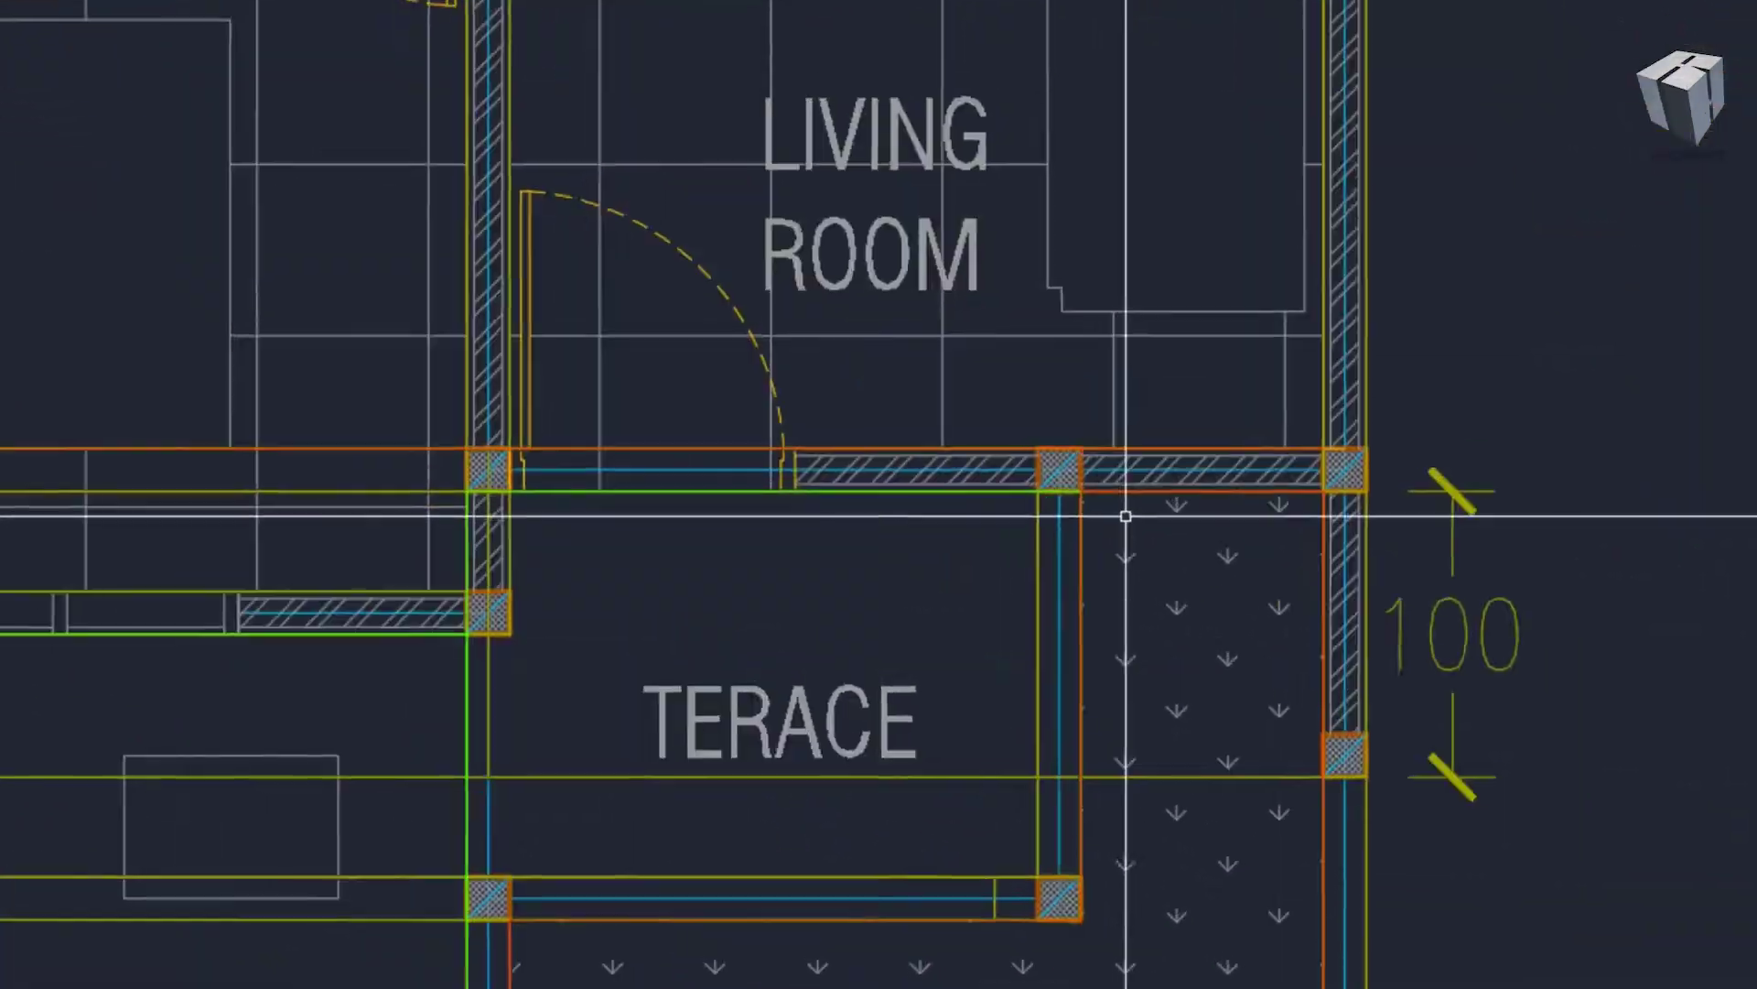
pyautogui.scroll(2, 1126, 517)
pyautogui.moveTo(1405, 553); pyautogui.dragTo(1364, 496, button='middle')
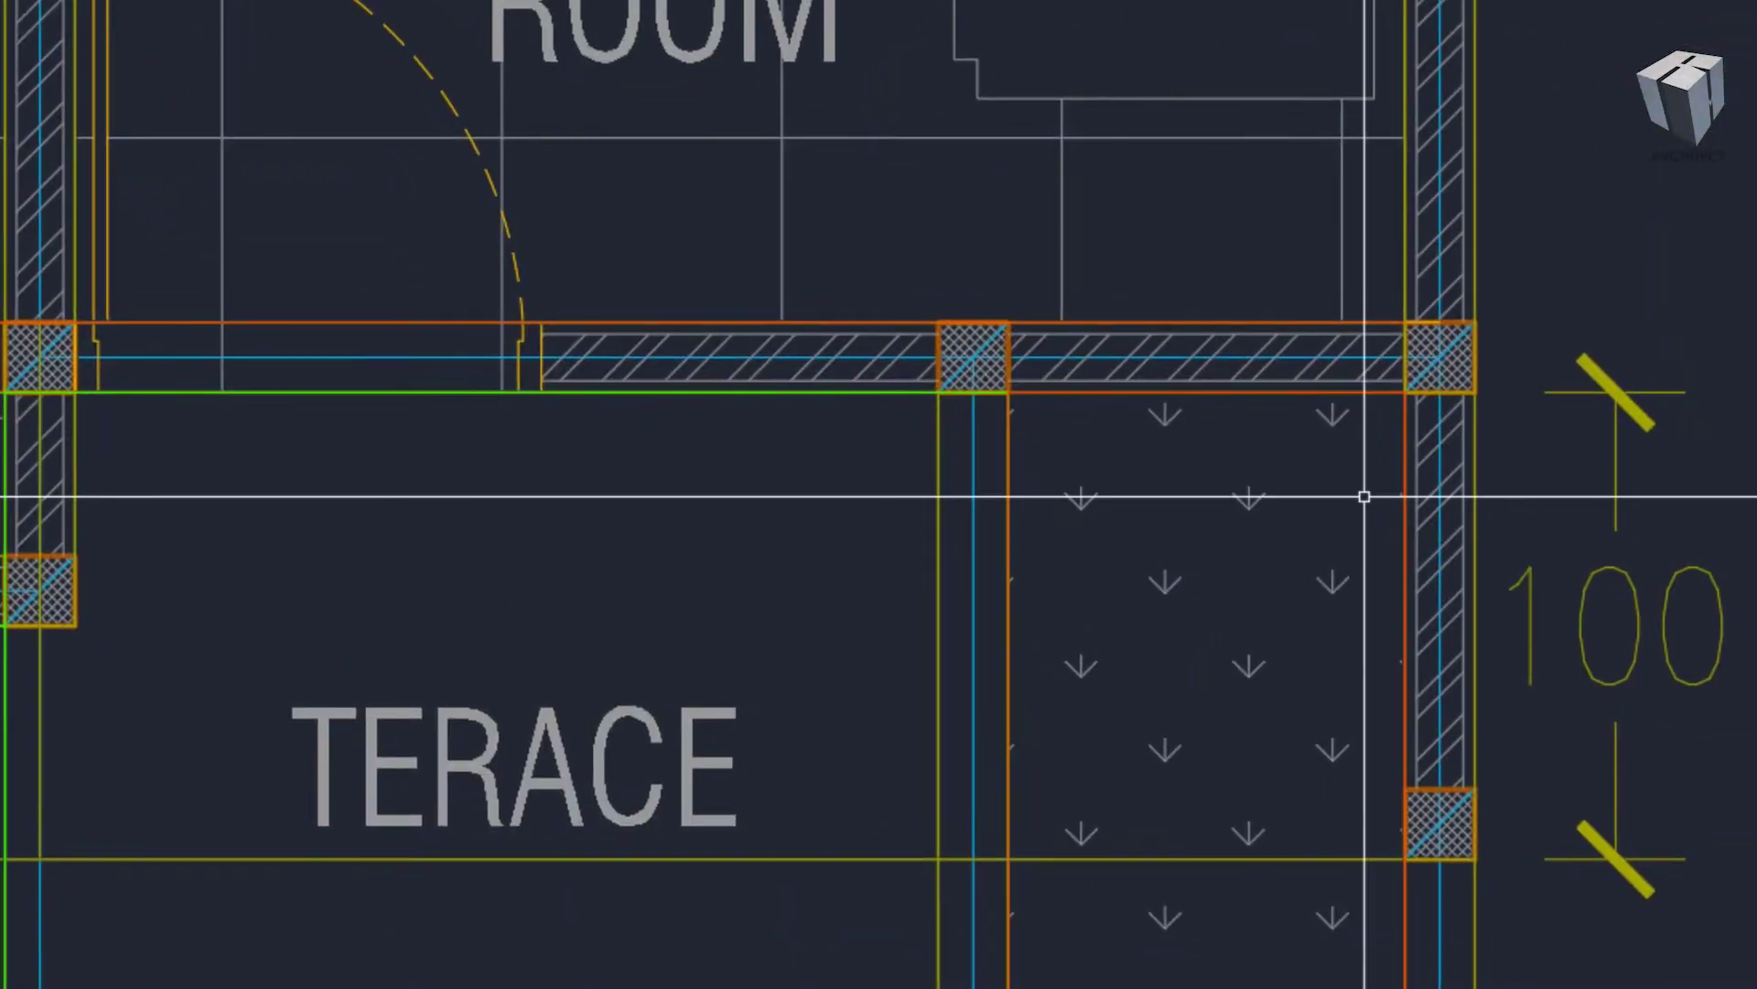
pyautogui.click(1399, 448)
pyautogui.scroll(-5, 1398, 448)
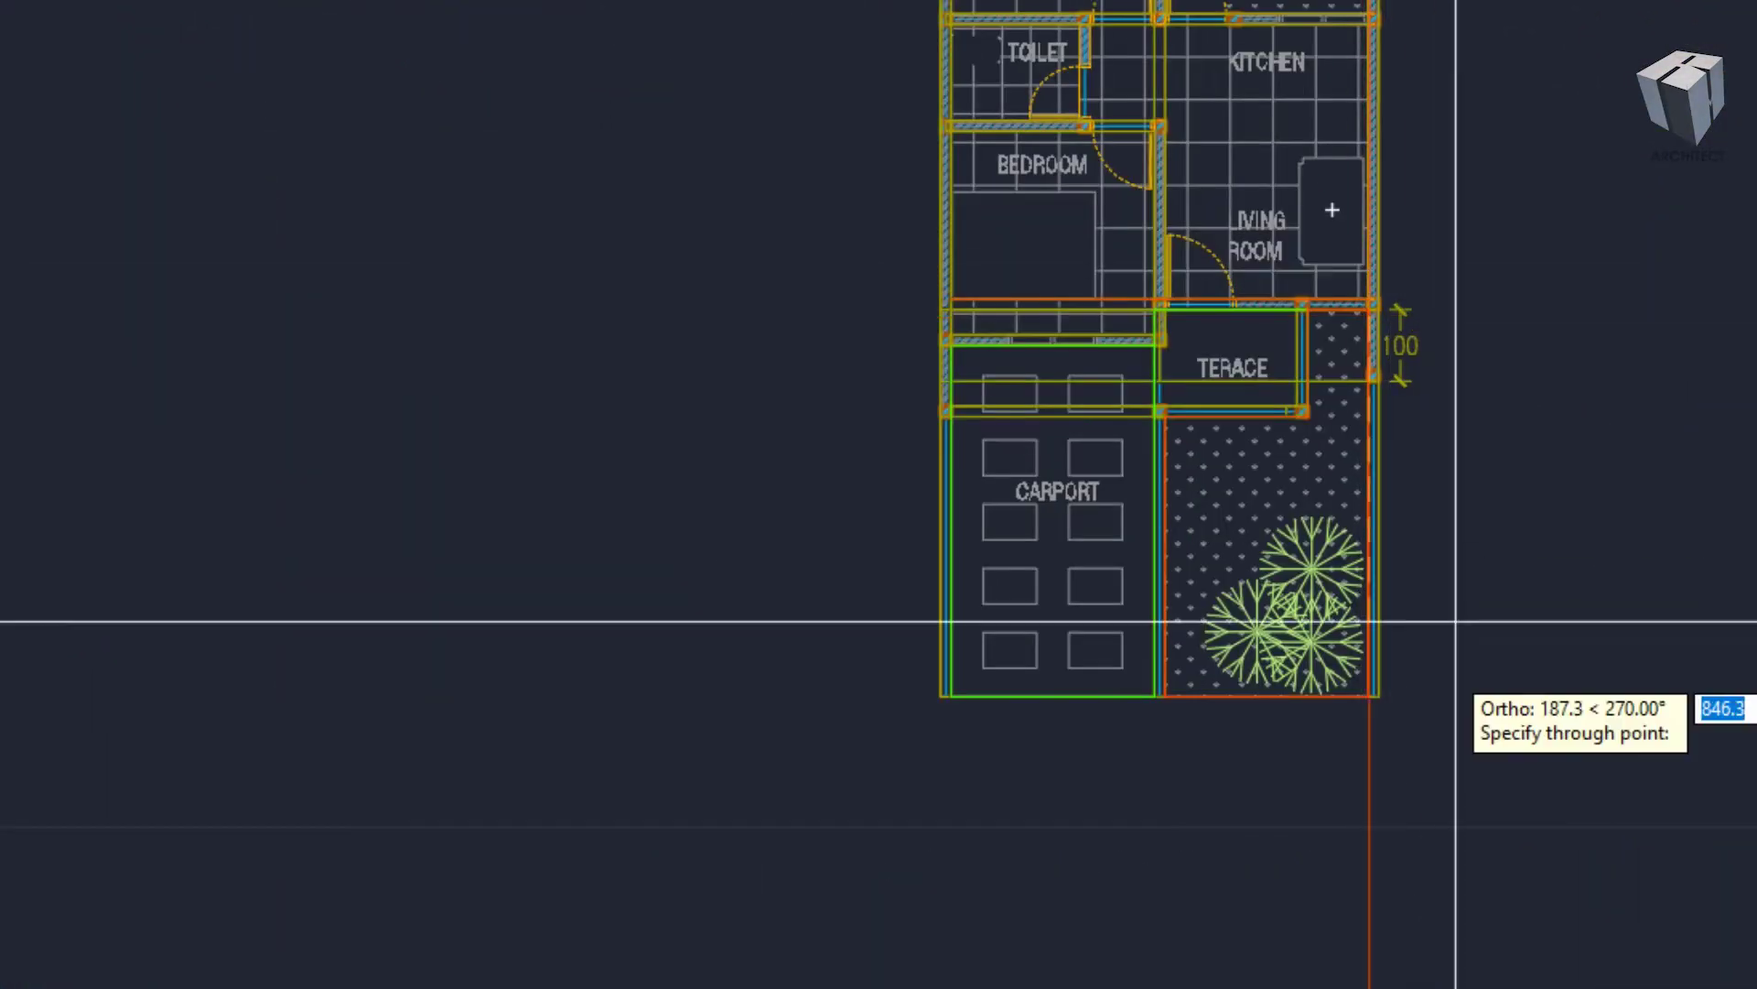
pyautogui.scroll(2, 942, 658)
pyautogui.click(943, 658)
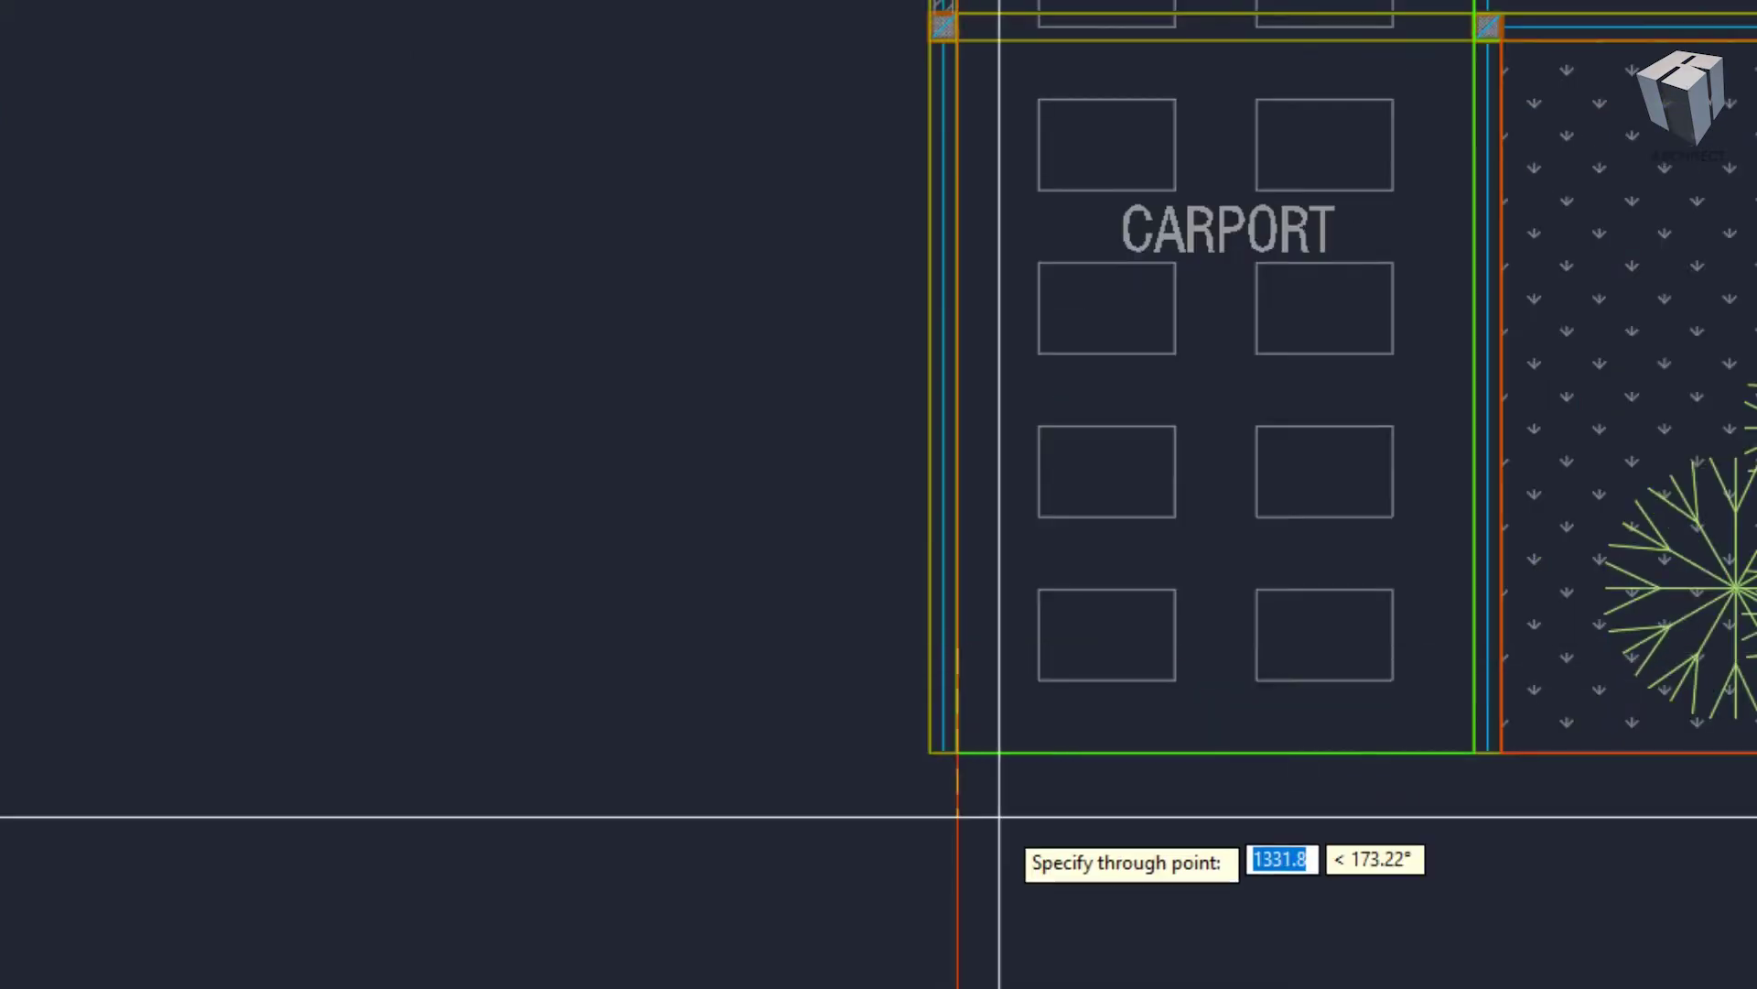
# - Copy the front elevation's roof slope line to the plan's corner
pyautogui.scroll(-3, 973, 659)
pyautogui.scroll(-3, 902, 620)
pyautogui.scroll(8, 1130, 549)
pyautogui.scroll(2, 1185, 557)
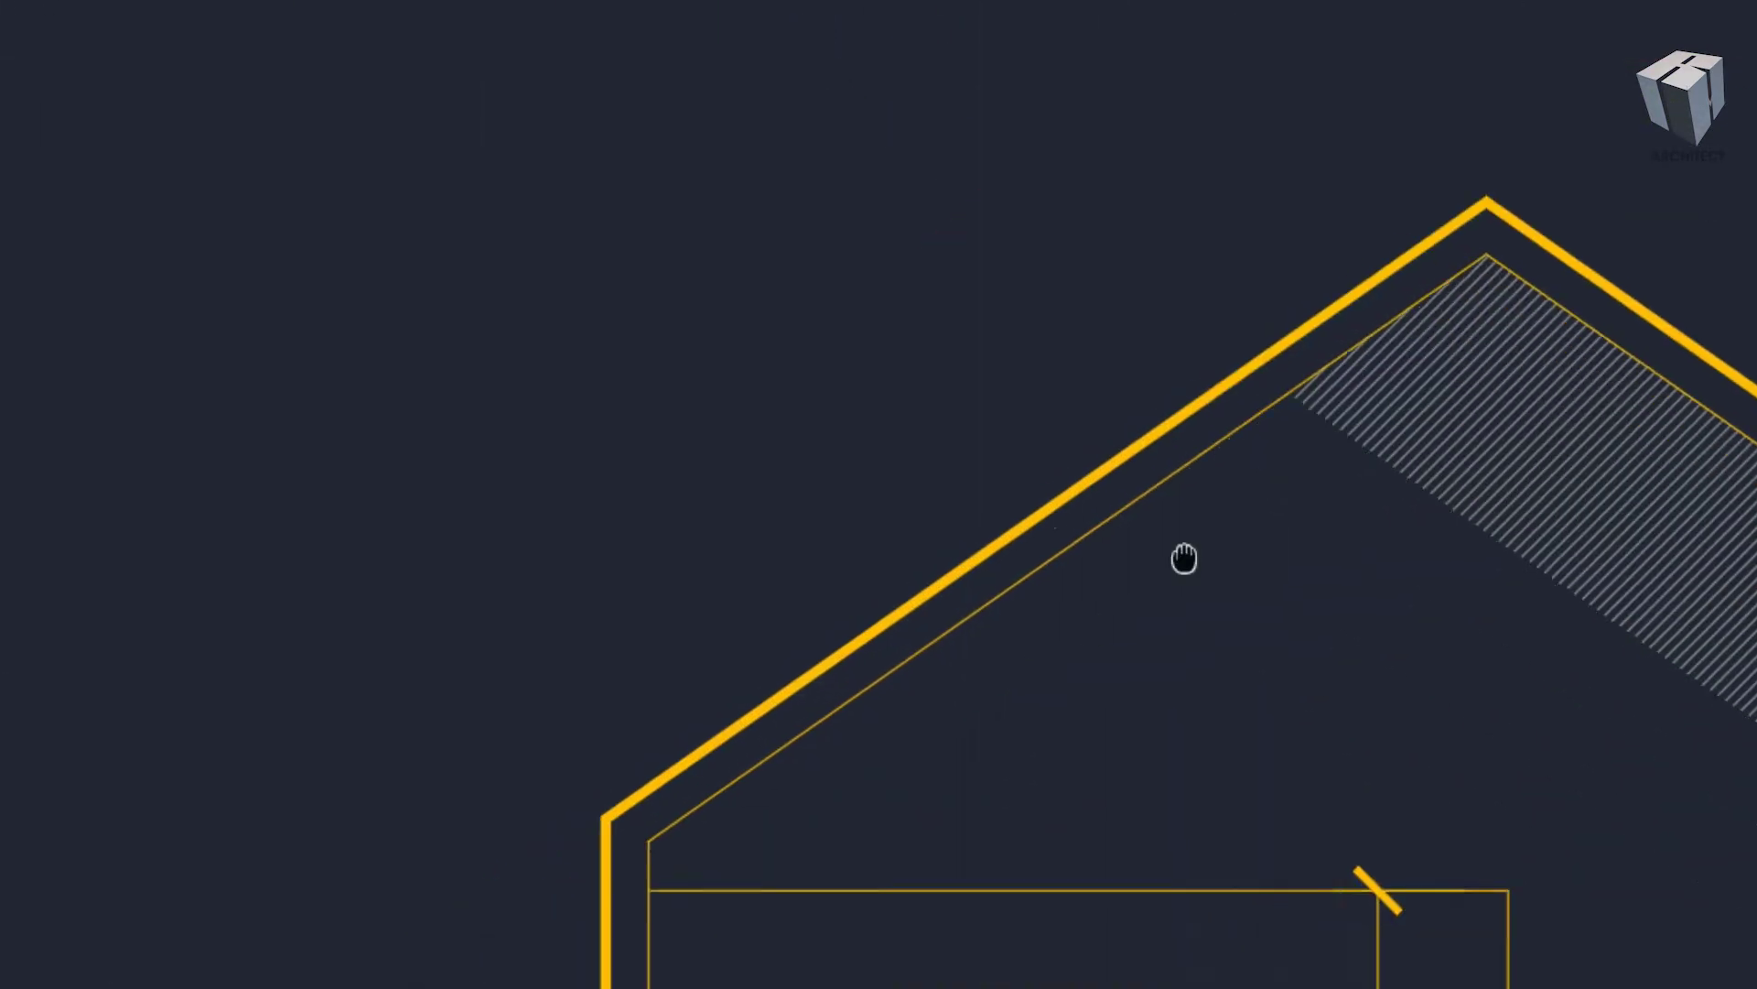
pyautogui.scroll(-7, 1145, 540)
pyautogui.scroll(3, 1145, 541)
pyautogui.click(1144, 535)
pyautogui.write('CO')
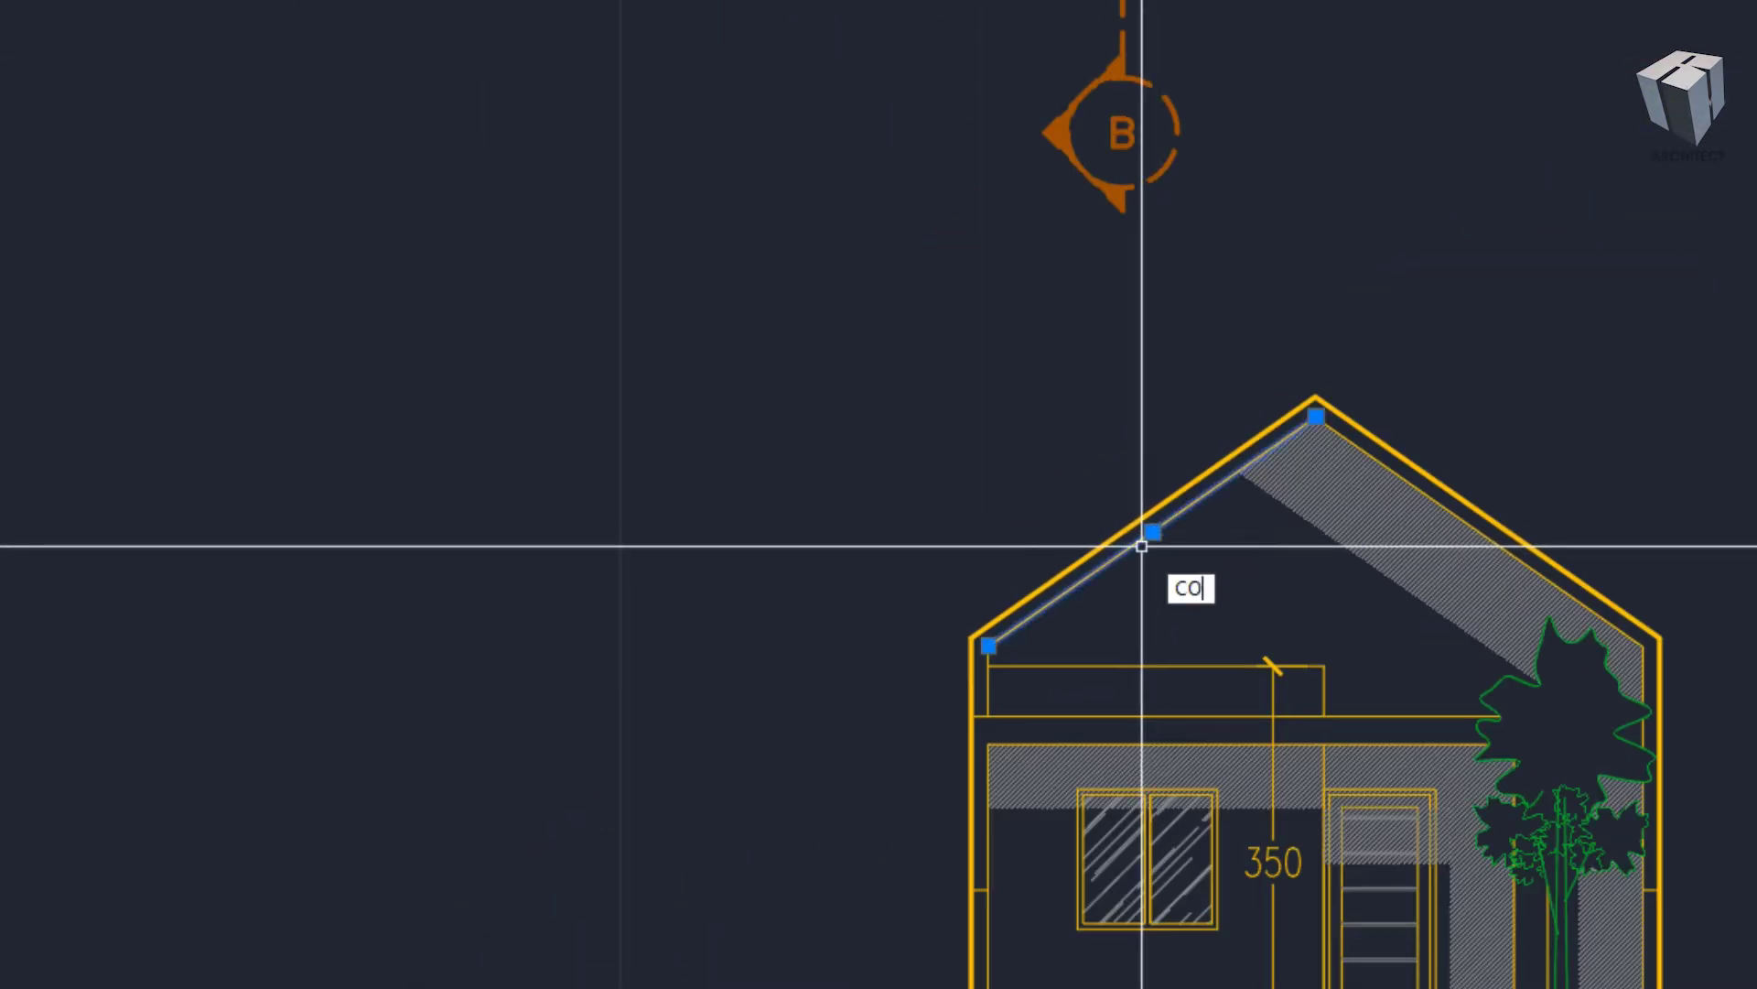
pyautogui.press('Return')
pyautogui.click(989, 646)
pyautogui.scroll(-5, 985, 640)
pyautogui.scroll(5, 517, 674)
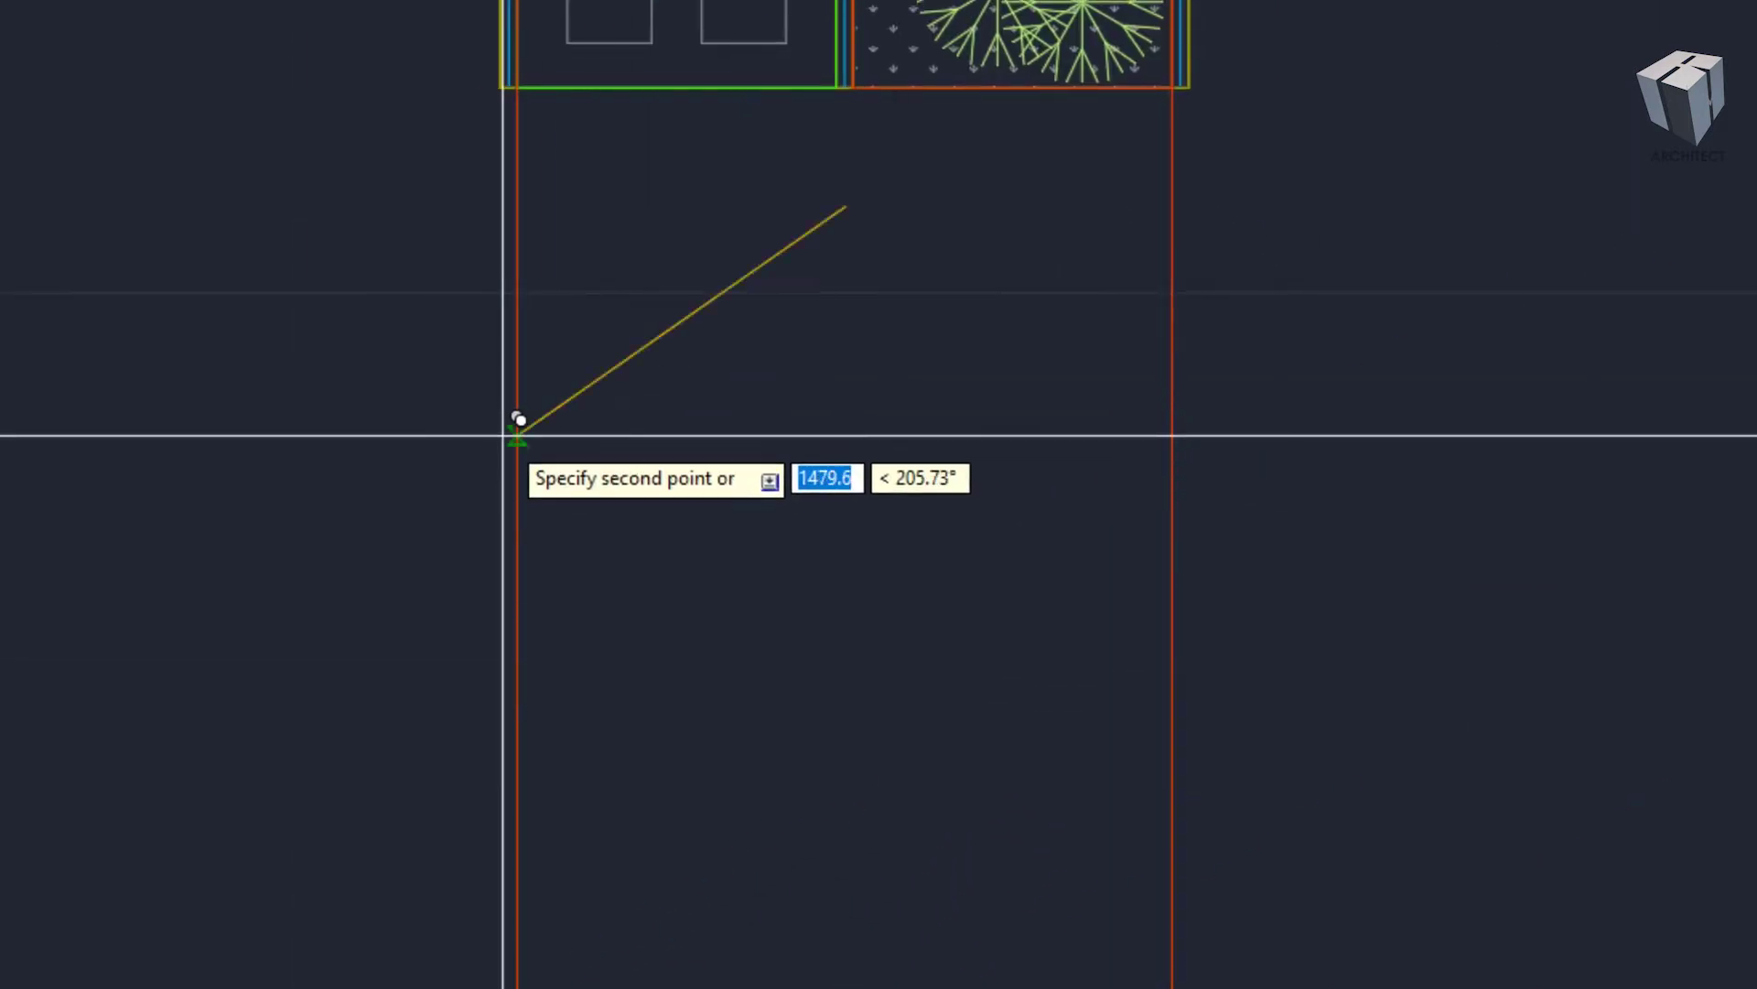
pyautogui.click(518, 458)
pyautogui.moveTo(705, 385); pyautogui.dragTo(711, 499, button='middle')
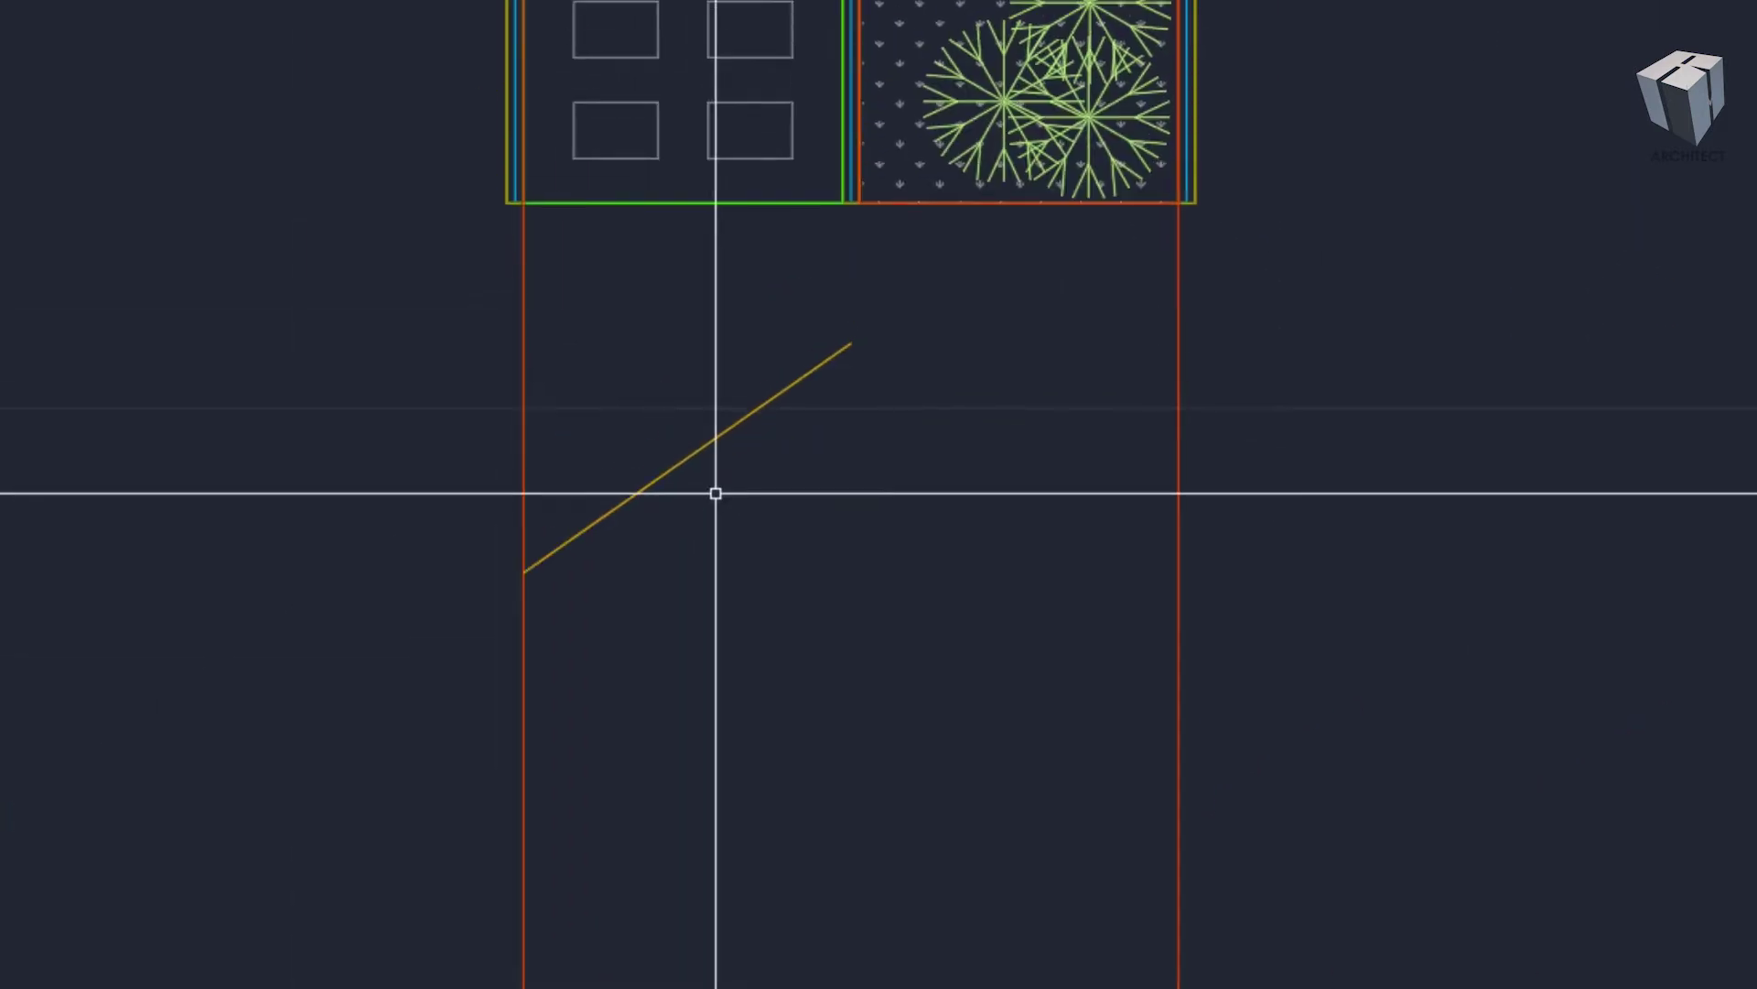
# - Check the plan width with DIMLINEAR and select the roof line to mirror
pyautogui.write('dli')
pyautogui.press('Return')
pyautogui.click(523, 571)
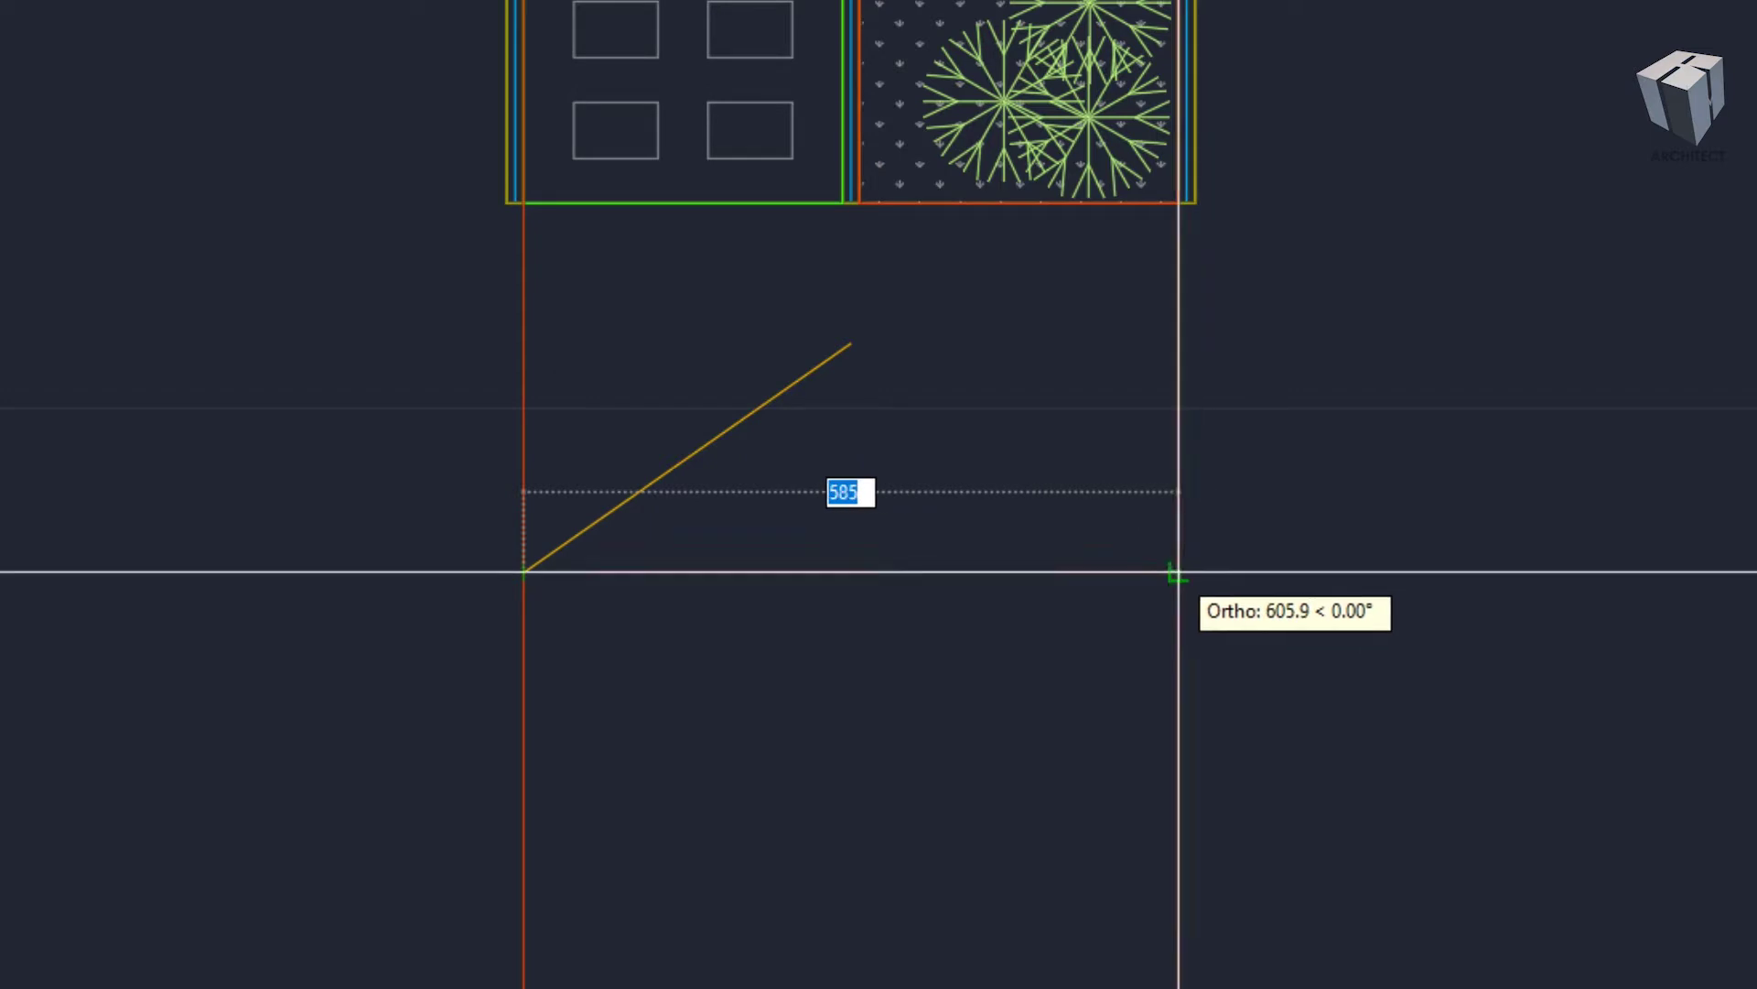
pyautogui.press('Escape')
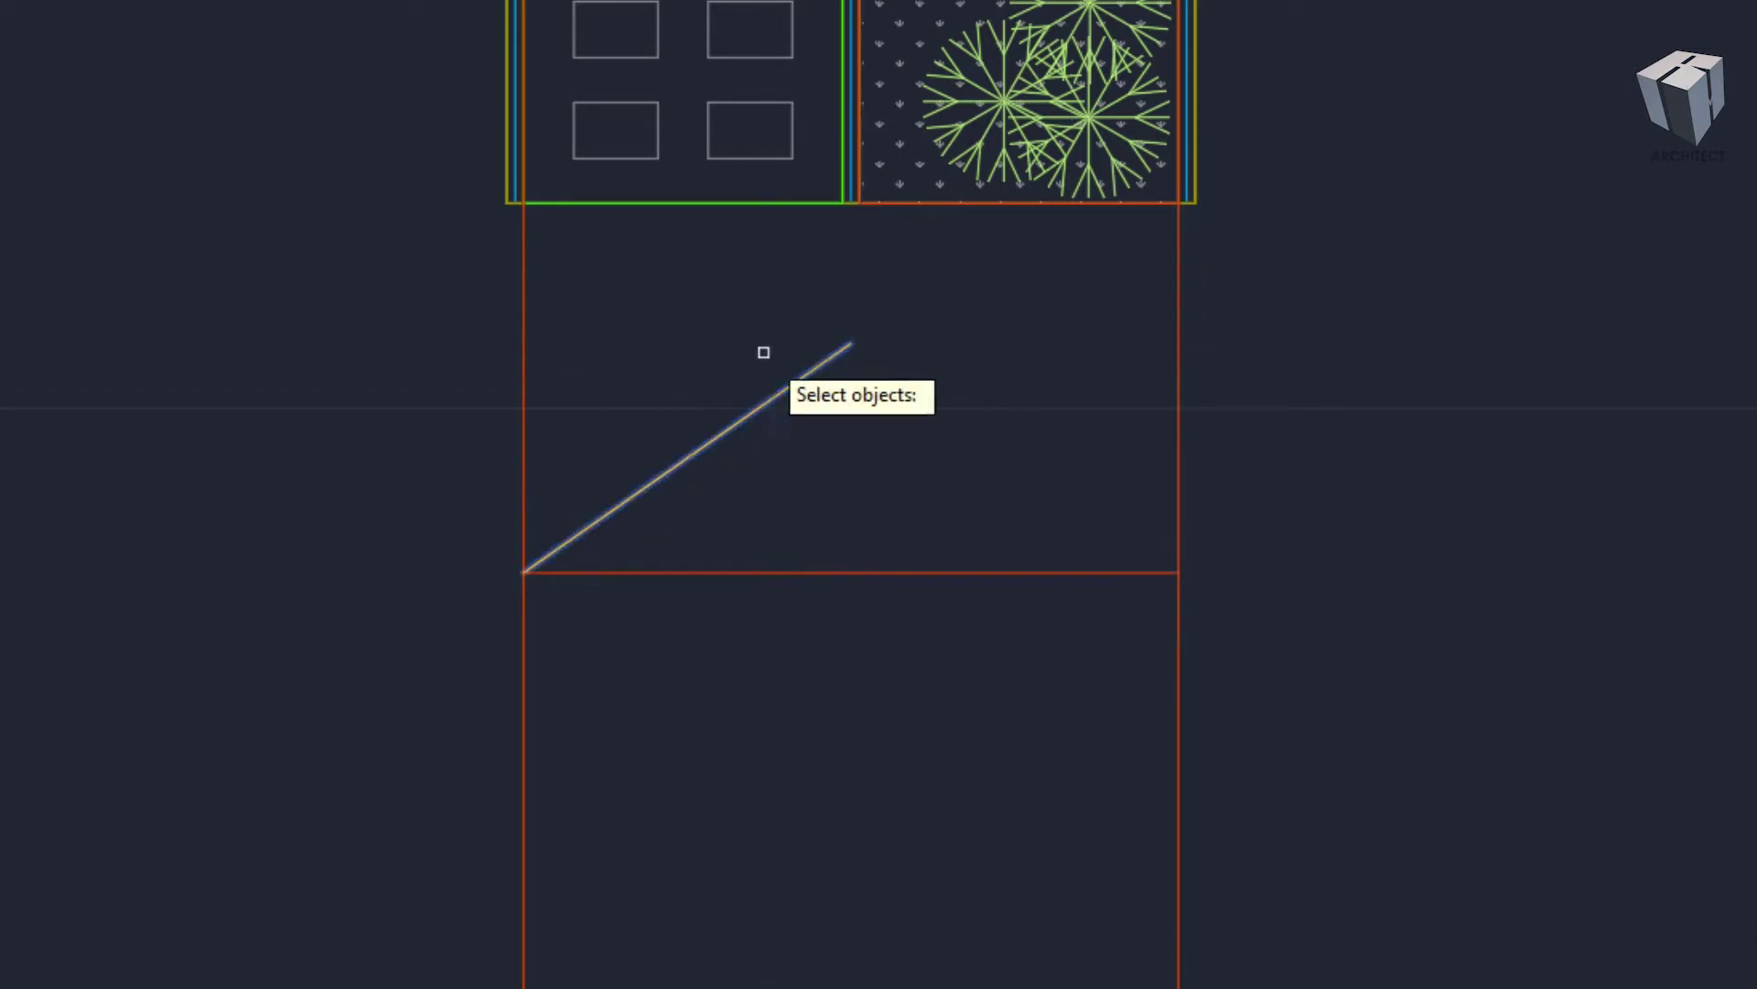
pyautogui.press('Return')
# - Mirror the roof line about the base line midpoint, keeping the original
pyautogui.click(852, 572)
pyautogui.click(870, 678)
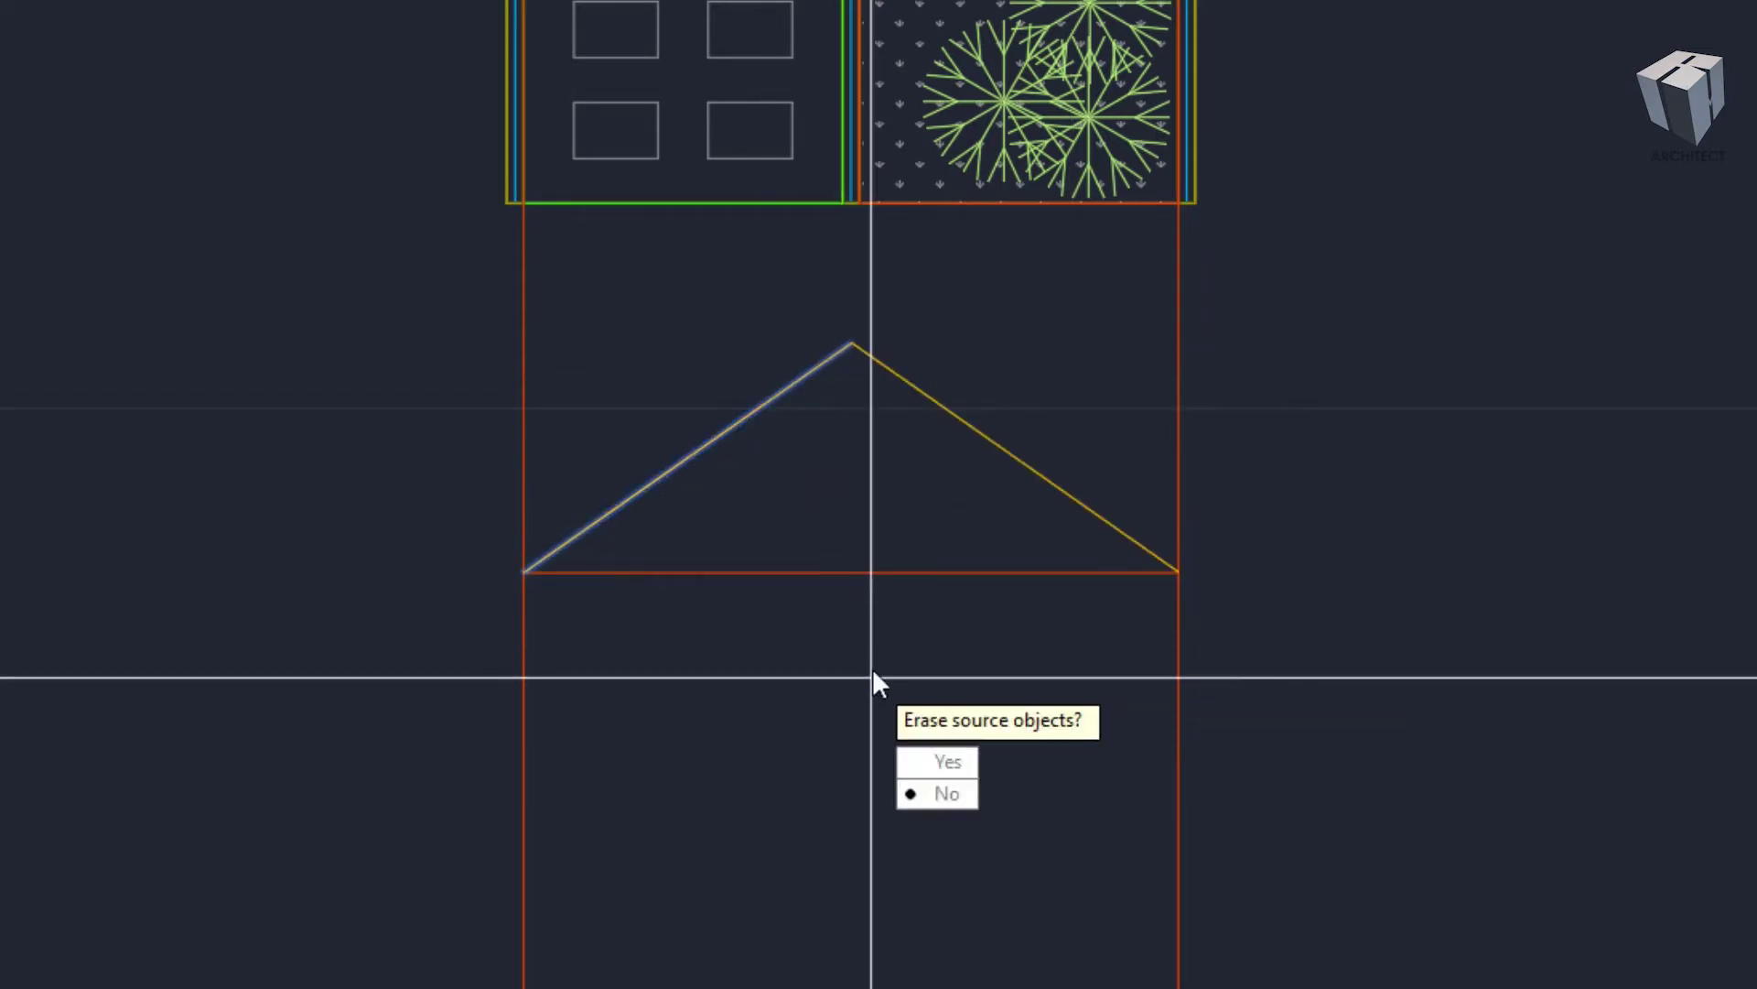
pyautogui.press('Return')
pyautogui.scroll(4, 863, 415)
pyautogui.scroll(-4, 906, 475)
pyautogui.scroll(2, 905, 511)
# - Offset both gable roof lines to create parallel inner lines
pyautogui.write('o')
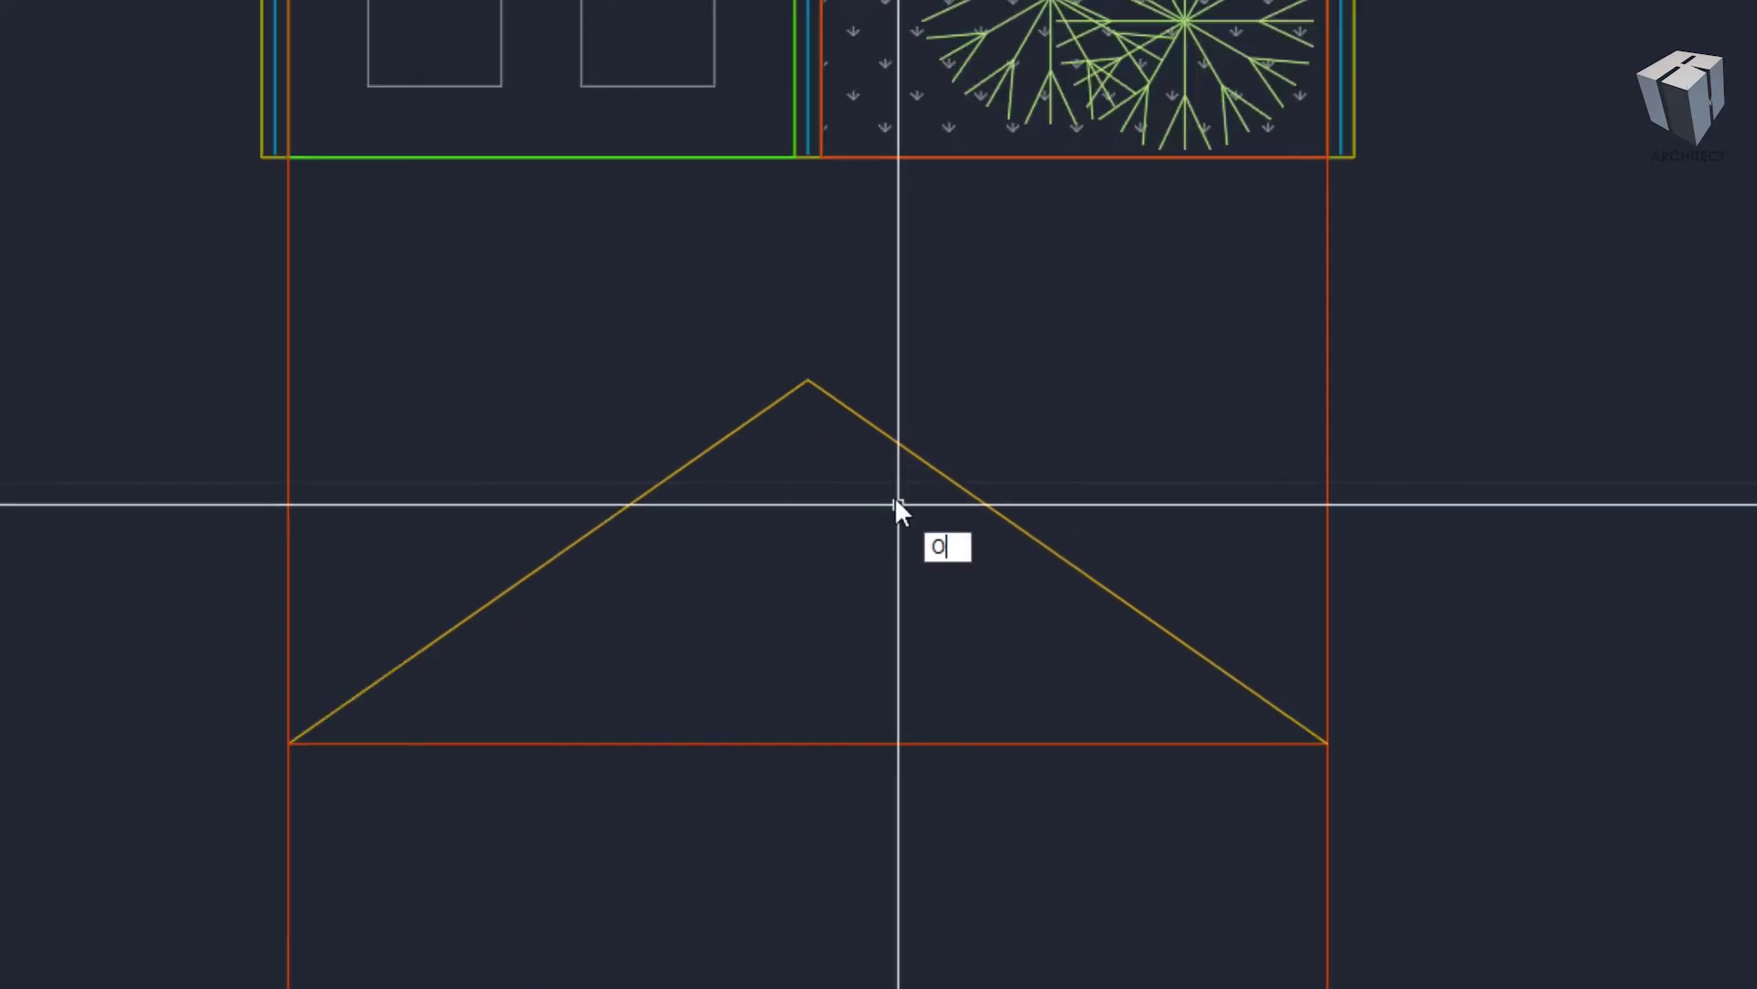
pyautogui.press('Return')
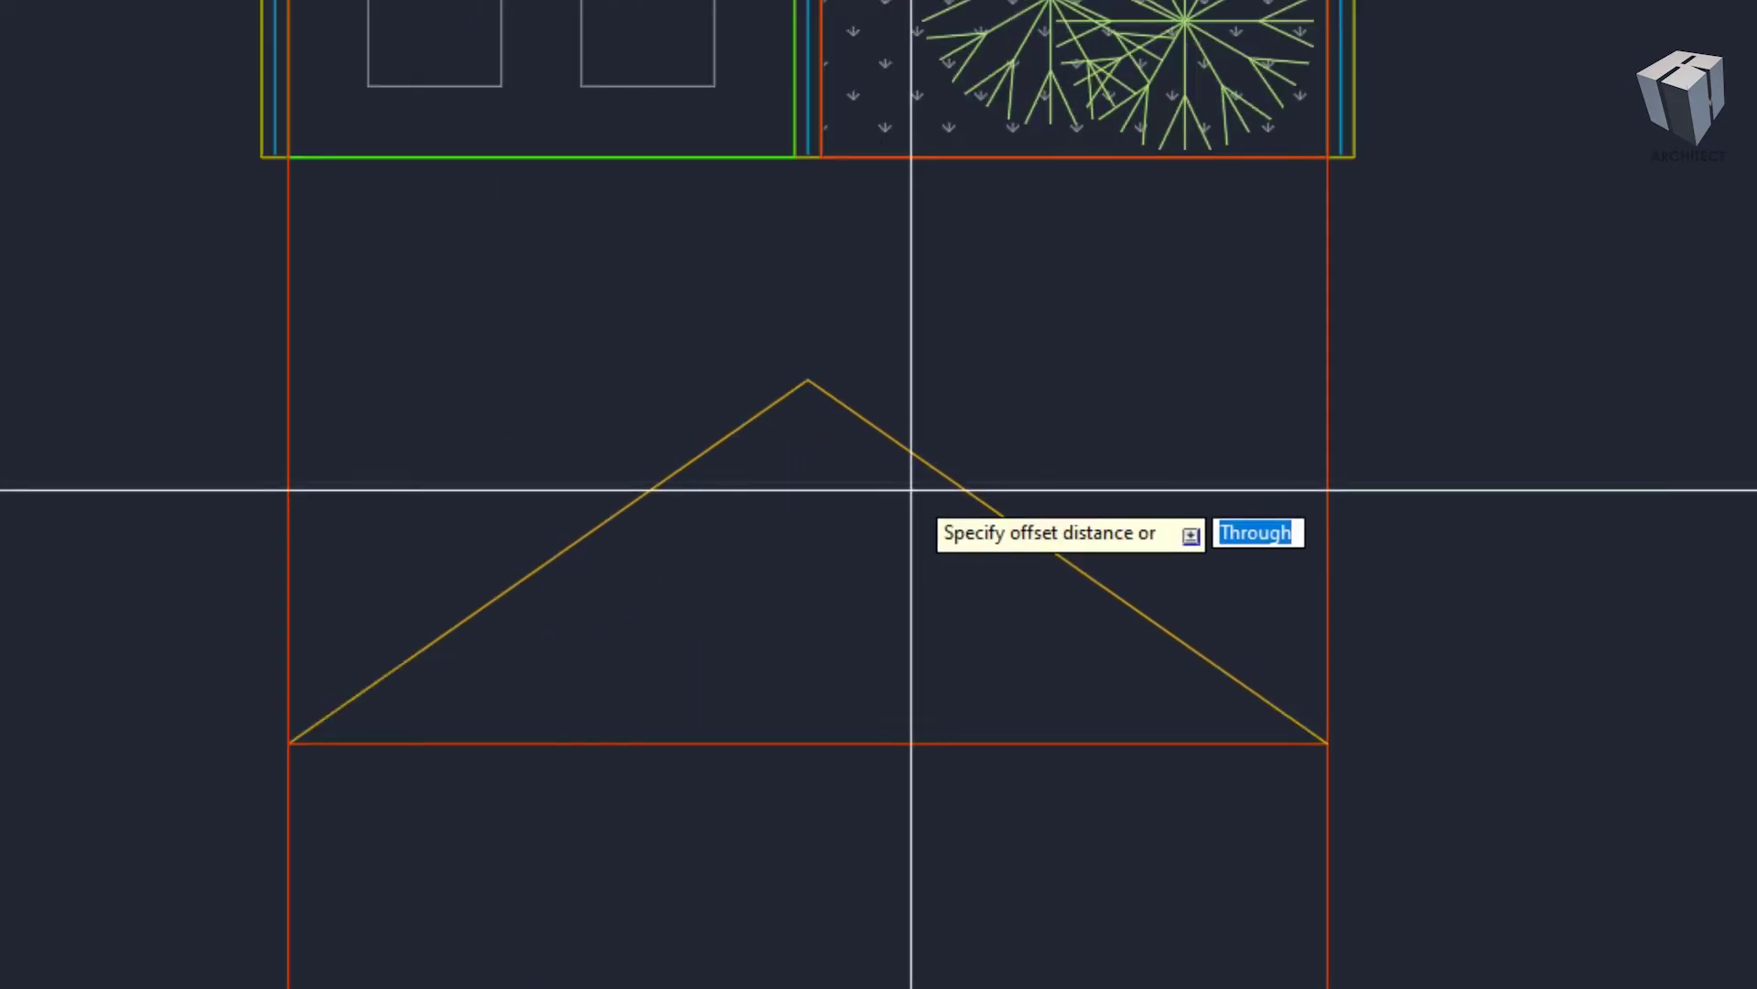
pyautogui.press('Return')
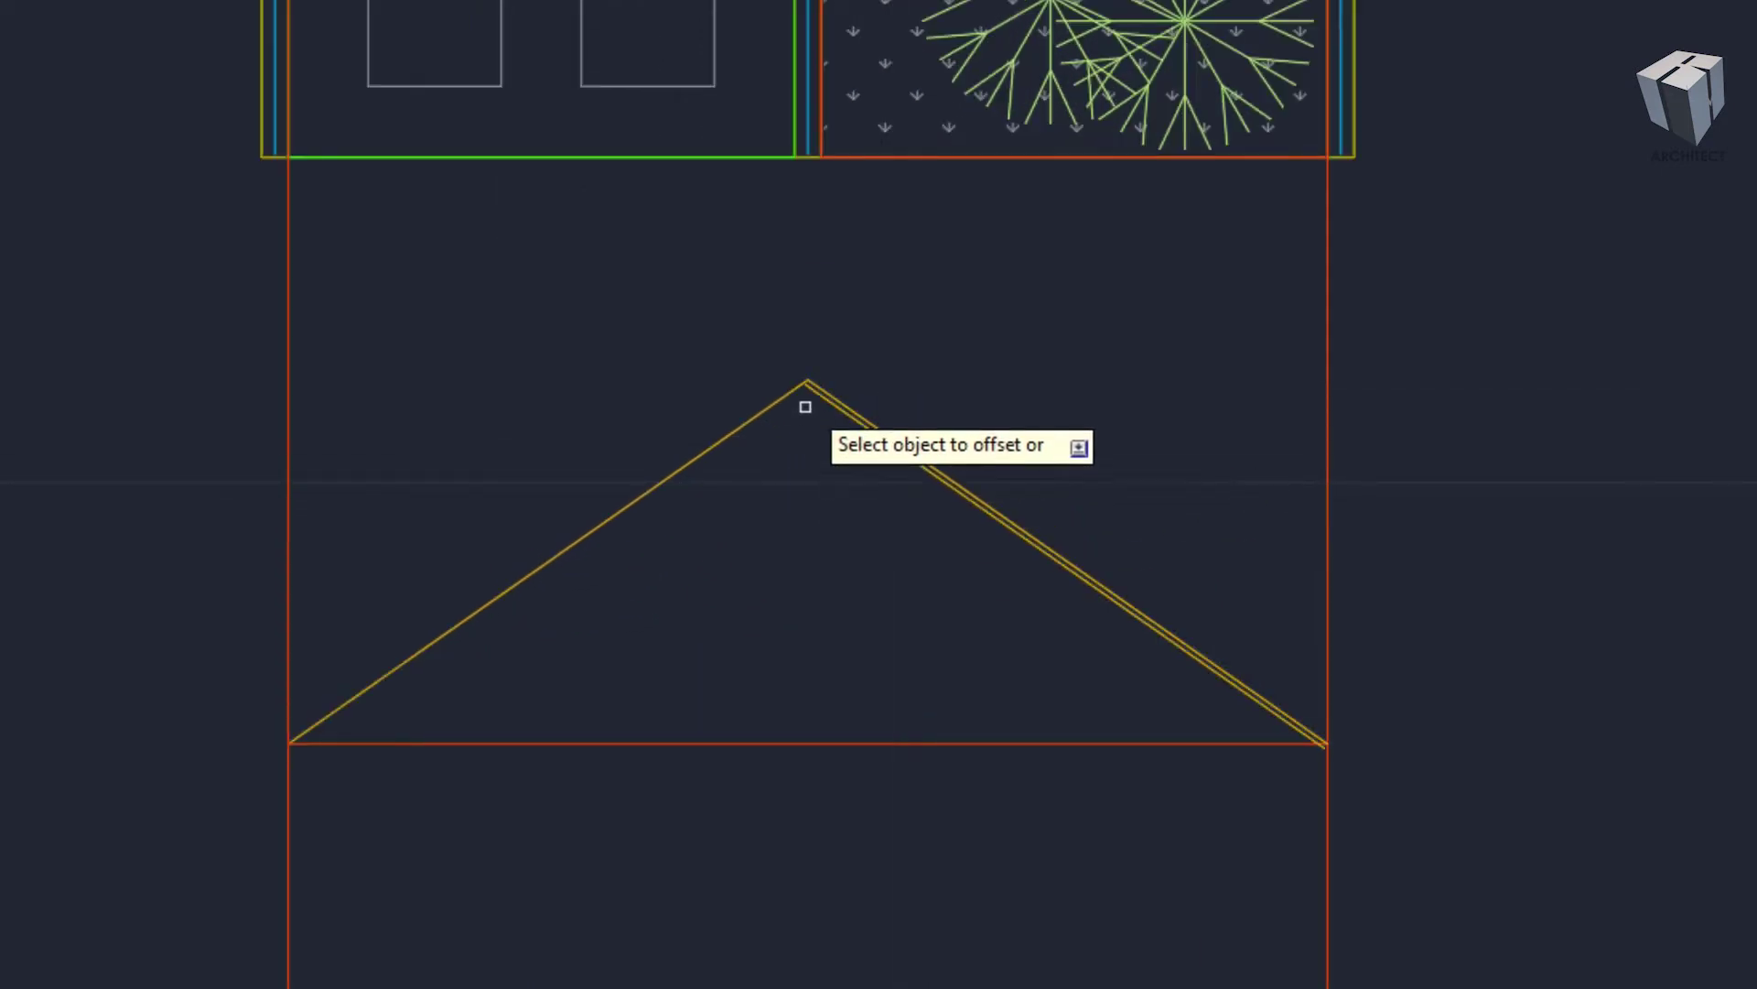
pyautogui.click(789, 392)
pyautogui.click(835, 484)
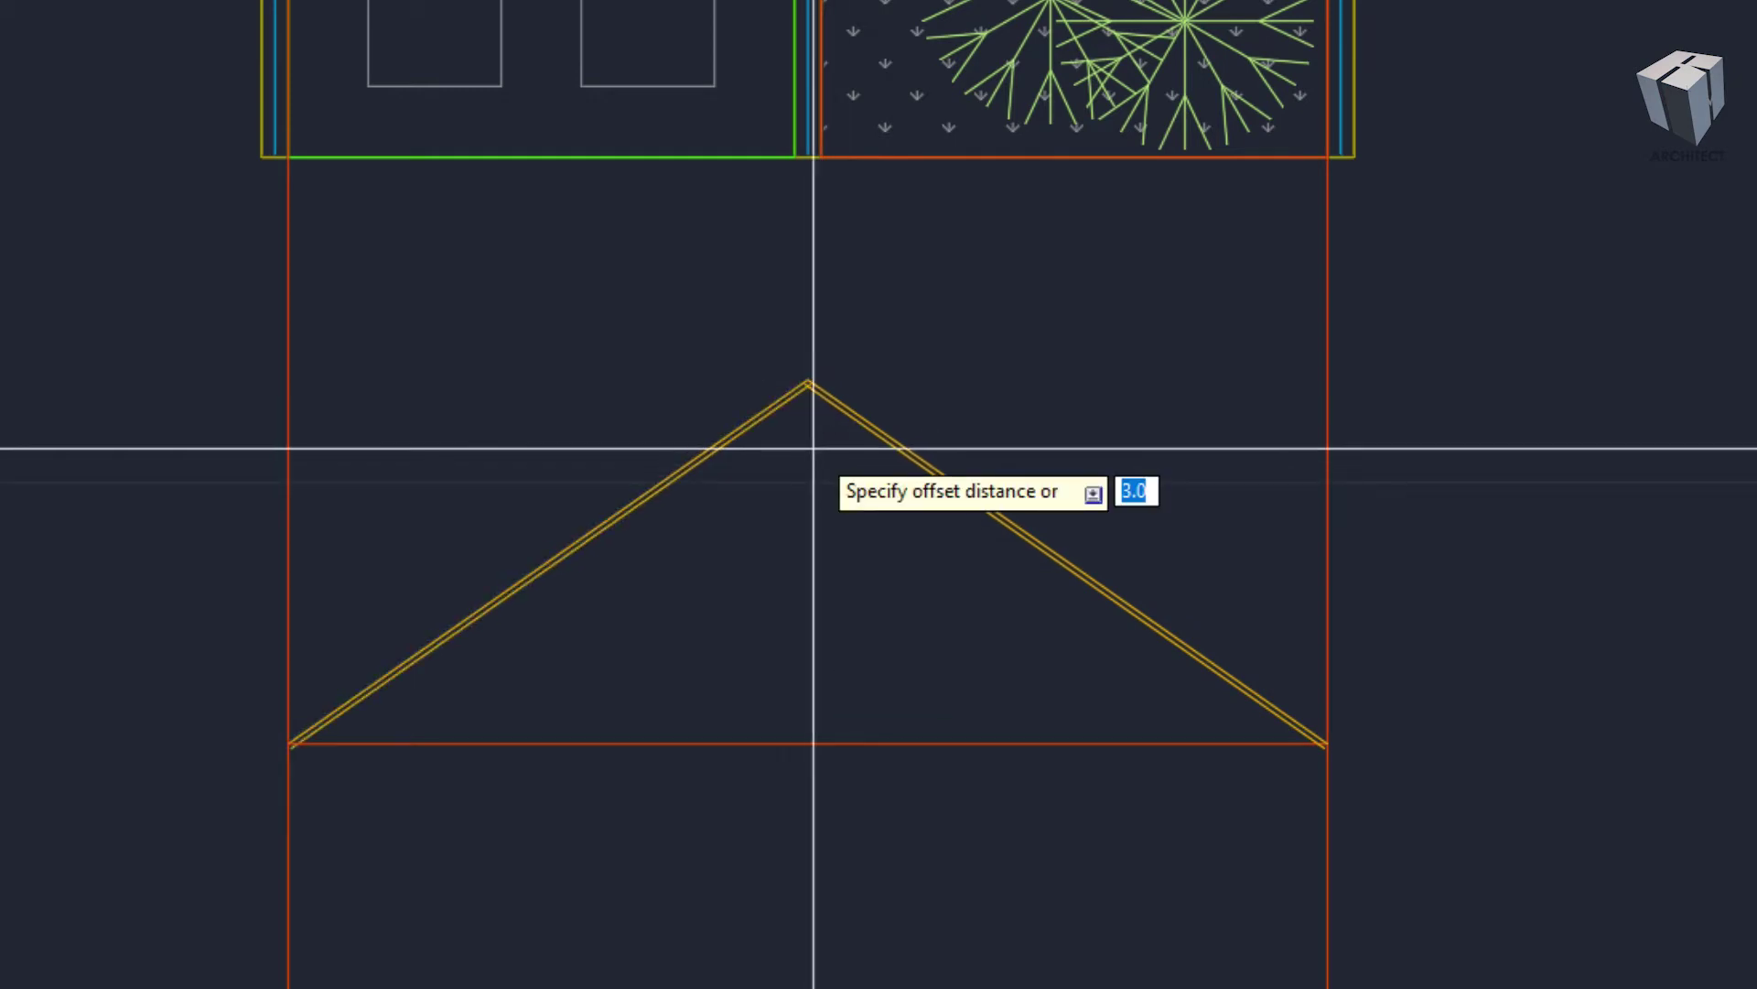
pyautogui.click(856, 416)
pyautogui.click(812, 482)
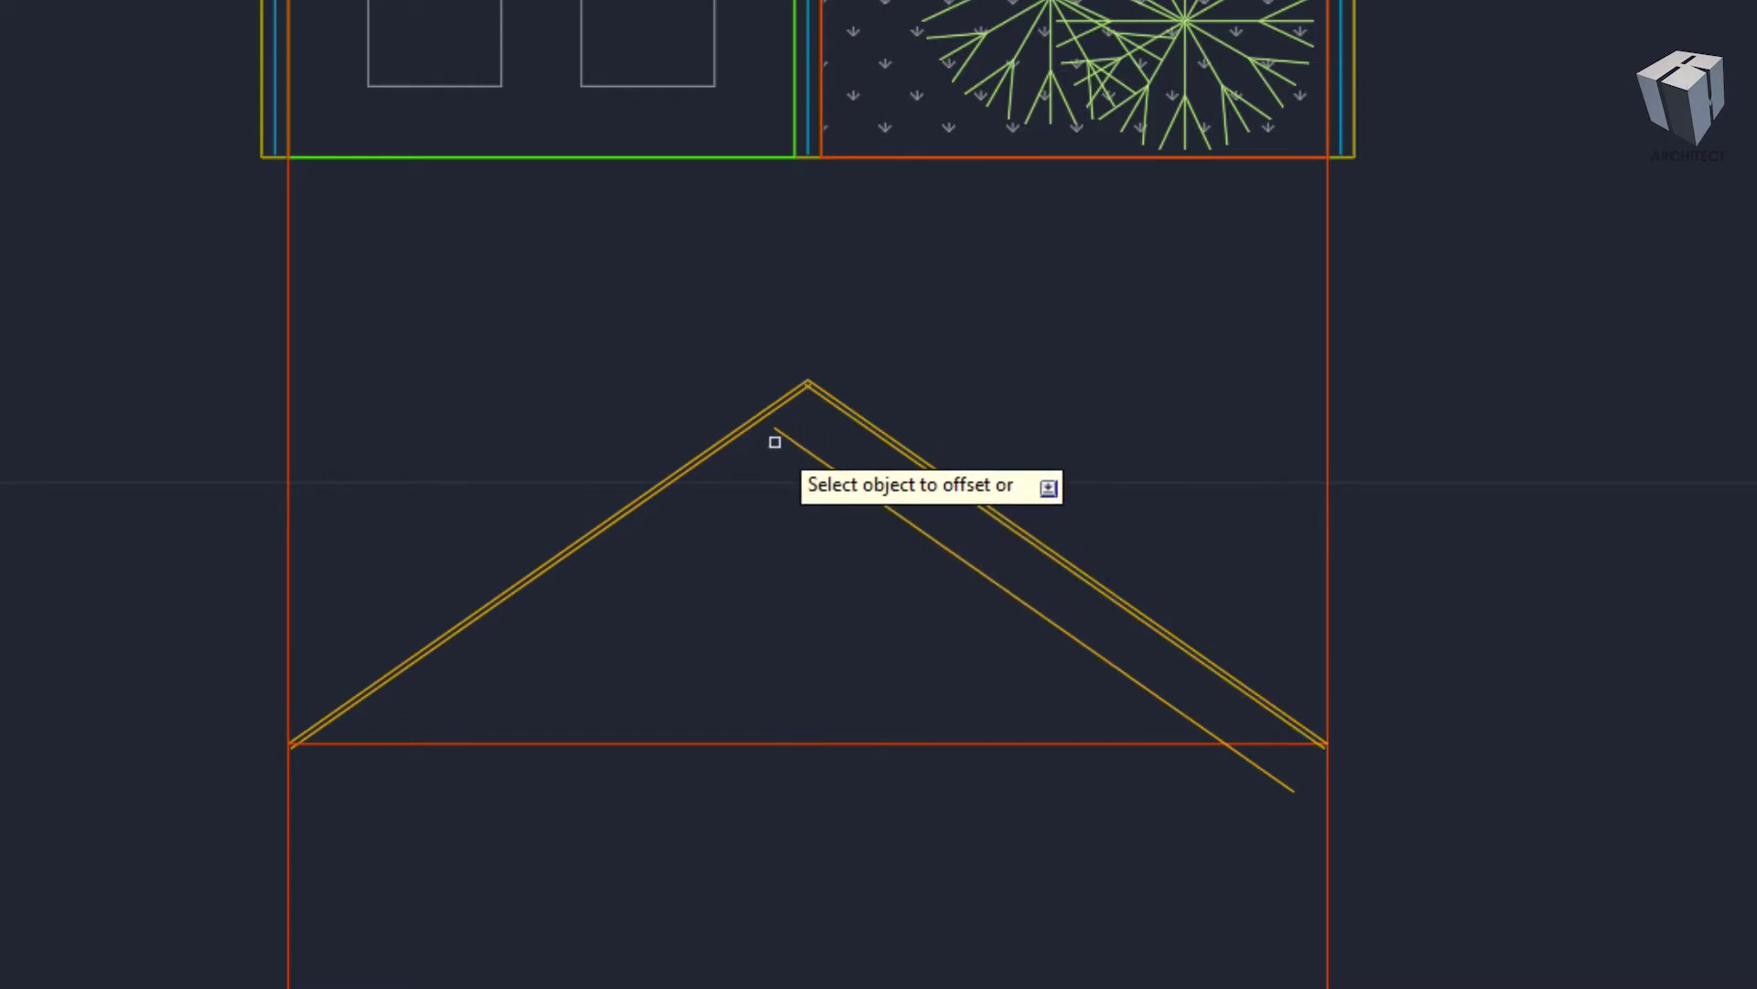
pyautogui.click(752, 418)
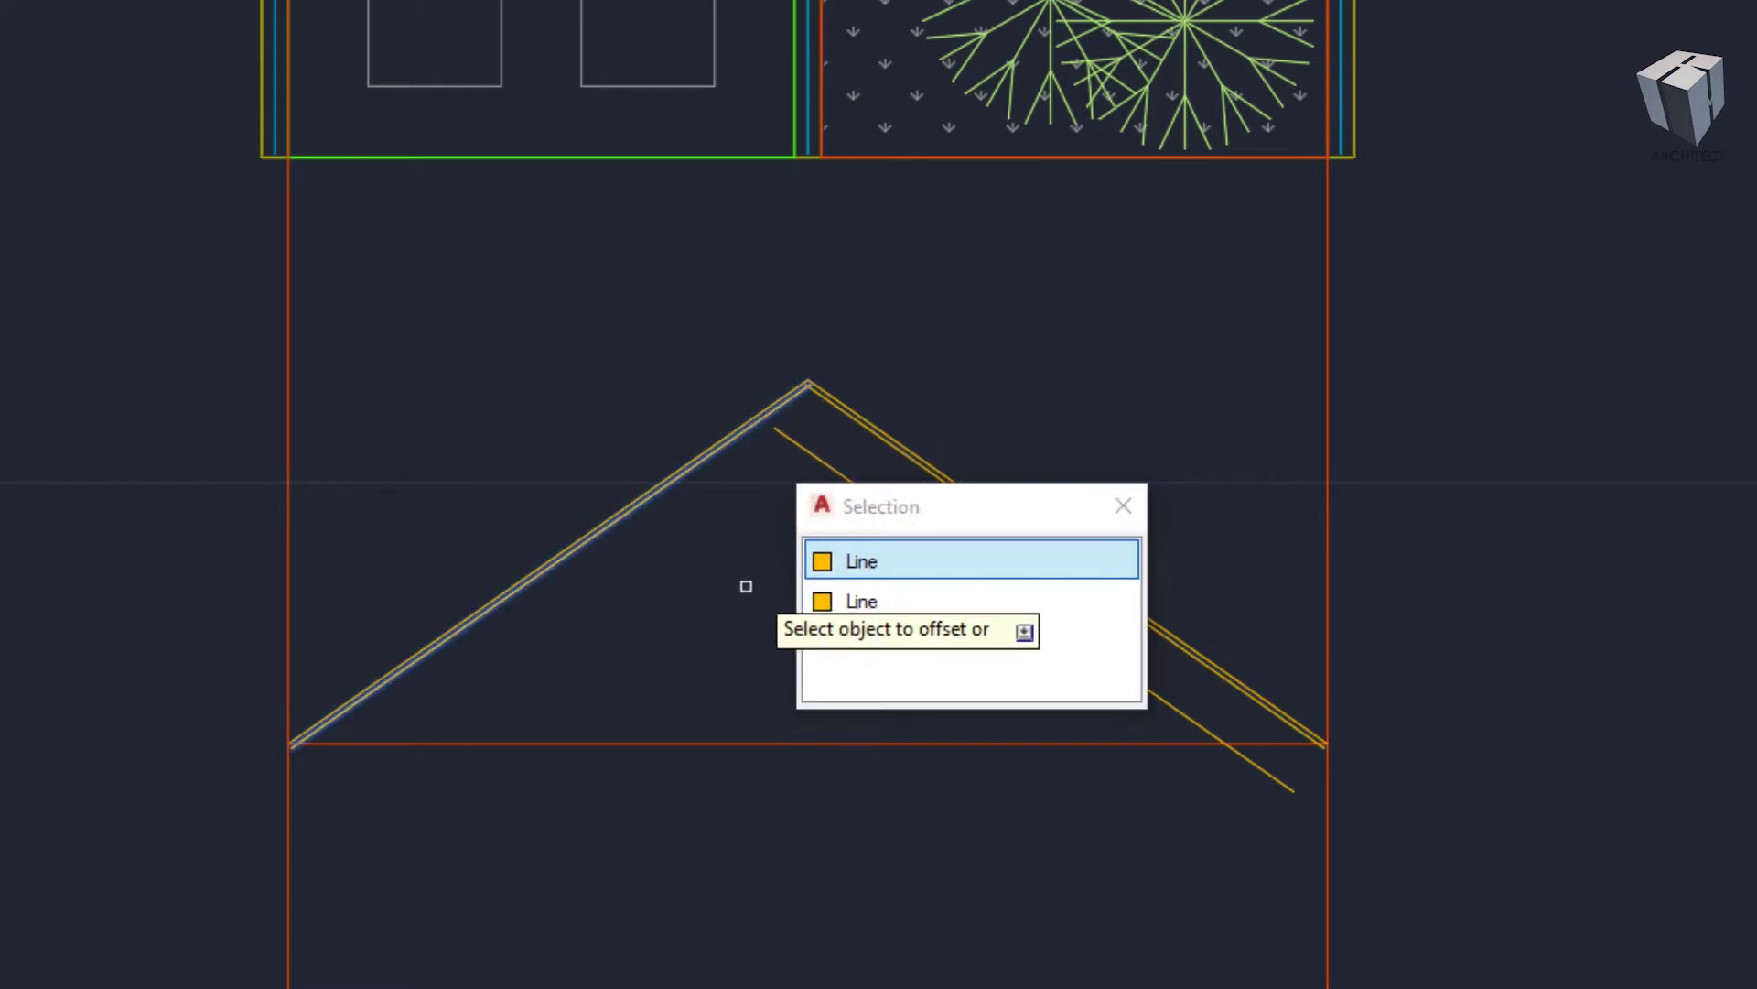
pyautogui.press('Return')
pyautogui.click(802, 504)
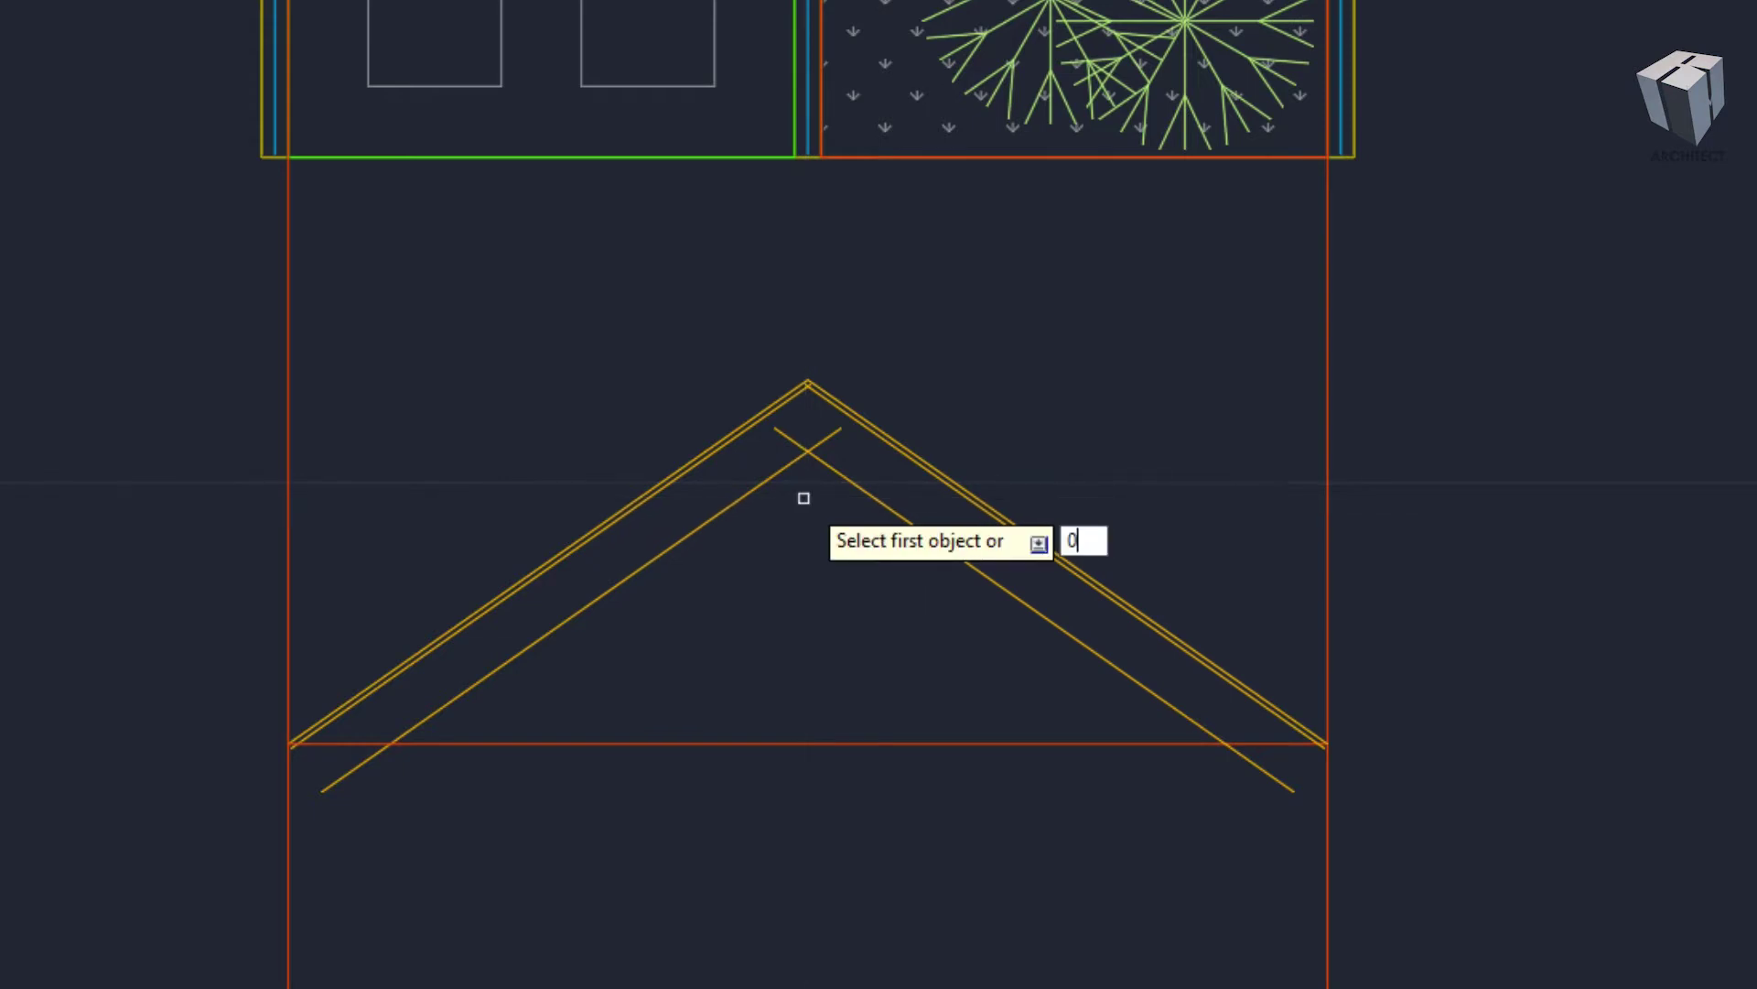
# - Fillet the inner and outer roof line pairs at the apex with radius 0
pyautogui.click(782, 463)
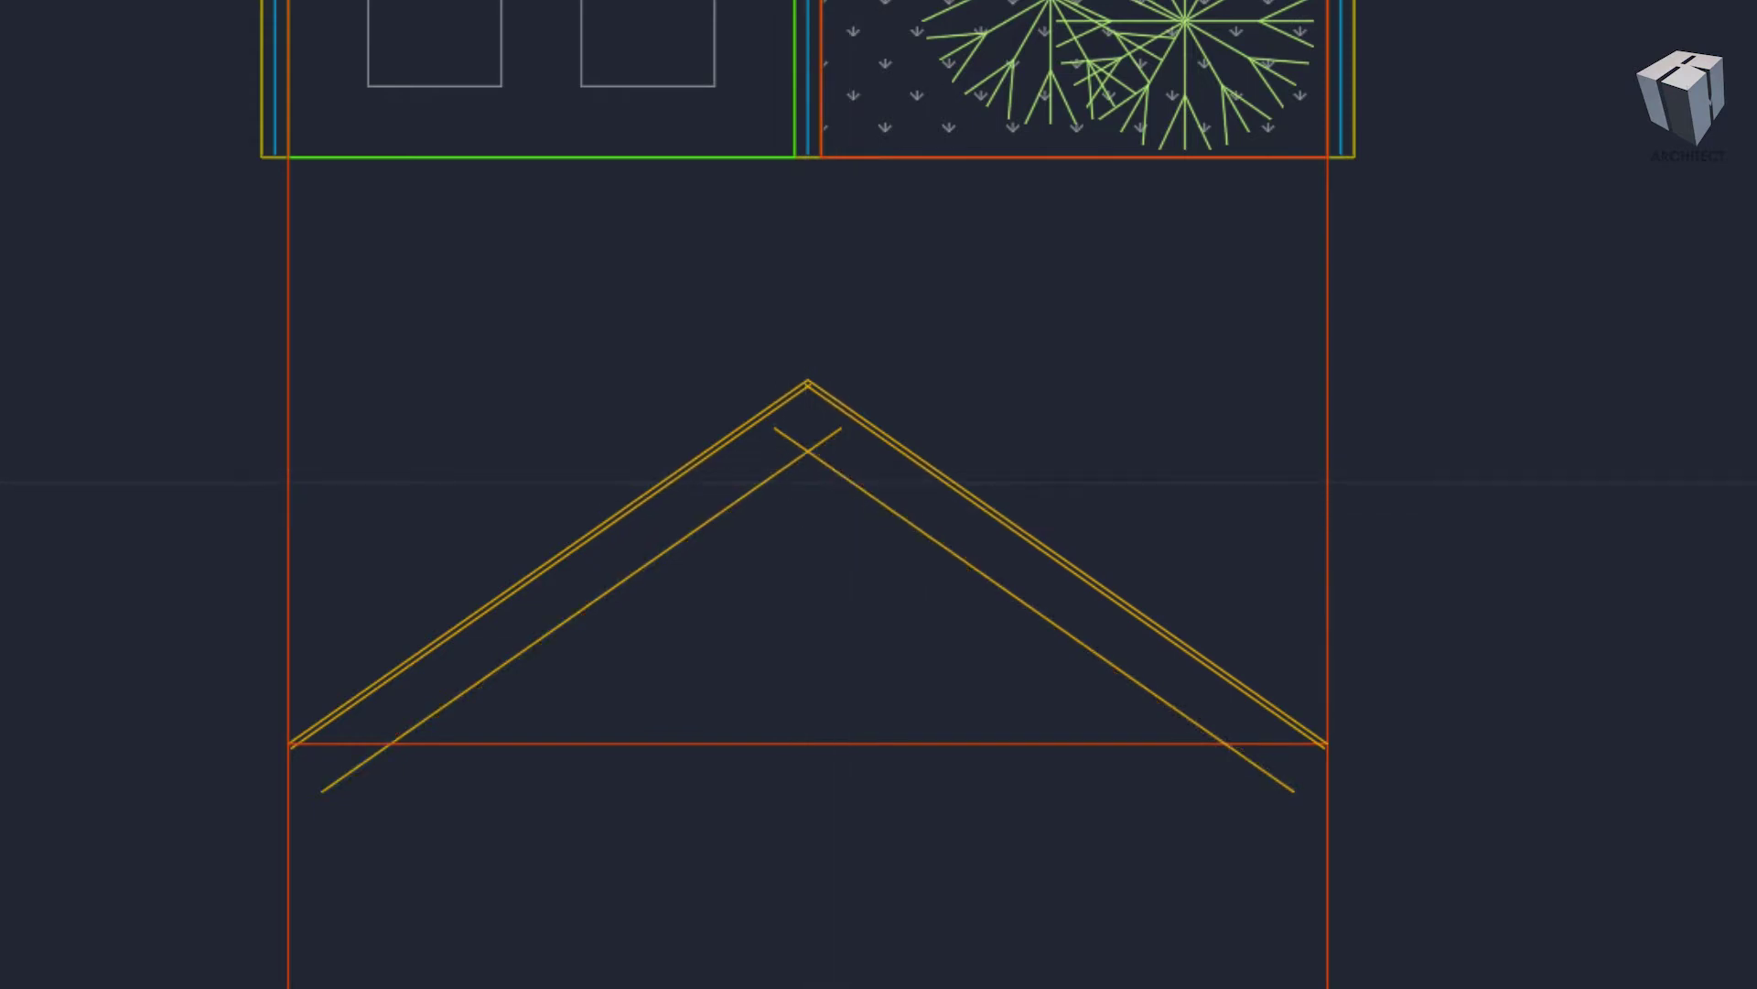
pyautogui.write('r')
pyautogui.press('Return')
pyautogui.click(775, 465)
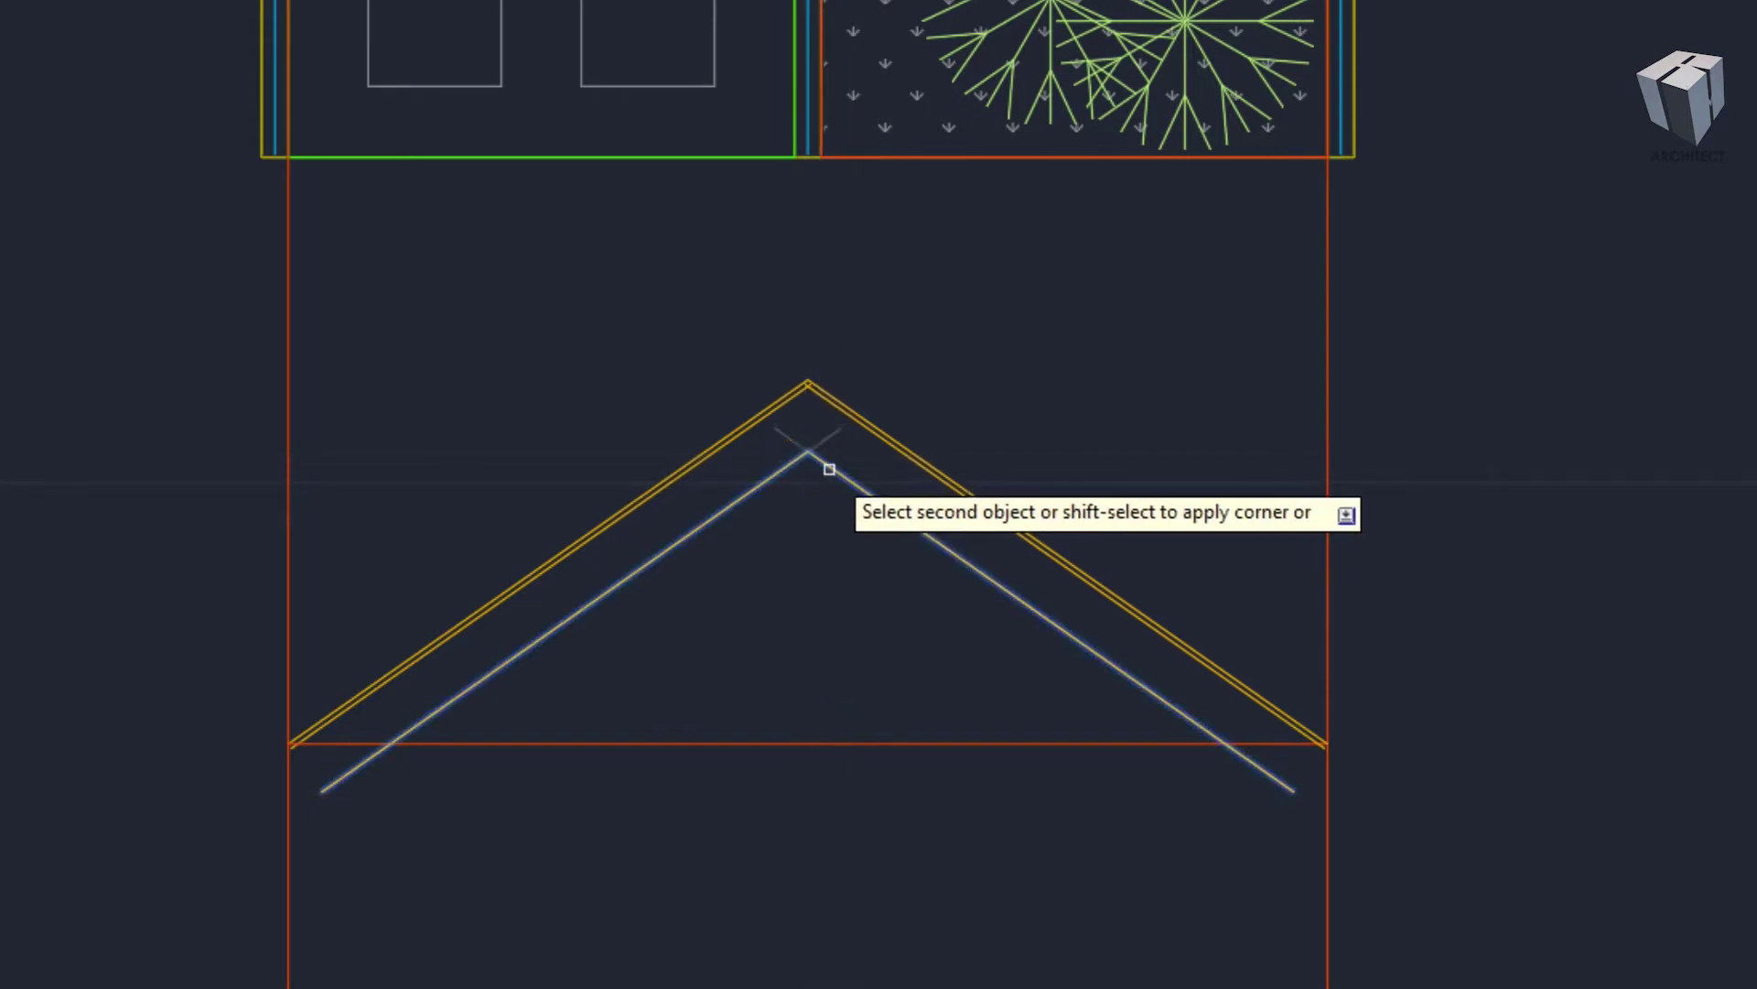
pyautogui.scroll(3, 815, 403)
pyautogui.scroll(3, 778, 353)
pyautogui.press('Return')
pyautogui.click(761, 351)
pyautogui.click(812, 362)
pyautogui.scroll(-5, 815, 385)
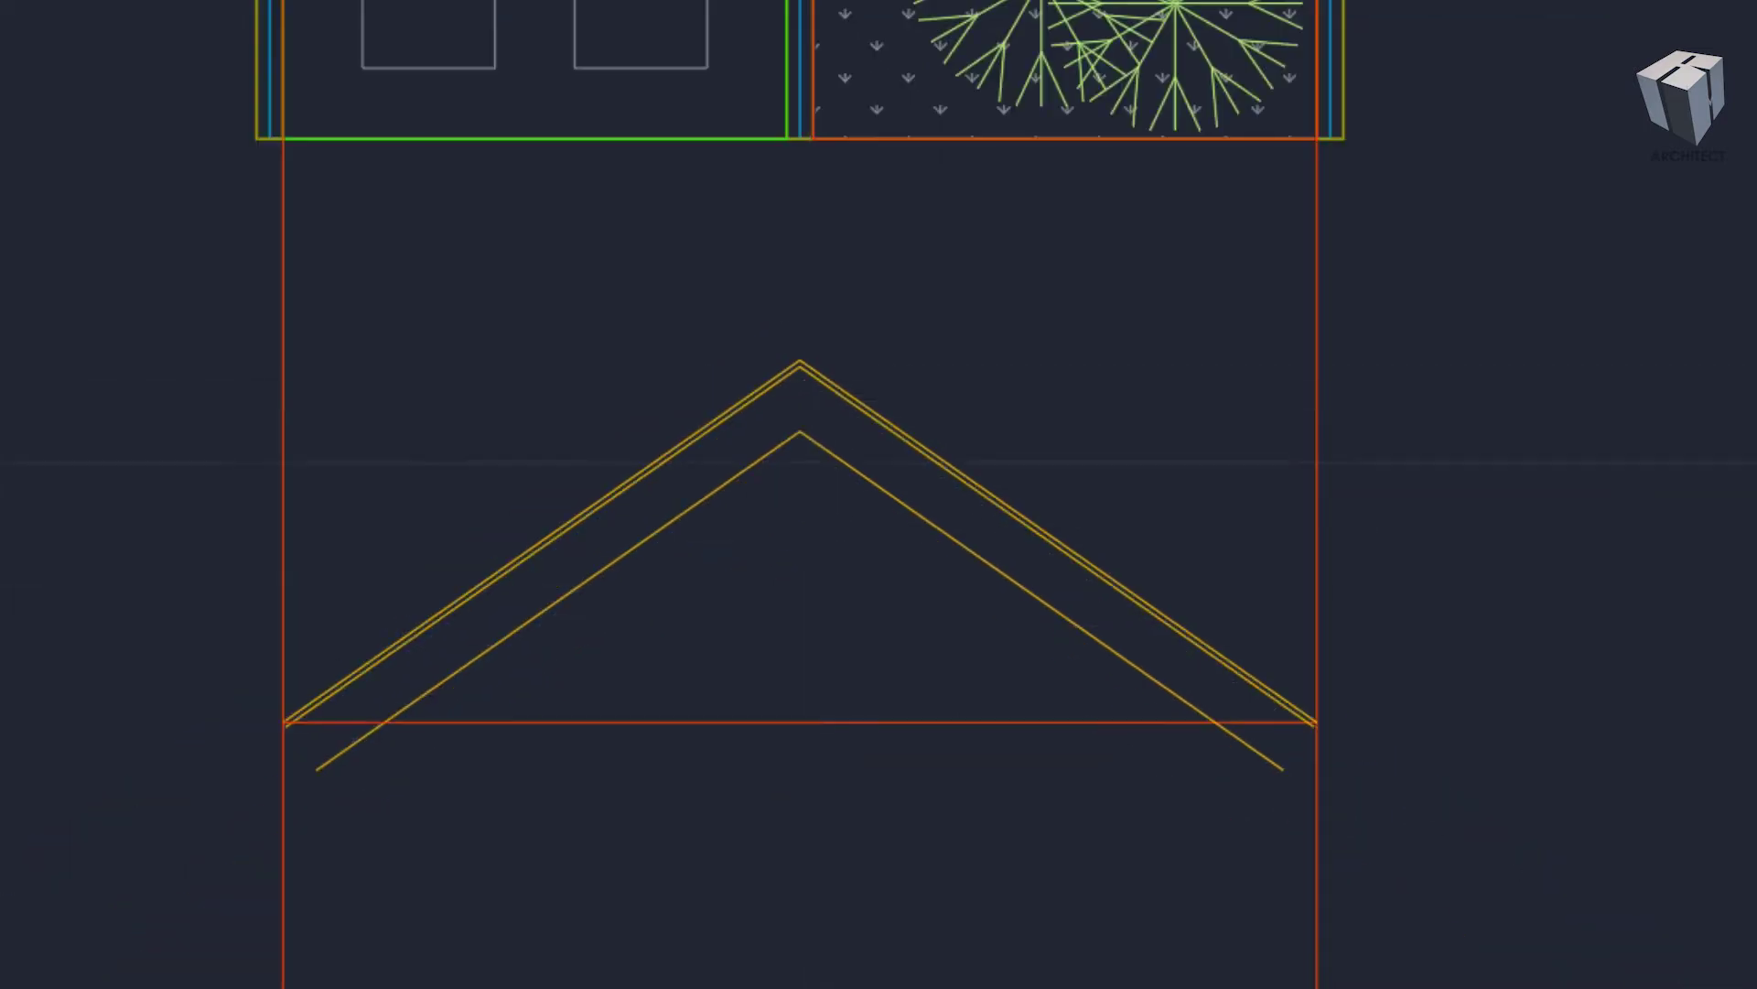
pyautogui.scroll(-2, 898, 555)
# - Extend the roof lines to the wall lines
pyautogui.write('ex')
pyautogui.press('Return')
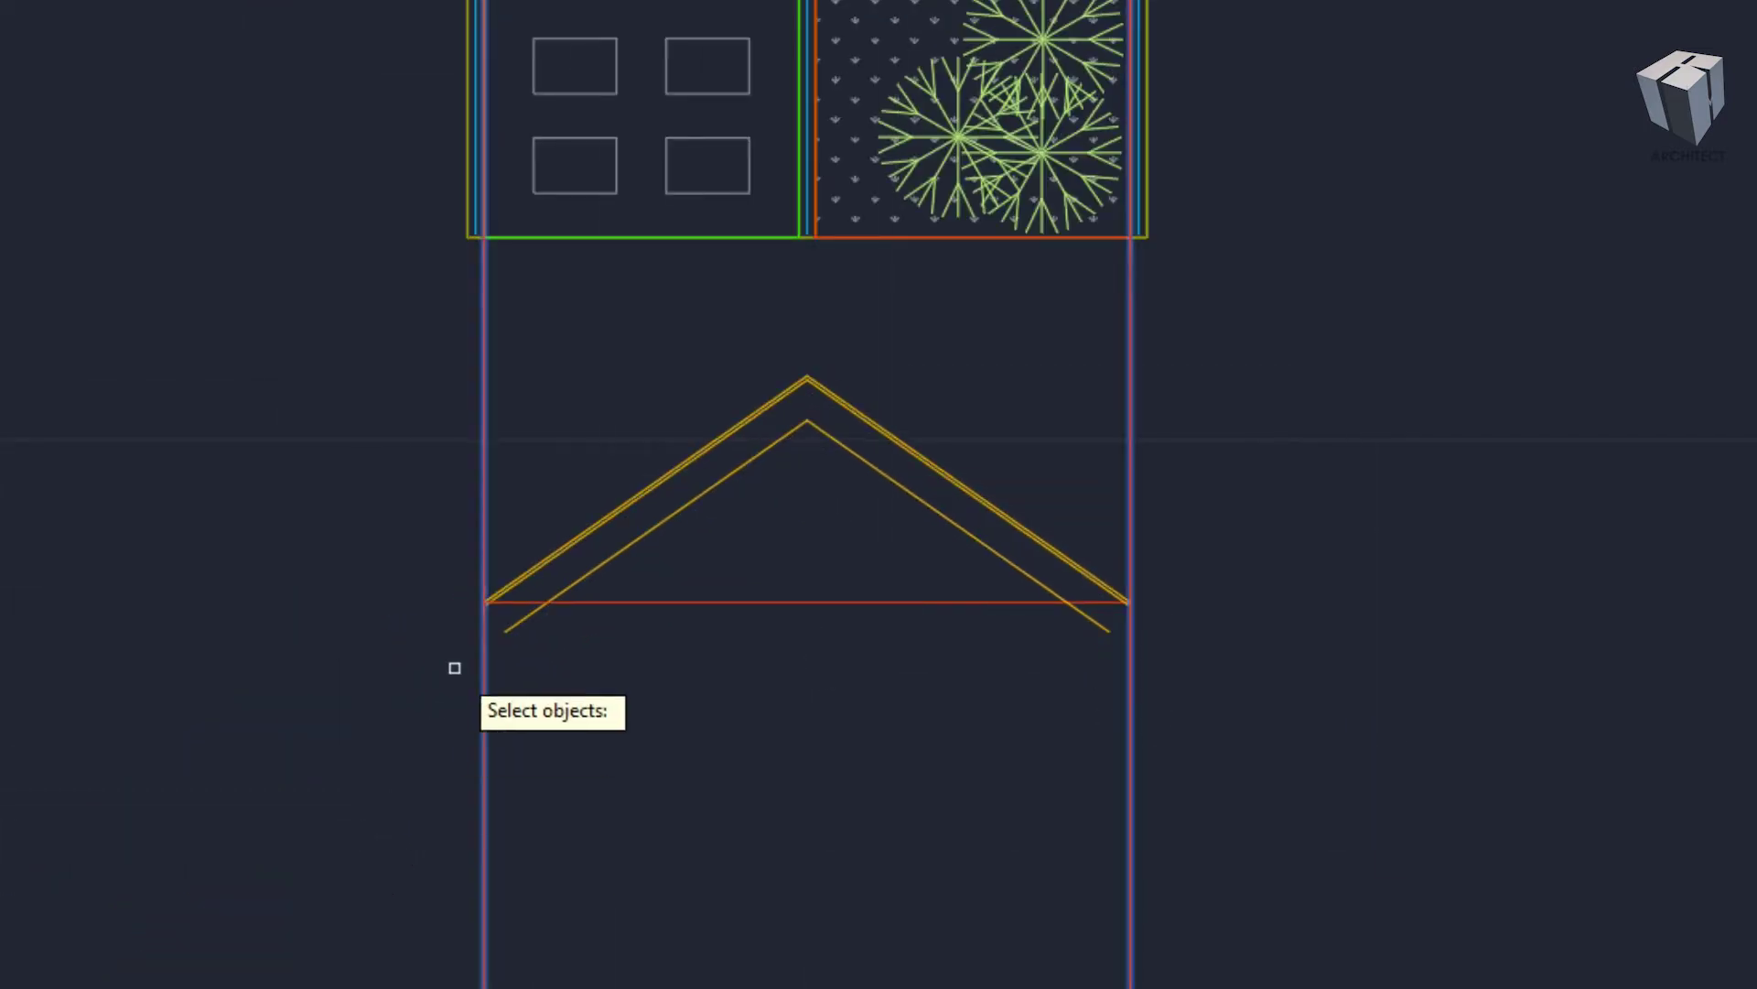
pyautogui.scroll(2, 1245, 616)
pyautogui.press('Return')
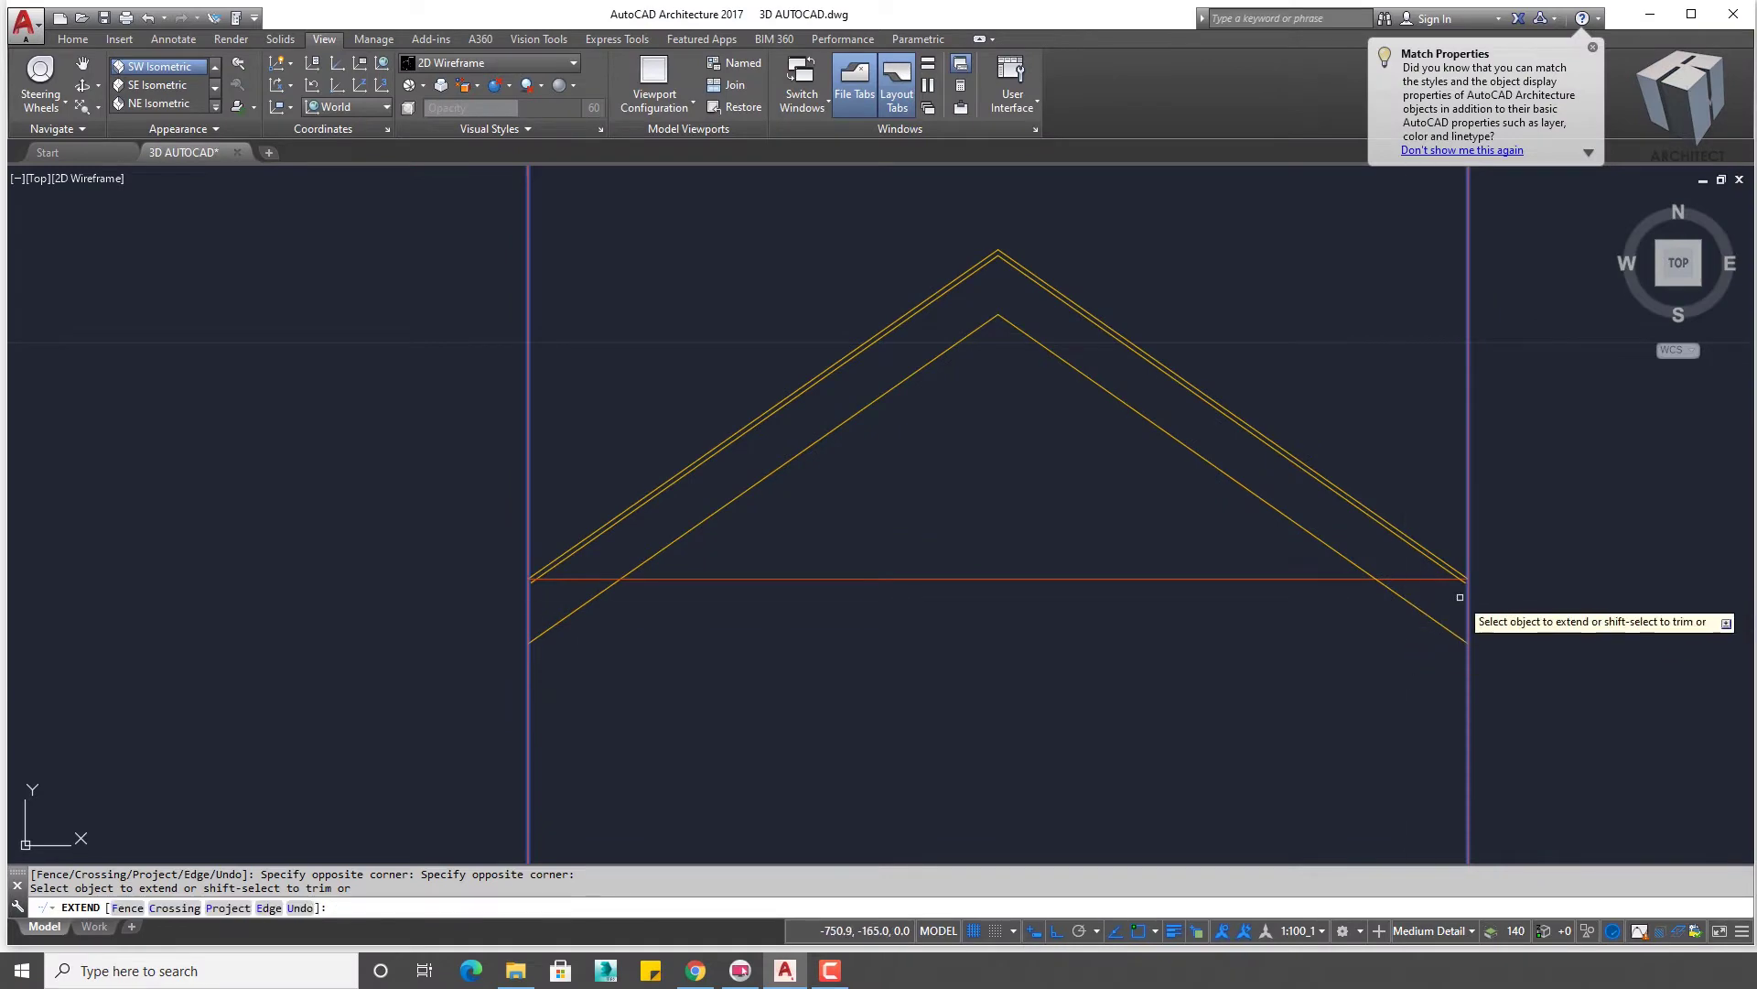
pyautogui.scroll(2, 1460, 586)
pyautogui.click(1441, 586)
pyautogui.scroll(-3, 1428, 588)
pyautogui.scroll(3, 490, 607)
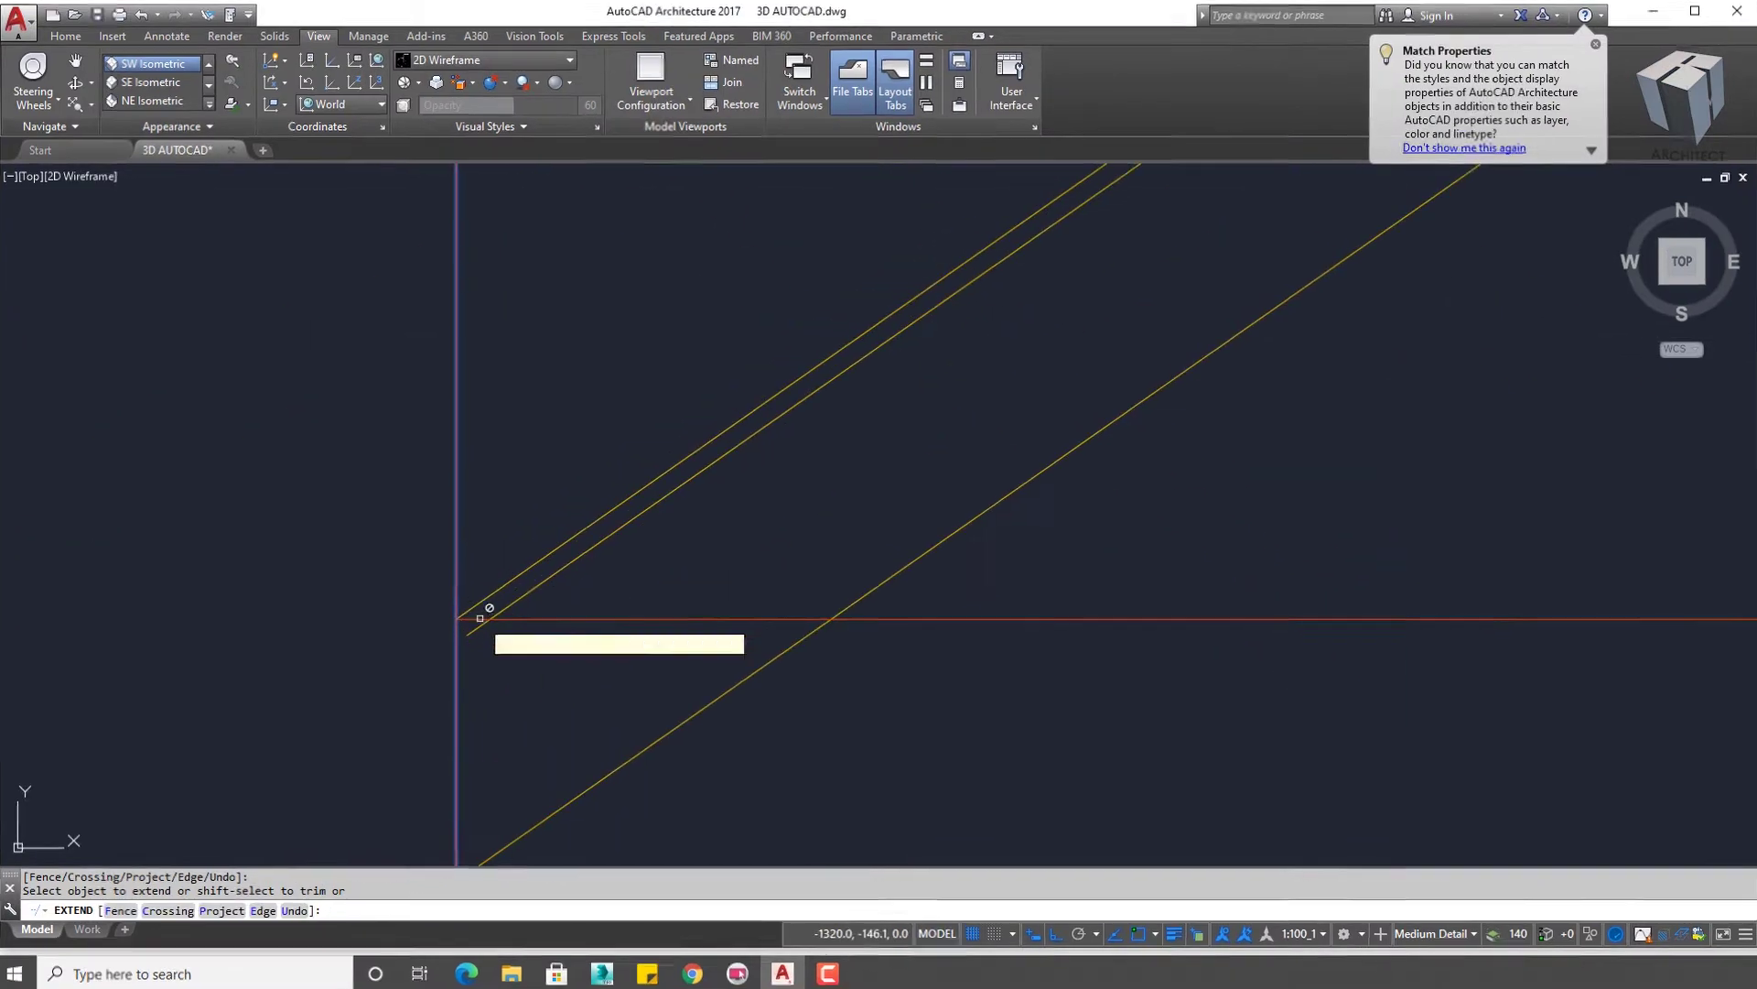
pyautogui.scroll(-3, 173, 690)
pyautogui.press('Escape')
# - Create a closed boundary polyline by picking a point inside the roof outline
pyautogui.write('e')
pyautogui.press('Return')
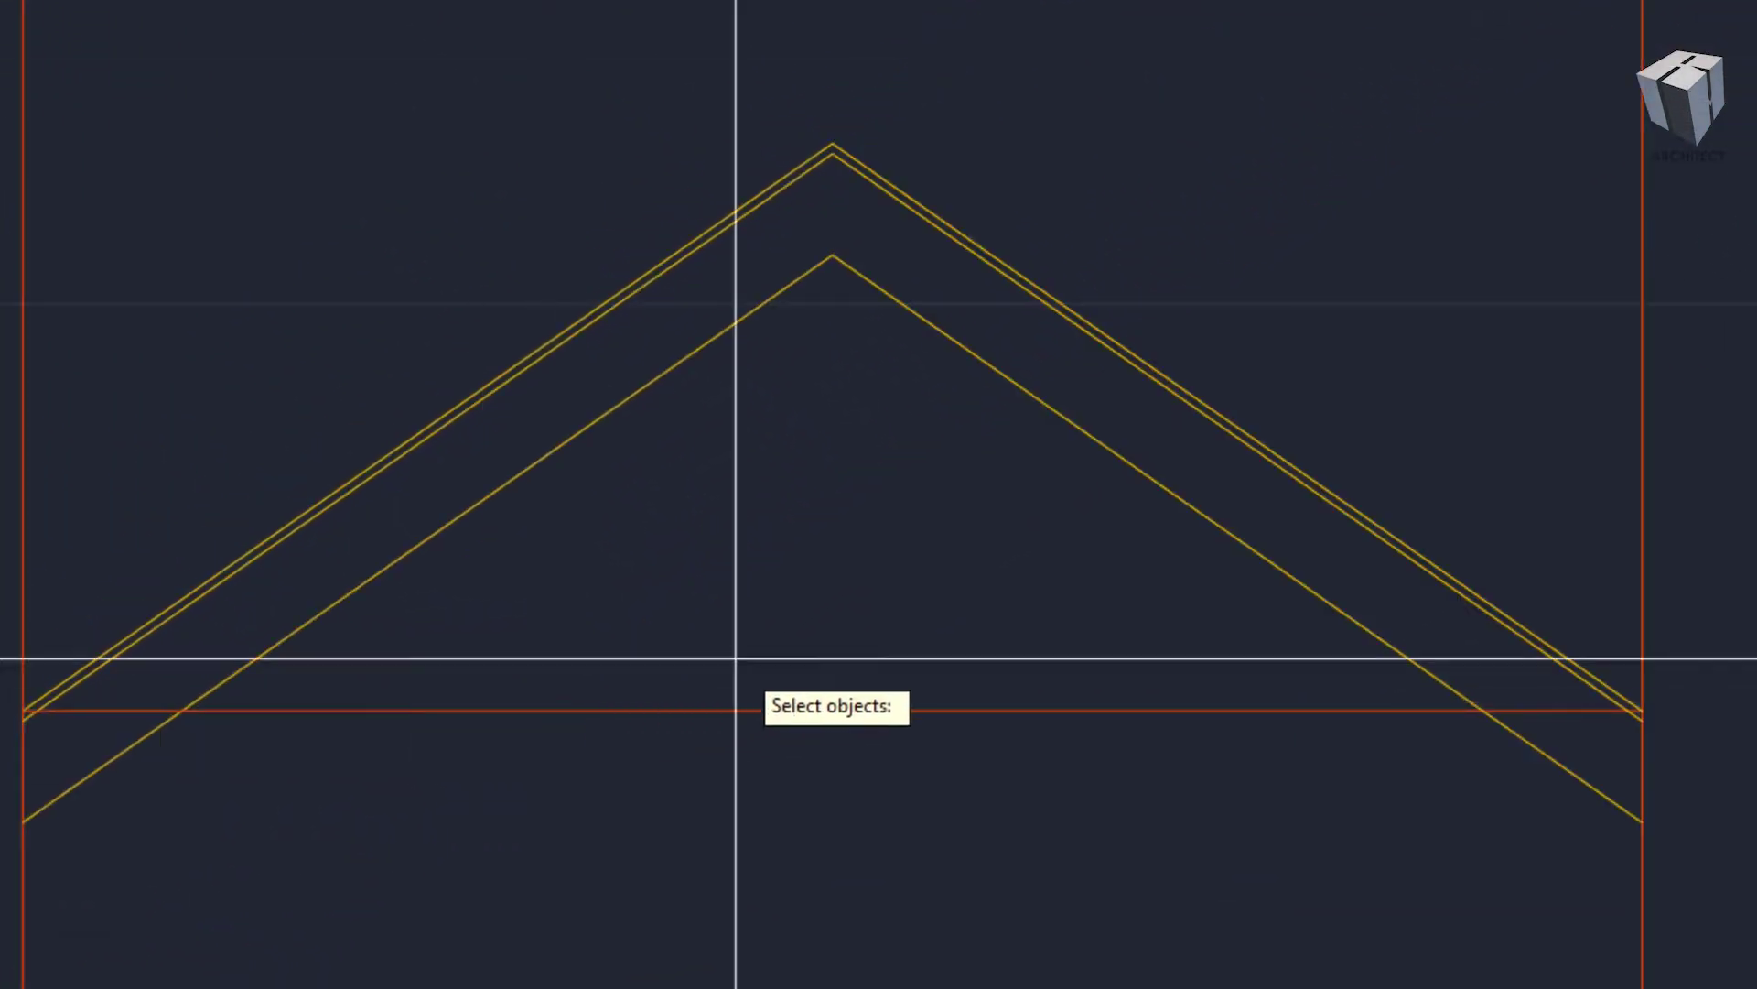
pyautogui.moveTo(1262, 617); pyautogui.dragTo(1074, 800, button='middle')
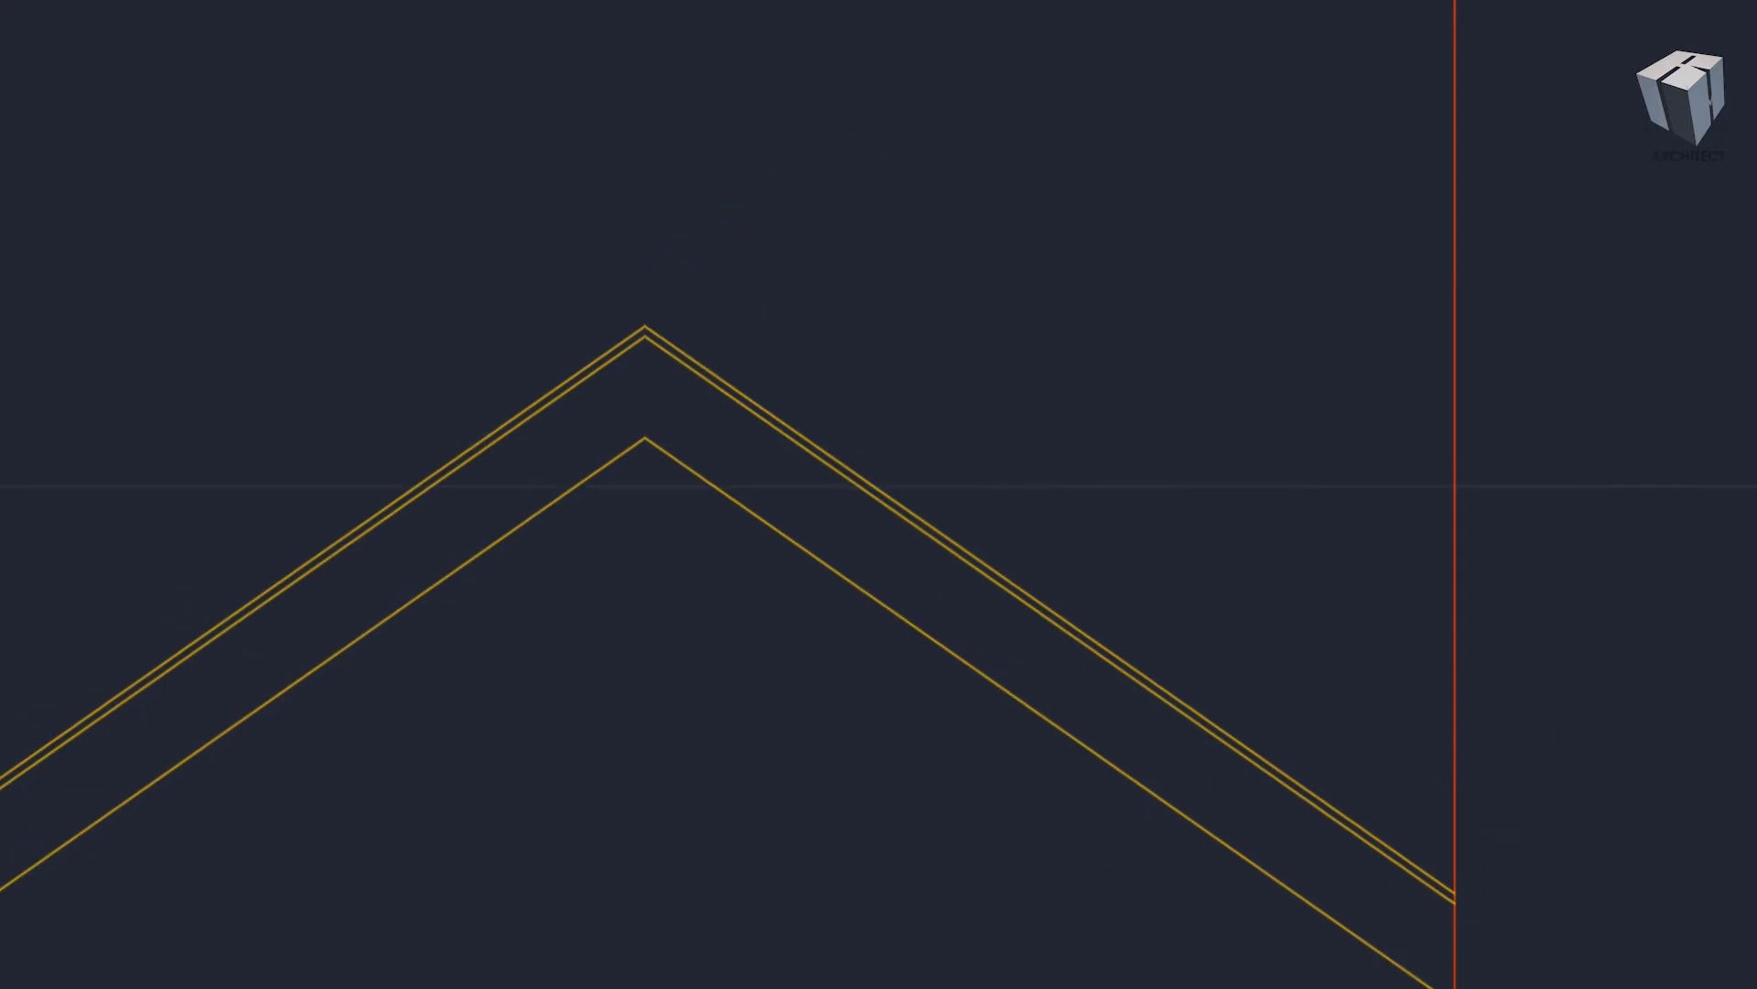
pyautogui.write('bo')
pyautogui.press('Return')
pyautogui.click(1059, 122)
pyautogui.click(706, 393)
pyautogui.press('Return')
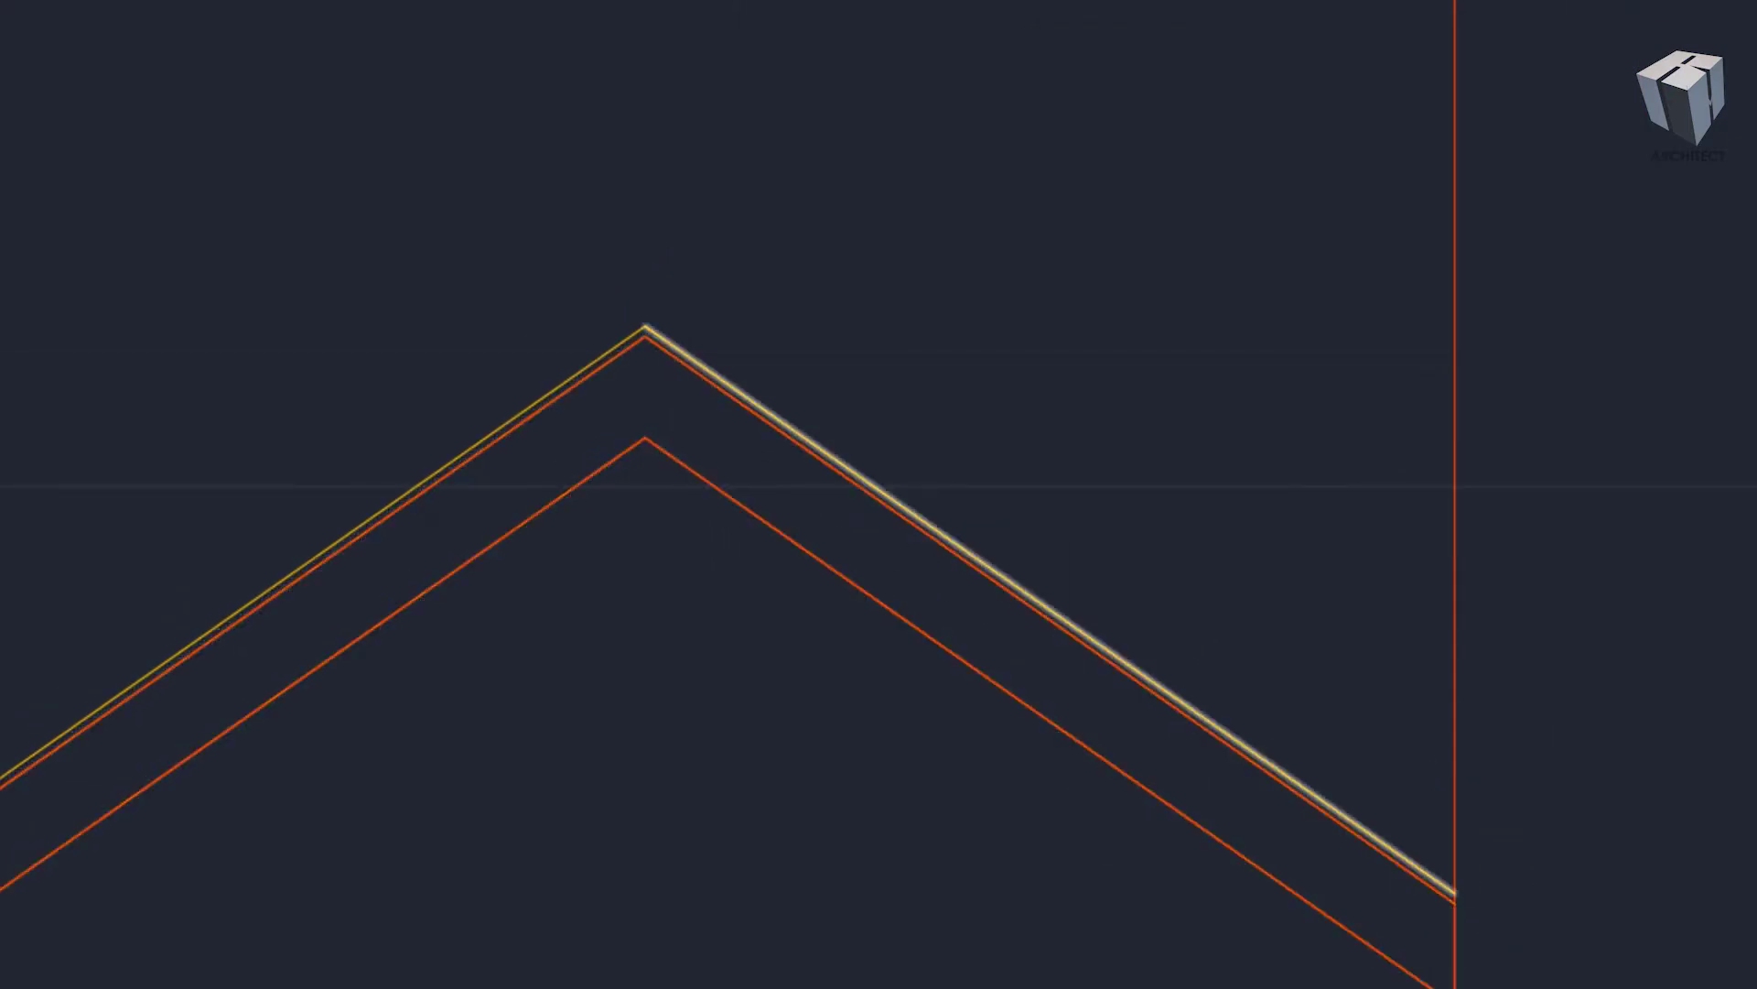
# - Select an object, pan across the plan and begin another erase
pyautogui.click(663, 341)
pyautogui.press('Return')
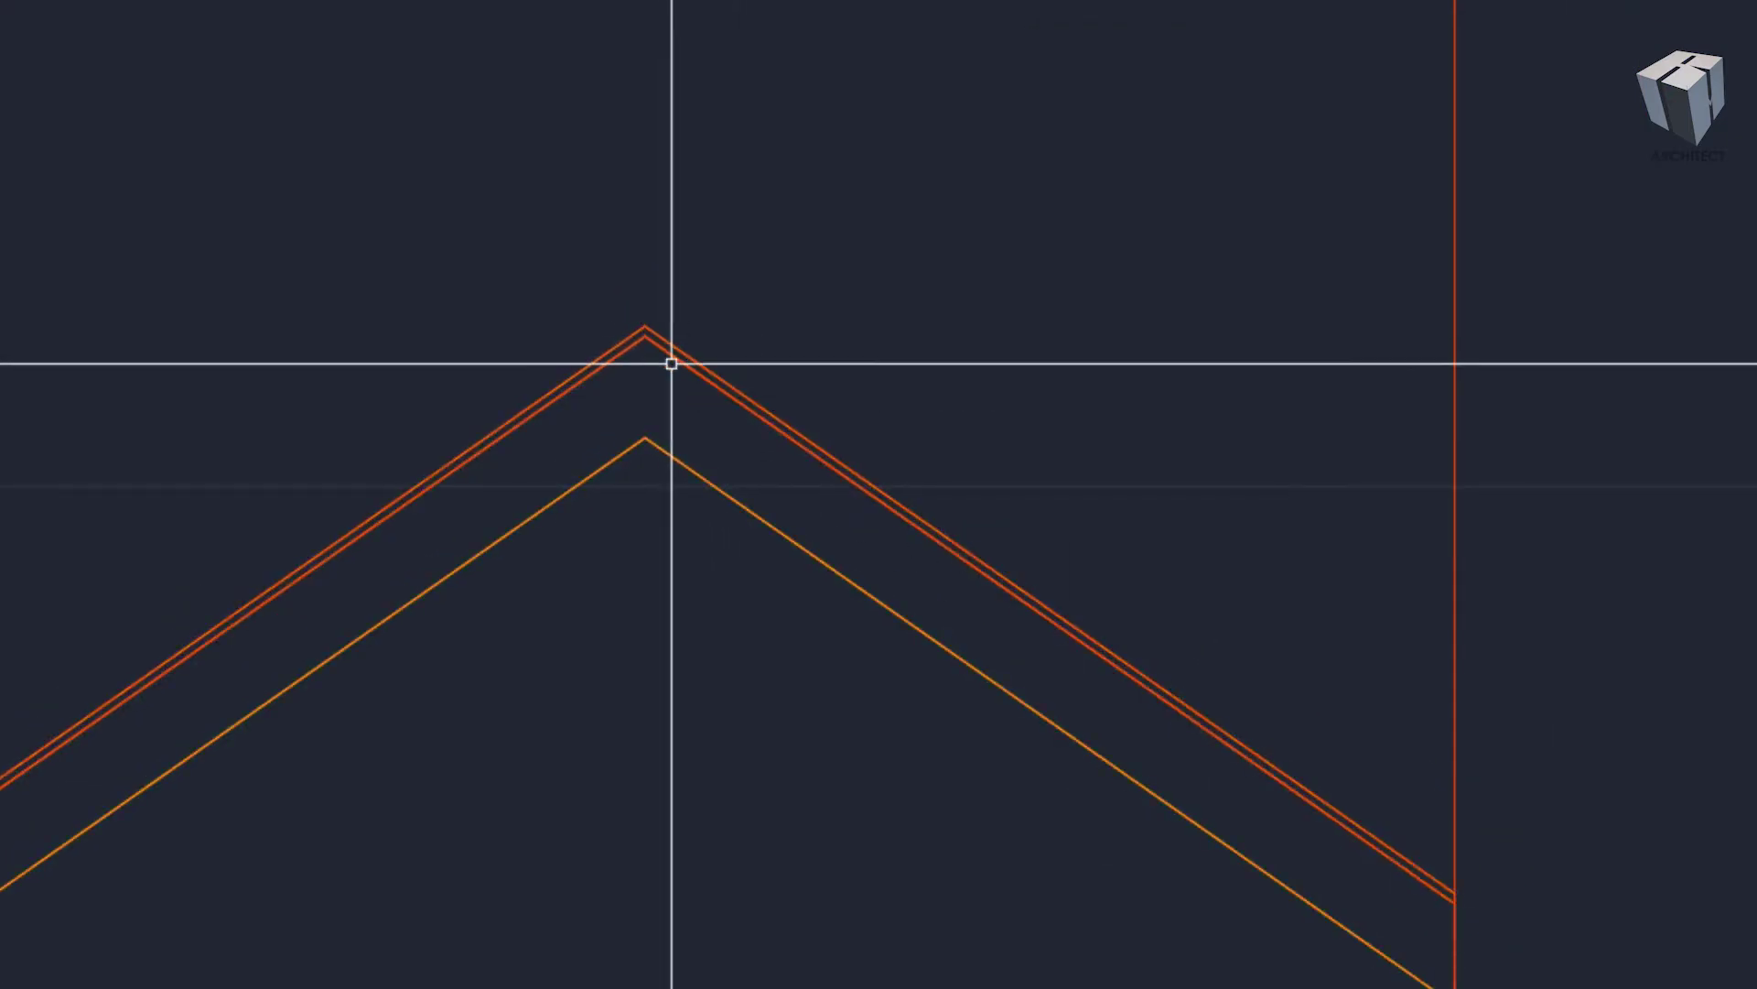
pyautogui.scroll(-5, 674, 361)
pyautogui.moveTo(774, 329)
pyautogui.mouseDown(button='middle')
pyautogui.moveTo(709, 638)
pyautogui.moveTo(457, 730)
pyautogui.mouseUp(button='middle')
pyautogui.write('E')
pyautogui.scroll(-3, 456, 730)
# - Rotate the roof profile 90° in 3D about a two-point axis to stand it upright
pyautogui.keyDown('shift'); pyautogui.moveTo(641, 549); pyautogui.dragTo(420, 591, button='middle'); pyautogui.keyUp('shift')
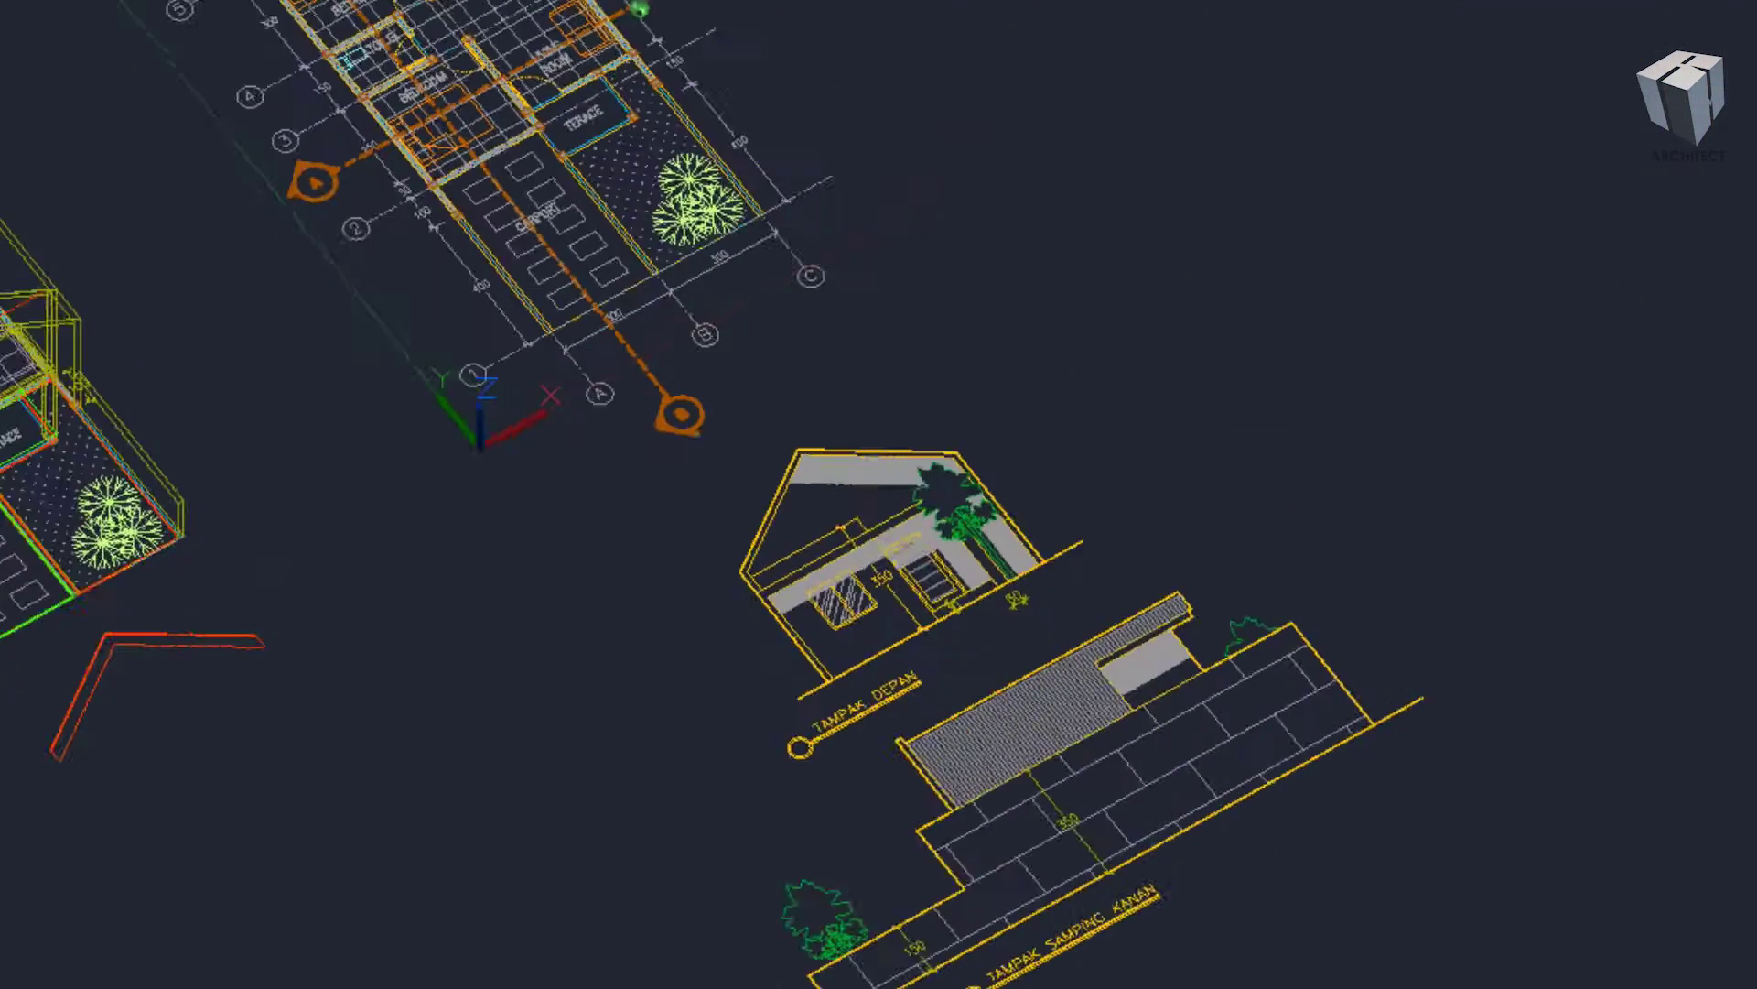
pyautogui.scroll(5, 420, 590)
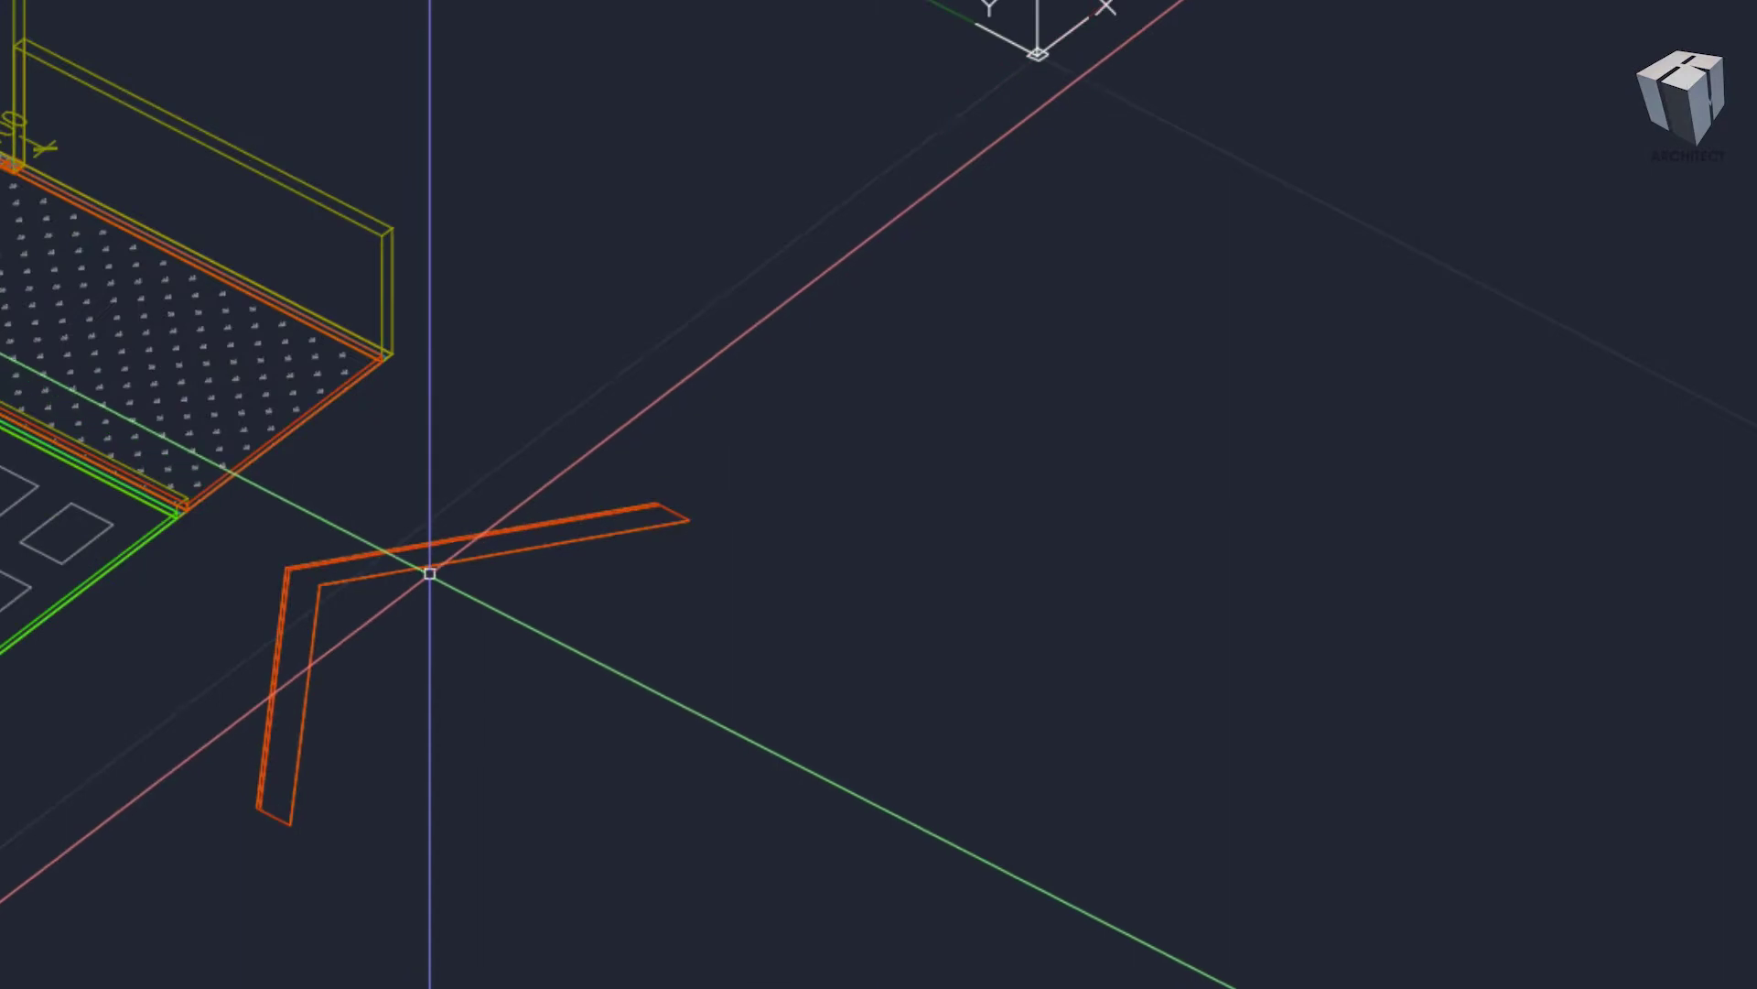
pyautogui.write('ROTATE3D')
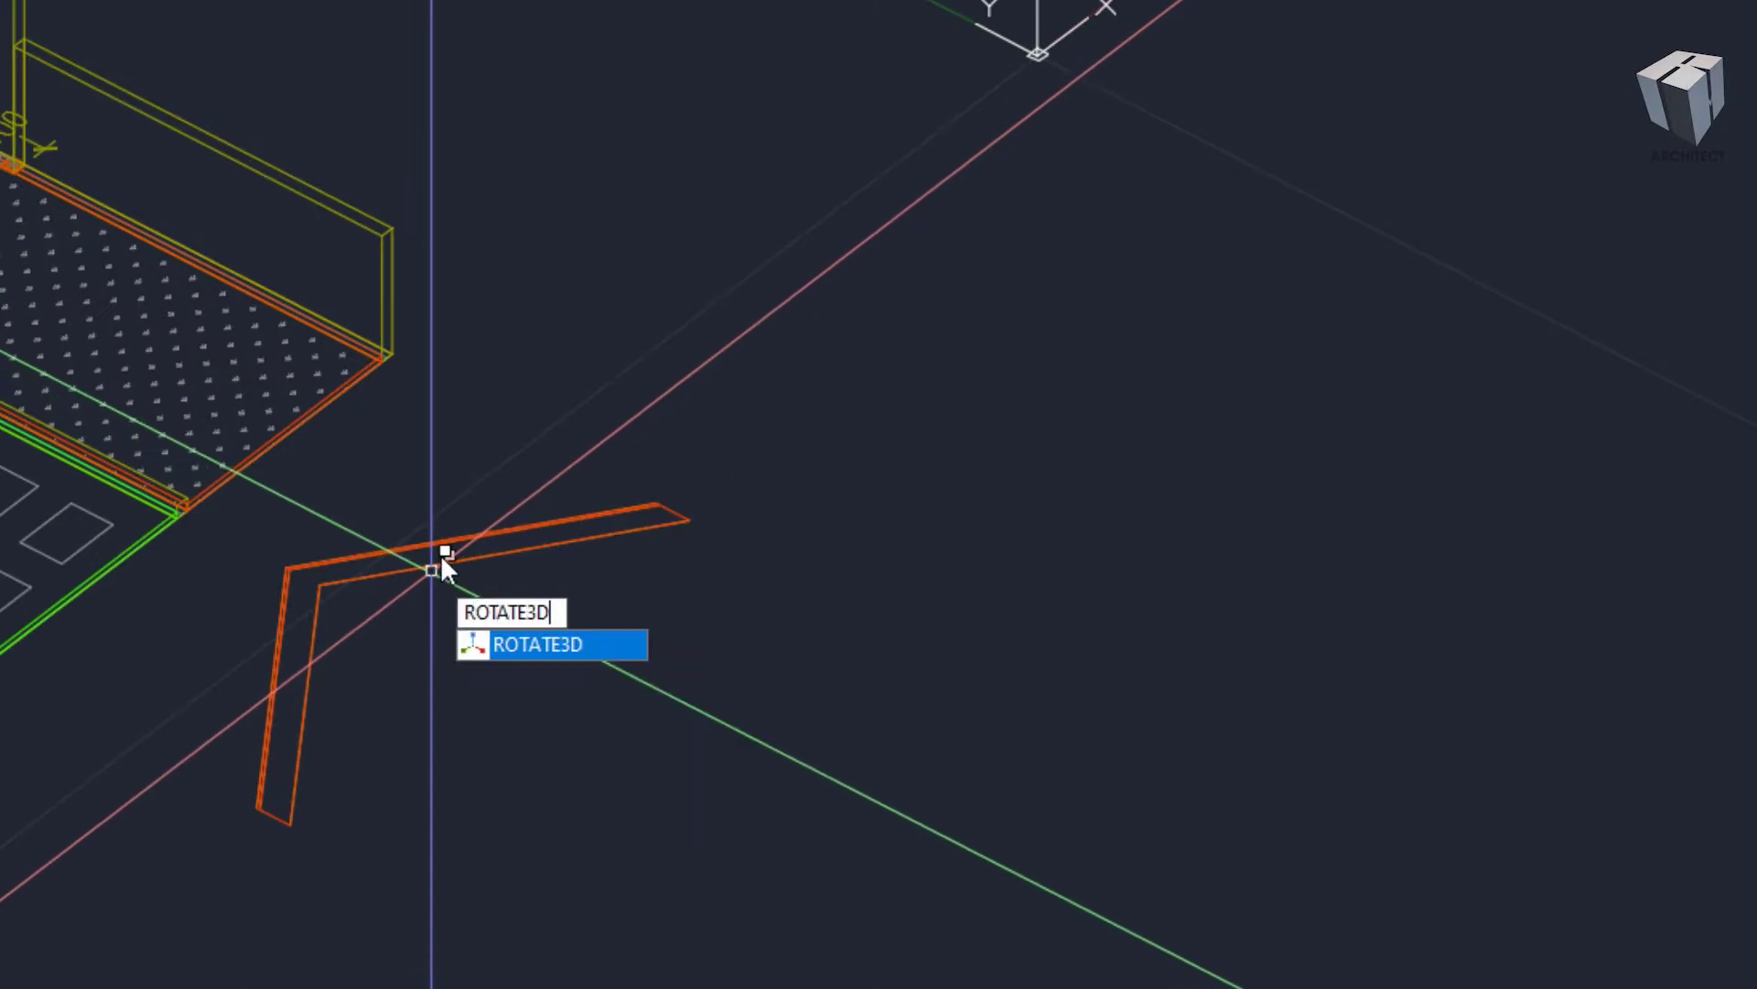
pyautogui.press('Return')
pyautogui.scroll(3, 508, 550)
pyautogui.scroll(3, 602, 510)
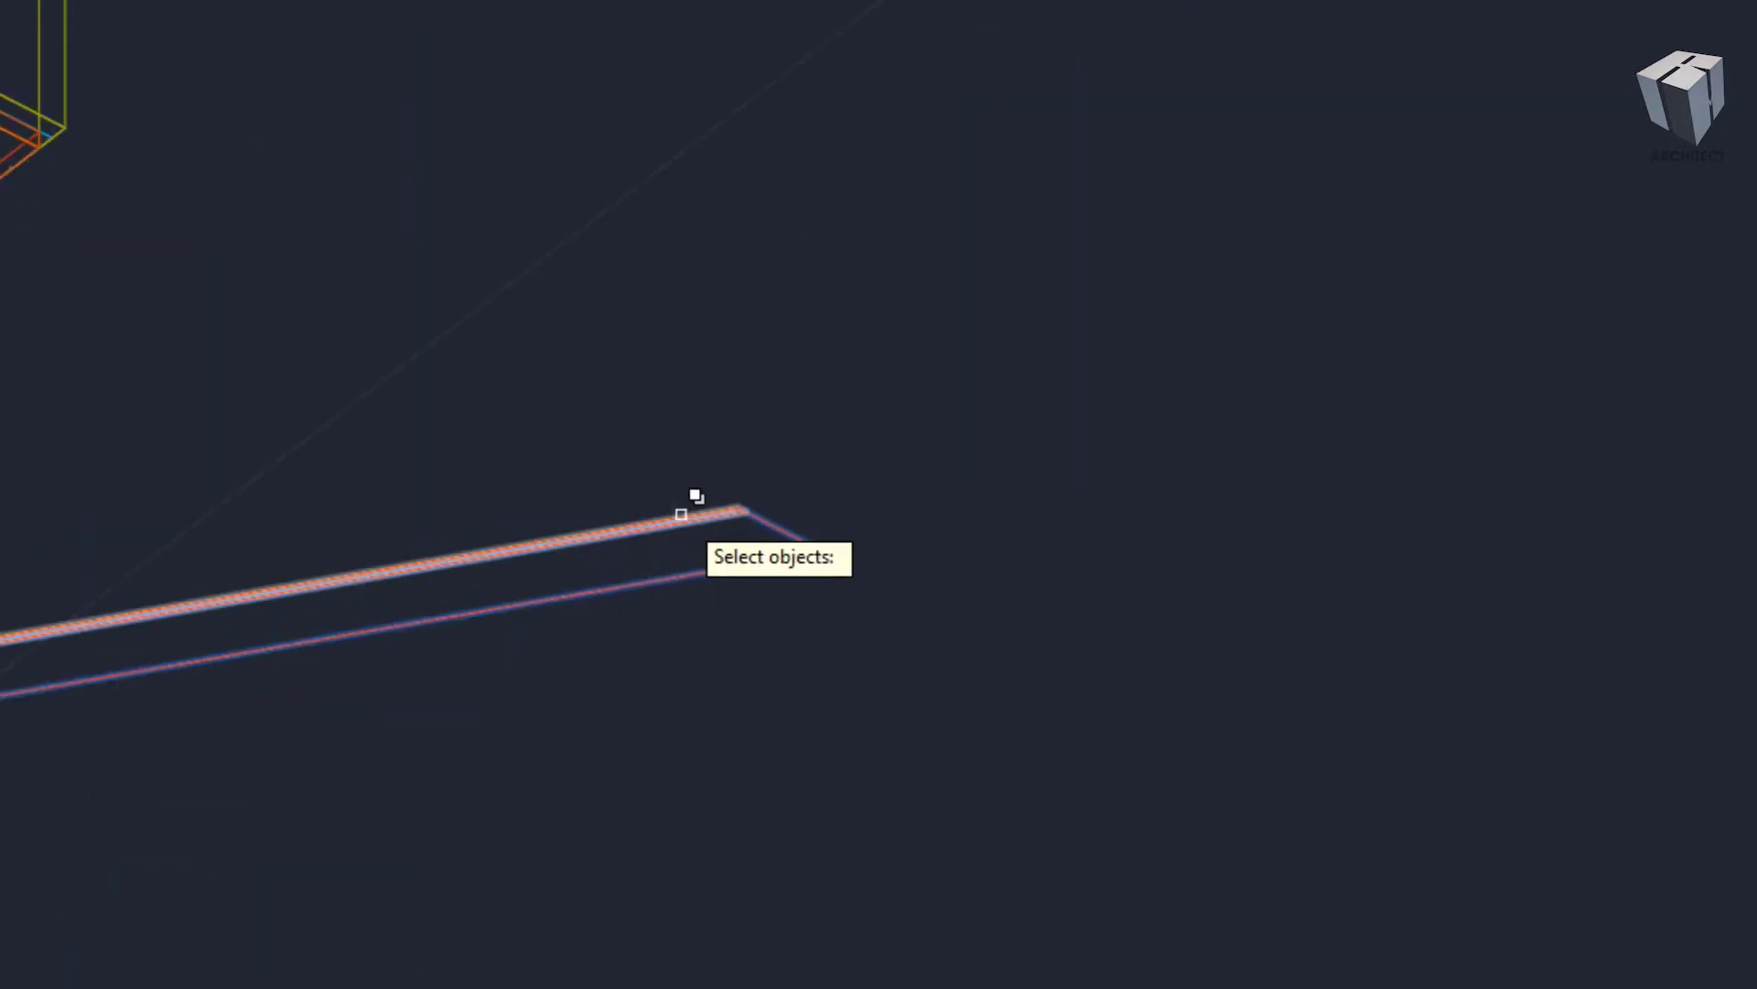
pyautogui.click(681, 514)
pyautogui.press('Return')
pyautogui.click(855, 582)
pyautogui.scroll(-3, 1007, 503)
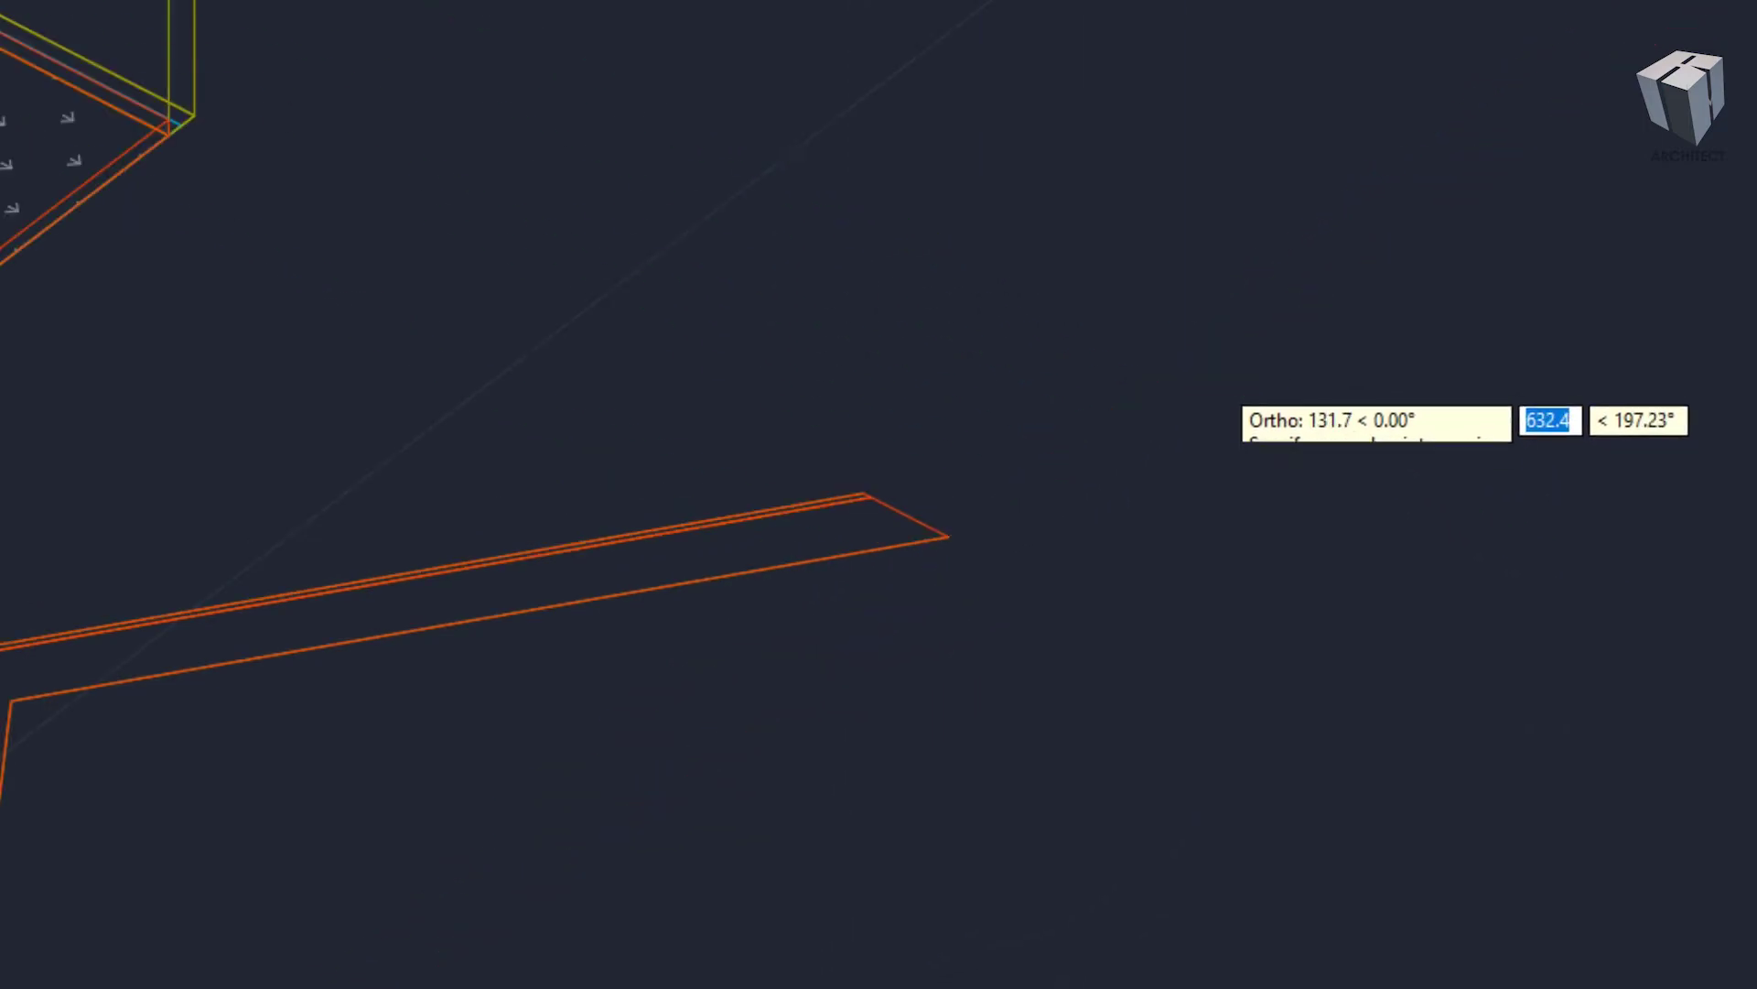
pyautogui.click(1217, 368)
pyautogui.write('90')
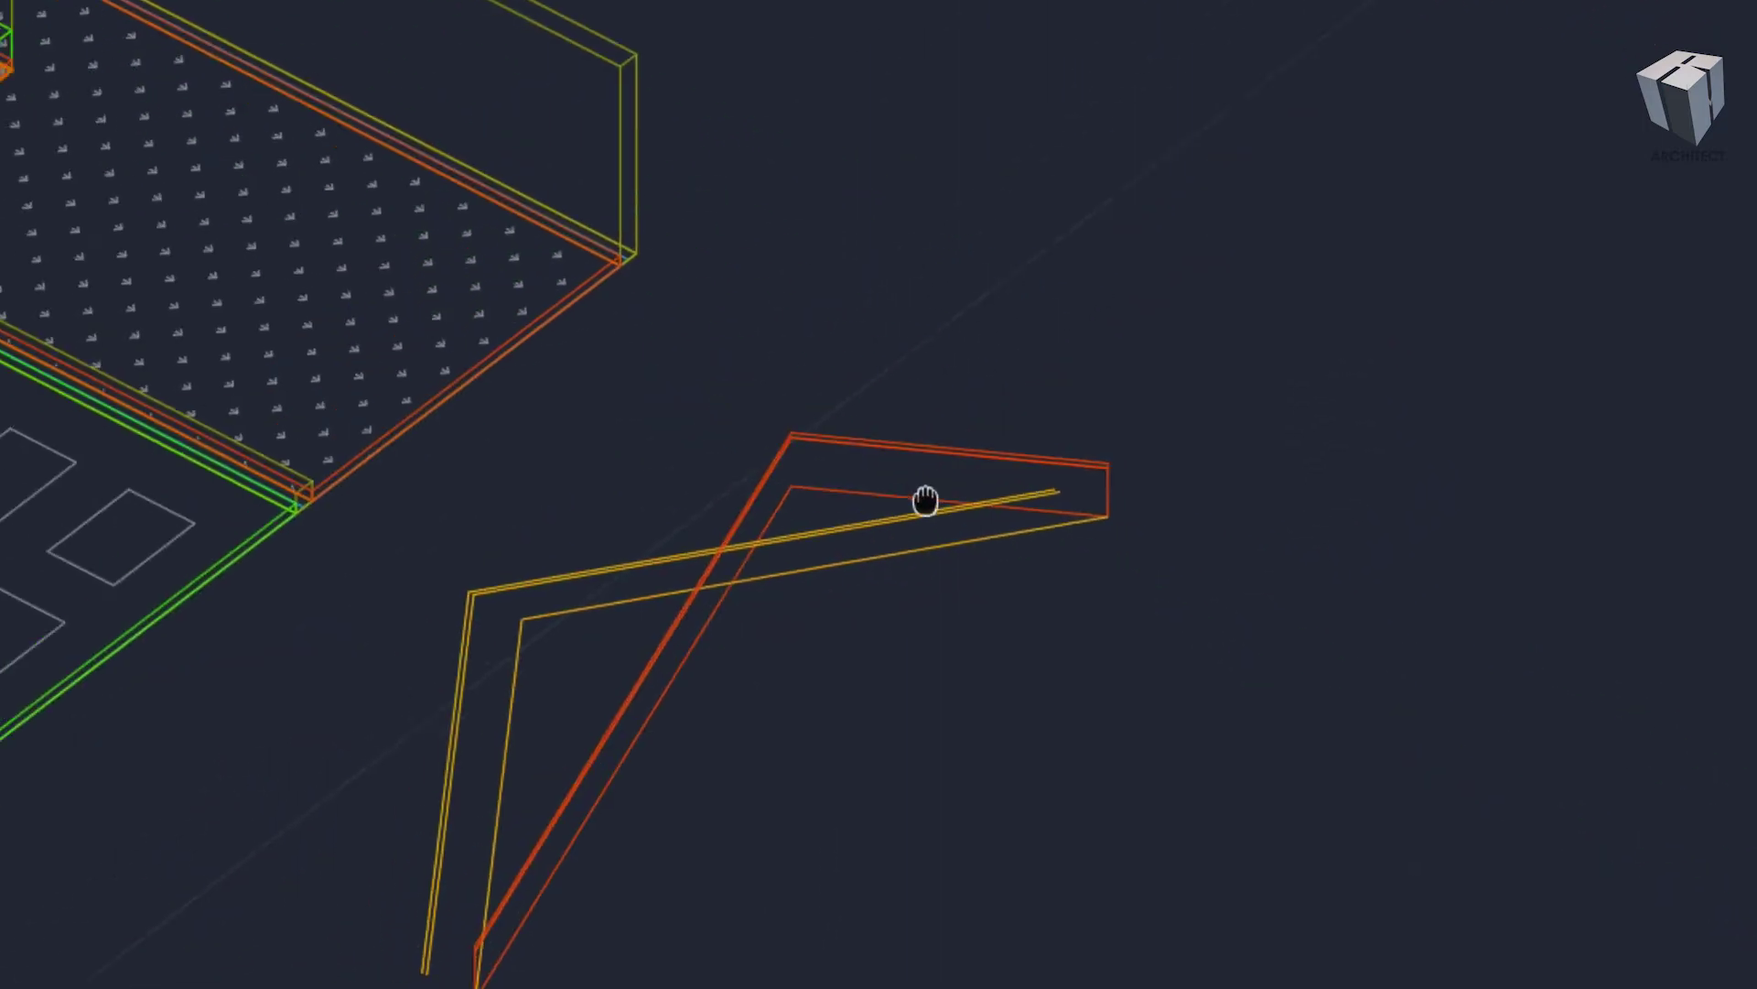
# - Move the upright roof profile beside the house model
pyautogui.write('M')
pyautogui.click(905, 502)
pyautogui.press('Return')
pyautogui.click(1051, 404)
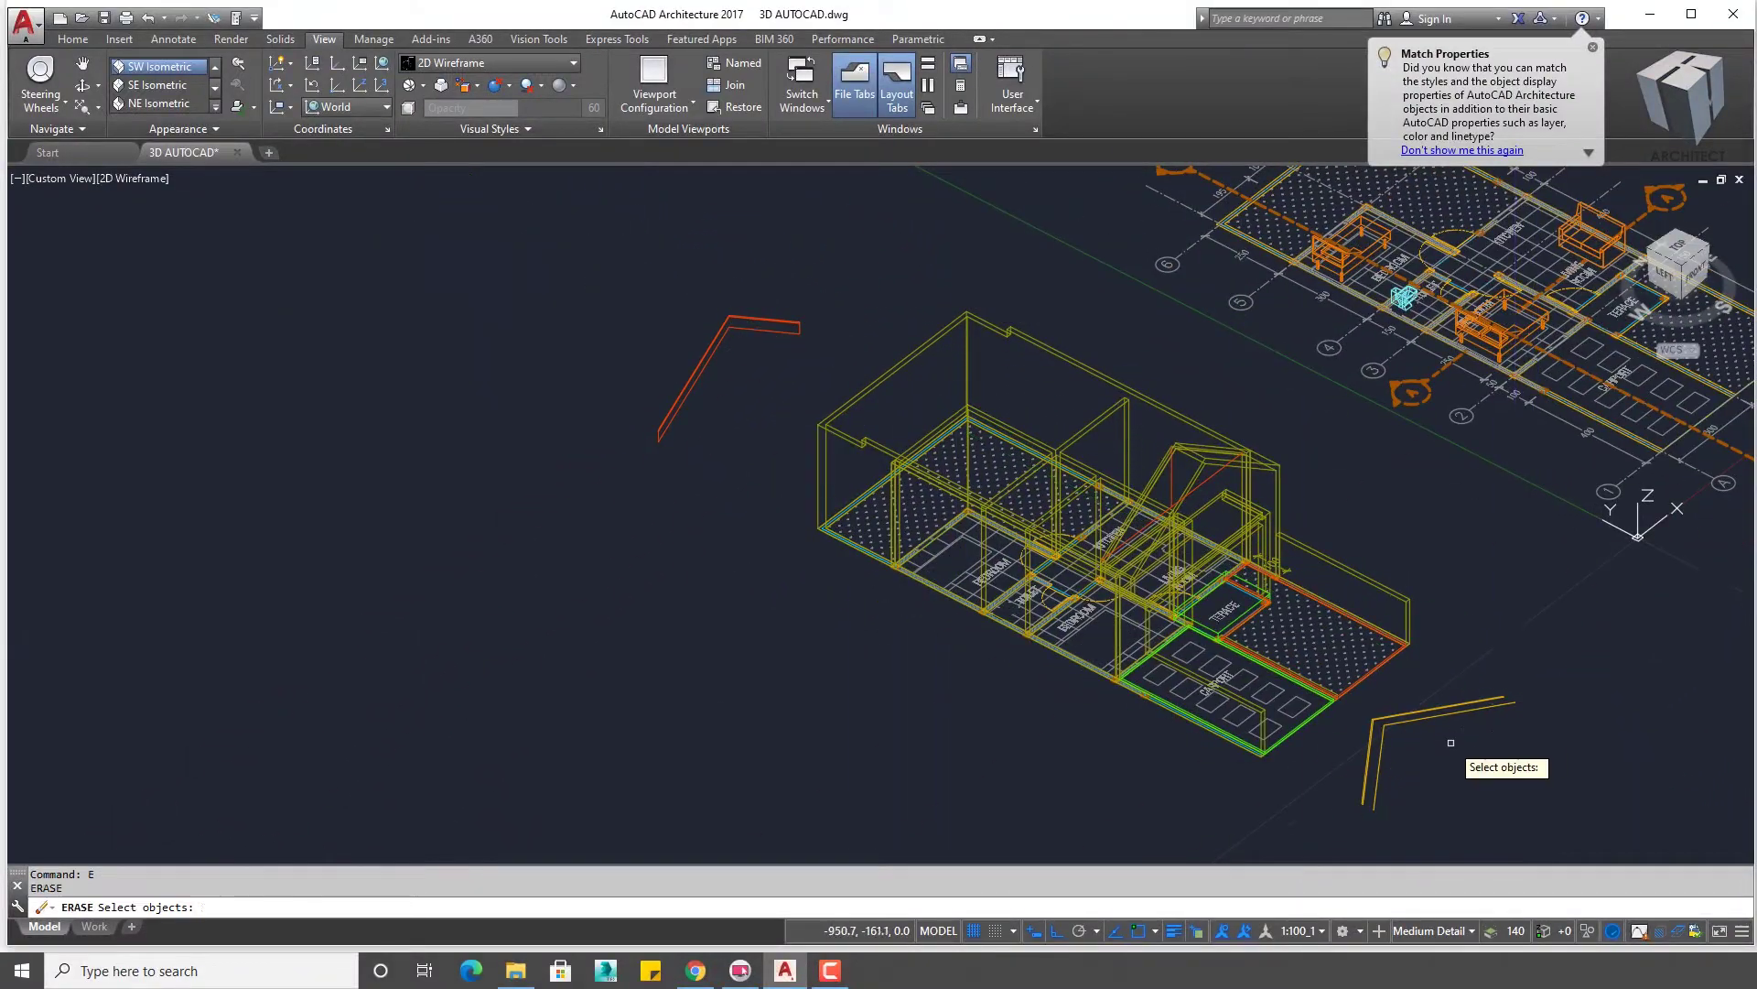
pyautogui.press('Escape')
pyautogui.keyDown('shift'); pyautogui.moveTo(1210, 523); pyautogui.dragTo(1276, 491, button='middle'); pyautogui.keyUp('shift')
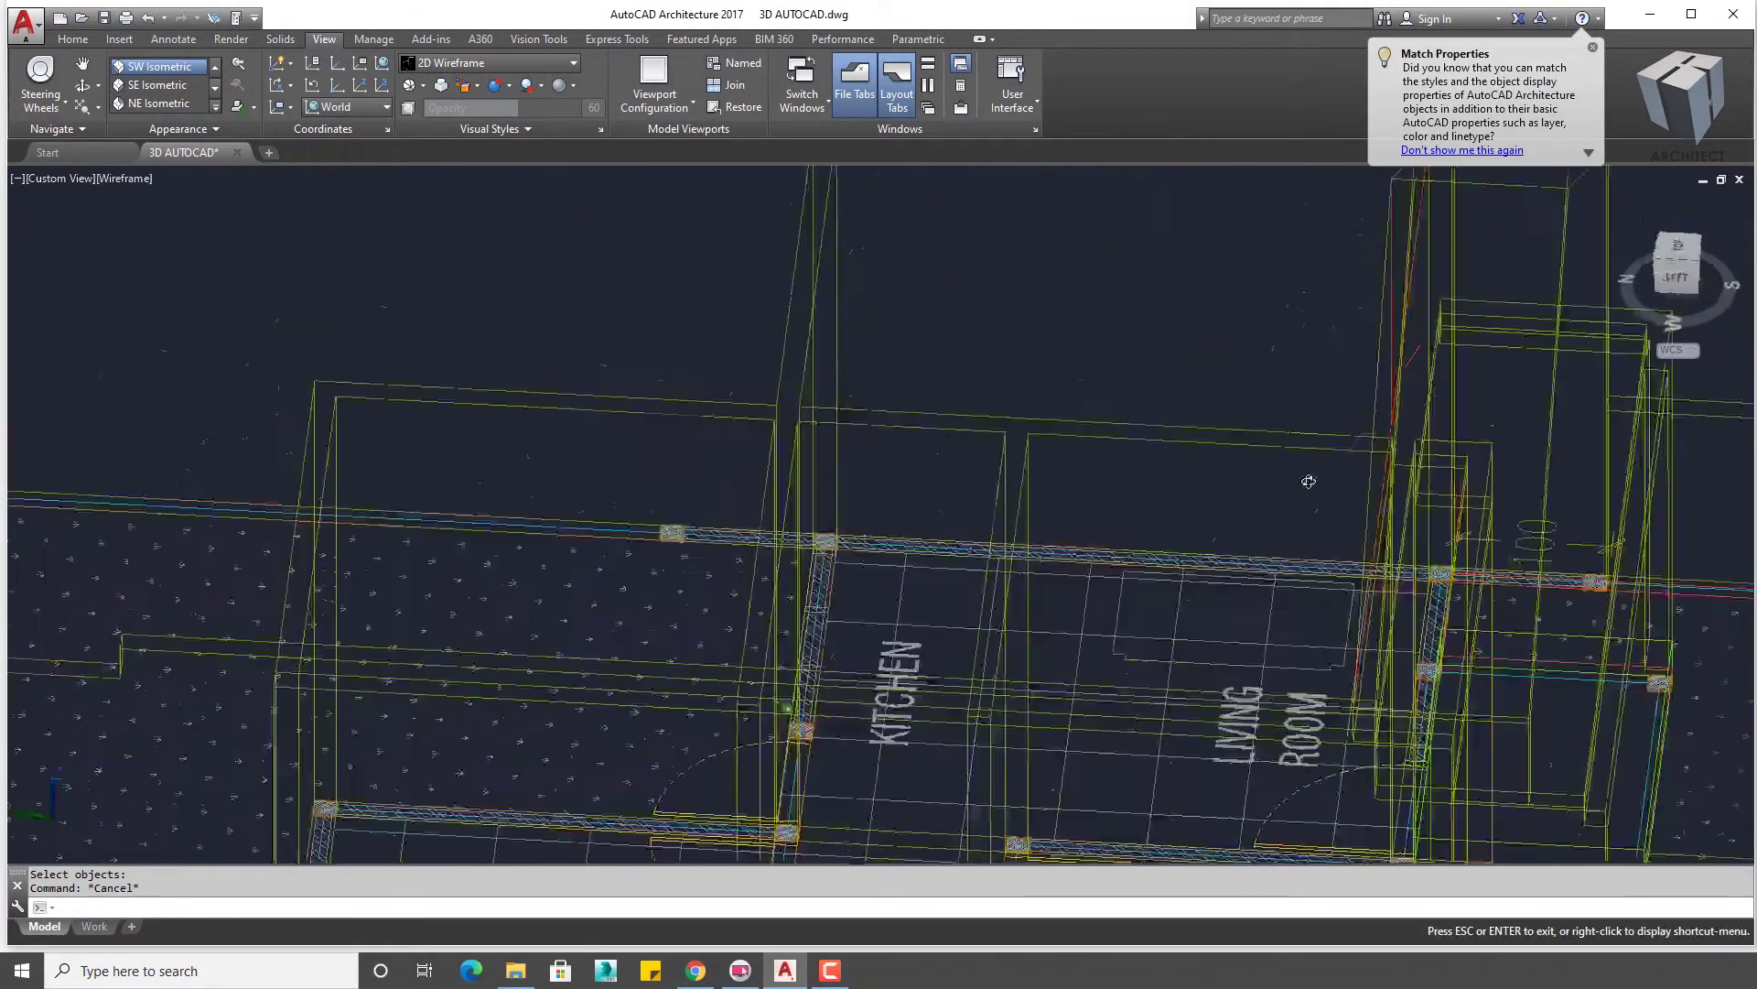
pyautogui.scroll(4, 1140, 547)
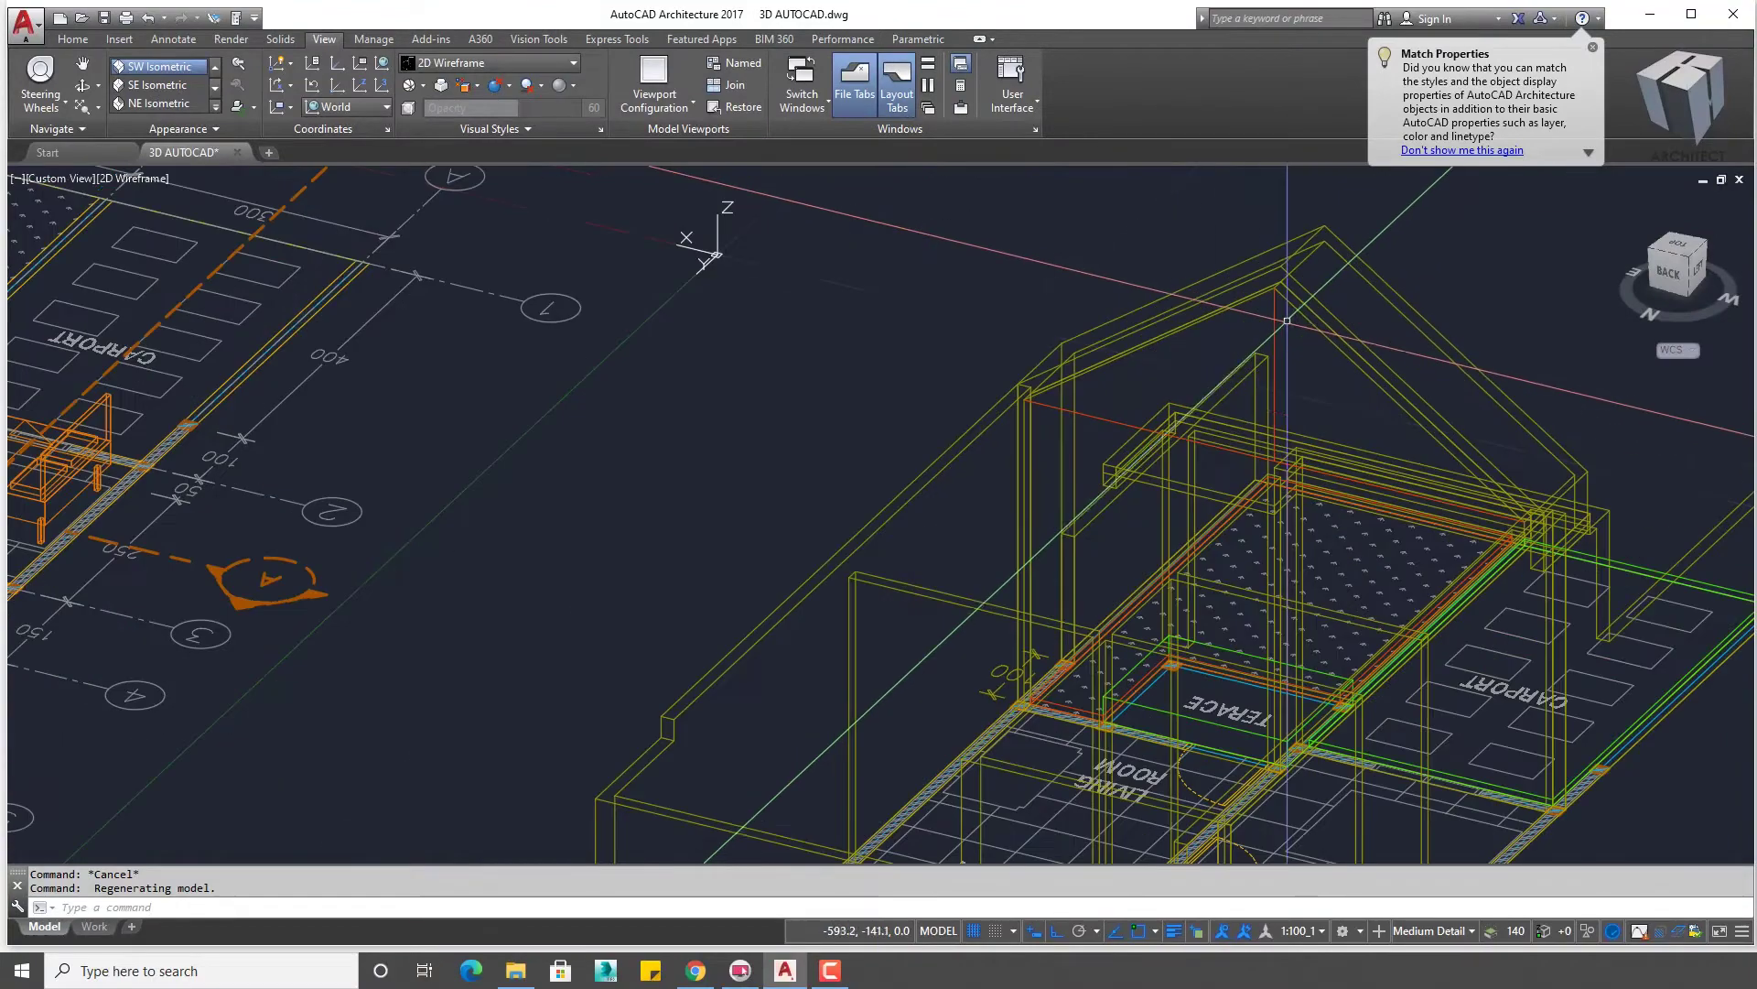
pyautogui.scroll(-4, 1217, 332)
pyautogui.scroll(6, 1059, 525)
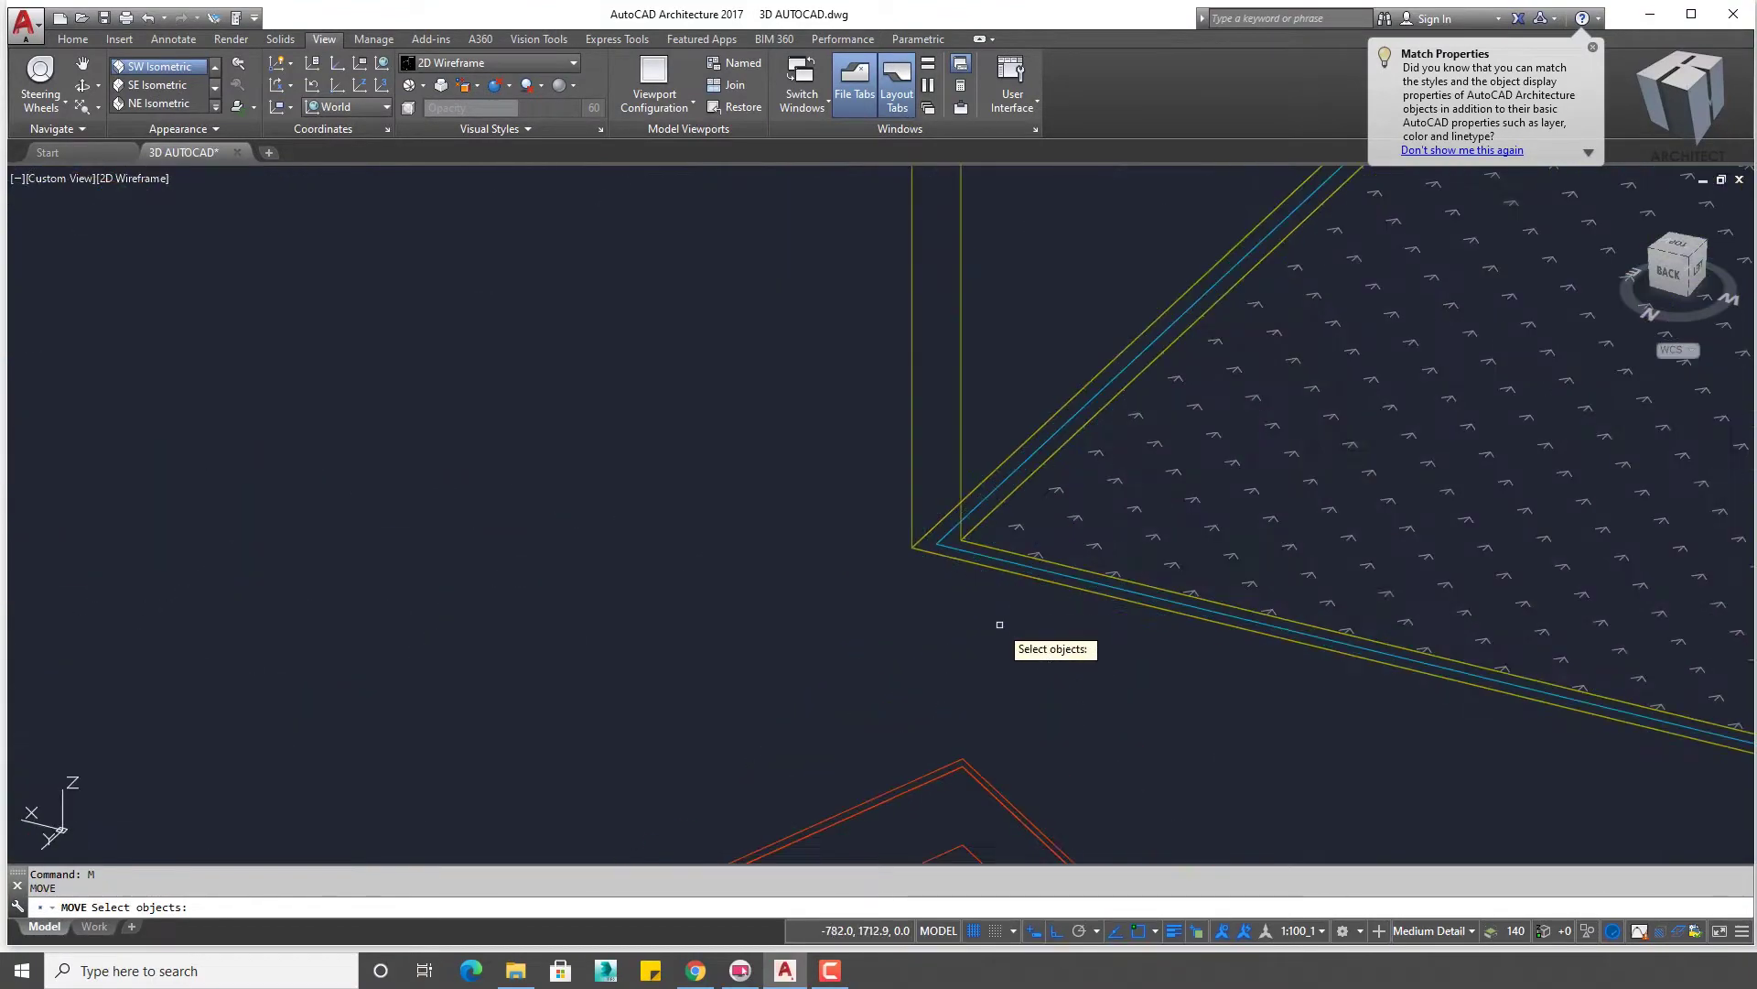
pyautogui.click(938, 854)
pyautogui.scroll(4, 952, 769)
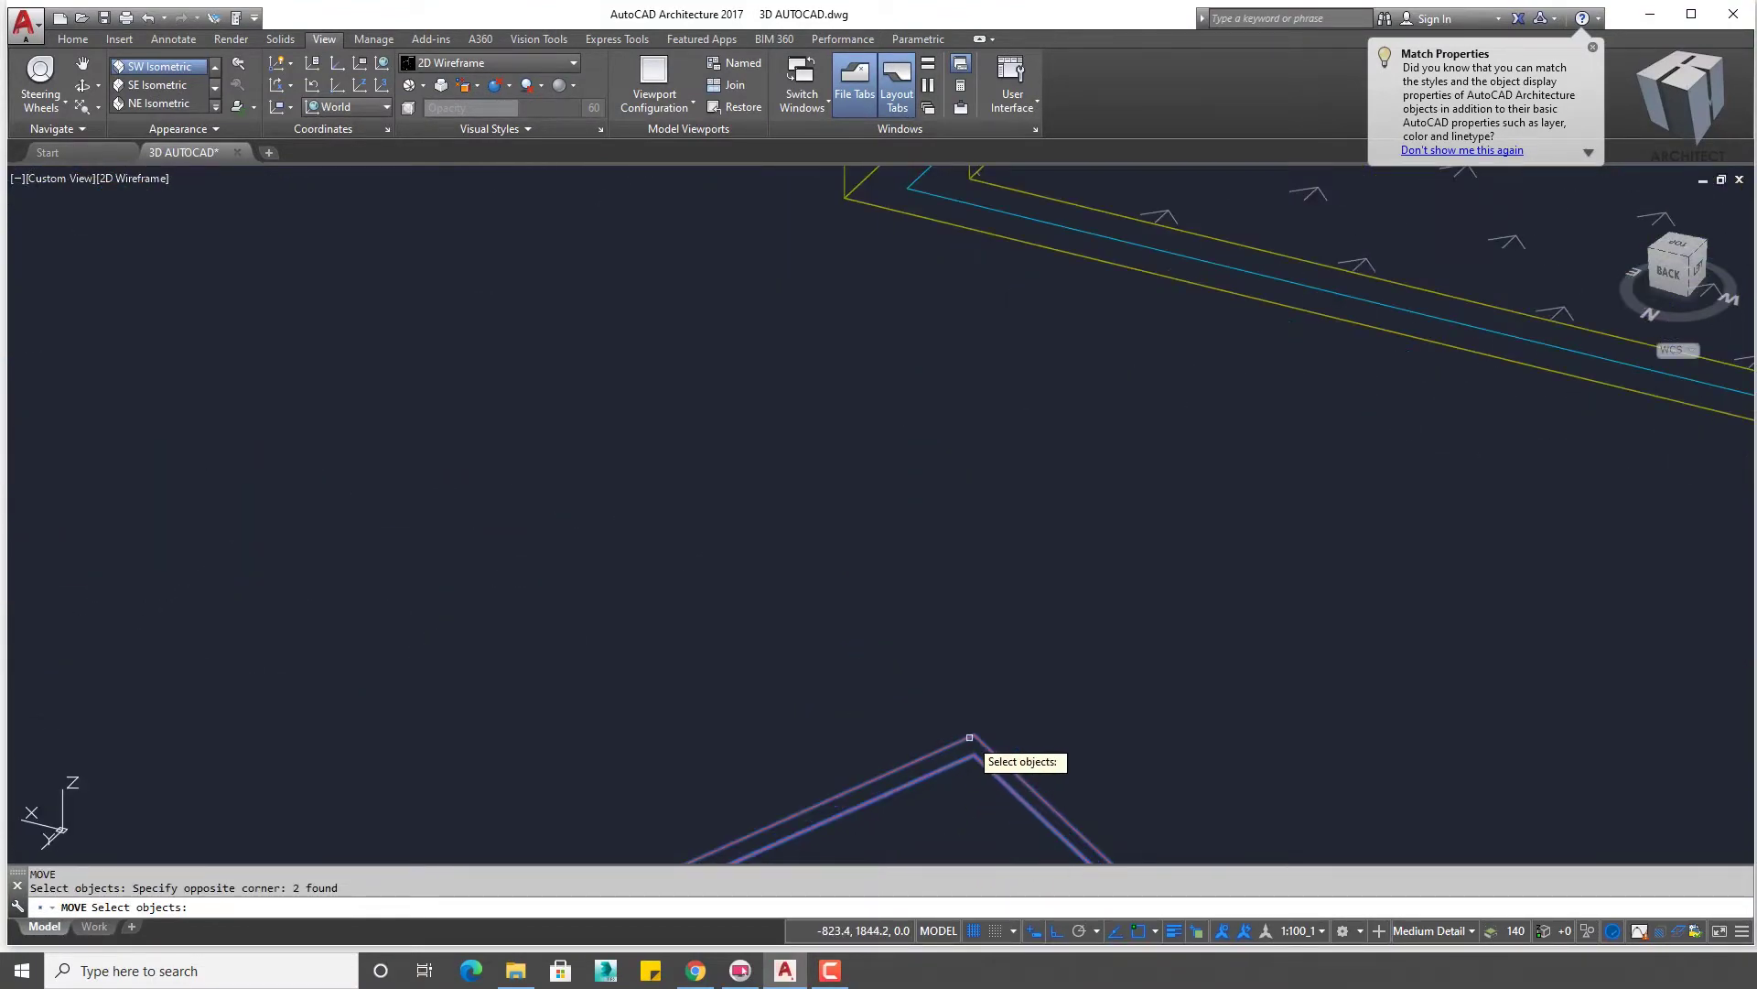
pyautogui.click(975, 734)
pyautogui.scroll(-5, 1053, 549)
pyautogui.scroll(6, 1153, 366)
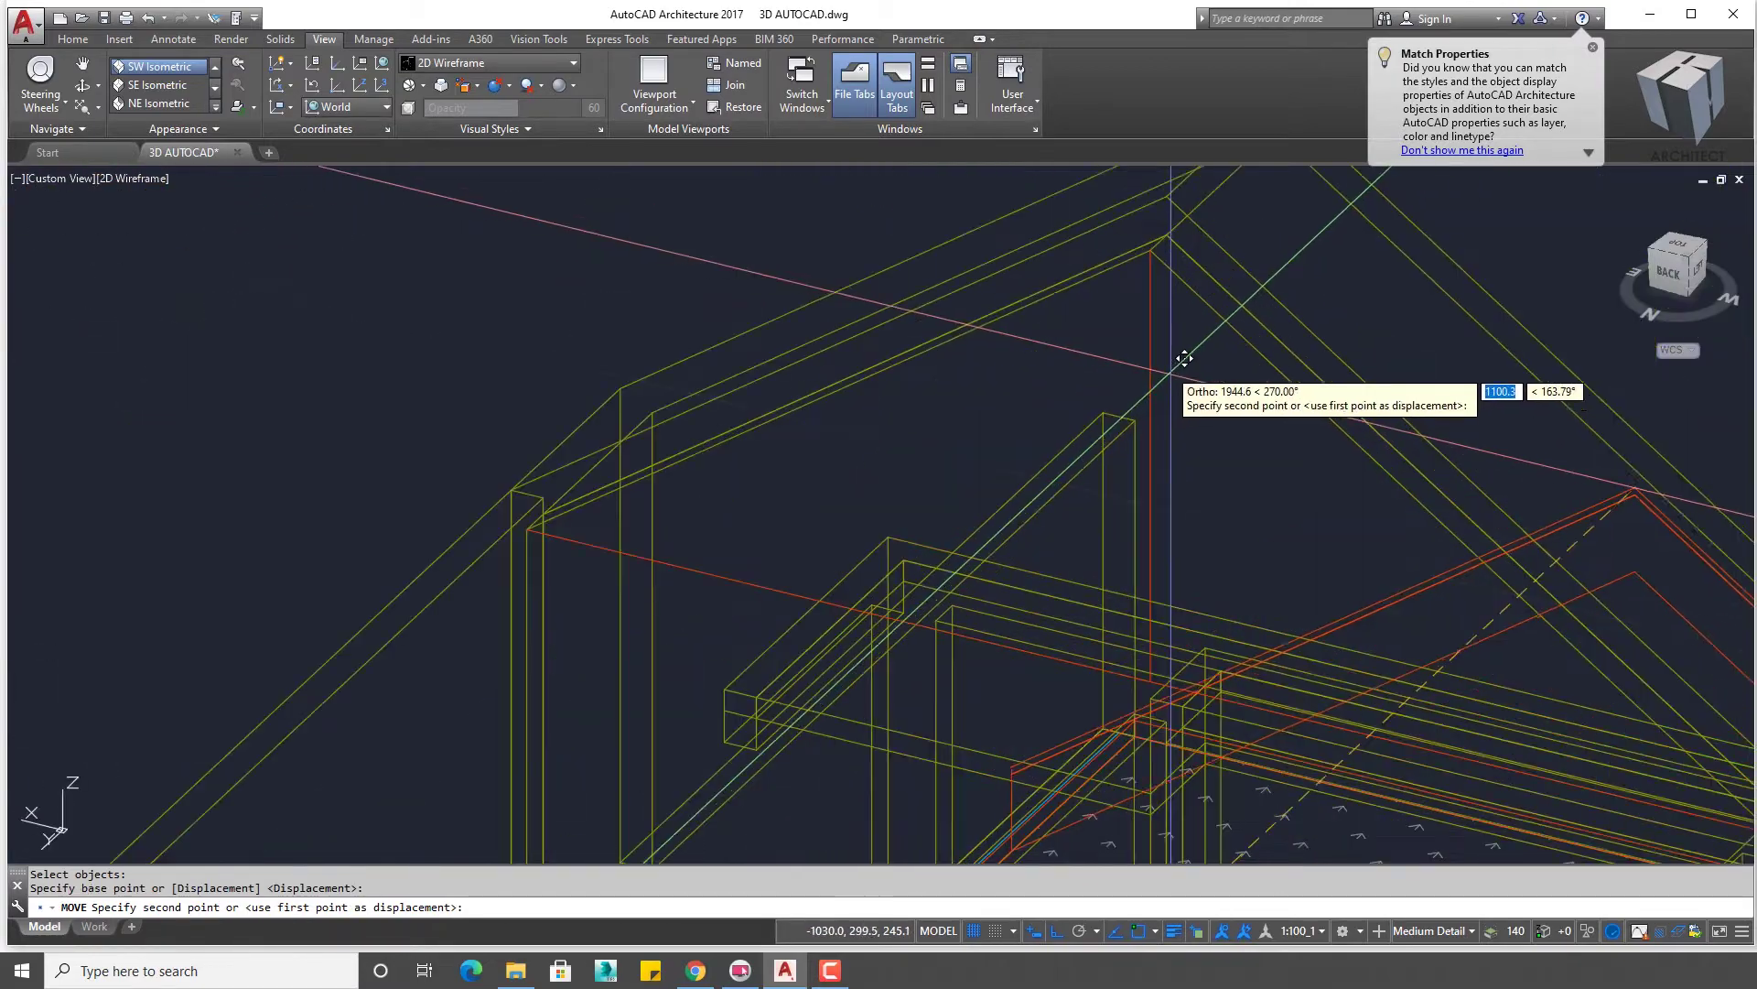
pyautogui.press('Escape')
pyautogui.scroll(-3, 1171, 256)
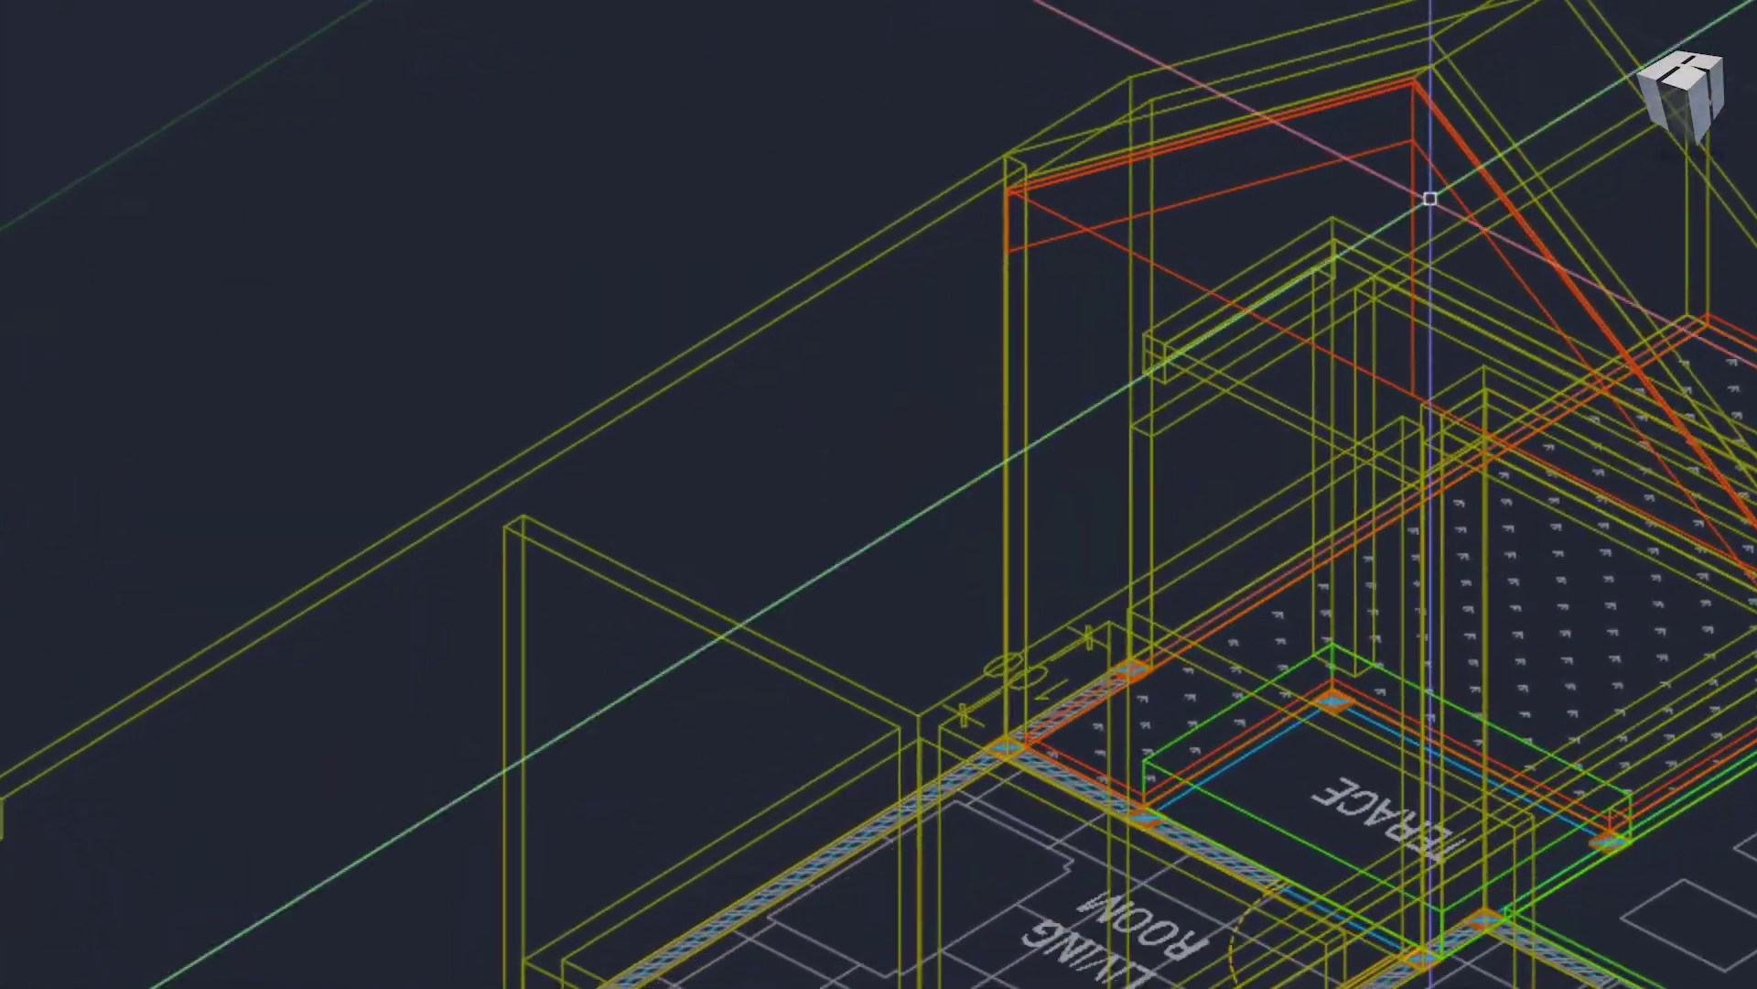
pyautogui.write('EXT')
# - Extrude the two roof-edge outlines into solid fascia boards along the gable eaves
pyautogui.press('Return')
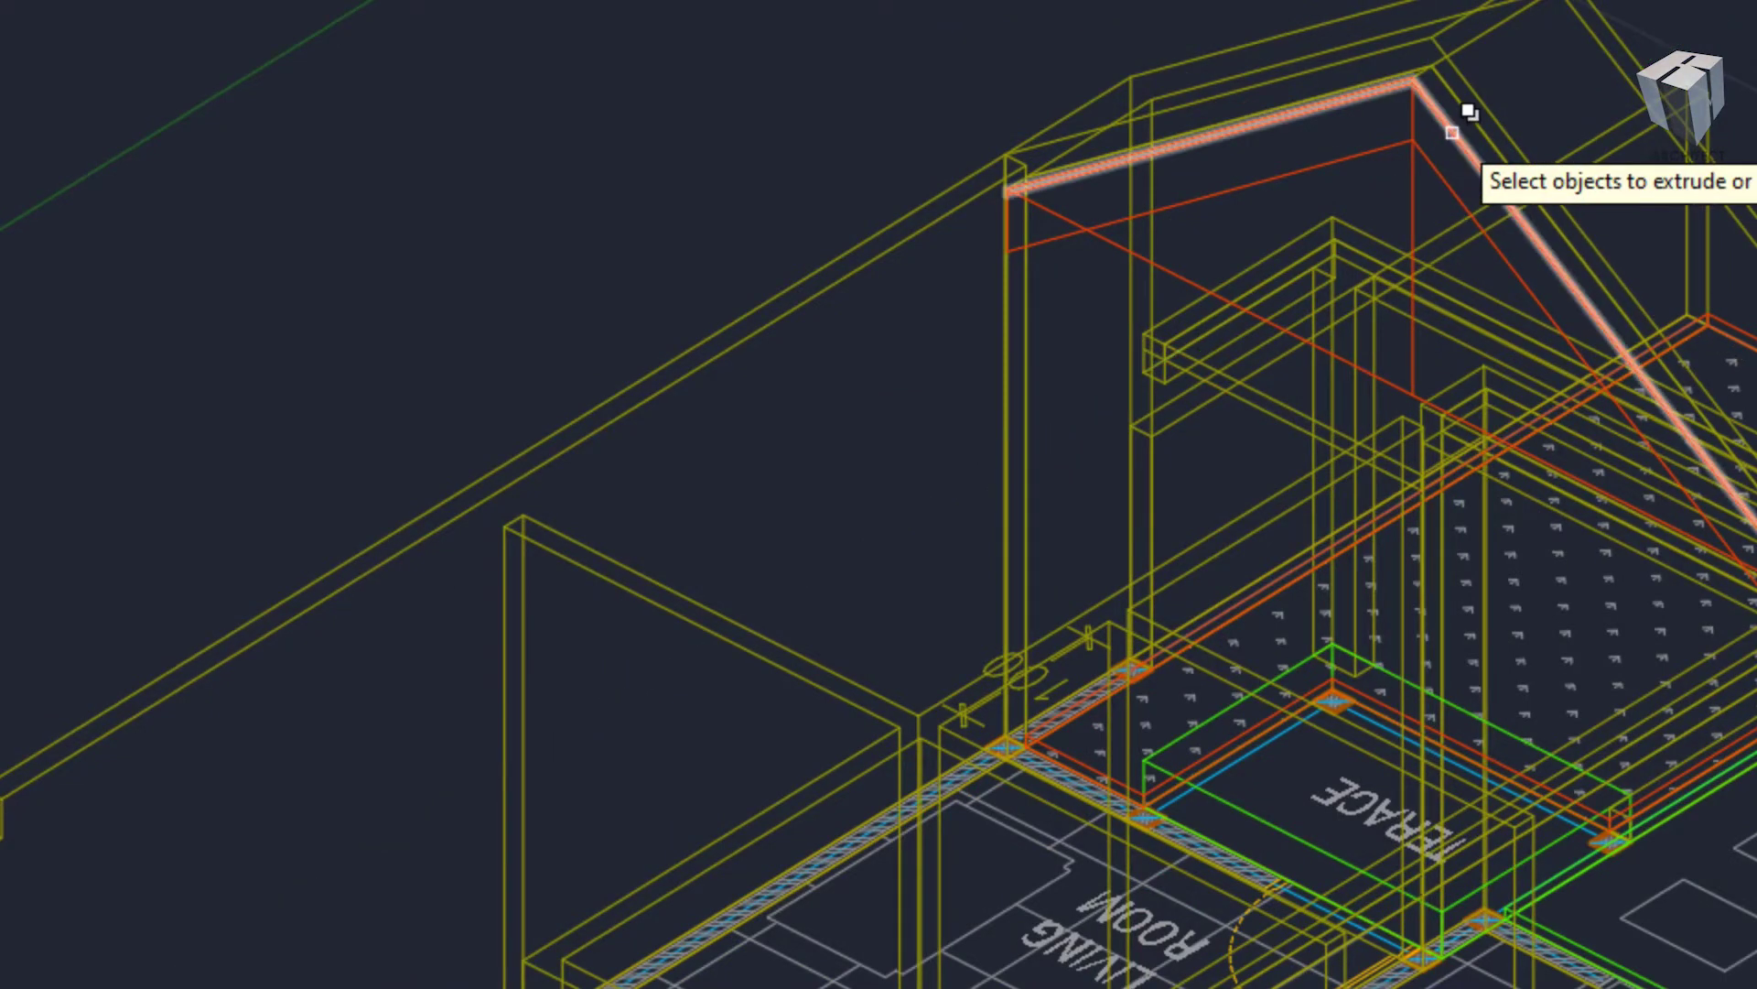
pyautogui.click(1468, 117)
pyautogui.press('Return')
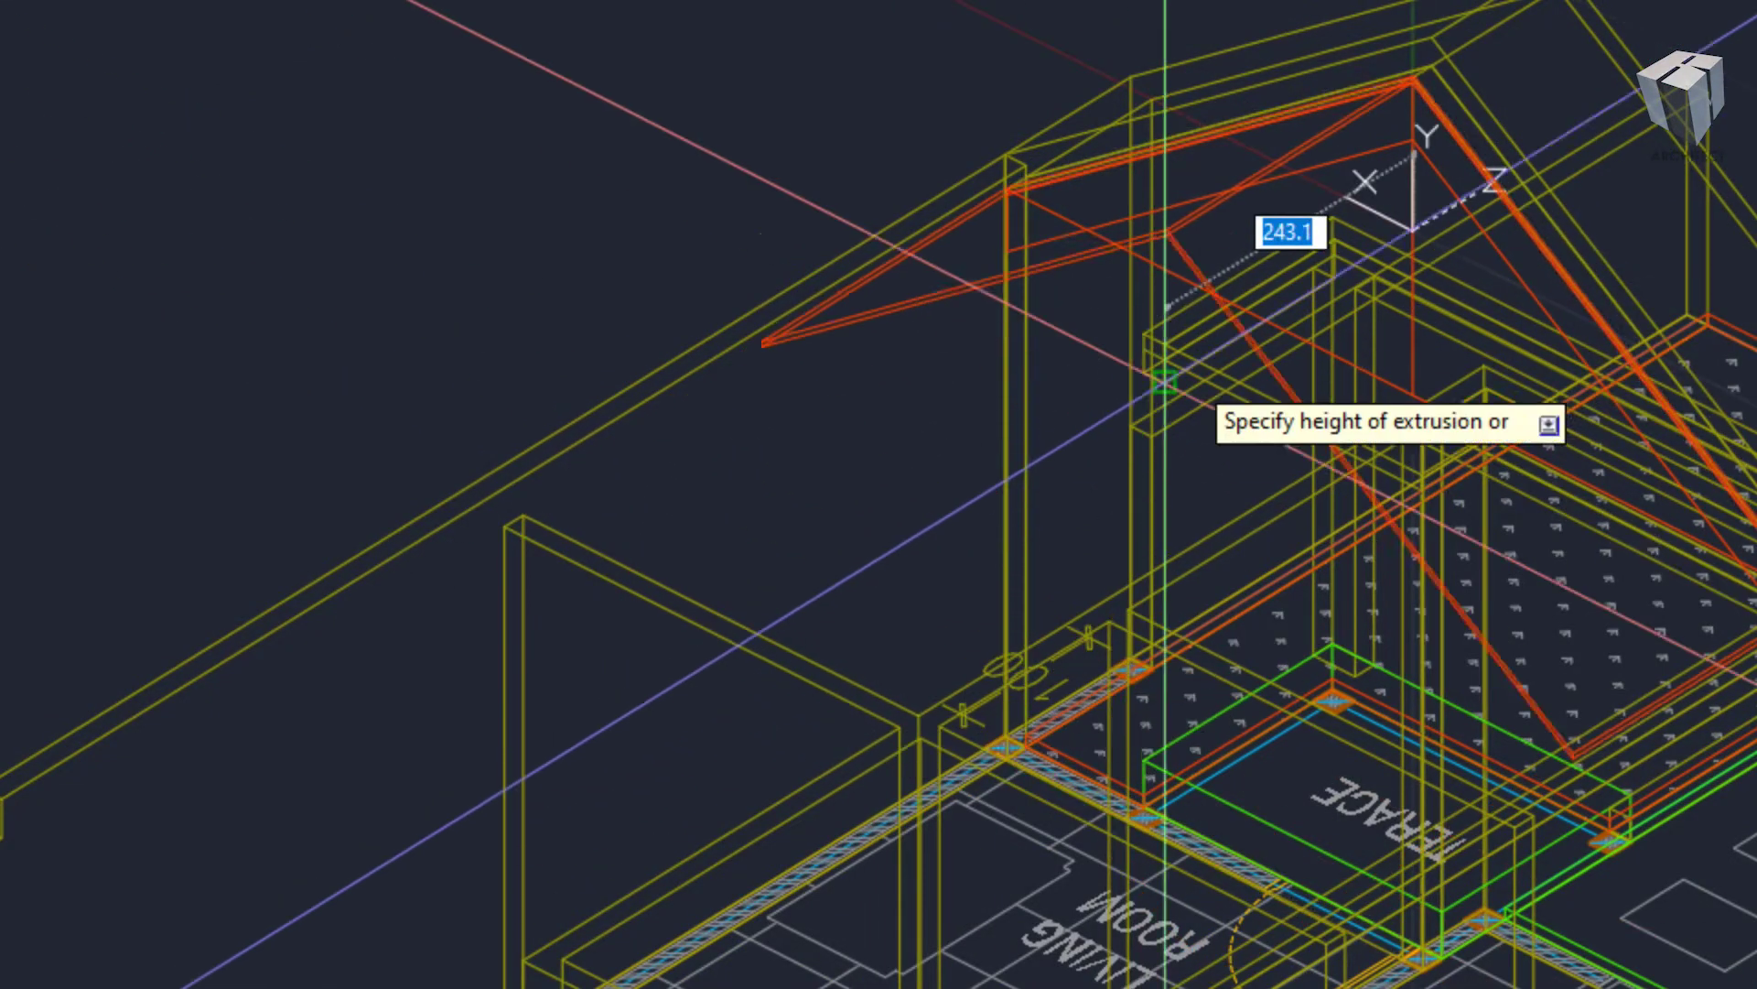
pyautogui.click(1189, 369)
pyautogui.press('Return')
pyautogui.scroll(3, 1388, 86)
pyautogui.scroll(2, 1510, 67)
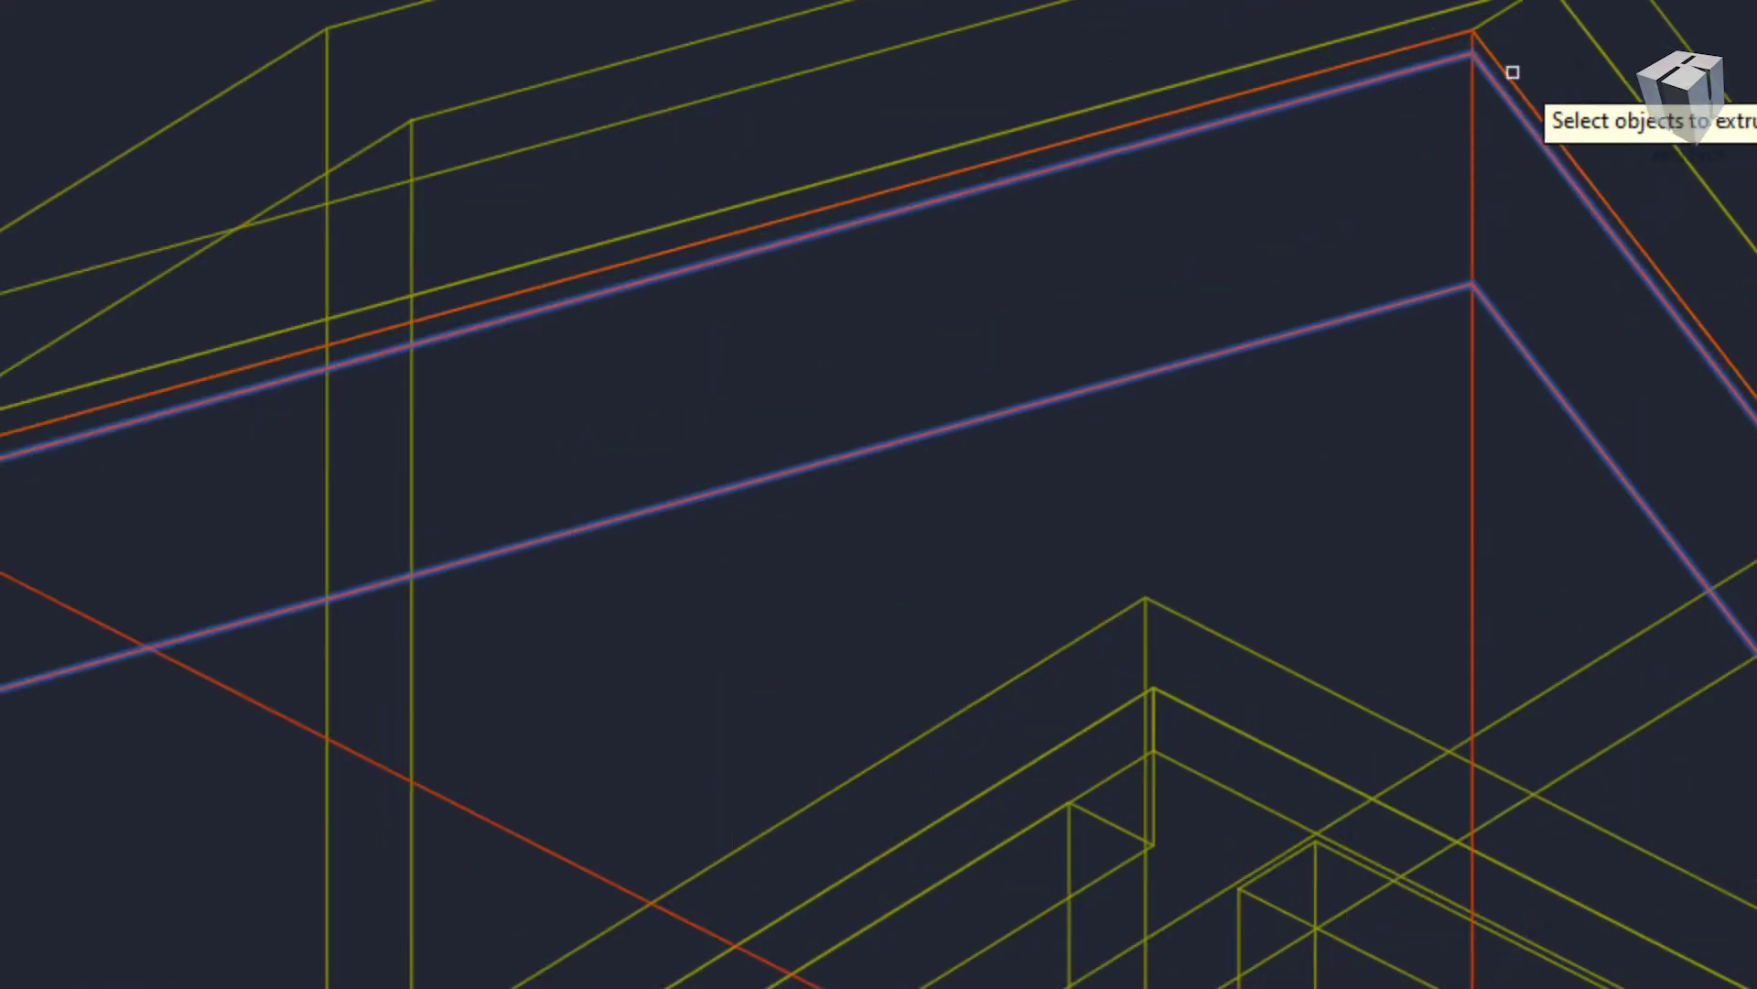
pyautogui.press('Return')
pyautogui.scroll(-3, 823, 476)
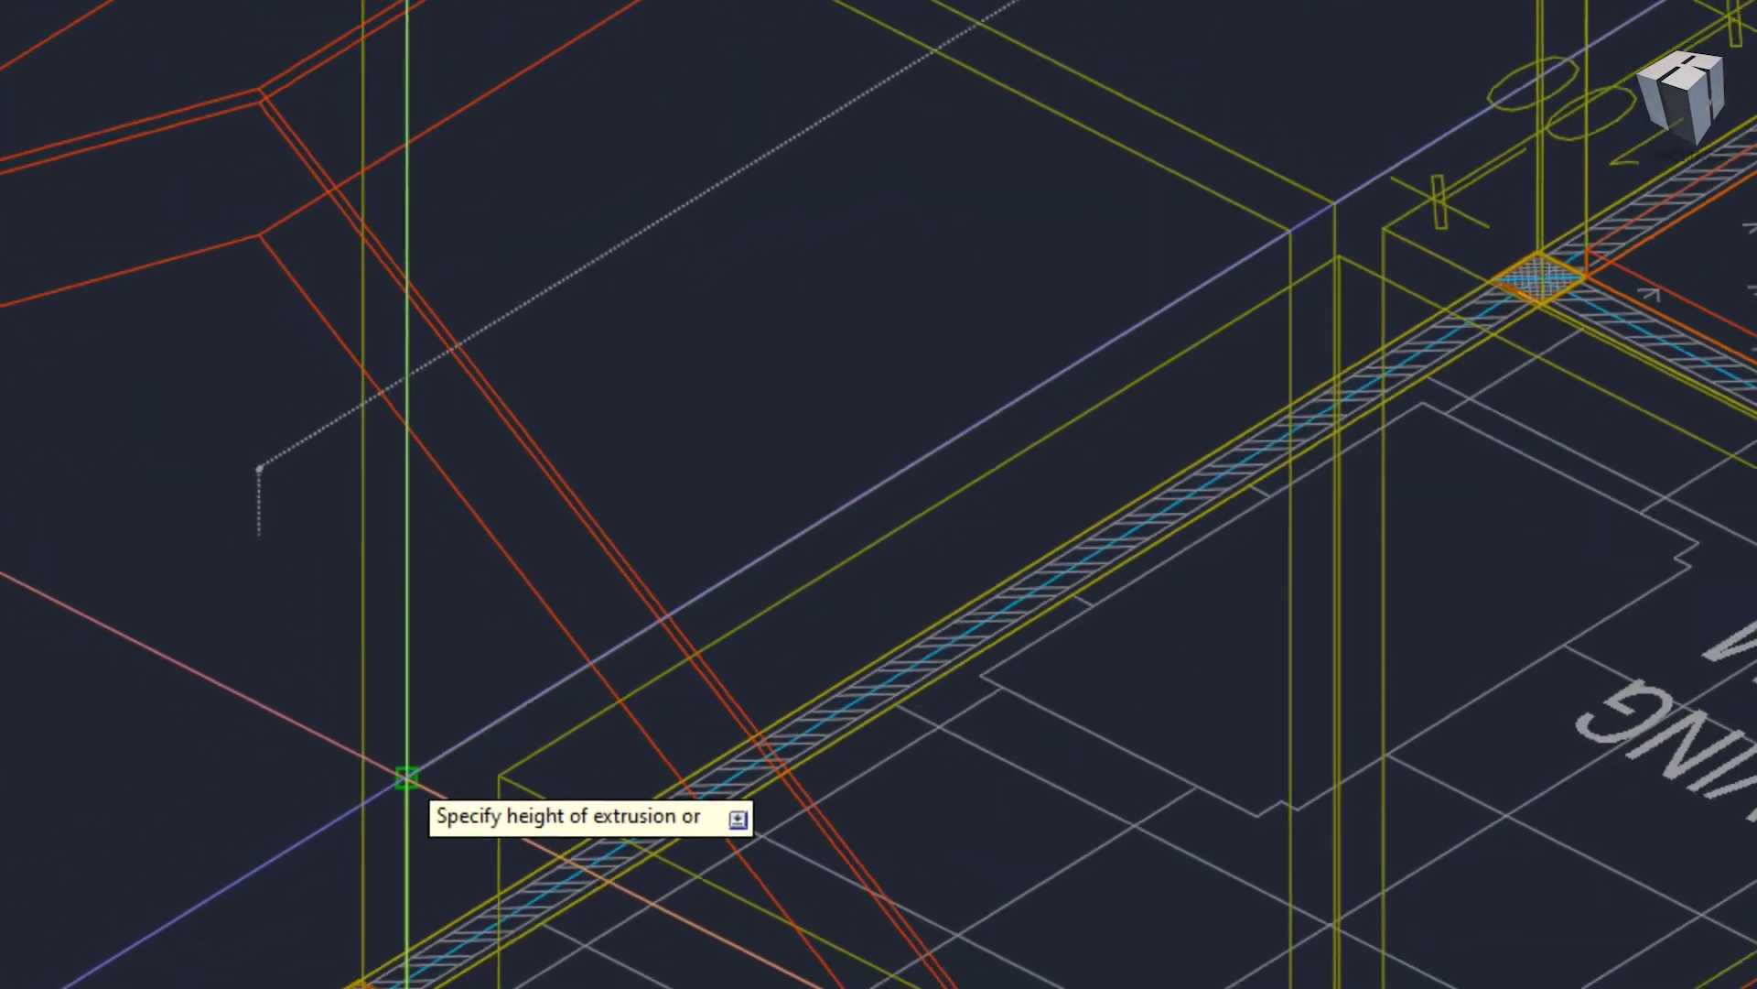
pyautogui.scroll(2, 537, 471)
pyautogui.scroll(2, 537, 471)
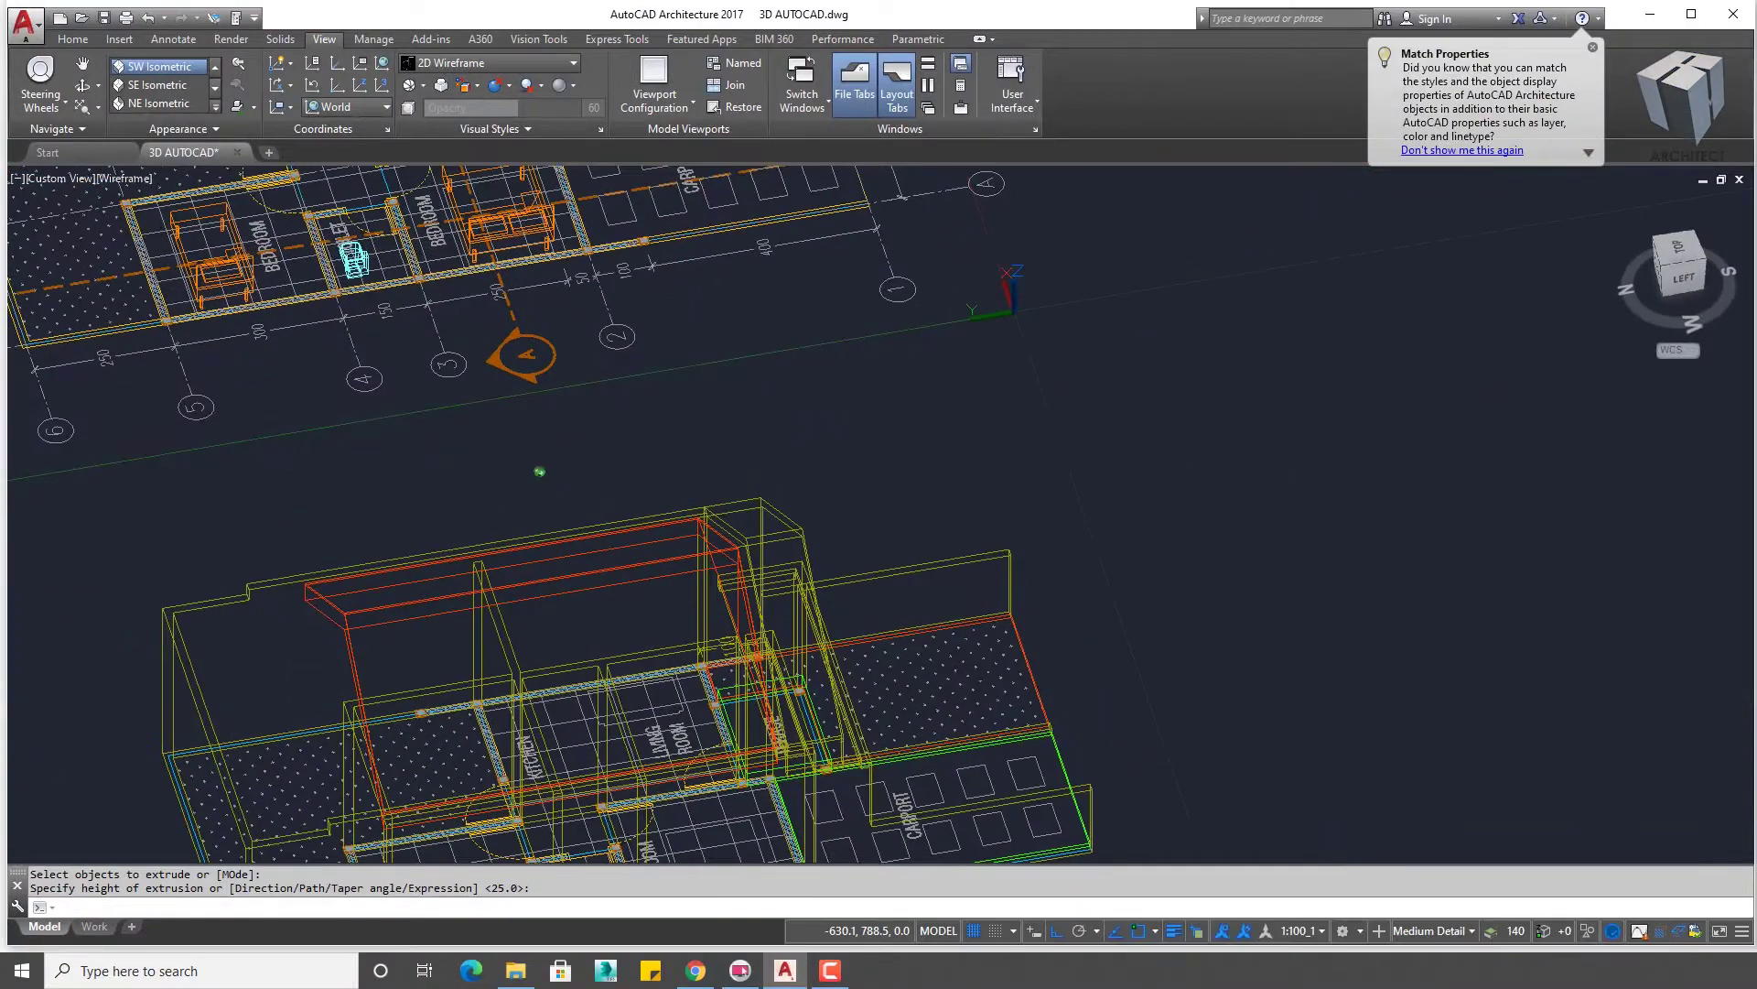
pyautogui.keyDown('shift'); pyautogui.moveTo(537, 470); pyautogui.dragTo(481, 568, button='middle'); pyautogui.keyUp('shift')
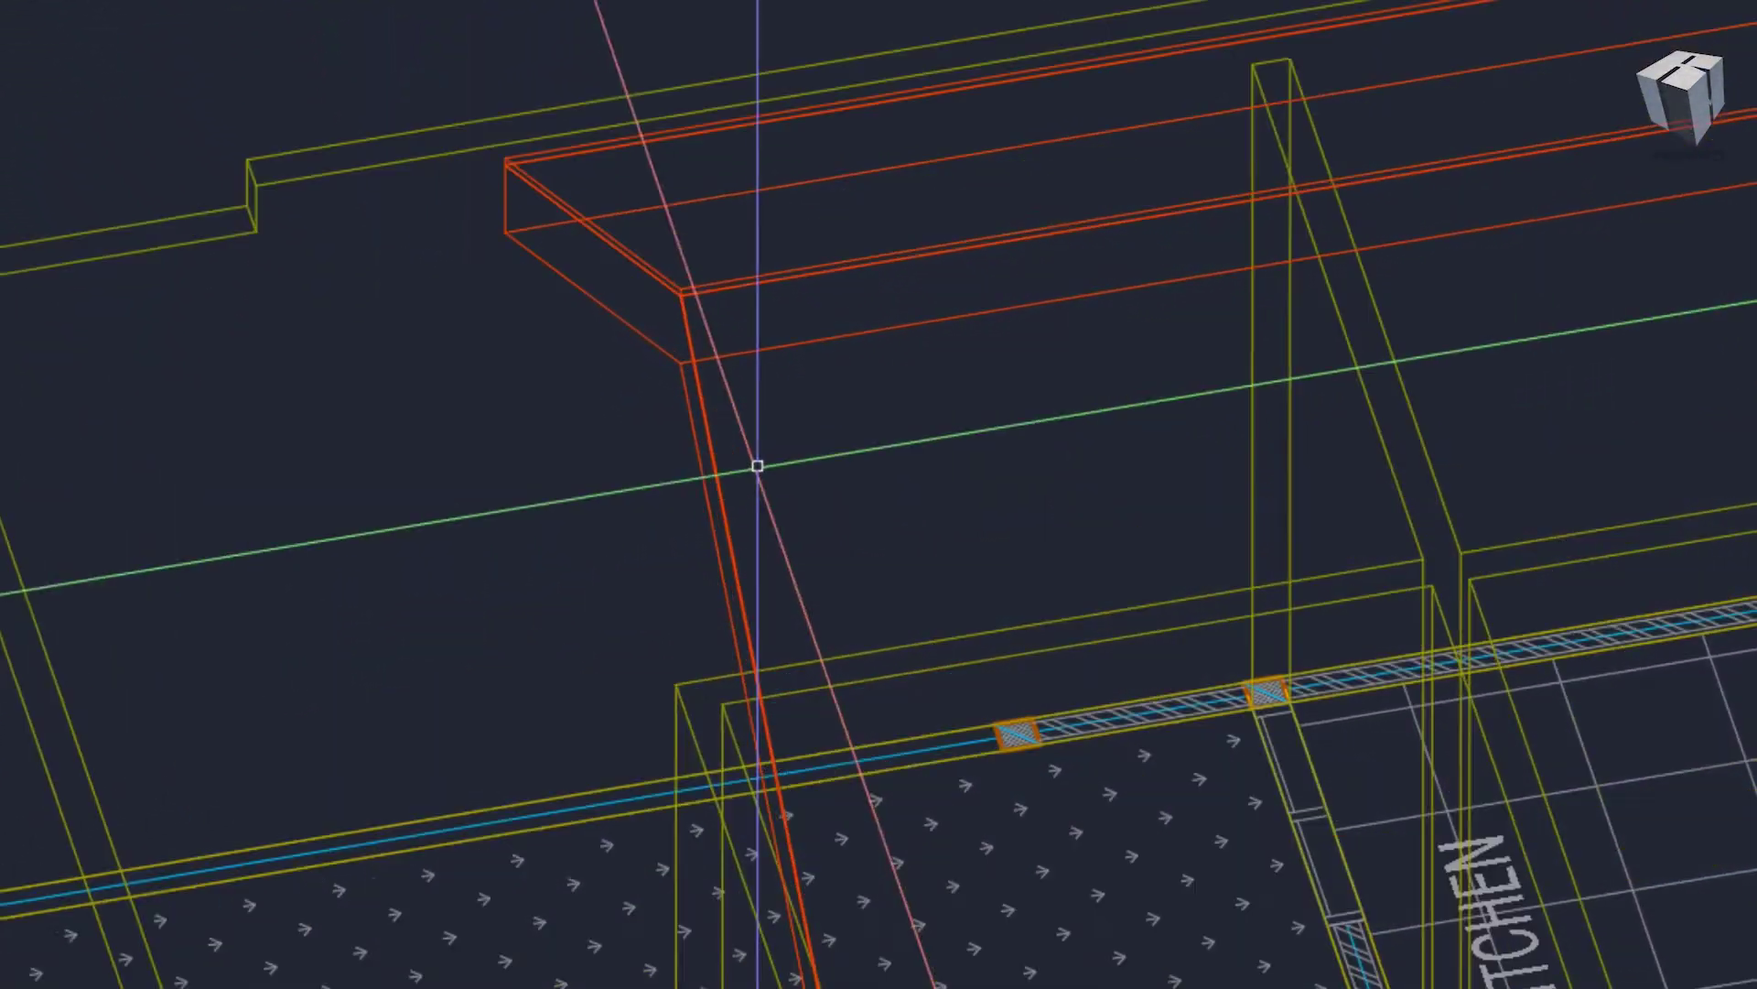
pyautogui.write('c')
pyautogui.press('Return')
# - Copy the red fascia beam in place using a window selection and base point
pyautogui.click(757, 463)
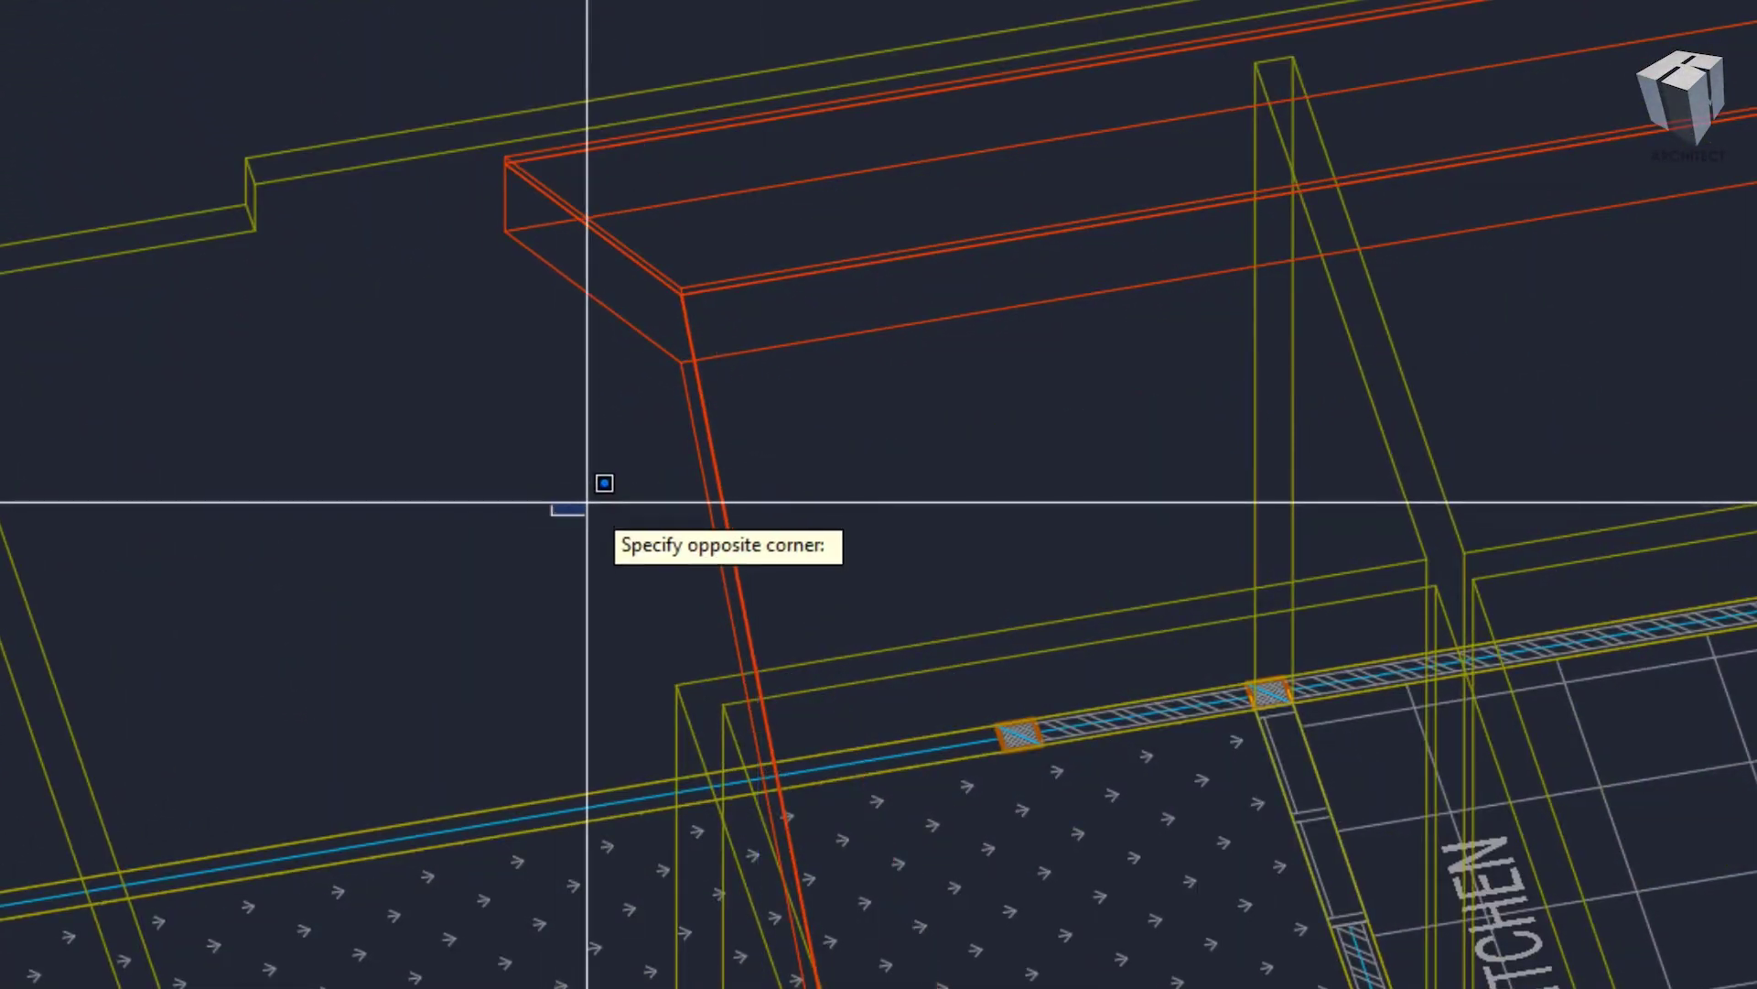
pyautogui.click(596, 491)
pyautogui.press('Return')
pyautogui.click(1065, 405)
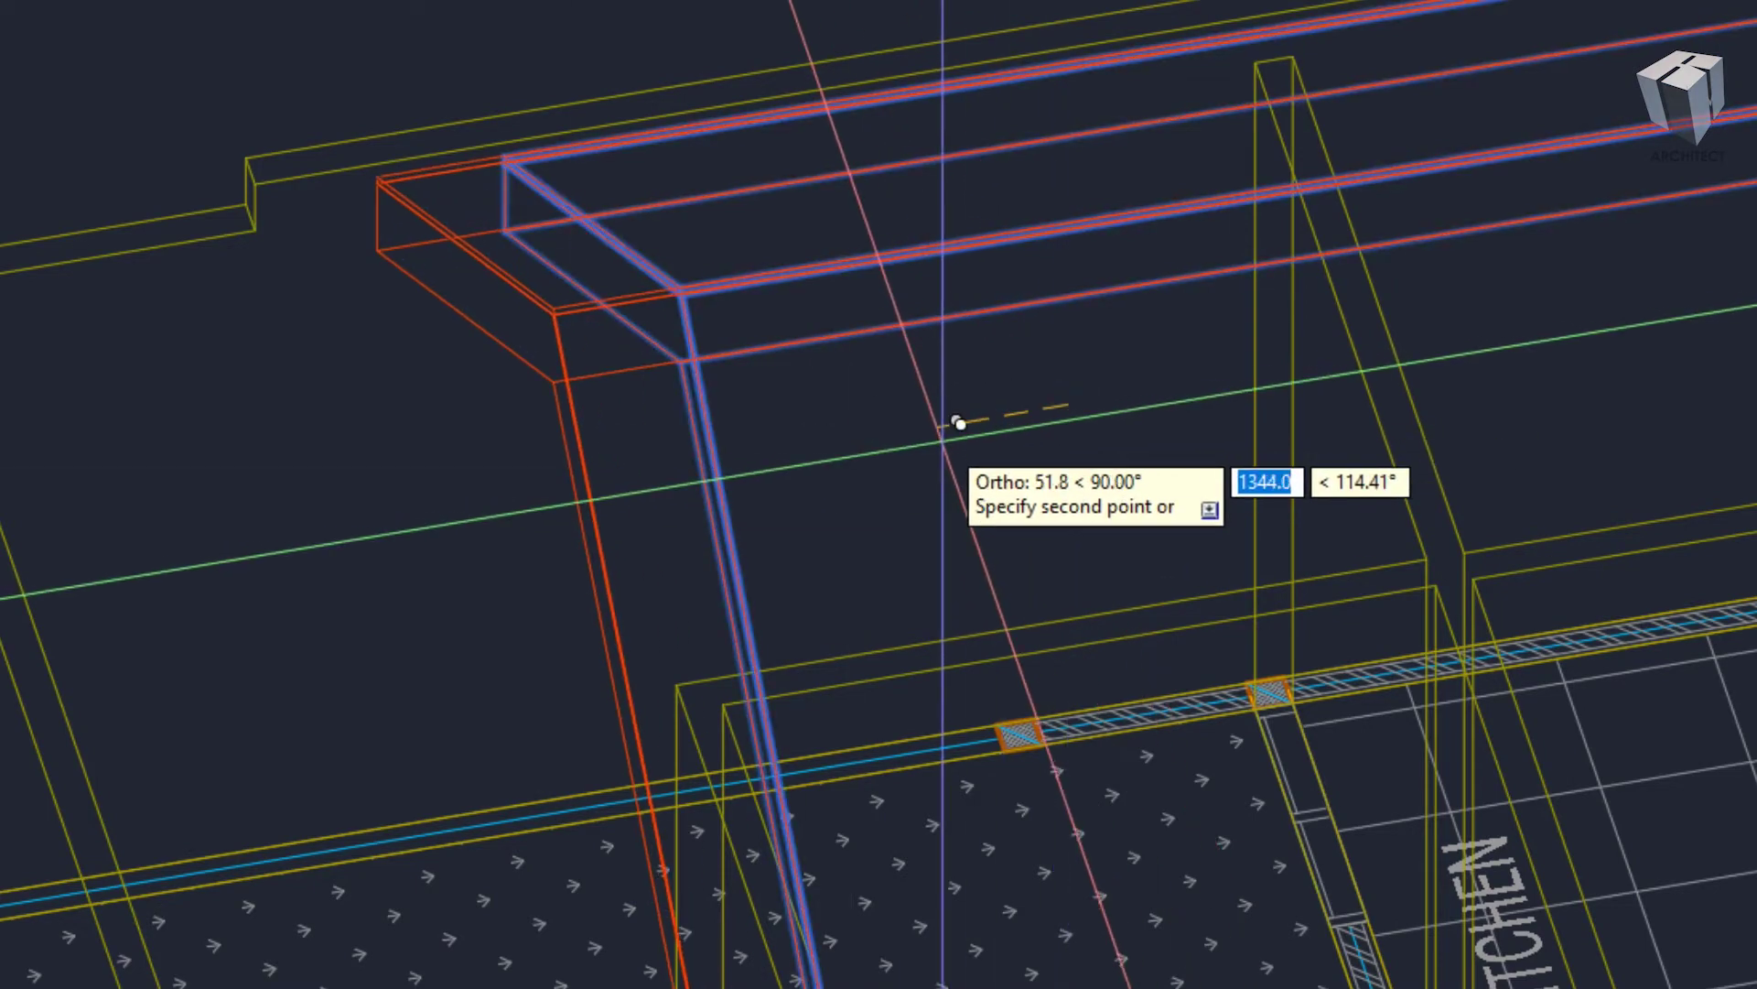
pyautogui.press('Return')
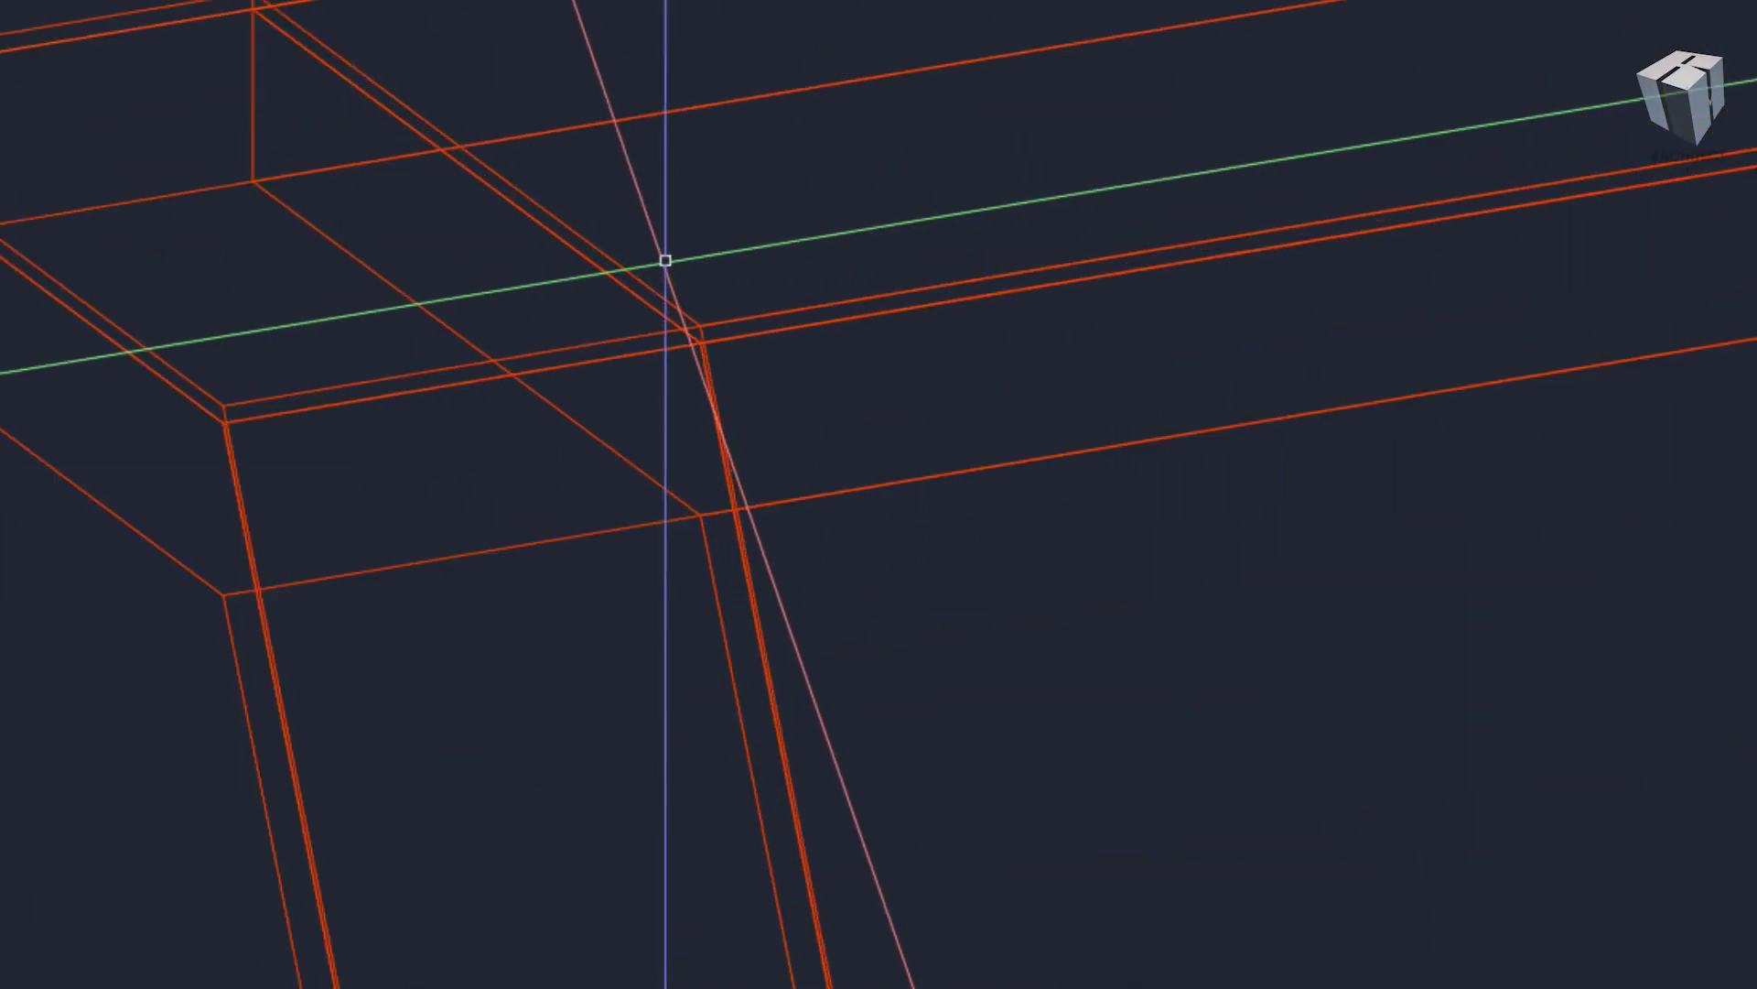
# - Move the two selected fascia beams straight down by 10 with Ortho on
pyautogui.scroll(2, 673, 274)
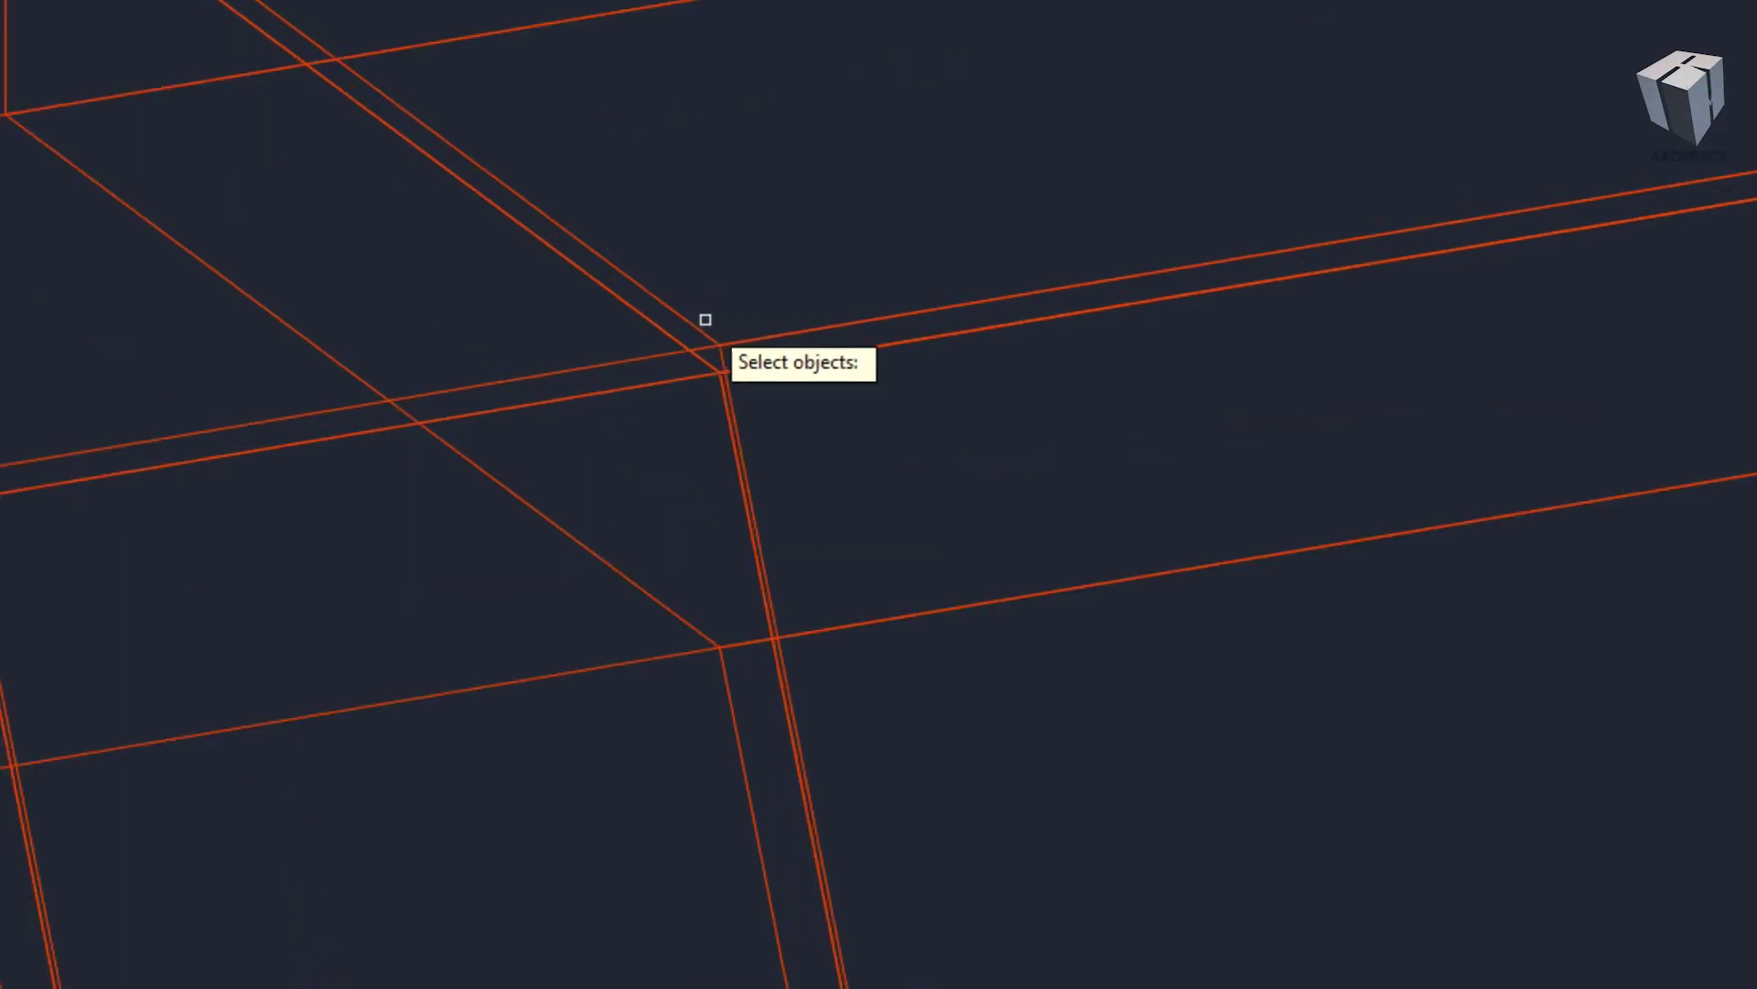
pyautogui.click(698, 331)
pyautogui.click(627, 358)
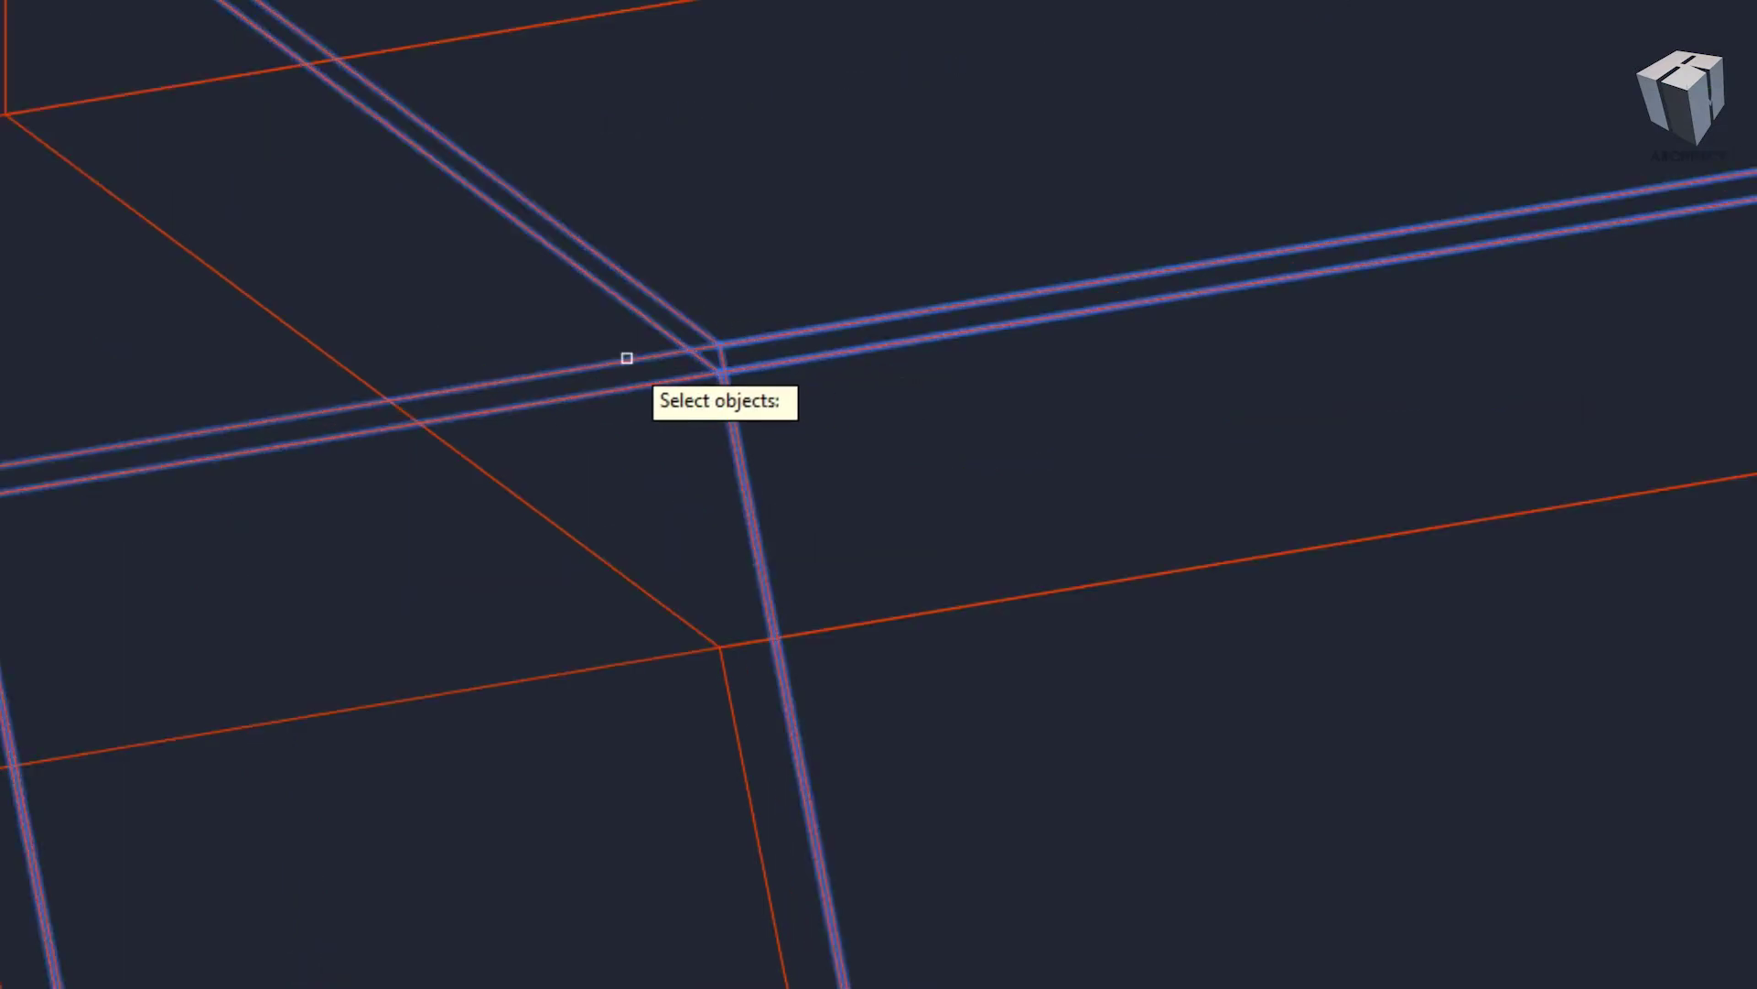
pyautogui.press('Return')
pyautogui.scroll(-2, 722, 641)
pyautogui.scroll(-2, 722, 691)
pyautogui.scroll(4, 776, 526)
pyautogui.click(775, 526)
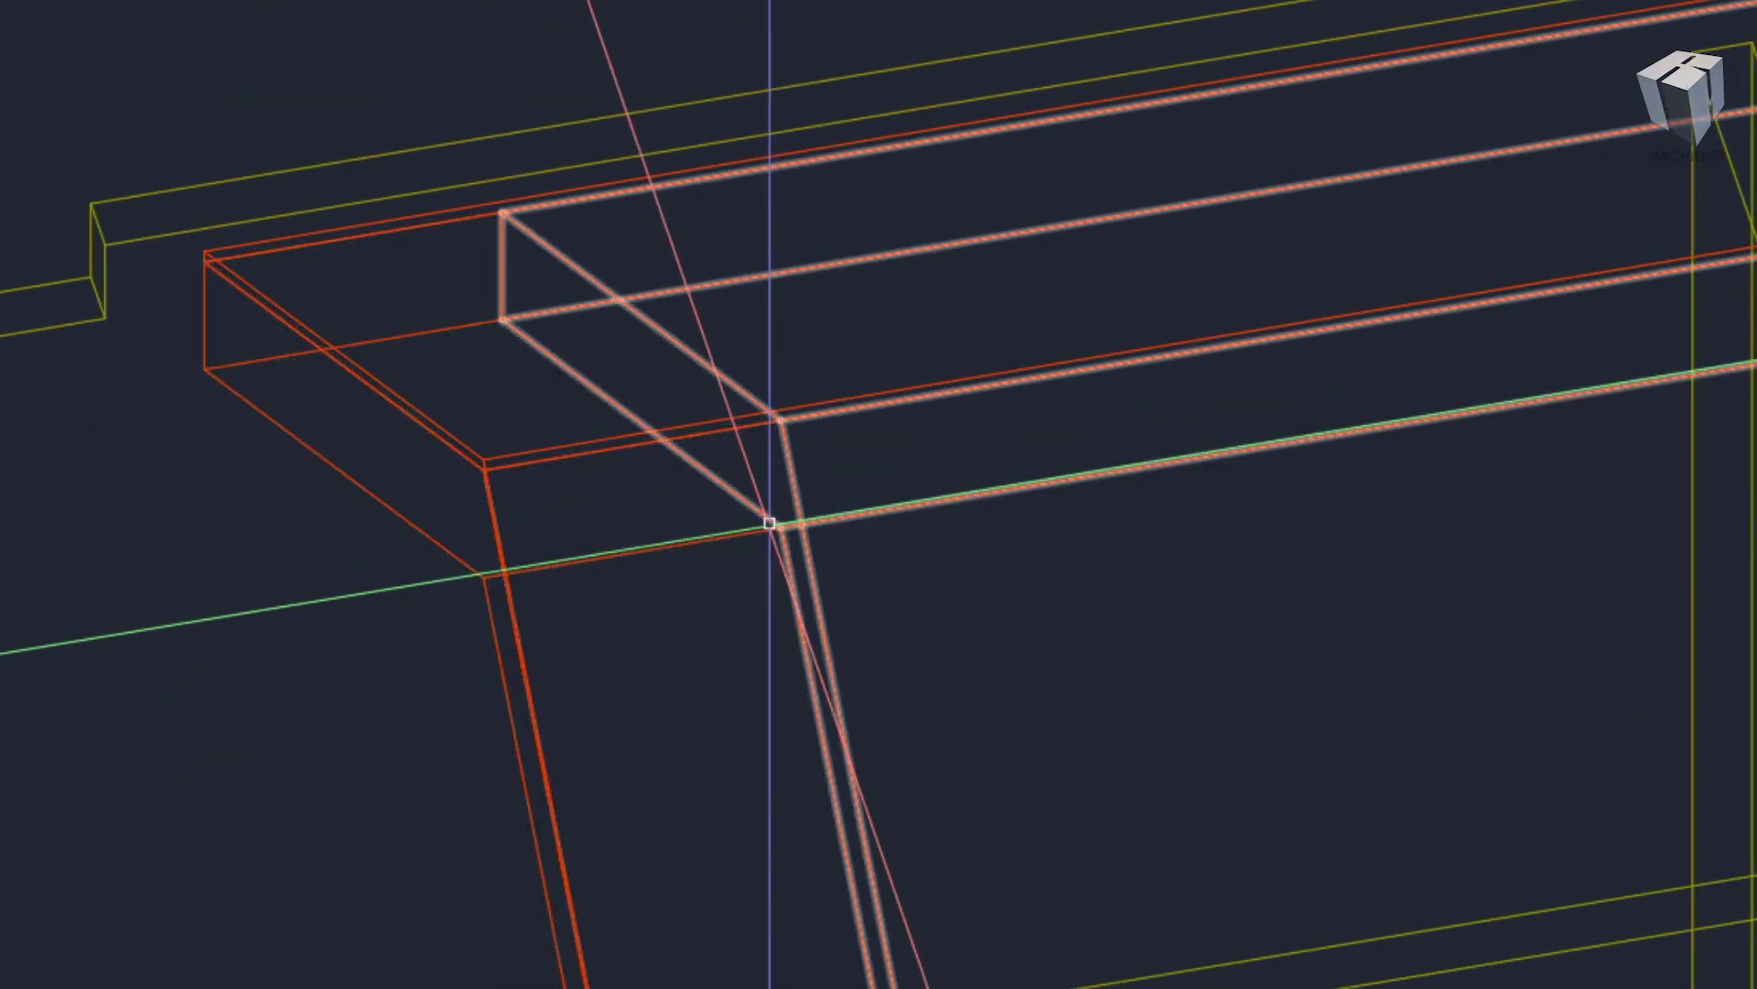
pyautogui.press('Return')
pyautogui.click(646, 663)
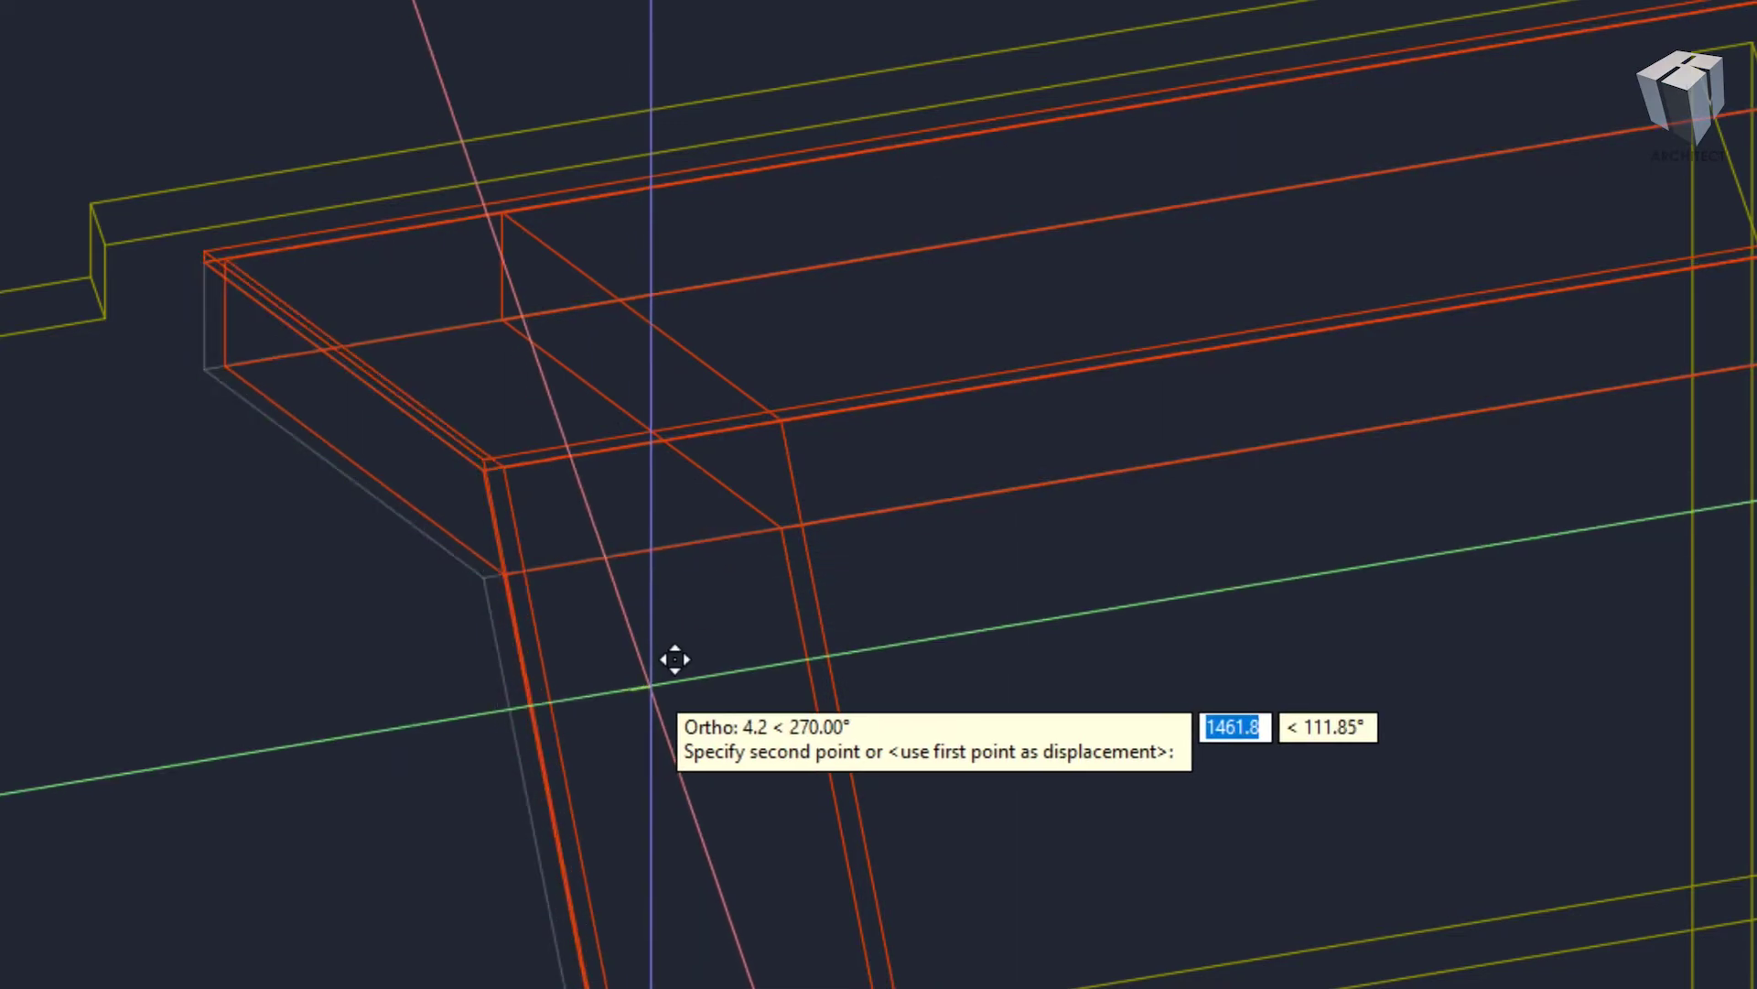
pyautogui.press('Return')
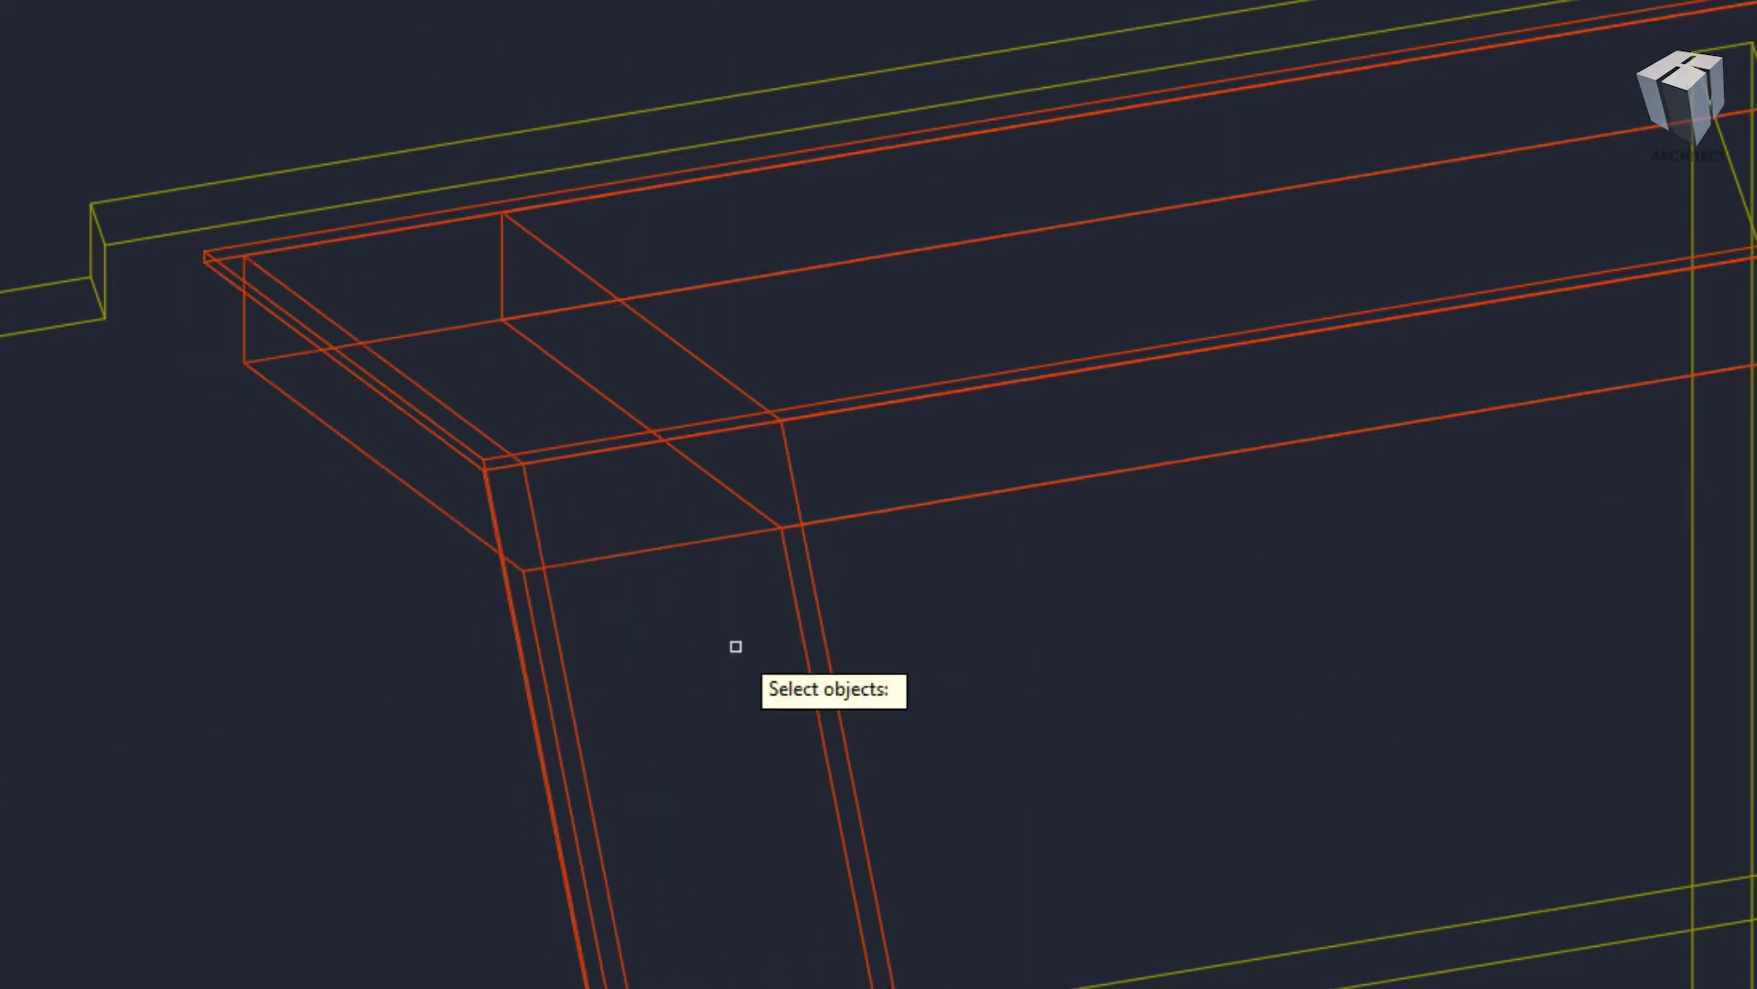
# - Window-select the shifted fascia beams at the gable corner again
pyautogui.click(750, 613)
pyautogui.click(919, 494)
pyautogui.scroll(-4, 919, 503)
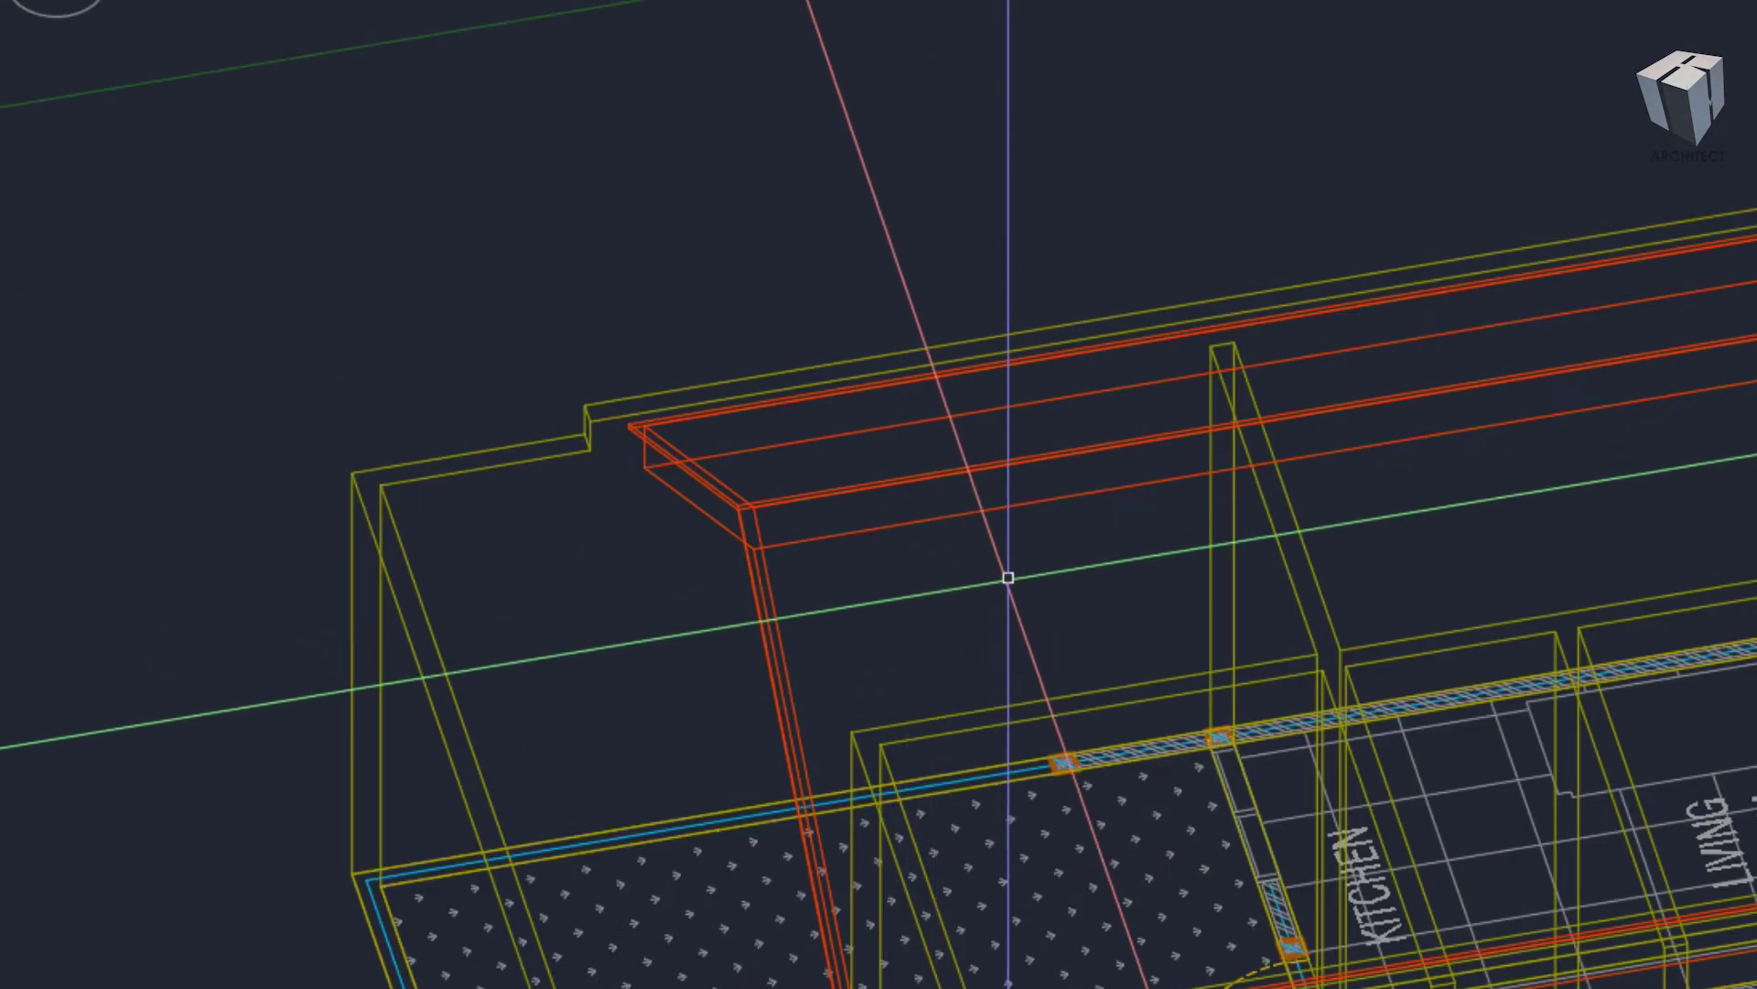
# - Orbit and pan the model to bring the hatched terrace area into view
pyautogui.moveTo(996, 577)
pyautogui.keyDown('shift'); pyautogui.mouseDown(button='middle')
pyautogui.moveTo(1179, 560)
pyautogui.moveTo(1235, 586)
pyautogui.moveTo(879, 137)
pyautogui.mouseUp(button='middle'); pyautogui.keyUp('shift')
pyautogui.scroll(3, 1472, 691)
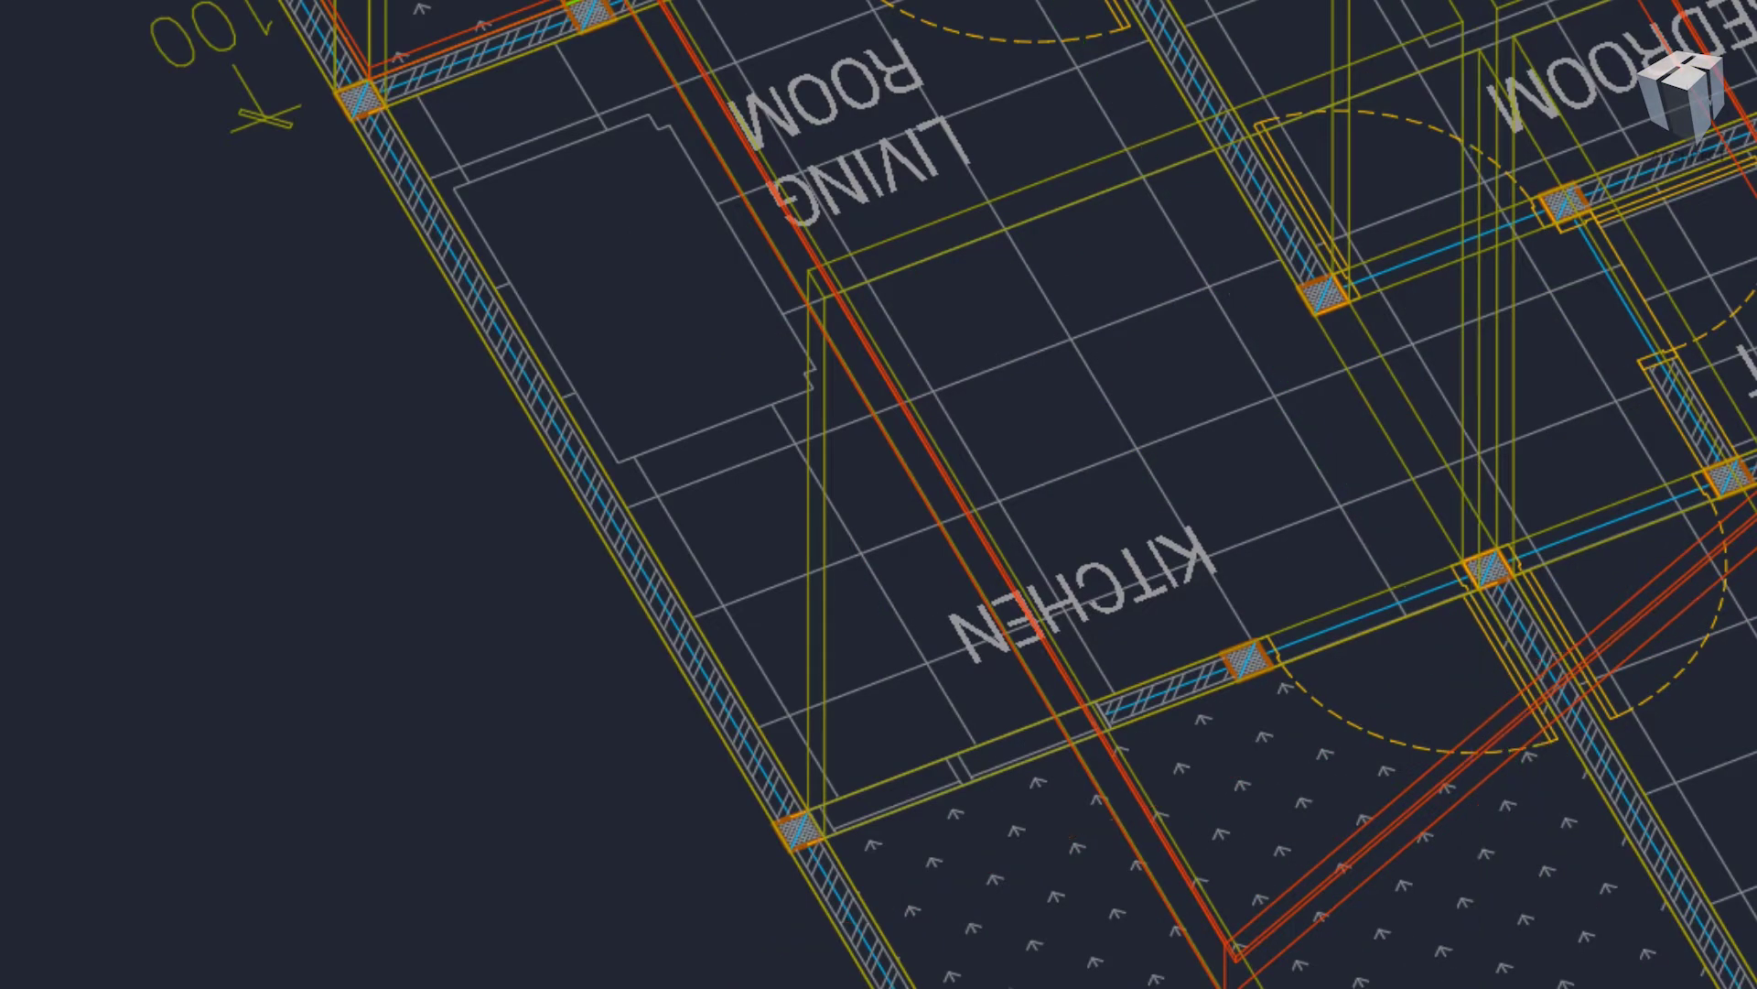
pyautogui.scroll(5, 1485, 611)
pyautogui.click(1465, 510)
pyautogui.scroll(-5, 1410, 508)
pyautogui.scroll(-3, 1057, 924)
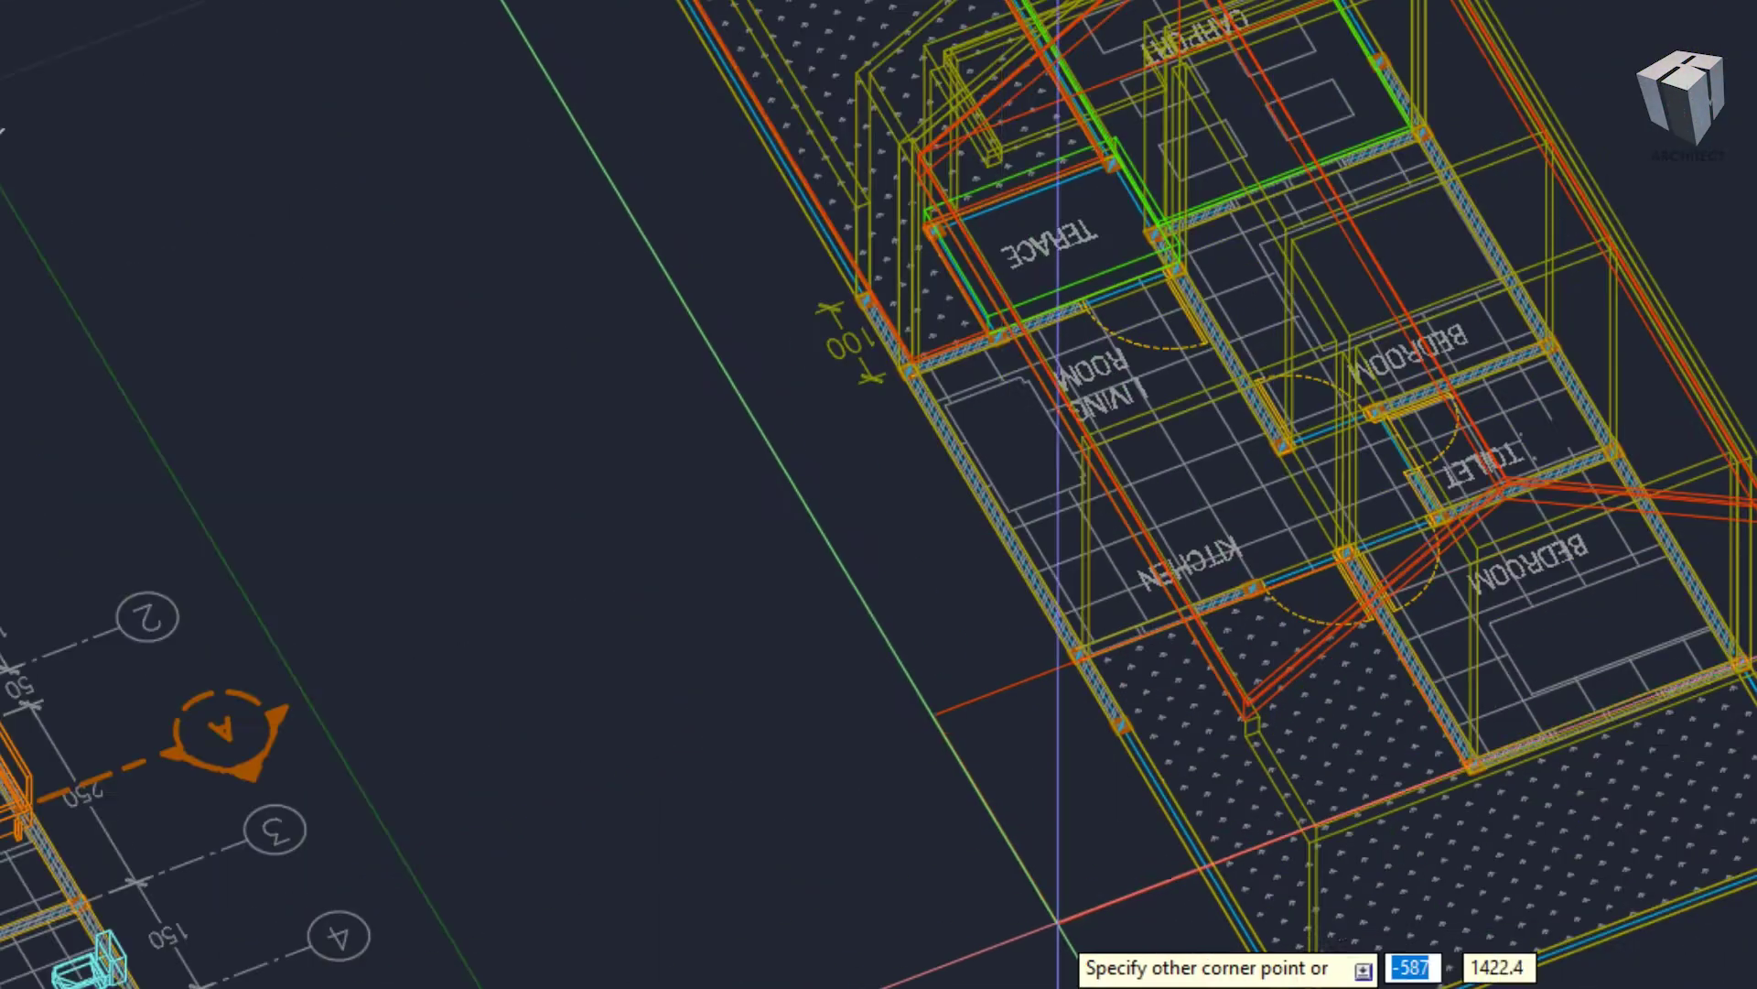
pyautogui.moveTo(1057, 926); pyautogui.dragTo(1271, 697, button='middle')
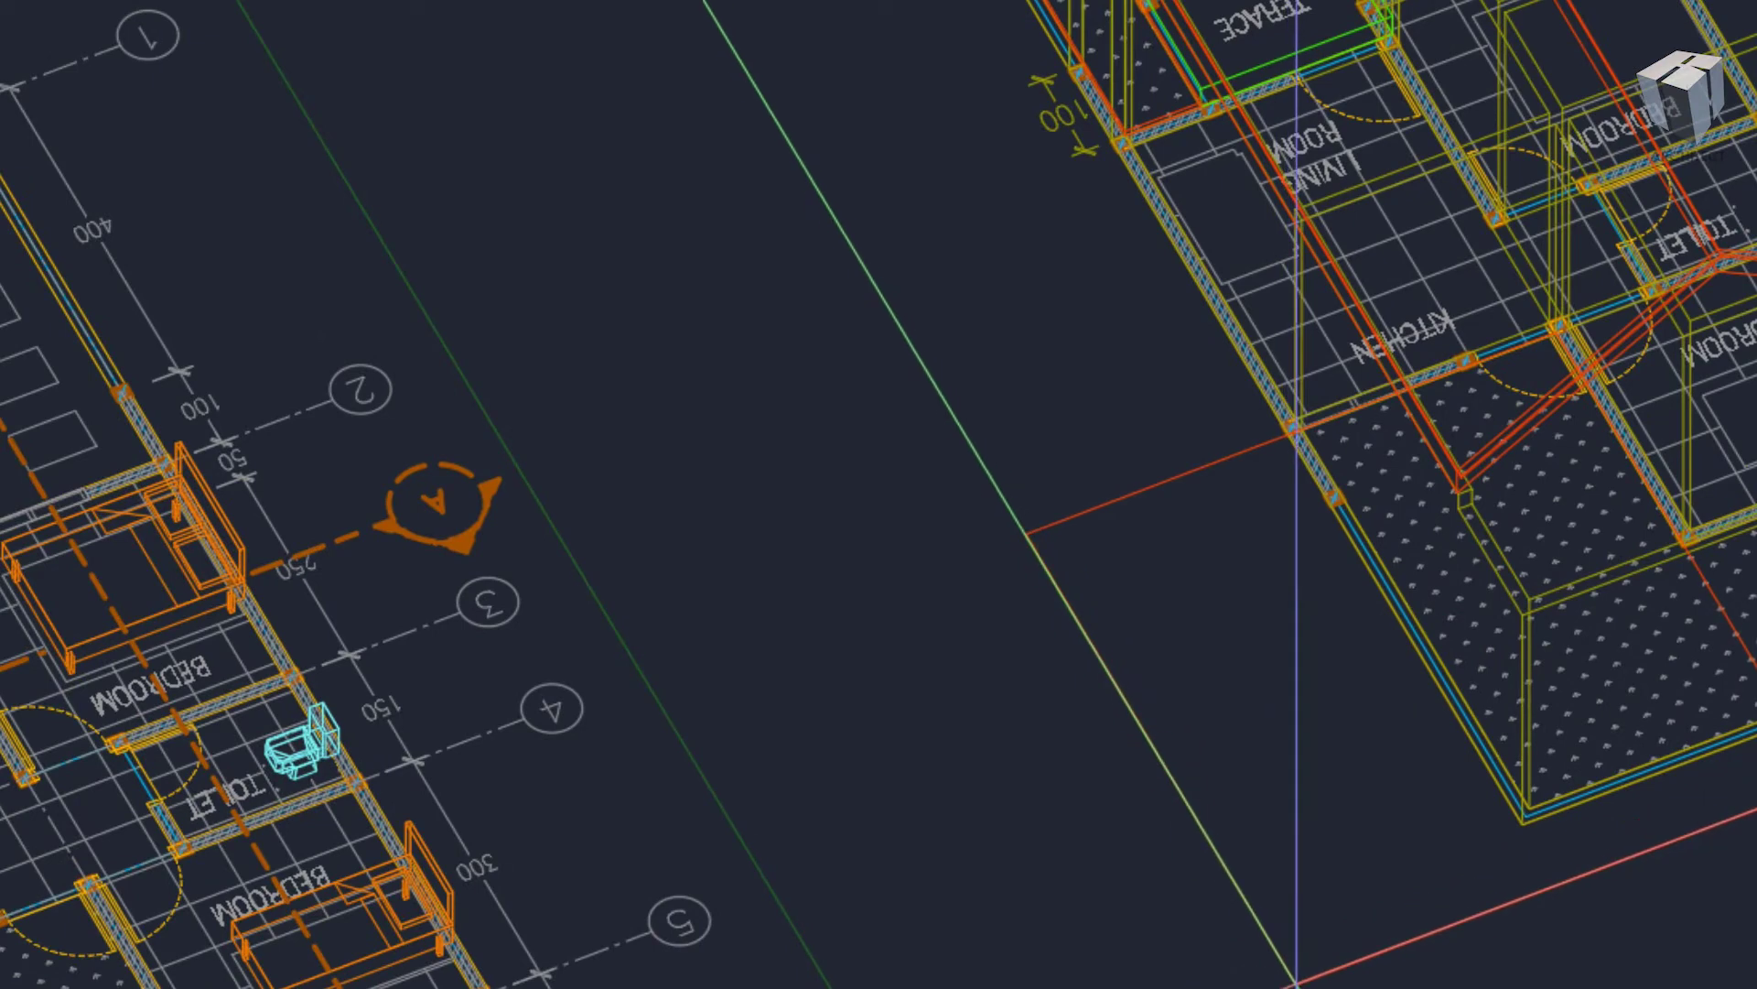
pyautogui.scroll(3, 1295, 969)
pyautogui.scroll(2, 1185, 674)
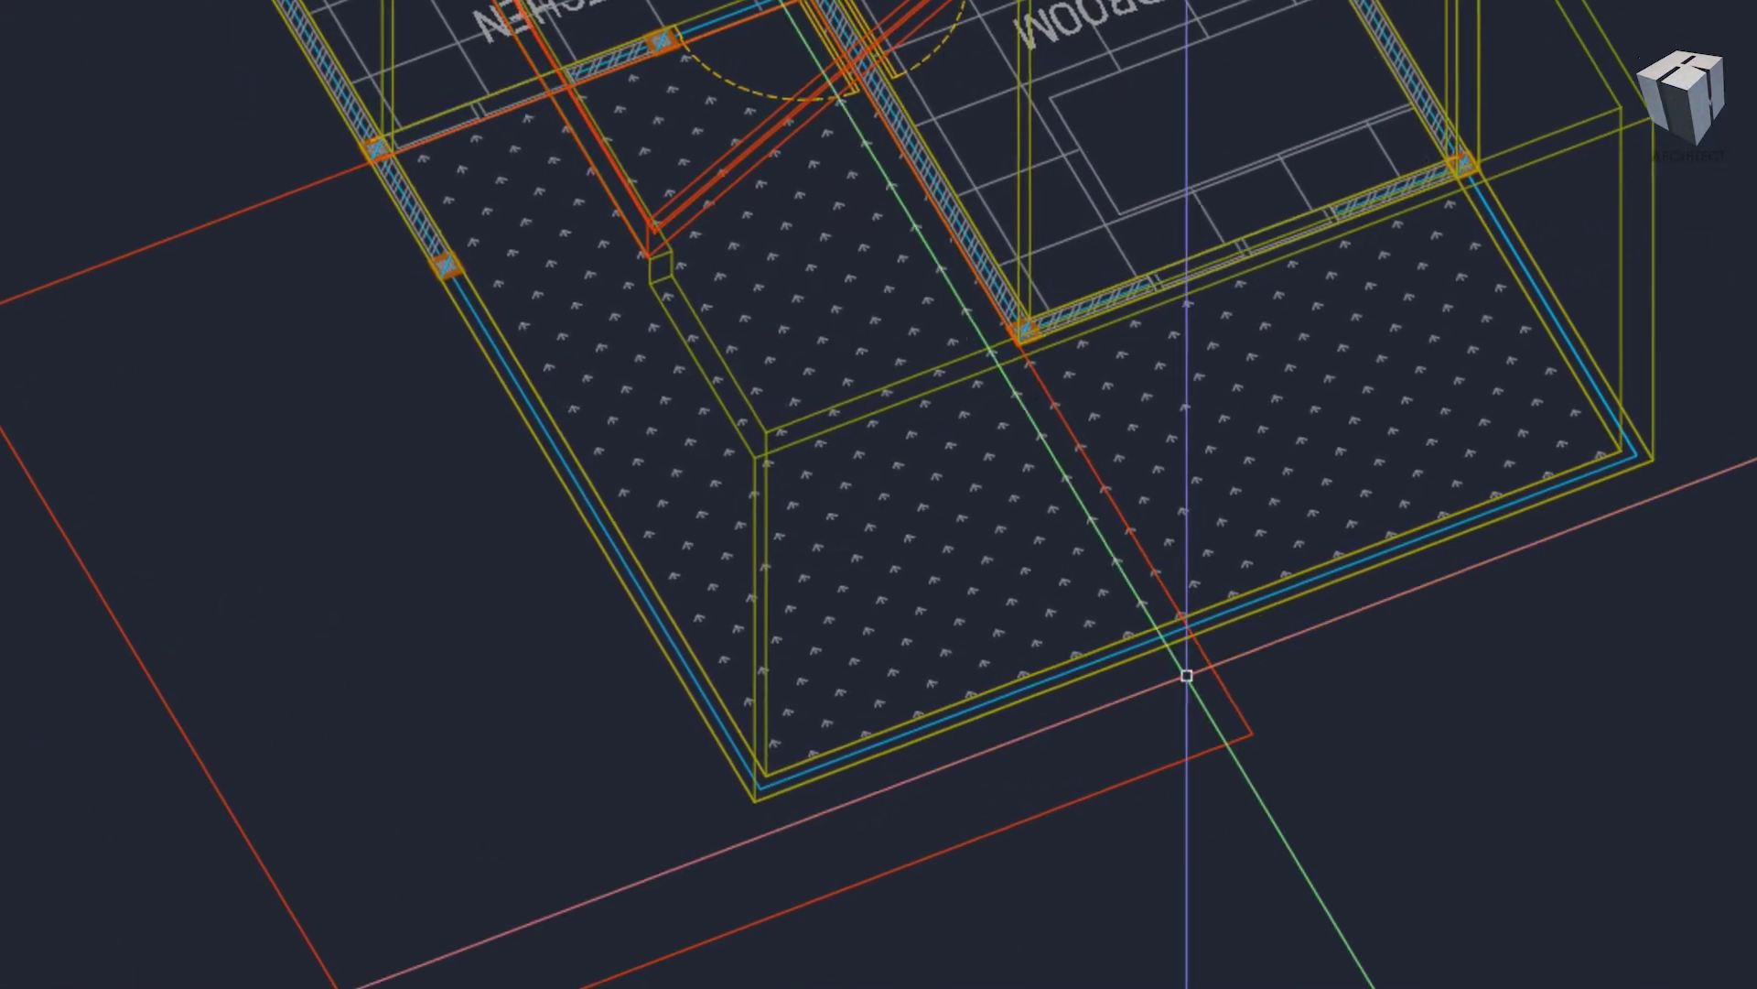
# - Offset the red rectangles by 40, one copy inward and one outward
pyautogui.write('o')
pyautogui.press('Return')
pyautogui.write('40')
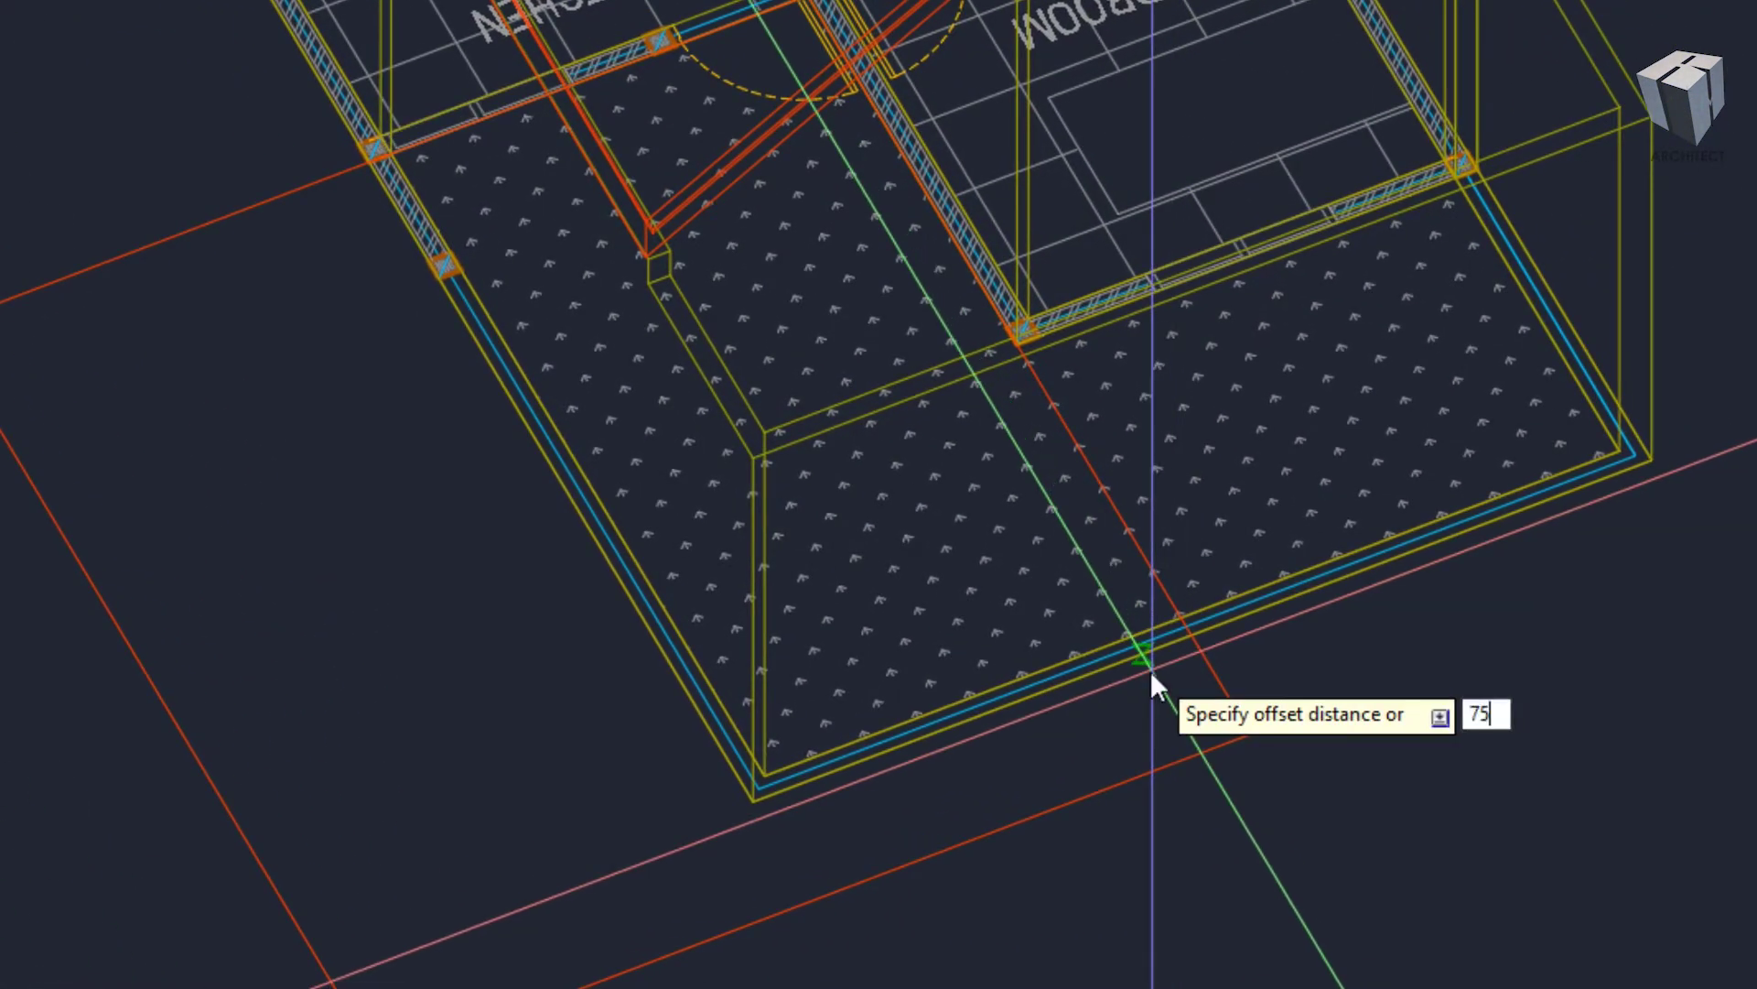
pyautogui.press('Return')
pyautogui.click(1221, 686)
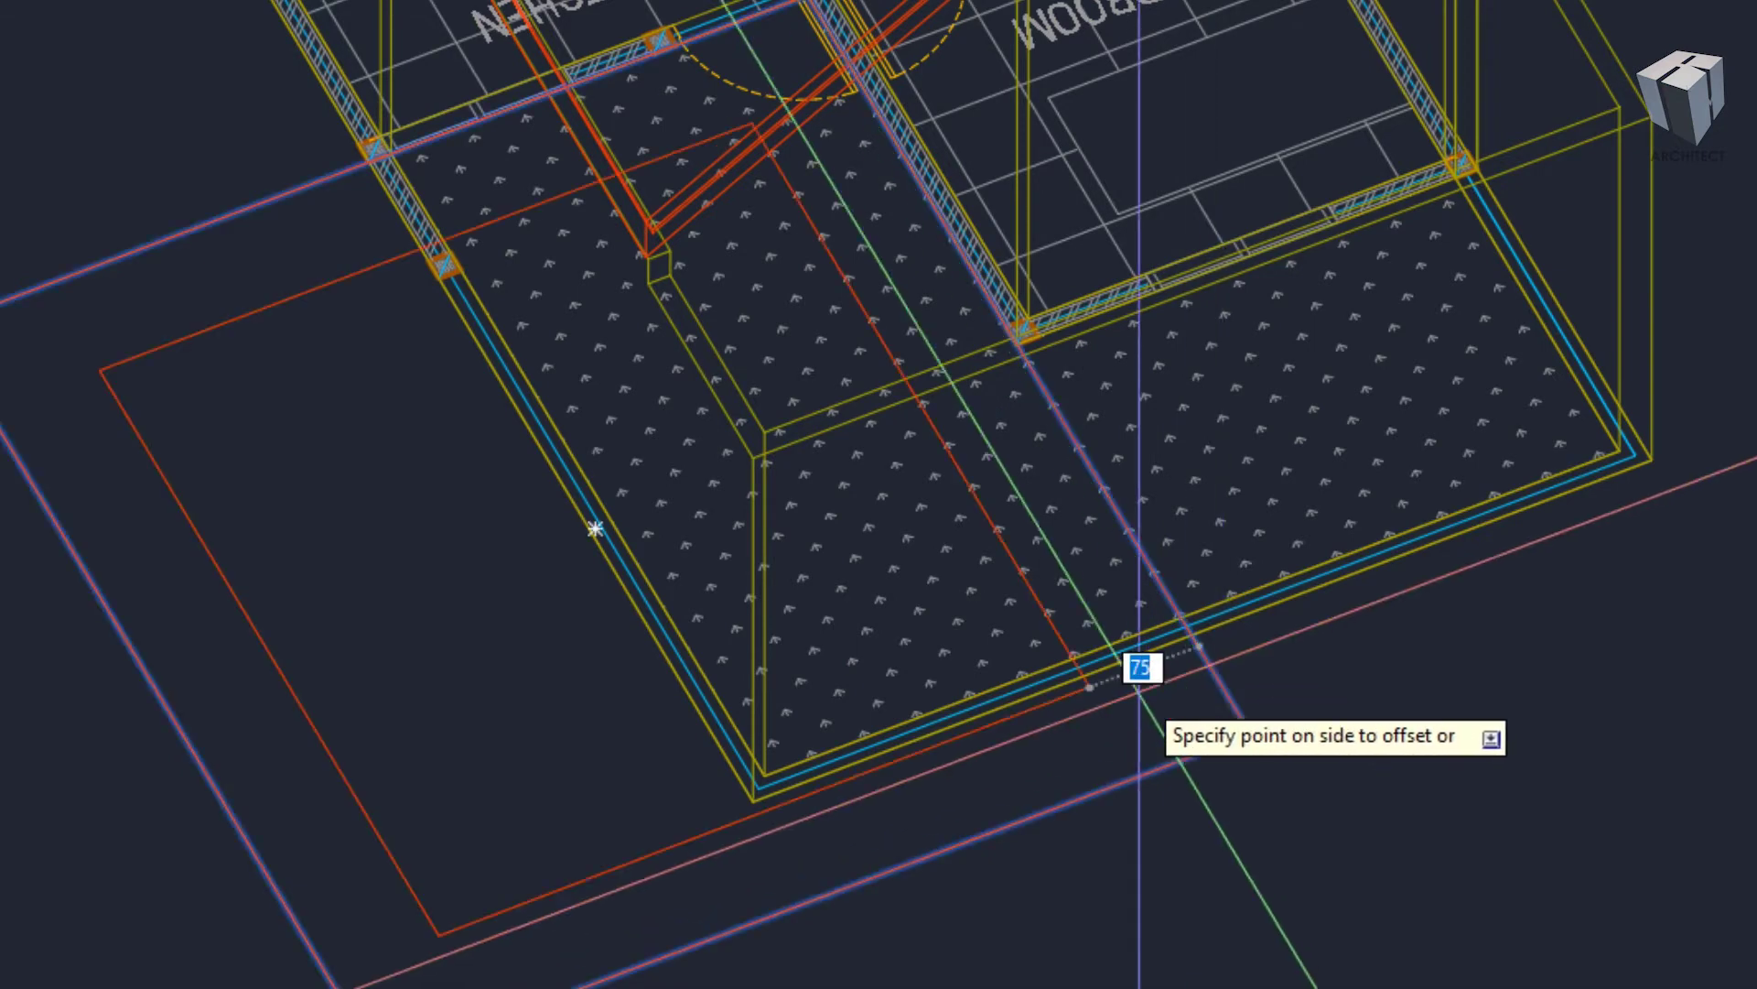
pyautogui.click(806, 760)
pyautogui.moveTo(288, 351); pyautogui.dragTo(369, 426, button='middle')
pyautogui.write('10')
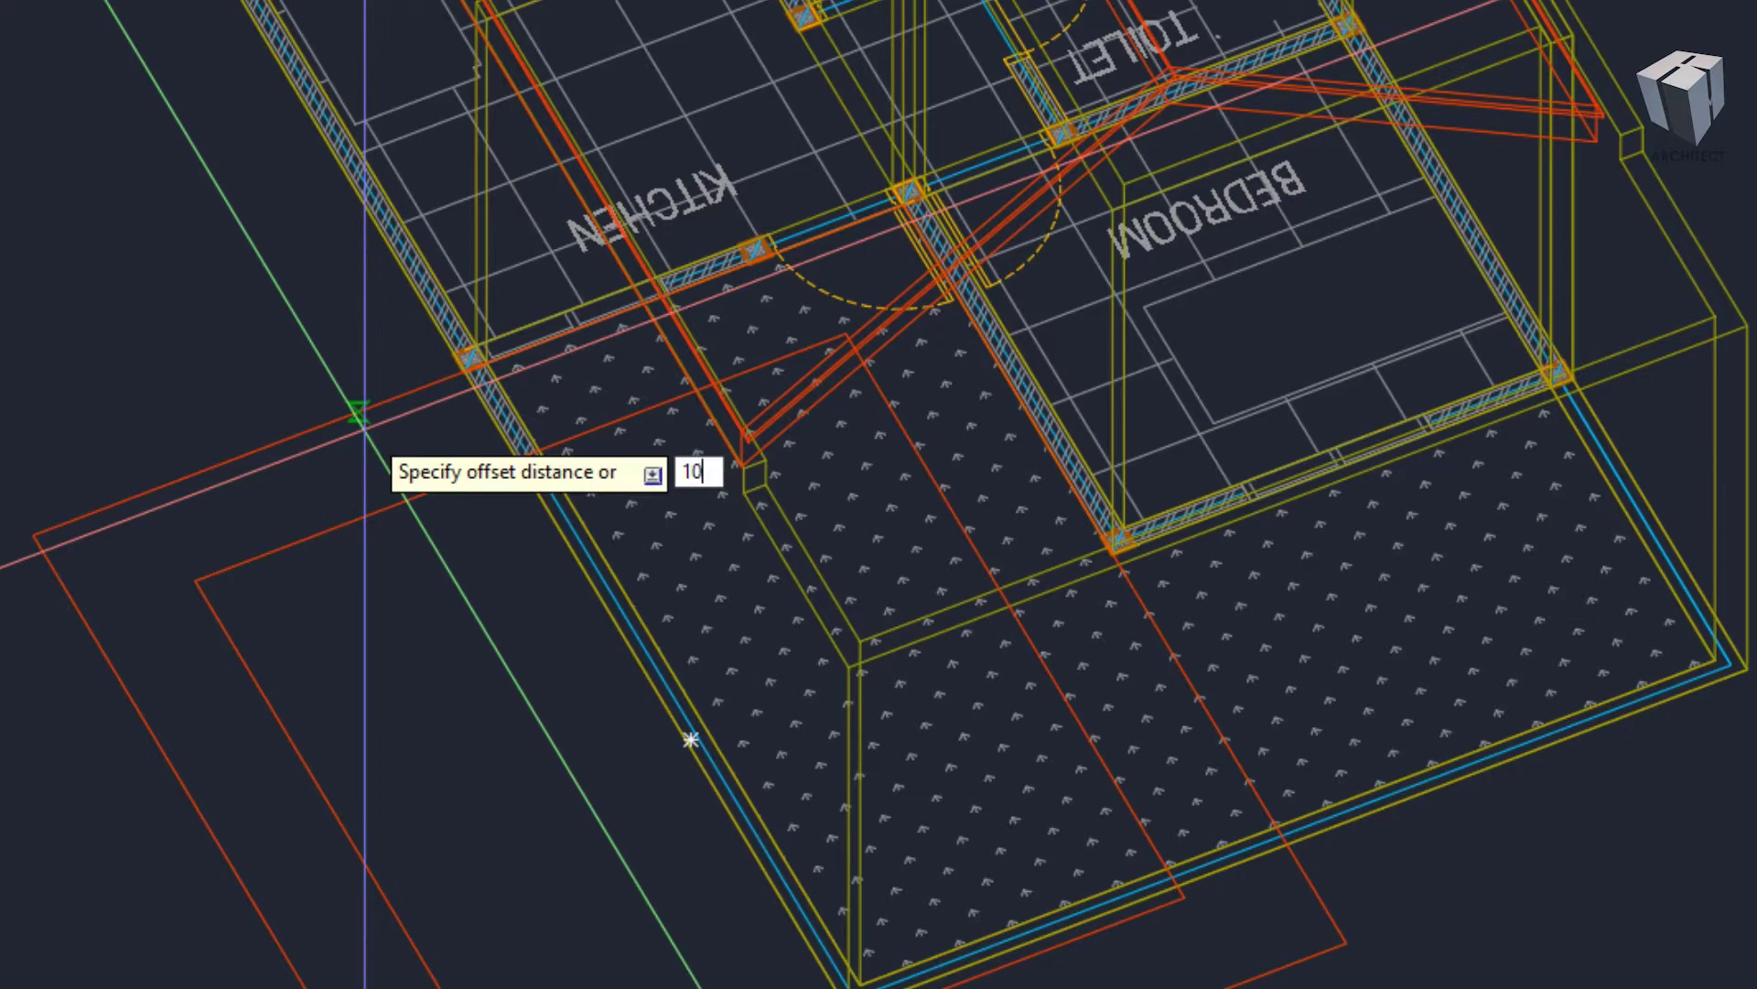
pyautogui.press('Return')
pyautogui.click(400, 503)
pyautogui.click(369, 449)
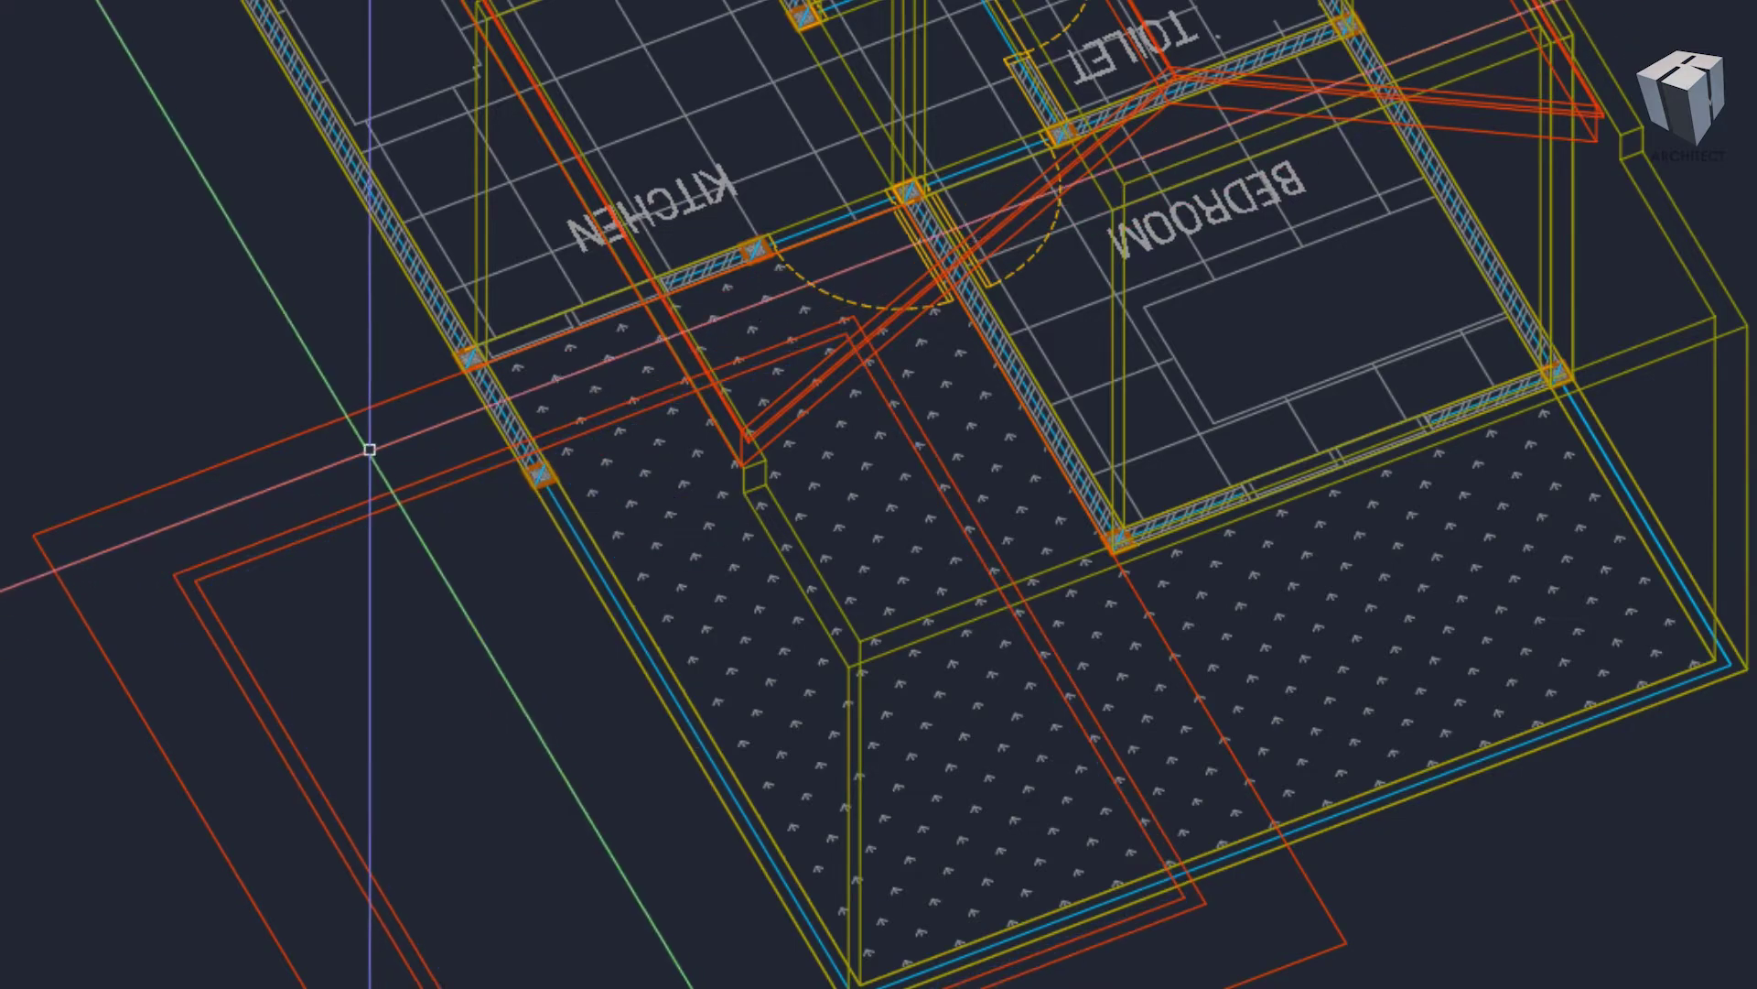
# - Run EXTRUDE and select the offset rectangle near the roof end
pyautogui.write('E')
pyautogui.moveTo(271, 410)
pyautogui.keyDown('shift'); pyautogui.mouseDown(button='middle')
pyautogui.moveTo(742, 492)
pyautogui.moveTo(742, 476)
pyautogui.mouseUp(button='middle'); pyautogui.keyUp('shift')
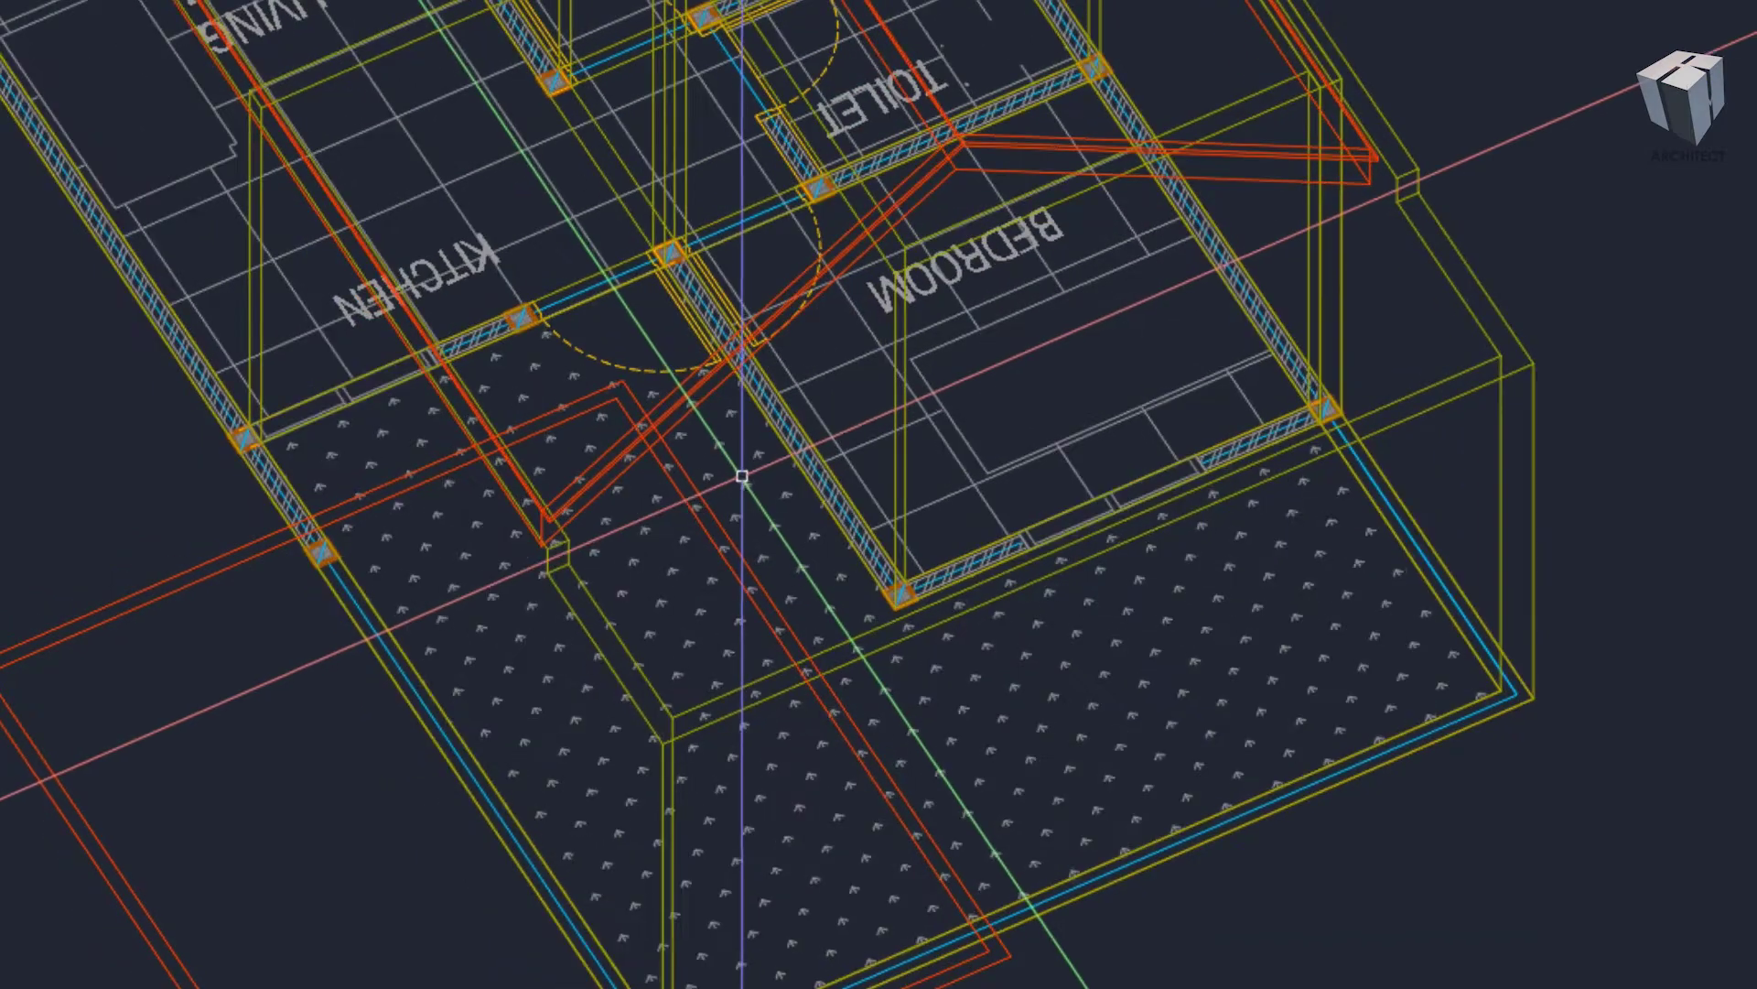
pyautogui.click(707, 499)
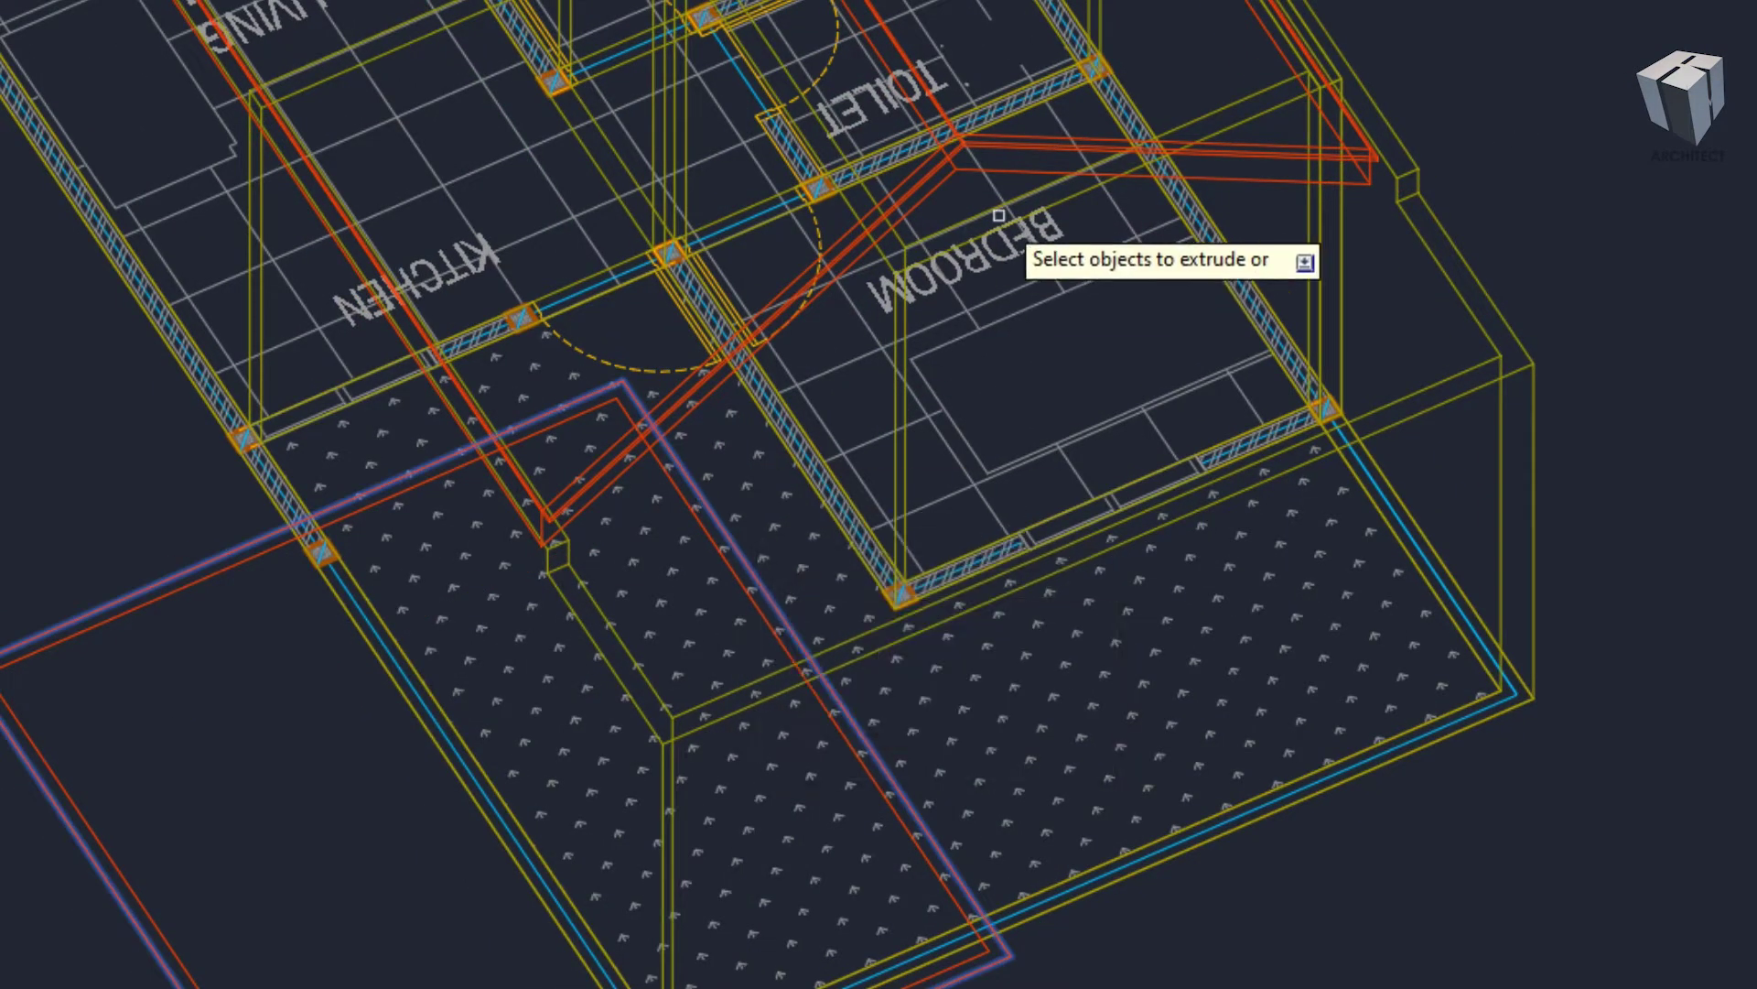
pyautogui.scroll(-3, 1111, 129)
pyautogui.moveTo(1110, 130); pyautogui.dragTo(1070, 263, button='middle')
# - Switch the visual style to Conceptual so the house shows as shaded solids
pyautogui.press('Escape')
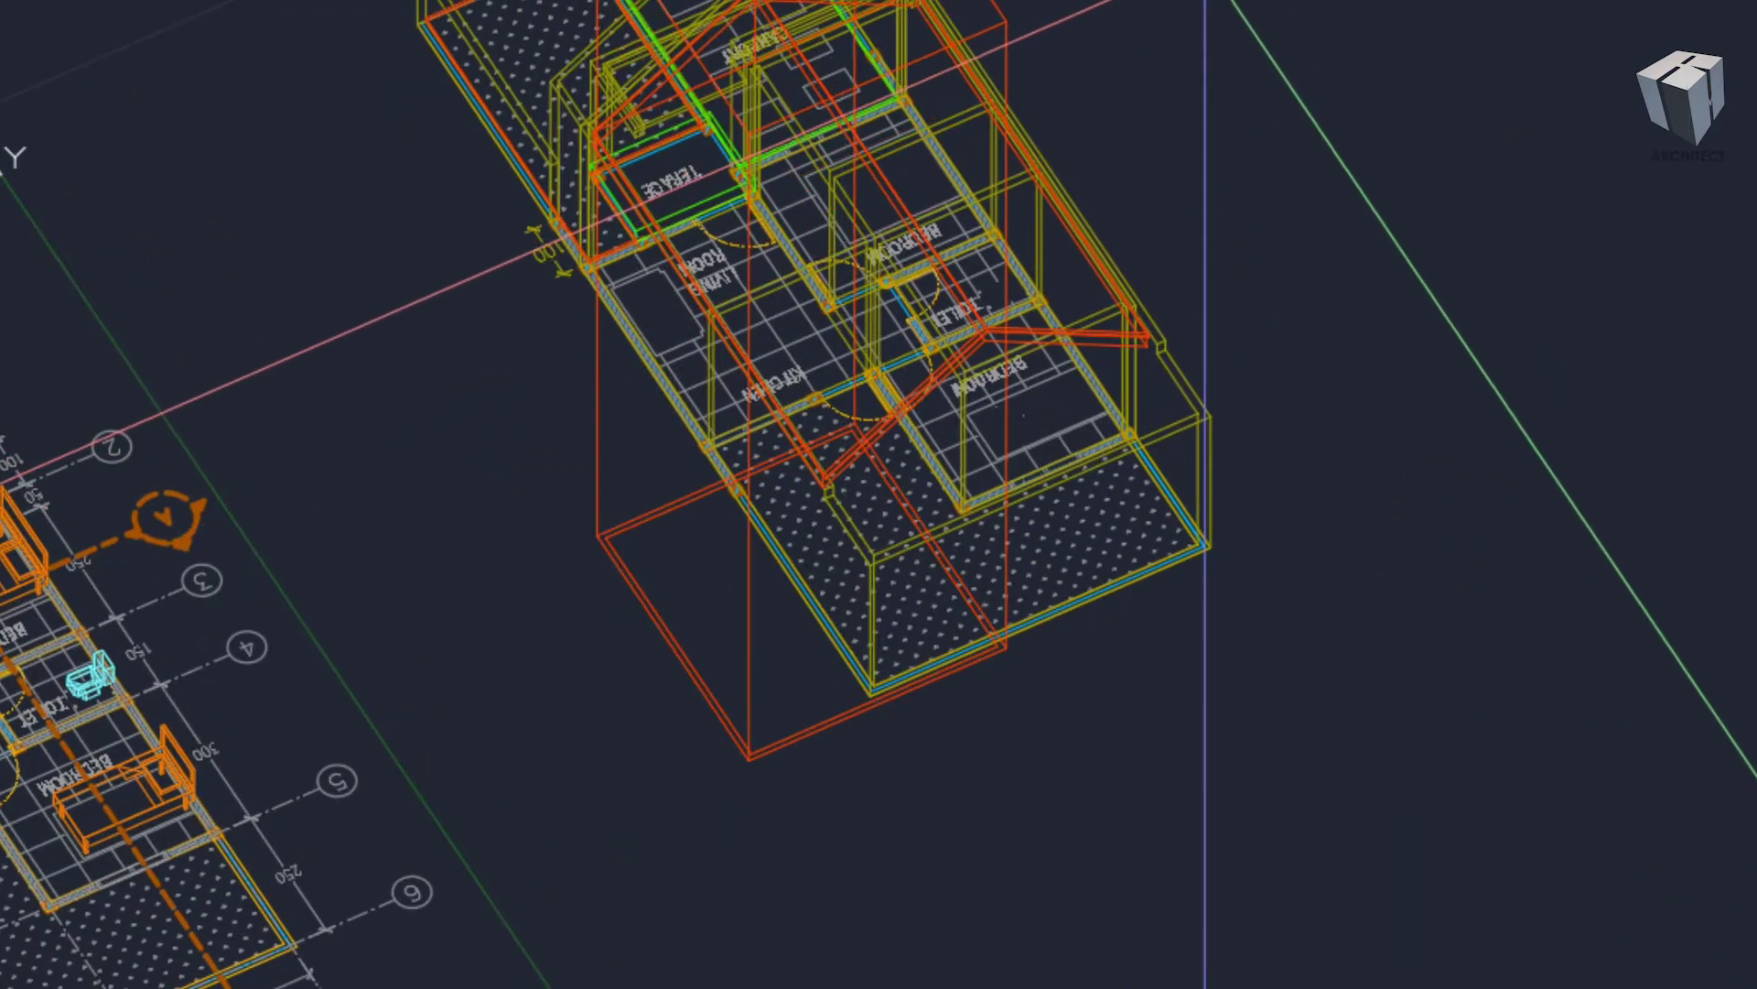
pyautogui.scroll(3, 732, 321)
pyautogui.scroll(3, 732, 321)
pyautogui.scroll(-5, 879, 513)
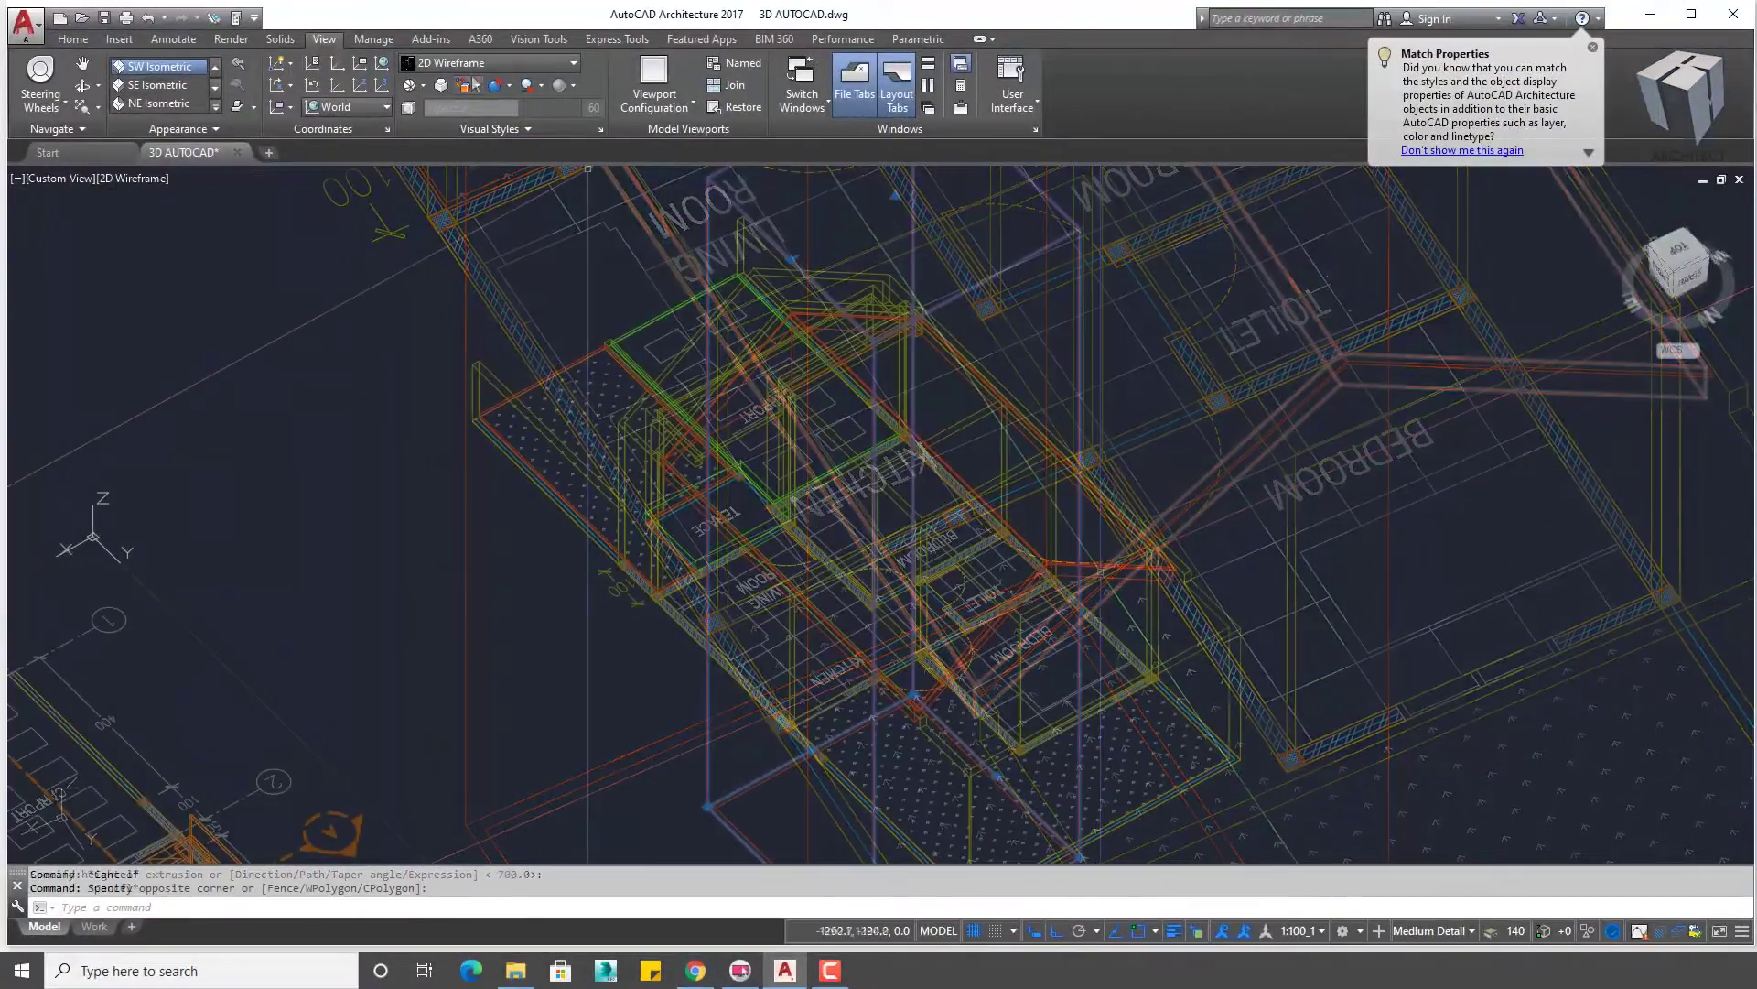
pyautogui.click(471, 62)
pyautogui.click(591, 116)
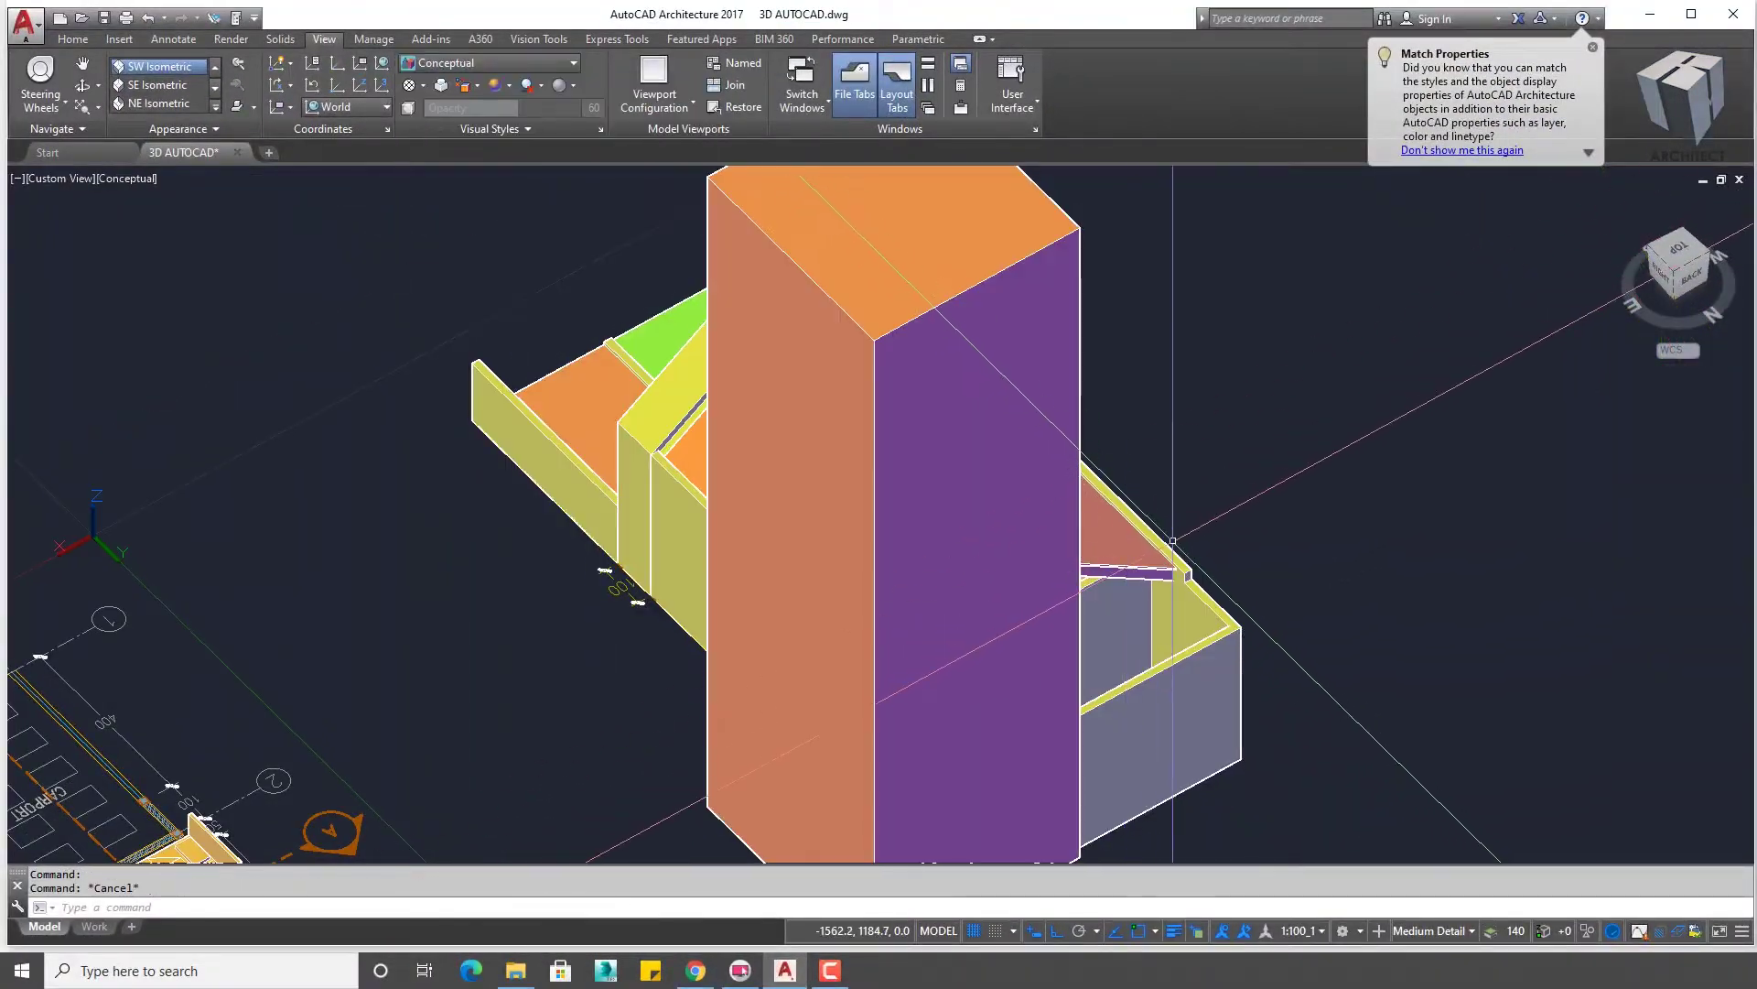
# - Orbit toward the roof end and undo the last action
pyautogui.keyDown('shift'); pyautogui.moveTo(1173, 540); pyautogui.dragTo(732, 568, button='middle'); pyautogui.keyUp('shift')
pyautogui.scroll(4, 733, 522)
pyautogui.scroll(2, 991, 509)
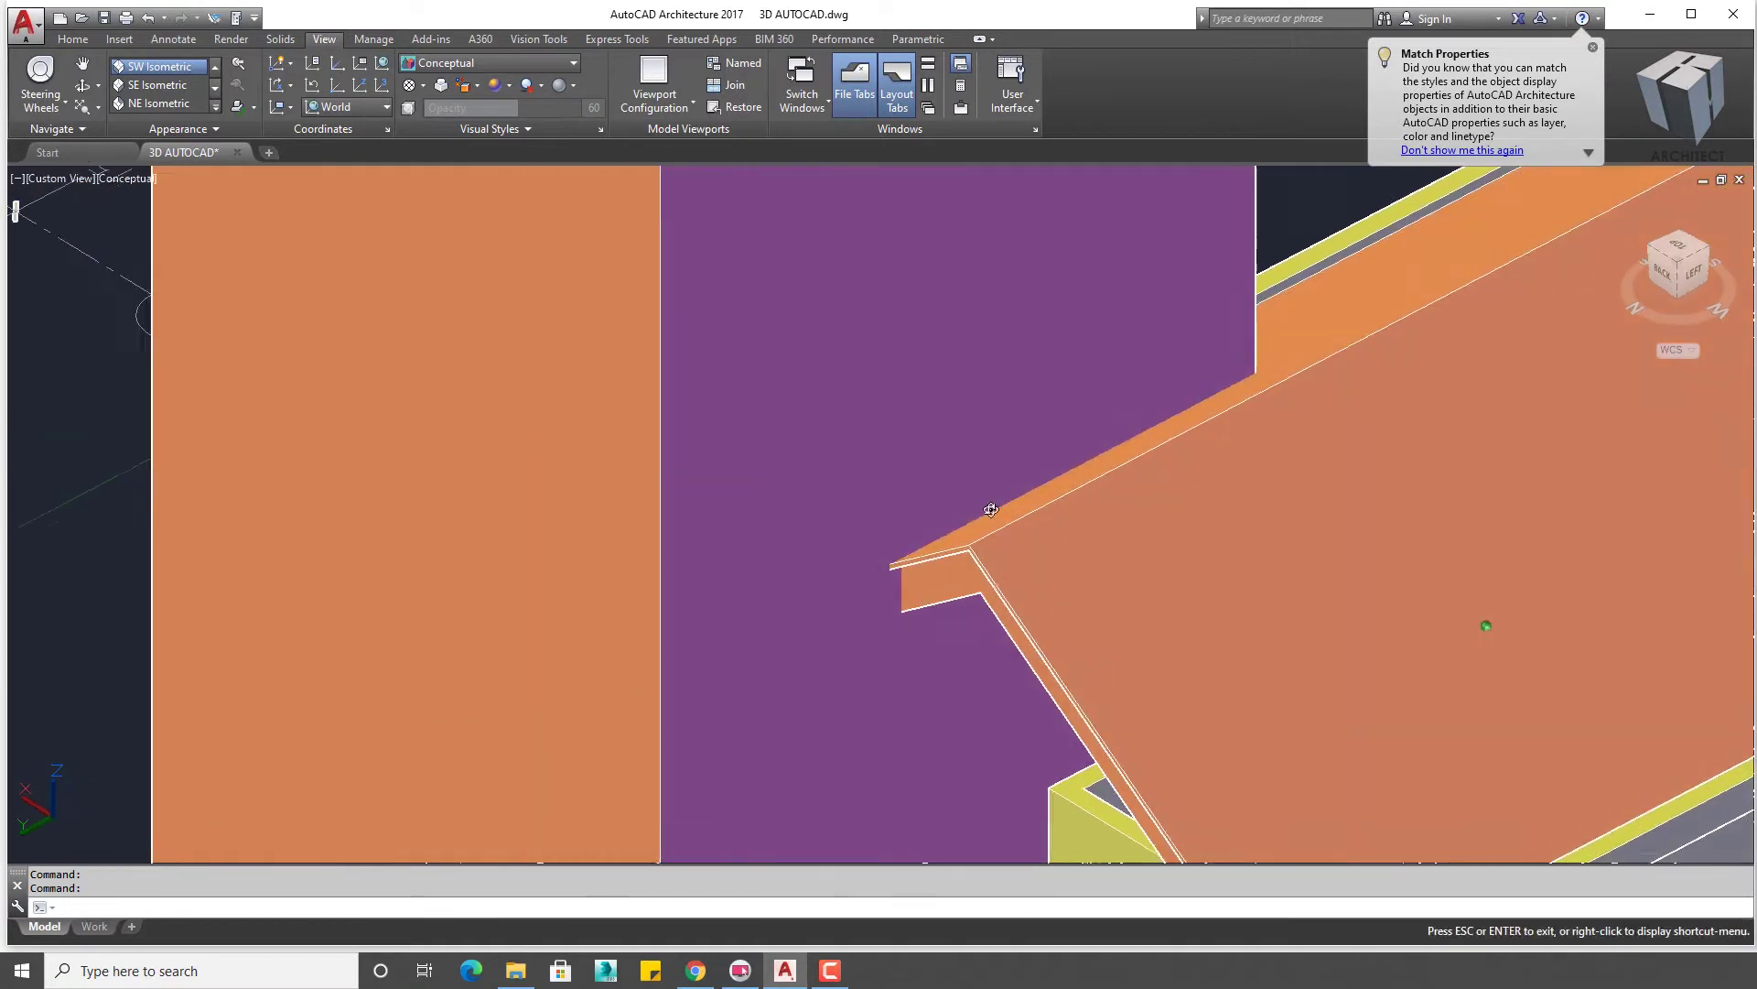
pyautogui.press('Escape')
pyautogui.write('u')
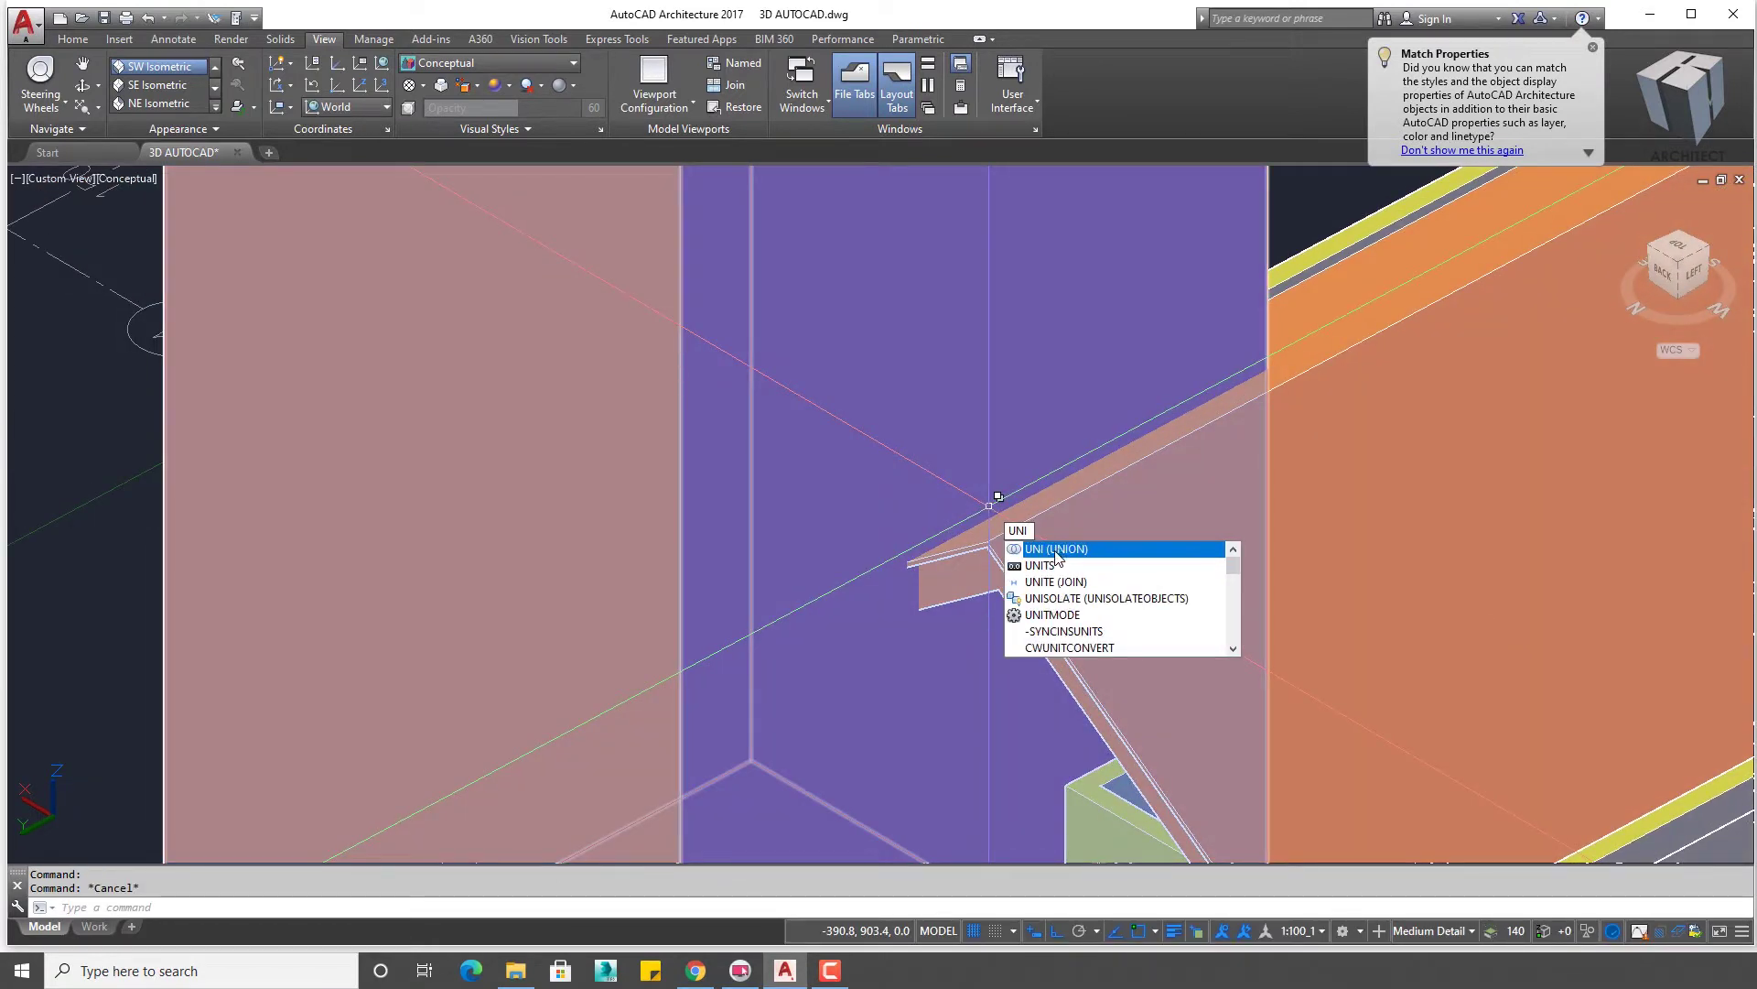
pyautogui.keyDown('shift'); pyautogui.moveTo(1054, 554); pyautogui.dragTo(1025, 517, button='middle'); pyautogui.keyUp('shift')
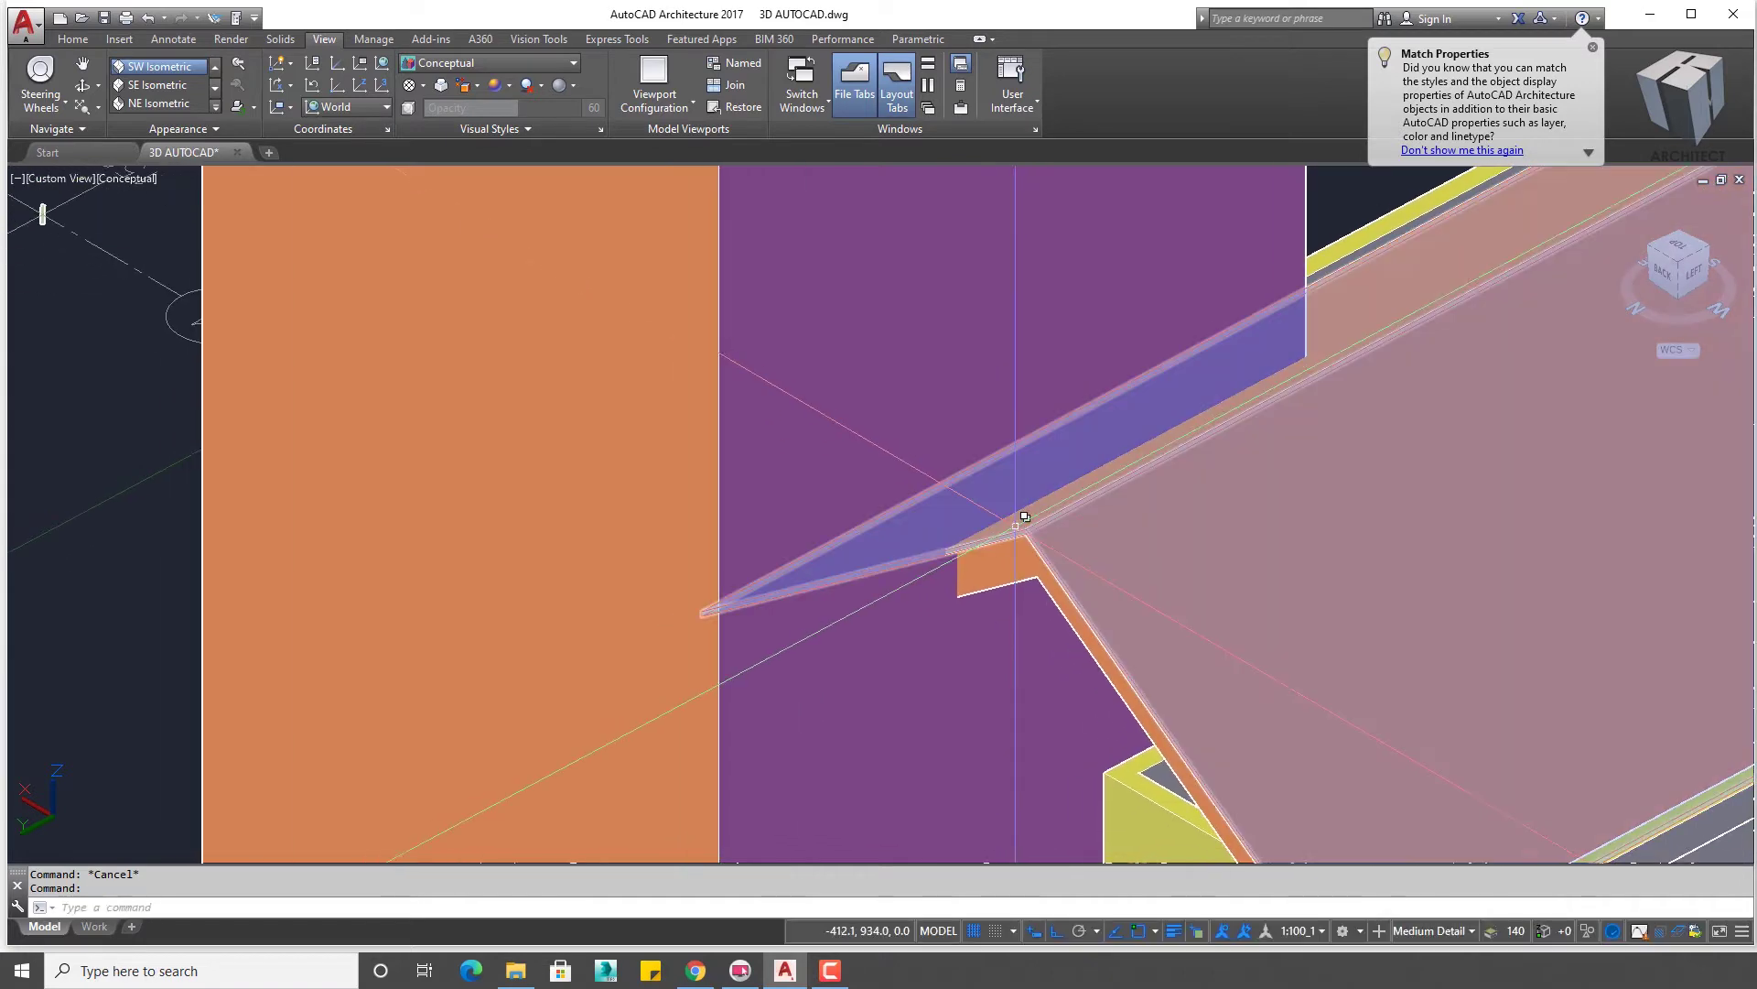
# - Attempt subtracting the tall box from the roof solid, then cancel it
pyautogui.click(1006, 569)
pyautogui.write('SU')
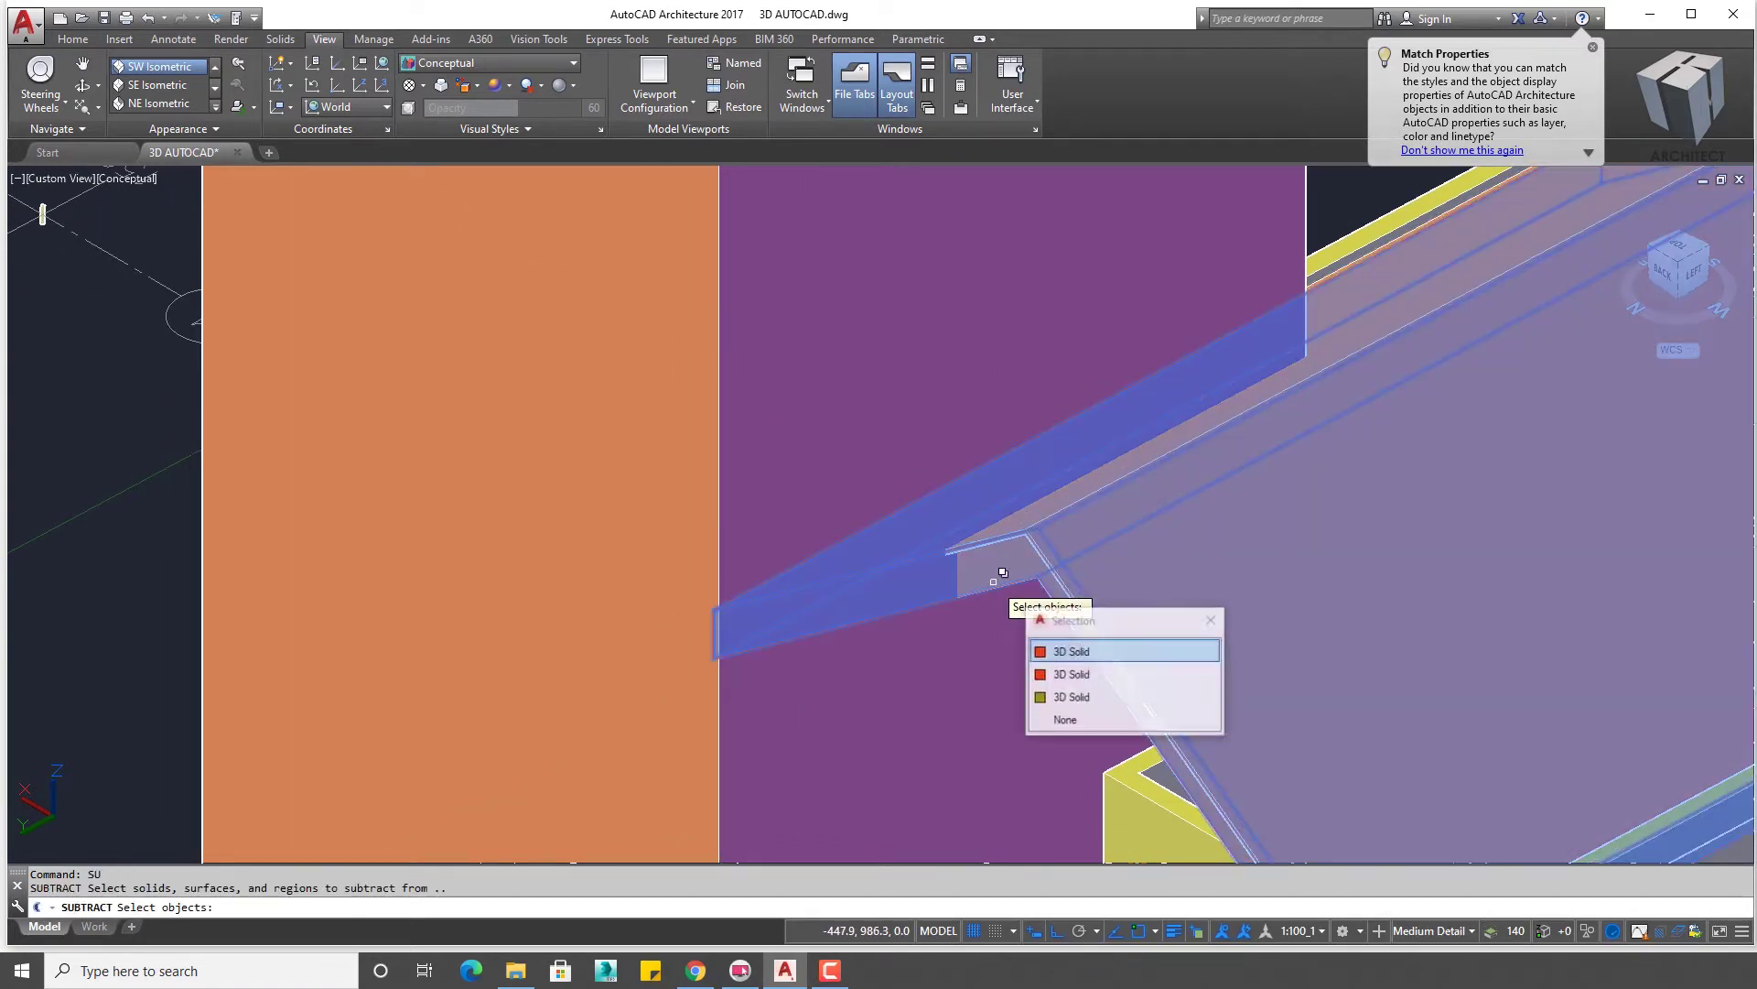
pyautogui.click(1118, 650)
pyautogui.scroll(-3, 1044, 609)
pyautogui.press('Return')
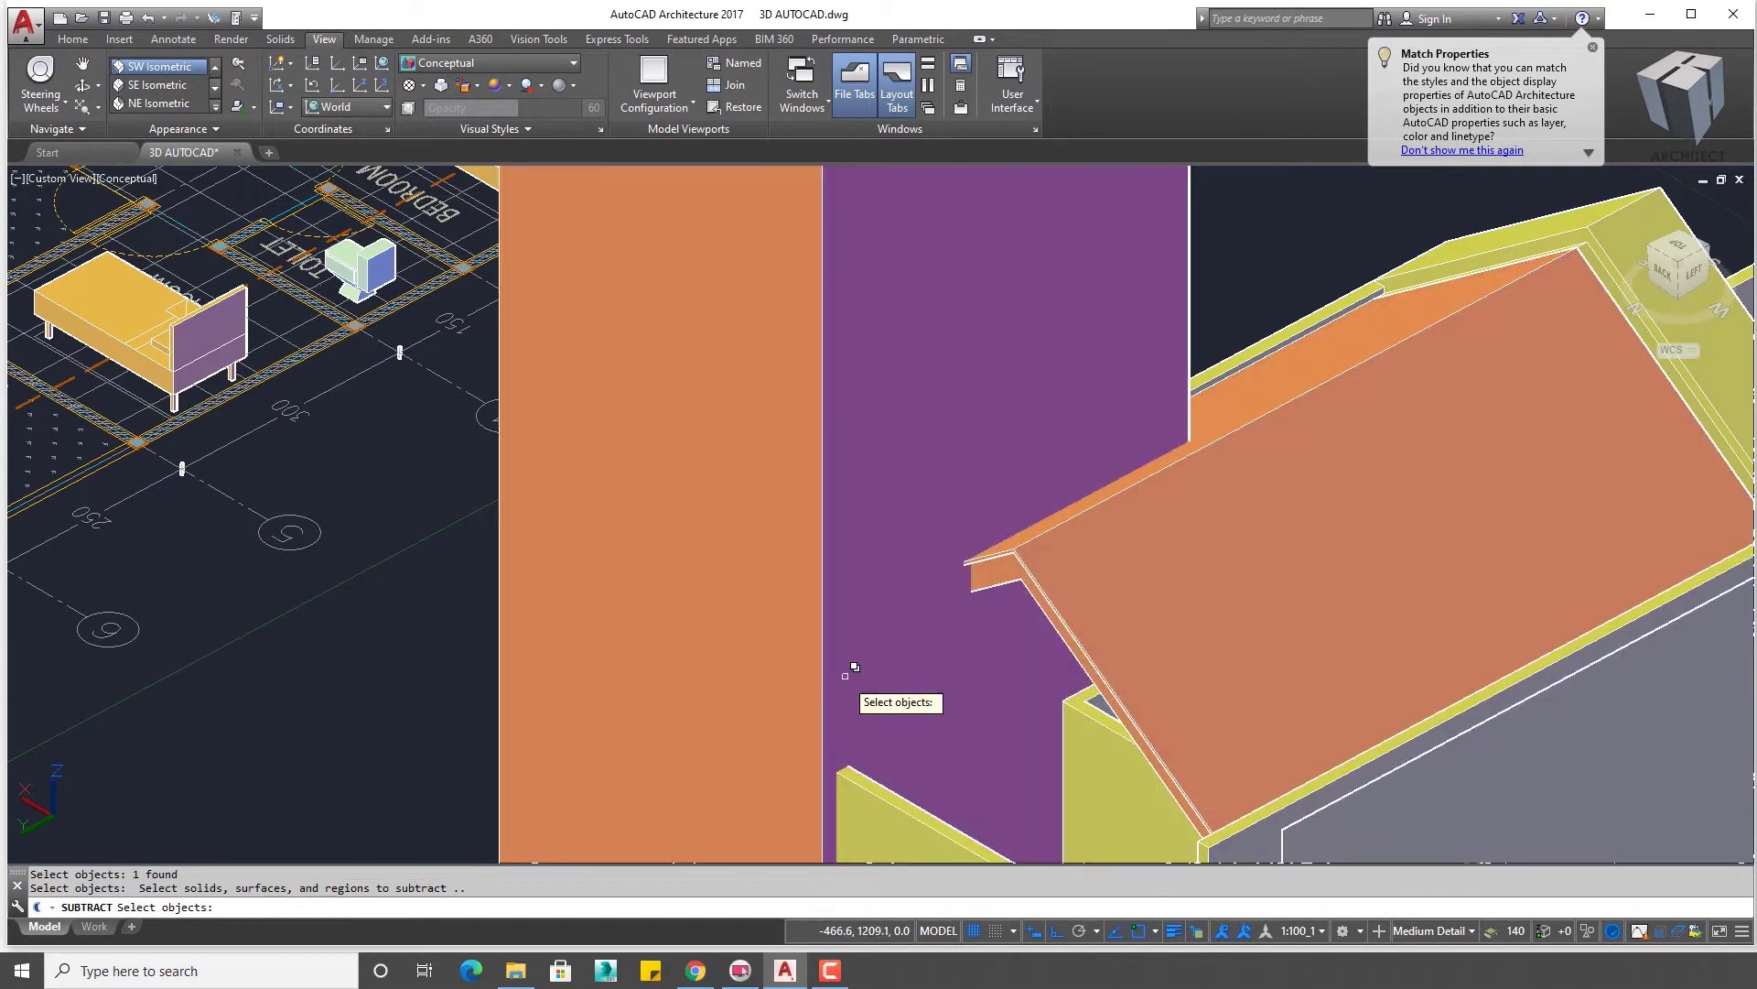
pyautogui.click(843, 679)
pyautogui.scroll(-5, 856, 671)
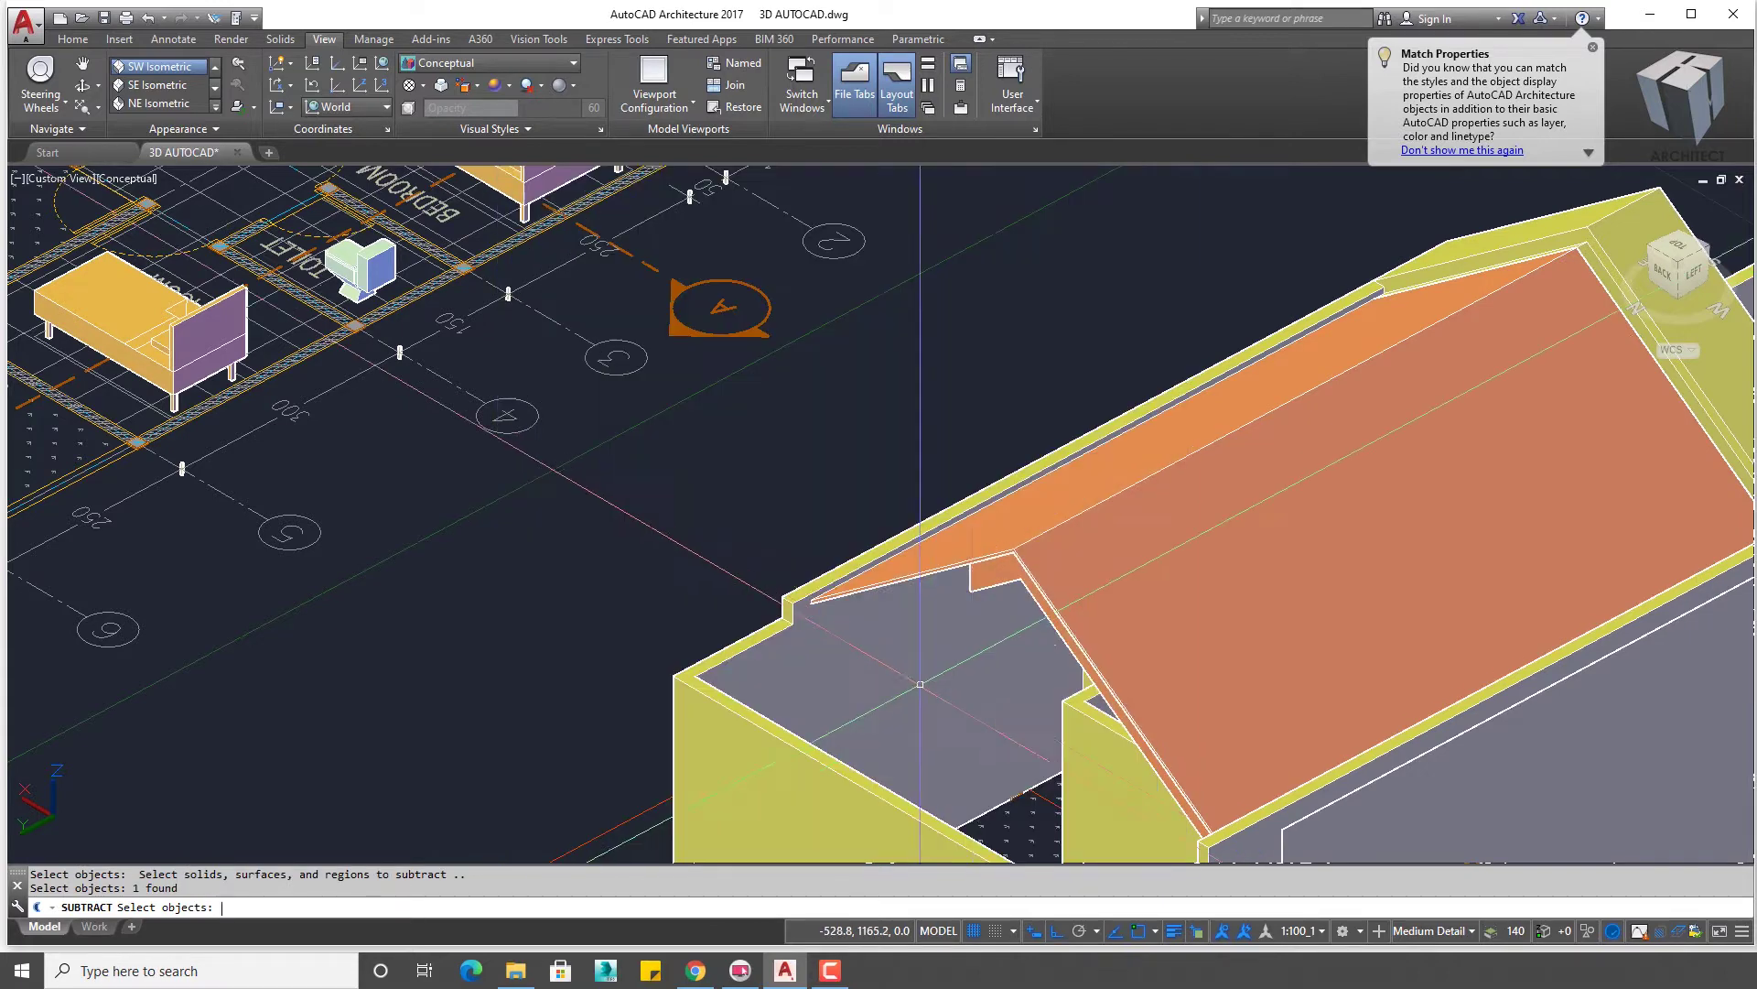
pyautogui.scroll(5, 915, 641)
pyautogui.moveTo(989, 641)
pyautogui.keyDown('shift'); pyautogui.mouseDown(button='middle')
pyautogui.moveTo(1008, 635)
pyautogui.moveTo(980, 381)
pyautogui.mouseUp(button='middle'); pyautogui.keyUp('shift')
pyautogui.press('Return')
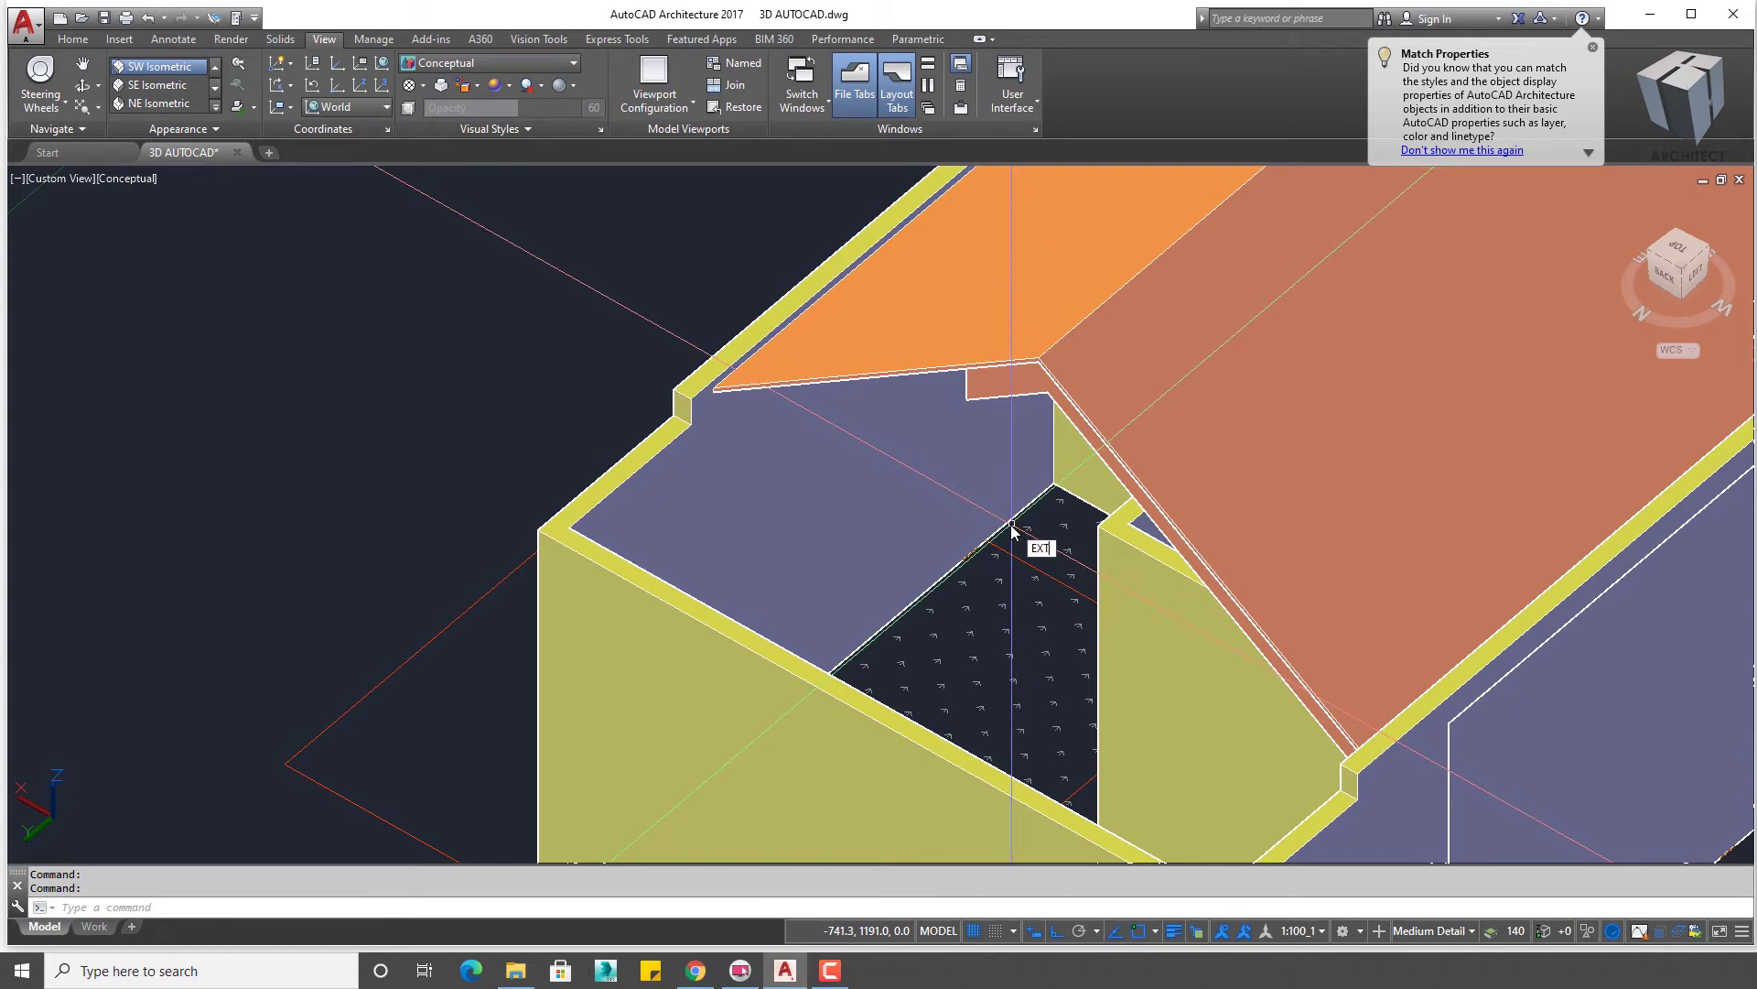
# - Pick a profile for extrusion, then cancel the extrusion
pyautogui.click(1017, 555)
pyautogui.scroll(-5, 1017, 556)
pyautogui.press('Return')
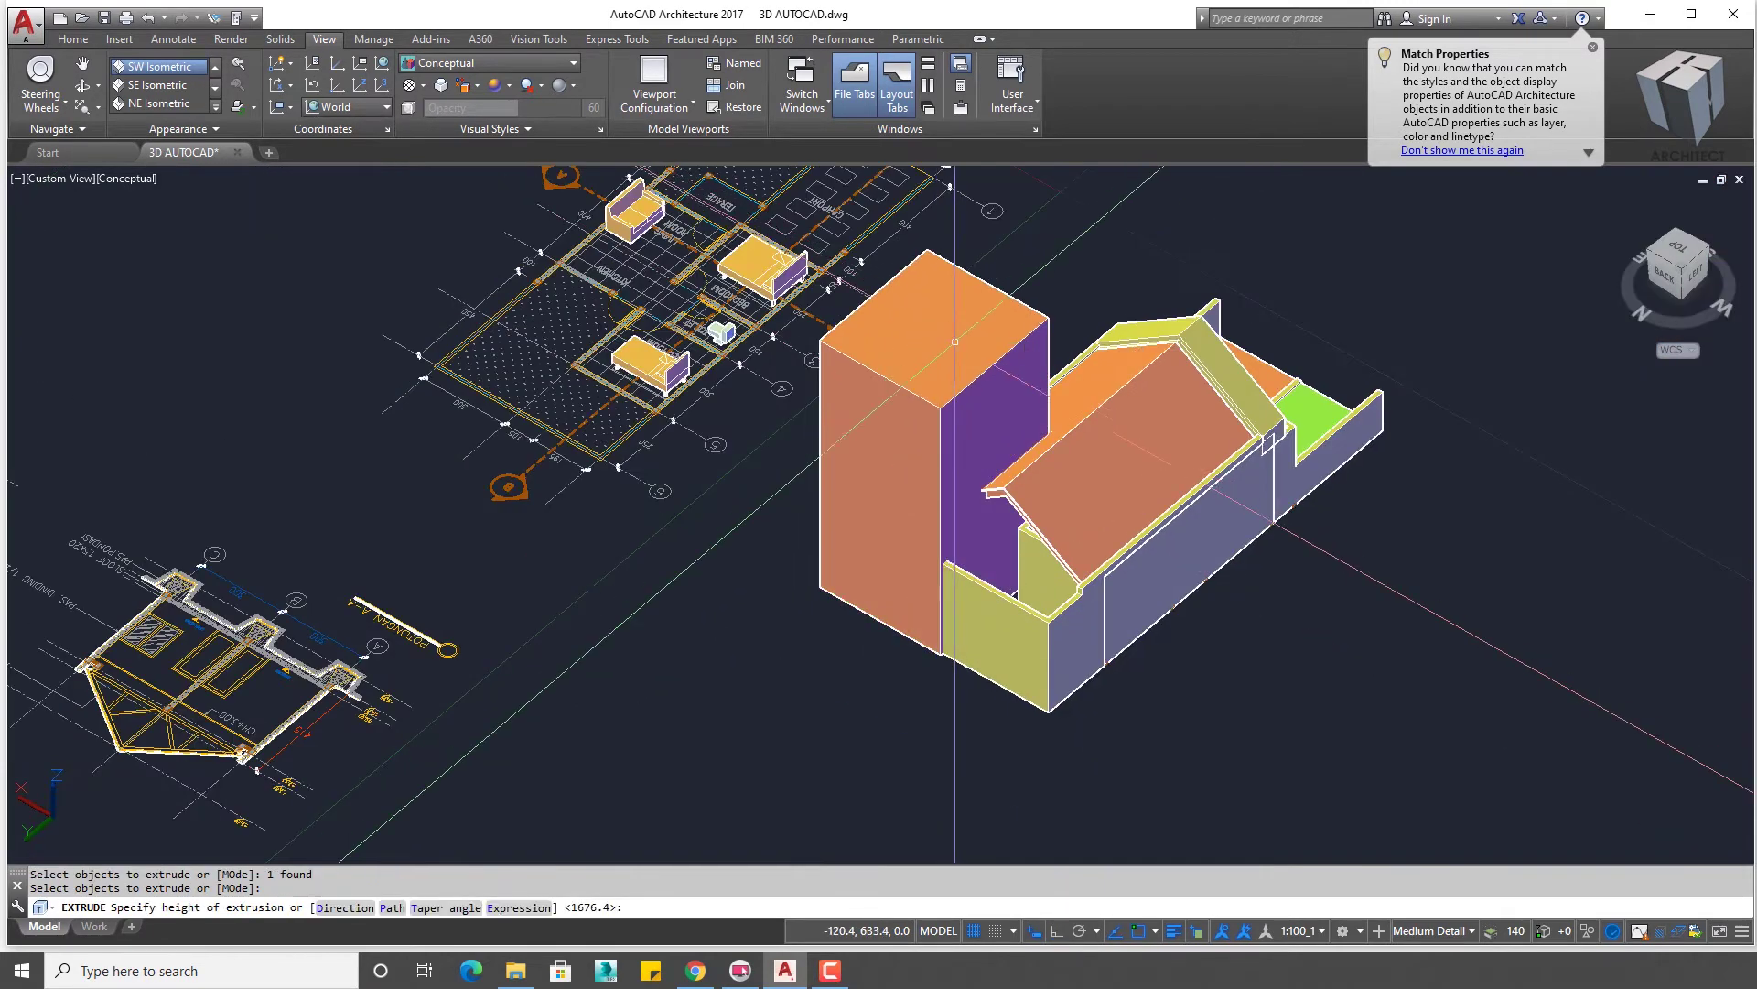
pyautogui.scroll(5, 988, 485)
pyautogui.press('Escape')
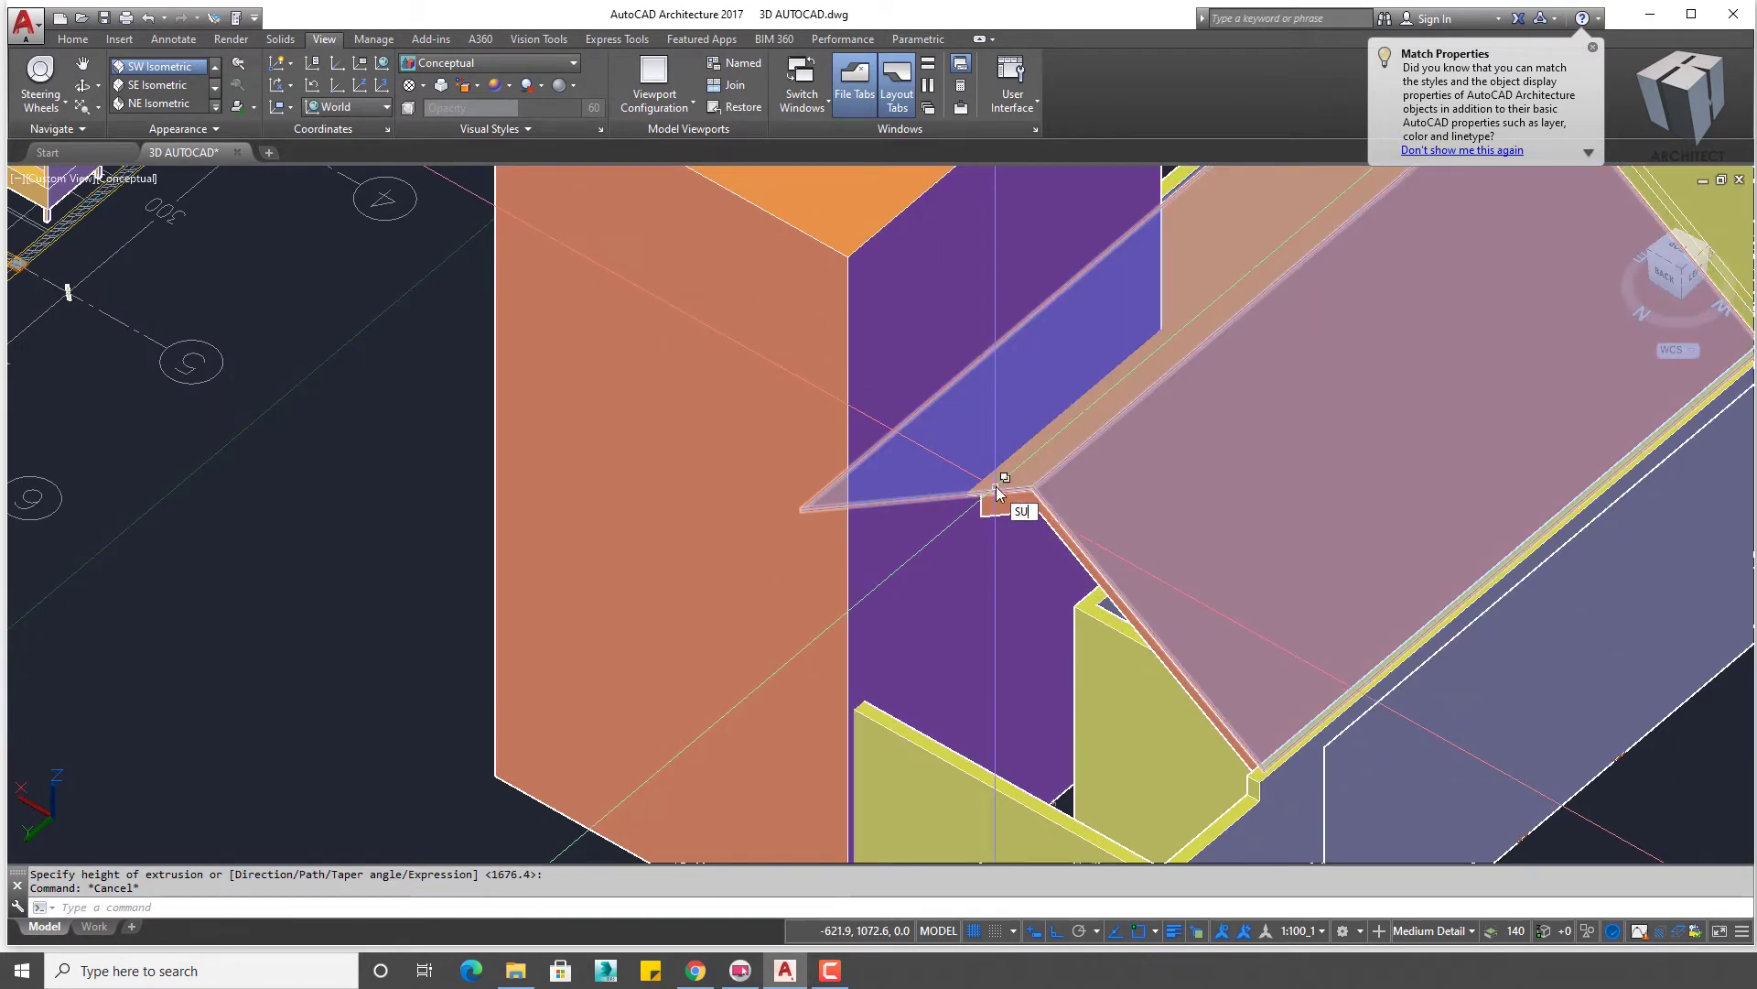
# - Try selecting the roof solids to cut from via selection cycling, then restart
pyautogui.click(1016, 469)
pyautogui.click(1071, 568)
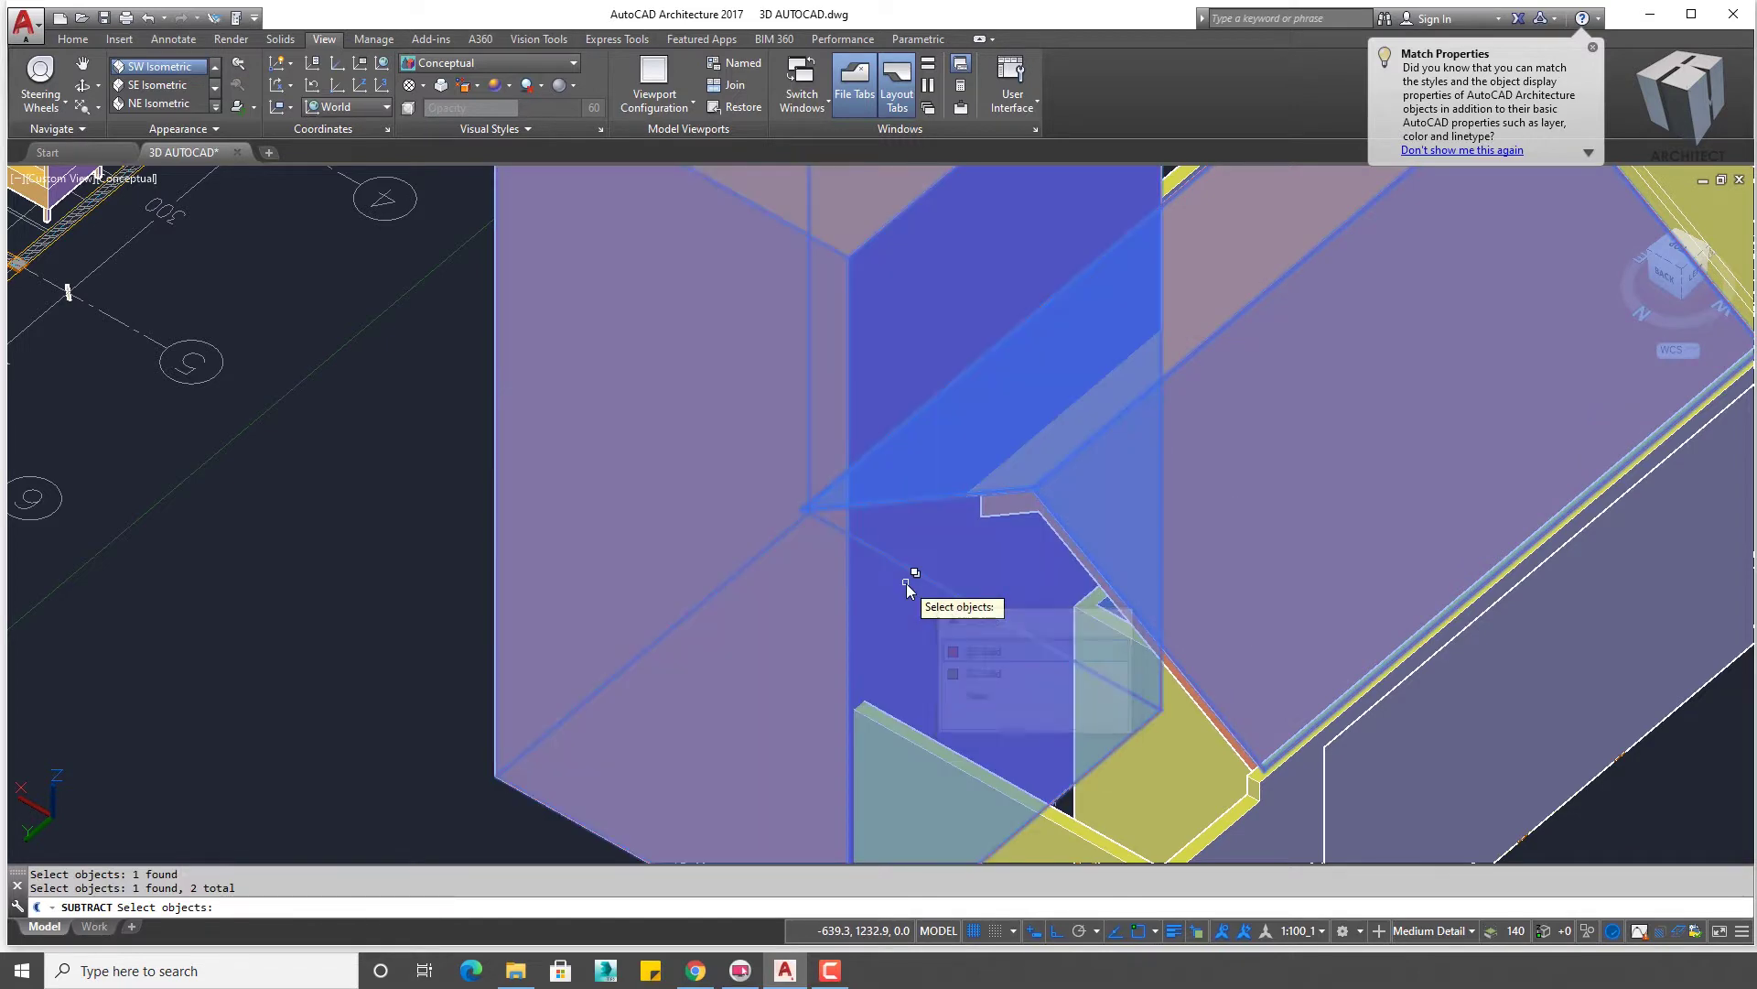
pyautogui.press('Return')
pyautogui.press('Return')
pyautogui.press('Return')
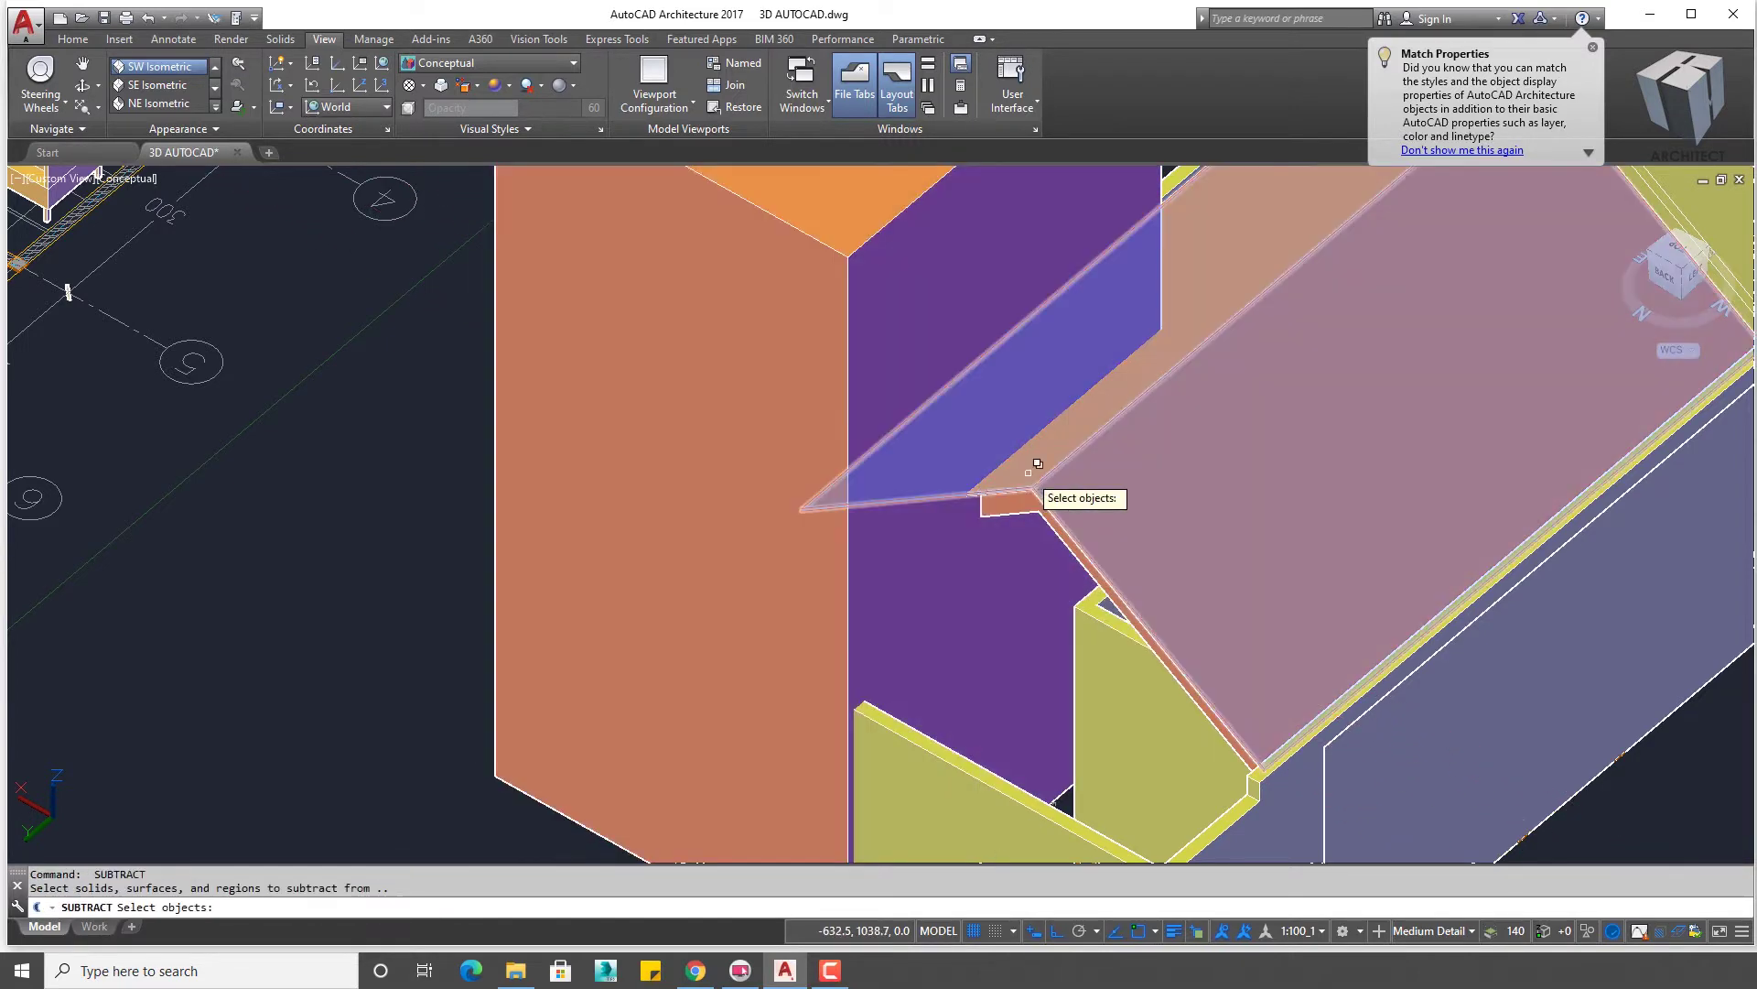
pyautogui.click(1028, 472)
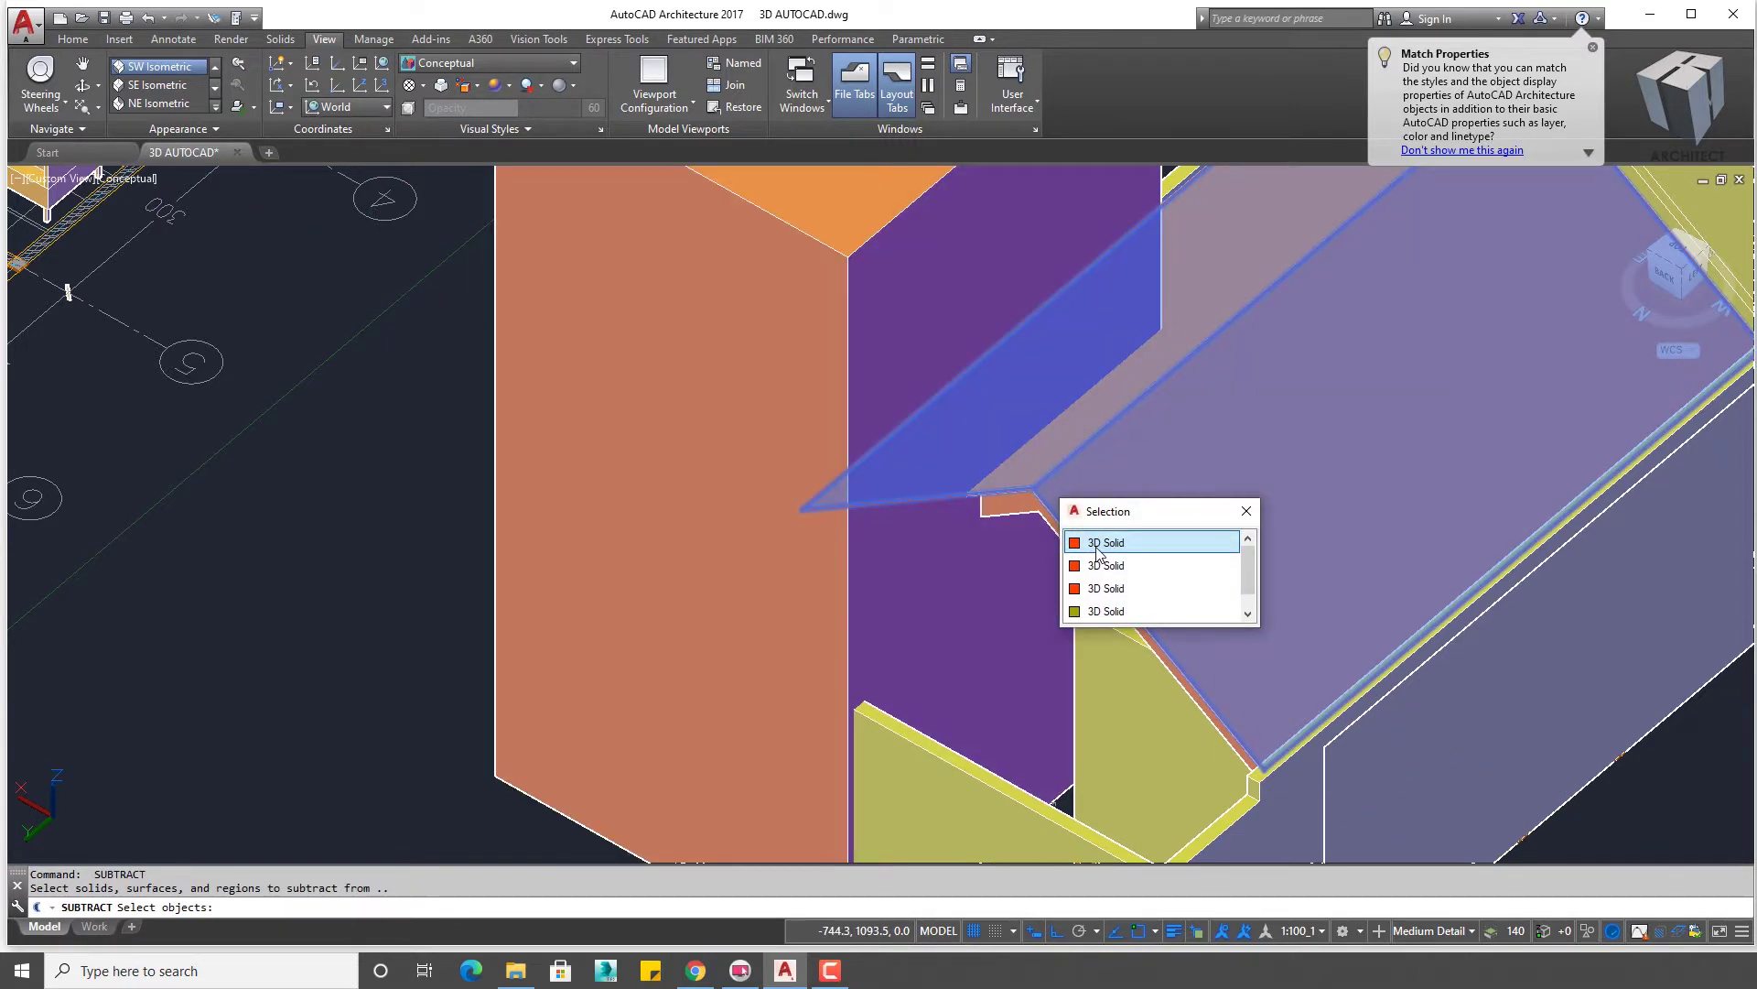
pyautogui.click(1105, 543)
pyautogui.click(1095, 546)
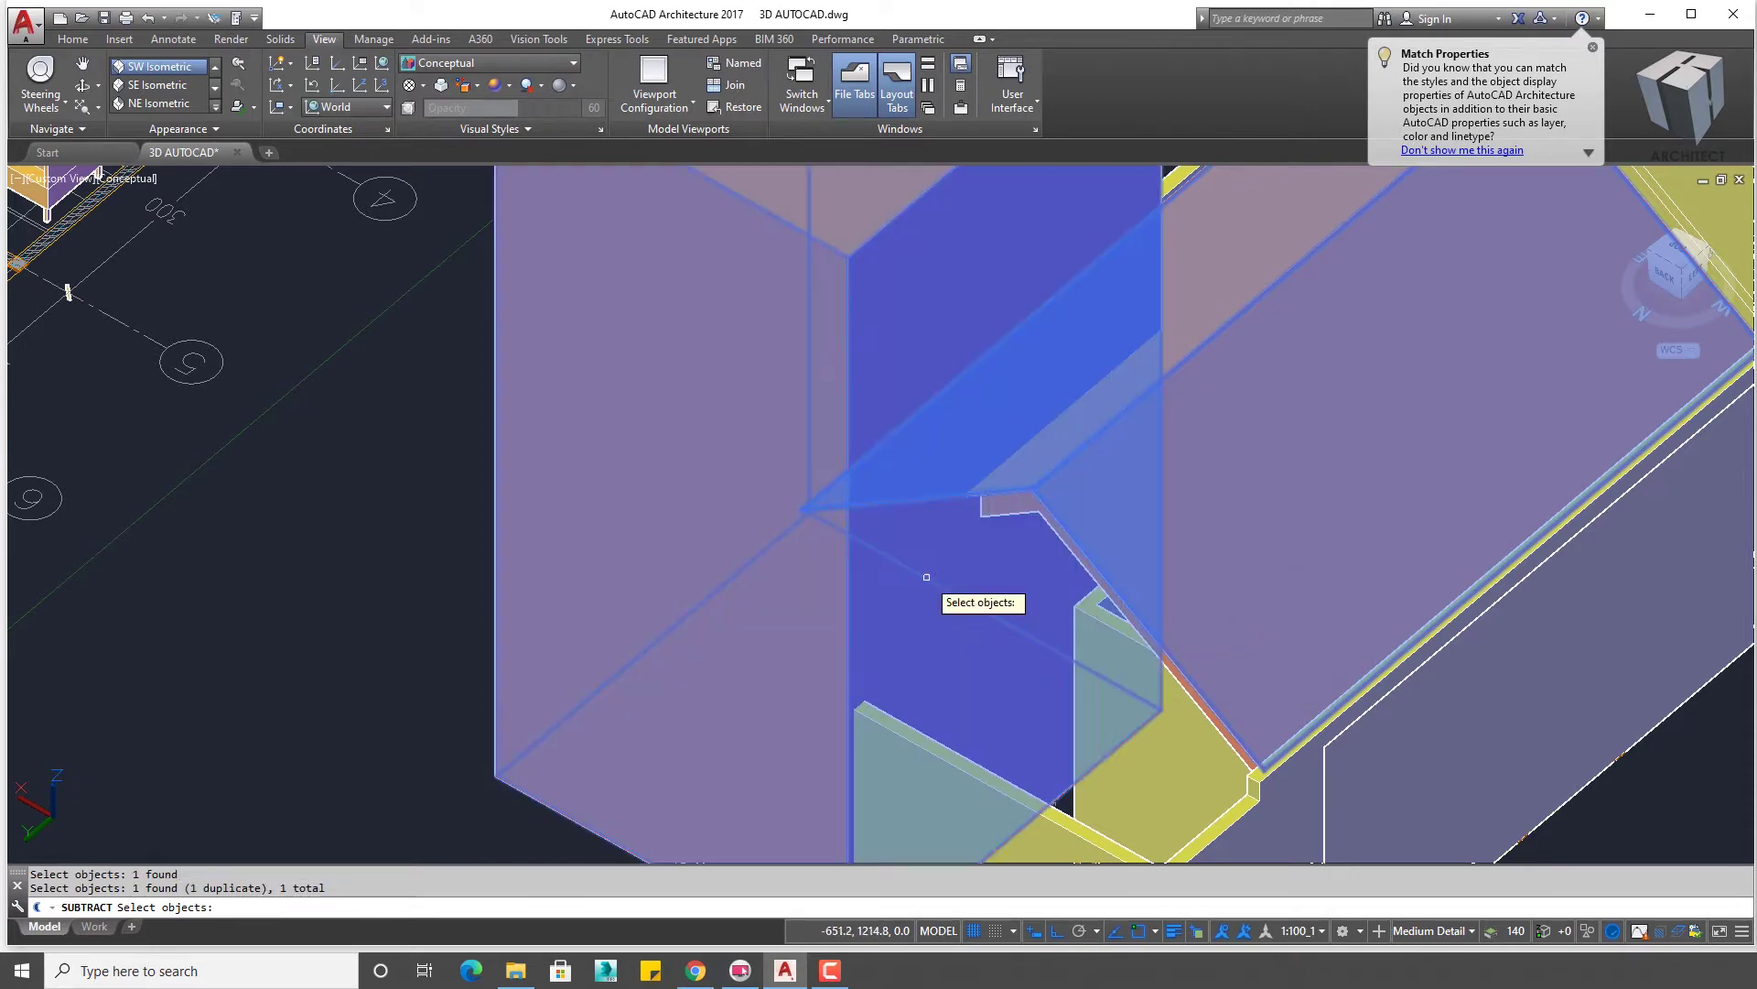
pyautogui.press('Return')
pyautogui.press('Escape')
pyautogui.press('Return')
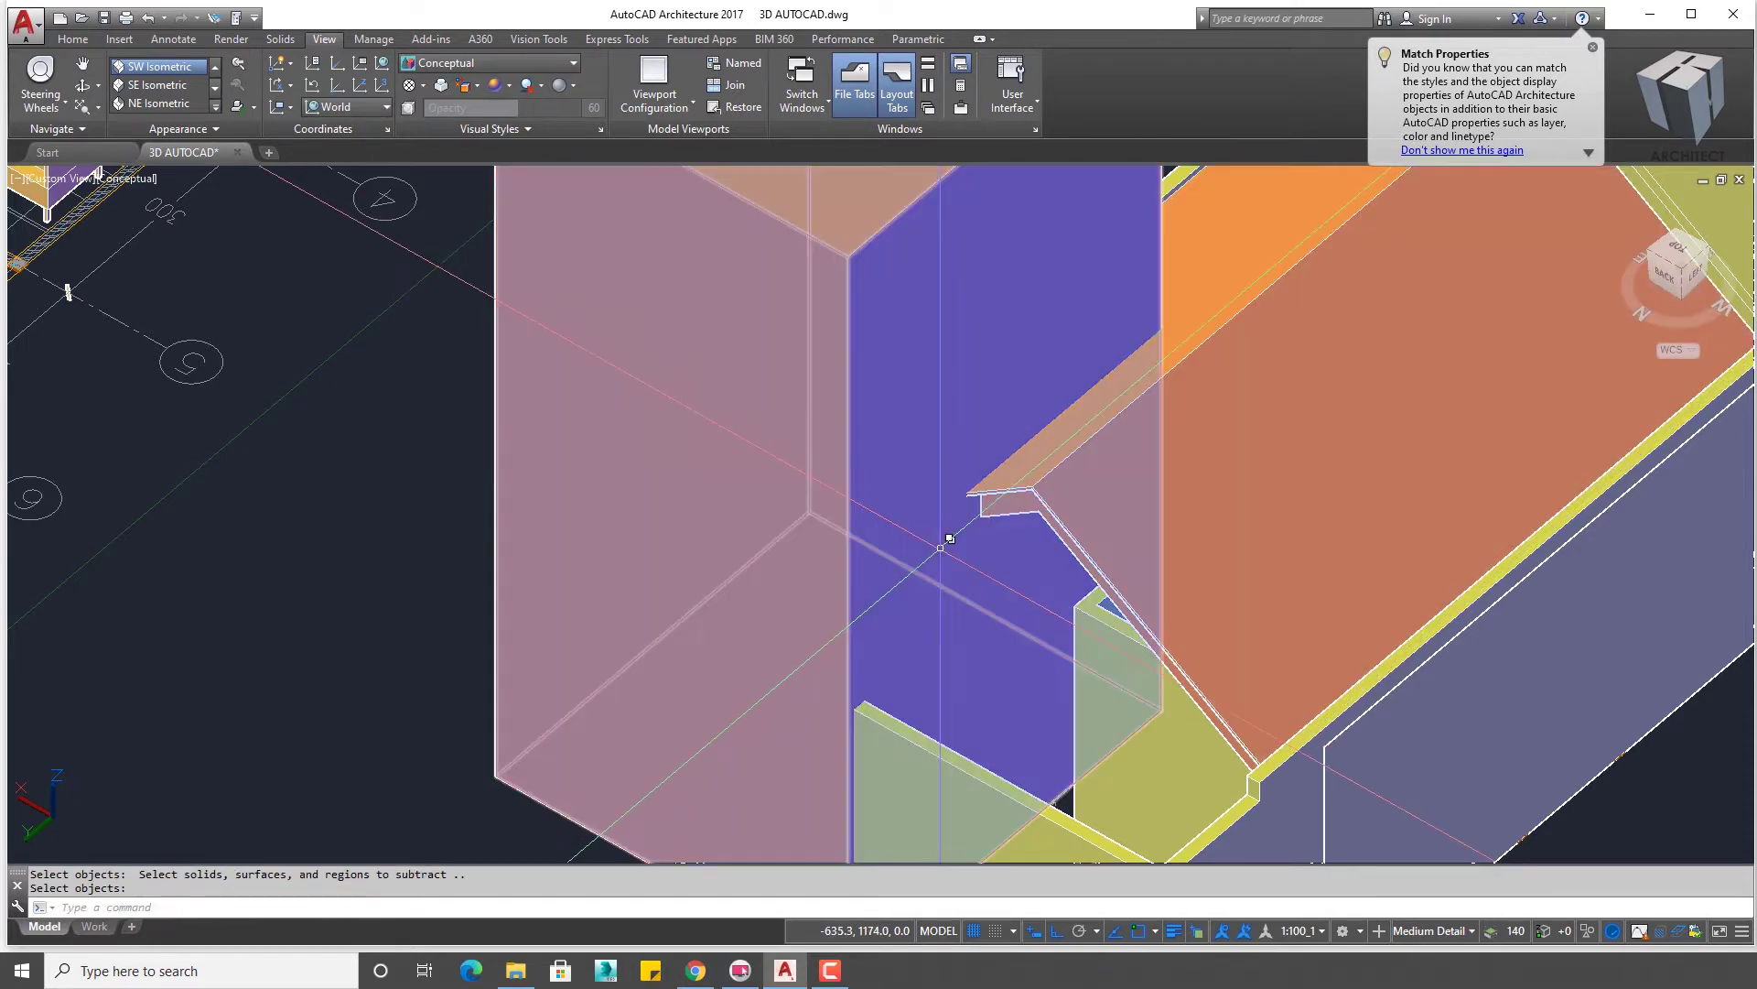
# - Select the sloped roof and tall solids again, ending without any subtraction
pyautogui.click(950, 540)
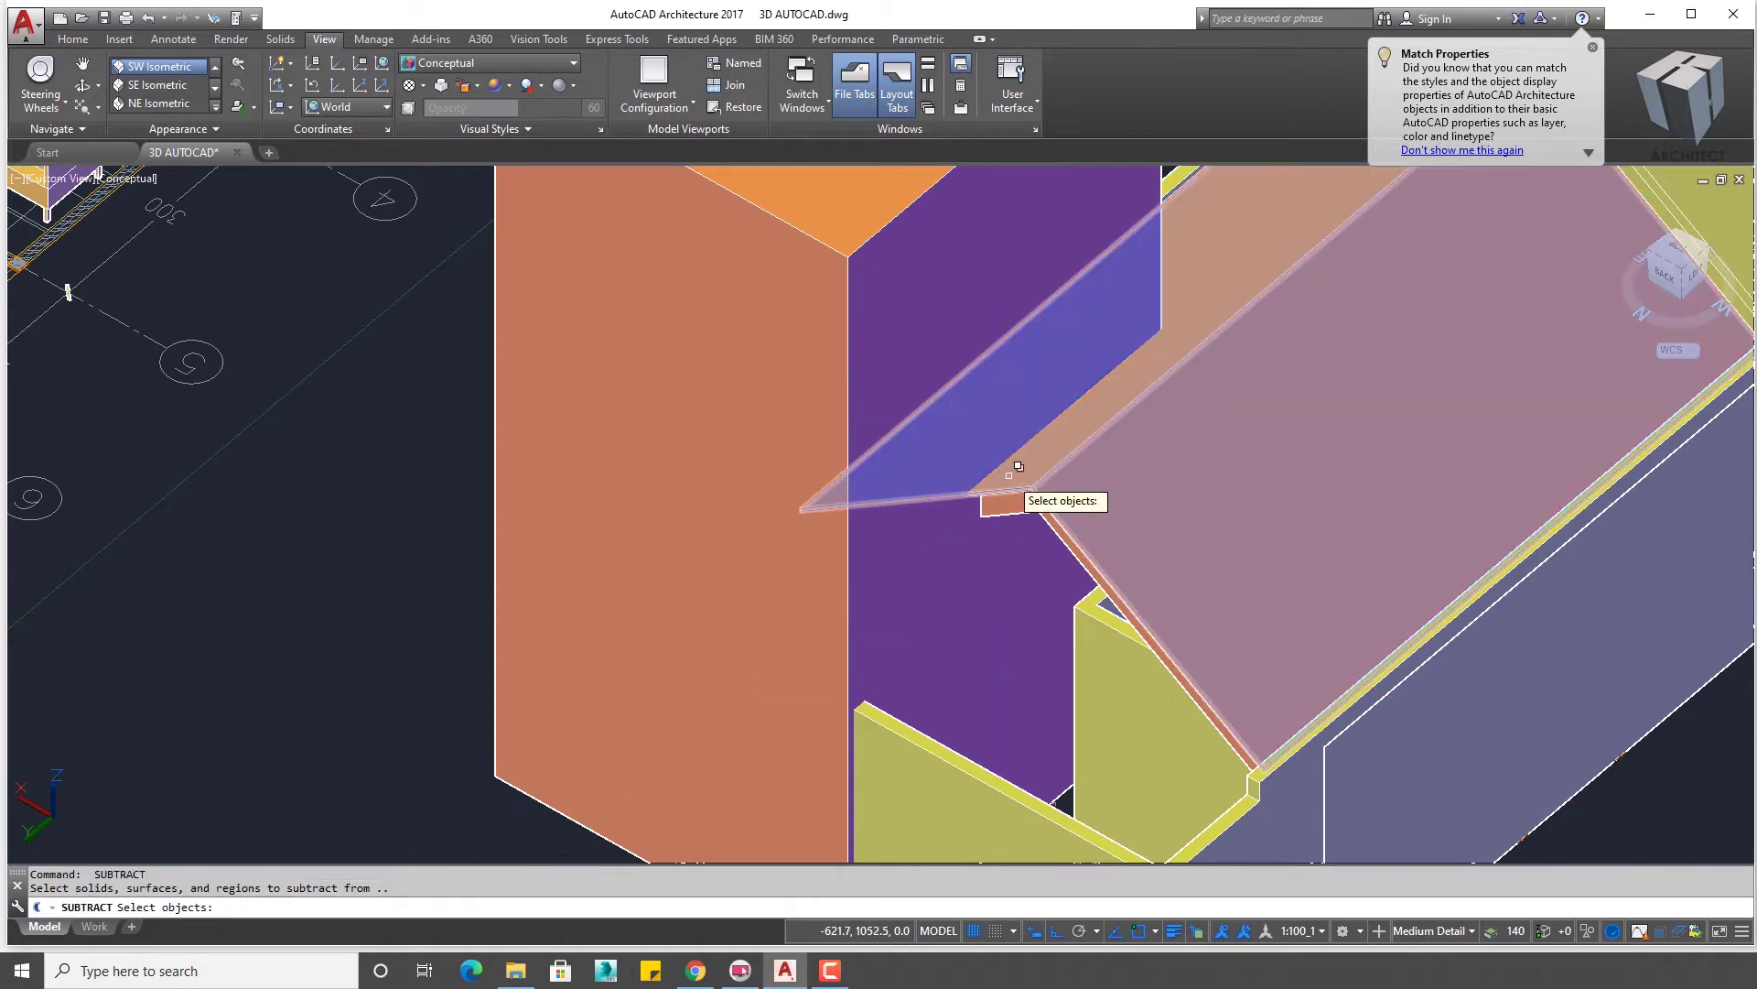
pyautogui.click(1009, 472)
pyautogui.click(1099, 554)
pyautogui.click(948, 542)
pyautogui.press('Return')
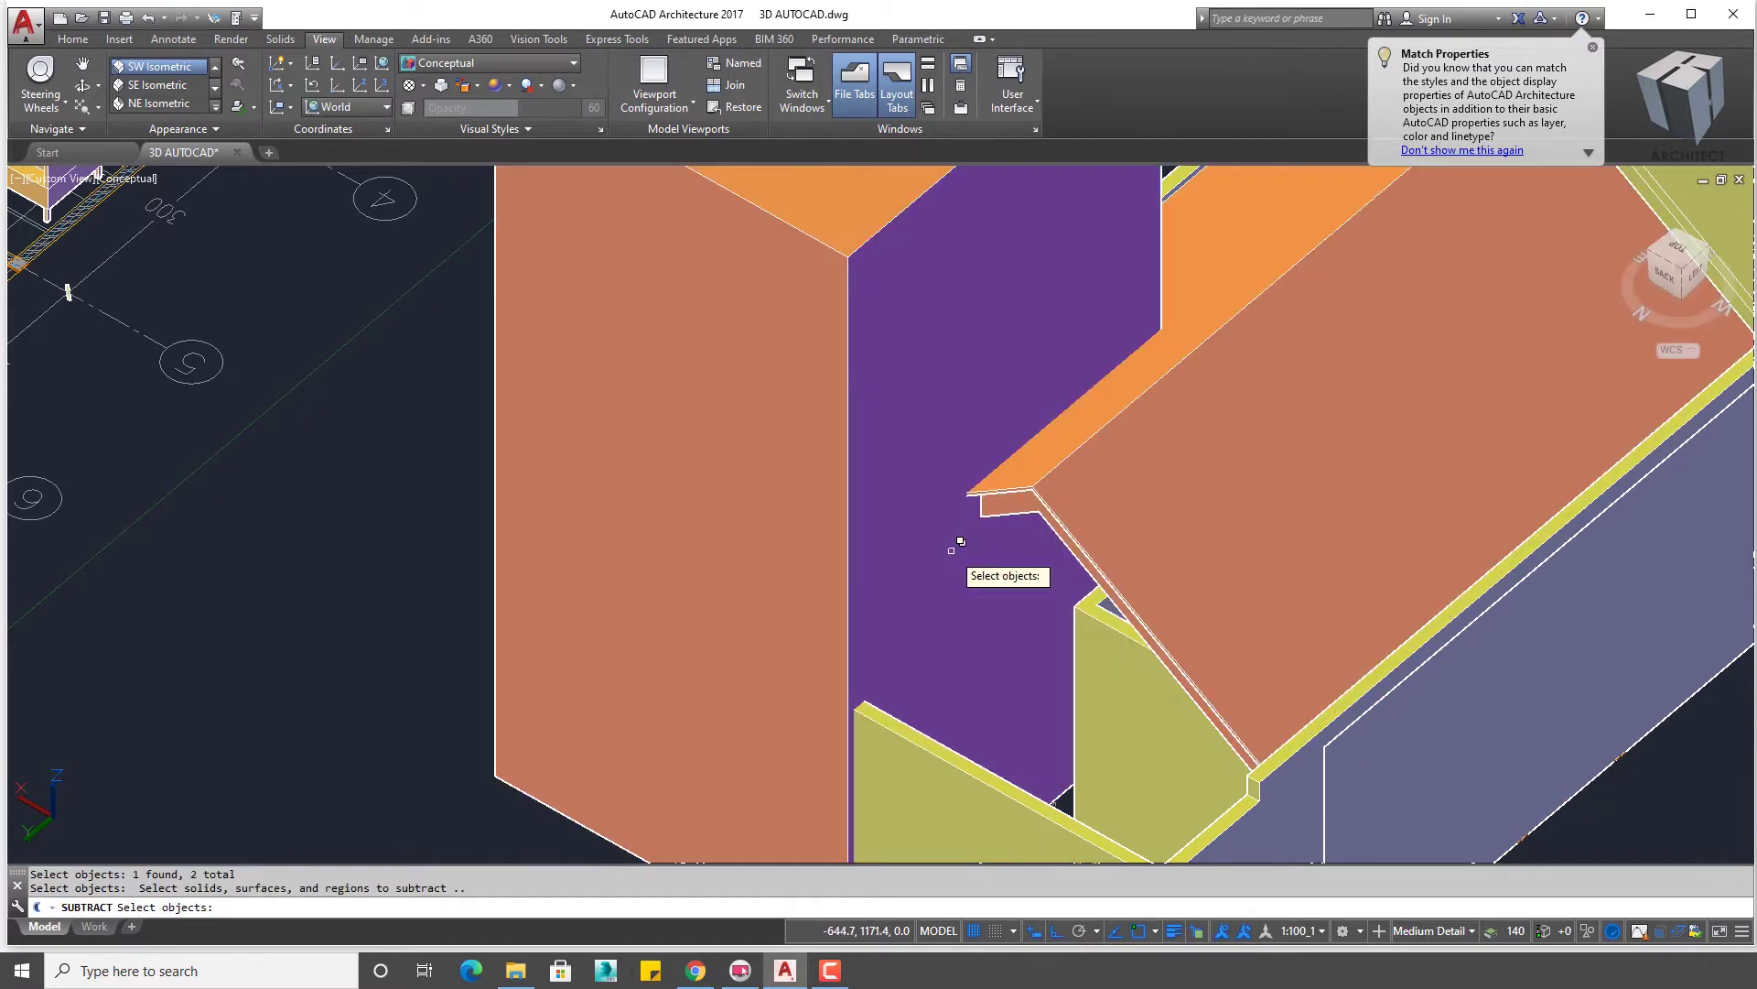
pyautogui.press('Return')
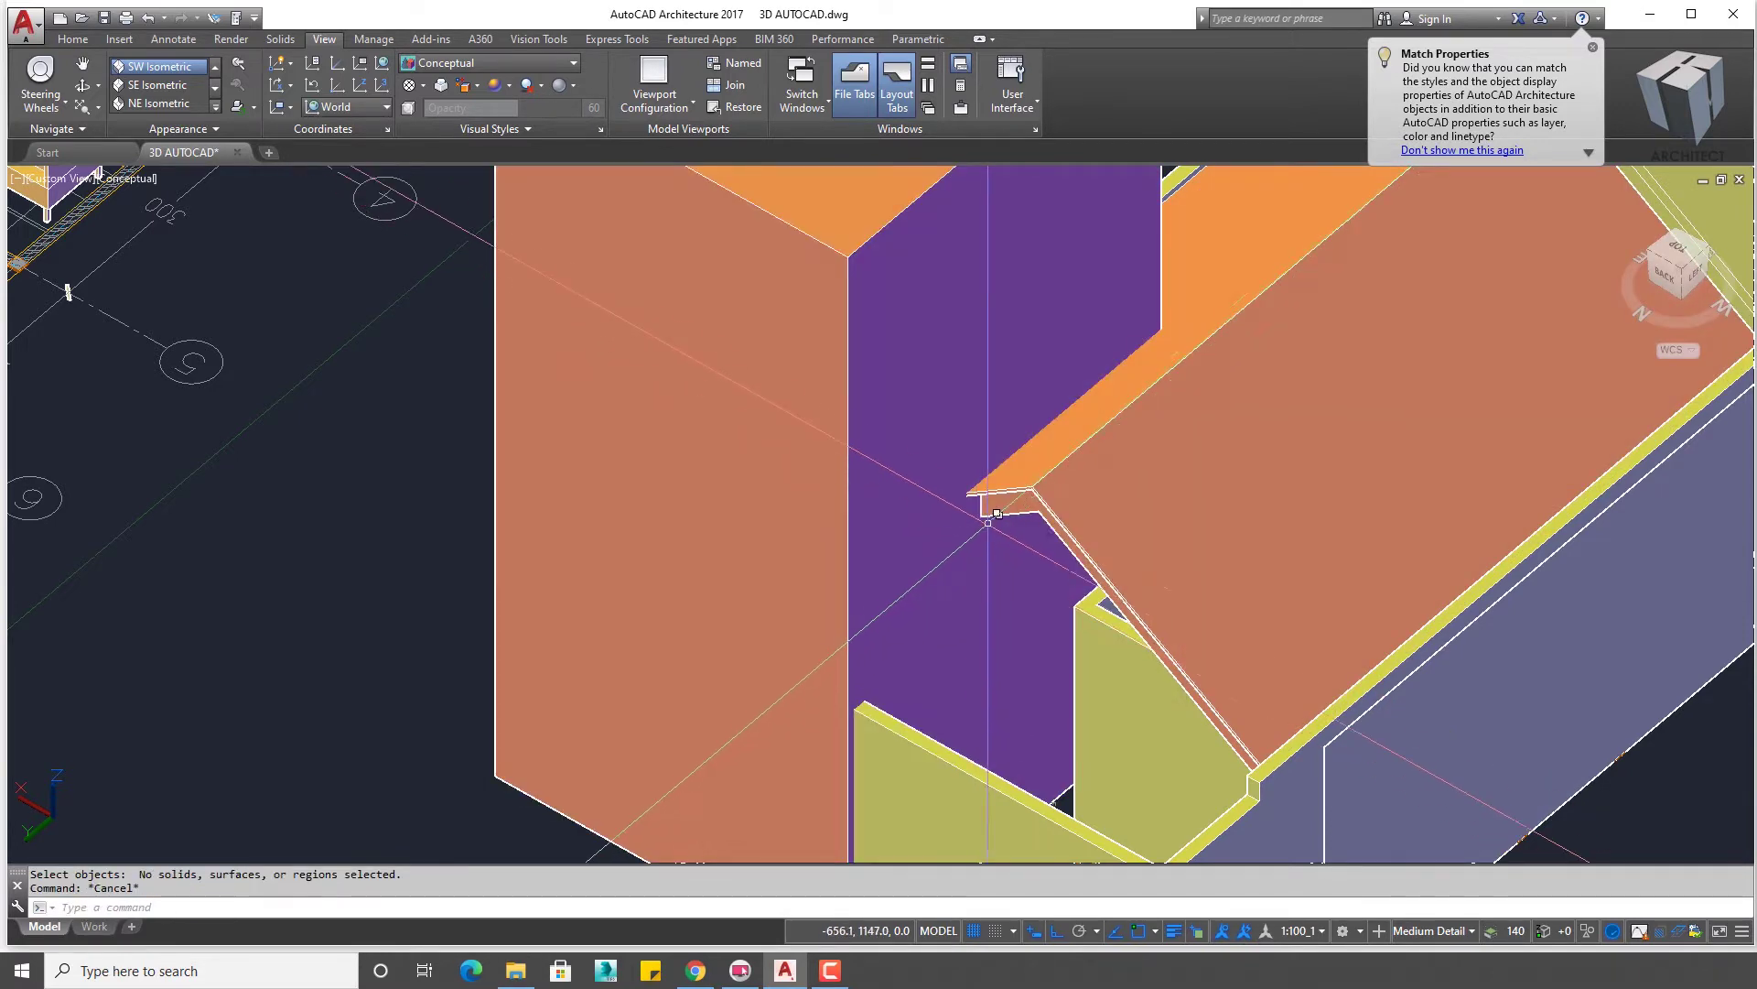
# - SUBTRACT the tall box from the roof solid, picking the box by selection cycling
pyautogui.write('su')
pyautogui.click(1040, 482)
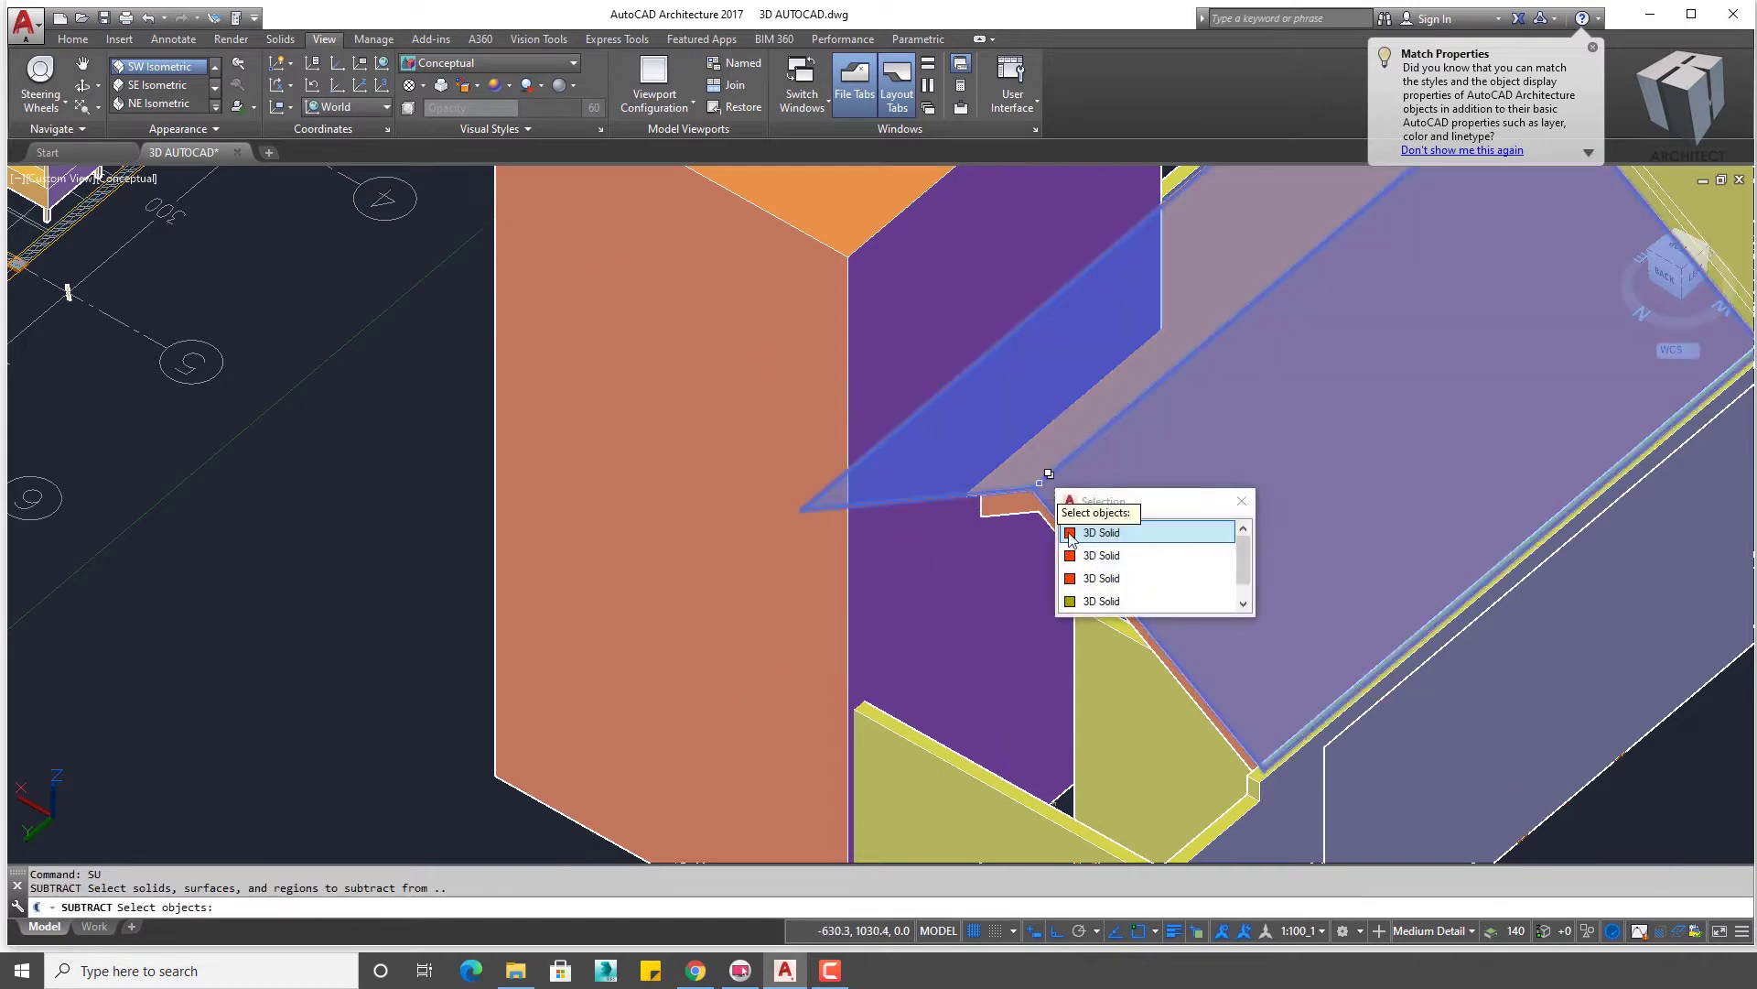
pyautogui.press('Return')
pyautogui.click(973, 595)
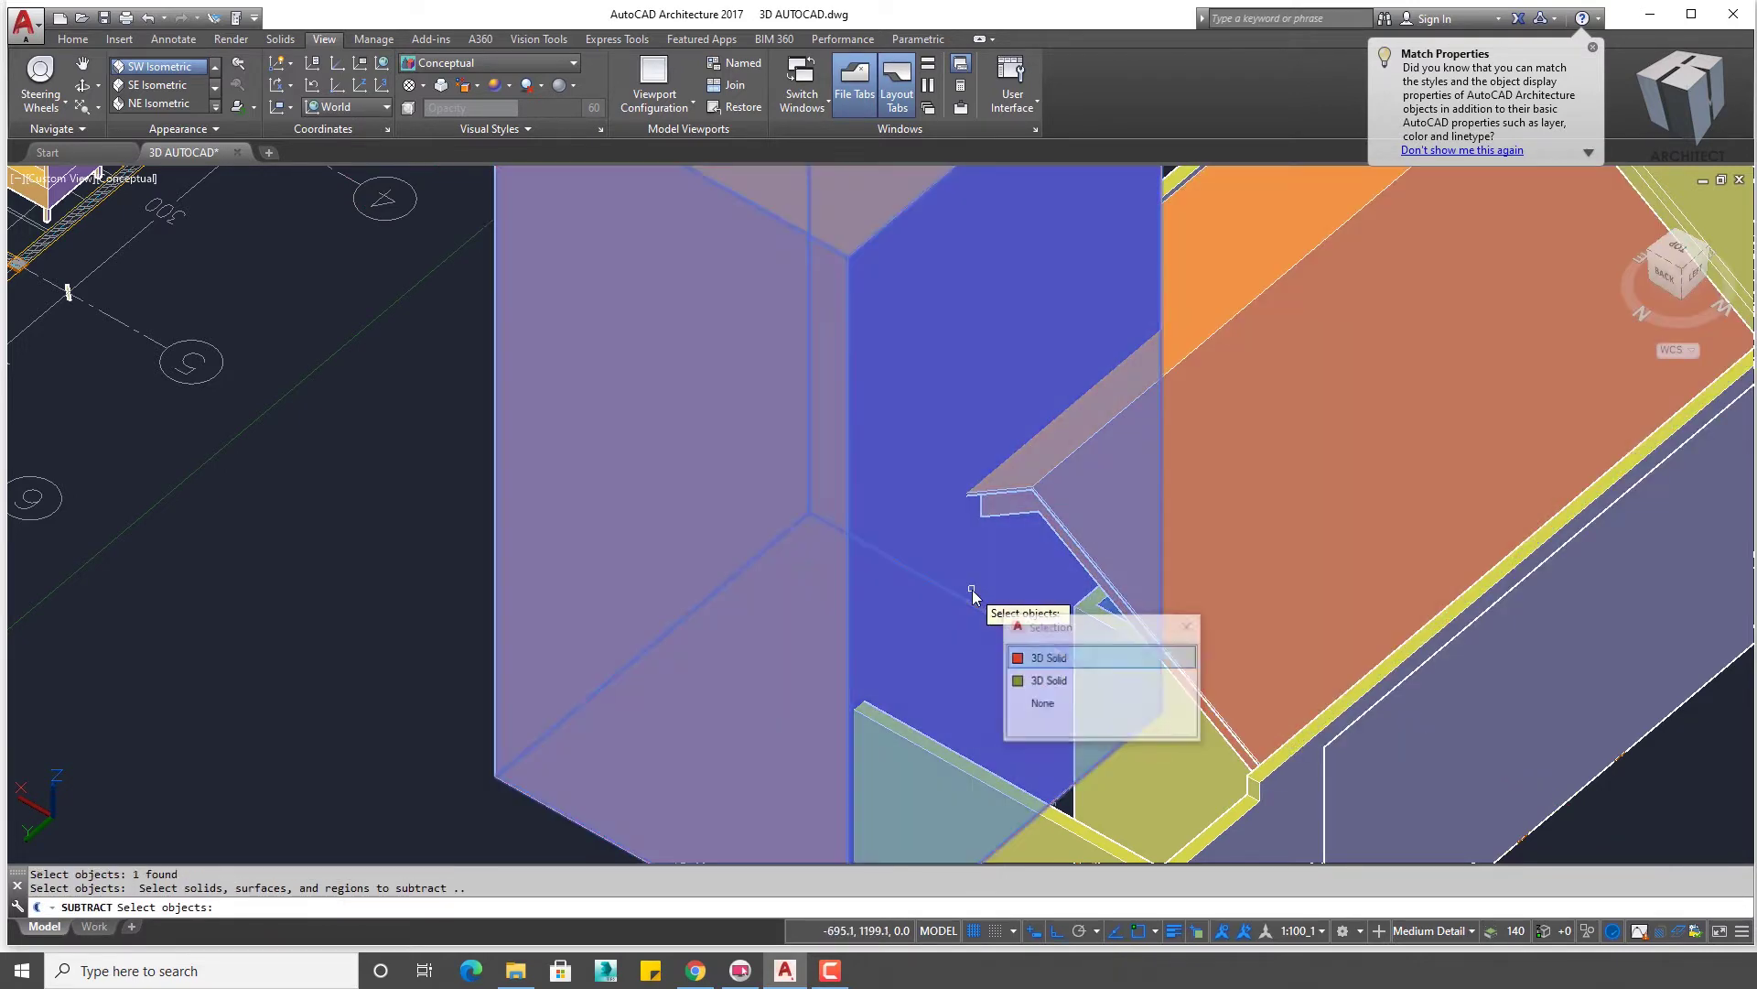
pyautogui.click(1048, 656)
pyautogui.press('Return')
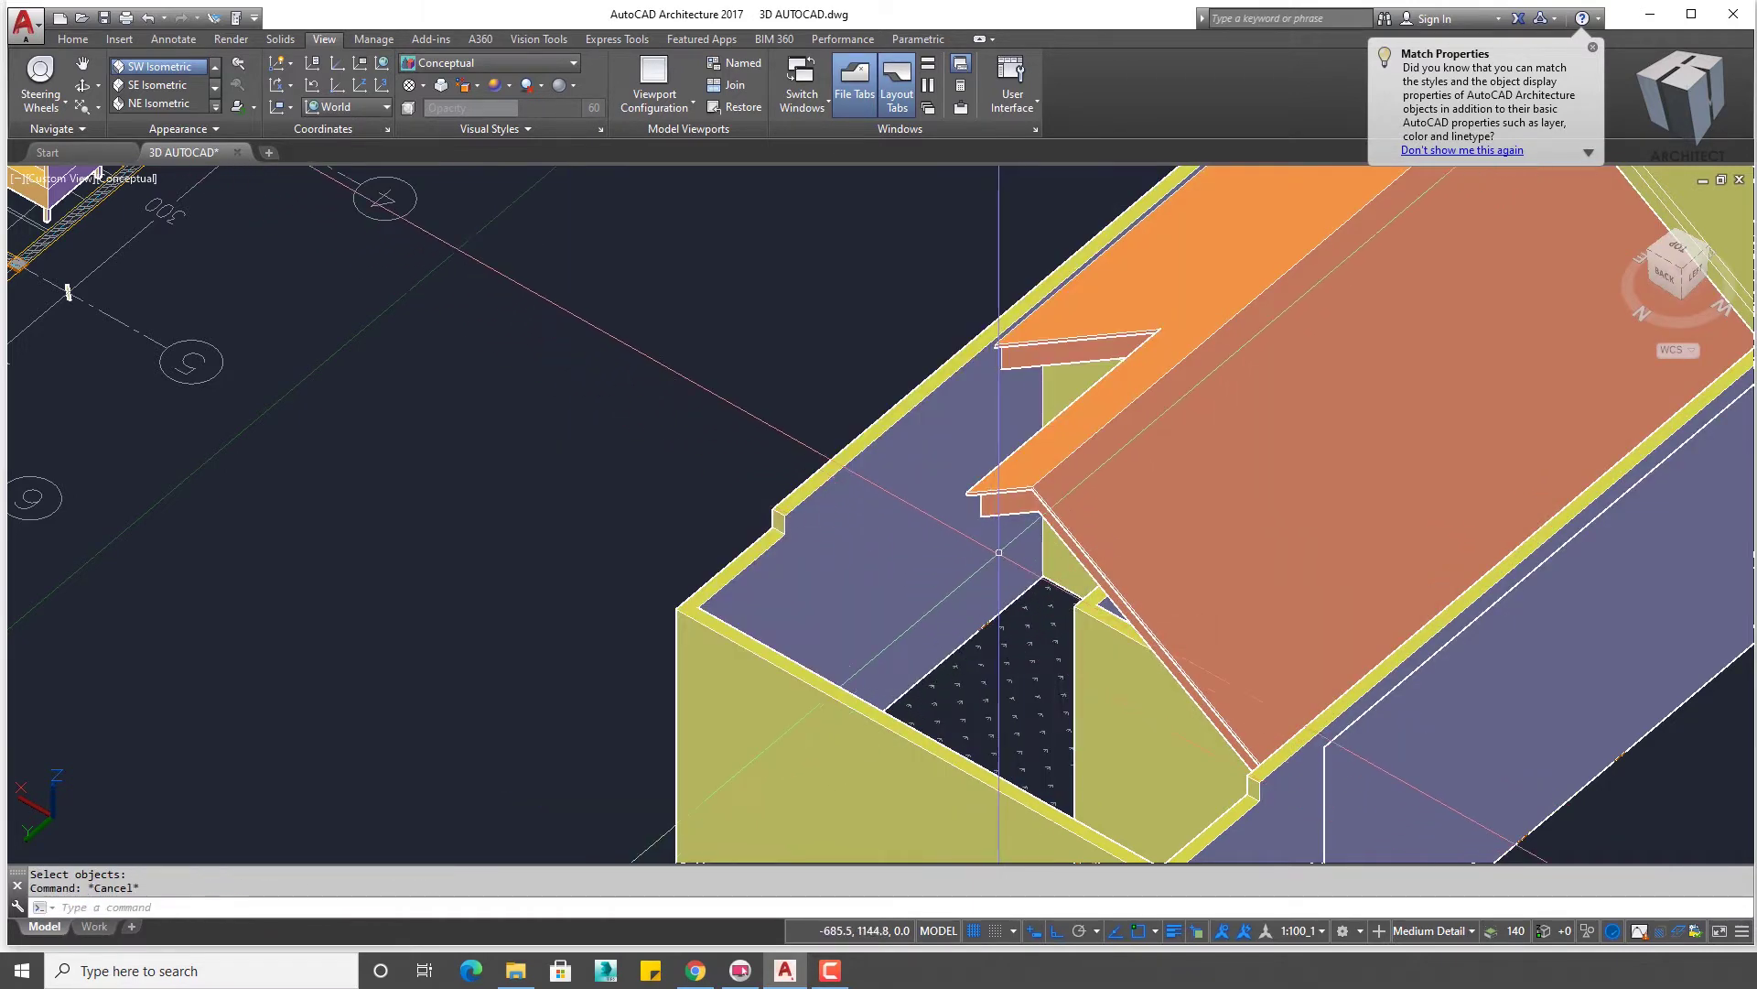
# - Orbit the model to view the trimmed gable roof from the back of the house
pyautogui.moveTo(998, 552)
pyautogui.keyDown('shift'); pyautogui.mouseDown(button='middle')
pyautogui.moveTo(1060, 518)
pyautogui.moveTo(1057, 438)
pyautogui.mouseUp(button='middle'); pyautogui.keyUp('shift')
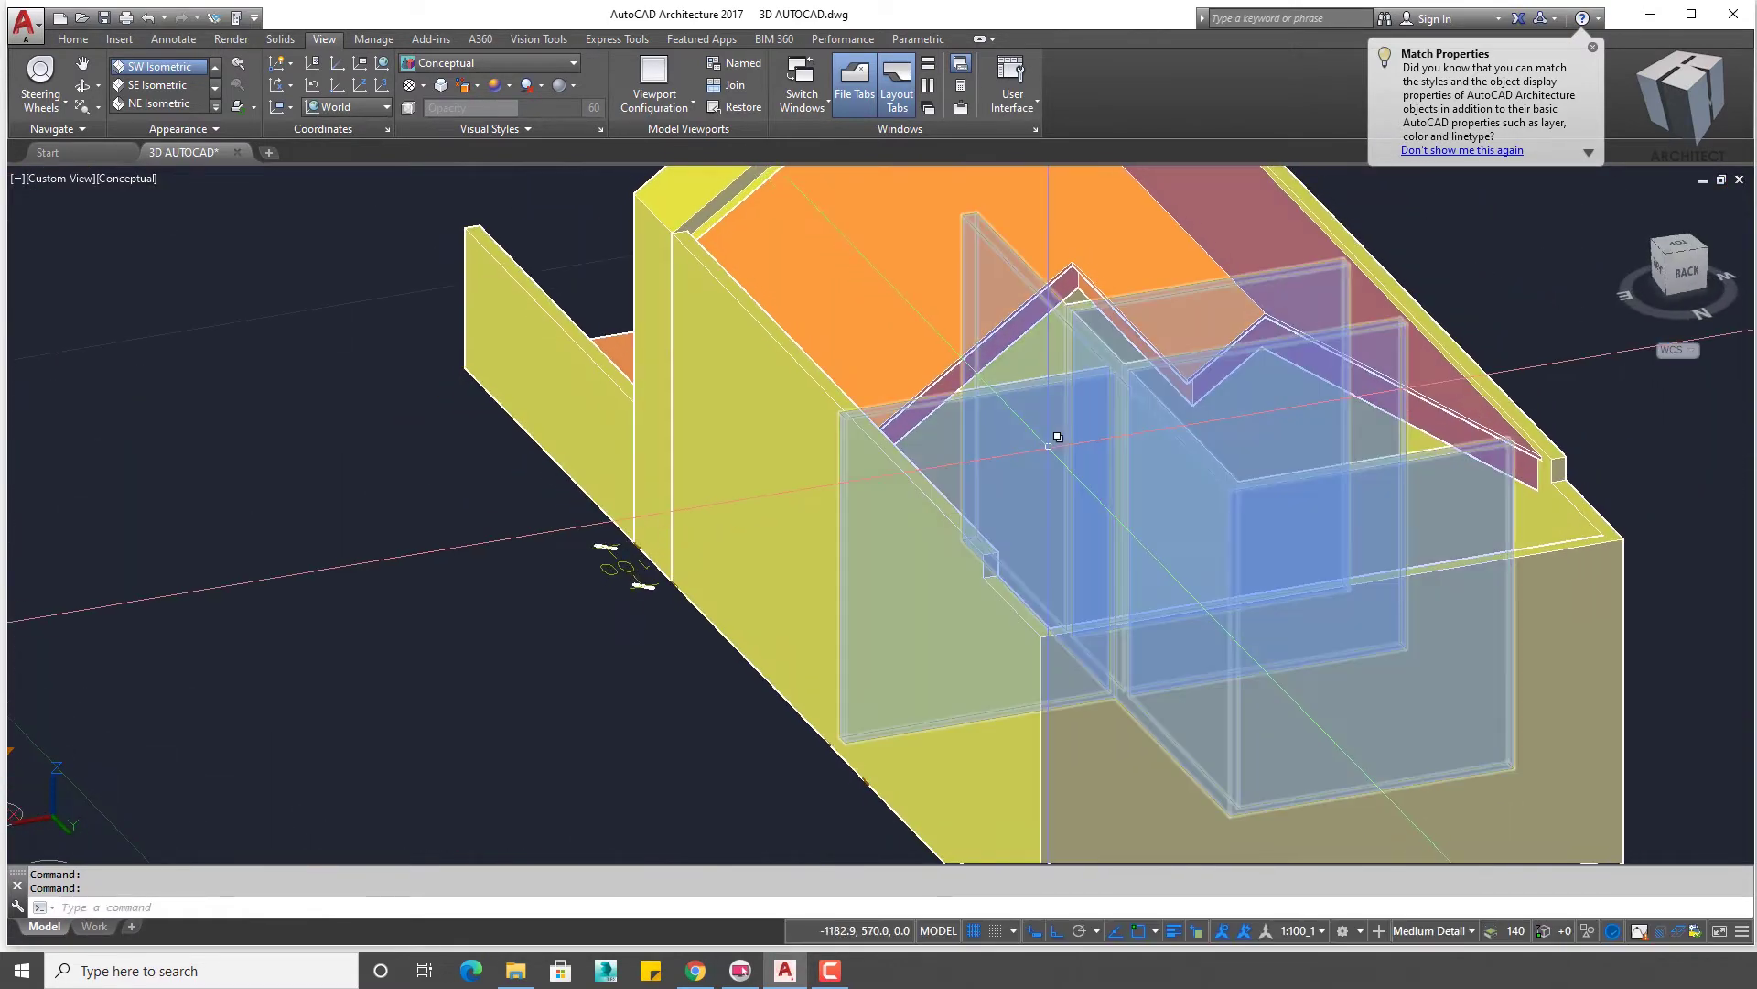
pyautogui.keyDown('shift'); pyautogui.moveTo(1163, 433); pyautogui.dragTo(1285, 549, button='middle'); pyautogui.keyUp('shift')
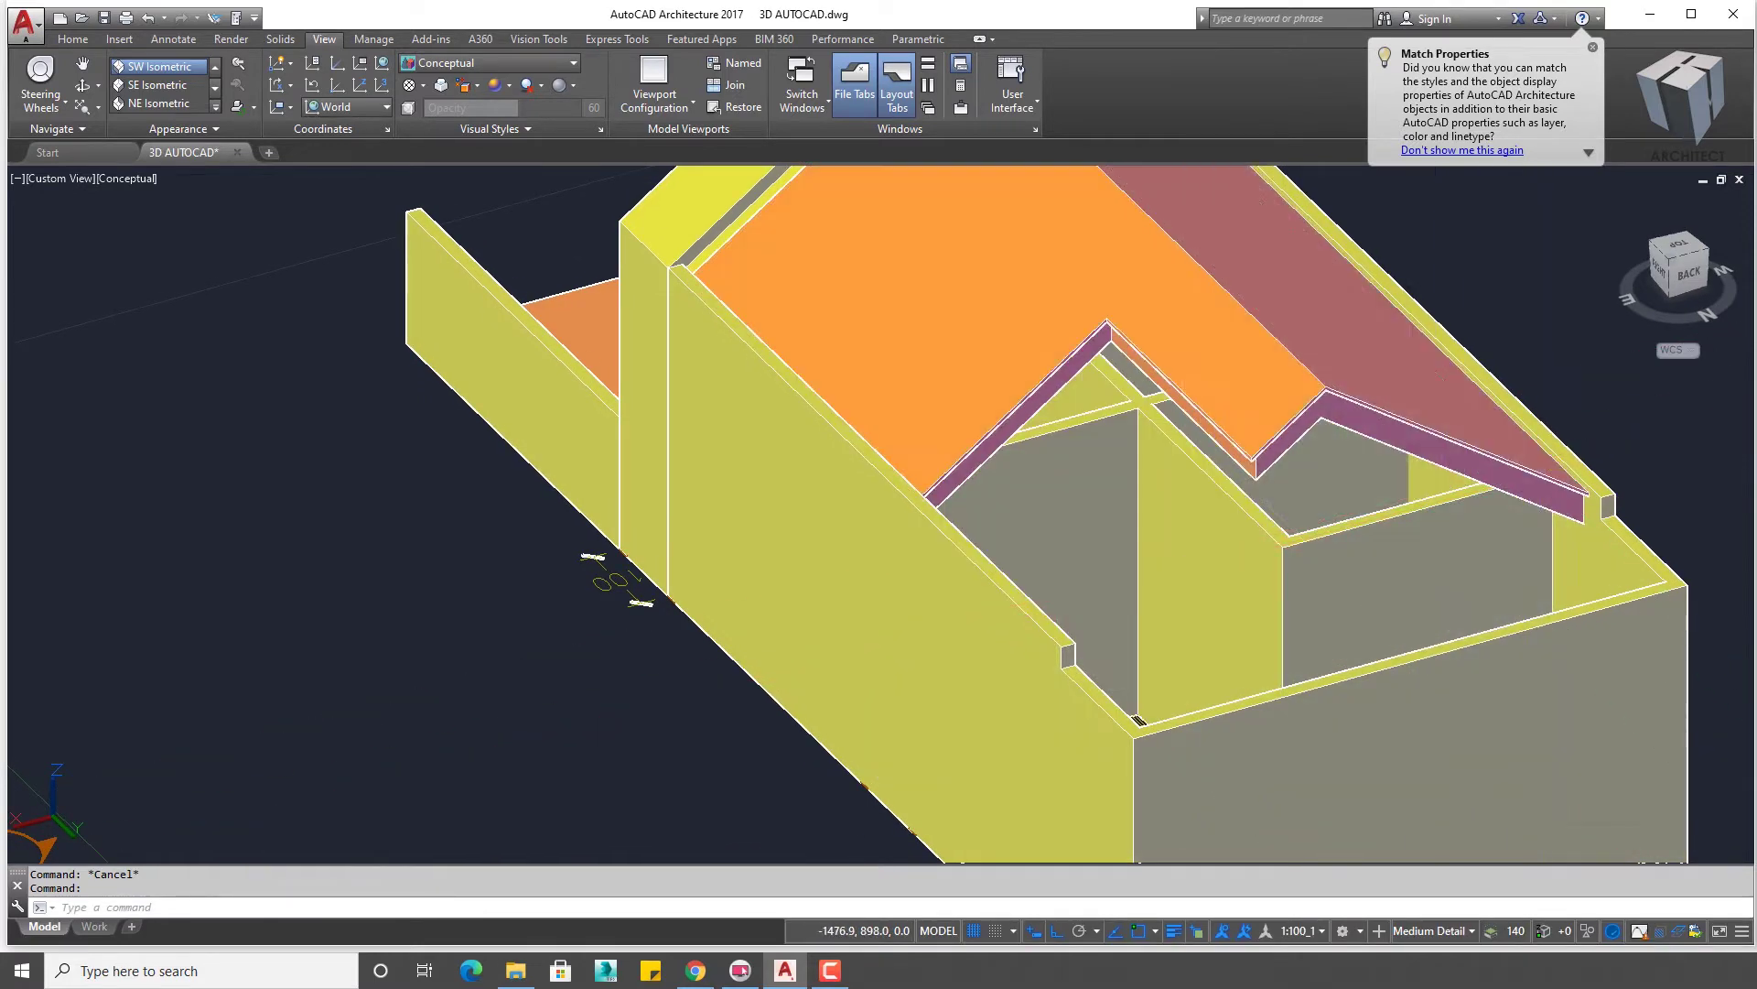
pyautogui.keyDown('shift'); pyautogui.moveTo(1509, 490); pyautogui.dragTo(1222, 543, button='middle'); pyautogui.keyUp('shift')
# - Return the view to wireframe and pan along the hatched beam
pyautogui.click(490, 62)
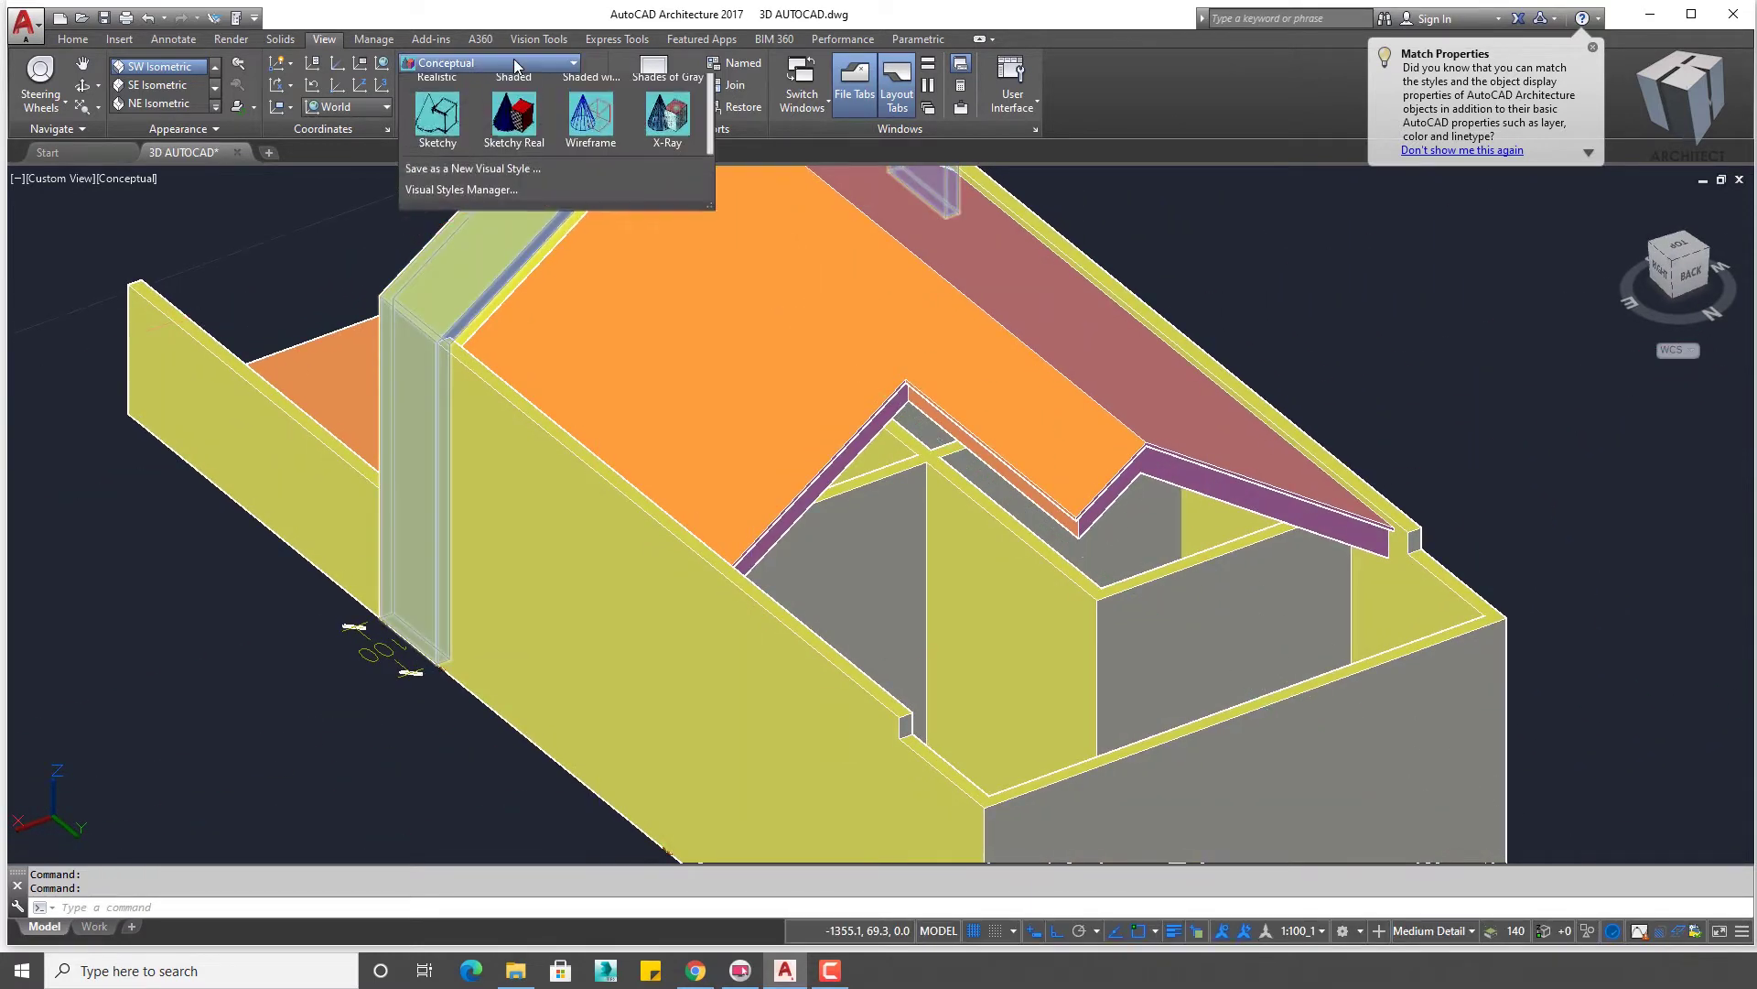
pyautogui.click(435, 101)
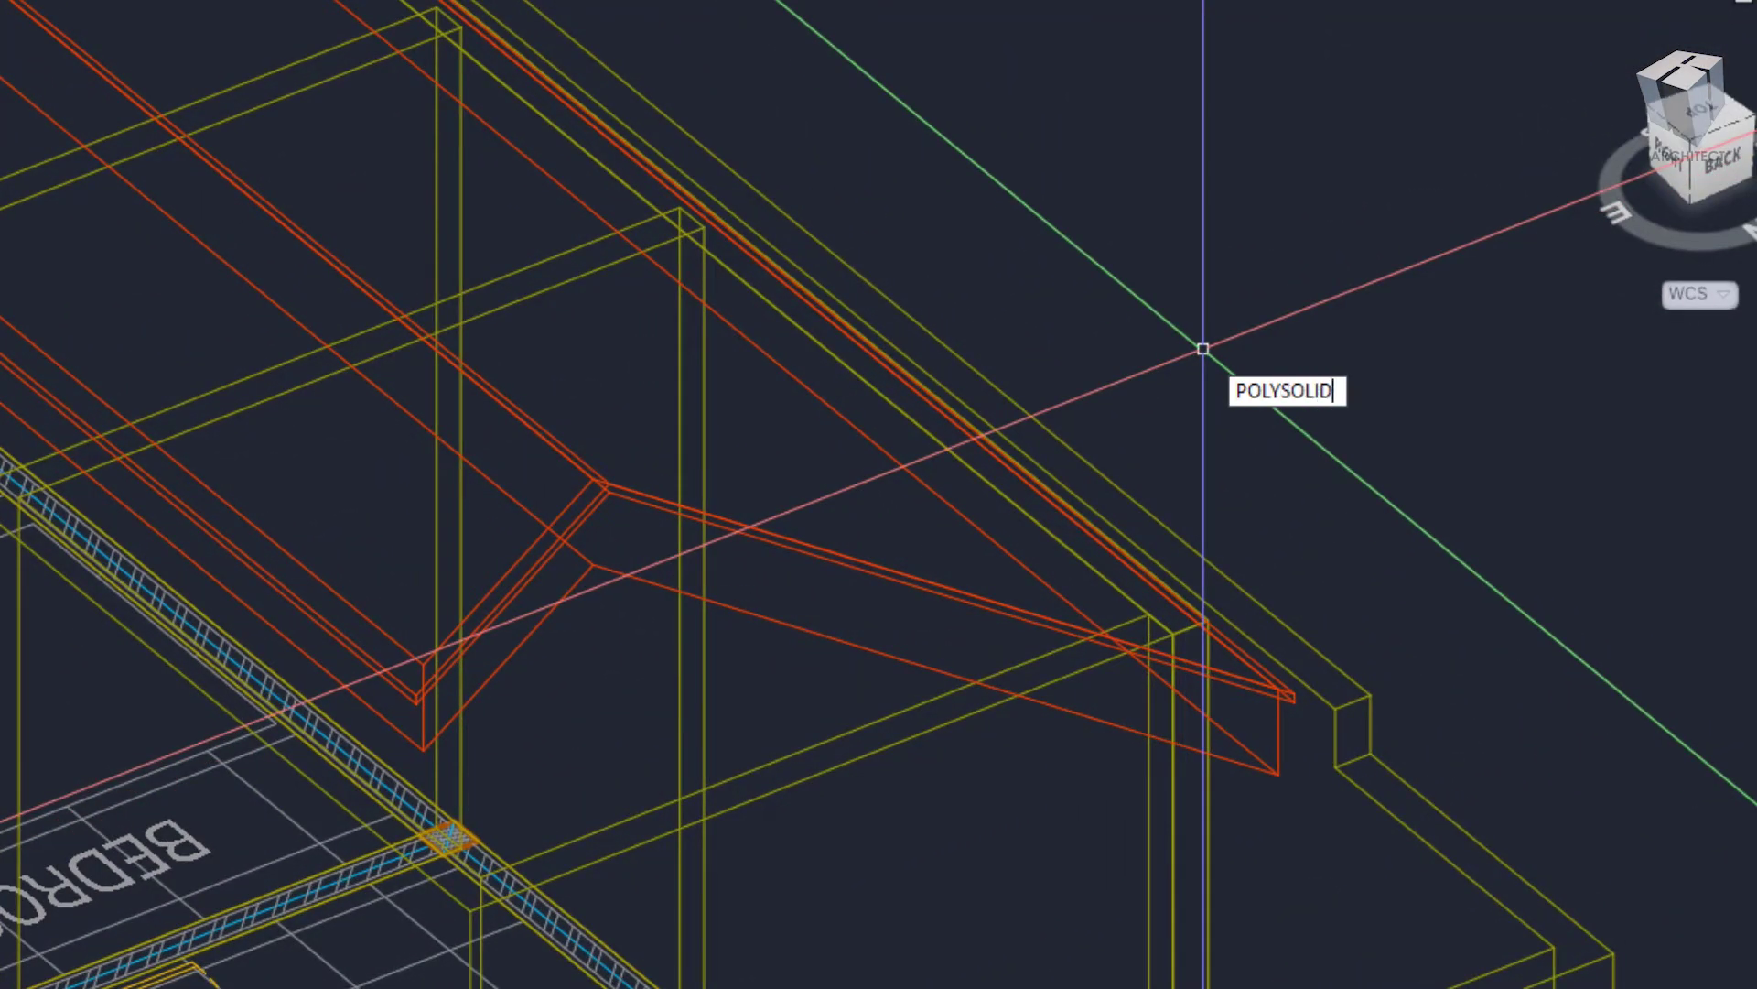
pyautogui.click(1205, 625)
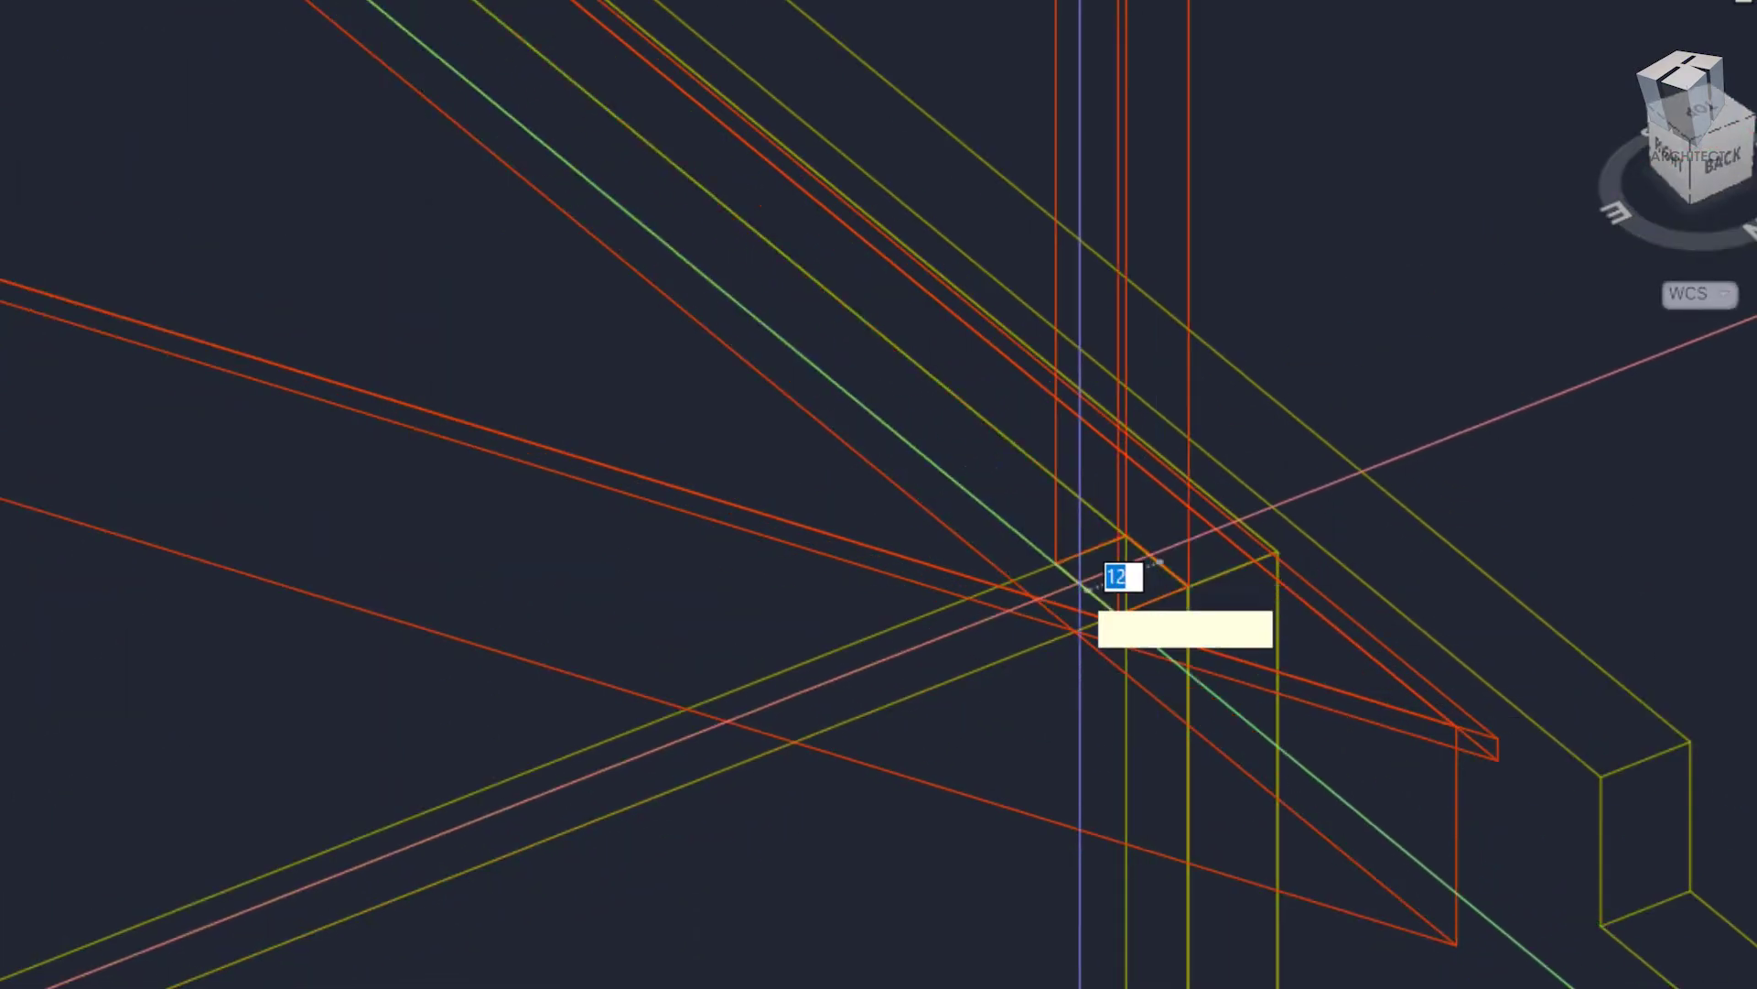
pyautogui.scroll(3, 385, 902)
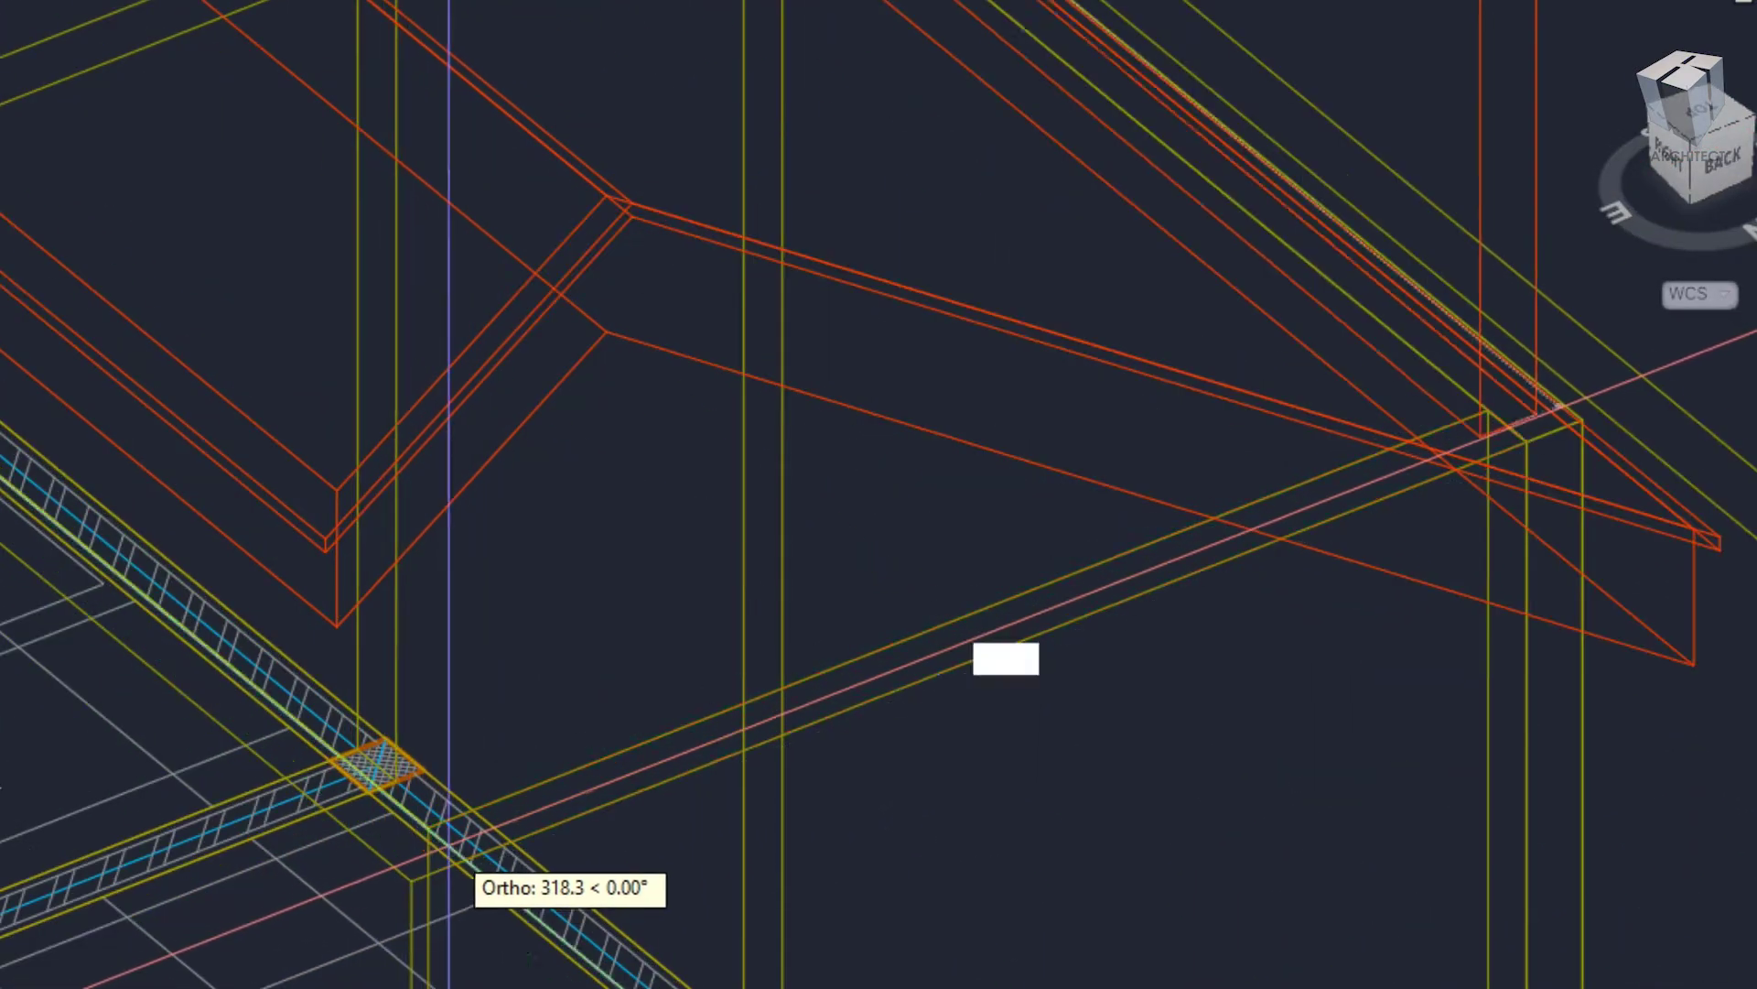
pyautogui.moveTo(465, 848); pyautogui.dragTo(163, 872, button='middle')
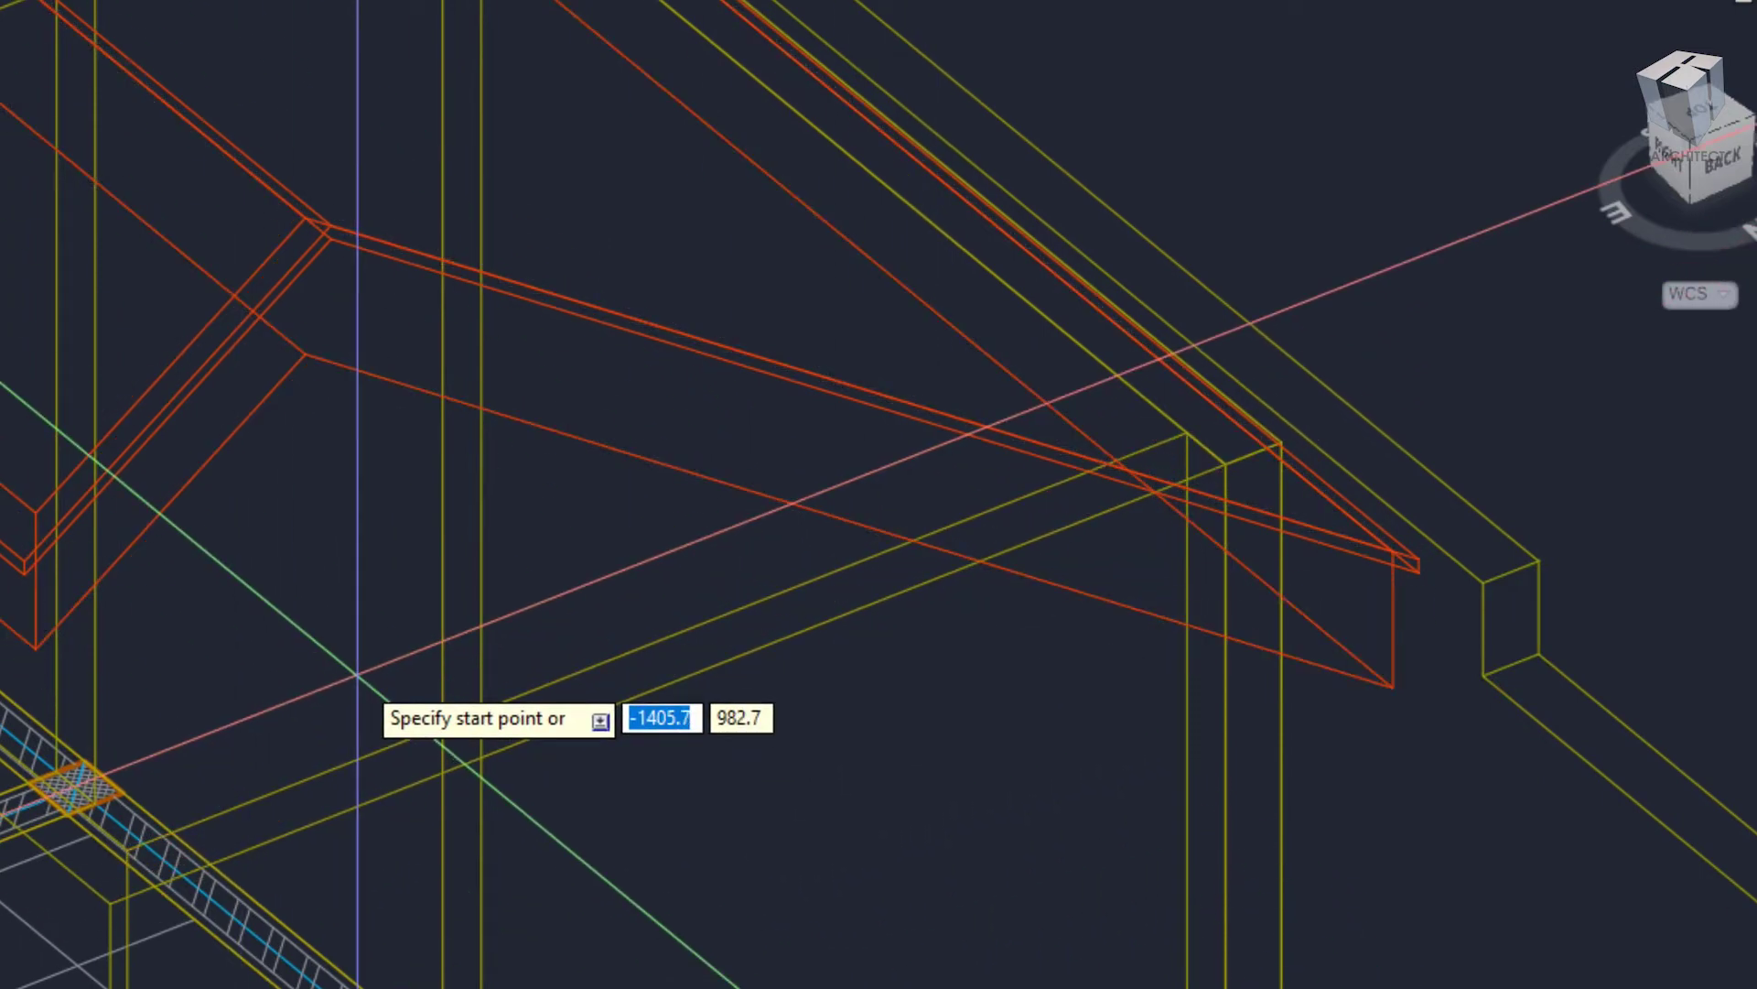
# - Draw a Right-justified polysolid from the hatched beam corner along the roof edge
pyautogui.write('j')
pyautogui.press('Return')
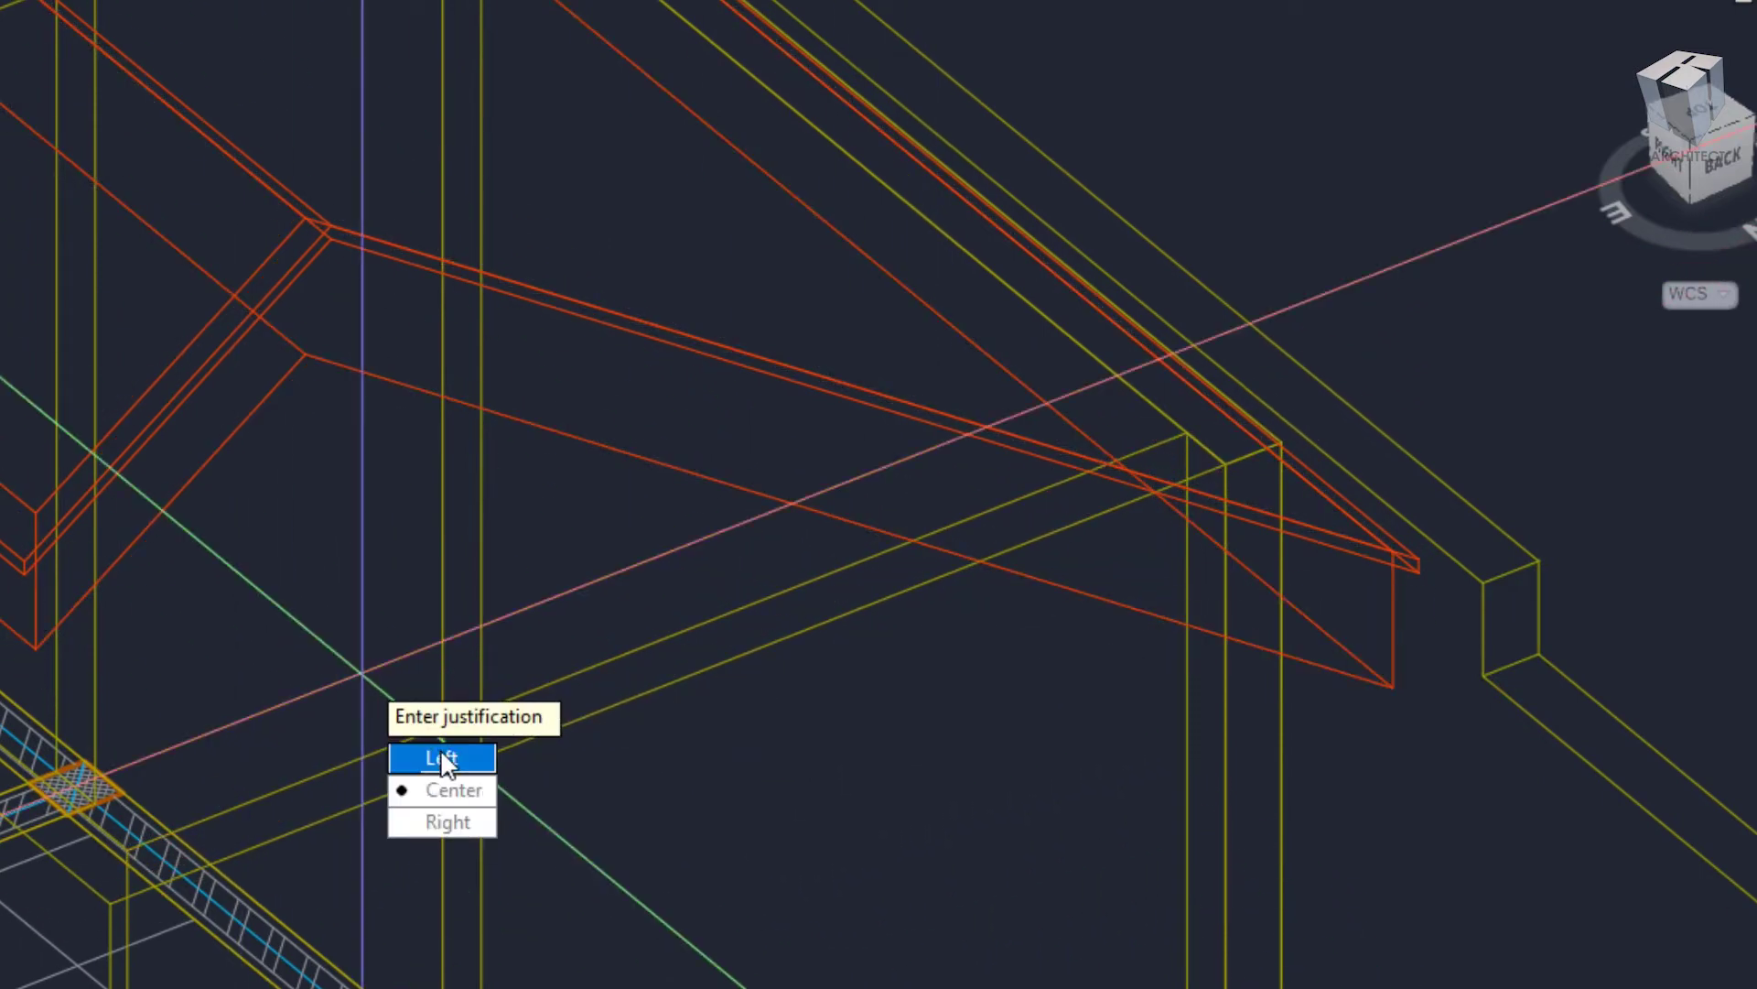
pyautogui.click(449, 822)
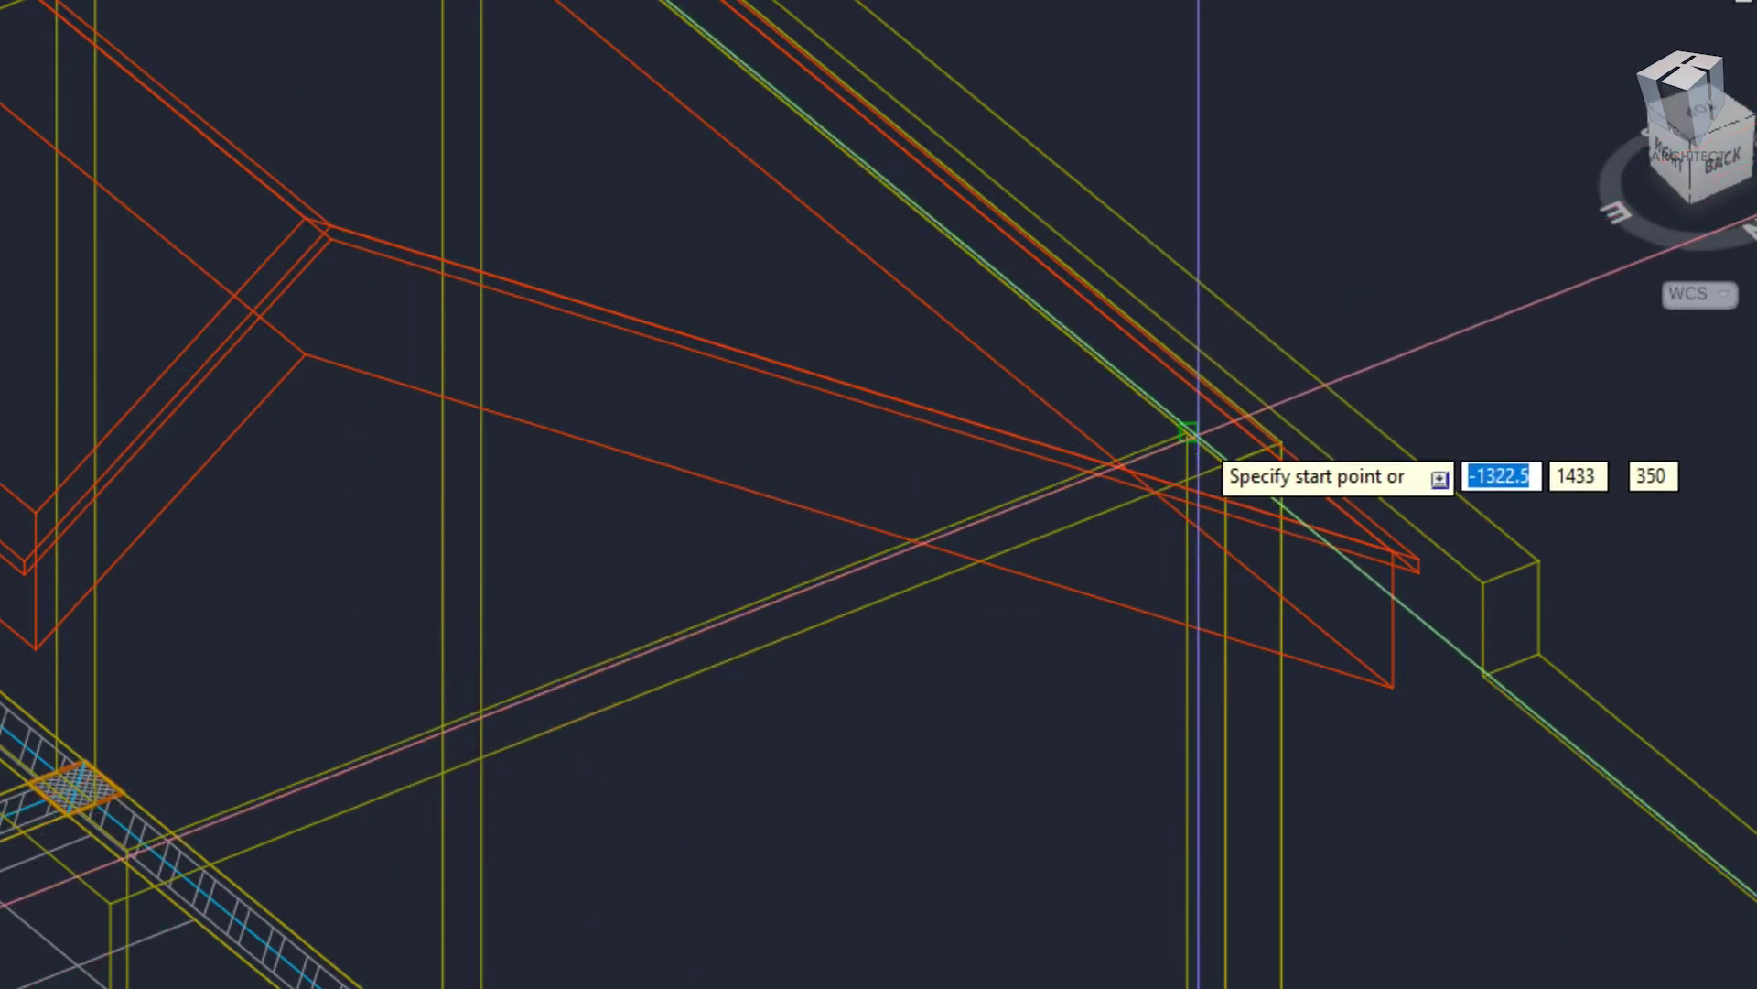
pyautogui.click(1190, 434)
pyautogui.scroll(3, 219, 824)
pyautogui.moveTo(220, 824); pyautogui.dragTo(695, 670, button='middle')
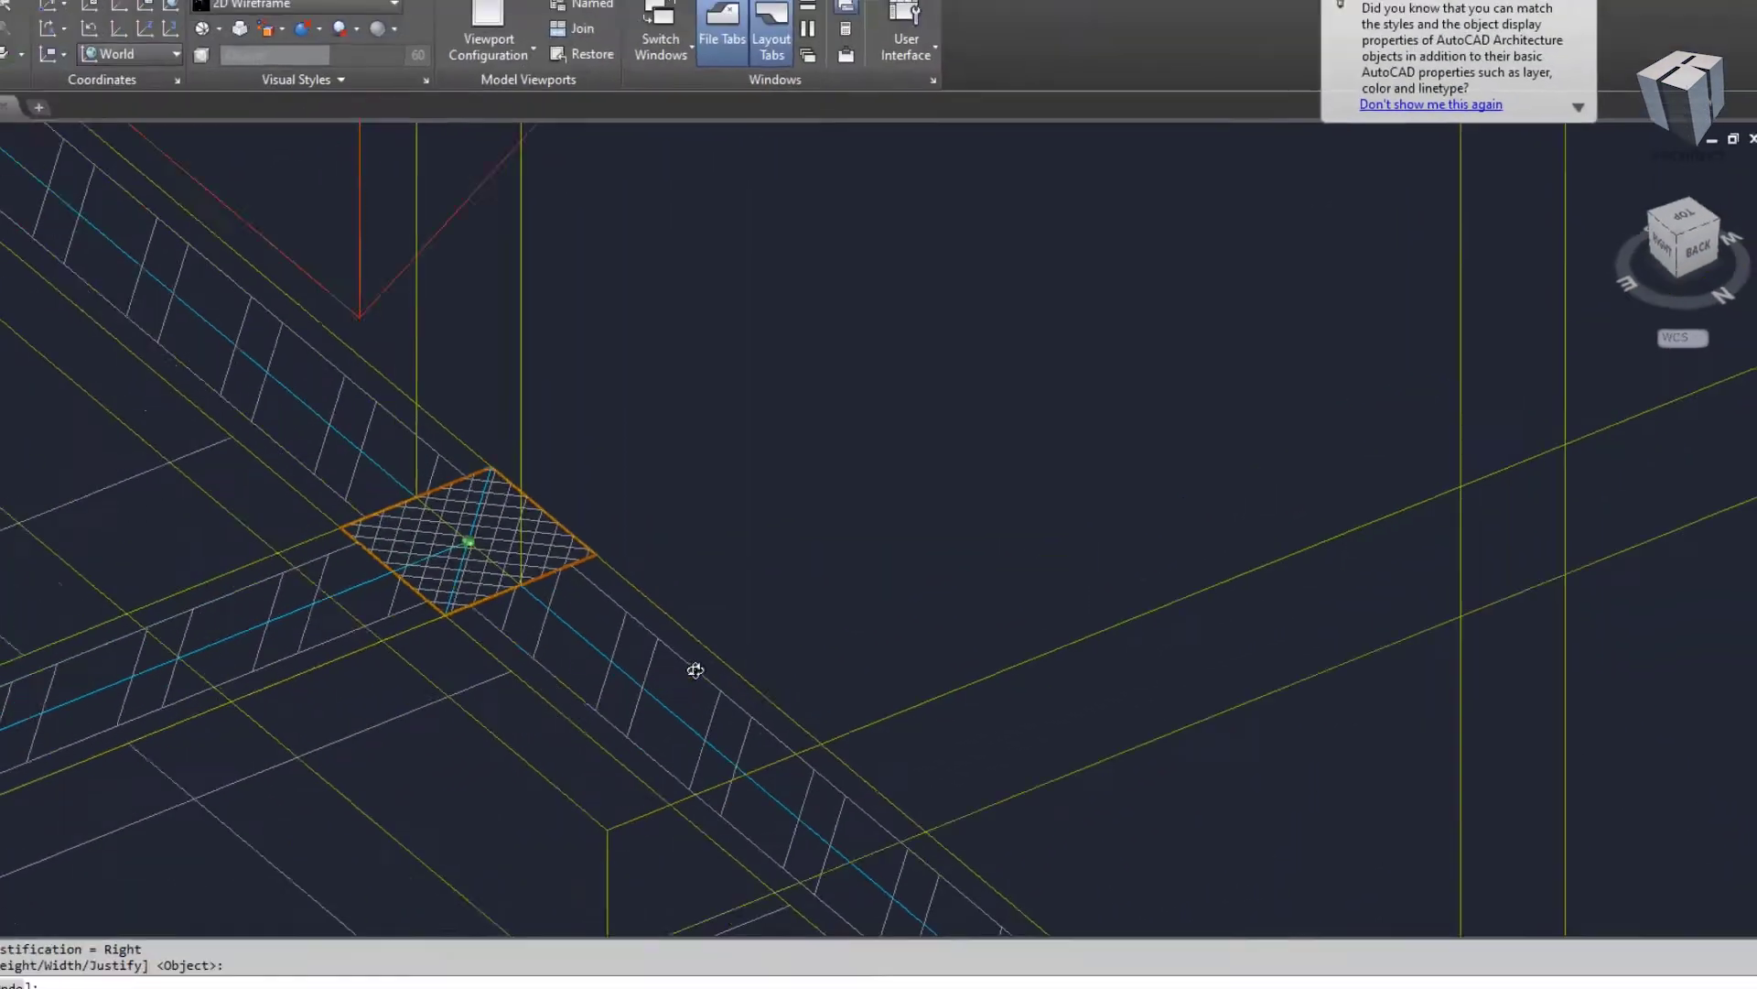
pyautogui.scroll(-2, 765, 766)
pyautogui.scroll(3, 934, 682)
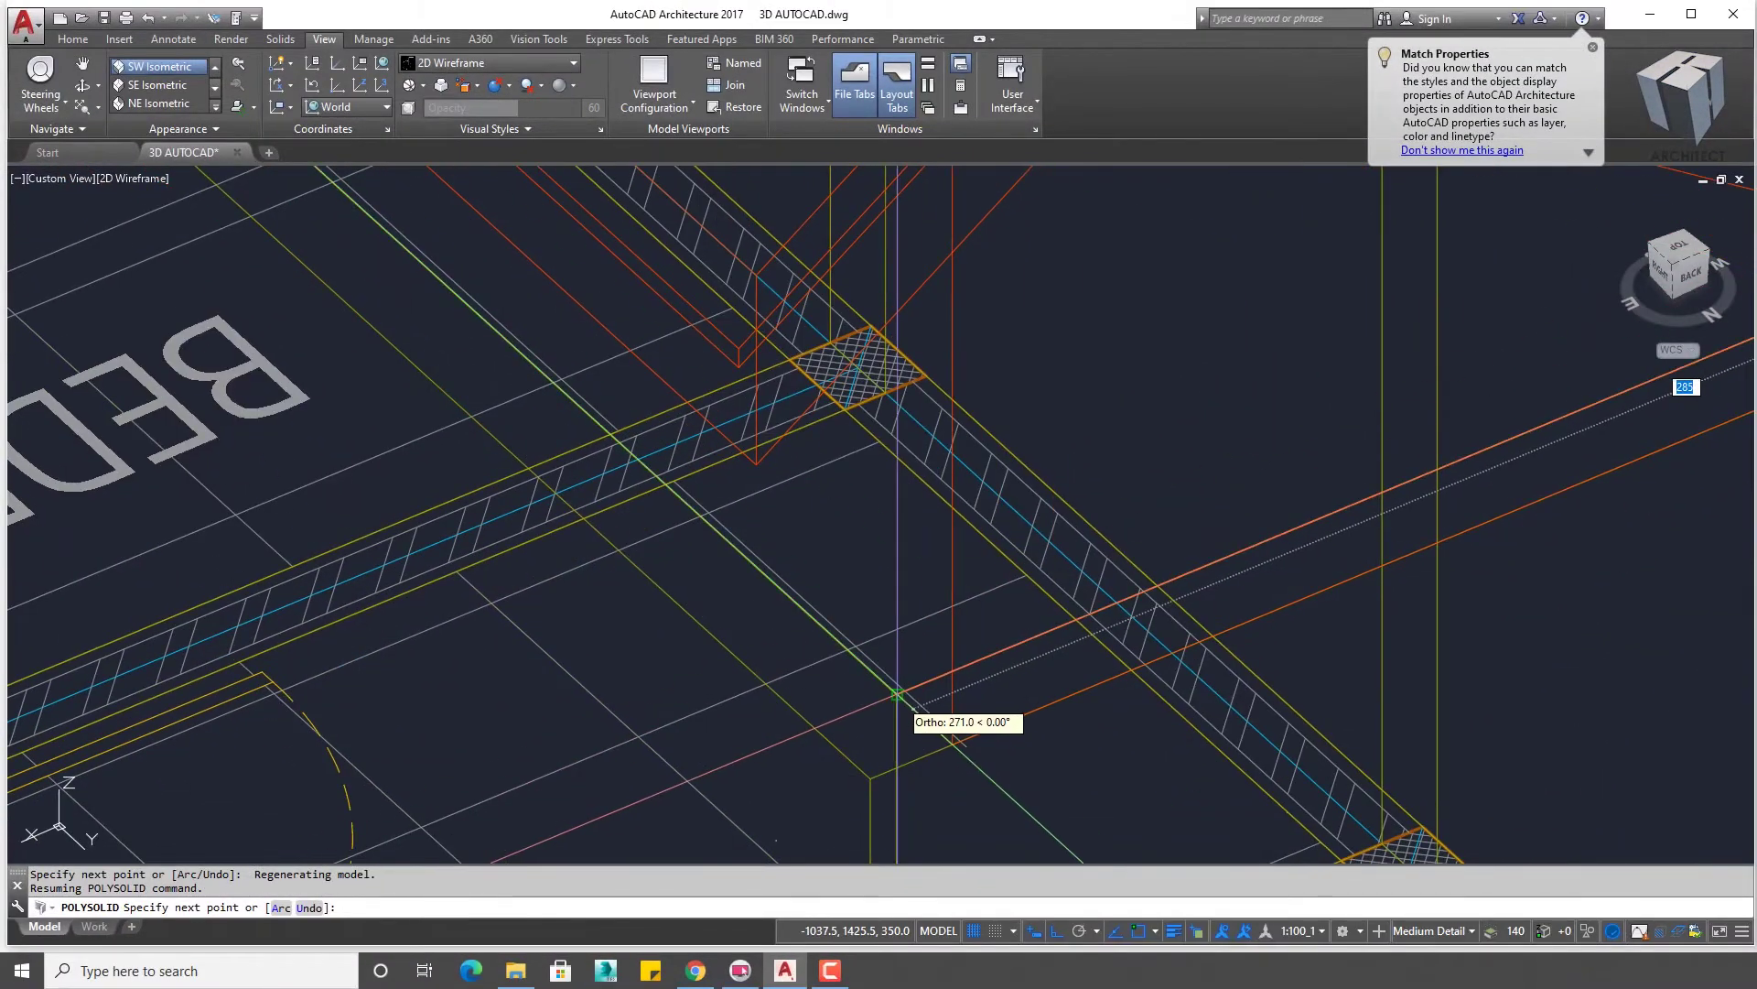
pyautogui.scroll(-3, 893, 668)
pyautogui.scroll(1, 915, 604)
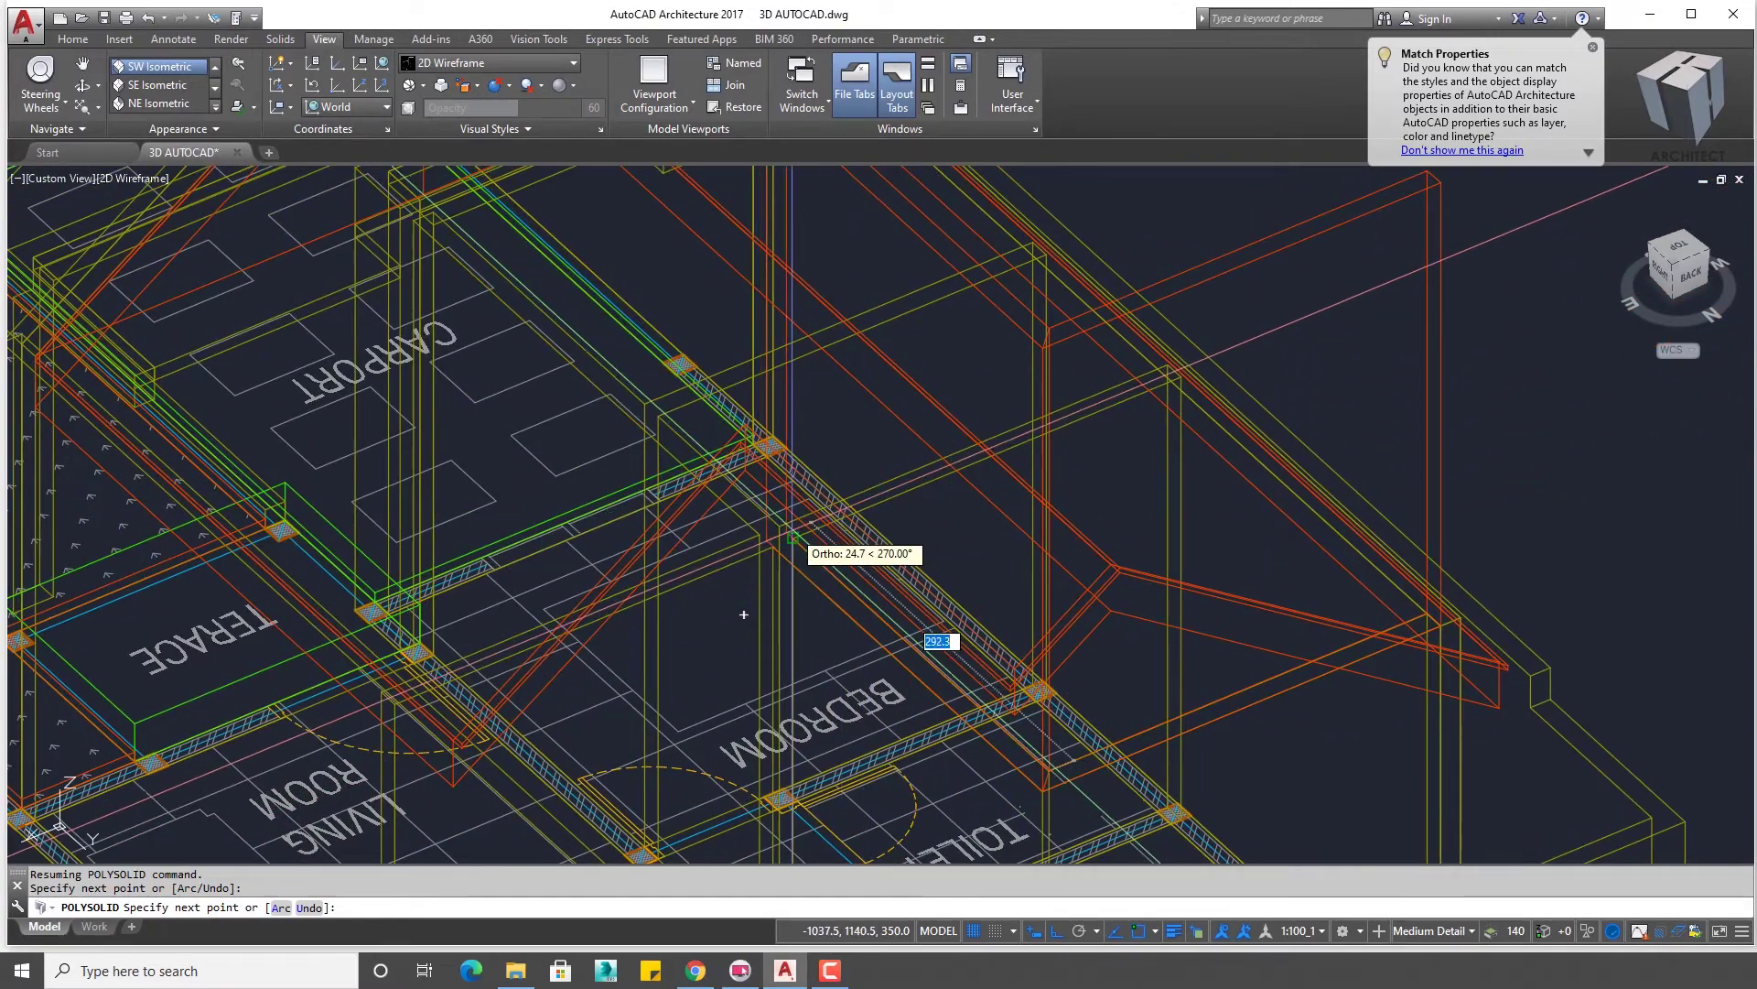
pyautogui.click(744, 614)
pyautogui.scroll(3, 641, 641)
pyautogui.scroll(2, 595, 714)
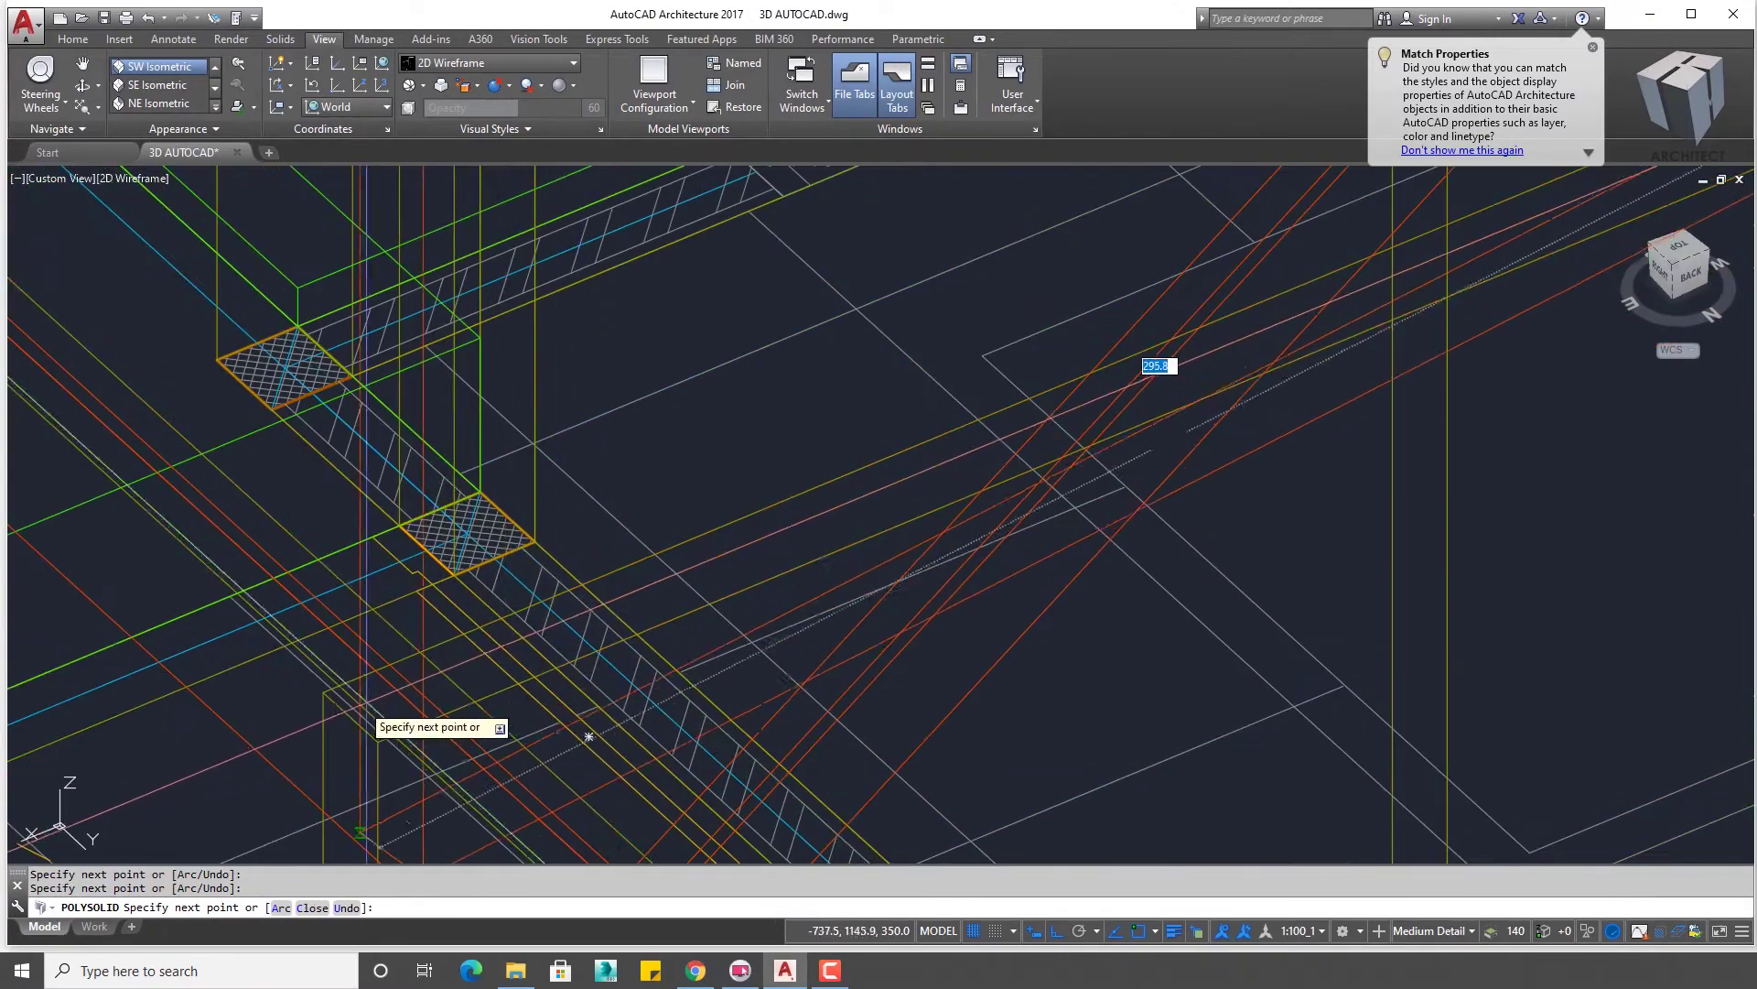
pyautogui.scroll(-4, 457, 641)
# - End the polysolid and switch to the Front preset view
pyautogui.scroll(-3, 686, 549)
pyautogui.press('Escape')
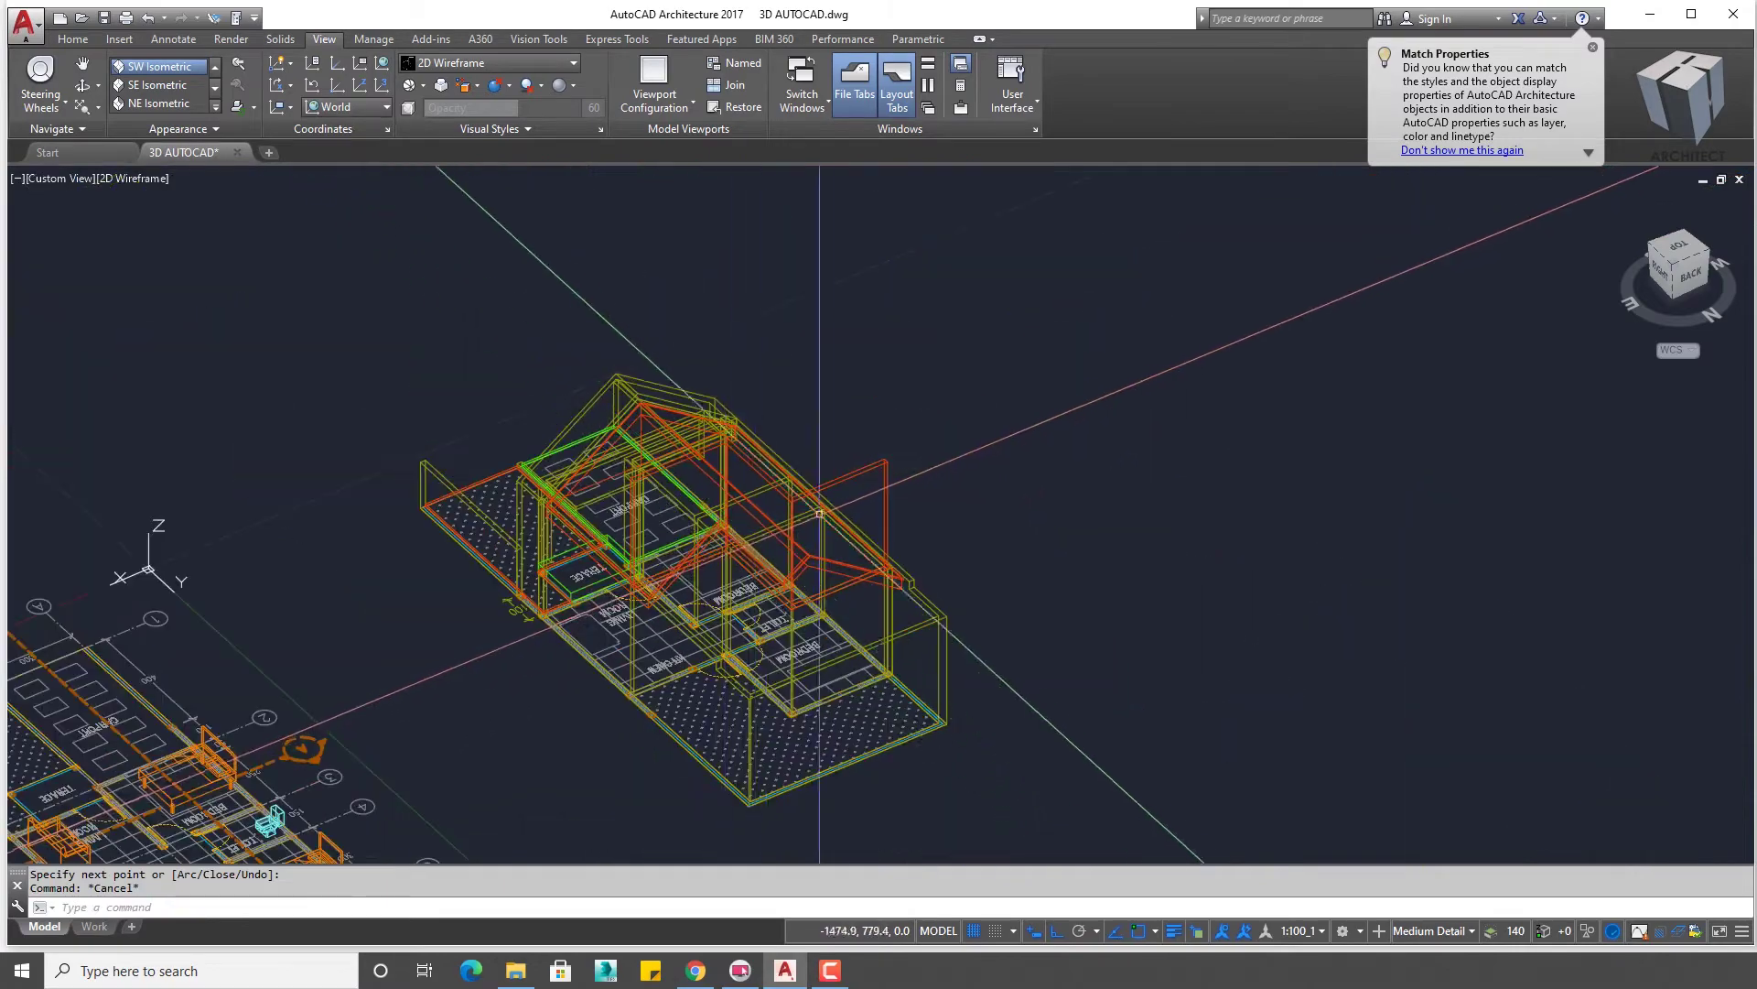
pyautogui.moveTo(791, 471)
pyautogui.keyDown('shift'); pyautogui.mouseDown(button='middle')
pyautogui.moveTo(730, 365)
pyautogui.moveTo(686, 354)
pyautogui.moveTo(710, 369)
pyautogui.mouseUp(button='middle'); pyautogui.keyUp('shift')
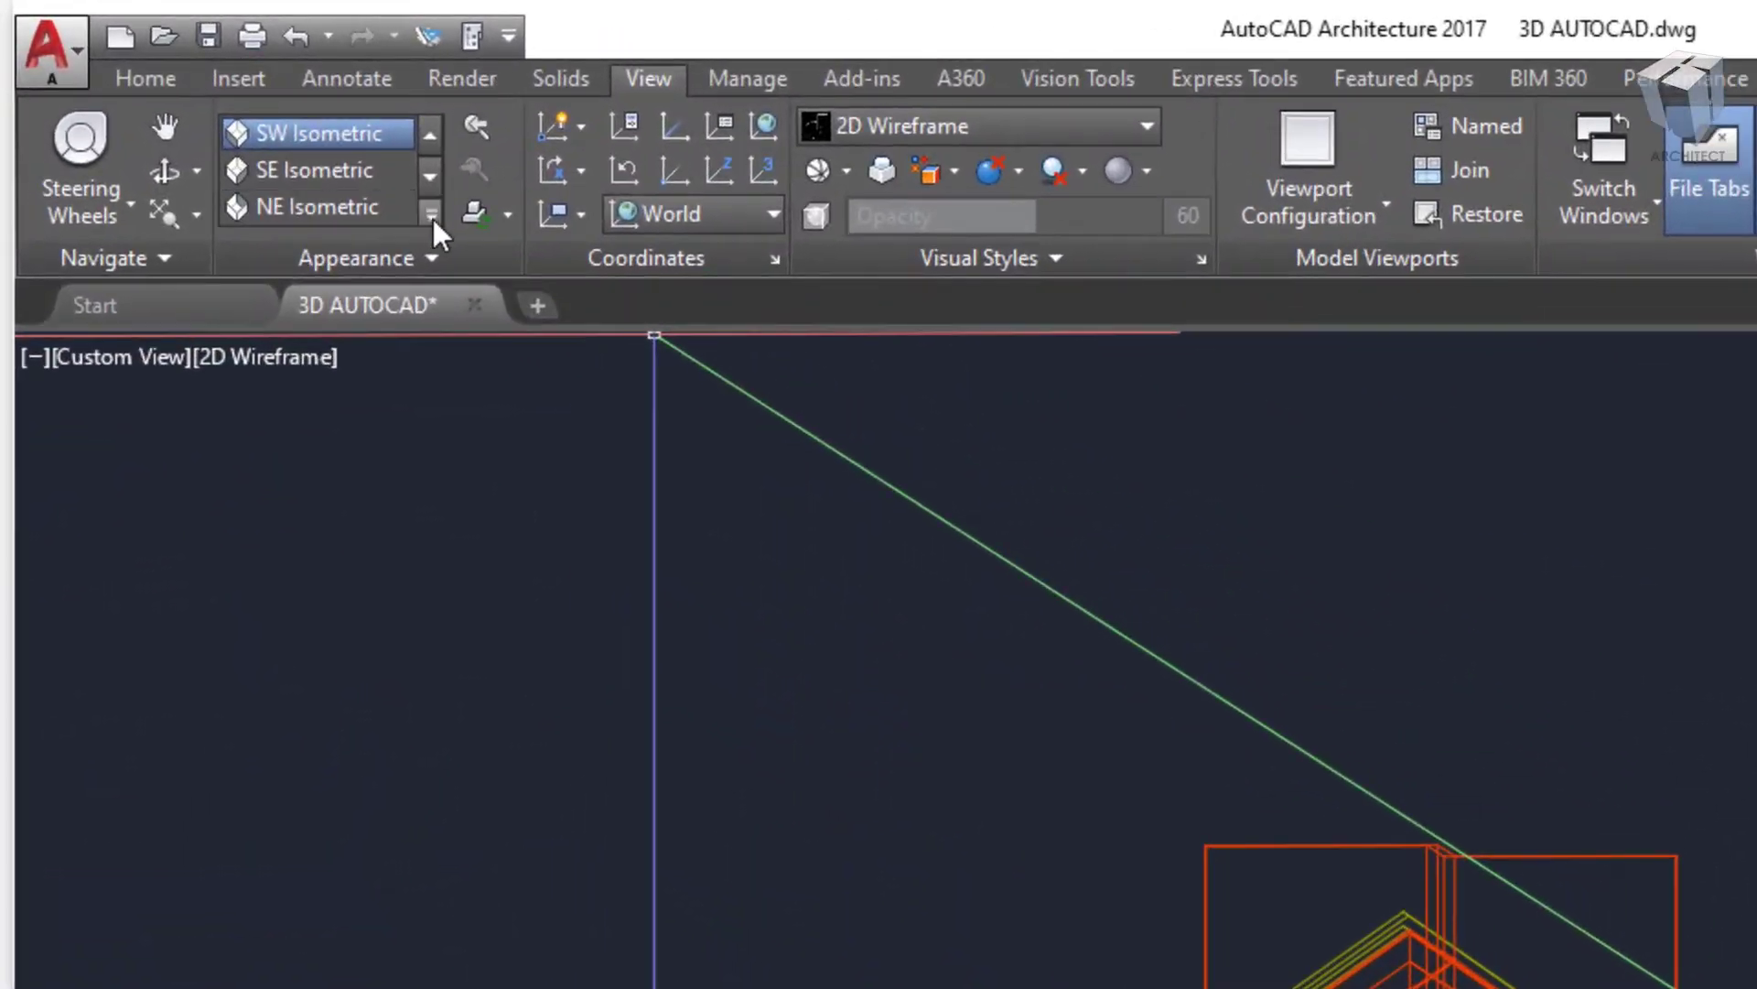
pyautogui.click(437, 216)
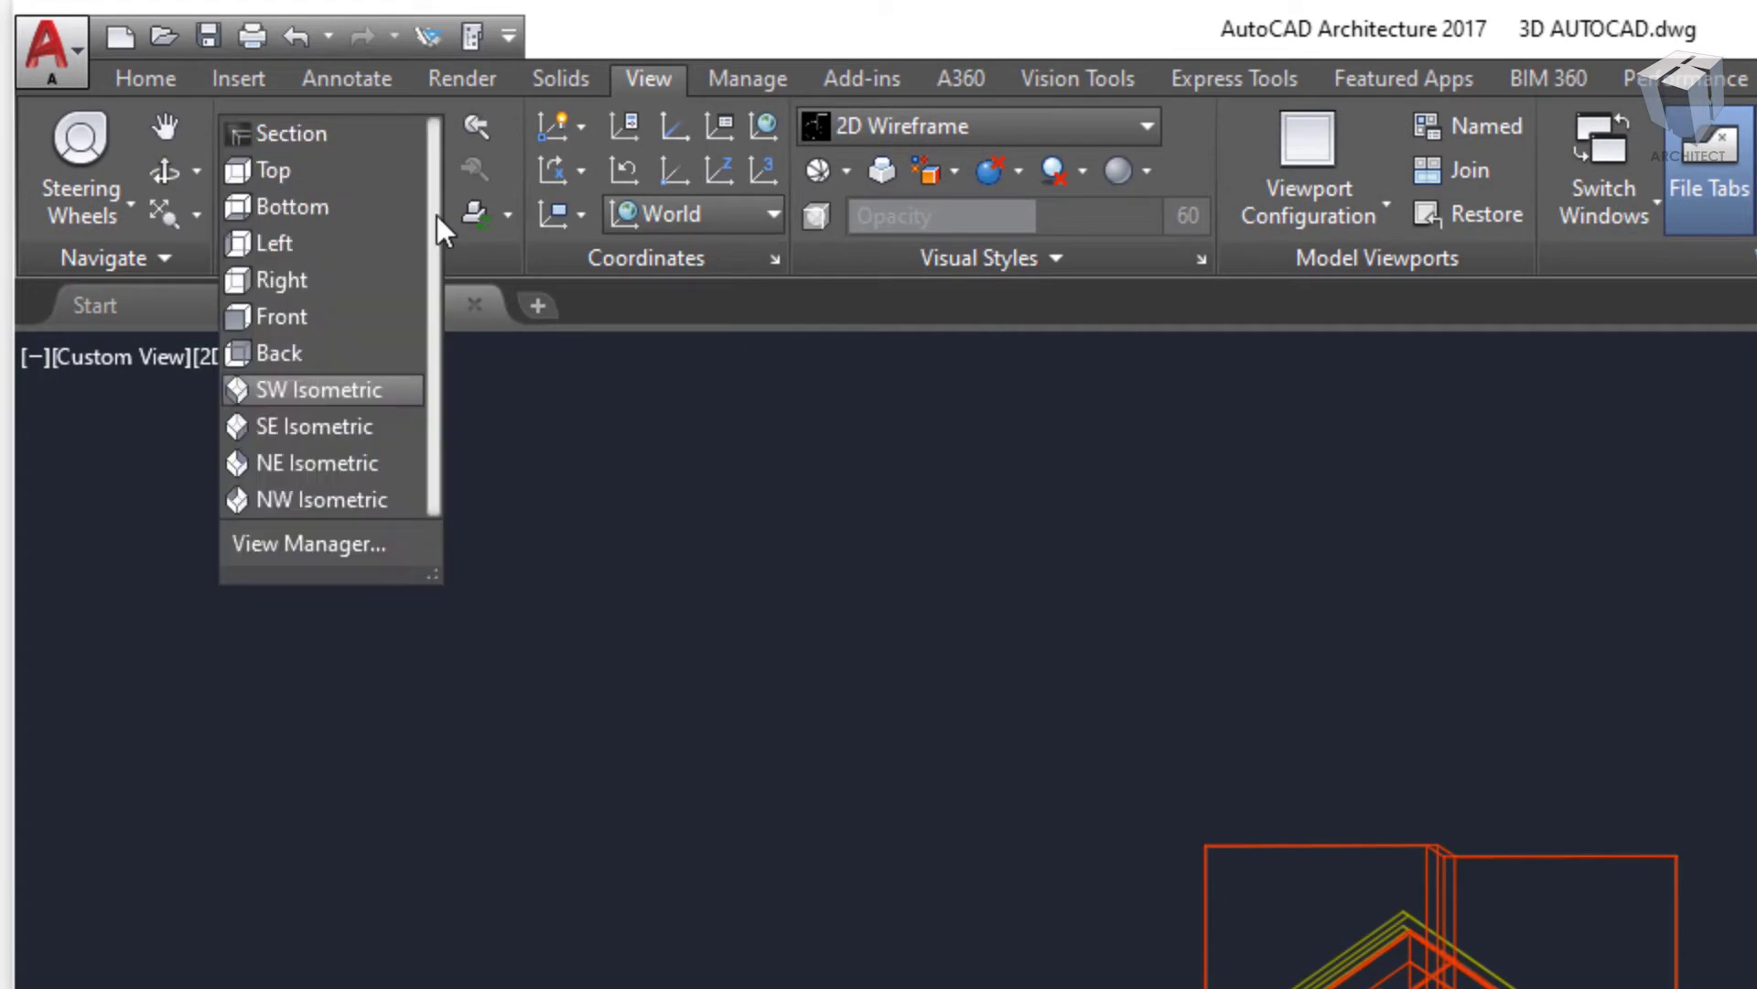
pyautogui.click(283, 322)
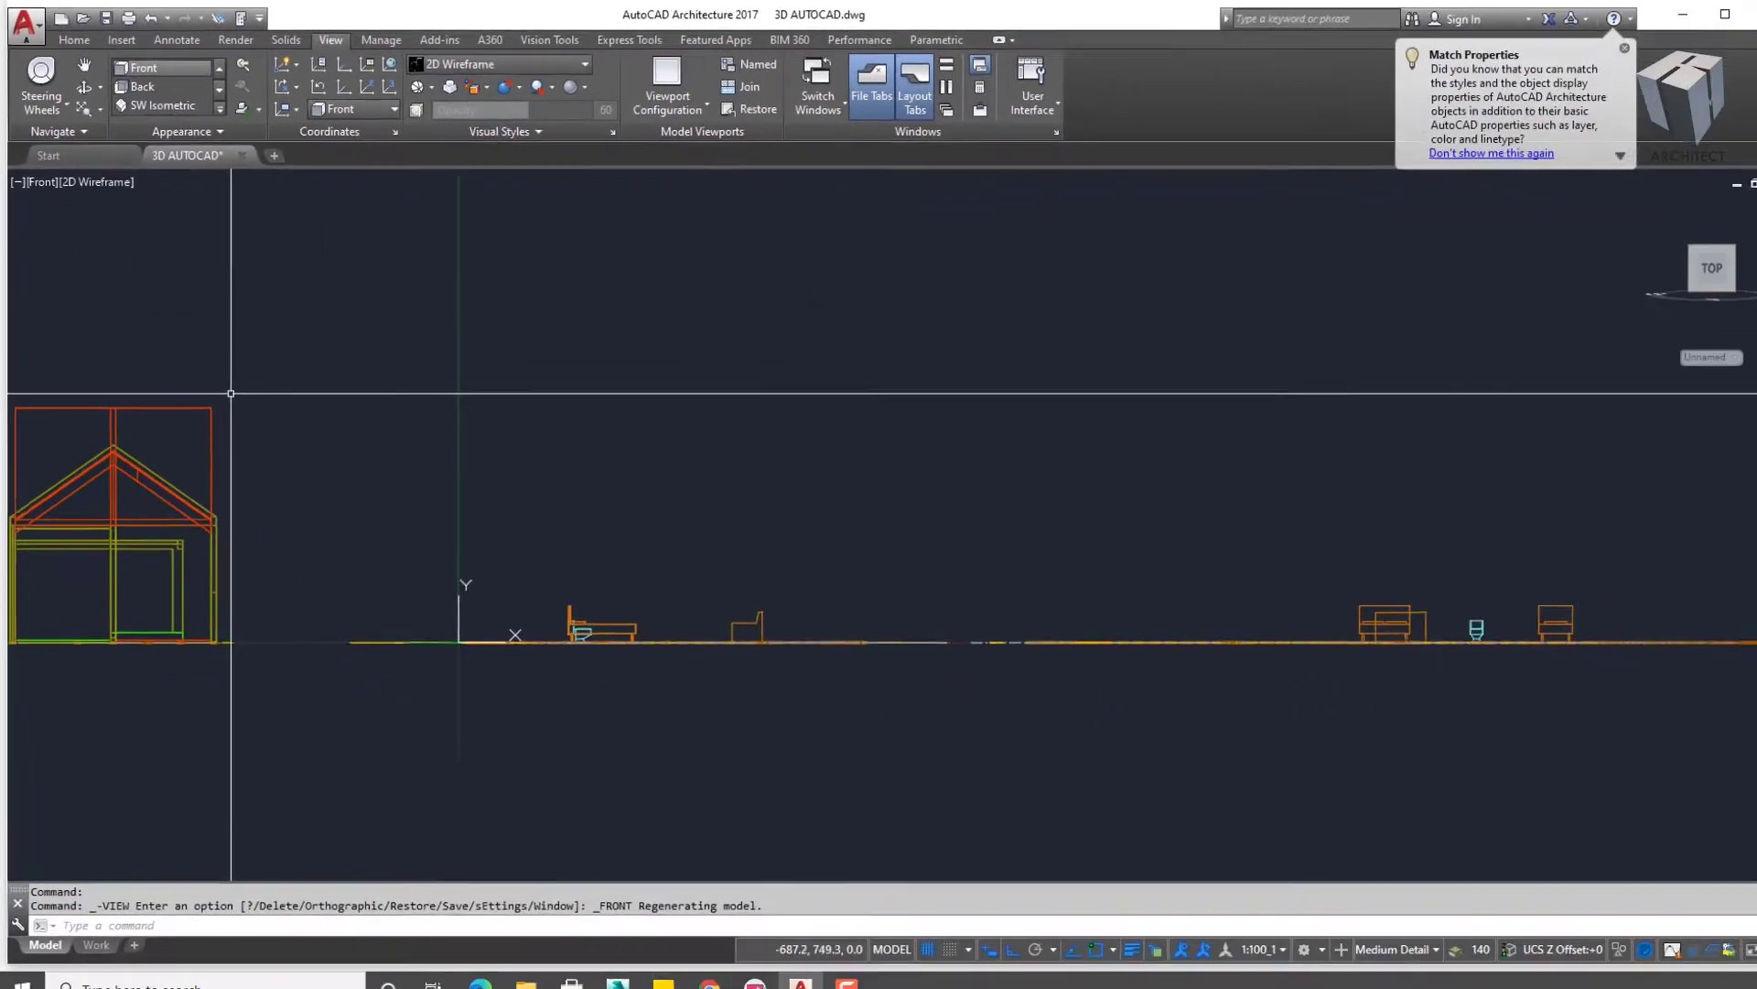
# - SLICE the gable boxes along the left and right roof slopes
pyautogui.click(824, 315)
pyautogui.click(661, 339)
pyautogui.press('Escape')
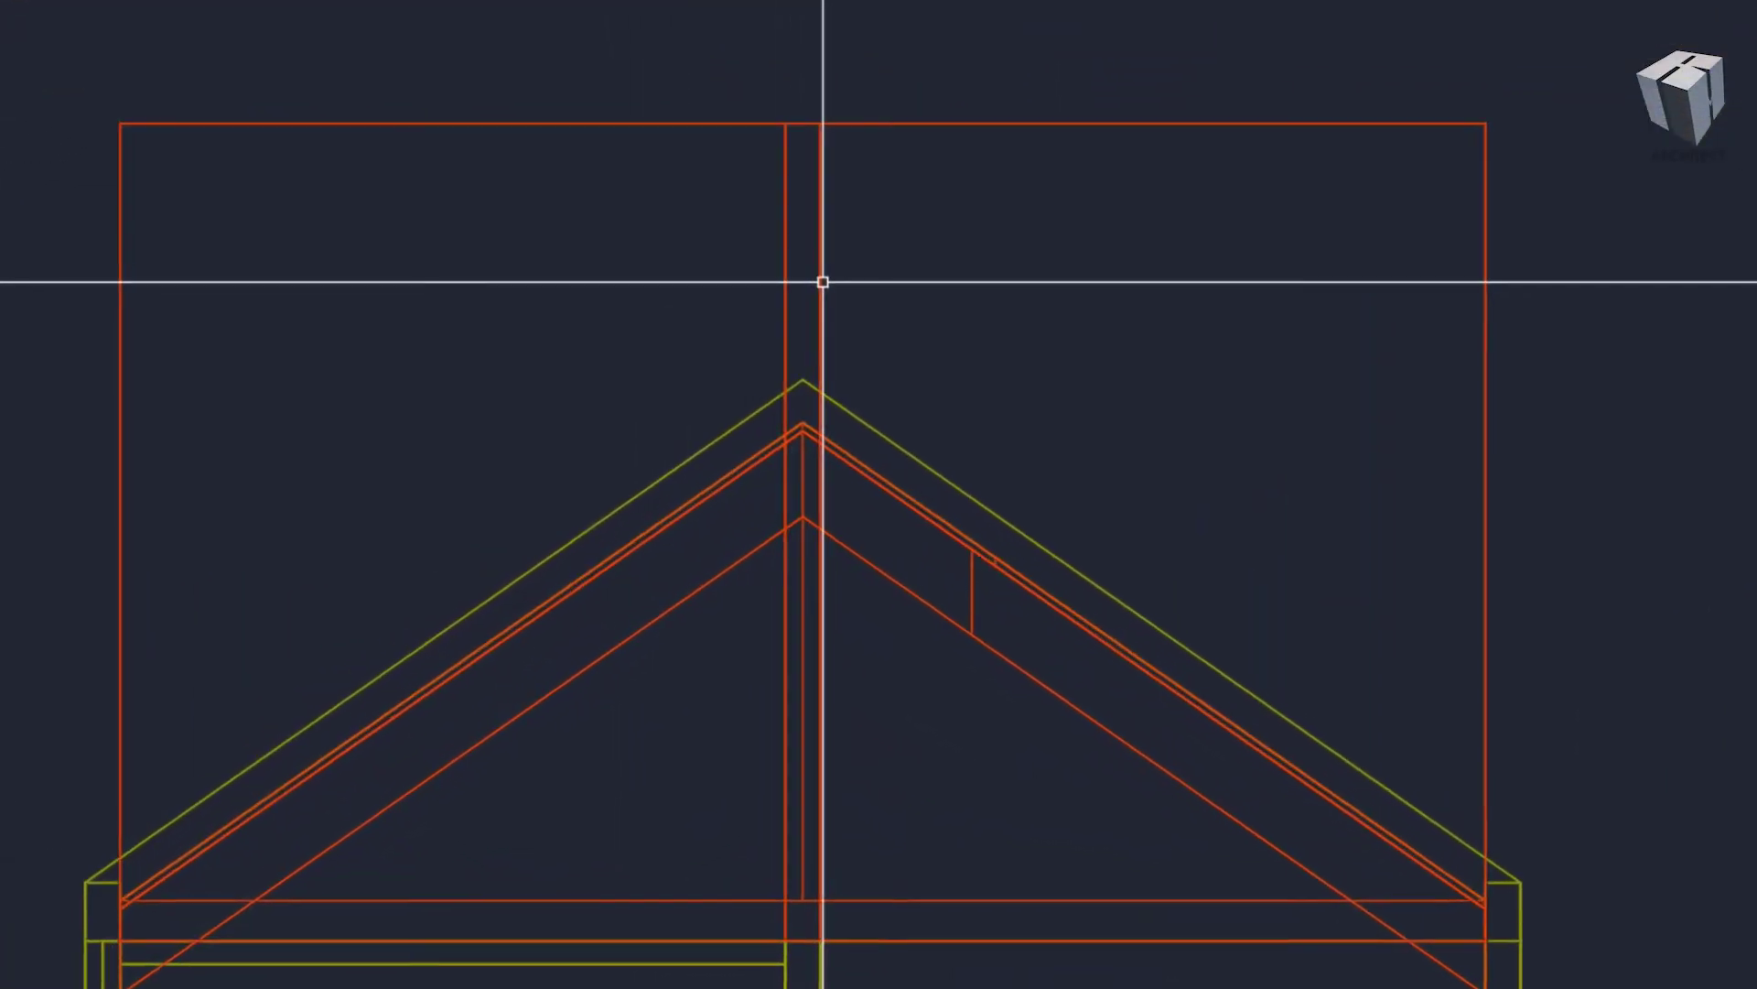
pyautogui.click(820, 313)
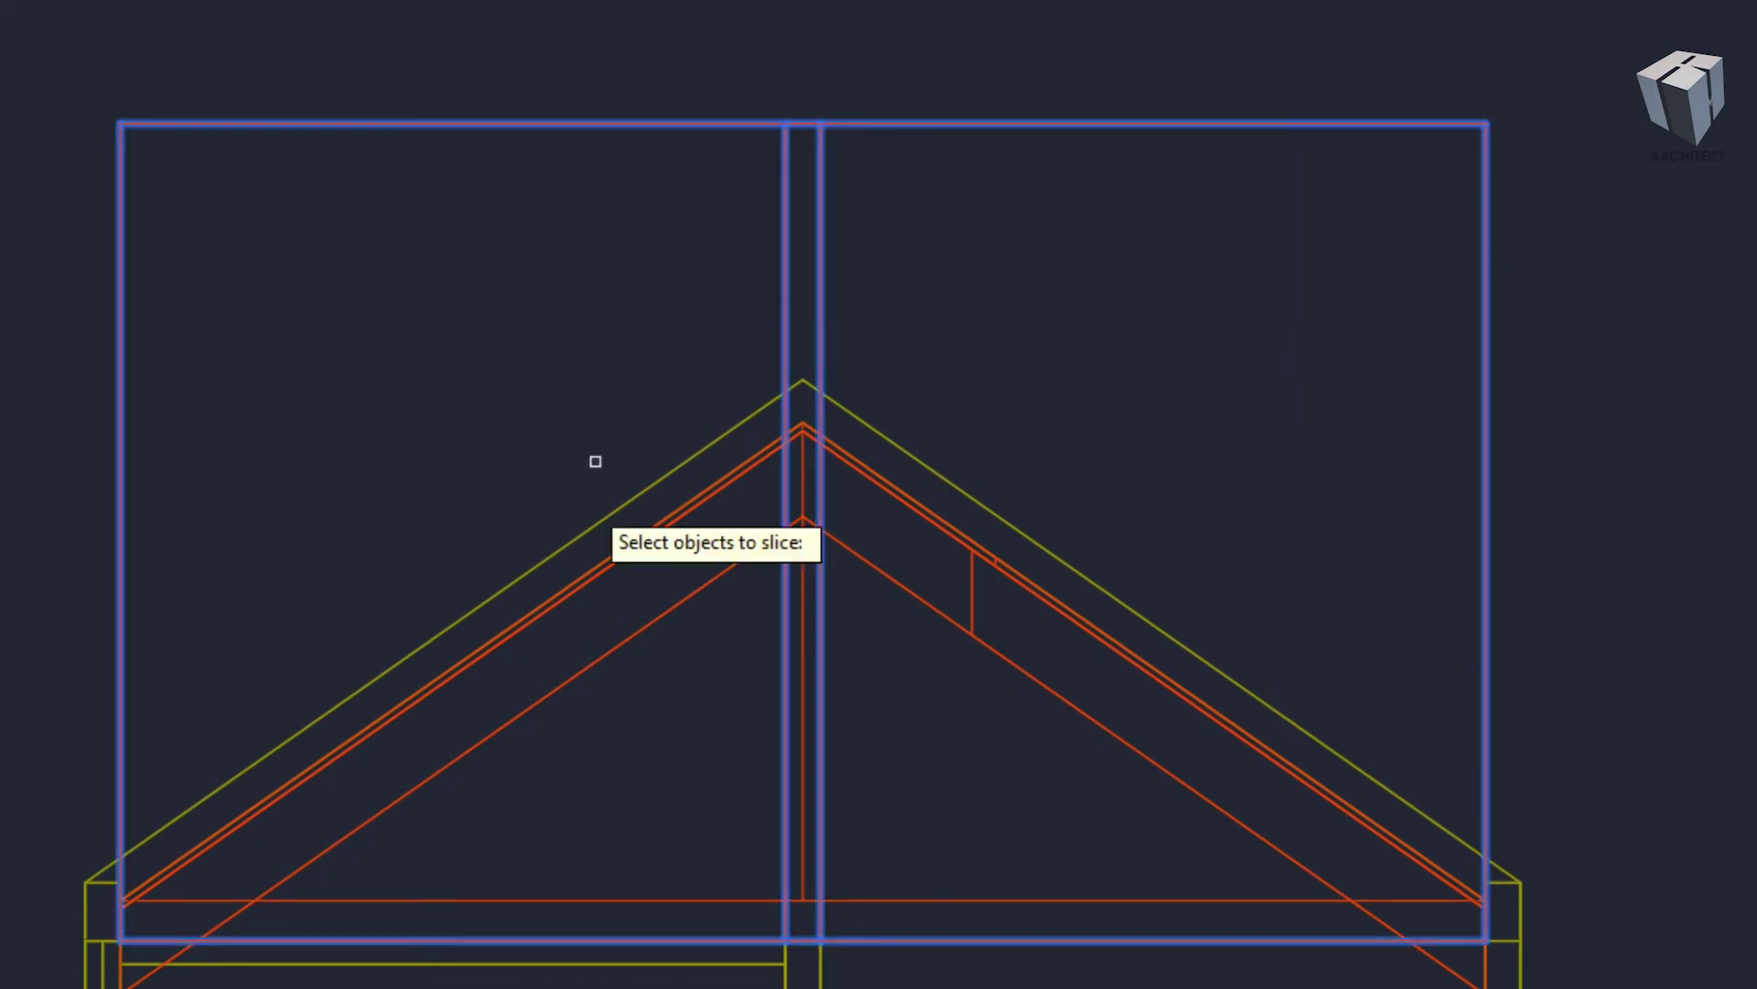
pyautogui.press('Return')
pyautogui.click(414, 789)
pyautogui.click(635, 630)
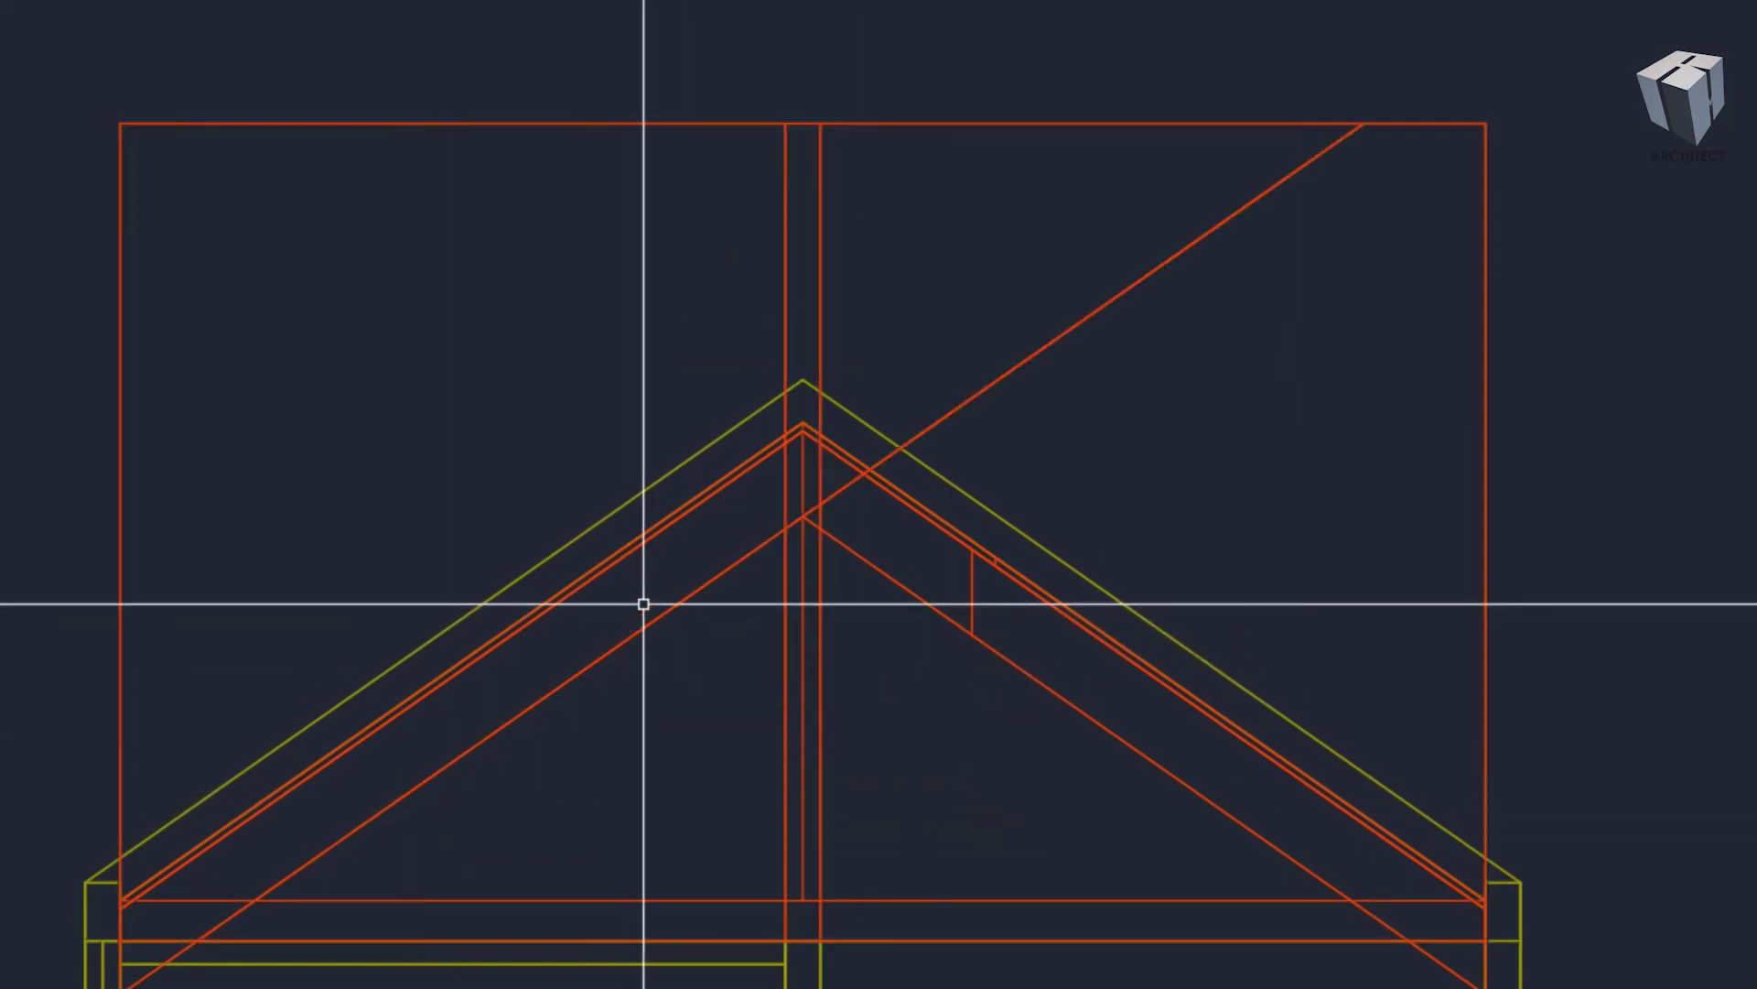
pyautogui.press('Return')
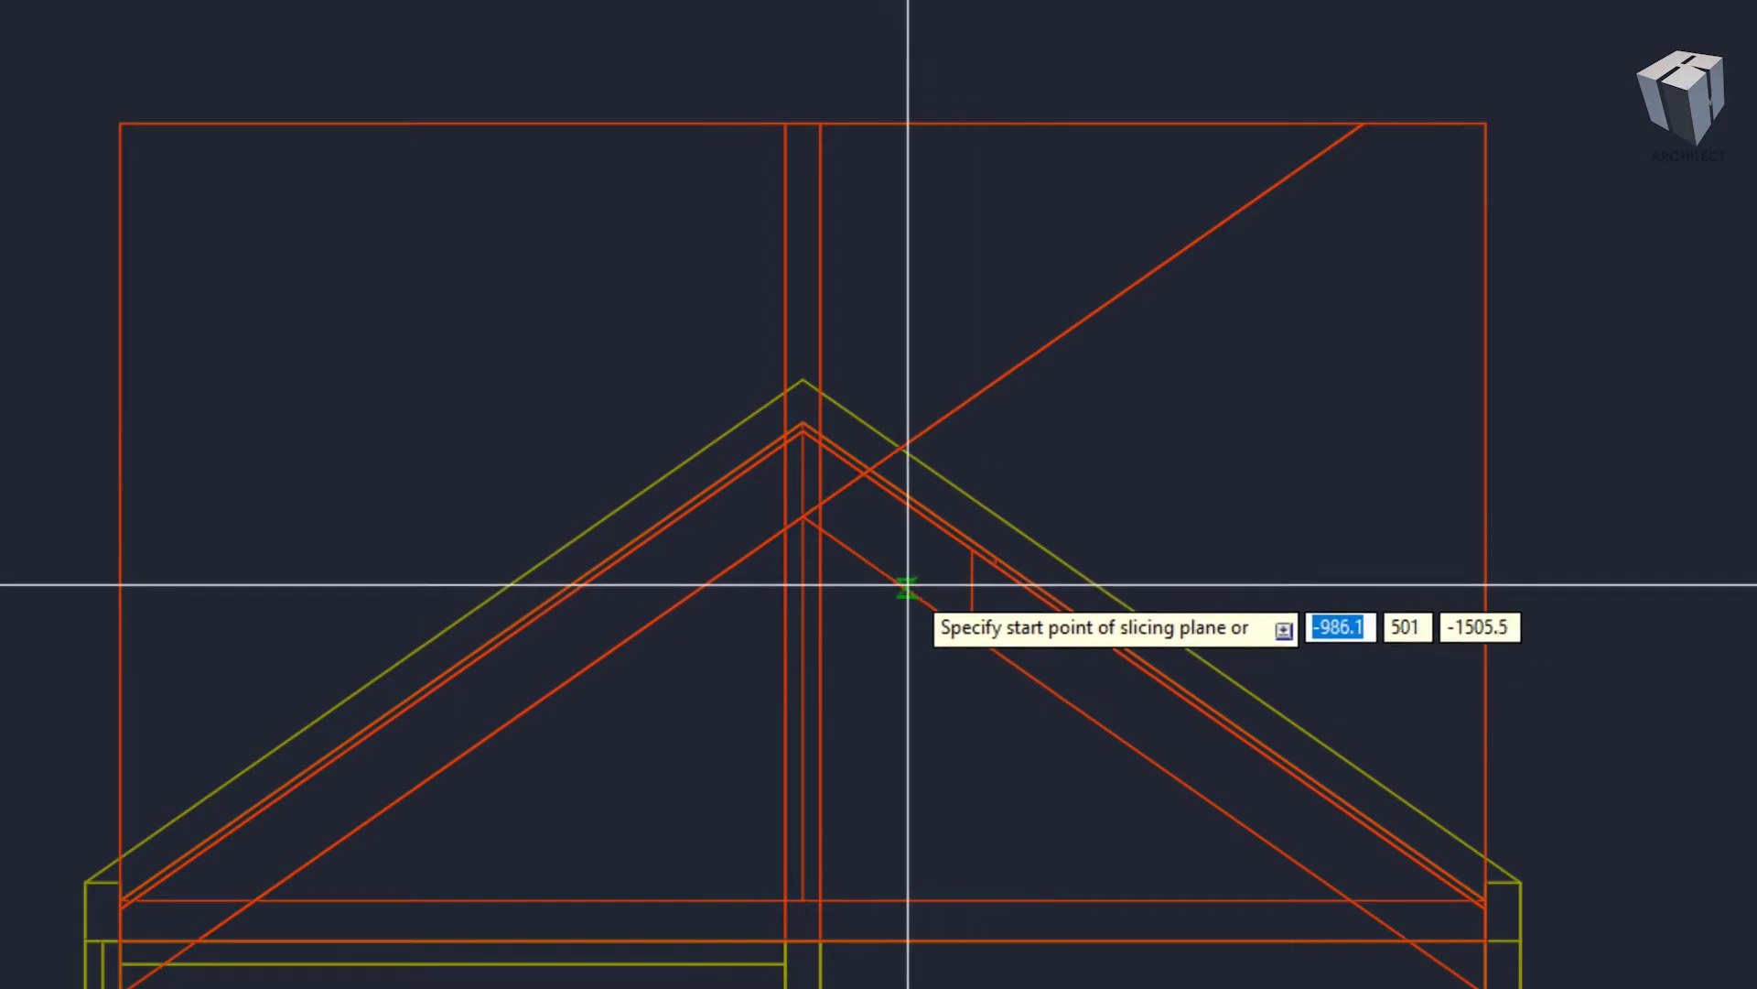
pyautogui.click(906, 588)
pyautogui.click(1062, 698)
# - Erase the offcuts above the roof and orbit back to an oblique 3D view
pyautogui.click(1492, 371)
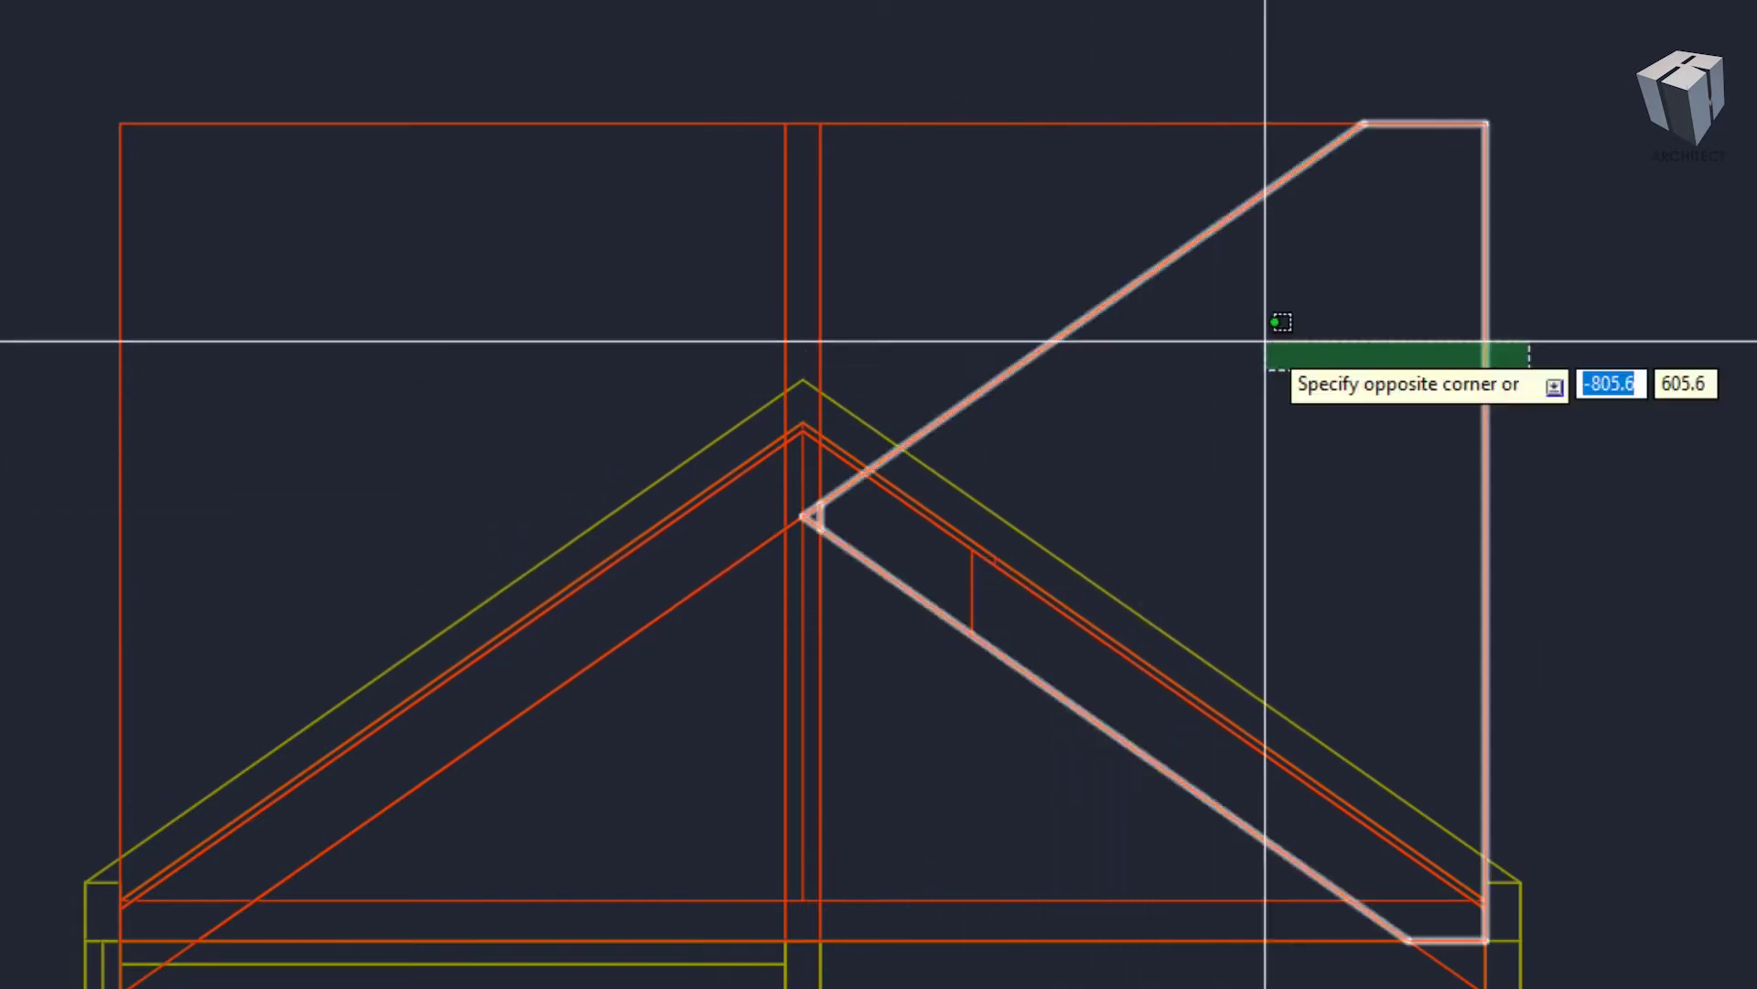
pyautogui.click(1244, 362)
pyautogui.press('Return')
pyautogui.click(1272, 316)
pyautogui.press('Escape')
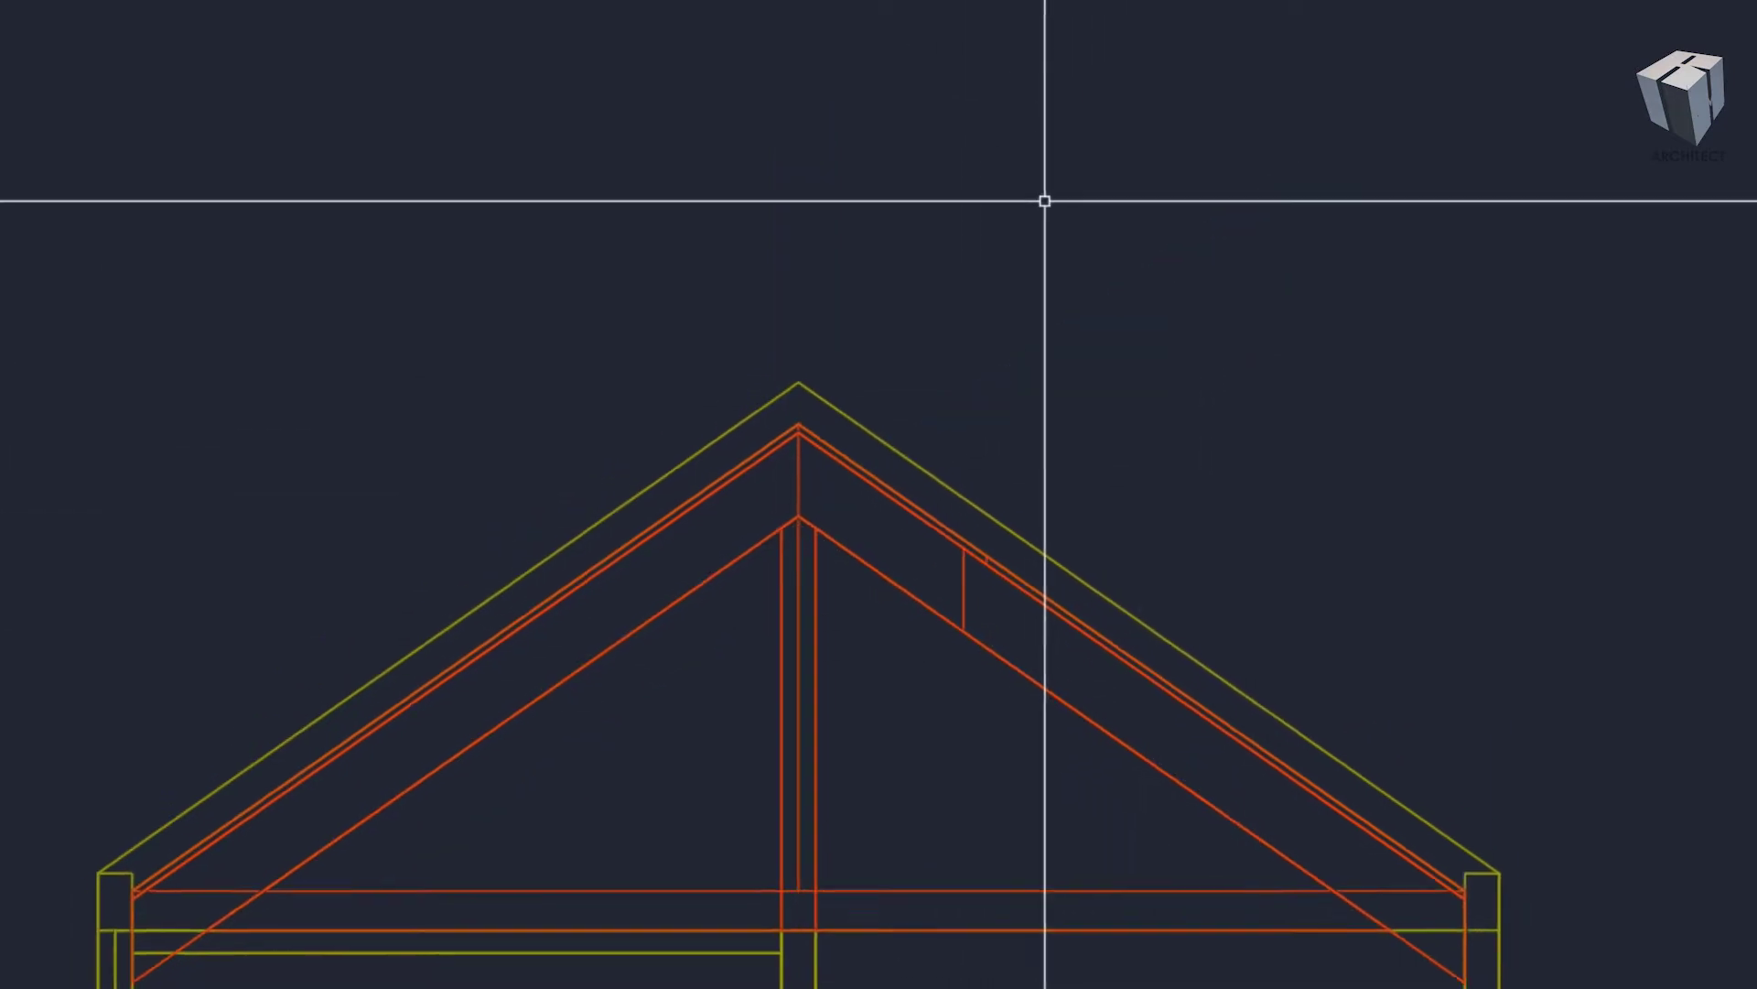
pyautogui.scroll(-5, 819, 496)
pyautogui.keyDown('shift'); pyautogui.moveTo(819, 496); pyautogui.dragTo(561, 541, button='middle'); pyautogui.keyUp('shift')
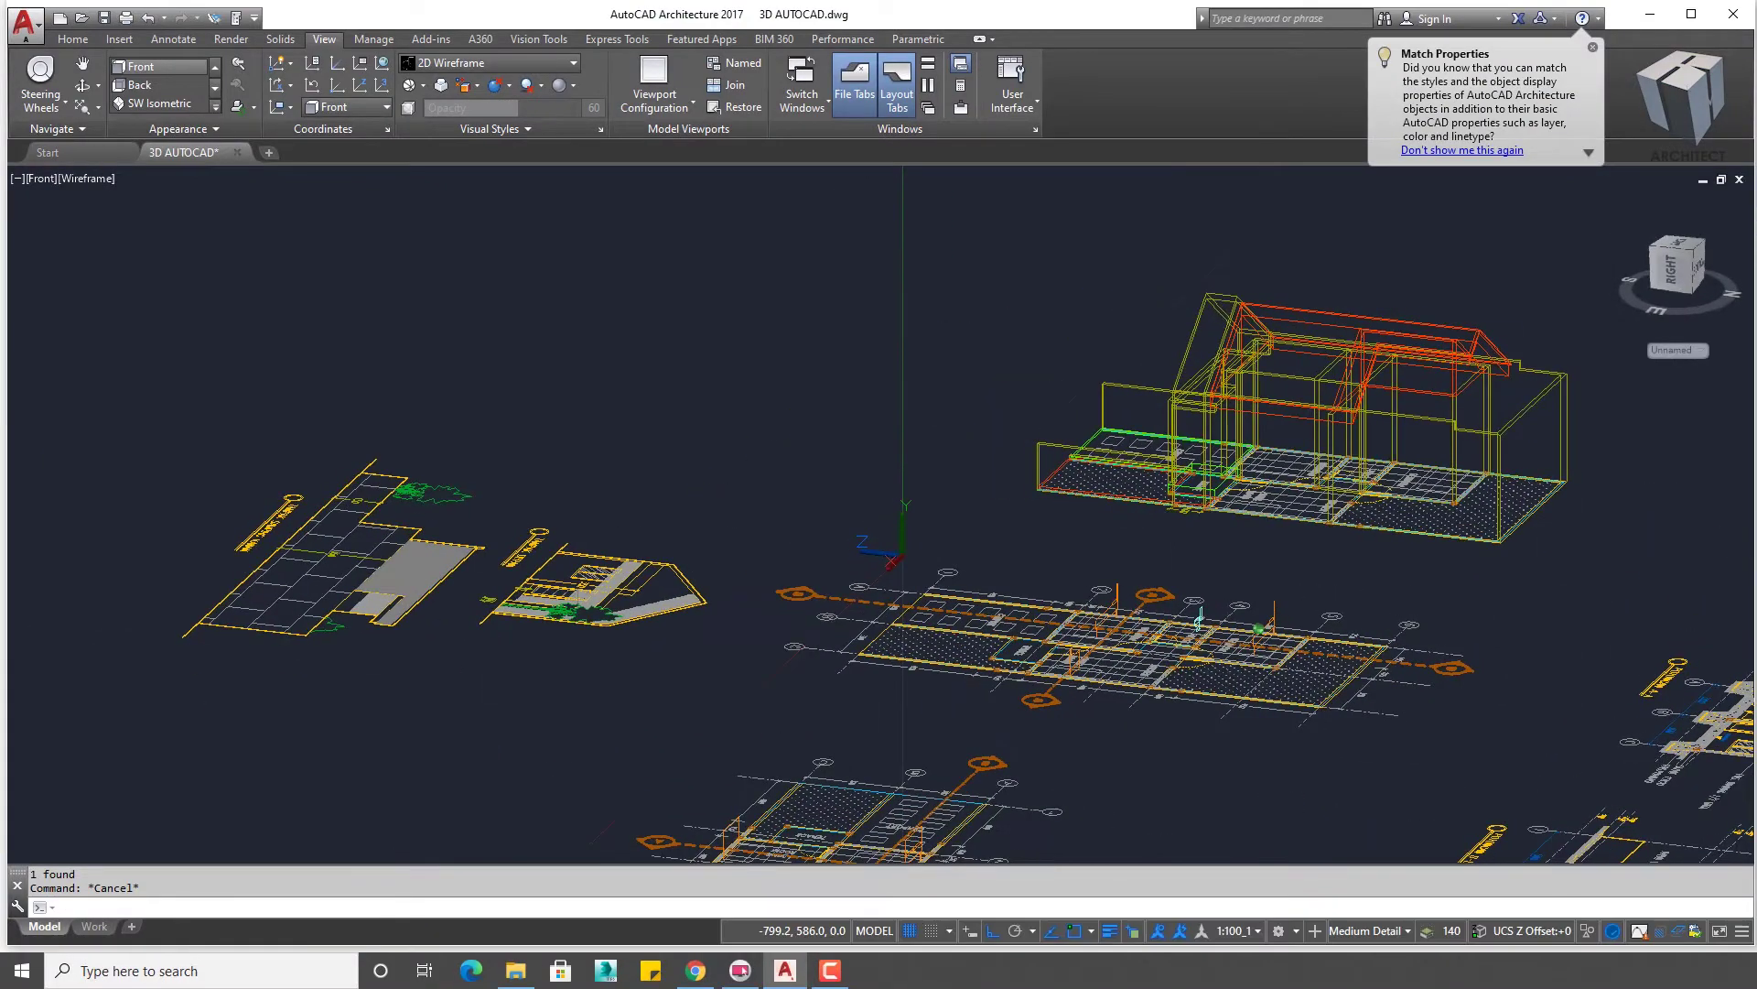
# - Select the middle roof's fascia frame and assign it a different layer from the Home tab's Layer dropdown
pyautogui.scroll(3, 1405, 348)
pyautogui.scroll(5, 1404, 348)
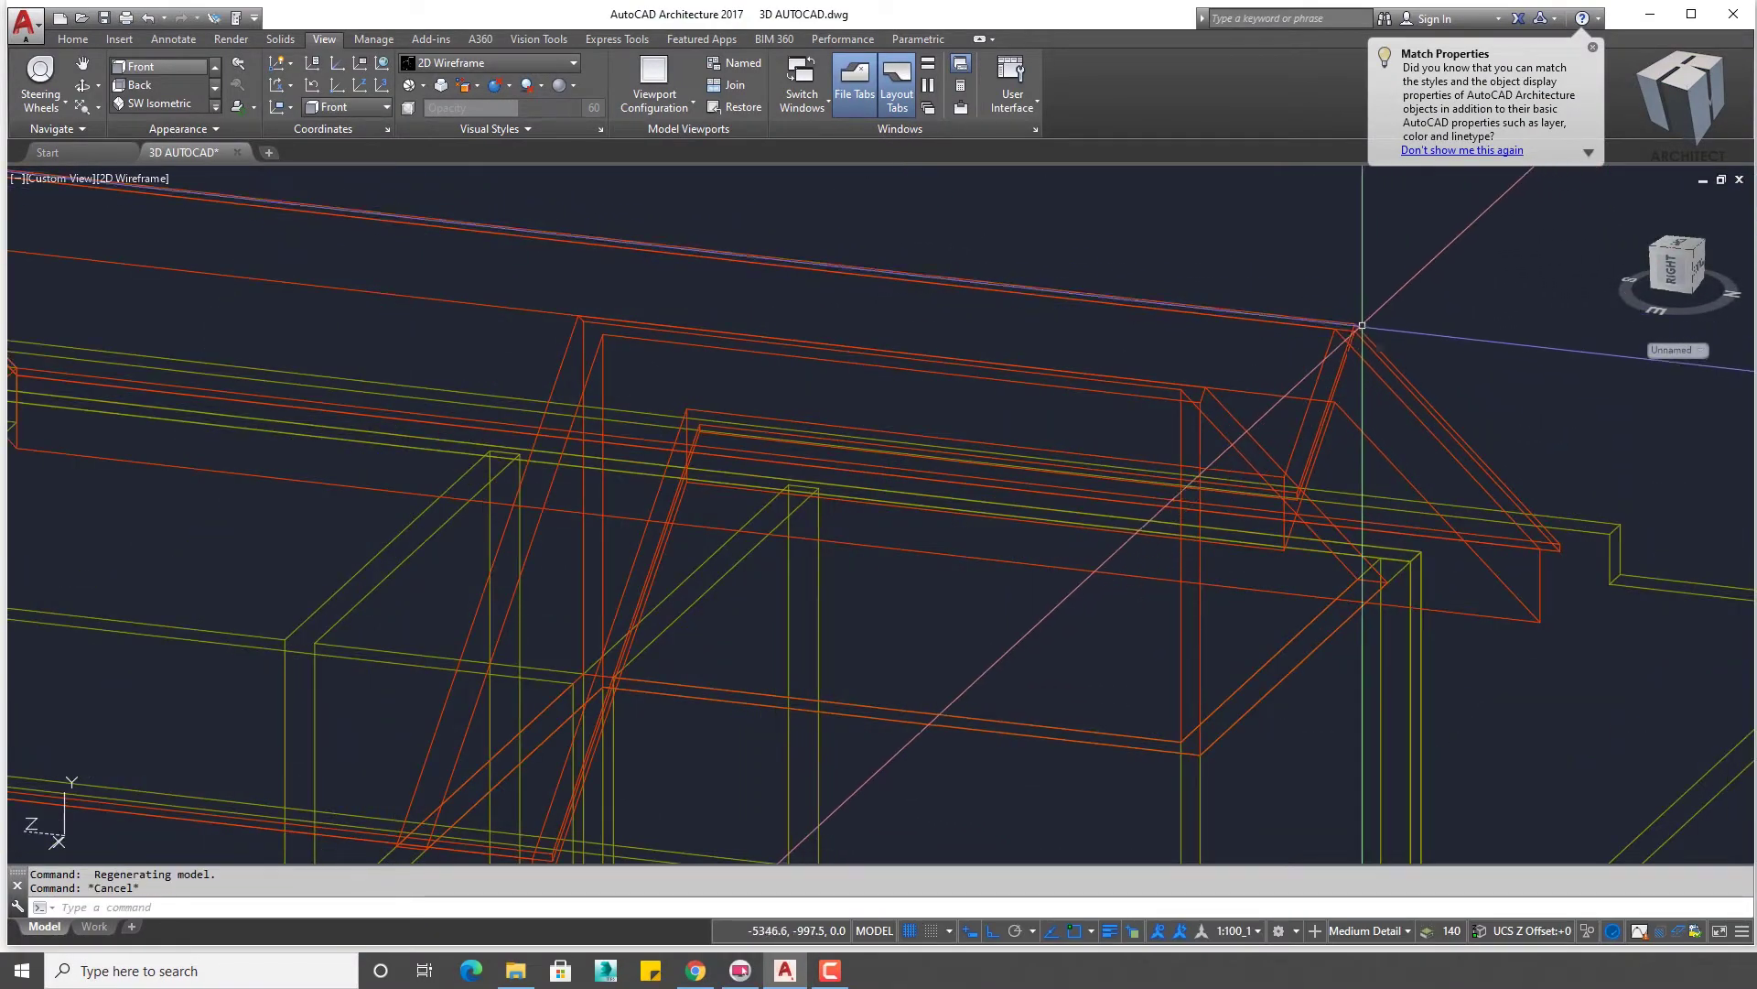
pyautogui.click(535, 62)
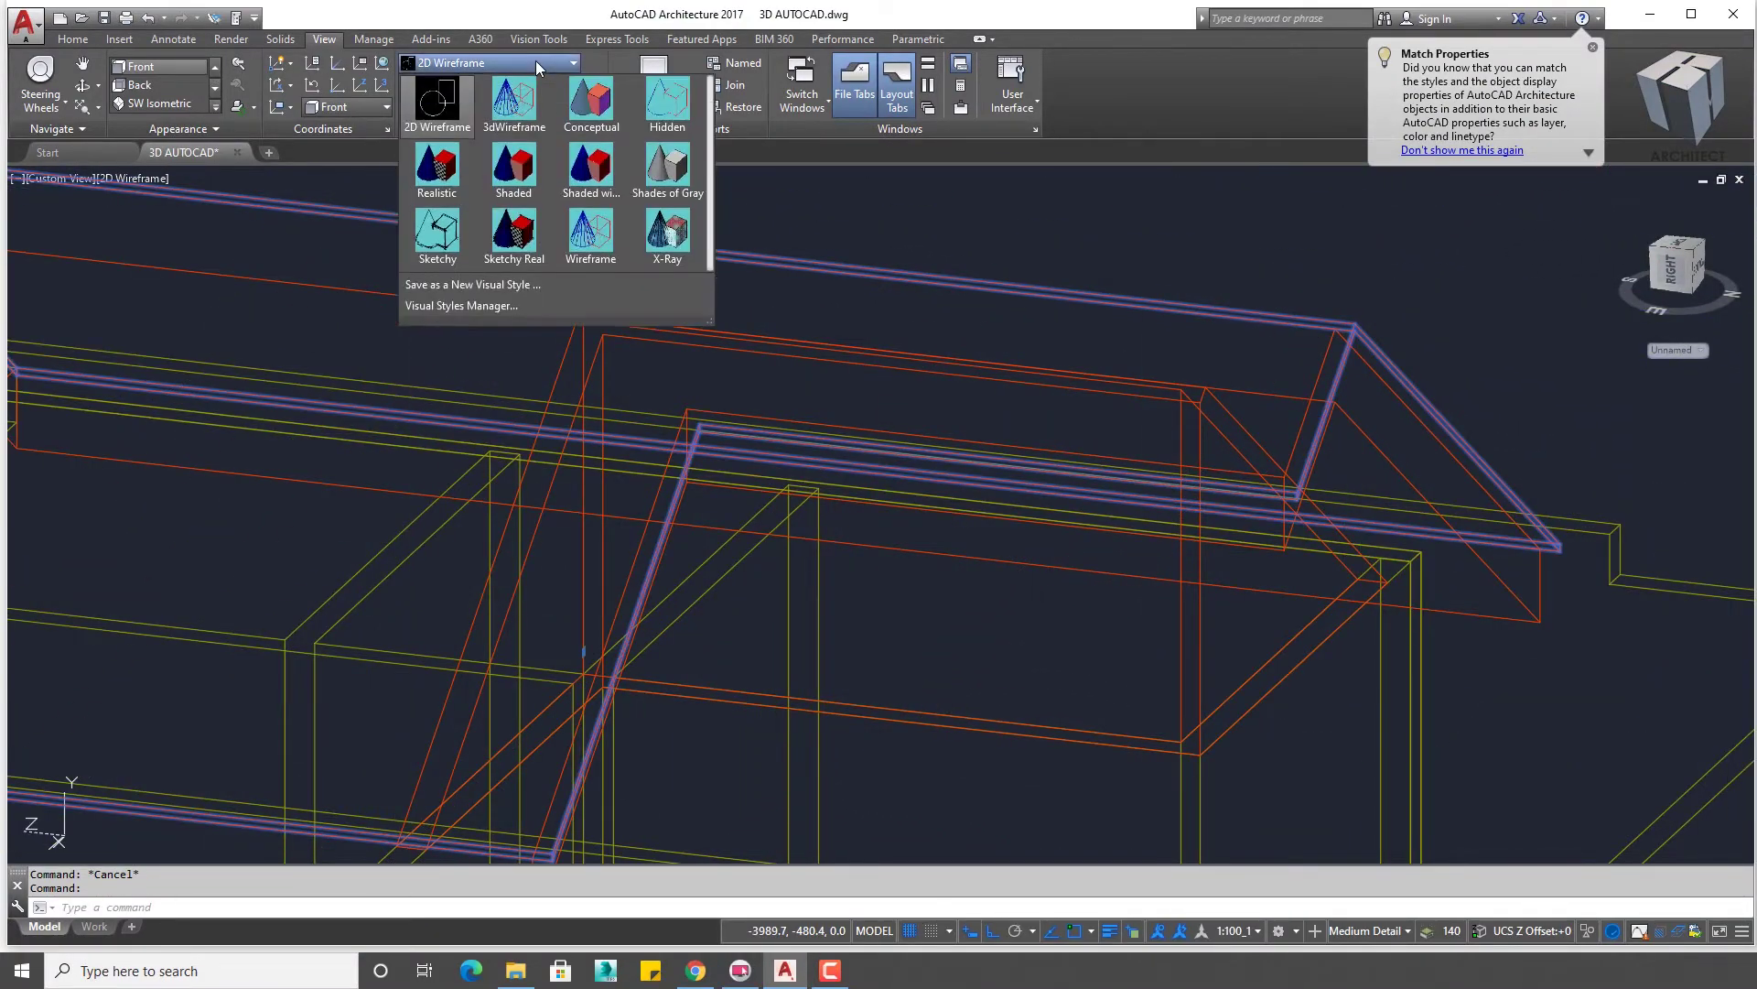
pyautogui.click(73, 39)
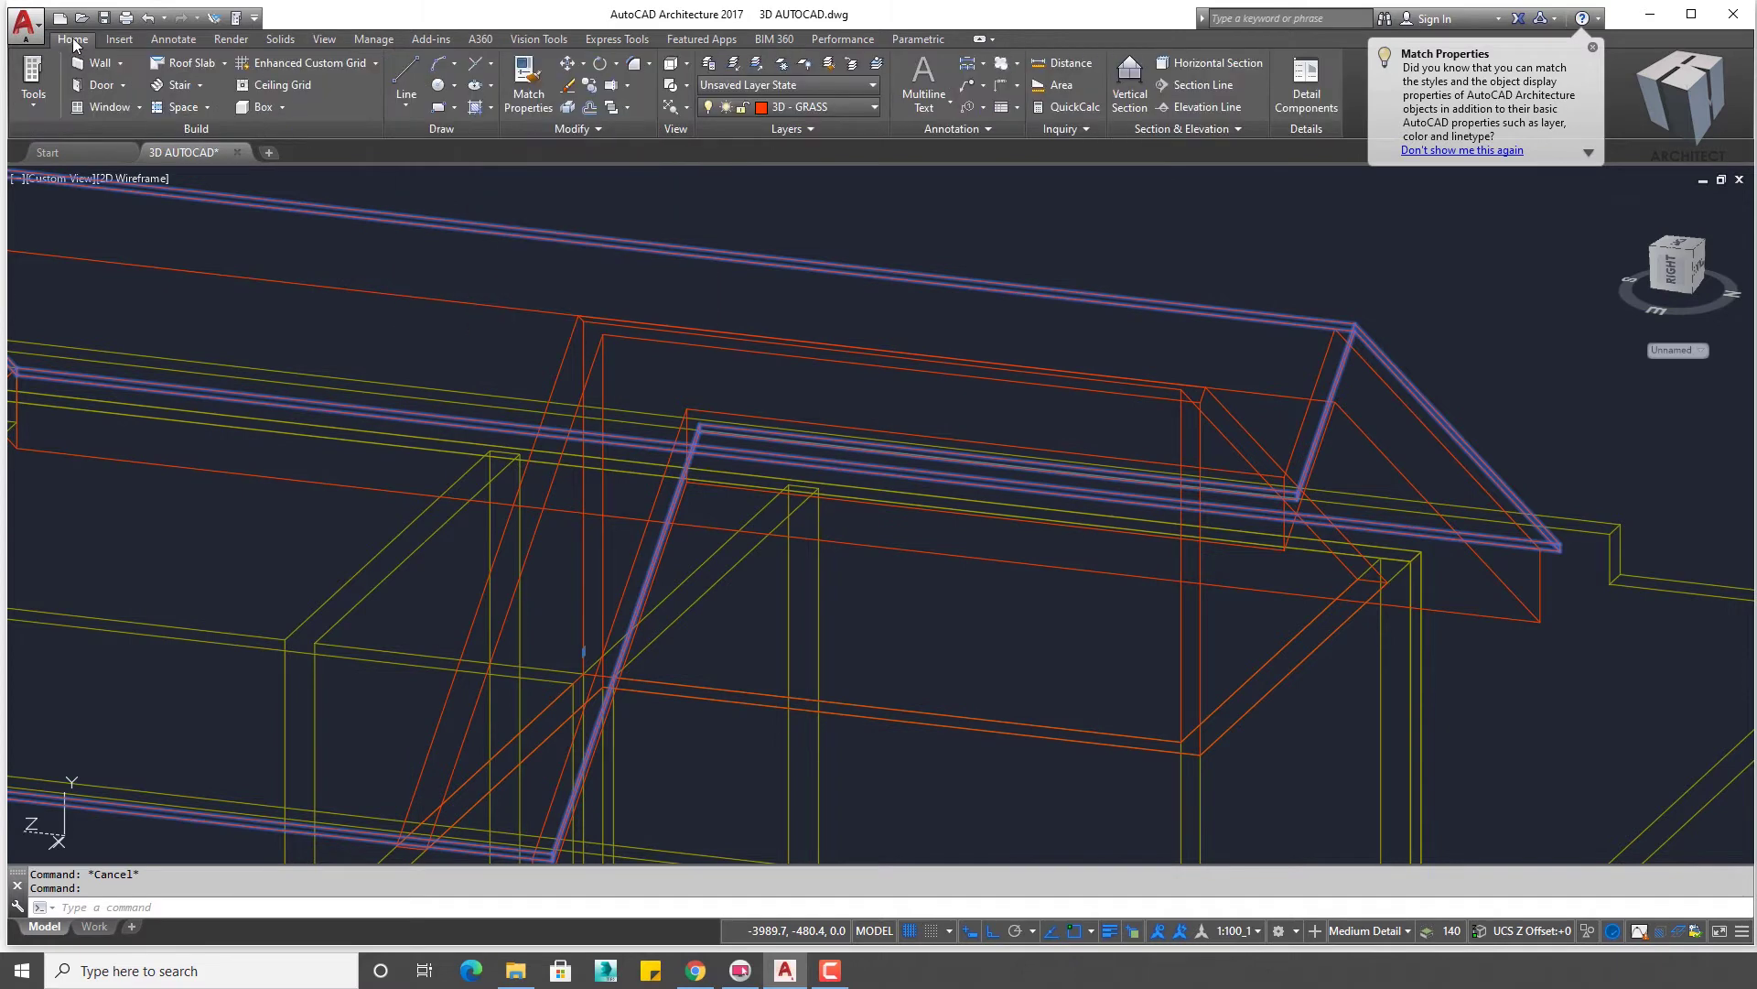
pyautogui.click(834, 110)
pyautogui.scroll(2, 818, 238)
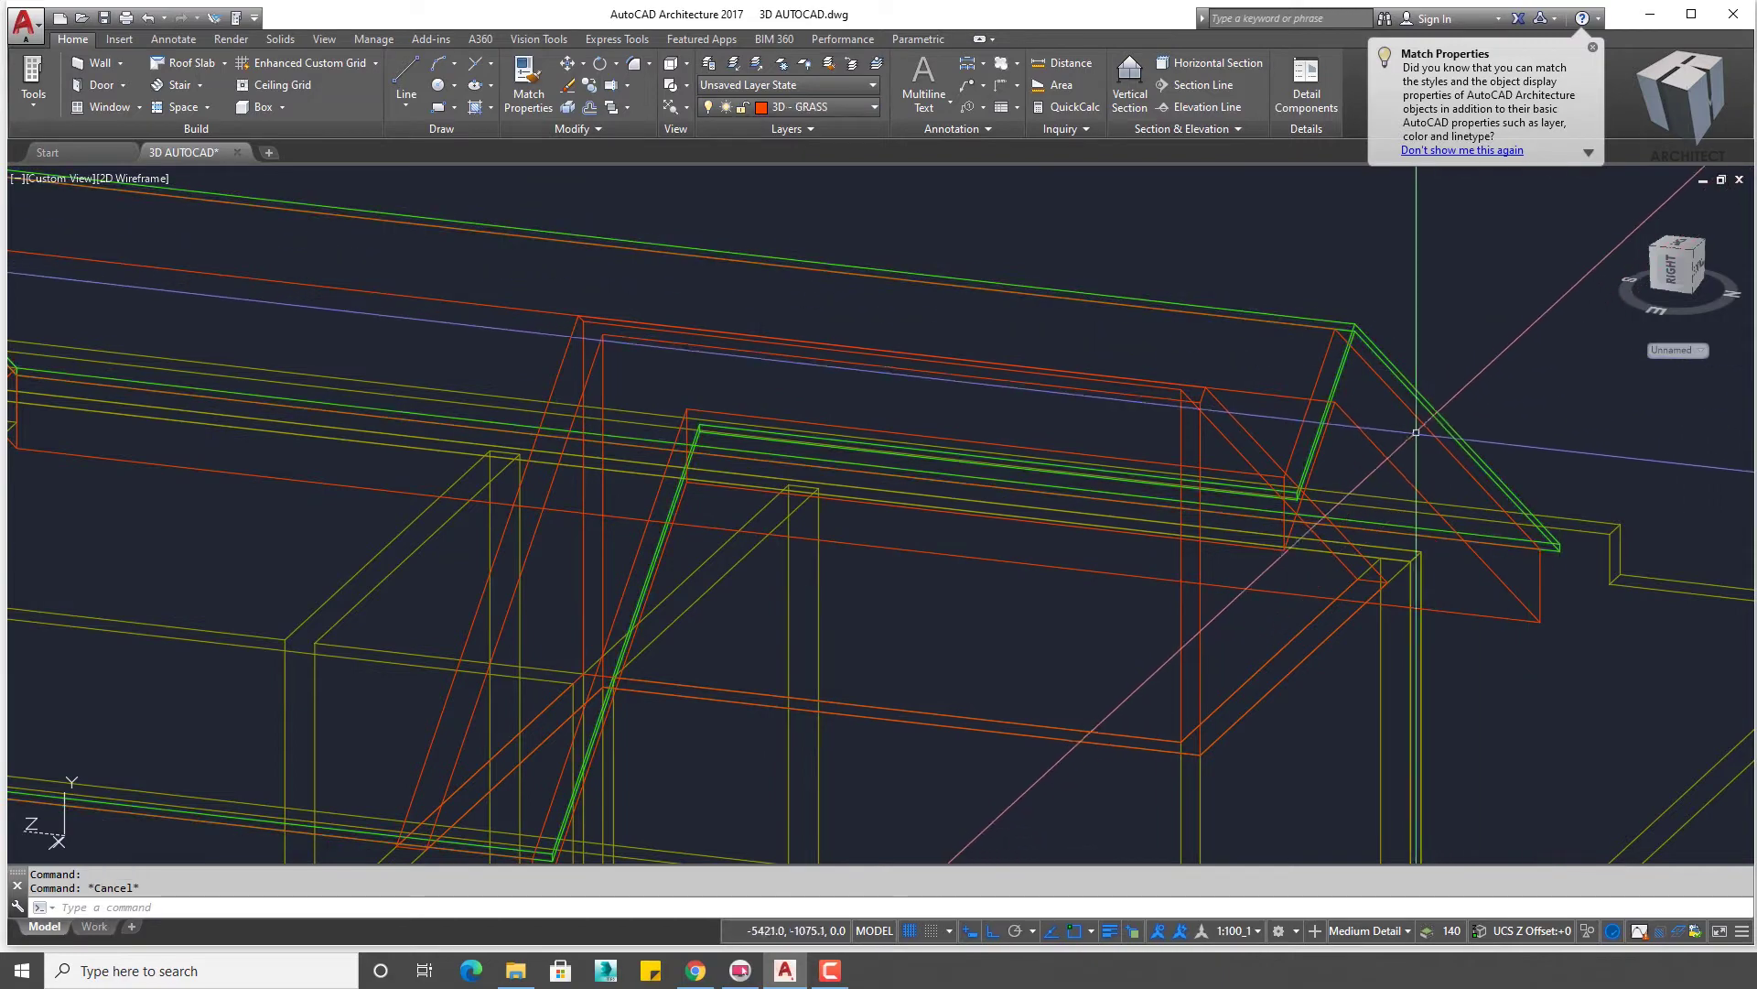
pyautogui.click(1503, 342)
pyautogui.moveTo(1362, 343)
pyautogui.mouseDown(button='middle')
pyautogui.moveTo(1112, 338)
pyautogui.moveTo(919, 537)
pyautogui.mouseUp(button='middle')
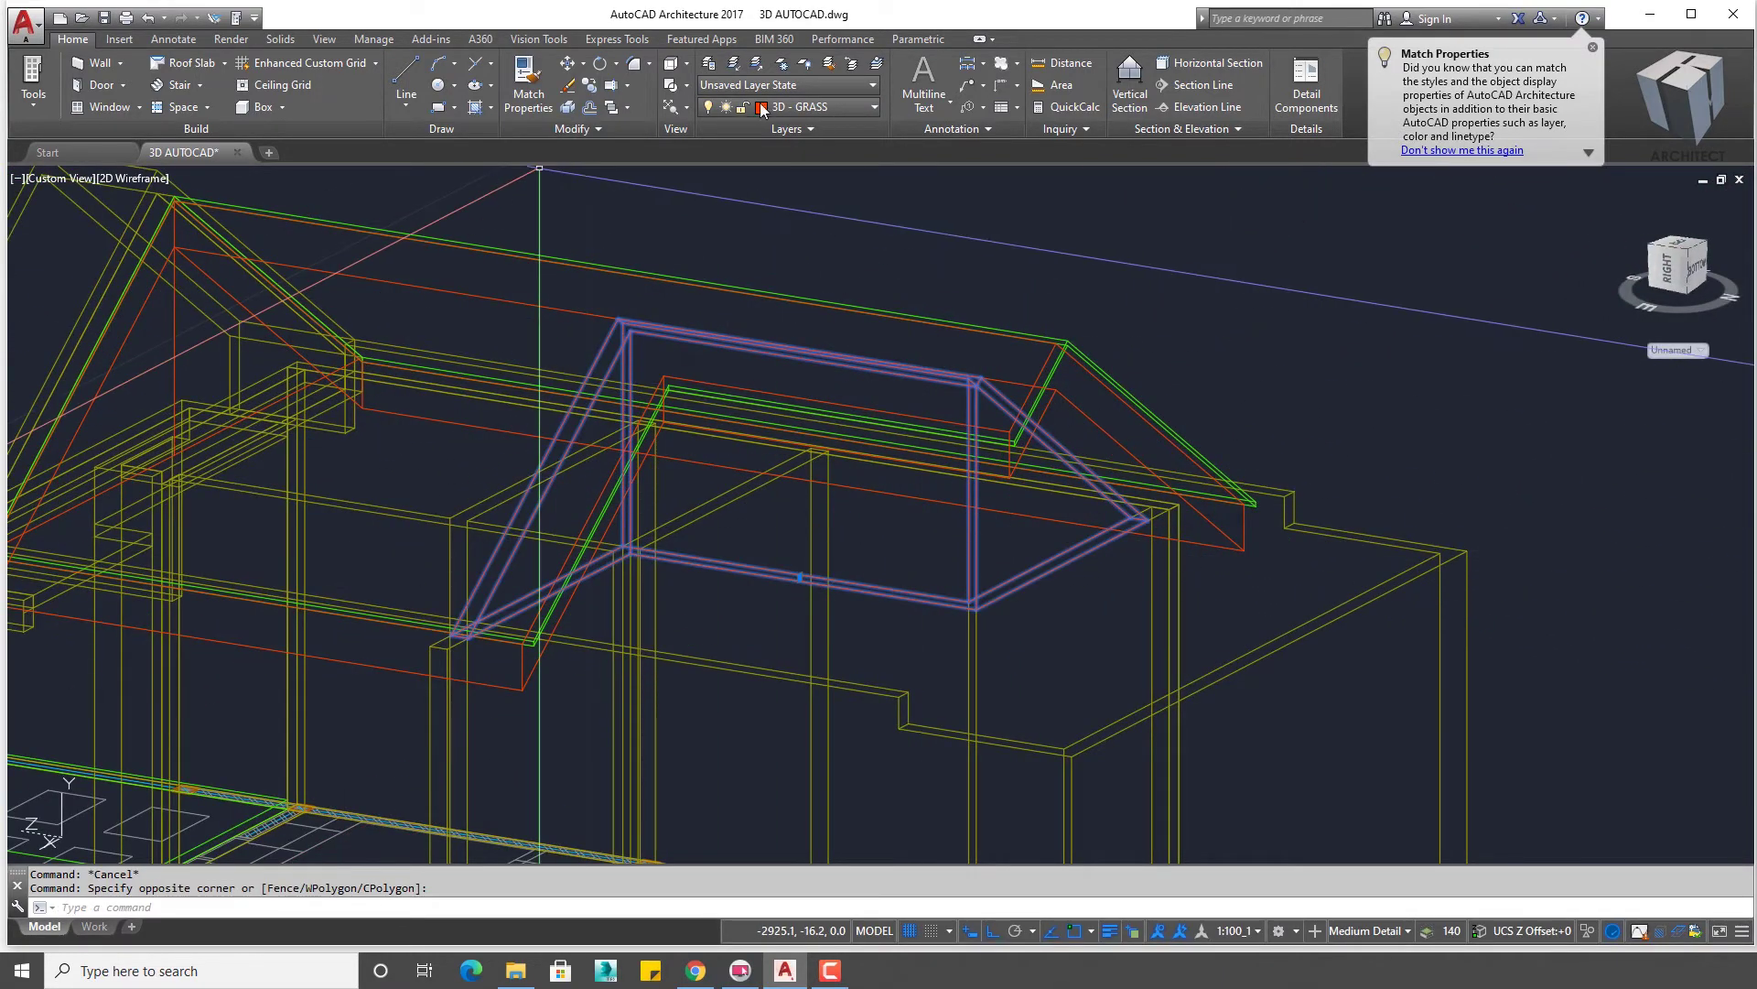
# - Run MATCHPROP (MA) with the green fascia as the source, orbiting to see the whole roof
pyautogui.press('Escape')
pyautogui.write('MA')
pyautogui.press('Return')
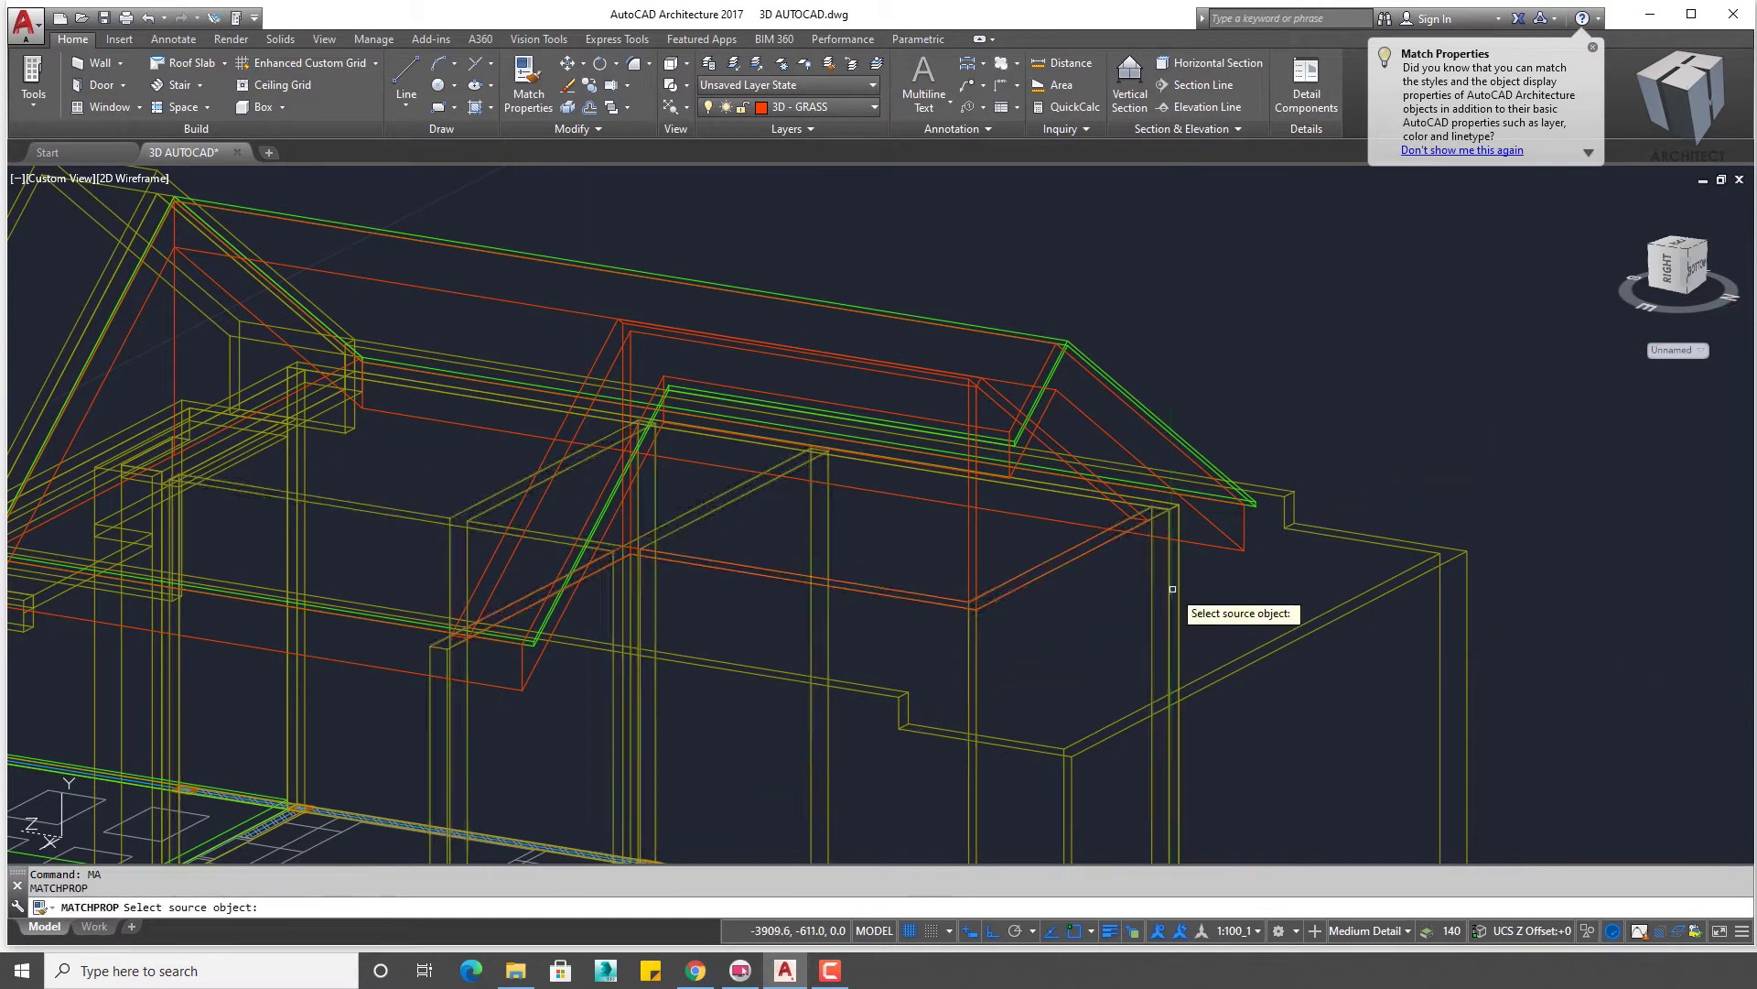
pyautogui.click(1246, 653)
pyautogui.moveTo(1246, 654)
pyautogui.keyDown('shift'); pyautogui.mouseDown(button='middle')
pyautogui.moveTo(1012, 558)
pyautogui.moveTo(1040, 572)
pyautogui.mouseUp(button='middle'); pyautogui.keyUp('shift')
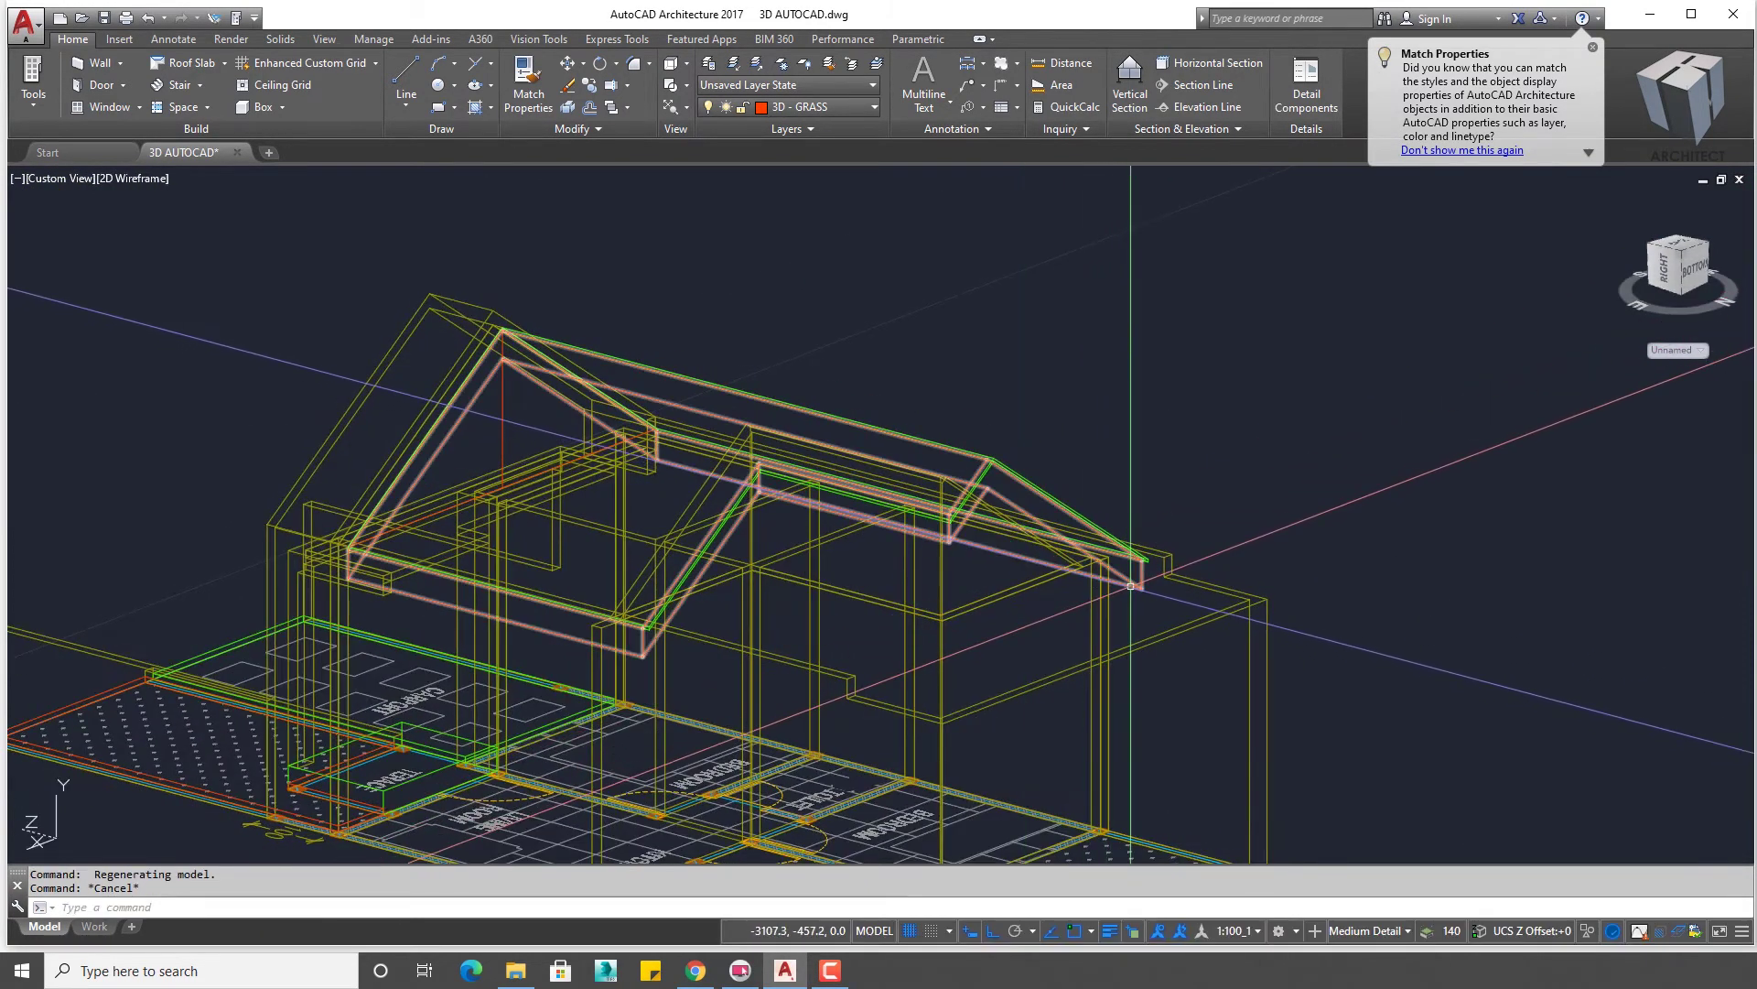
pyautogui.write('LA')
# - Create a new 3D-LIST layer coloured green (colour 92) in the layer settings
pyautogui.press('Return')
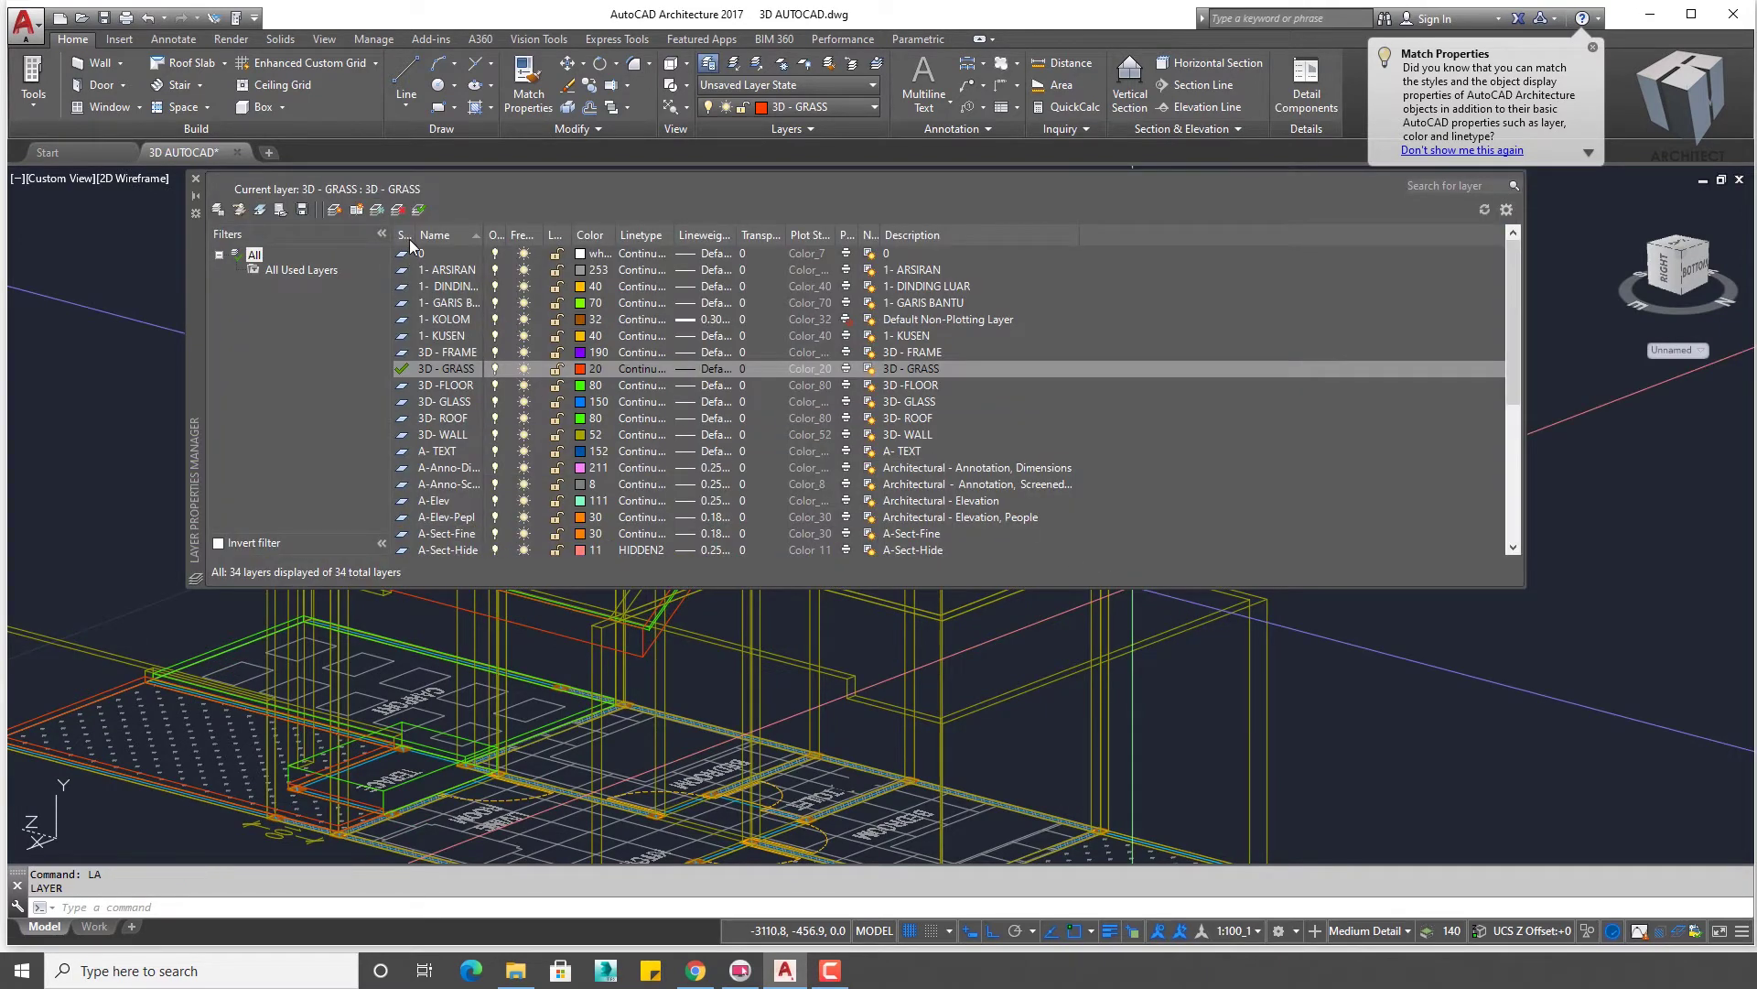
pyautogui.click(335, 211)
pyautogui.write('3D-LIST')
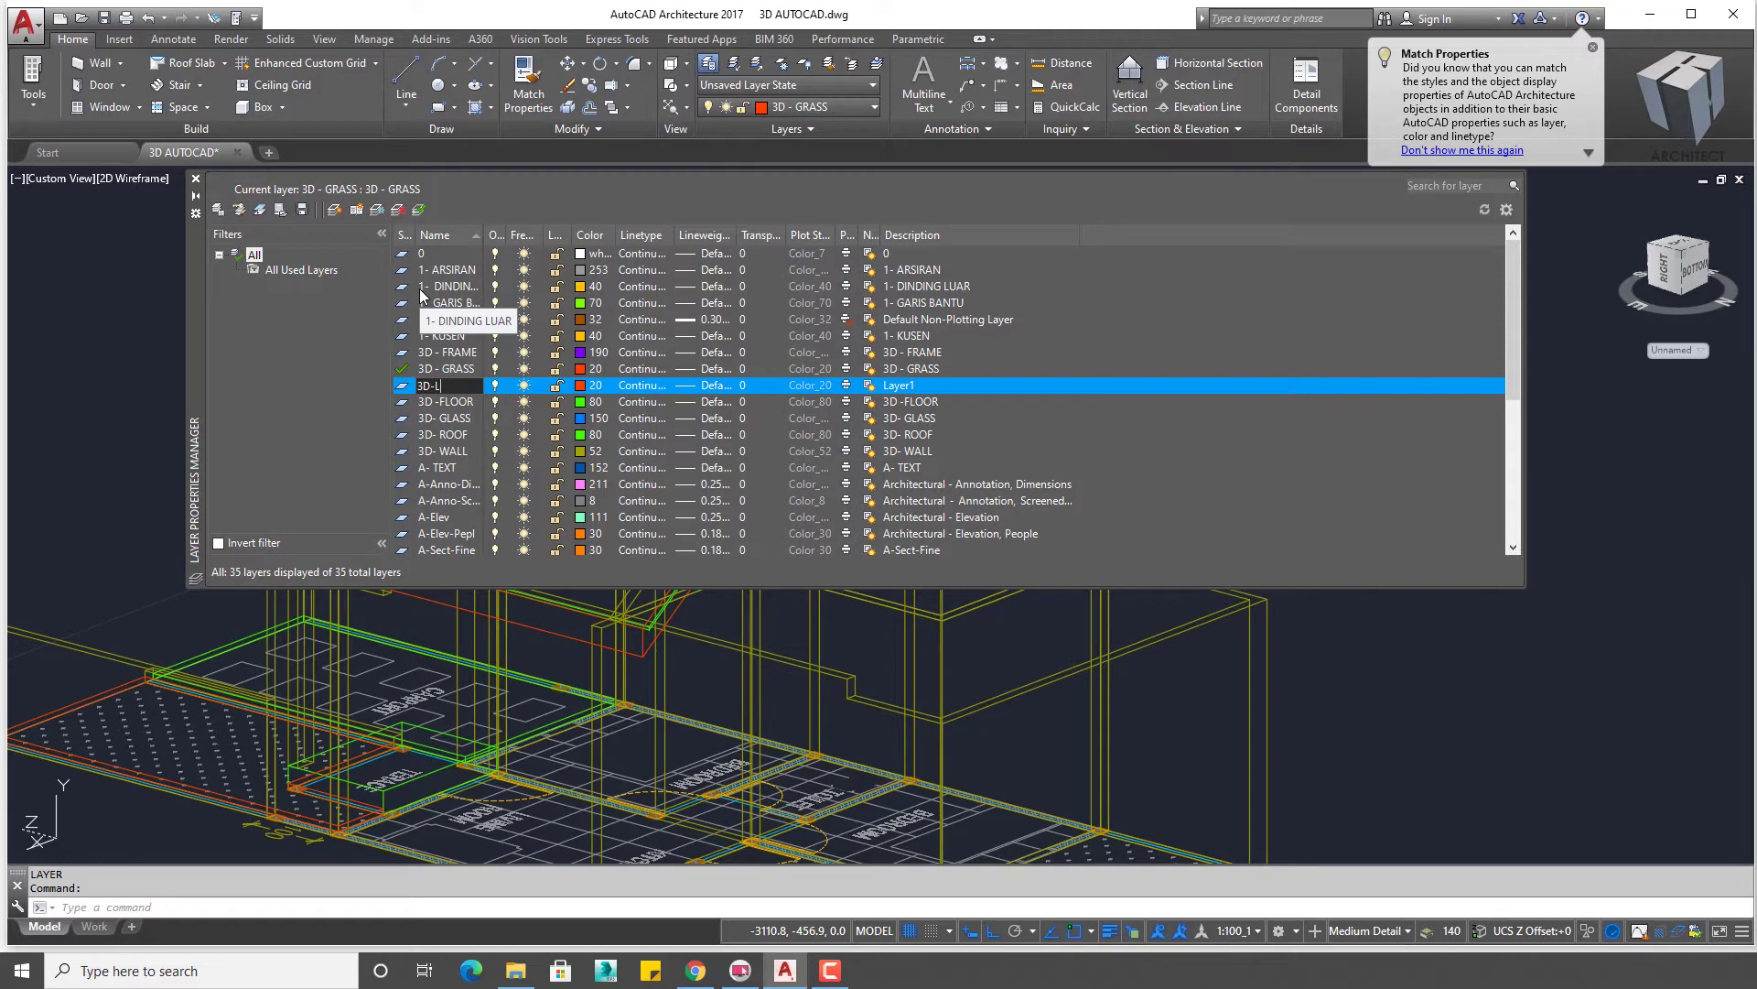
pyautogui.click(584, 386)
pyautogui.write('92')
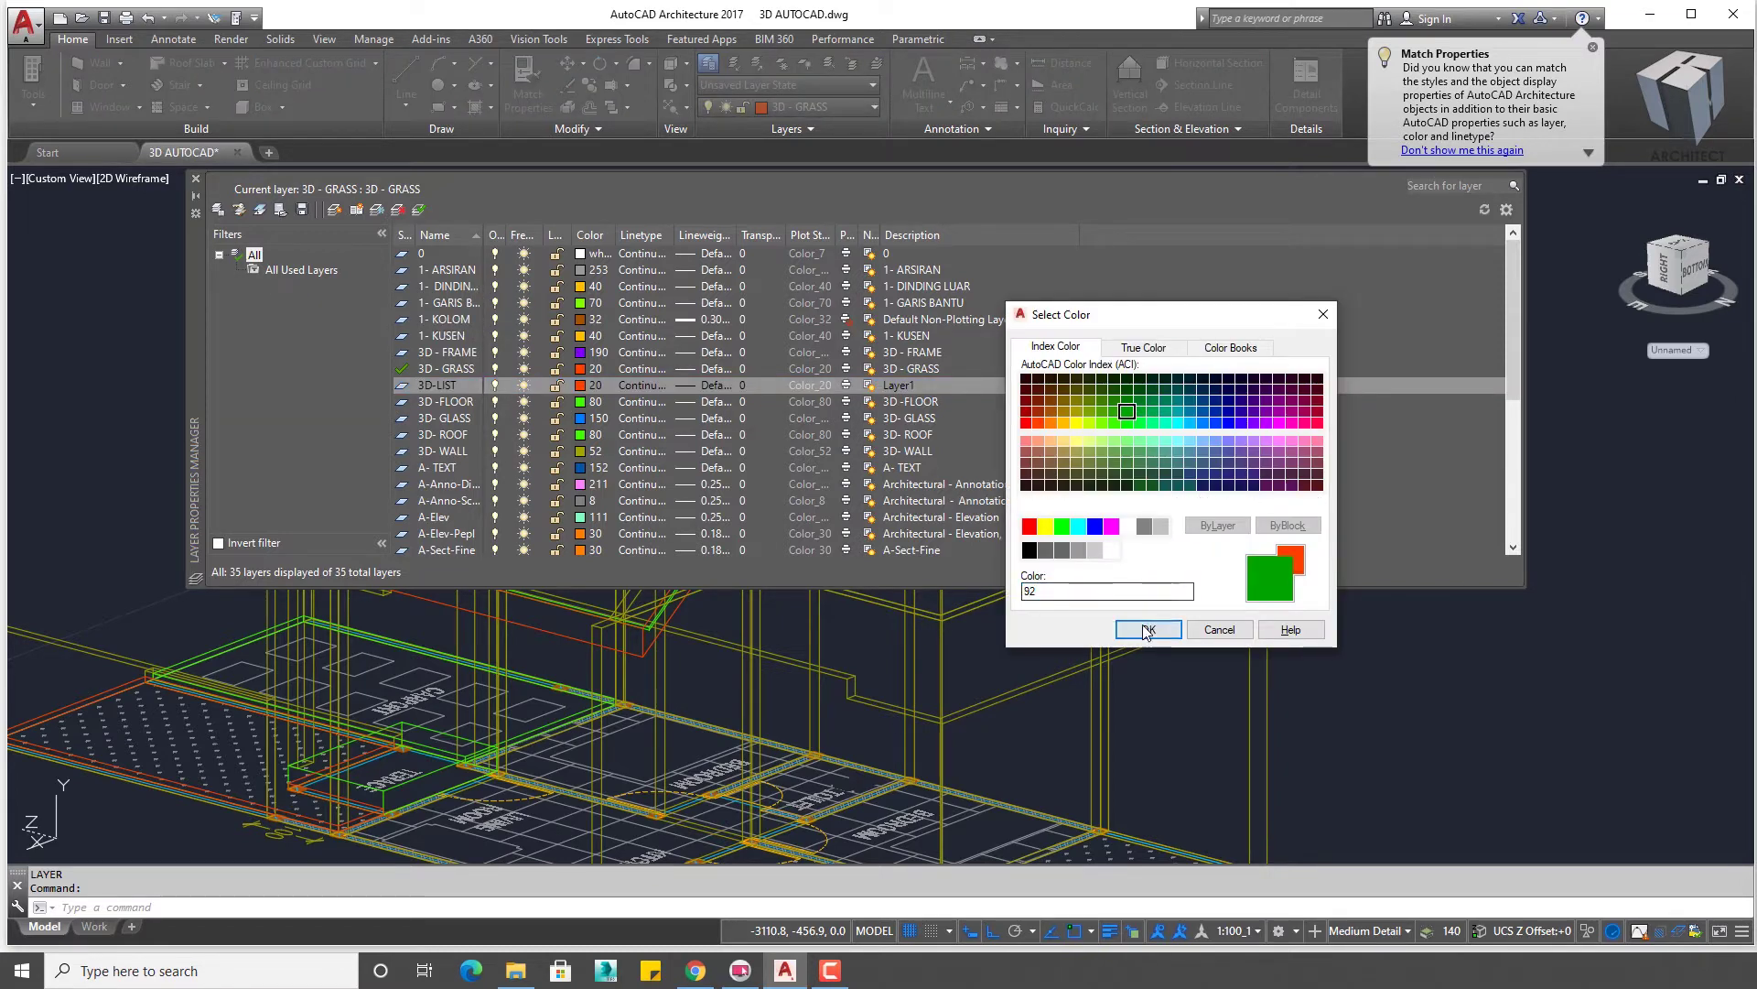
pyautogui.click(1147, 630)
pyautogui.click(195, 179)
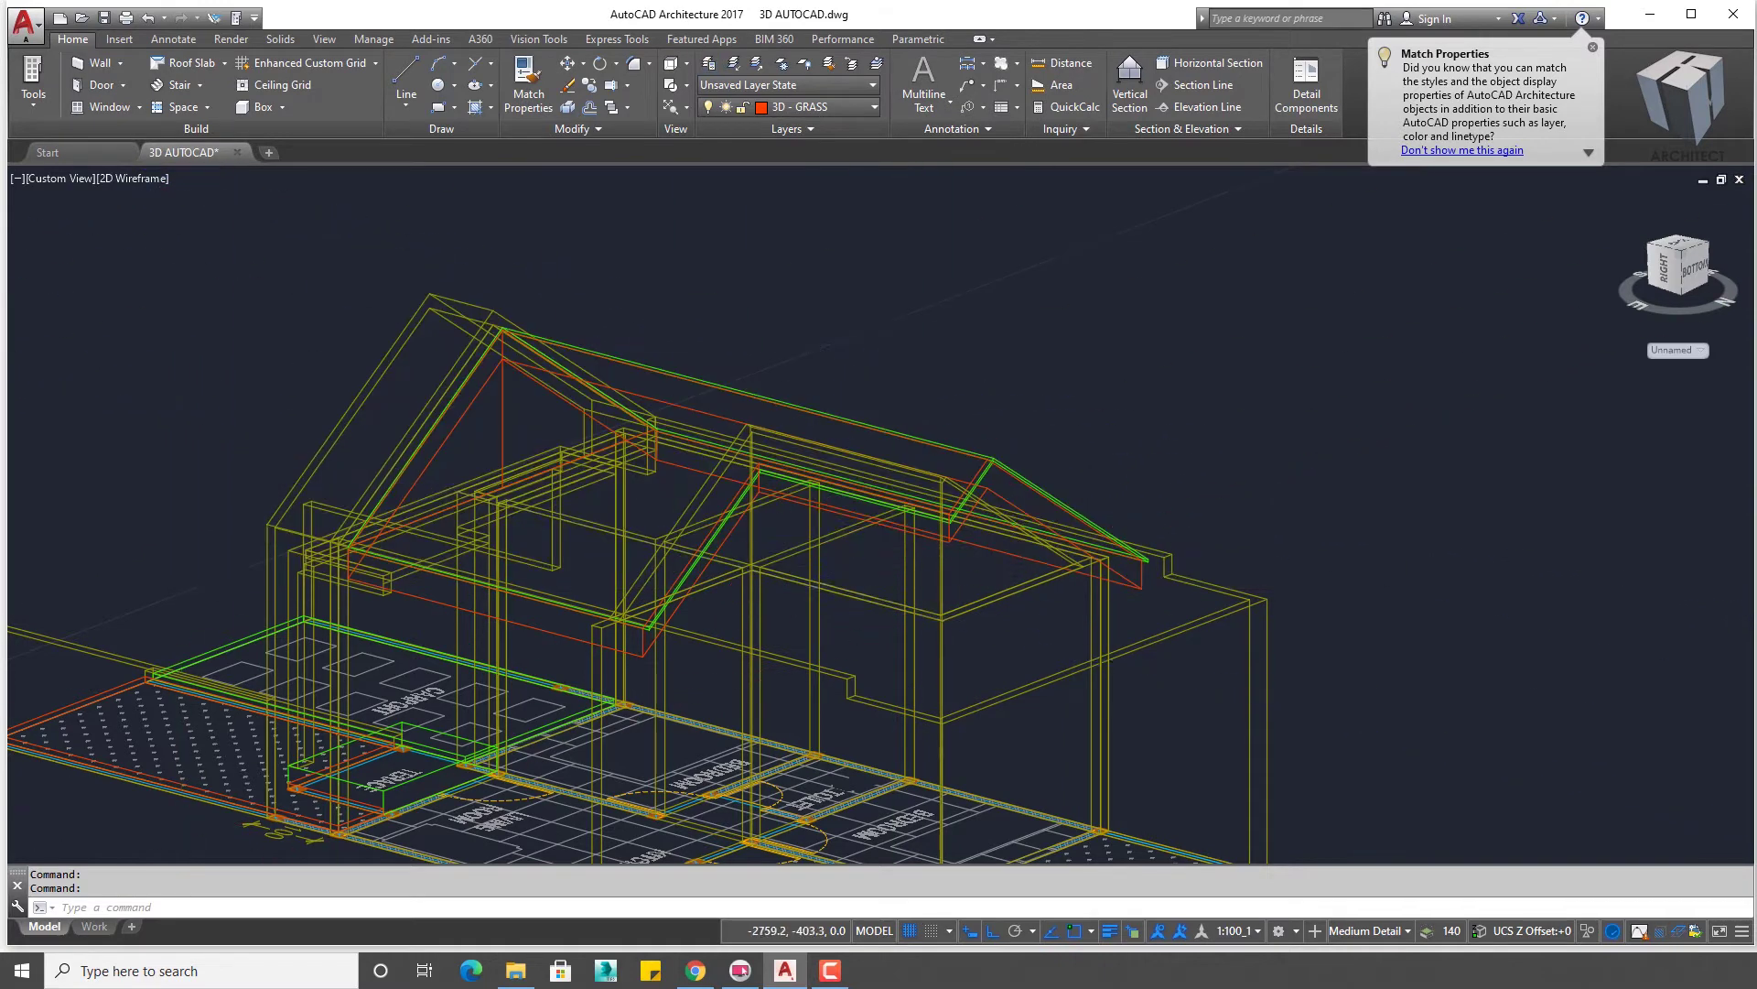
# - Keep 3D - GRASS as the current layer and zoom out to the whole house
pyautogui.scroll(3, 700, 333)
pyautogui.scroll(3, 700, 333)
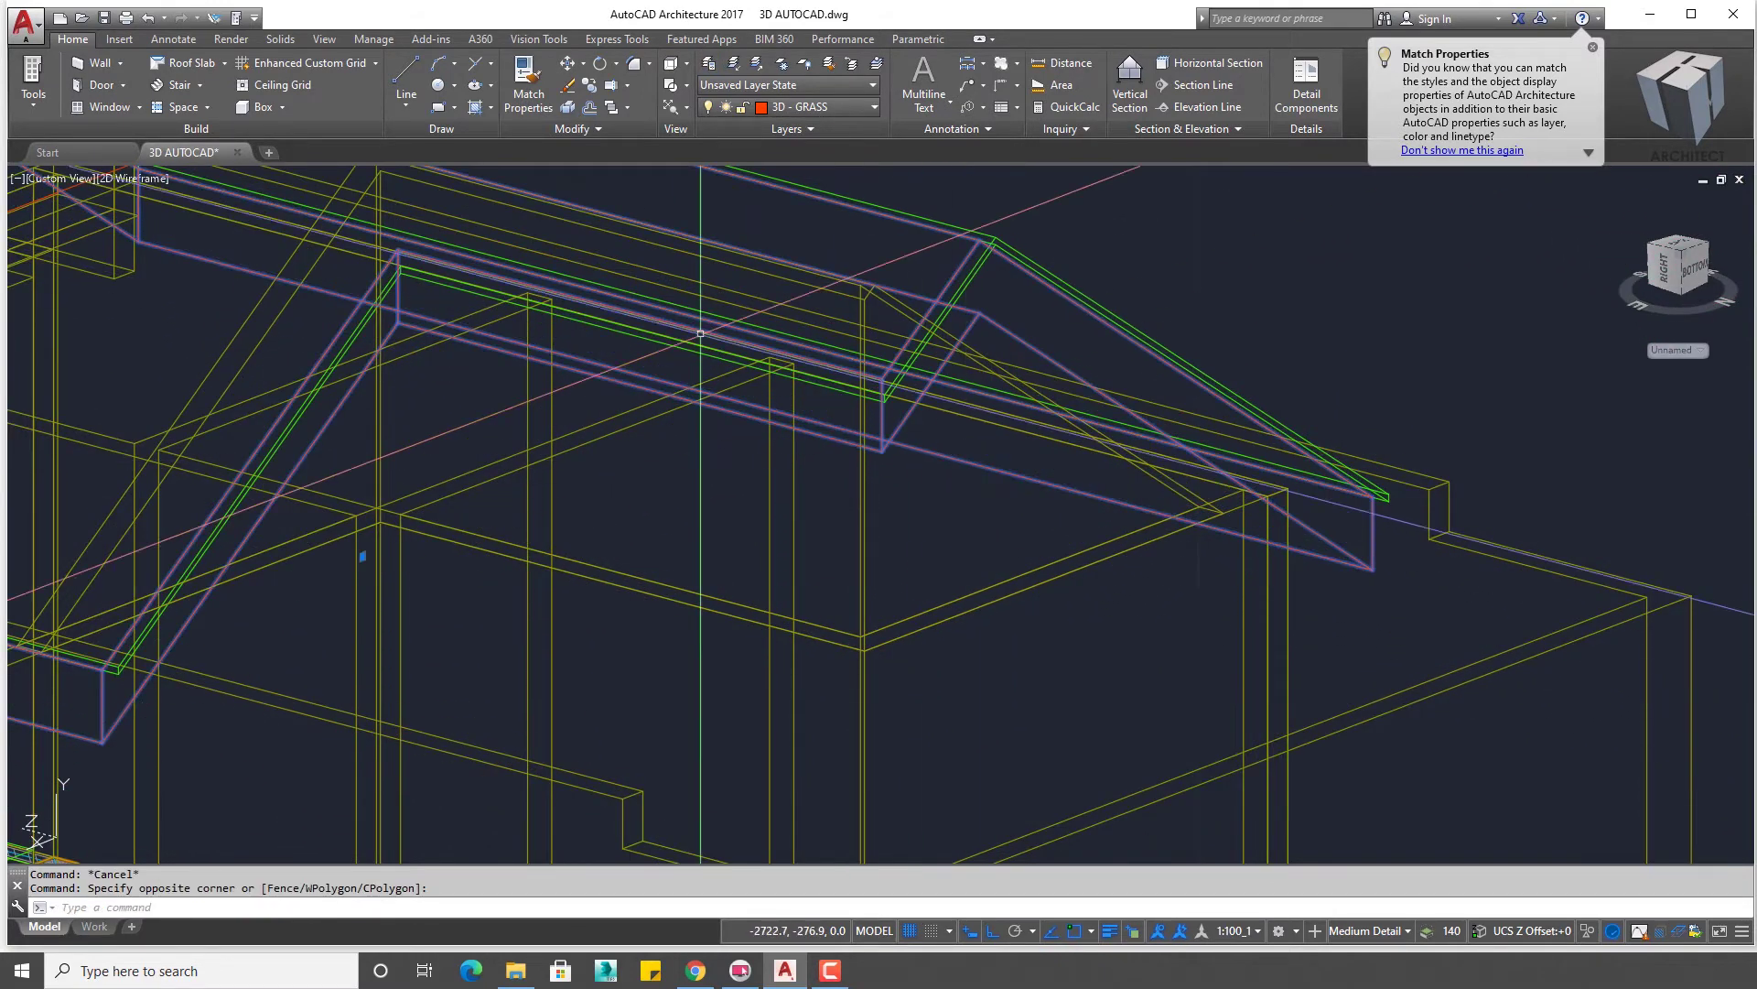
pyautogui.click(785, 108)
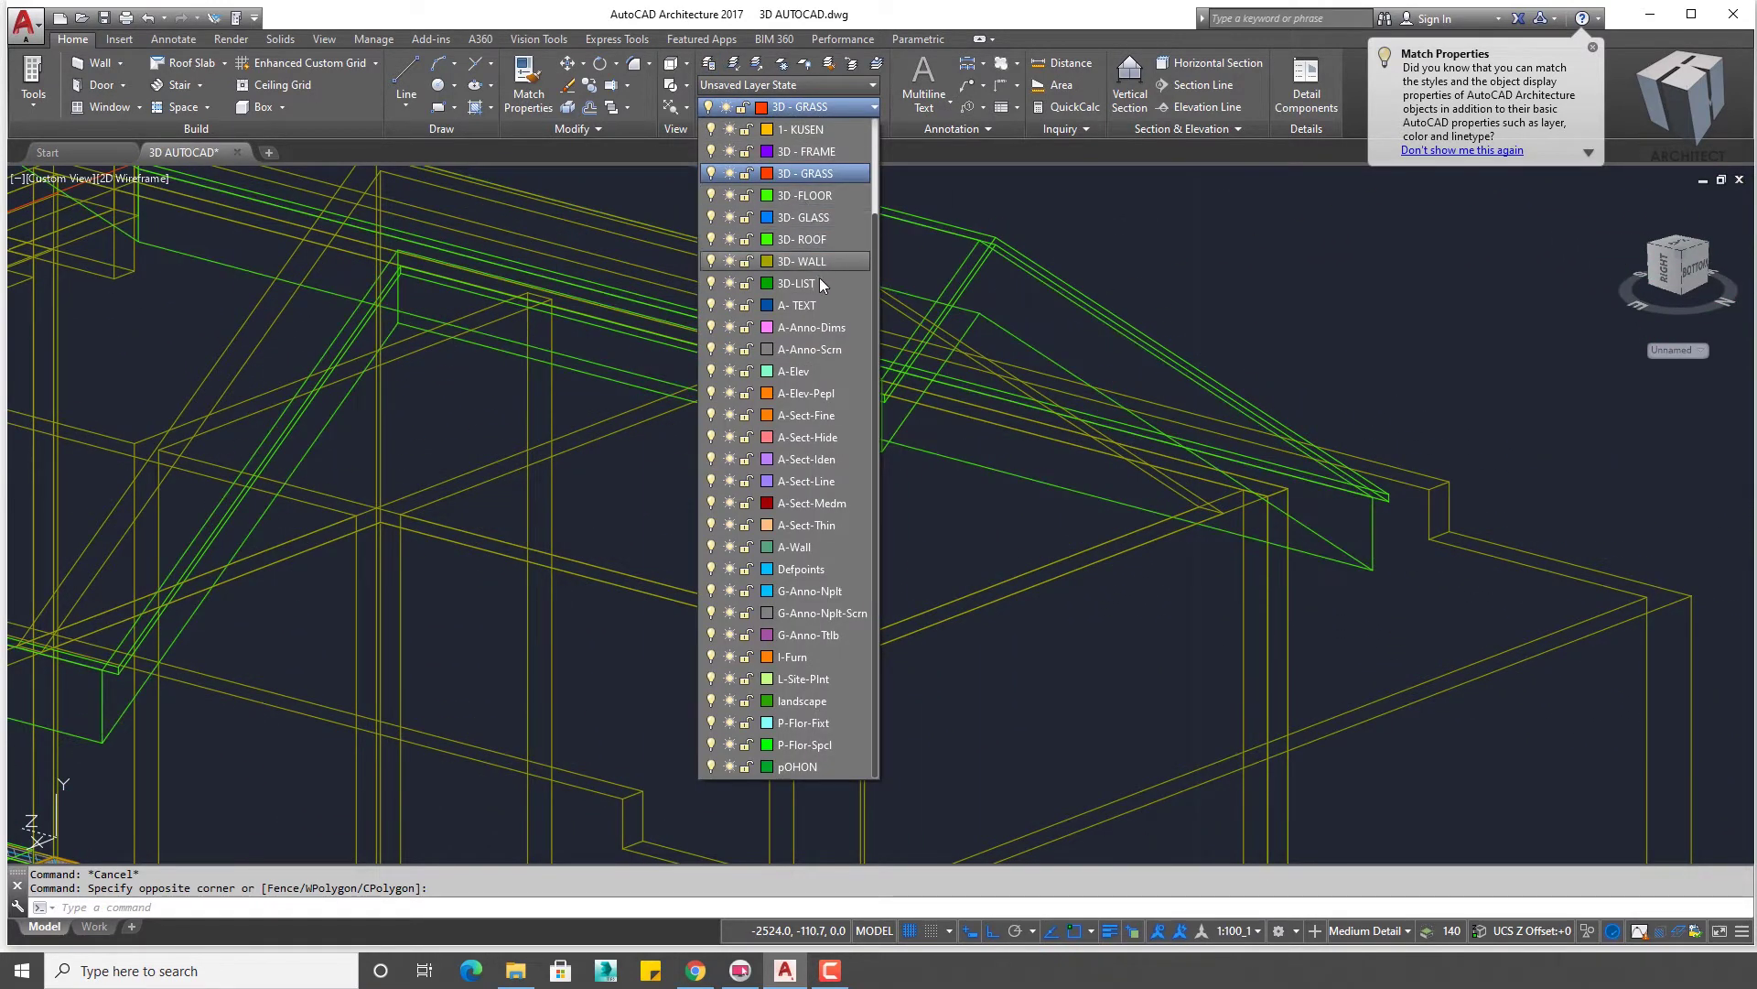
pyautogui.click(1179, 310)
pyautogui.press('Escape')
pyautogui.scroll(-3, 1213, 348)
pyautogui.scroll(-3, 1213, 348)
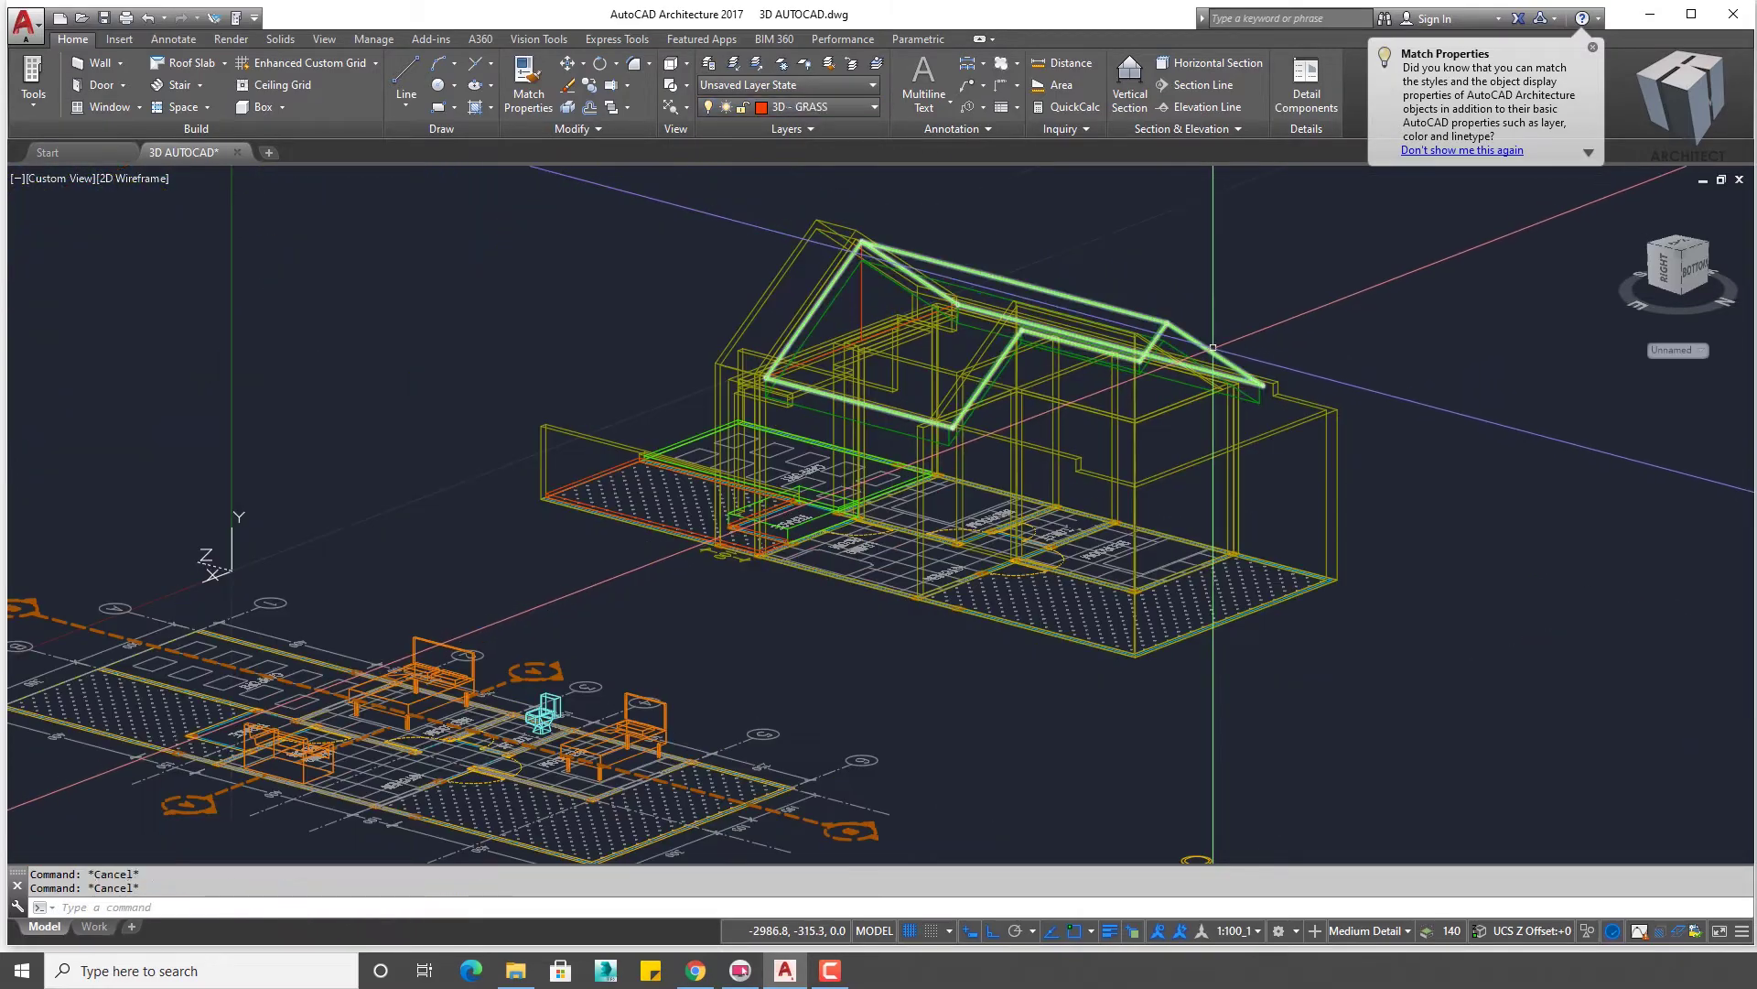
pyautogui.scroll(5, 1212, 348)
# - Switch the view to perspective projection with 3DORBIT and orbit the house to face forward
pyautogui.moveTo(1213, 348)
pyautogui.keyDown('shift'); pyautogui.mouseDown(button='middle')
pyautogui.moveTo(1465, 380)
pyautogui.moveTo(761, 177)
pyautogui.mouseUp(button='middle'); pyautogui.keyUp('shift')
pyautogui.scroll(-3, 760, 178)
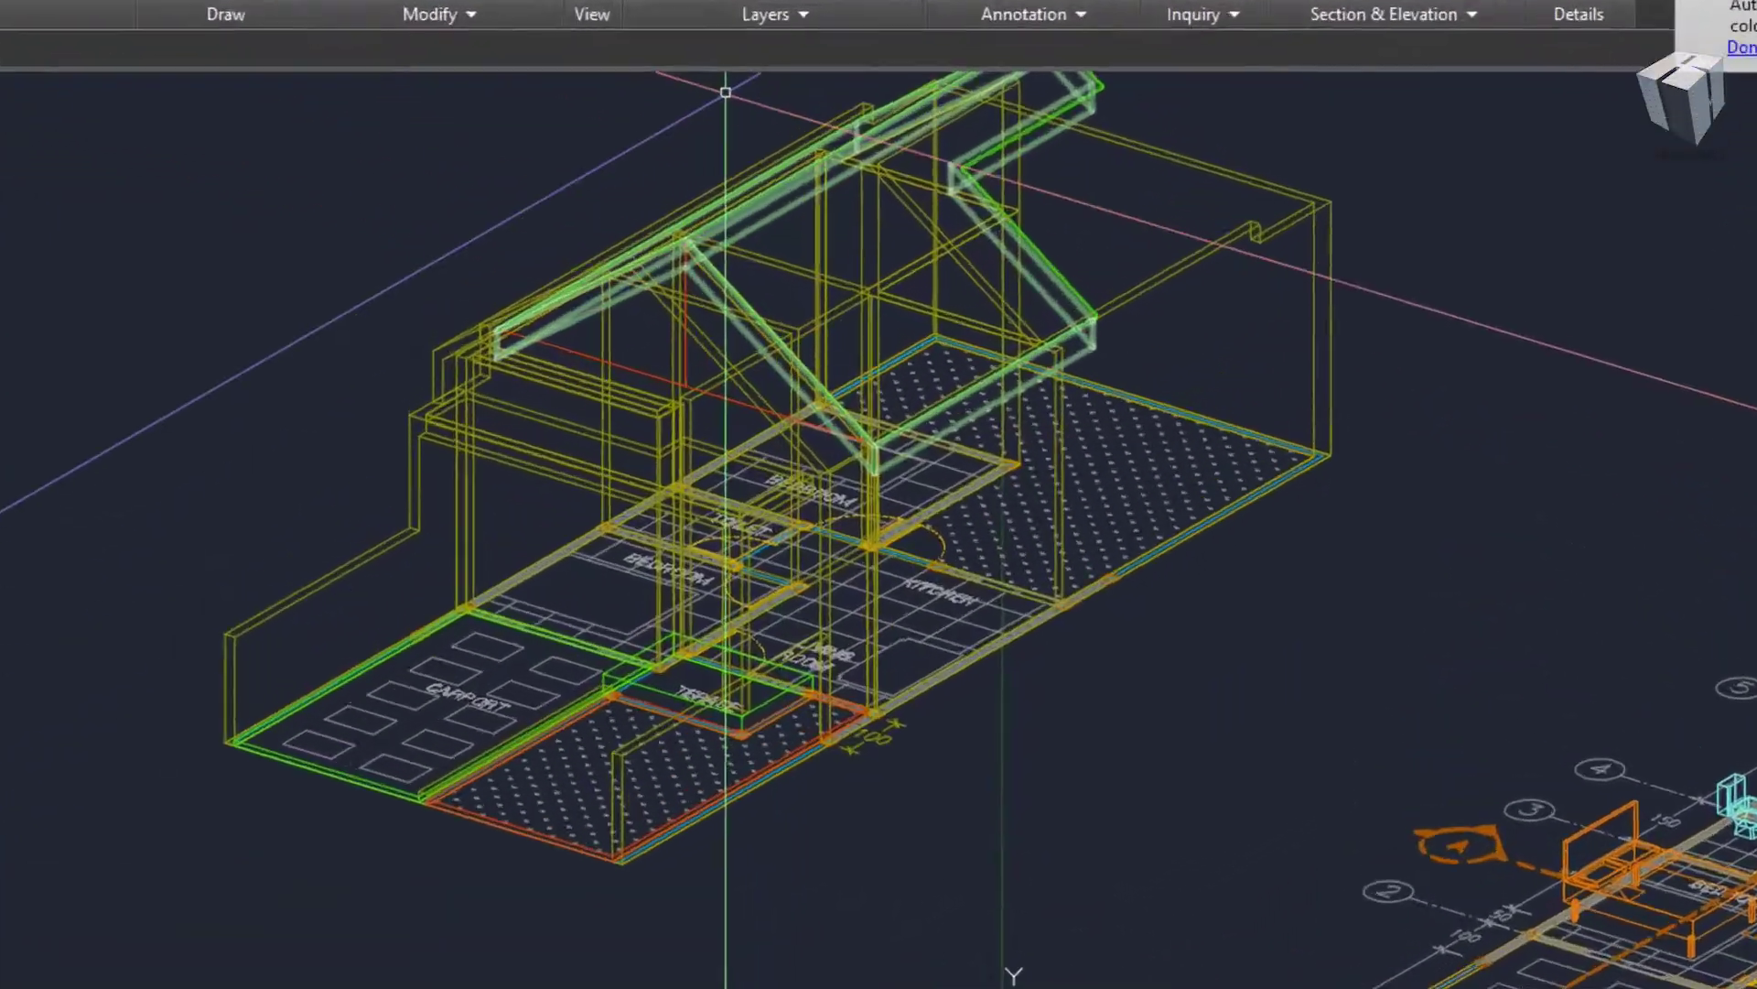
pyautogui.write('3DO')
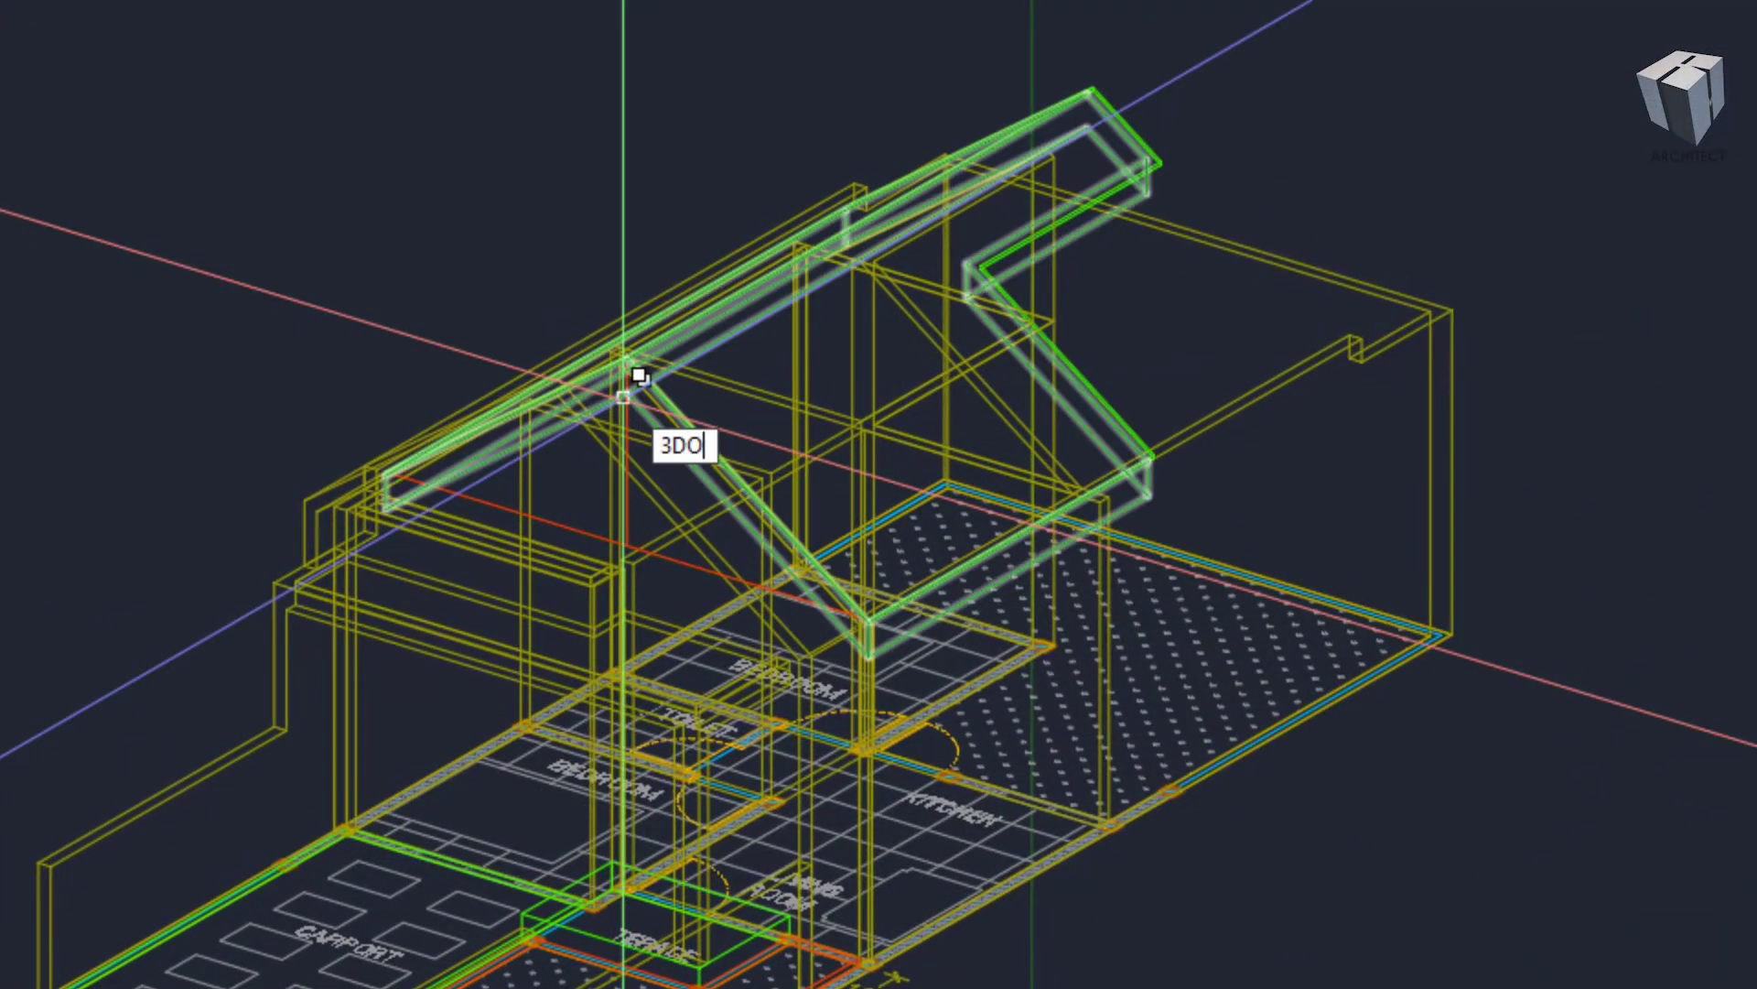
pyautogui.press('Return')
pyautogui.rightClick(620, 389)
pyautogui.click(755, 840)
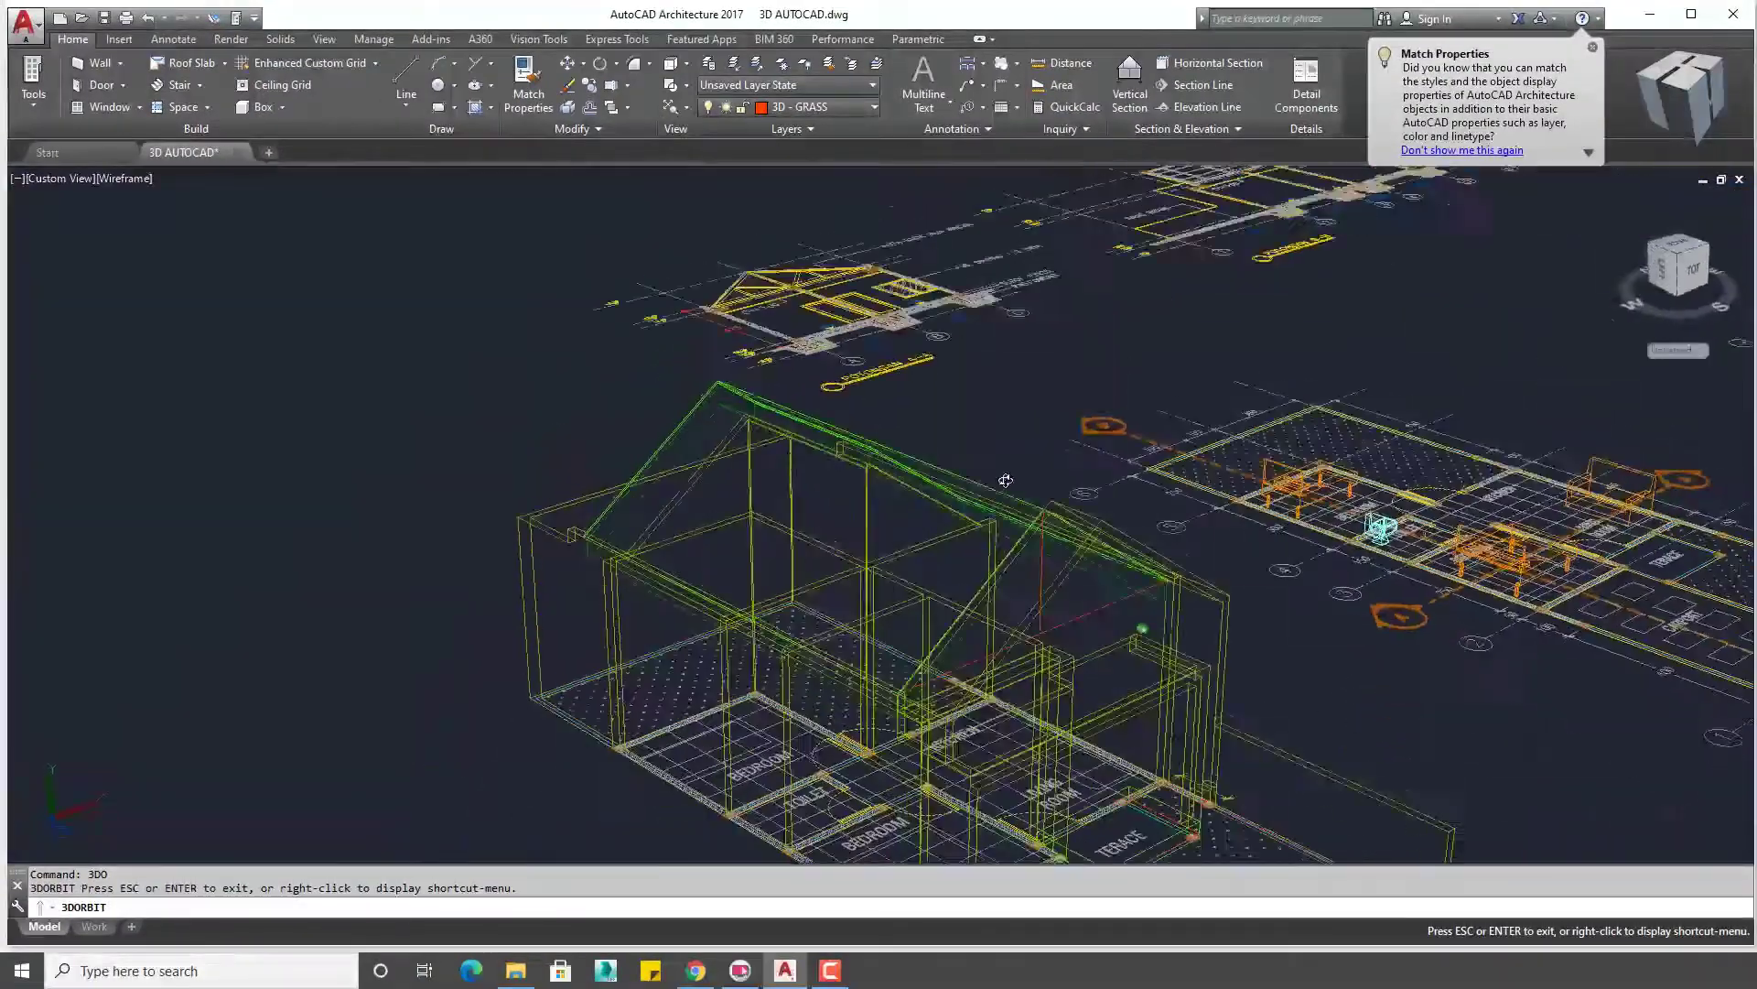
pyautogui.moveTo(1005, 480); pyautogui.dragTo(922, 451)
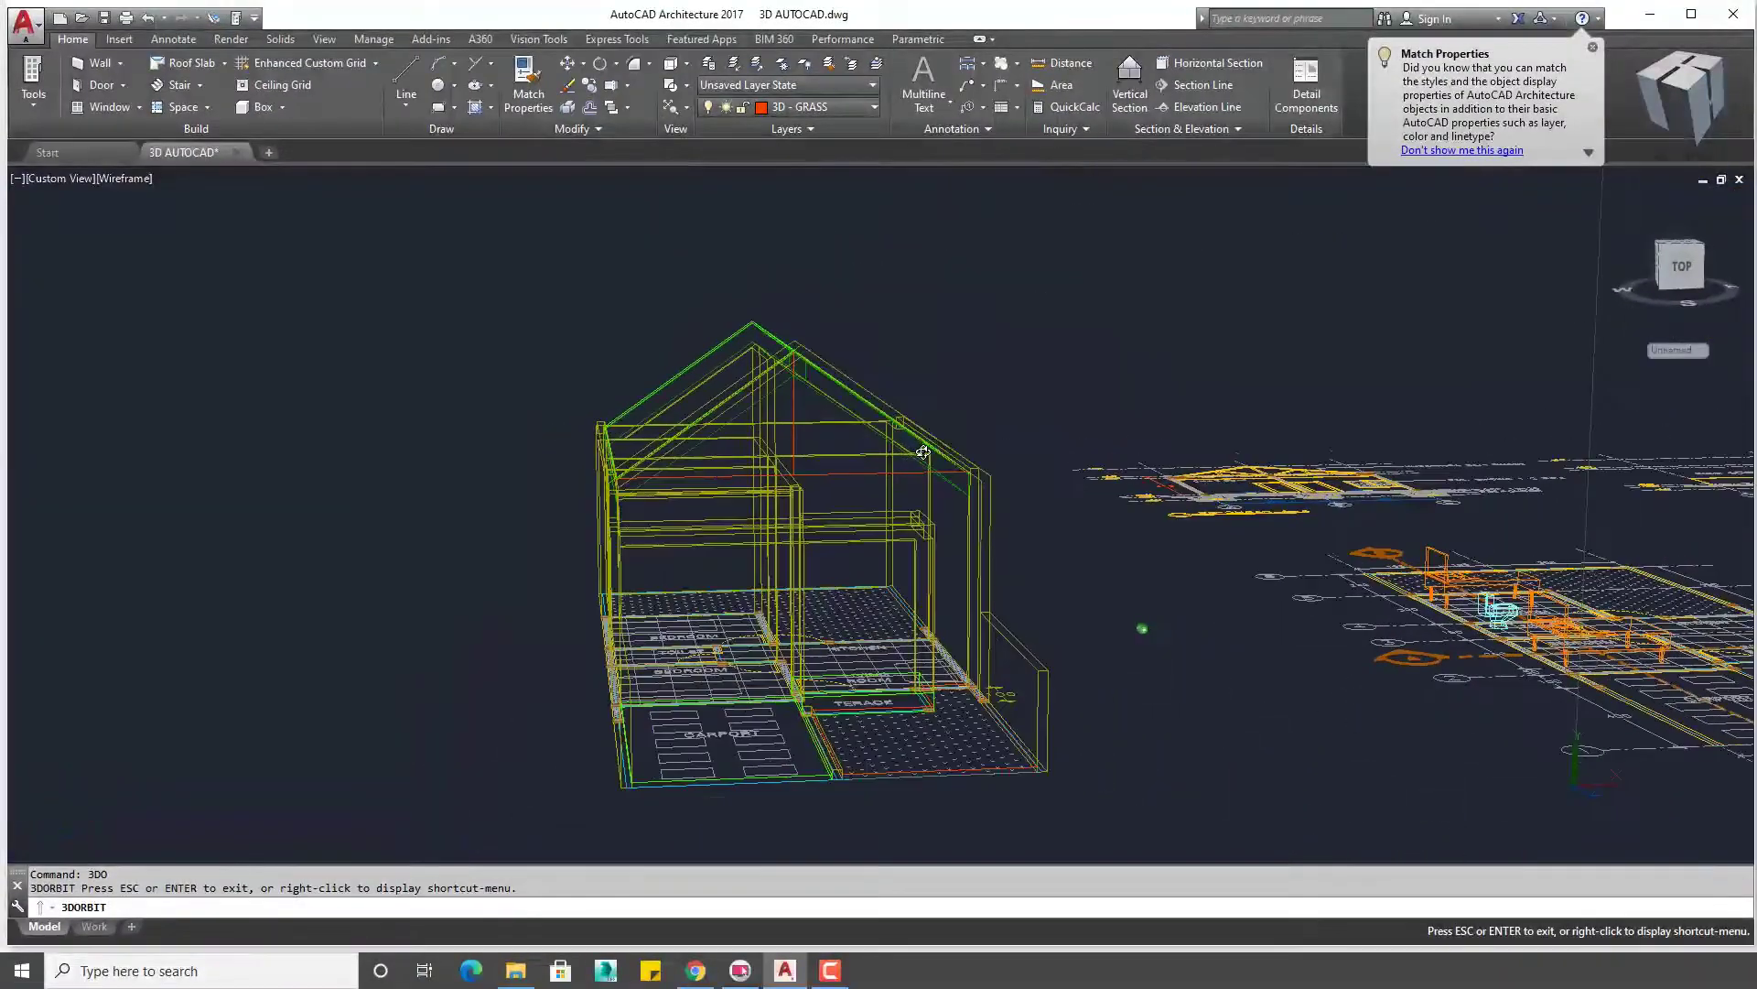
pyautogui.press('Escape')
# - Apply the Conceptual visual style from the View tab and orbit the shaded house into view
pyautogui.click(280, 39)
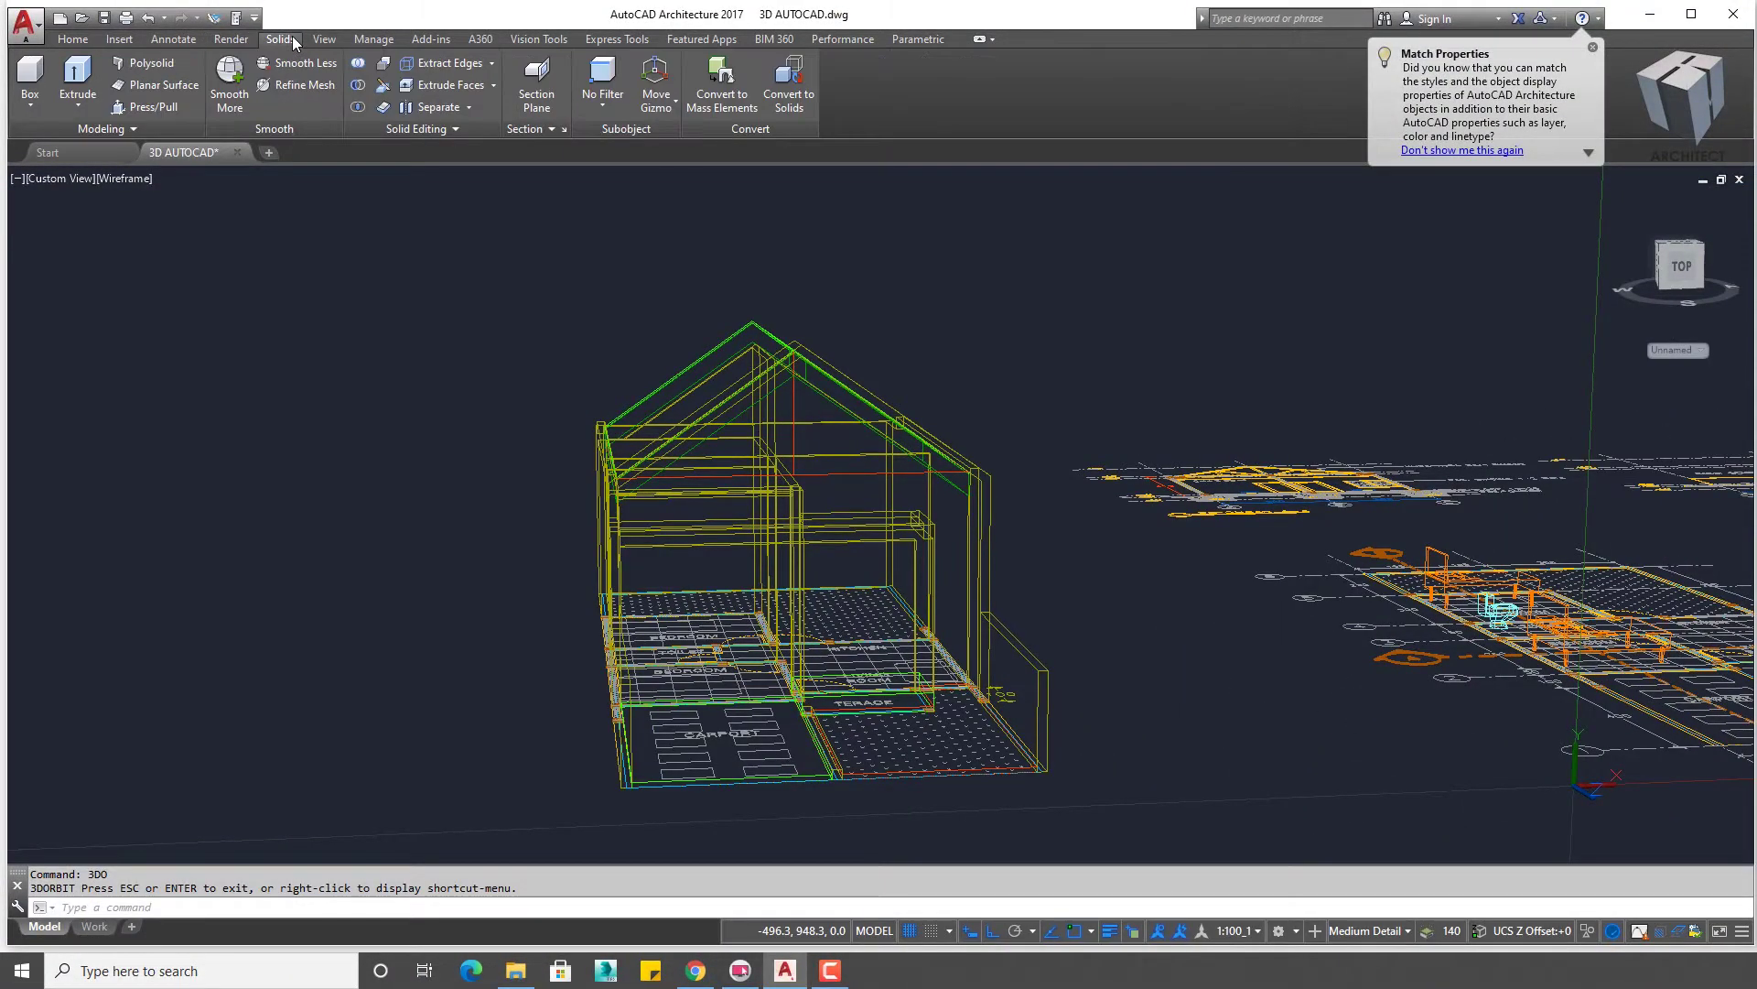
pyautogui.click(174, 38)
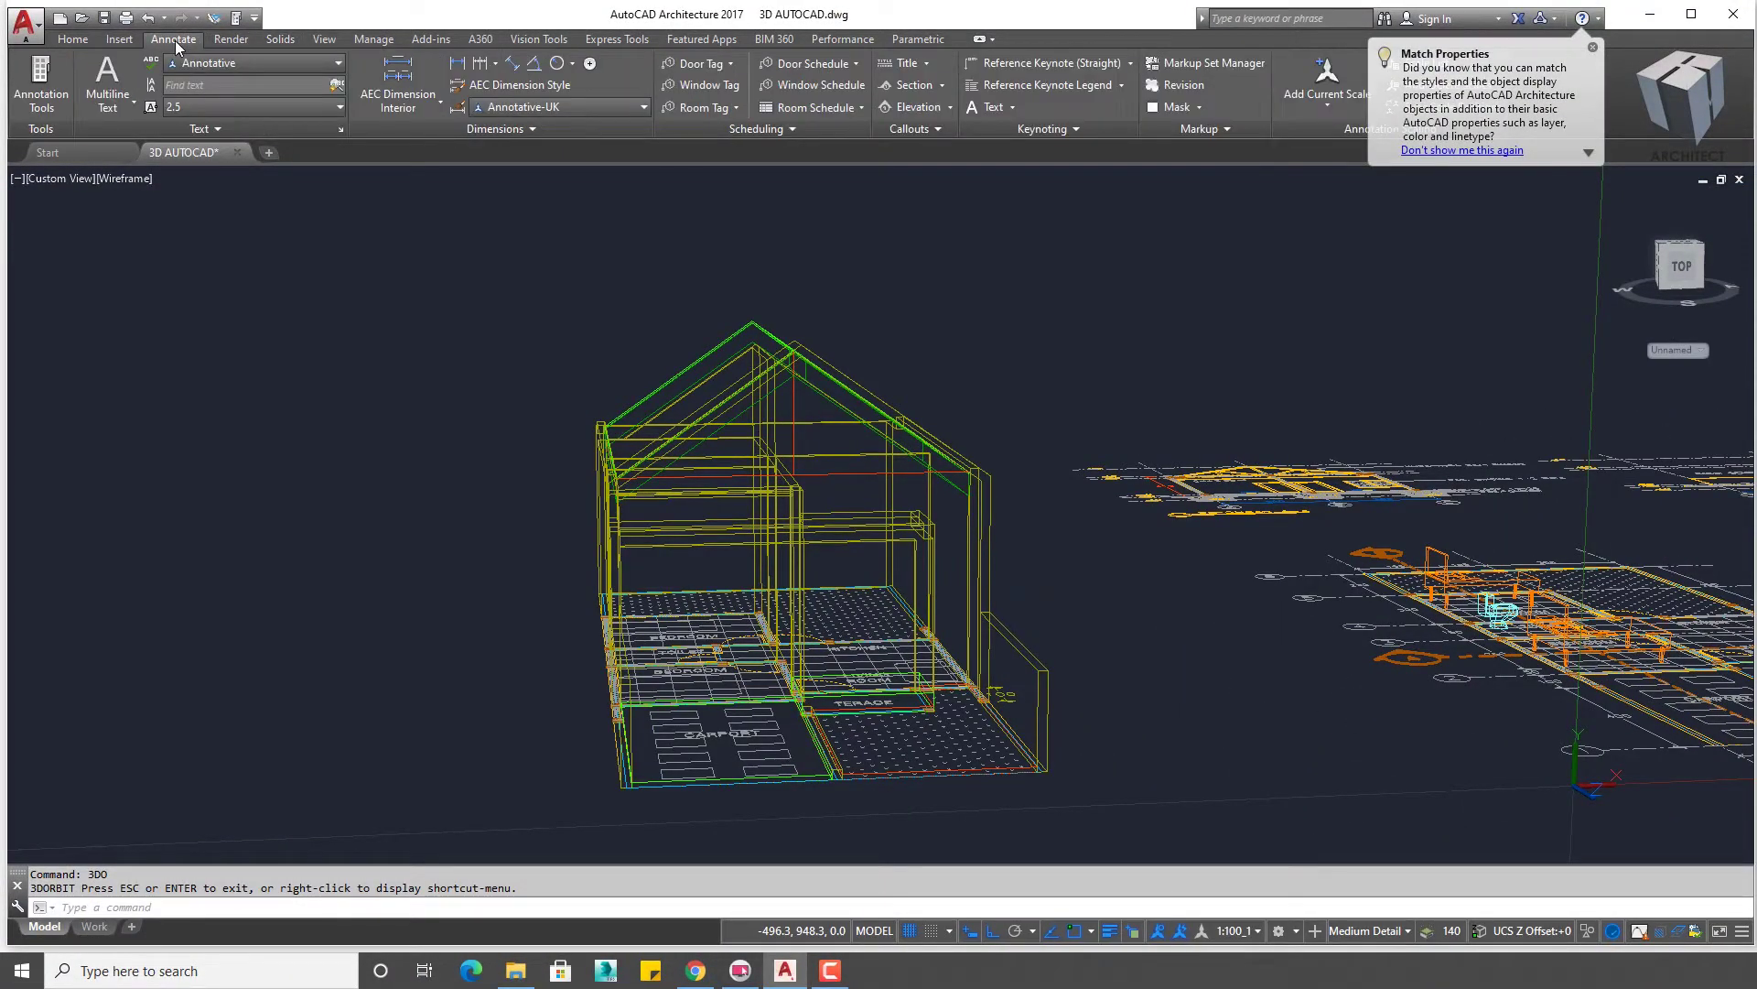
pyautogui.click(324, 39)
pyautogui.click(549, 63)
pyautogui.click(594, 110)
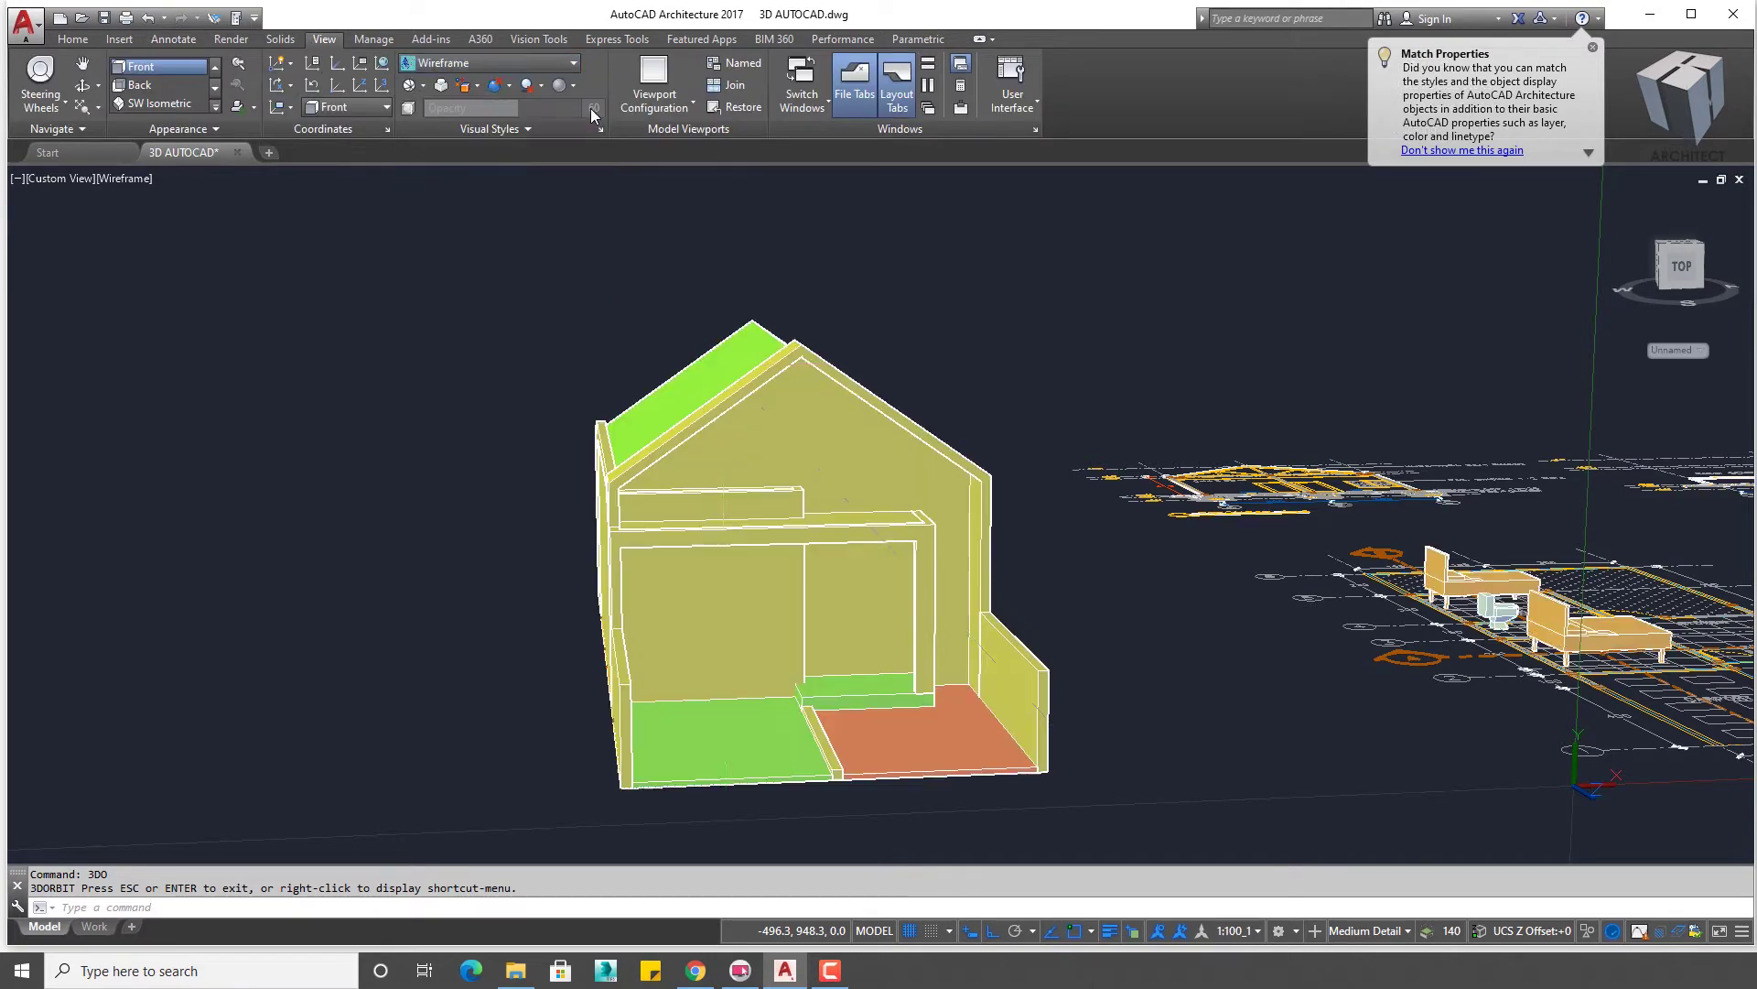
pyautogui.scroll(1, 938, 391)
pyautogui.moveTo(1026, 410)
pyautogui.keyDown('shift'); pyautogui.mouseDown(button='middle')
pyautogui.moveTo(973, 383)
pyautogui.moveTo(1154, 295)
pyautogui.mouseUp(button='middle'); pyautogui.keyUp('shift')
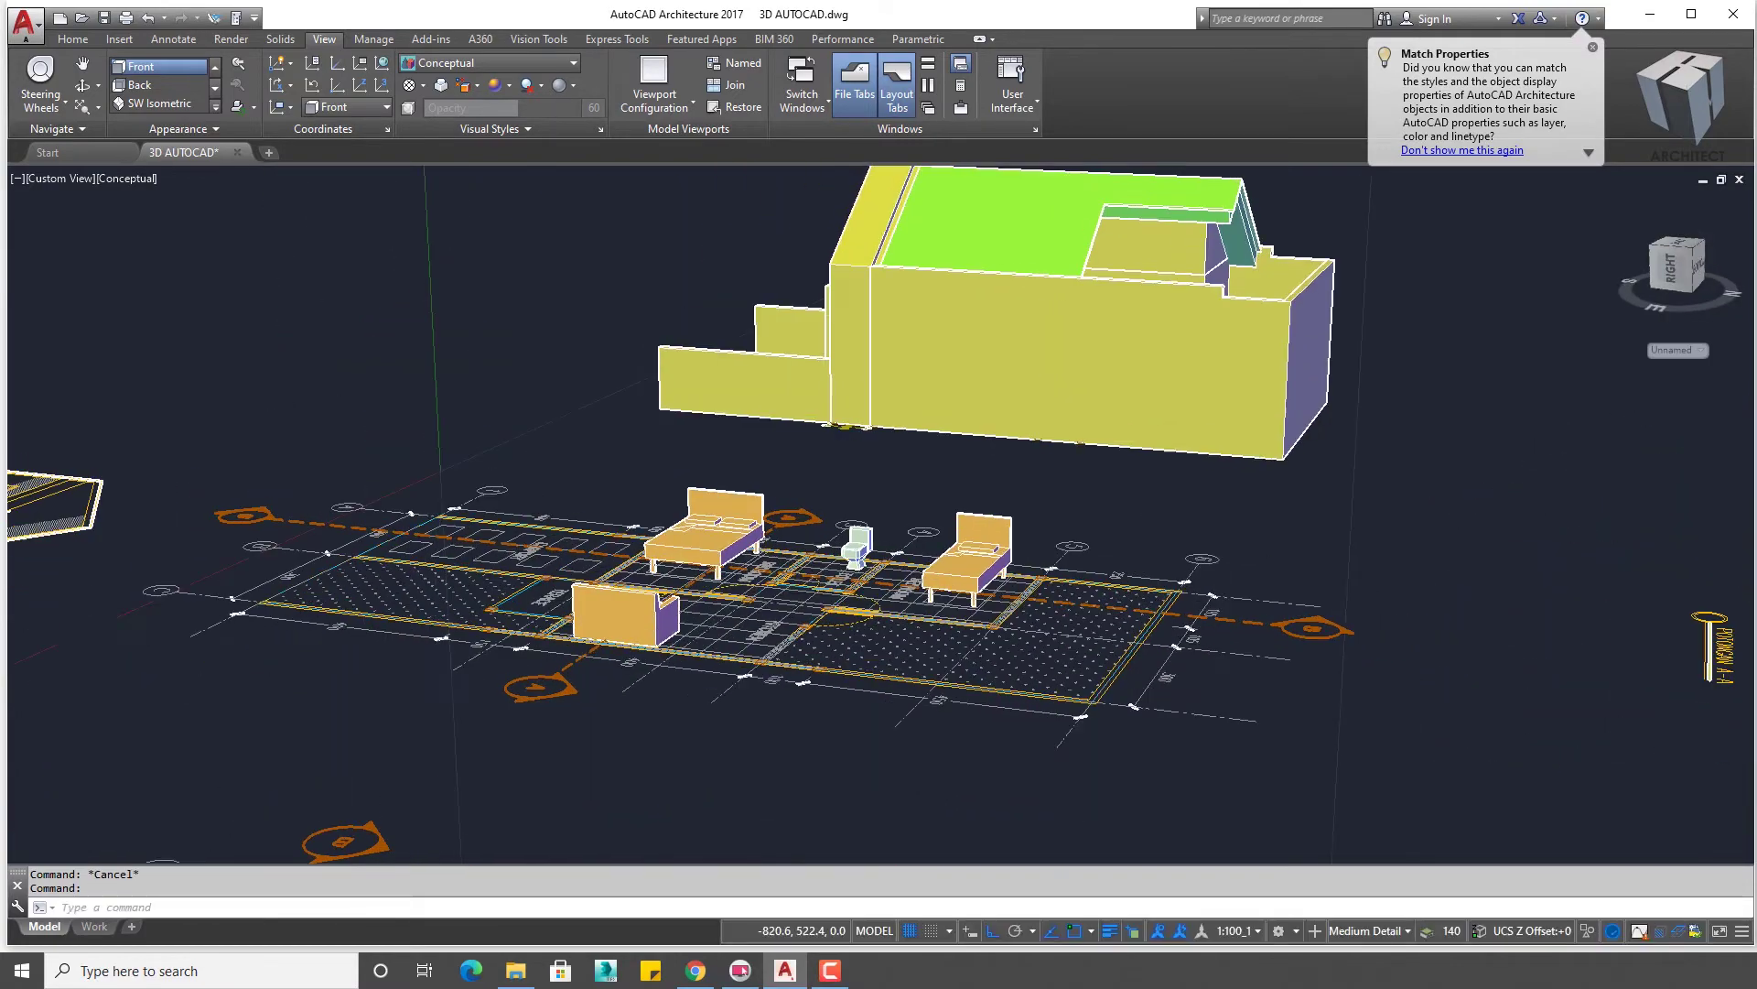
pyautogui.keyDown('shift'); pyautogui.moveTo(1154, 296); pyautogui.dragTo(1024, 427, button='middle'); pyautogui.keyUp('shift')
pyautogui.scroll(2, 999, 512)
# - Switch the visual style back to 2D Wireframe and pan to the kitchen door walls
pyautogui.keyDown('shift'); pyautogui.moveTo(1000, 513); pyautogui.dragTo(956, 586, button='middle'); pyautogui.keyUp('shift')
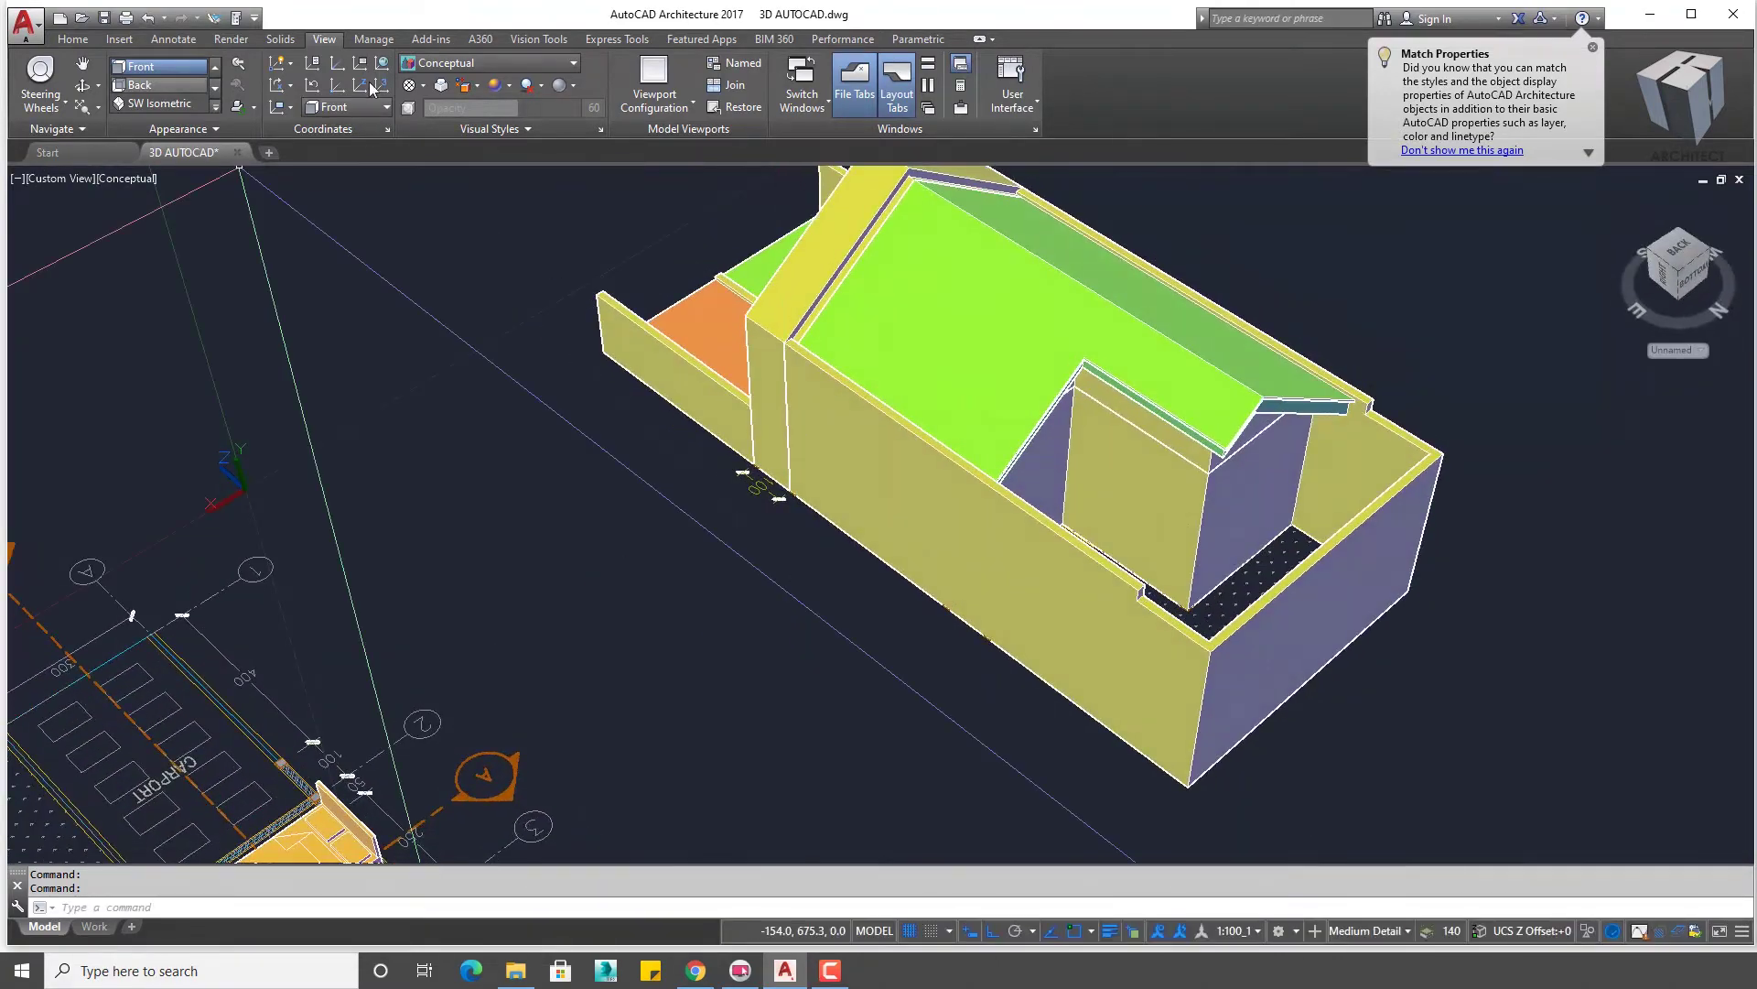
pyautogui.click(500, 63)
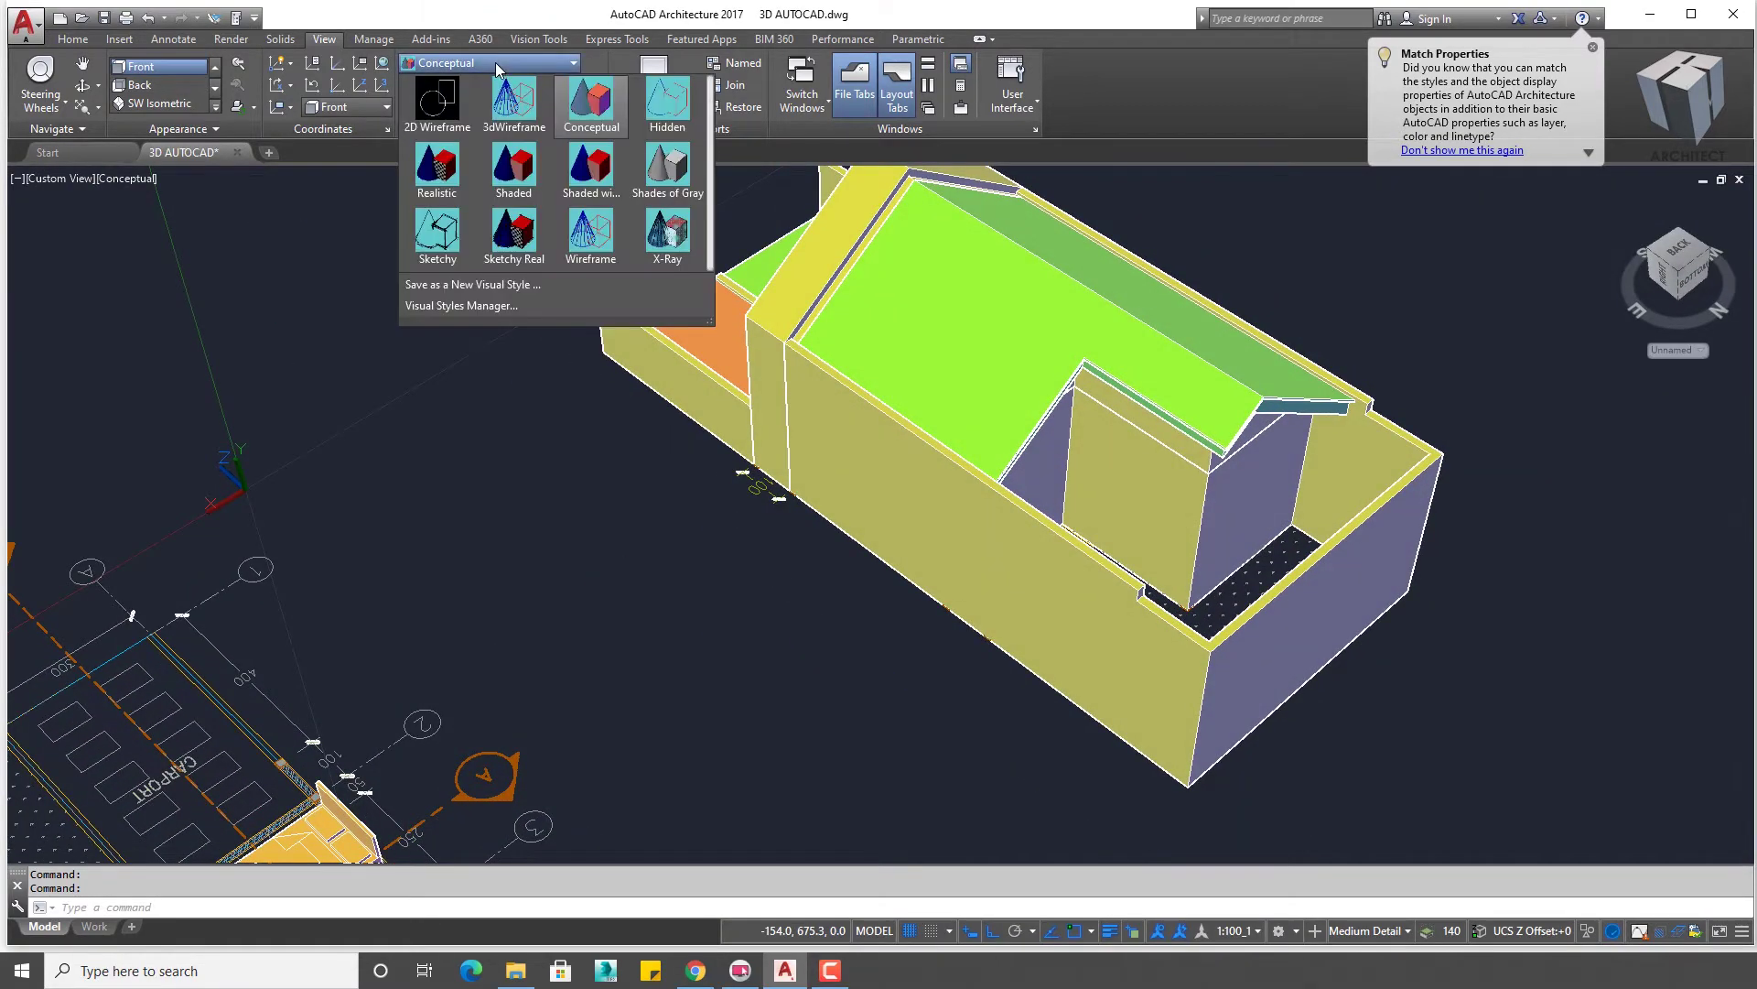
pyautogui.click(438, 102)
pyautogui.scroll(-5, 1044, 395)
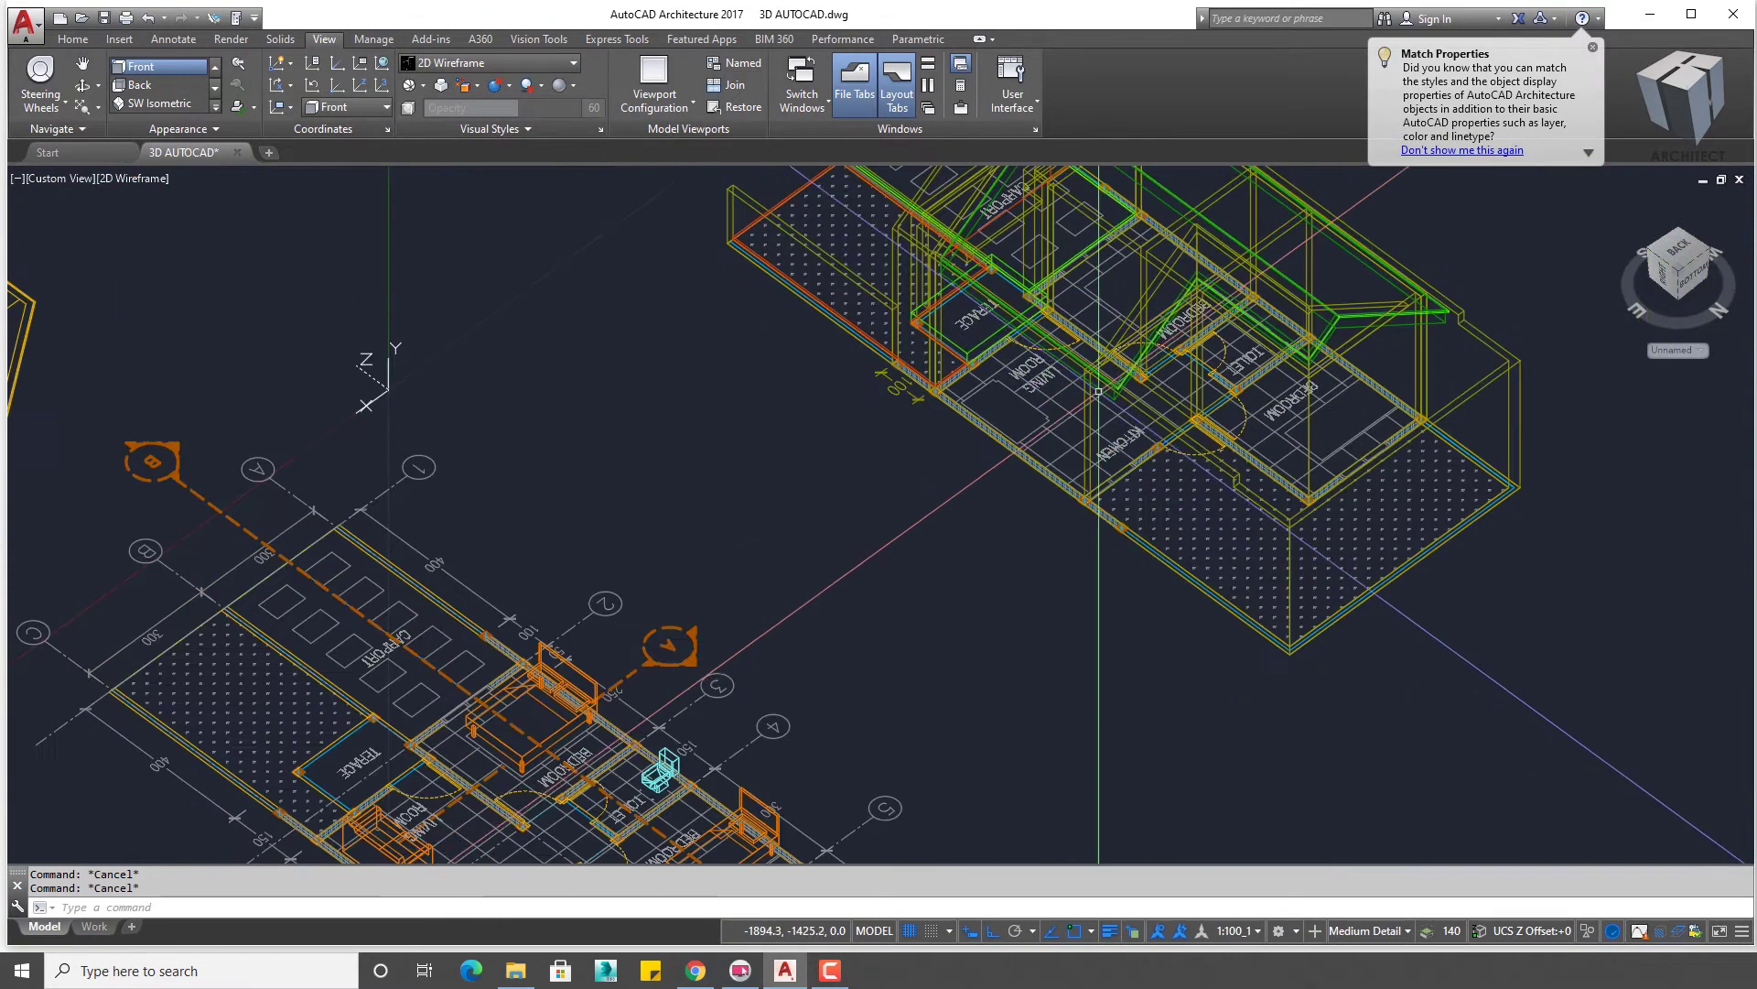
pyautogui.scroll(3, 733, 569)
pyautogui.scroll(2, 1115, 360)
pyautogui.moveTo(1115, 361)
pyautogui.mouseDown(button='middle')
pyautogui.moveTo(835, 420)
pyautogui.moveTo(717, 519)
pyautogui.mouseUp(button='middle')
# - Reset the UCS to World before drawing the box solids
pyautogui.write('Bbox')
pyautogui.press('Return')
pyautogui.scroll(4, 641, 412)
pyautogui.scroll(1, 629, 377)
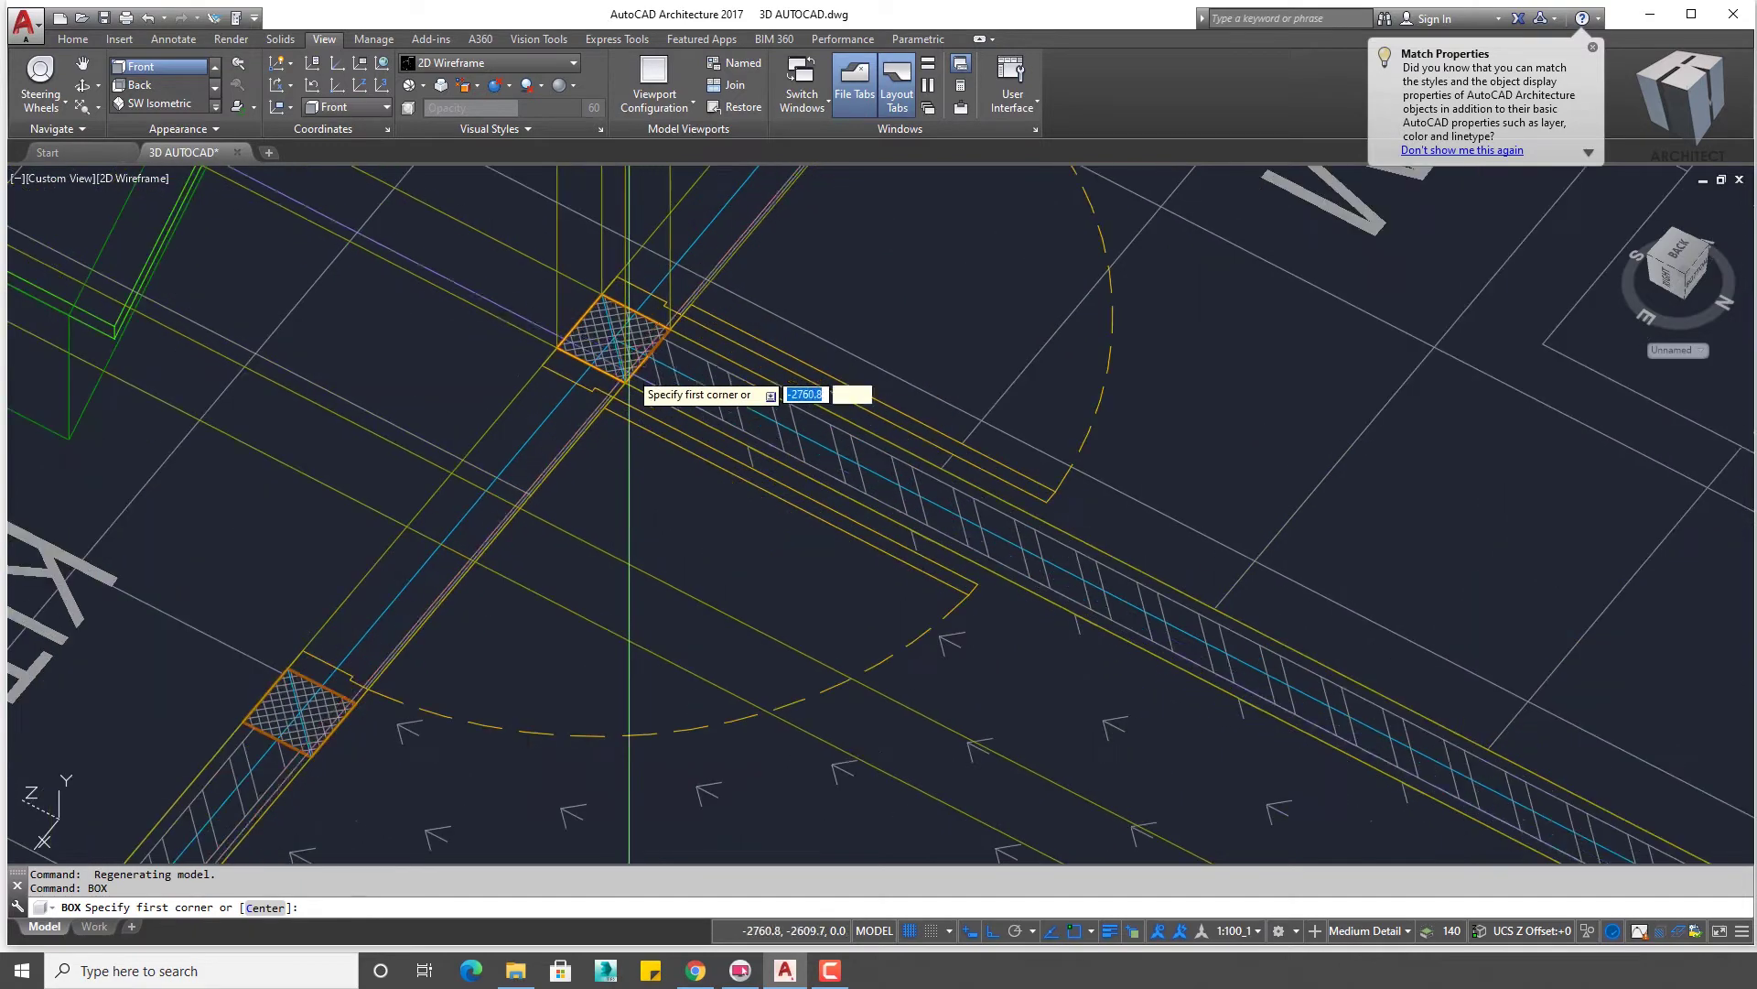
pyautogui.scroll(-5, 882, 698)
pyautogui.scroll(-5, 765, 196)
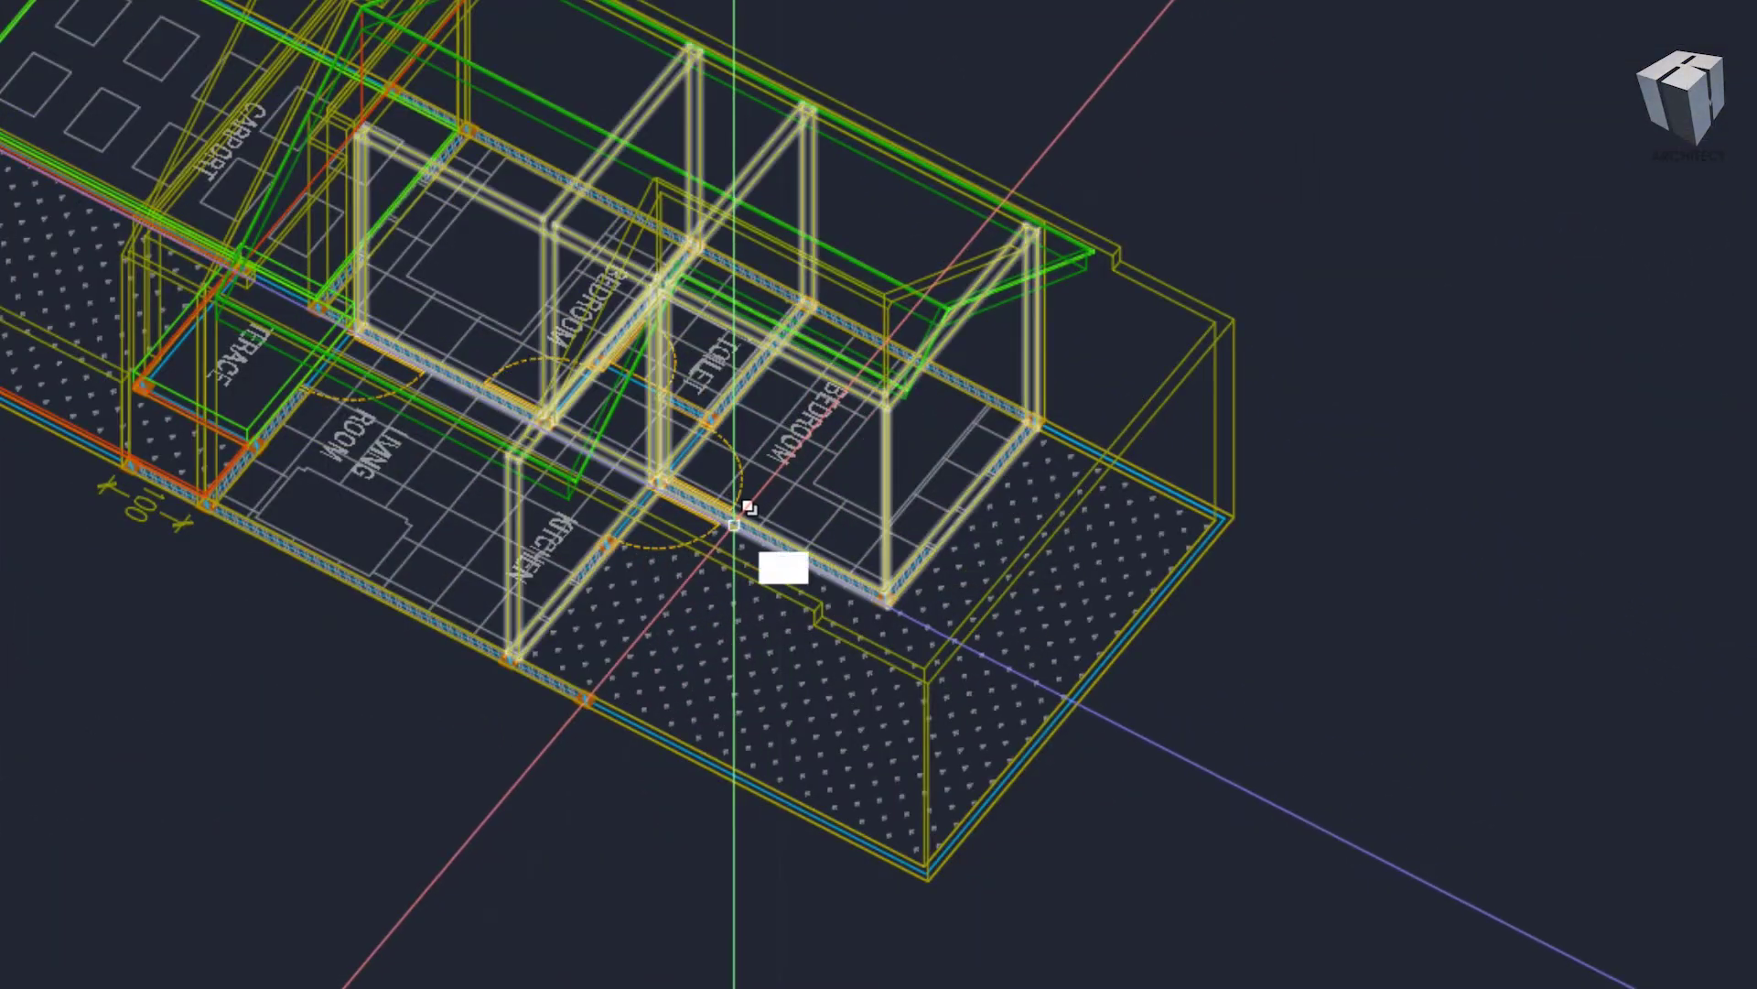
pyautogui.write('ucs')
pyautogui.press('Return')
pyautogui.press('Return')
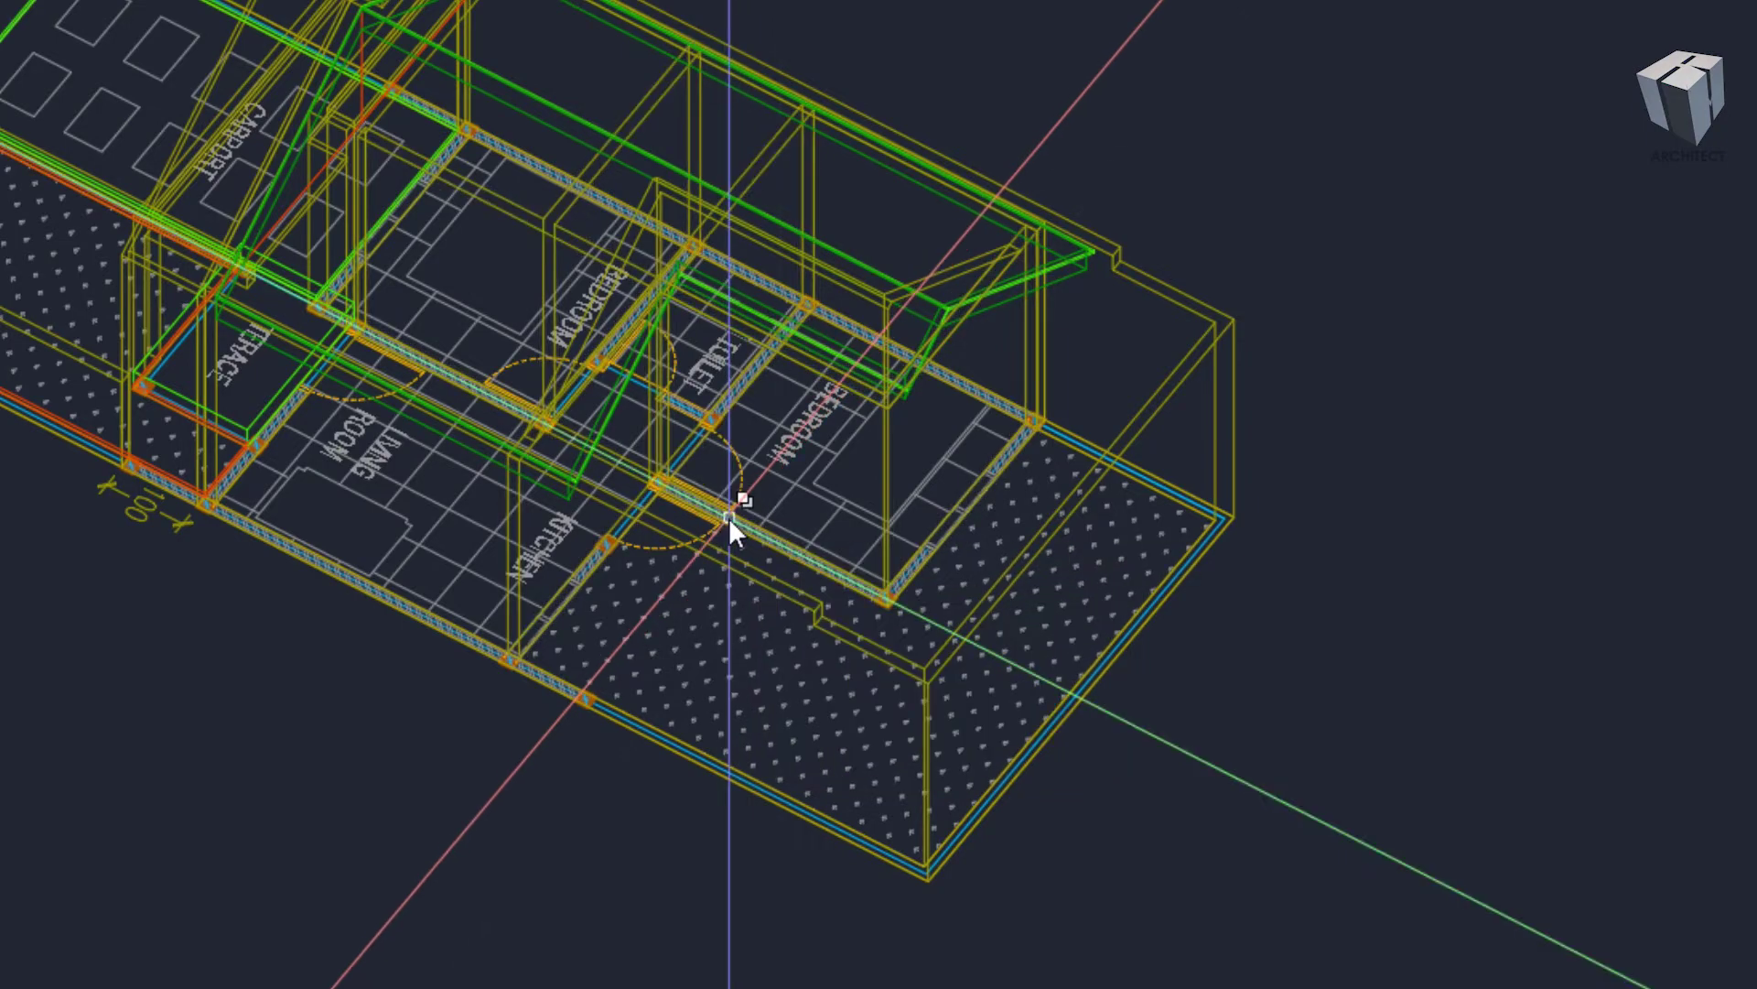
pyautogui.write('box')
pyautogui.press('Return')
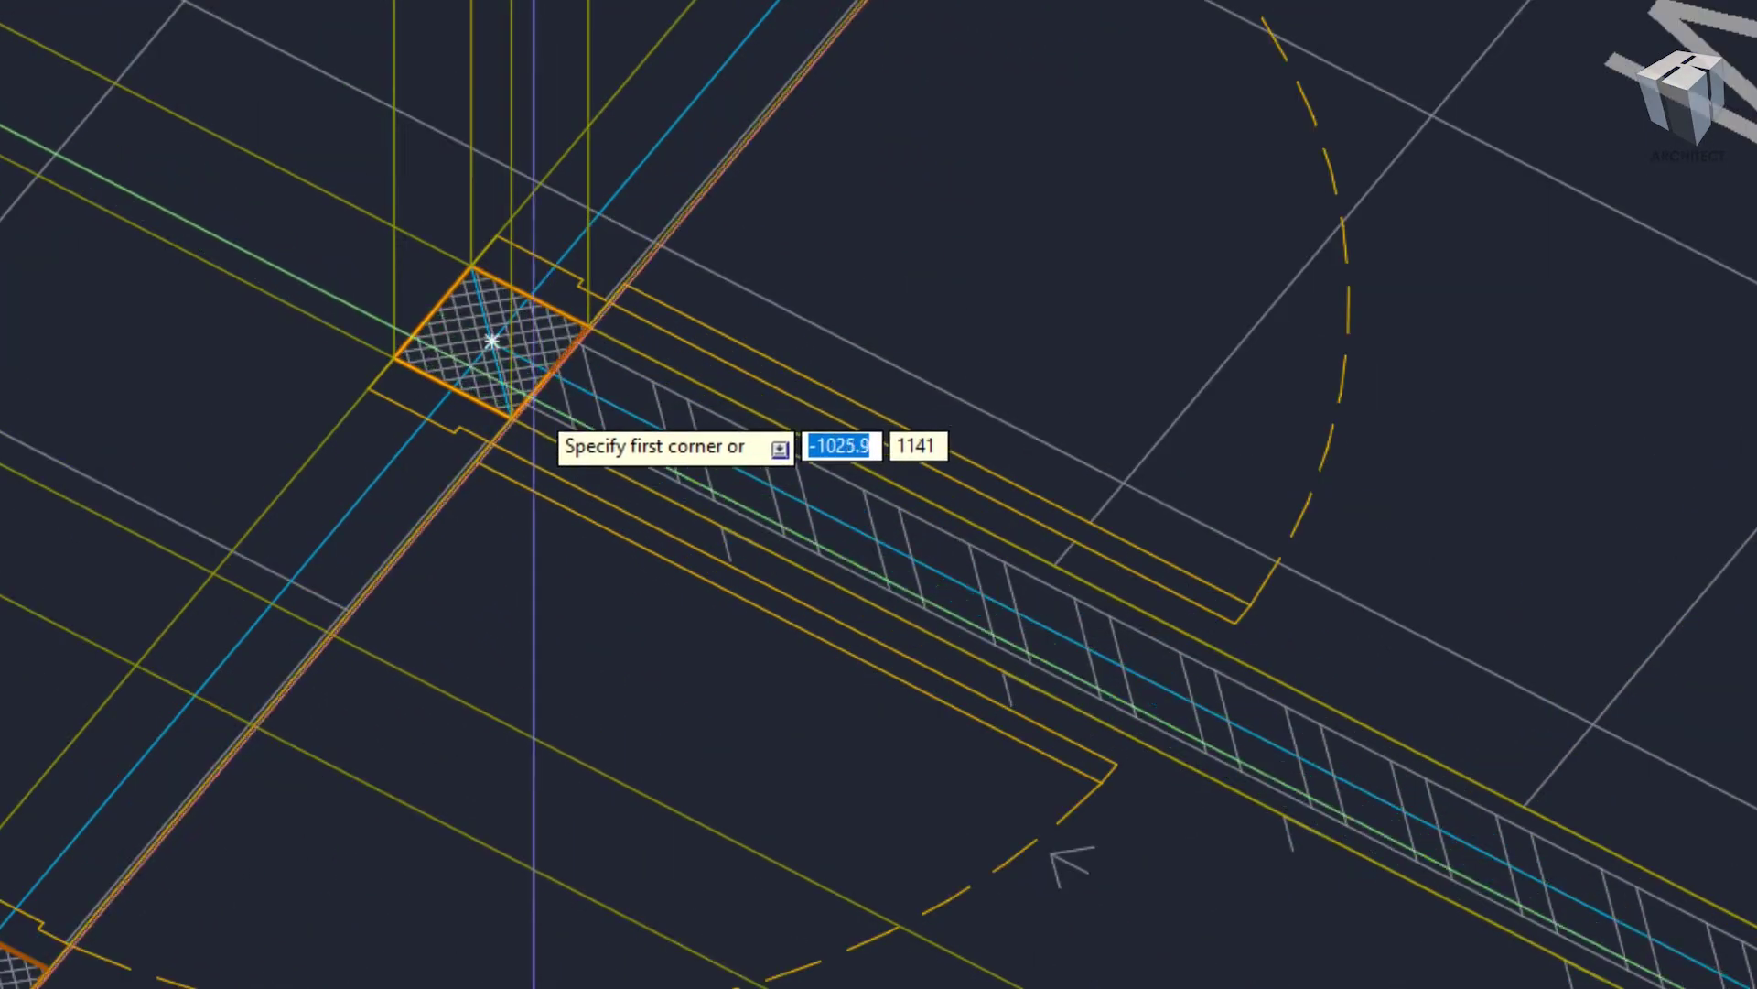
# - Draw the first thin box from the column corner to the opposite corner and set its height
pyautogui.click(514, 384)
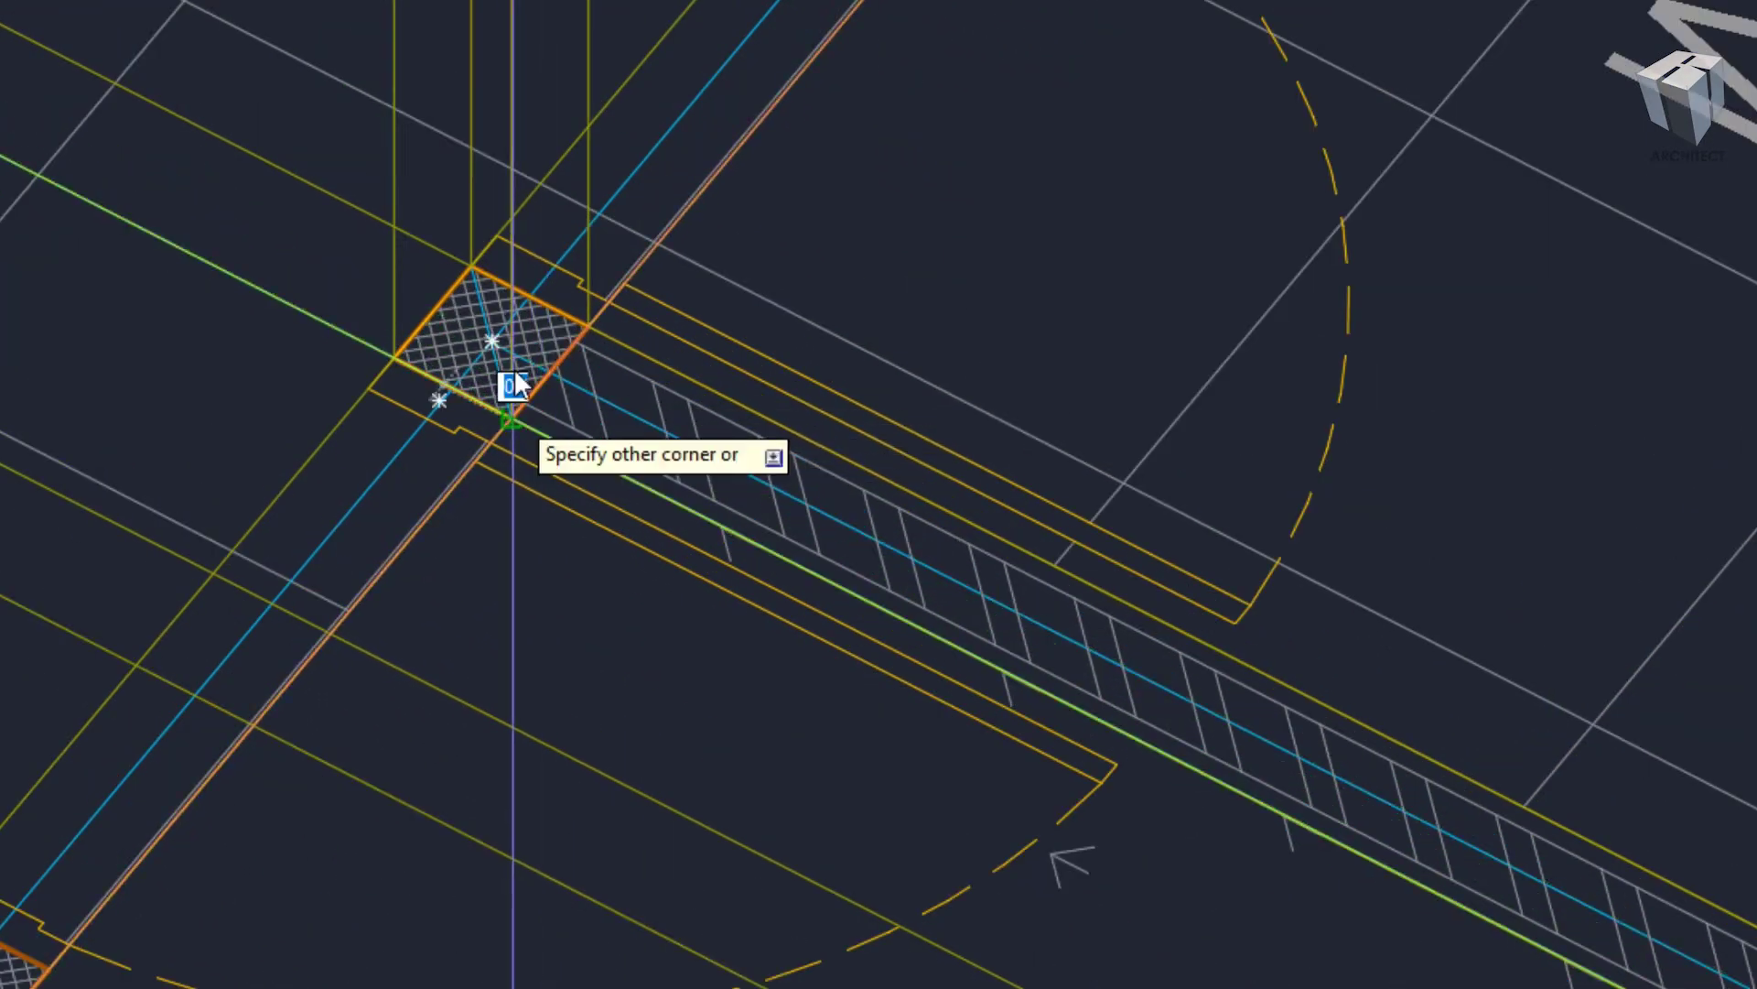
pyautogui.scroll(3, 729, 835)
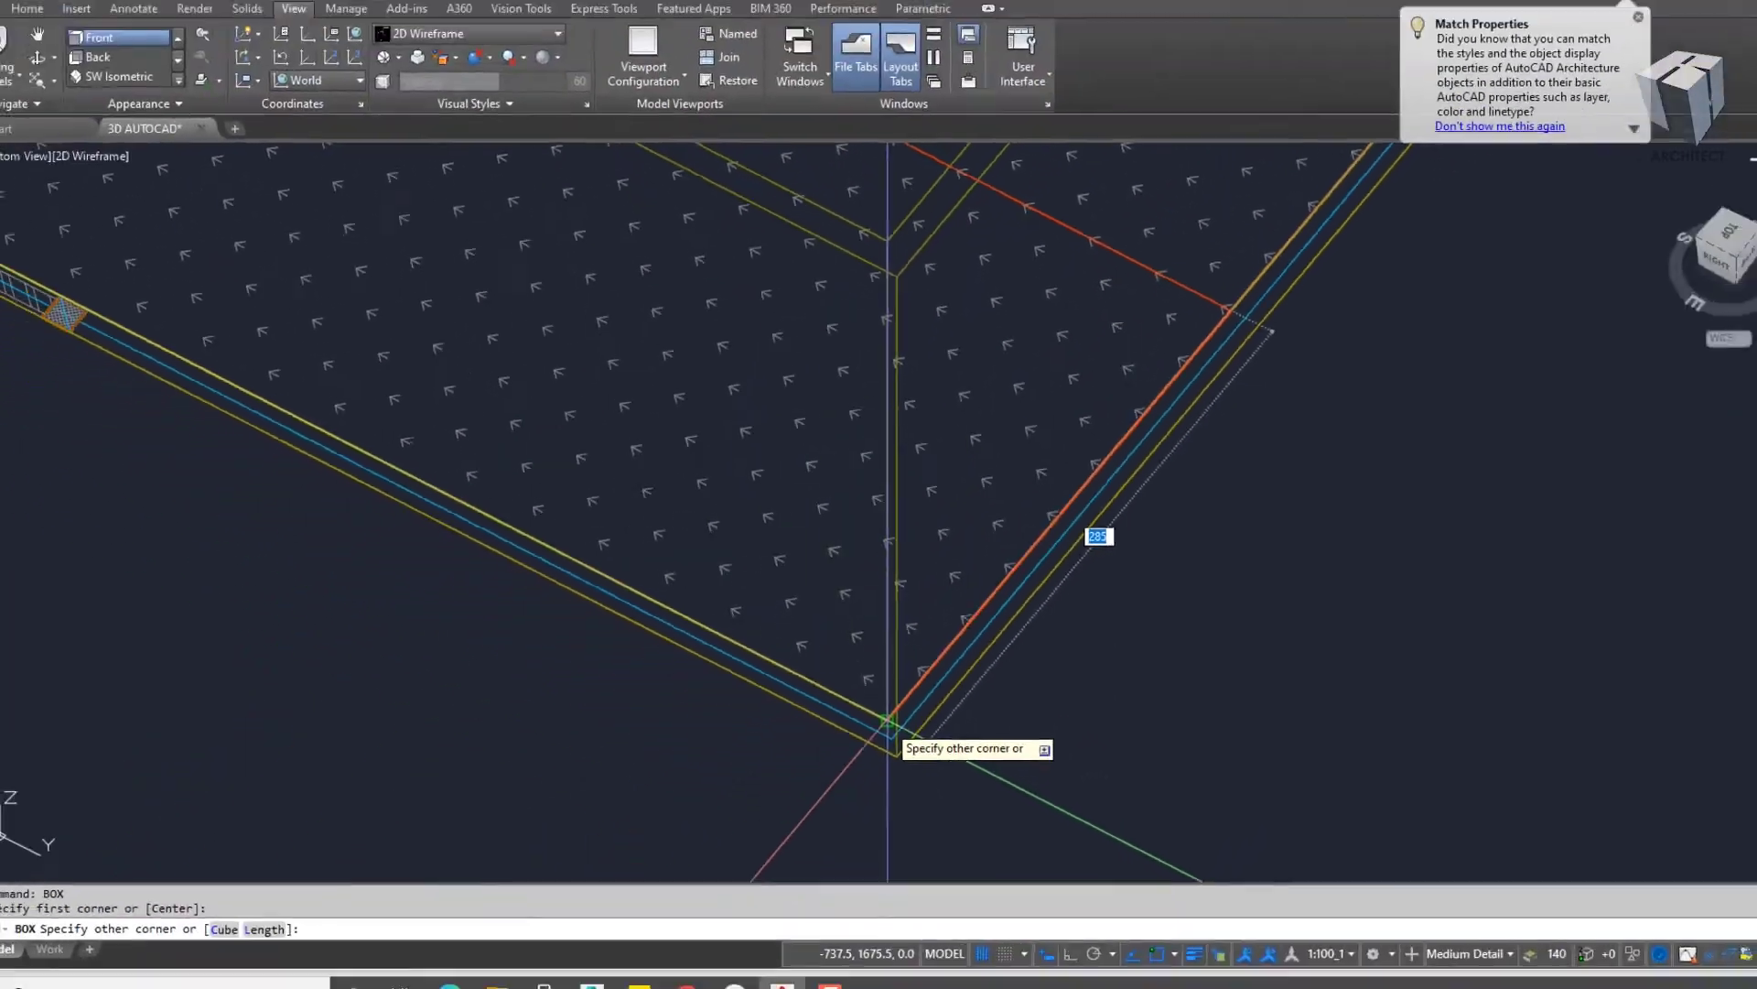
pyautogui.click(892, 719)
pyautogui.scroll(-5, 837, 654)
pyautogui.scroll(5, 263, 236)
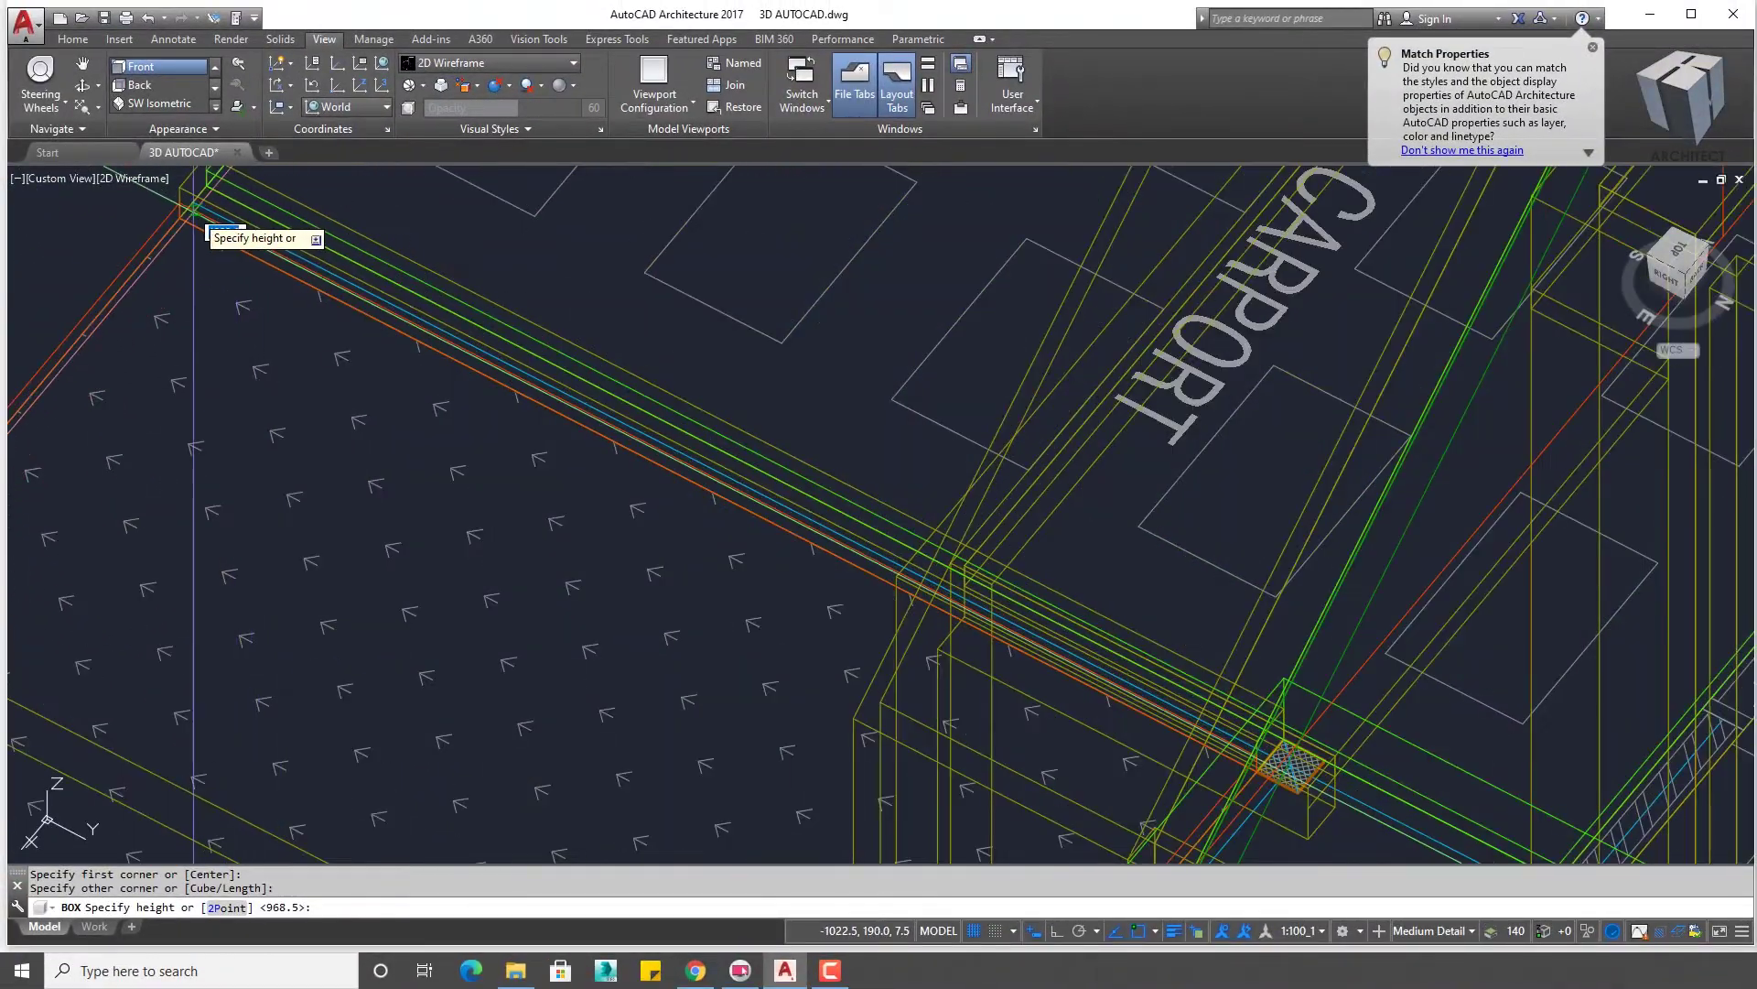
pyautogui.click(180, 200)
pyautogui.scroll(-5, 180, 200)
# - Draw a second thin box between the columns and set its height
pyautogui.press('Return')
pyautogui.scroll(5, 722, 568)
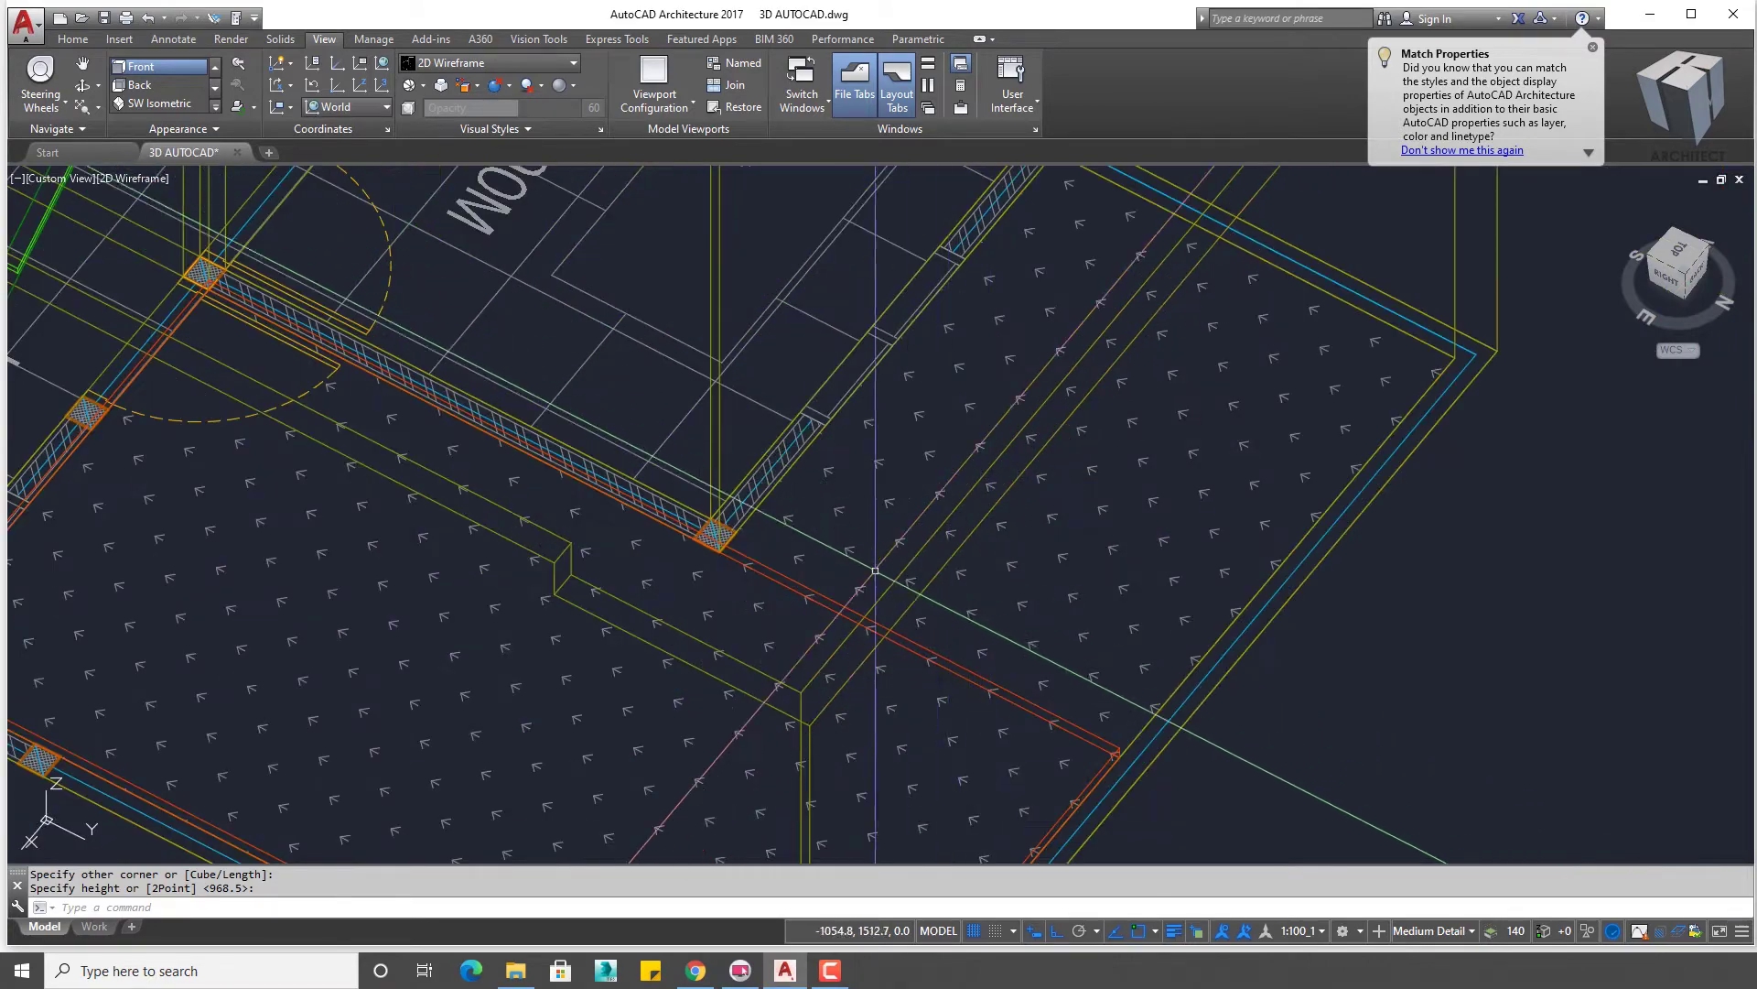
pyautogui.click(715, 534)
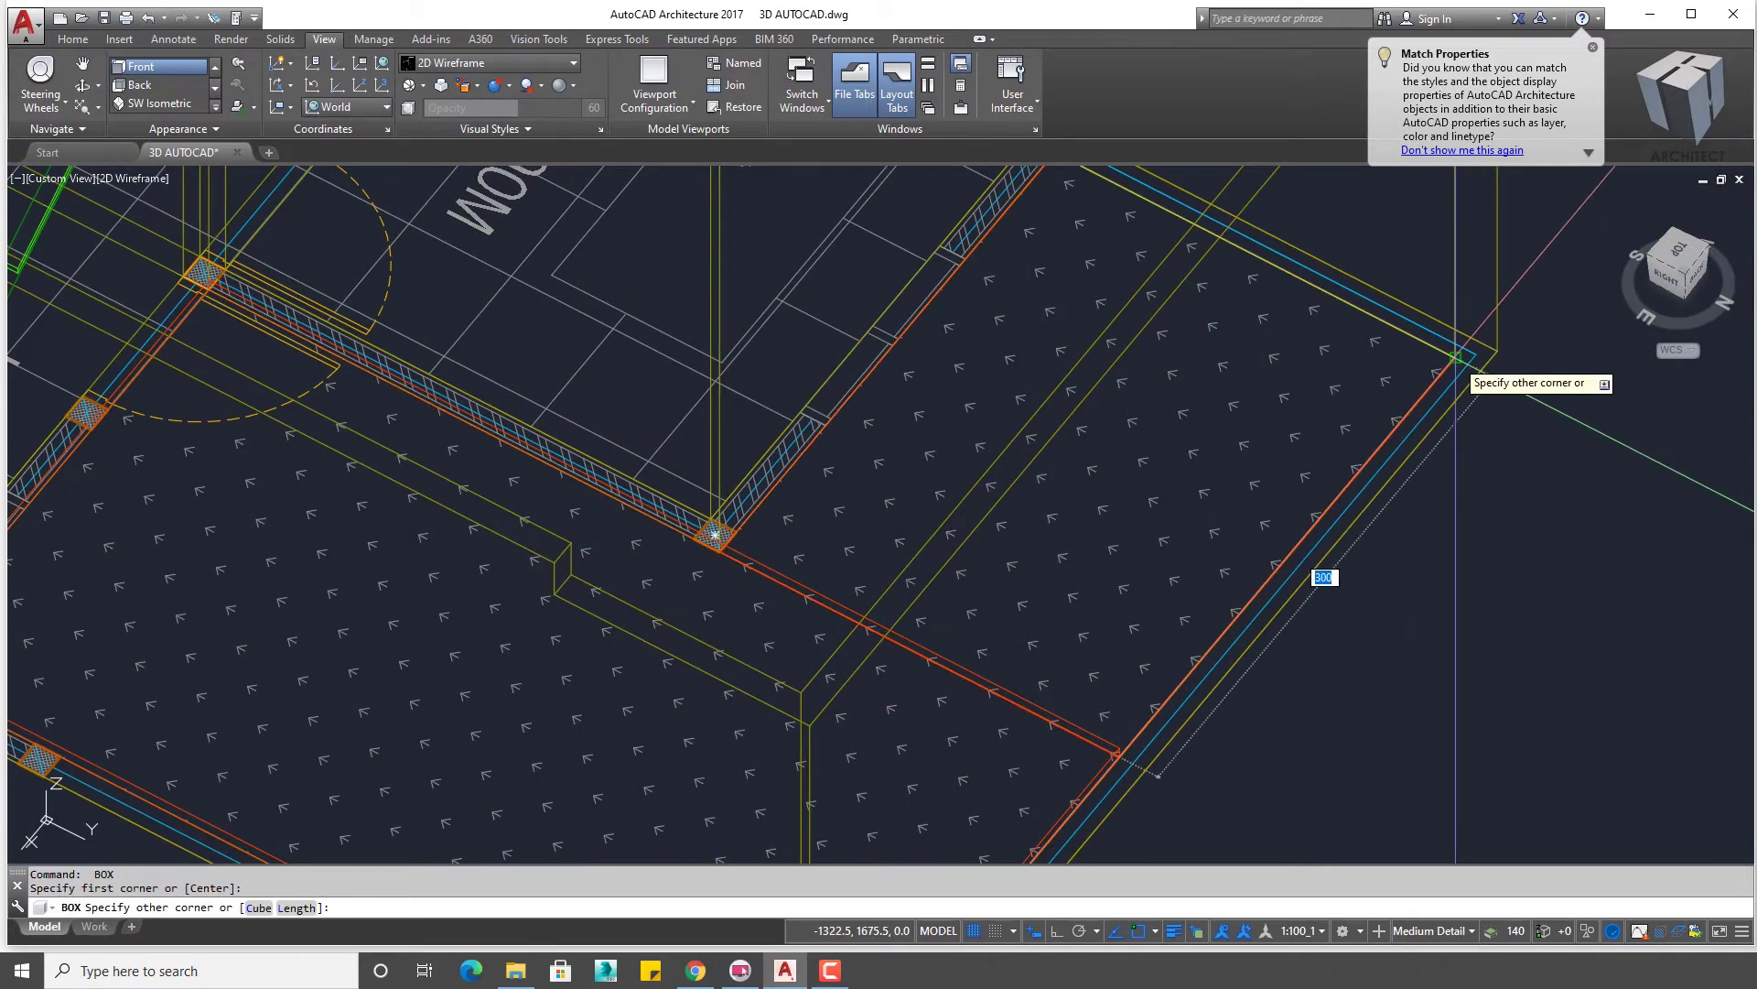
pyautogui.click(1455, 356)
pyautogui.click(1119, 748)
pyautogui.scroll(2, 1090, 739)
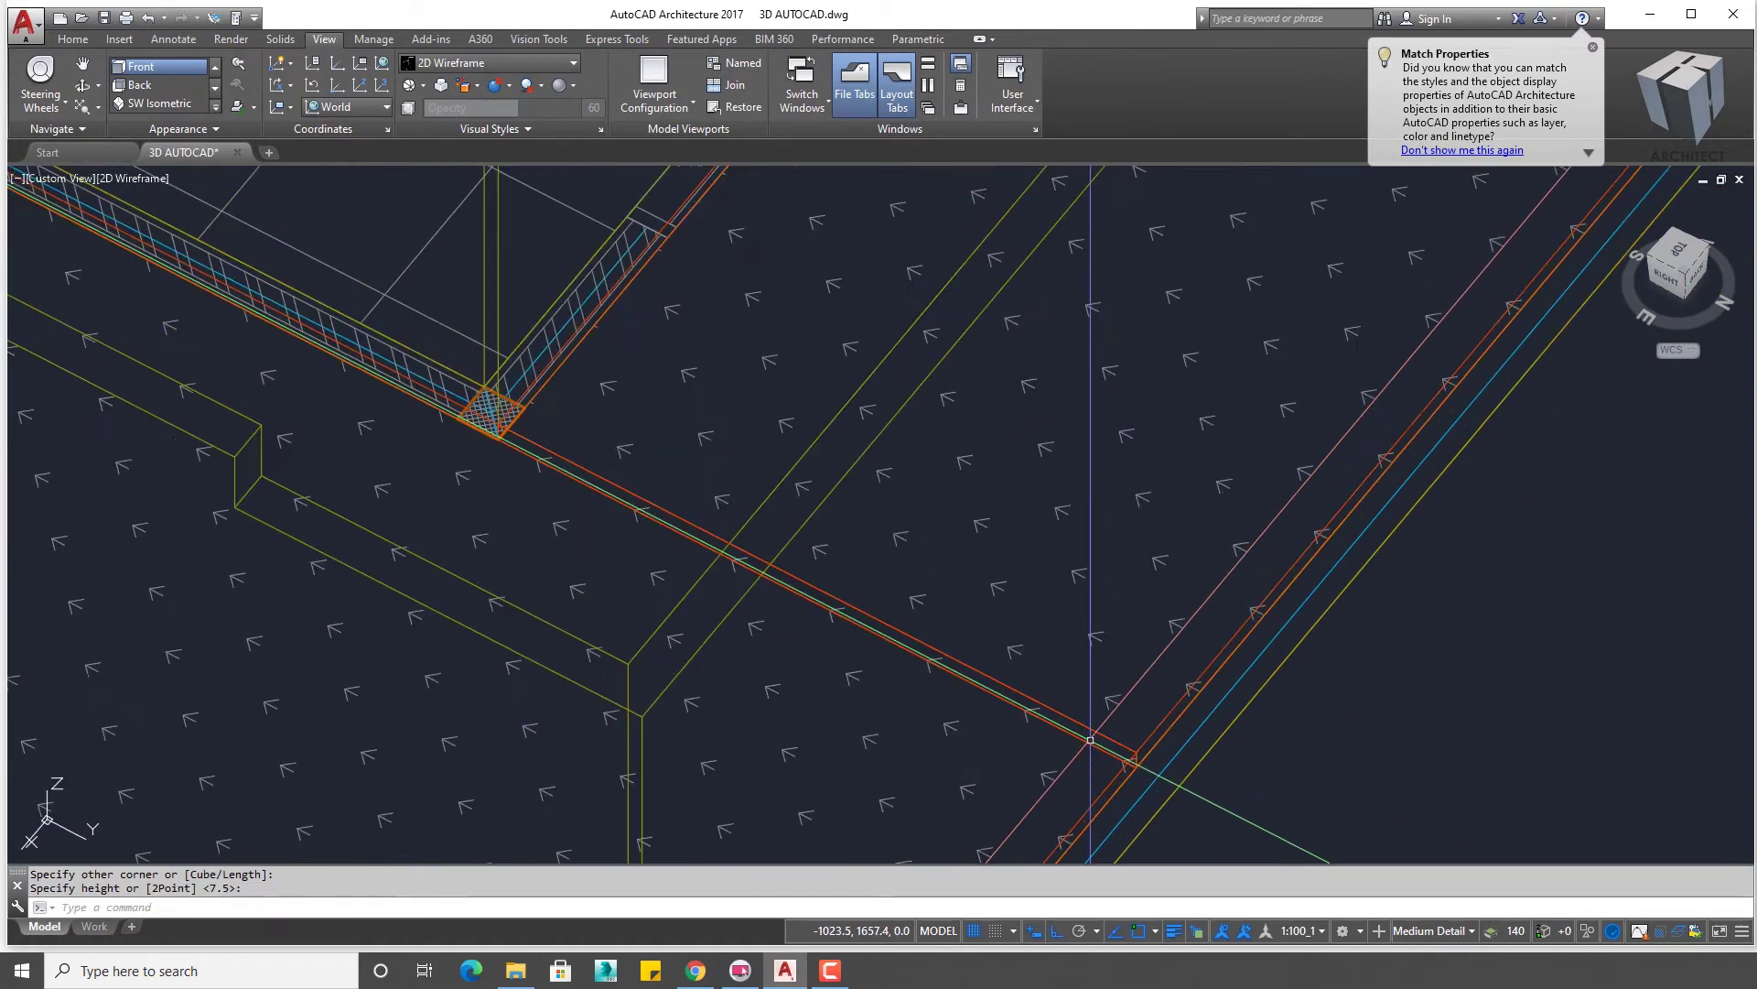
# - Union the two new thin boxes beside the kitchen floor
pyautogui.write('UNION')
pyautogui.press('Return')
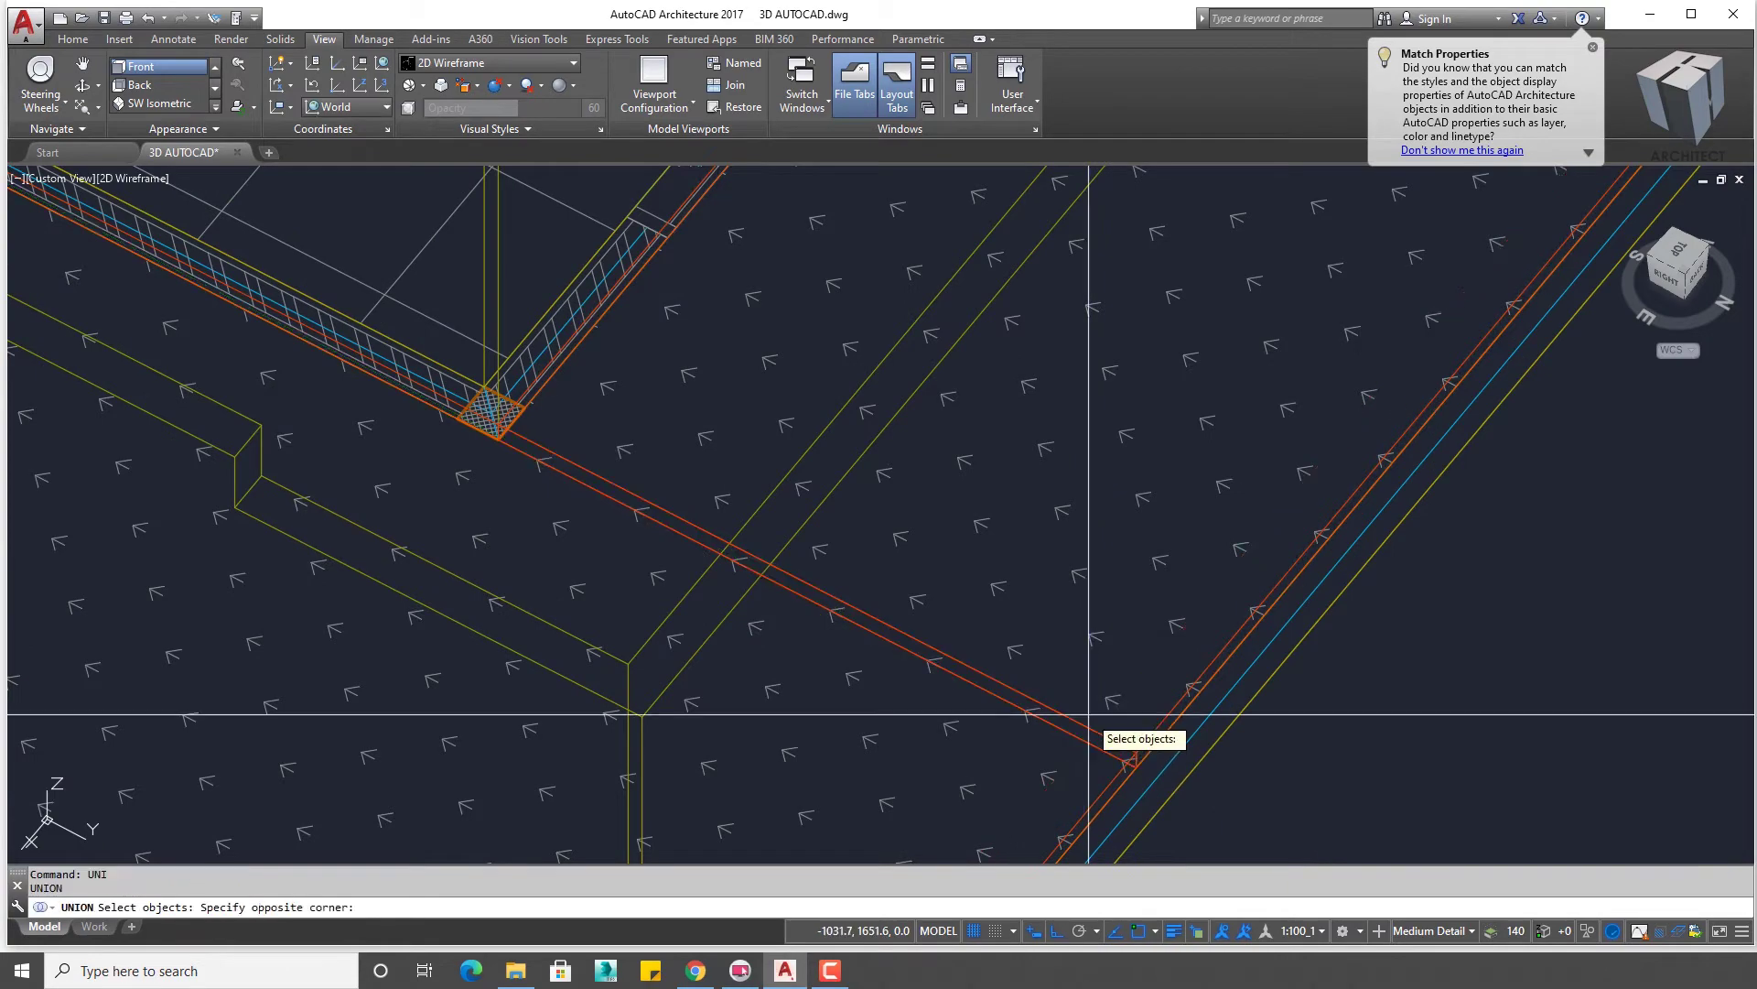
pyautogui.moveTo(1090, 740); pyautogui.dragTo(1099, 746)
pyautogui.scroll(-3, 1090, 739)
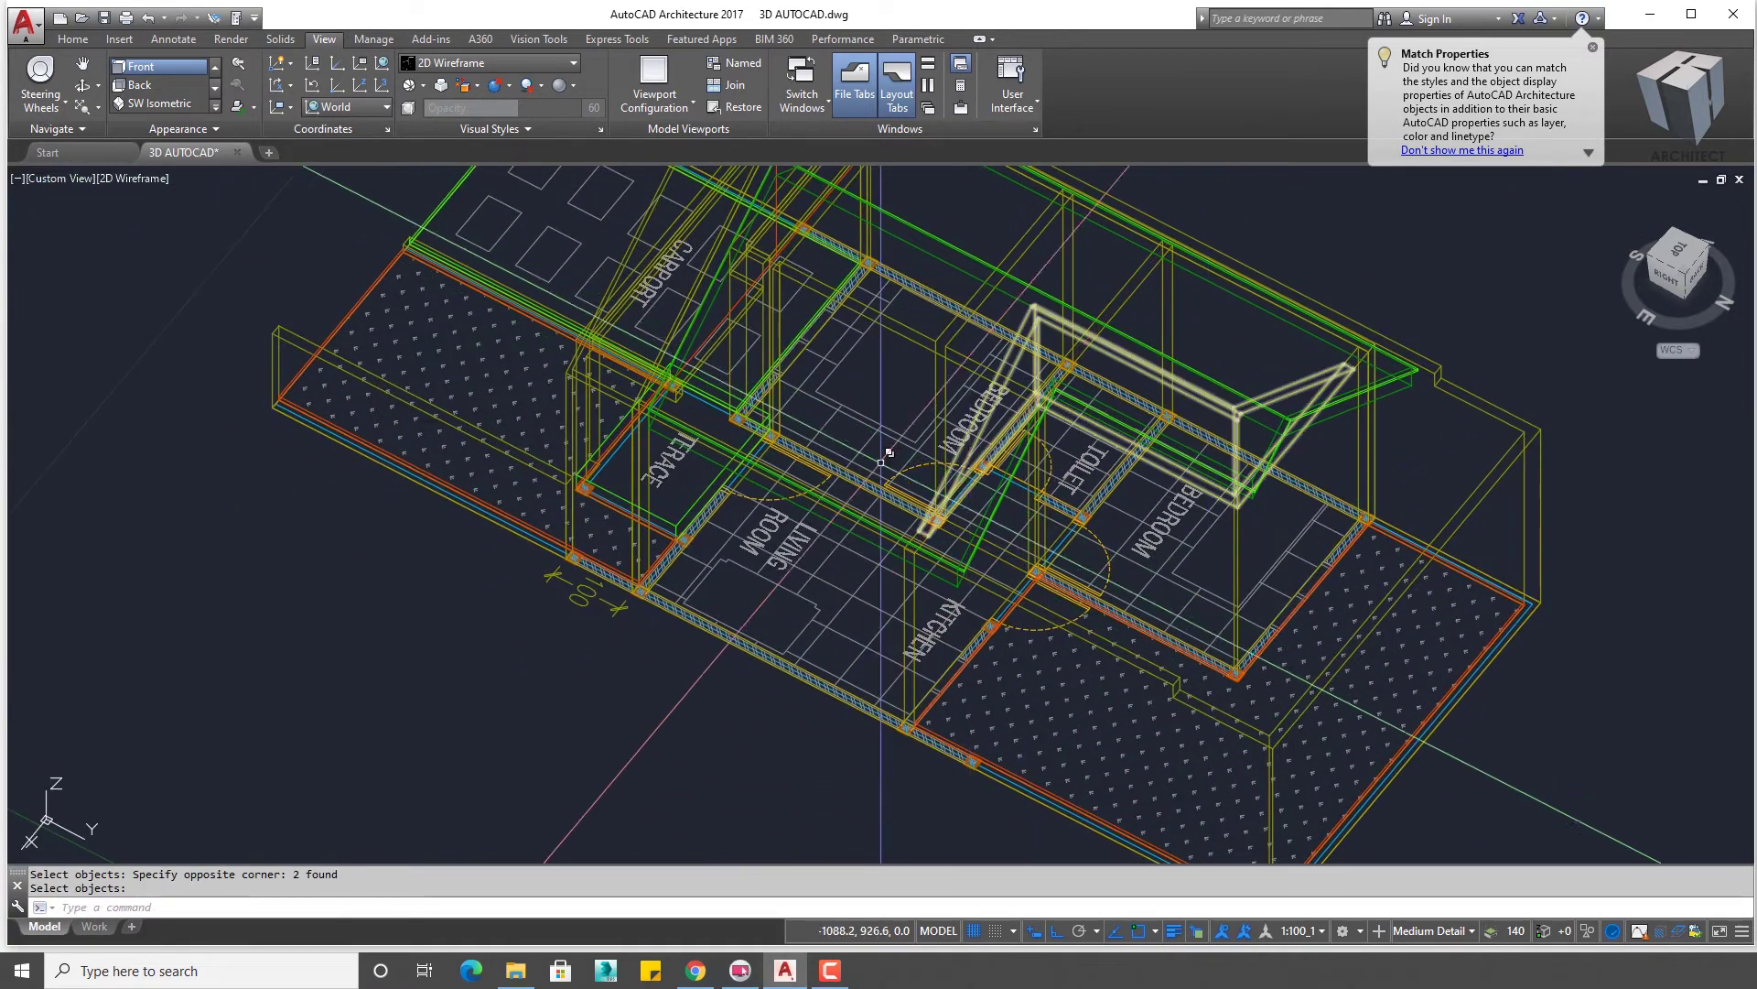
pyautogui.moveTo(600, 416); pyautogui.dragTo(684, 469, button='middle')
# - Start MATCHPROP with the 3D solid as source, then cancel it
pyautogui.press('Return')
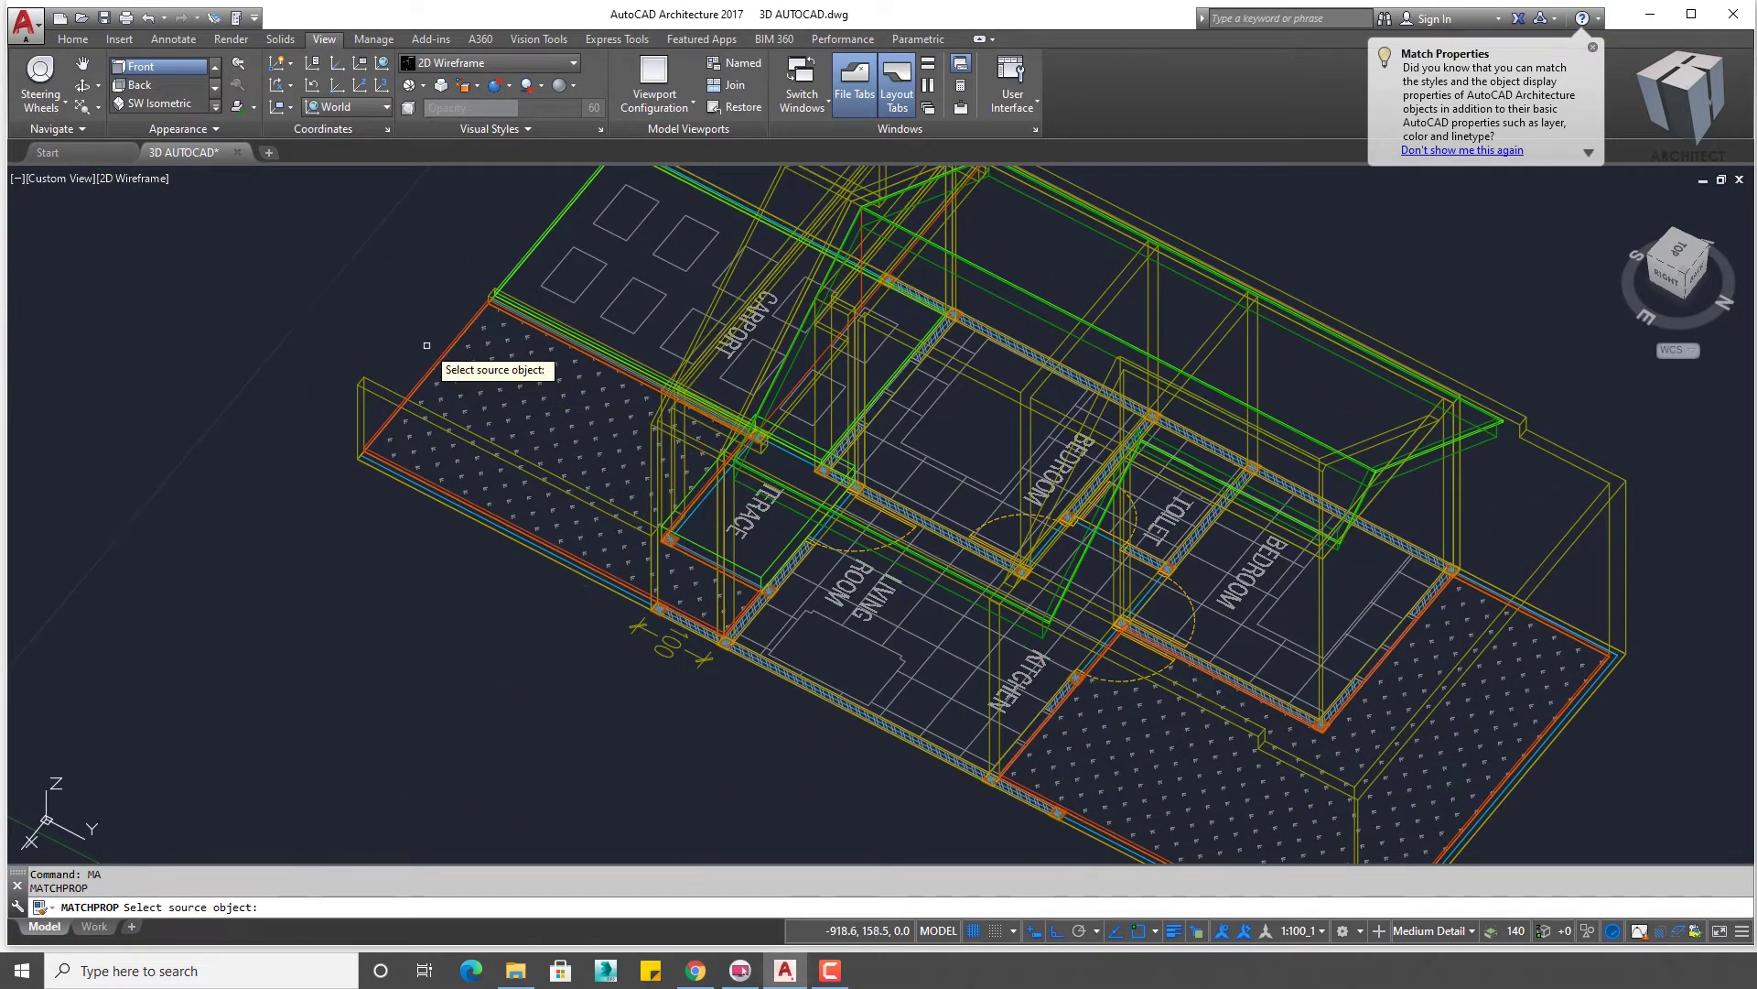
pyautogui.click(1598, 673)
pyautogui.press('Escape')
pyautogui.press('Escape')
pyautogui.scroll(2, 1433, 762)
pyautogui.scroll(1, 1434, 761)
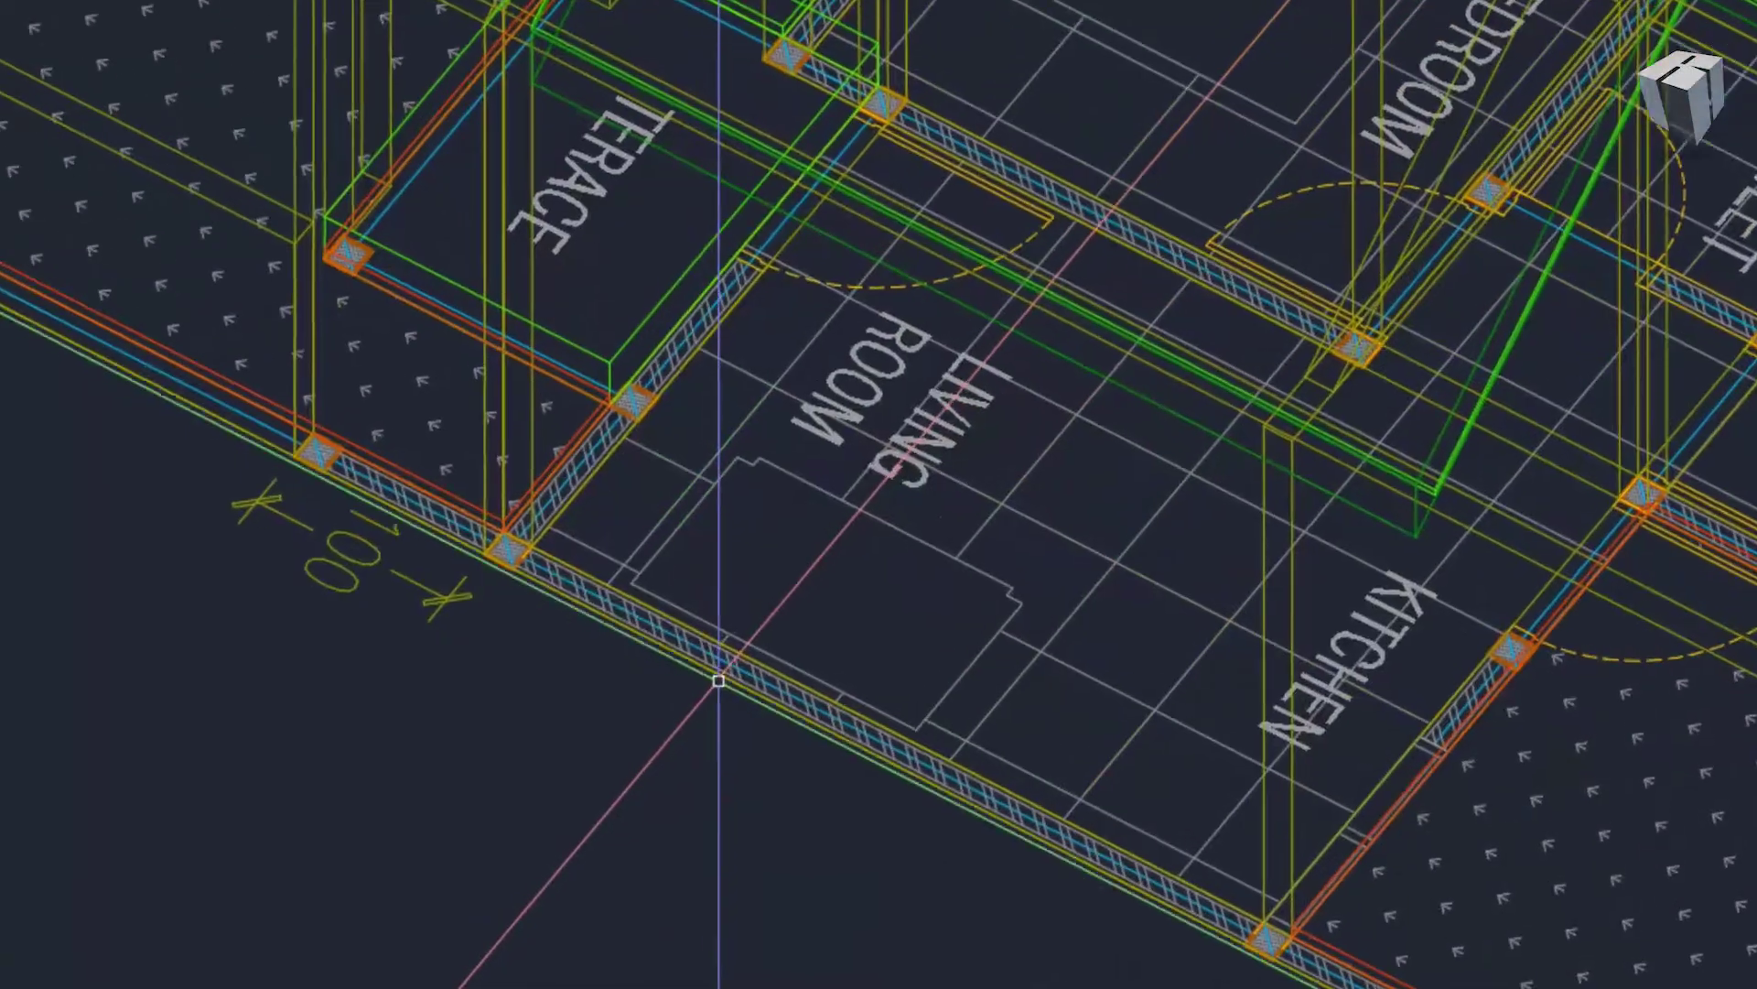
# - Trace a polyline outline along the column corners at the kitchen wall
pyautogui.write('pl')
pyautogui.press('Return')
pyautogui.scroll(4, 524, 492)
pyautogui.scroll(1, 525, 491)
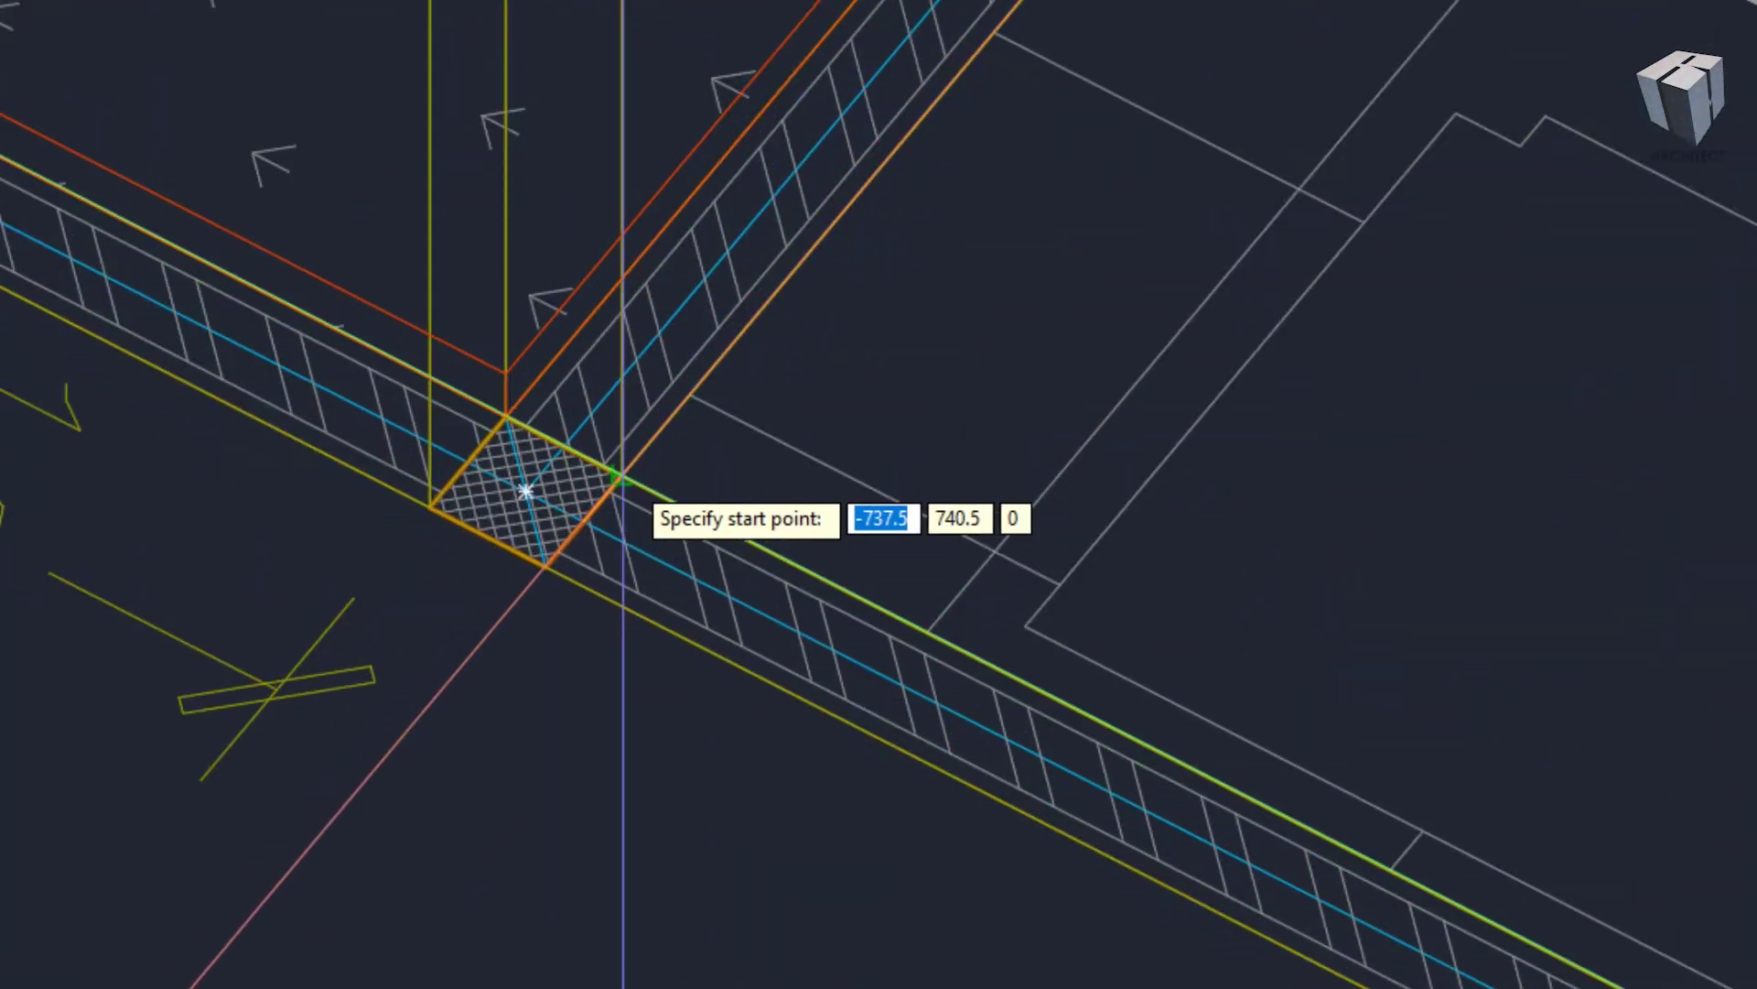
pyautogui.click(524, 492)
pyautogui.scroll(-5, 524, 492)
pyautogui.scroll(3, 860, 668)
pyautogui.scroll(3, 491, 586)
pyautogui.scroll(1, 482, 569)
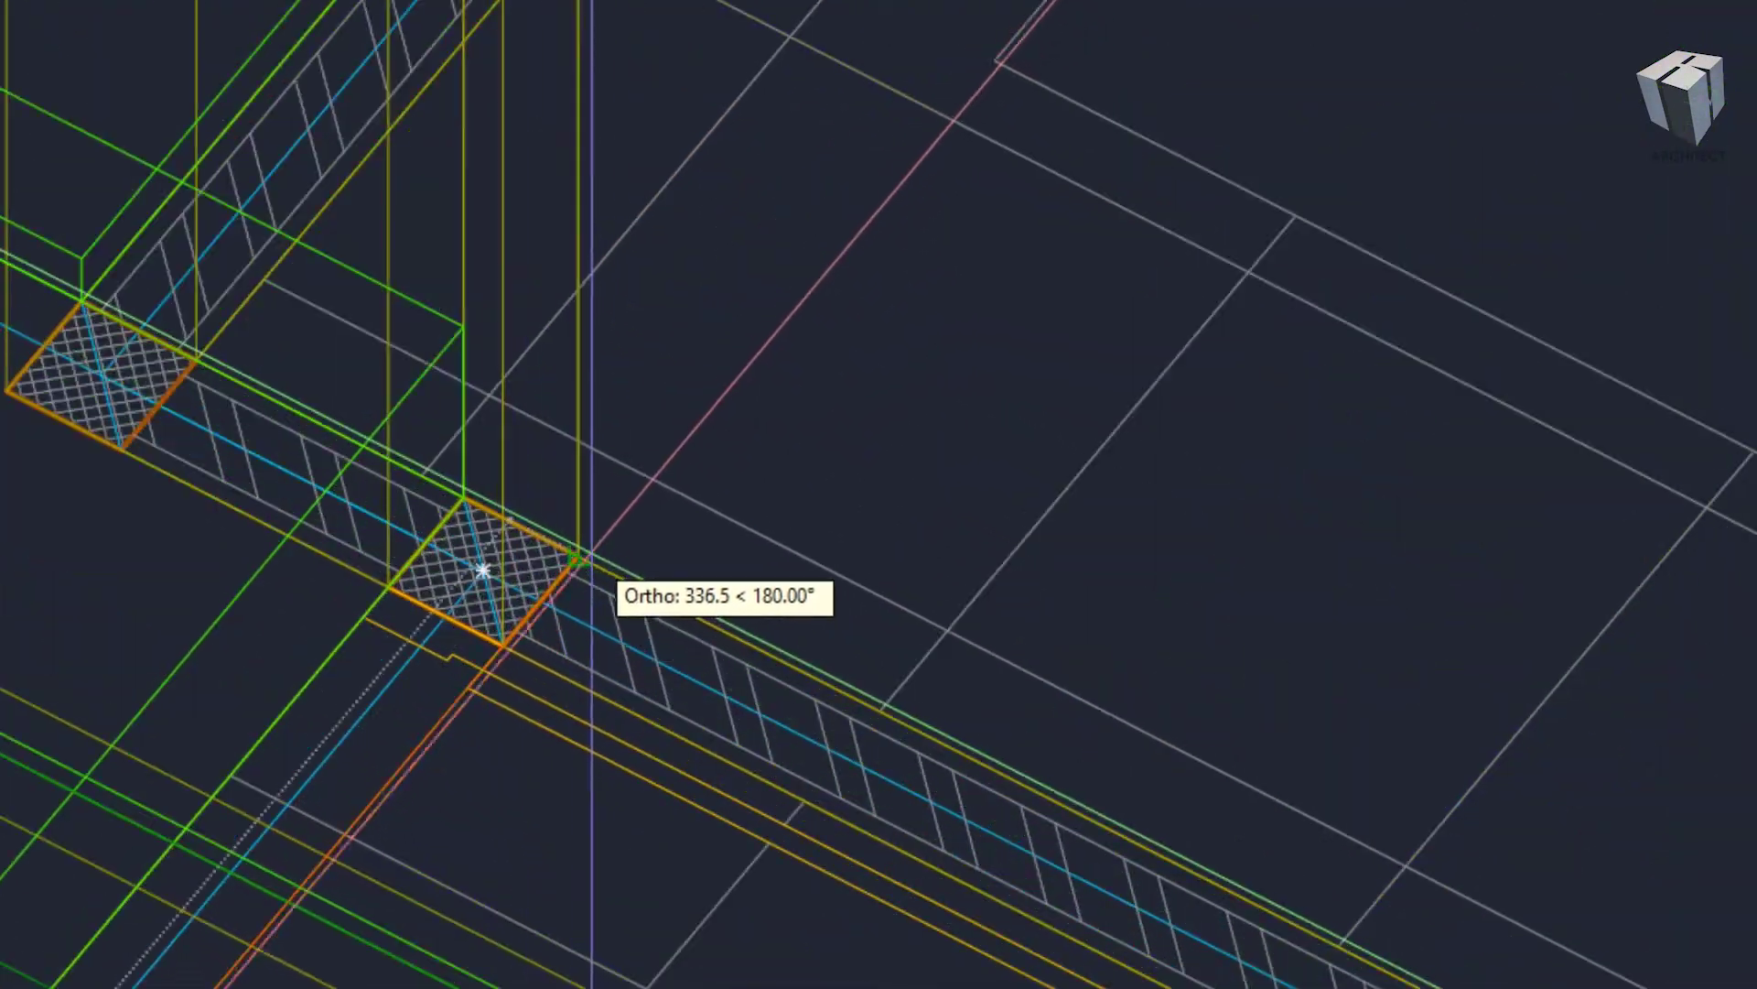
pyautogui.click(591, 549)
pyautogui.scroll(-3, 196, 367)
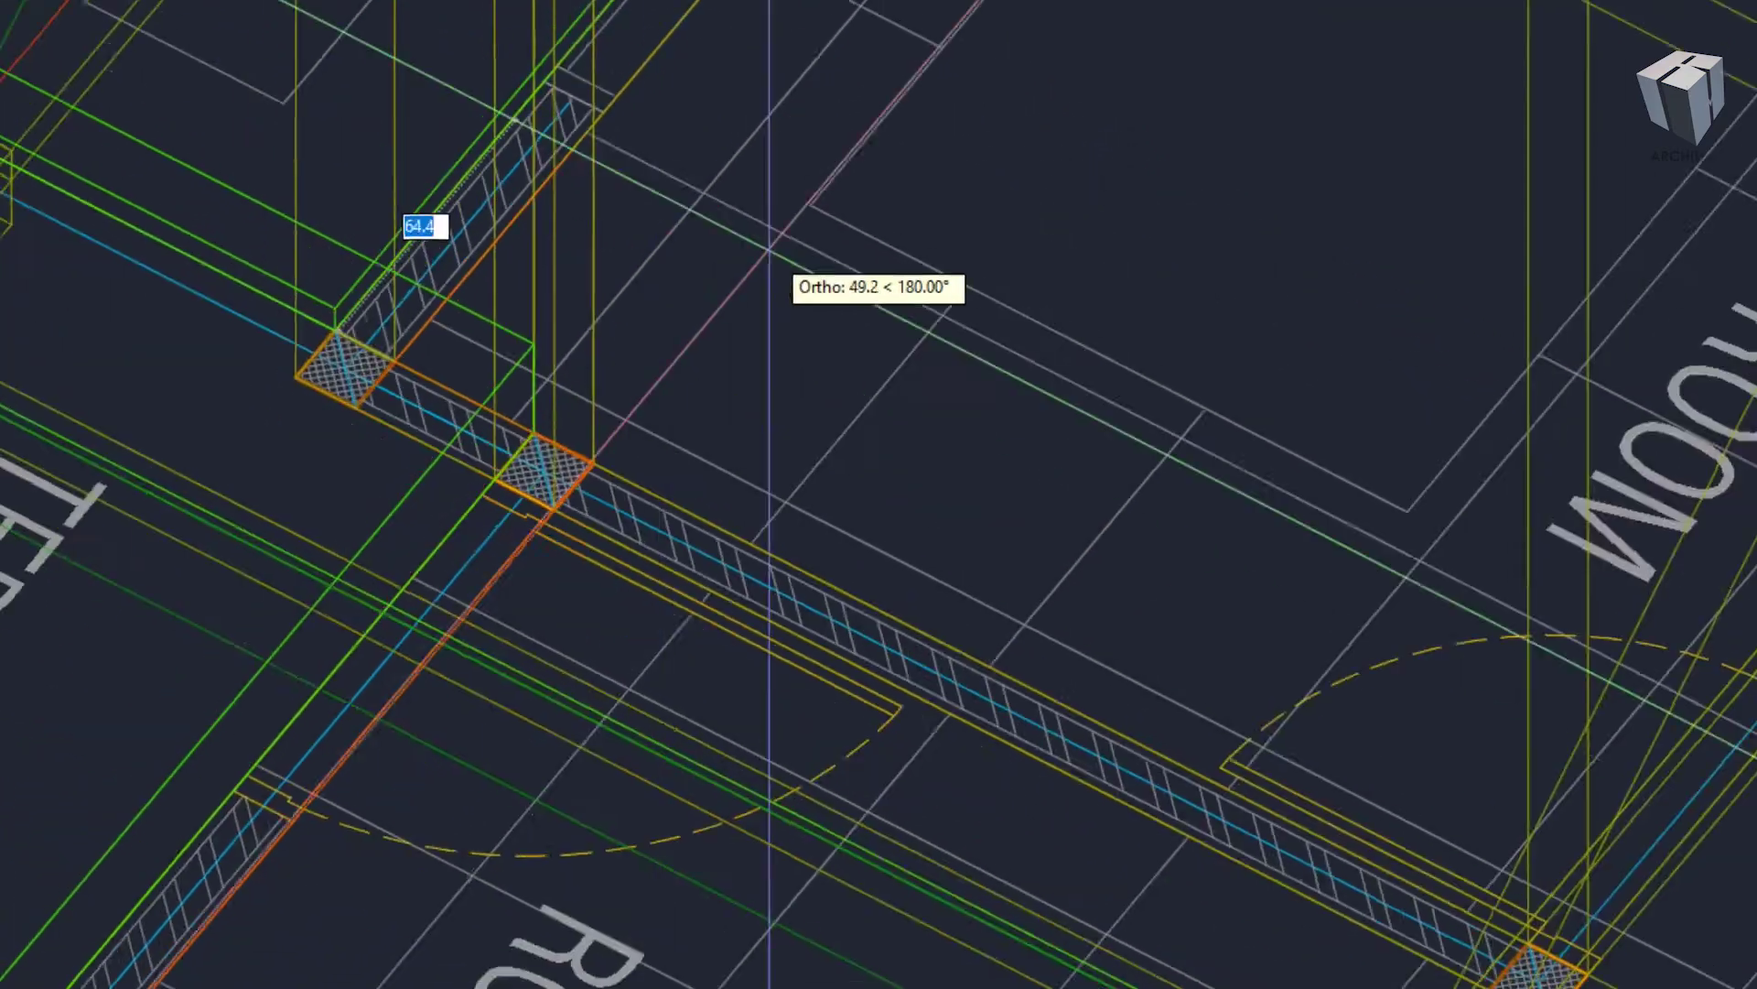
pyautogui.scroll(2, 791, 240)
pyautogui.scroll(-3, 785, 212)
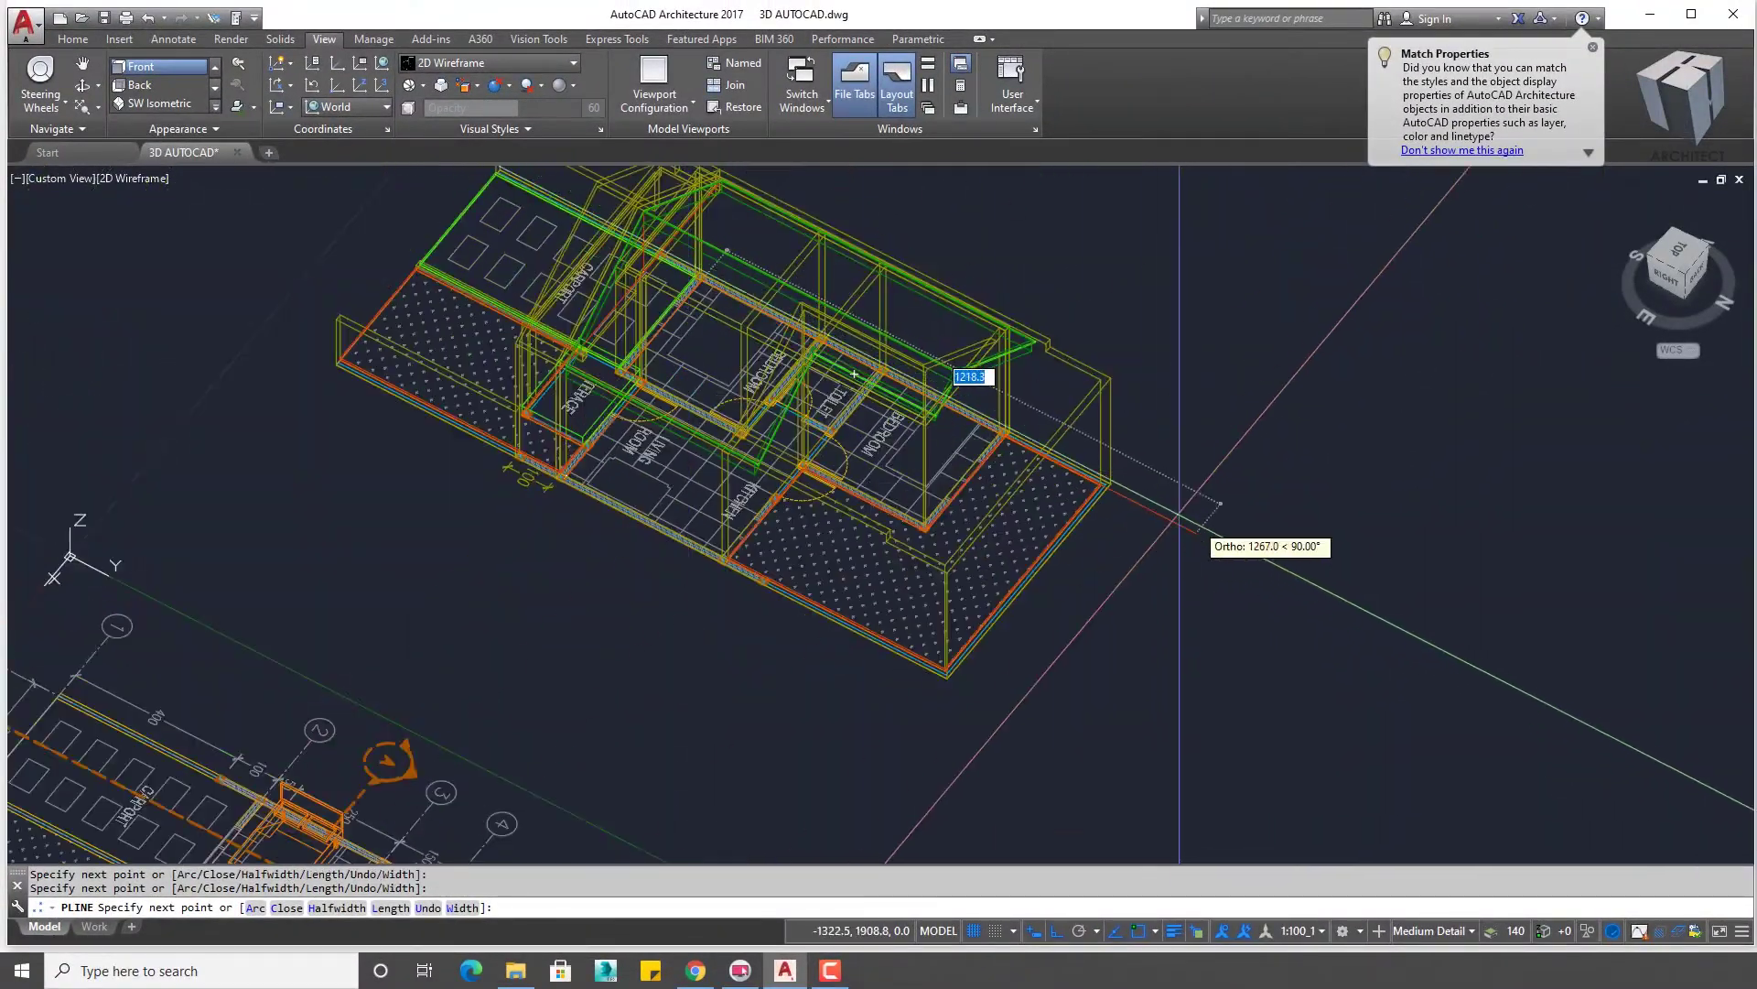
pyautogui.scroll(2, 968, 376)
pyautogui.scroll(1, 1039, 458)
pyautogui.scroll(-3, 1098, 419)
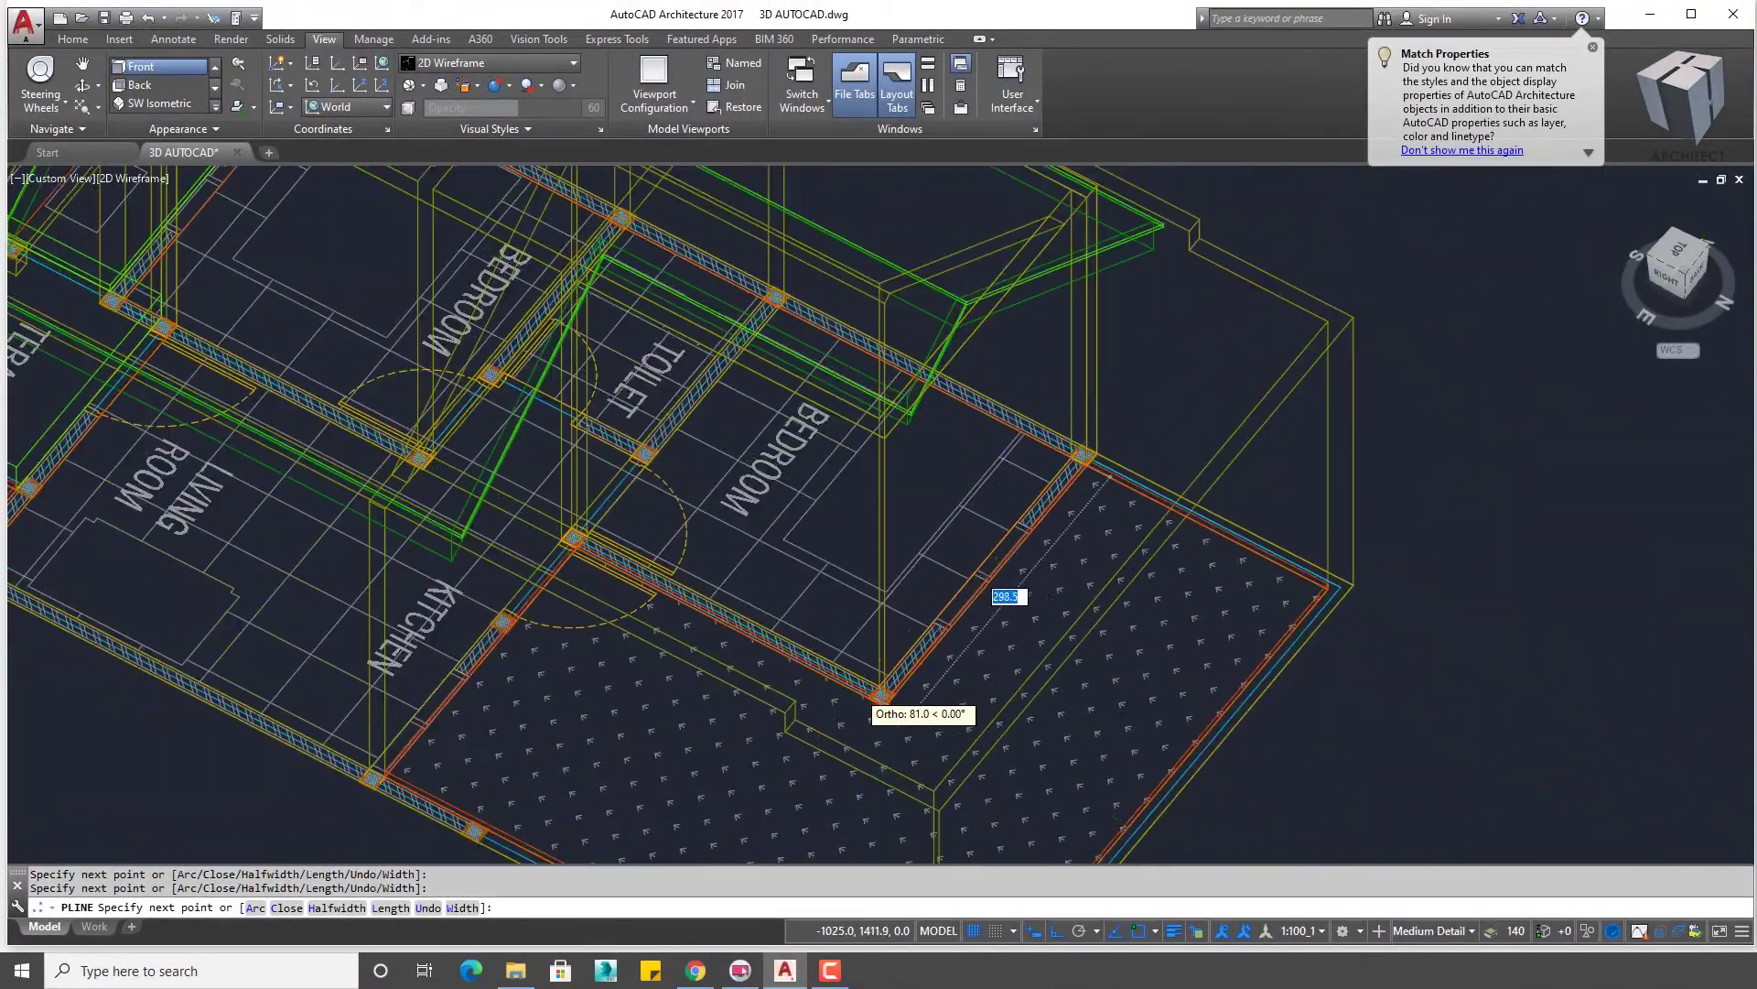
pyautogui.scroll(3, 1008, 596)
pyautogui.scroll(-3, 963, 650)
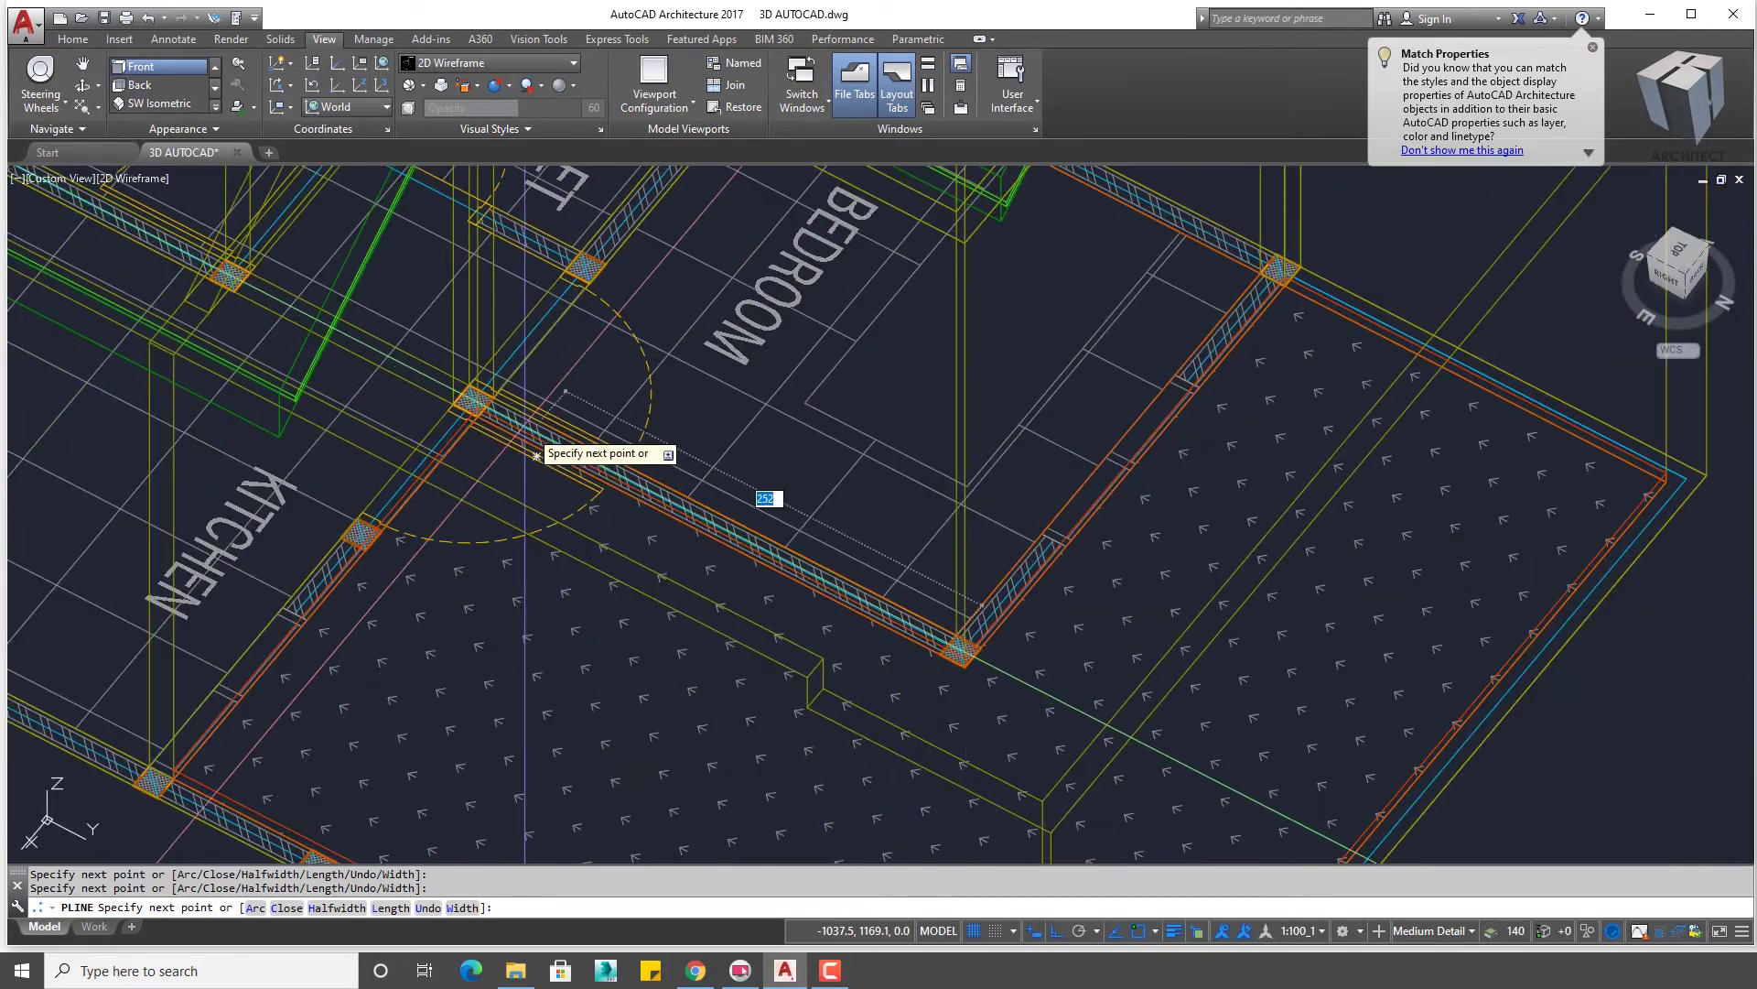
pyautogui.scroll(3, 430, 380)
pyautogui.scroll(-3, 429, 362)
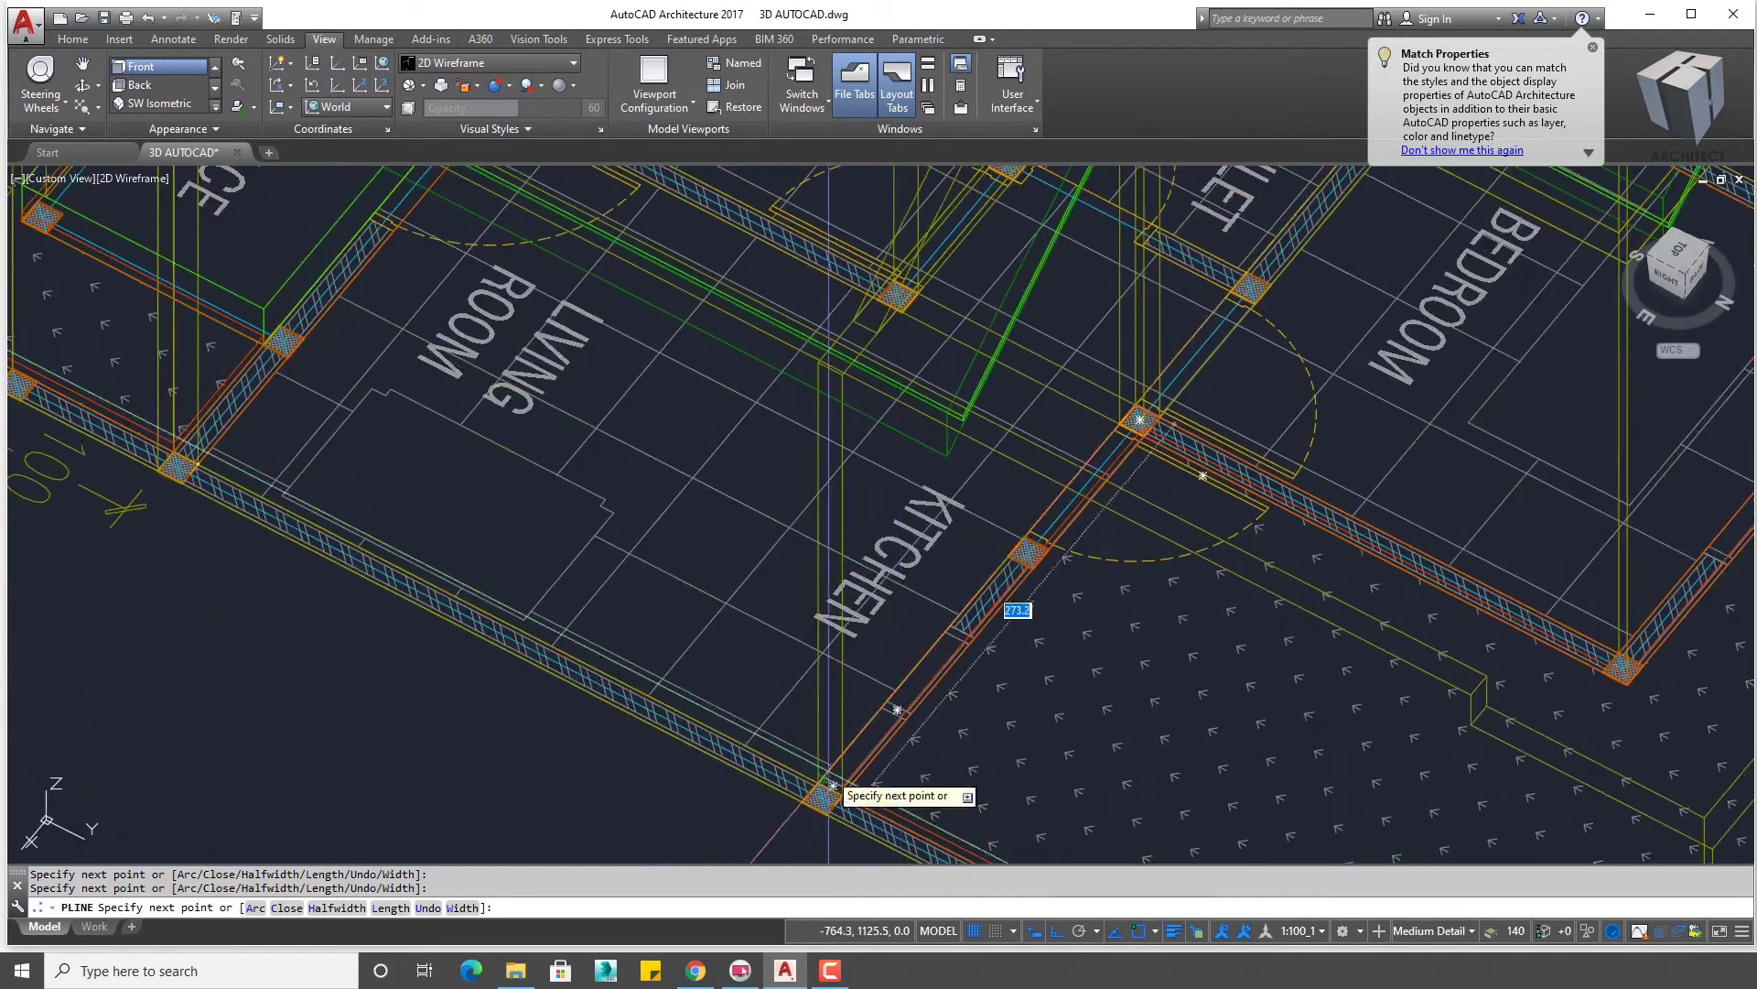
pyautogui.scroll(2, 902, 787)
pyautogui.scroll(1, 867, 708)
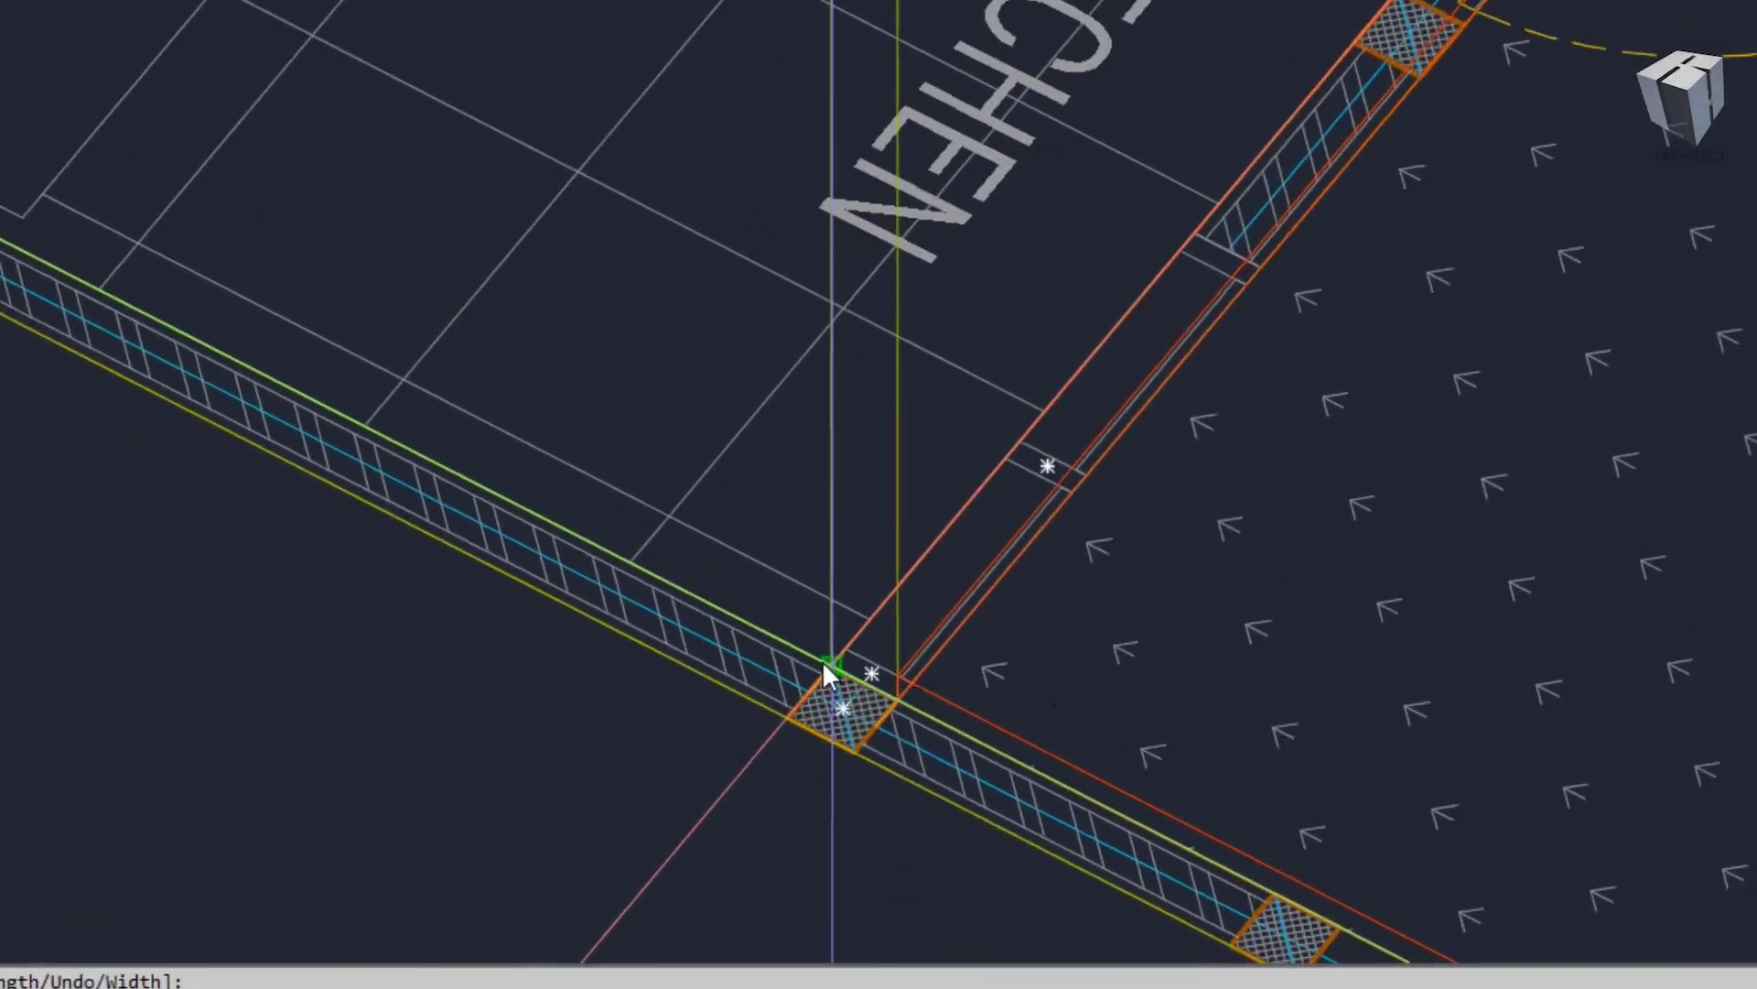
# - Extrude the traced outline 30 units high into a solid
pyautogui.write('EXT')
pyautogui.press('Return')
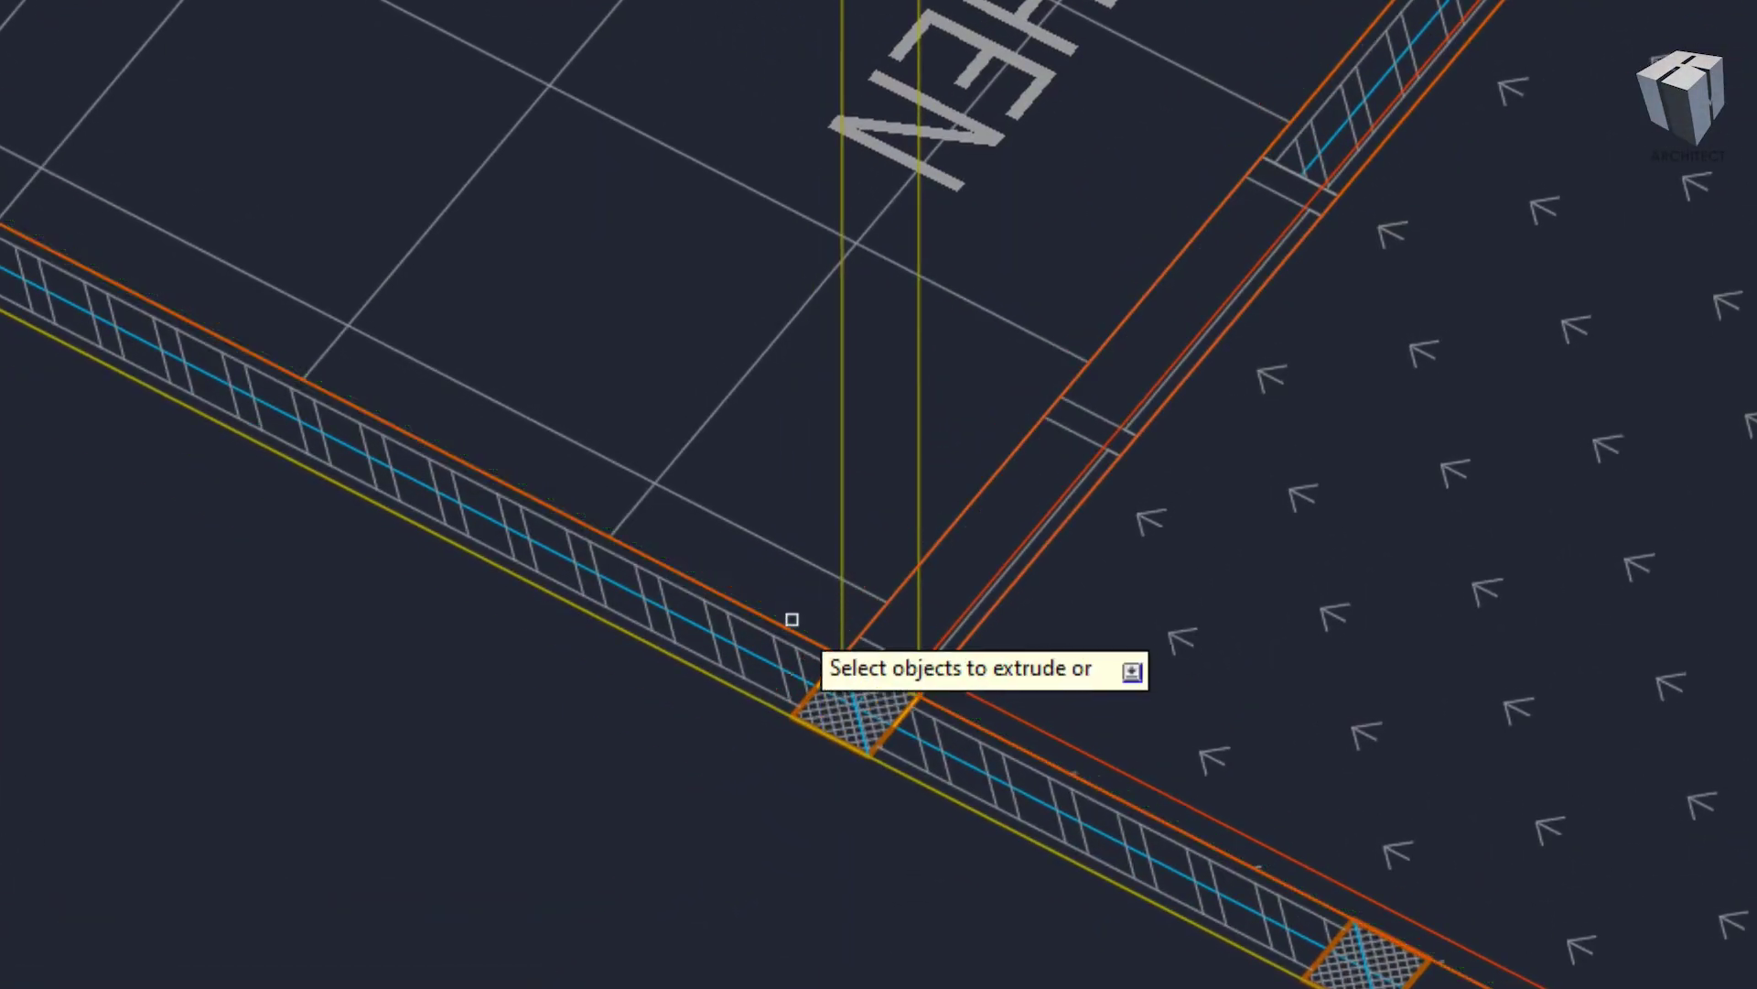
pyautogui.click(773, 628)
pyautogui.scroll(-1, 714, 479)
pyautogui.scroll(1, 723, 311)
pyautogui.press('Return')
pyautogui.scroll(-1, 824, 641)
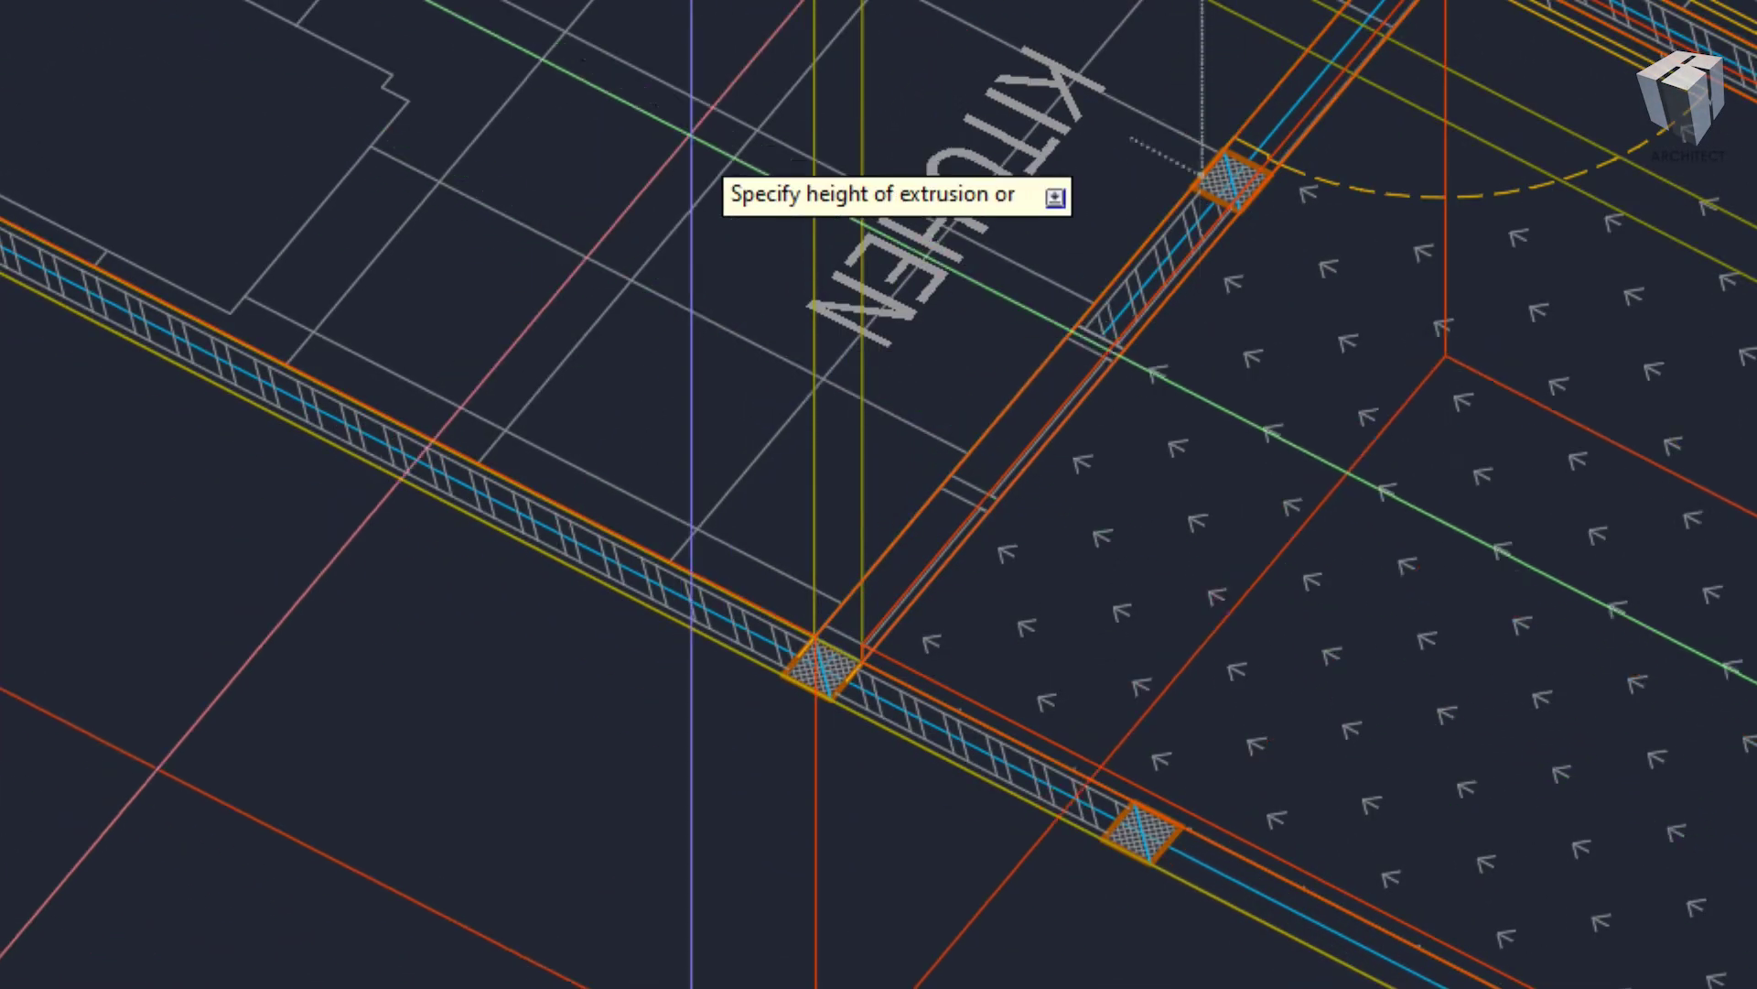
pyautogui.scroll(-3, 836, 588)
pyautogui.write('3')
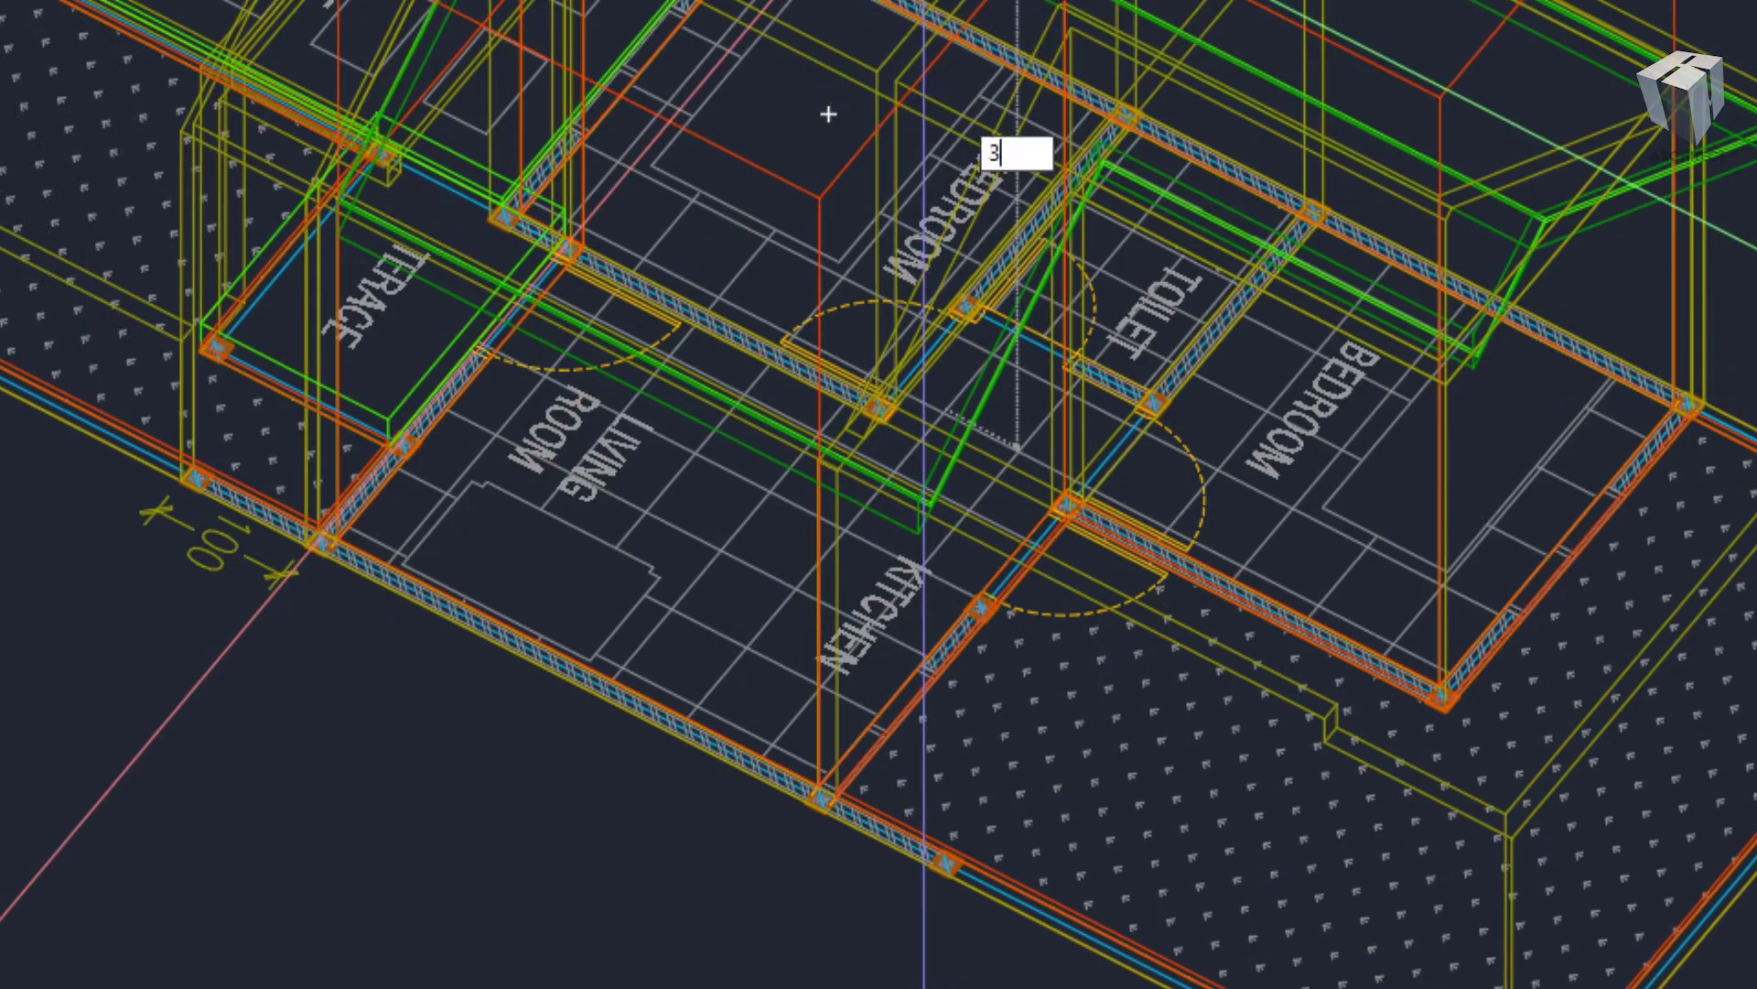
pyautogui.write('0')
pyautogui.press('Return')
pyautogui.press('Escape')
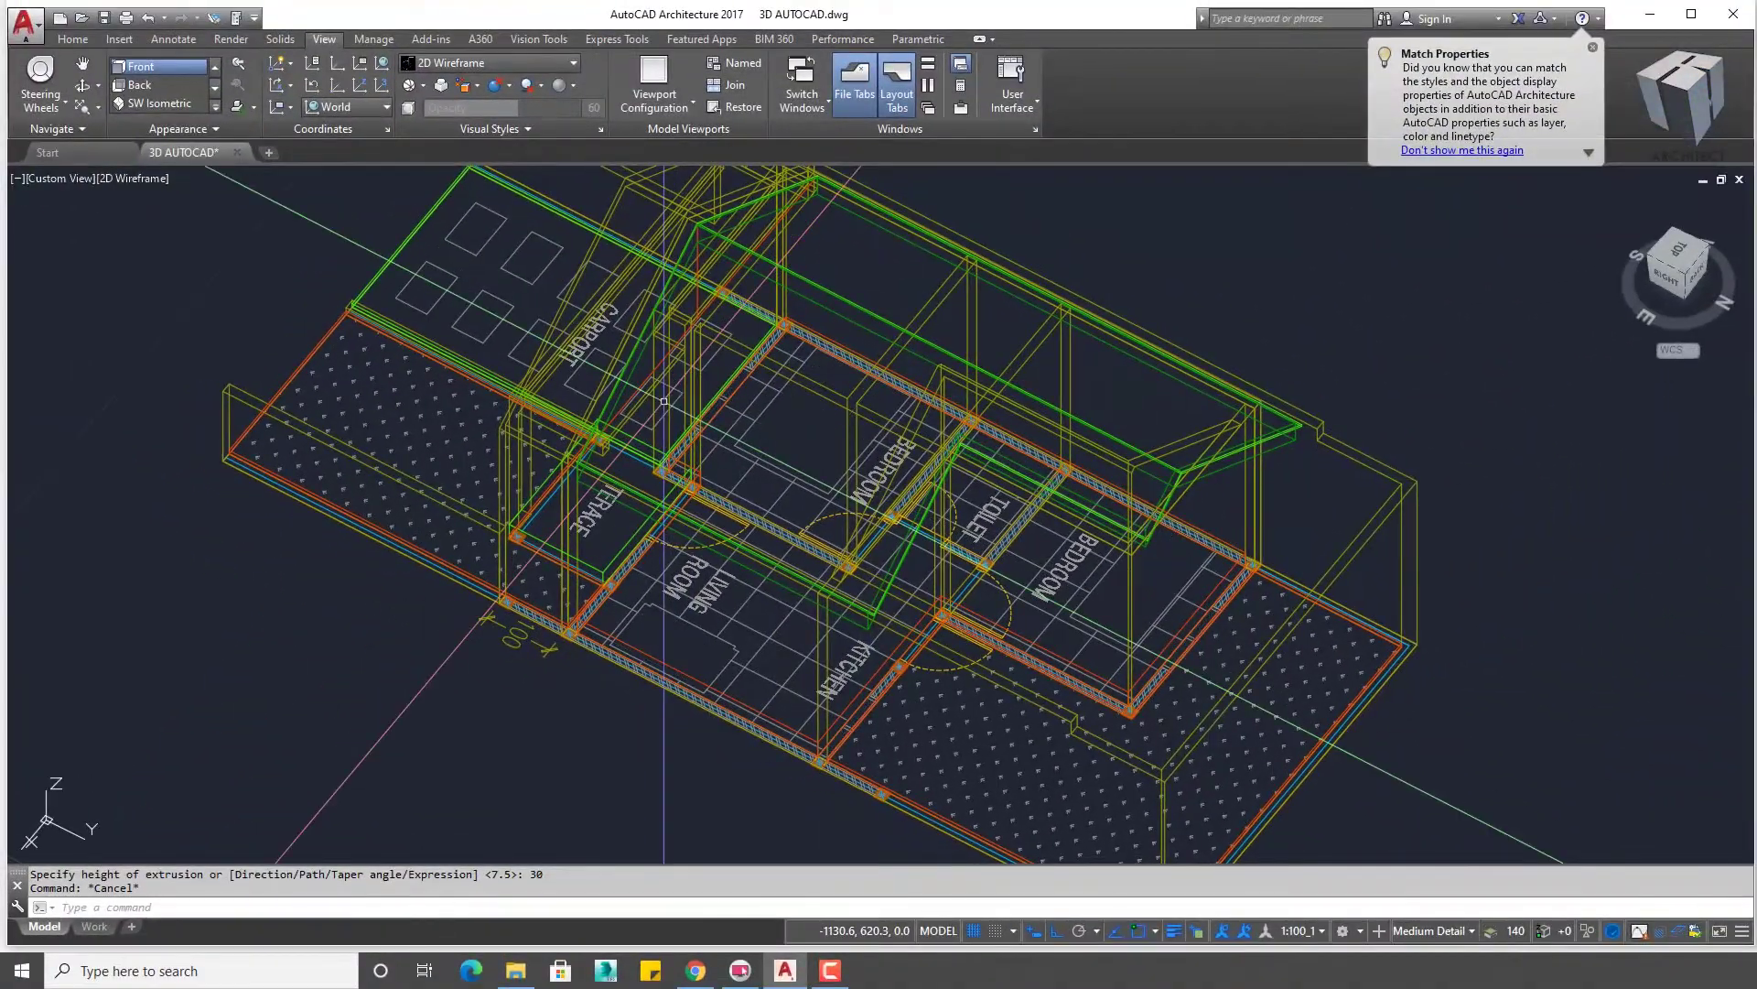
pyautogui.write('MA')
pyautogui.press('Return')
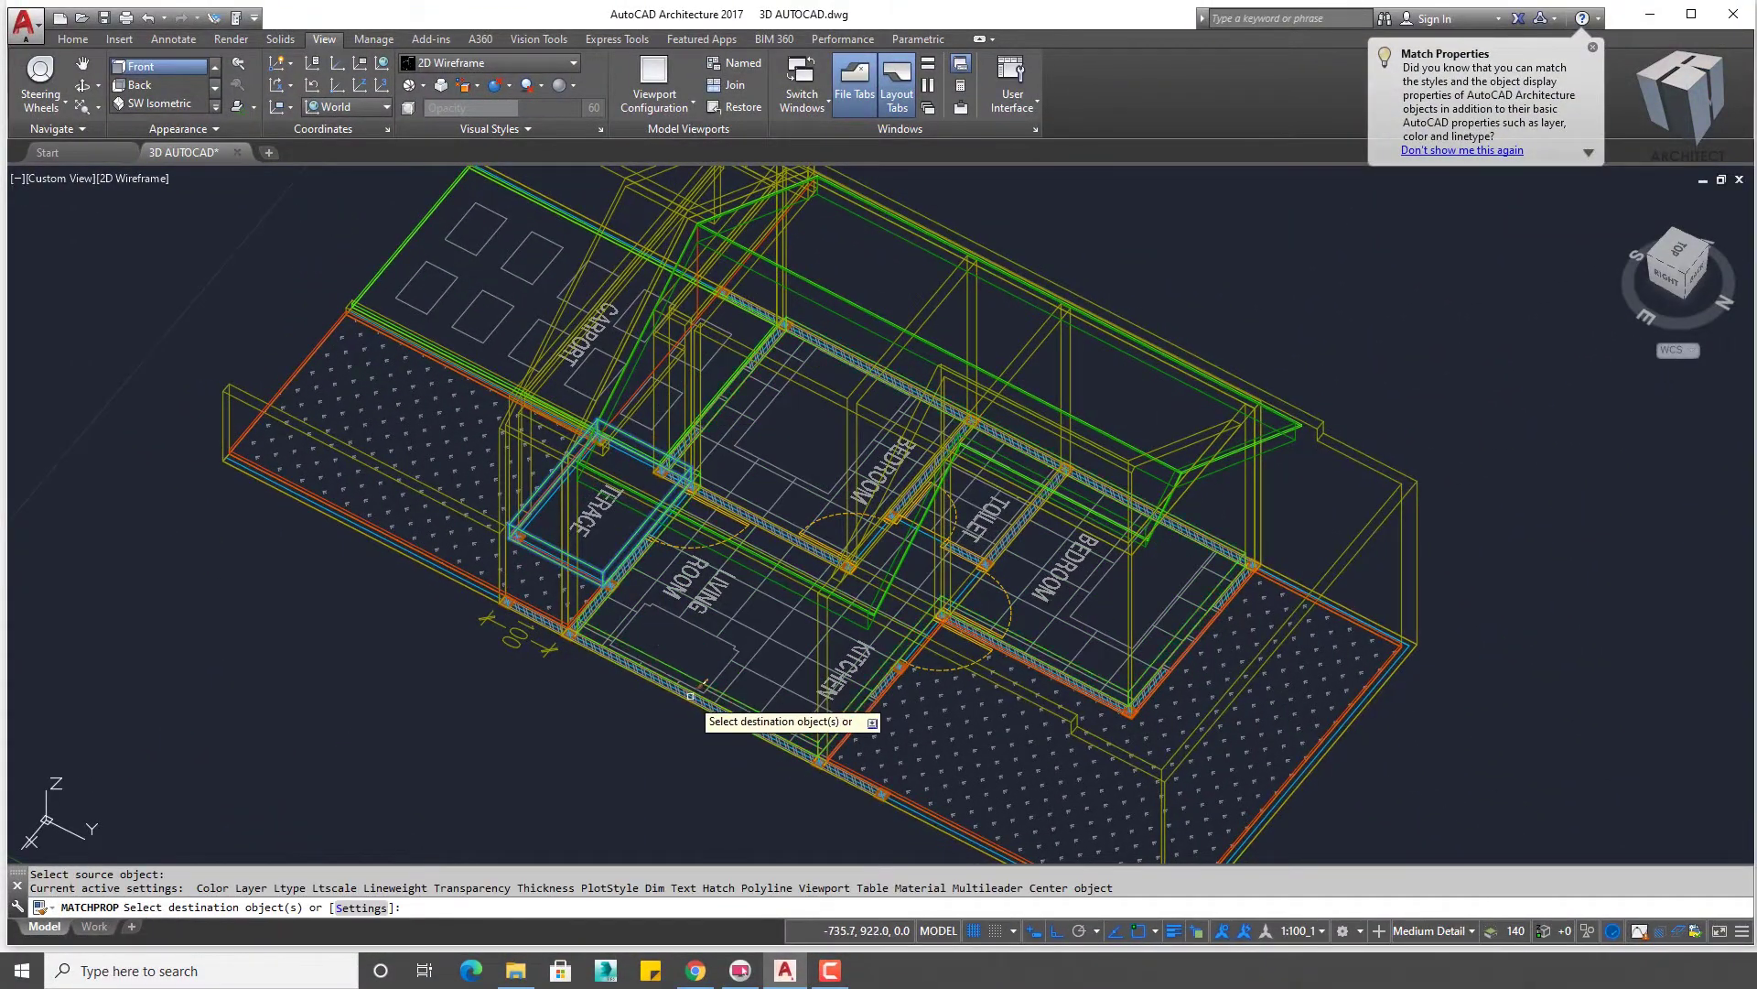
pyautogui.press('Escape')
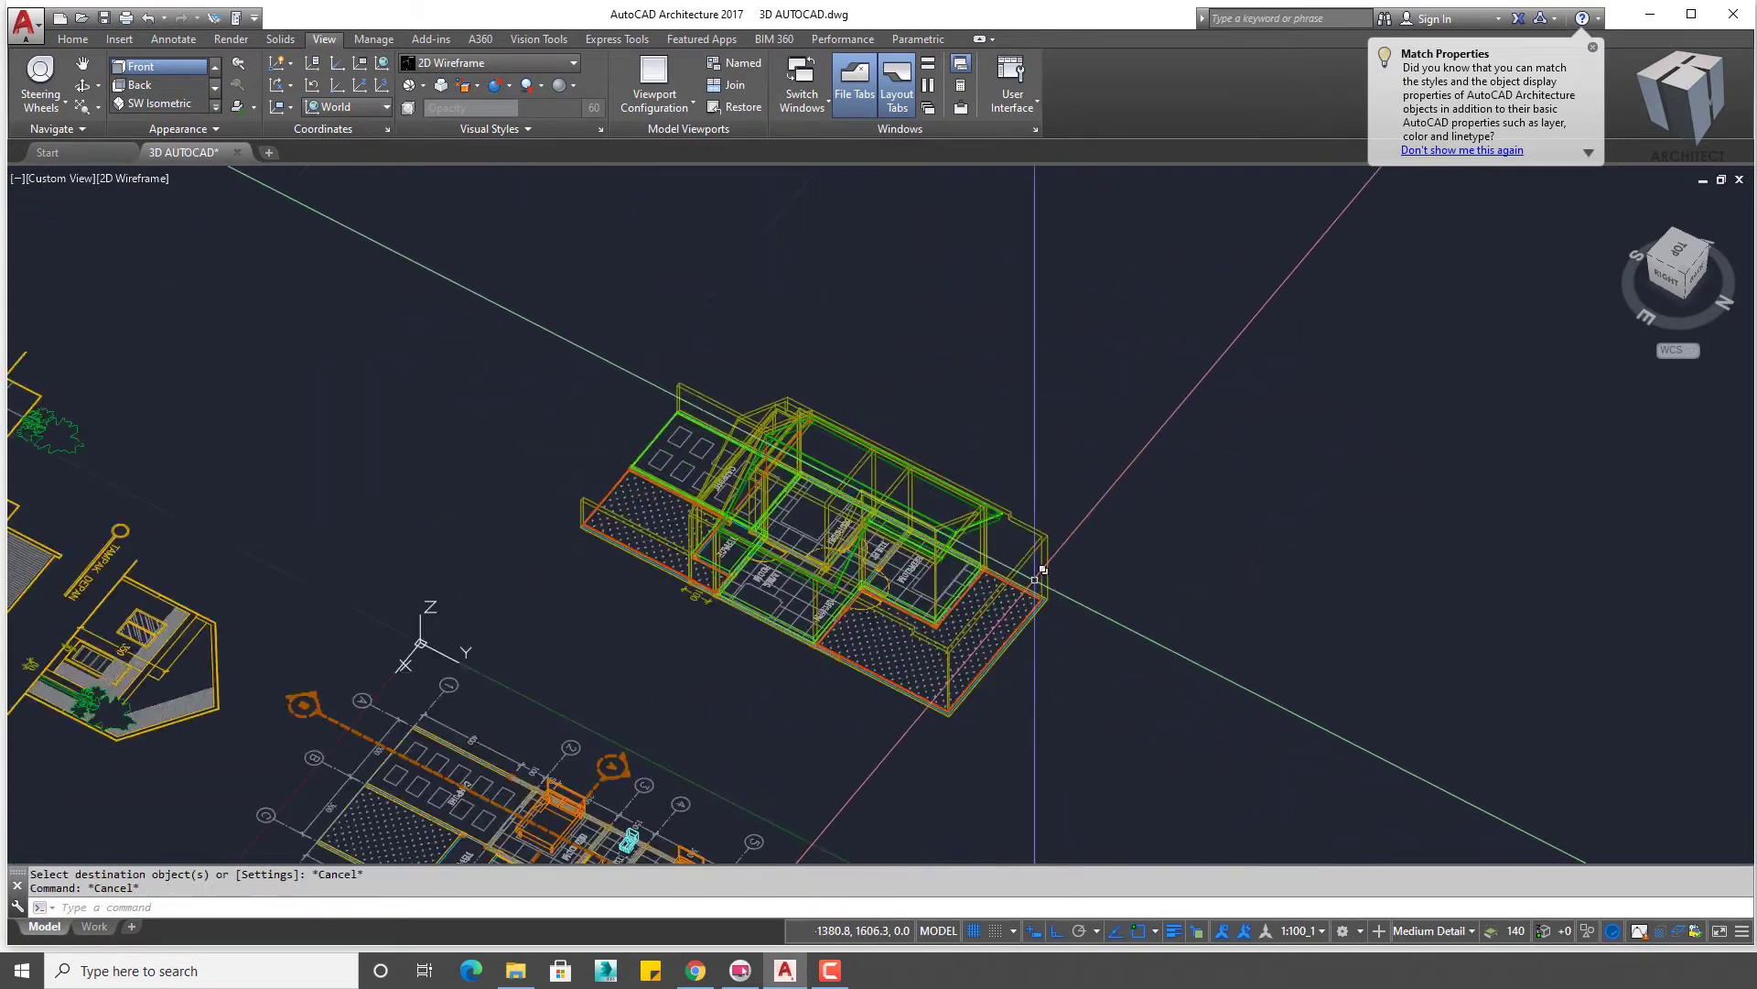
# - Zoom from the 3D model over to the door on the TAMPAK DEPAN front elevation
pyautogui.moveTo(700, 683)
pyautogui.keyDown('shift'); pyautogui.mouseDown(button='middle')
pyautogui.moveTo(1350, 550)
pyautogui.moveTo(550, 700)
pyautogui.mouseUp(button='middle'); pyautogui.keyUp('shift')
pyautogui.scroll(5, 549, 700)
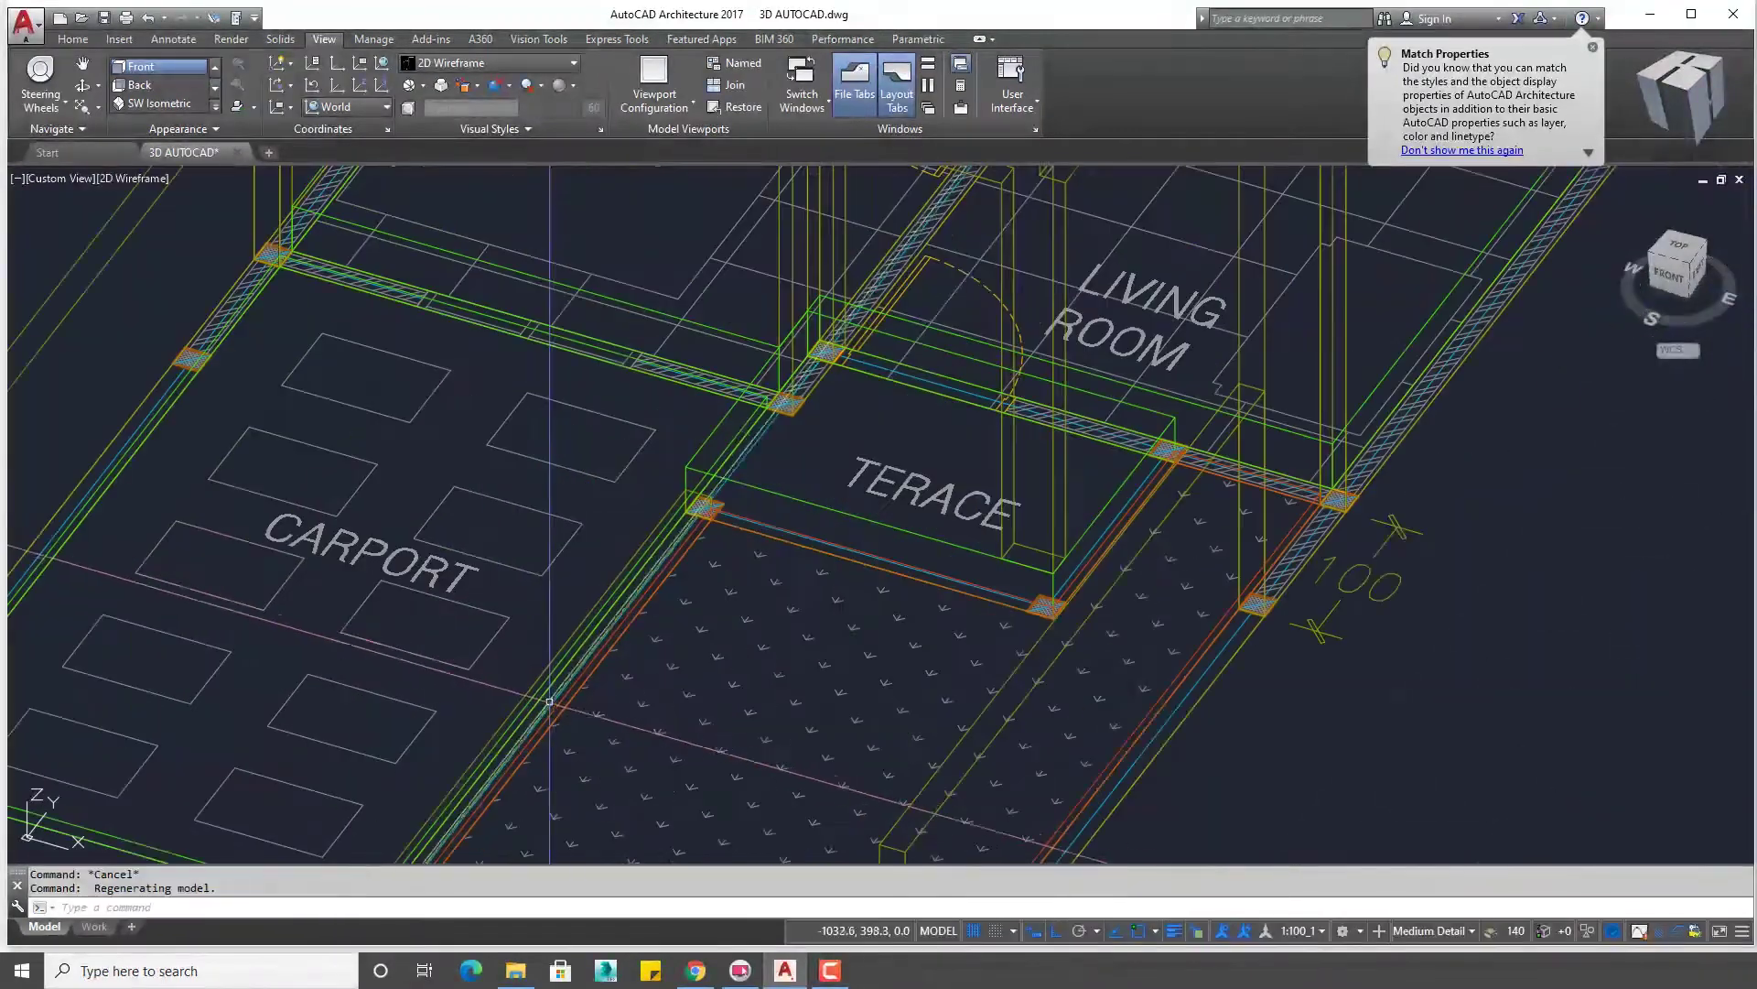
pyautogui.scroll(-5, 1044, 504)
pyautogui.scroll(-5, 933, 539)
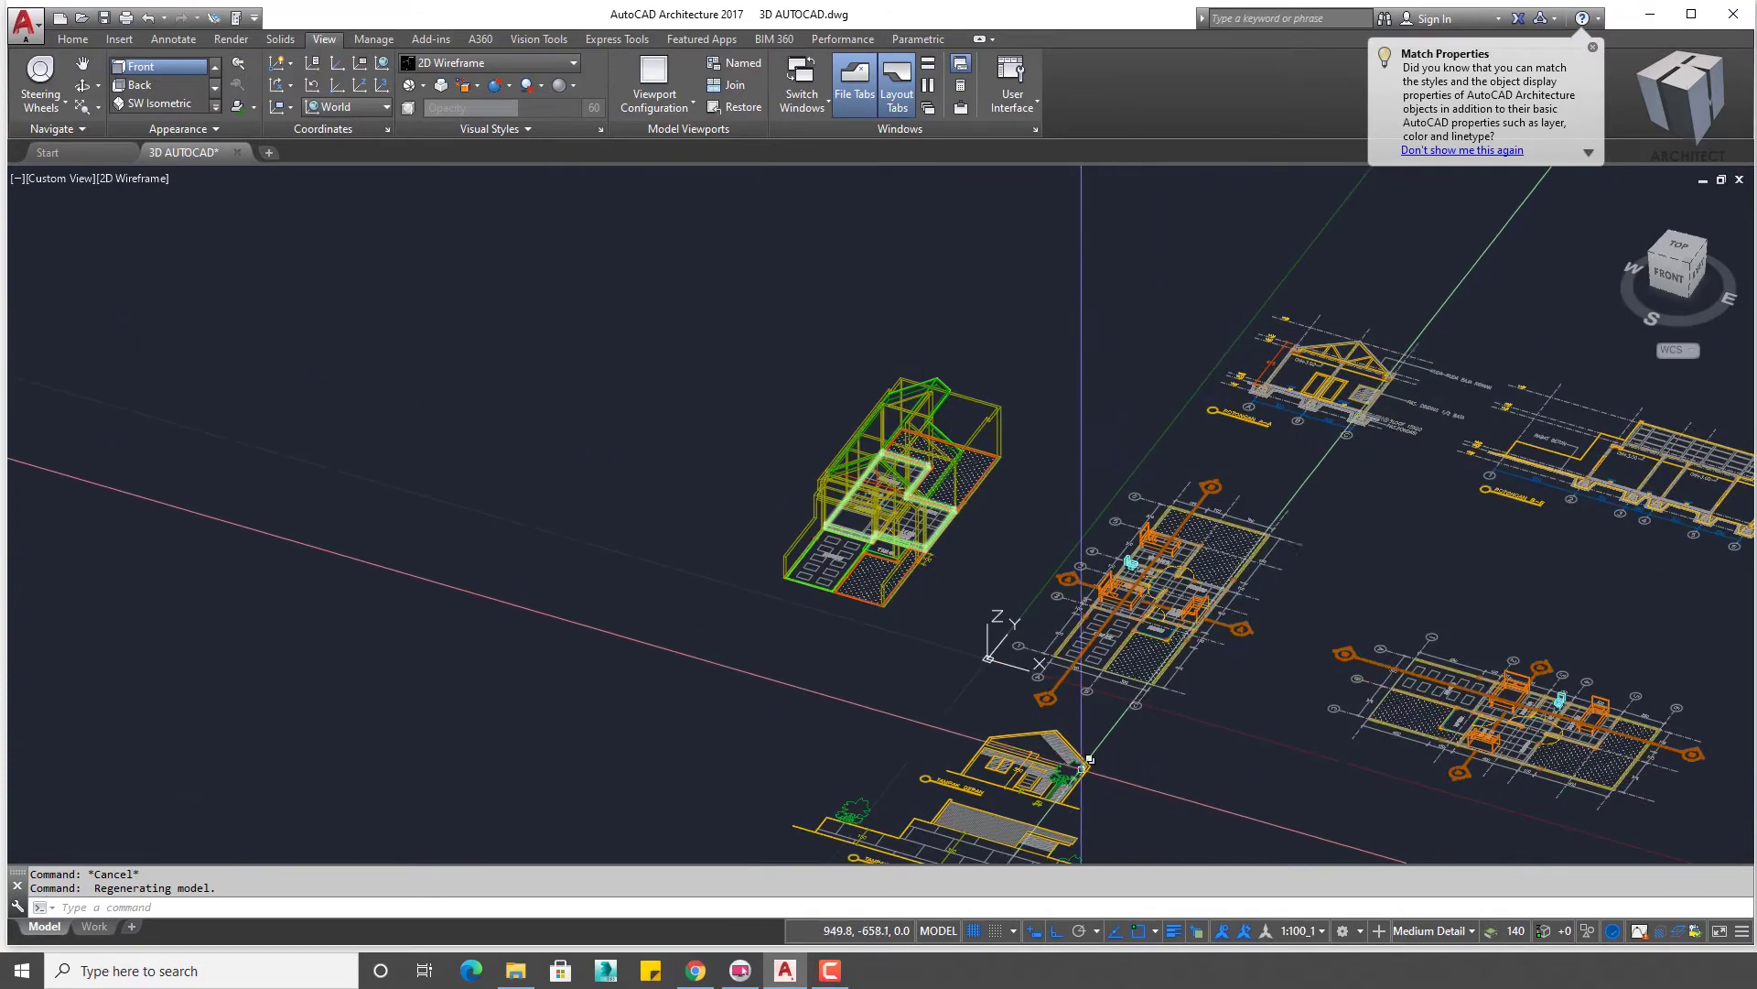
pyautogui.scroll(5, 1089, 758)
pyautogui.scroll(3, 1203, 723)
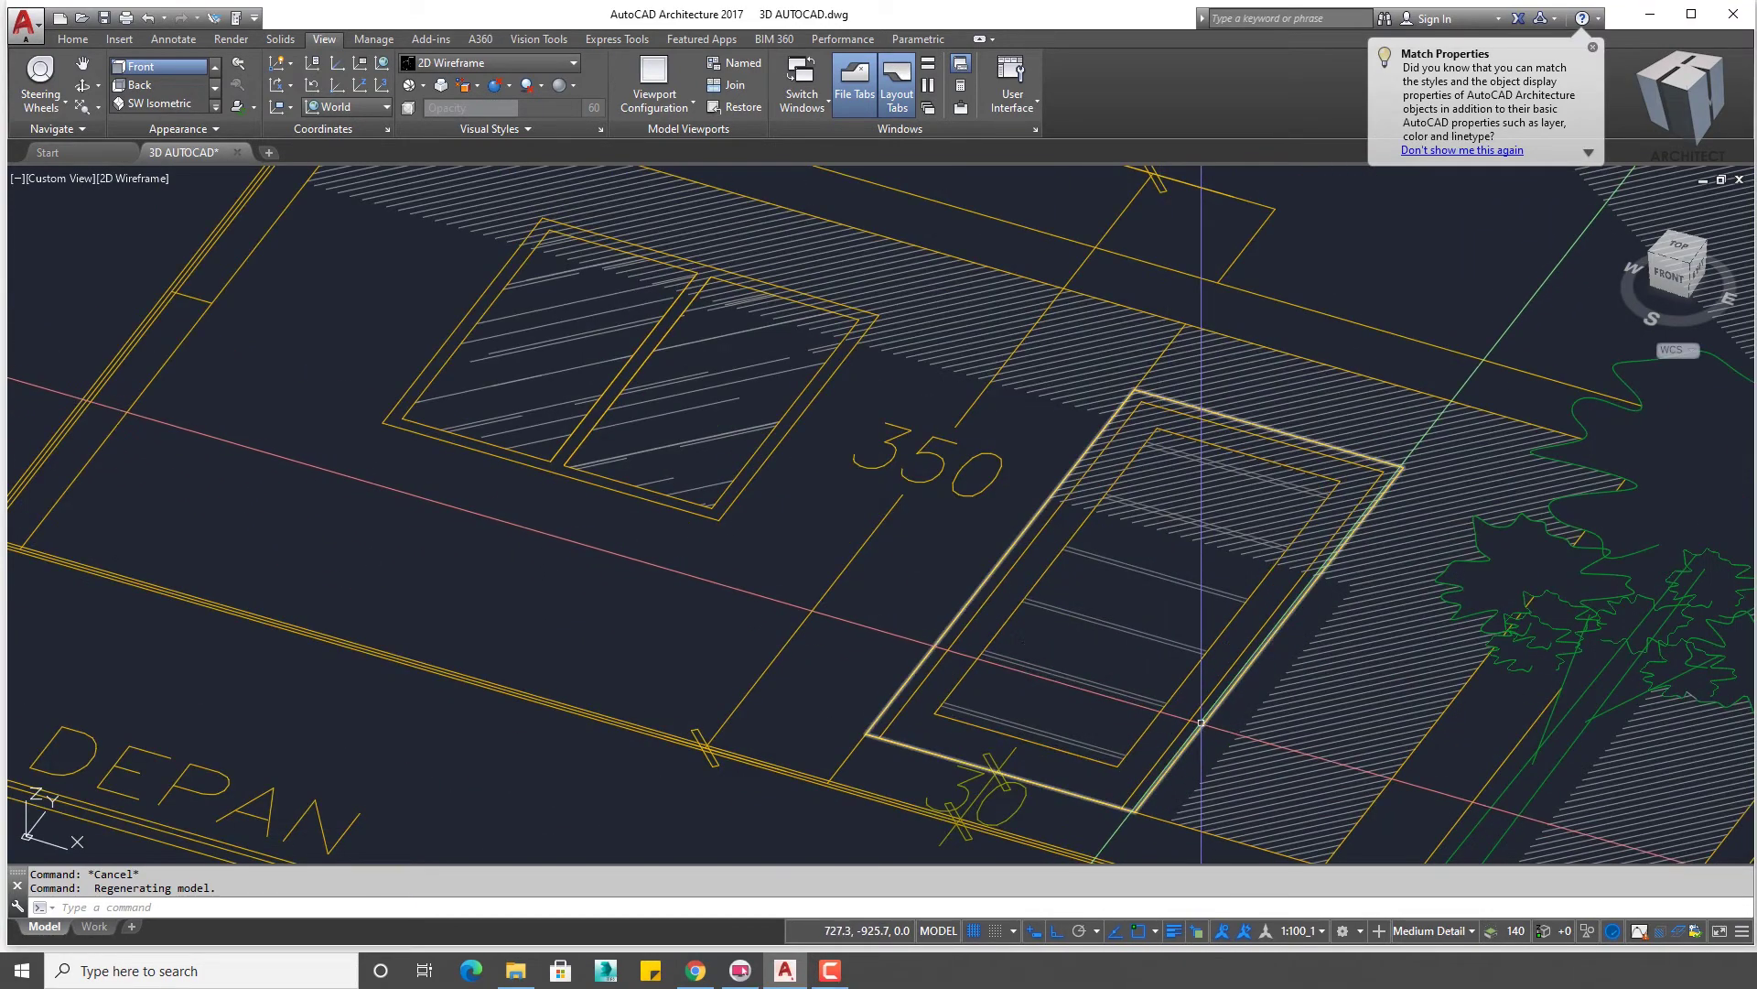
pyautogui.scroll(-2, 1044, 705)
pyautogui.write('CO')
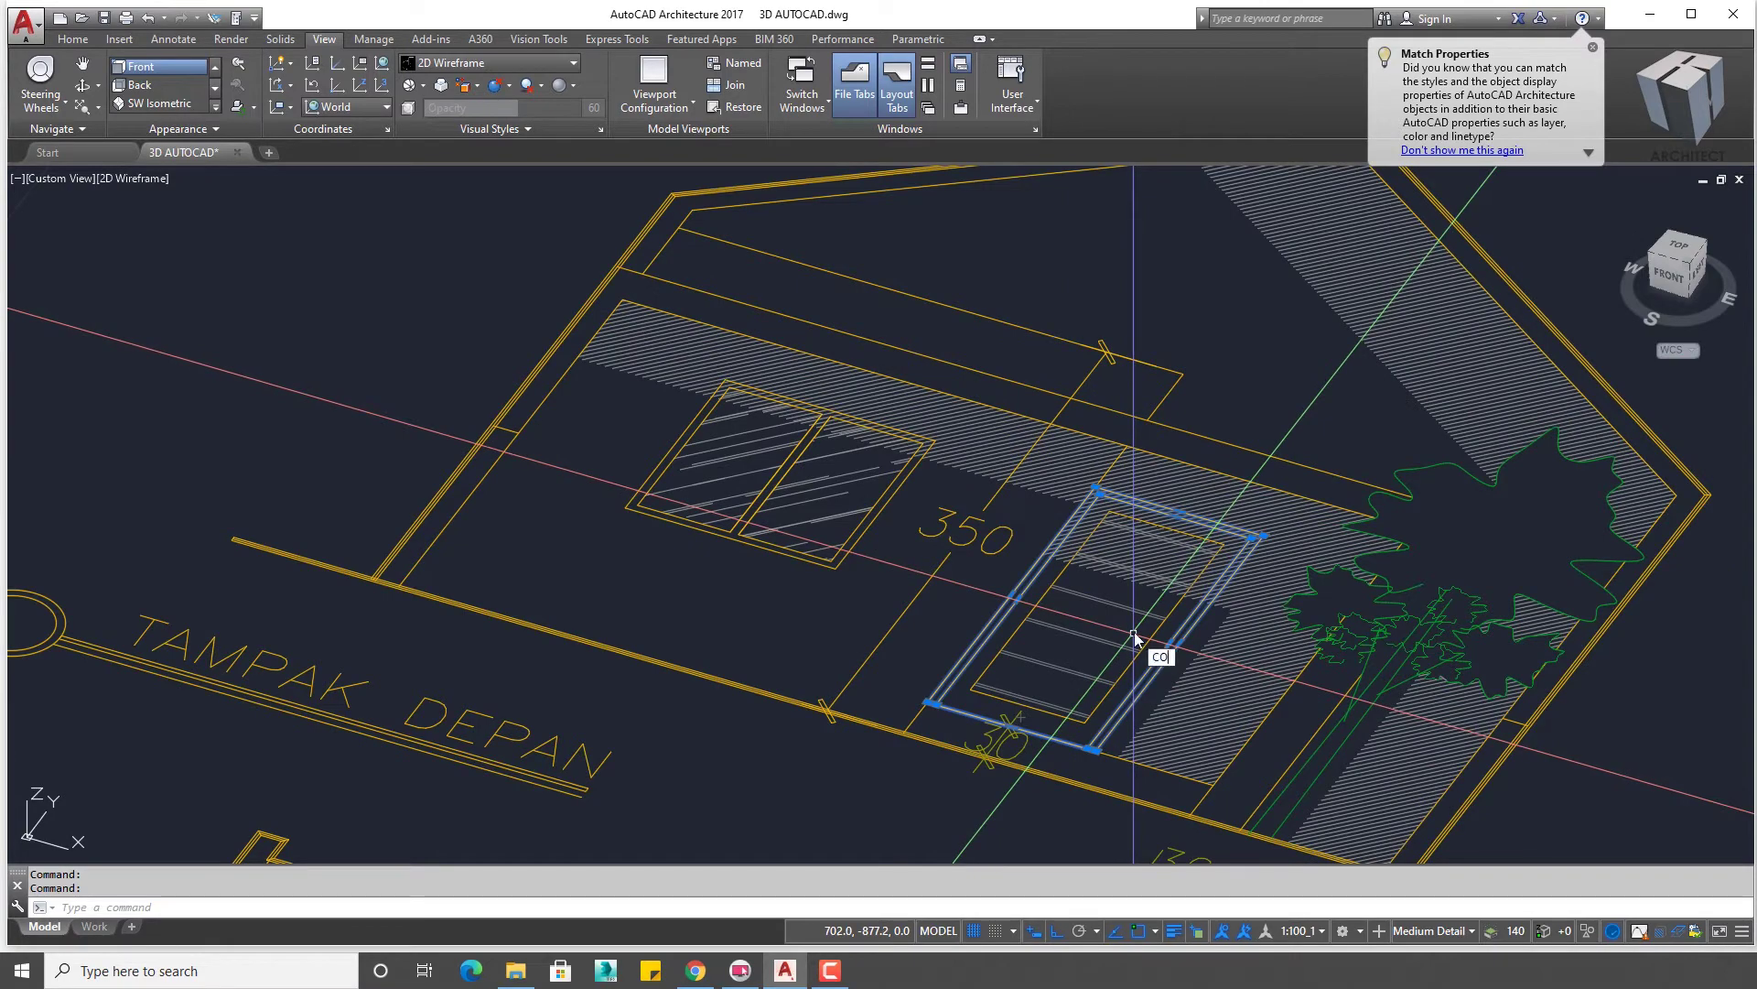
# - Copy the door frame outline from the elevation
pyautogui.press('Return')
pyautogui.scroll(4, 1094, 616)
pyautogui.press('Escape')
pyautogui.press('Return')
pyautogui.click(1190, 697)
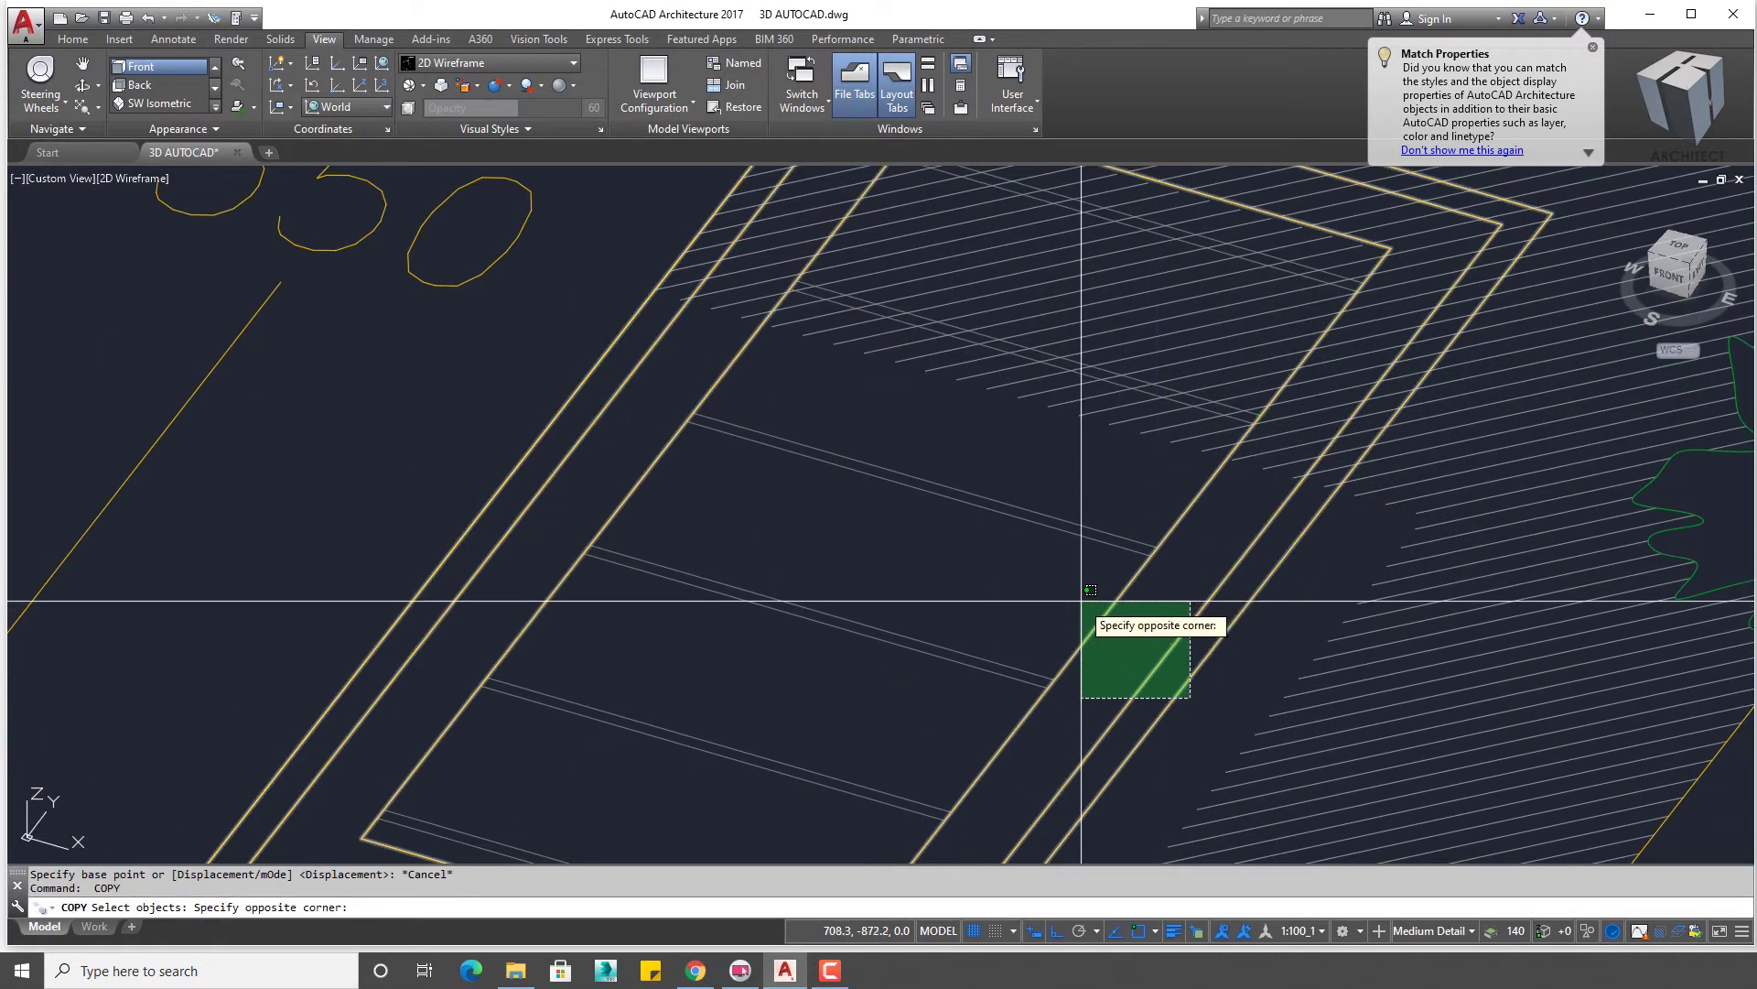
pyautogui.click(1082, 601)
pyautogui.press('Return')
pyautogui.scroll(-4, 943, 570)
pyautogui.scroll(-3, 1080, 628)
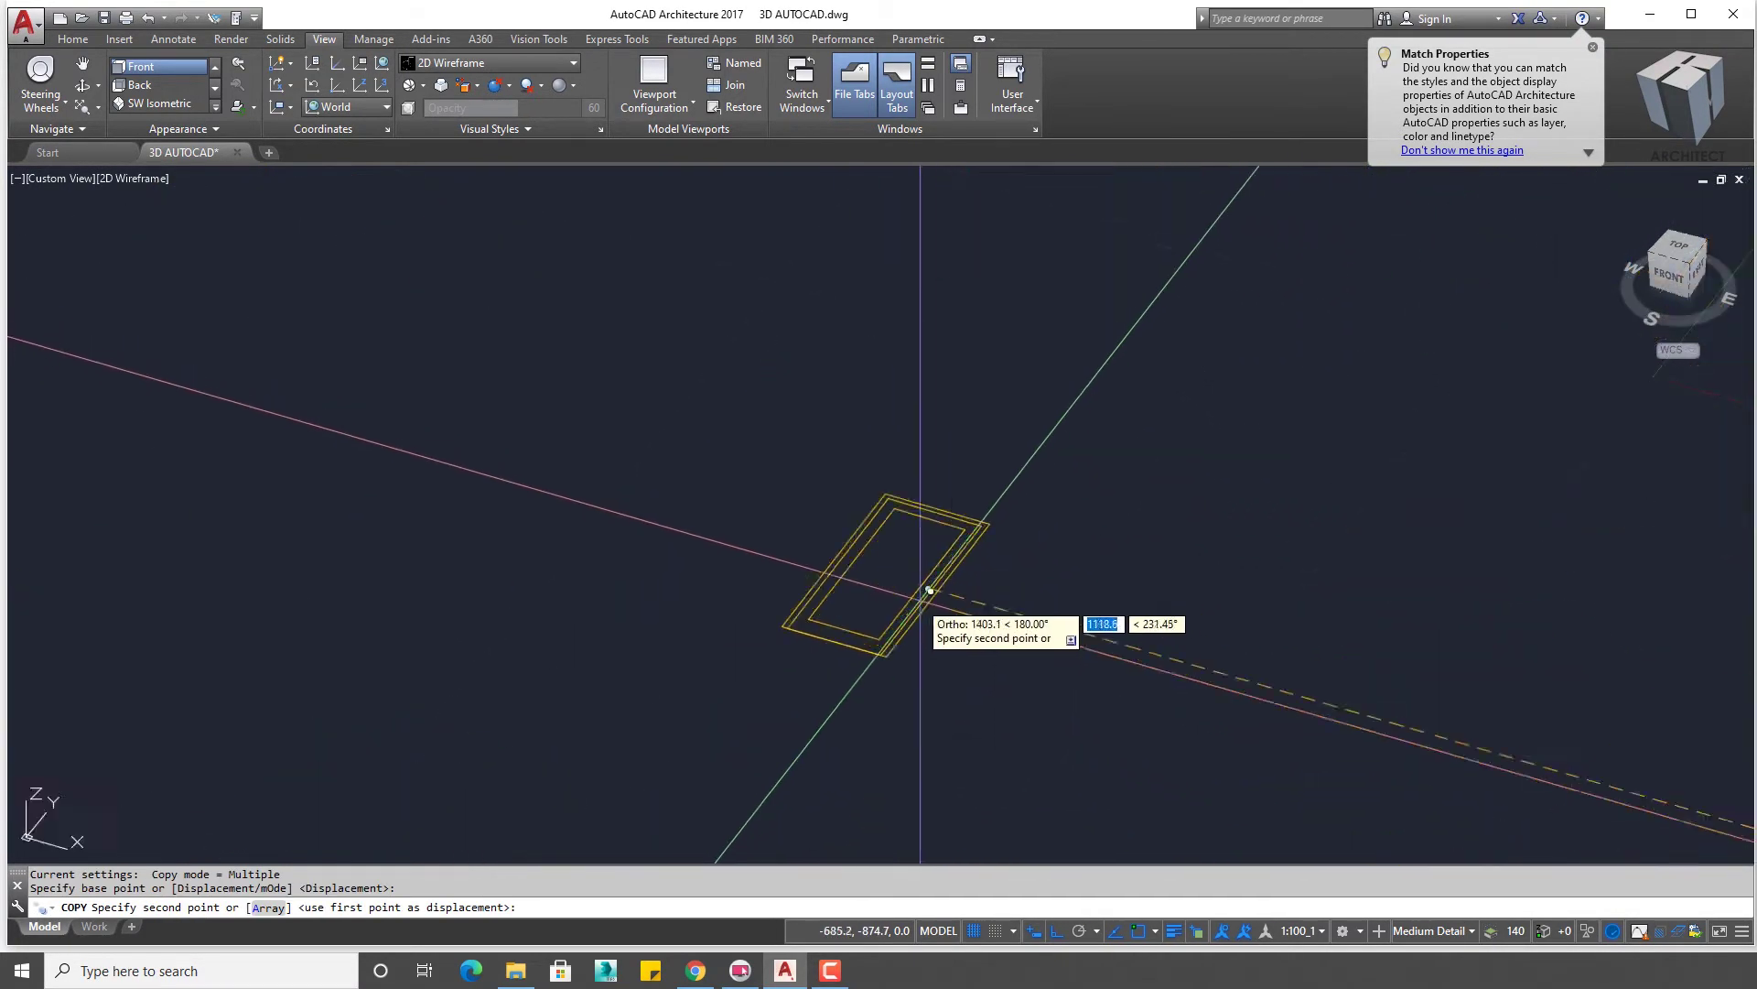
# - Rotate the copied door frame 90° in 3D about its bottom edge so it stands upright
pyautogui.write('RO')
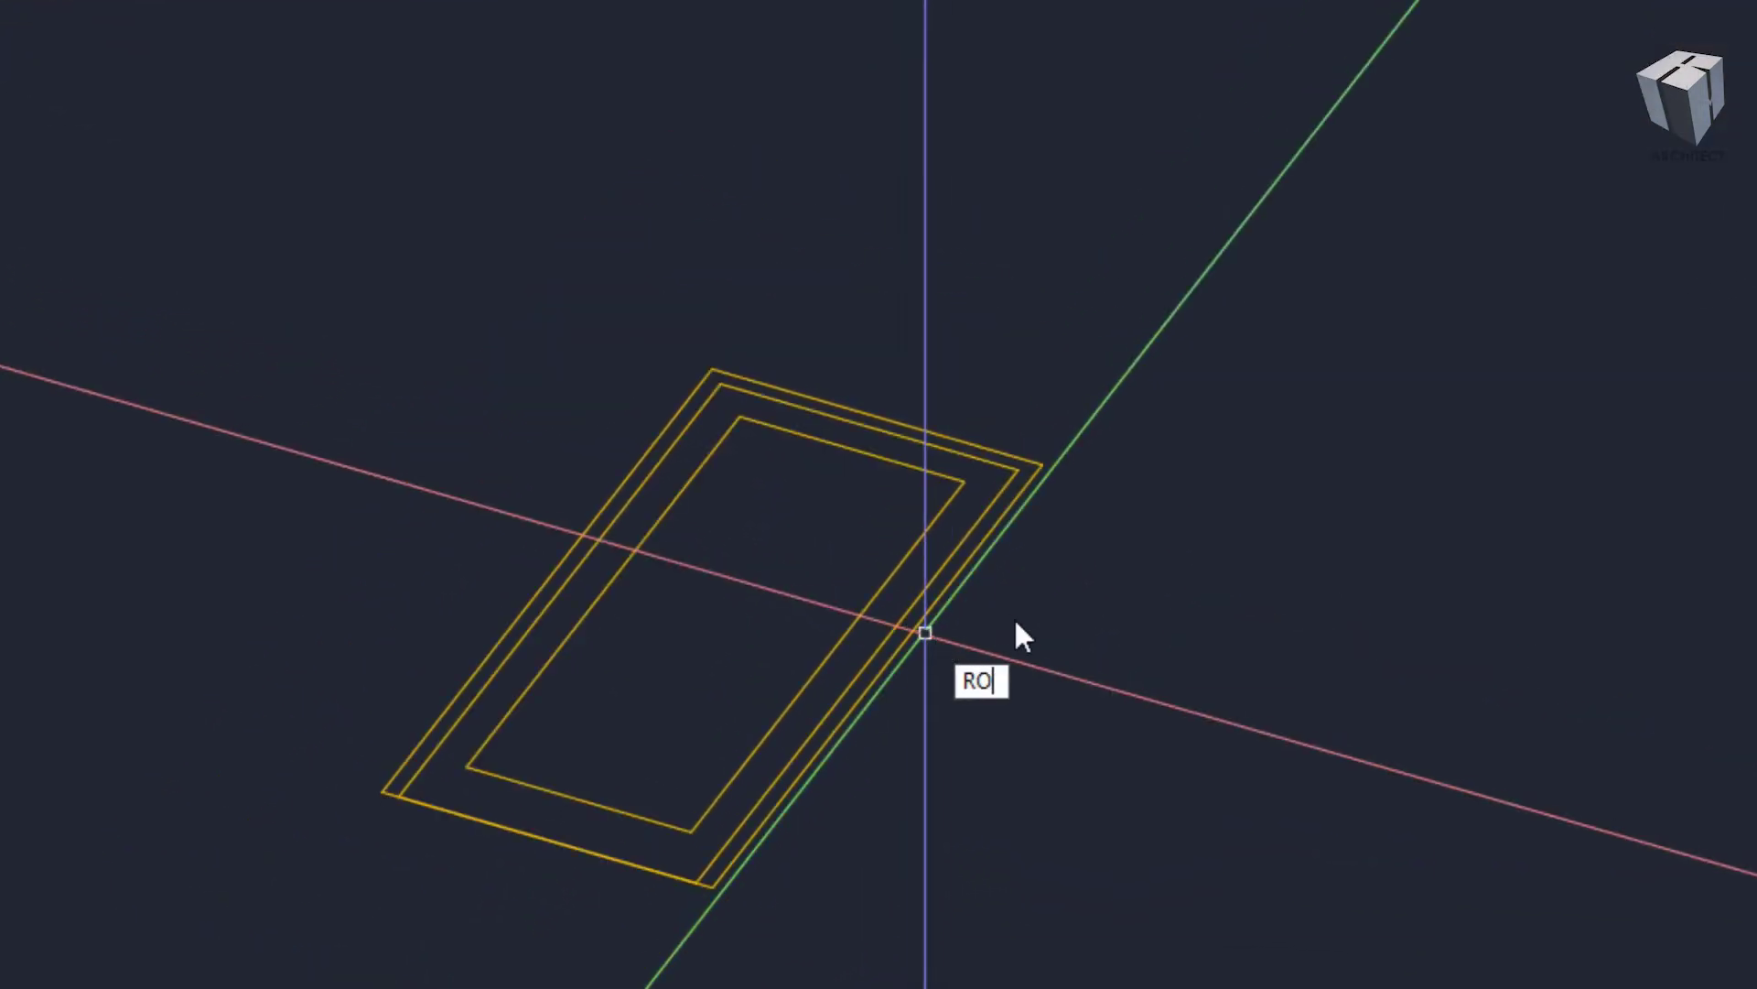
pyautogui.write('TATE3D')
pyautogui.press('Return')
pyautogui.click(714, 880)
pyautogui.press('Return')
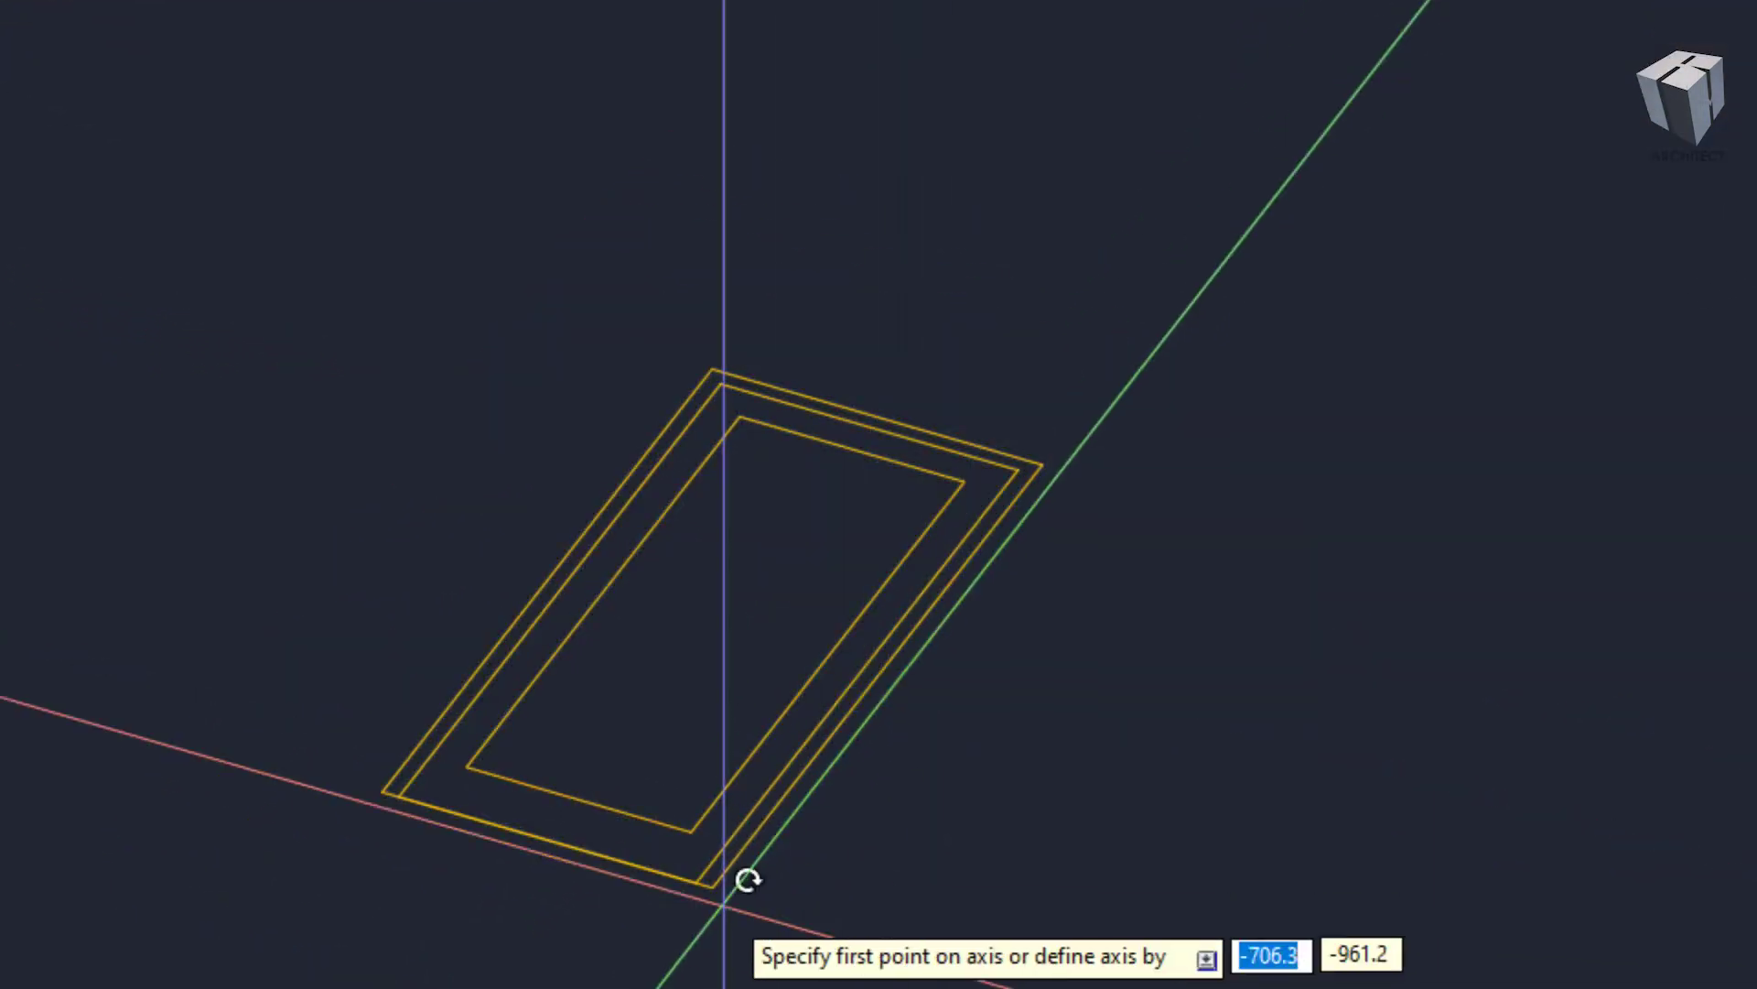
pyautogui.click(734, 861)
pyautogui.click(1053, 878)
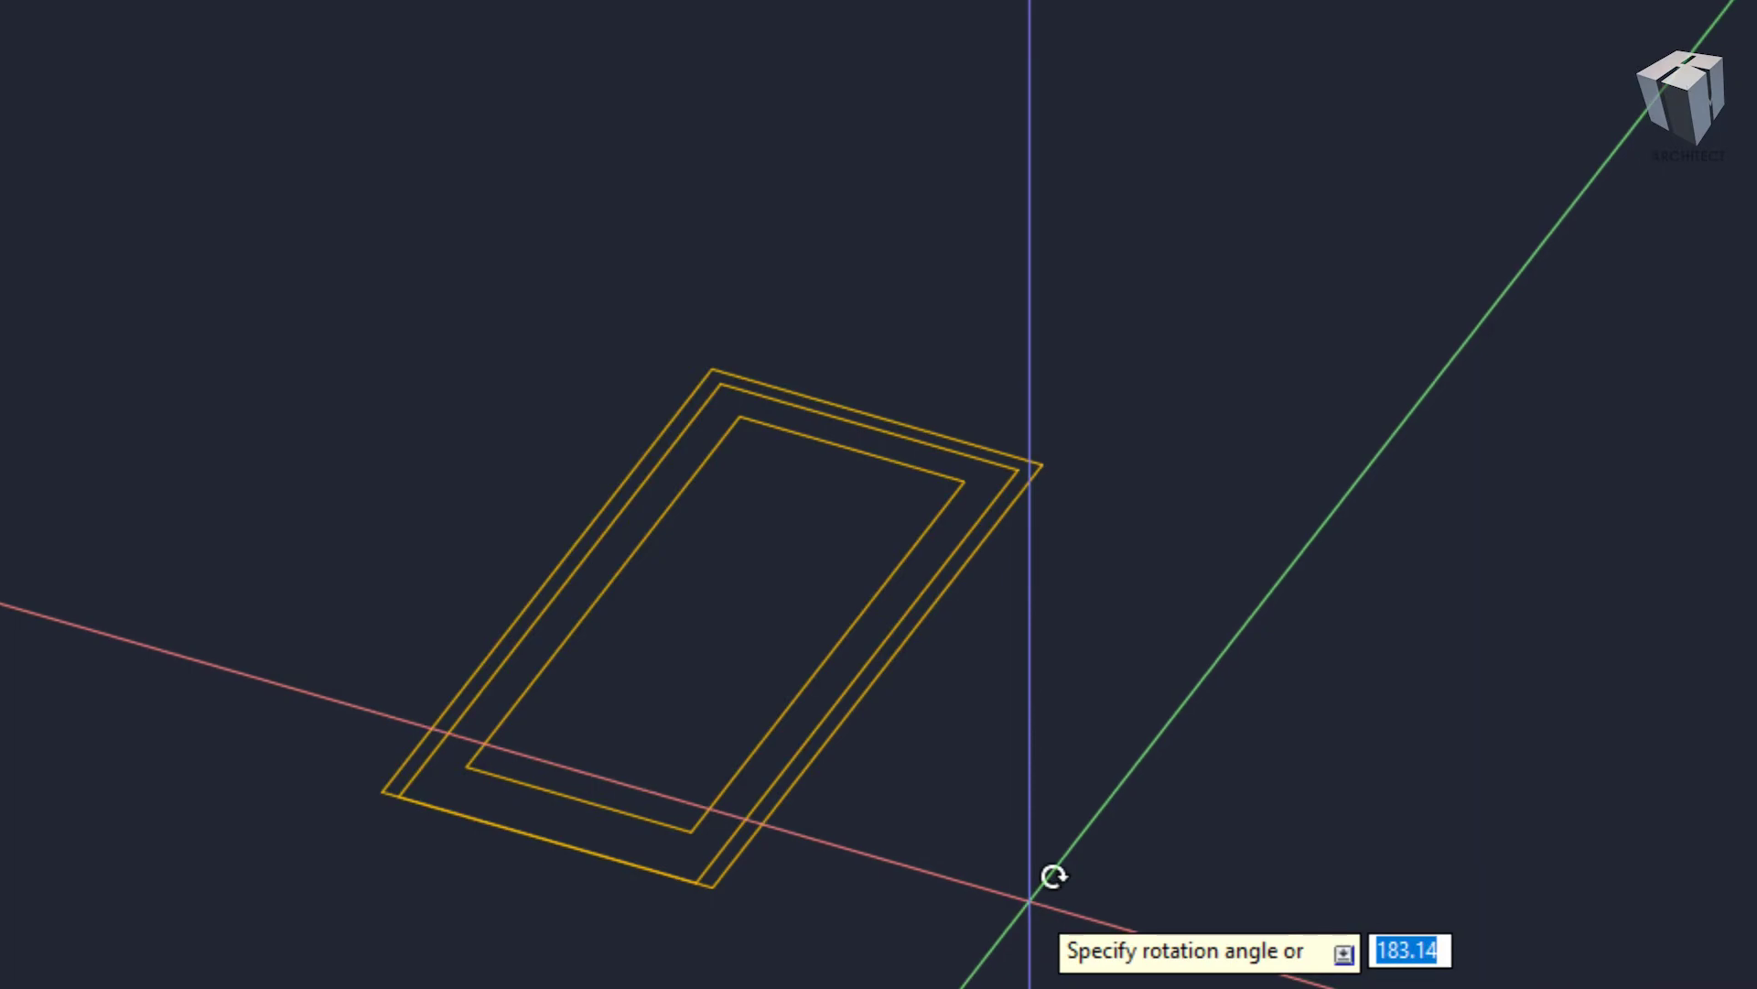
pyautogui.write('90')
pyautogui.press('Return')
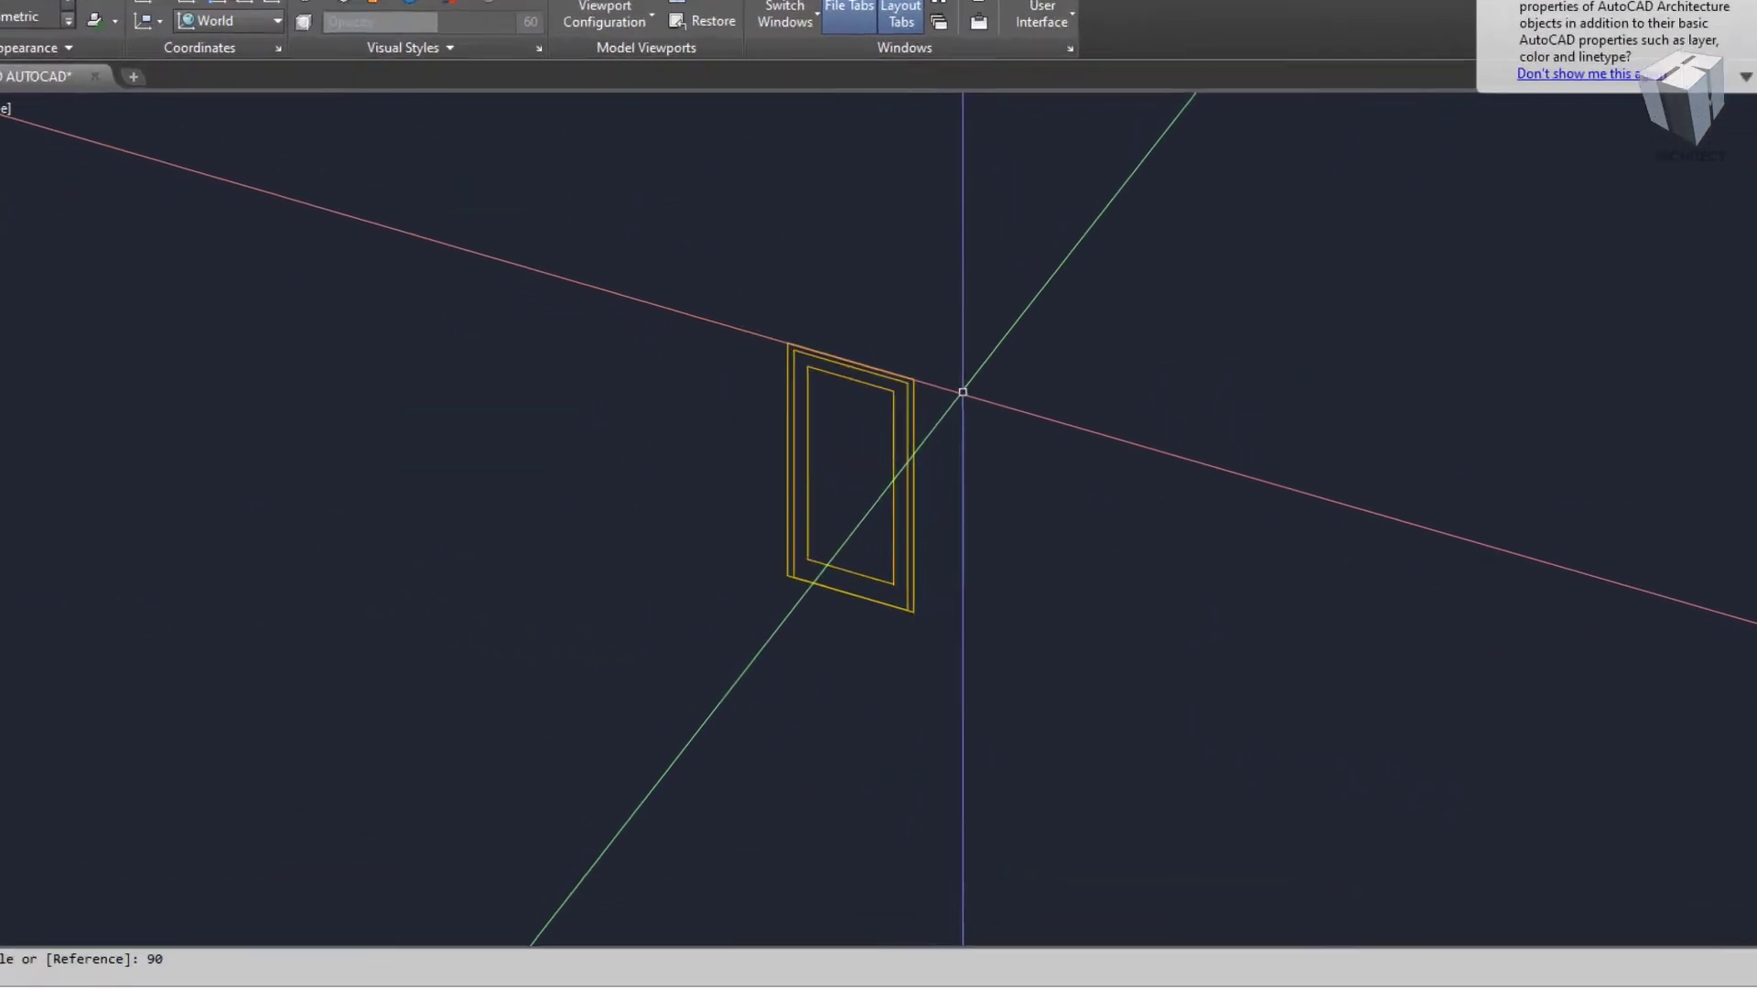
# - Check the upright frame and open the layer settings to add Layer1
pyautogui.keyDown('shift'); pyautogui.moveTo(987, 360); pyautogui.dragTo(992, 355, button='middle'); pyautogui.keyUp('shift')
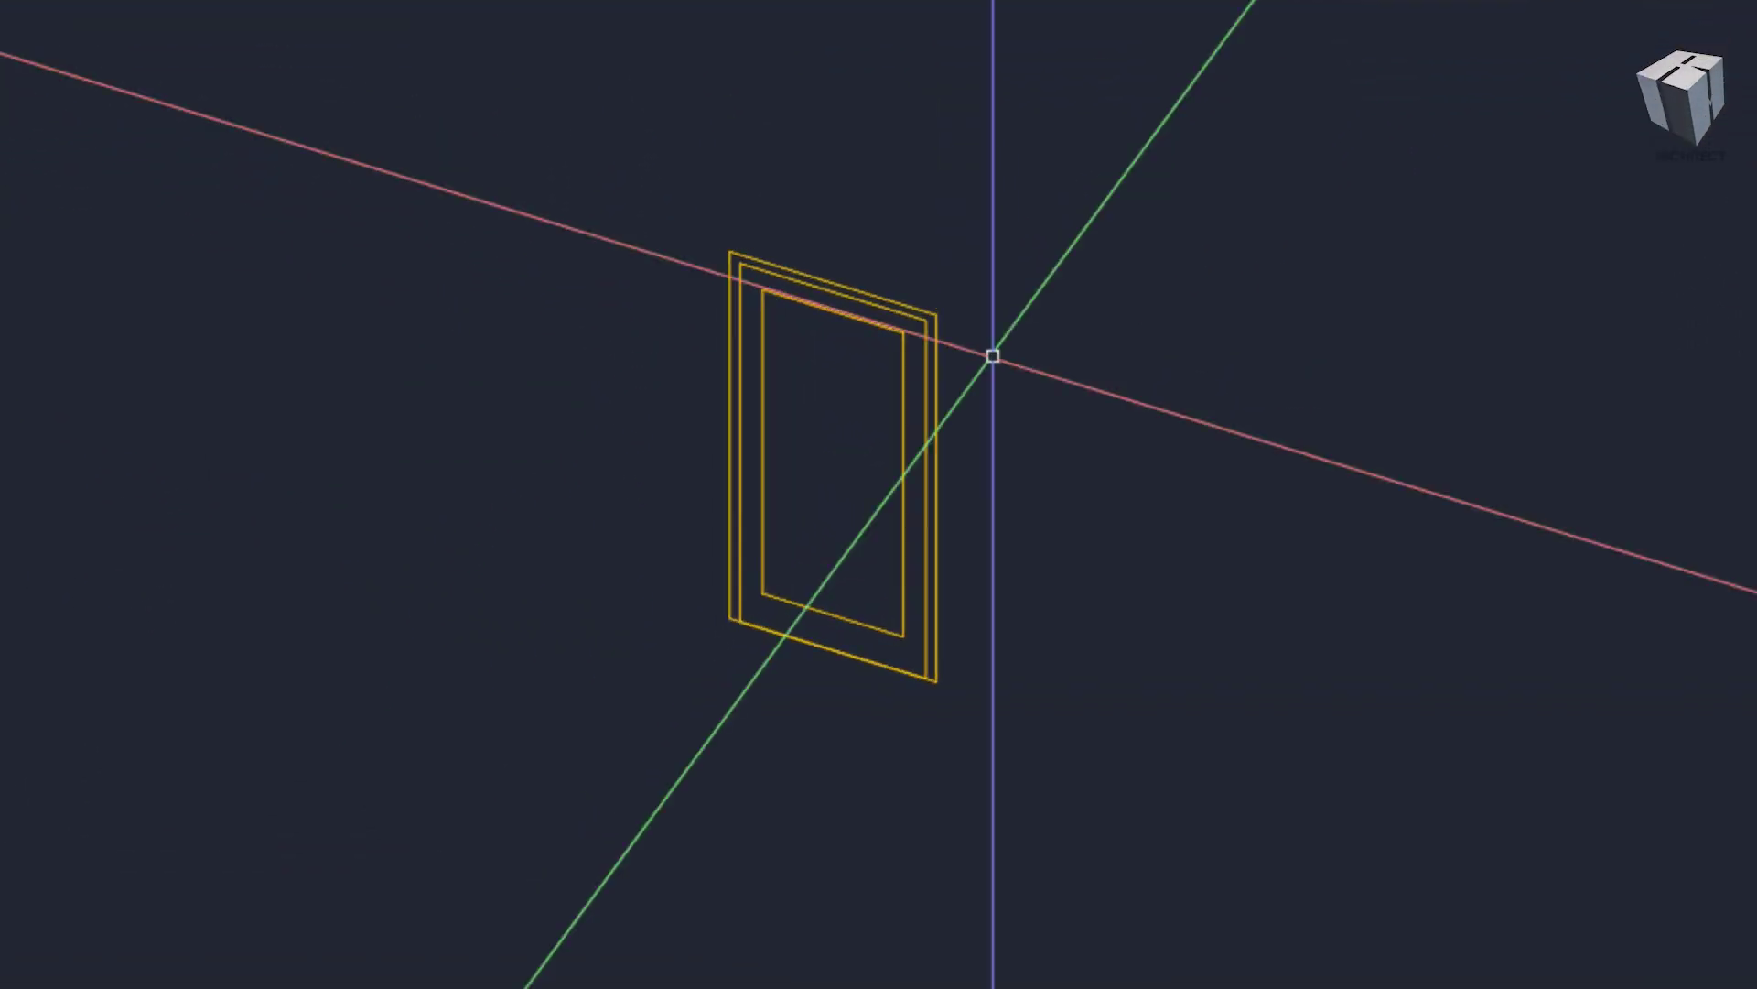
pyautogui.write('la')
pyautogui.press('Return')
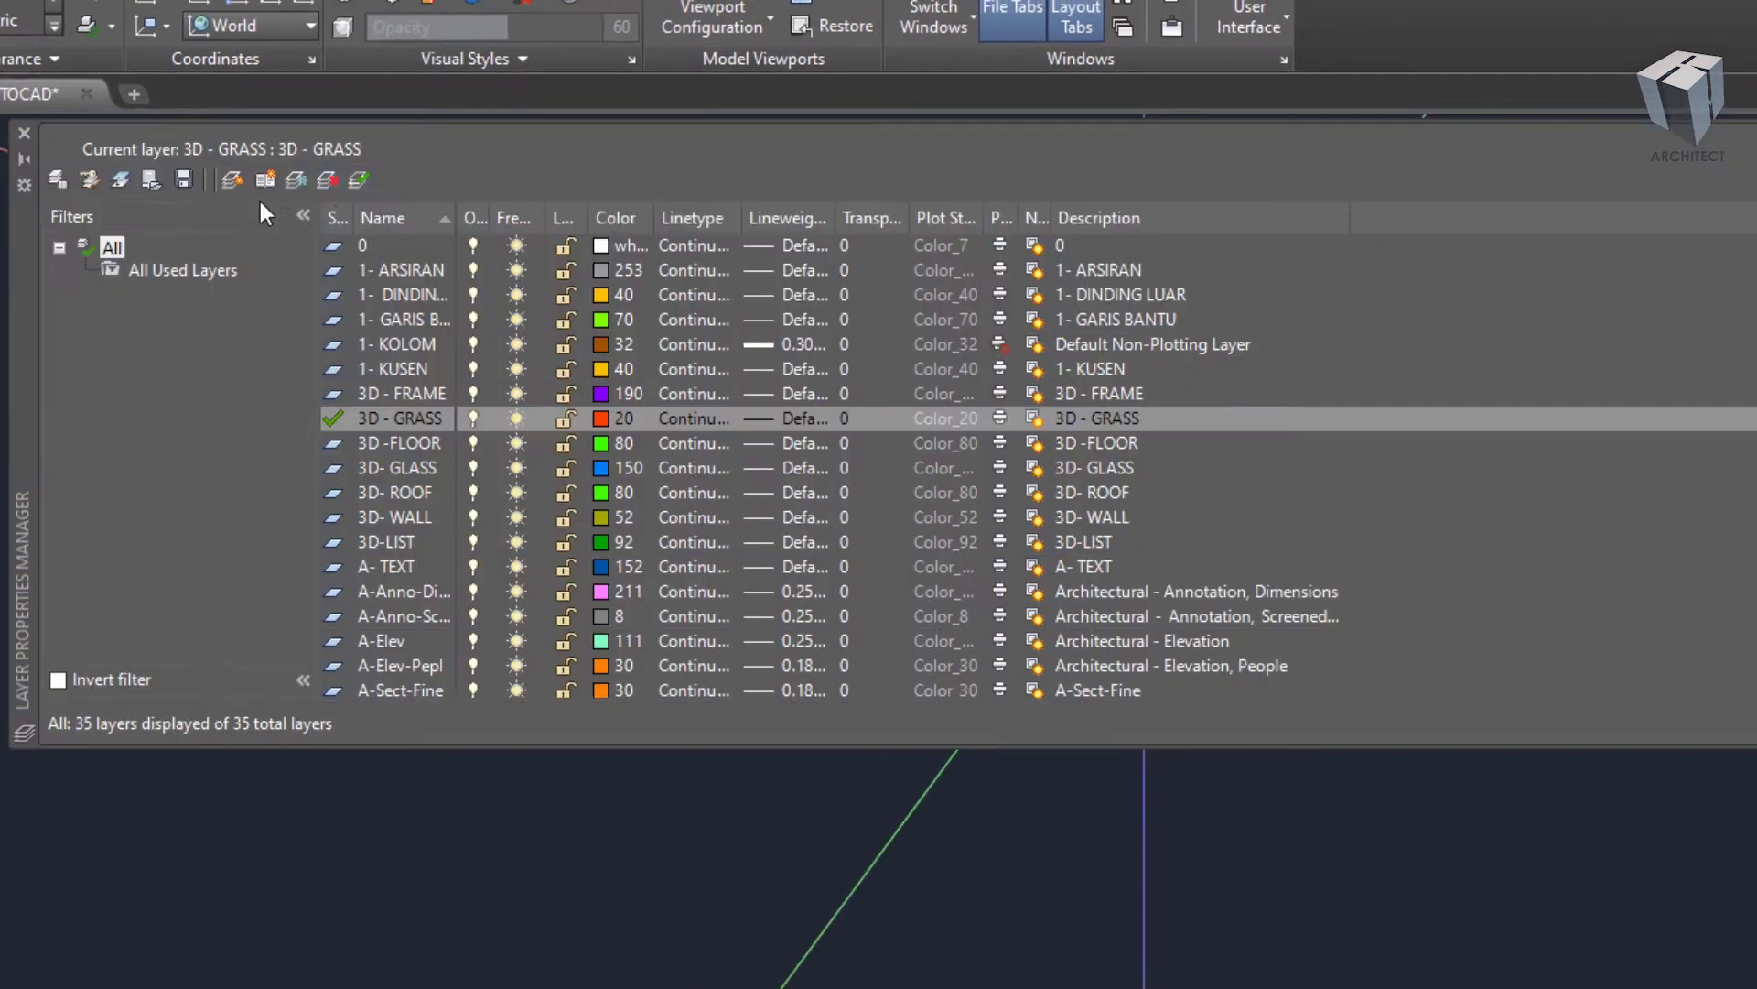
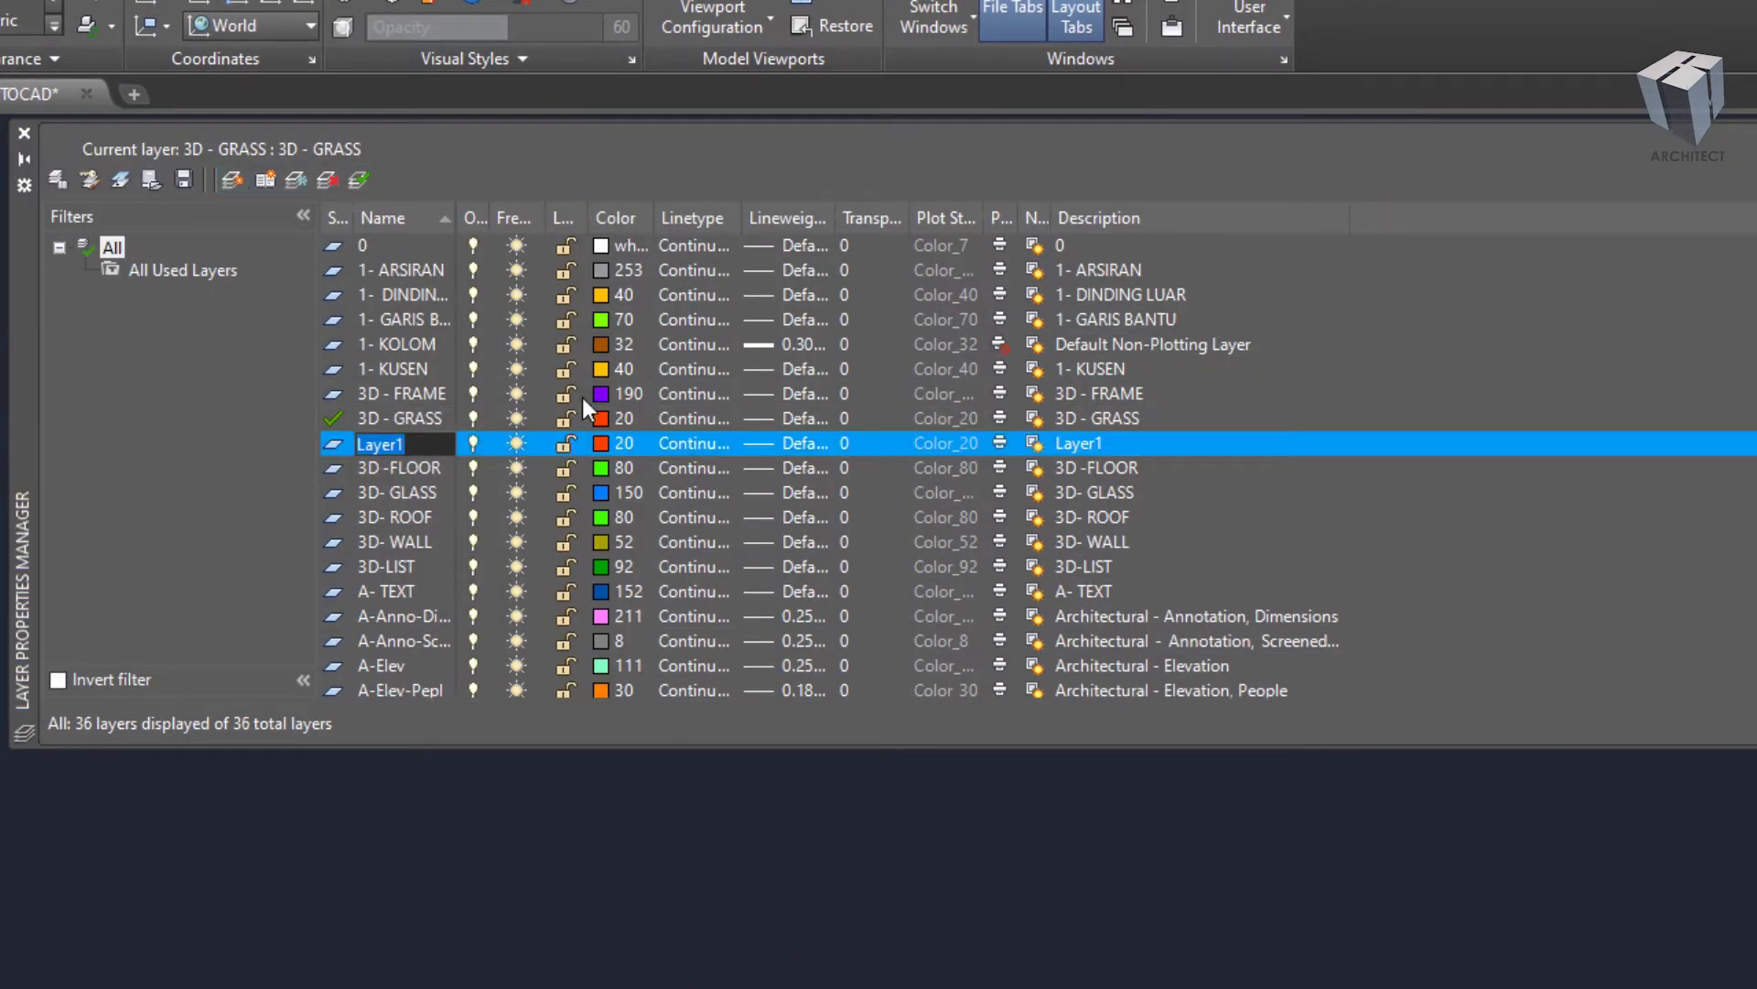
# - Name the new layer '3D- DOOR WINDOW', colour it yellow, and close Layer Properties
pyautogui.write('3D-')
pyautogui.write(' DOOR')
pyautogui.write(' W')
pyautogui.write('INDOW')
pyautogui.click(601, 445)
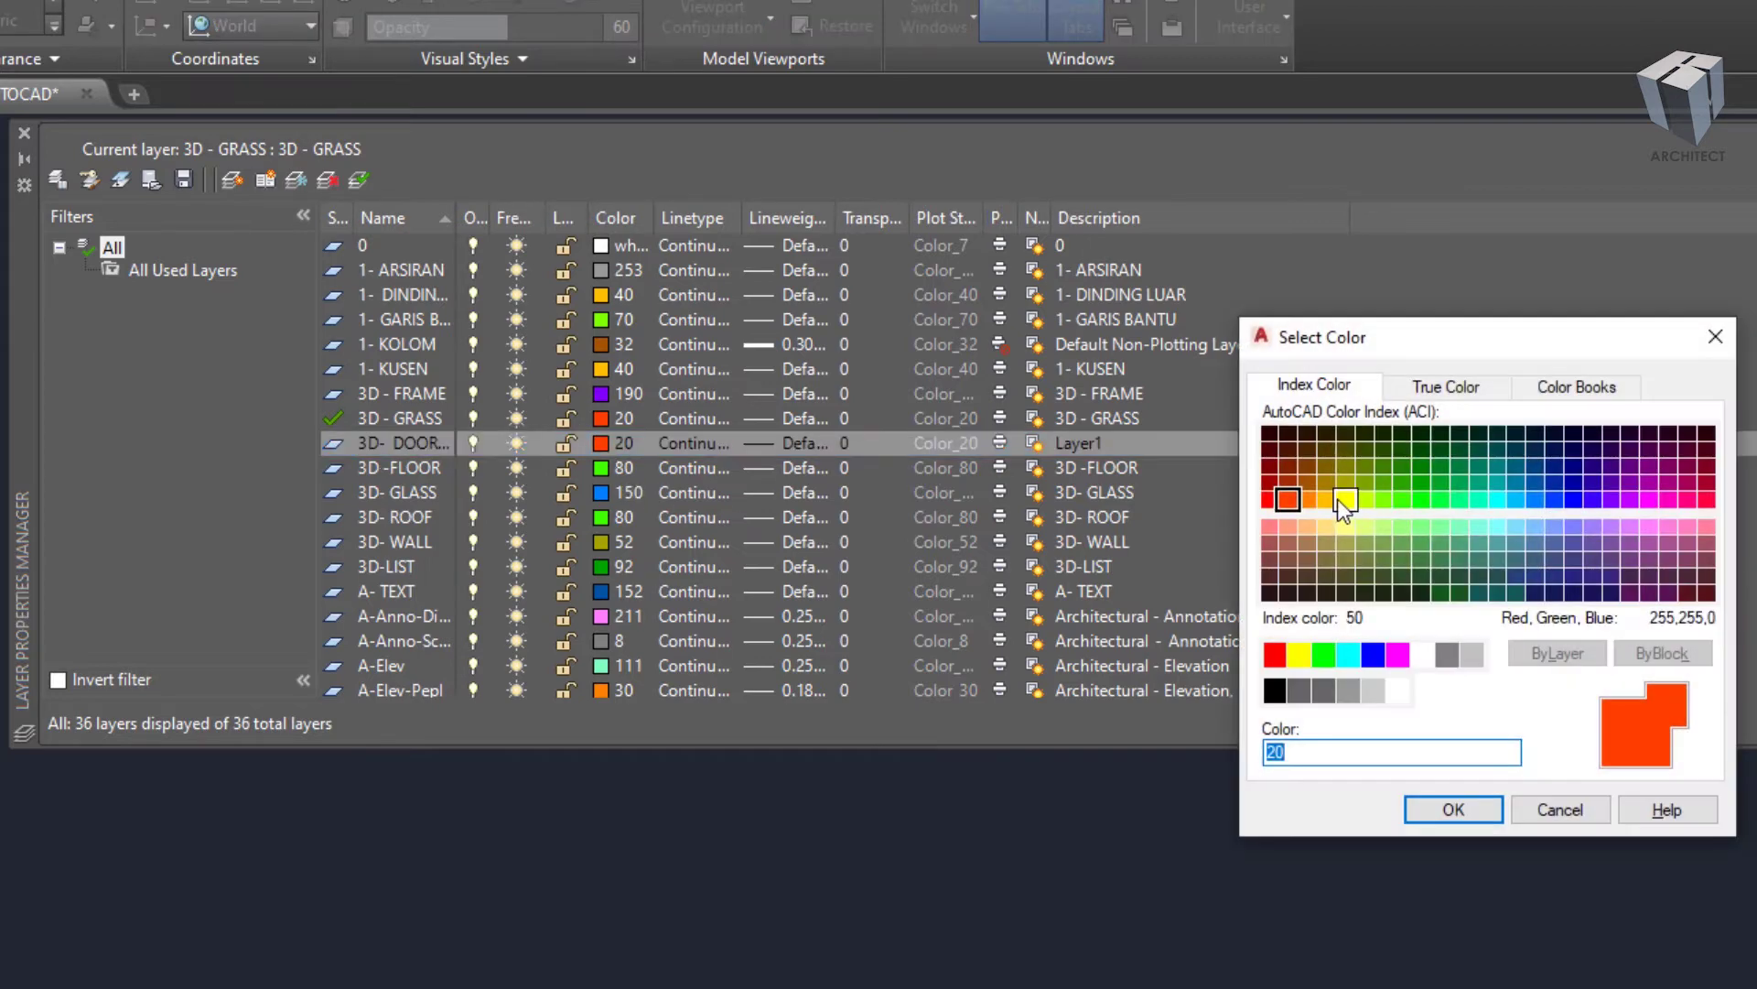
pyautogui.click(1452, 809)
pyautogui.click(25, 134)
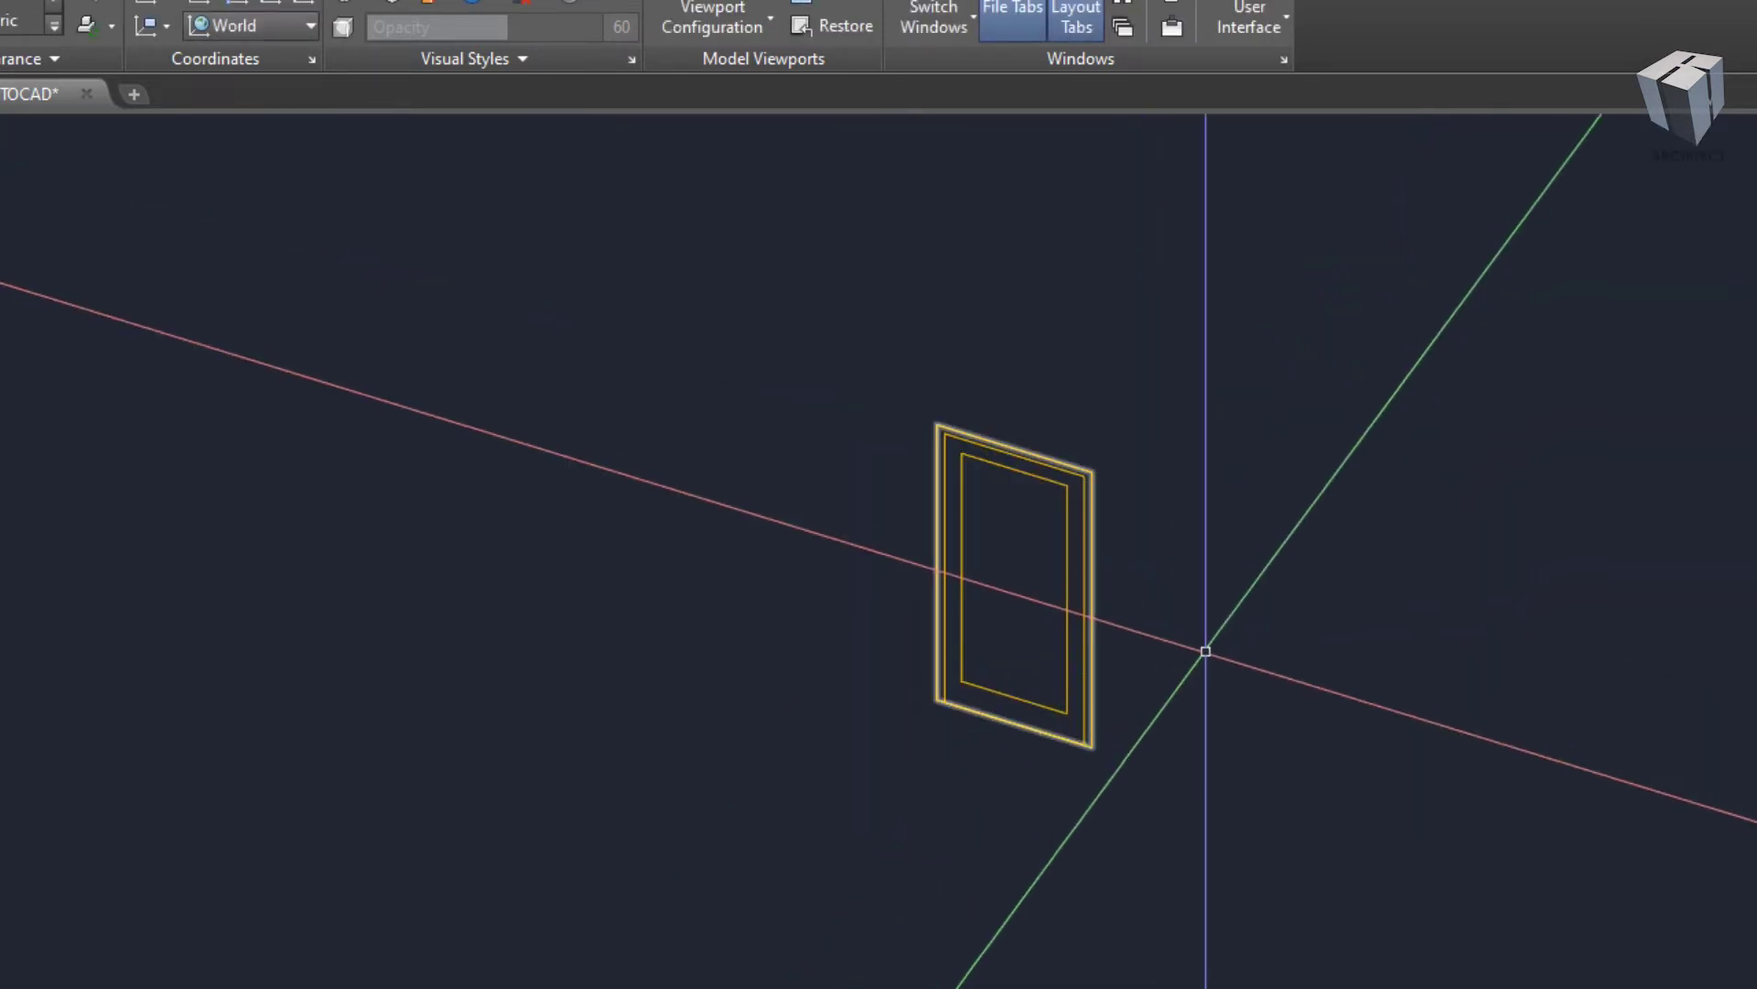
# - Make 3D- DOOR WINDOW the current layer
pyautogui.click(91, 0)
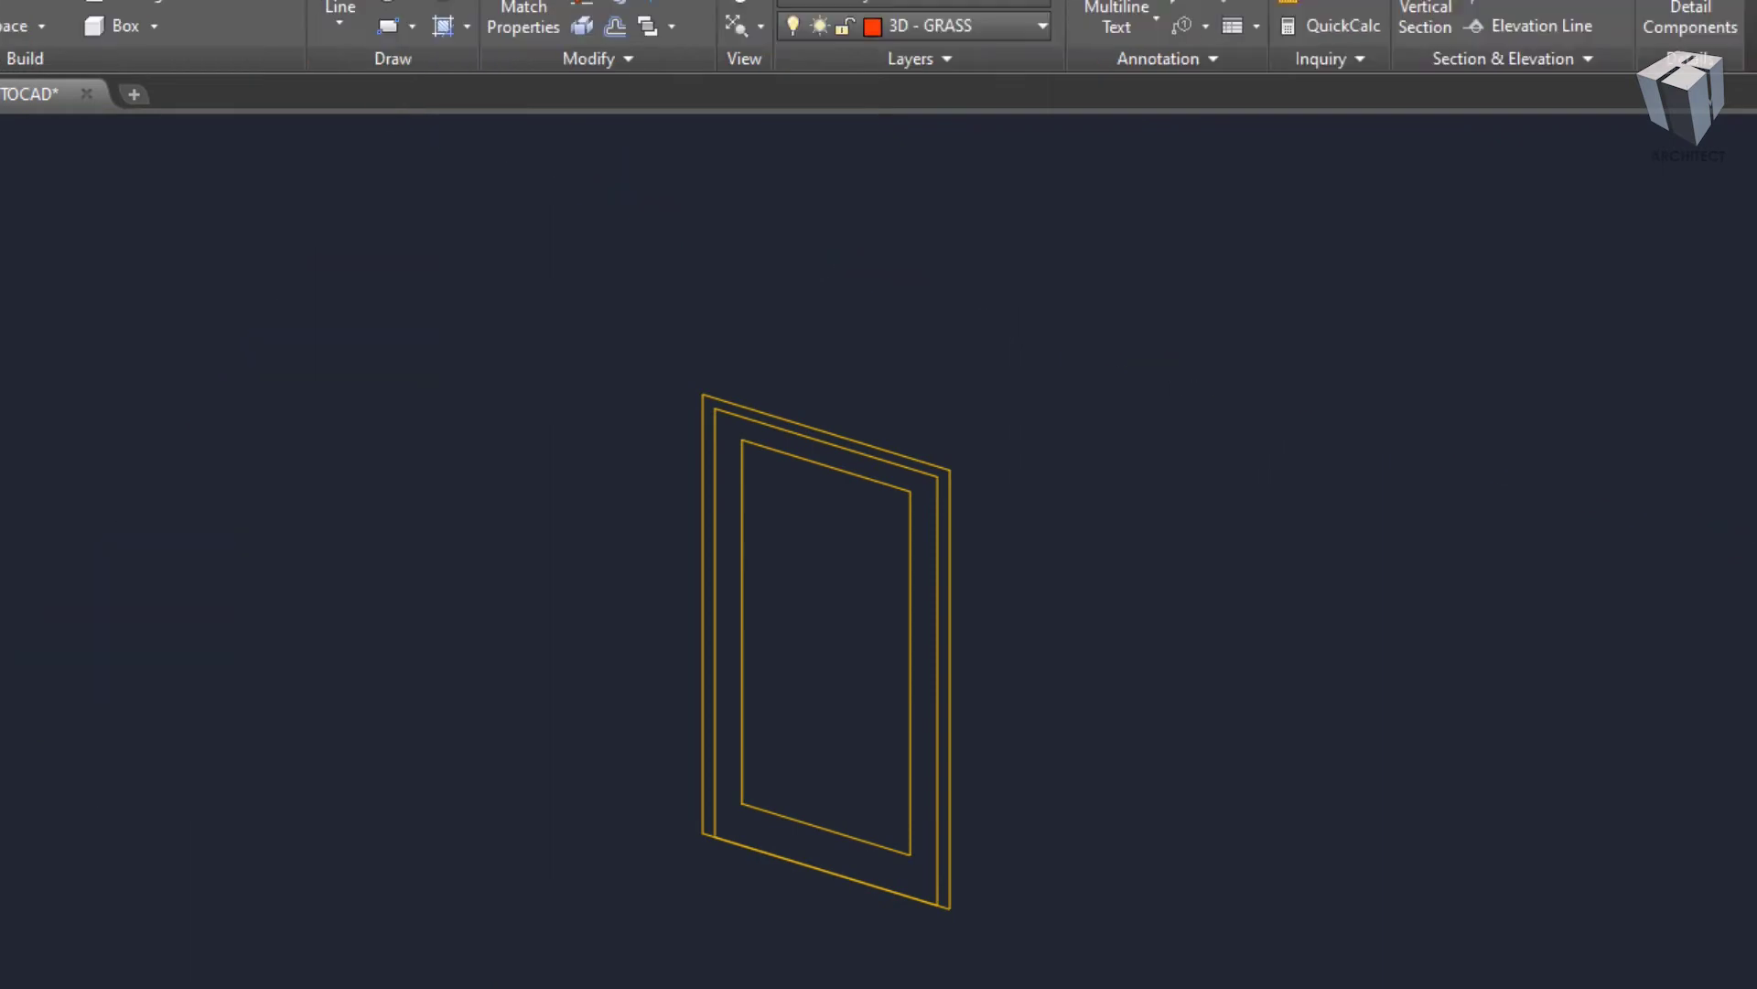
pyautogui.click(960, 26)
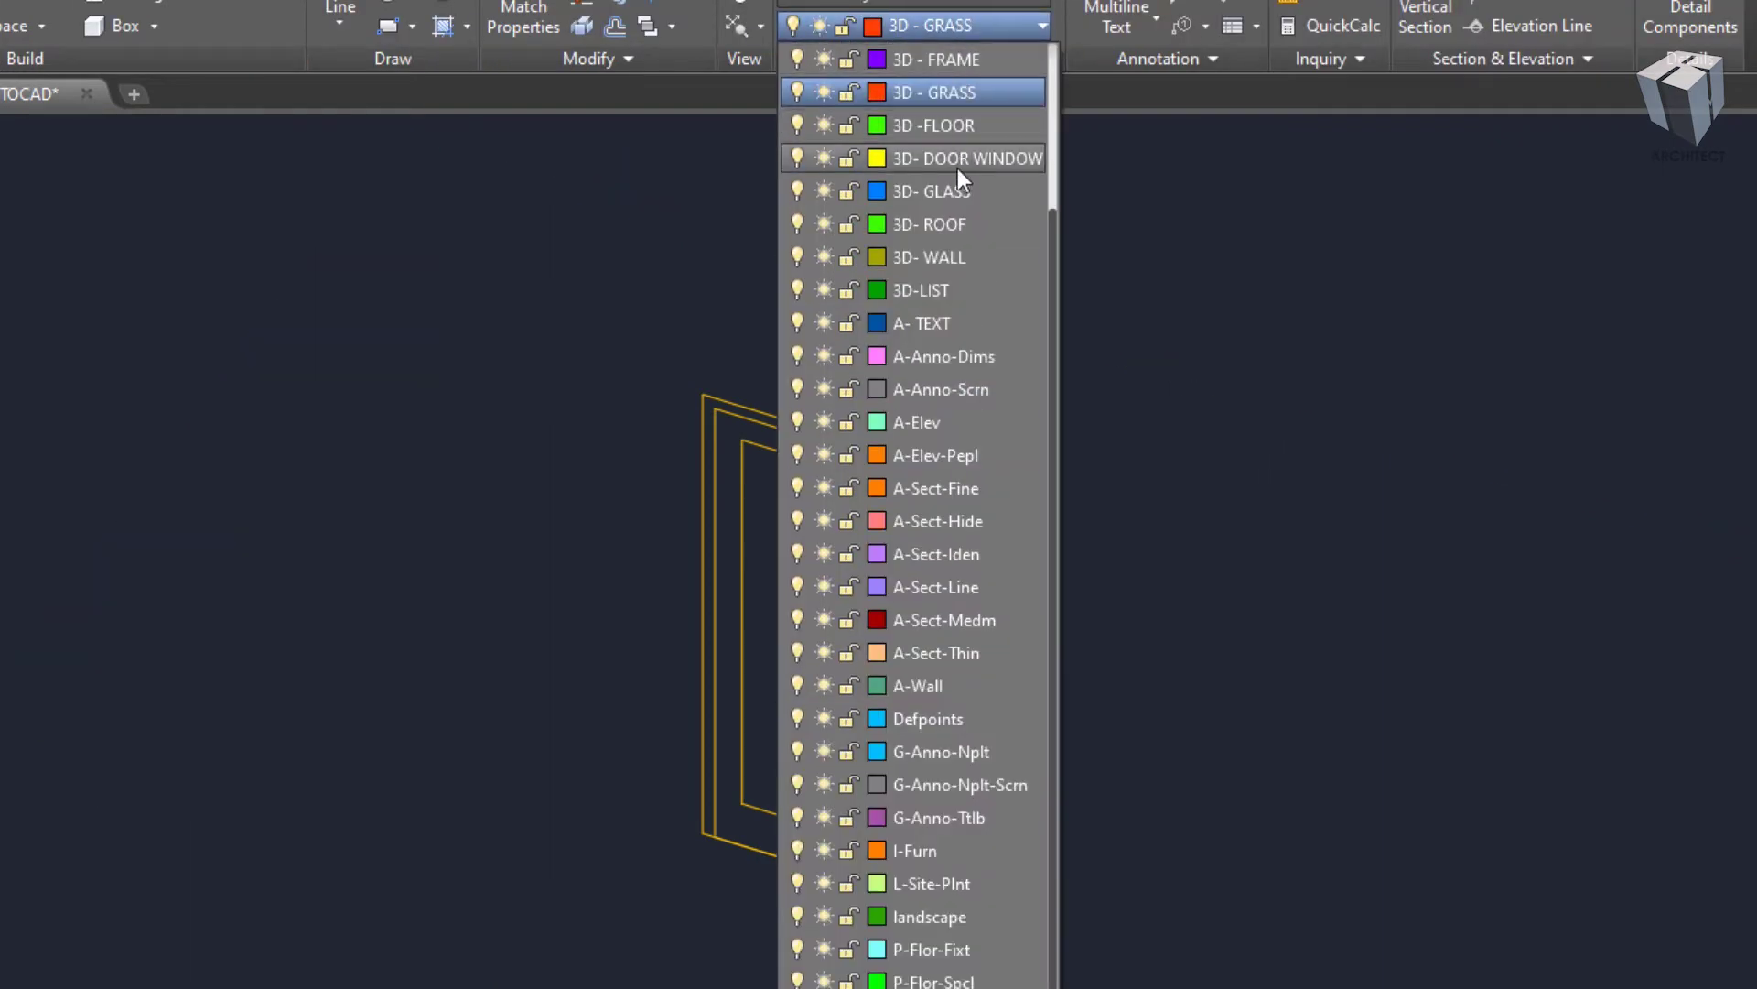
pyautogui.click(953, 157)
pyautogui.scroll(2, 867, 393)
pyautogui.scroll(2, 923, 424)
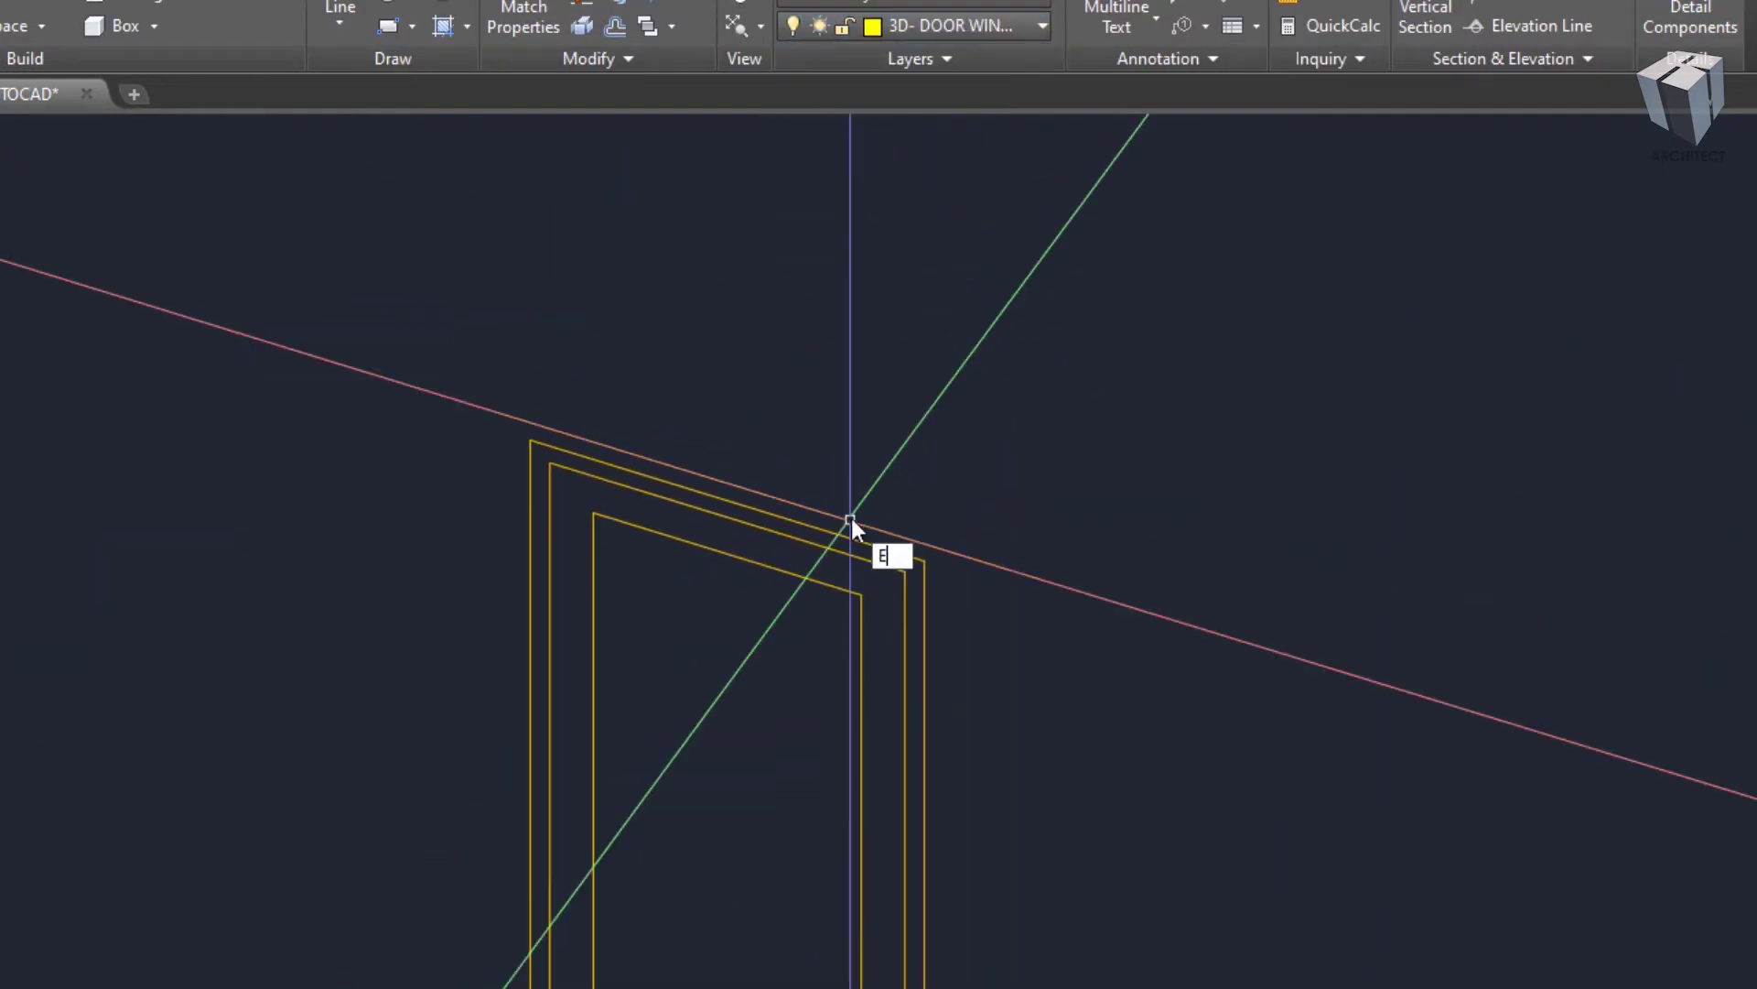
pyautogui.scroll(1, 847, 514)
# - Copy the door frame outline up and to the right
pyautogui.write('co')
pyautogui.press('Return')
pyautogui.click(887, 510)
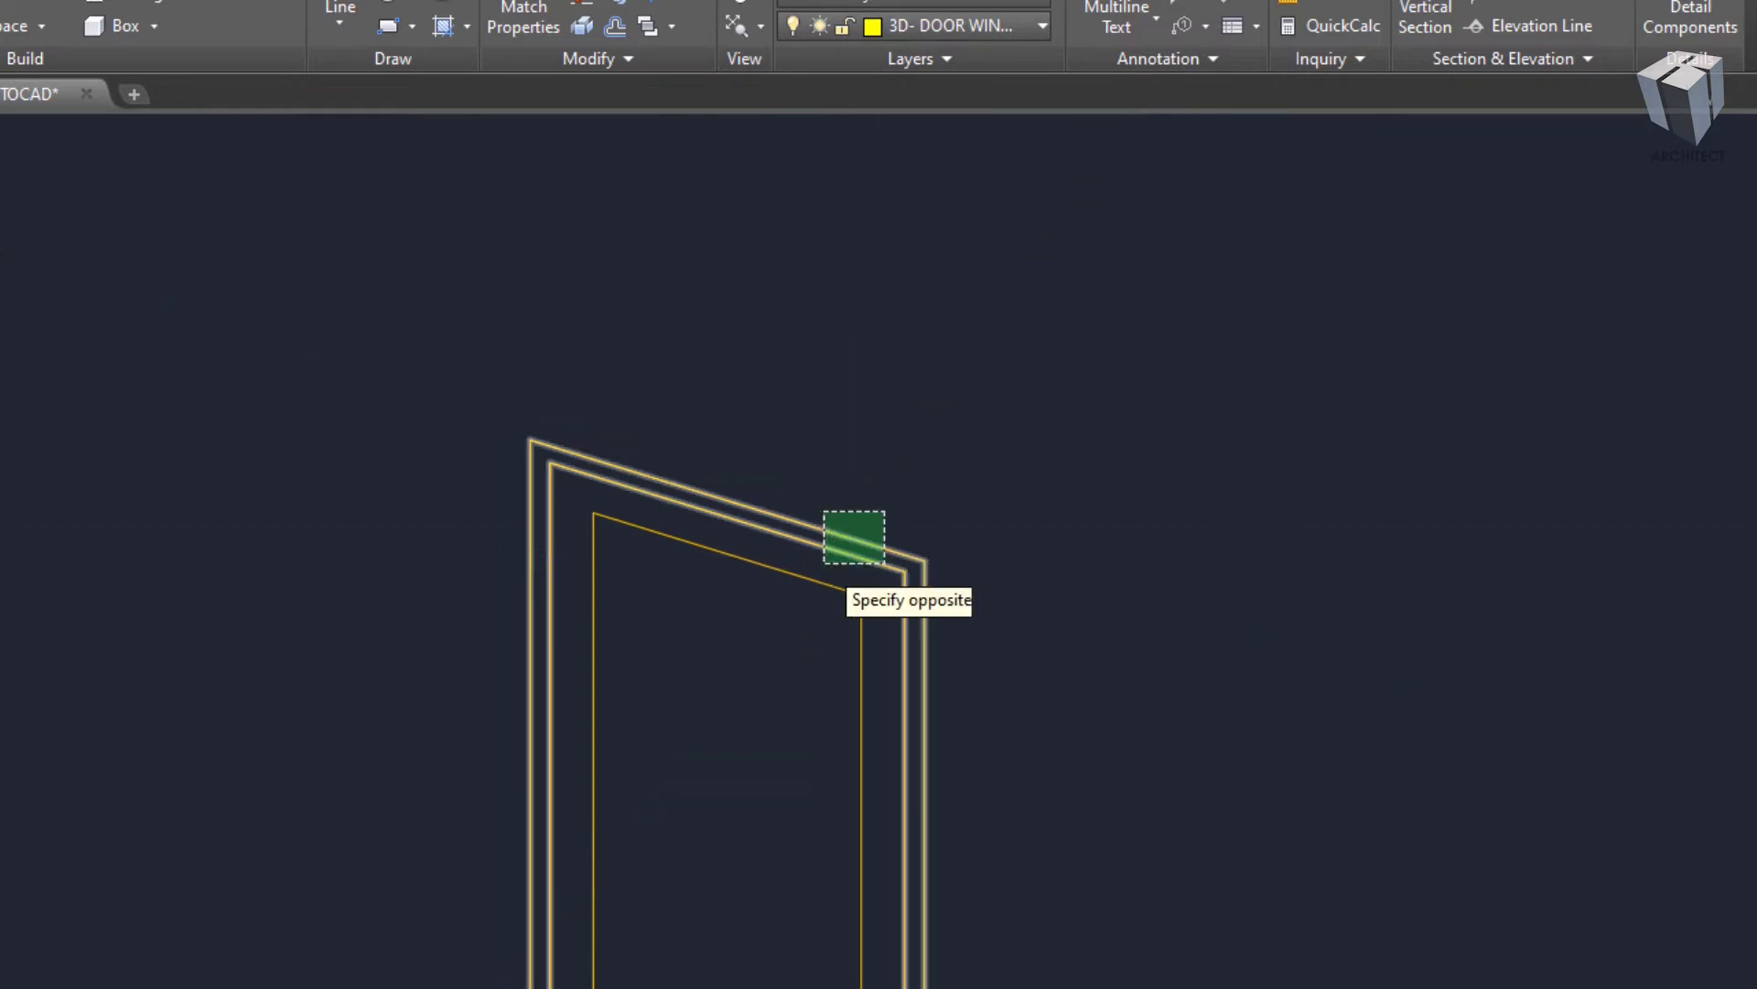
pyautogui.click(824, 569)
pyautogui.press('Return')
pyautogui.click(851, 471)
pyautogui.click(1180, 334)
pyautogui.press('Return')
pyautogui.write('EXT')
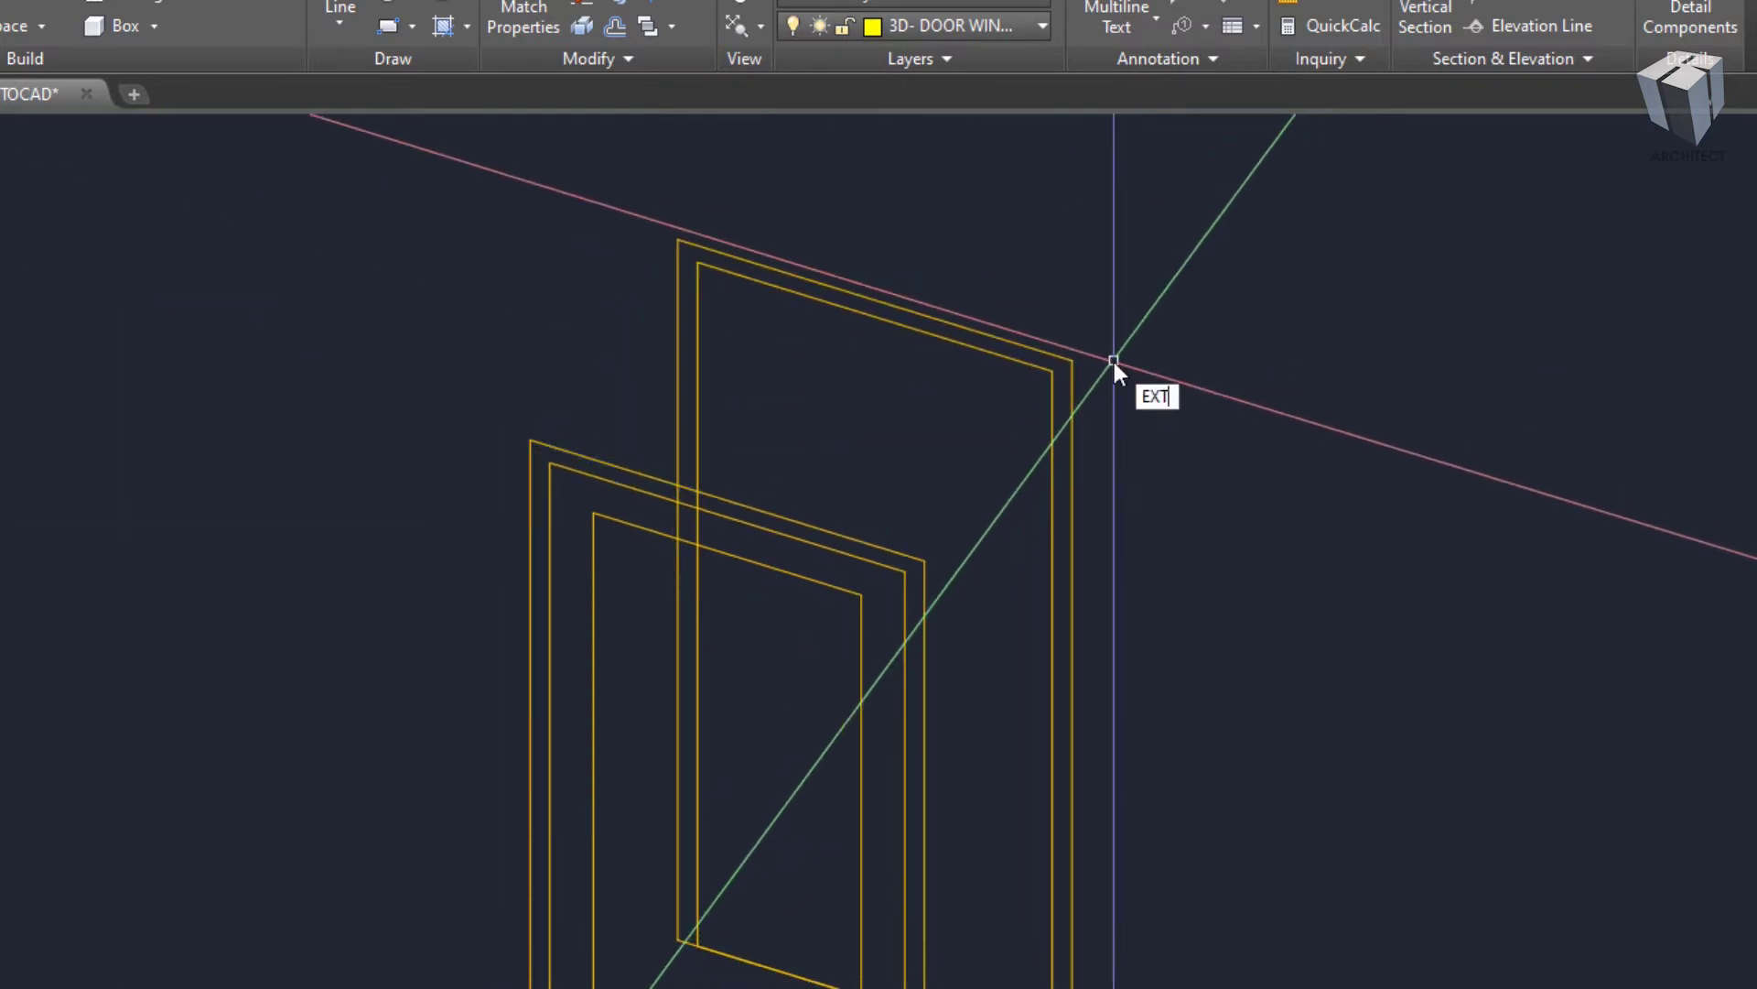
# - Extrude the copied door frame by 1
pyautogui.press('Return')
pyautogui.click(1071, 411)
pyautogui.press('Return')
pyautogui.scroll(2, 842, 366)
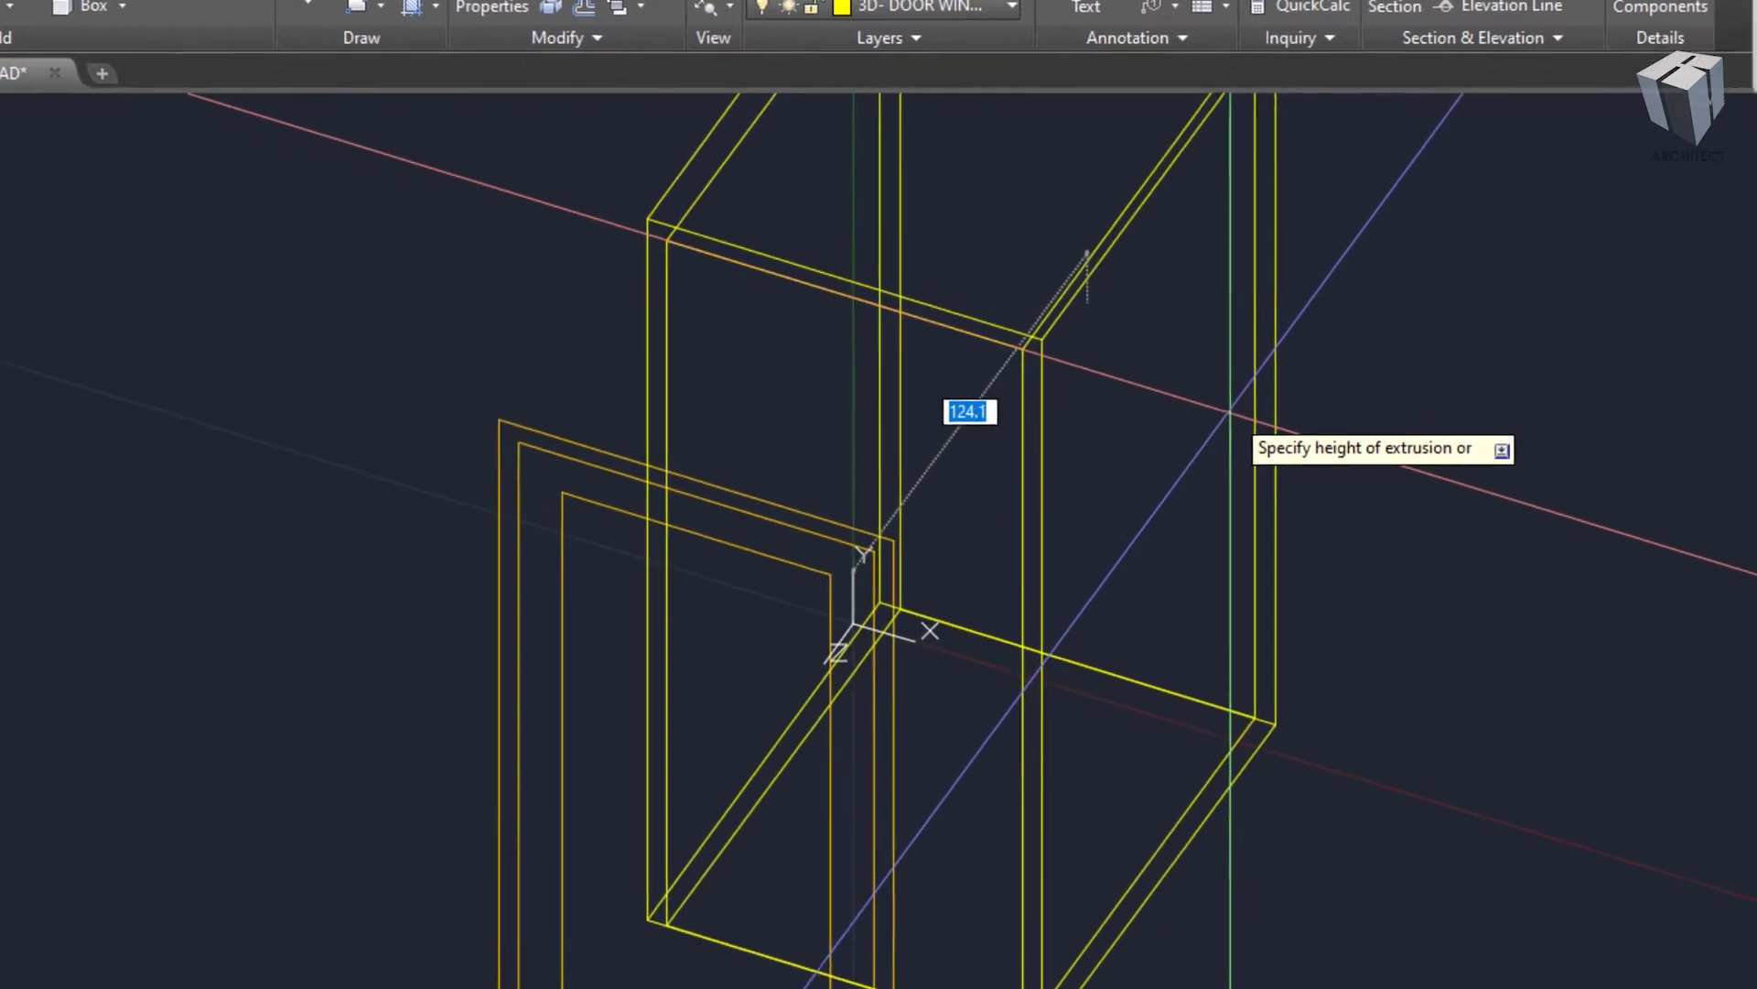
pyautogui.write('1')
pyautogui.press('Return')
pyautogui.scroll(-3, 1106, 326)
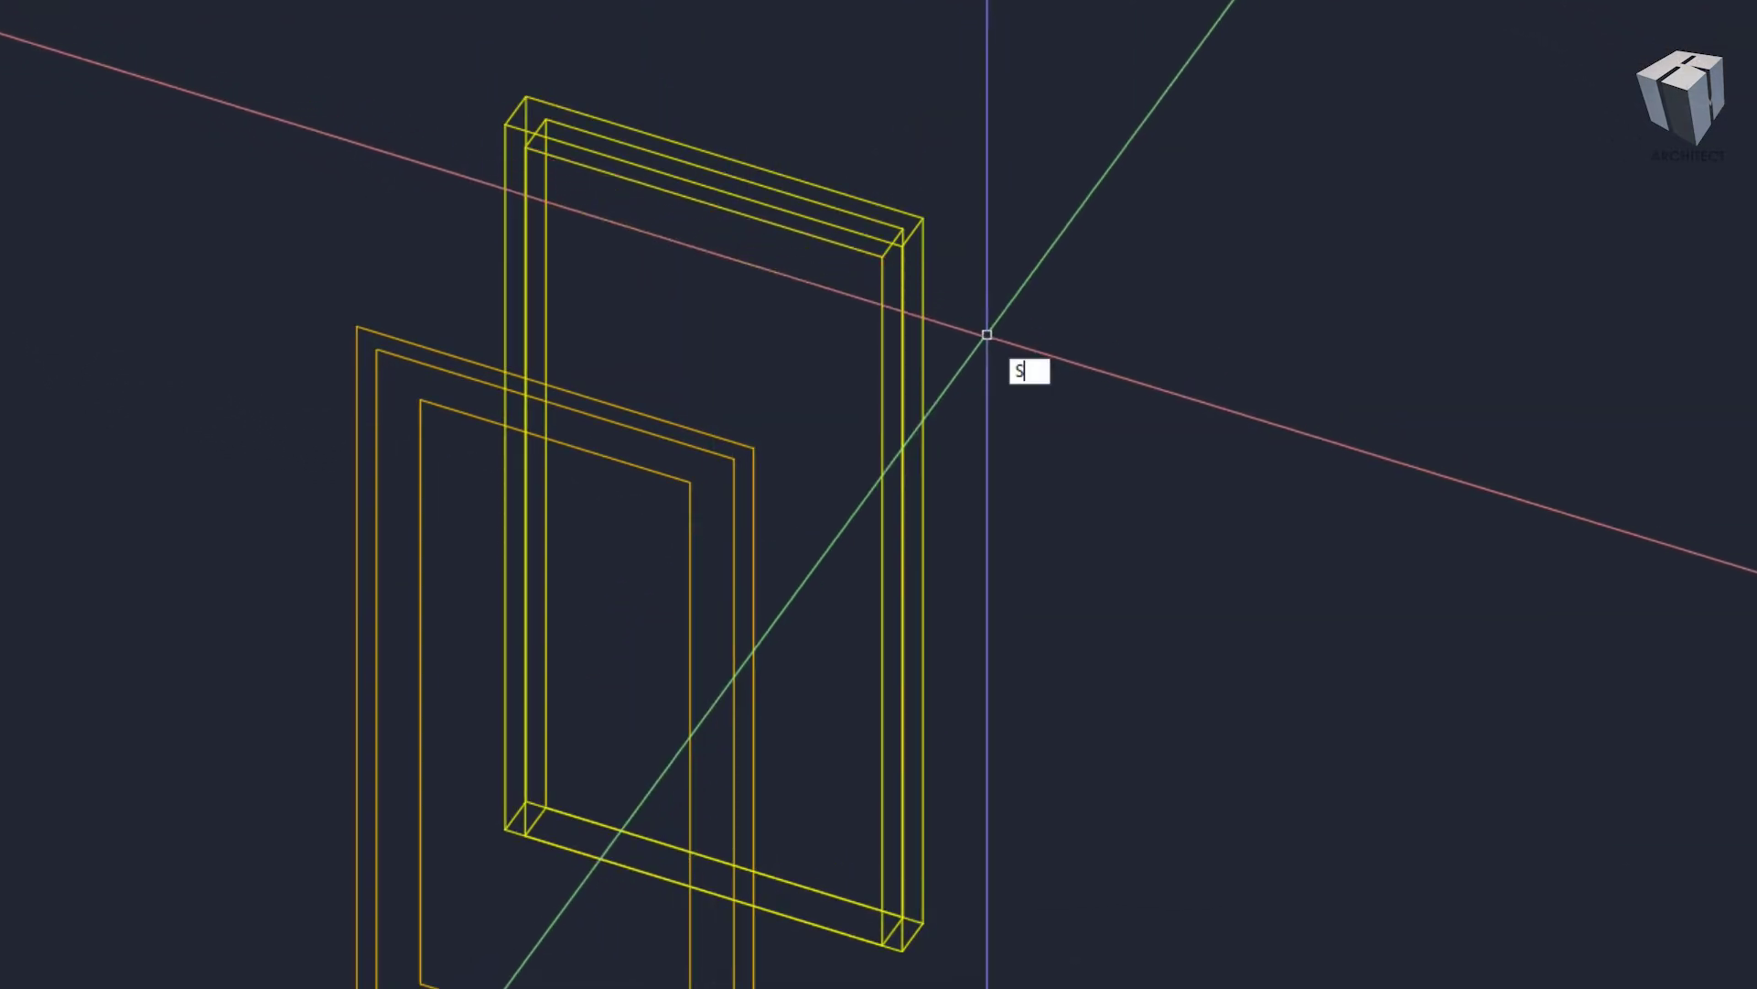
# - Erase the bottom piece of the extruded frame
pyautogui.click(876, 922)
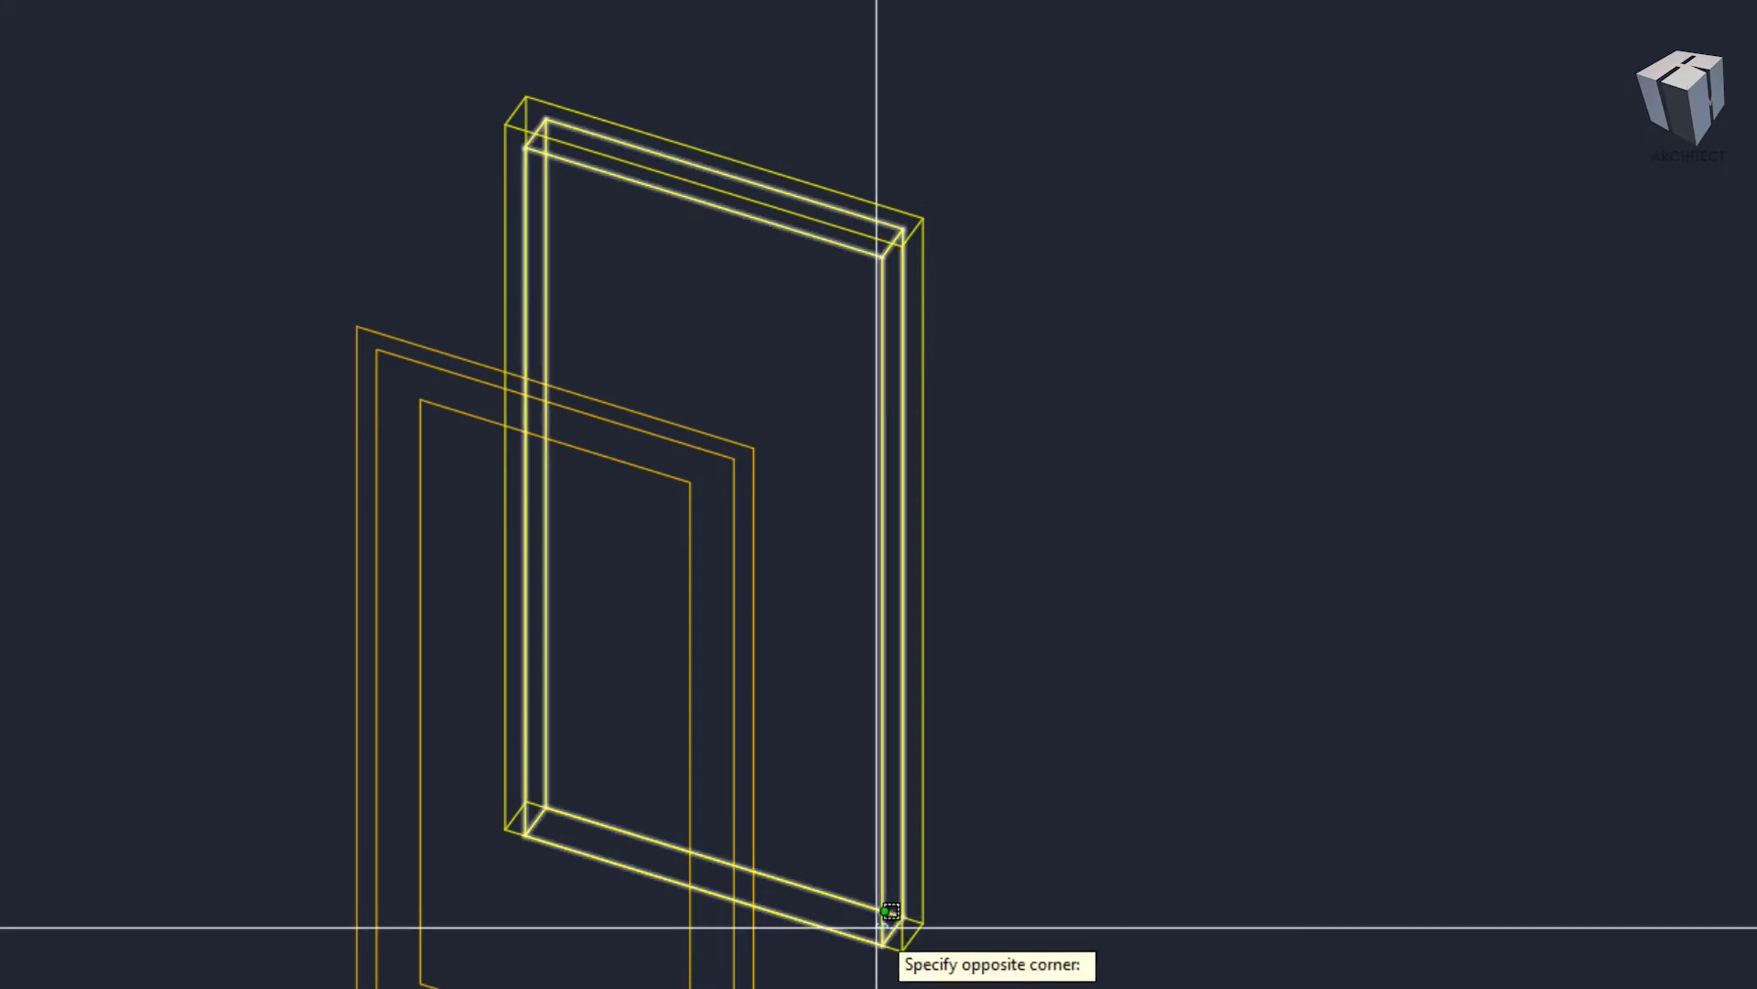
pyautogui.click(860, 878)
pyautogui.press('Return')
pyautogui.scroll(-3, 902, 659)
pyautogui.scroll(2, 897, 632)
# - Extrude the middle and inner door outlines by 2
pyautogui.write('ext')
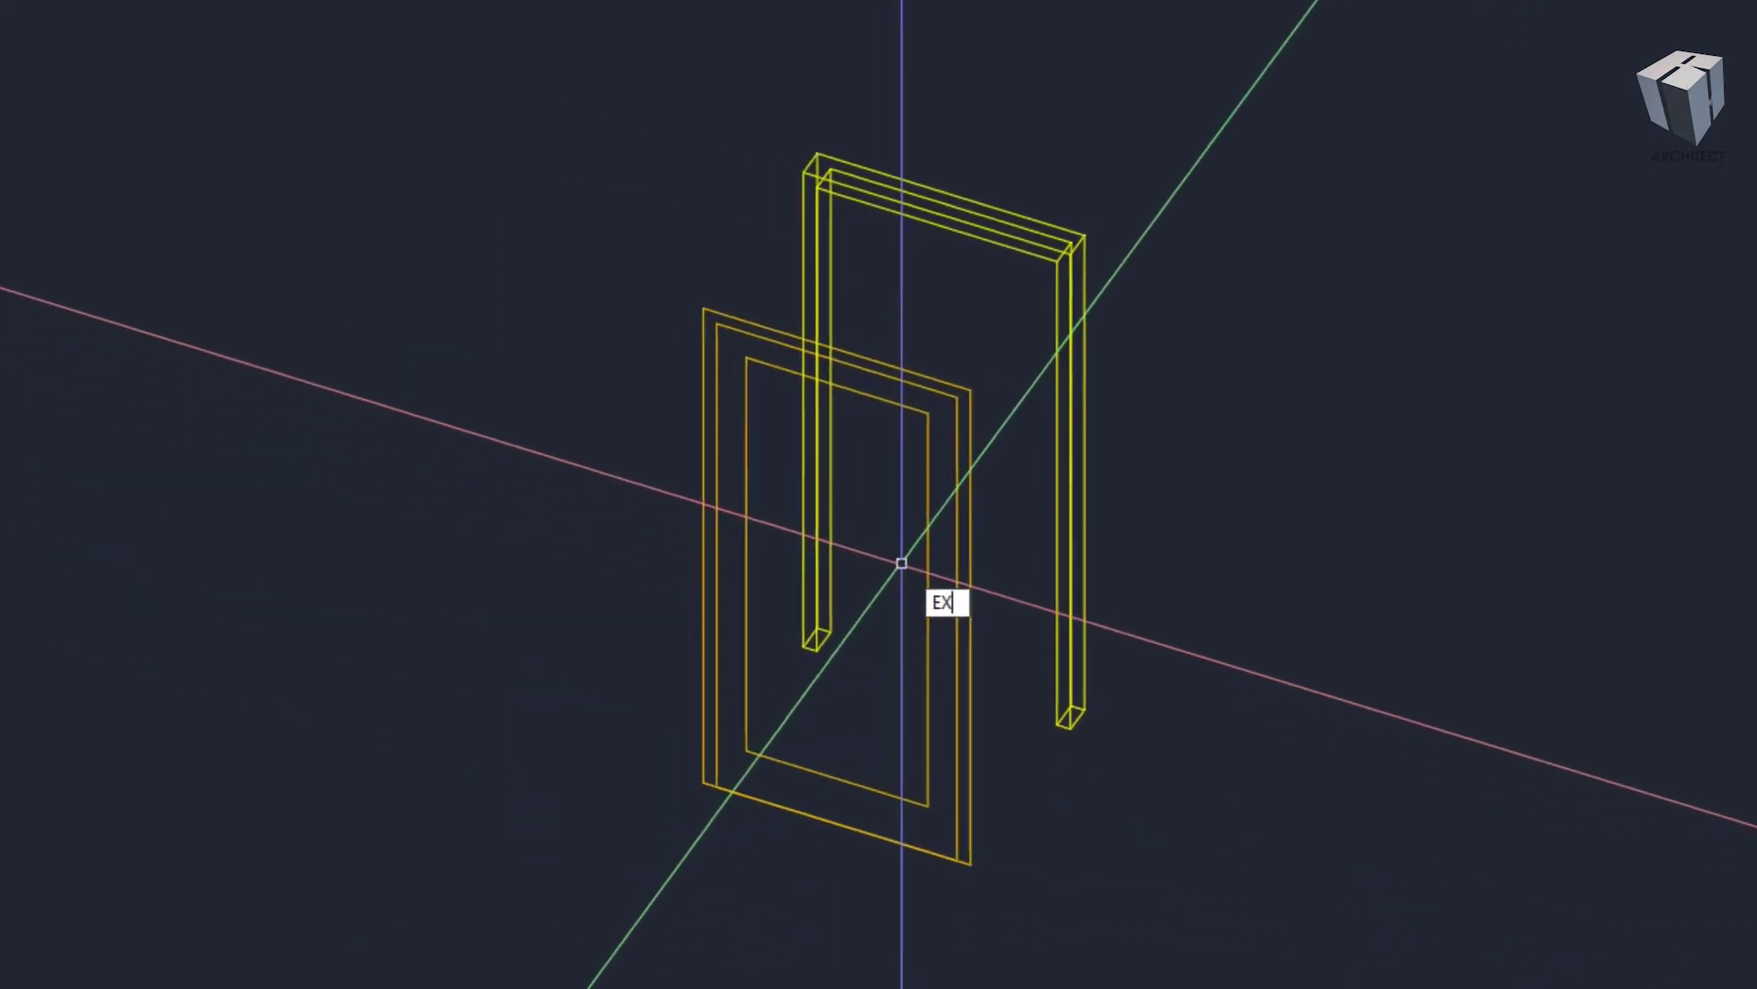
pyautogui.press('Return')
pyautogui.scroll(2, 922, 432)
pyautogui.scroll(3, 972, 370)
pyautogui.click(973, 370)
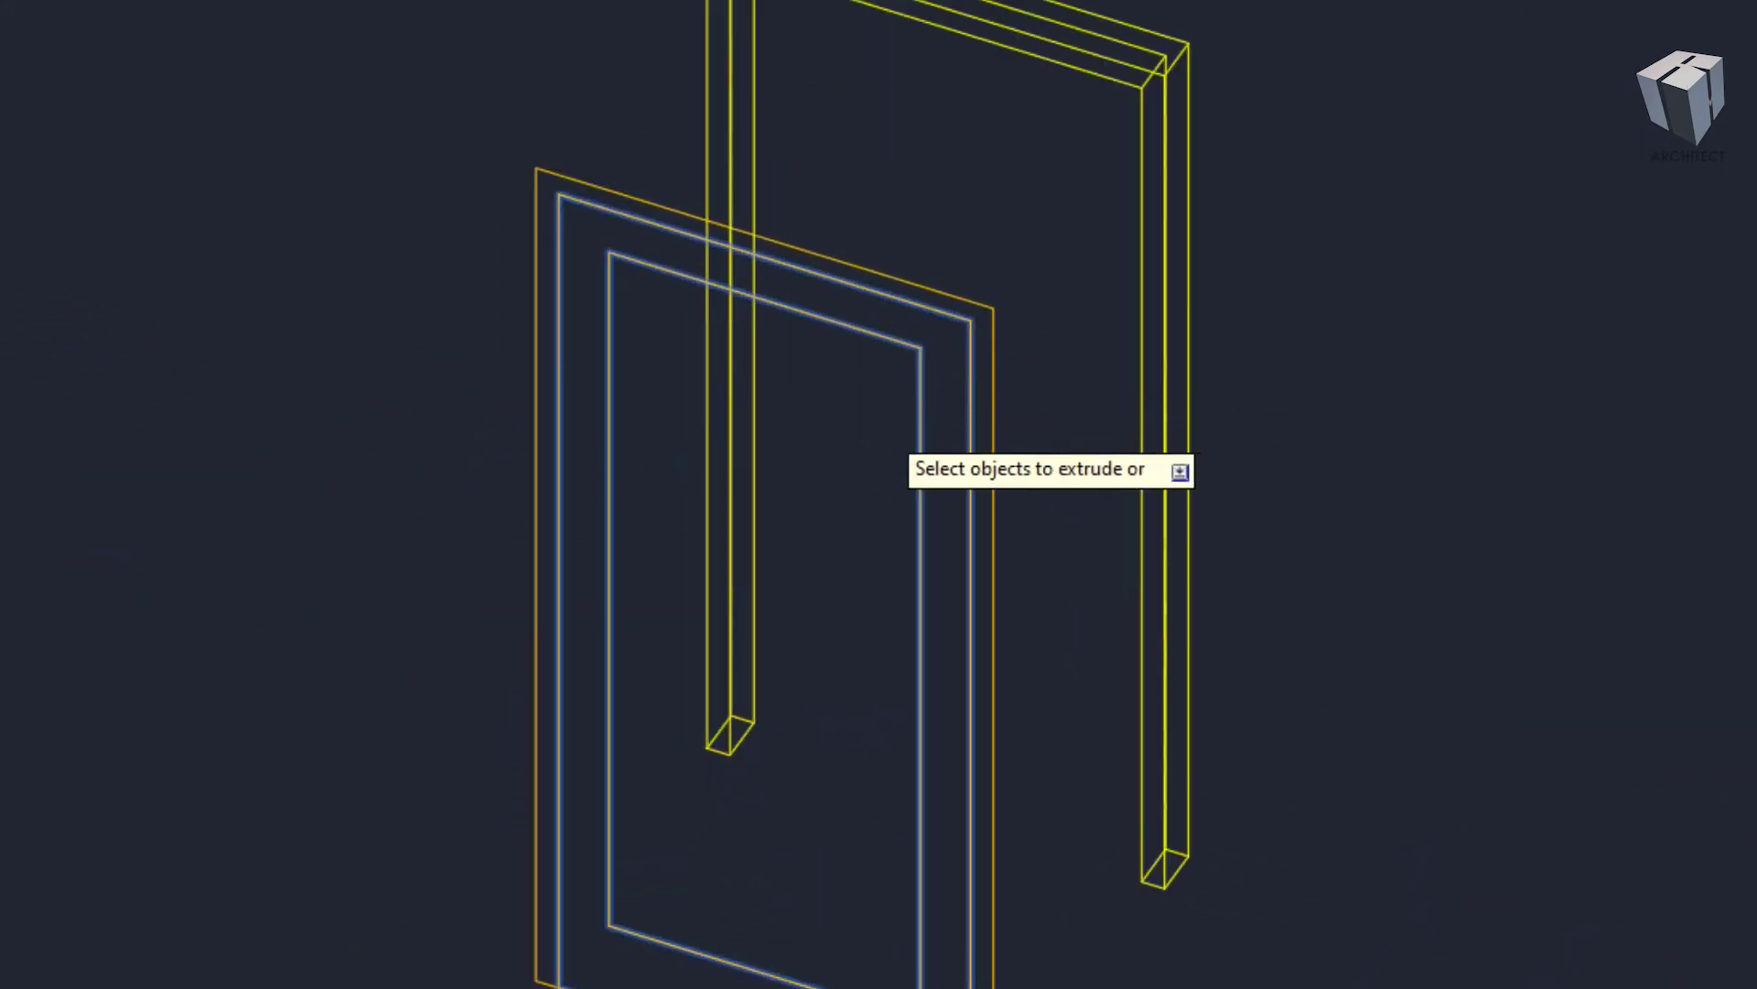
pyautogui.click(920, 402)
pyautogui.press('Return')
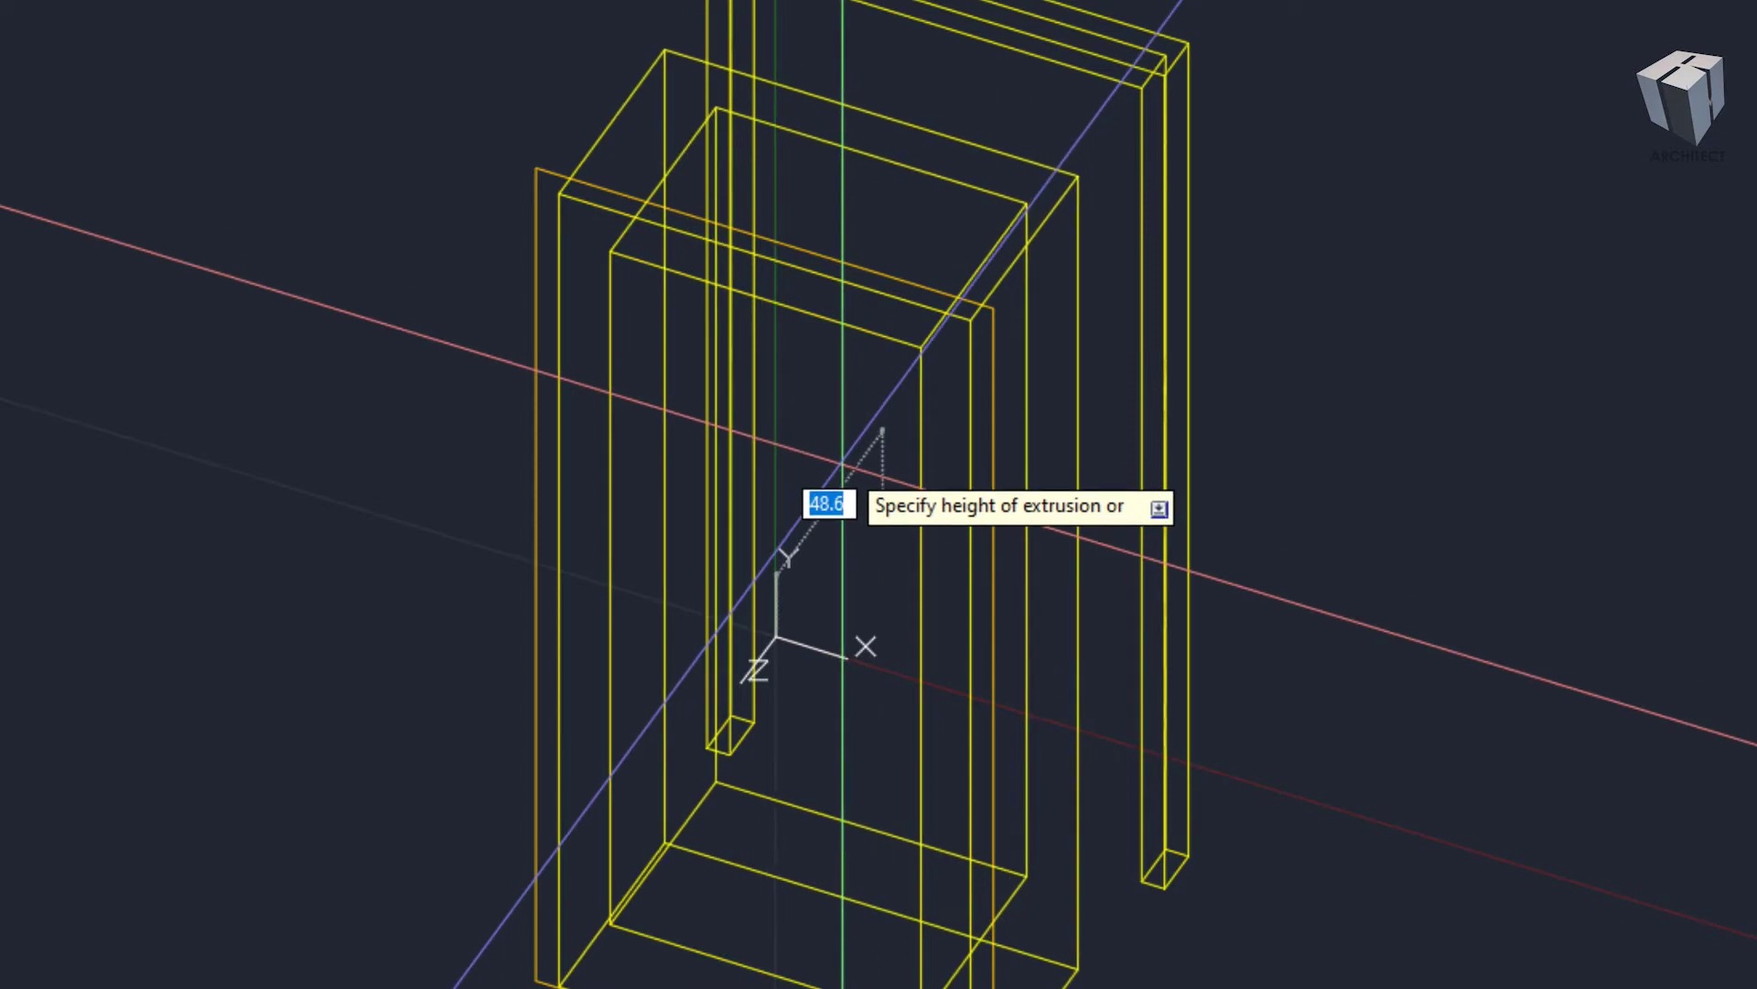
pyautogui.write('2')
pyautogui.press('Return')
pyautogui.write('su')
pyautogui.press('Return')
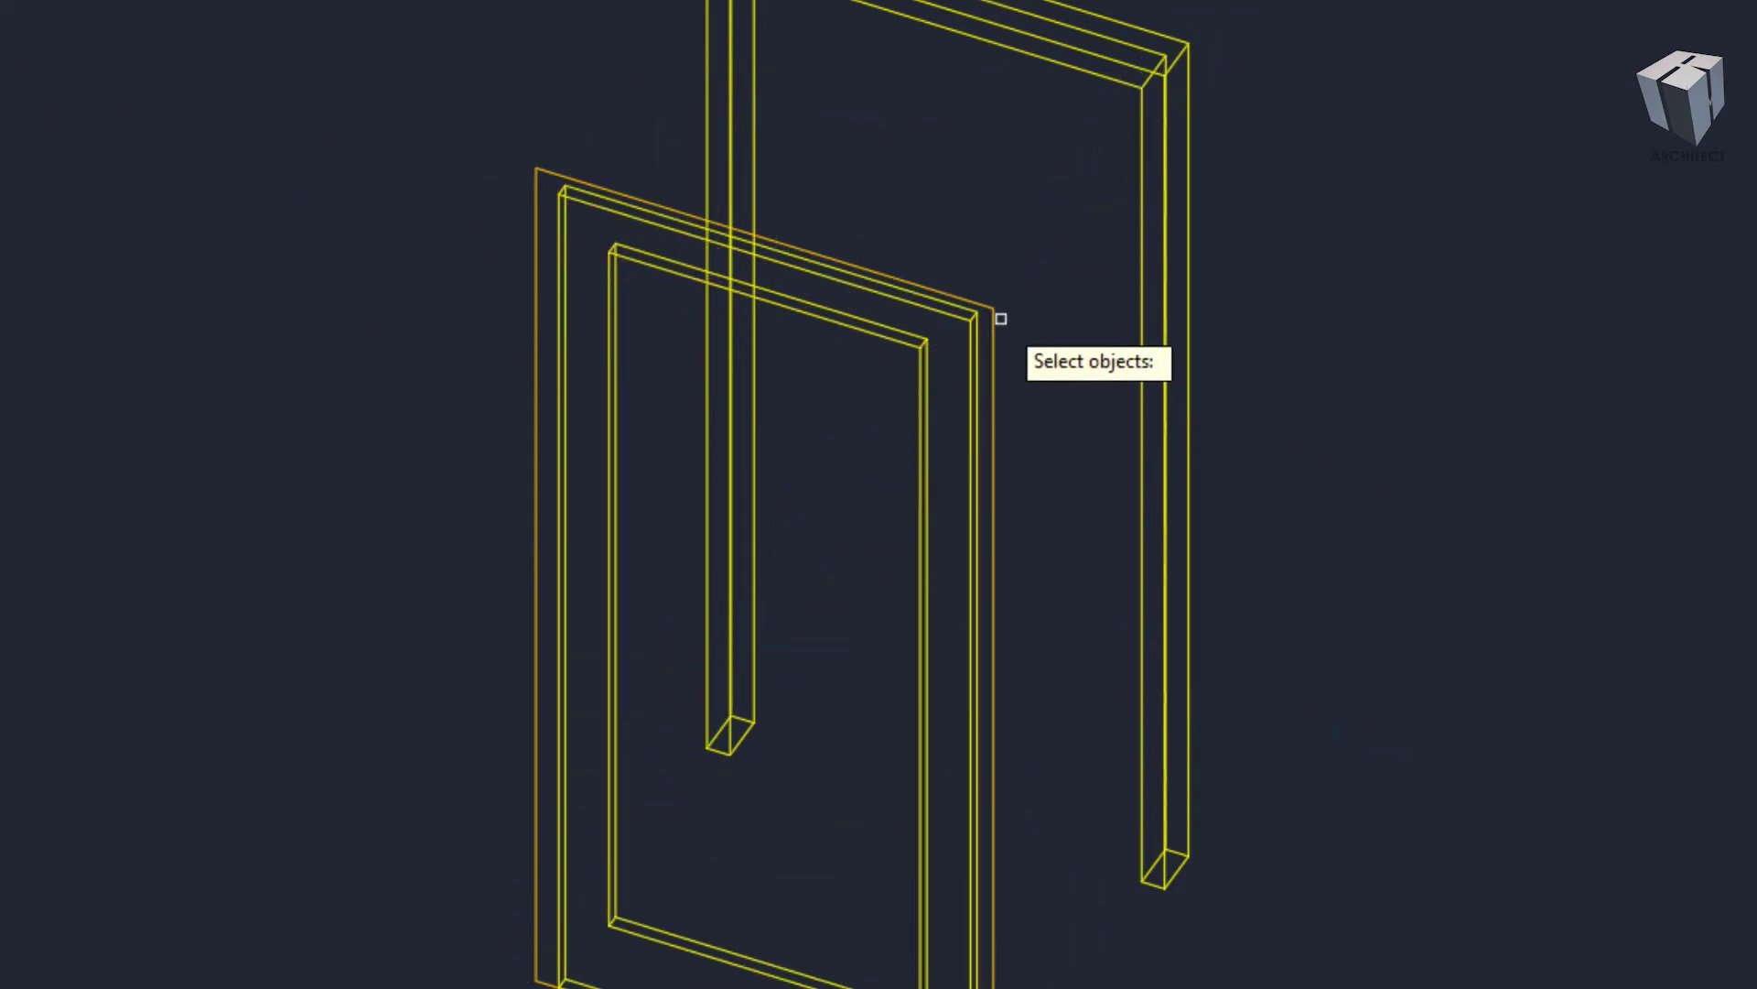
pyautogui.moveTo(923, 405); pyautogui.dragTo(1069, 305, button='middle')
pyautogui.write('SU')
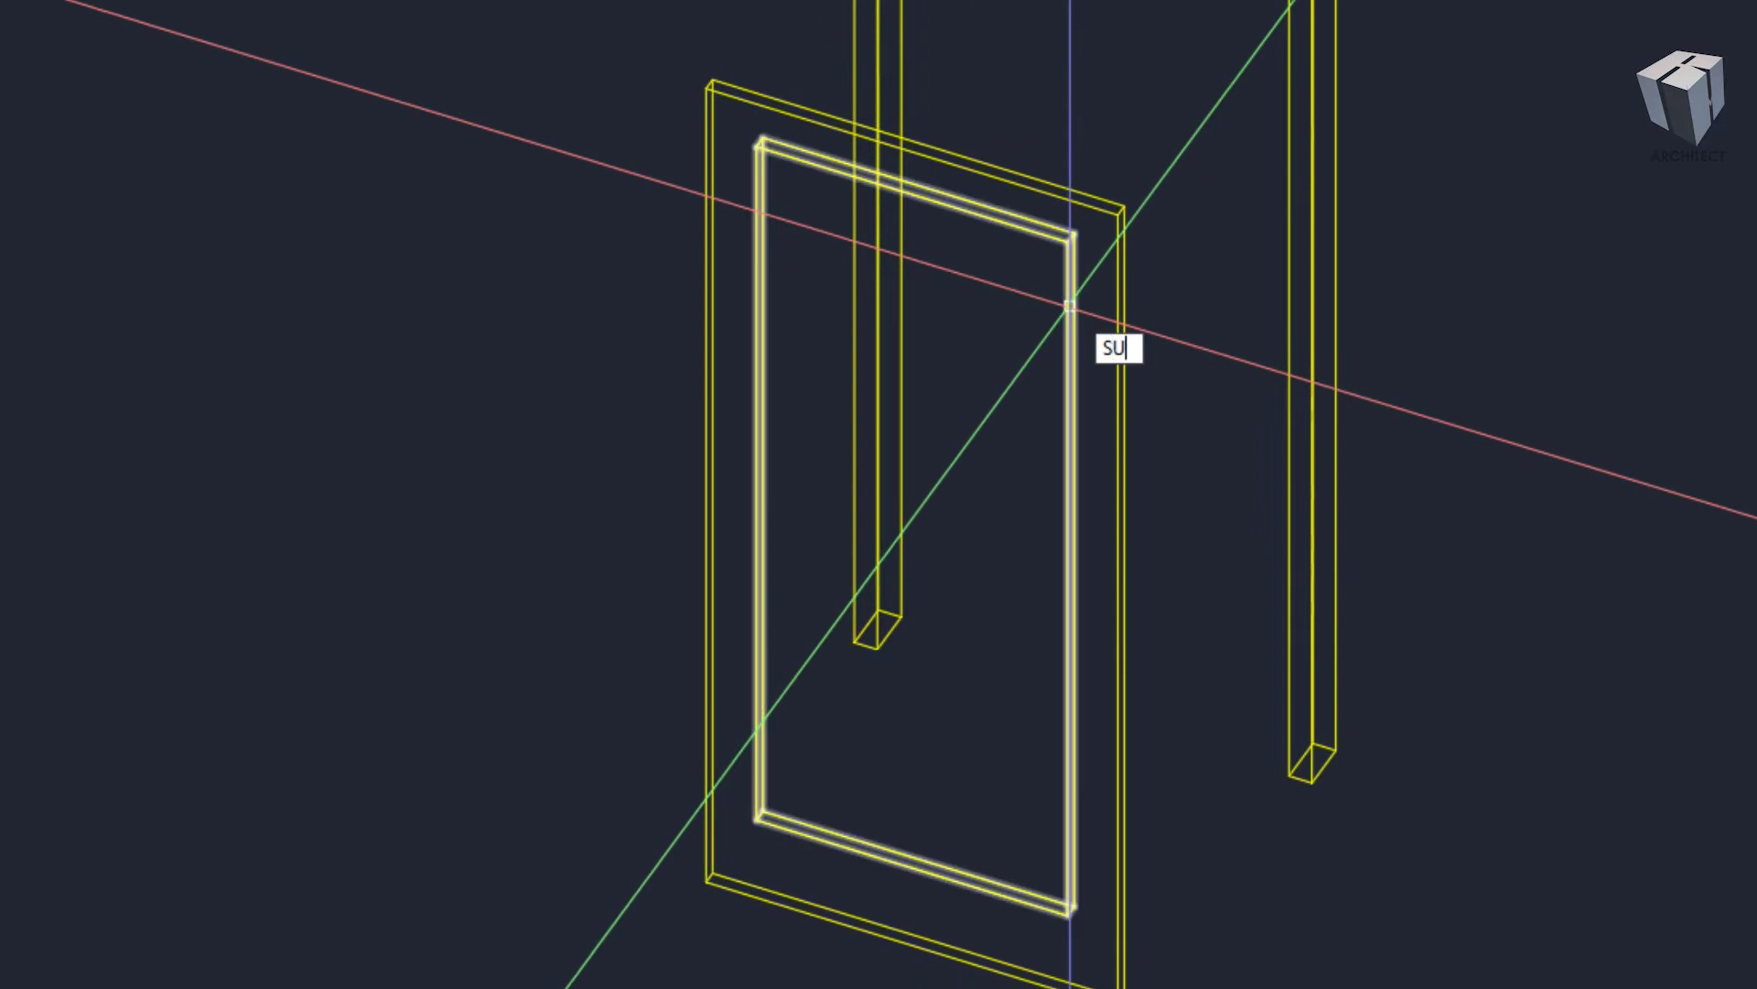
# - Subtract the inner door solid from the outer one
pyautogui.press('Return')
pyautogui.click(1124, 233)
pyautogui.press('Return')
pyautogui.click(1071, 242)
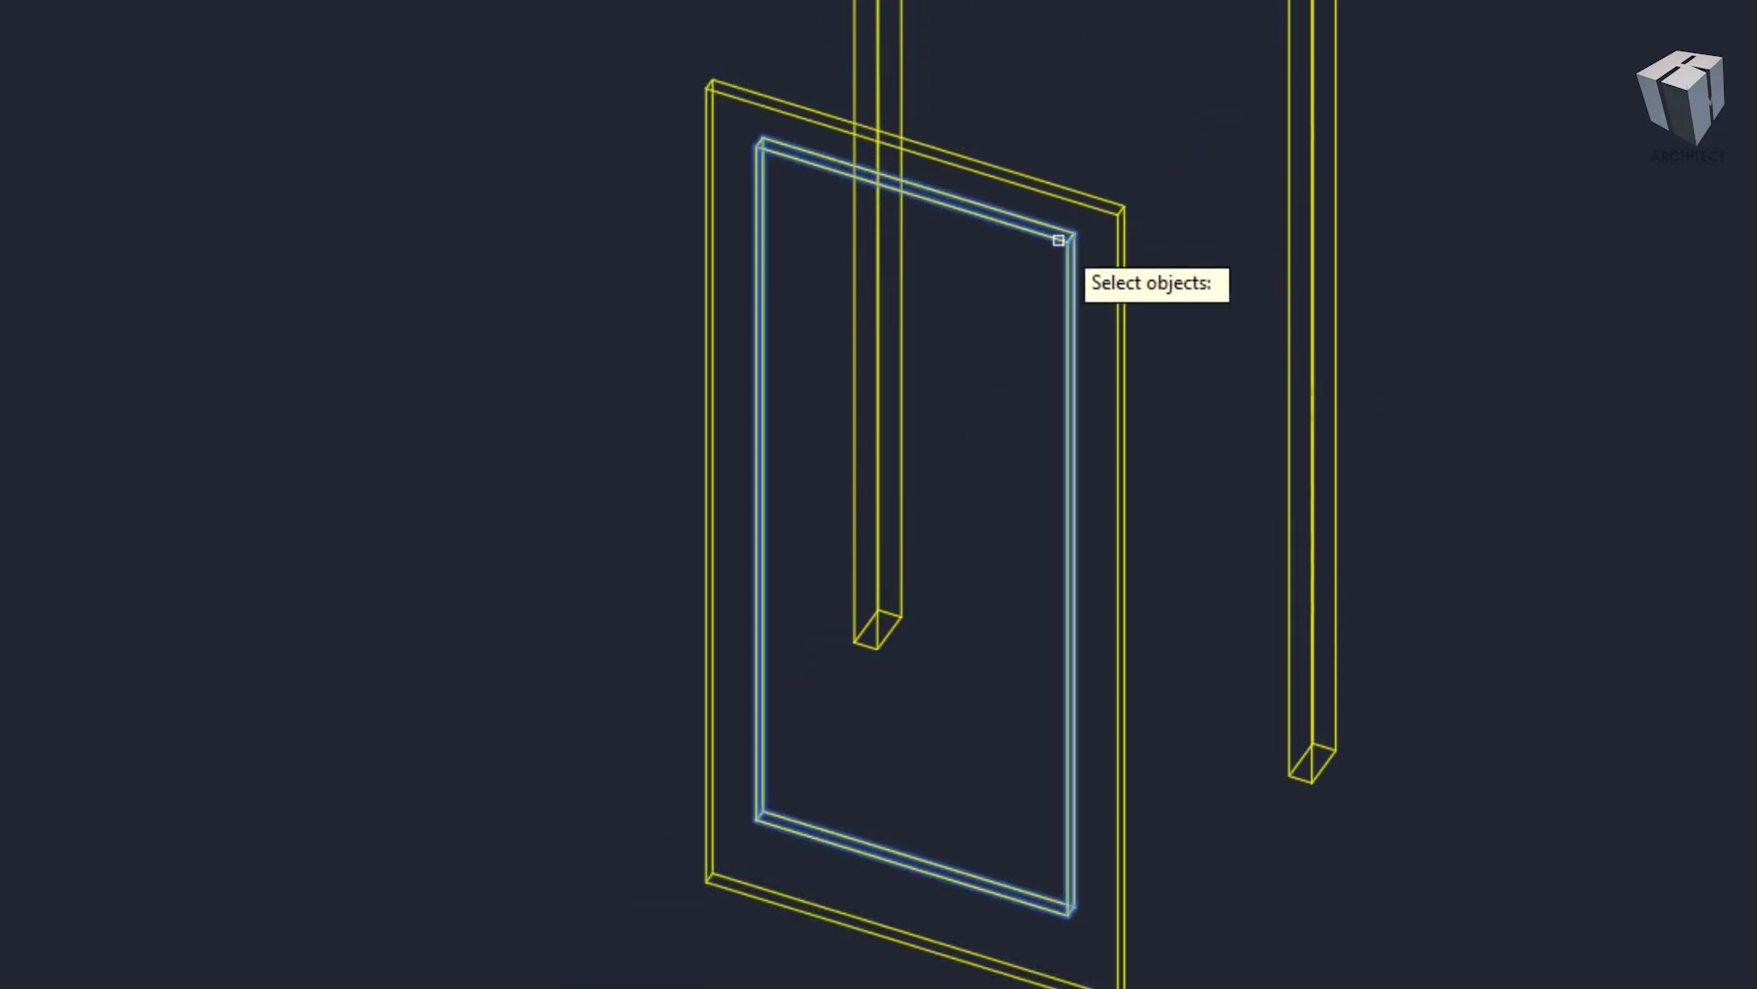
pyautogui.press('Return')
pyautogui.moveTo(953, 477); pyautogui.dragTo(991, 384, button='middle')
# - Draw a thin box panel filling the door opening
pyautogui.press('Return')
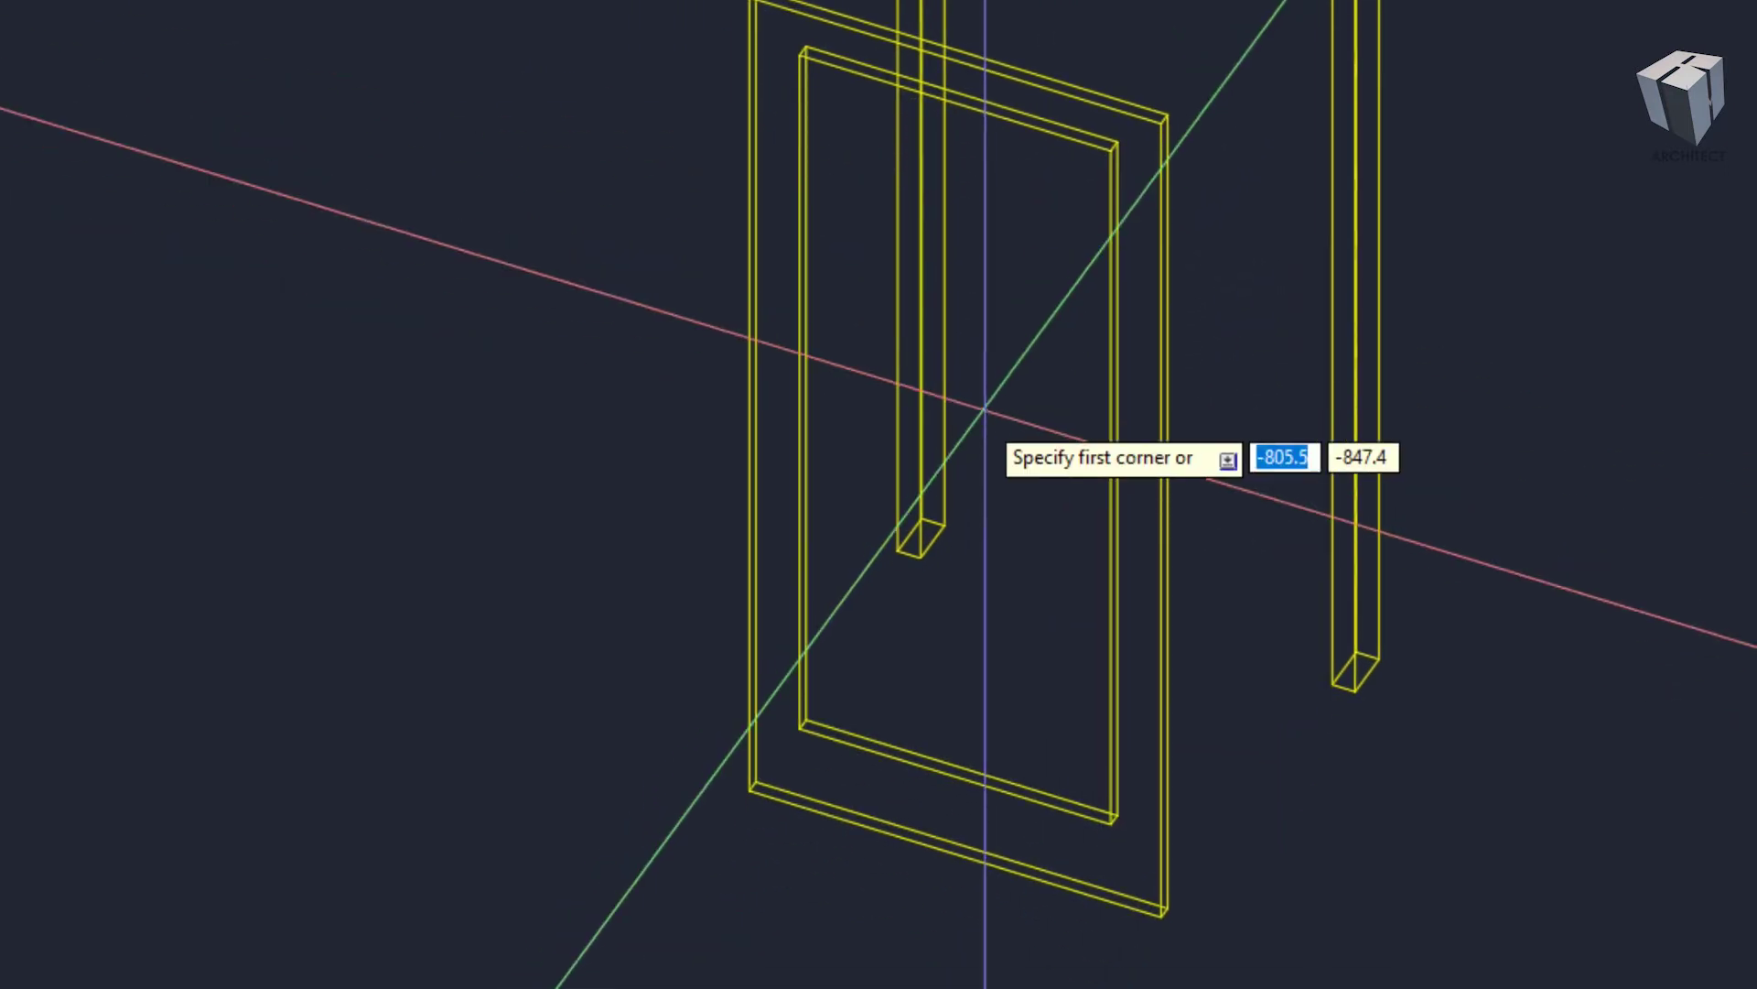
pyautogui.scroll(5, 815, 737)
pyautogui.click(749, 735)
pyautogui.scroll(-4, 748, 735)
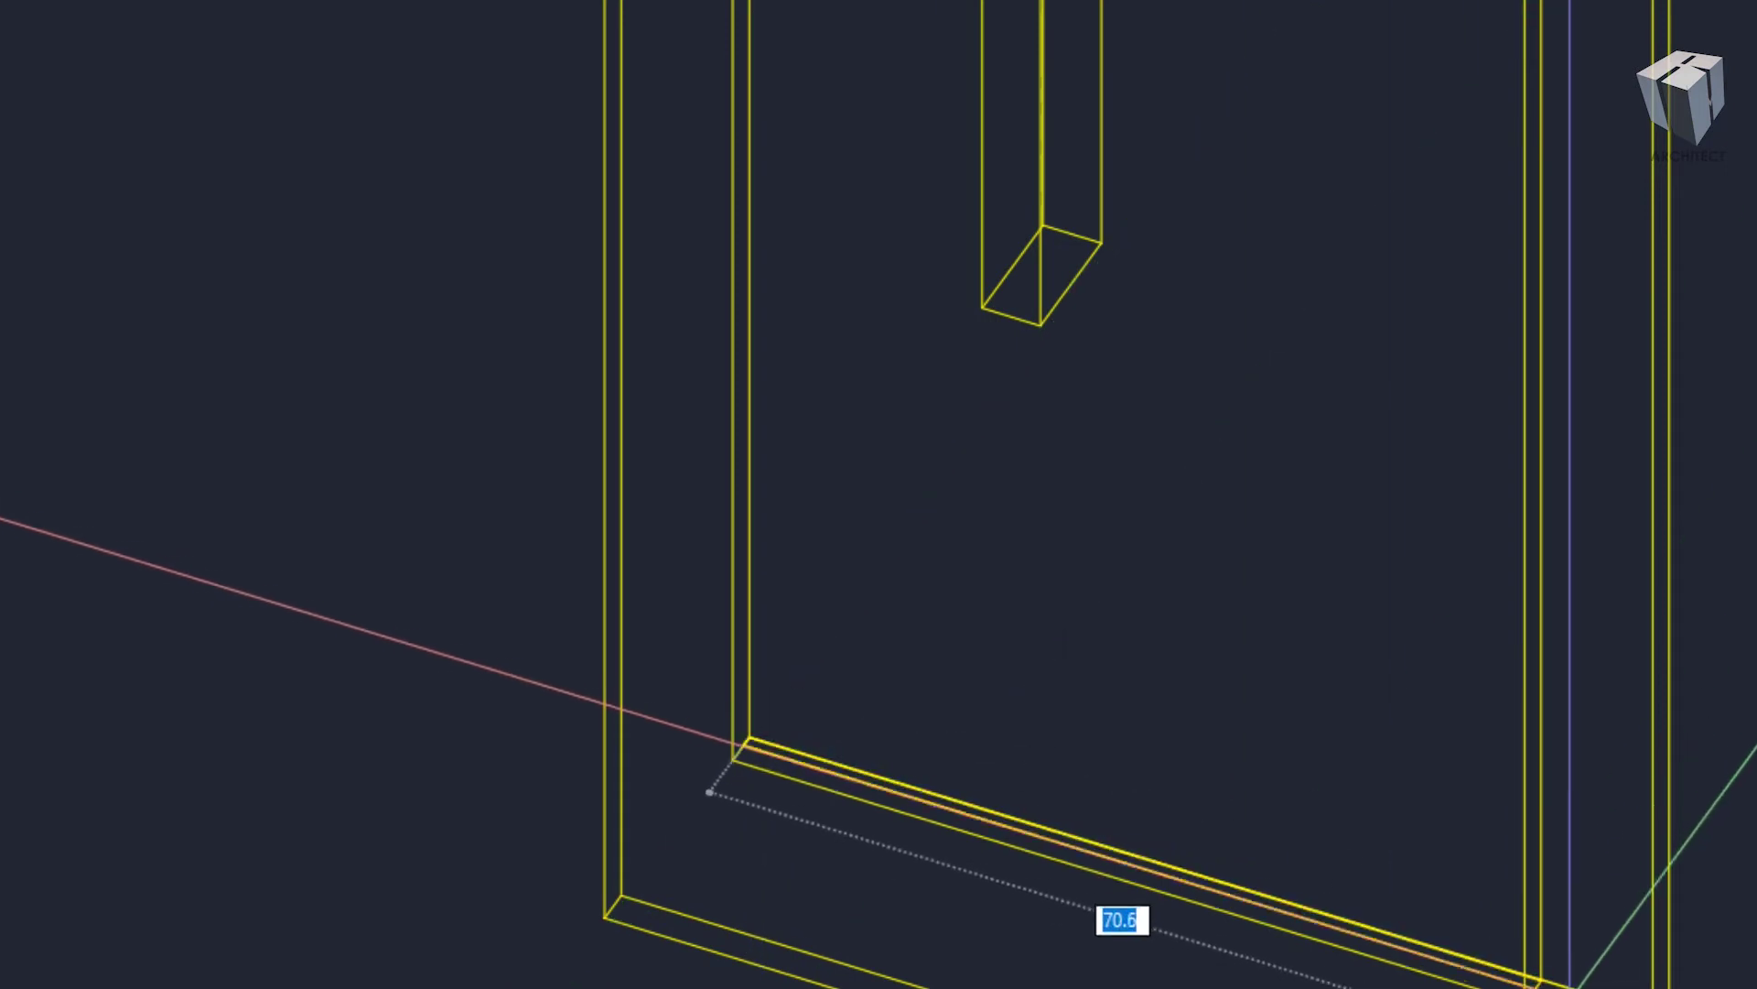
pyautogui.scroll(-3, 1510, 915)
pyautogui.click(1543, 860)
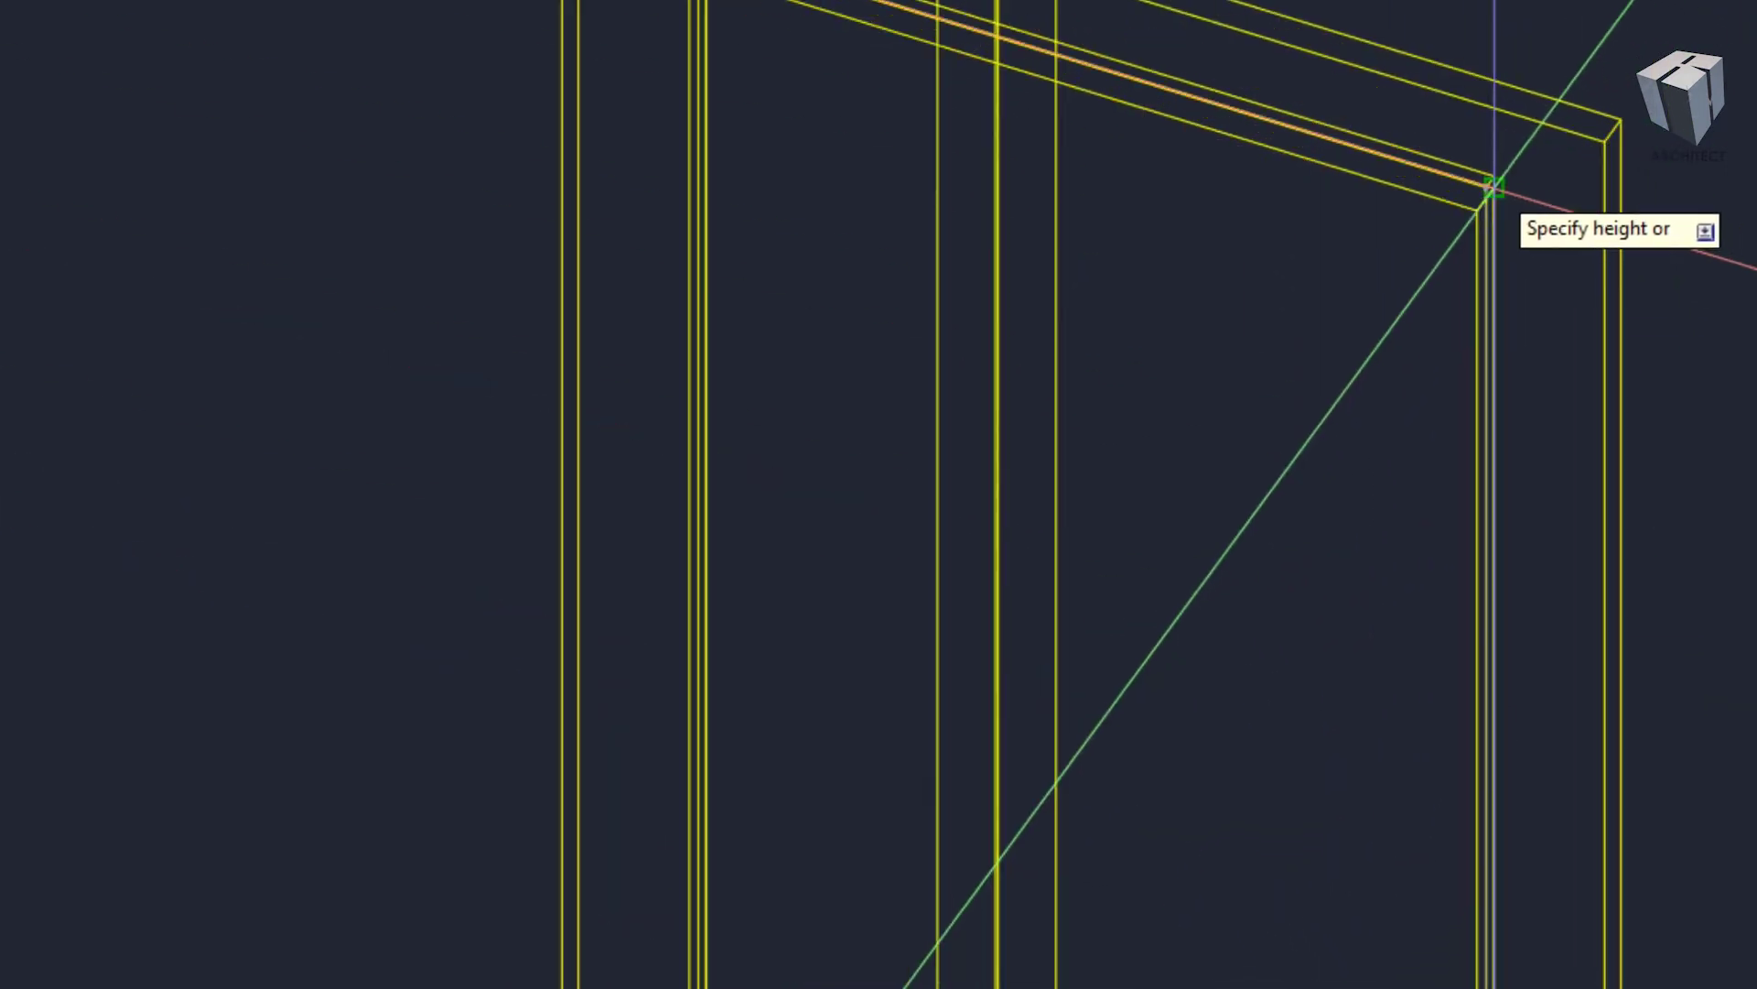
pyautogui.click(1491, 189)
pyautogui.scroll(-5, 1491, 189)
pyautogui.scroll(3, 1307, 314)
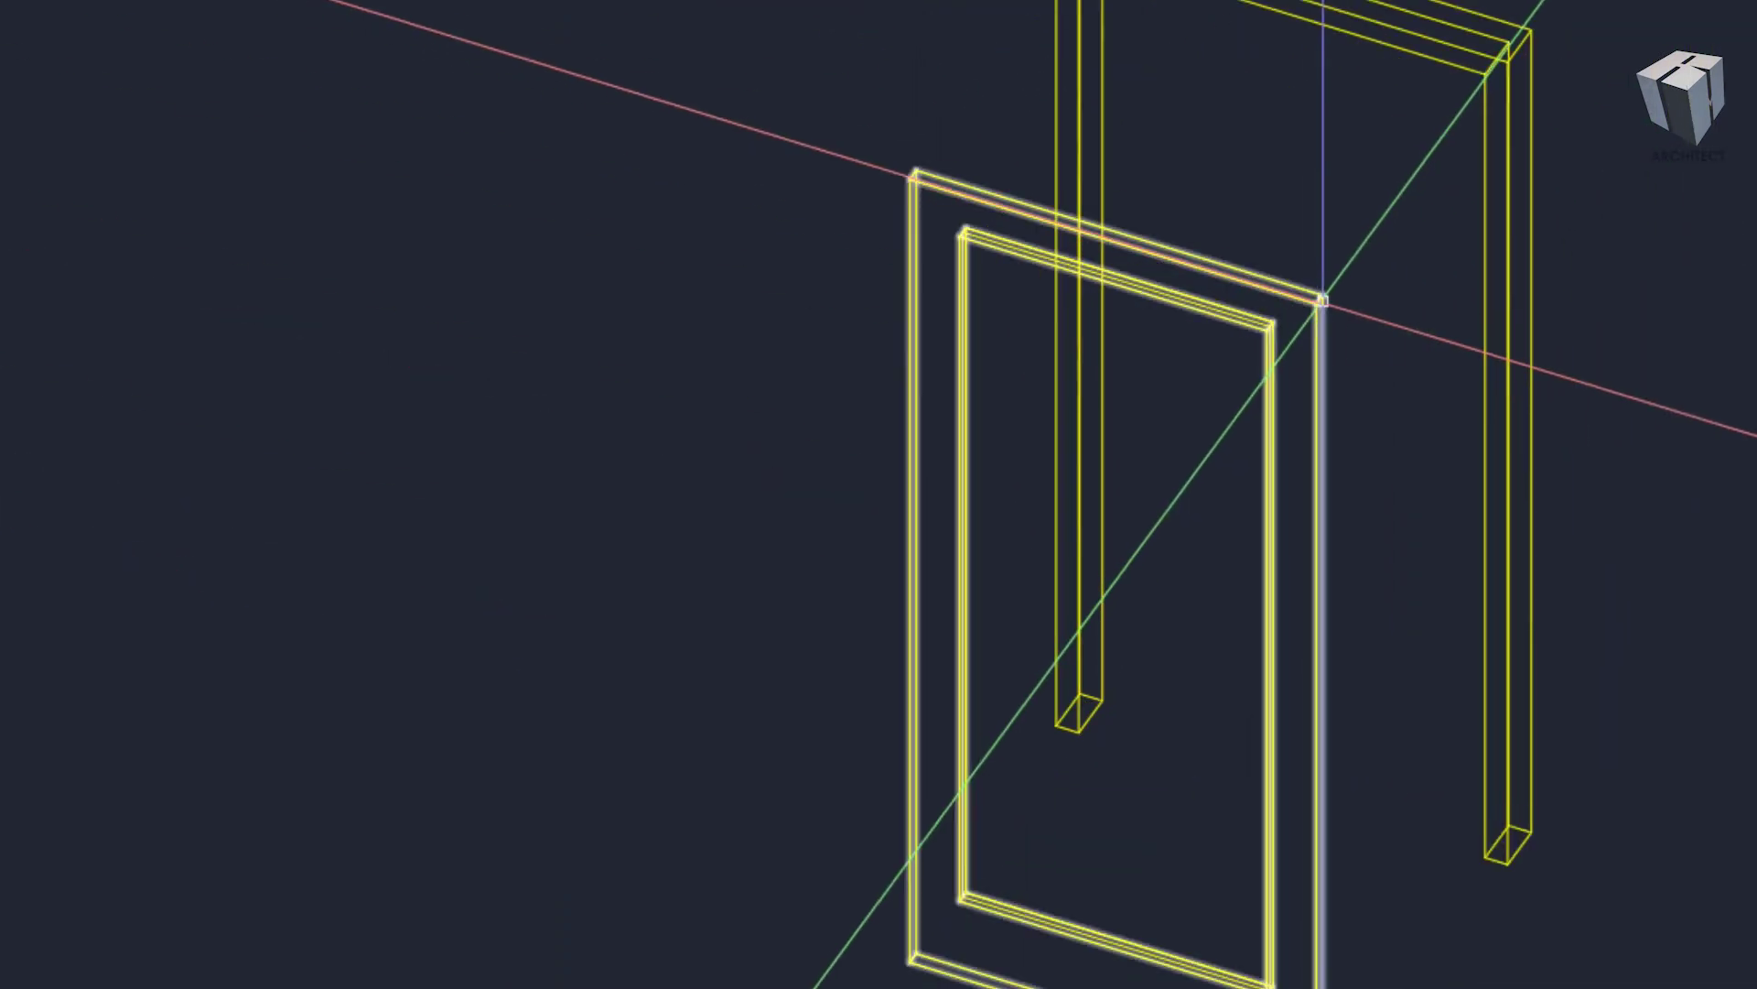
pyautogui.write('M')
# - Move the door from its lower corner to the axes origin
pyautogui.press('Return')
pyautogui.click(1323, 300)
pyautogui.scroll(-1, 1197, 458)
pyautogui.scroll(1, 1336, 695)
pyautogui.press('Return')
pyautogui.scroll(3, 1313, 789)
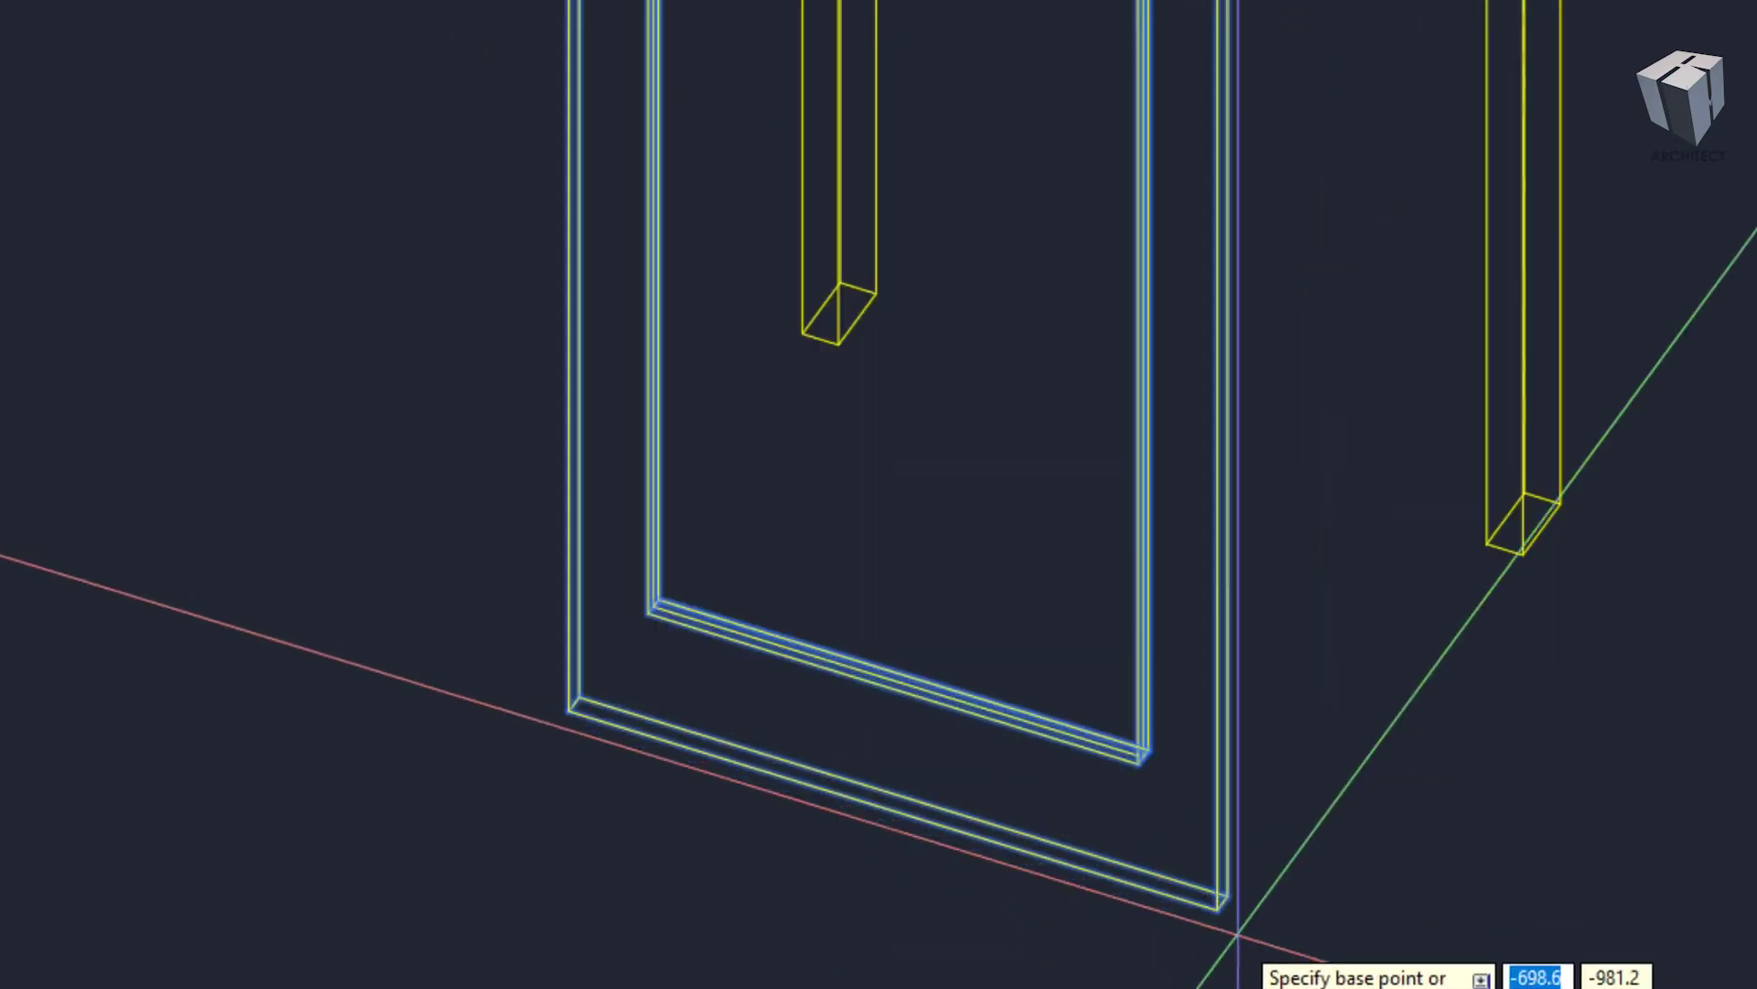
pyautogui.click(1217, 909)
pyautogui.scroll(-2, 1483, 561)
pyautogui.scroll(3, 1510, 482)
pyautogui.scroll(2, 1548, 440)
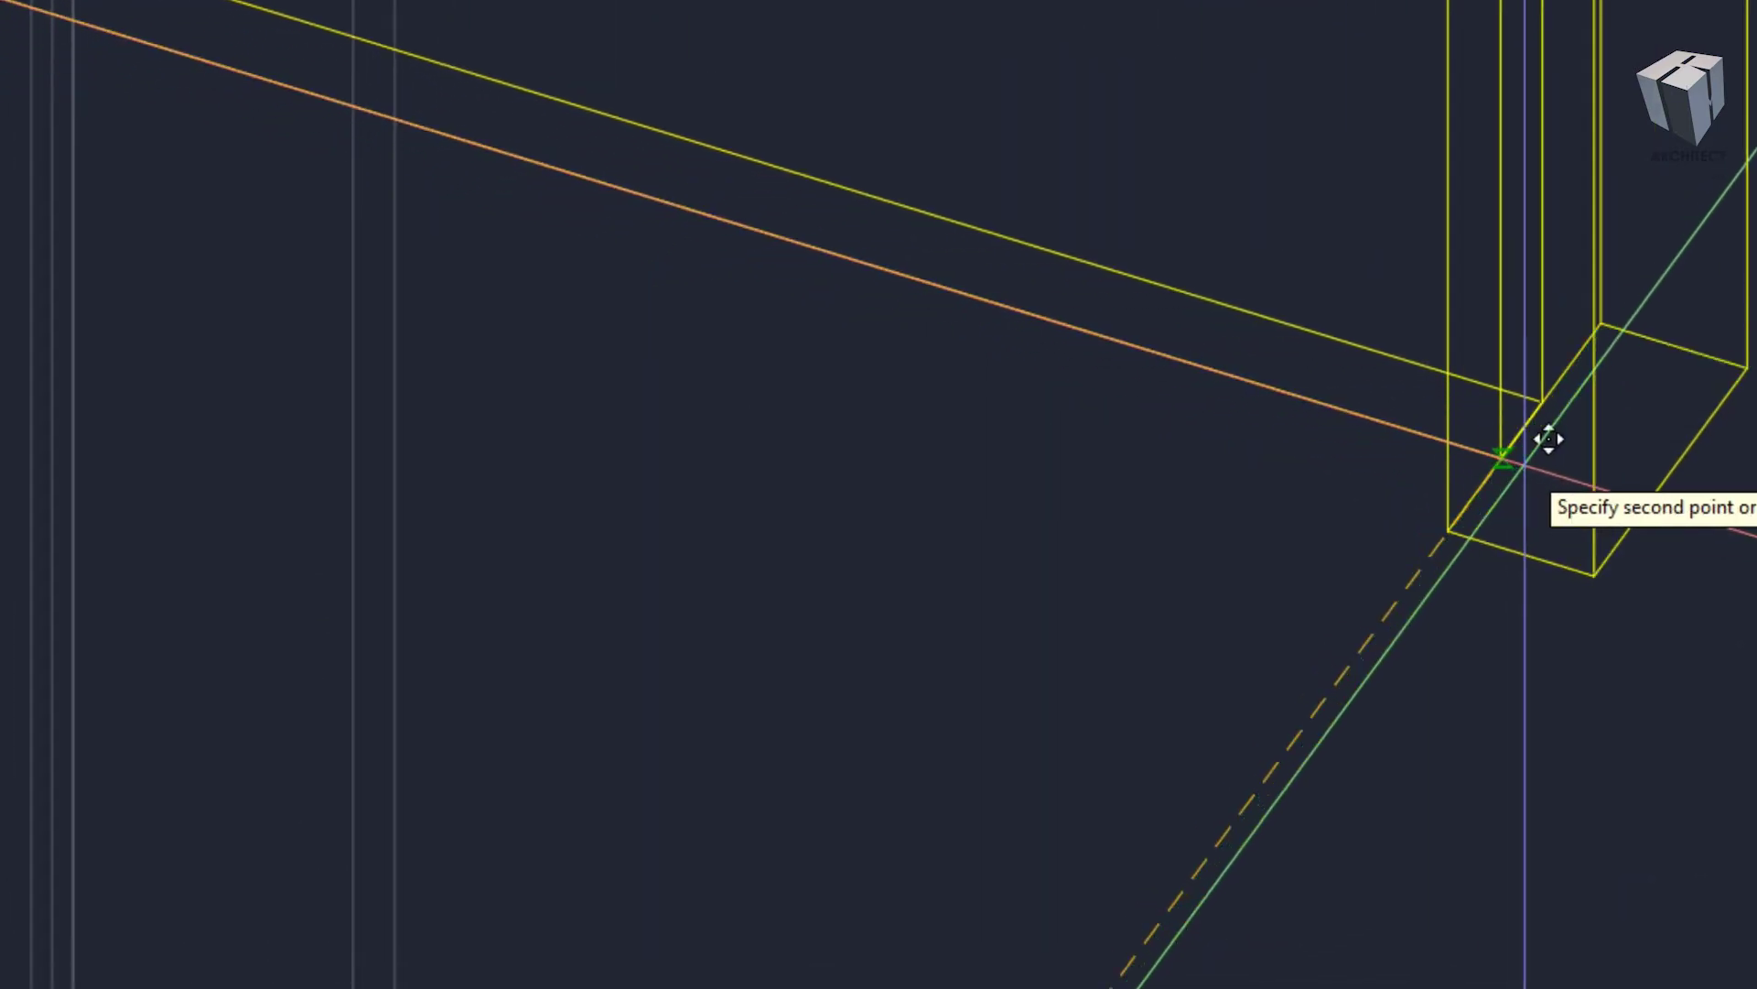
pyautogui.click(1550, 439)
pyautogui.scroll(-3, 1397, 498)
pyautogui.scroll(2, 1223, 361)
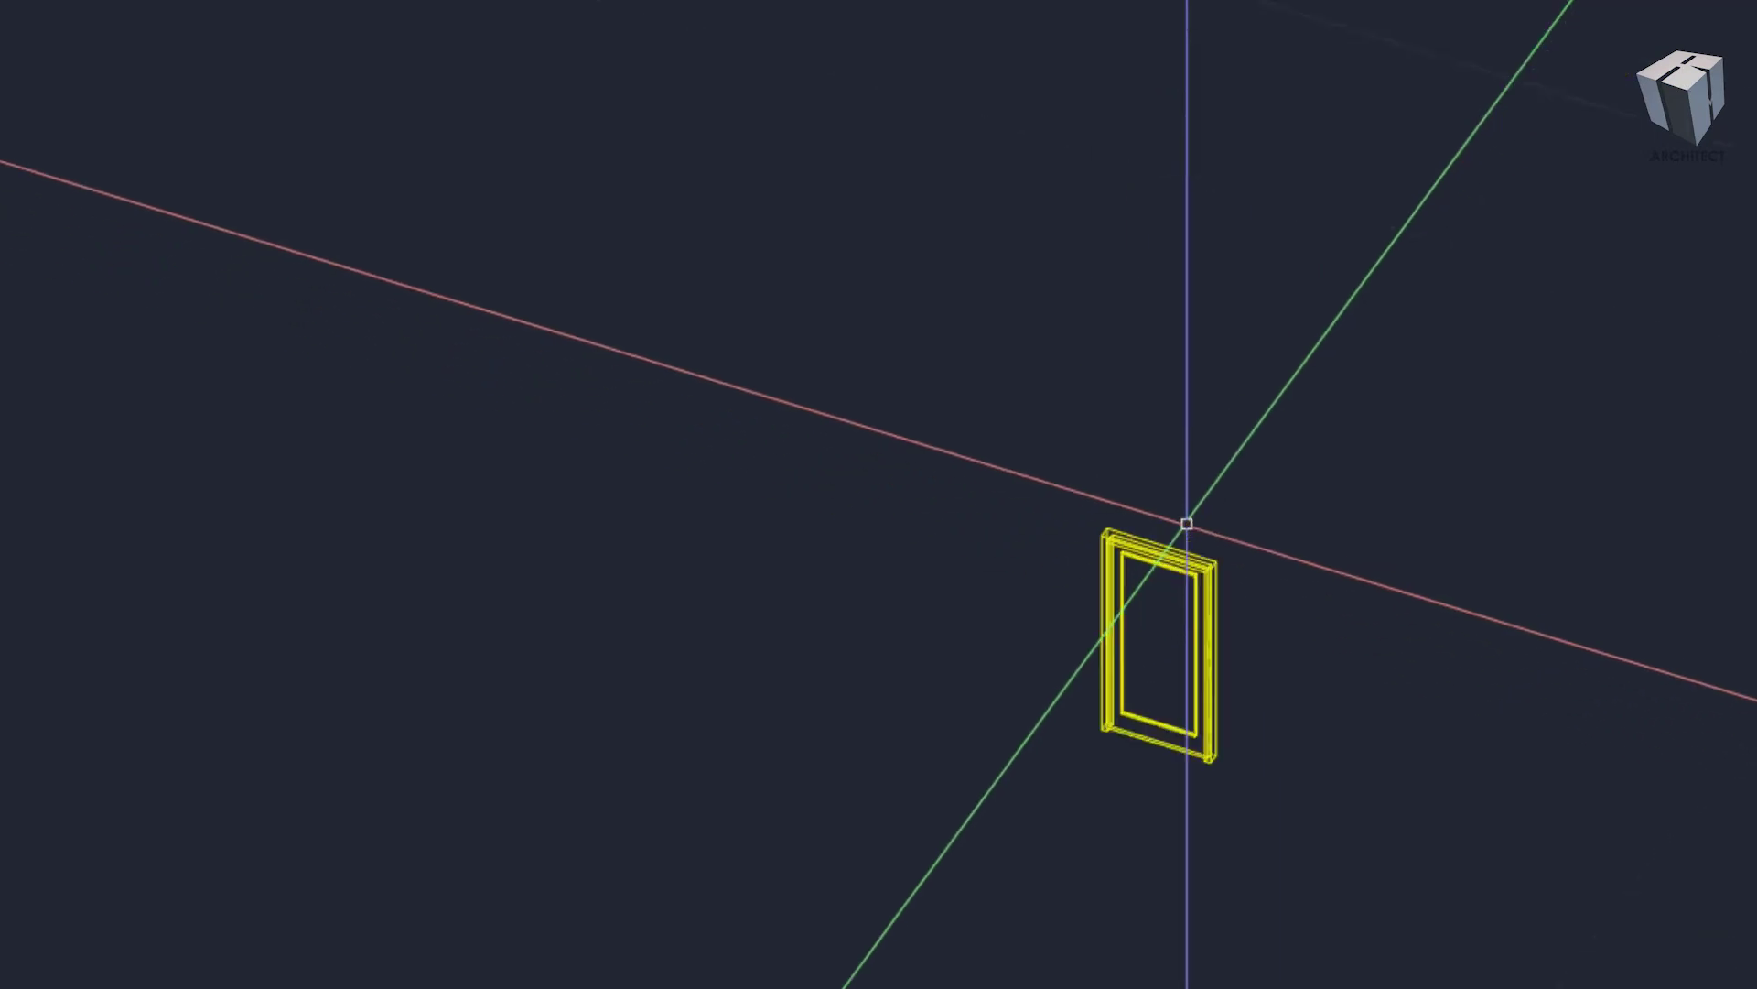
pyautogui.scroll(1, 1141, 497)
# - Stretch one face of the door solid out into a tall box block
pyautogui.write('x')
pyautogui.press('Return')
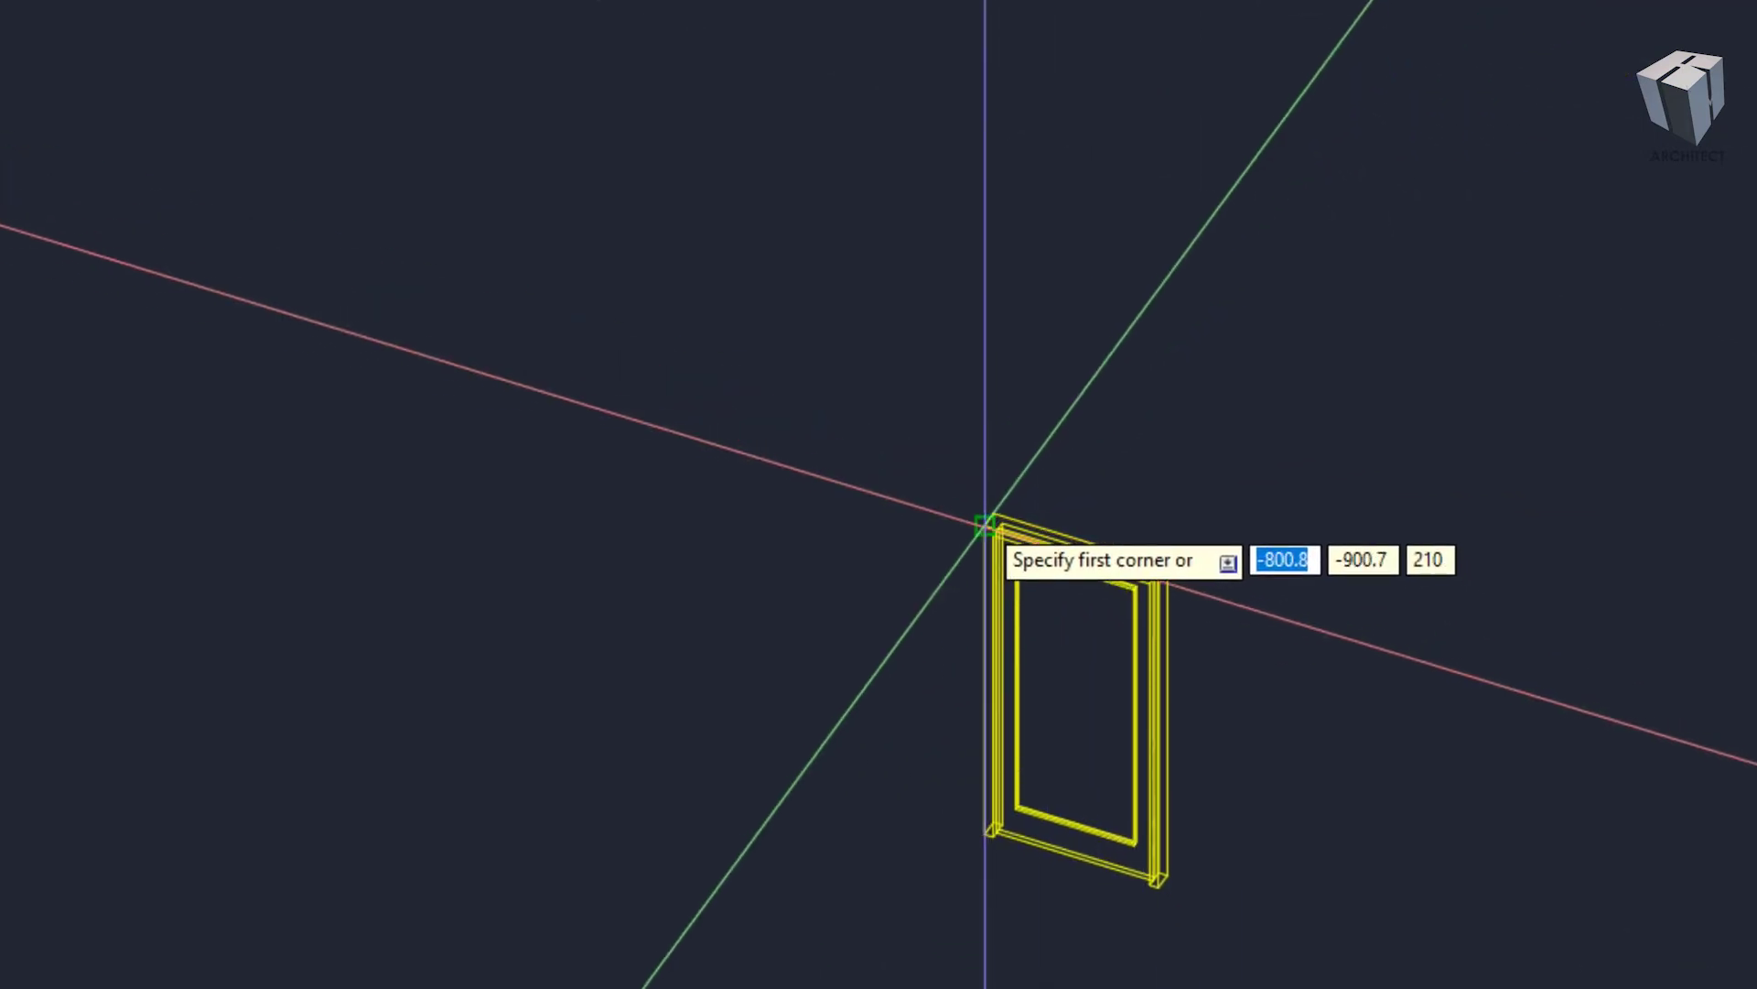
pyautogui.click(992, 510)
pyautogui.scroll(2, 1126, 887)
pyautogui.scroll(2, 1135, 890)
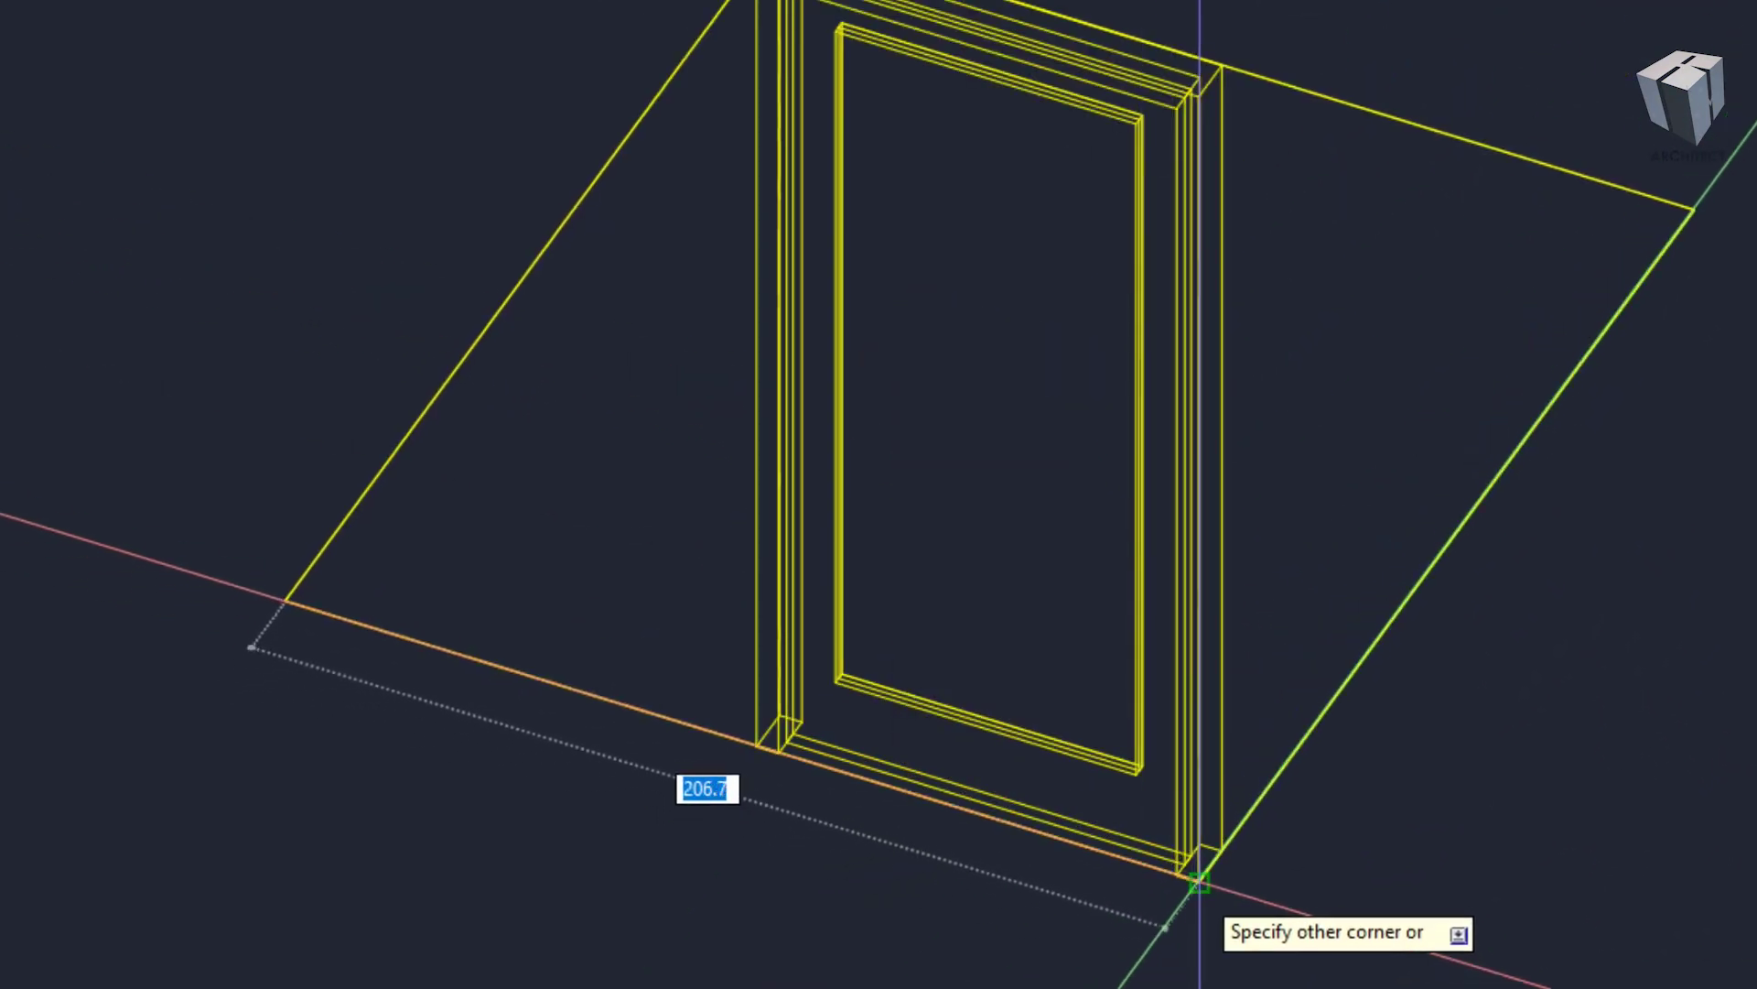
pyautogui.press('Escape')
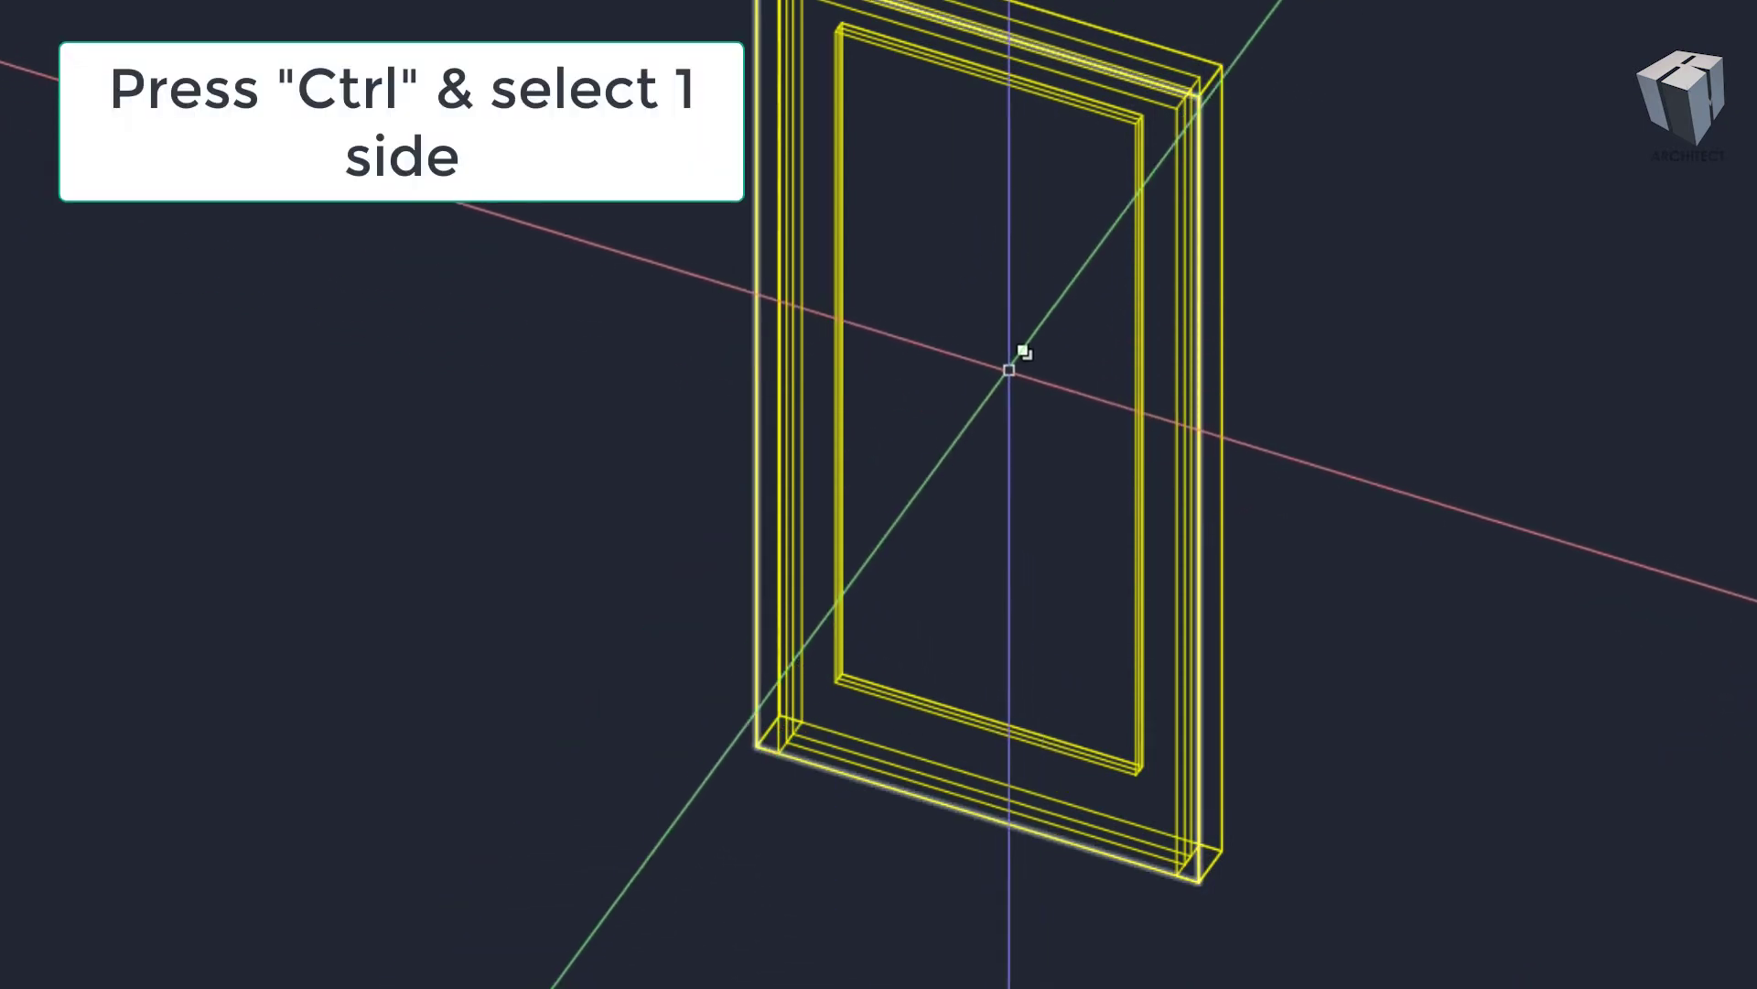
pyautogui.keyDown('ctrl'); pyautogui.click(977, 421); pyautogui.keyUp('ctrl')
pyautogui.click(1137, 525)
pyautogui.scroll(-3, 977, 421)
pyautogui.scroll(-2, 732, 623)
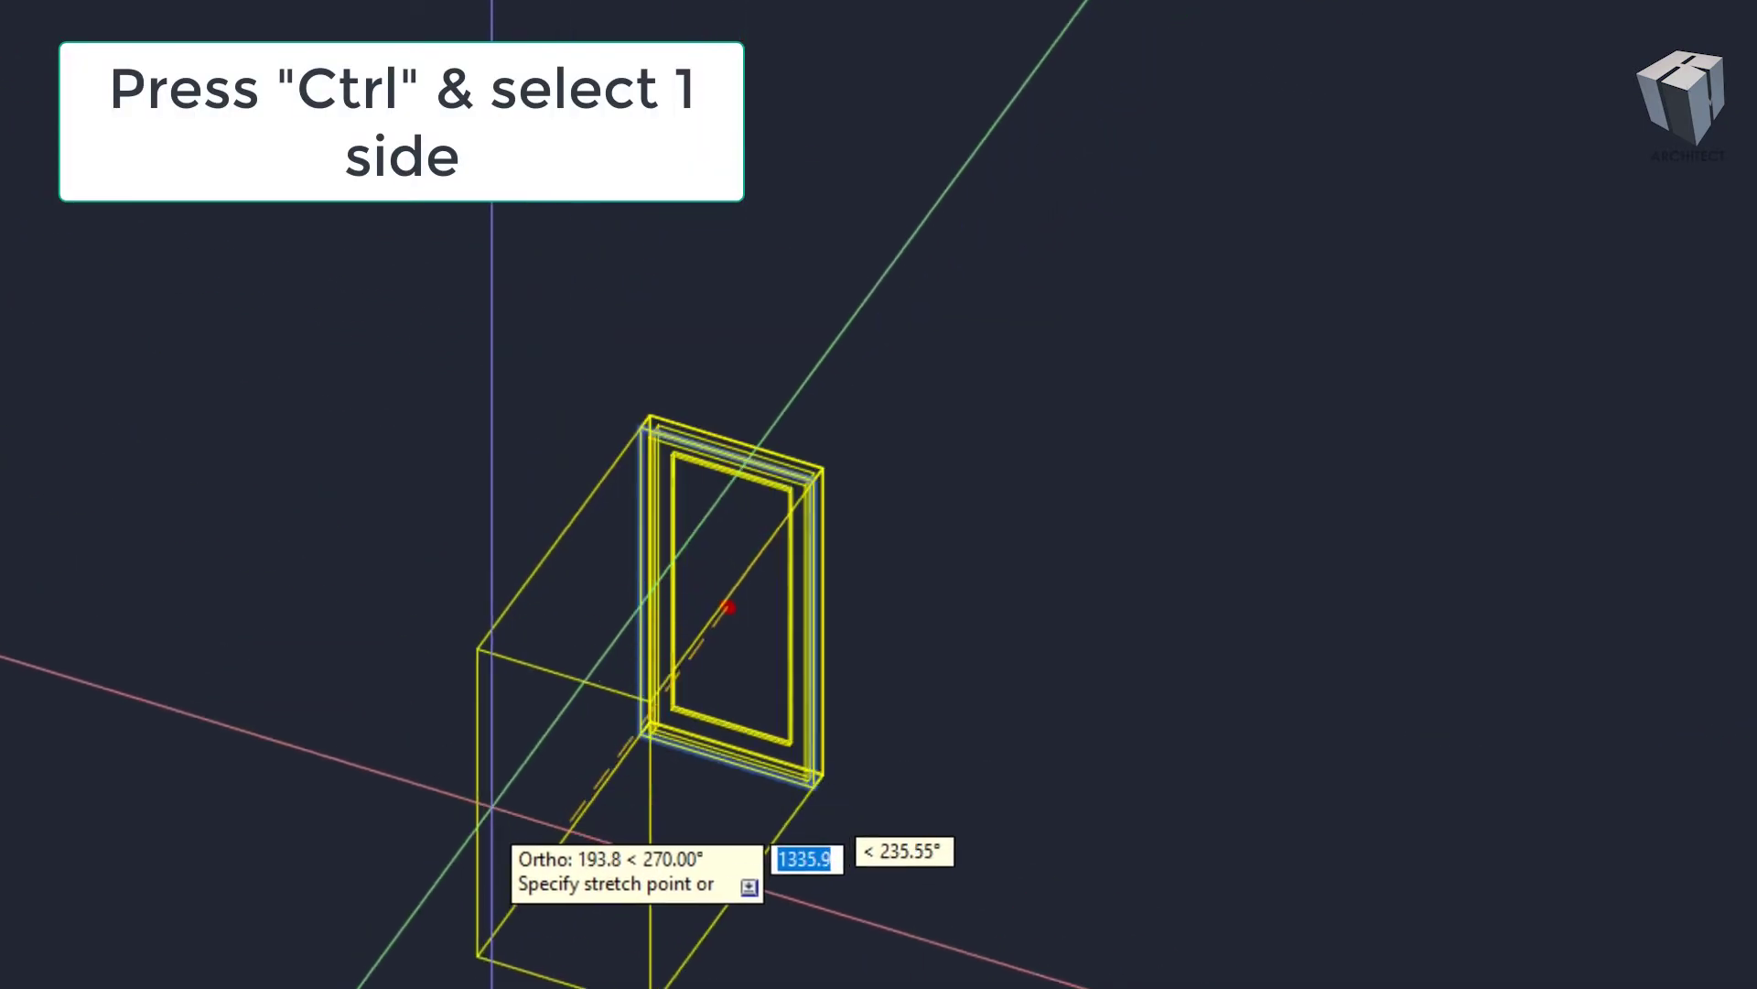
pyautogui.click(732, 641)
# - Move the tall box against the door
pyautogui.write('m')
pyautogui.press('Return')
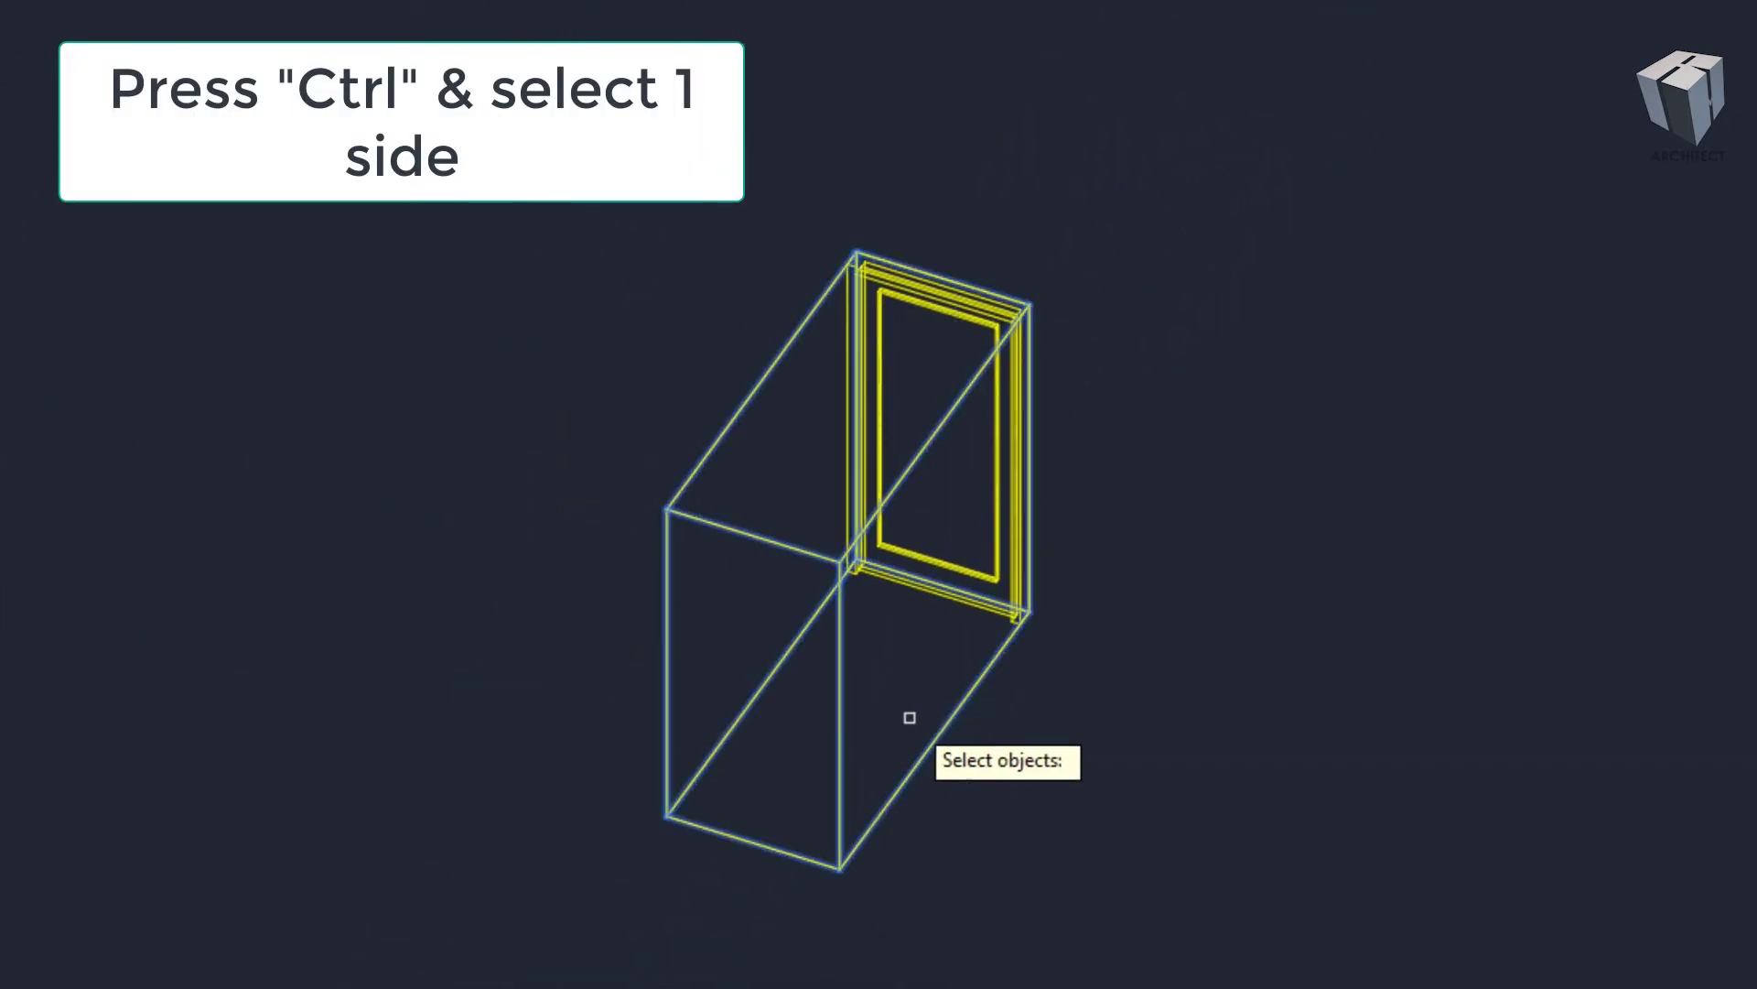
pyautogui.click(910, 714)
pyautogui.click(1208, 667)
pyautogui.scroll(2, 985, 647)
# - Move the door and its box to the terrace wall corner
pyautogui.scroll(2, 985, 647)
pyautogui.write('m')
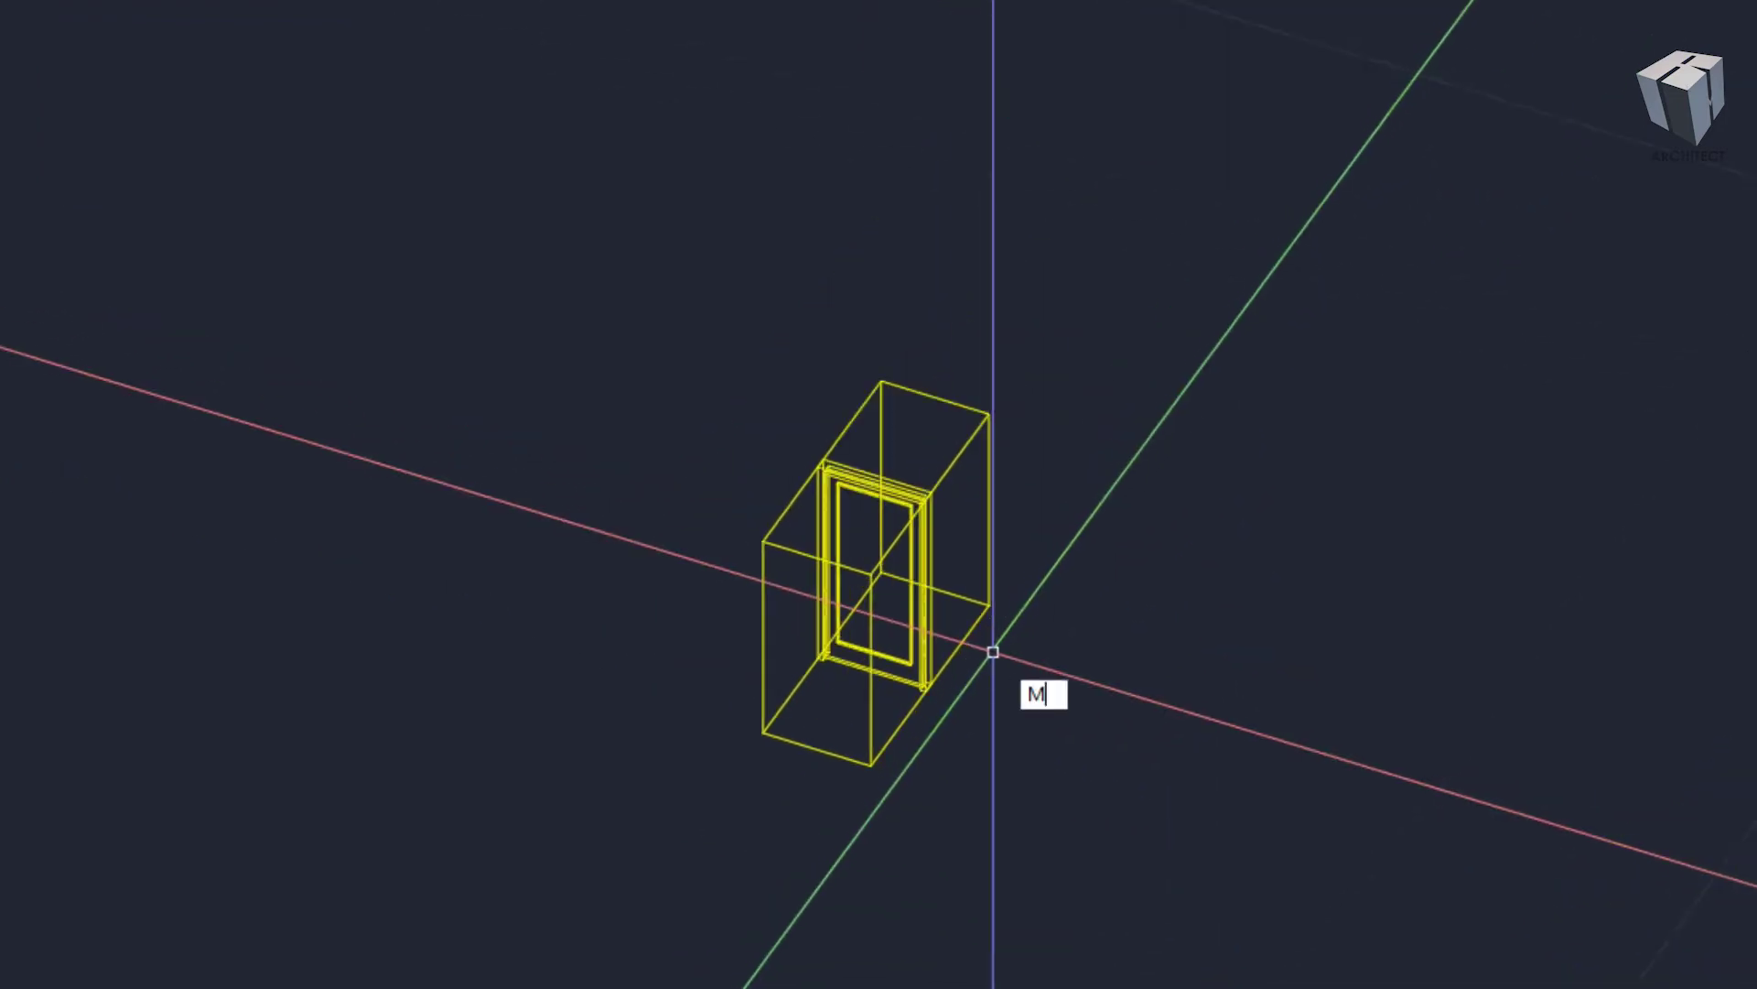
pyautogui.click(1118, 879)
pyautogui.click(628, 262)
pyautogui.scroll(5, 803, 710)
pyautogui.press('Return')
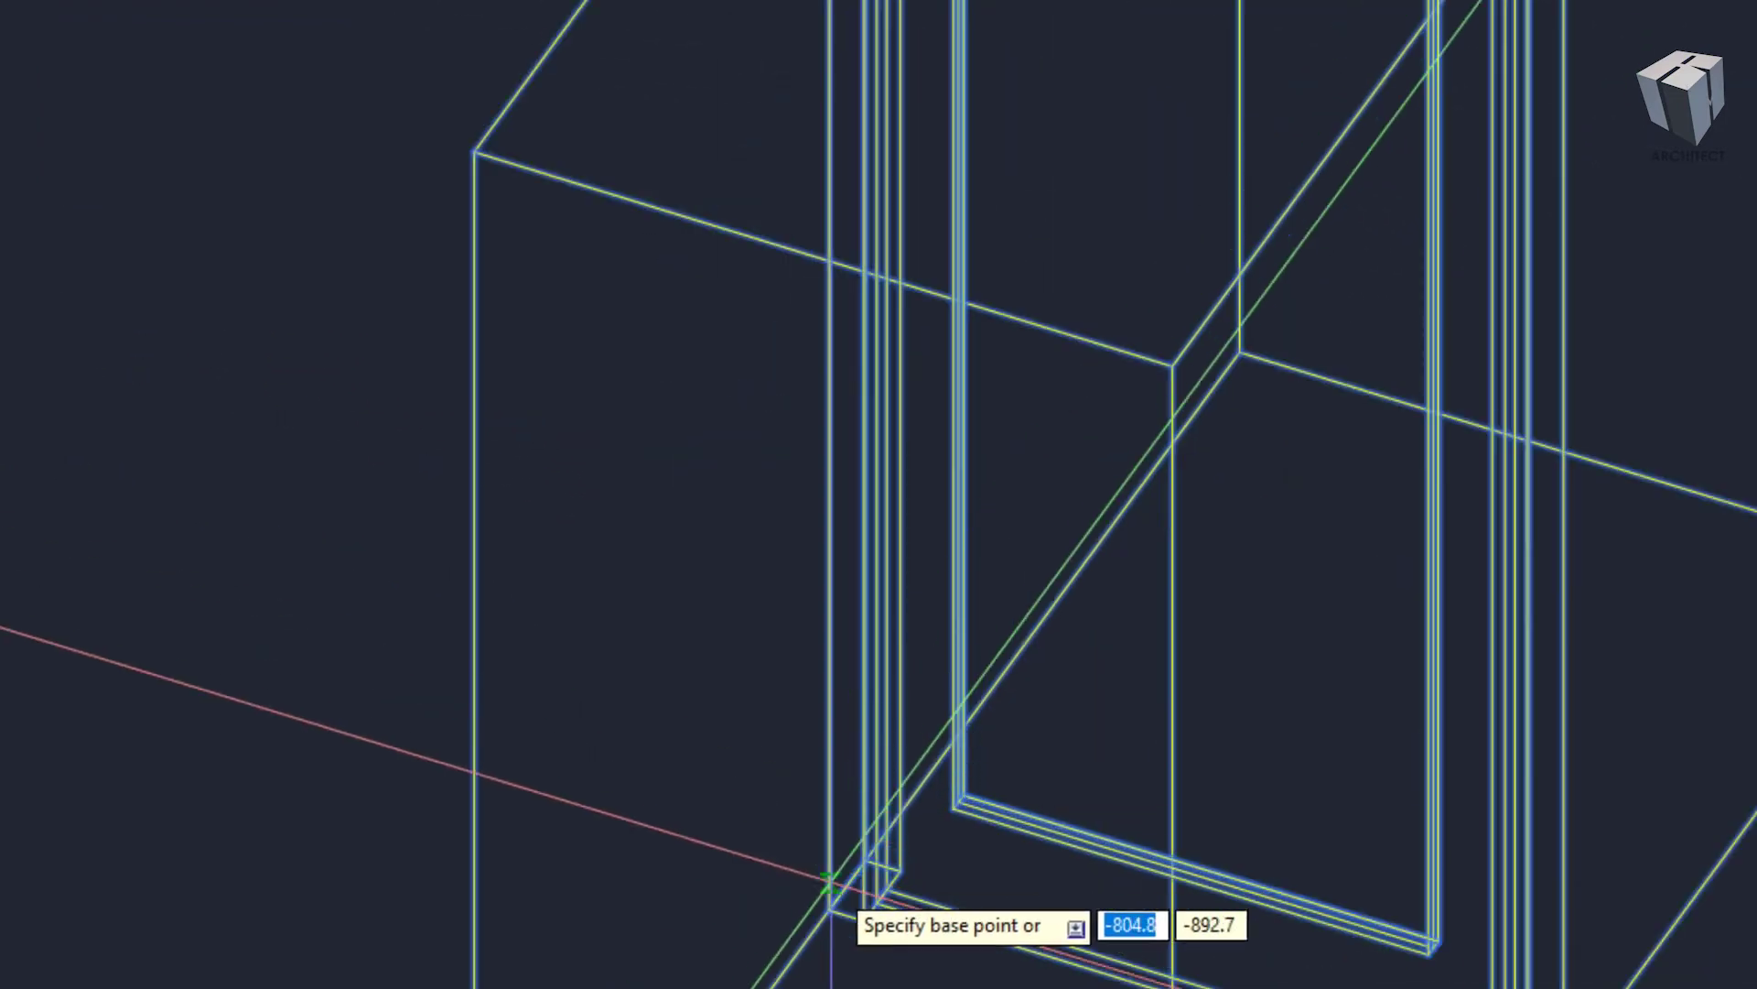
pyautogui.click(830, 909)
pyautogui.scroll(-5, 1013, 491)
pyautogui.scroll(2, 1139, 178)
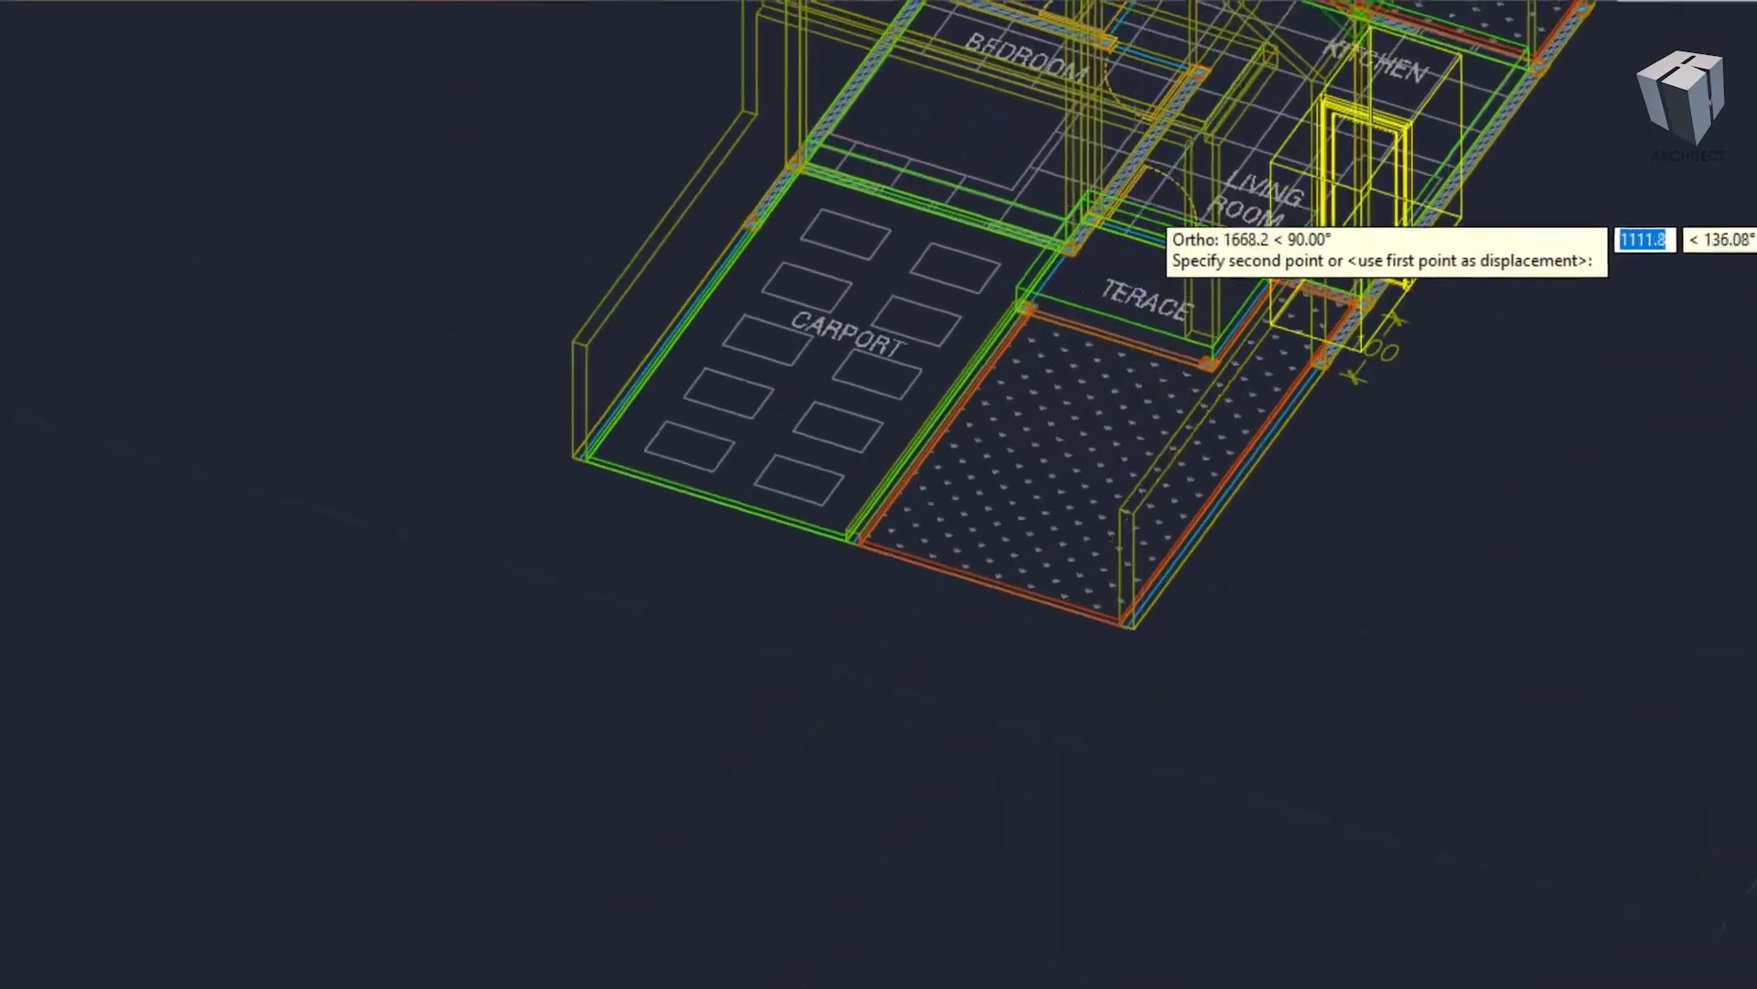
pyautogui.scroll(3, 1093, 154)
pyautogui.scroll(2, 1101, 183)
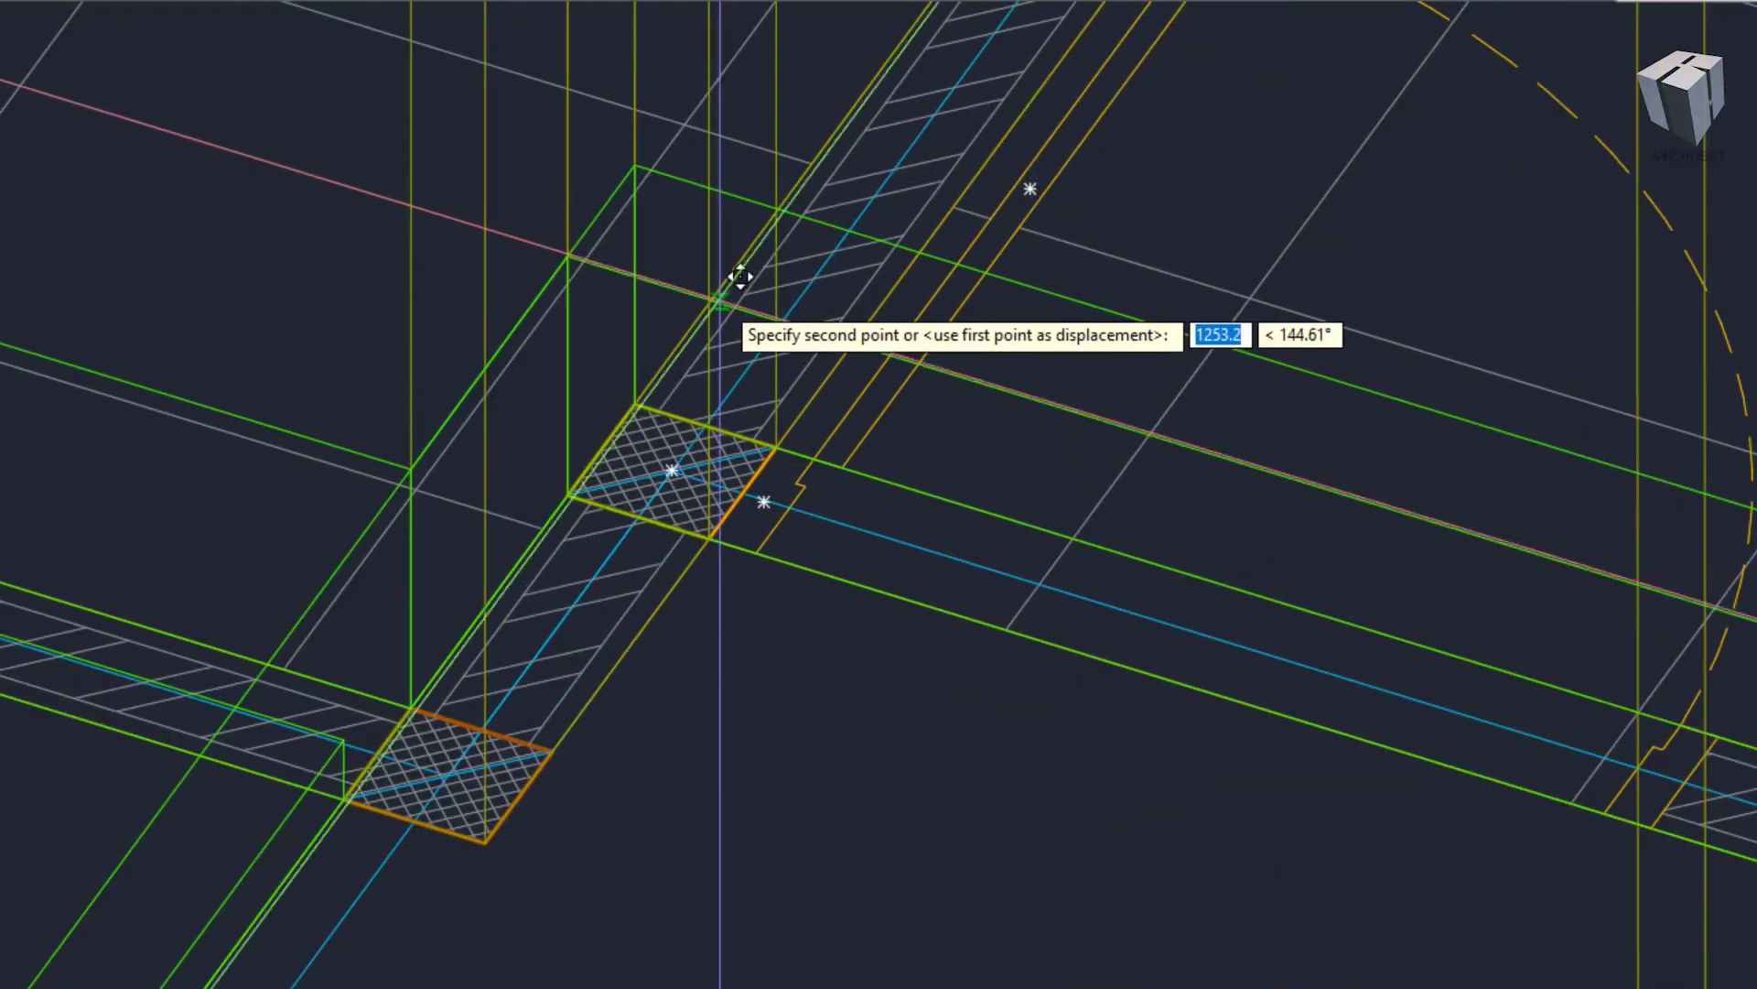
pyautogui.scroll(-3, 673, 476)
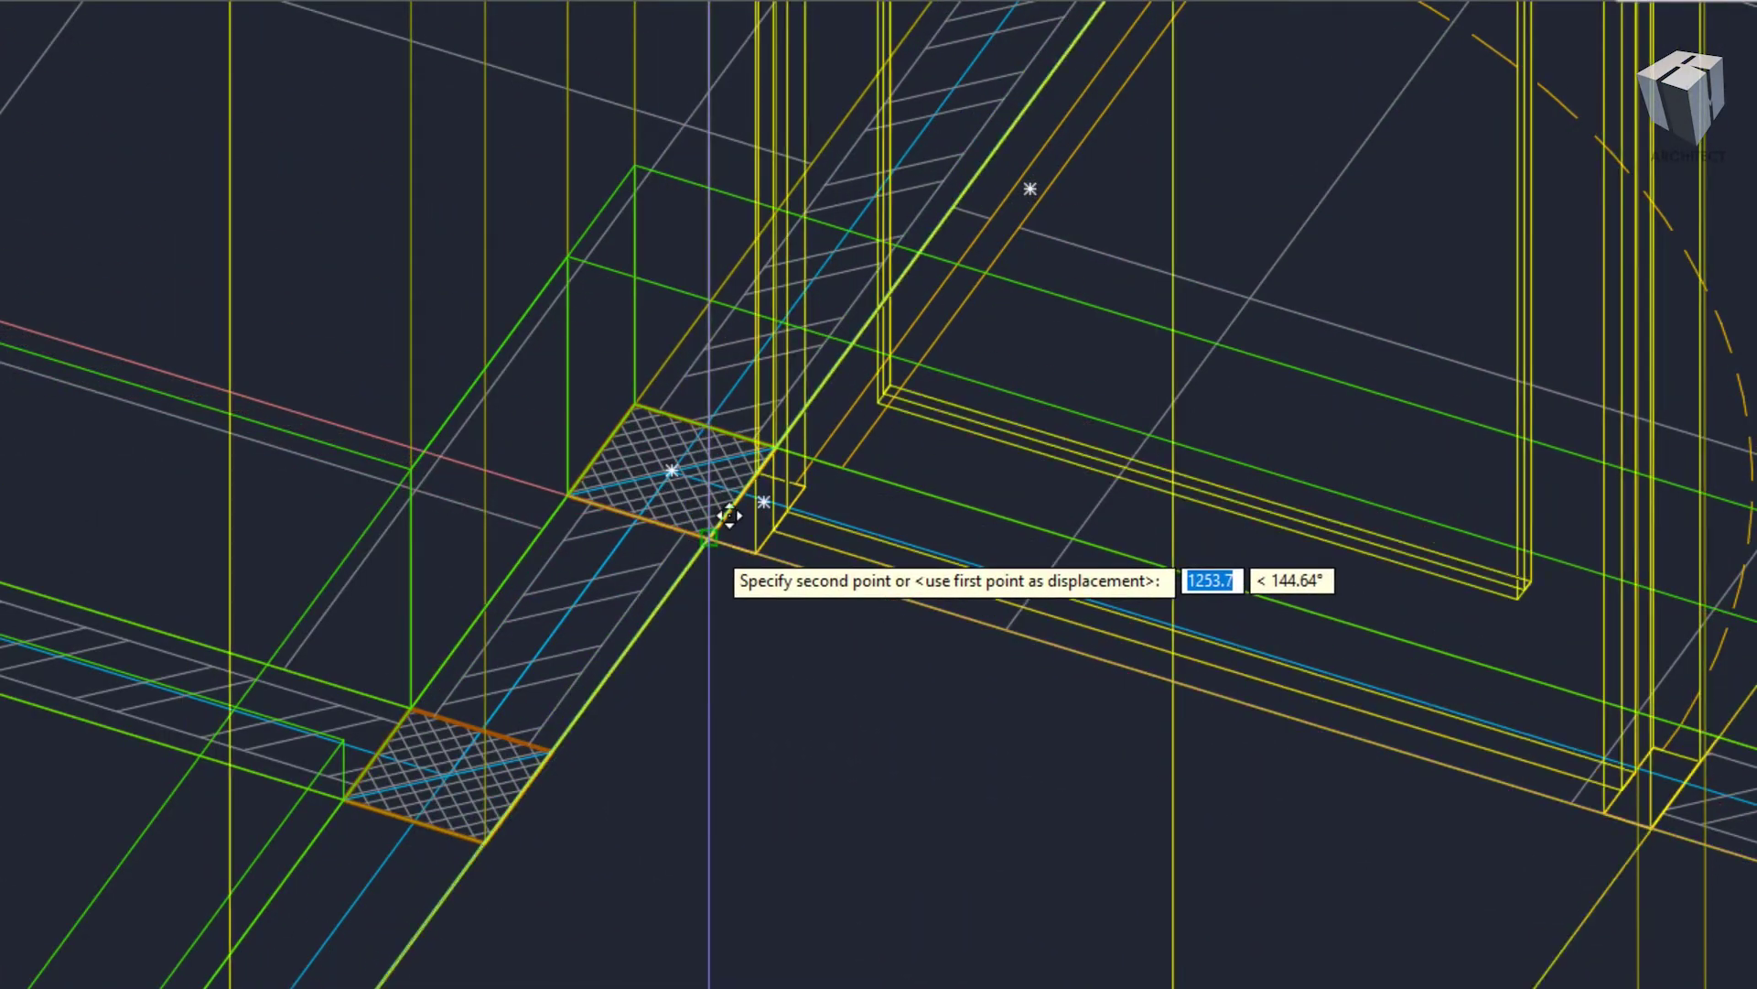
pyautogui.scroll(-2, 733, 504)
pyautogui.click(754, 561)
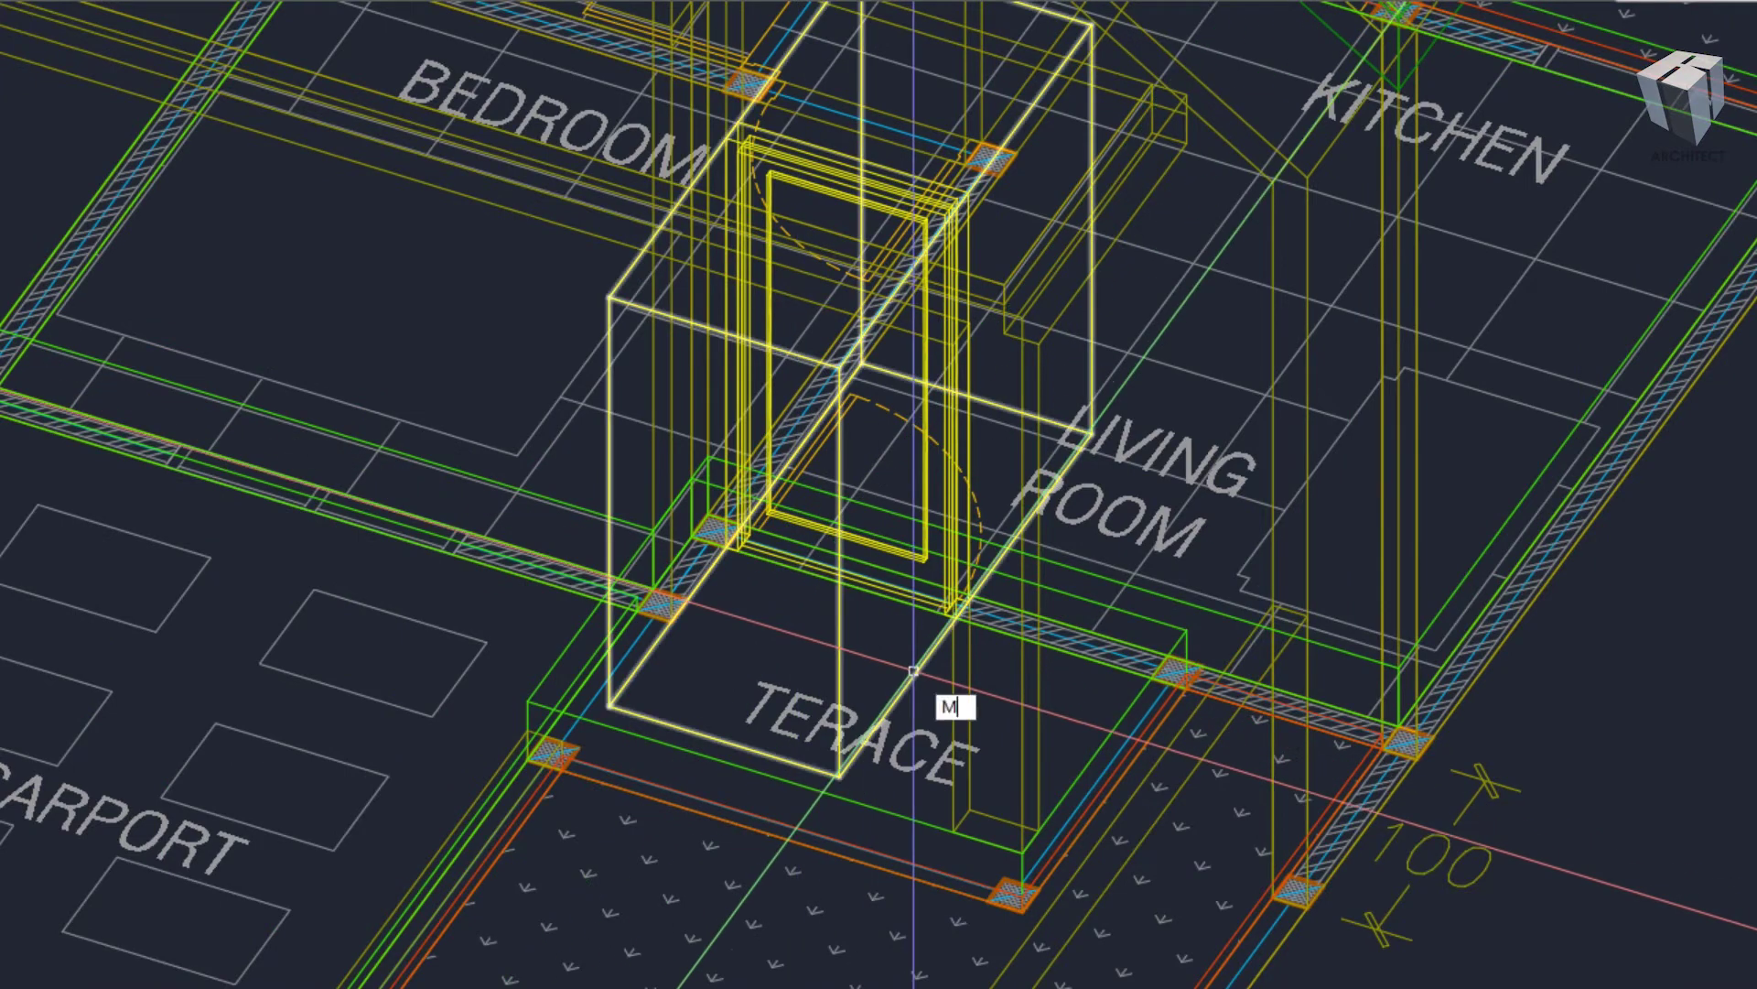
# - Shift the door into its final position within the wall
pyautogui.scroll(4, 926, 523)
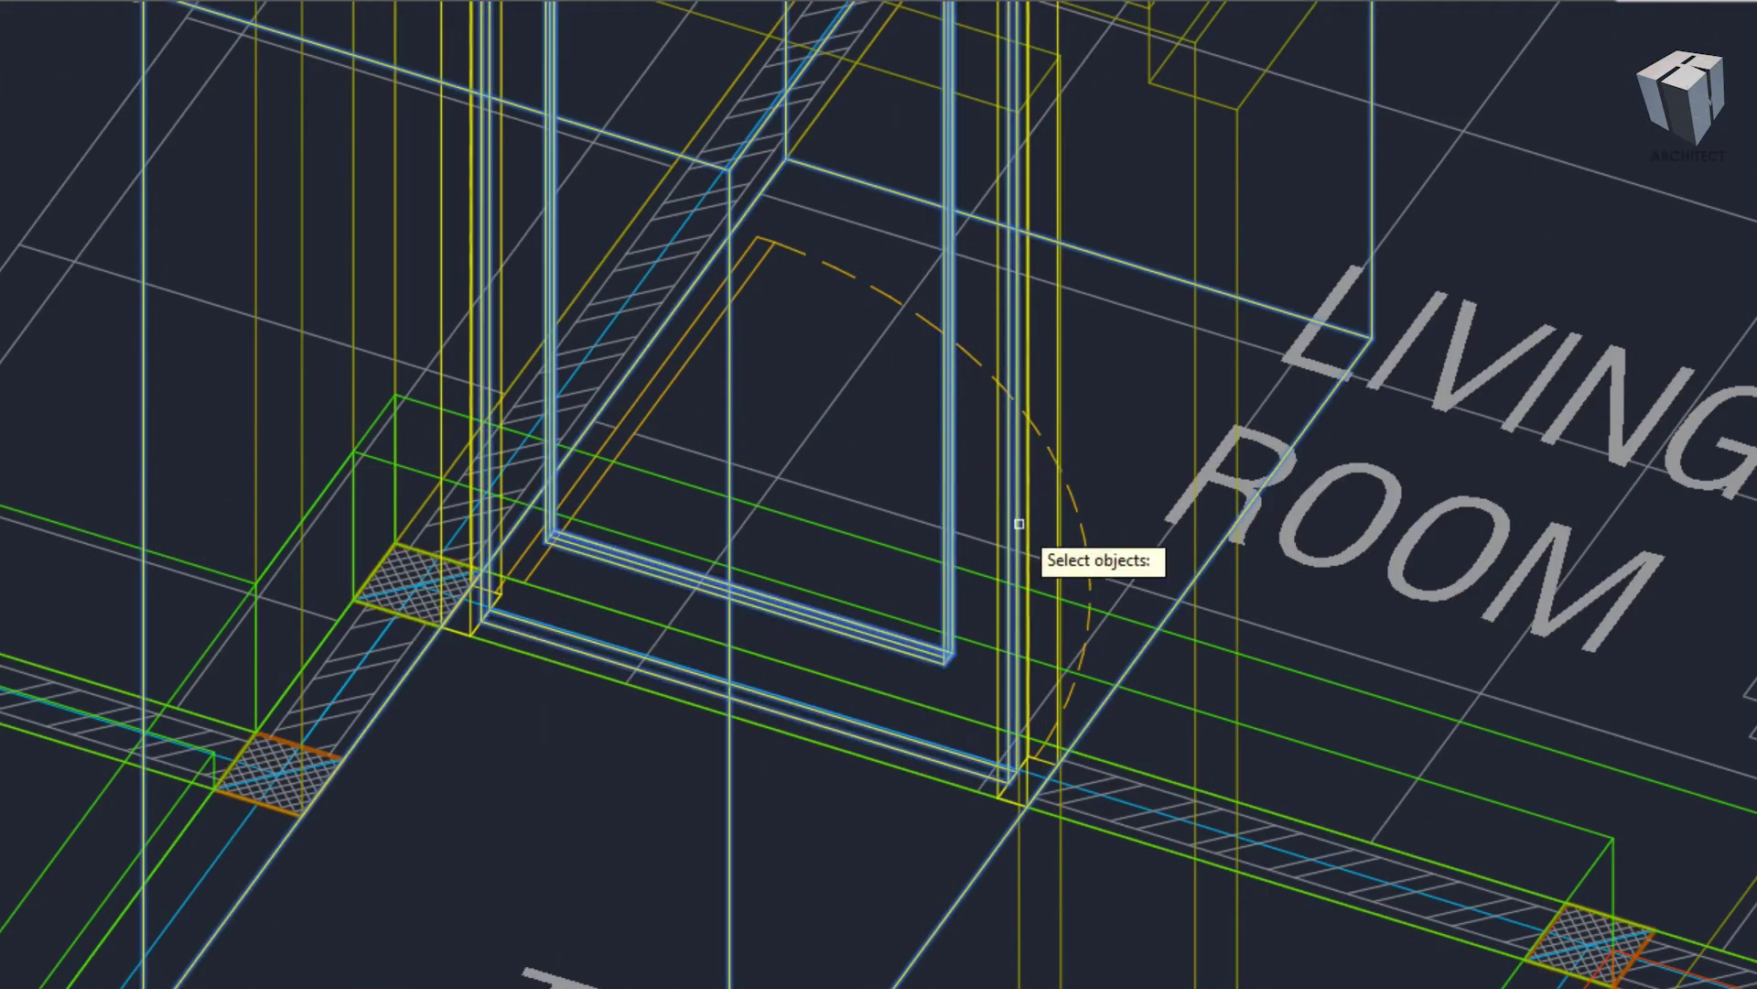
pyautogui.scroll(-2, 1023, 510)
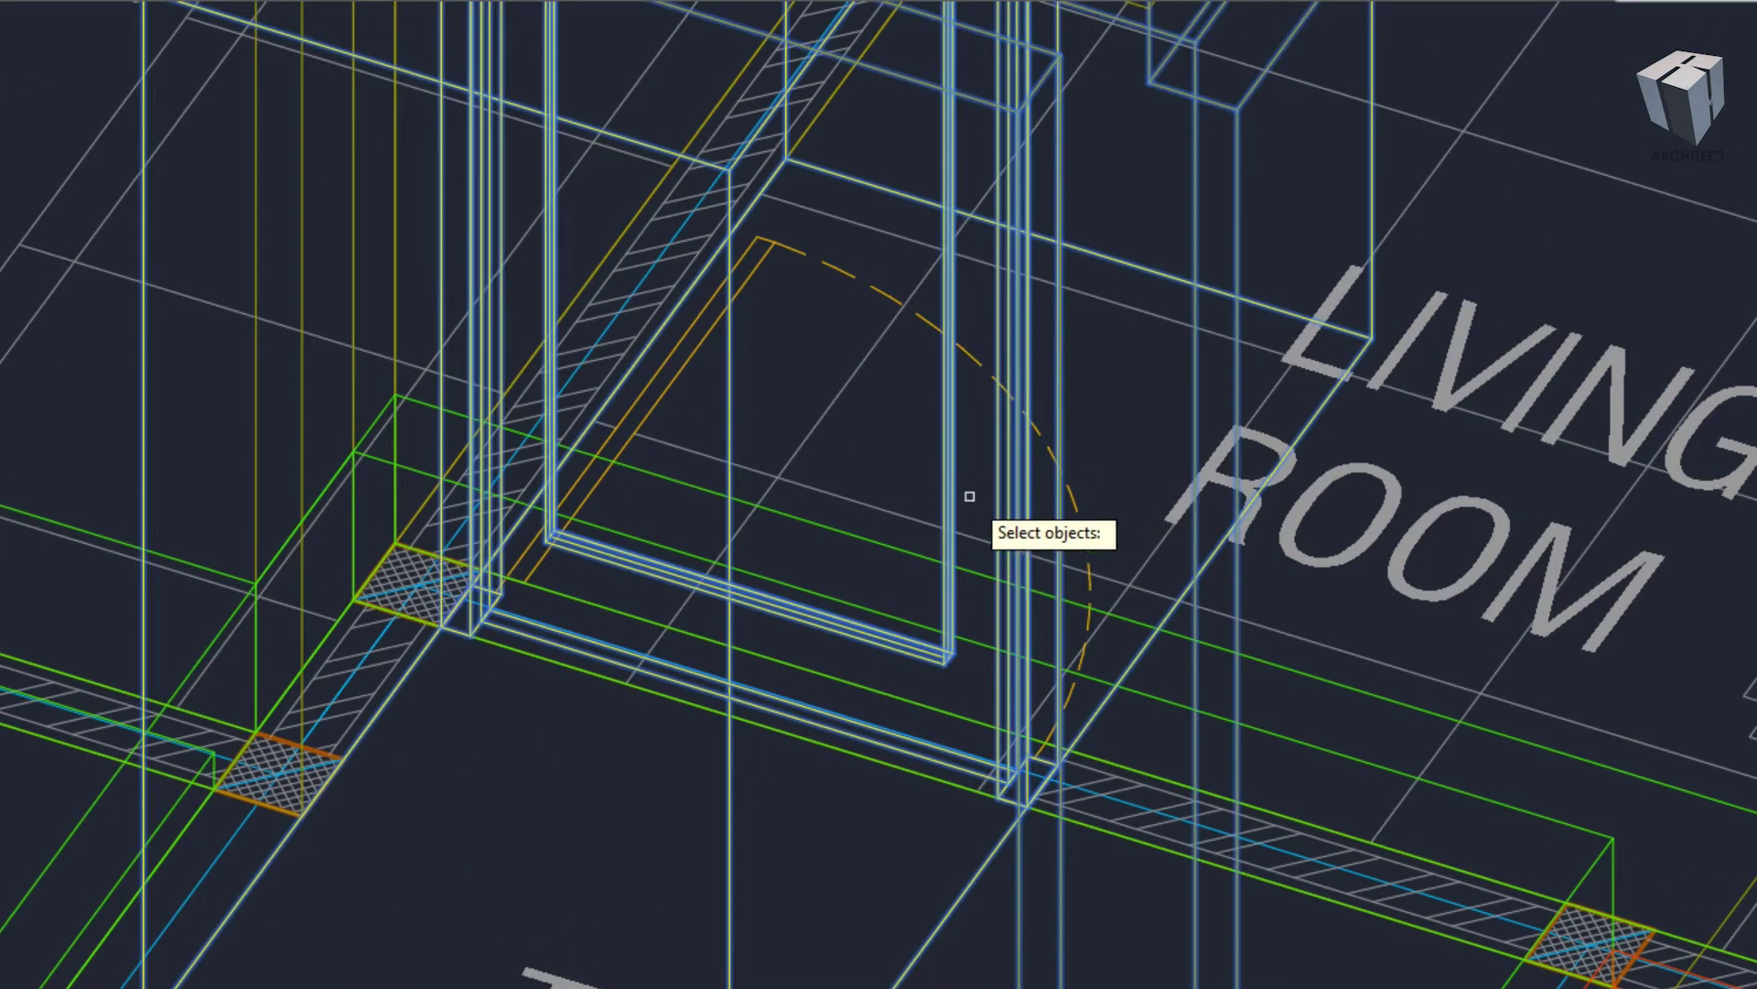
pyautogui.scroll(-4, 969, 498)
pyautogui.scroll(2, 1009, 659)
pyautogui.scroll(3, 942, 518)
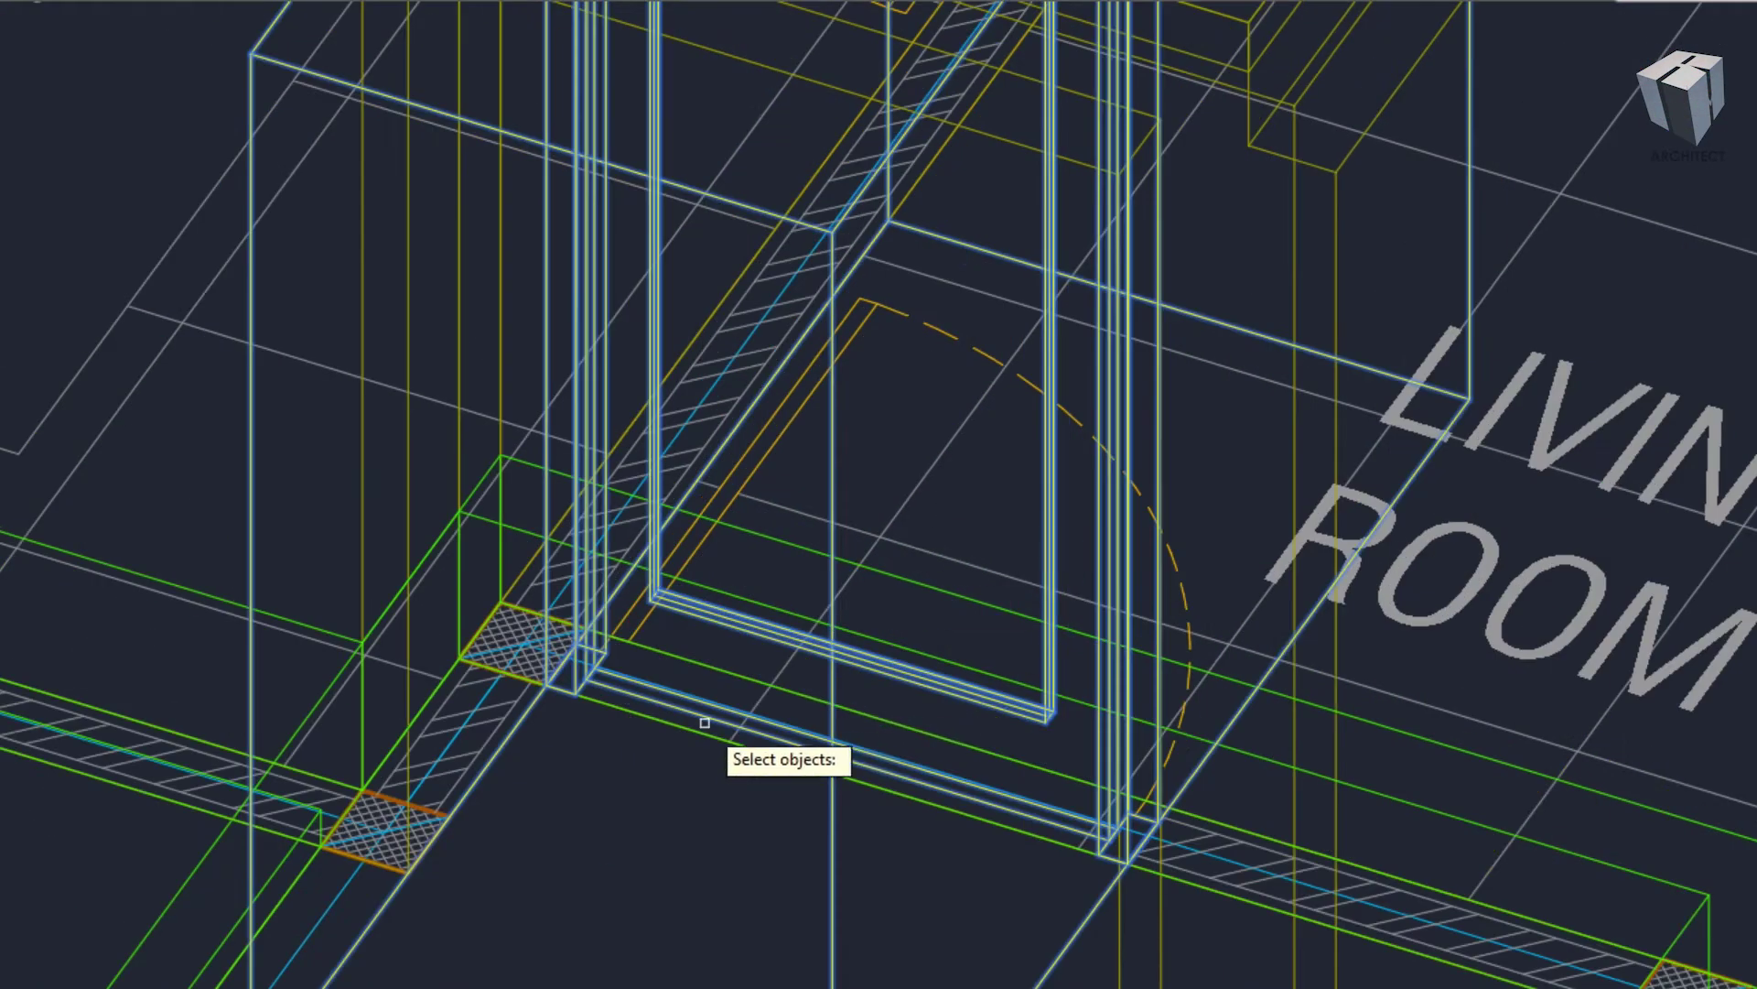
pyautogui.press('Return')
pyautogui.click(782, 704)
pyautogui.click(813, 648)
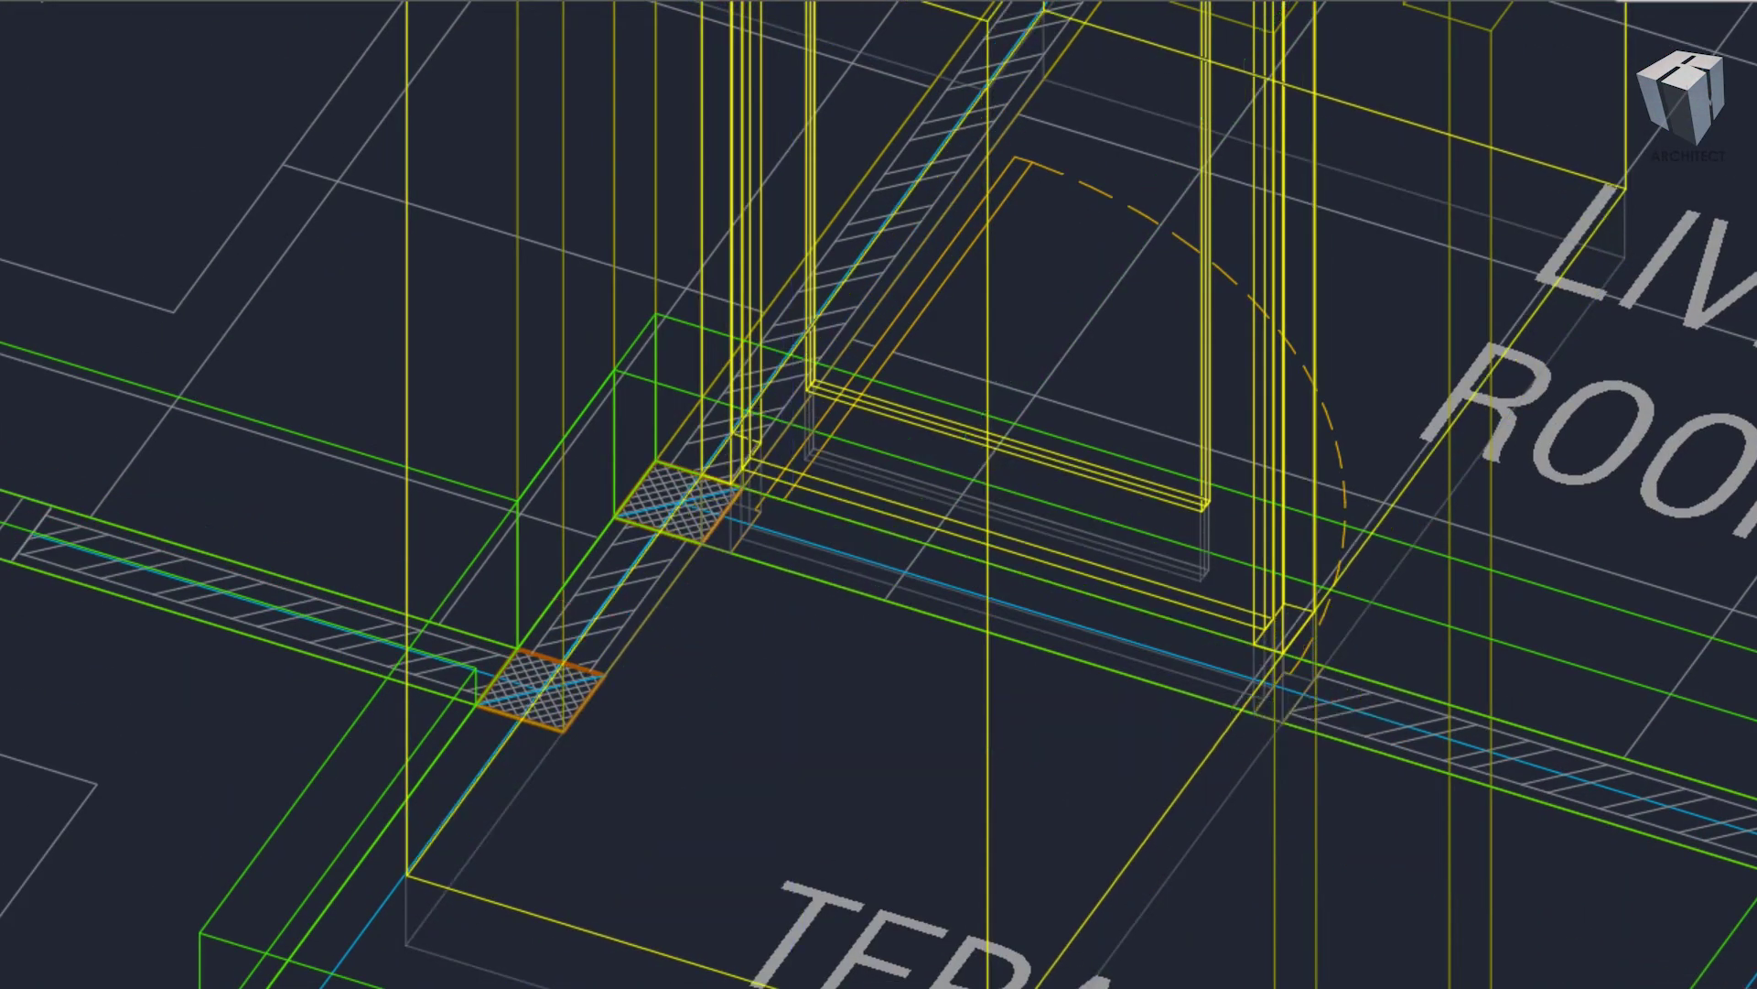
pyautogui.scroll(-3, 737, 442)
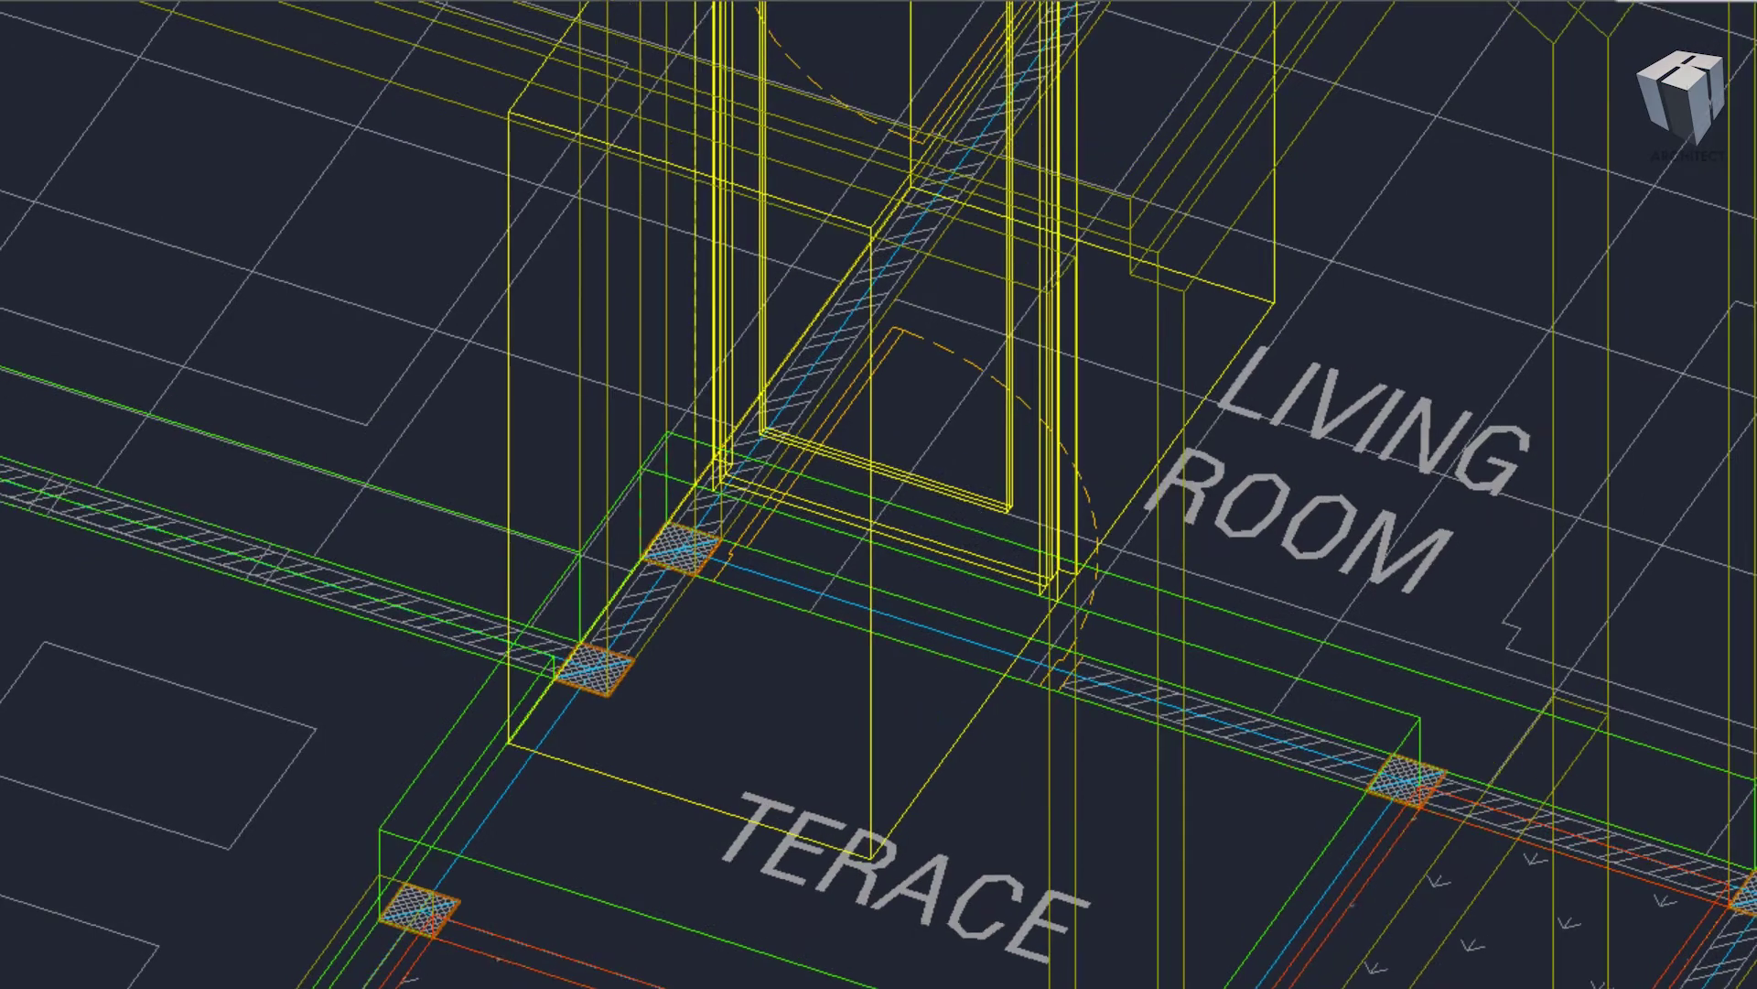
pyautogui.scroll(-2, 872, 446)
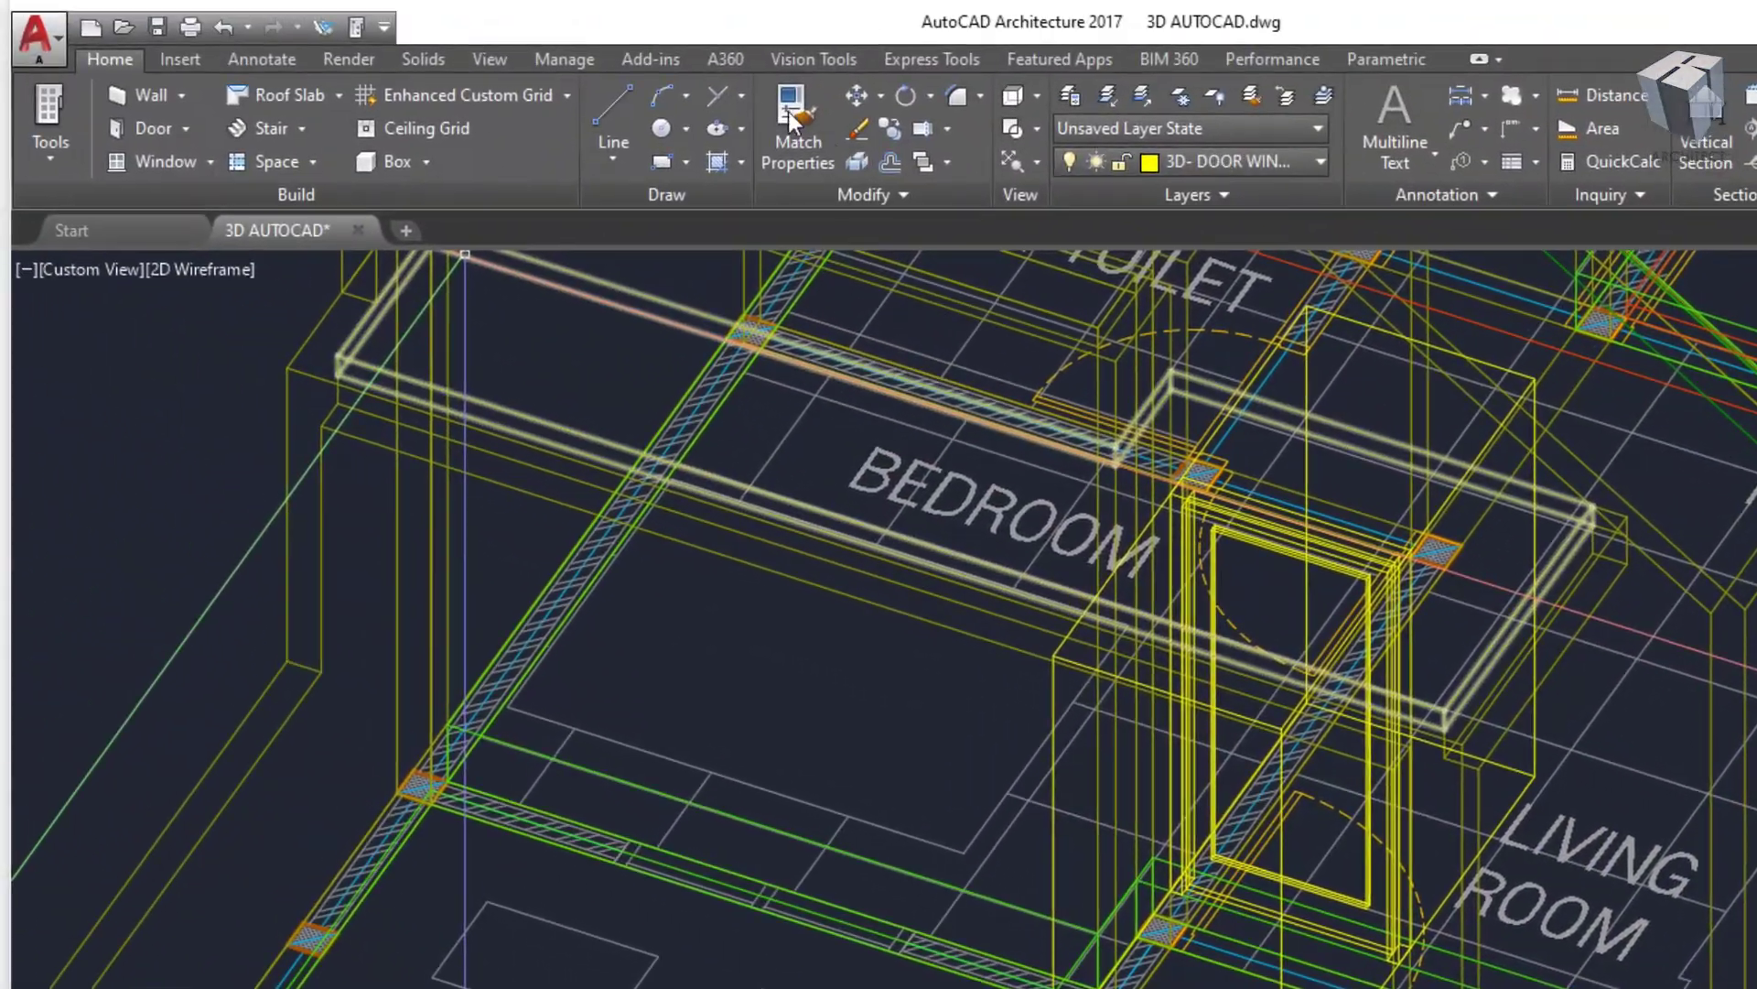
# - Switch the visual style to Conceptual
pyautogui.click(272, 59)
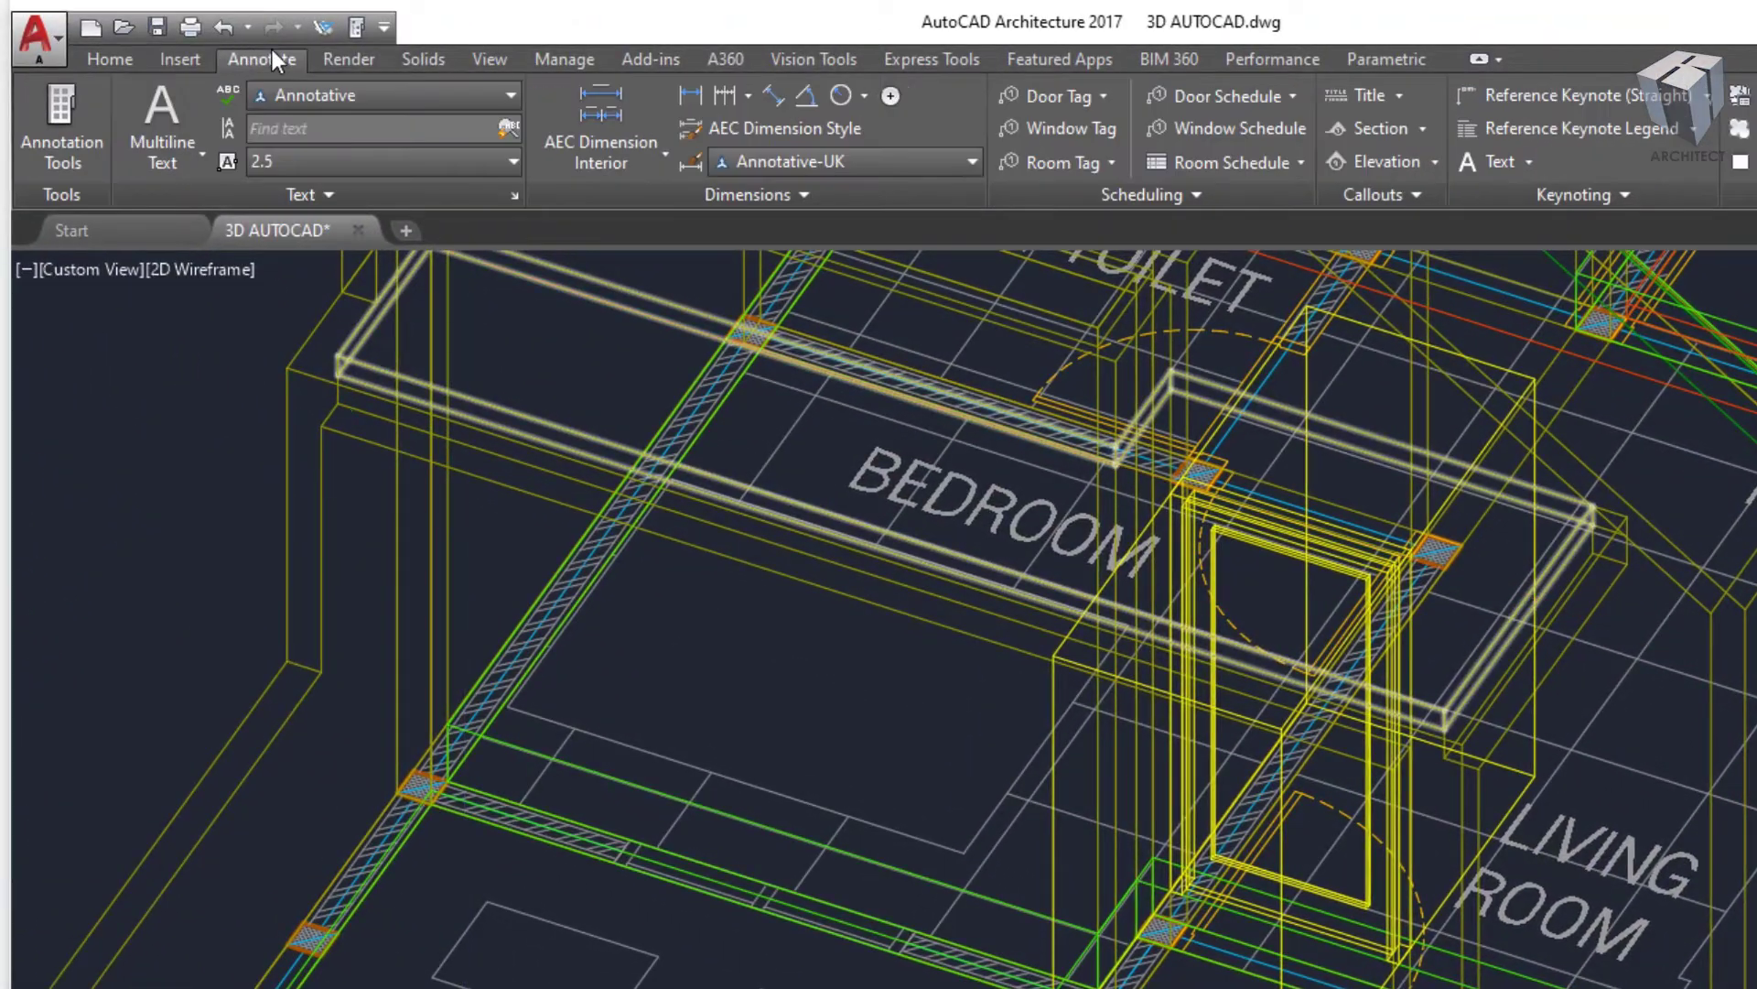
pyautogui.click(477, 61)
pyautogui.click(791, 97)
pyautogui.click(879, 185)
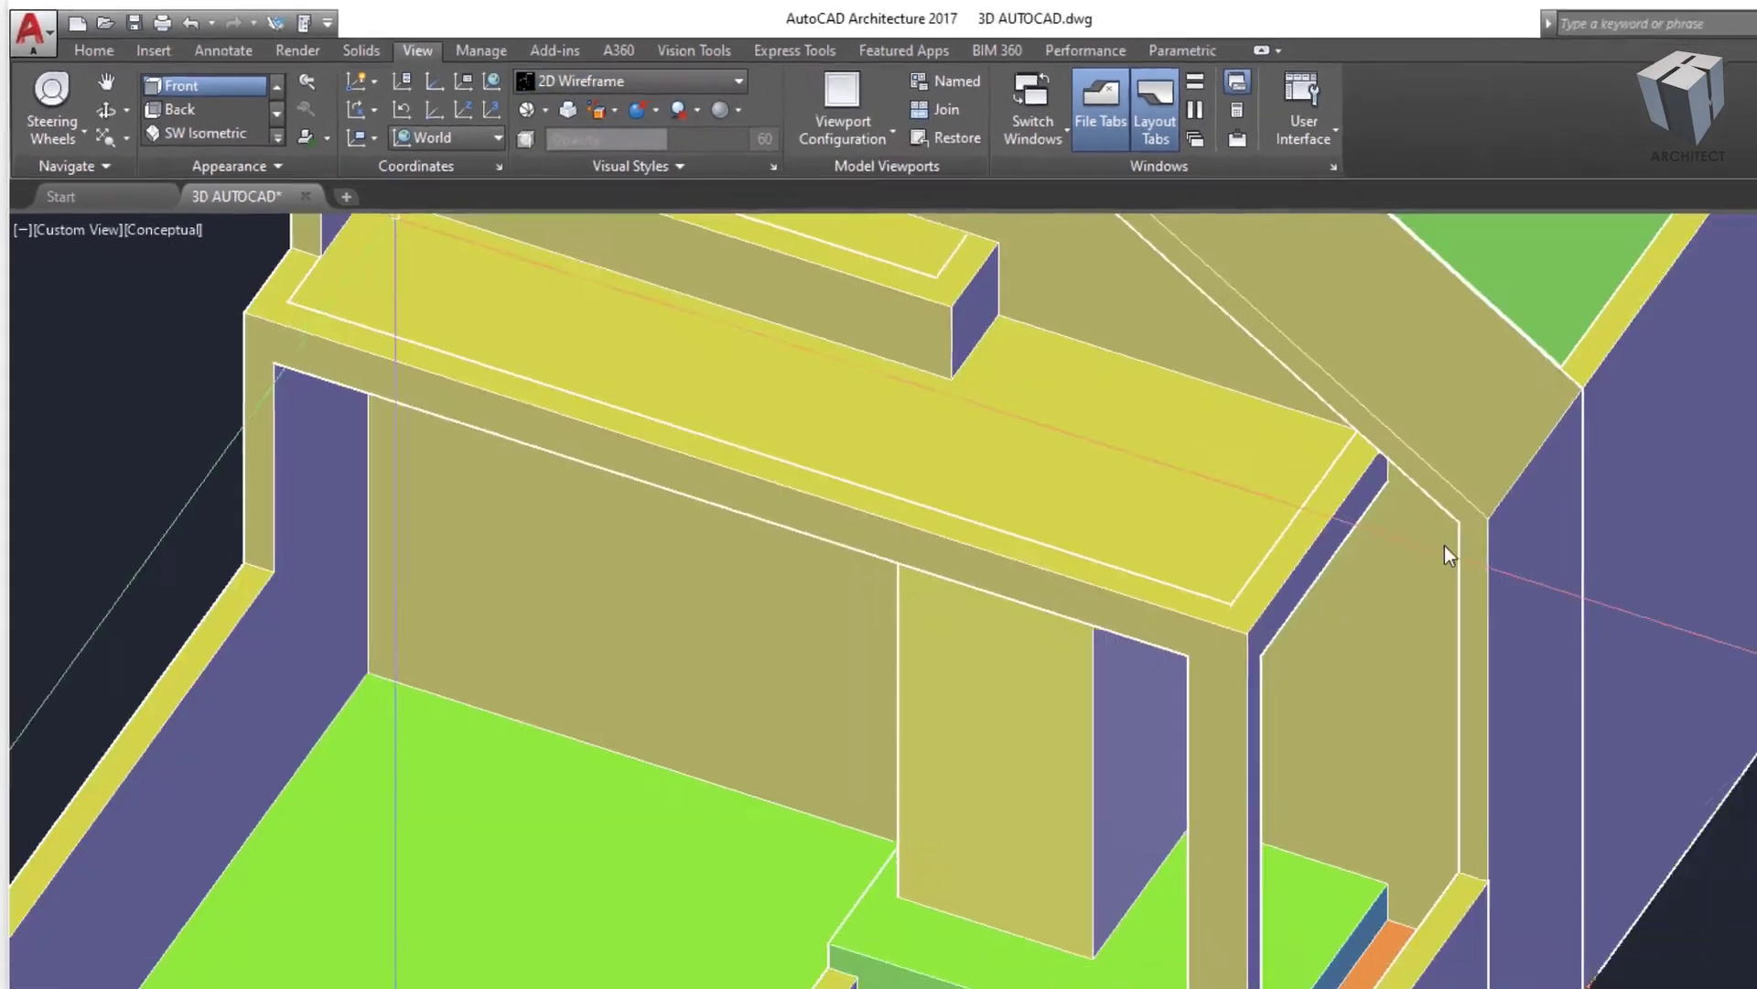
# - Make a first attempt at subtracting the door box from the front wall
pyautogui.write('Su')
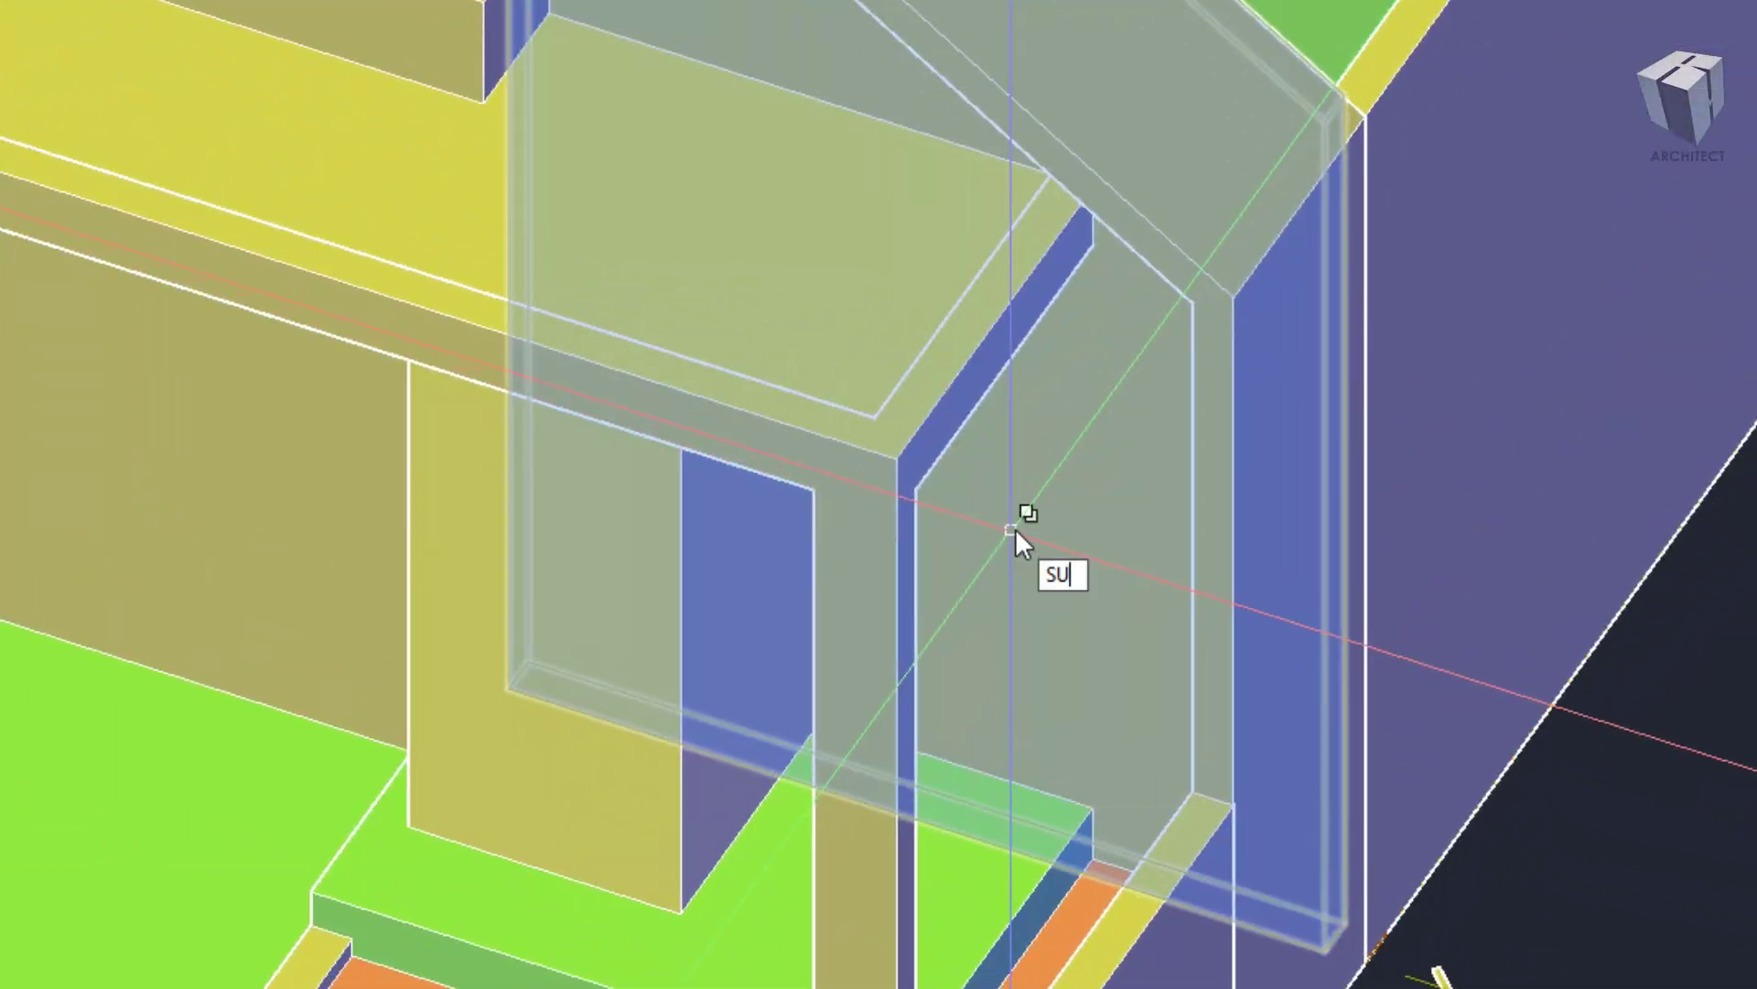
pyautogui.press('Return')
pyautogui.click(1080, 514)
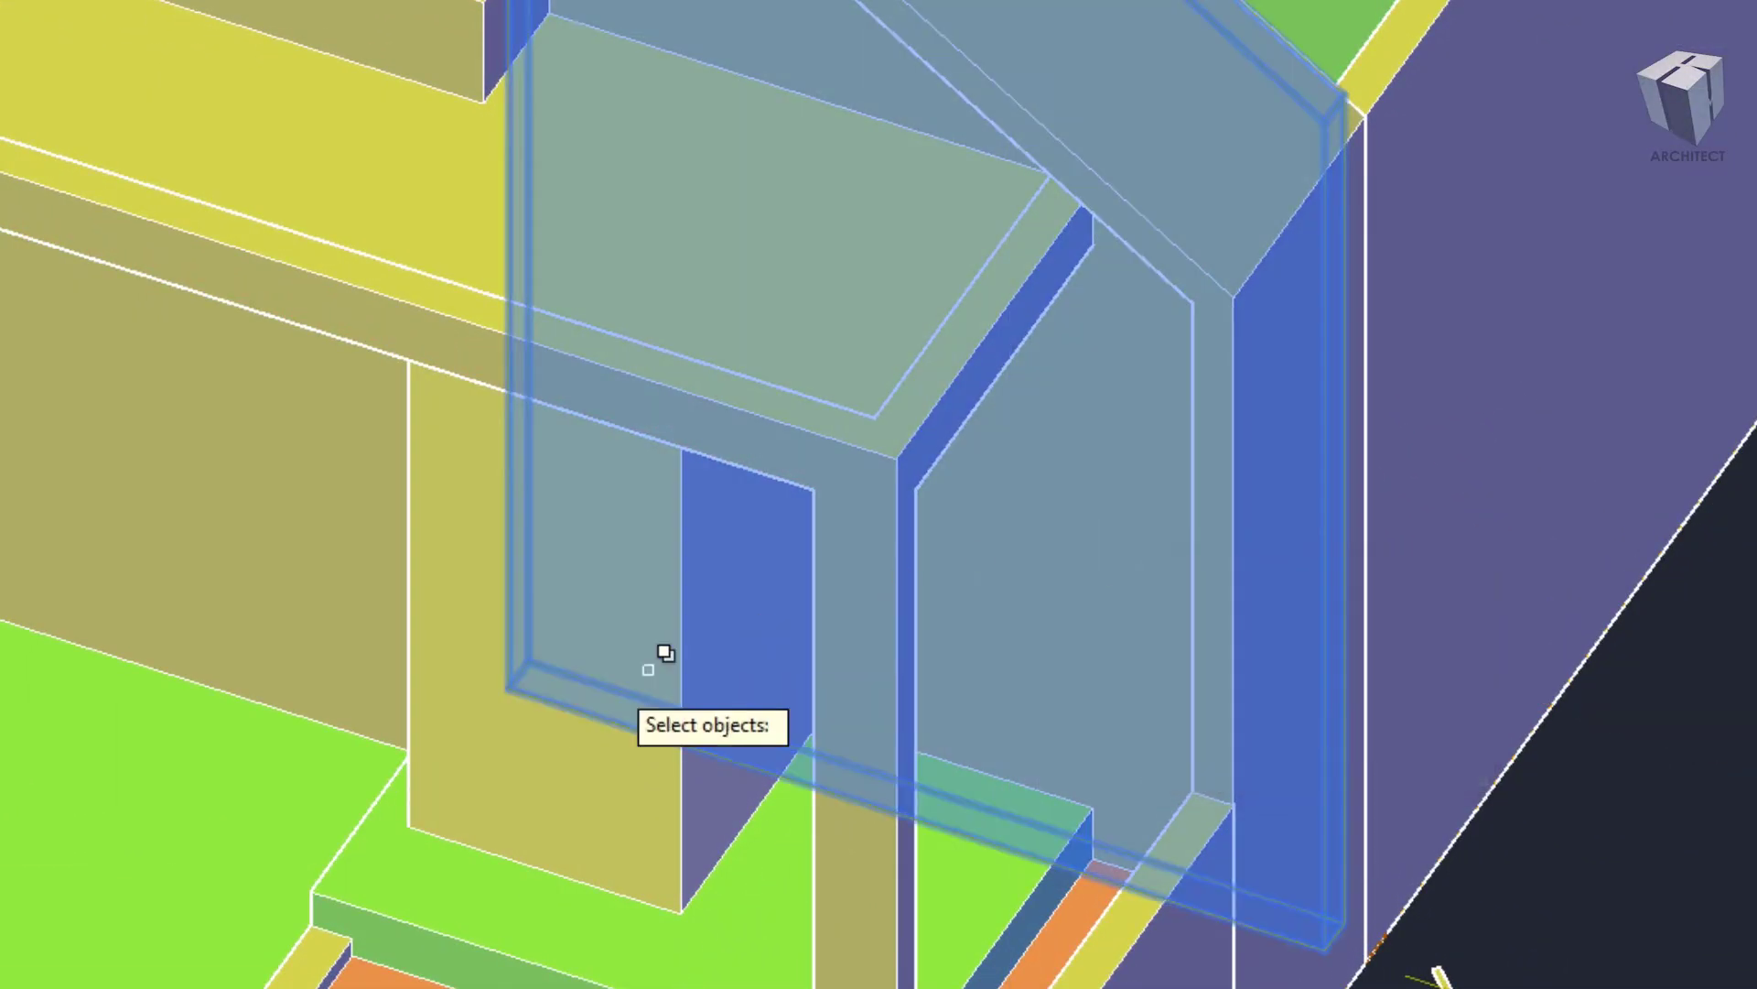
pyautogui.click(561, 701)
pyautogui.press('Return')
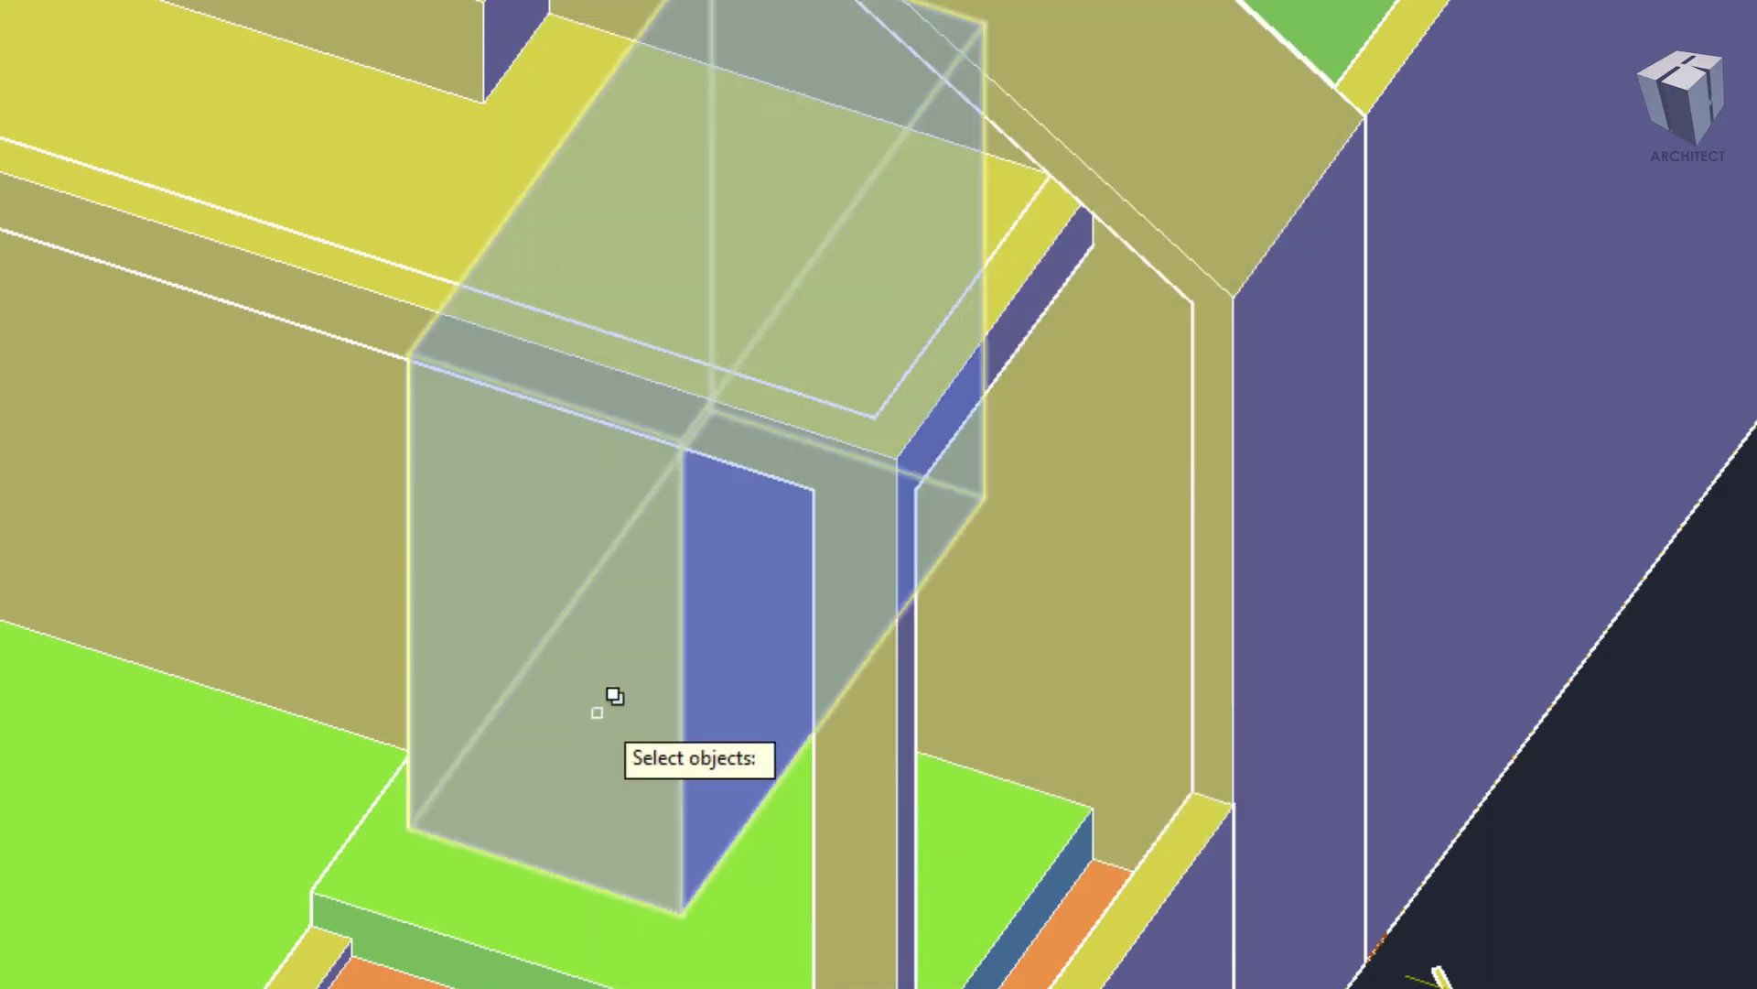
pyautogui.click(600, 714)
pyautogui.press('Return')
pyautogui.click(1089, 514)
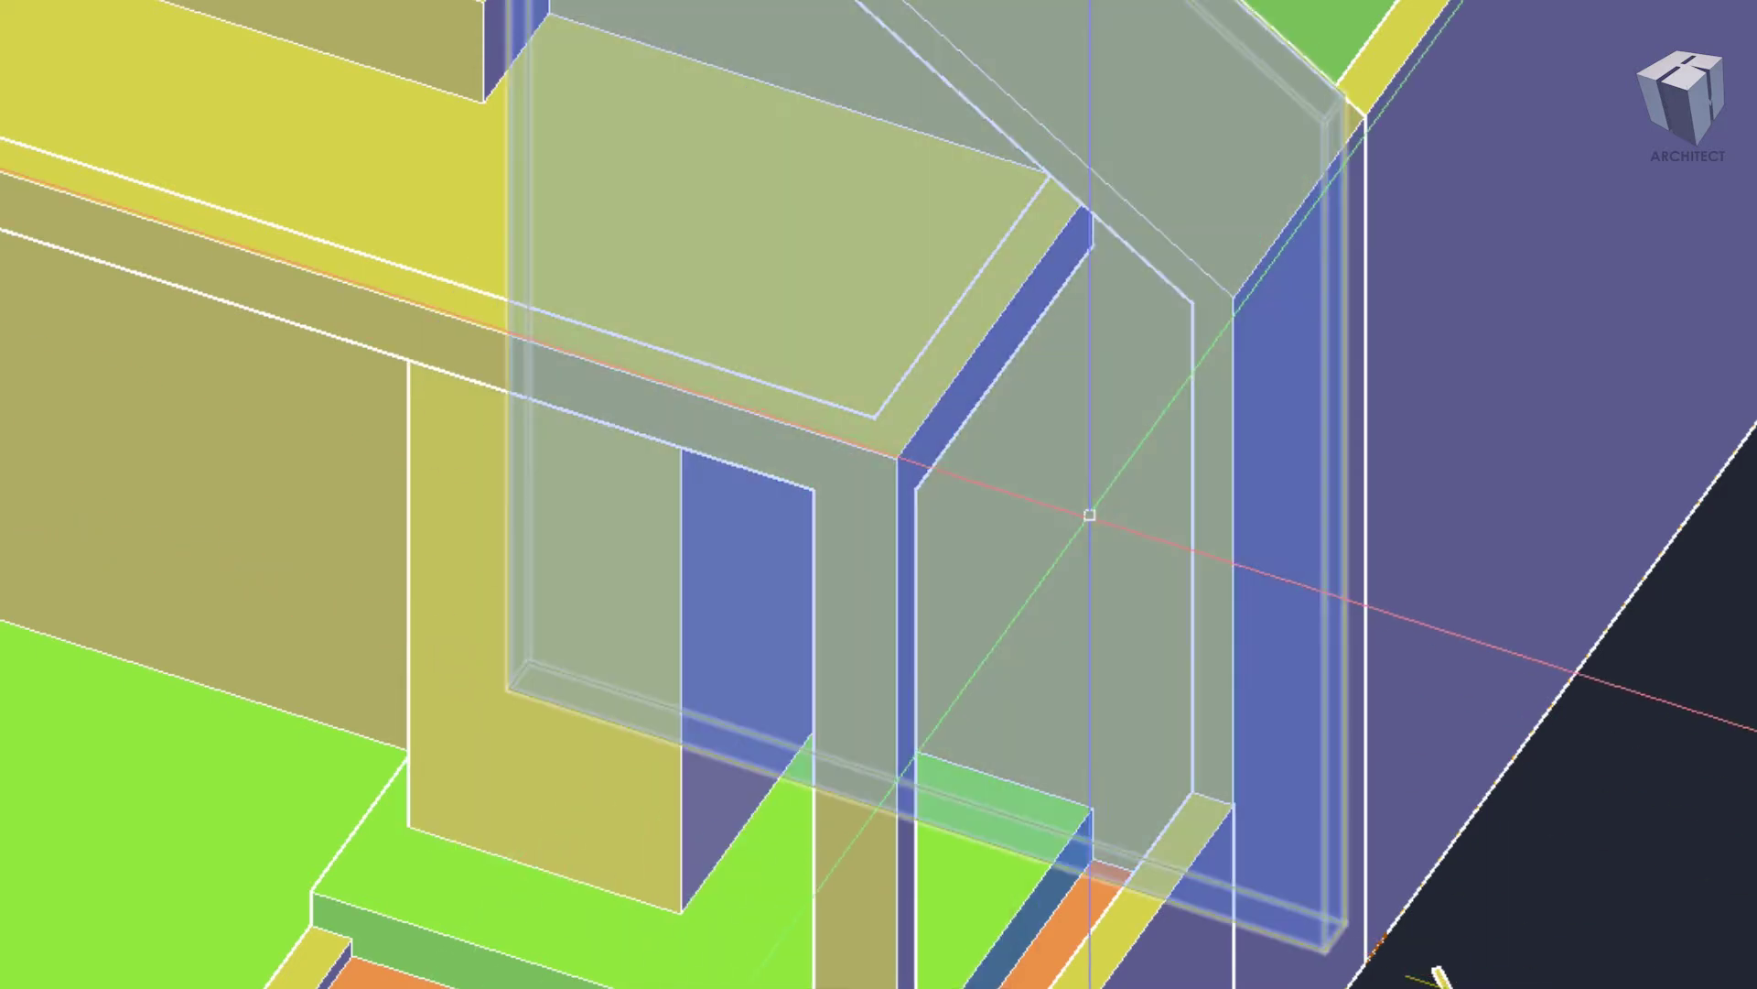
# - Subtract the door box from the front wall solid, cutting the opening
pyautogui.write('Su')
pyautogui.press('Return')
pyautogui.click(1096, 514)
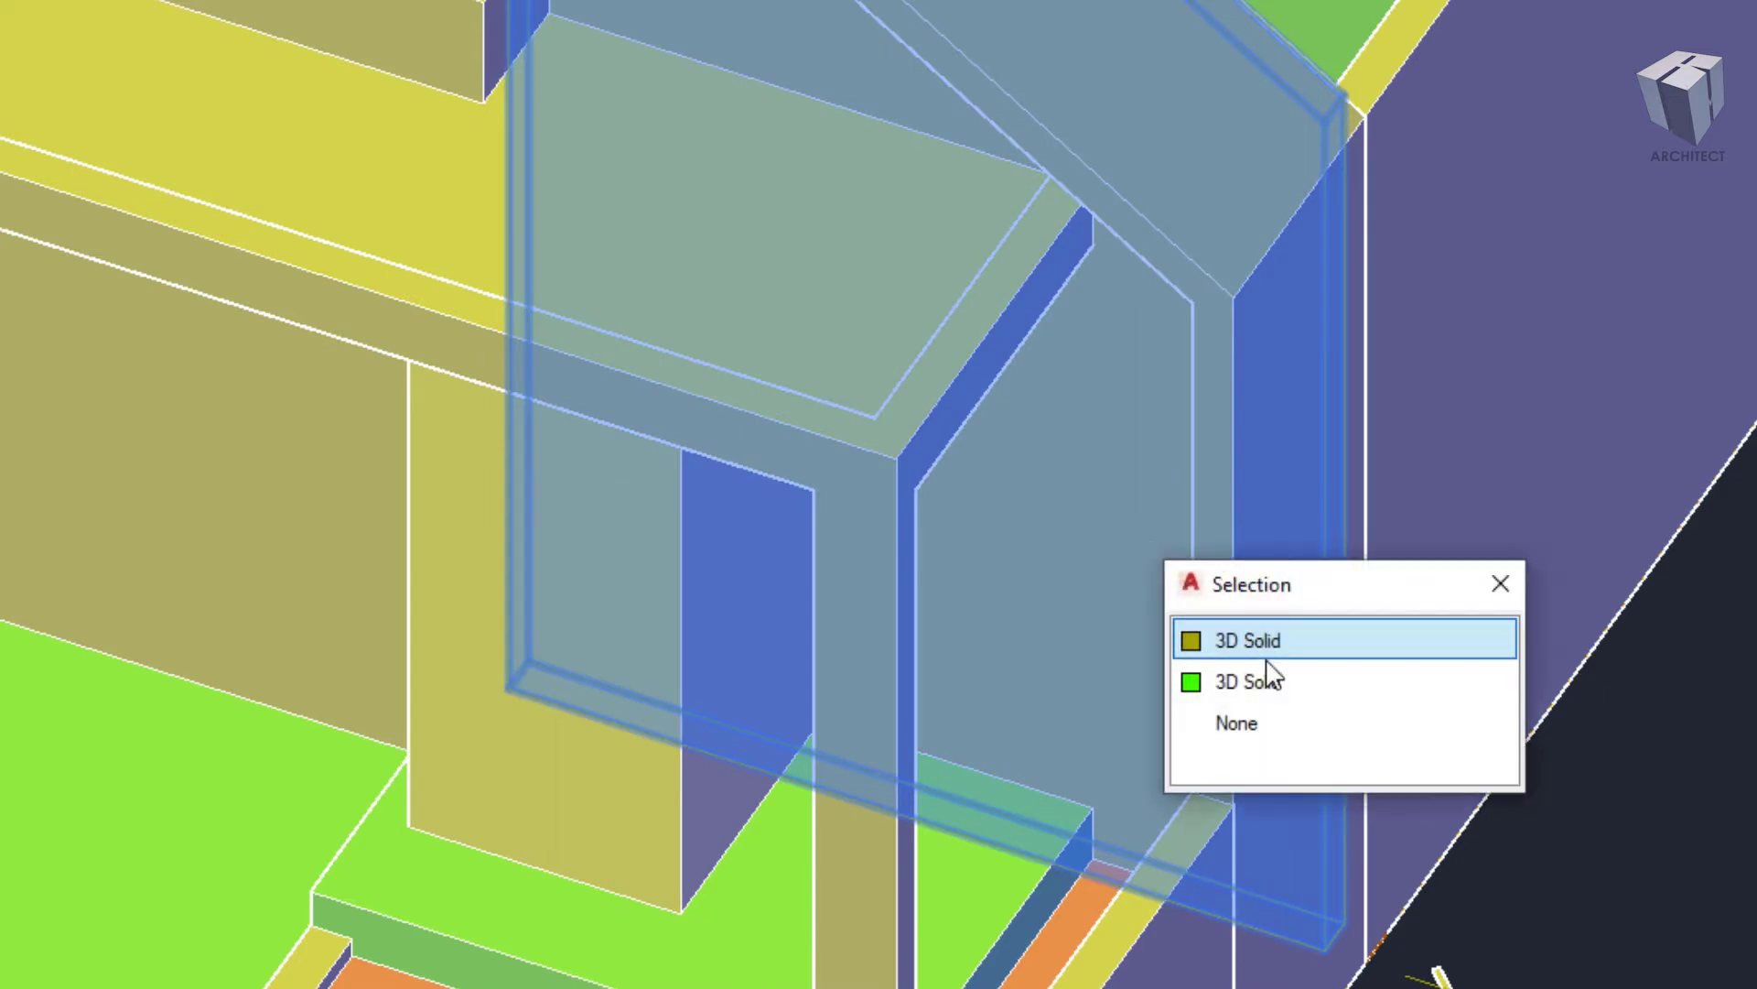
pyautogui.click(1267, 642)
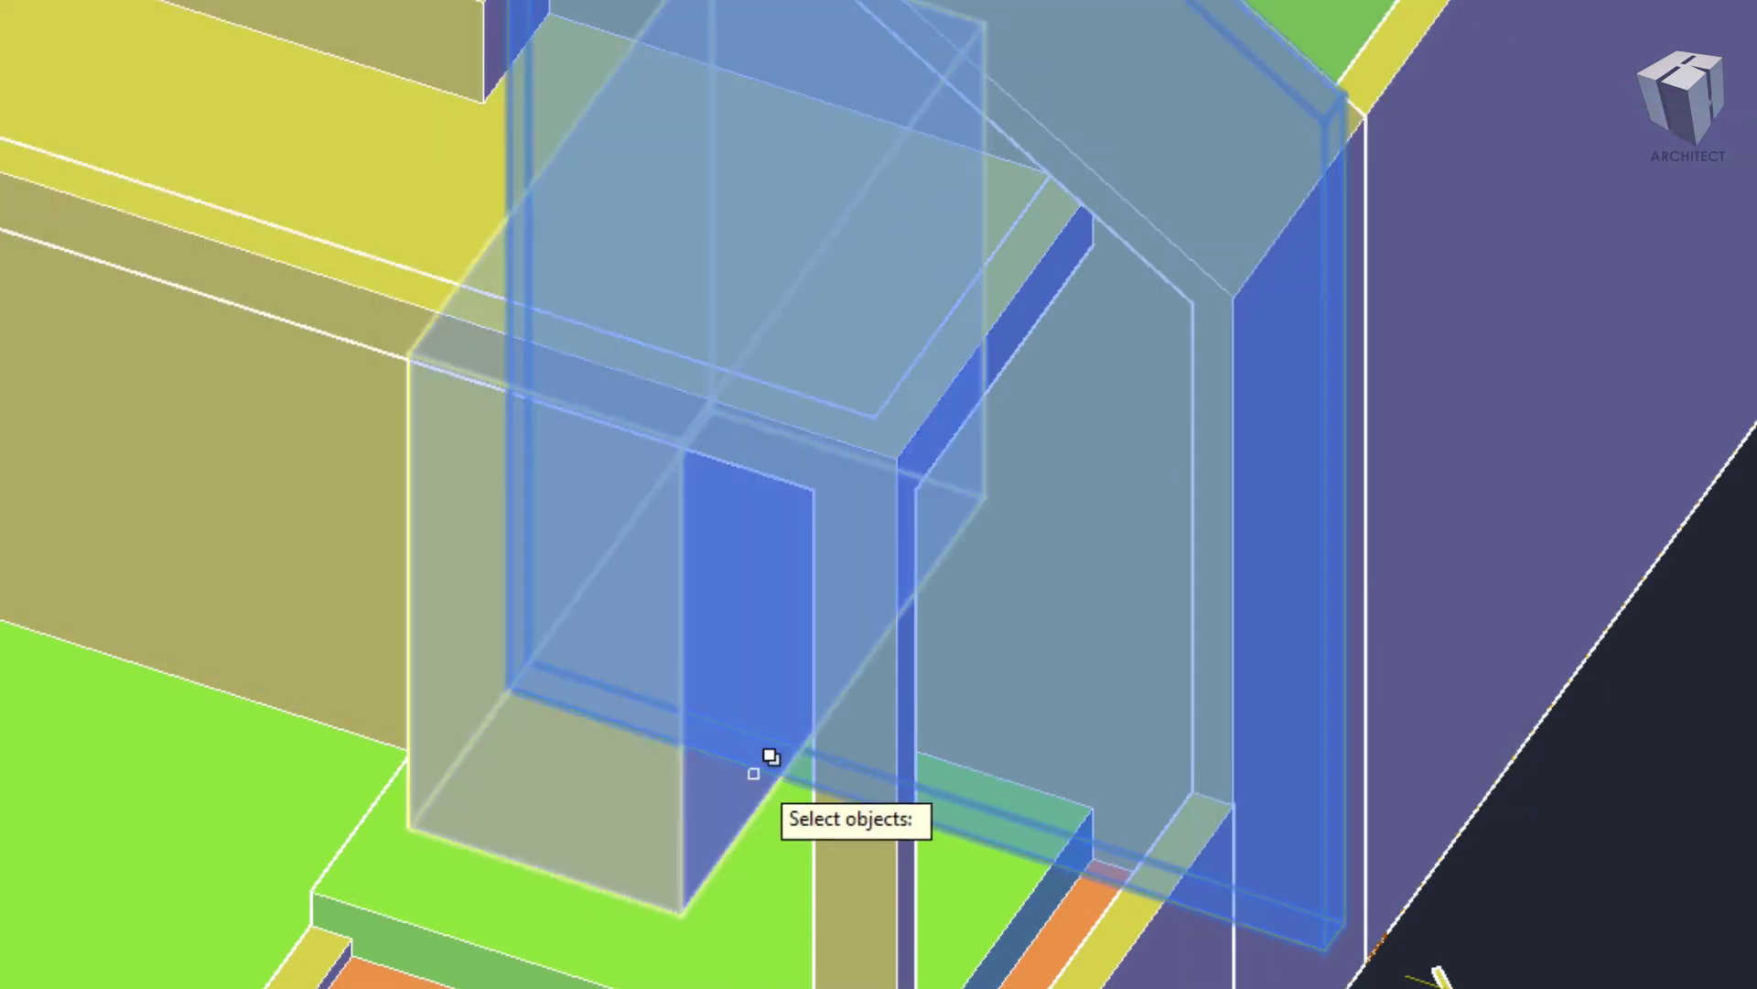
pyautogui.press('Return')
pyautogui.click(734, 814)
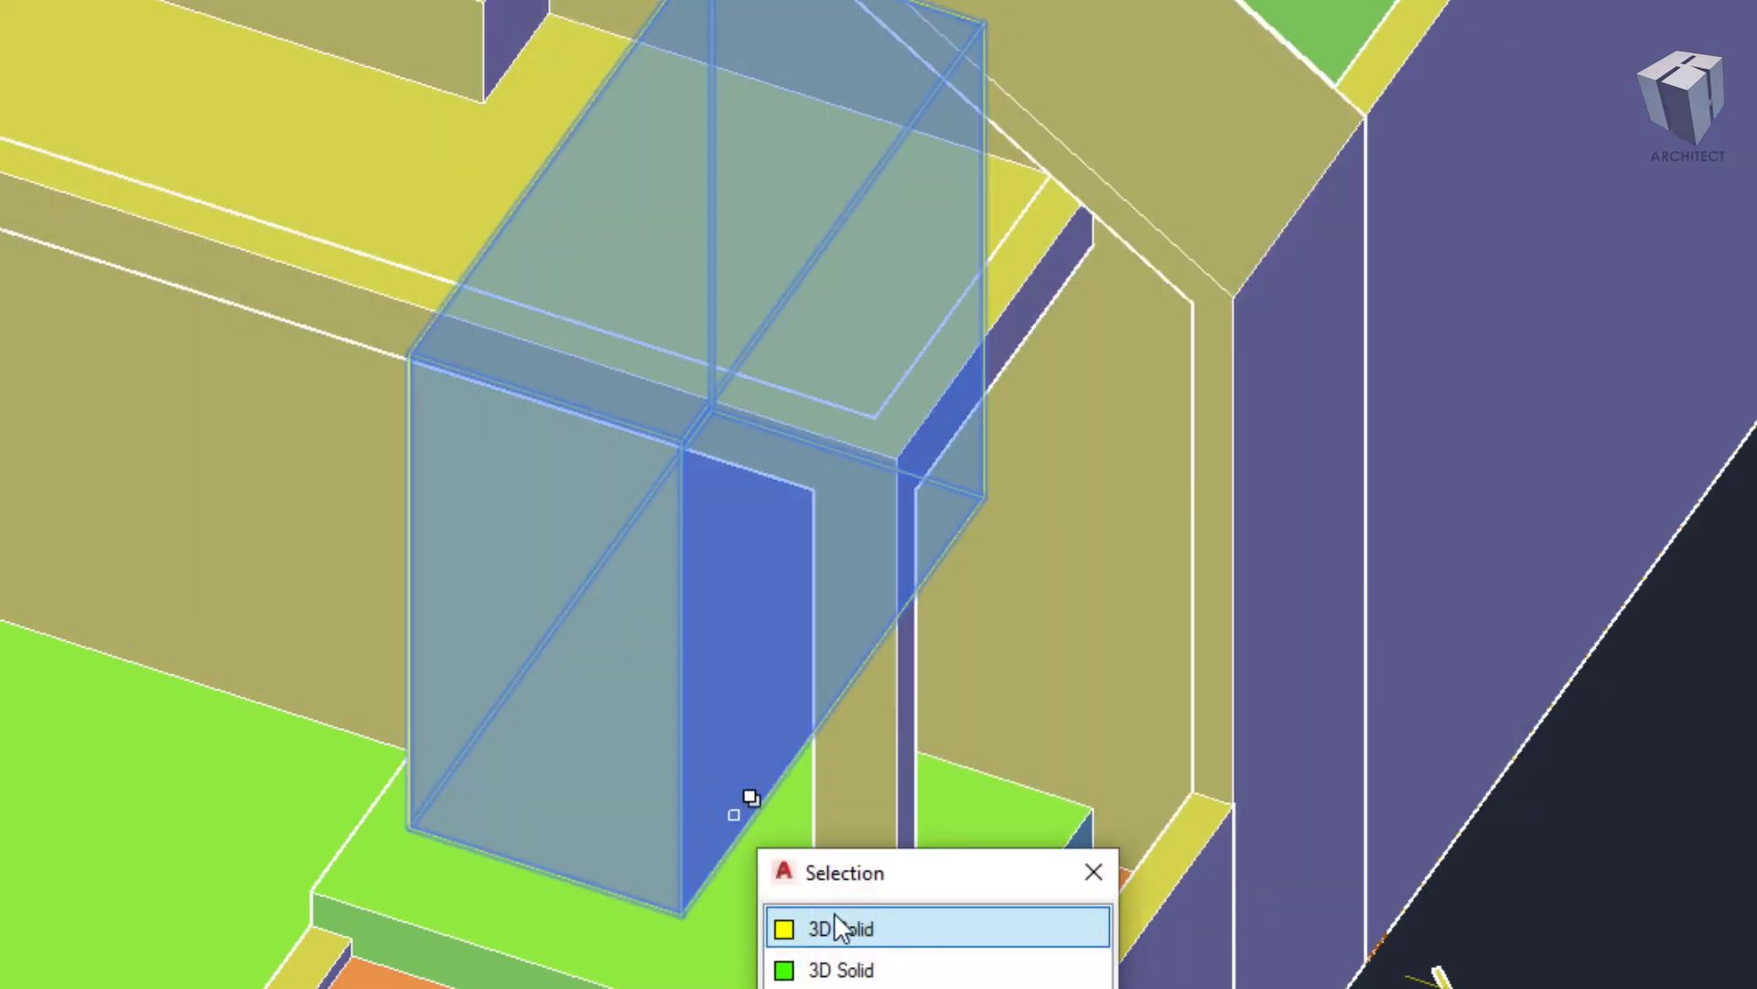
pyautogui.click(844, 929)
pyautogui.press('Return')
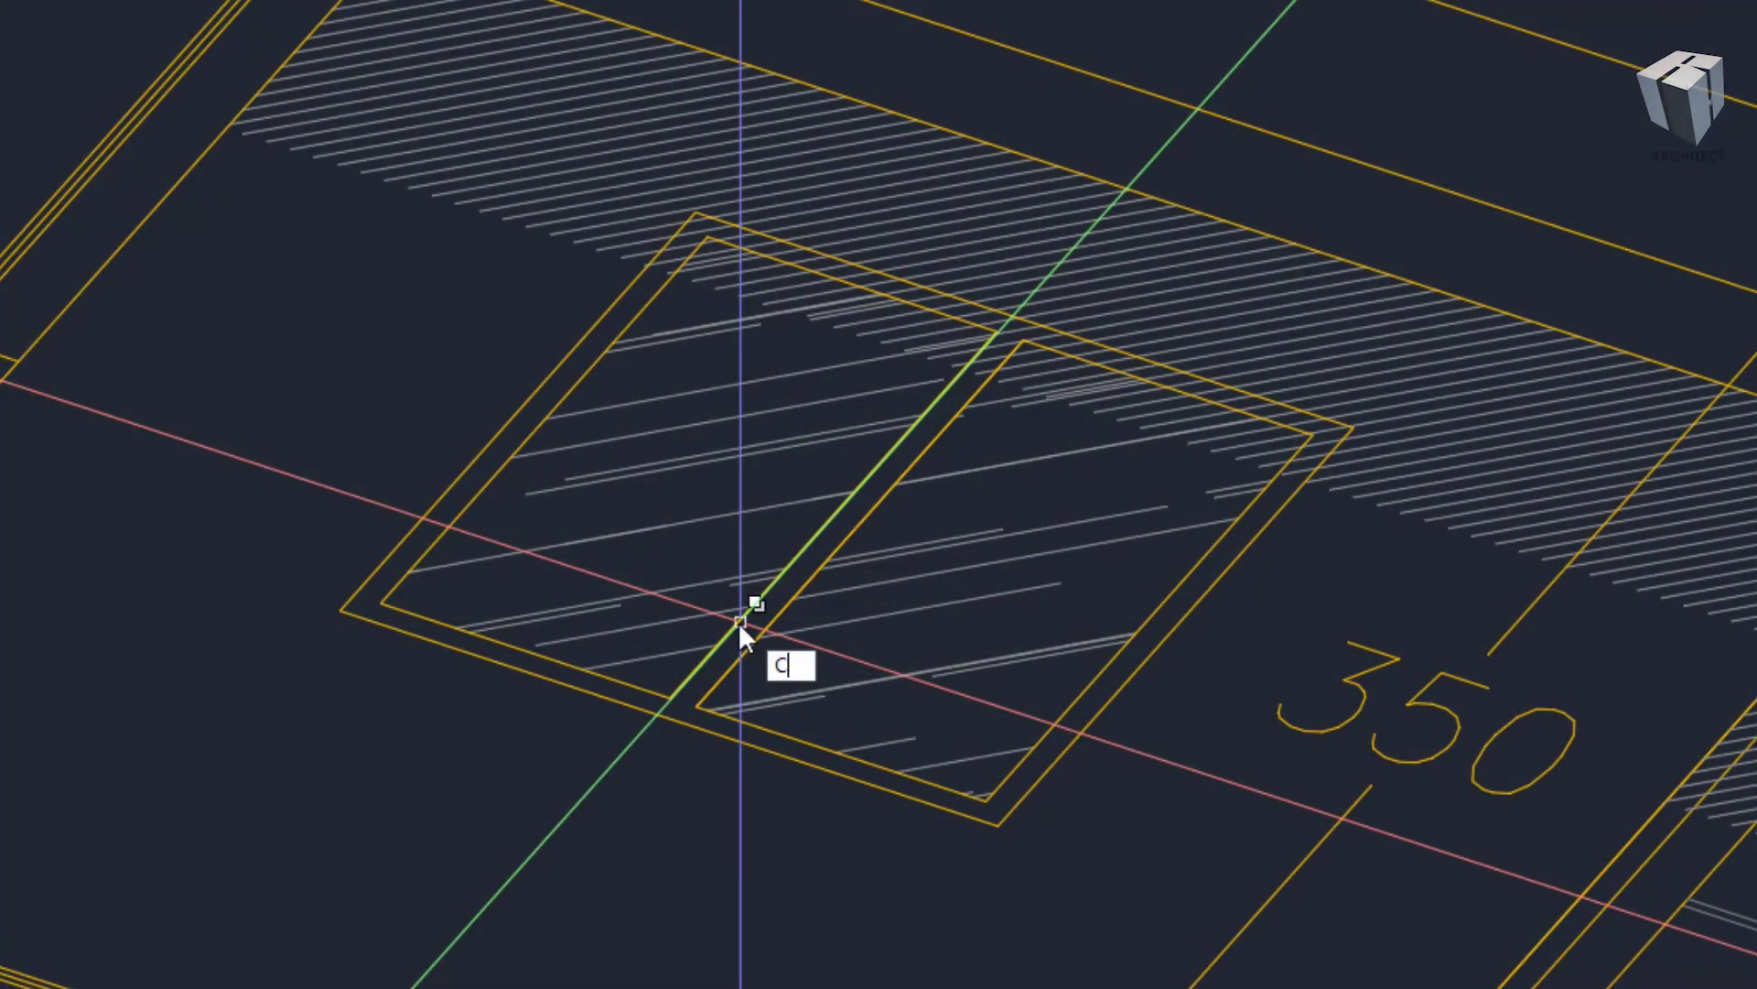
# - Select the window outline on the front elevation for copying
pyautogui.press('Return')
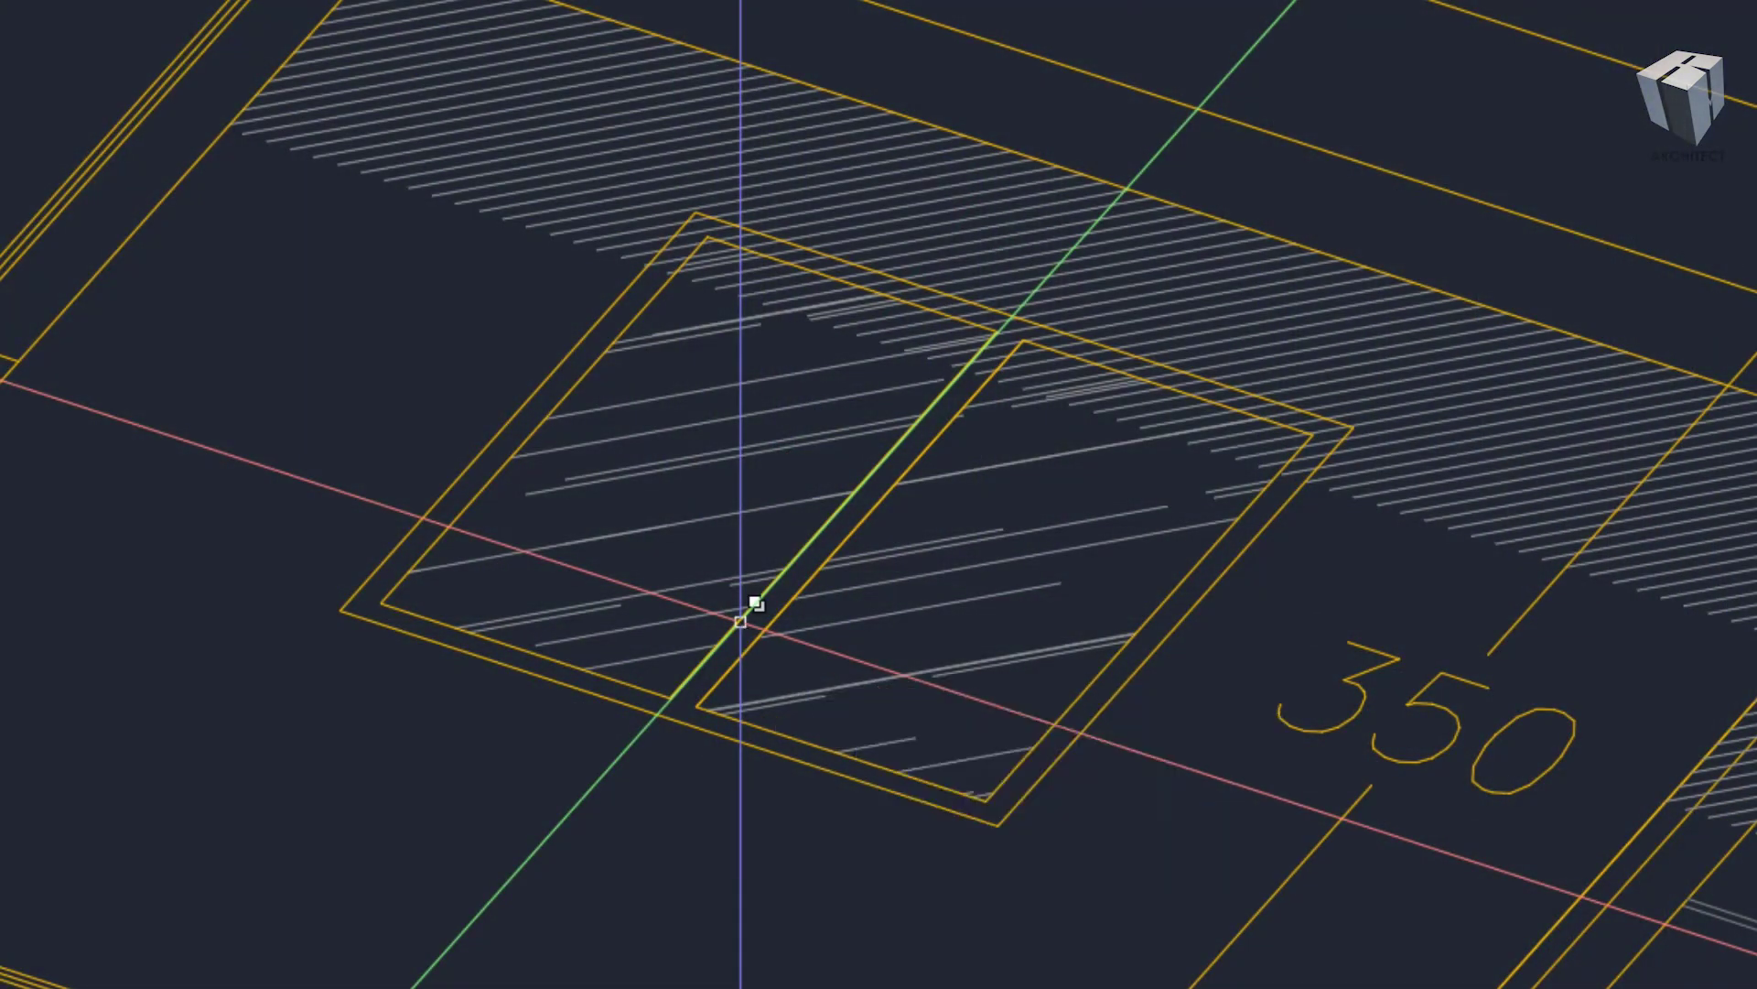
pyautogui.click(639, 714)
pyautogui.click(992, 788)
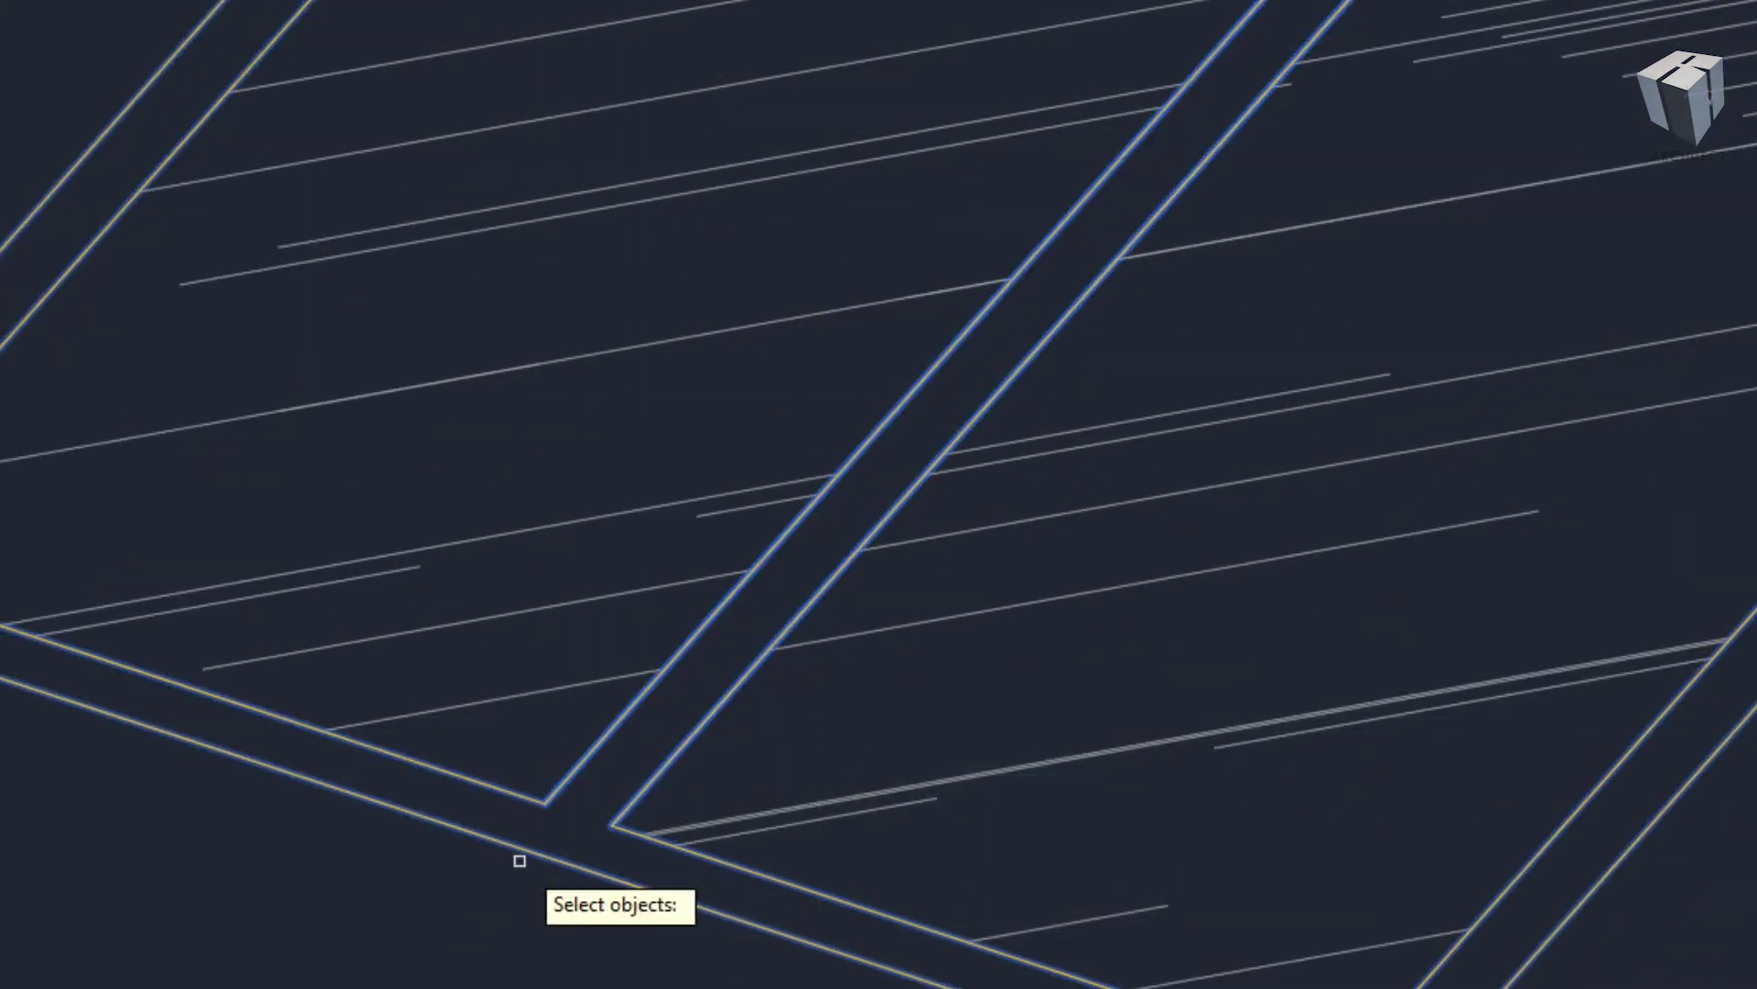
pyautogui.scroll(-5, 1412, 824)
pyautogui.moveTo(1412, 823); pyautogui.dragTo(1110, 470, button='middle')
pyautogui.scroll(-5, 1537, 753)
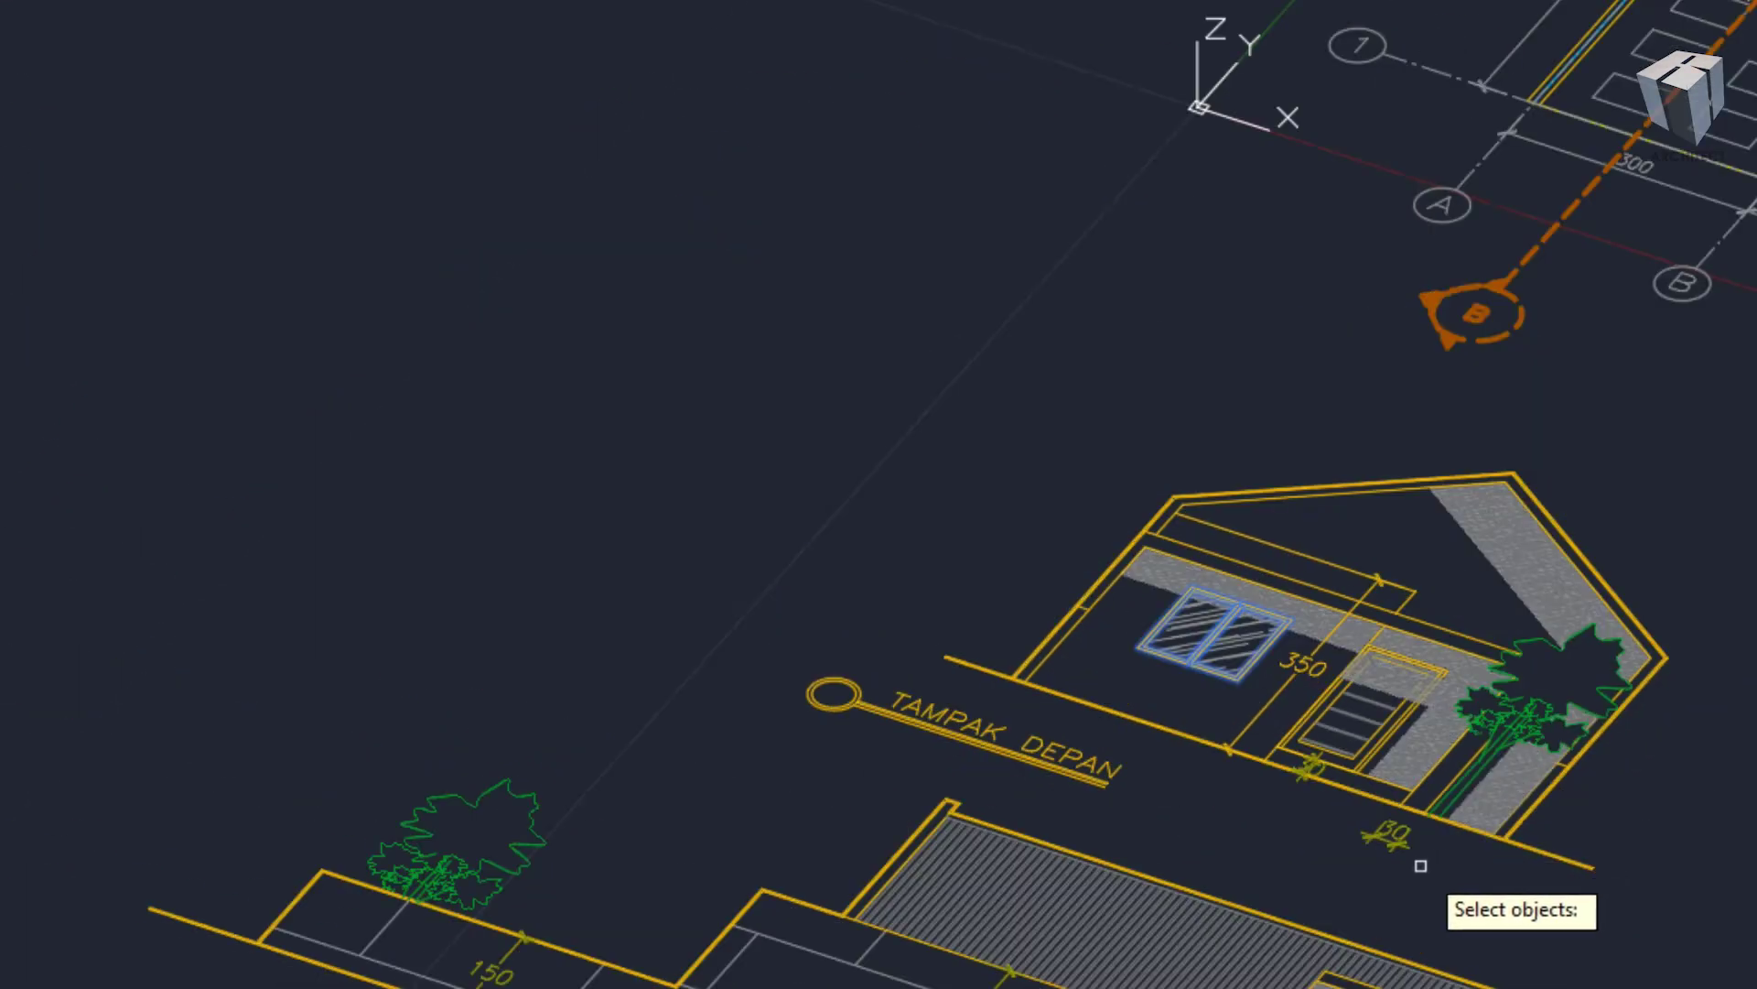
pyautogui.moveTo(1420, 865); pyautogui.dragTo(1287, 711, button='middle')
pyautogui.scroll(-2, 1534, 381)
pyautogui.scroll(5, 1680, 374)
pyautogui.moveTo(1680, 373)
pyautogui.mouseDown(button='middle')
pyautogui.moveTo(1743, 293)
pyautogui.moveTo(1501, 792)
pyautogui.mouseUp(button='middle')
pyautogui.scroll(-1, 1663, 688)
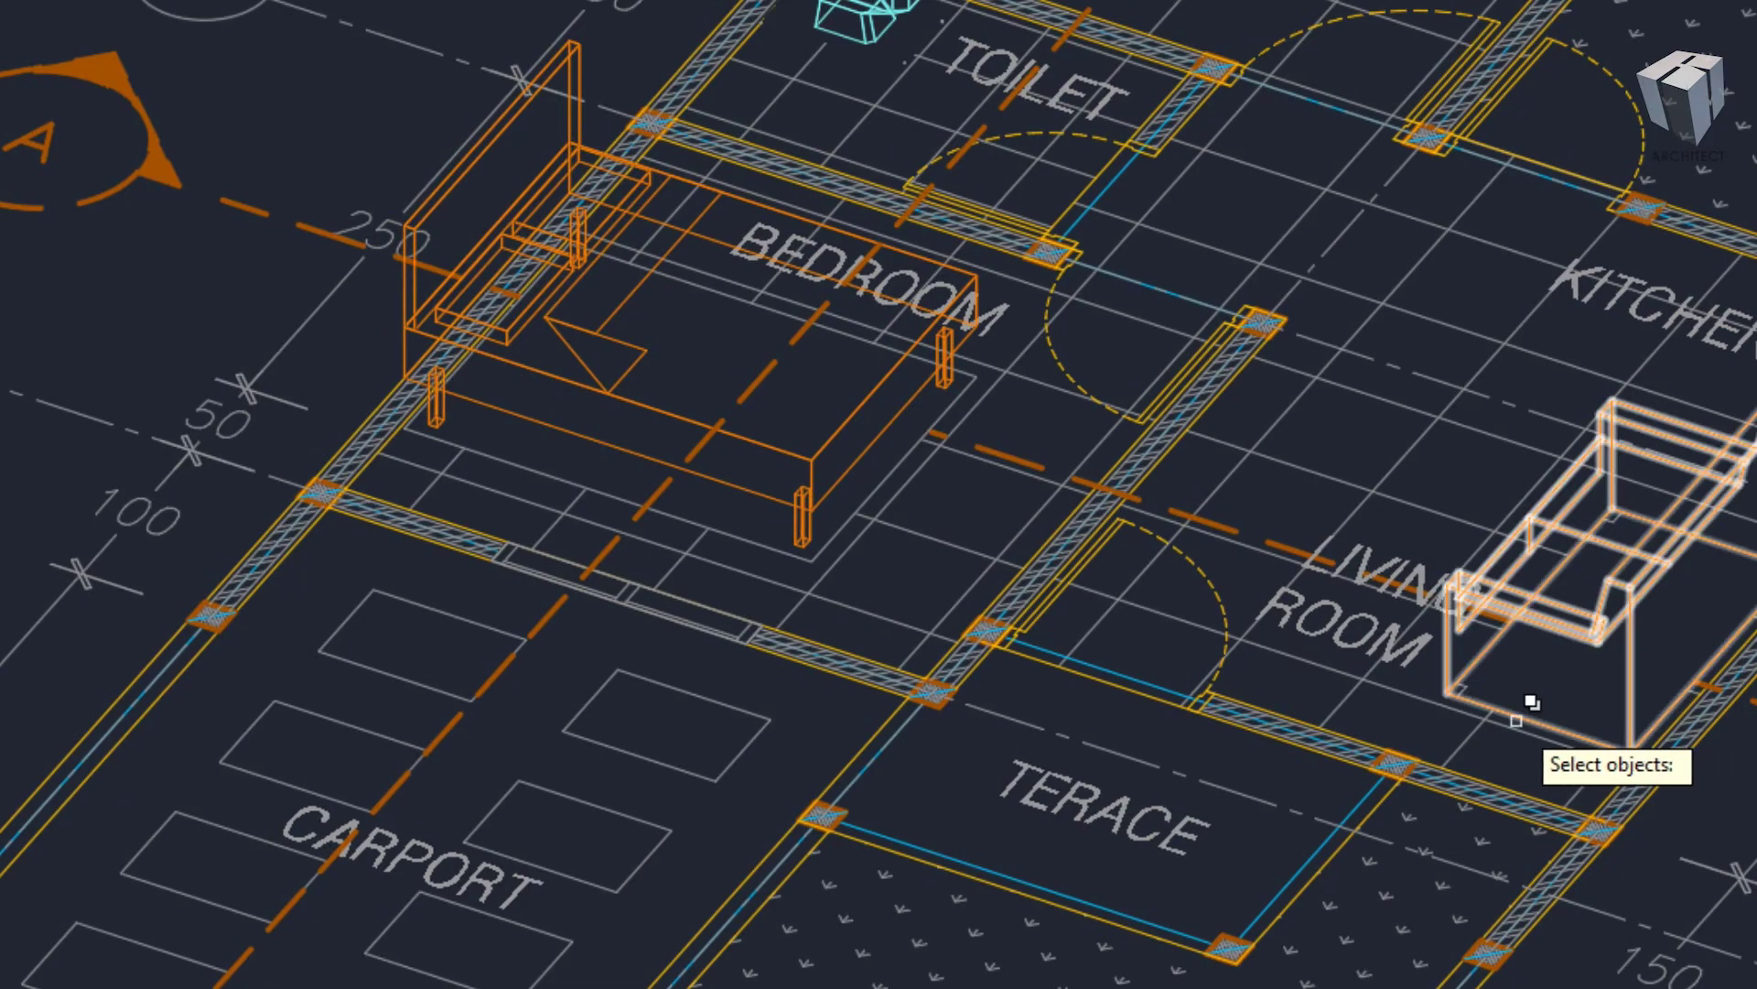
pyautogui.scroll(-3, 1526, 702)
pyautogui.moveTo(953, 757); pyautogui.dragTo(1133, 412, button='middle')
pyautogui.scroll(5, 895, 897)
# - Place a copy of the window outline in the empty drawing area
pyautogui.press('Return')
pyautogui.click(896, 897)
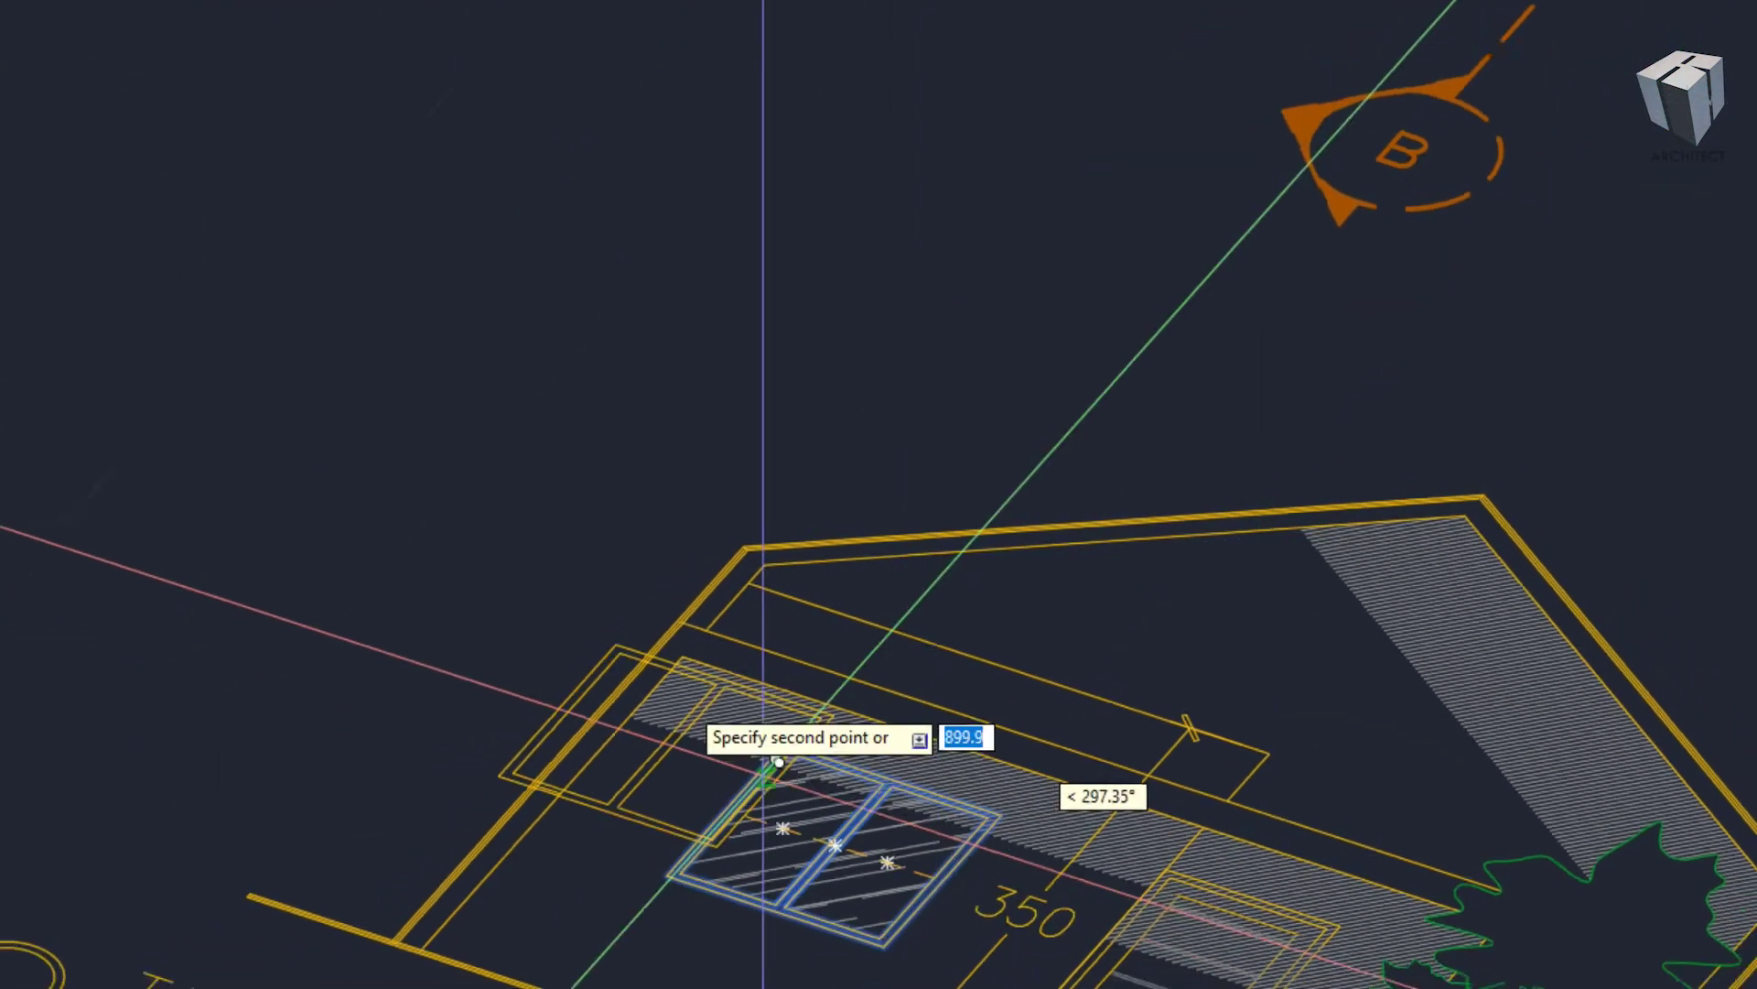
pyautogui.scroll(-5, 864, 609)
pyautogui.scroll(3, 844, 589)
pyautogui.click(826, 573)
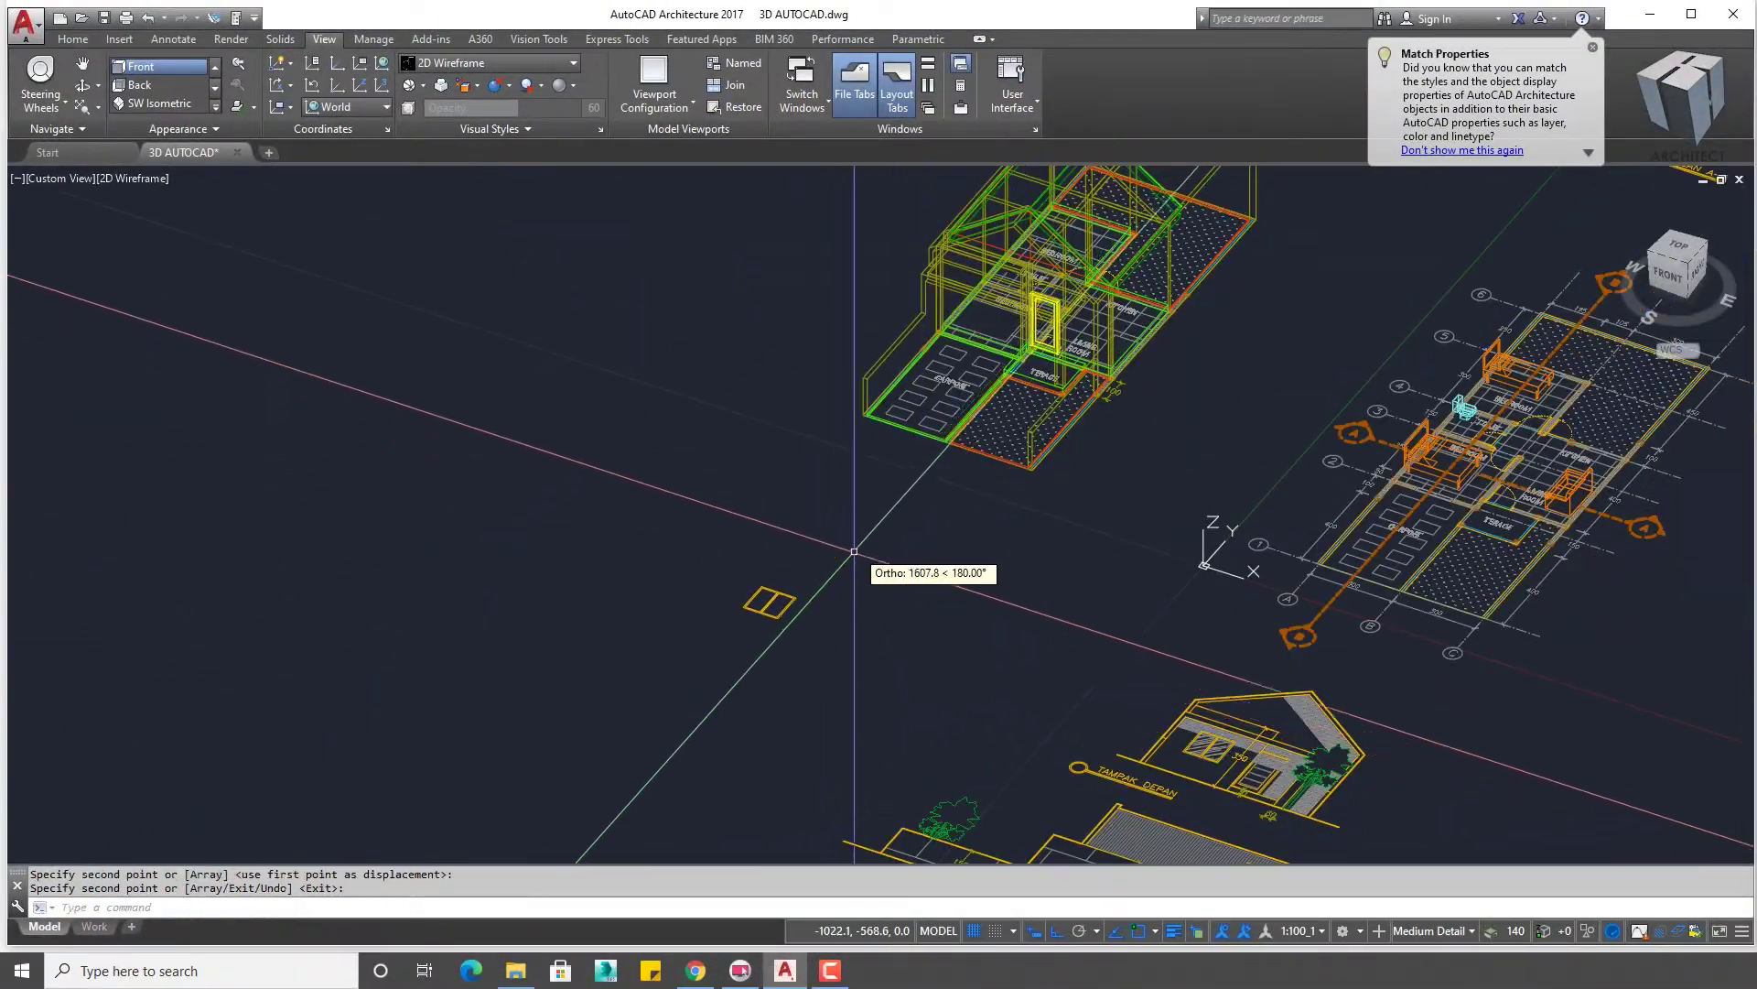
pyautogui.press('Escape')
# - Measure the living room wall thickness (85) with a linear dimension, then cancel it
pyautogui.scroll(5, 813, 587)
pyautogui.scroll(-5, 1090, 474)
pyautogui.scroll(5, 1091, 473)
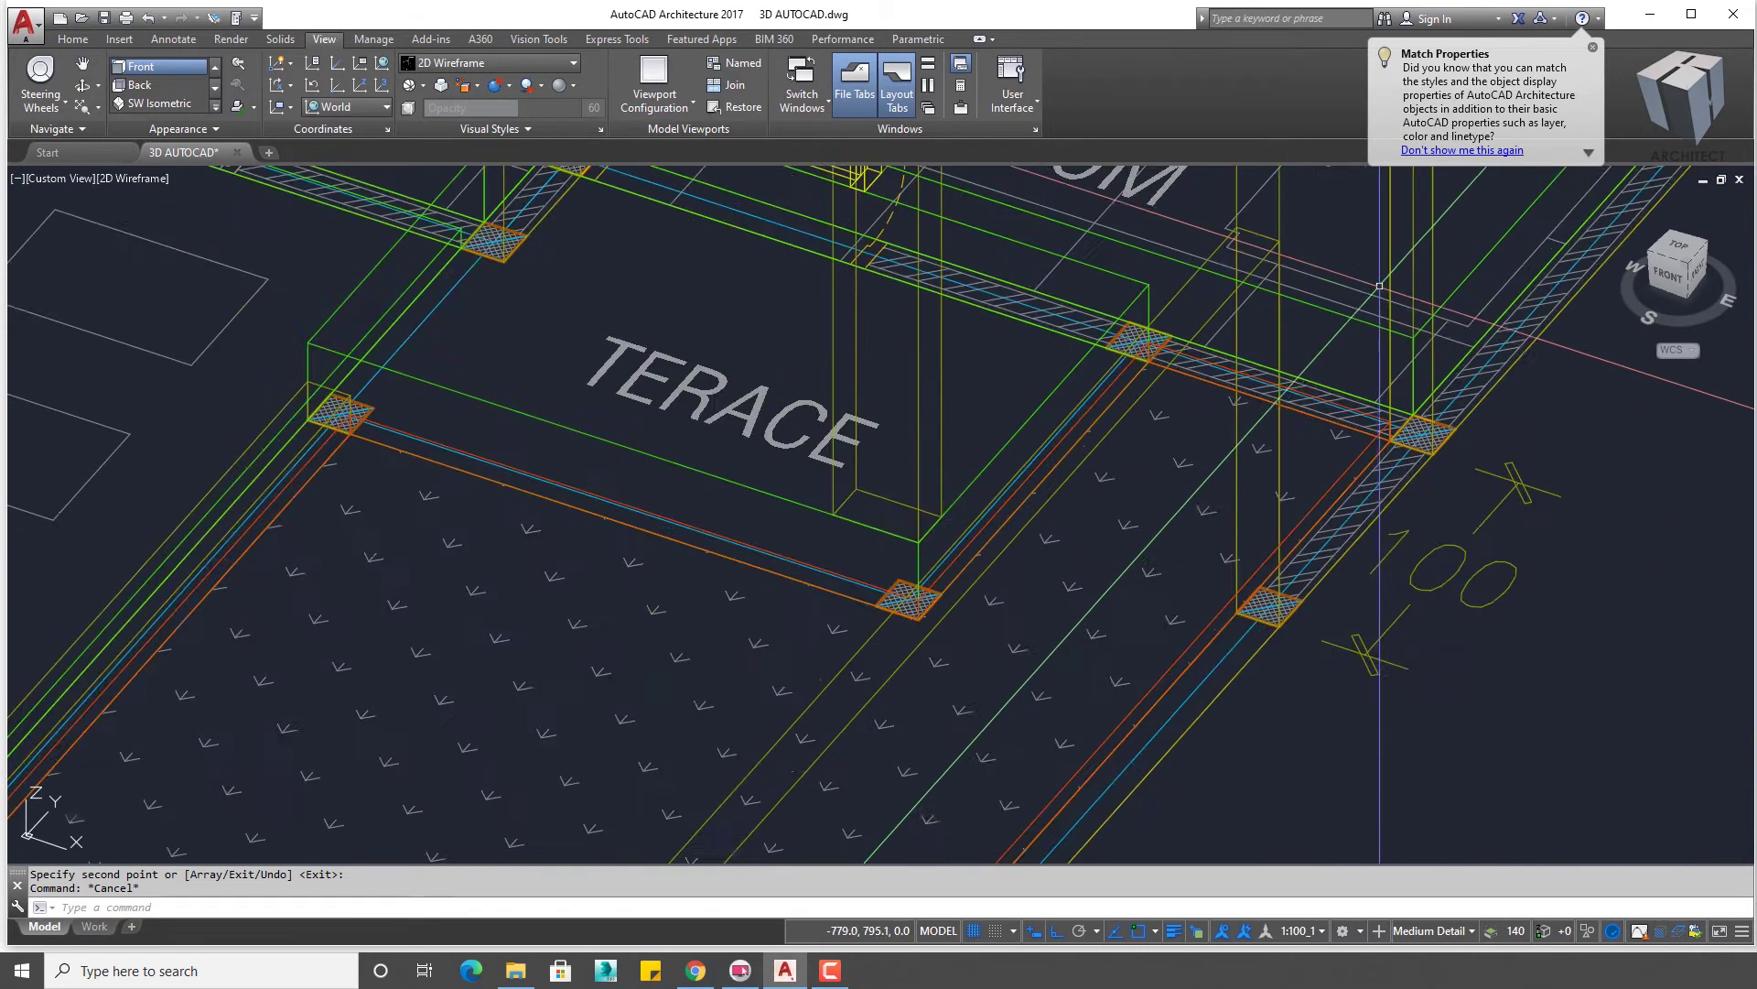
pyautogui.moveTo(1116, 366)
pyautogui.mouseDown(button='middle')
pyautogui.moveTo(1086, 657)
pyautogui.moveTo(1018, 658)
pyautogui.mouseUp(button='middle')
pyautogui.scroll(2, 1085, 657)
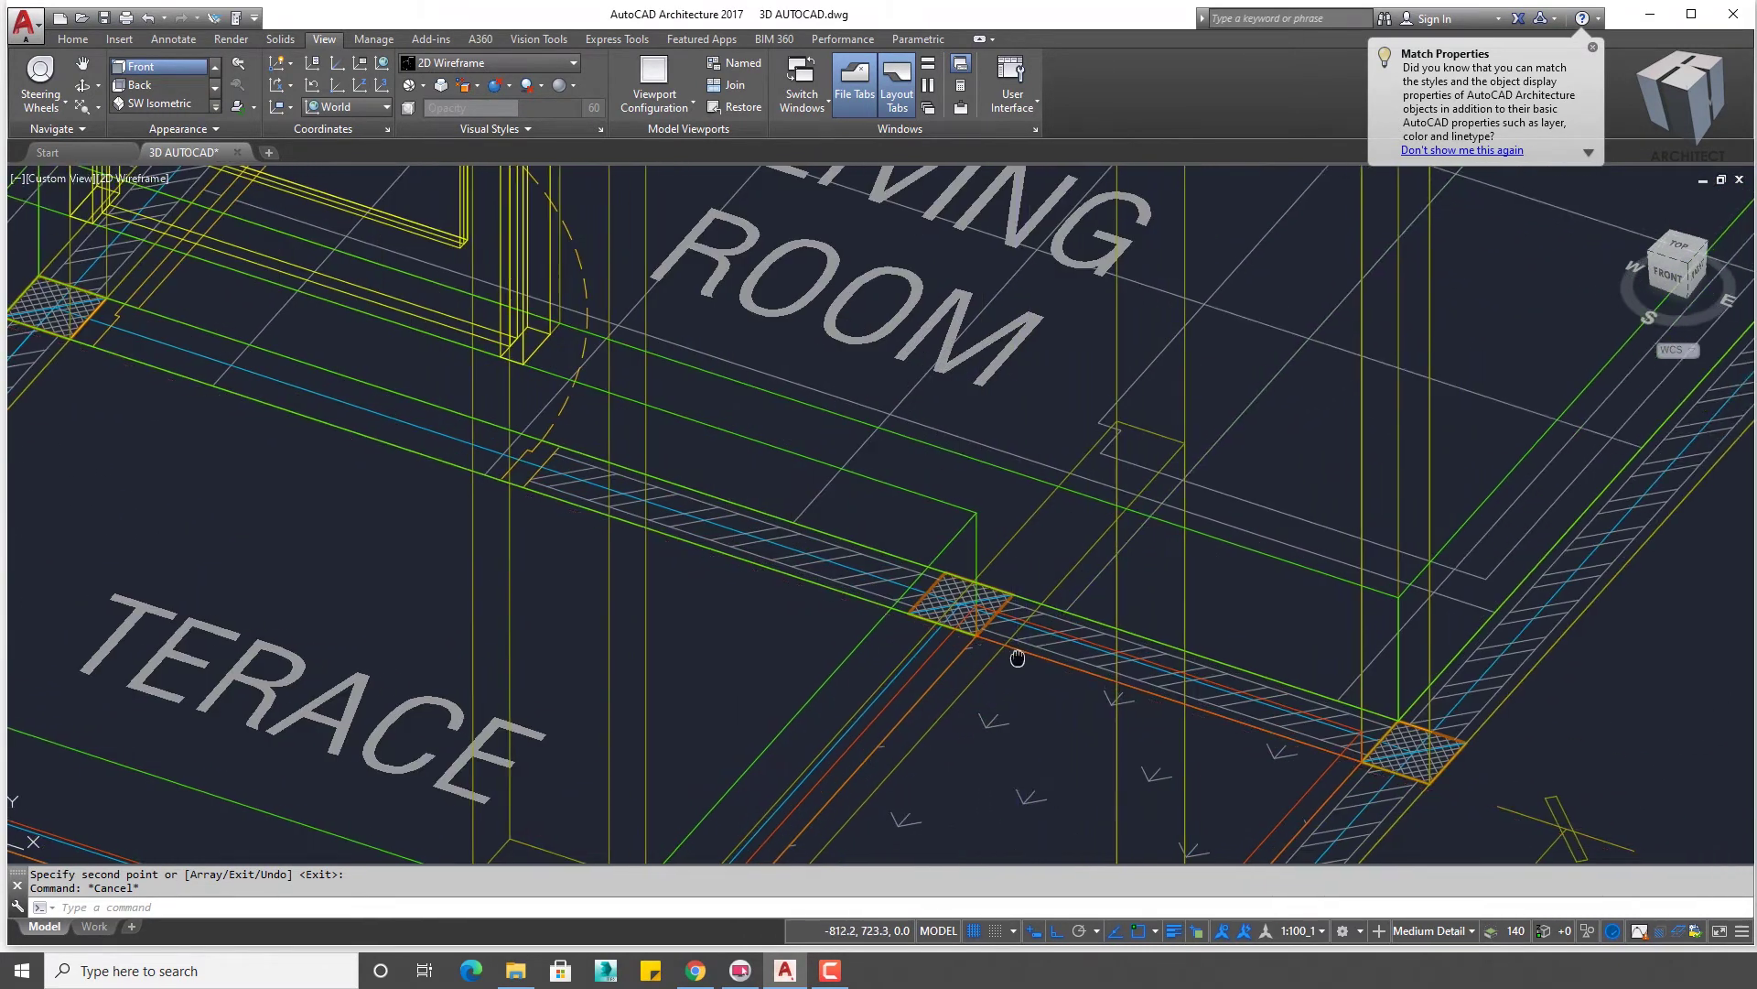
pyautogui.write('DLI')
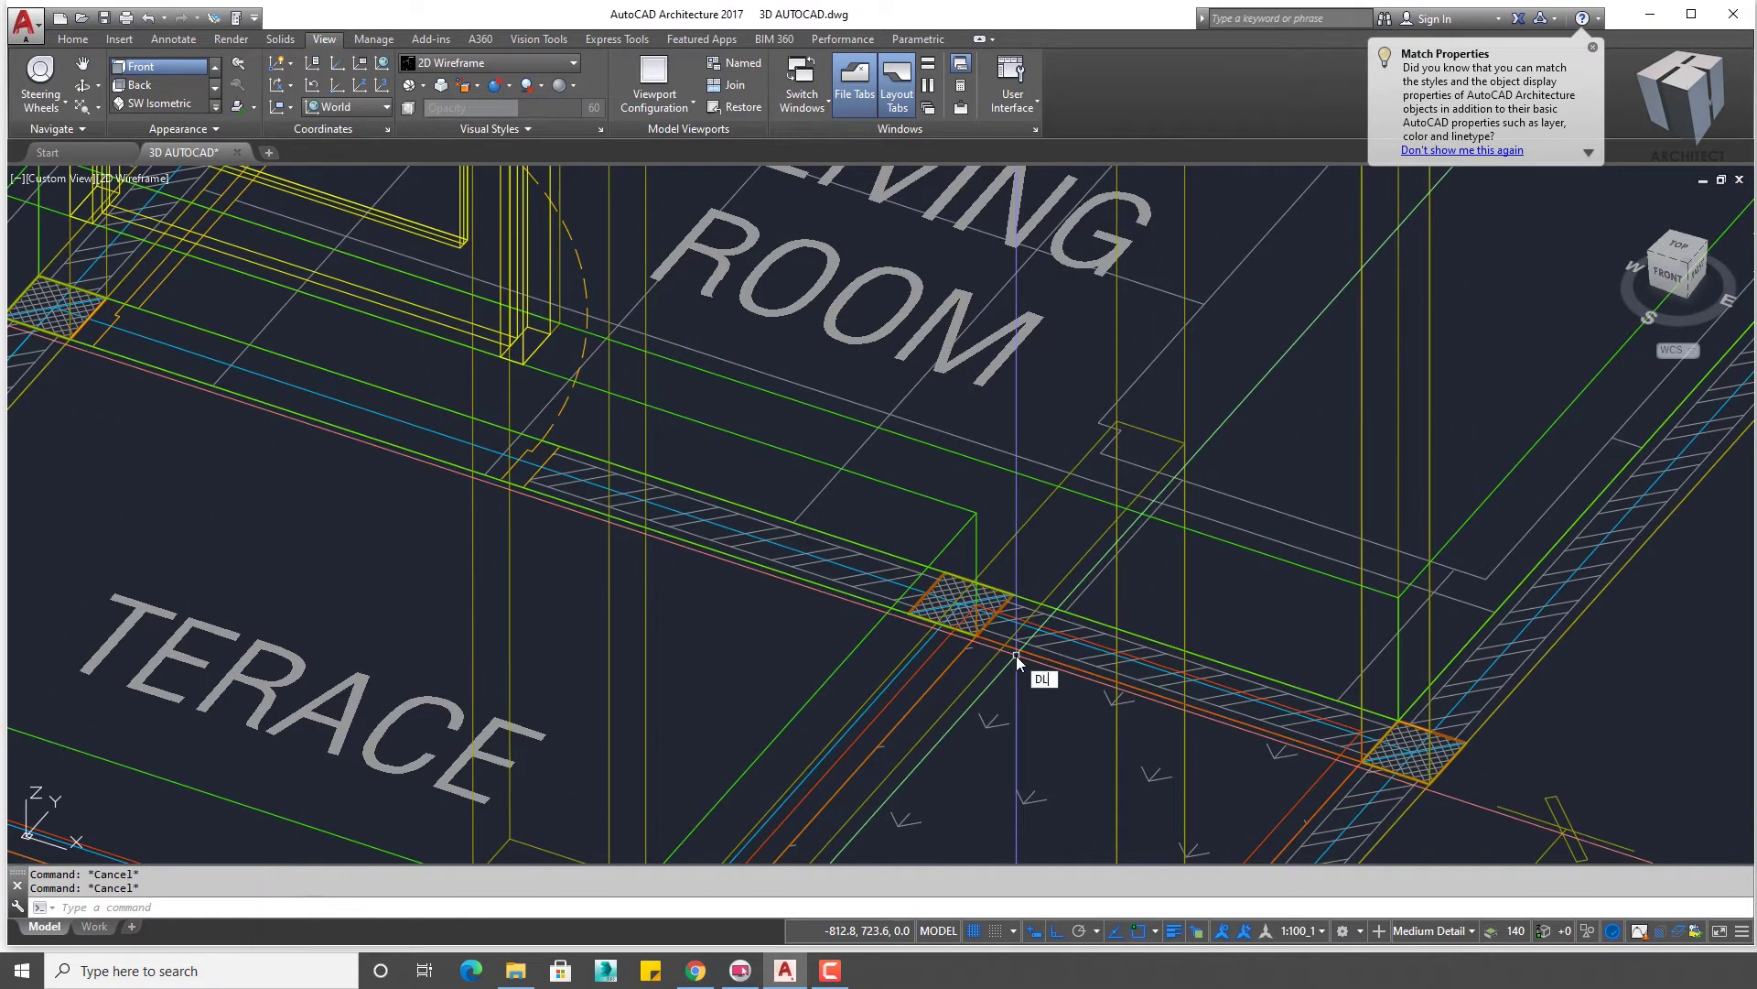
pyautogui.press('Return')
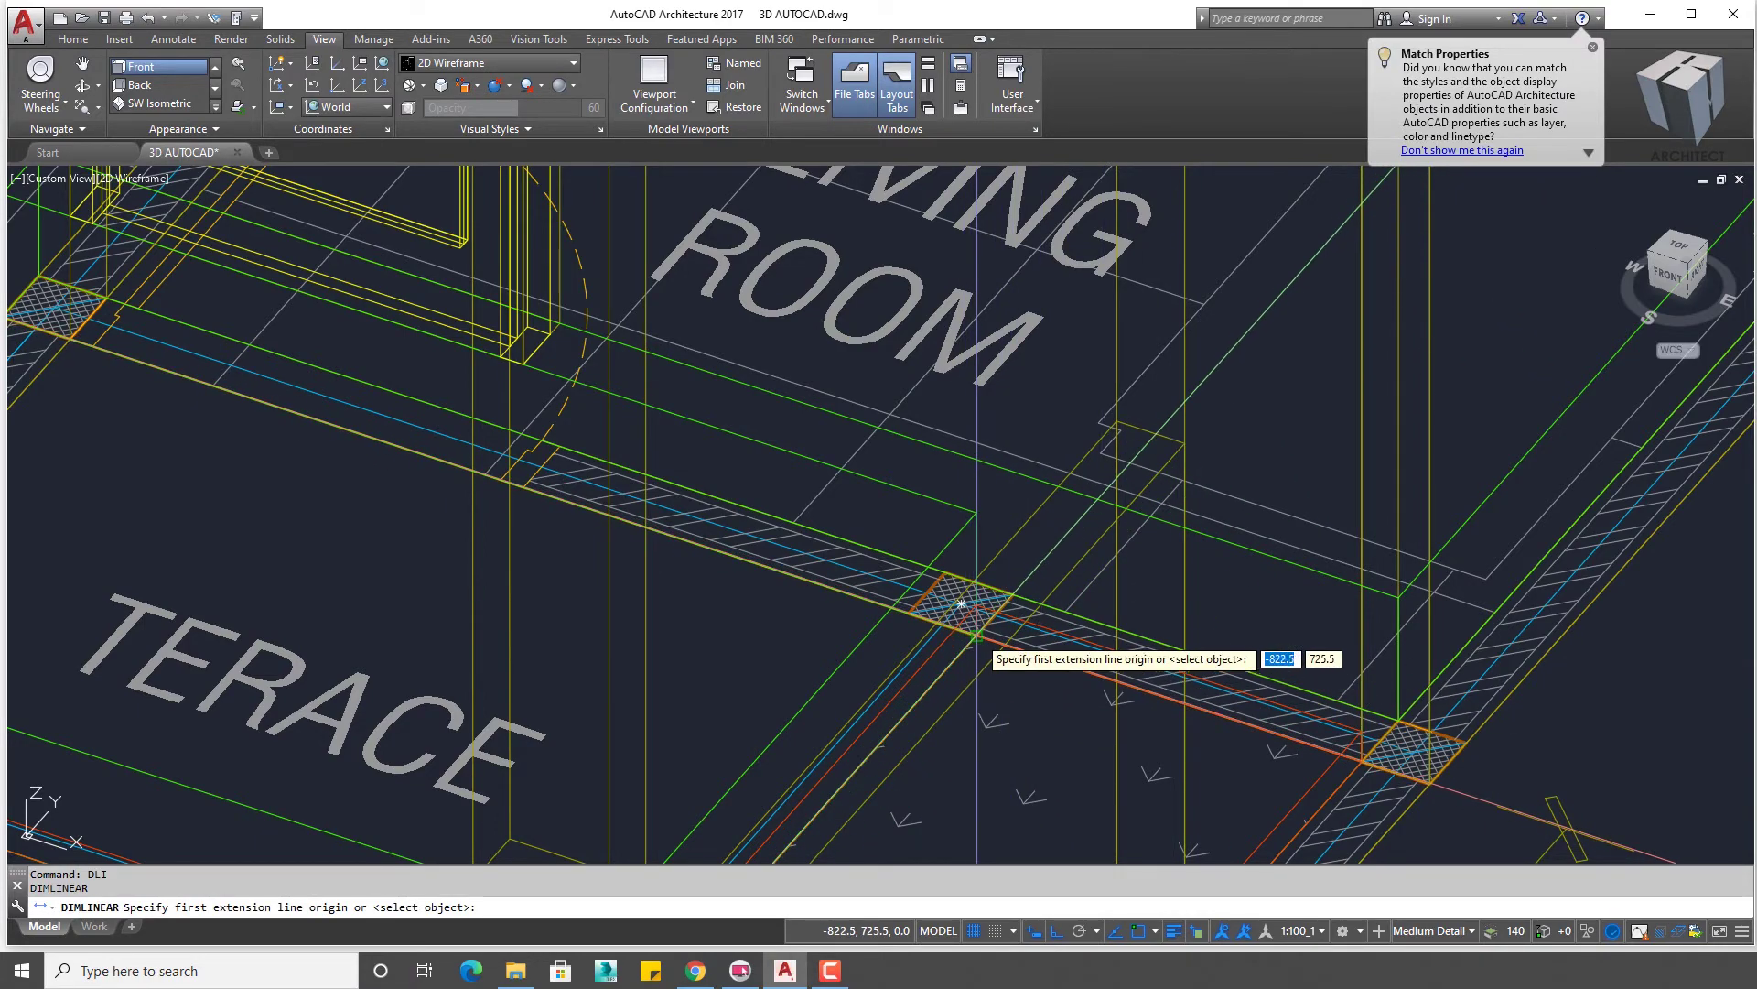
pyautogui.click(961, 604)
pyautogui.click(1414, 753)
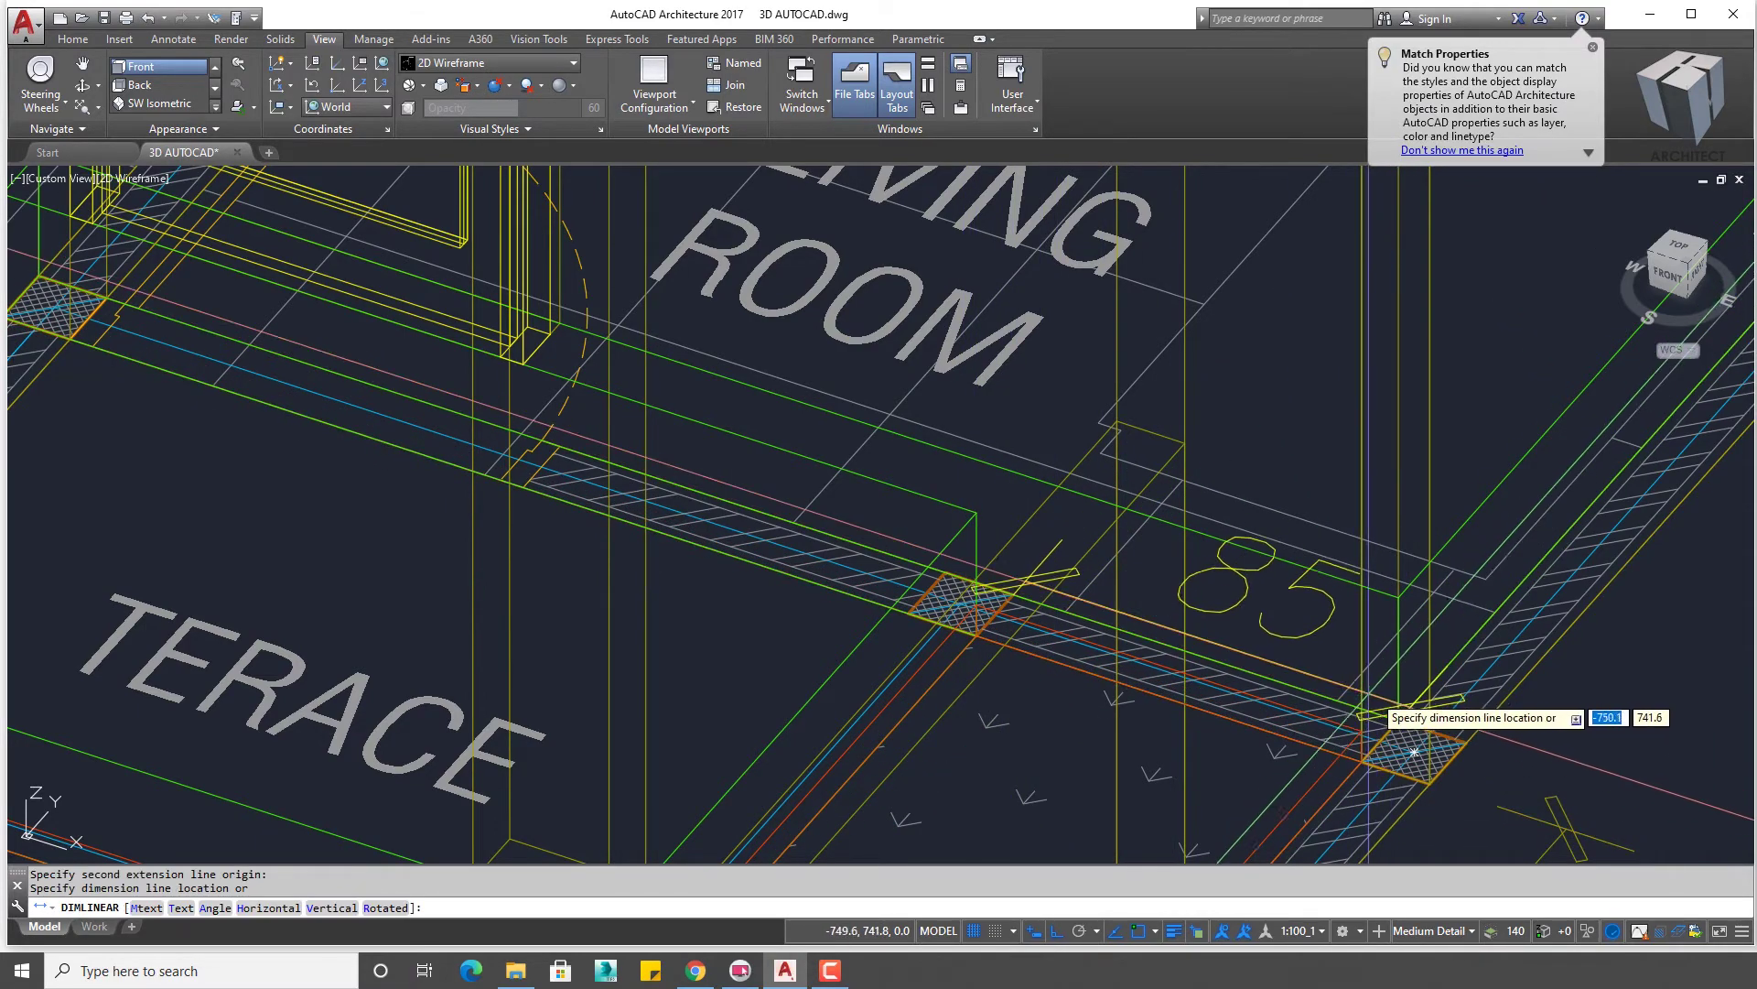
pyautogui.press('Escape')
pyautogui.scroll(-5, 1303, 437)
pyautogui.scroll(3, 1303, 436)
pyautogui.scroll(3, 1118, 674)
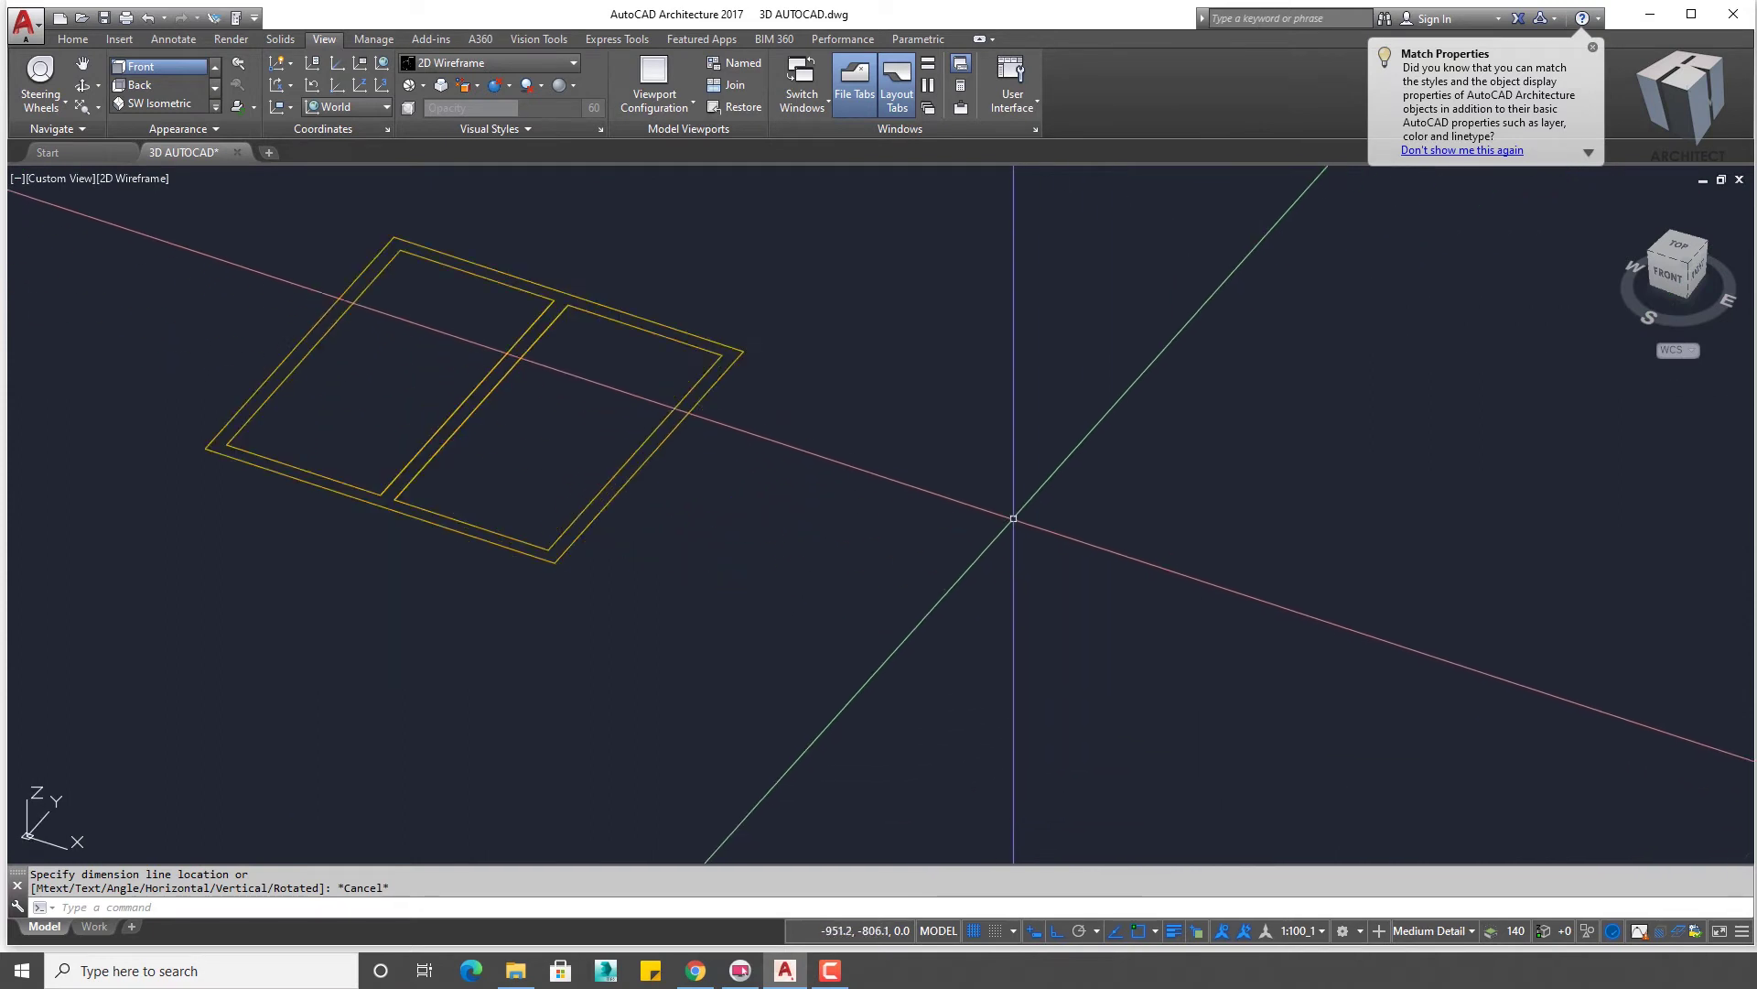
pyautogui.scroll(2, 1013, 509)
# - Draw a construction line through the window corner
pyautogui.write('l')
pyautogui.press('Return')
pyautogui.click(927, 450)
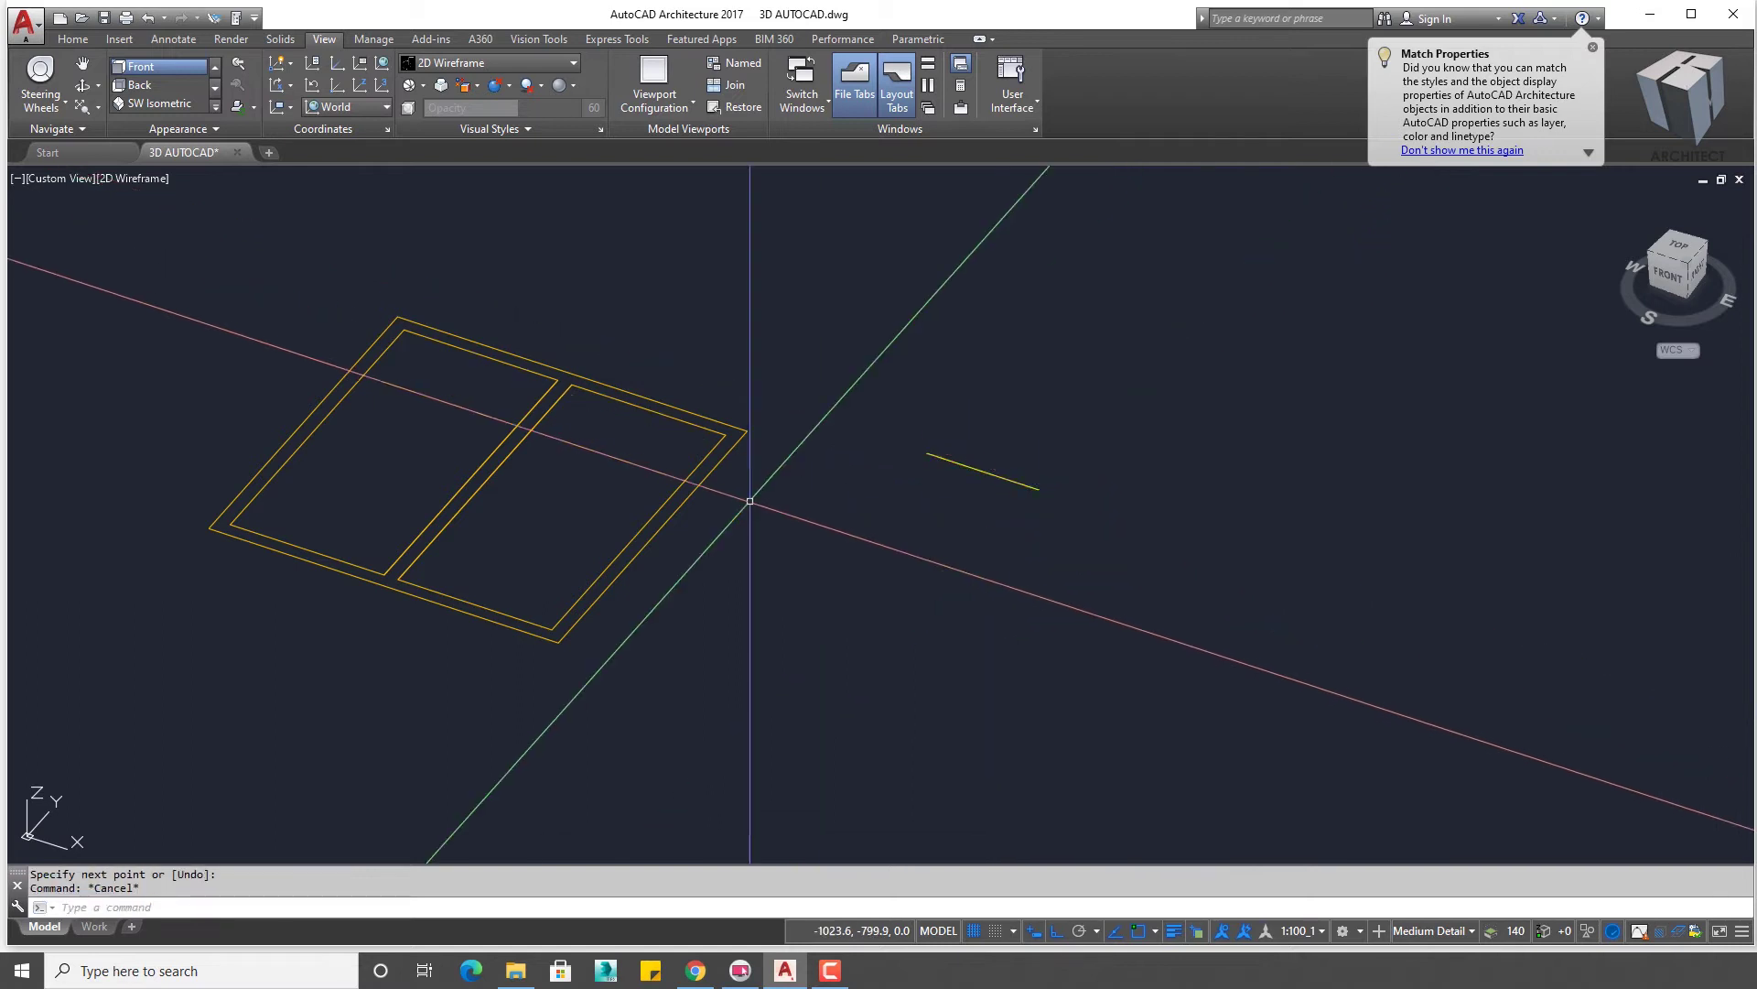
pyautogui.moveTo(750, 501); pyautogui.dragTo(810, 479, button='middle')
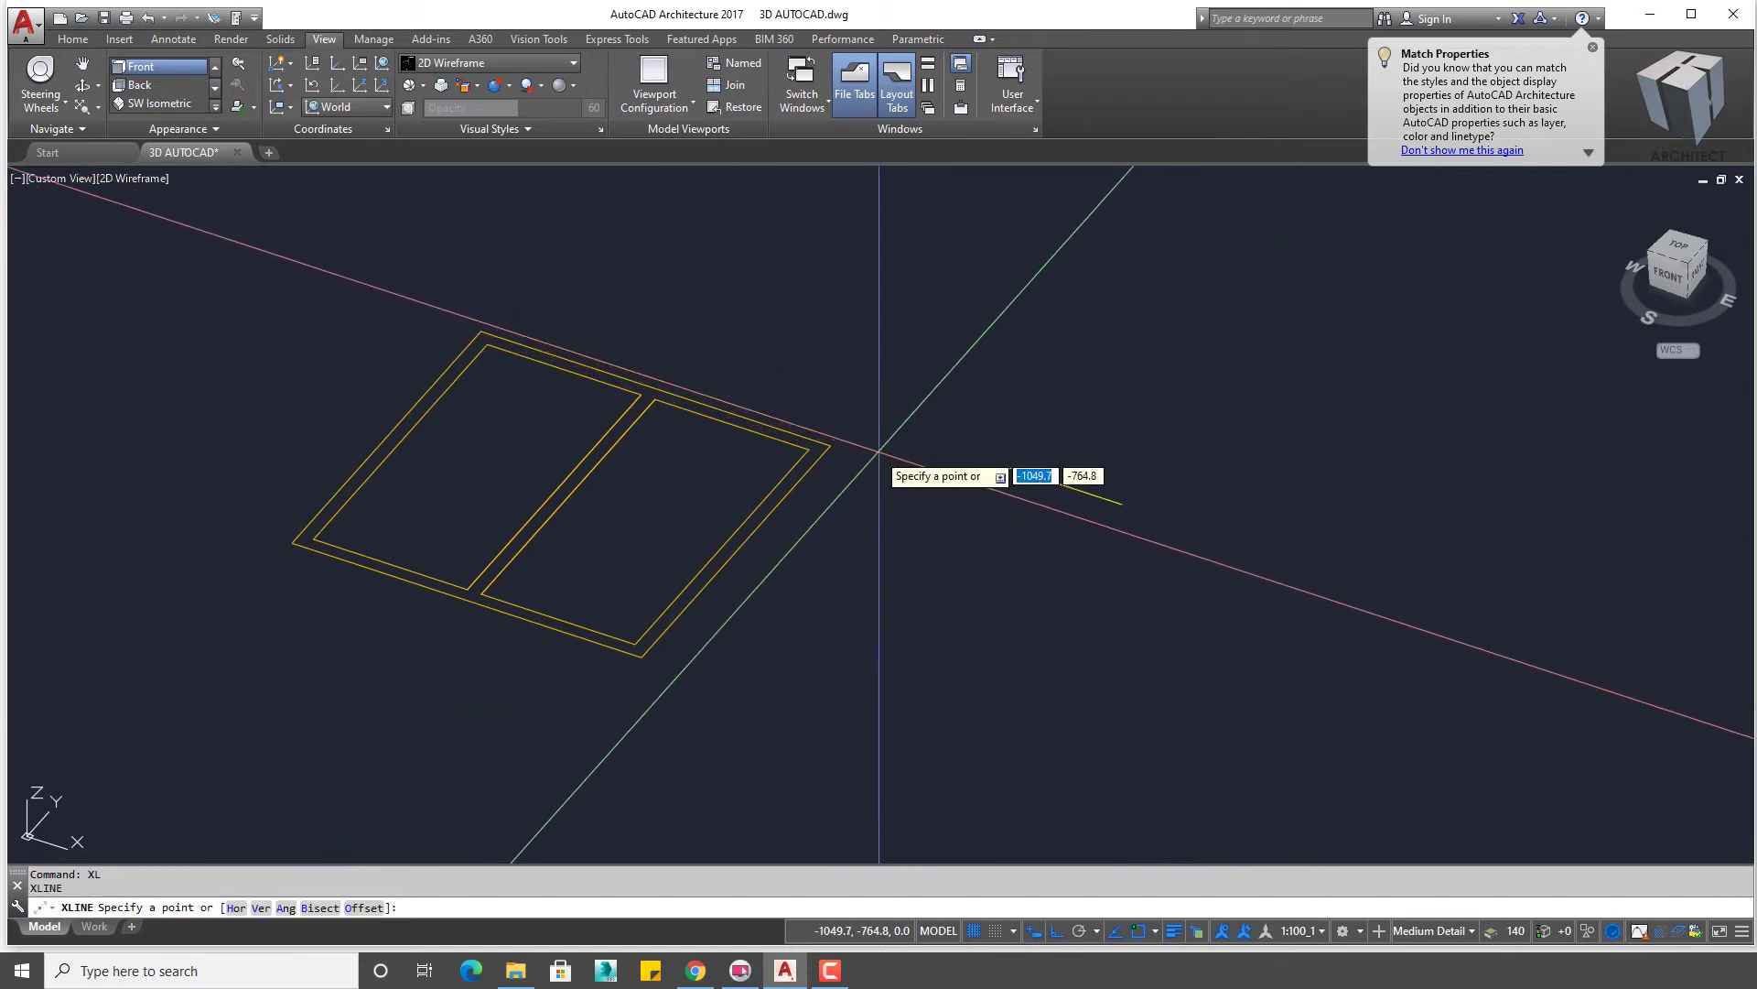
pyautogui.click(830, 445)
pyautogui.click(1138, 576)
pyautogui.press('Escape')
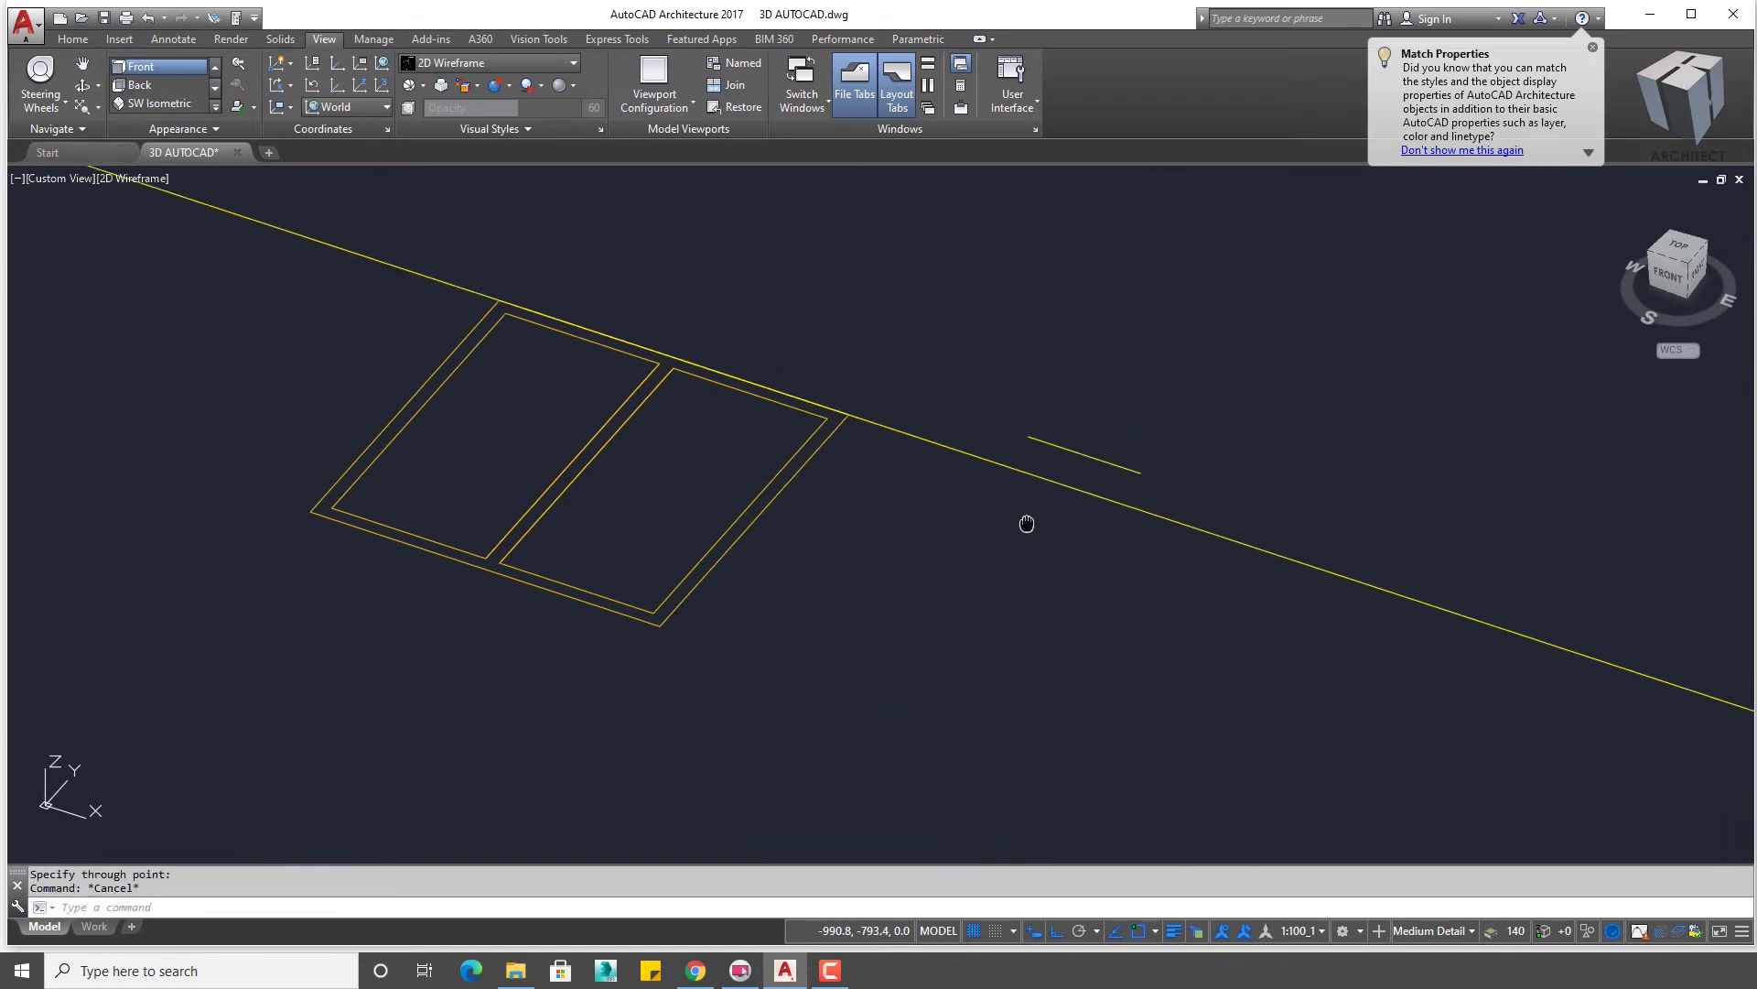
pyautogui.scroll(-5, 1087, 561)
pyautogui.scroll(2, 1087, 562)
pyautogui.scroll(5, 1249, 613)
pyautogui.scroll(3, 1249, 613)
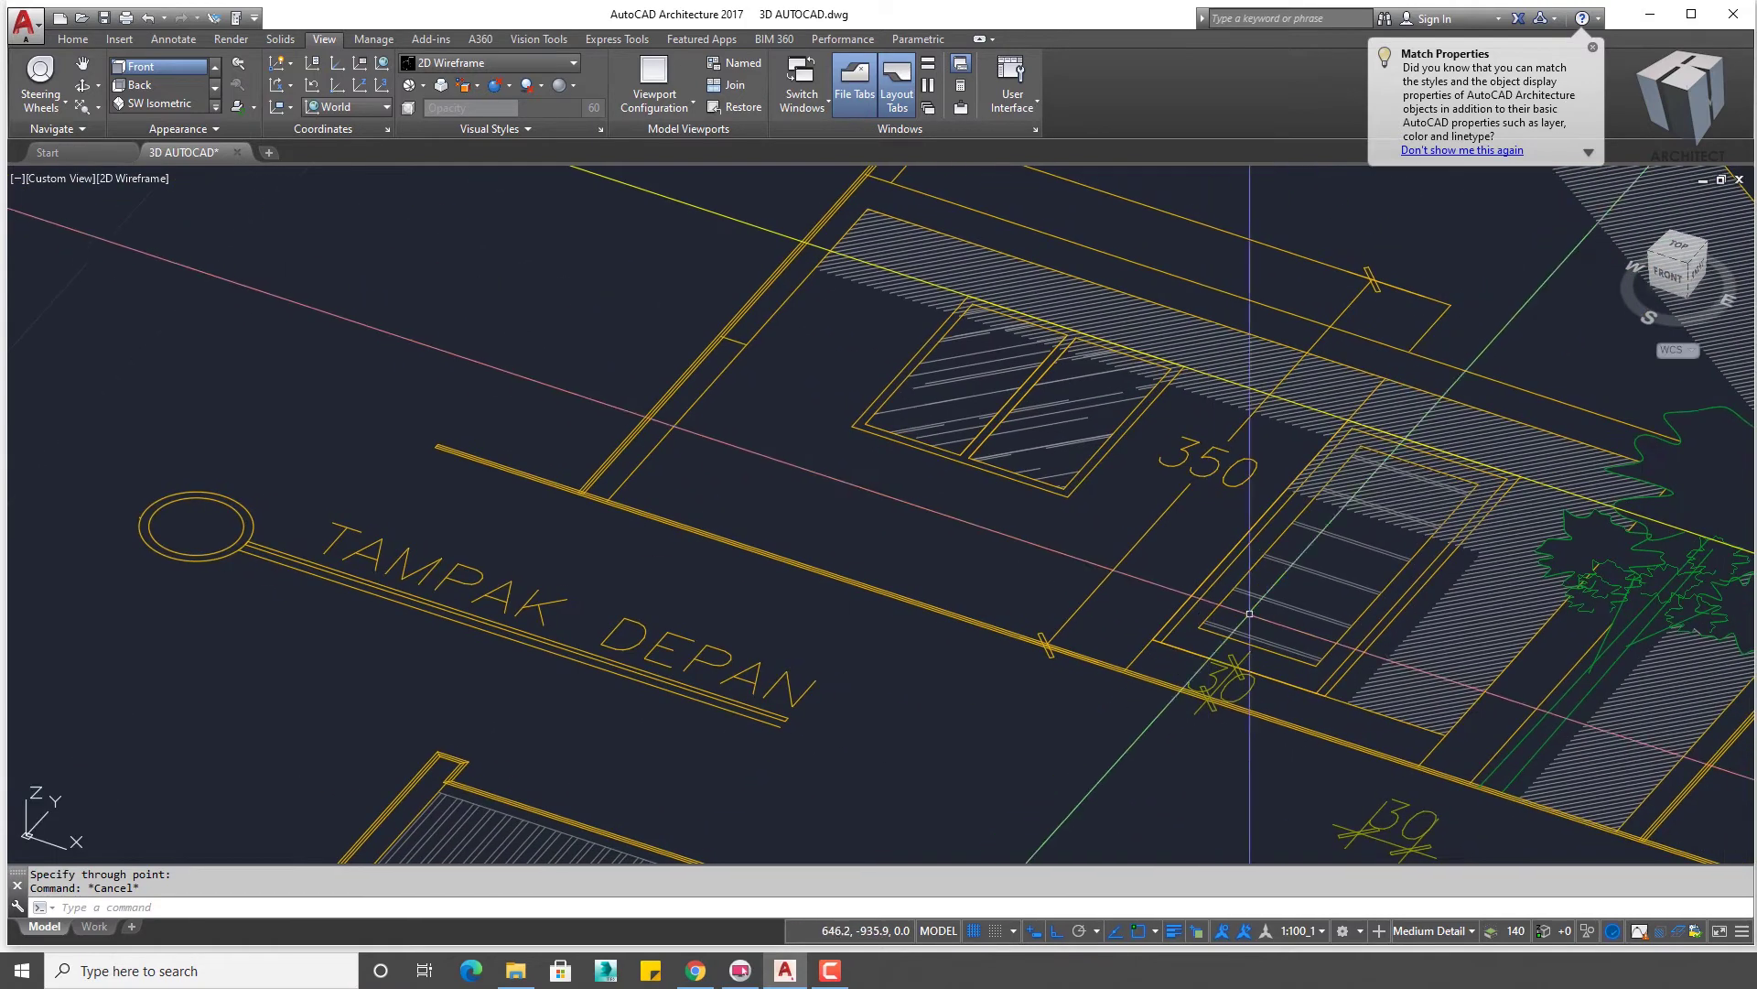
# - Add an 85 linear dimension from the window corner on the front elevation
pyautogui.write('DIMLI')
pyautogui.press('Return')
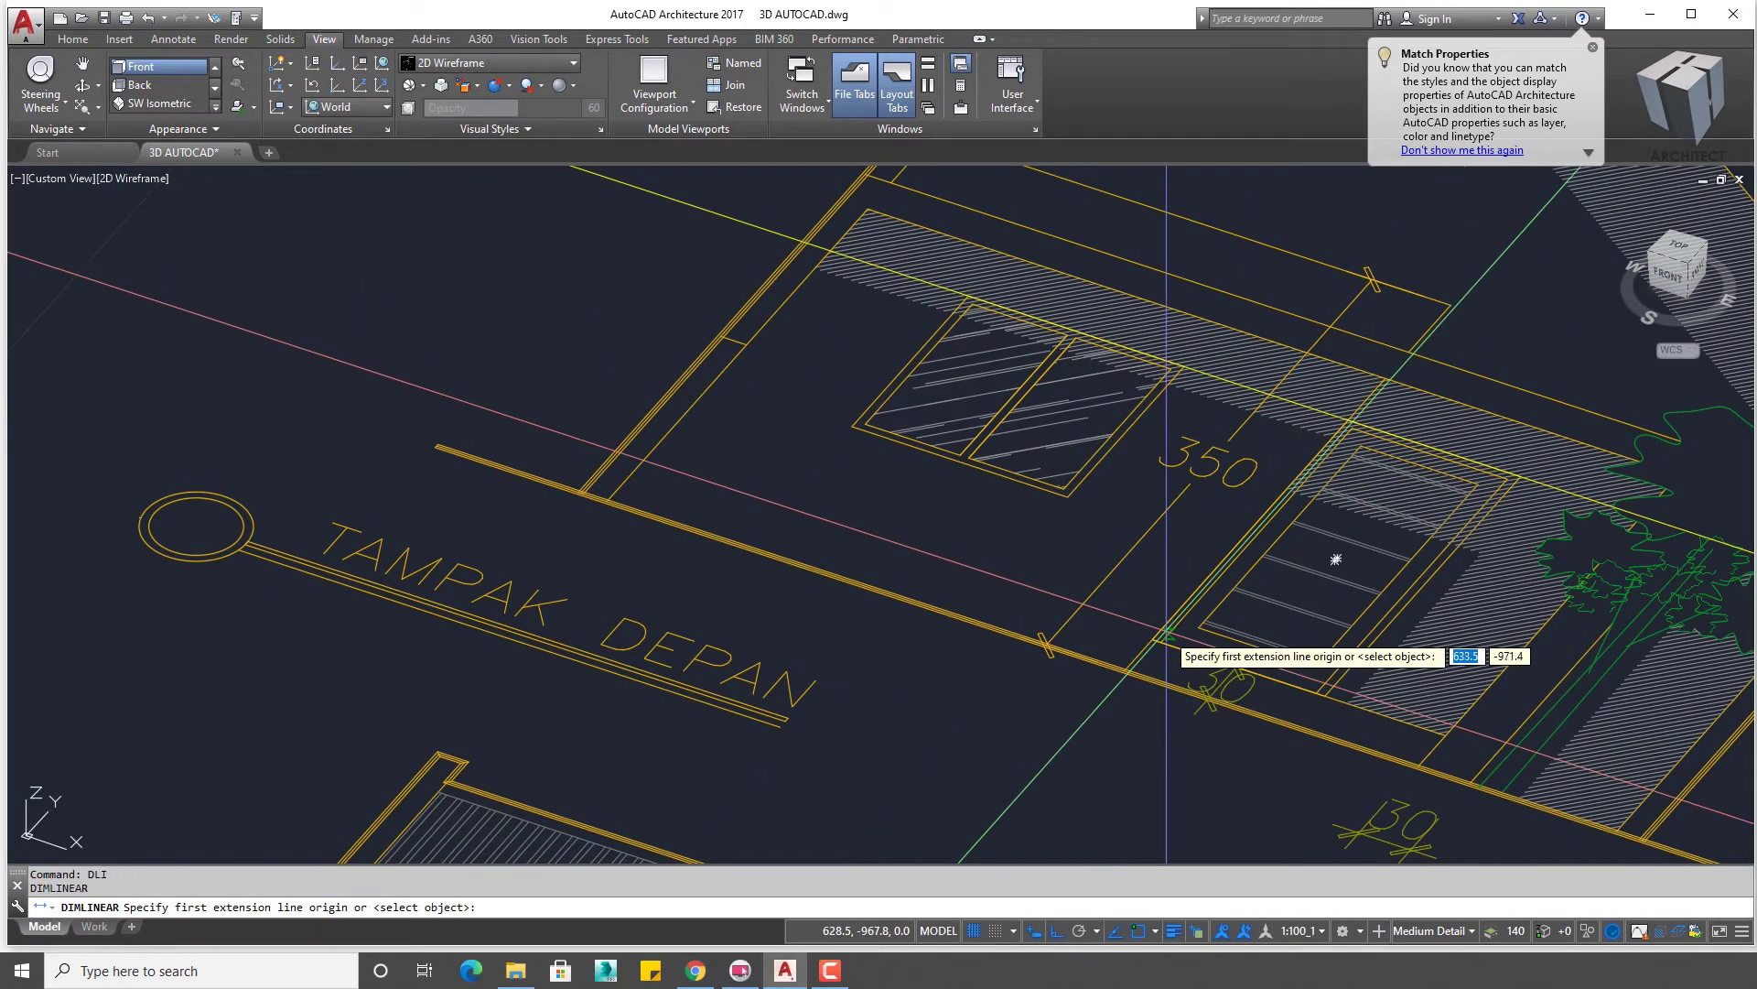
pyautogui.click(1155, 641)
pyautogui.click(1202, 540)
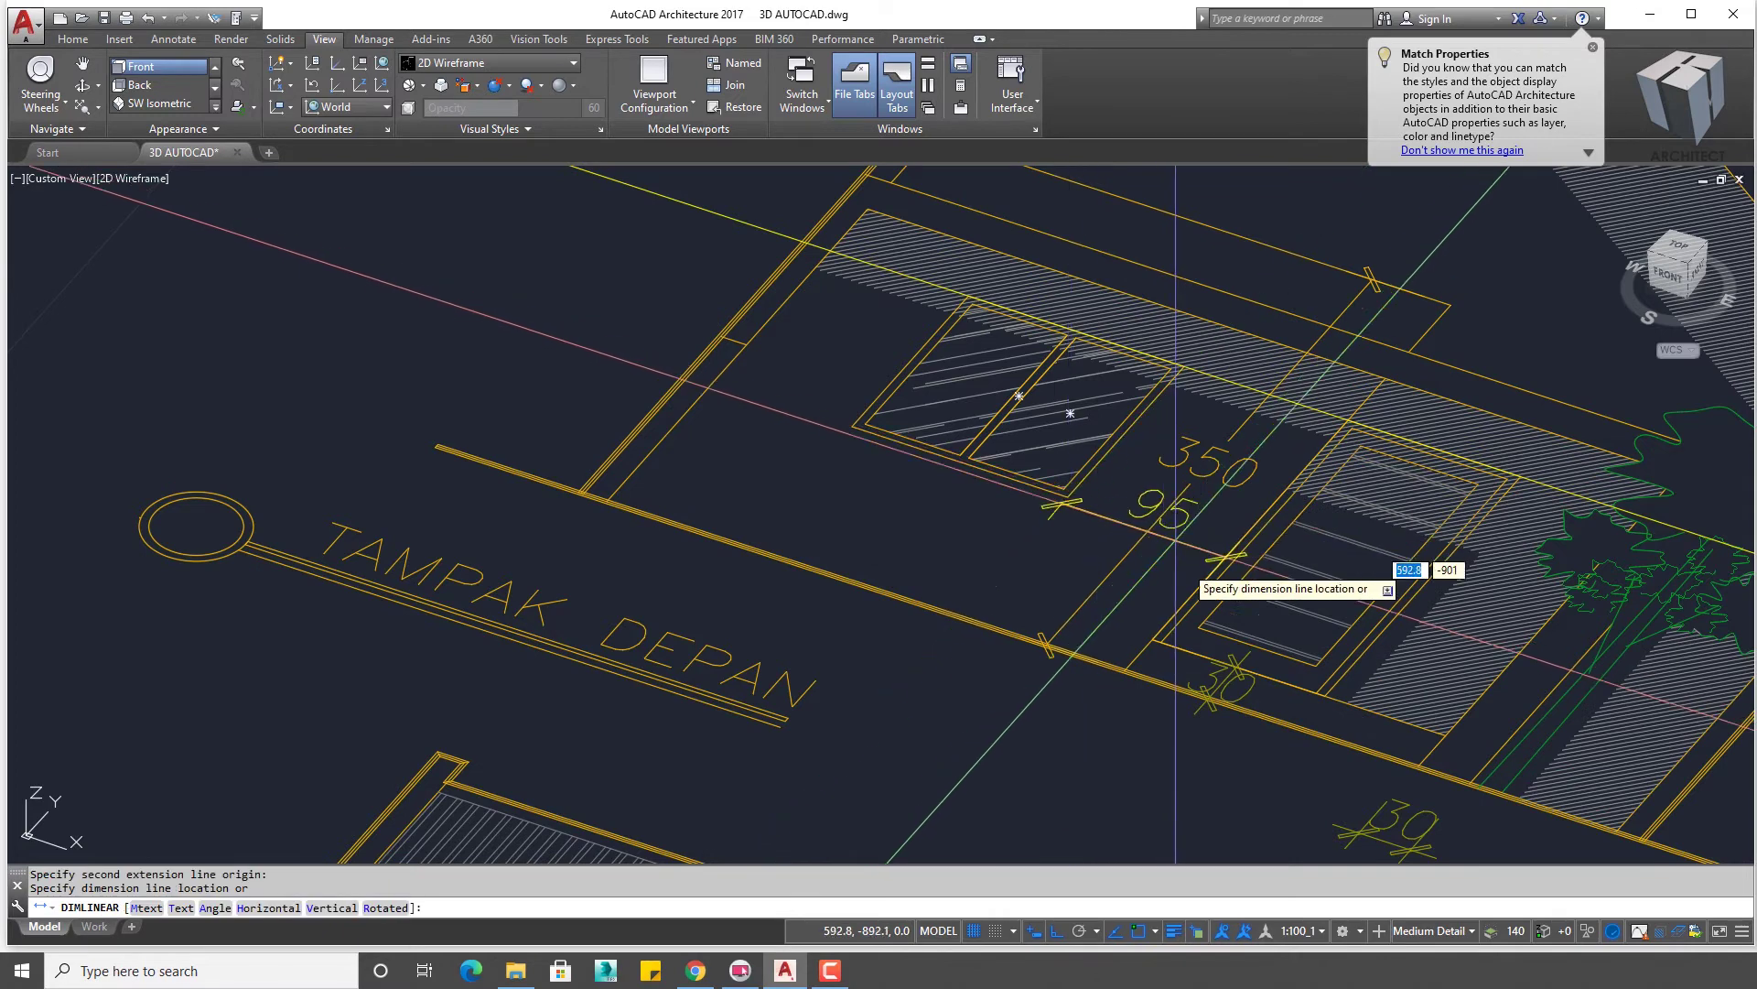
pyautogui.click(1010, 556)
pyautogui.scroll(2, 1053, 527)
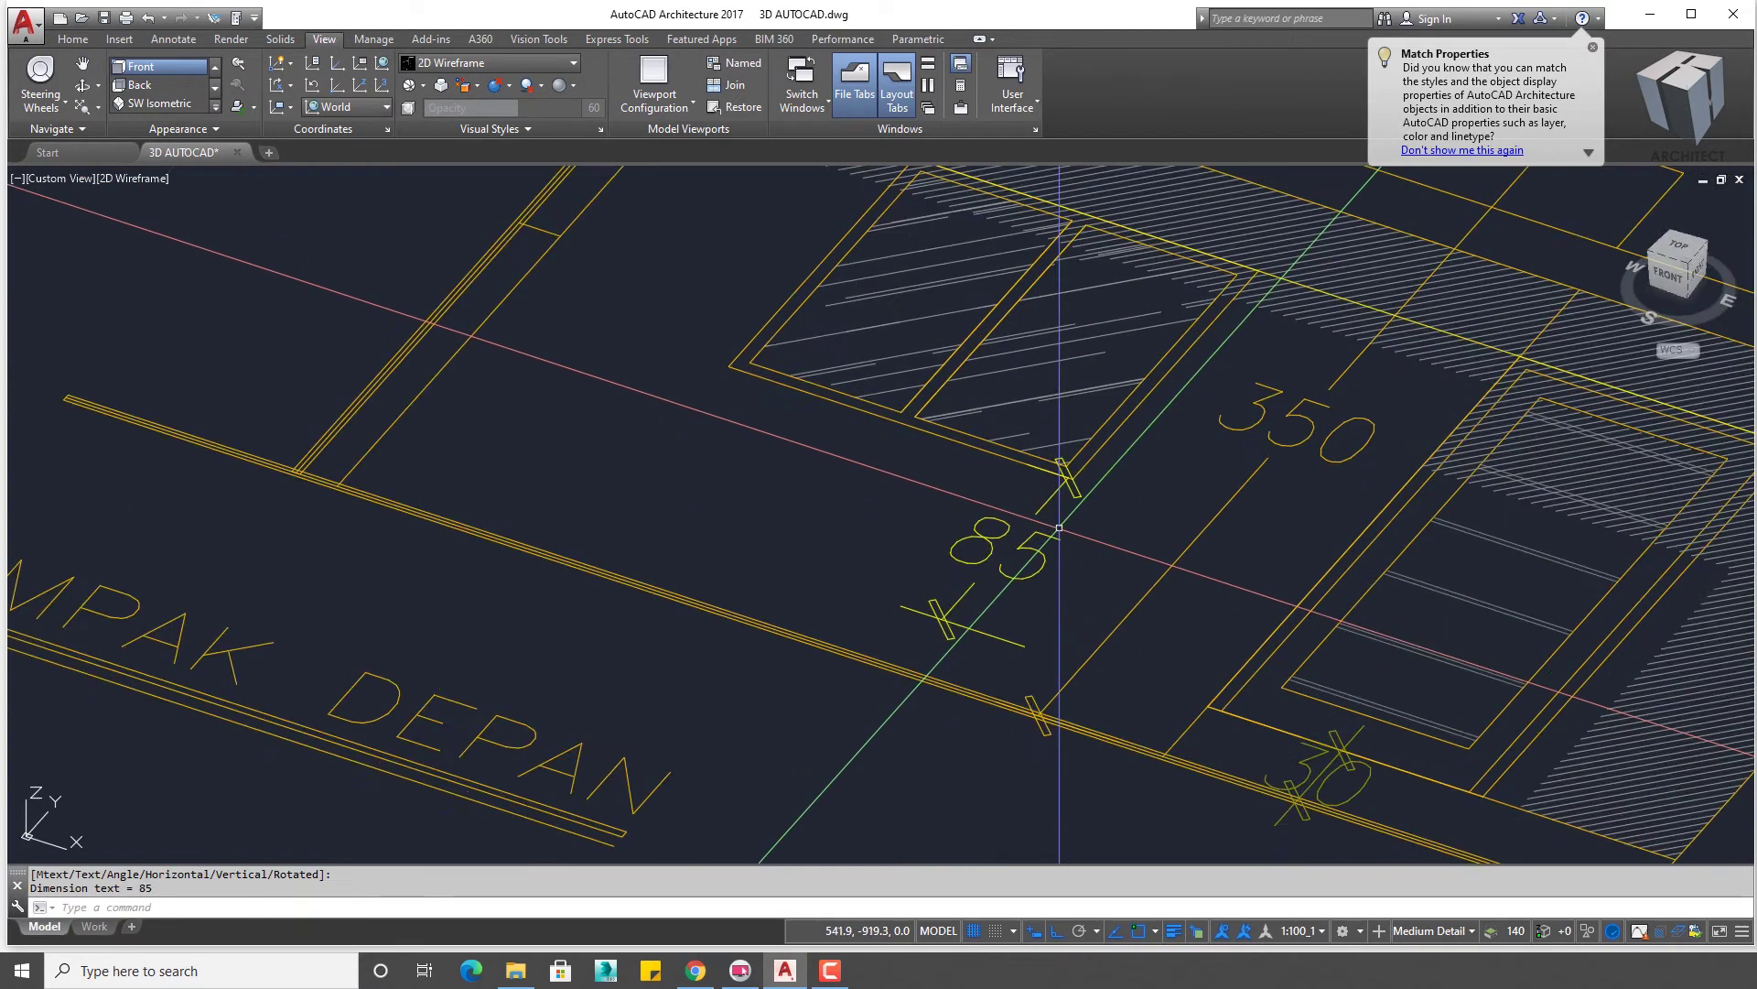
pyautogui.moveTo(1081, 508); pyautogui.dragTo(1048, 574, button='middle')
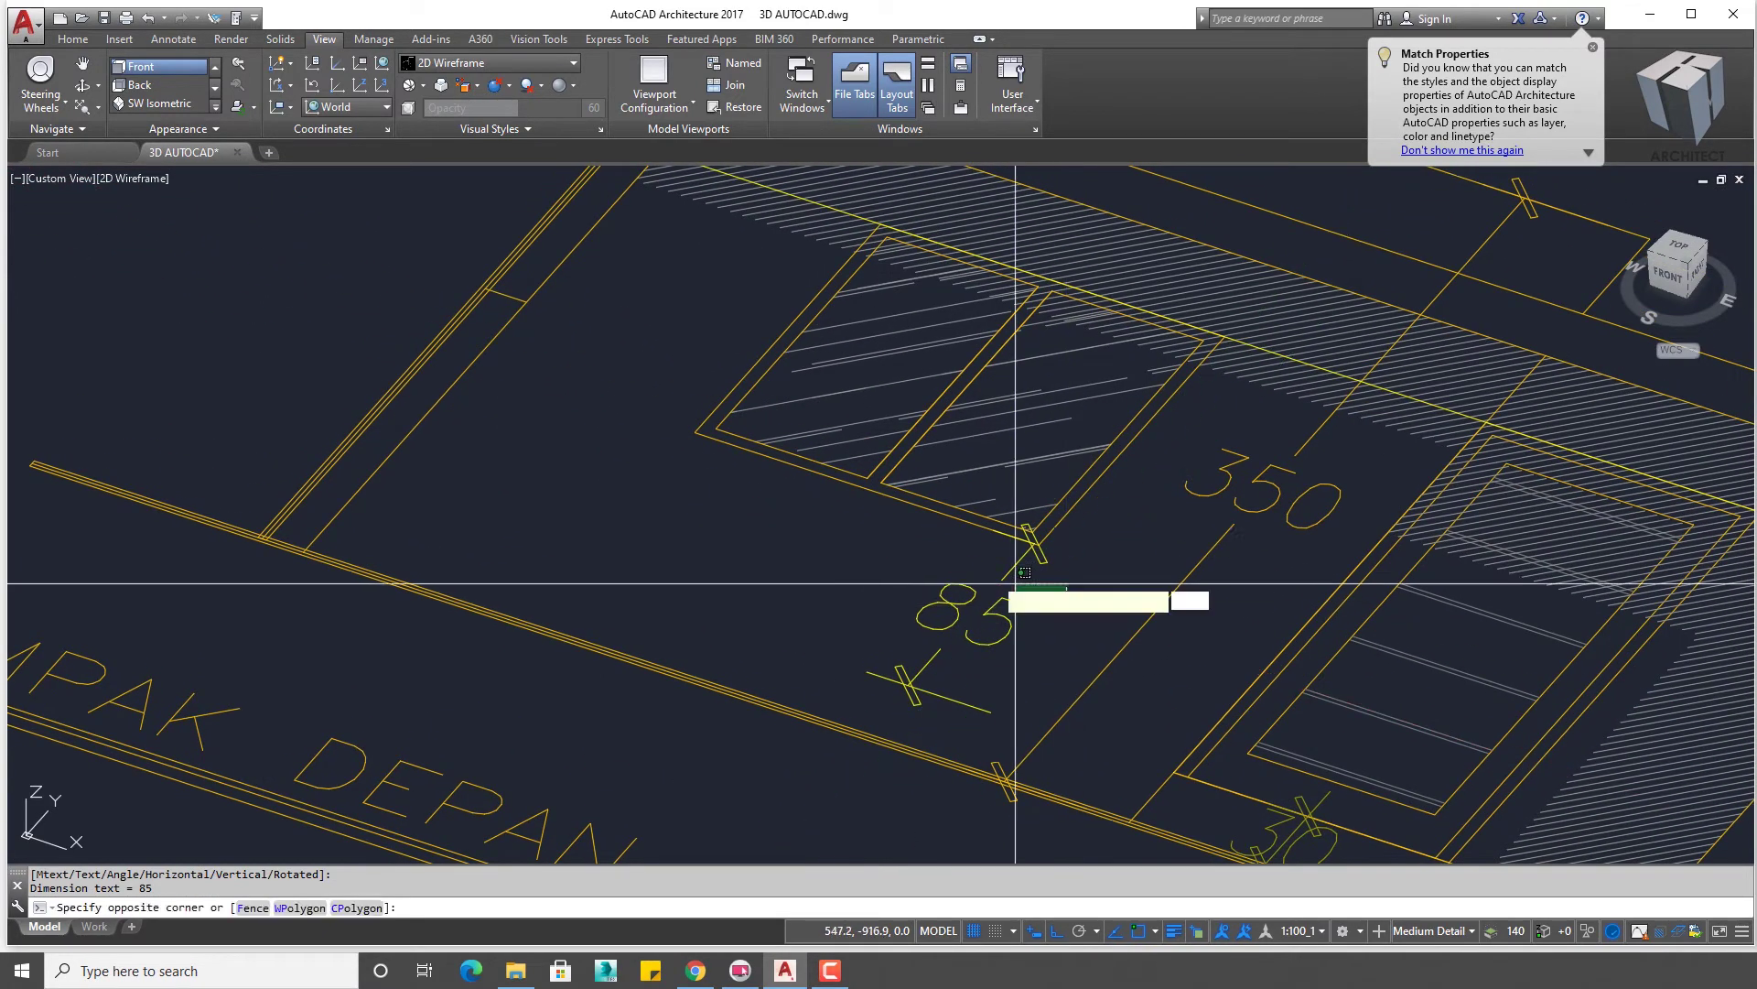
# - Grip-stretch the 85 dimension's end point so it reads 40
pyautogui.click(1038, 599)
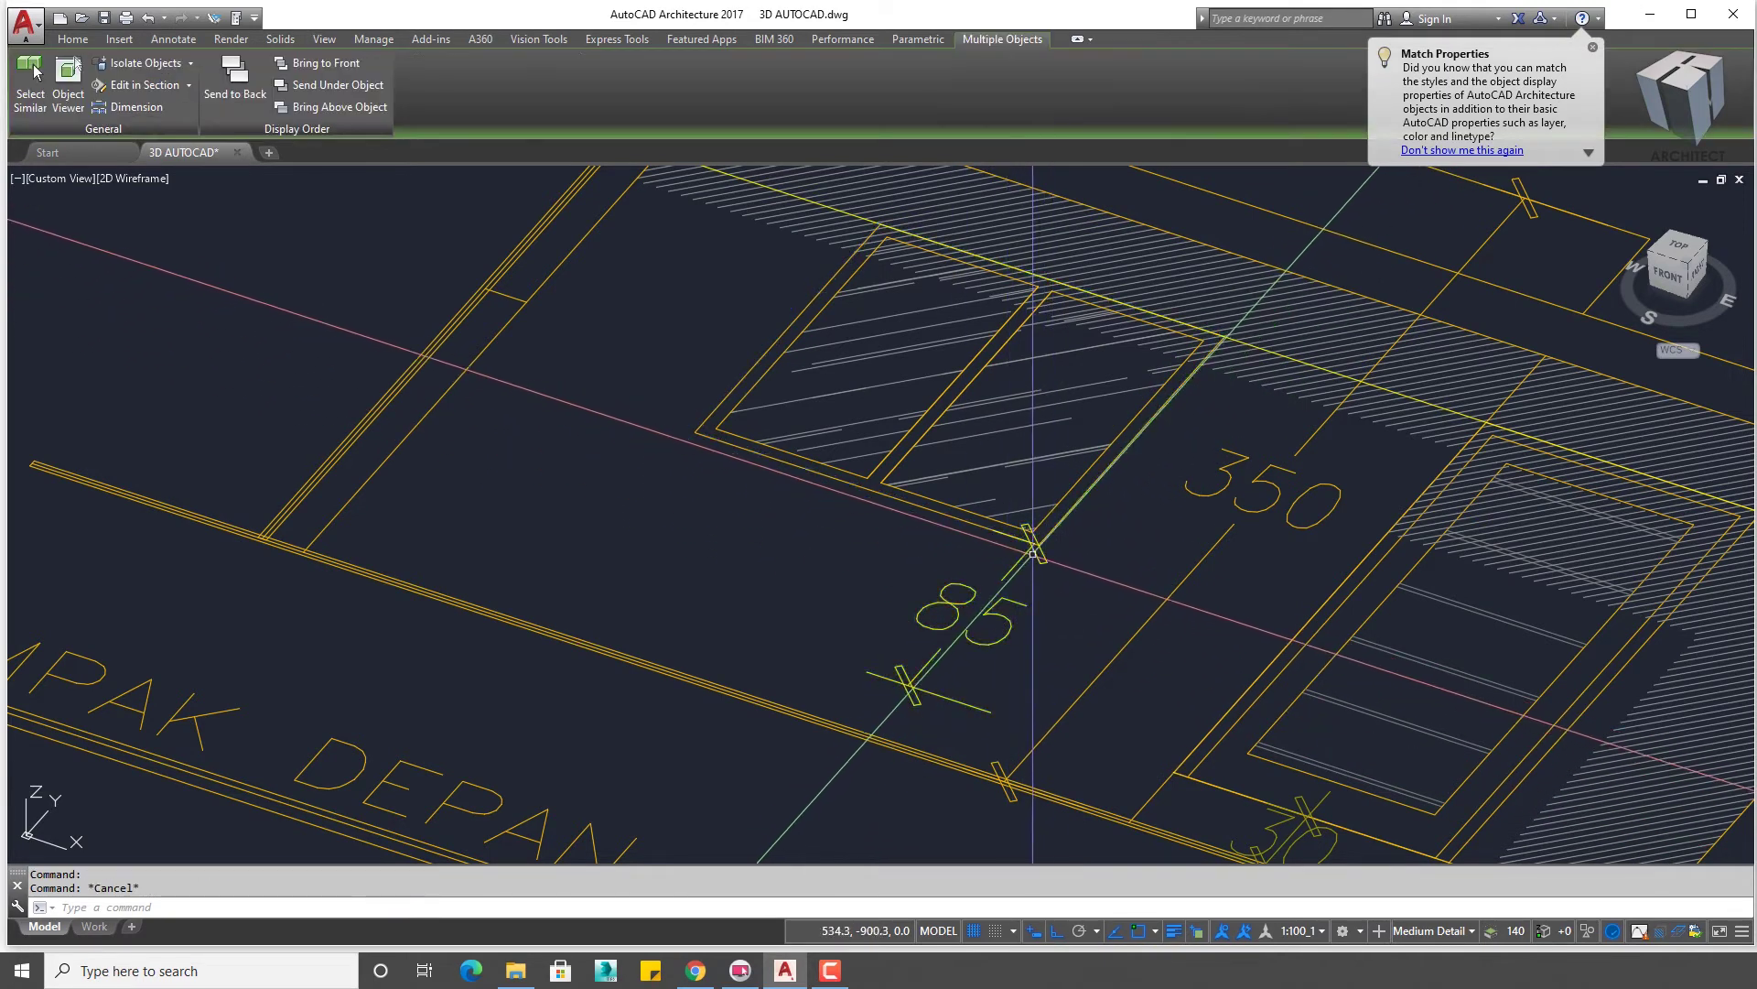
pyautogui.click(1038, 547)
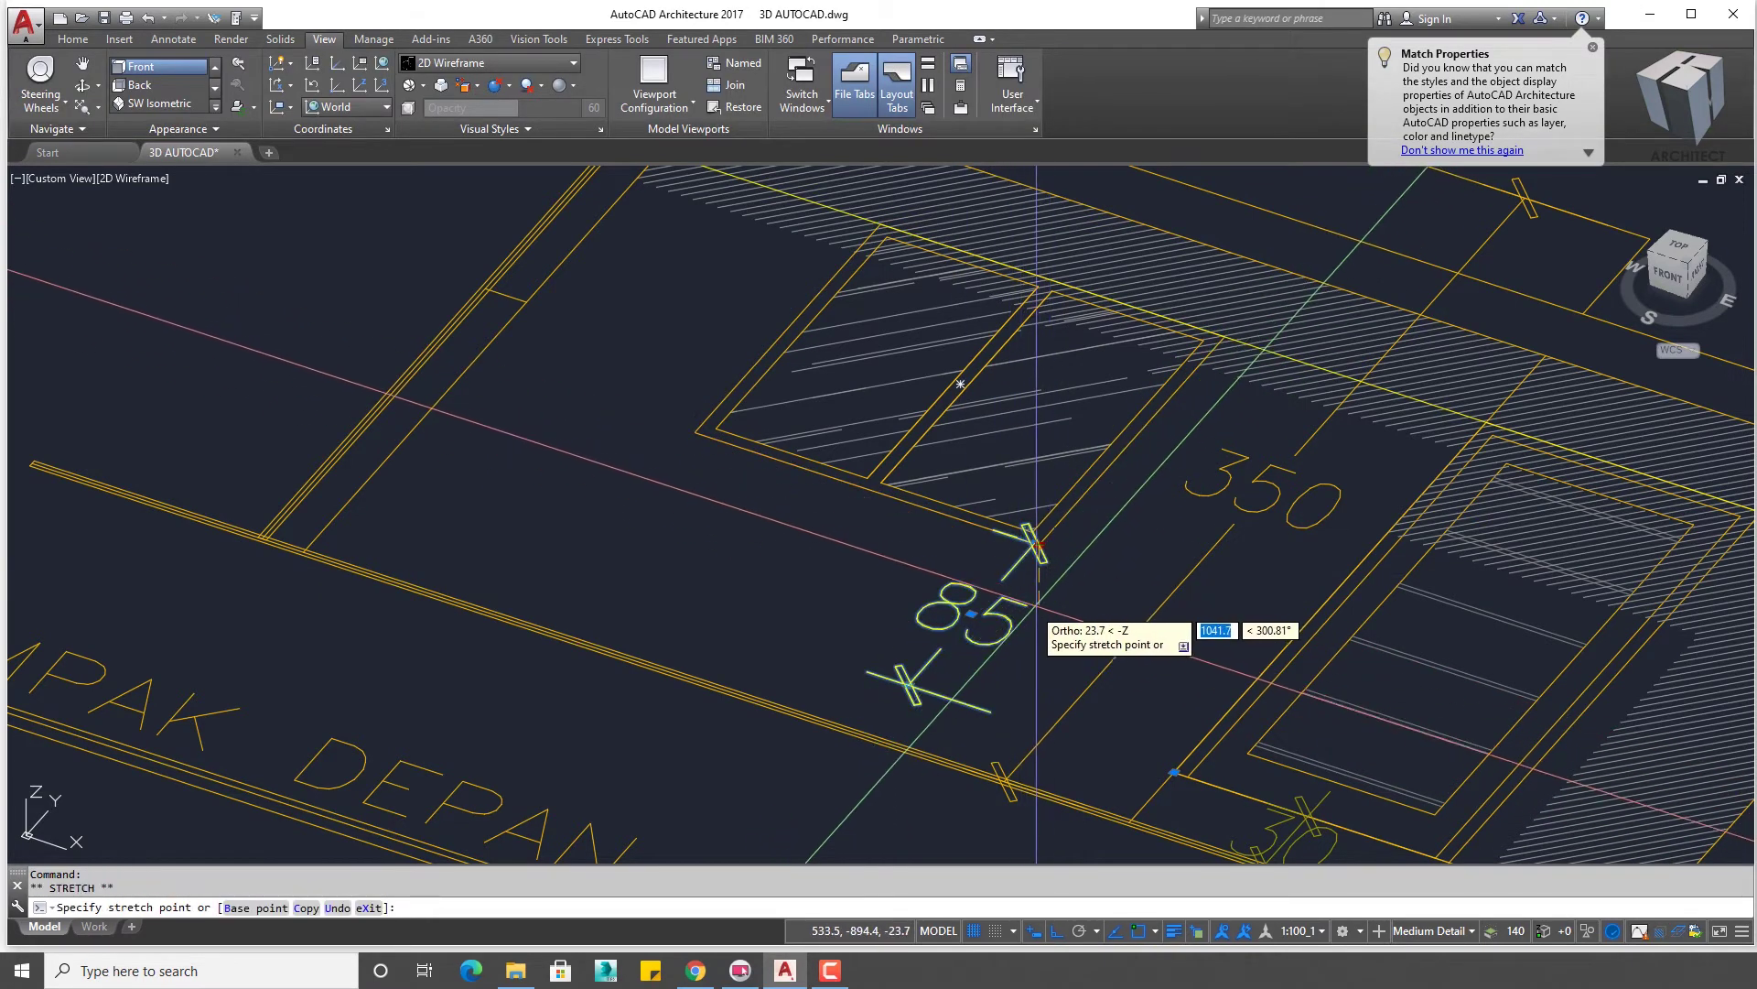
pyautogui.scroll(4, 1014, 583)
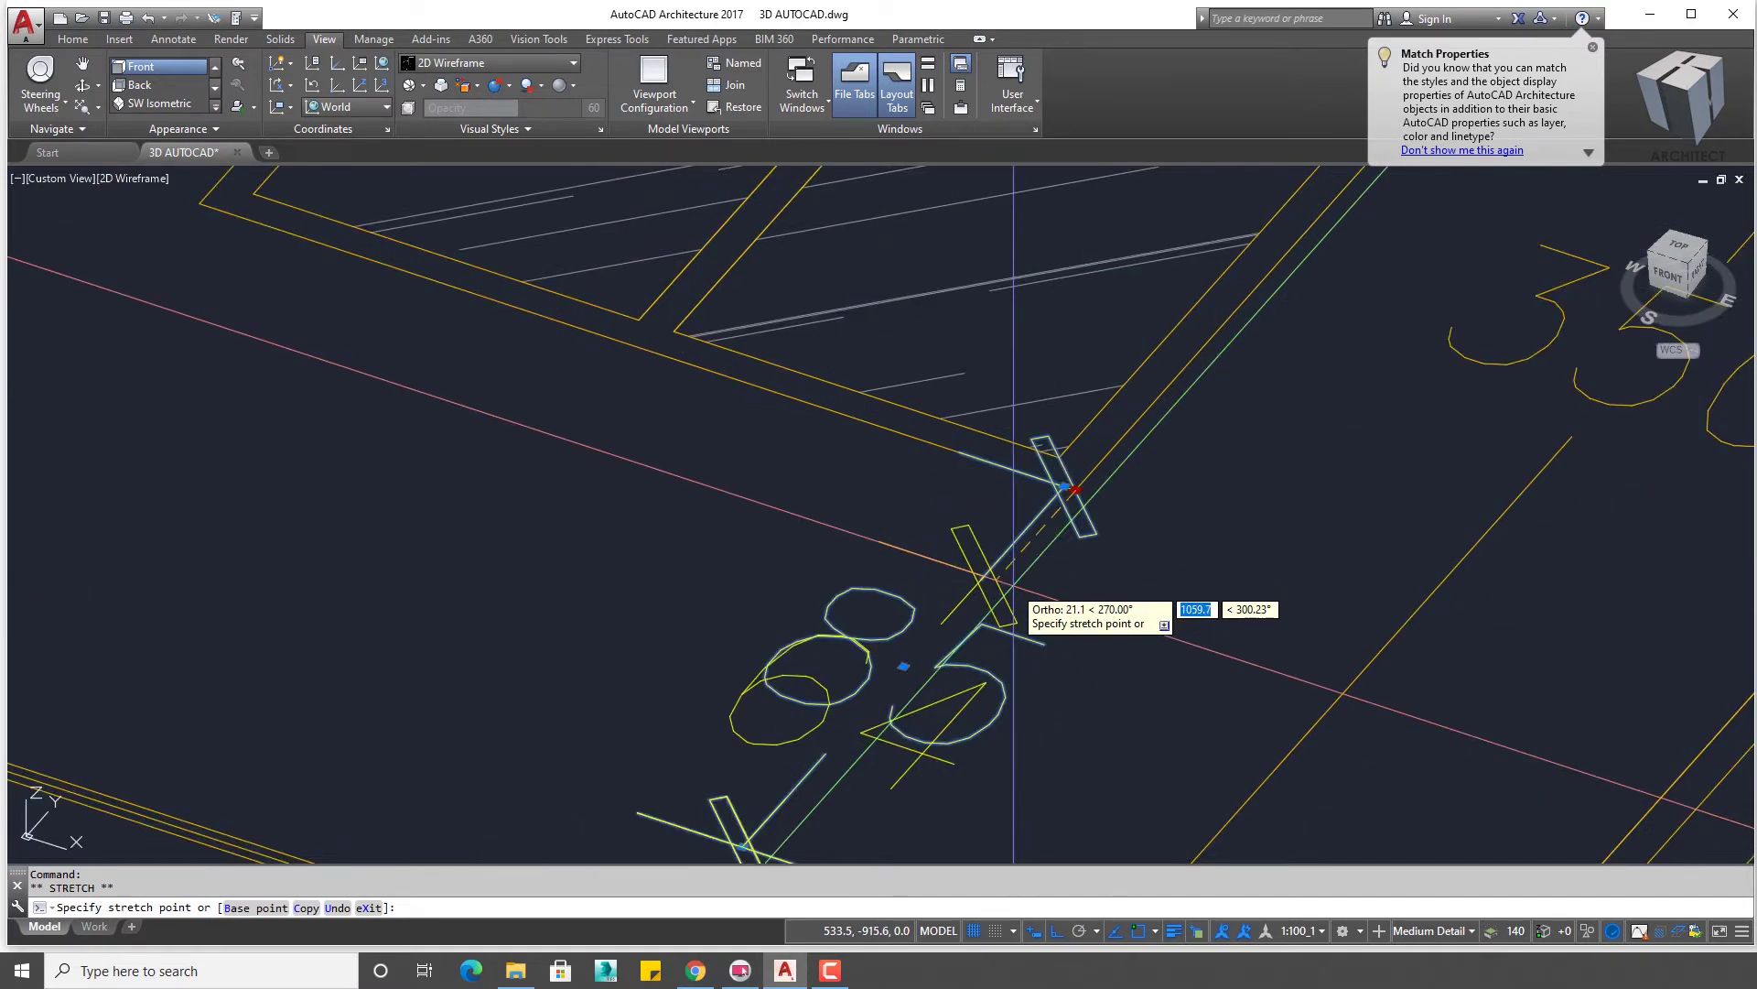
pyautogui.press('Return')
pyautogui.scroll(-2, 1012, 622)
pyautogui.scroll(-2, 1007, 641)
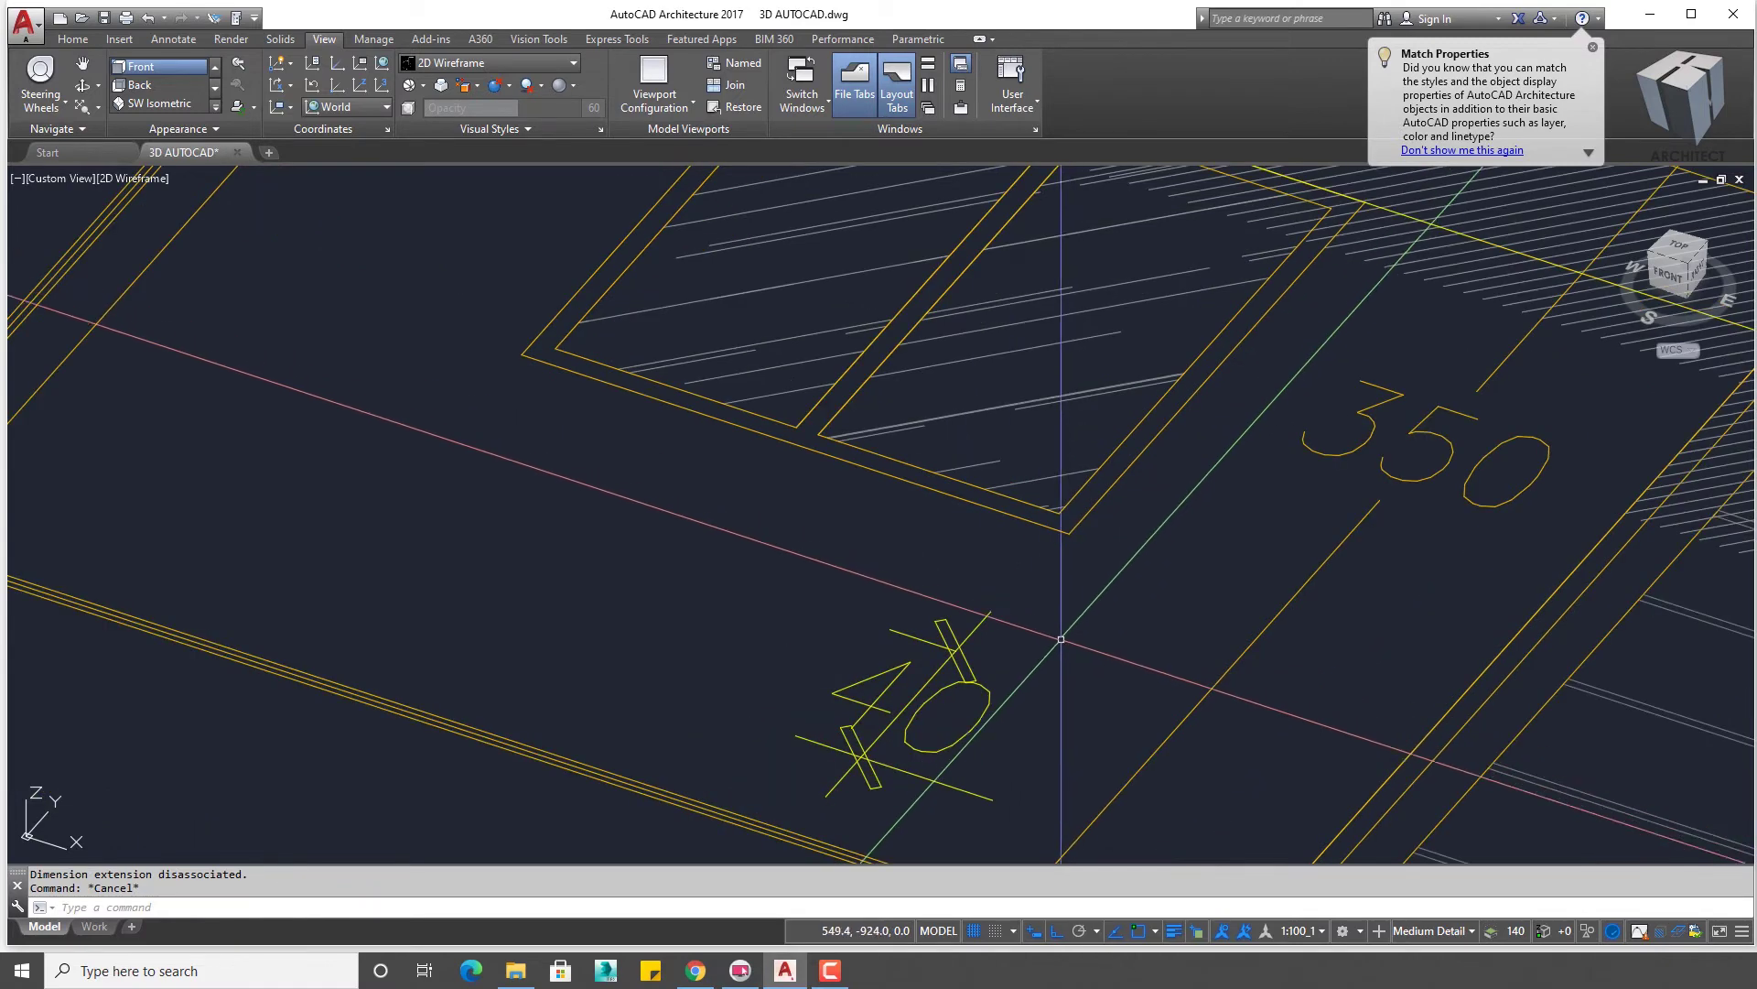
pyautogui.scroll(-2, 1005, 659)
pyautogui.scroll(-2, 1003, 685)
pyautogui.press('Escape')
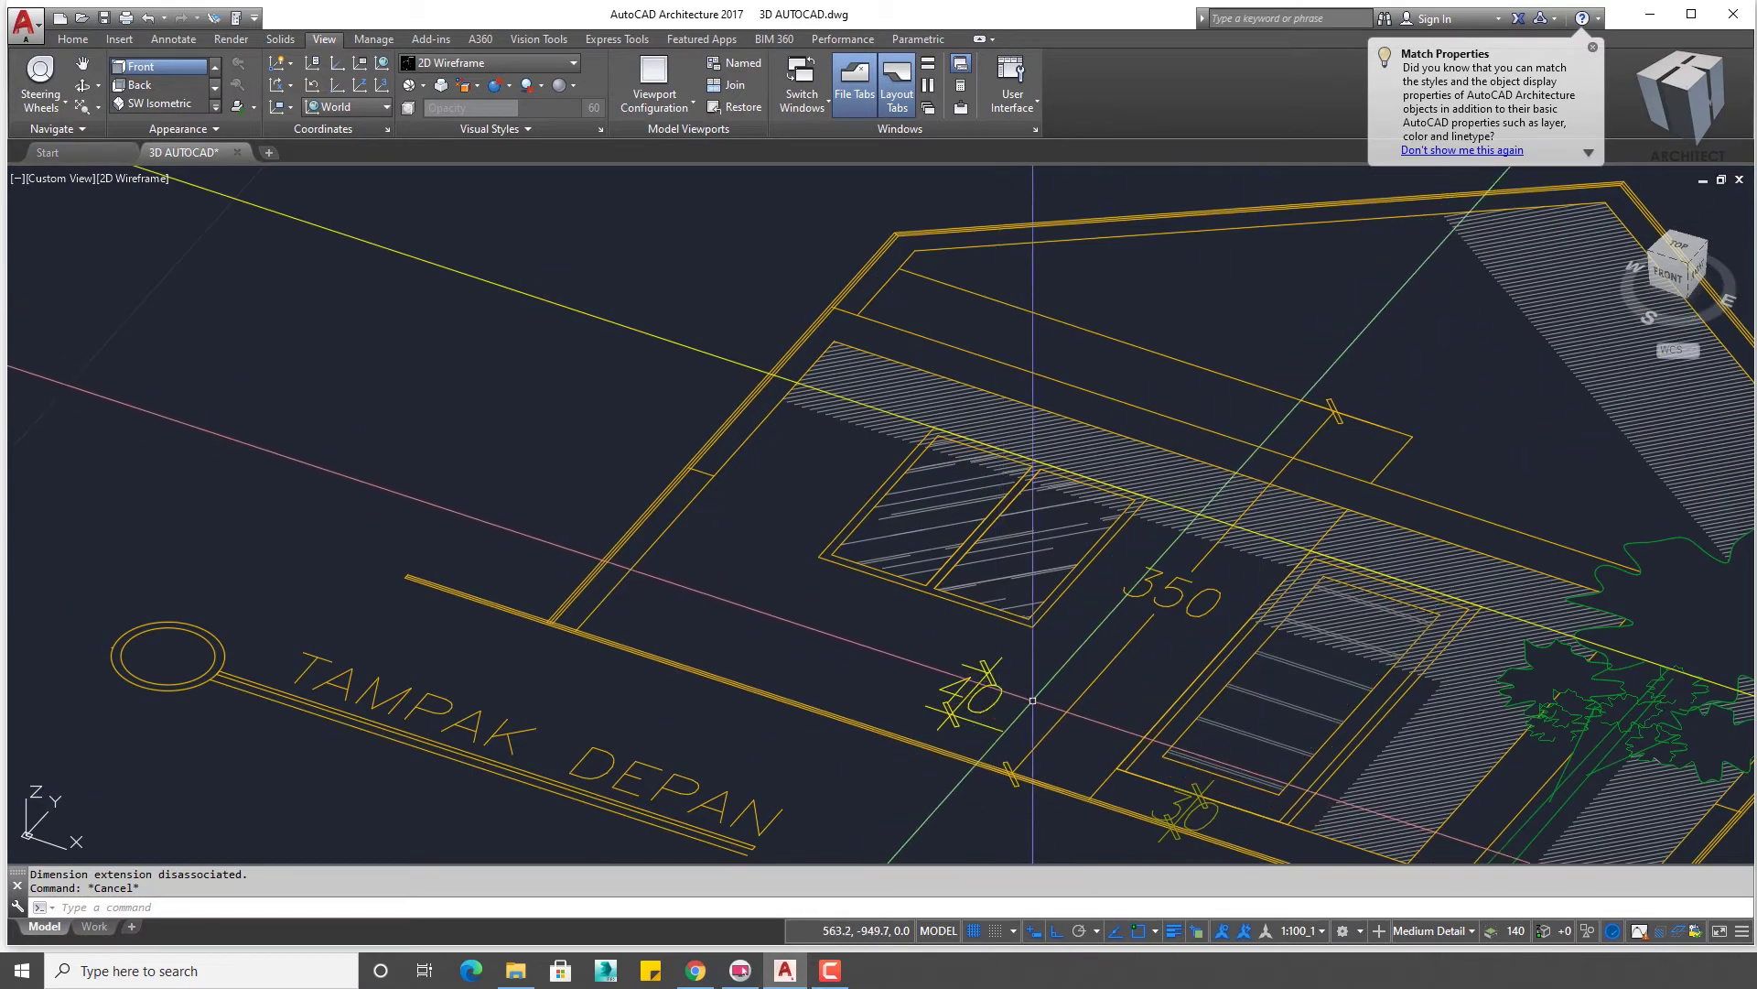
pyautogui.write('DLI')
# - Take another linear measurement of 170 on the window
pyautogui.press('Return')
pyautogui.click(1120, 533)
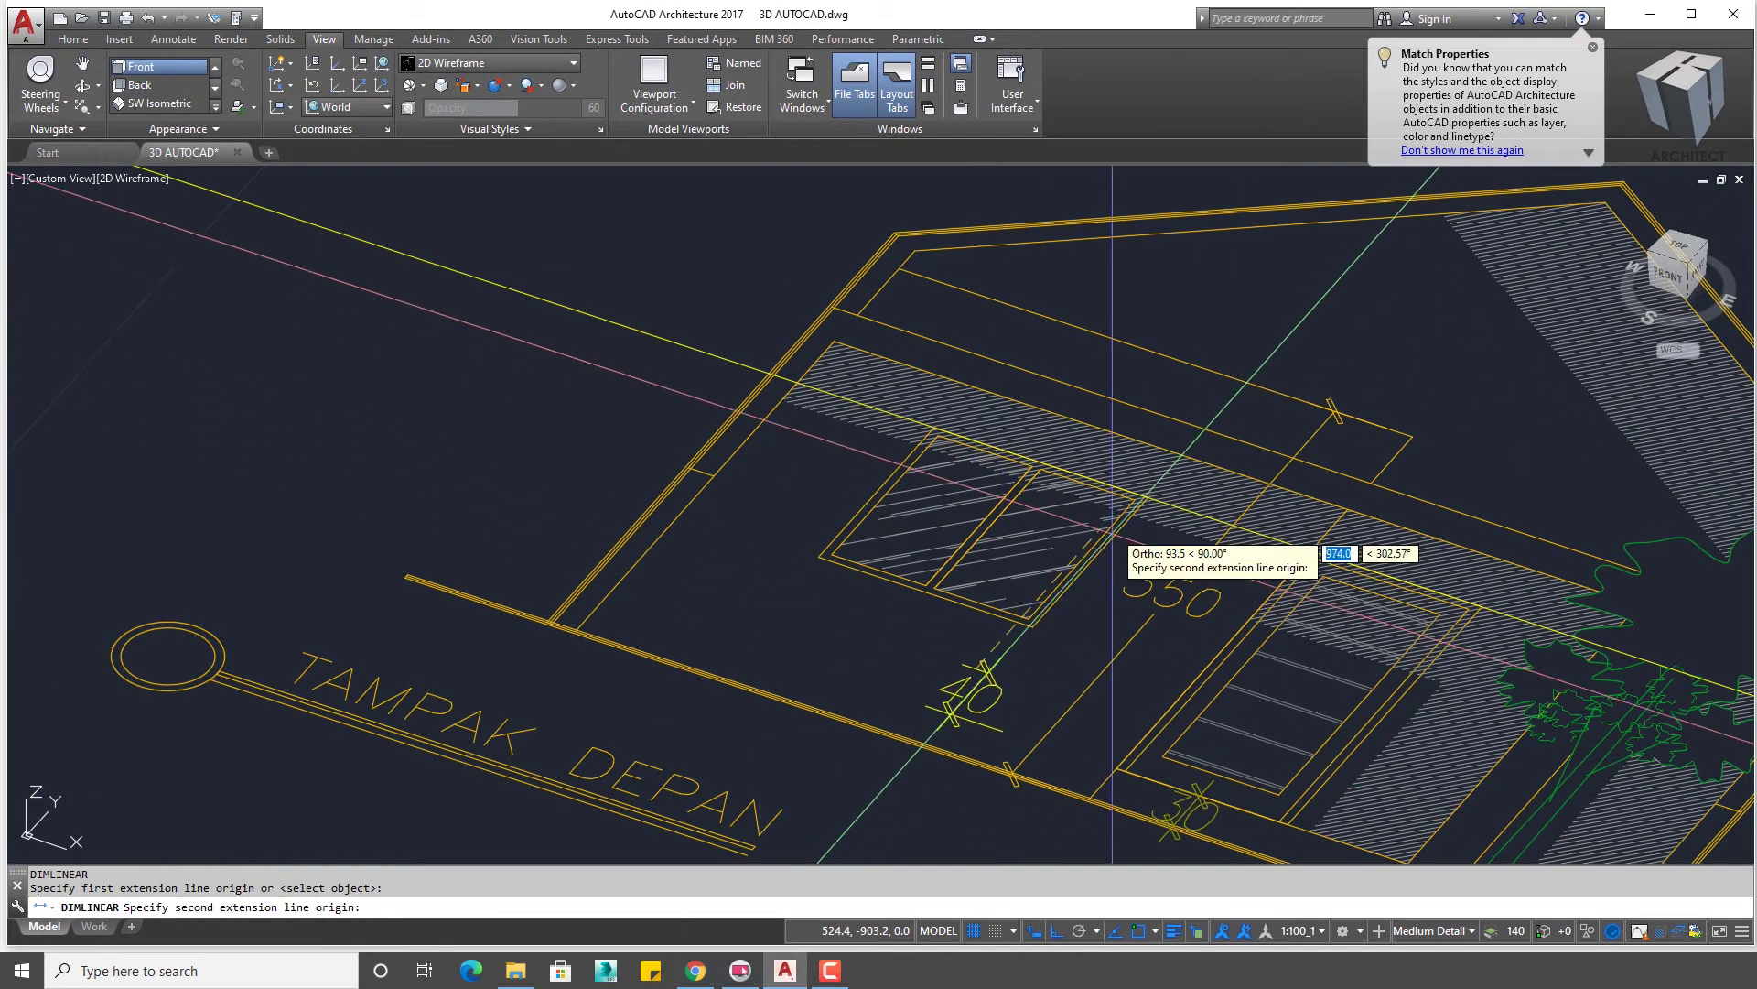
pyautogui.scroll(3, 1112, 540)
pyautogui.click(1159, 529)
pyautogui.scroll(-3, 1033, 586)
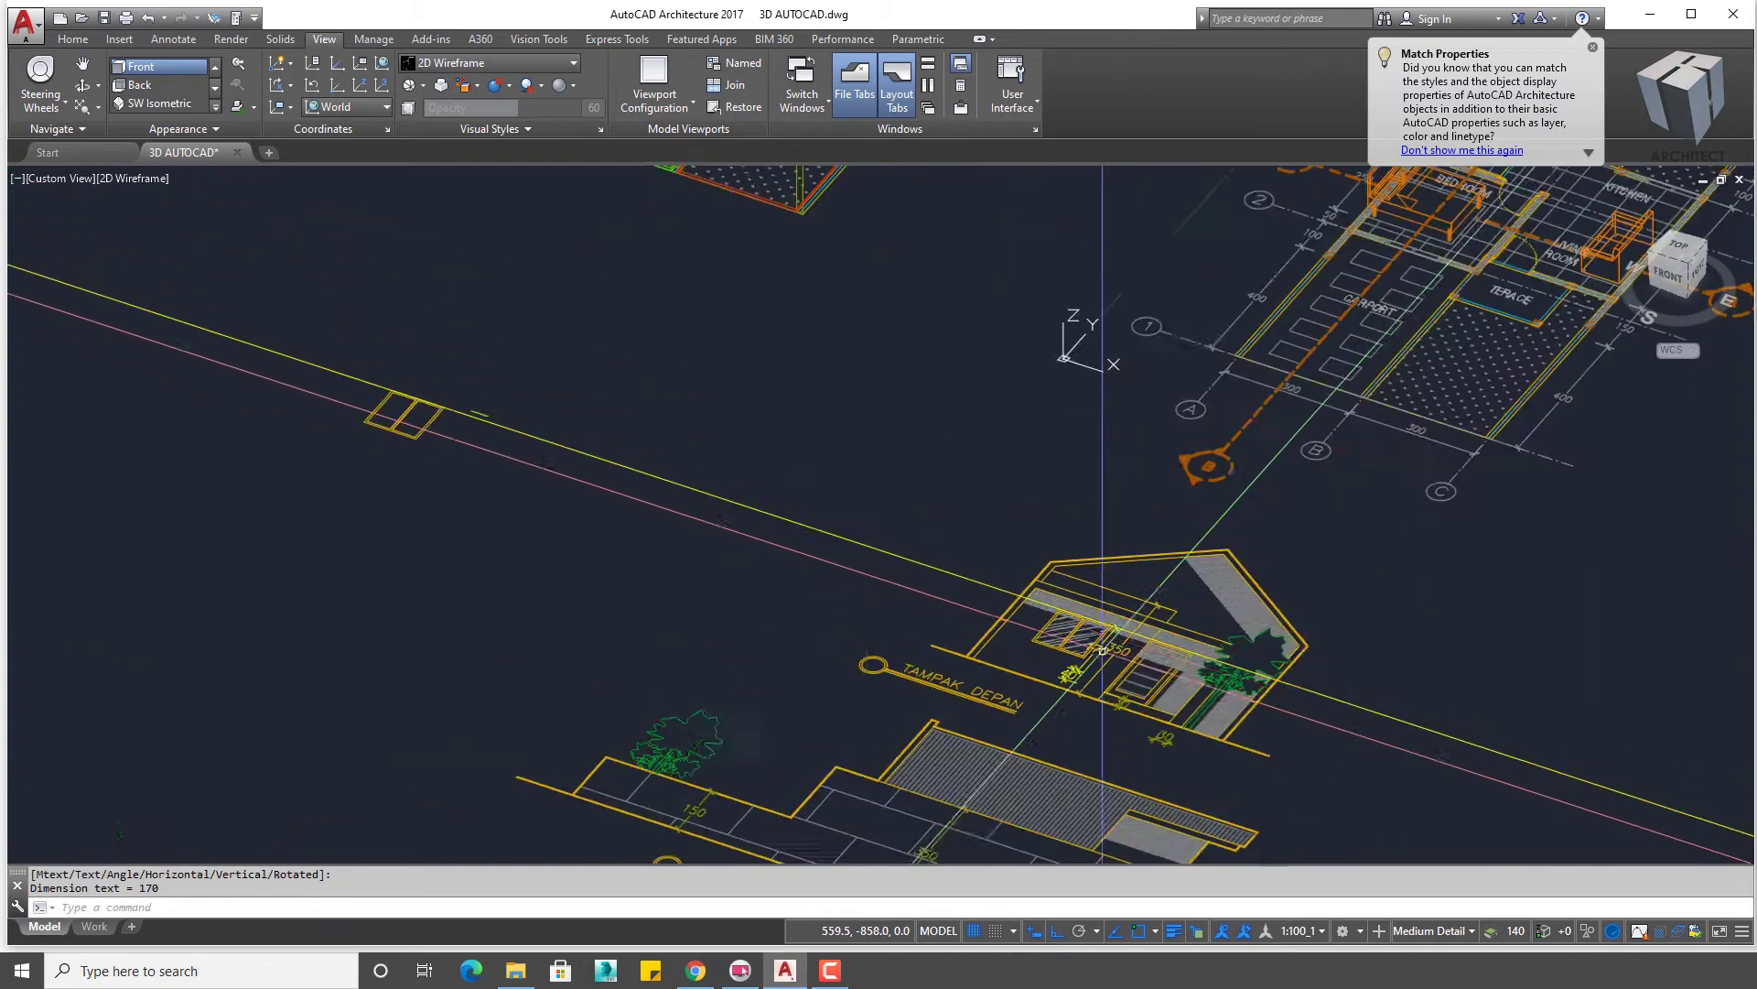
pyautogui.scroll(4, 1080, 613)
# - Move the construction line to the line intersection and delete the long line
pyautogui.write('M')
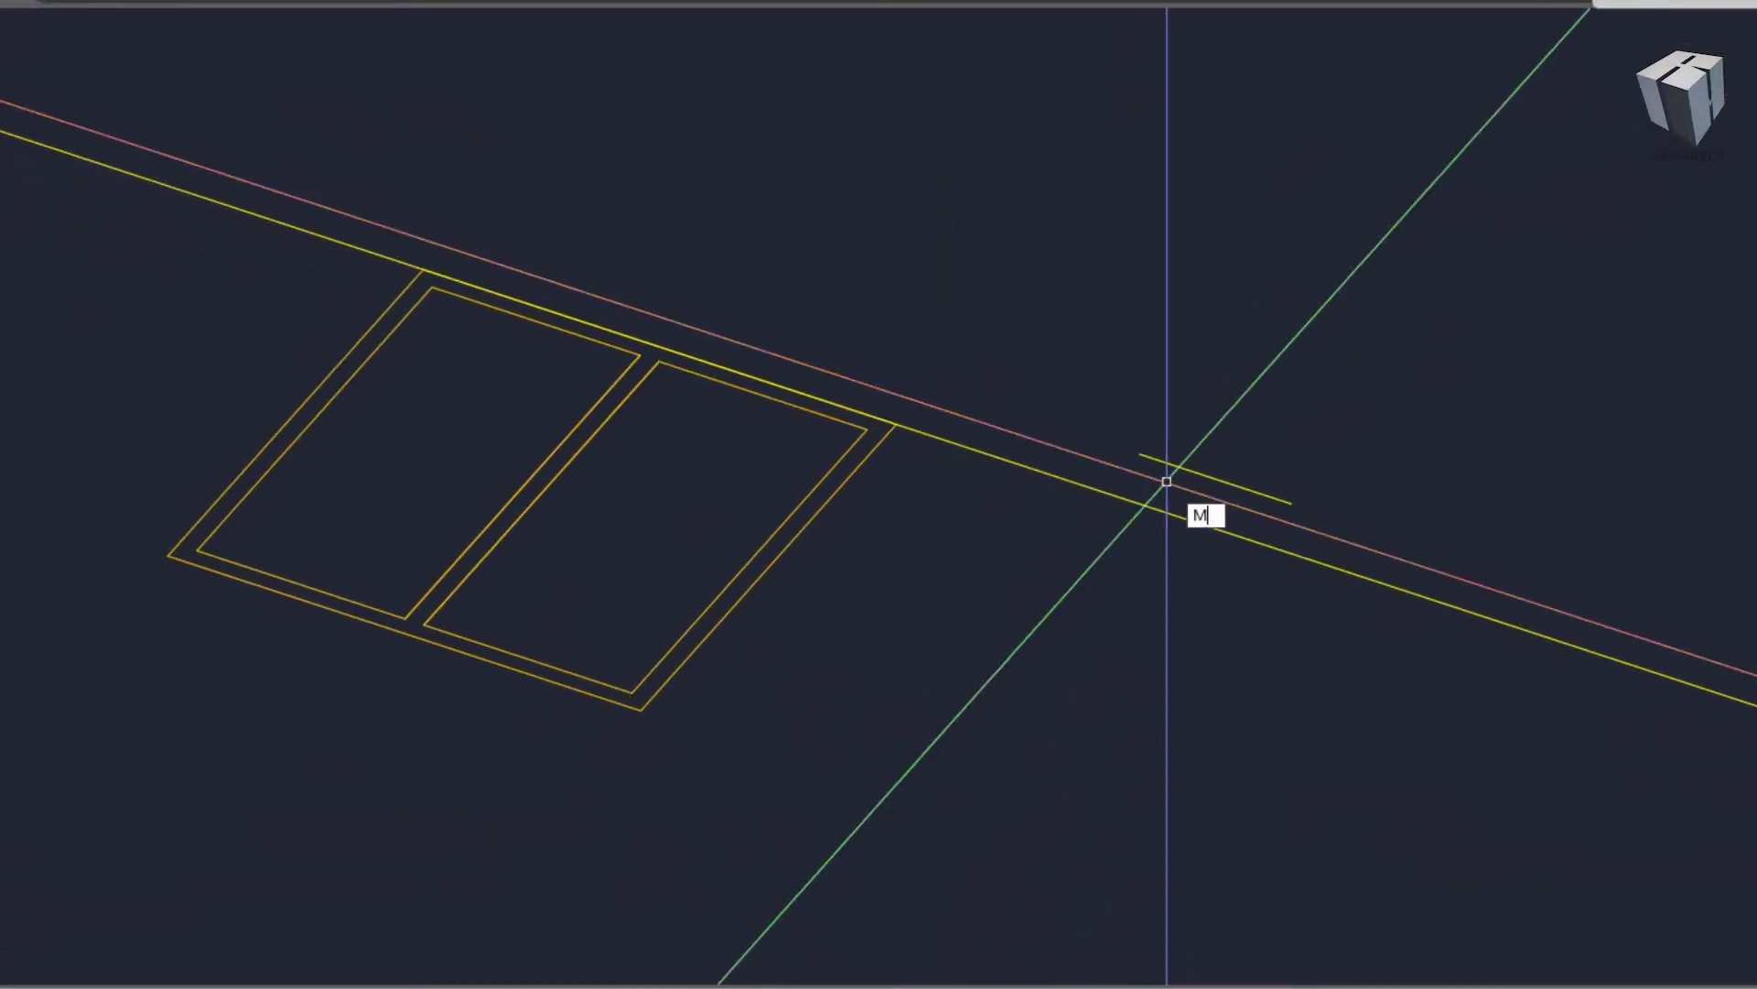
pyautogui.click(1172, 463)
pyautogui.press('Return')
pyautogui.click(1139, 453)
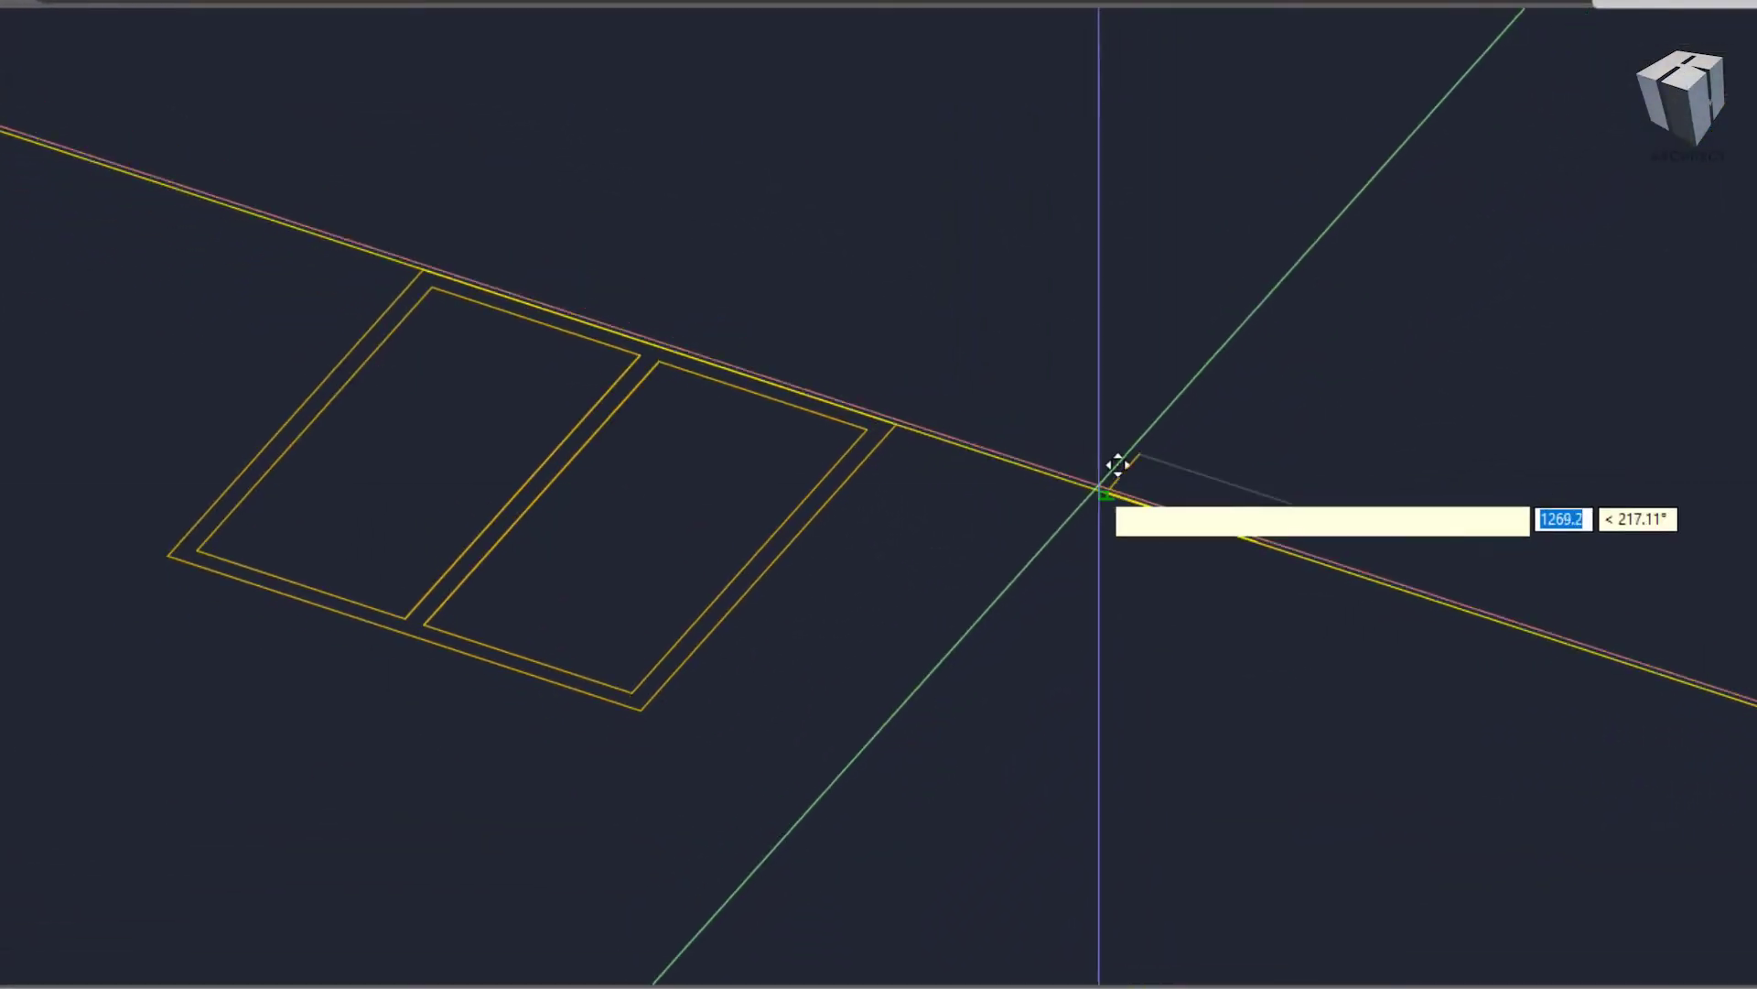
pyautogui.click(1402, 640)
pyautogui.press('Delete')
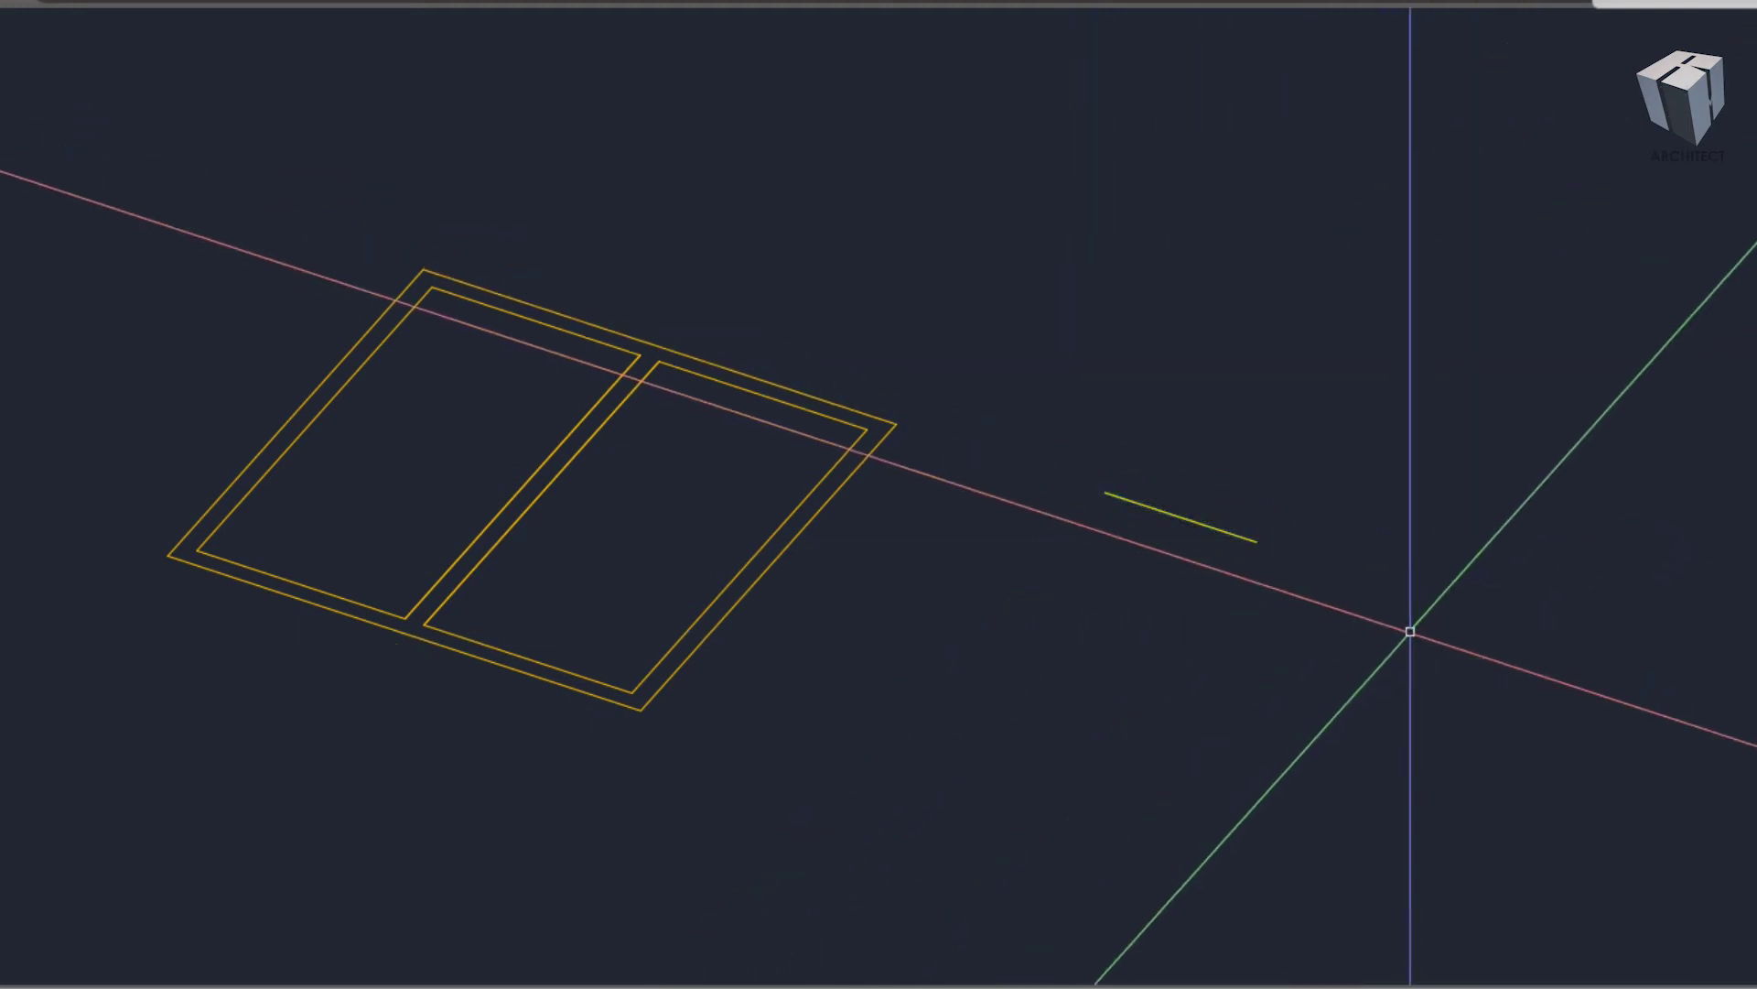
# - Offset the short yellow line by 6 toward the lower left
pyautogui.write("1'6")
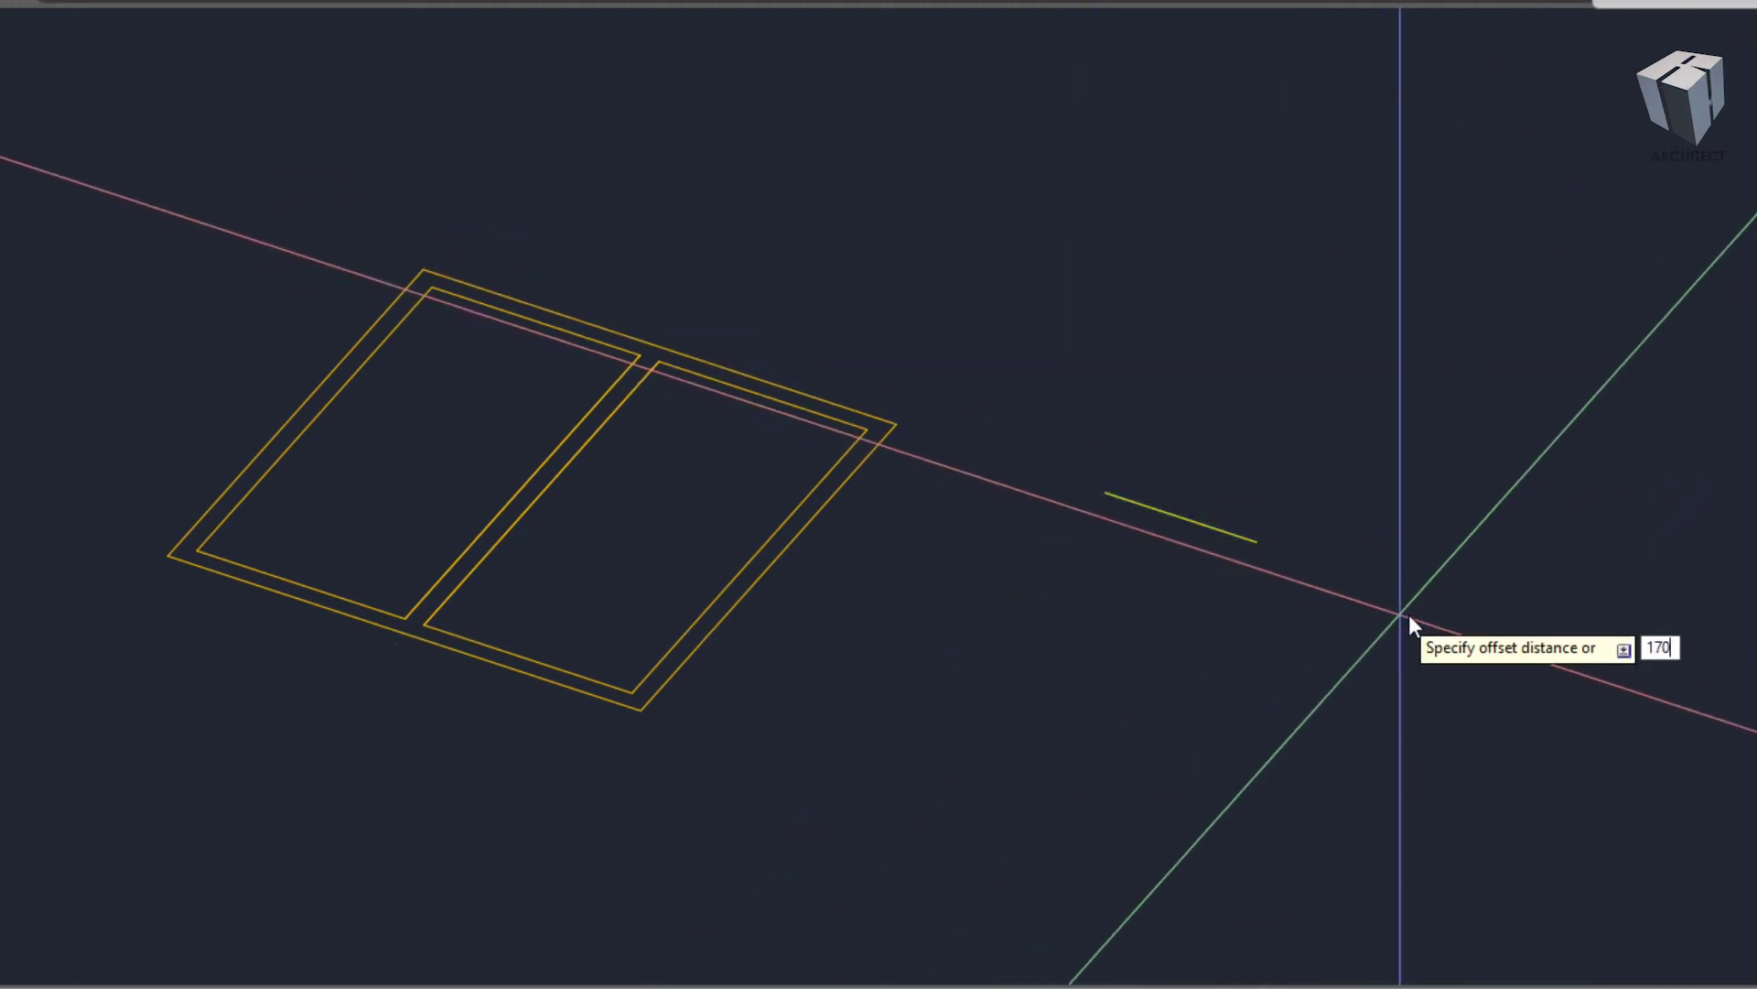
pyautogui.press('Return')
pyautogui.click(1217, 530)
pyautogui.click(1005, 669)
pyautogui.scroll(-2, 1005, 669)
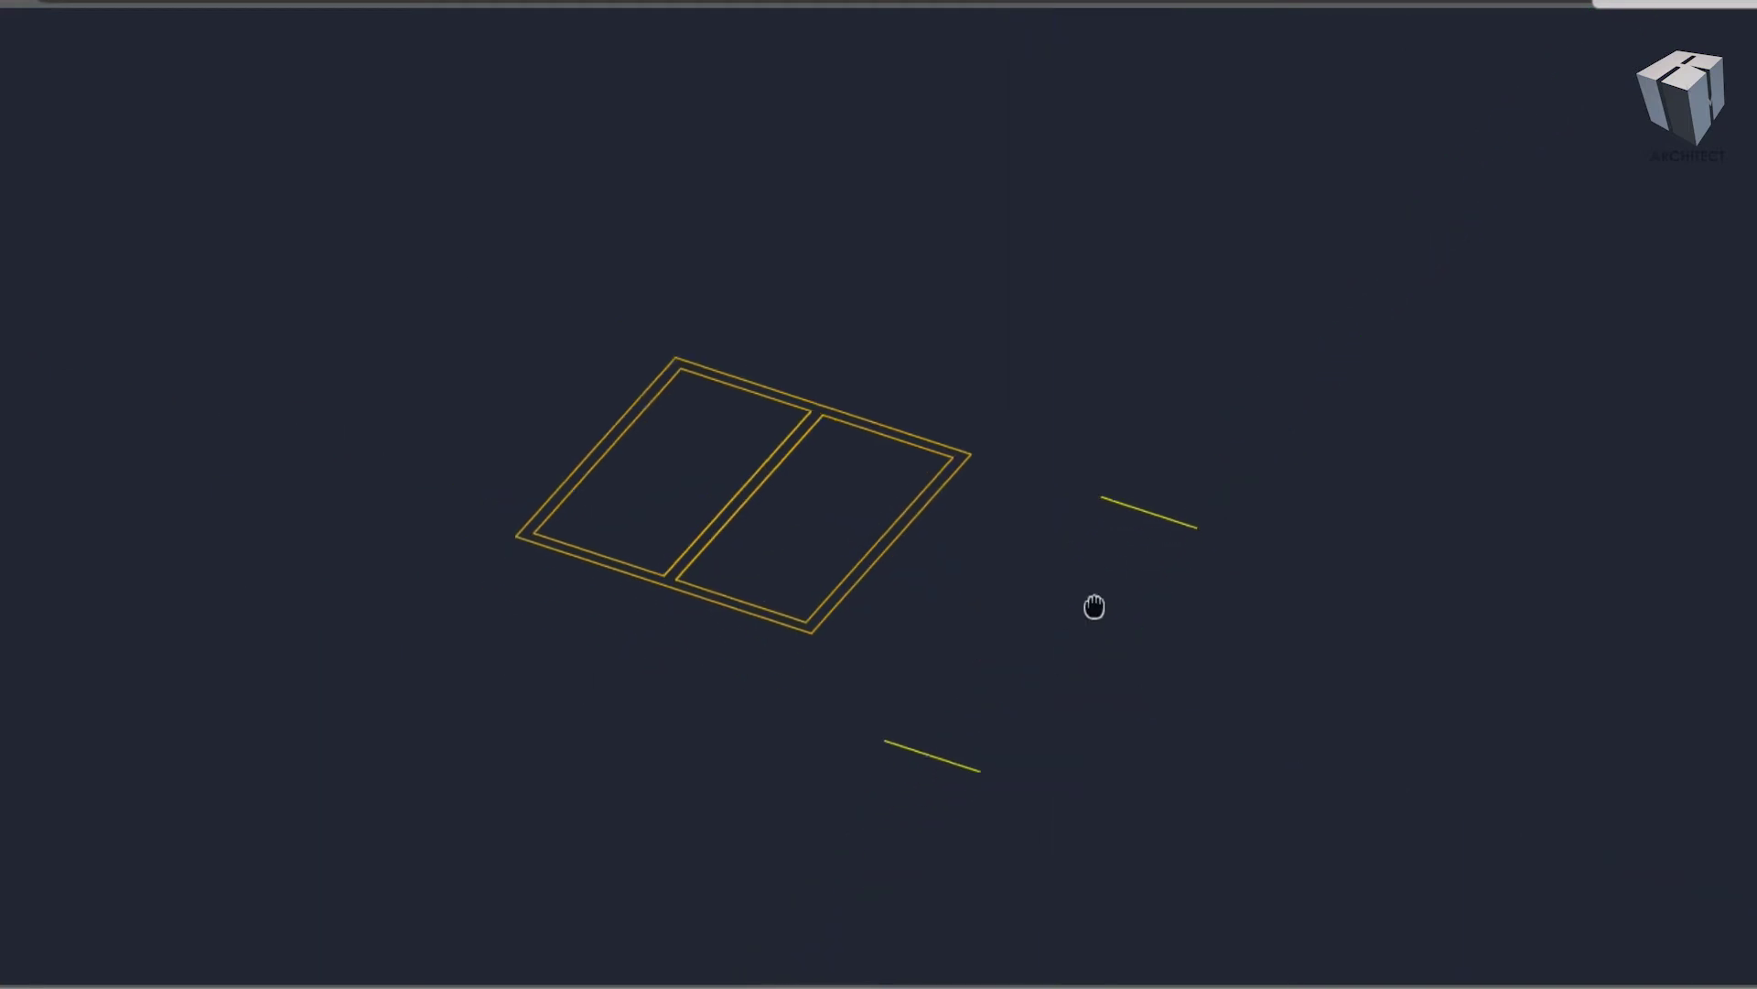
# - Draw a narrow rectangle between the short line's end and the opposite line
pyautogui.write('rec')
pyautogui.press('Return')
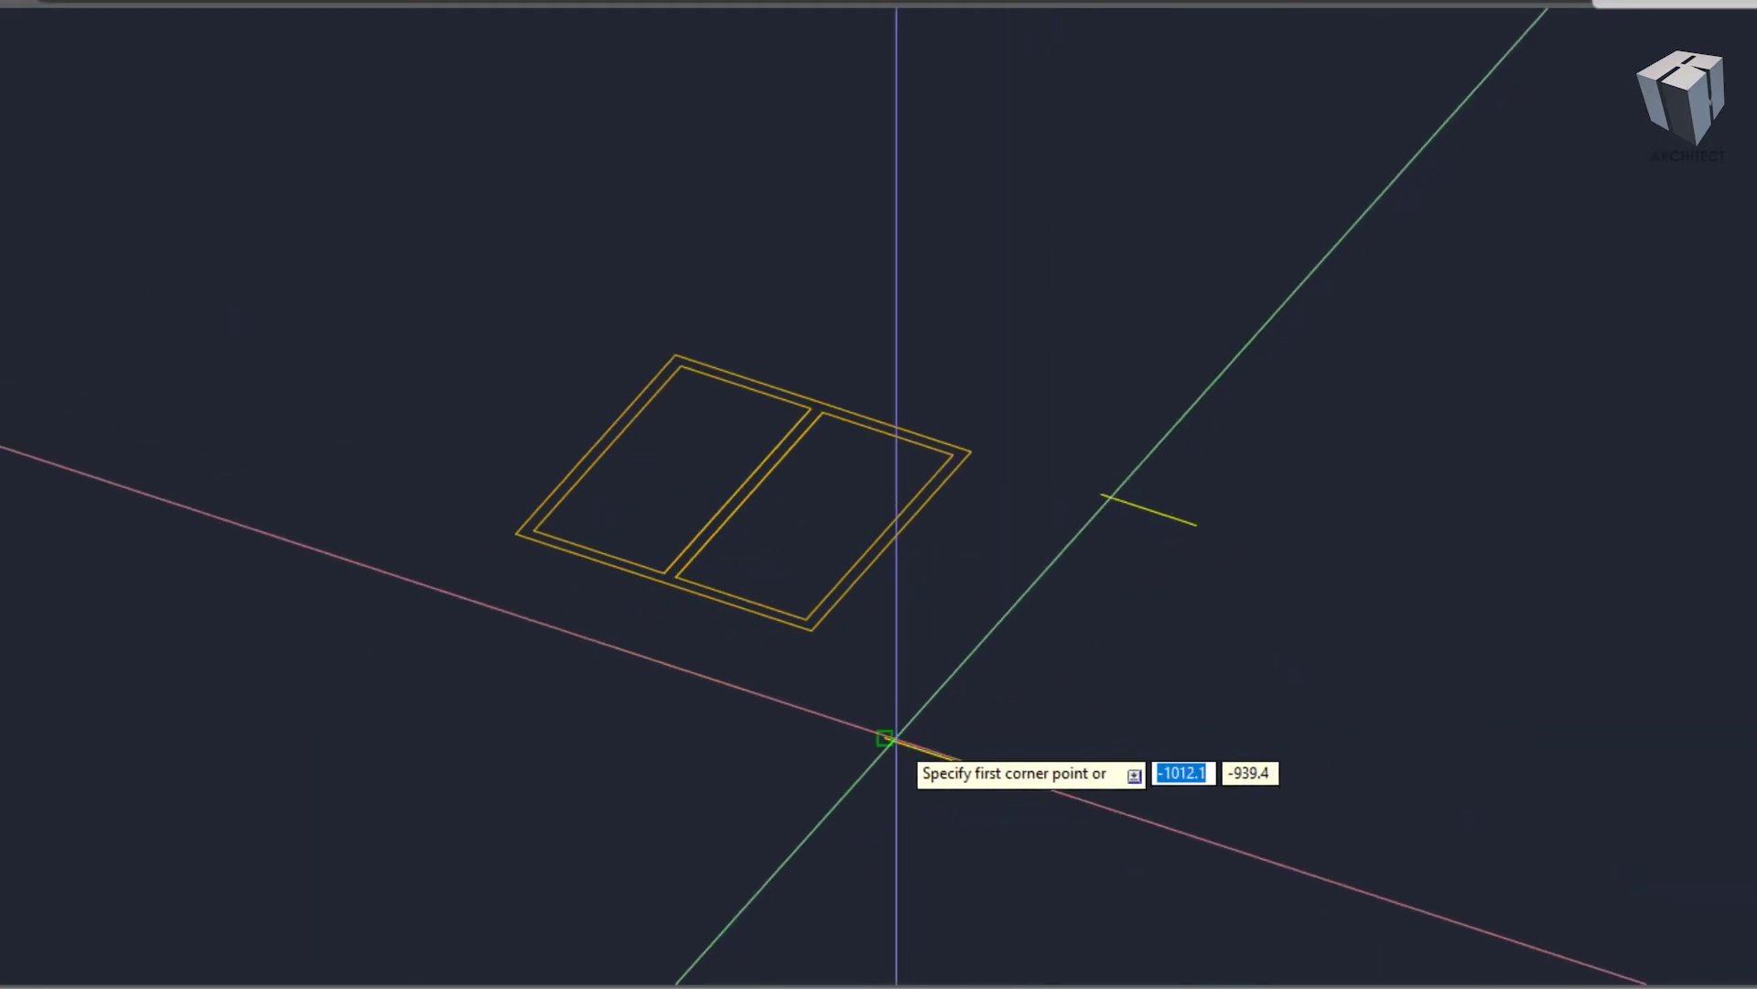
pyautogui.click(885, 739)
pyautogui.click(1199, 527)
pyautogui.scroll(1, 1199, 527)
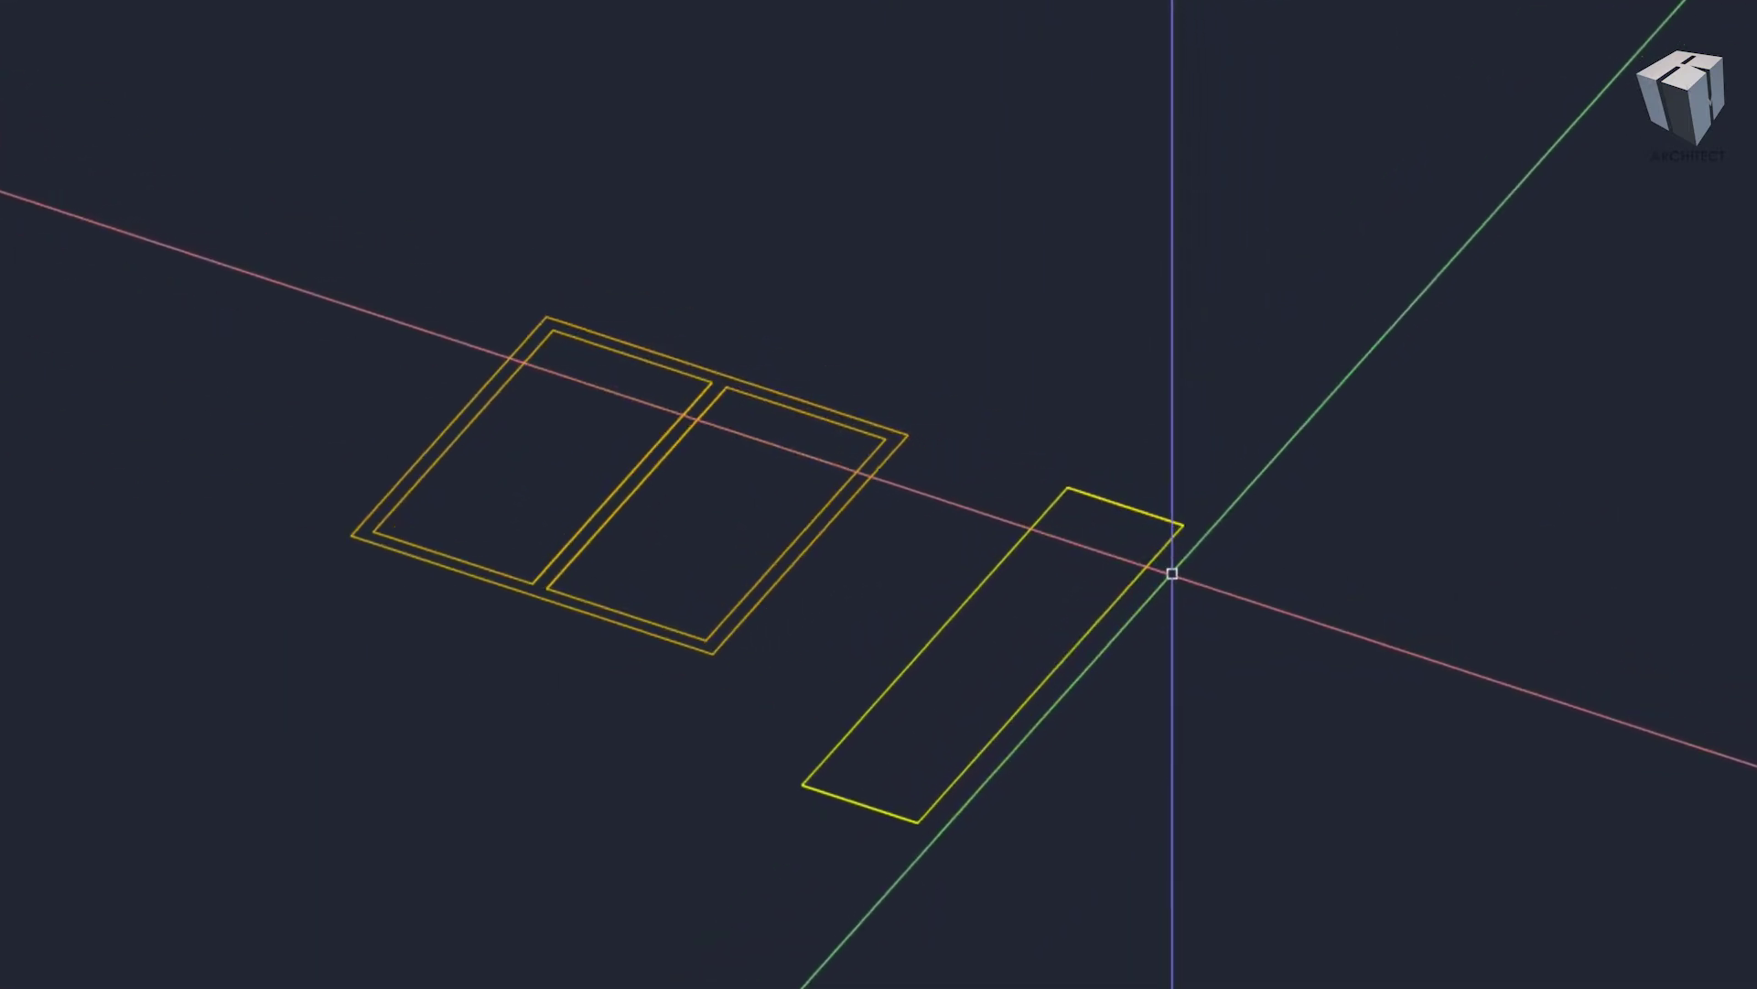
# - Offset the narrow rectangle inward twice to create two nested outlines
pyautogui.write('o')
pyautogui.press('Return')
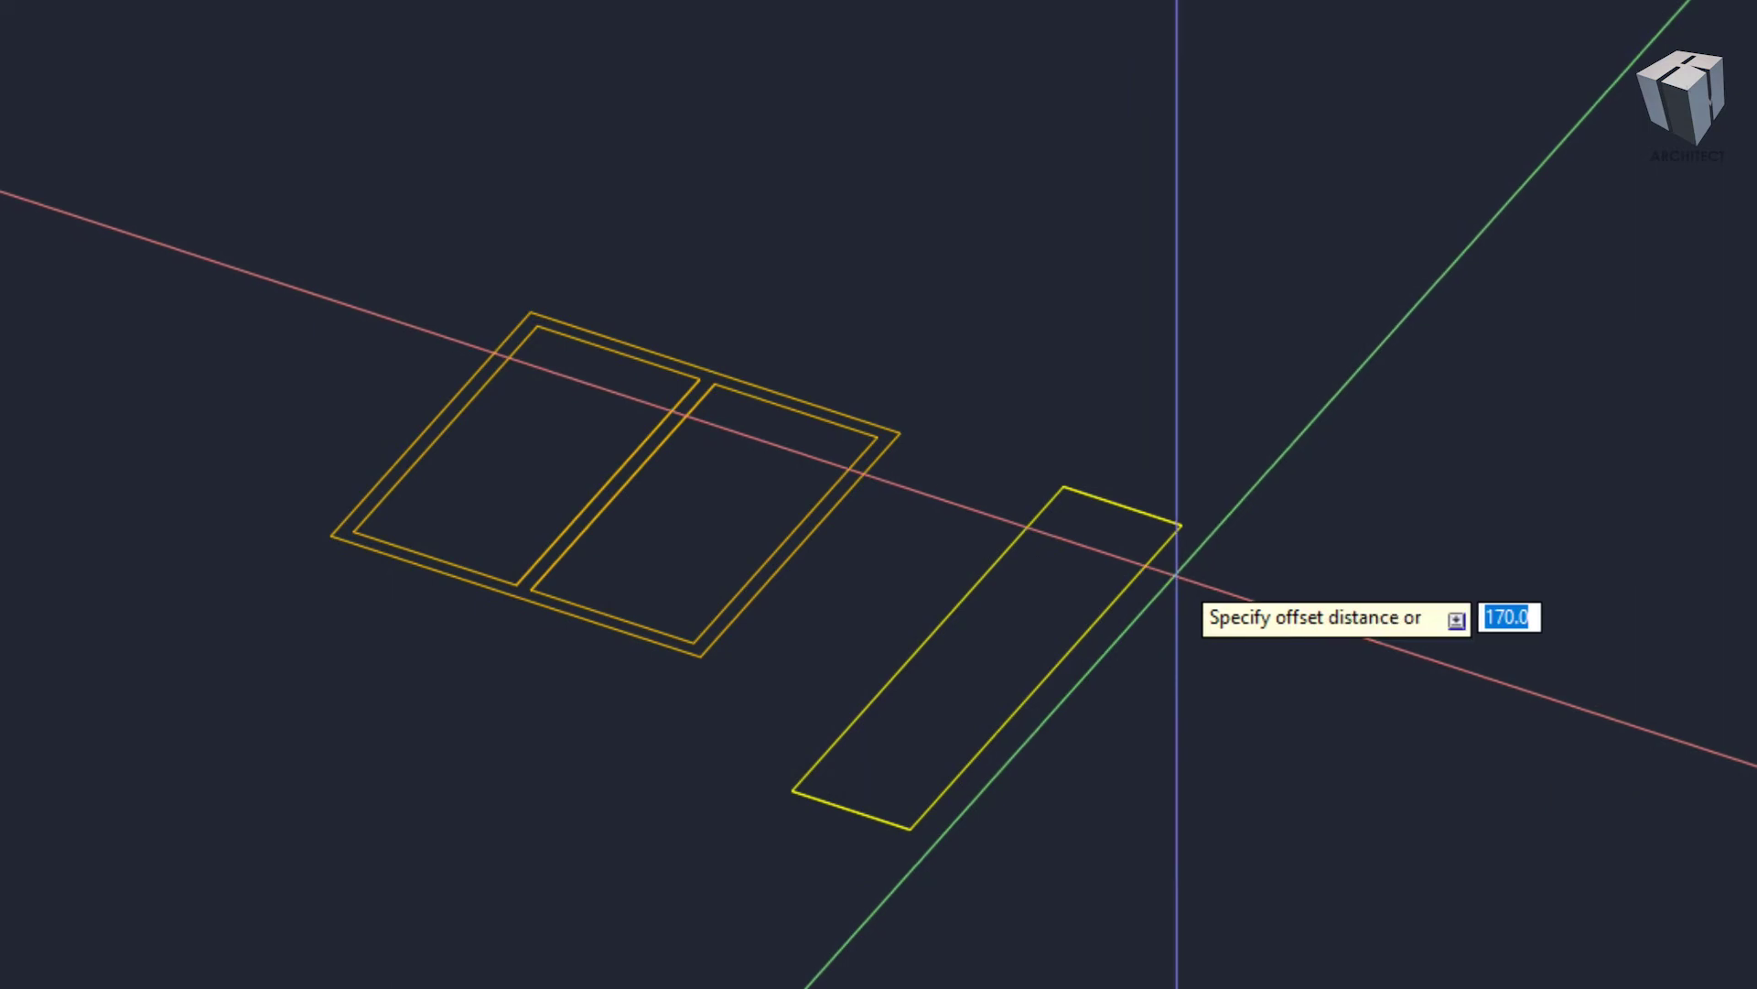
pyautogui.click(1138, 573)
pyautogui.click(1079, 557)
pyautogui.scroll(2, 1080, 559)
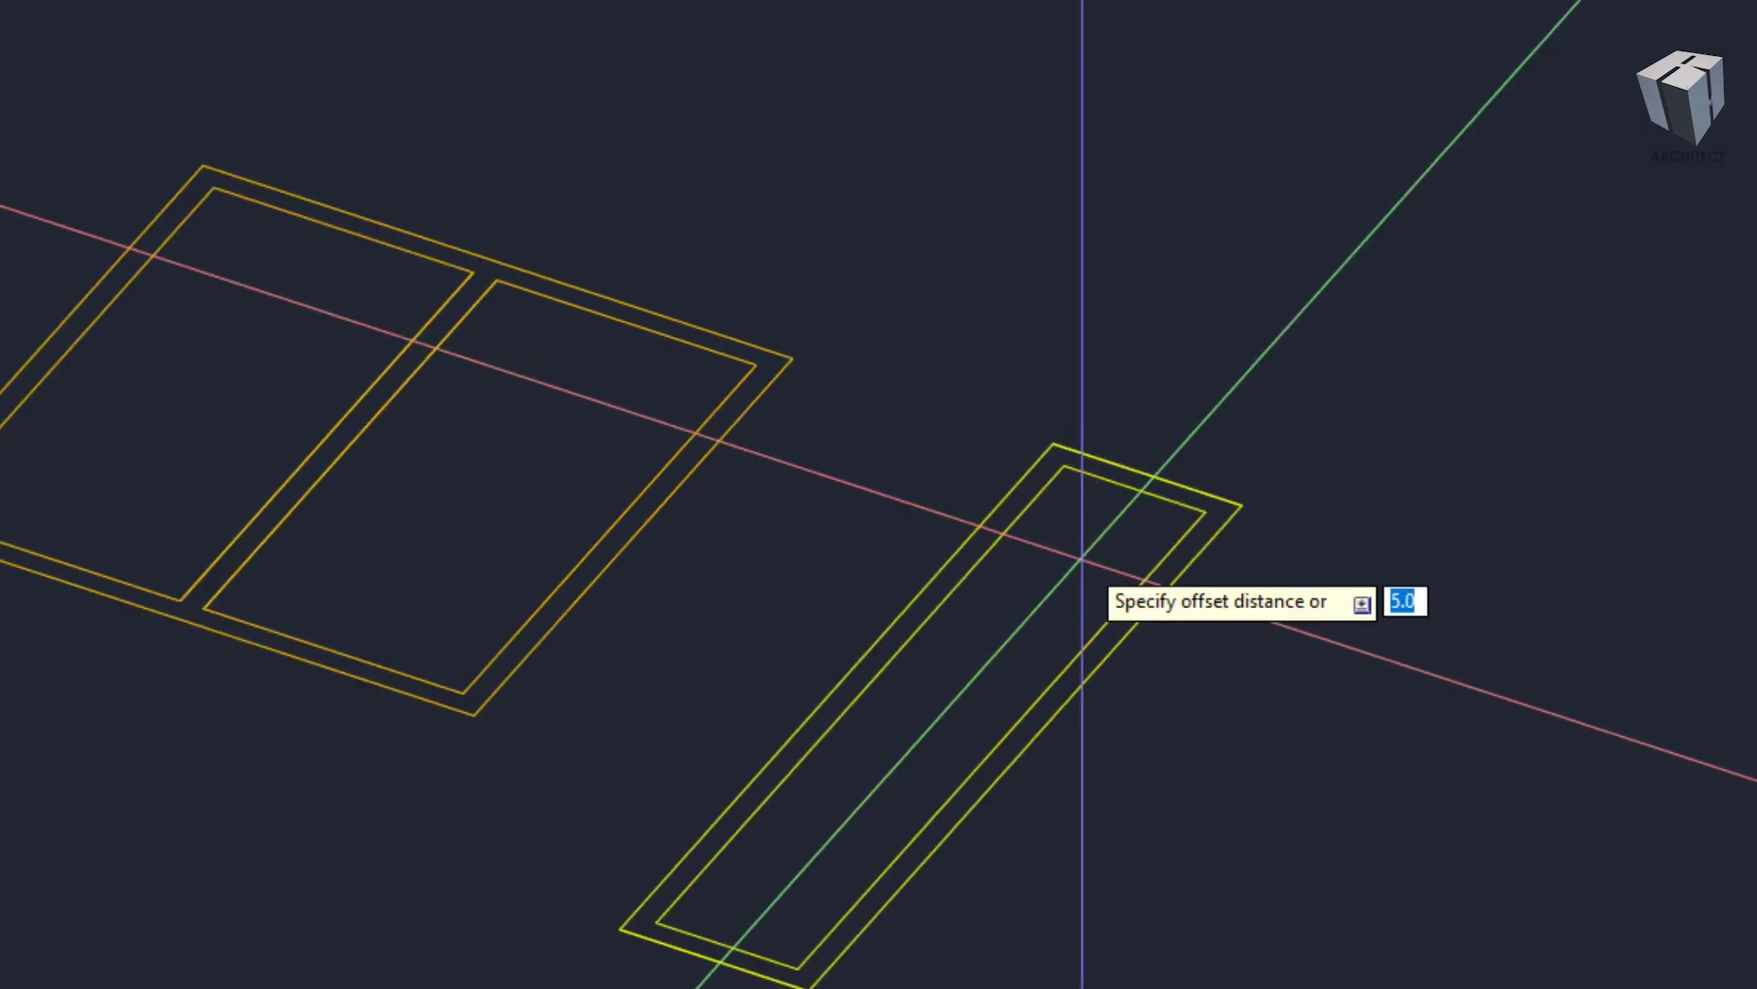
pyautogui.press('Return')
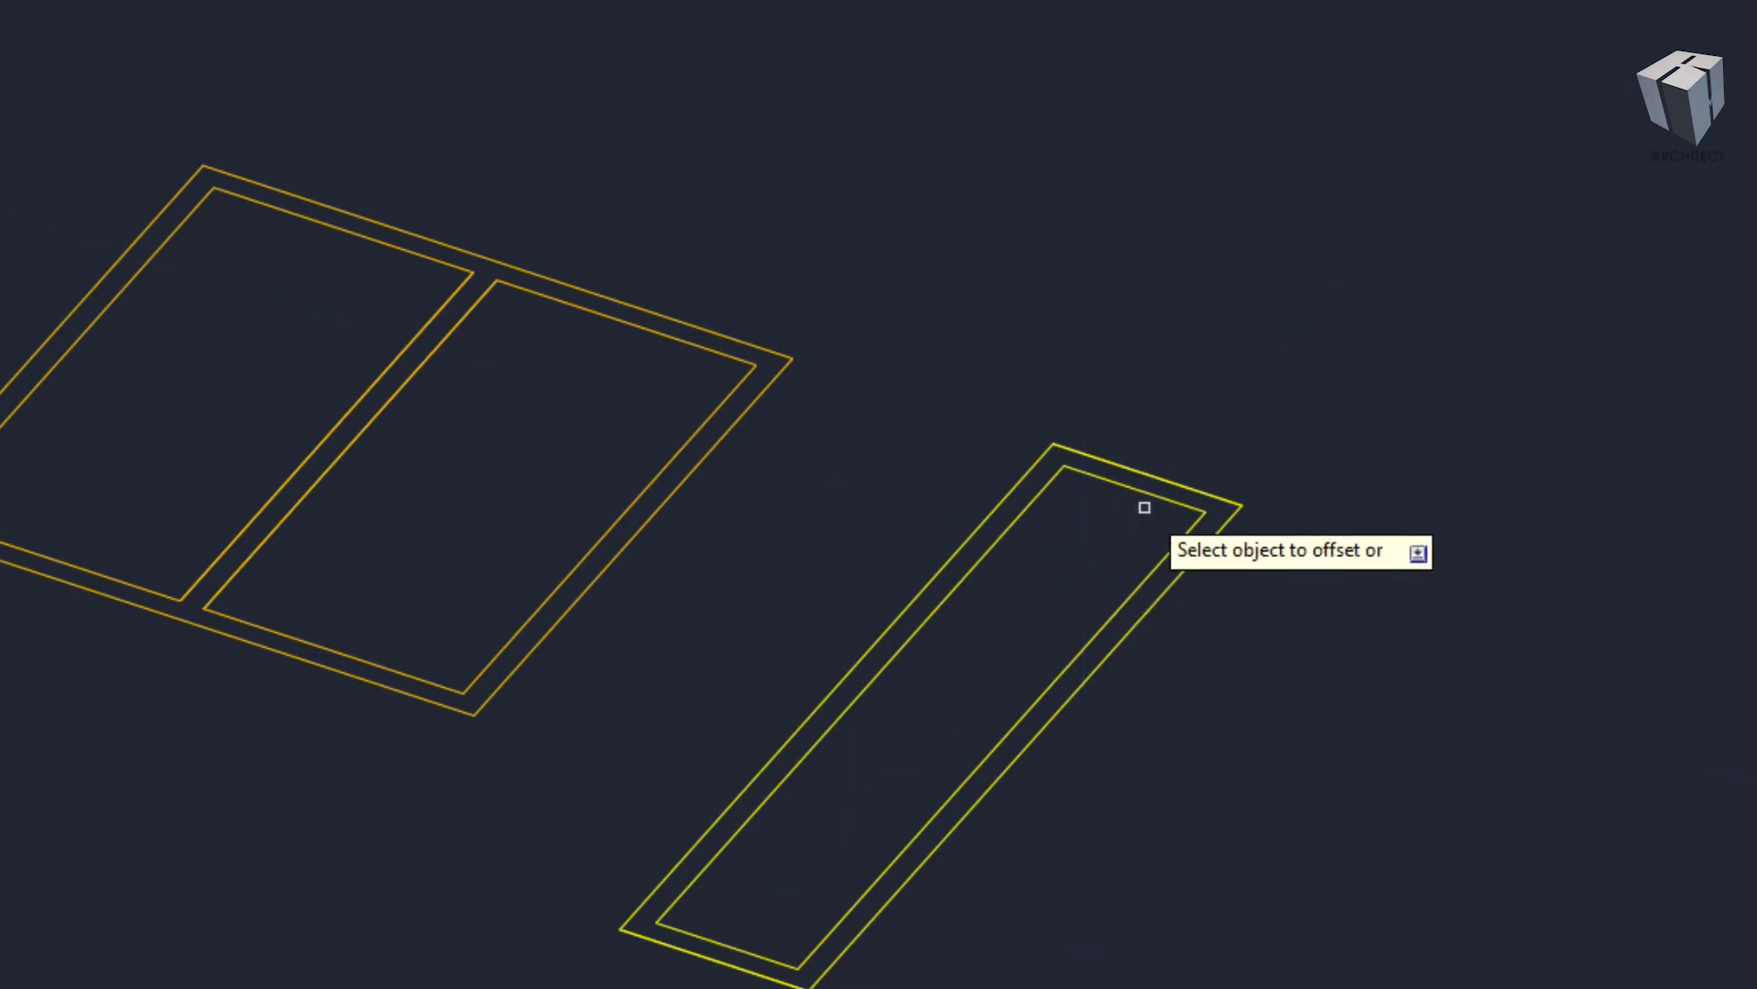
pyautogui.click(1142, 498)
pyautogui.press('Escape')
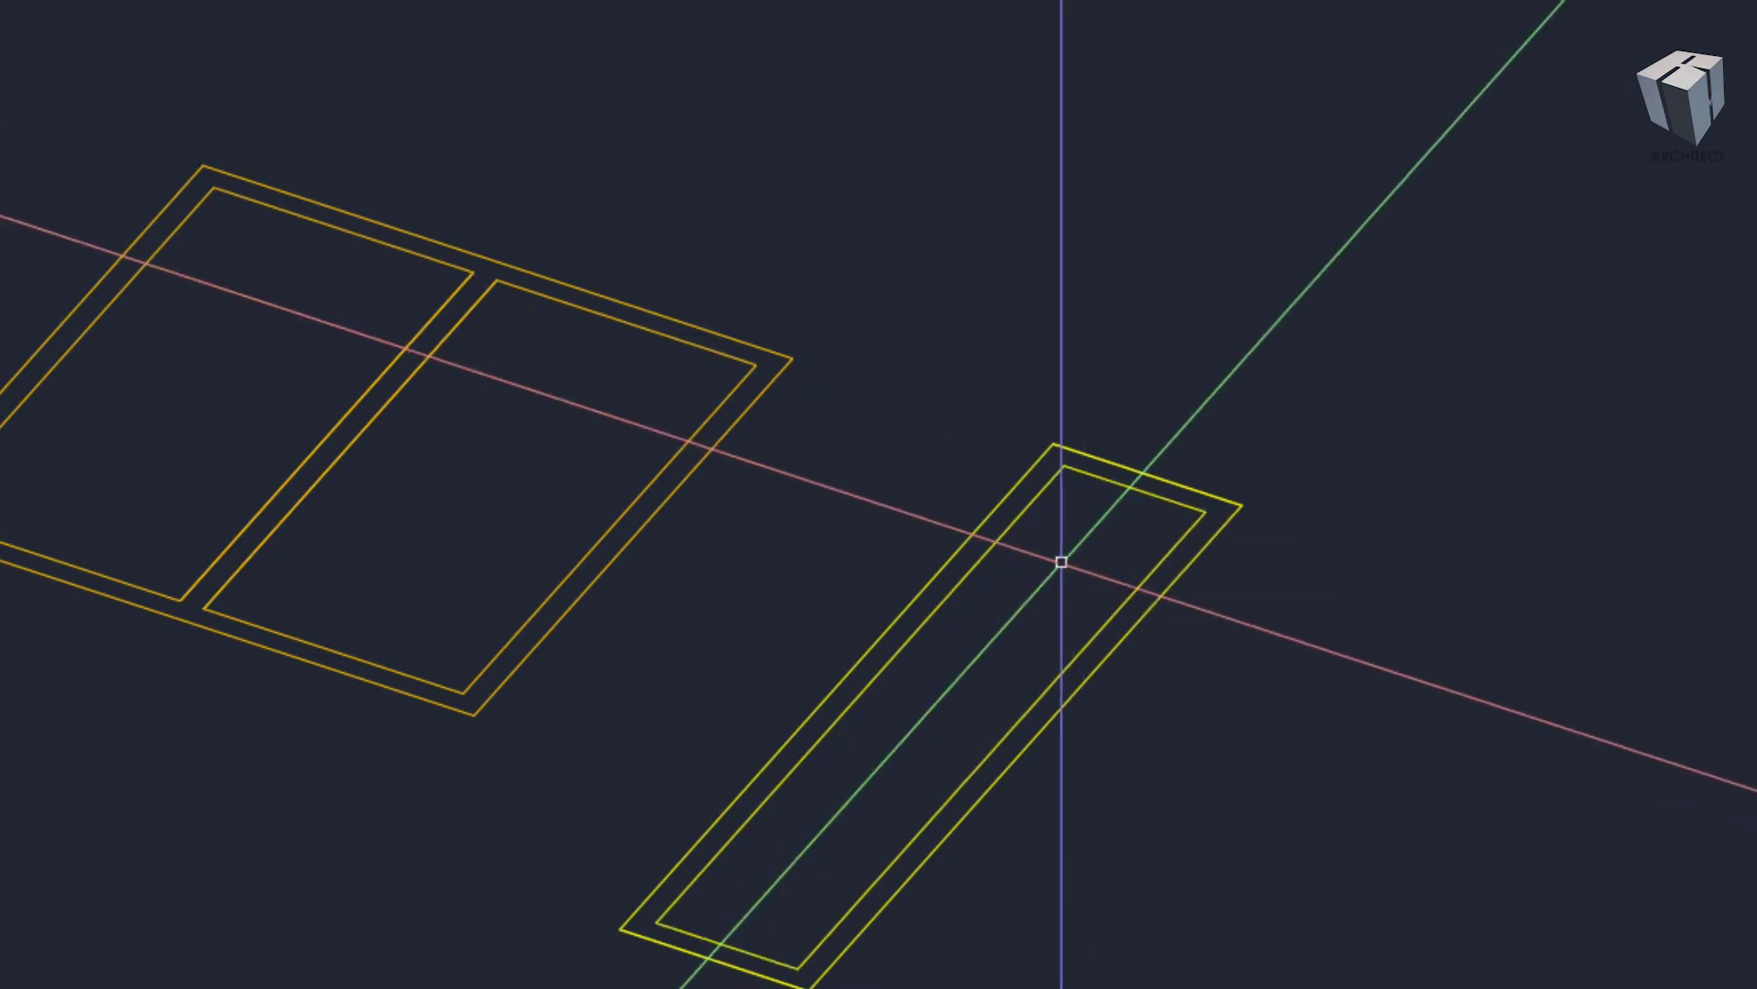
pyautogui.press('Return')
pyautogui.press('Return')
pyautogui.click(1124, 488)
pyautogui.click(1073, 537)
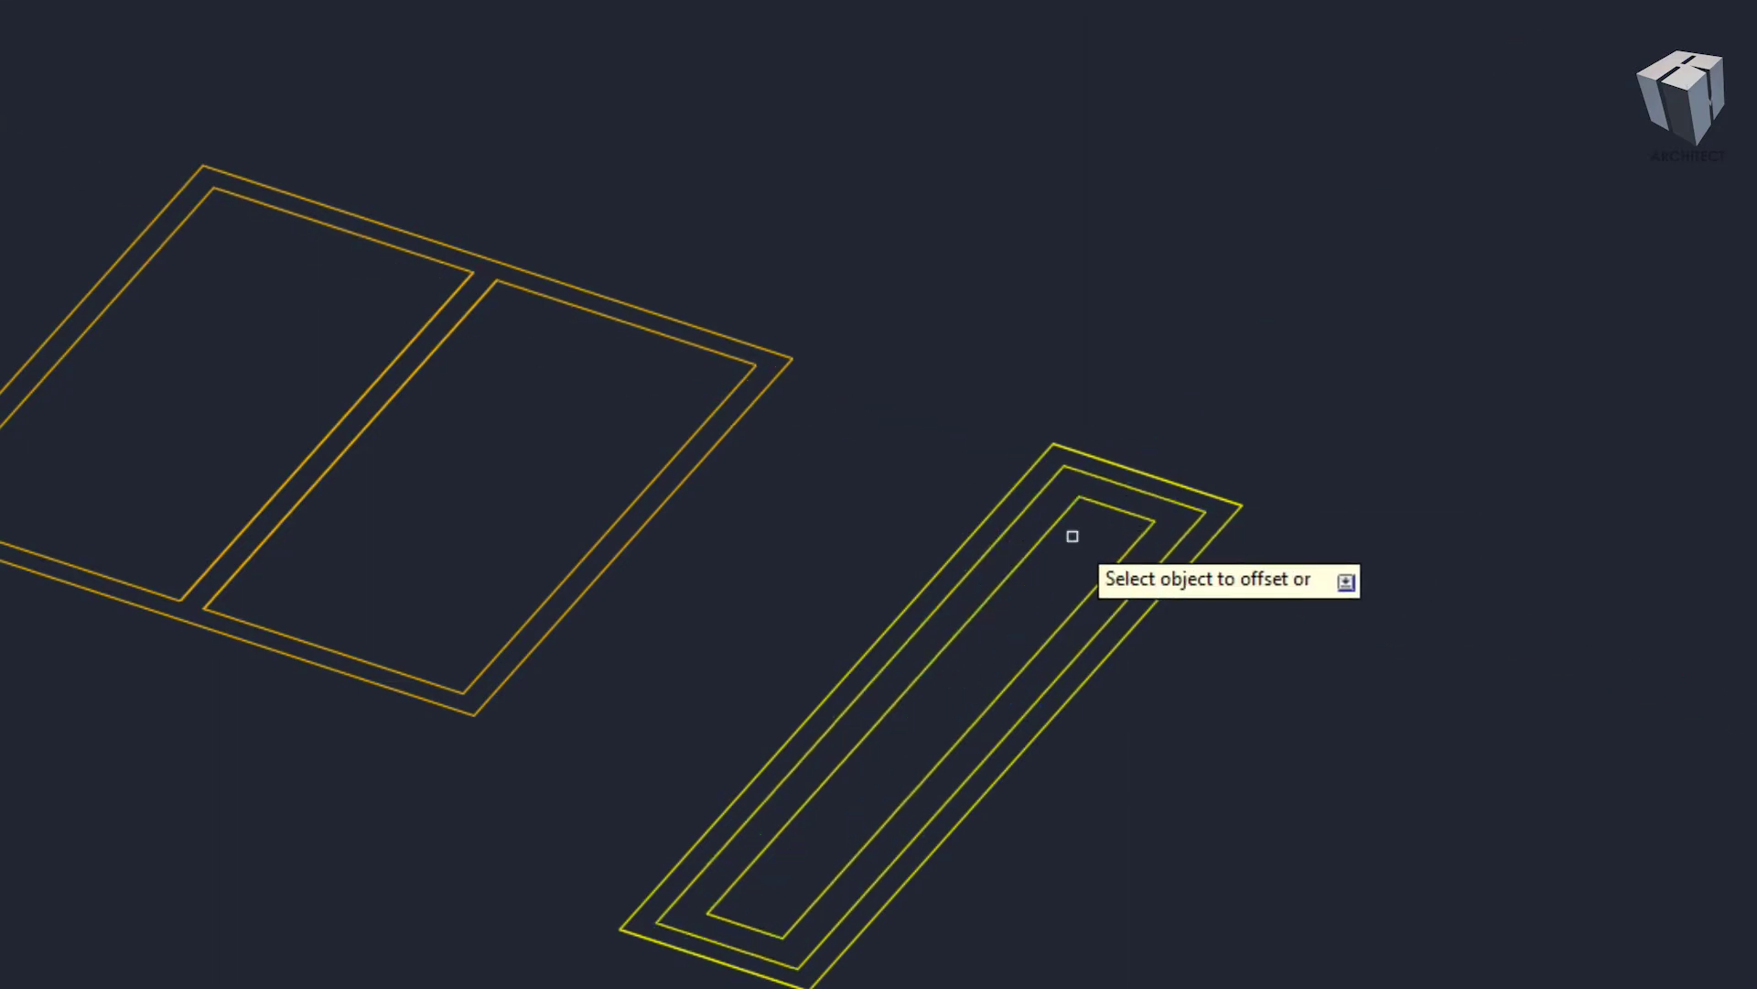
# - Offset inner outlines inside both the right and left window panes
pyautogui.click(586, 310)
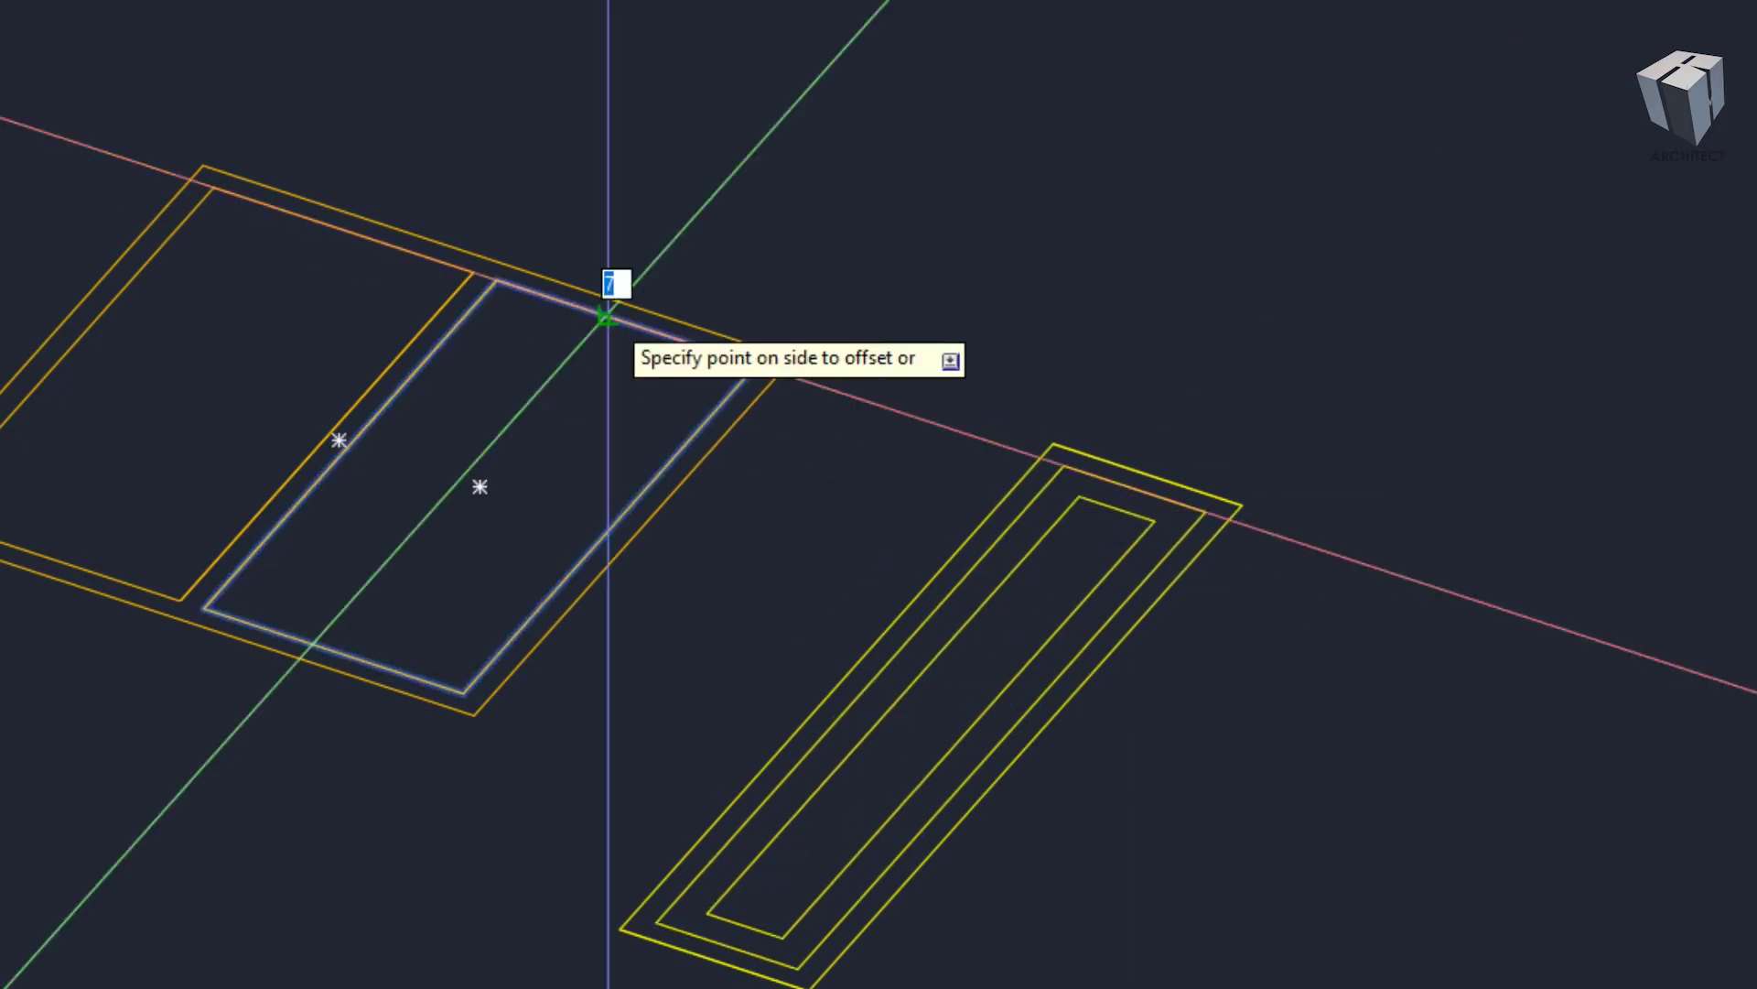
pyautogui.click(612, 282)
pyautogui.click(412, 253)
pyautogui.click(239, 393)
pyautogui.scroll(-2, 239, 392)
pyautogui.moveTo(496, 335); pyautogui.dragTo(1008, 314, button='middle')
pyautogui.scroll(3, 830, 353)
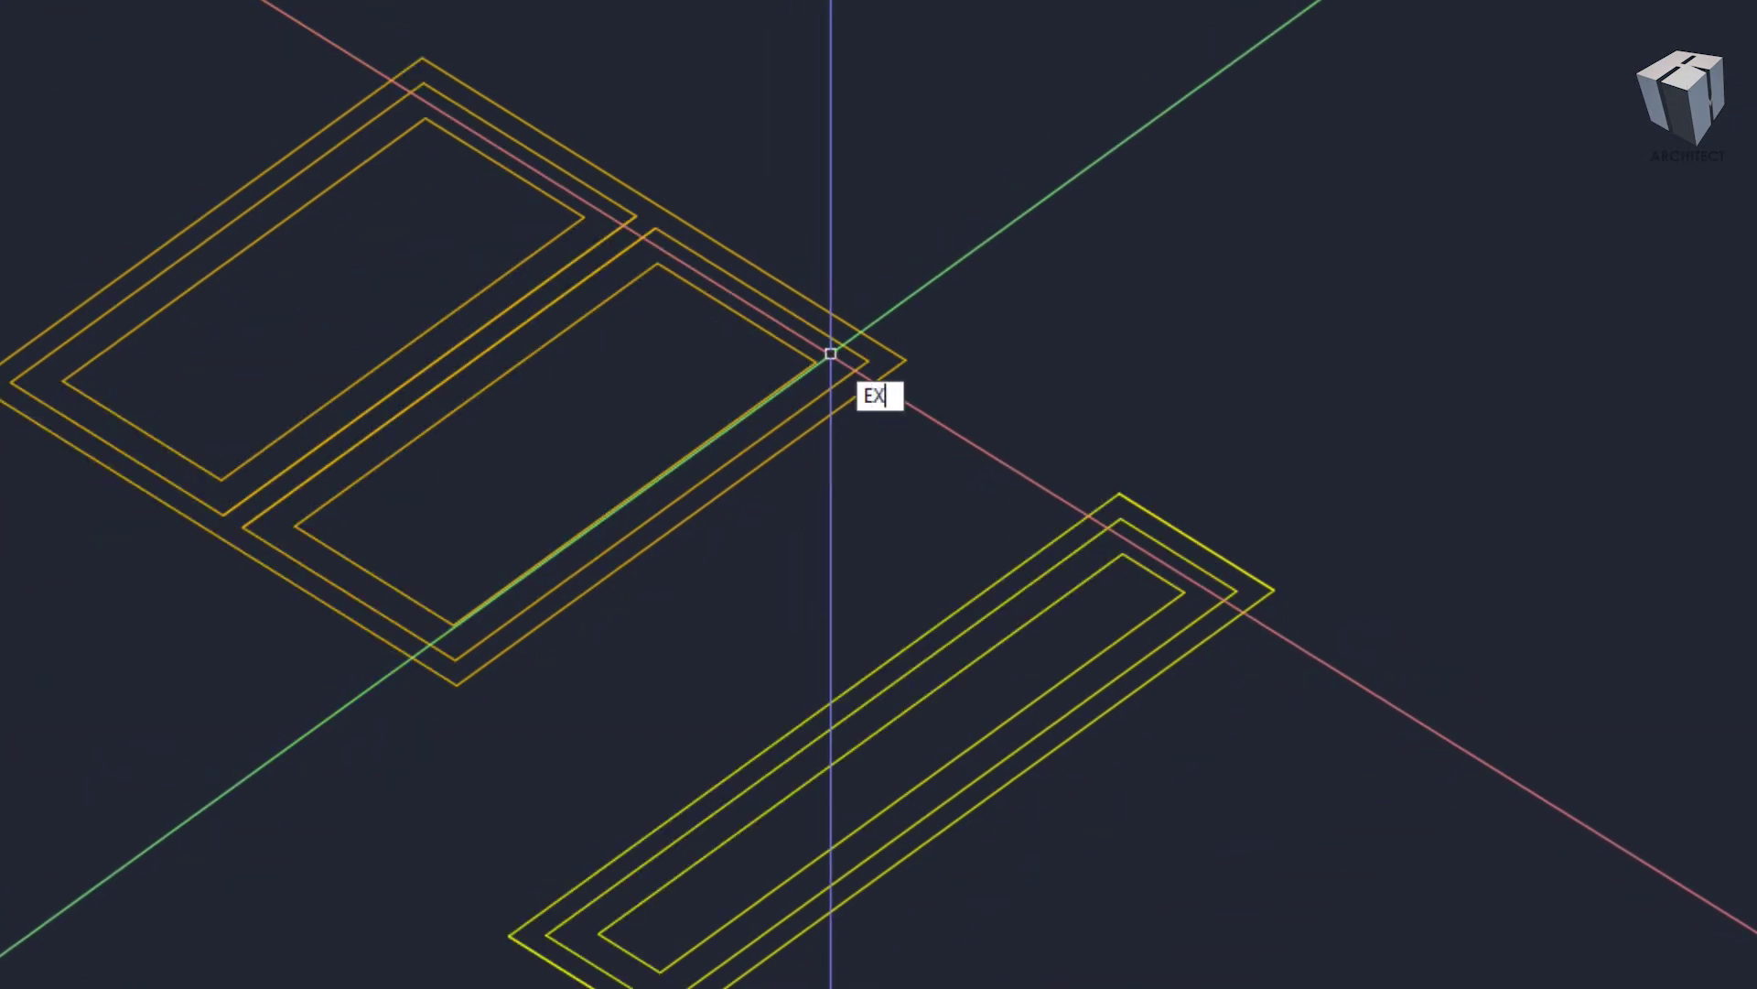
# - Select the inner outlines of both panes and the narrow rectangle for copying
pyautogui.press('Return')
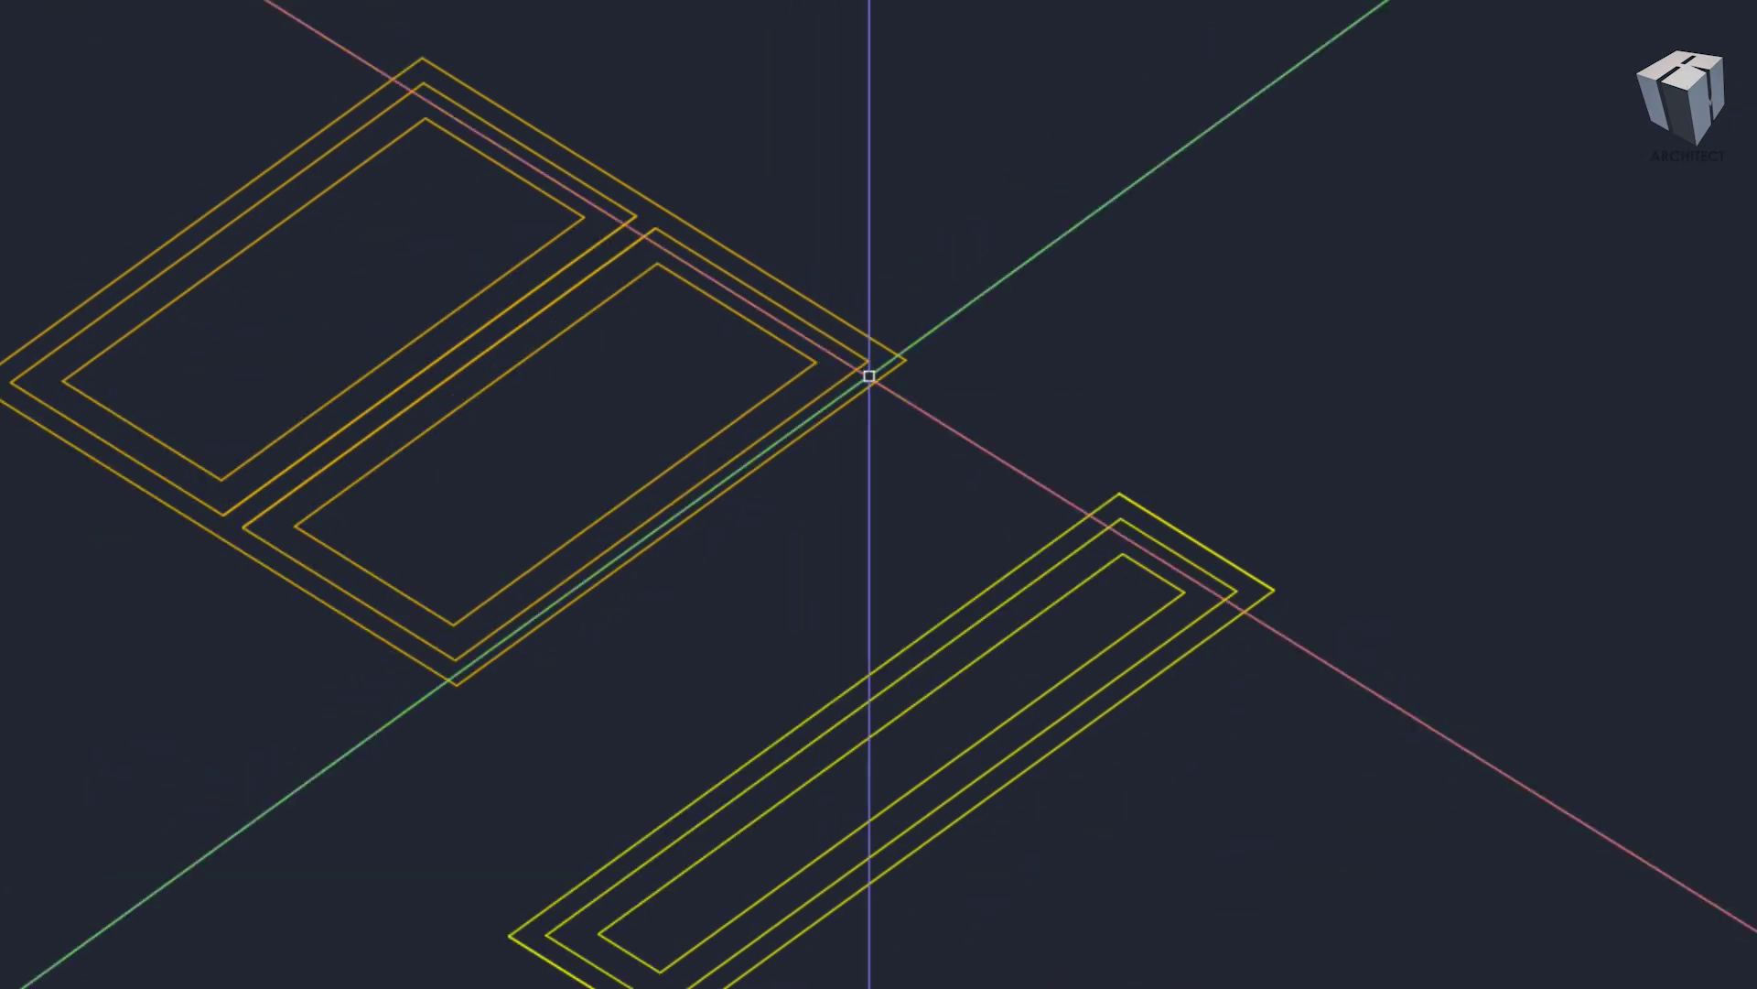
pyautogui.write('C')
pyautogui.press('Return')
pyautogui.write('c')
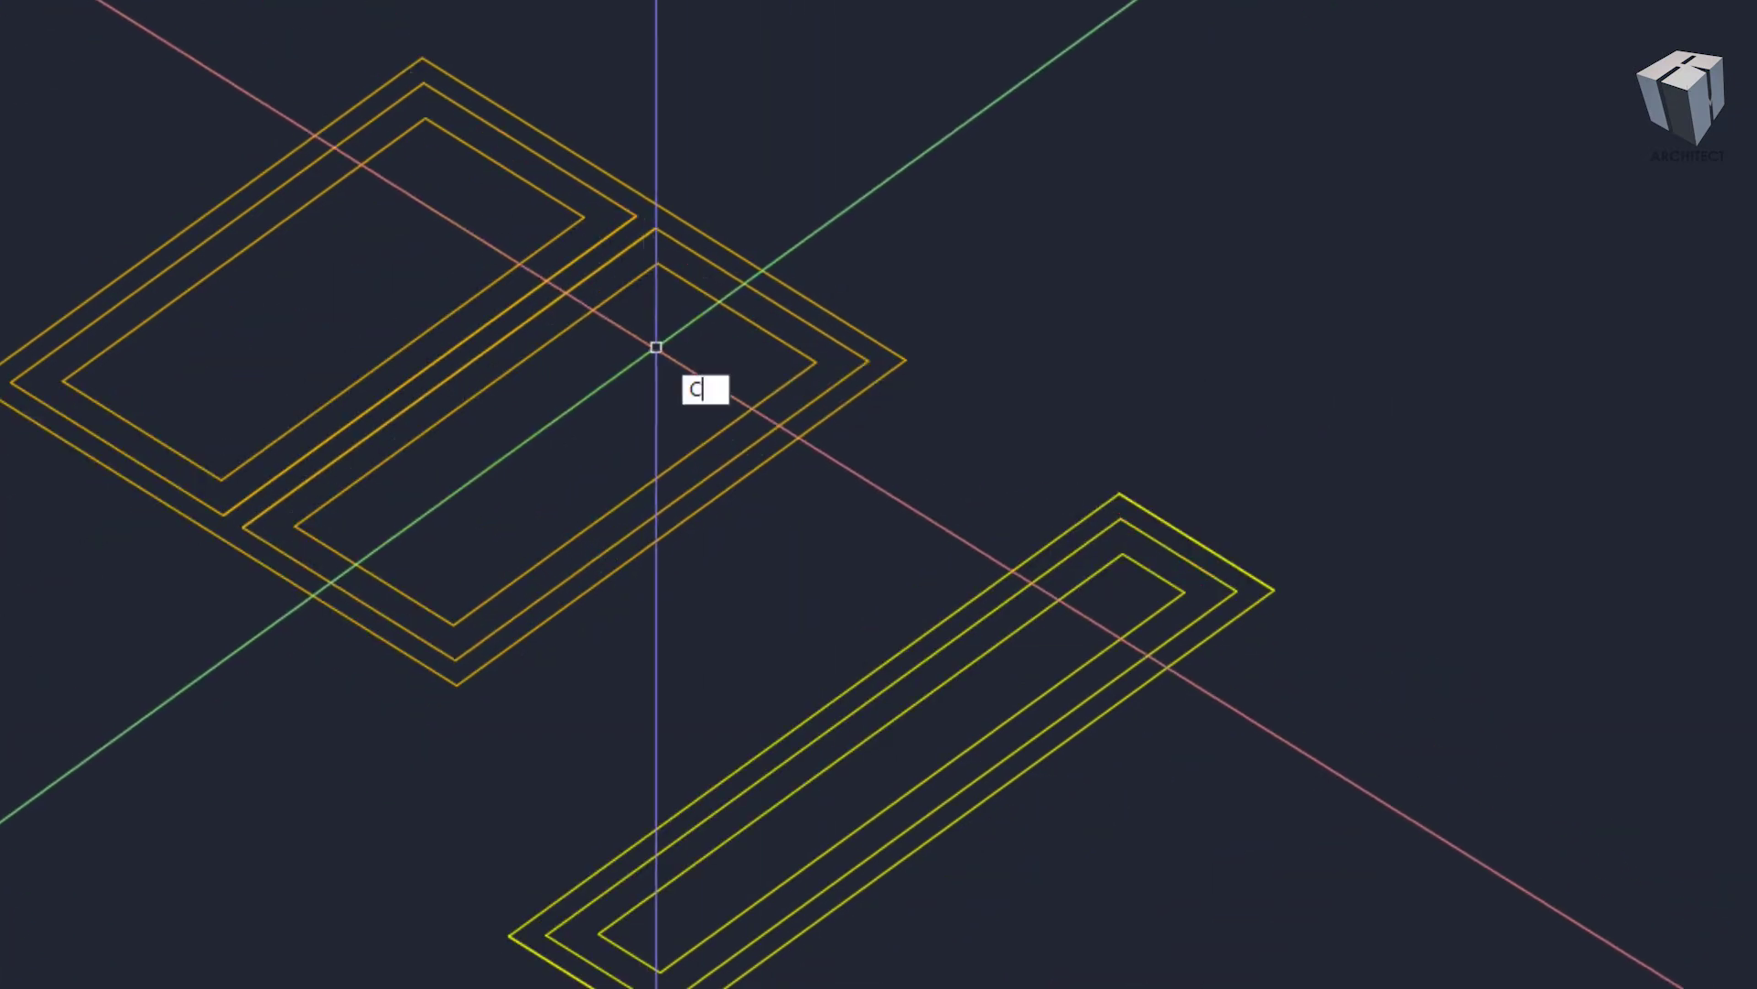
pyautogui.click(608, 330)
pyautogui.click(546, 257)
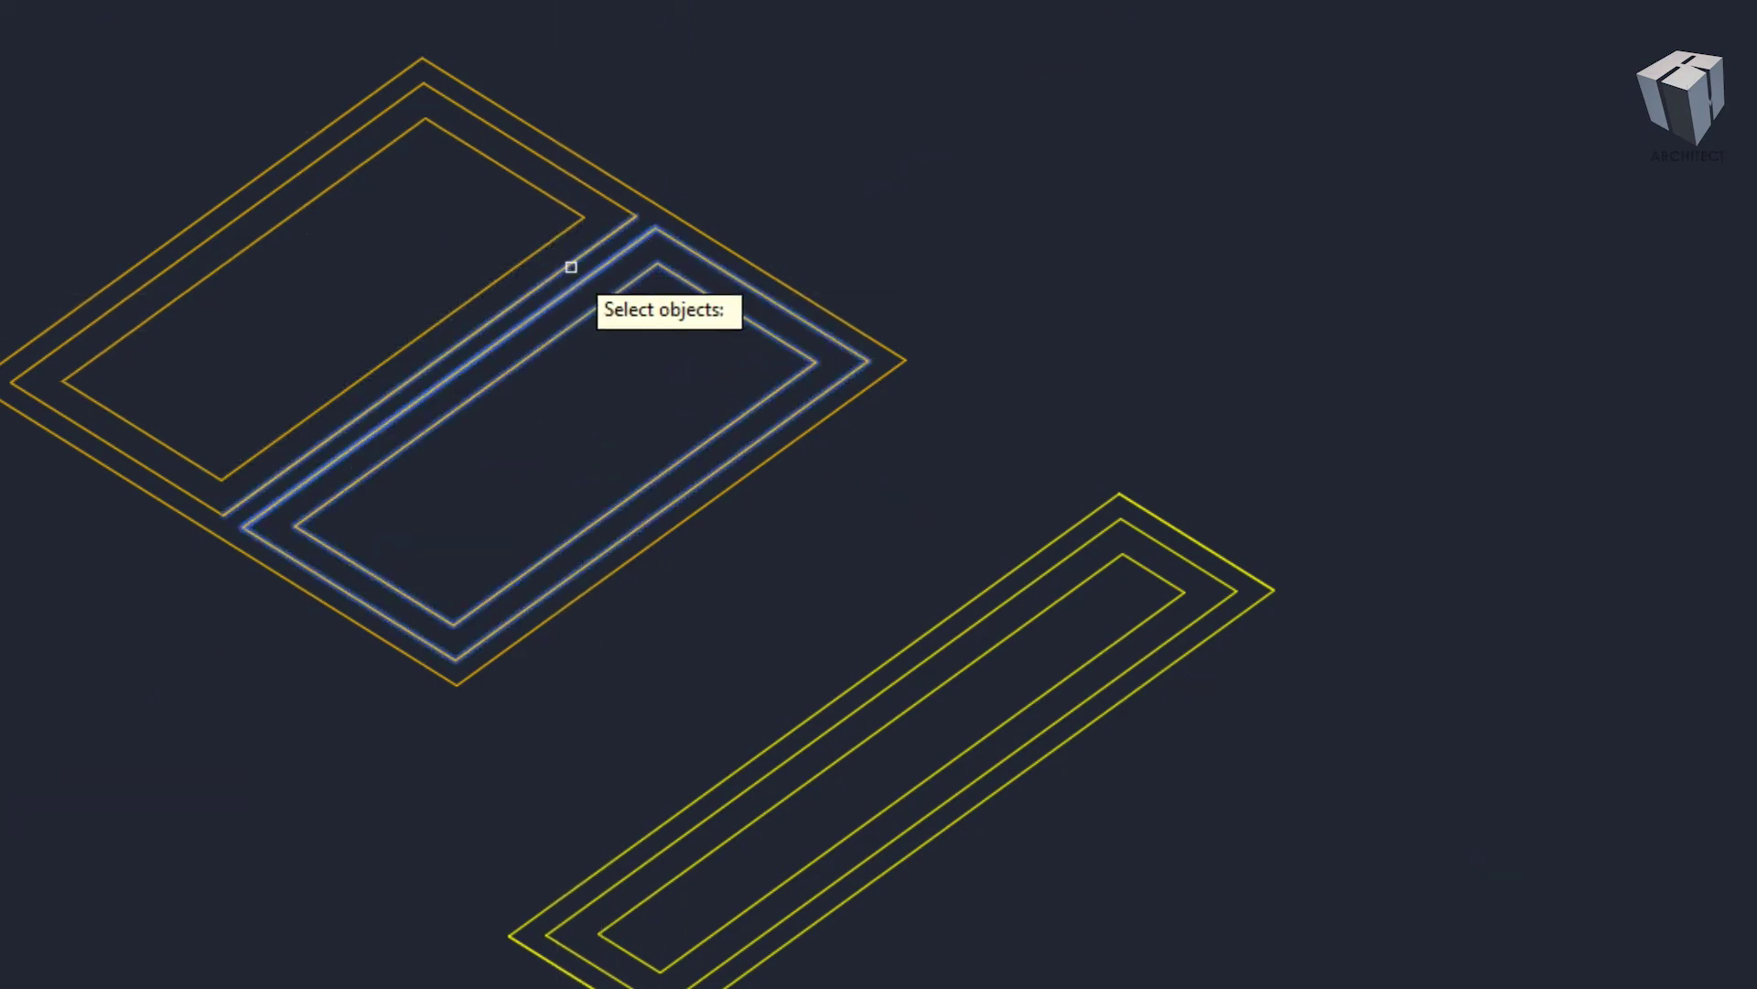
pyautogui.click(572, 266)
pyautogui.click(773, 411)
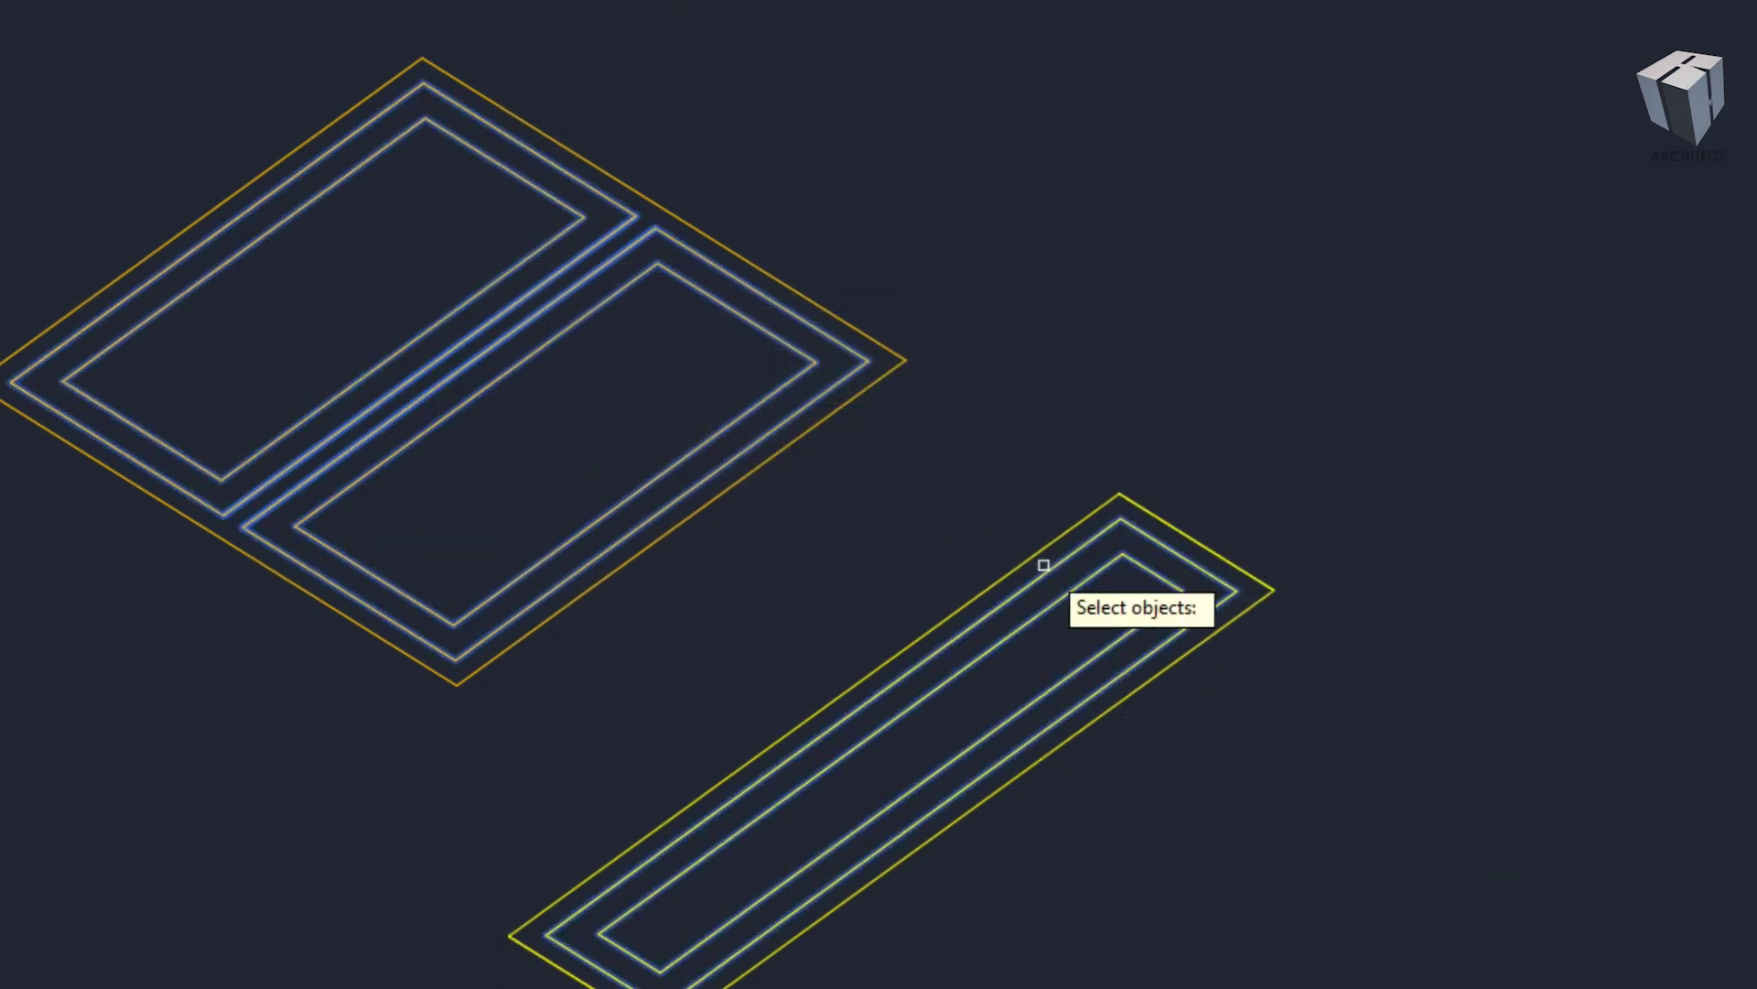
pyautogui.press('Return')
pyautogui.click(1355, 381)
pyautogui.scroll(-3, 1126, 621)
# - Extrude the door frame and long window frame outlines into 3D solids
pyautogui.scroll(2, 866, 575)
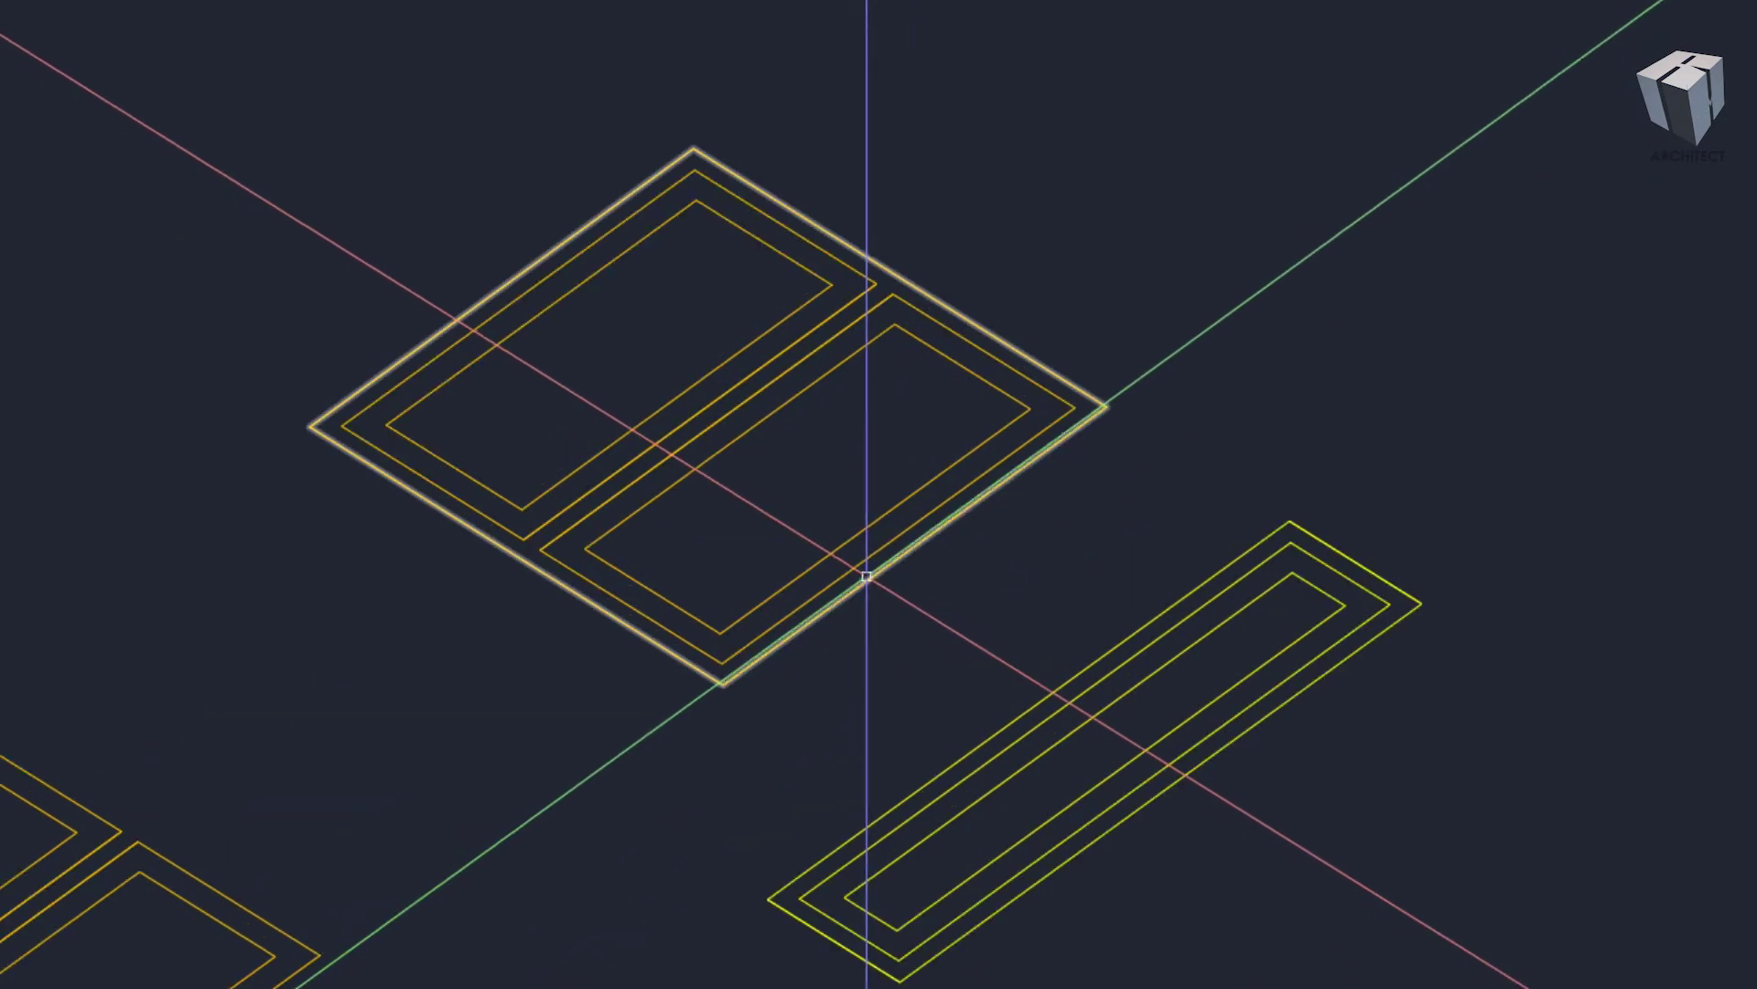
pyautogui.write('EXT')
pyautogui.press('Return')
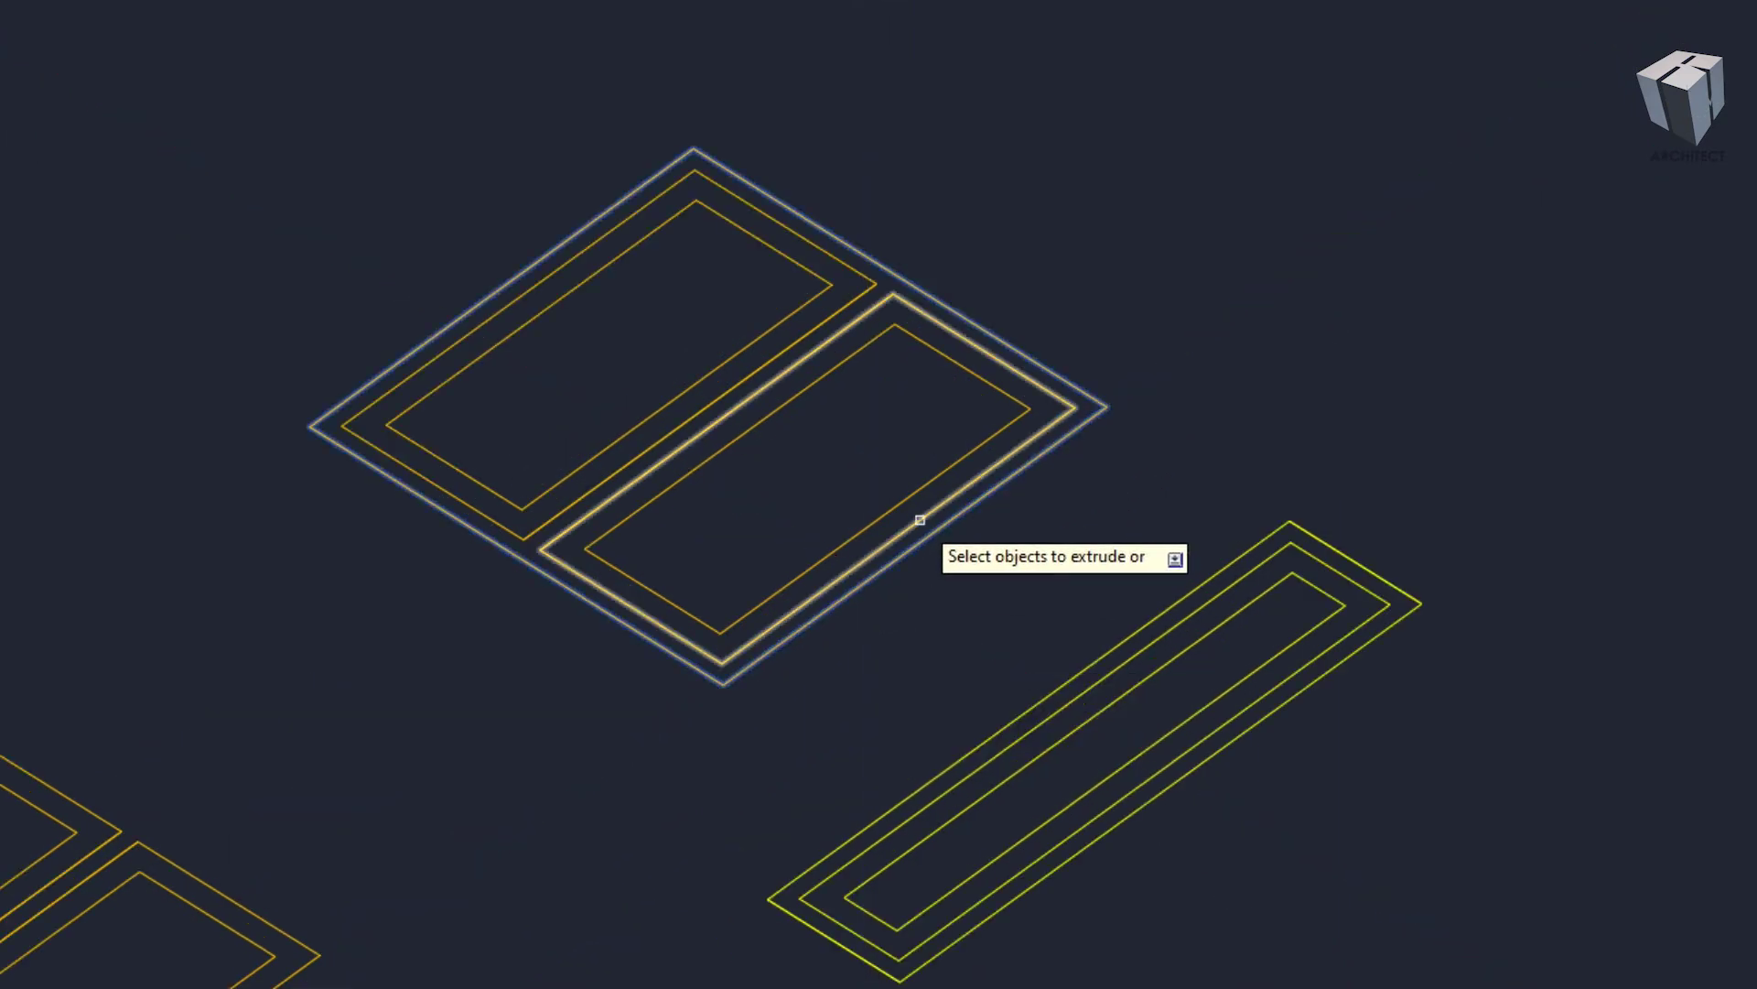
pyautogui.click(731, 387)
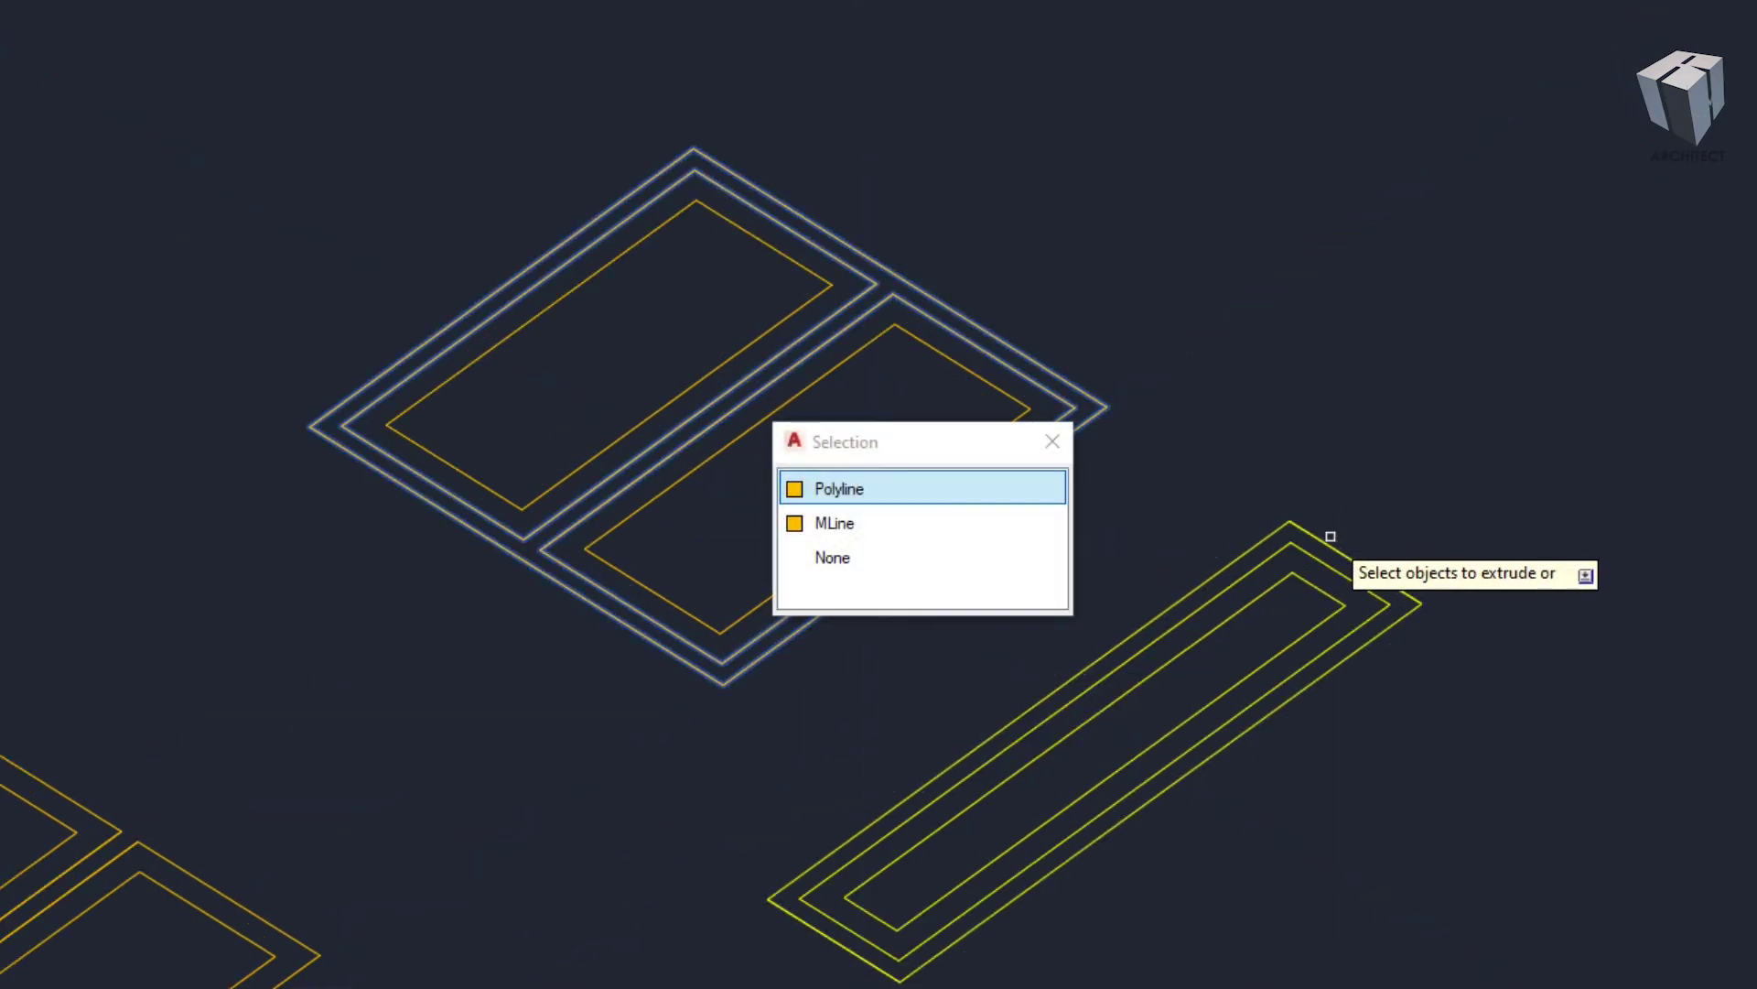
pyautogui.click(1307, 554)
pyautogui.press('Return')
pyautogui.press('Return')
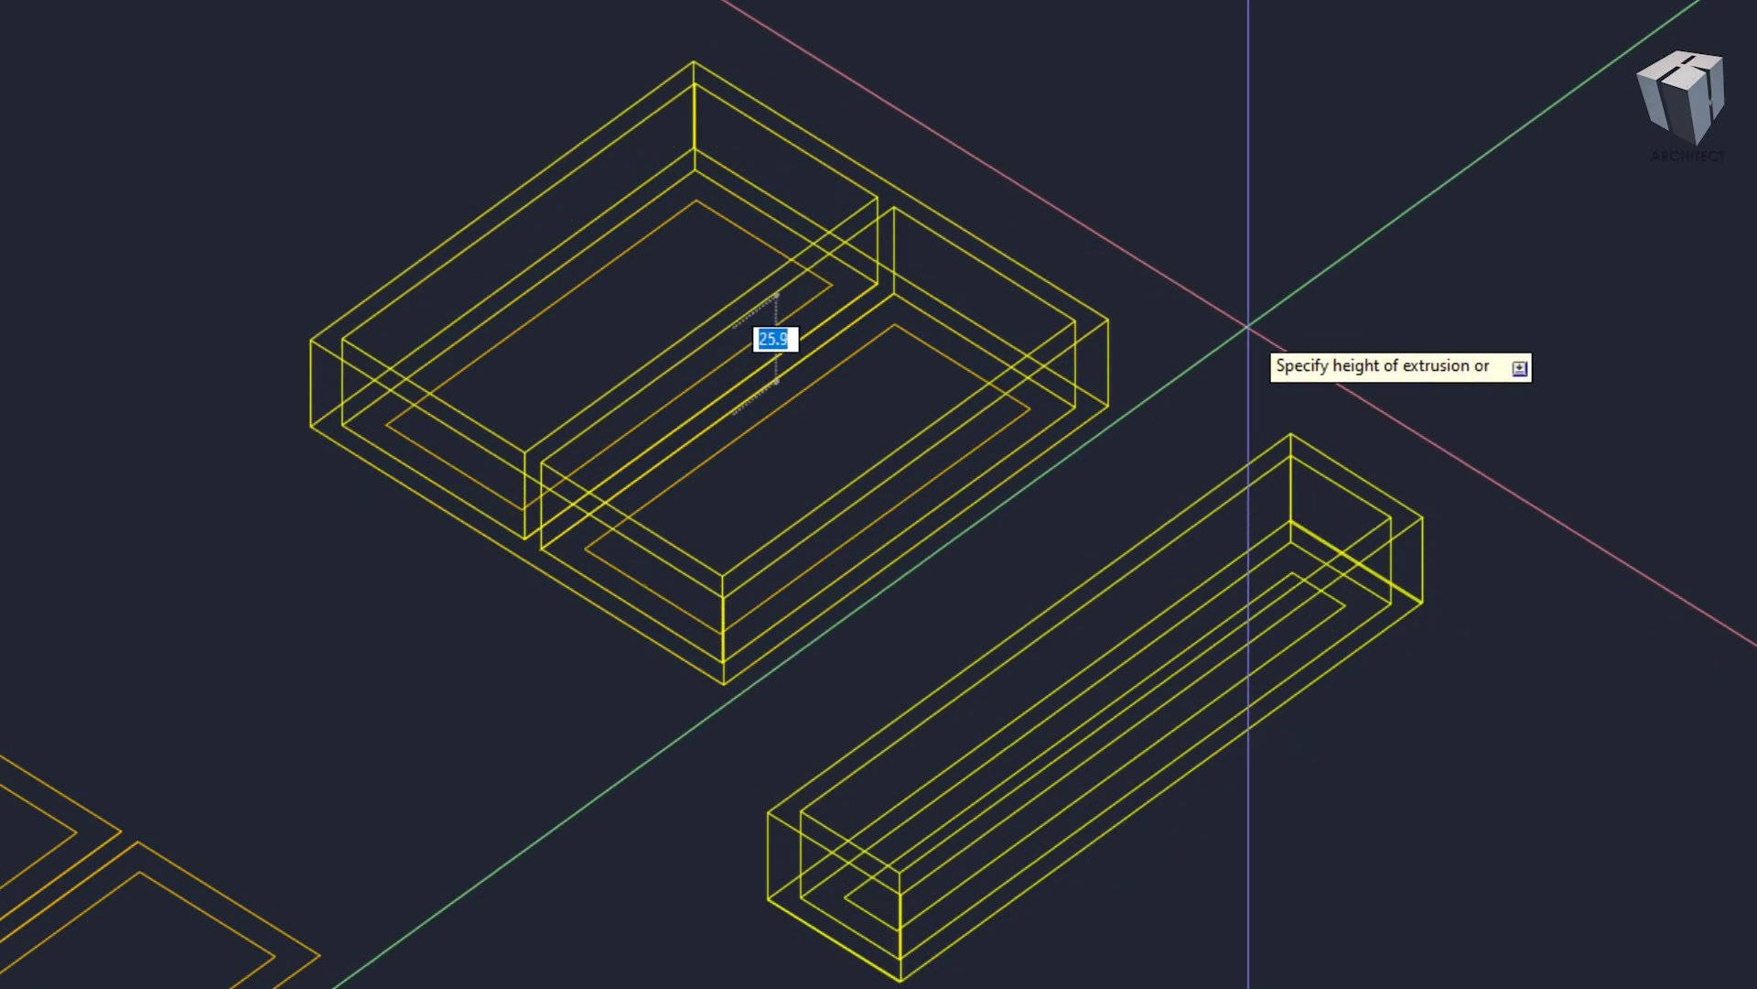
pyautogui.press('Return')
pyautogui.scroll(3, 1247, 324)
pyautogui.scroll(2, 1205, 372)
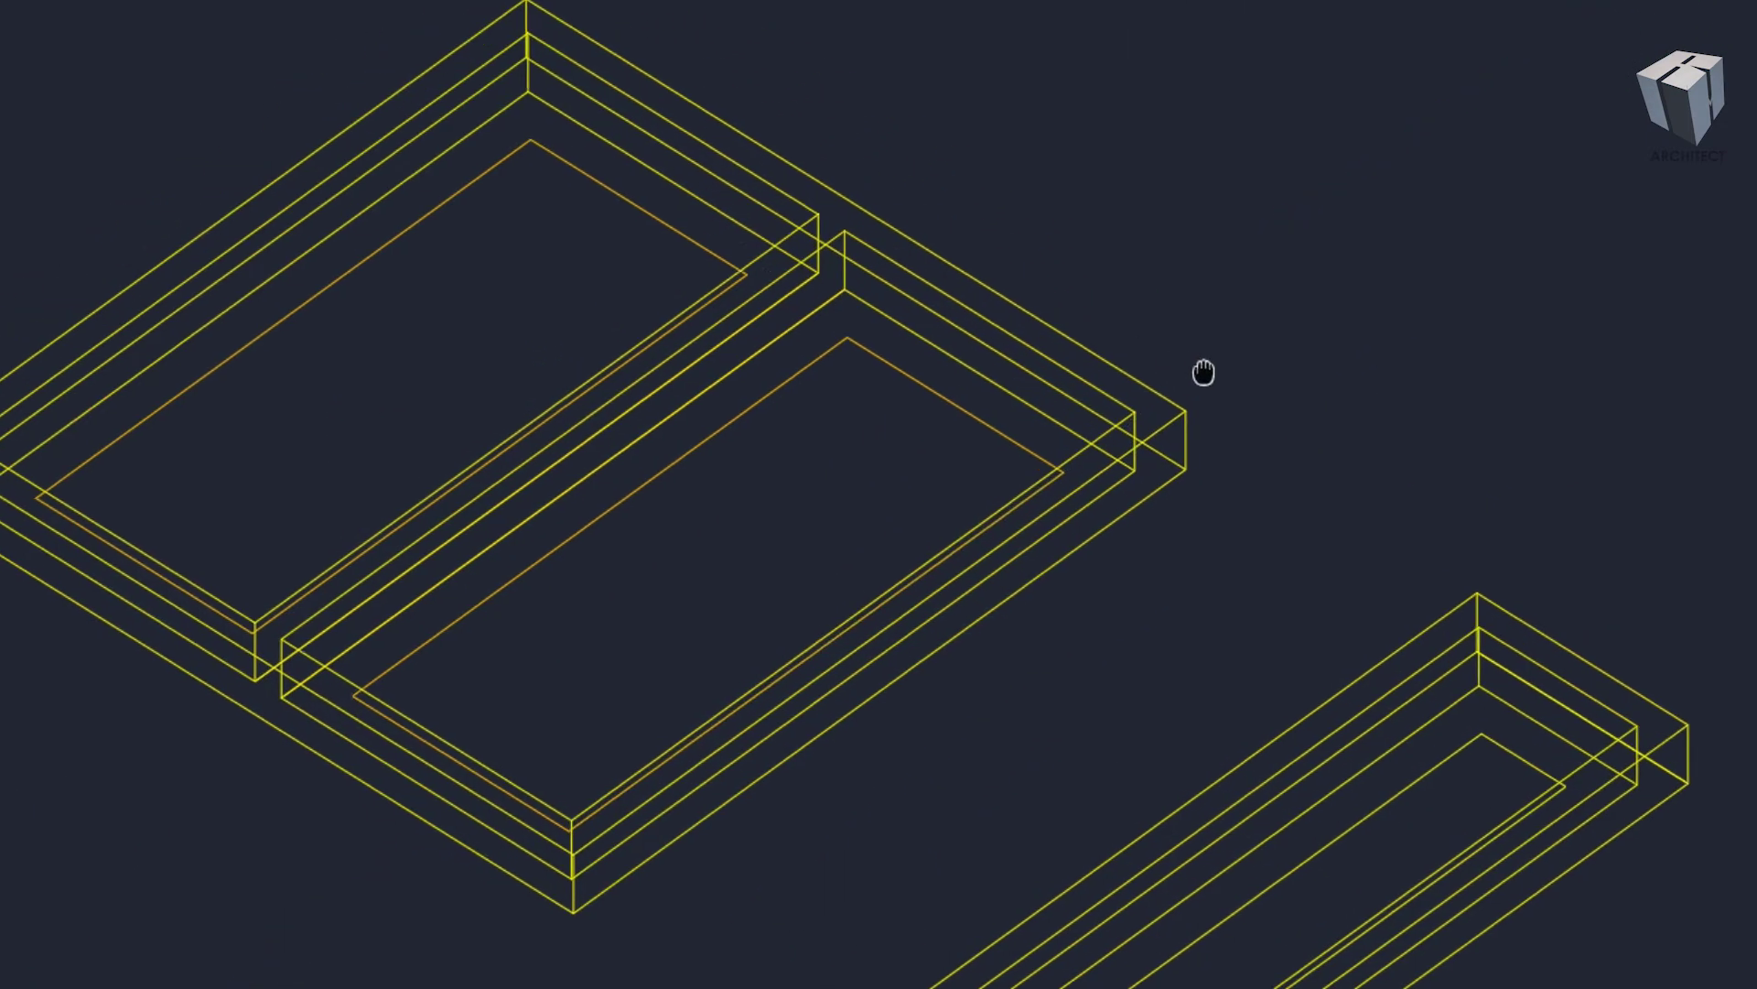
pyautogui.write('S')
pyautogui.press('Return')
# - Move the lower and upper 3D frames aside
pyautogui.scroll(4, 893, 224)
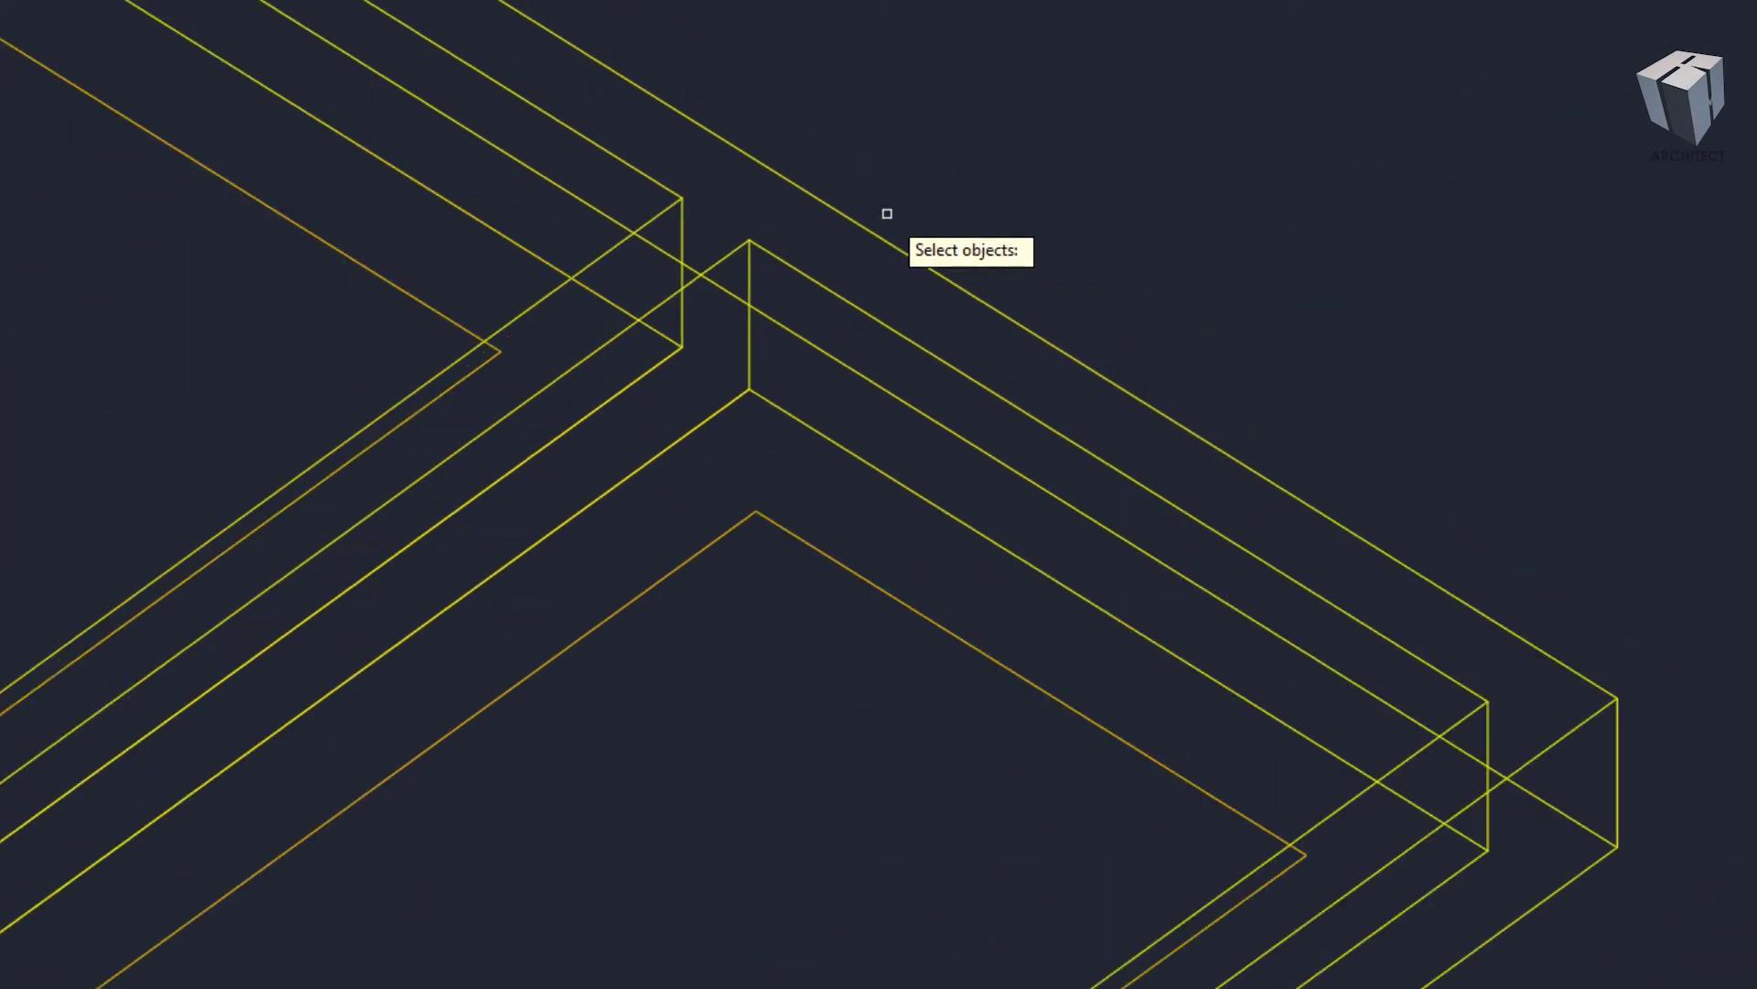
pyautogui.scroll(-2, 213, 510)
pyautogui.scroll(-5, 766, 557)
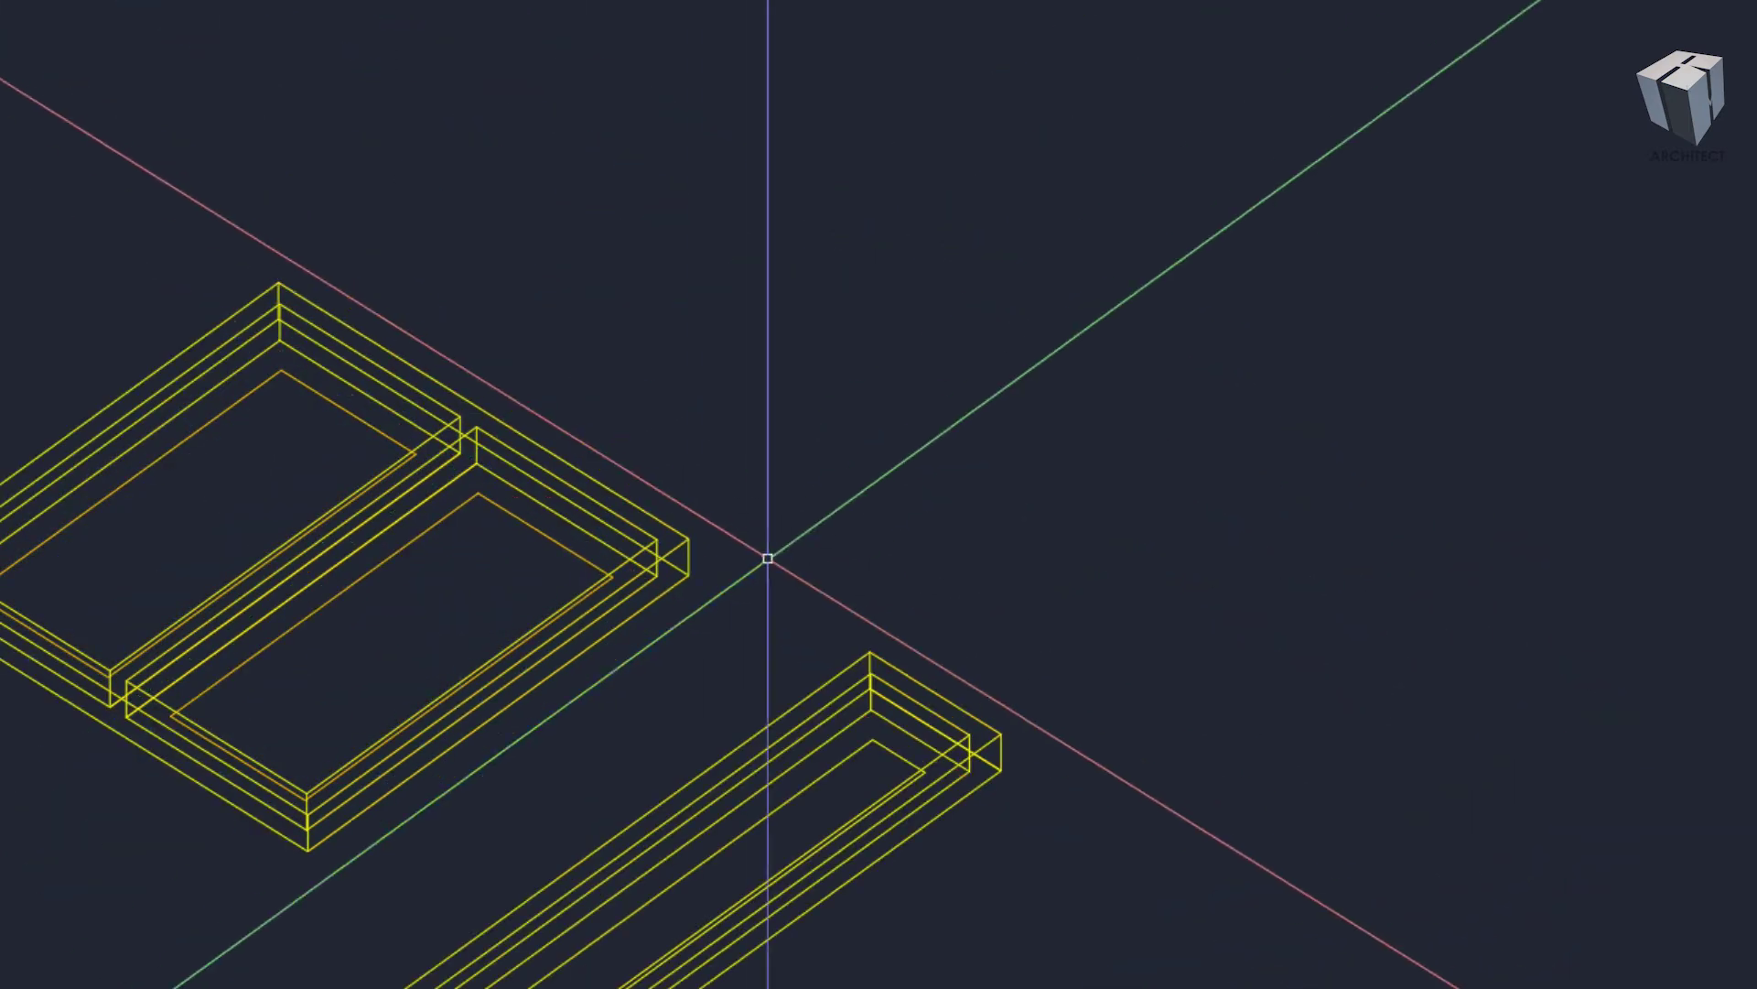
pyautogui.scroll(2, 1010, 622)
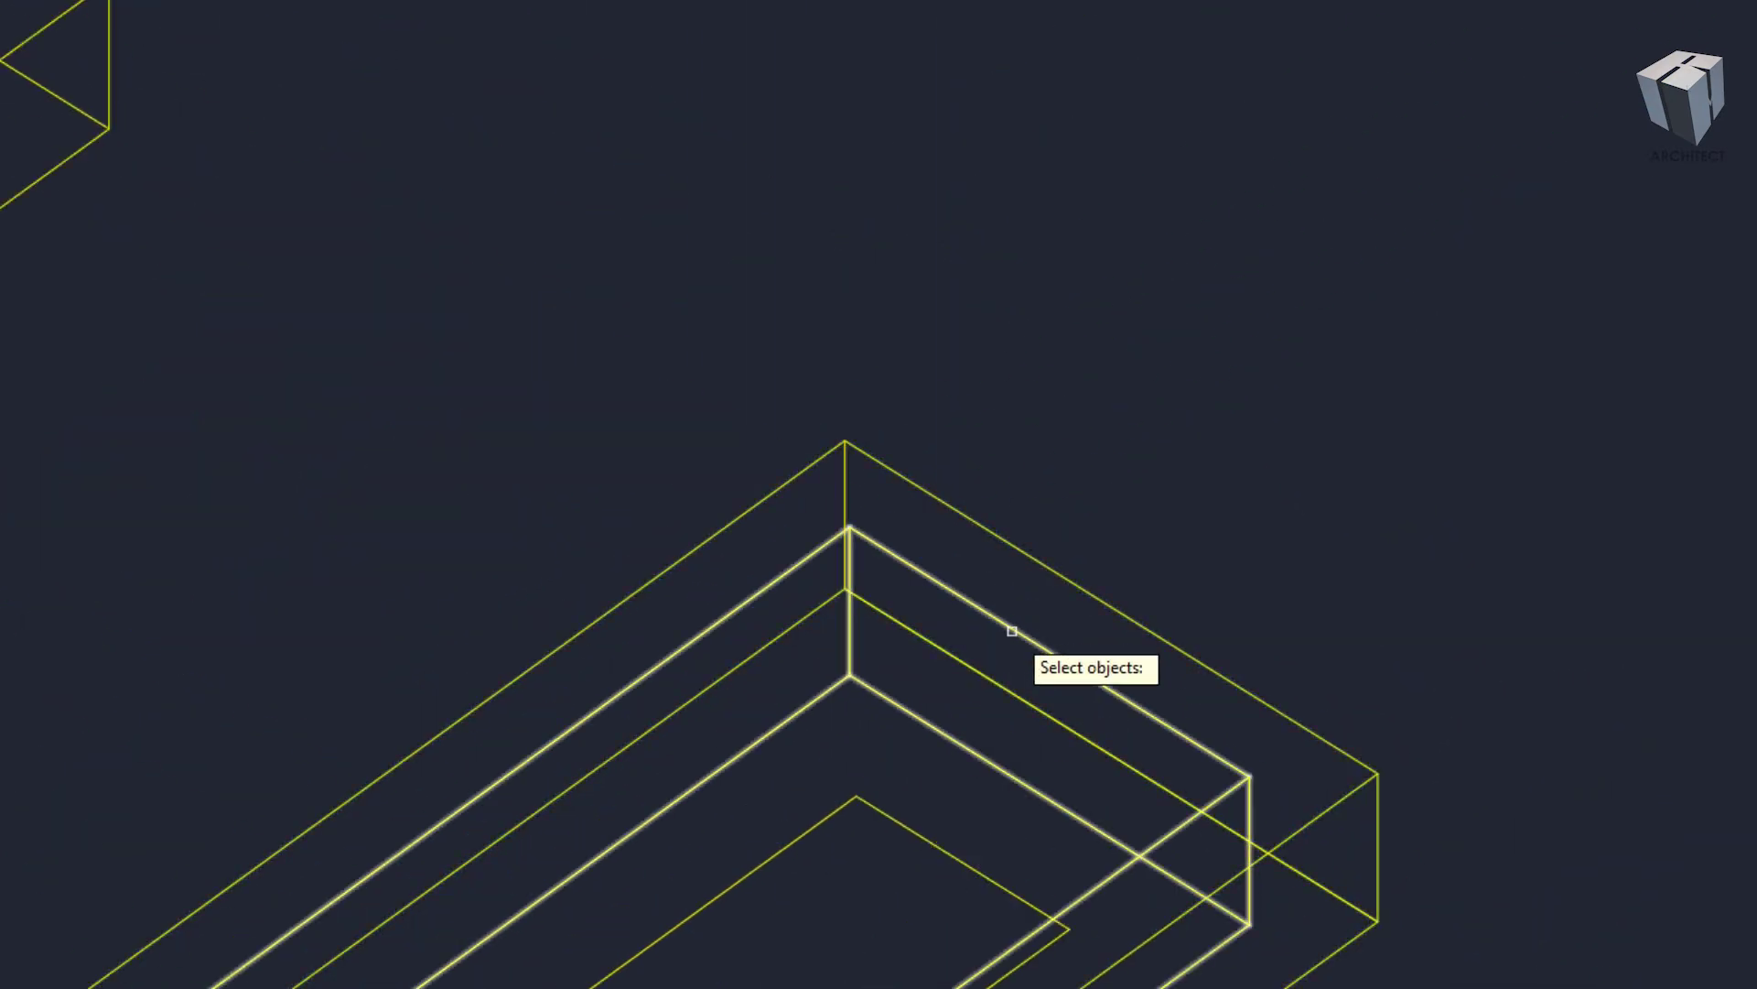
pyautogui.scroll(-4, 930, 608)
pyautogui.scroll(3, 930, 608)
pyautogui.moveTo(930, 607)
pyautogui.mouseDown(button='middle')
pyautogui.moveTo(1146, 520)
pyautogui.moveTo(921, 627)
pyautogui.mouseUp(button='middle')
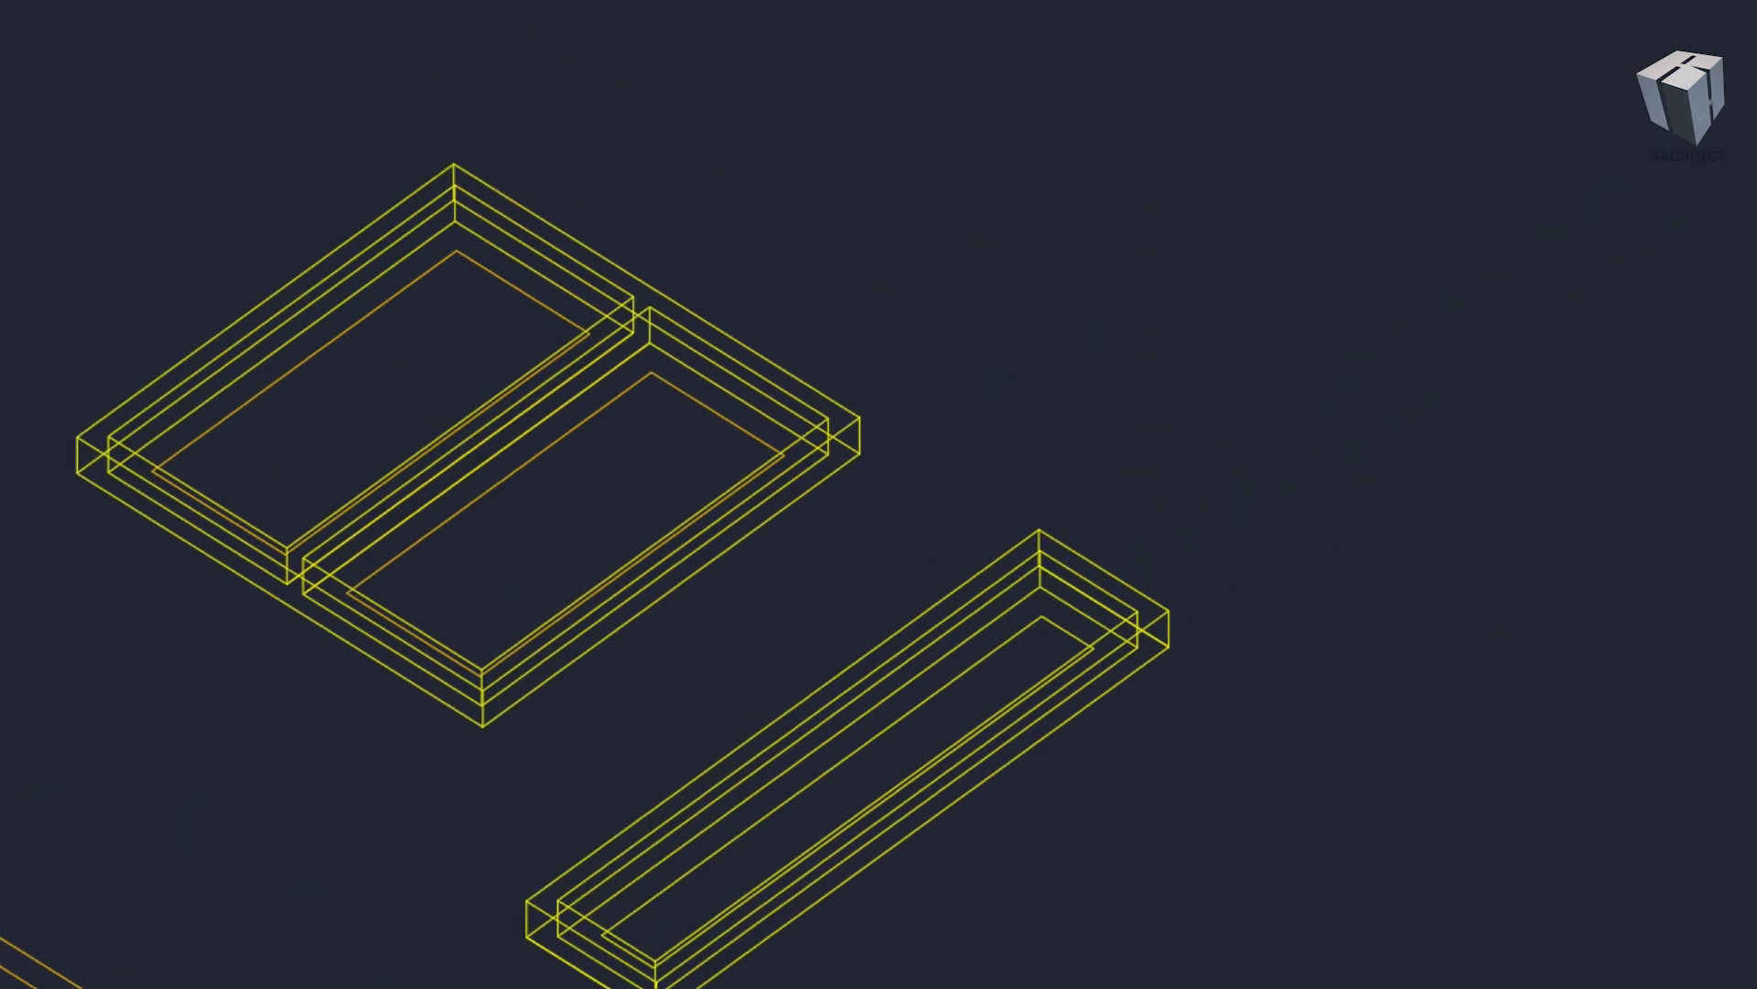
pyautogui.write('M')
pyautogui.press('Return')
pyautogui.click(1087, 551)
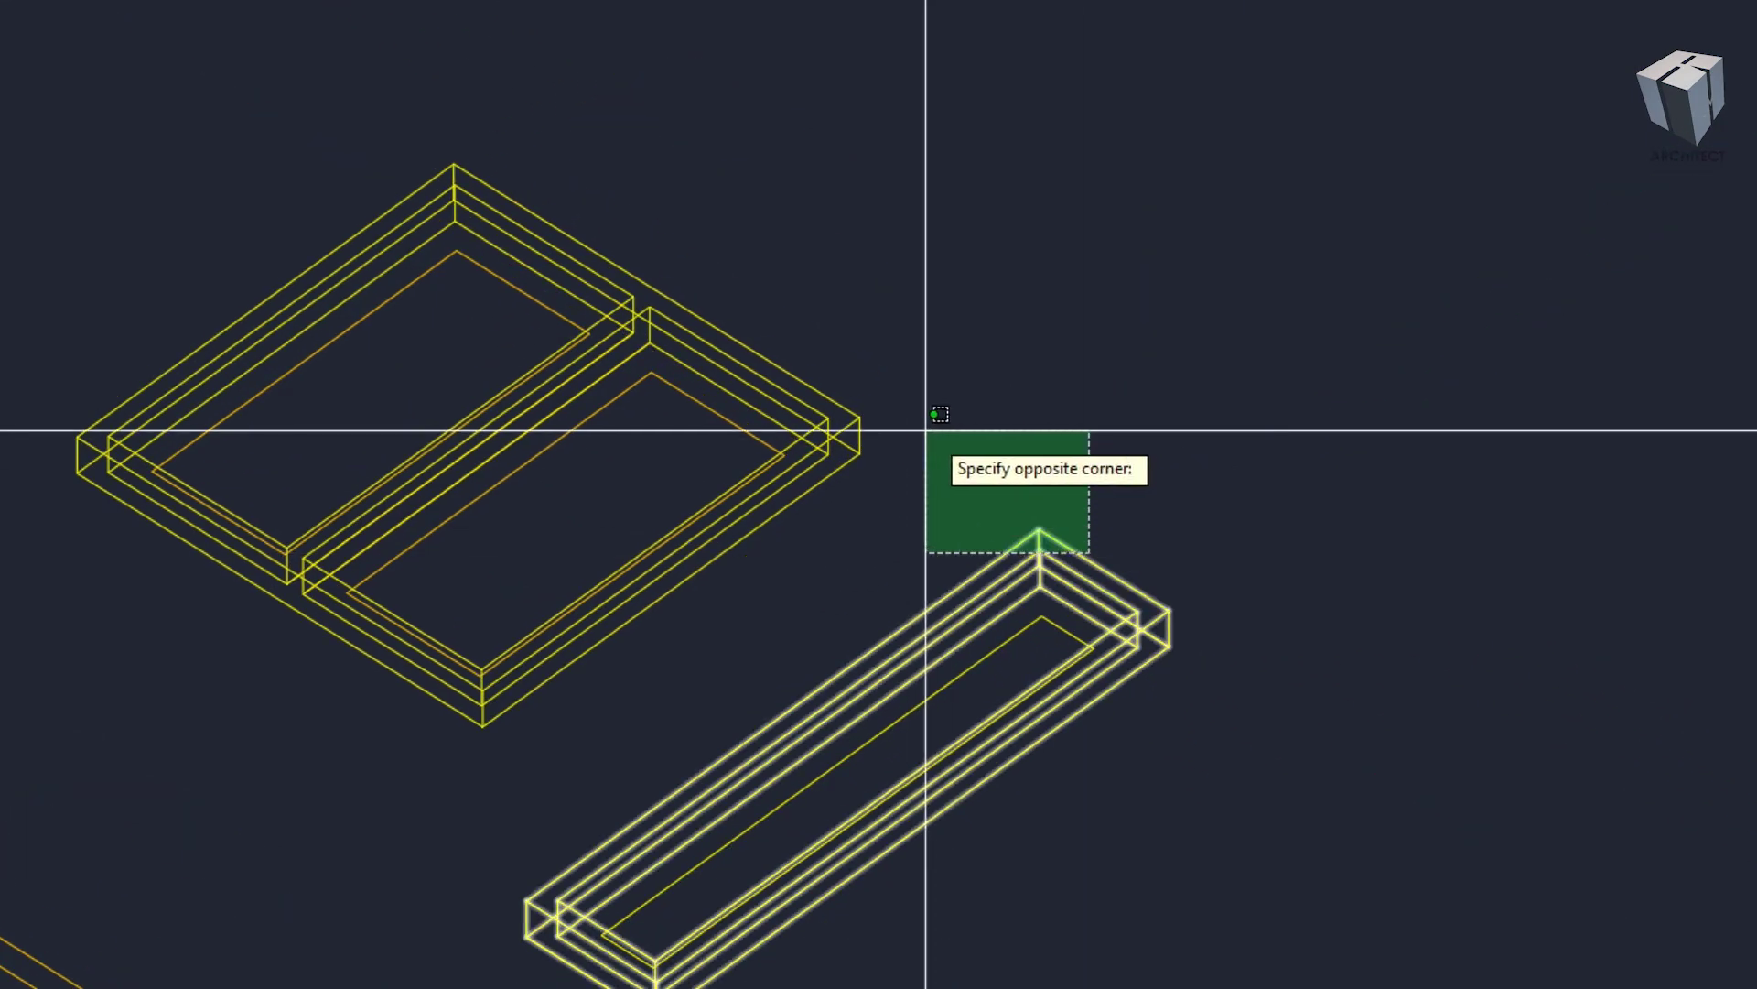
pyautogui.click(1057, 469)
pyautogui.click(865, 427)
pyautogui.press('Return')
# - Window-select and delete the leftover flat middle outlines
pyautogui.scroll(-2, 862, 430)
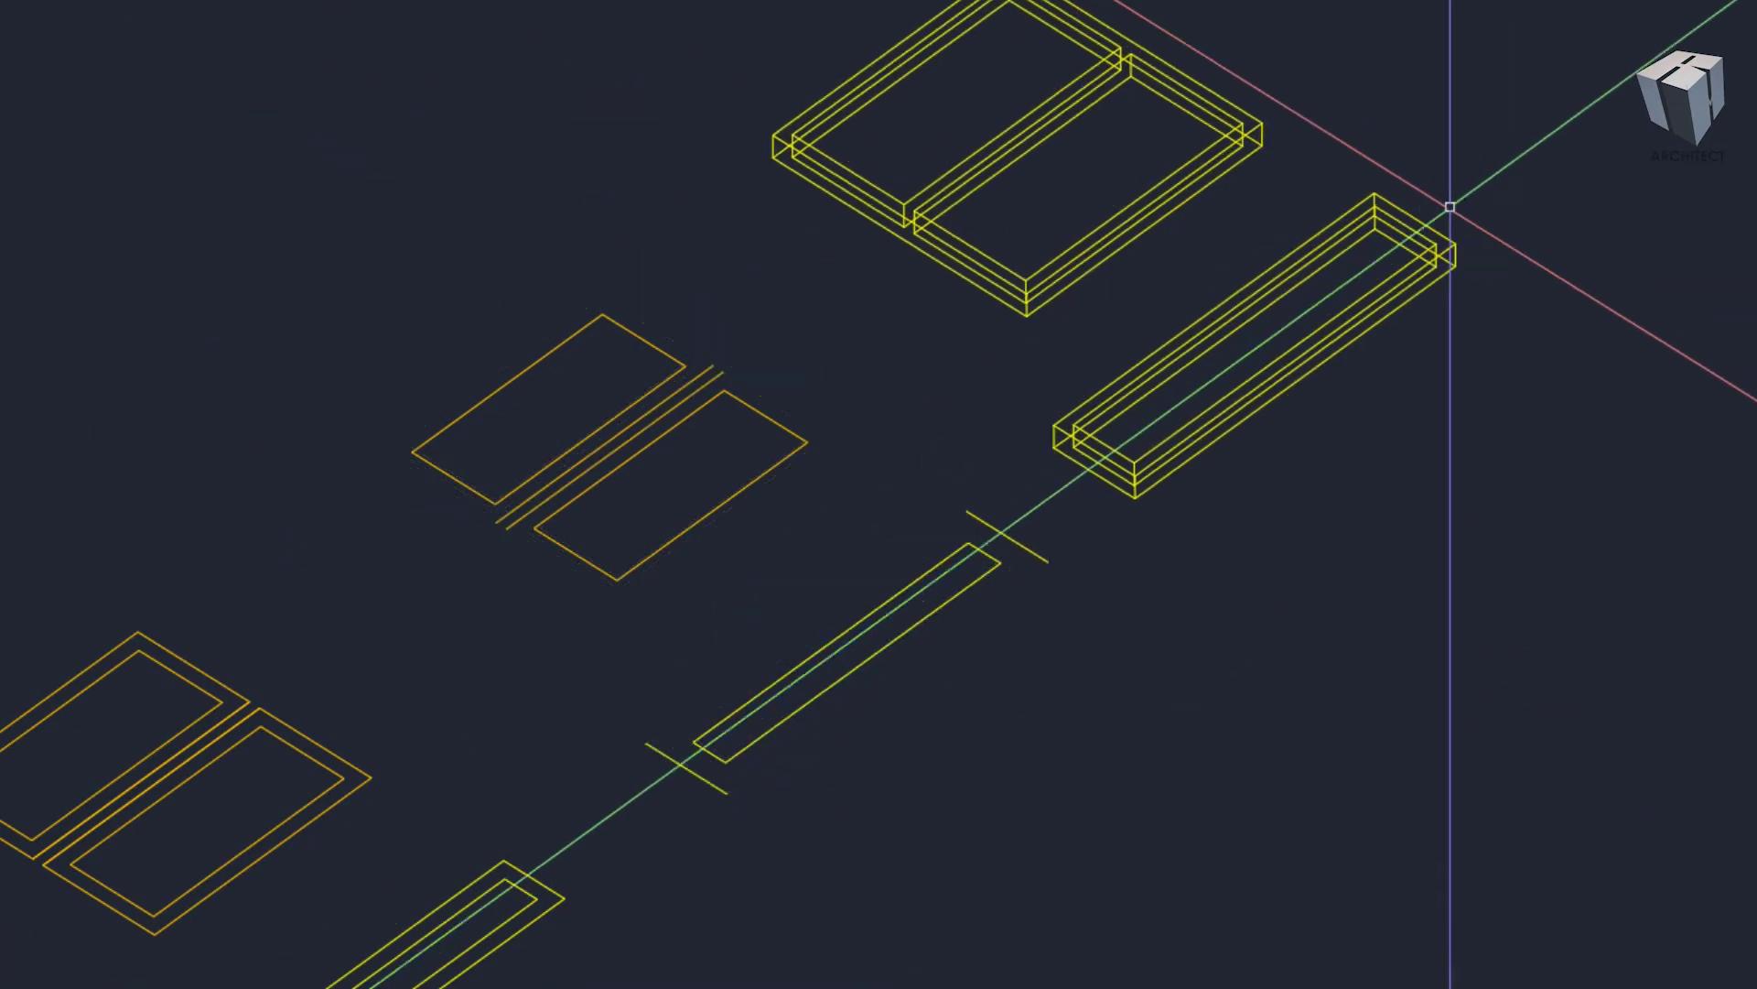
pyautogui.scroll(-2, 975, 502)
pyautogui.click(995, 493)
pyautogui.click(773, 659)
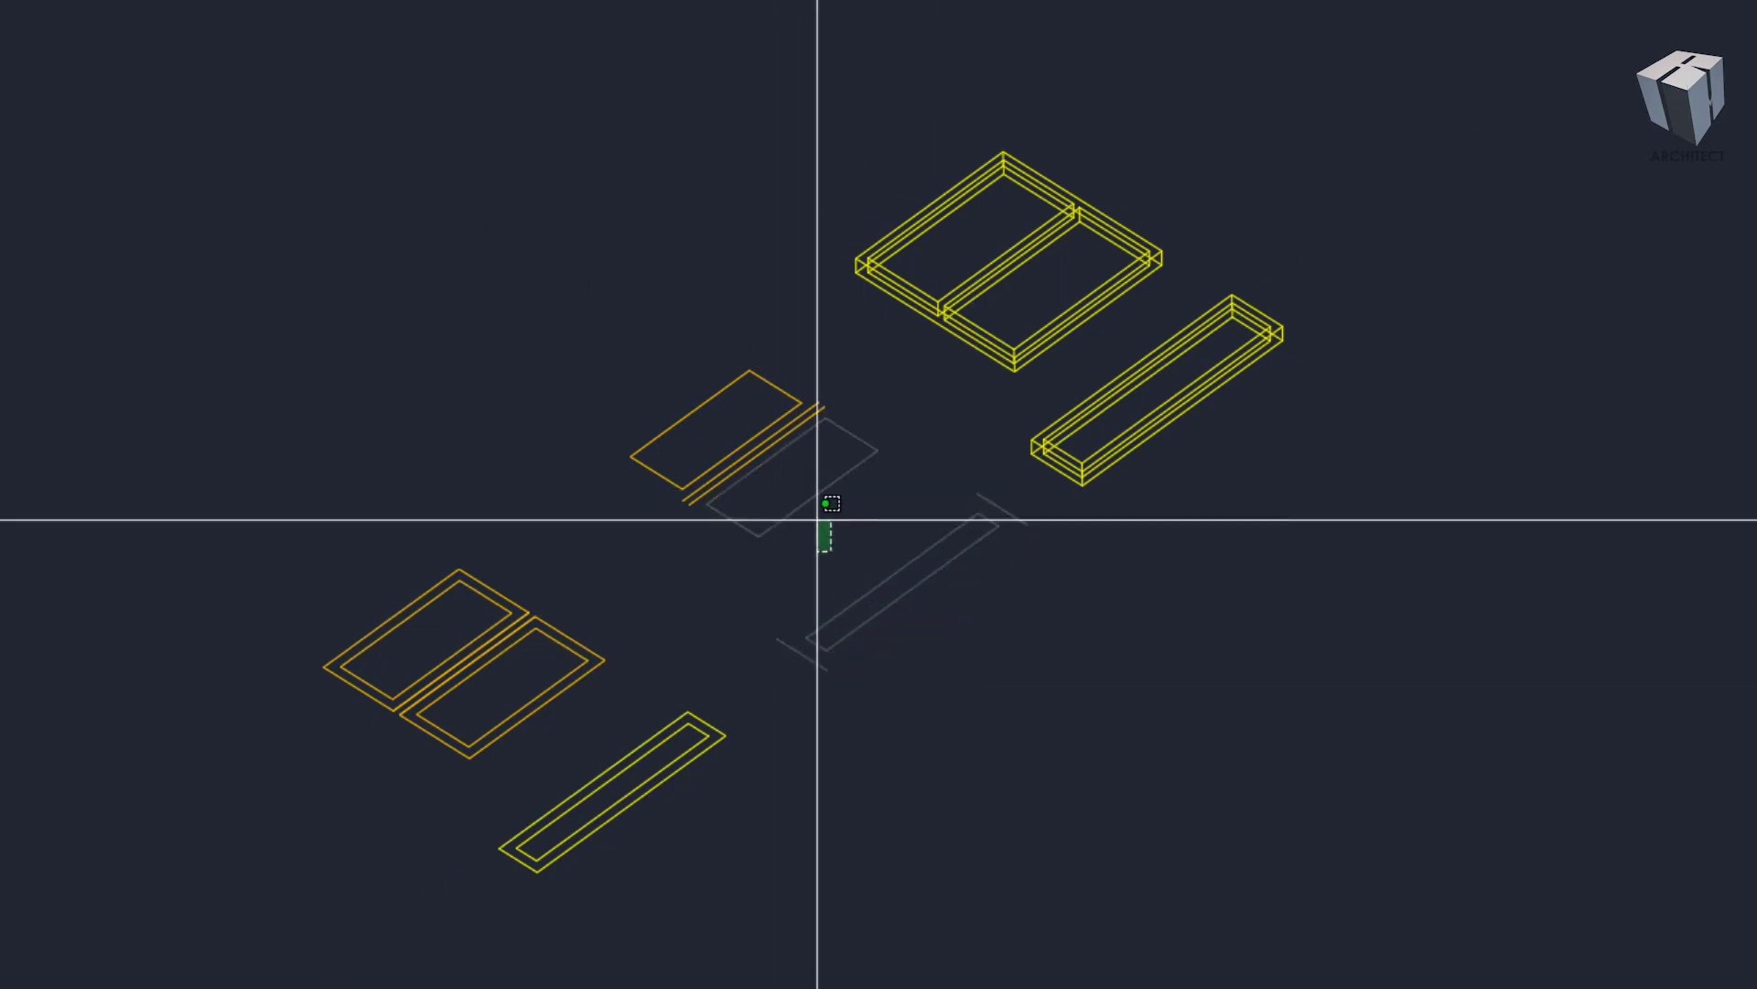
pyautogui.press('Return')
# - Extrude the selected lower-left frame outlines 3 units tall into thin frame solids
pyautogui.scroll(2, 734, 594)
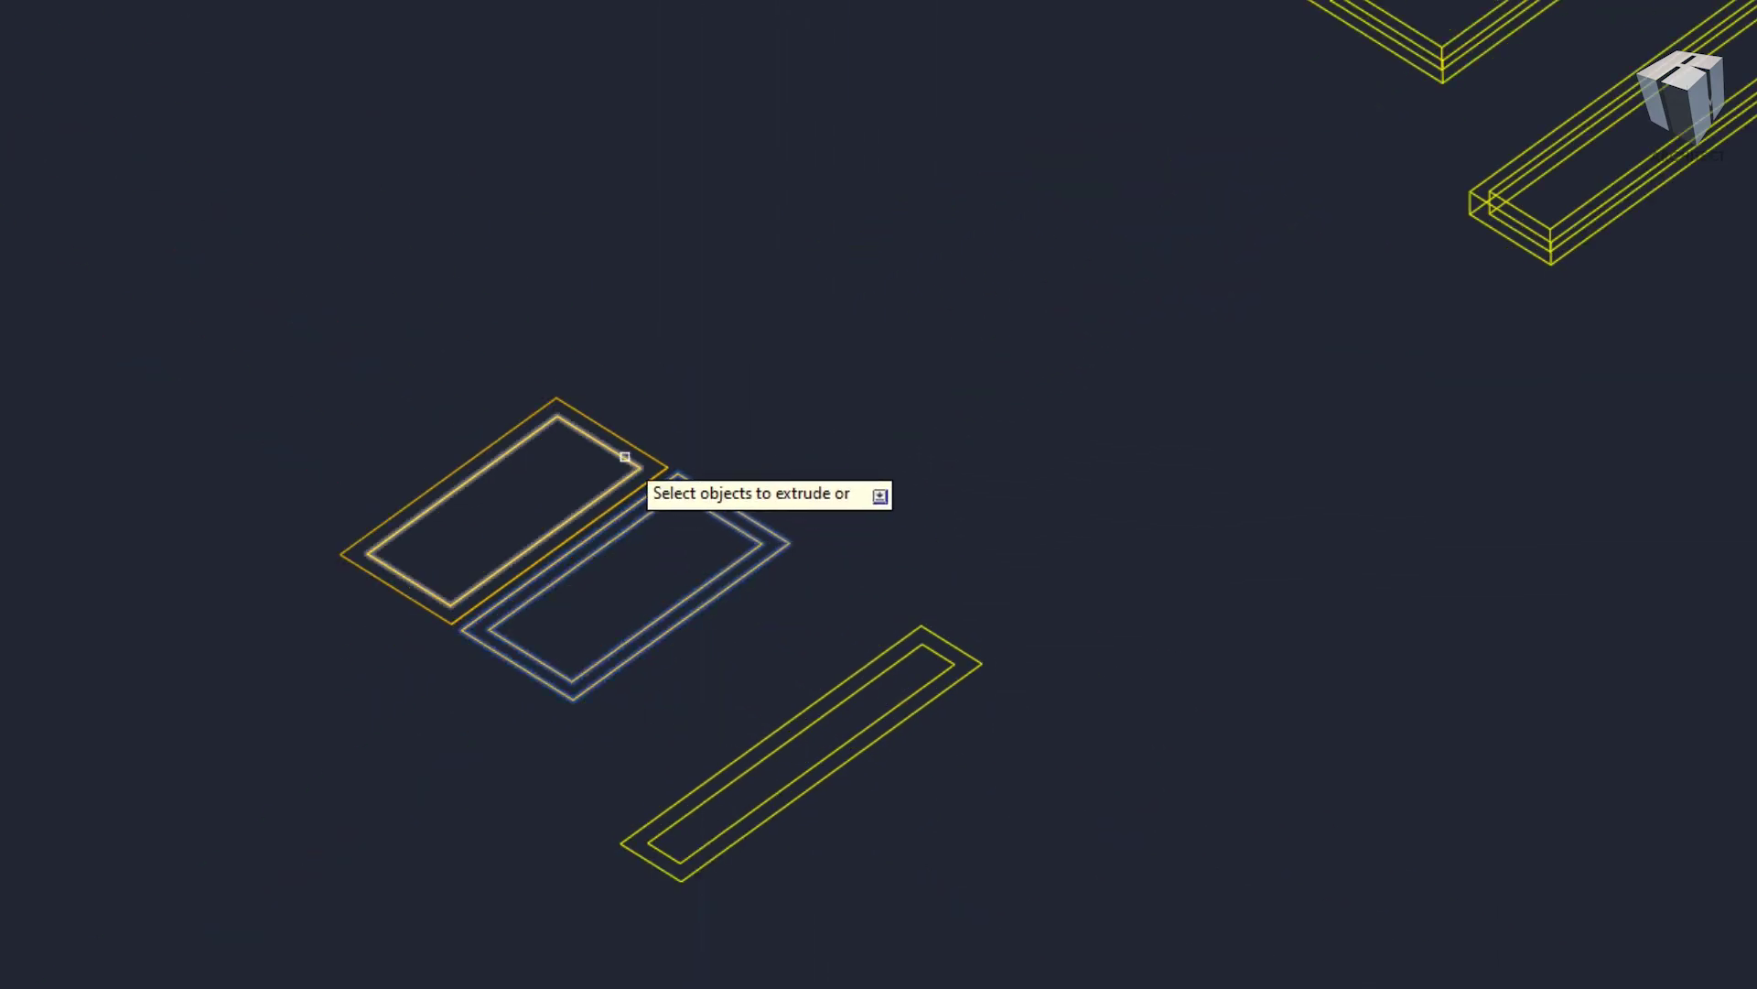
pyautogui.scroll(2, 861, 499)
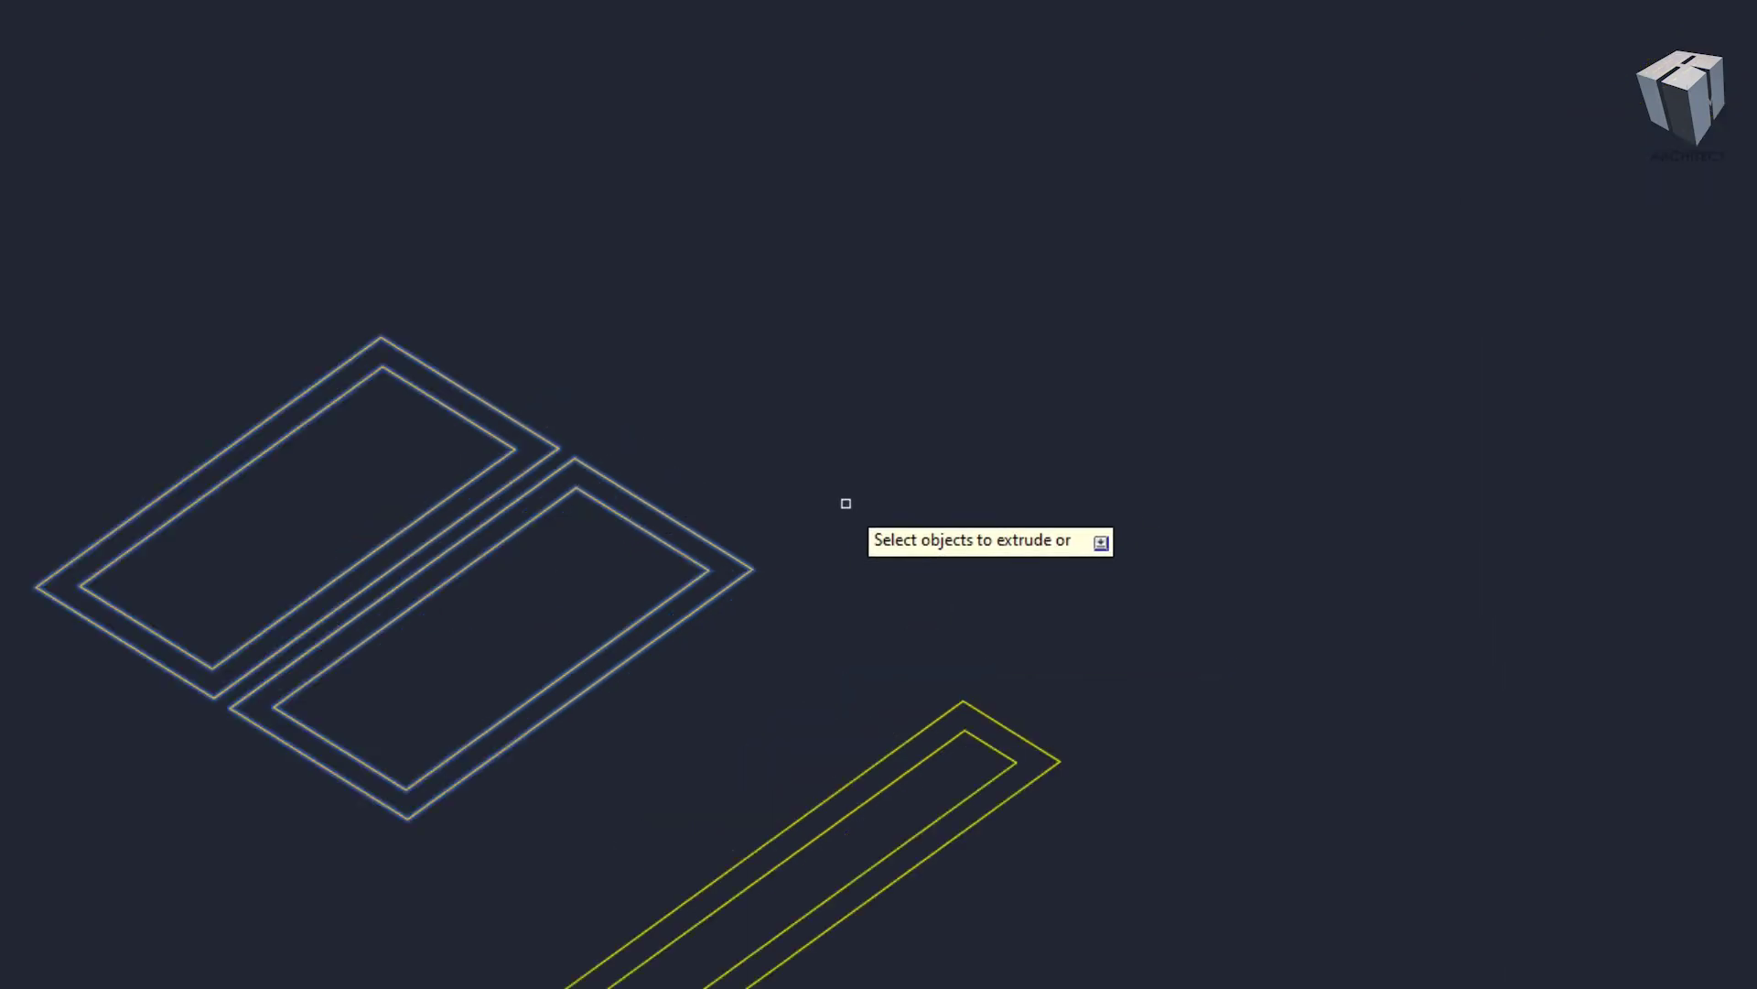
pyautogui.press('Return')
pyautogui.write('3')
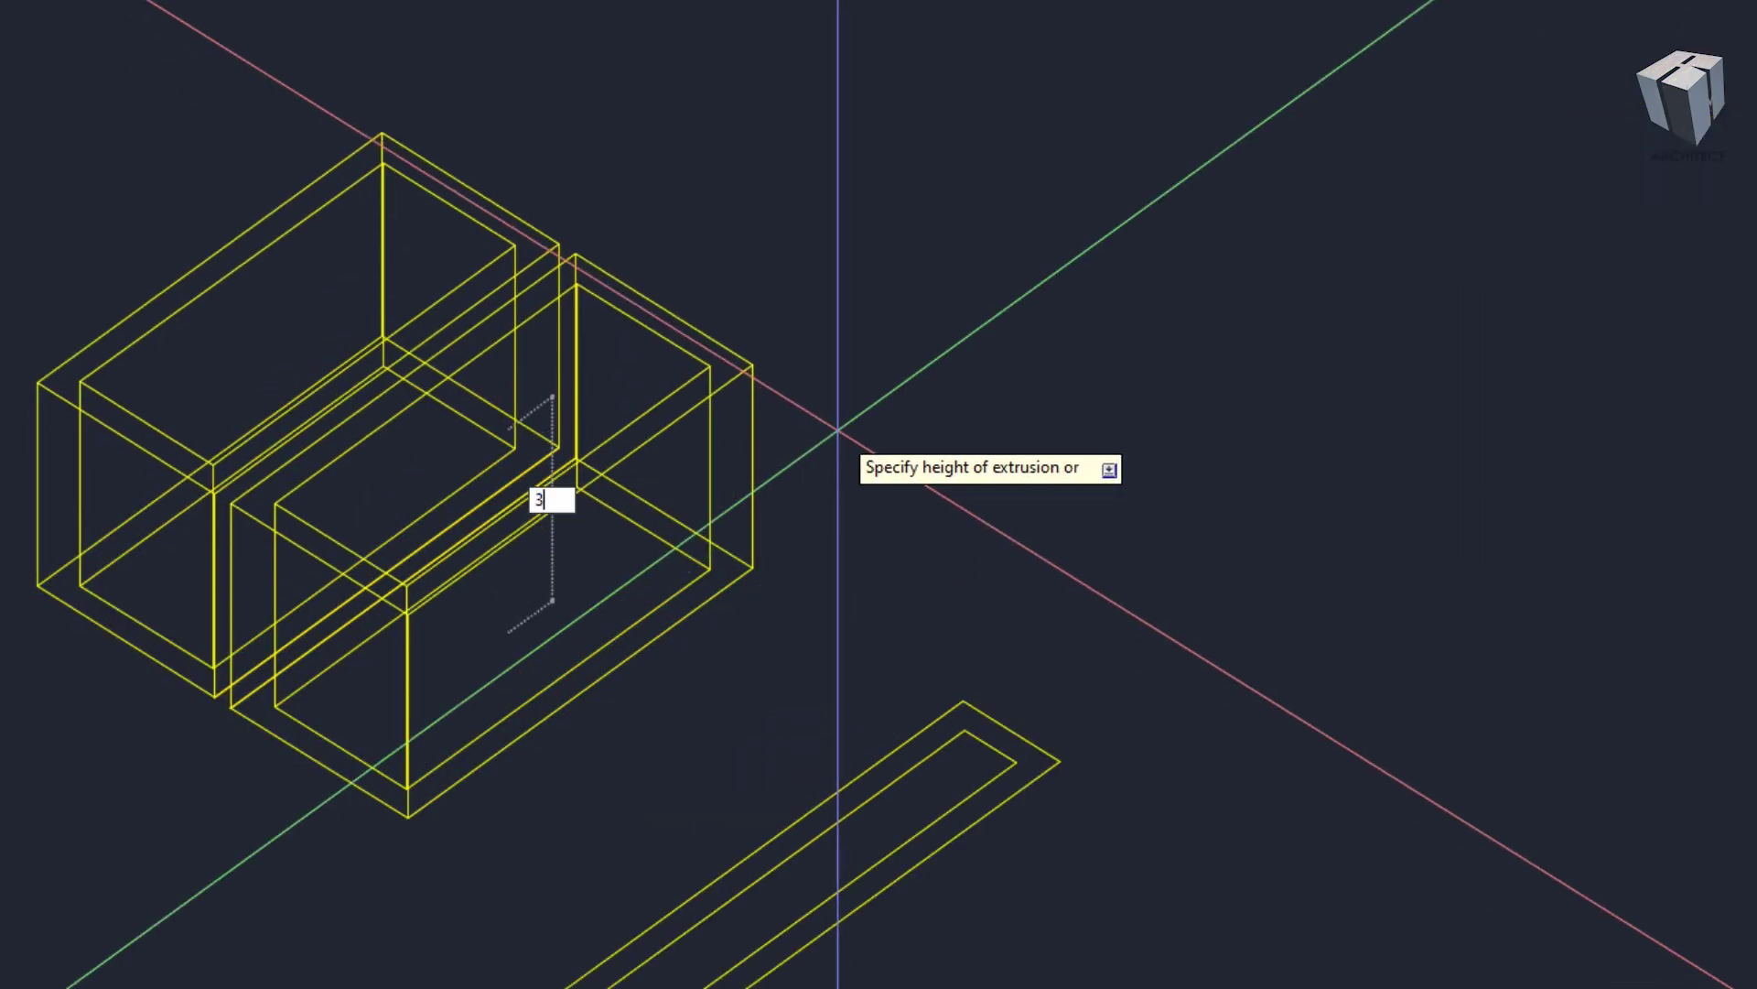
pyautogui.press('Return')
pyautogui.press('Return')
pyautogui.press('Return')
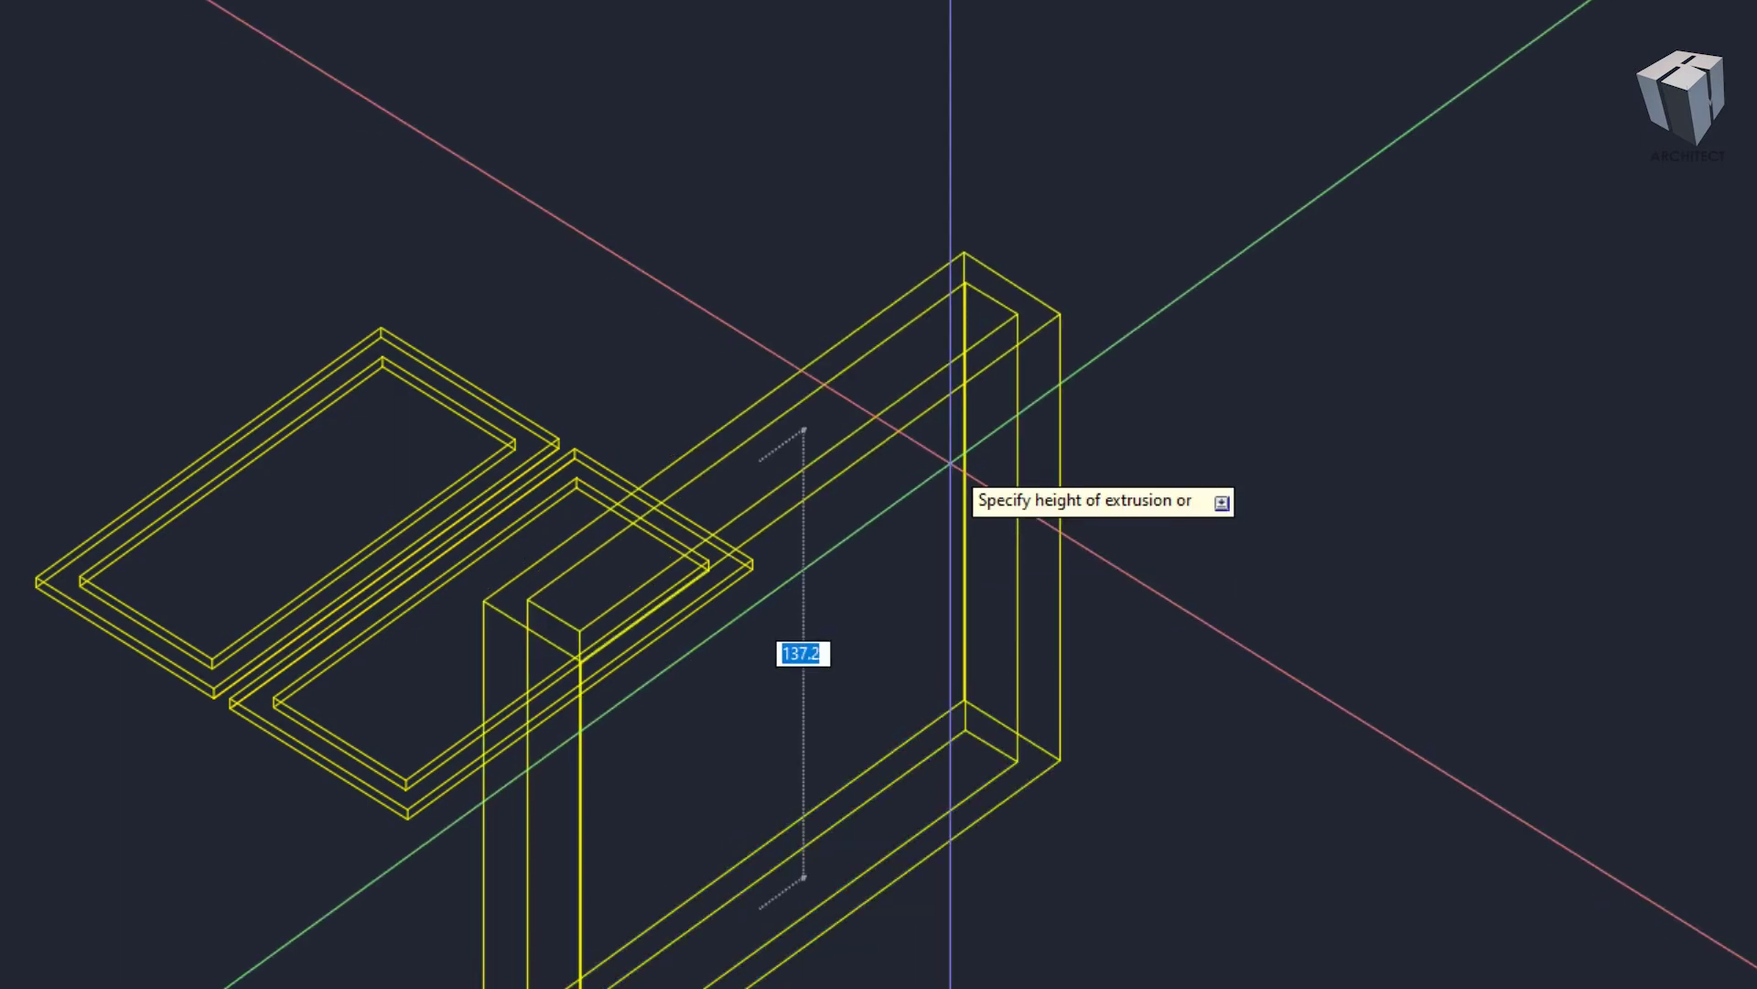
pyautogui.press('Escape')
# - Window-select the bottom frames, cancel the selection, and pan across the frames
pyautogui.scroll(-3, 952, 466)
pyautogui.scroll(5, 1078, 706)
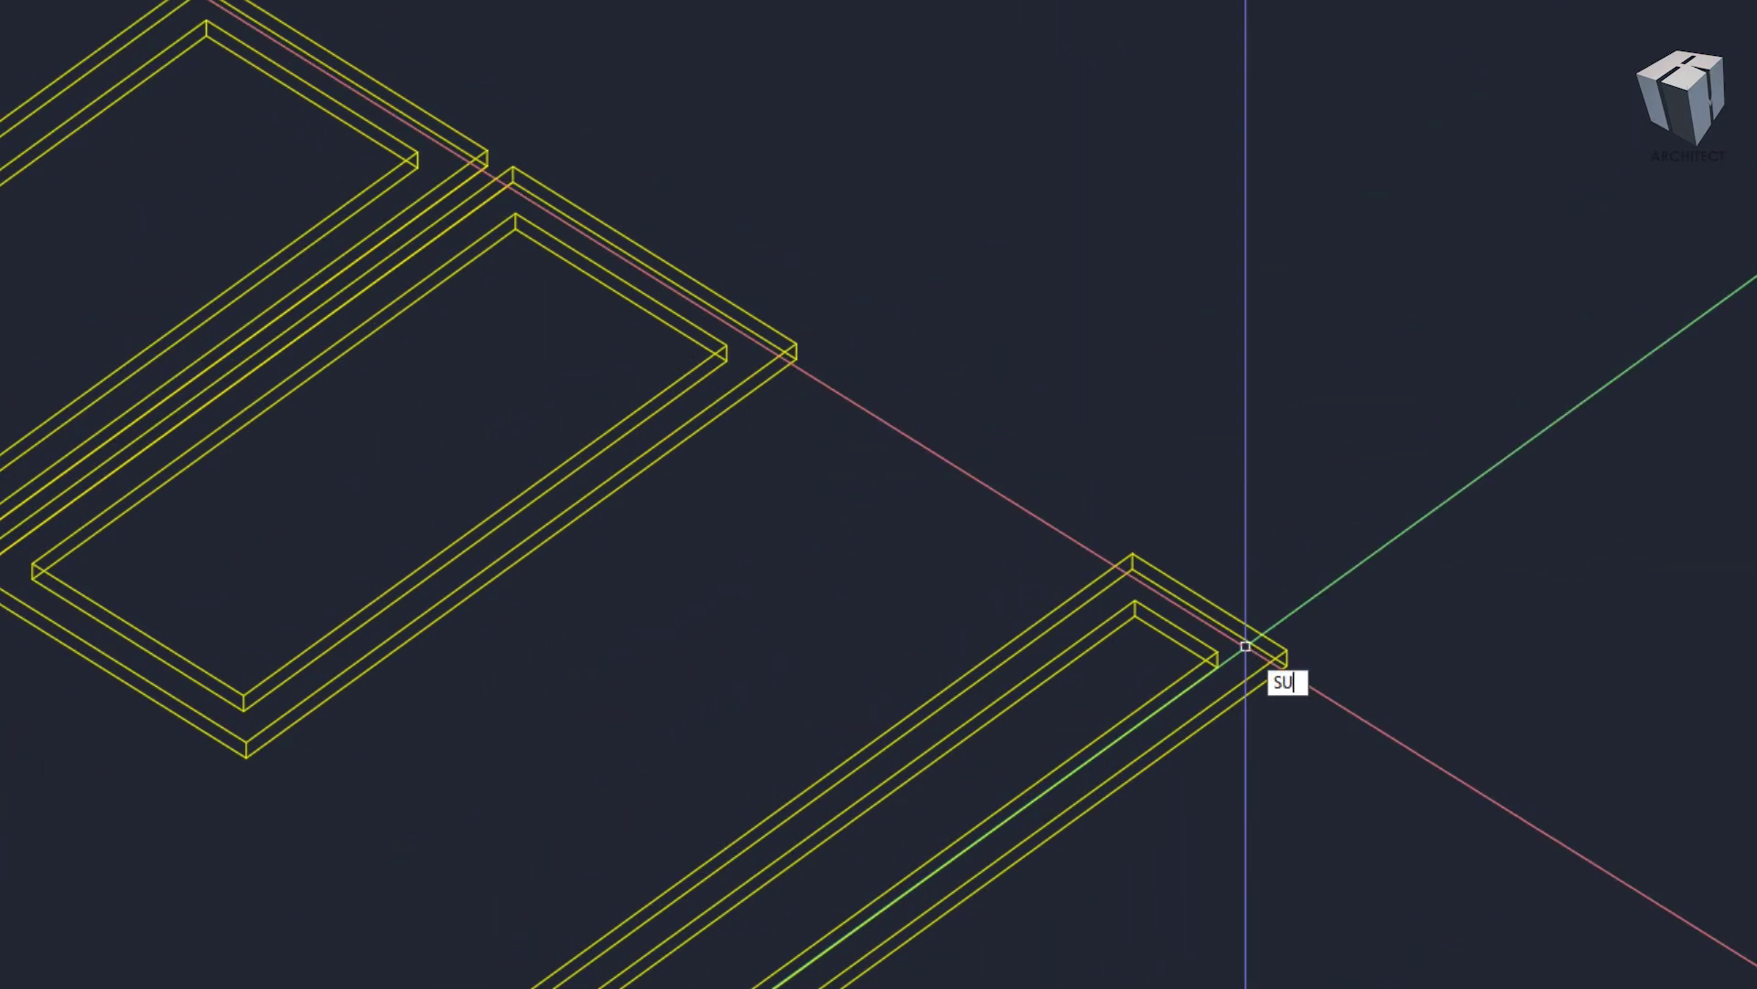
pyautogui.click(1213, 679)
pyautogui.scroll(-3, 1007, 568)
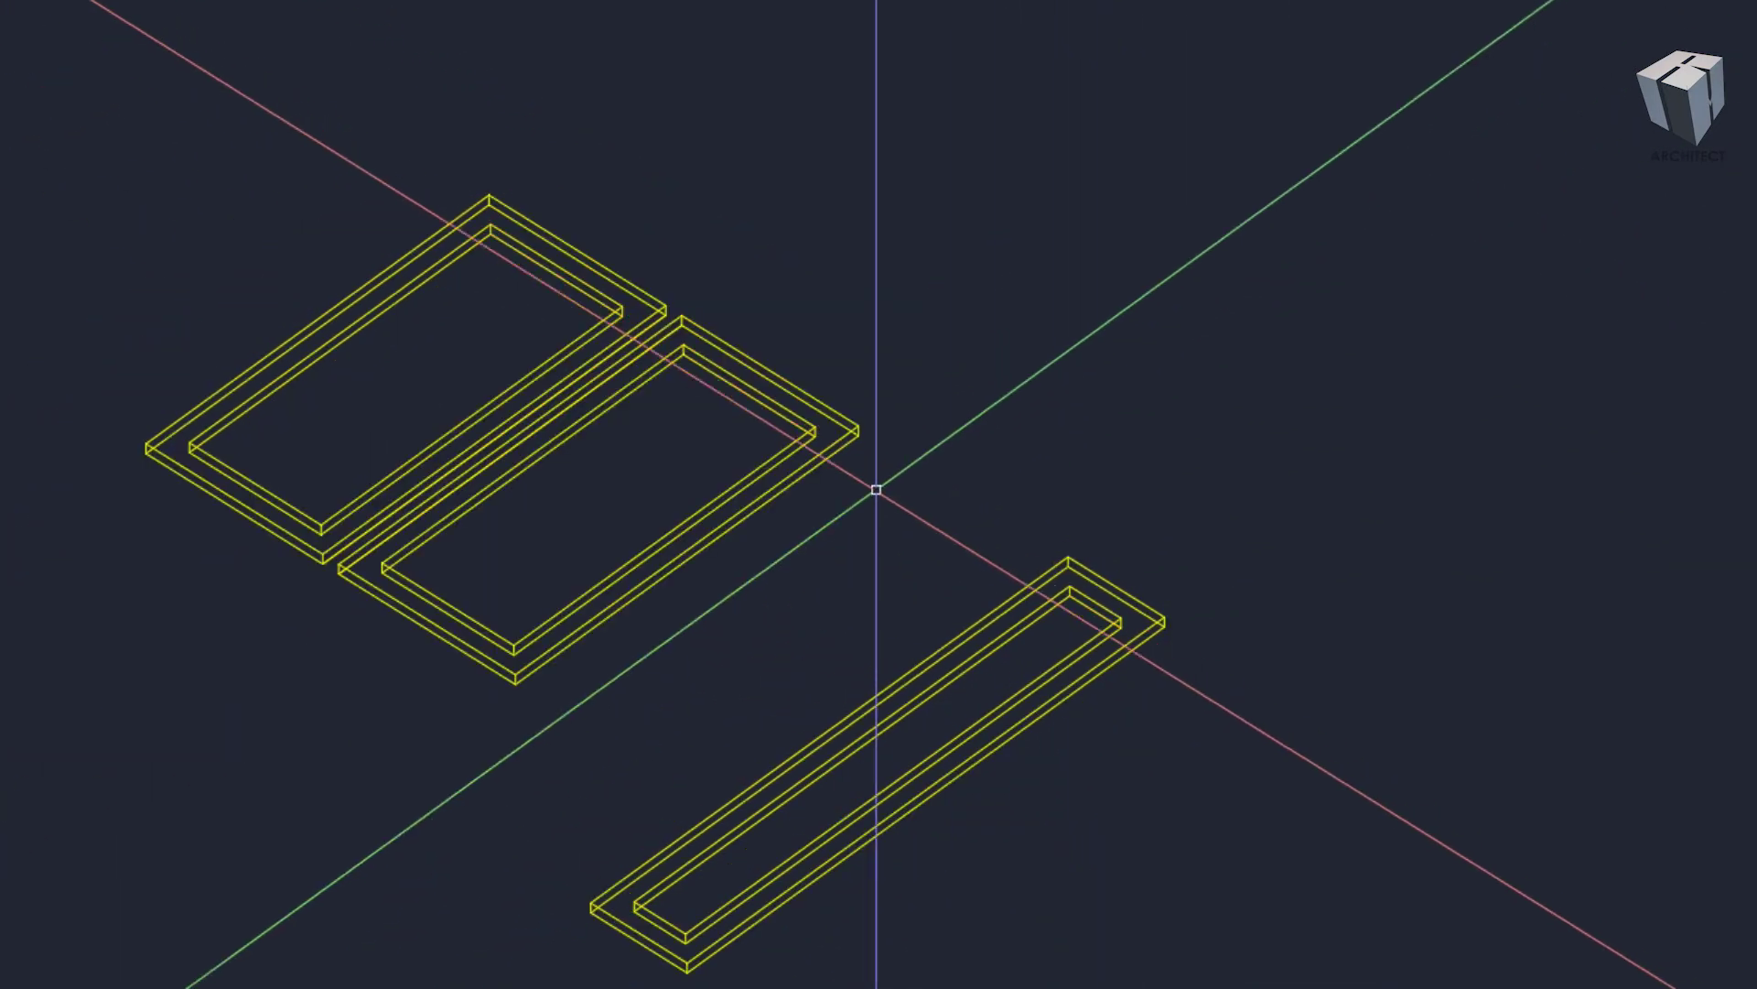
pyautogui.scroll(2, 865, 476)
pyautogui.click(848, 428)
pyautogui.scroll(2, 824, 435)
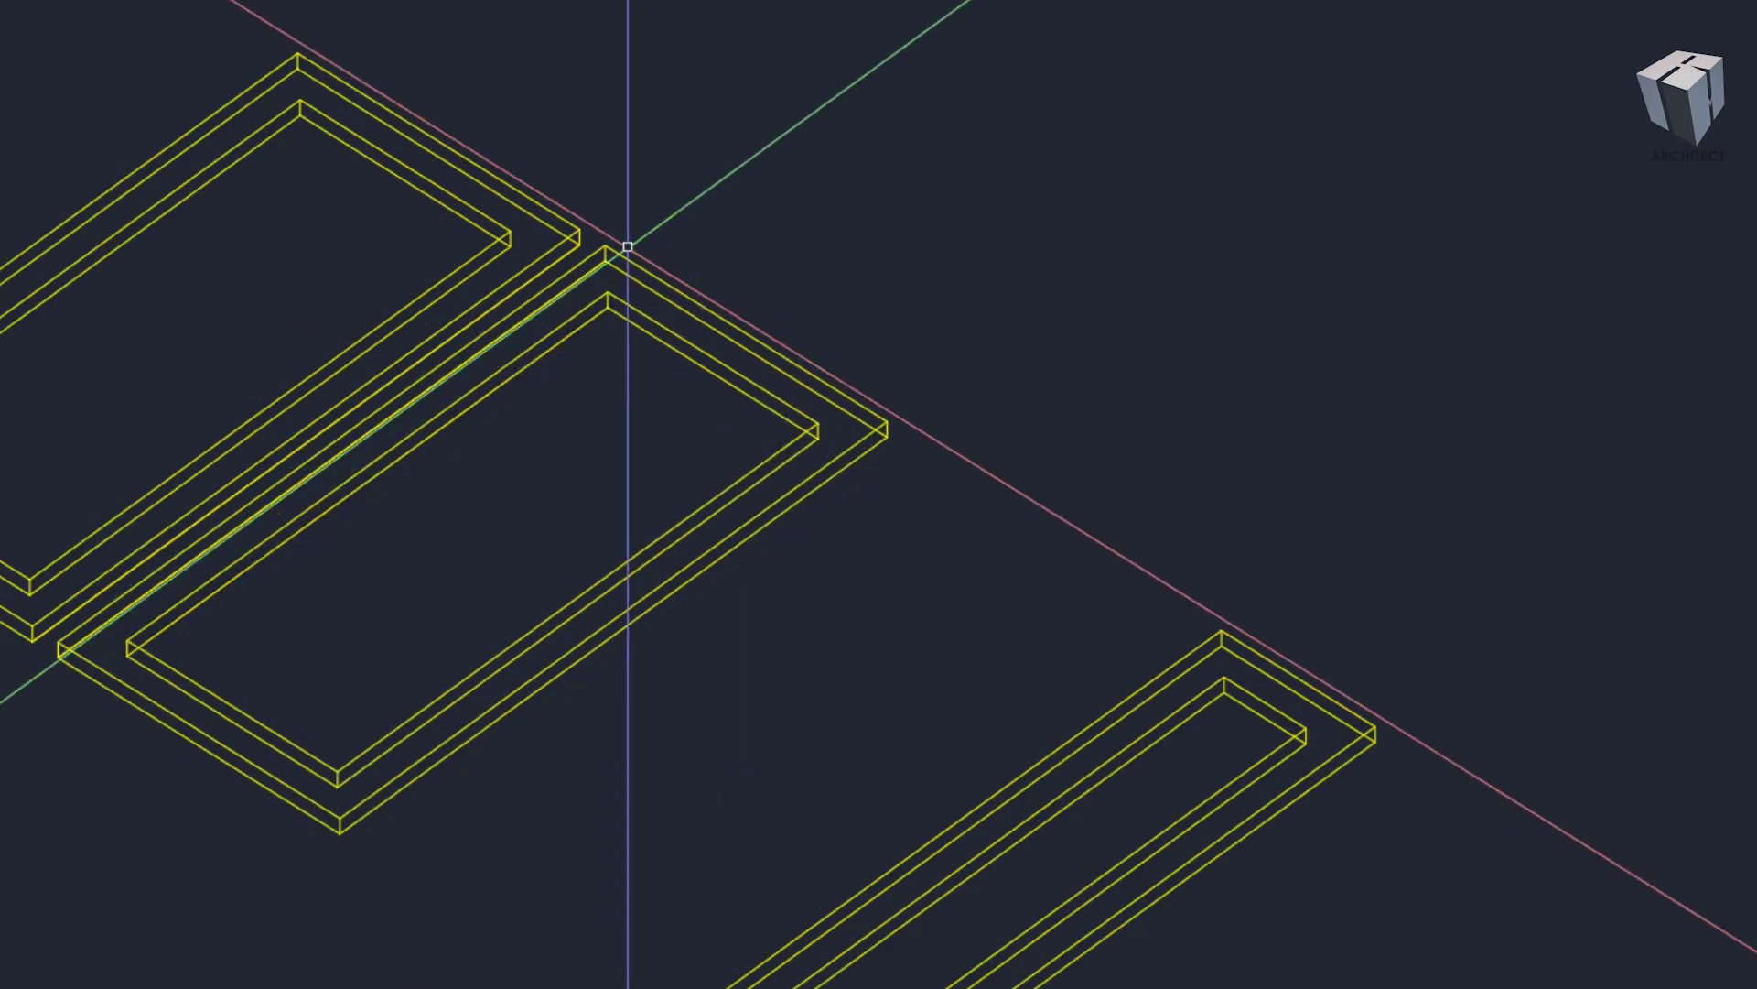
pyautogui.click(510, 227)
pyautogui.press('Escape')
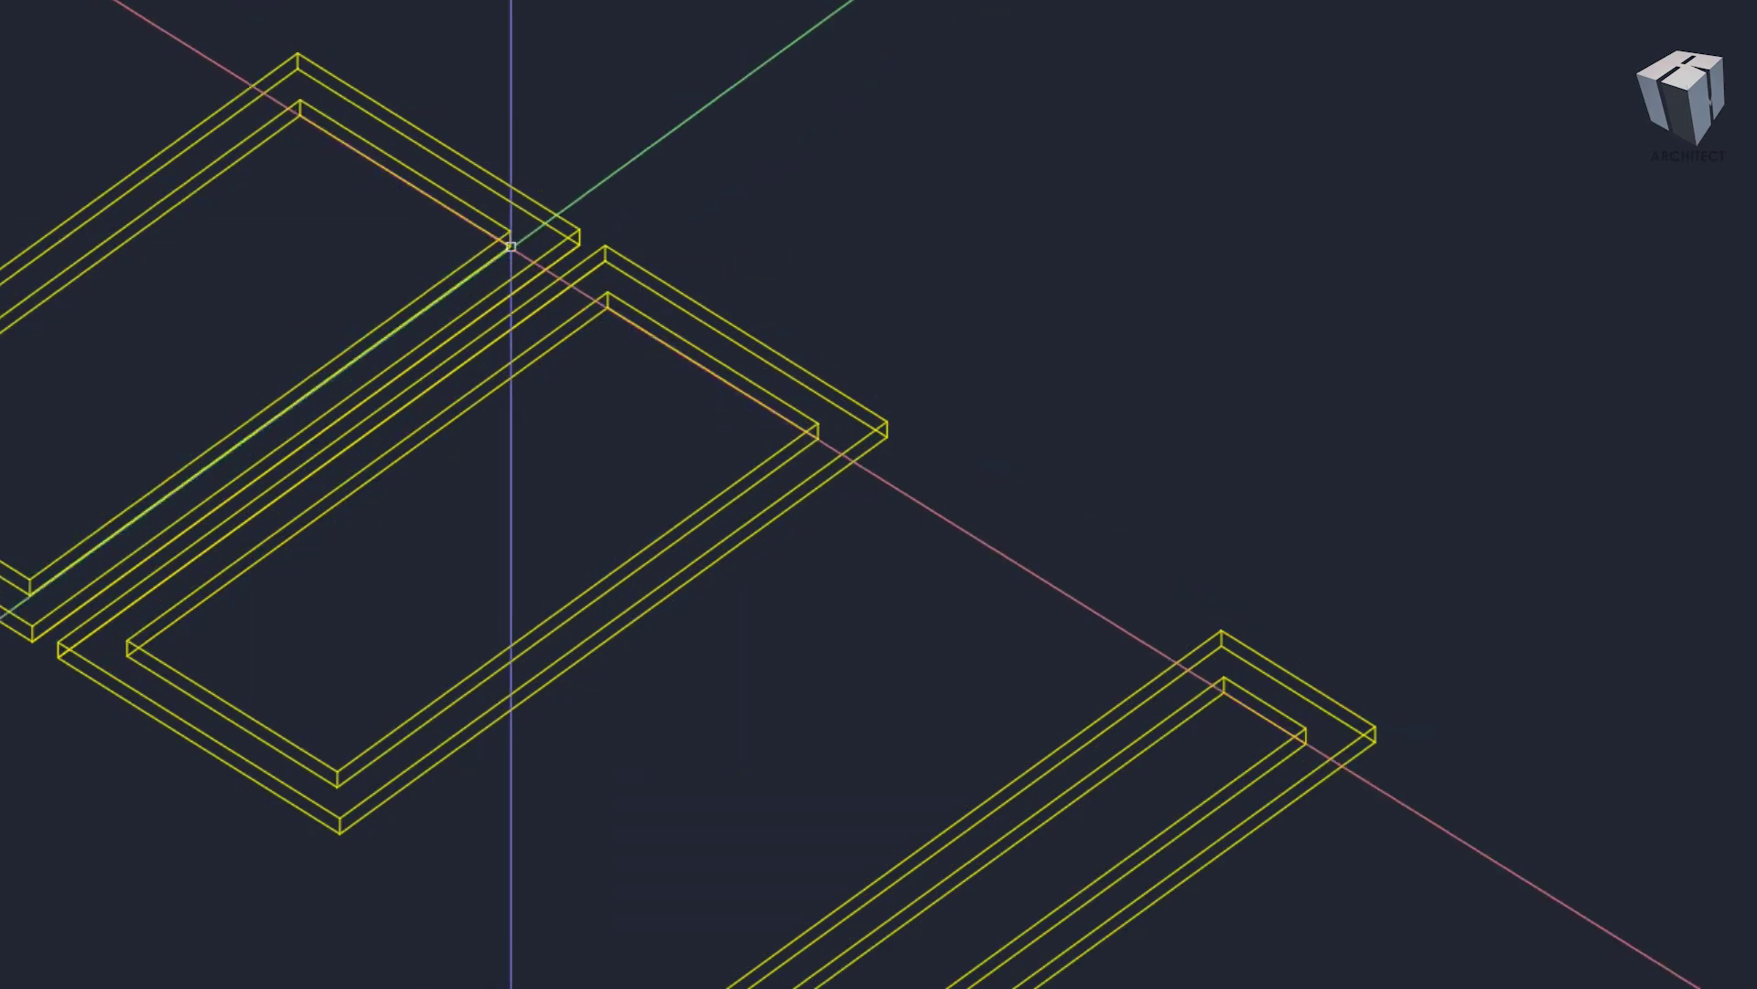
pyautogui.scroll(-3, 510, 223)
pyautogui.moveTo(510, 223); pyautogui.dragTo(743, 405, button='middle')
pyautogui.scroll(2, 385, 549)
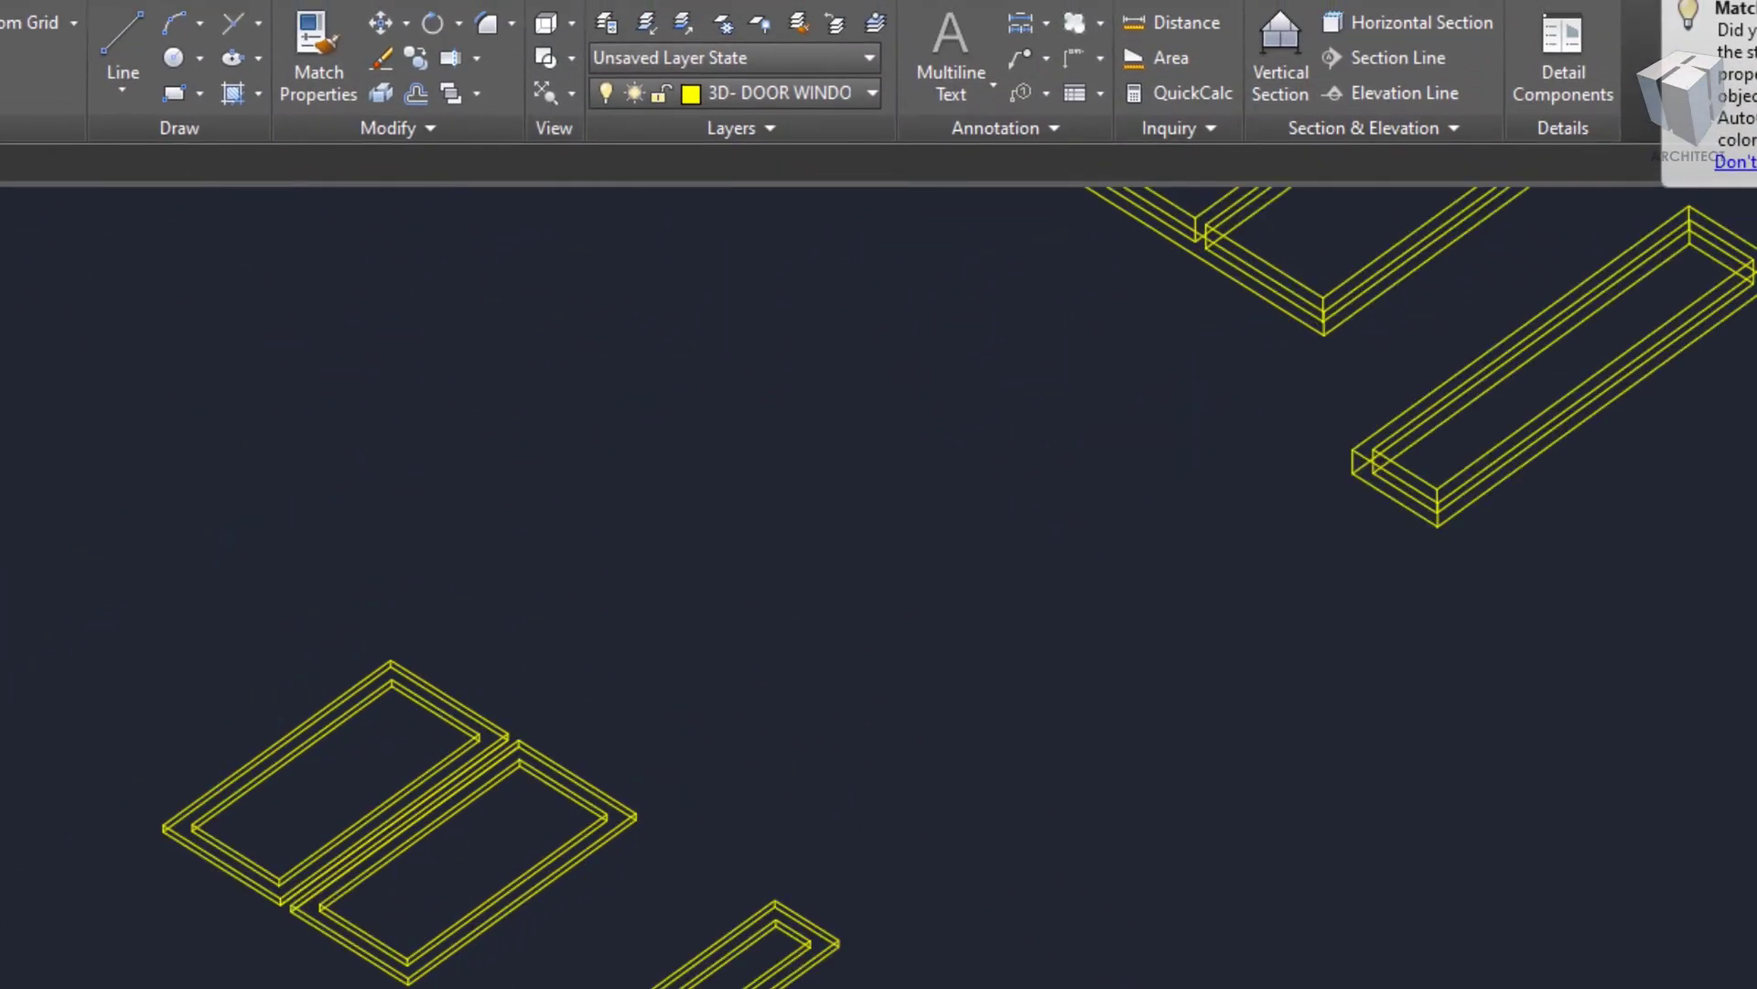
pyautogui.scroll(2, 385, 549)
# - Make 3D- GLASS the current layer and draw a 1-unit-tall glass box at the frame
pyautogui.click(798, 93)
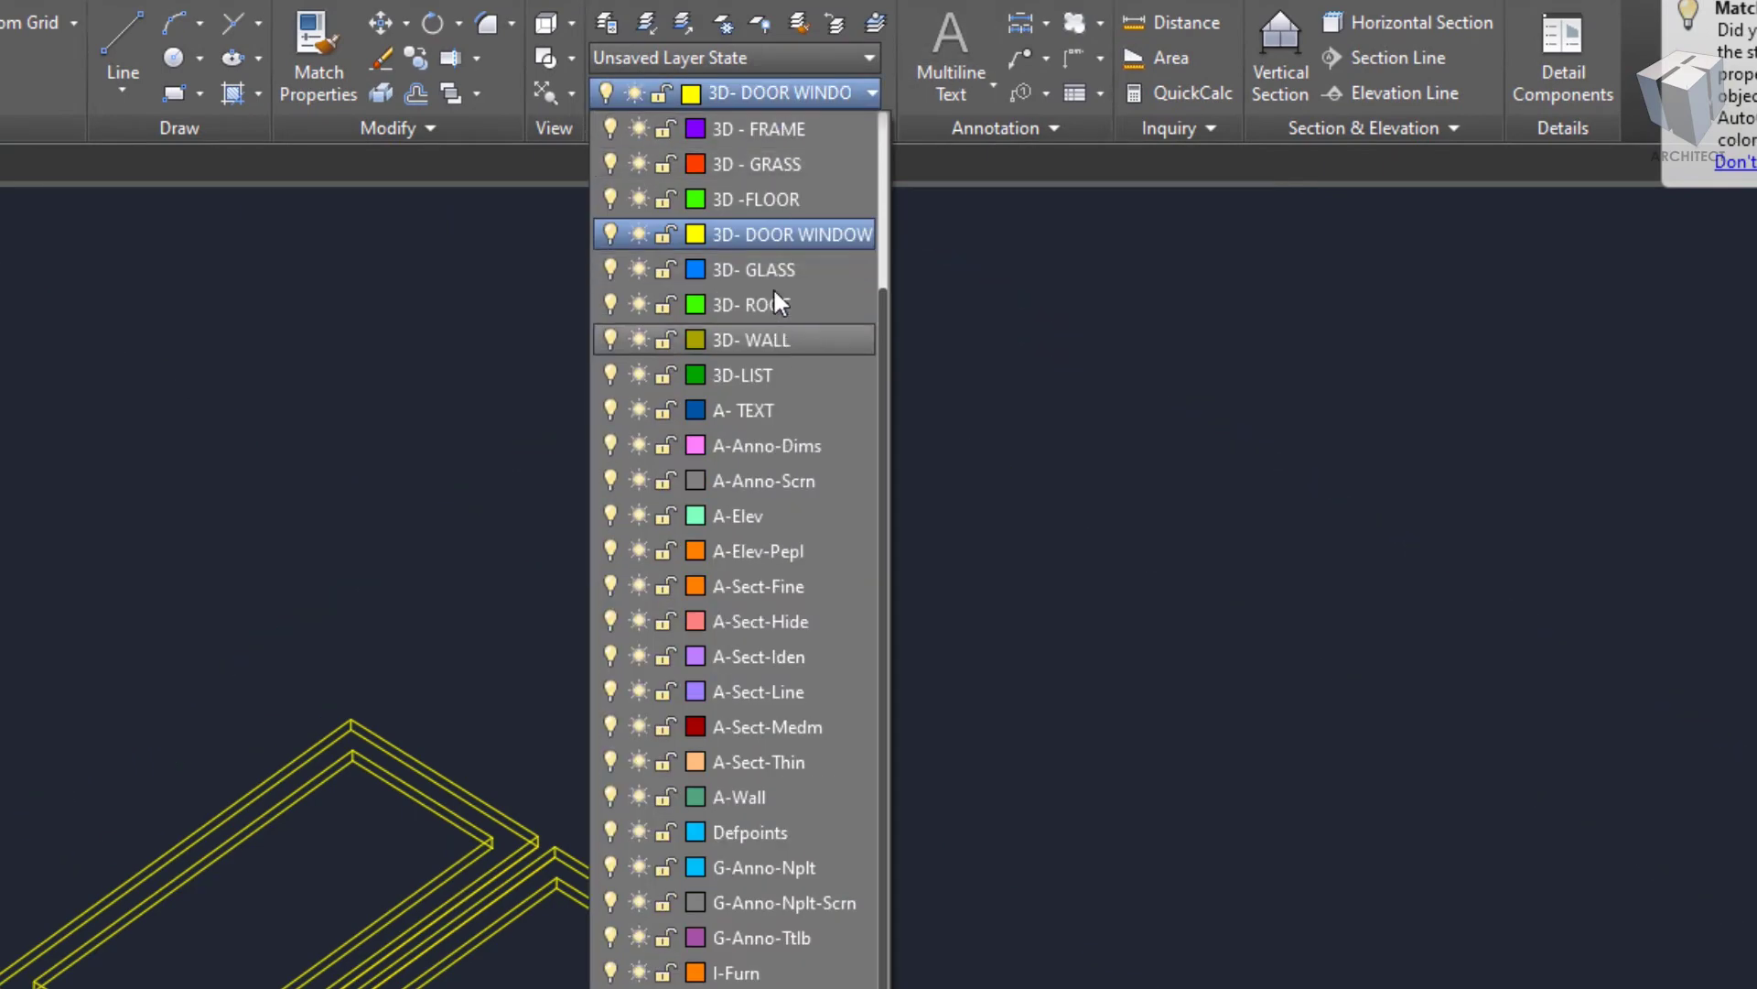
pyautogui.click(769, 266)
pyautogui.write('B')
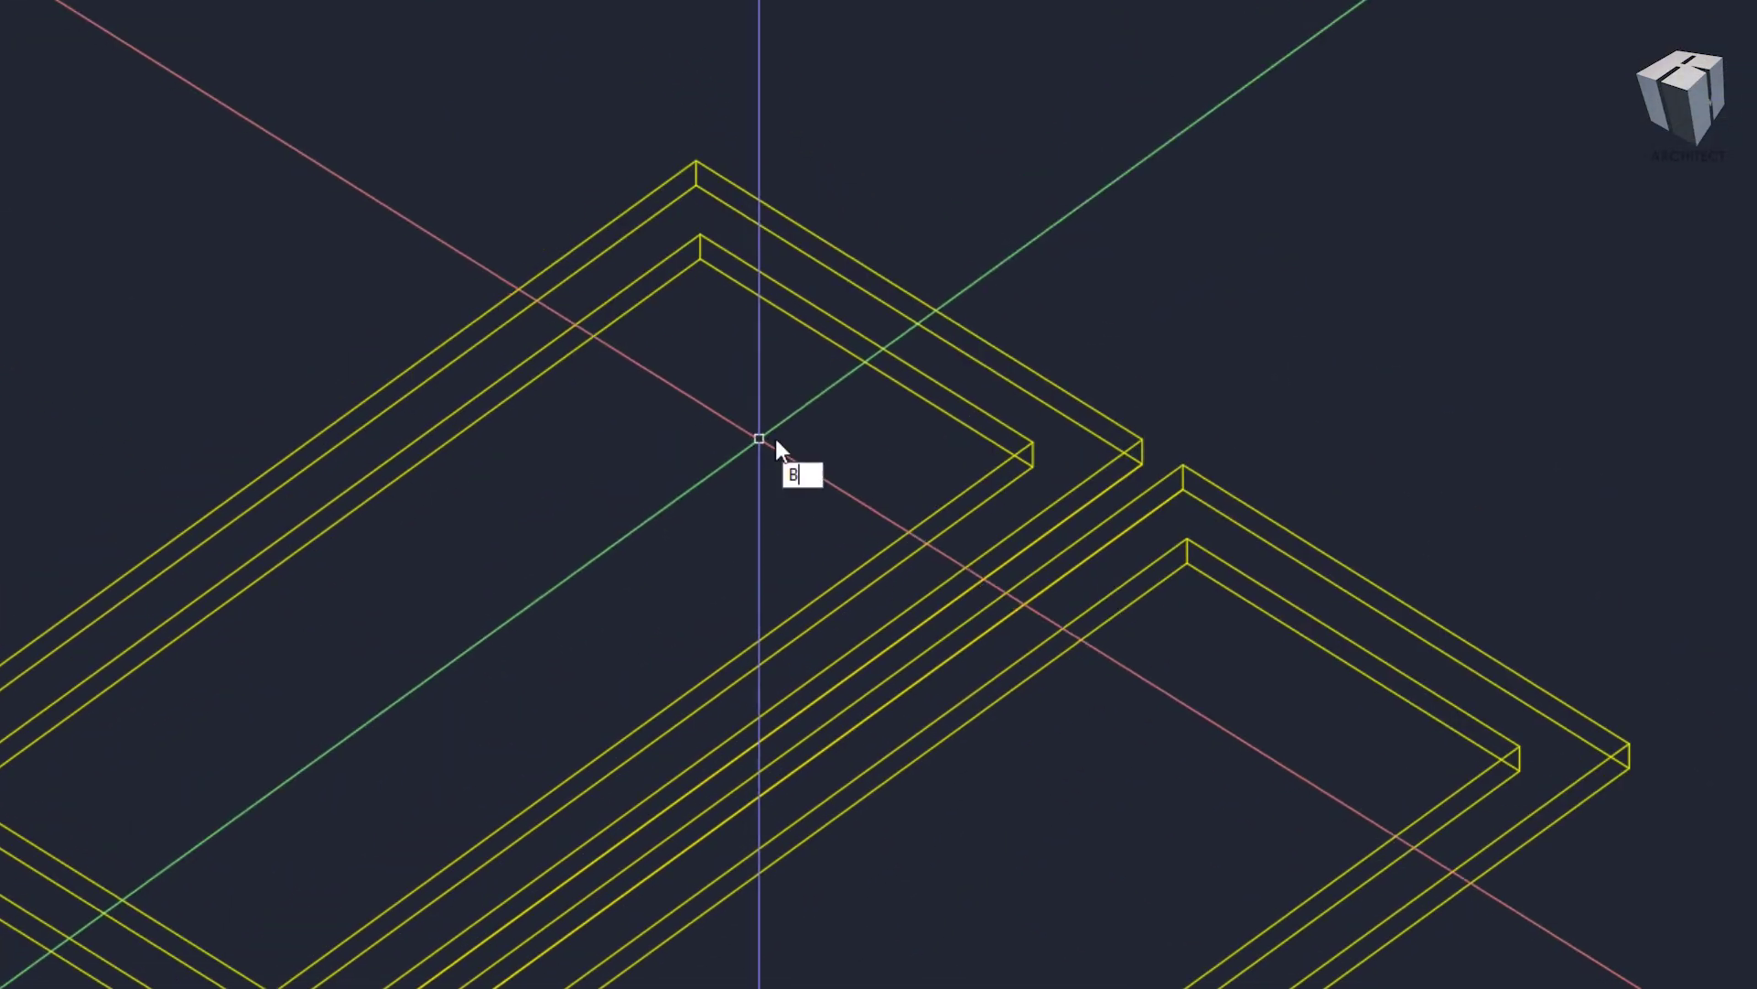
pyautogui.write('OX')
pyautogui.press('Return')
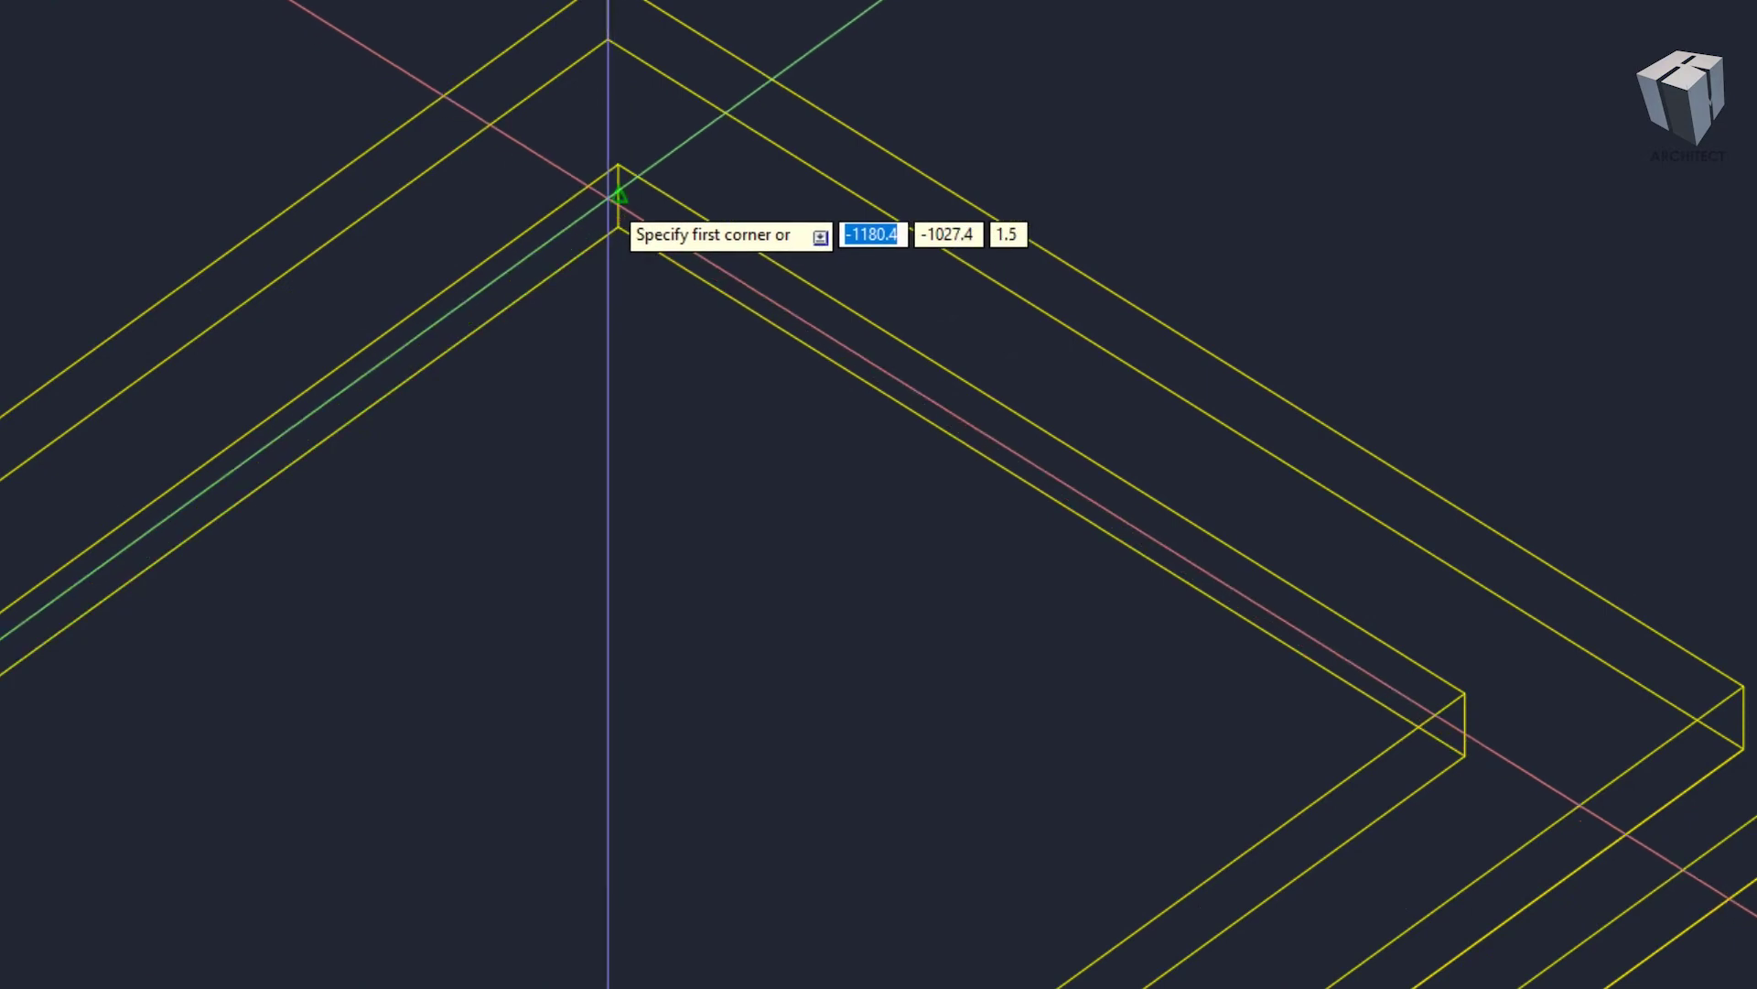
pyautogui.click(638, 180)
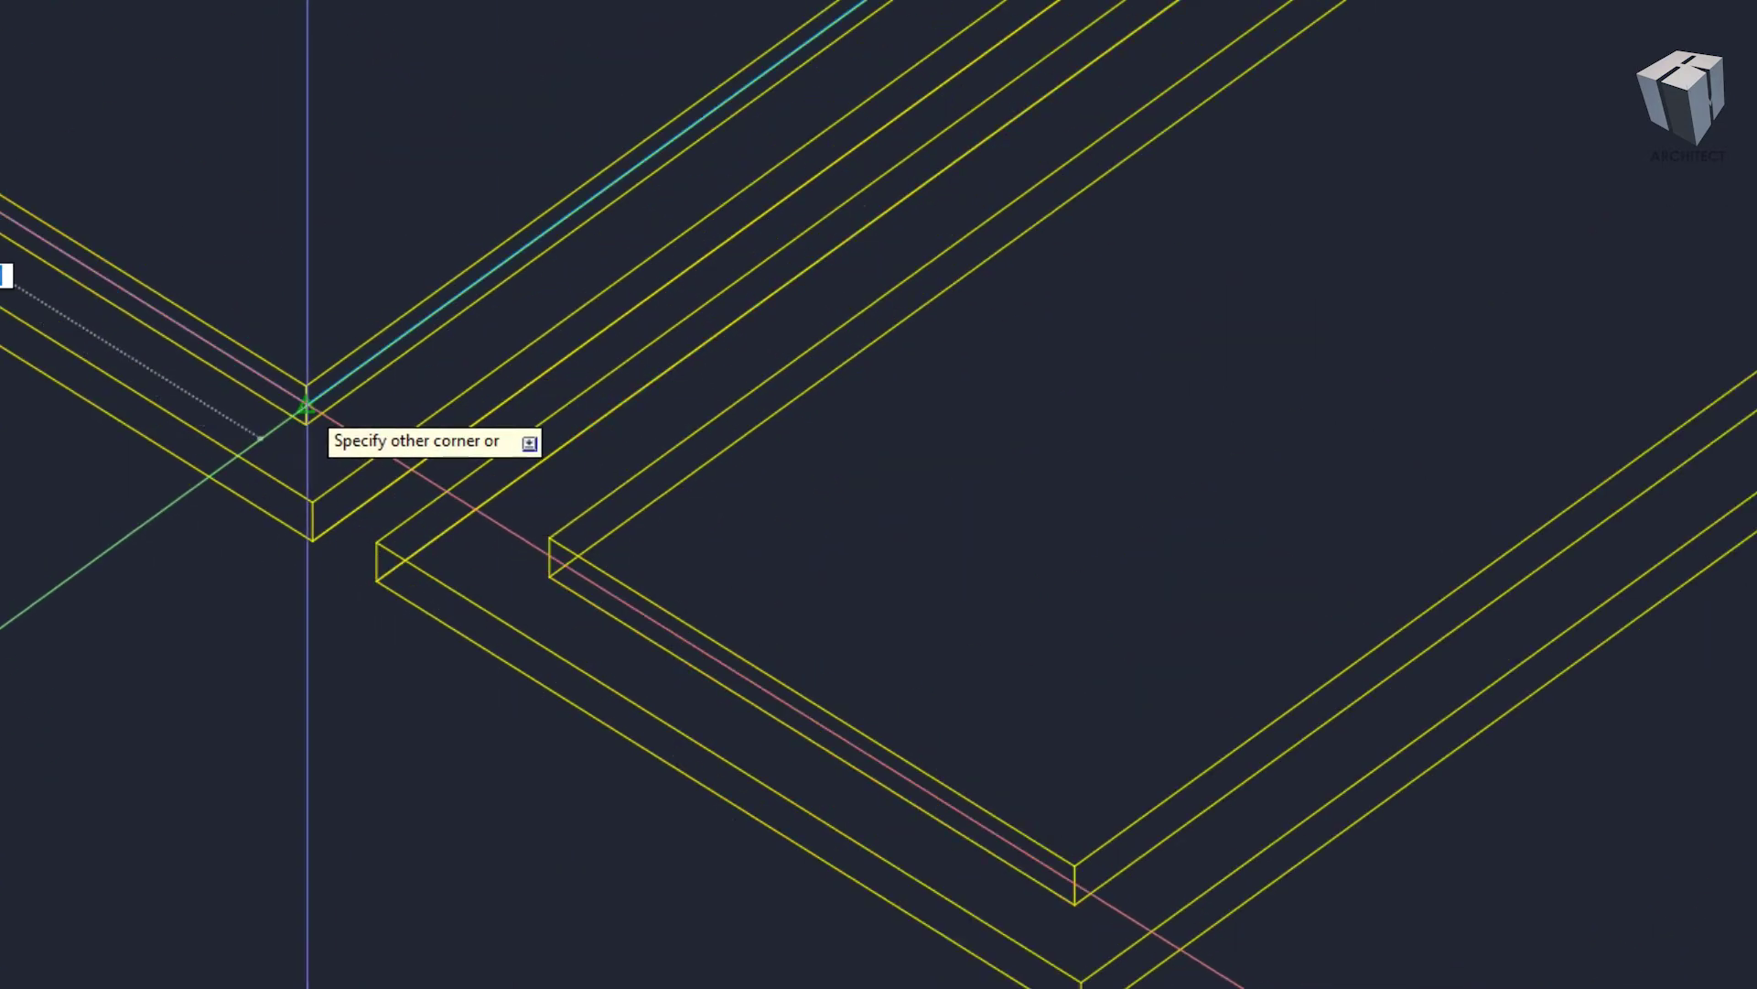
pyautogui.click(308, 410)
pyautogui.press('BackSpace')
pyautogui.write('1')
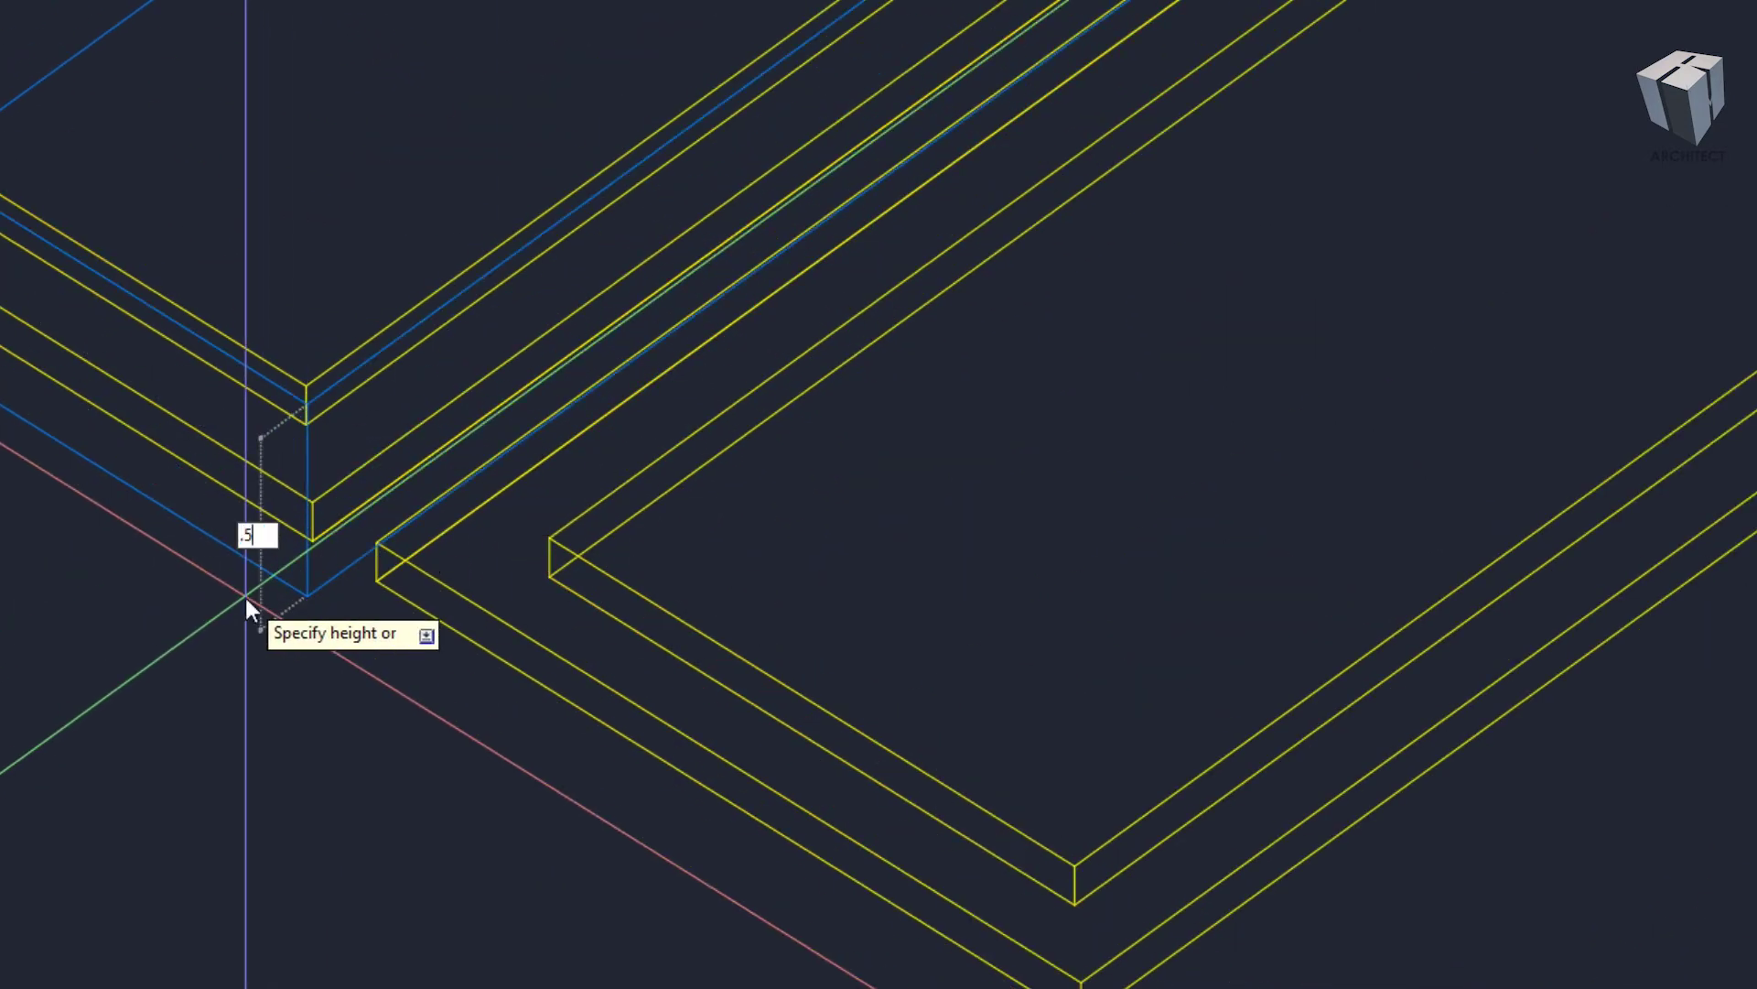
pyautogui.press('Return')
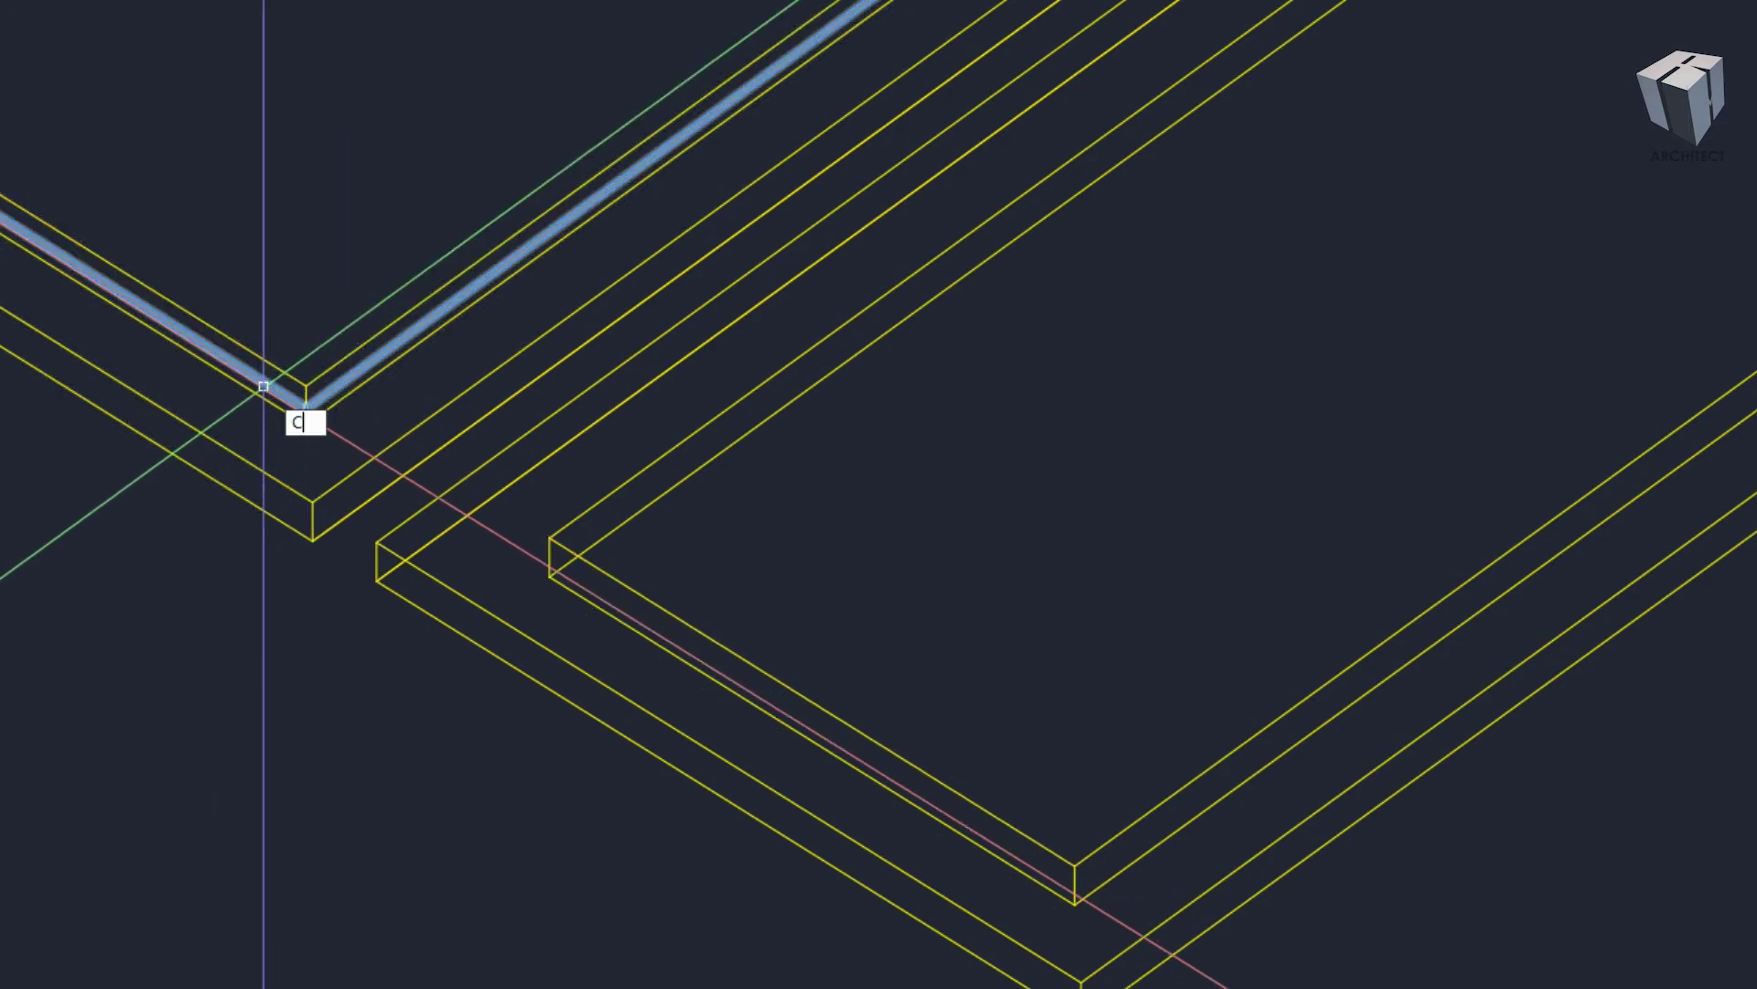
# - Move the glass box into place inside the window frame
pyautogui.click(265, 385)
pyautogui.press('Return')
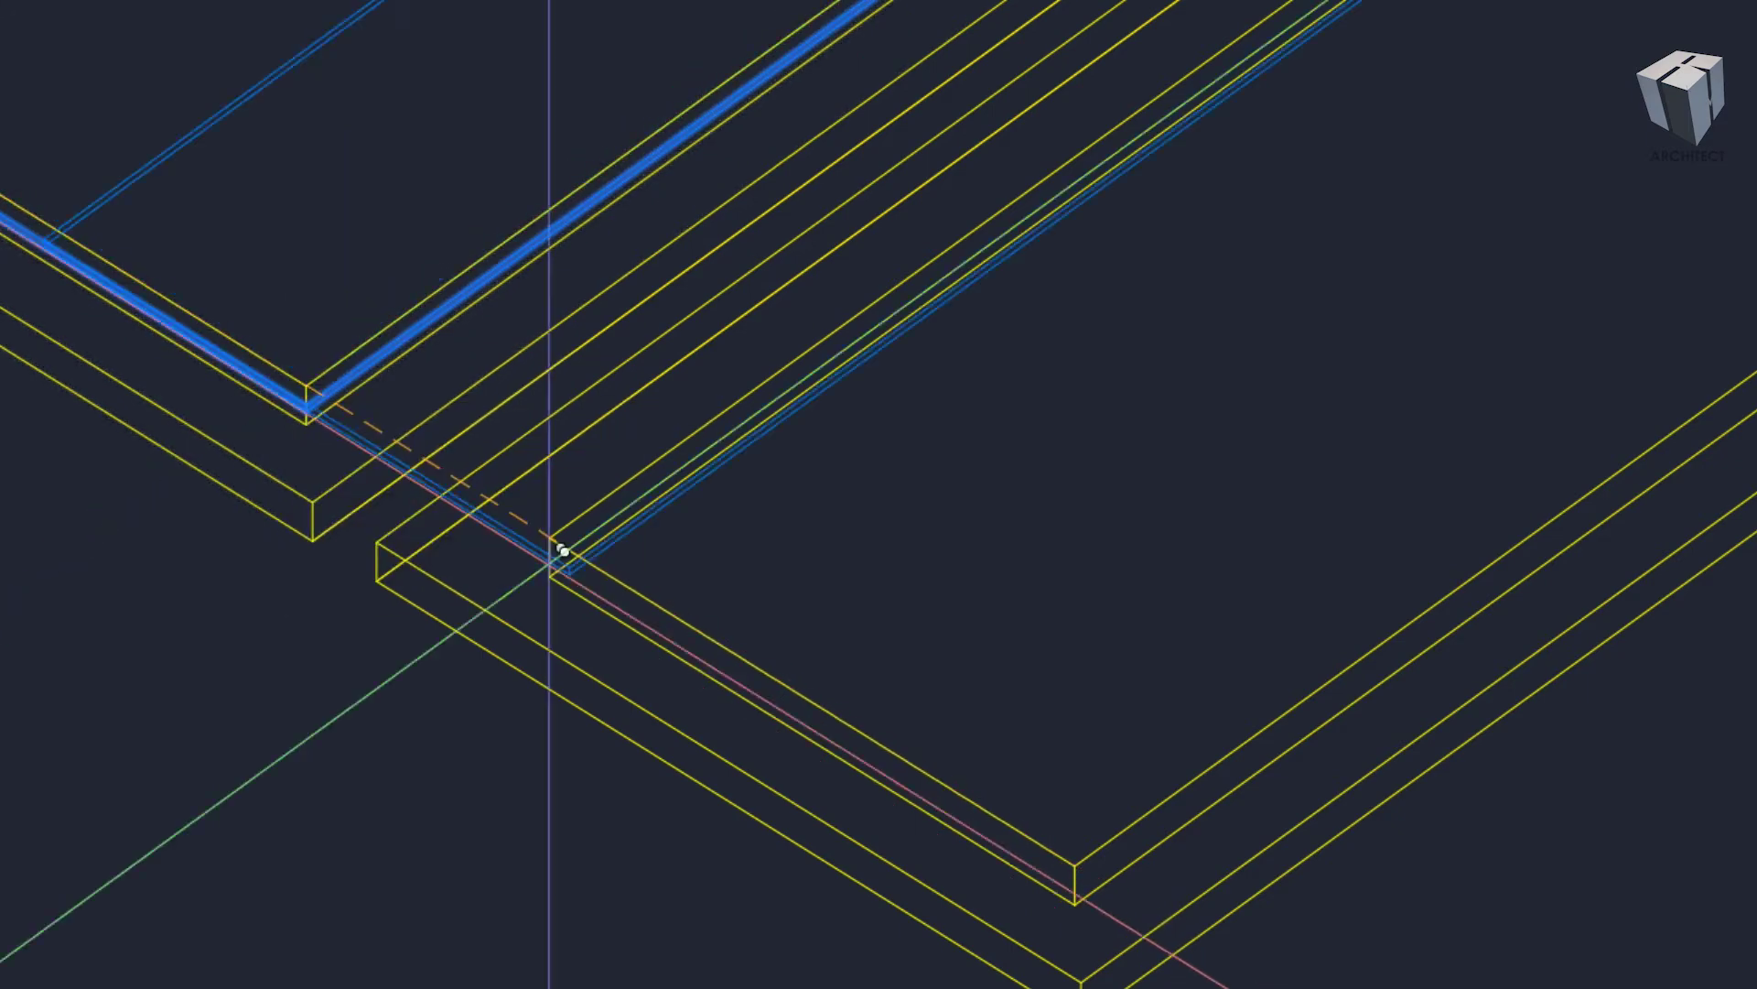
pyautogui.click(1074, 864)
pyautogui.scroll(-3, 1158, 640)
pyautogui.scroll(3, 1110, 595)
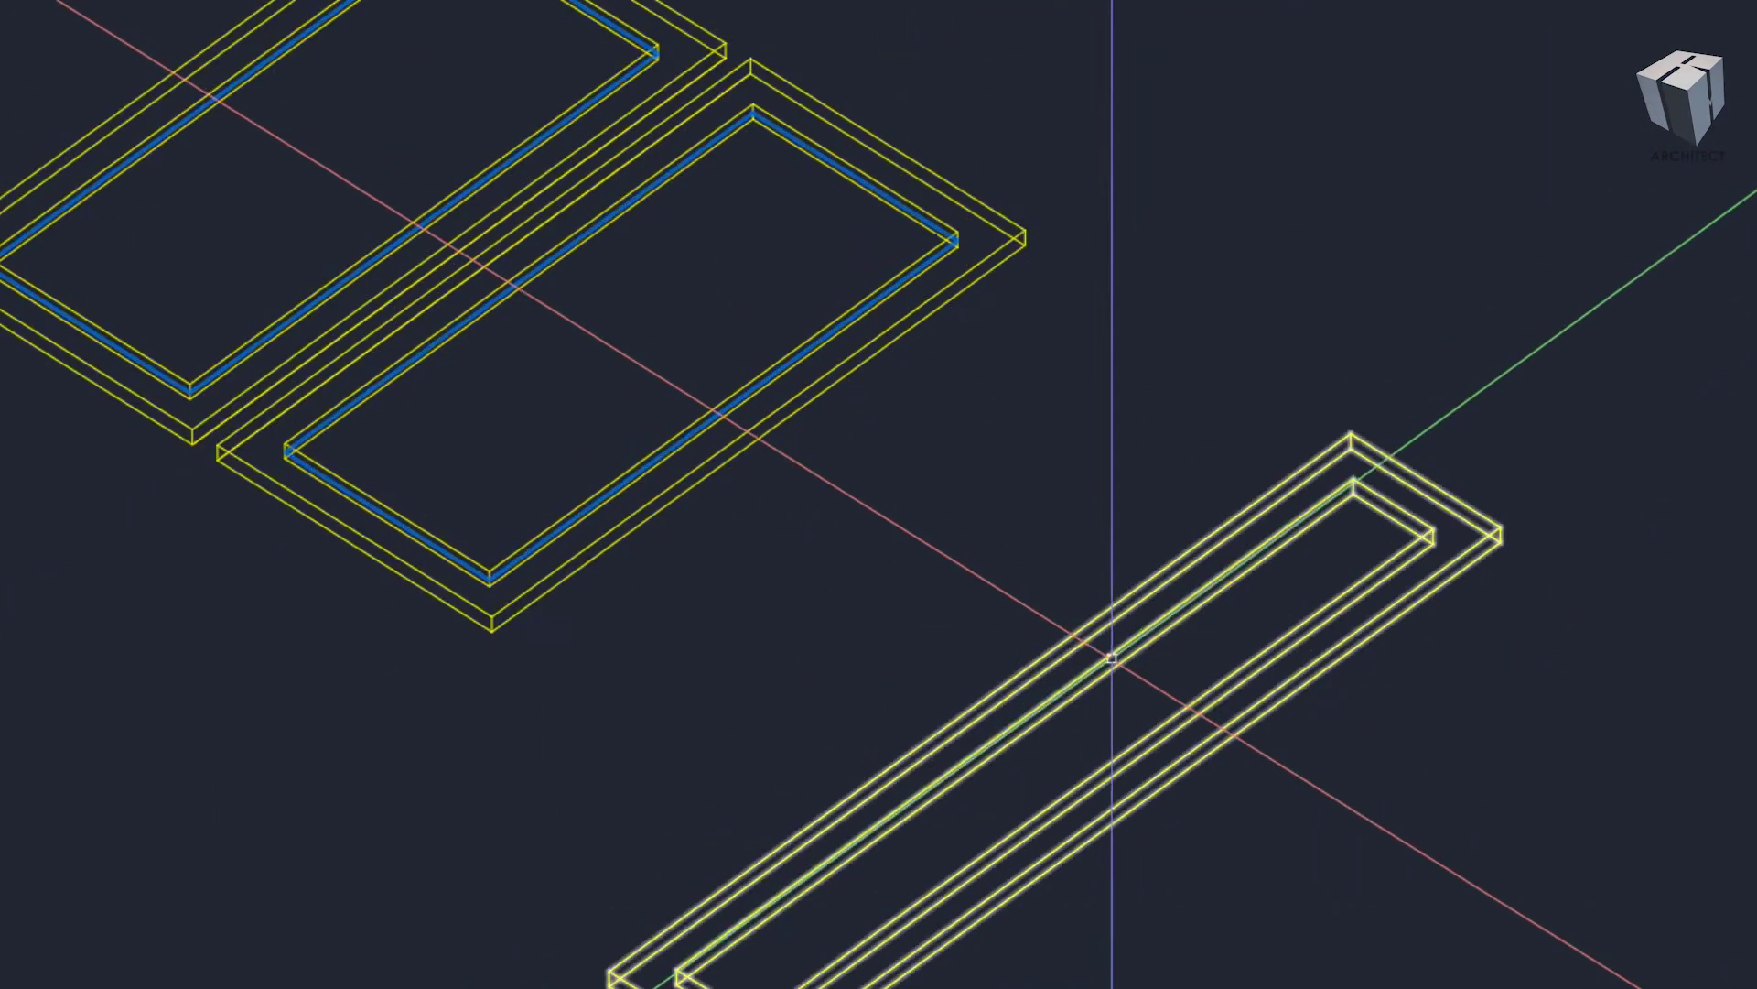
# - Draw a second glass box filling the long narrow frame
pyautogui.write('BOX')
pyautogui.press('Return')
pyautogui.scroll(3, 1401, 429)
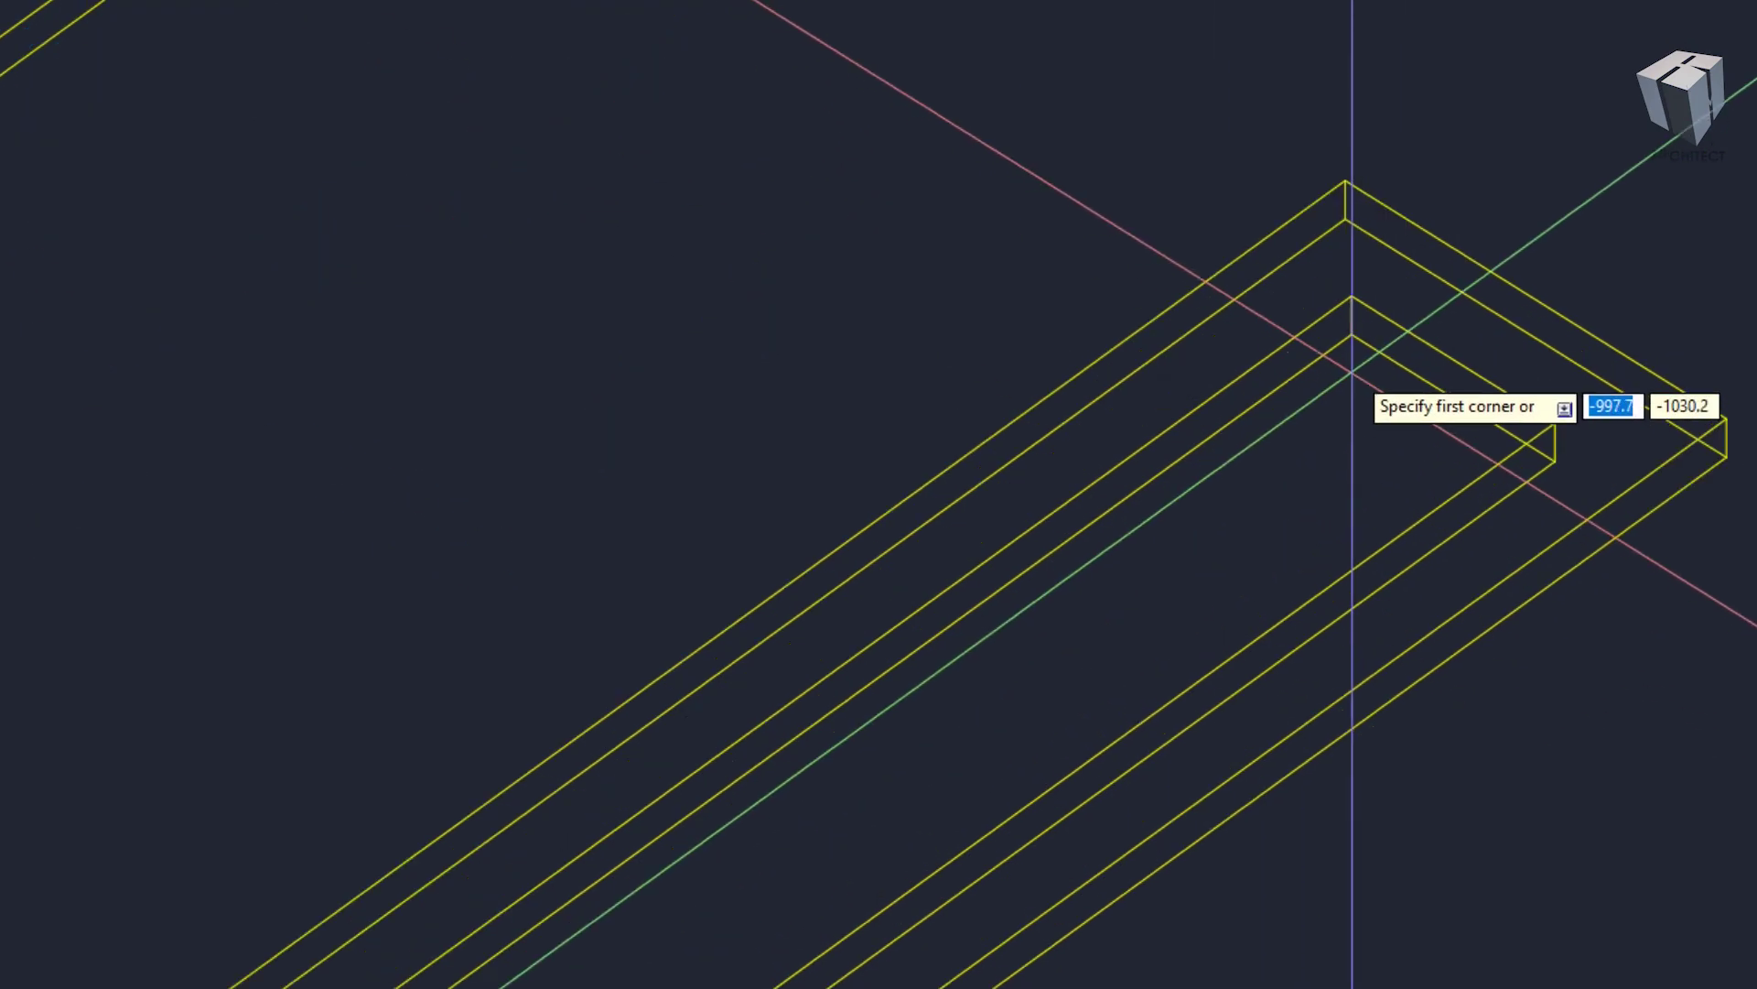
pyautogui.click(1352, 316)
pyautogui.scroll(-3, 843, 728)
pyautogui.scroll(3, 648, 952)
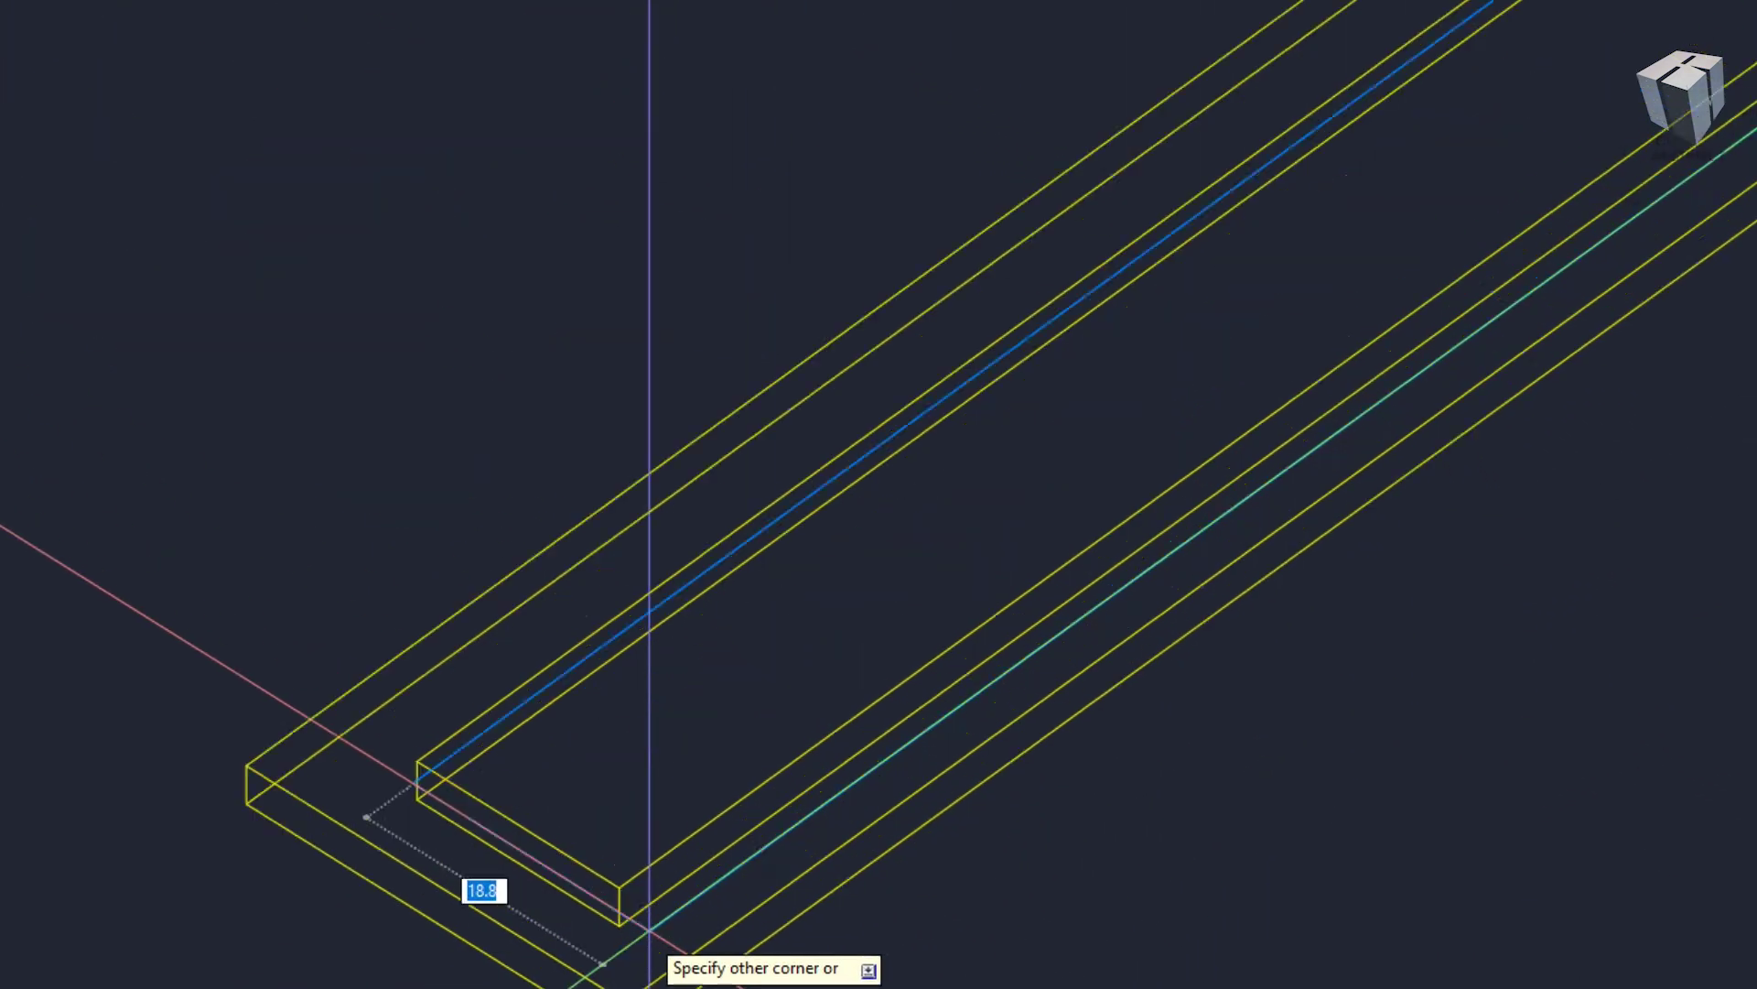
pyautogui.scroll(1, 608, 924)
pyautogui.click(613, 938)
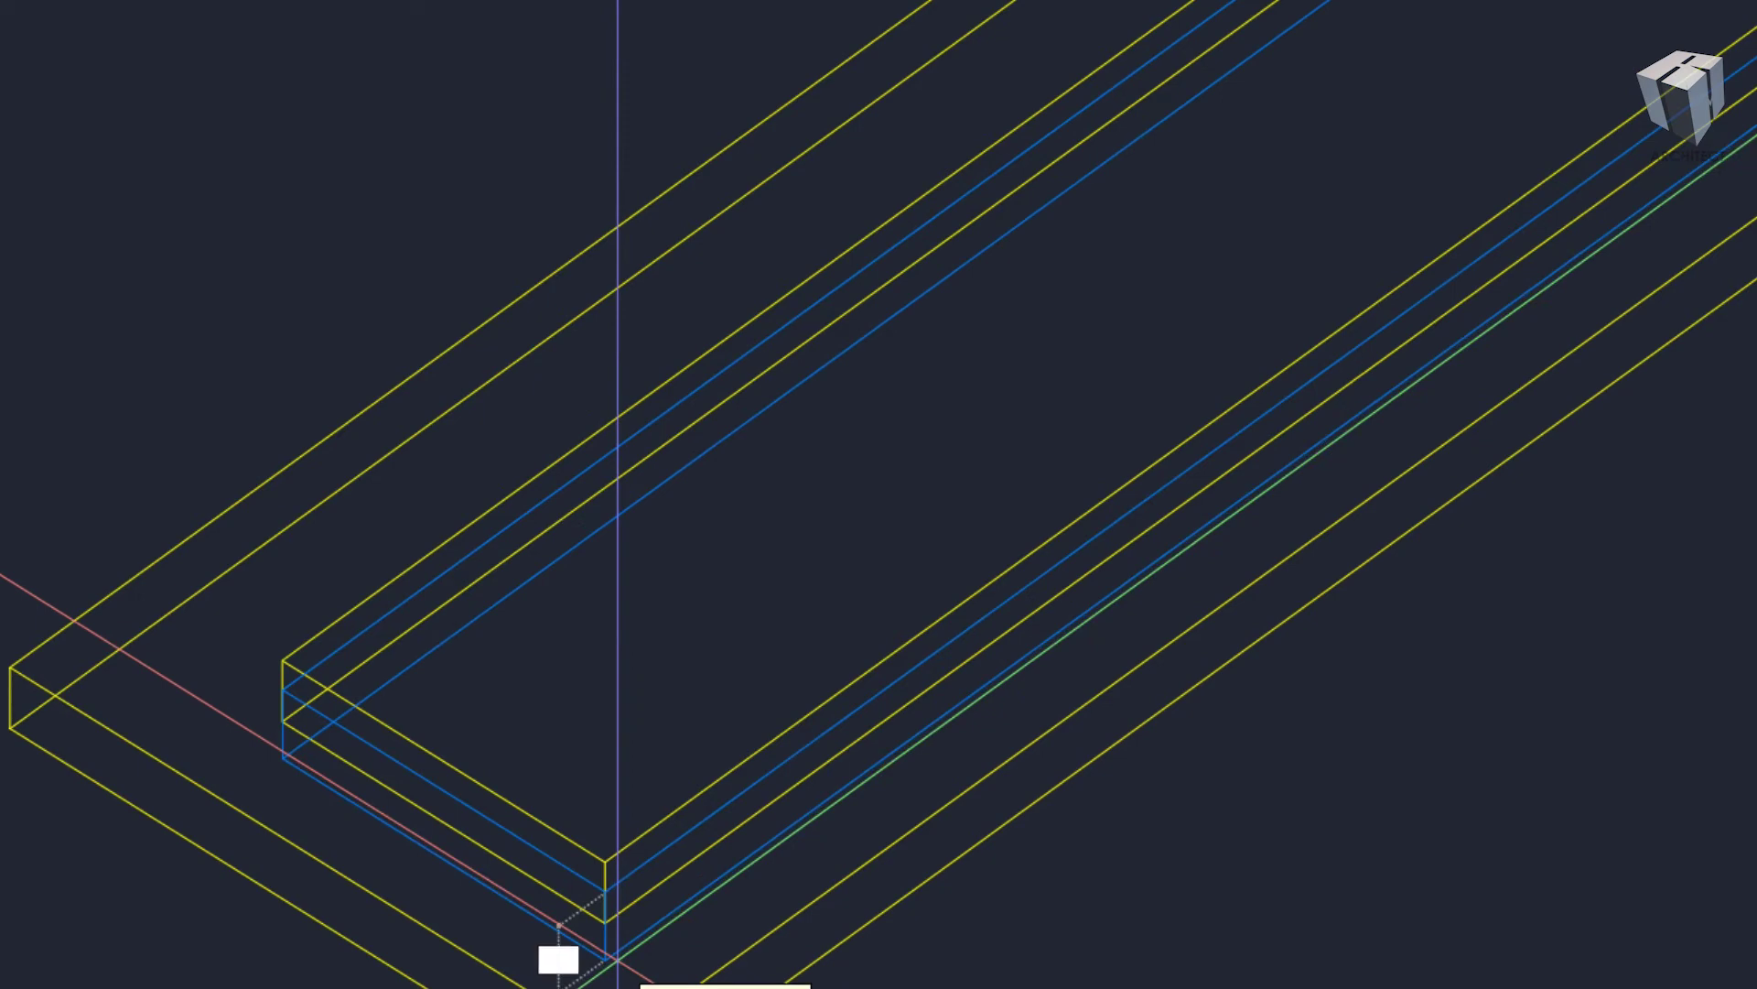
pyautogui.write('.5')
pyautogui.press('Return')
pyautogui.scroll(-2, 617, 958)
pyautogui.scroll(-3, 824, 718)
pyautogui.scroll(-2, 960, 659)
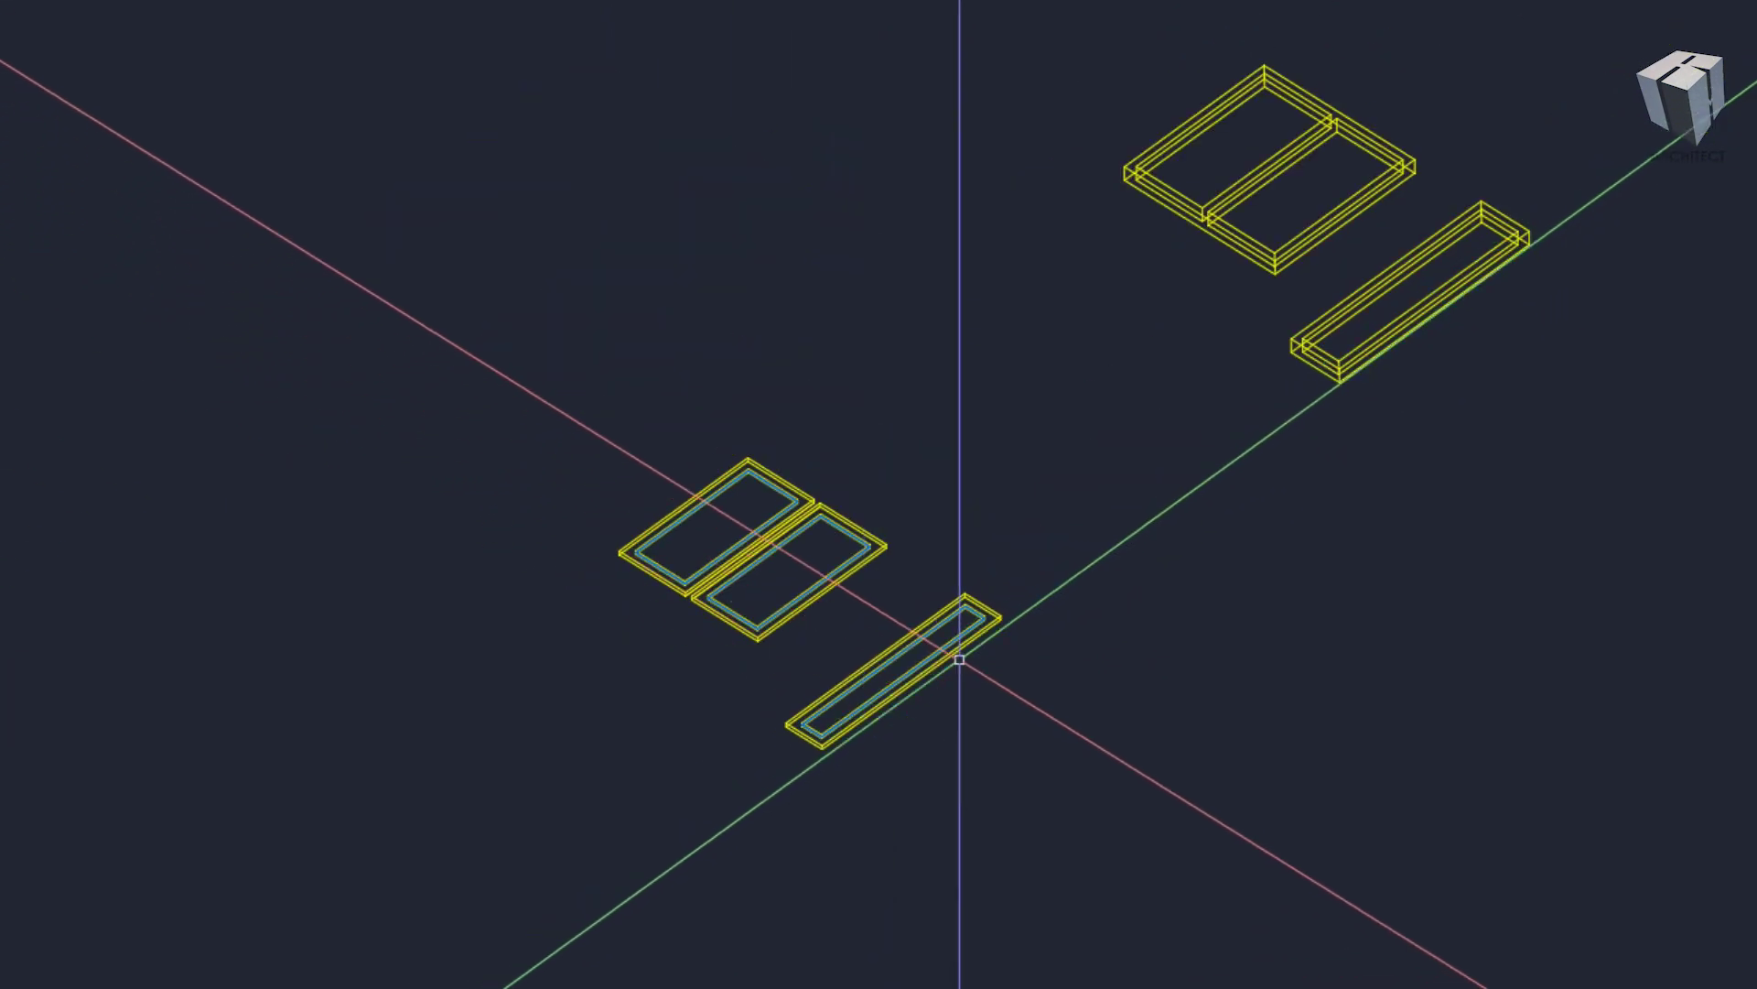
pyautogui.write('M')
# - Move the long narrow frame onto the glass box corner
pyautogui.press('Return')
pyautogui.scroll(4, 964, 654)
pyautogui.click(1011, 586)
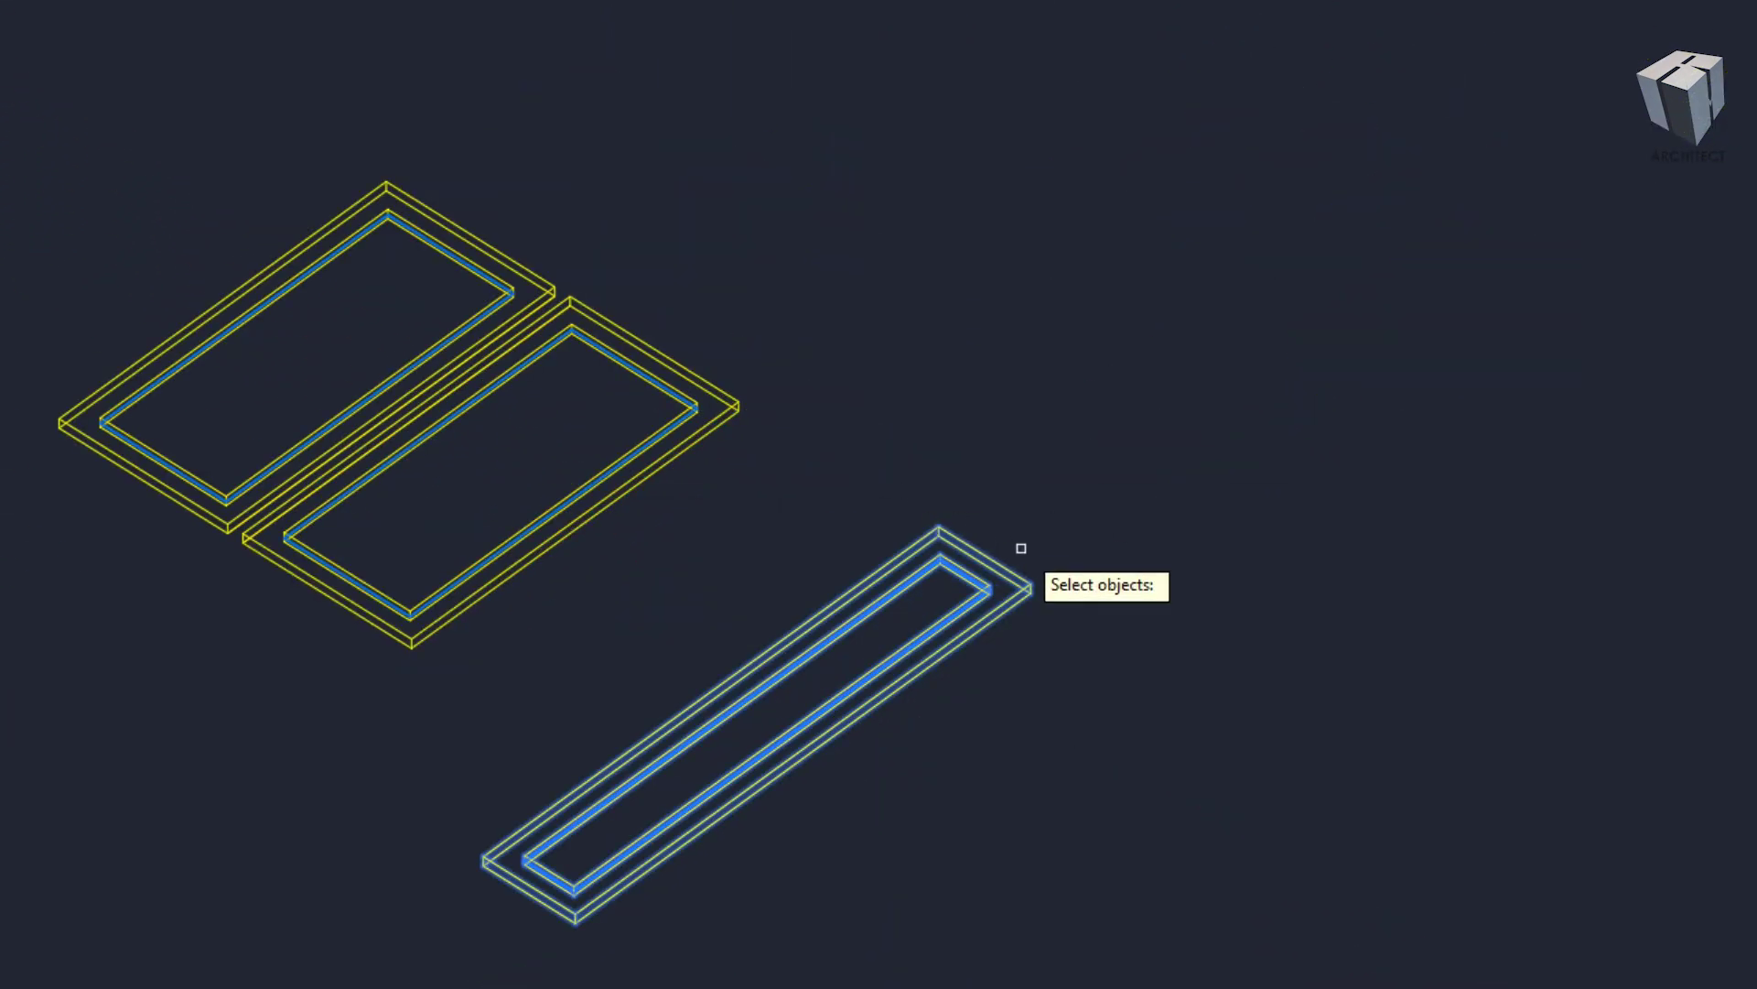
pyautogui.press('Return')
pyautogui.click(960, 535)
pyautogui.scroll(-5, 960, 519)
pyautogui.scroll(3, 1276, 283)
pyautogui.scroll(5, 1218, 290)
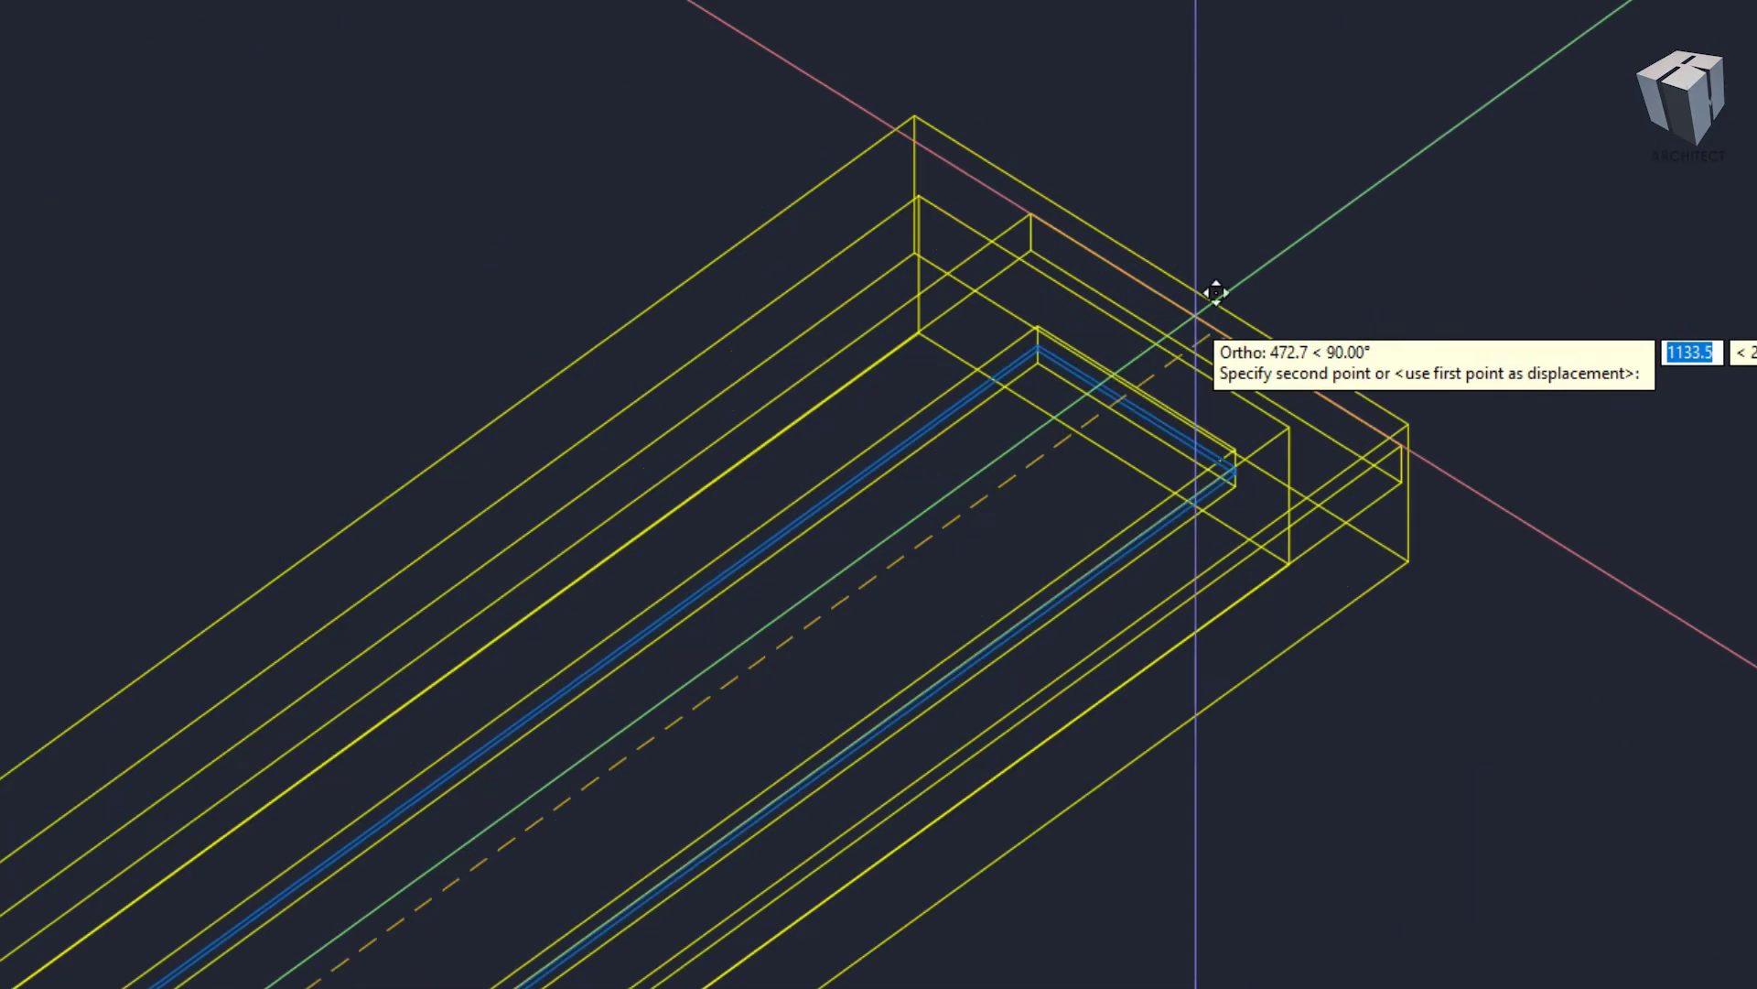
pyautogui.click(1135, 293)
pyautogui.scroll(-3, 1105, 294)
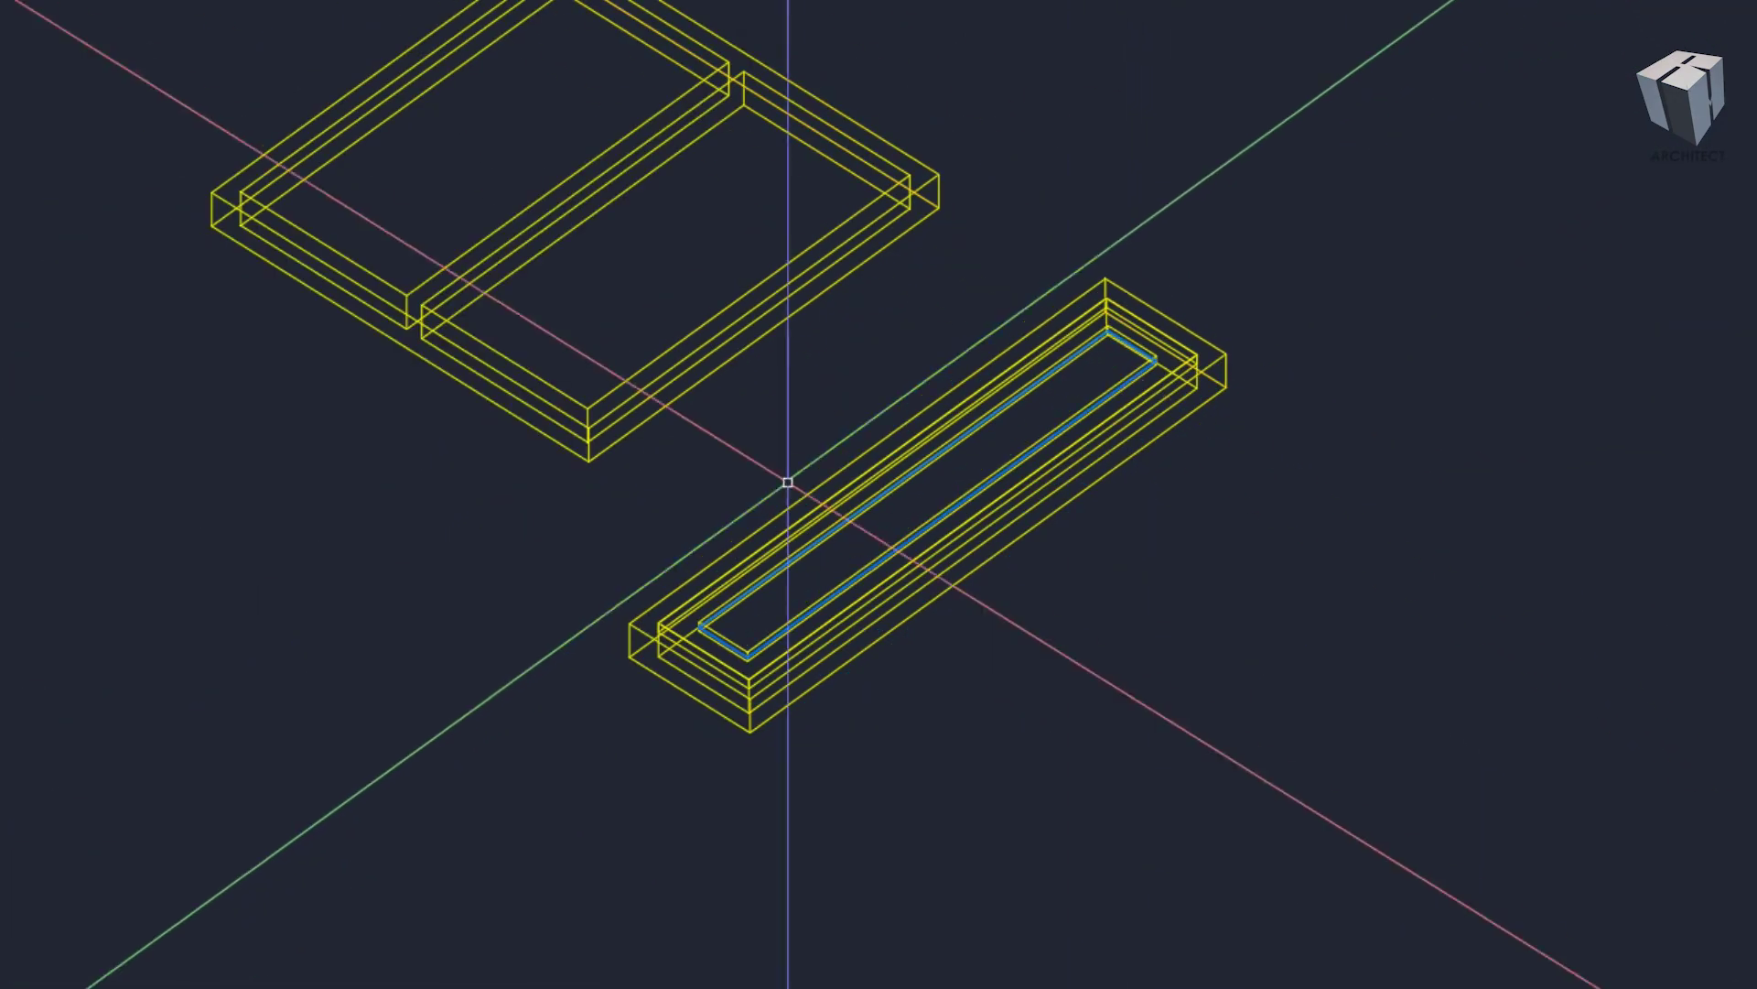
pyautogui.scroll(-3, 787, 458)
# - Move both double-window frames to their new position
pyautogui.moveTo(964, 357); pyautogui.dragTo(1245, 274, button='middle')
pyautogui.click(913, 599)
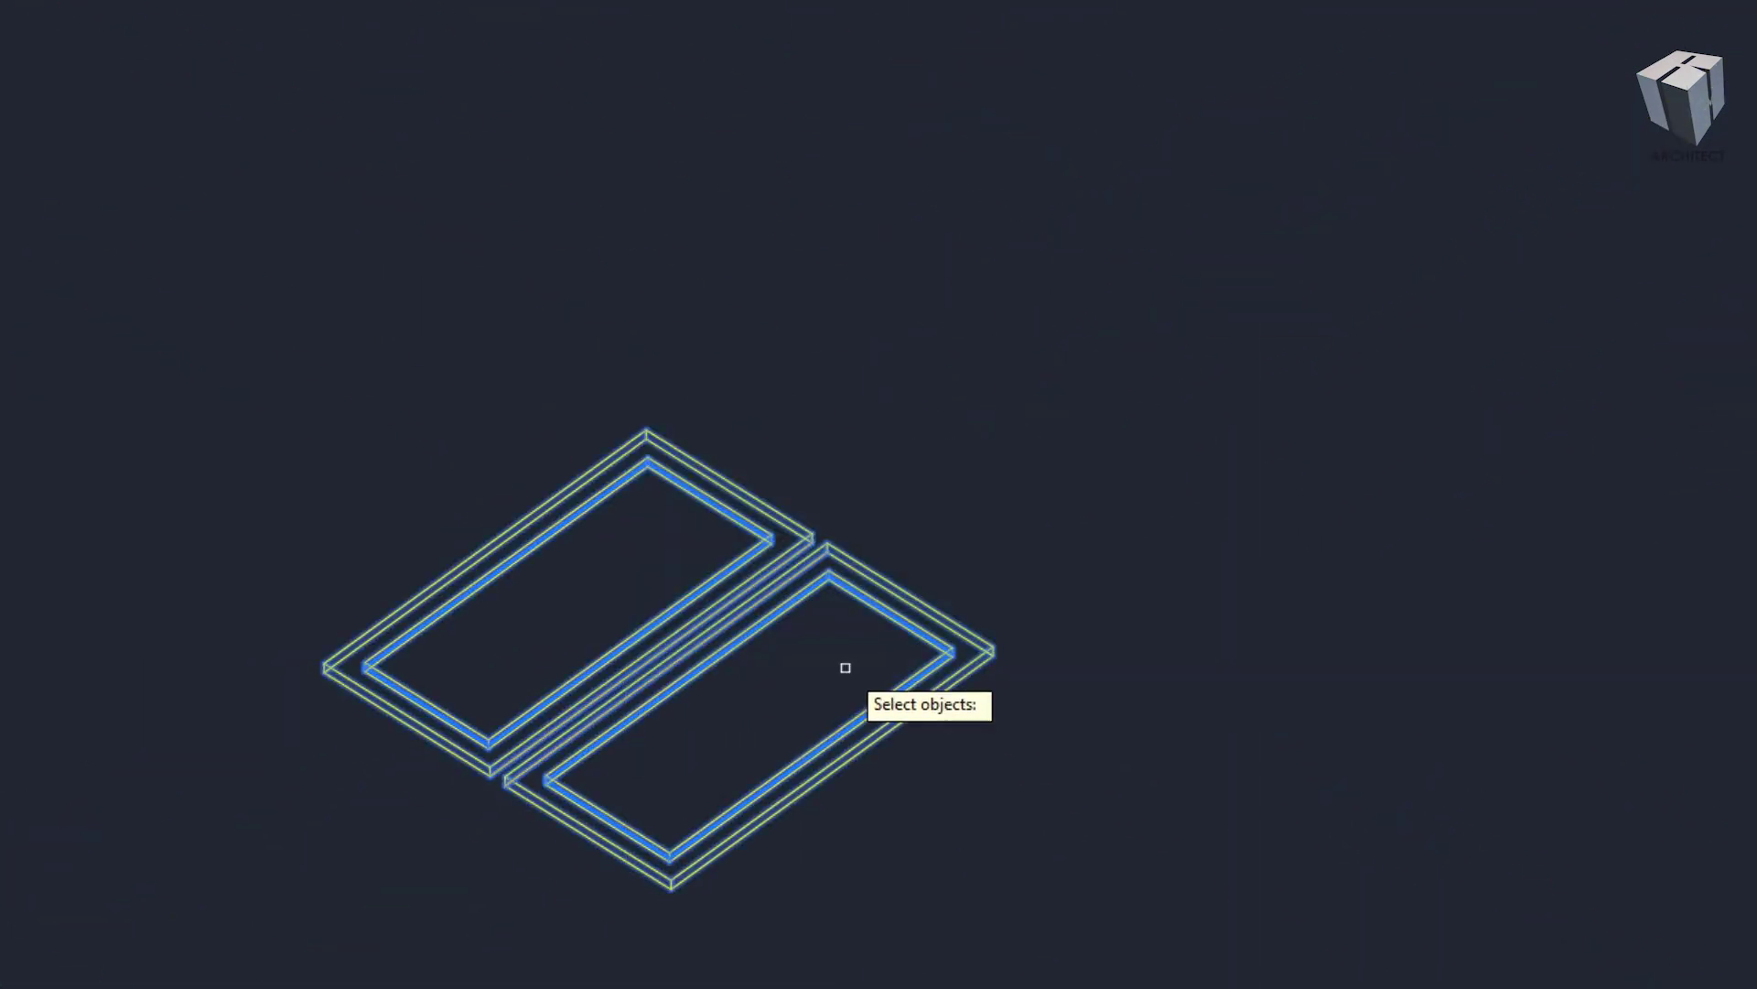
pyautogui.click(1013, 636)
pyautogui.scroll(-3, 1263, 357)
pyautogui.scroll(3, 1420, 345)
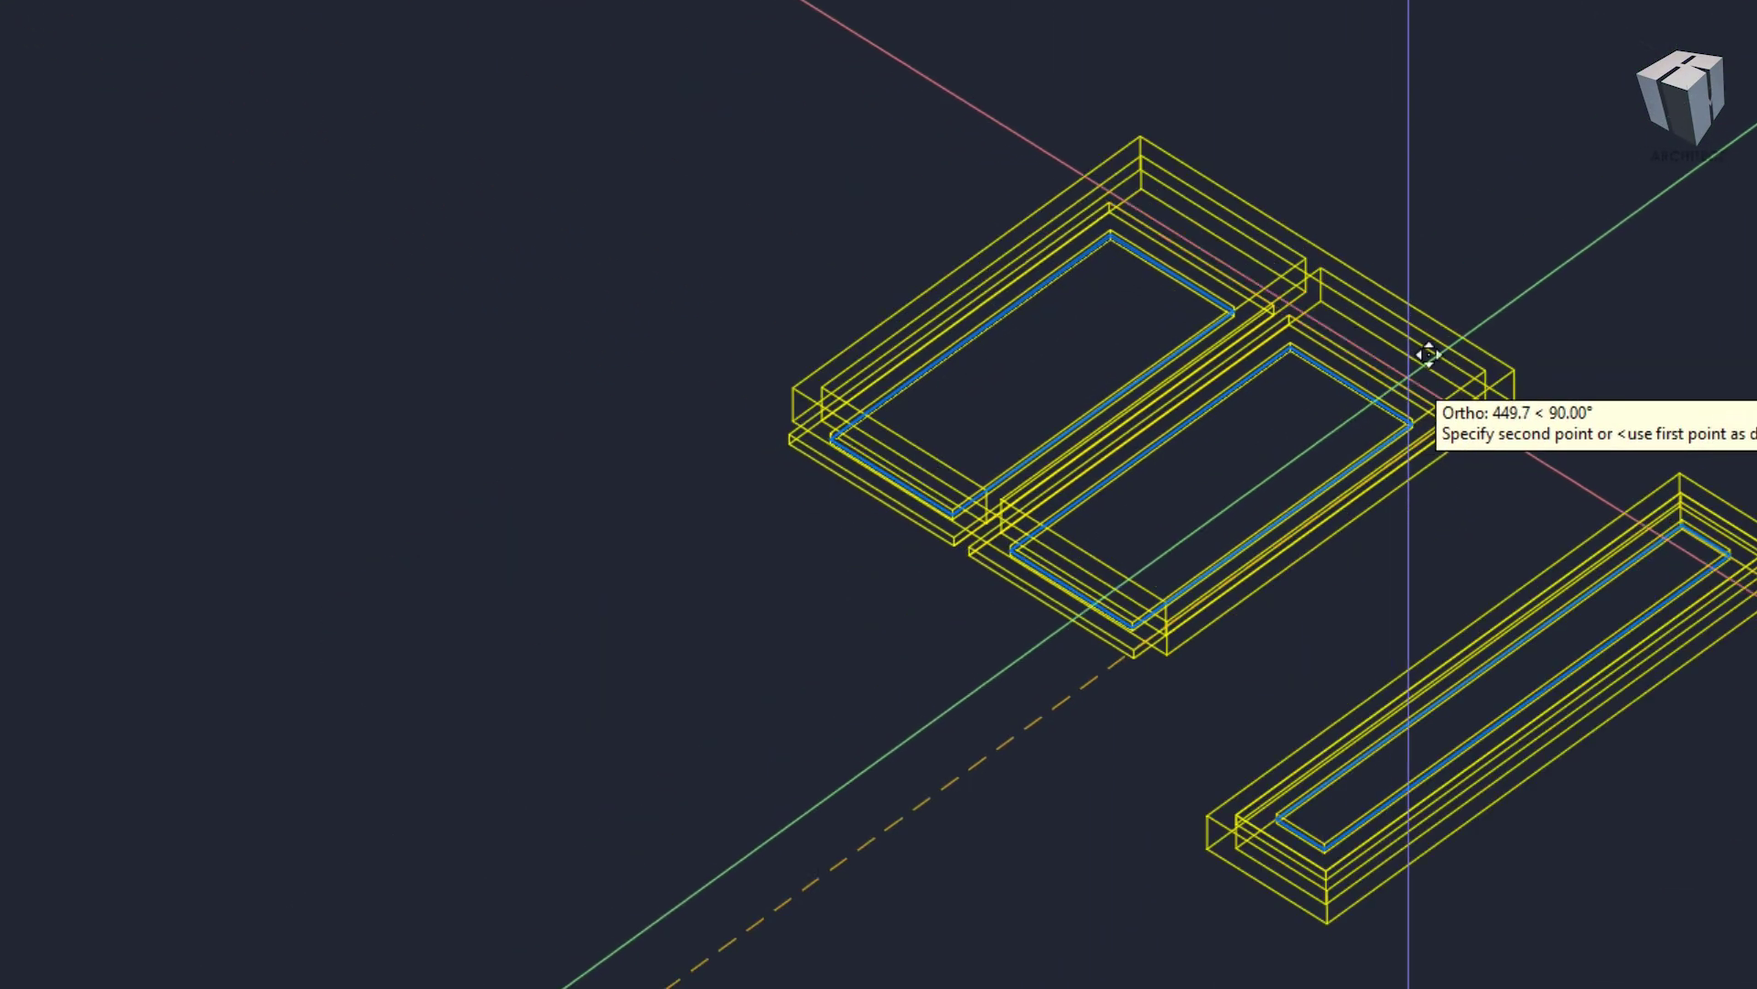
pyautogui.scroll(2, 1556, 332)
pyautogui.scroll(-2, 1519, 343)
pyautogui.click(1483, 357)
pyautogui.scroll(-3, 1281, 384)
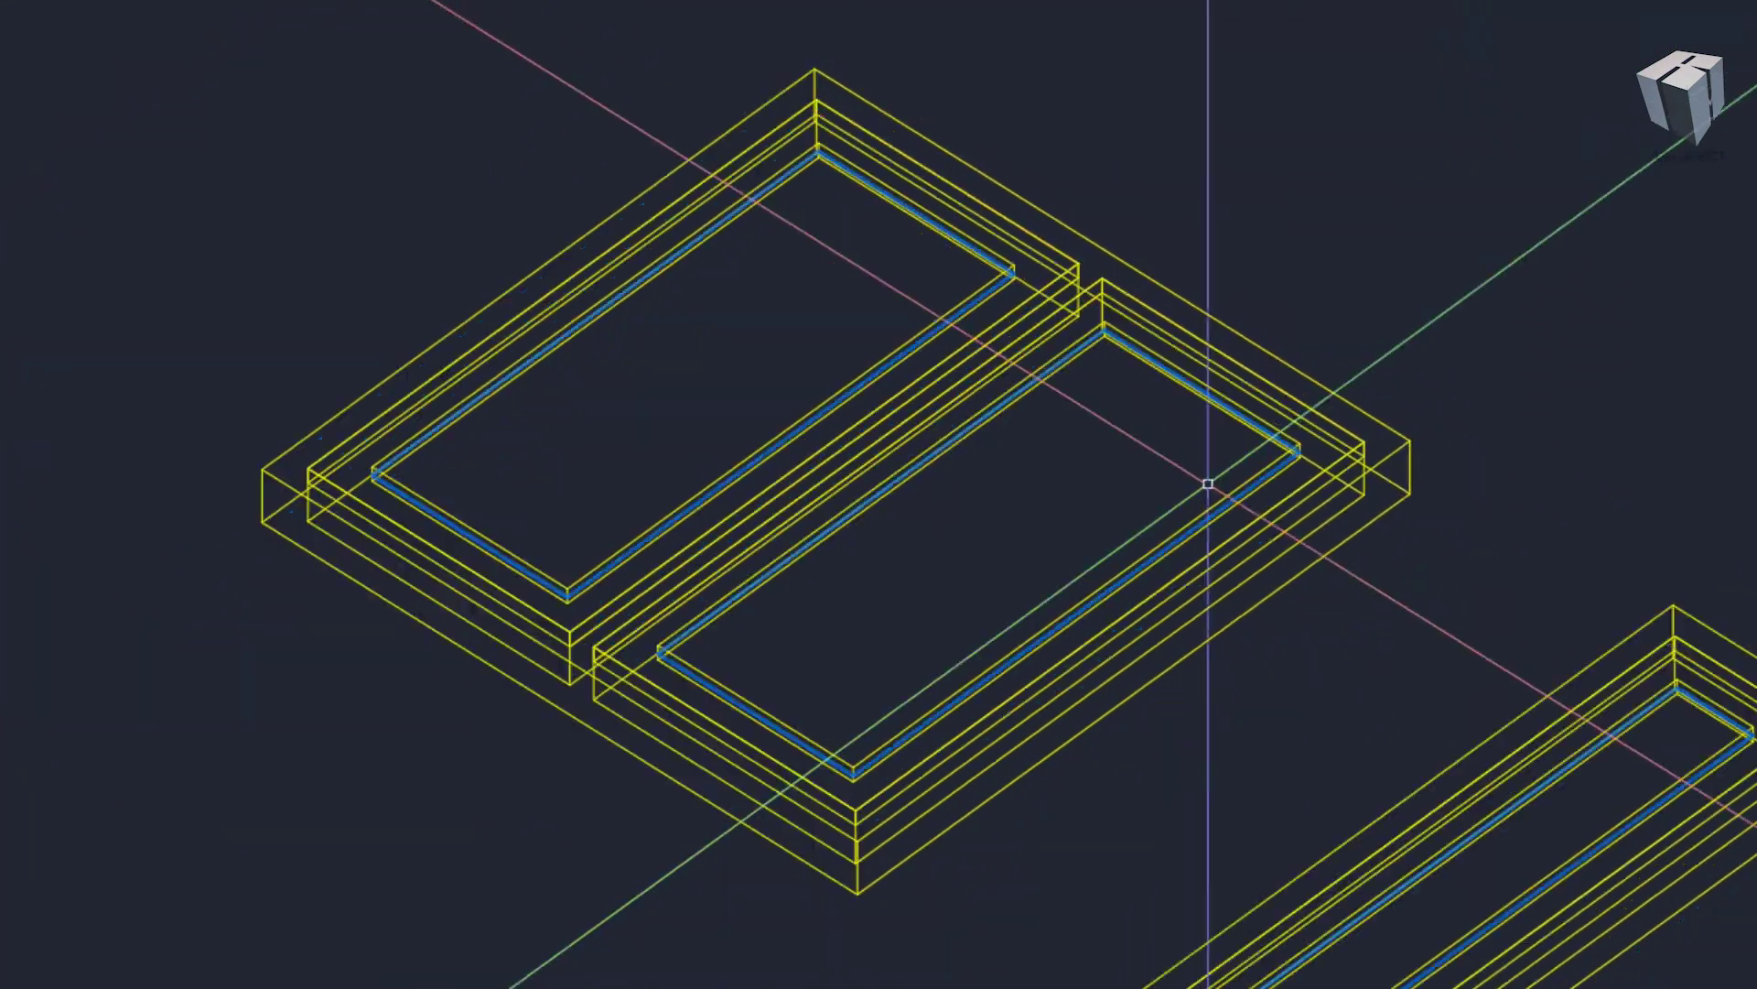
pyautogui.scroll(2, 1294, 463)
# - Lift the lower-right narrow frame and the upper frames slightly upward
pyautogui.write('M')
pyautogui.click(1453, 564)
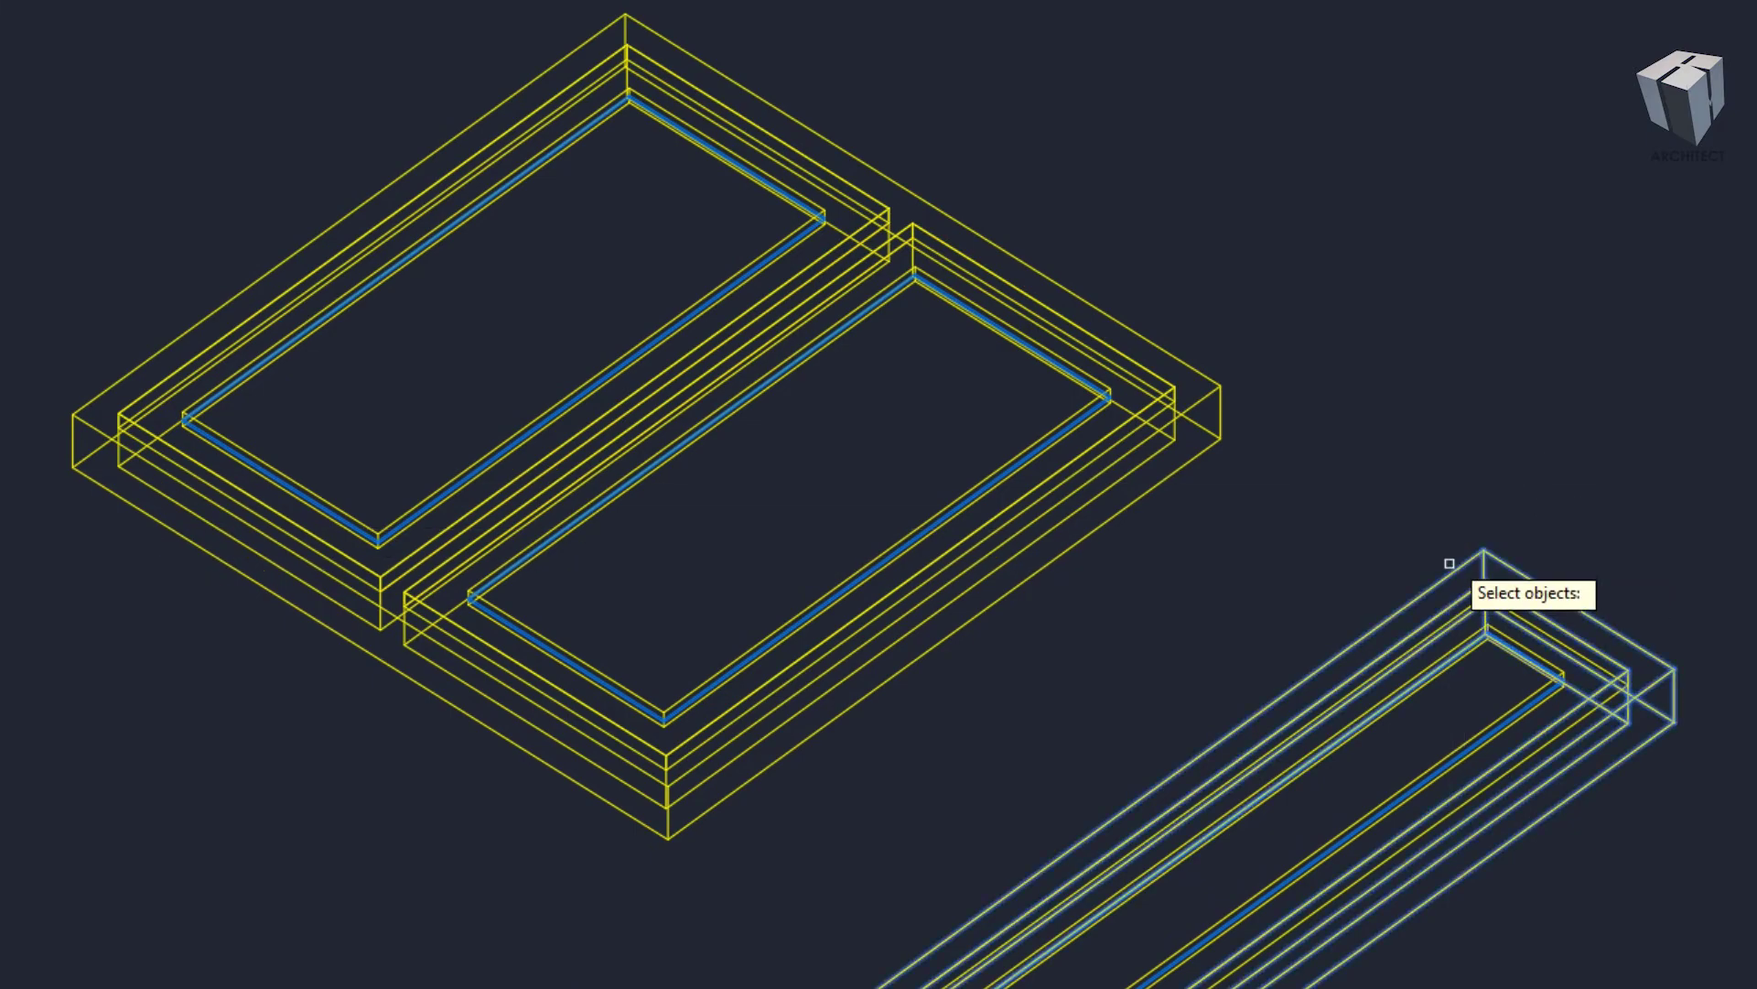
pyautogui.click(1348, 450)
pyautogui.click(1215, 352)
pyautogui.click(1282, 341)
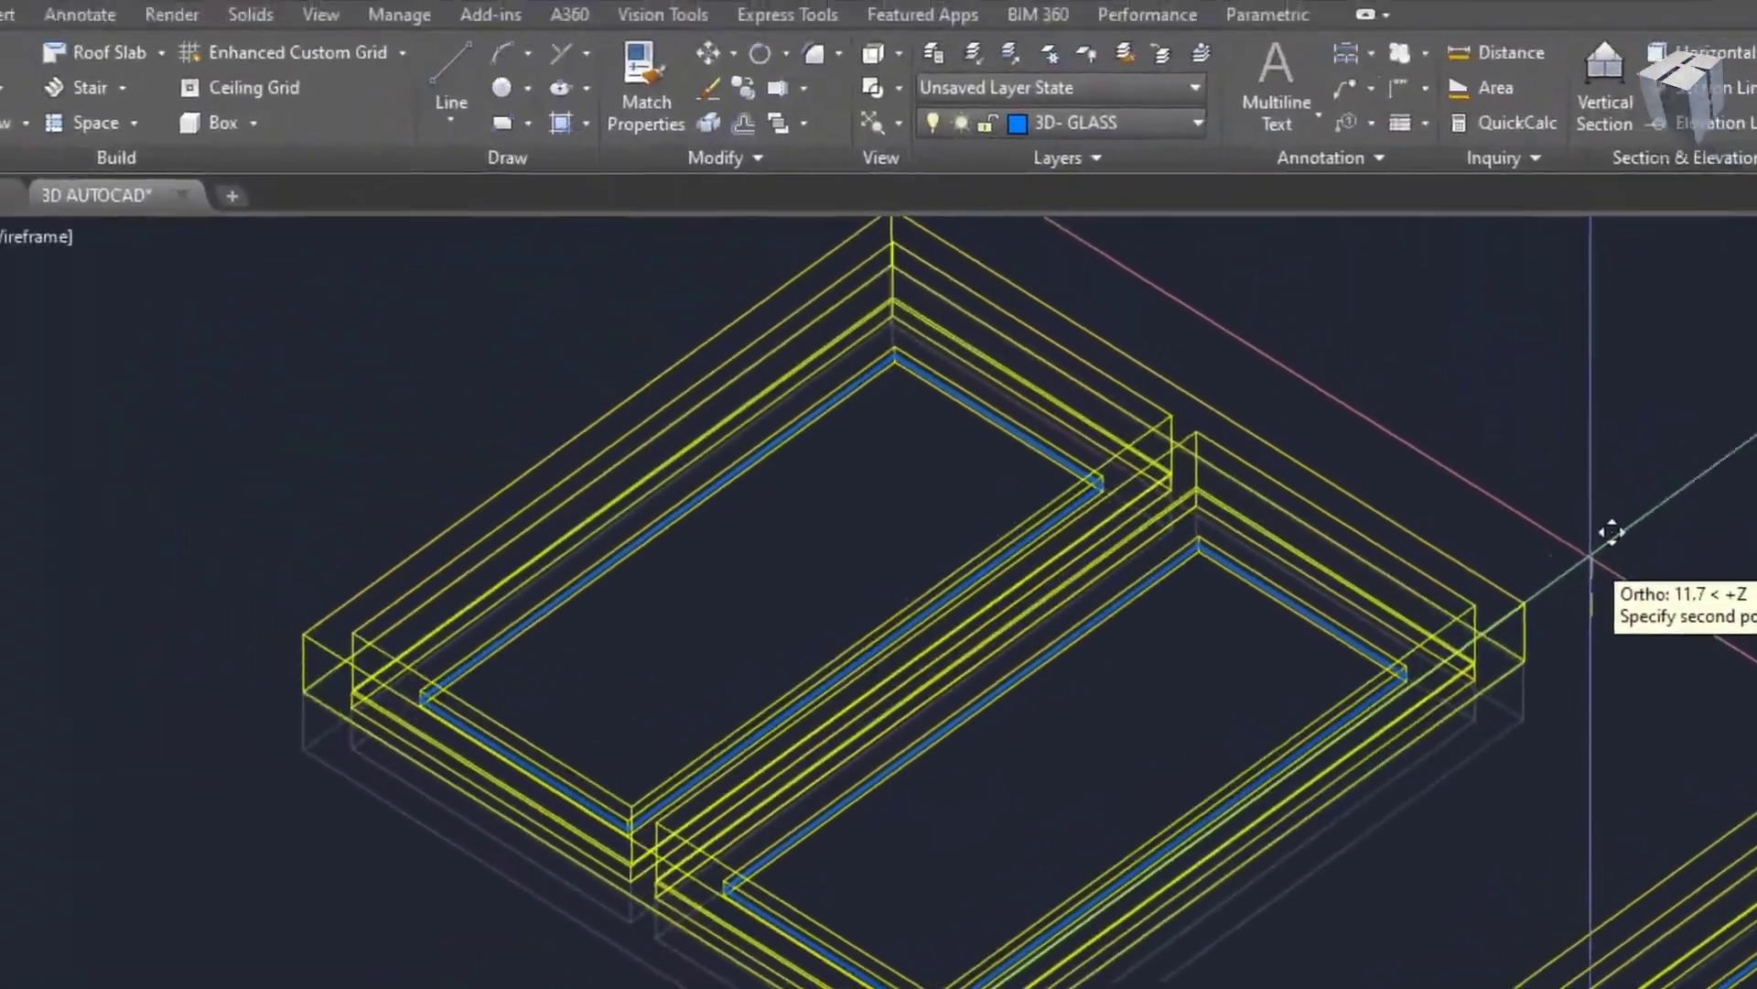
pyautogui.click(1587, 655)
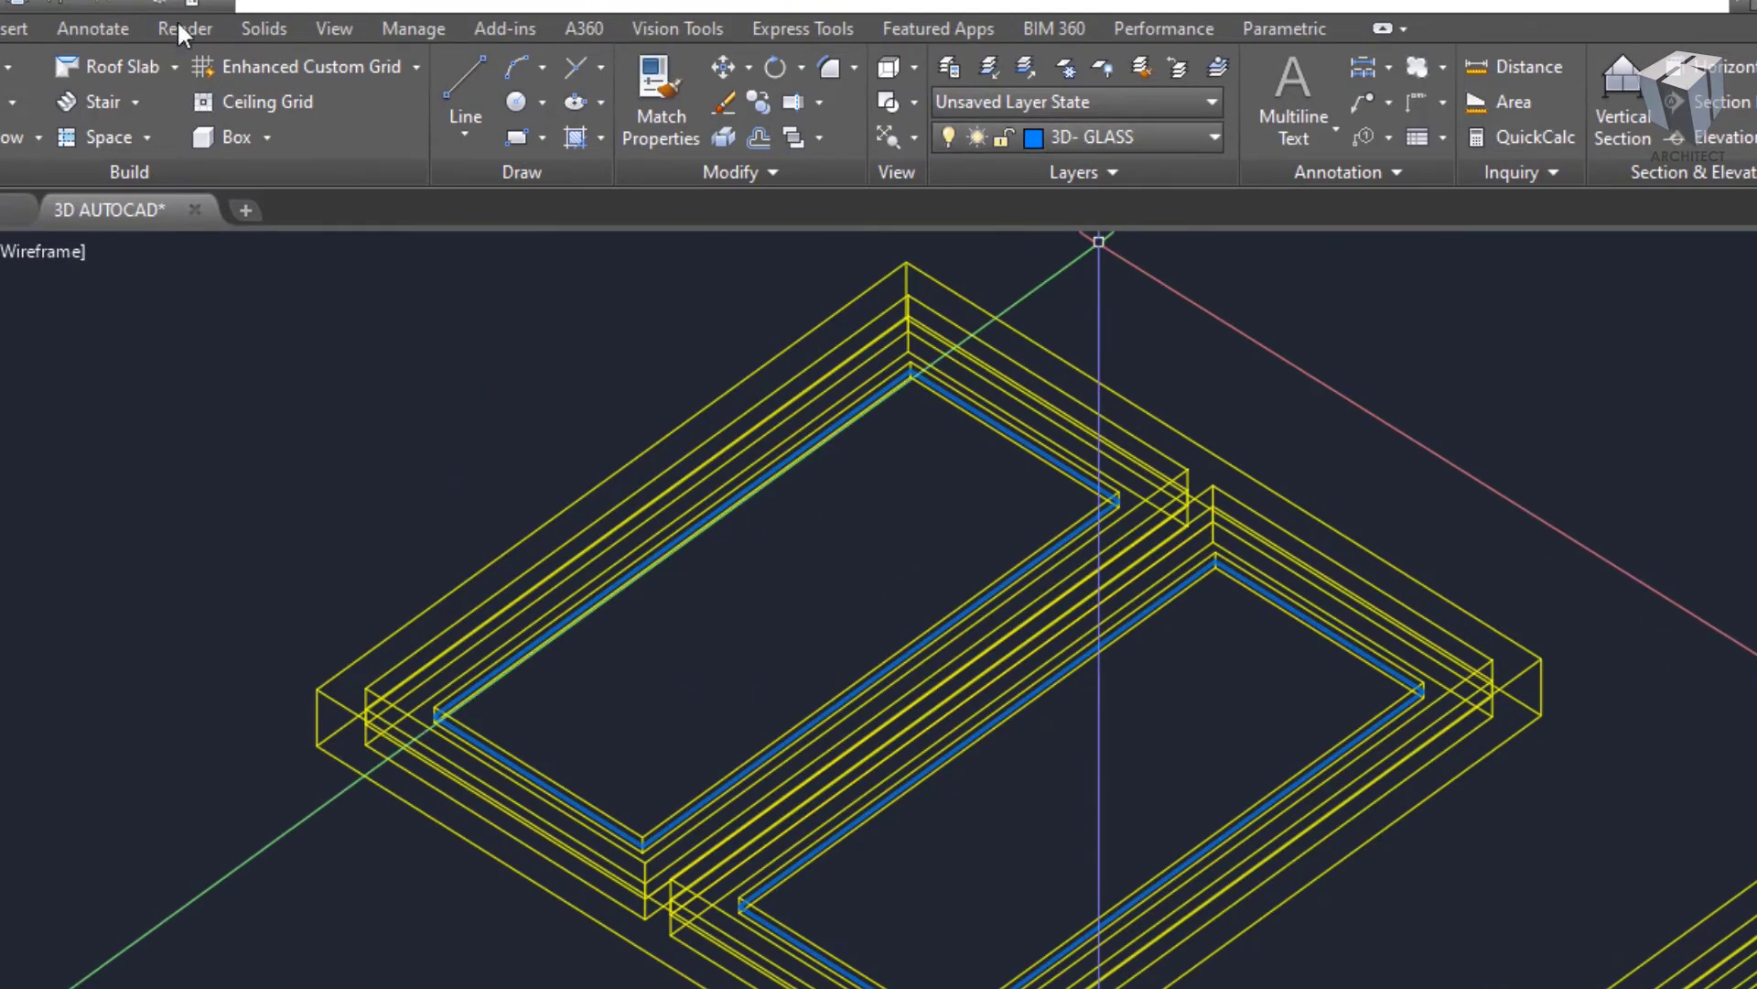
# - Shade the model in the Conceptual visual style
pyautogui.click(106, 29)
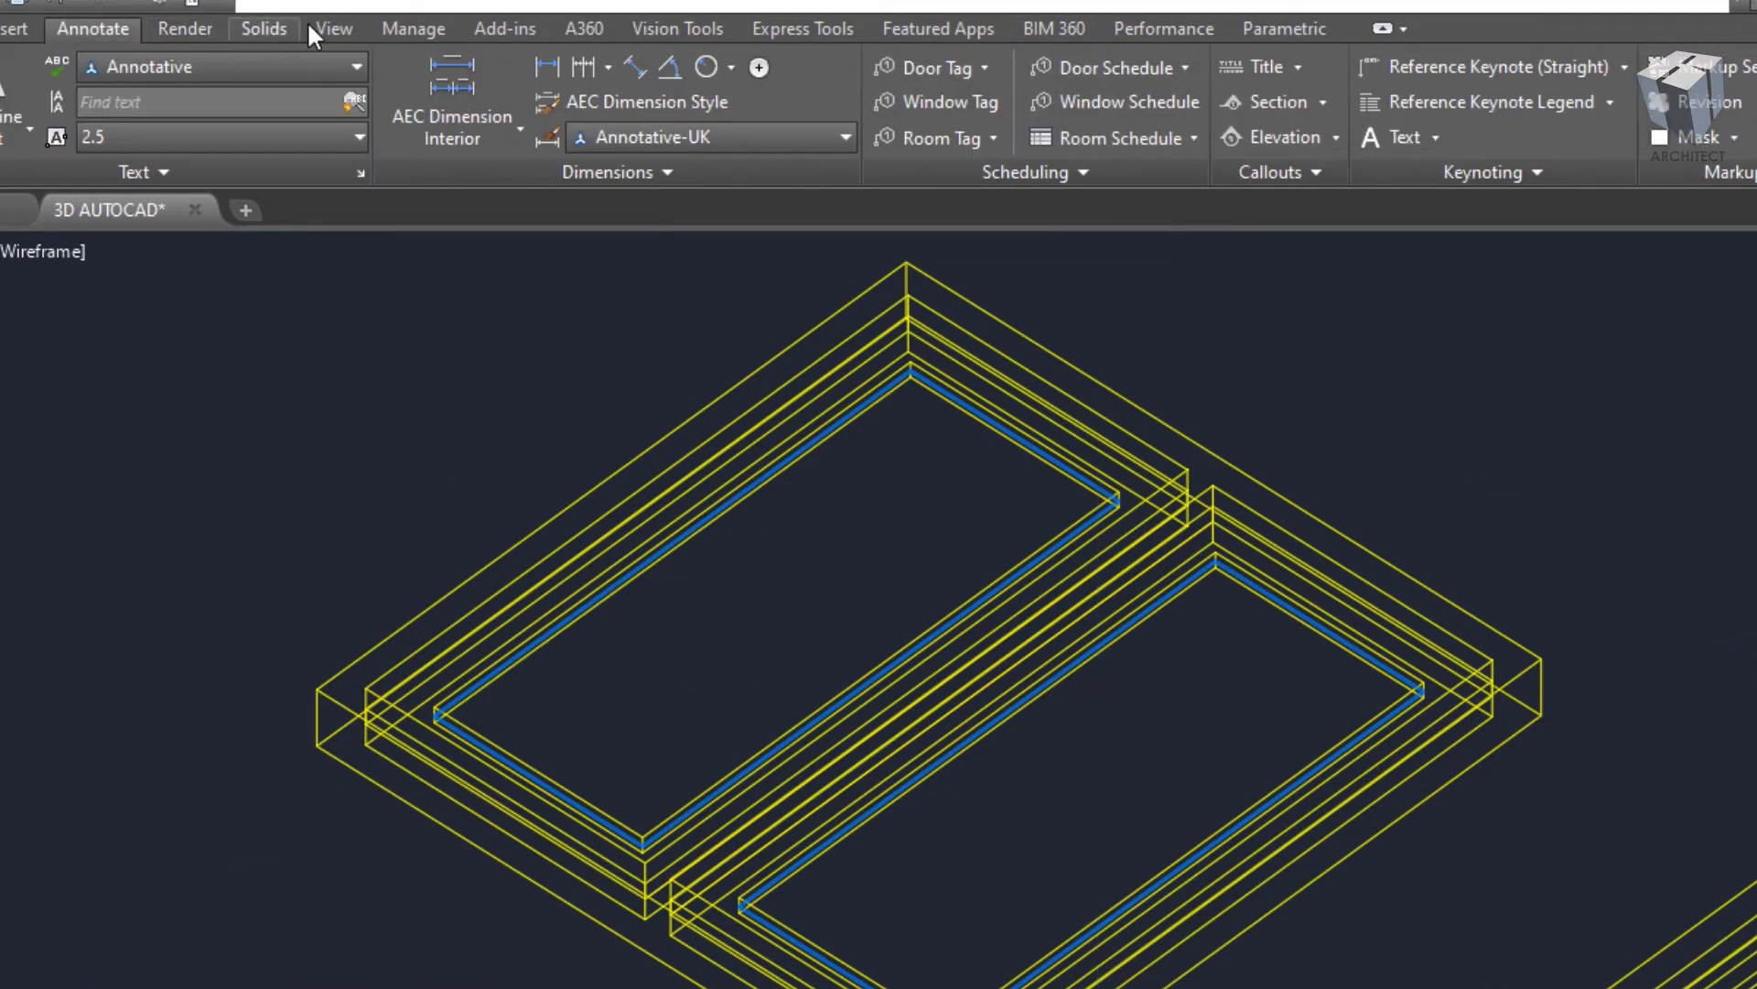
pyautogui.click(334, 29)
pyautogui.click(630, 67)
pyautogui.click(712, 119)
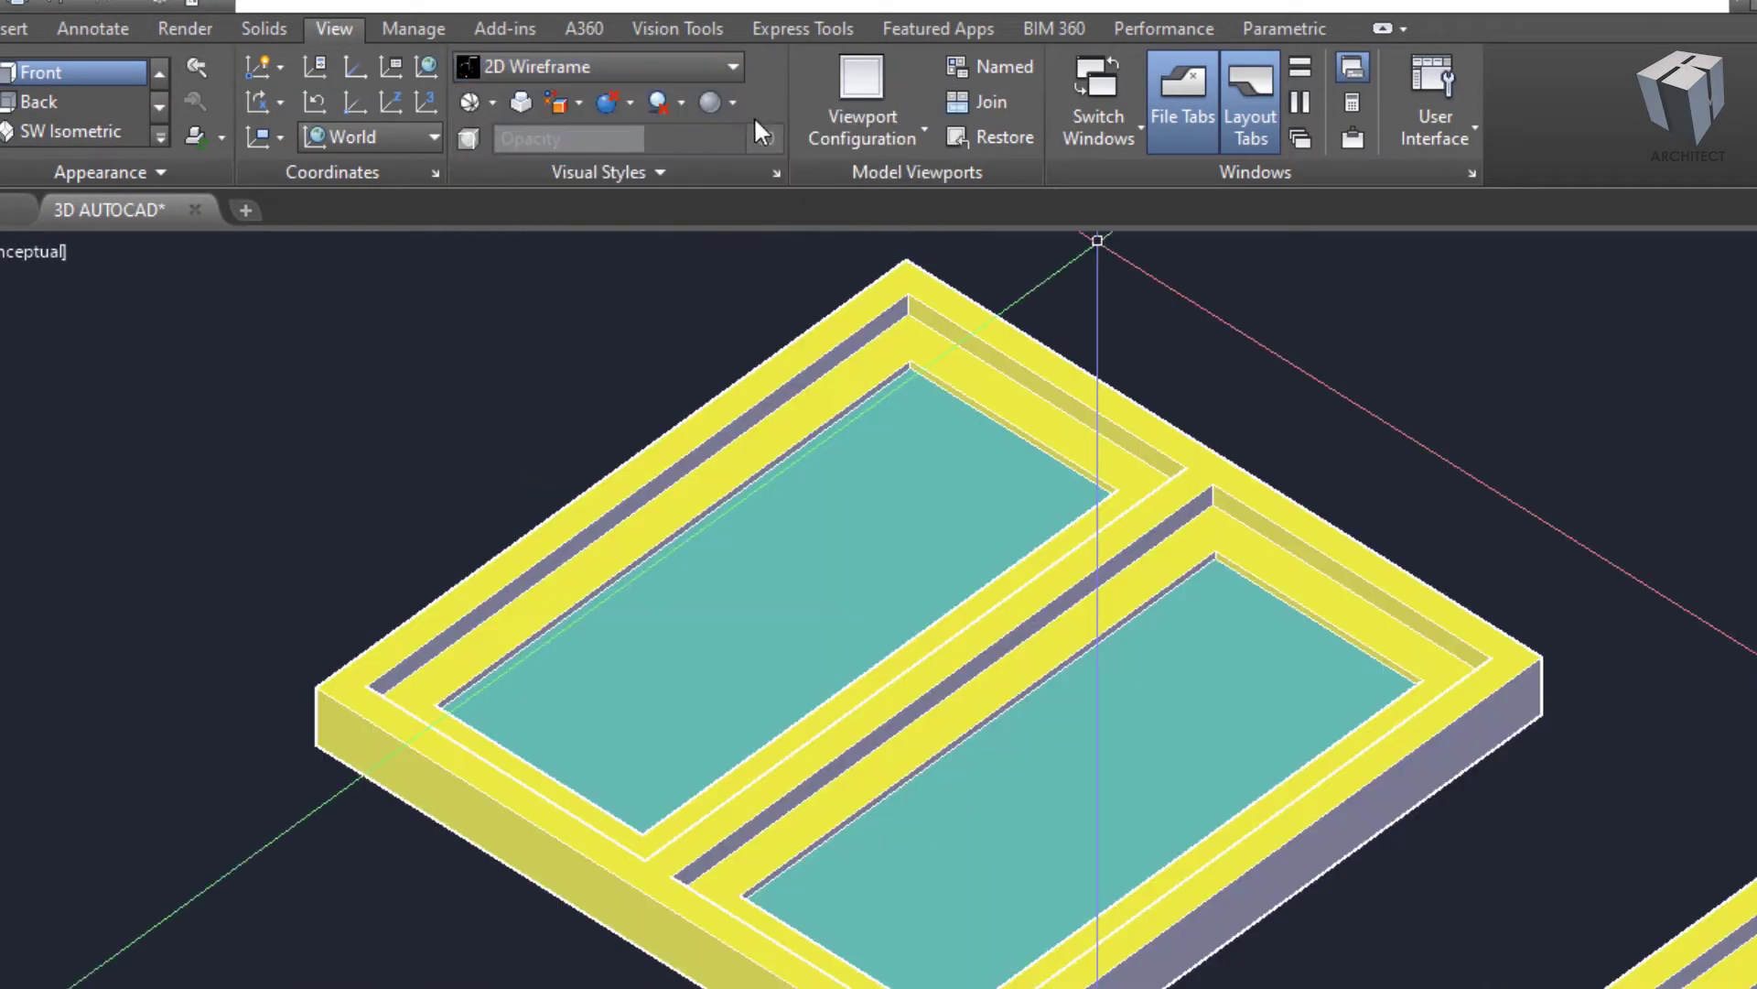
pyautogui.scroll(-2, 1426, 636)
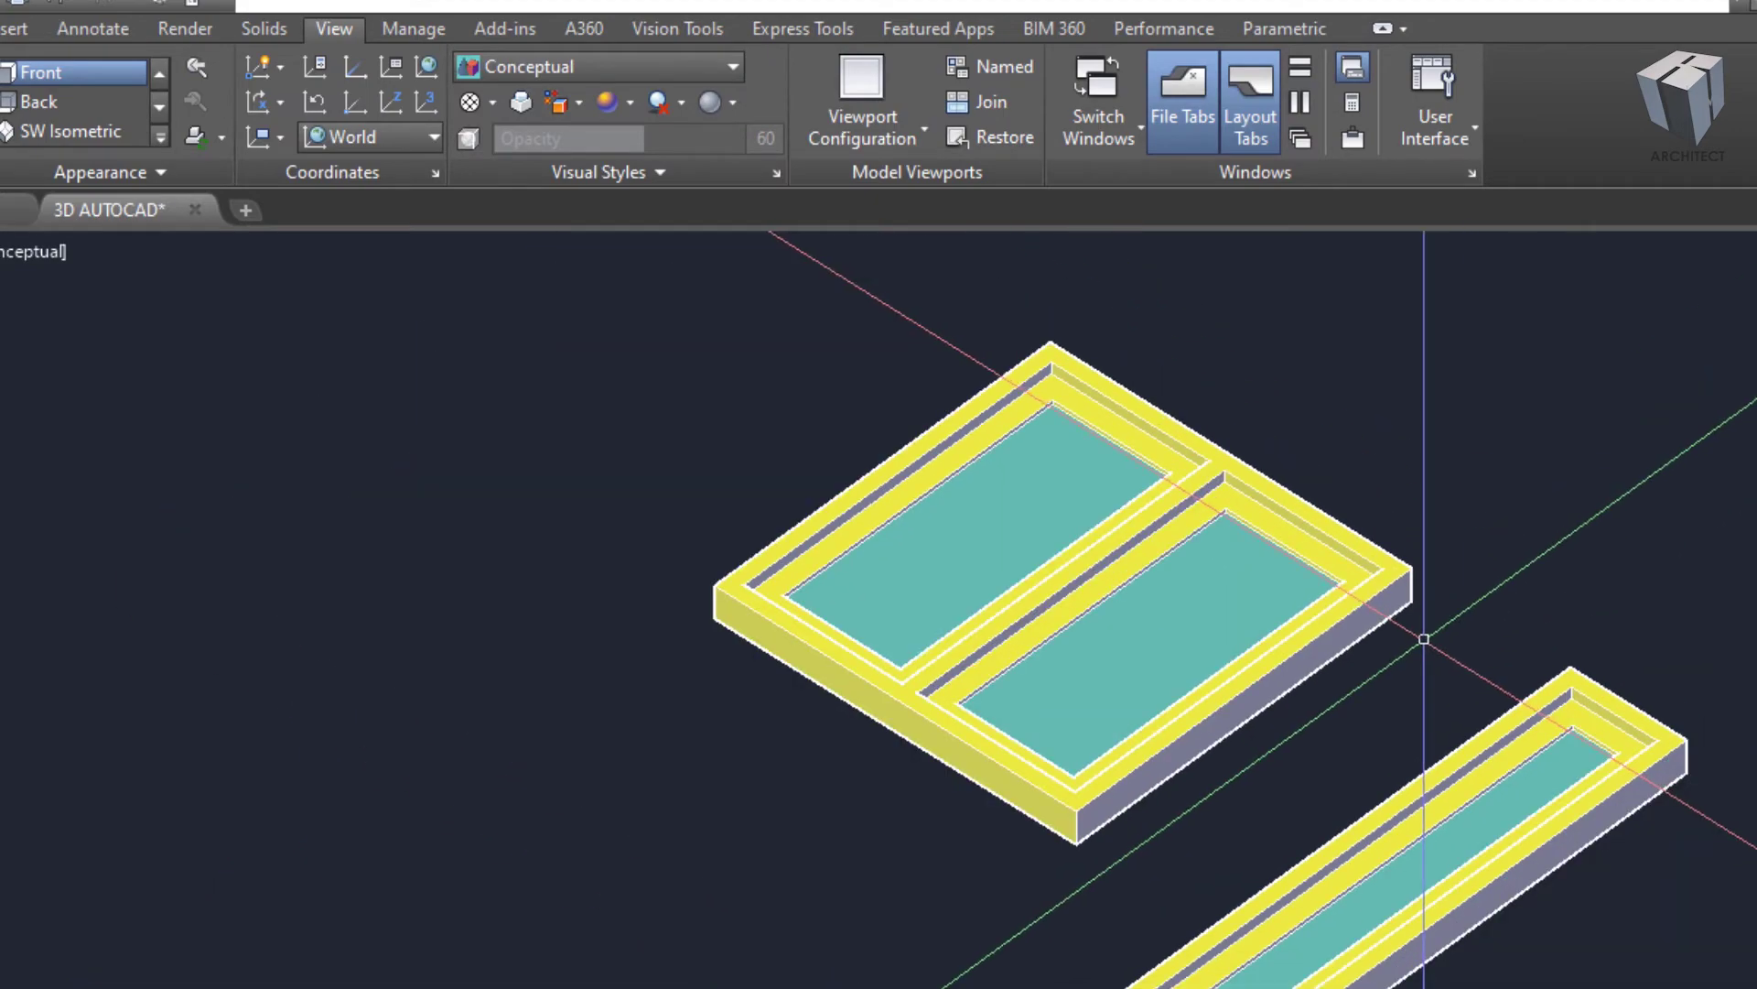
pyautogui.scroll(-2, 1425, 638)
pyautogui.scroll(-2, 1333, 640)
pyautogui.scroll(-1, 1119, 584)
# - Place linear dimensions of 115 and 70 beside the window on the TAMPAK DEPAN elevation
pyautogui.scroll(-1, 1119, 584)
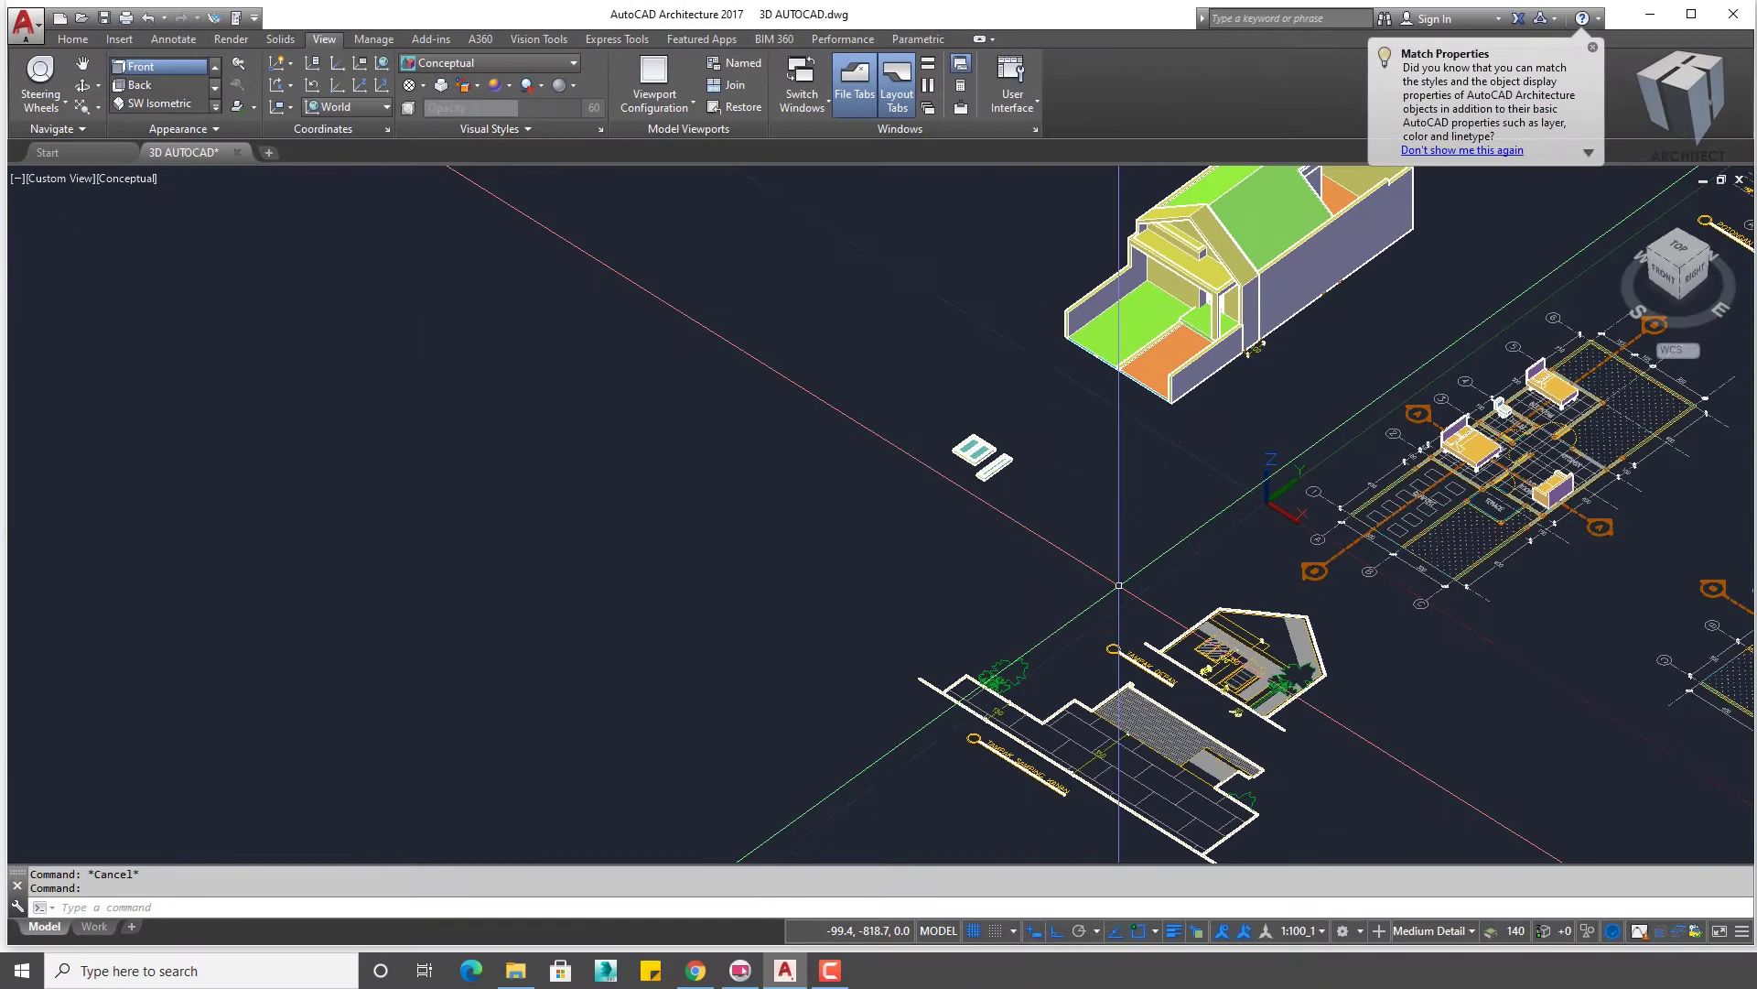
pyautogui.scroll(3, 1200, 640)
pyautogui.scroll(2, 1195, 631)
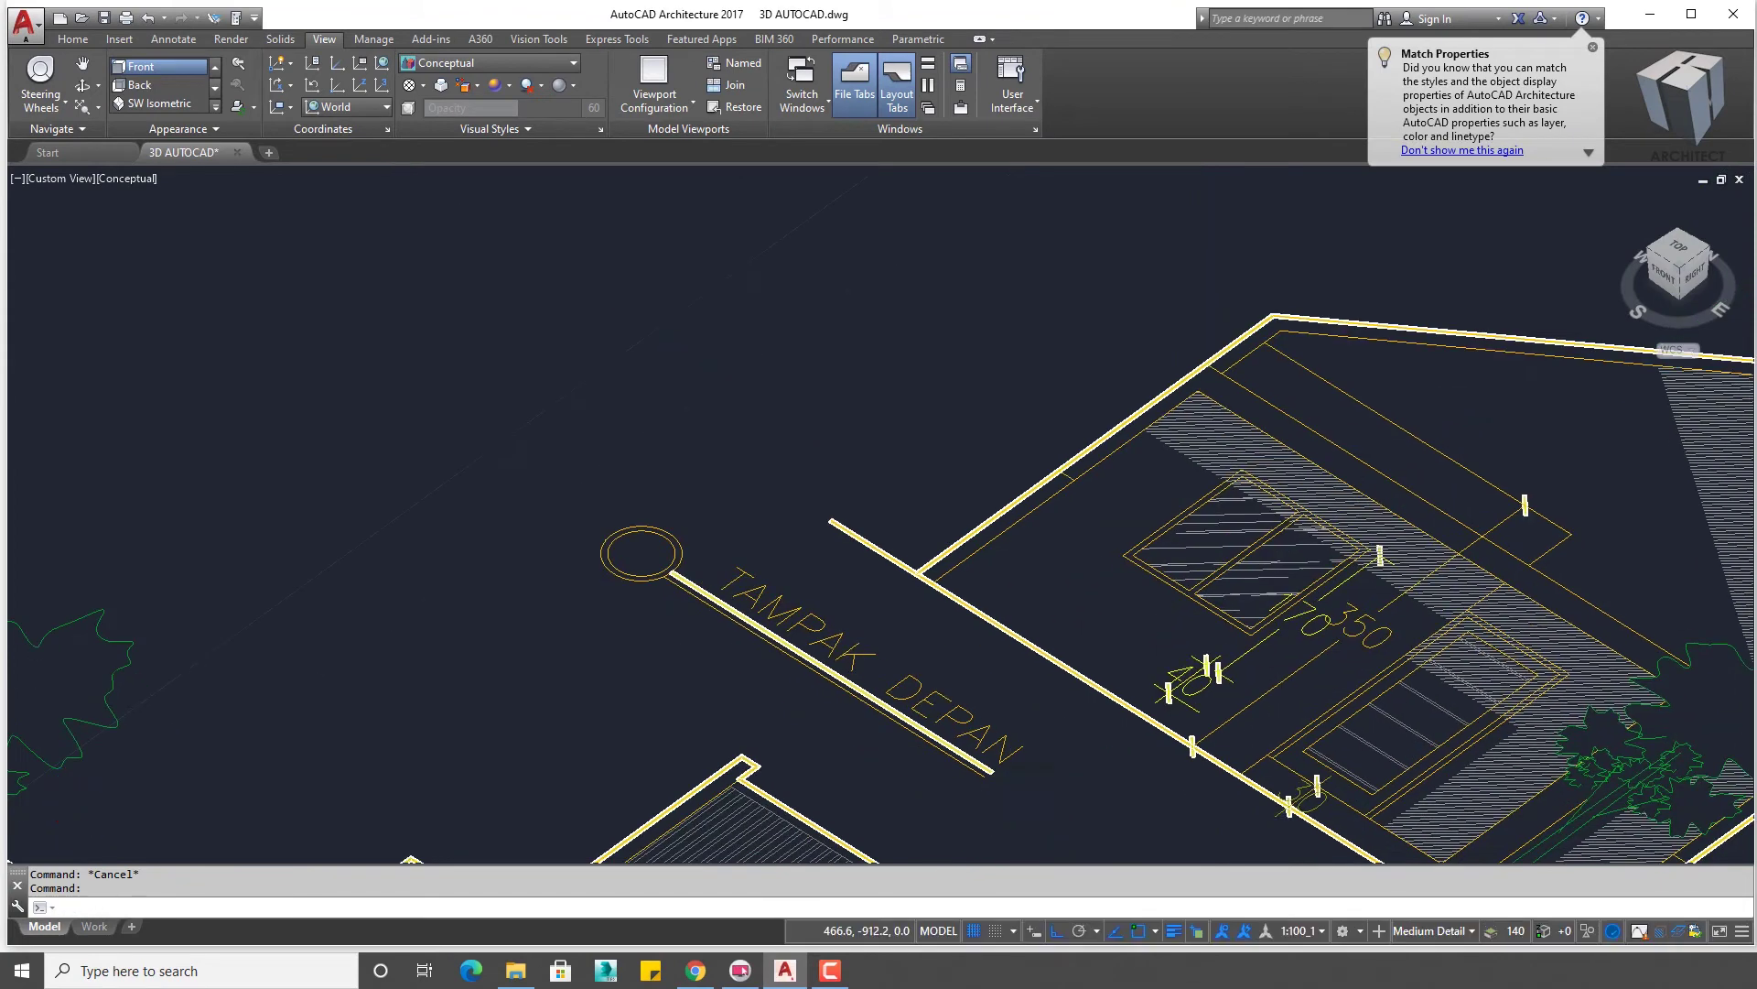
pyautogui.scroll(2, 1182, 602)
pyautogui.write('I')
pyautogui.press('Return')
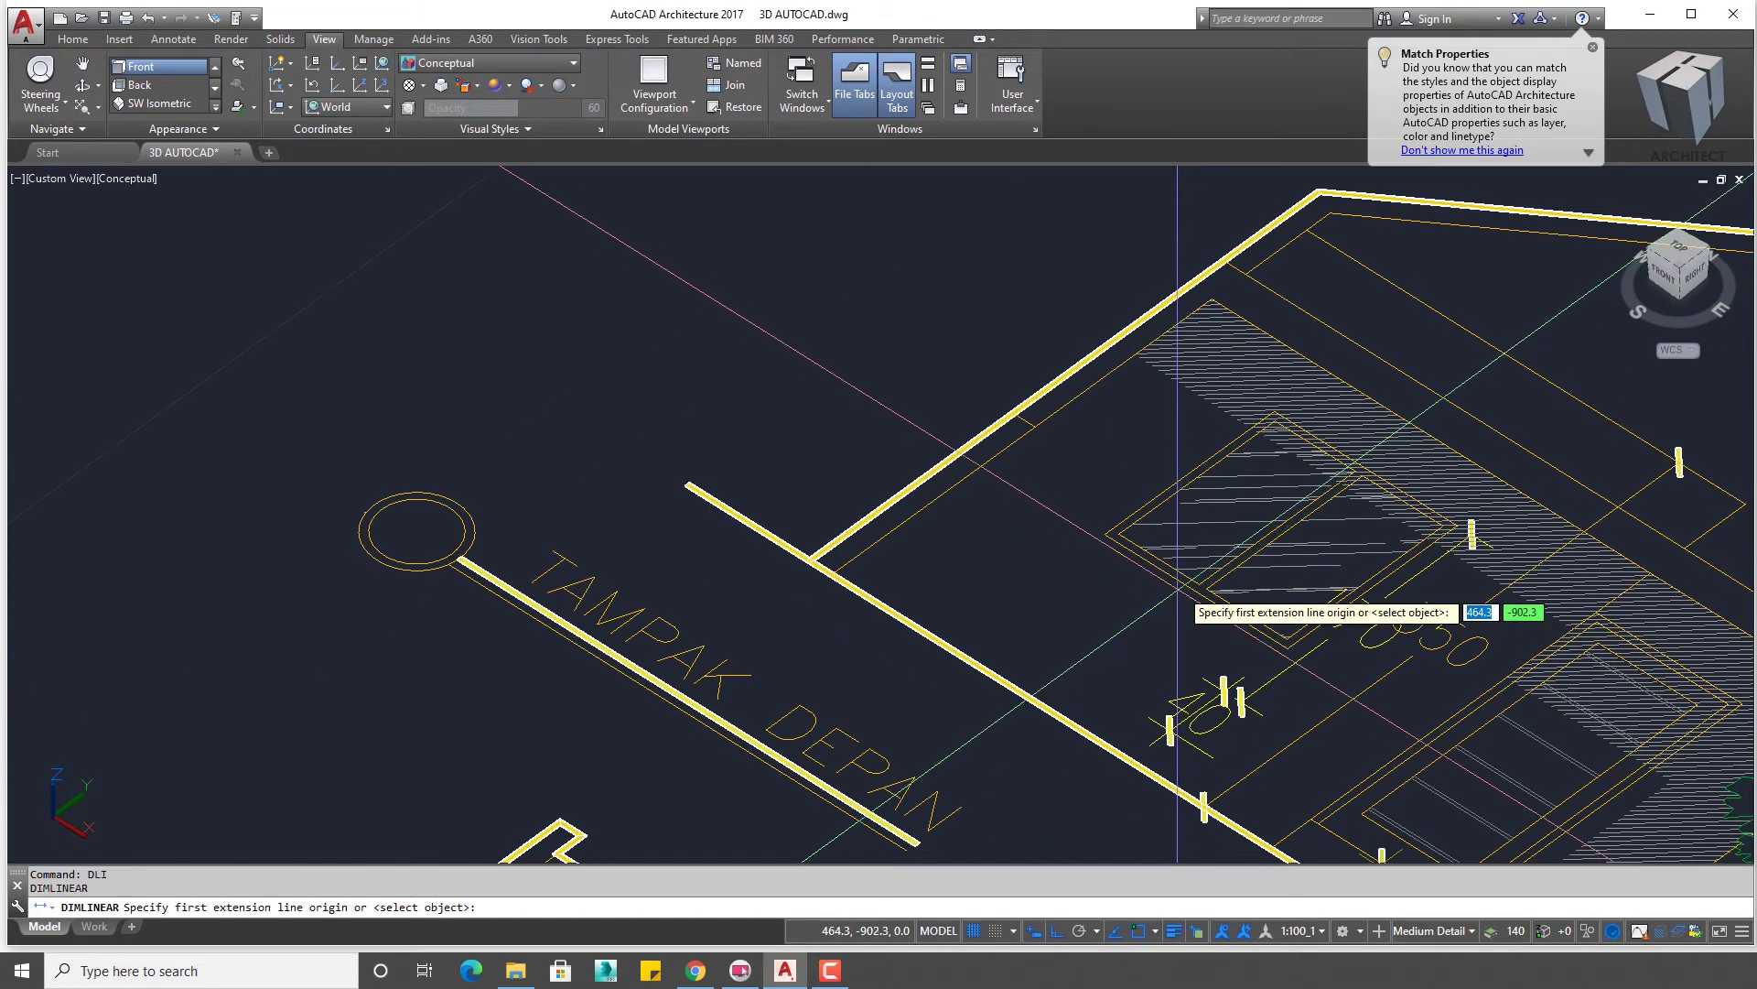
pyautogui.click(1195, 592)
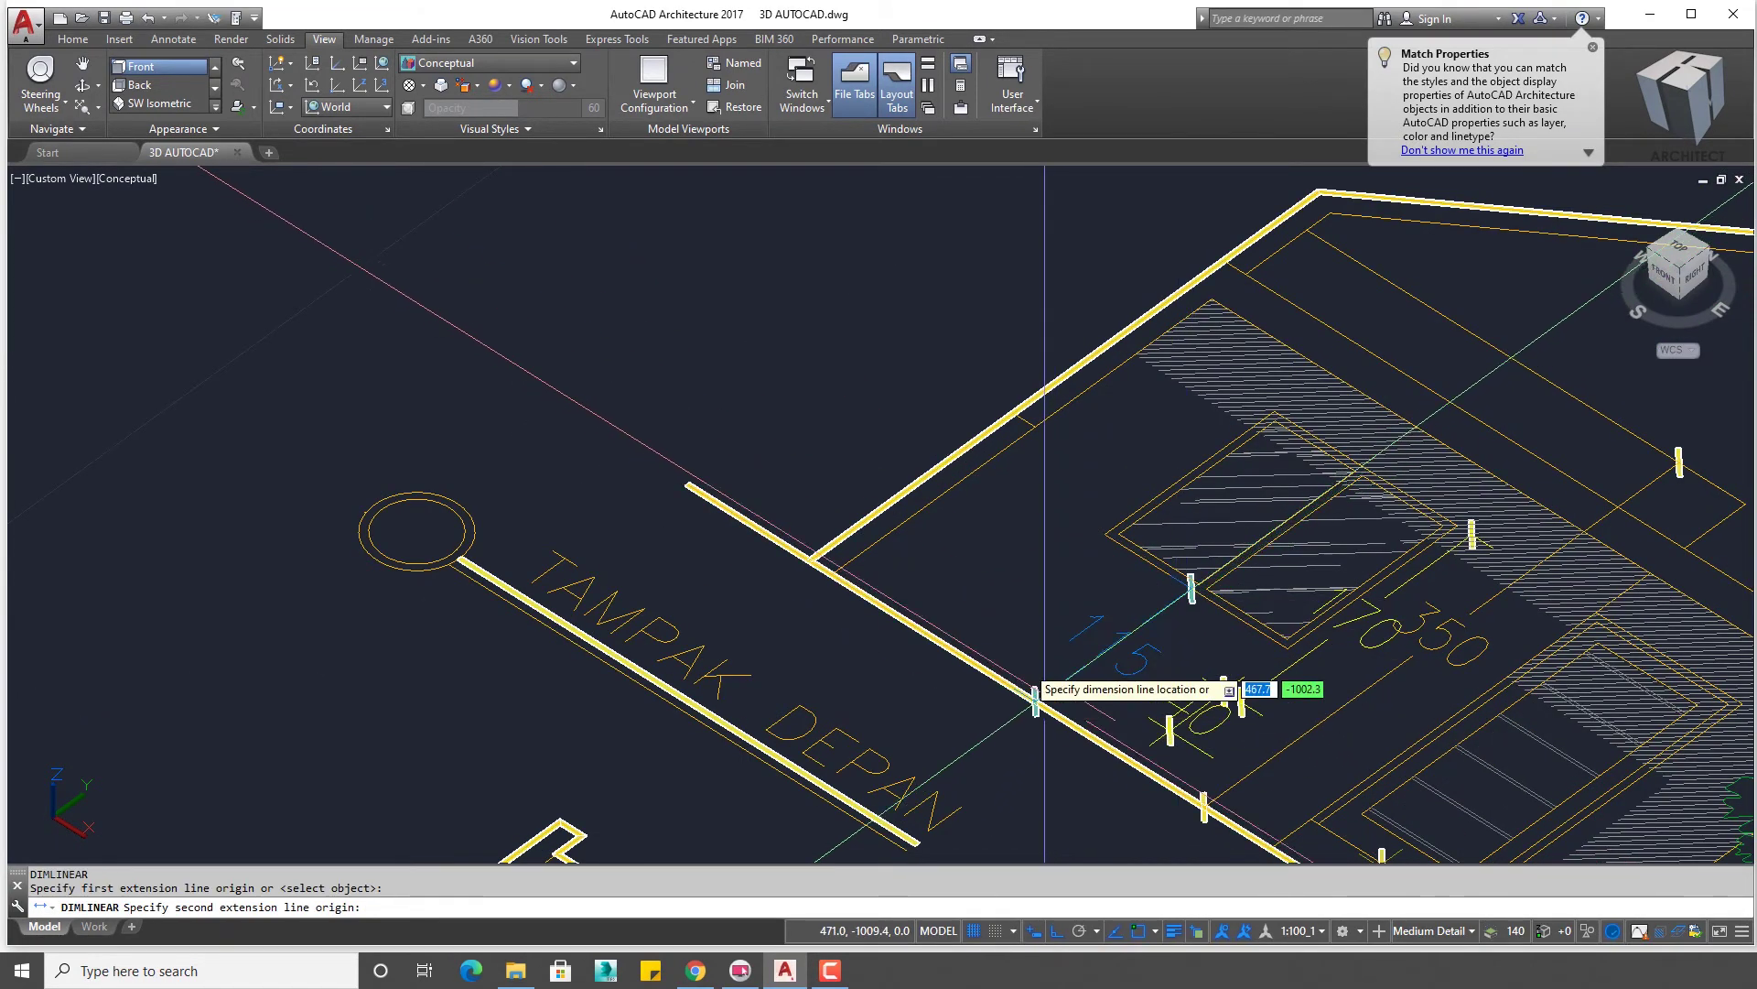
pyautogui.click(1045, 682)
pyautogui.scroll(2, 1116, 659)
pyautogui.scroll(2, 1192, 632)
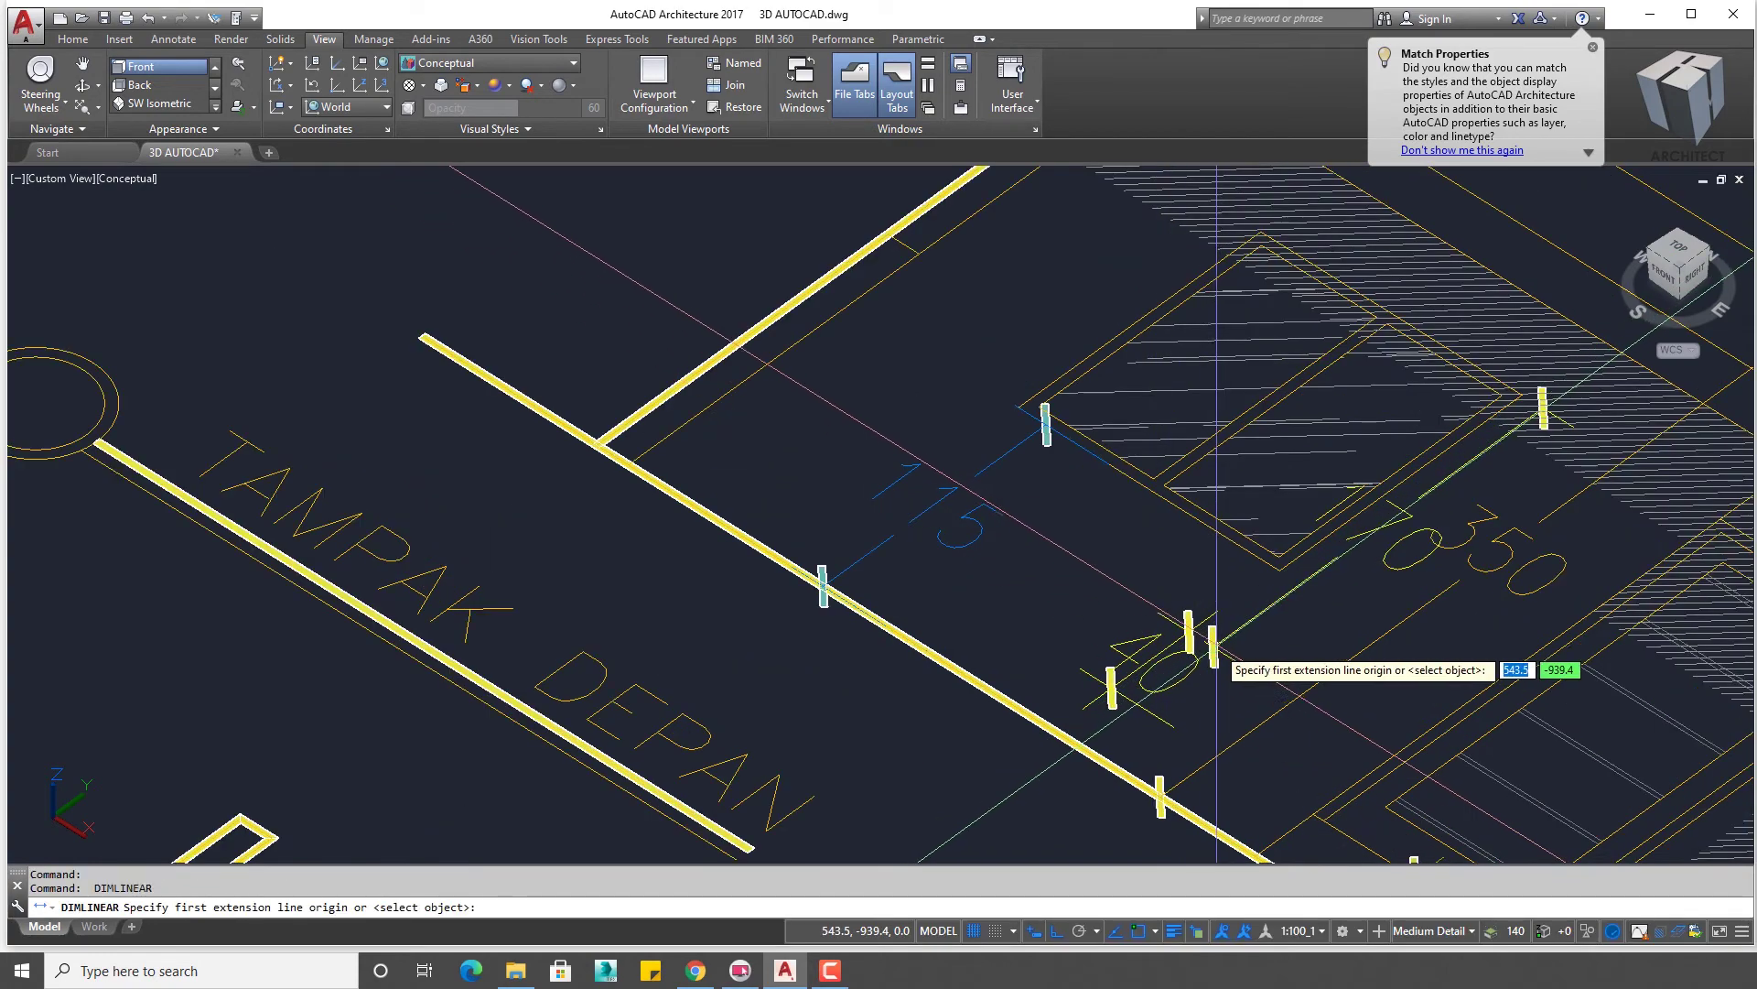
pyautogui.click(1214, 645)
pyautogui.click(1018, 620)
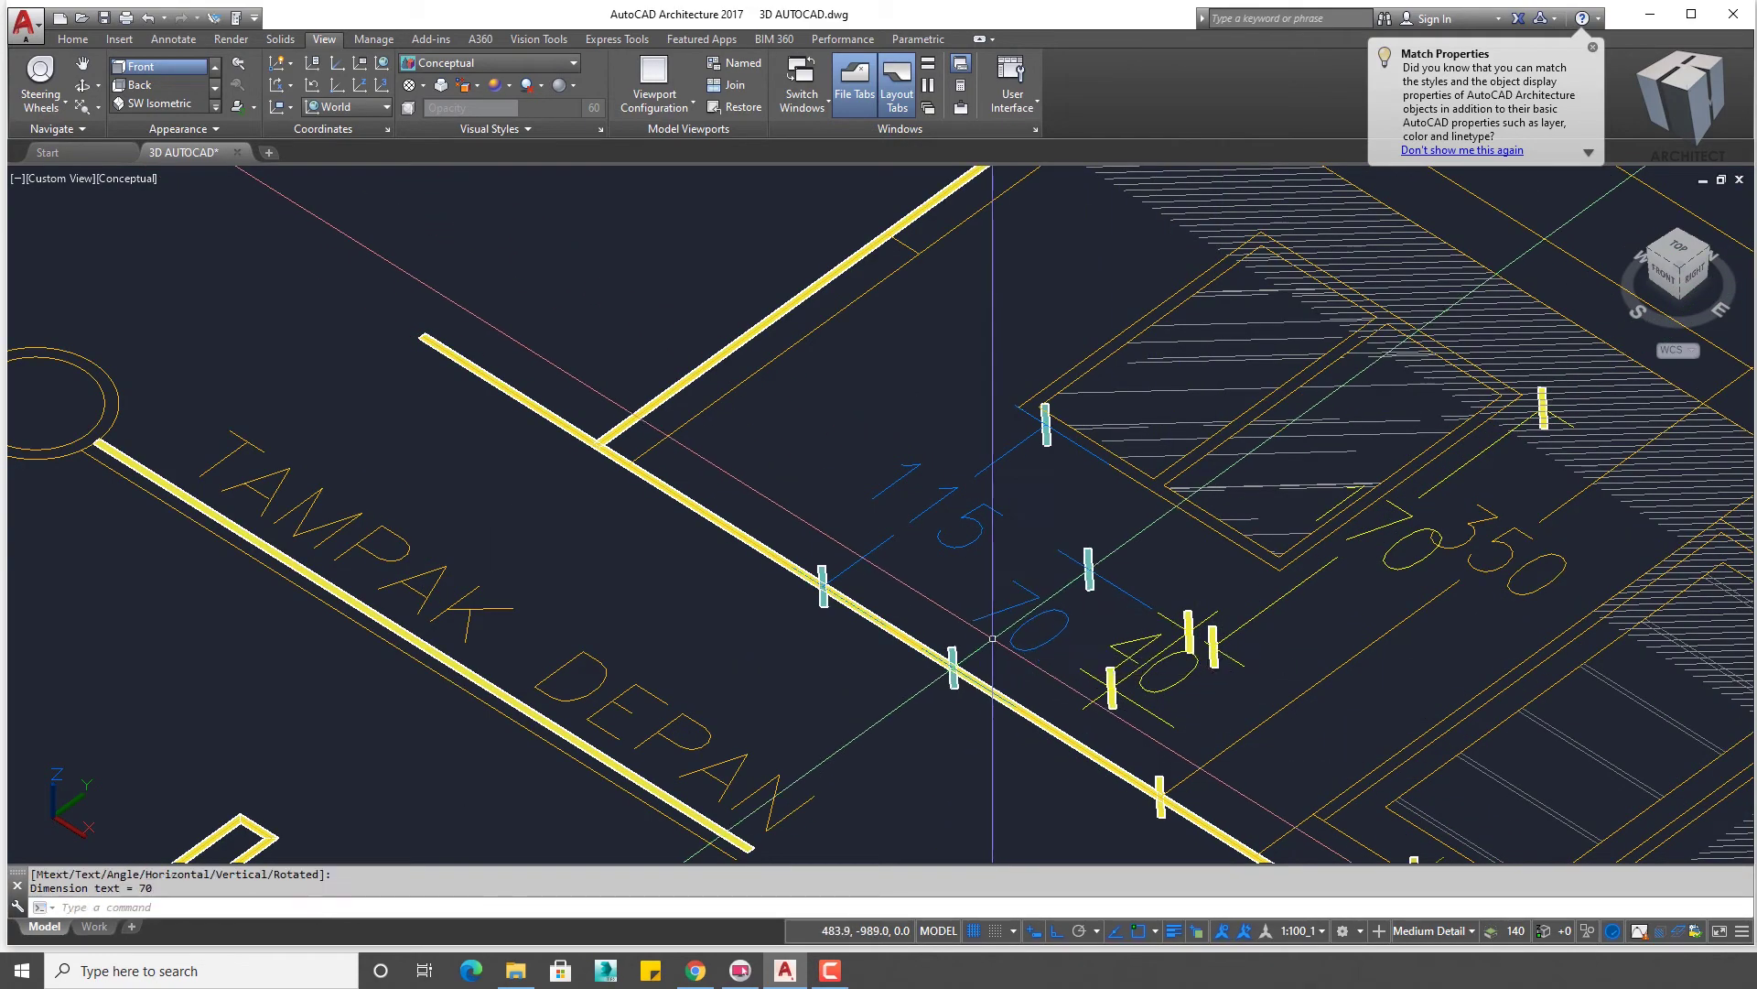
pyautogui.scroll(-3, 1007, 595)
pyautogui.scroll(2, 993, 549)
pyautogui.scroll(-5, 1050, 599)
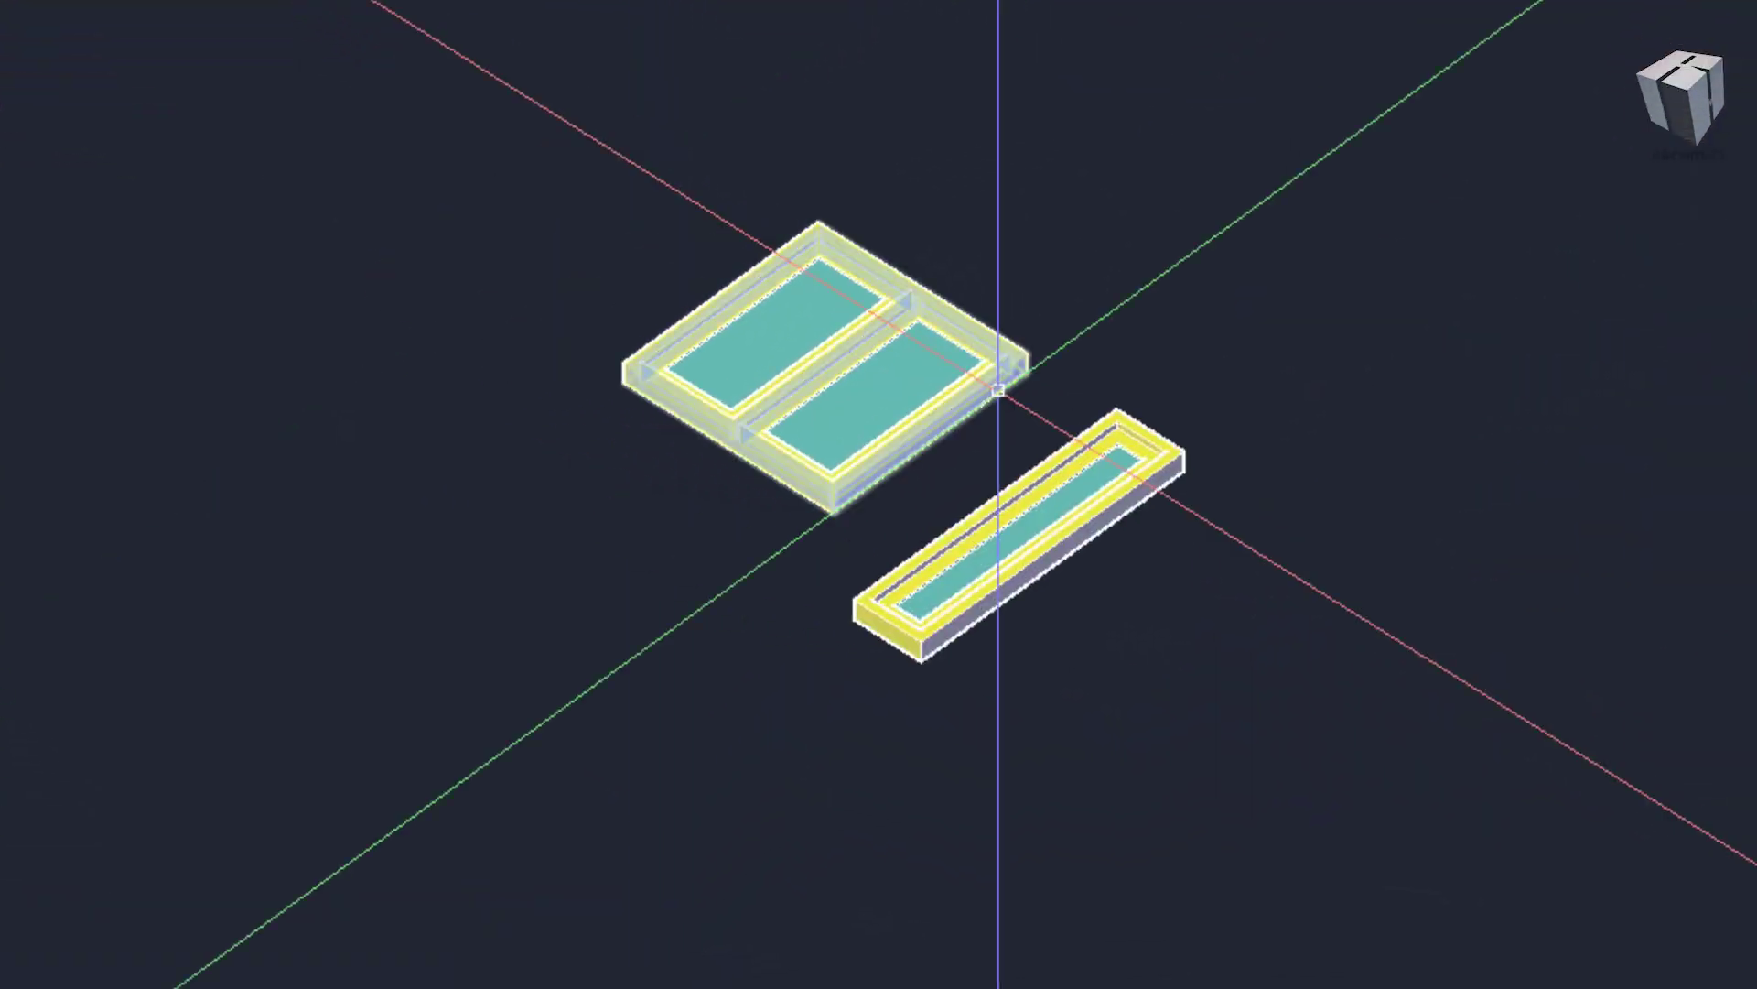
# - Rotate the double window 90 degrees about an X-axis so it stands upright
pyautogui.write('ROTATE3D')
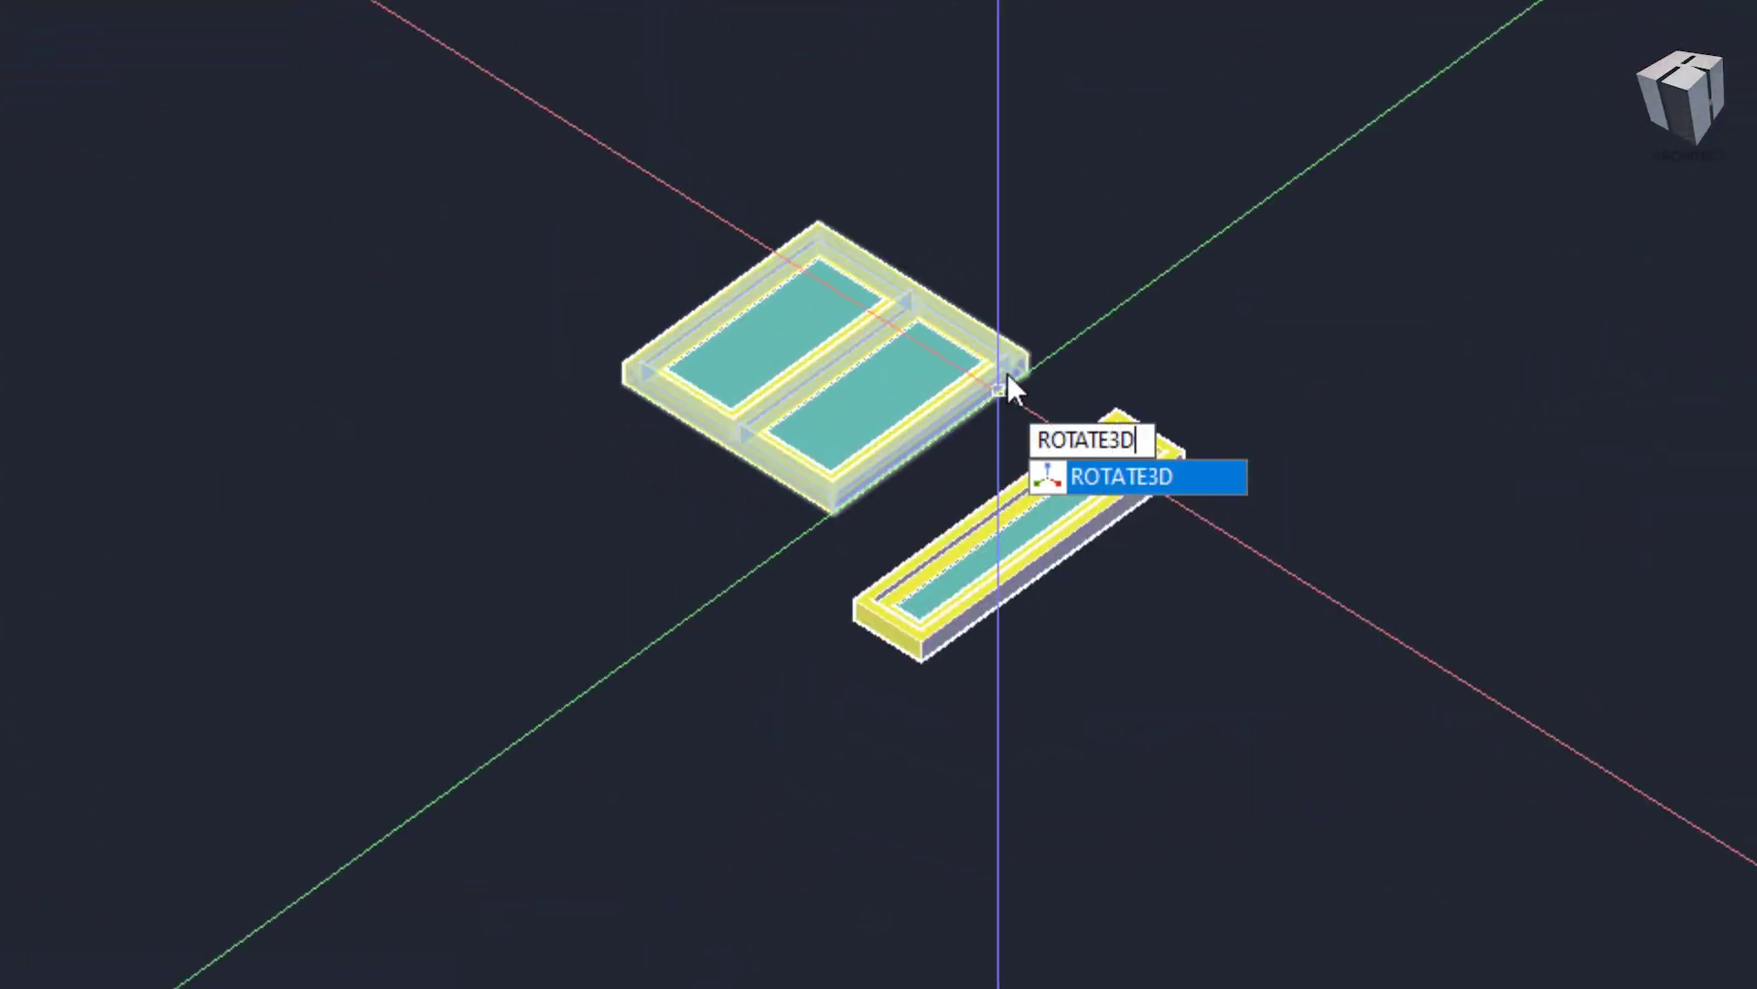
pyautogui.press('Return')
pyautogui.click(1000, 224)
pyautogui.click(596, 486)
pyautogui.scroll(3, 728, 499)
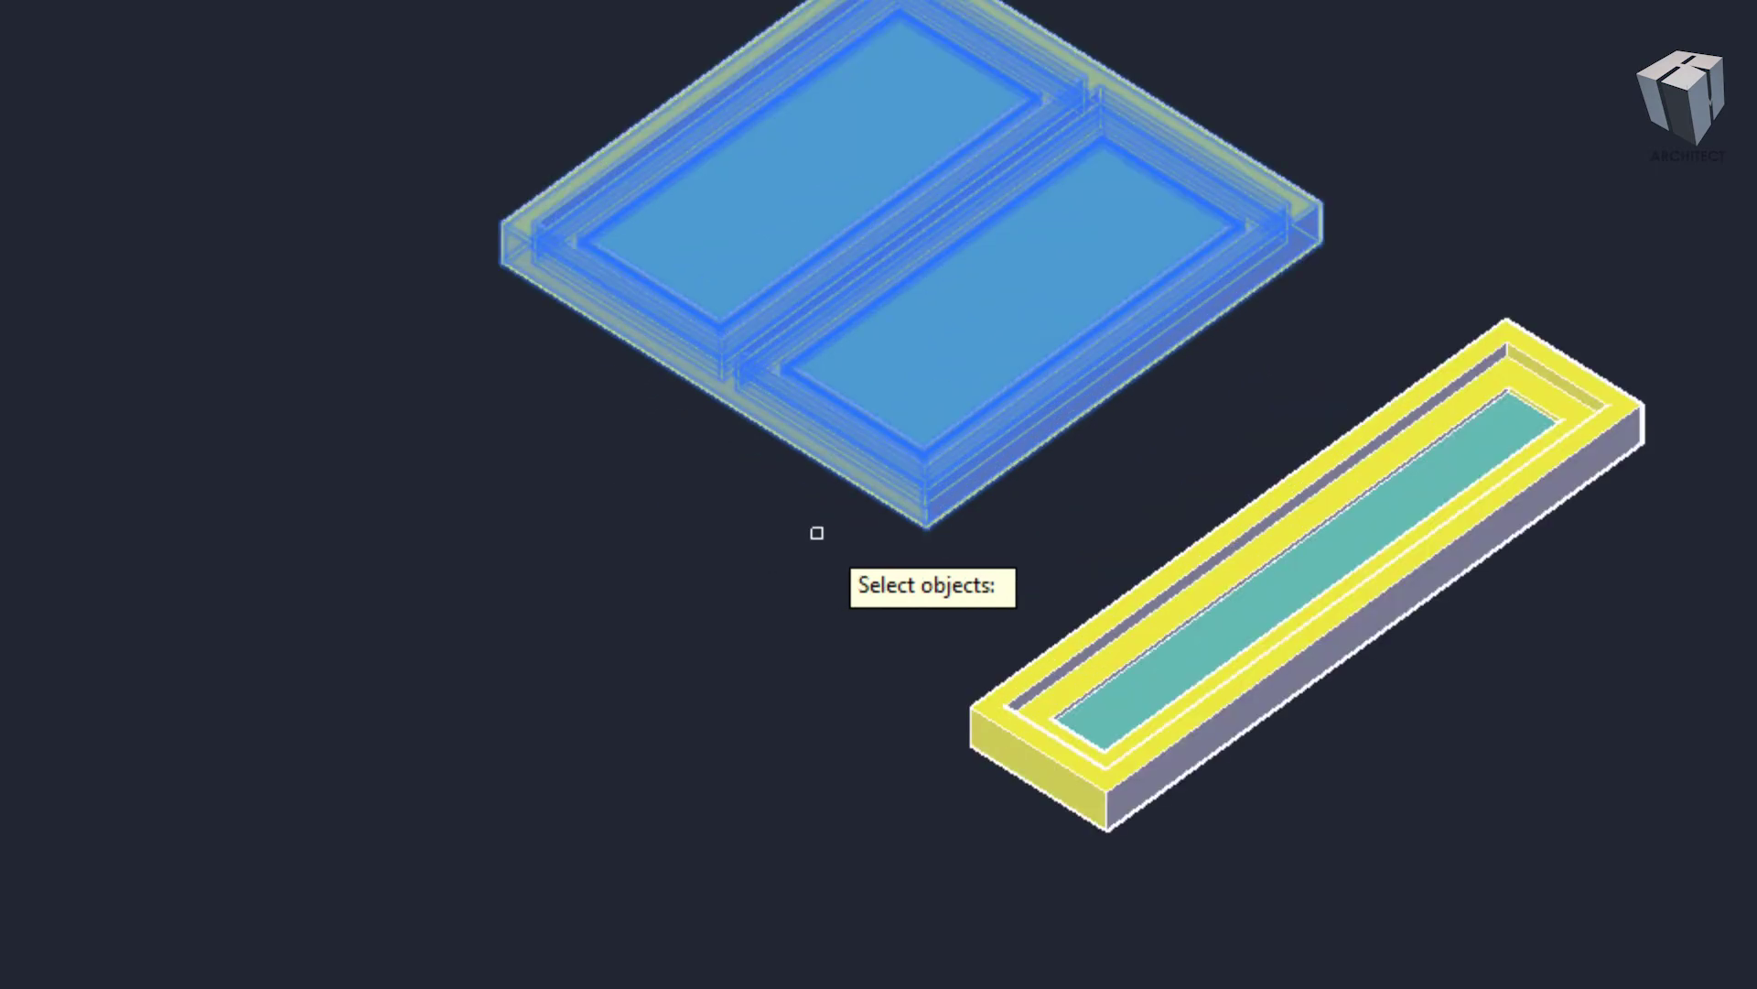
pyautogui.press('Return')
pyautogui.click(941, 505)
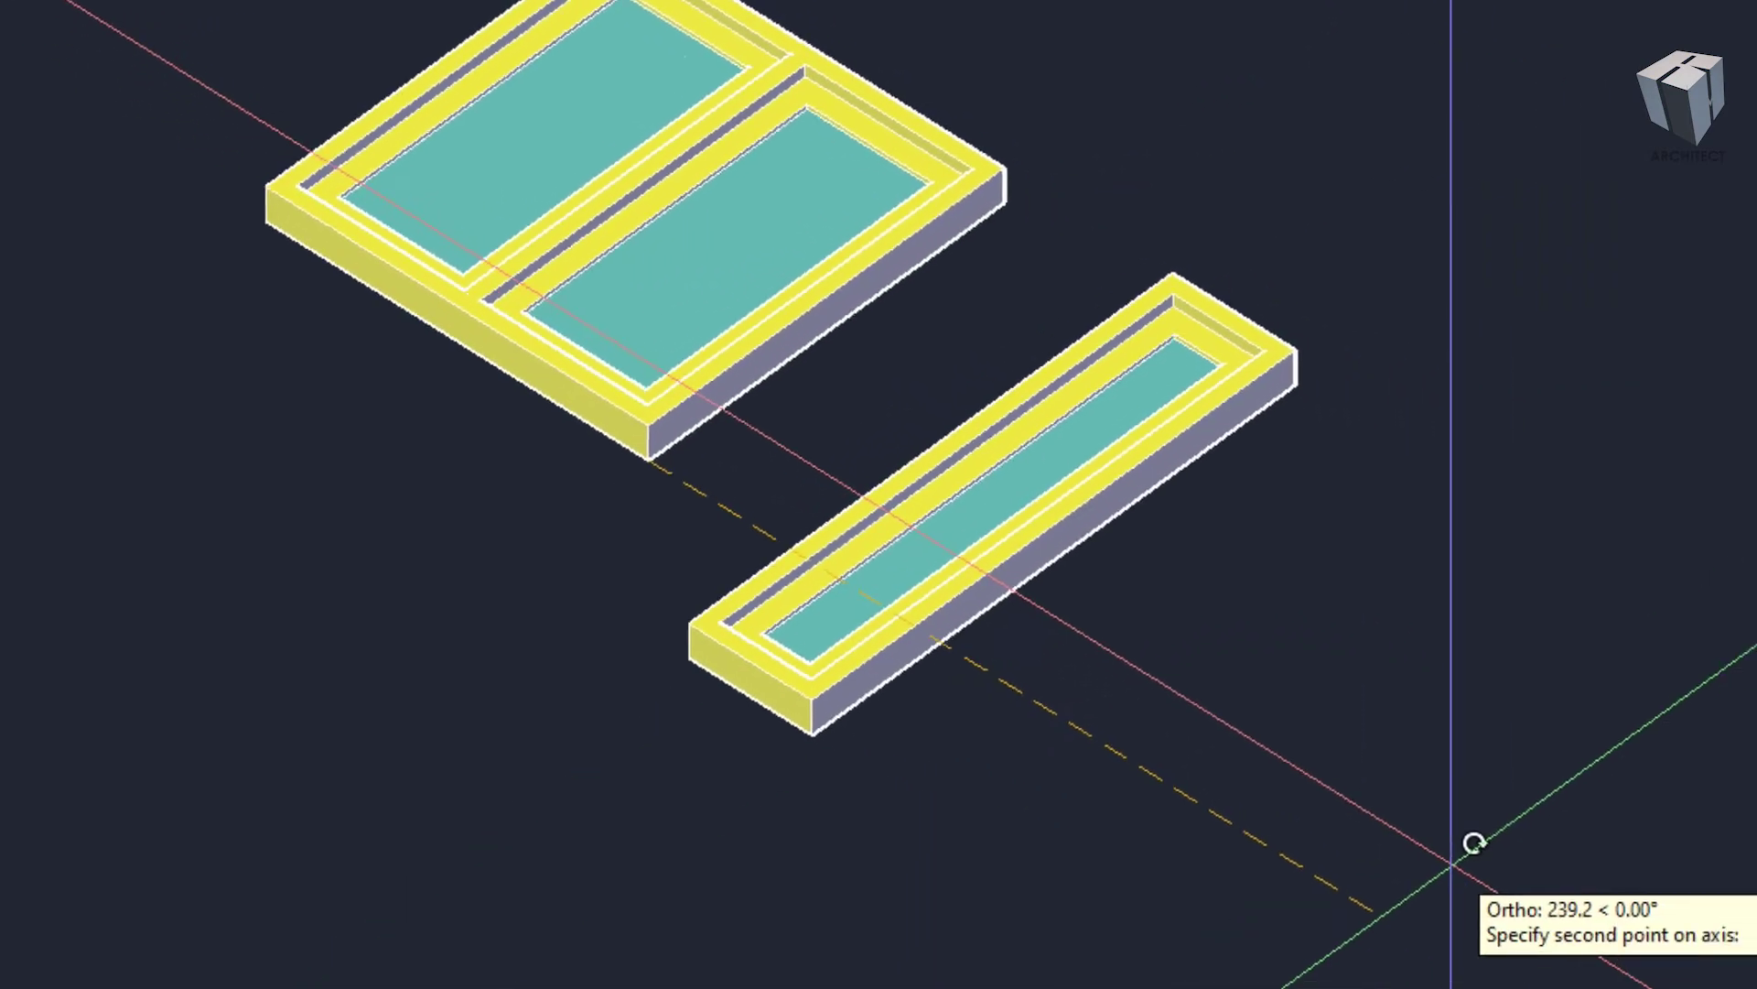
pyautogui.click(1370, 812)
pyautogui.press('Return')
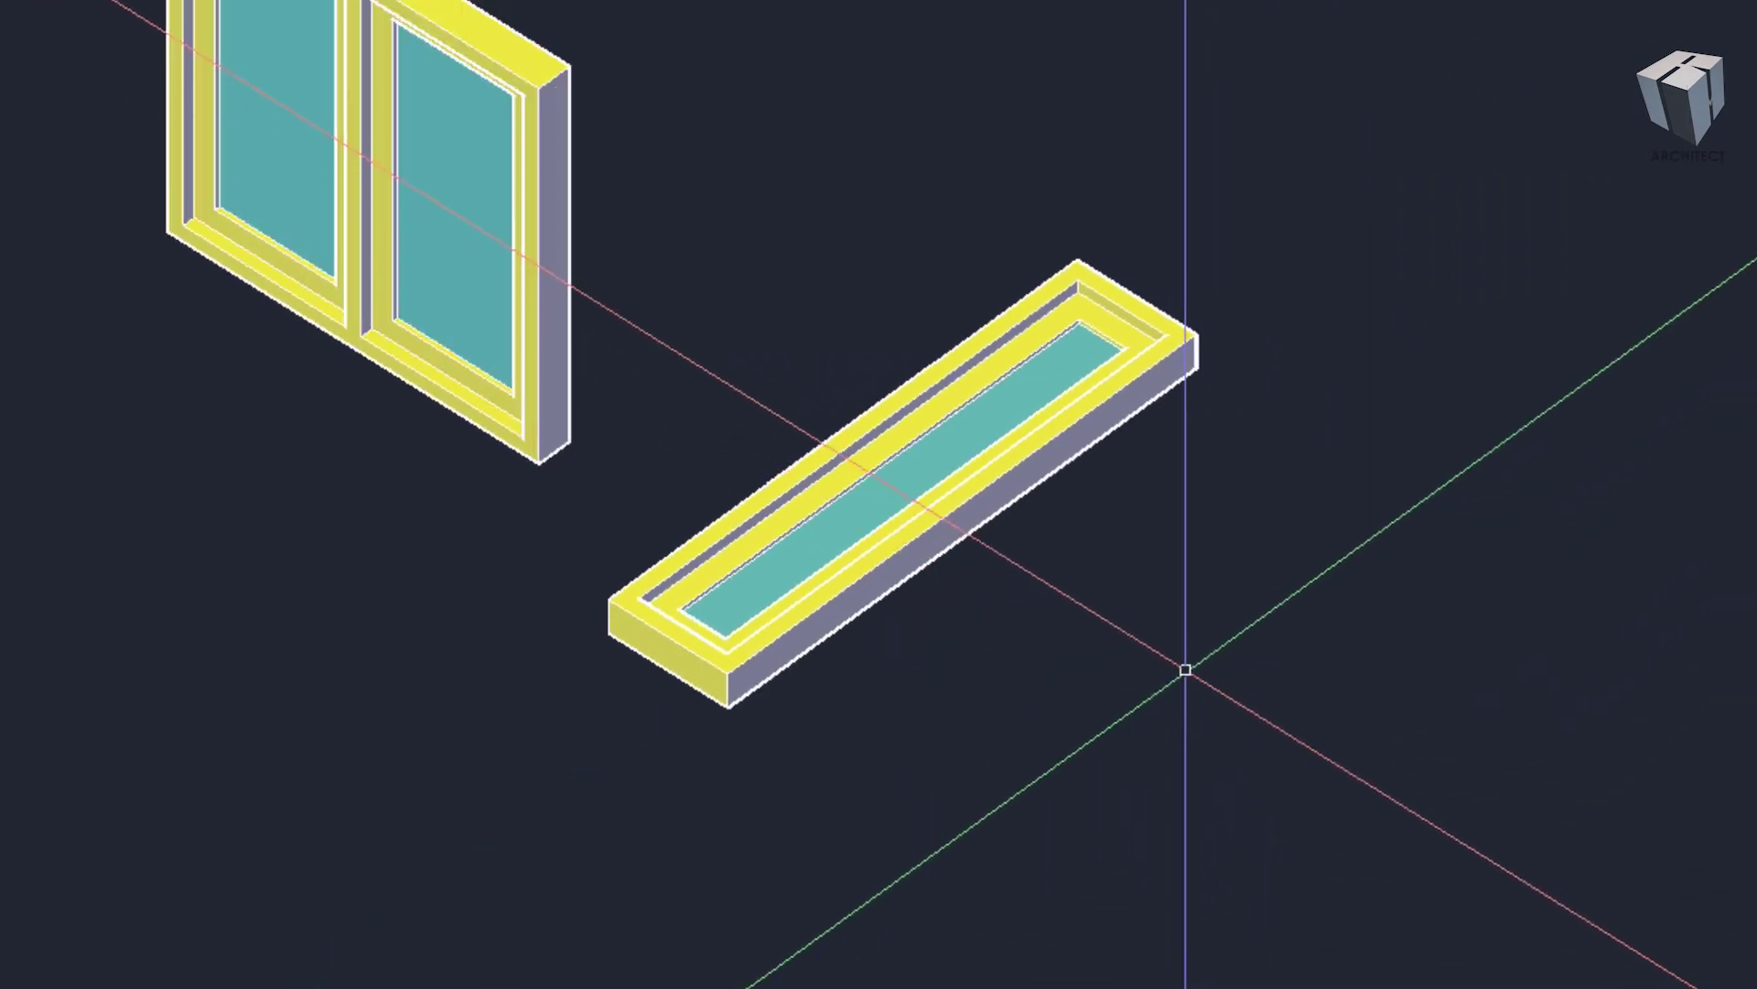
# - Rotate the narrow window frame 90 degrees about its corner axis to stand it upright
pyautogui.write('ROTATE3')
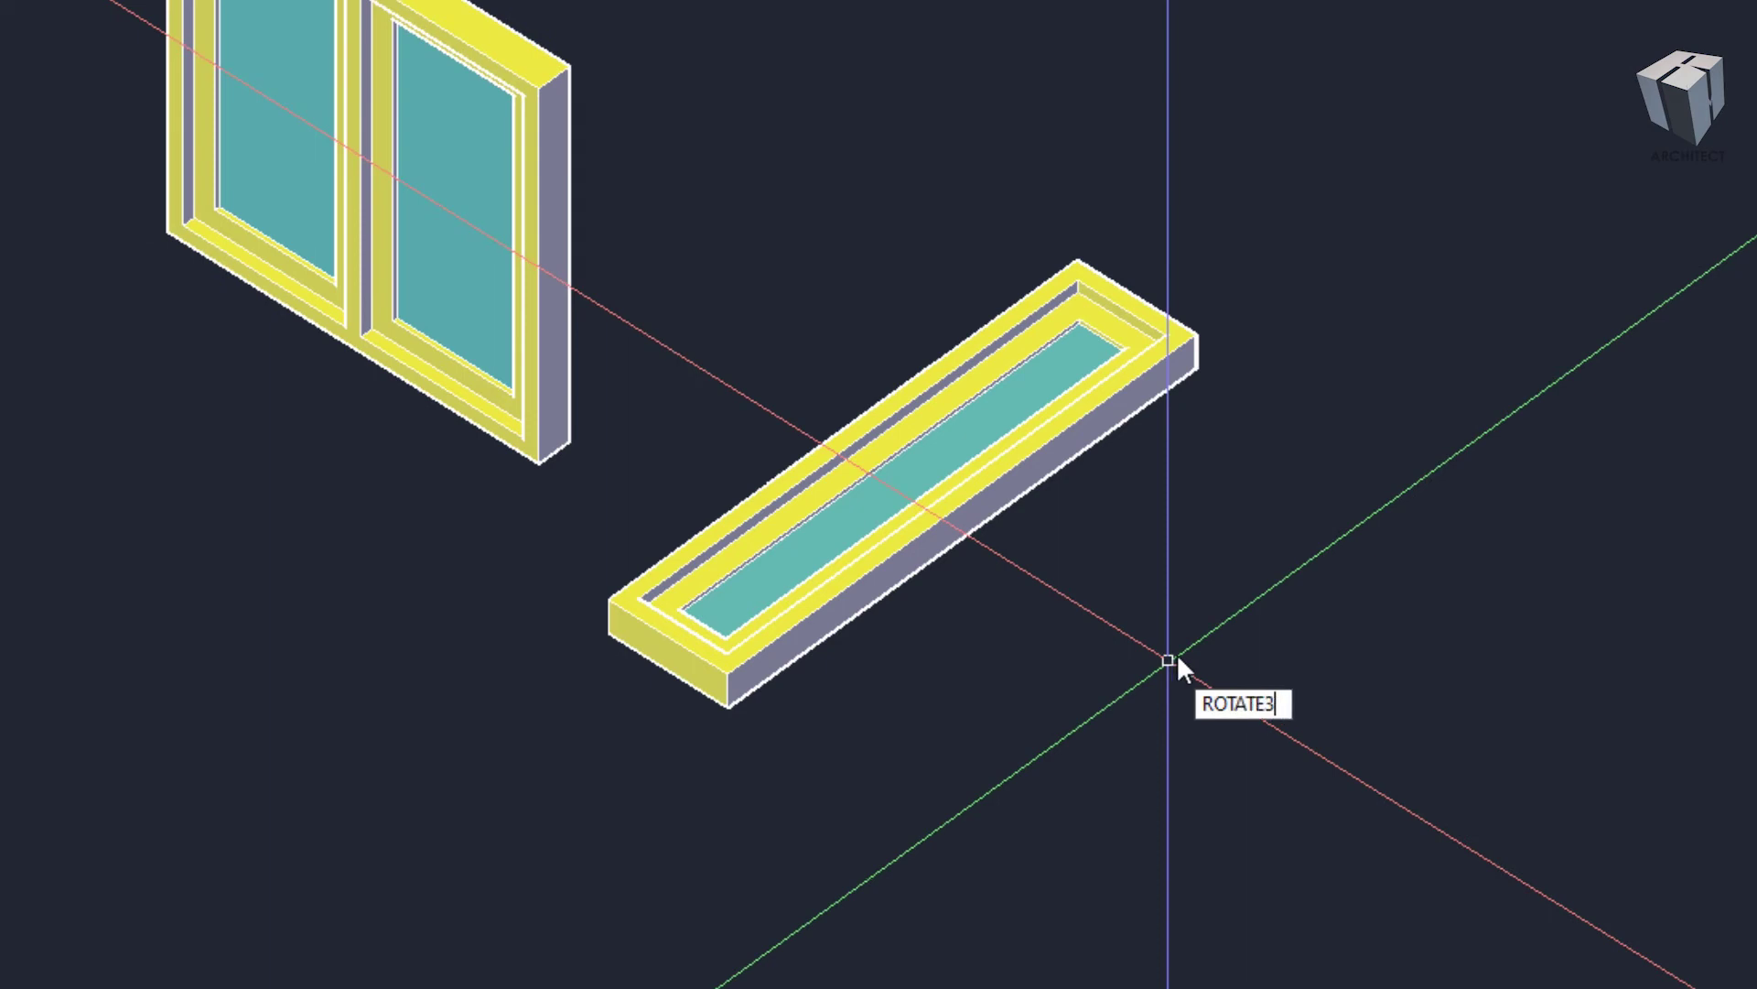
pyautogui.write('D')
pyautogui.press('Return')
pyautogui.click(785, 578)
pyautogui.press('Return')
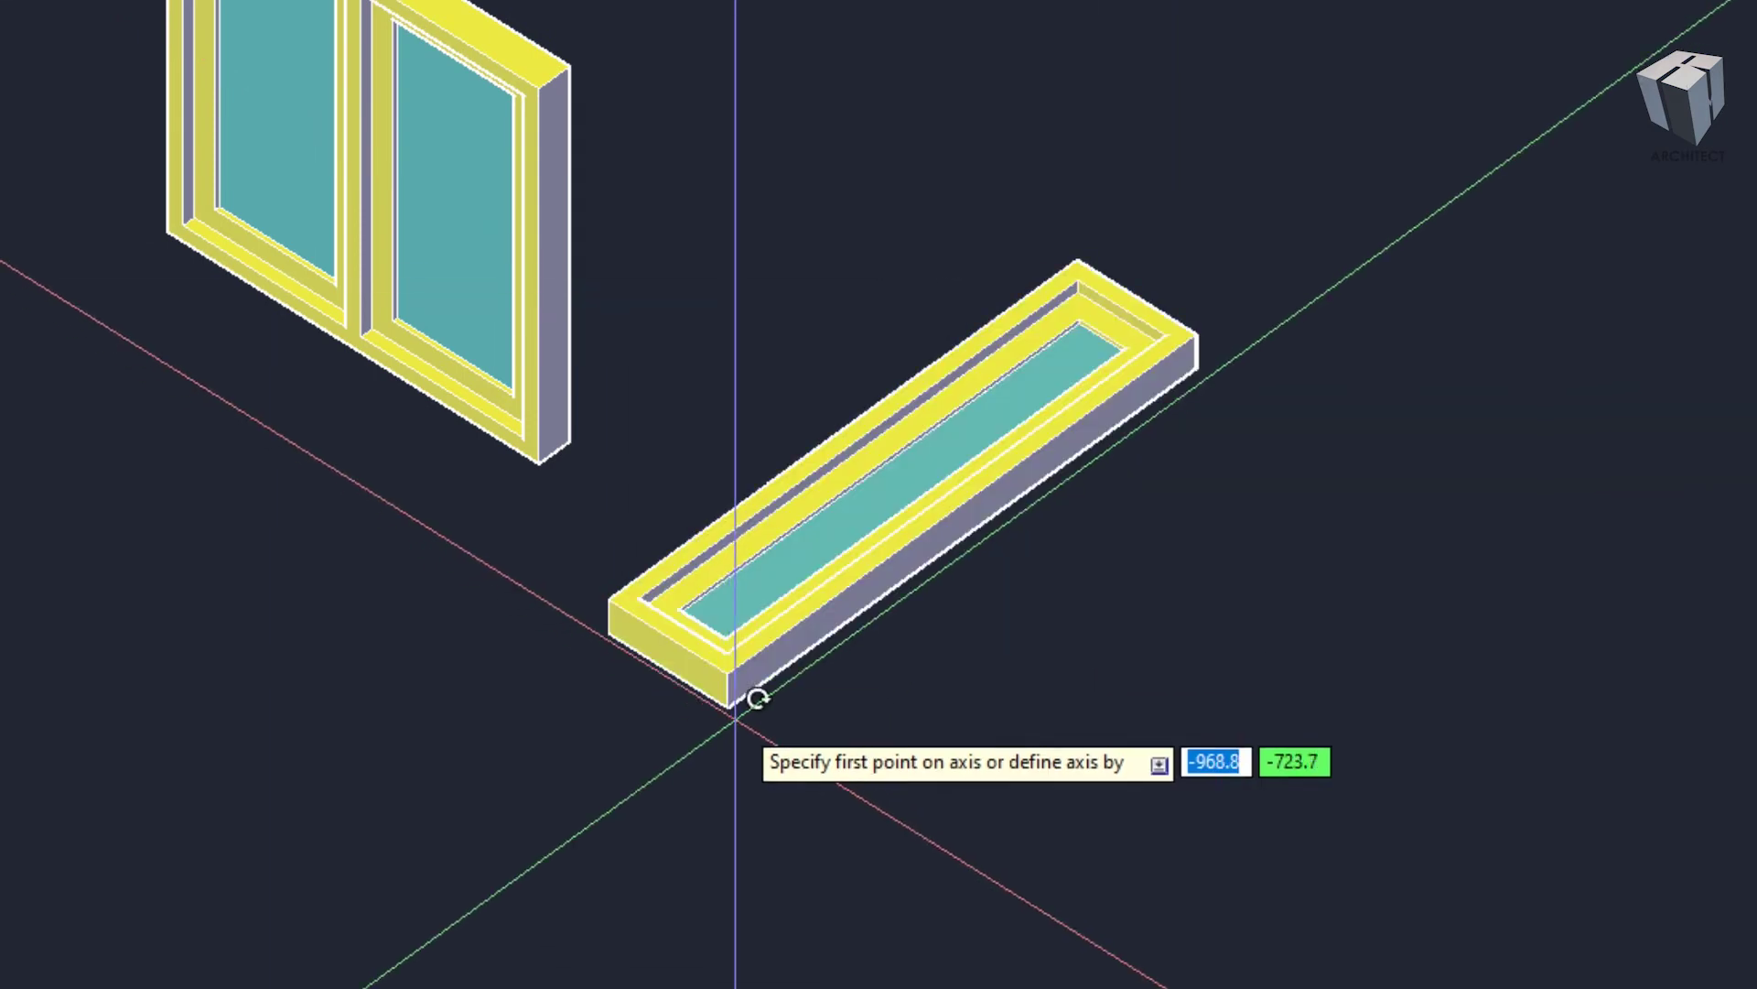
pyautogui.click(730, 705)
pyautogui.click(776, 714)
pyautogui.write('90')
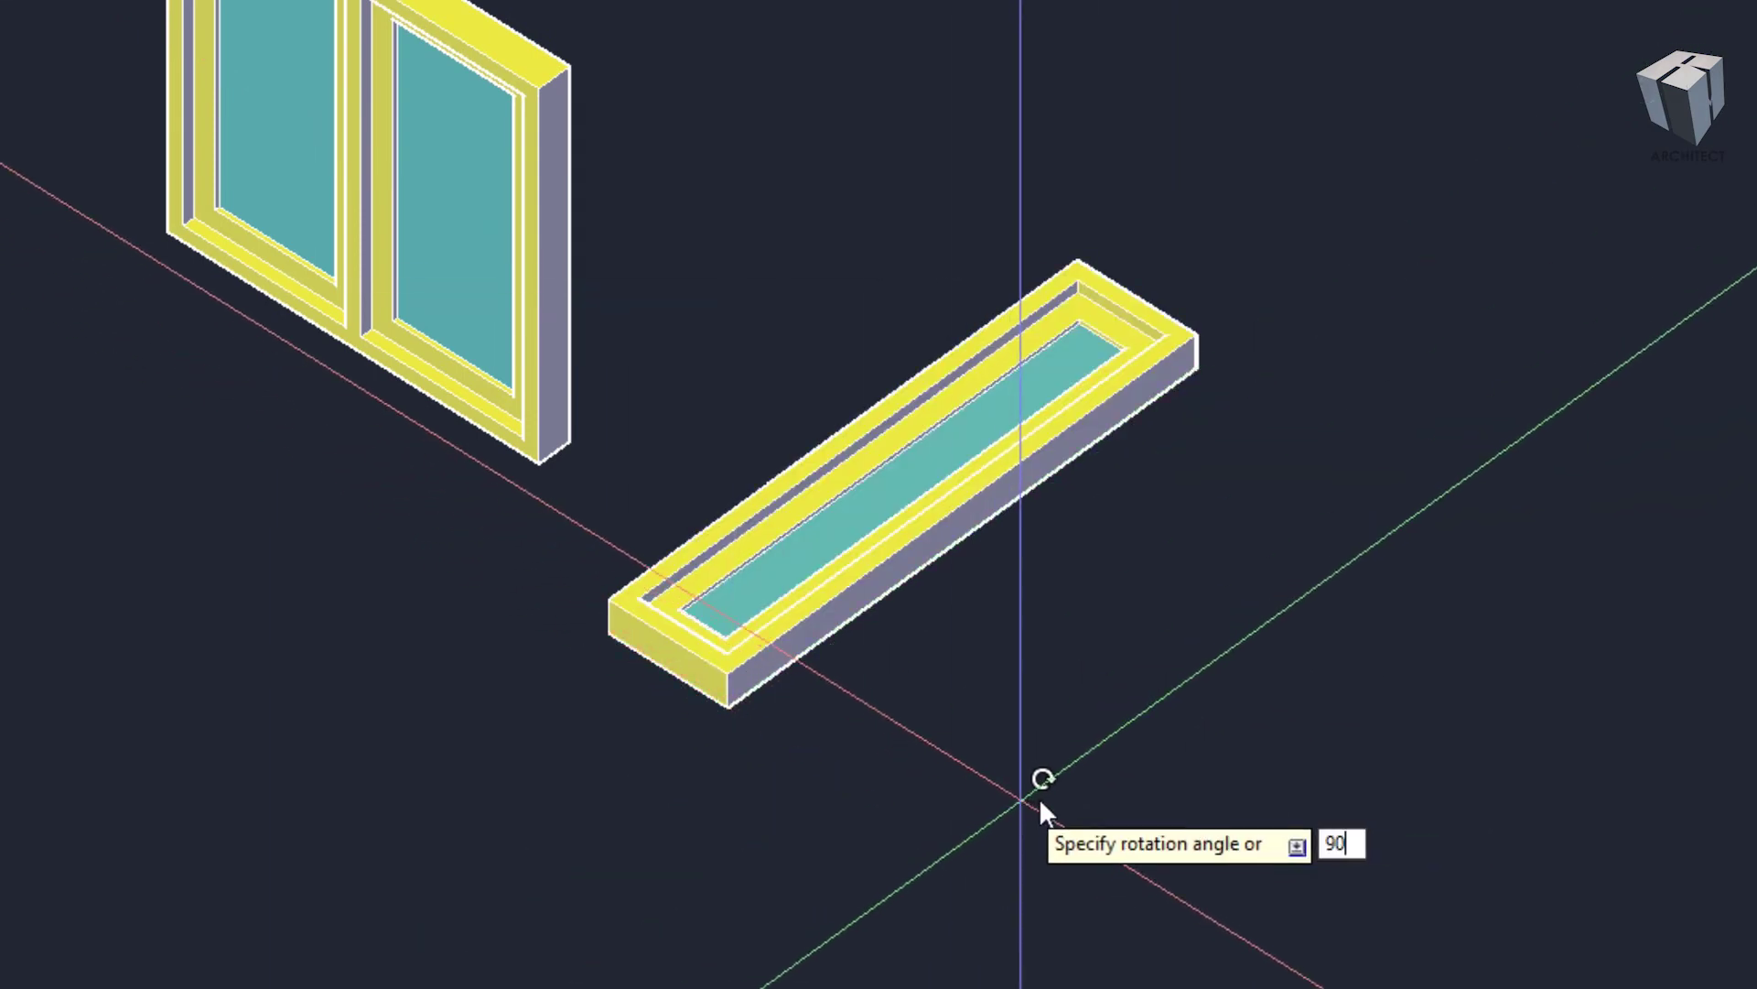
pyautogui.press('Return')
pyautogui.scroll(-5, 1030, 793)
pyautogui.moveTo(805, 647); pyautogui.dragTo(830, 356, button='middle')
pyautogui.scroll(2, 1171, 769)
# - Finish the 115 line and draw a 70-long vertical line from the narrow window's bottom corner
pyautogui.scroll(2, 1135, 743)
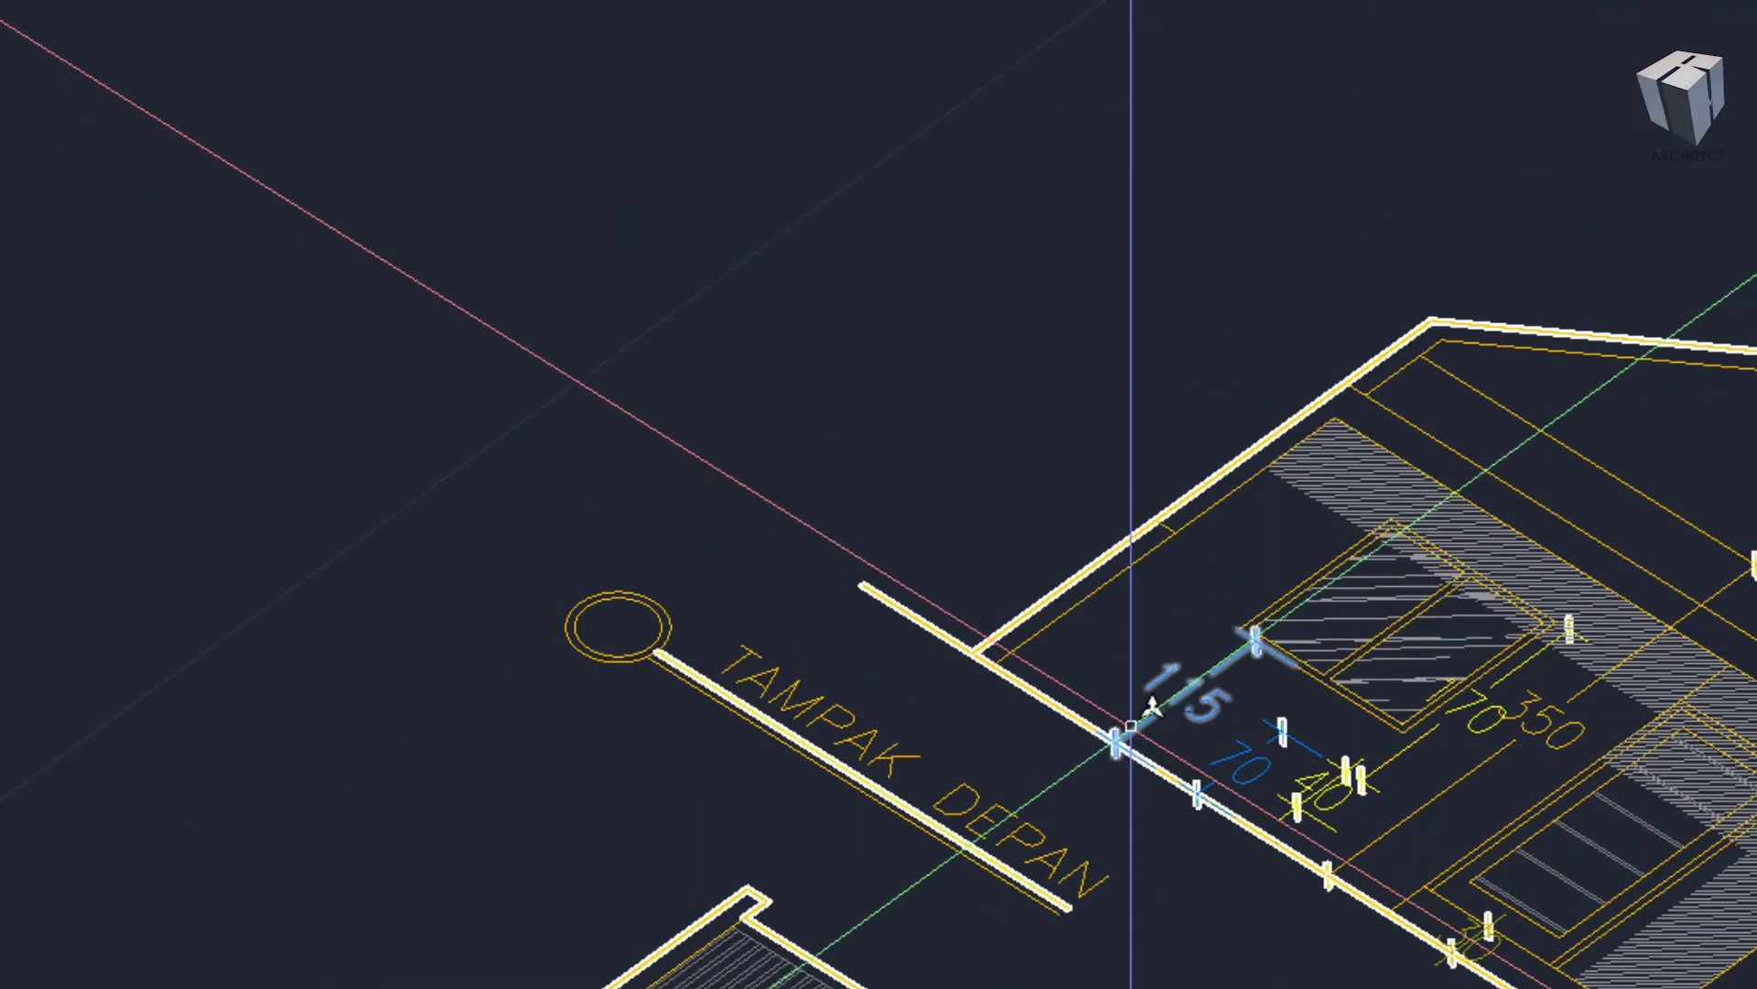
pyautogui.scroll(-5, 573, 463)
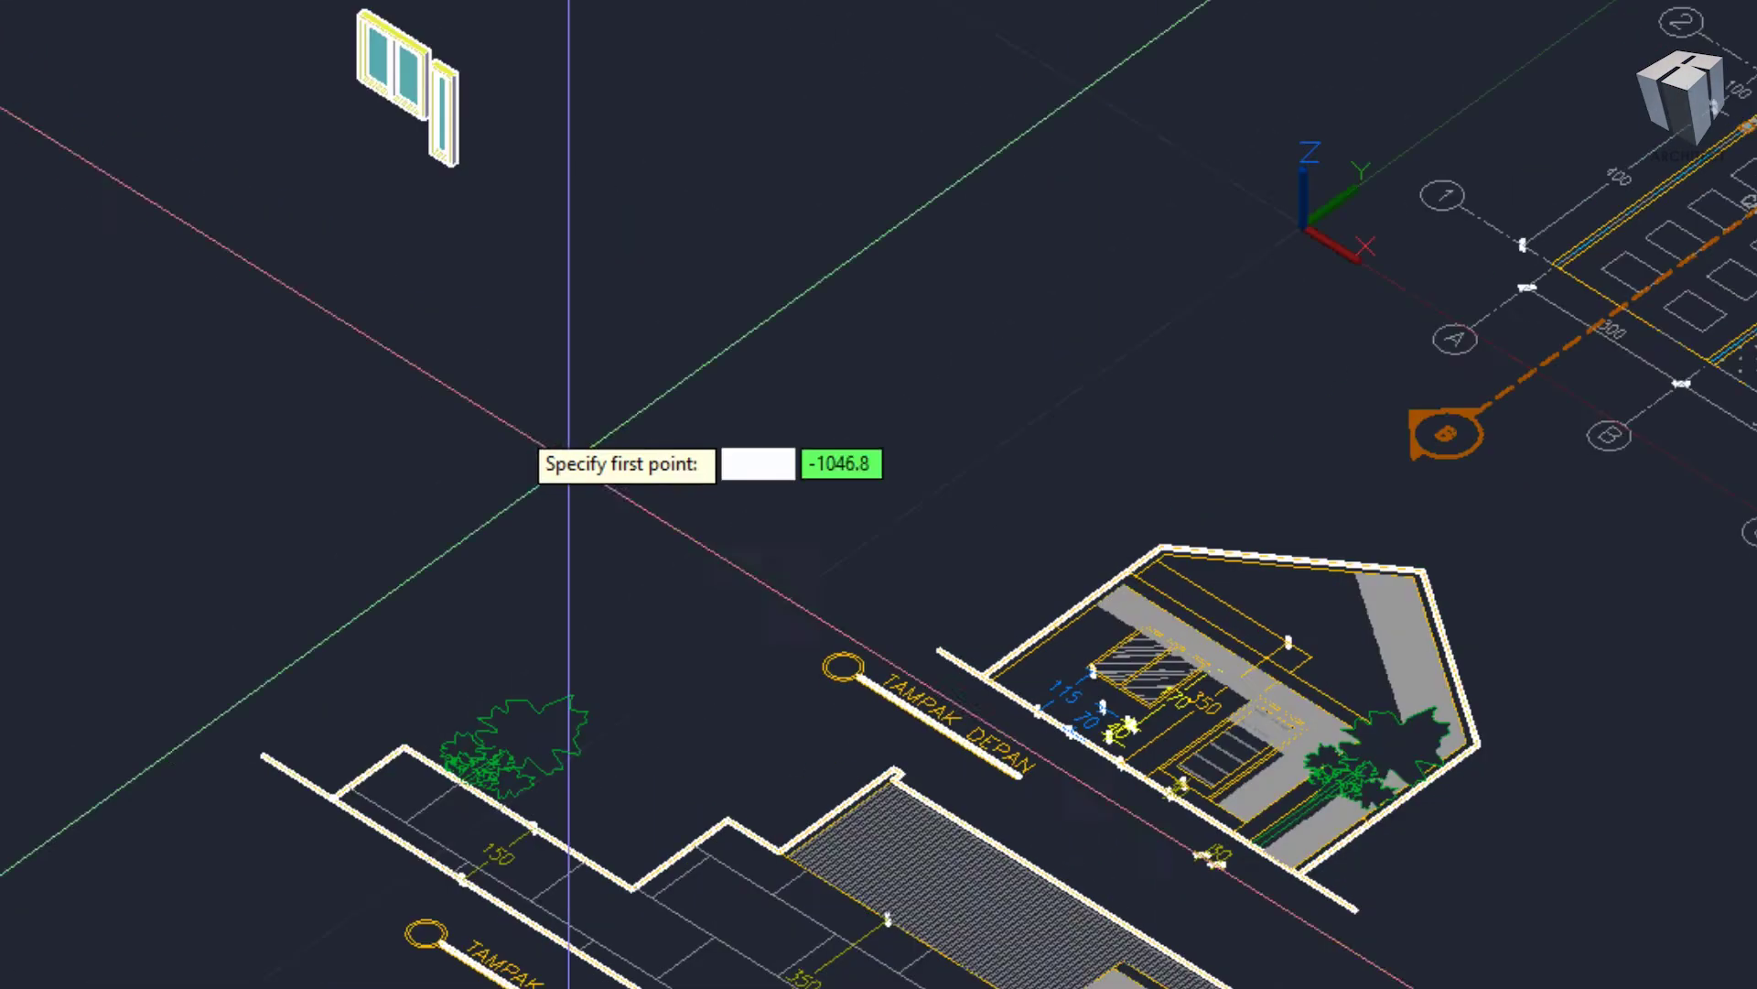
pyautogui.moveTo(364, 58); pyautogui.dragTo(580, 333, button='middle')
pyautogui.scroll(2, 580, 334)
pyautogui.scroll(2, 503, 513)
pyautogui.scroll(2, 591, 462)
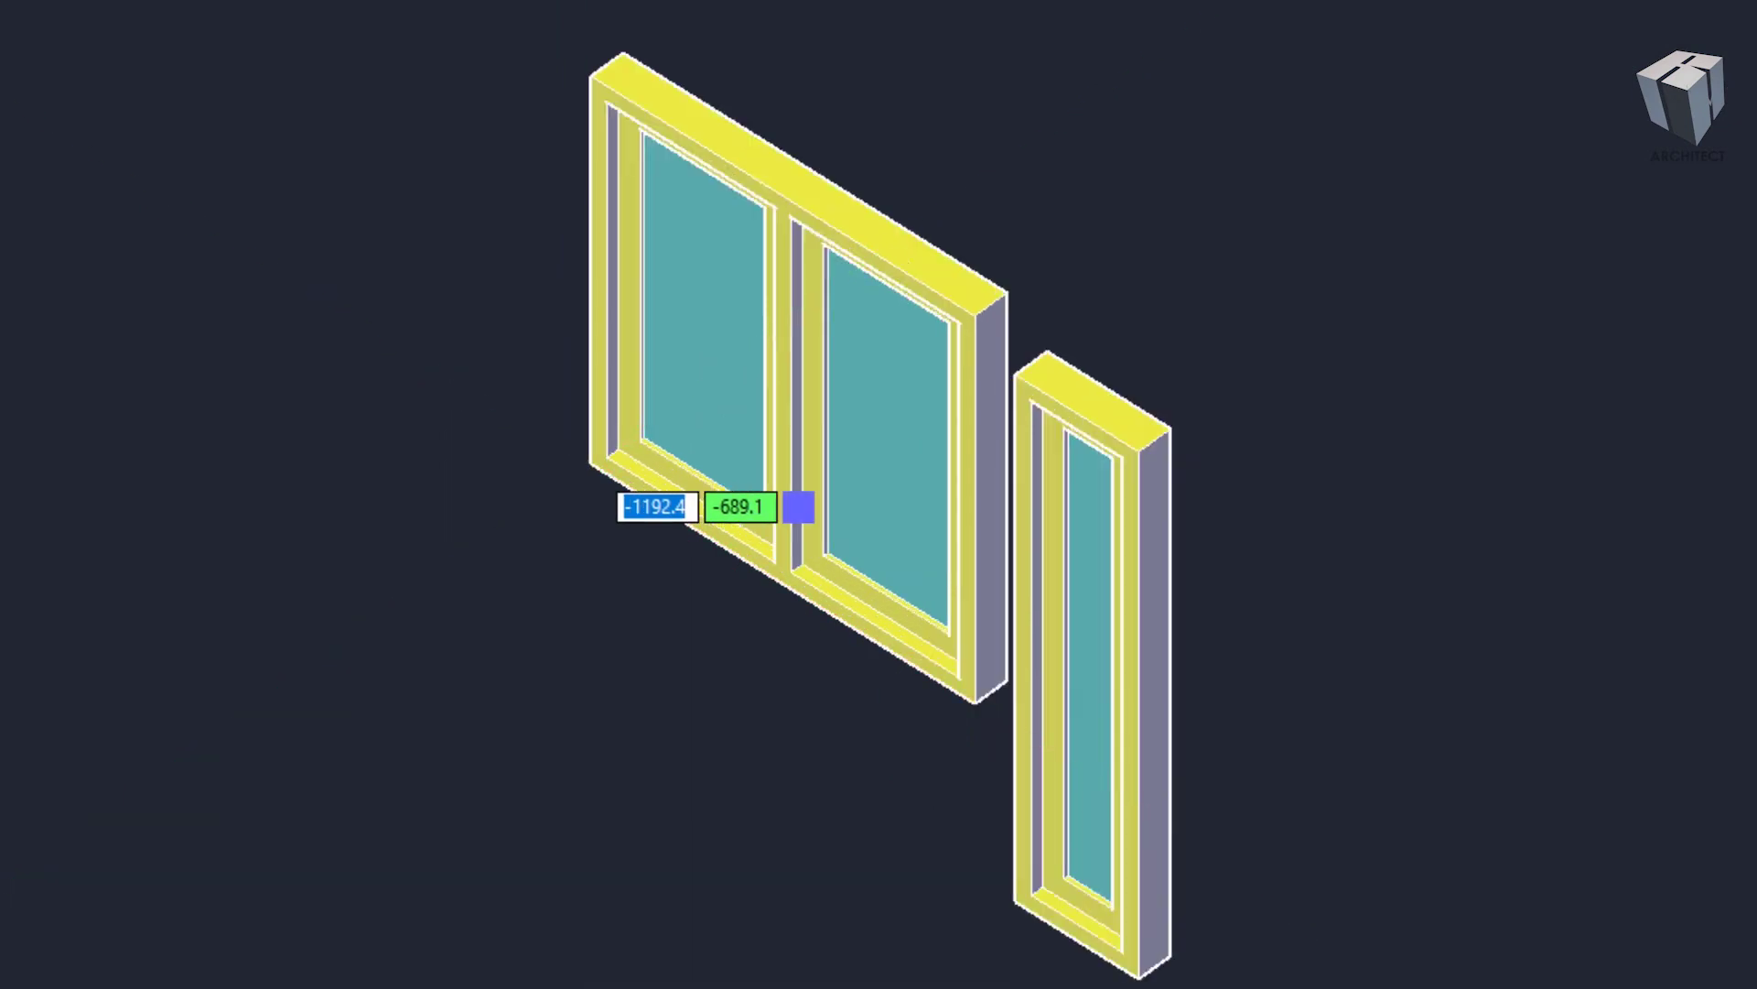
pyautogui.scroll(3, 796, 501)
pyautogui.write('115')
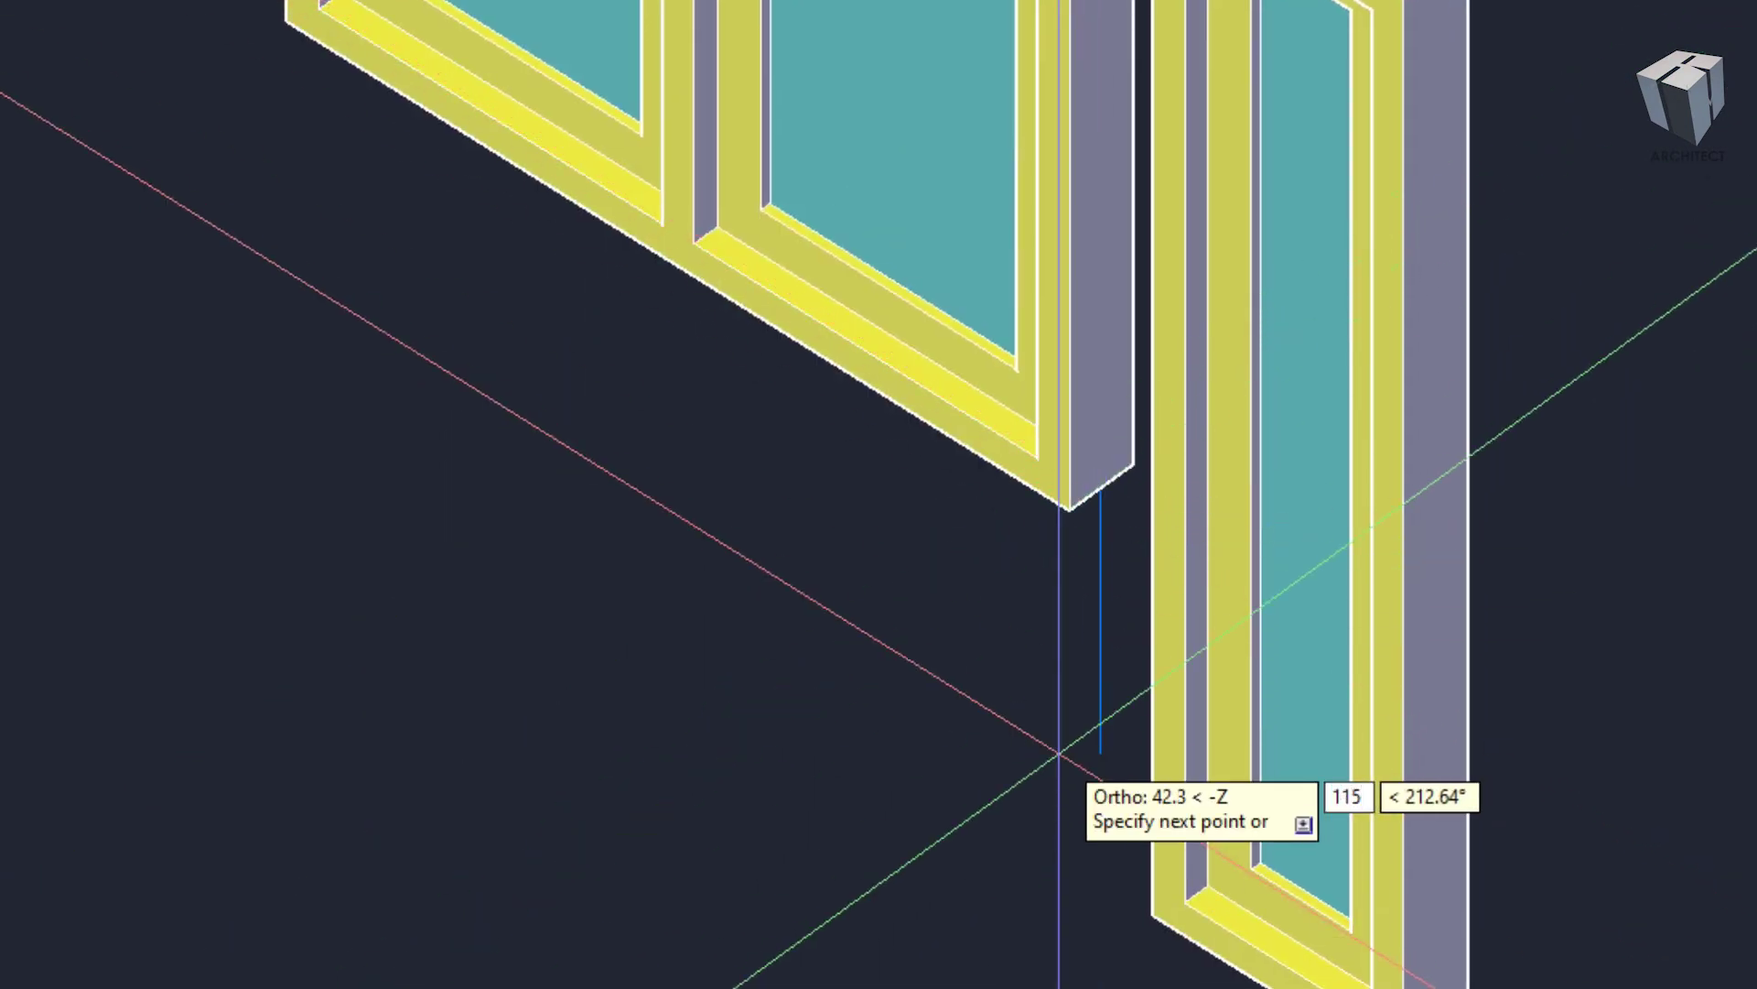
pyautogui.press('Return')
pyautogui.moveTo(1373, 884); pyautogui.dragTo(1151, 440, button='middle')
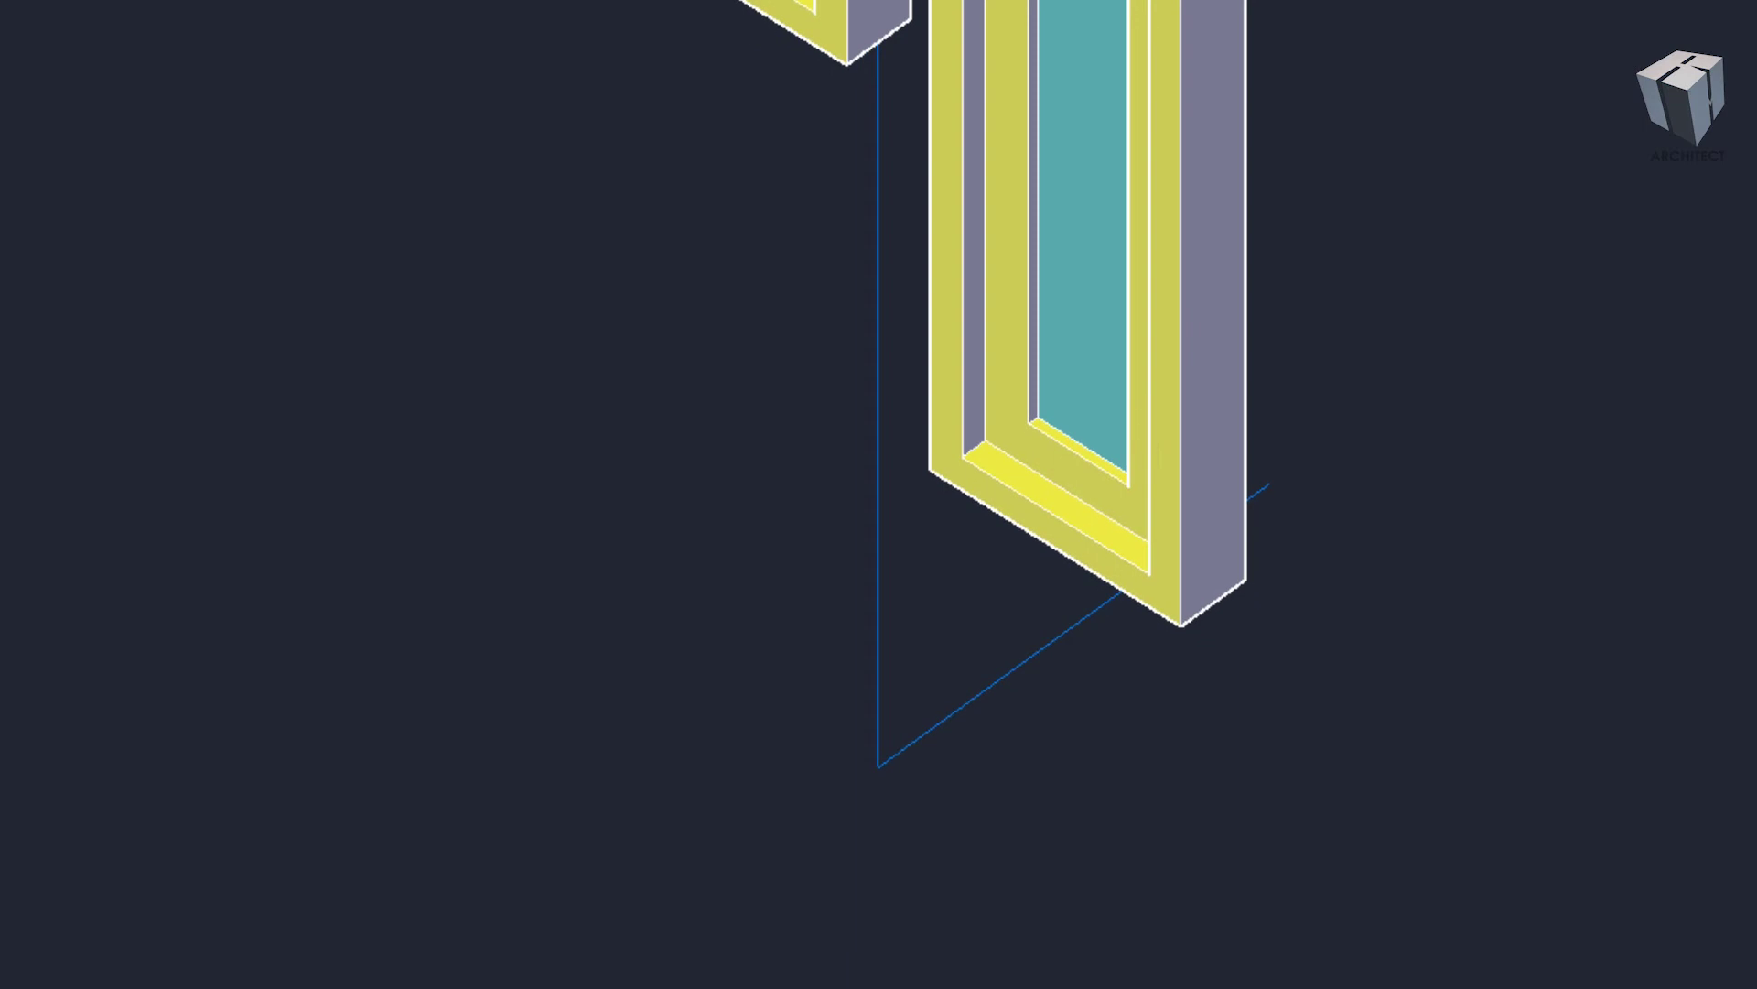
pyautogui.click(1235, 593)
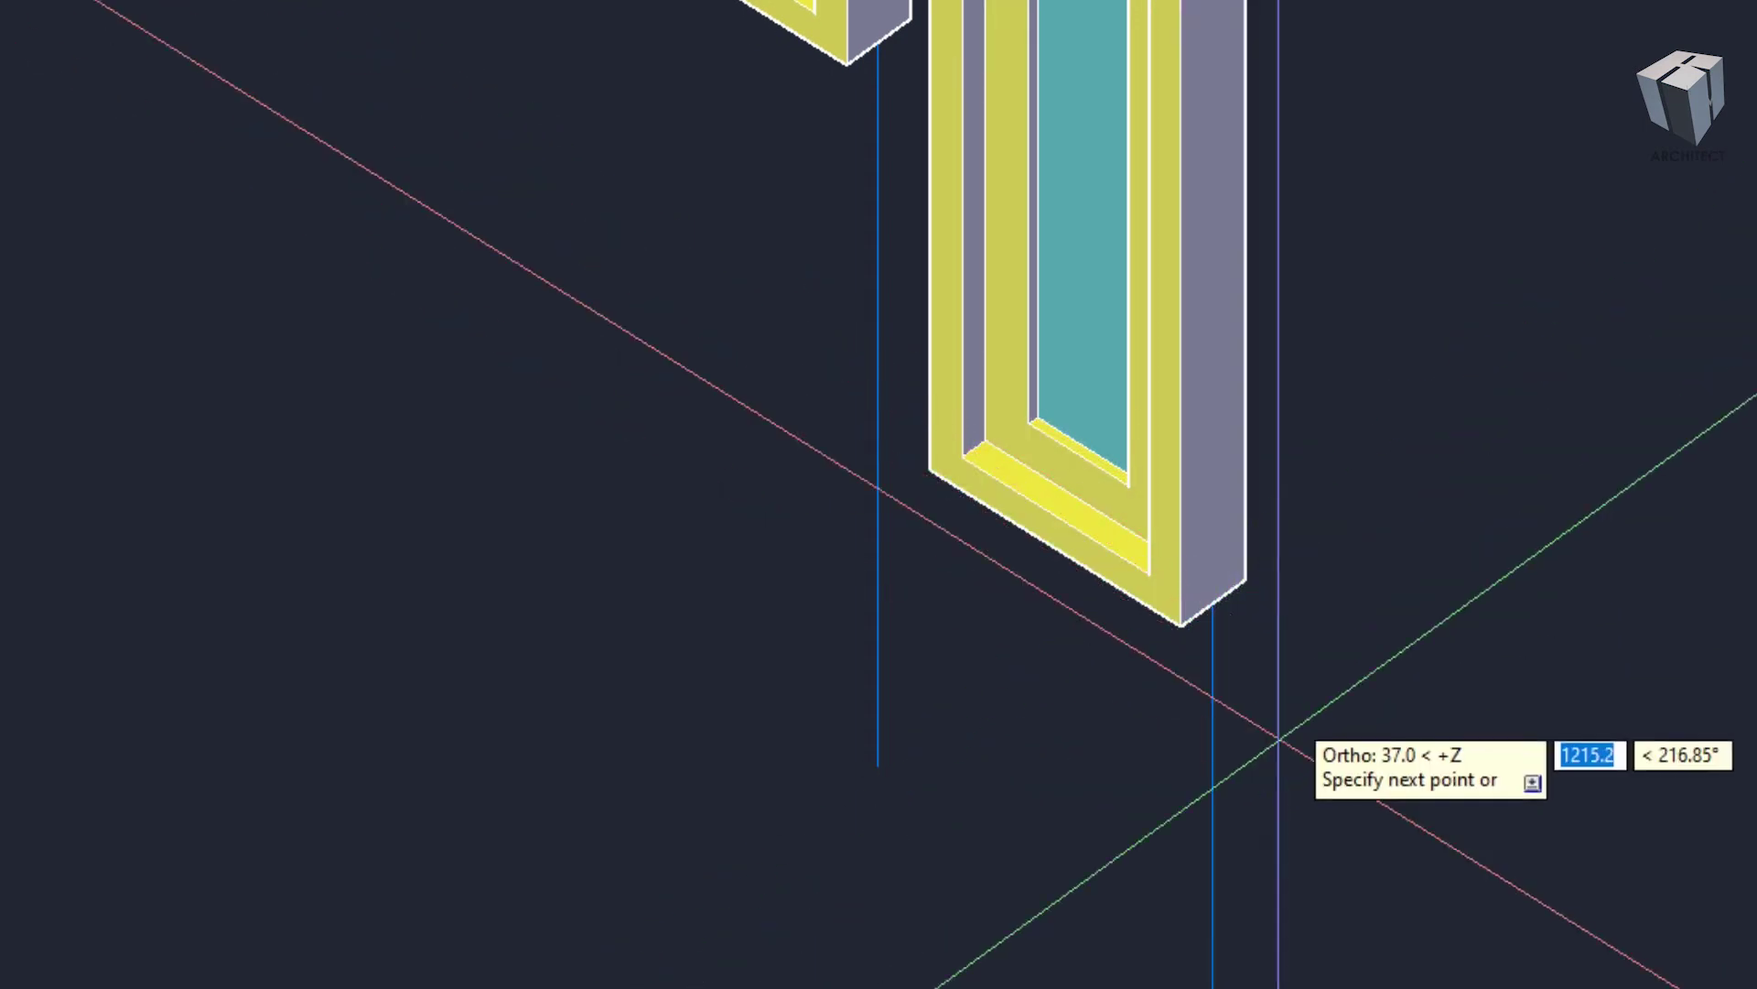
pyautogui.press('Return')
pyautogui.press('Return')
pyautogui.scroll(-3, 1307, 652)
pyautogui.moveTo(1018, 502); pyautogui.dragTo(1051, 678, button='middle')
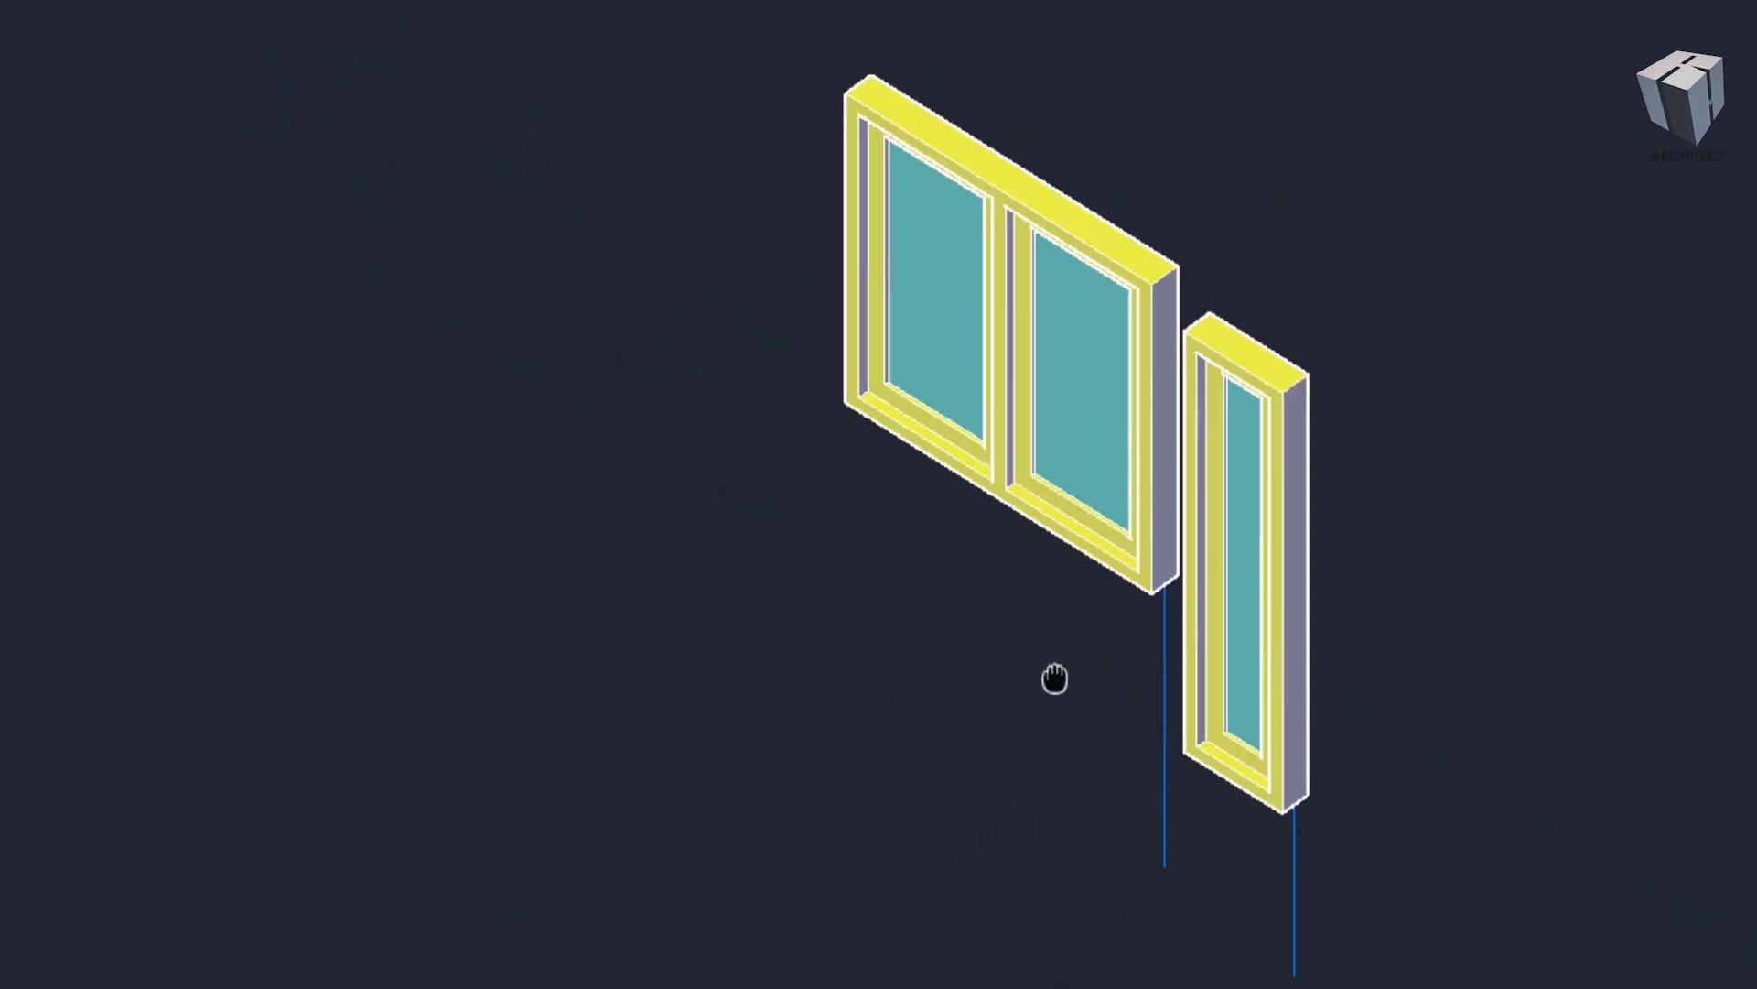
# - Select the double window to move, using the line's bottom end as base point
pyautogui.write('m')
pyautogui.press('Return')
pyautogui.click(1089, 658)
pyautogui.click(879, 147)
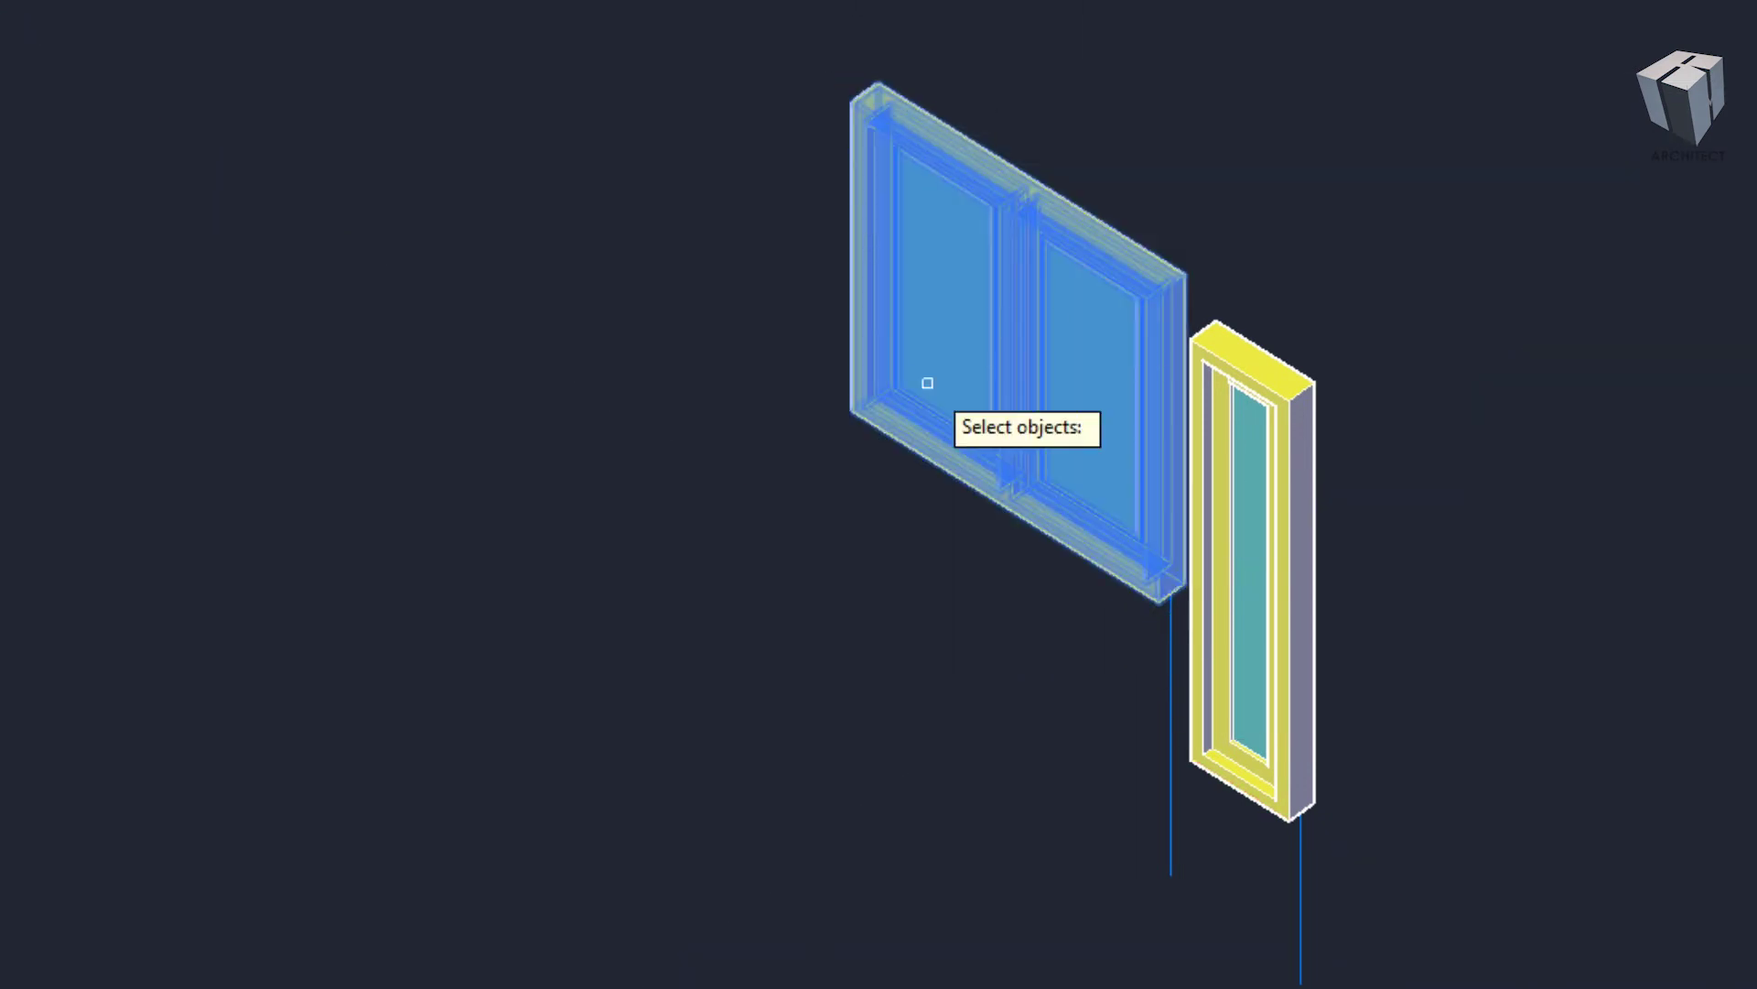
pyautogui.scroll(2, 1133, 808)
pyautogui.press('Return')
pyautogui.press('Return')
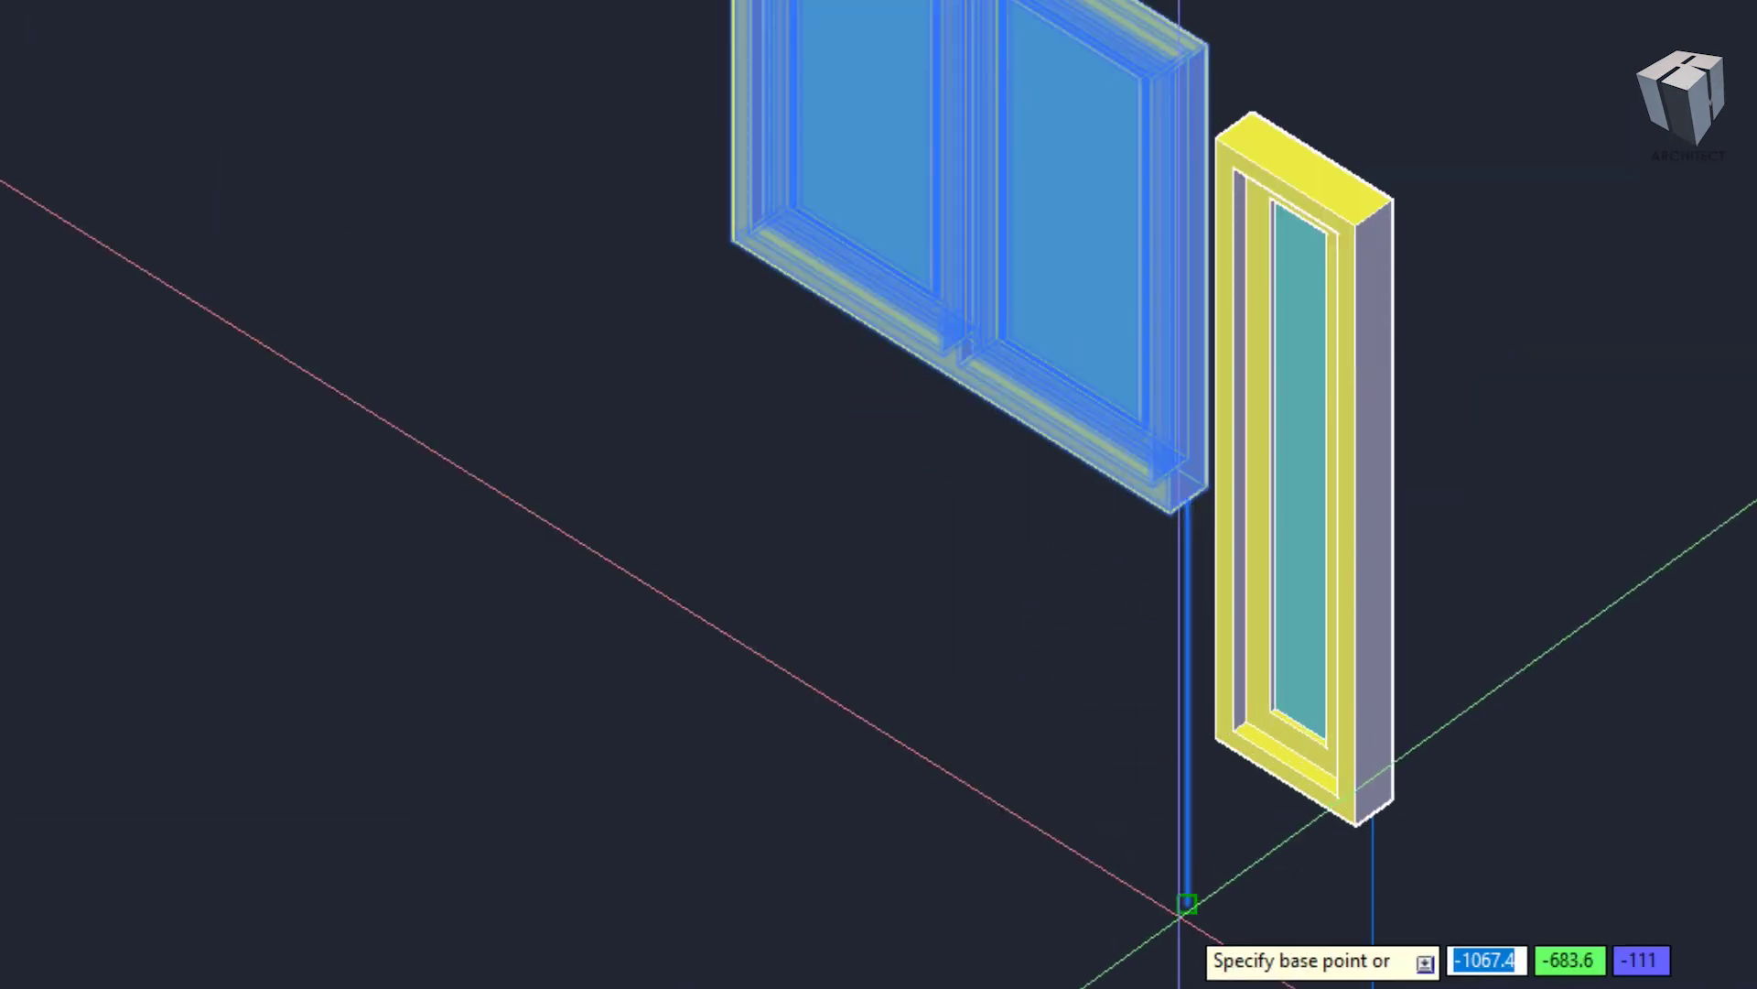
pyautogui.click(1188, 898)
pyautogui.scroll(-4, 1188, 898)
pyautogui.scroll(2, 1281, 403)
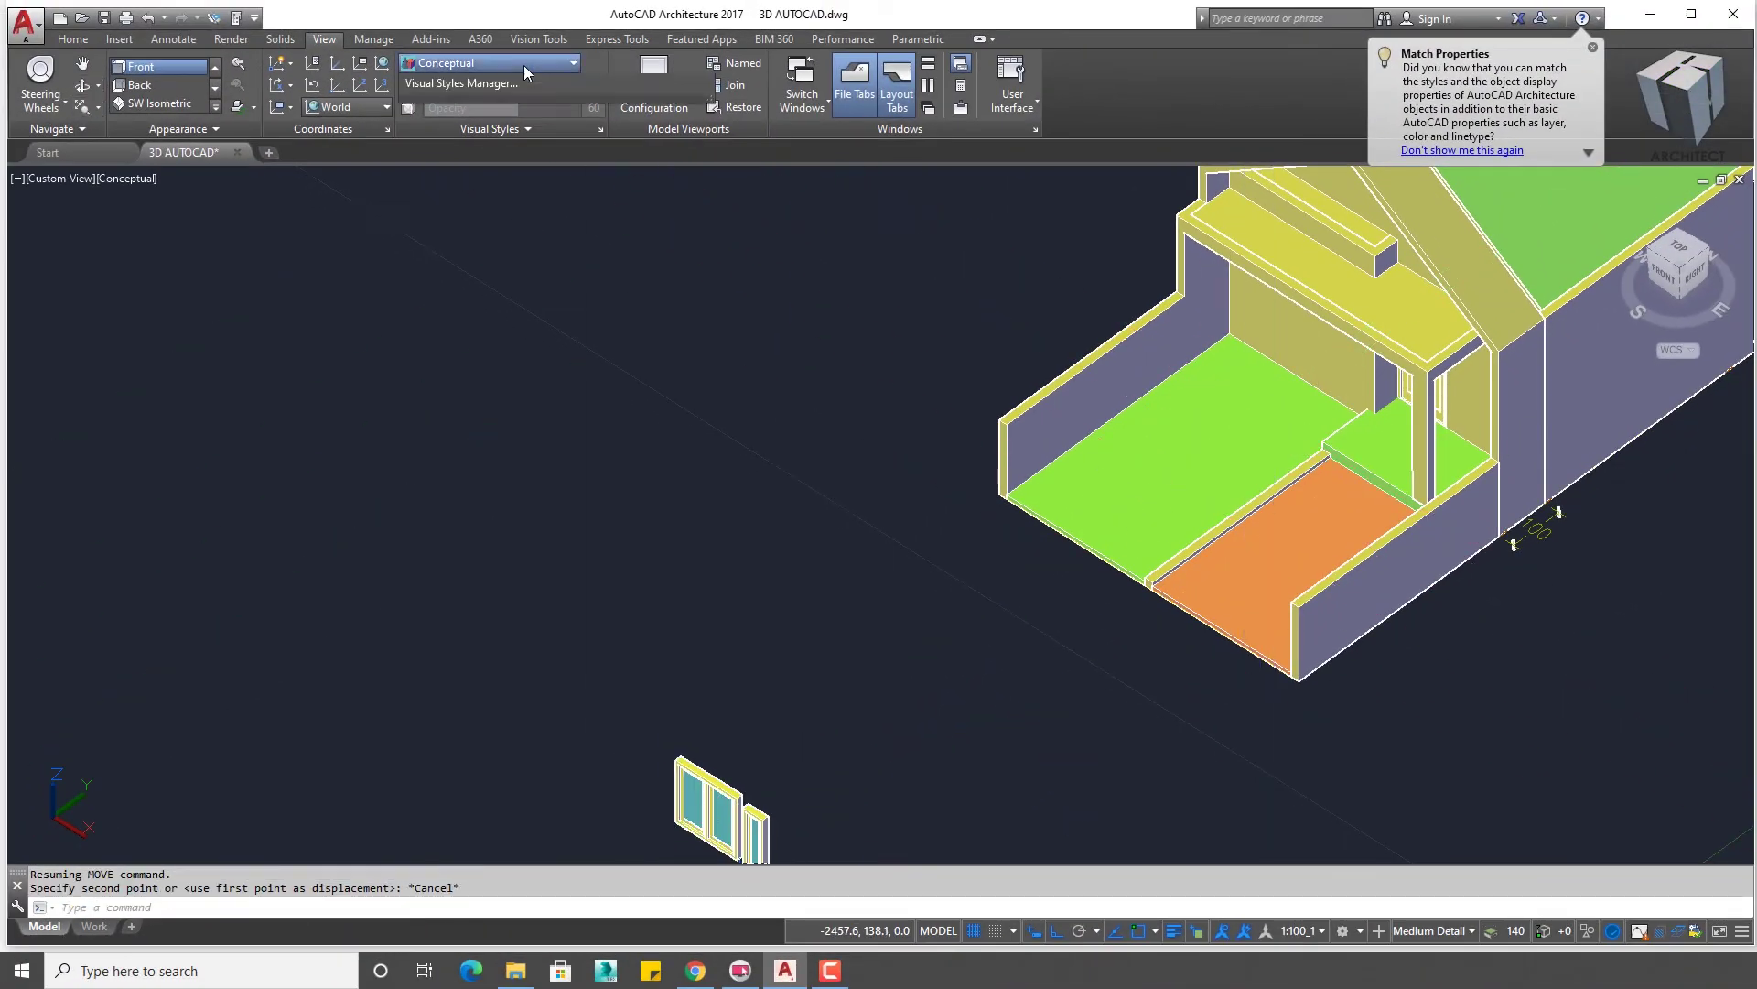
# - Switch the model display to the 2D Wireframe visual style
pyautogui.click(525, 66)
pyautogui.click(444, 178)
pyautogui.moveTo(986, 807); pyautogui.dragTo(933, 683, button='middle')
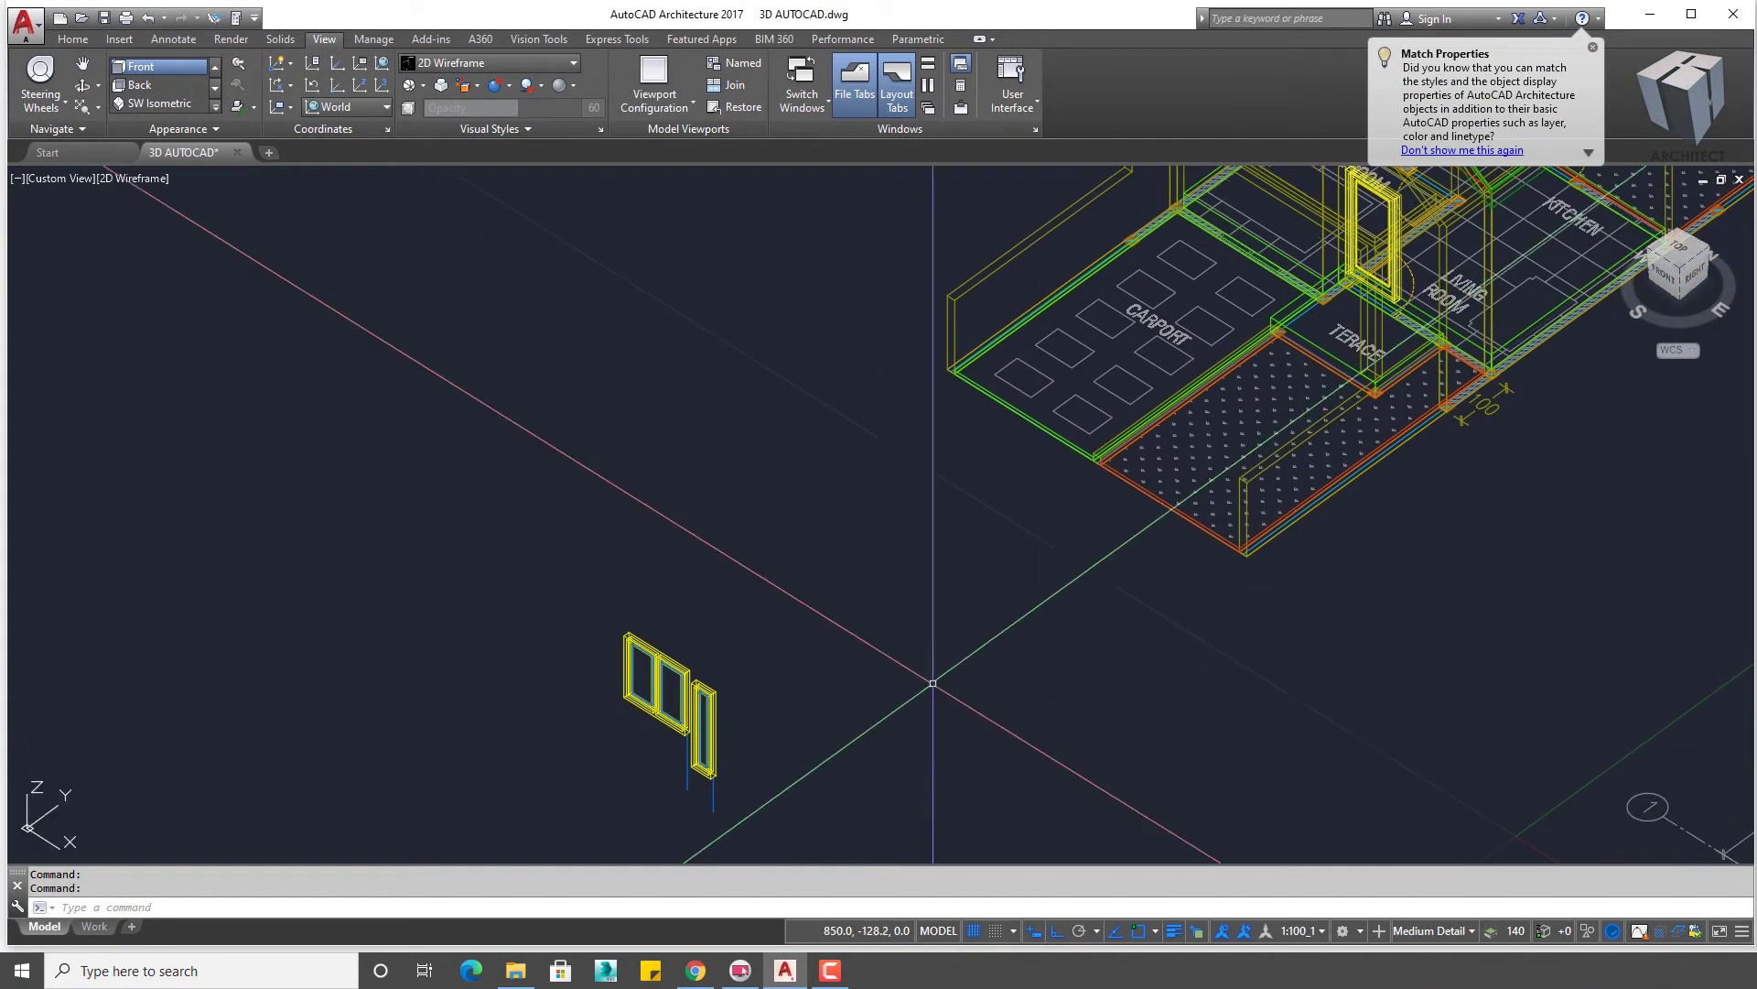
pyautogui.scroll(3, 678, 778)
pyautogui.scroll(3, 915, 623)
pyautogui.scroll(2, 918, 570)
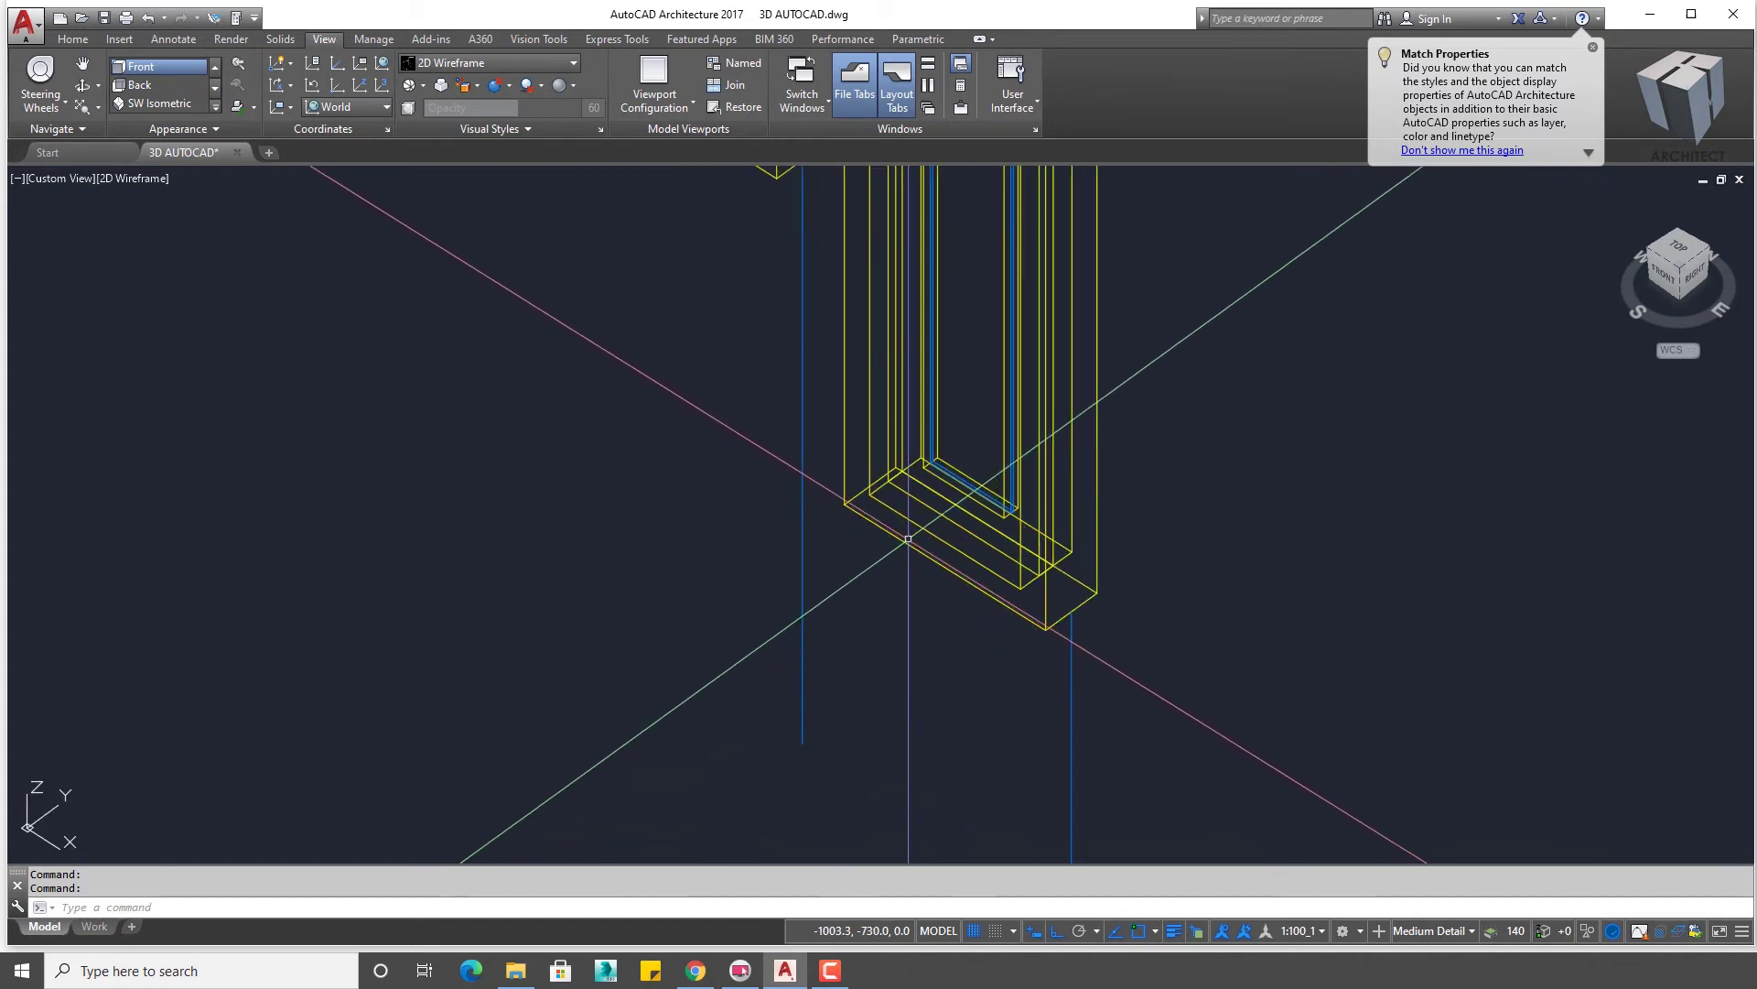
pyautogui.scroll(-1, 908, 539)
pyautogui.scroll(-2, 943, 567)
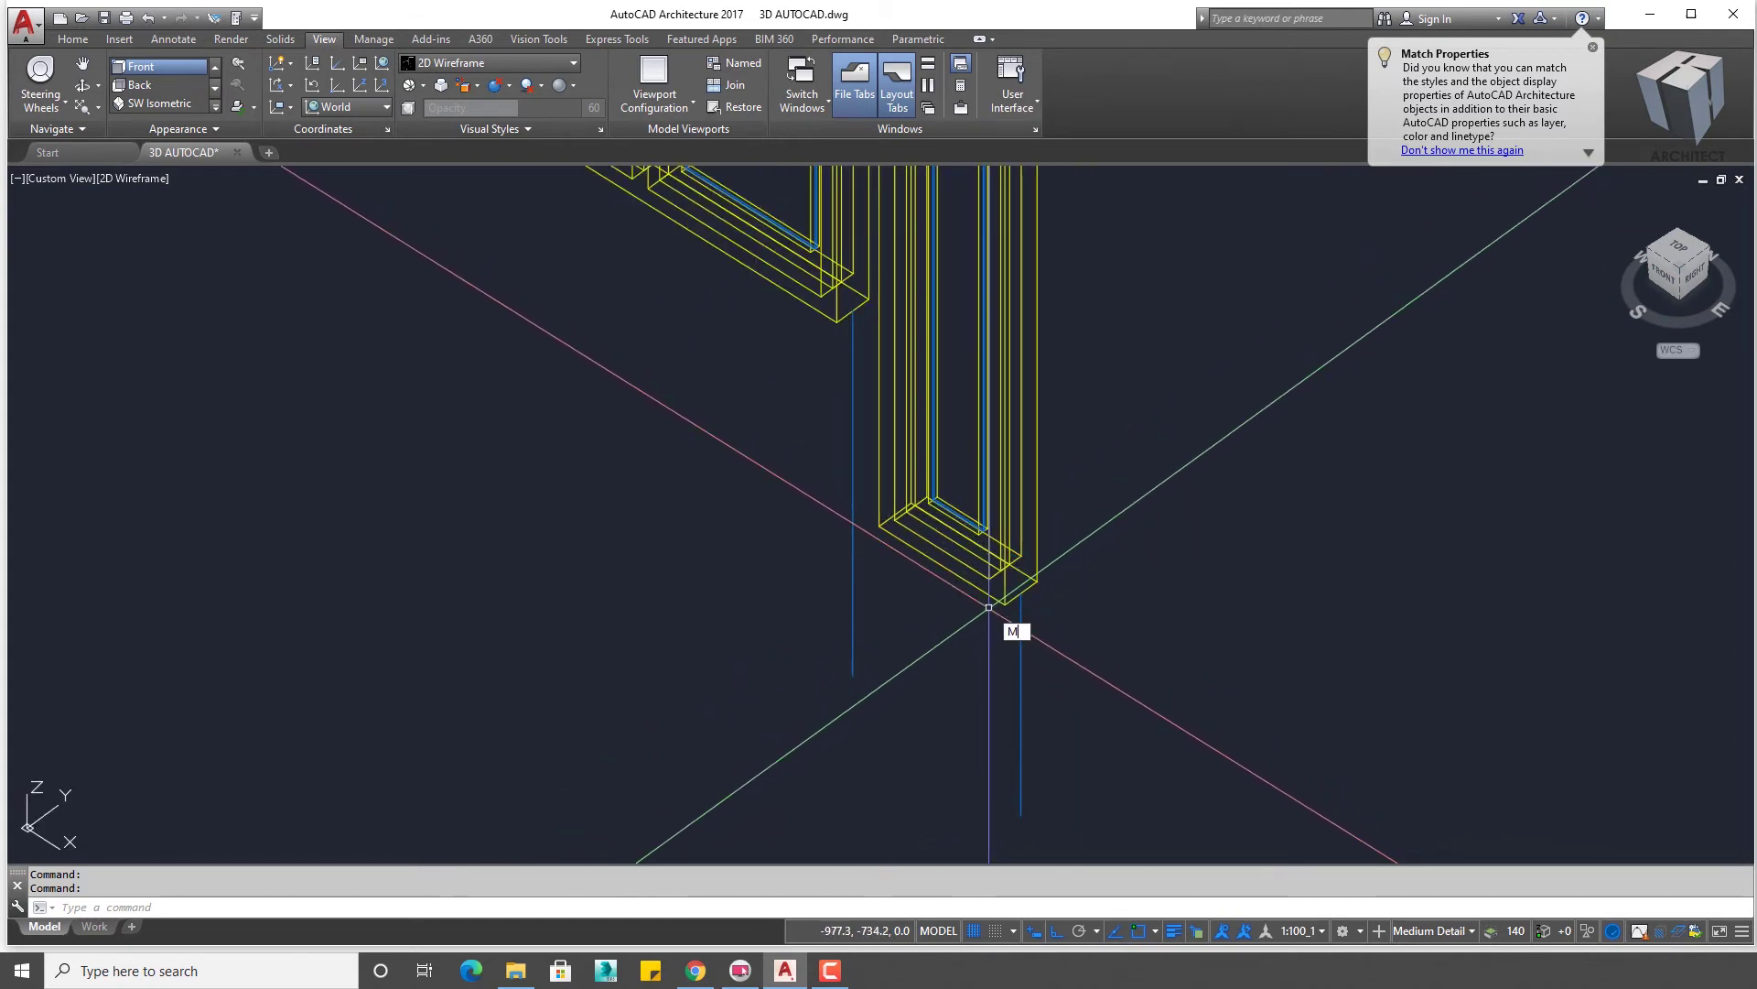
# - Try moving the window from its bottom corner to a new point, then cancel
pyautogui.click(1022, 593)
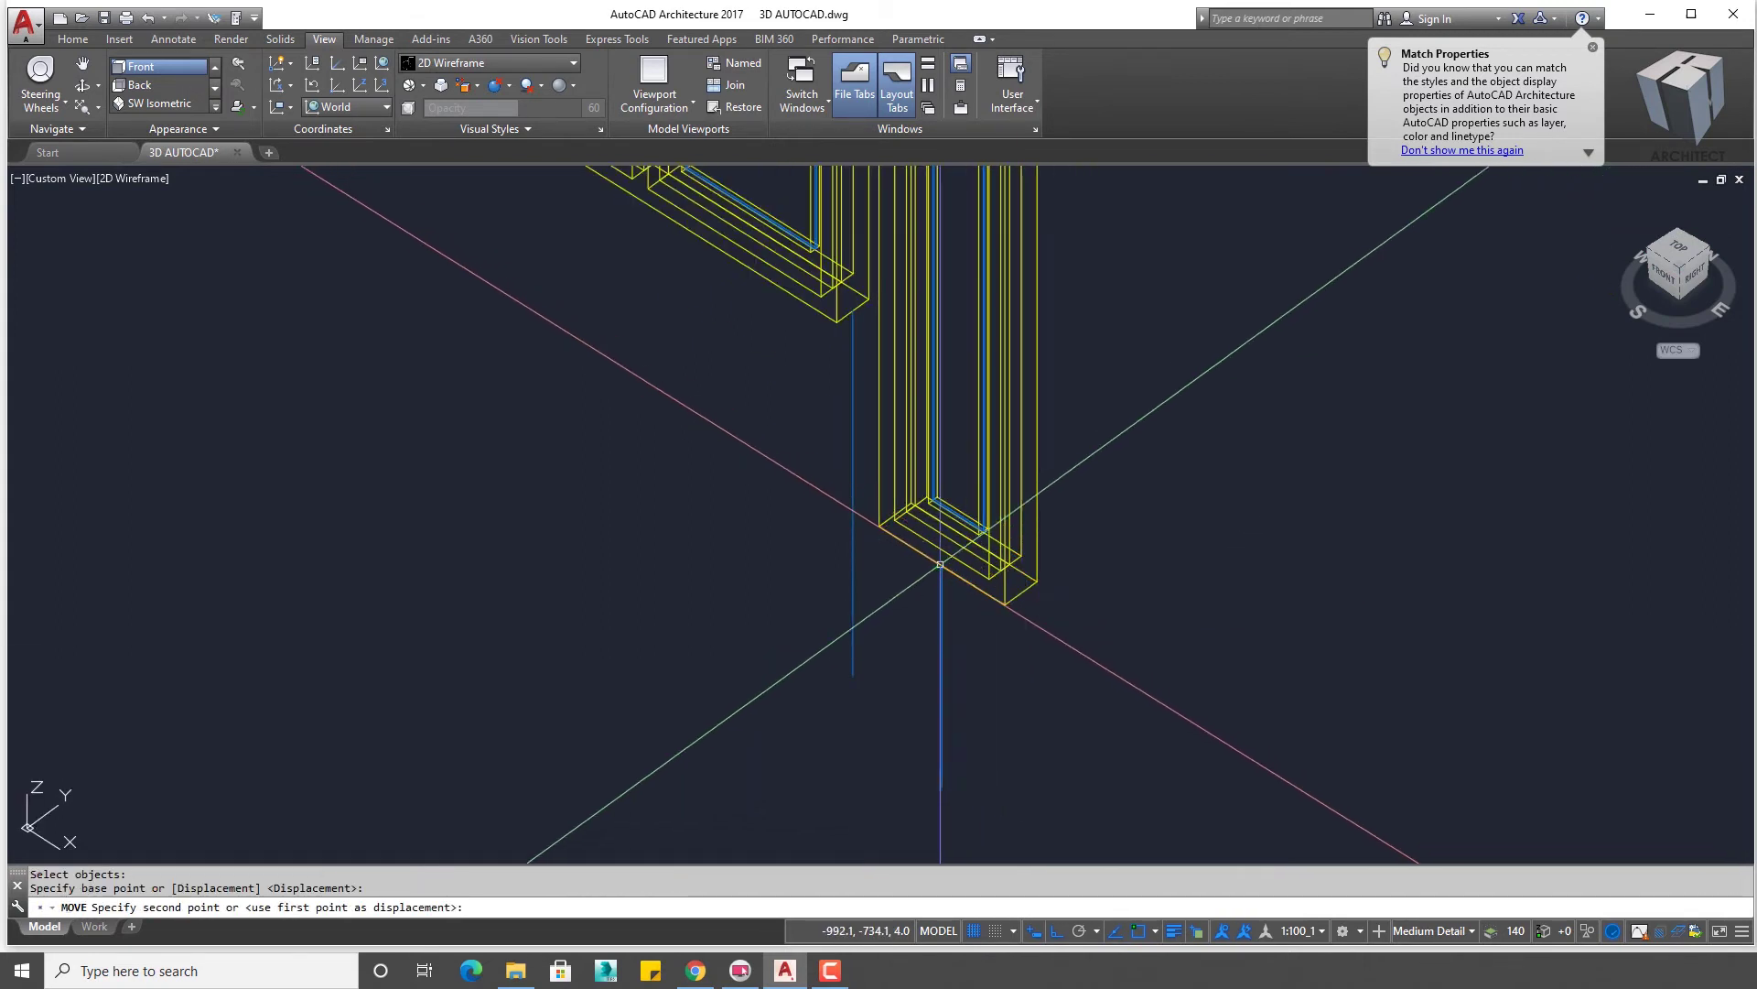
pyautogui.click(940, 564)
pyautogui.scroll(-5, 940, 564)
pyautogui.scroll(2, 1227, 499)
pyautogui.scroll(2, 1254, 508)
pyautogui.scroll(2, 1263, 514)
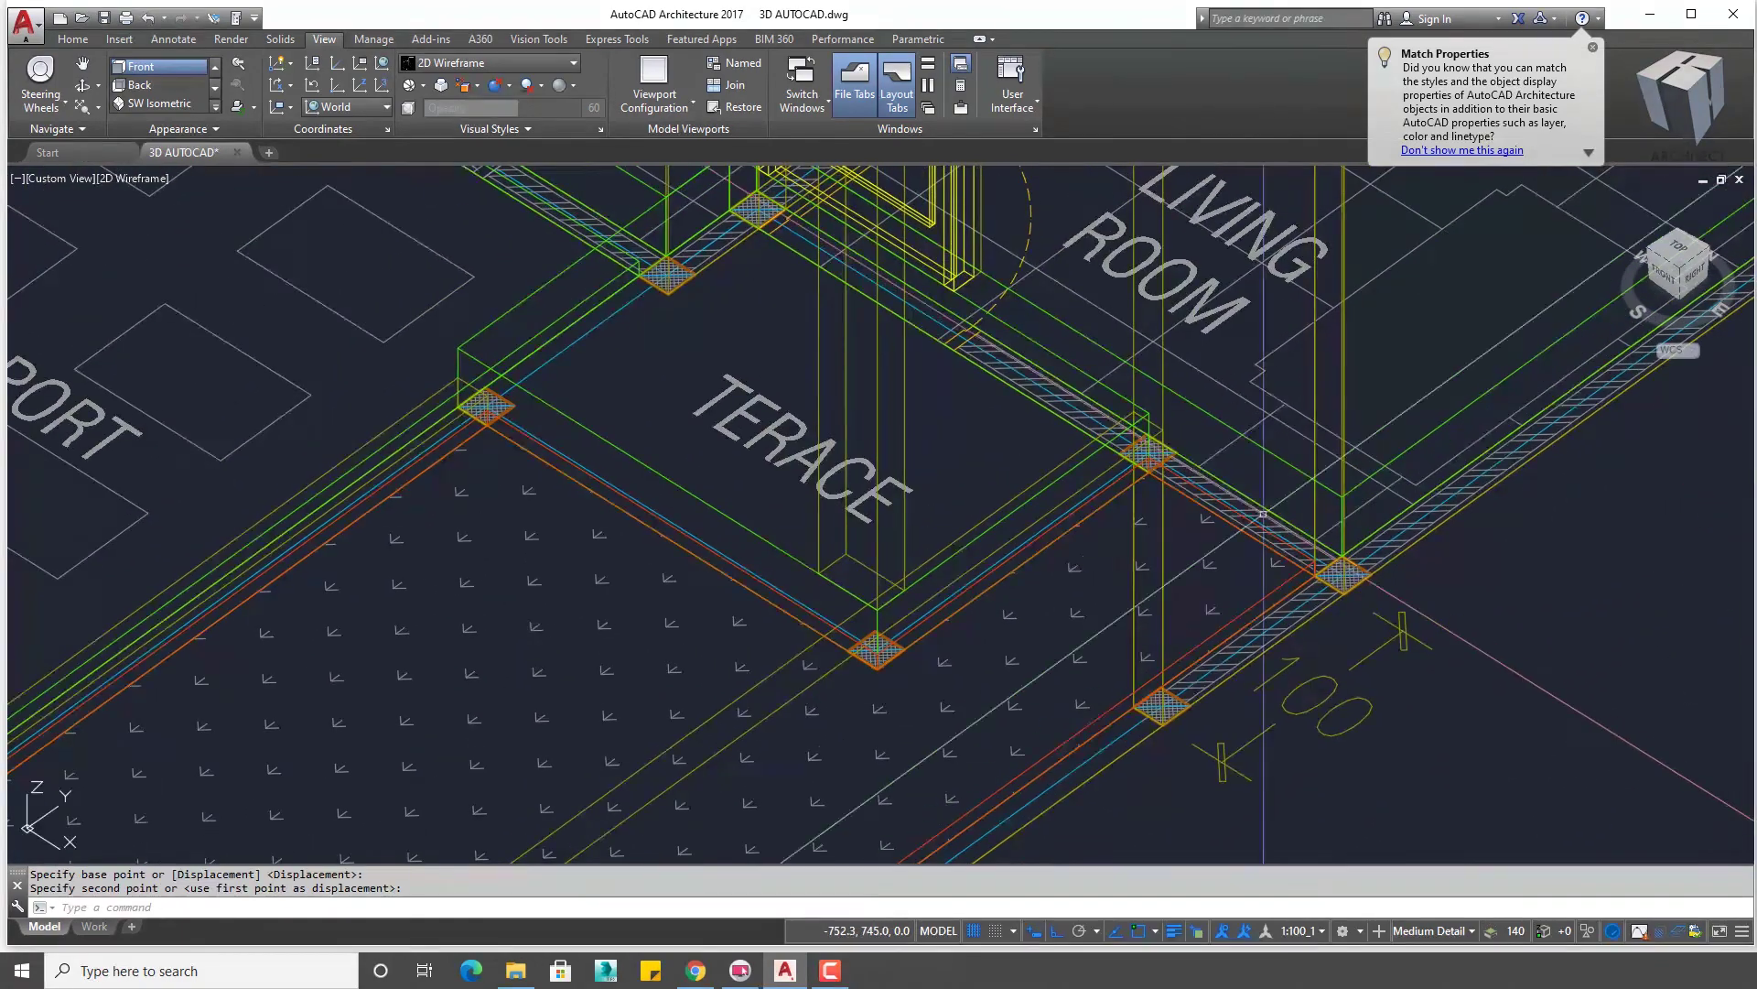
pyautogui.scroll(2, 1263, 514)
pyautogui.scroll(2, 1189, 455)
pyautogui.scroll(2, 1240, 510)
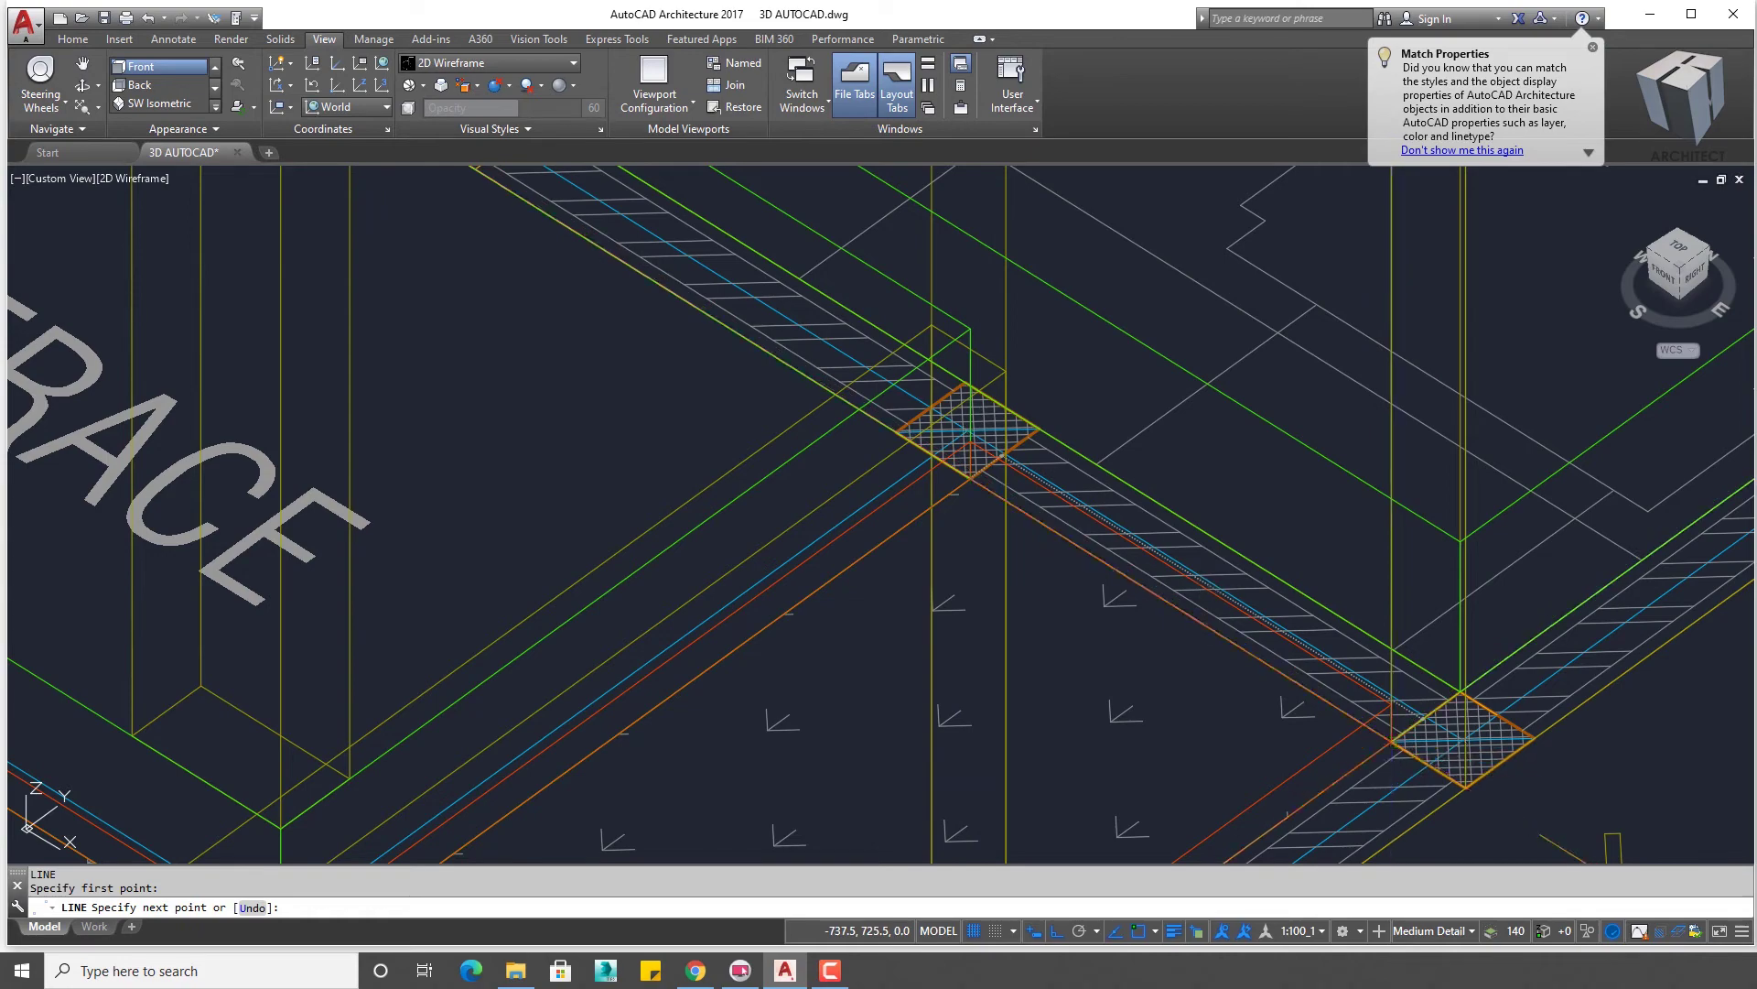
pyautogui.scroll(-3, 1286, 671)
pyautogui.scroll(-3, 1190, 659)
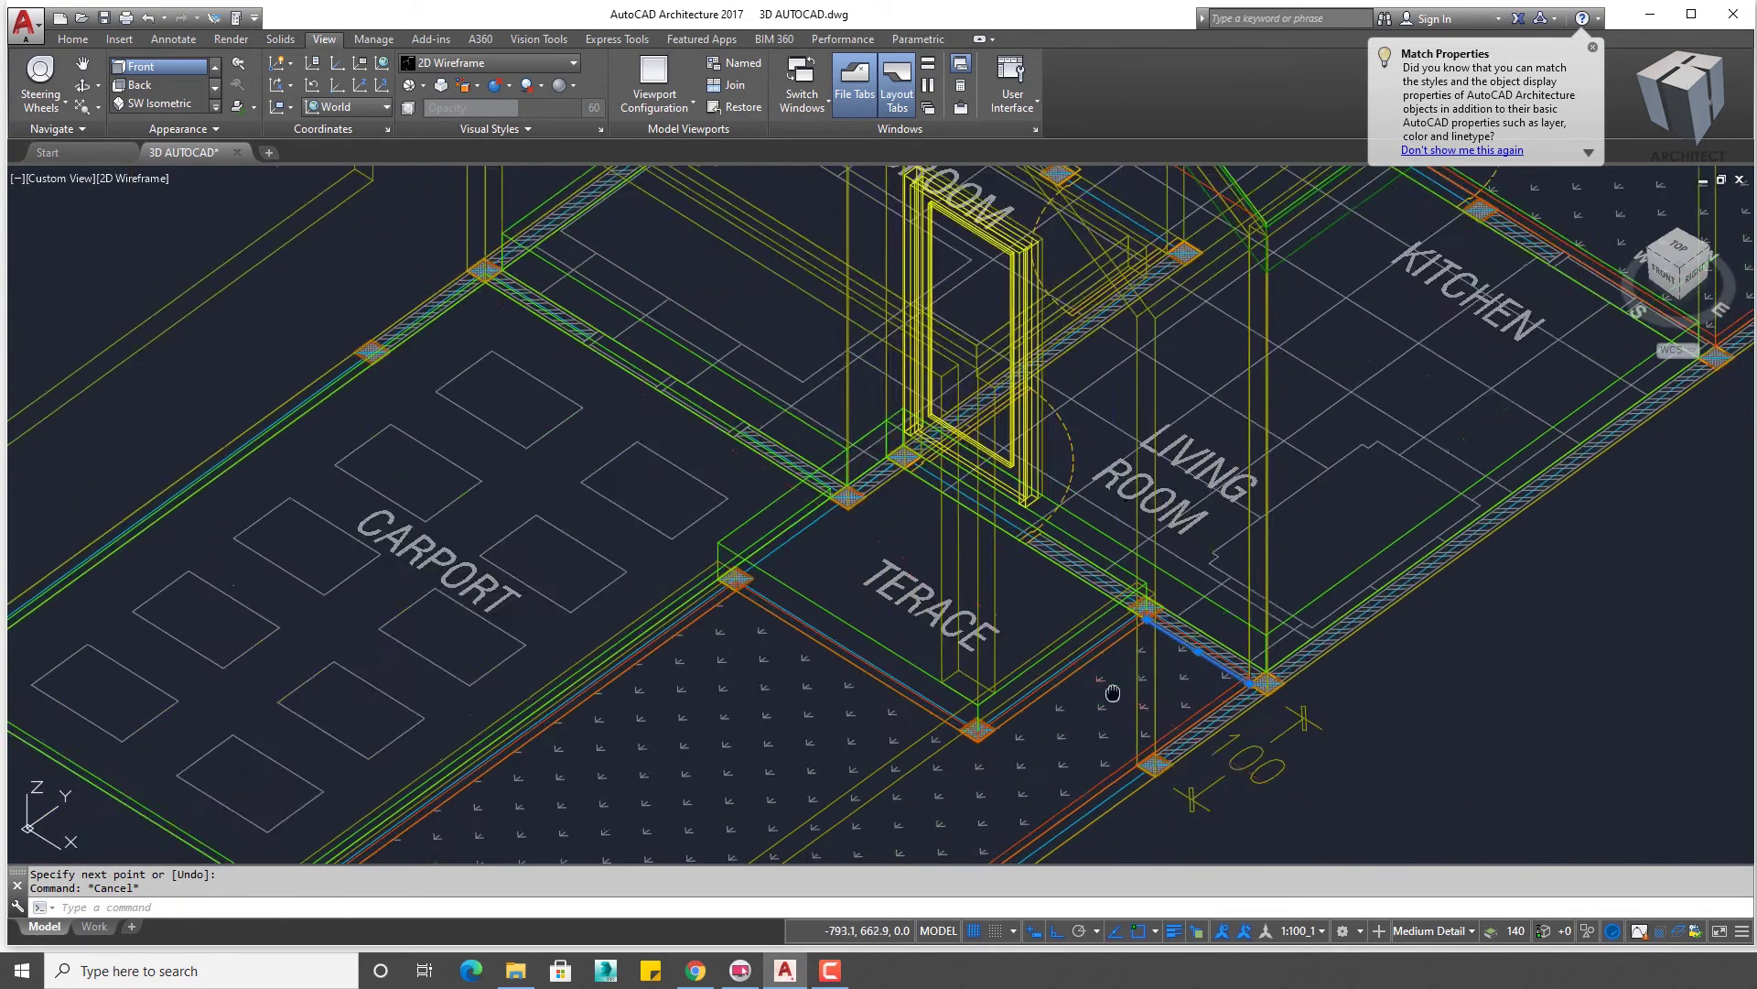
pyautogui.scroll(-3, 1098, 632)
pyautogui.scroll(-2, 967, 561)
pyautogui.scroll(4, 968, 561)
pyautogui.scroll(1, 1003, 633)
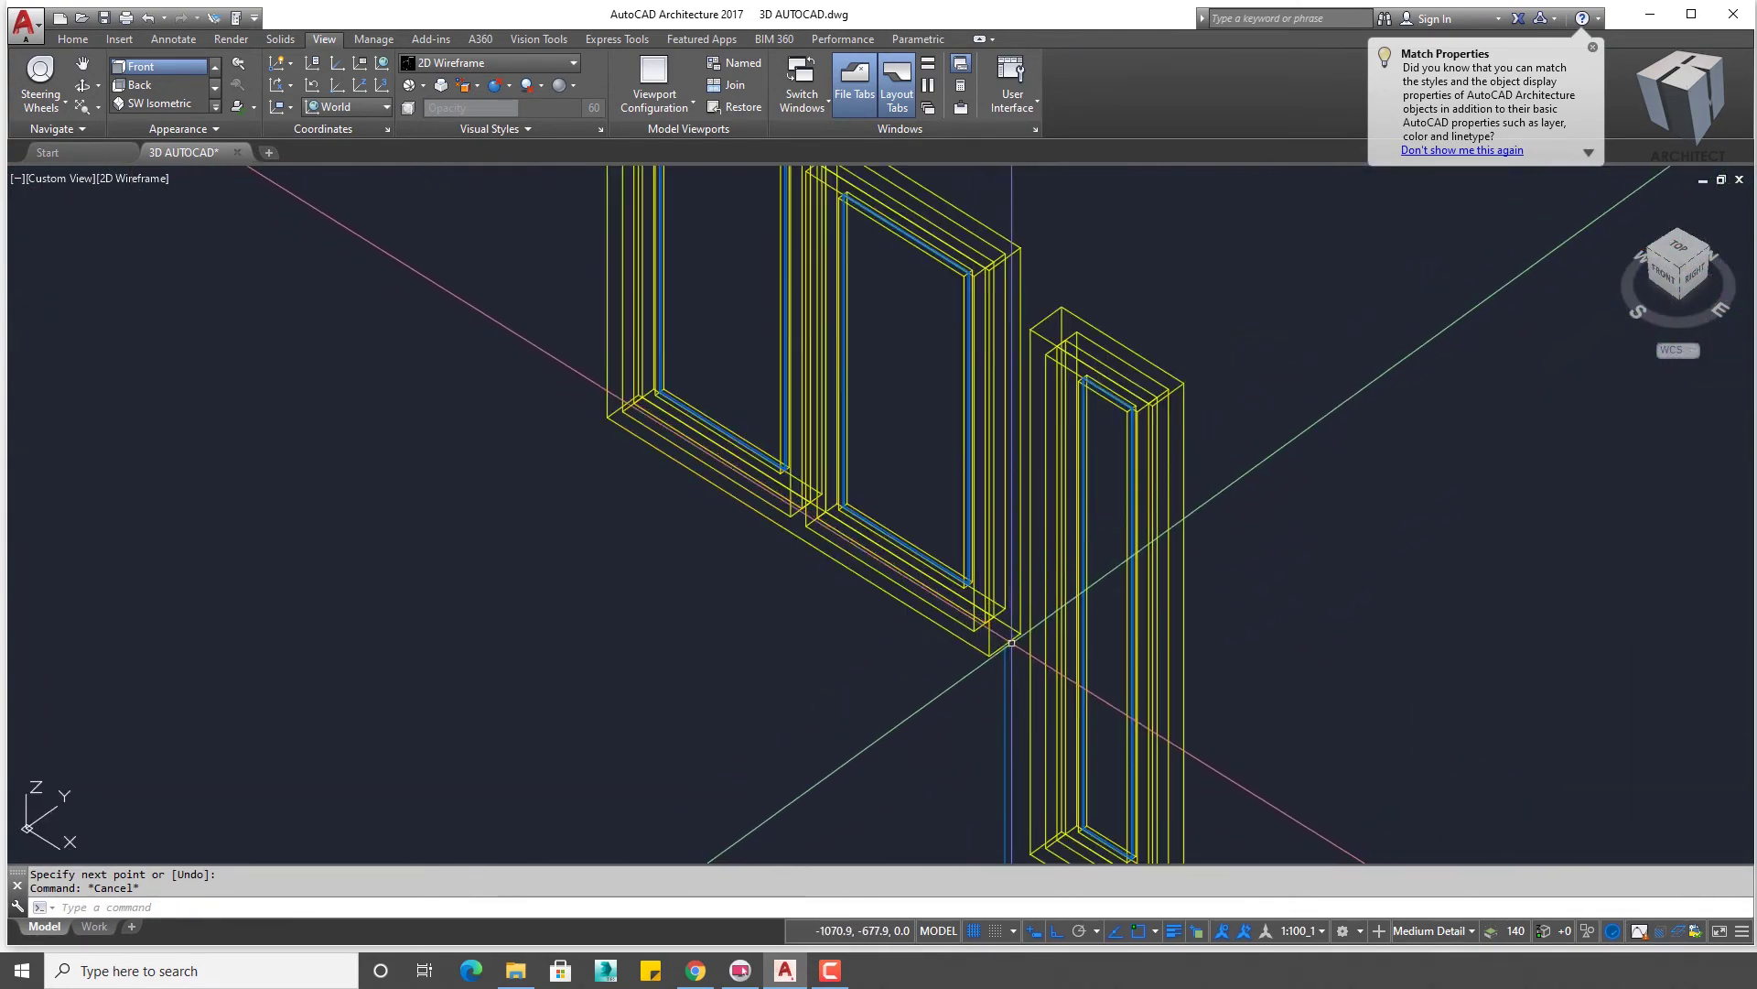
pyautogui.press('Escape')
# - Recentre on the windows and start another move from the window's bottom corner, then cancel
pyautogui.scroll(-1, 1003, 632)
pyautogui.scroll(-2, 1003, 633)
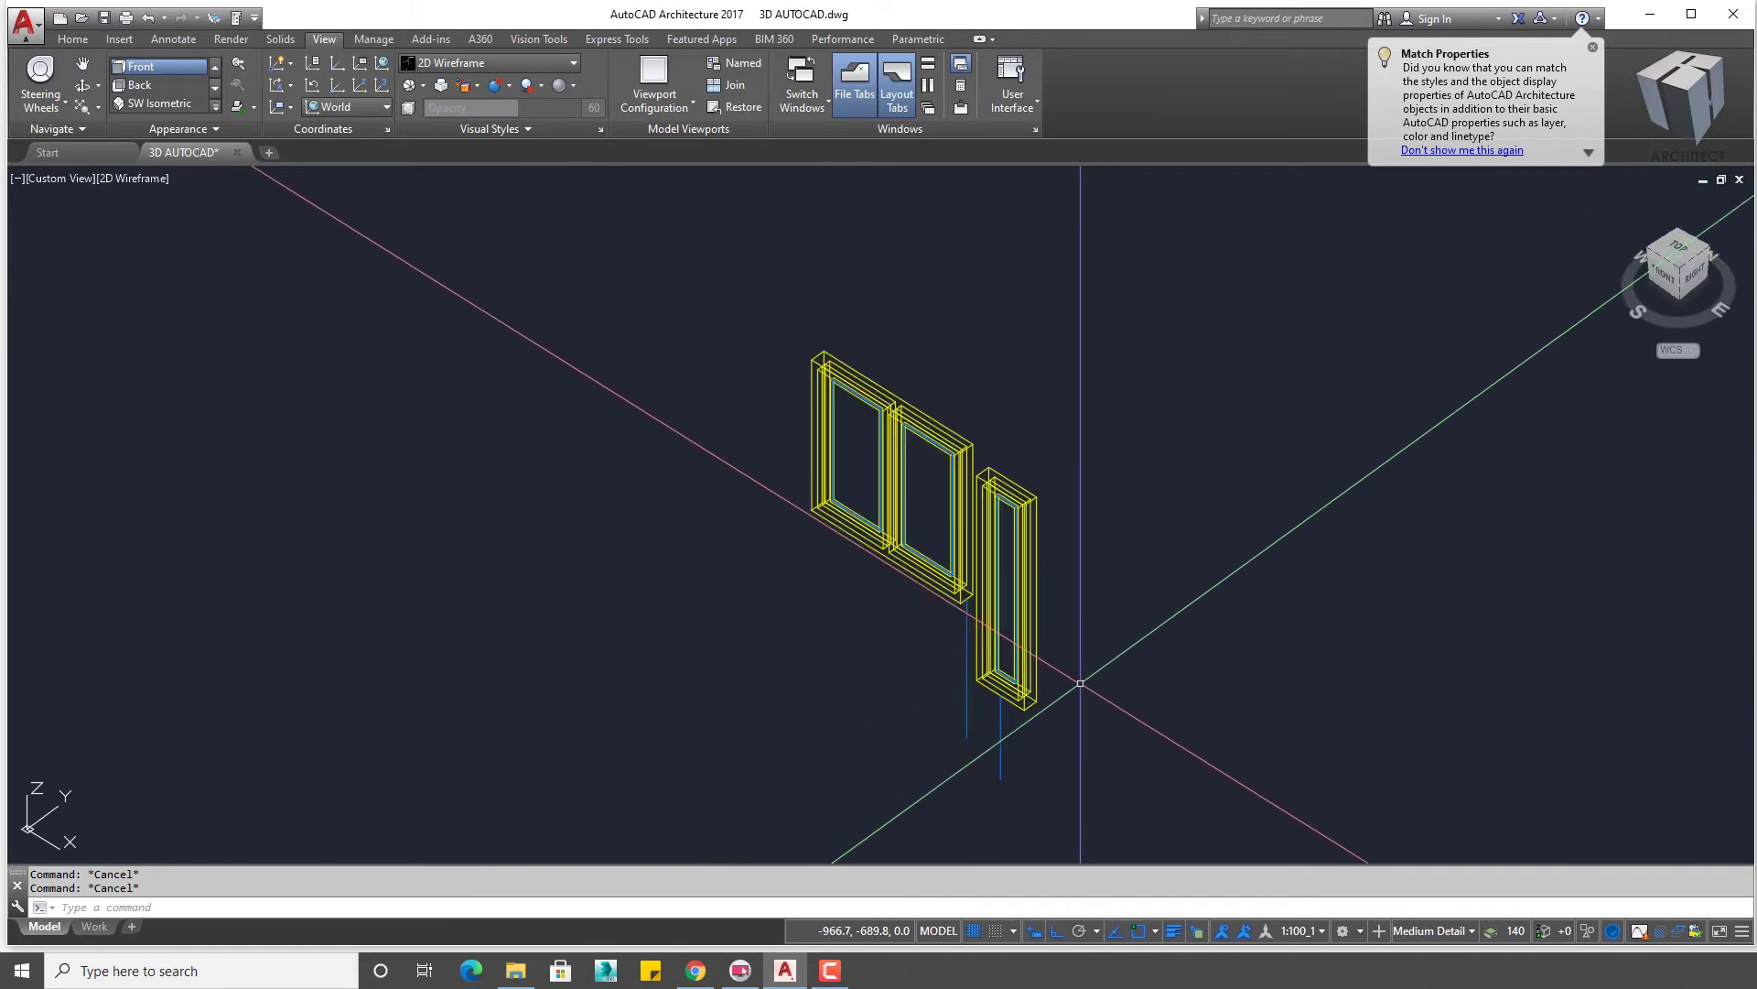
pyautogui.scroll(2, 1052, 682)
pyautogui.moveTo(1071, 732); pyautogui.dragTo(1057, 673, button='middle')
pyautogui.scroll(3, 1059, 669)
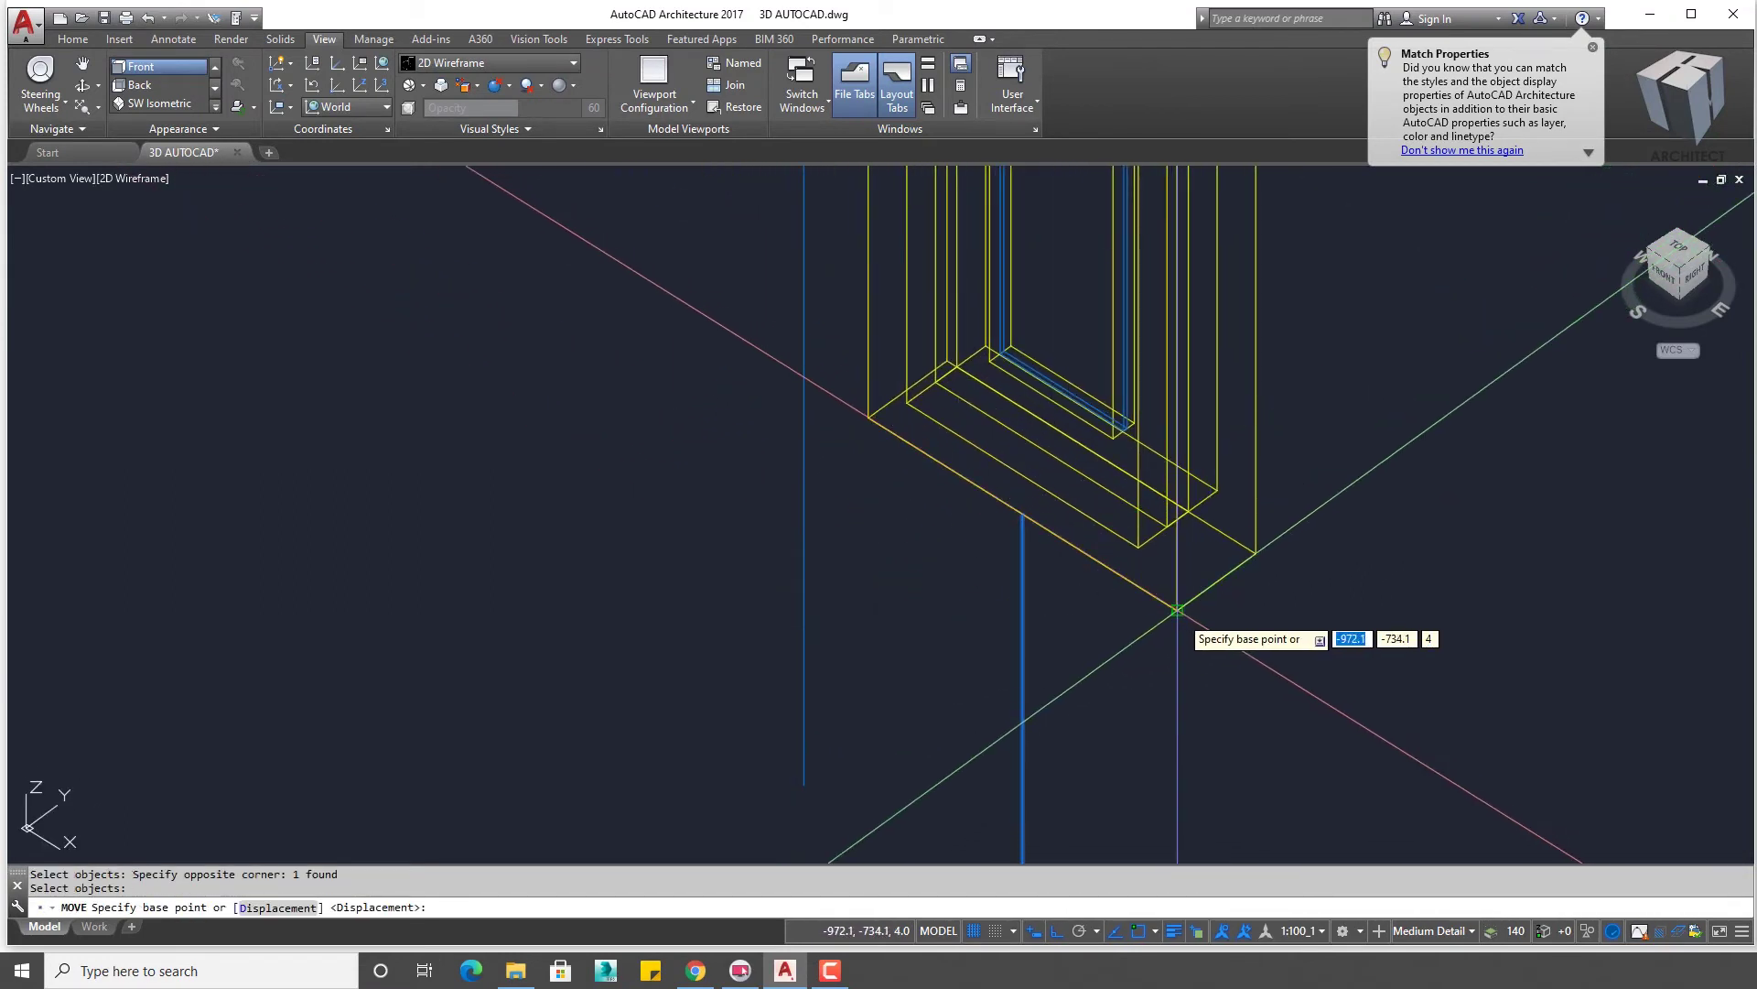
pyautogui.click(1177, 610)
pyautogui.press('Escape')
# - Select the long line at the terrace corner and start COPY, cancelling the nested copy
pyautogui.scroll(-3, 1296, 503)
pyautogui.scroll(-2, 1259, 459)
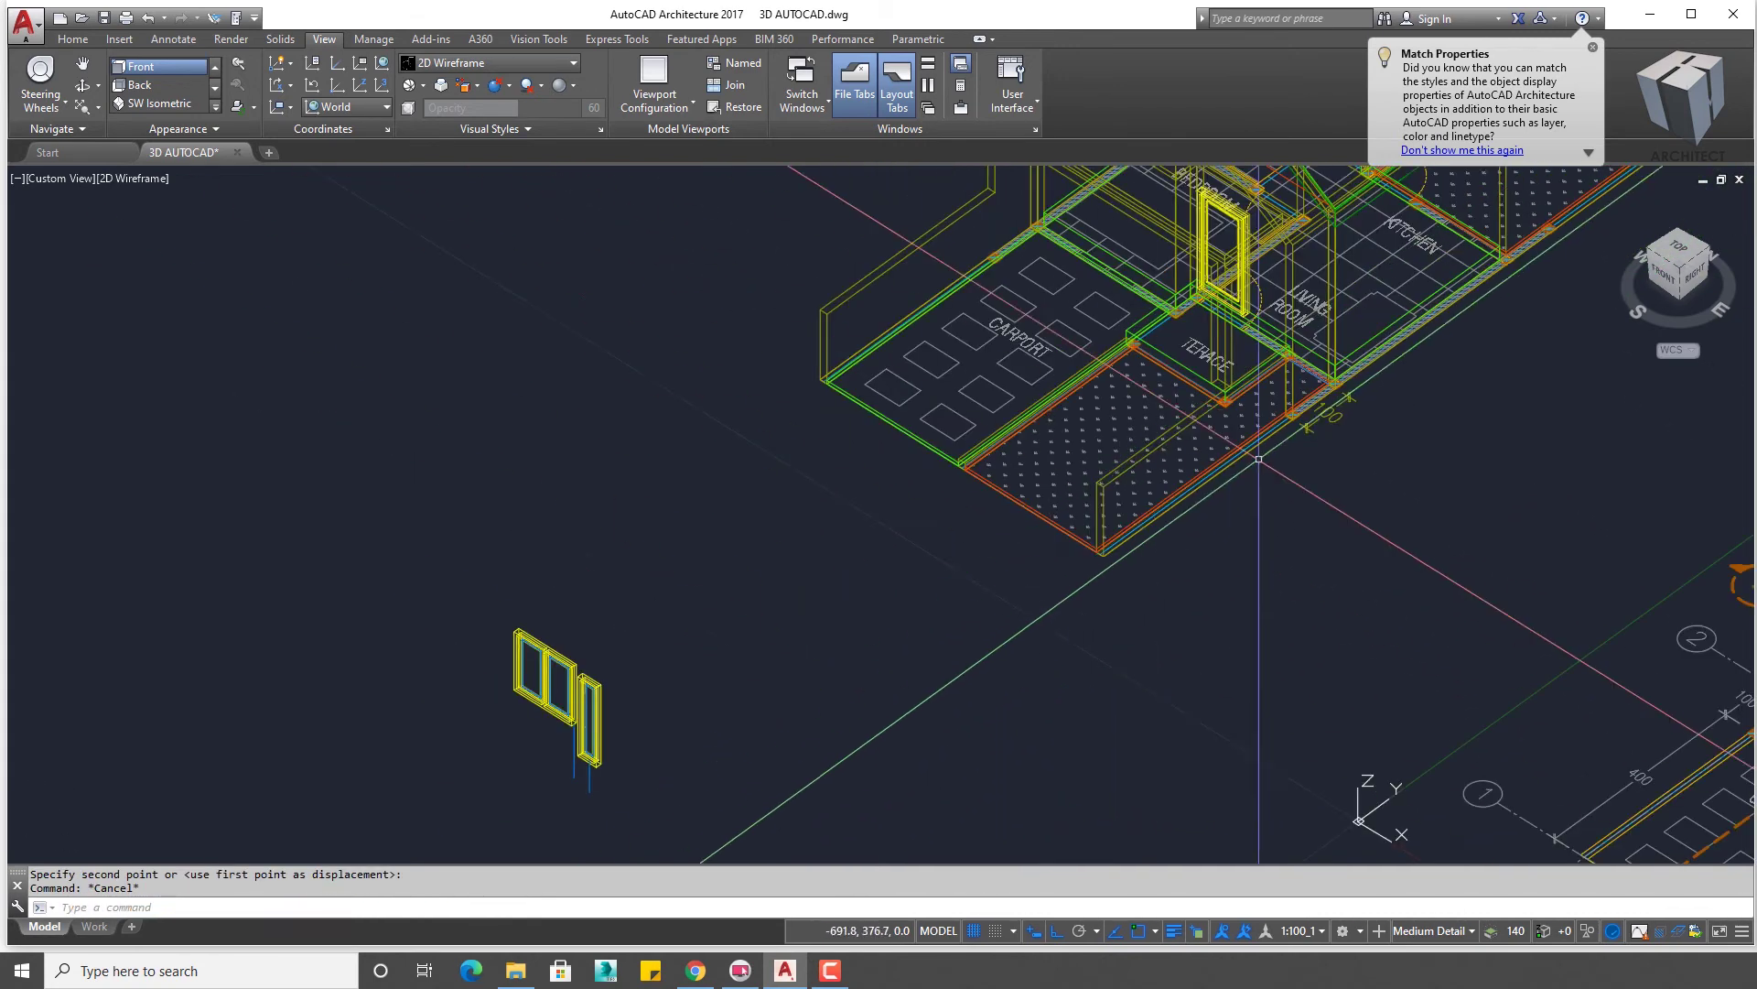
pyautogui.scroll(6, 1259, 458)
pyautogui.scroll(2, 1353, 588)
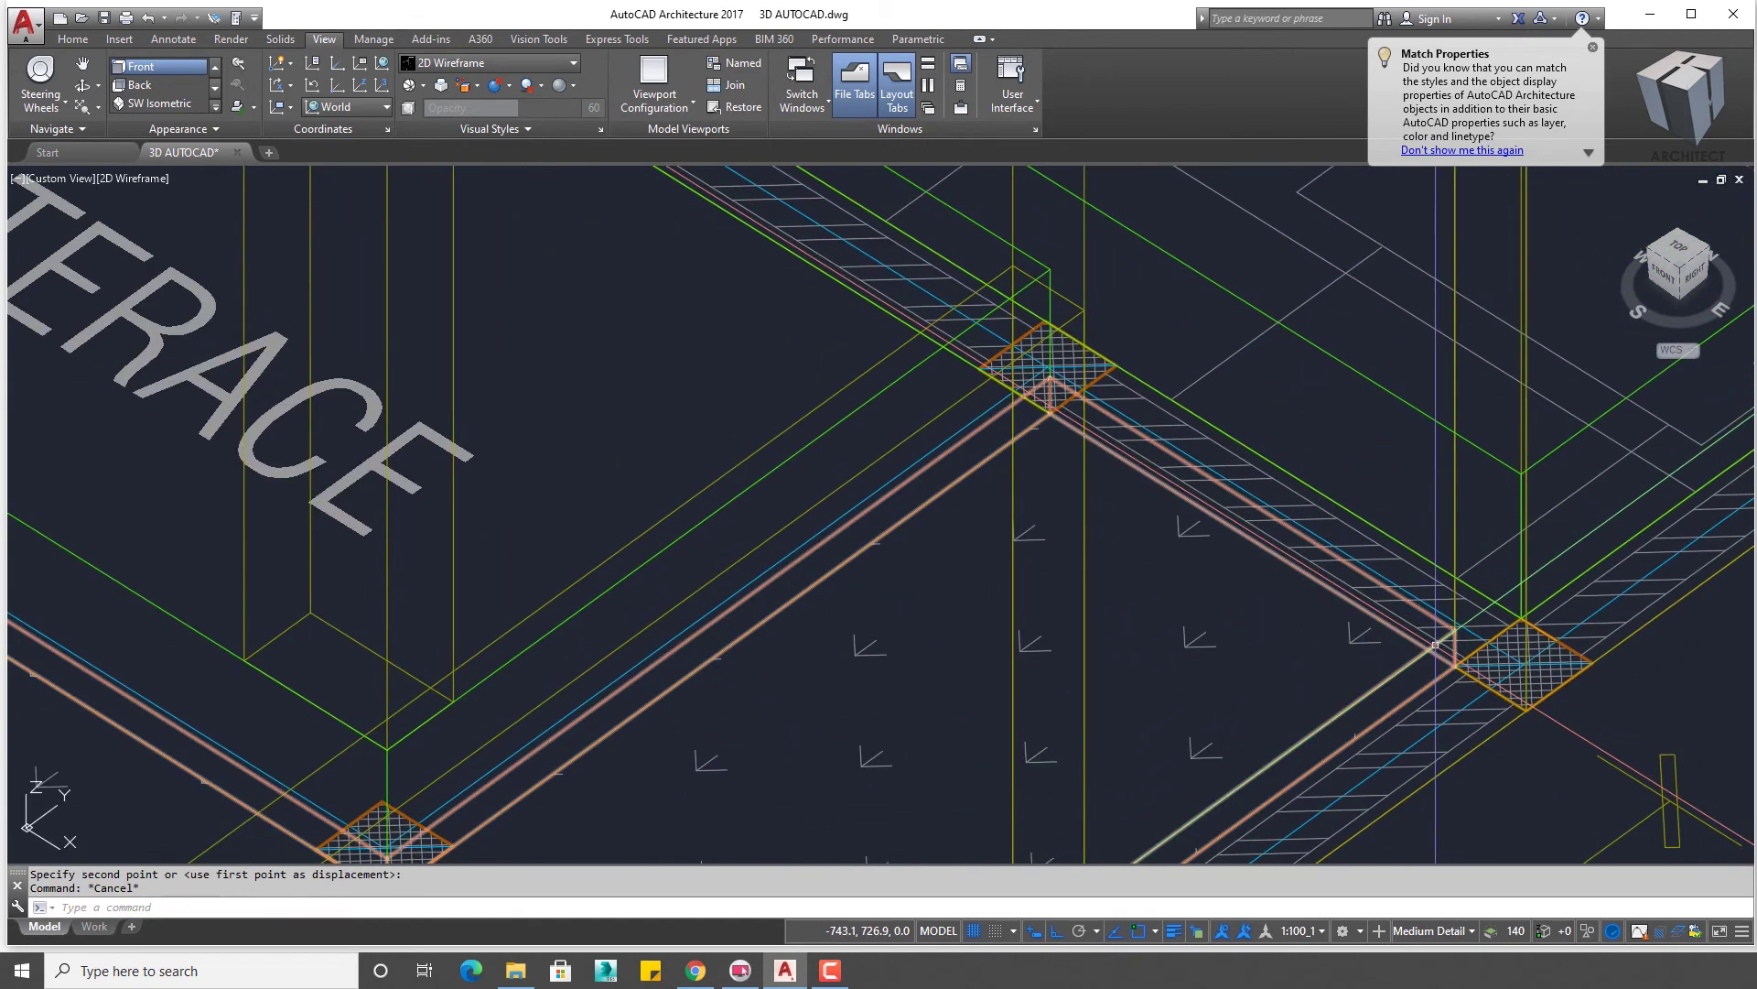
pyautogui.click(1422, 632)
pyautogui.scroll(3, 1345, 586)
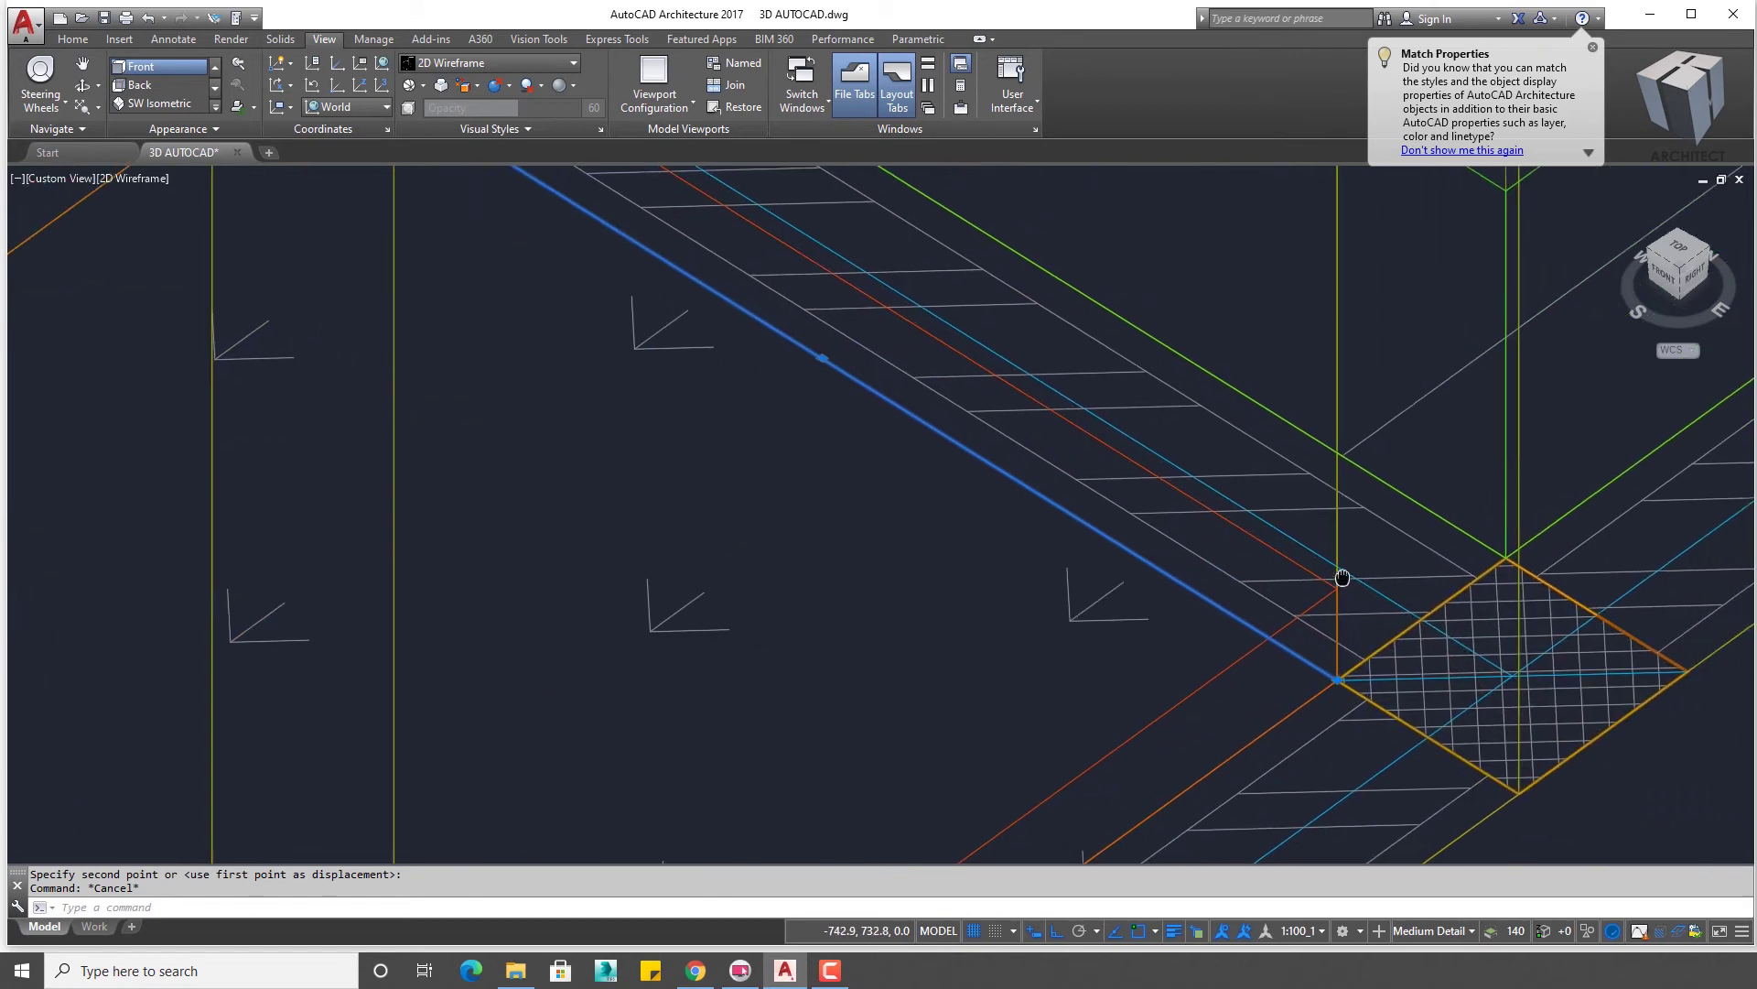
pyautogui.scroll(2, 1332, 576)
pyautogui.write('NCOPY')
pyautogui.press('Return')
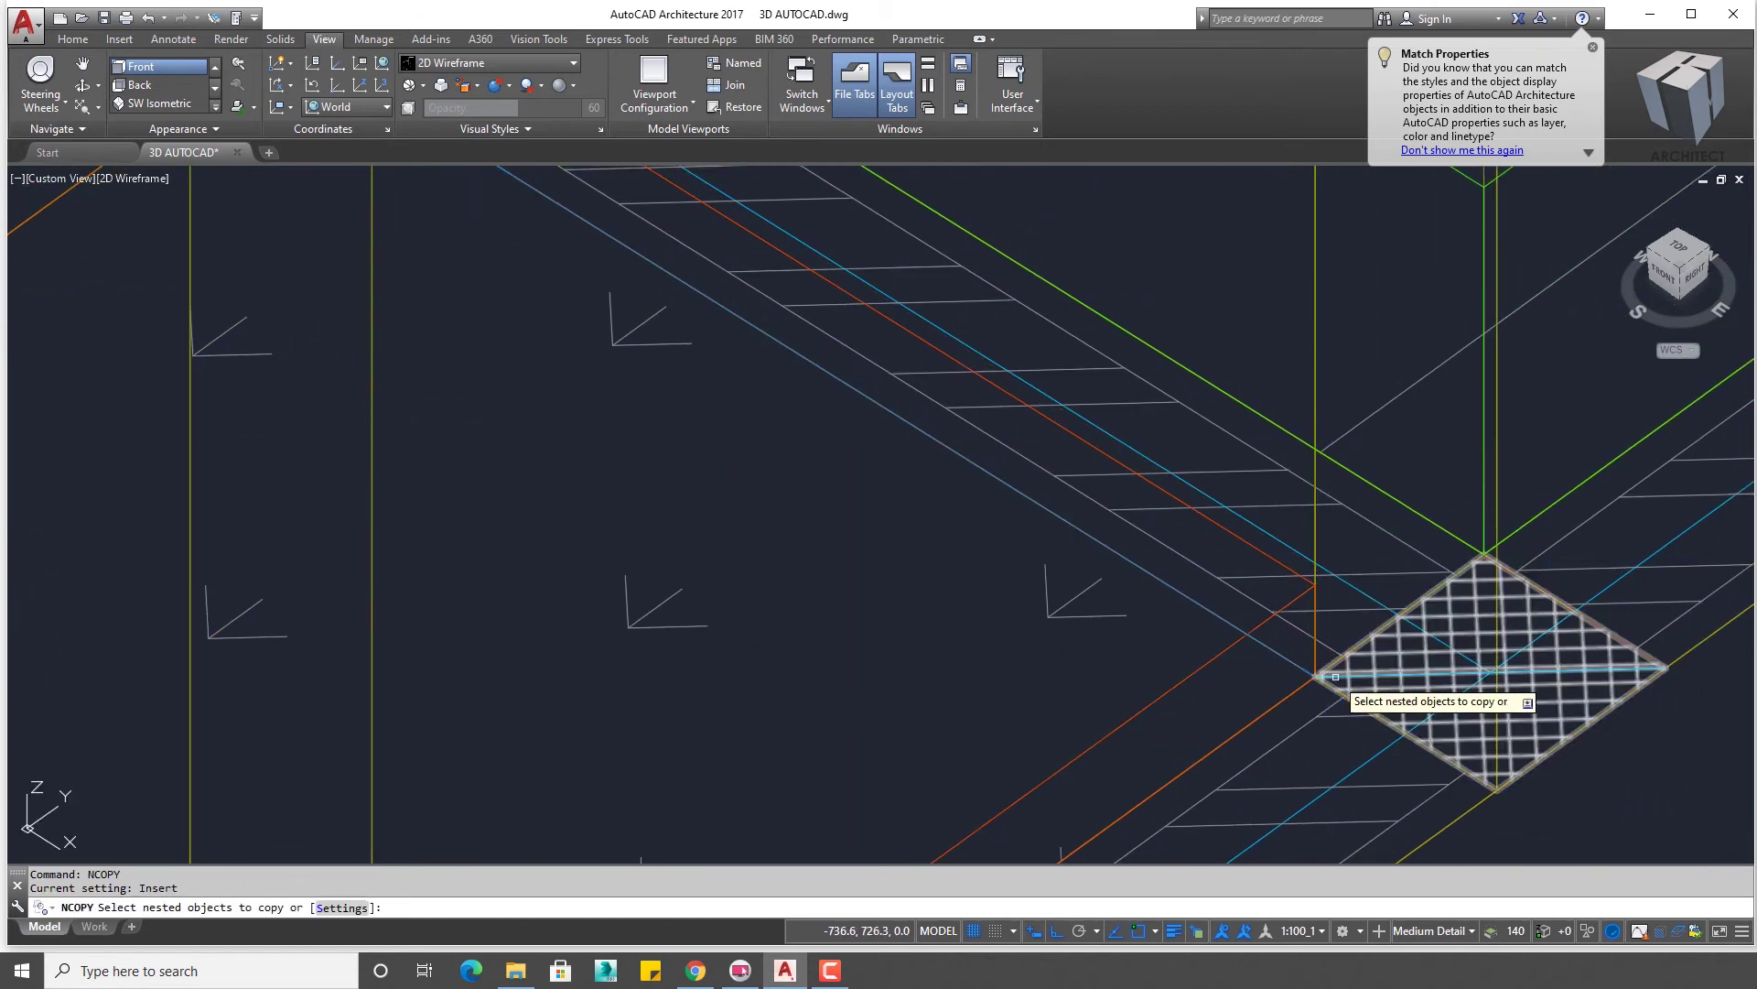
pyautogui.press('Escape')
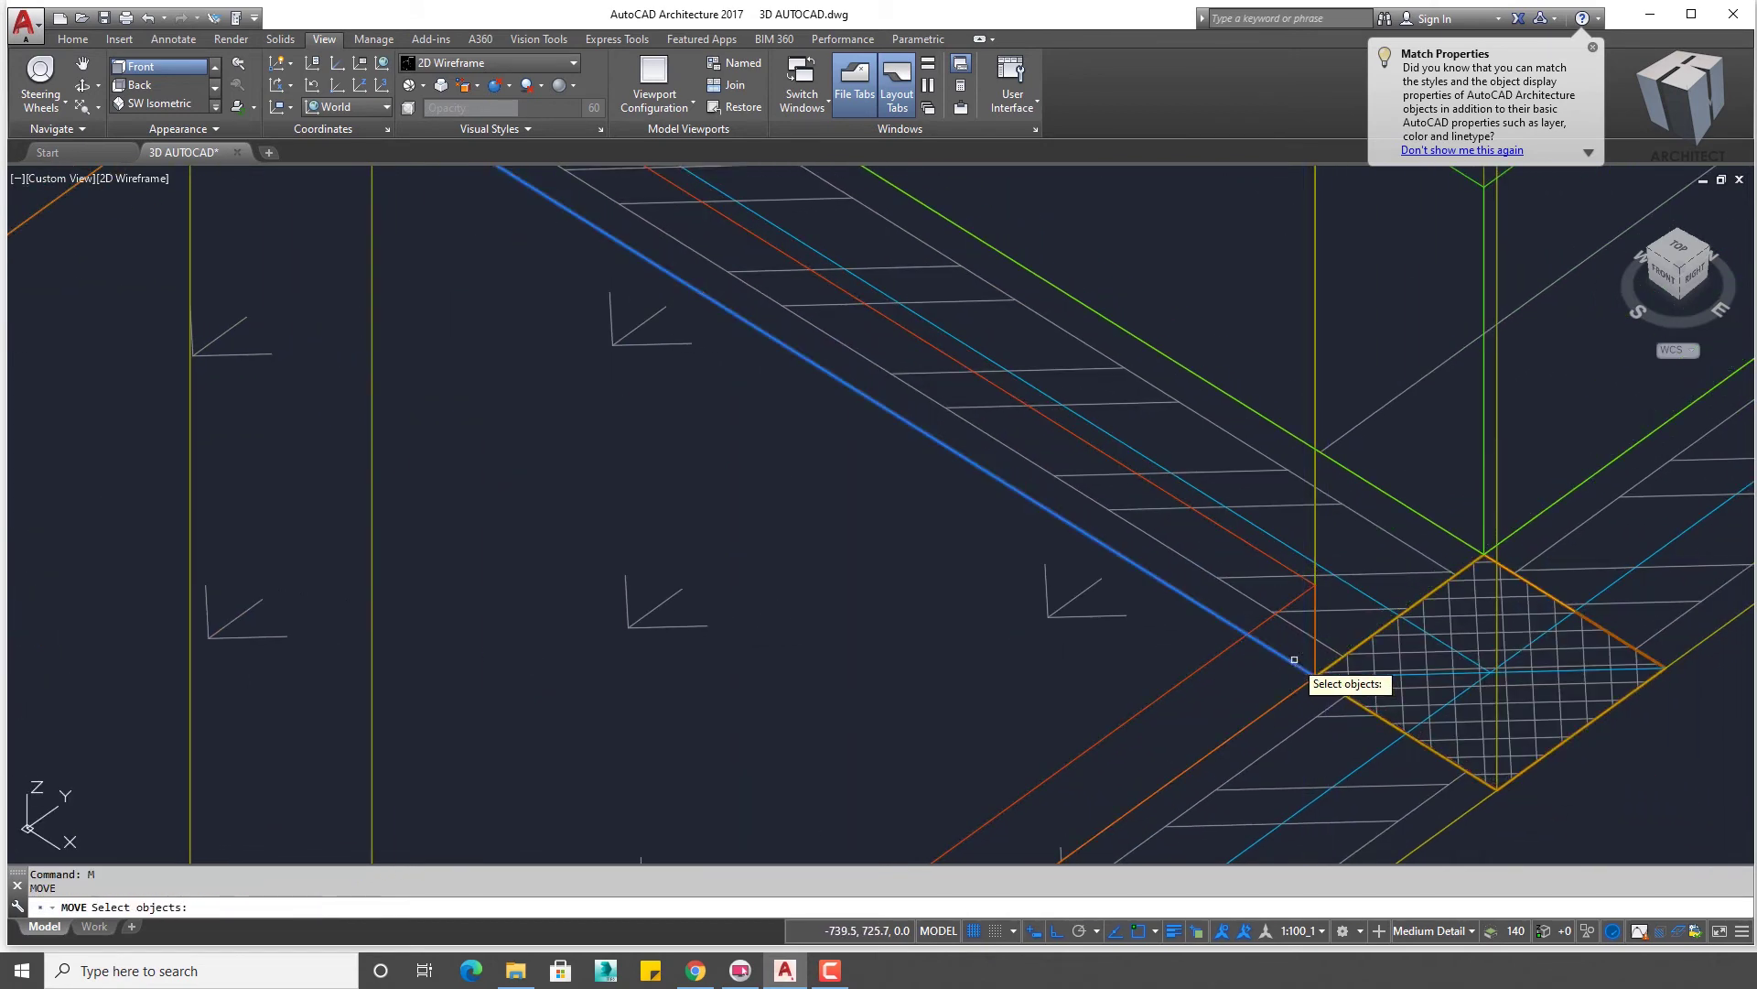
# - Try moving the long line from its endpoint, then cancel
pyautogui.click(1294, 659)
pyautogui.press('Return')
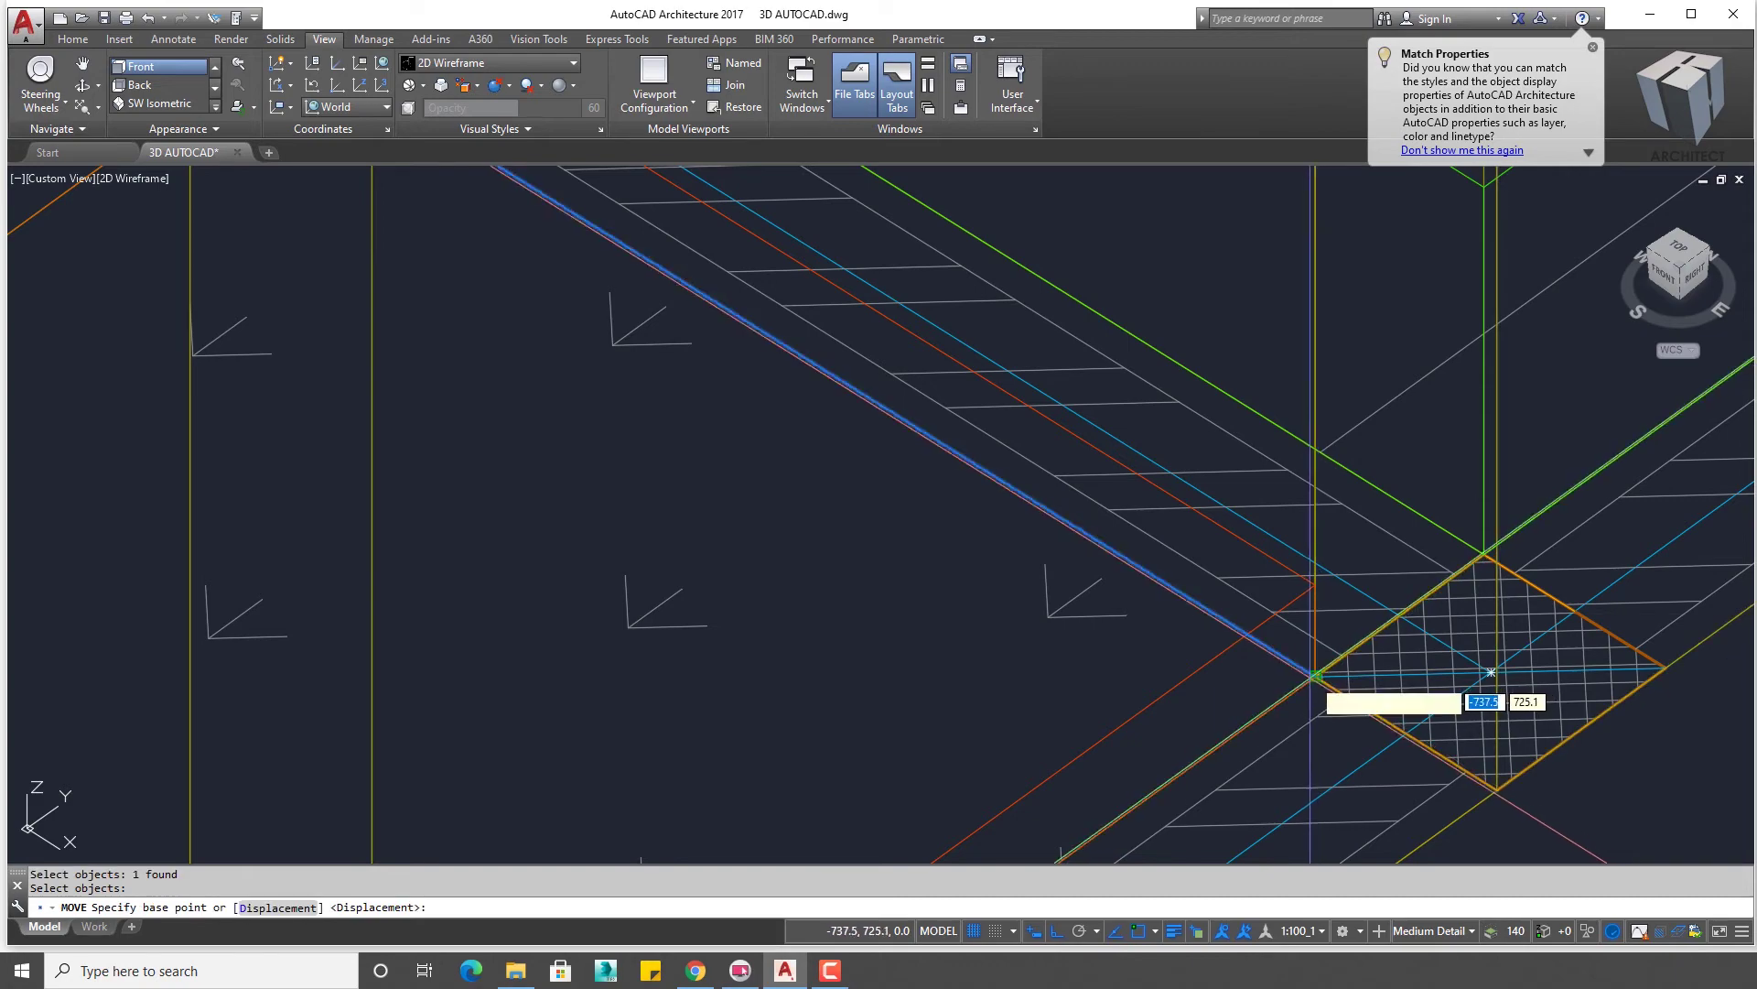
pyautogui.click(1316, 675)
pyautogui.press('Escape')
pyautogui.scroll(-5, 1412, 599)
pyautogui.scroll(-5, 1373, 594)
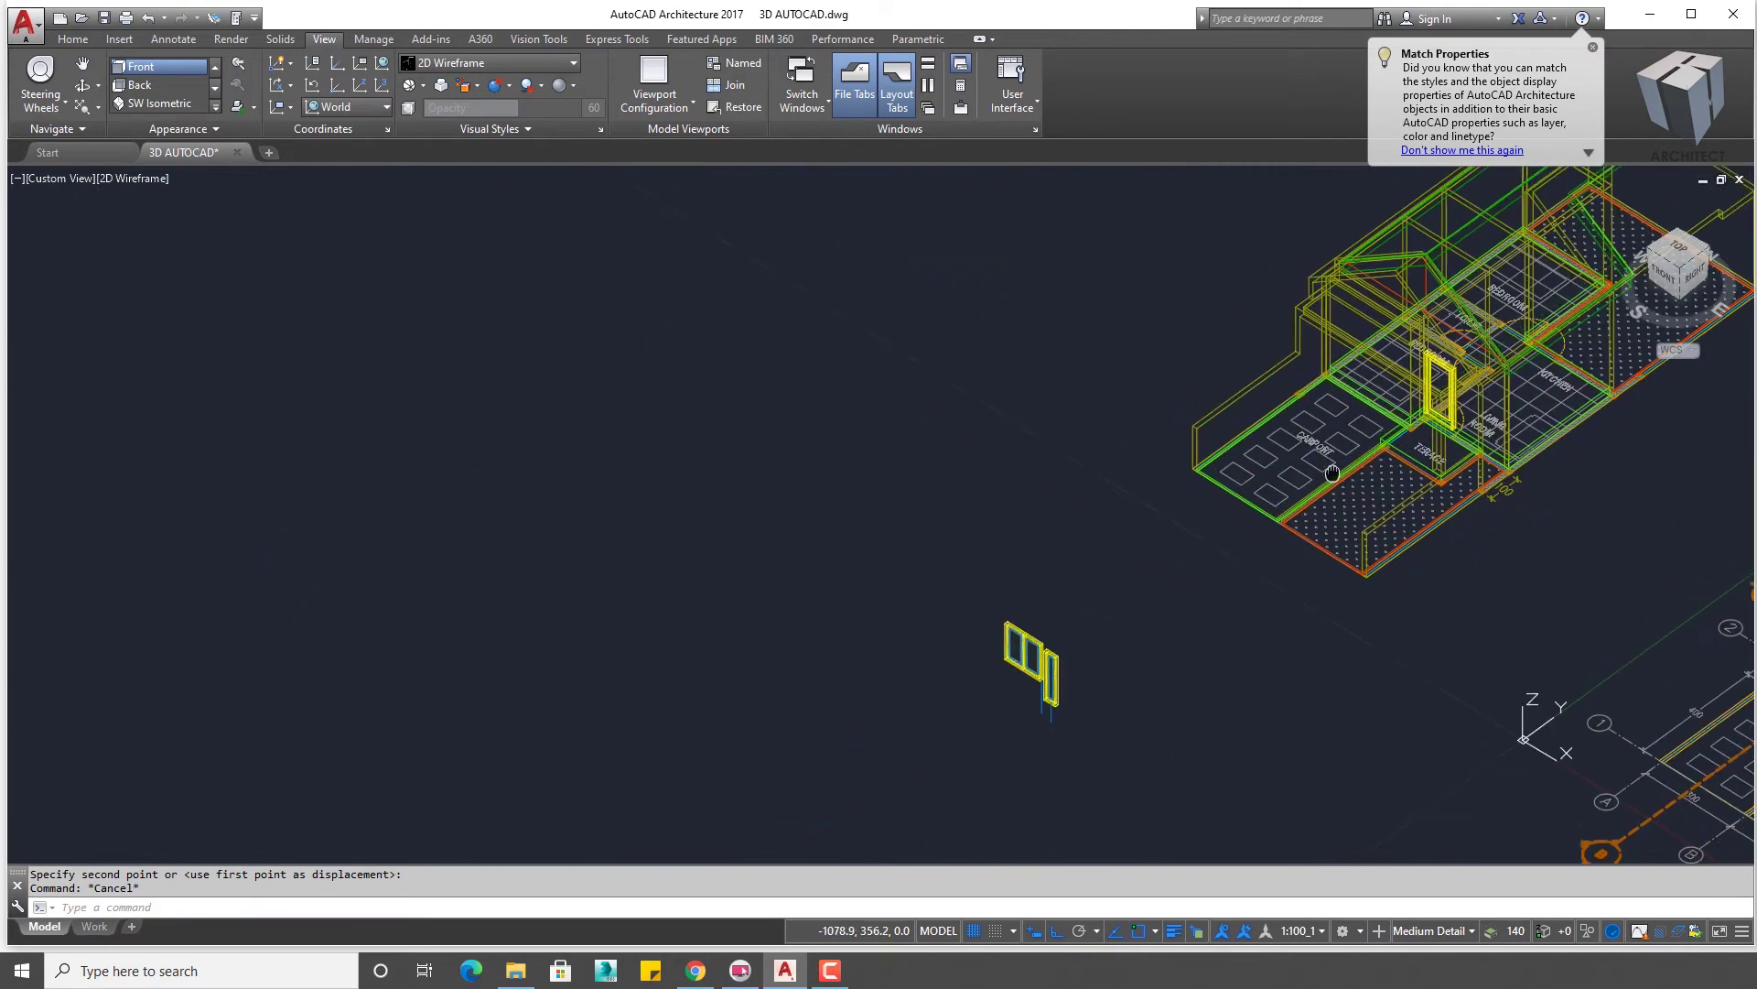
pyautogui.scroll(5, 1165, 628)
pyautogui.scroll(3, 1376, 559)
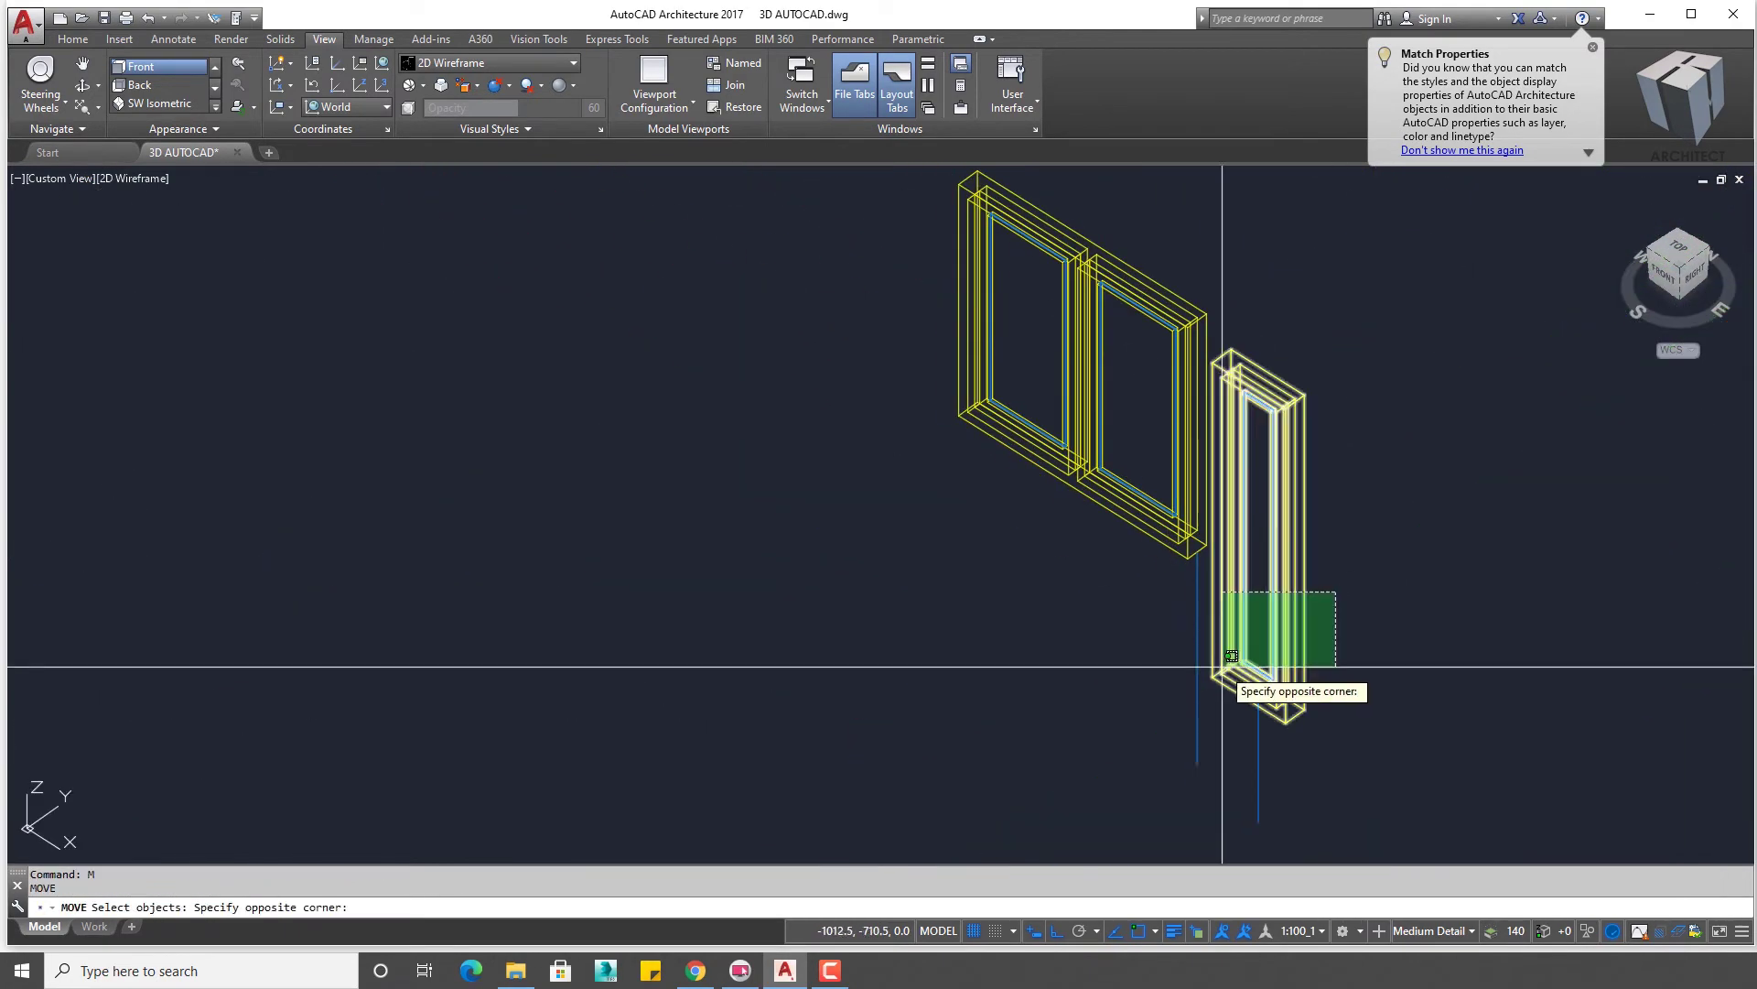
pyautogui.scroll(2, 1254, 688)
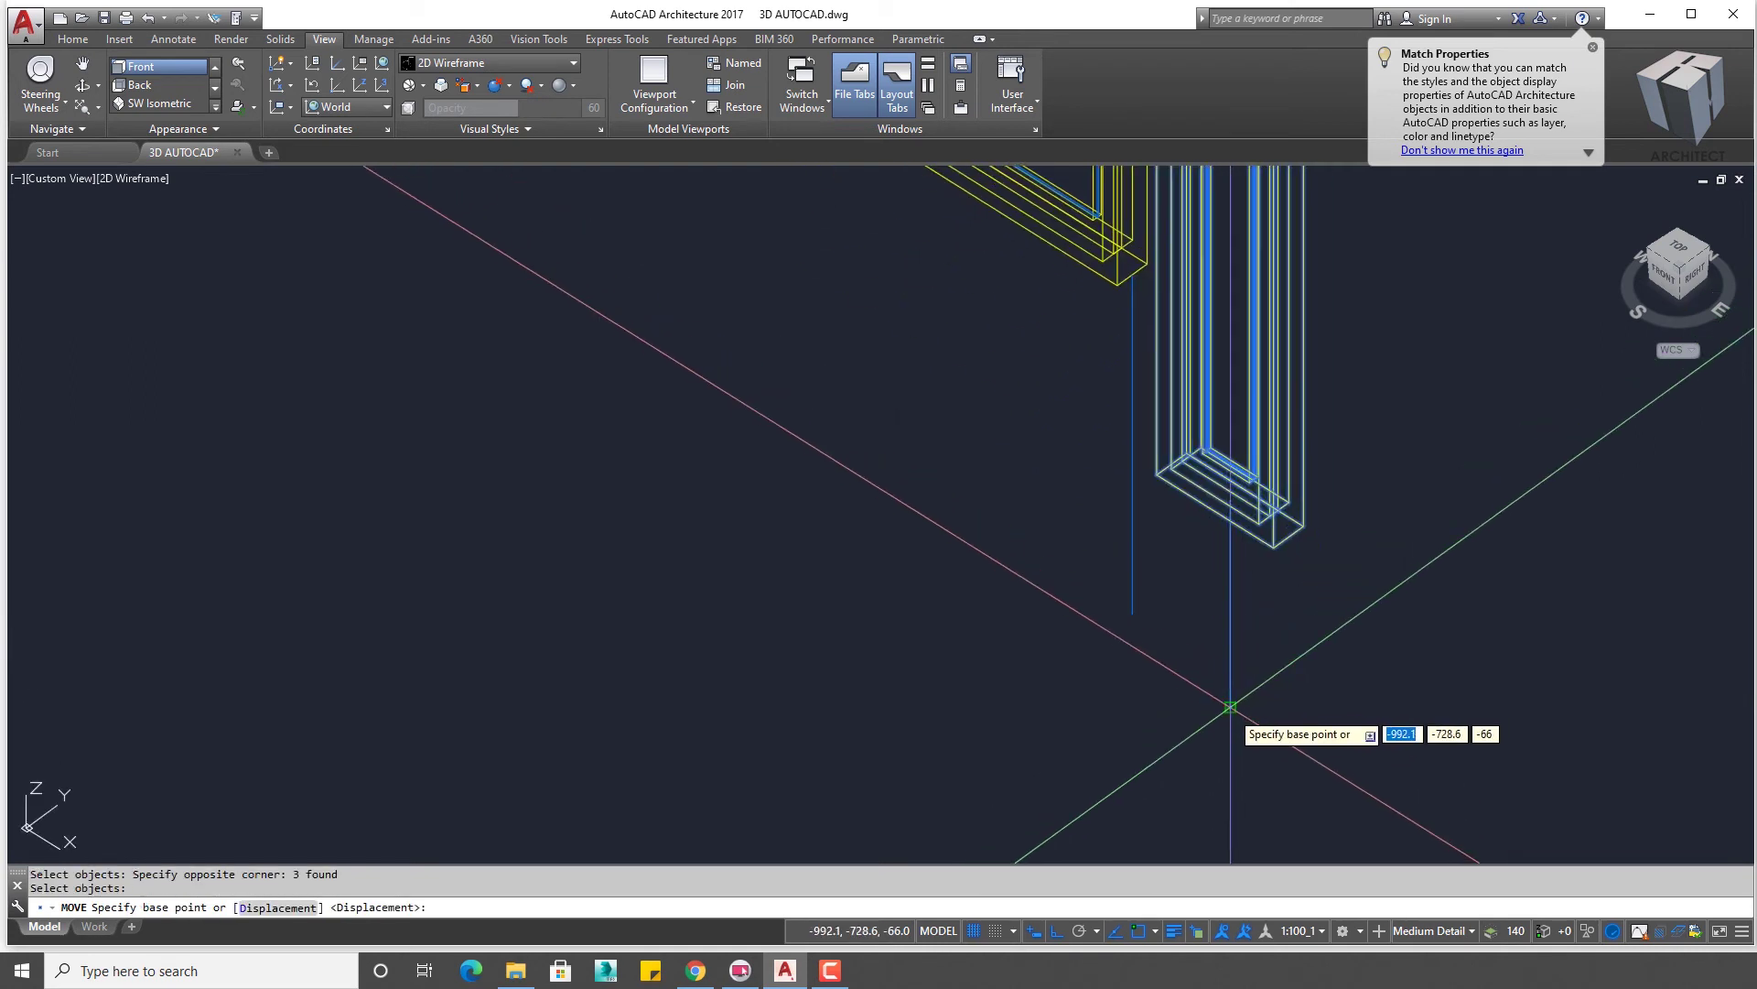
pyautogui.press('Escape')
pyautogui.write('BOX')
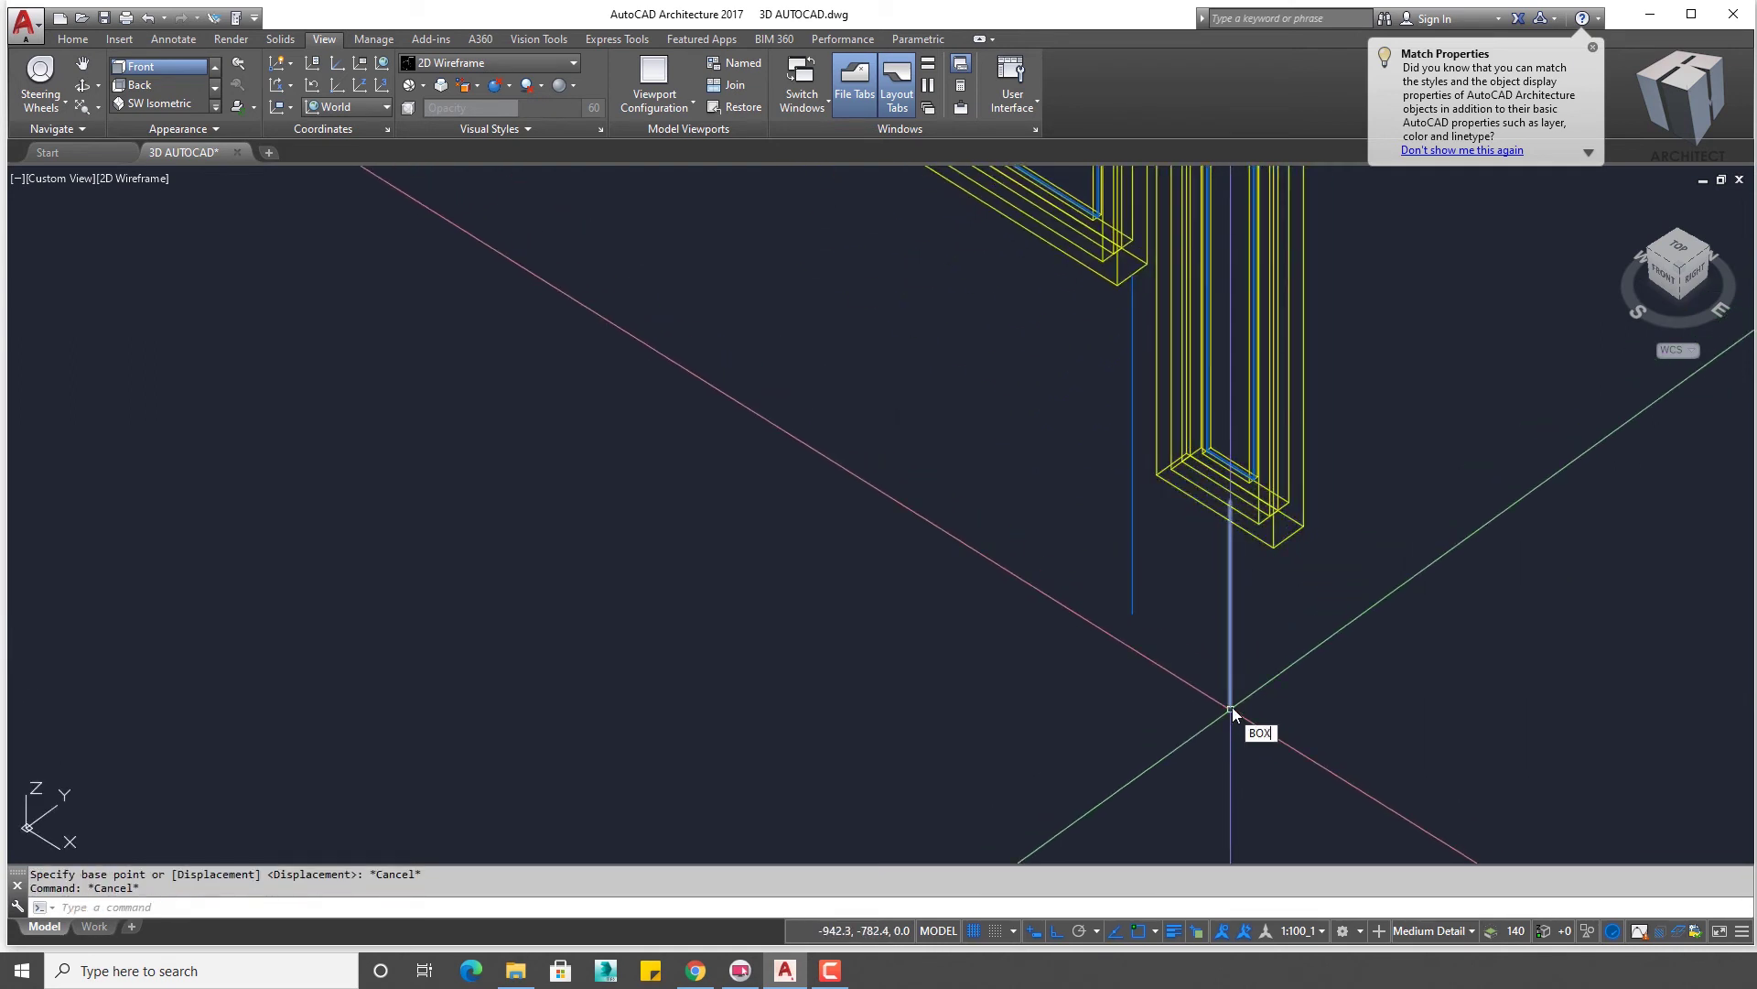
# - Draw box solids around the two-pane and narrow windows, then cancel a face stretch
pyautogui.press('Return')
pyautogui.scroll(-5, 1263, 457)
pyautogui.scroll(4, 1259, 408)
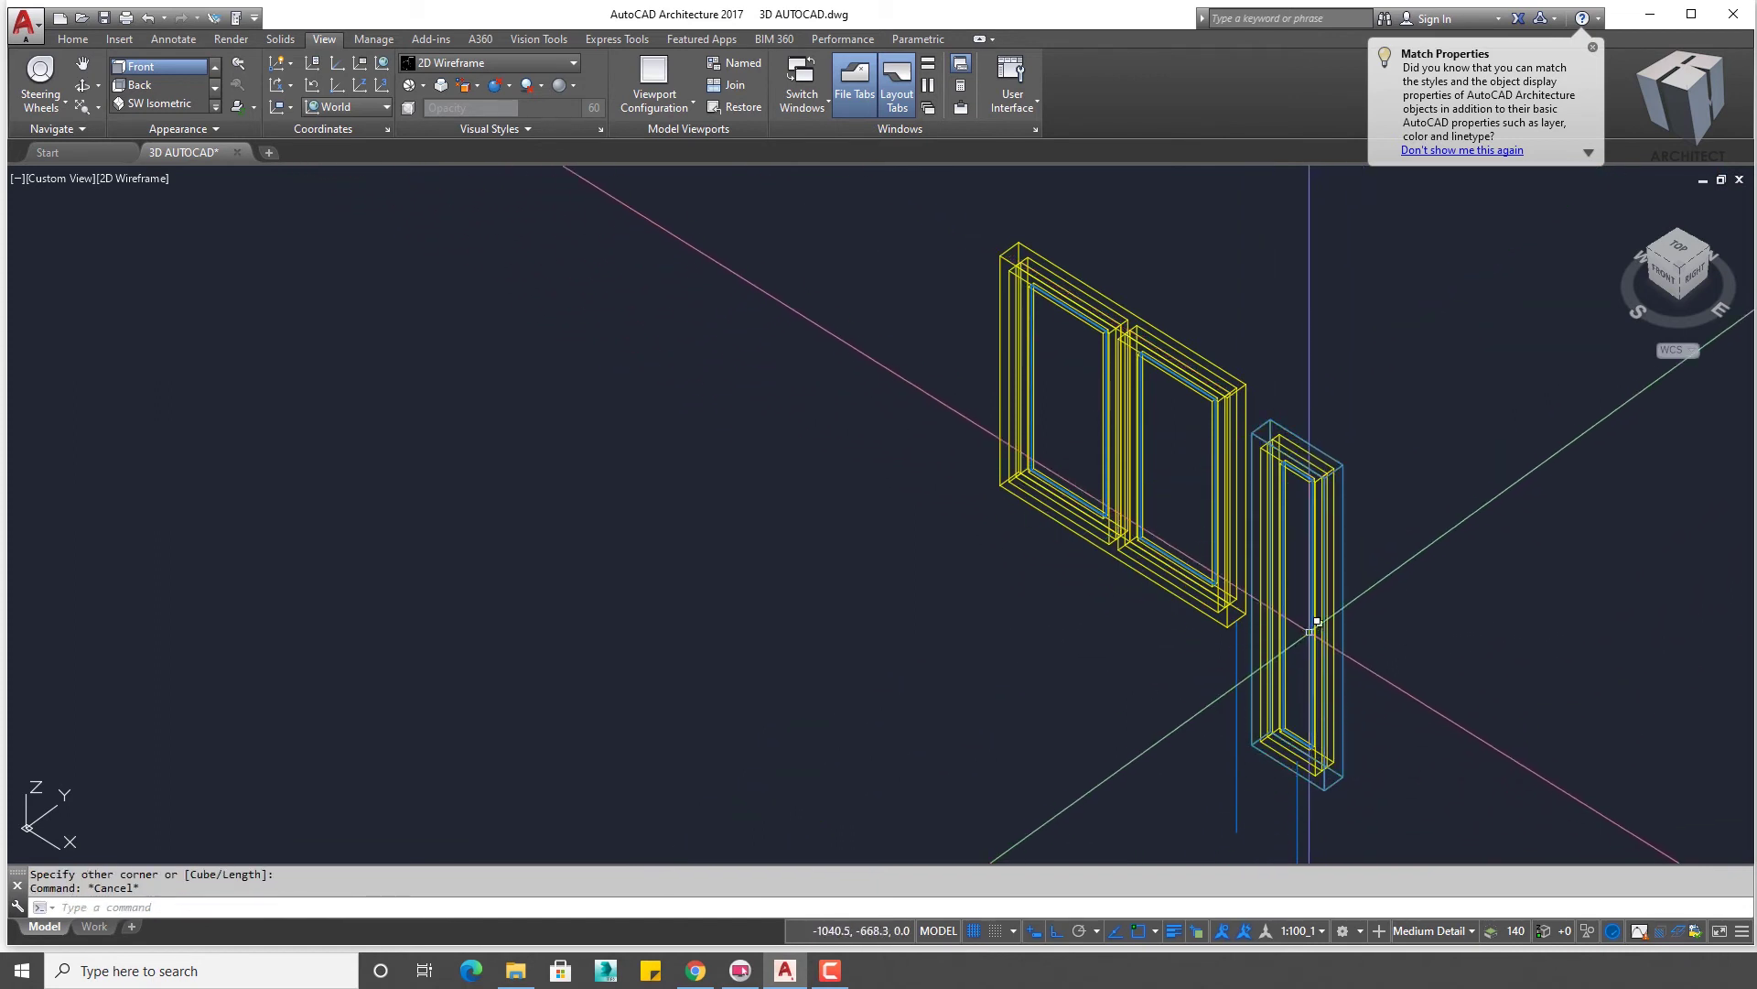
pyautogui.click(1355, 668)
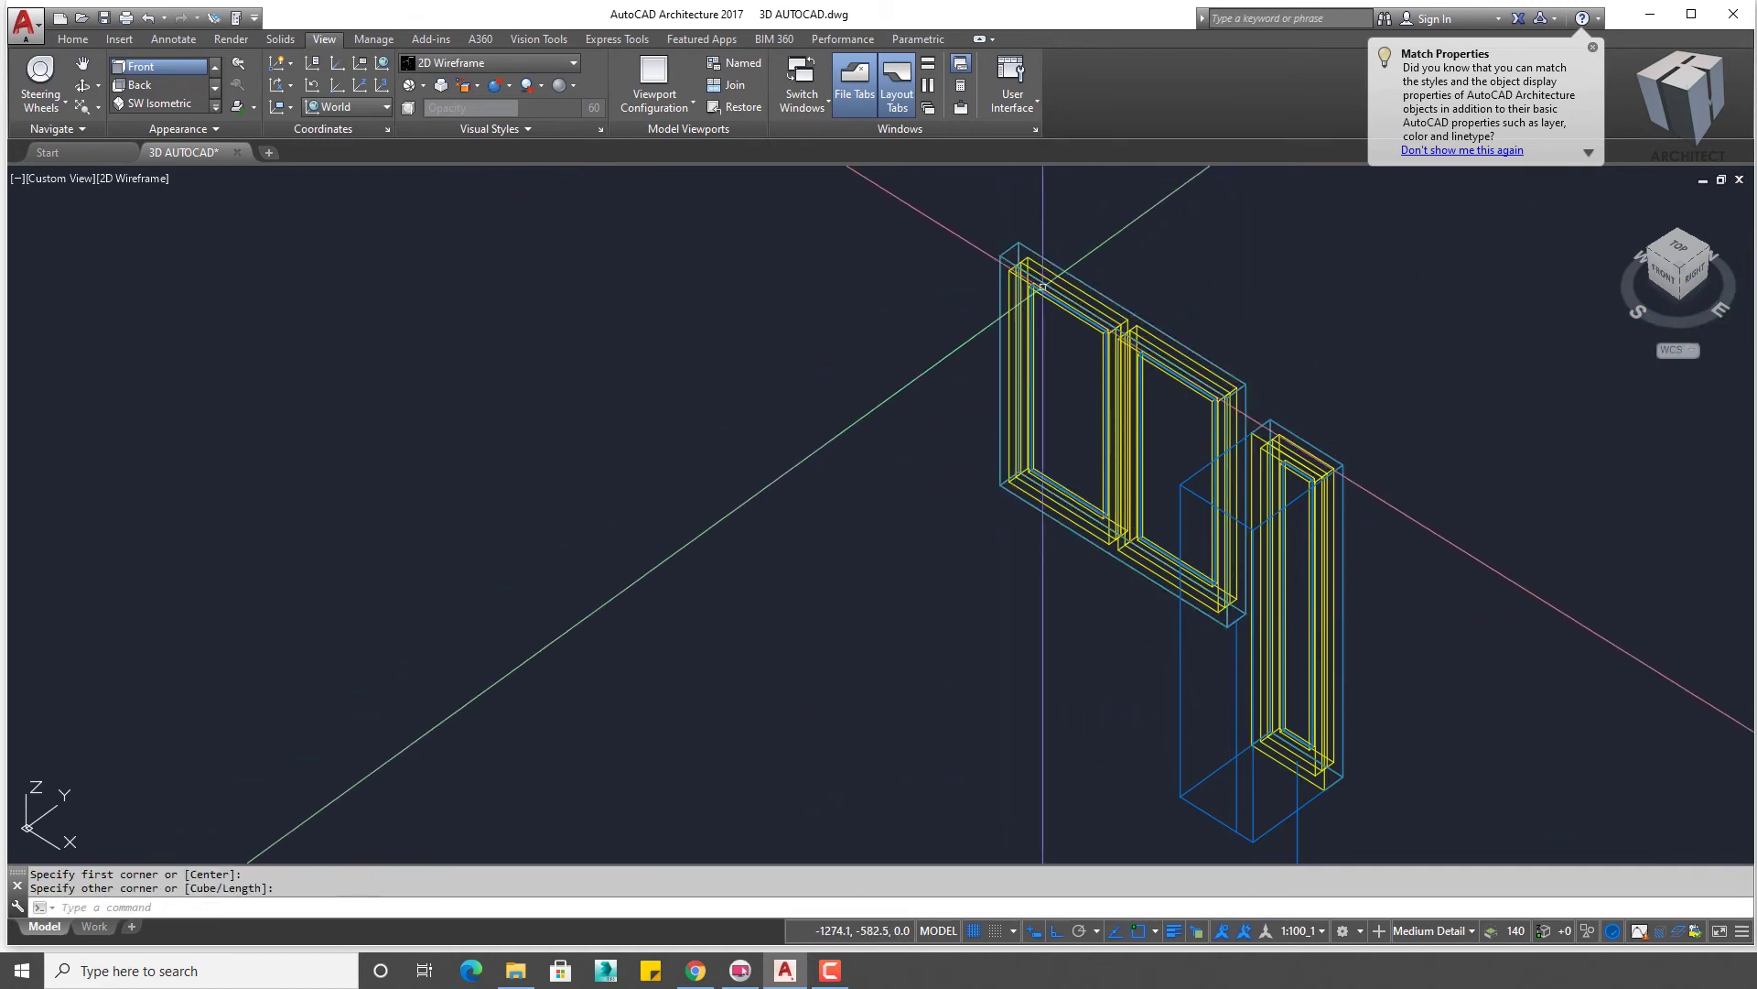
pyautogui.click(1162, 443)
pyautogui.moveTo(1162, 443); pyautogui.dragTo(1071, 437, button='middle')
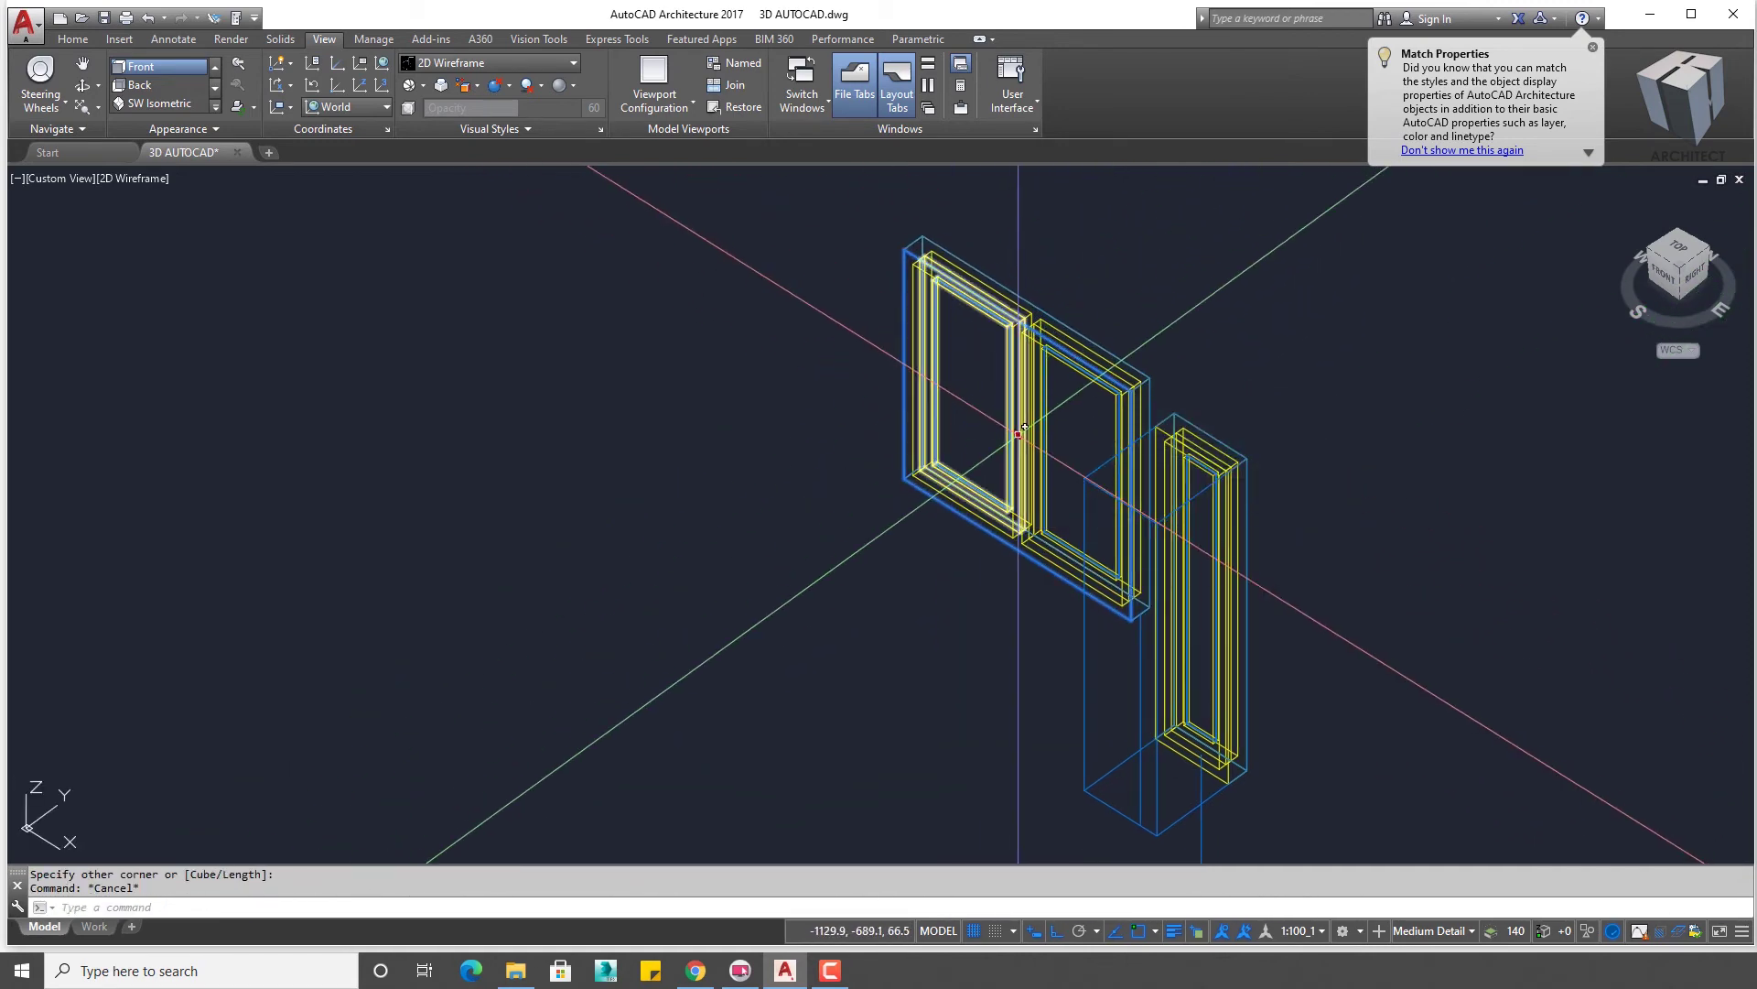
pyautogui.press('Escape')
pyautogui.moveTo(1047, 620); pyautogui.dragTo(1050, 571, button='middle')
pyautogui.write('M')
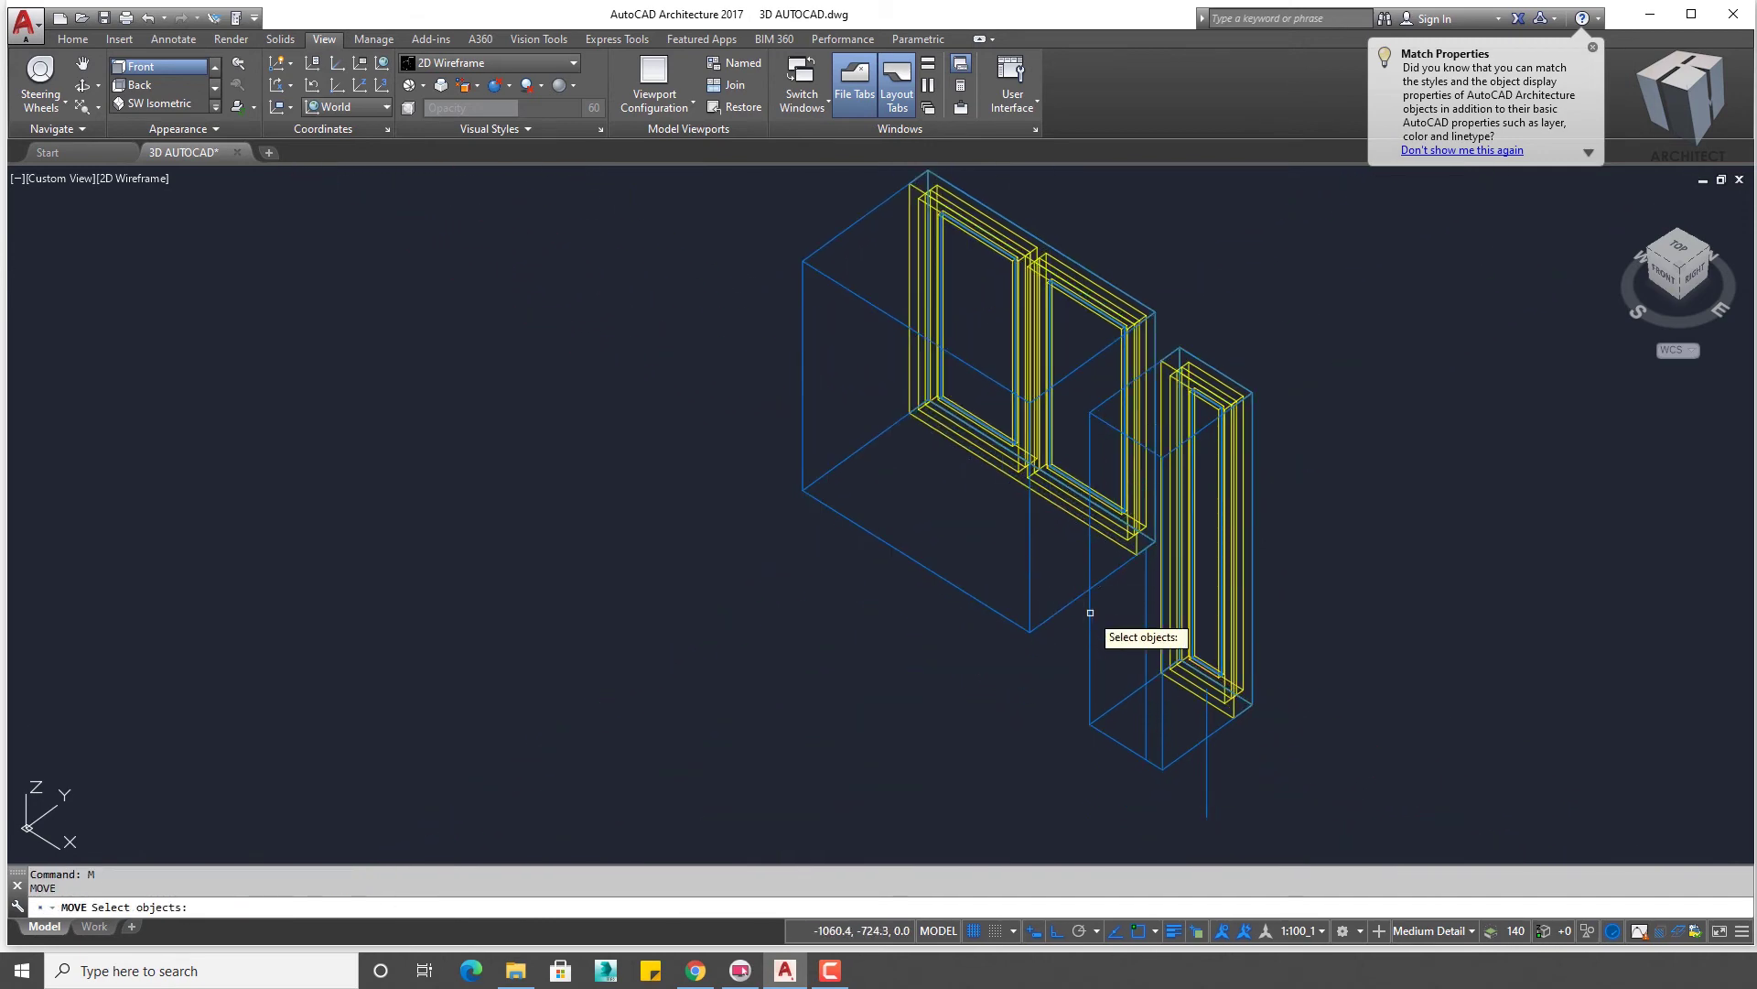
# - Select the window units for moving, then cancel the move
pyautogui.click(1090, 612)
pyautogui.click(931, 682)
pyautogui.press('Return')
pyautogui.press('Escape')
pyautogui.moveTo(1243, 710); pyautogui.dragTo(1285, 654, button='middle')
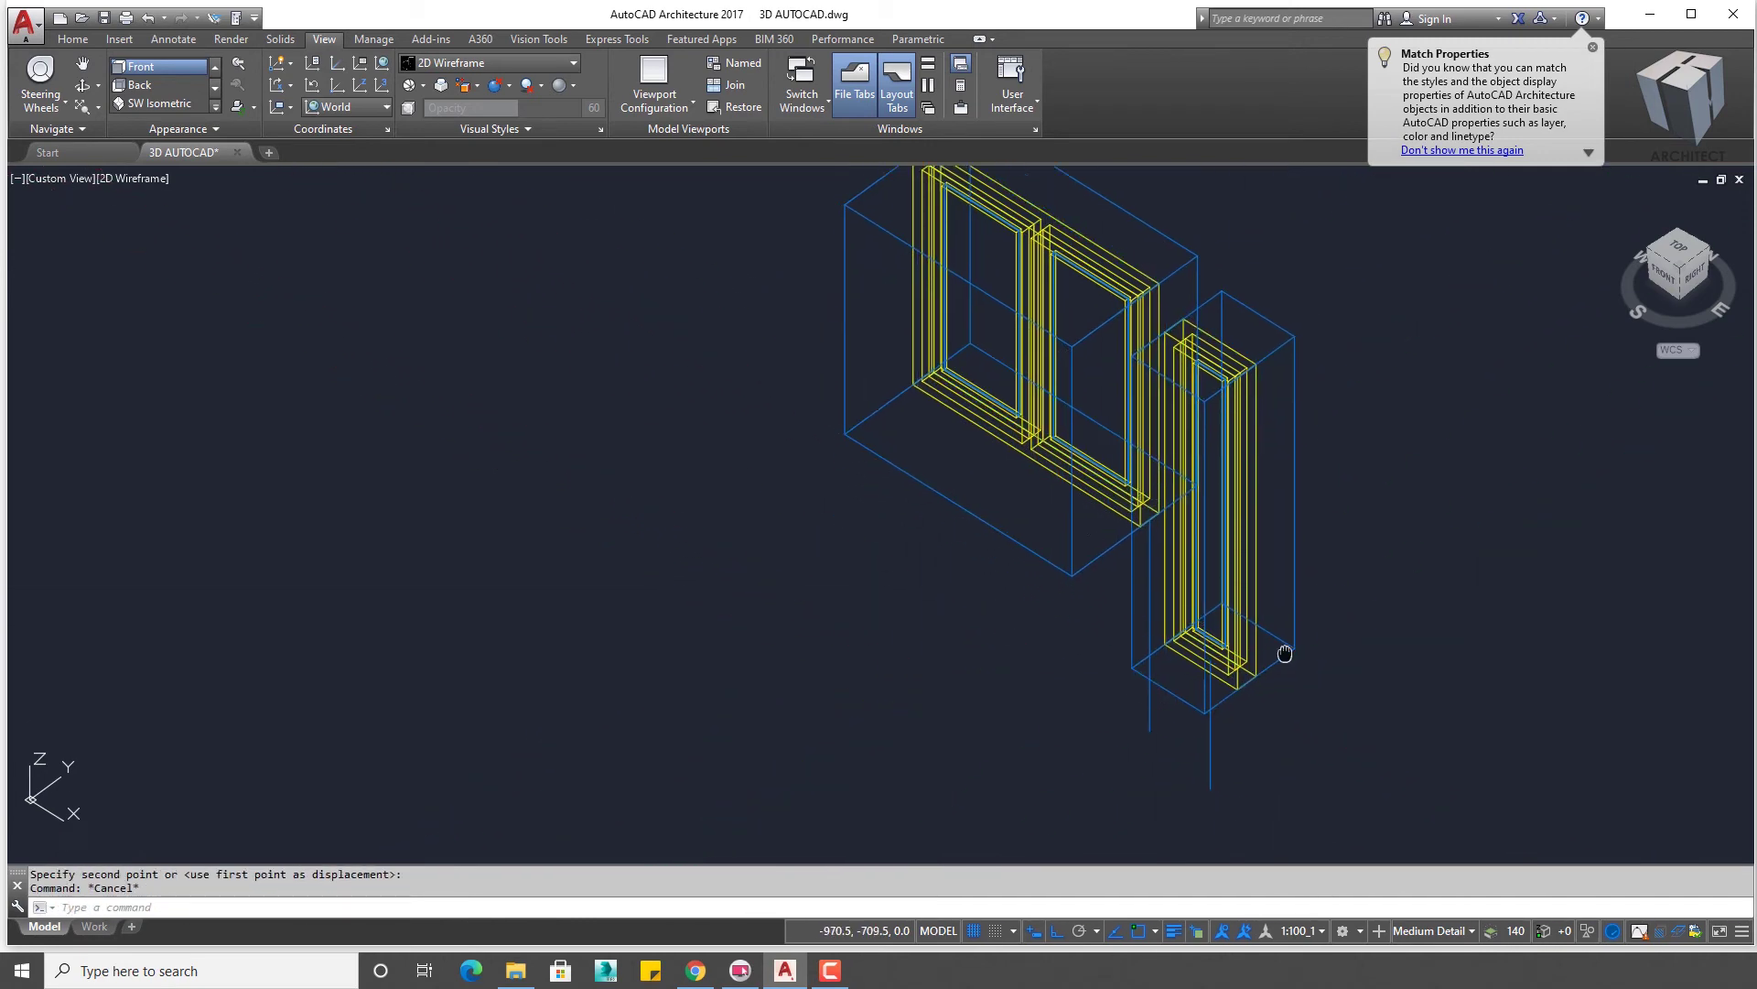
pyautogui.scroll(2, 1285, 653)
# - Move the tall window and its box into the wall by its bottom corner, erasing the stray line
pyautogui.click(1401, 439)
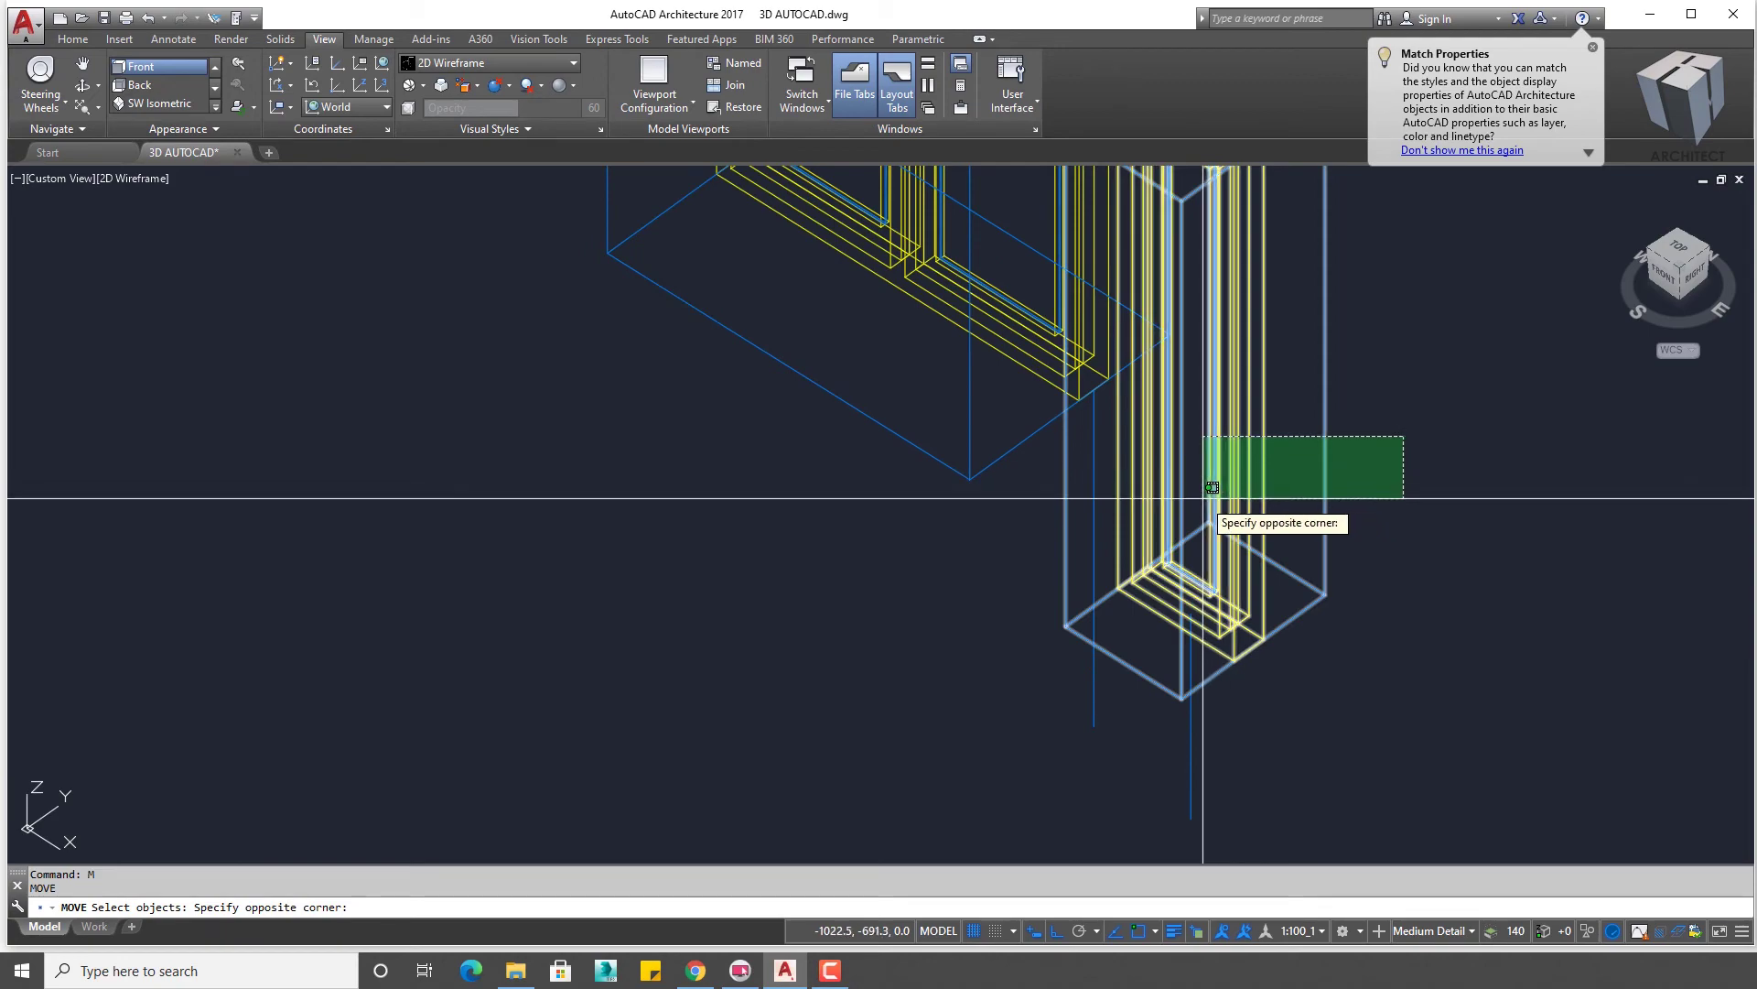
pyautogui.click(1201, 527)
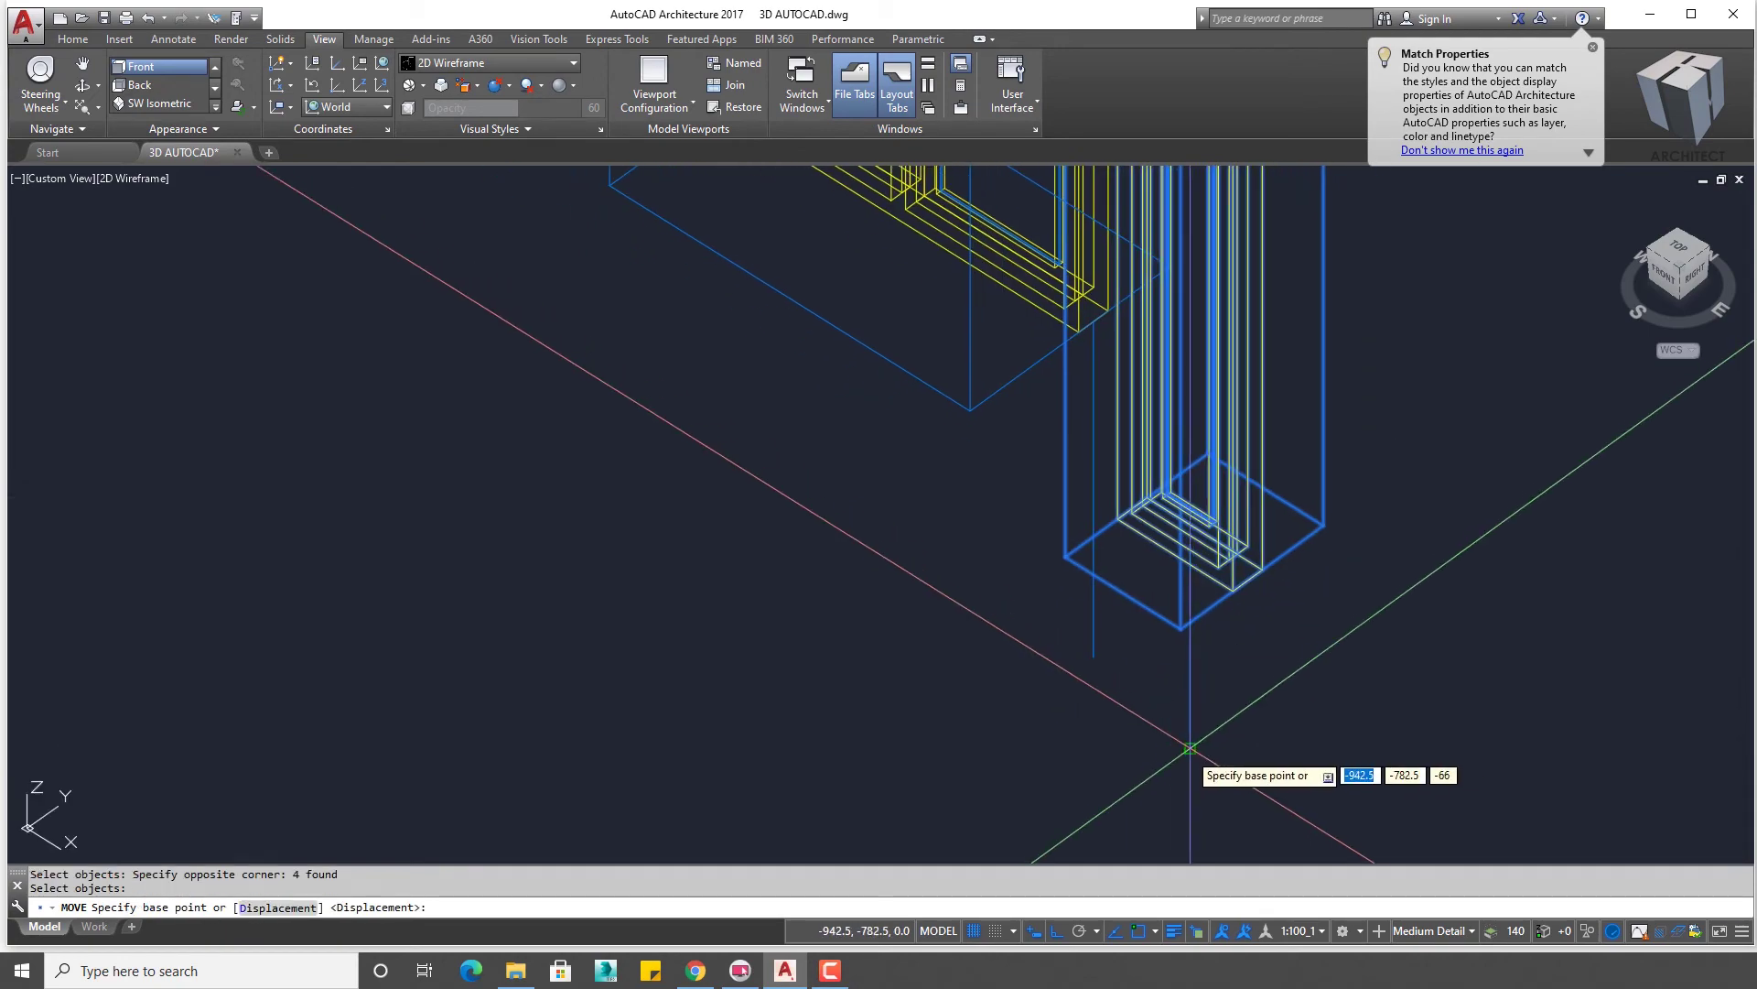
pyautogui.click(1189, 749)
pyautogui.scroll(-3, 902, 549)
pyautogui.scroll(3, 1071, 451)
pyautogui.scroll(2, 1161, 315)
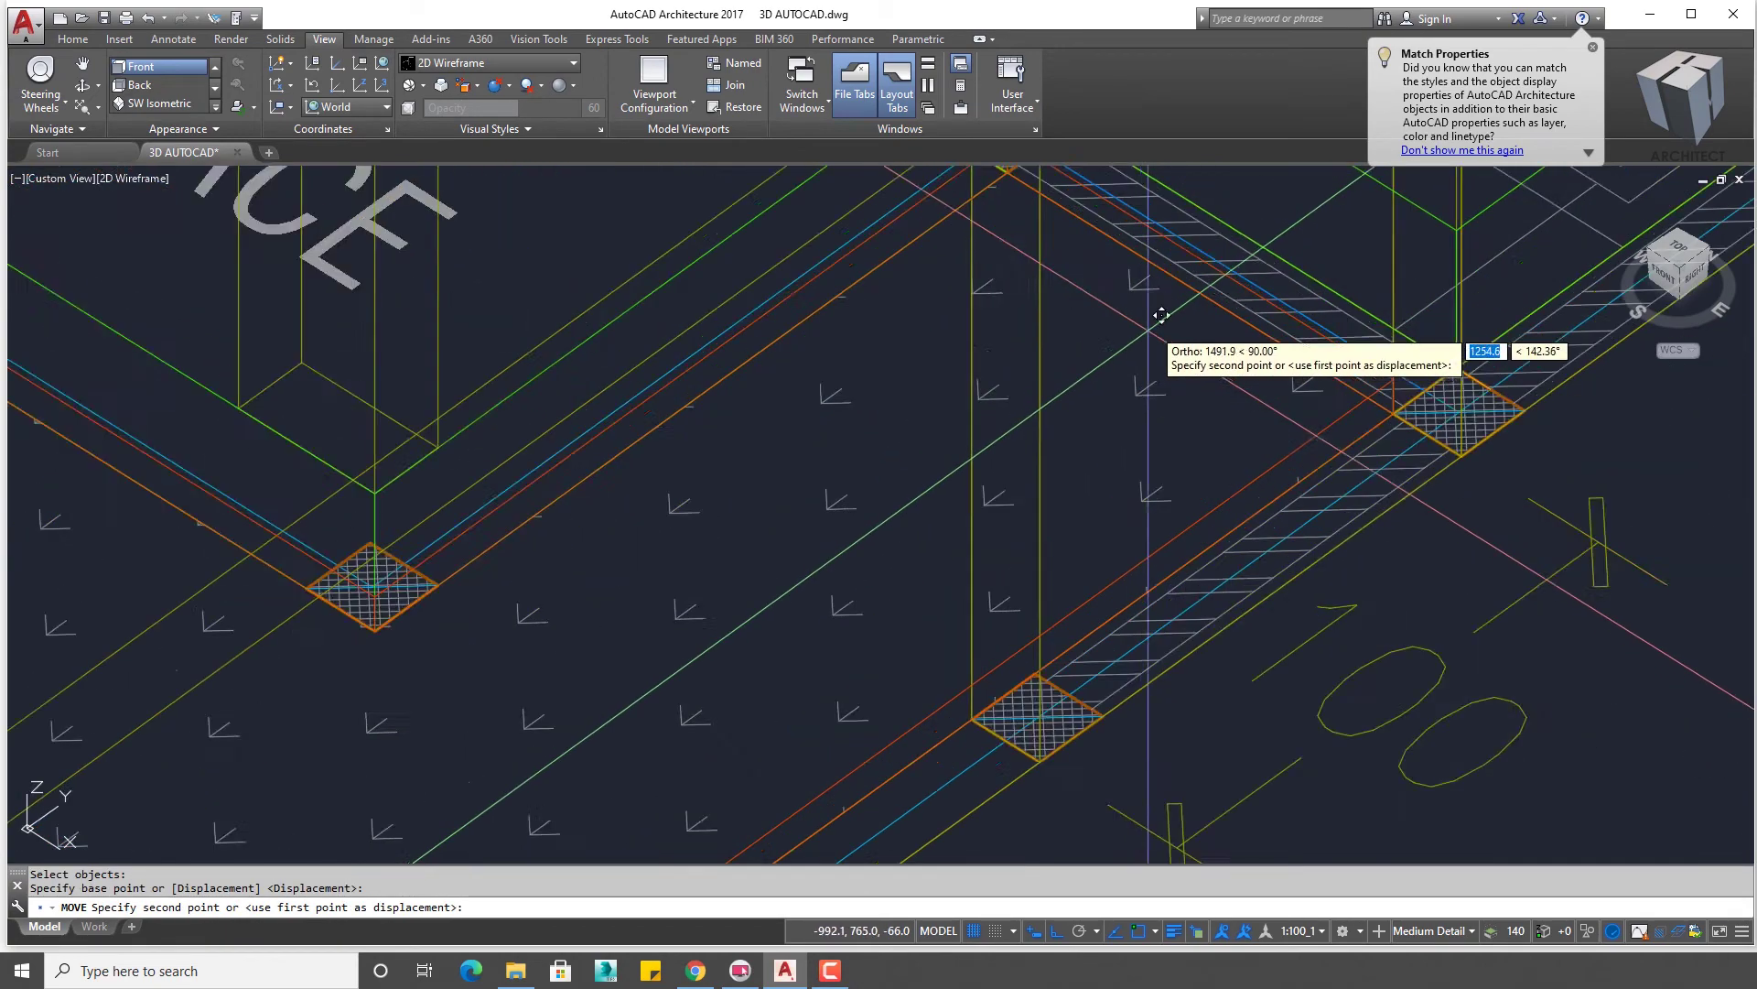
pyautogui.scroll(-2, 1199, 302)
pyautogui.scroll(-2, 1236, 274)
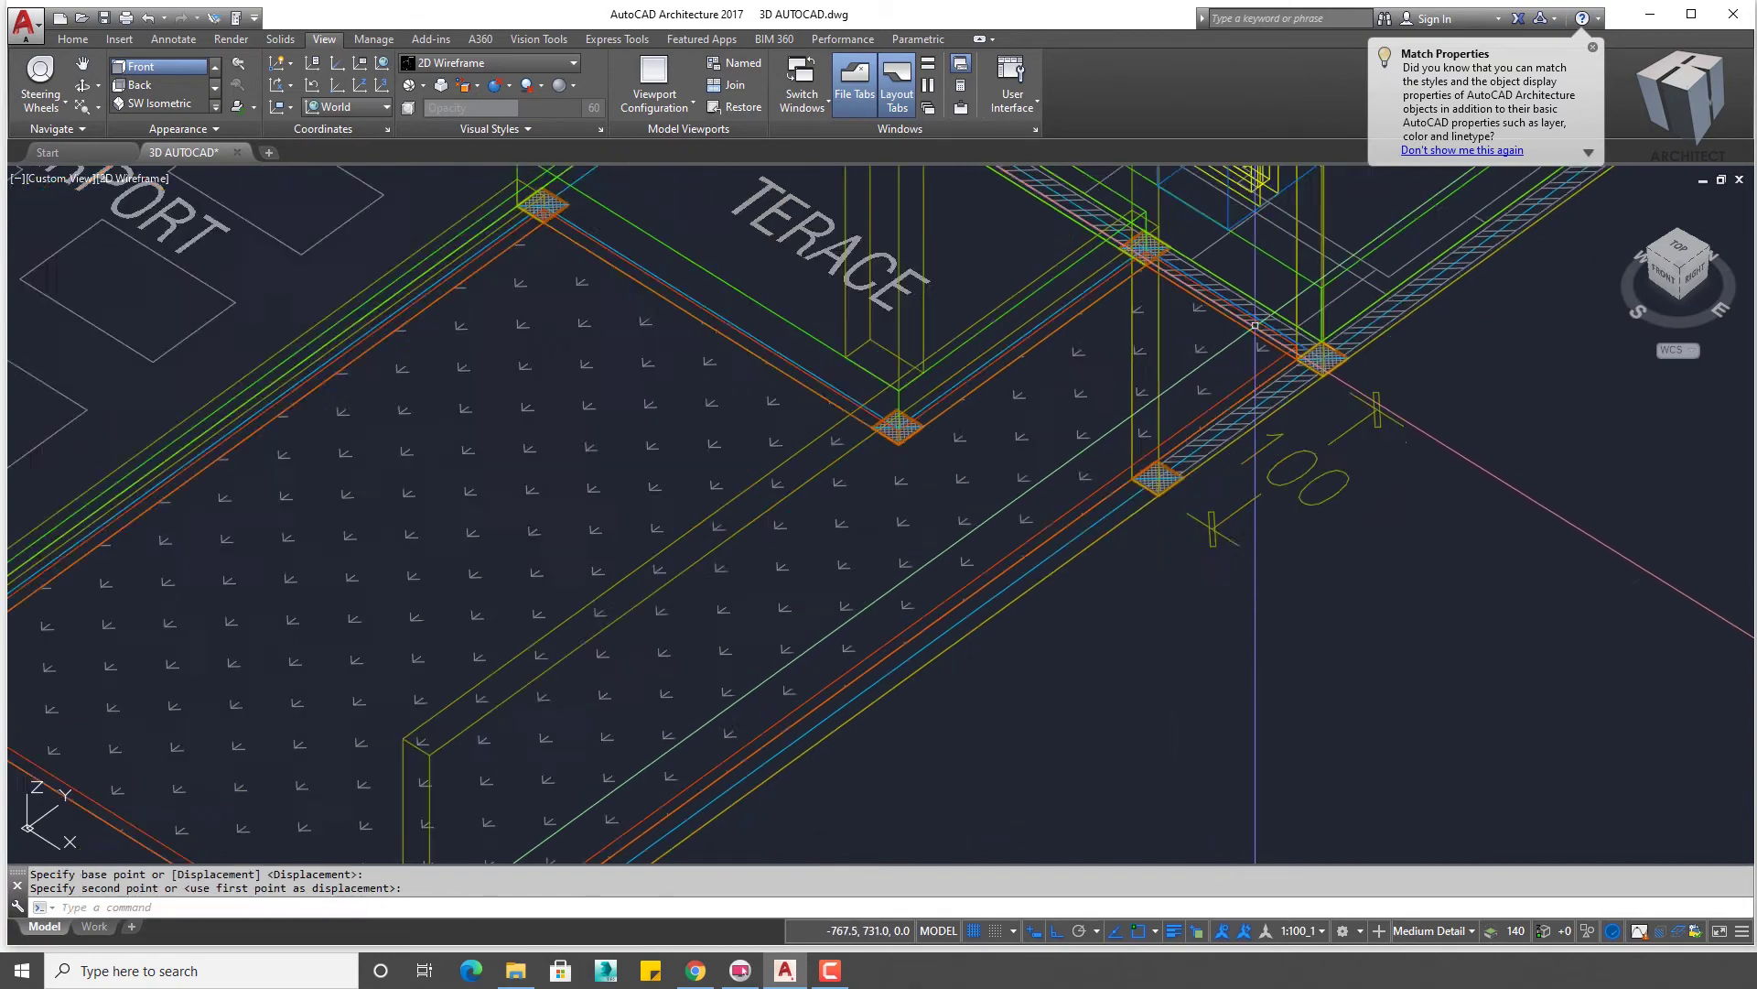
pyautogui.scroll(-3, 895, 495)
pyautogui.scroll(3, 825, 578)
pyautogui.click(824, 578)
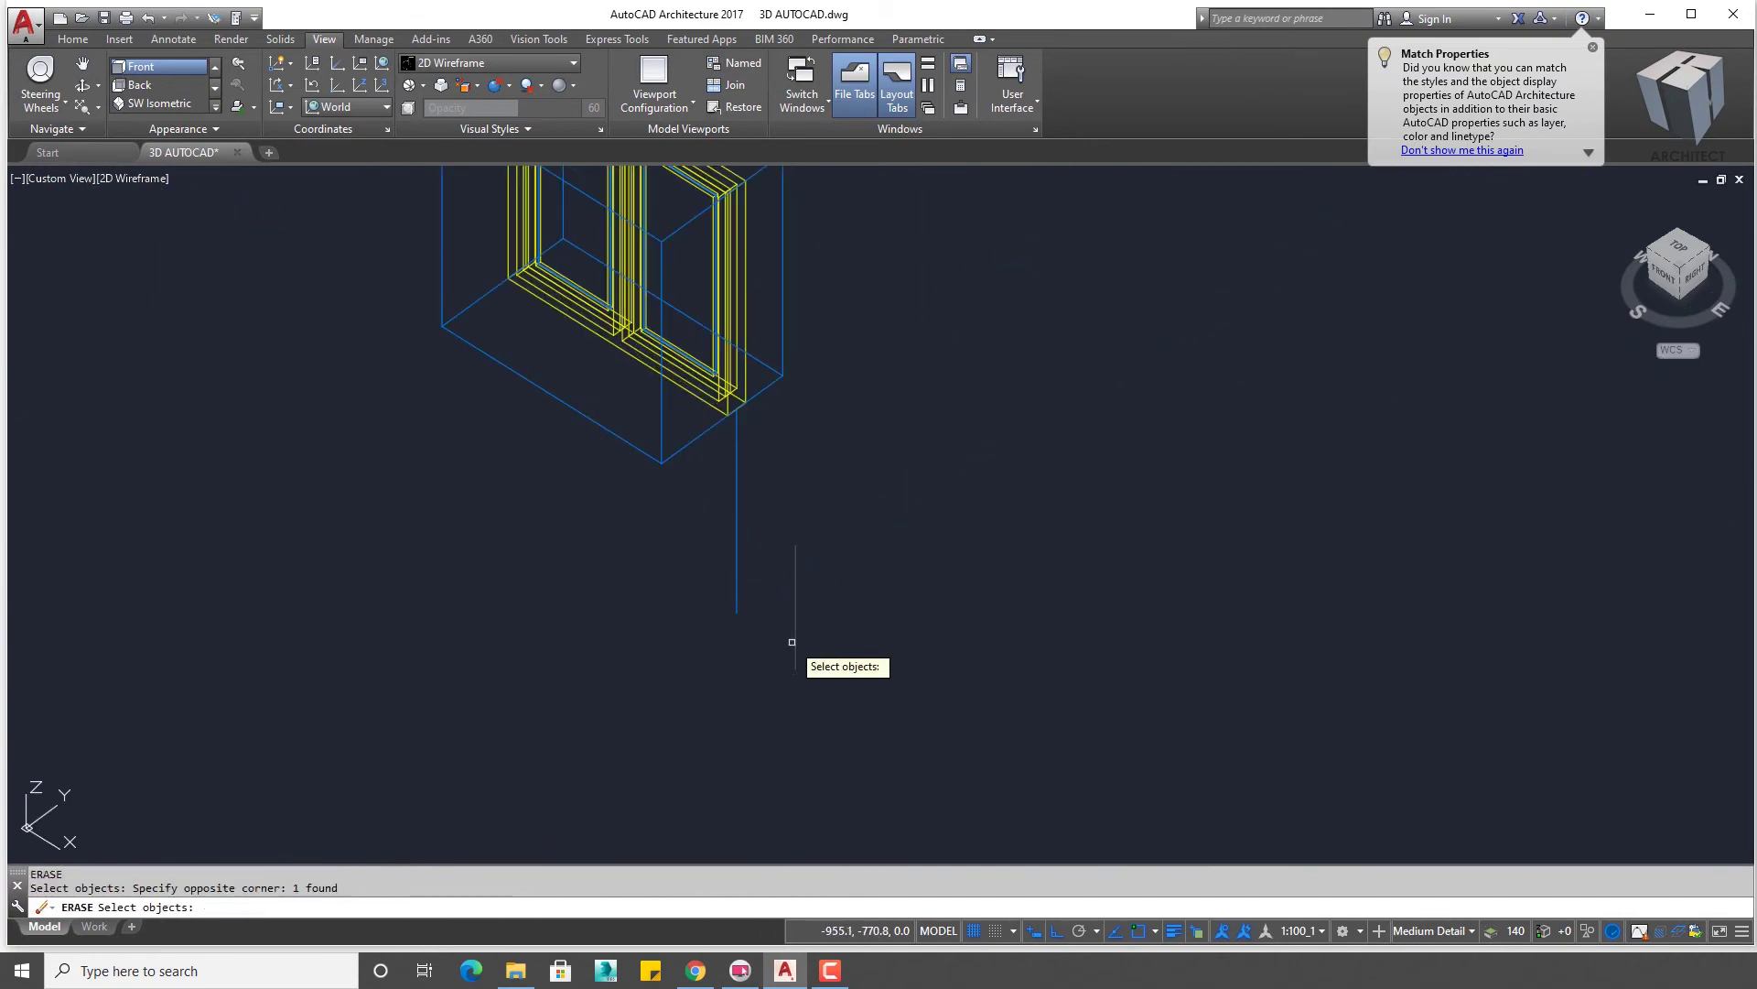
pyautogui.press('Return')
# - Select the detached window unit and start moving it from a base point, then cancel
pyautogui.moveTo(792, 569); pyautogui.dragTo(991, 676, button='middle')
pyautogui.scroll(-4, 986, 661)
pyautogui.click(1035, 718)
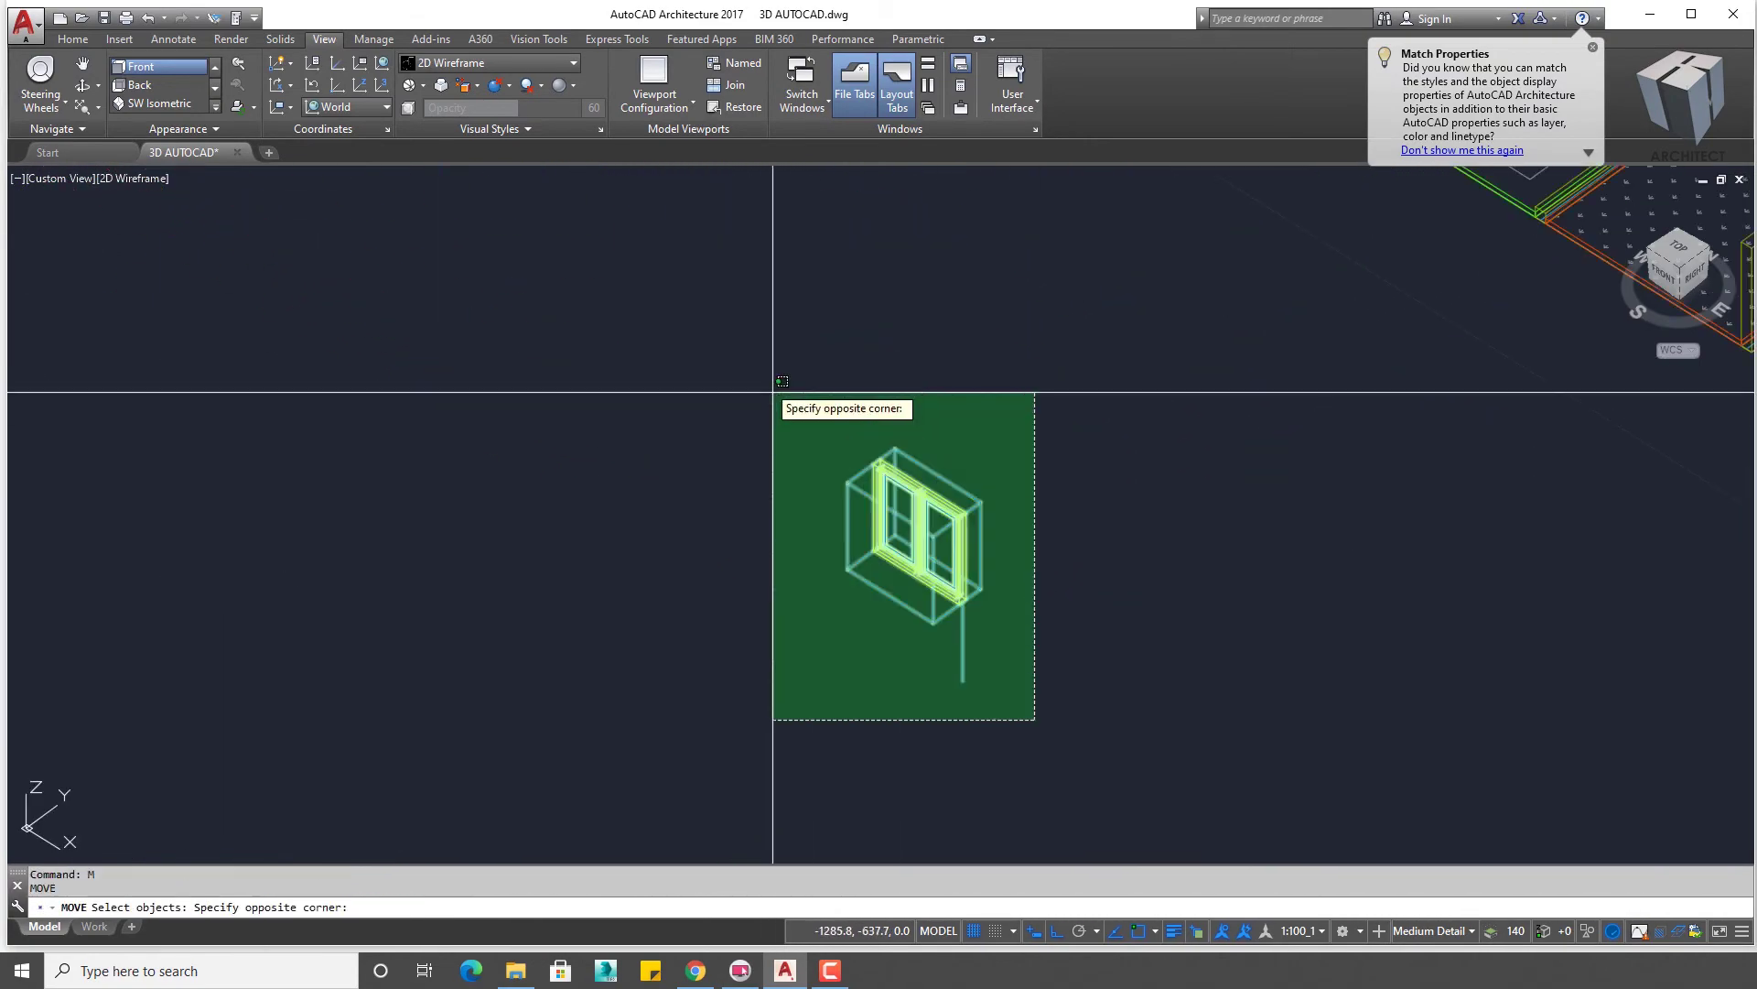
pyautogui.click(774, 393)
pyautogui.press('Return')
pyautogui.click(907, 641)
pyautogui.scroll(-2, 1007, 549)
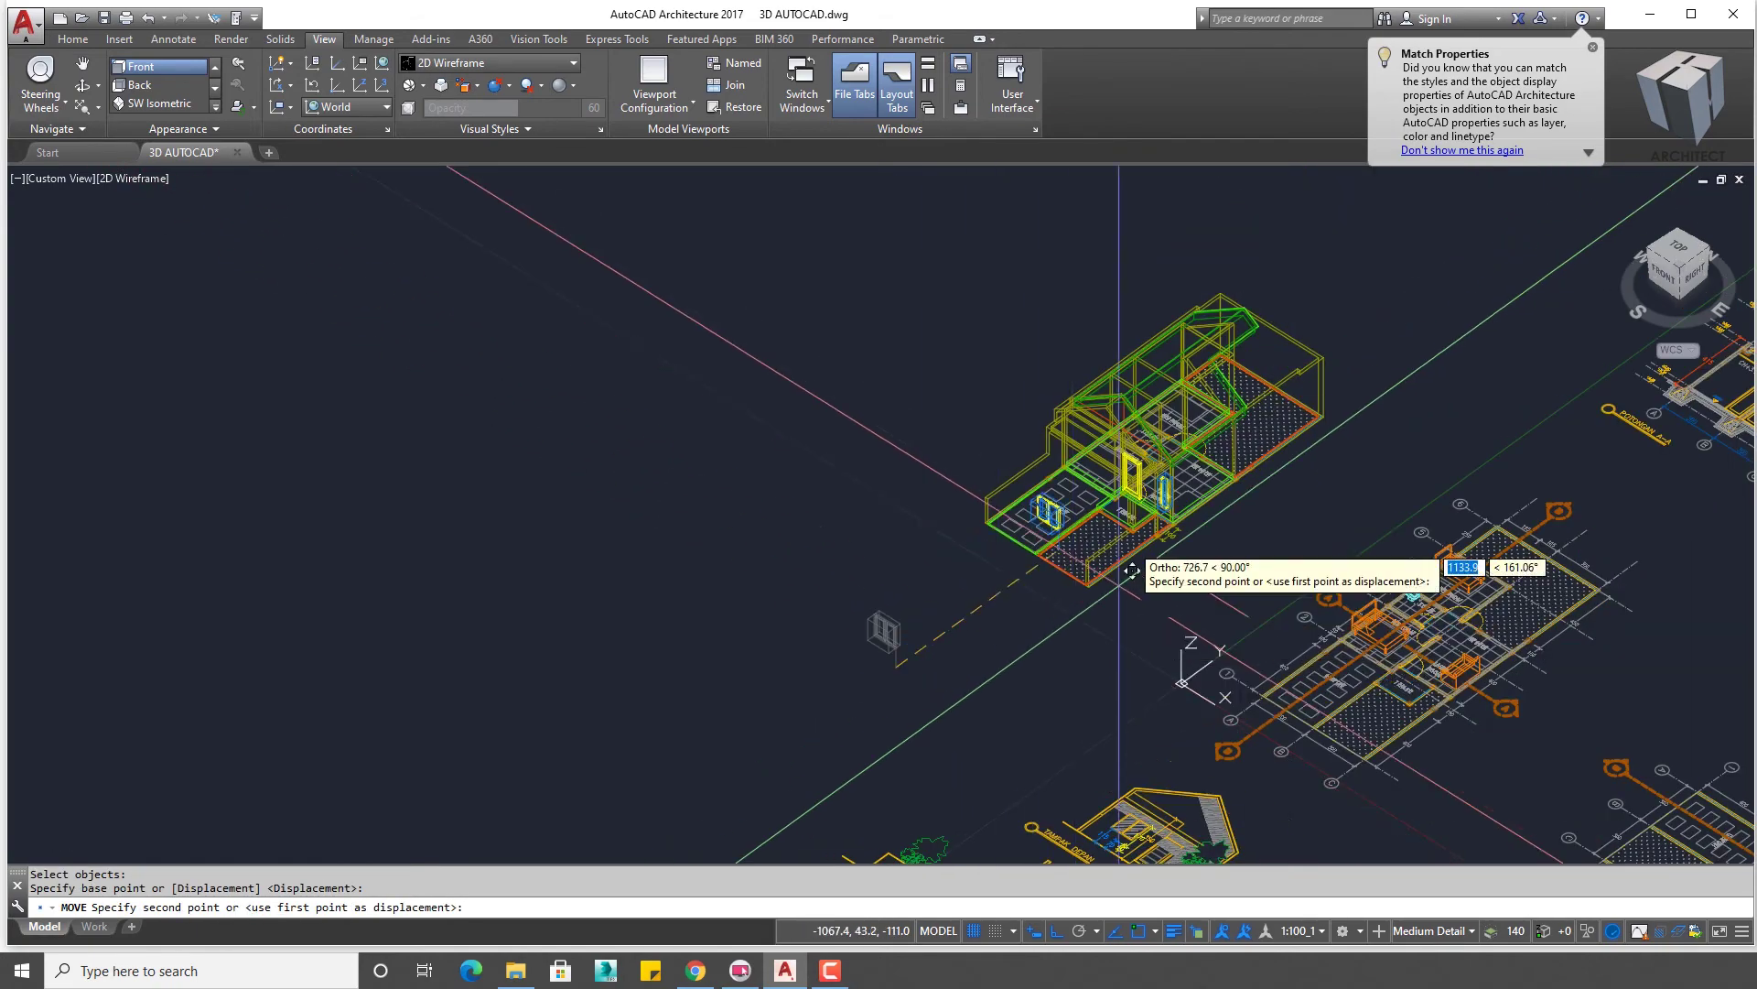
pyautogui.scroll(3, 1053, 510)
pyautogui.scroll(3, 1057, 494)
pyautogui.scroll(2, 980, 480)
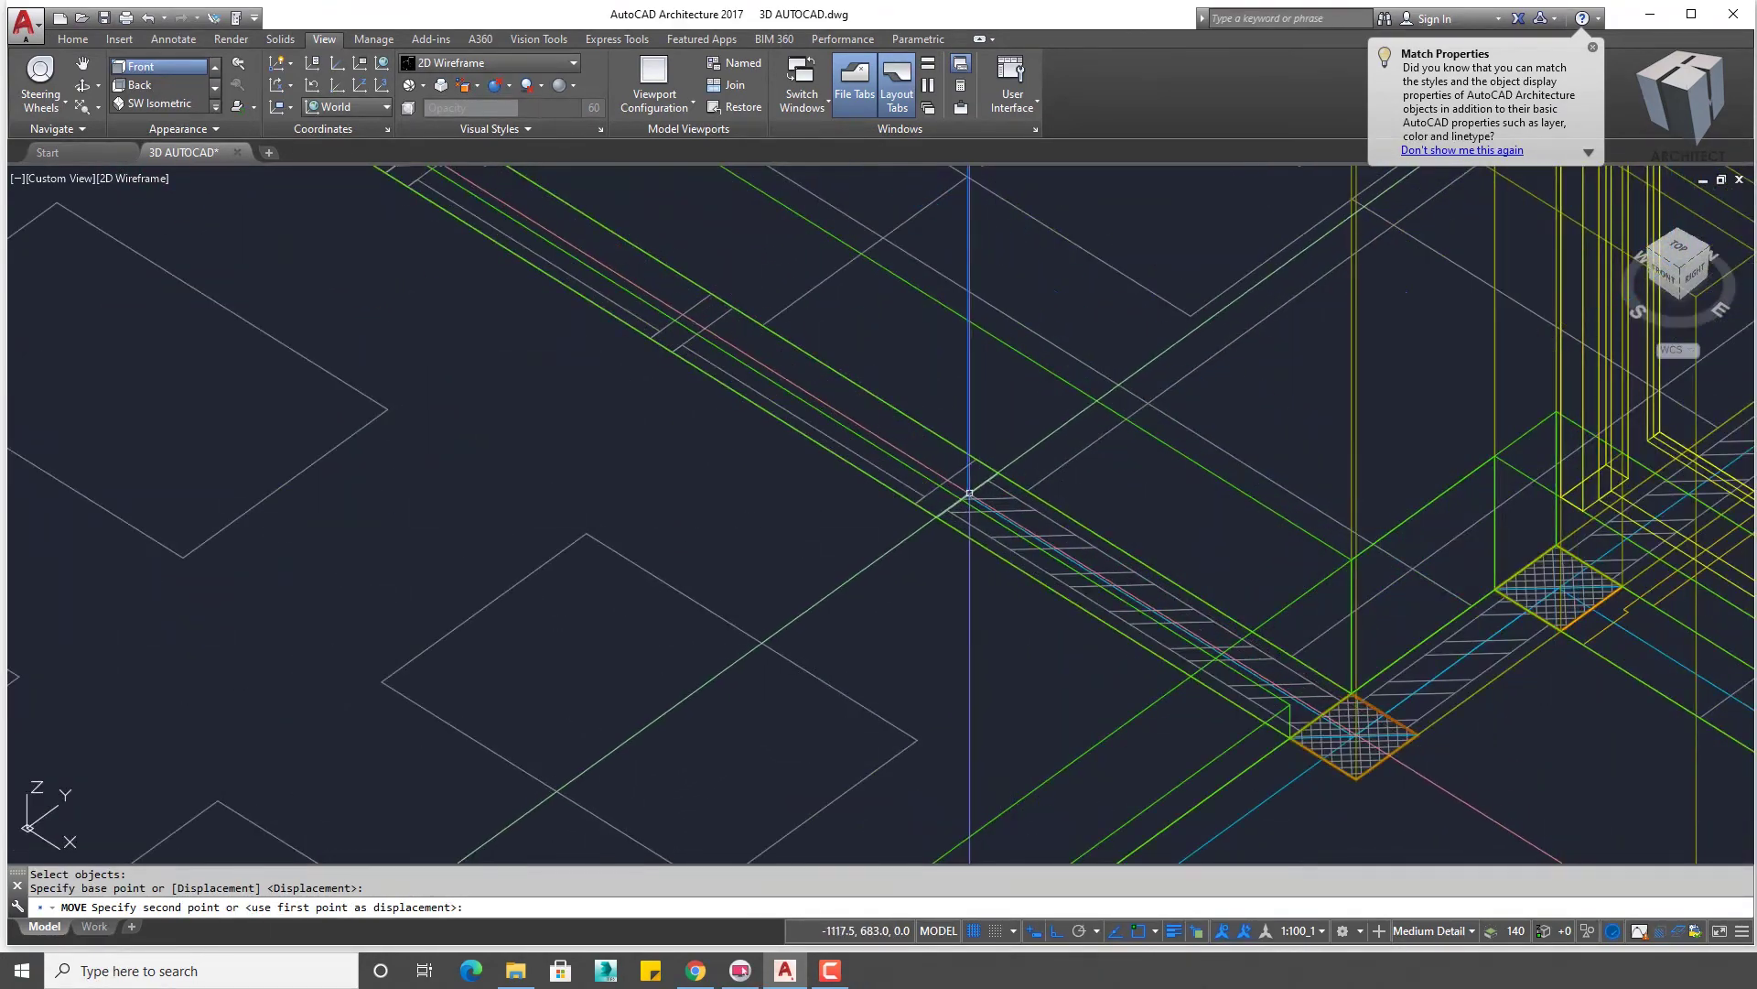
pyautogui.press('Escape')
pyautogui.scroll(-5, 1007, 595)
pyautogui.press('Return')
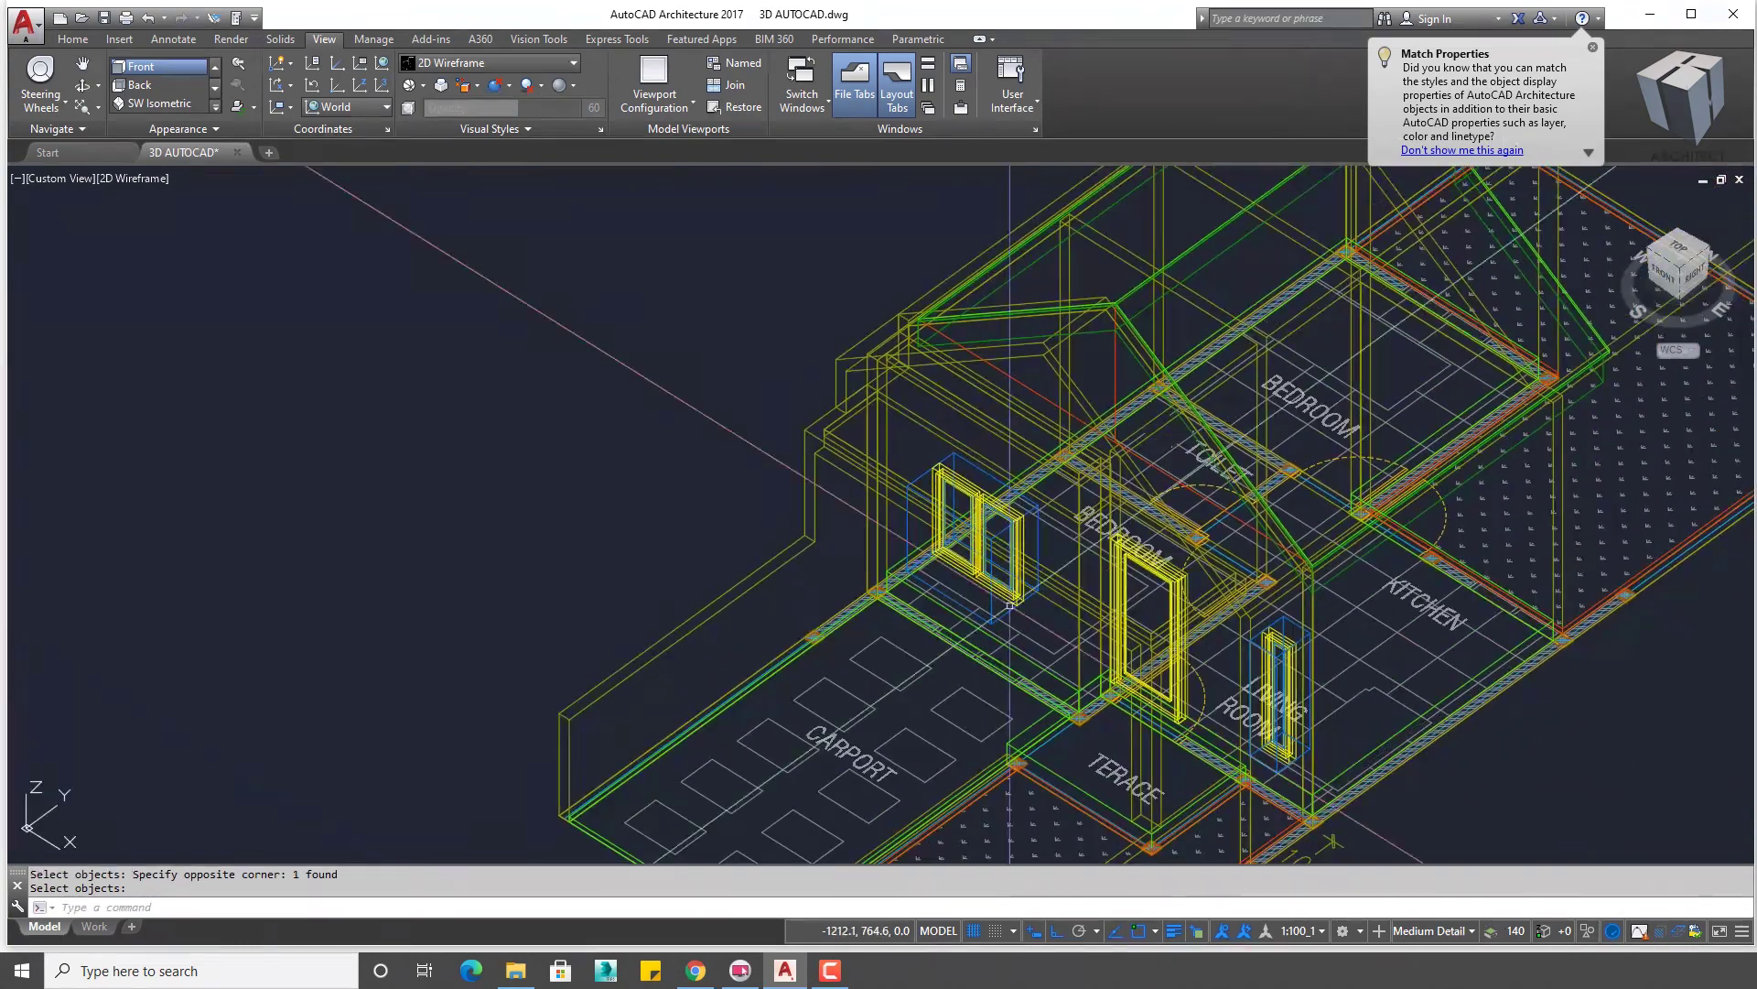
# - Switch to the Conceptual visual style and zoom in on the front porch
pyautogui.click(495, 66)
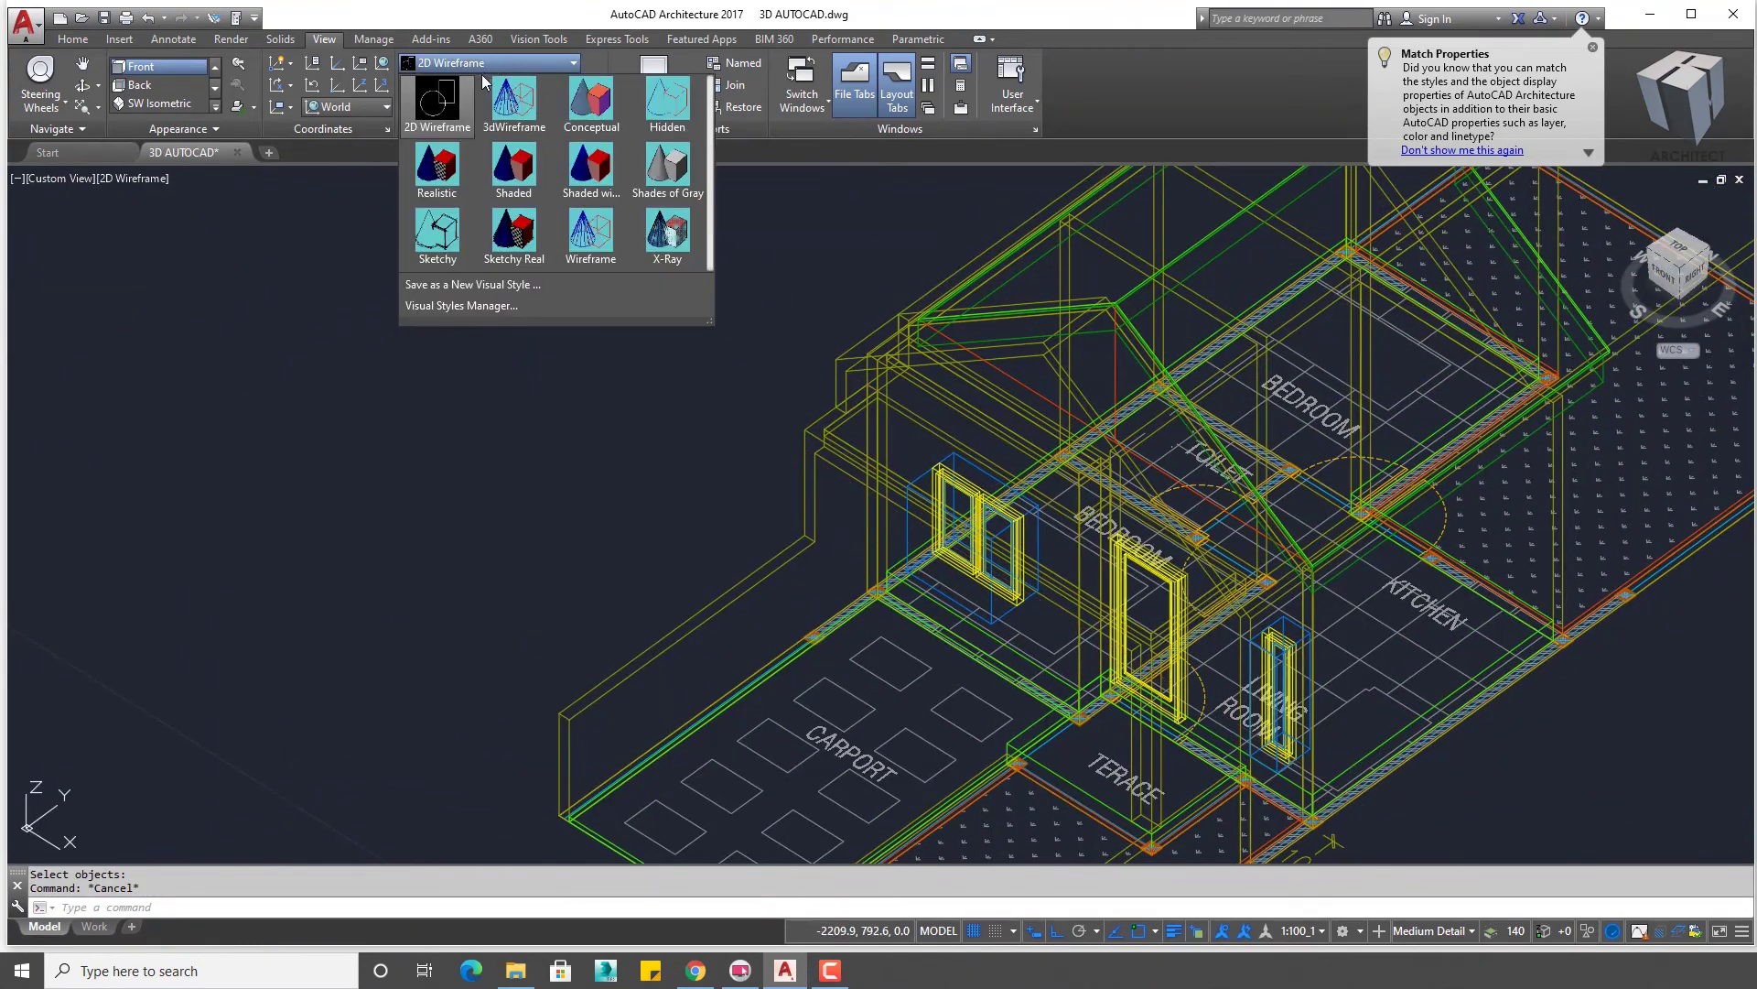
pyautogui.click(609, 109)
pyautogui.scroll(2, 1035, 519)
pyautogui.scroll(2, 1035, 519)
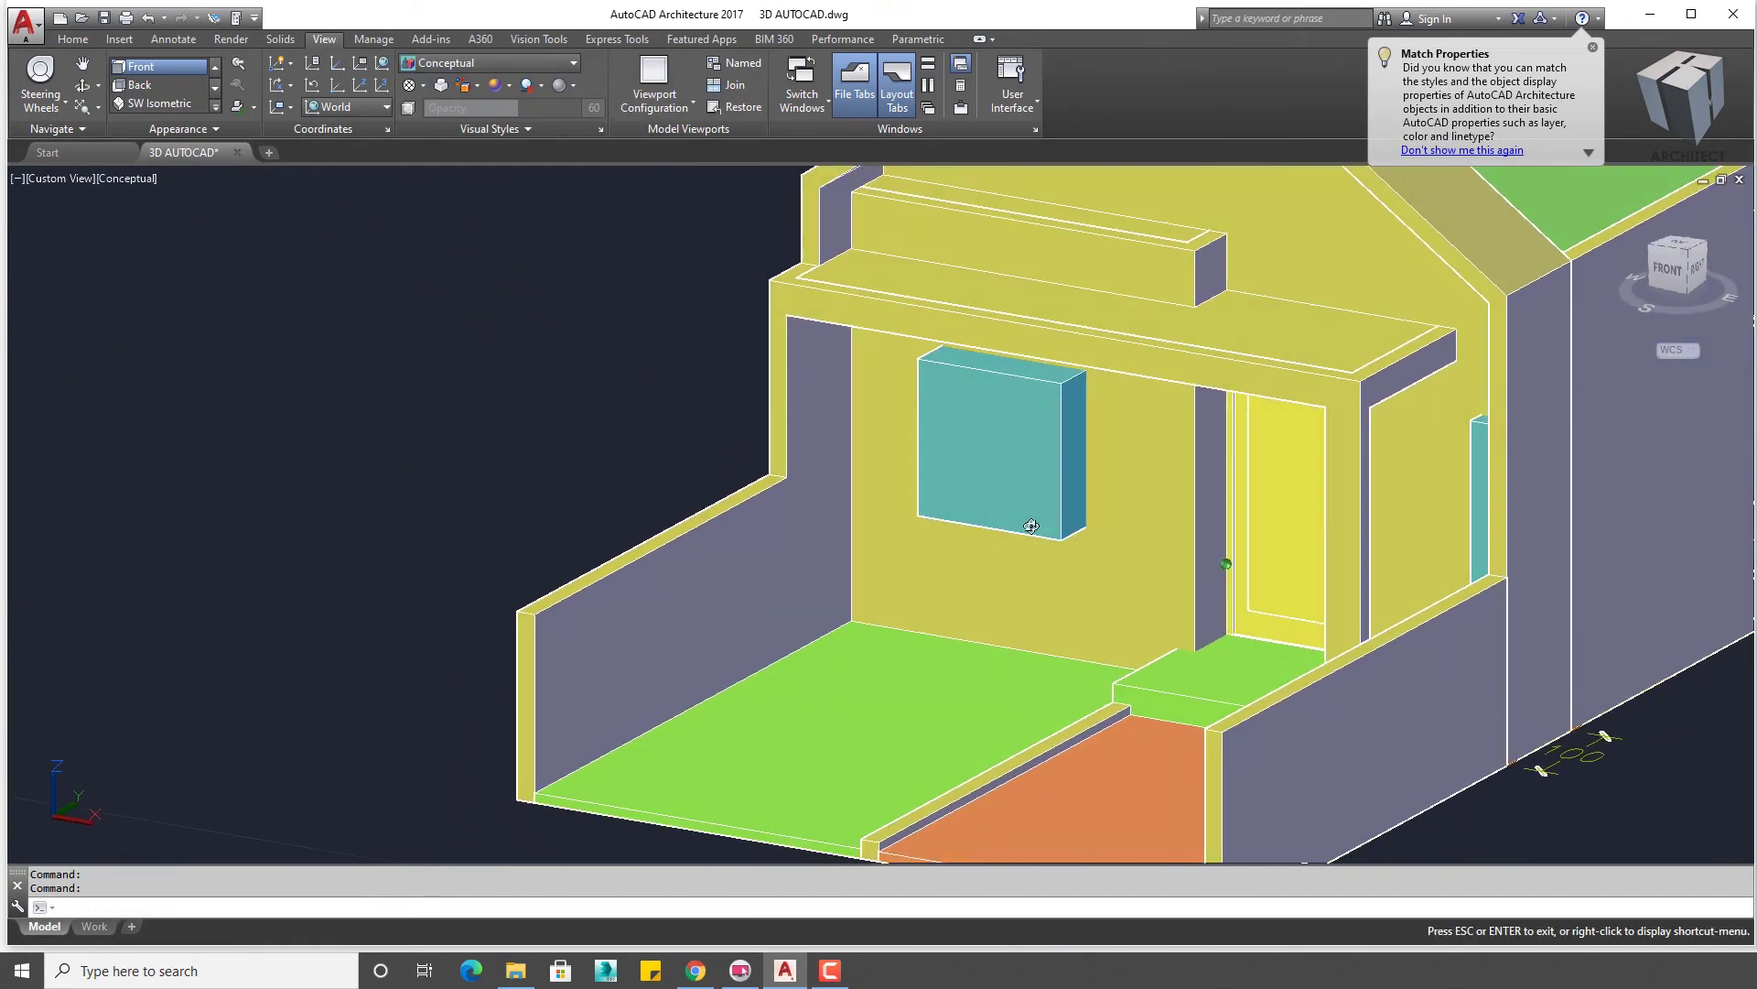
pyautogui.scroll(2, 1035, 519)
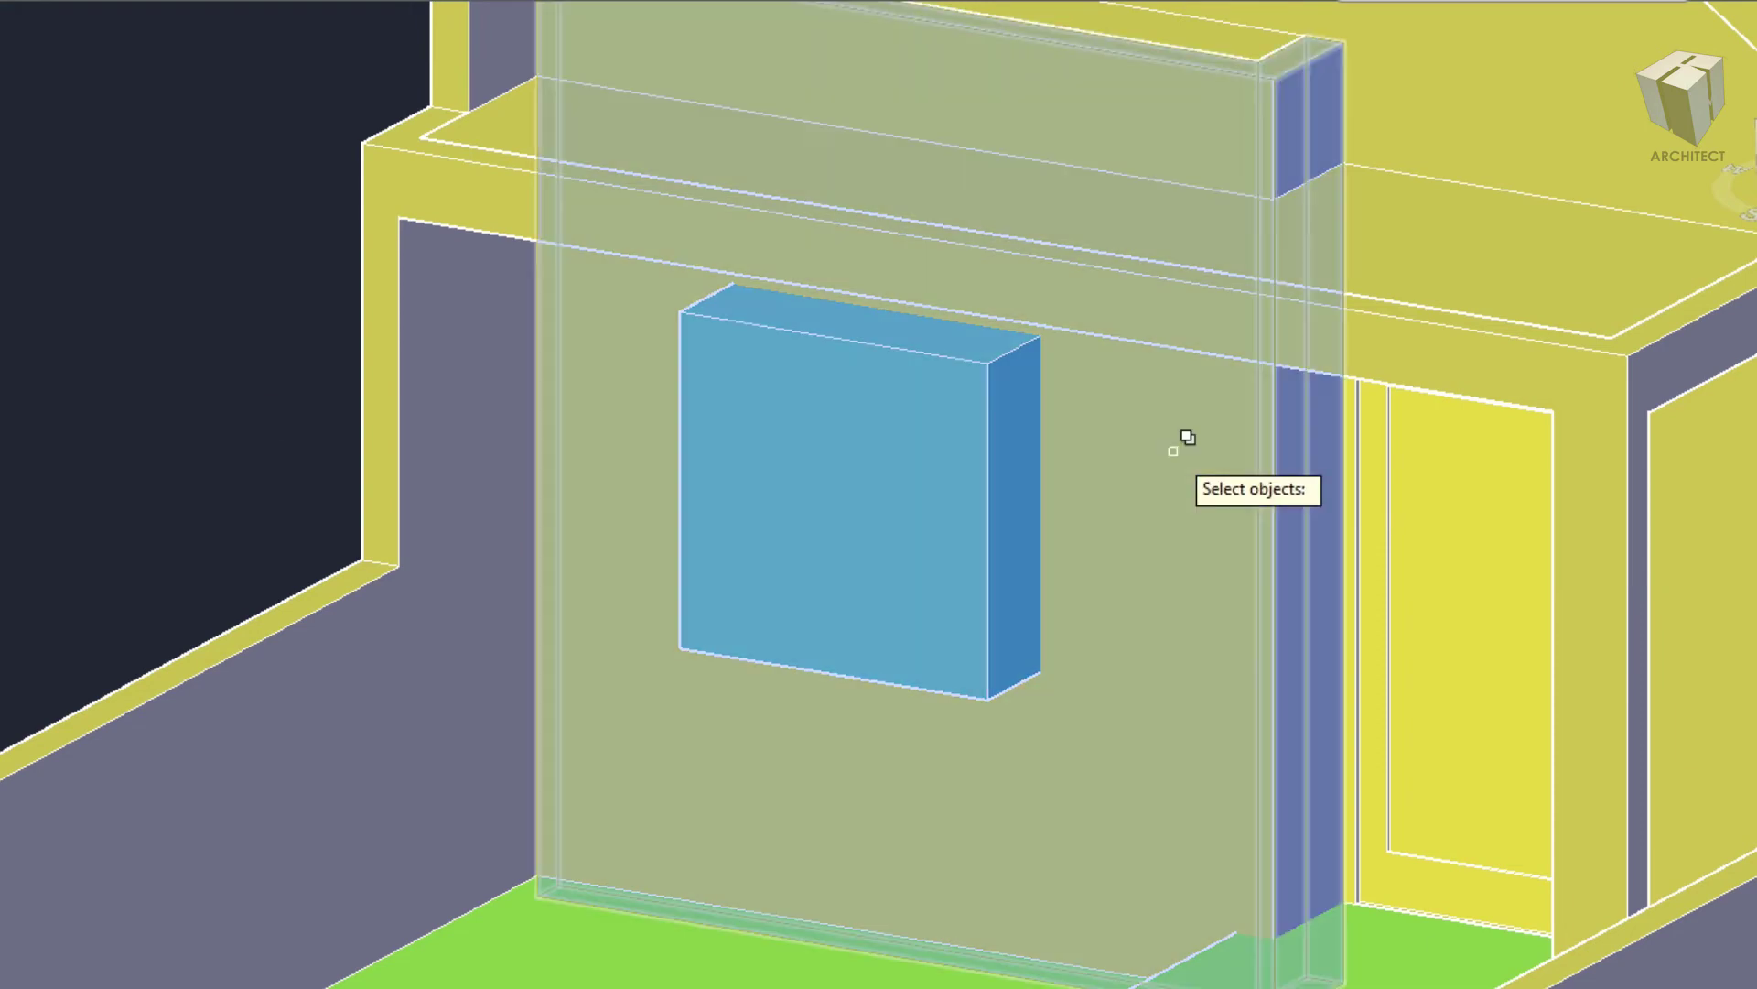
# - Pick the front wall and window box among overlapping solids using selection cycling
pyautogui.click(1202, 477)
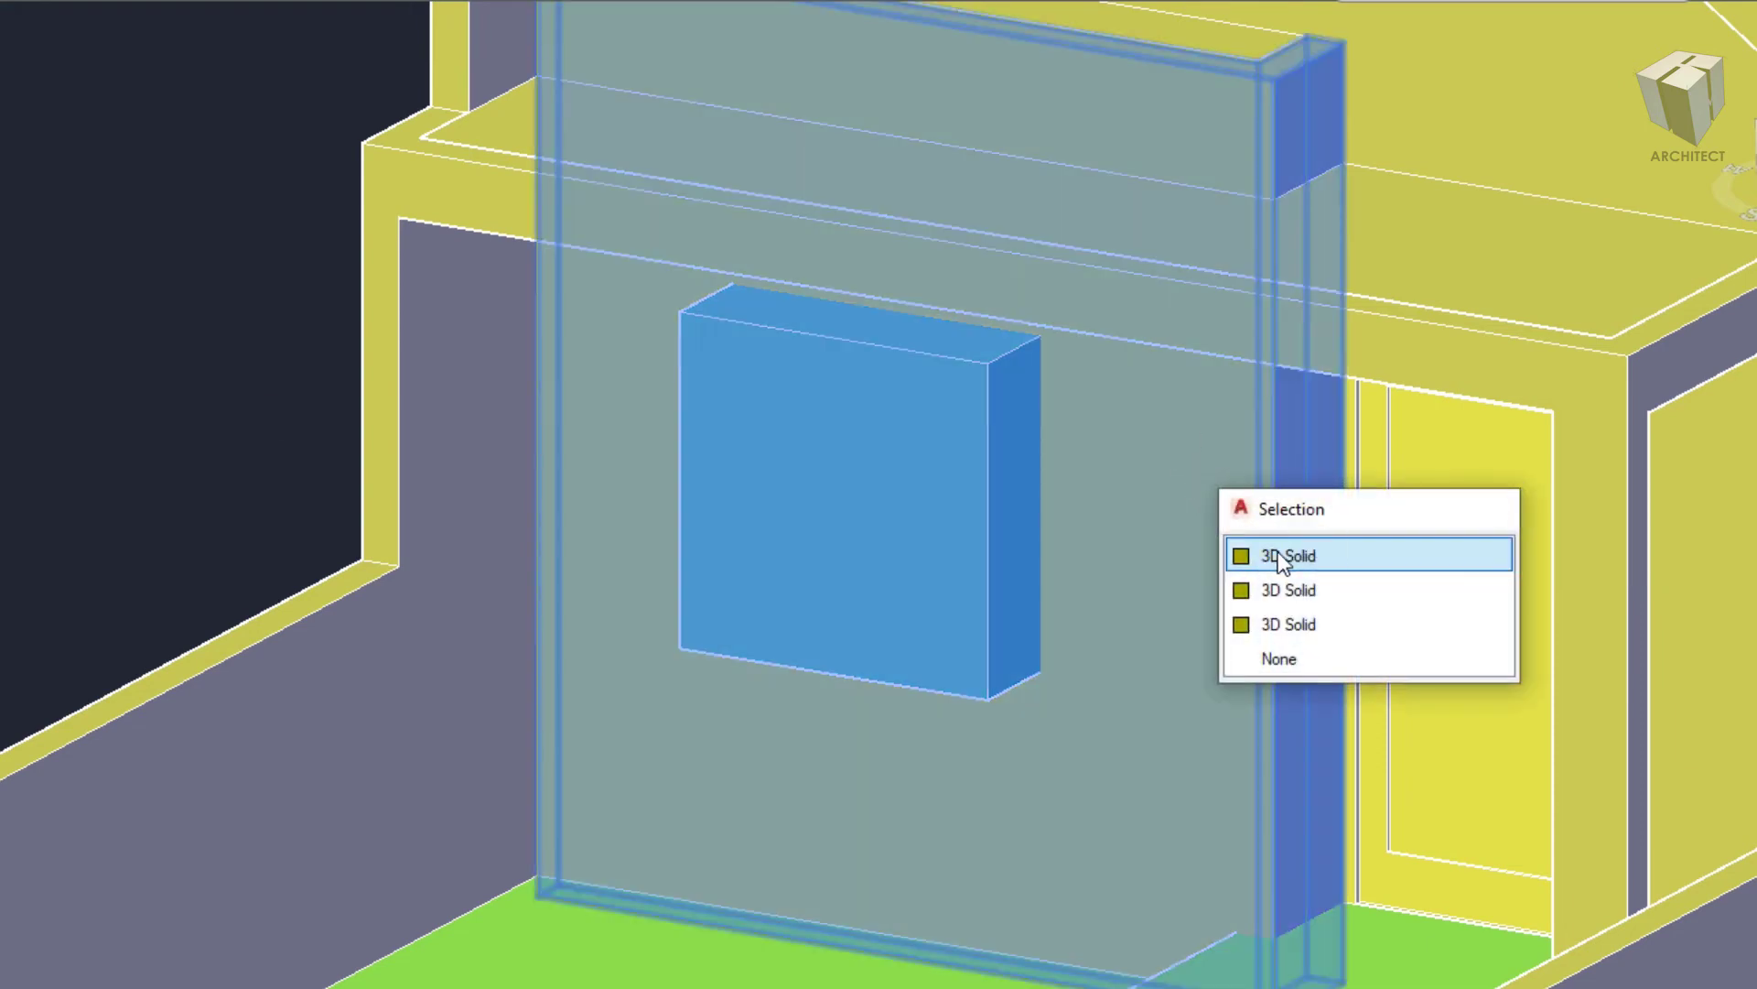
pyautogui.click(1278, 551)
pyautogui.click(998, 546)
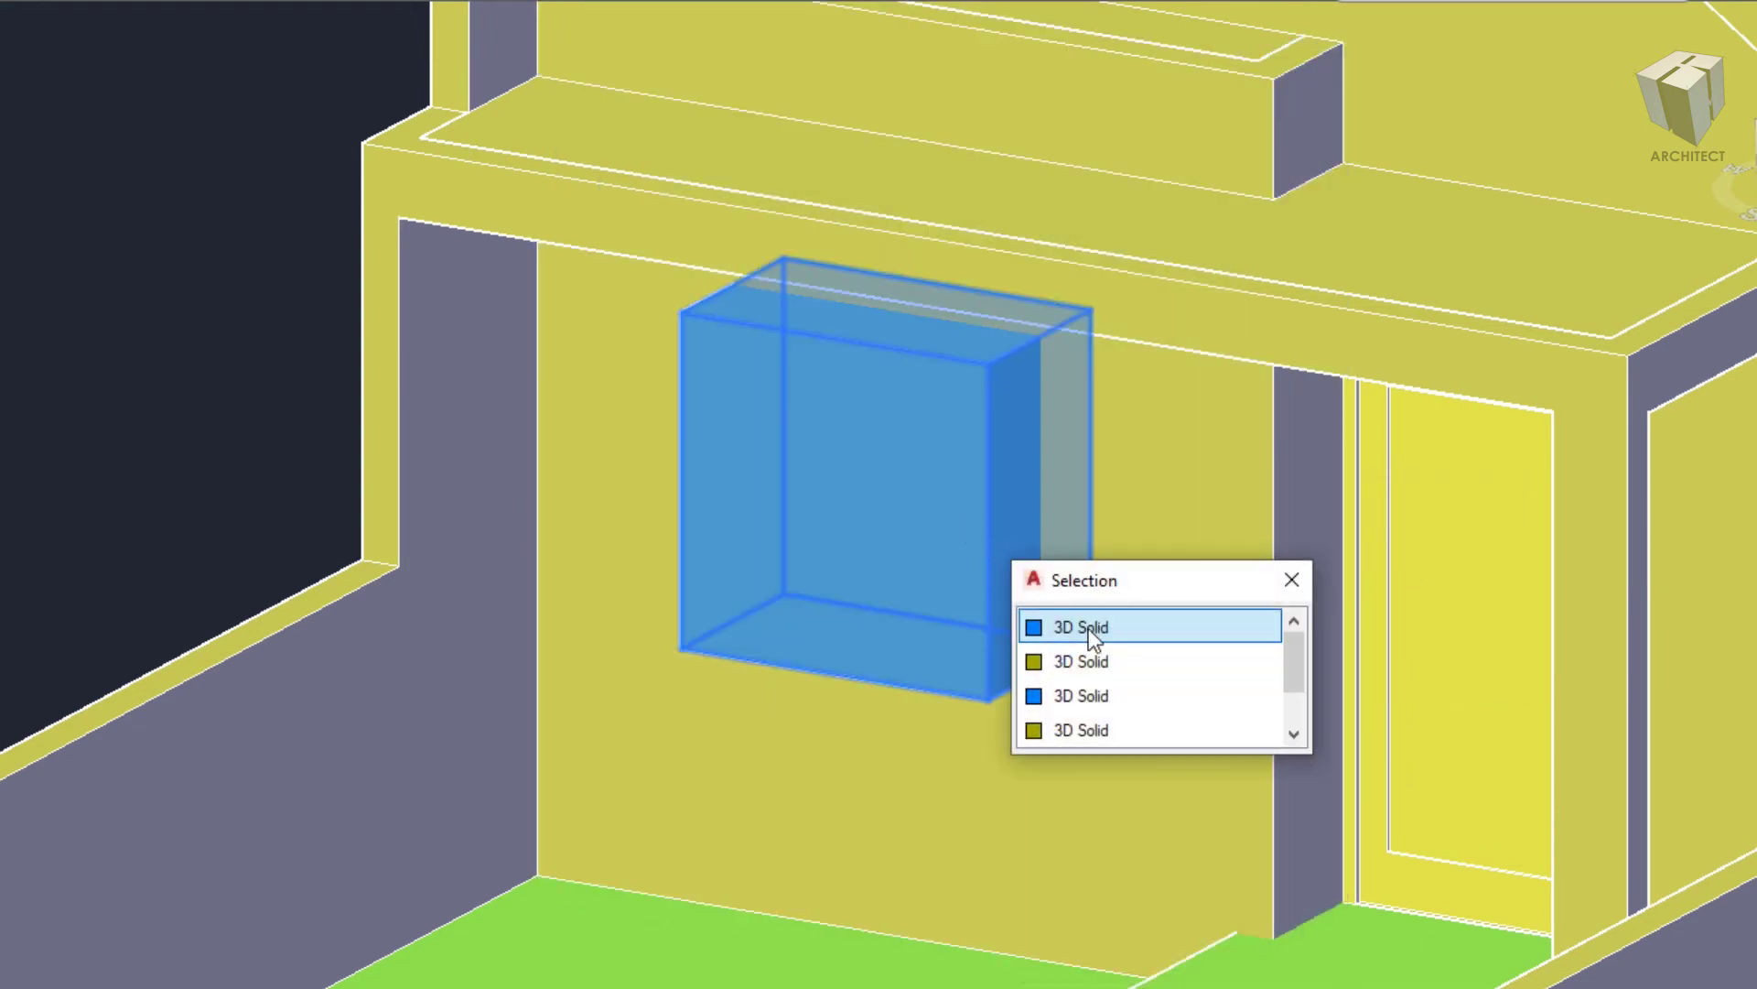
pyautogui.click(1089, 627)
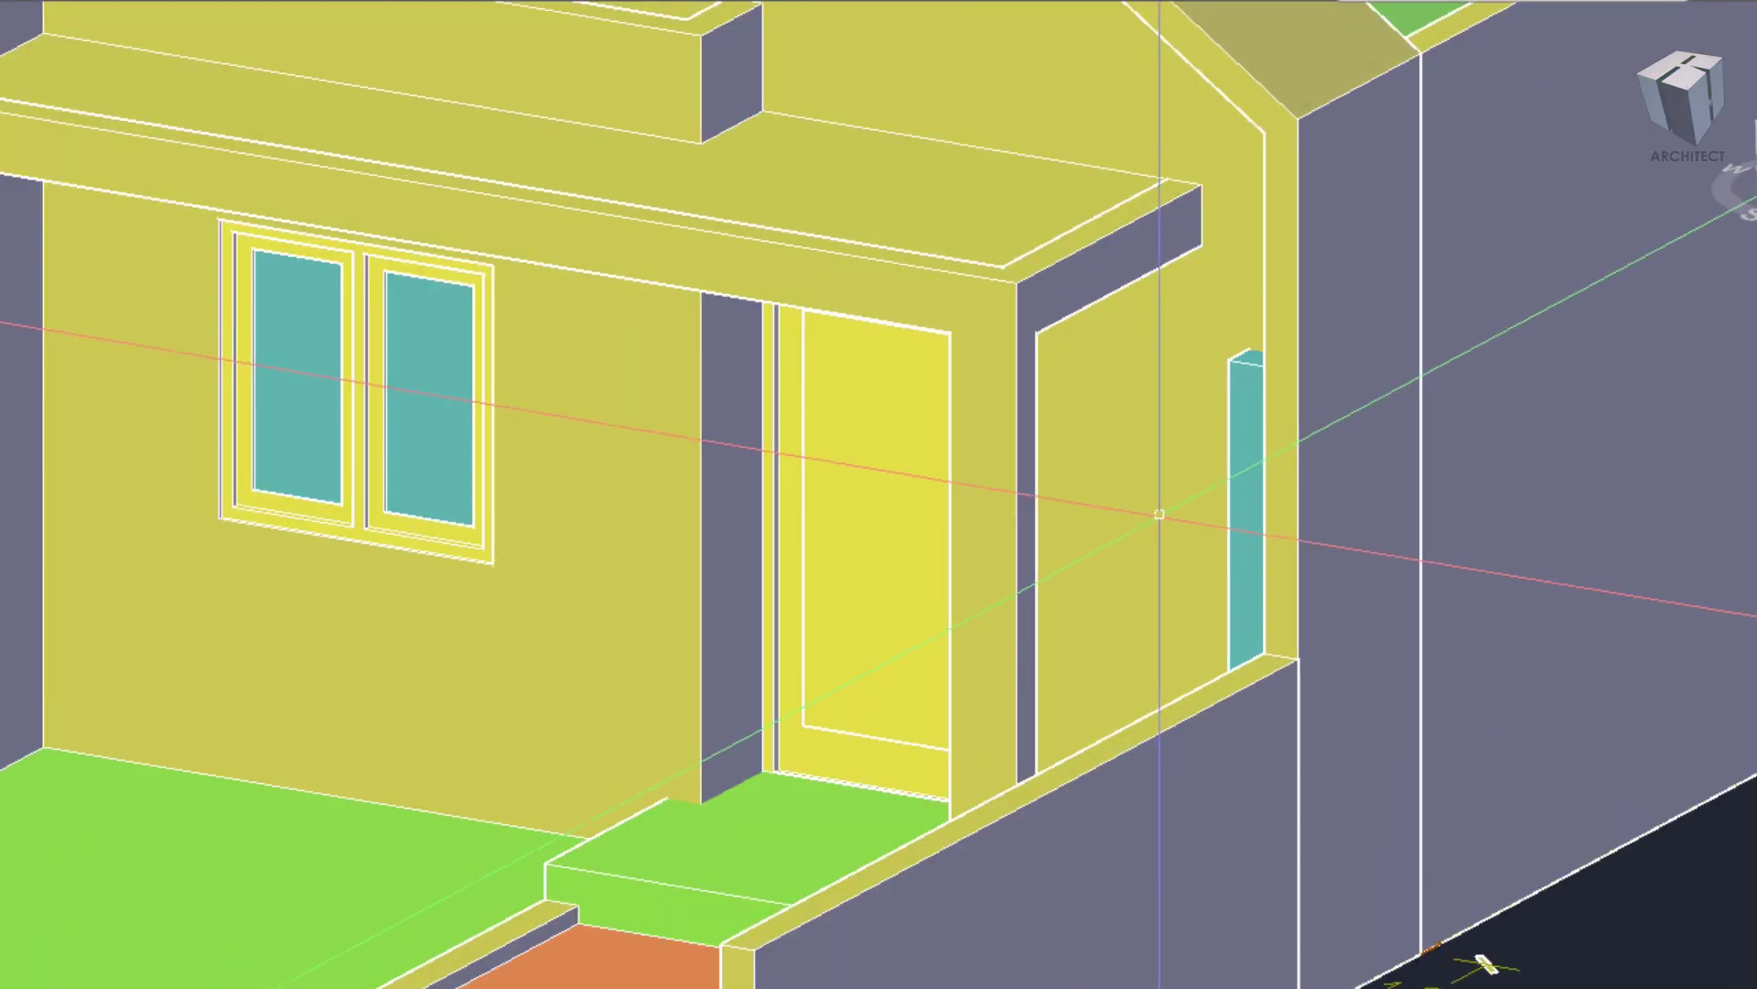
pyautogui.click(1152, 495)
# - Subtract the narrow window box from the wall beside the door
pyautogui.write('u')
pyautogui.press('Return')
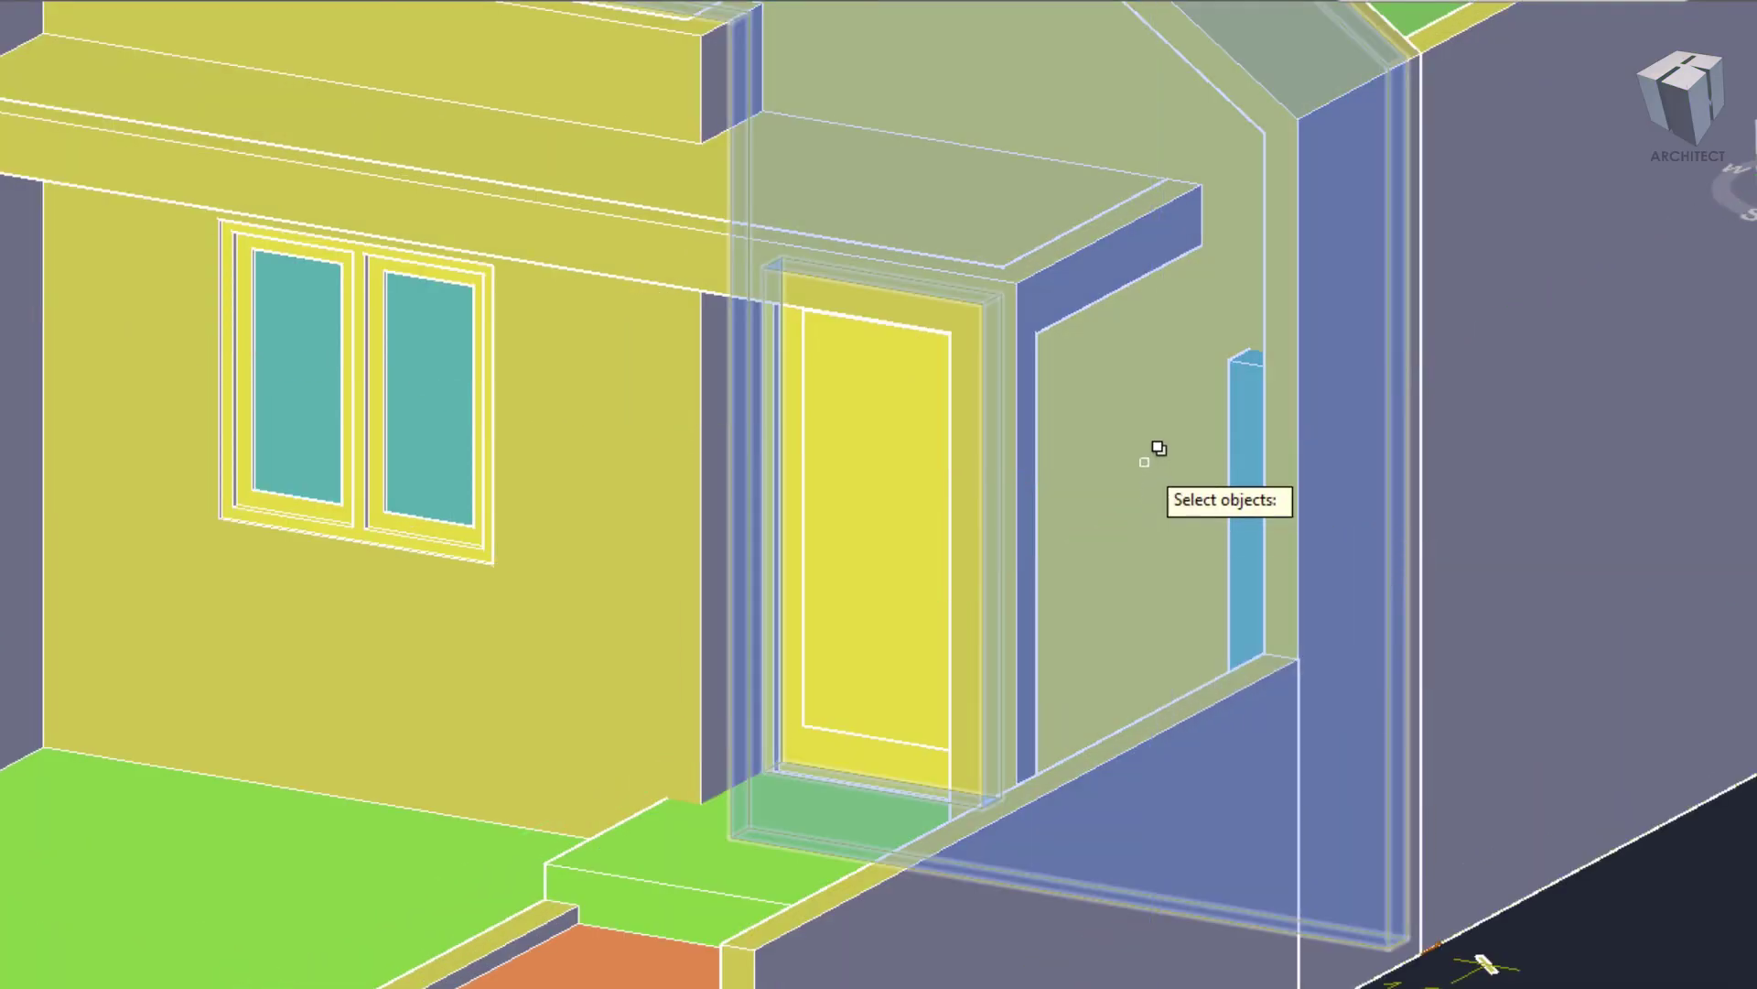
pyautogui.click(1201, 488)
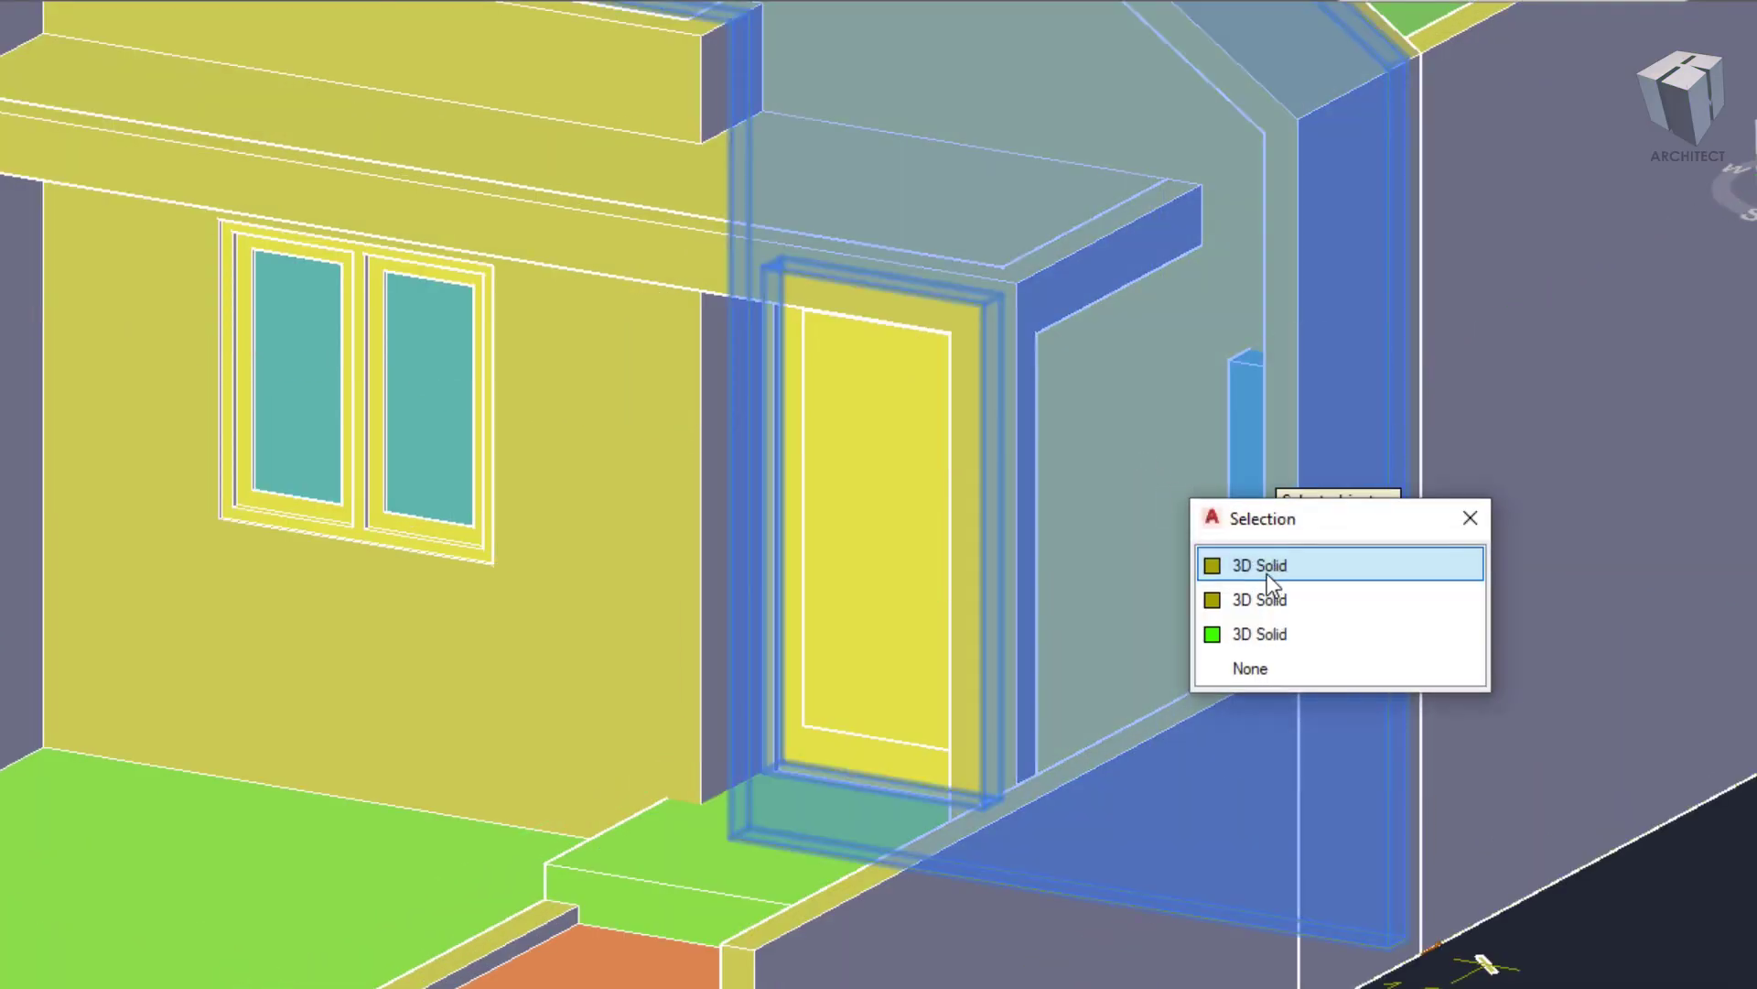
pyautogui.click(1267, 568)
pyautogui.press('Return')
pyautogui.click(1247, 488)
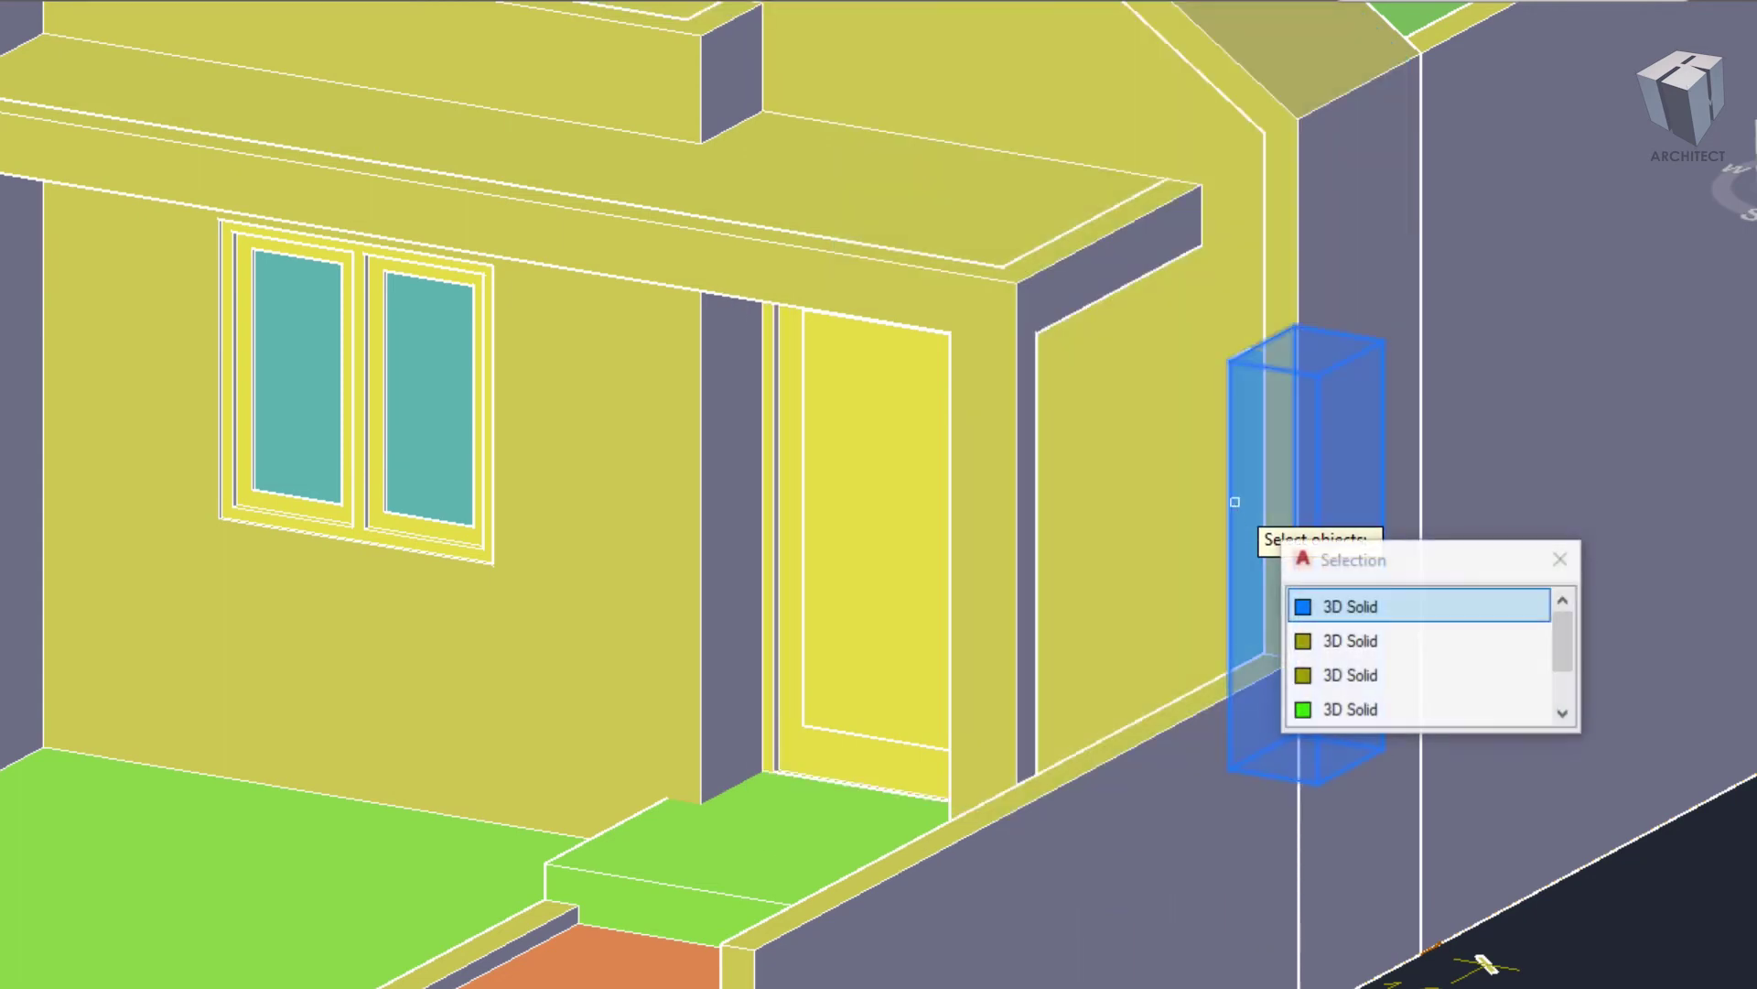
pyautogui.click(1338, 608)
pyautogui.press('Return')
# - Orbit toward the house front and switch the view to perspective
pyautogui.scroll(-3, 1209, 510)
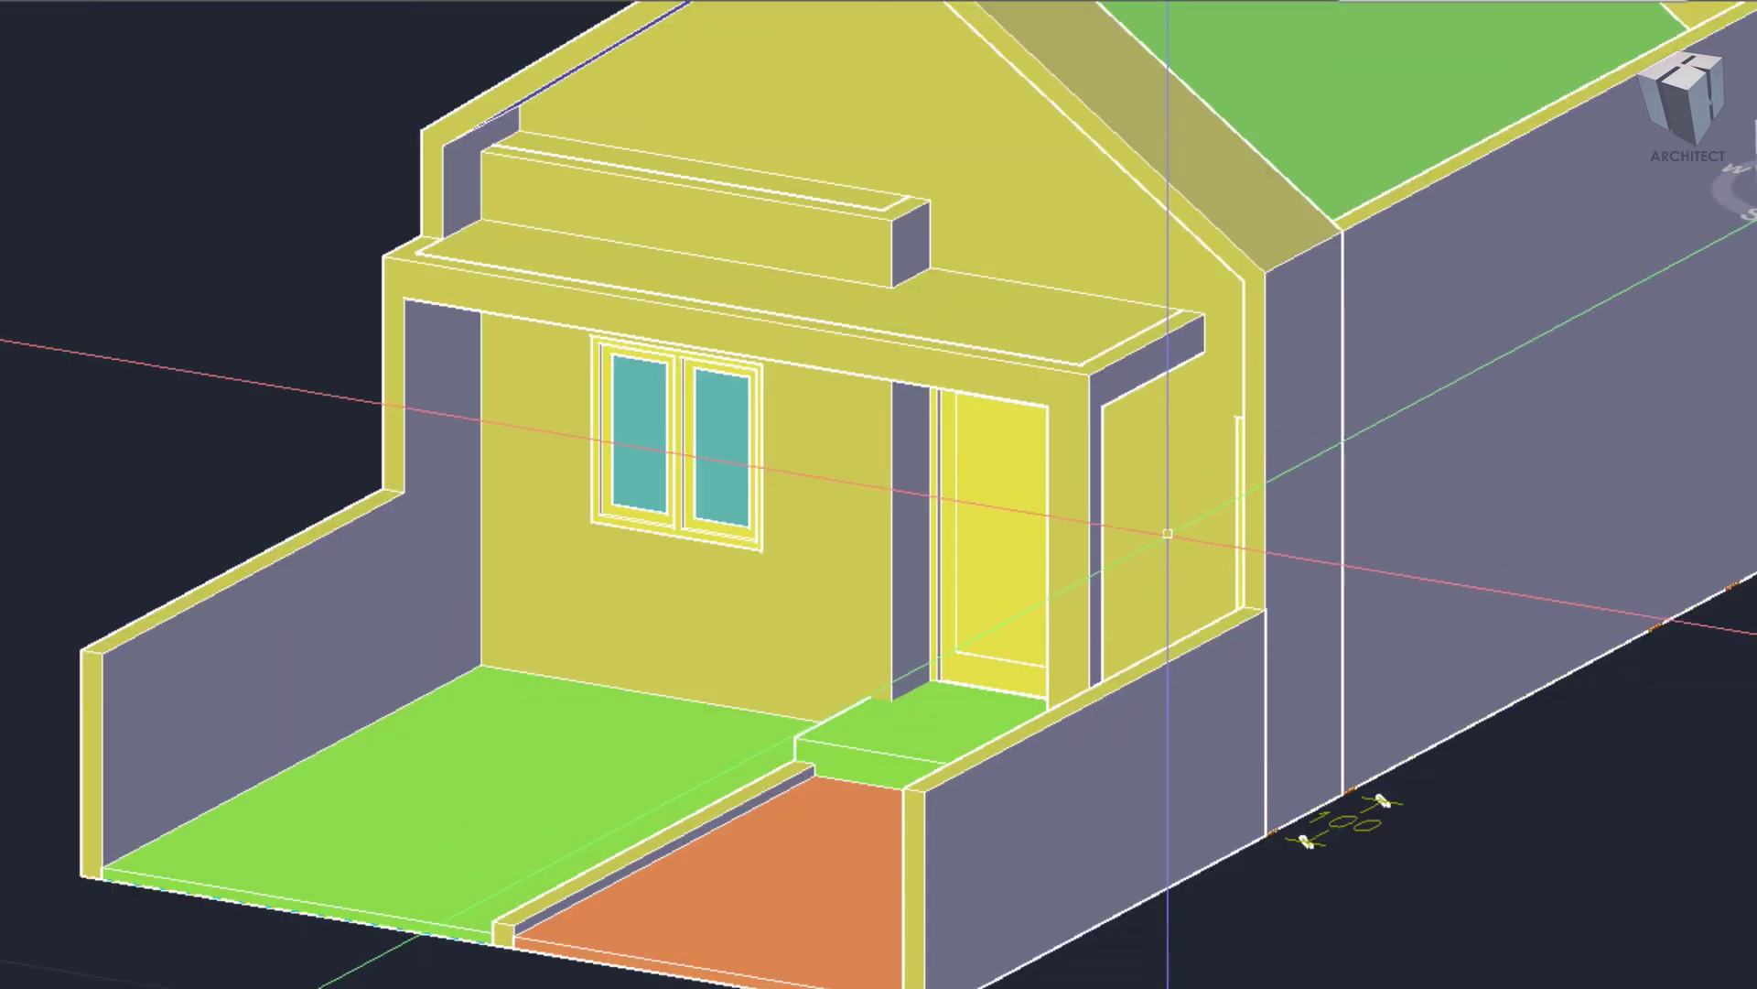
pyautogui.keyDown('shift'); pyautogui.moveTo(1210, 510); pyautogui.dragTo(1392, 522, button='middle'); pyautogui.keyUp('shift')
pyautogui.scroll(2, 1275, 521)
pyautogui.scroll(2, 1288, 485)
pyautogui.write('3DO')
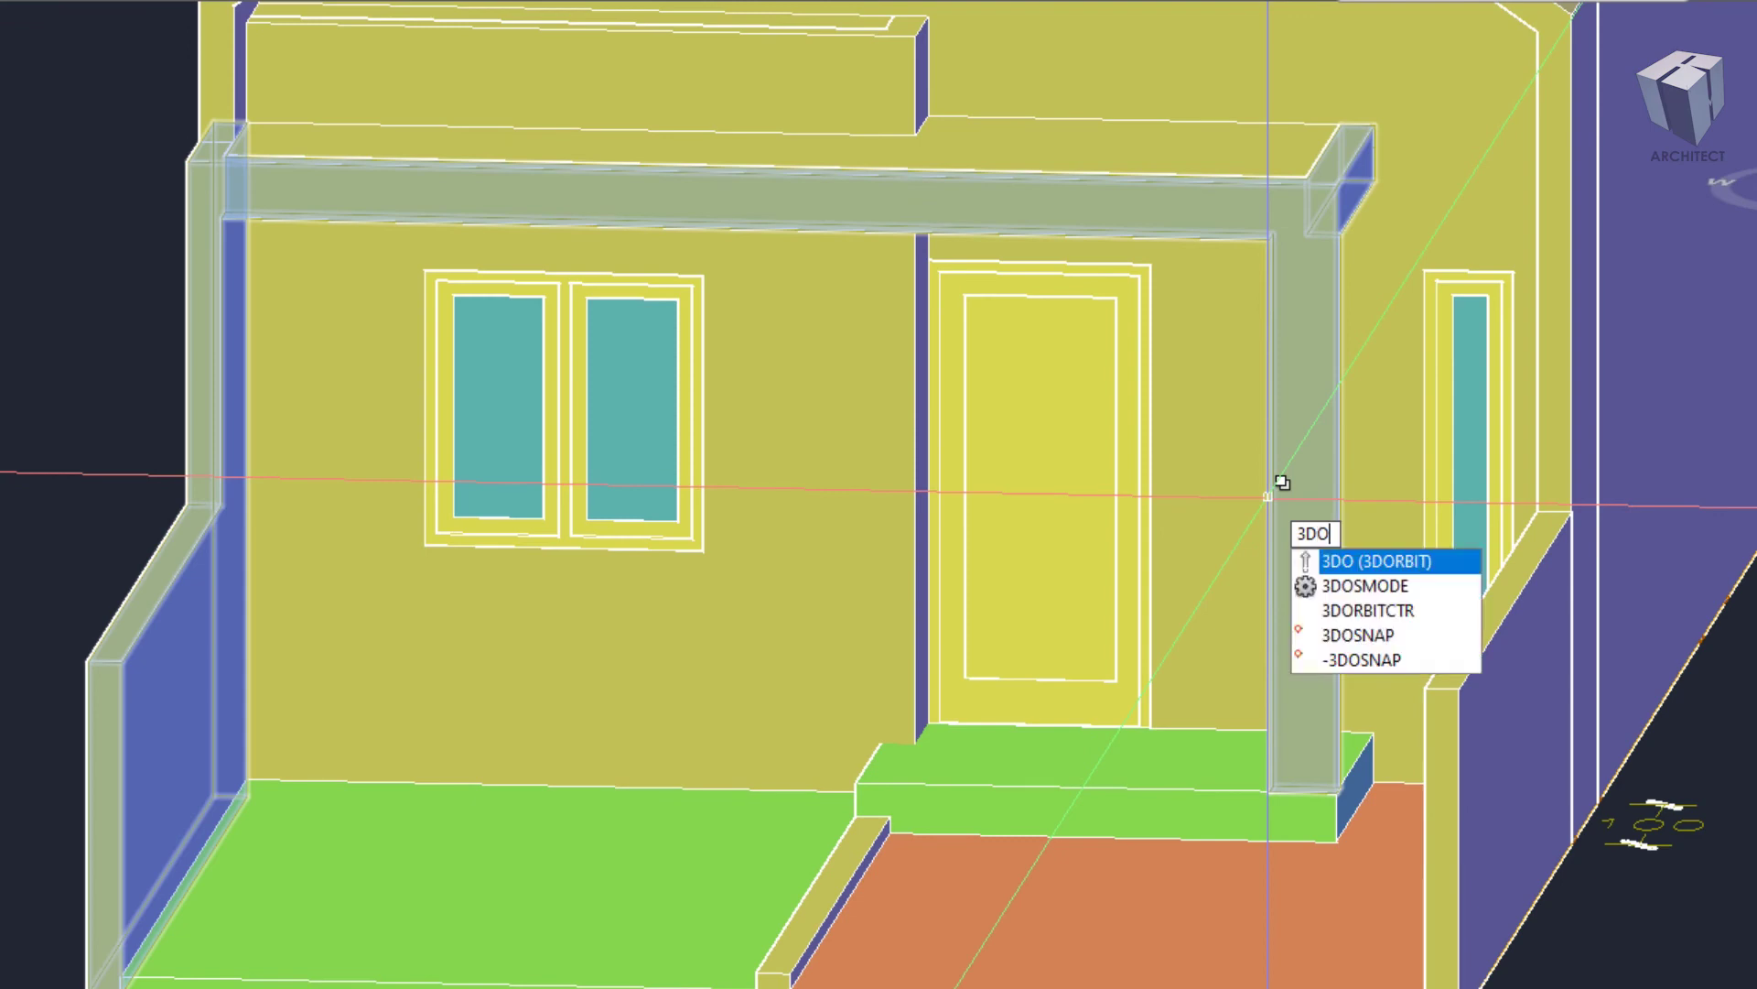
pyautogui.press('Return')
pyautogui.rightClick(1267, 495)
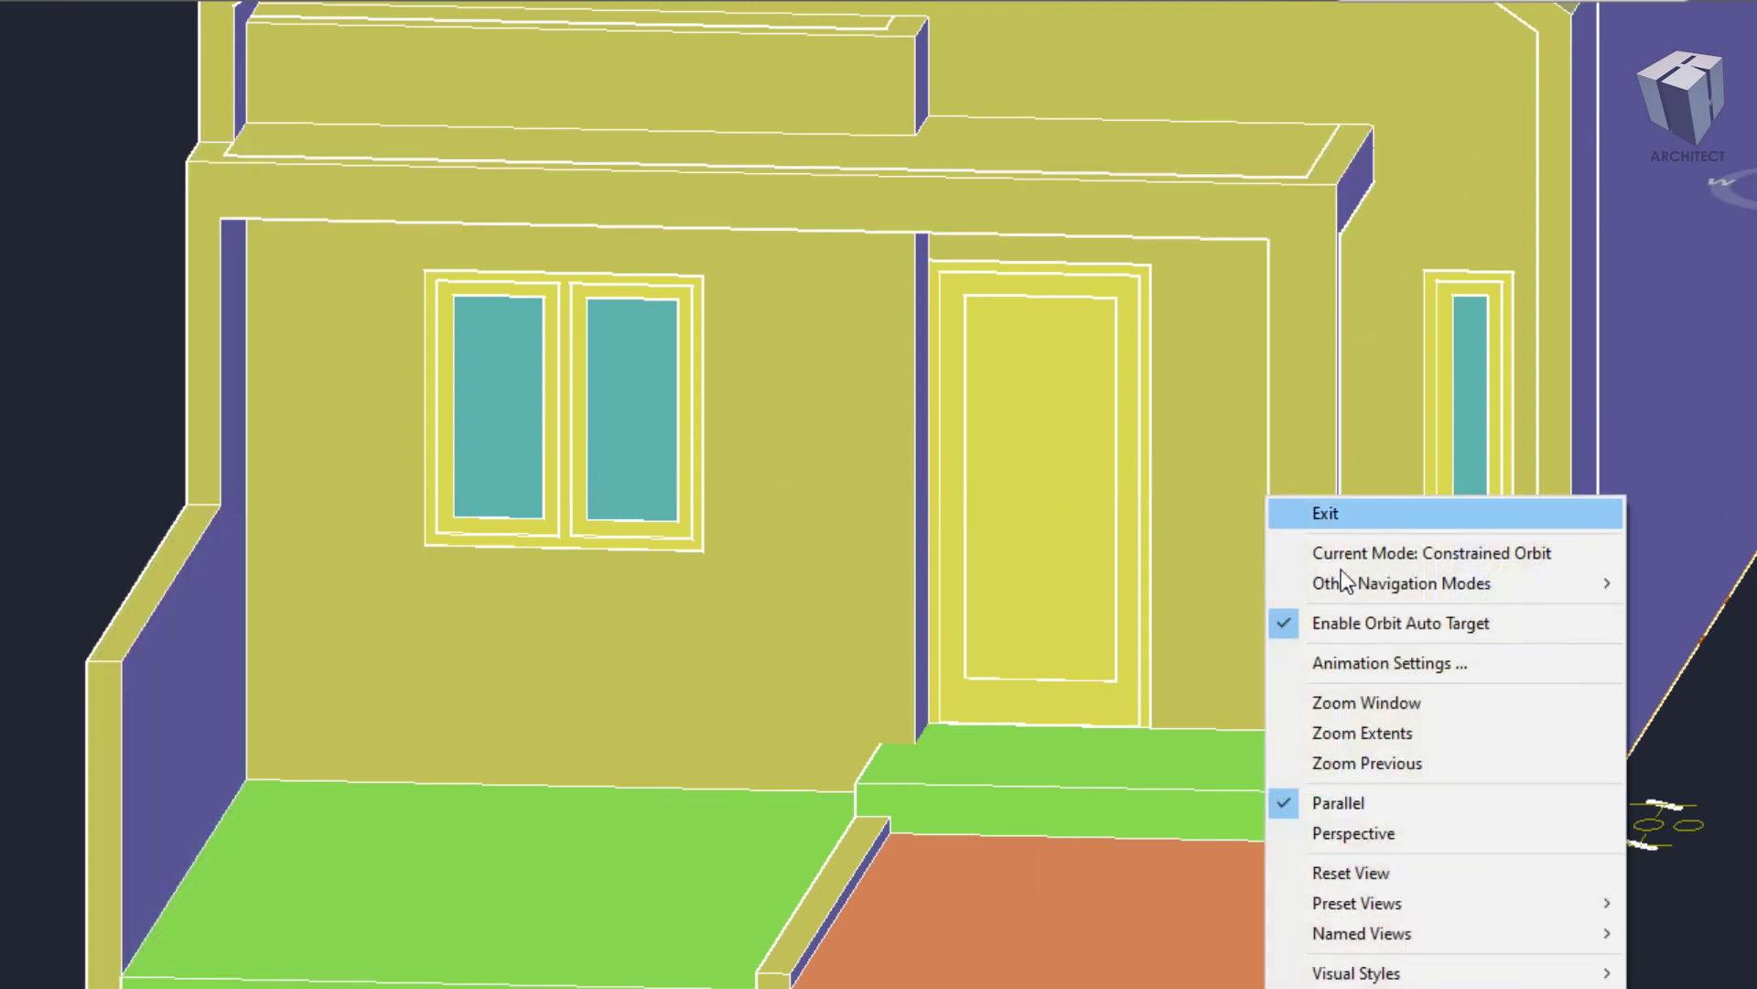
pyautogui.click(1370, 837)
# - Orbit to a straight front view, then return to the PLAN World top view
pyautogui.scroll(5, 855, 641)
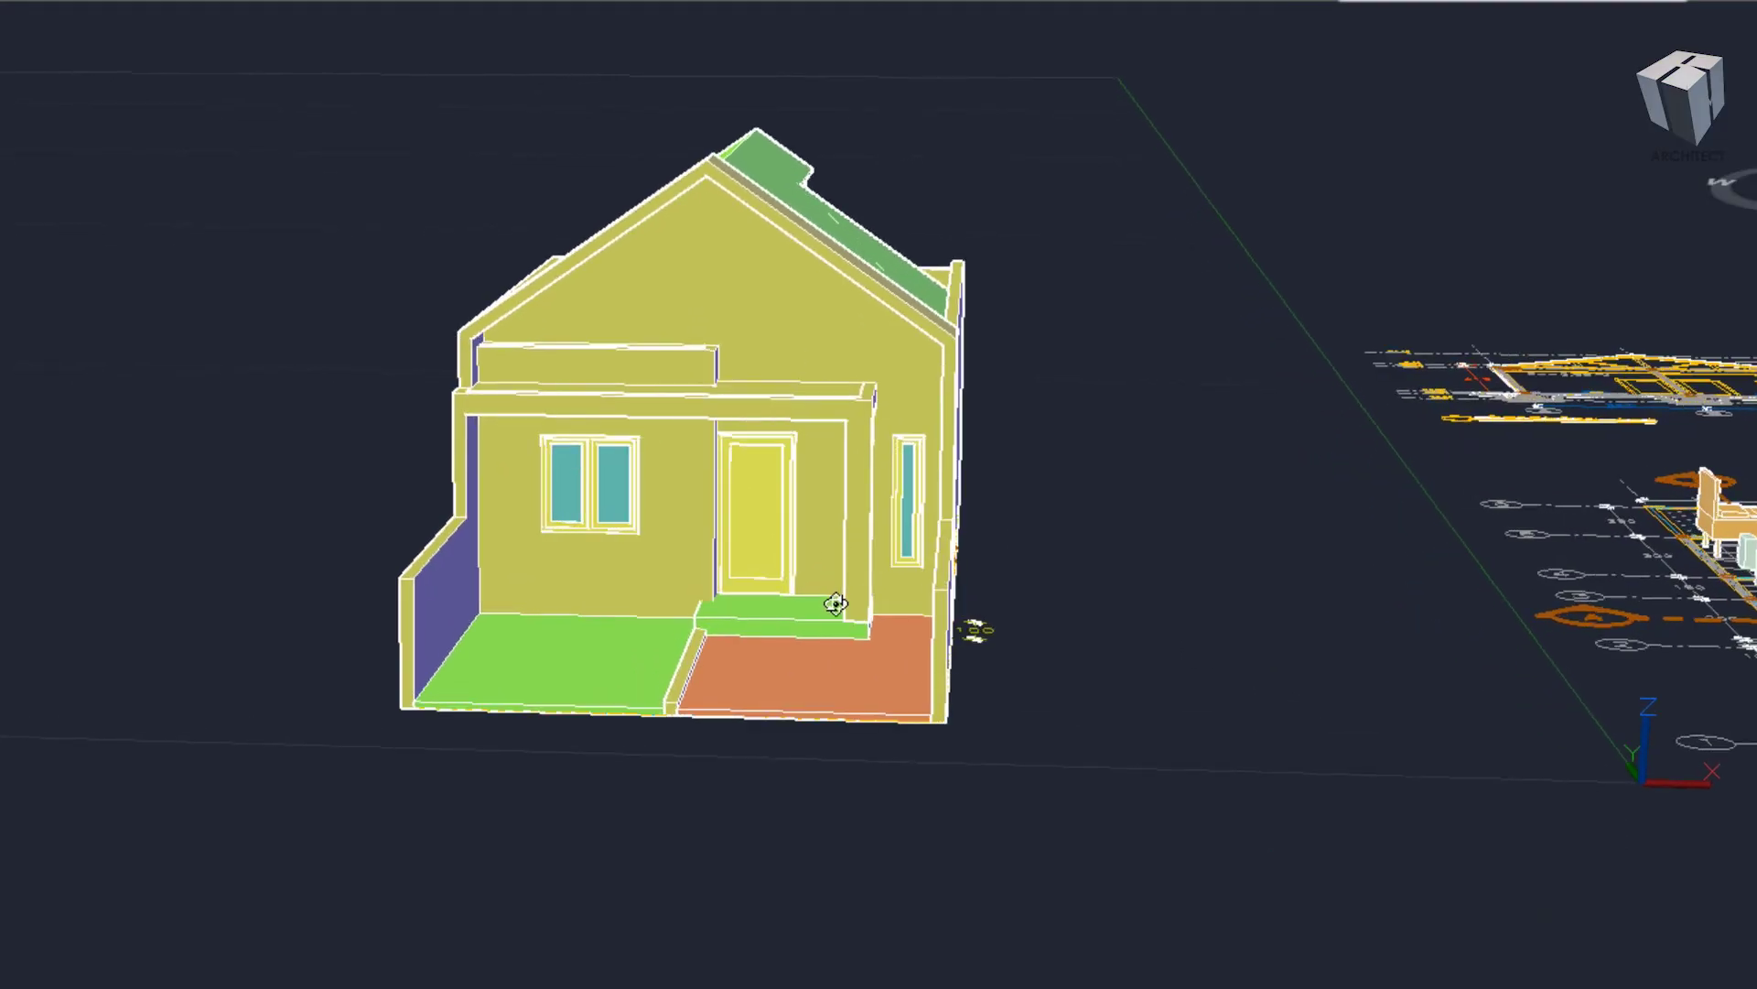
pyautogui.moveTo(855, 687)
pyautogui.mouseDown()
pyautogui.moveTo(885, 479)
pyautogui.moveTo(981, 522)
pyautogui.moveTo(950, 522)
pyautogui.moveTo(1052, 522)
pyautogui.moveTo(1011, 495)
pyautogui.moveTo(1008, 530)
pyautogui.moveTo(851, 502)
pyautogui.moveTo(792, 391)
pyautogui.moveTo(848, 407)
pyautogui.mouseUp()
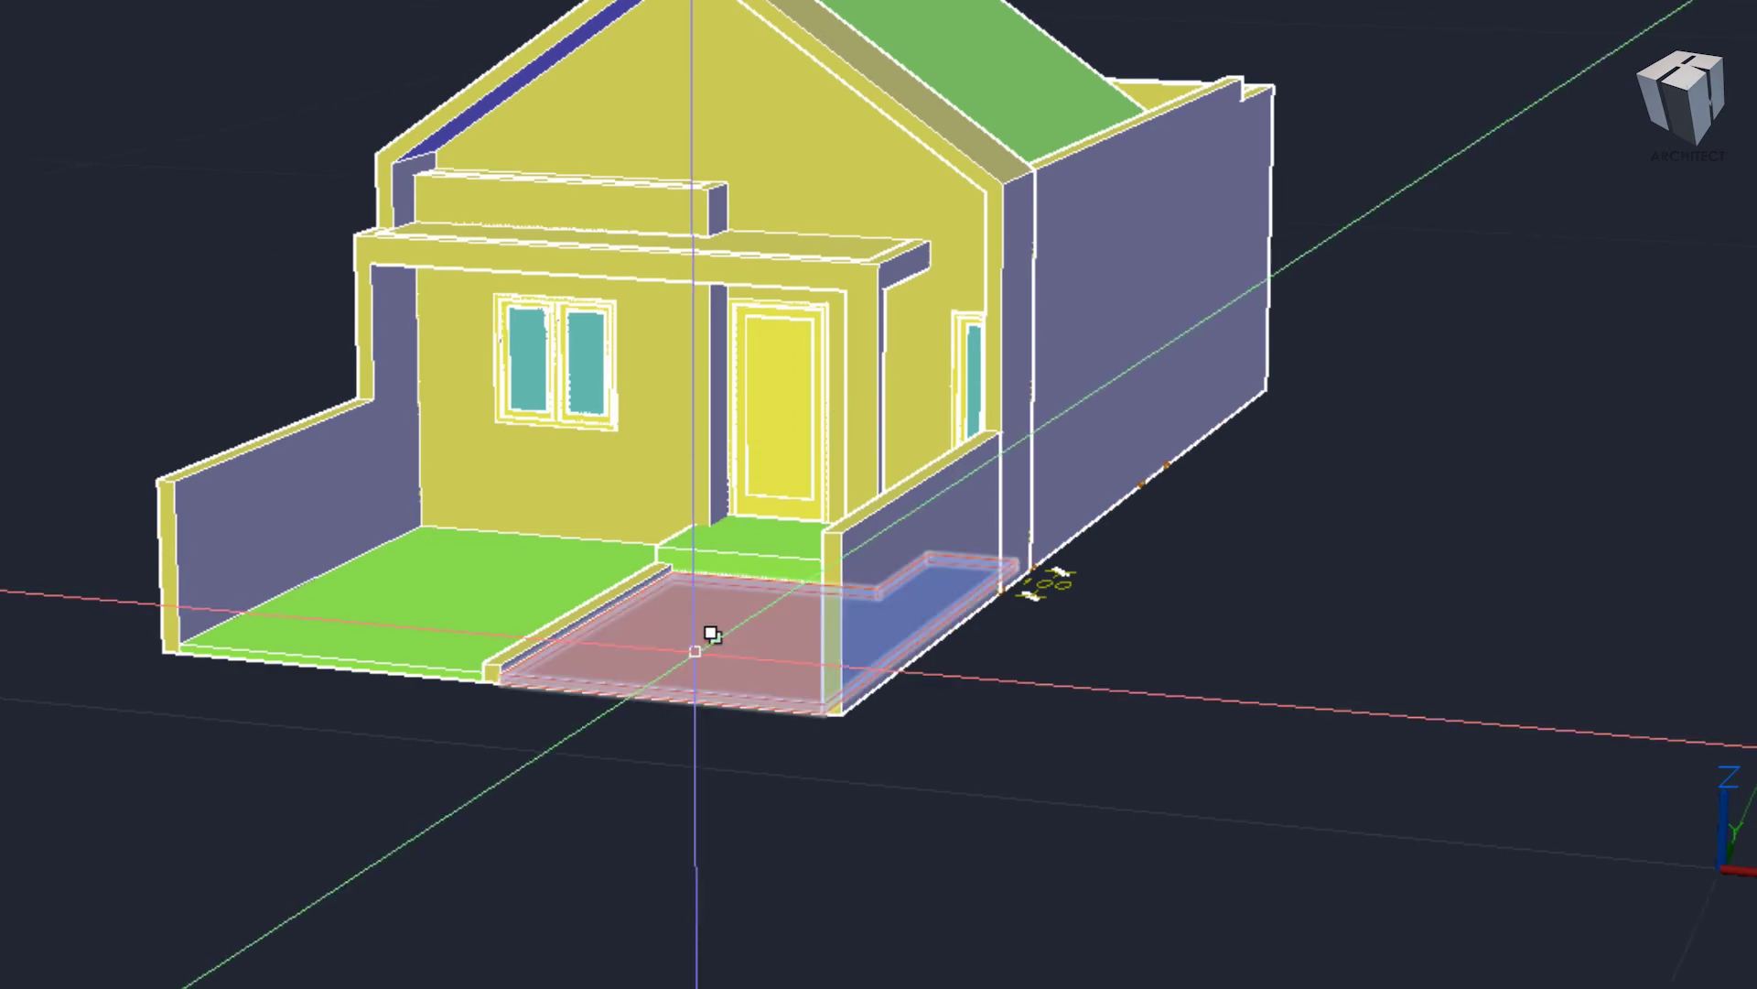
pyautogui.write('P')
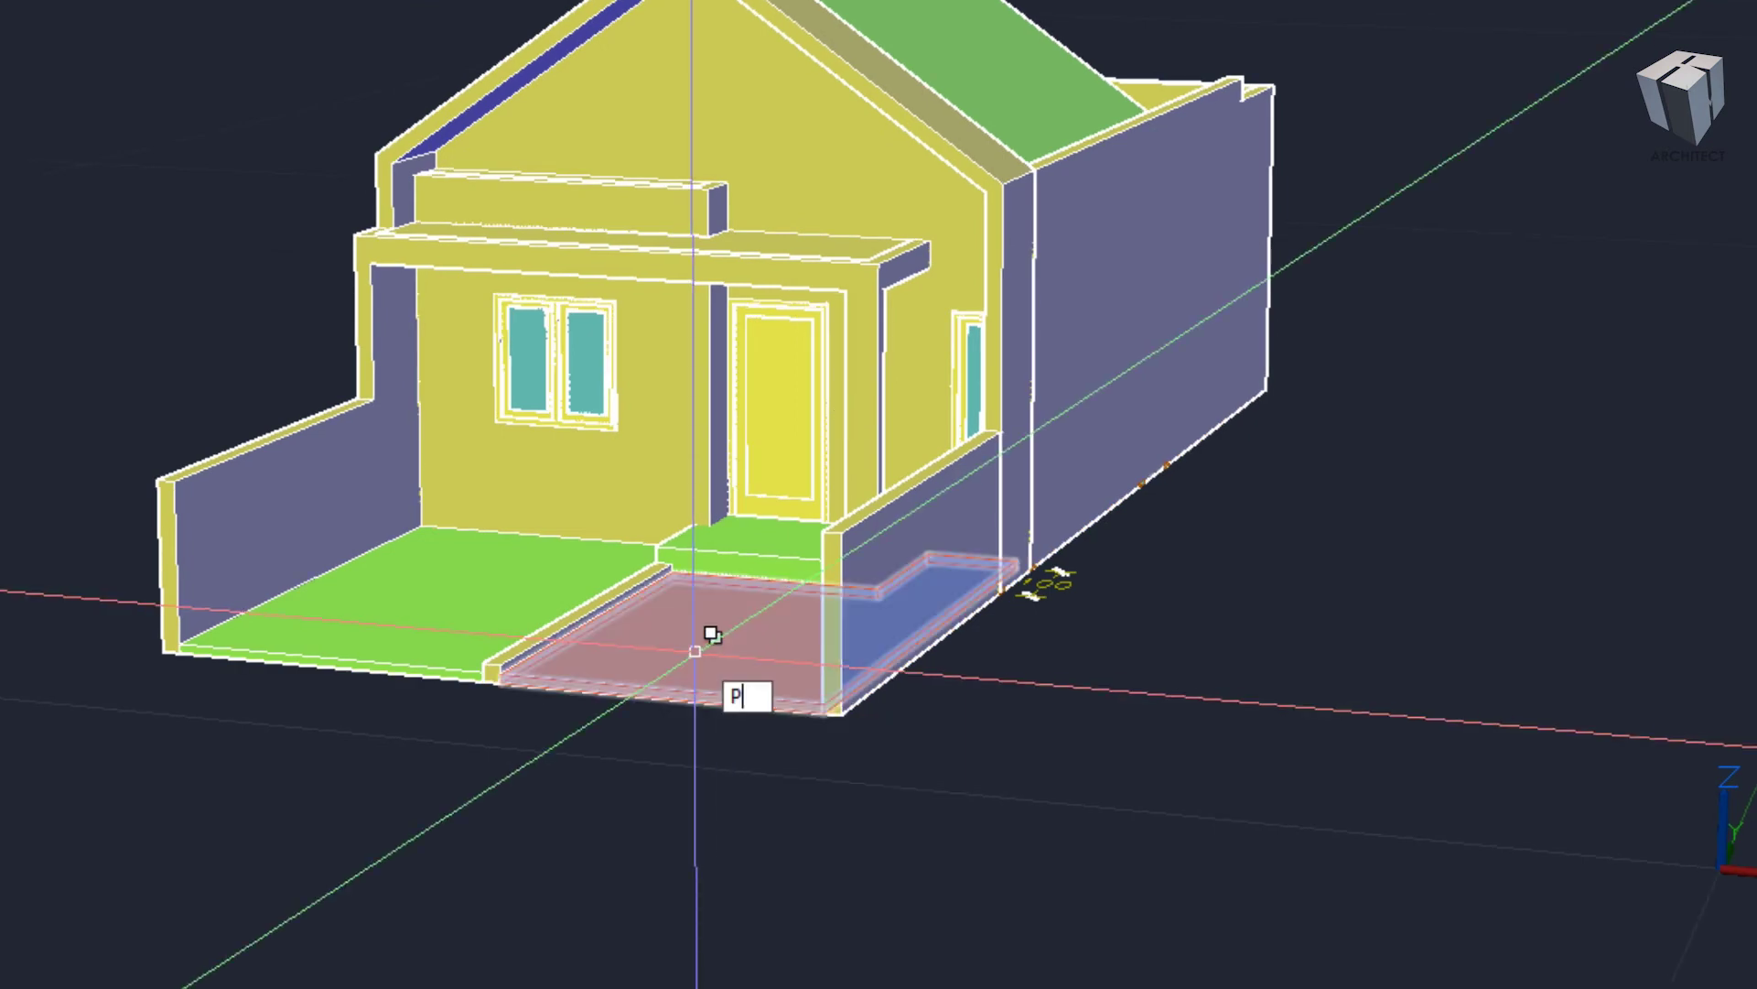
pyautogui.write('LAN')
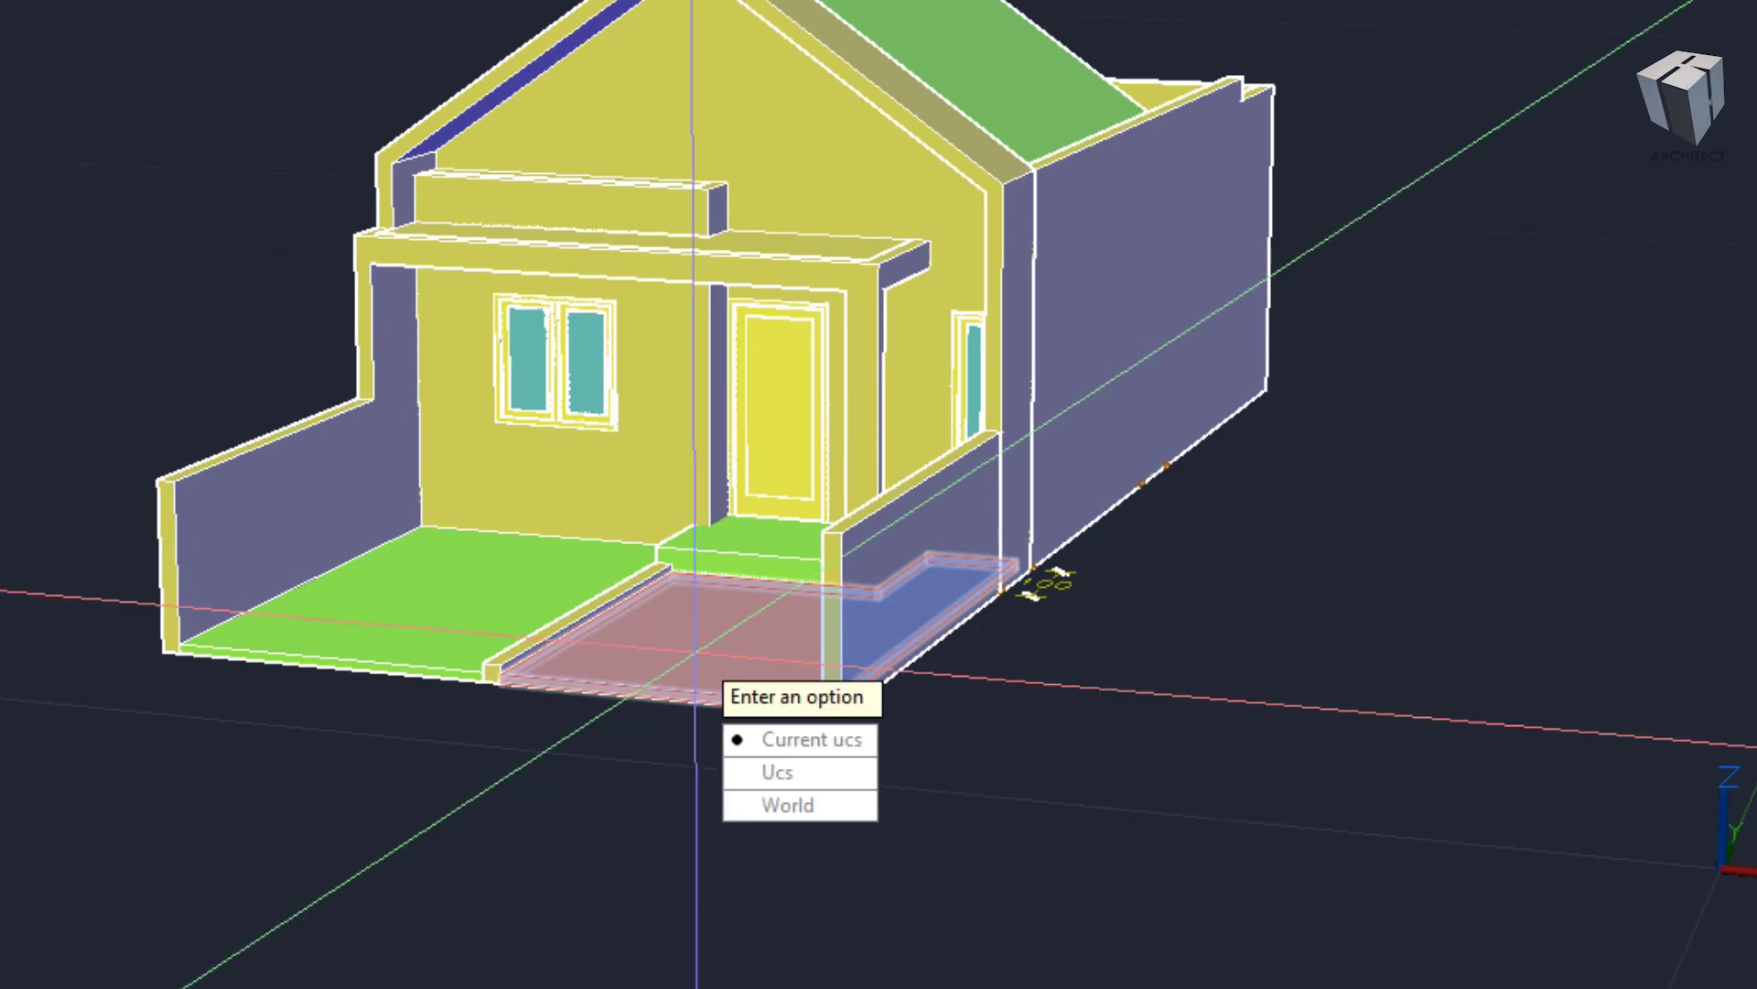
pyautogui.write('W')
pyautogui.press('Return')
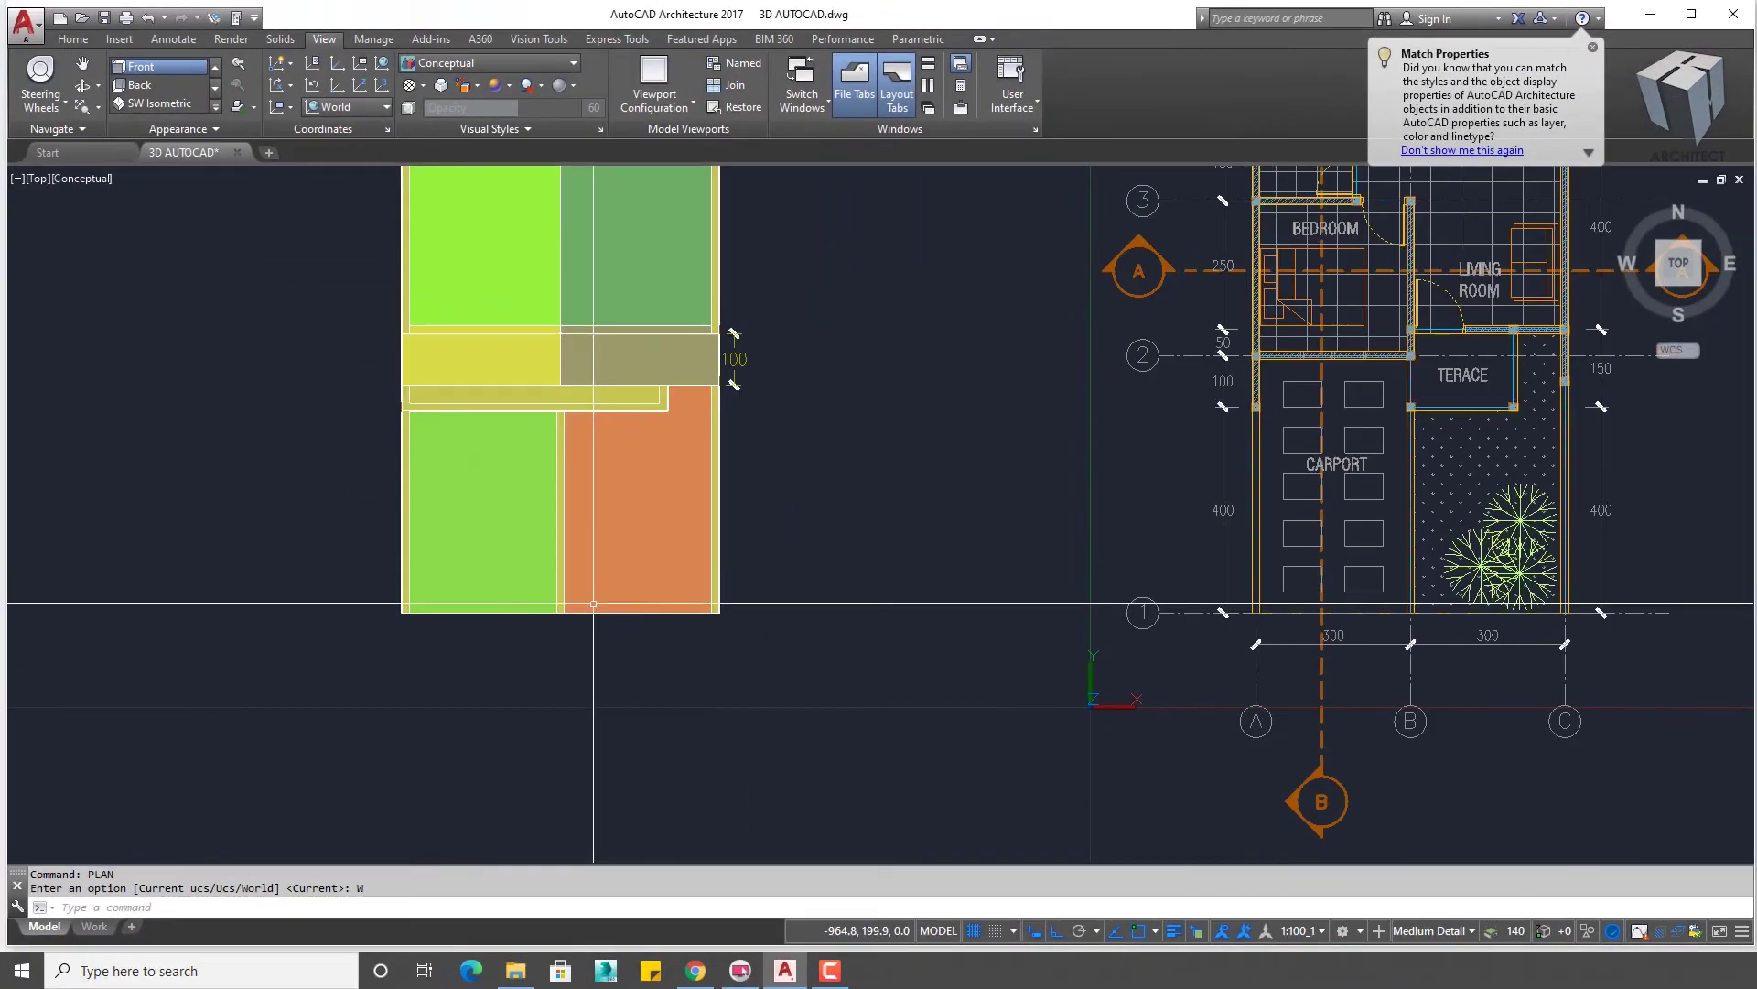
# - Pan the plan view to bring the area in front of the house into view
pyautogui.moveTo(593, 603)
pyautogui.mouseDown(button='middle')
pyautogui.moveTo(648, 591)
pyautogui.moveTo(759, 627)
pyautogui.moveTo(852, 488)
pyautogui.mouseUp(button='middle')
pyautogui.scroll(2, 1042, 599)
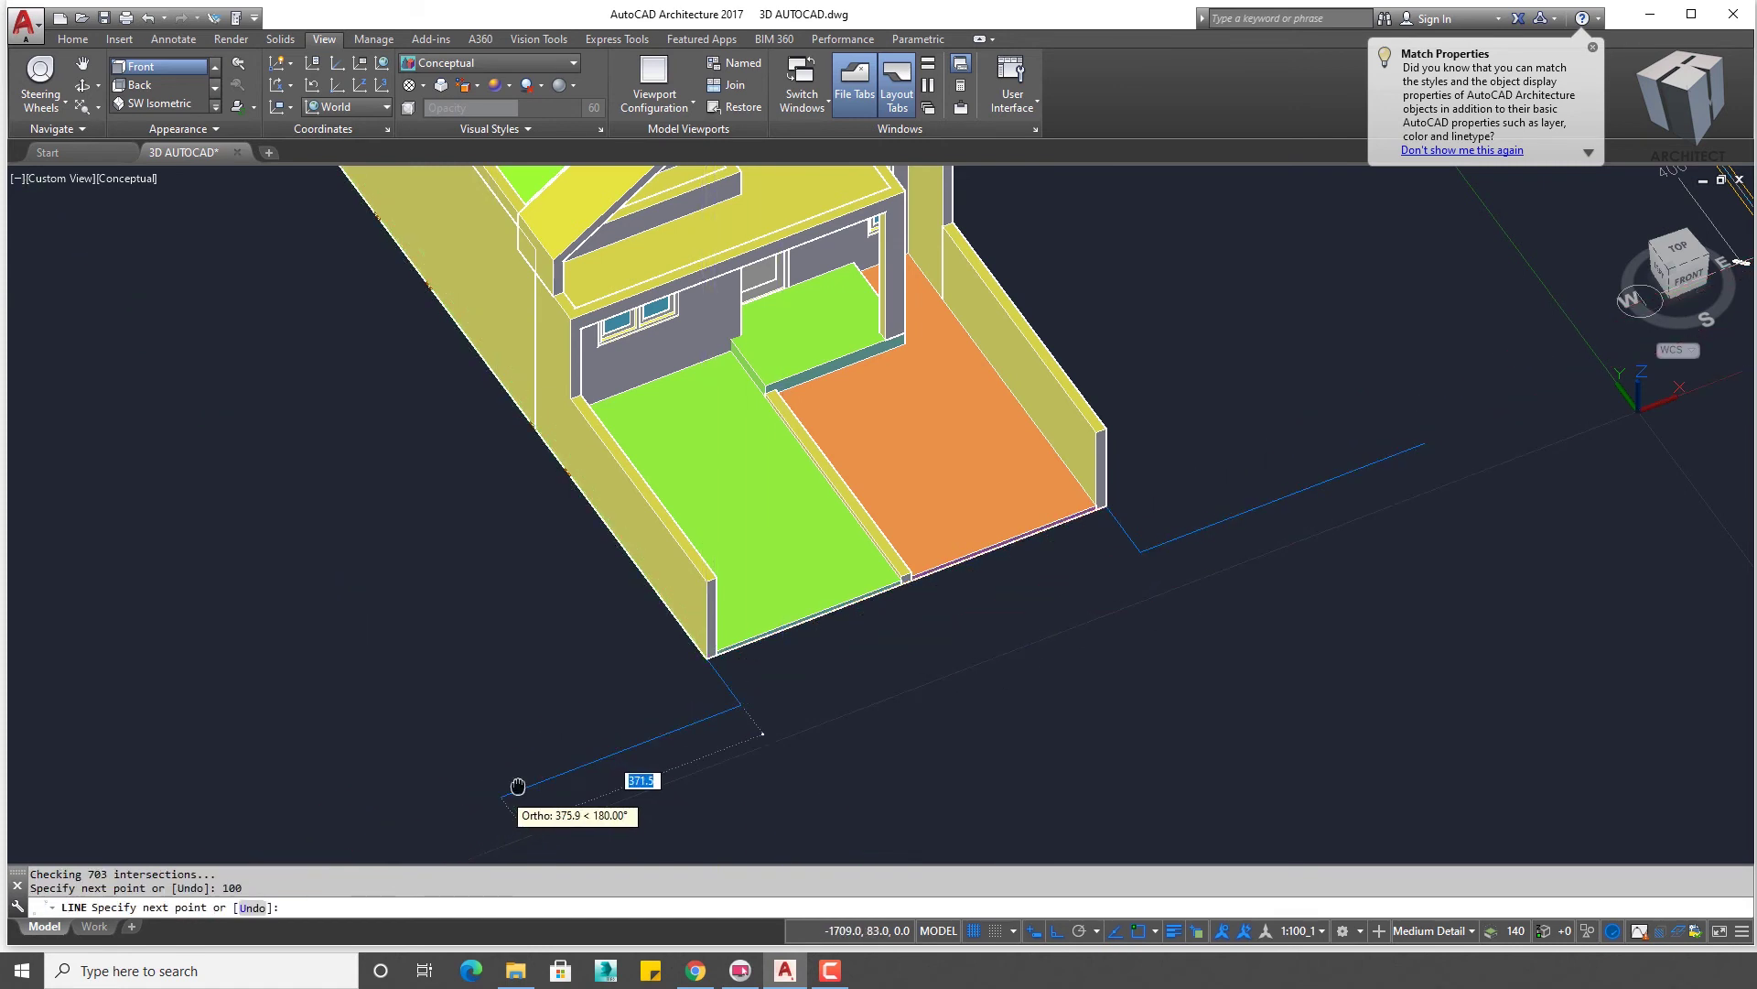
pyautogui.moveTo(518, 787); pyautogui.dragTo(579, 772, button='middle')
pyautogui.write('BOX')
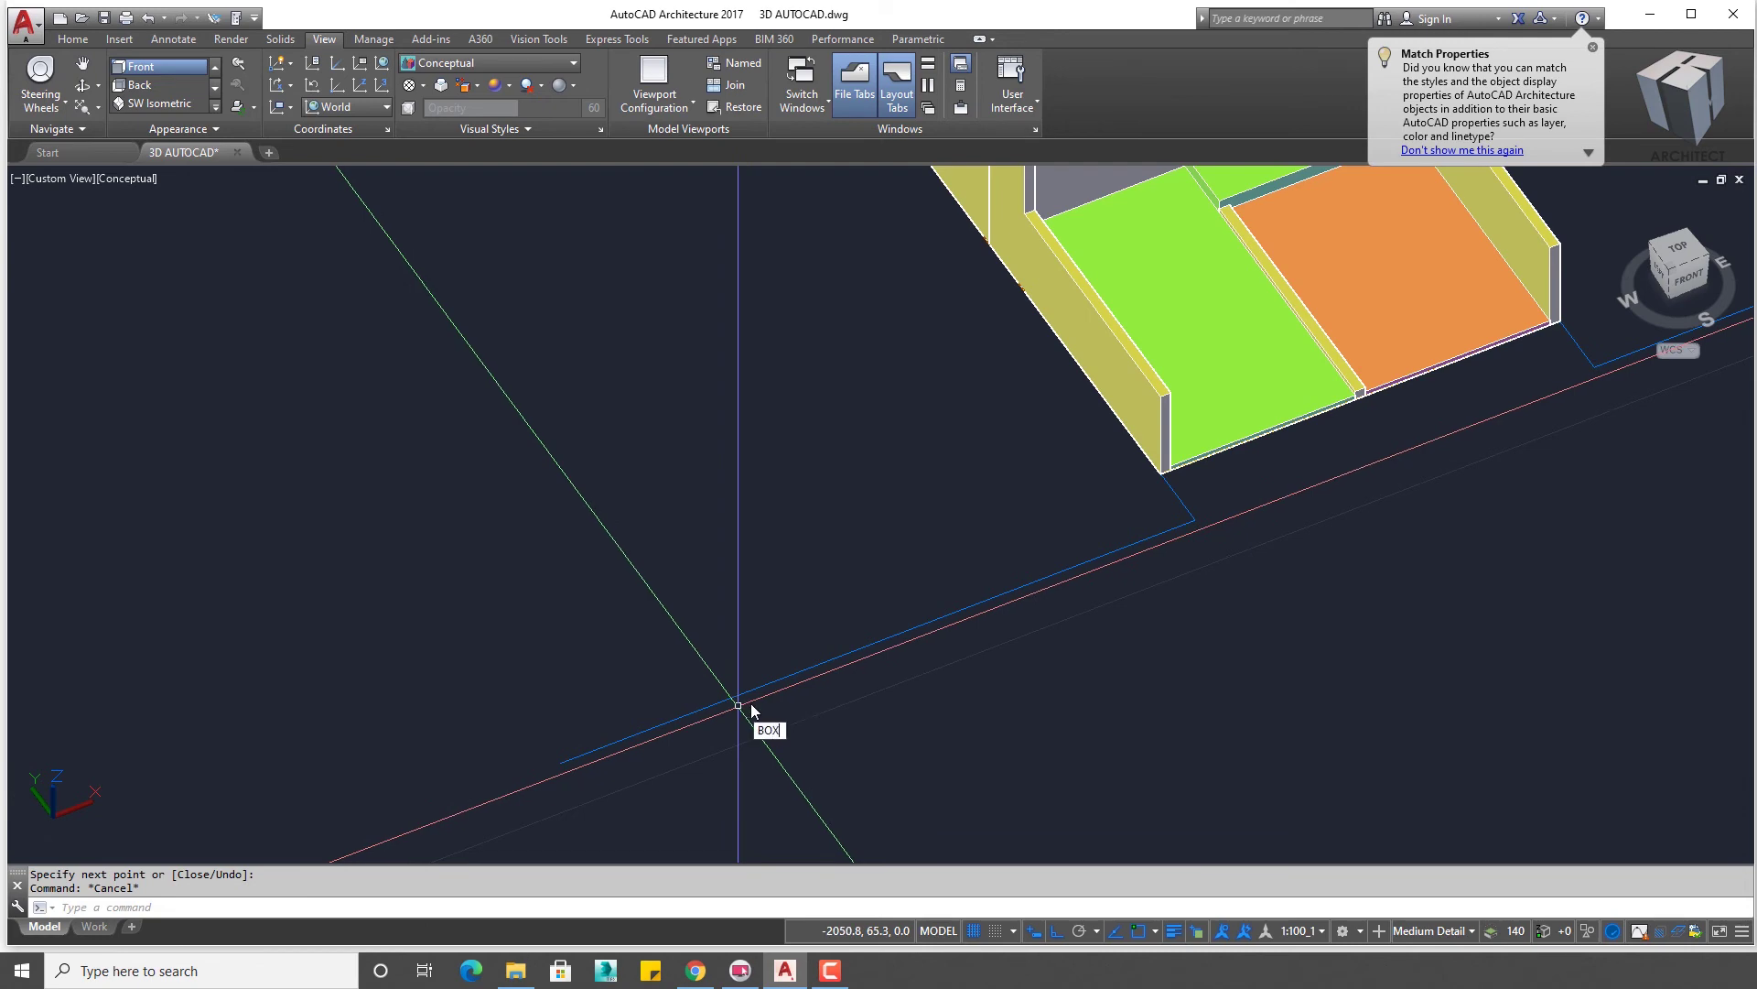
# - Draw two box slabs in front of the house, each ending at a wall corner
pyautogui.press('Return')
pyautogui.click(554, 759)
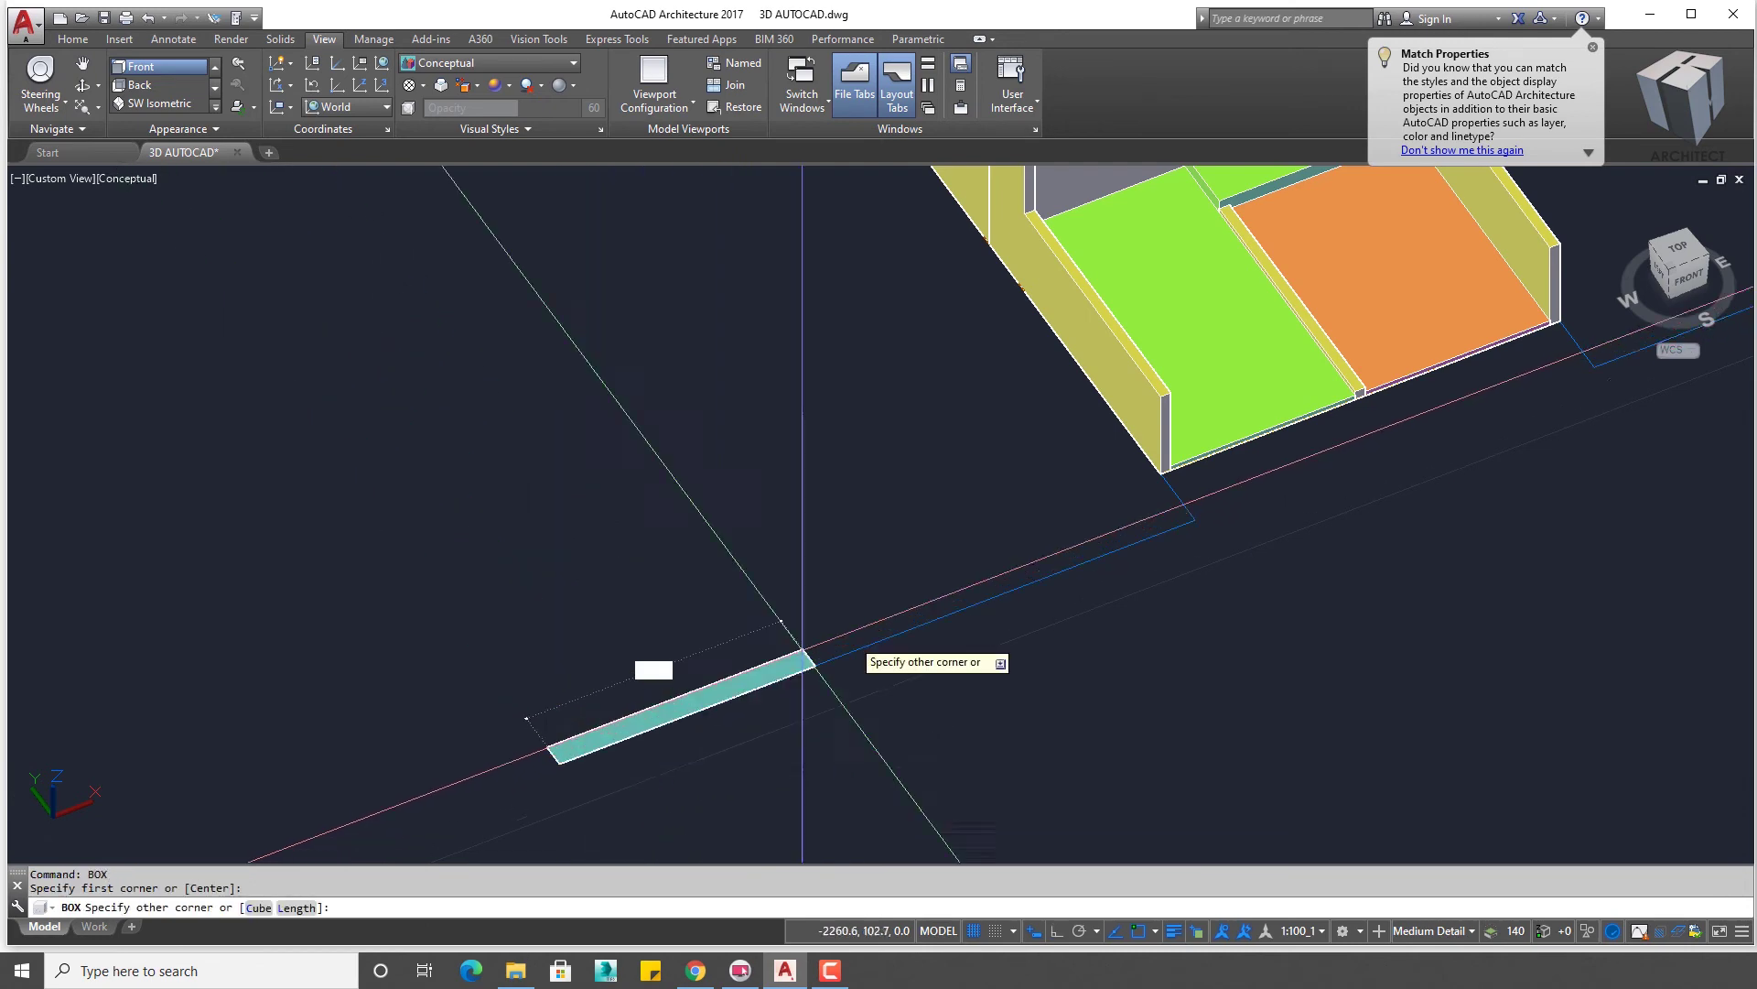
pyautogui.scroll(3, 803, 655)
pyautogui.click(1031, 390)
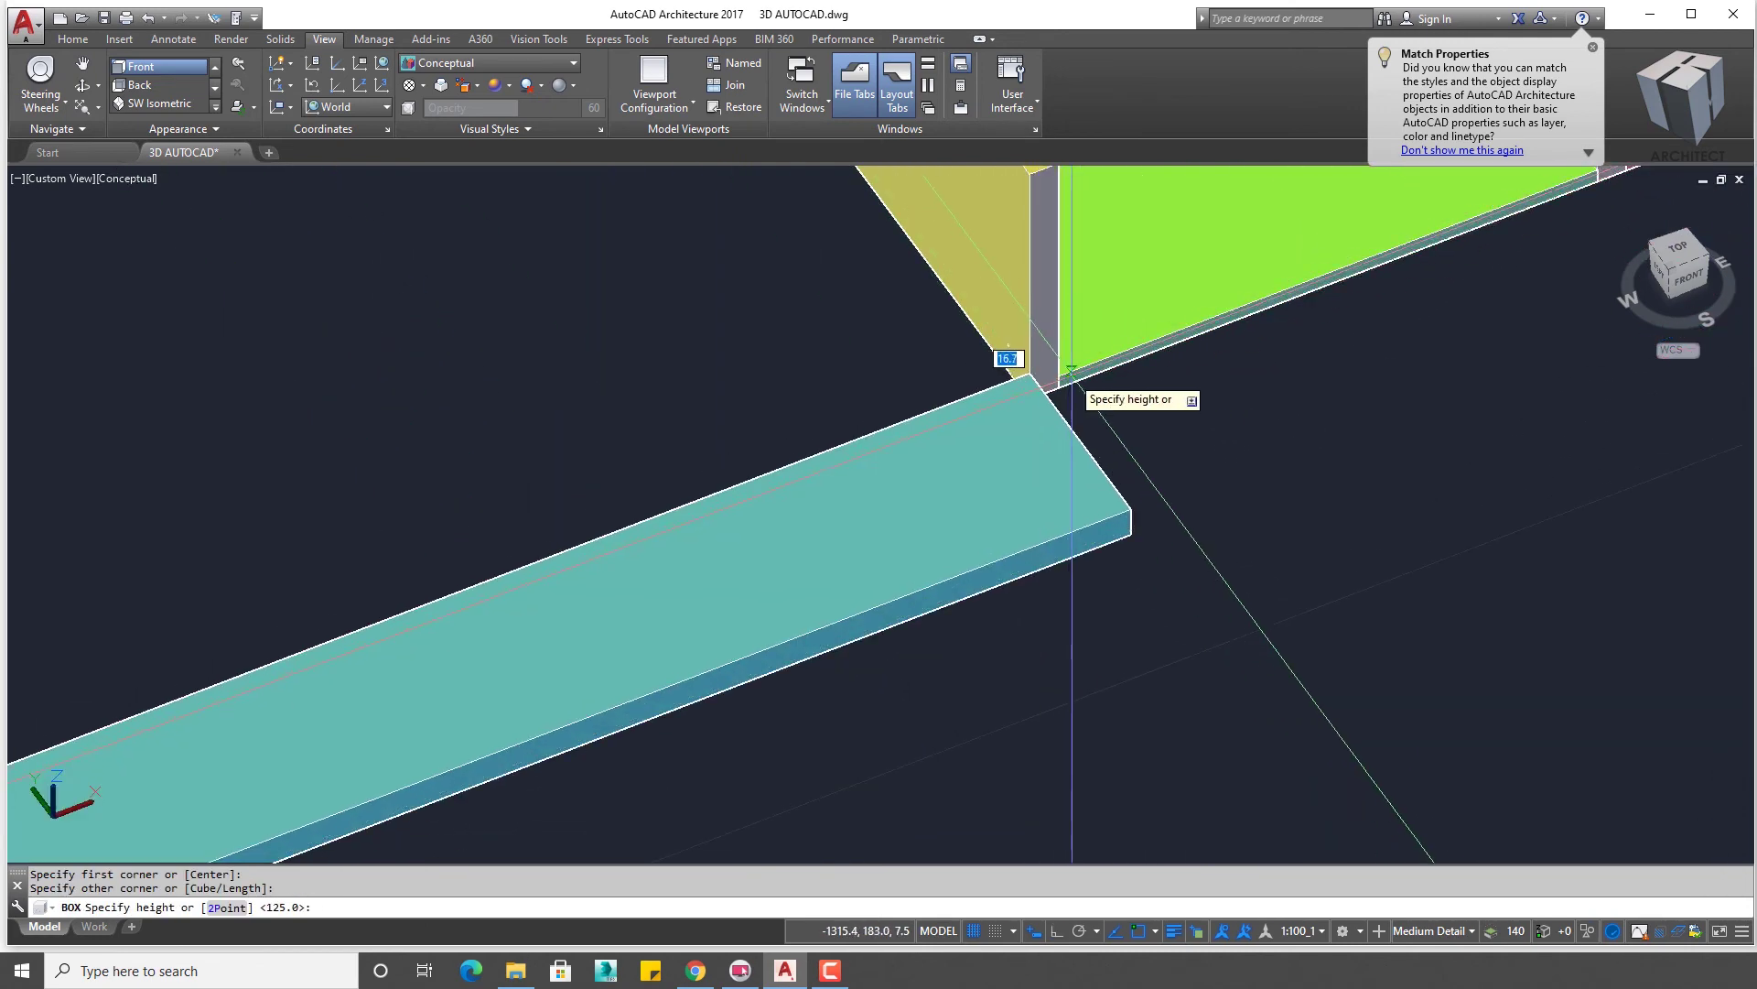
pyautogui.press('Return')
pyautogui.scroll(-3, 958, 494)
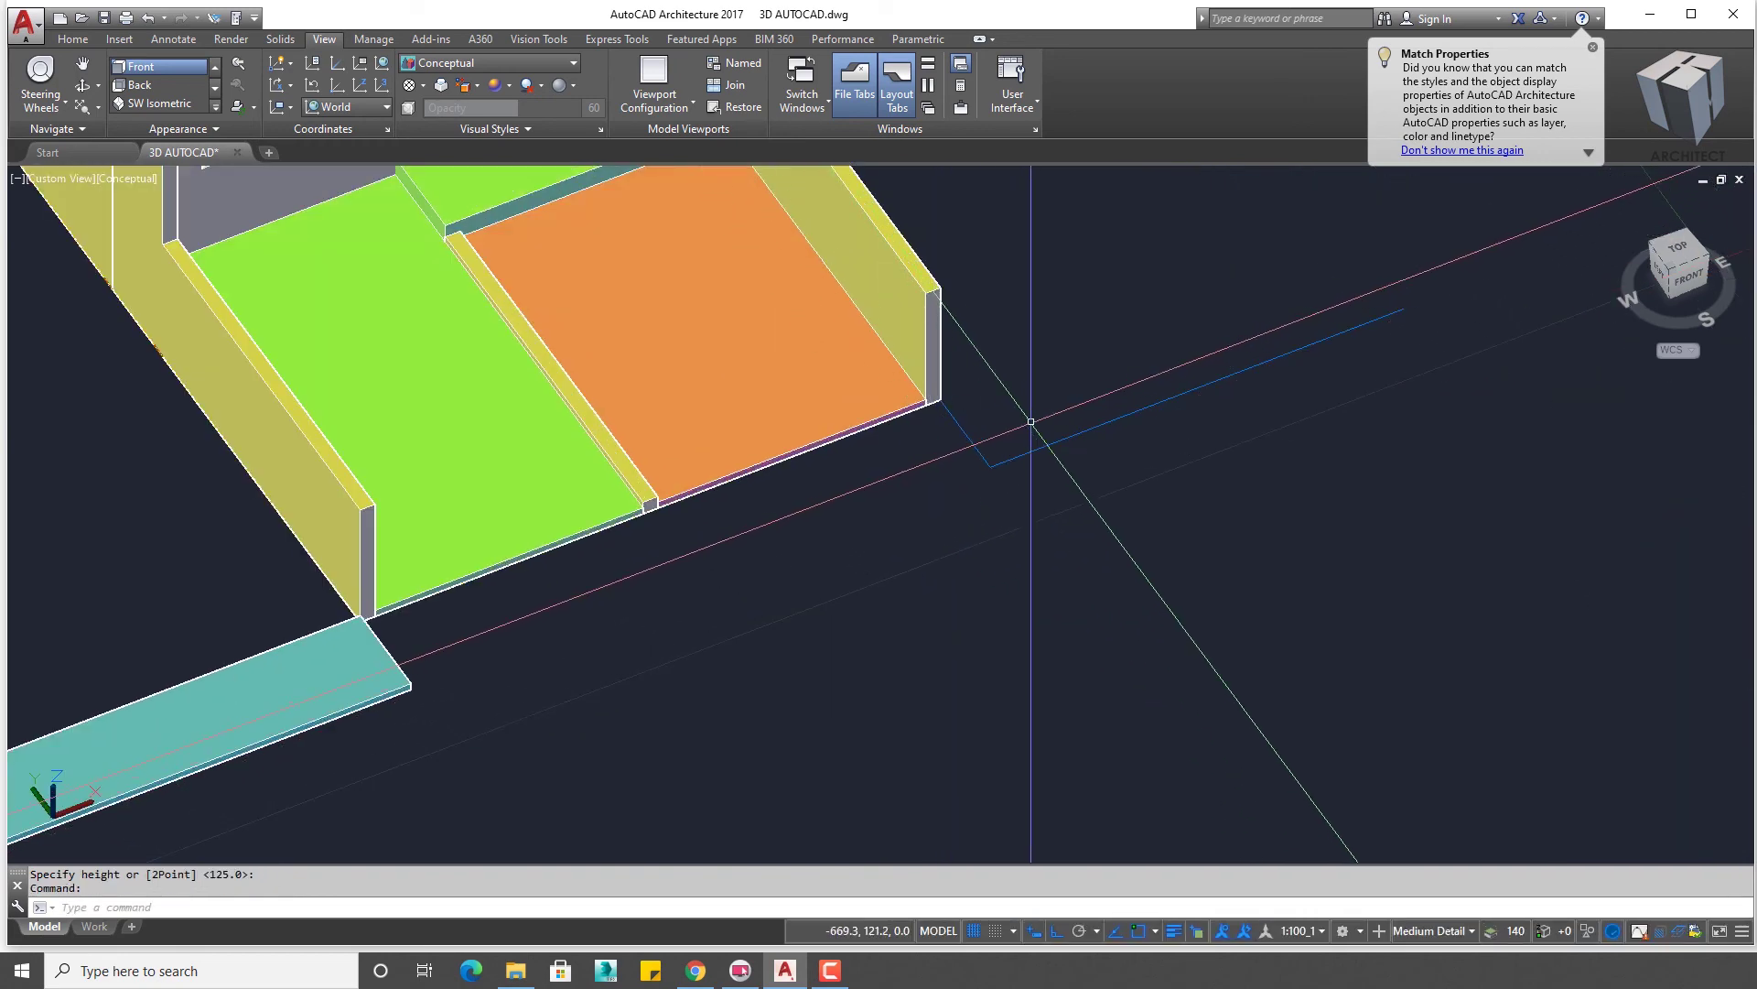
pyautogui.click(1414, 312)
pyautogui.scroll(3, 659, 522)
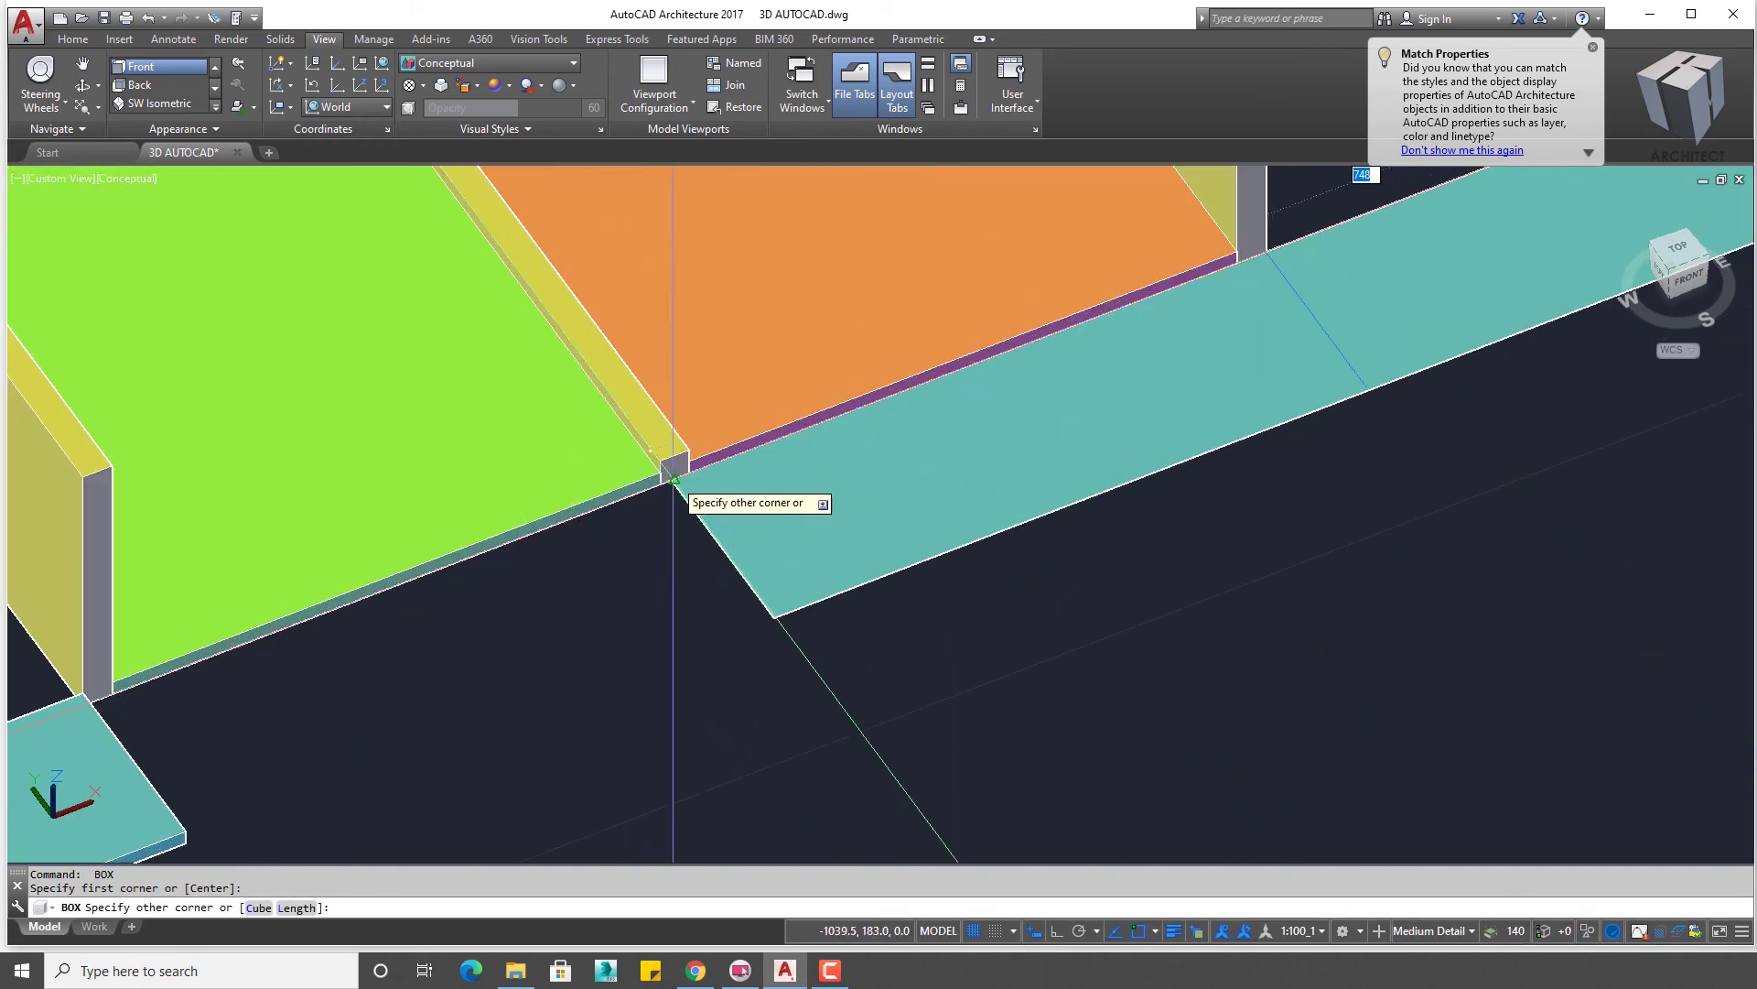
pyautogui.click(688, 469)
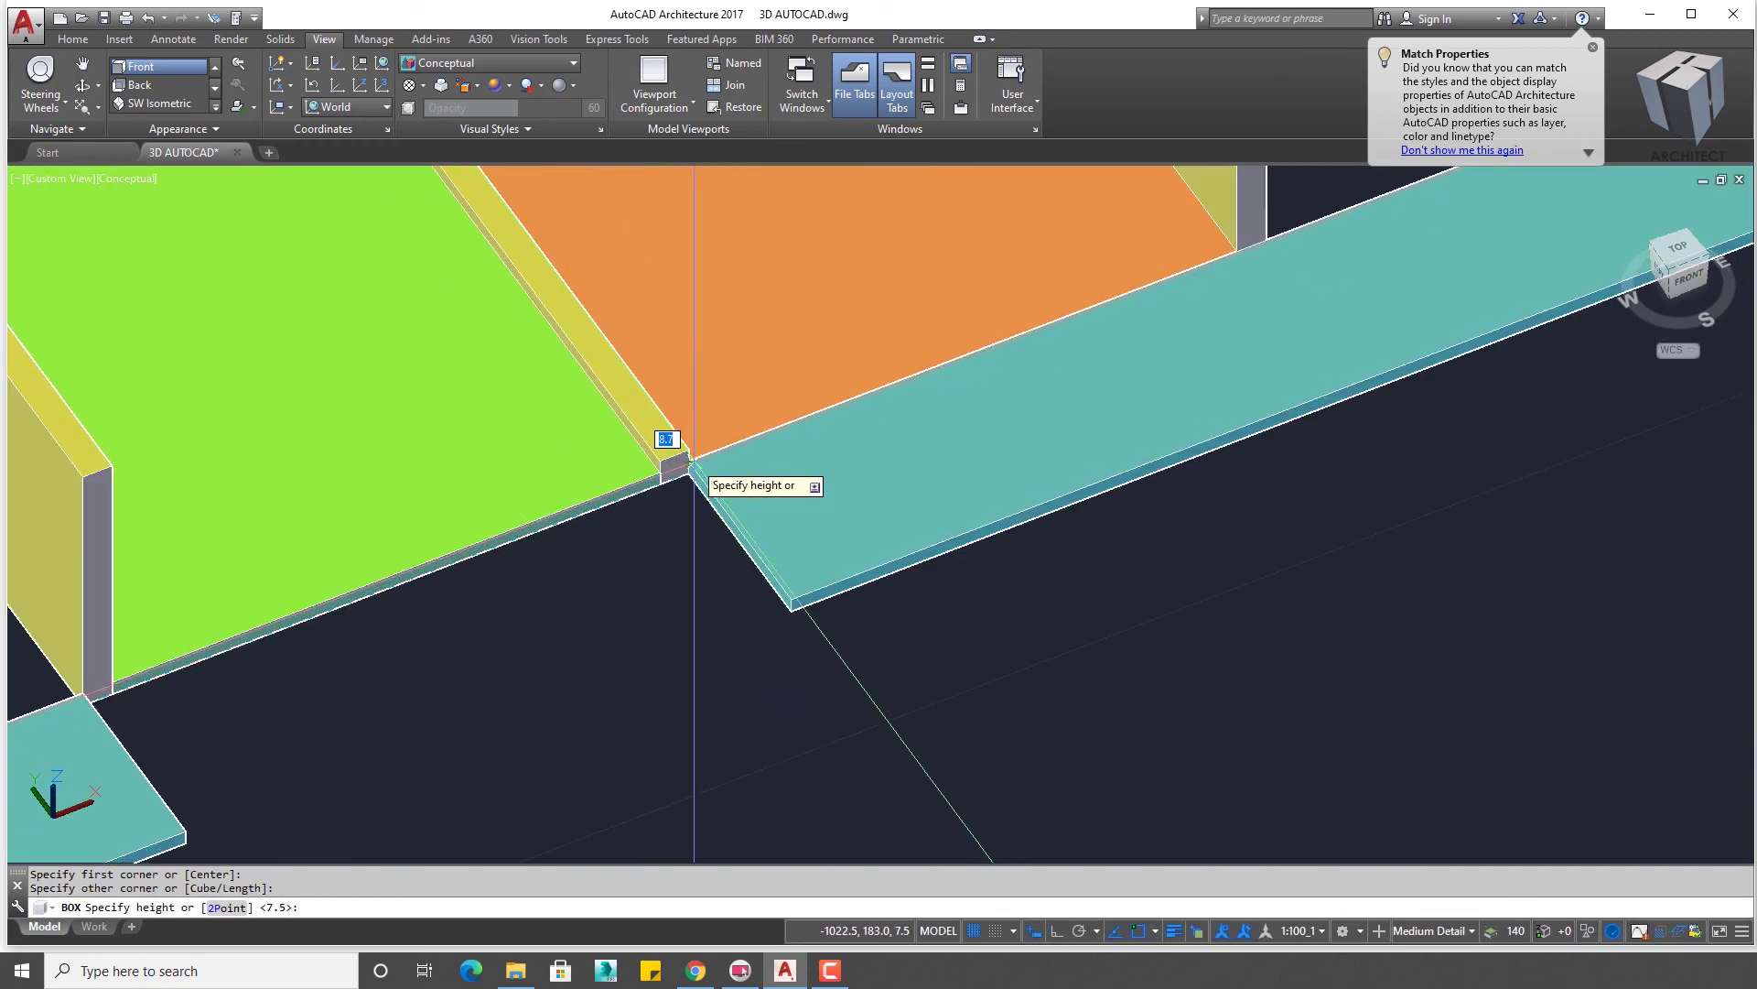
pyautogui.scroll(-4, 772, 476)
pyautogui.scroll(-2, 847, 490)
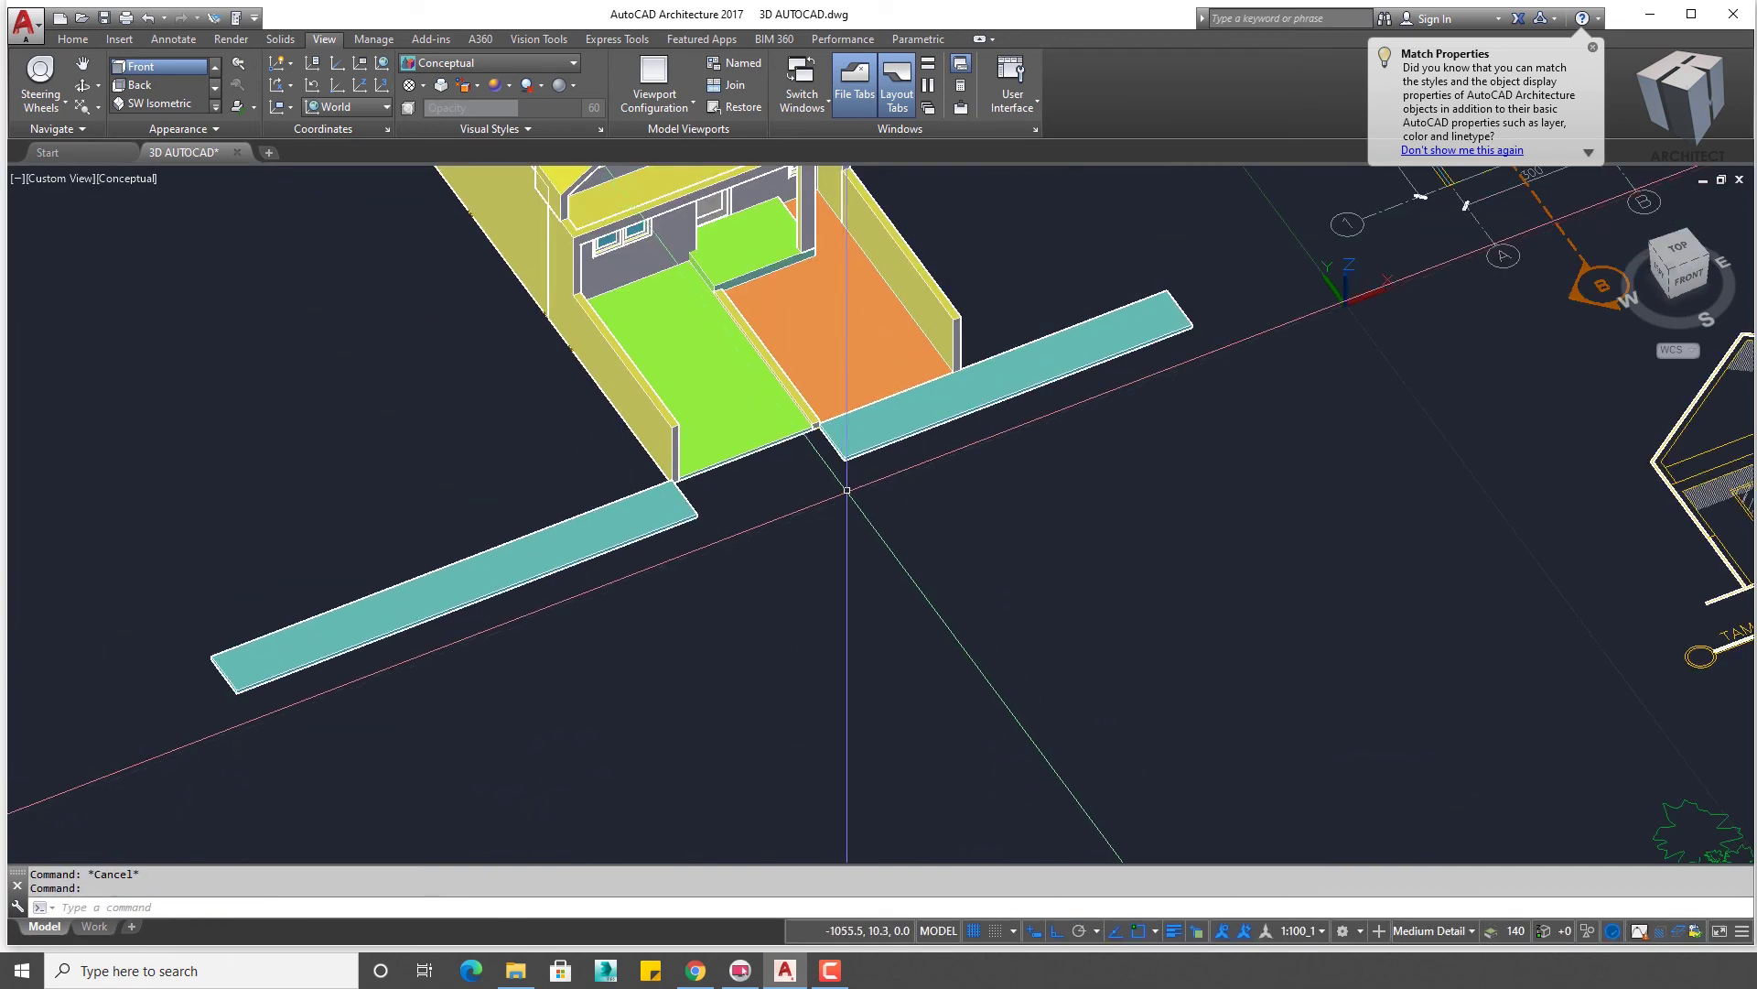
# - Draw the deep road slab along the front with a -50 height
pyautogui.click(1163, 344)
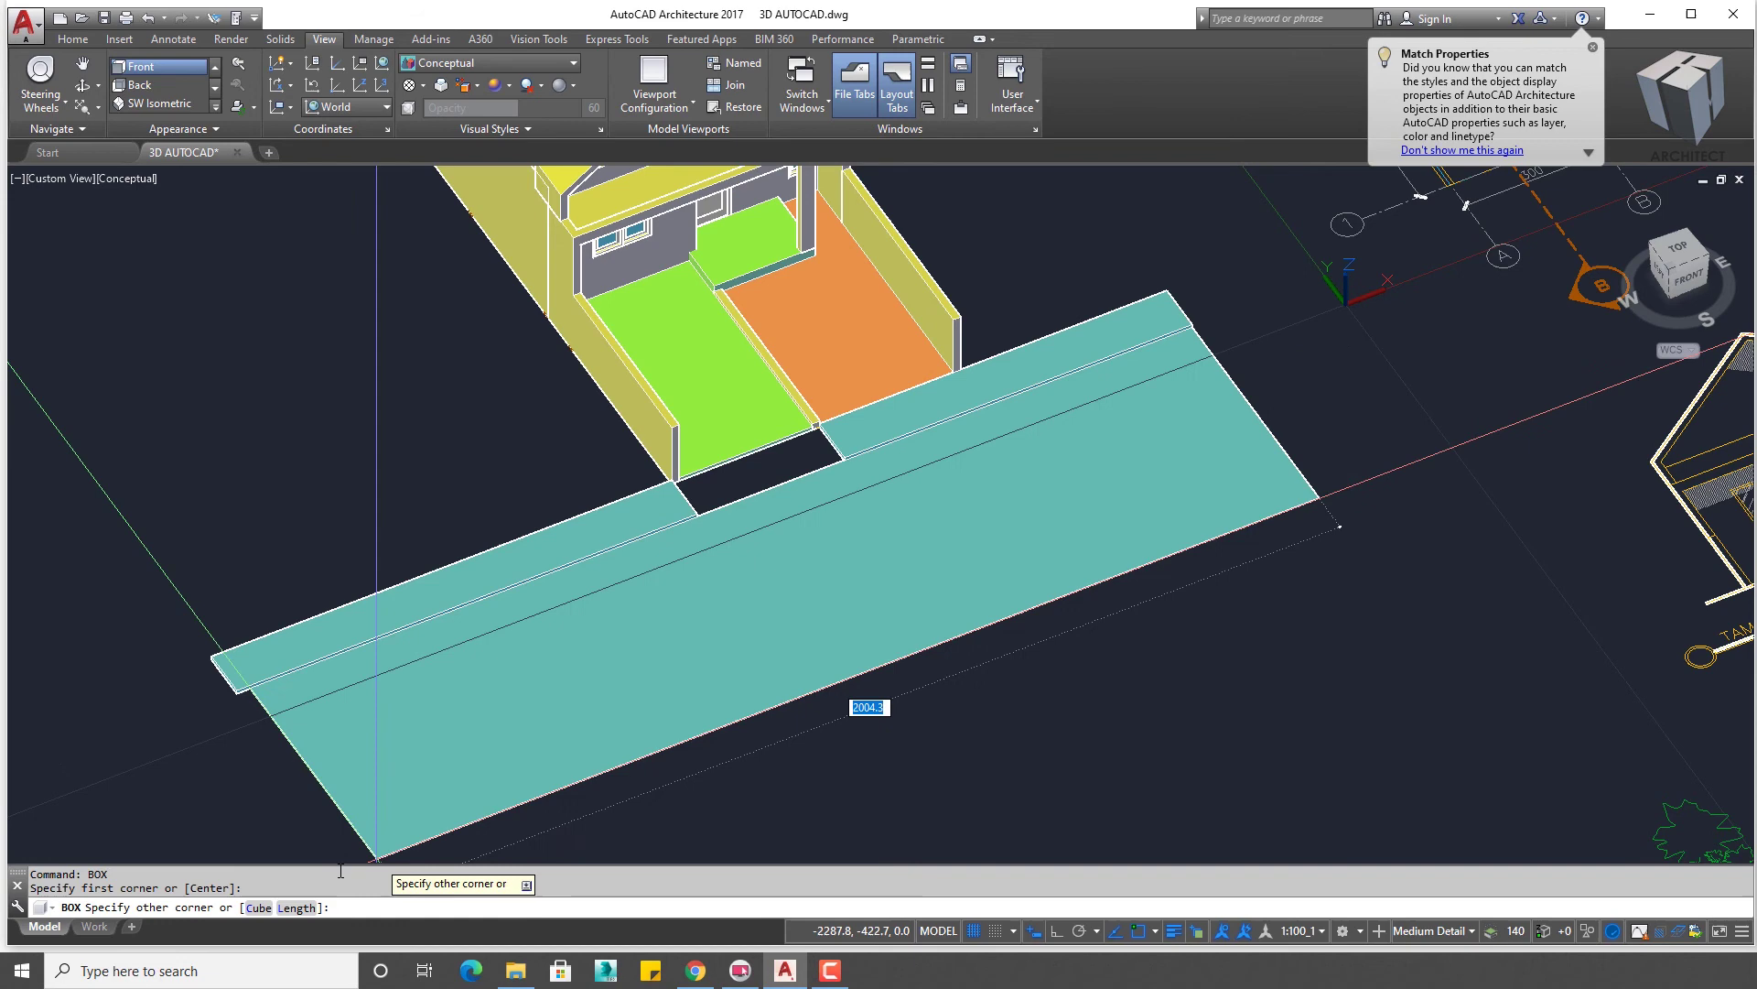
pyautogui.click(327, 818)
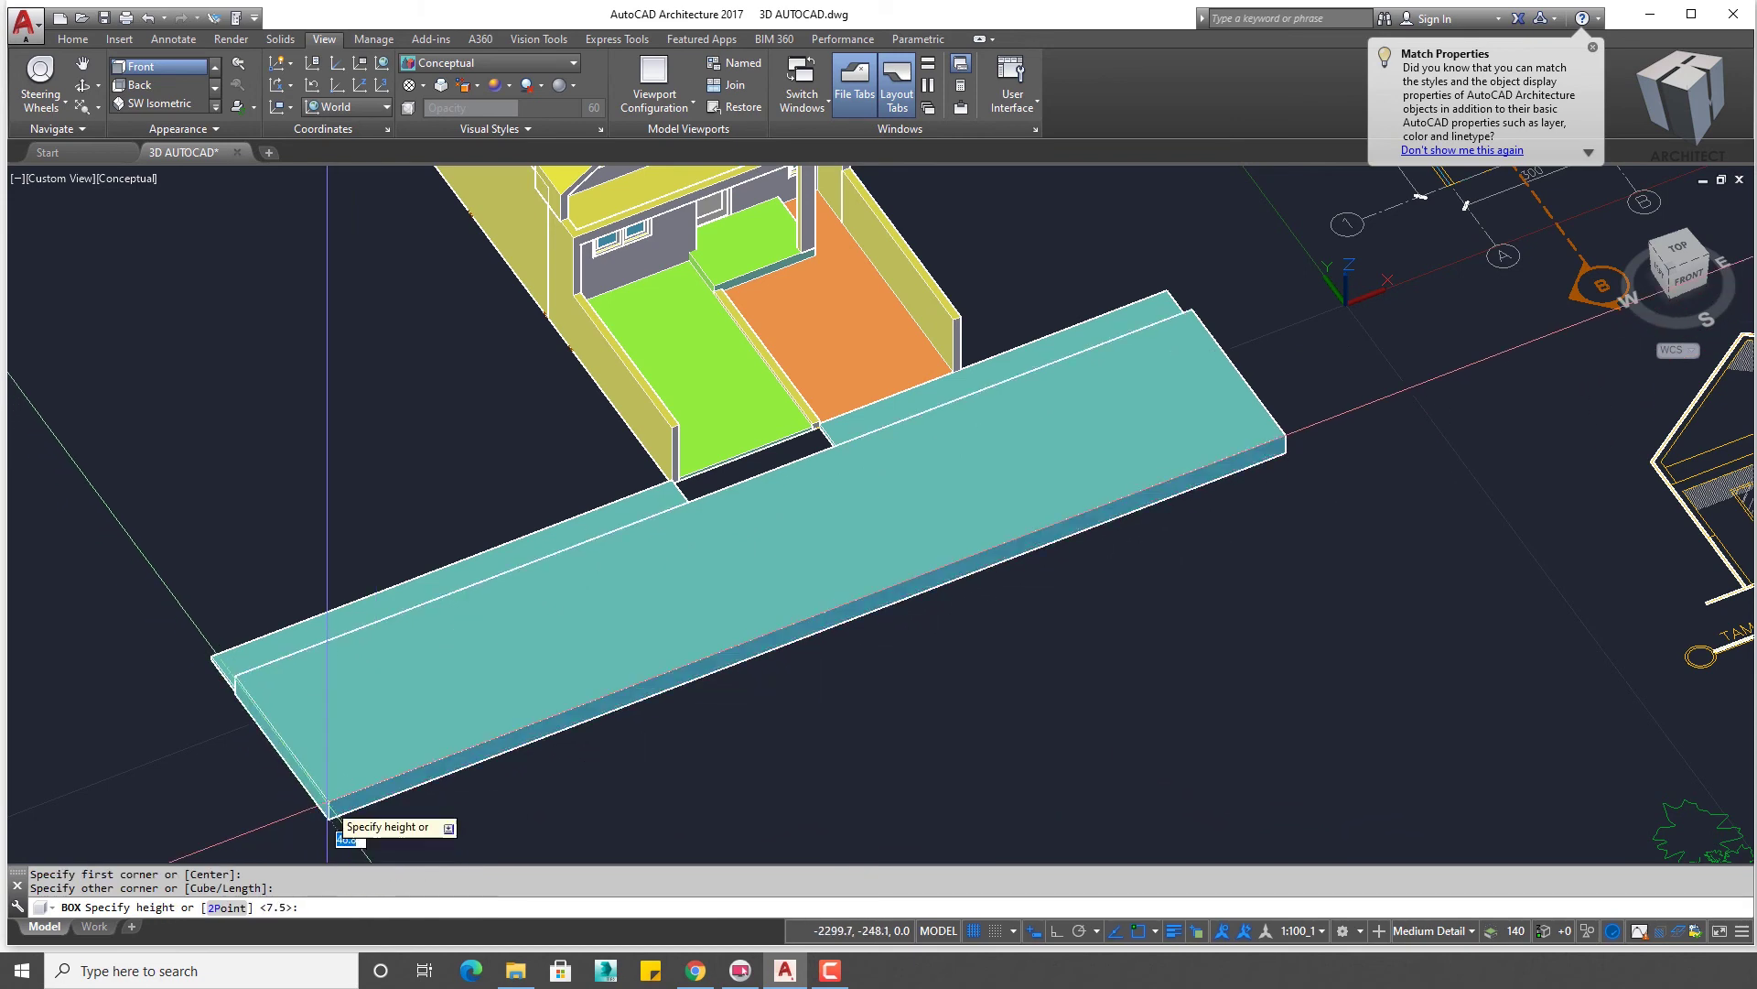
pyautogui.moveTo(513, 815); pyautogui.dragTo(605, 723, button='middle')
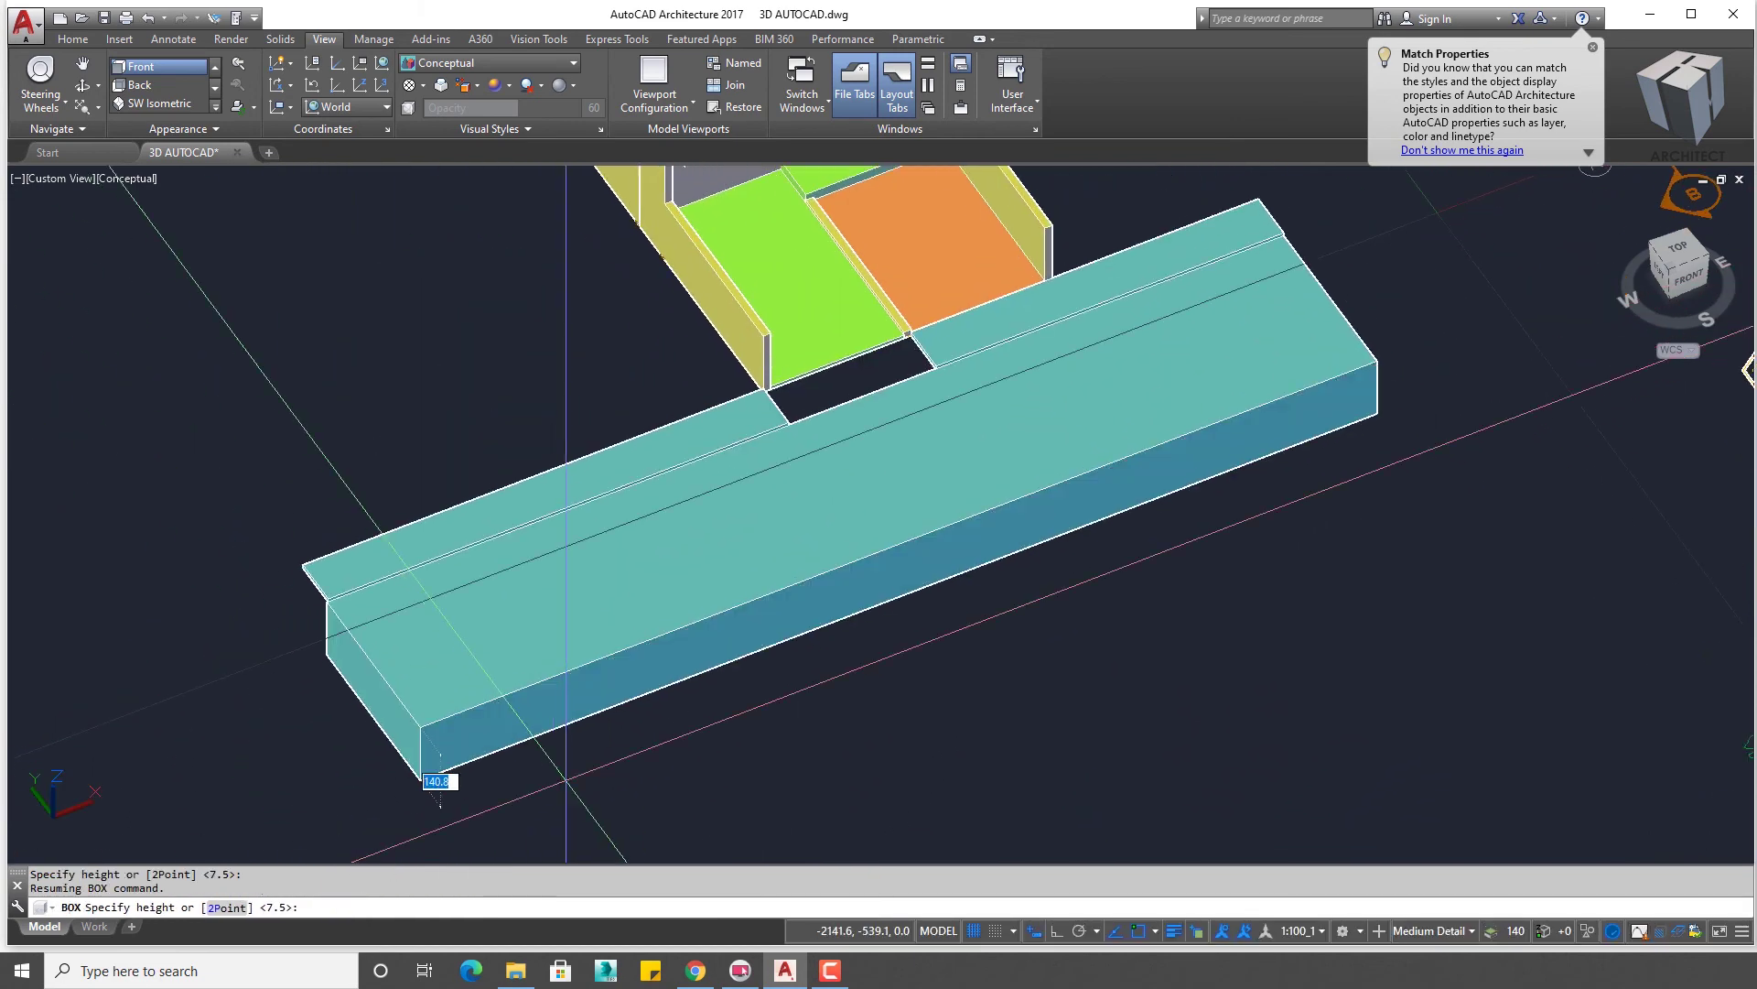
pyautogui.write('-50')
pyautogui.press('Return')
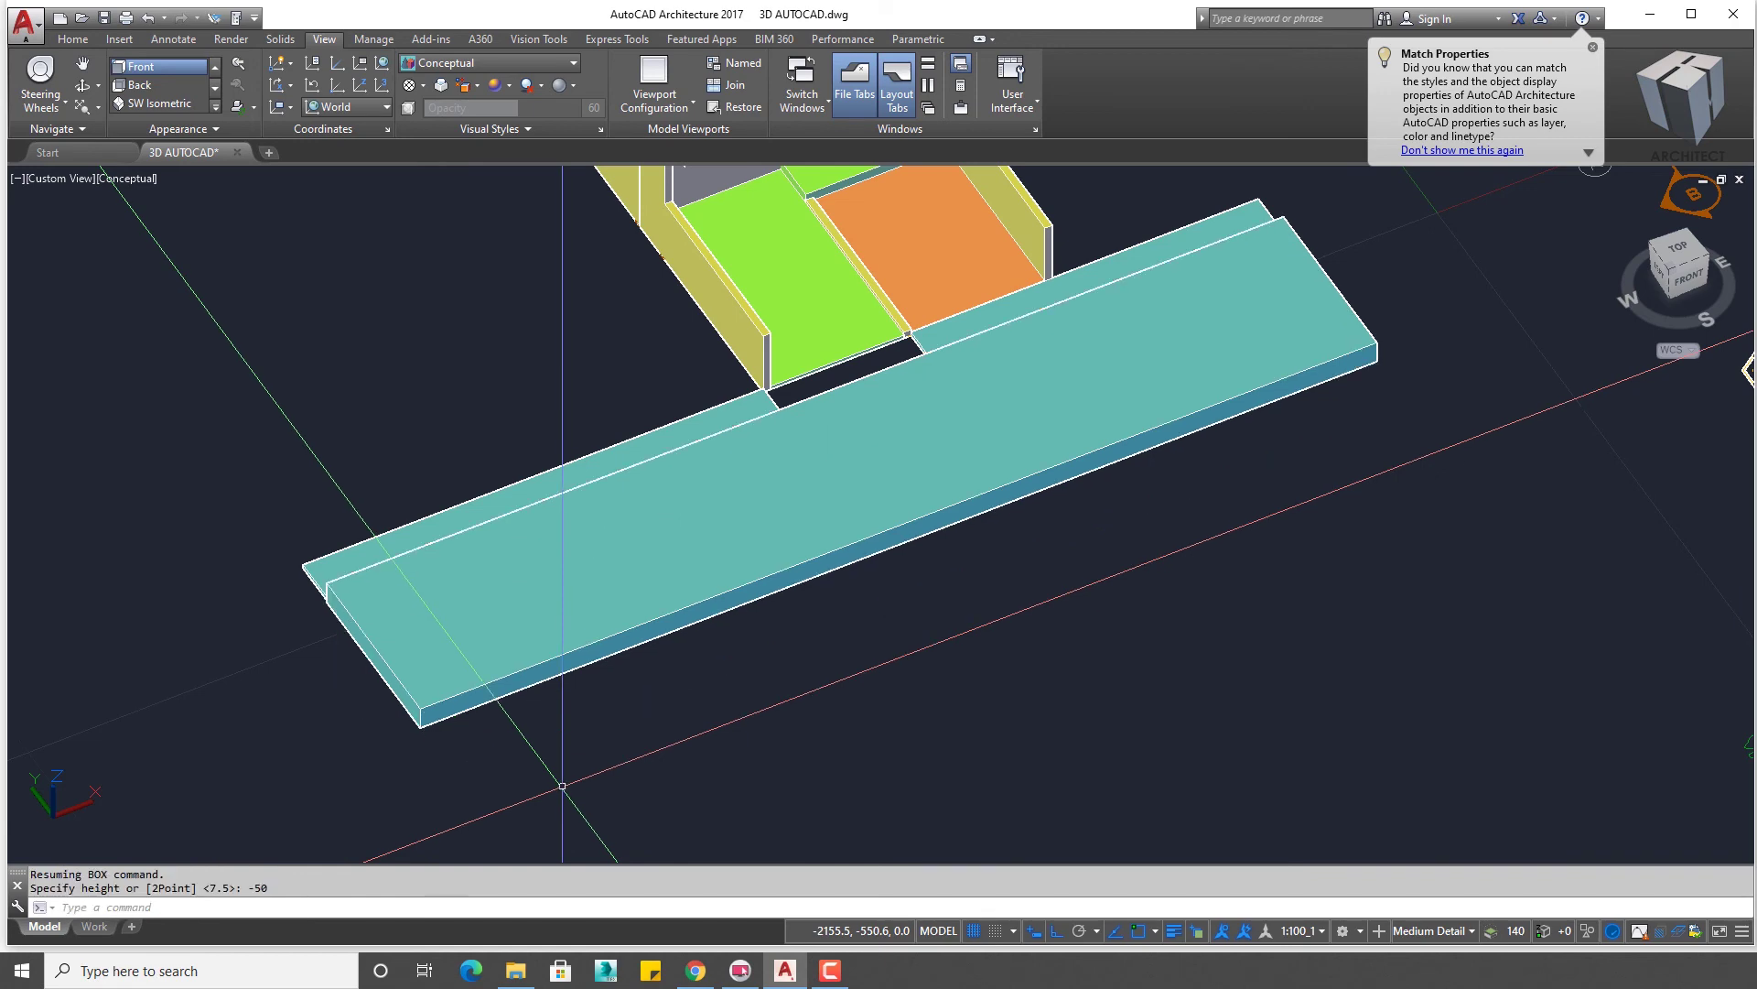
pyautogui.write('m')
pyautogui.press('Return')
pyautogui.click(483, 667)
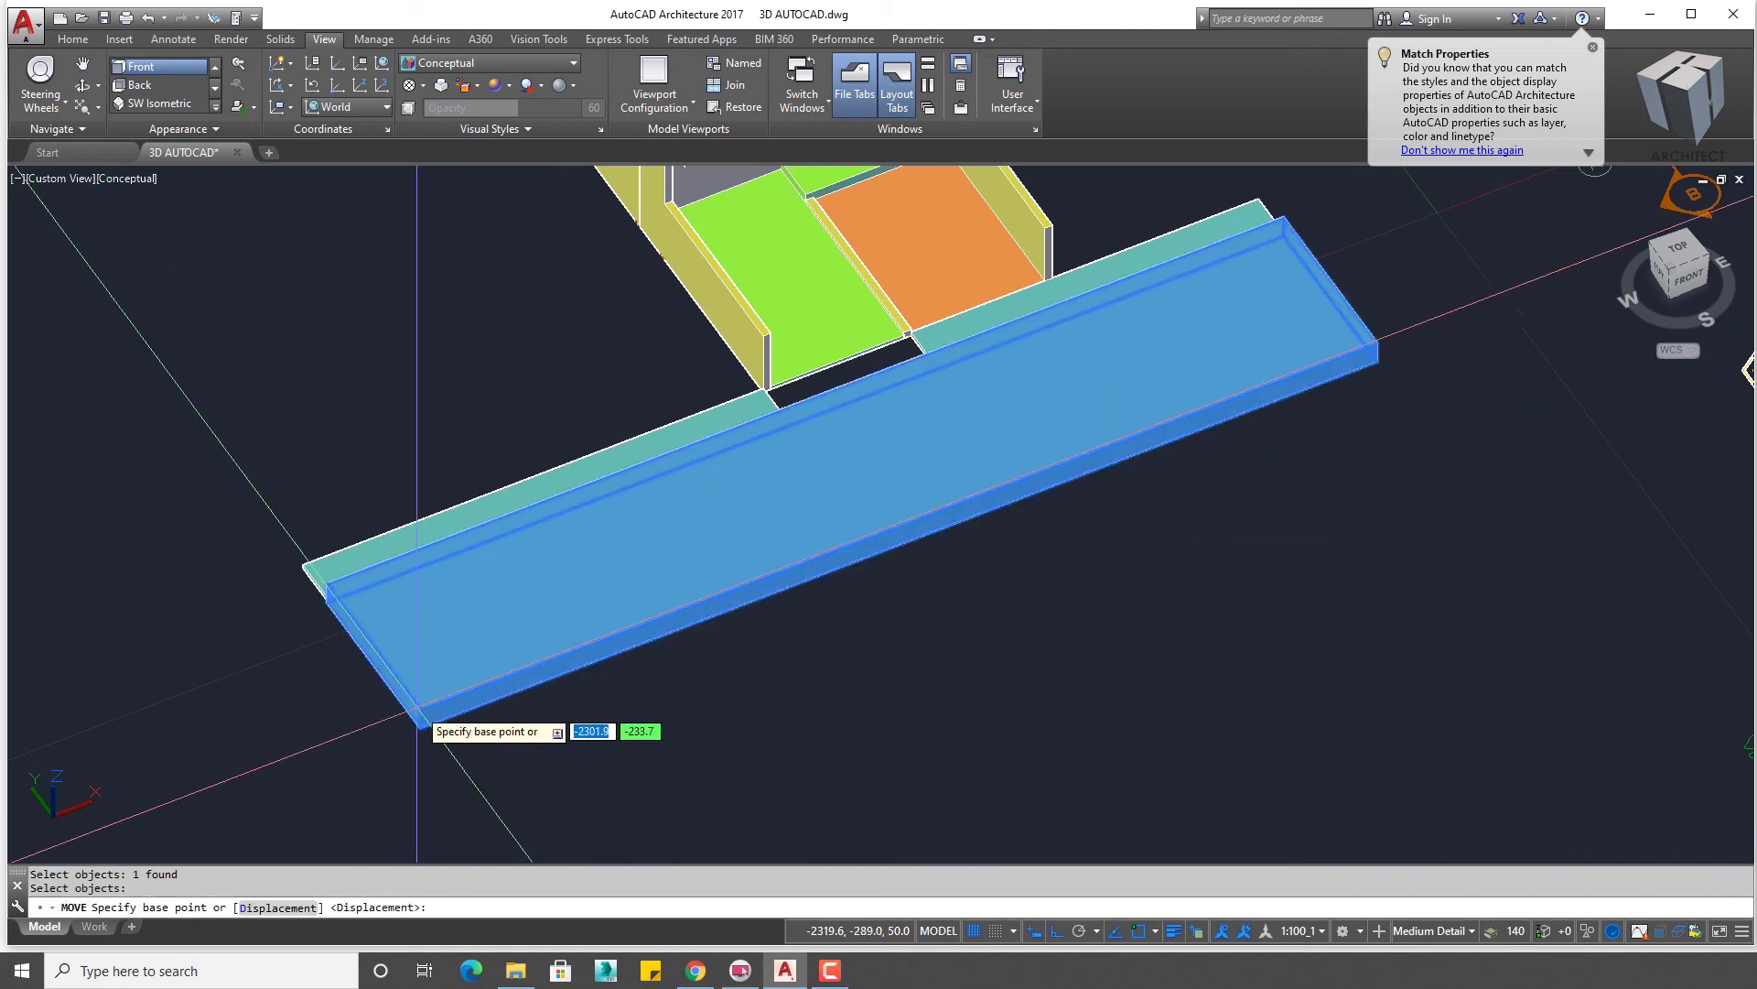
pyautogui.click(416, 721)
pyautogui.press('Escape')
# - Fill the sidewalk gap in front of the green floor with a box between snapped corners
pyautogui.scroll(3, 1007, 348)
pyautogui.scroll(2, 1006, 348)
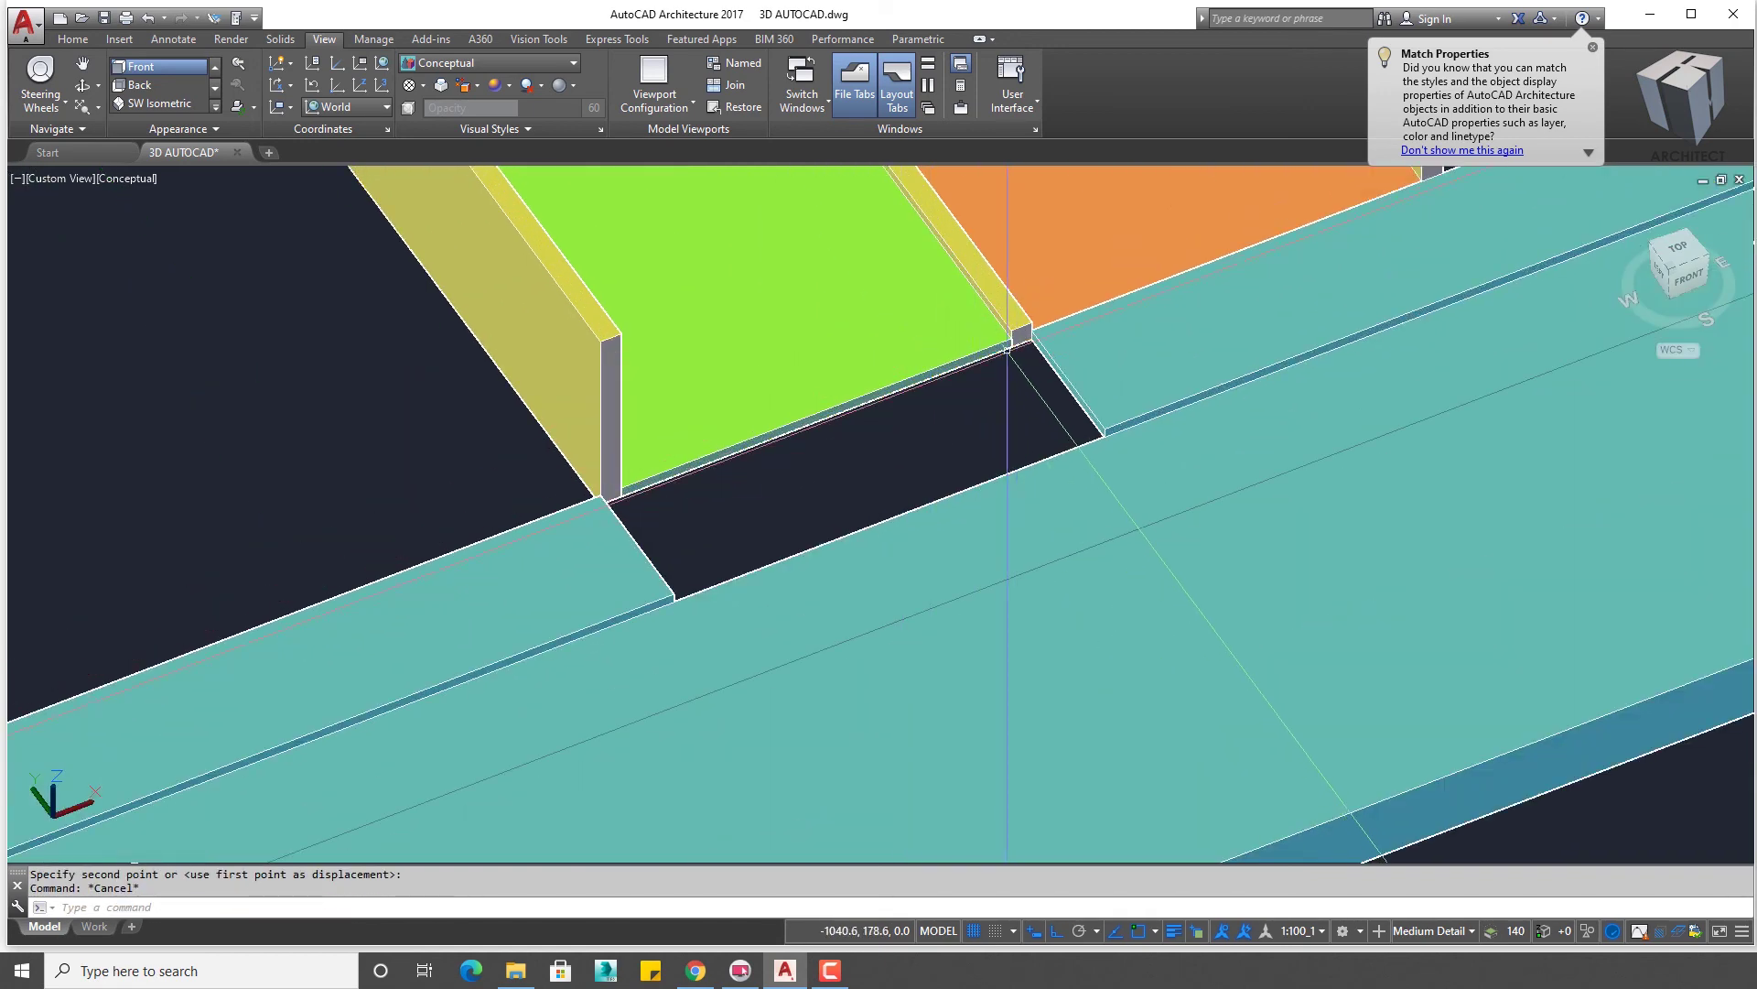
pyautogui.scroll(1, 1007, 348)
pyautogui.scroll(2, 1007, 348)
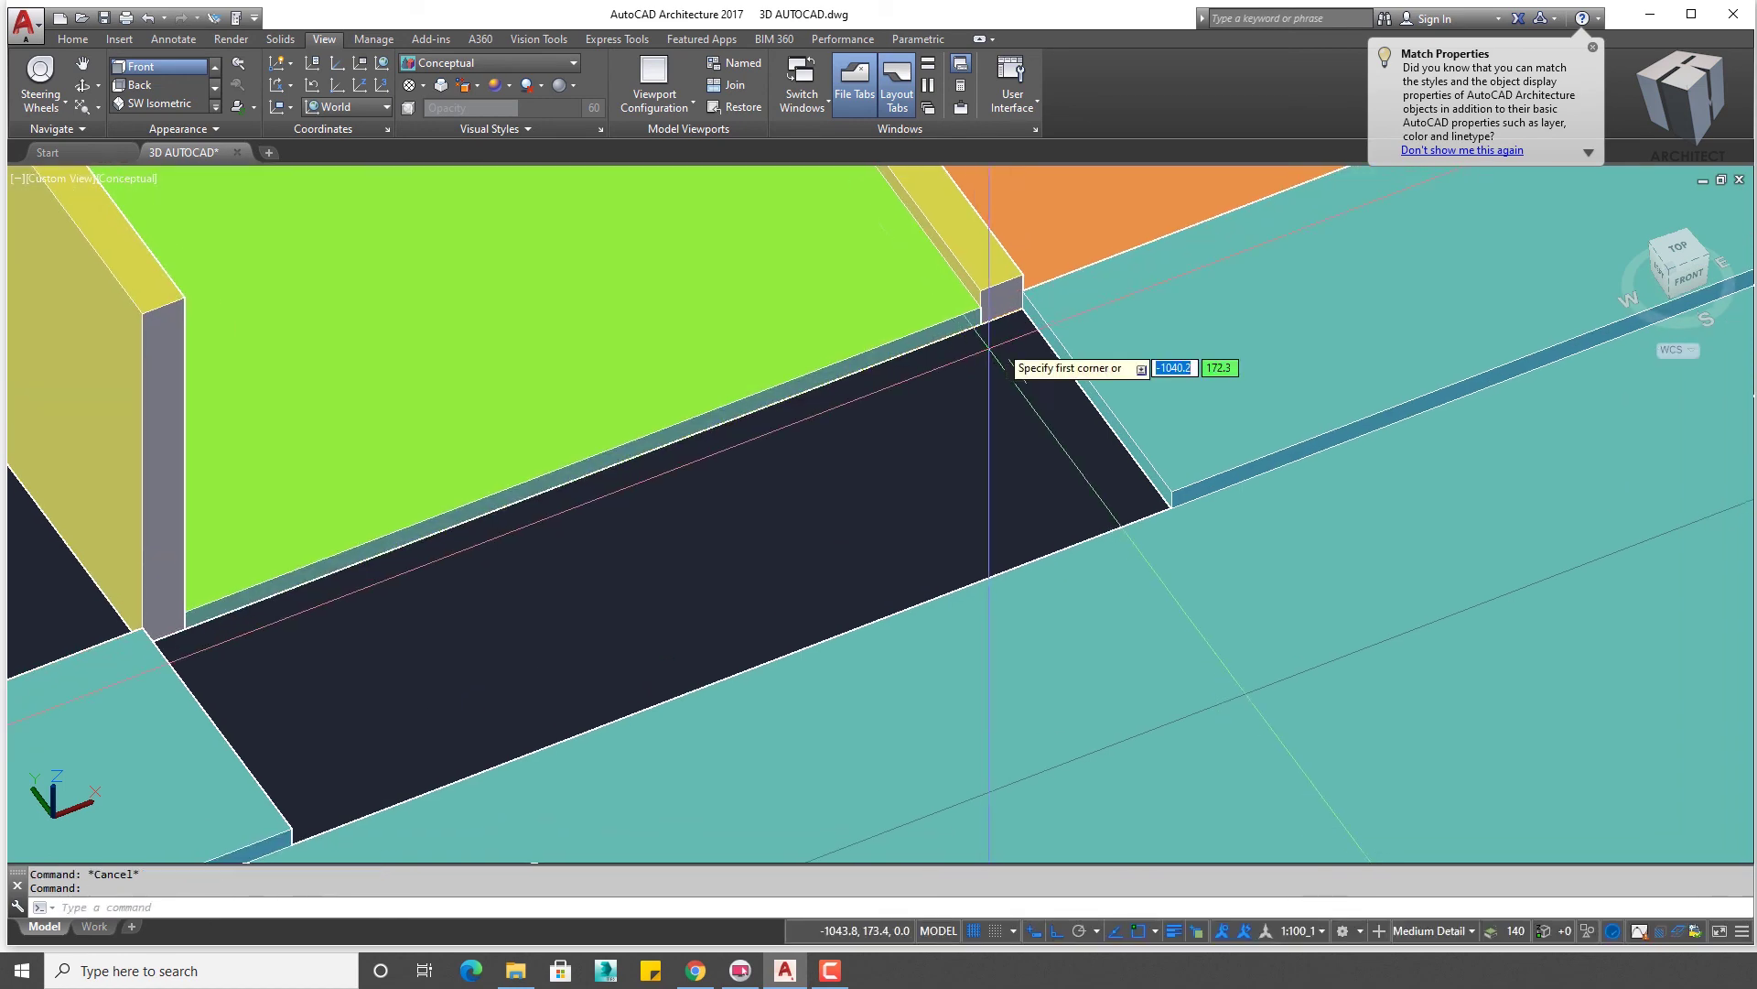
pyautogui.click(1022, 306)
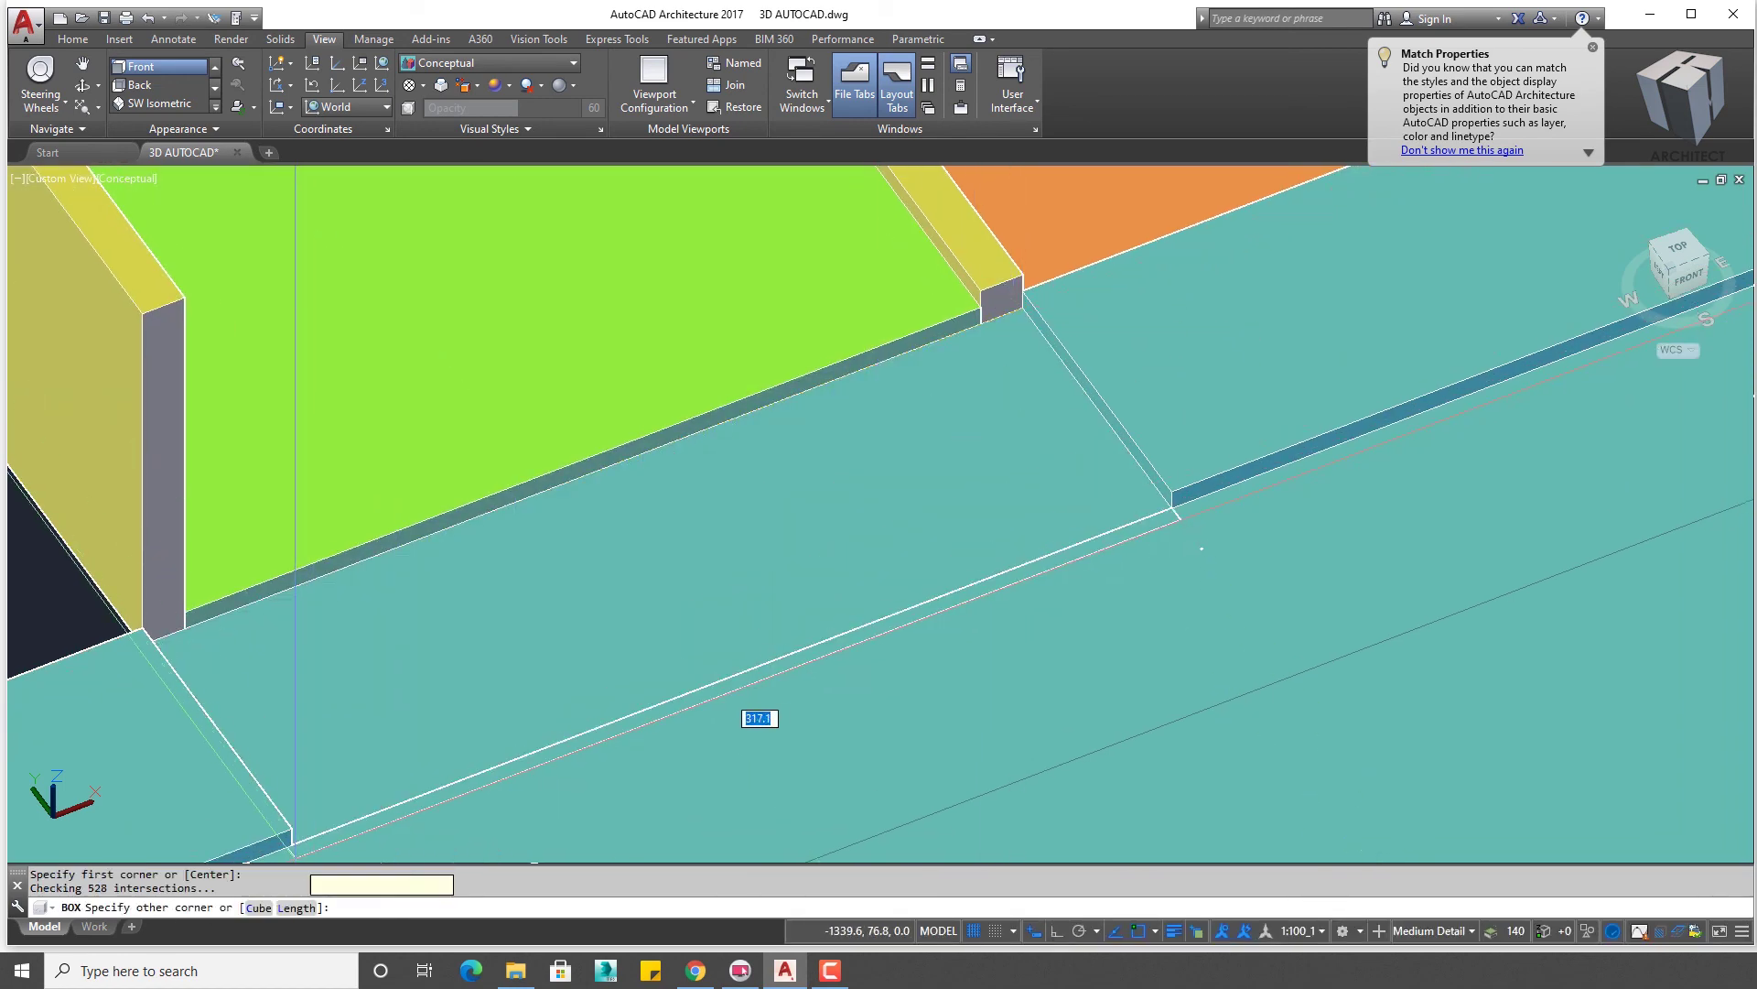
pyautogui.moveTo(737, 700); pyautogui.dragTo(845, 581, button='middle')
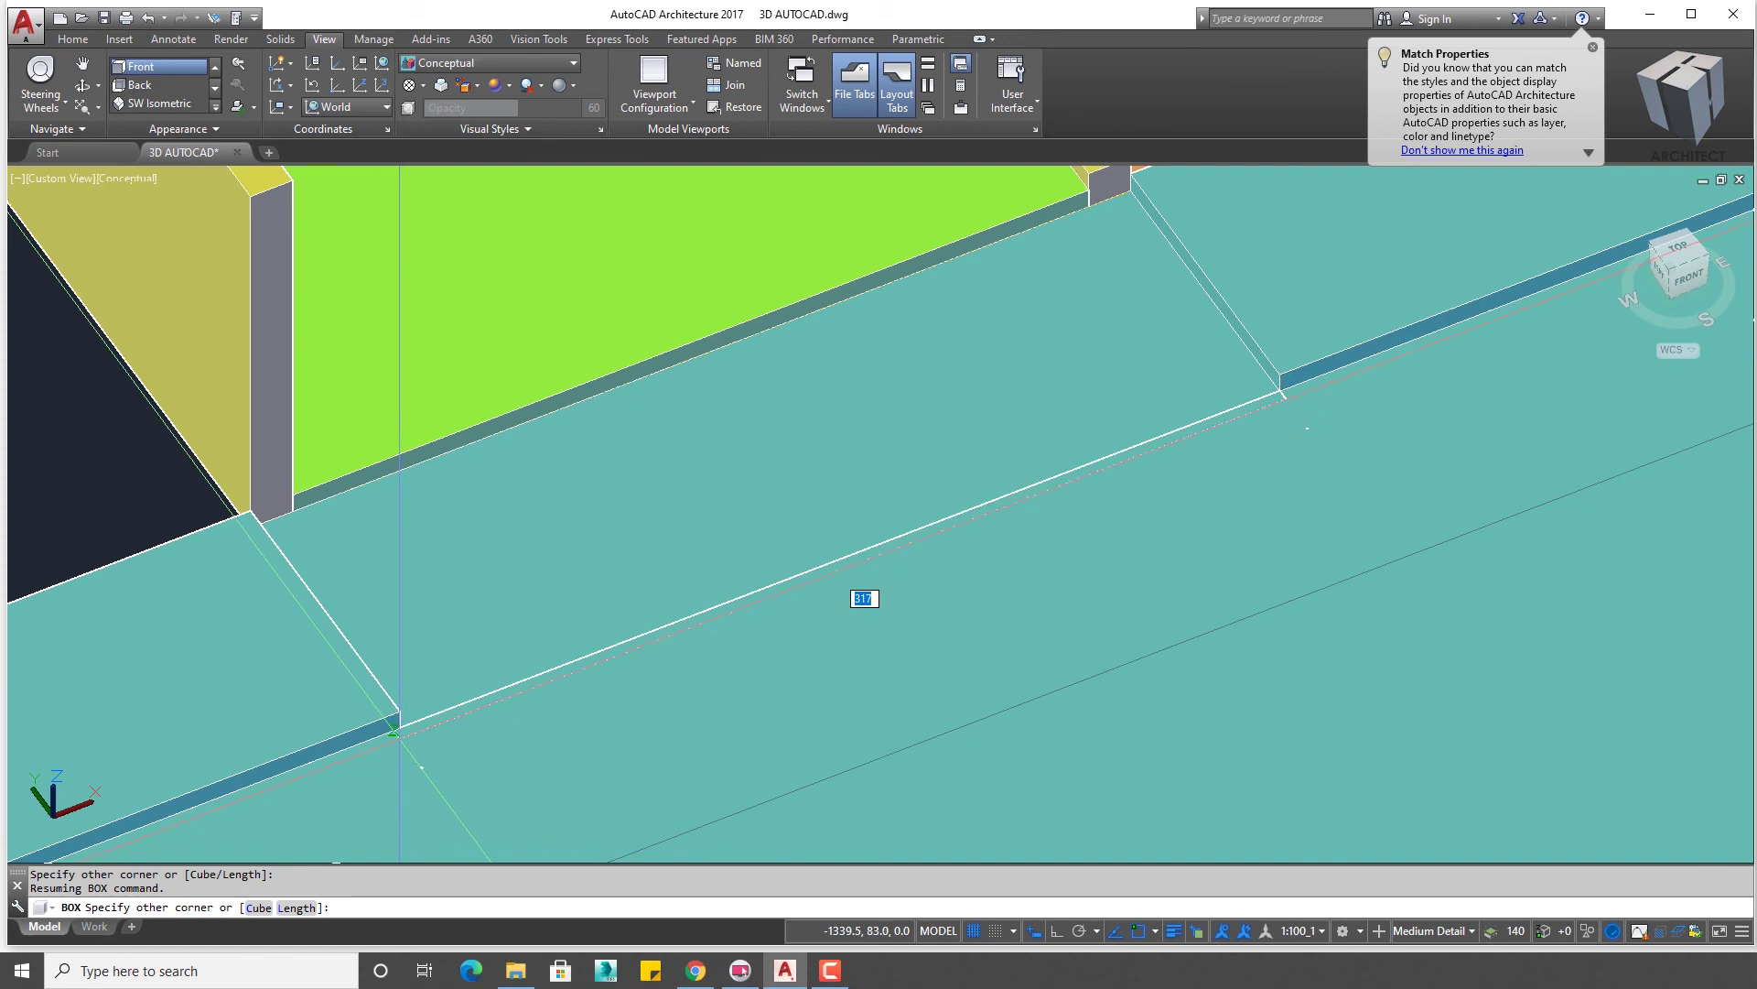
pyautogui.click(399, 726)
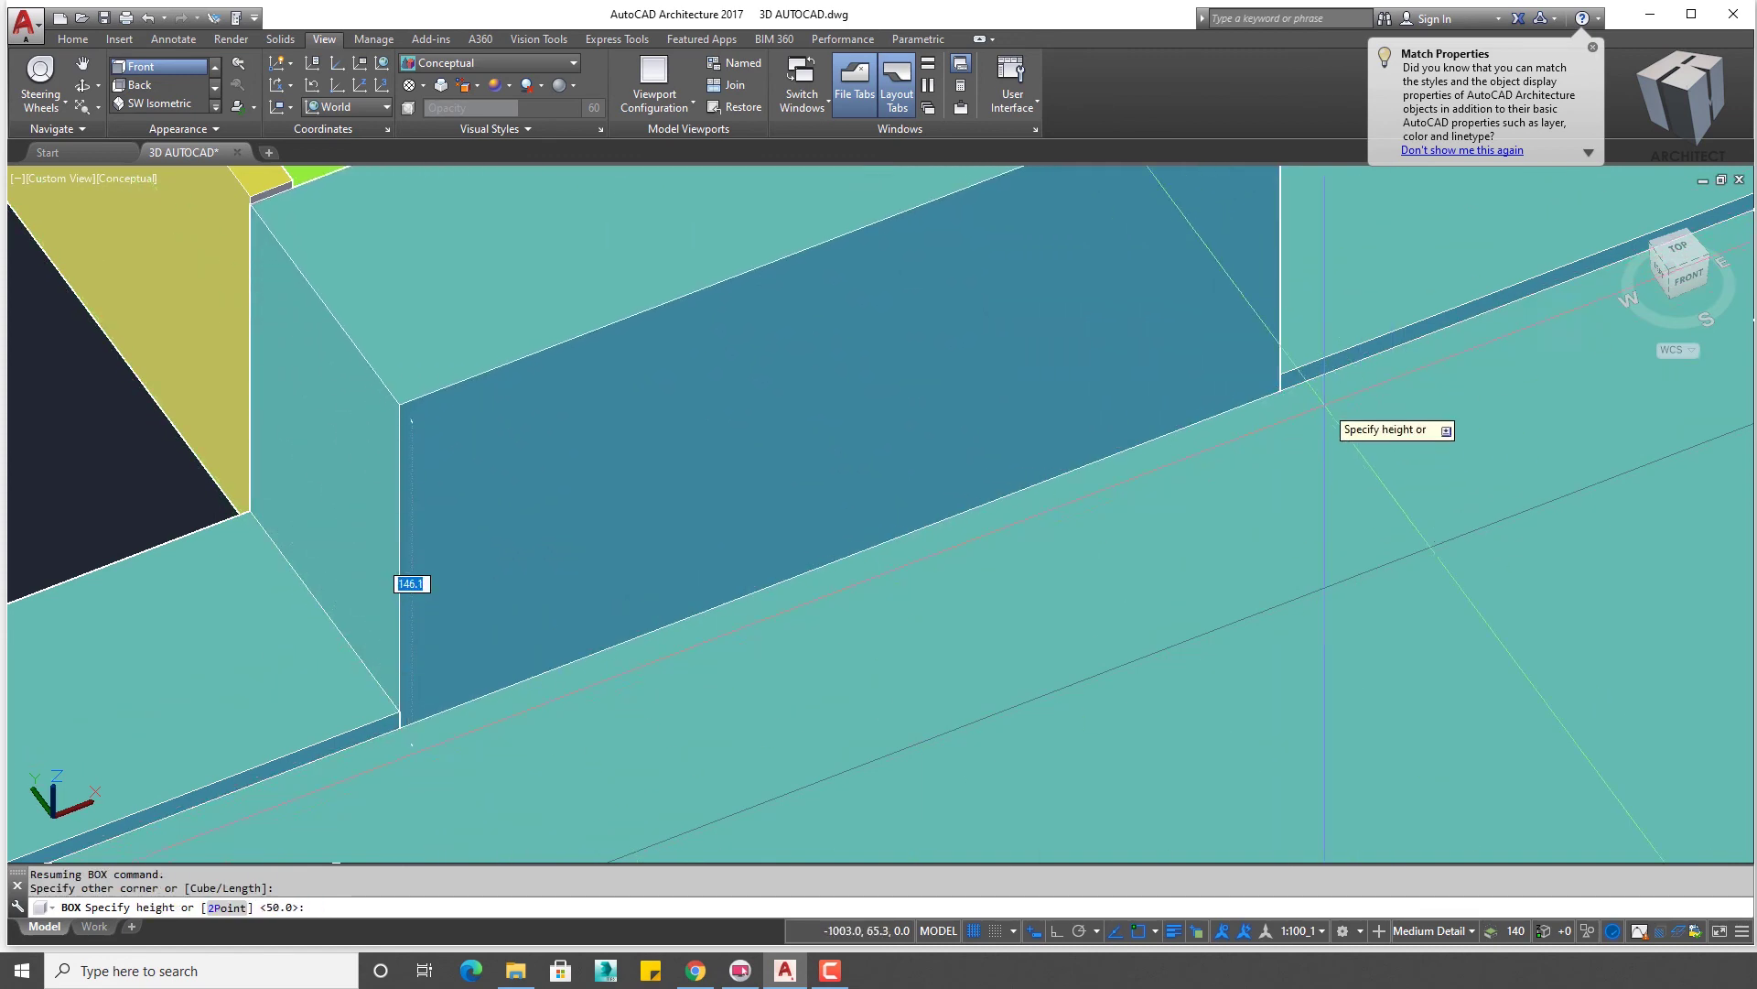
pyautogui.scroll(-4, 1190, 439)
pyautogui.moveTo(874, 631); pyautogui.dragTo(984, 544, button='middle')
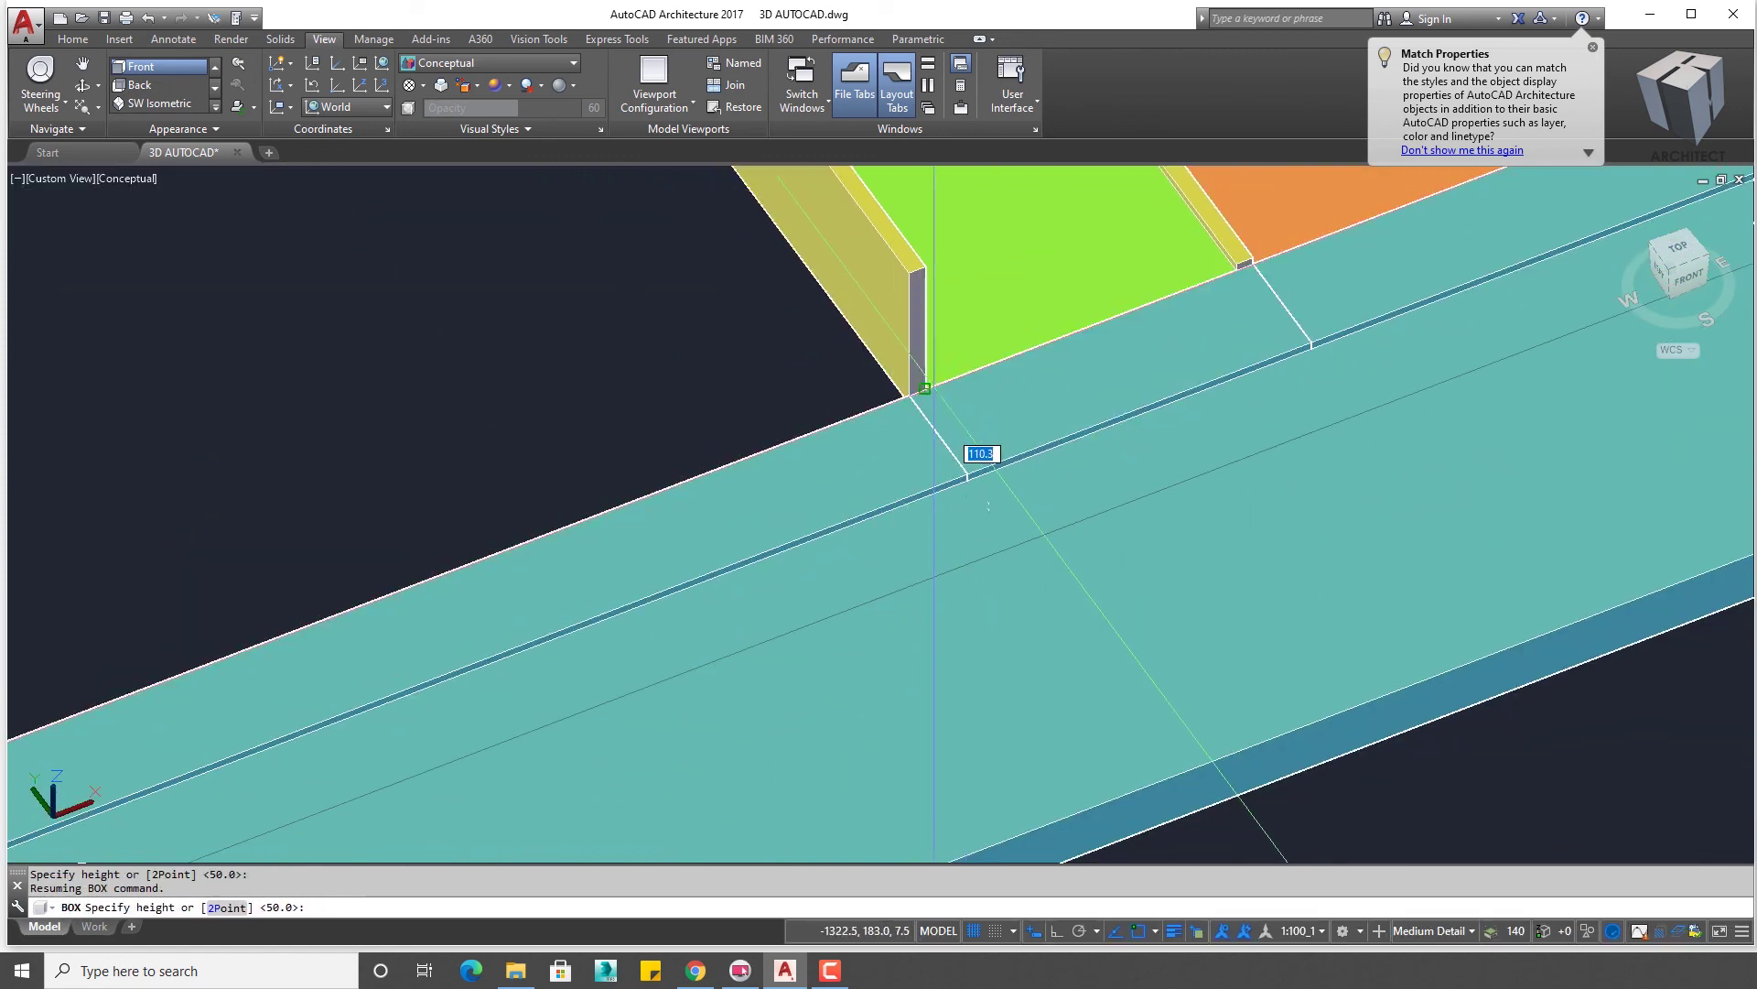
pyautogui.scroll(3, 1091, 435)
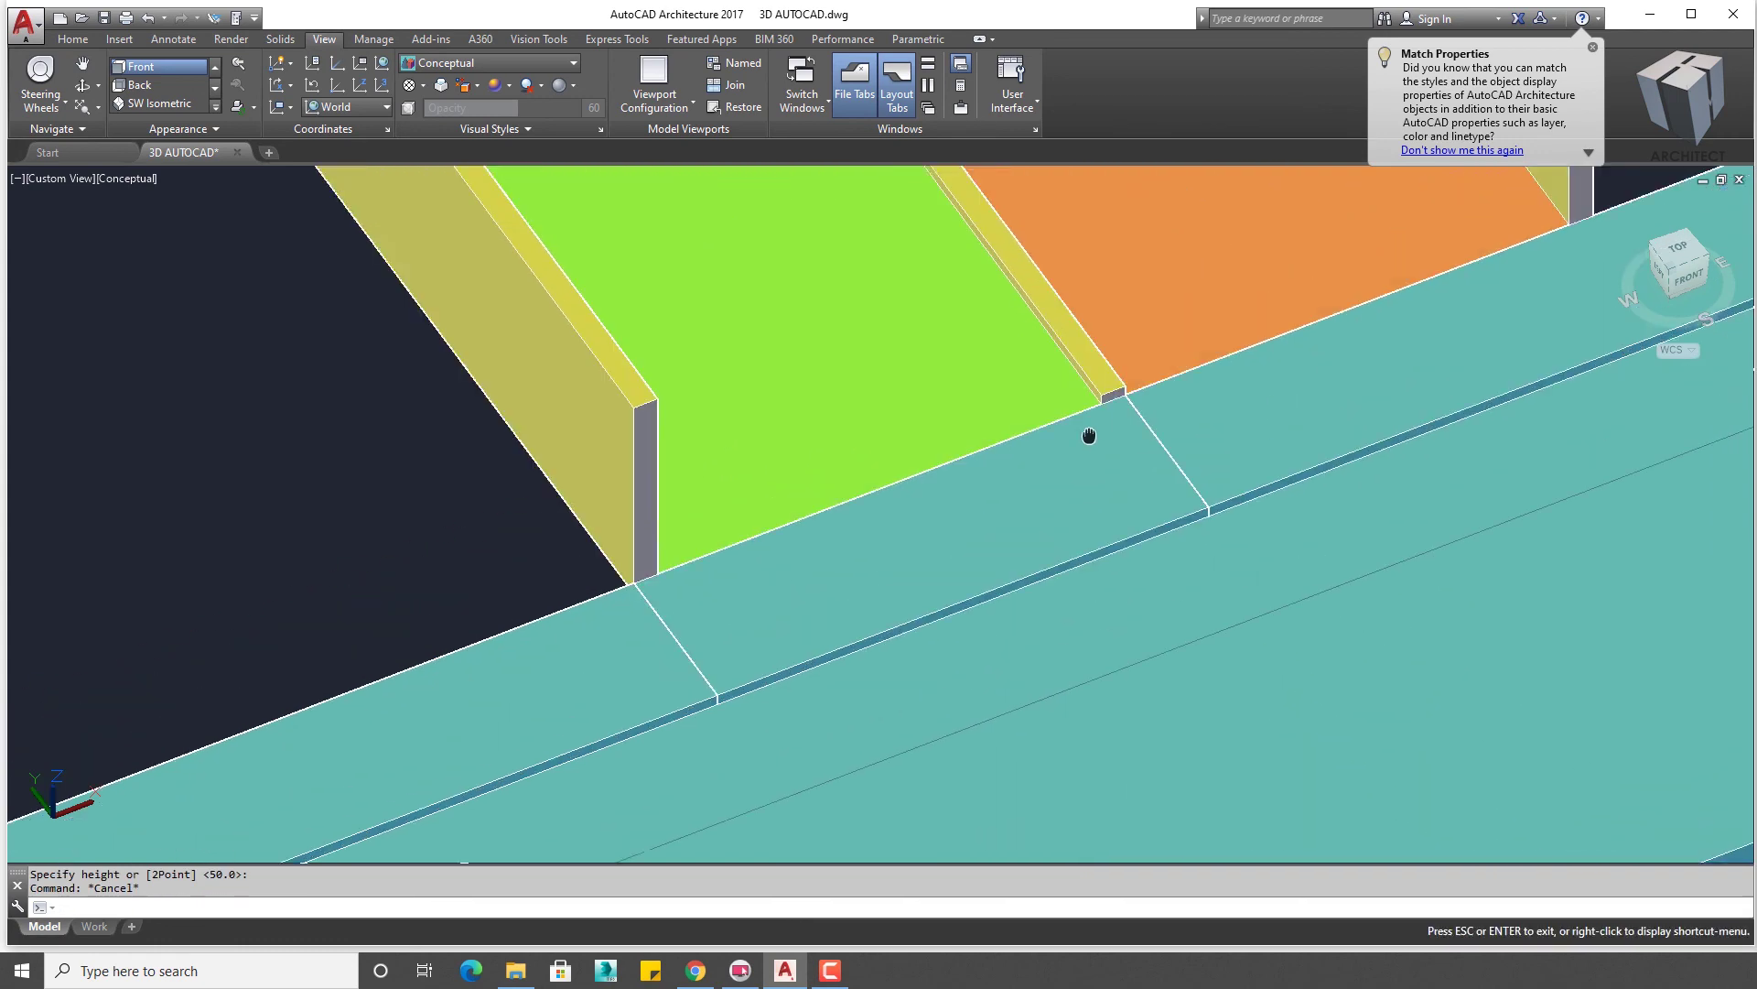
pyautogui.moveTo(1293, 343)
pyautogui.mouseDown(button='middle')
pyautogui.moveTo(1079, 363)
pyautogui.moveTo(1252, 313)
pyautogui.mouseUp(button='middle')
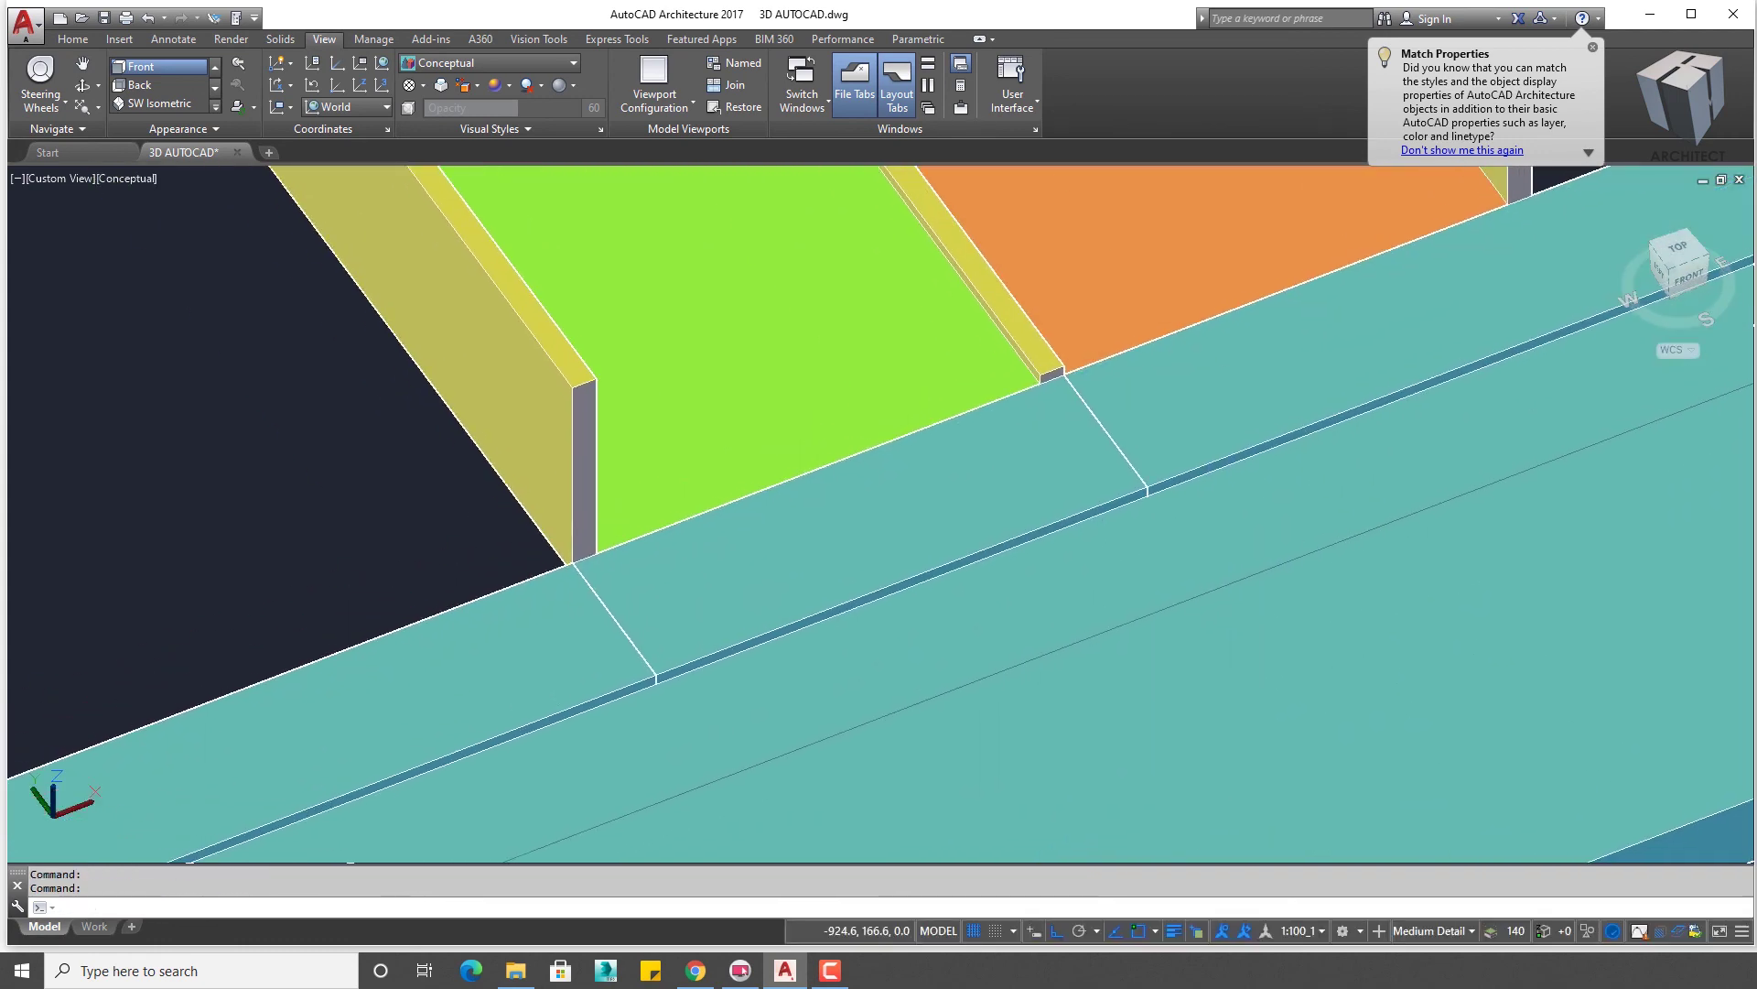
# - Try stretching two sidewalk slab faces, then undo the unwanted stretch
pyautogui.keyDown('ctrl'); pyautogui.click(1205, 373); pyautogui.keyUp('ctrl')
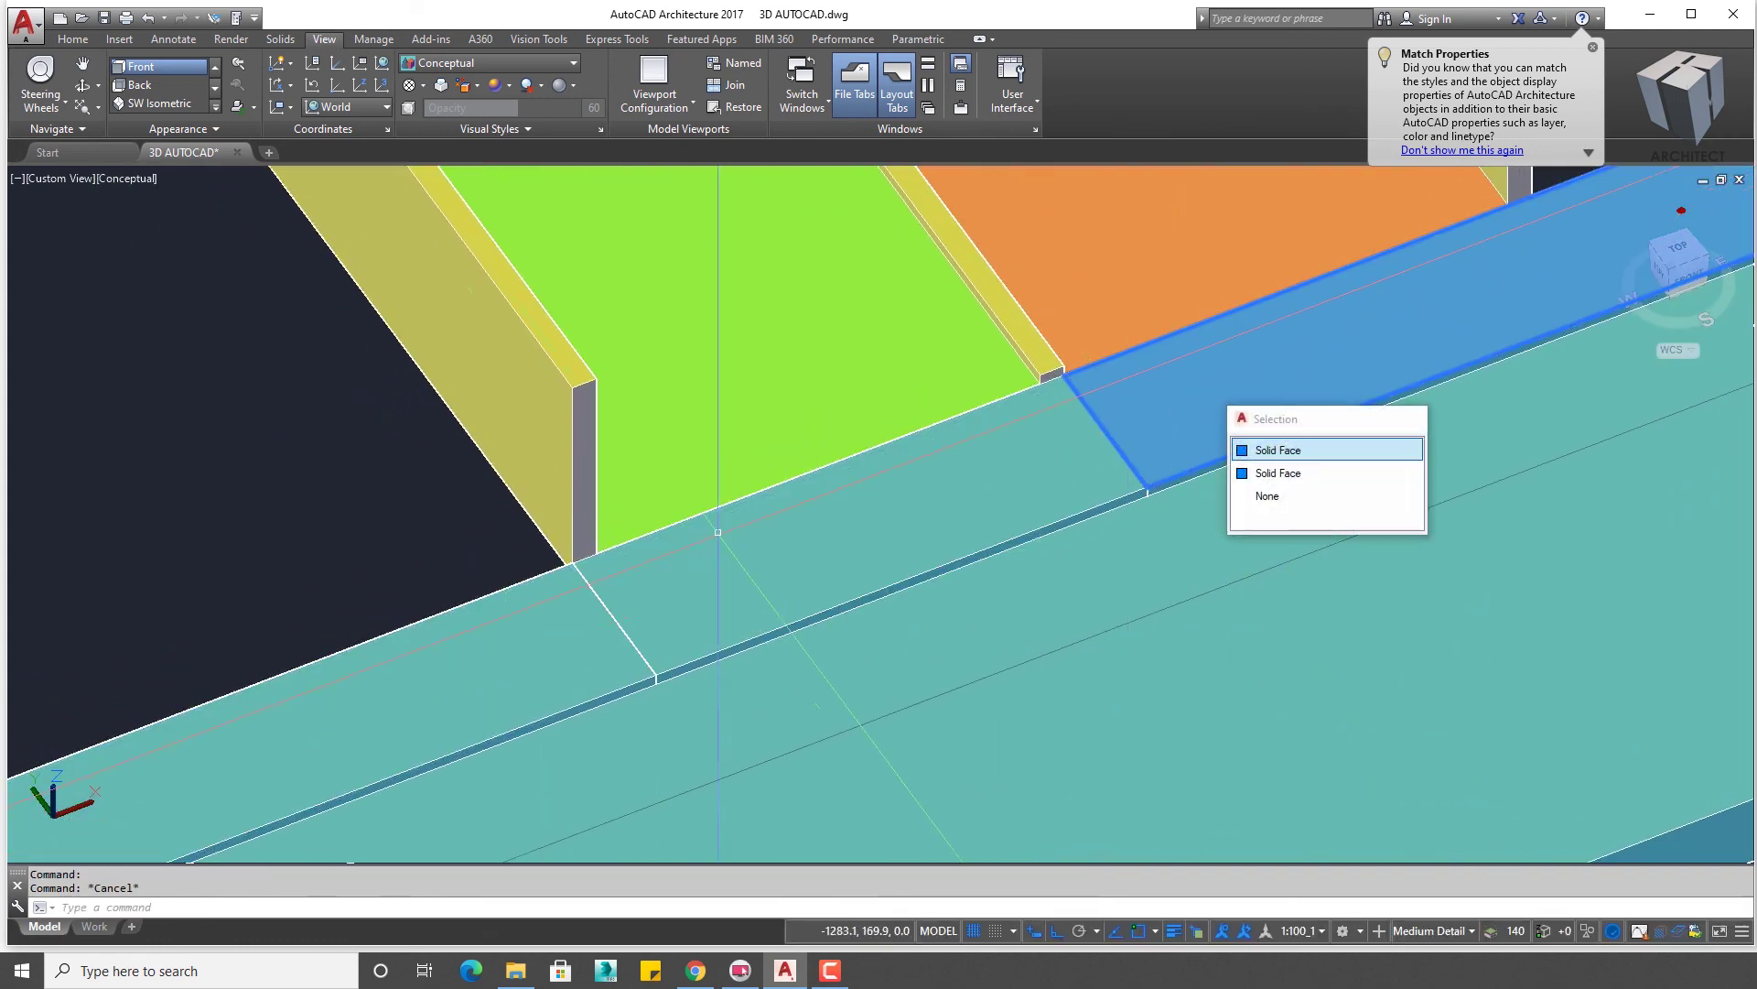
pyautogui.keyDown('shift'); pyautogui.moveTo(717, 532); pyautogui.dragTo(1301, 323, button='middle'); pyautogui.keyUp('shift')
pyautogui.click(1332, 335)
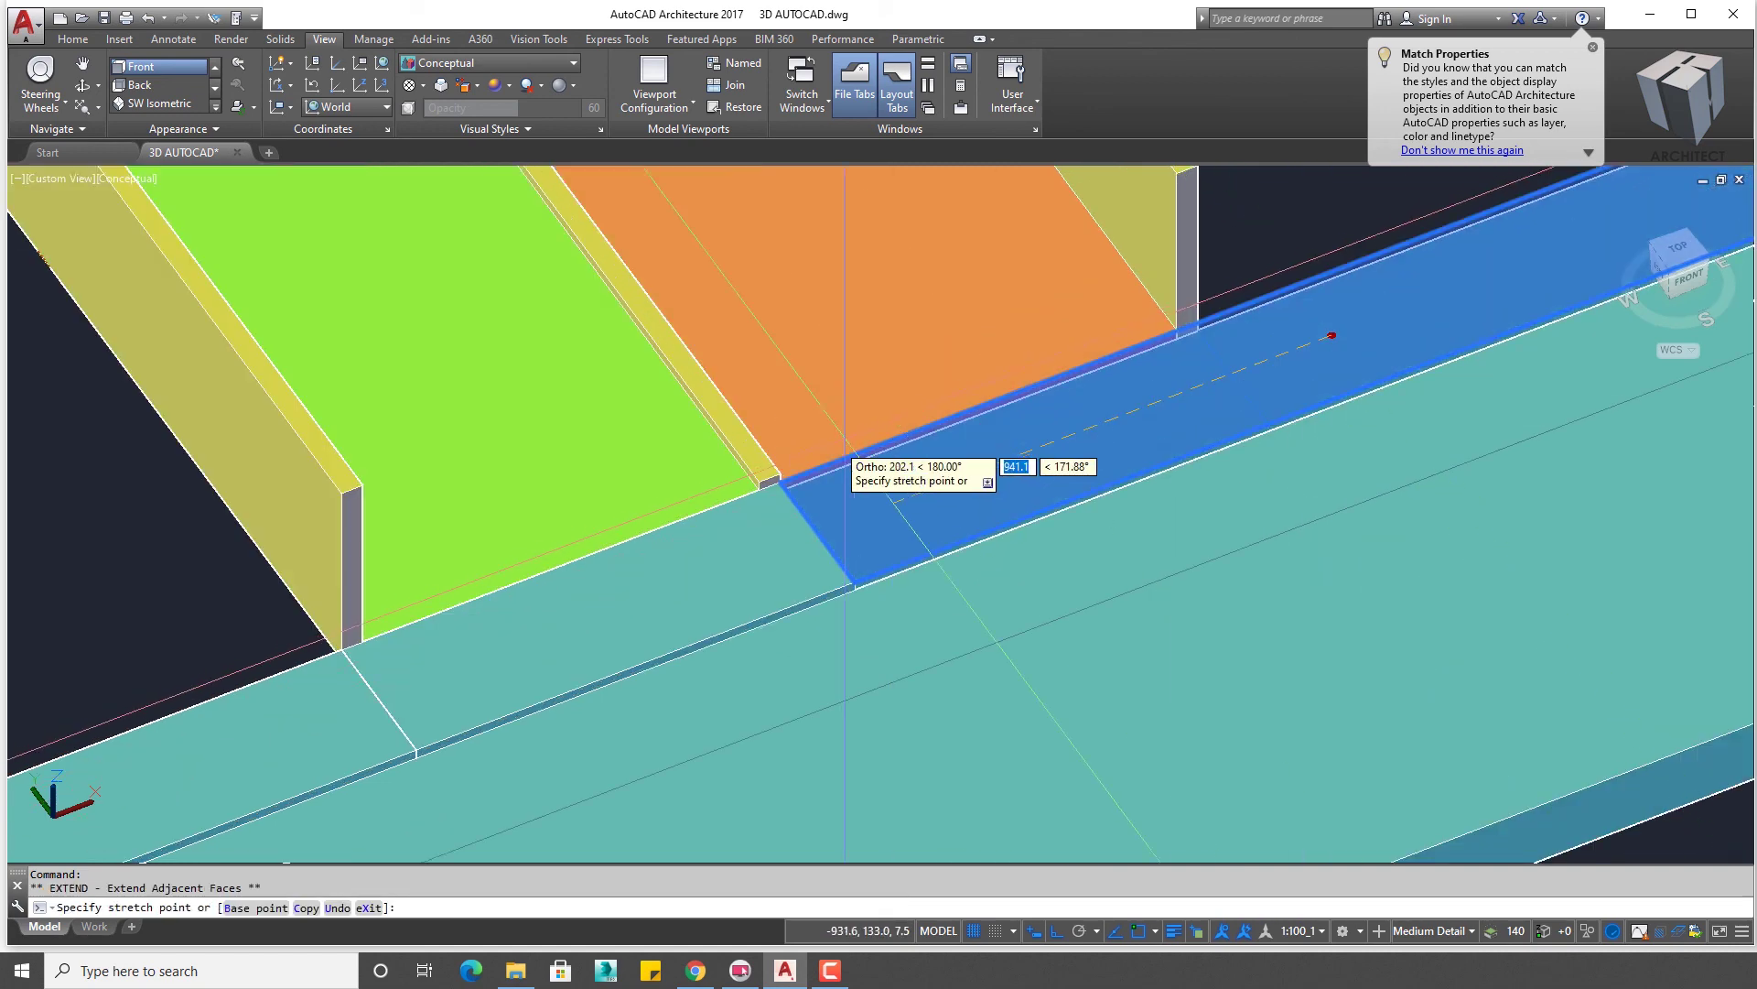
pyautogui.scroll(-2, 768, 481)
pyautogui.press('Escape')
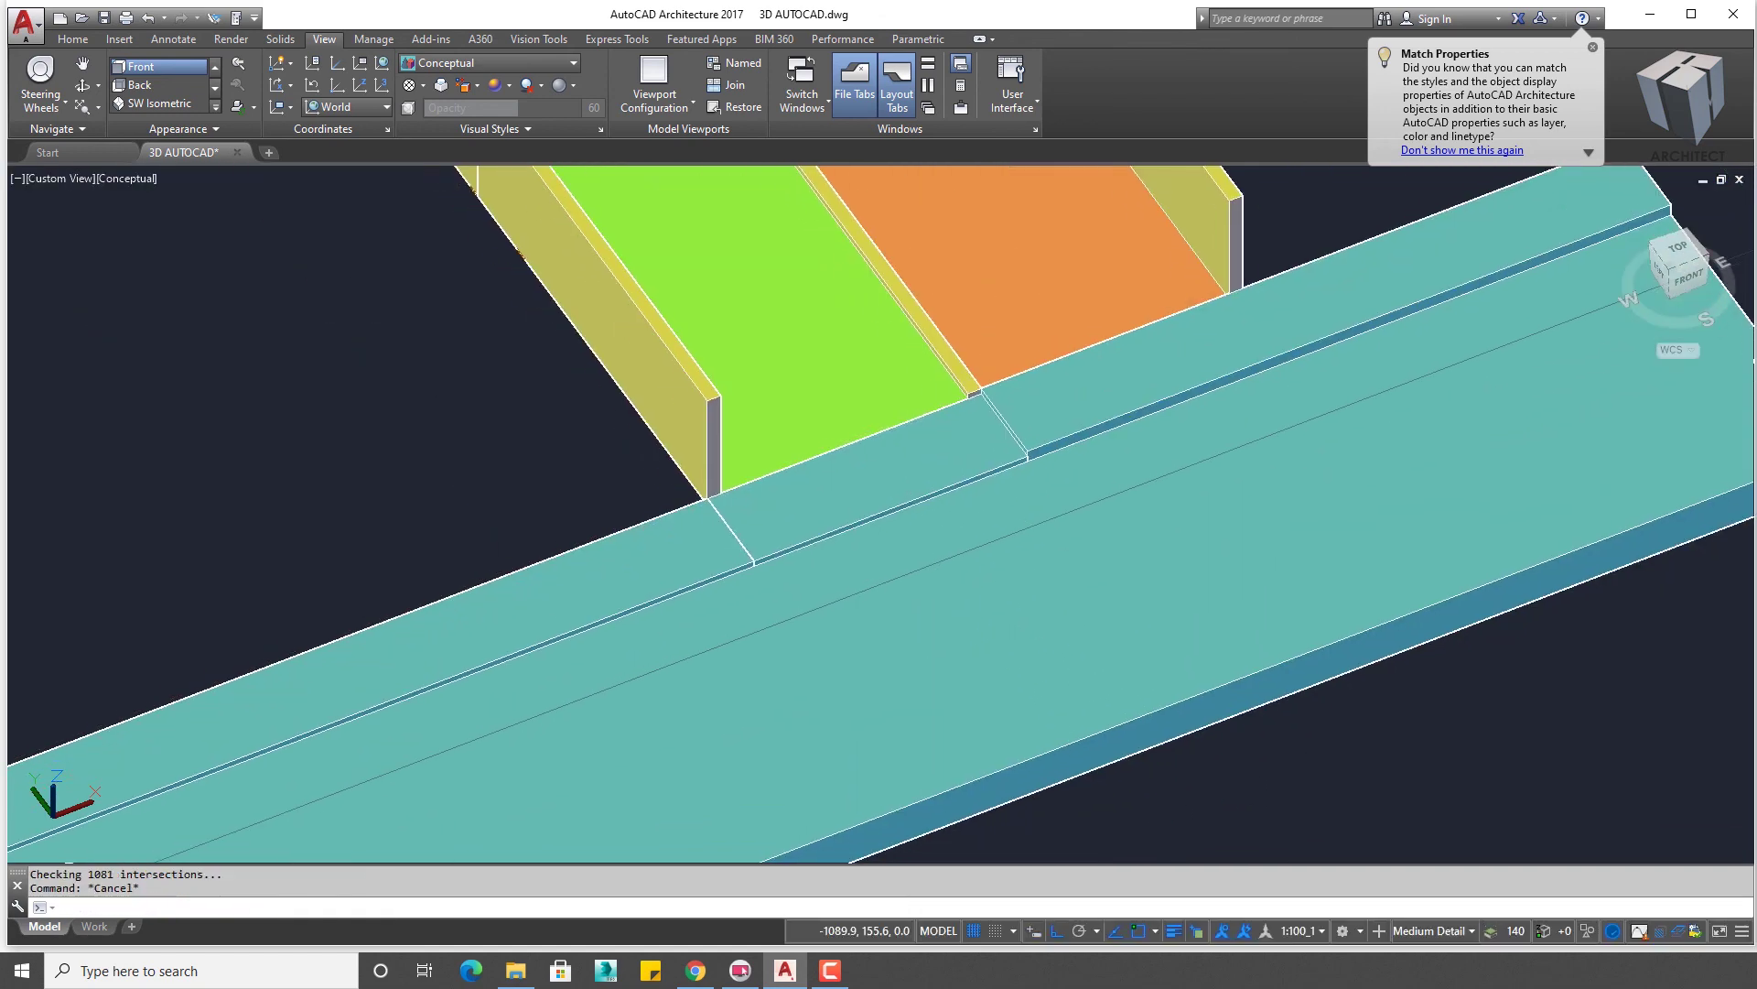
pyautogui.keyDown('ctrl'); pyautogui.click(637, 562); pyautogui.keyUp('ctrl')
pyautogui.click(328, 683)
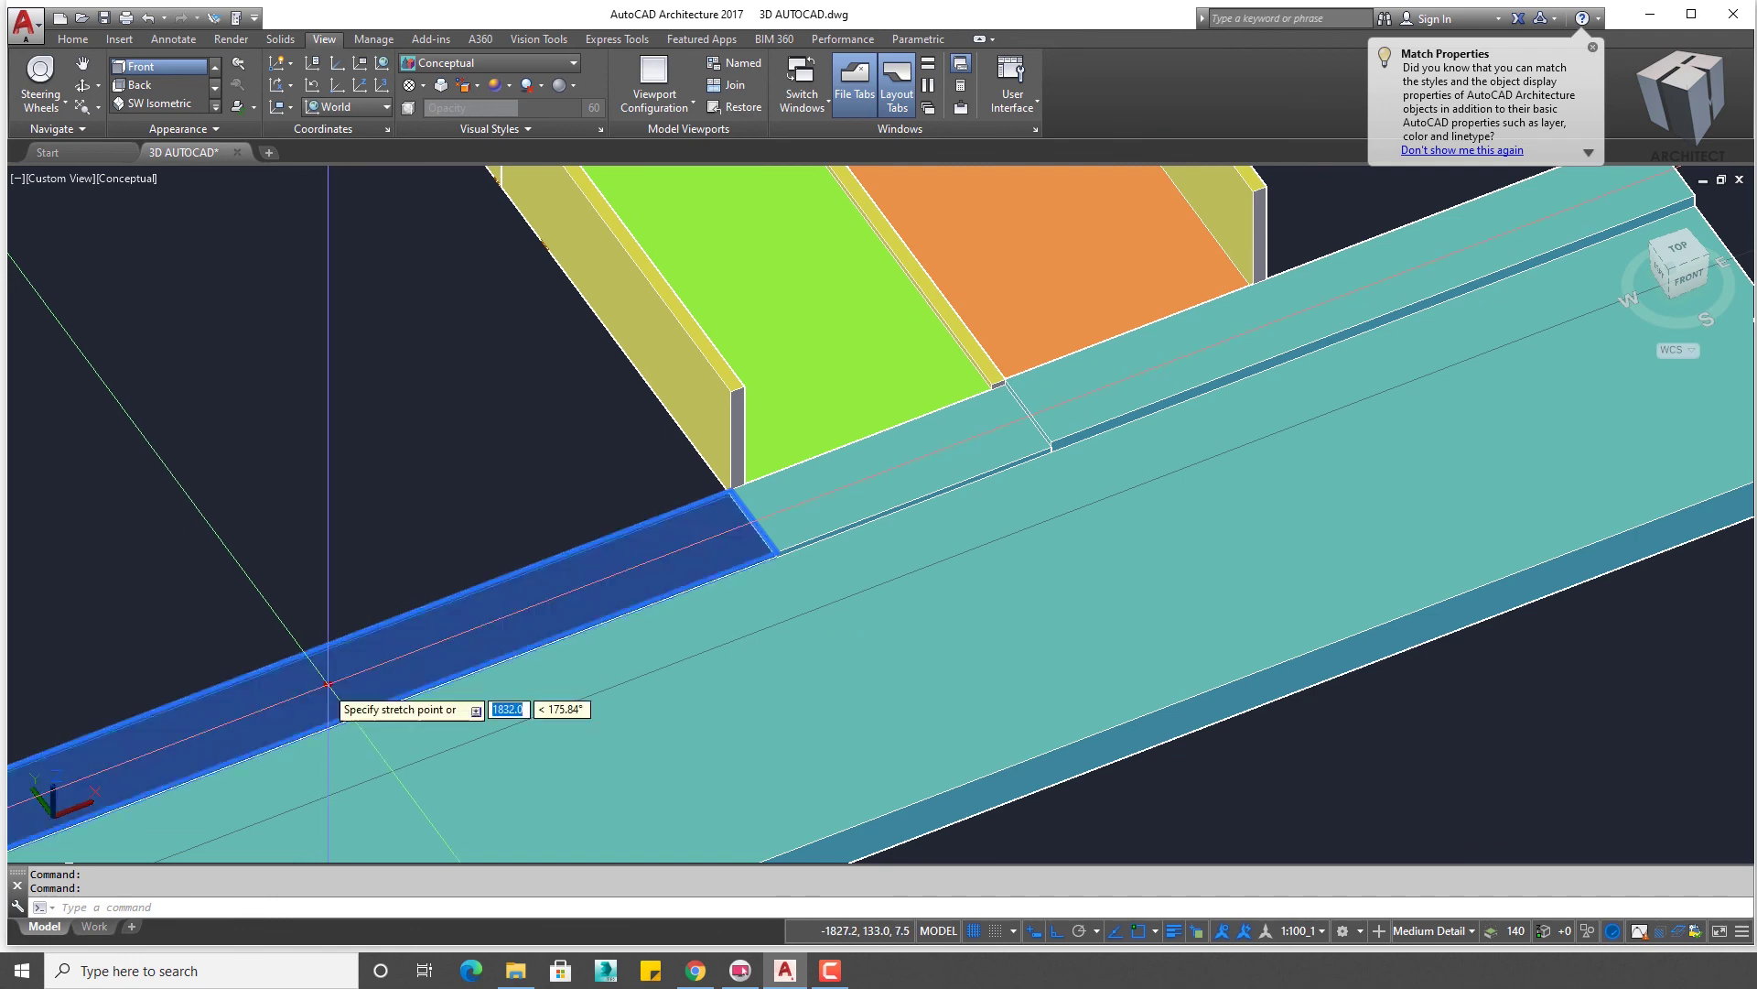
pyautogui.click(952, 389)
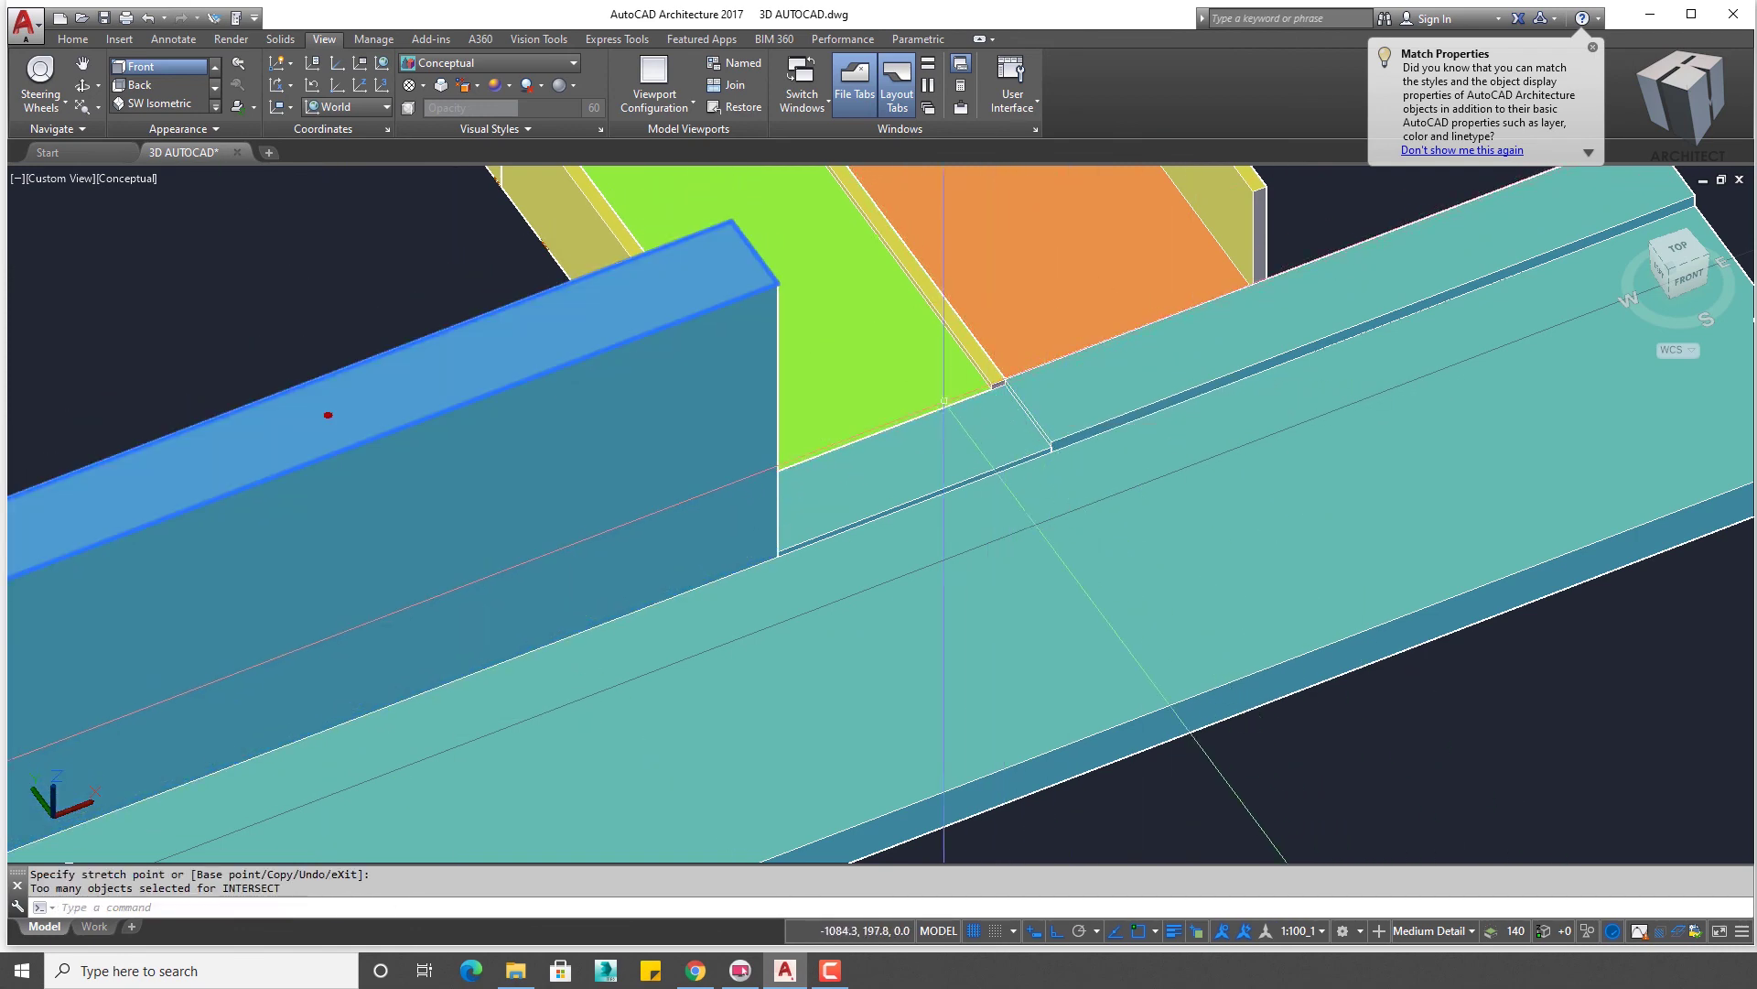
pyautogui.hotkey('ctrl', 'z')
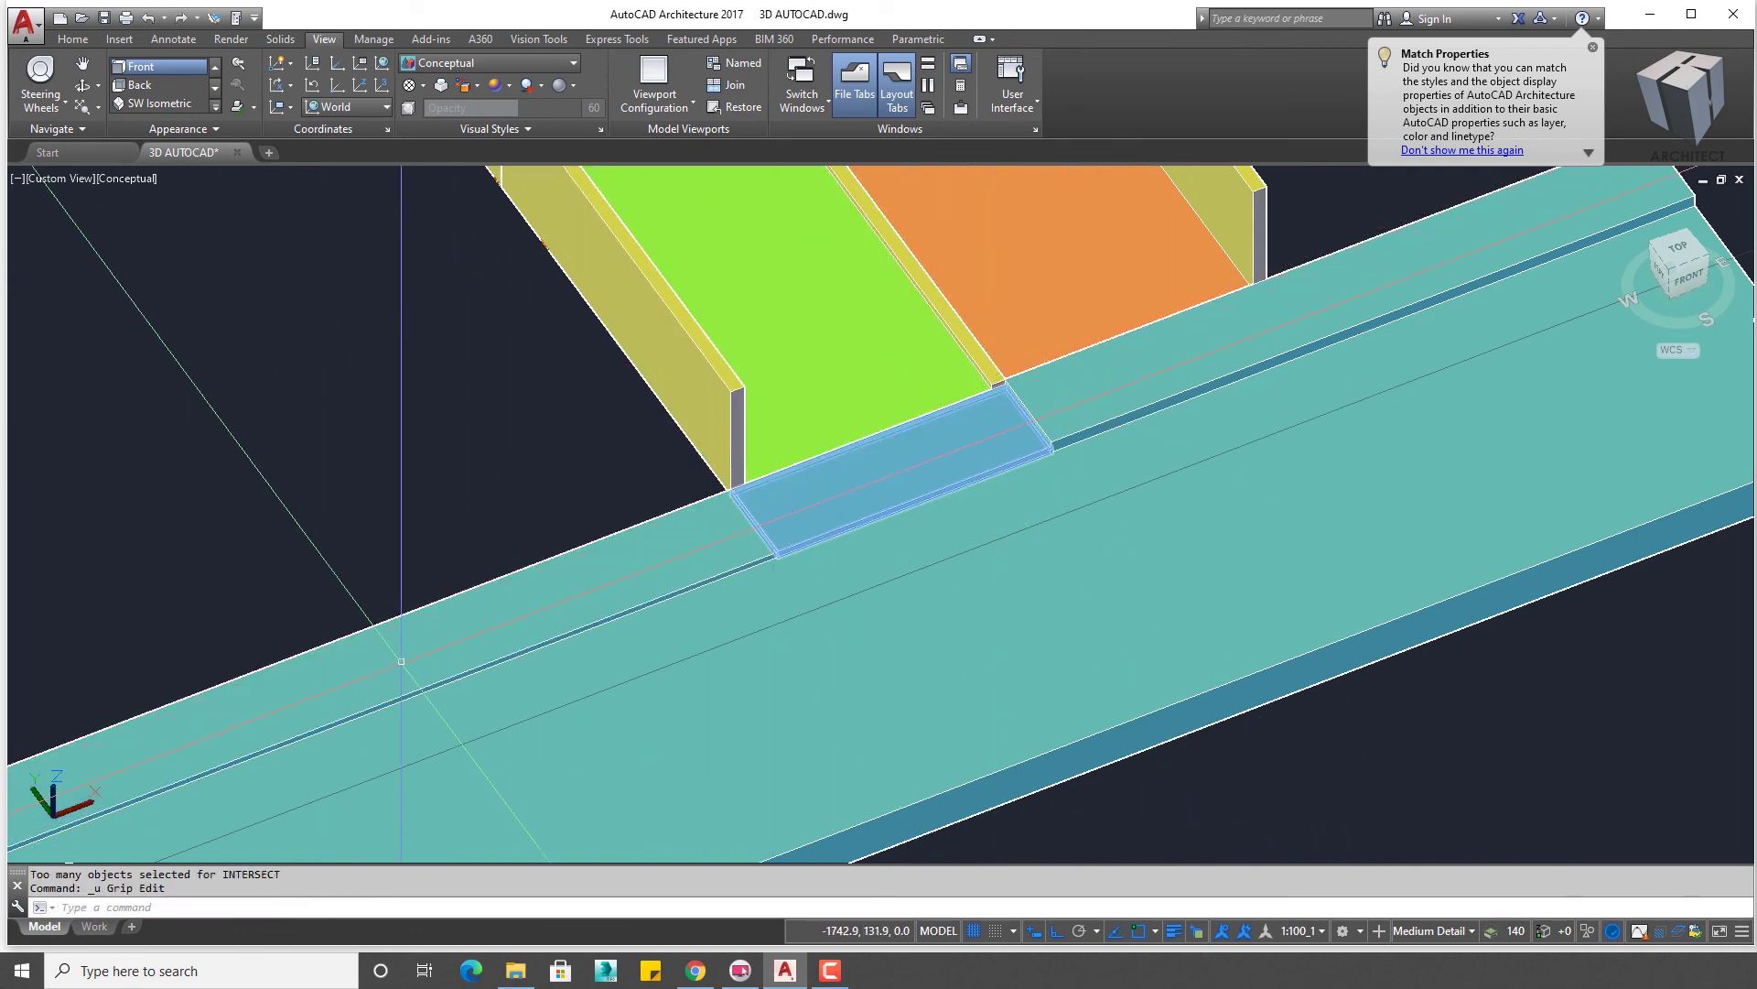
pyautogui.scroll(-3, 401, 661)
# - Stretch the sidewalk face again so it ends at the snapped slab corner
pyautogui.click(365, 670)
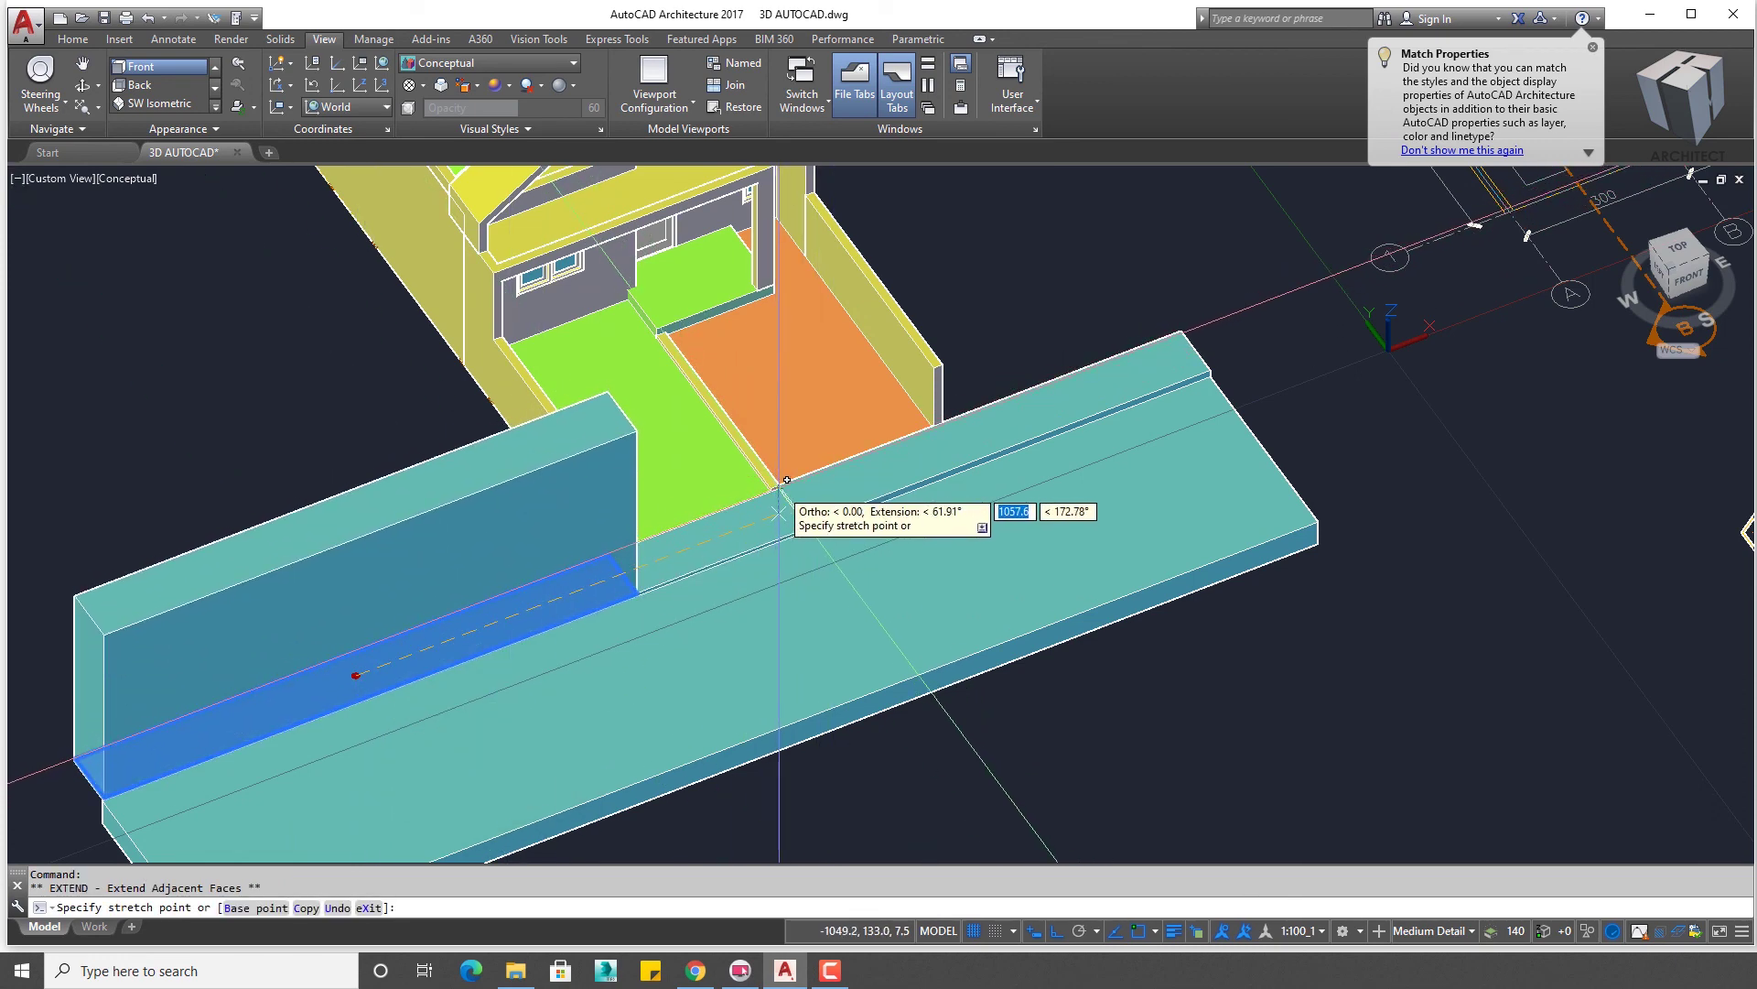
pyautogui.scroll(2, 777, 479)
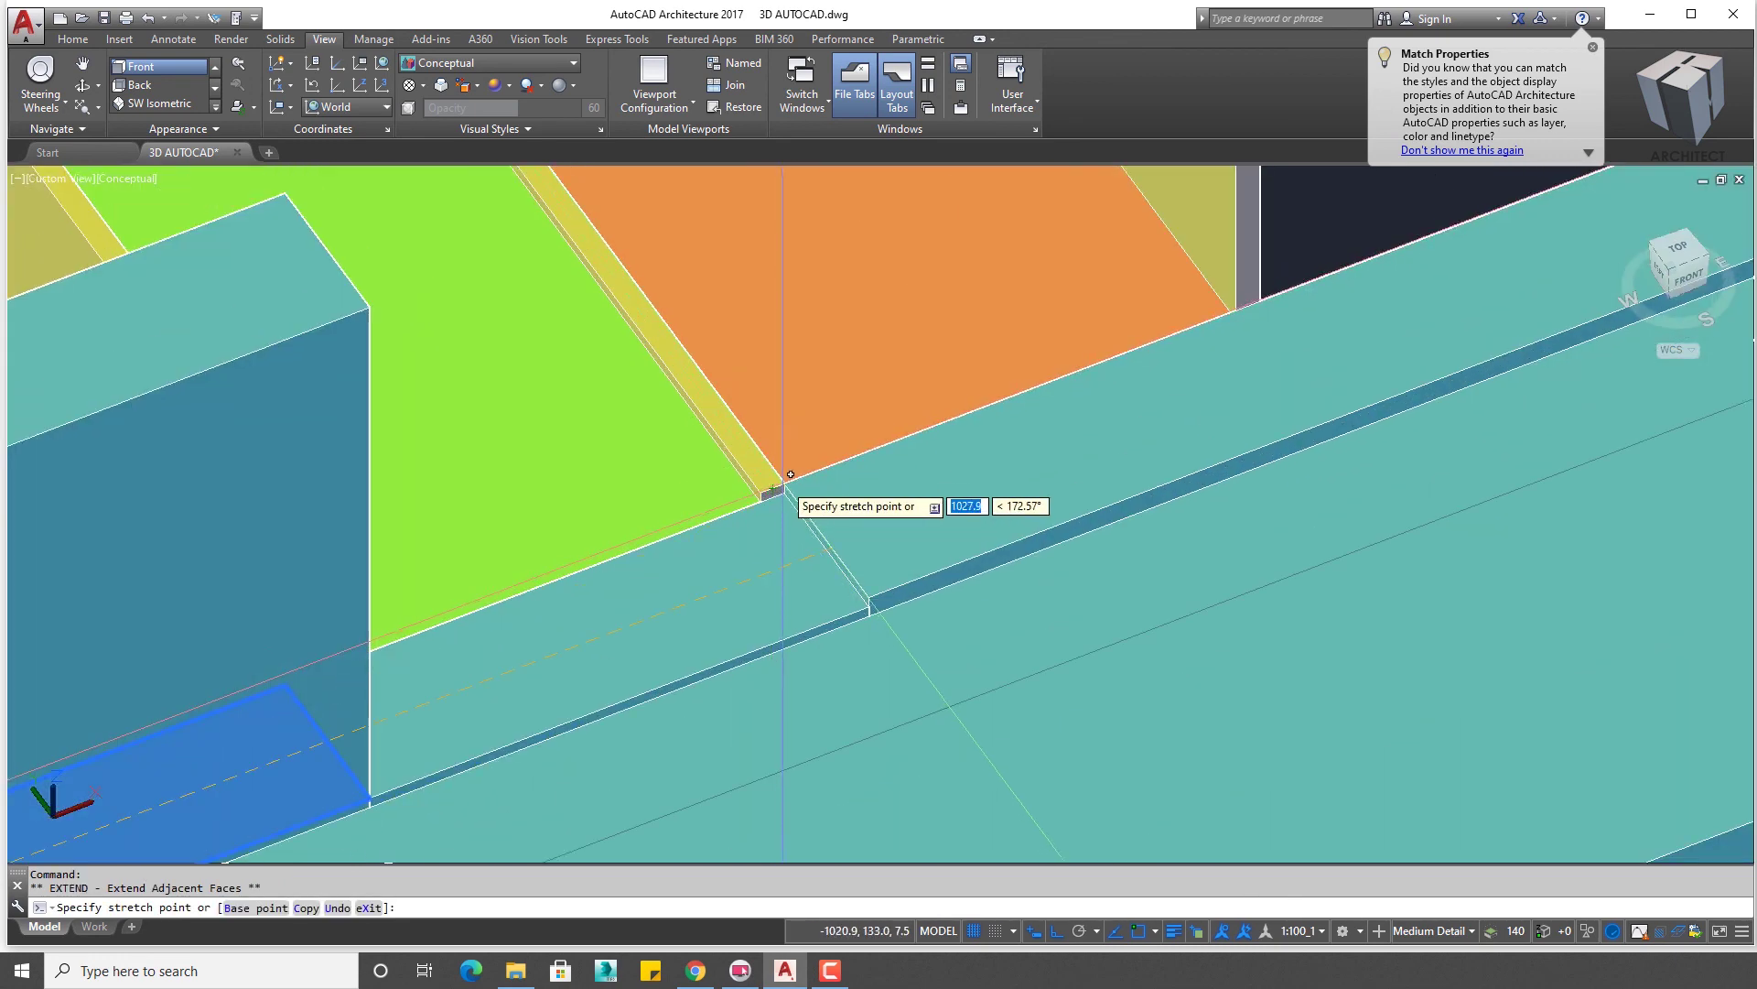
pyautogui.click(786, 481)
pyautogui.press('Escape')
pyautogui.scroll(-3, 786, 481)
pyautogui.scroll(-1, 786, 480)
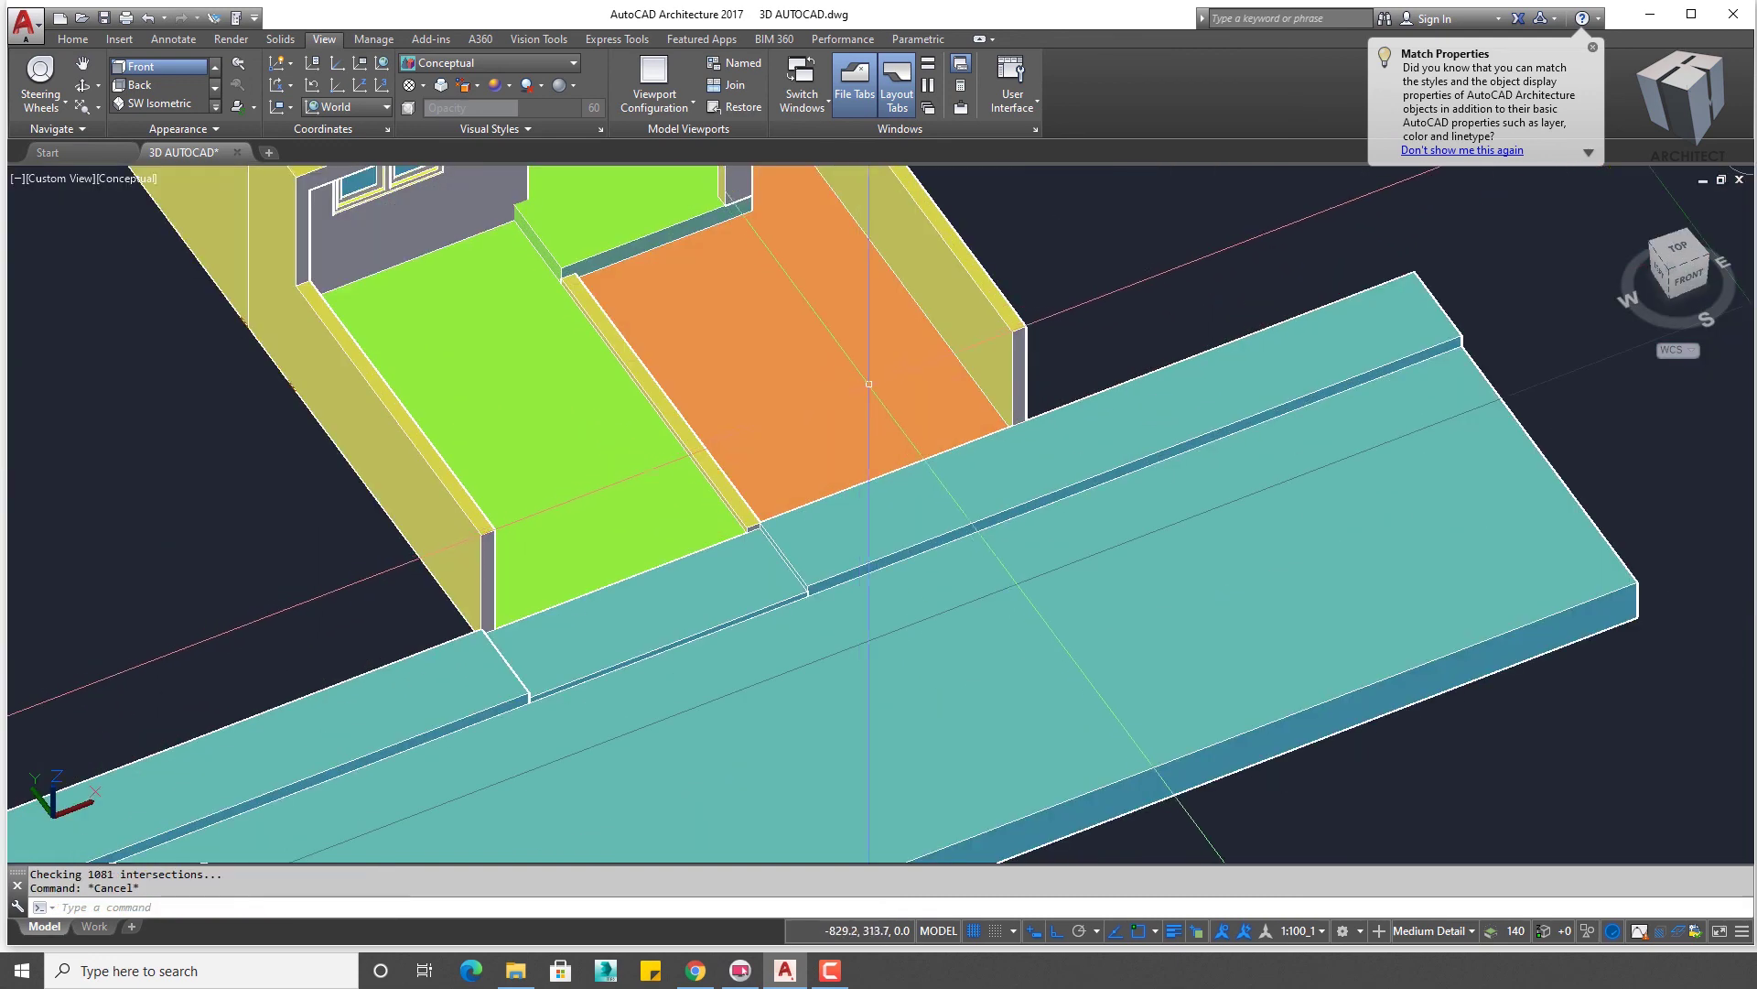
pyautogui.moveTo(787, 480)
pyautogui.keyDown('shift'); pyautogui.mouseDown(button='middle')
pyautogui.moveTo(812, 290)
pyautogui.moveTo(942, 502)
pyautogui.mouseUp(button='middle'); pyautogui.keyUp('shift')
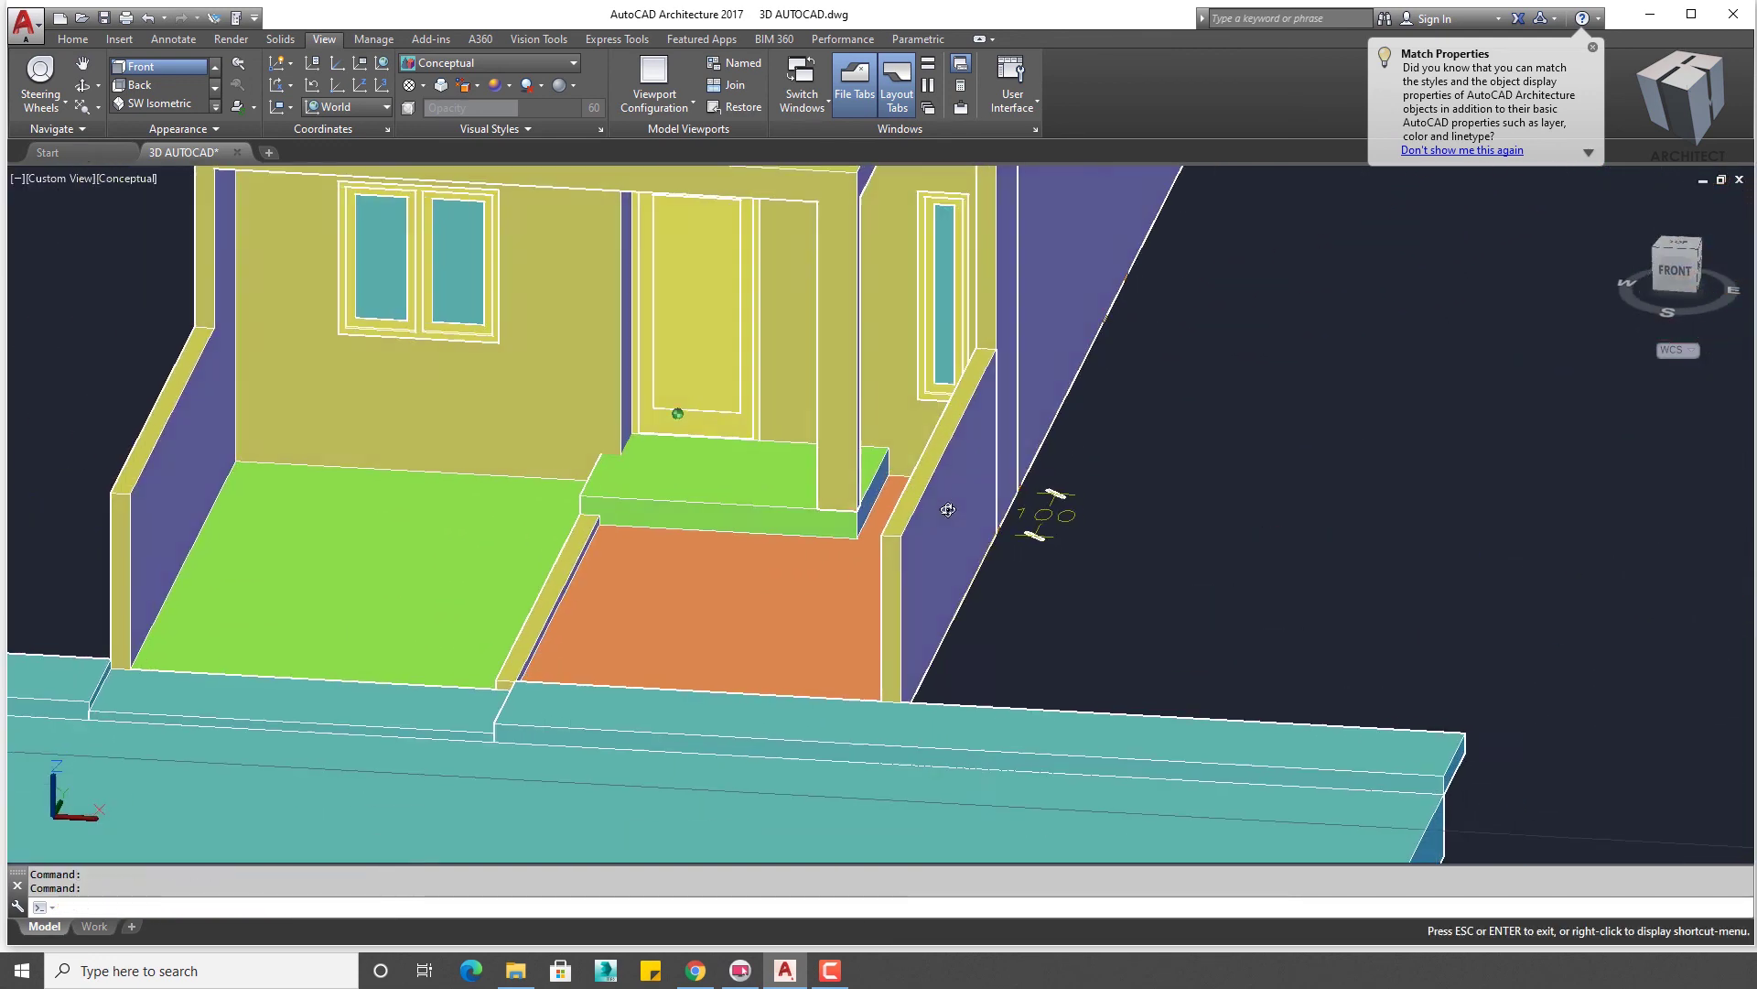
# - Pan and zoom to frame the front of the house
pyautogui.scroll(2, 942, 502)
pyautogui.moveTo(861, 431); pyautogui.dragTo(925, 568, button='middle')
pyautogui.press('Escape')
pyautogui.scroll(-1, 925, 568)
pyautogui.scroll(-2, 906, 562)
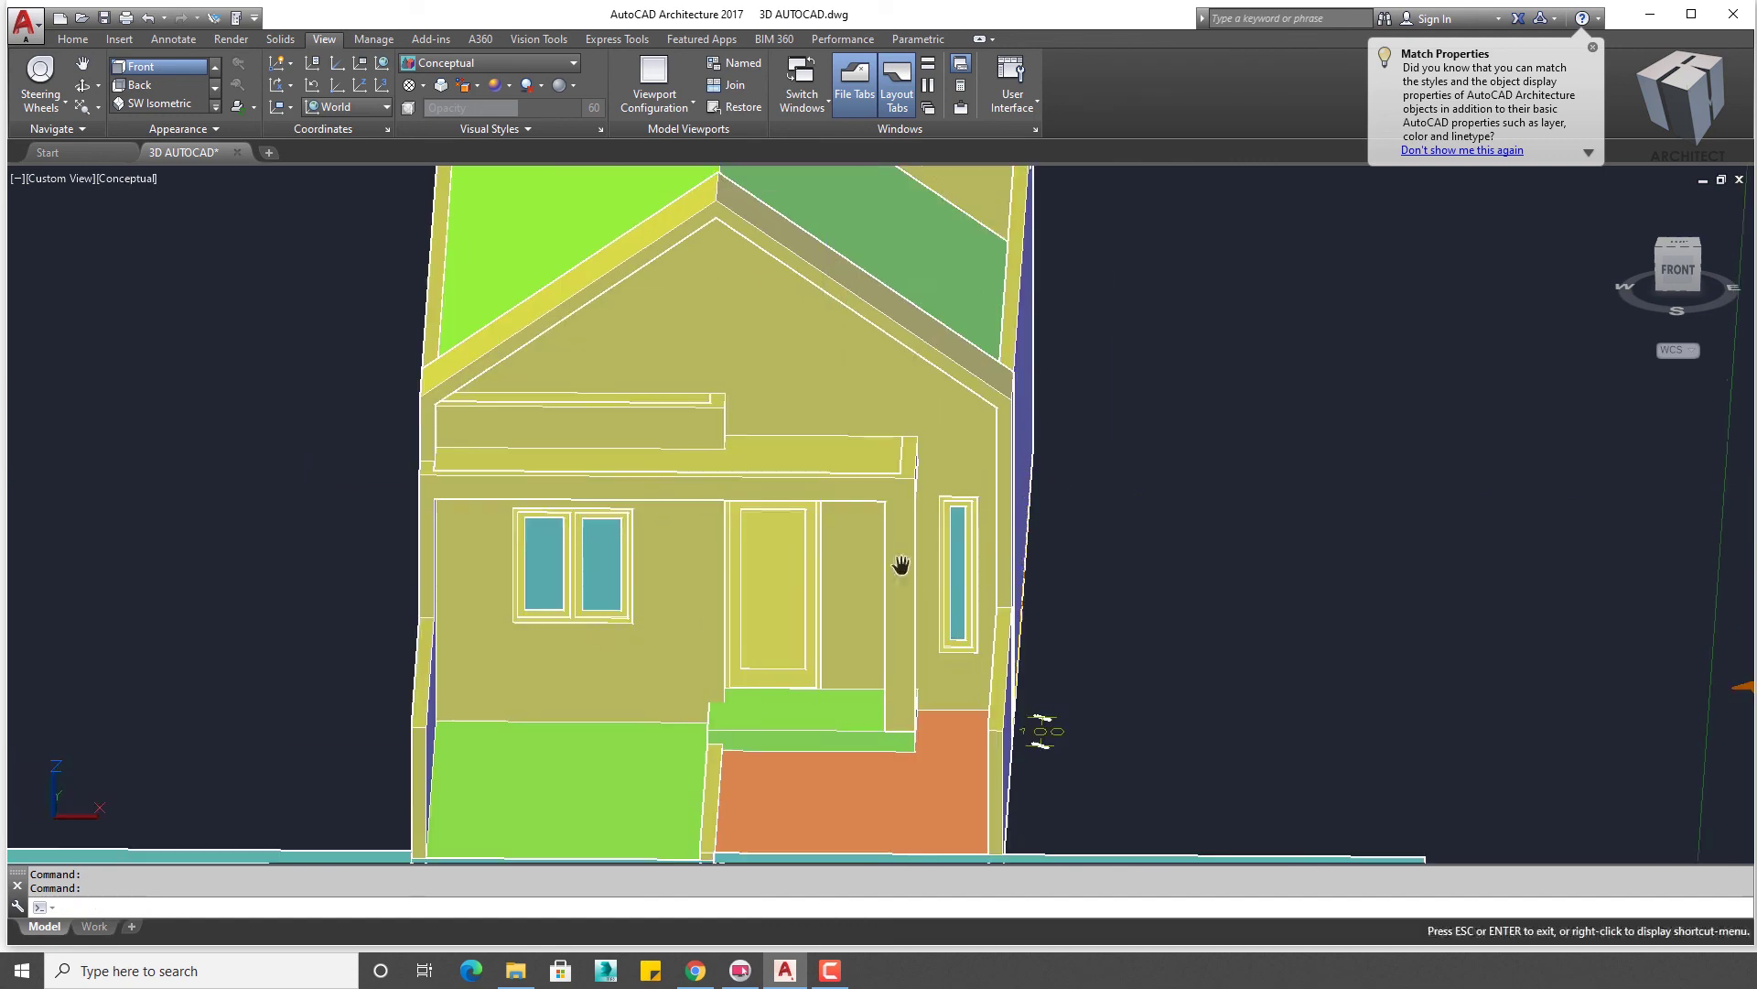
pyautogui.scroll(-1, 905, 552)
# - Switch to a perspective view and orbit to a near-front view of the house
pyautogui.press('Return')
pyautogui.rightClick(897, 479)
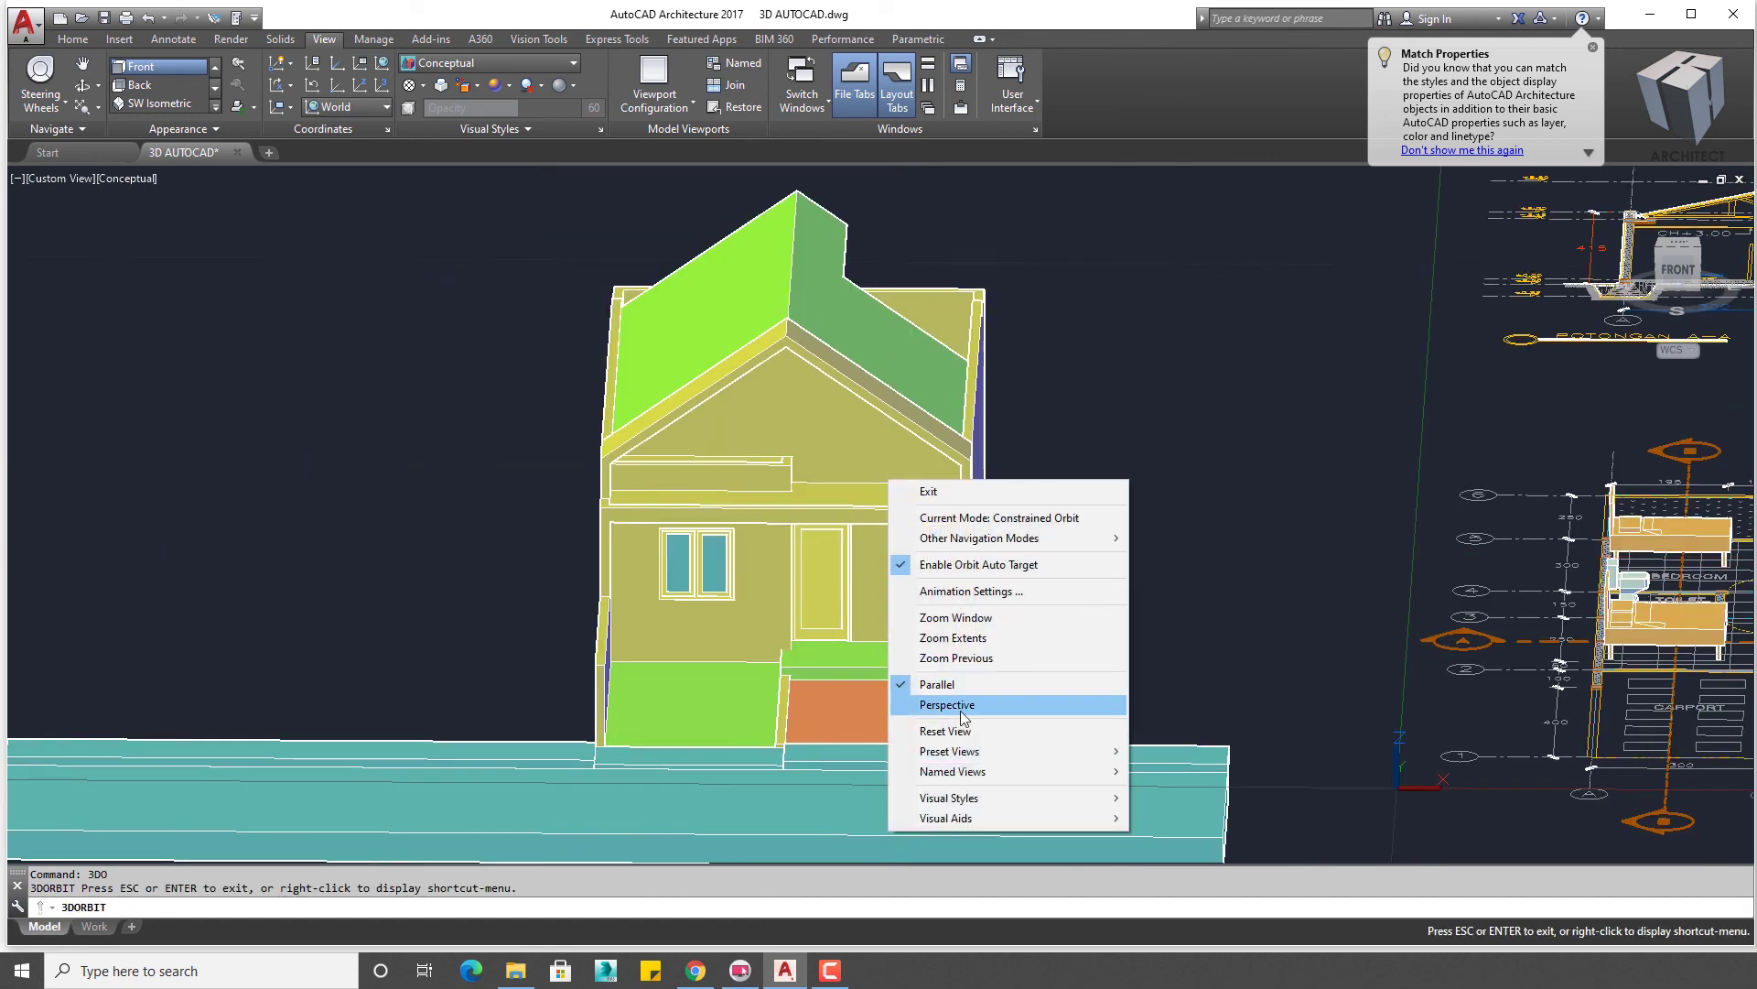
pyautogui.click(961, 701)
pyautogui.scroll(2, 906, 573)
pyautogui.moveTo(905, 573); pyautogui.dragTo(913, 553)
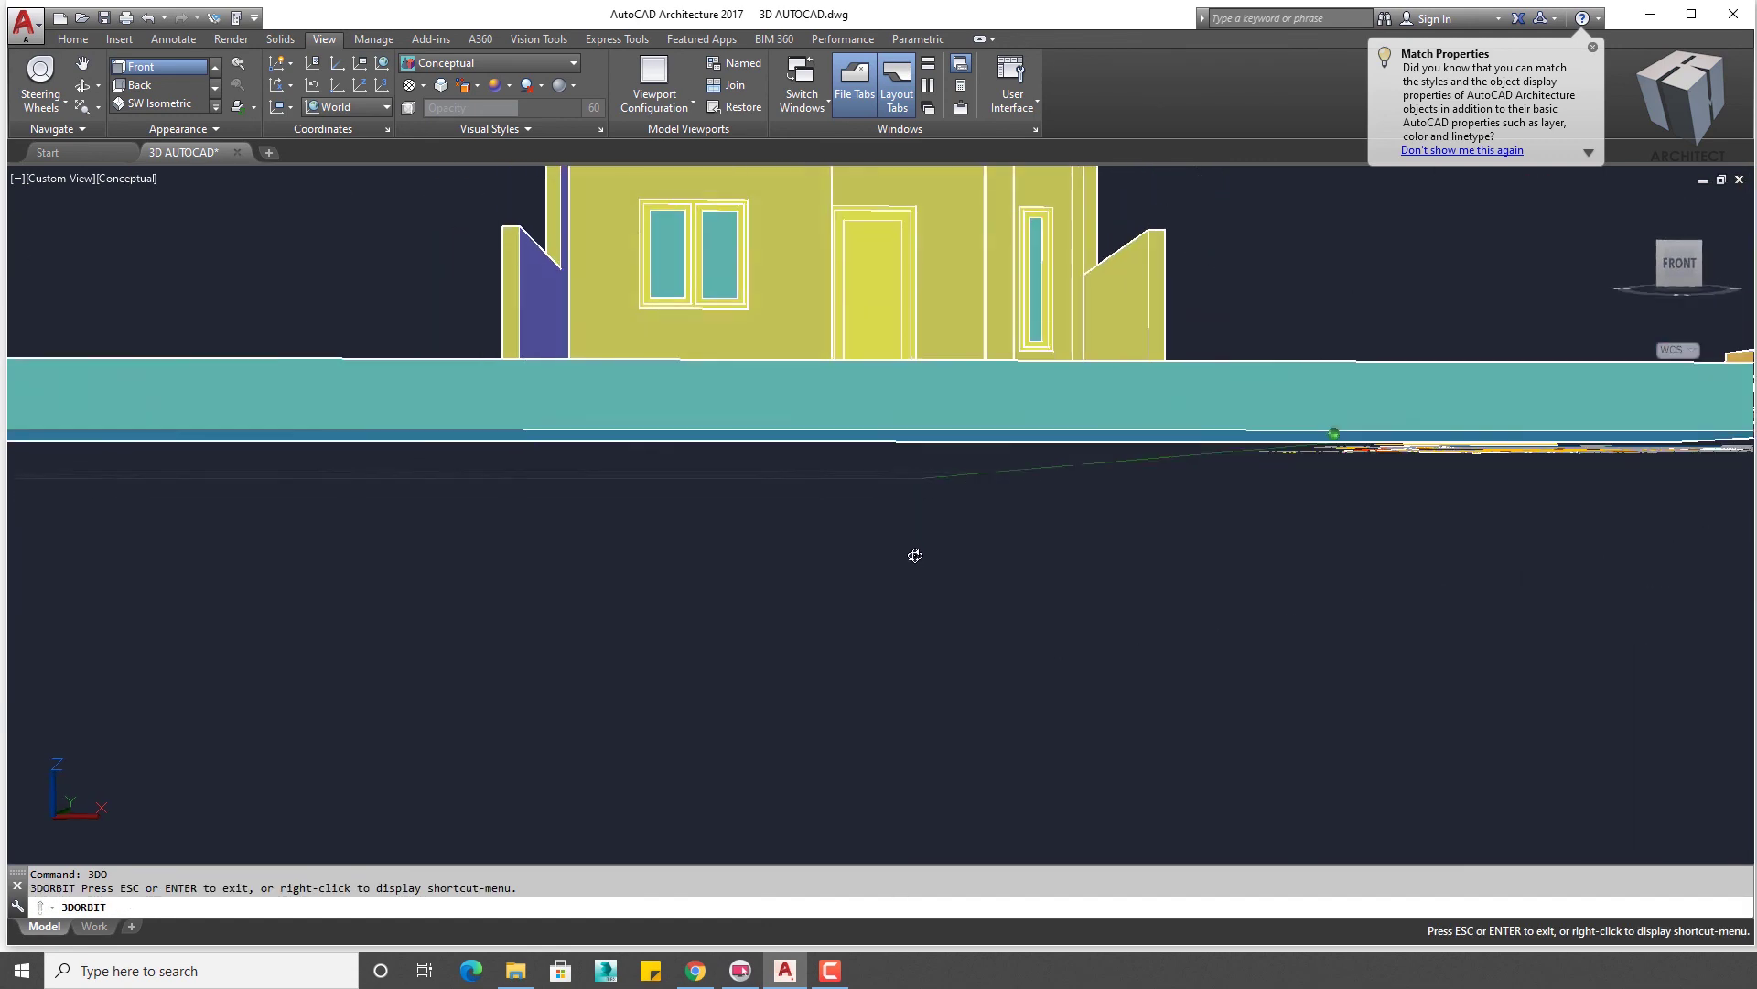
pyautogui.scroll(1, 923, 574)
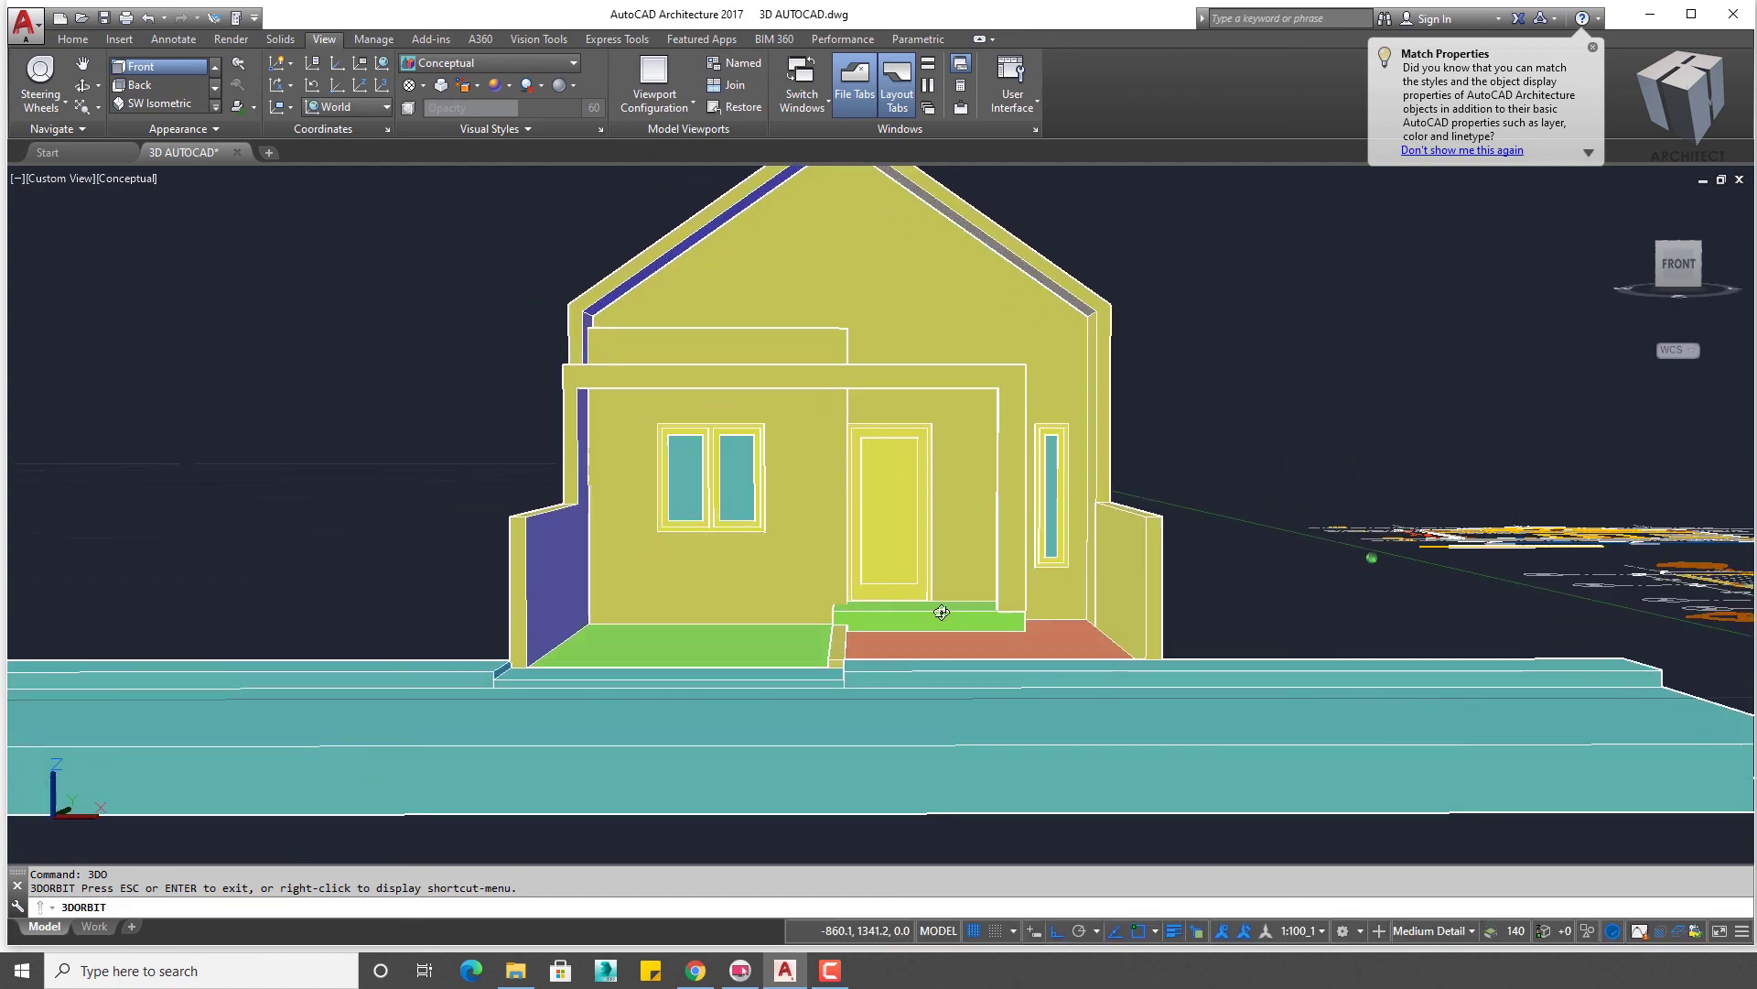
pyautogui.moveTo(923, 575); pyautogui.dragTo(940, 639, button='middle')
pyautogui.moveTo(925, 623)
pyautogui.mouseDown()
pyautogui.moveTo(1000, 616)
pyautogui.moveTo(930, 616)
pyautogui.moveTo(902, 574)
pyautogui.moveTo(939, 639)
pyautogui.mouseUp()
pyautogui.moveTo(940, 639); pyautogui.dragTo(945, 618, button='middle')
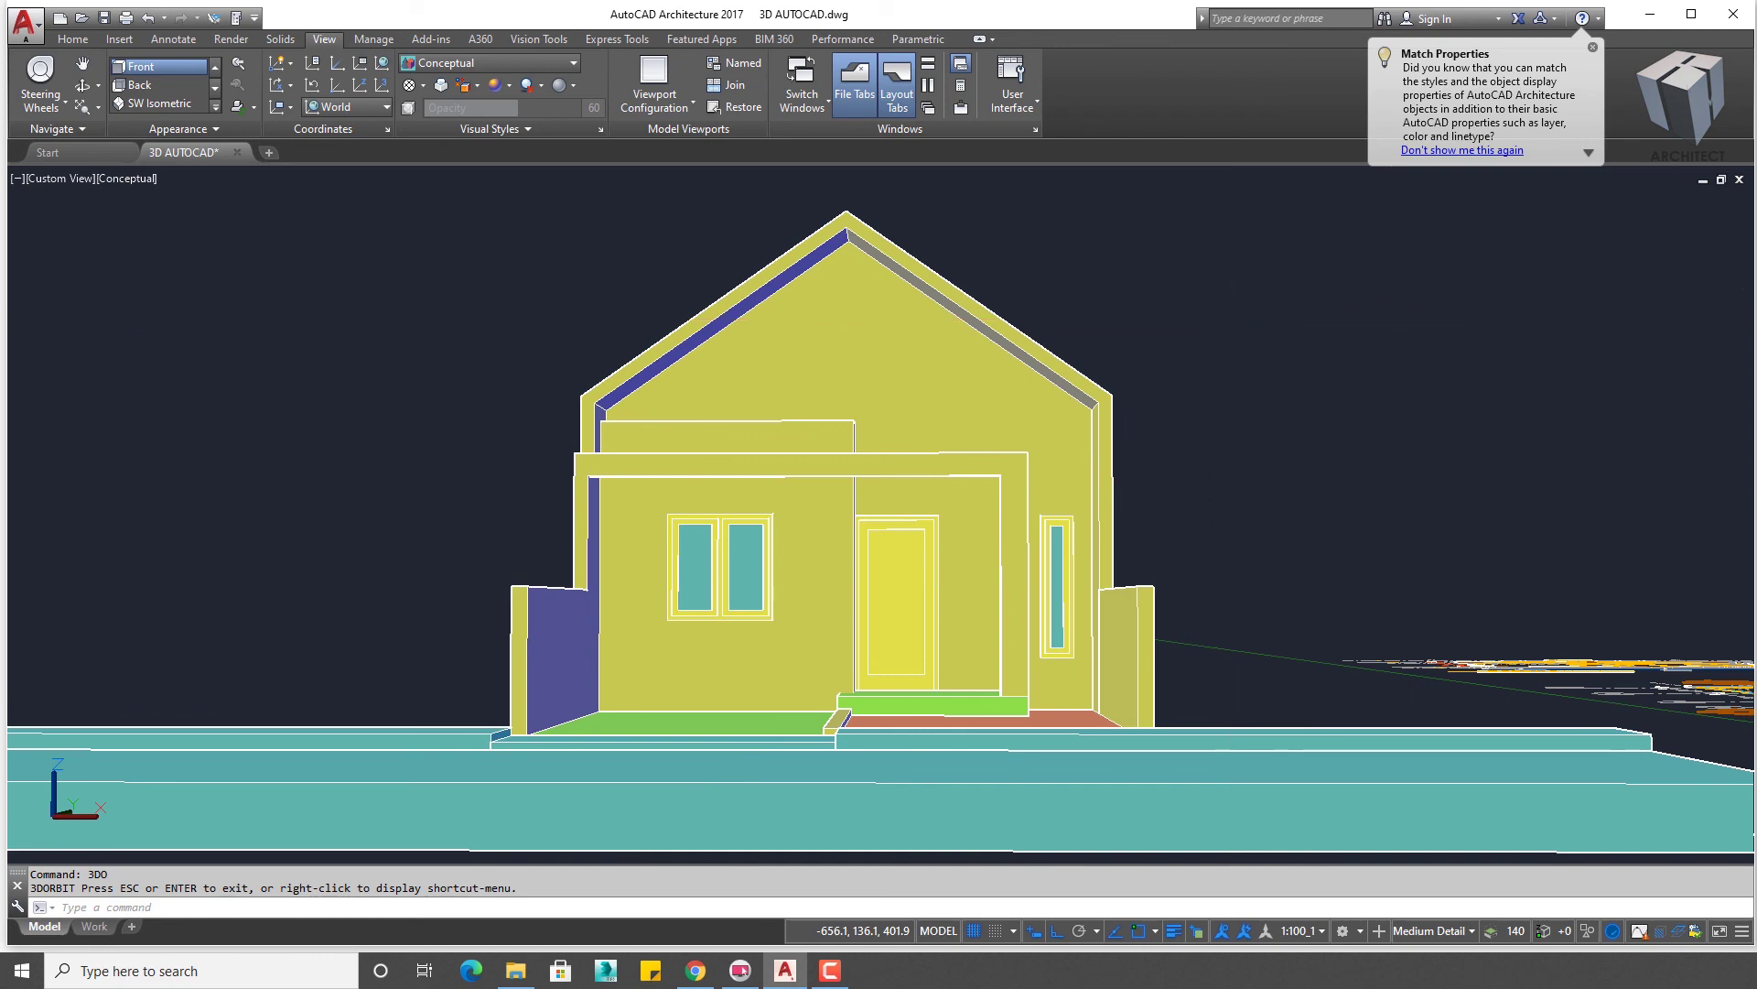
pyautogui.press('Escape')
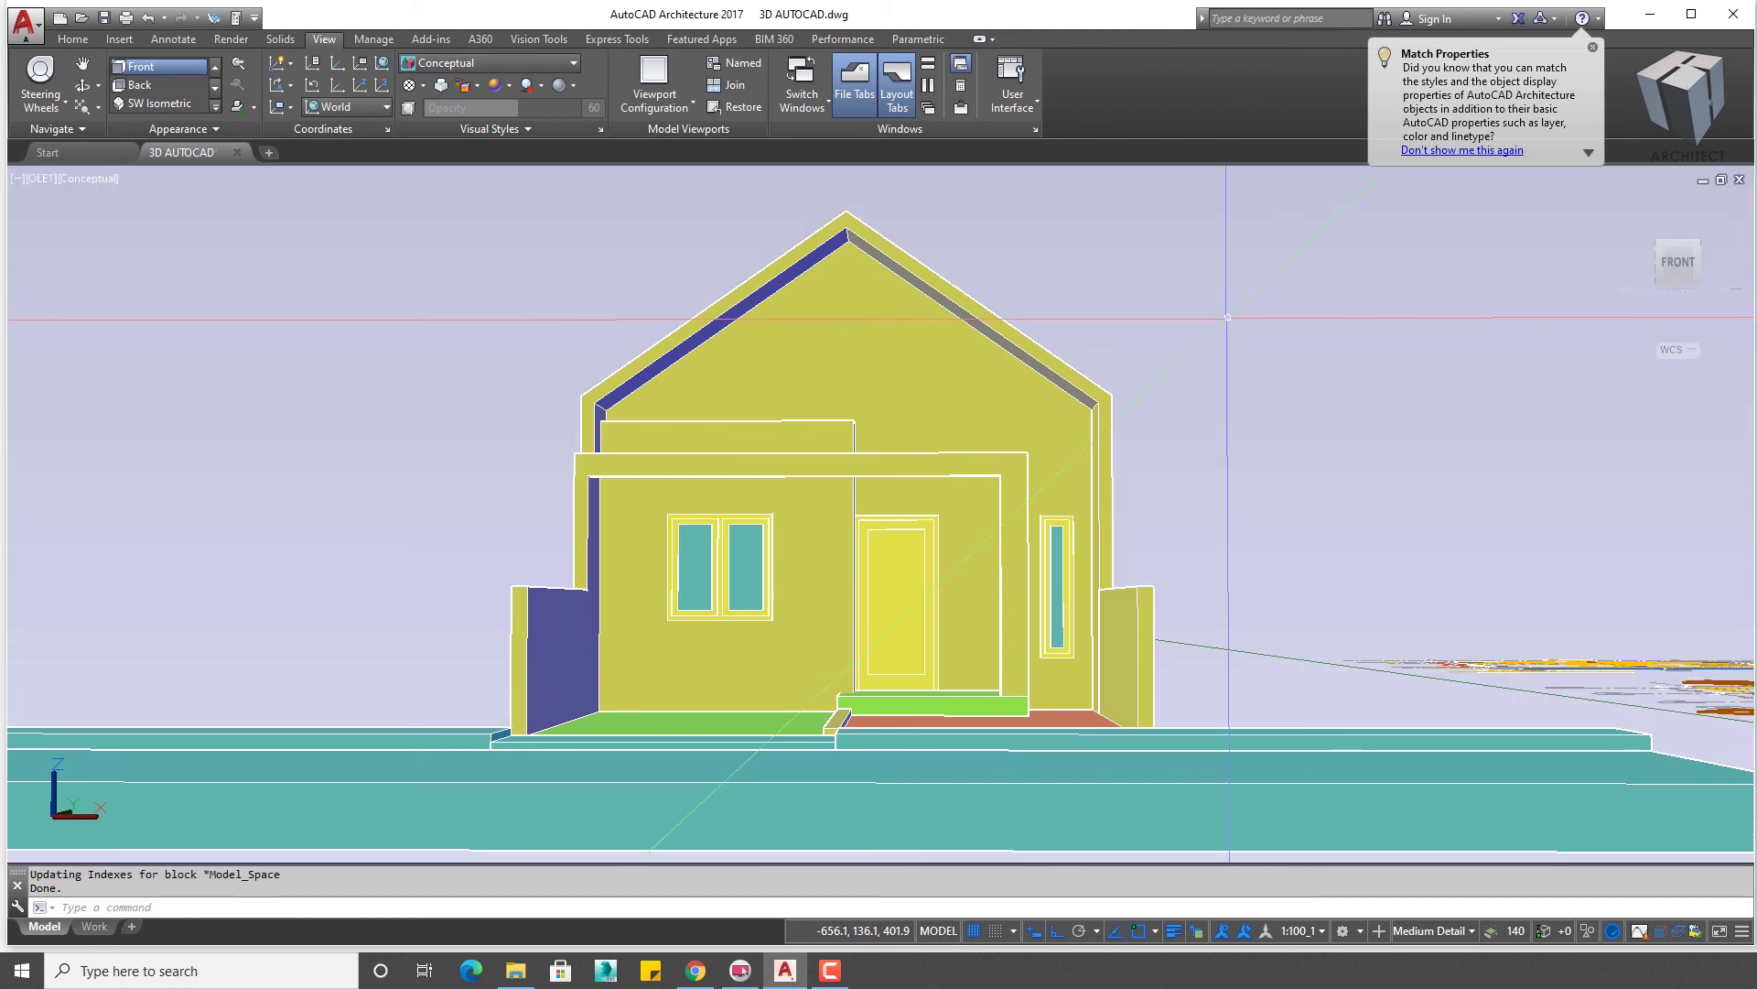